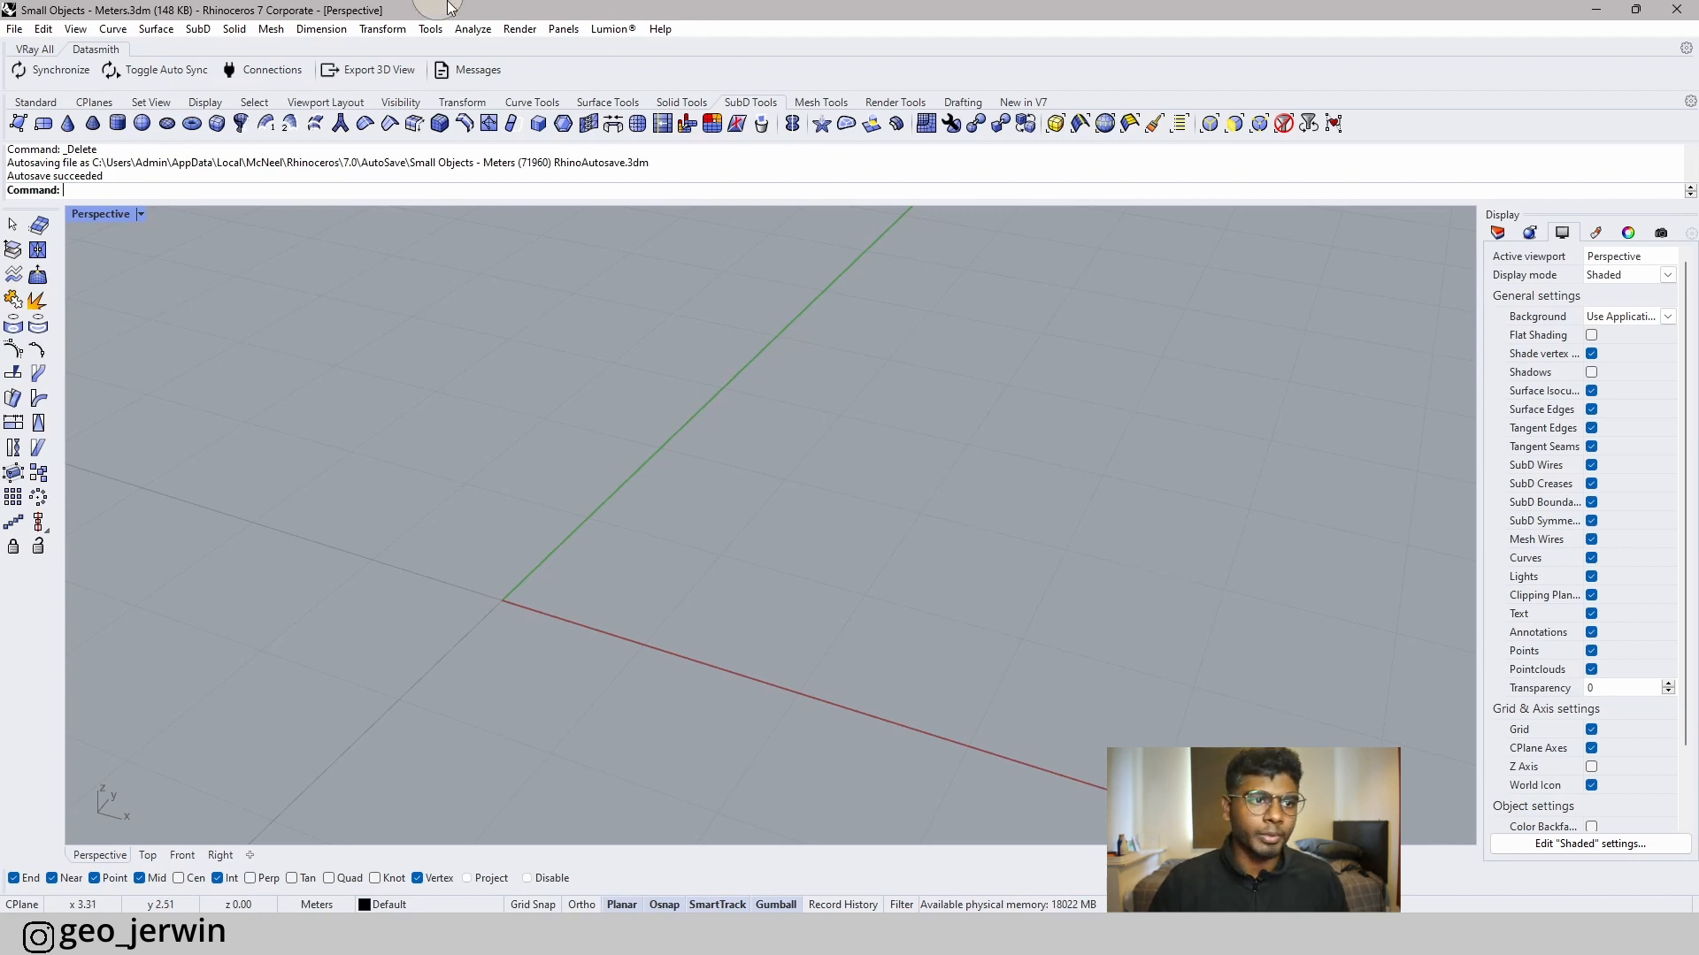
- Create a solid box on the ground plane near the origin, between the X and Y axes
{"action": "left_click", "coordinate": [35, 103]}
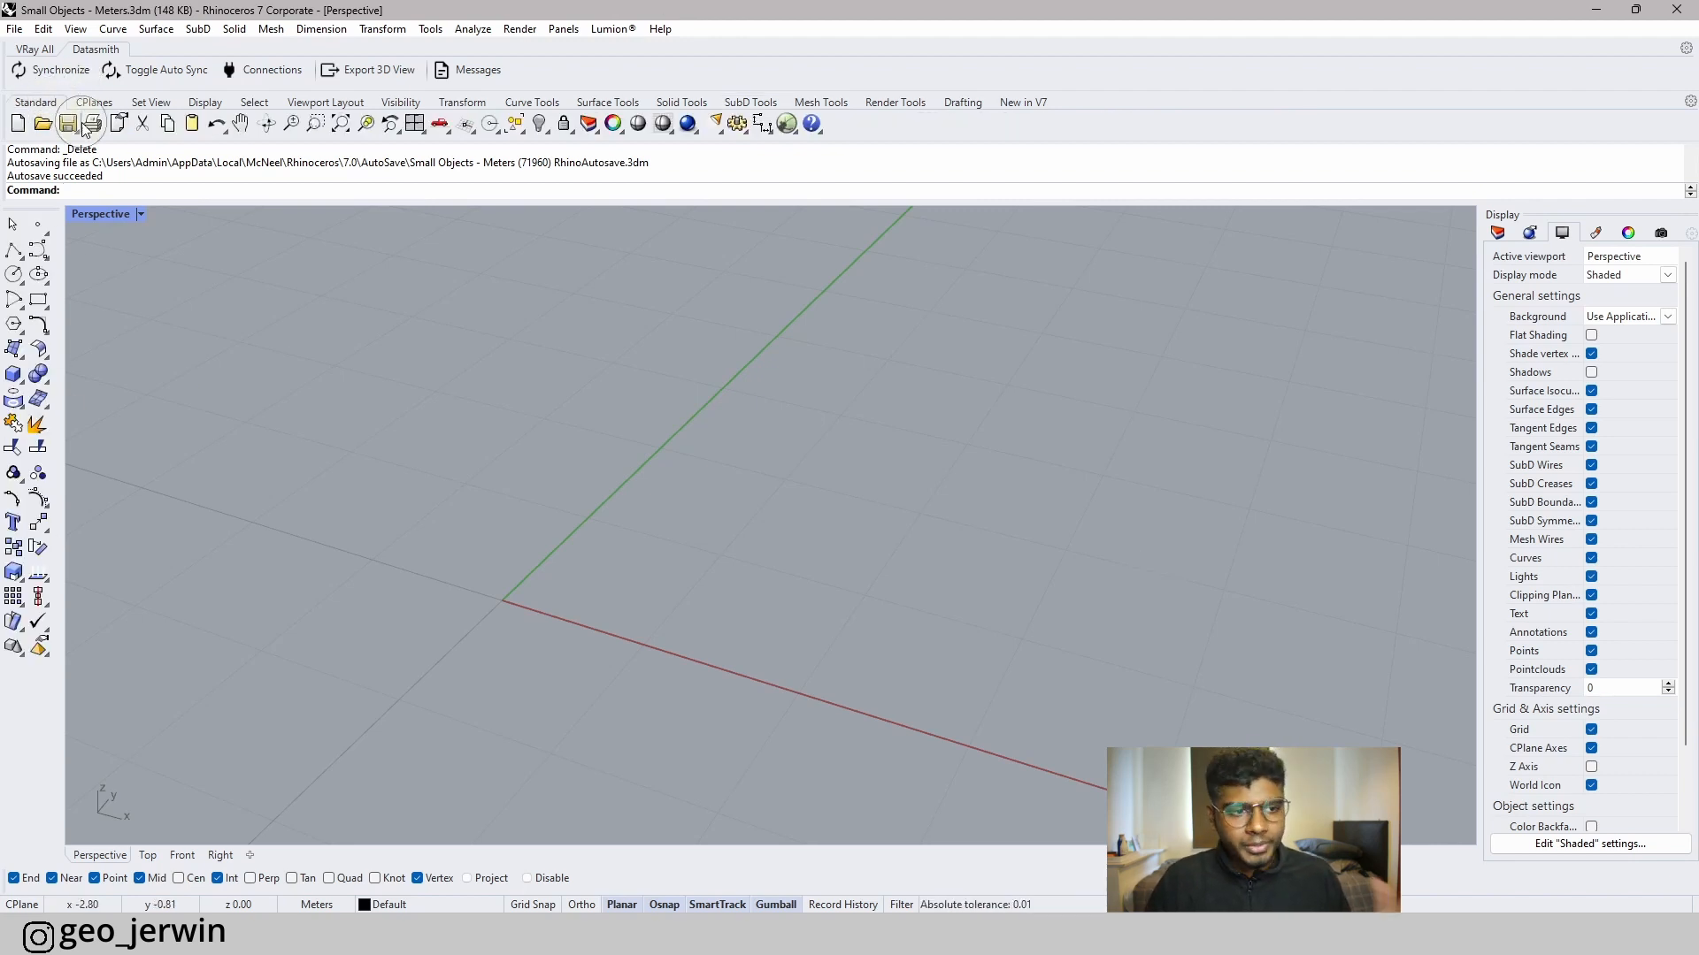
{"action": "left_click", "coordinate": [13, 374]}
{"action": "left_click", "coordinate": [671, 590]}
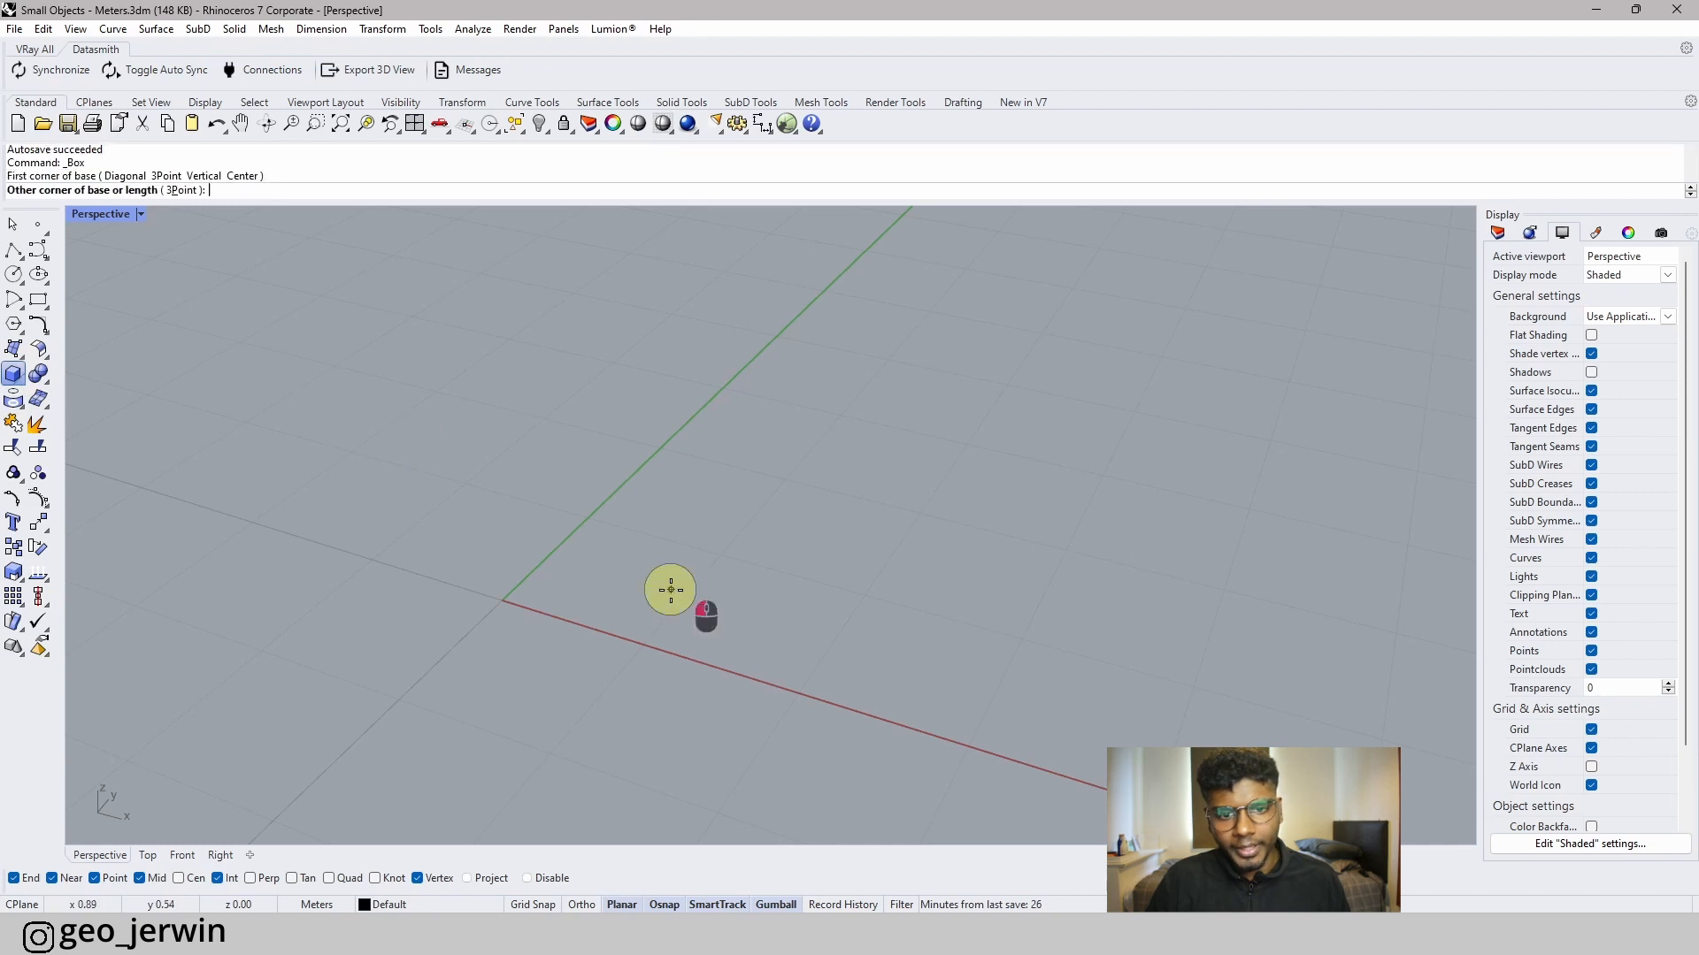
{"action": "left_click", "coordinate": [1036, 543]}
{"action": "left_click", "coordinate": [1057, 290]}
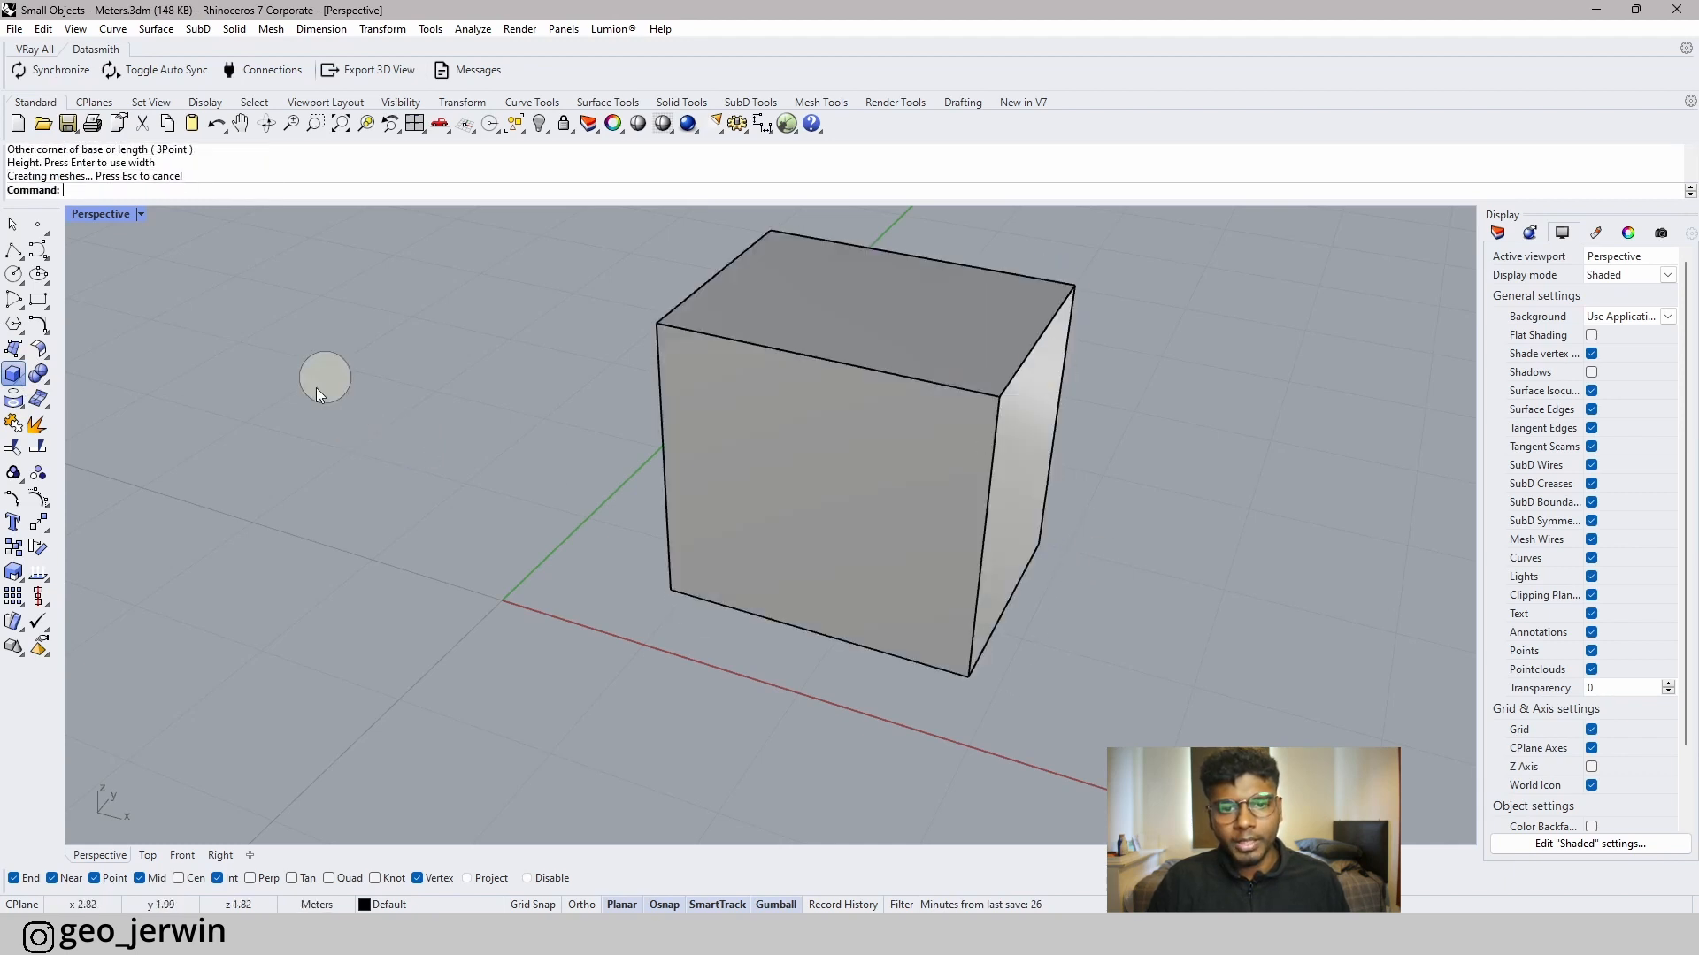
- Select only the end face of the box facing positive X, move it slightly inward along X and clear the selection
{"action": "right_click_drag", "start_coordinate": [1175, 490], "coordinate": [709, 493]}
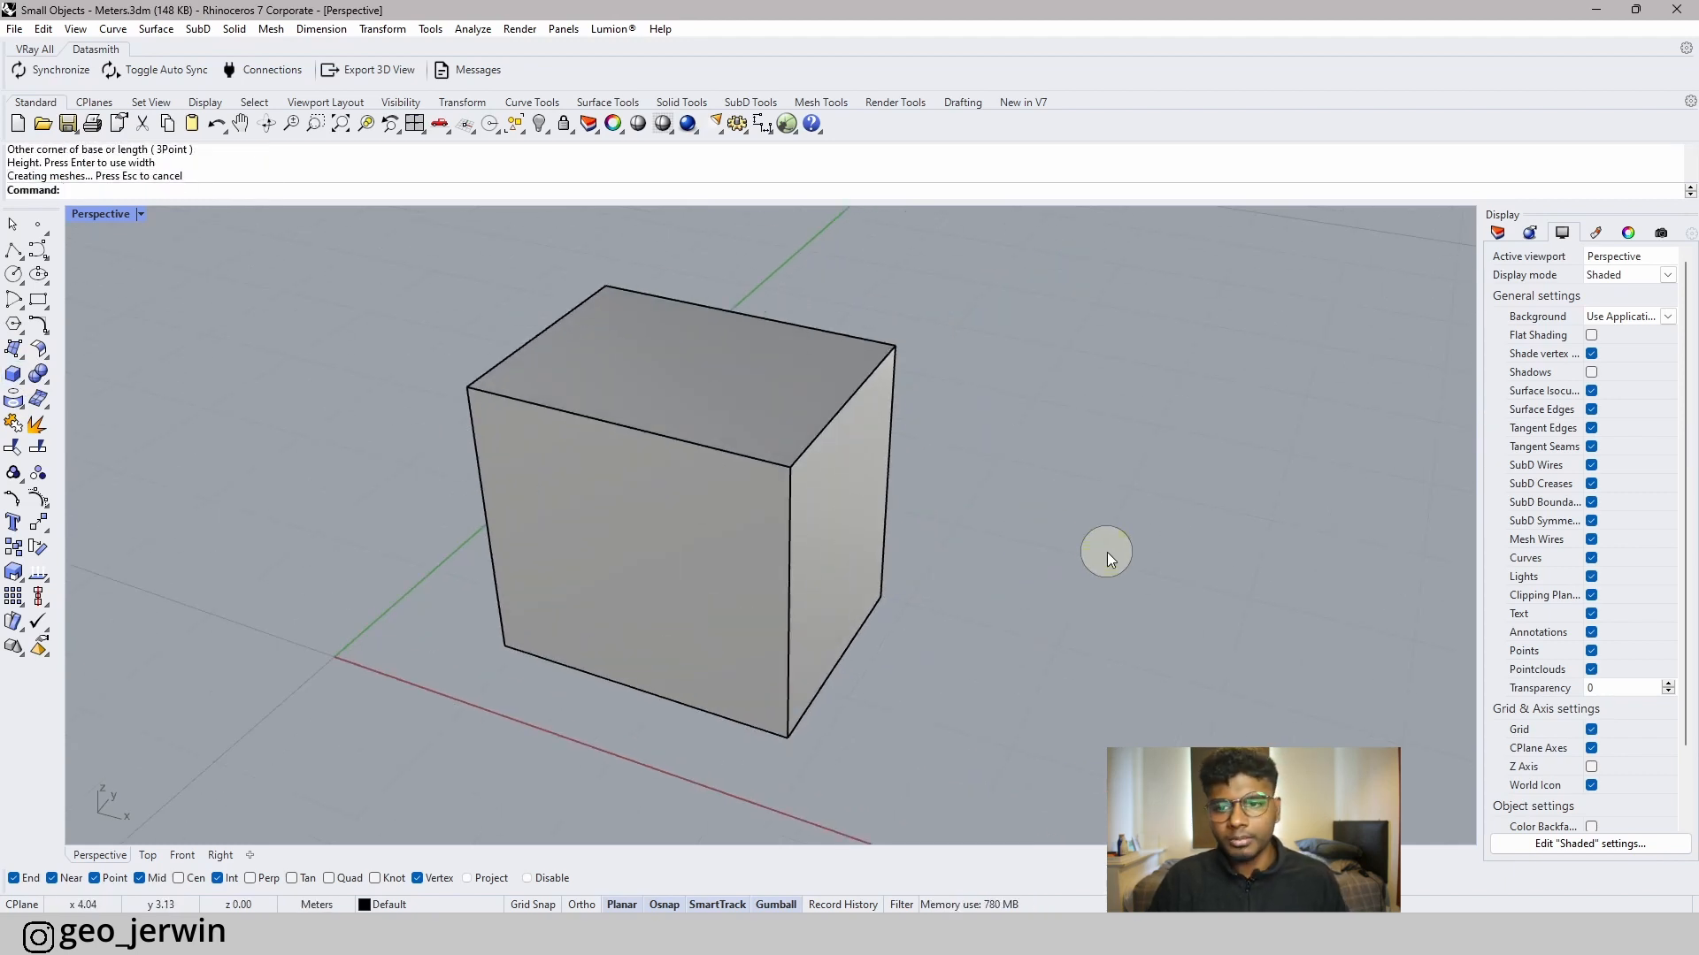
{"action": "left_click", "coordinate": [860, 520], "text": "ctrl+shift"}
{"action": "left_click_drag", "start_coordinate": [902, 556], "coordinate": [888, 549]}
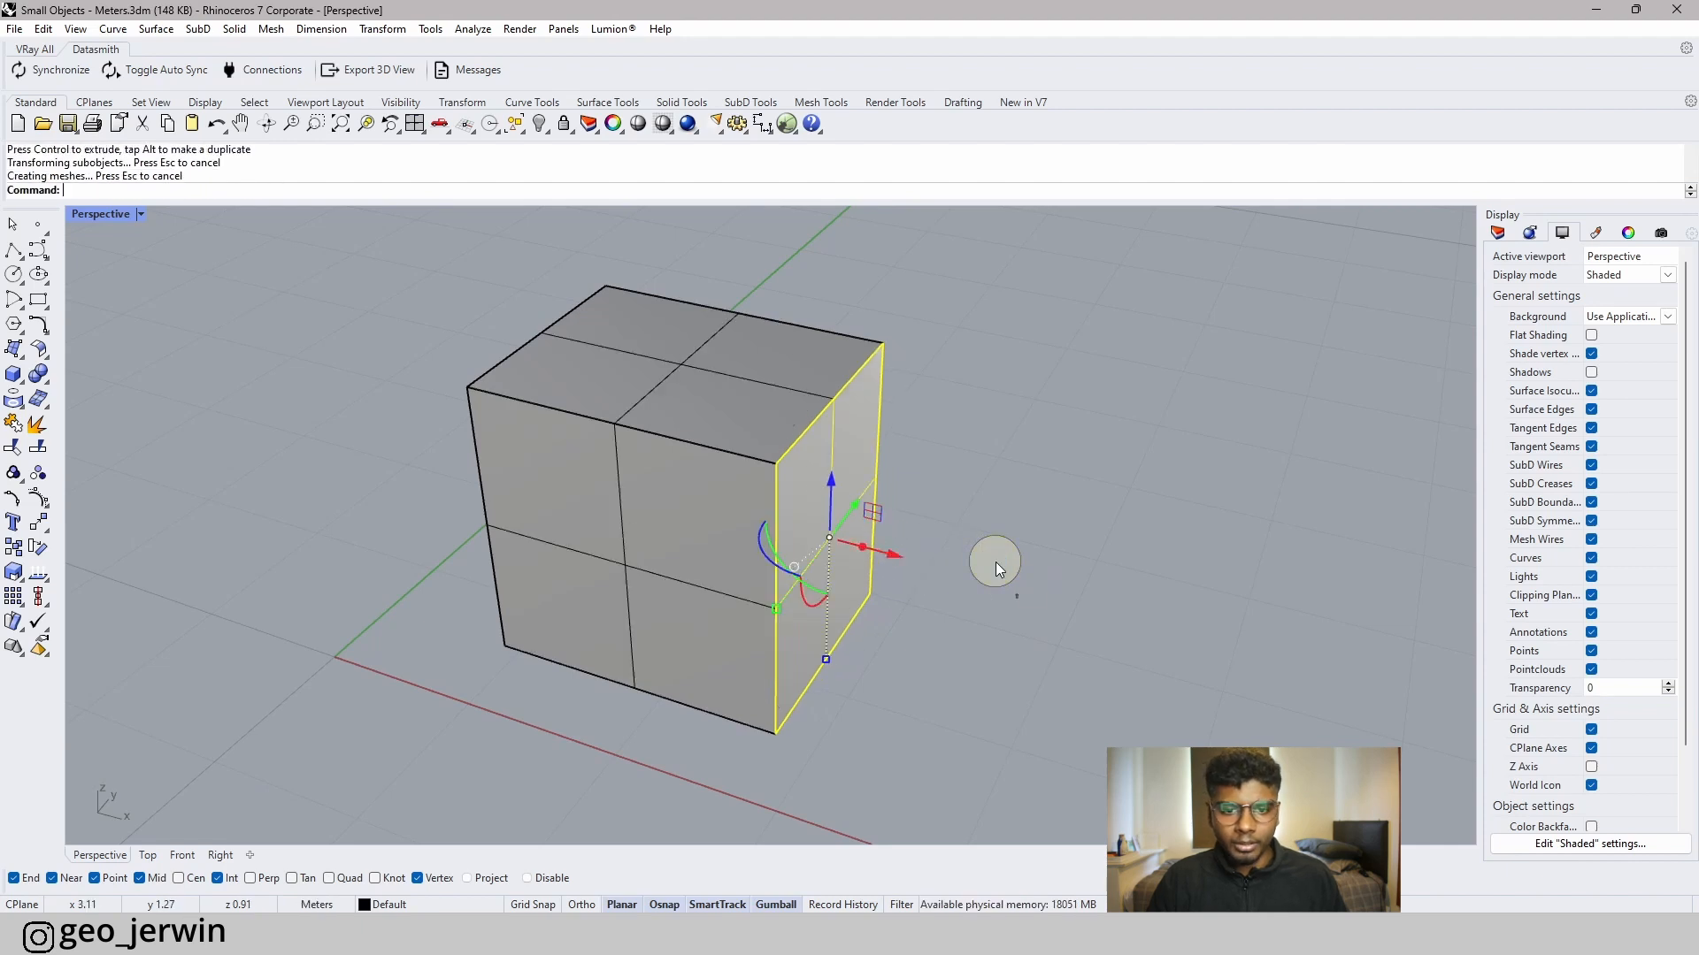
{"action": "key", "text": "Escape"}
{"action": "key", "text": "Escape"}
{"action": "key", "text": "Escape"}
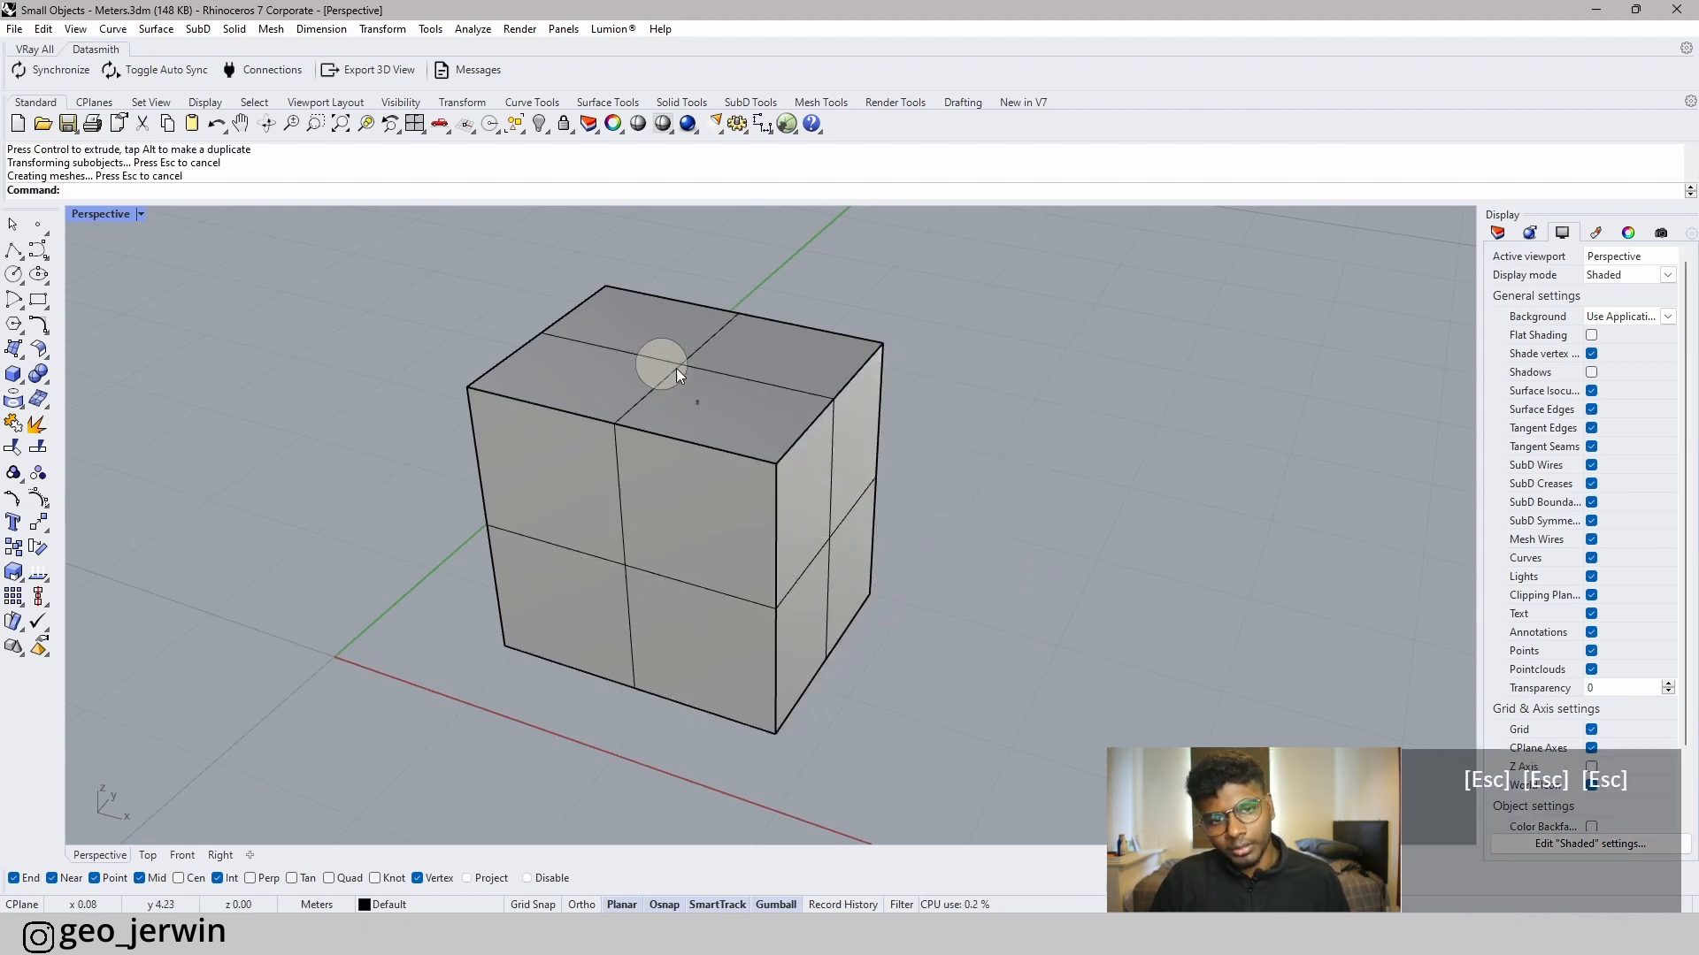
- Create a four-sided surface from corner points on the ground plane beside the box
{"action": "right_click_drag", "start_coordinate": [945, 598], "coordinate": [881, 614]}
{"action": "right_click_drag", "start_coordinate": [995, 509], "coordinate": [889, 515]}
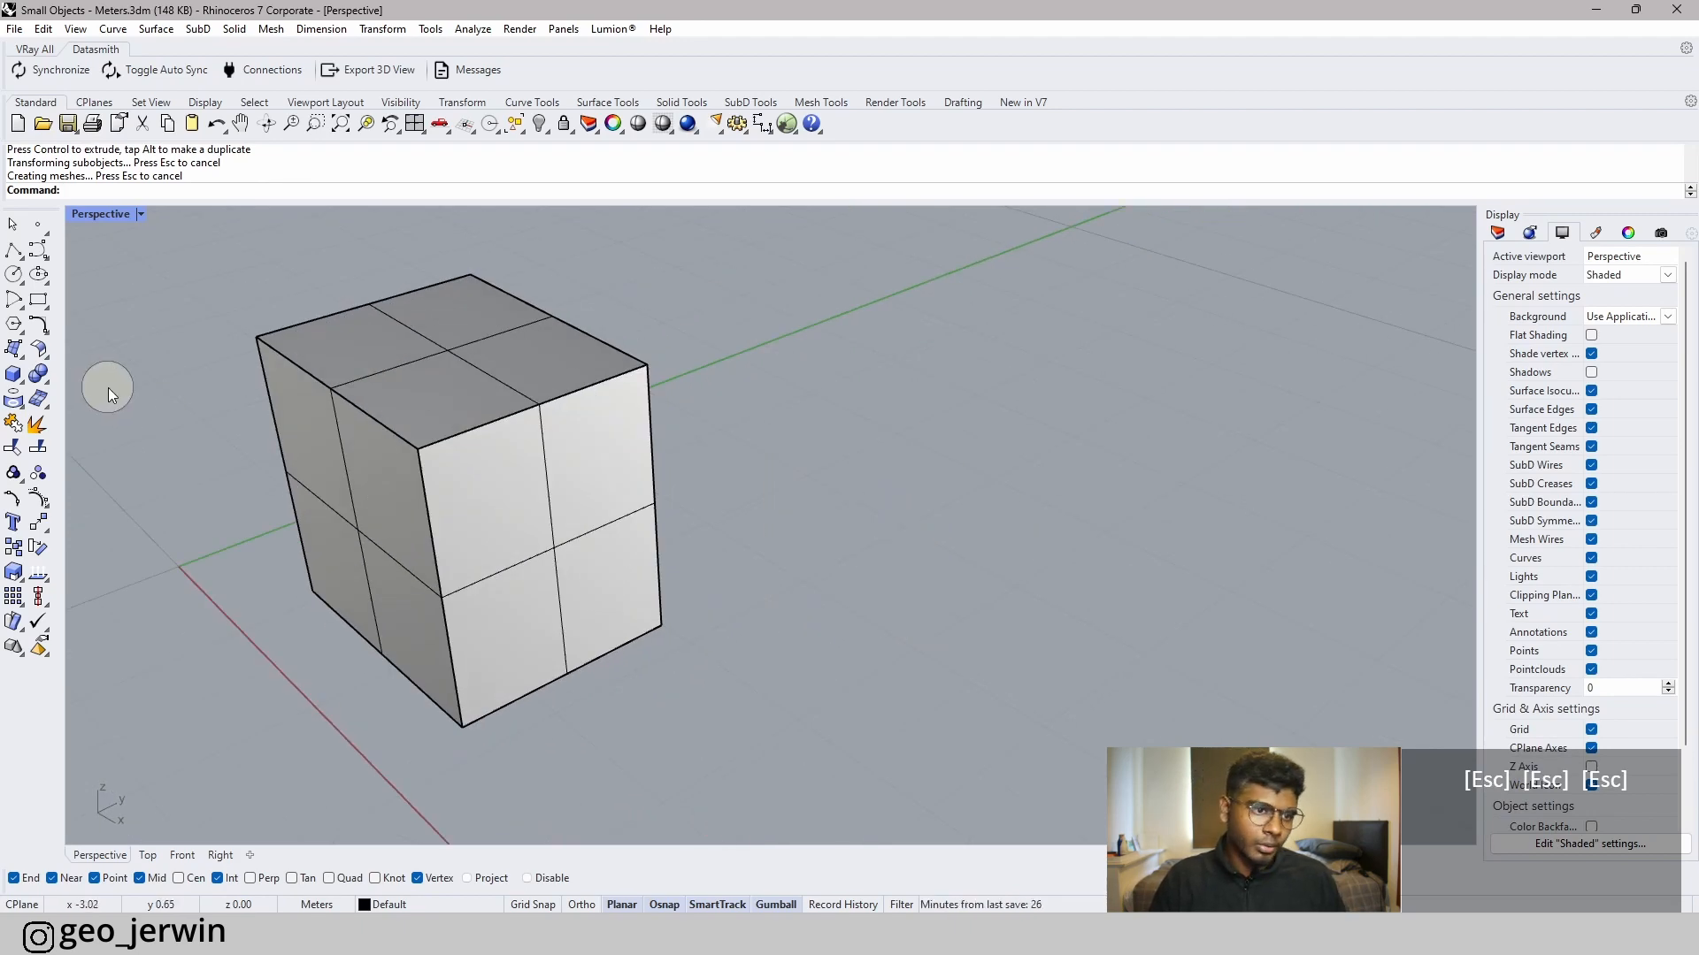
{"action": "left_click", "coordinate": [16, 352]}
{"action": "left_click", "coordinate": [861, 619]}
{"action": "left_click", "coordinate": [1349, 537]}
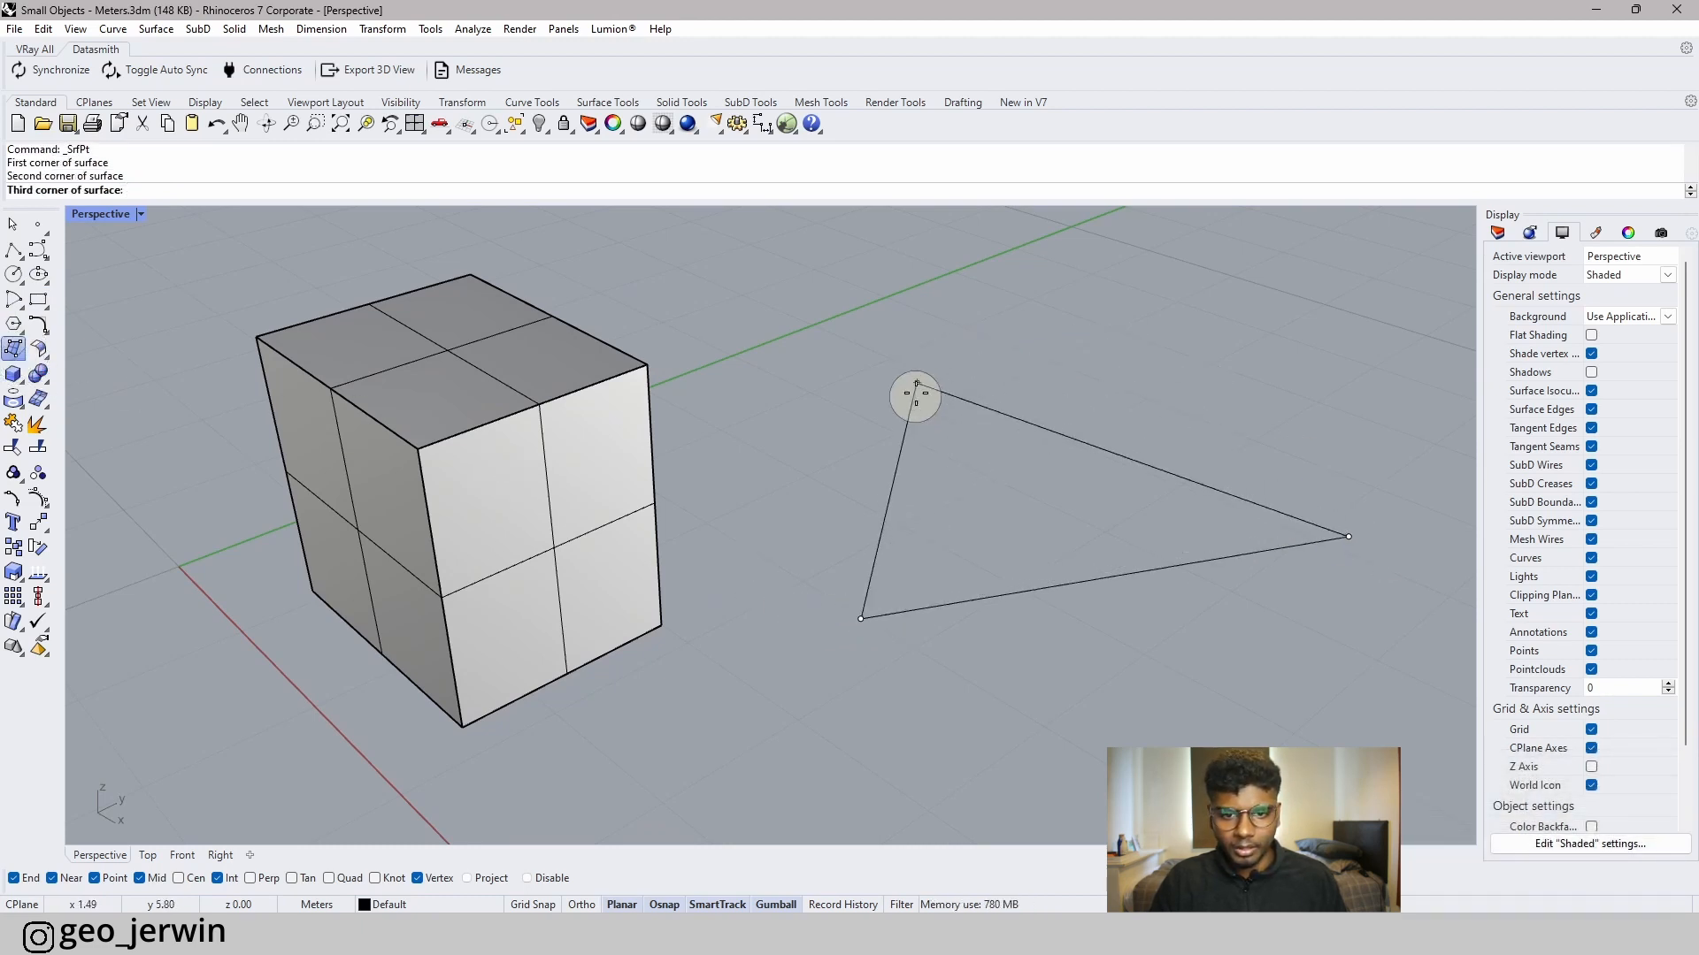
{"action": "left_click", "coordinate": [795, 383]}
{"action": "key", "text": "Return"}
{"action": "key", "text": "Return"}
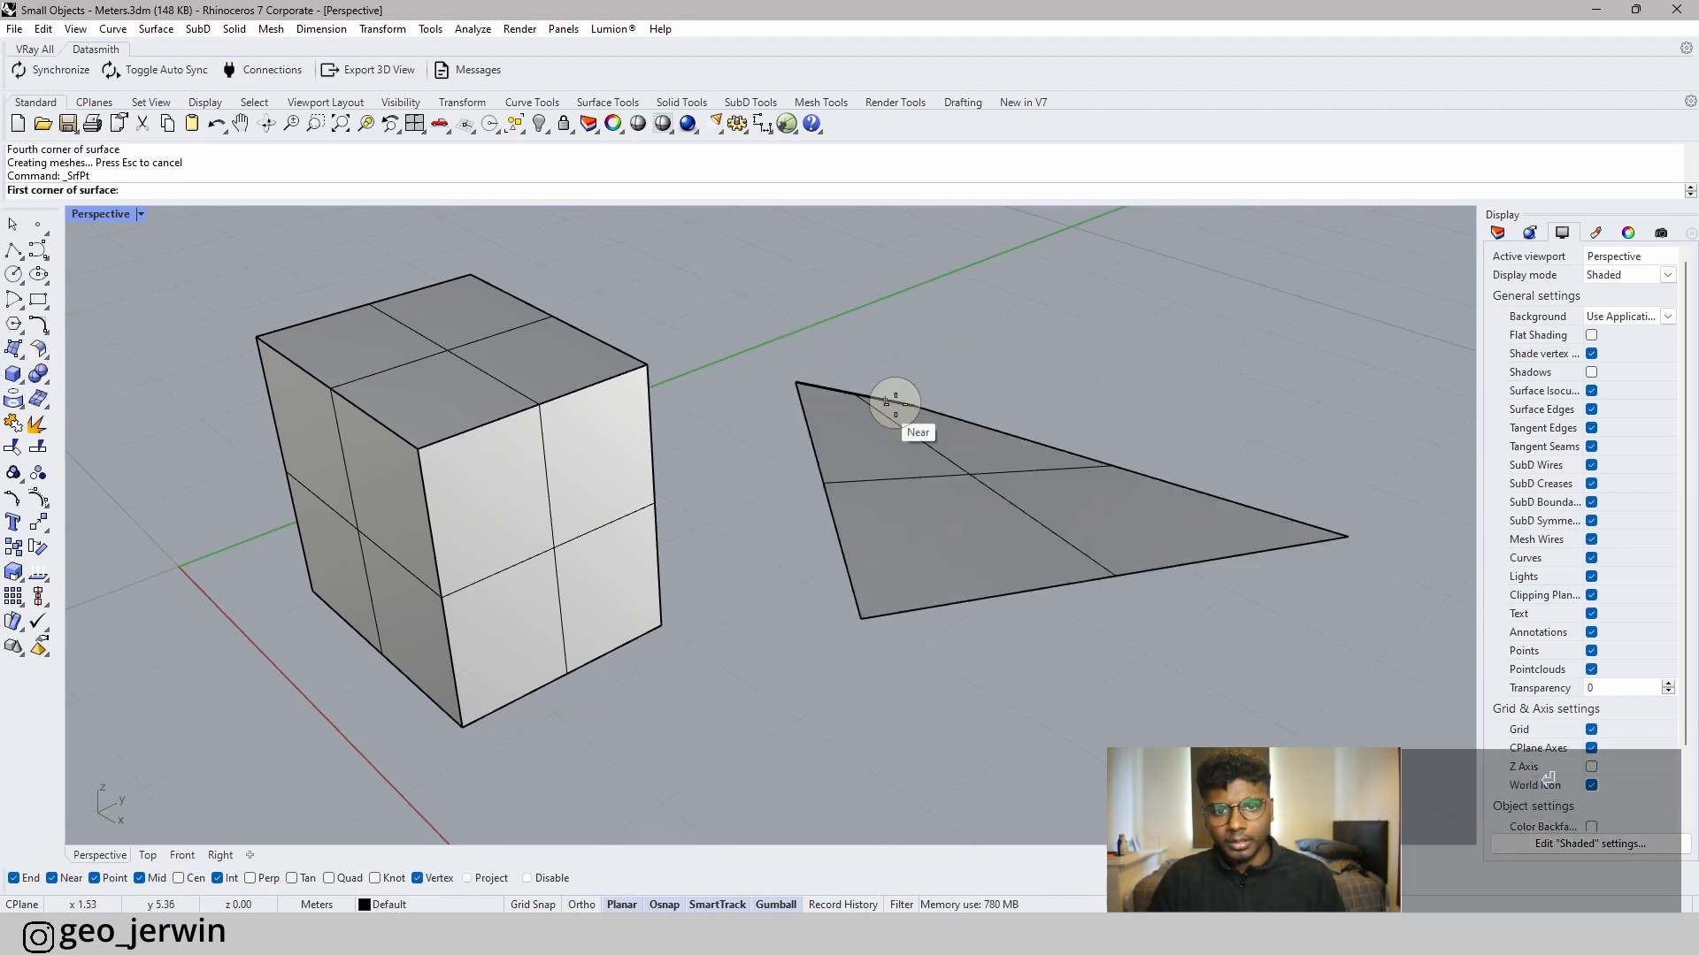
{"action": "key", "text": "Escape"}
{"action": "key", "text": "Escape"}
- Select one far corner vertex of the flat surface and raise it vertically along Z
{"action": "left_click", "coordinate": [861, 618]}
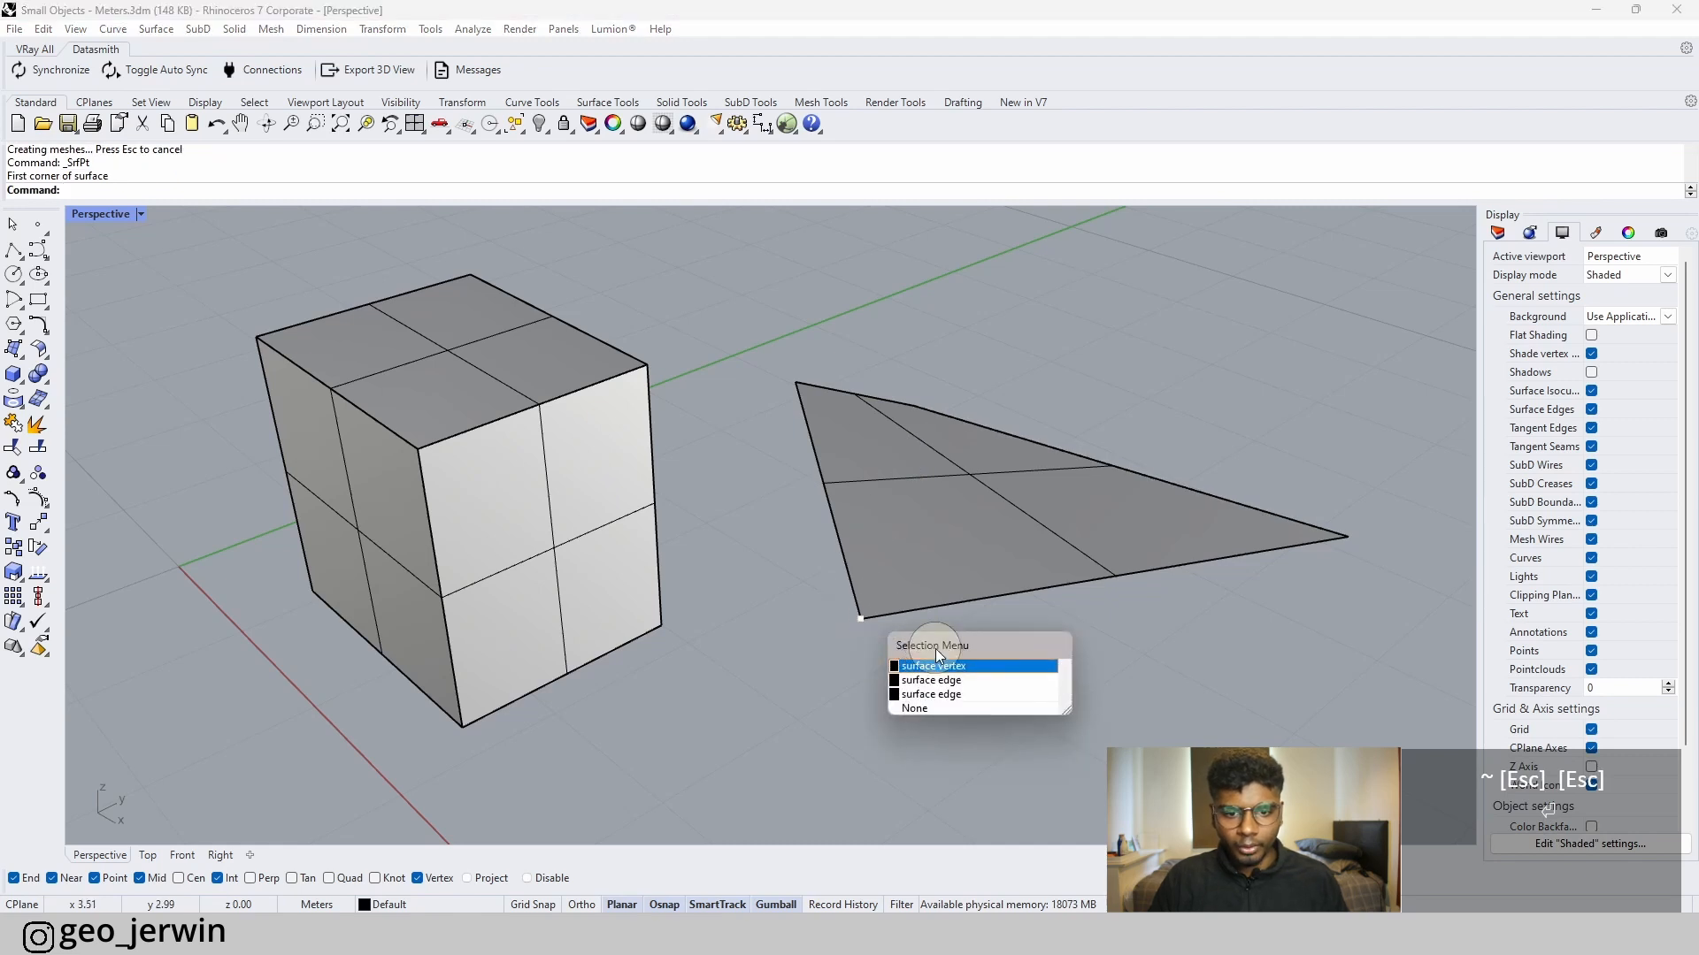
{"action": "left_click", "coordinate": [936, 660]}
{"action": "left_click", "coordinate": [918, 404]}
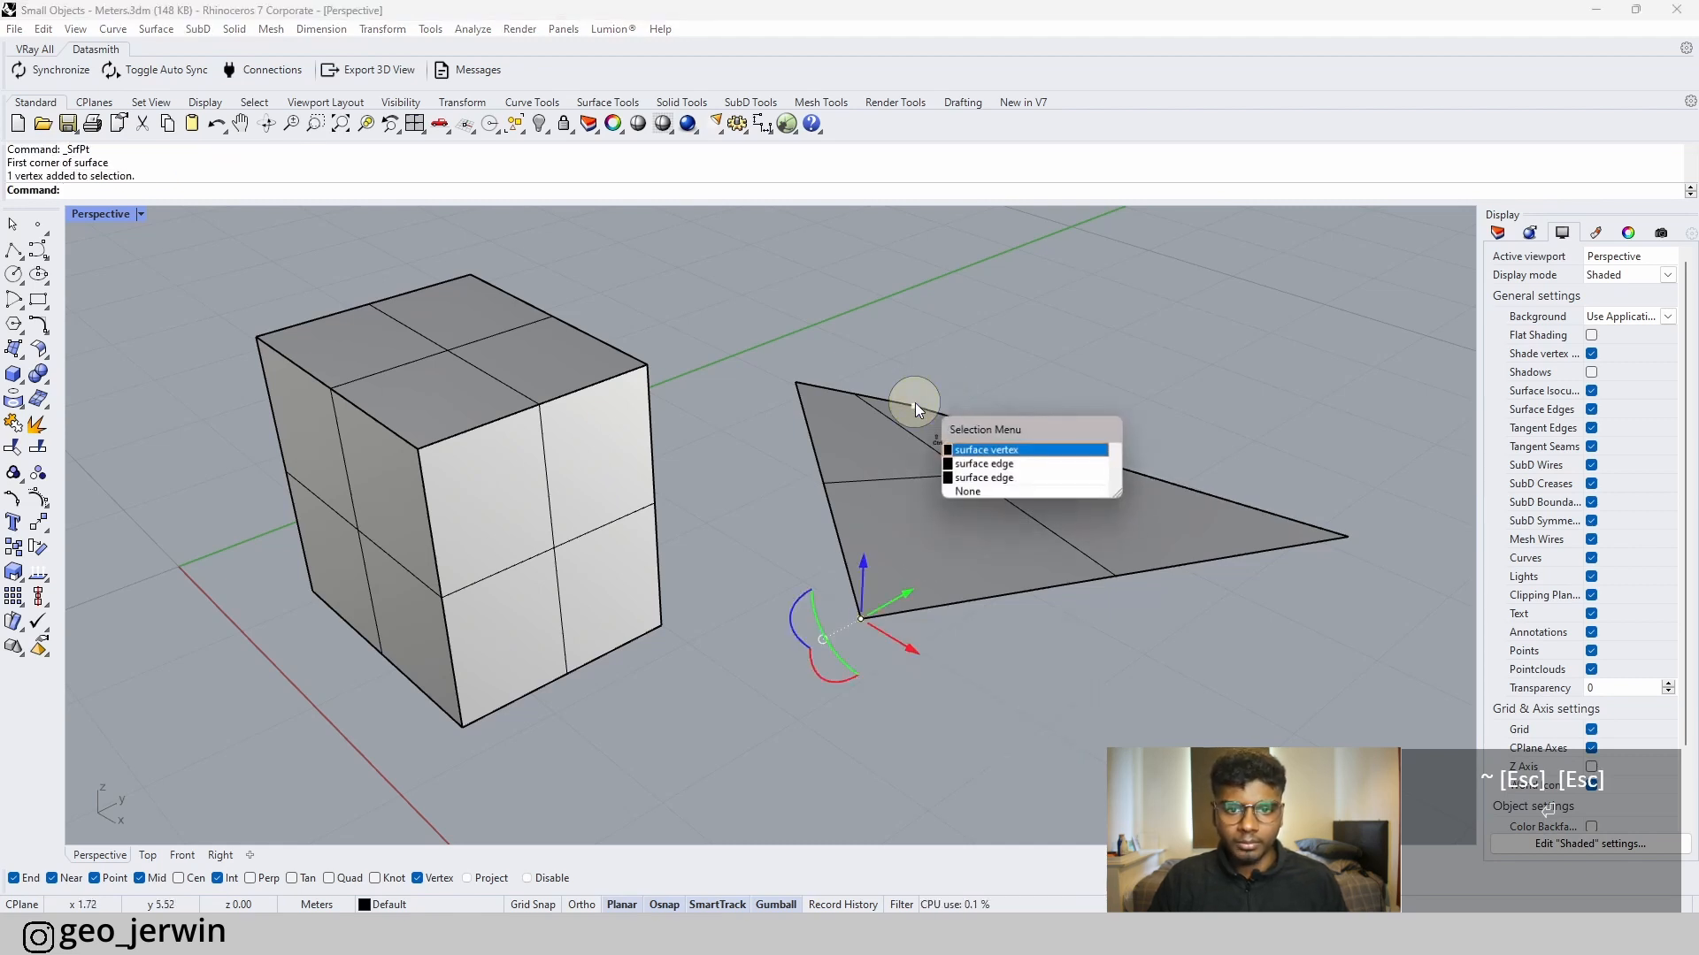
{"action": "left_click", "coordinate": [960, 444]}
{"action": "left_click_drag", "start_coordinate": [896, 434], "coordinate": [891, 295]}
{"action": "left_click", "coordinate": [1230, 349]}
- Move the surface's raised corner vertex outward along the Y axis and clear the selection
{"action": "right_click_drag", "start_coordinate": [1132, 453], "coordinate": [1012, 422]}
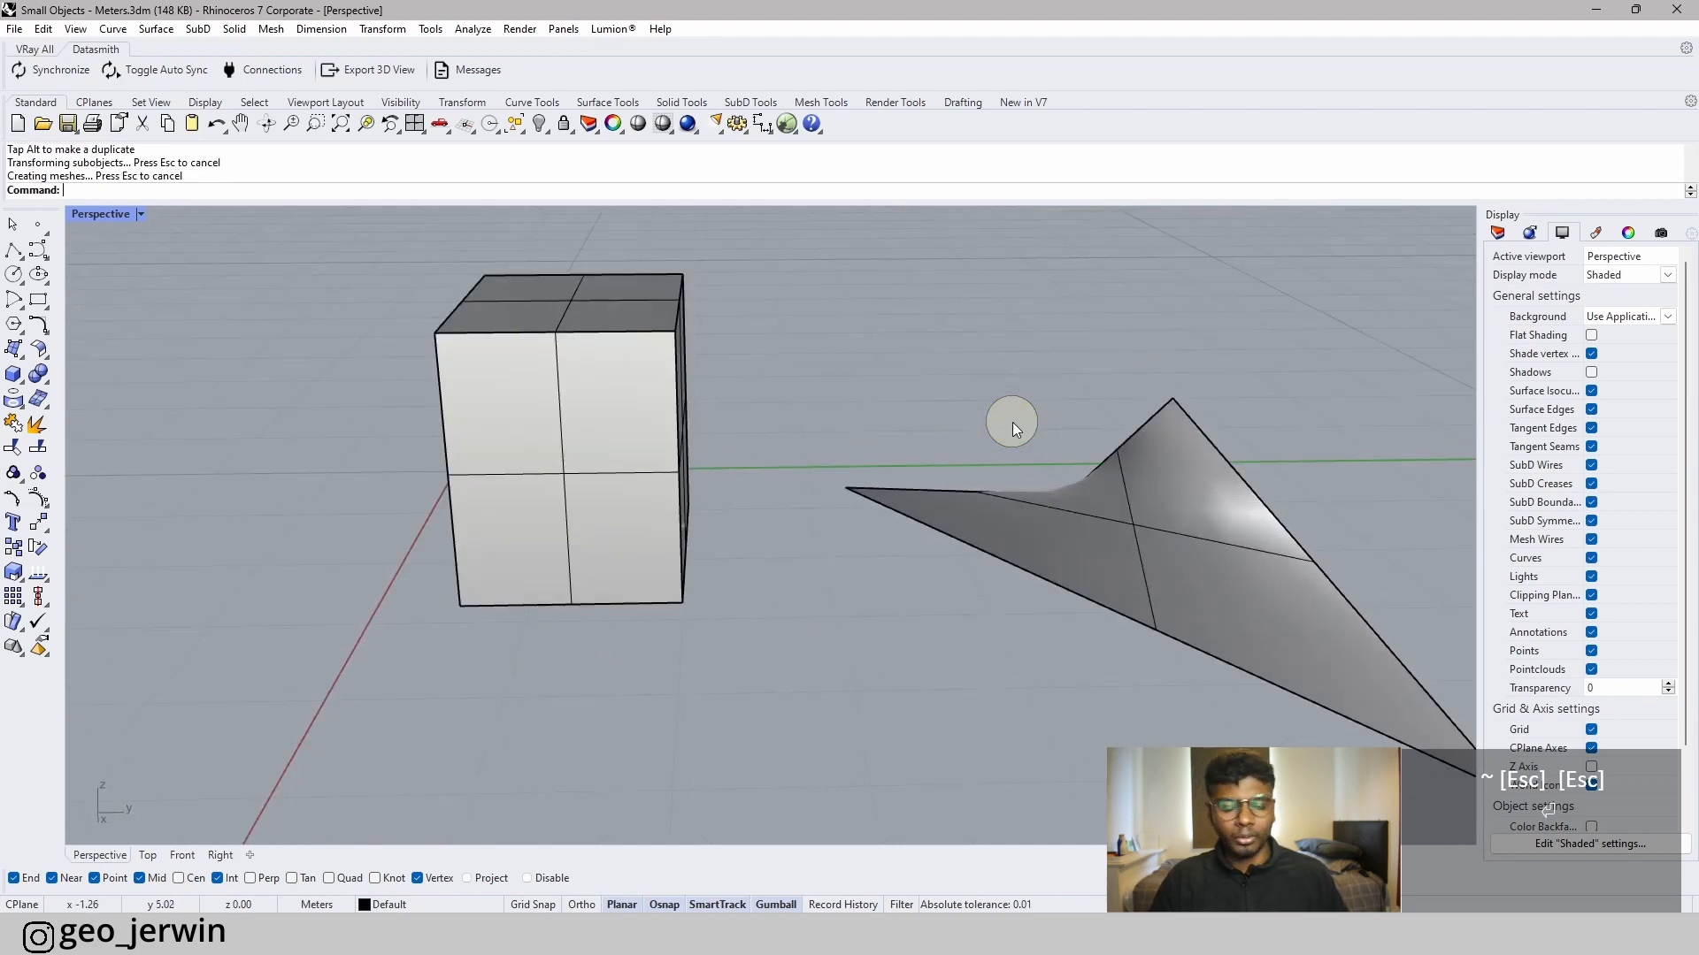
{"action": "right_click_drag", "start_coordinate": [1234, 391], "coordinate": [1243, 487]}
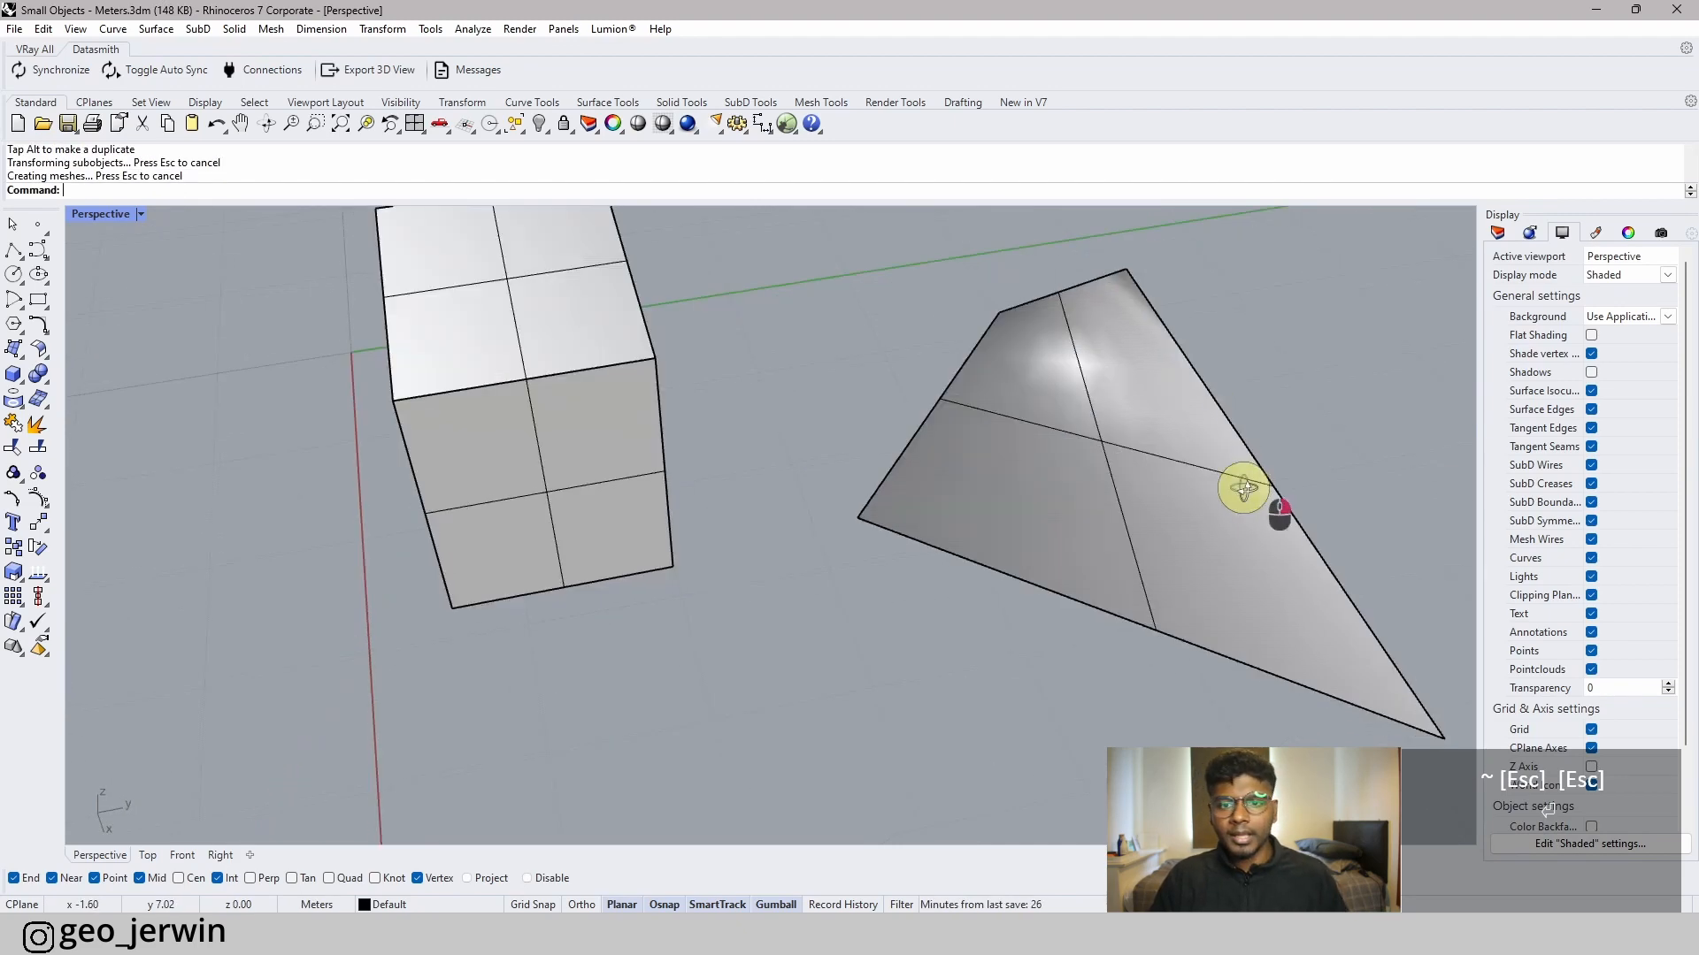
{"action": "left_click", "coordinate": [1129, 273], "text": "ctrl+shift"}
{"action": "left_click", "coordinate": [1238, 335]}
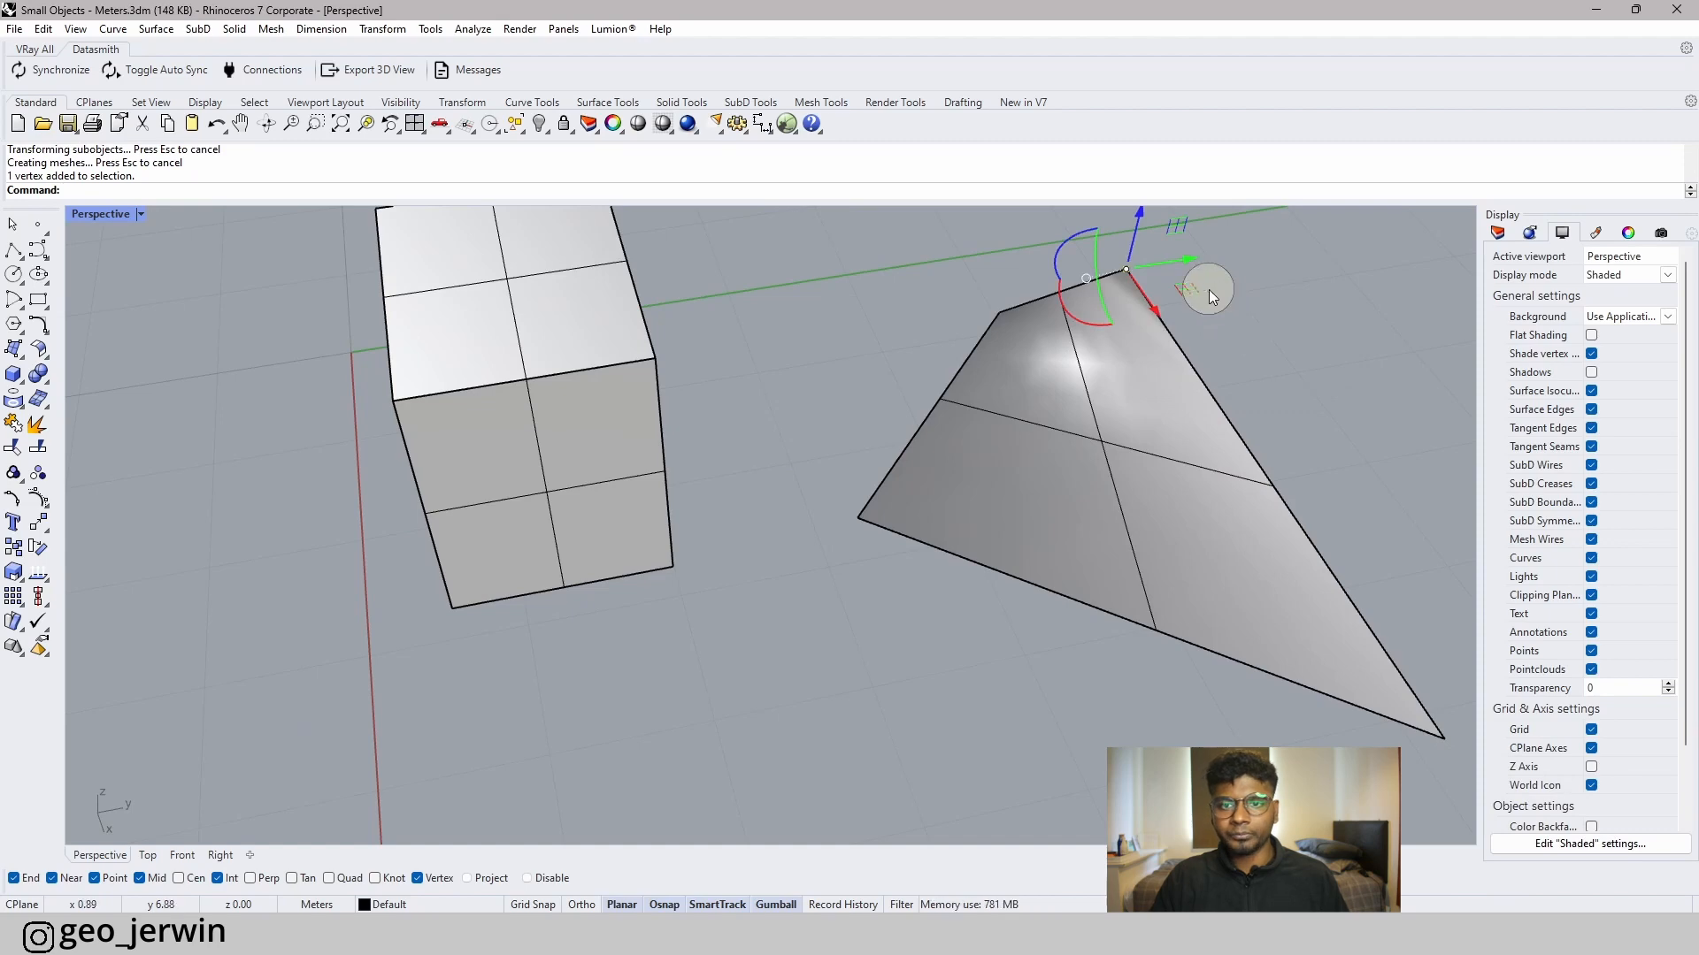
{"action": "left_click_drag", "start_coordinate": [1380, 340], "coordinate": [1374, 332]}
{"action": "left_click", "coordinate": [1129, 697]}
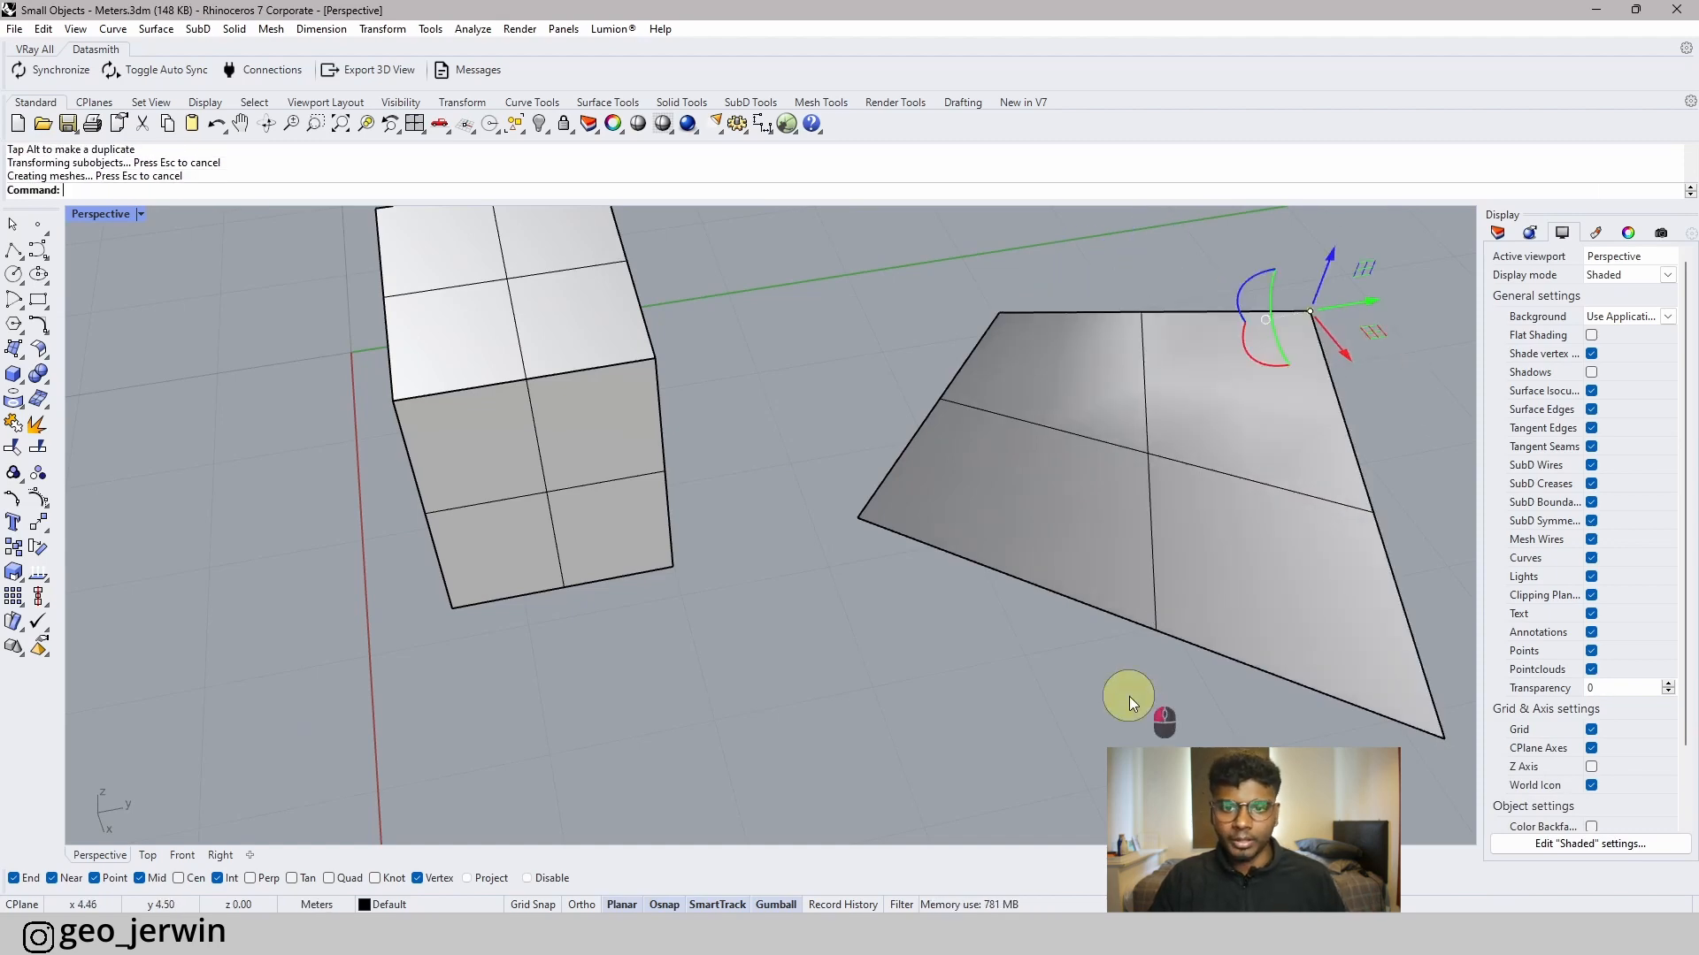
{"action": "key", "text": "Escape"}
{"action": "key", "text": "Escape"}
{"action": "key", "text": "Escape"}
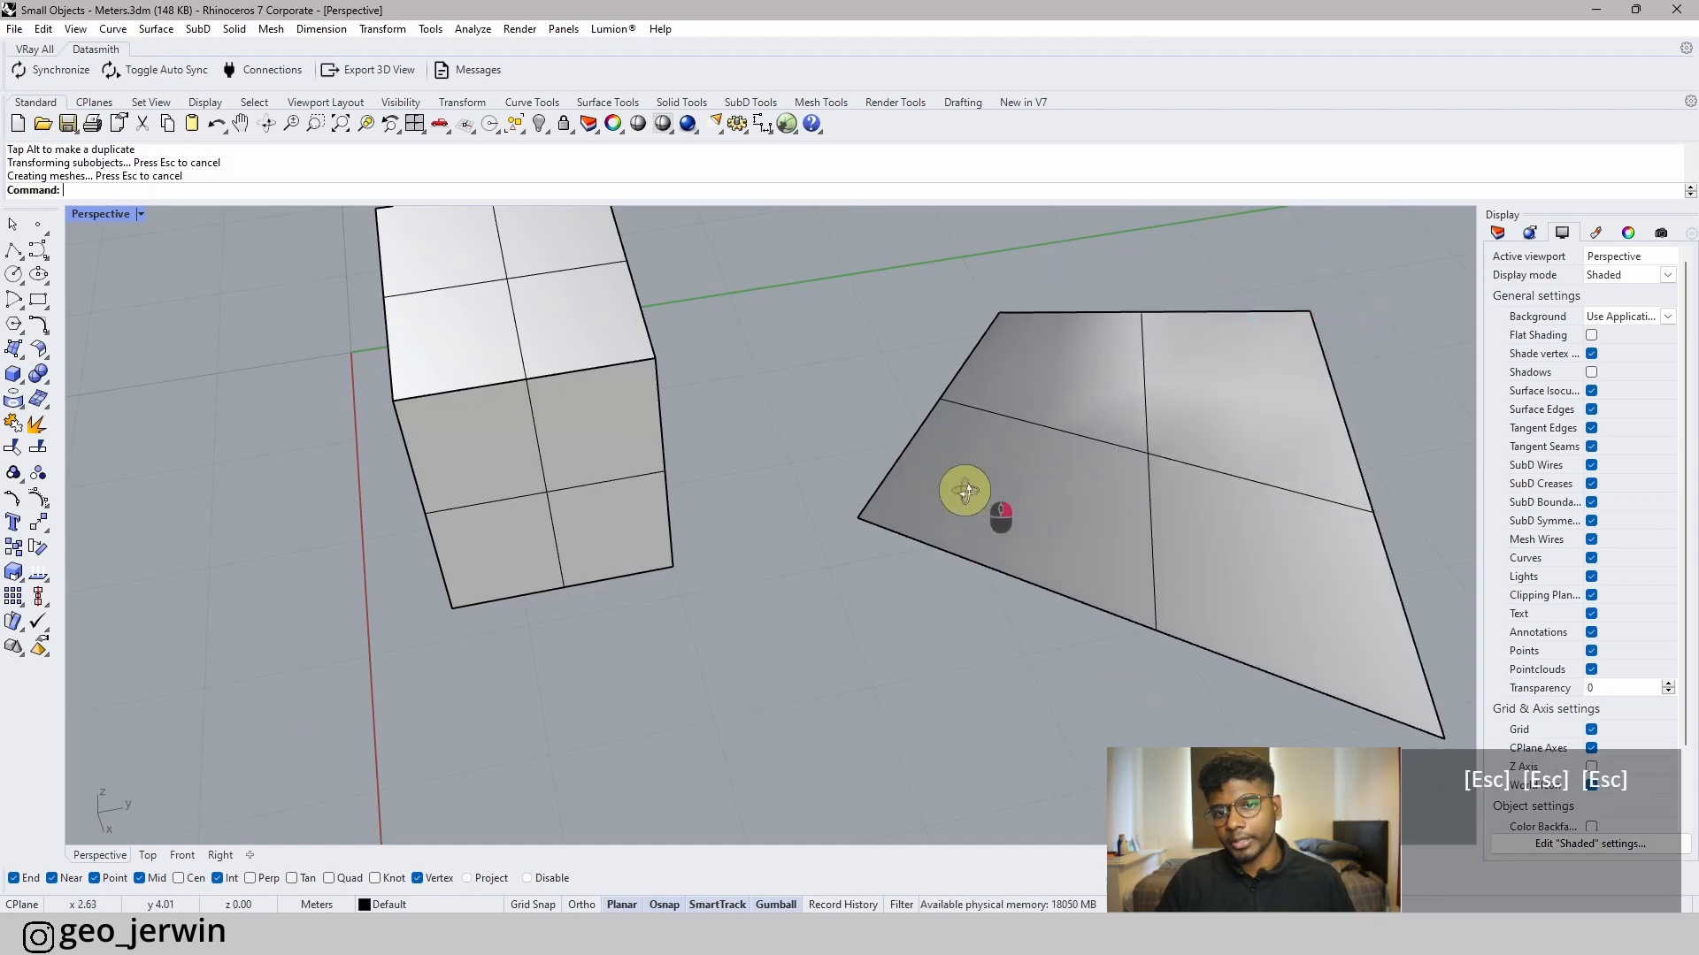
- Rebuild the surface with 10 points and degree 2 in both U and V, deleting the input
{"action": "right_click_drag", "start_coordinate": [965, 492], "coordinate": [1165, 522]}
{"action": "key", "text": "Escape"}
{"action": "key", "text": "Escape"}
{"action": "left_click_drag", "start_coordinate": [1123, 645], "coordinate": [985, 369]}
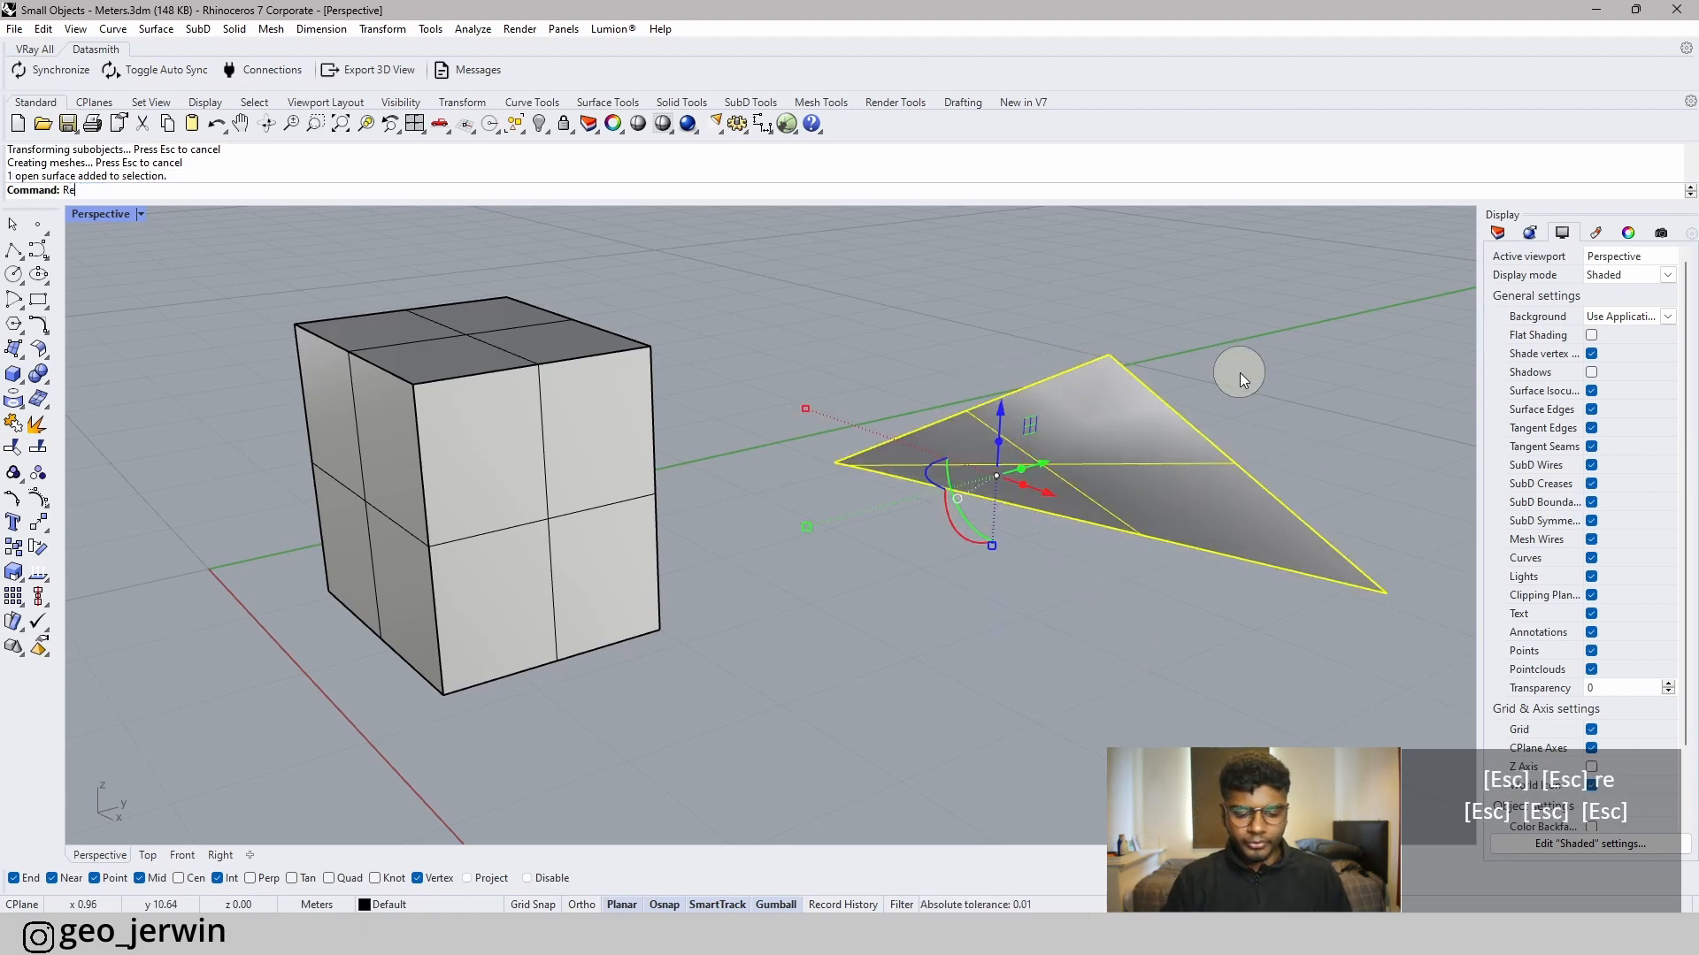
{"action": "type", "text": "rebu"}
{"action": "key", "text": "Return"}
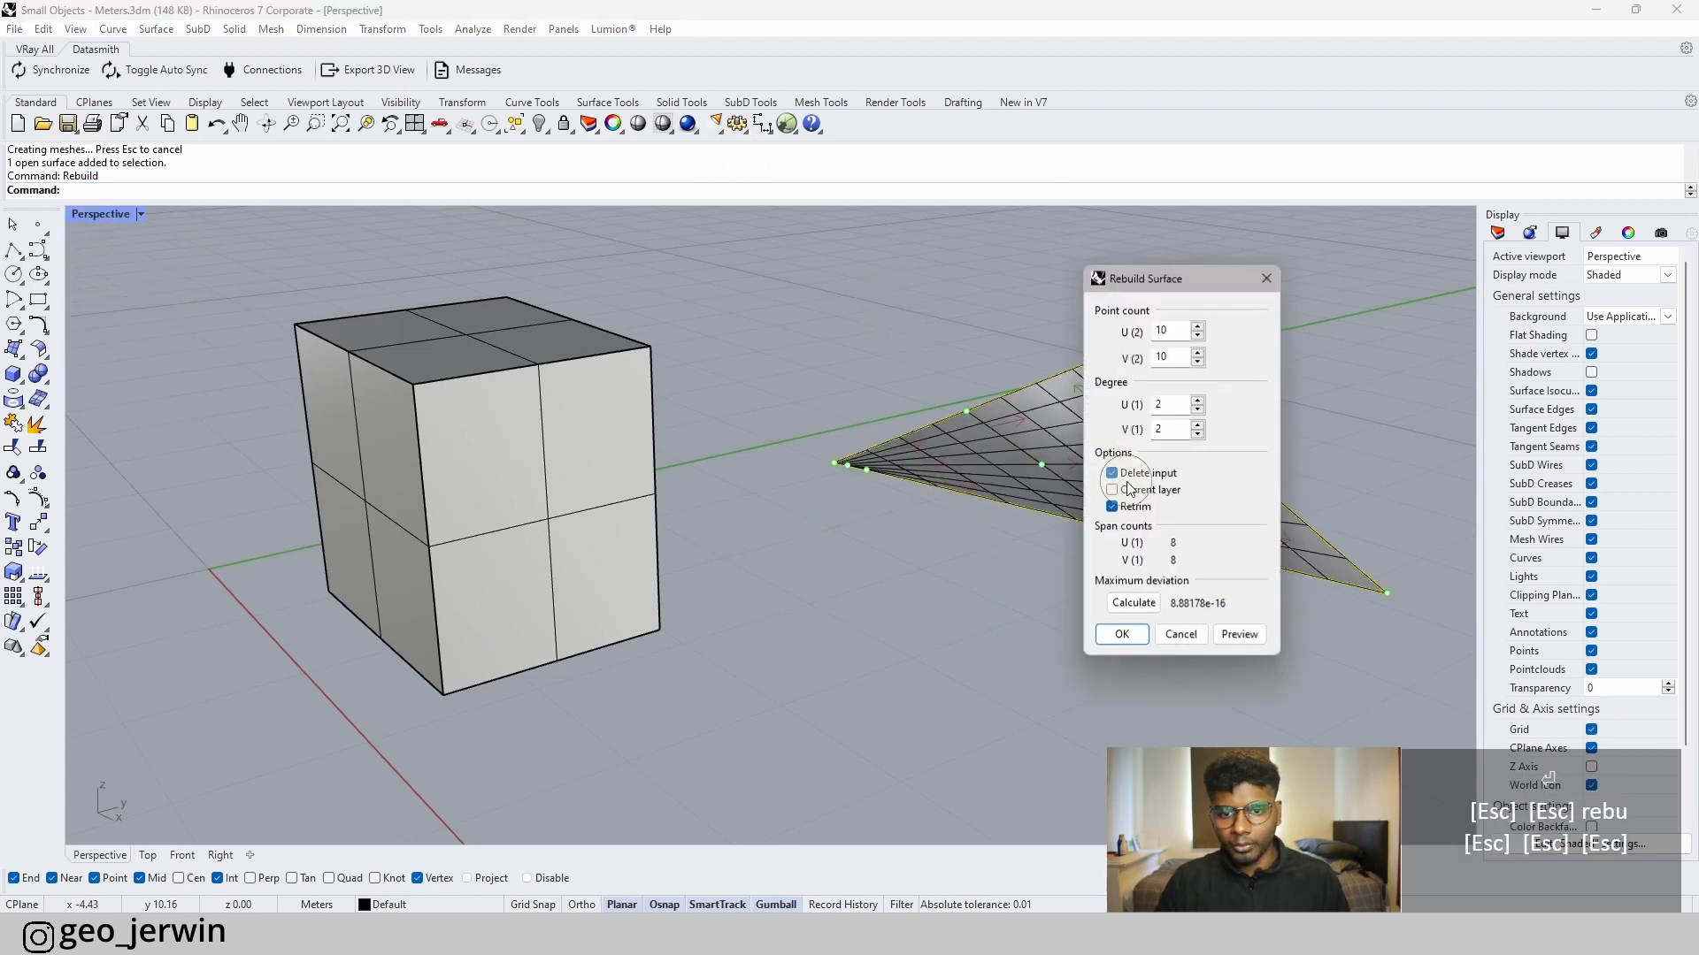
{"action": "left_click", "coordinate": [1122, 630]}
{"action": "left_click", "coordinate": [1359, 555]}
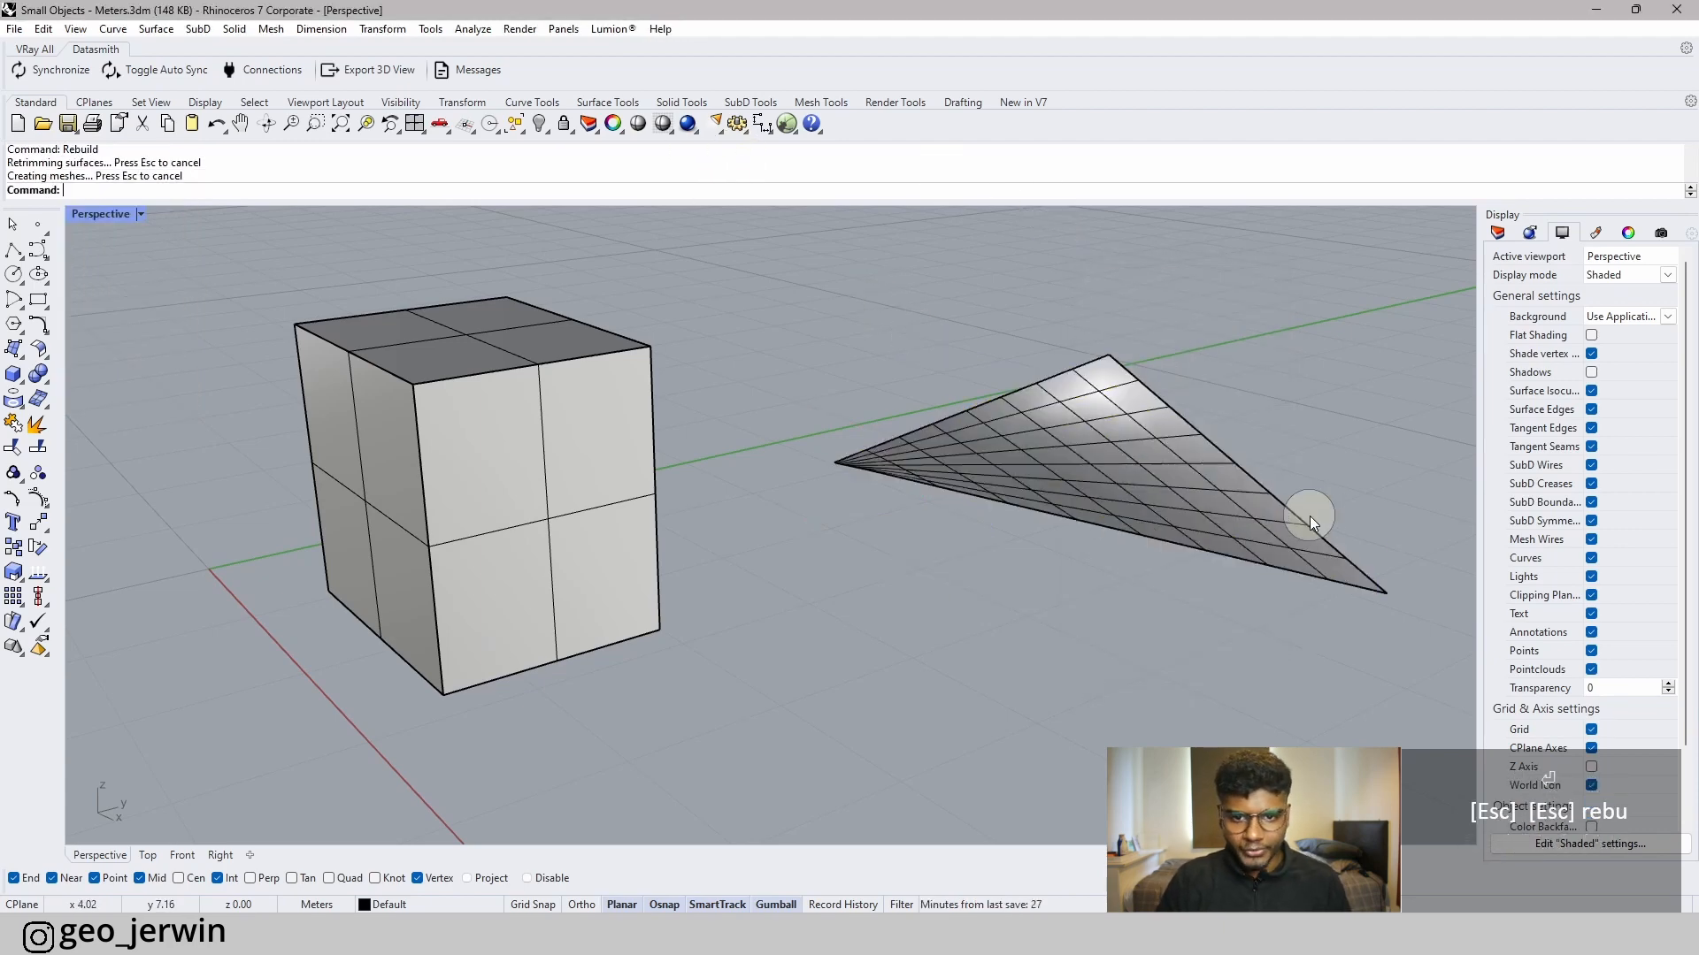
- Show the rebuilt surface's control points, raise one interior point to form a smooth bump, and hide the points again
{"action": "right_click_drag", "start_coordinate": [1308, 516], "coordinate": [1111, 501]}
{"action": "left_click", "coordinate": [1205, 512]}
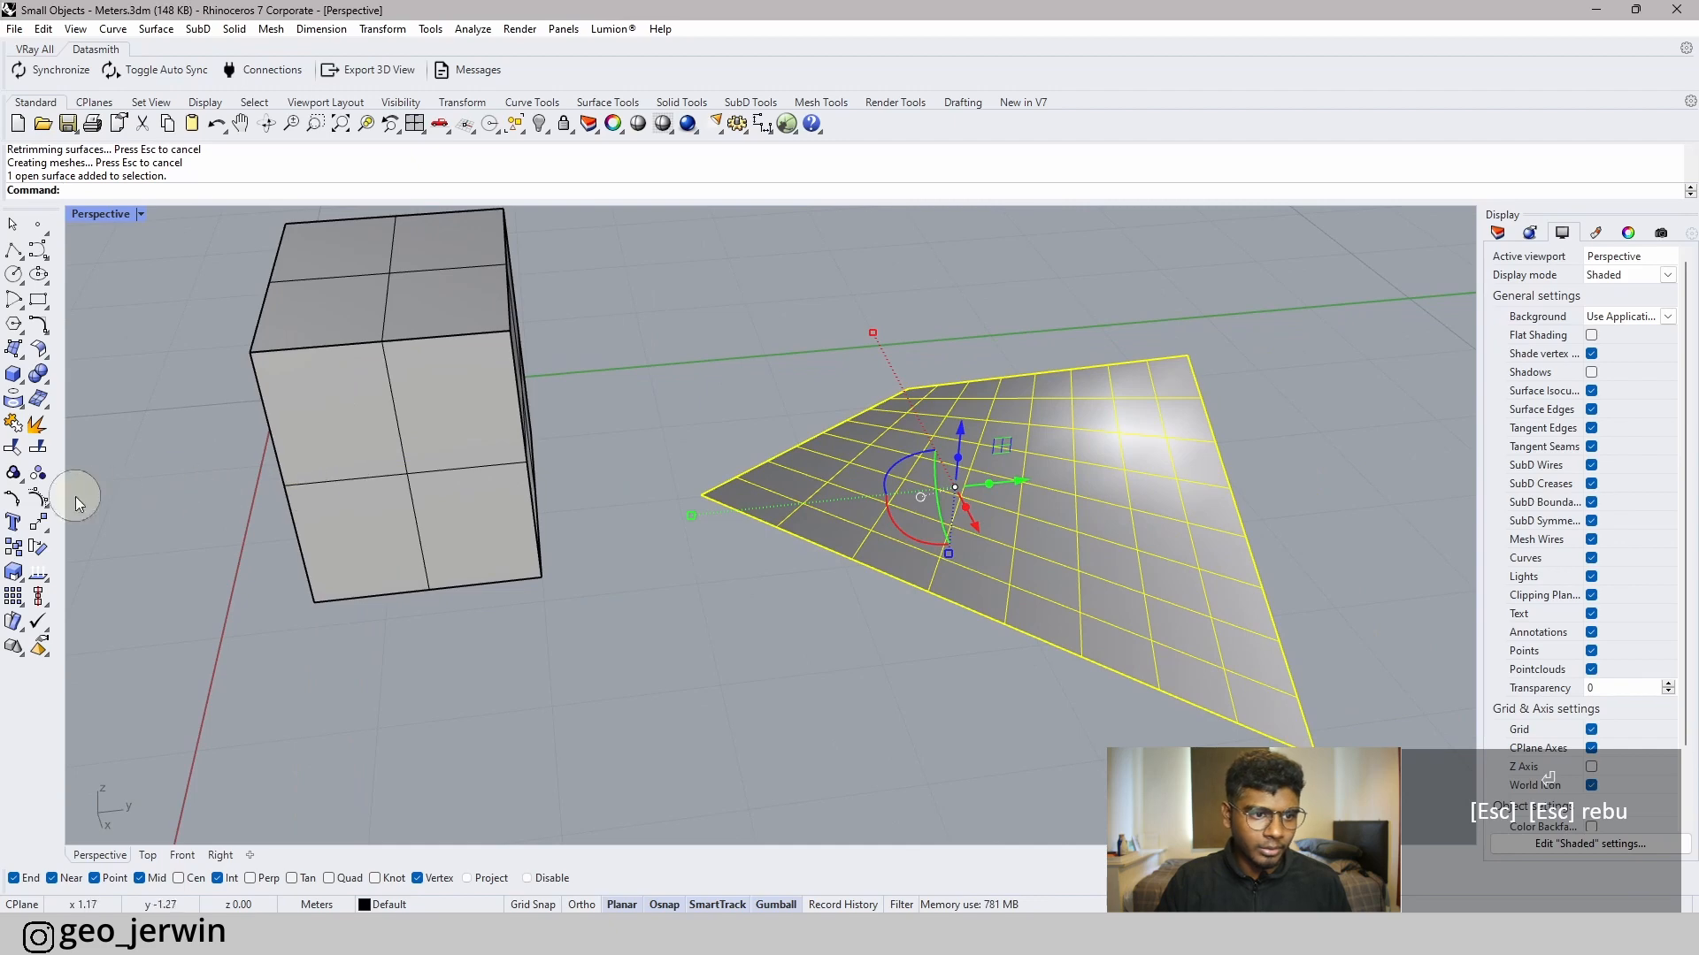
{"action": "left_click", "coordinate": [38, 496]}
{"action": "left_click", "coordinate": [913, 493]}
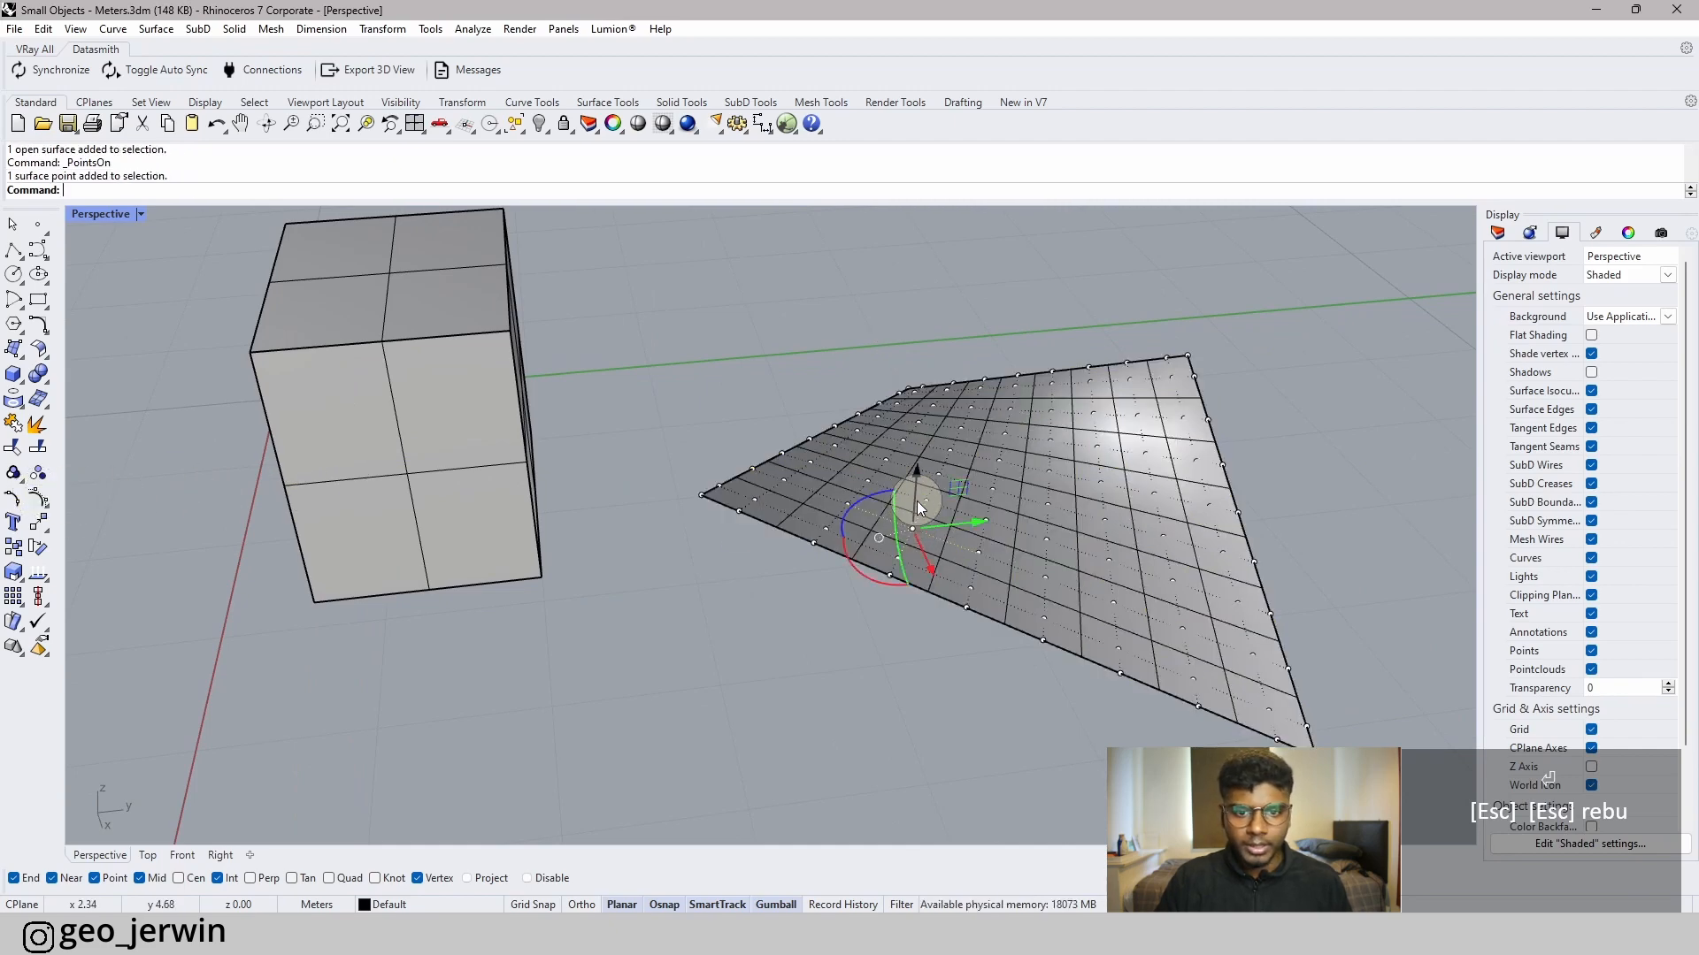
{"action": "left_click_drag", "start_coordinate": [920, 434], "coordinate": [923, 394]}
{"action": "left_click", "coordinate": [795, 621]}
{"action": "key", "text": "Escape"}
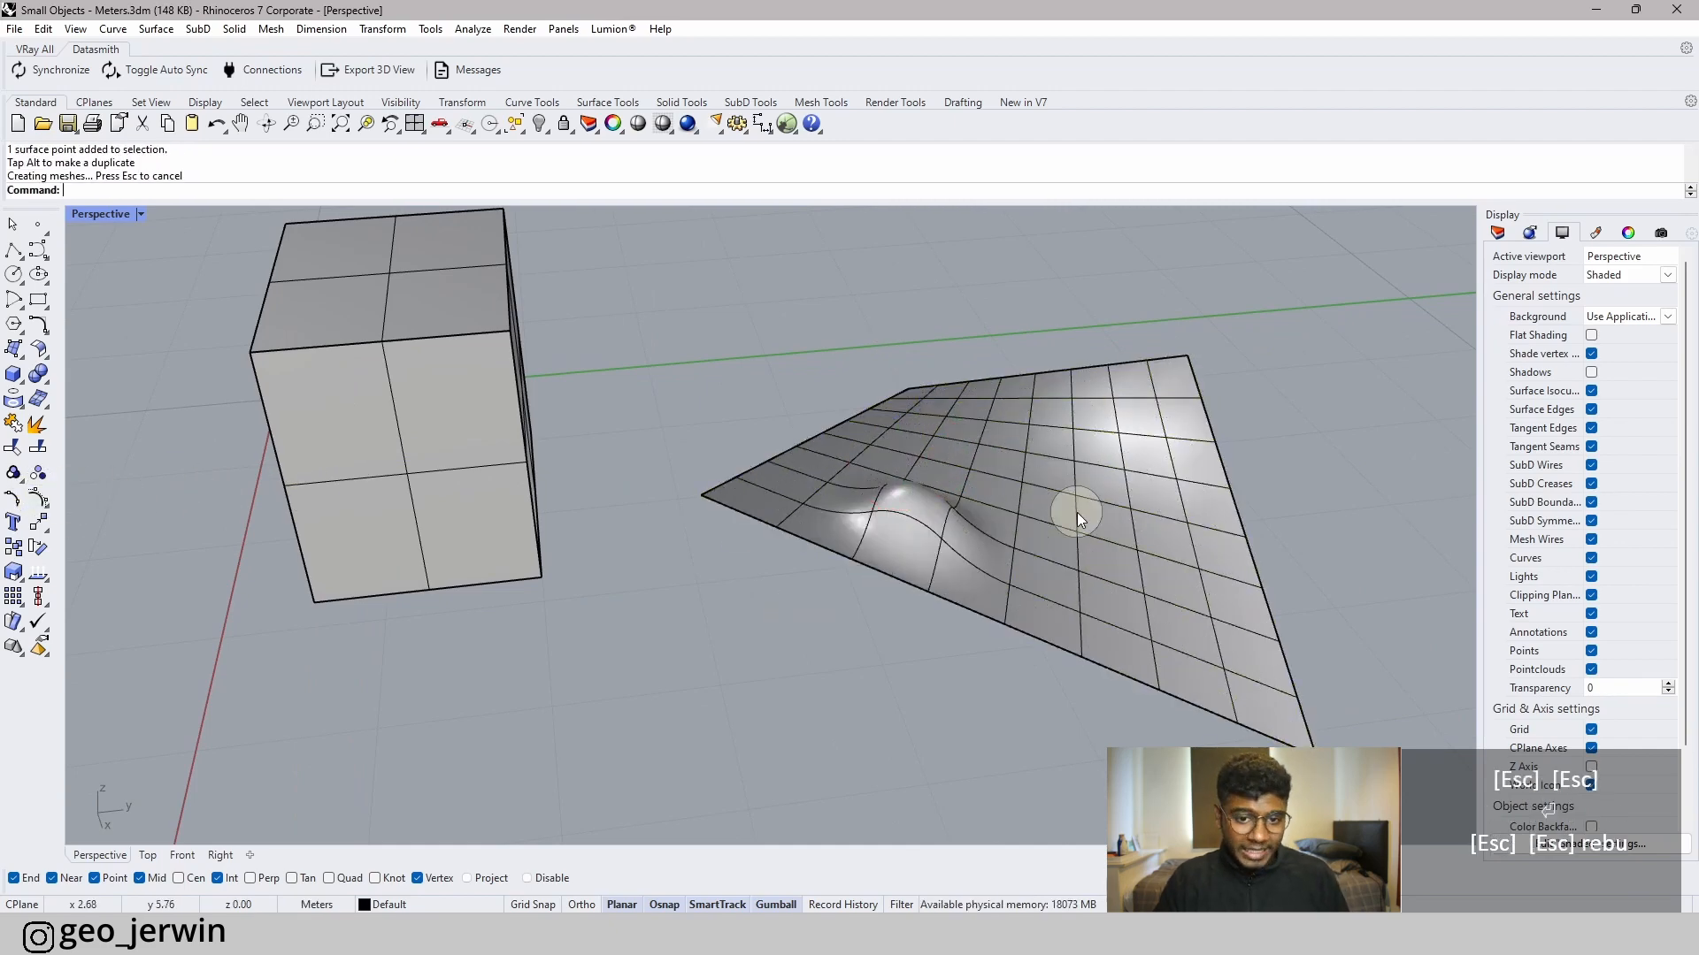
- Delete the bumped surface, leaving only the box in the scene
{"action": "left_click", "coordinate": [991, 487]}
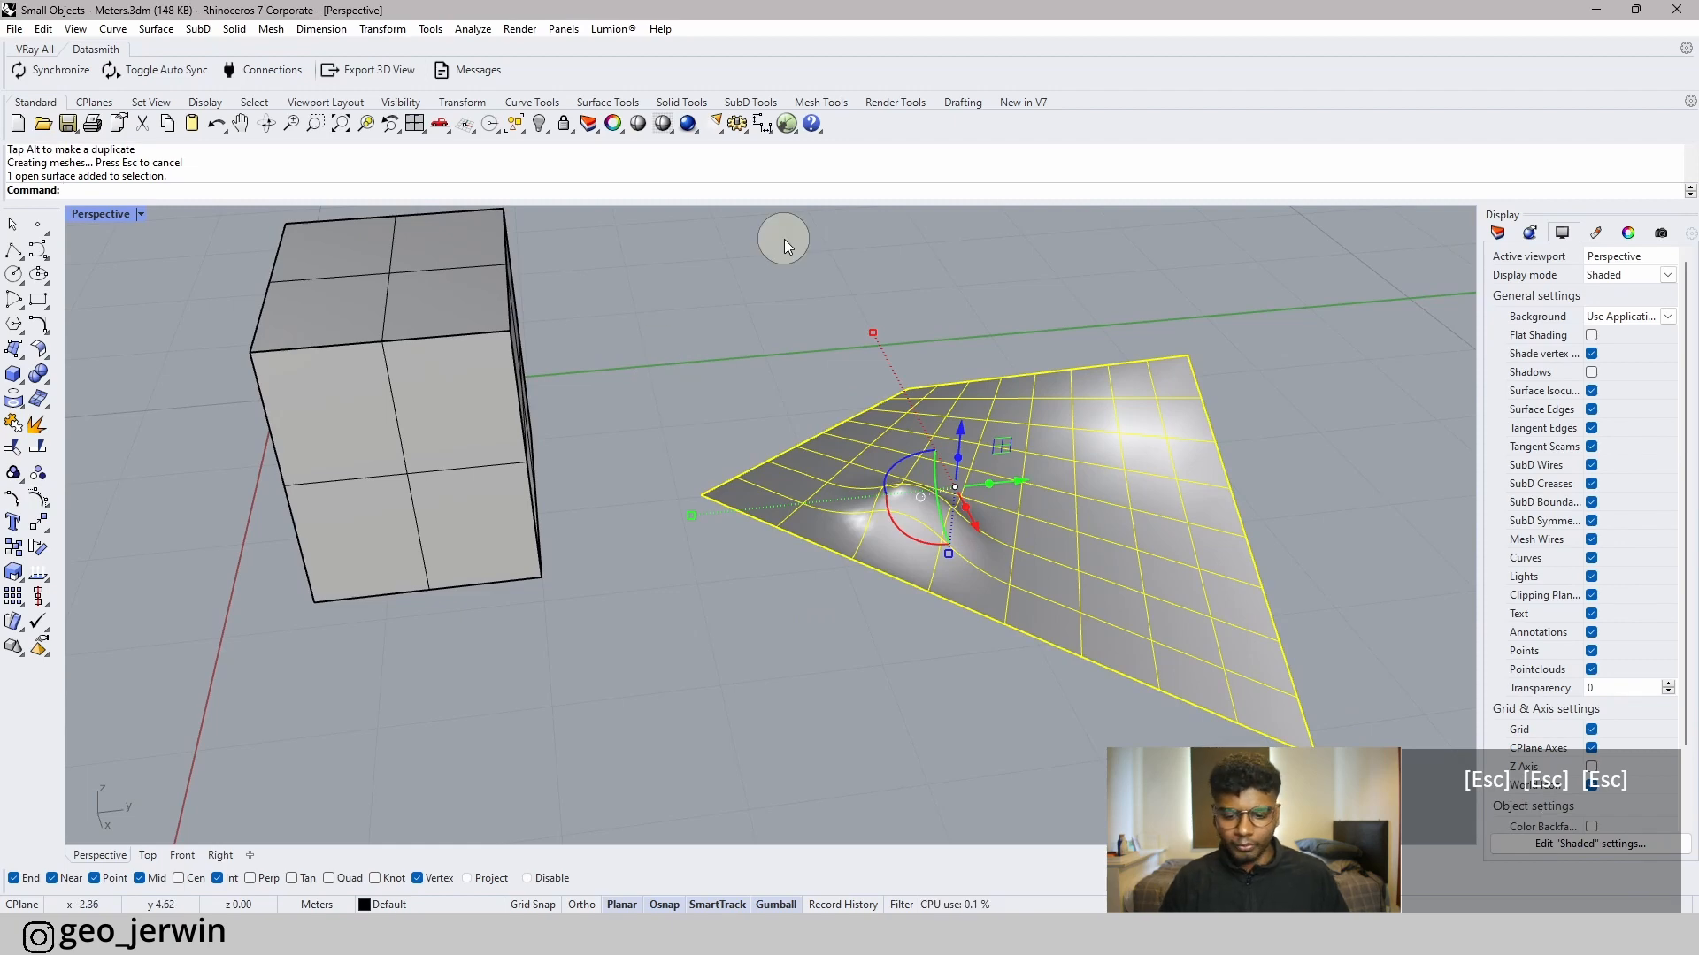
{"action": "key", "text": "Delete"}
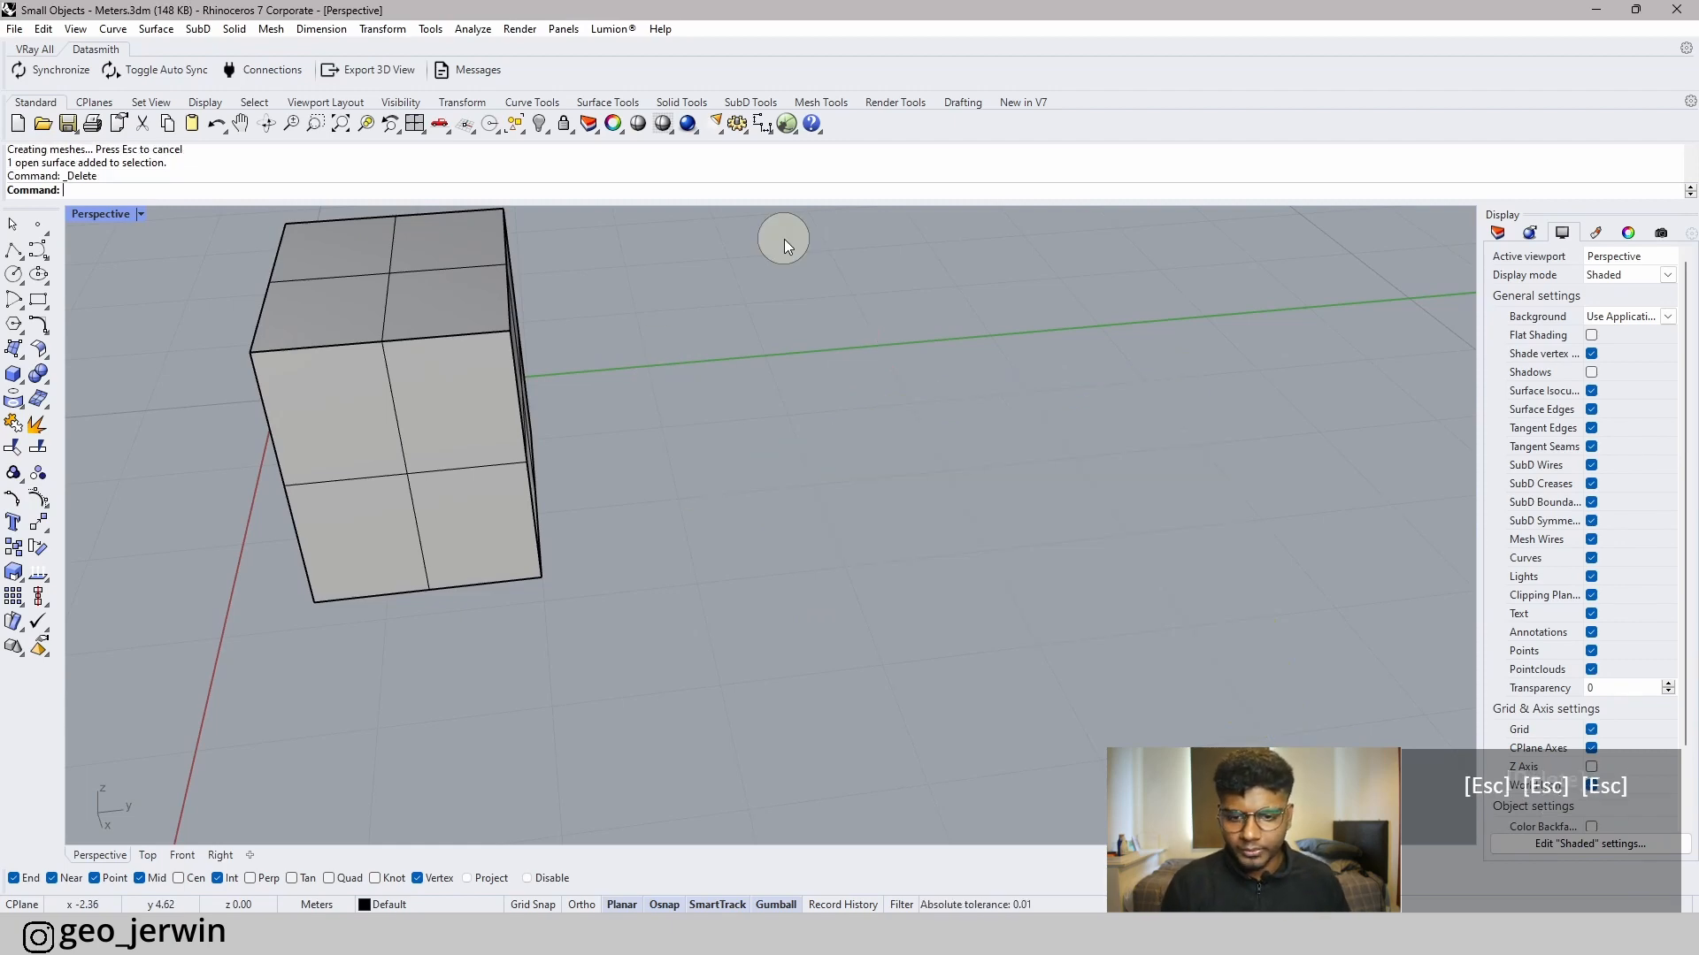
{"action": "right_click_drag", "start_coordinate": [856, 297], "coordinate": [879, 495]}
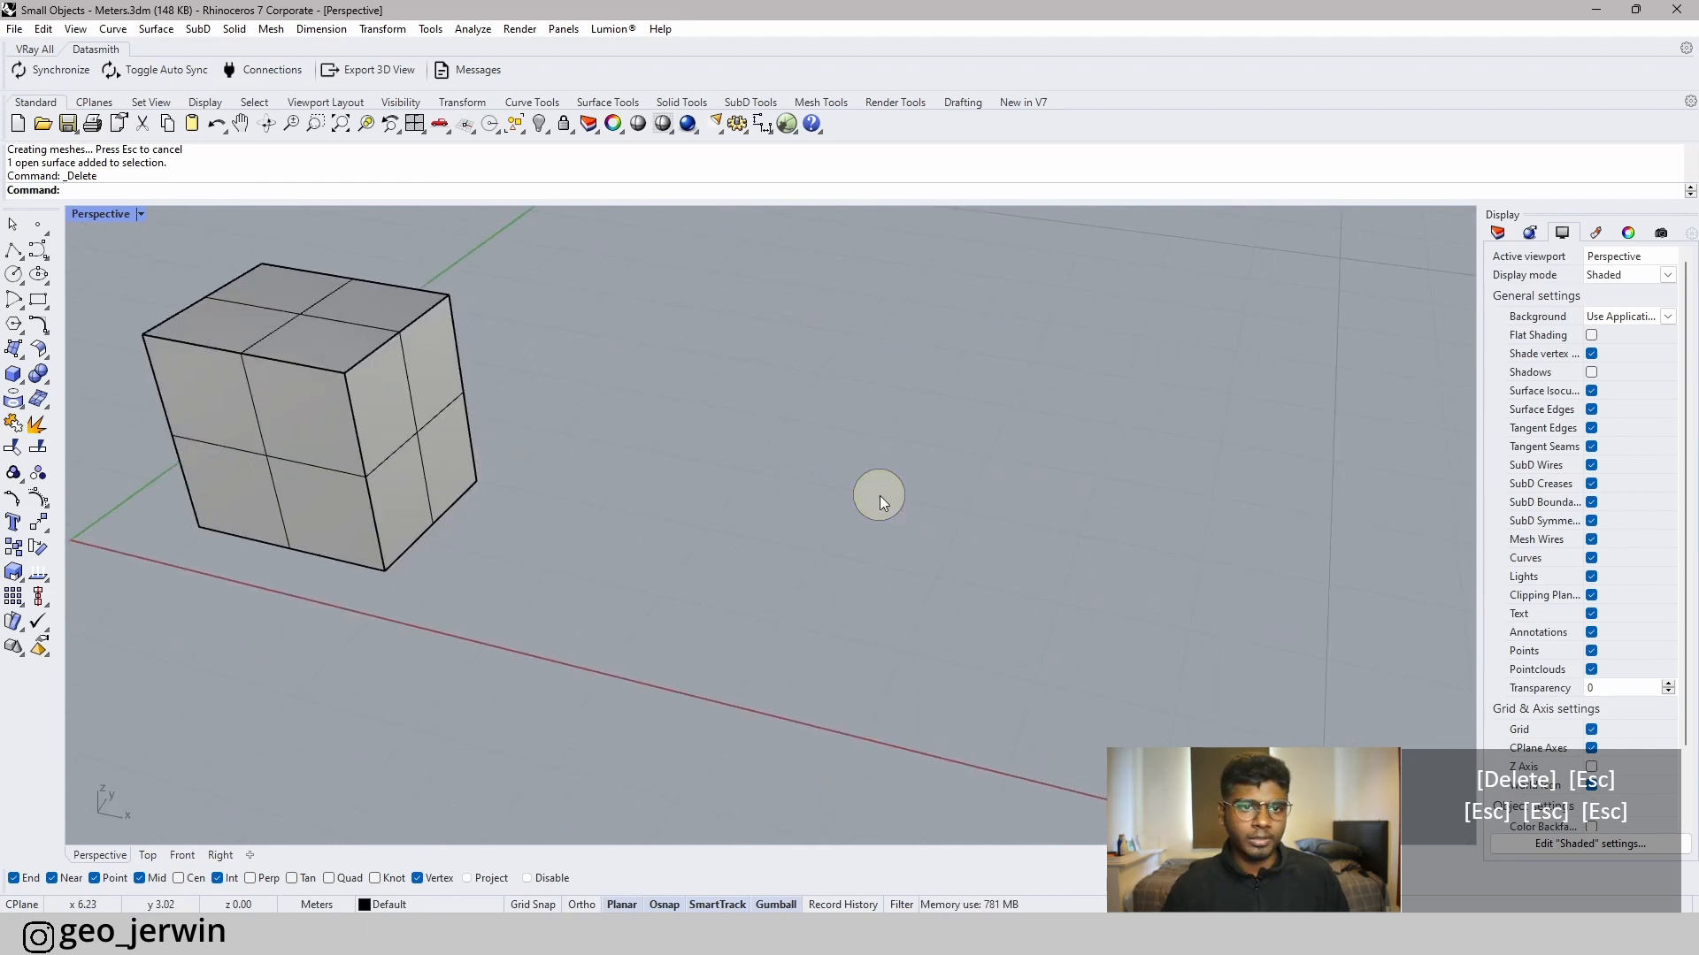
{"action": "key", "text": "Escape"}
{"action": "key", "text": "Escape"}
{"action": "key", "text": "Escape"}
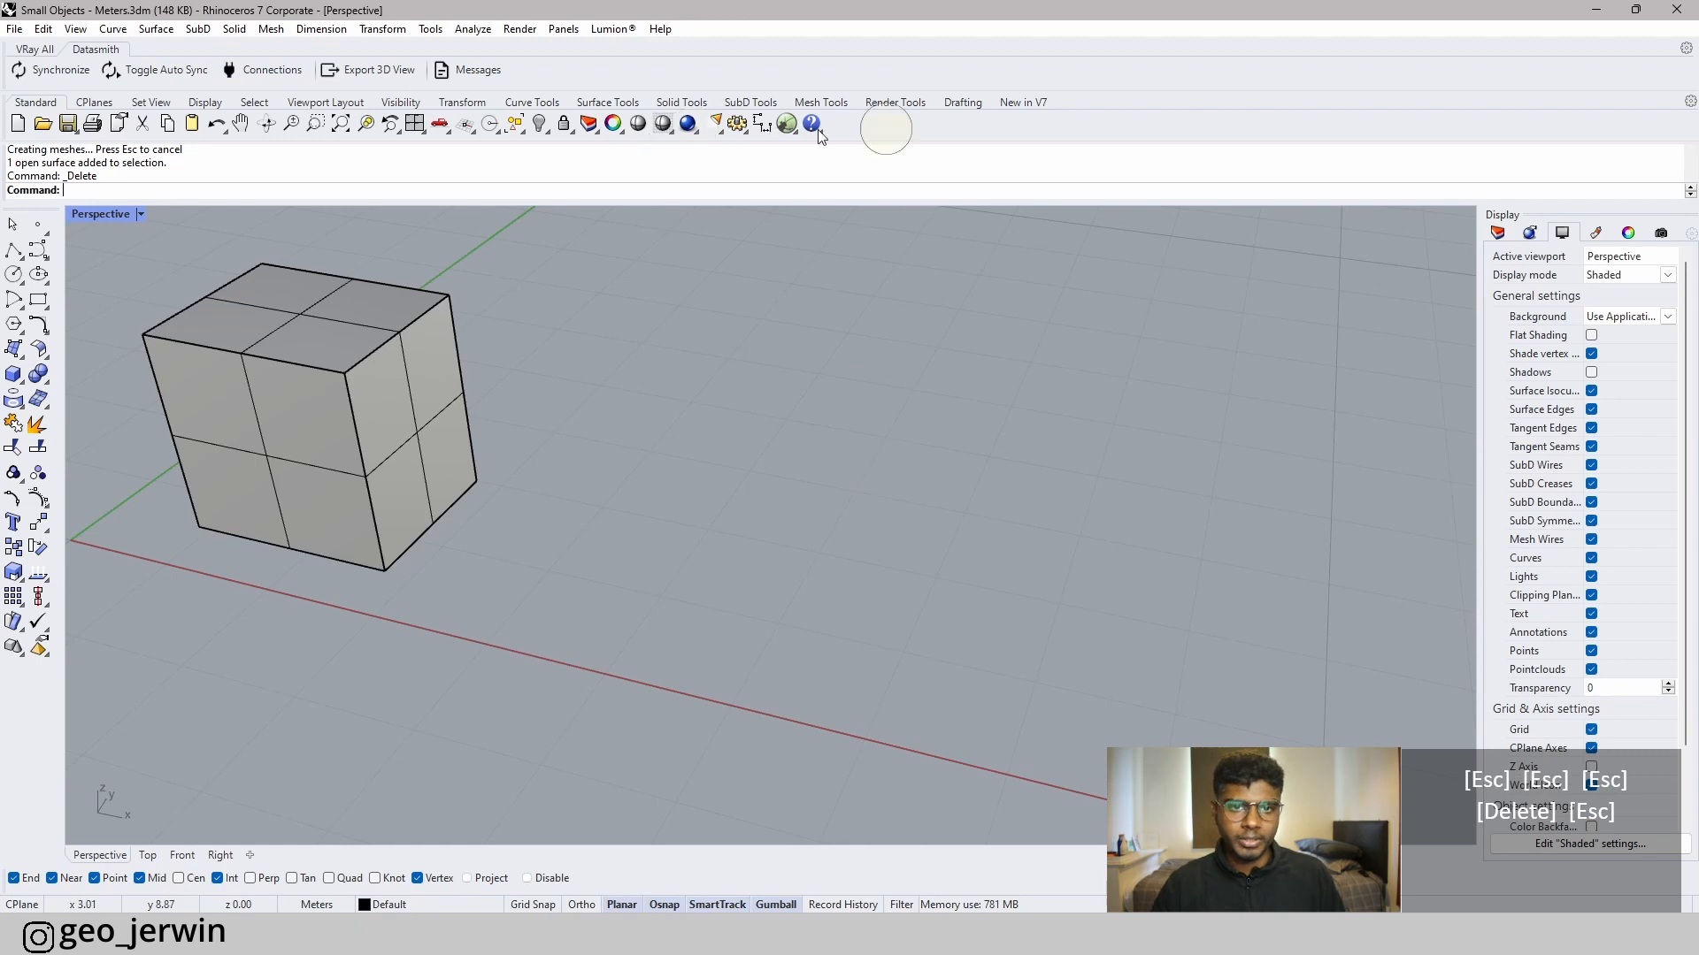
- Create a mesh box beside the solid box with 3 faces in each of the X, Y and Z directions
{"action": "left_click", "coordinate": [830, 104]}
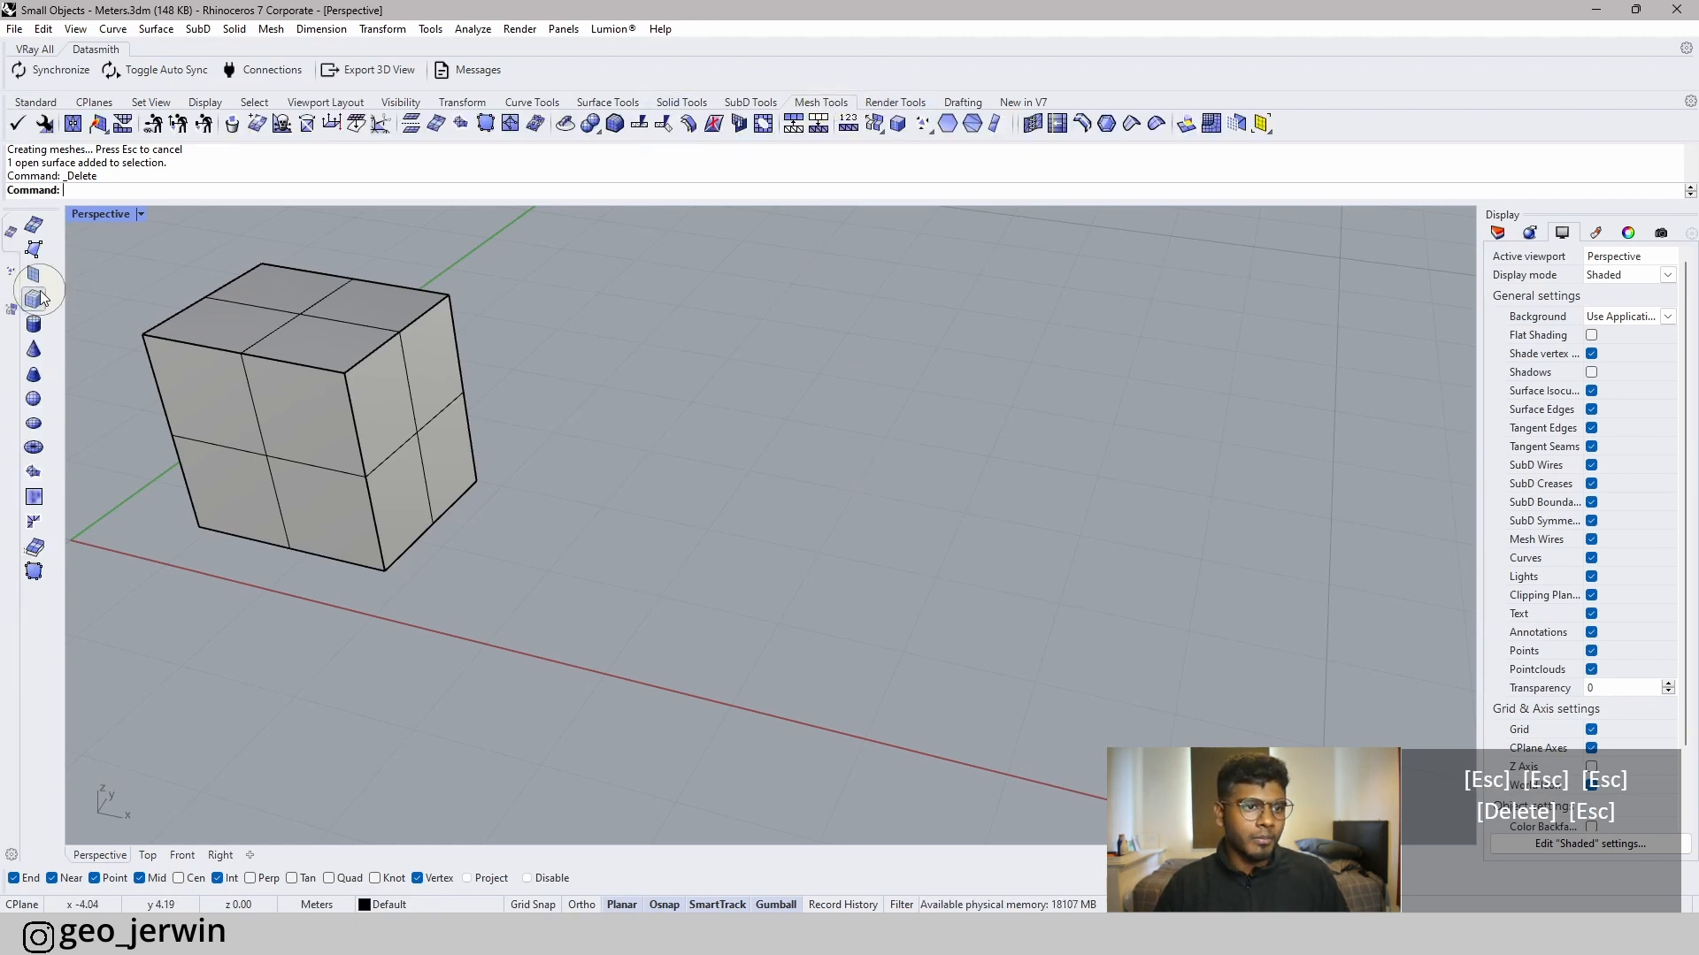
{"action": "left_click", "coordinate": [33, 299]}
{"action": "left_click", "coordinate": [469, 601]}
{"action": "left_click", "coordinate": [801, 547]}
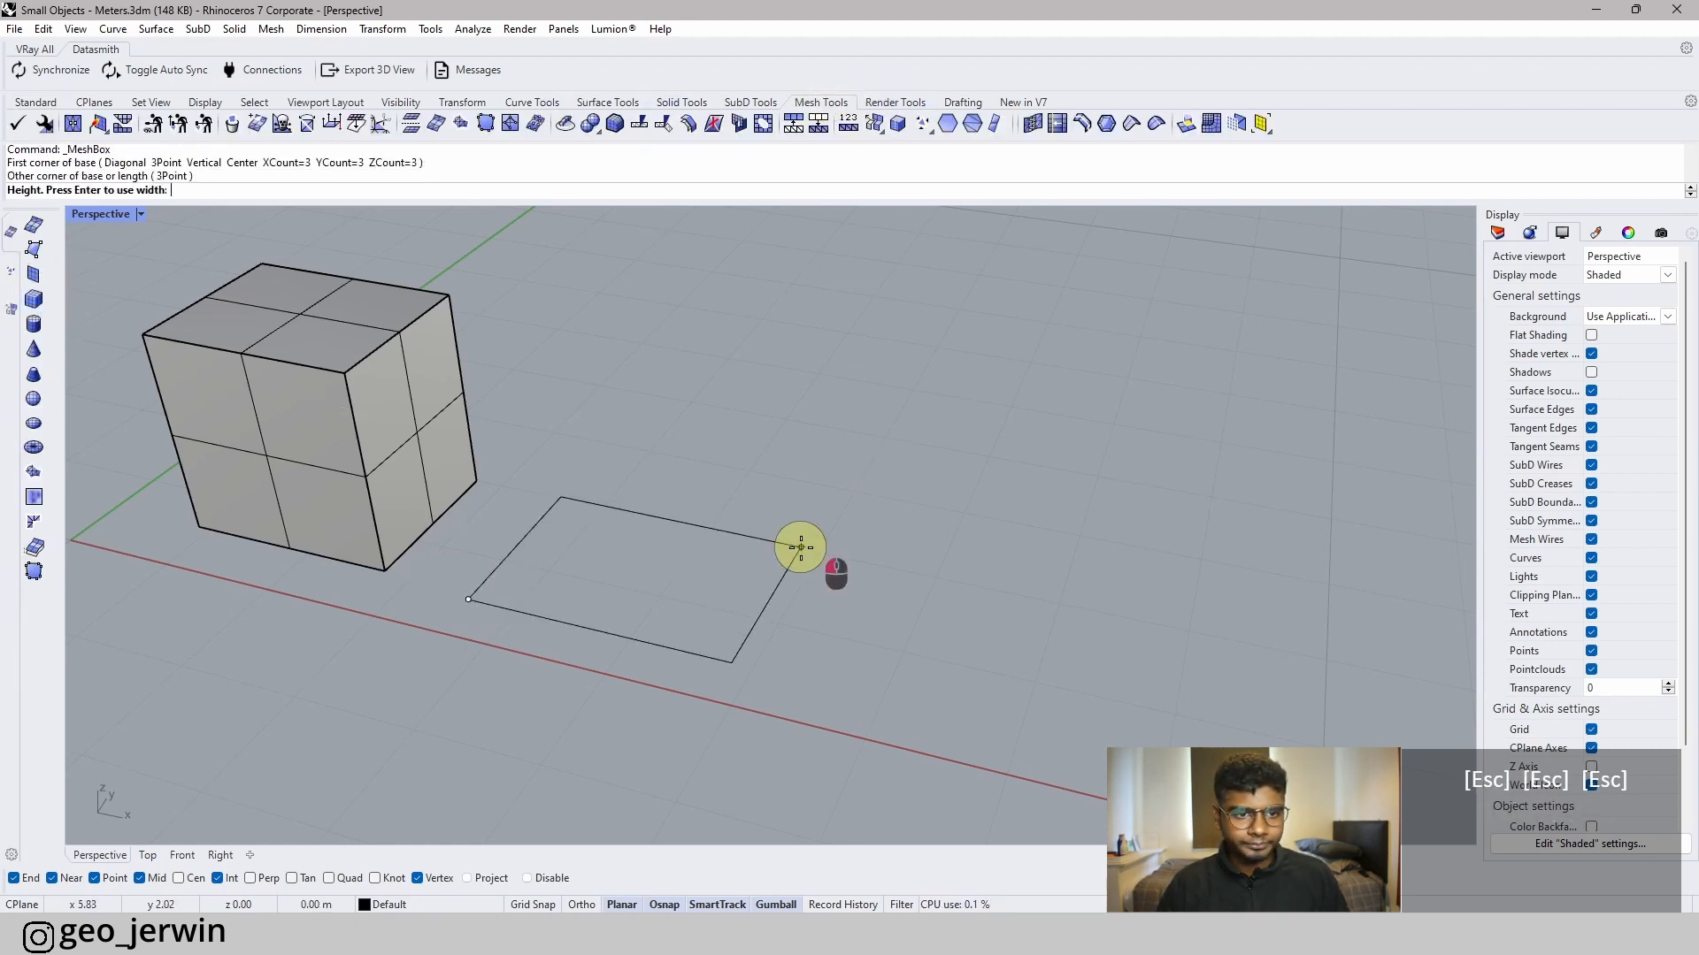
{"action": "left_click", "coordinate": [758, 342]}
- Pull the middle-row end face on the mesh box's front side outward along Y and deselect it
{"action": "right_click_drag", "start_coordinate": [831, 528], "coordinate": [741, 592]}
{"action": "left_click", "coordinate": [735, 544], "text": "ctrl+shift"}
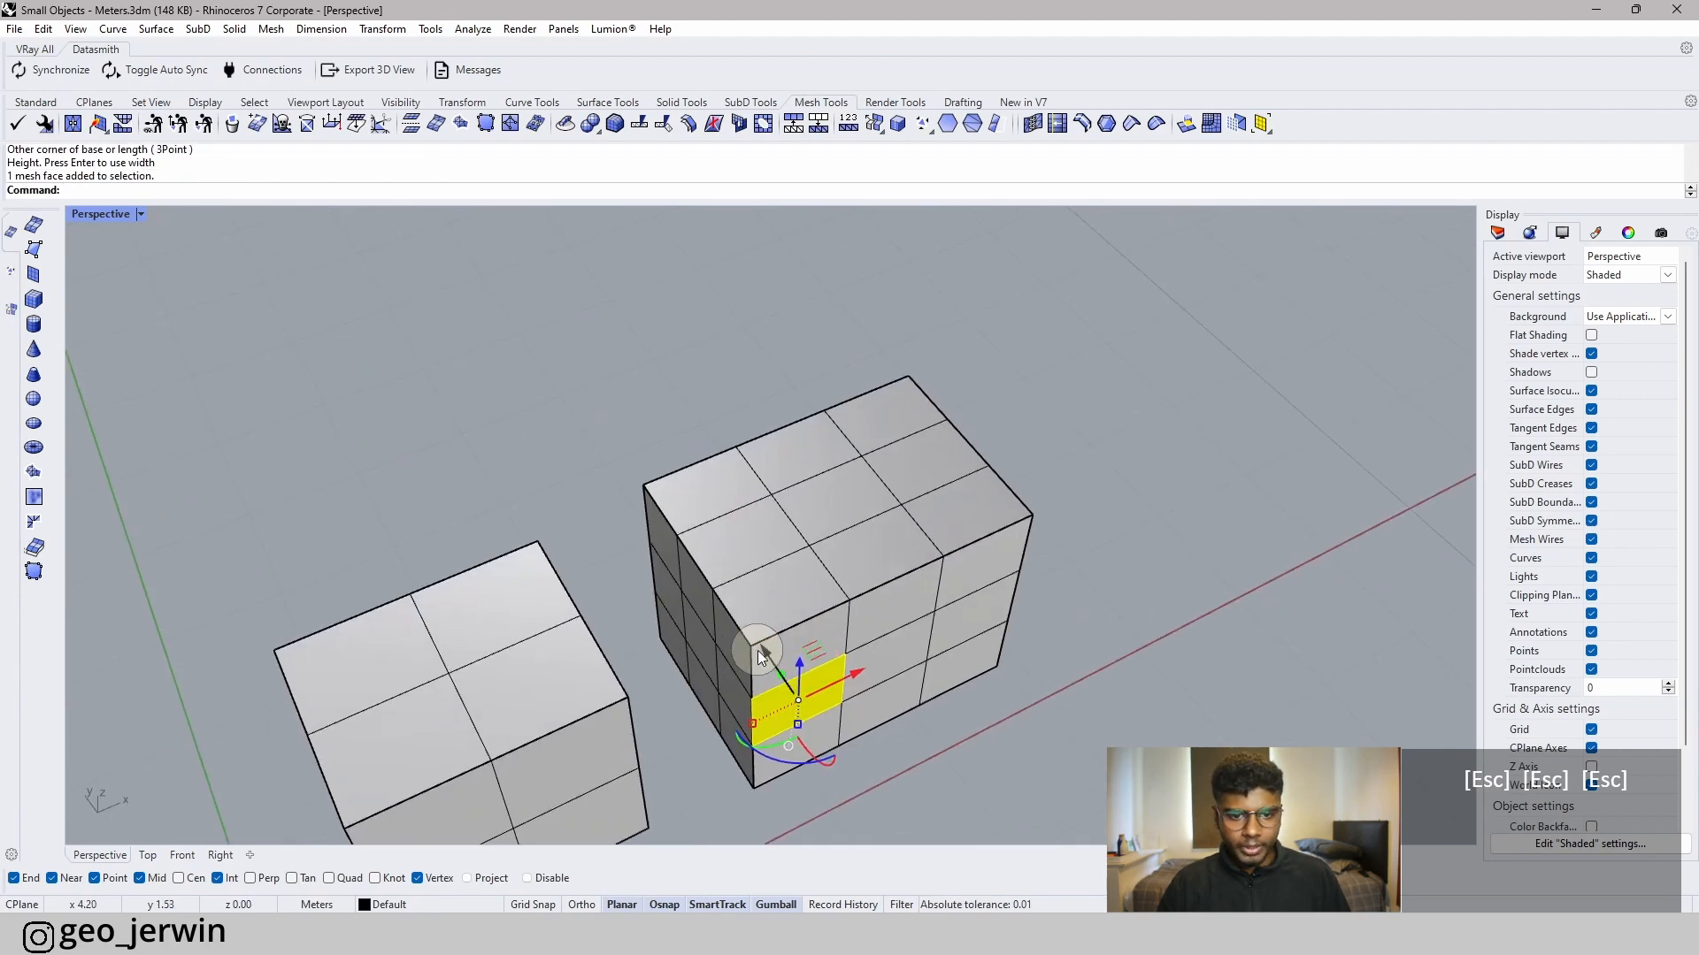
{"action": "left_click_drag", "start_coordinate": [760, 653], "coordinate": [929, 679]}
{"action": "right_click_drag", "start_coordinate": [1057, 632], "coordinate": [1041, 586]}
{"action": "right_click_drag", "start_coordinate": [1158, 575], "coordinate": [1069, 549]}
{"action": "left_click", "coordinate": [1062, 544]}
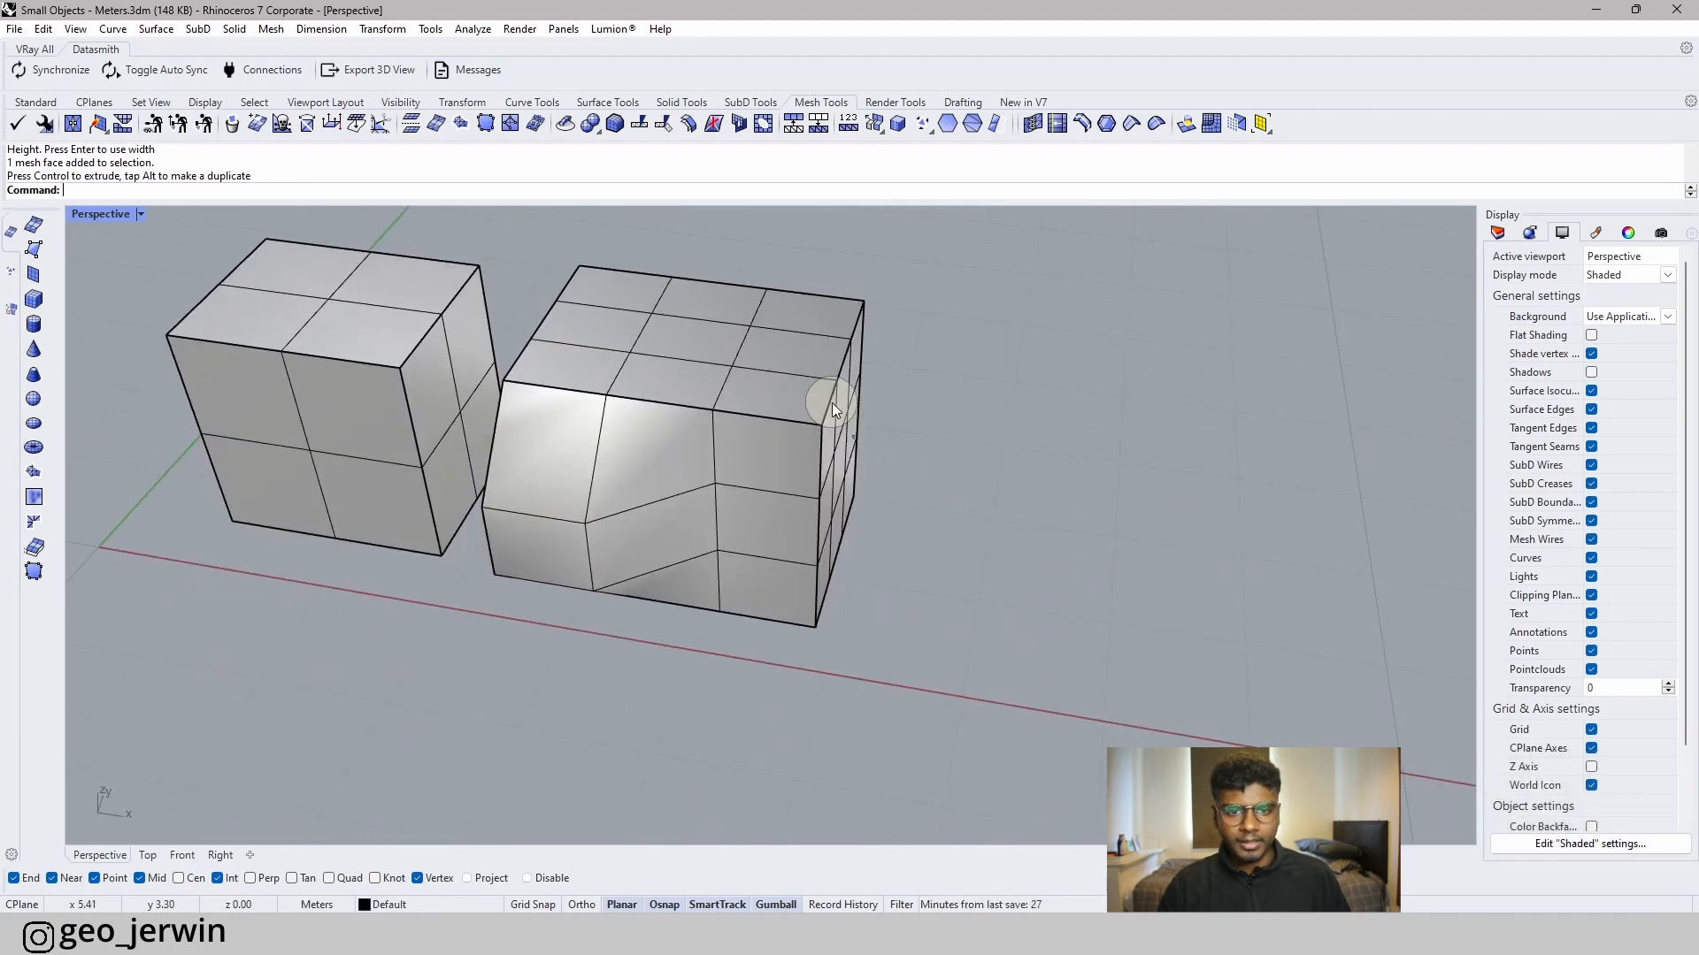
- Raise the middle face in the end column of the mesh box's top along Z and deselect it
{"action": "left_click", "coordinate": [780, 363], "text": "ctrl+shift"}
{"action": "right_click_drag", "start_coordinate": [849, 297], "coordinate": [921, 379]}
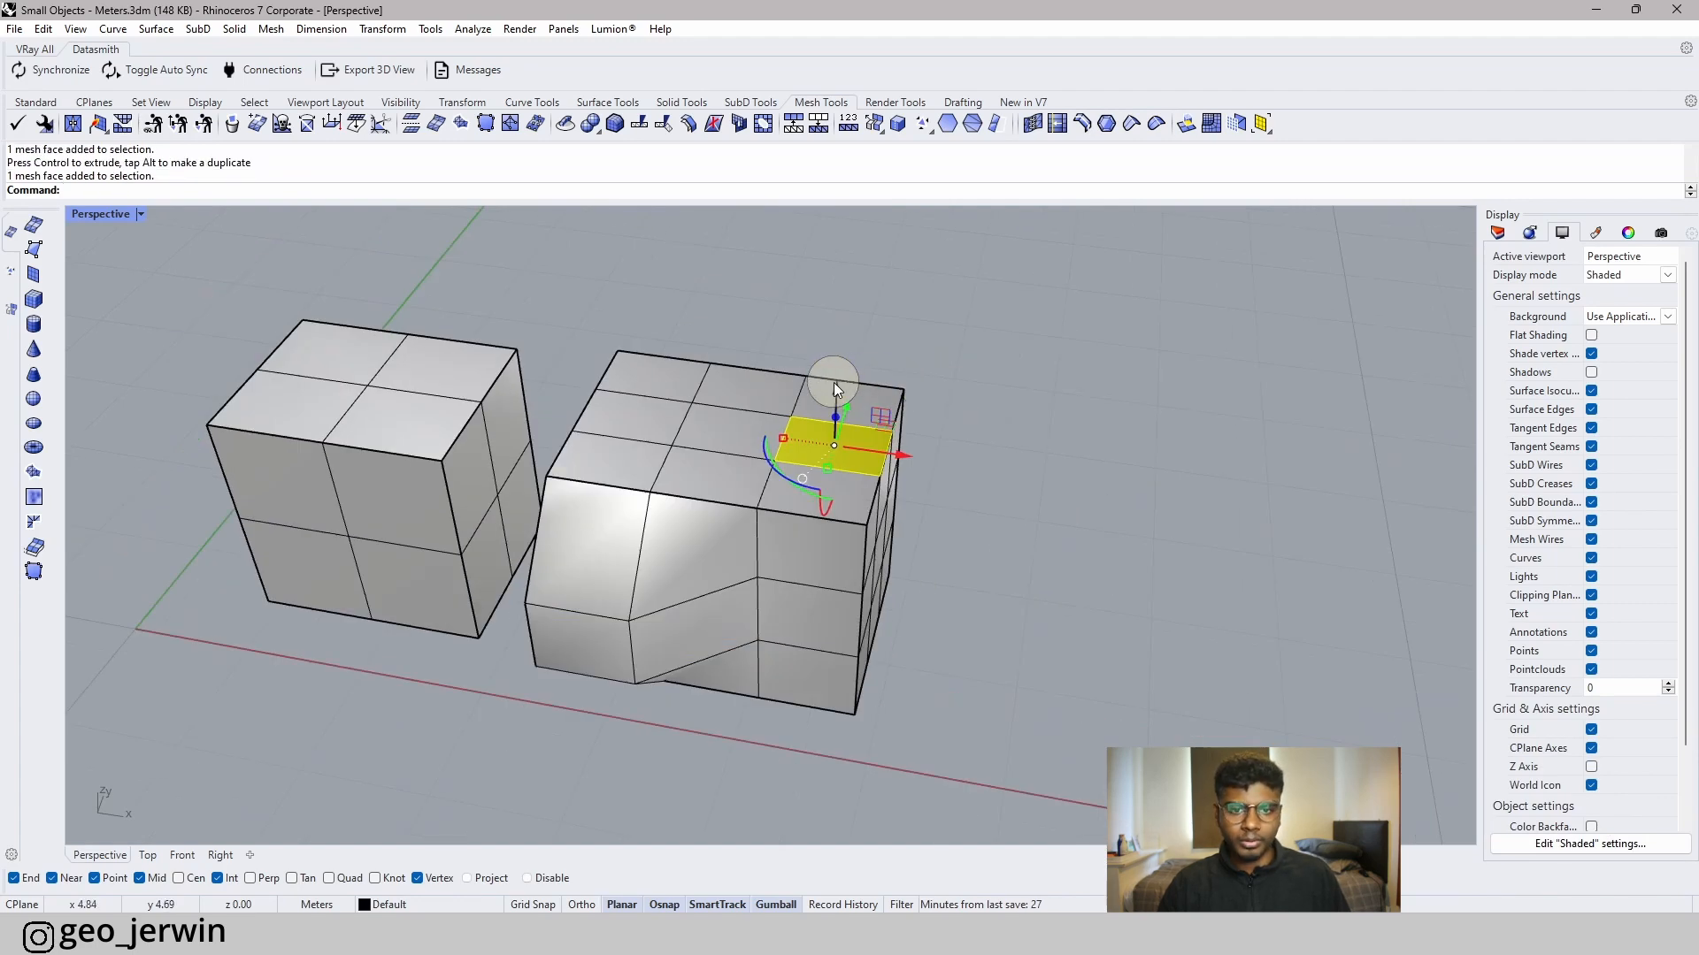
{"action": "left_click_drag", "start_coordinate": [839, 323], "coordinate": [839, 322]}
{"action": "left_click", "coordinate": [1038, 340]}
- Rotate the mesh box's raised top face with the gumball and extrude it upward into a tall block
{"action": "left_click", "coordinate": [836, 385], "text": "ctrl+shift"}
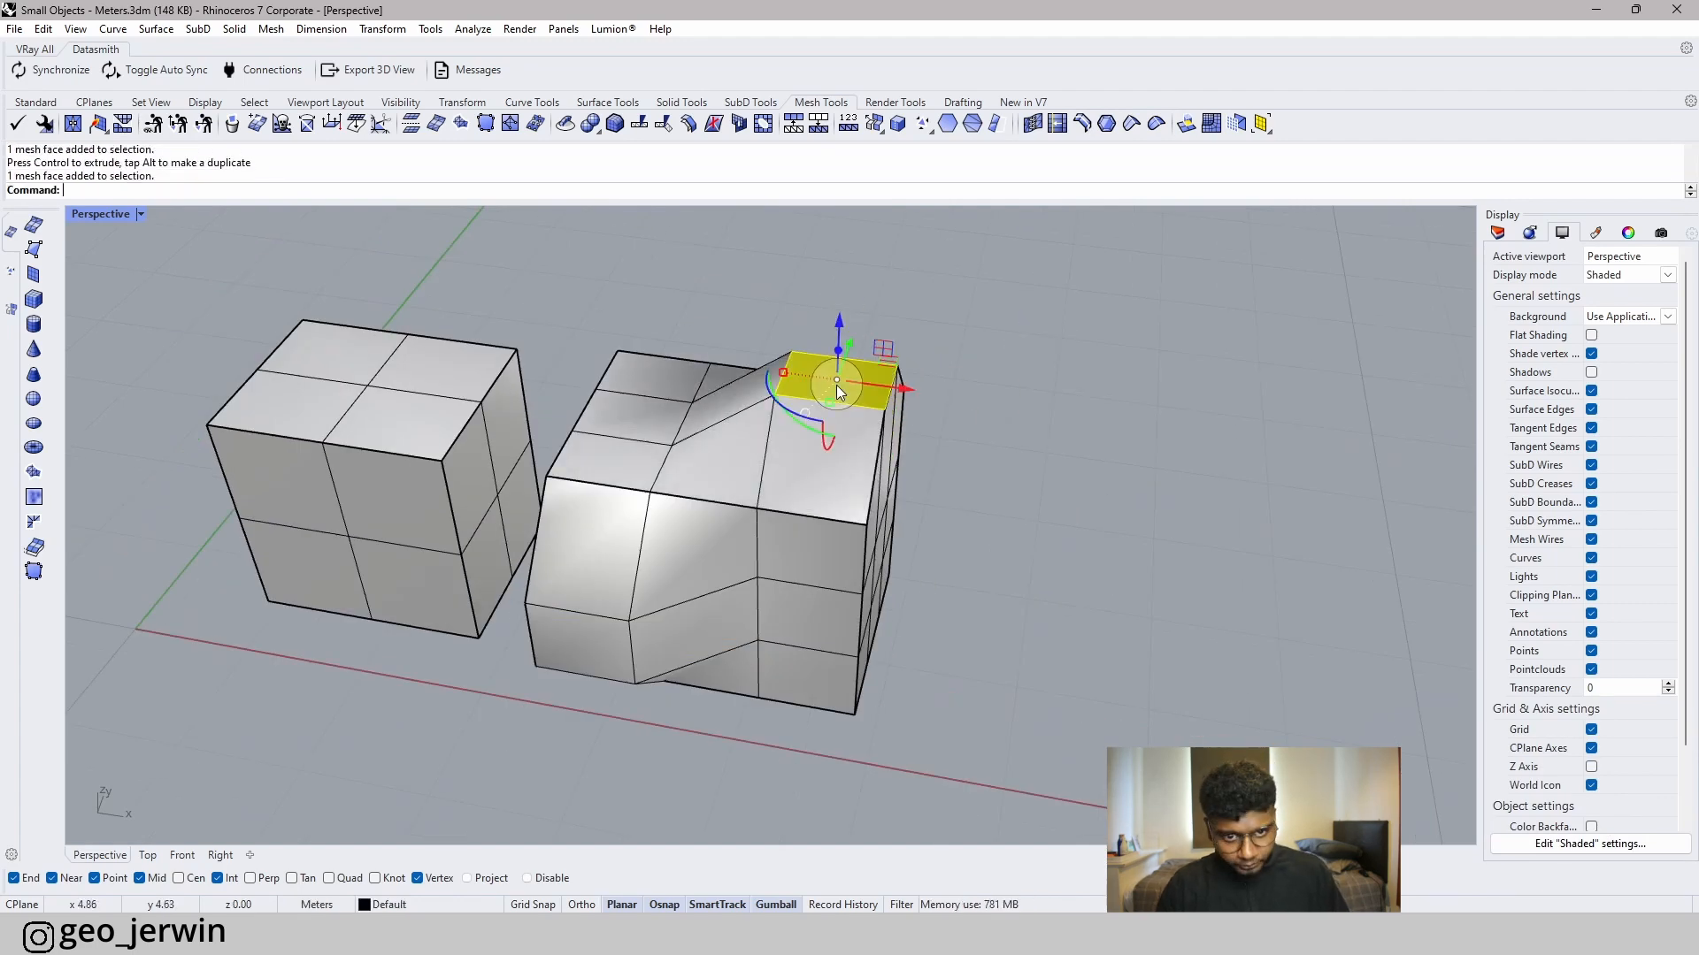
{"action": "right_click_drag", "start_coordinate": [784, 407], "coordinate": [780, 459]}
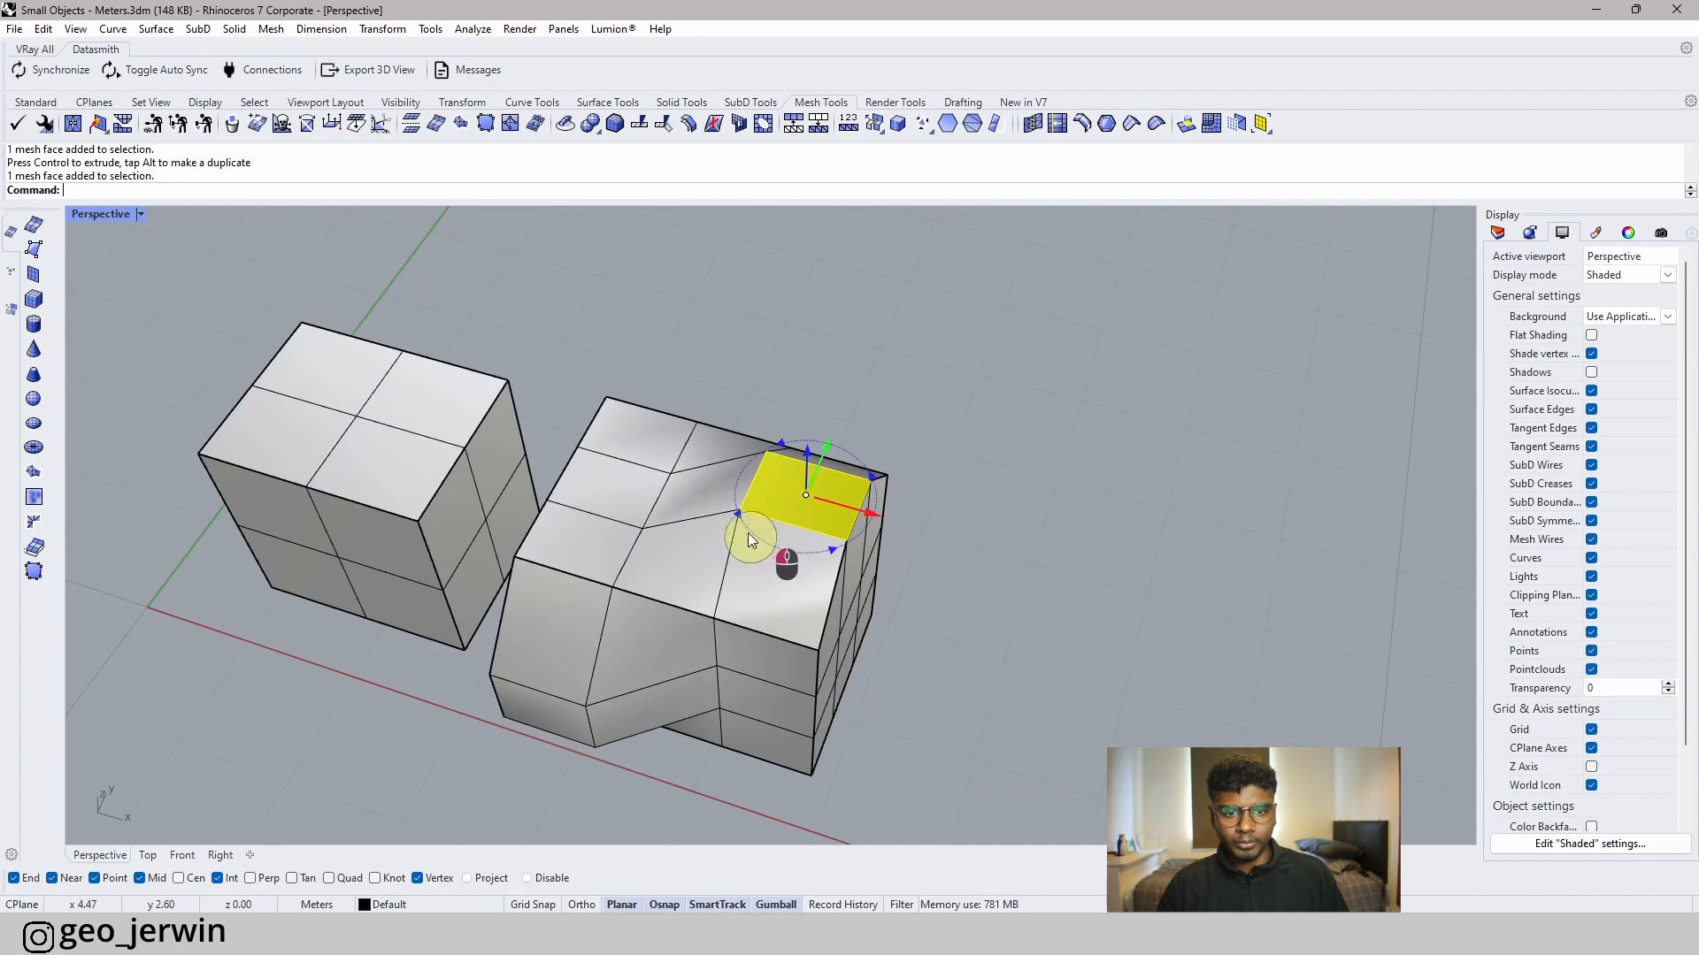
{"action": "left_click_drag", "start_coordinate": [806, 462], "coordinate": [809, 337], "text": "ctrl"}
{"action": "left_click", "coordinate": [1051, 368]}
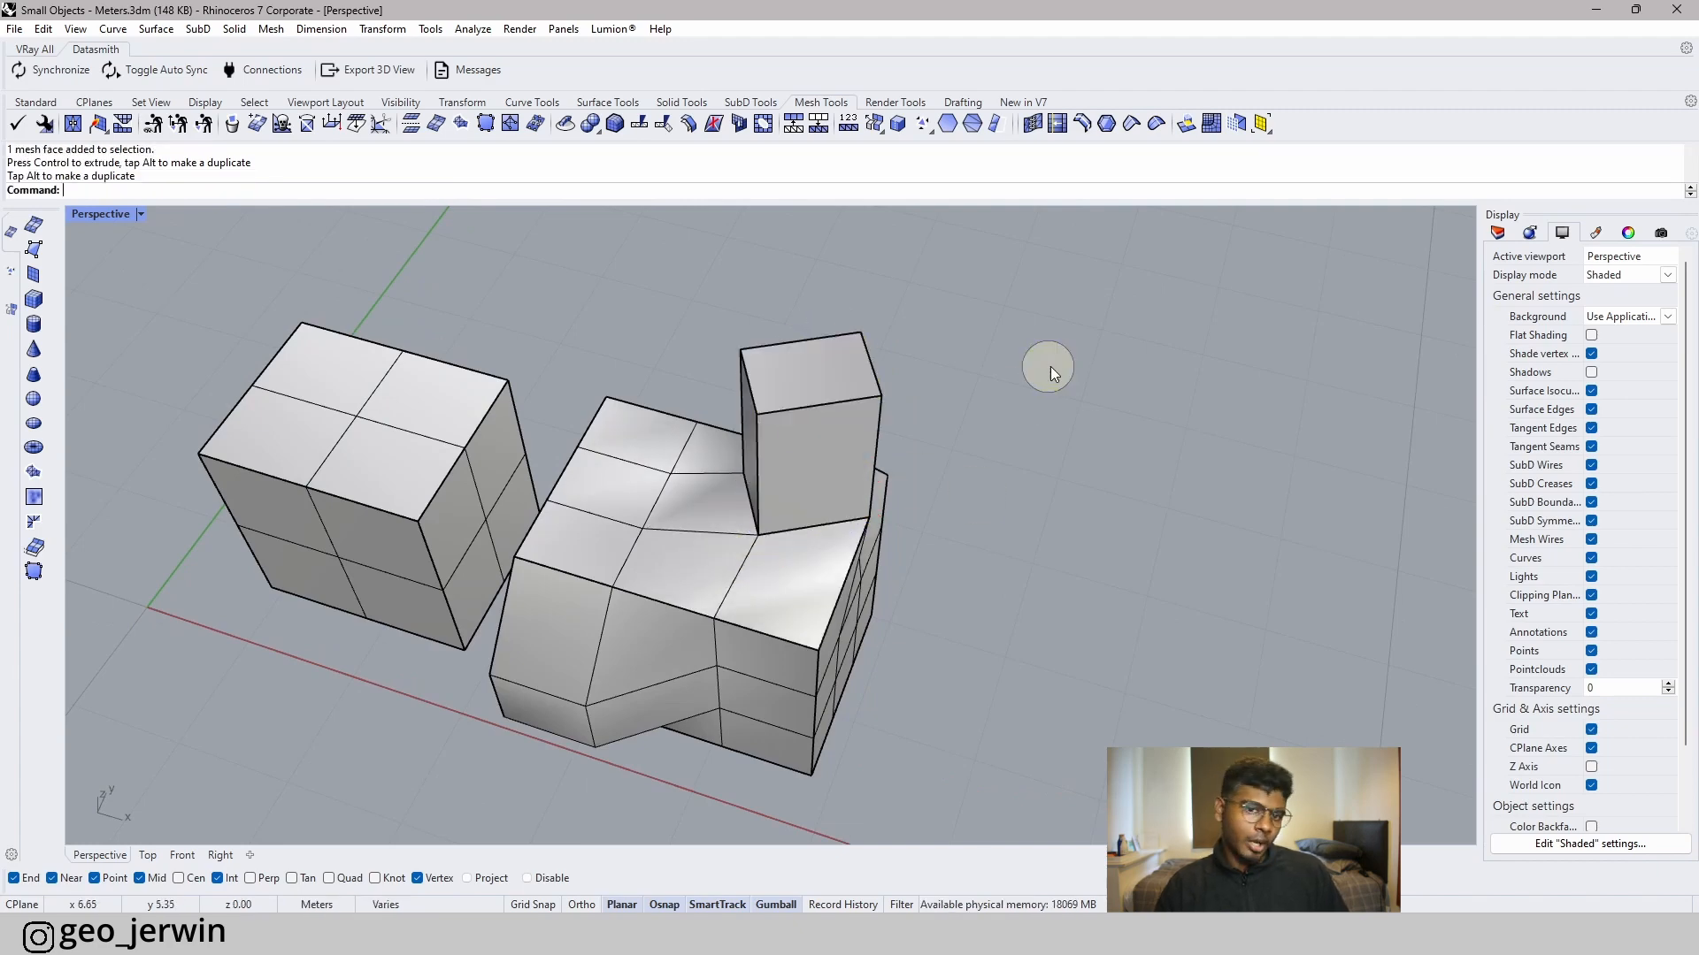
- Undo the extrusion and the rotation of the mesh box's raised top face
{"action": "right_click_drag", "start_coordinate": [1051, 368], "coordinate": [900, 421]}
{"action": "right_click_drag", "start_coordinate": [1058, 395], "coordinate": [1053, 444]}
{"action": "key", "text": "ctrl+z"}
{"action": "key", "text": "ctrl+z"}
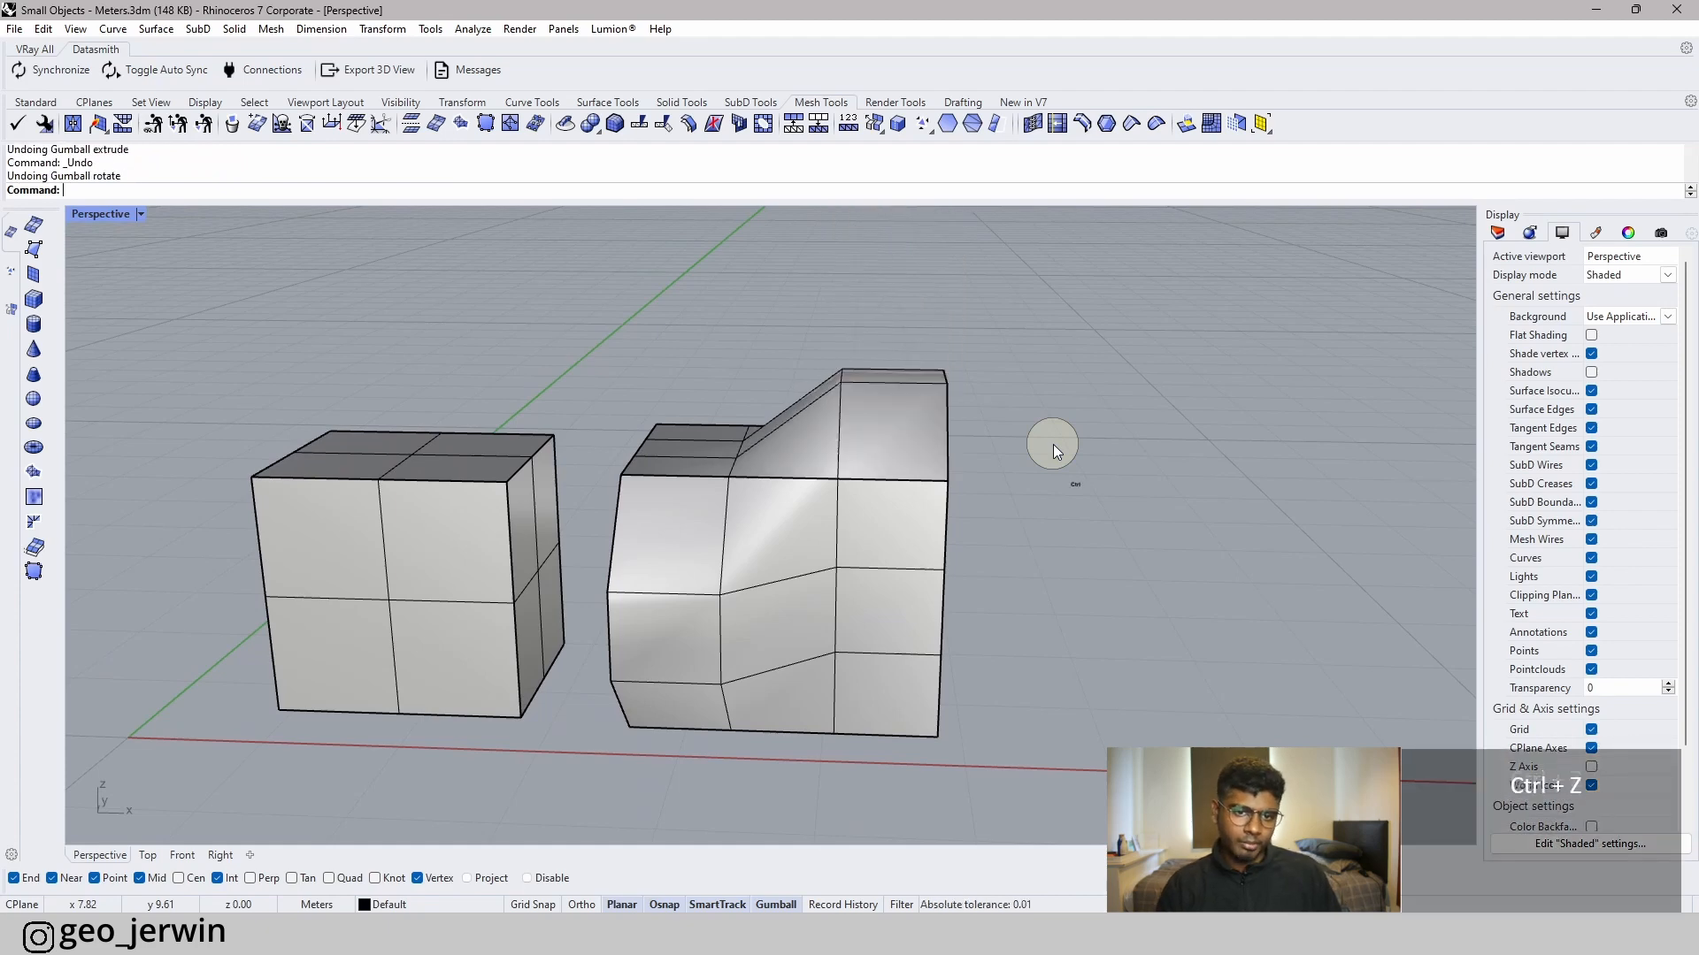
- Undo the remaining face moves on the mesh box
{"action": "key", "text": "ctrl+z"}
{"action": "key", "text": "ctrl+z"}
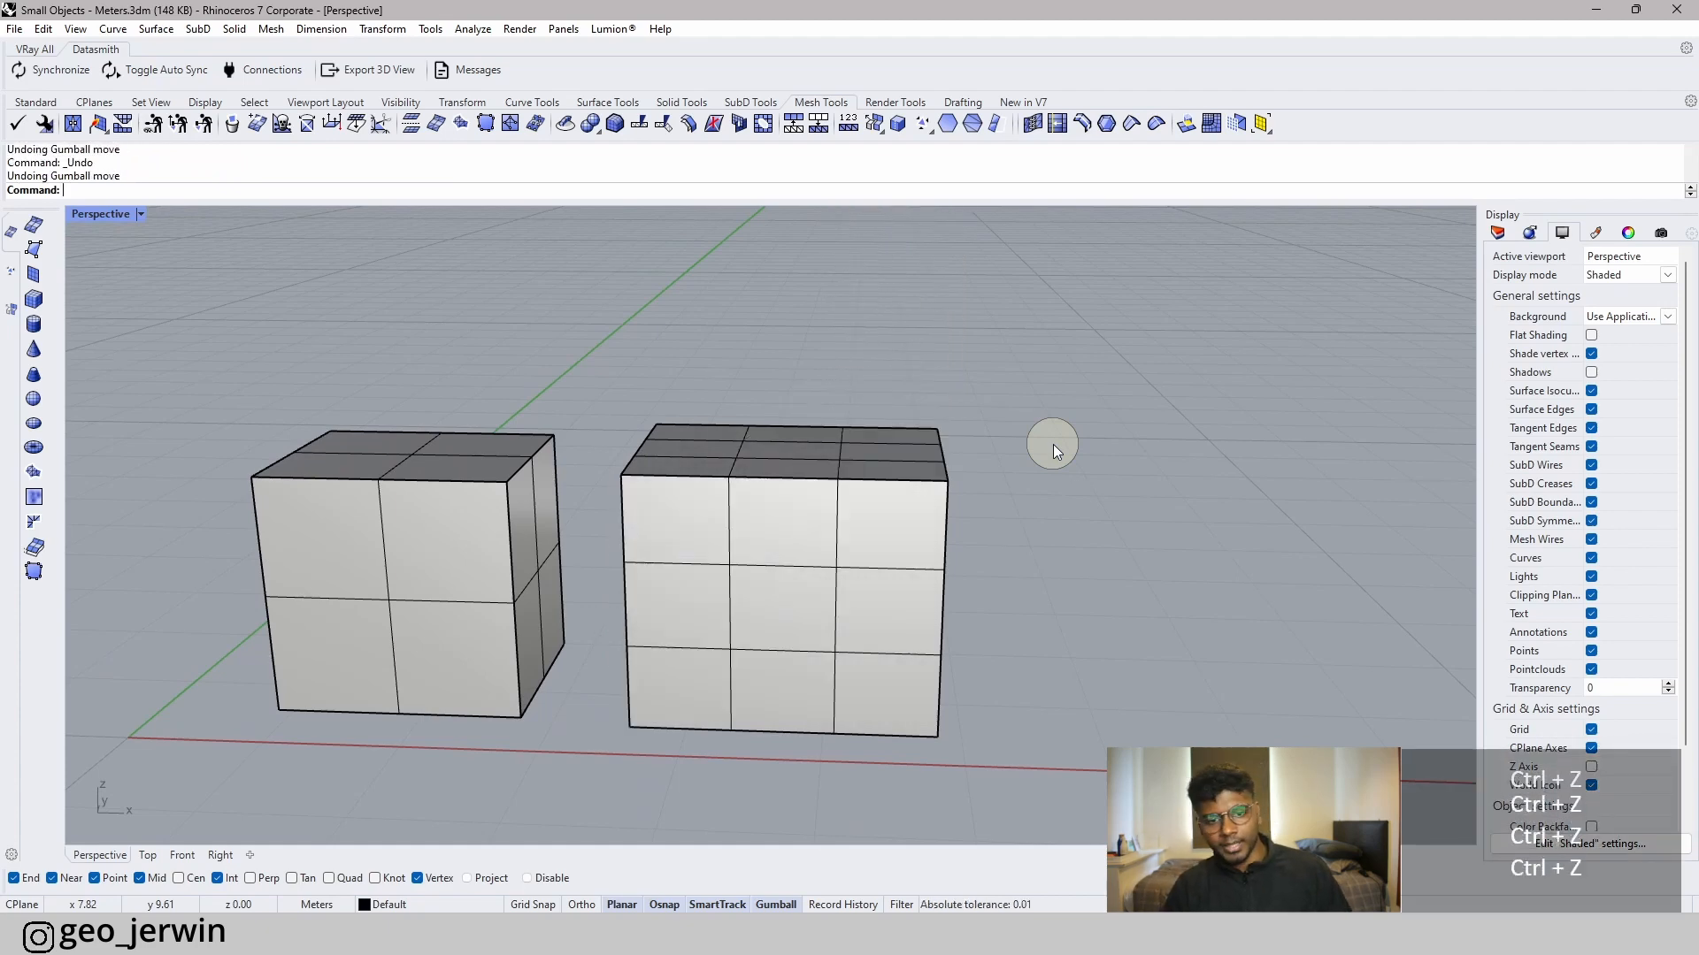
{"action": "right_click_drag", "start_coordinate": [1053, 444], "coordinate": [991, 506], "text": "shift"}
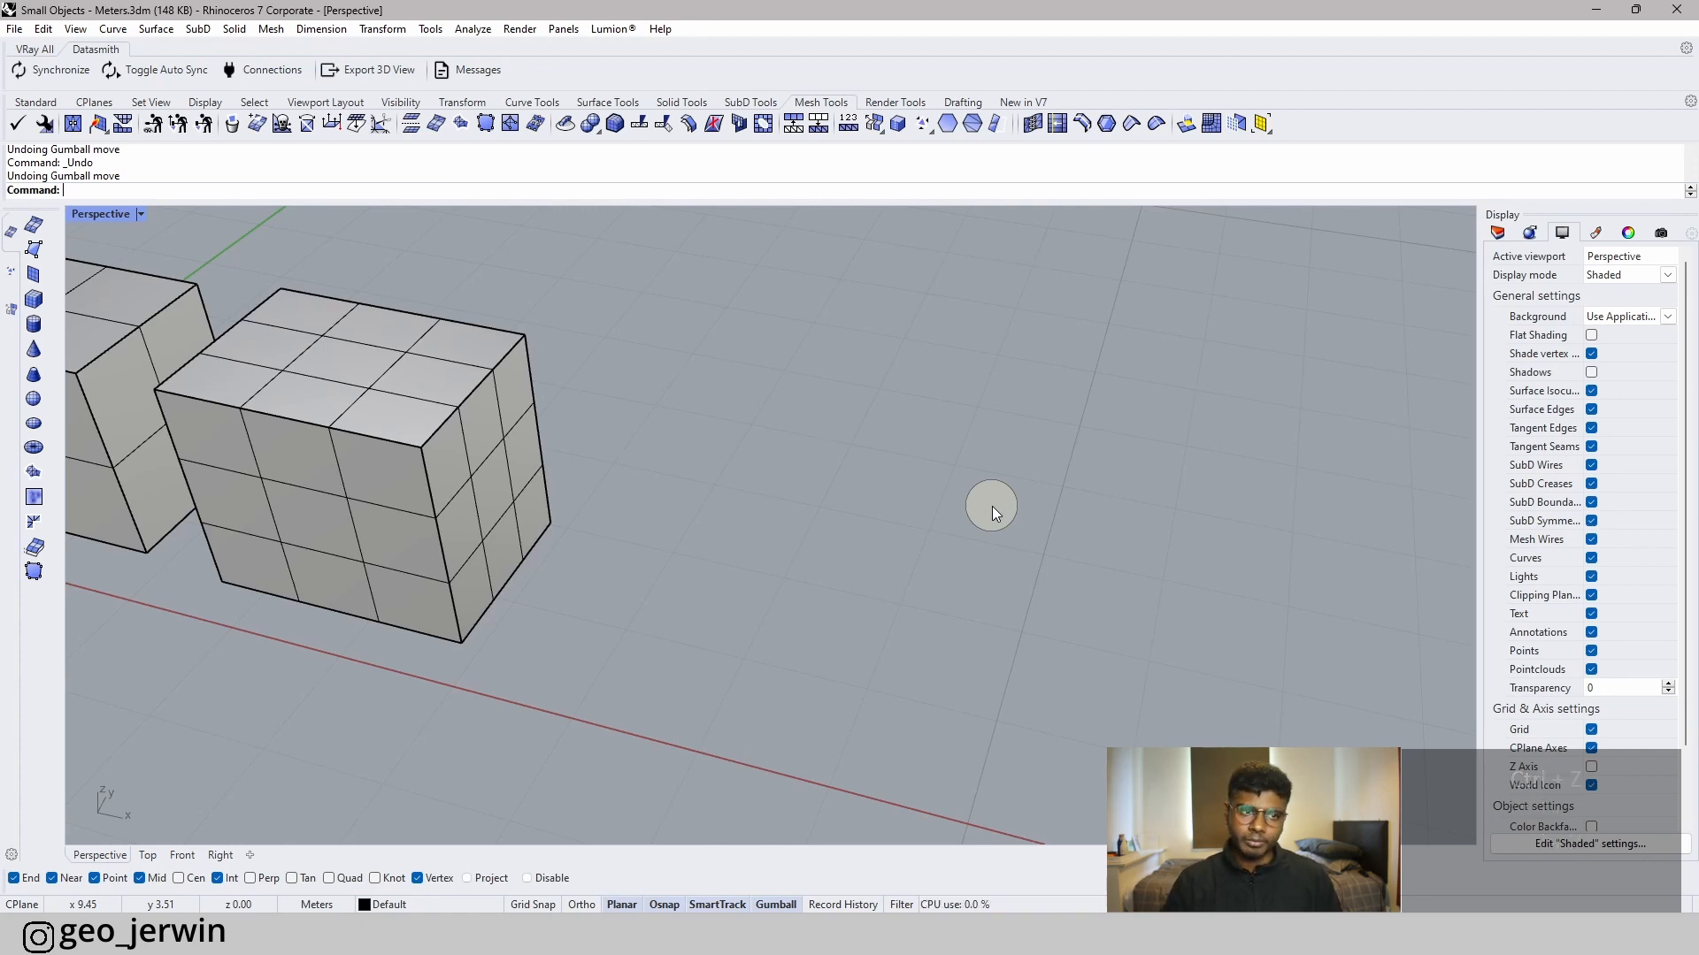
- Create a SubD box with X, Y and Z counts of 3 on the ground plane beside the mesh box
{"action": "left_click", "coordinate": [749, 104]}
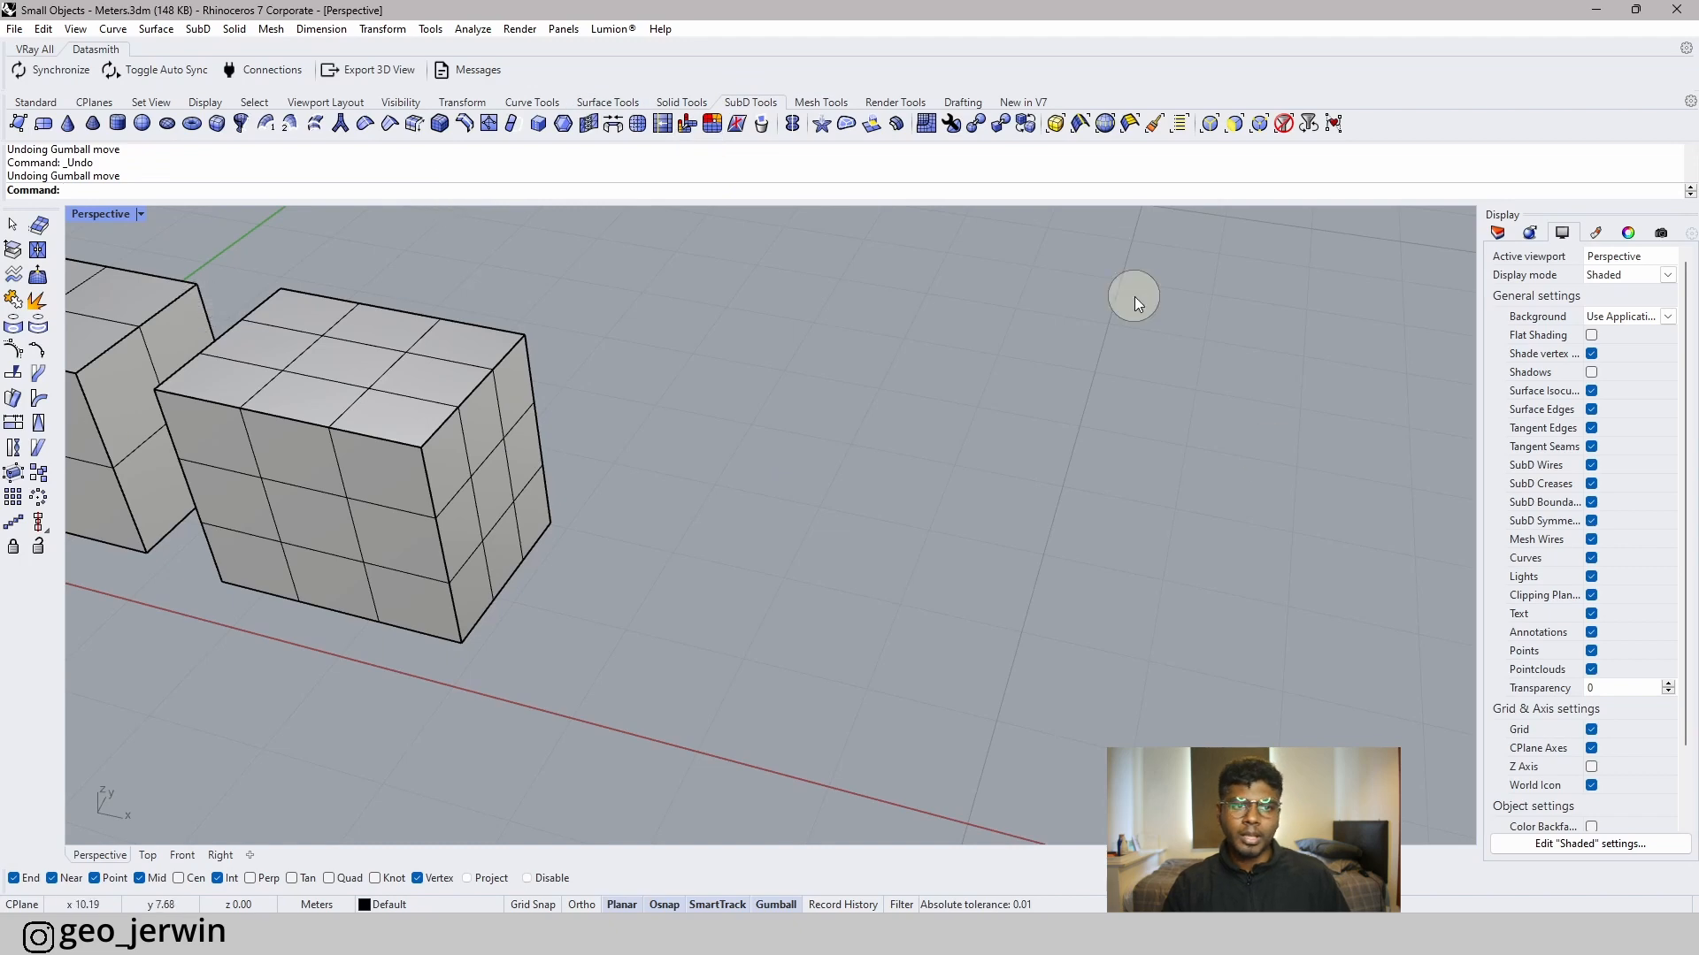
{"action": "right_click_drag", "start_coordinate": [1169, 334], "coordinate": [1038, 527]}
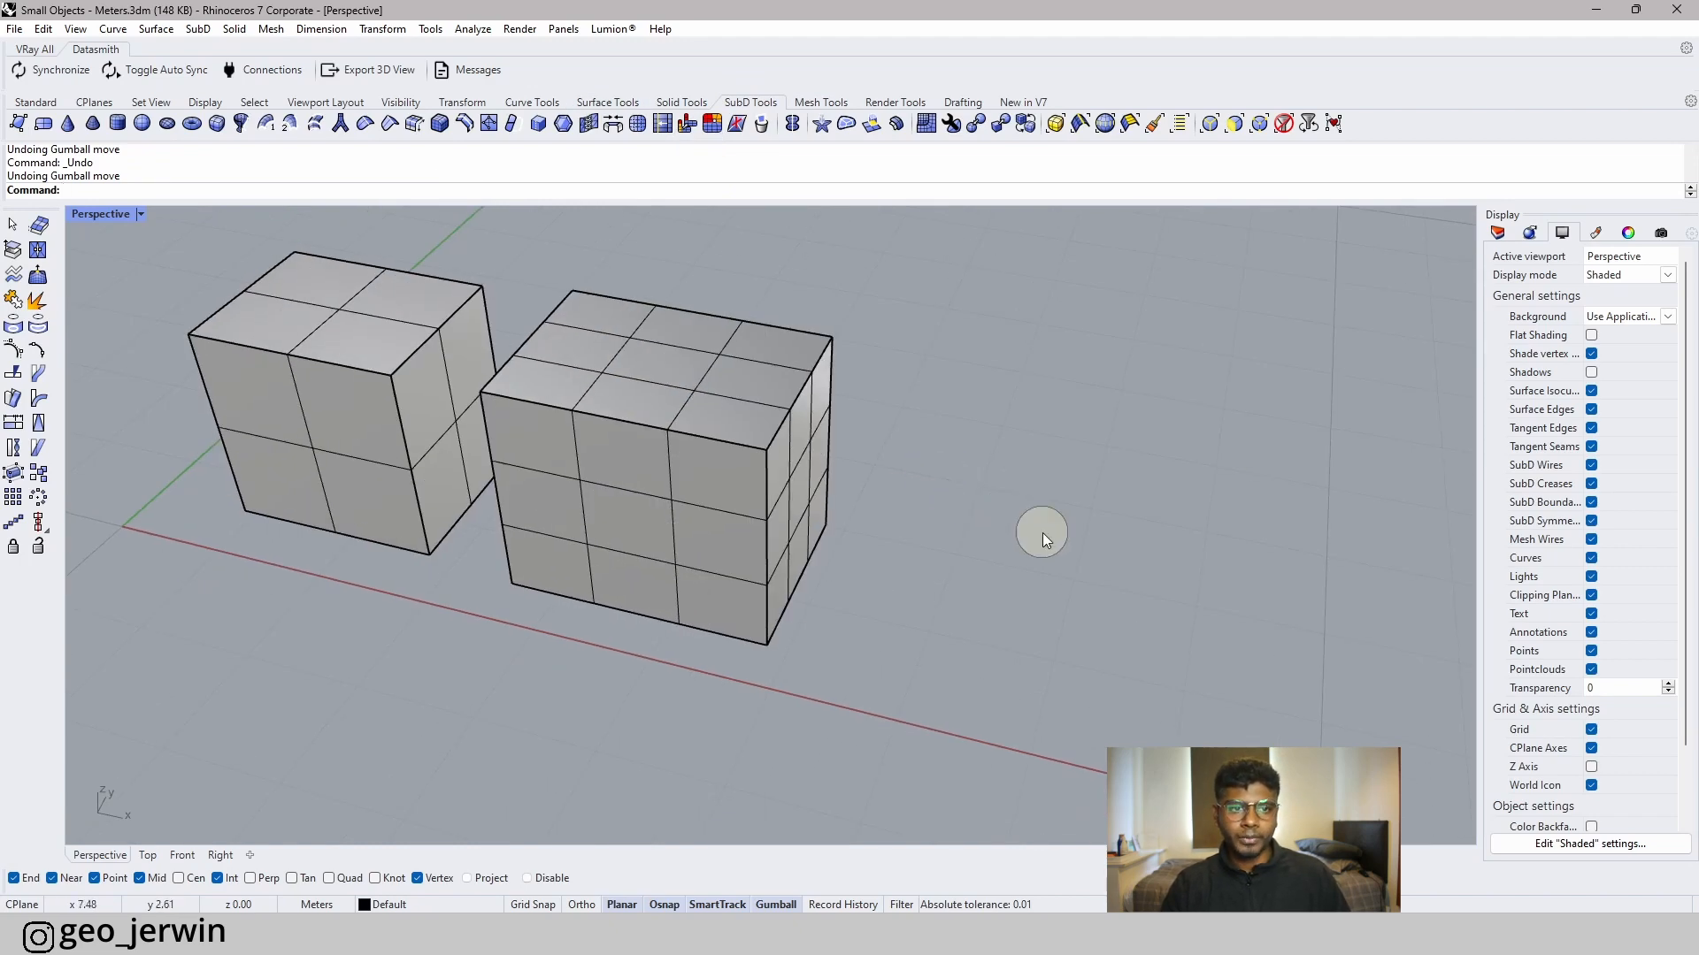
{"action": "left_click", "coordinate": [35, 102]}
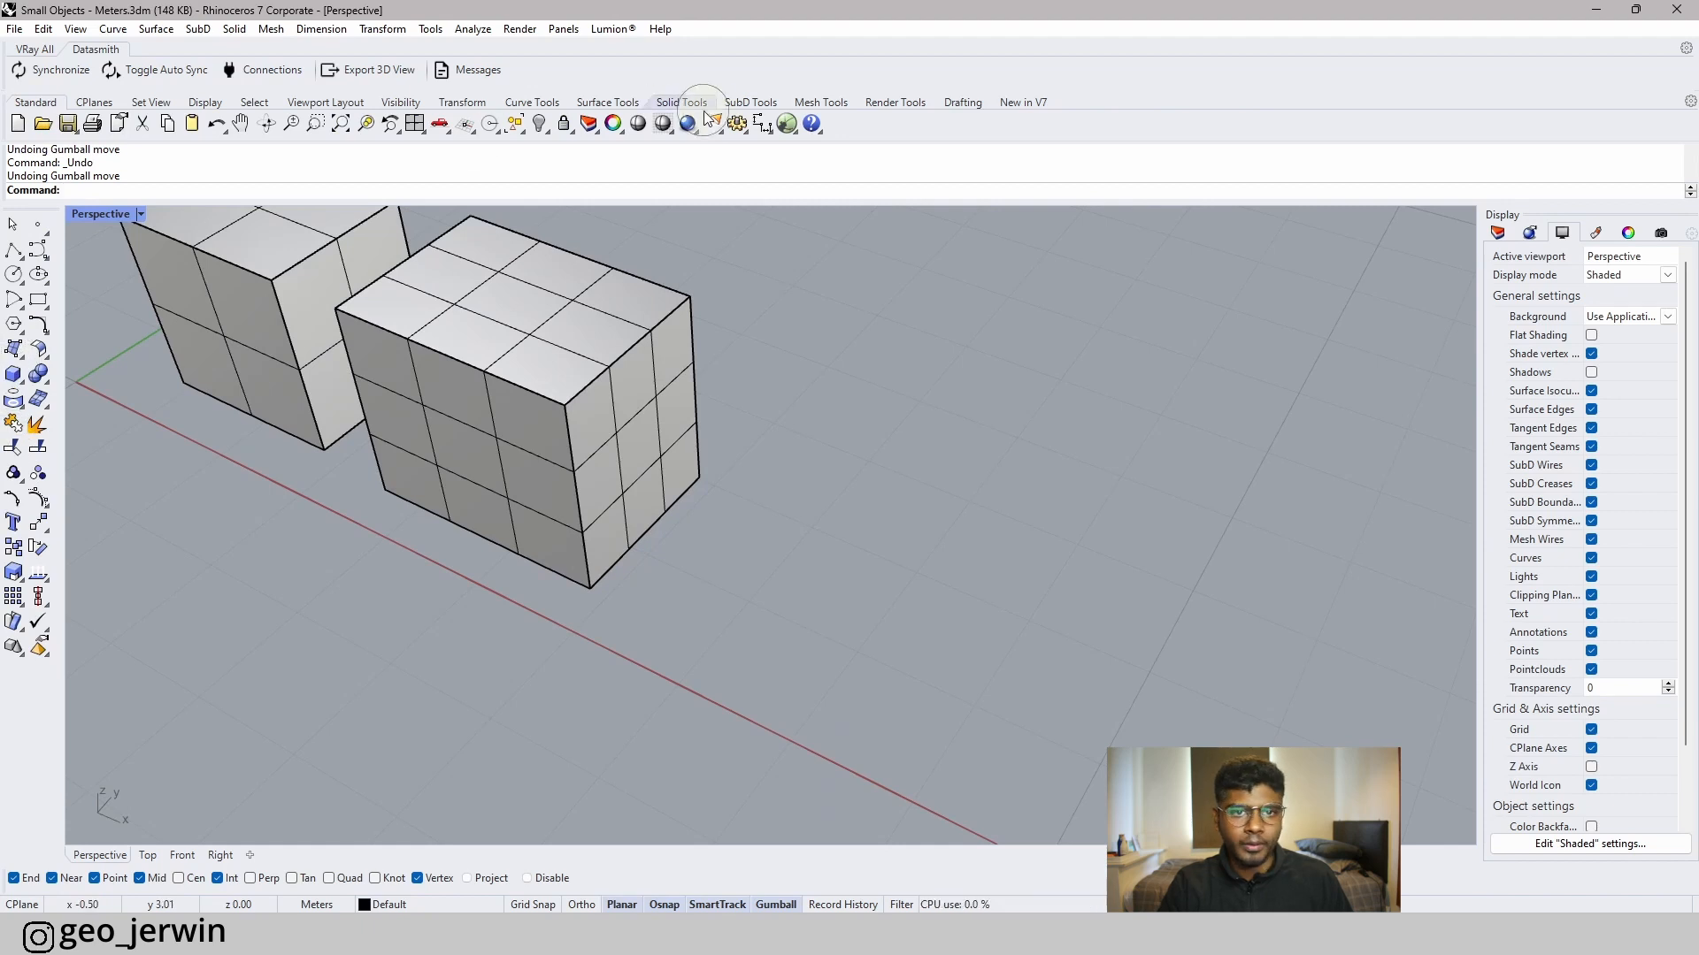
{"action": "left_click", "coordinate": [750, 102]}
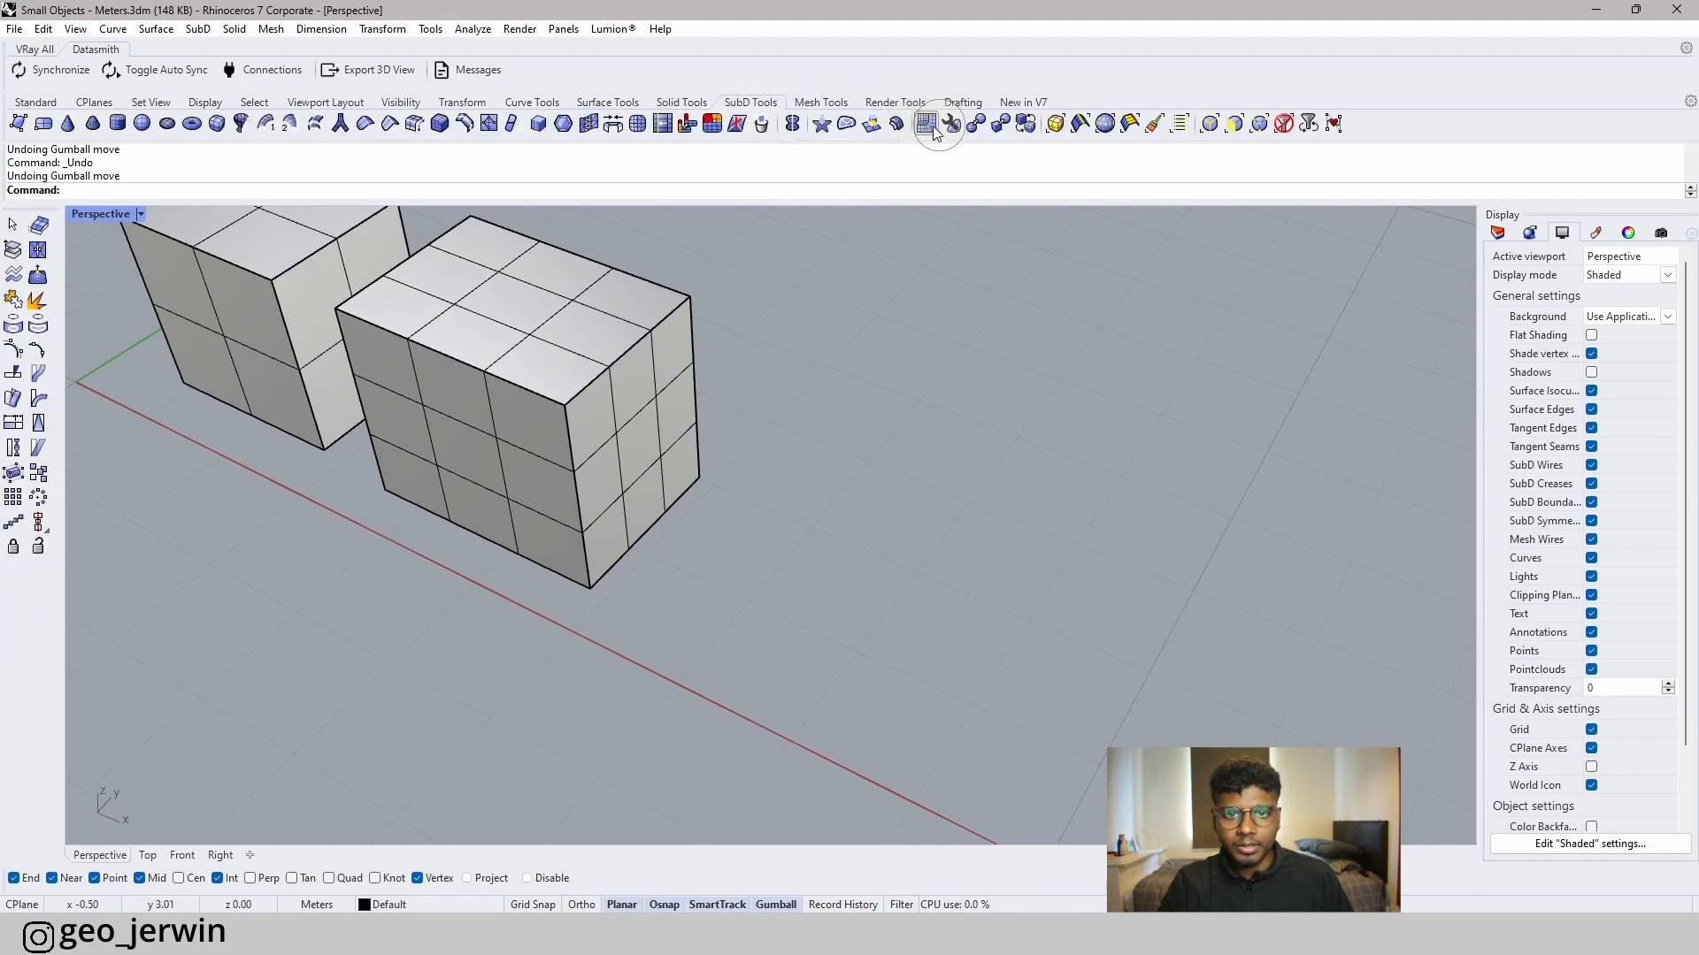
{"action": "left_click", "coordinate": [216, 123]}
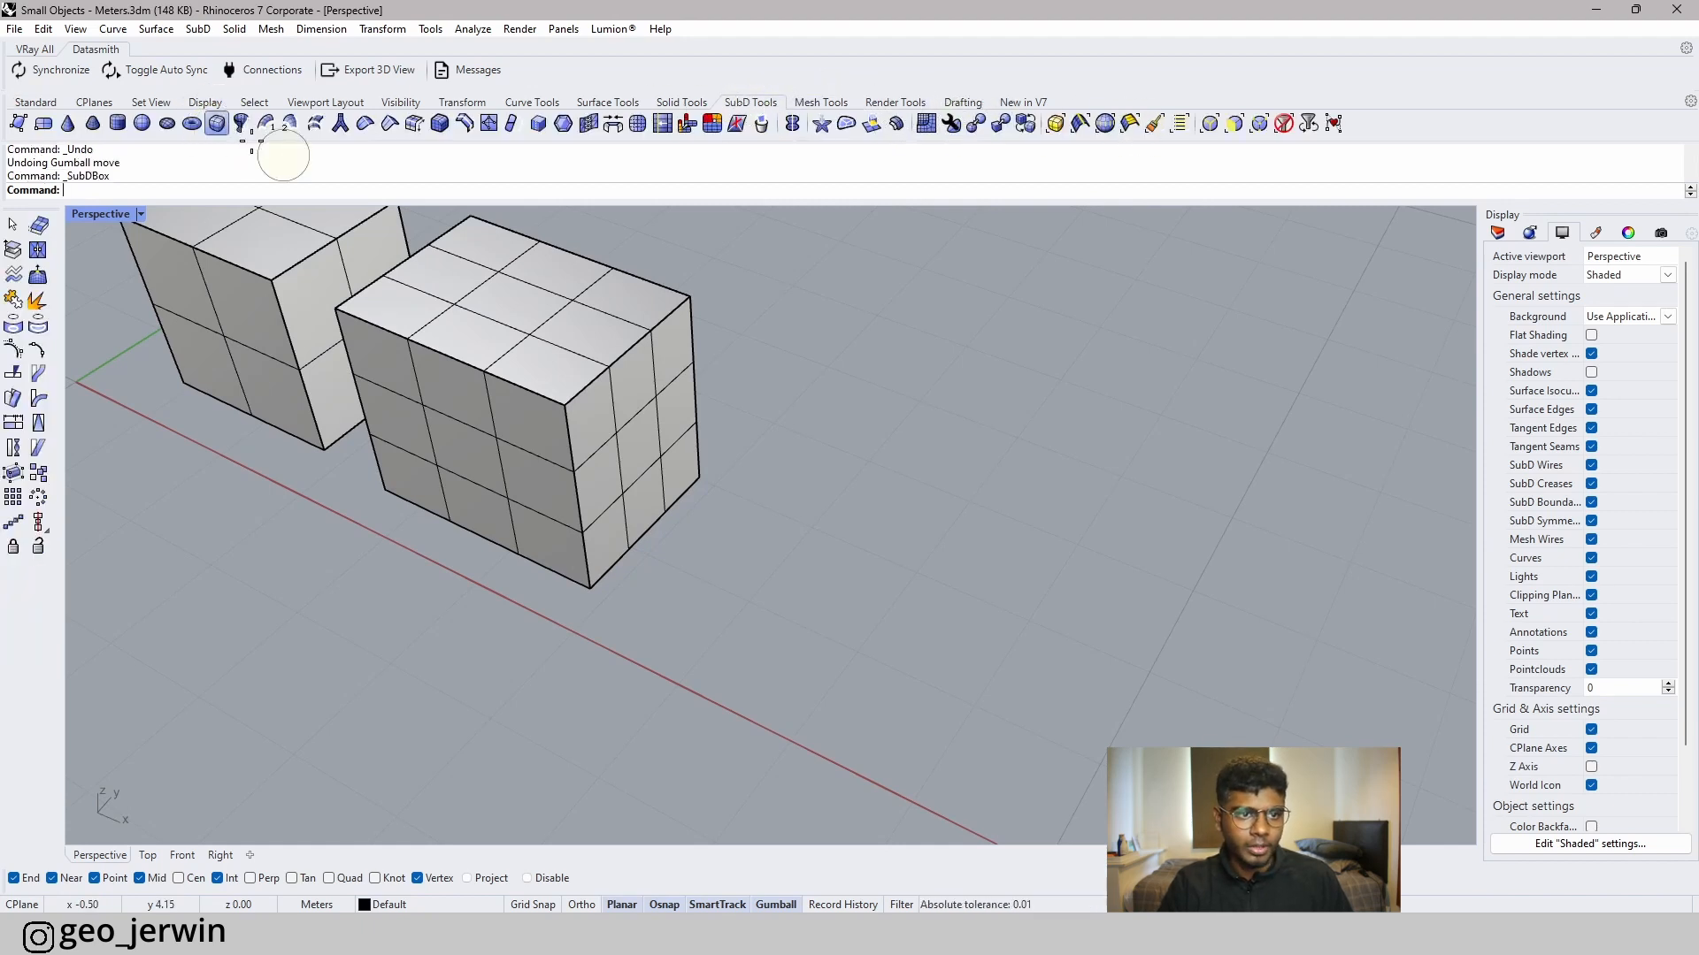
{"action": "left_click", "coordinate": [713, 656]}
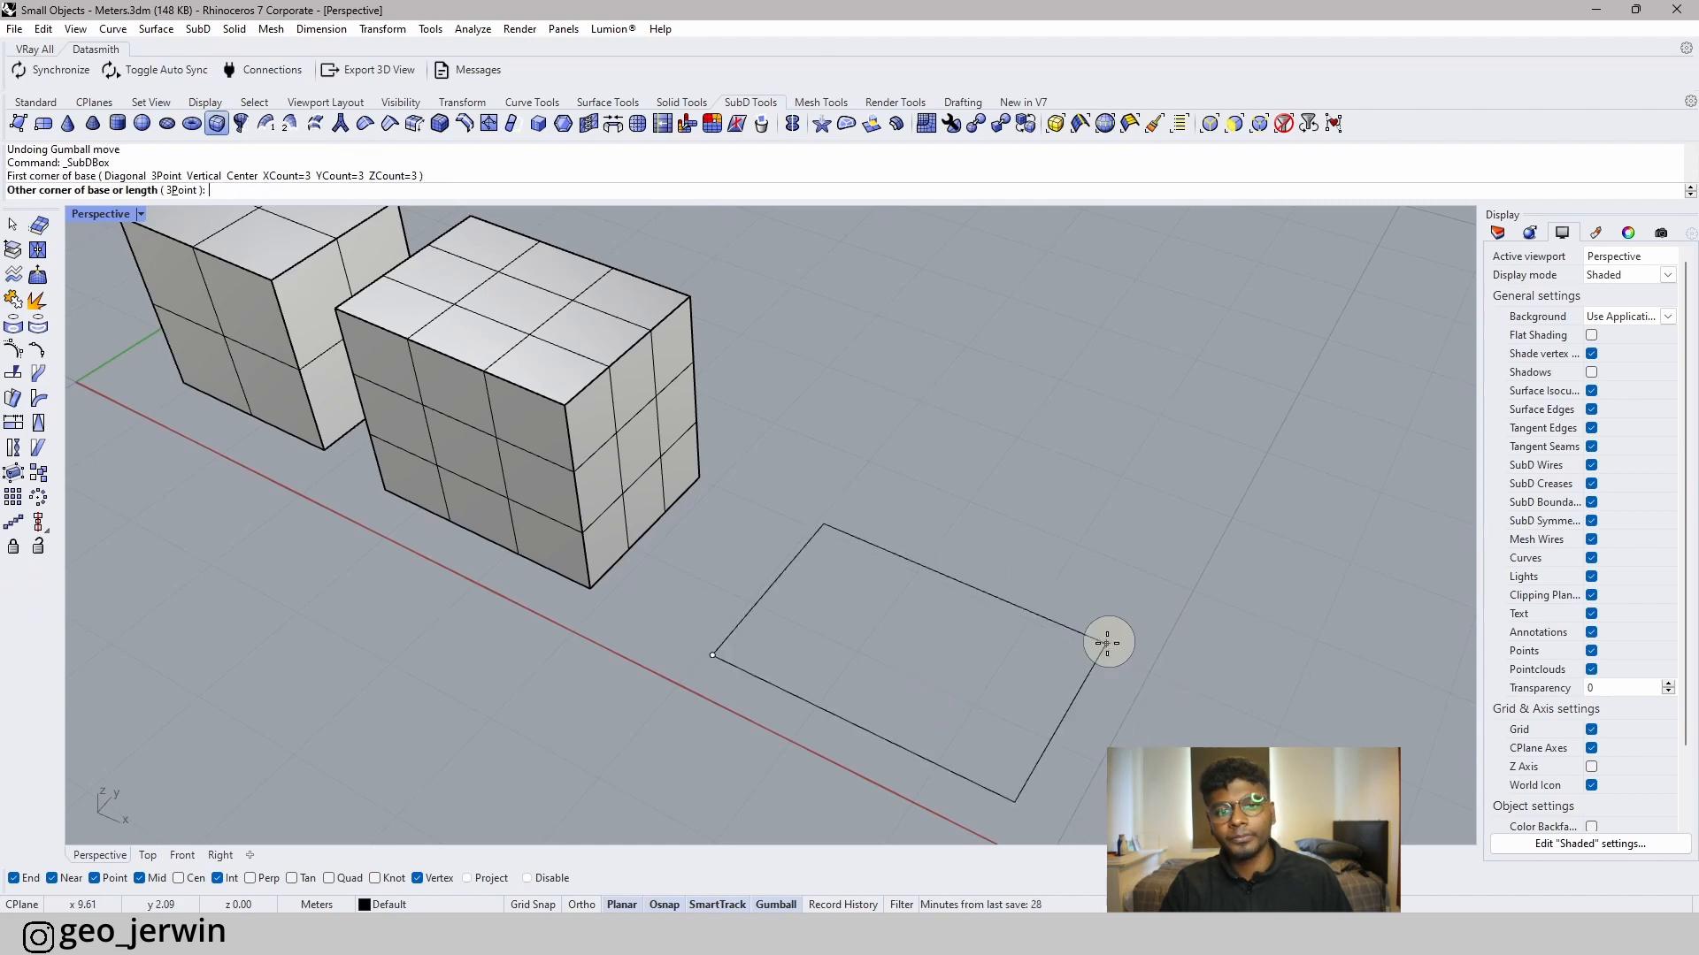
{"action": "left_click", "coordinate": [1135, 651]}
{"action": "left_click", "coordinate": [1073, 587]}
{"action": "right_click_drag", "start_coordinate": [1073, 587], "coordinate": [981, 582]}
{"action": "right_click_drag", "start_coordinate": [712, 517], "coordinate": [825, 295]}
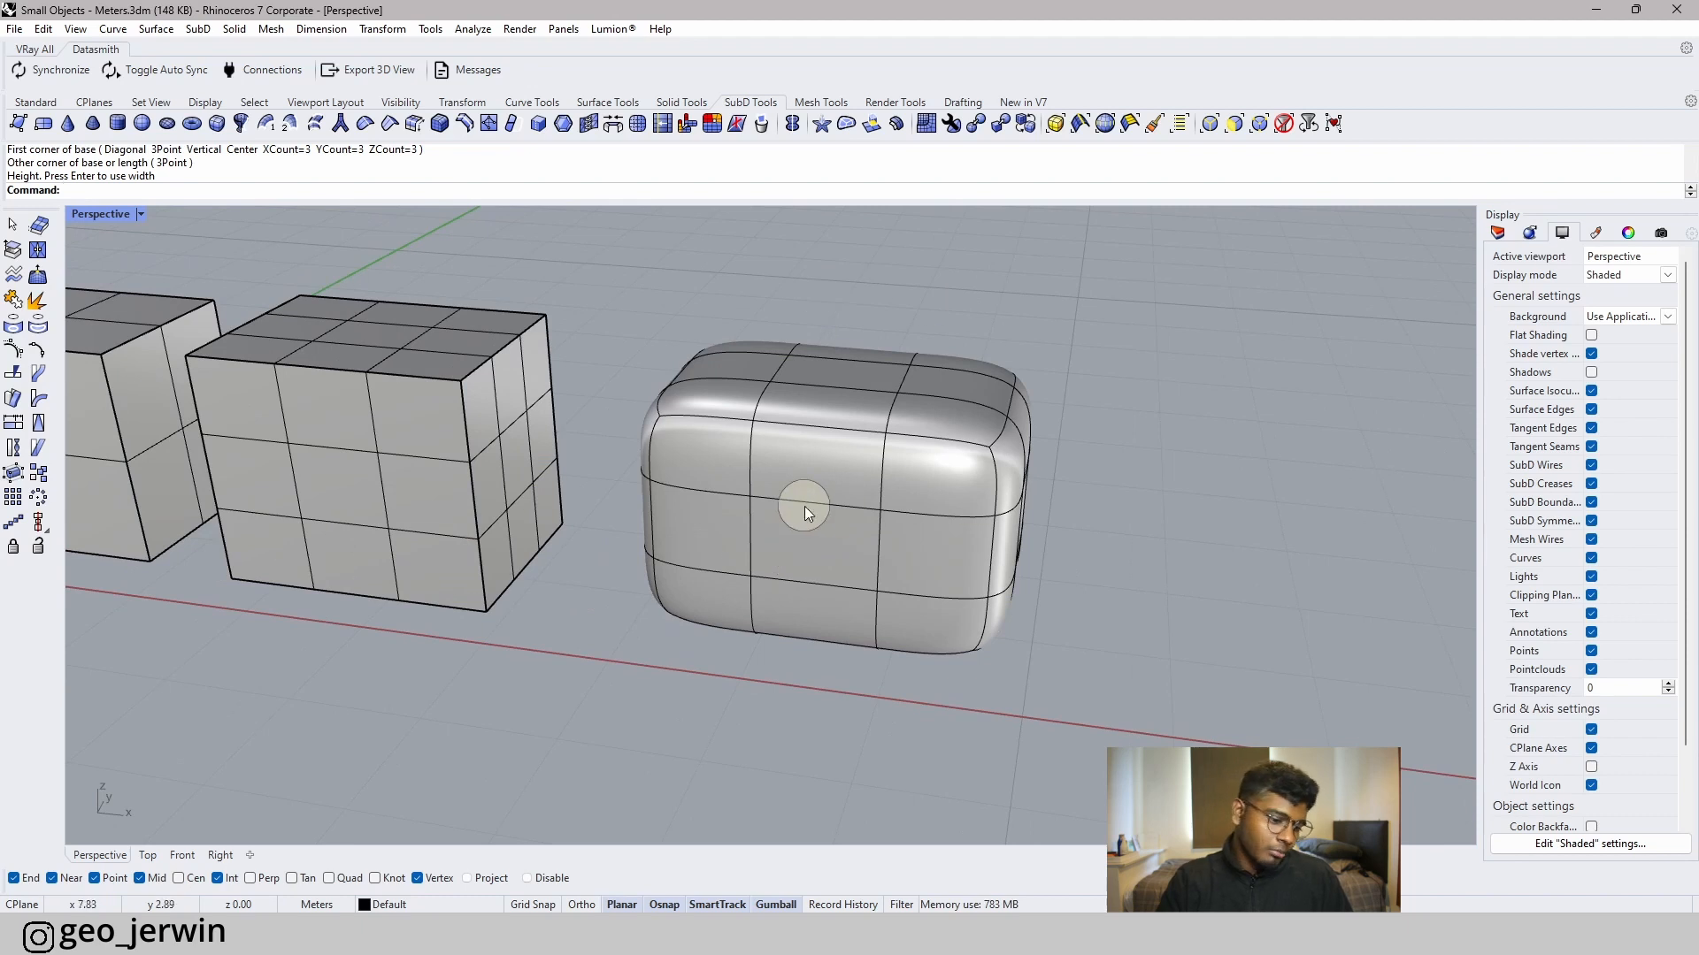
{"action": "key", "text": "Escape"}
{"action": "key", "text": "Escape"}
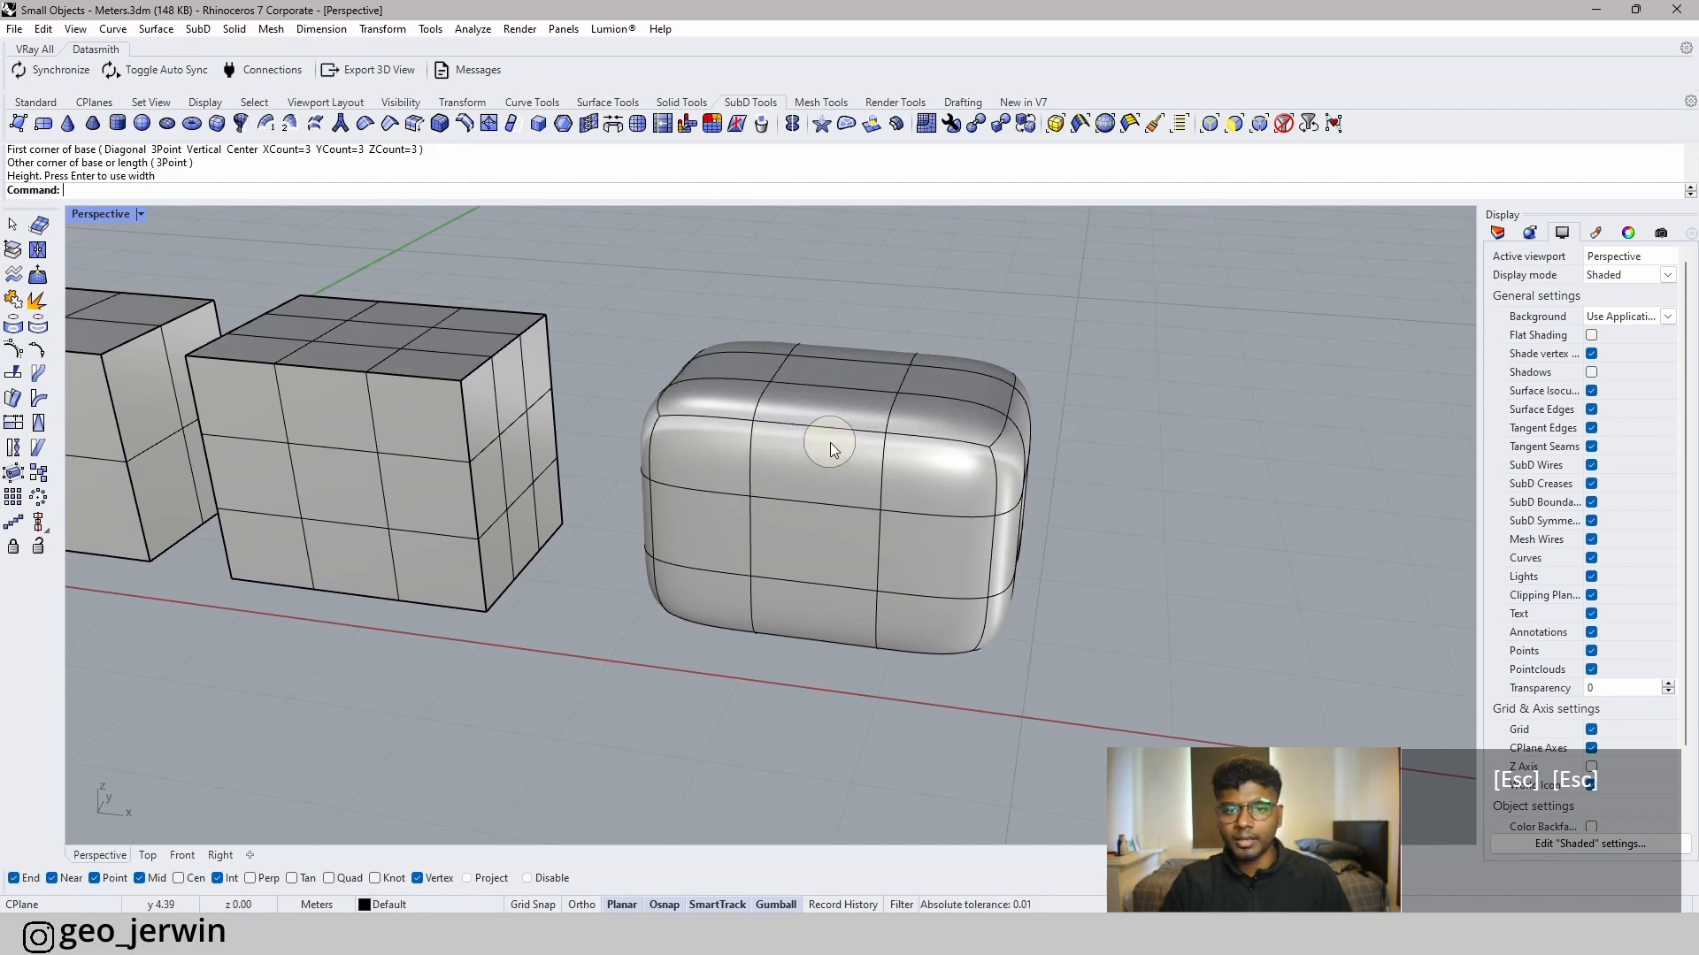
- Toggle the SubD box's display from smooth to flat and back to compare its two forms
{"action": "right_click_drag", "start_coordinate": [1048, 444], "coordinate": [948, 490]}
{"action": "right_click_drag", "start_coordinate": [793, 460], "coordinate": [1035, 455]}
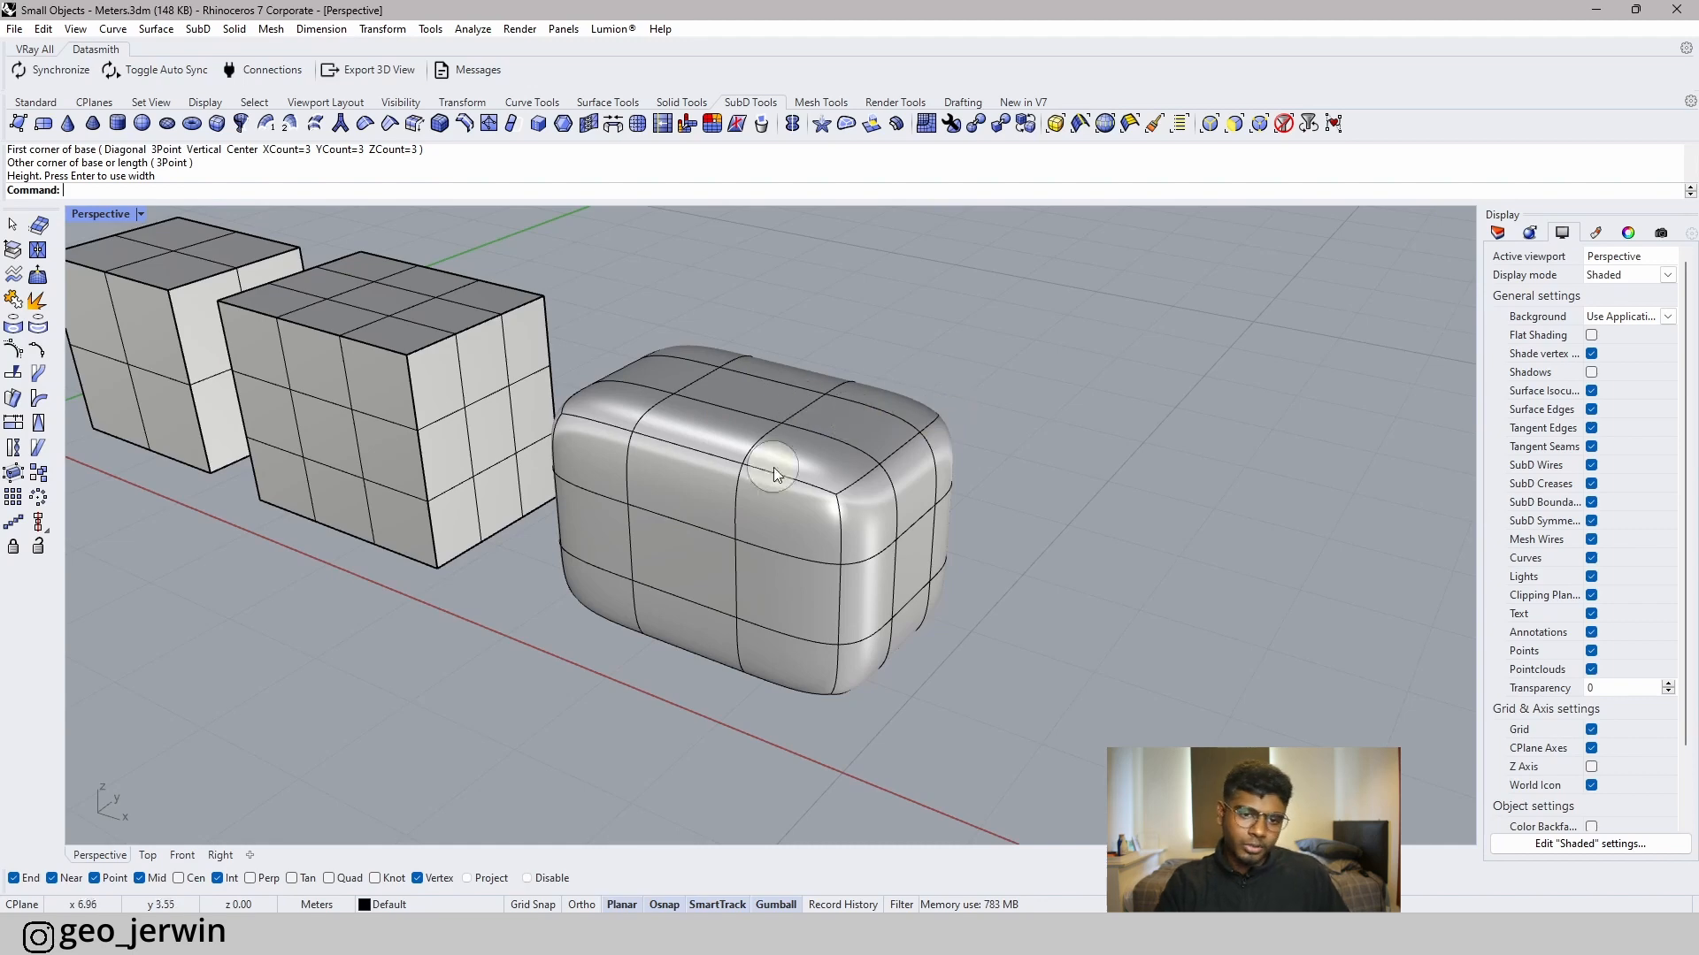
{"action": "key", "text": "Tab"}
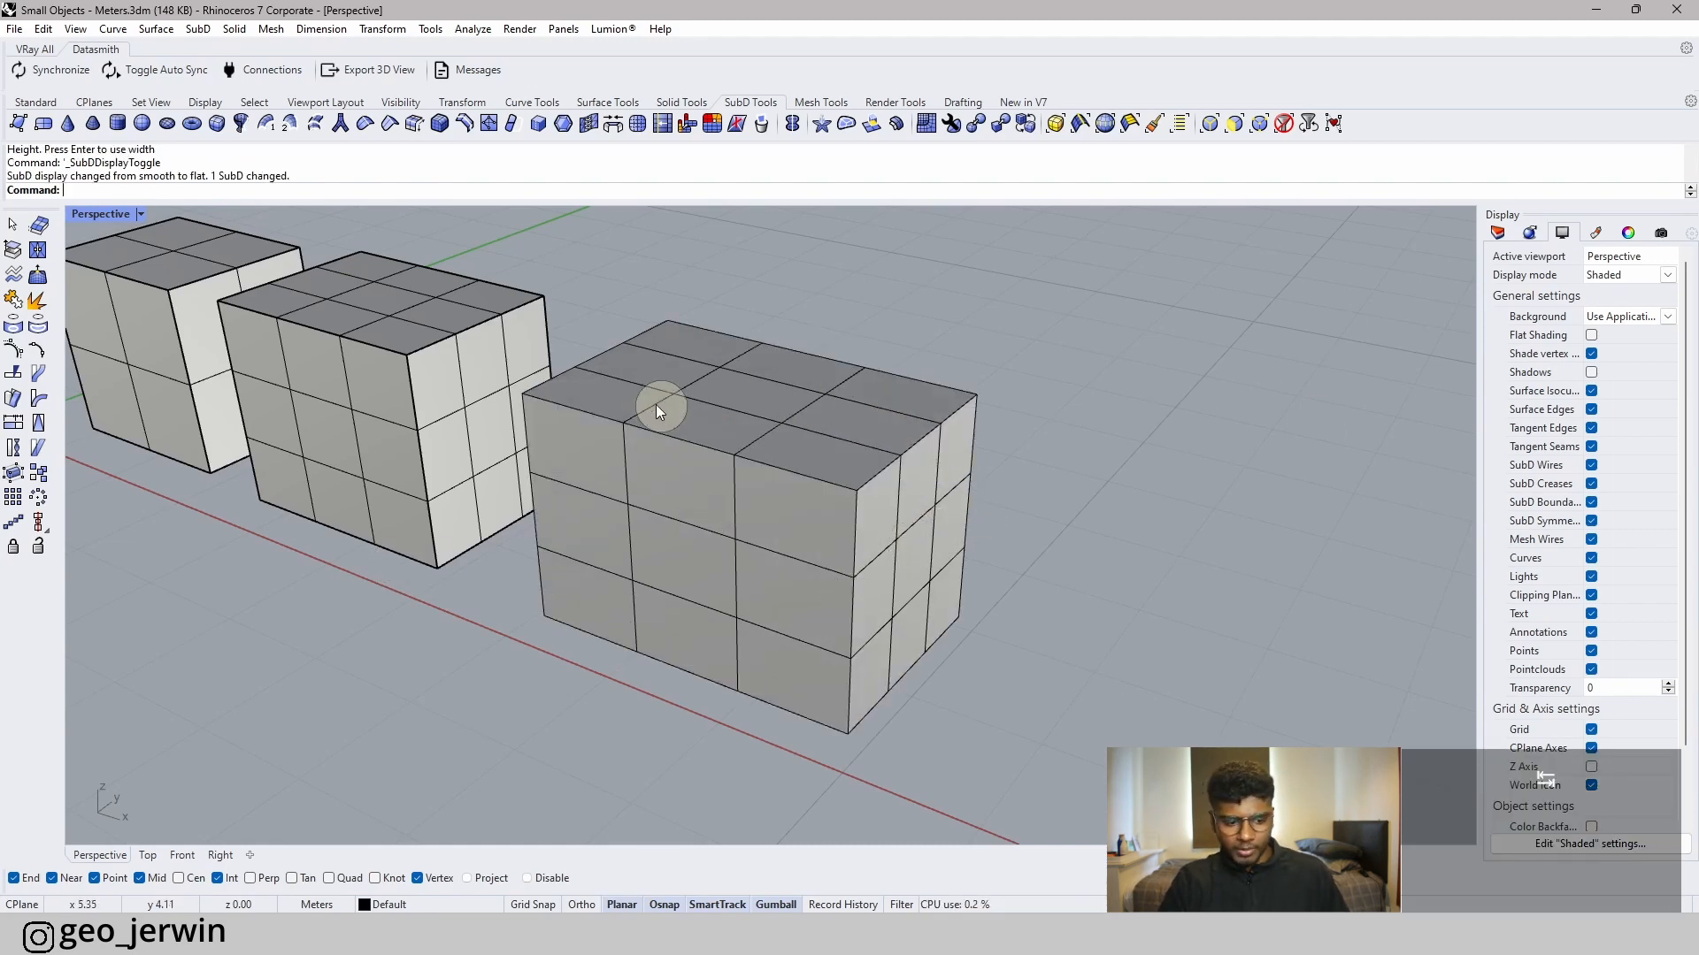
{"action": "key", "text": "Tab"}
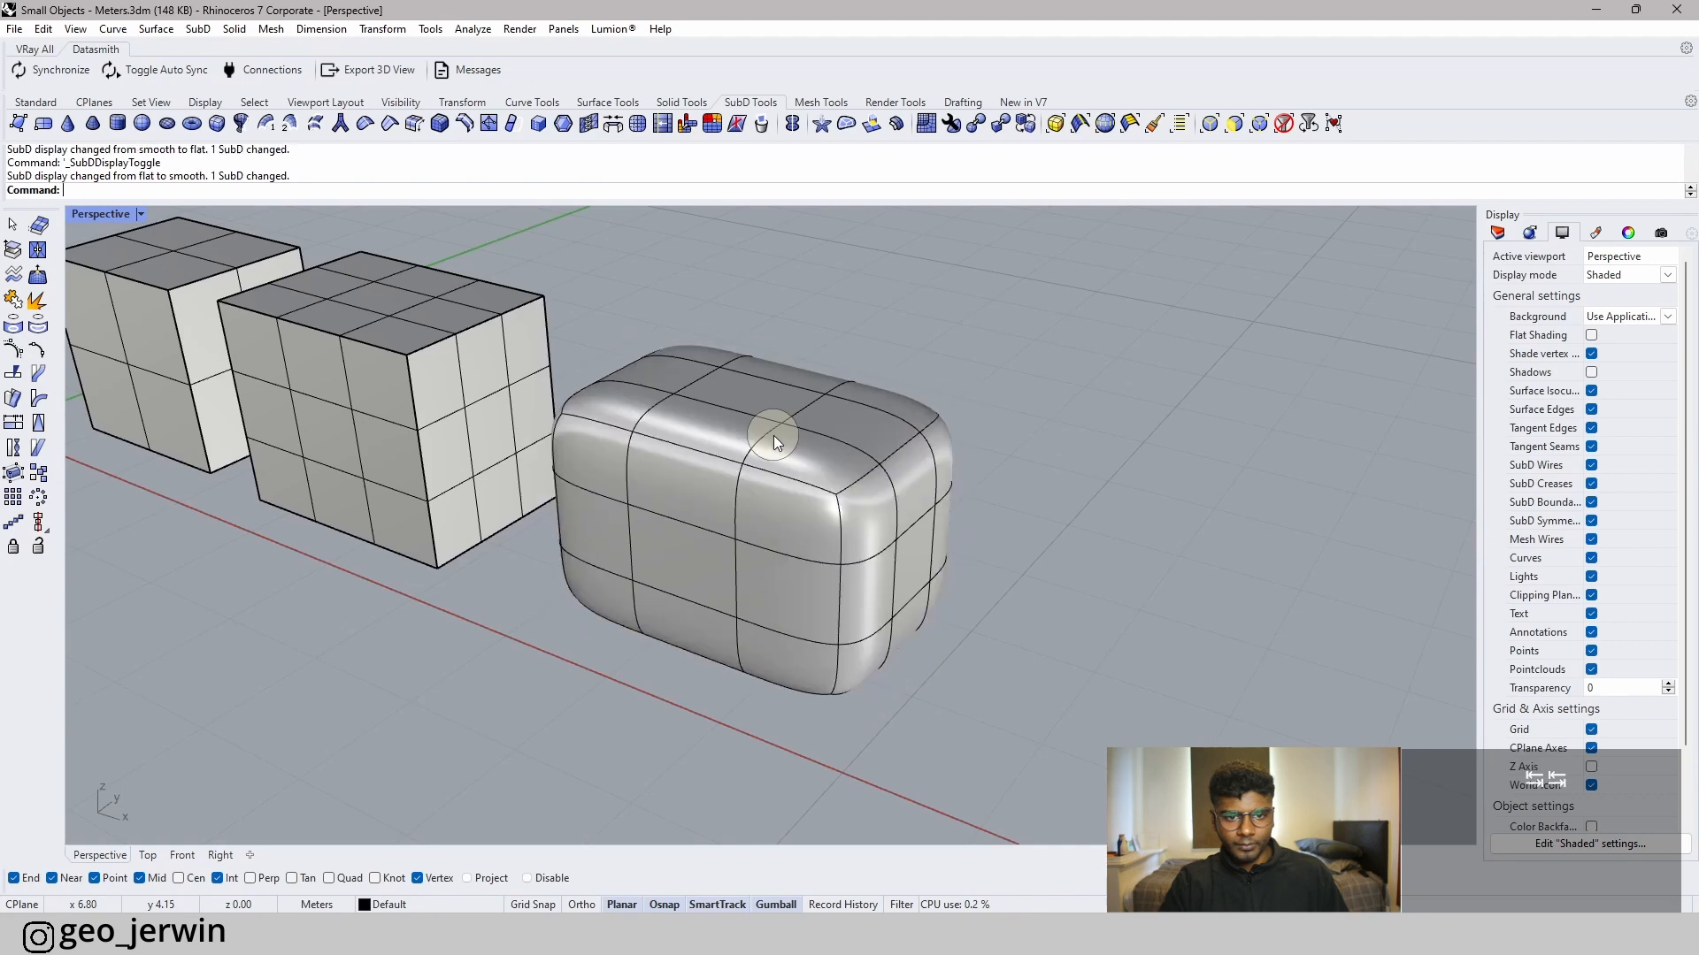
- Raise the middle face of the SubD box's top along Z and deselect it
{"action": "left_click", "coordinate": [738, 406], "text": "ctrl+shift"}
{"action": "right_click_drag", "start_coordinate": [874, 384], "coordinate": [735, 491]}
{"action": "left_click_drag", "start_coordinate": [734, 459], "coordinate": [723, 367]}
{"action": "left_click", "coordinate": [998, 365]}
{"action": "right_click_drag", "start_coordinate": [992, 579], "coordinate": [867, 542]}
- Switch the raised SubD box repeatedly between flat and smooth display to compare the edited shape
{"action": "key", "text": "Tab"}
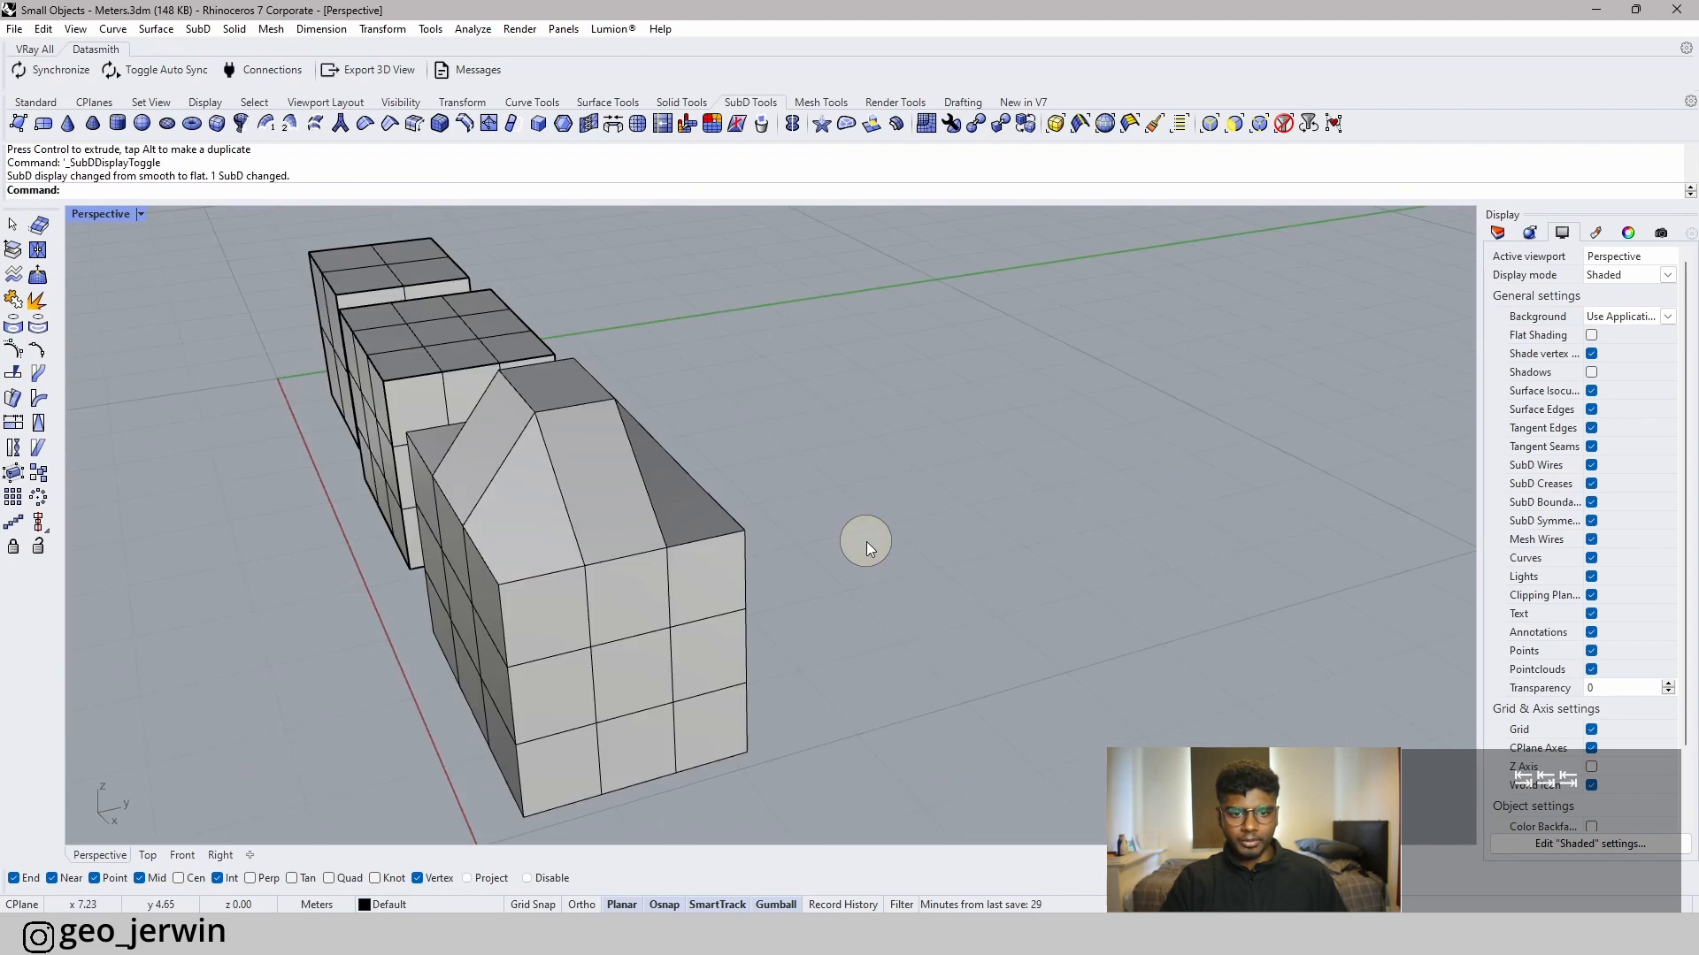
{"action": "key", "text": "Tab"}
{"action": "key", "text": "Tab"}
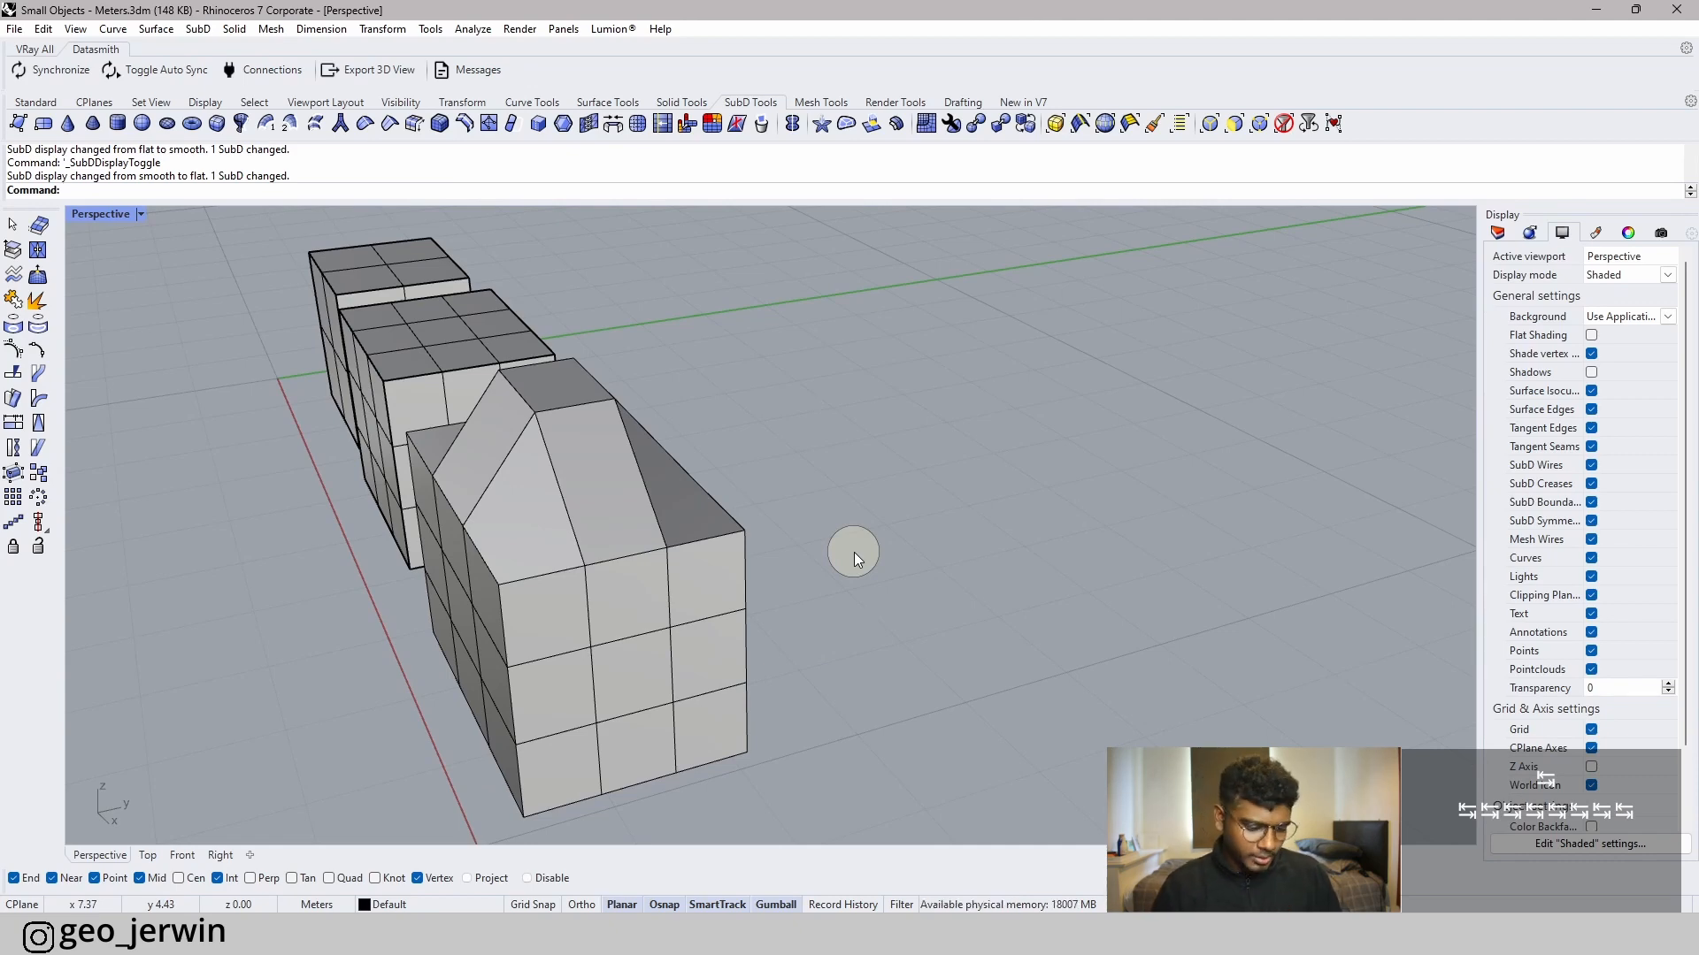
{"action": "key", "text": "Tab"}
- Delete the mesh box and the NURBS box, keeping only the SubD box
{"action": "right_click_drag", "start_coordinate": [645, 513], "coordinate": [929, 566]}
{"action": "left_click", "coordinate": [916, 509]}
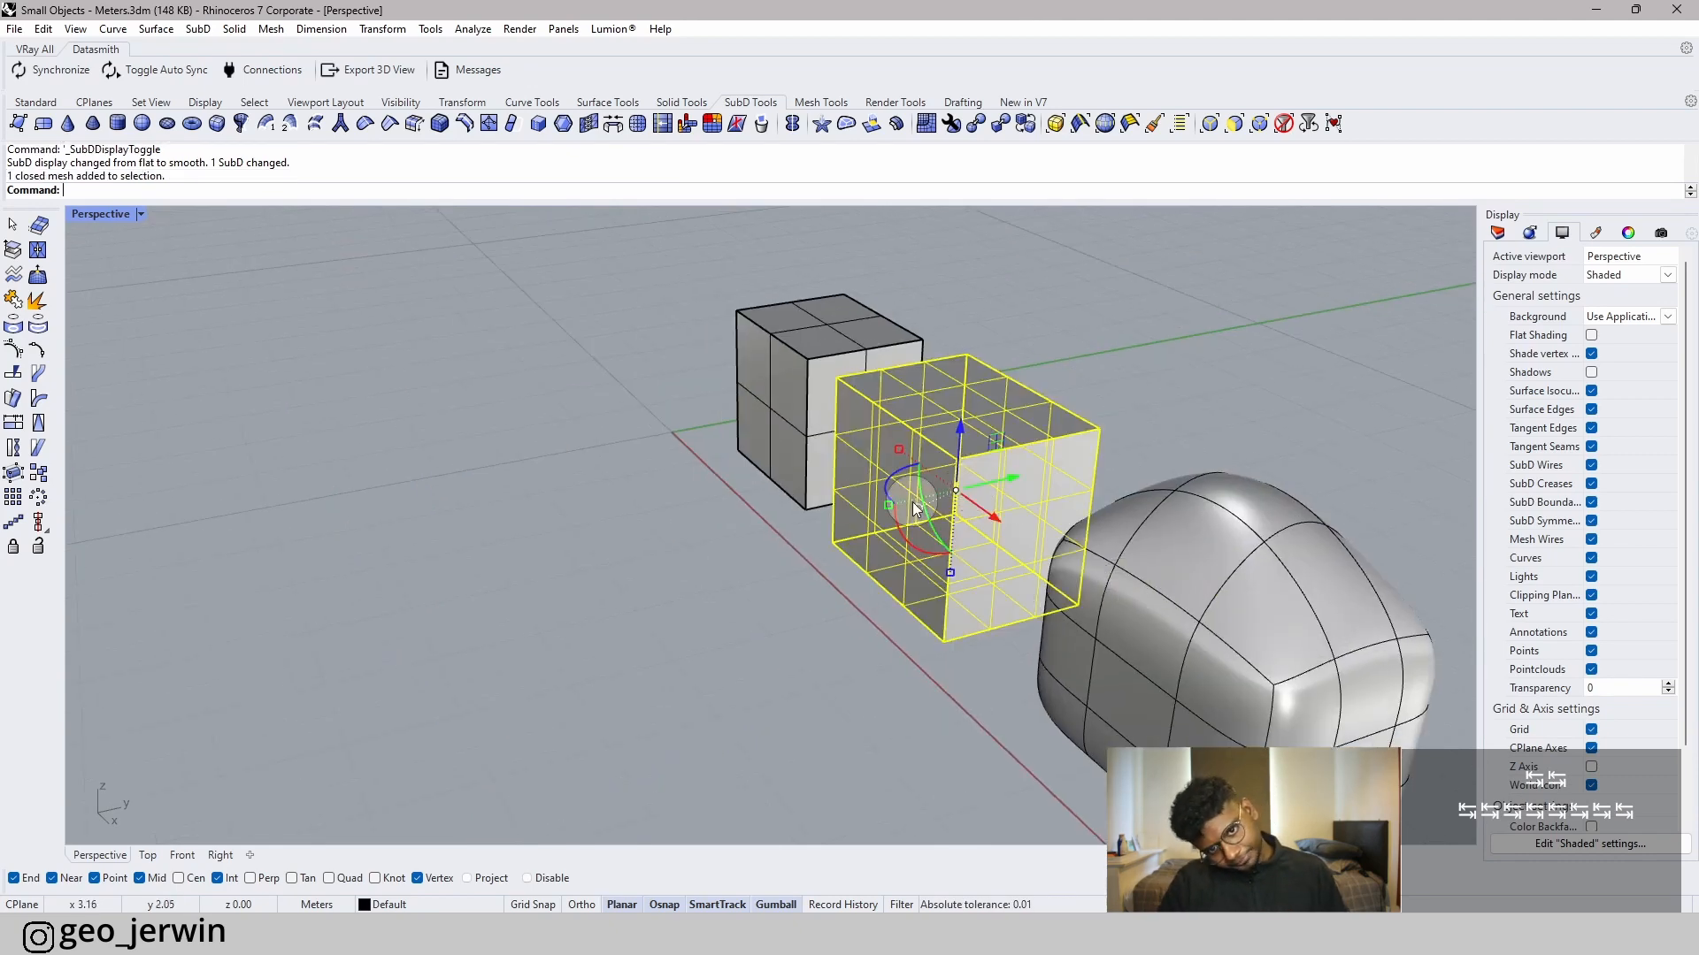
{"action": "left_click", "coordinate": [810, 370], "text": "shift"}
{"action": "key", "text": "Delete"}
{"action": "right_click_drag", "start_coordinate": [840, 386], "coordinate": [747, 568]}
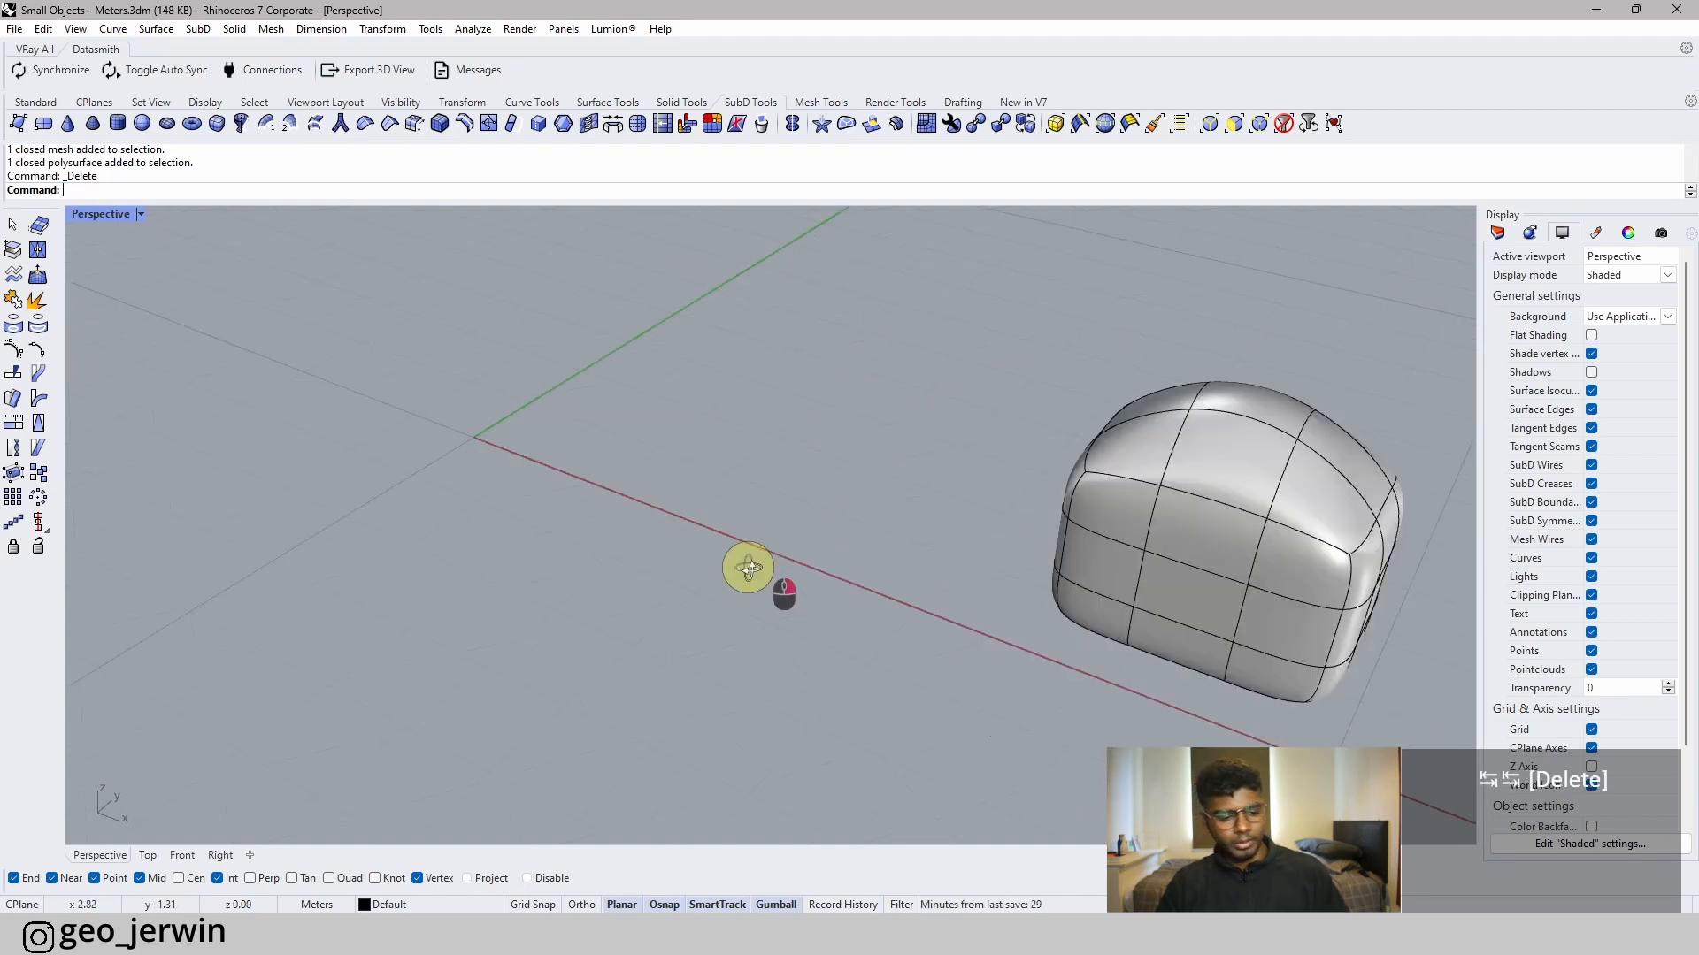
{"action": "key", "text": "Escape"}
{"action": "key", "text": "Escape"}
- Move the SubD box across the ground plane to sit close to the origin and deselect it
{"action": "left_click", "coordinate": [1062, 579]}
{"action": "right_click_drag", "start_coordinate": [1380, 561], "coordinate": [708, 653]}
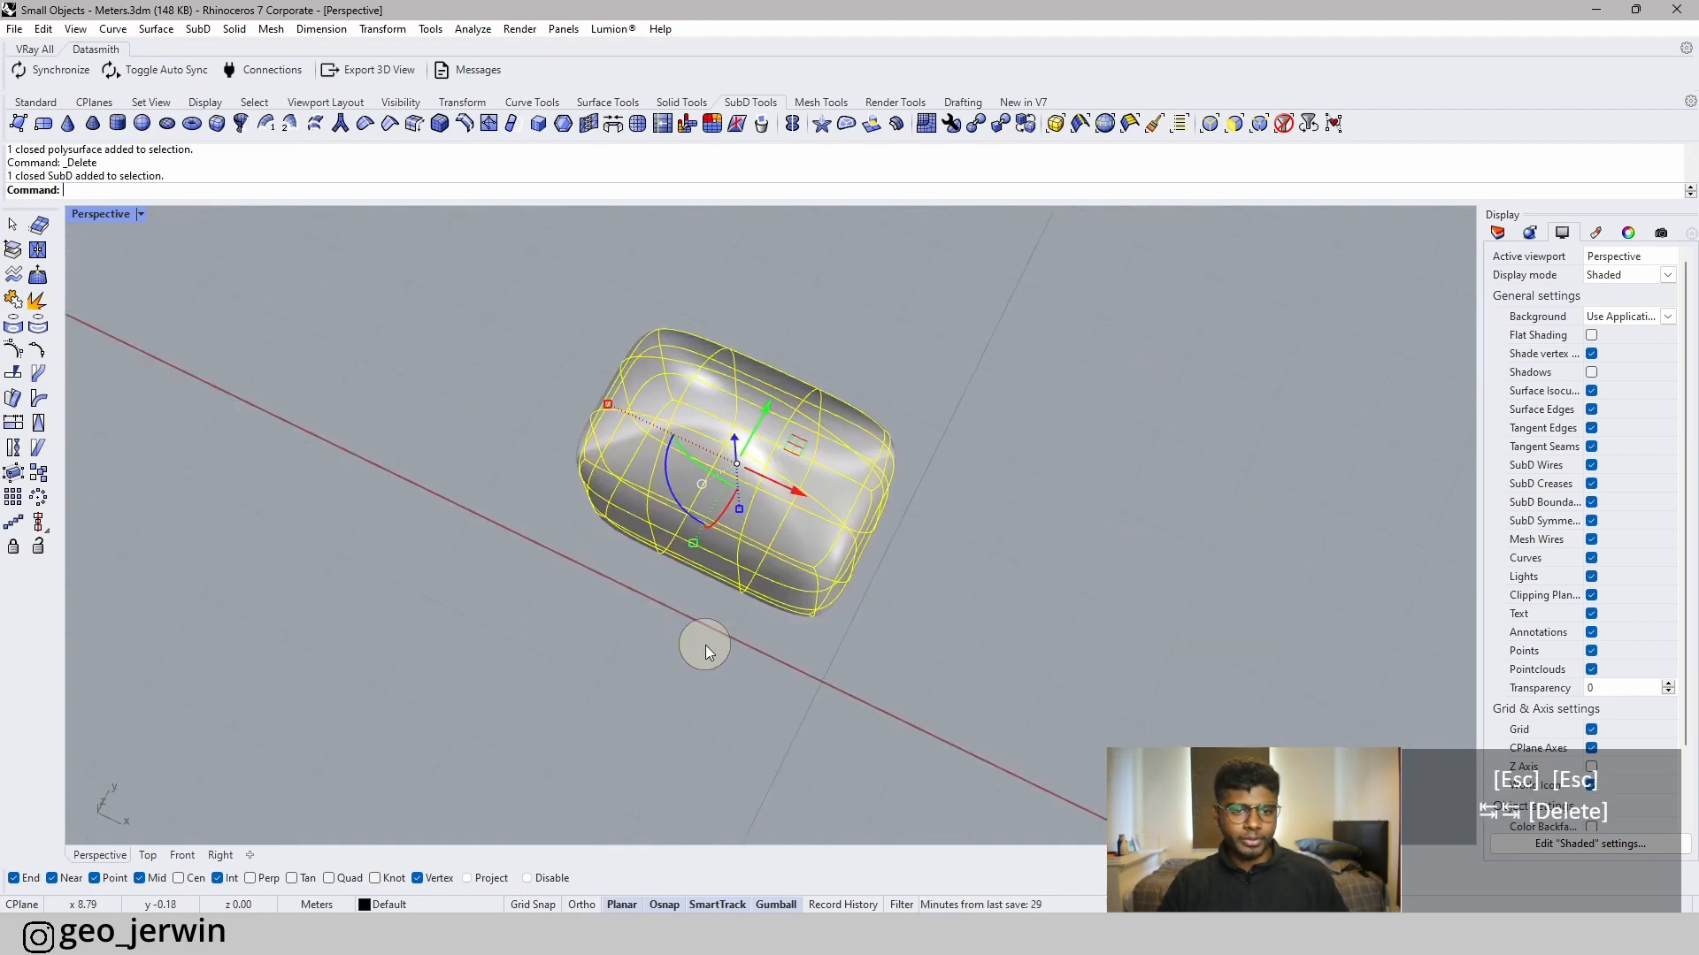
{"action": "left_click_drag", "start_coordinate": [798, 442], "coordinate": [429, 328]}
{"action": "left_click", "coordinate": [924, 385]}
{"action": "right_click_drag", "start_coordinate": [541, 424], "coordinate": [899, 682], "text": "shift"}
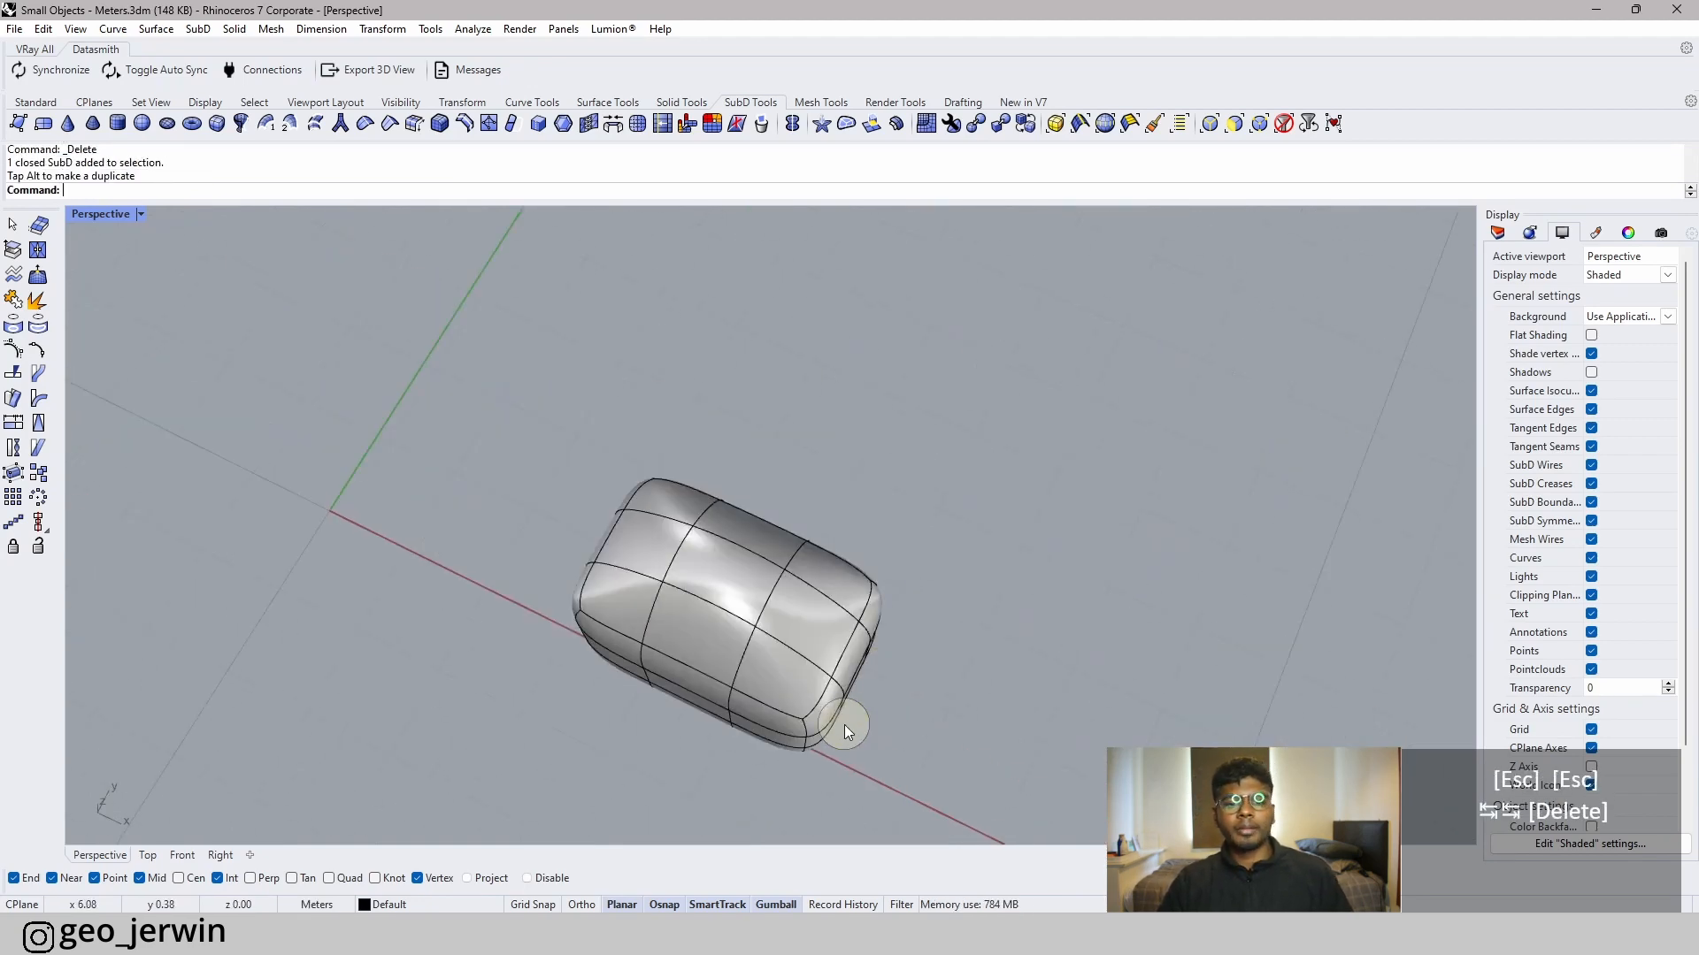
{"action": "right_click_drag", "start_coordinate": [845, 731], "coordinate": [1019, 536]}
{"action": "key", "text": "Escape"}
{"action": "key", "text": "Escape"}
{"action": "key", "text": "Escape"}
{"action": "key", "text": "Escape"}
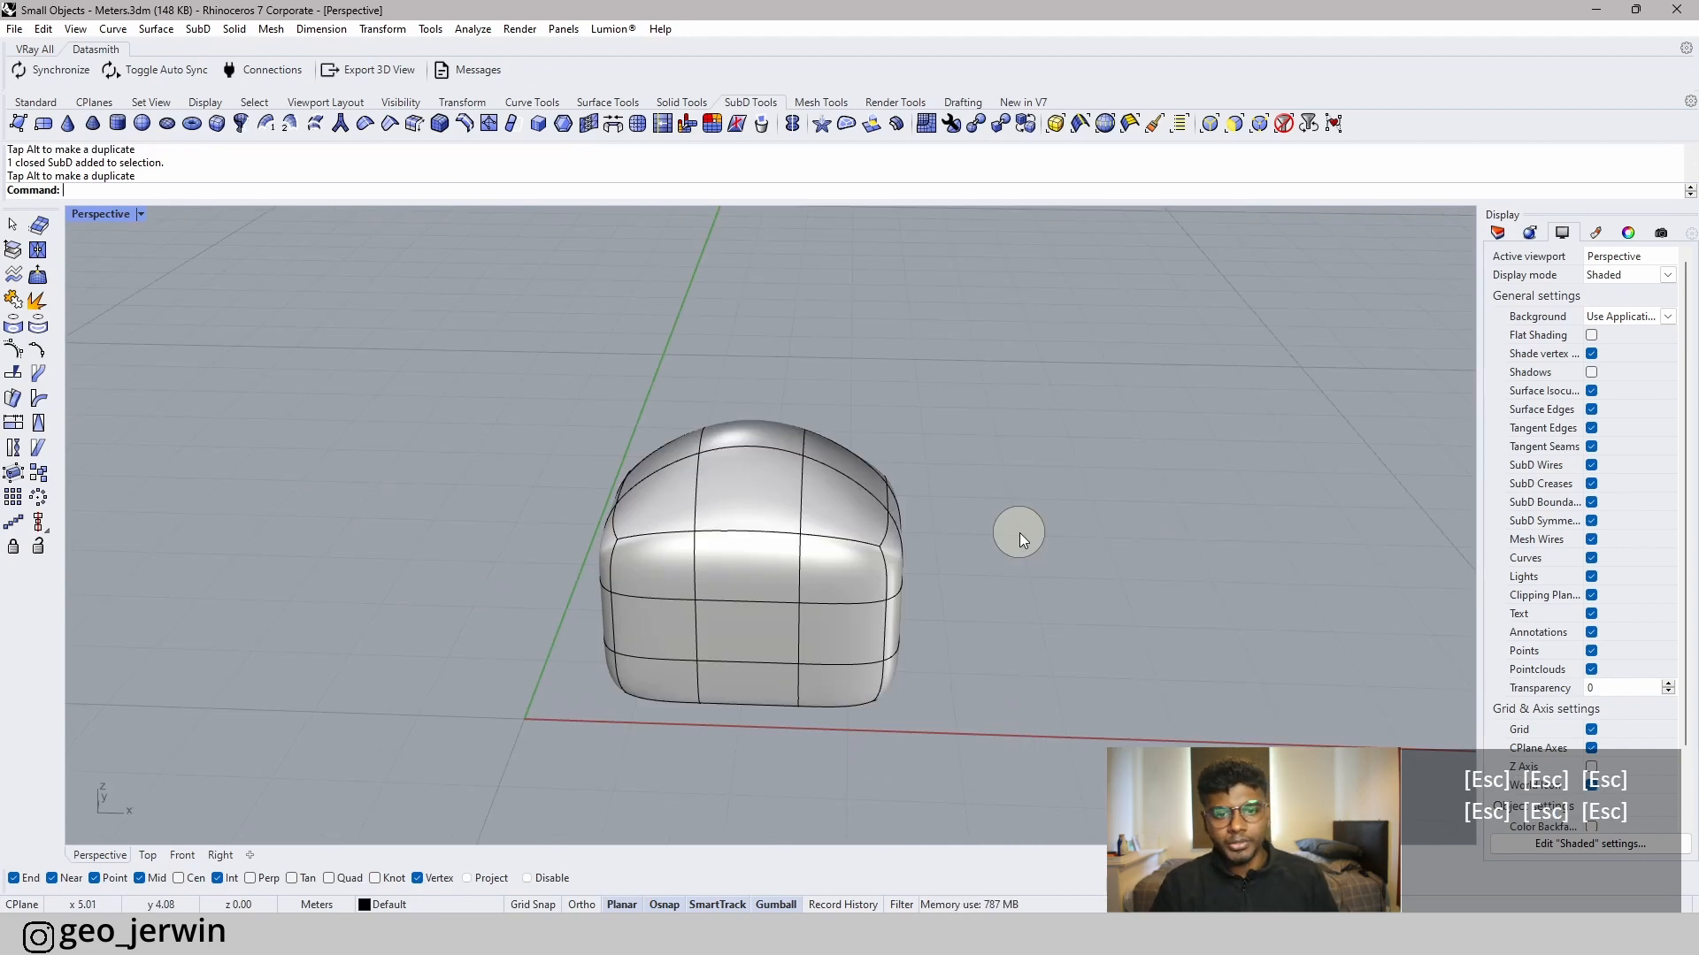
- Extrude the middle face of the SubD box's top upward into a neck
{"action": "right_click_drag", "start_coordinate": [735, 480], "coordinate": [848, 560], "text": "shift"}
{"action": "scroll", "coordinate": [875, 510], "scroll_direction": "up", "scroll_amount": 2}
{"action": "right_click_drag", "start_coordinate": [1221, 540], "coordinate": [863, 593]}
{"action": "left_click", "coordinate": [812, 579], "text": "ctrl+shift"}
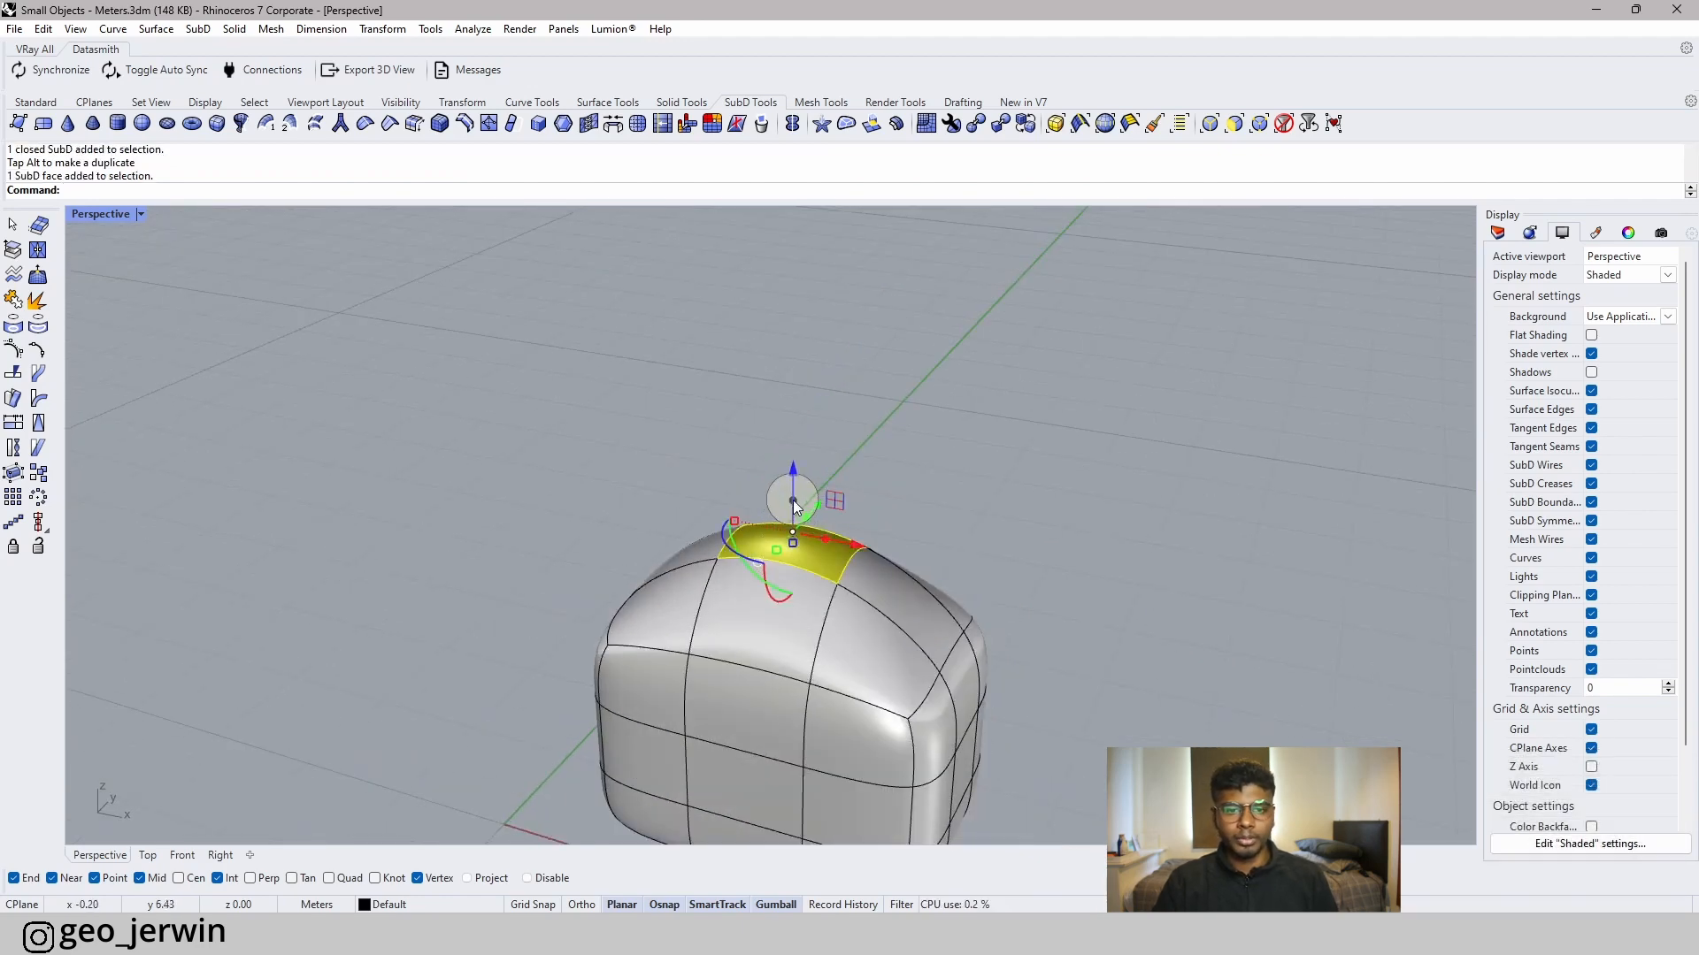
{"action": "left_click_drag", "start_coordinate": [792, 501], "coordinate": [796, 303]}
{"action": "right_click_drag", "start_coordinate": [895, 402], "coordinate": [848, 459]}
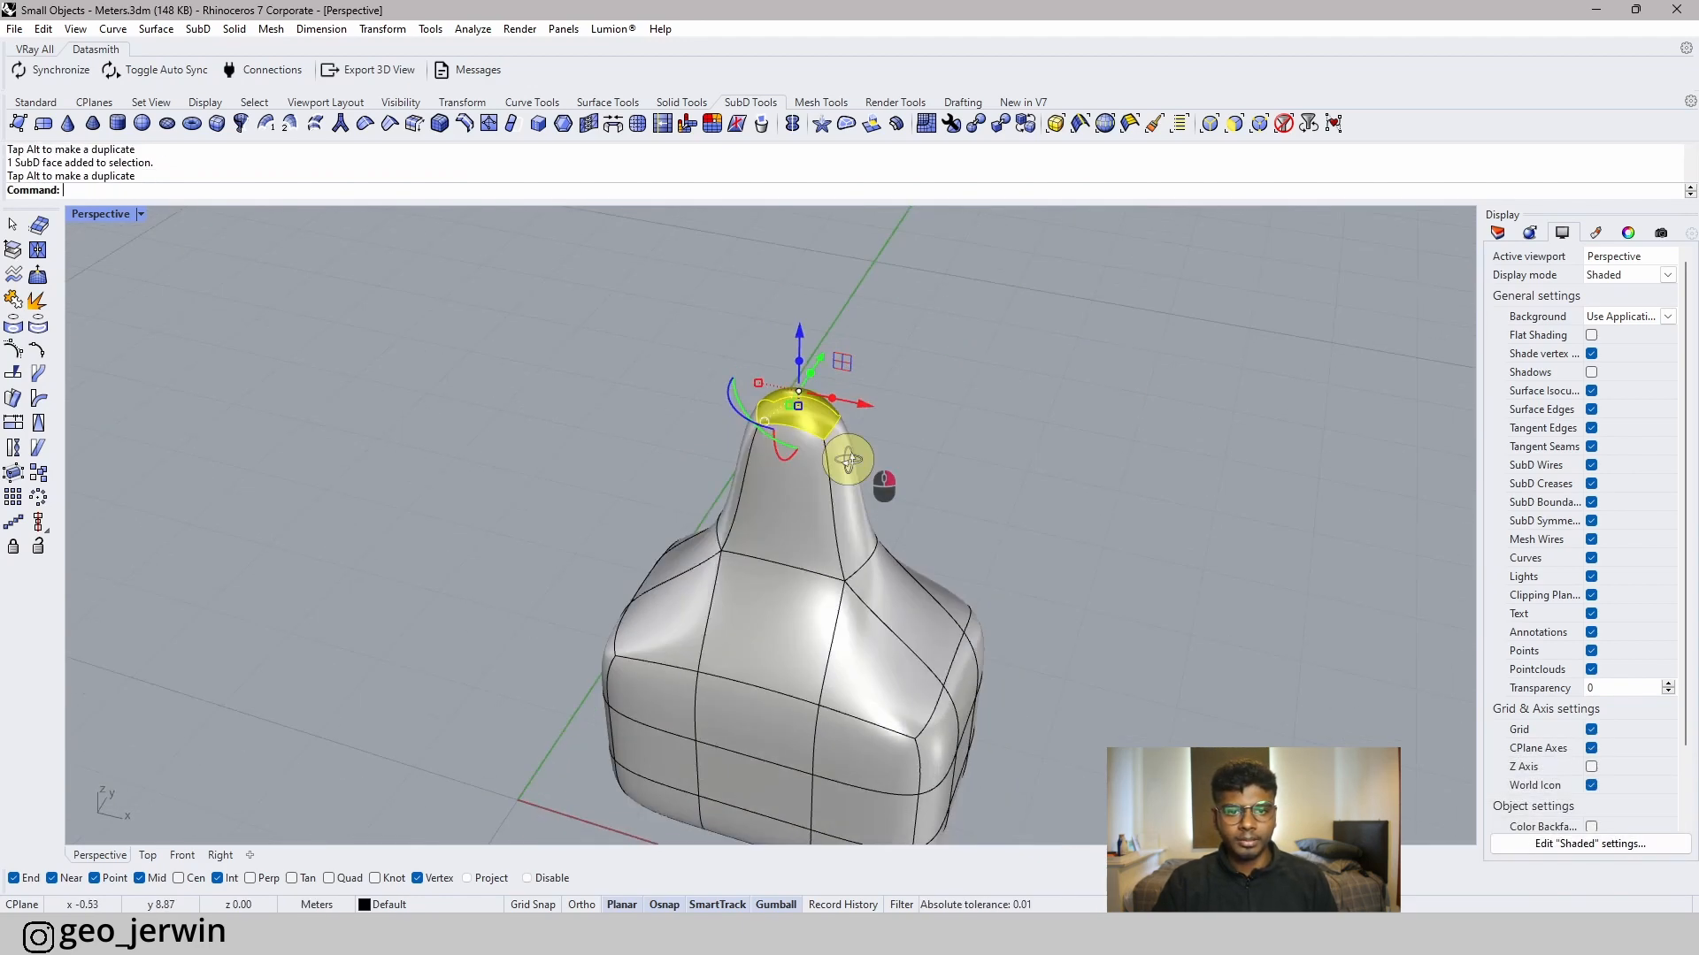
- Scale the neck's top face up uniformly, rotate it about Z to twist the neck, and deselect it
{"action": "left_click_drag", "start_coordinate": [758, 383], "coordinate": [724, 373]}
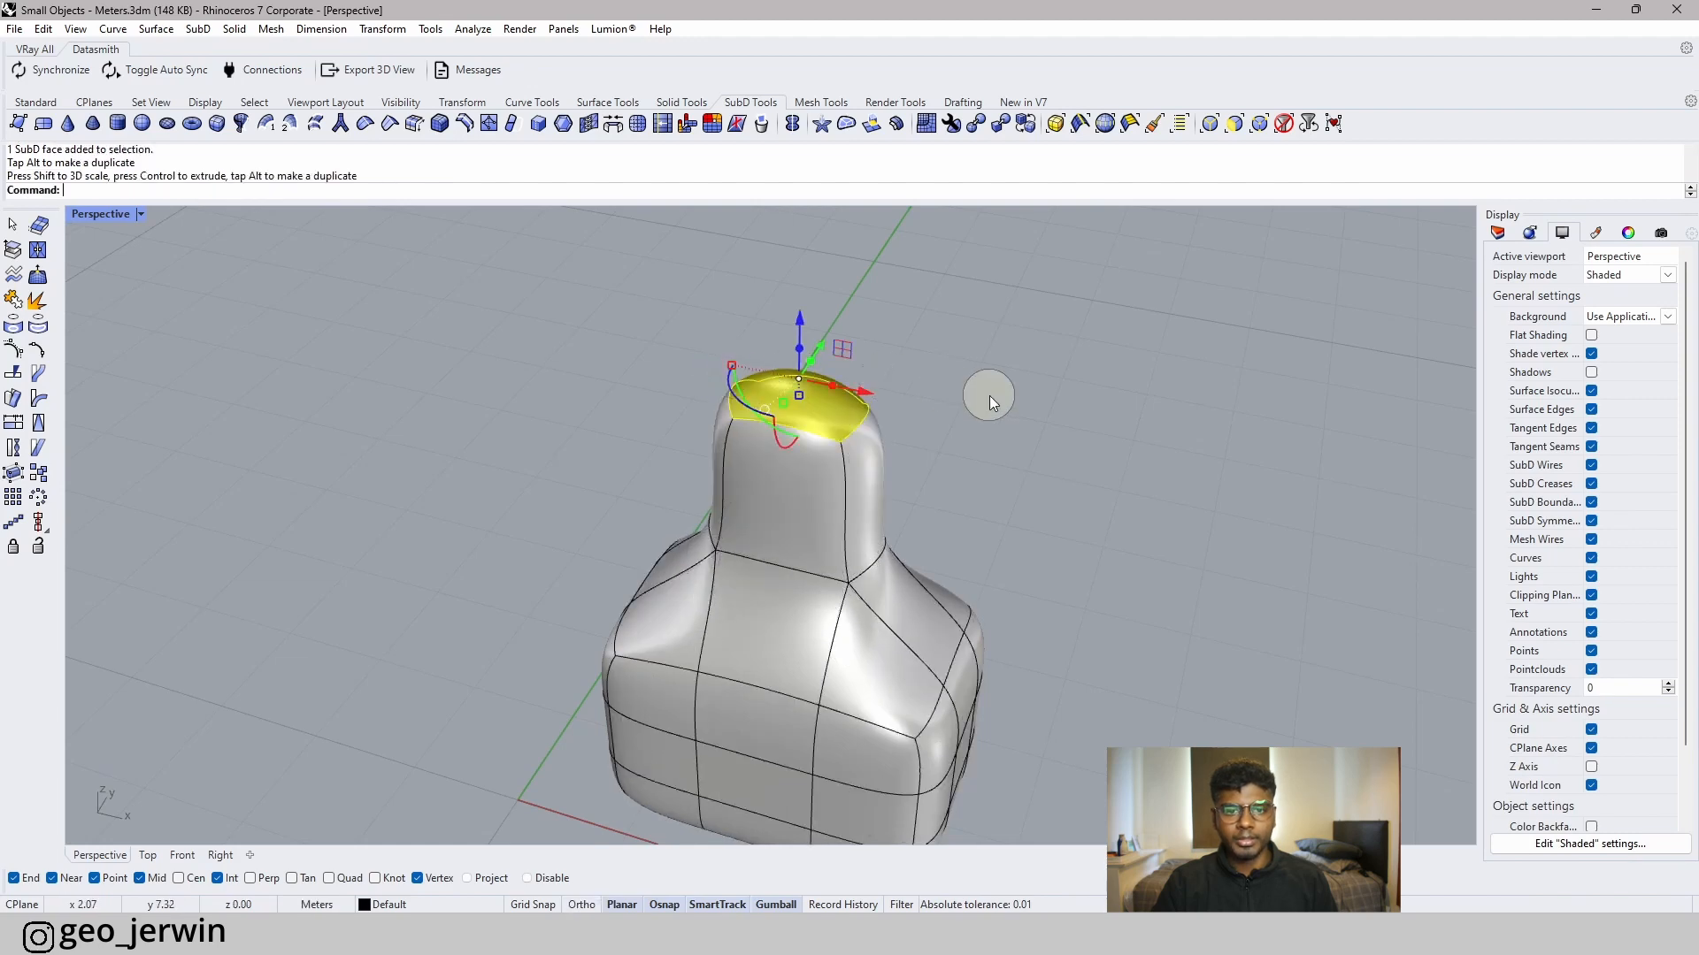
{"action": "right_click_drag", "start_coordinate": [989, 396], "coordinate": [899, 457]}
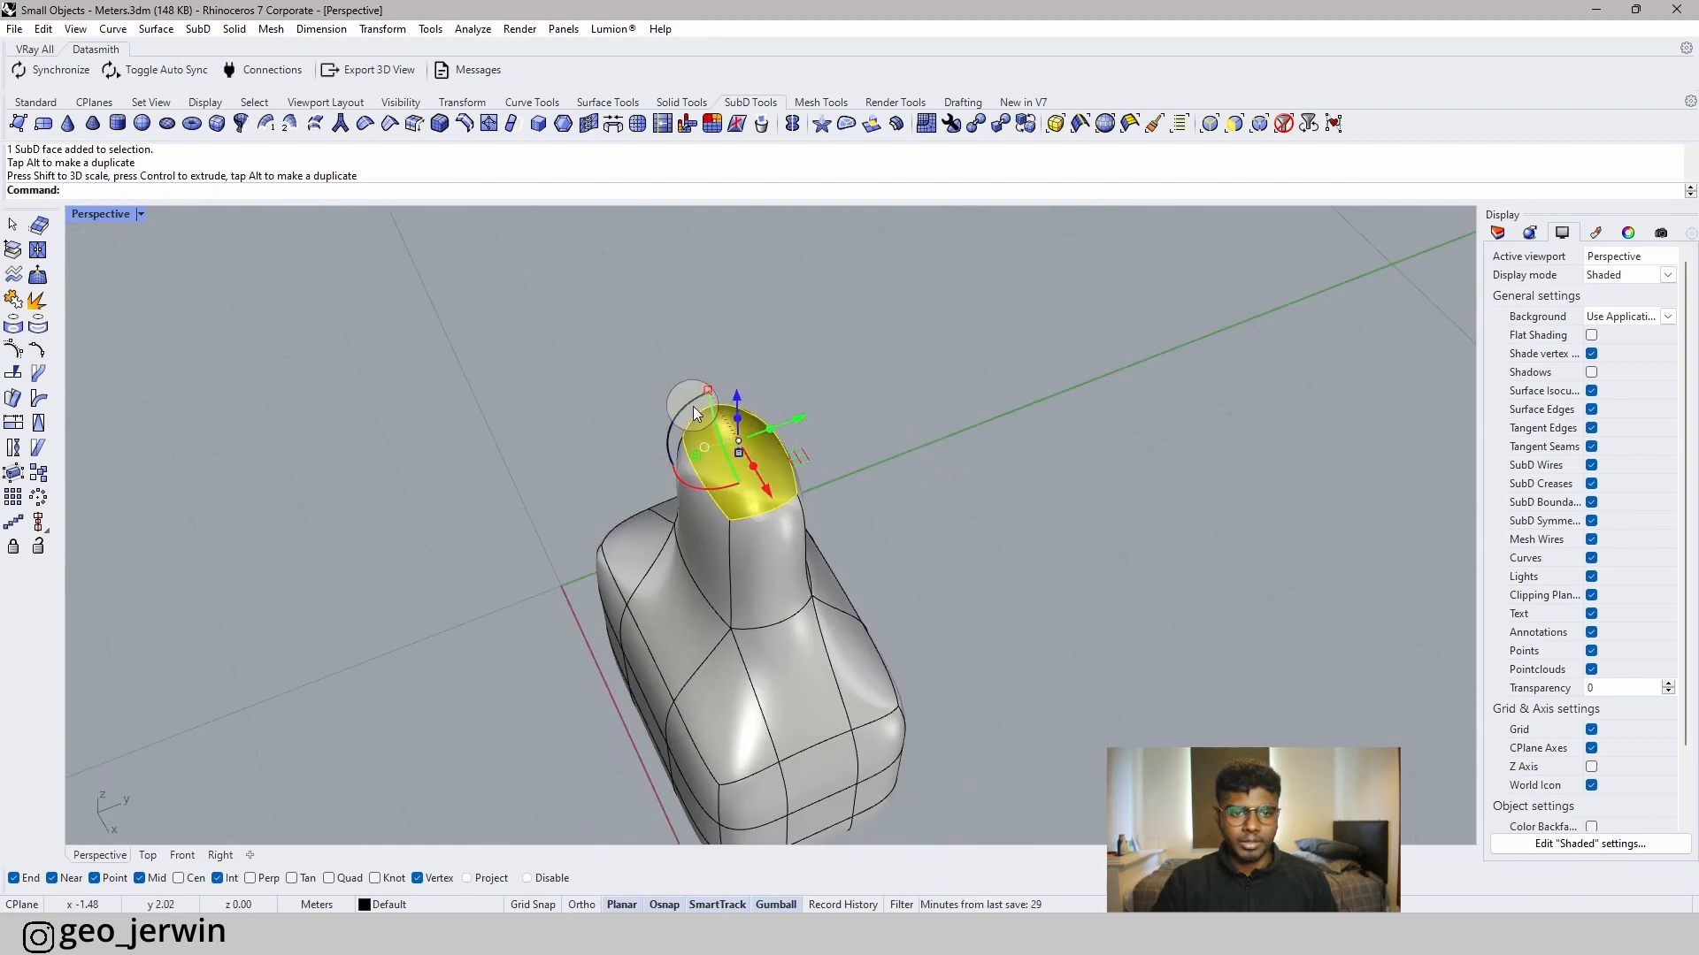
{"action": "left_click_drag", "start_coordinate": [693, 407], "coordinate": [661, 506]}
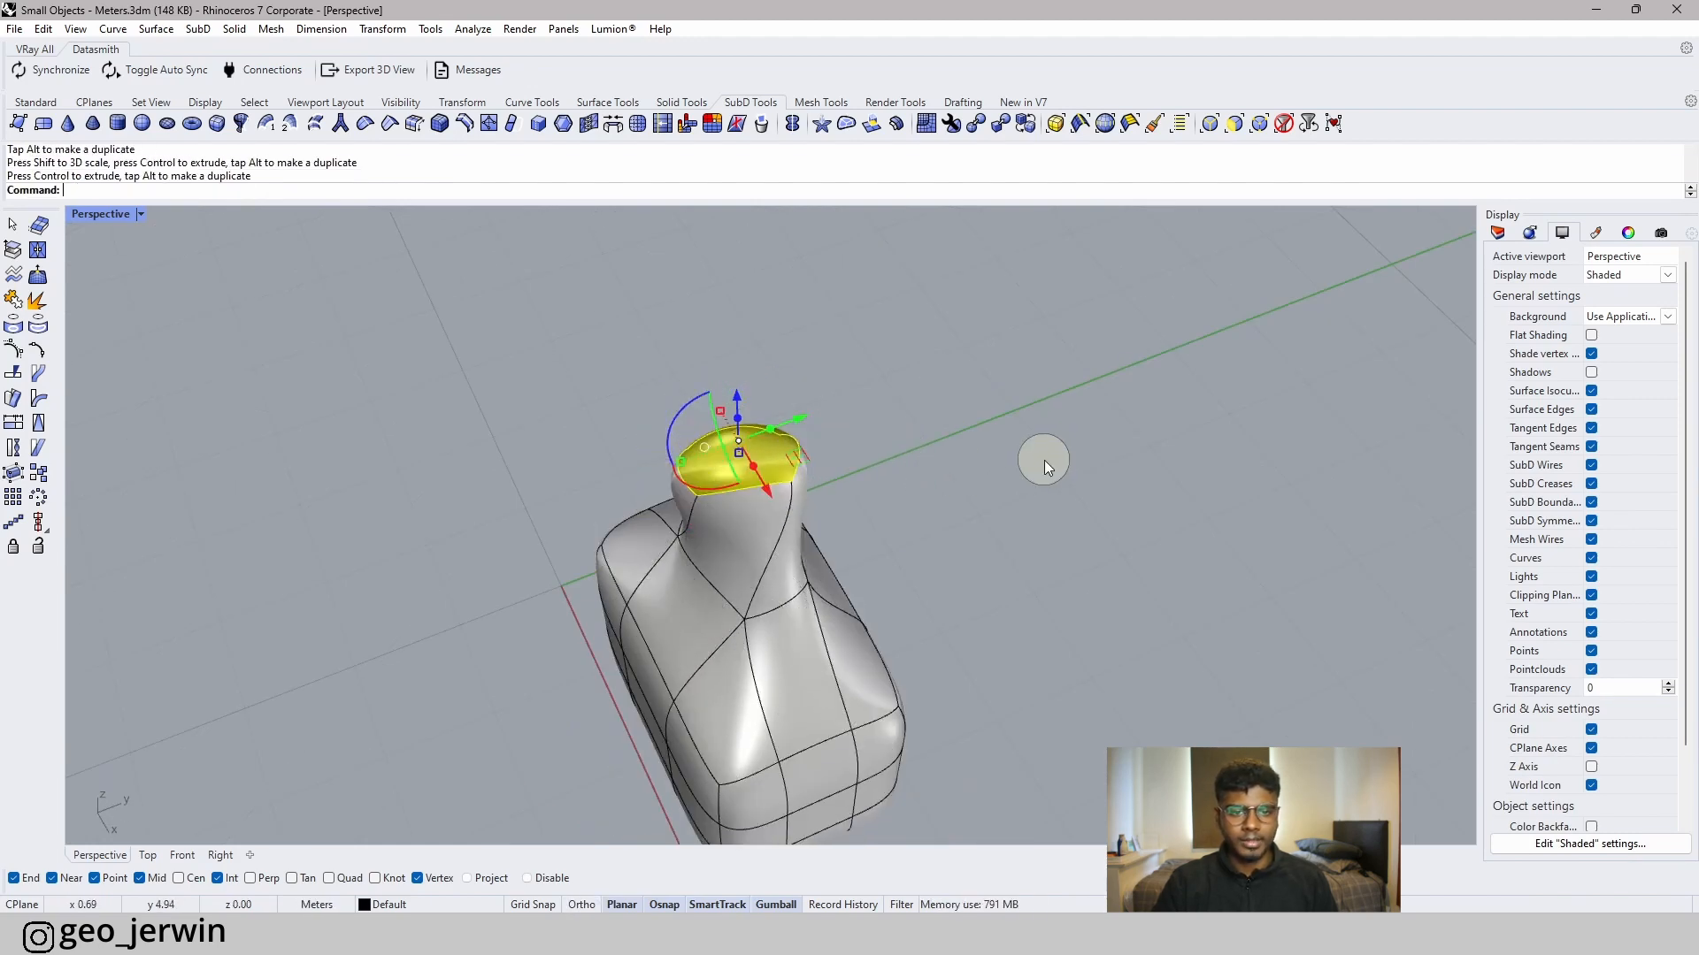
{"action": "left_click", "coordinate": [1044, 461]}
{"action": "right_click_drag", "start_coordinate": [1044, 460], "coordinate": [798, 498]}
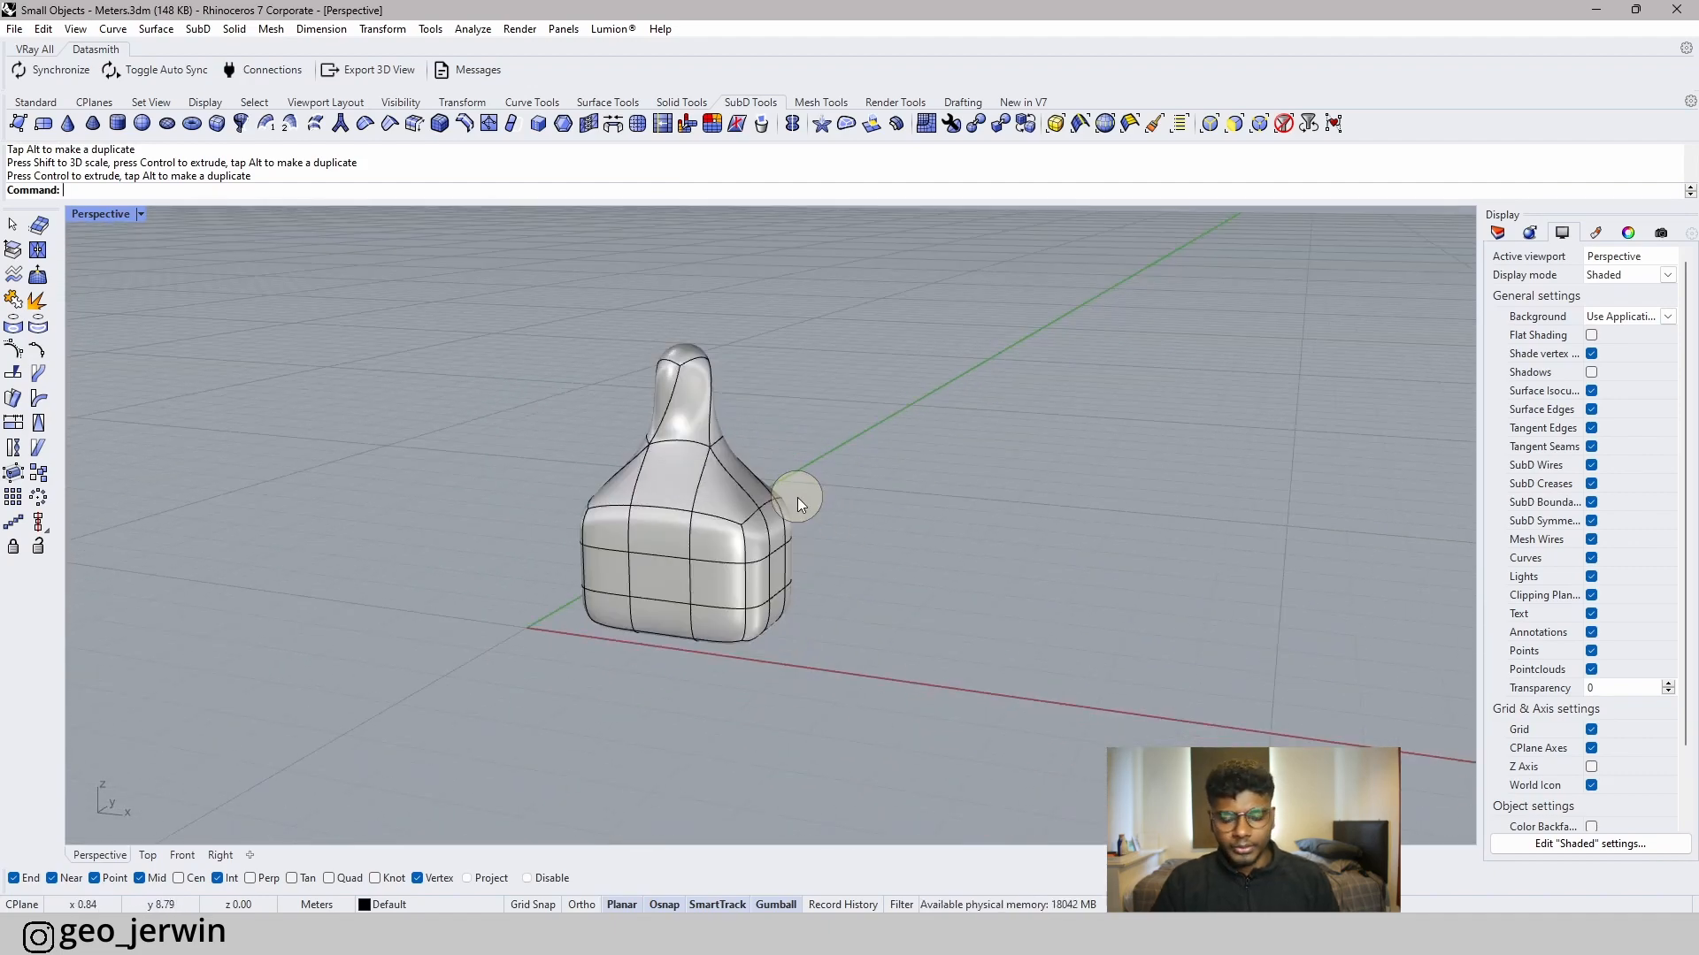
- Raise the twisted neck's top face along Z to lengthen the neck
{"action": "scroll", "coordinate": [679, 385], "scroll_direction": "up", "scroll_amount": 5}
{"action": "left_click", "coordinate": [704, 332], "text": "ctrl+shift"}
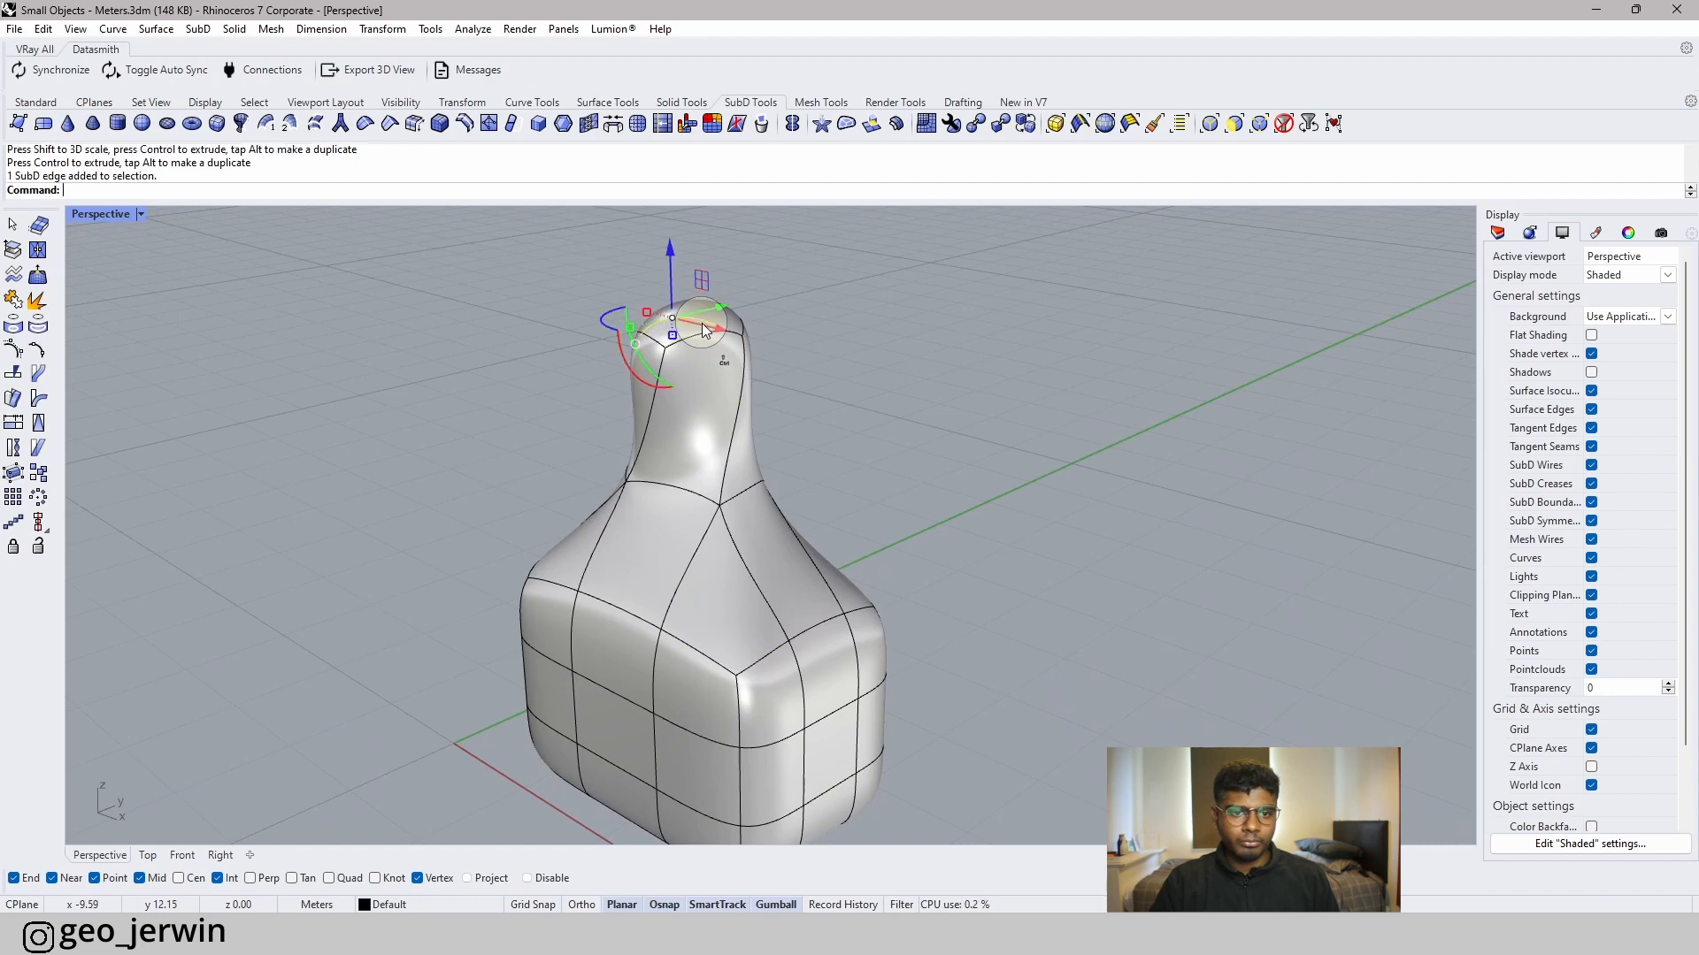
{"action": "right_click_drag", "start_coordinate": [888, 326], "coordinate": [814, 408]}
{"action": "left_click", "coordinate": [689, 373], "text": "ctrl+shift"}
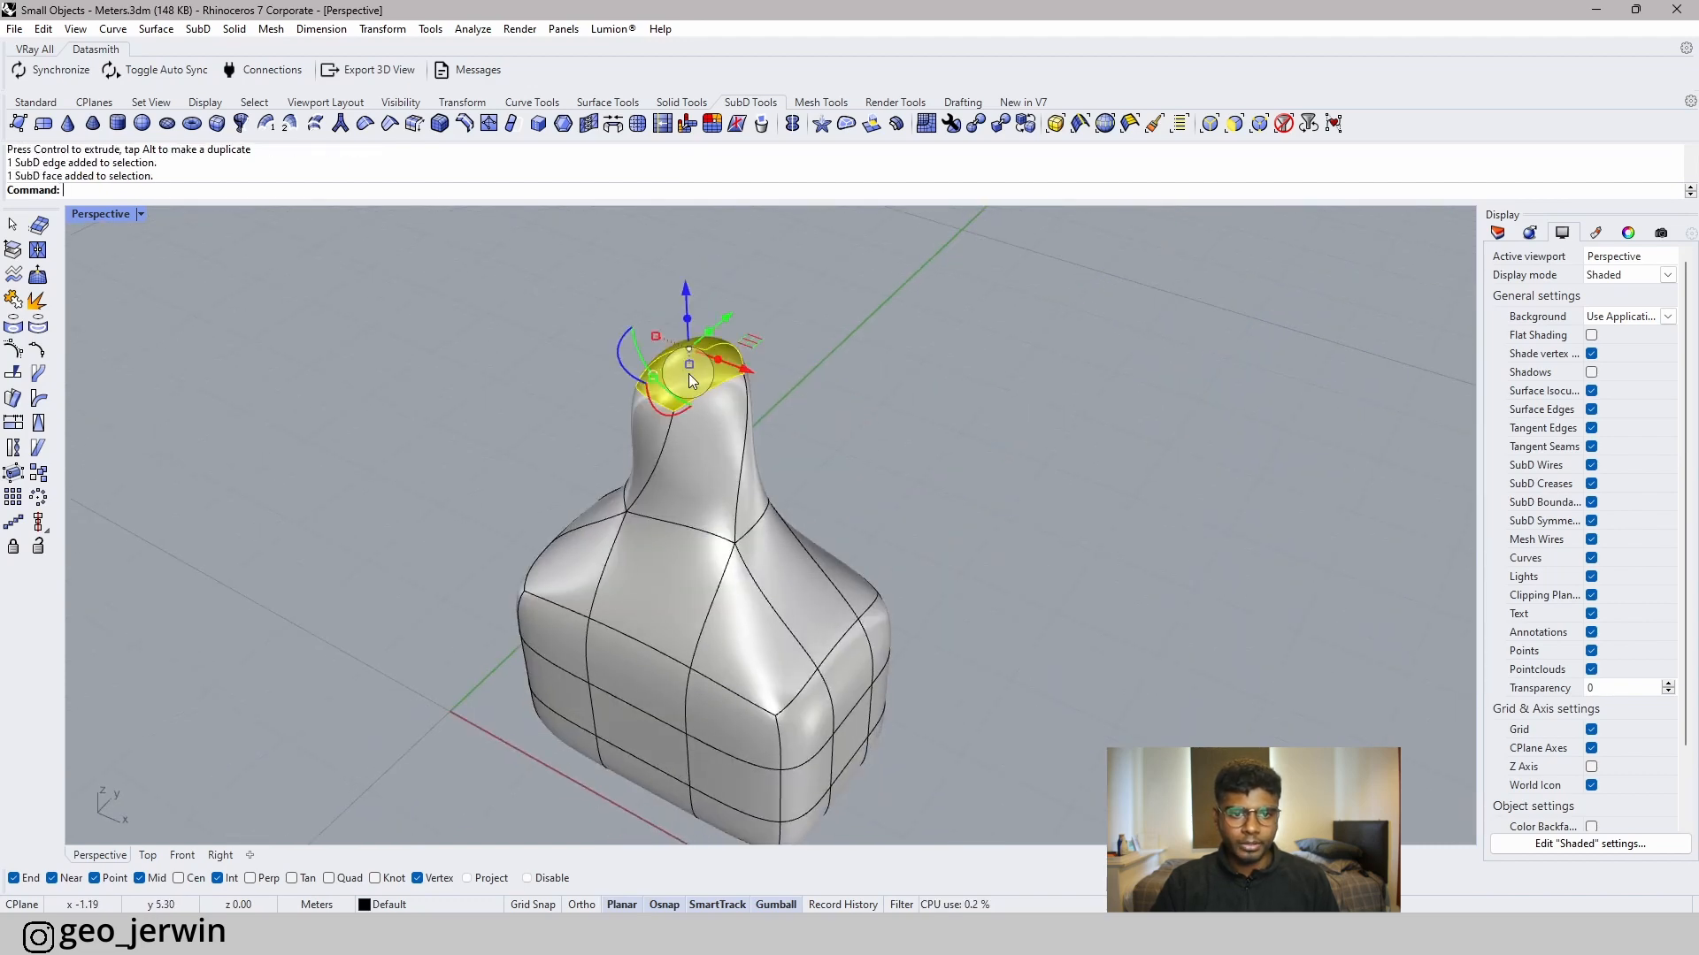
{"action": "right_click_drag", "start_coordinate": [688, 374], "coordinate": [807, 449]}
{"action": "left_click_drag", "start_coordinate": [740, 463], "coordinate": [735, 362]}
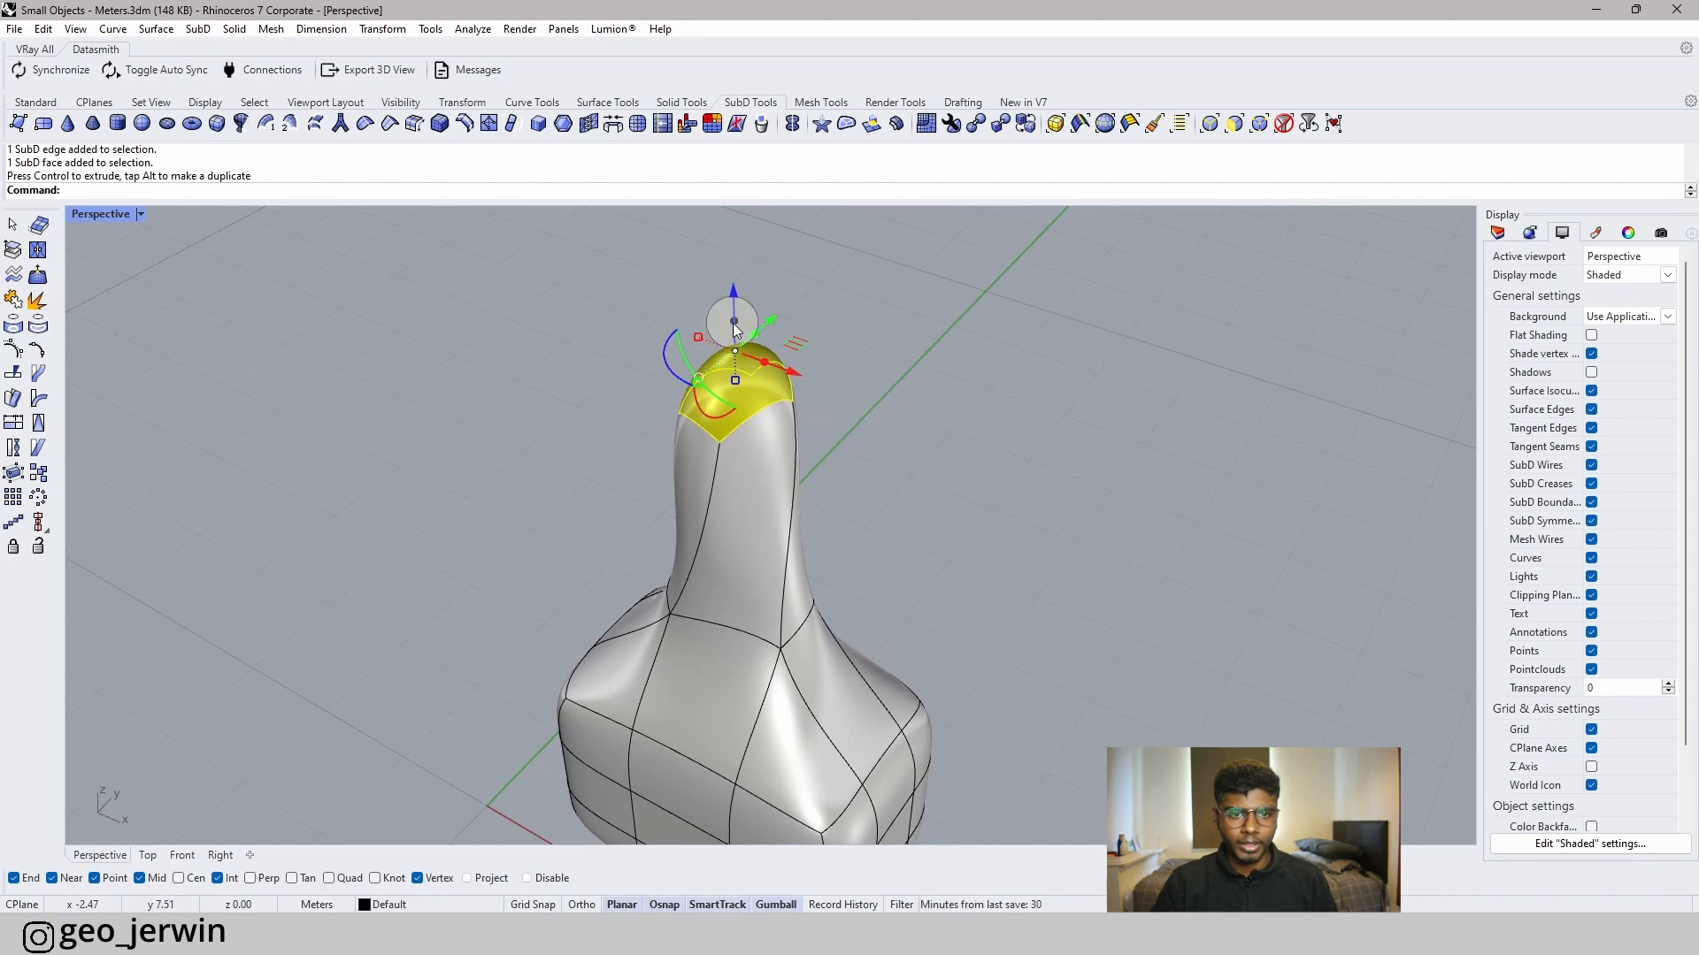
- Extrude the neck's top face upward to form a head and deselect it
{"action": "right_click_drag", "start_coordinate": [826, 332], "coordinate": [793, 475], "text": "shift"}
{"action": "left_click_drag", "start_coordinate": [706, 505], "coordinate": [684, 370]}
{"action": "left_click", "coordinate": [911, 444]}
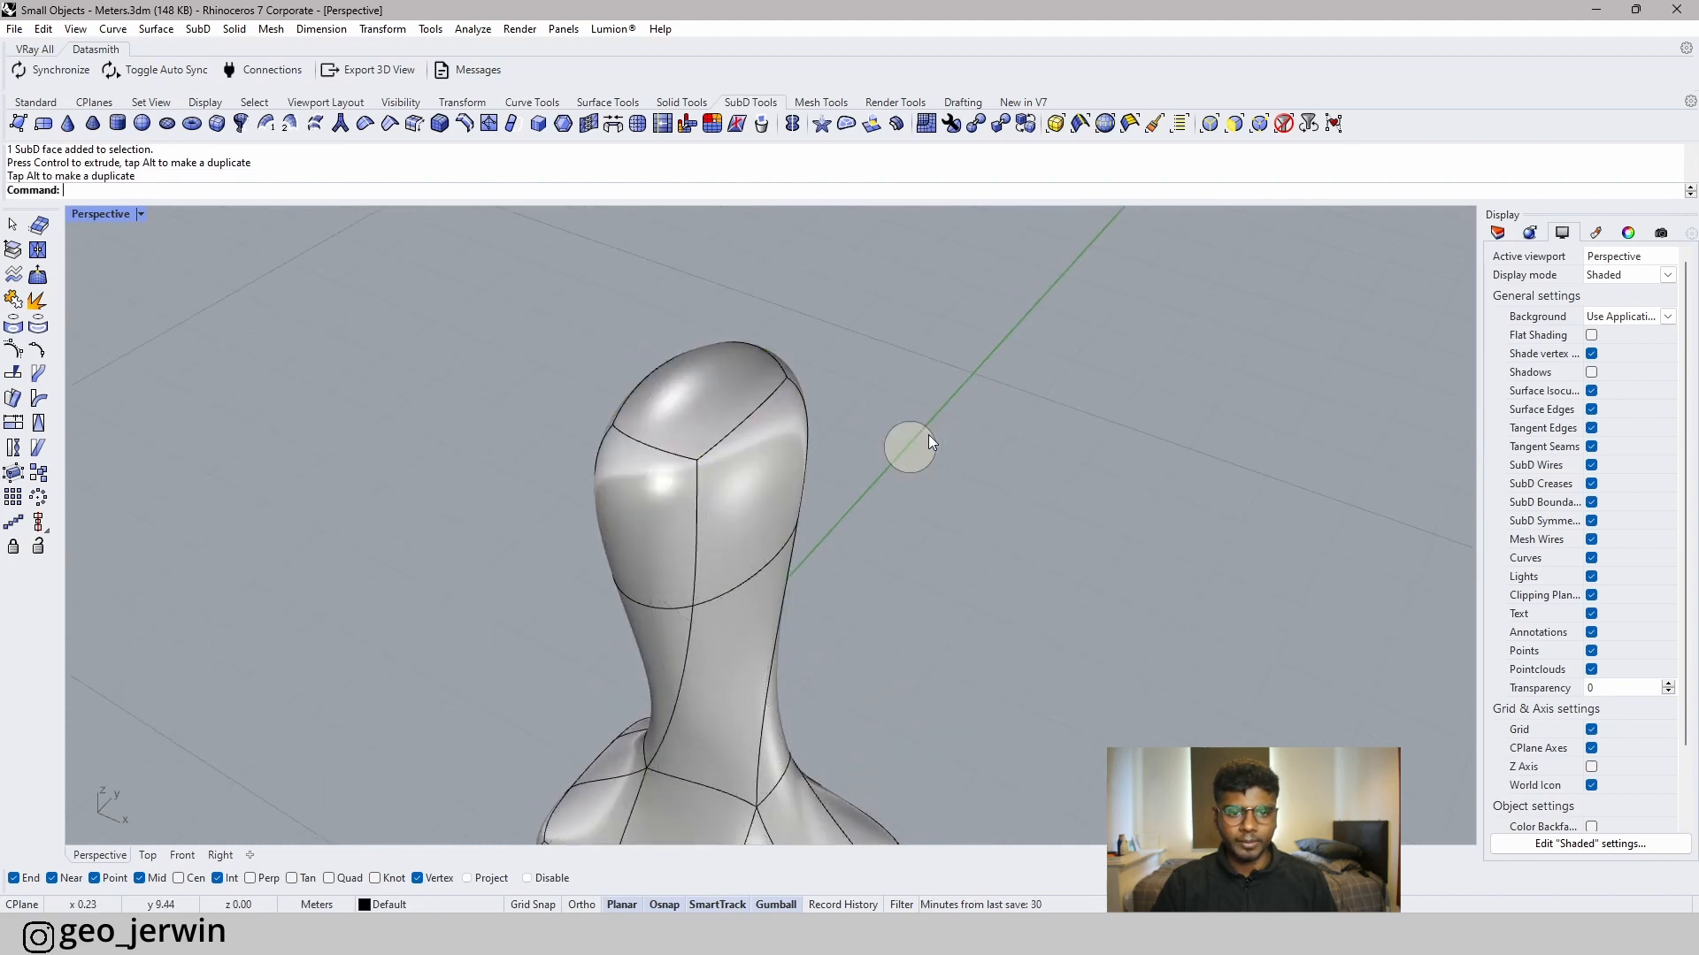
- Lower the edge loop between head and neck along Z, scale it outward uniformly, and deselect it
{"action": "right_click_drag", "start_coordinate": [927, 433], "coordinate": [770, 519]}
{"action": "right_click_drag", "start_coordinate": [868, 542], "coordinate": [880, 631], "text": "shift"}
{"action": "left_click_drag", "start_coordinate": [608, 384], "coordinate": [1056, 542], "text": "ctrl+shift"}
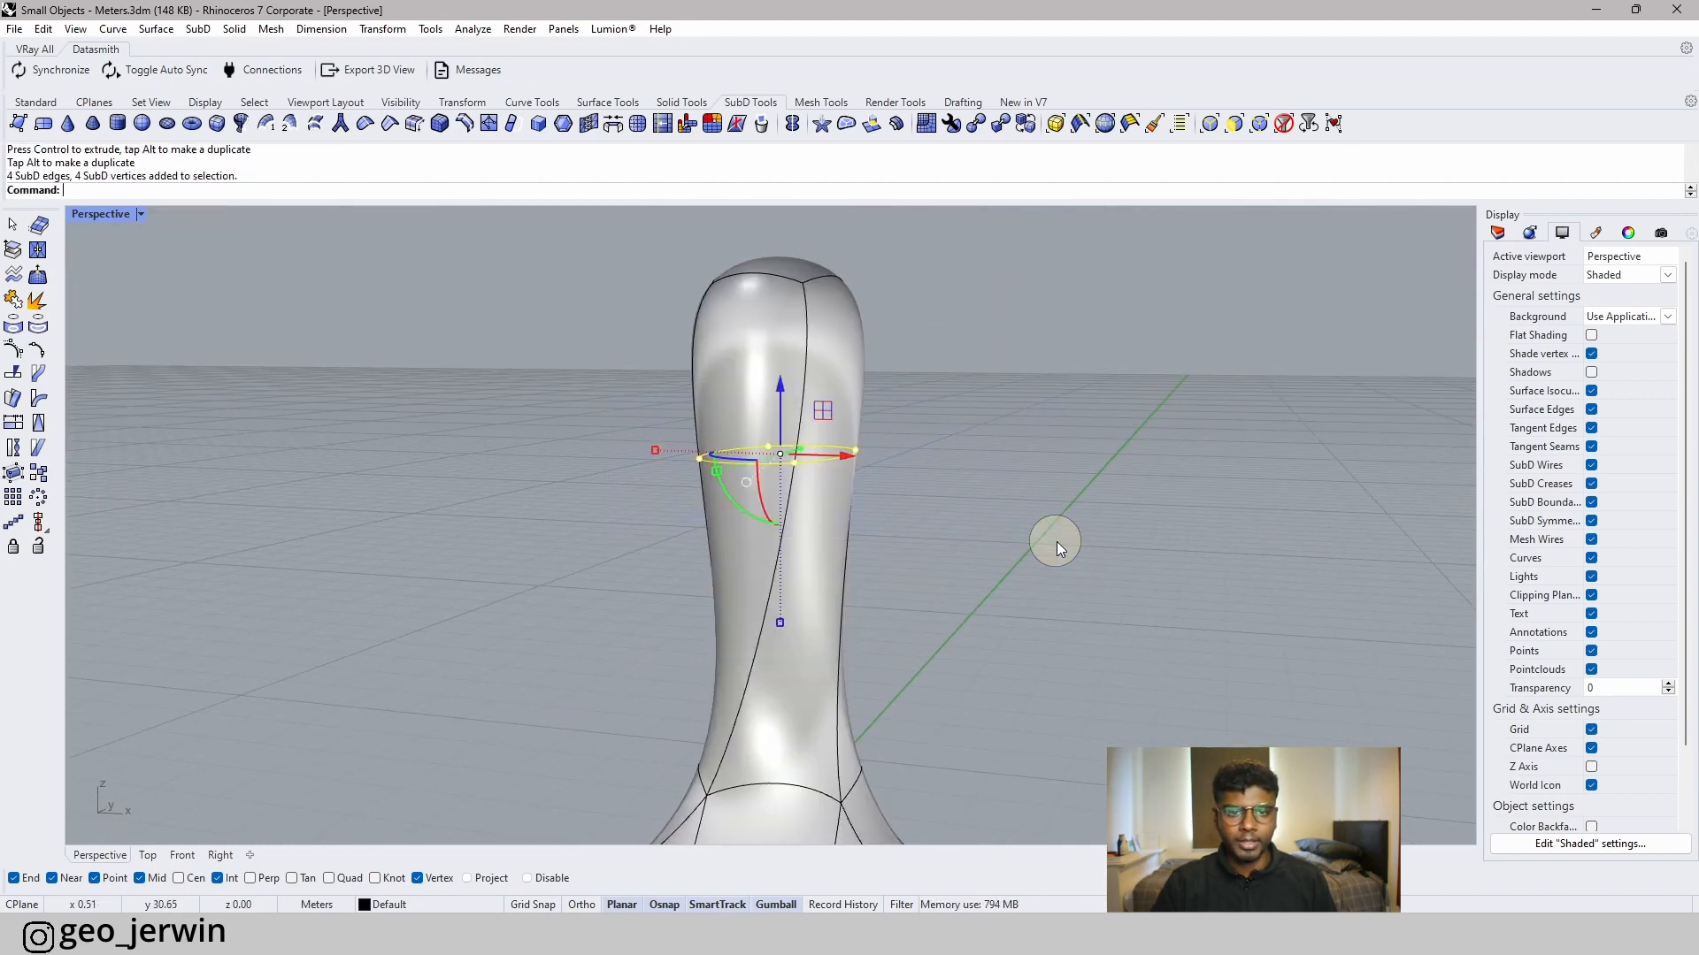
{"action": "left_click_drag", "start_coordinate": [797, 396], "coordinate": [799, 500]}
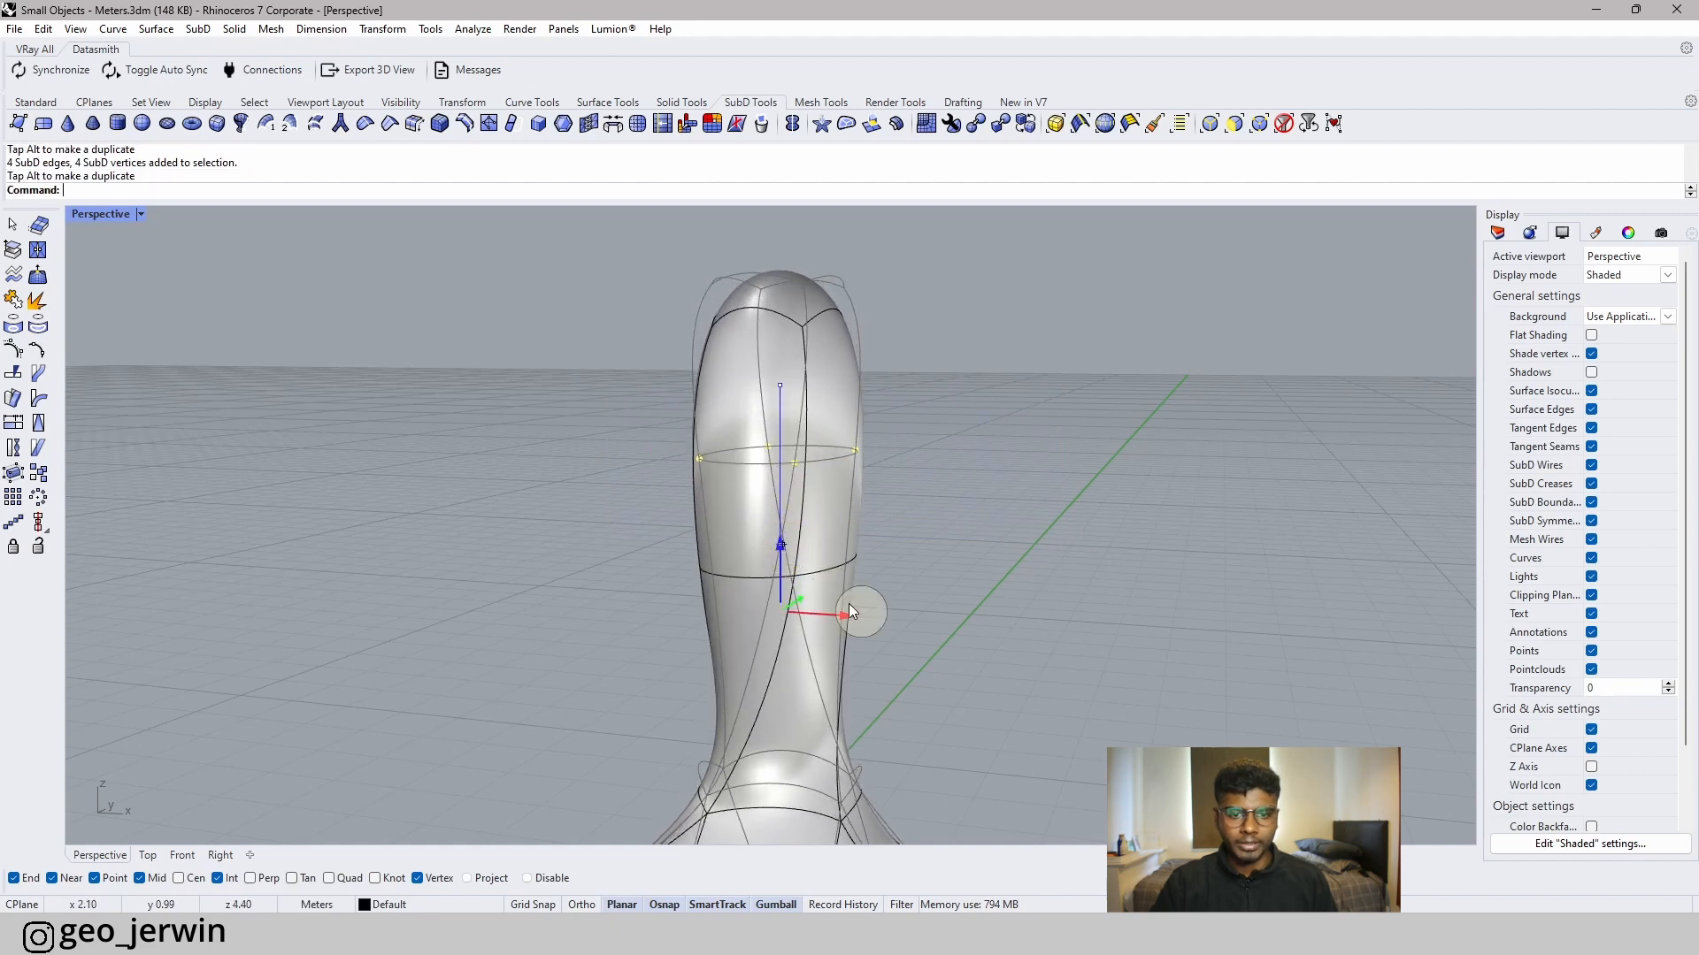
{"action": "left_click_drag", "start_coordinate": [656, 552], "coordinate": [615, 556], "text": "shift"}
{"action": "left_click", "coordinate": [1159, 558]}
- Compare the head, neck and base of the finished SubD form in flat and smooth display from several angles
{"action": "right_click_drag", "start_coordinate": [801, 617], "coordinate": [913, 529]}
{"action": "scroll", "coordinate": [815, 566], "scroll_direction": "down", "scroll_amount": 5}
{"action": "key", "text": "Tab"}
{"action": "key", "text": "Tab"}
{"action": "key", "text": "Tab"}
{"action": "right_click_drag", "start_coordinate": [1016, 675], "coordinate": [968, 594]}
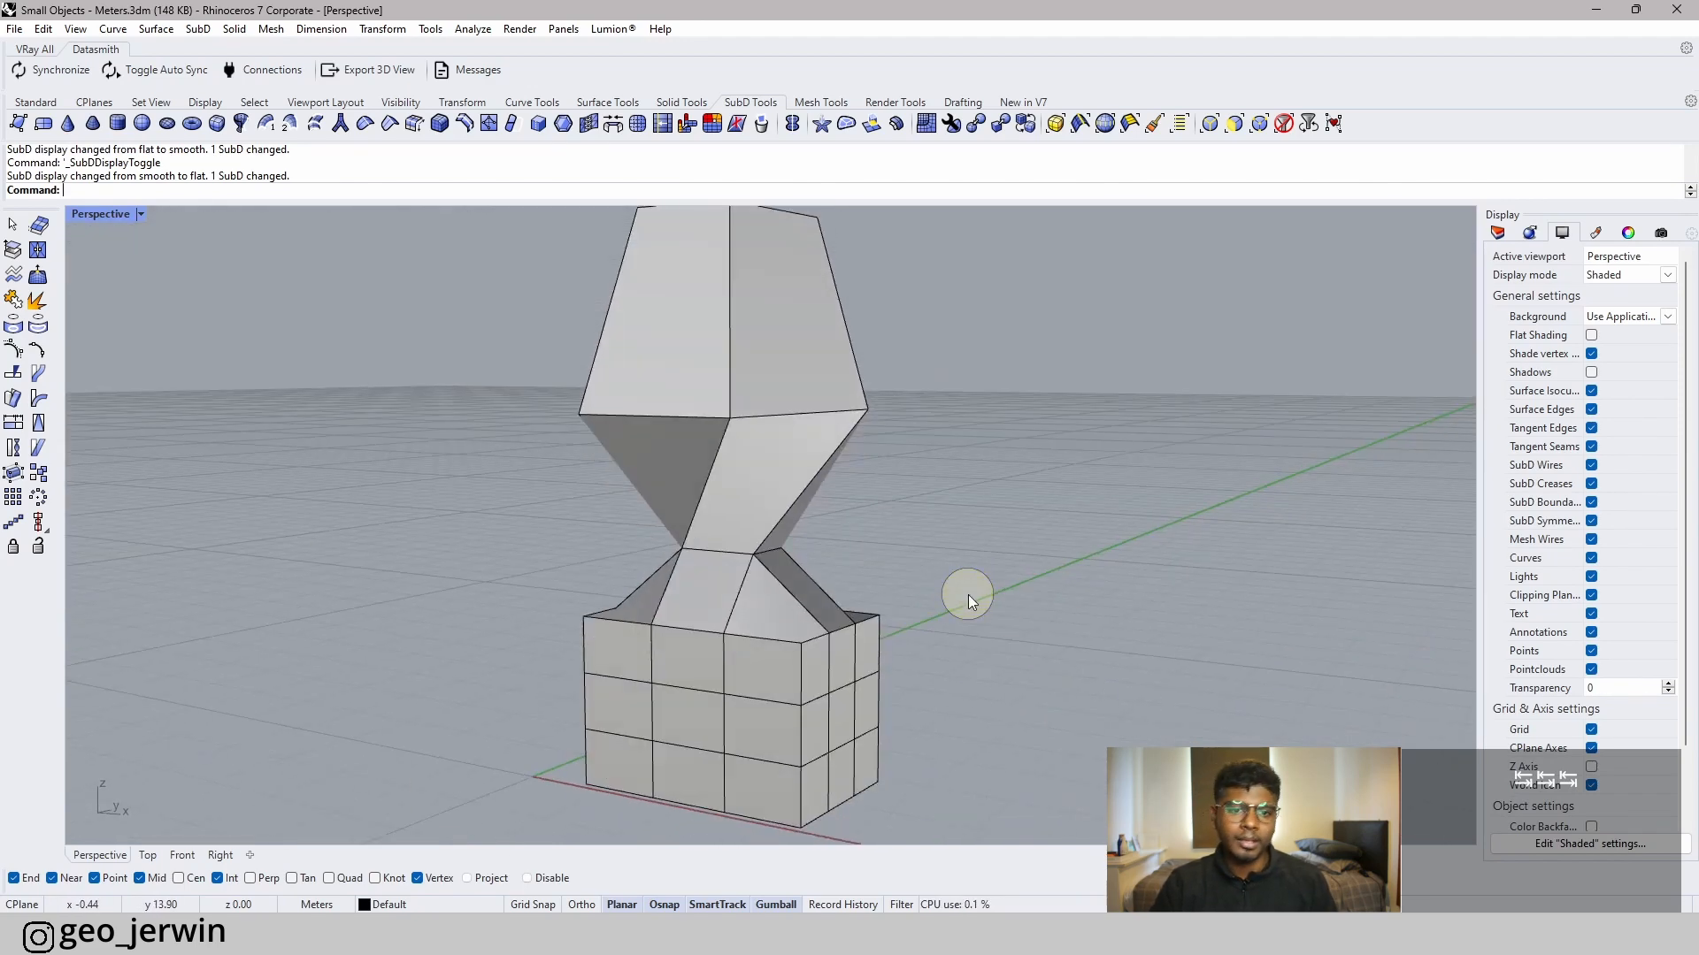
{"action": "key", "text": "Tab"}
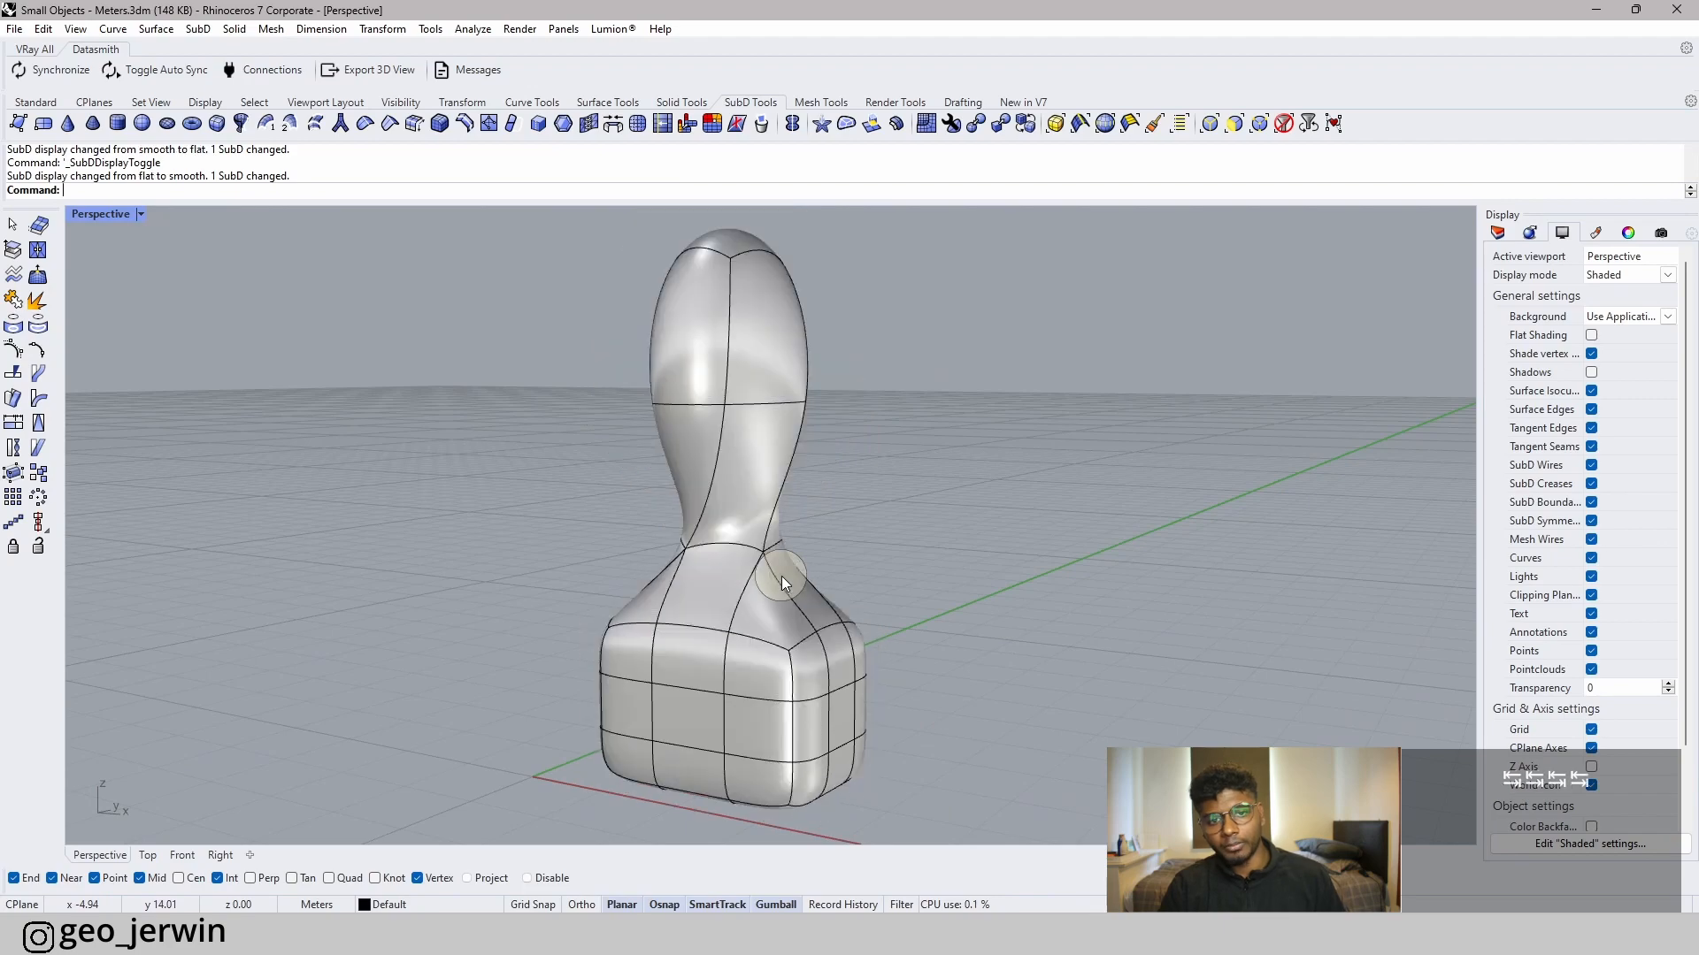
{"action": "right_click_drag", "start_coordinate": [782, 576], "coordinate": [938, 520]}
{"action": "scroll", "coordinate": [632, 284], "scroll_direction": "up", "scroll_amount": 3}
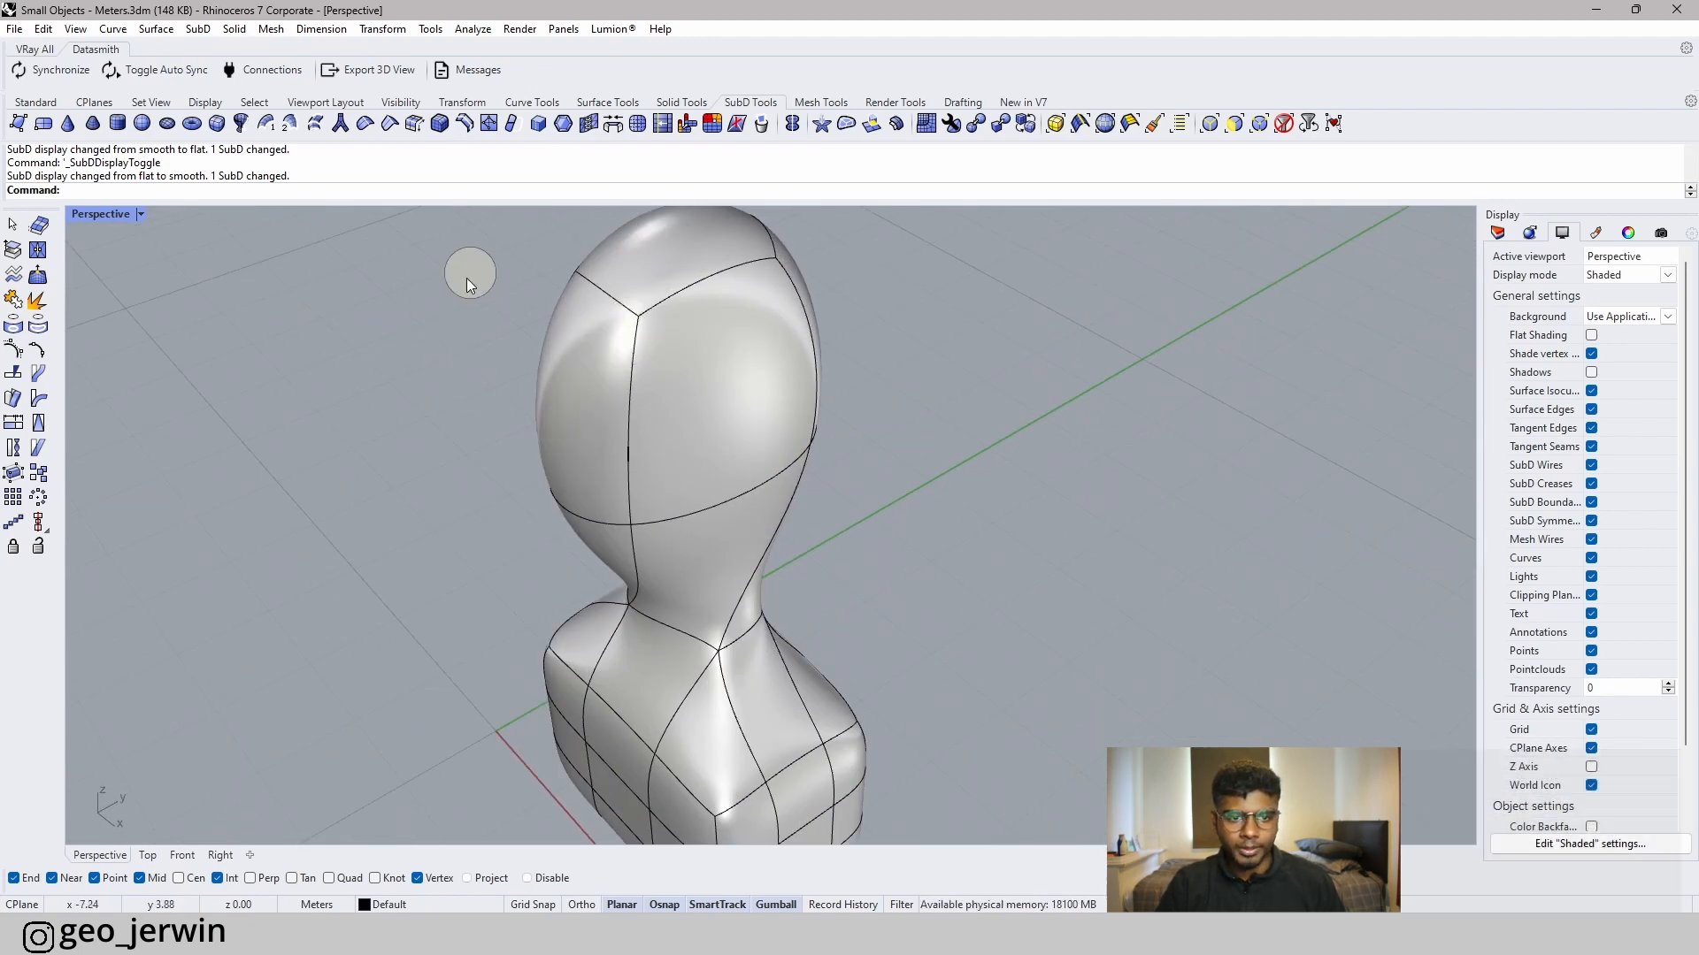
- Examine the smooth head and neck from several angles
{"action": "right_click_drag", "start_coordinate": [437, 403], "coordinate": [593, 380]}
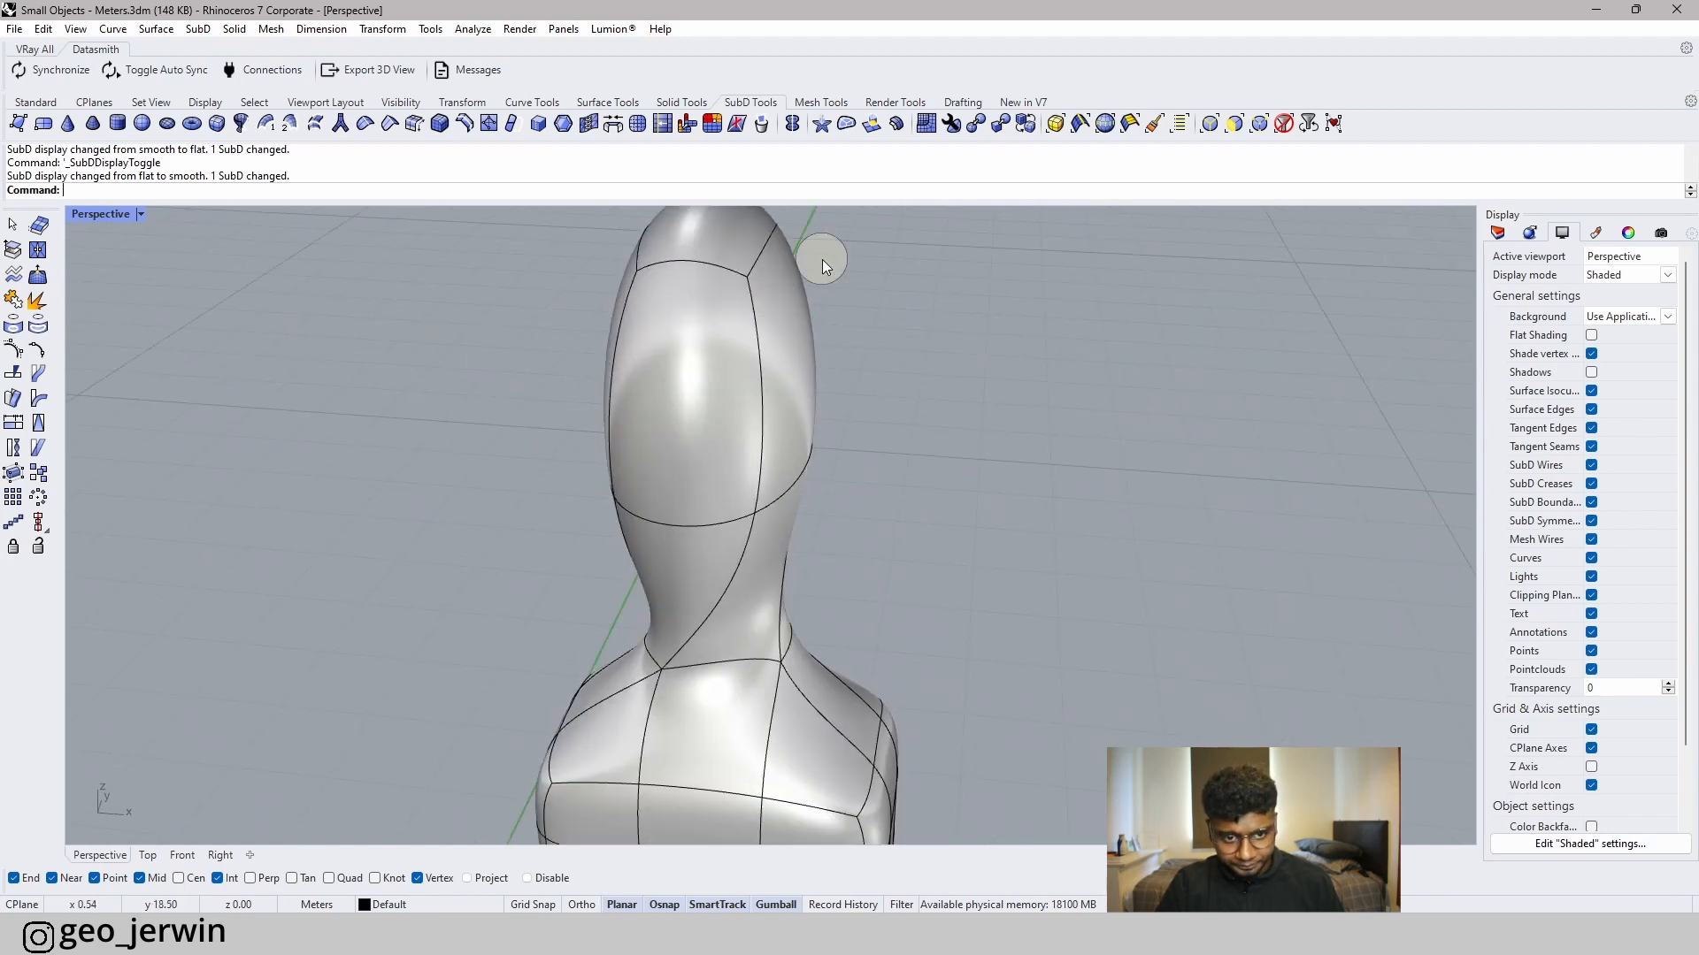
{"action": "right_click_drag", "start_coordinate": [727, 306], "coordinate": [667, 337]}
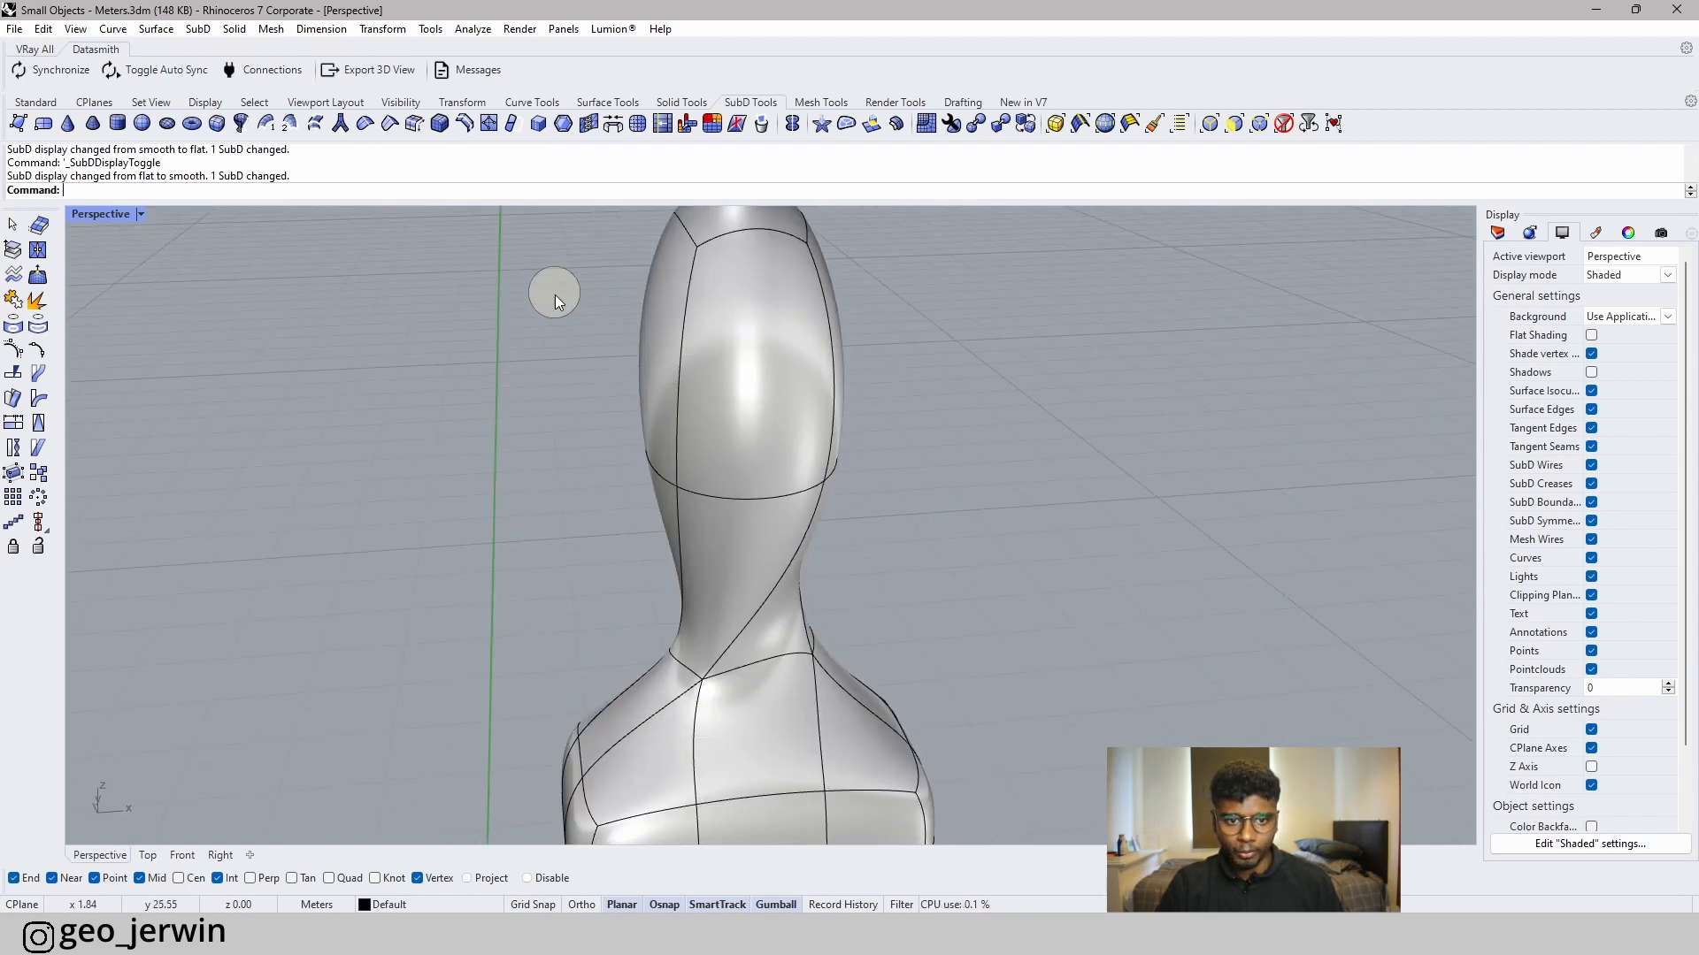
{"action": "right_click_drag", "start_coordinate": [465, 443], "coordinate": [725, 440]}
{"action": "right_click_drag", "start_coordinate": [771, 367], "coordinate": [720, 551]}
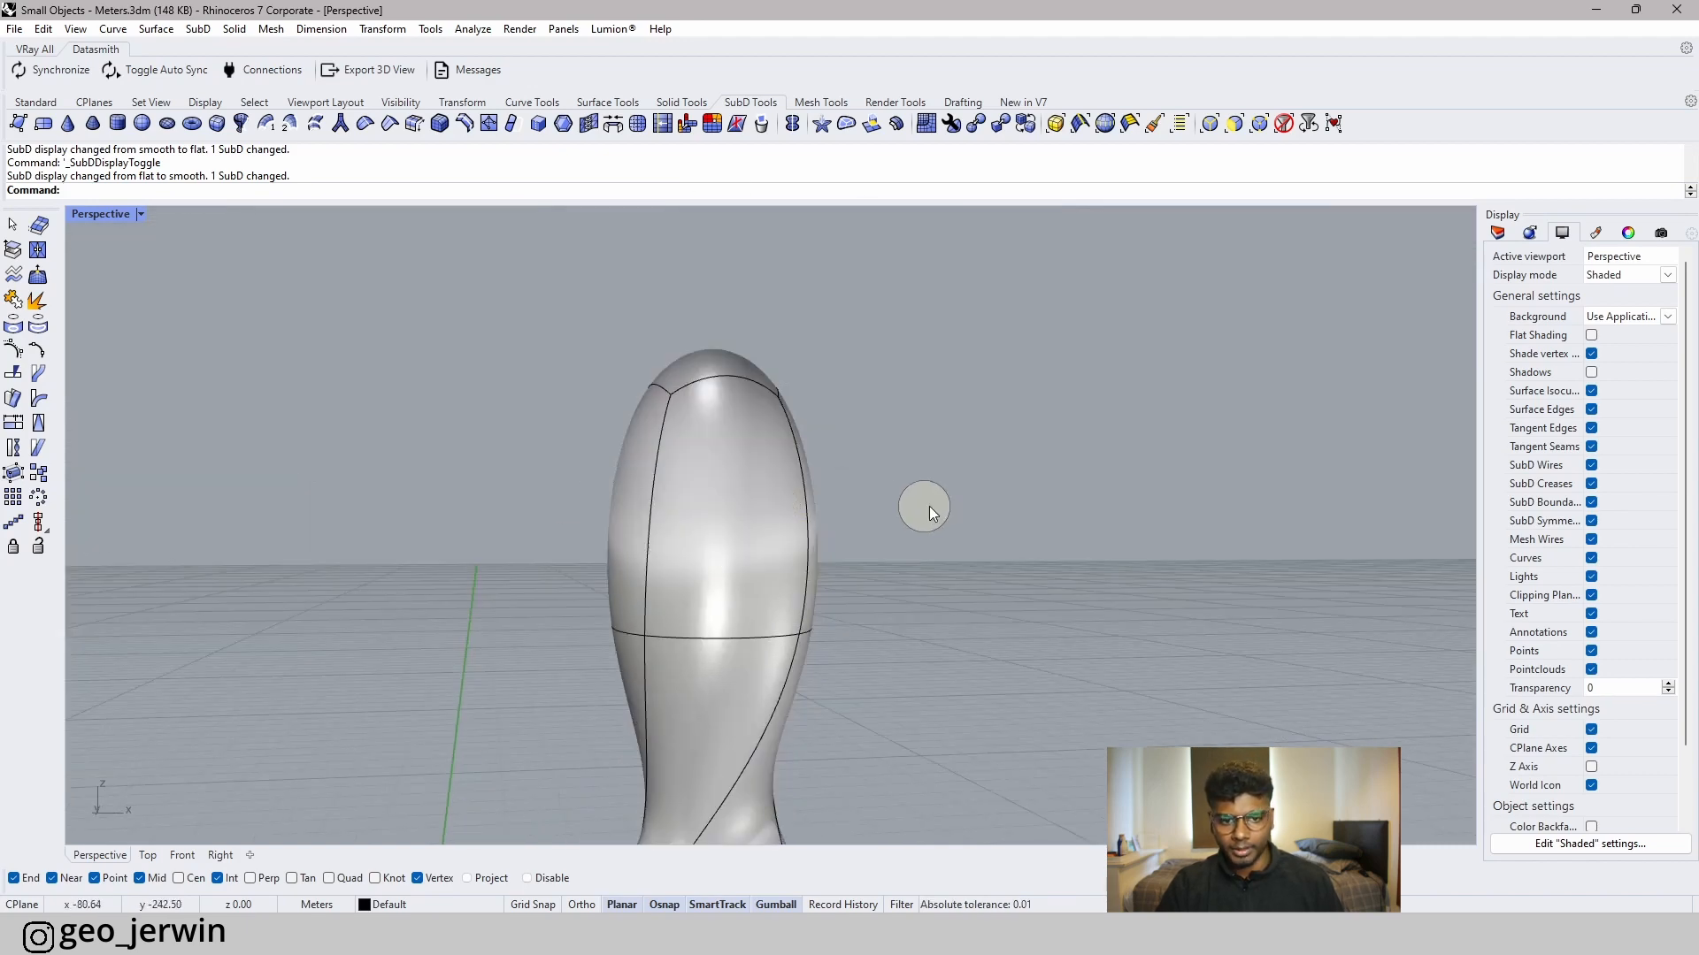
{"action": "right_click_drag", "start_coordinate": [891, 533], "coordinate": [746, 528]}
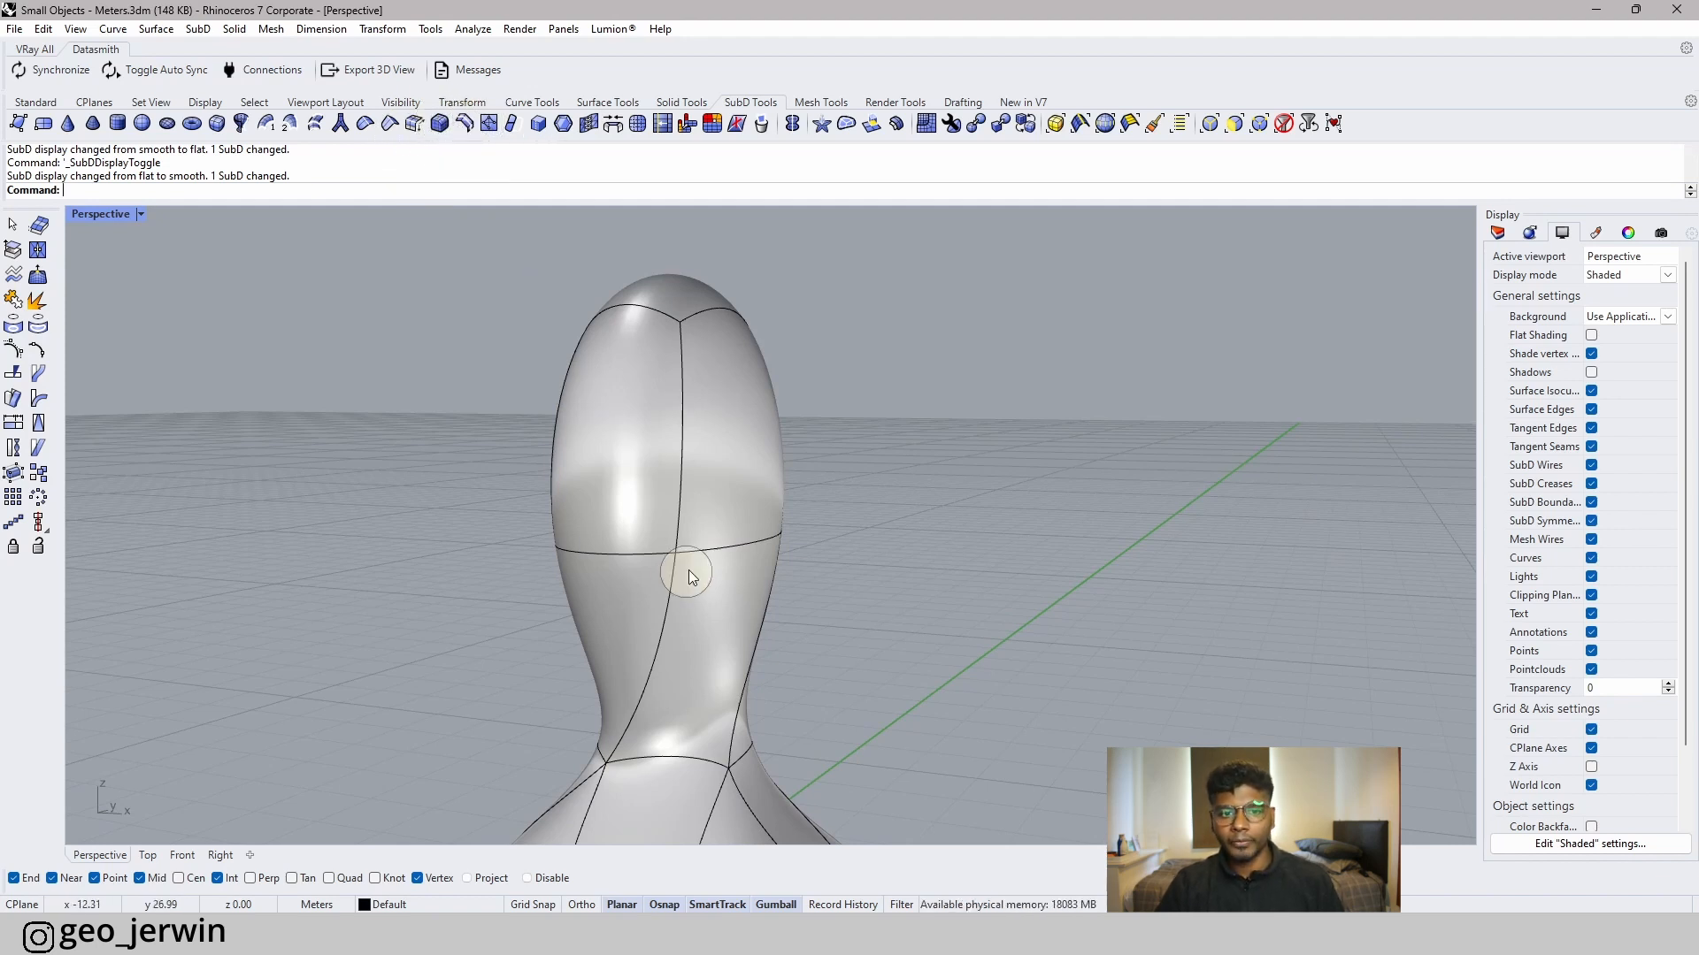
{"action": "key", "text": "Escape"}
{"action": "key", "text": "Escape"}
- Select the edge loop at the base of the head and insert a parallel edge loop above it
{"action": "right_click_drag", "start_coordinate": [858, 502], "coordinate": [672, 569]}
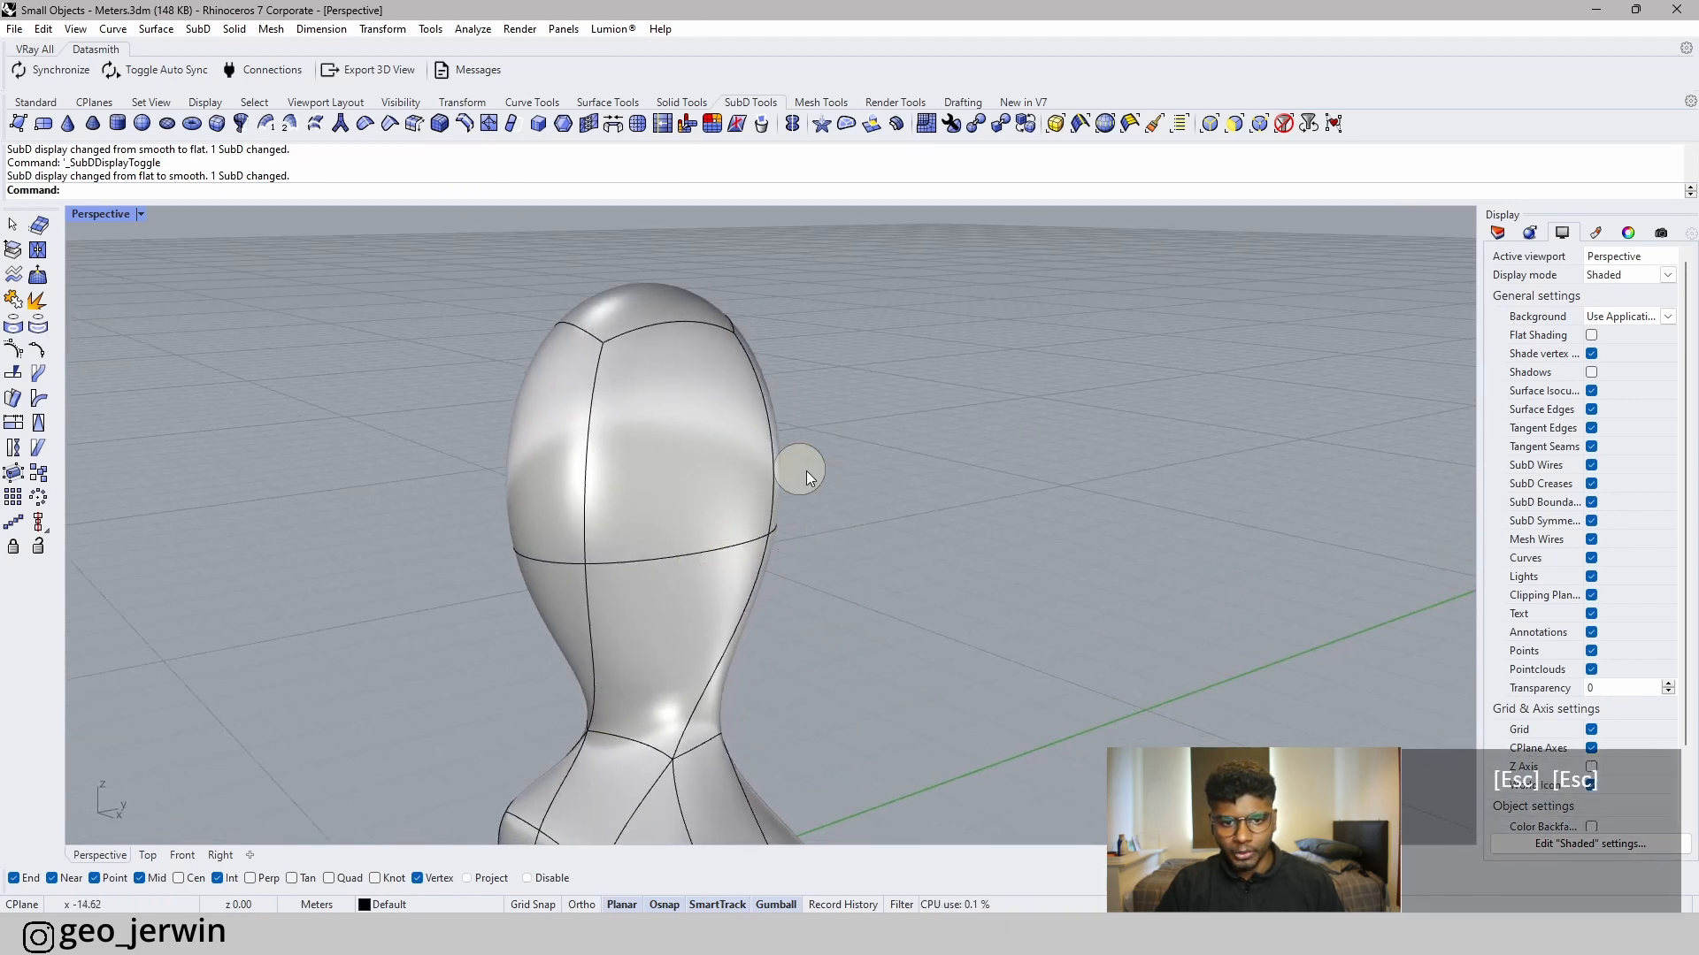
{"action": "right_click_drag", "start_coordinate": [796, 466], "coordinate": [747, 554]}
{"action": "right_click_drag", "start_coordinate": [554, 491], "coordinate": [623, 608]}
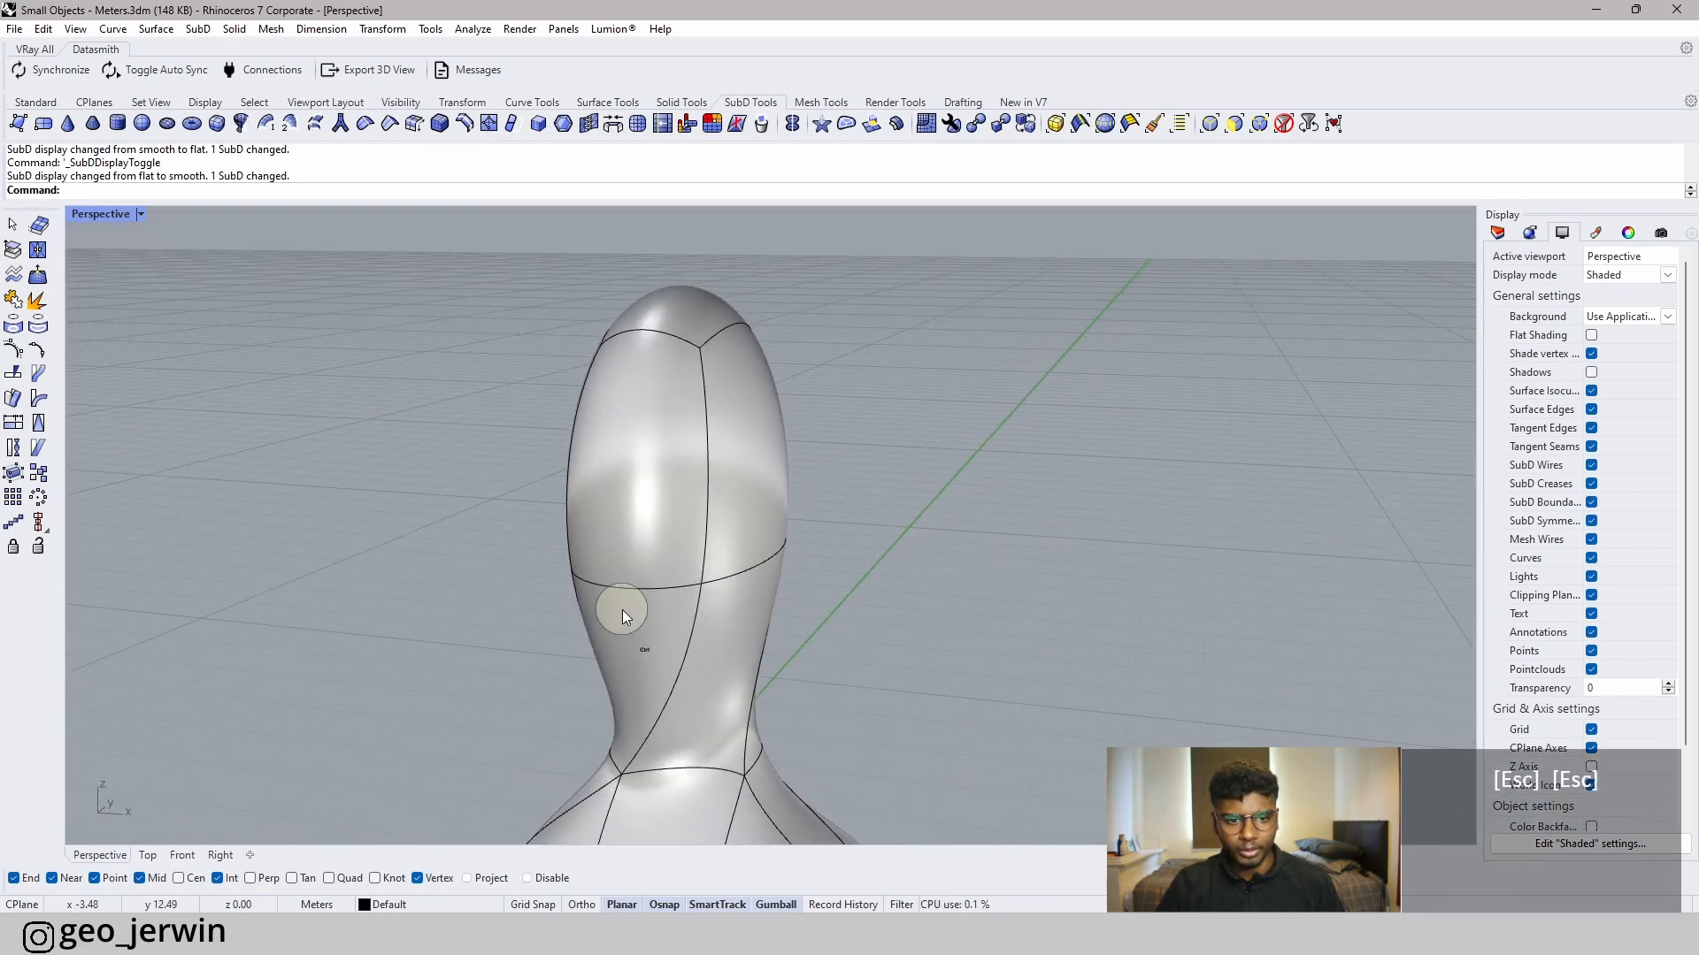
{"action": "left_click", "coordinate": [634, 586], "text": "ctrl+shift"}
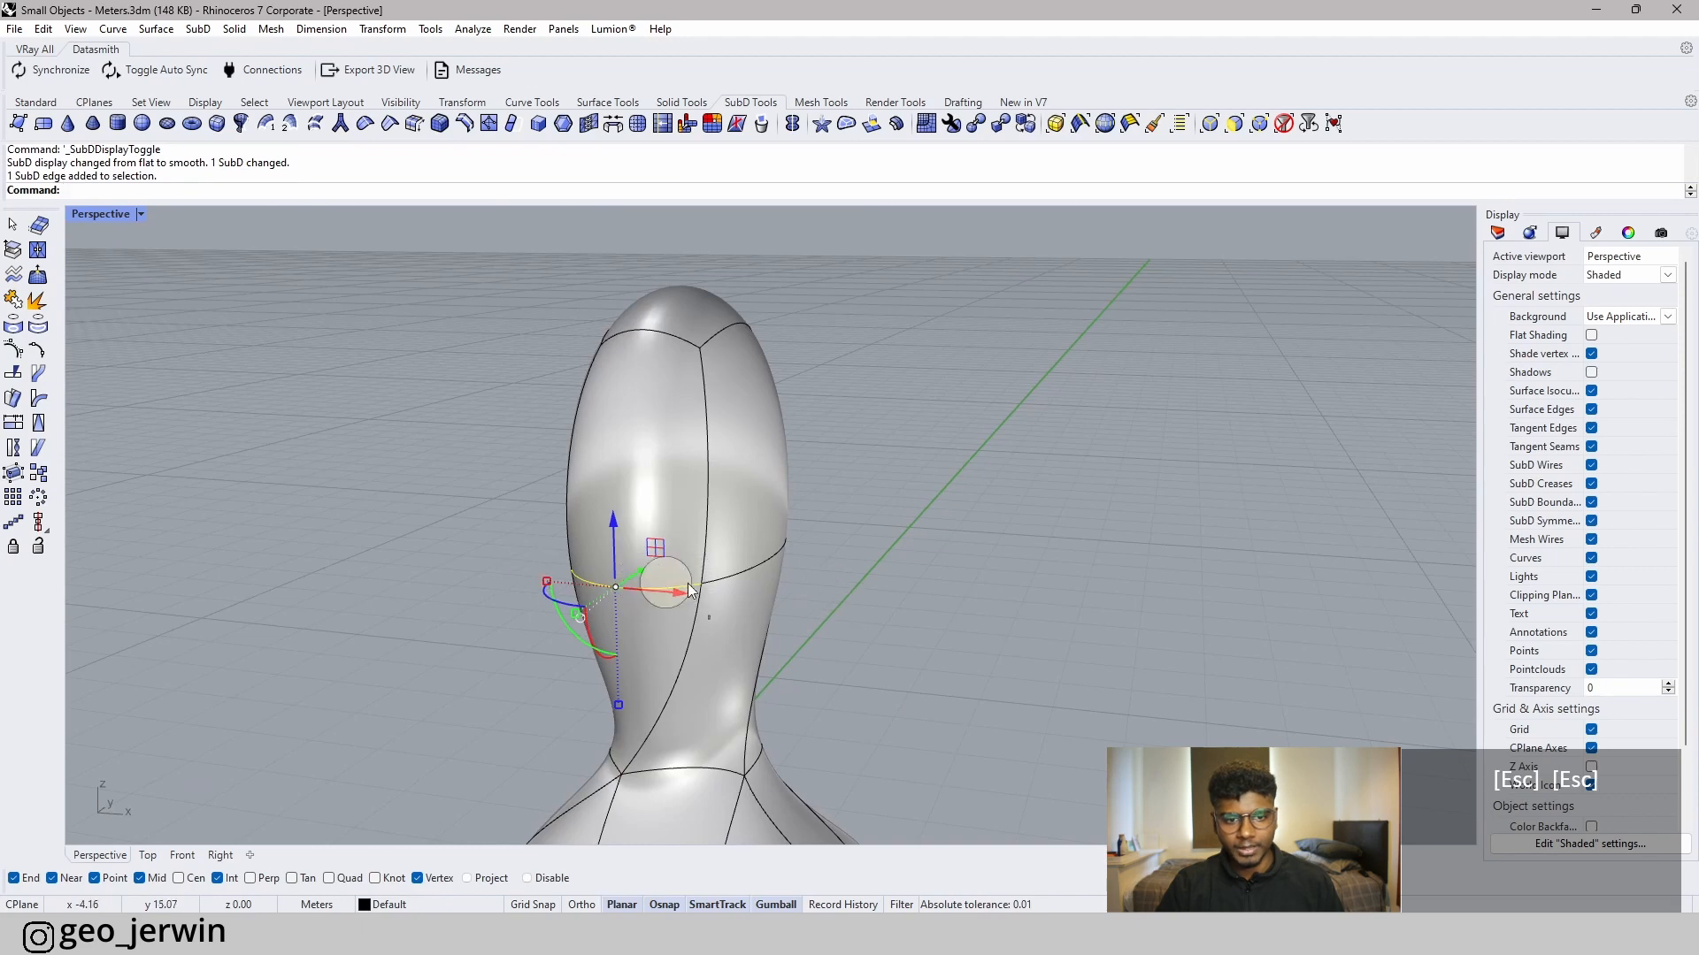
{"action": "left_click", "coordinate": [1081, 125]}
{"action": "right_click_drag", "start_coordinate": [459, 471], "coordinate": [764, 503]}
{"action": "left_click", "coordinate": [474, 129]}
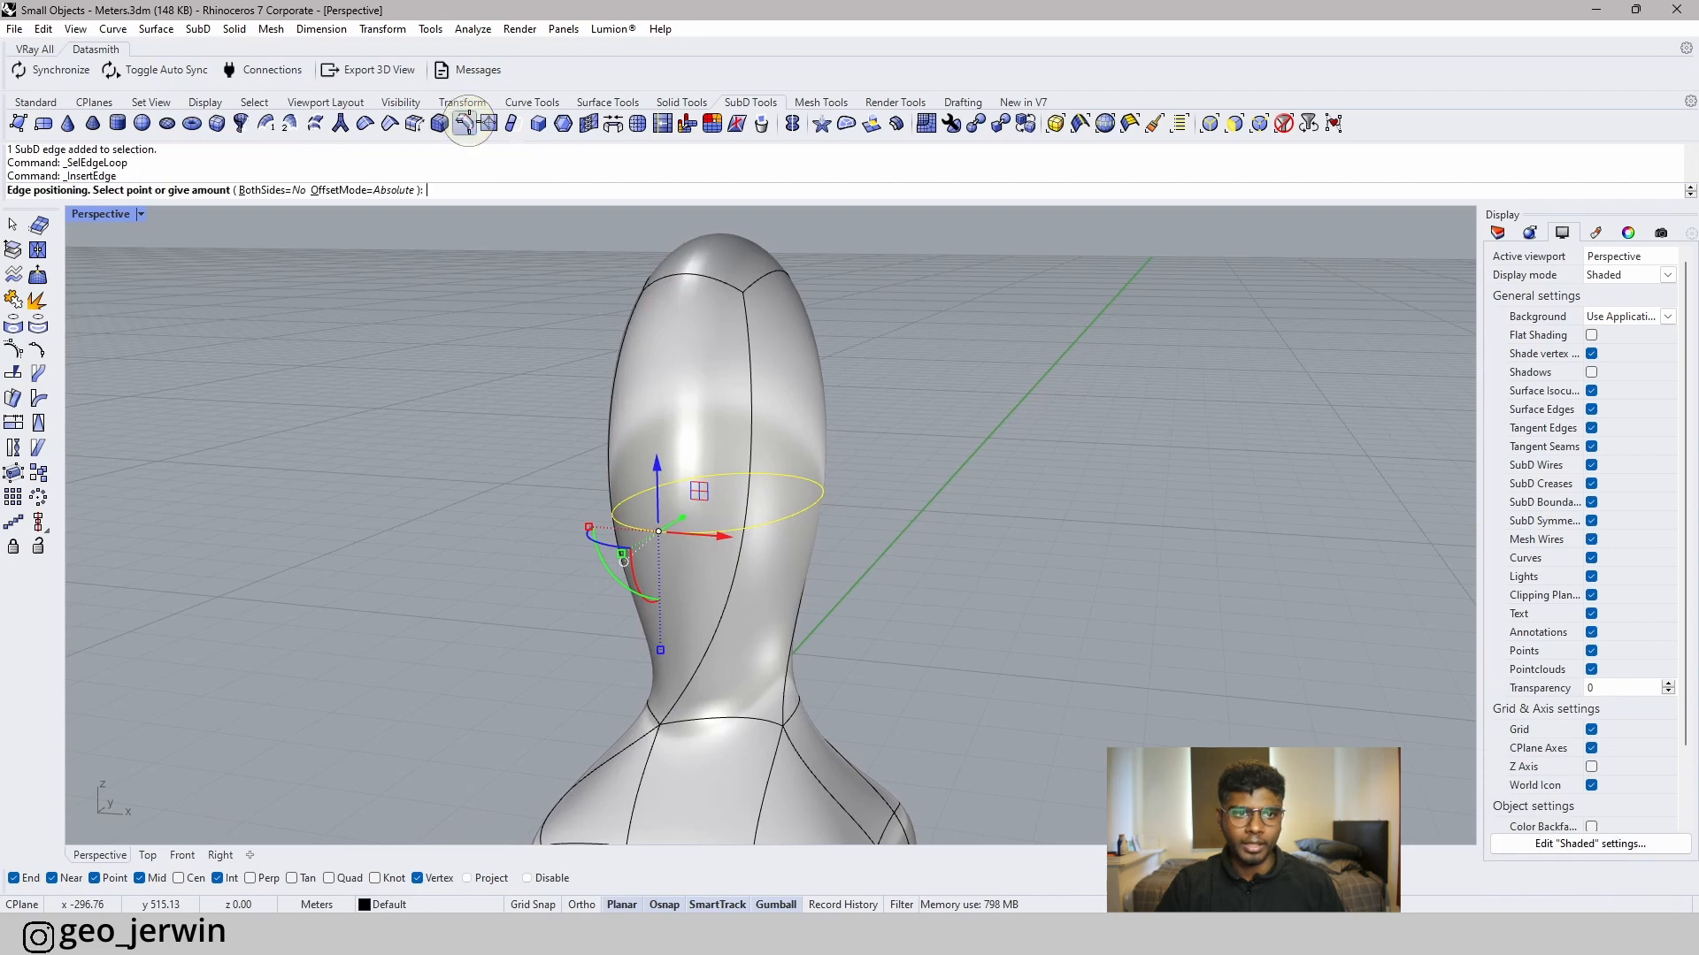
{"action": "key", "text": "Escape"}
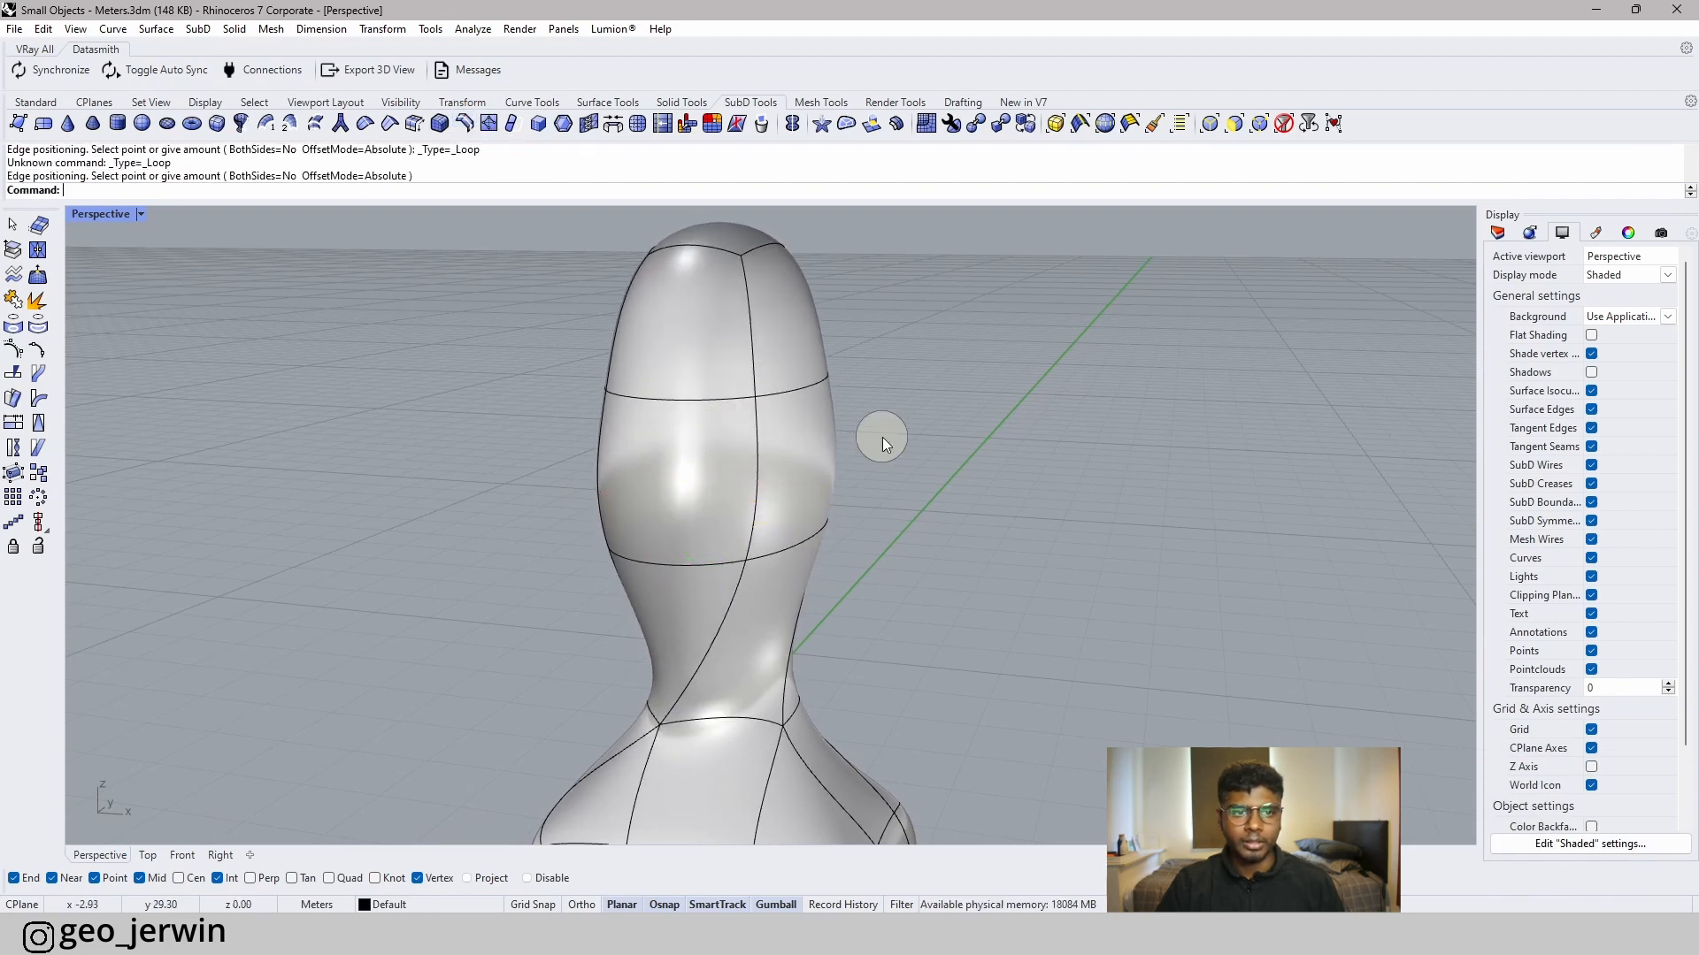
{"action": "key", "text": "Escape"}
{"action": "key", "text": "Escape"}
{"action": "key", "text": "Escape"}
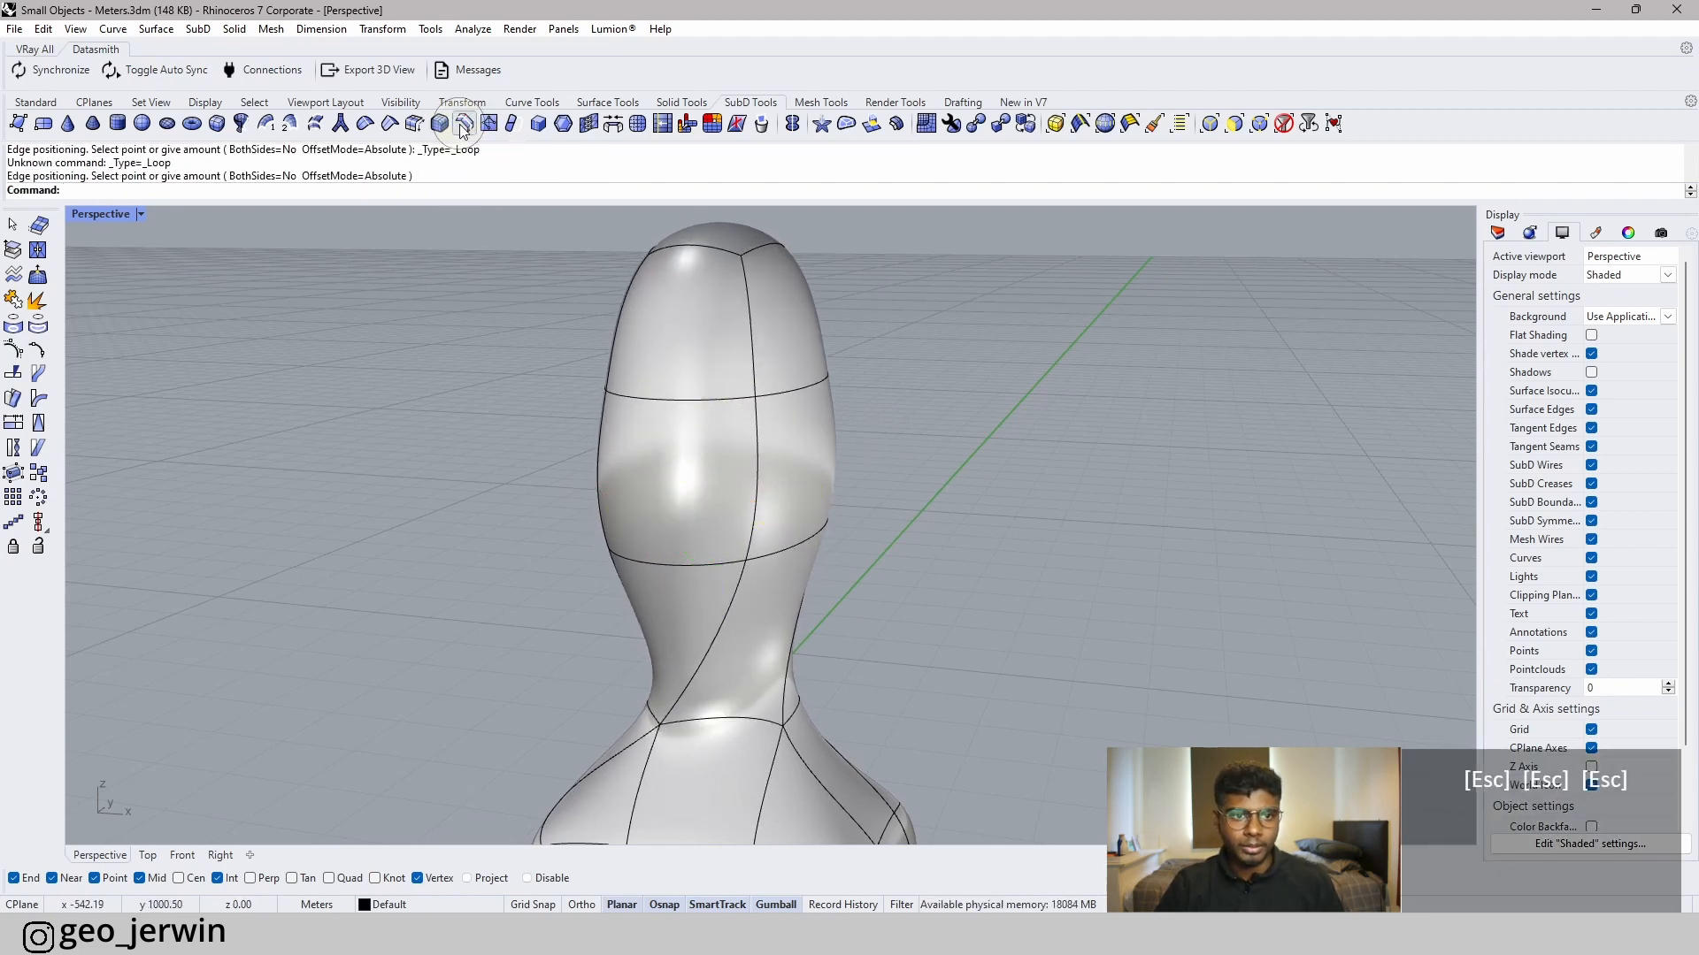
{"action": "key", "text": "Escape"}
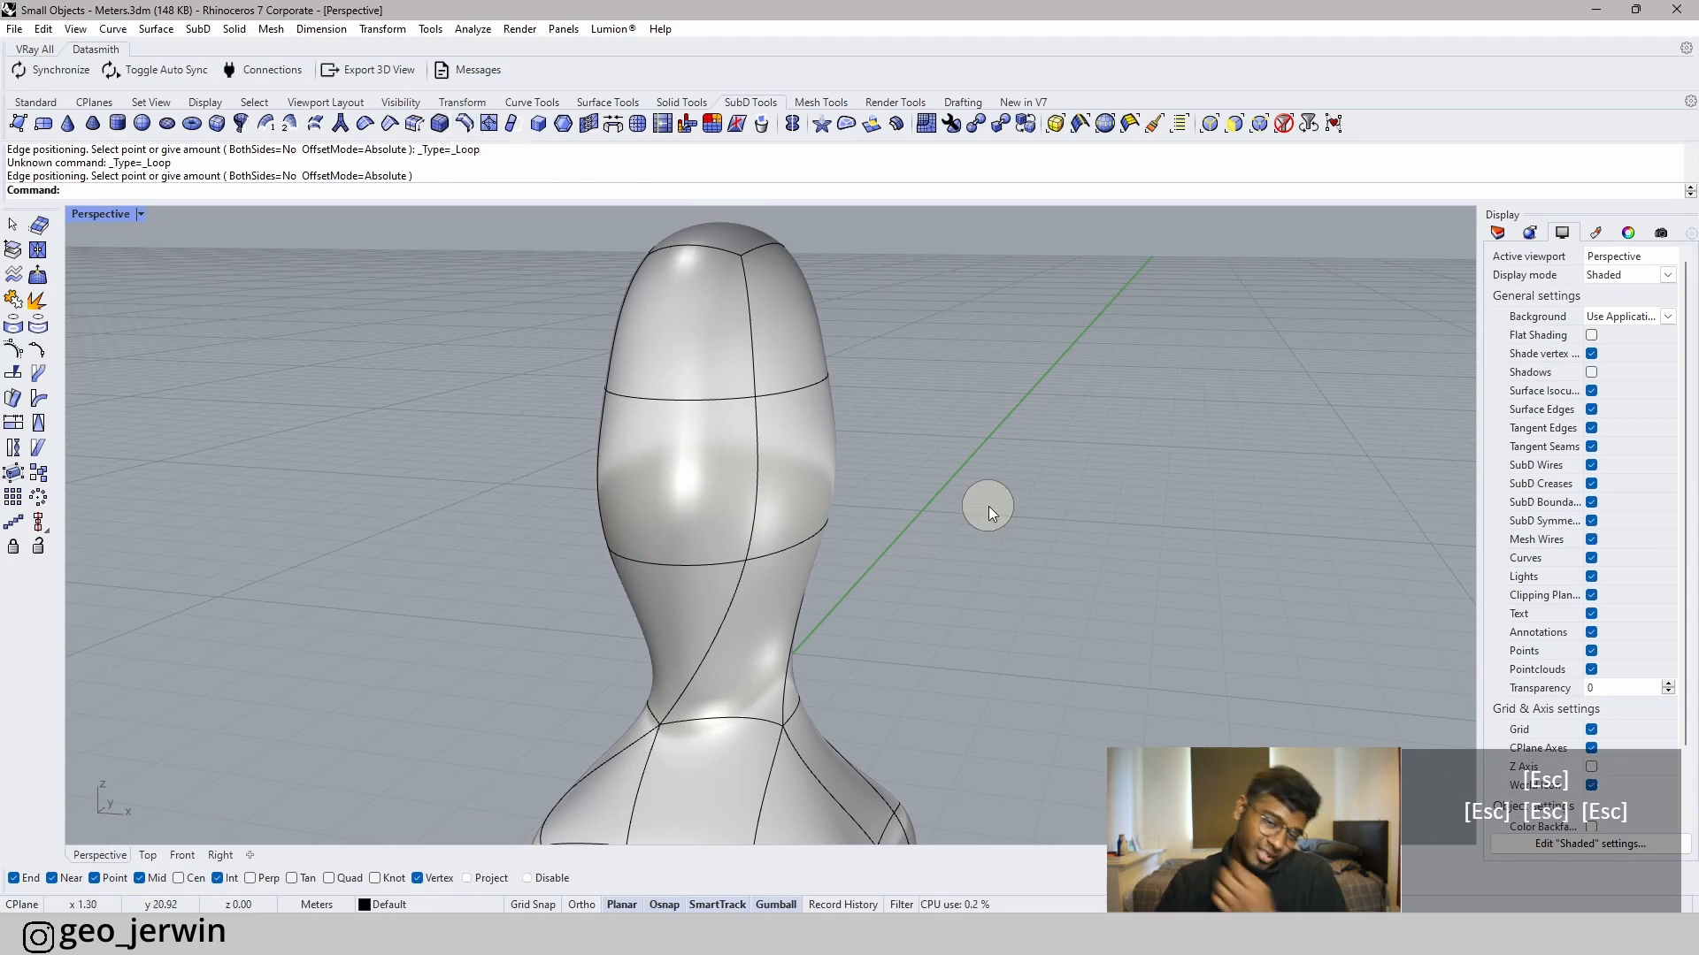
{"action": "right_click_drag", "start_coordinate": [895, 462], "coordinate": [651, 458]}
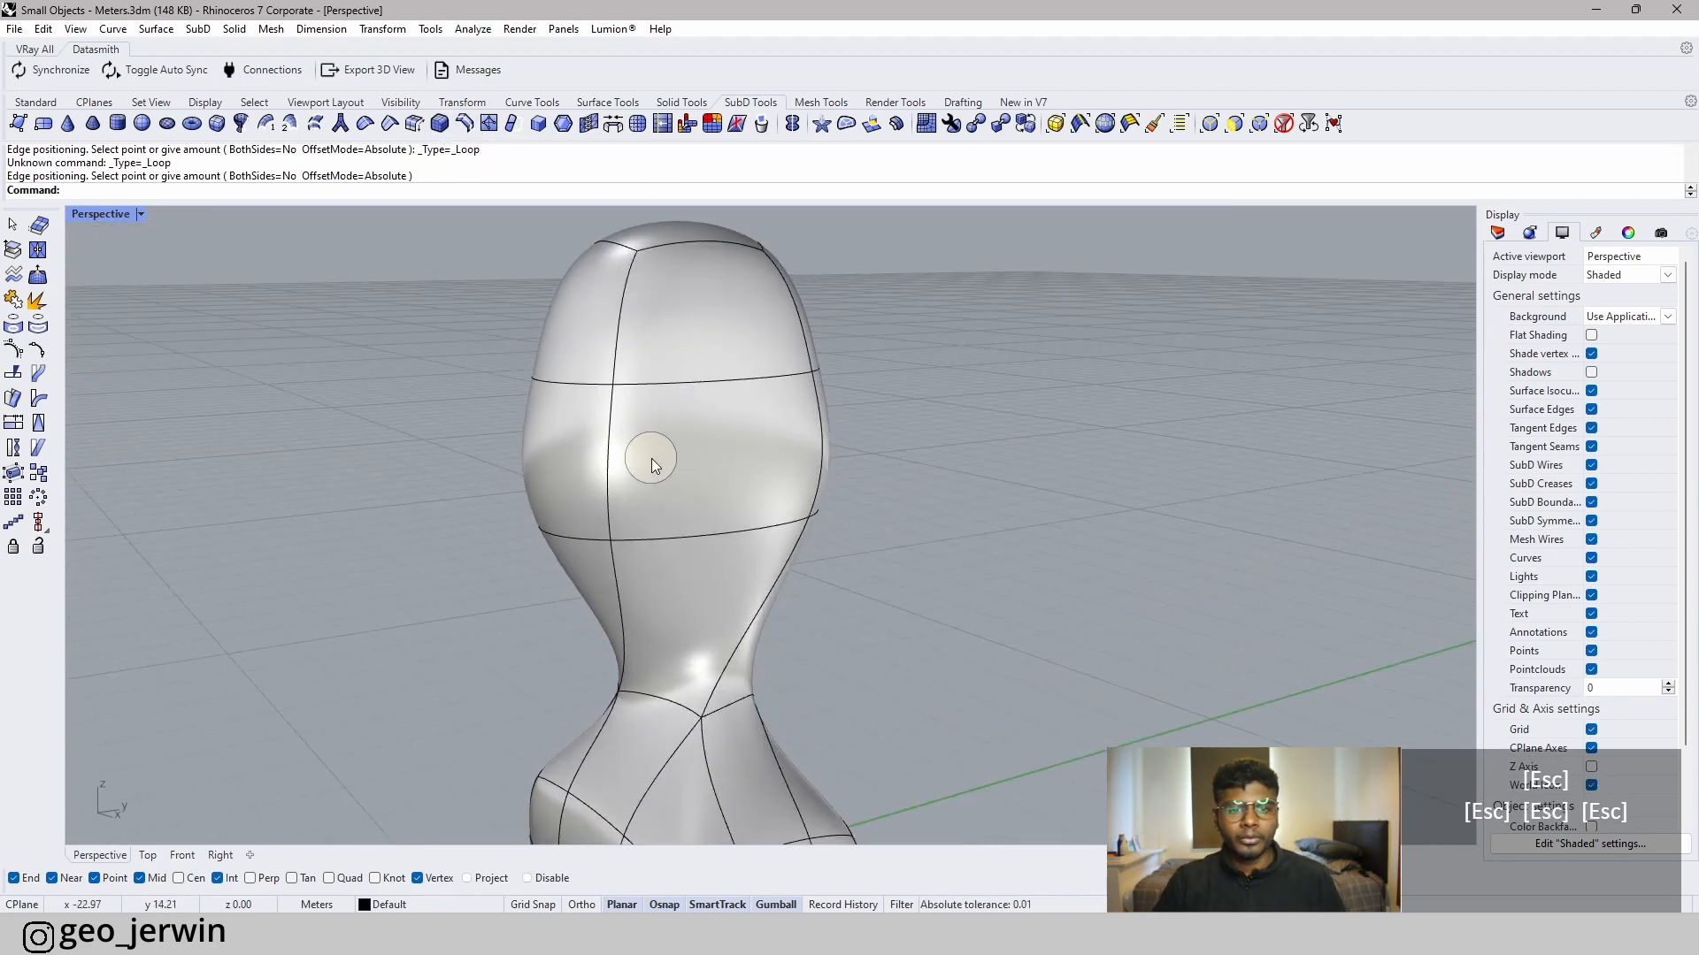
{"action": "right_click", "coordinate": [727, 463]}
{"action": "key", "text": "Escape"}
{"action": "key", "text": "Escape"}
{"action": "key", "text": "Escape"}
- Pull one side face between the head's two edge loops outward along X and deselect it
{"action": "right_click_drag", "start_coordinate": [890, 491], "coordinate": [874, 547]}
{"action": "left_click", "coordinate": [724, 492], "text": "ctrl+shift"}
{"action": "left_click_drag", "start_coordinate": [803, 516], "coordinate": [865, 544]}
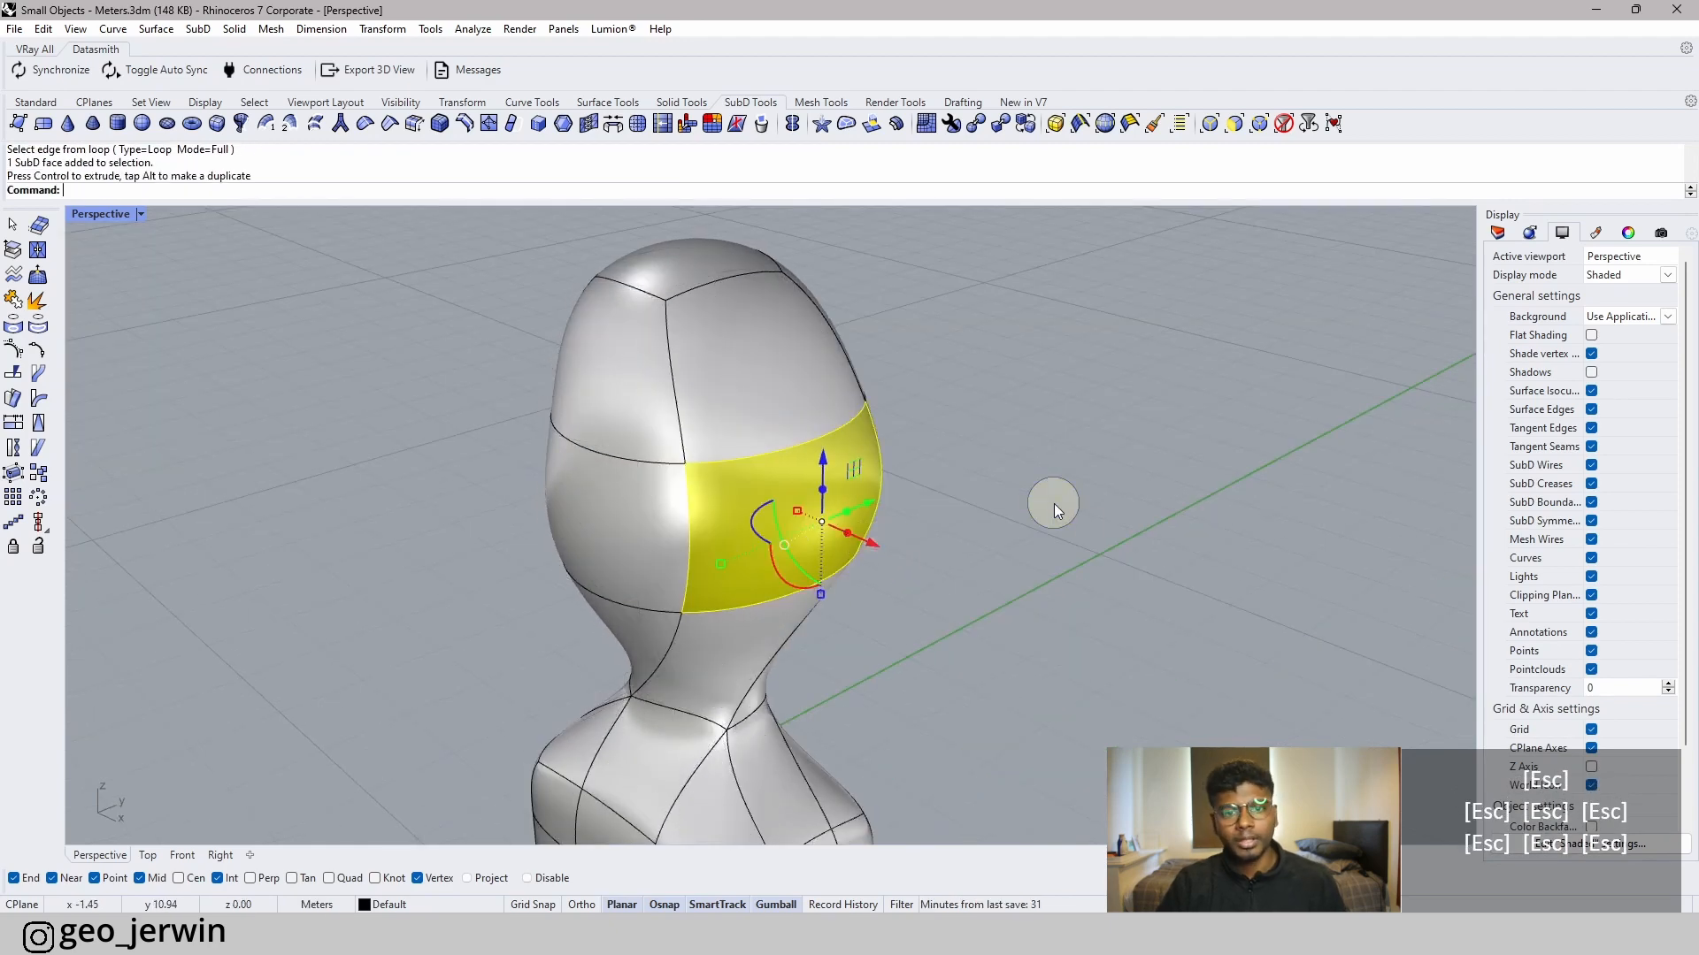
{"action": "left_click", "coordinate": [936, 510]}
- Select two opposite corner vertices on top of the head, raise them along Z, and deselect them
{"action": "right_click_drag", "start_coordinate": [935, 510], "coordinate": [1021, 480]}
{"action": "scroll", "coordinate": [1075, 453], "scroll_direction": "down", "scroll_amount": 6}
{"action": "scroll", "coordinate": [872, 384], "scroll_direction": "up", "scroll_amount": 5}
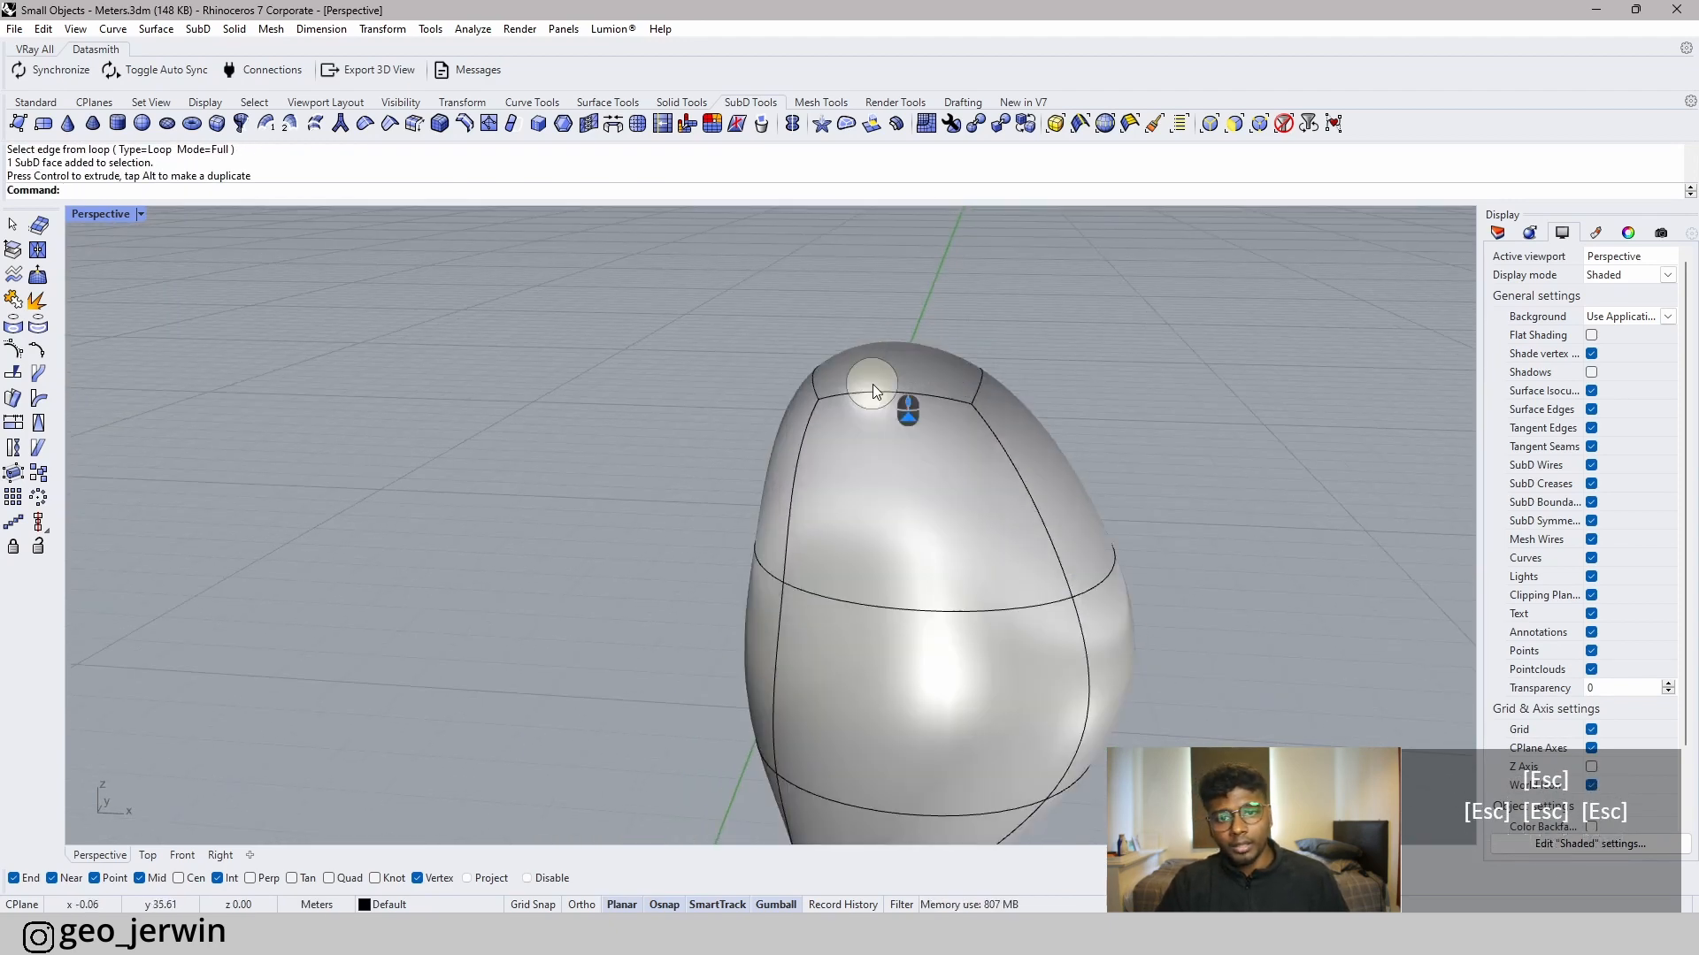
{"action": "left_click", "coordinate": [816, 406], "text": "ctrl+shift"}
{"action": "right_click_drag", "start_coordinate": [1073, 371], "coordinate": [914, 410]}
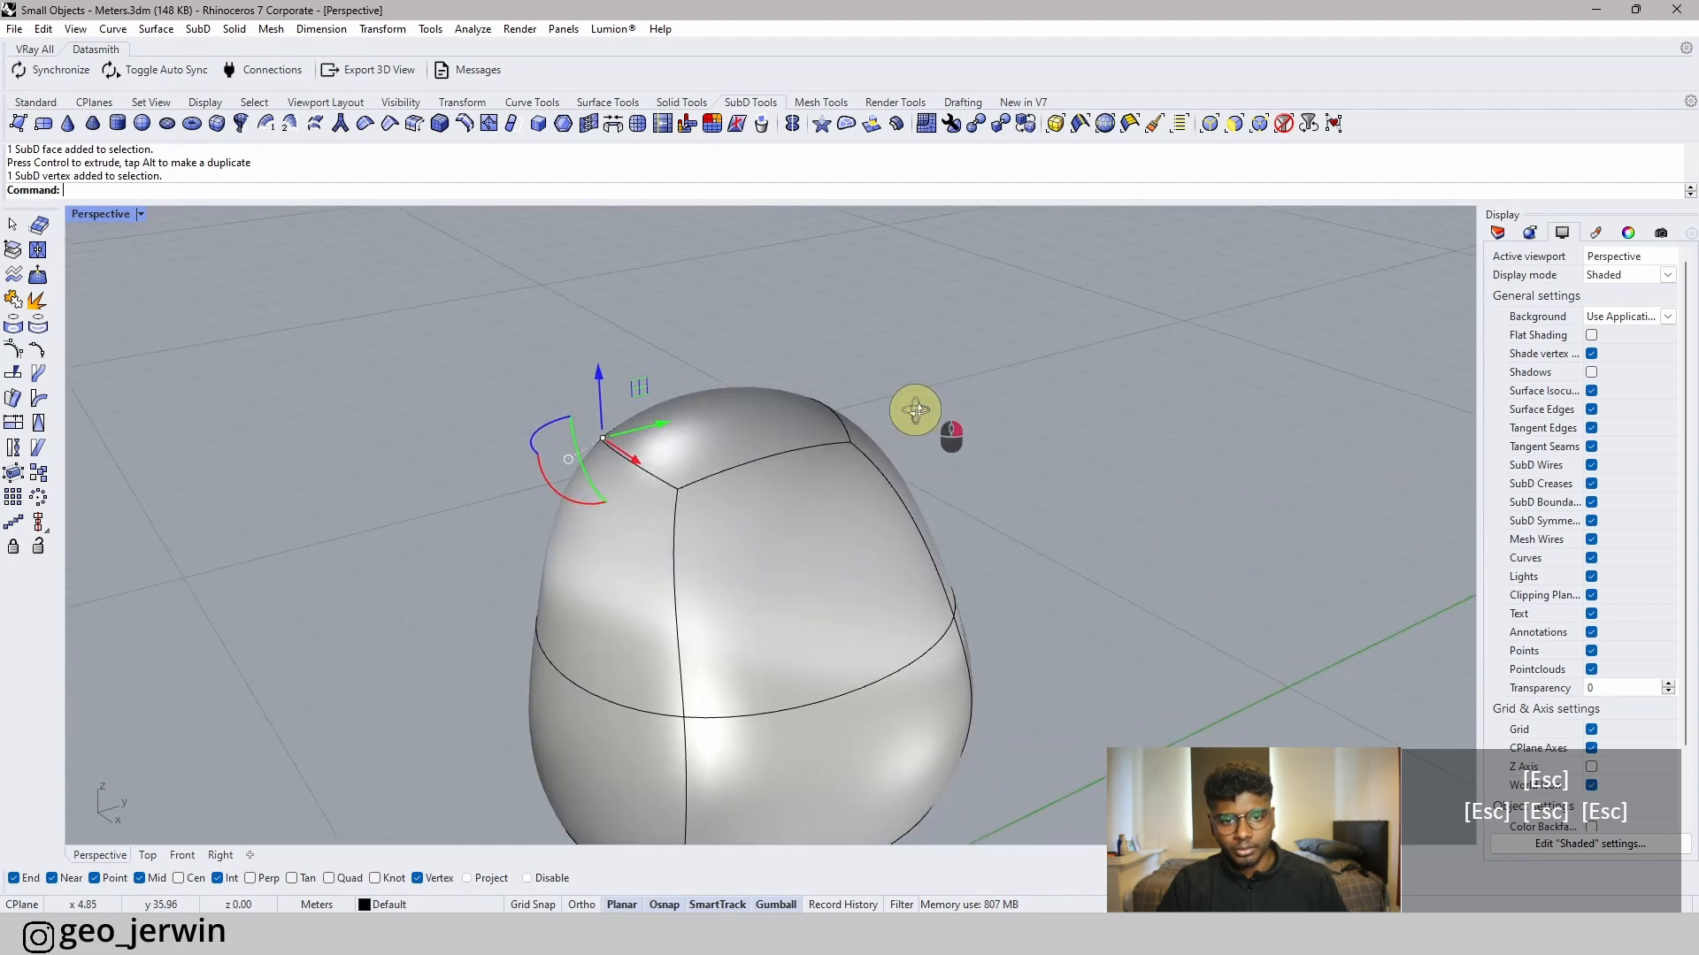
{"action": "left_click", "coordinate": [855, 443], "text": "ctrl+shift"}
{"action": "left_click", "coordinate": [603, 443], "text": "ctrl+shift"}
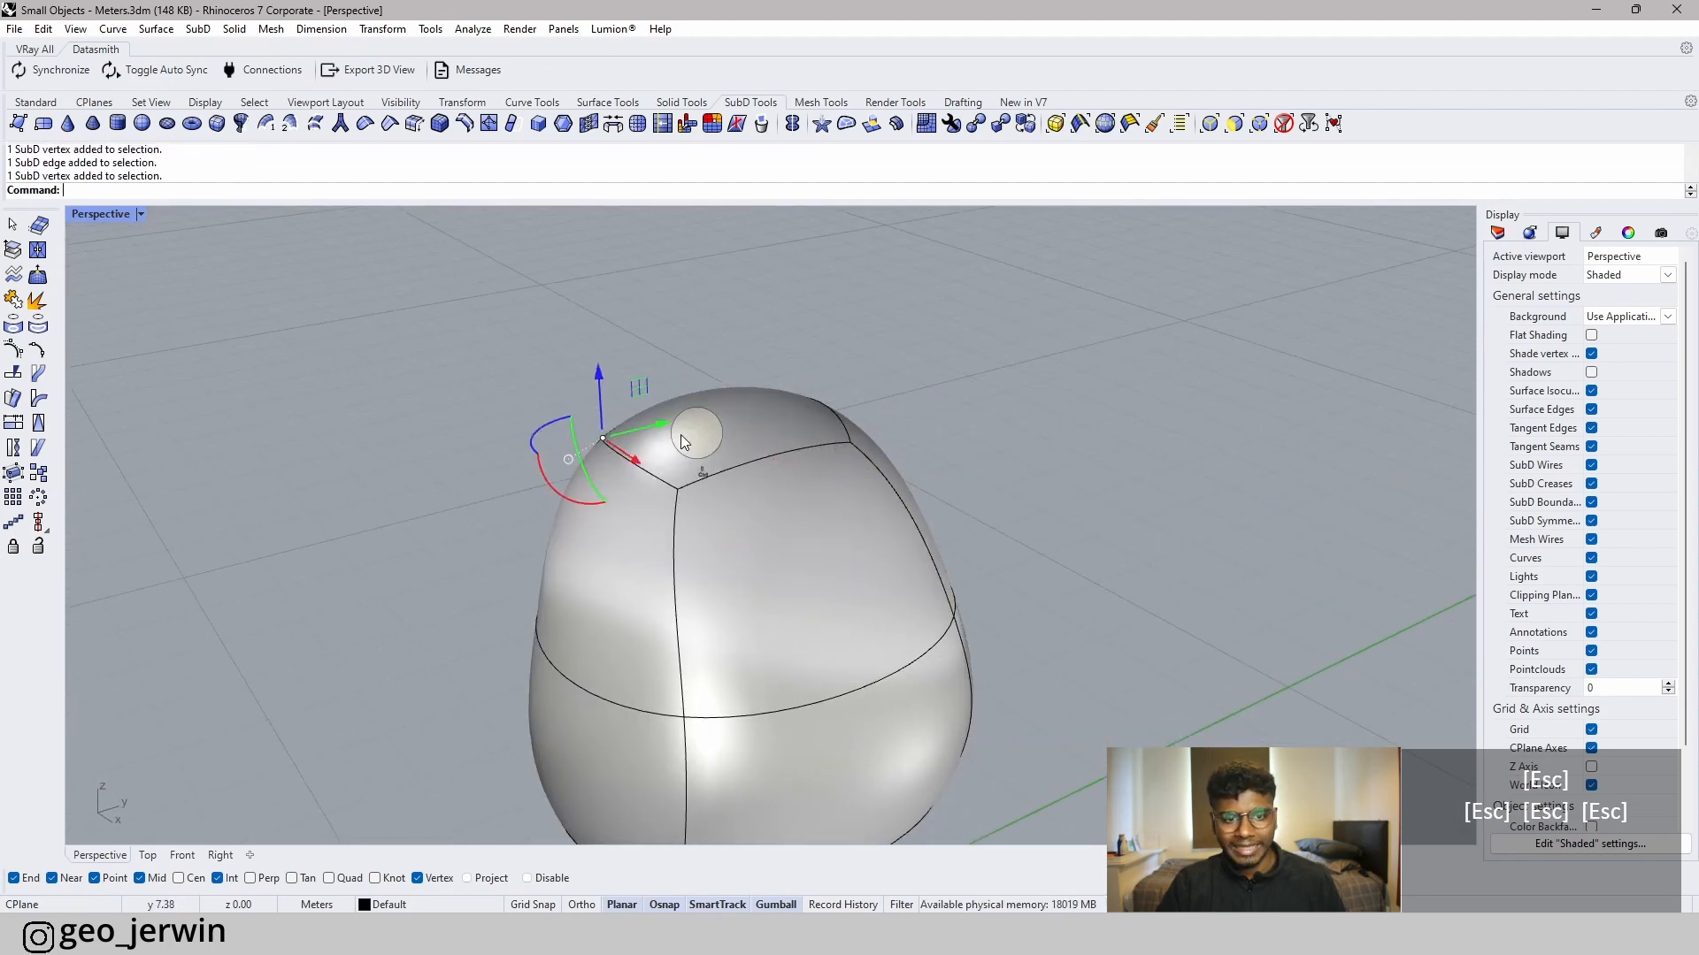
{"action": "left_click", "coordinate": [849, 442], "text": "ctrl+shift"}
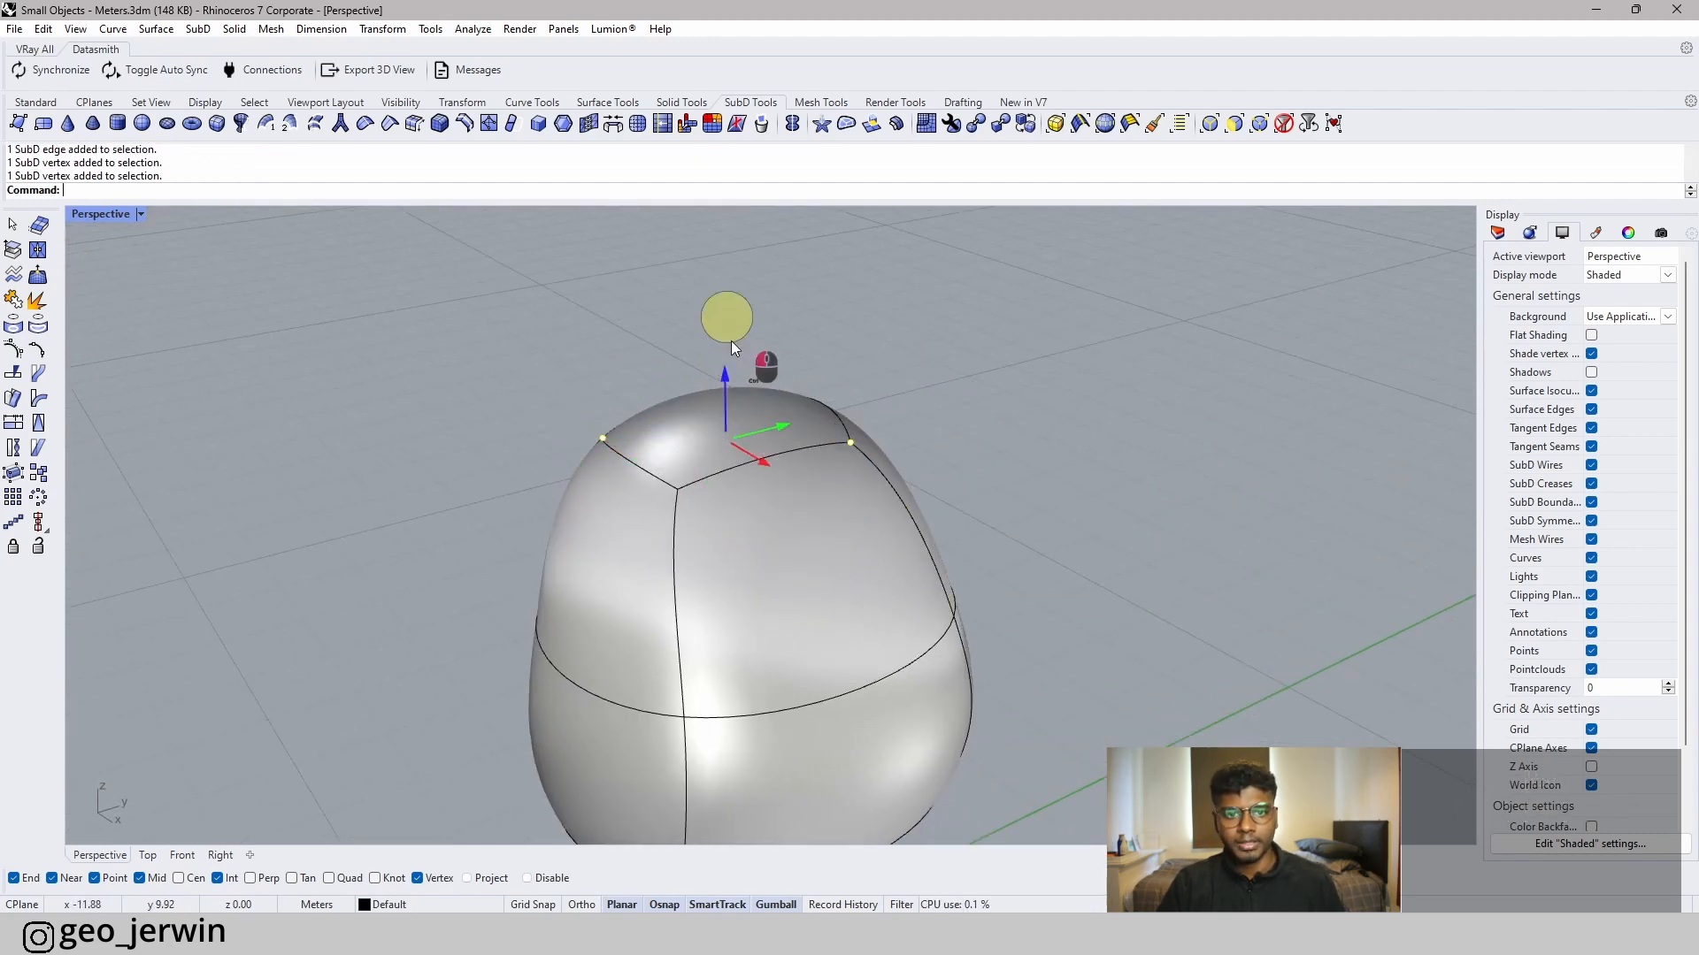
{"action": "left_click_drag", "start_coordinate": [725, 372], "coordinate": [723, 286]}
{"action": "left_click", "coordinate": [1040, 383]}
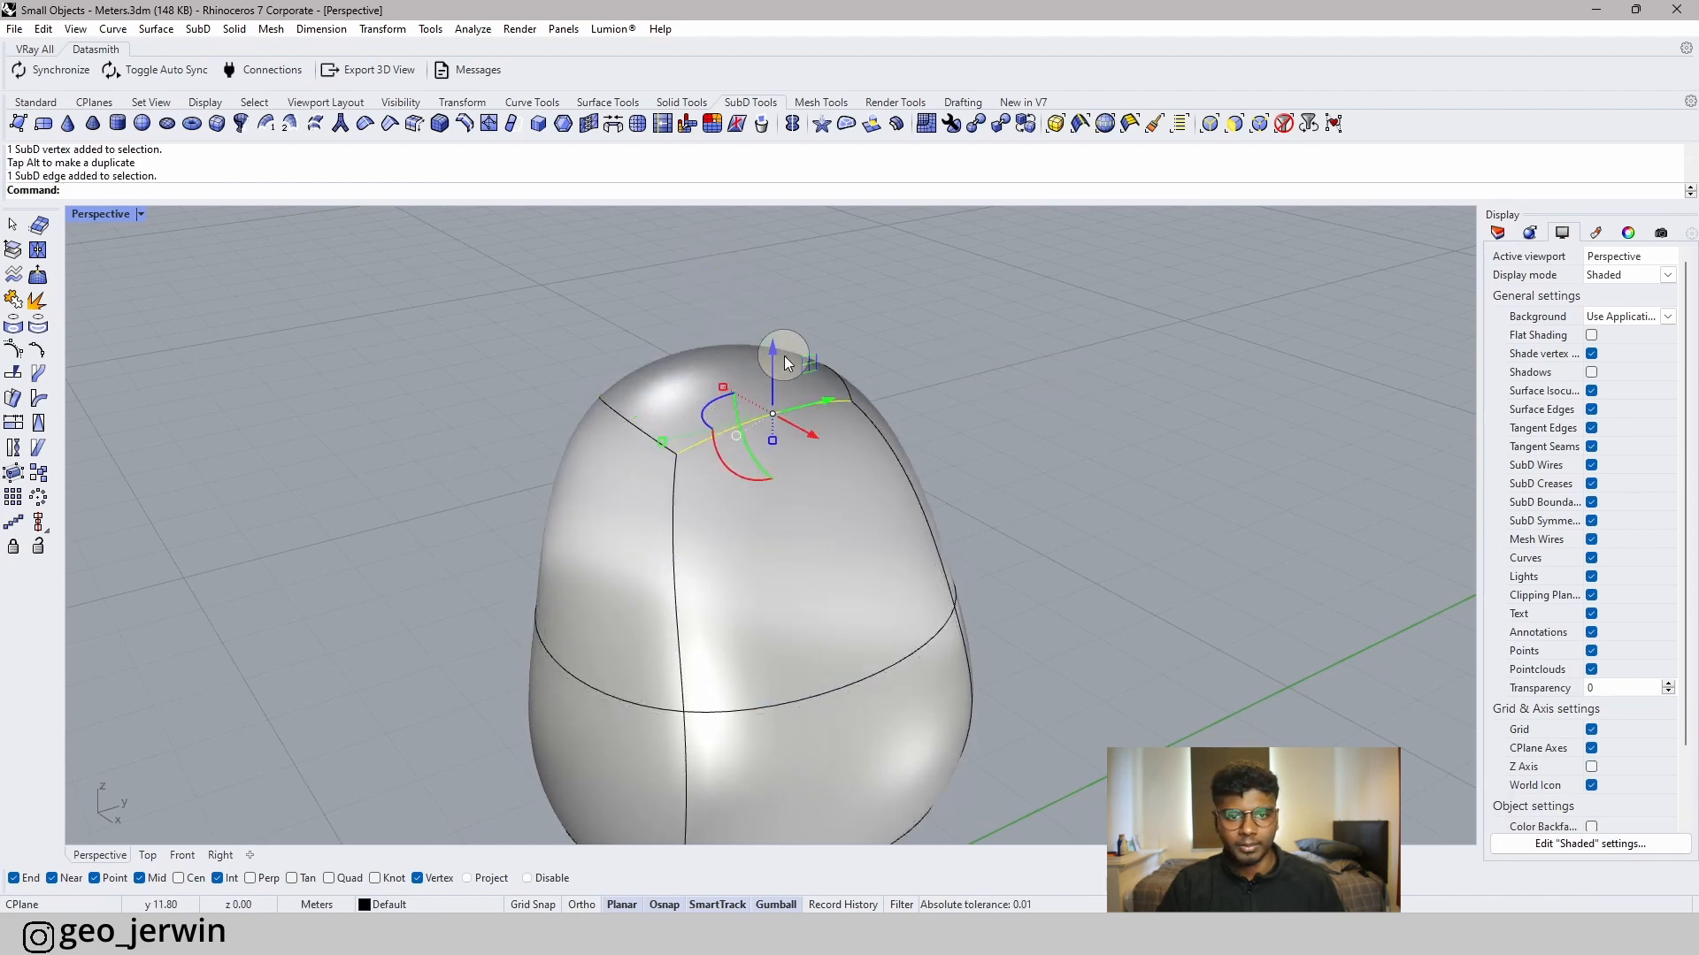
- Lower one edge of the head's top face along Z and deselect it
{"action": "left_click_drag", "start_coordinate": [778, 352], "coordinate": [781, 442]}
{"action": "left_click", "coordinate": [1010, 357]}
{"action": "right_click_drag", "start_coordinate": [947, 416], "coordinate": [932, 628]}
{"action": "scroll", "coordinate": [880, 490], "scroll_direction": "down", "scroll_amount": 6}
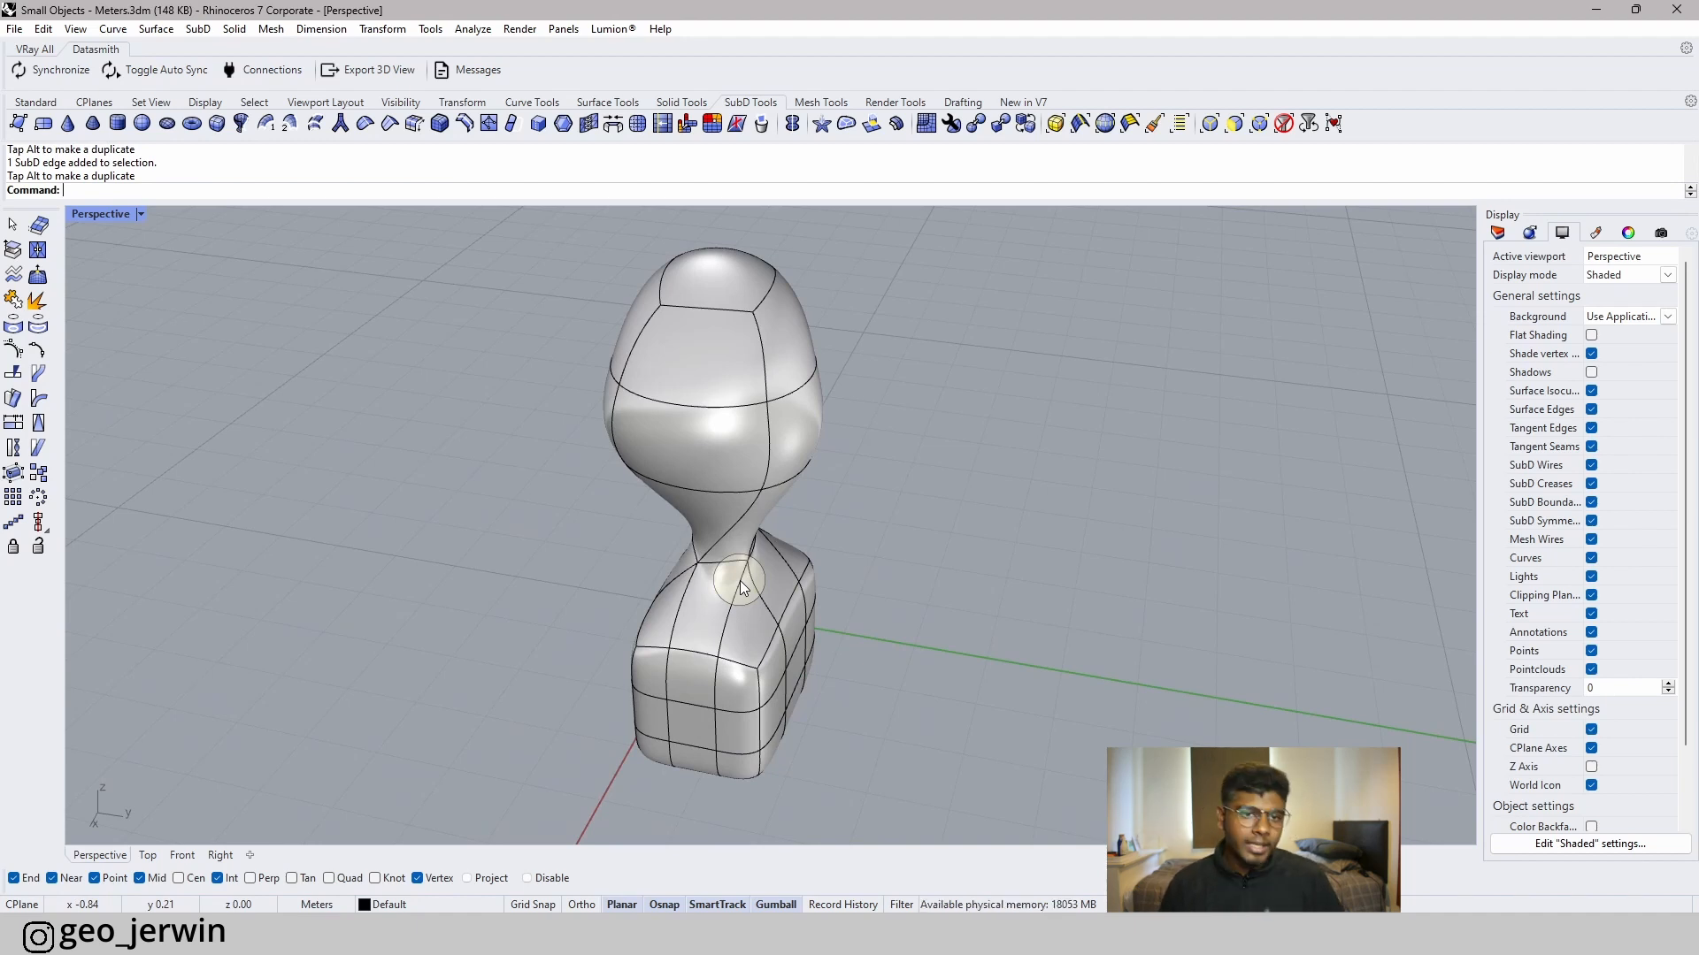
{"action": "key", "text": "Escape"}
{"action": "key", "text": "Escape"}
{"action": "key", "text": "Escape"}
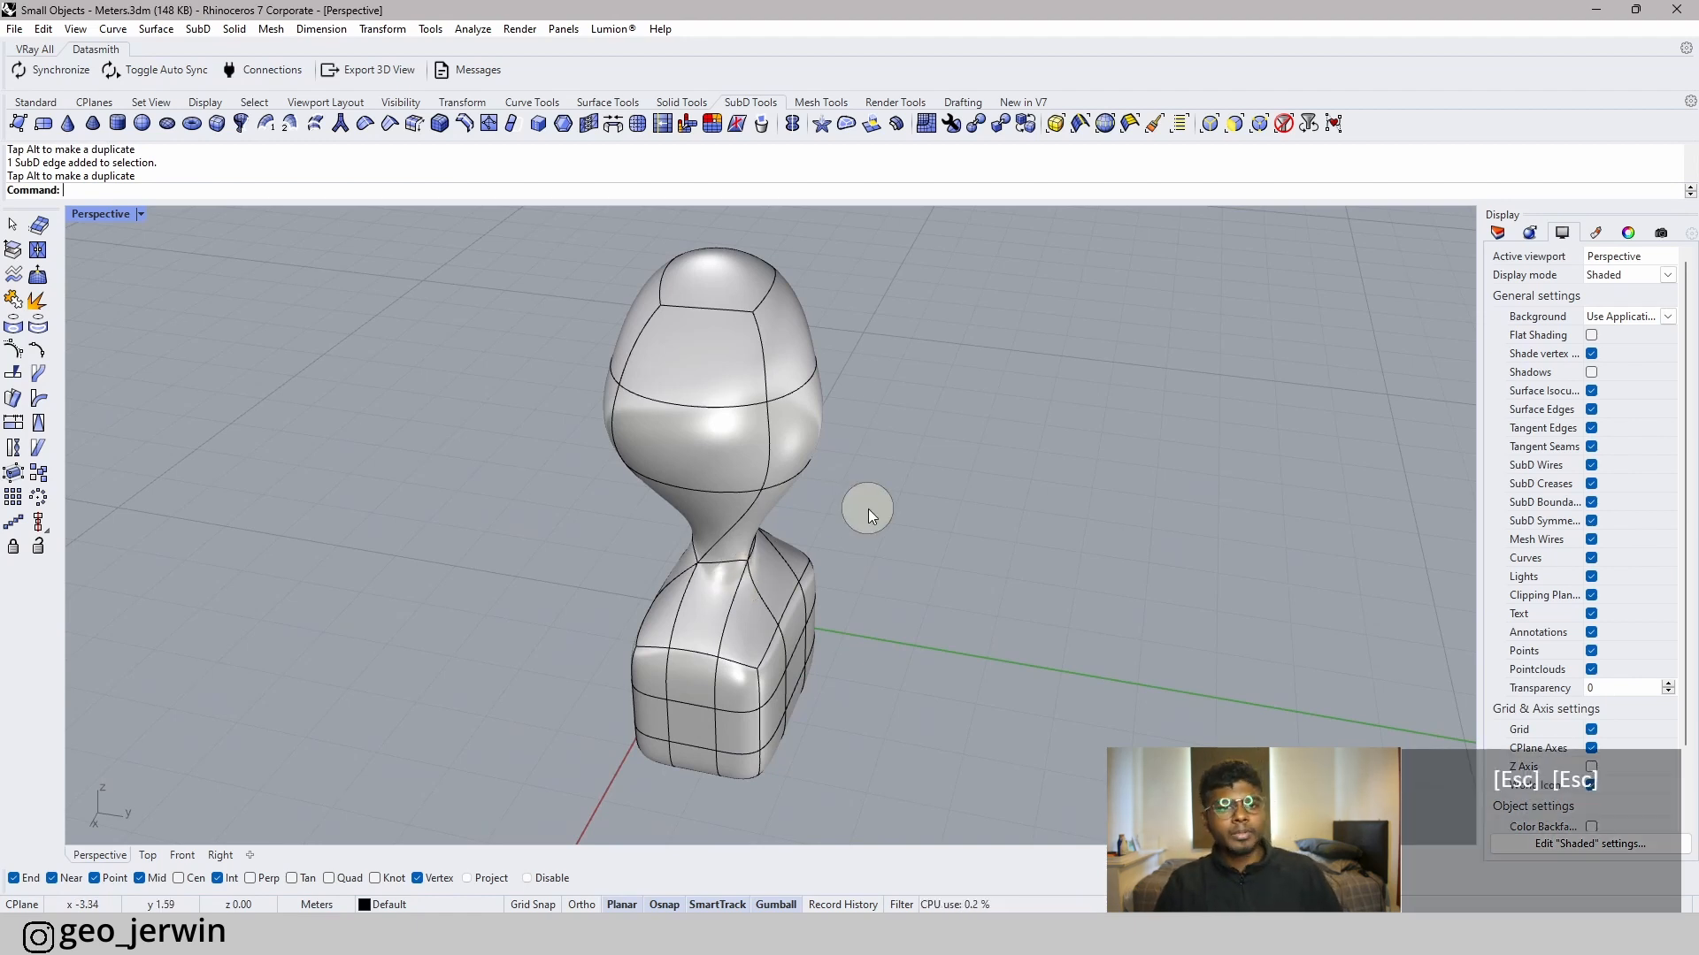
- Duplicate the whole SubD form along Y about 6.5 m from the original and deselect it
{"action": "left_click", "coordinate": [807, 413]}
{"action": "left_click", "coordinate": [969, 598]}
{"action": "right_click_drag", "start_coordinate": [1024, 660], "coordinate": [680, 593], "text": "shift"}
{"action": "left_click", "coordinate": [469, 544]}
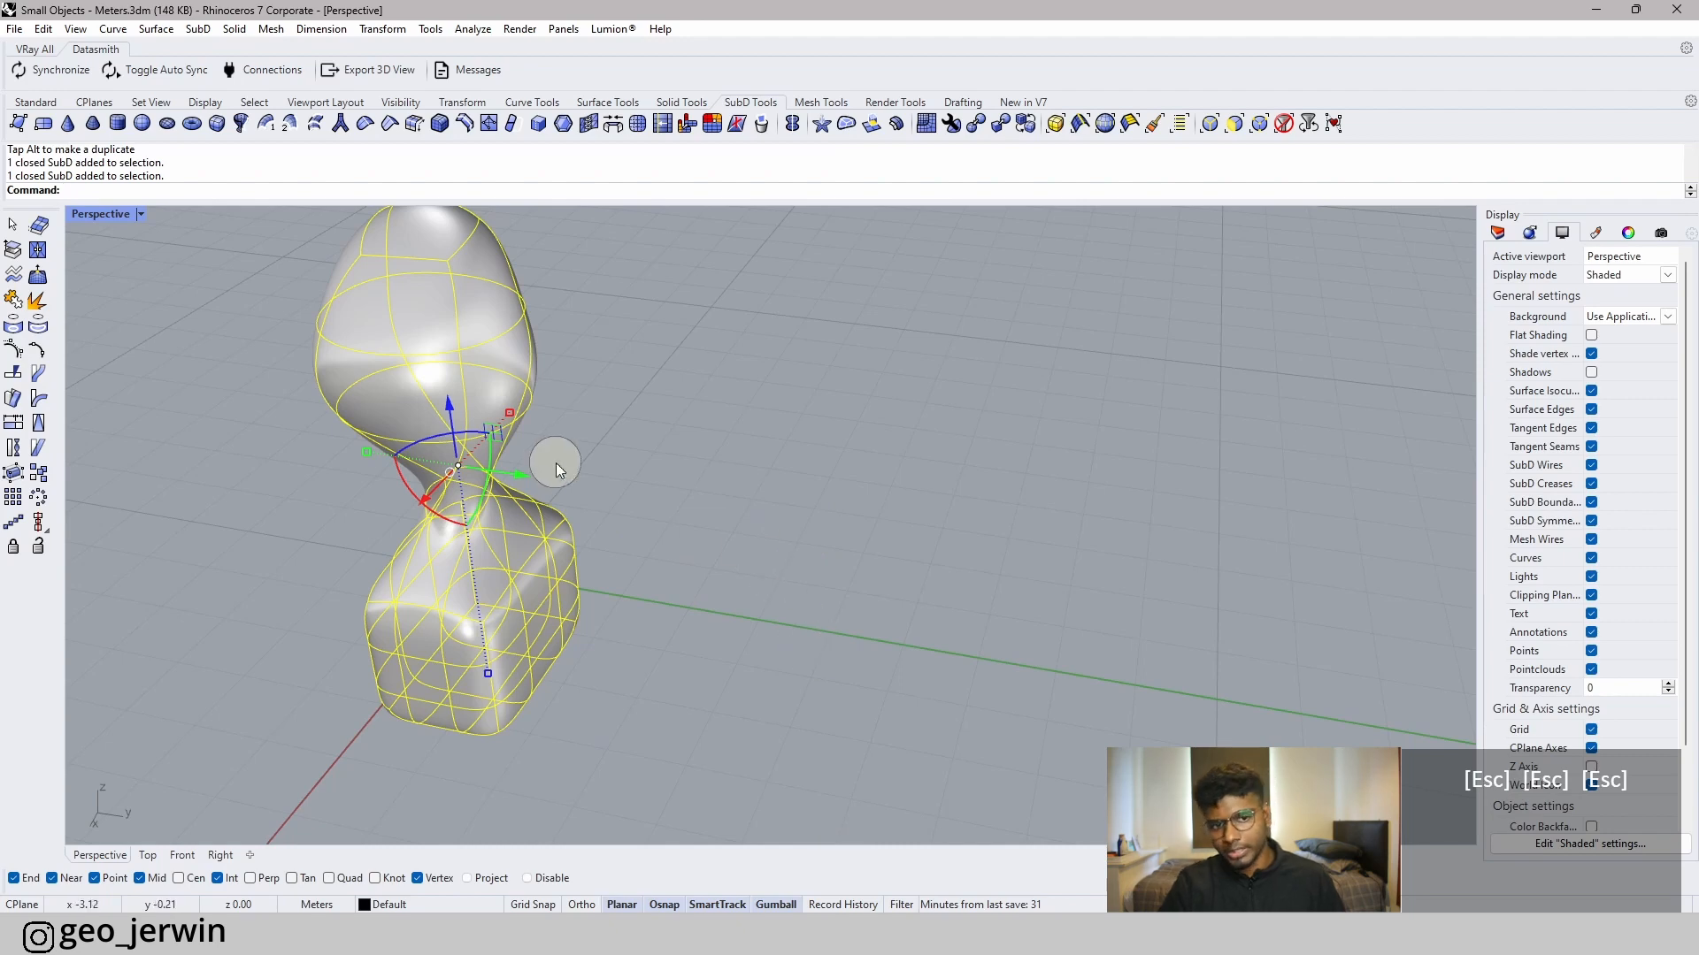
{"action": "left_click_drag", "start_coordinate": [511, 475], "coordinate": [1087, 573], "text": "alt"}
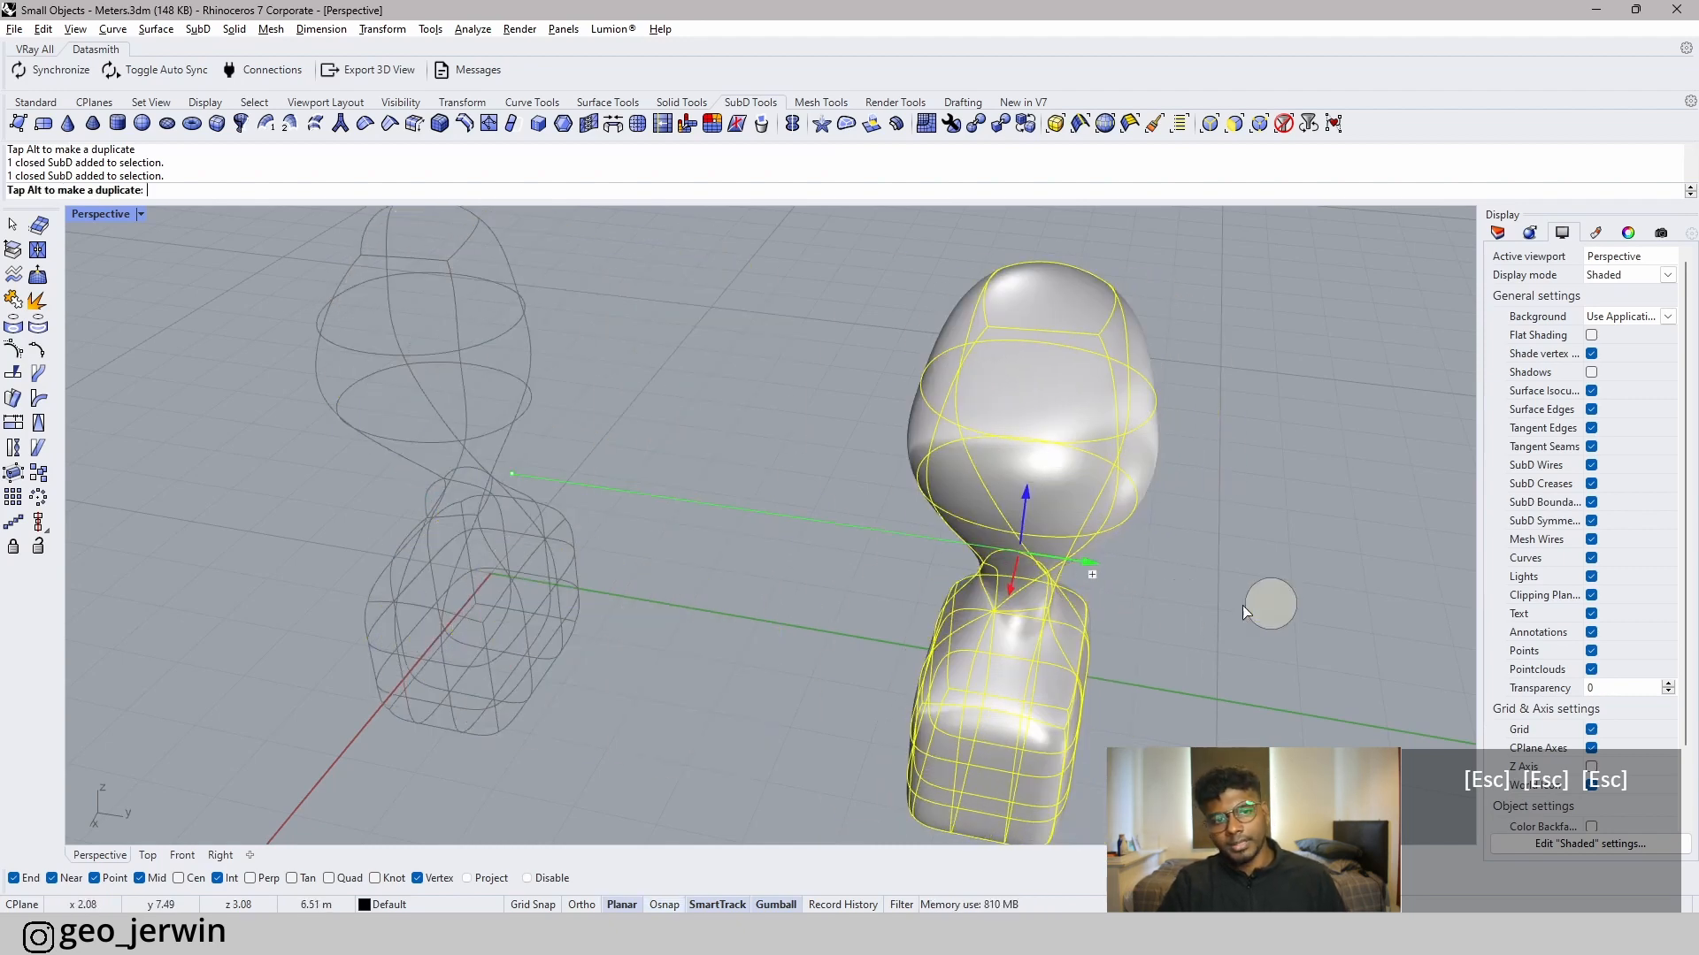
{"action": "left_click", "coordinate": [1242, 605]}
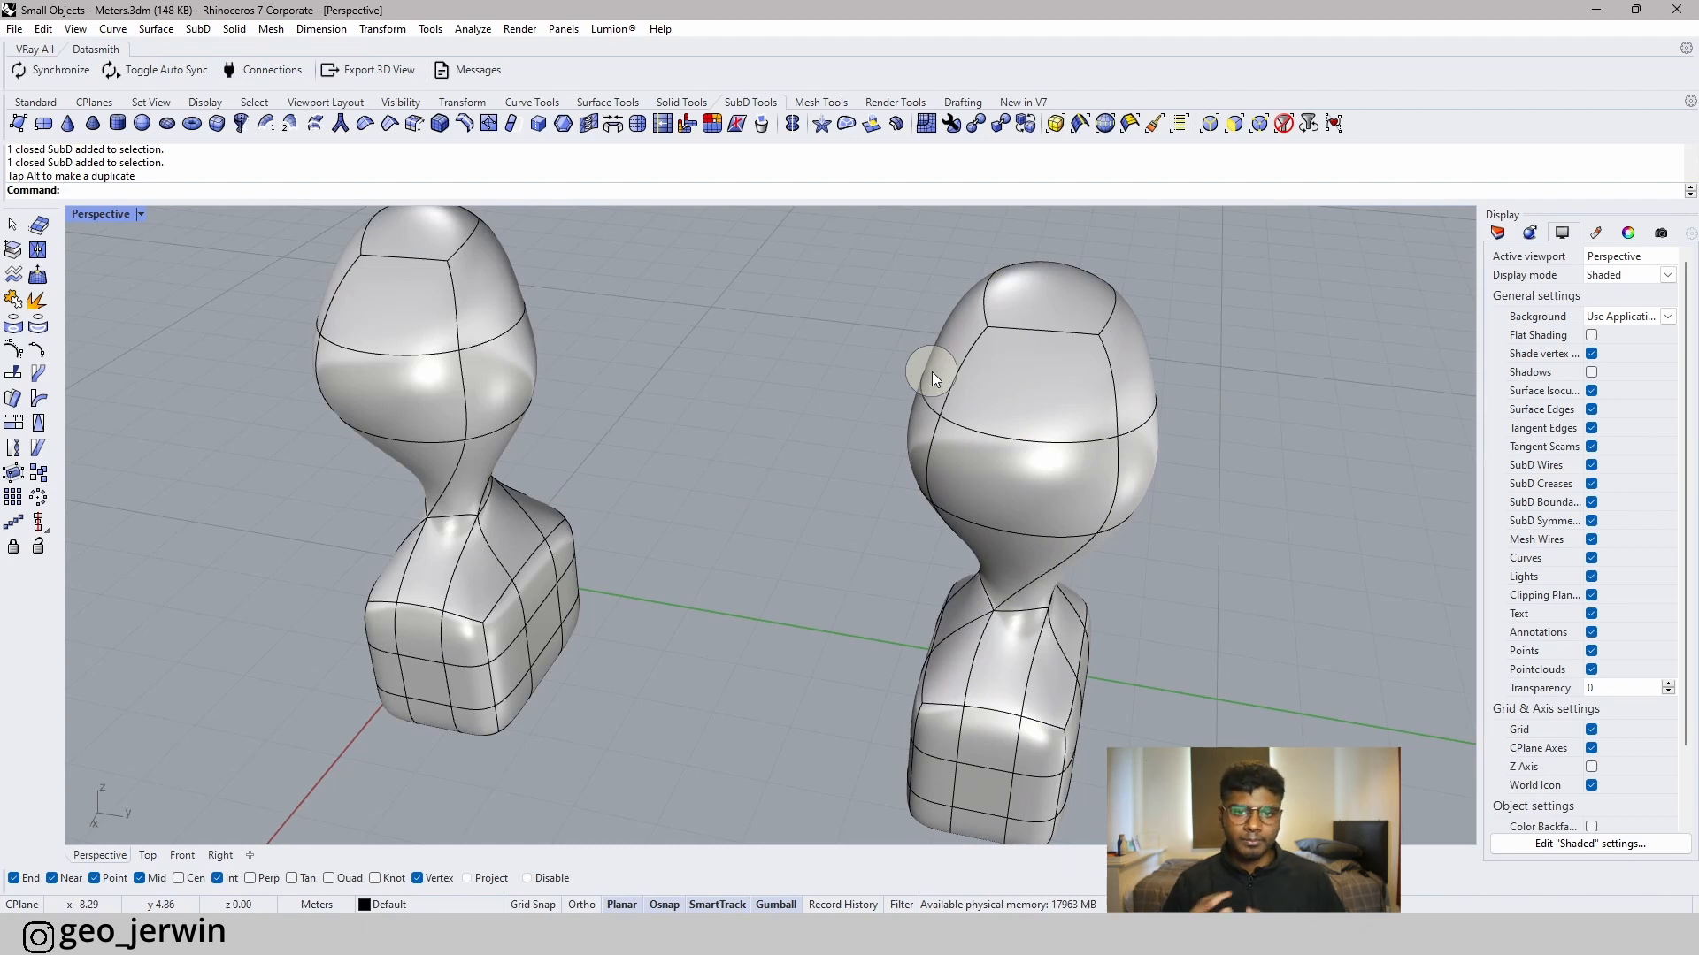
- Flip the duplicate by scaling it by -1 along Y so that it mirrors the original
{"action": "left_click", "coordinate": [996, 502]}
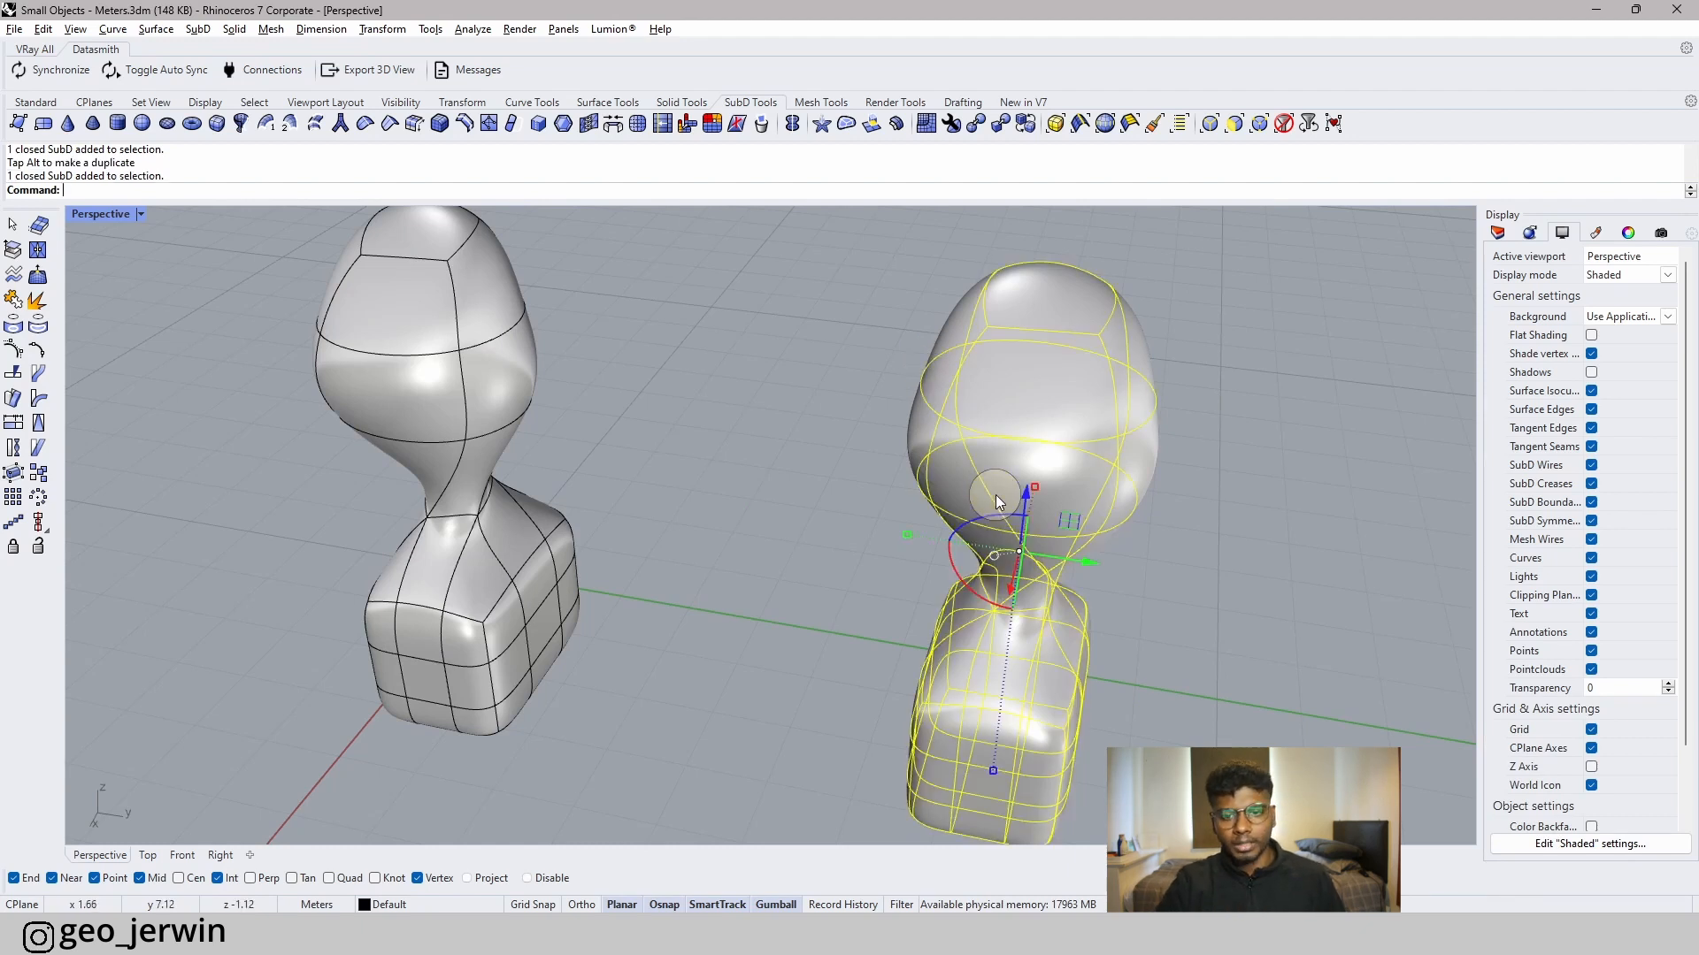
{"action": "left_click", "coordinate": [907, 534]}
{"action": "type", "text": "-2"}
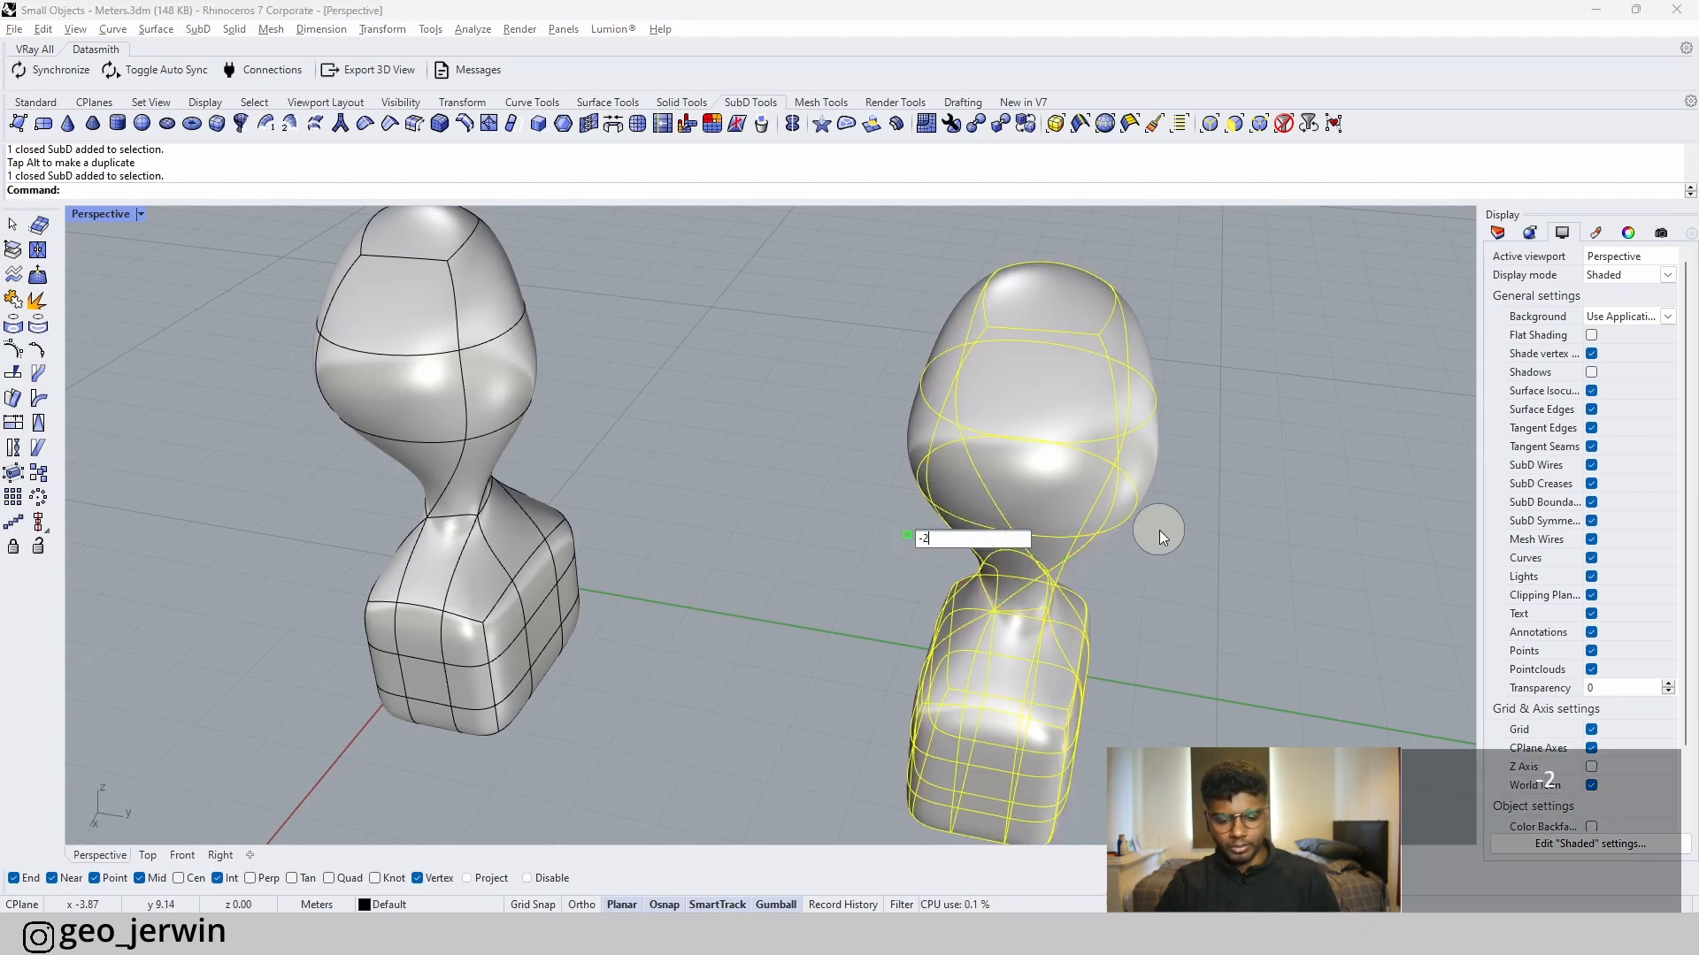
{"action": "key", "text": "BackSpace"}
{"action": "key", "text": "BackSpace"}
{"action": "type", "text": "1"}
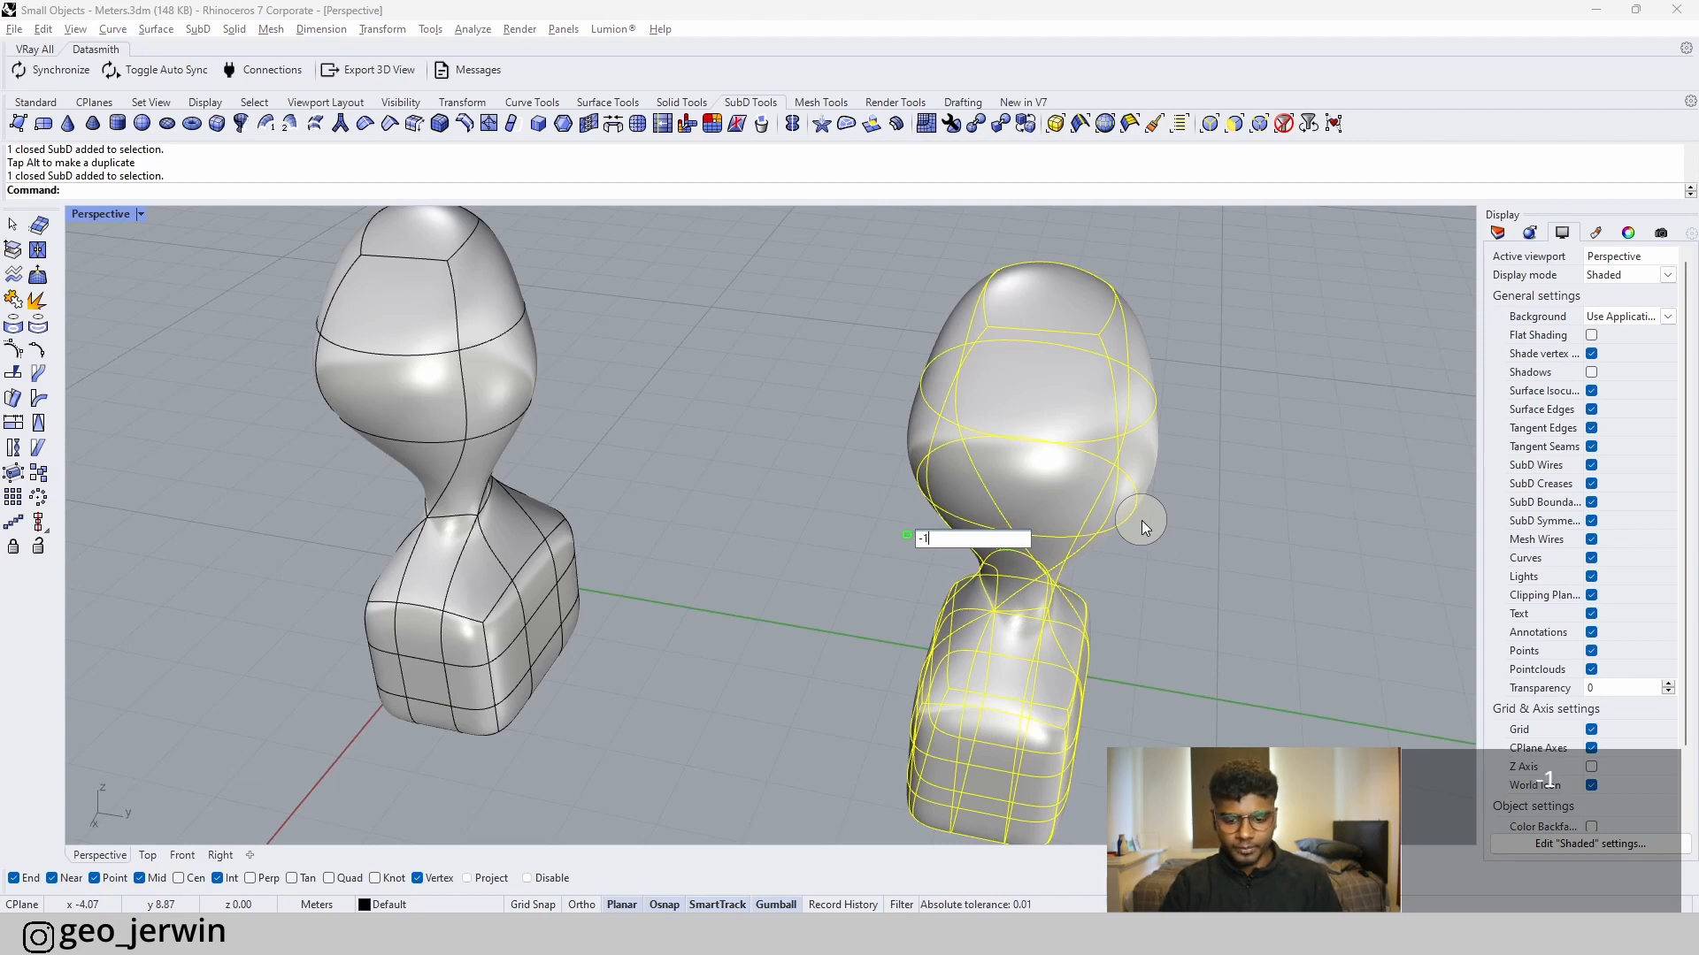
{"action": "key", "text": "Return"}
{"action": "key", "text": "Escape"}
- Bridge the facing side faces of the two heads with one joined segment at 100% straightness
{"action": "scroll", "coordinate": [537, 365], "scroll_direction": "up", "scroll_amount": 5}
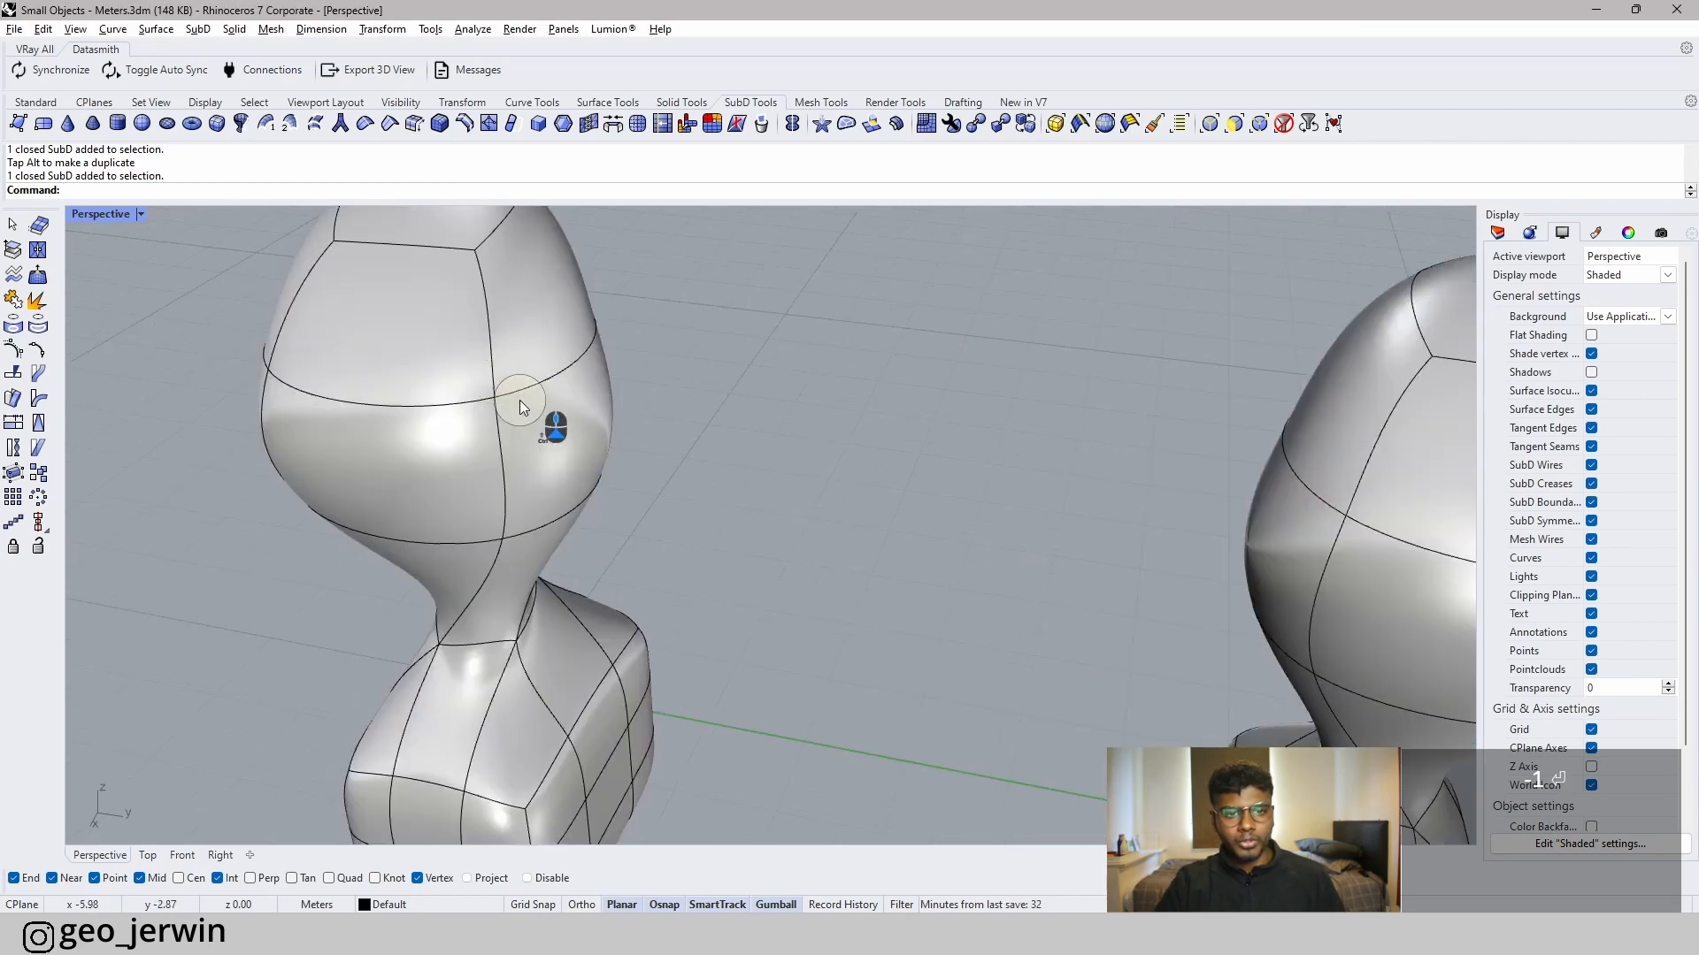
{"action": "left_click", "coordinate": [557, 438], "text": "ctrl+shift"}
{"action": "left_click", "coordinate": [1297, 531], "text": "ctrl+shift"}
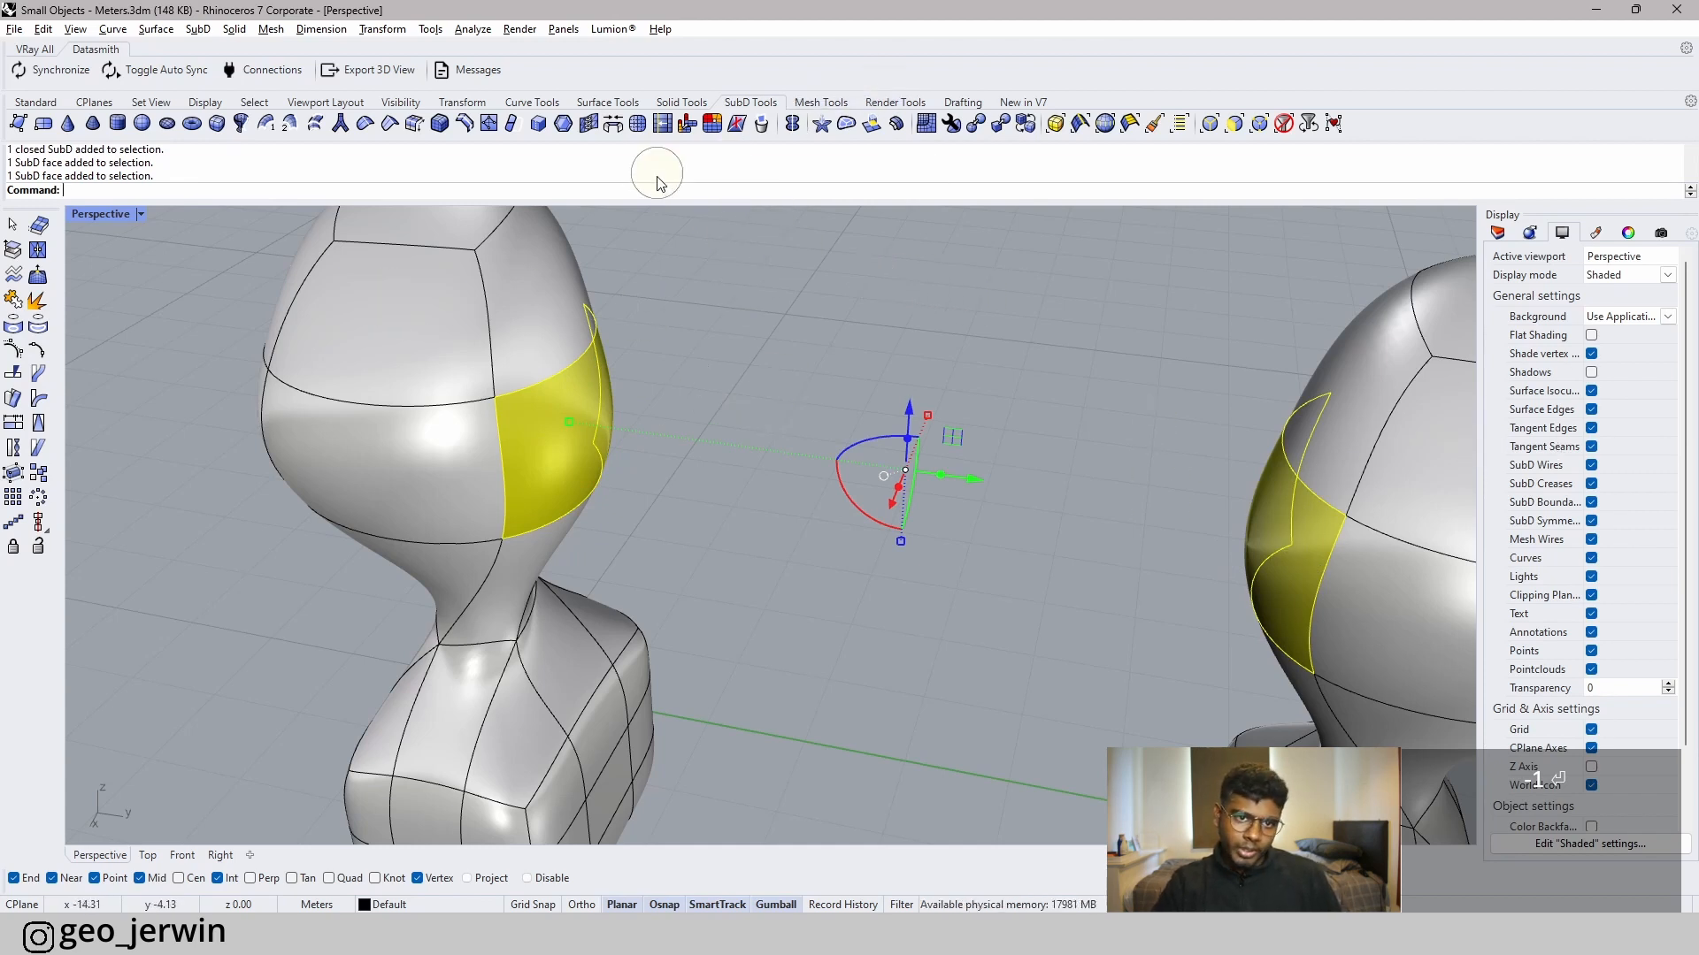
{"action": "left_click", "coordinate": [614, 125]}
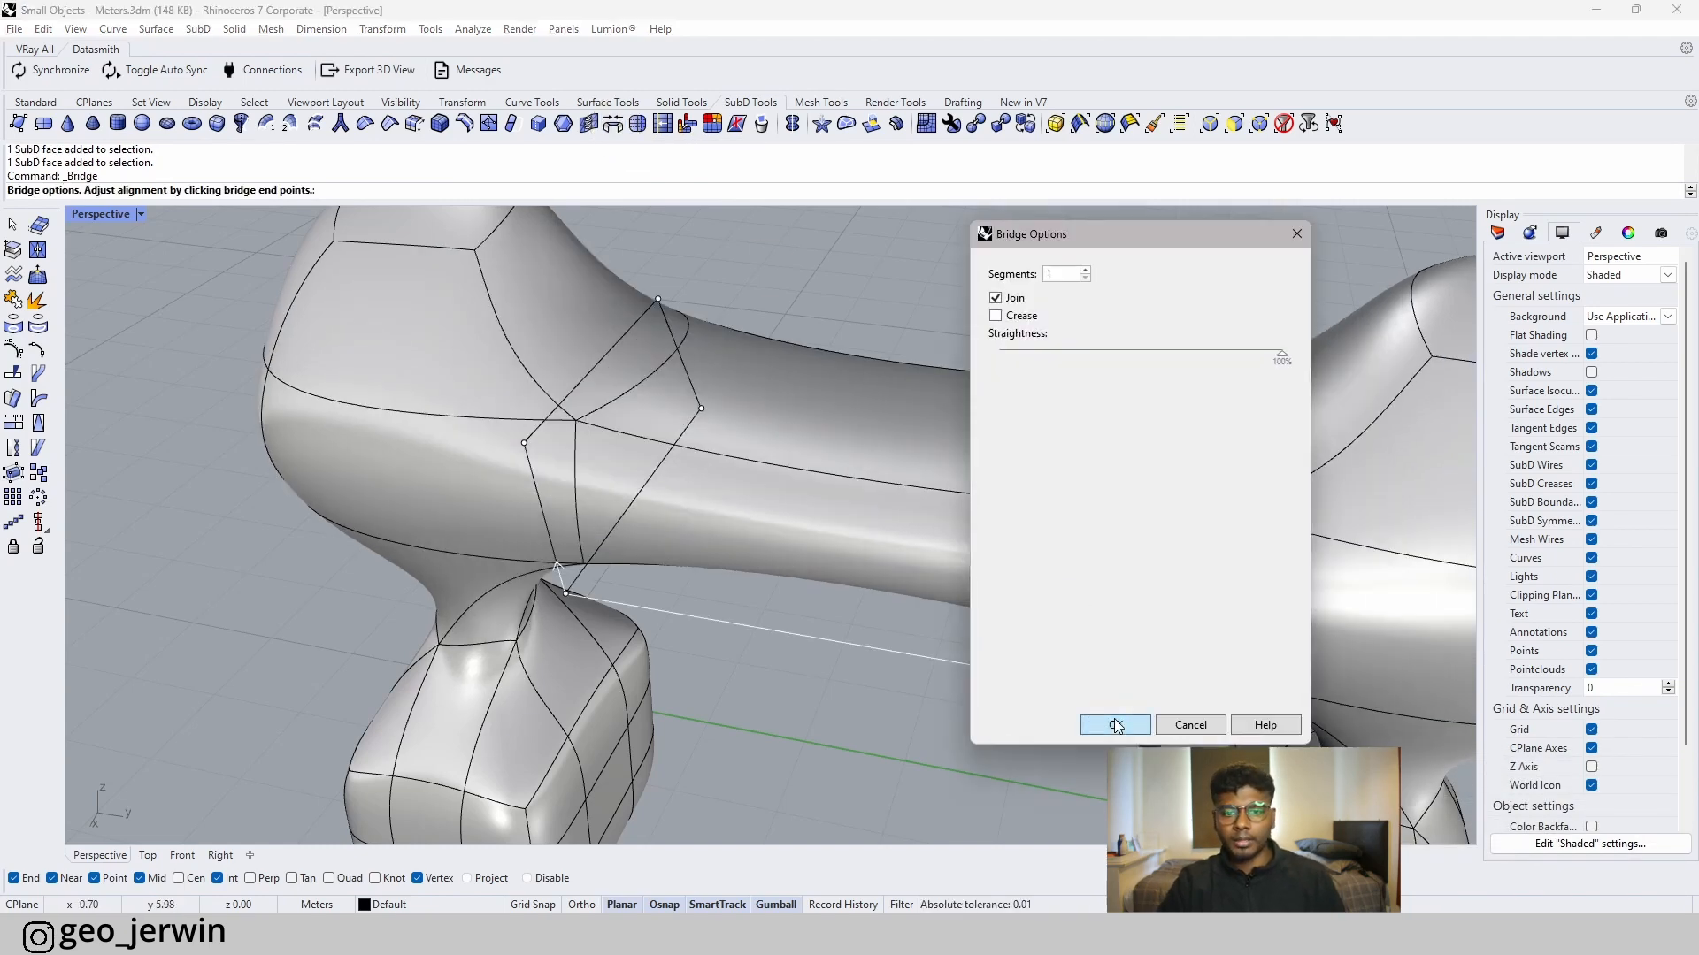
{"action": "left_click", "coordinate": [1103, 720]}
- Bridge the top and underside faces of the connecting arm to open a hole through it
{"action": "scroll", "coordinate": [847, 672], "scroll_direction": "down", "scroll_amount": 10}
{"action": "right_click_drag", "start_coordinate": [847, 673], "coordinate": [821, 715]}
{"action": "scroll", "coordinate": [949, 588], "scroll_direction": "up", "scroll_amount": 7}
{"action": "right_click_drag", "start_coordinate": [732, 637], "coordinate": [734, 544], "text": "shift"}
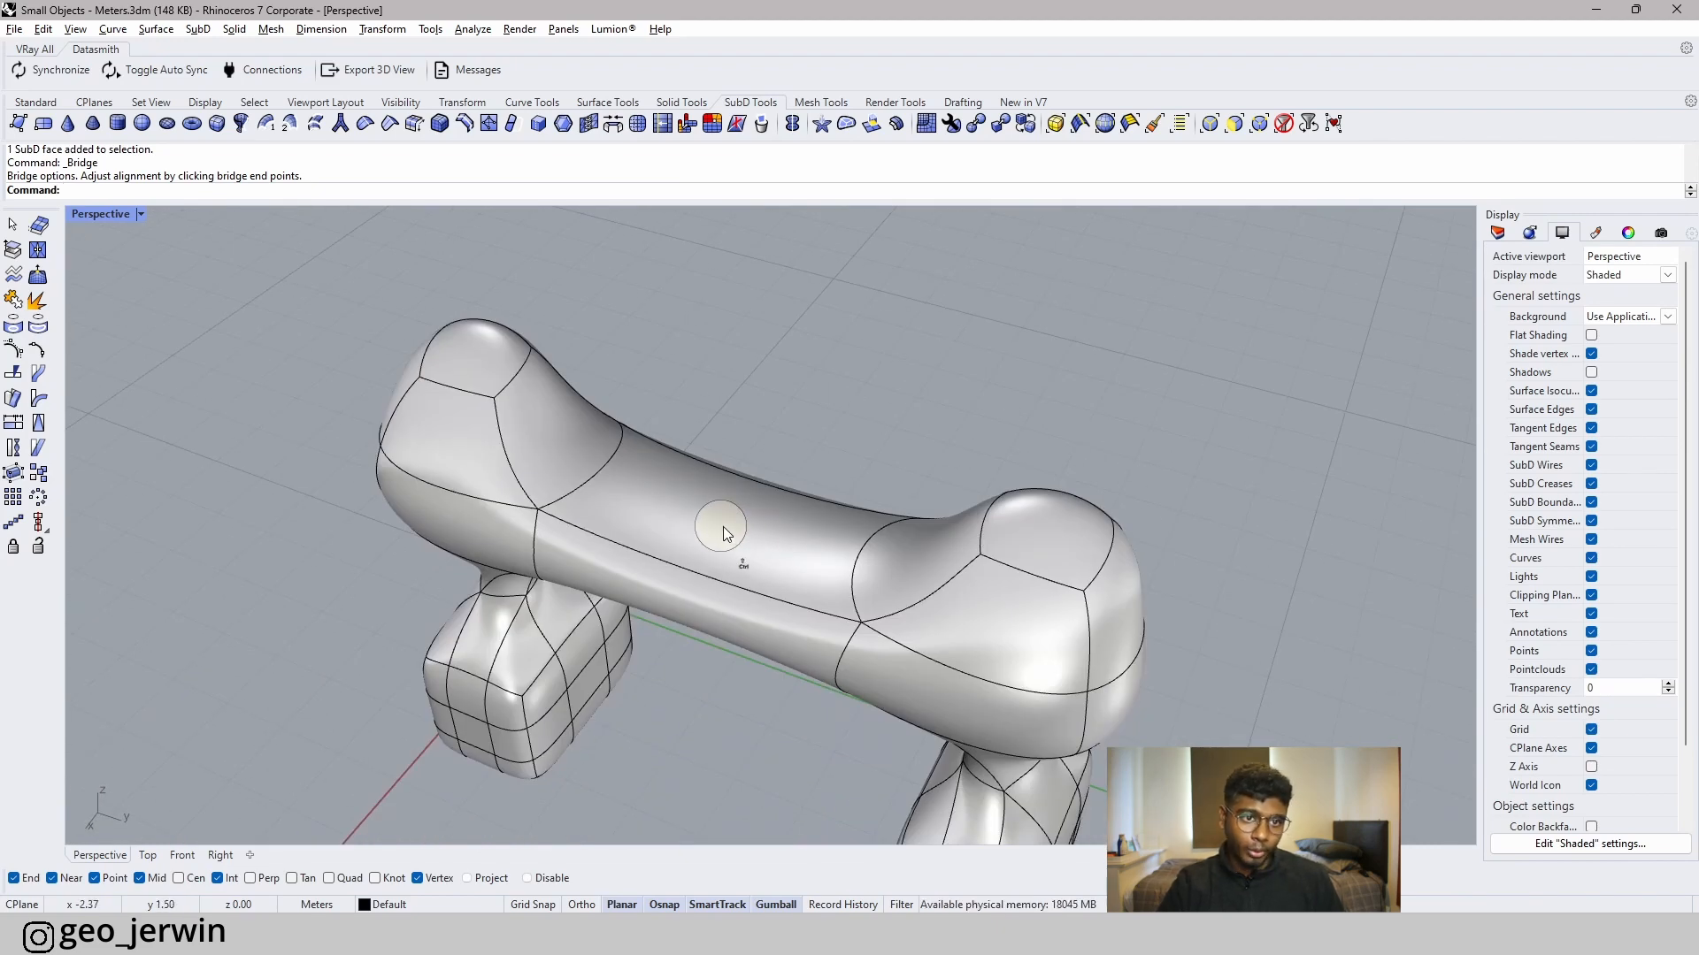
{"action": "left_click", "coordinate": [718, 517], "text": "ctrl+shift"}
{"action": "right_click_drag", "start_coordinate": [773, 581], "coordinate": [763, 443]}
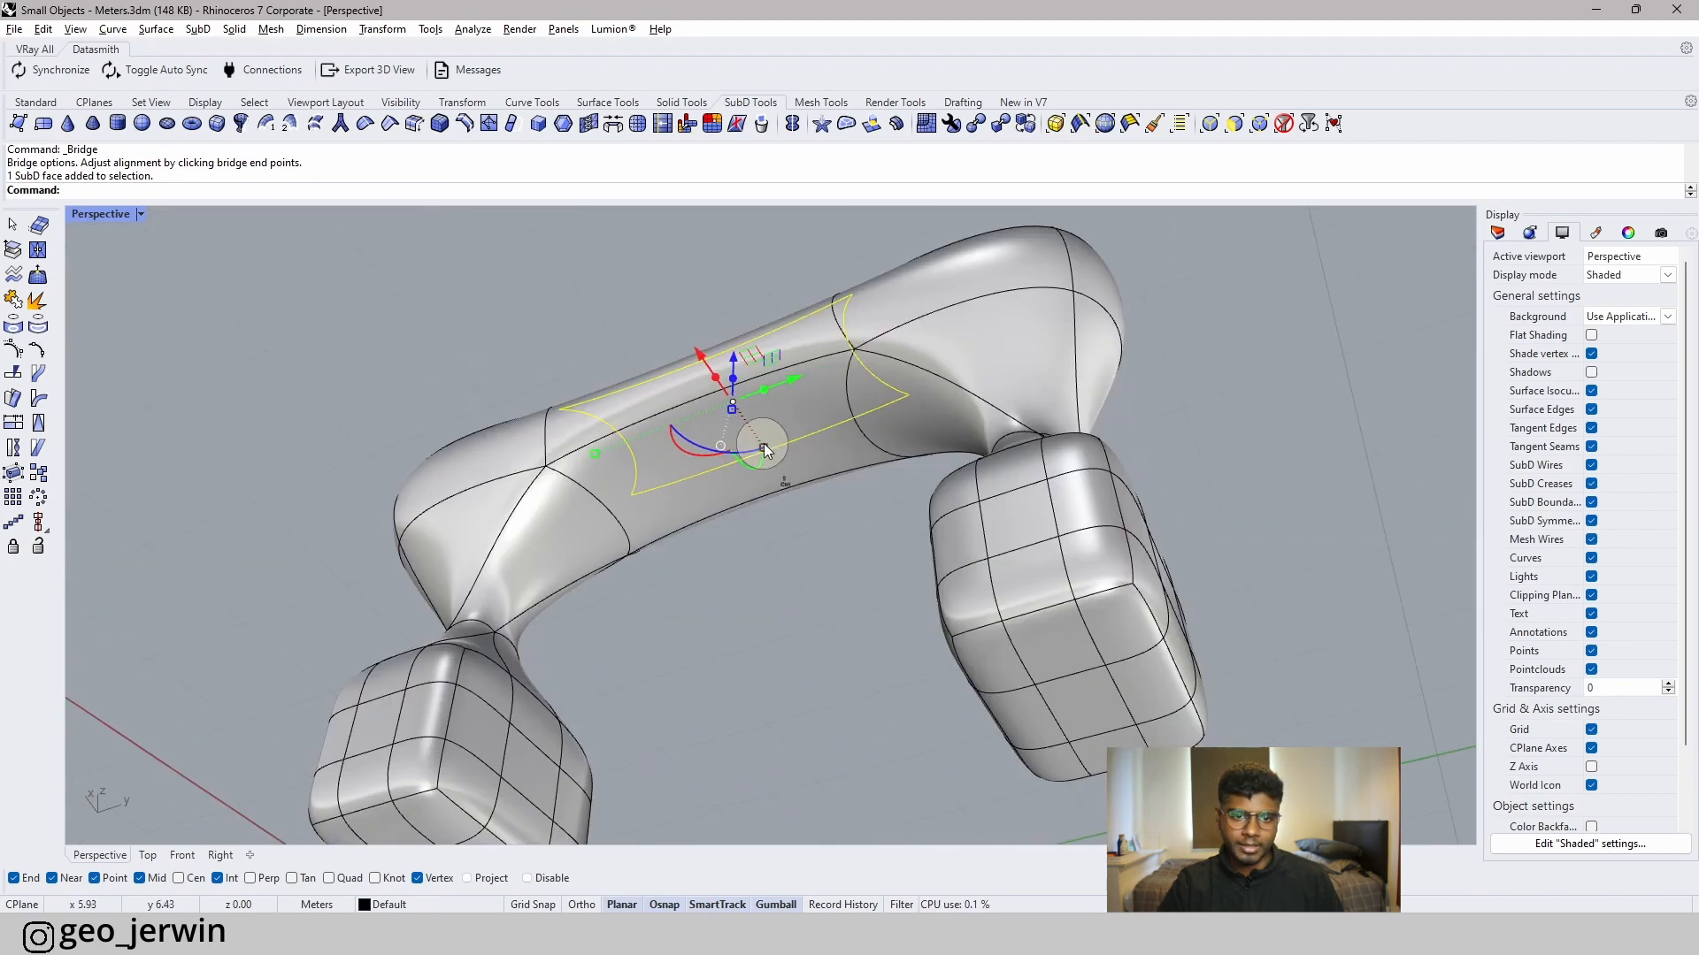
{"action": "left_click", "coordinate": [649, 489], "text": "ctrl+shift"}
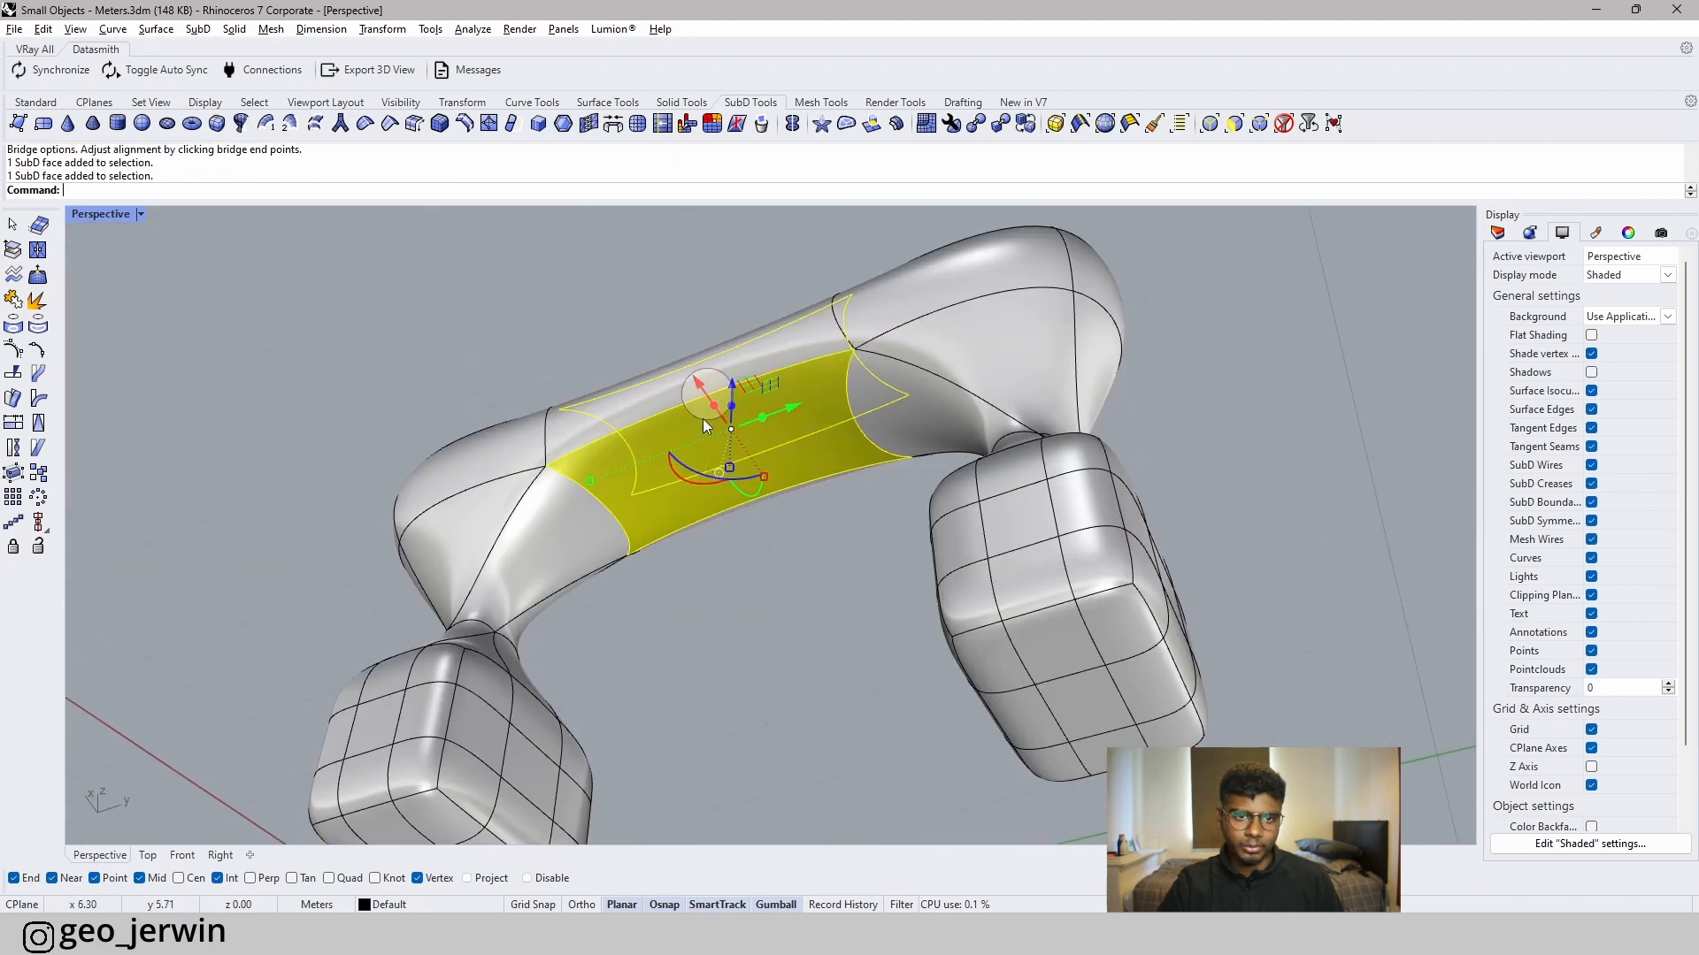
{"action": "left_click", "coordinate": [613, 129]}
{"action": "left_click", "coordinate": [1146, 725]}
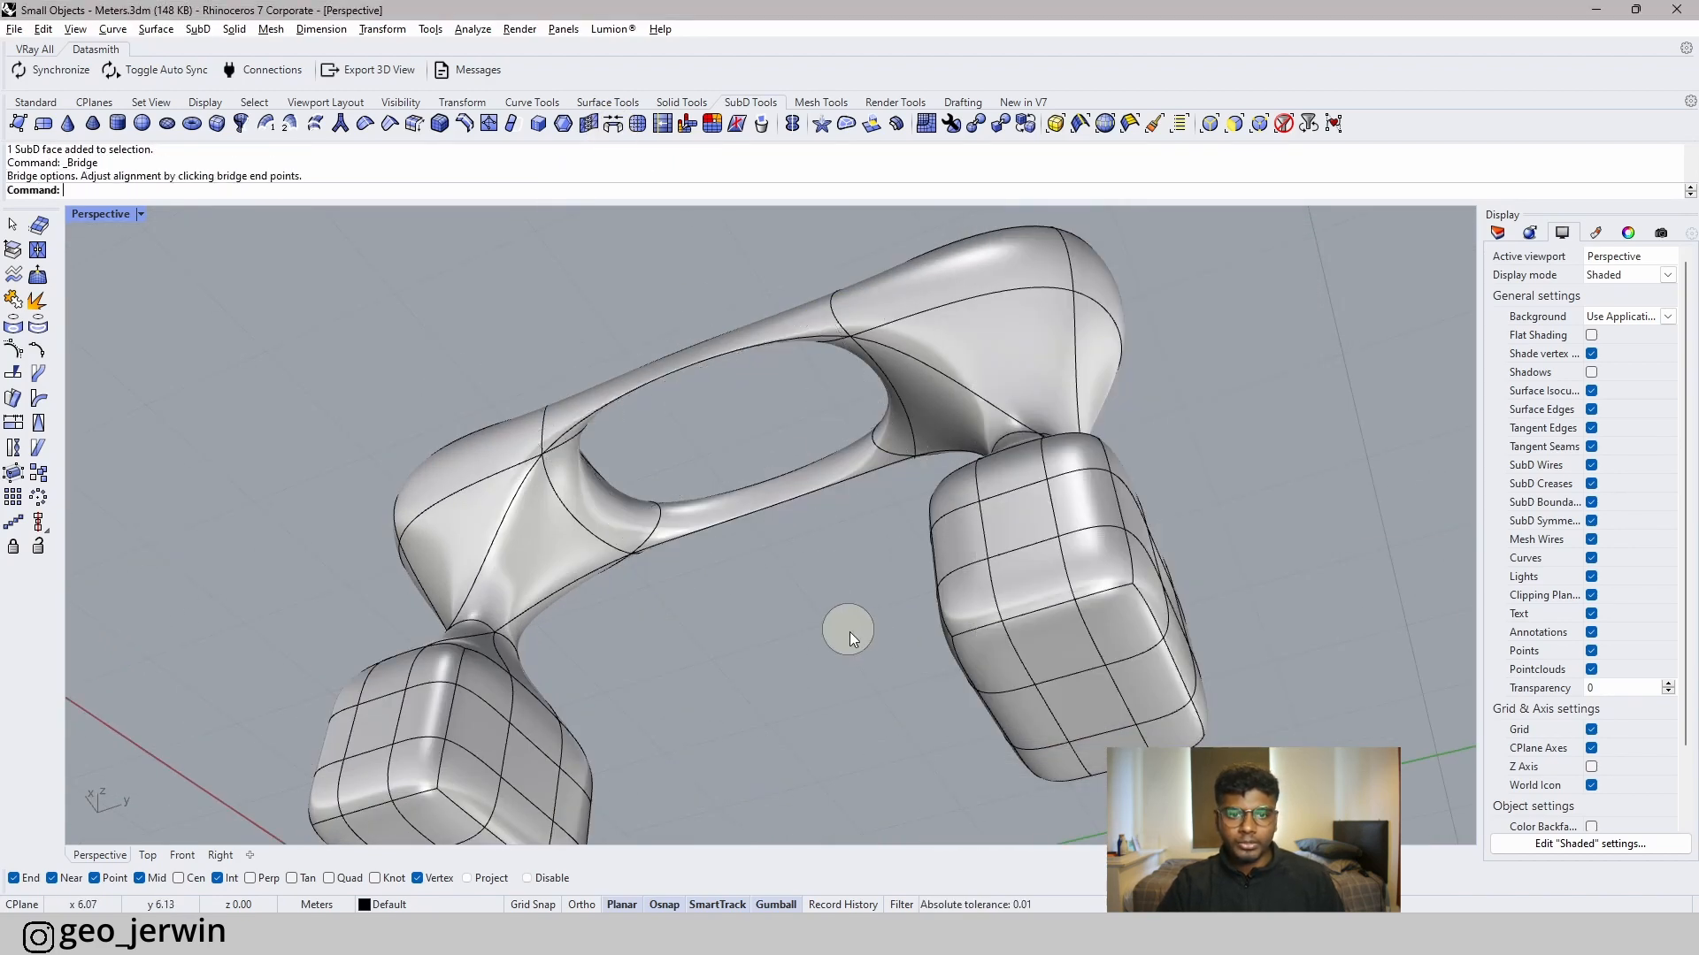
- Switch the SubD to flat display and examine the bridged form and its opening from several angles
{"action": "right_click_drag", "start_coordinate": [849, 632], "coordinate": [735, 564]}
{"action": "right_click_drag", "start_coordinate": [847, 477], "coordinate": [887, 614]}
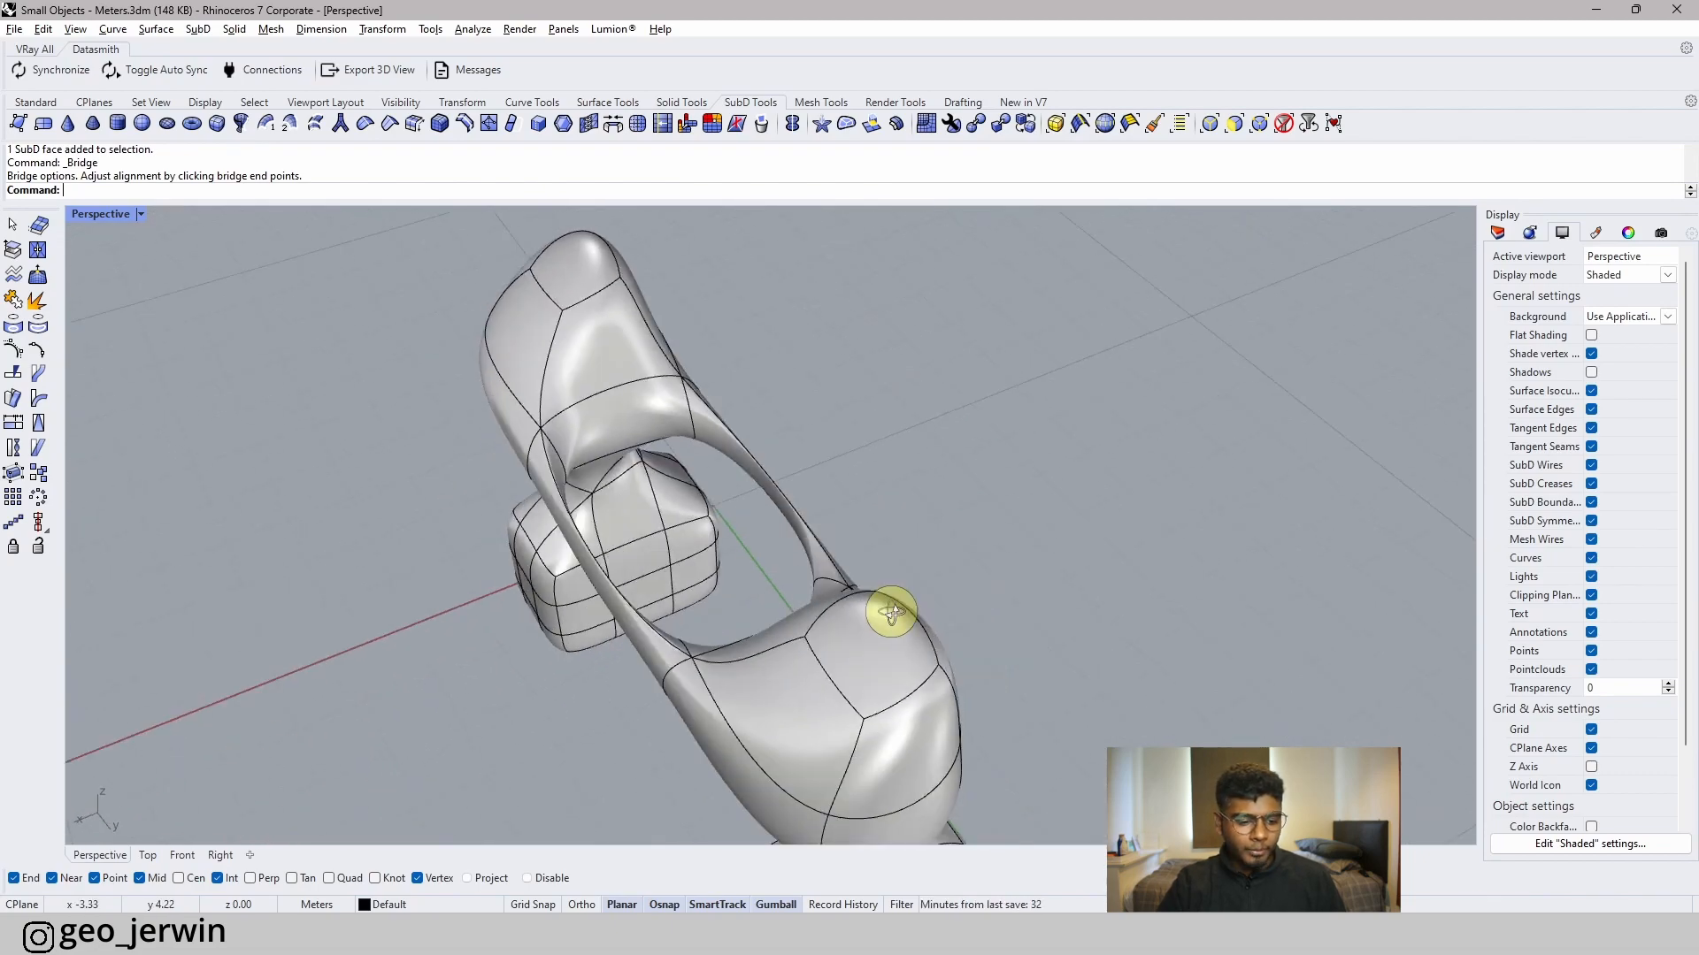
{"action": "key", "text": "Tab"}
{"action": "scroll", "coordinate": [522, 566], "scroll_direction": "up", "scroll_amount": 6}
{"action": "right_click_drag", "start_coordinate": [522, 568], "coordinate": [941, 576]}
{"action": "scroll", "coordinate": [923, 604], "scroll_direction": "down", "scroll_amount": 10}
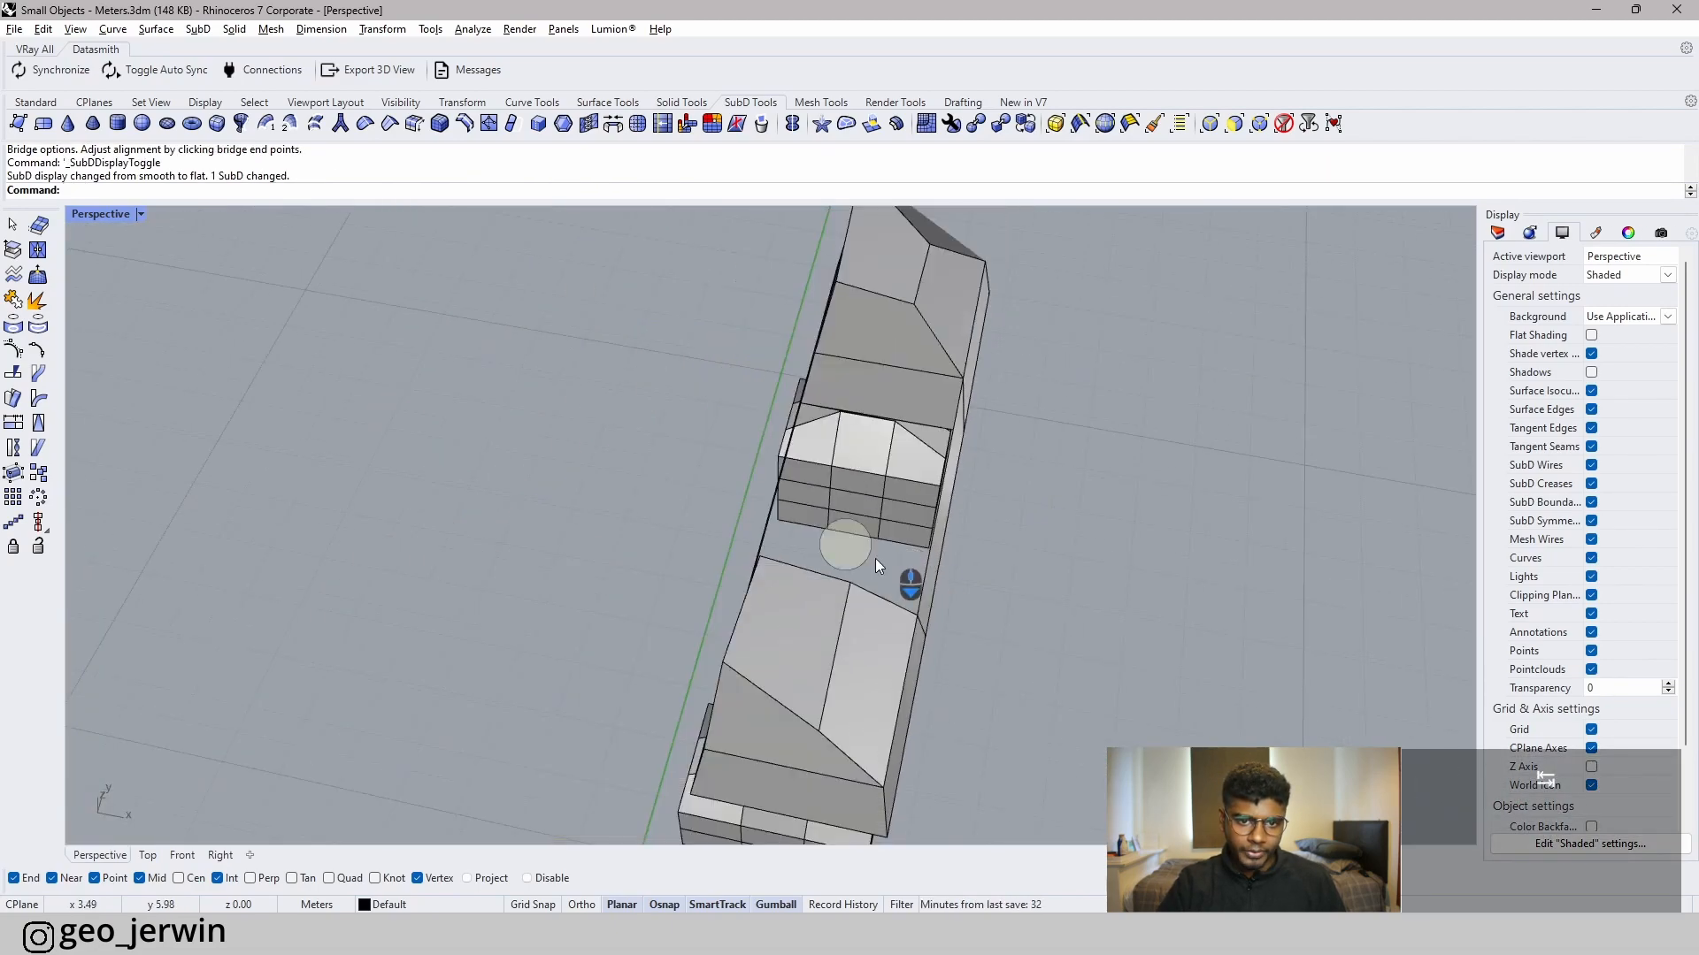
- Examine the opening in flat display and return the SubD to smooth display
{"action": "right_click_drag", "start_coordinate": [891, 411], "coordinate": [971, 398]}
{"action": "scroll", "coordinate": [773, 347], "scroll_direction": "up", "scroll_amount": 6}
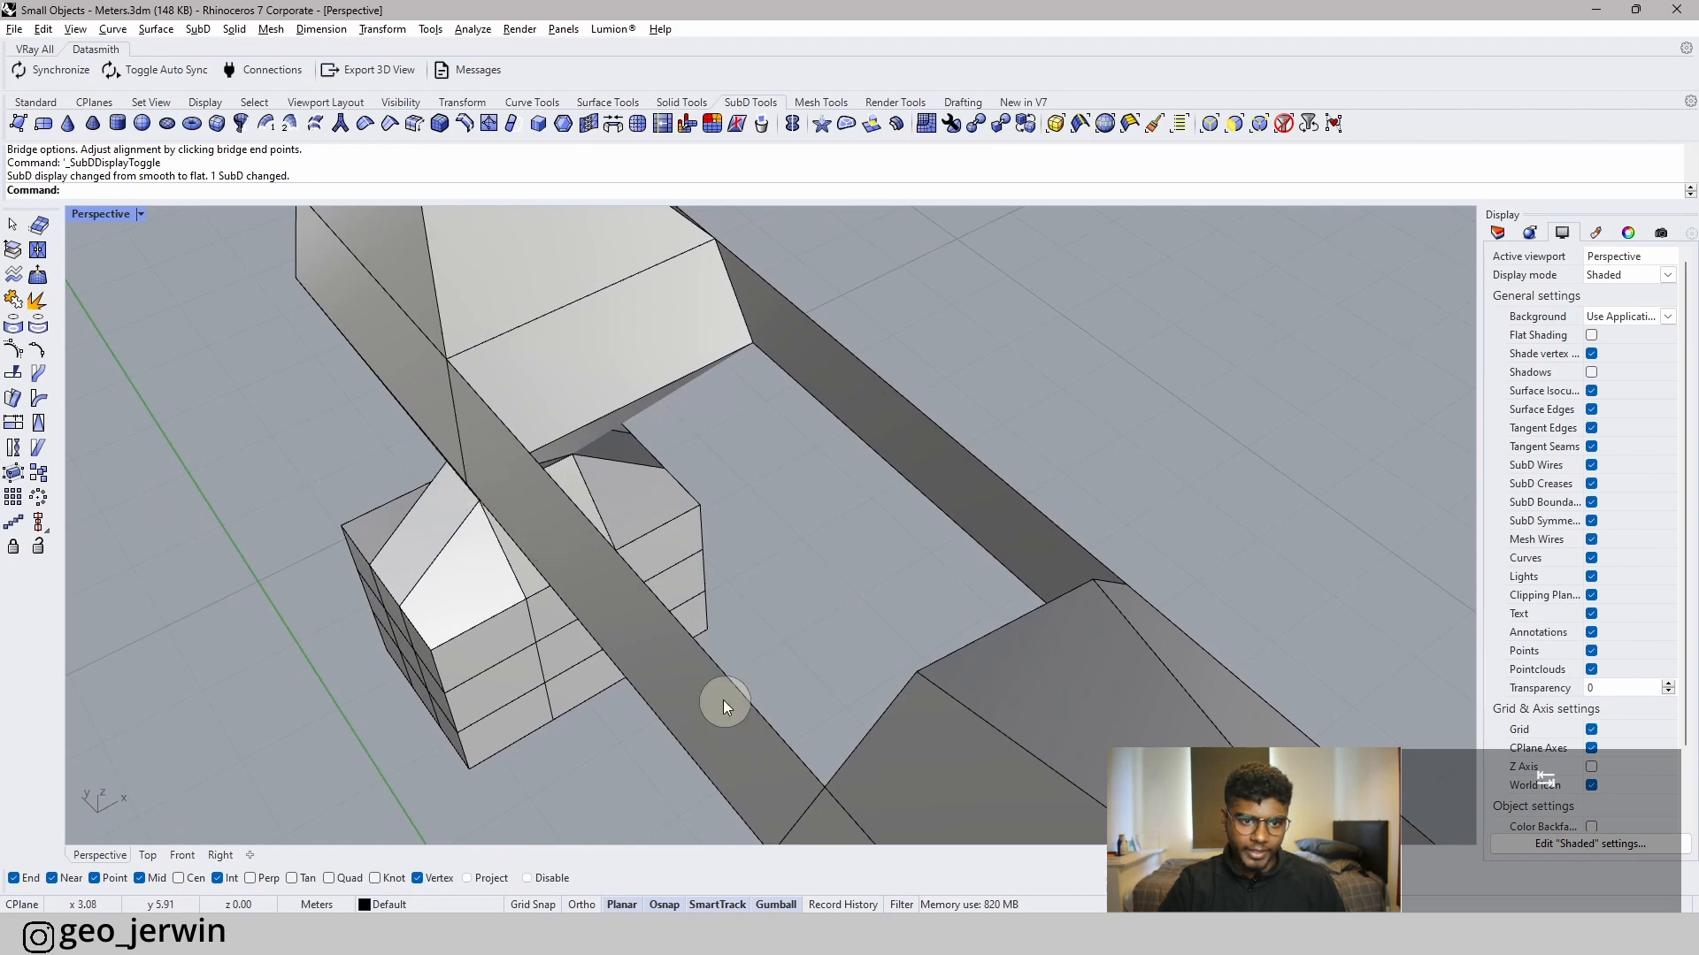
{"action": "right_click_drag", "start_coordinate": [724, 699], "coordinate": [924, 659]}
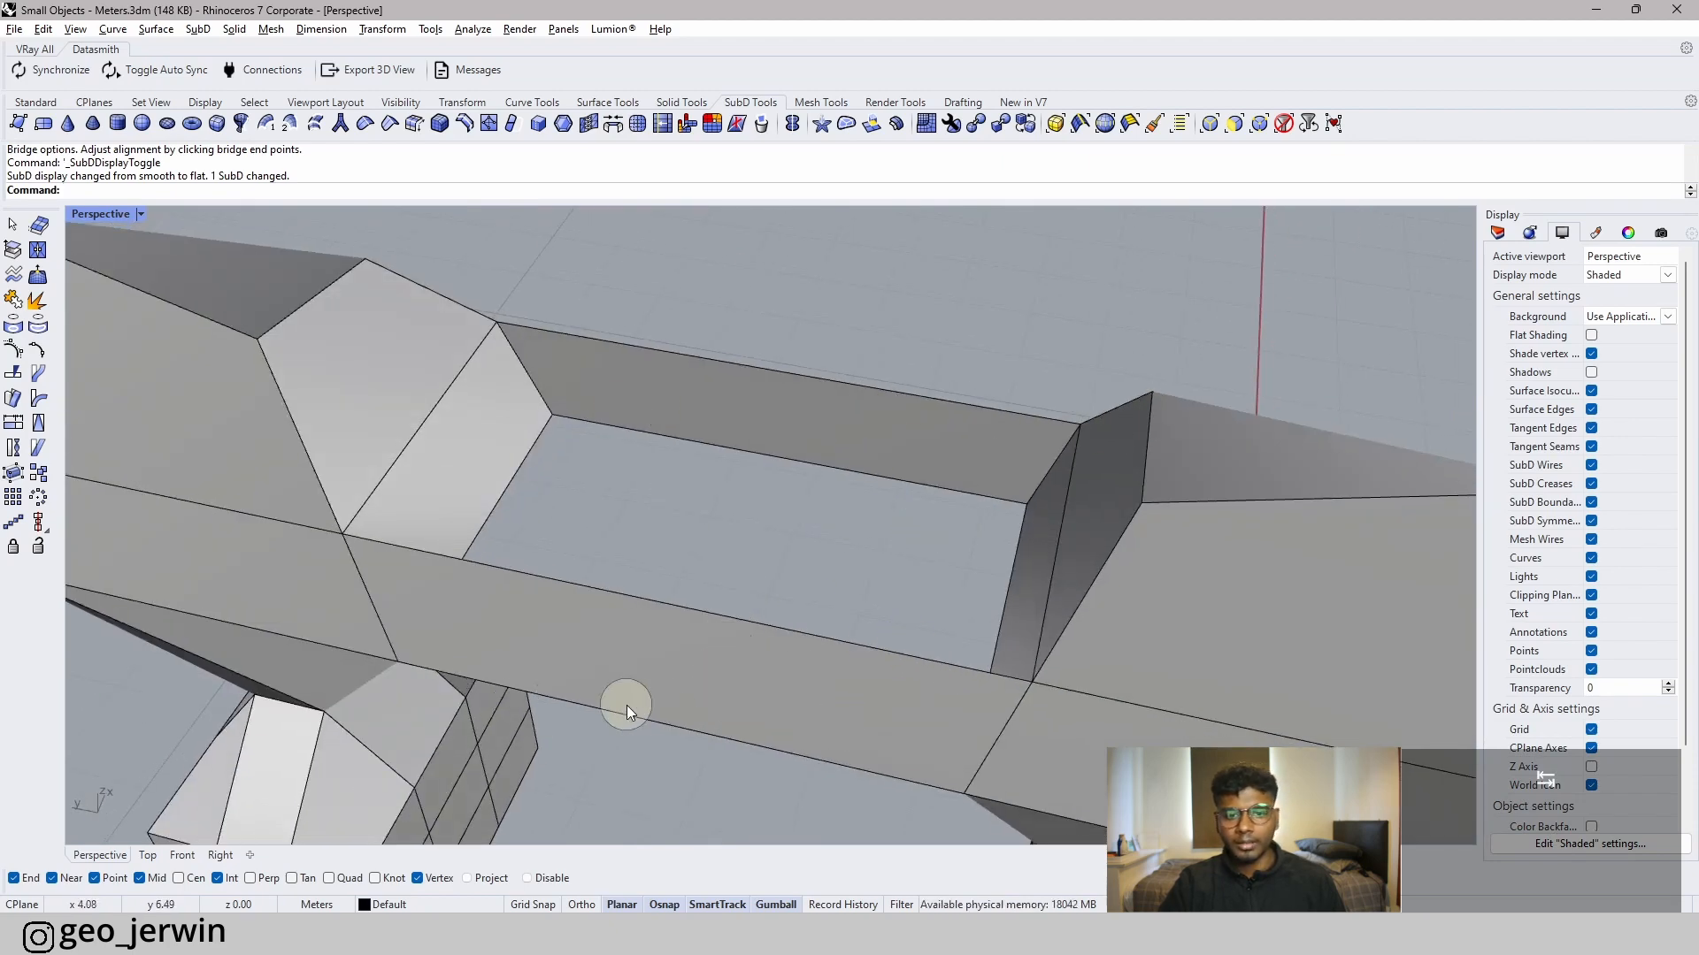
{"action": "right_click_drag", "start_coordinate": [728, 703], "coordinate": [790, 648]}
{"action": "key", "text": "Tab"}
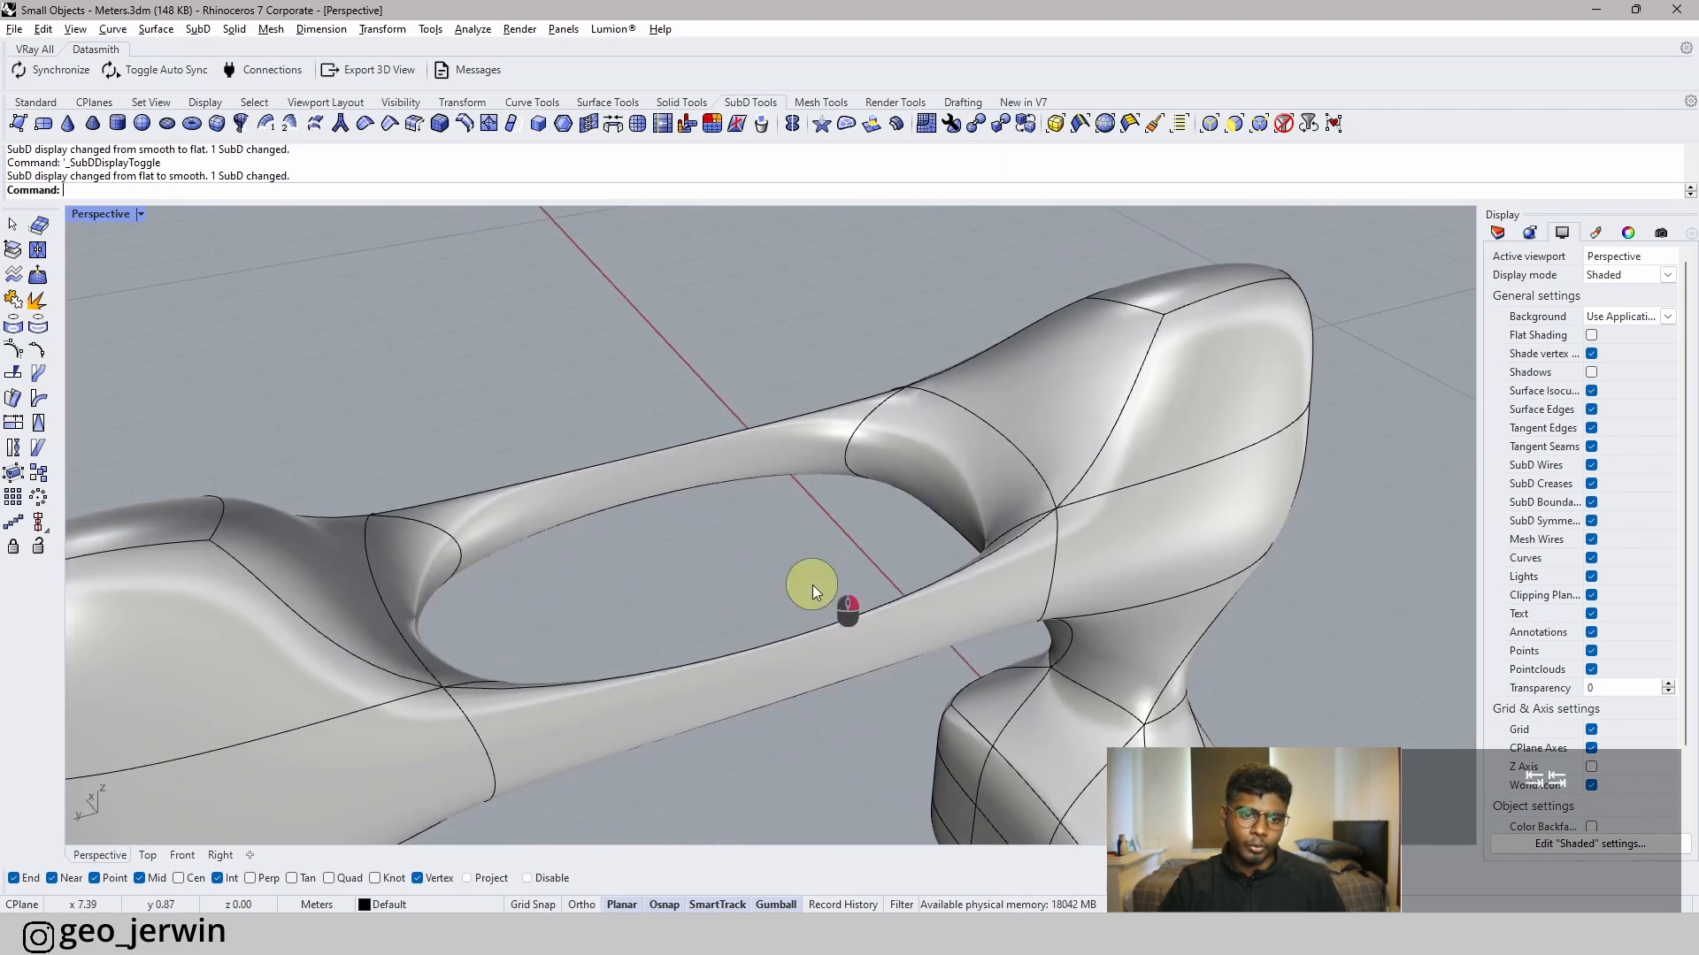
- Select the two long inner side faces of the arm's opening and scale them along X
{"action": "right_click_drag", "start_coordinate": [812, 585], "coordinate": [653, 603]}
{"action": "left_click", "coordinate": [760, 434], "text": "ctrl+shift"}
{"action": "left_click", "coordinate": [706, 547]}
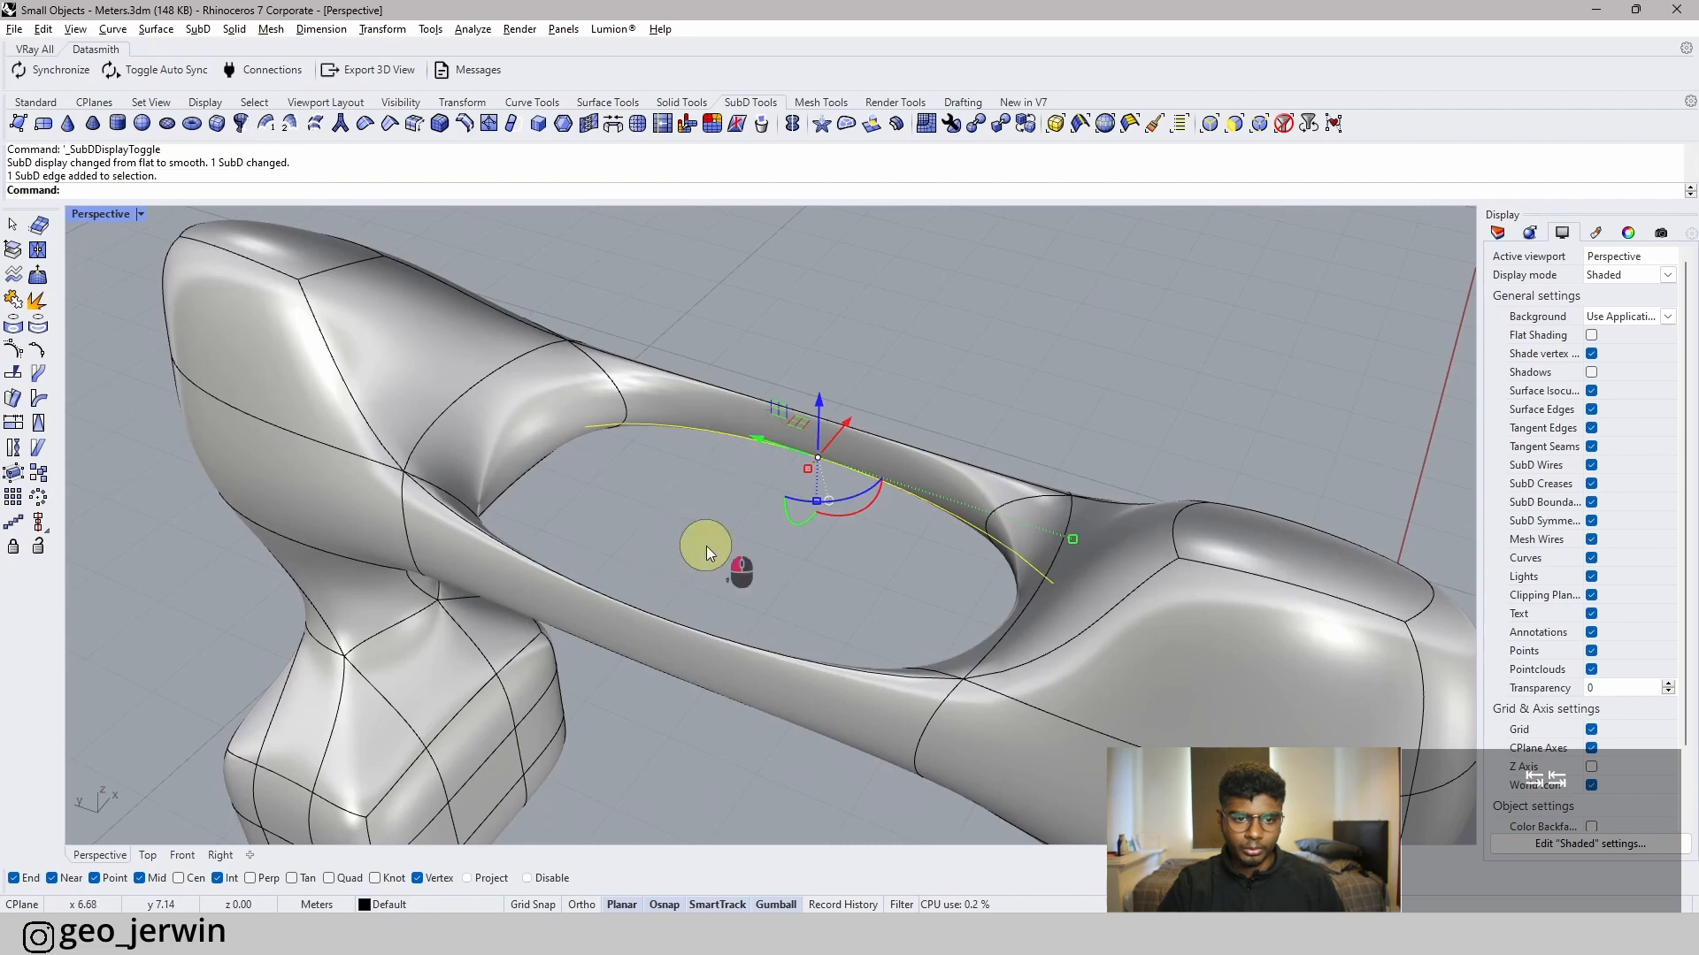
{"action": "left_click", "coordinate": [718, 423], "text": "ctrl+shift"}
{"action": "right_click_drag", "start_coordinate": [757, 527], "coordinate": [754, 588]}
{"action": "left_click", "coordinate": [557, 559], "text": "ctrl+shift"}
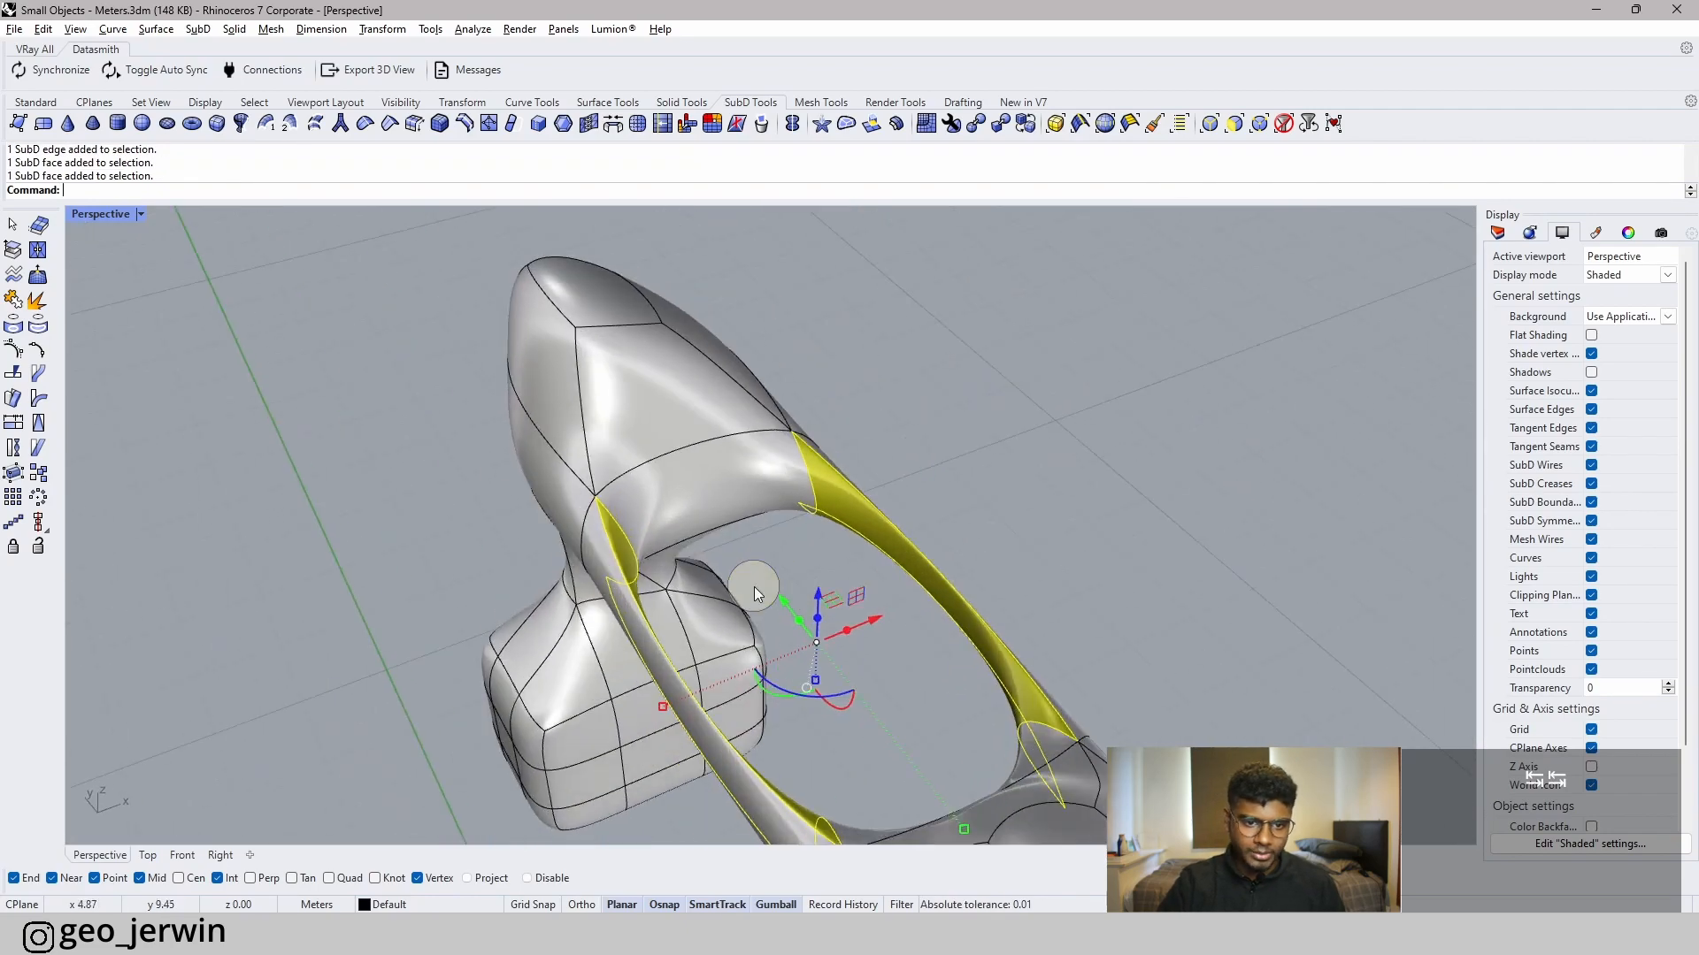
{"action": "left_click_drag", "start_coordinate": [668, 712], "coordinate": [937, 527]}
{"action": "right_click_drag", "start_coordinate": [938, 527], "coordinate": [758, 569]}
- Undo the face scaling and the bridge that opened the hole through the connecting arm
{"action": "key", "text": "ctrl+z"}
{"action": "key", "text": "ctrl+z"}
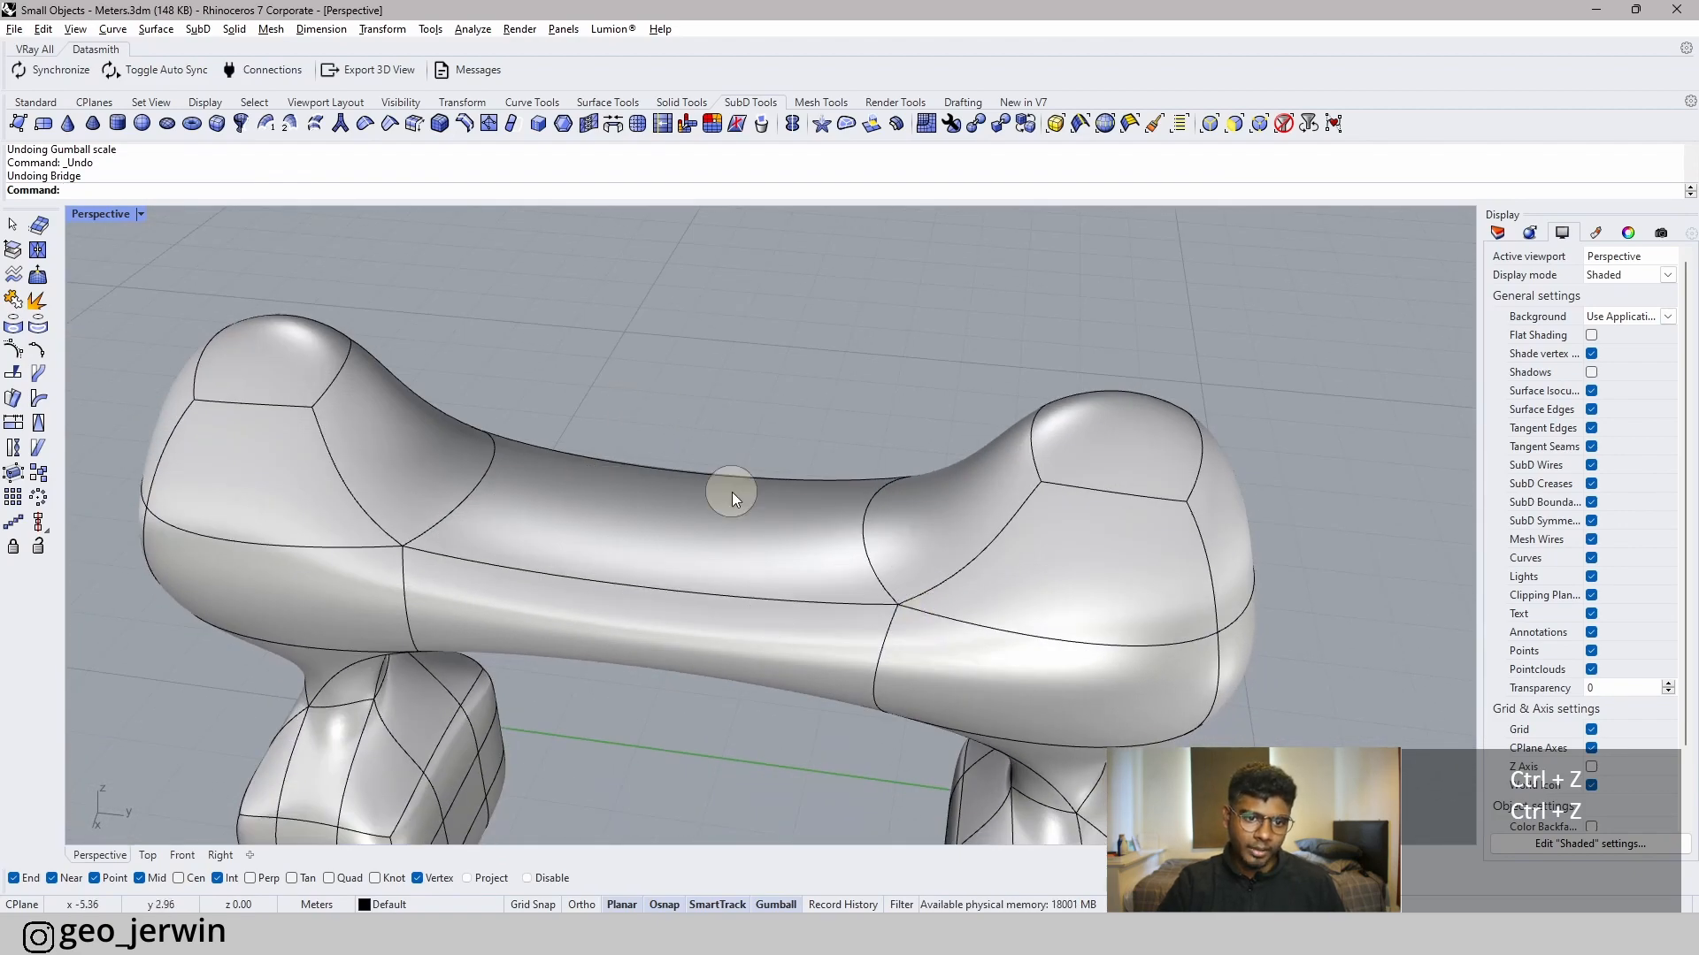
{"action": "right_click_drag", "start_coordinate": [732, 495], "coordinate": [540, 510]}
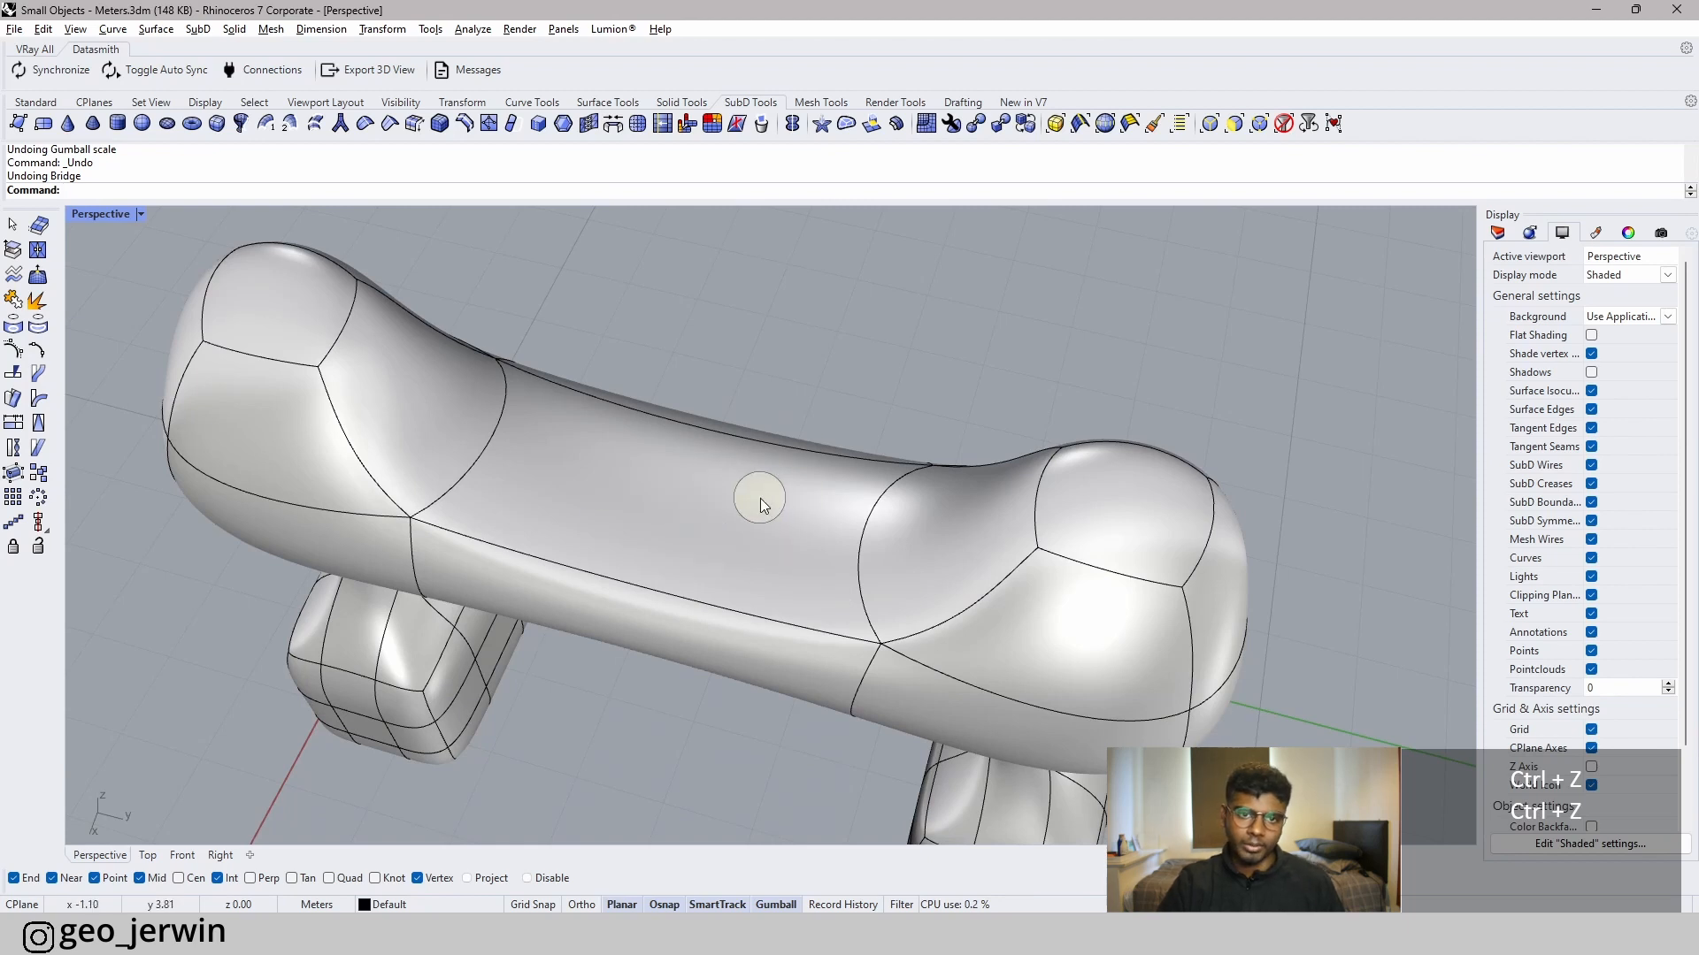
- Inset the top face of the connecting arm to create a smaller face at its centre
{"action": "left_click", "coordinate": [563, 131]}
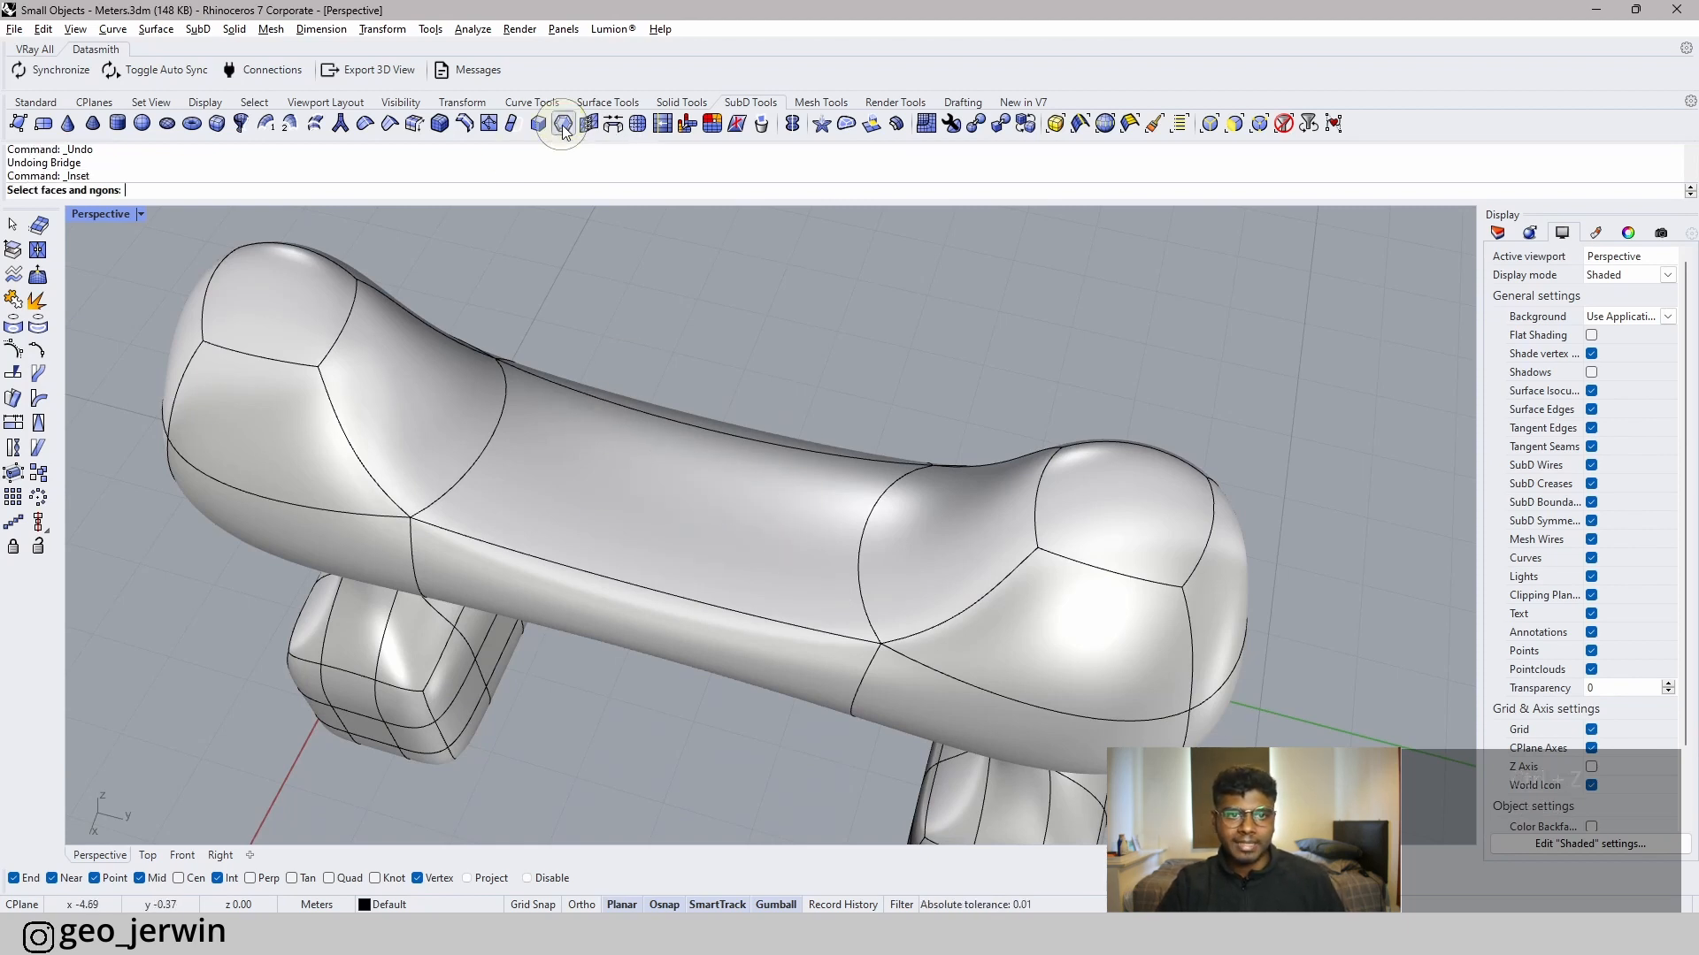
{"action": "left_click", "coordinate": [669, 493]}
{"action": "key", "text": "Return"}
{"action": "left_click", "coordinate": [730, 525]}
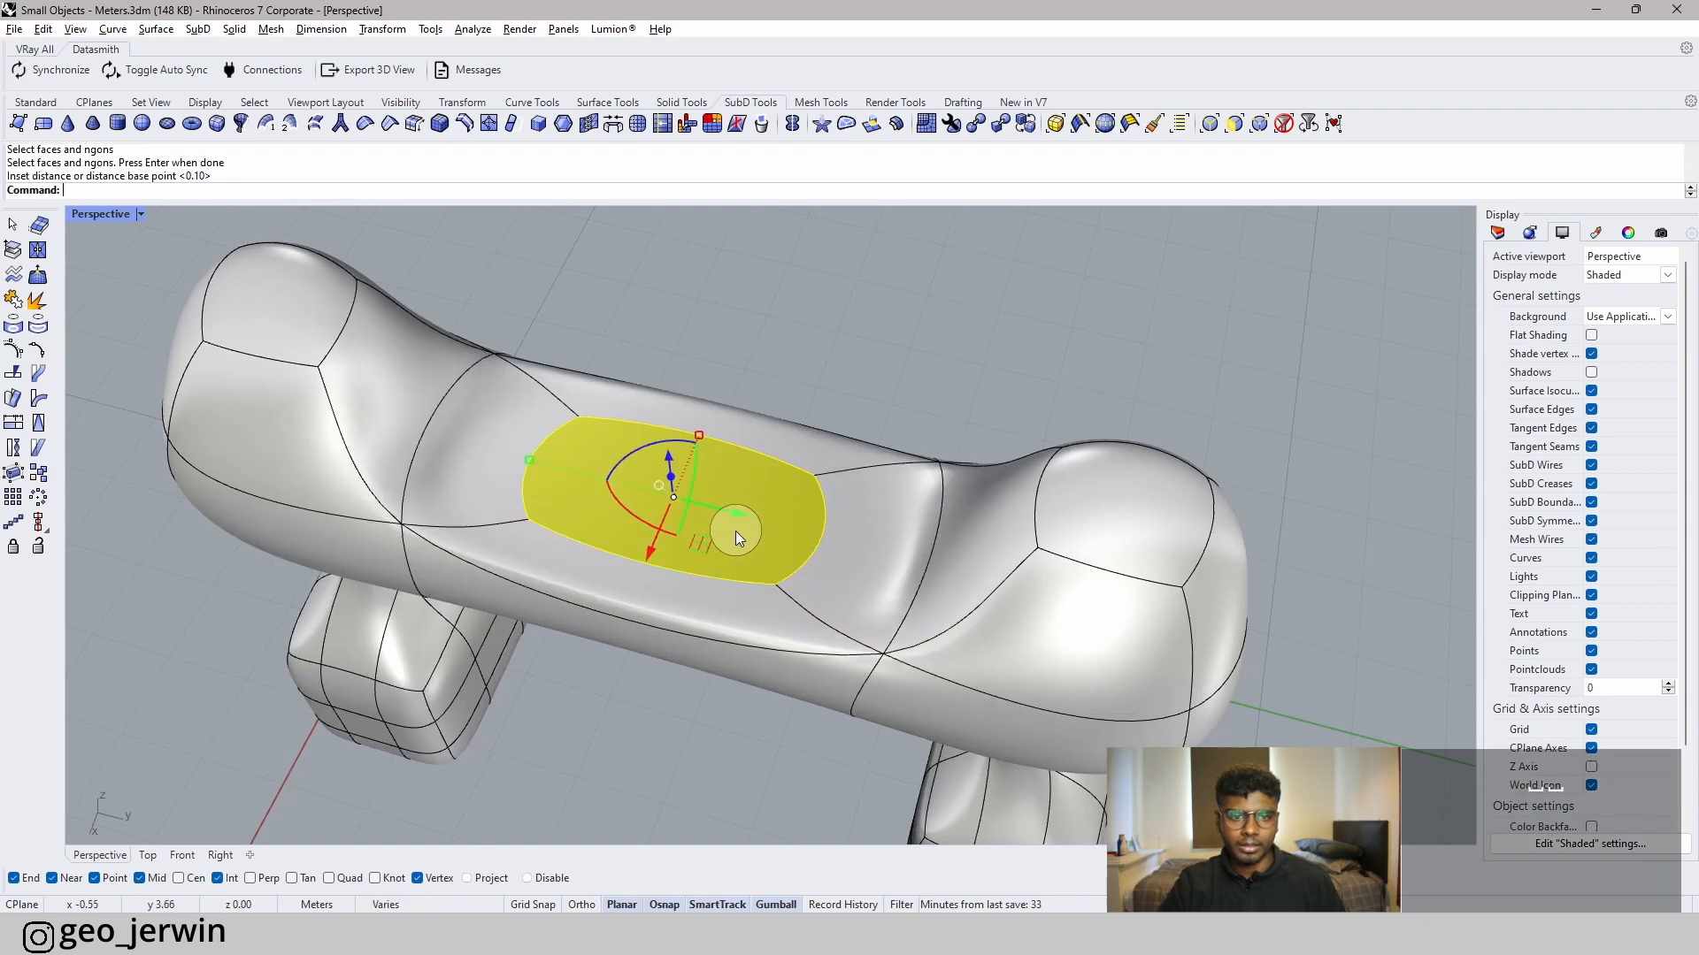
{"action": "right_click_drag", "start_coordinate": [735, 531], "coordinate": [704, 295]}
{"action": "left_click", "coordinate": [763, 377]}
{"action": "left_click", "coordinate": [683, 609]}
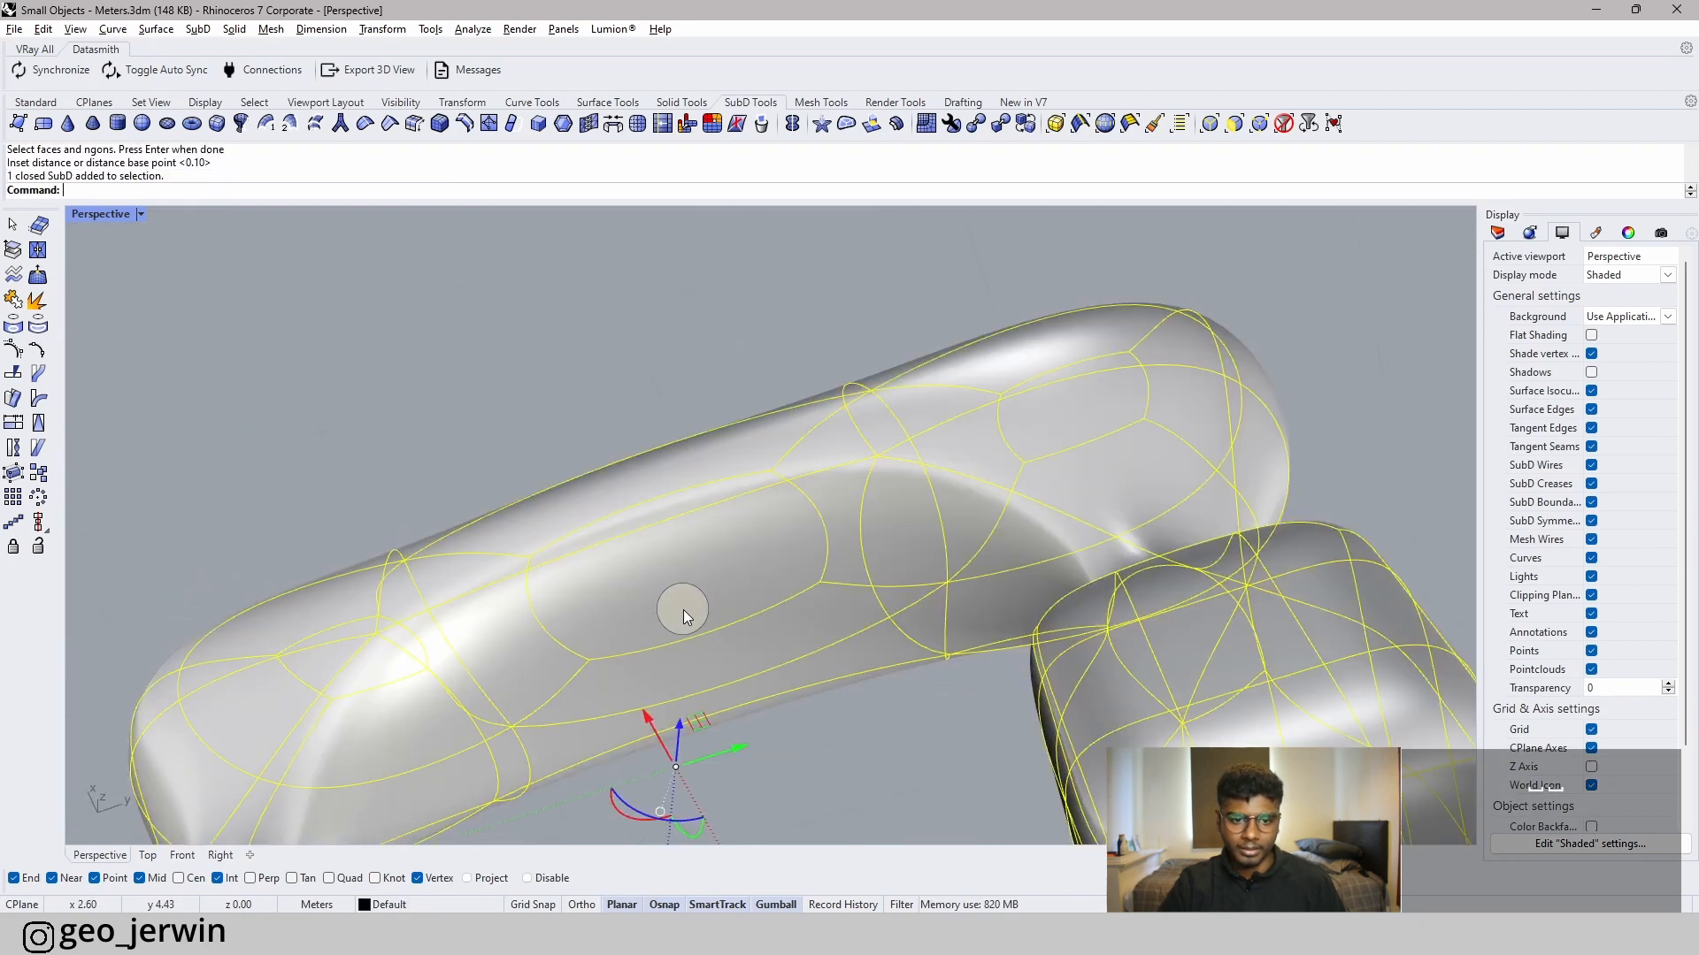
{"action": "key", "text": "space"}
{"action": "key", "text": "Escape"}
{"action": "key", "text": "Escape"}
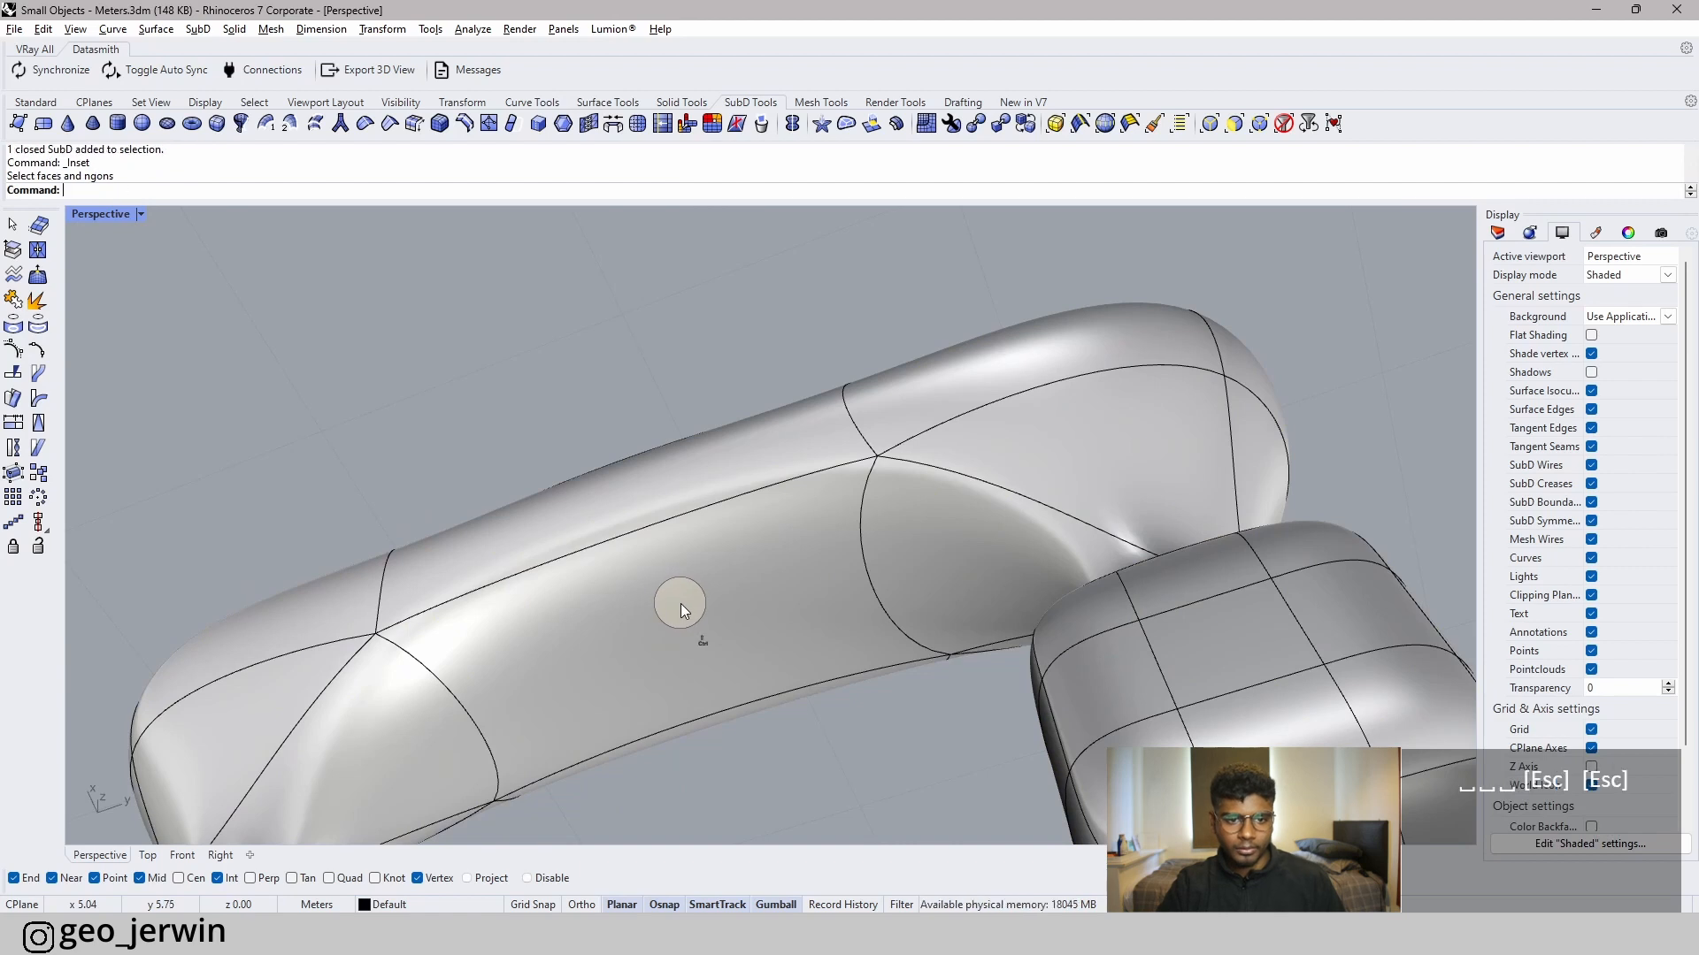
- Inset the underside face of the connecting arm to match the inset on its top
{"action": "left_click", "coordinate": [680, 604], "text": "ctrl+shift"}
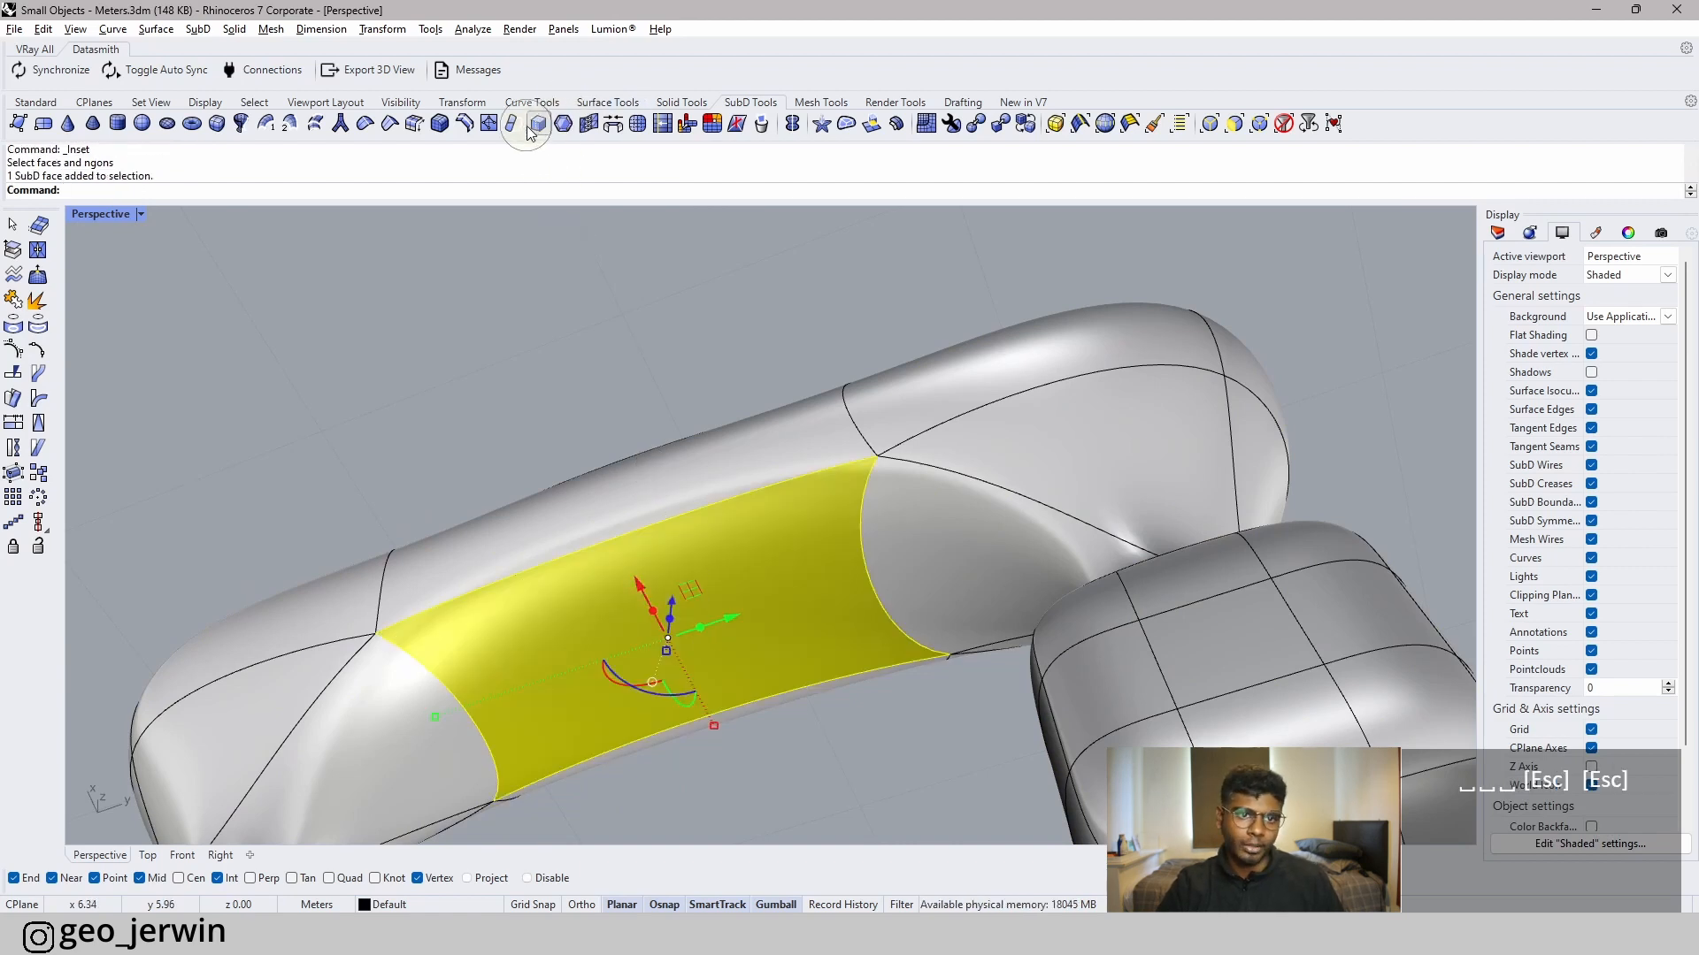
{"action": "left_click", "coordinate": [460, 130]}
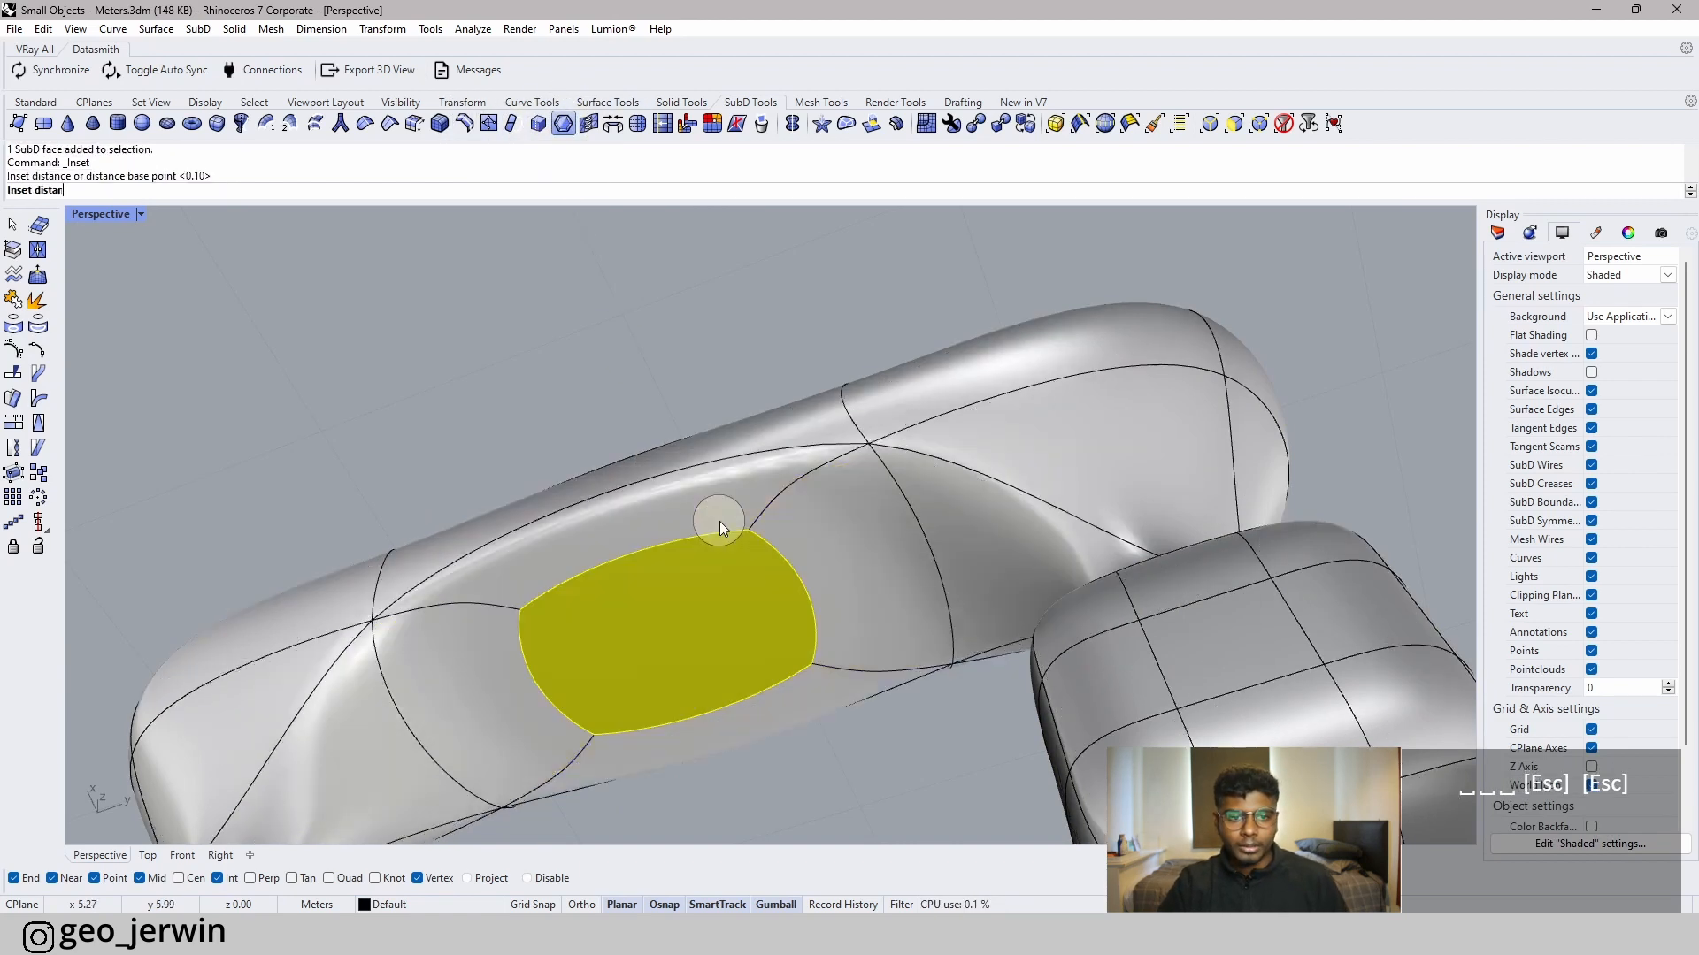
{"action": "left_click", "coordinate": [720, 522]}
- Bridge the inset underside and top faces to open a hole through the connecting arm
{"action": "left_click", "coordinate": [698, 618], "text": "ctrl+shift"}
{"action": "right_click_drag", "start_coordinate": [705, 406], "coordinate": [708, 506]}
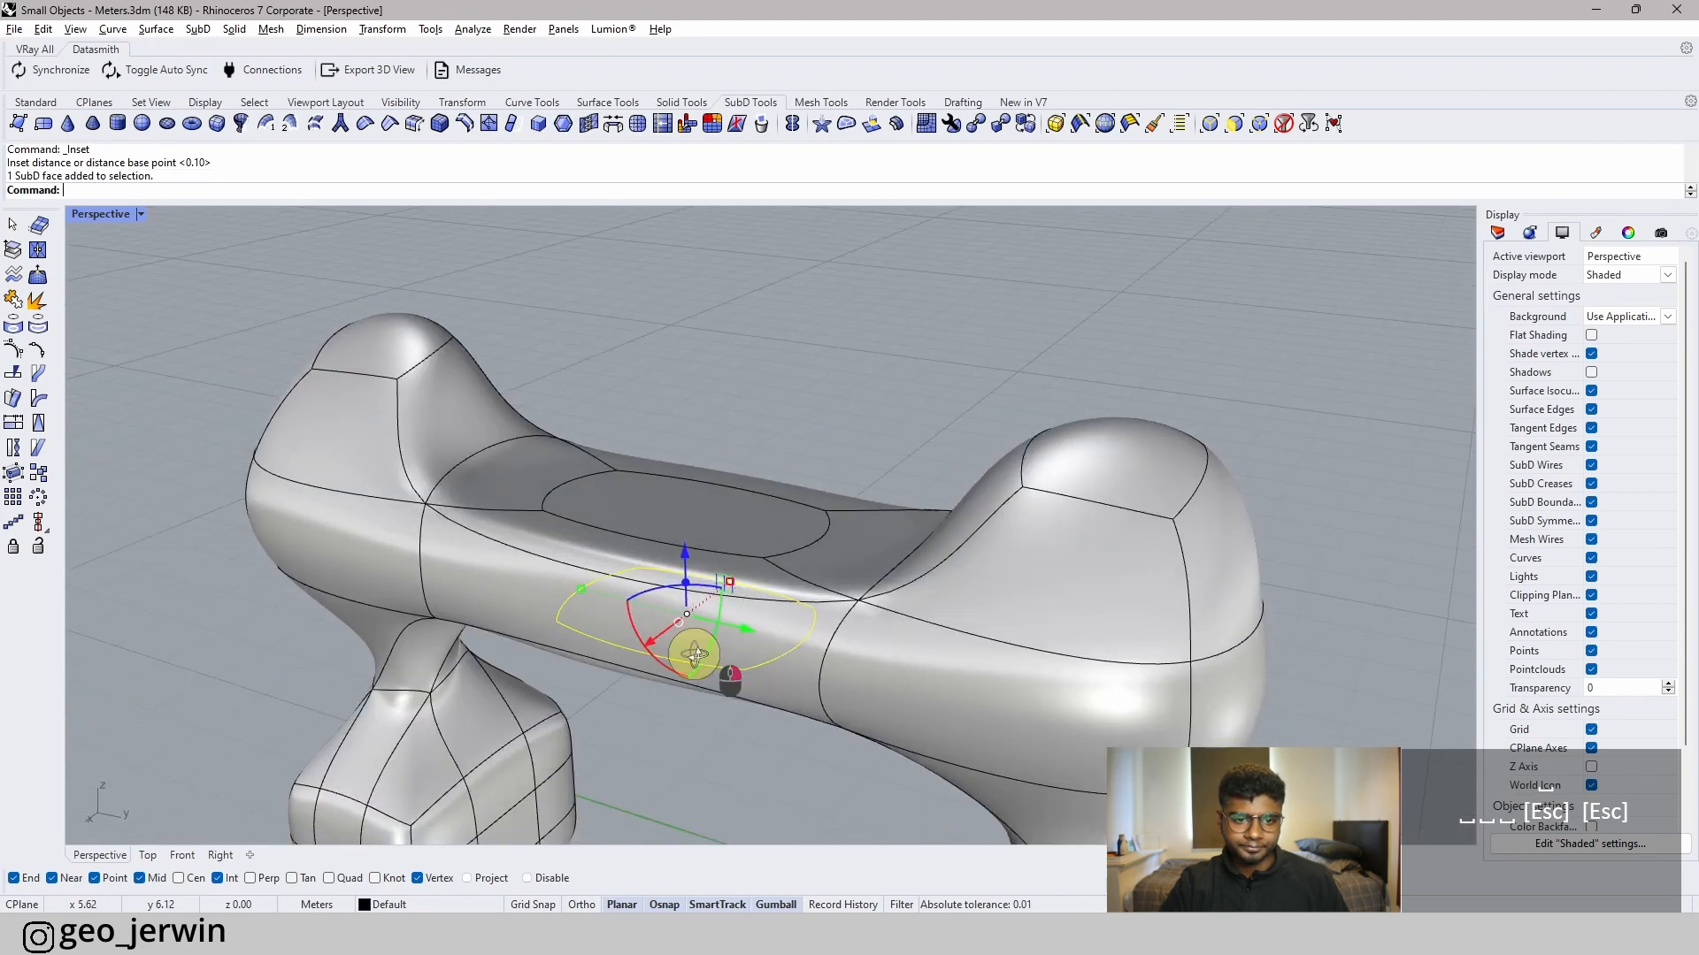
{"action": "left_click", "coordinate": [708, 506], "text": "ctrl+shift"}
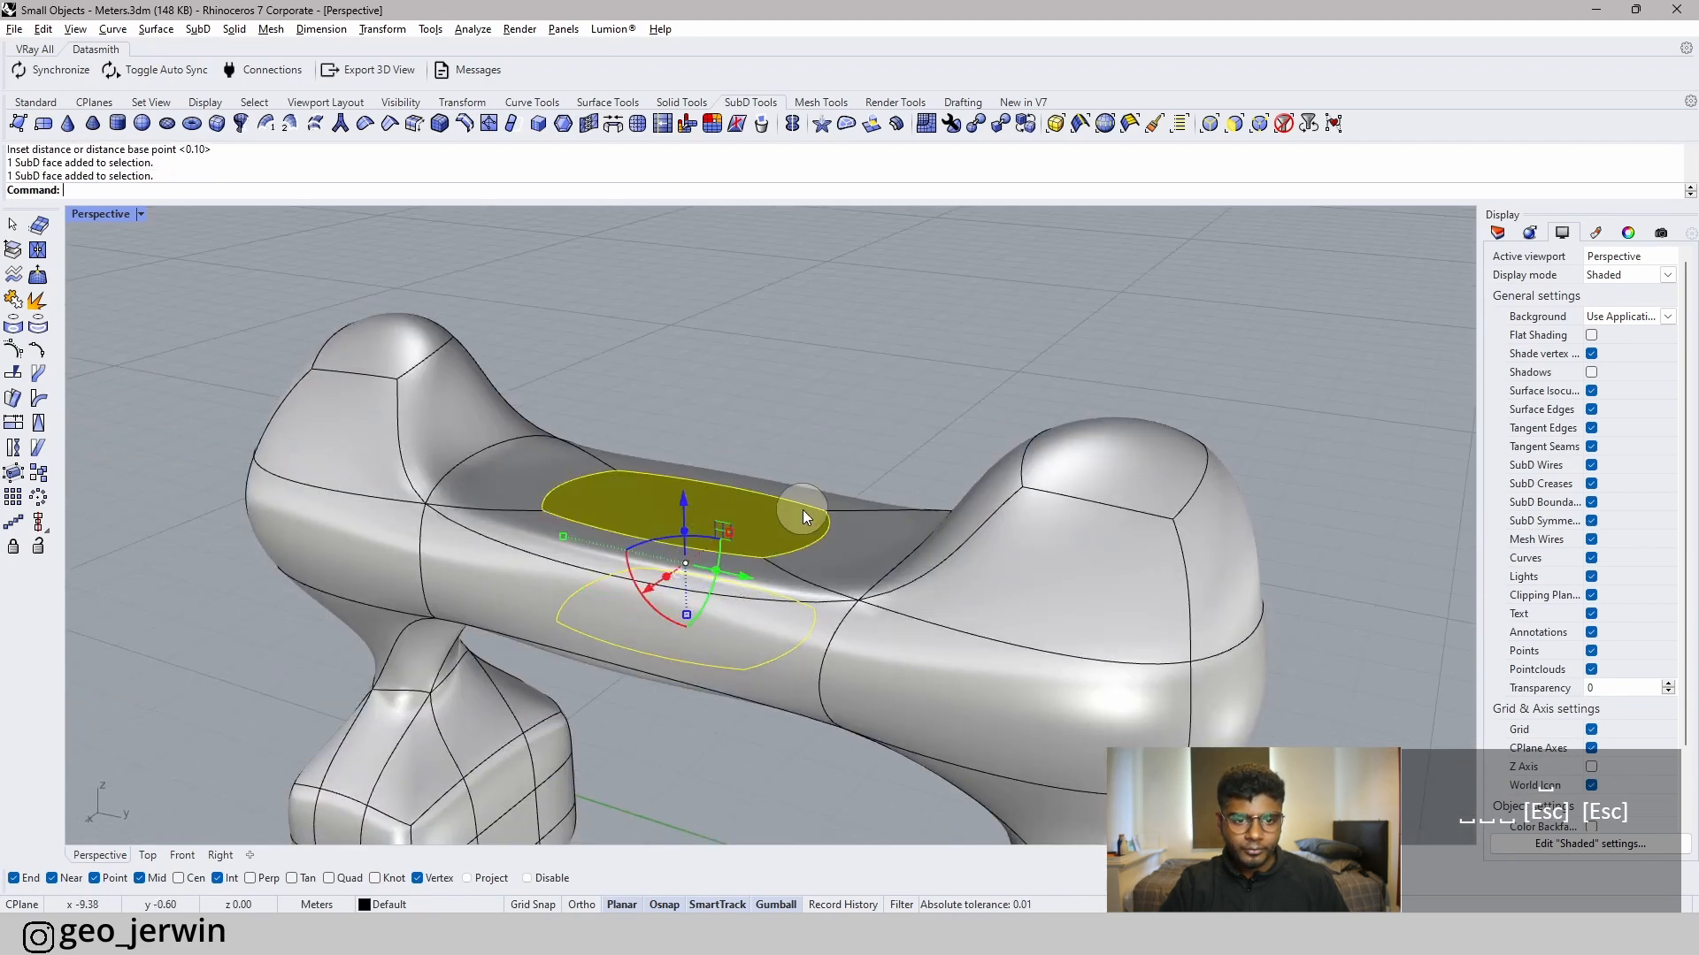
{"action": "left_click", "coordinate": [616, 131]}
{"action": "left_click", "coordinate": [1108, 720]}
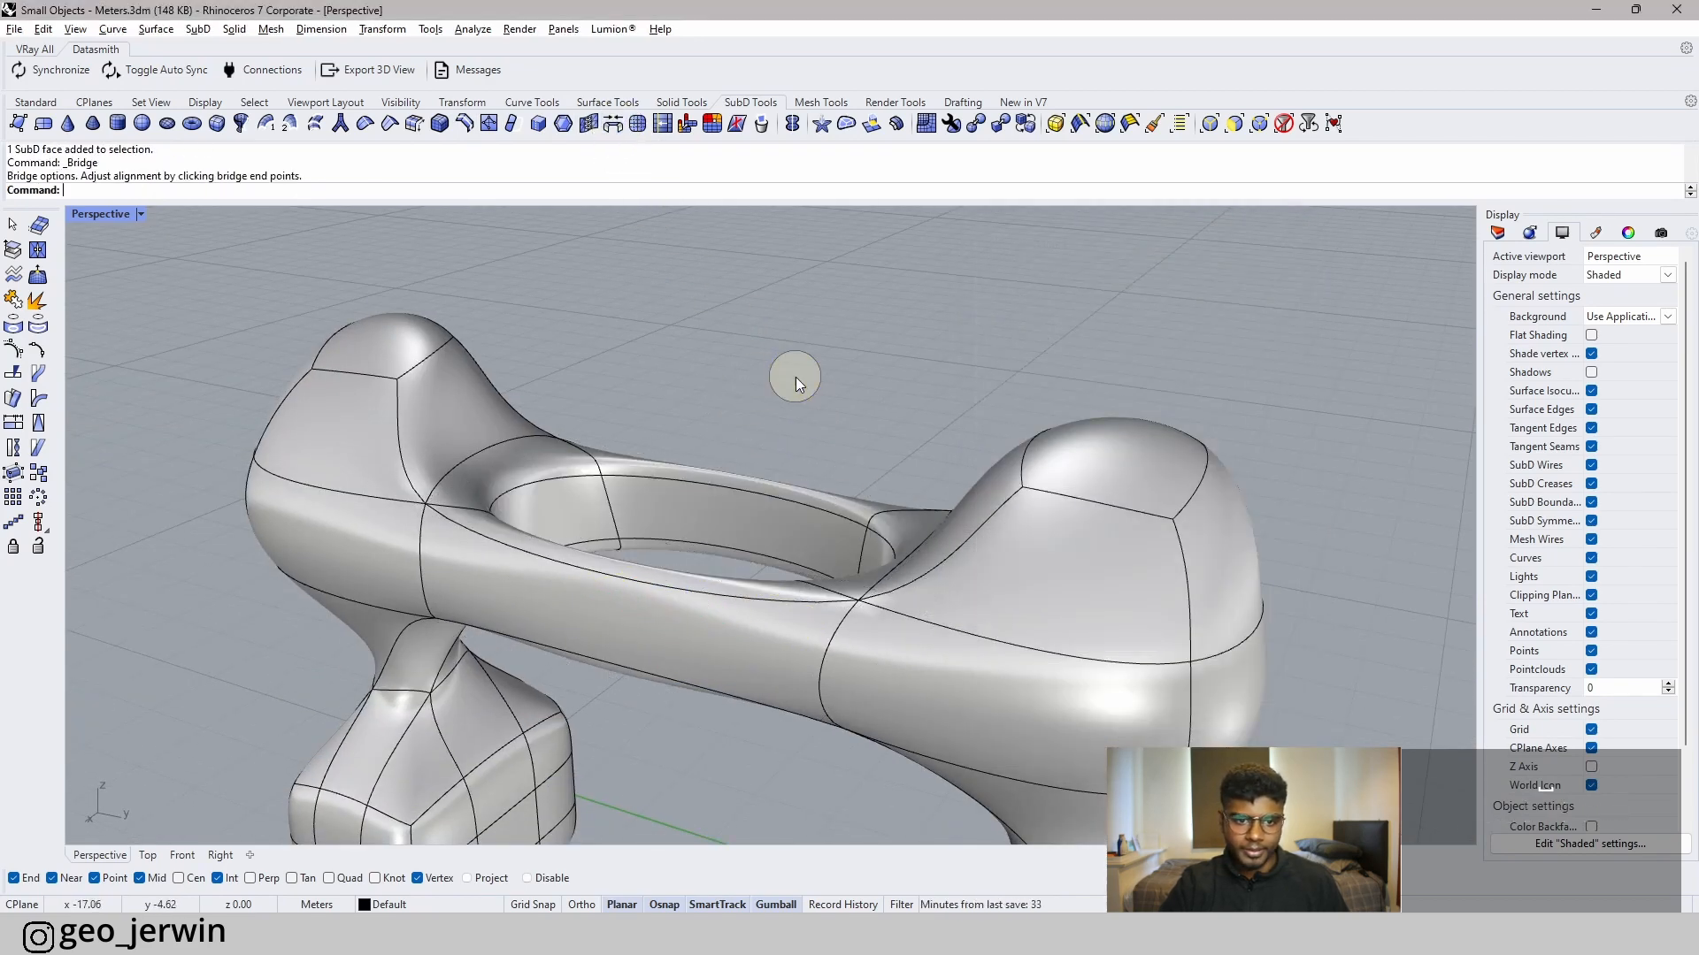
- Narrow the opening by scaling its two long inner side faces towards each other along X
{"action": "right_click_drag", "start_coordinate": [795, 377], "coordinate": [828, 265]}
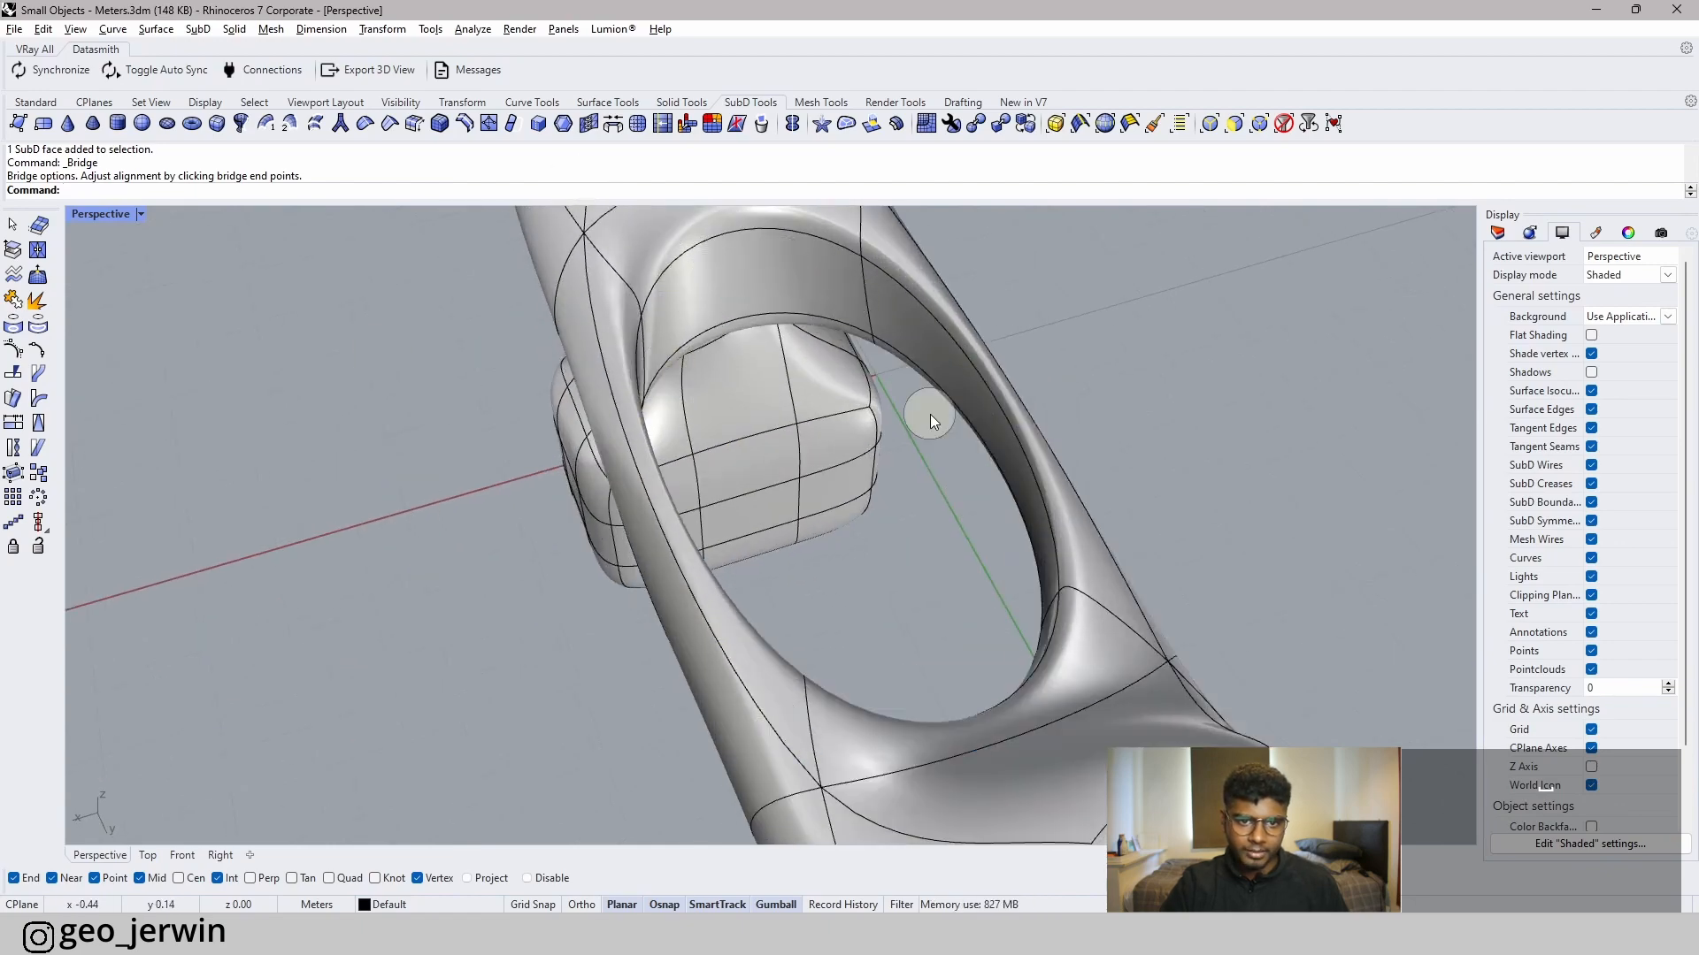
{"action": "right_click_drag", "start_coordinate": [931, 414], "coordinate": [1070, 475]}
{"action": "left_click", "coordinate": [867, 570], "text": "ctrl+shift"}
{"action": "left_click", "coordinate": [931, 433], "text": "ctrl+shift"}
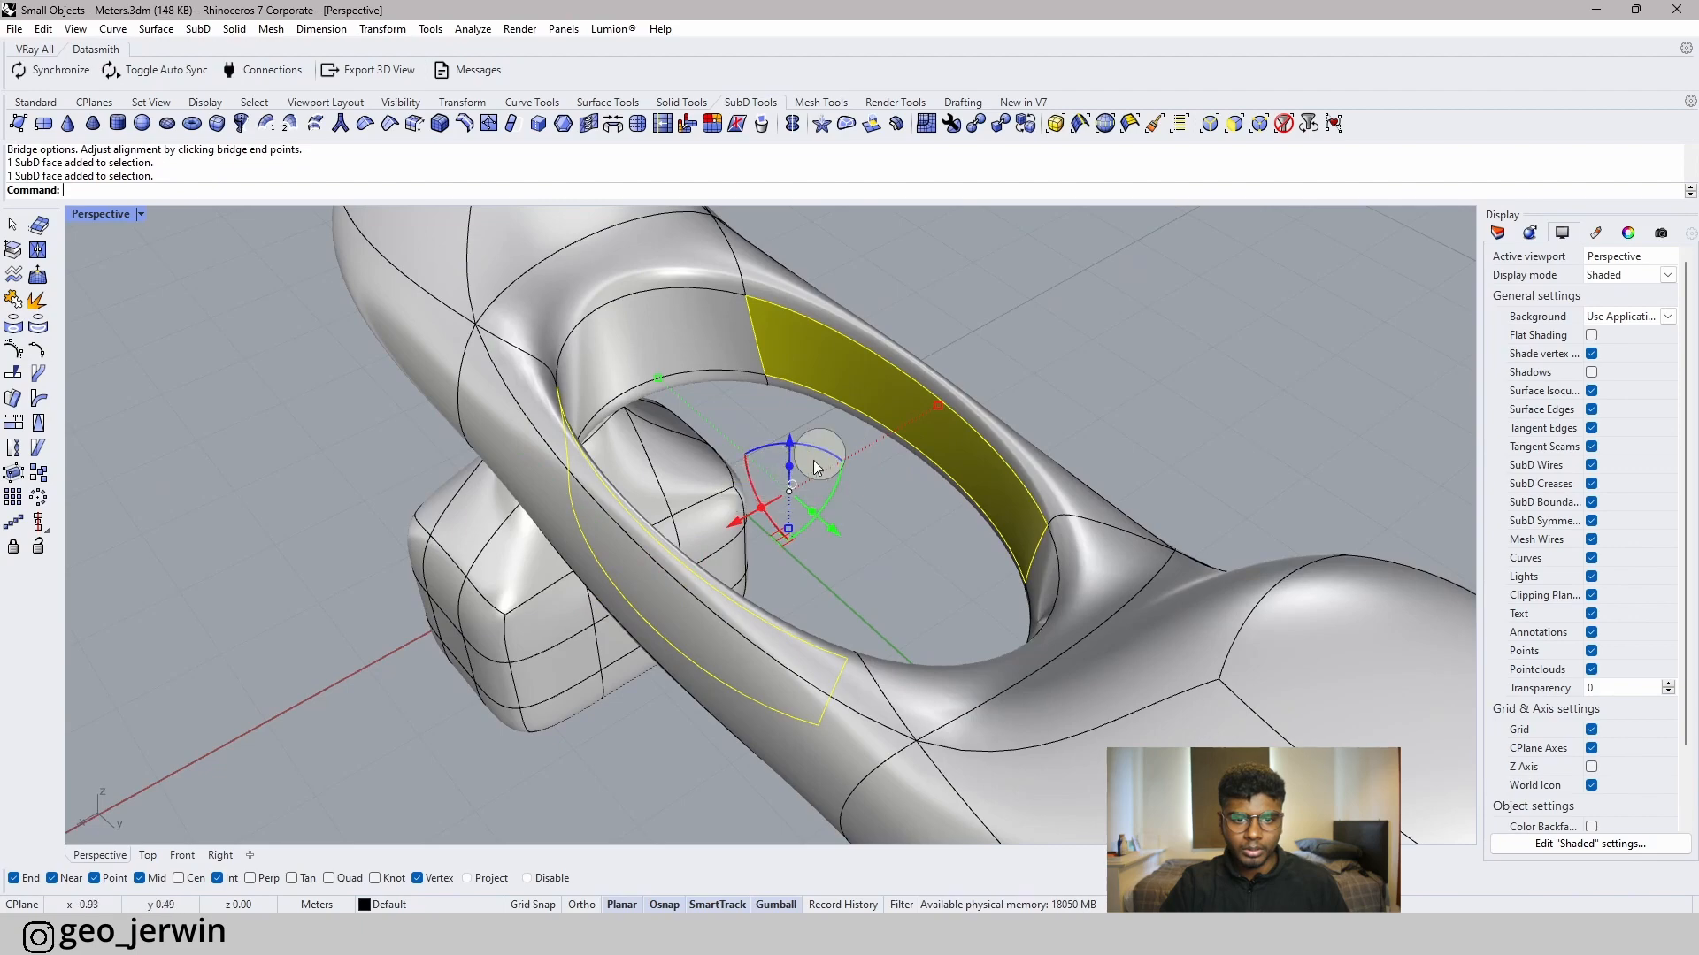
{"action": "left_click_drag", "start_coordinate": [940, 407], "coordinate": [851, 467]}
{"action": "left_click", "coordinate": [1061, 339]}
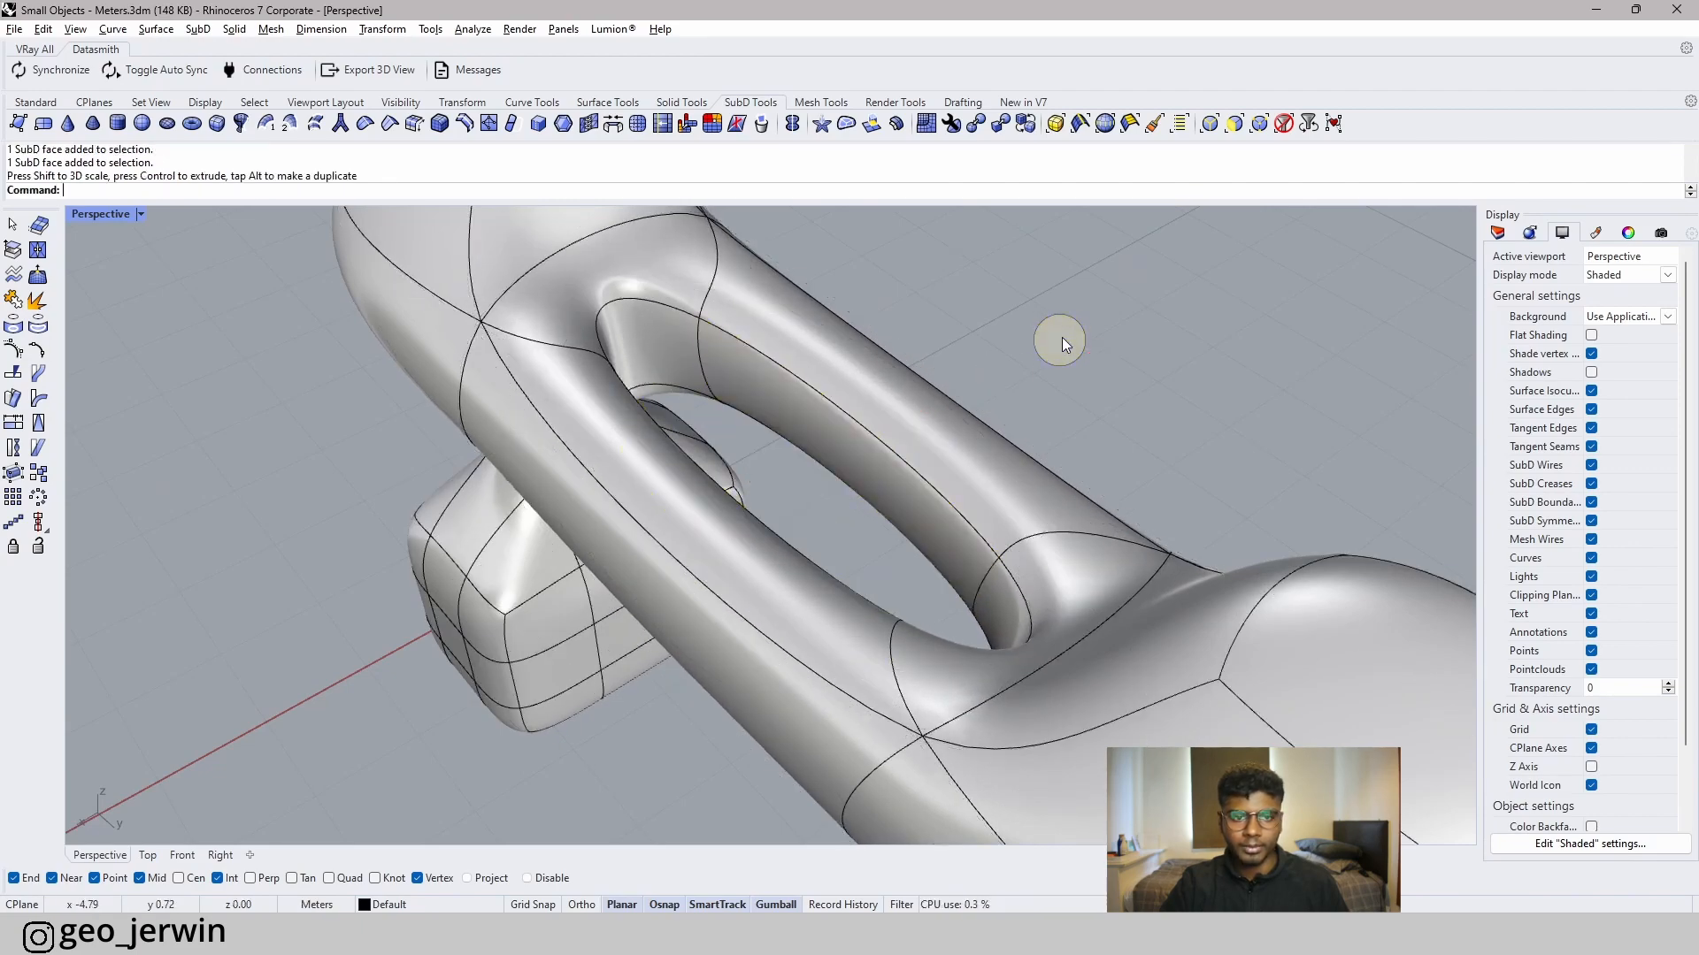
- Shorten the opening by scaling its two inner end faces towards each other along Y
{"action": "left_click", "coordinate": [684, 376], "text": "ctrl+shift"}
{"action": "right_click_drag", "start_coordinate": [939, 449], "coordinate": [1132, 518]}
{"action": "scroll", "coordinate": [964, 460], "scroll_direction": "up", "scroll_amount": 7}
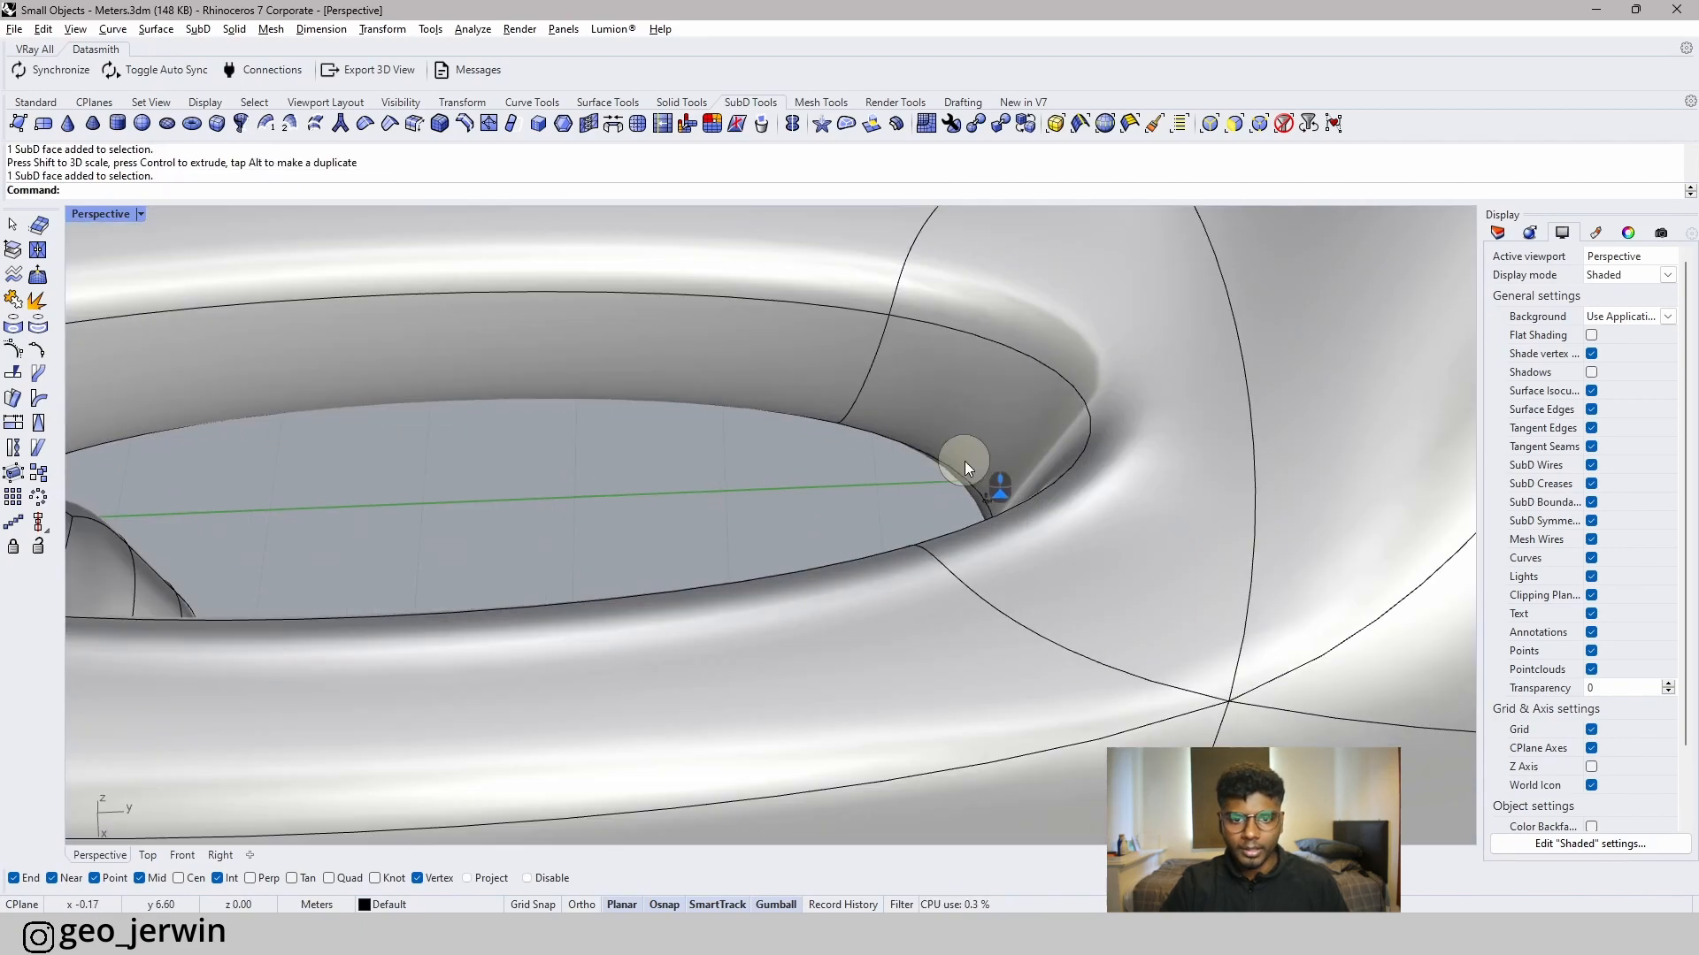
{"action": "left_click", "coordinate": [964, 460], "text": "ctrl+shift"}
{"action": "scroll", "coordinate": [947, 469], "scroll_direction": "down", "scroll_amount": 7}
{"action": "right_click_drag", "start_coordinate": [947, 469], "coordinate": [750, 476]}
{"action": "left_click_drag", "start_coordinate": [497, 520], "coordinate": [656, 523]}
{"action": "key", "text": "Escape"}
- Select a group of faces and edges around the connecting arm's opening and scale them together along one axis
{"action": "right_click_drag", "start_coordinate": [1055, 497], "coordinate": [942, 801]}
{"action": "left_click_drag", "start_coordinate": [993, 812], "coordinate": [819, 321], "text": "ctrl+shift"}
{"action": "right_click_drag", "start_coordinate": [884, 566], "coordinate": [892, 736]}
{"action": "left_click_drag", "start_coordinate": [890, 734], "coordinate": [889, 691]}
{"action": "left_click", "coordinate": [916, 710]}
- Expand the full edge loop around the opening's top rim with Medium offset and Double style
{"action": "right_click_drag", "start_coordinate": [996, 518], "coordinate": [894, 675]}
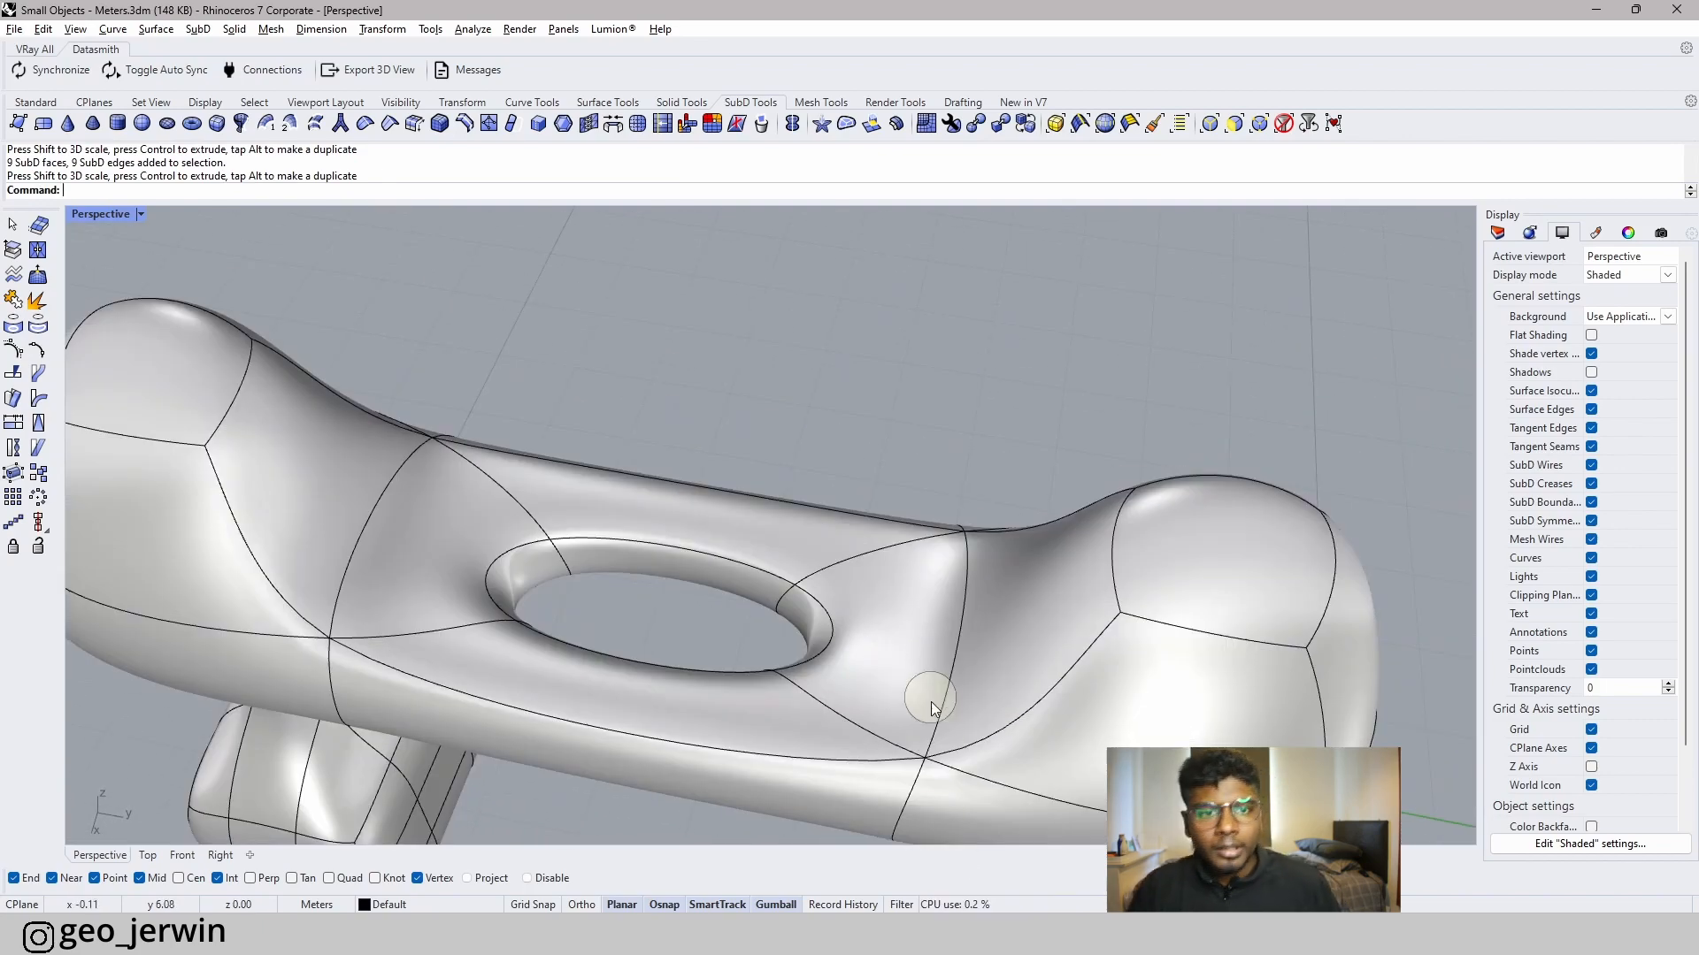
{"action": "scroll", "coordinate": [692, 591], "scroll_direction": "up", "scroll_amount": 6}
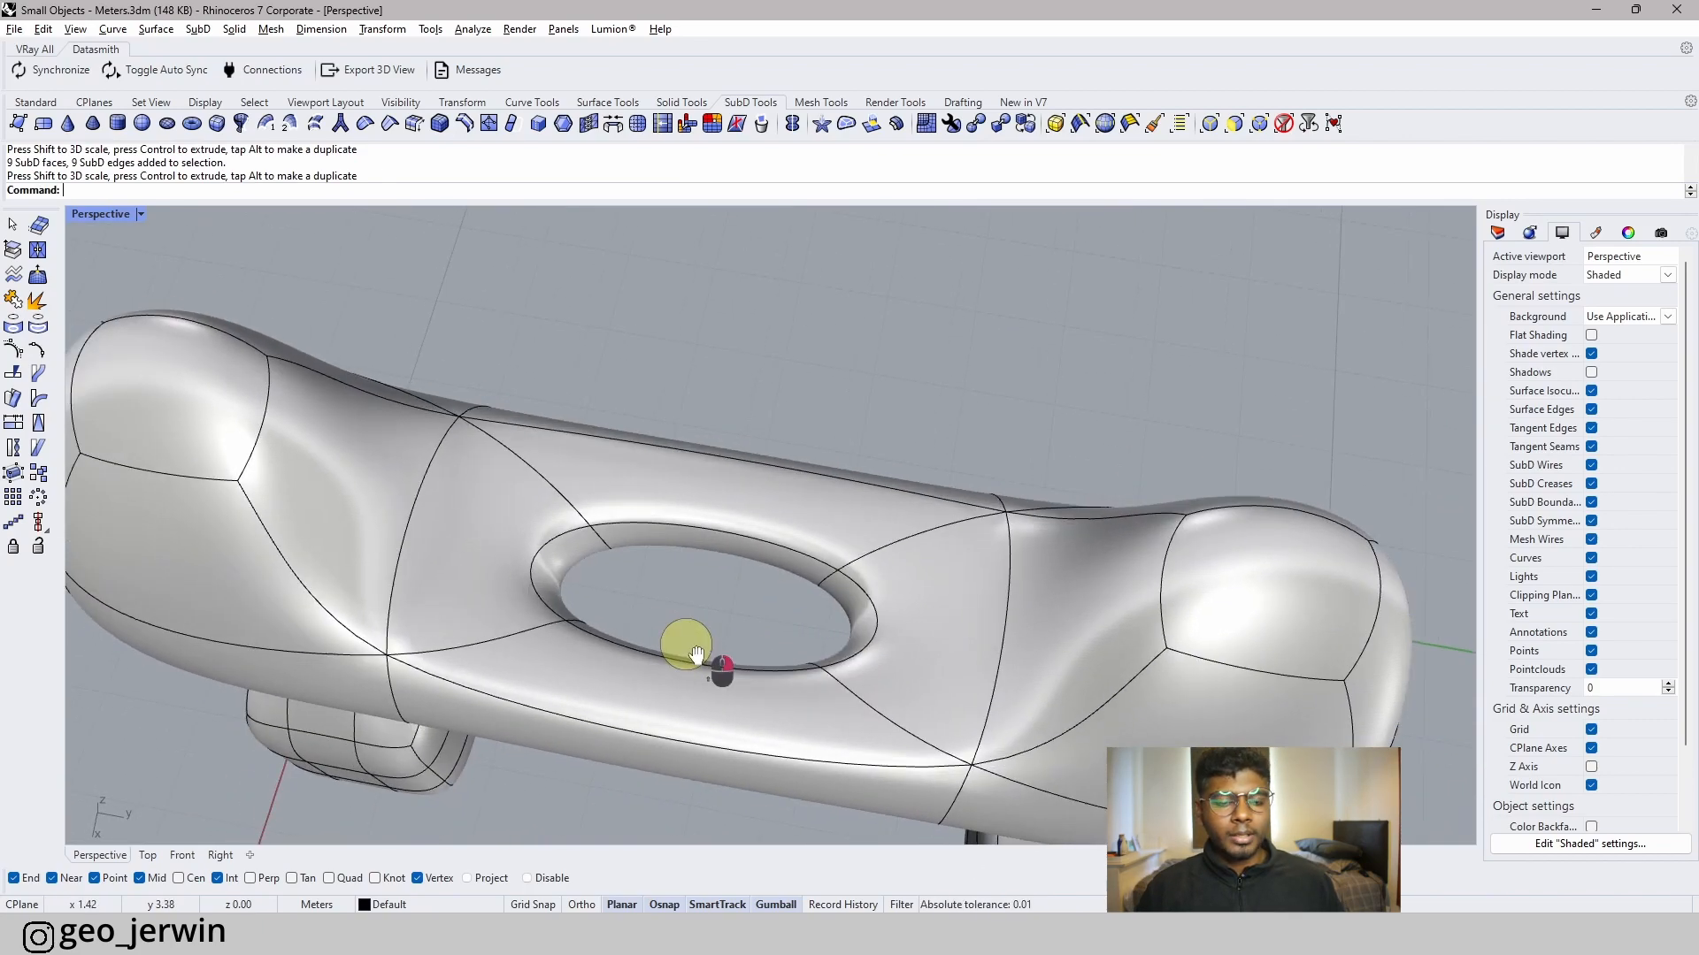
{"action": "scroll", "coordinate": [400, 458], "scroll_direction": "down", "scroll_amount": 3}
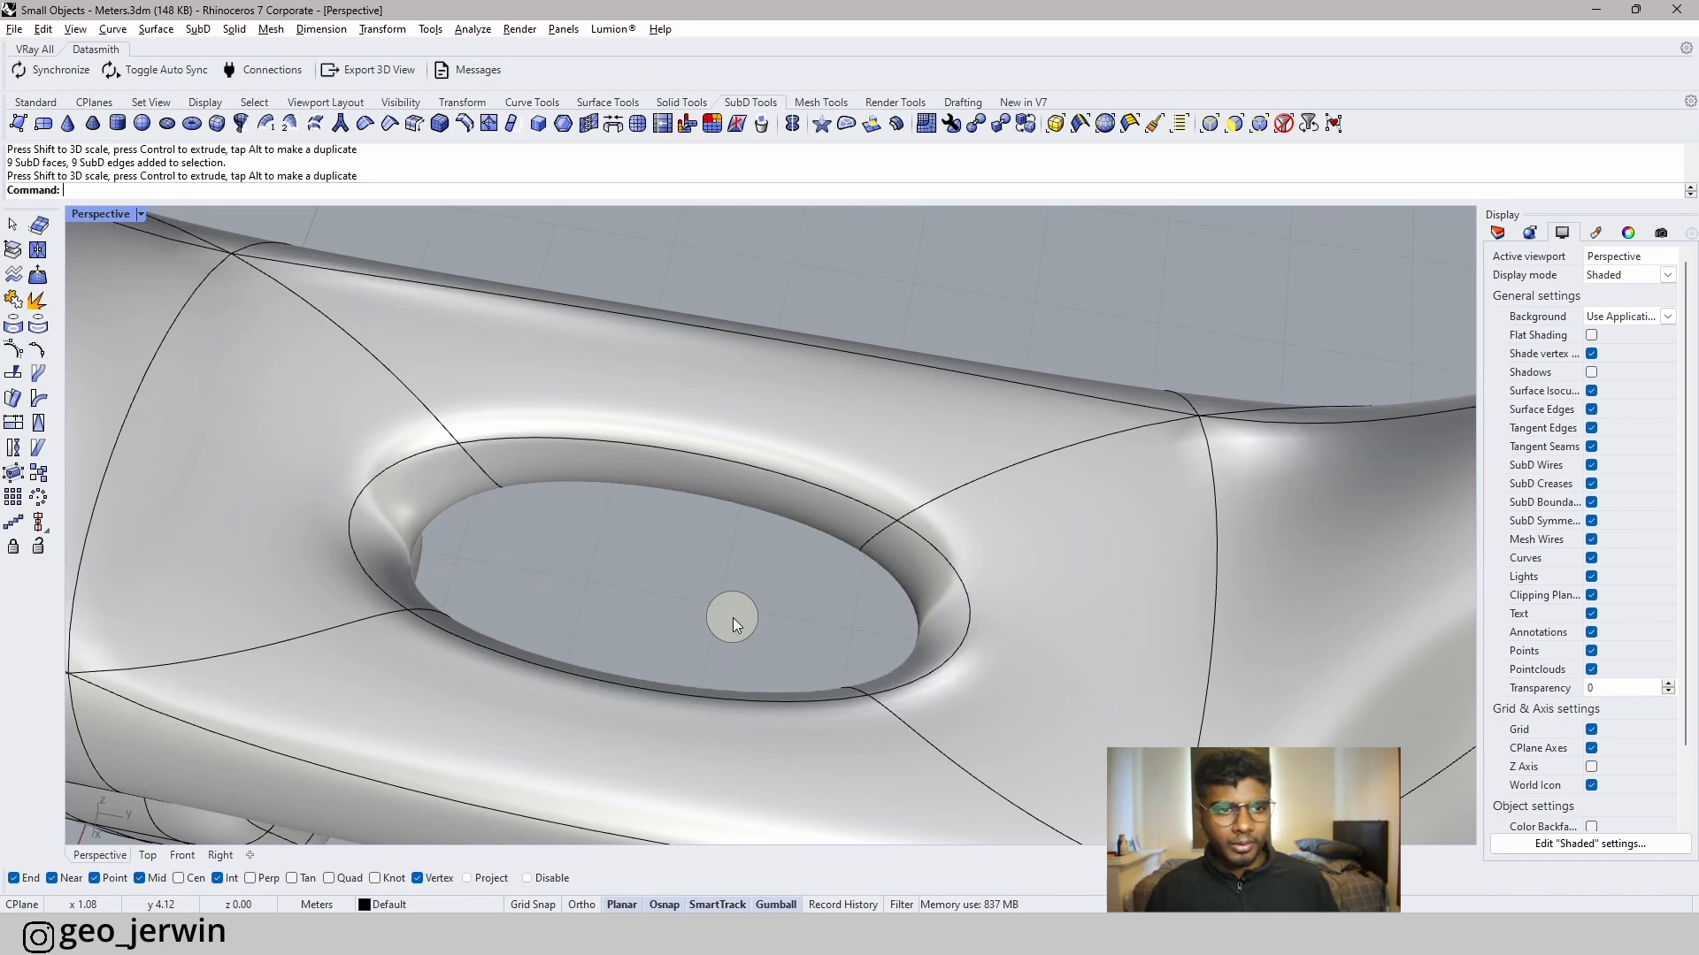
{"action": "scroll", "coordinate": [412, 533], "scroll_direction": "up", "scroll_amount": 3}
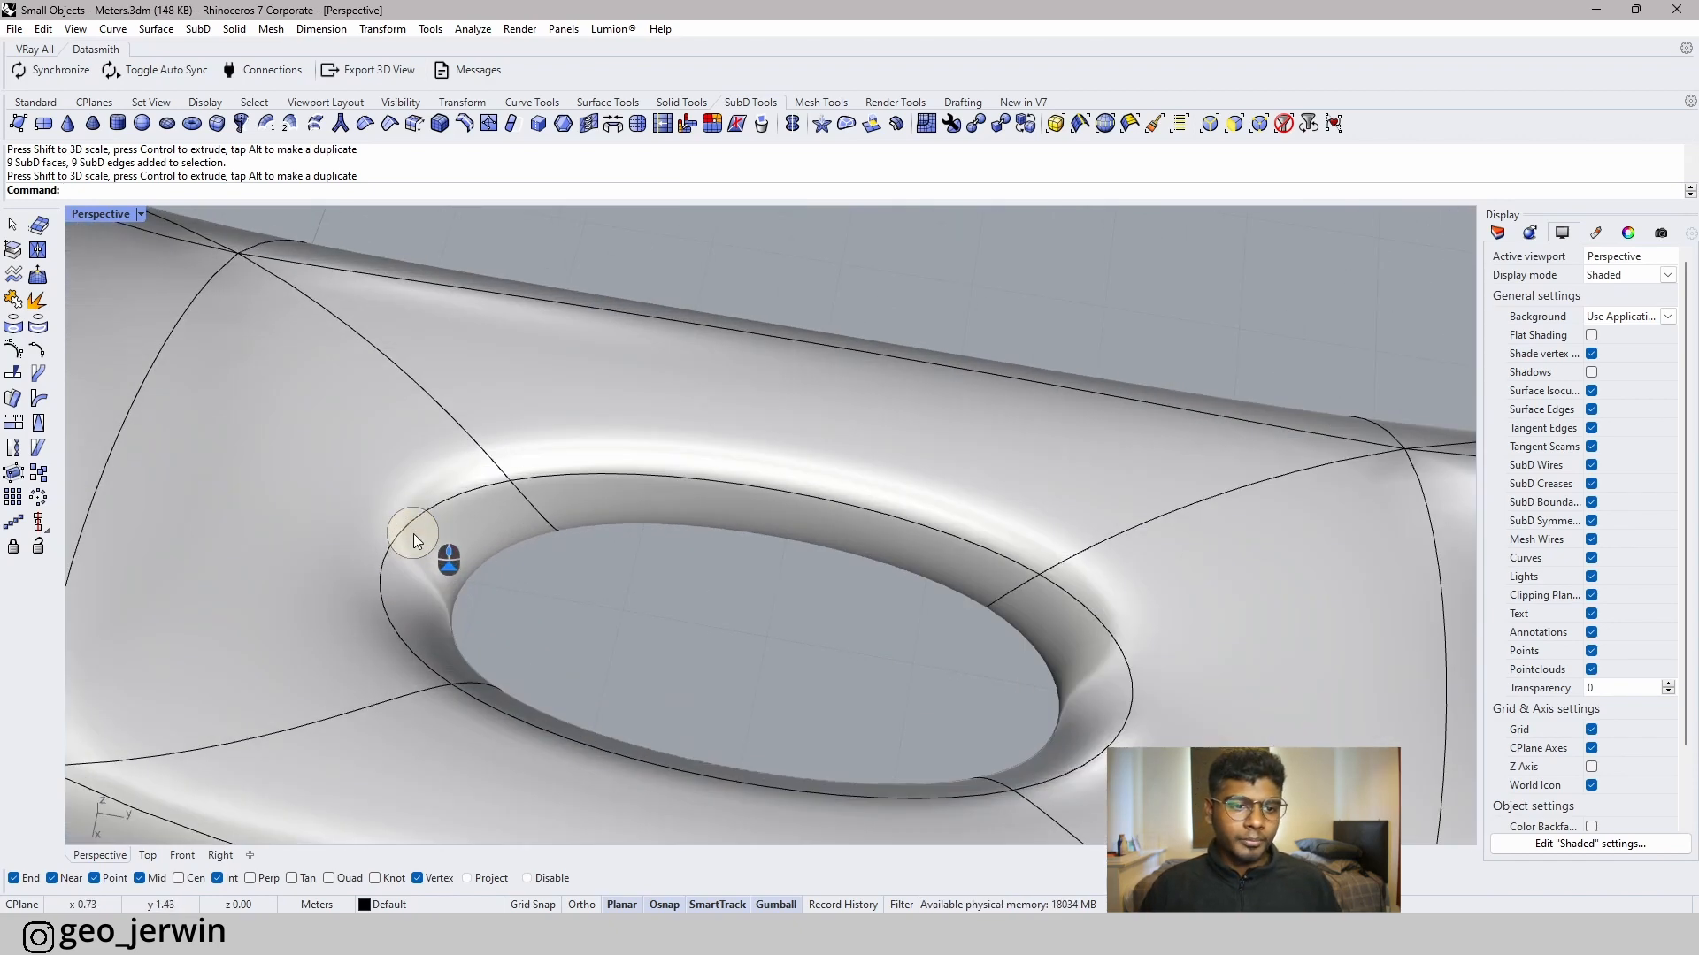
{"action": "left_click", "coordinate": [412, 534], "text": "ctrl+shift"}
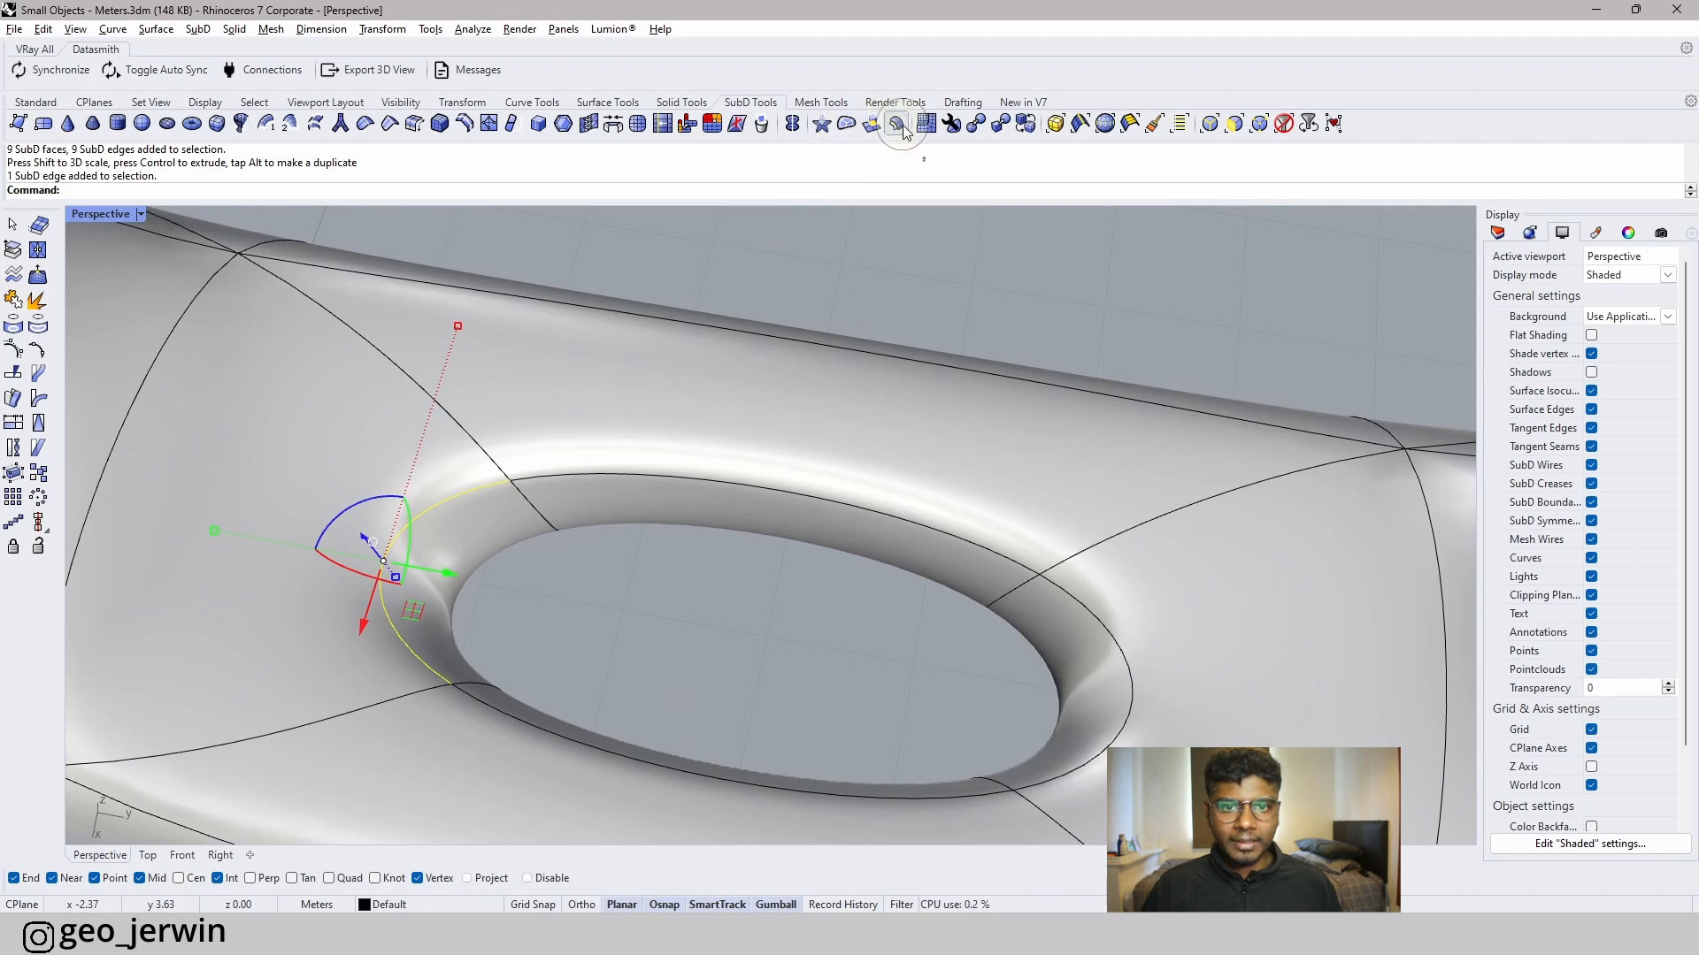
{"action": "left_click", "coordinate": [1069, 126]}
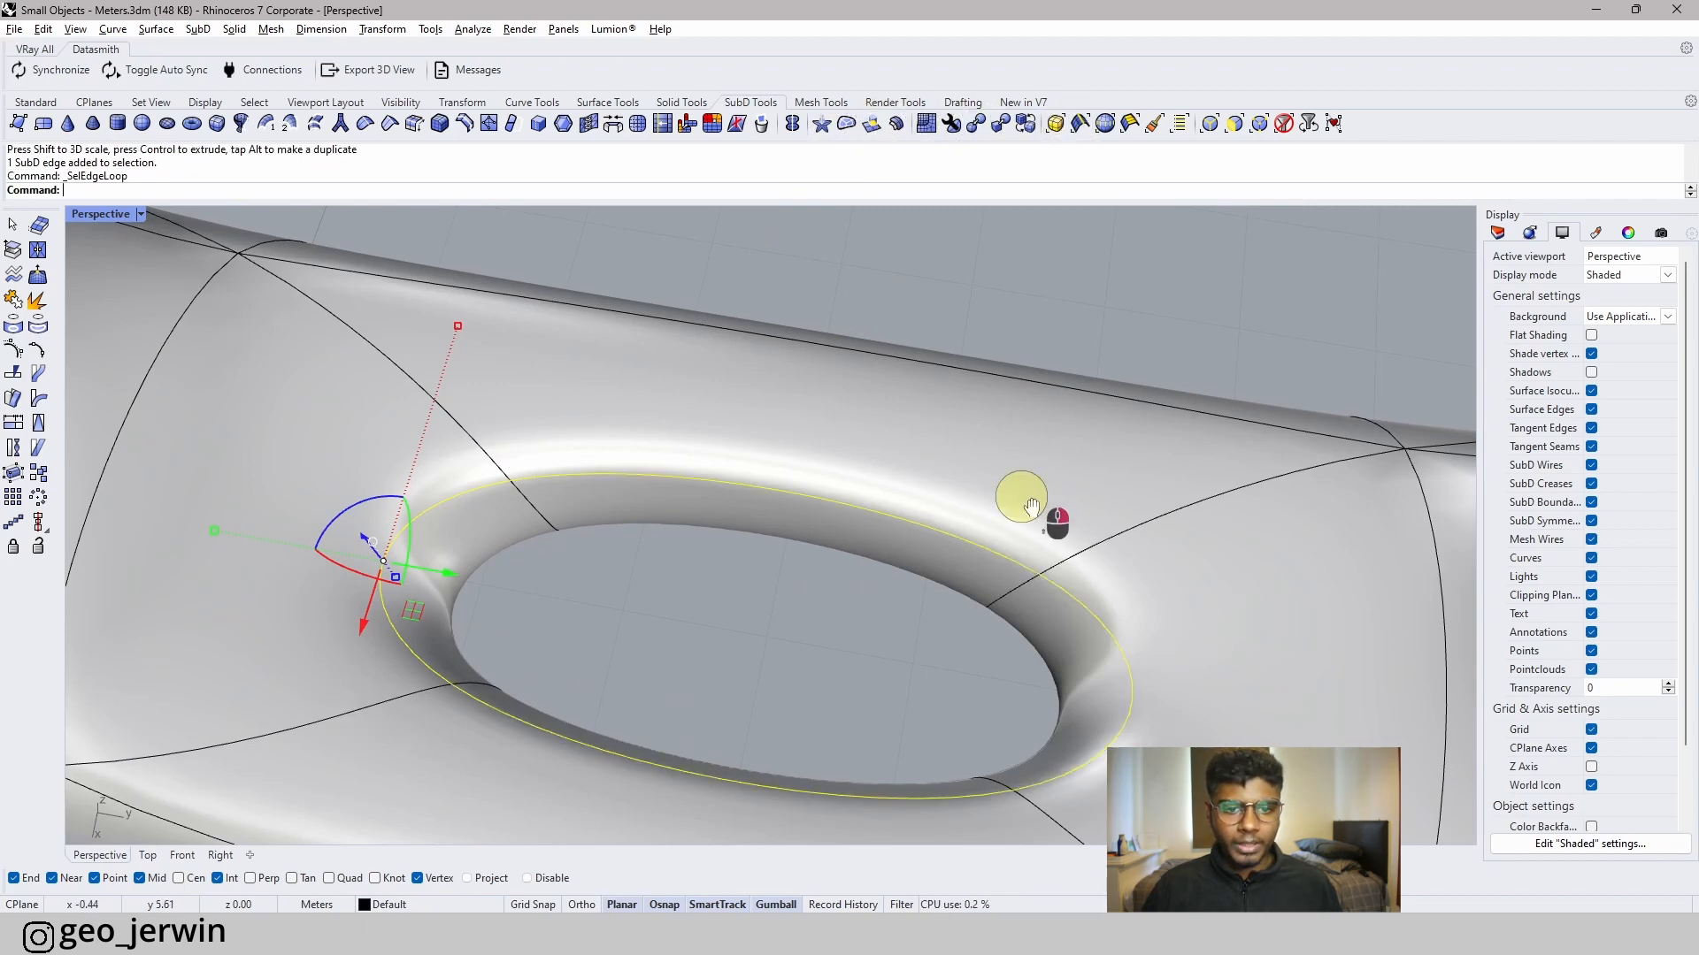
{"action": "right_click_drag", "start_coordinate": [1031, 507], "coordinate": [853, 554]}
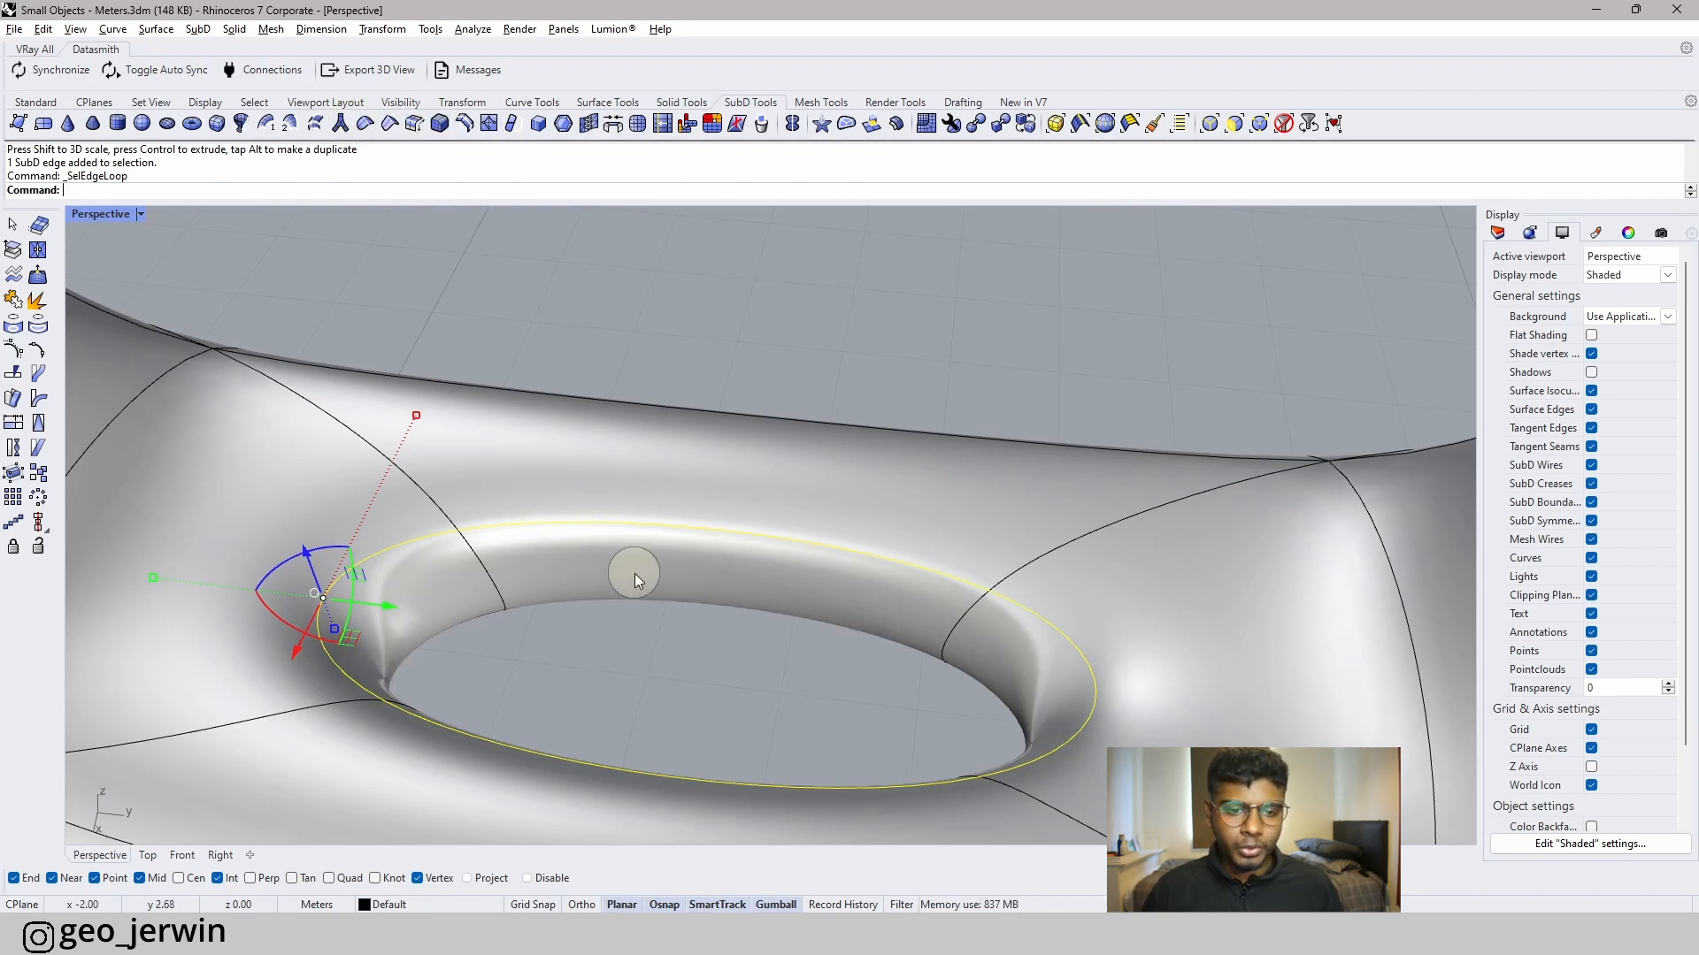
{"action": "left_click", "coordinate": [415, 125]}
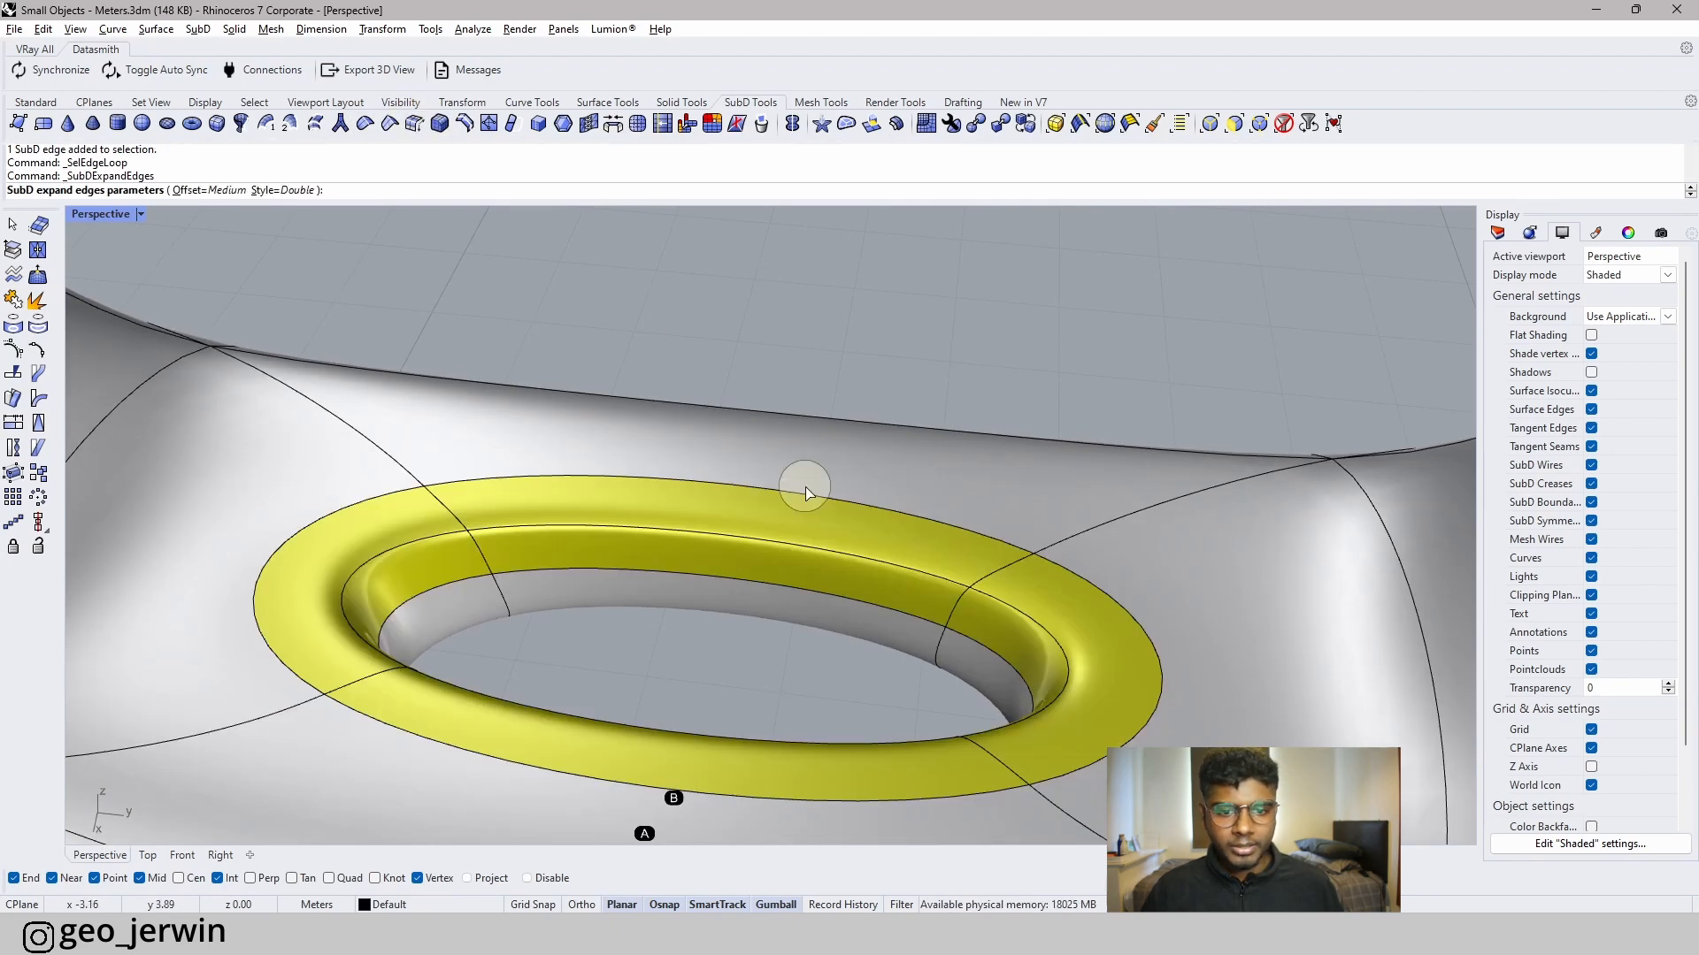
{"action": "key", "text": "space"}
{"action": "left_click", "coordinate": [873, 323]}
- Select the two long rim faces on opposite sides of the opening's top and move them upward to raise the lip
{"action": "right_click_drag", "start_coordinate": [1095, 577], "coordinate": [973, 564]}
{"action": "scroll", "coordinate": [973, 564], "scroll_direction": "down", "scroll_amount": 2}
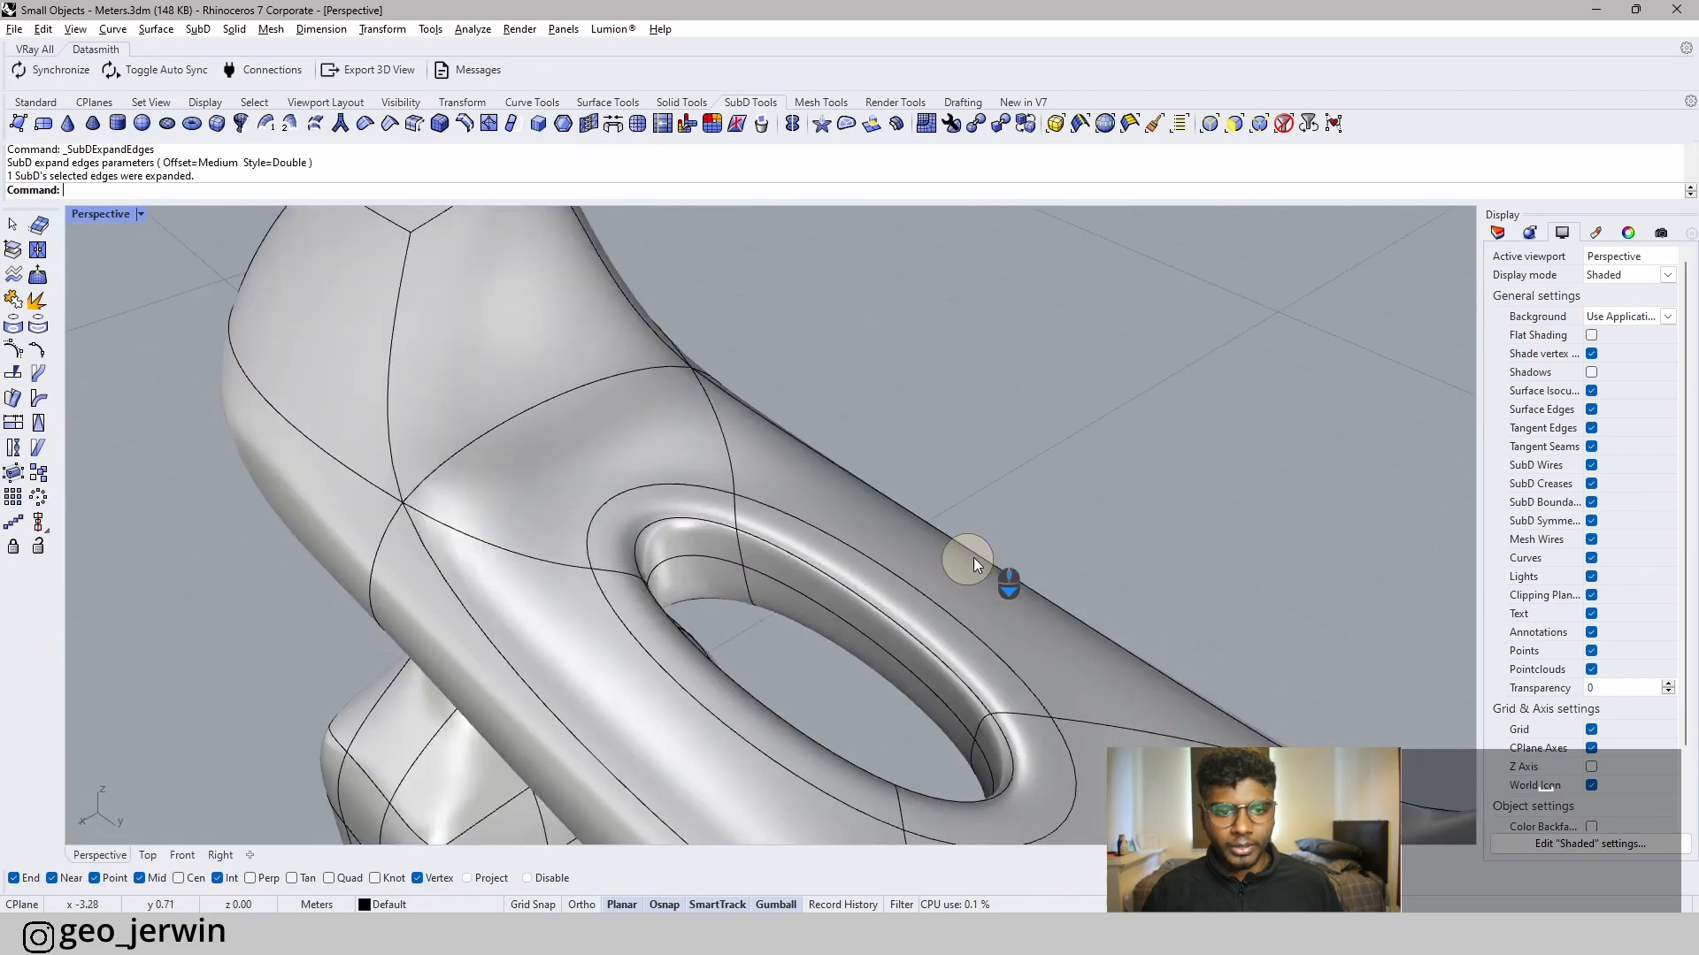
{"action": "scroll", "coordinate": [973, 564], "scroll_direction": "up", "scroll_amount": 4}
{"action": "left_click", "coordinate": [380, 635], "text": "ctrl+shift"}
{"action": "left_click", "coordinate": [692, 519], "text": "ctrl+shift"}
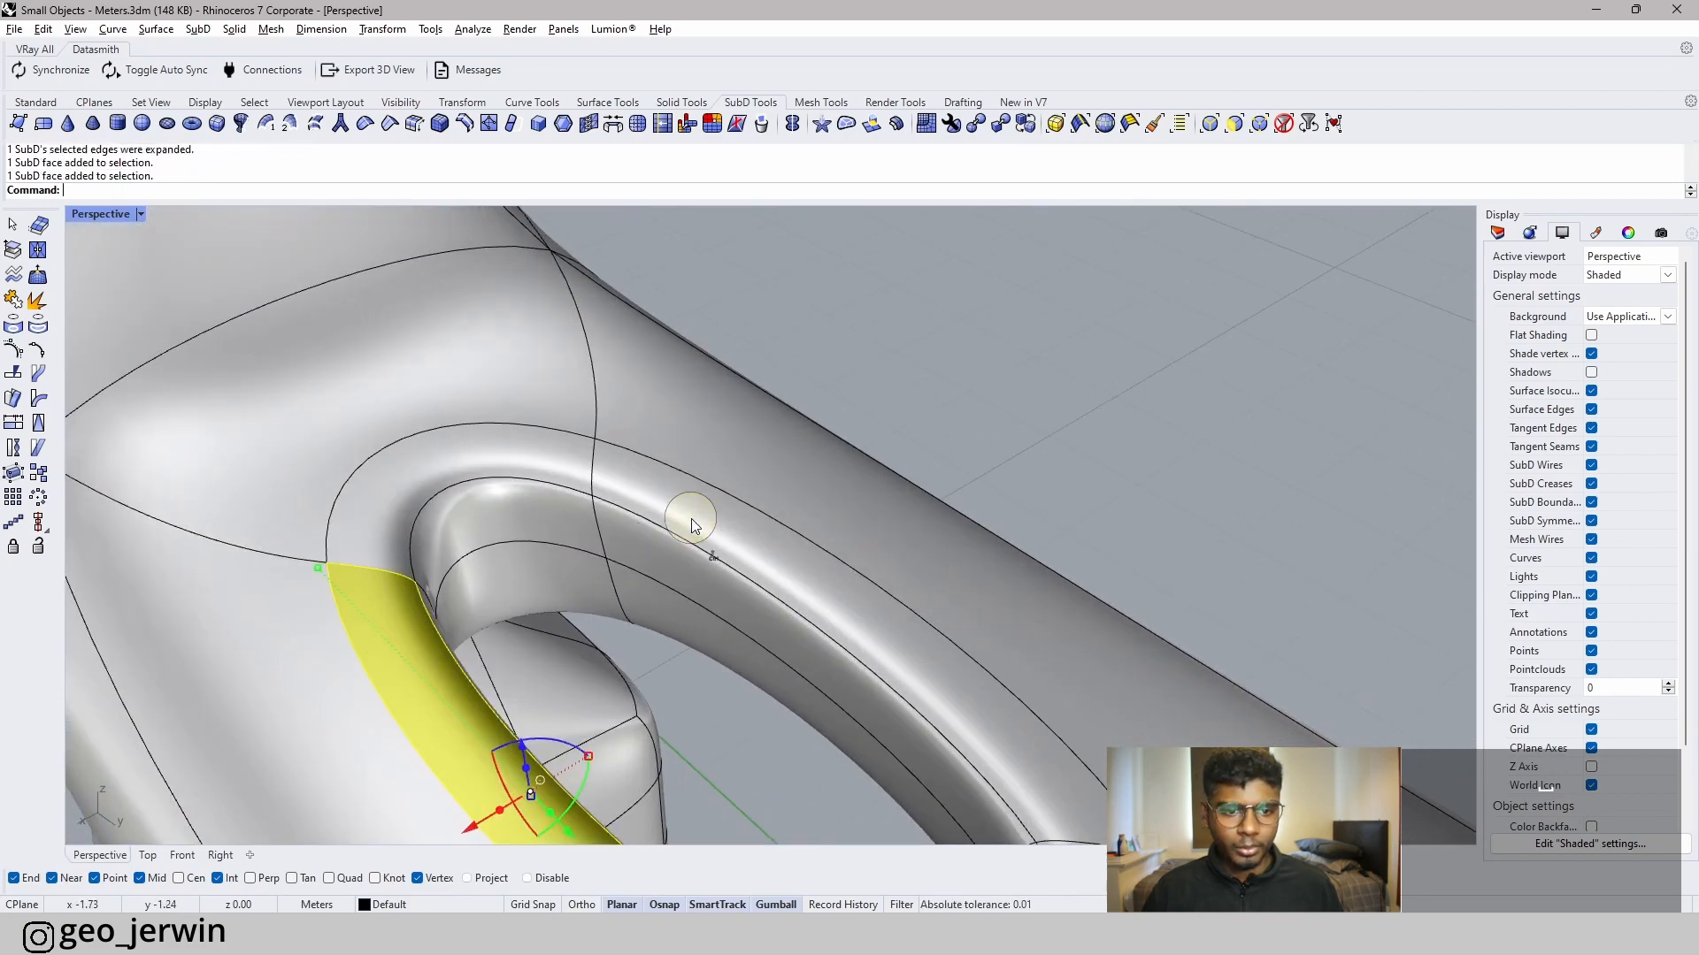
{"action": "scroll", "coordinate": [692, 519], "scroll_direction": "down", "scroll_amount": 4}
{"action": "right_click_drag", "start_coordinate": [692, 518], "coordinate": [732, 448]}
{"action": "left_click_drag", "start_coordinate": [728, 611], "coordinate": [724, 459]}
{"action": "left_click", "coordinate": [939, 335]}
- Select the full edge loop around the opening's bottom rim and crease it
{"action": "right_click_drag", "start_coordinate": [1056, 449], "coordinate": [800, 499]}
{"action": "right_click_drag", "start_coordinate": [673, 522], "coordinate": [1064, 655]}
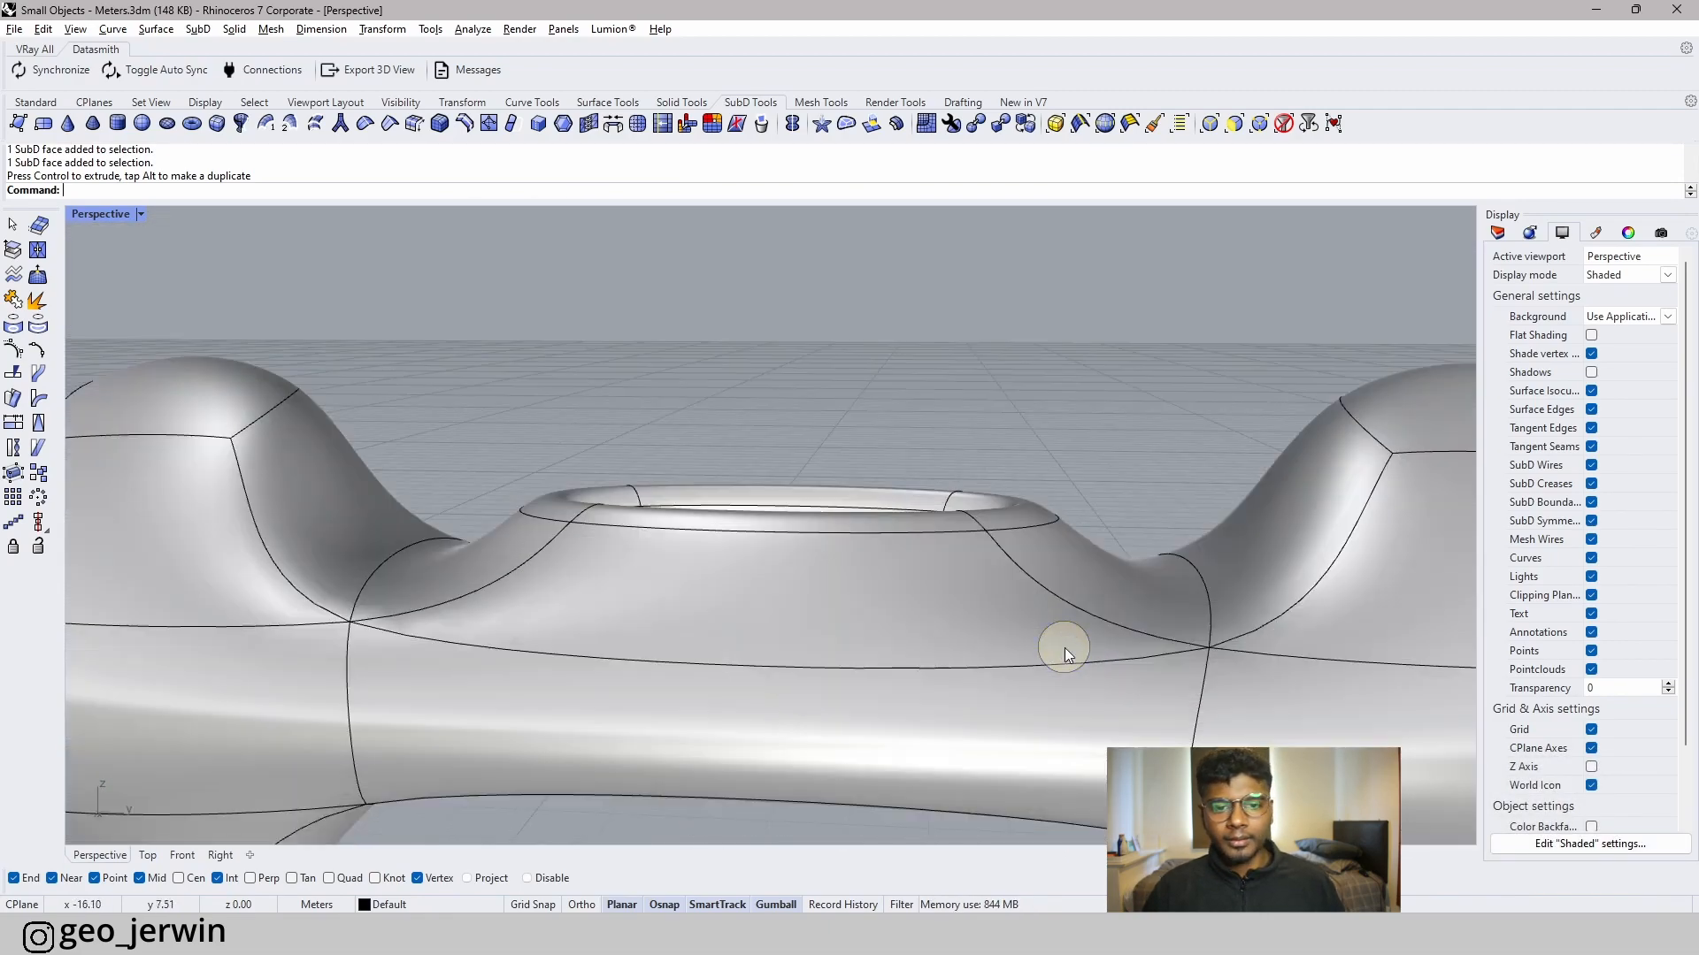
{"action": "scroll", "coordinate": [1077, 469], "scroll_direction": "down", "scroll_amount": 6}
{"action": "scroll", "coordinate": [1011, 442], "scroll_direction": "up", "scroll_amount": 8}
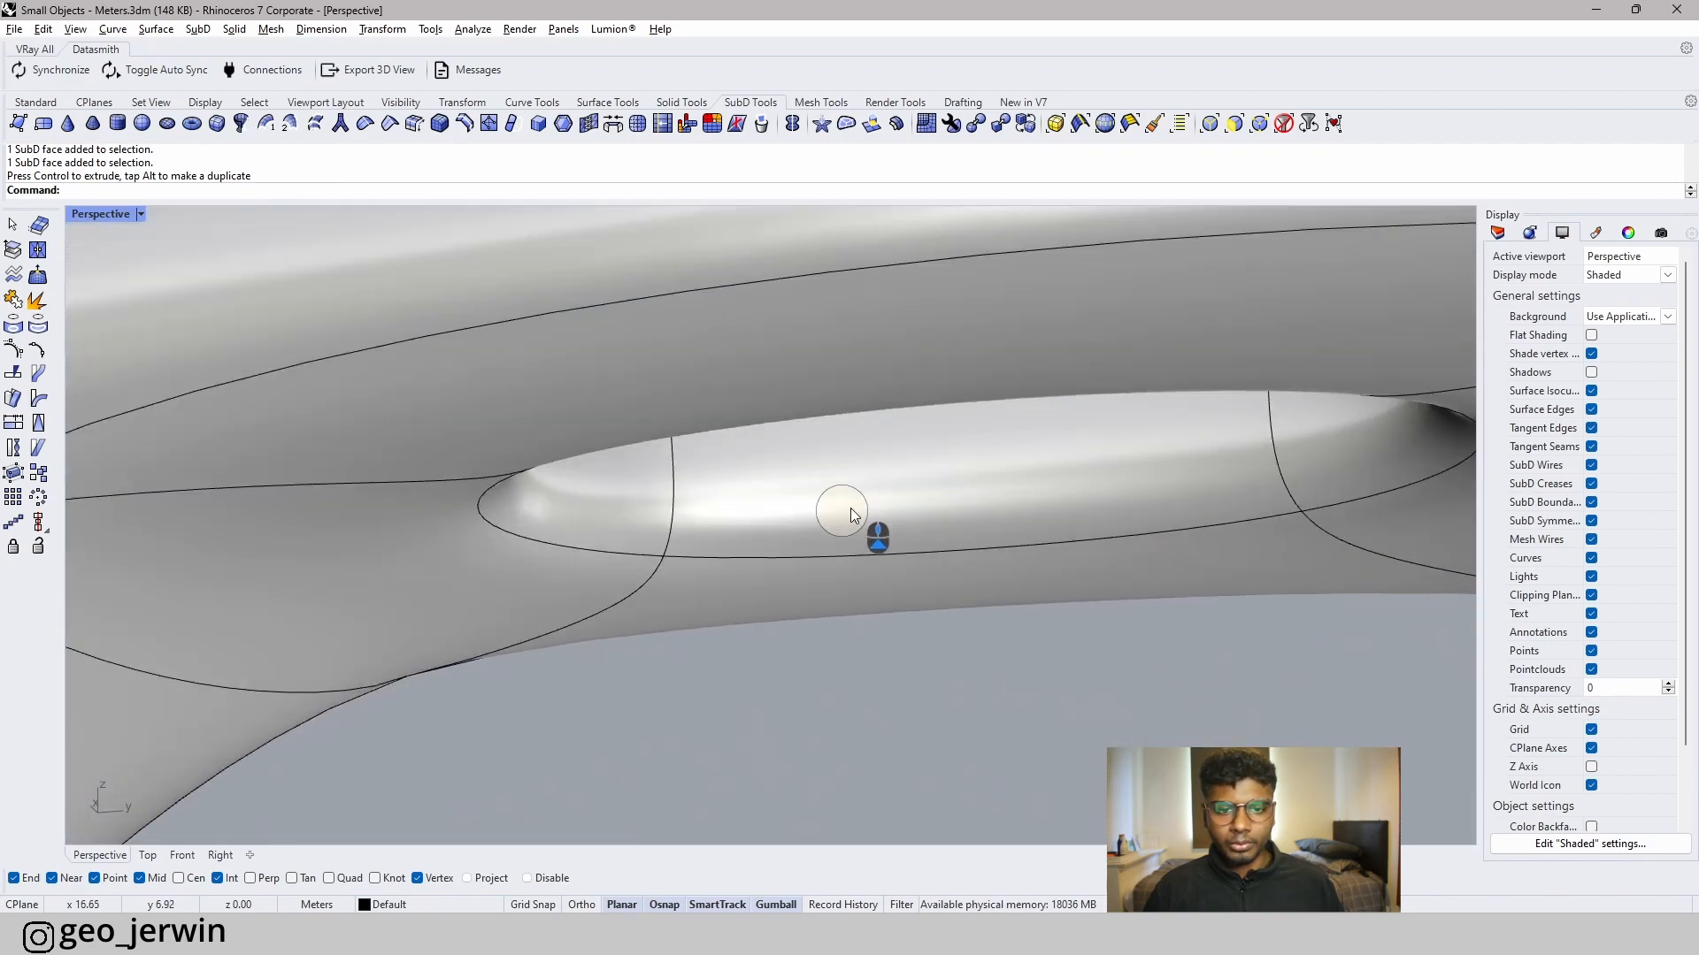
{"action": "right_click_drag", "start_coordinate": [721, 569], "coordinate": [1050, 443]}
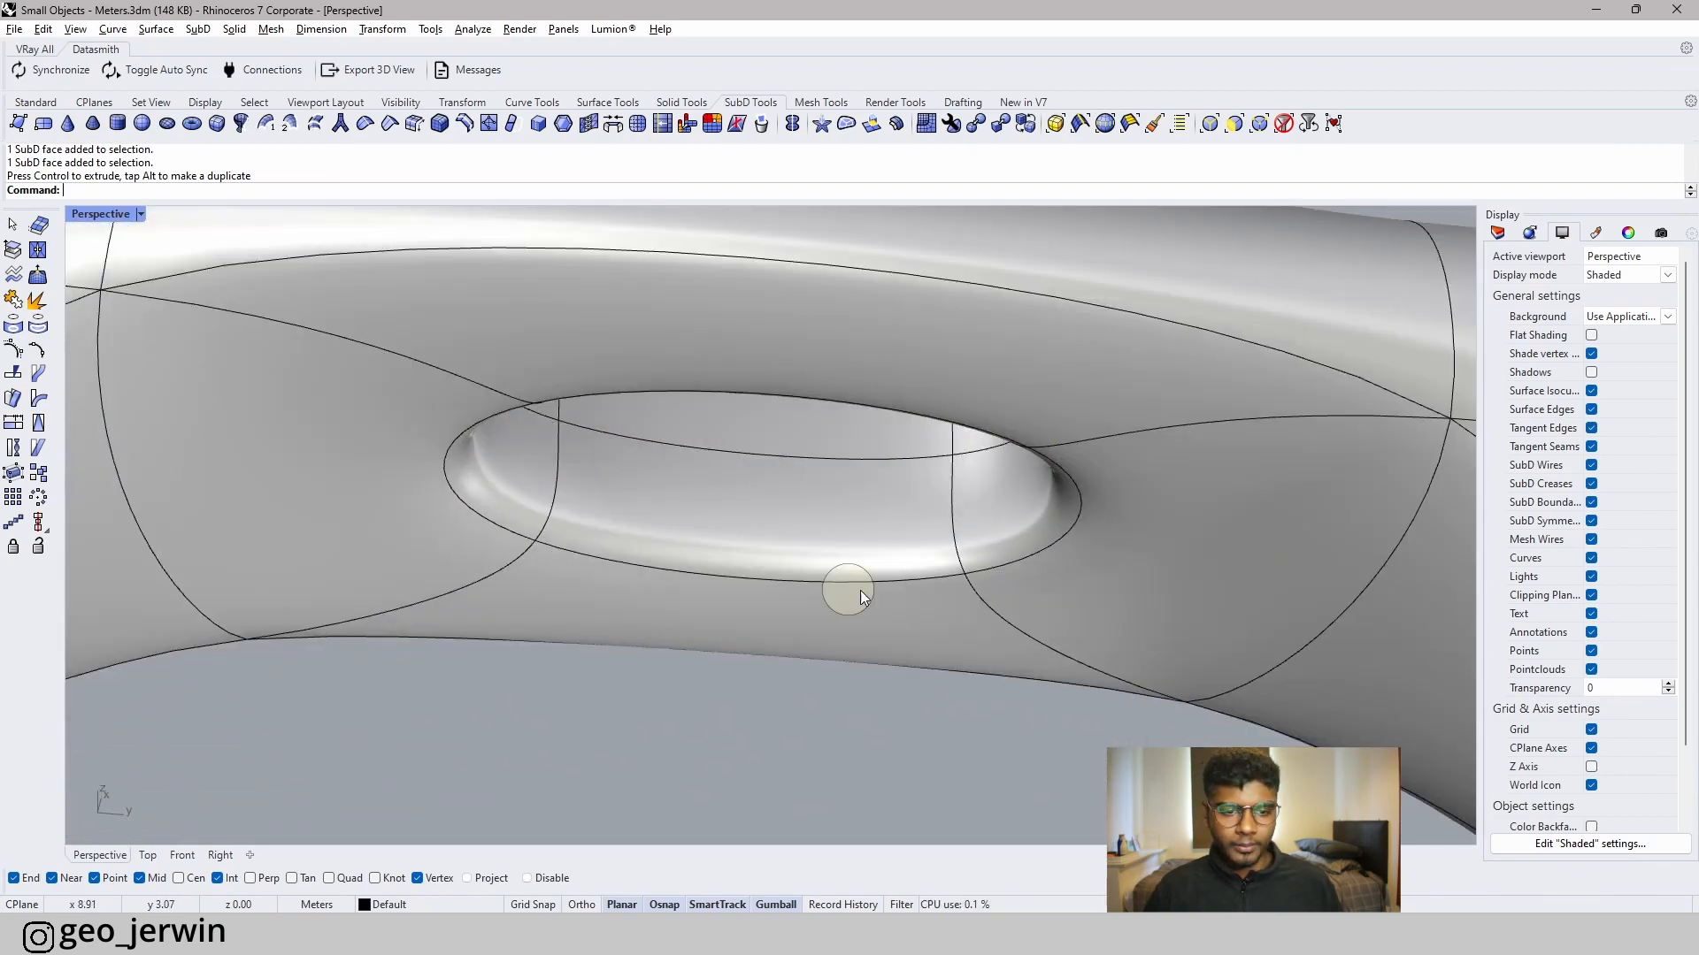
{"action": "left_click", "coordinate": [511, 529], "text": "ctrl+shift"}
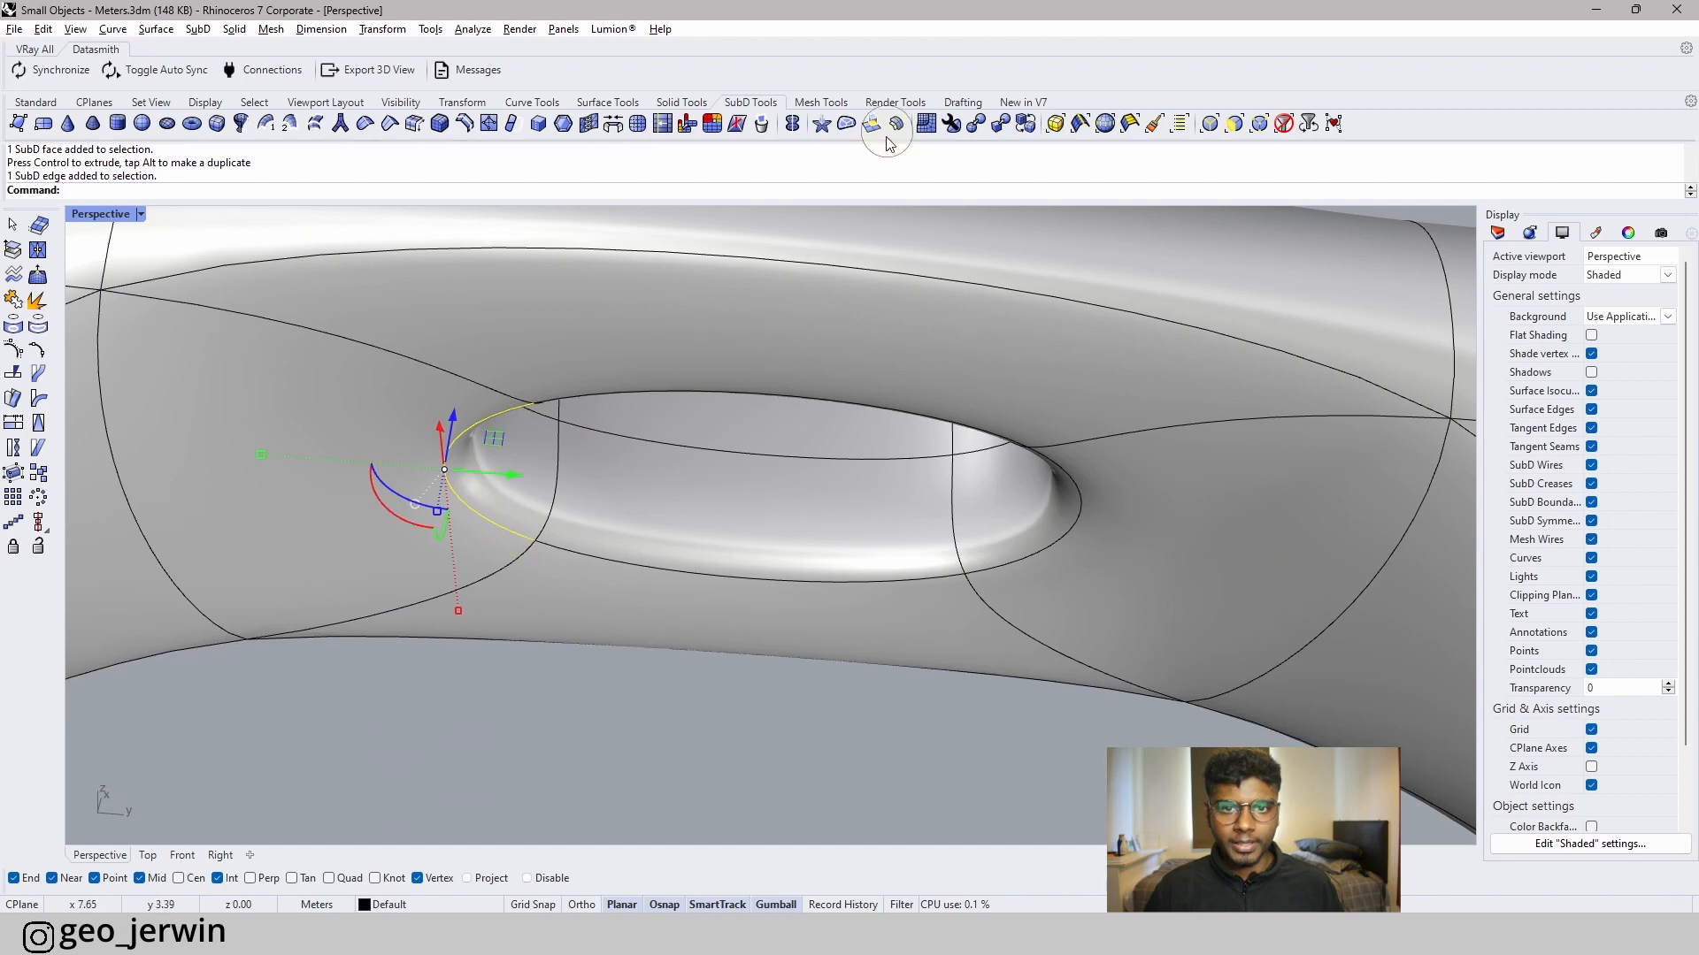
{"action": "left_click", "coordinate": [1080, 126]}
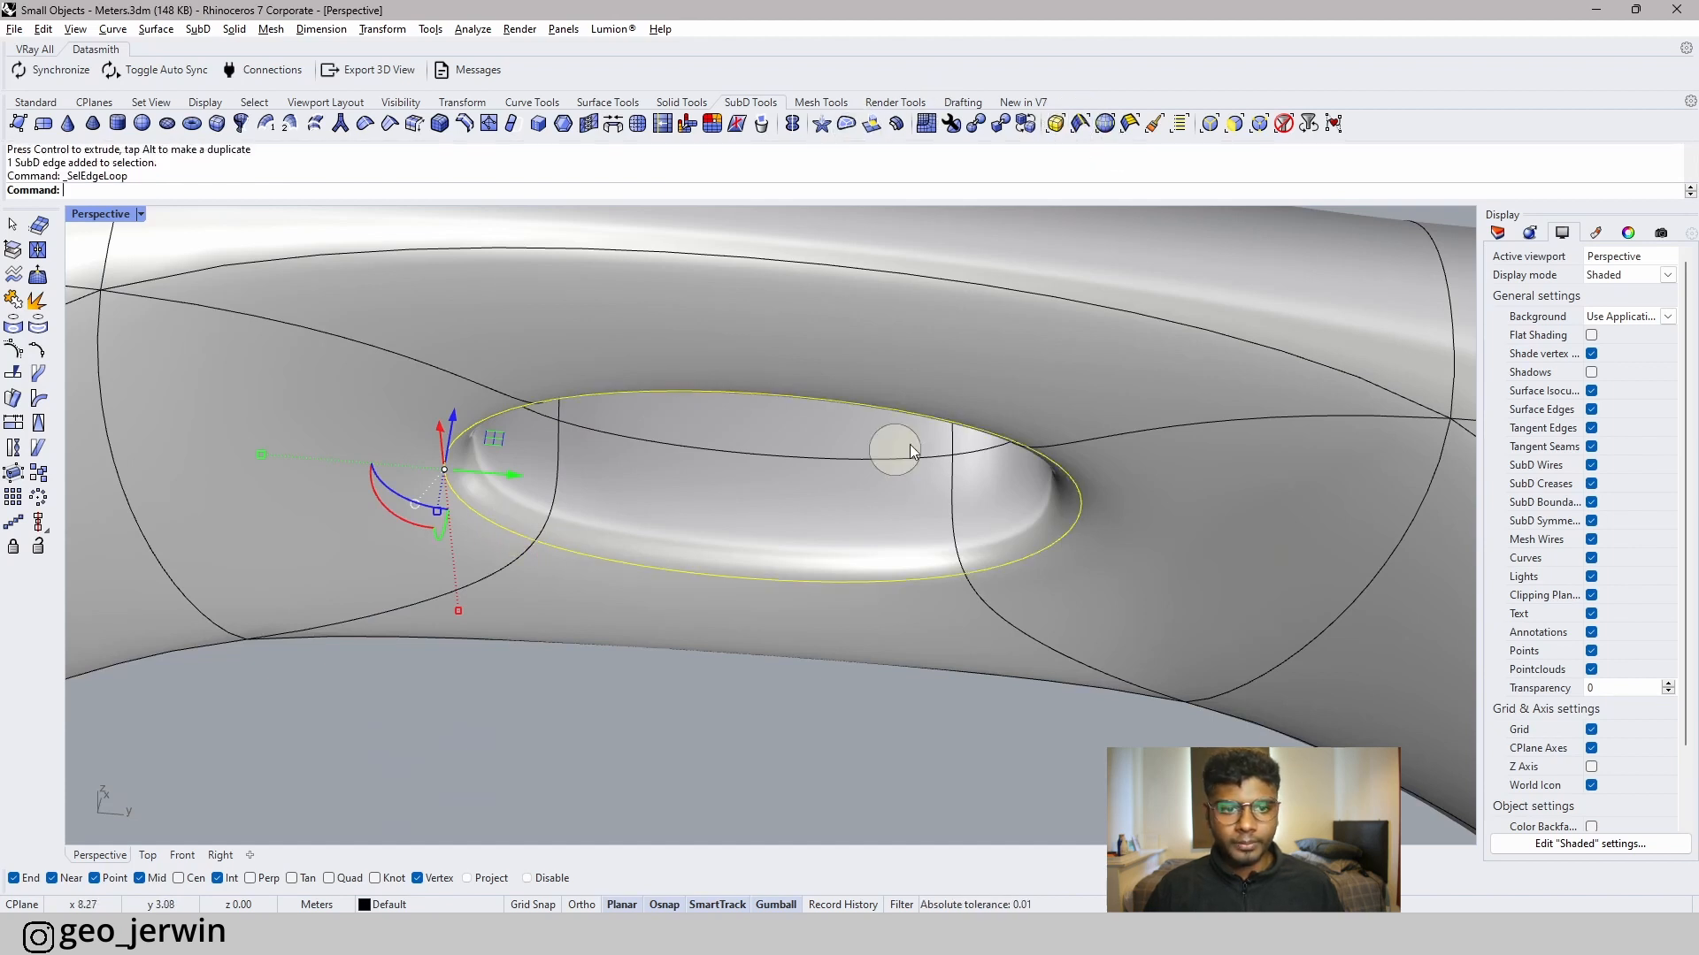
{"action": "left_click", "coordinate": [391, 126]}
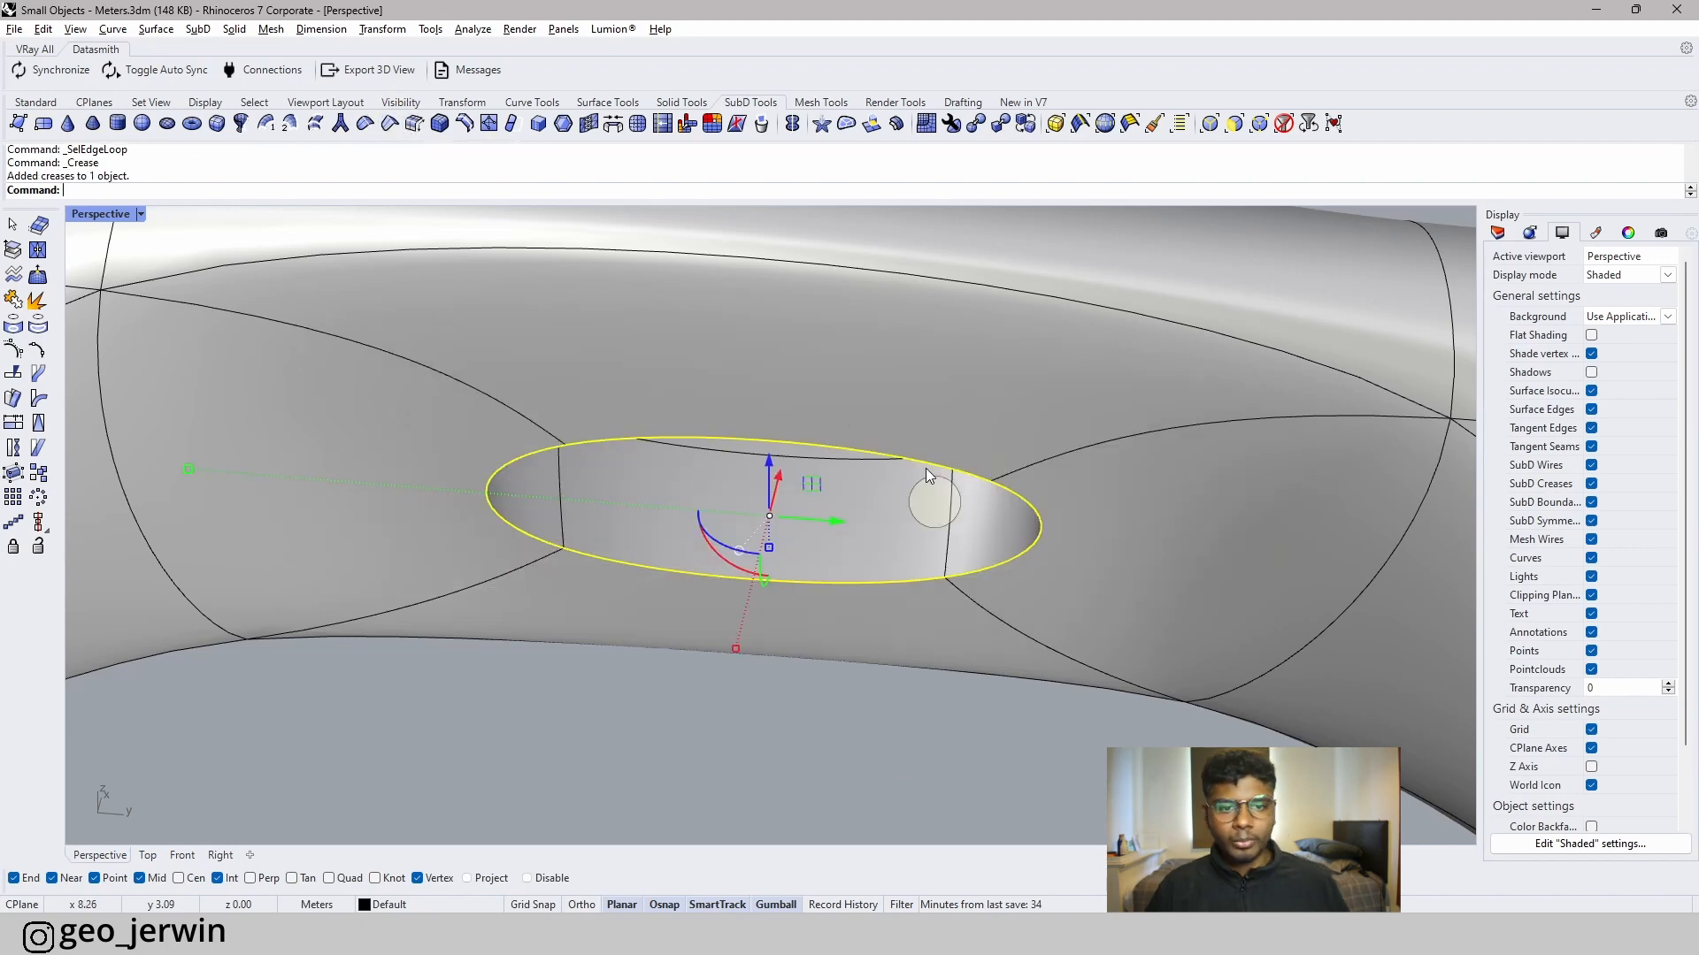
{"action": "key", "text": "Escape"}
- Select all creased edges around the opening's bottom rim and move them down below the connecting arm
{"action": "scroll", "coordinate": [805, 735], "scroll_direction": "down", "scroll_amount": 6}
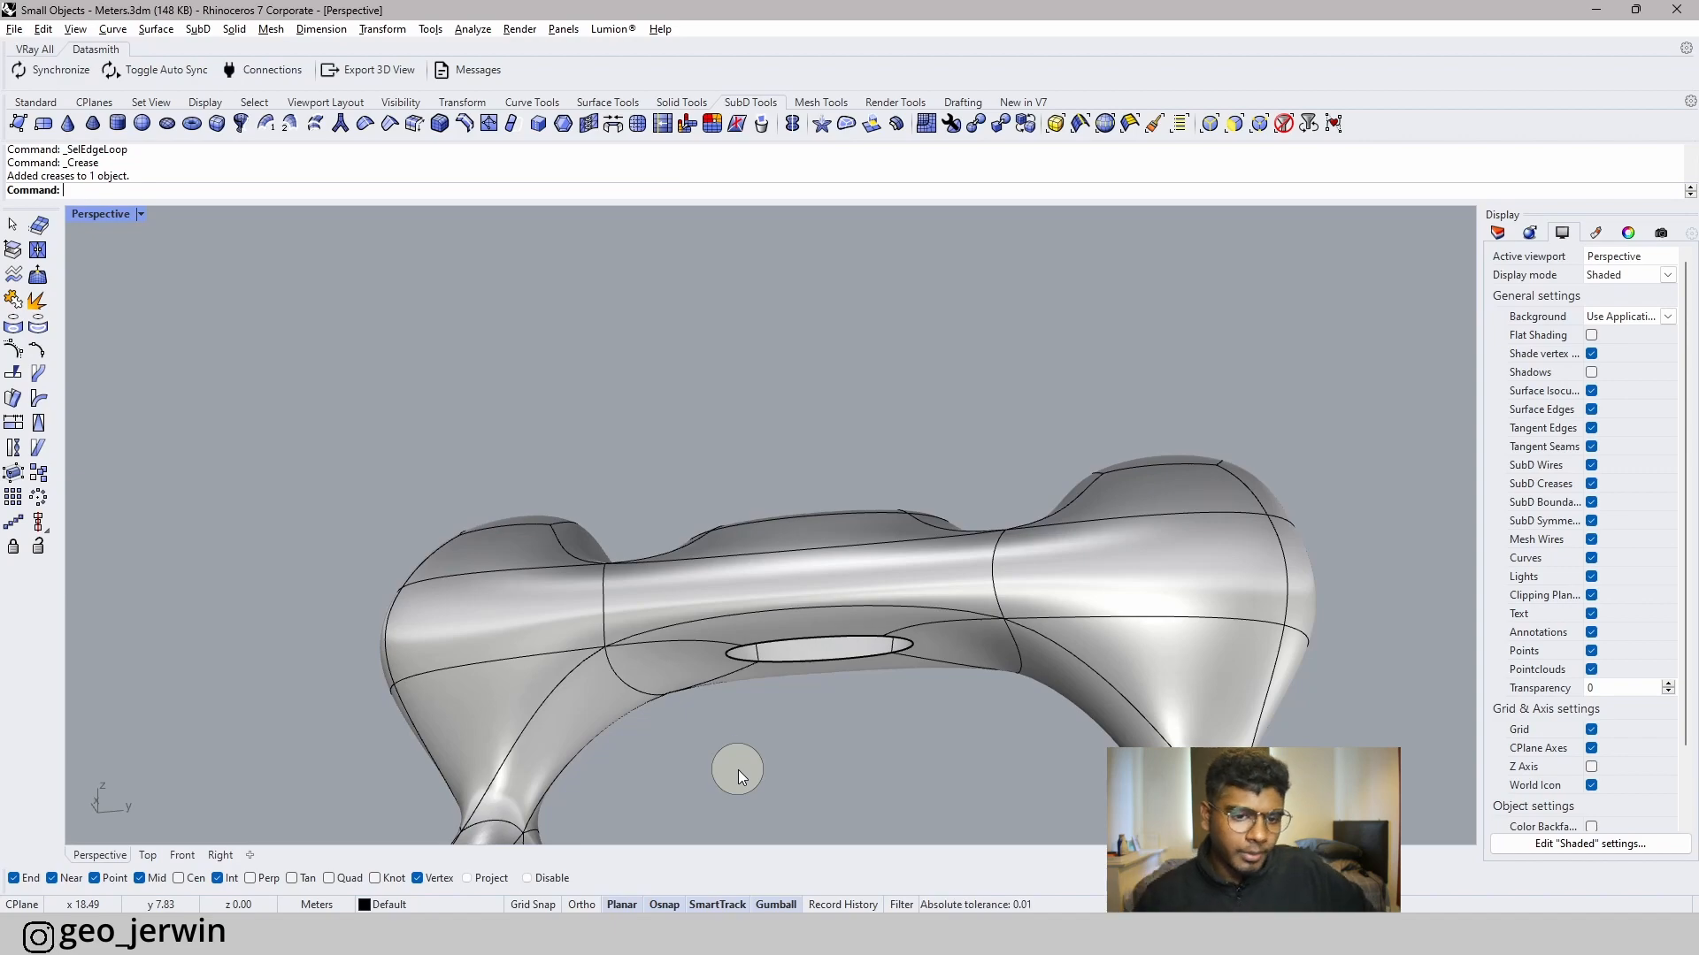
{"action": "scroll", "coordinate": [759, 671], "scroll_direction": "up", "scroll_amount": 5}
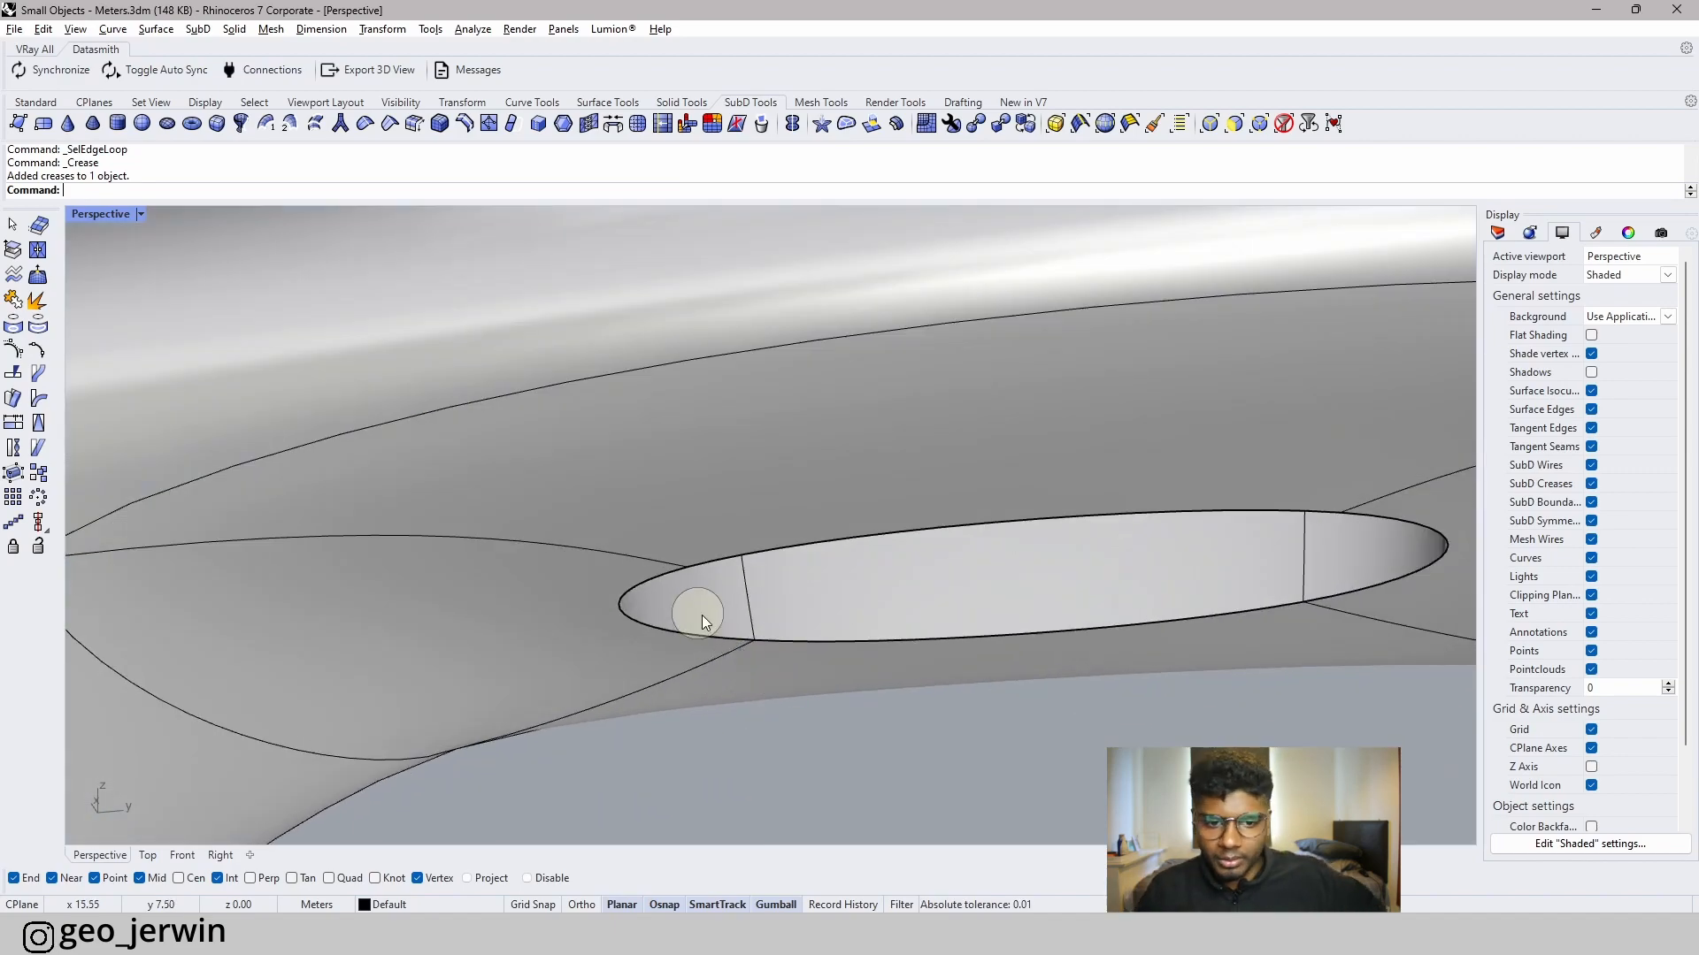
{"action": "scroll", "coordinate": [1017, 622], "scroll_direction": "down", "scroll_amount": 8}
{"action": "right_click_drag", "start_coordinate": [1020, 621], "coordinate": [1062, 633]}
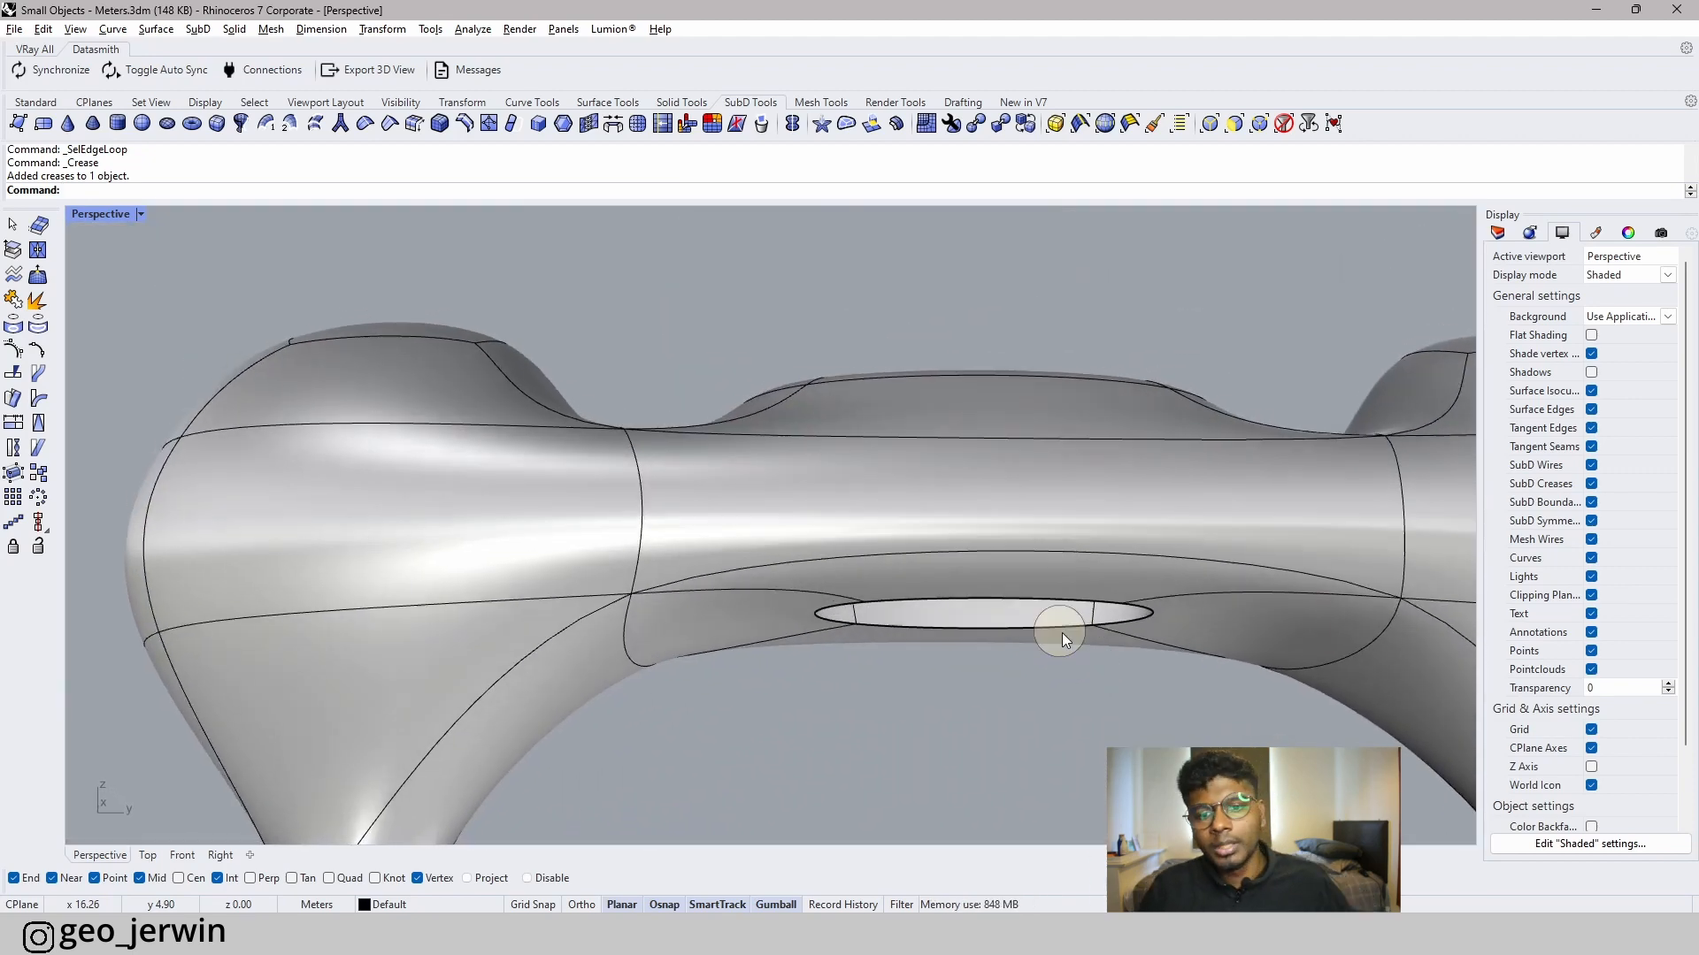
{"action": "scroll", "coordinate": [1017, 630], "scroll_direction": "up", "scroll_amount": 3}
{"action": "left_click", "coordinate": [1016, 629], "text": "ctrl+shift"}
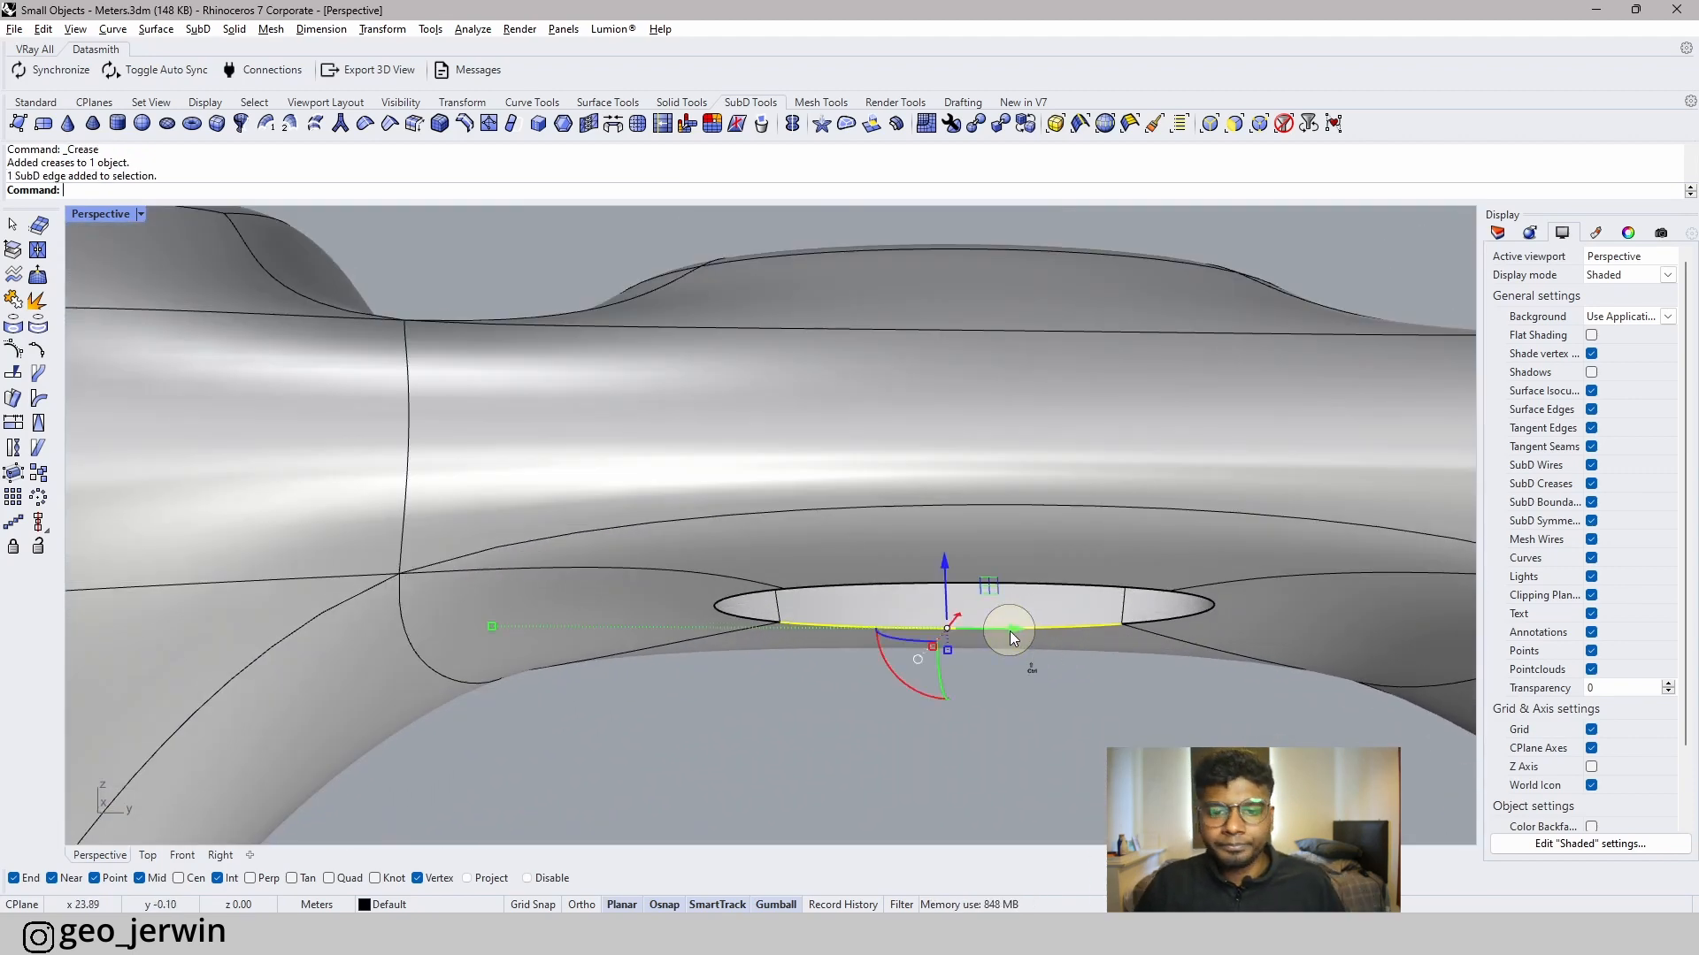
{"action": "left_click", "coordinate": [730, 613], "text": "ctrl+shift"}
{"action": "left_click", "coordinate": [1097, 593], "text": "ctrl+shift"}
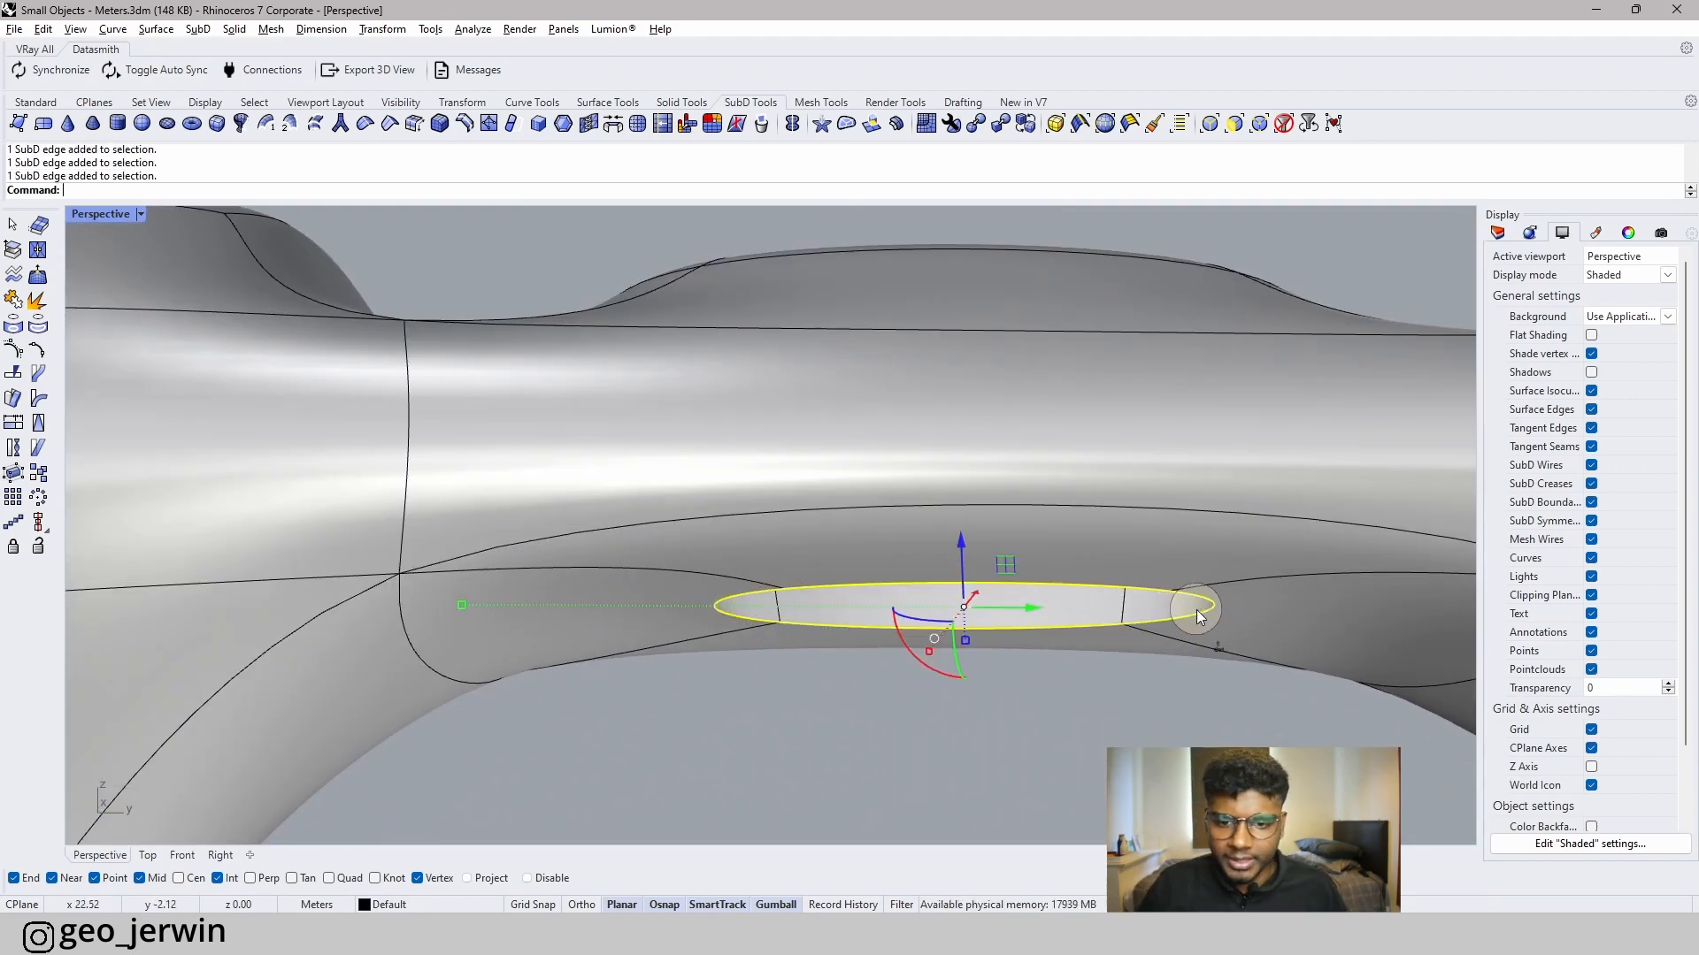
{"action": "left_click_drag", "start_coordinate": [964, 542], "coordinate": [967, 619]}
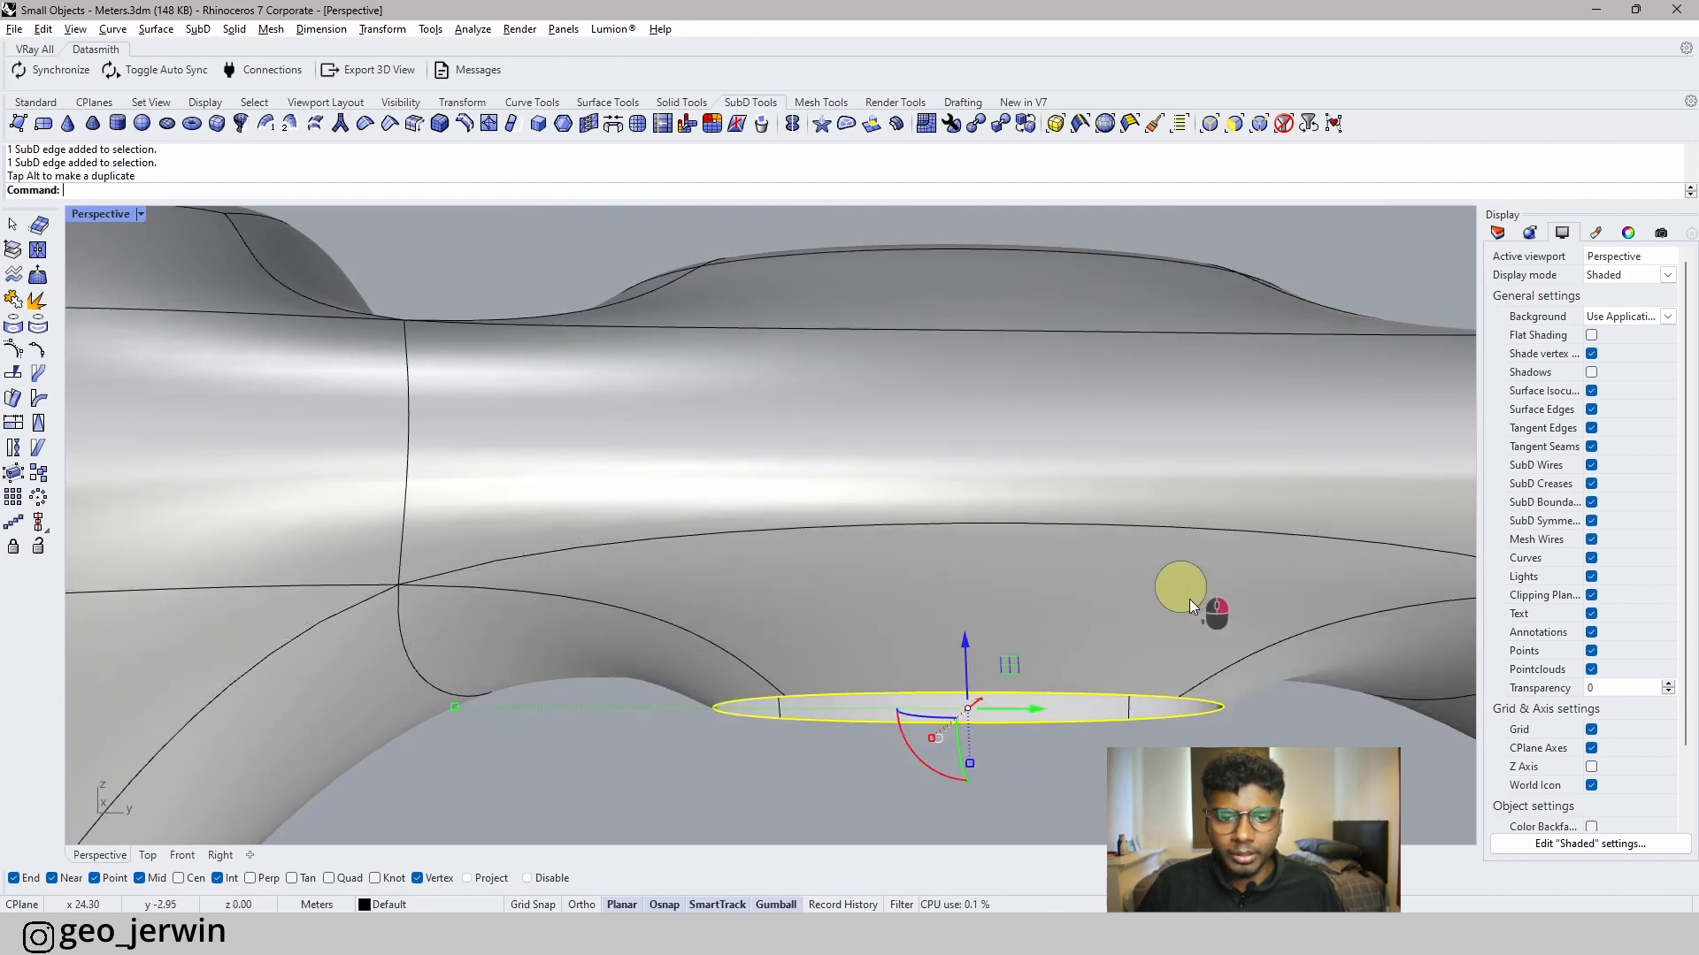
- Try removing the creases from the lowered bottom rim, and undo the removal
{"action": "right_click_drag", "start_coordinate": [1189, 598], "coordinate": [965, 520]}
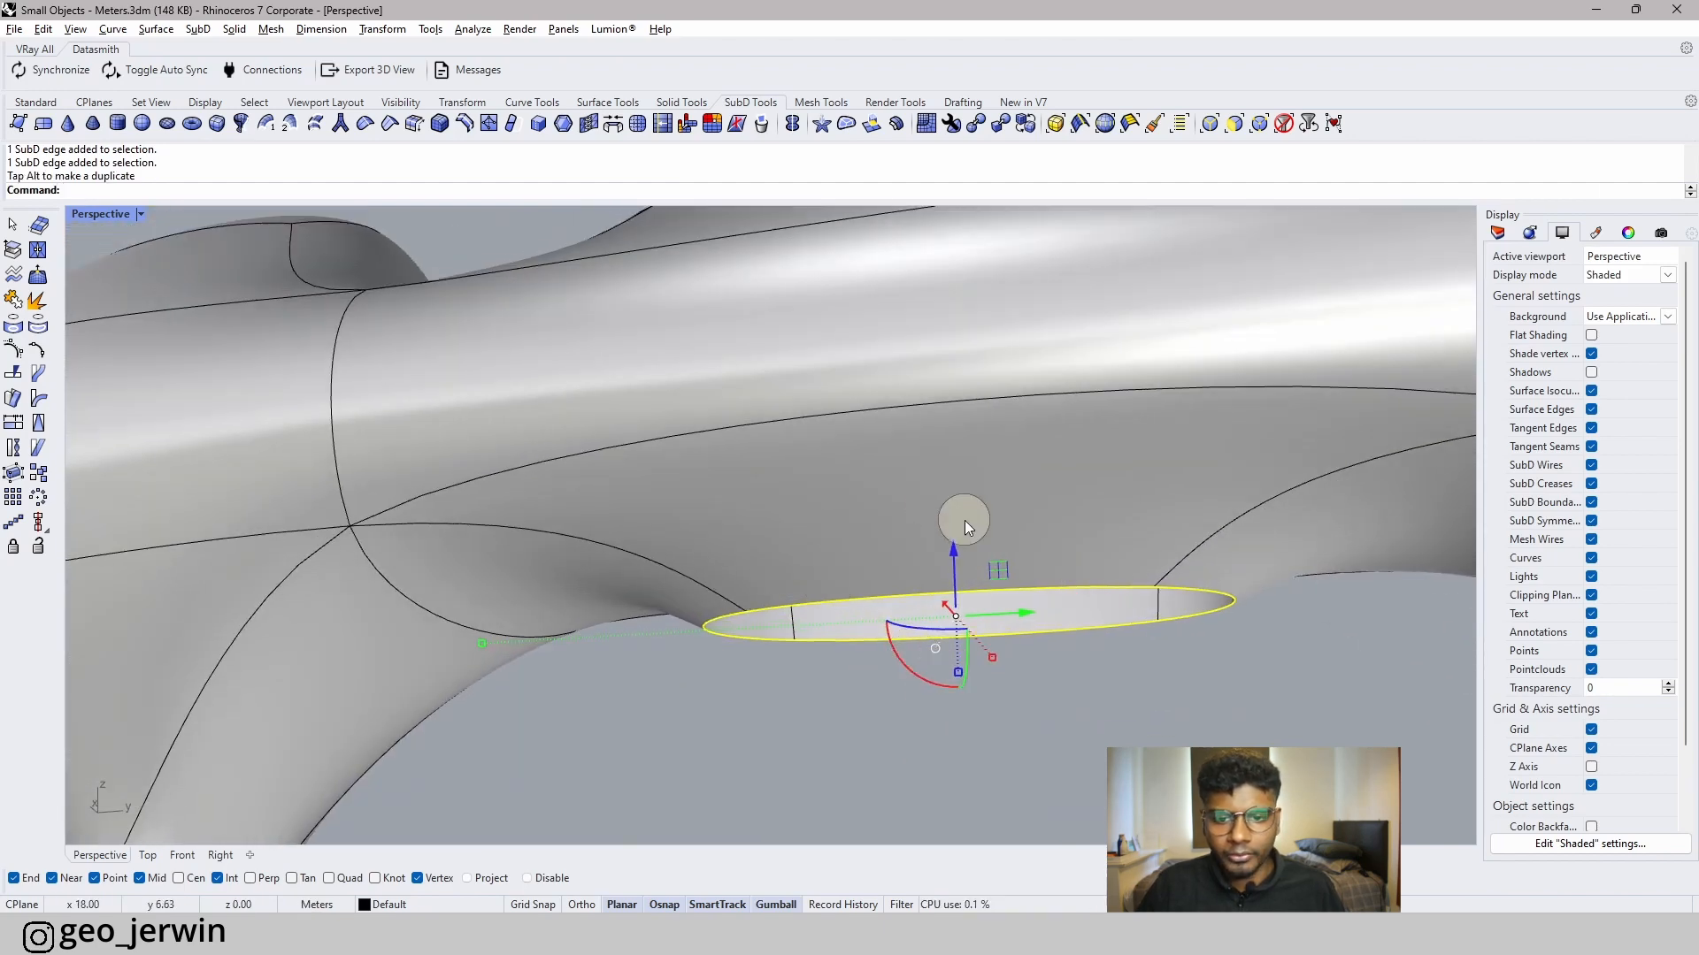
{"action": "left_click", "coordinate": [366, 124]}
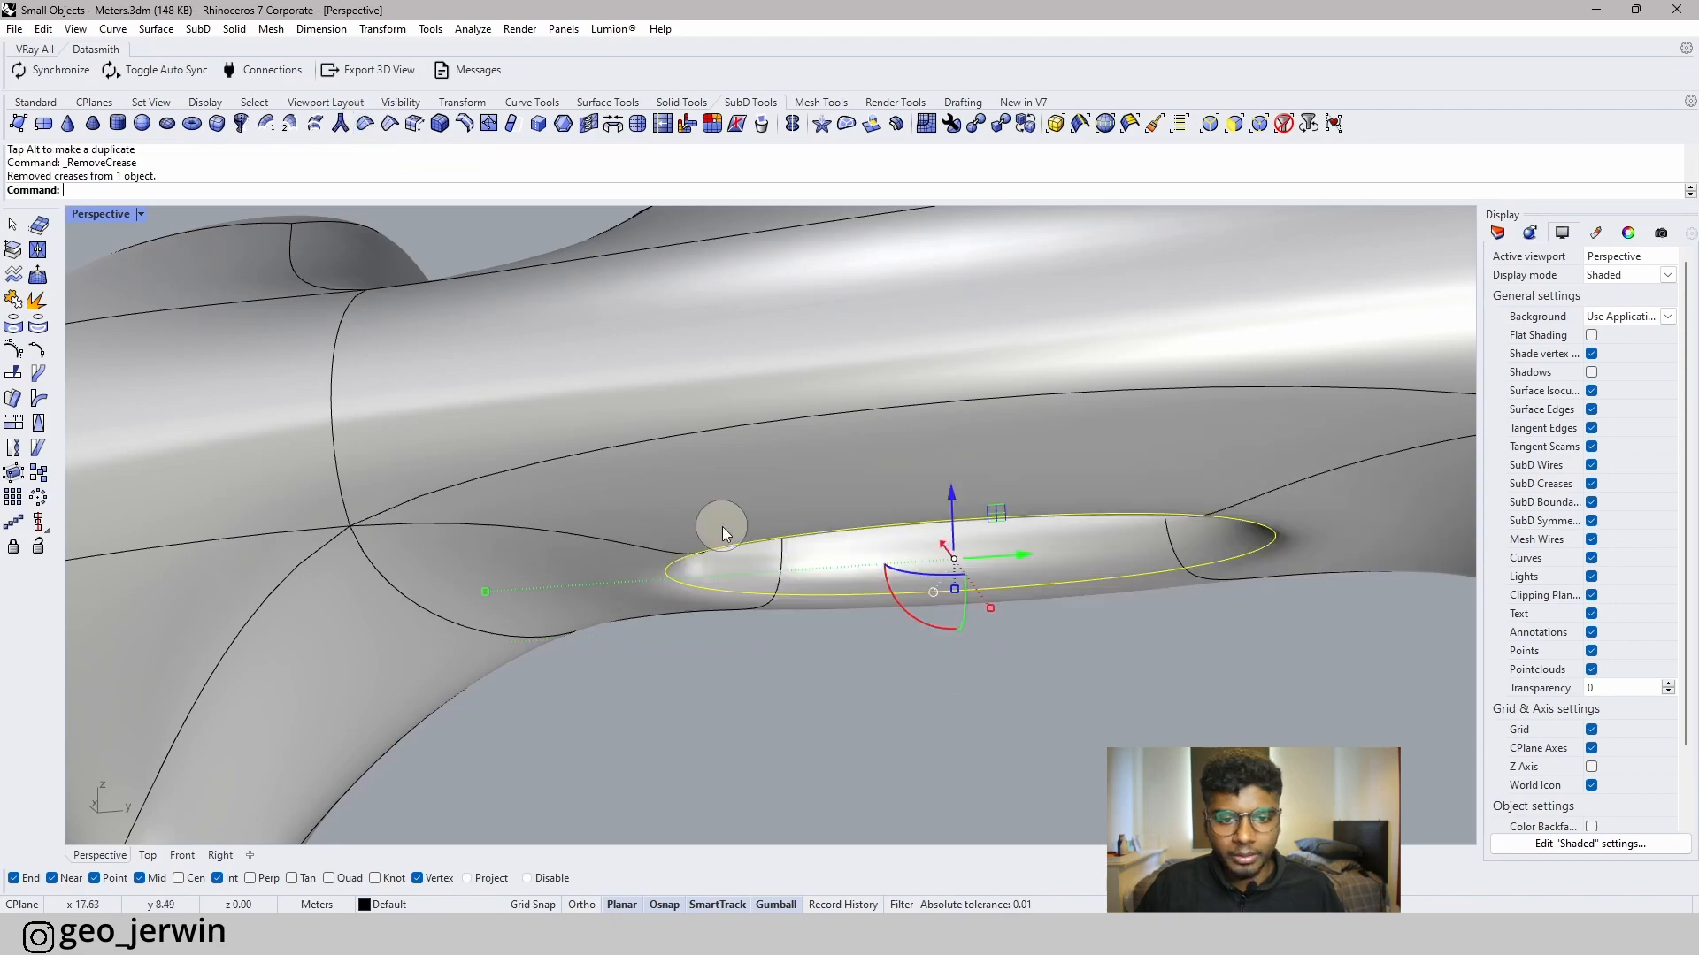
{"action": "right_click_drag", "start_coordinate": [910, 626], "coordinate": [856, 609]}
{"action": "key", "text": "ctrl+z"}
- Try bridging the middle faces on opposite sides of one foot block, and undo the bridge
{"action": "scroll", "coordinate": [858, 660], "scroll_direction": "down", "scroll_amount": 4}
{"action": "scroll", "coordinate": [841, 619], "scroll_direction": "up", "scroll_amount": 6}
{"action": "scroll", "coordinate": [1108, 660], "scroll_direction": "down", "scroll_amount": 8}
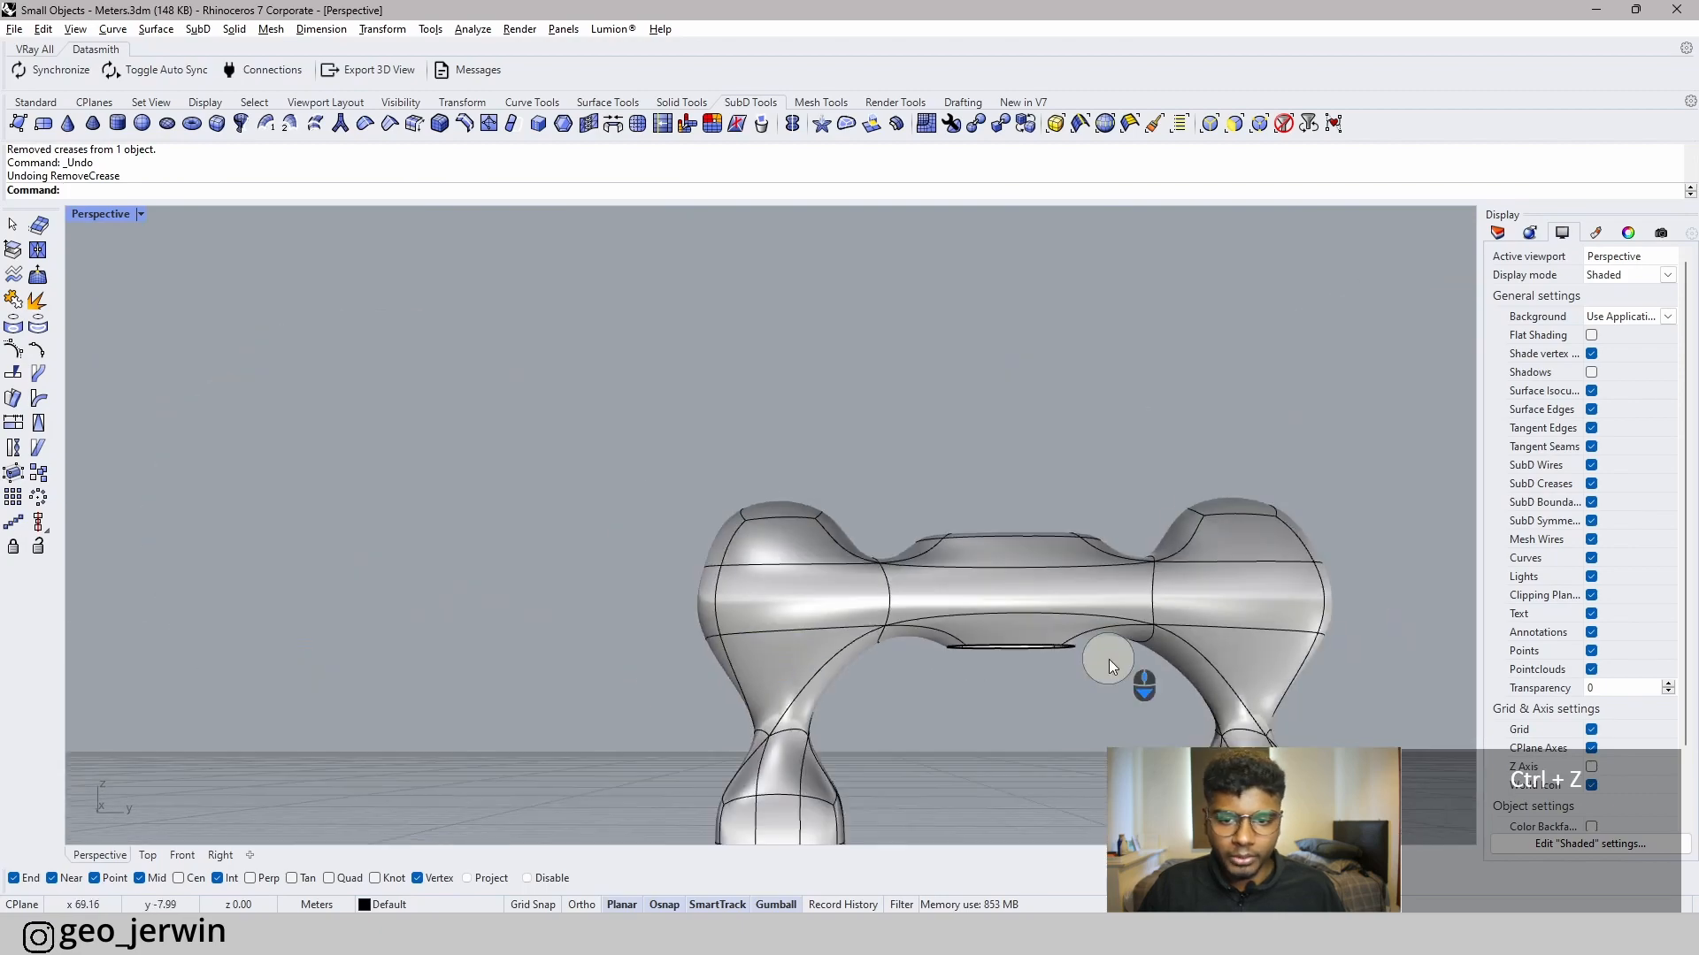
{"action": "right_click_drag", "start_coordinate": [1108, 660], "coordinate": [885, 681], "text": "shift"}
{"action": "mouse_move", "coordinate": [1044, 628]}
{"action": "right_mouse_down"}
{"action": "mouse_move", "coordinate": [595, 474]}
{"action": "mouse_move", "coordinate": [720, 406]}
{"action": "mouse_move", "coordinate": [1013, 660]}
{"action": "mouse_move", "coordinate": [925, 601]}
{"action": "mouse_move", "coordinate": [755, 614]}
{"action": "mouse_move", "coordinate": [755, 633]}
{"action": "mouse_move", "coordinate": [1031, 614]}
{"action": "right_mouse_up"}
{"action": "scroll", "coordinate": [582, 740], "scroll_direction": "up", "scroll_amount": 5}
{"action": "left_click", "coordinate": [583, 721], "text": "ctrl+shift"}
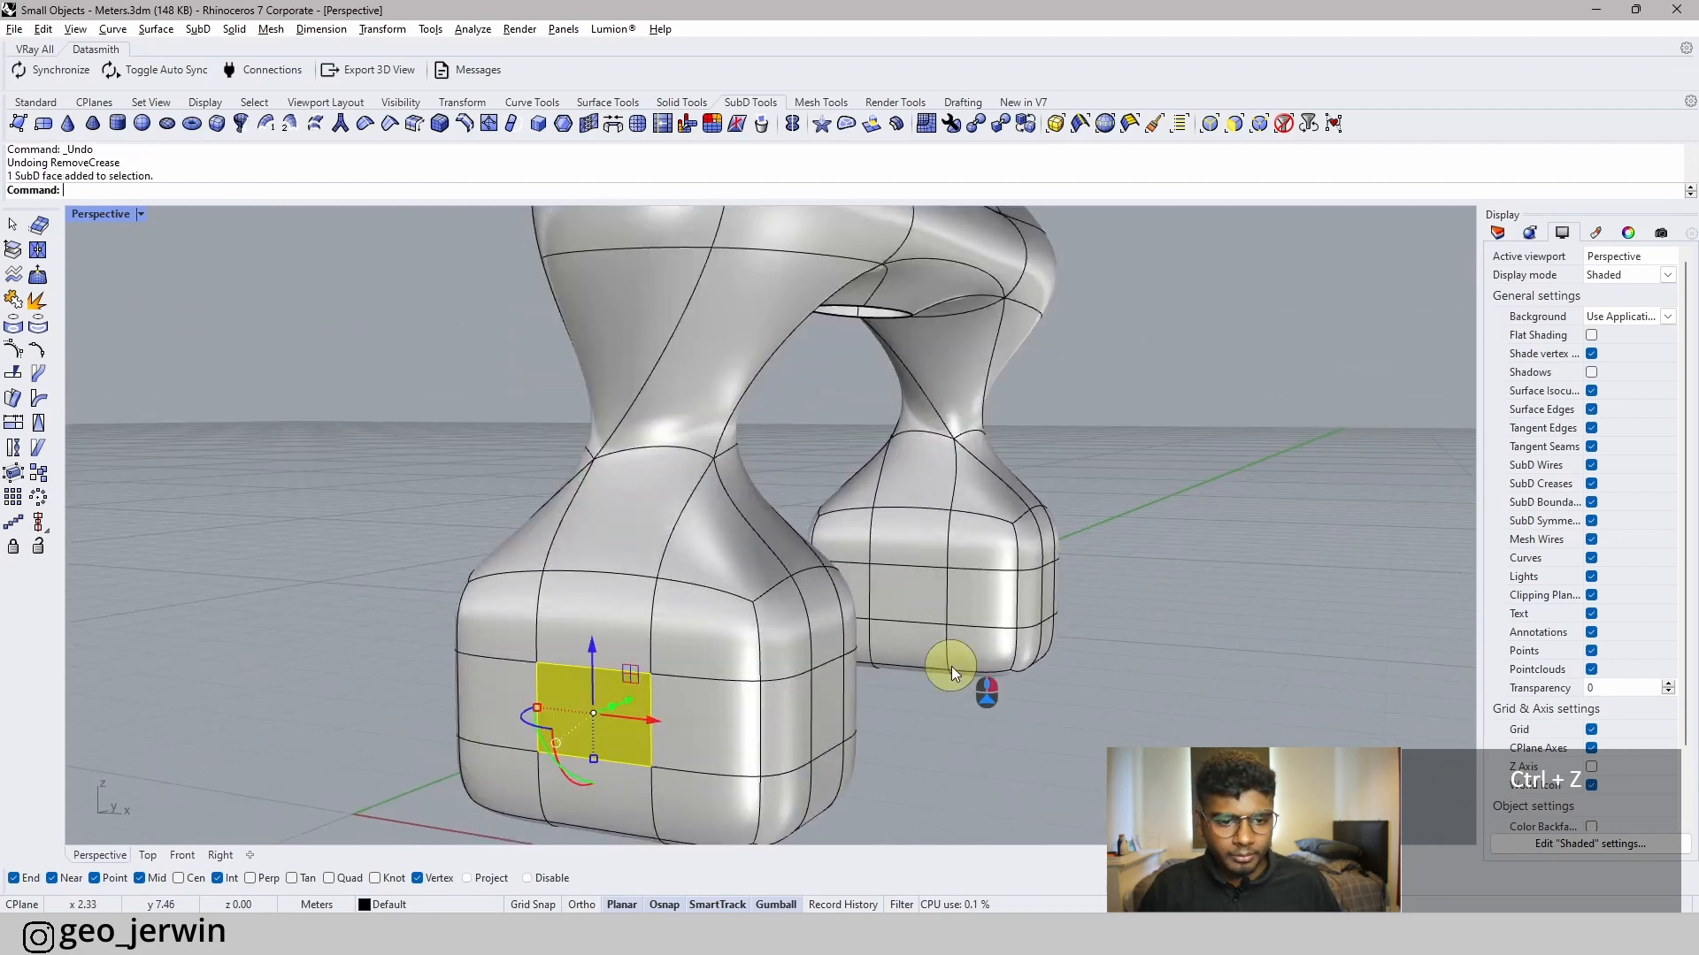
{"action": "right_click_drag", "start_coordinate": [952, 666], "coordinate": [601, 630]}
{"action": "left_click", "coordinate": [628, 596], "text": "ctrl+shift"}
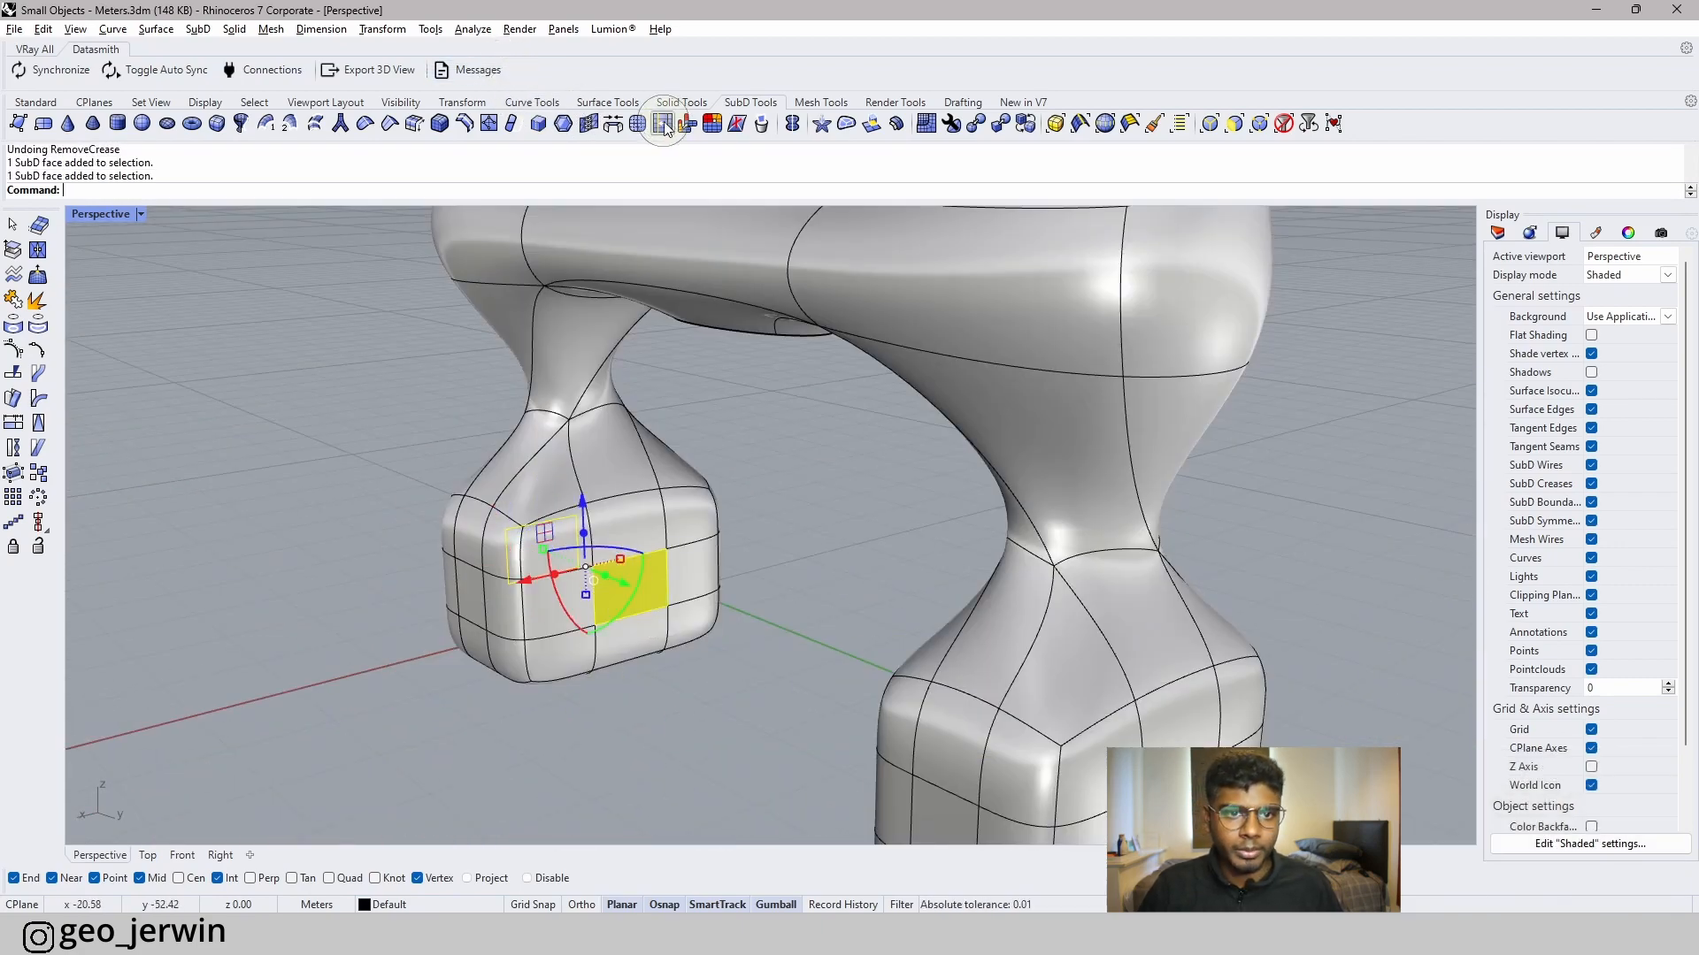
{"action": "left_click", "coordinate": [610, 130]}
{"action": "left_click", "coordinate": [1116, 720]}
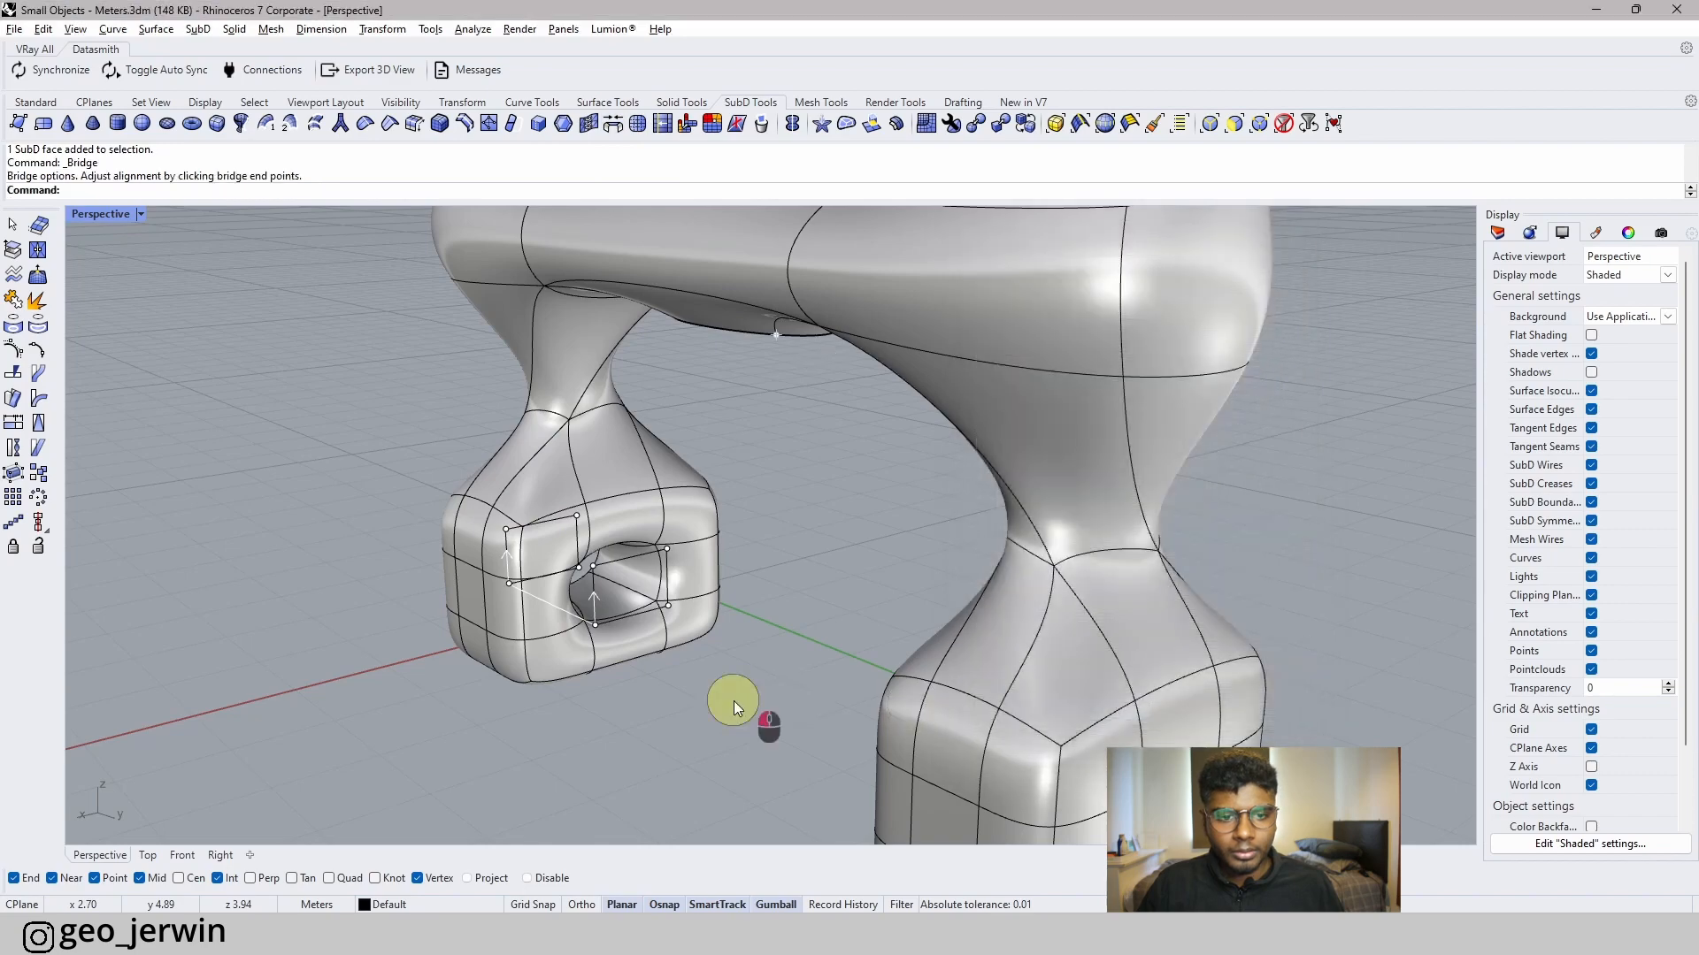
{"action": "scroll", "coordinate": [734, 701], "scroll_direction": "down", "scroll_amount": 5}
{"action": "key", "text": "ctrl+z"}
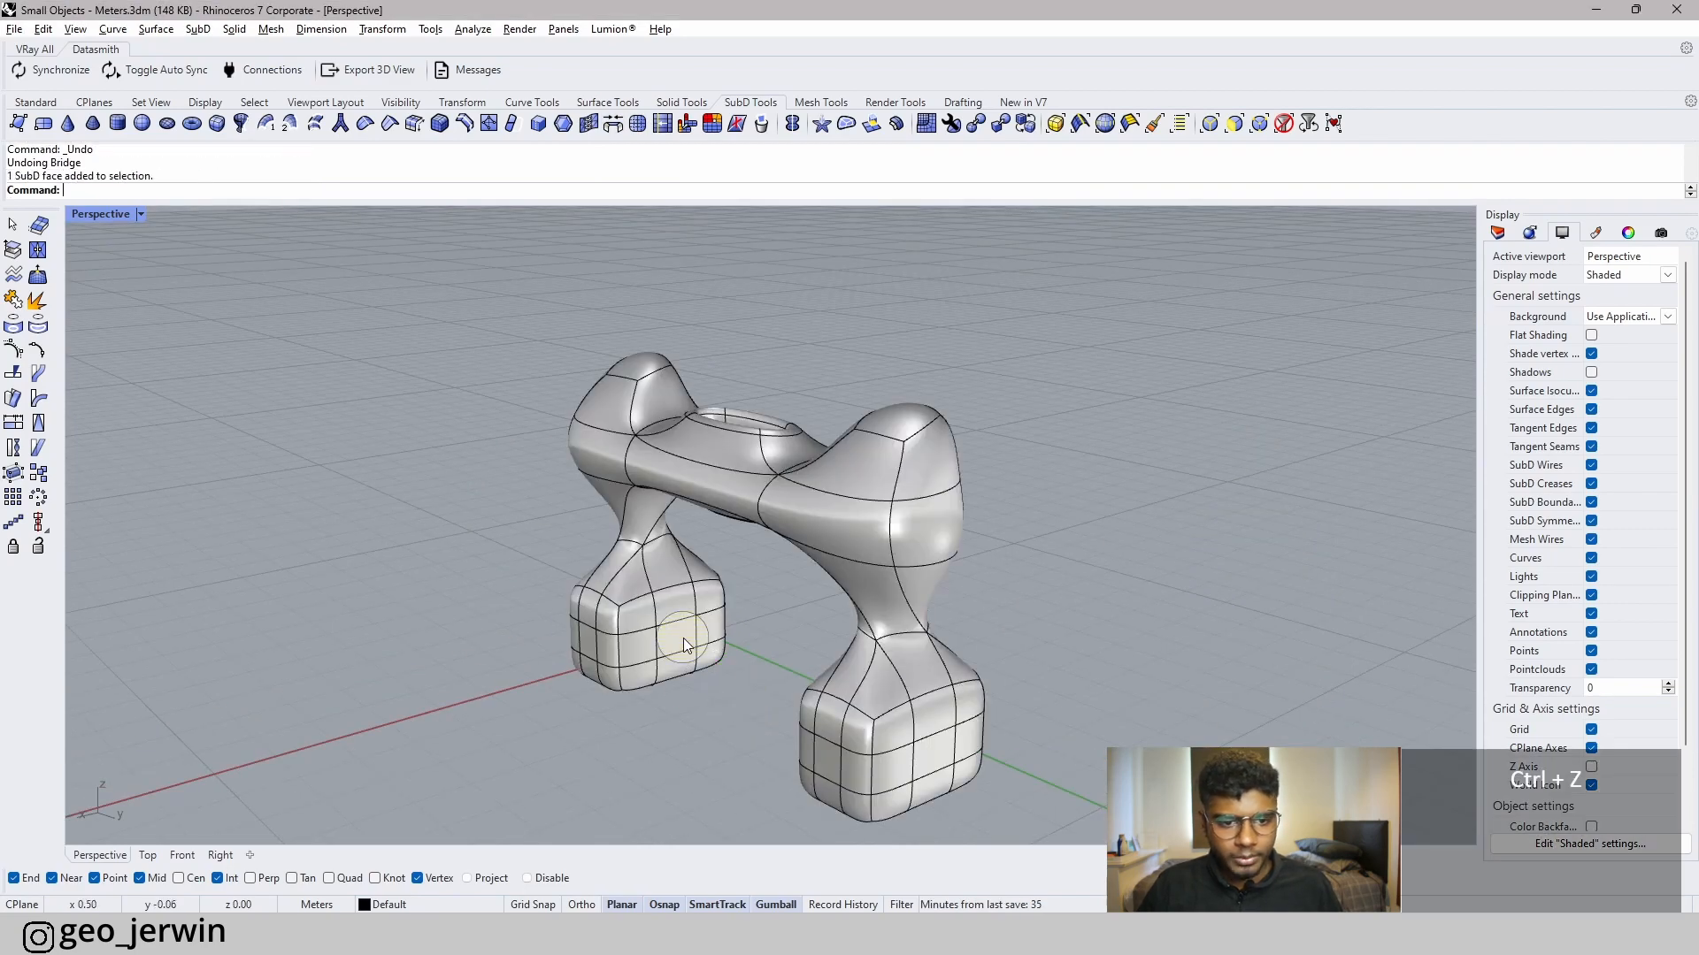
- Cut a hole through the first foot block by bridging its two opposite middle faces with 1 segment and Join enabled
{"action": "right_click_drag", "start_coordinate": [971, 610], "coordinate": [960, 600]}
{"action": "scroll", "coordinate": [771, 531], "scroll_direction": "up", "scroll_amount": 4}
{"action": "right_click_drag", "start_coordinate": [651, 755], "coordinate": [669, 618], "text": "shift"}
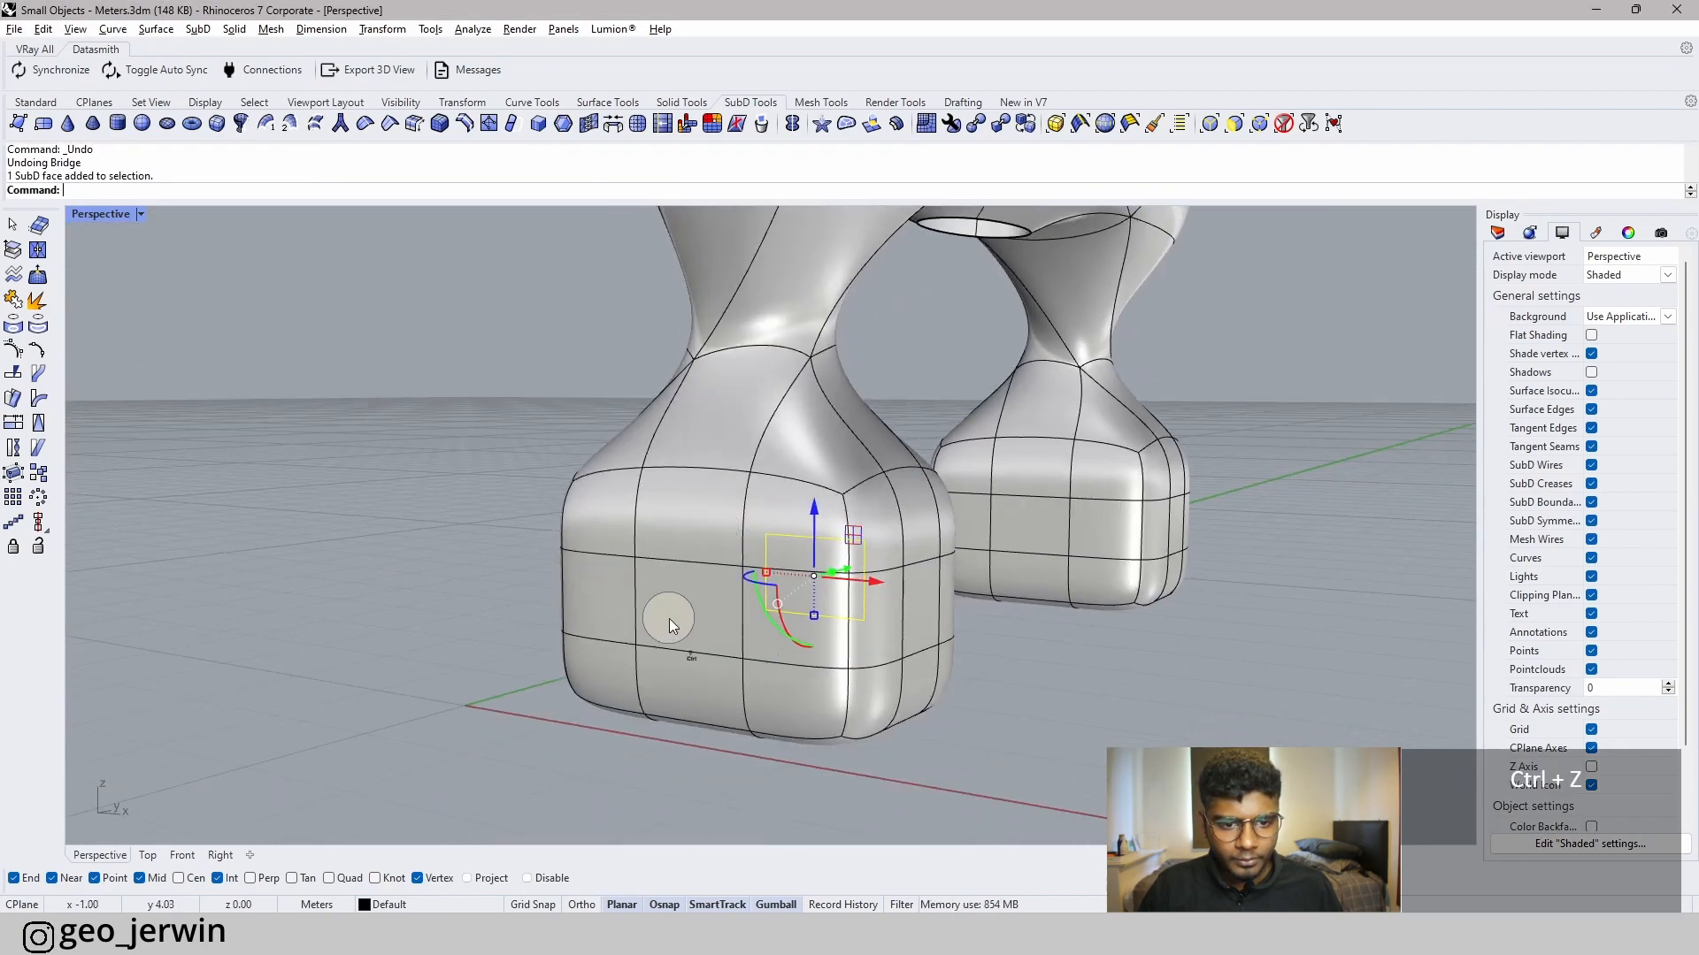
{"action": "left_click", "coordinate": [669, 618], "text": "ctrl+shift"}
{"action": "left_click", "coordinate": [611, 131]}
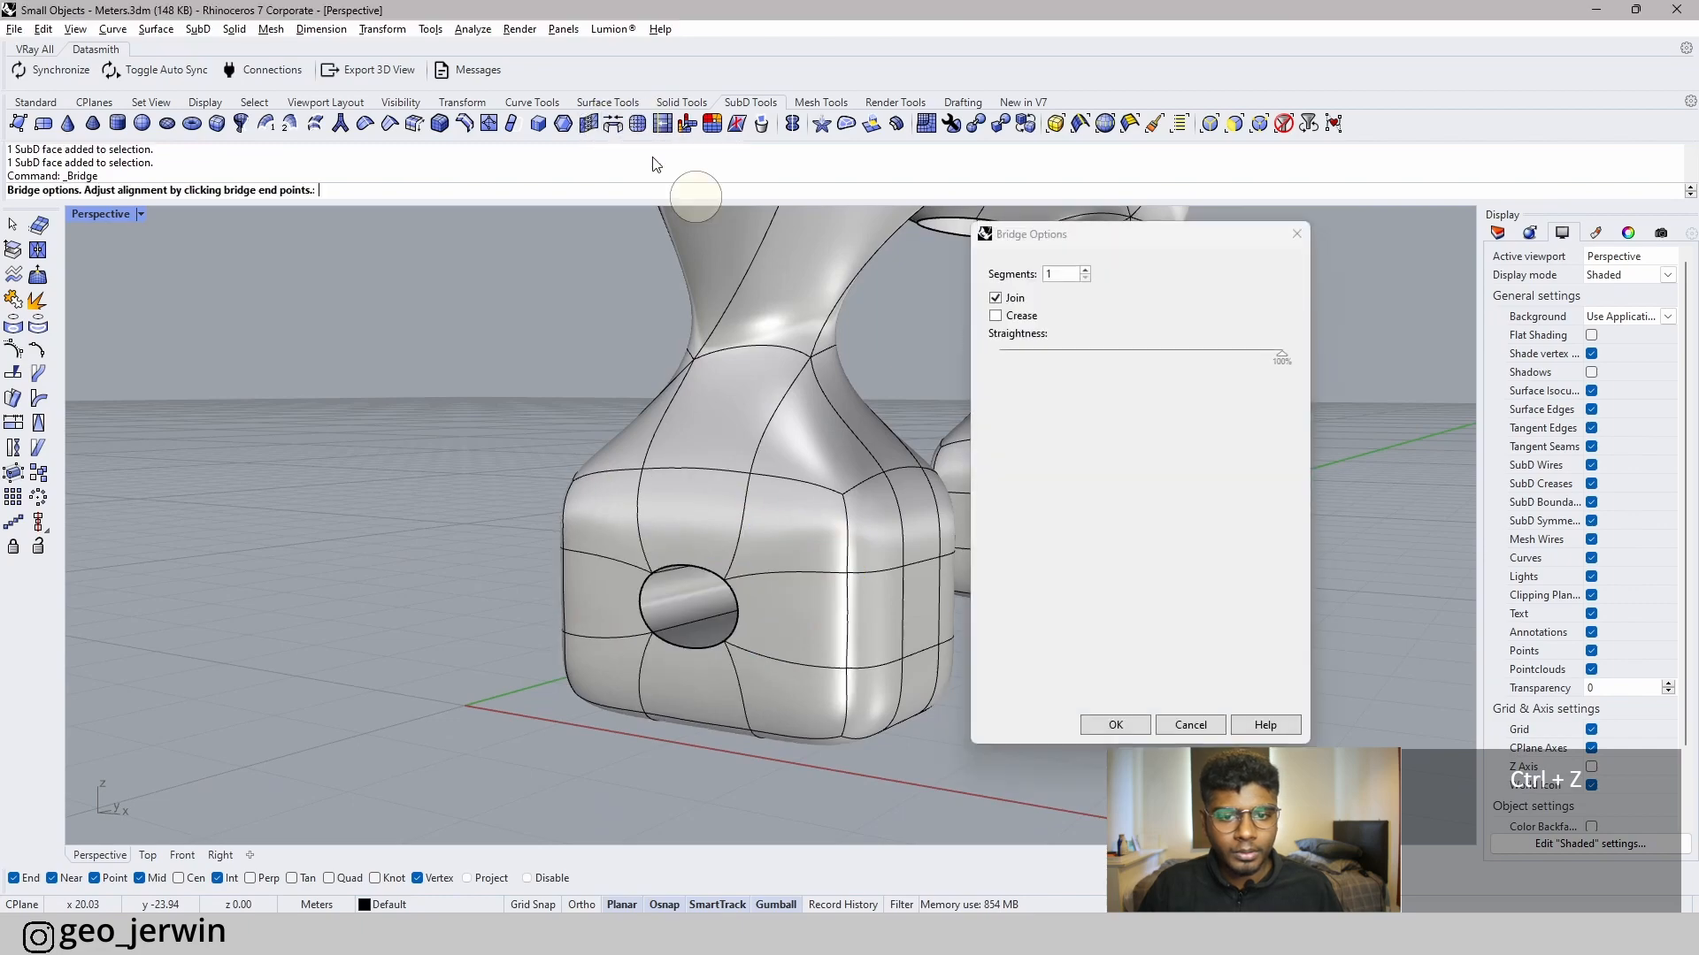
{"action": "left_click", "coordinate": [1111, 723]}
- Bridge the matching opposite middle faces of the second foot block to open a hole through it
{"action": "right_click_drag", "start_coordinate": [1274, 620], "coordinate": [1182, 609]}
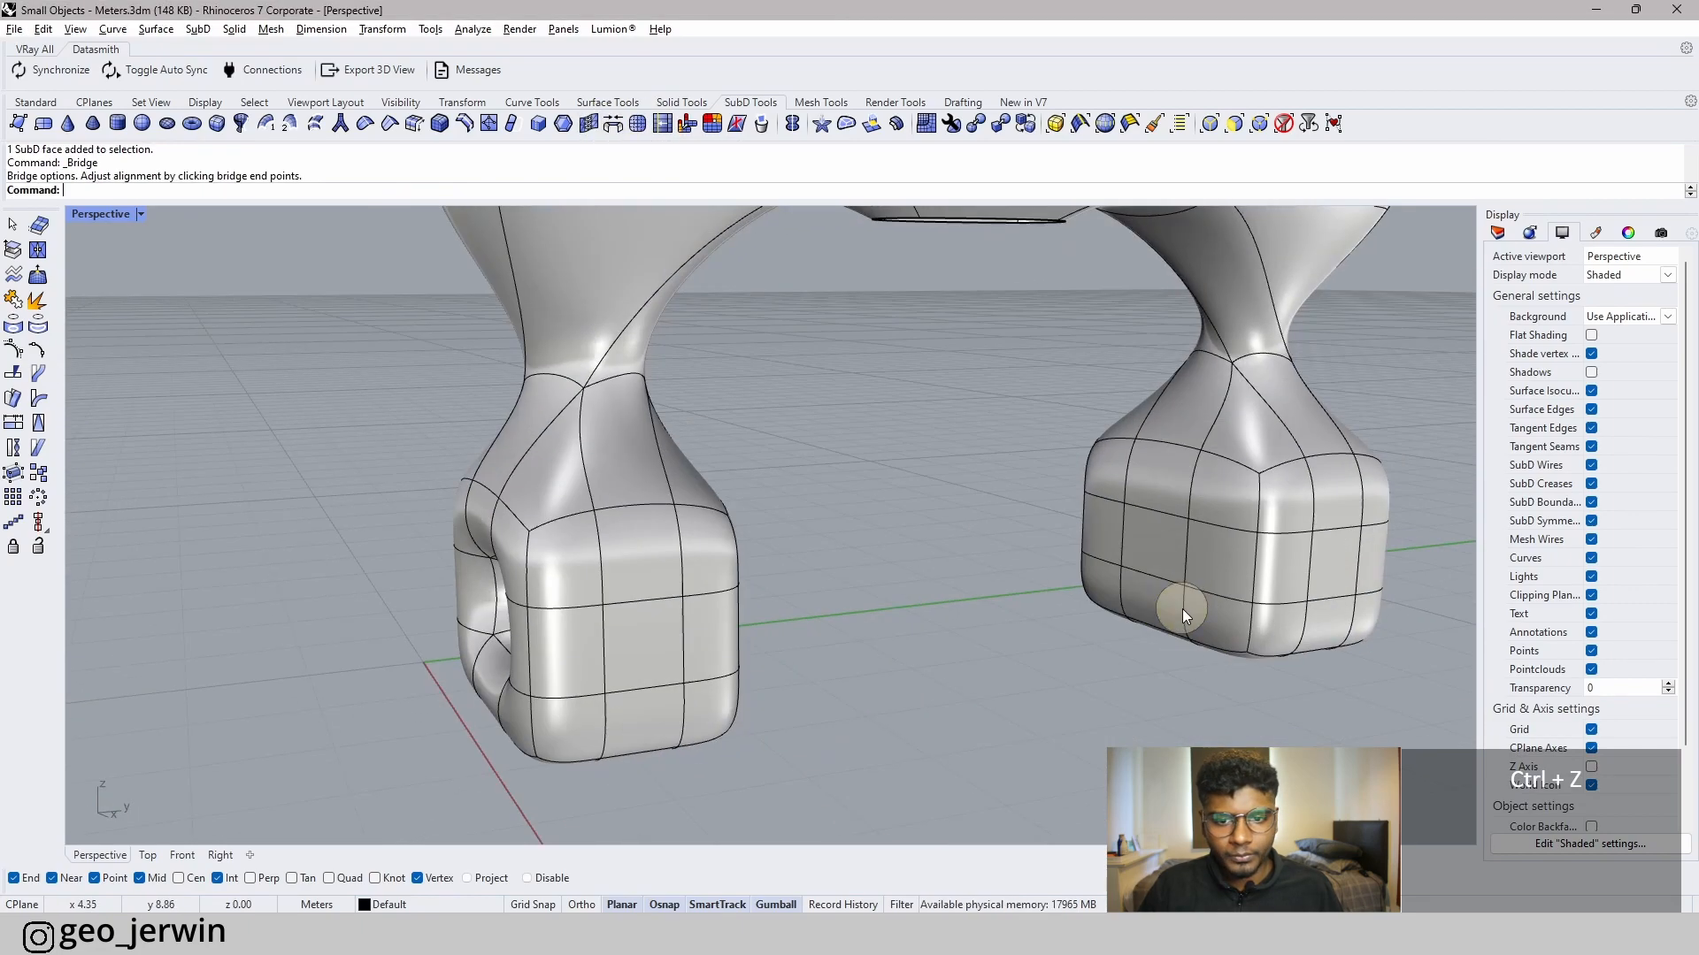
{"action": "left_click", "coordinate": [1163, 545], "text": "ctrl+shift"}
{"action": "right_click_drag", "start_coordinate": [1329, 556], "coordinate": [1070, 593]}
{"action": "right_click_drag", "start_coordinate": [1070, 593], "coordinate": [985, 552], "text": "shift"}
{"action": "left_click", "coordinate": [985, 552], "text": "ctrl+shift"}
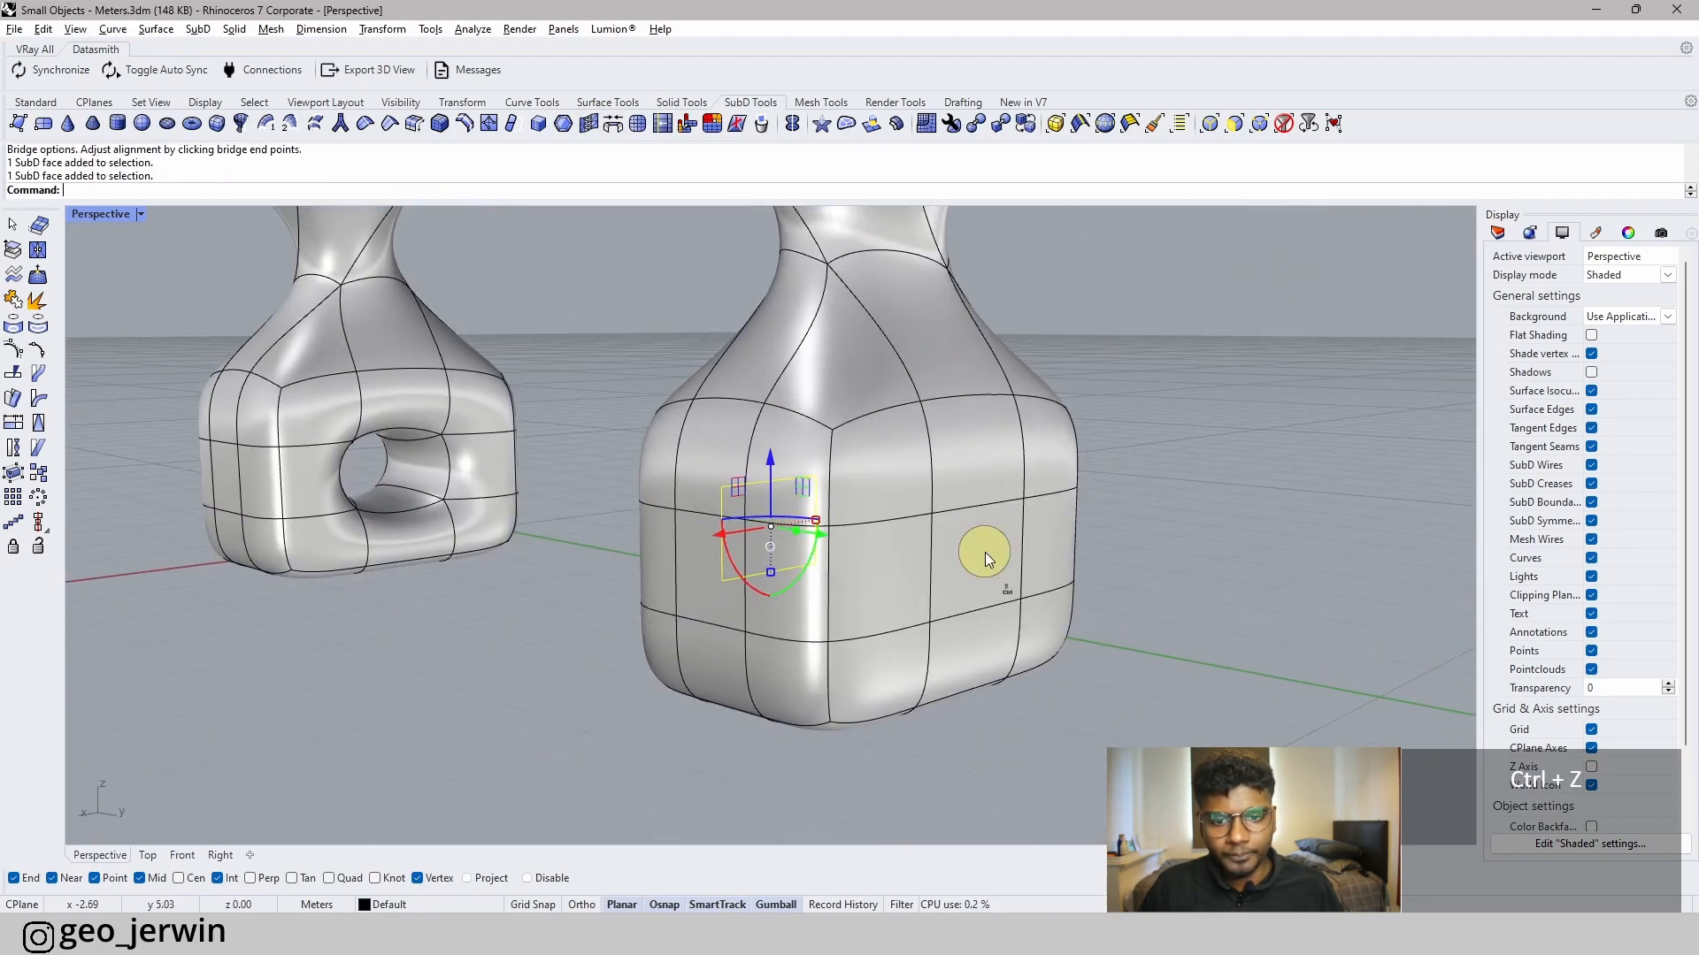
{"action": "left_click", "coordinate": [617, 131]}
{"action": "left_click", "coordinate": [1131, 724]}
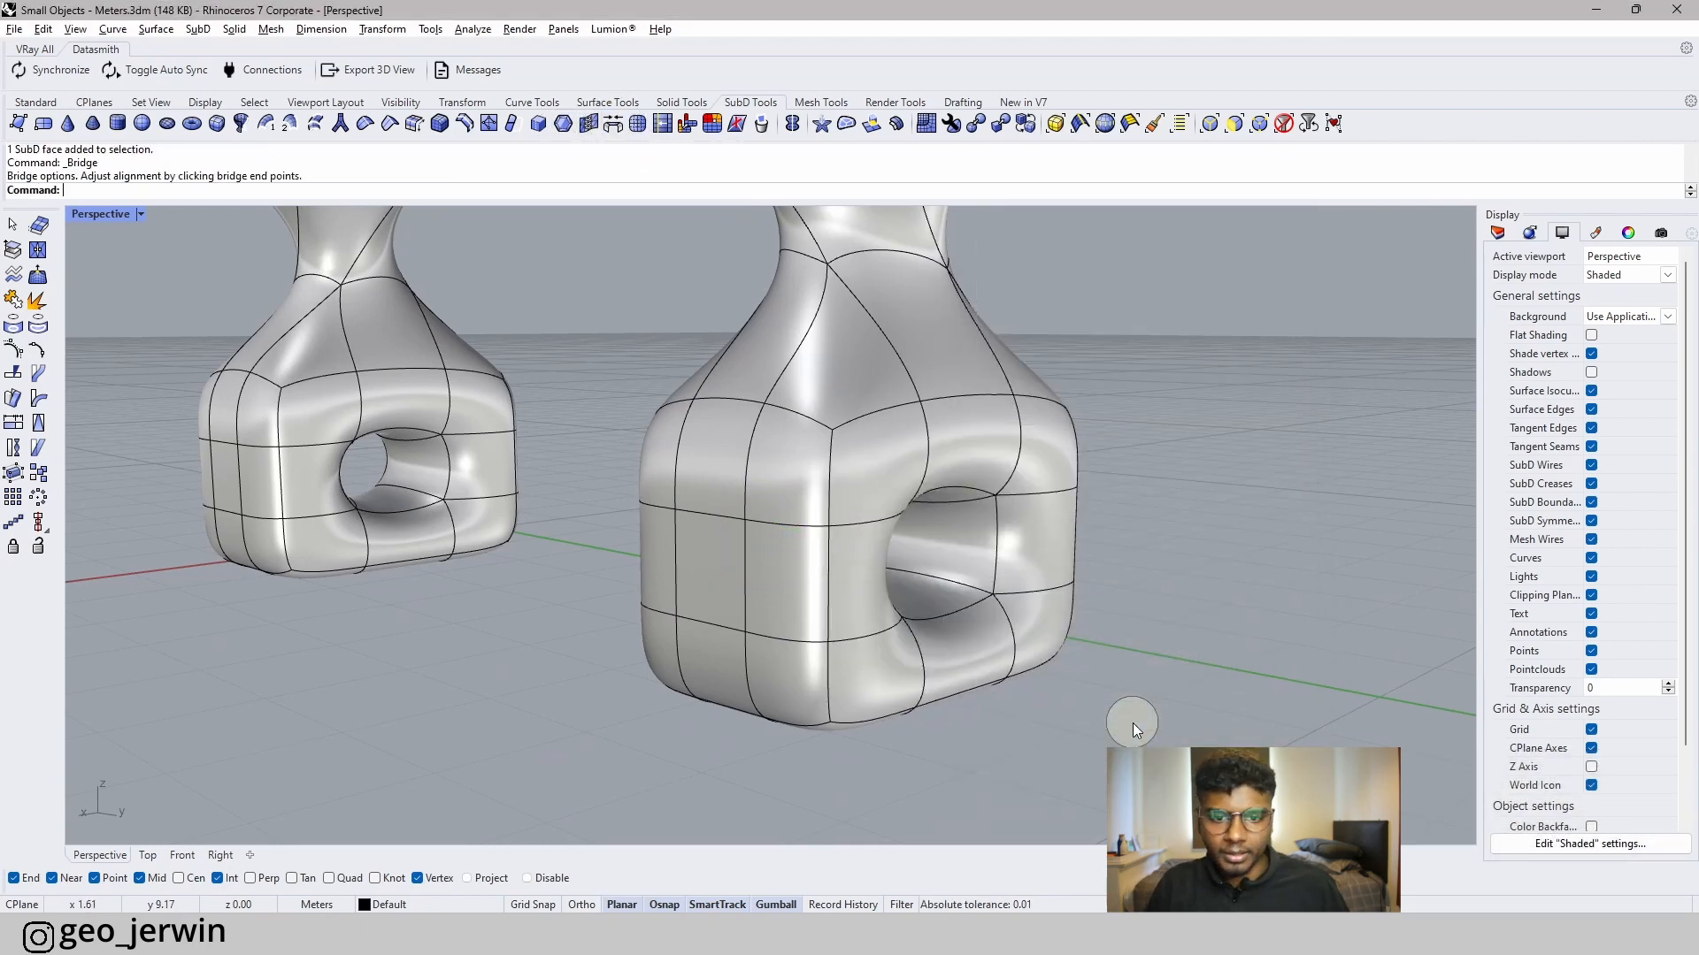
{"action": "scroll", "coordinate": [948, 591], "scroll_direction": "down", "scroll_amount": 5}
{"action": "right_click_drag", "start_coordinate": [948, 591], "coordinate": [745, 533]}
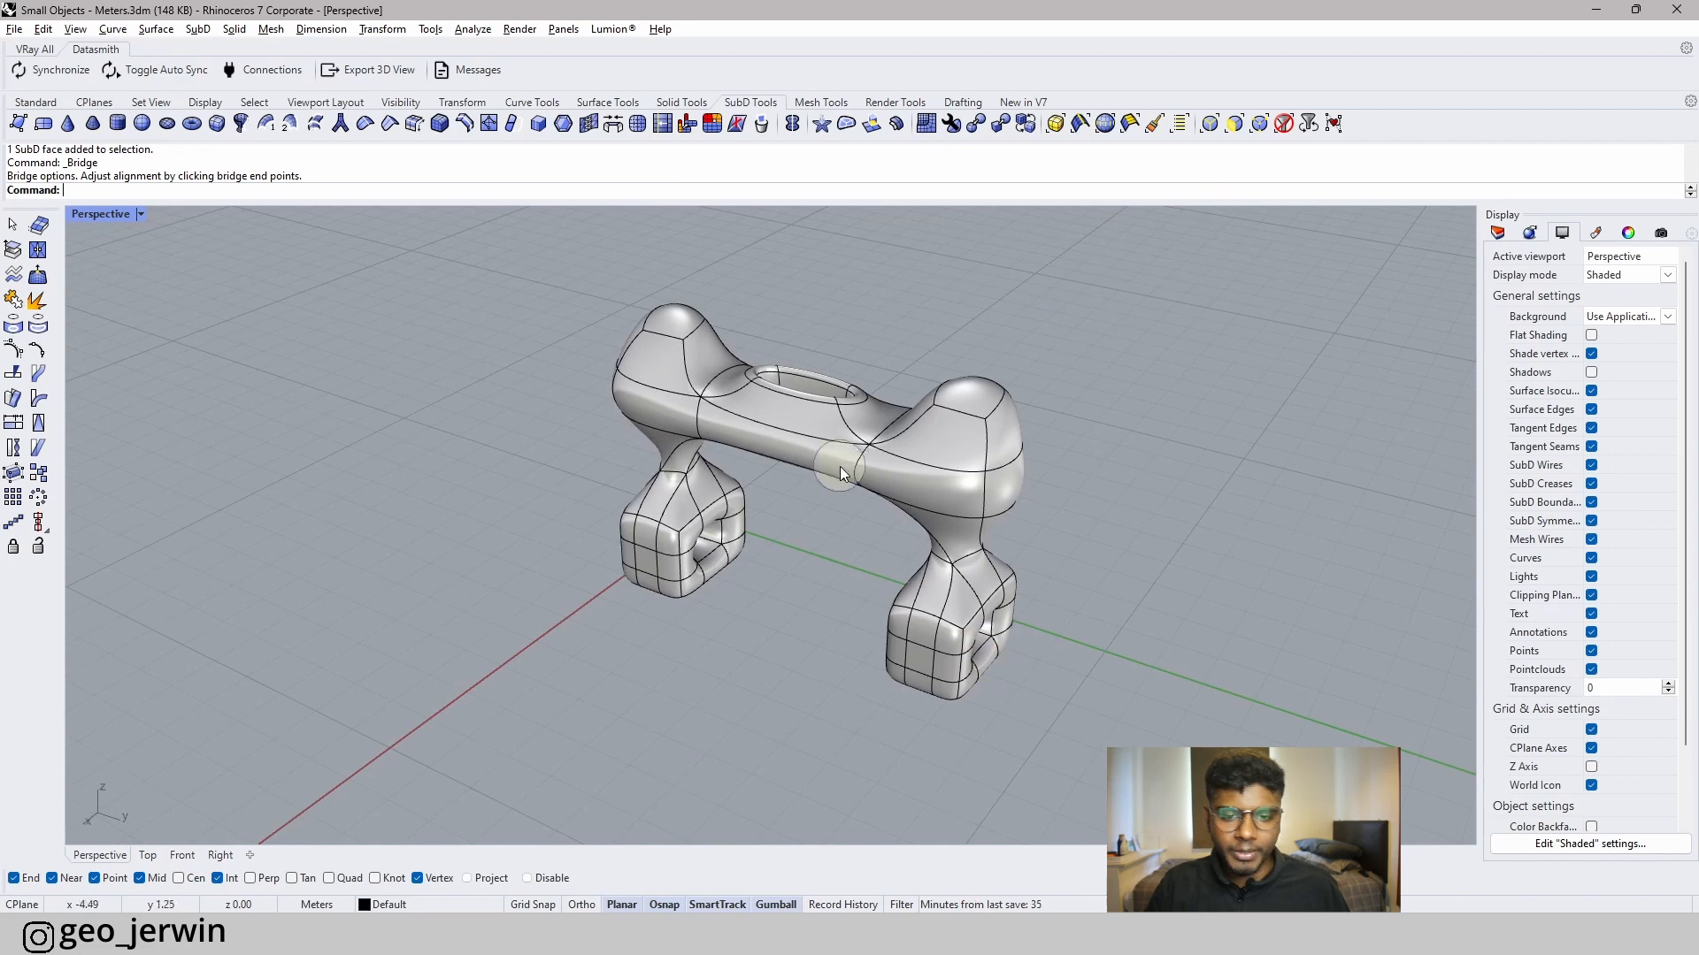
{"action": "scroll", "coordinate": [922, 555], "scroll_direction": "up", "scroll_amount": 3}
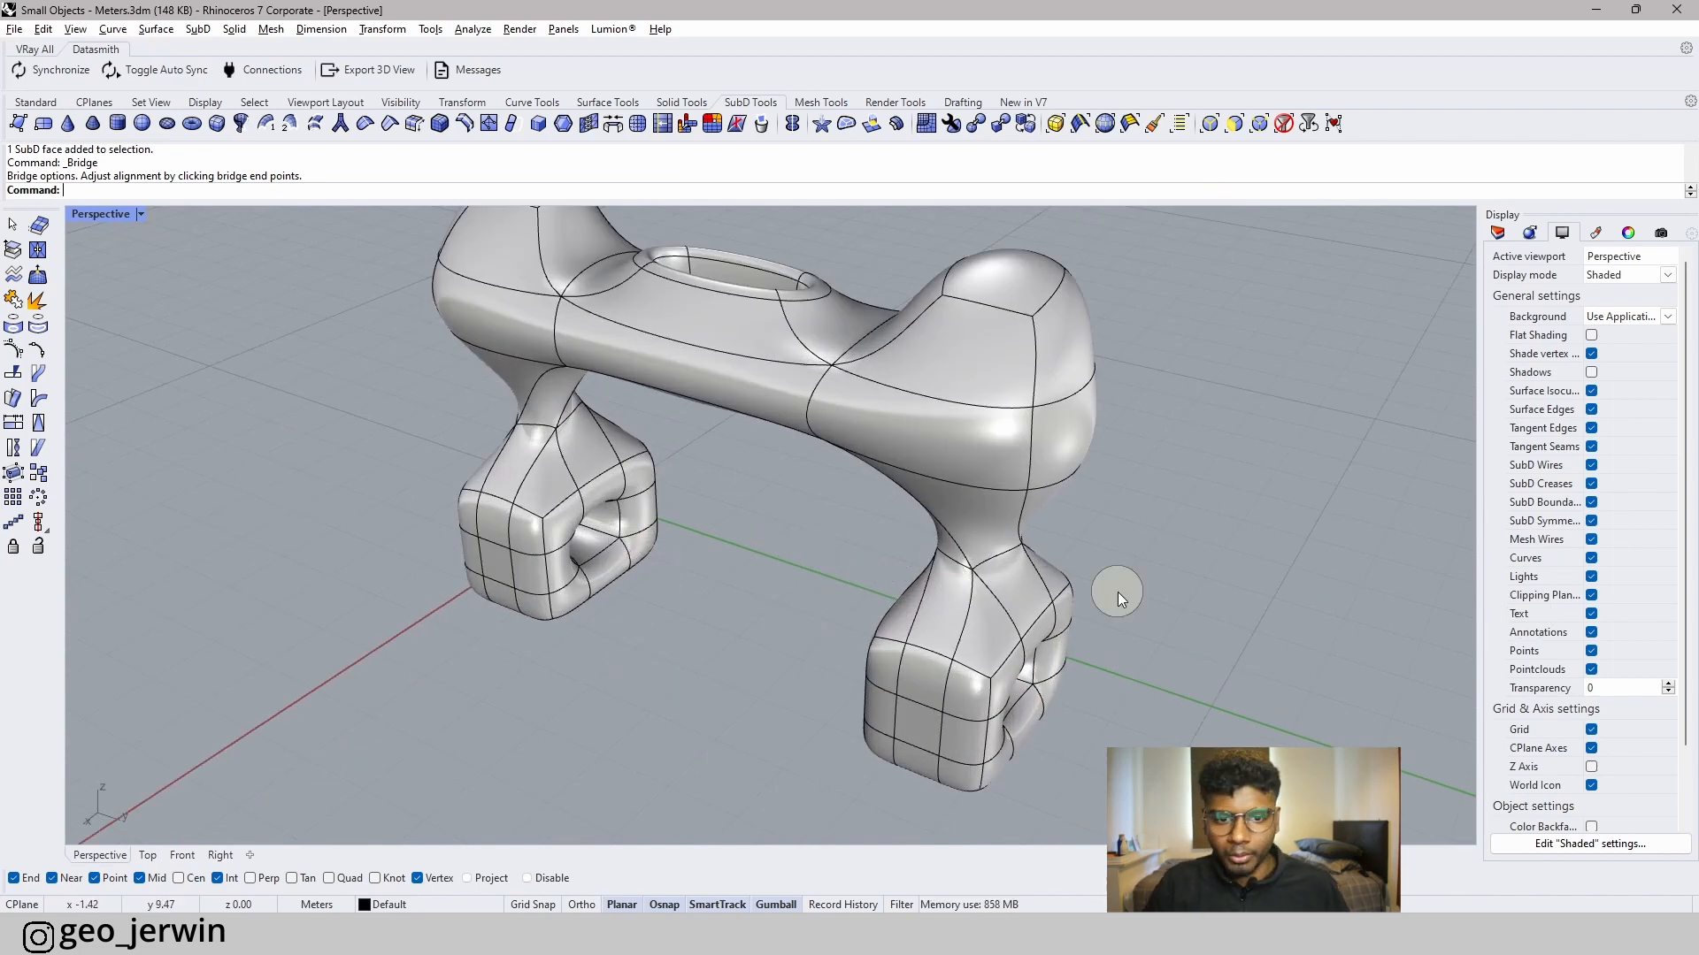
{"action": "right_click_drag", "start_coordinate": [1197, 639], "coordinate": [1435, 532]}
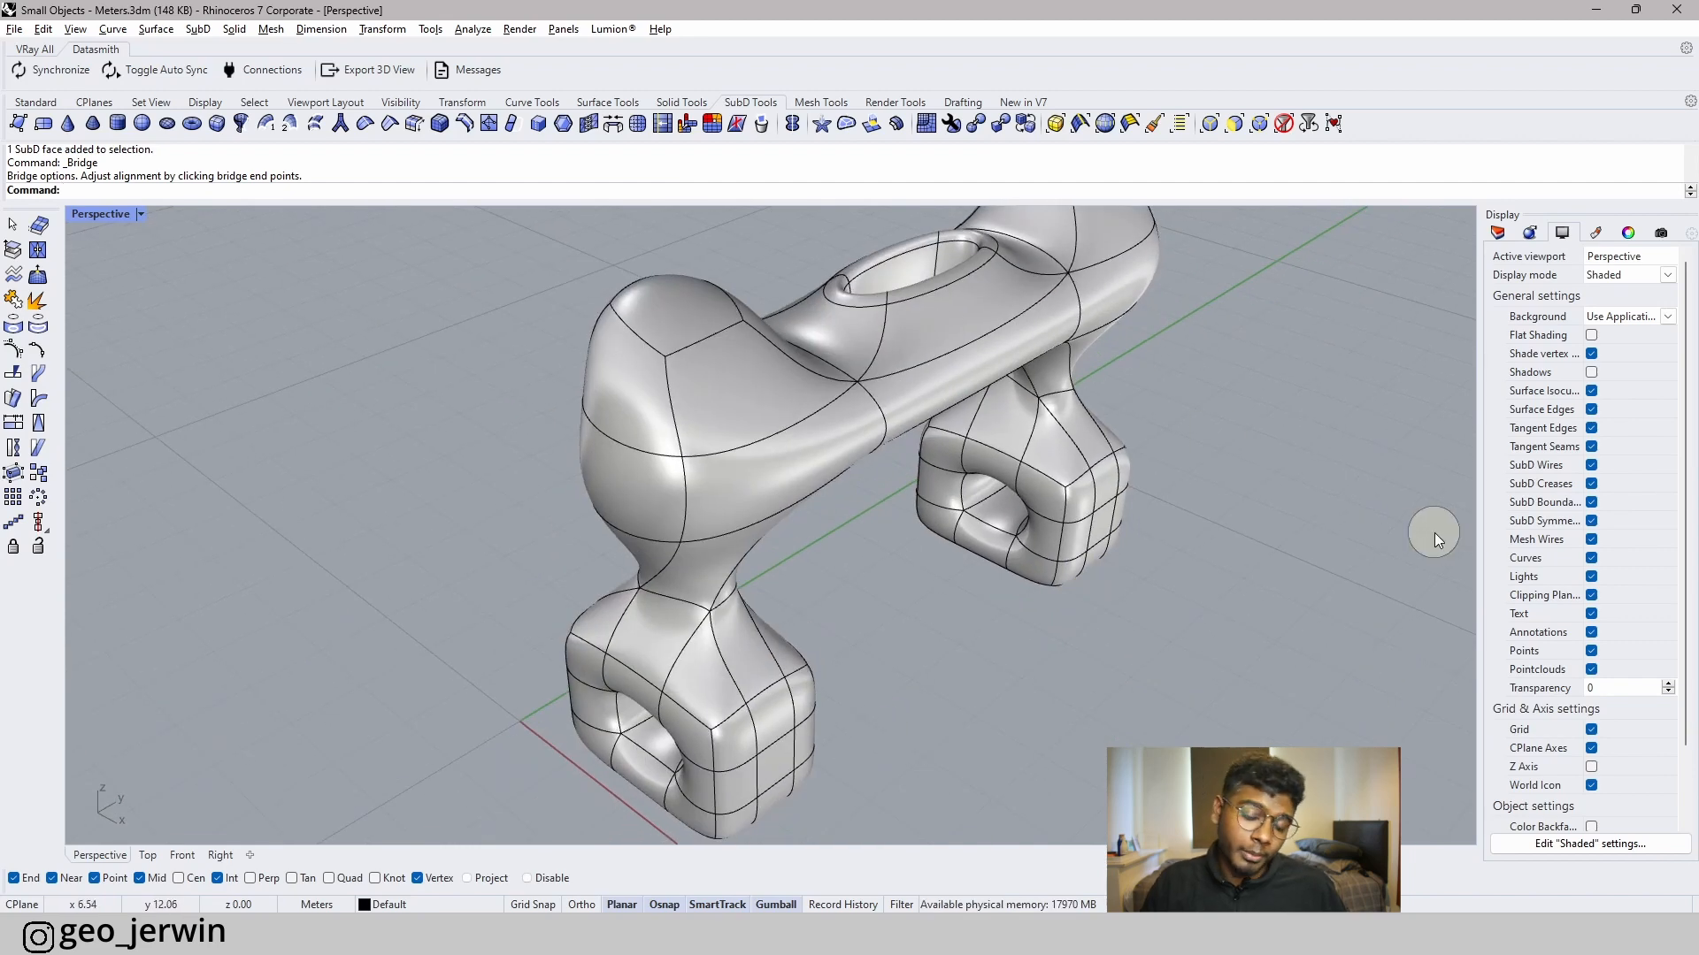
{"action": "right_click_drag", "start_coordinate": [956, 514], "coordinate": [1112, 609]}
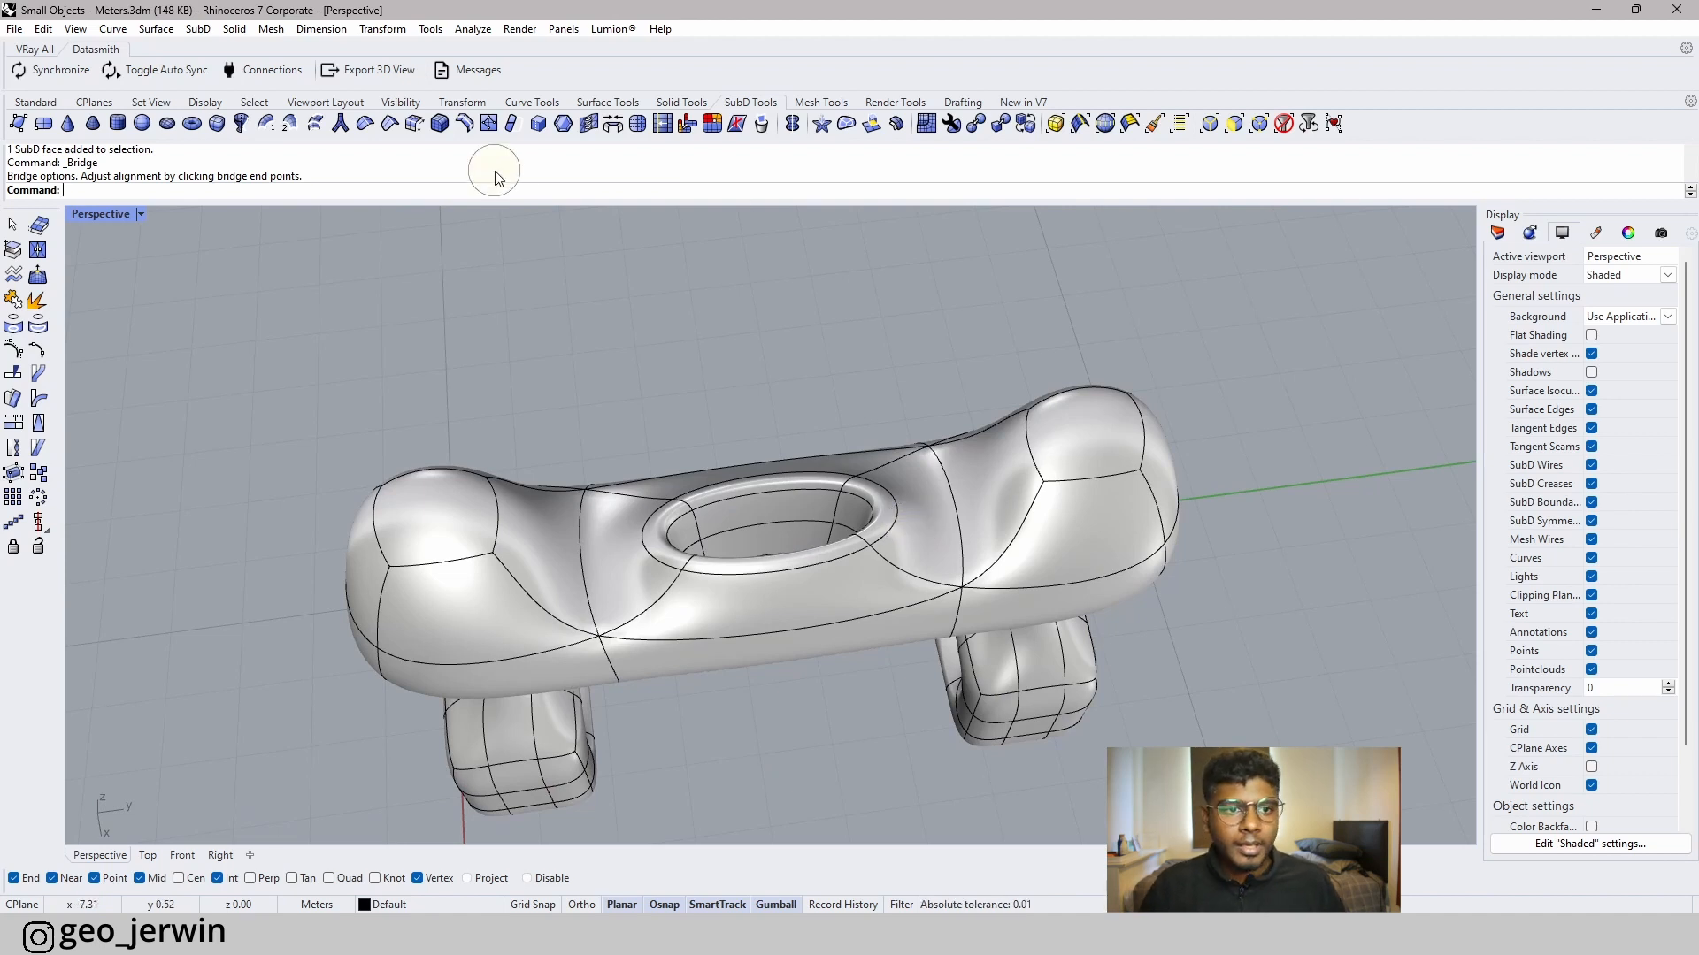
- Switch to the Top view with the model in sight and nothing selected
{"action": "left_click", "coordinate": [147, 856]}
{"action": "scroll", "coordinate": [970, 466], "scroll_direction": "down", "scroll_amount": 8}
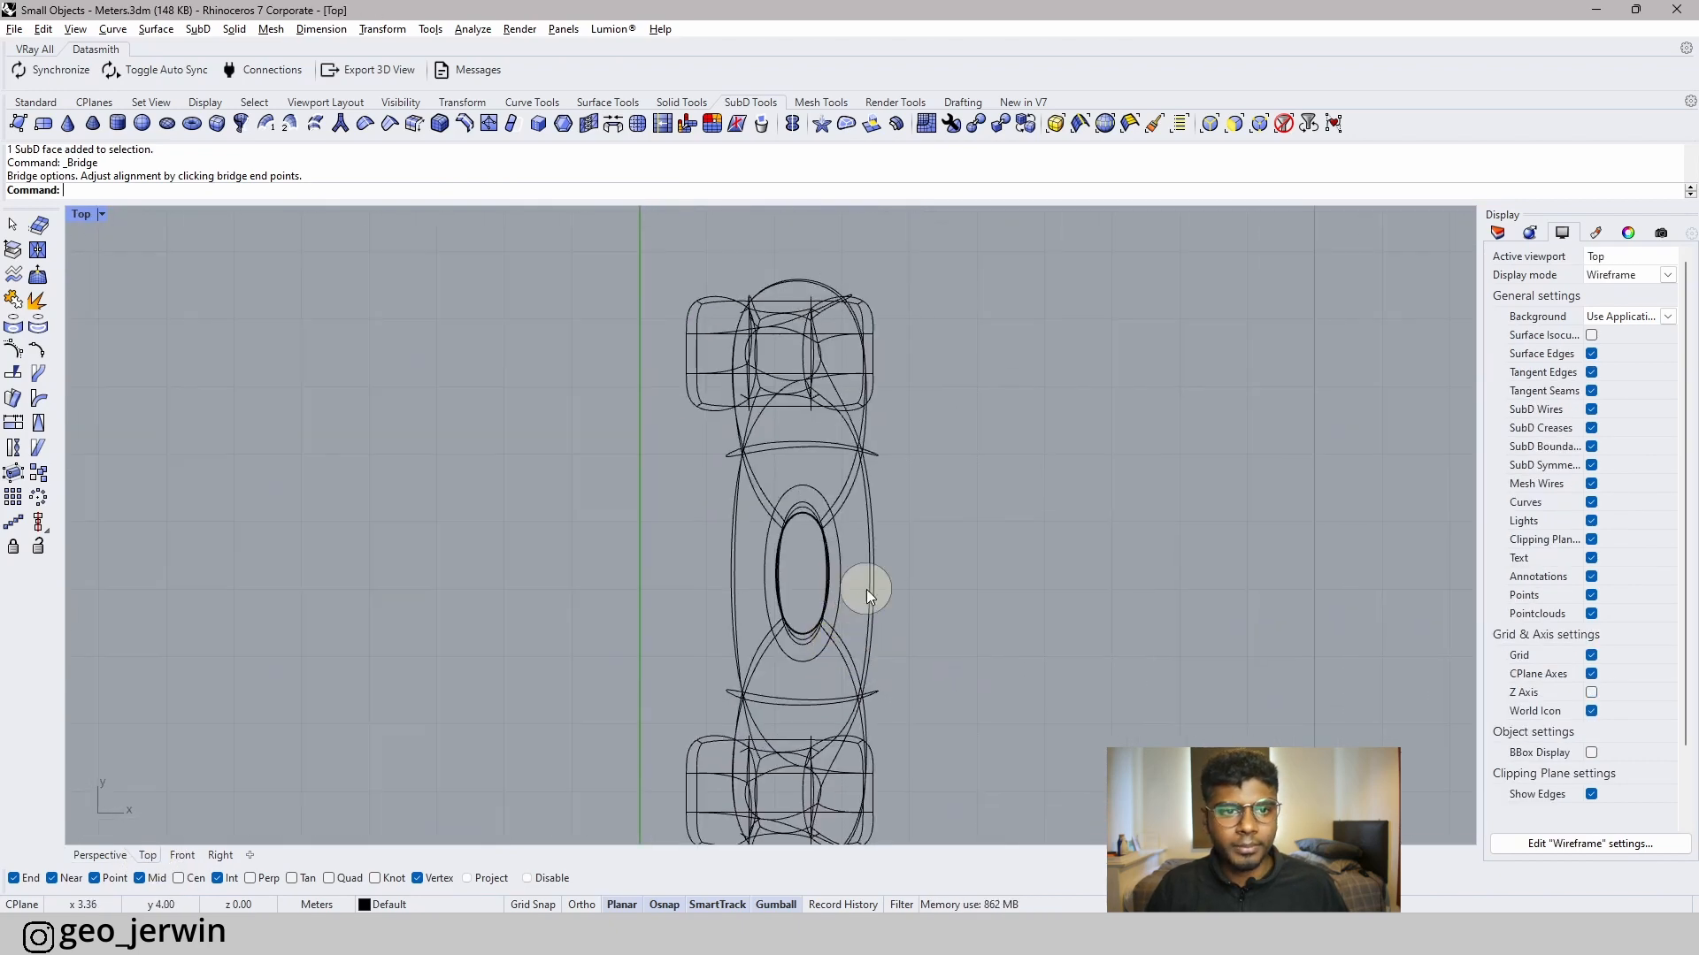
{"action": "key", "text": "Escape"}
{"action": "key", "text": "Escape"}
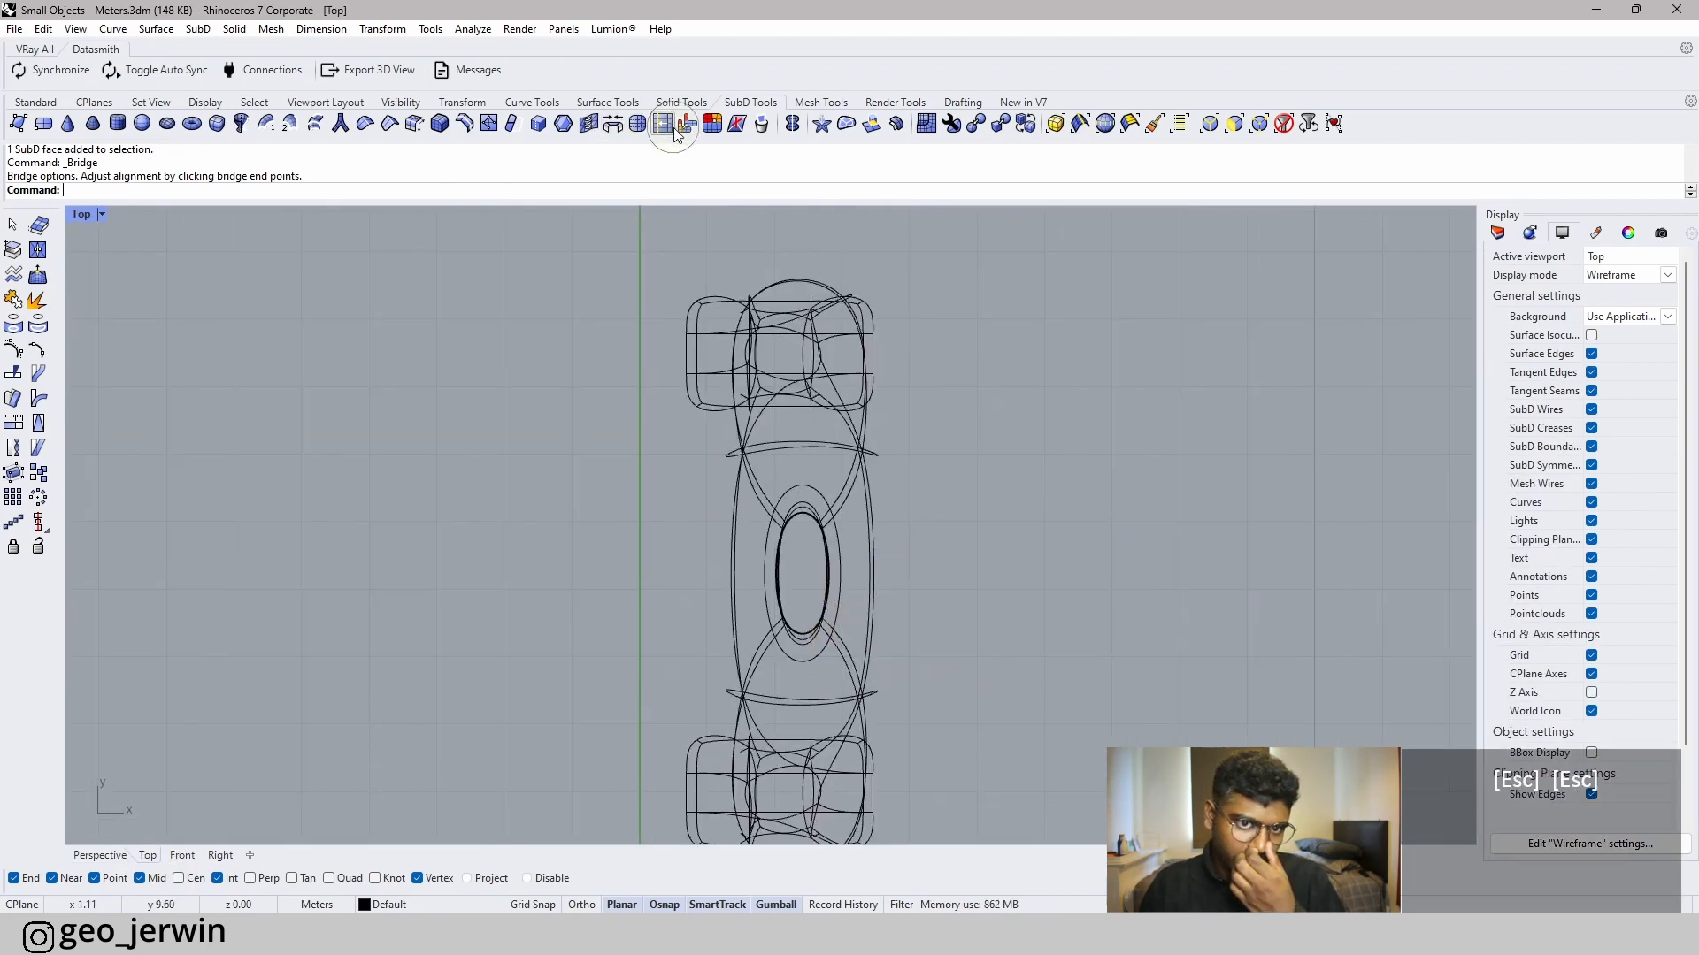
{"action": "left_click", "coordinate": [793, 125]}
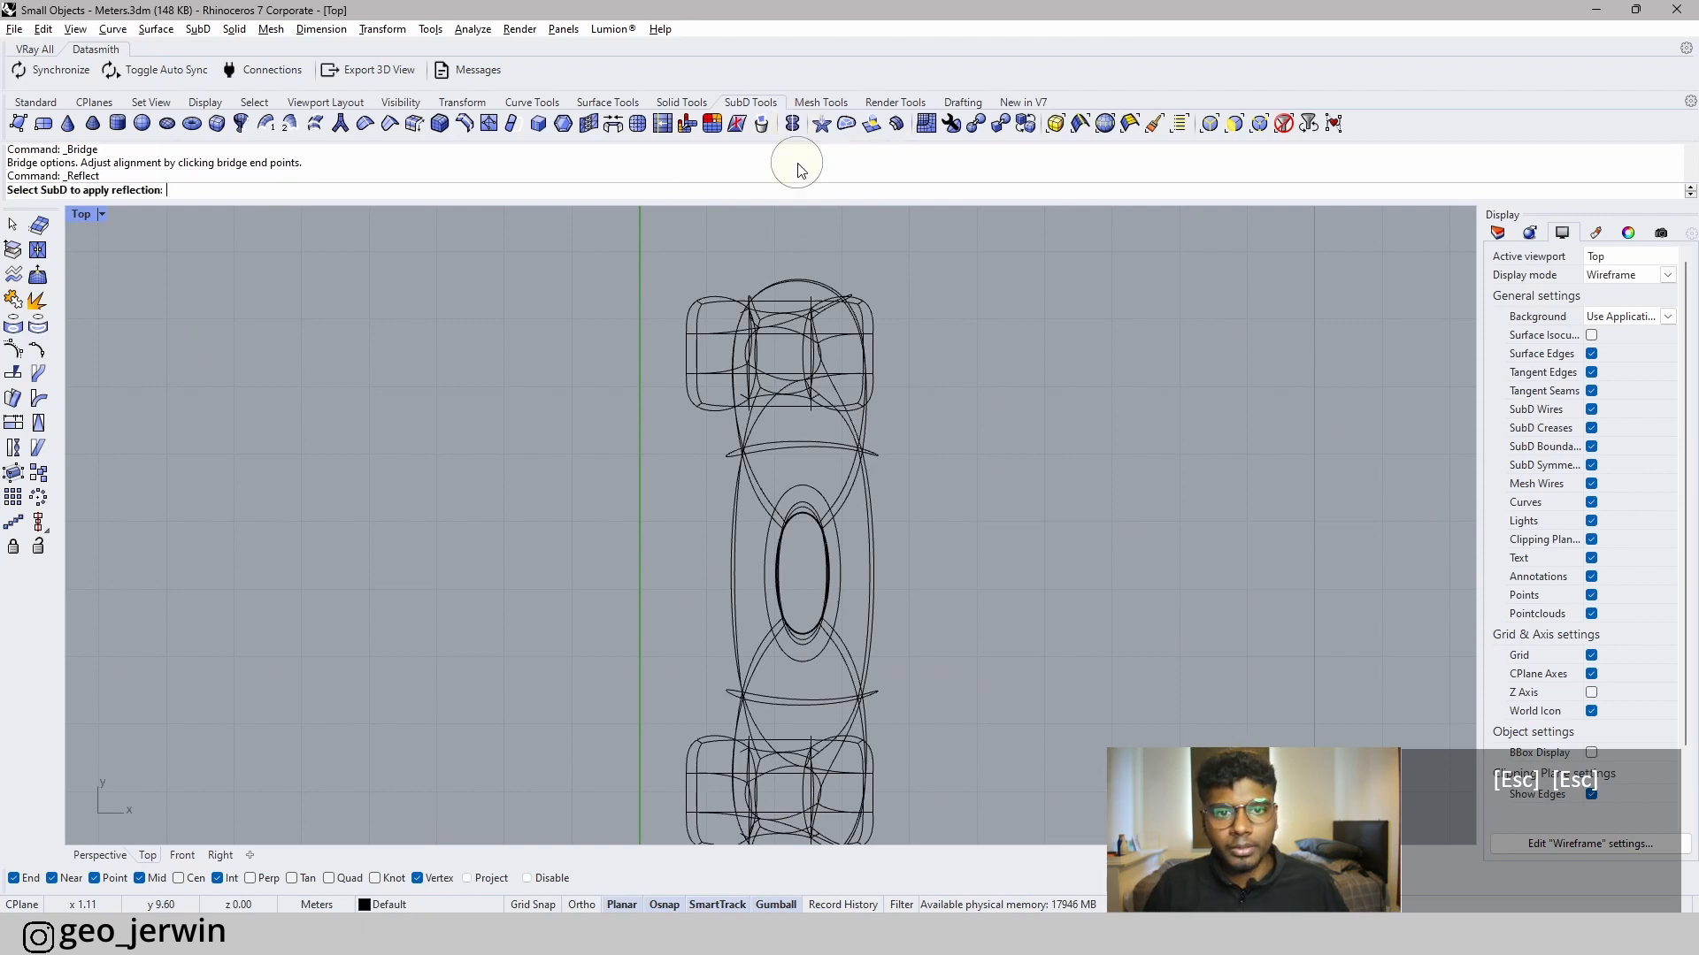
{"action": "left_click", "coordinate": [767, 587]}
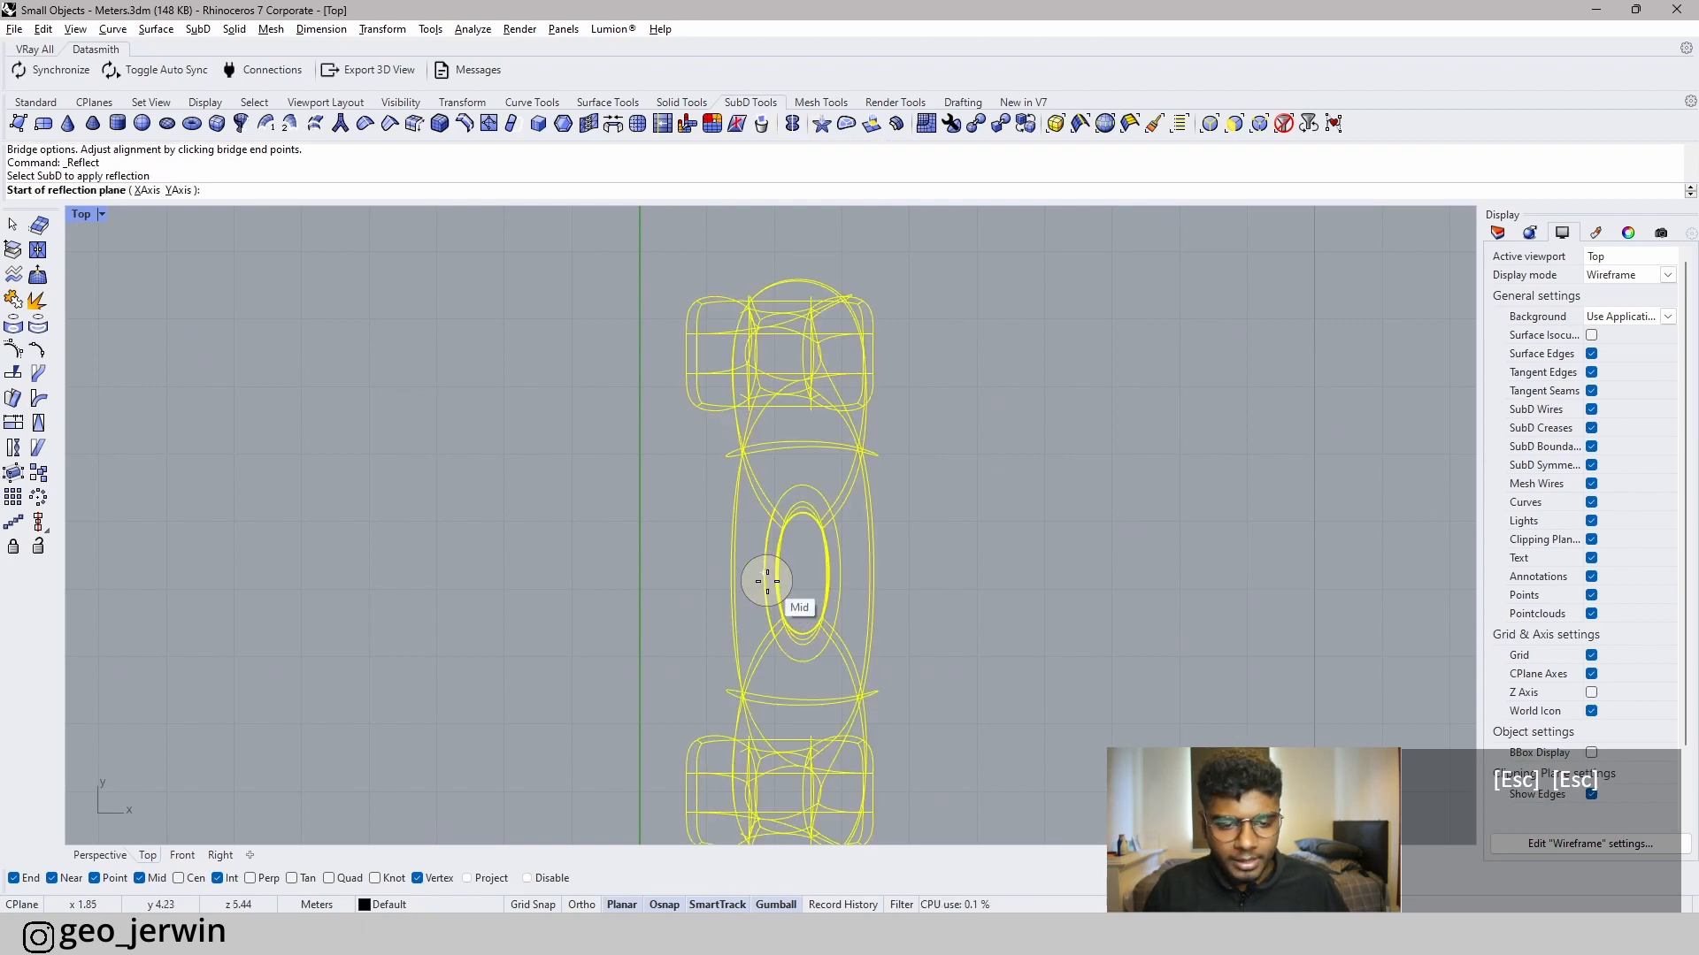
{"action": "key", "text": "Escape"}
- Reflect the SubD across a plane along X through the midpoint of the opening's side, keeping the current primary side
{"action": "left_click", "coordinate": [770, 577]}
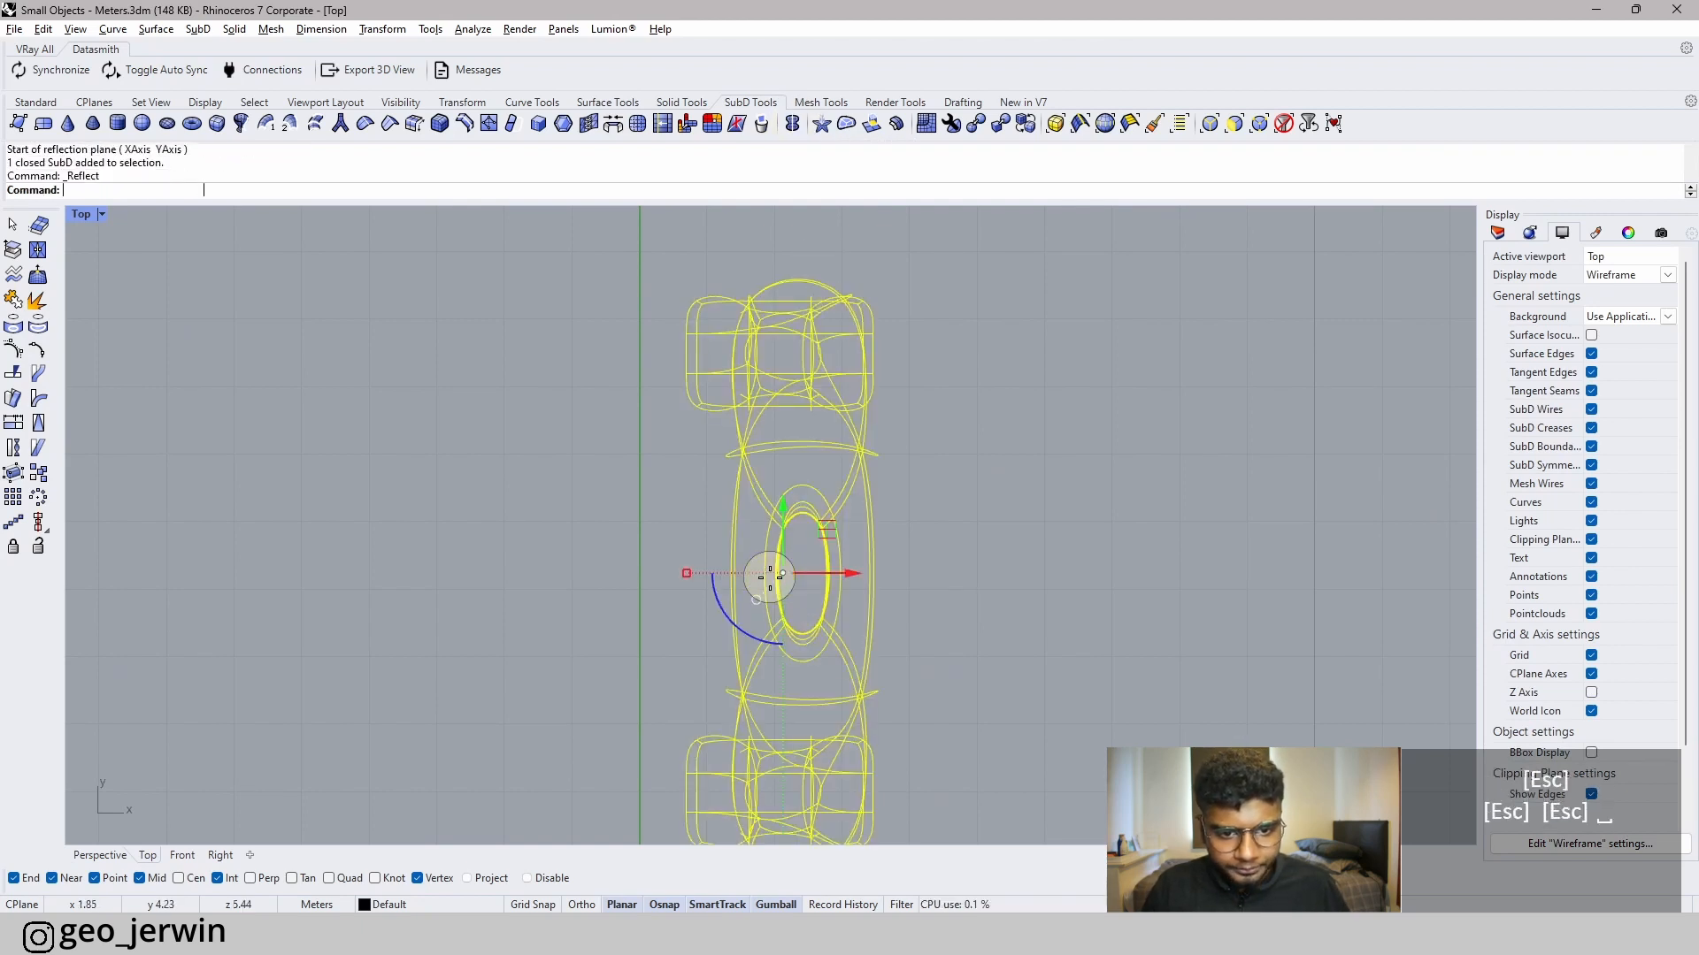
{"action": "left_click", "coordinate": [765, 573]}
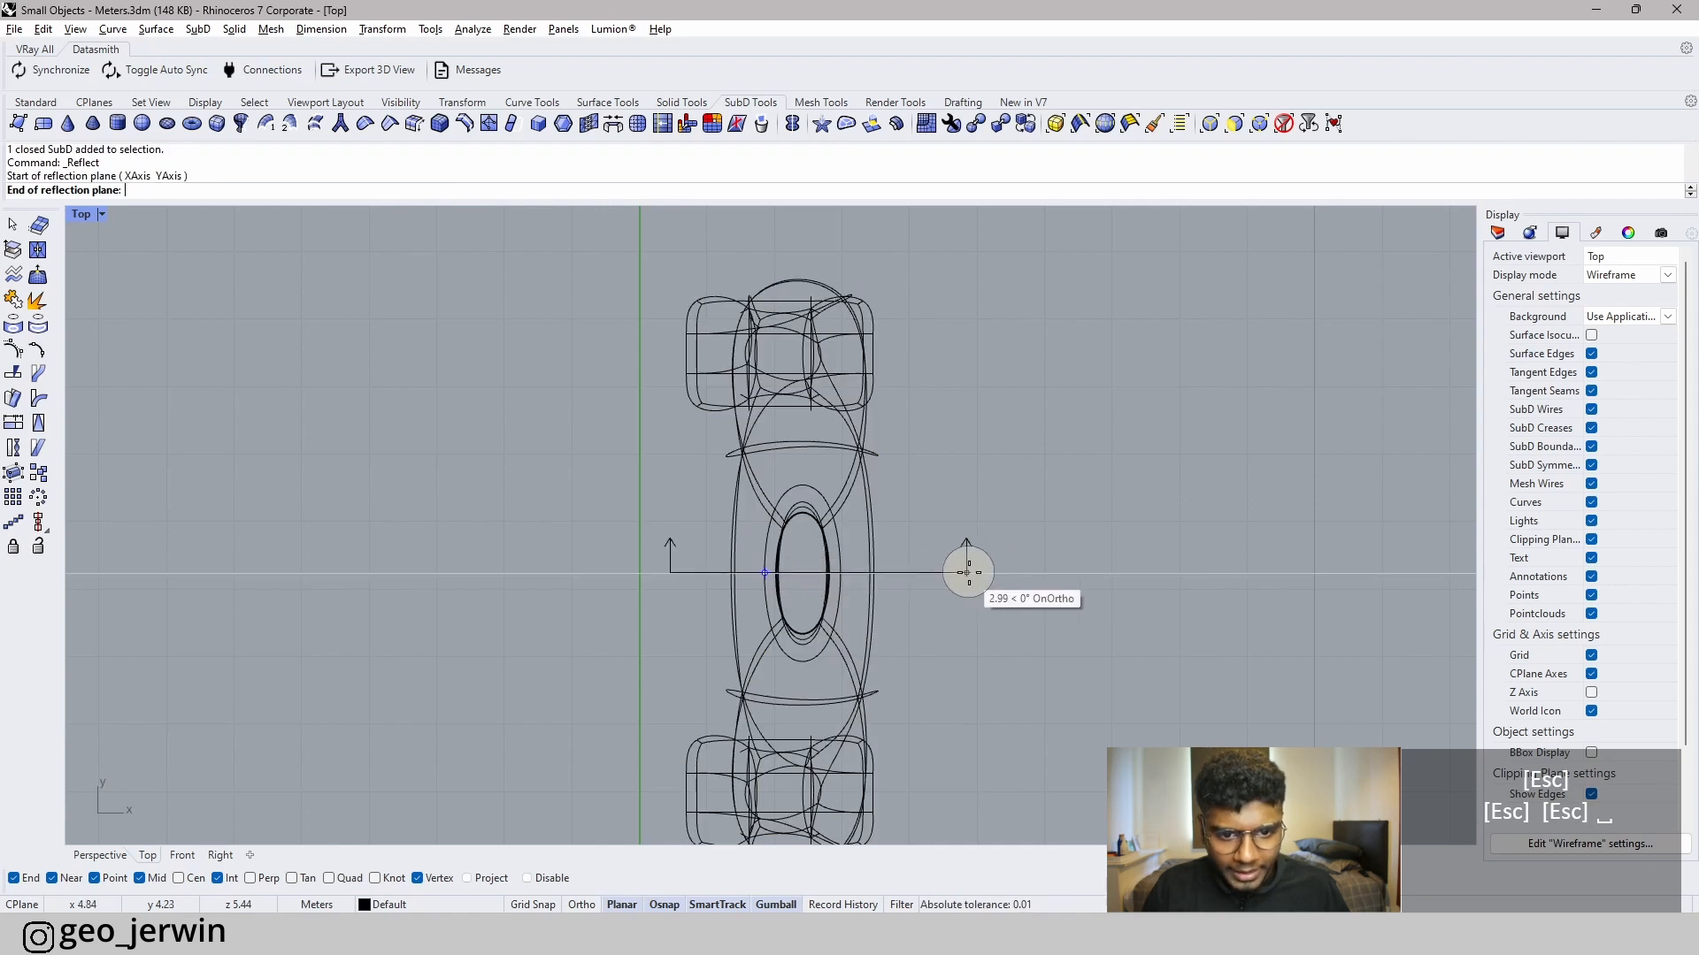
{"action": "left_click", "coordinate": [968, 572]}
{"action": "key", "text": "space"}
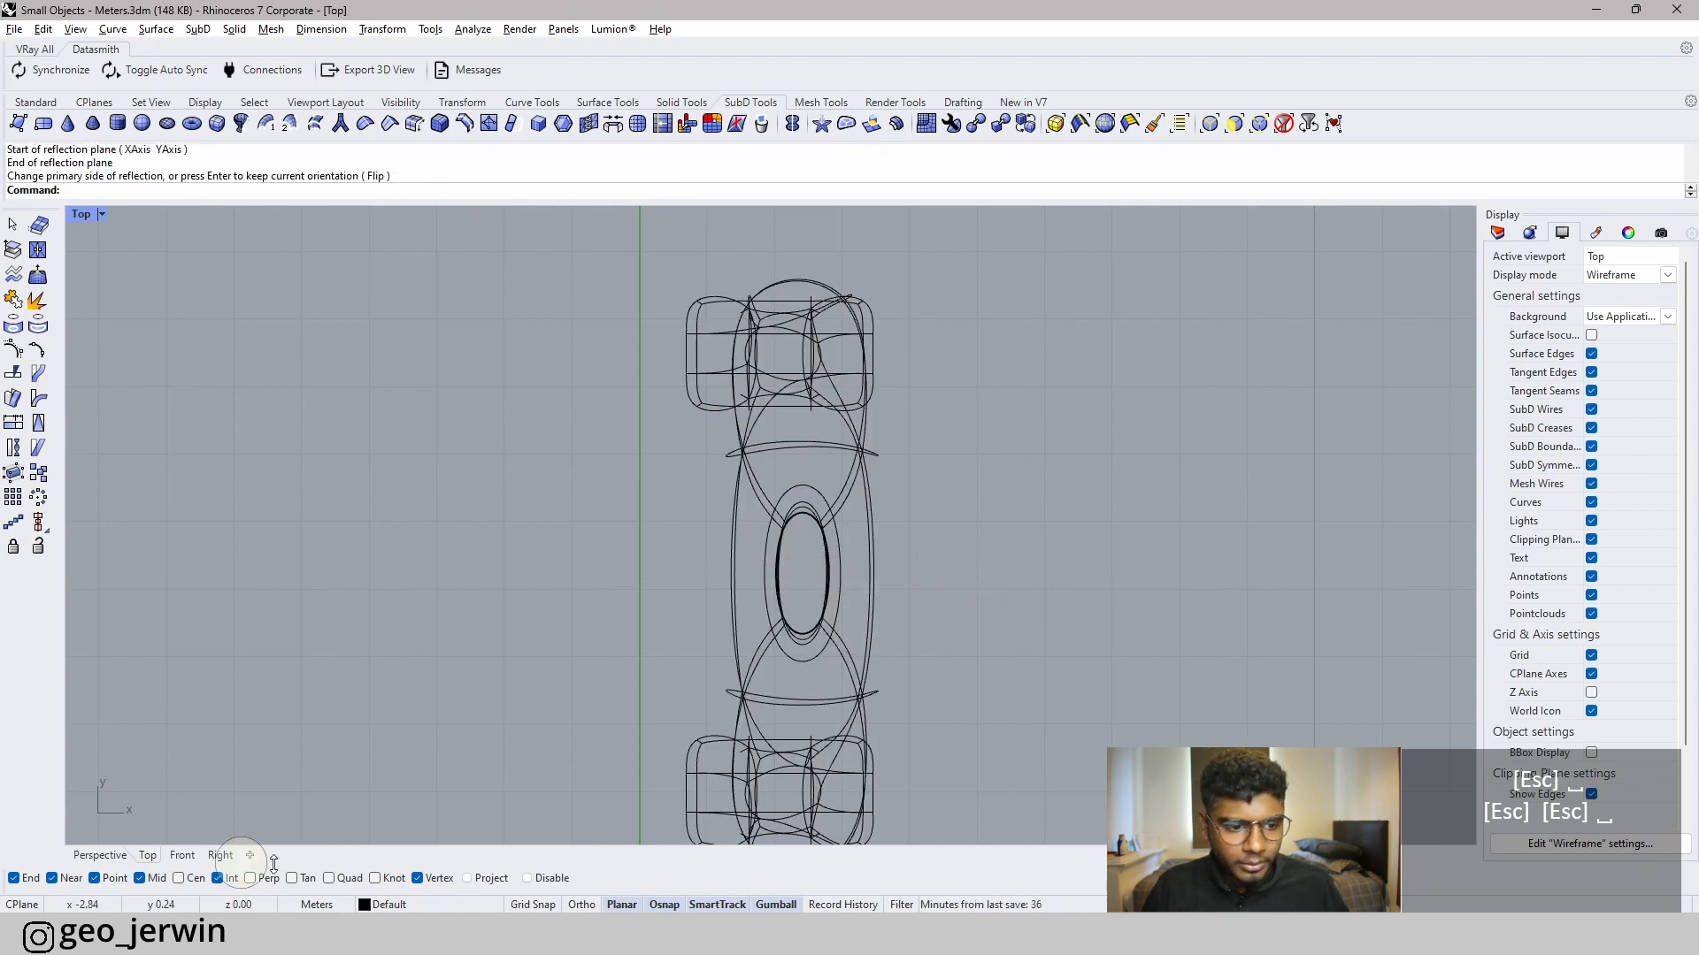
- Return to the Perspective view with the reflected SubD's foot block in close sight
{"action": "left_click", "coordinate": [100, 855]}
{"action": "scroll", "coordinate": [819, 619], "scroll_direction": "down", "scroll_amount": 4}
{"action": "right_click_drag", "start_coordinate": [819, 619], "coordinate": [736, 628]}
{"action": "scroll", "coordinate": [844, 547], "scroll_direction": "up", "scroll_amount": 7}
{"action": "scroll", "coordinate": [739, 548], "scroll_direction": "down", "scroll_amount": 6}
{"action": "scroll", "coordinate": [970, 576], "scroll_direction": "up", "scroll_amount": 6}
{"action": "scroll", "coordinate": [839, 595], "scroll_direction": "down", "scroll_amount": 3}
{"action": "scroll", "coordinate": [736, 626], "scroll_direction": "up", "scroll_amount": 6}
- Try pulling an edge of the foot block outward to test the symmetry, and undo the move
{"action": "left_click", "coordinate": [703, 619], "text": "ctrl+shift"}
{"action": "scroll", "coordinate": [857, 603], "scroll_direction": "down", "scroll_amount": 7}
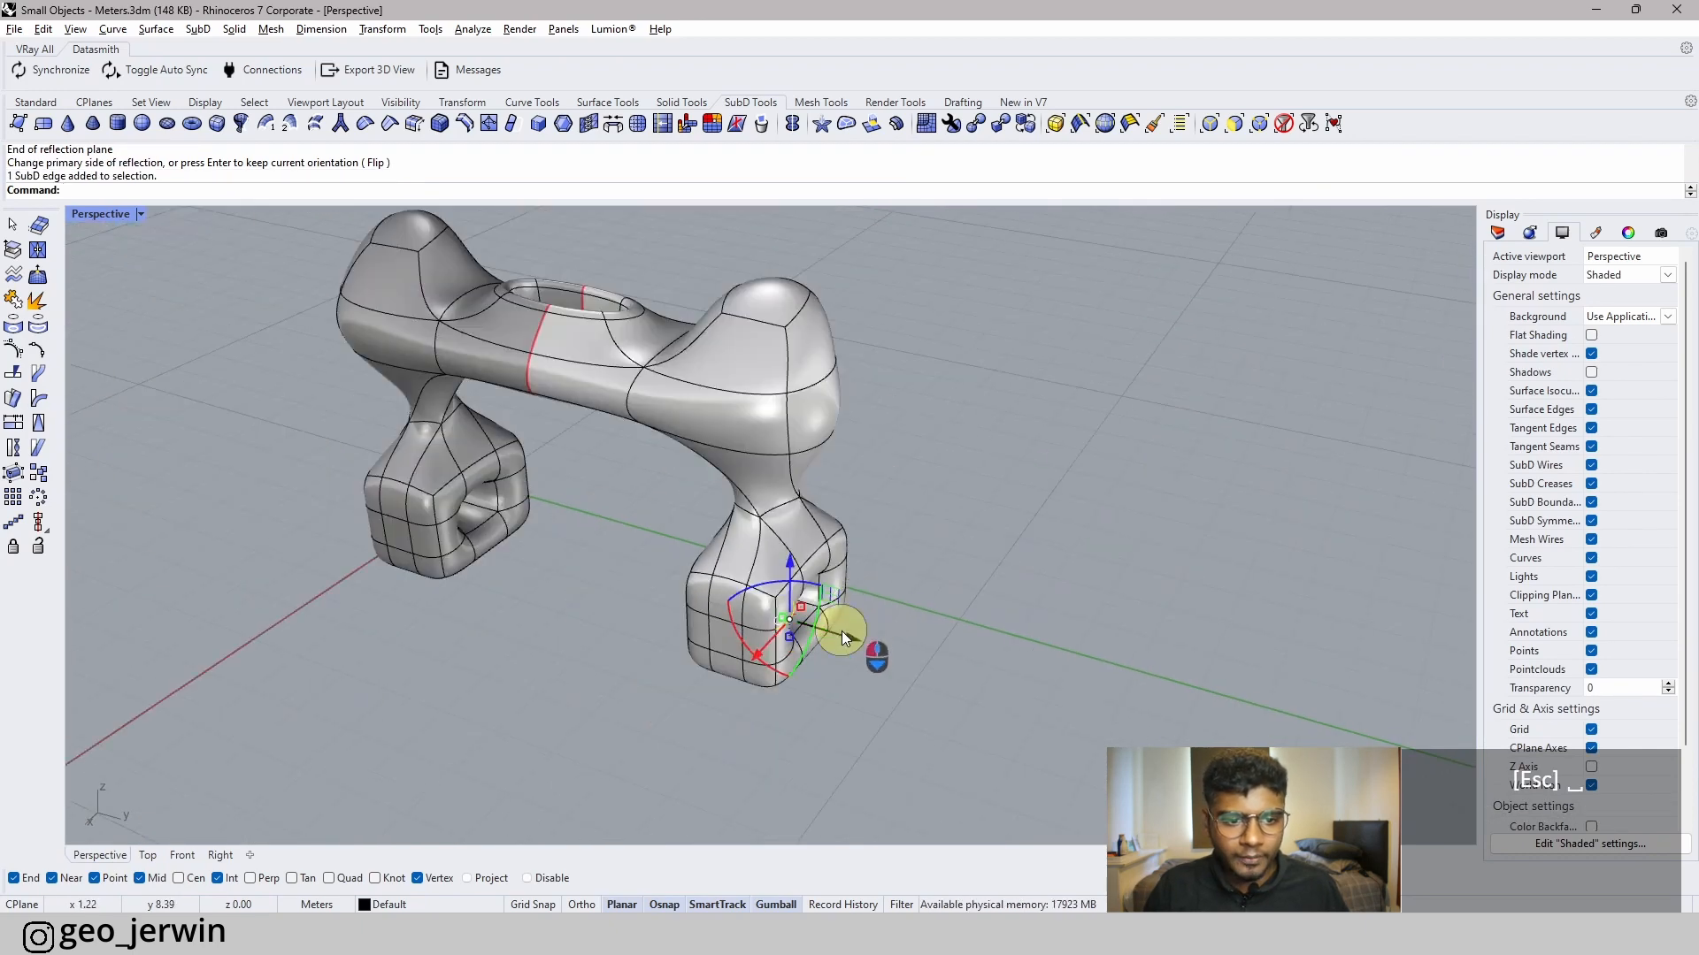
{"action": "left_click_drag", "start_coordinate": [842, 638], "coordinate": [881, 649]}
{"action": "left_click", "coordinate": [1053, 659]}
{"action": "right_click_drag", "start_coordinate": [1097, 658], "coordinate": [471, 643]}
{"action": "key", "text": "ctrl+z"}
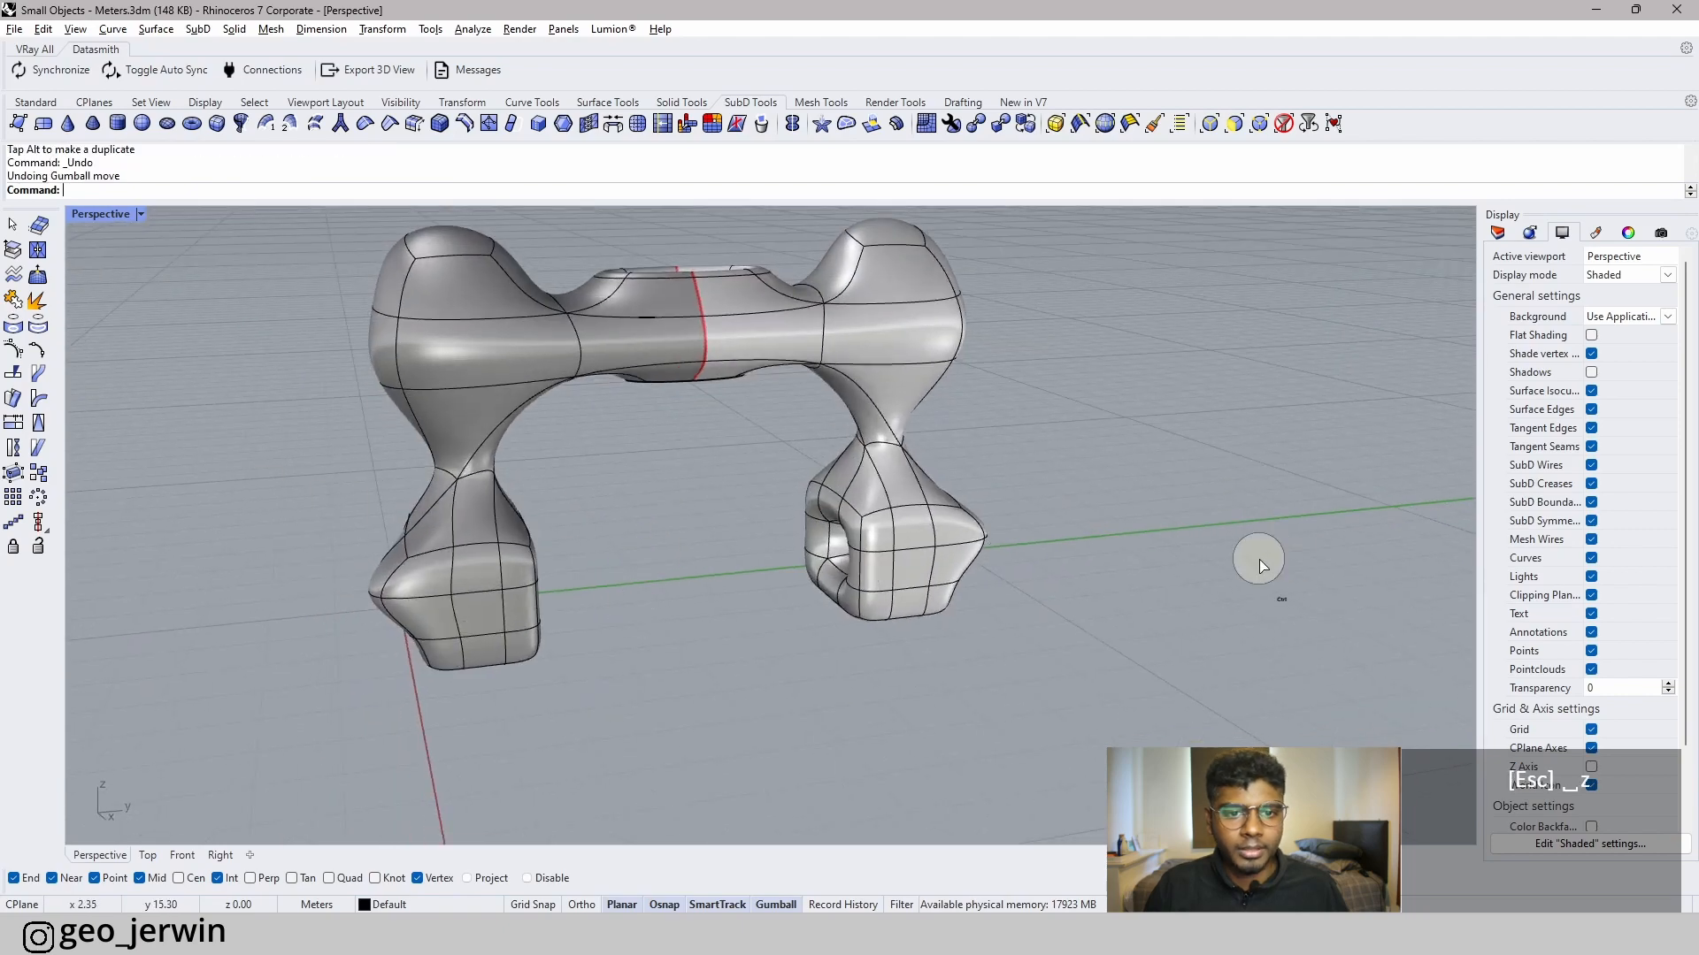
- Pull the end face of the upper body outward along Y and raise it along Z
{"action": "right_click_drag", "start_coordinate": [1261, 567], "coordinate": [1176, 576]}
{"action": "scroll", "coordinate": [868, 318], "scroll_direction": "up", "scroll_amount": 5}
{"action": "scroll", "coordinate": [848, 379], "scroll_direction": "up", "scroll_amount": 2}
{"action": "left_click", "coordinate": [848, 379], "text": "ctrl+shift"}
{"action": "scroll", "coordinate": [928, 434], "scroll_direction": "down", "scroll_amount": 5}
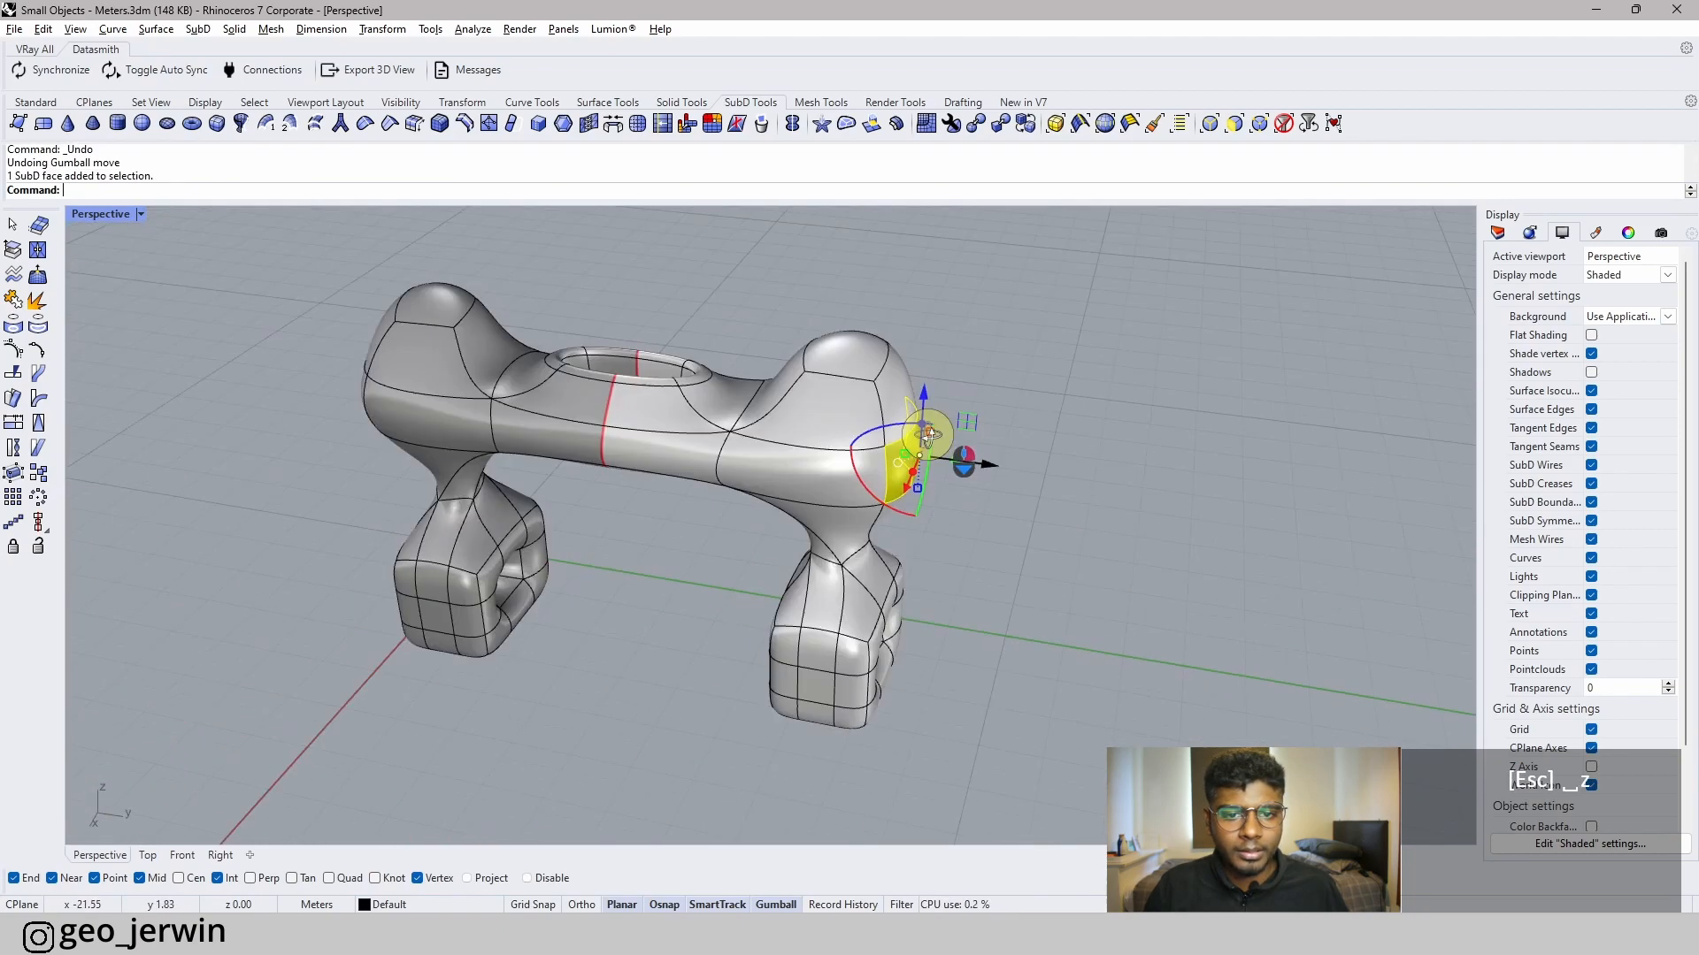
{"action": "left_click_drag", "start_coordinate": [966, 457], "coordinate": [1054, 477]}
{"action": "right_click_drag", "start_coordinate": [1171, 492], "coordinate": [1090, 485]}
{"action": "left_click_drag", "start_coordinate": [1090, 485], "coordinate": [1095, 400]}
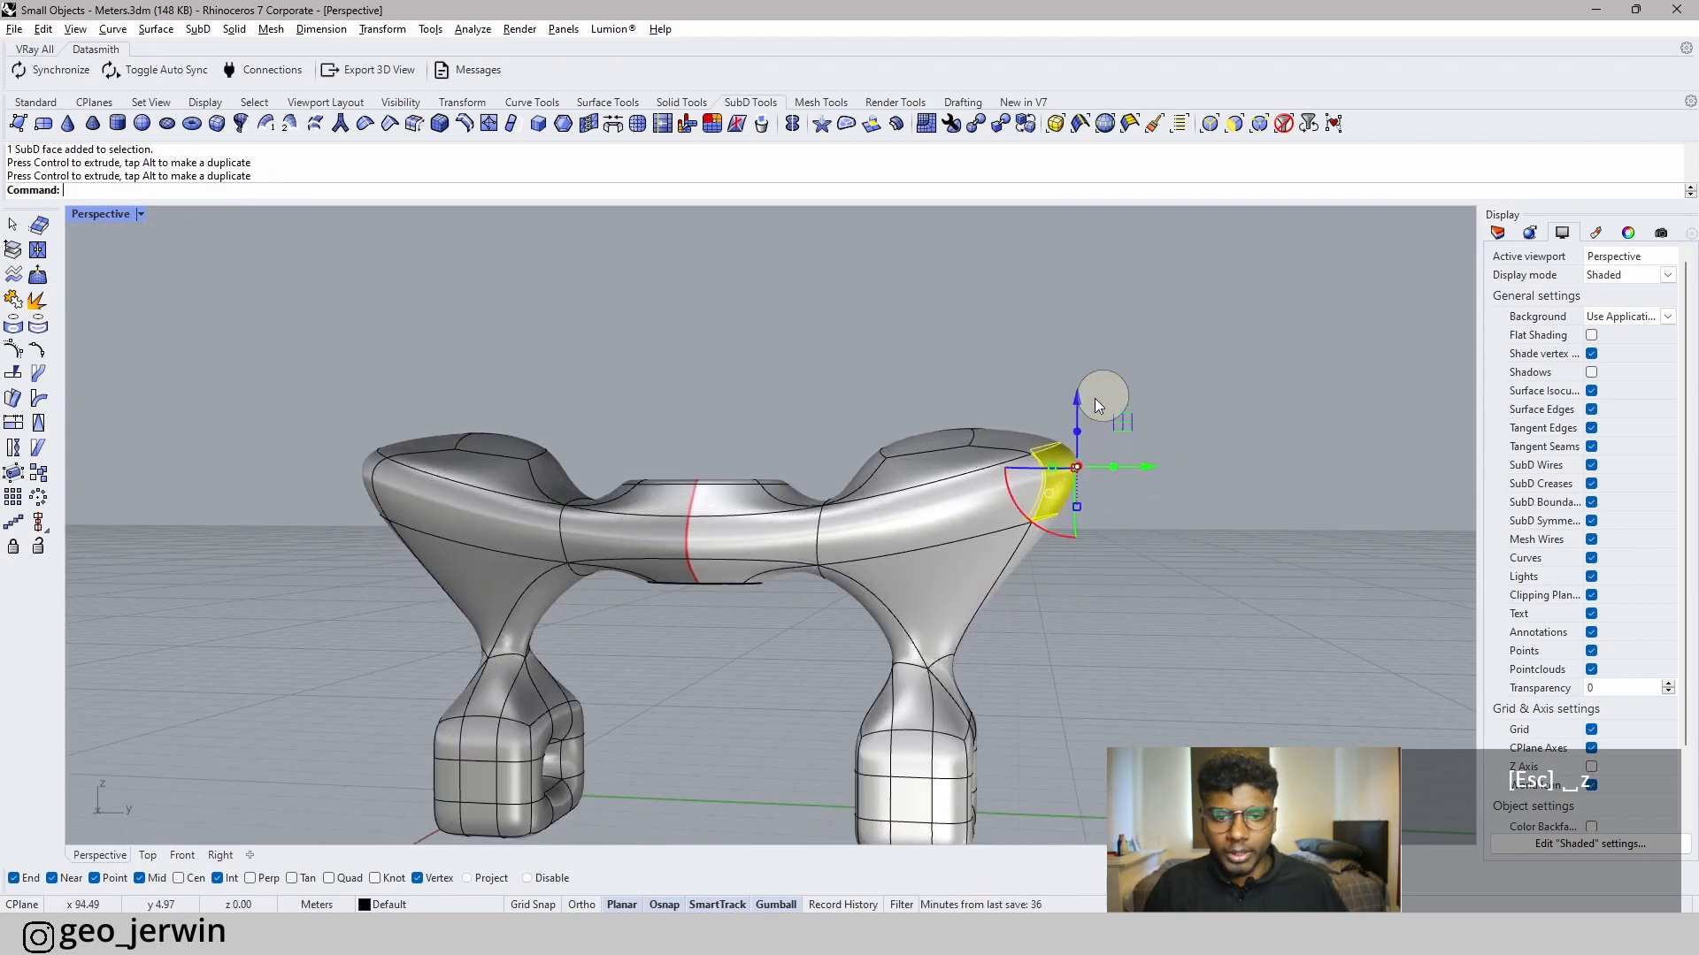
{"action": "left_click", "coordinate": [1307, 448]}
{"action": "right_click_drag", "start_coordinate": [1251, 447], "coordinate": [533, 556]}
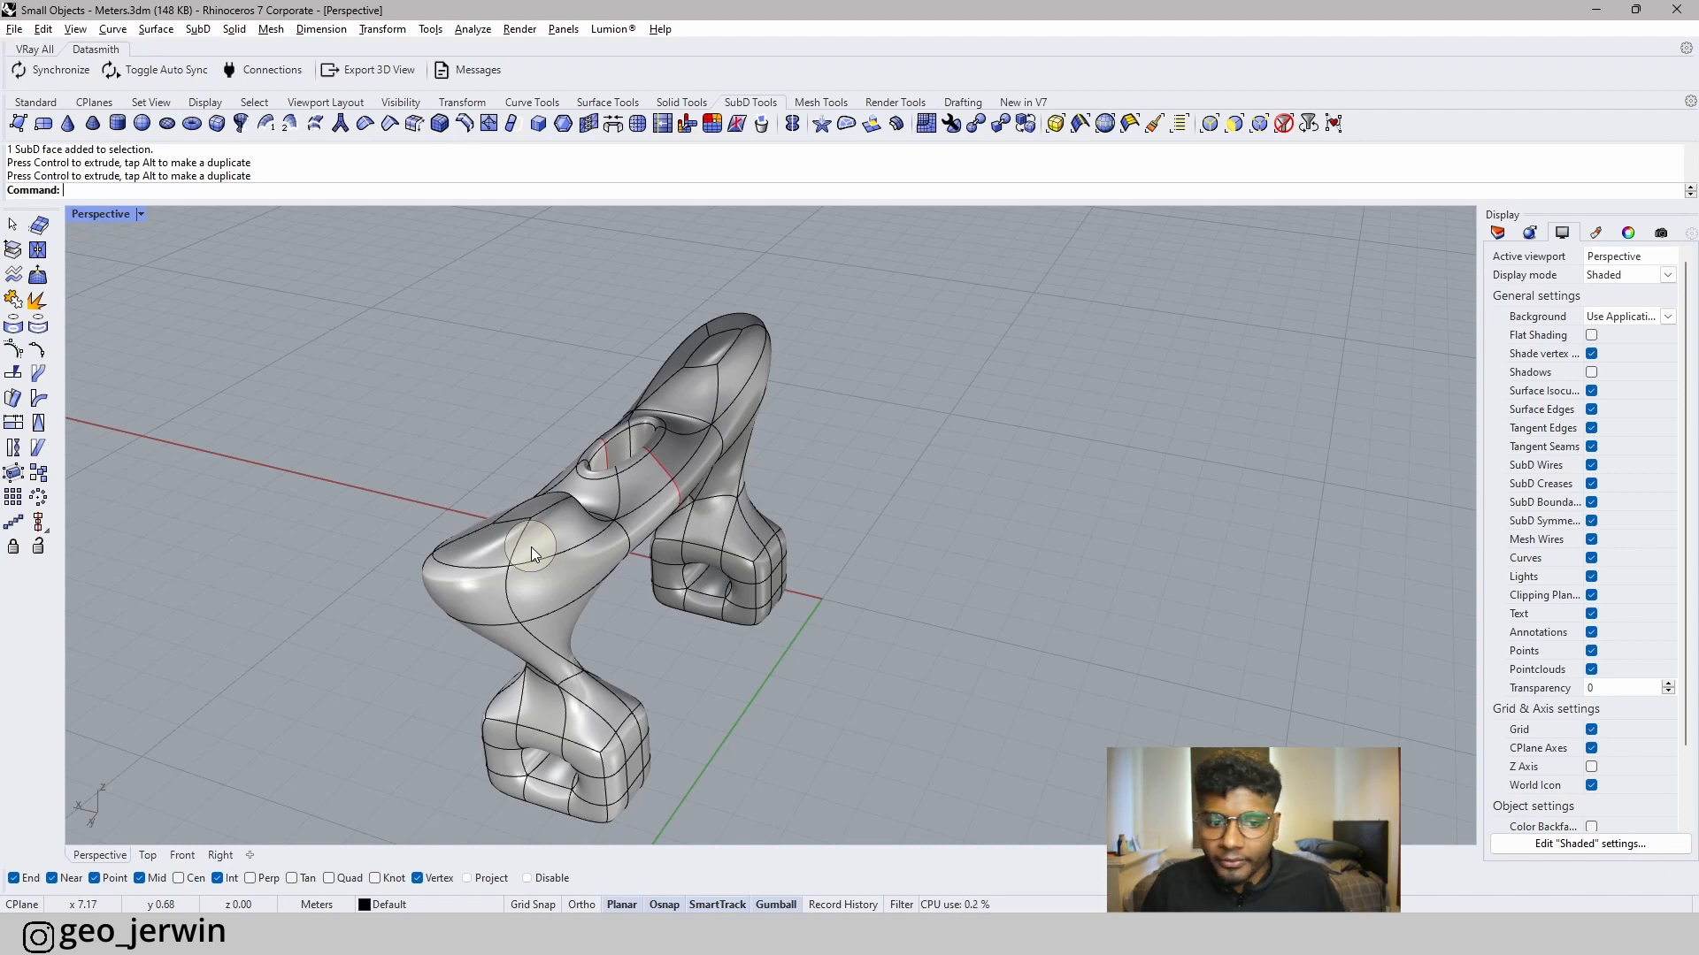
- Pull the side face of the upper body beside the middle opening outward
{"action": "right_click_drag", "start_coordinate": [531, 547], "coordinate": [671, 500]}
{"action": "scroll", "coordinate": [672, 501], "scroll_direction": "up", "scroll_amount": 5}
{"action": "left_click", "coordinate": [699, 474], "text": "ctrl+shift"}
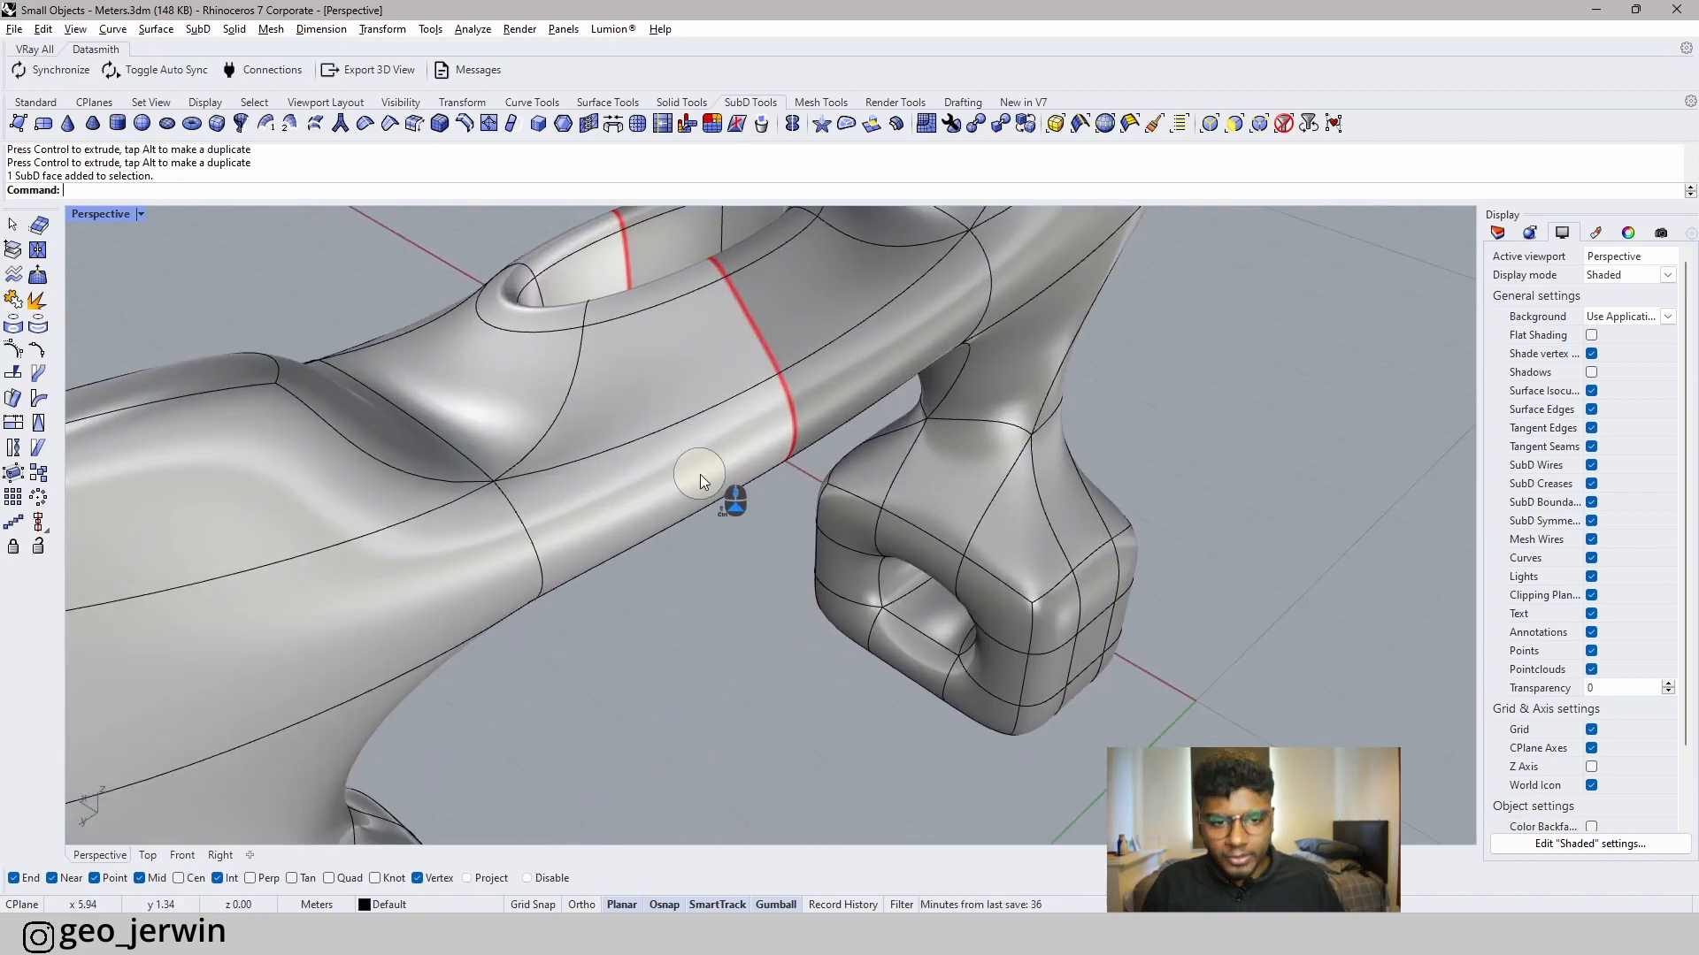
{"action": "scroll", "coordinate": [979, 313], "scroll_direction": "down", "scroll_amount": 4}
{"action": "right_click_drag", "start_coordinate": [979, 314], "coordinate": [827, 317]}
{"action": "scroll", "coordinate": [827, 316], "scroll_direction": "down", "scroll_amount": 1}
{"action": "left_click_drag", "start_coordinate": [797, 266], "coordinate": [964, 347]}
{"action": "left_click", "coordinate": [1236, 463]}
- Bridge the top face at the body's end with the outer leg face below it, using 1 segment and Join enabled
{"action": "scroll", "coordinate": [854, 491], "scroll_direction": "down", "scroll_amount": 5}
{"action": "right_click_drag", "start_coordinate": [854, 491], "coordinate": [1038, 374]}
{"action": "scroll", "coordinate": [698, 547], "scroll_direction": "down", "scroll_amount": 1}
{"action": "right_click_drag", "start_coordinate": [698, 547], "coordinate": [810, 607]}
{"action": "scroll", "coordinate": [837, 523], "scroll_direction": "up", "scroll_amount": 6}
{"action": "left_click", "coordinate": [791, 439], "text": "ctrl+shift"}
{"action": "right_click_drag", "start_coordinate": [985, 557], "coordinate": [762, 570]}
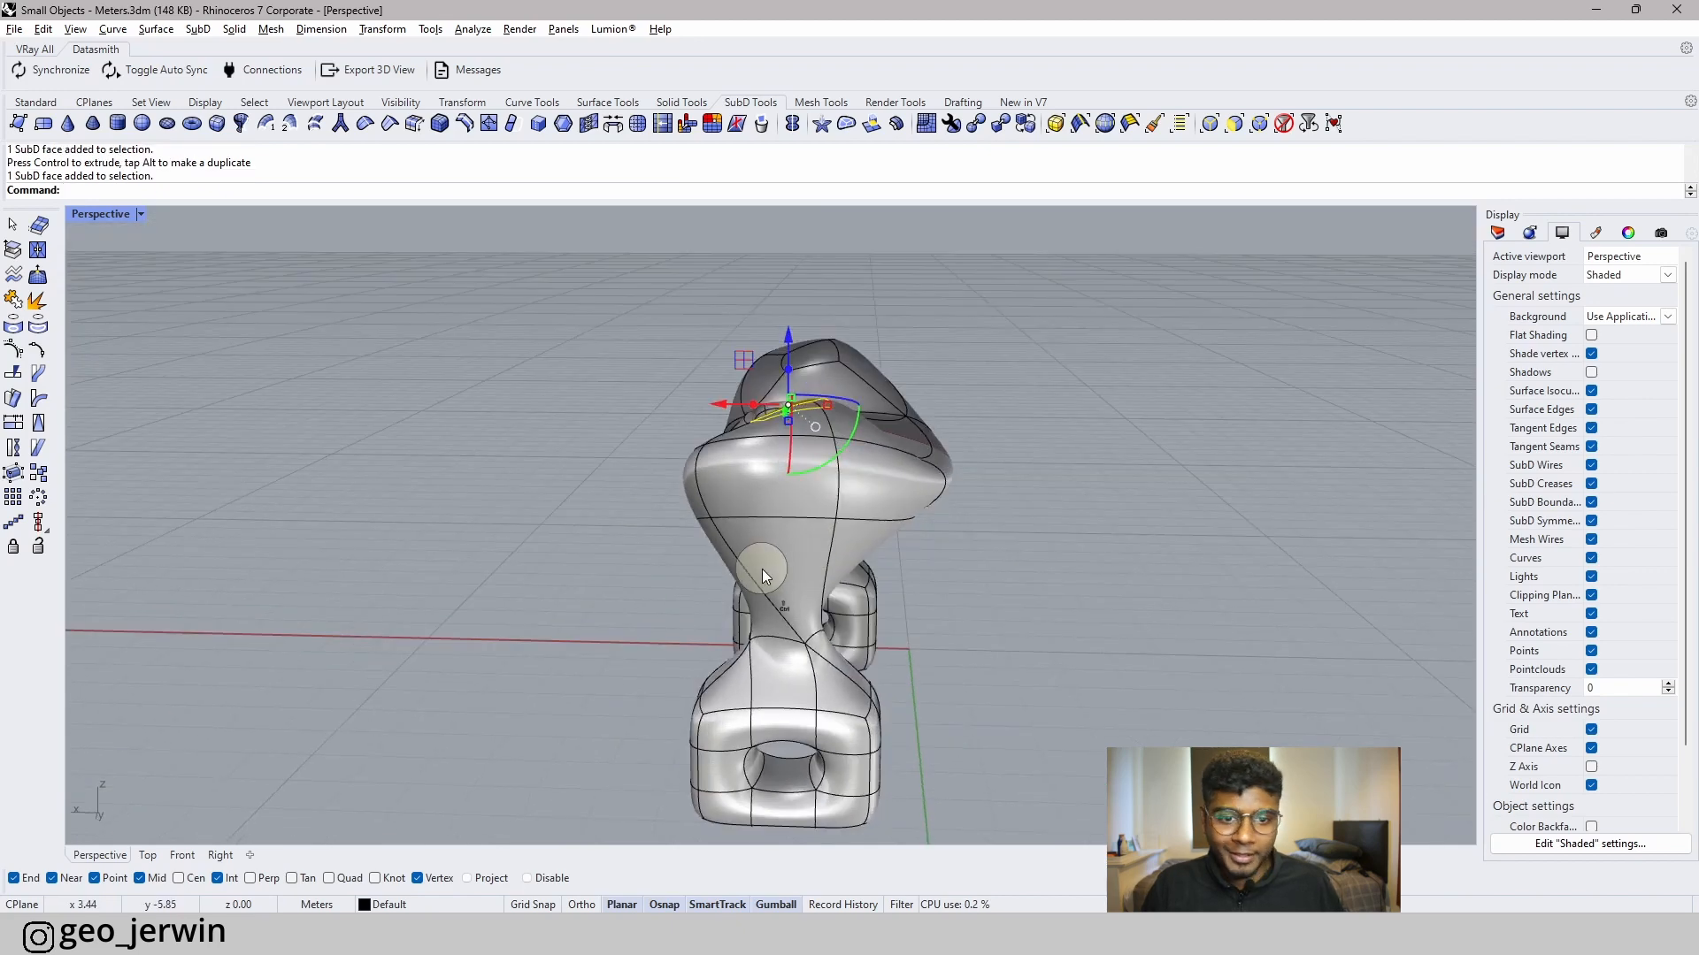
{"action": "left_click", "coordinate": [783, 559], "text": "ctrl+shift"}
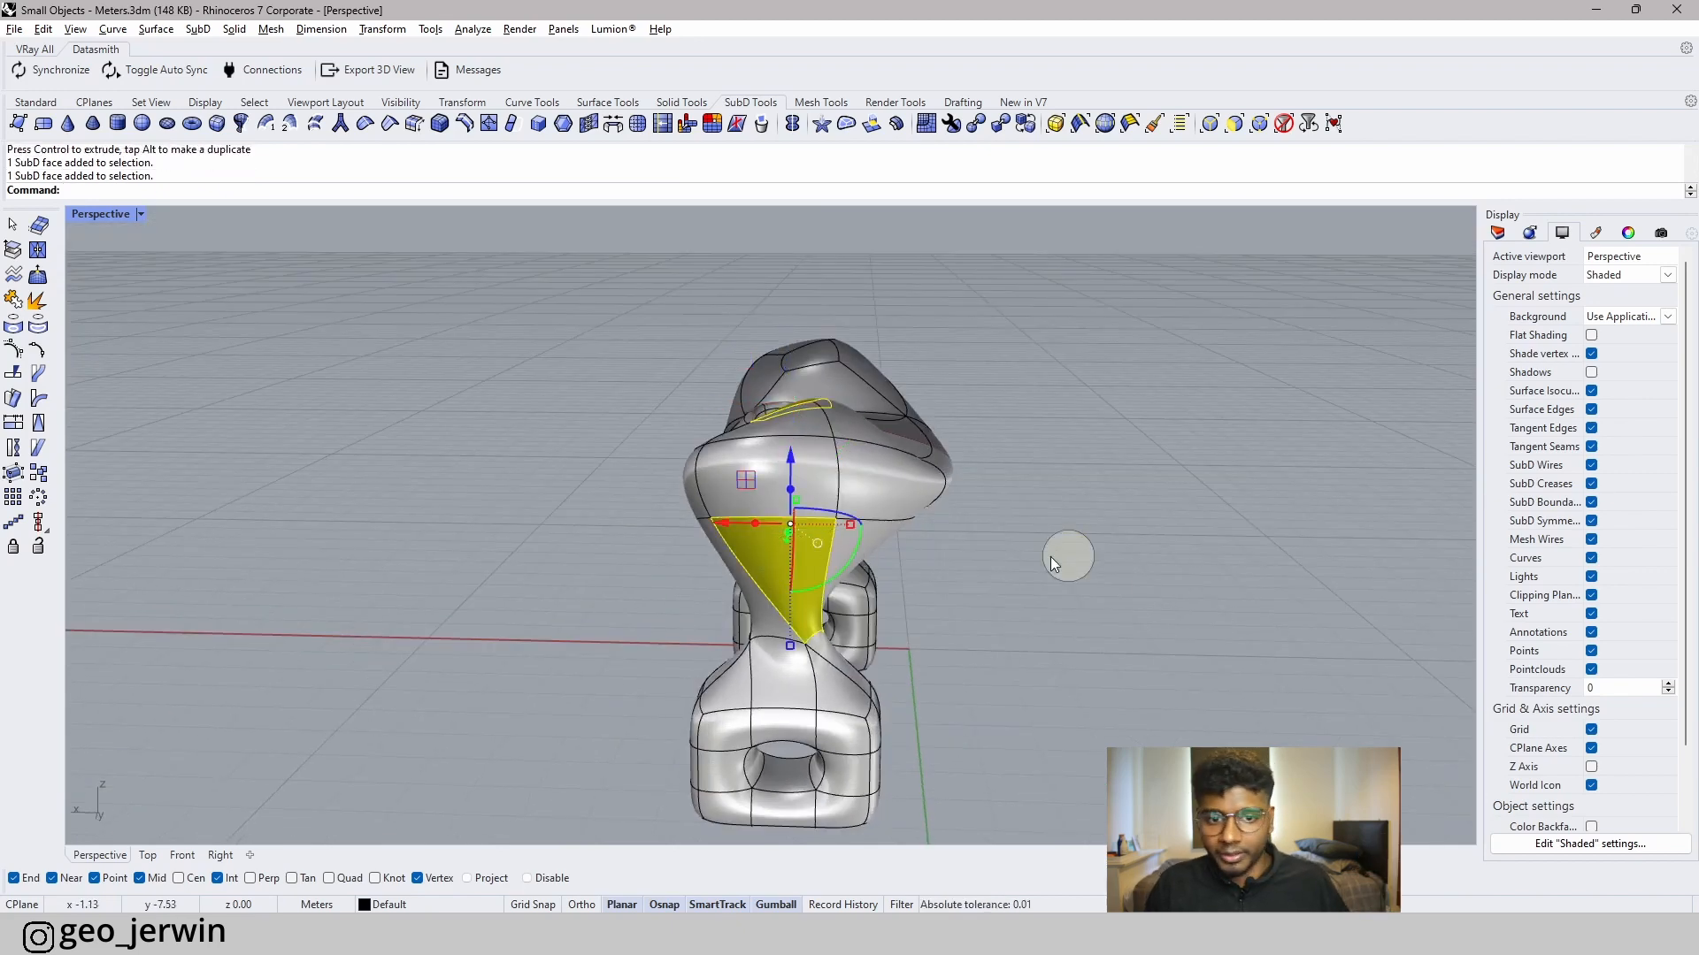
{"action": "right_click_drag", "start_coordinate": [1066, 556], "coordinate": [1100, 568]}
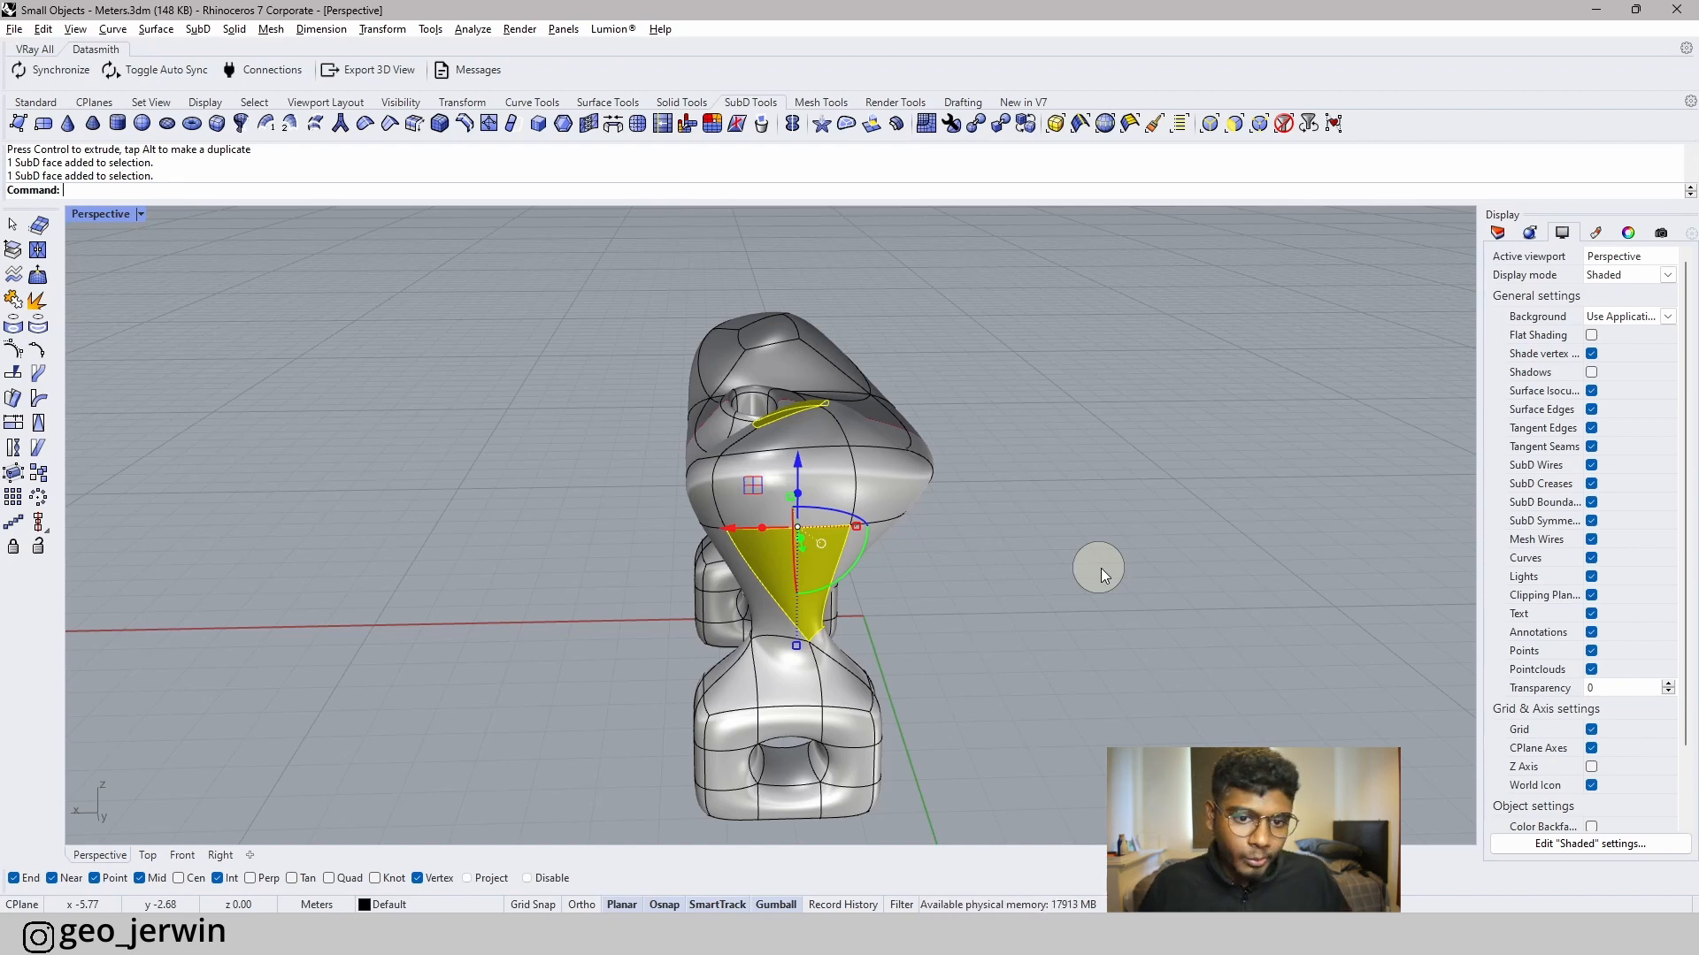
{"action": "right_click_drag", "start_coordinate": [1101, 568], "coordinate": [970, 518]}
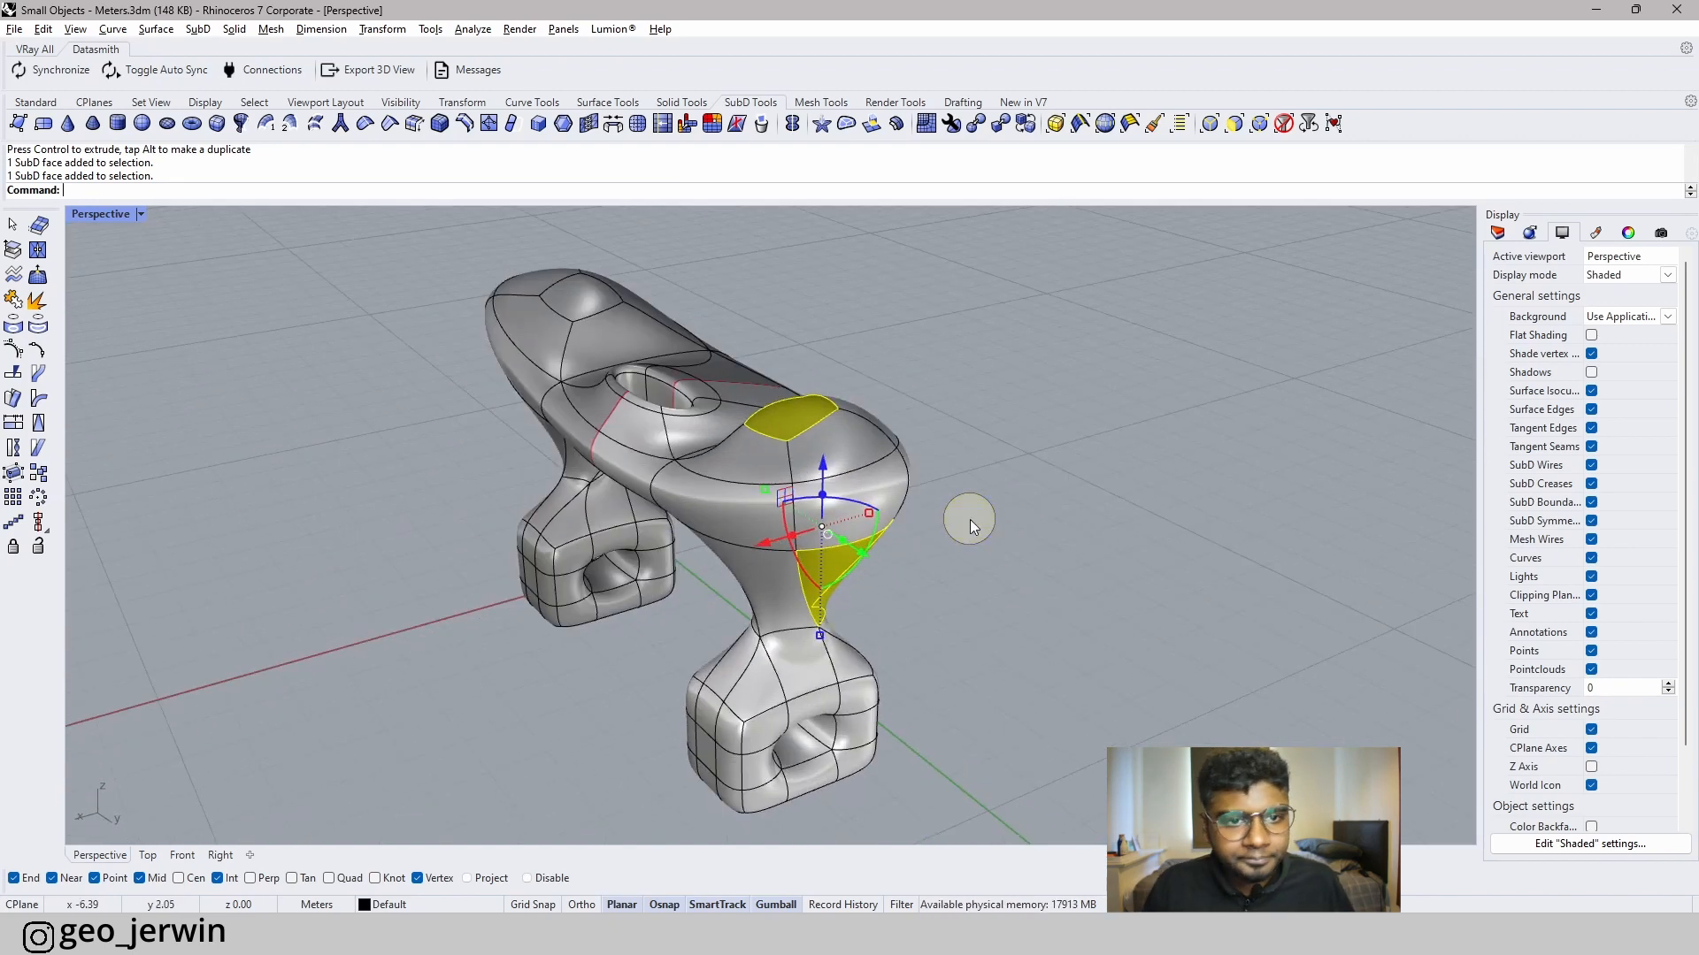
{"action": "left_click", "coordinate": [613, 124]}
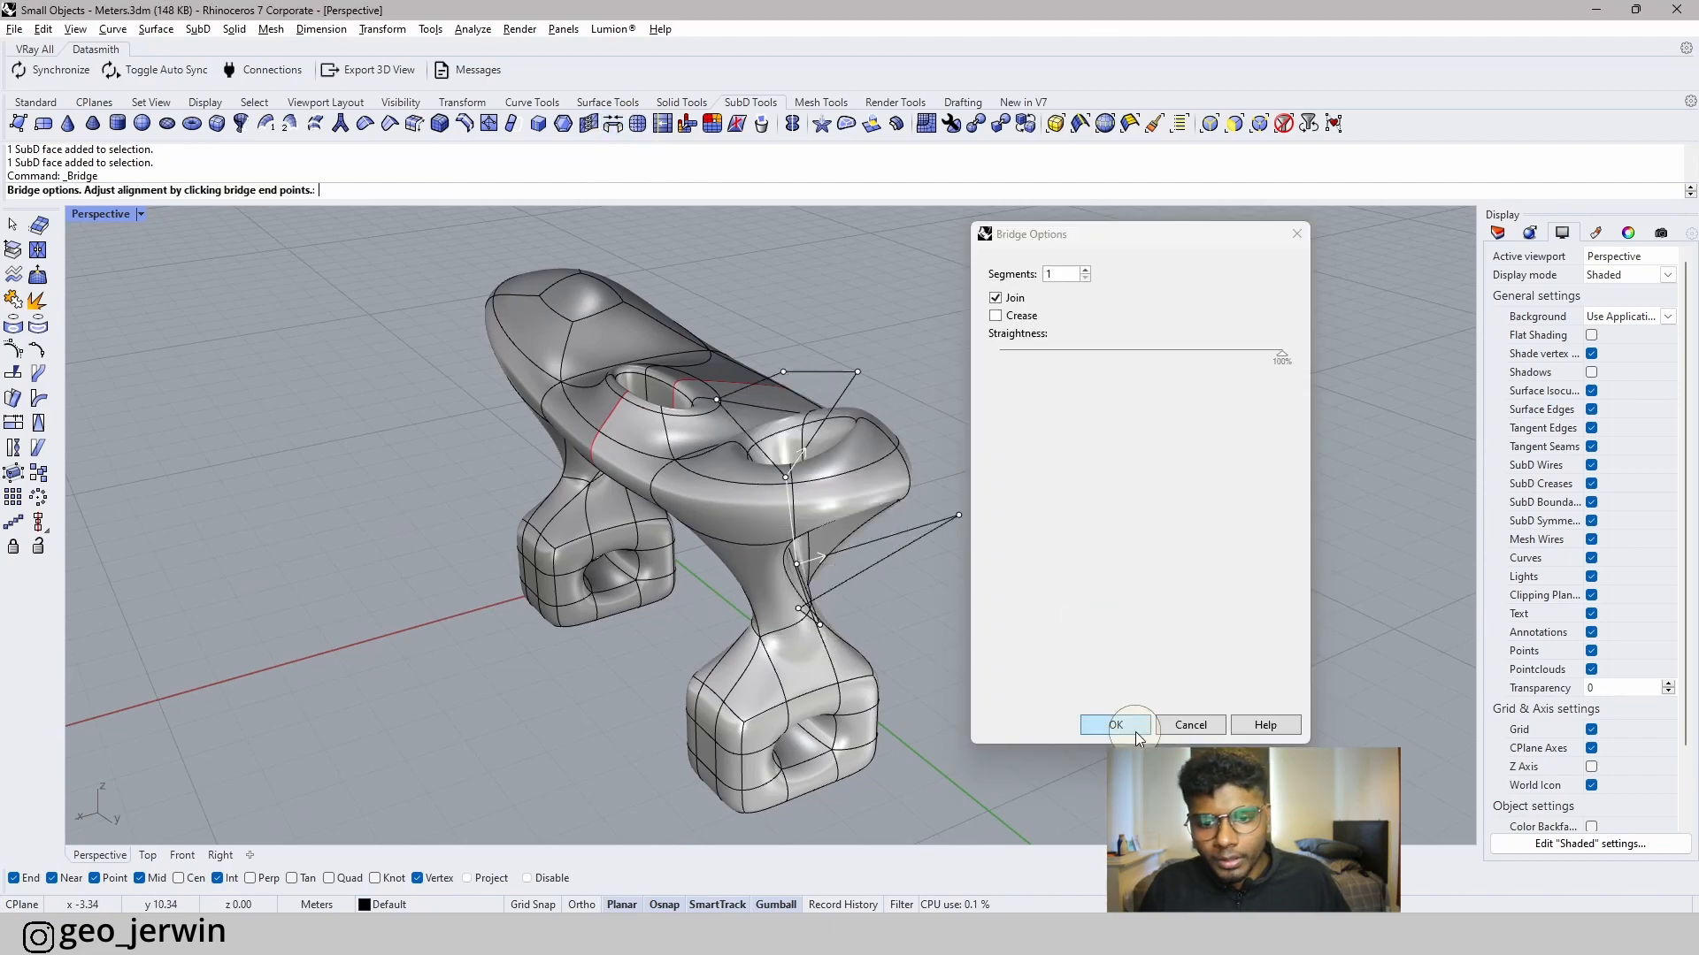
{"action": "left_click", "coordinate": [1136, 731]}
- Examine the narrow neck of the leg where the new bridged opening meets the foot block
{"action": "right_click_drag", "start_coordinate": [1028, 542], "coordinate": [681, 465]}
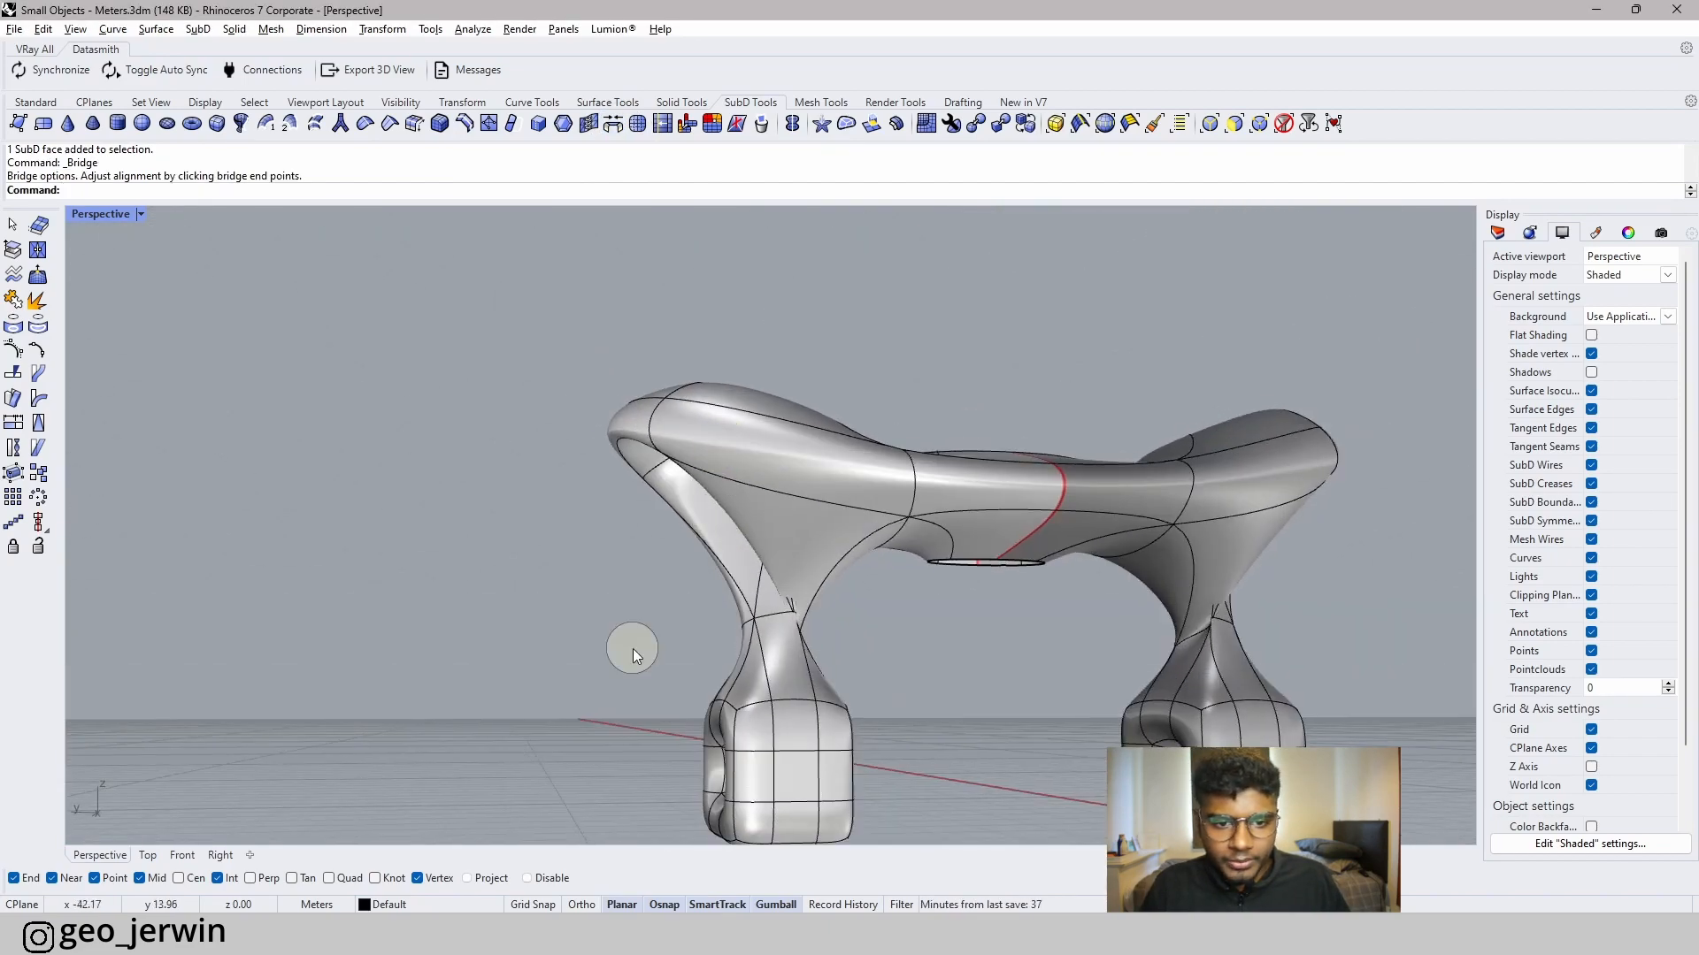
{"action": "scroll", "coordinate": [739, 625], "scroll_direction": "up", "scroll_amount": 6}
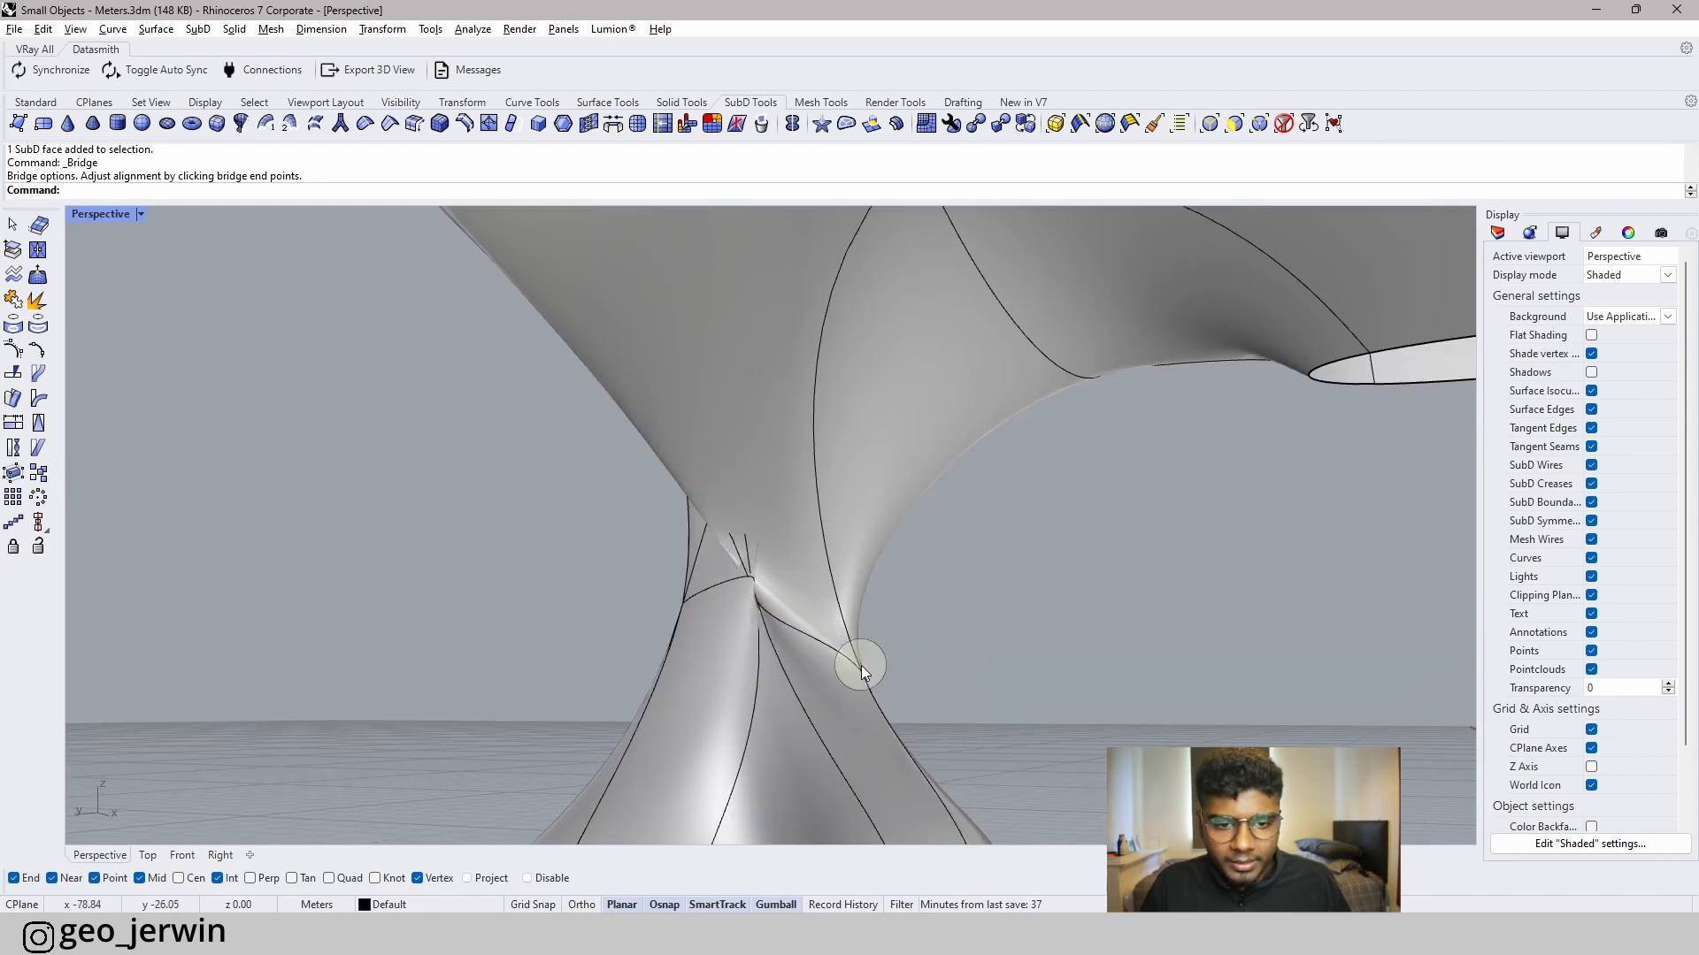
{"action": "mouse_move", "coordinate": [770, 615]}
{"action": "right_mouse_down"}
{"action": "mouse_move", "coordinate": [812, 619]}
{"action": "mouse_move", "coordinate": [801, 609]}
{"action": "right_mouse_up"}
{"action": "right_click_drag", "start_coordinate": [886, 679], "coordinate": [766, 617]}
{"action": "scroll", "coordinate": [913, 576], "scroll_direction": "down", "scroll_amount": 8}
{"action": "right_click_drag", "start_coordinate": [1026, 665], "coordinate": [970, 614], "text": "shift"}
{"action": "right_click_drag", "start_coordinate": [883, 676], "coordinate": [698, 682]}
- Switch the SubD to flat display and examine the control faces around the bridged opening and leg neck
{"action": "key", "text": "Tab"}
{"action": "scroll", "coordinate": [494, 594], "scroll_direction": "up", "scroll_amount": 5}
{"action": "right_click_drag", "start_coordinate": [494, 595], "coordinate": [959, 328]}
{"action": "scroll", "coordinate": [918, 519], "scroll_direction": "down", "scroll_amount": 5}
{"action": "scroll", "coordinate": [969, 425], "scroll_direction": "up", "scroll_amount": 5}
{"action": "scroll", "coordinate": [959, 327], "scroll_direction": "down", "scroll_amount": 3}
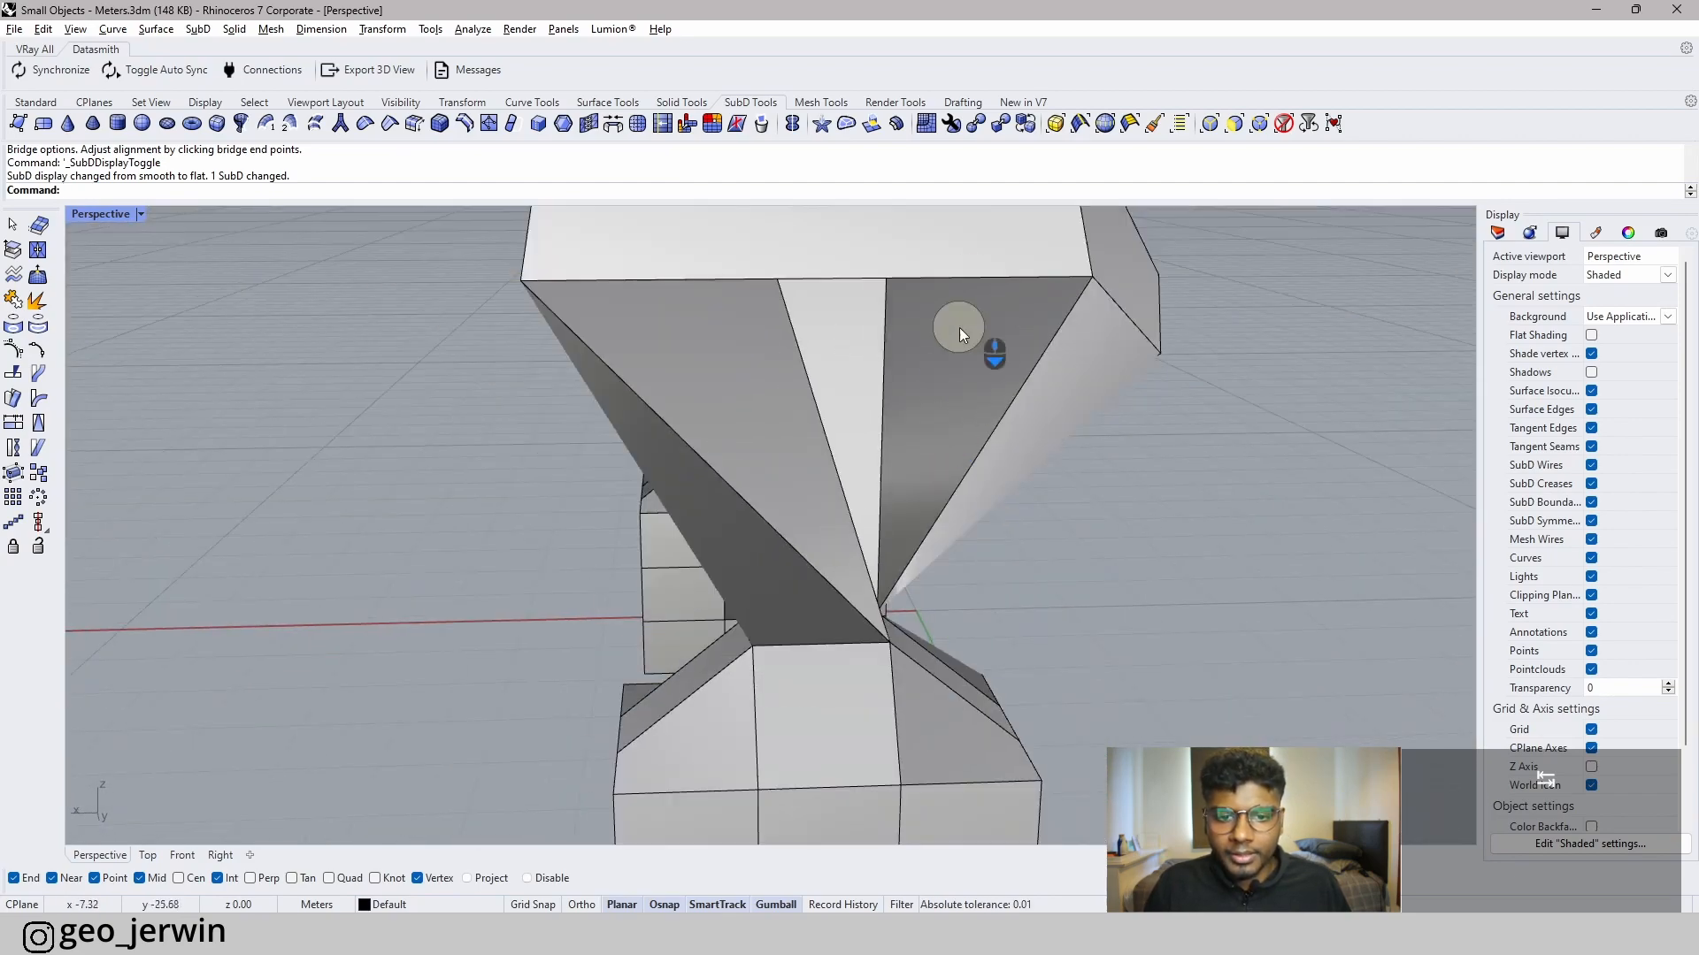
{"action": "scroll", "coordinate": [840, 422], "scroll_direction": "down", "scroll_amount": 5}
{"action": "right_click_drag", "start_coordinate": [895, 448], "coordinate": [873, 264]}
{"action": "scroll", "coordinate": [874, 264], "scroll_direction": "up", "scroll_amount": 2}
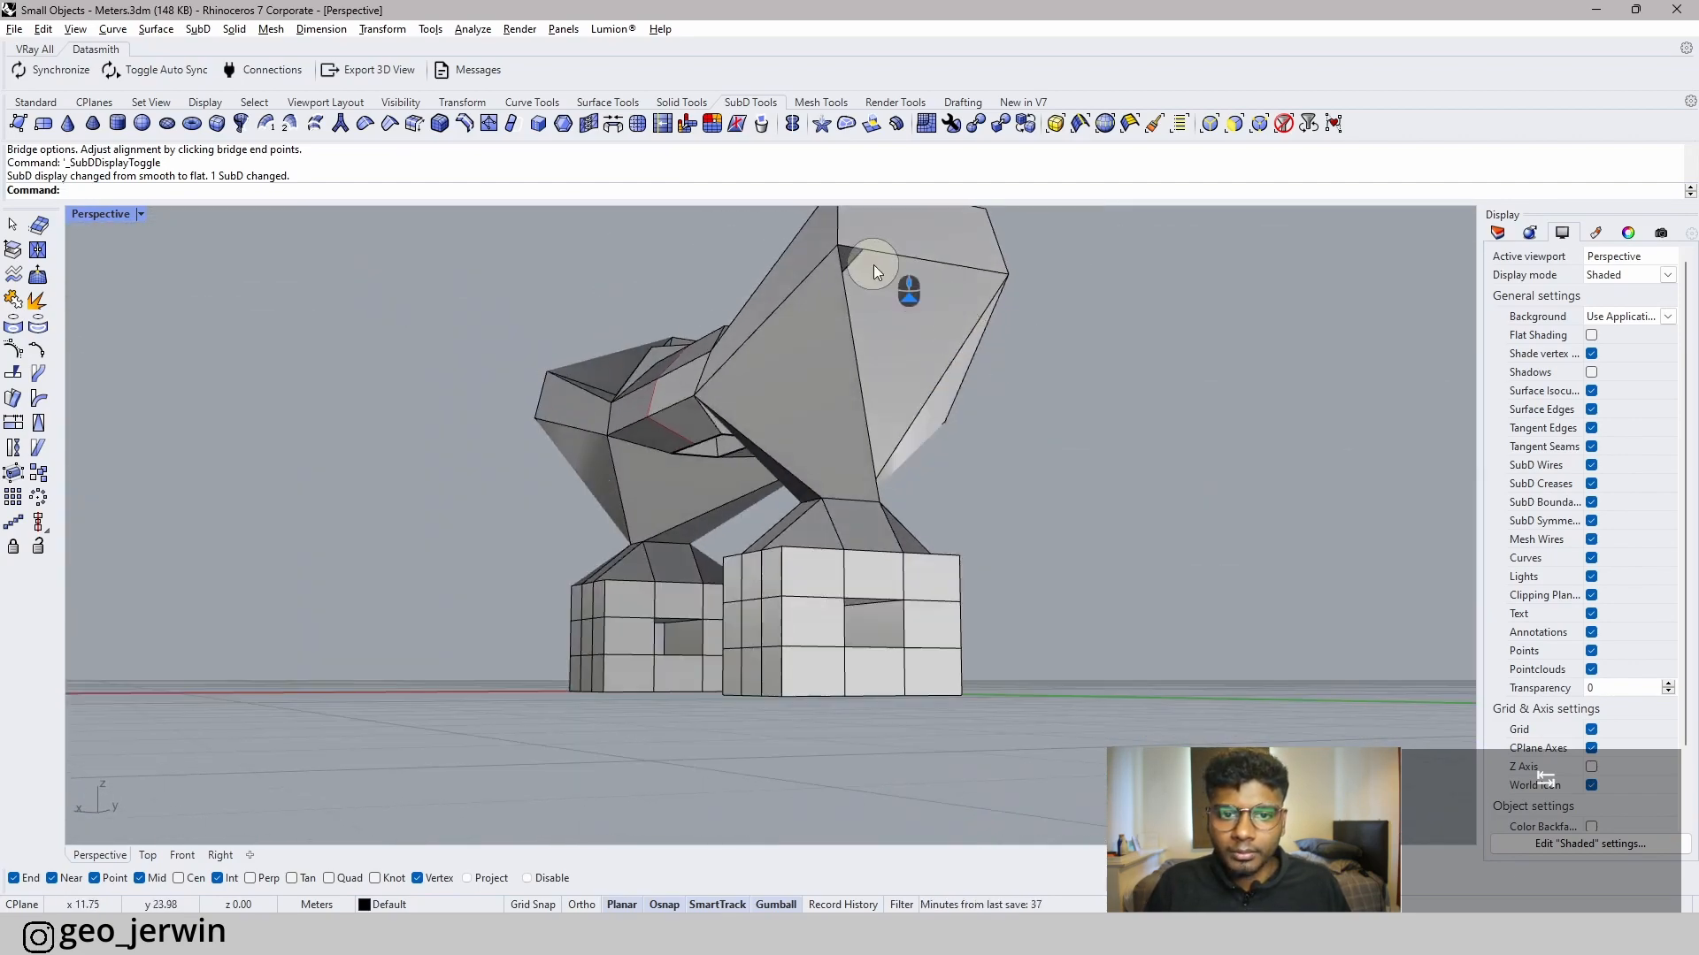
{"action": "scroll", "coordinate": [873, 264], "scroll_direction": "up", "scroll_amount": 6}
{"action": "right_click_drag", "start_coordinate": [1035, 402], "coordinate": [371, 456]}
{"action": "scroll", "coordinate": [806, 641], "scroll_direction": "down", "scroll_amount": 3}
{"action": "right_click_drag", "start_coordinate": [1128, 573], "coordinate": [1127, 624]}
{"action": "right_click_drag", "start_coordinate": [947, 619], "coordinate": [1291, 625]}
{"action": "scroll", "coordinate": [736, 609], "scroll_direction": "up", "scroll_amount": 5}
{"action": "right_click_drag", "start_coordinate": [735, 609], "coordinate": [805, 536]}
{"action": "scroll", "coordinate": [805, 536], "scroll_direction": "down", "scroll_amount": 5}
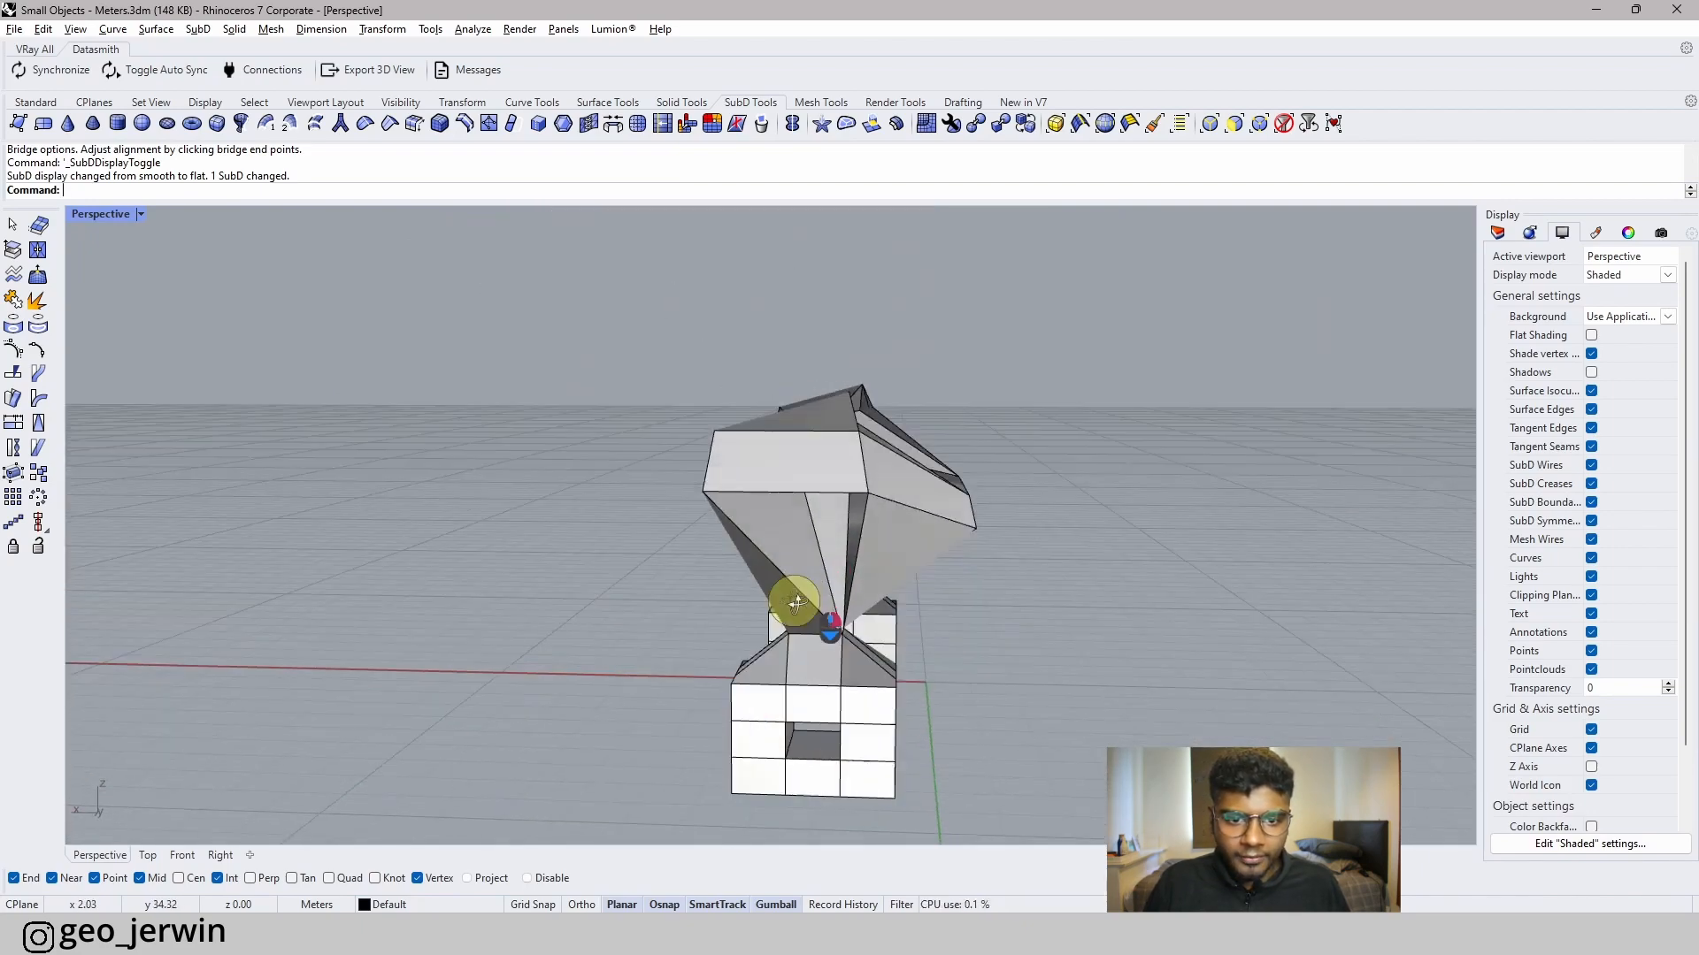
{"action": "right_click_drag", "start_coordinate": [793, 596], "coordinate": [798, 447]}
- Toggle the SubD between smooth and flat display to compare the bridged leg in both forms
{"action": "key", "text": "Tab"}
{"action": "scroll", "coordinate": [837, 598], "scroll_direction": "up", "scroll_amount": 5}
{"action": "scroll", "coordinate": [846, 430], "scroll_direction": "down", "scroll_amount": 3}
{"action": "scroll", "coordinate": [846, 430], "scroll_direction": "up", "scroll_amount": 3}
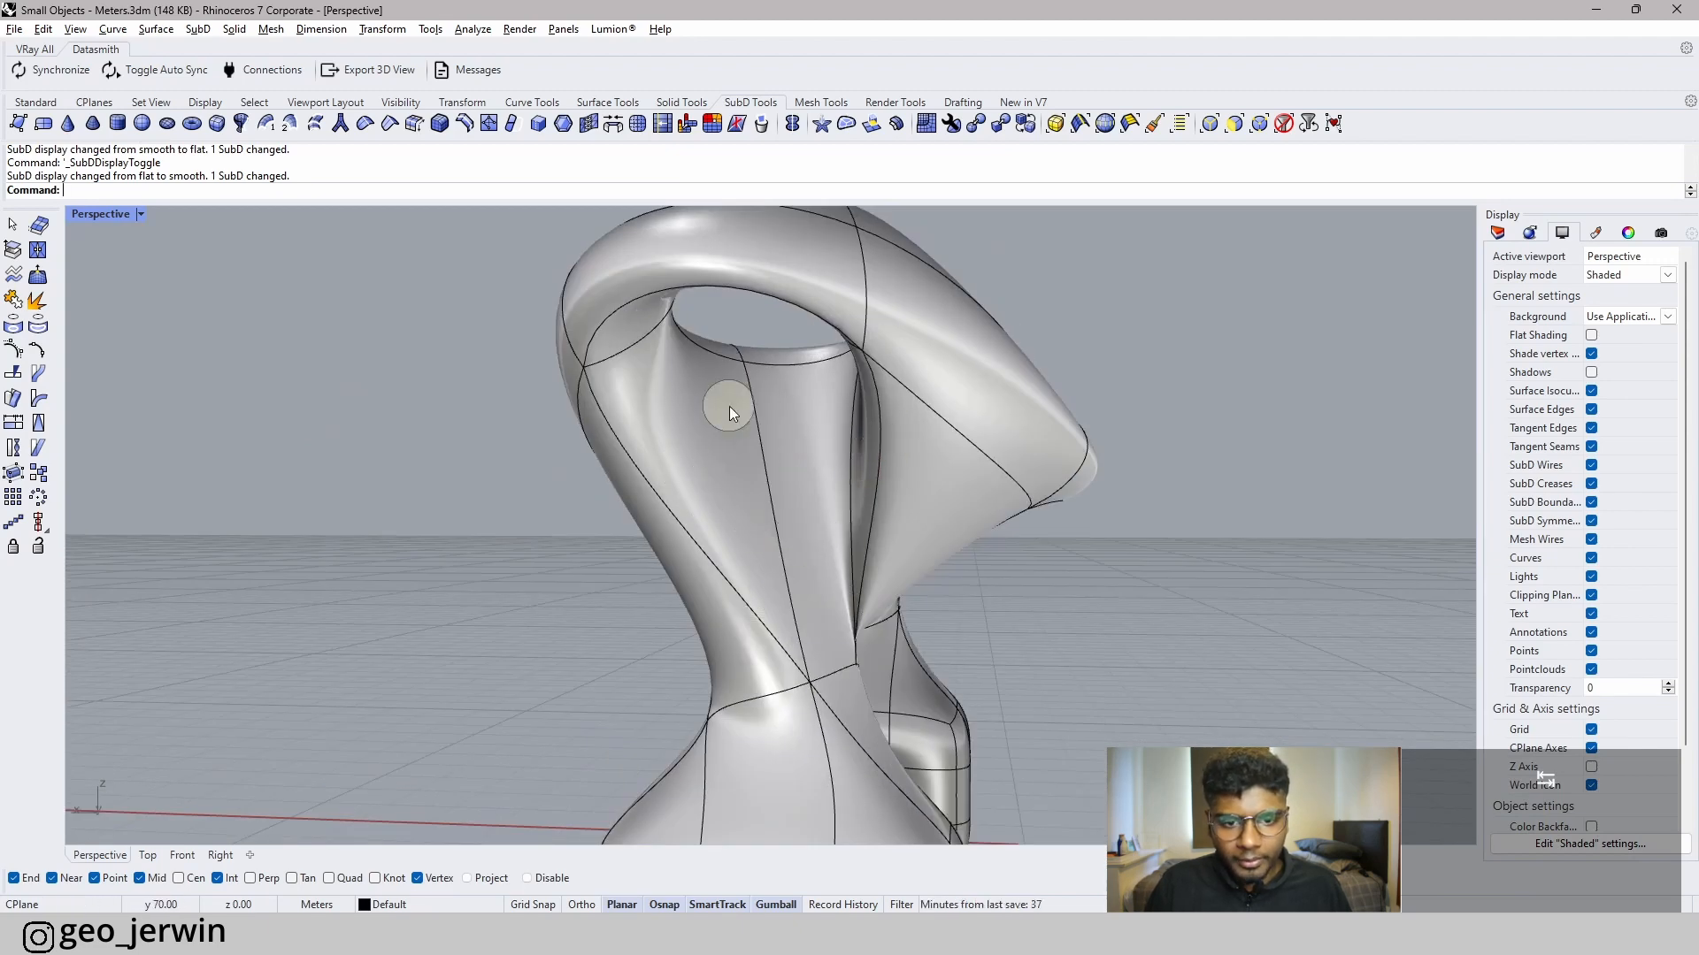
{"action": "key", "text": "Tab"}
{"action": "scroll", "coordinate": [852, 673], "scroll_direction": "up", "scroll_amount": 3}
{"action": "mouse_move", "coordinate": [852, 672]}
{"action": "right_mouse_down"}
{"action": "mouse_move", "coordinate": [796, 708]}
{"action": "mouse_move", "coordinate": [887, 728]}
{"action": "mouse_move", "coordinate": [894, 751]}
{"action": "mouse_move", "coordinate": [826, 725]}
{"action": "mouse_move", "coordinate": [872, 687]}
{"action": "right_mouse_up"}
{"action": "scroll", "coordinate": [843, 722], "scroll_direction": "up", "scroll_amount": 4}
{"action": "scroll", "coordinate": [872, 686], "scroll_direction": "up", "scroll_amount": 2}
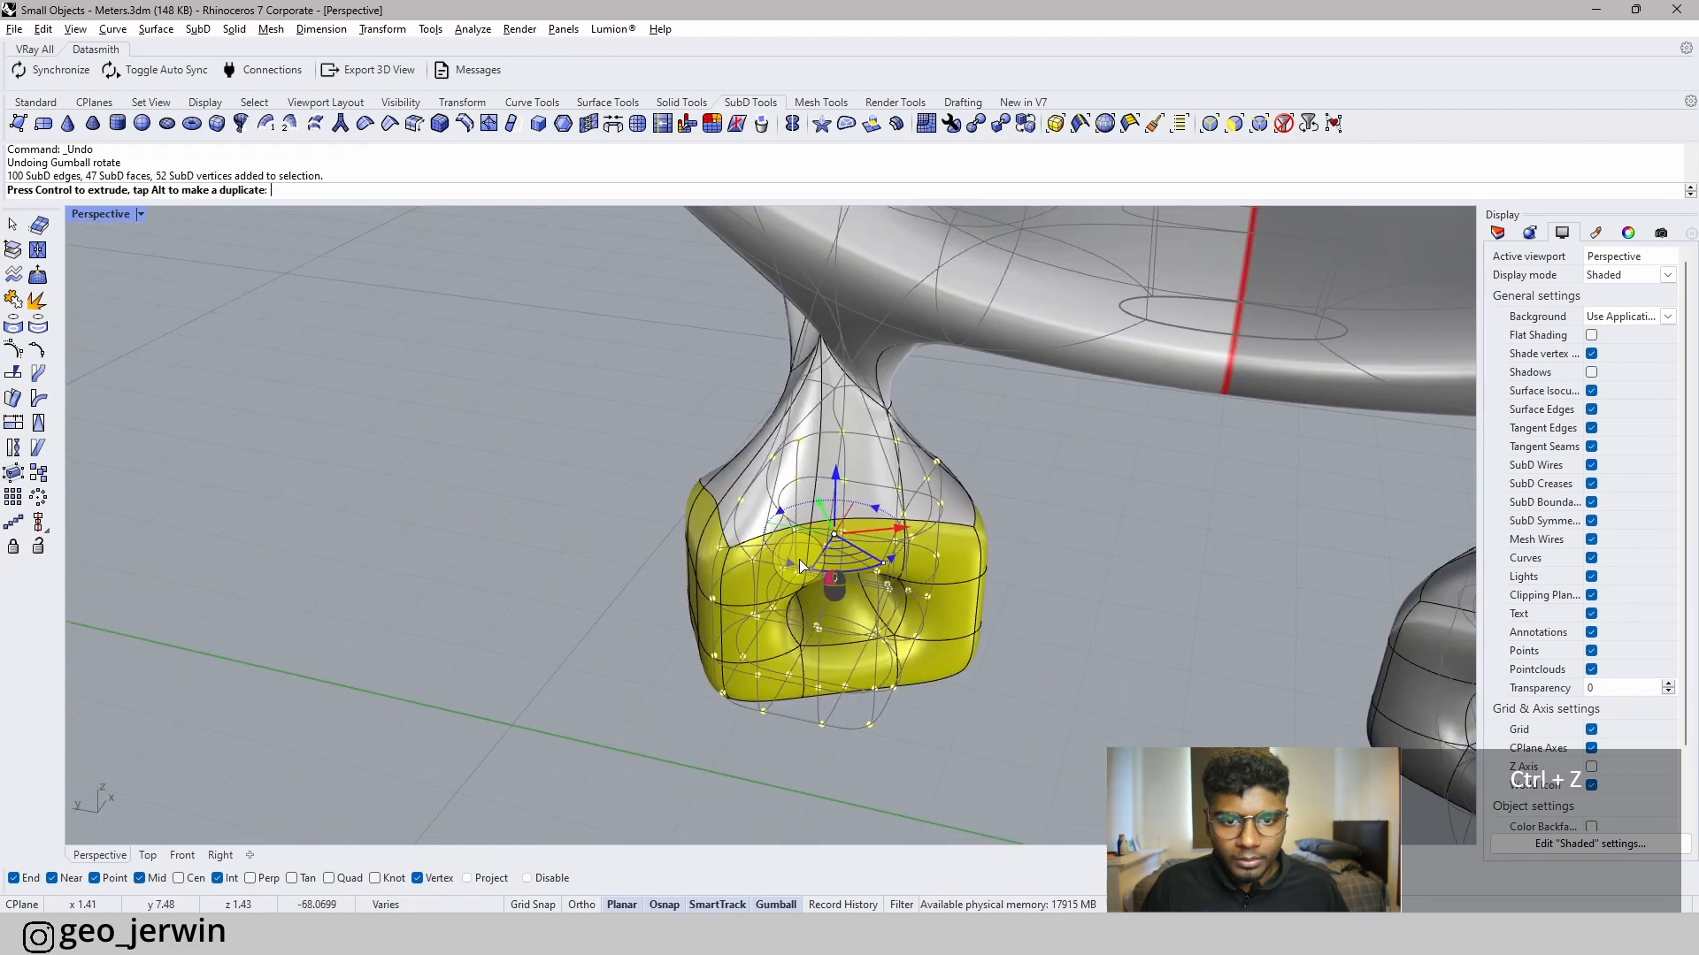
- Undo the trial rotations of the foot block and the inserted edge, leaving nothing selected
{"action": "key", "text": "ctrl+z"}
{"action": "key", "text": "ctrl+z"}
{"action": "key", "text": "ctrl+z"}
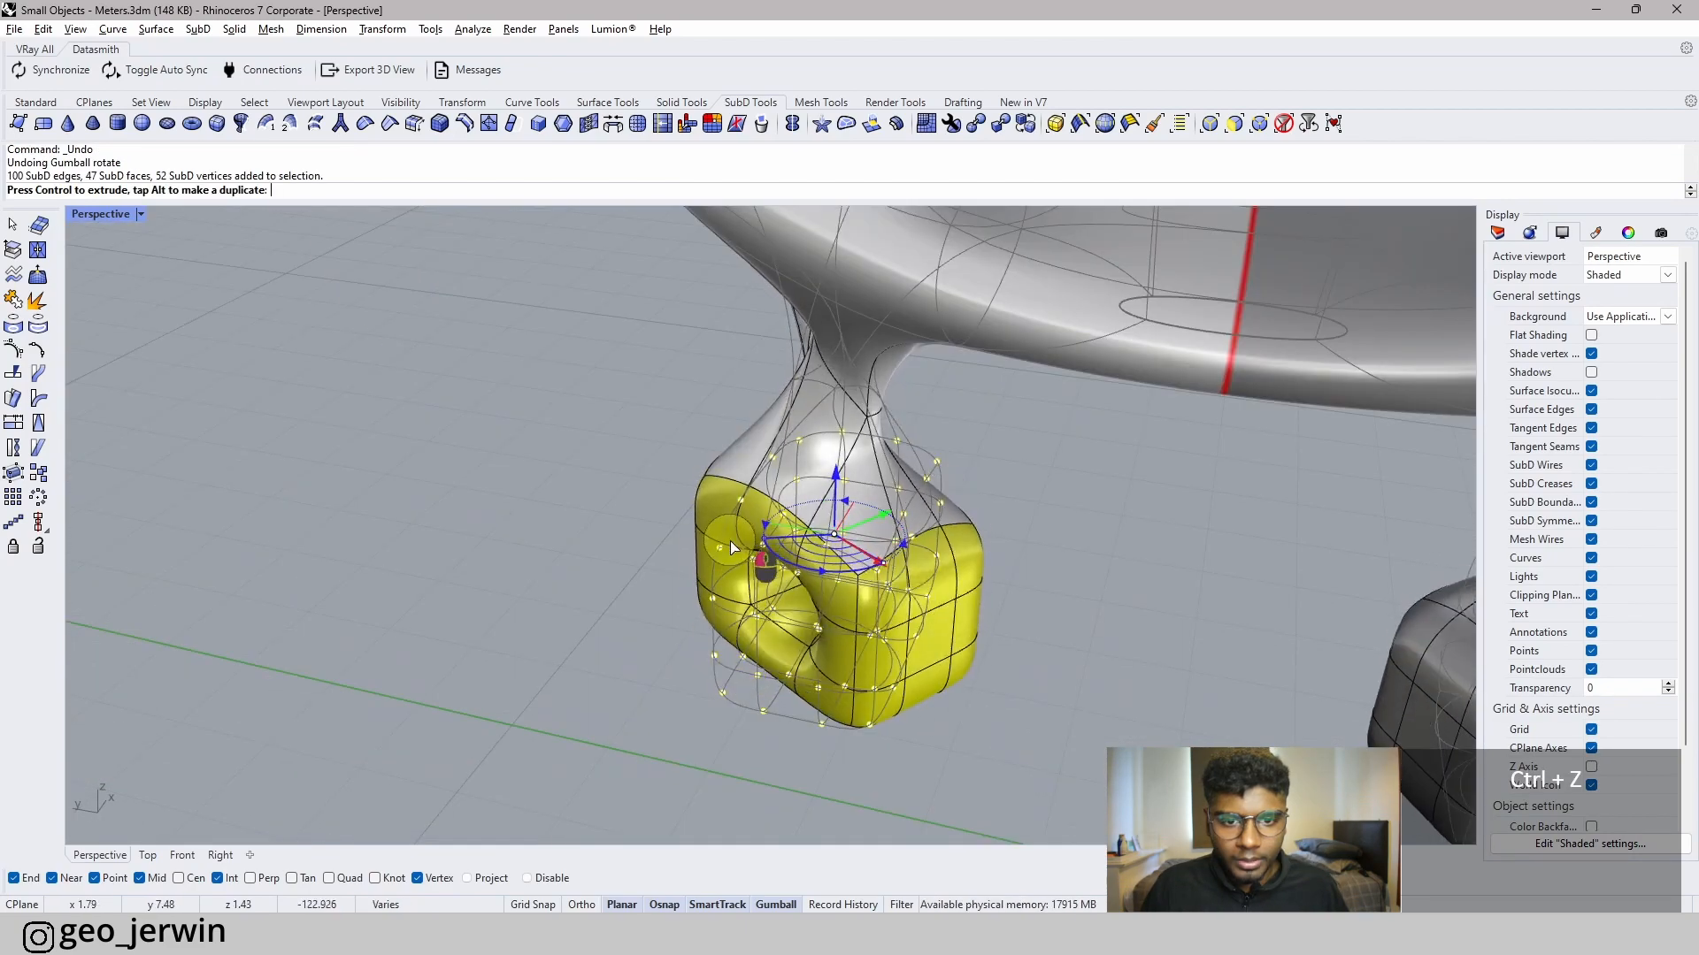
{"action": "right_click_drag", "start_coordinate": [766, 563], "coordinate": [482, 562]}
{"action": "left_click", "coordinate": [1048, 656]}
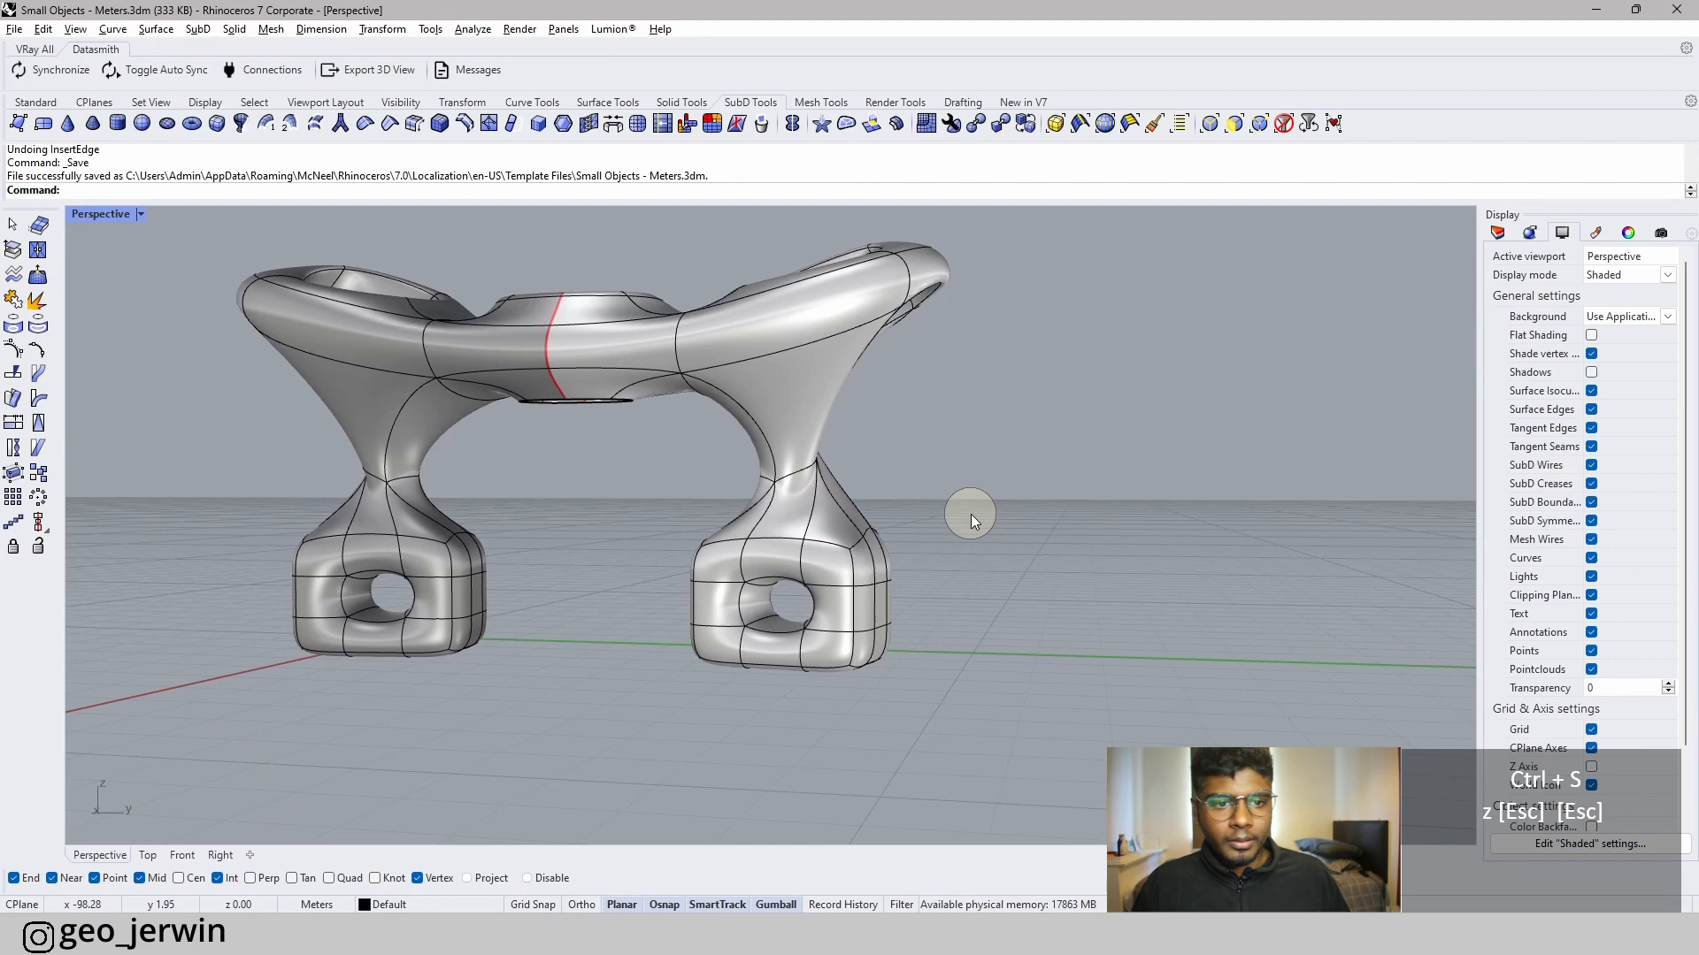
- Remove the reflection symmetry from the whole SubD
{"action": "right_click_drag", "start_coordinate": [970, 513], "coordinate": [653, 493]}
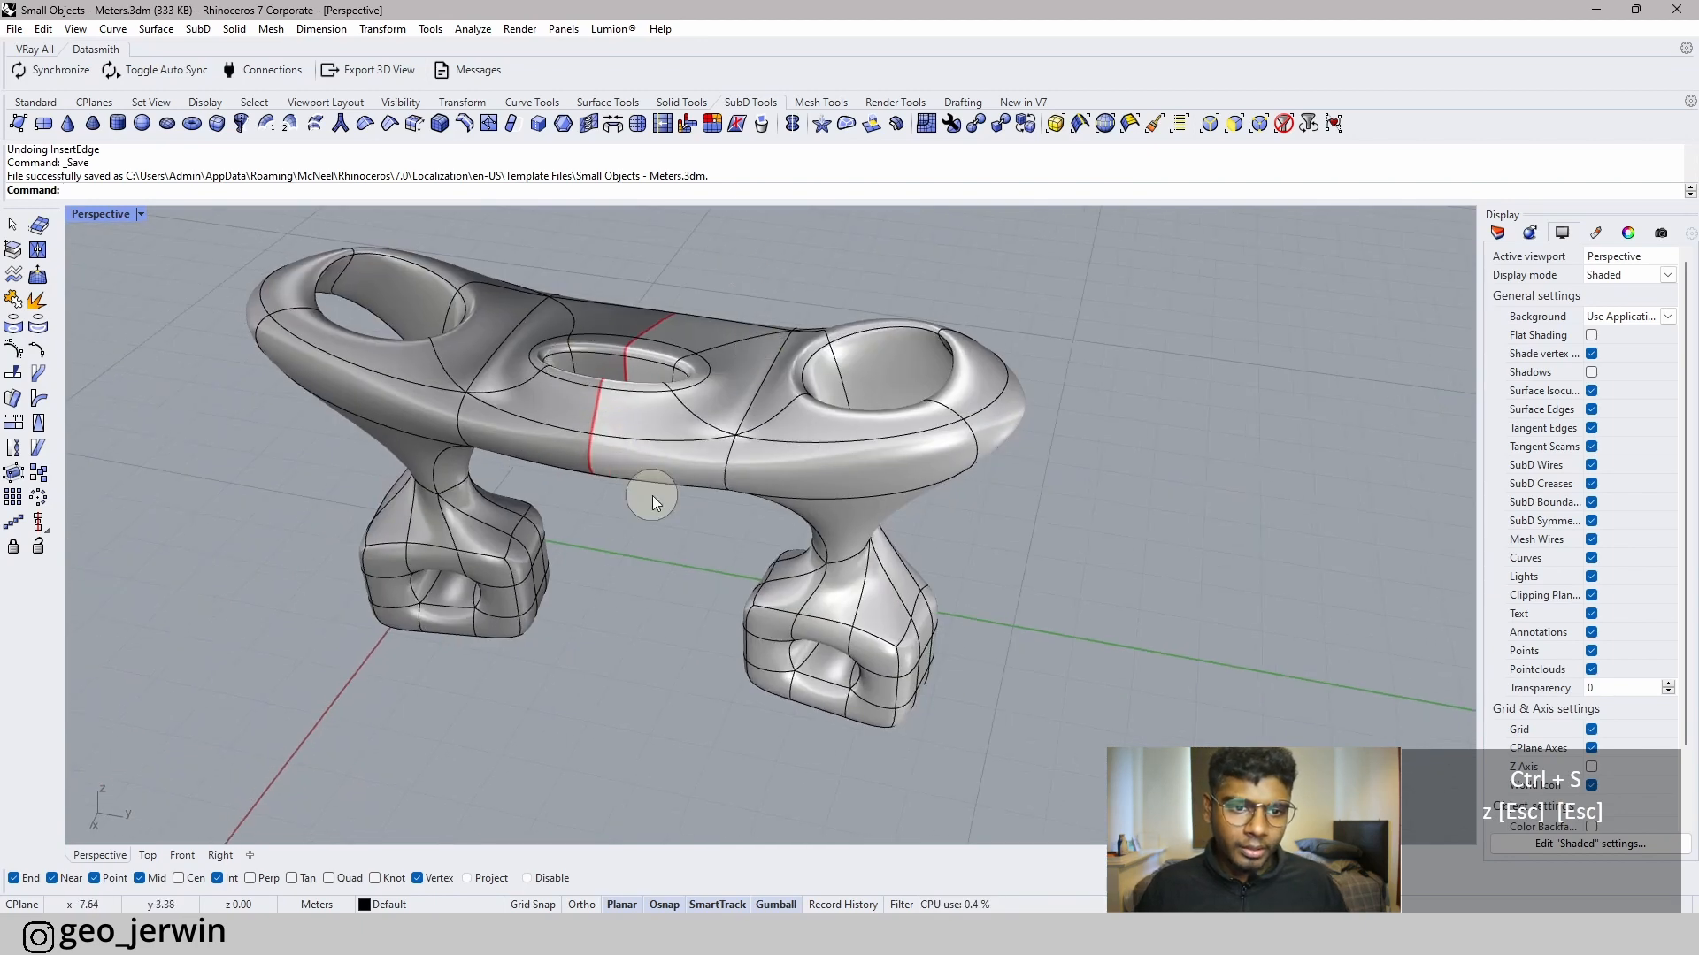
{"action": "left_click", "coordinate": [651, 410]}
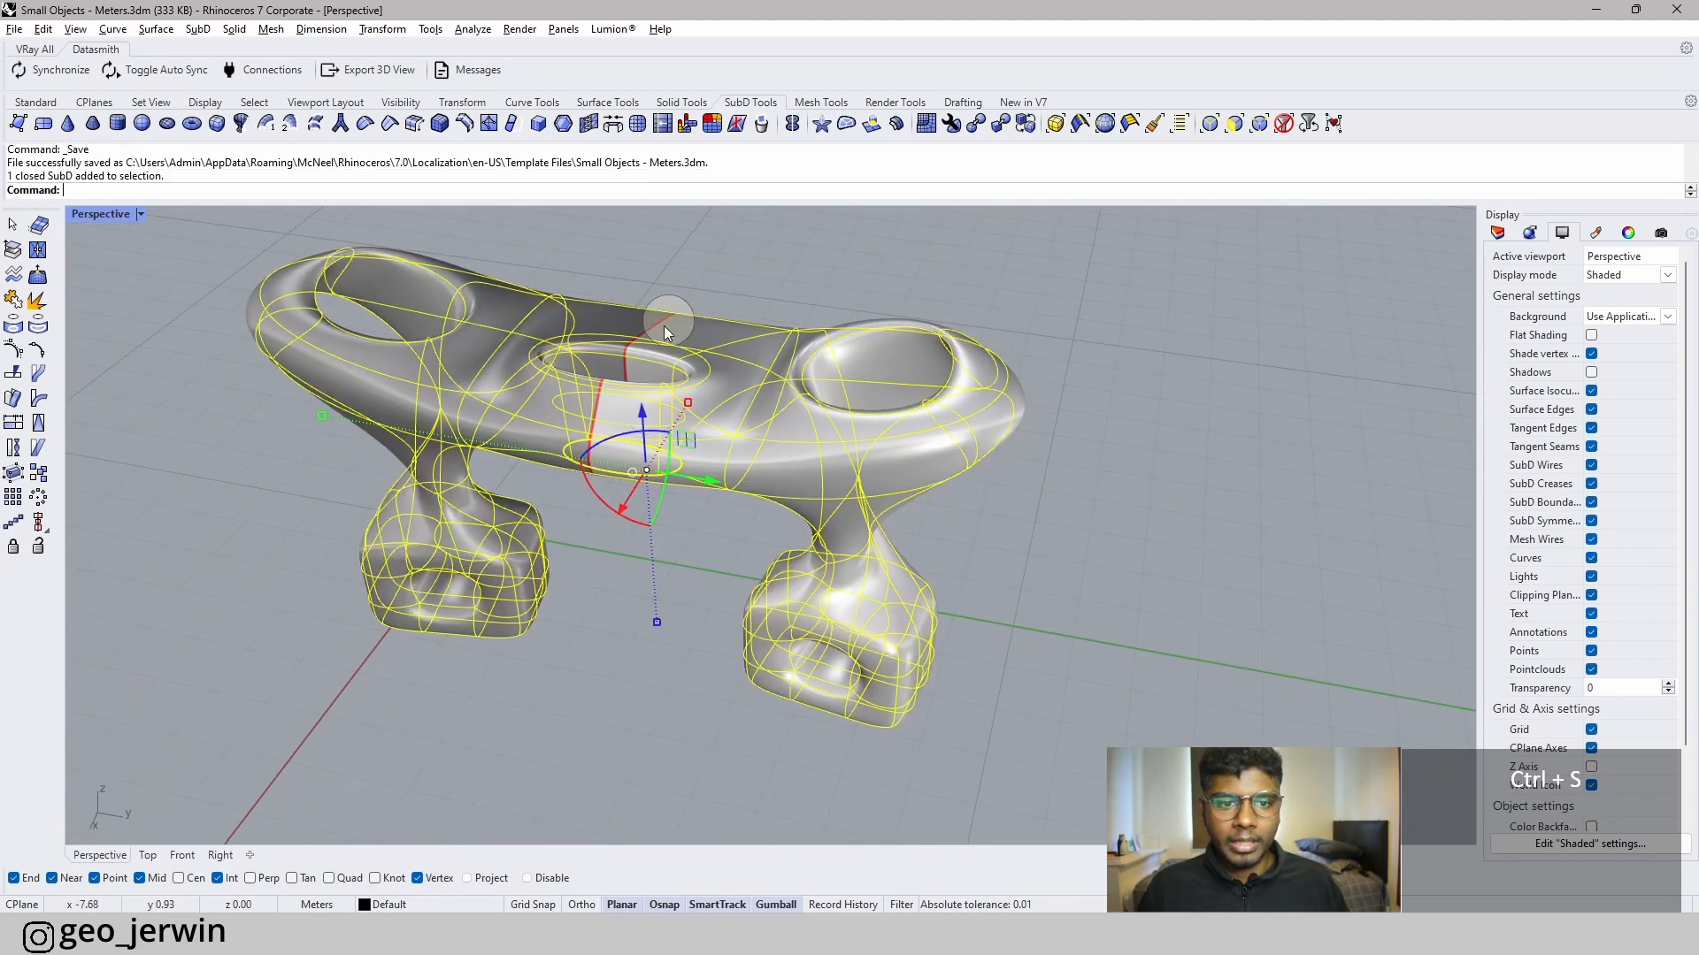
{"action": "left_click", "coordinate": [791, 125]}
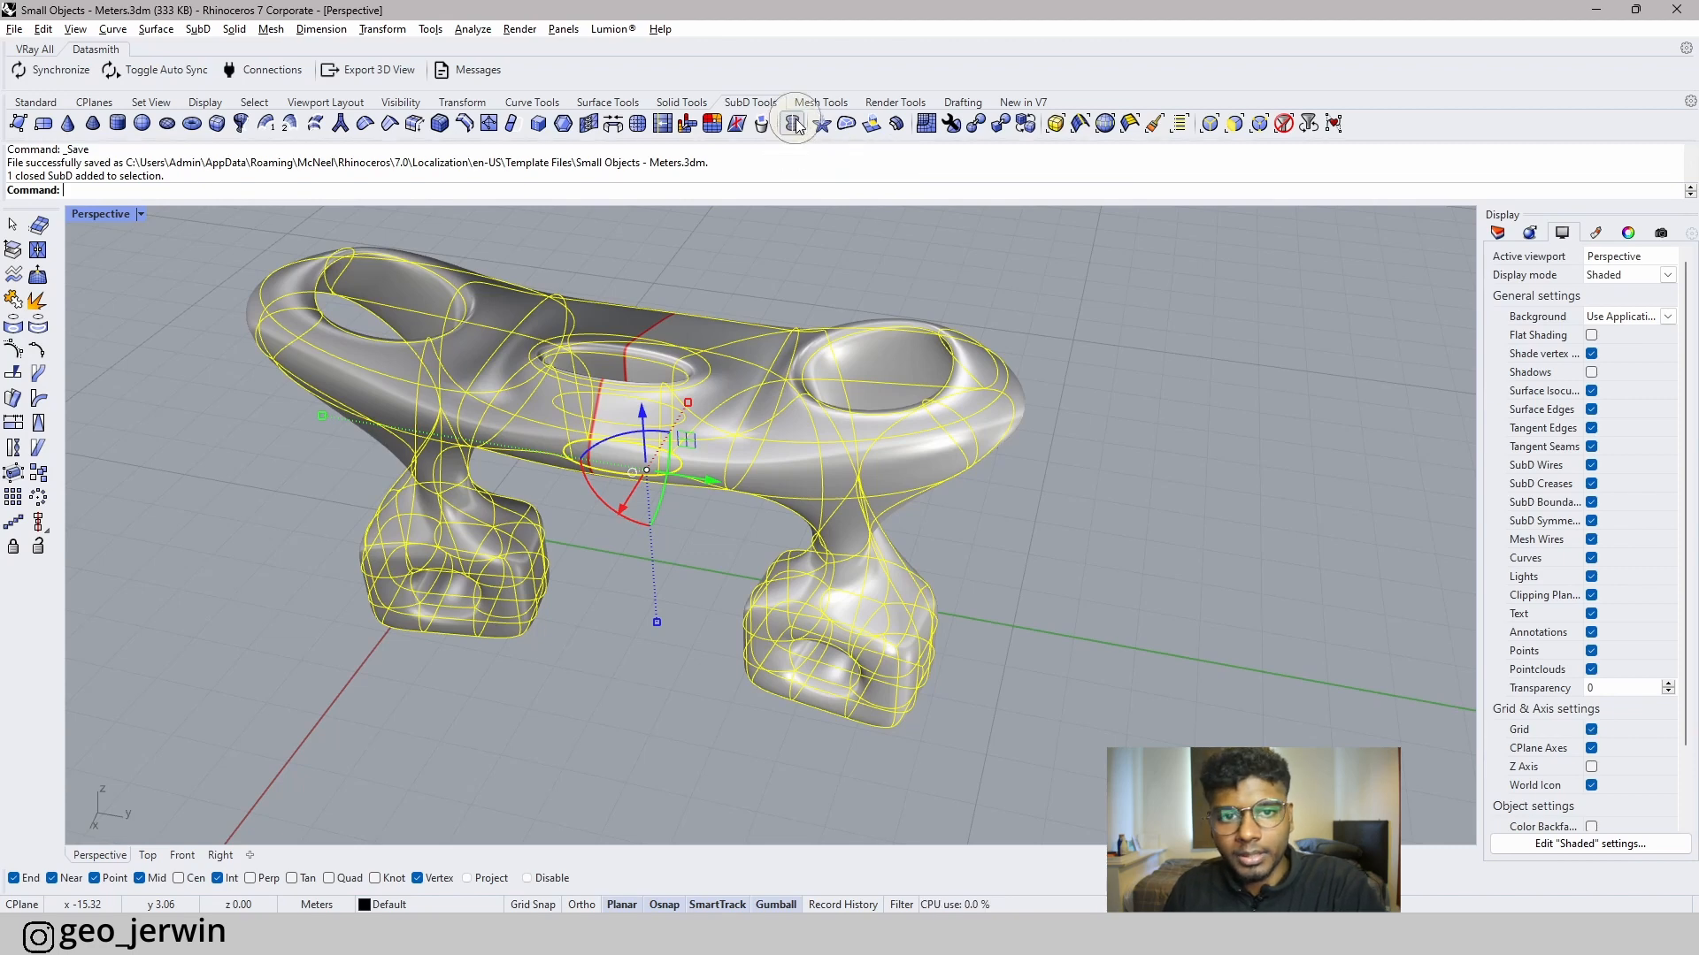
{"action": "right_click", "coordinate": [794, 124]}
{"action": "left_click", "coordinate": [1077, 336]}
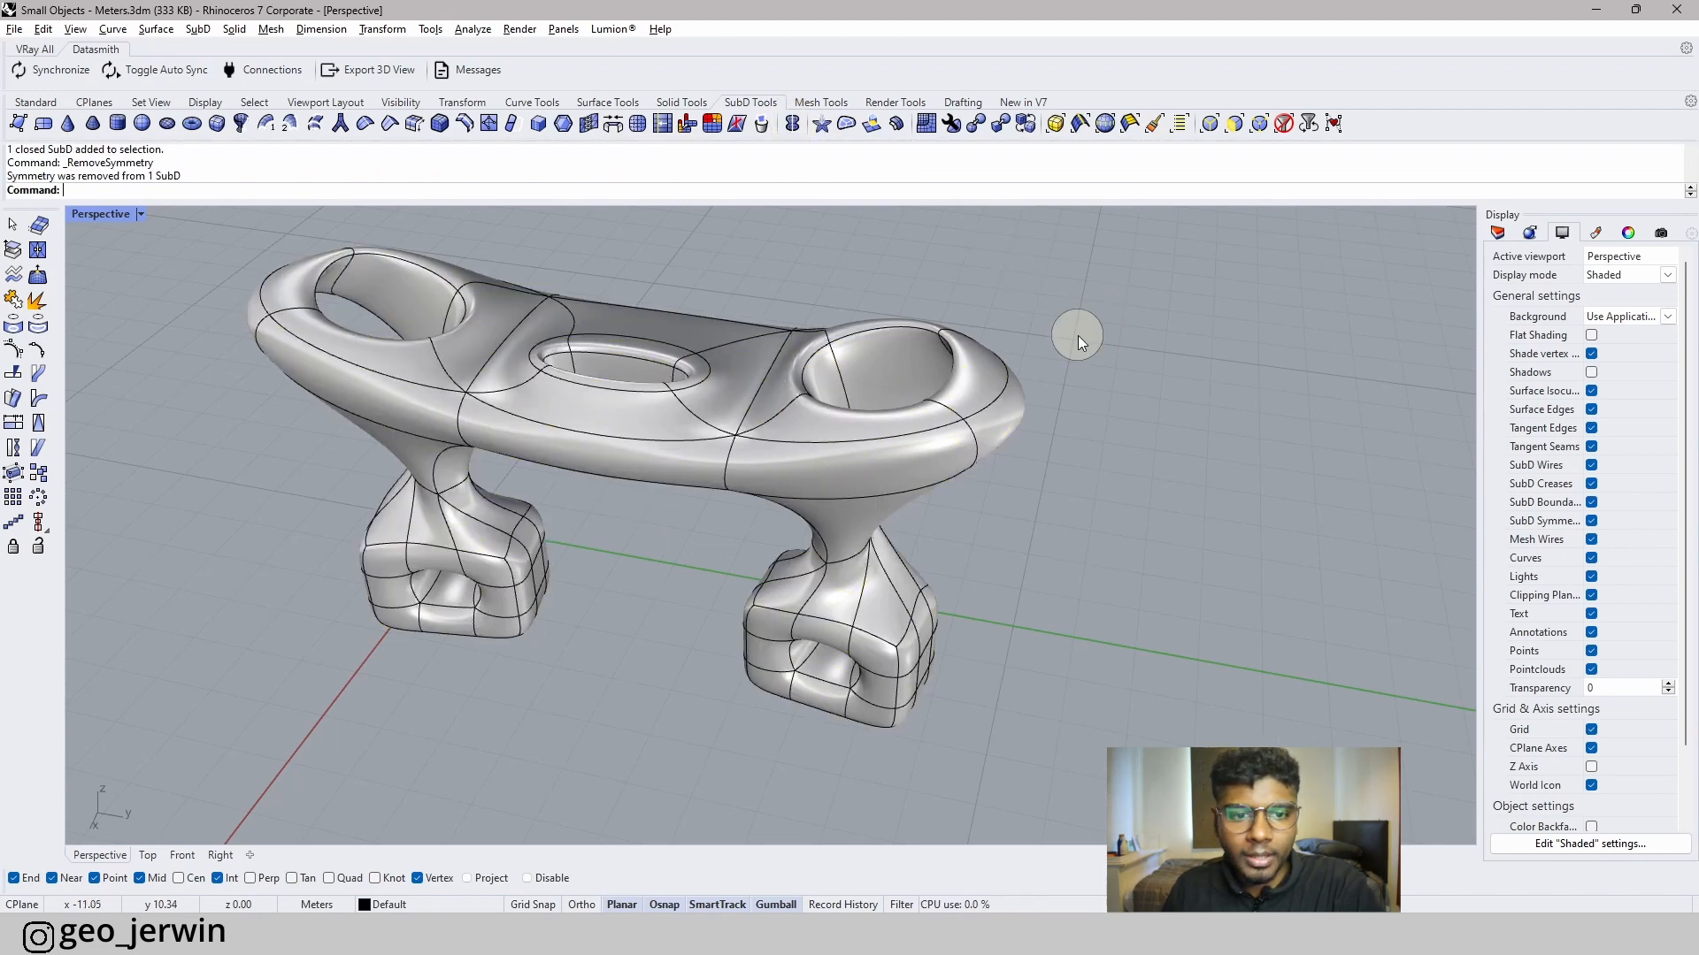
- Delete the single upper SubD face beside the long side of the middle opening
{"action": "scroll", "coordinate": [758, 558], "scroll_direction": "down", "scroll_amount": 6}
{"action": "right_click_drag", "start_coordinate": [1078, 336], "coordinate": [675, 602]}
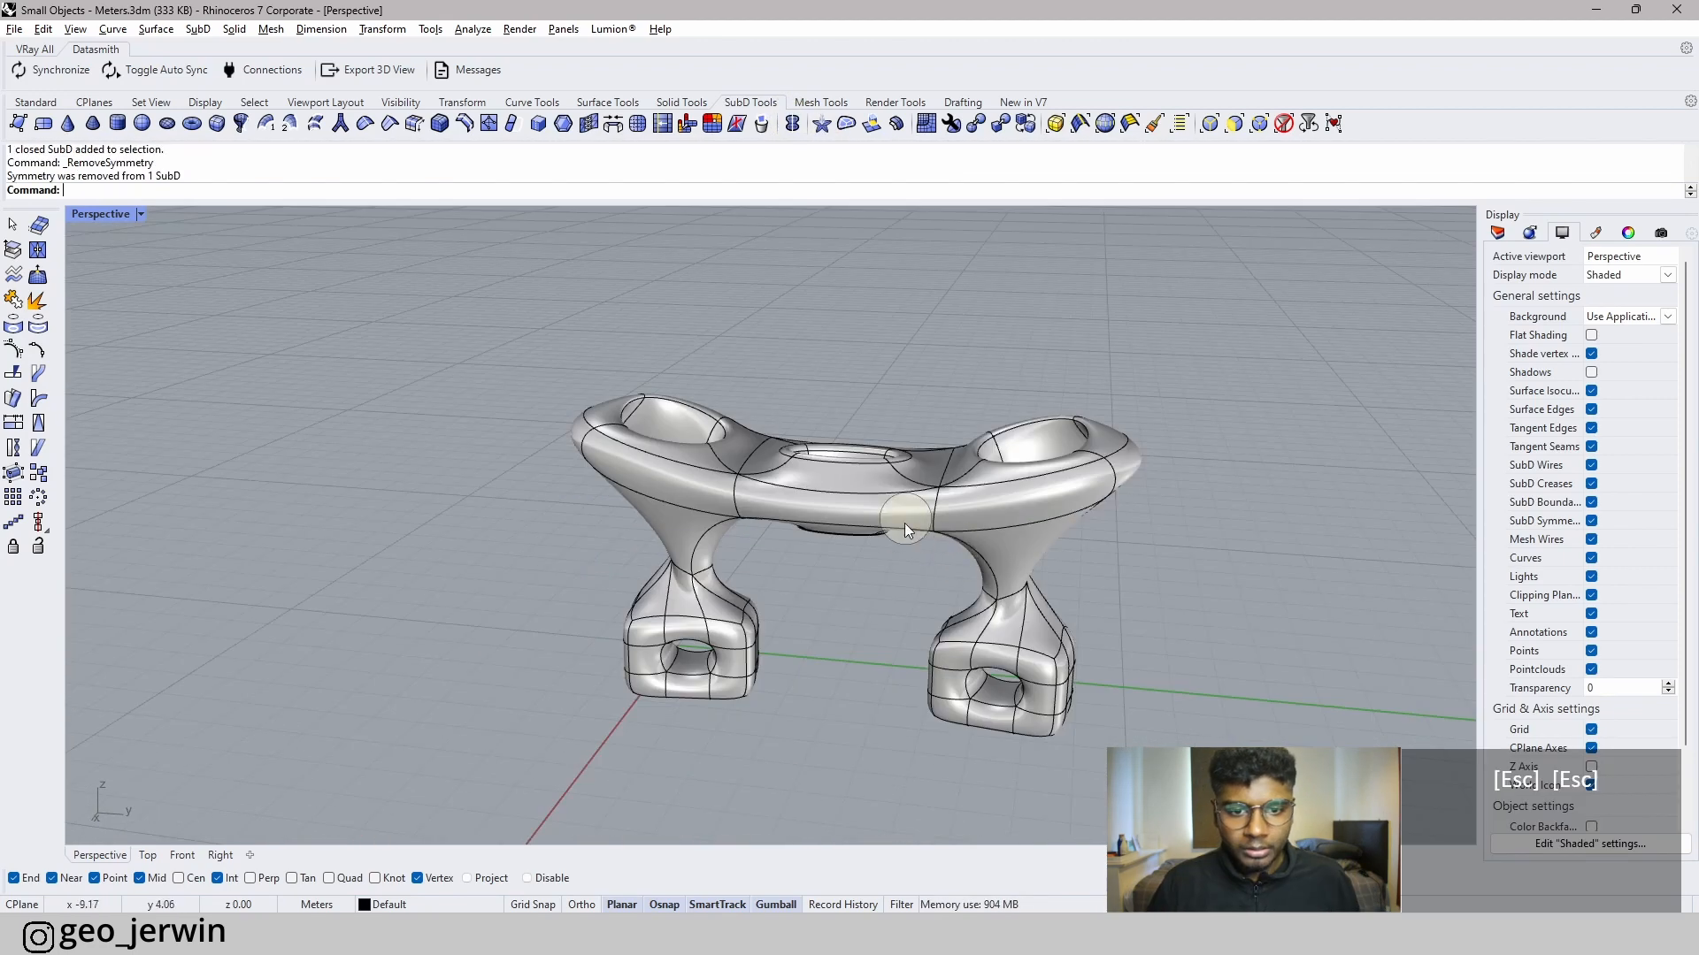
{"action": "right_click_drag", "start_coordinate": [1213, 465], "coordinate": [1207, 507]}
{"action": "scroll", "coordinate": [948, 469], "scroll_direction": "up", "scroll_amount": 3}
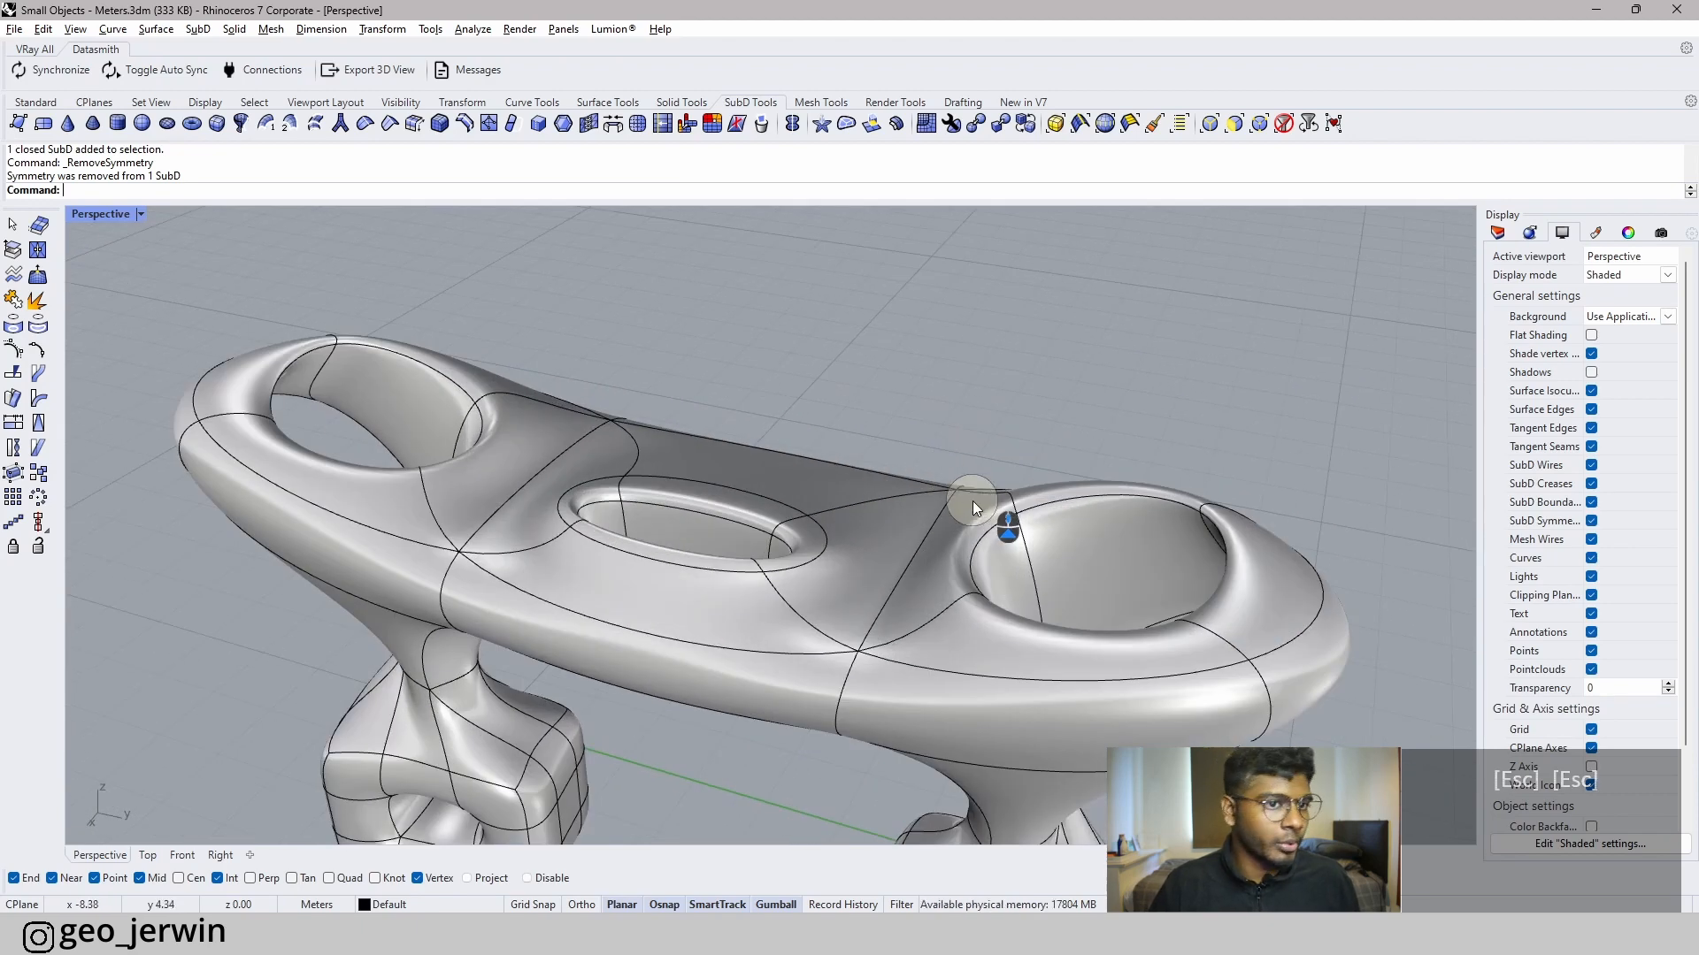
{"action": "scroll", "coordinate": [683, 607], "scroll_direction": "up", "scroll_amount": 3}
{"action": "scroll", "coordinate": [683, 606], "scroll_direction": "up", "scroll_amount": 2}
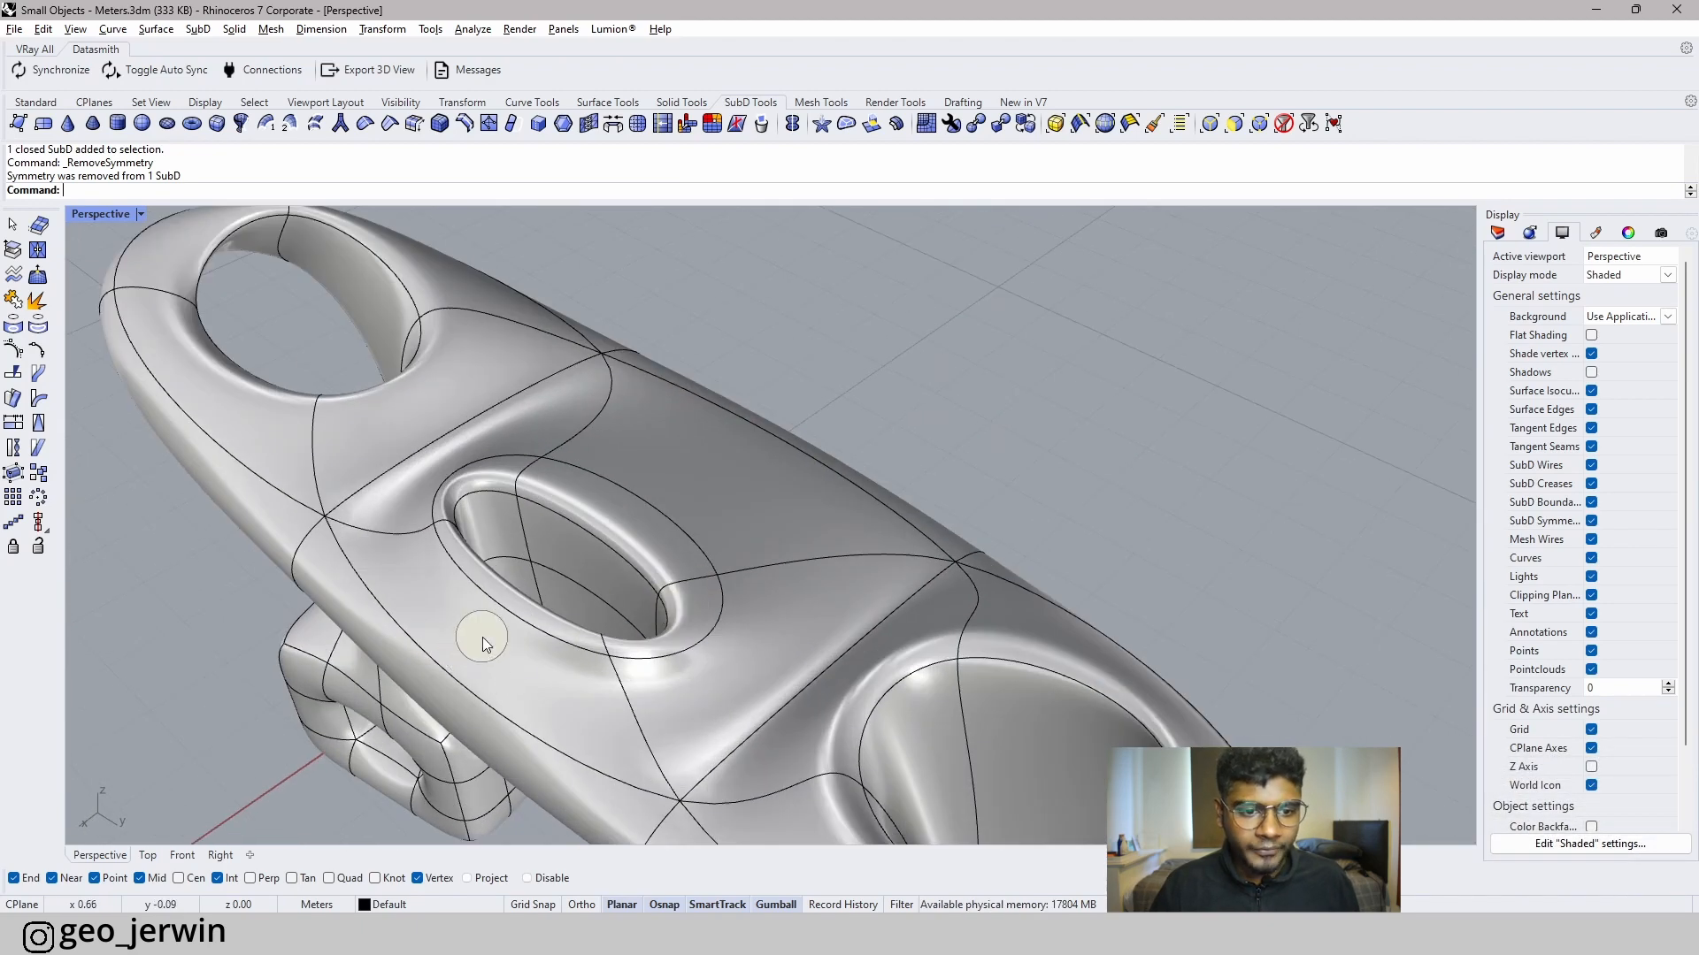
{"action": "left_click", "coordinate": [484, 638], "text": "ctrl+shift"}
{"action": "key", "text": "Delete"}
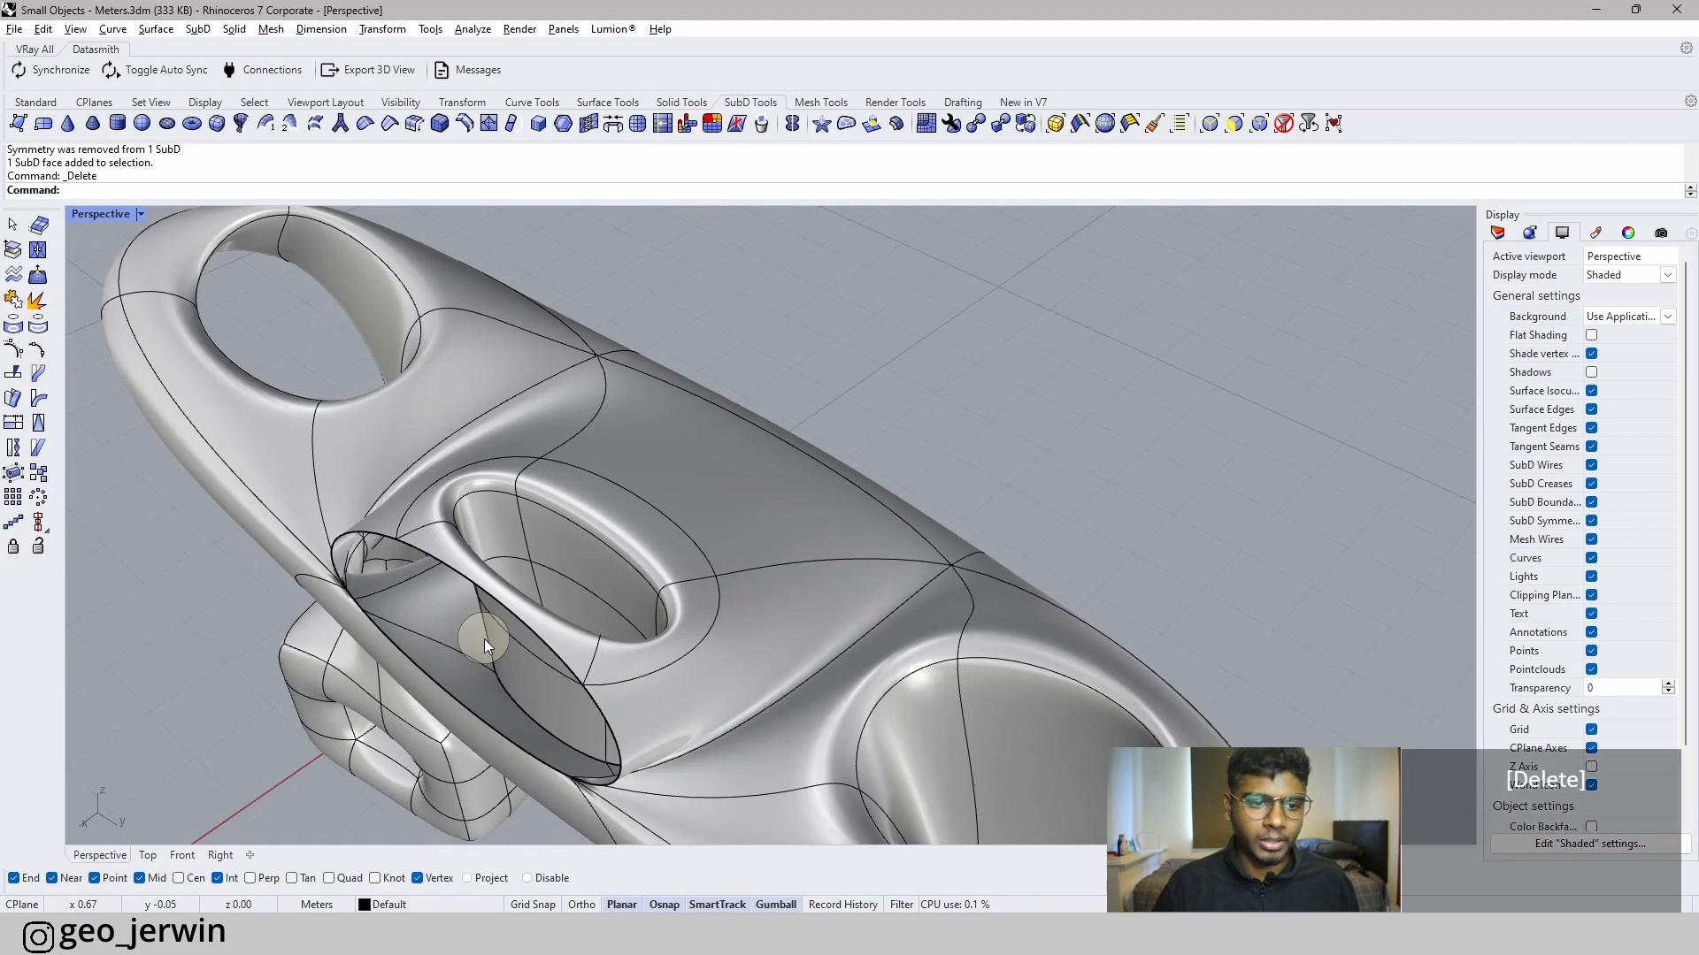
- Fill the gap left beside the middle opening from its four boundary edges, using the Automatic patch style
{"action": "right_click_drag", "start_coordinate": [485, 639], "coordinate": [493, 605]}
{"action": "right_click_drag", "start_coordinate": [736, 503], "coordinate": [778, 614]}
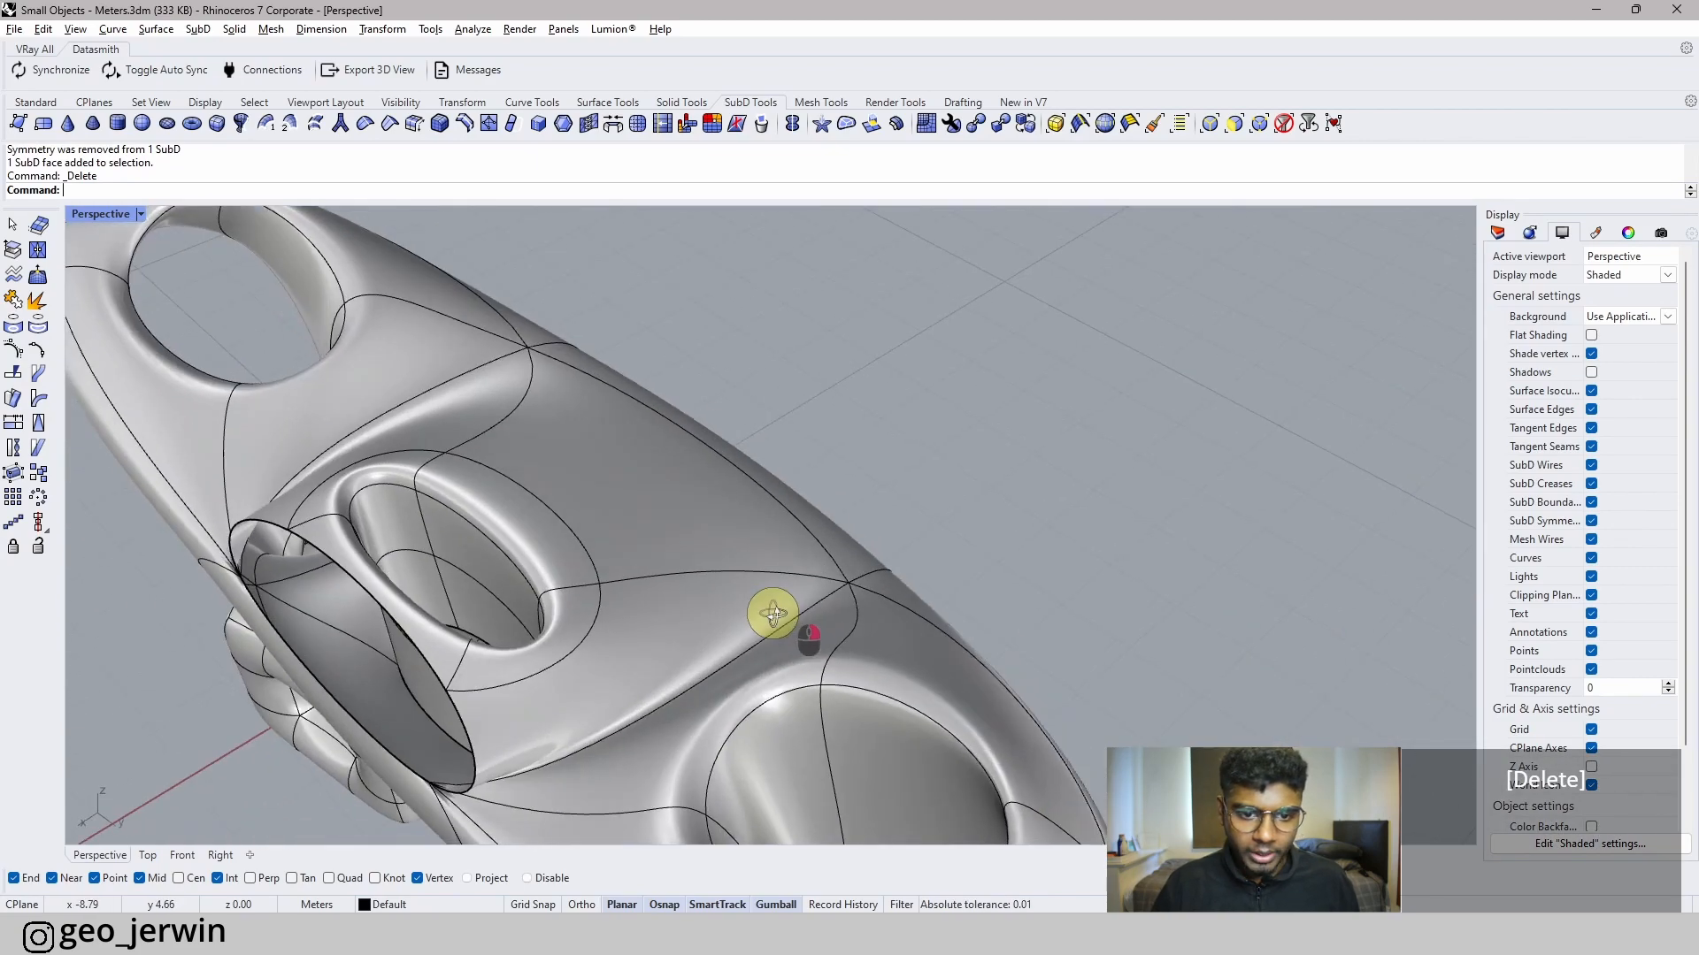
{"action": "scroll", "coordinate": [302, 645], "scroll_direction": "up", "scroll_amount": 5}
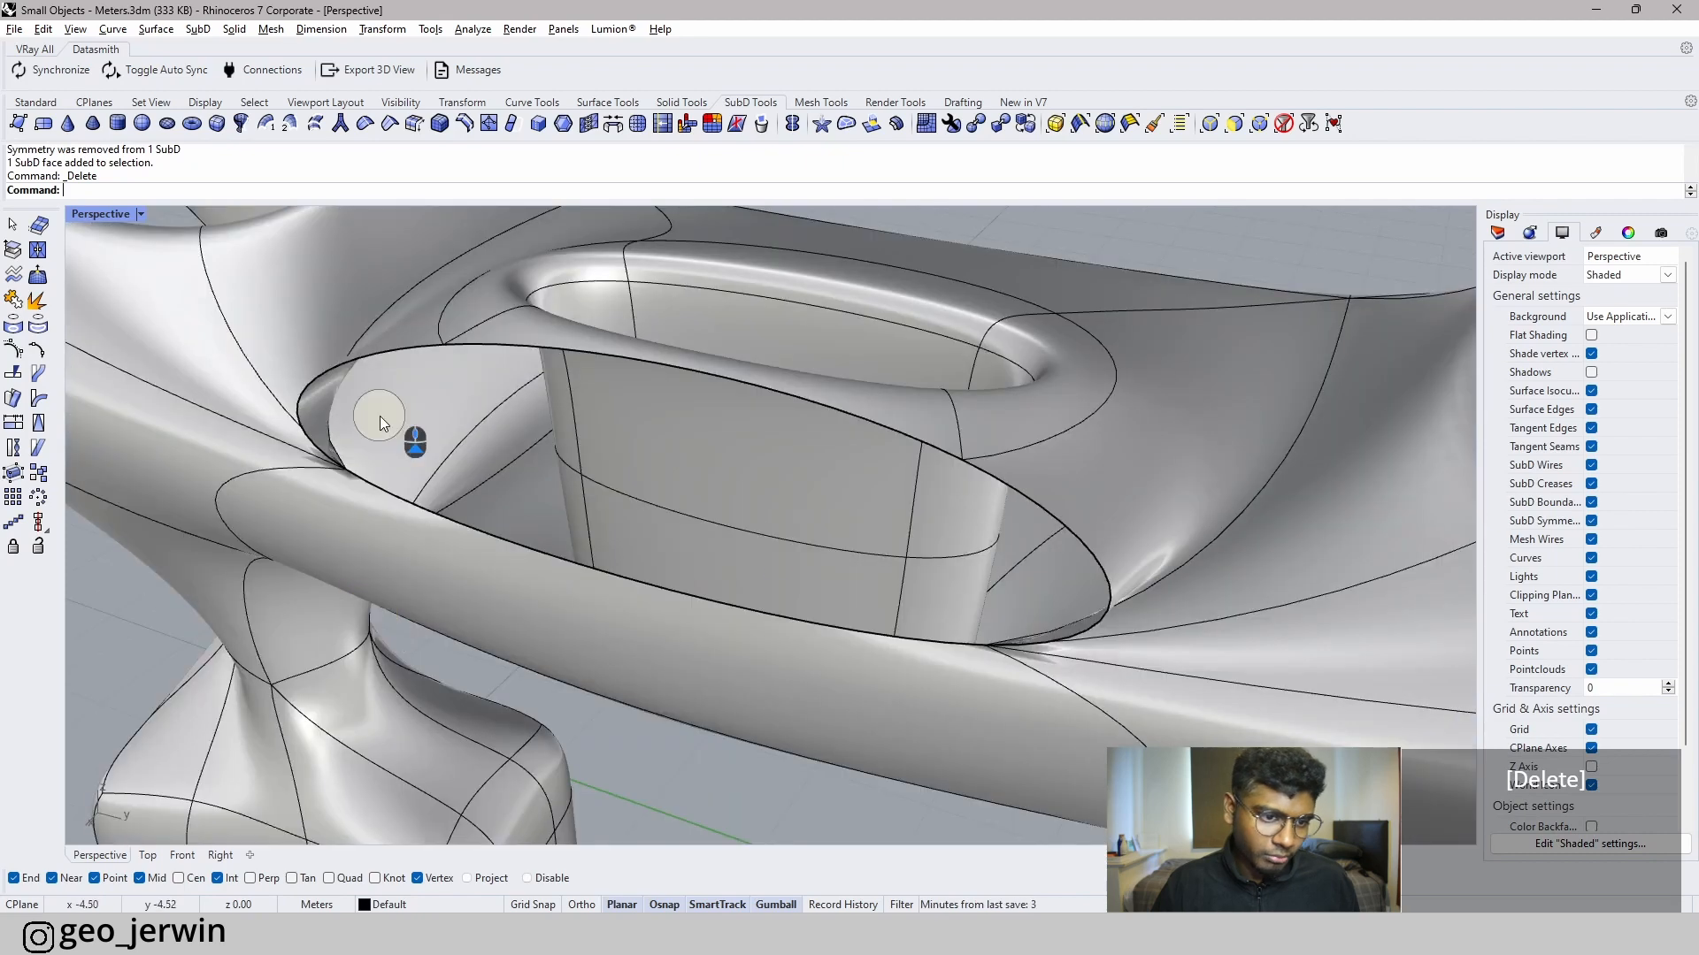
{"action": "left_click", "coordinate": [499, 540], "text": "ctrl+shift"}
{"action": "left_click", "coordinate": [306, 404], "text": "ctrl+shift"}
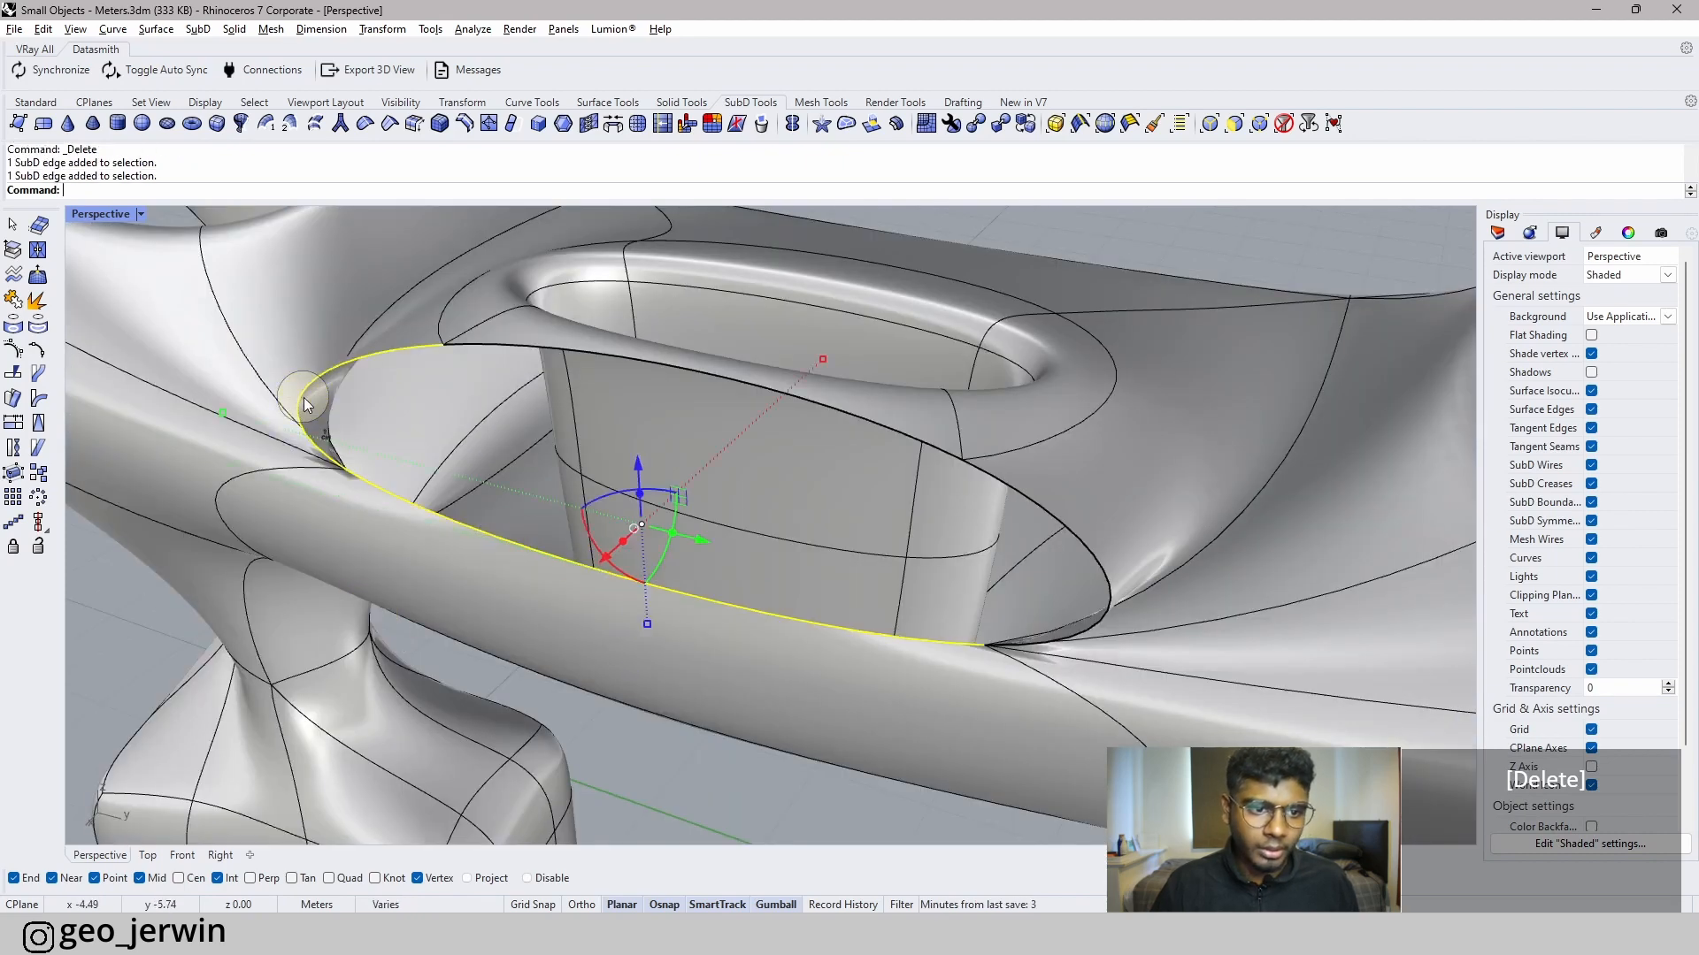
{"action": "left_click", "coordinate": [491, 347], "text": "ctrl+shift"}
{"action": "left_click", "coordinate": [1049, 530], "text": "ctrl+shift"}
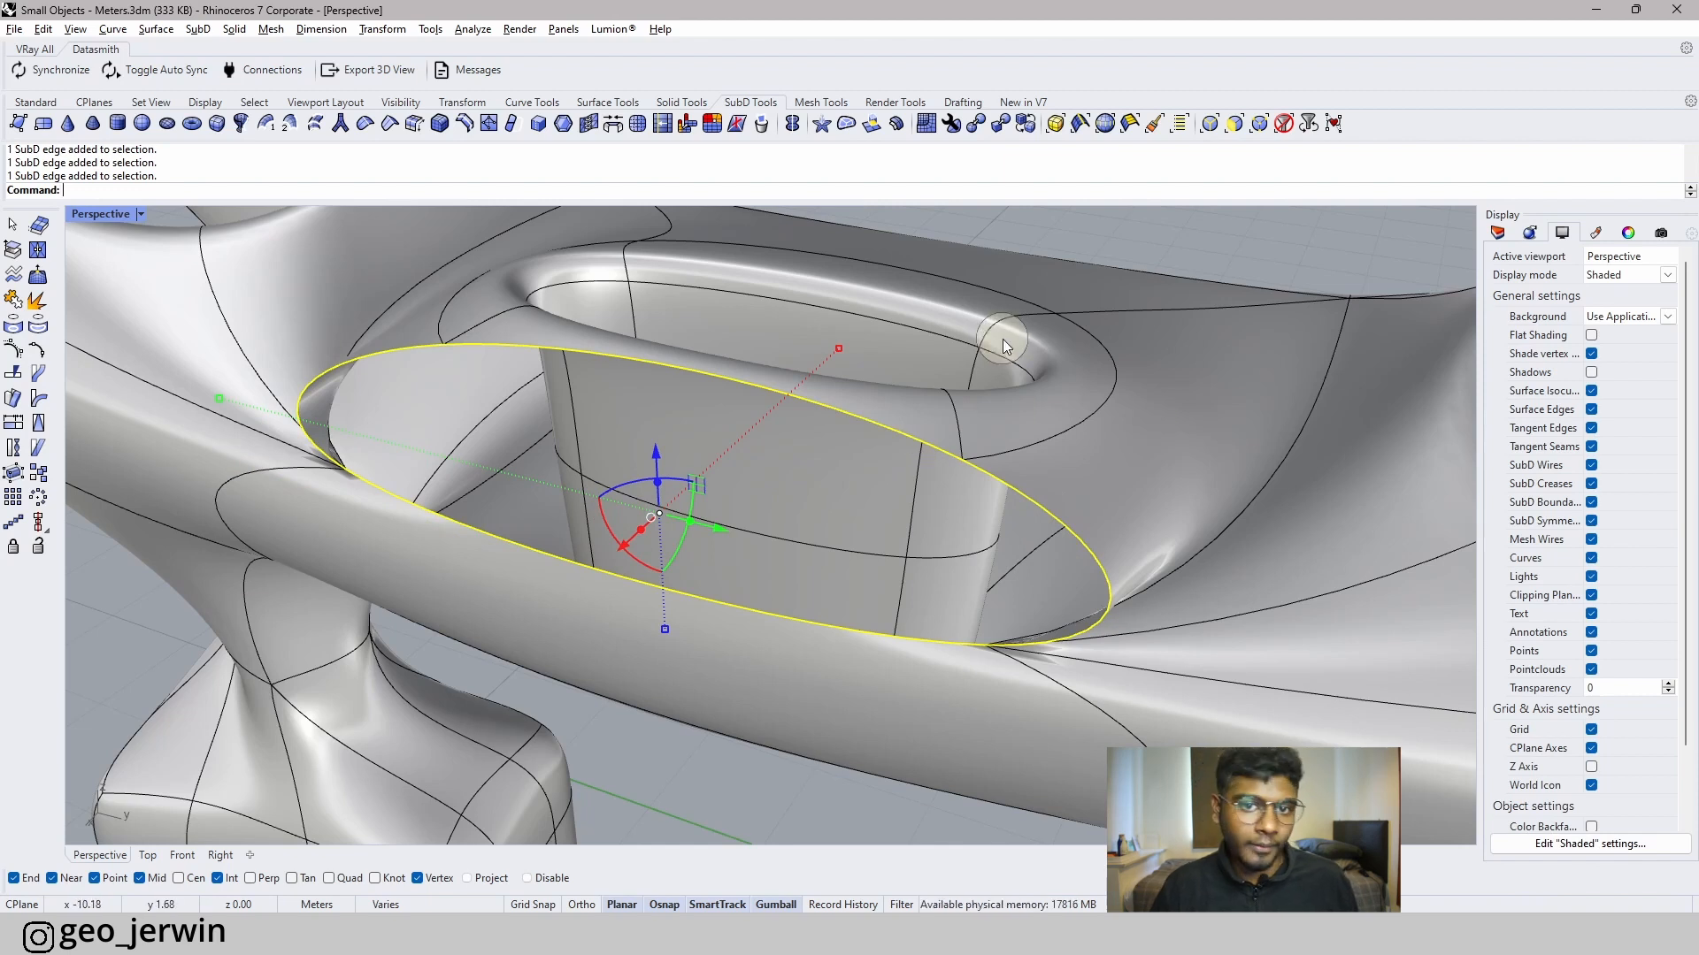
{"action": "left_click", "coordinate": [846, 125]}
{"action": "right_click", "coordinate": [929, 510]}
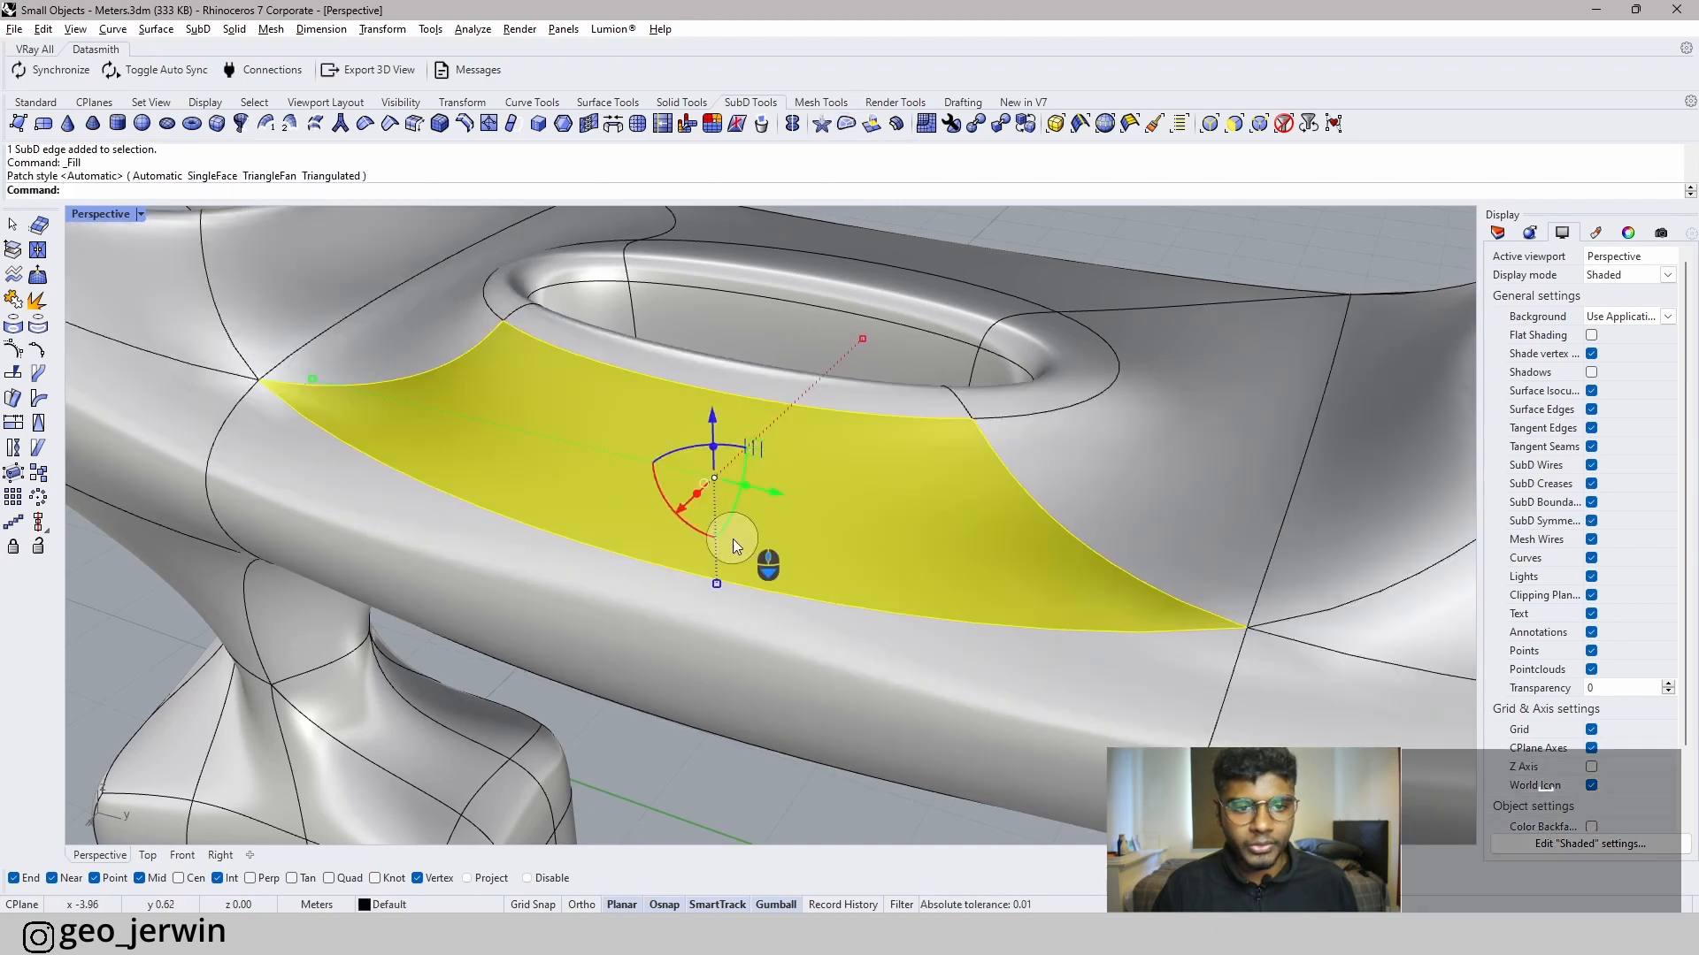
{"action": "scroll", "coordinate": [732, 539], "scroll_direction": "down", "scroll_amount": 5}
{"action": "left_click", "coordinate": [864, 373]}
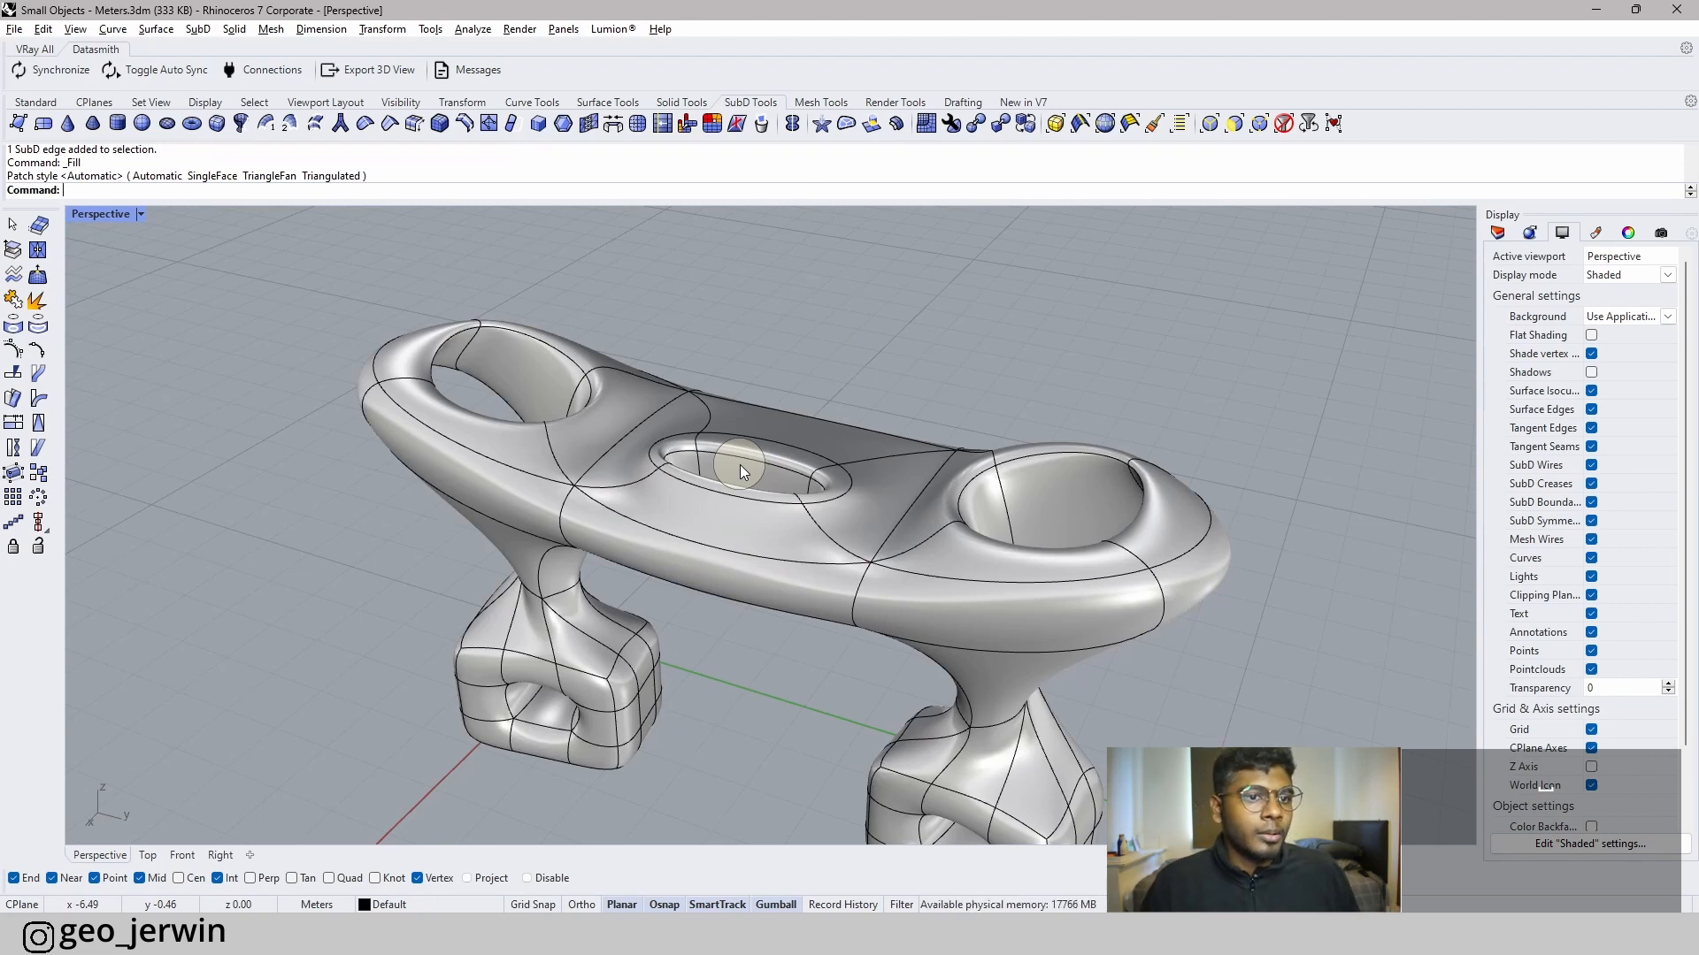
{"action": "key", "text": "Escape"}
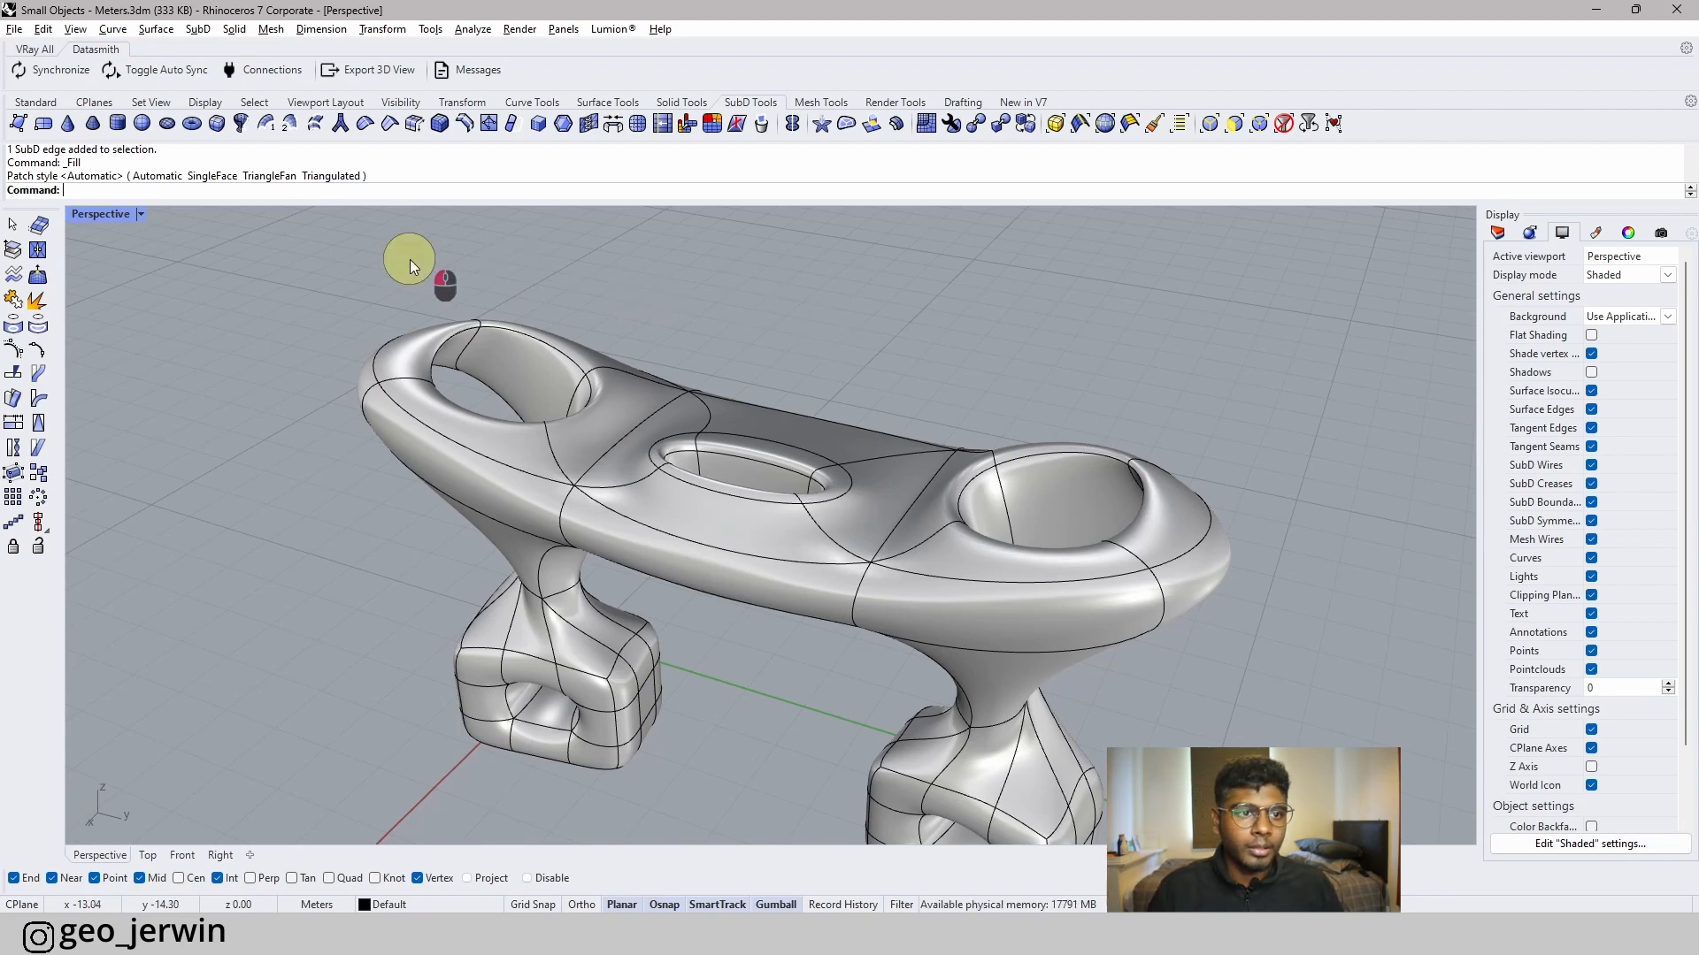
- Delete the whole closed SubD object and leave the model space empty with nothing selected
{"action": "left_click", "coordinate": [522, 368]}
{"action": "left_click", "coordinate": [950, 354]}
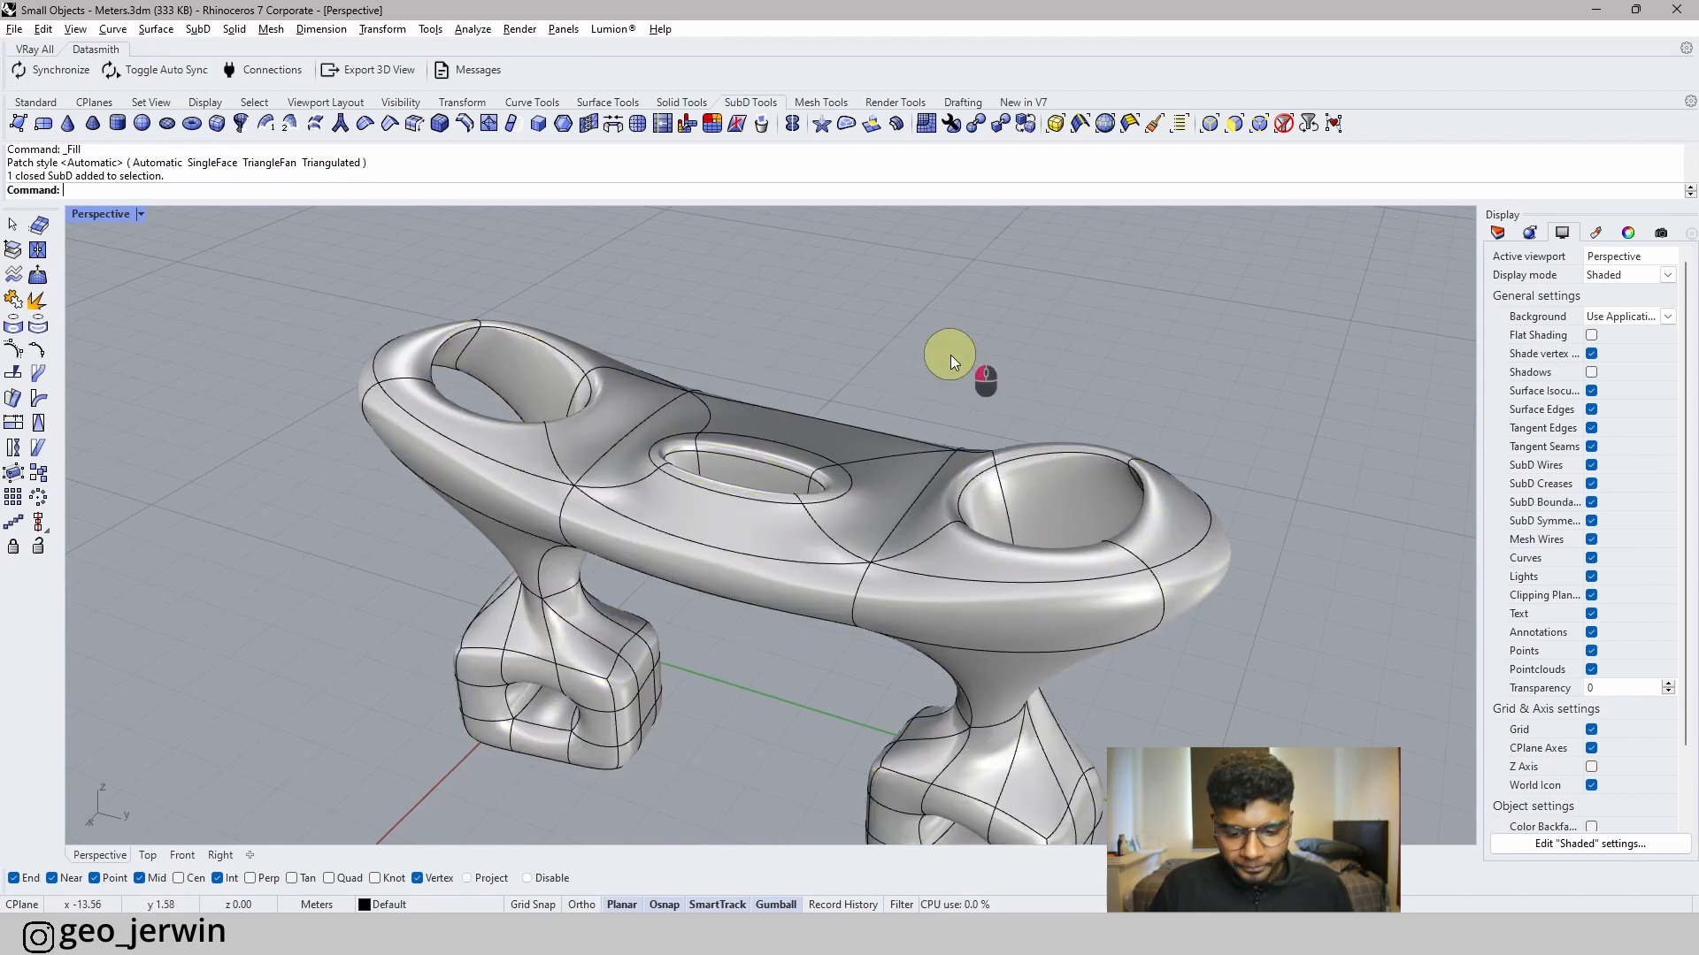
{"action": "left_click", "coordinate": [842, 469]}
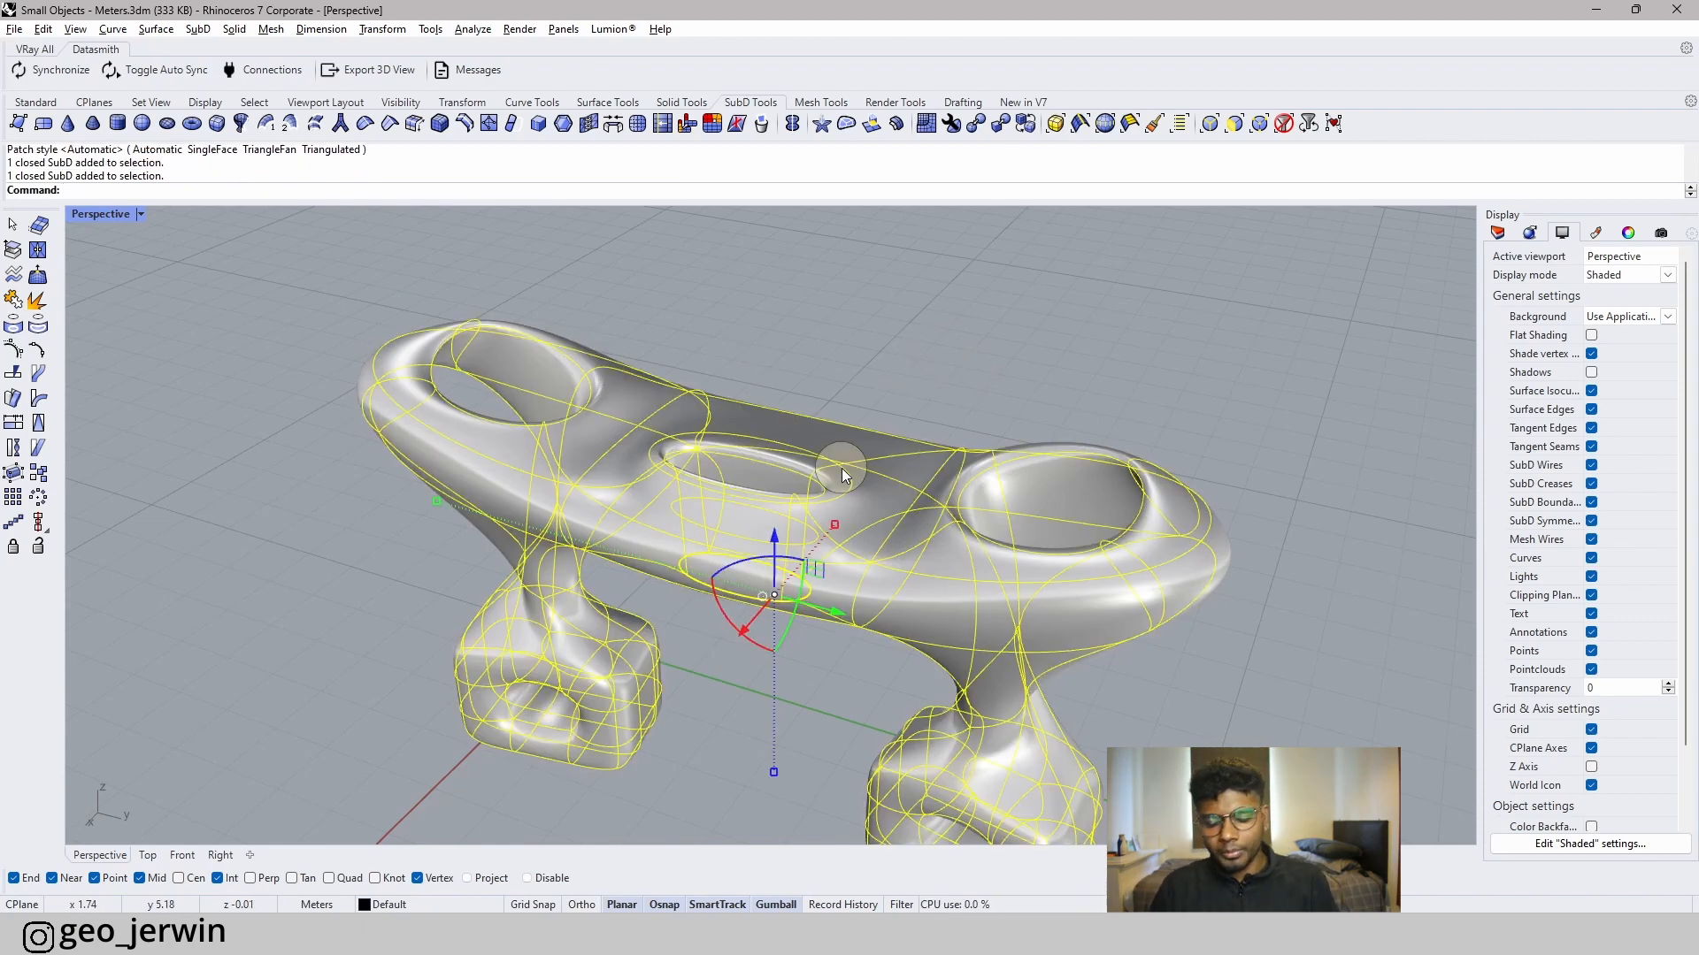
{"action": "key", "text": "Delete"}
{"action": "key", "text": "Escape"}
{"action": "key", "text": "Escape"}
{"action": "key", "text": "Escape"}
{"action": "right_click_drag", "start_coordinate": [1051, 508], "coordinate": [887, 425], "text": "shift"}
{"action": "key", "text": "Escape"}
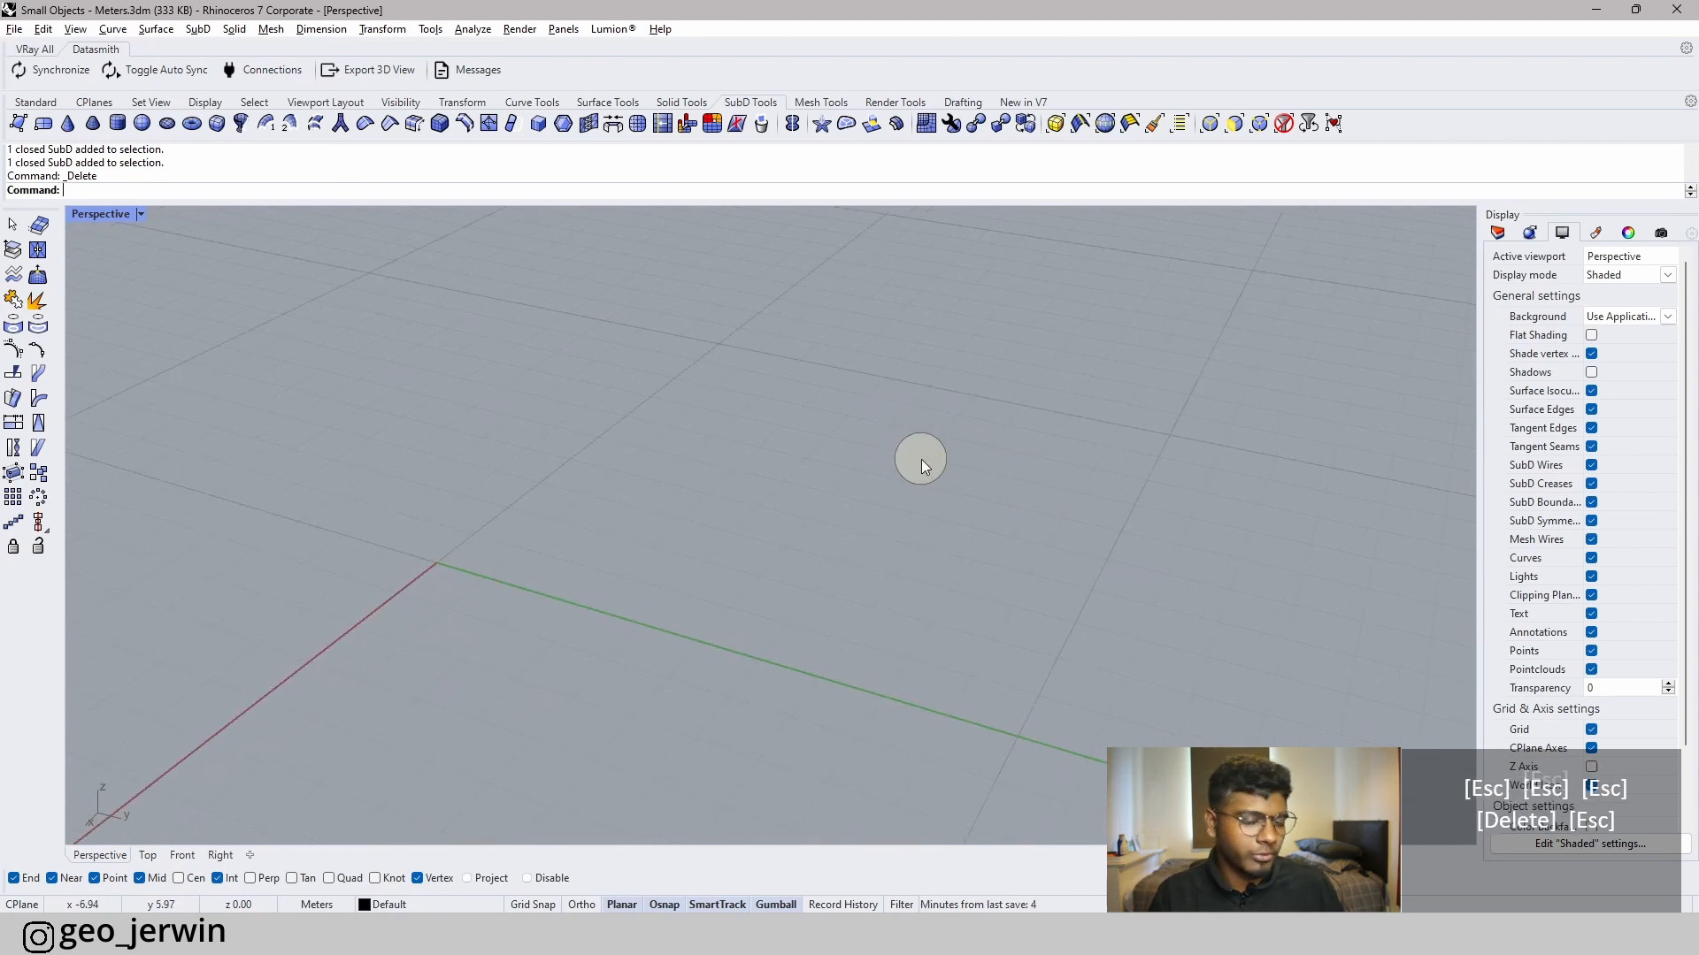
{"action": "key", "text": "Escape"}
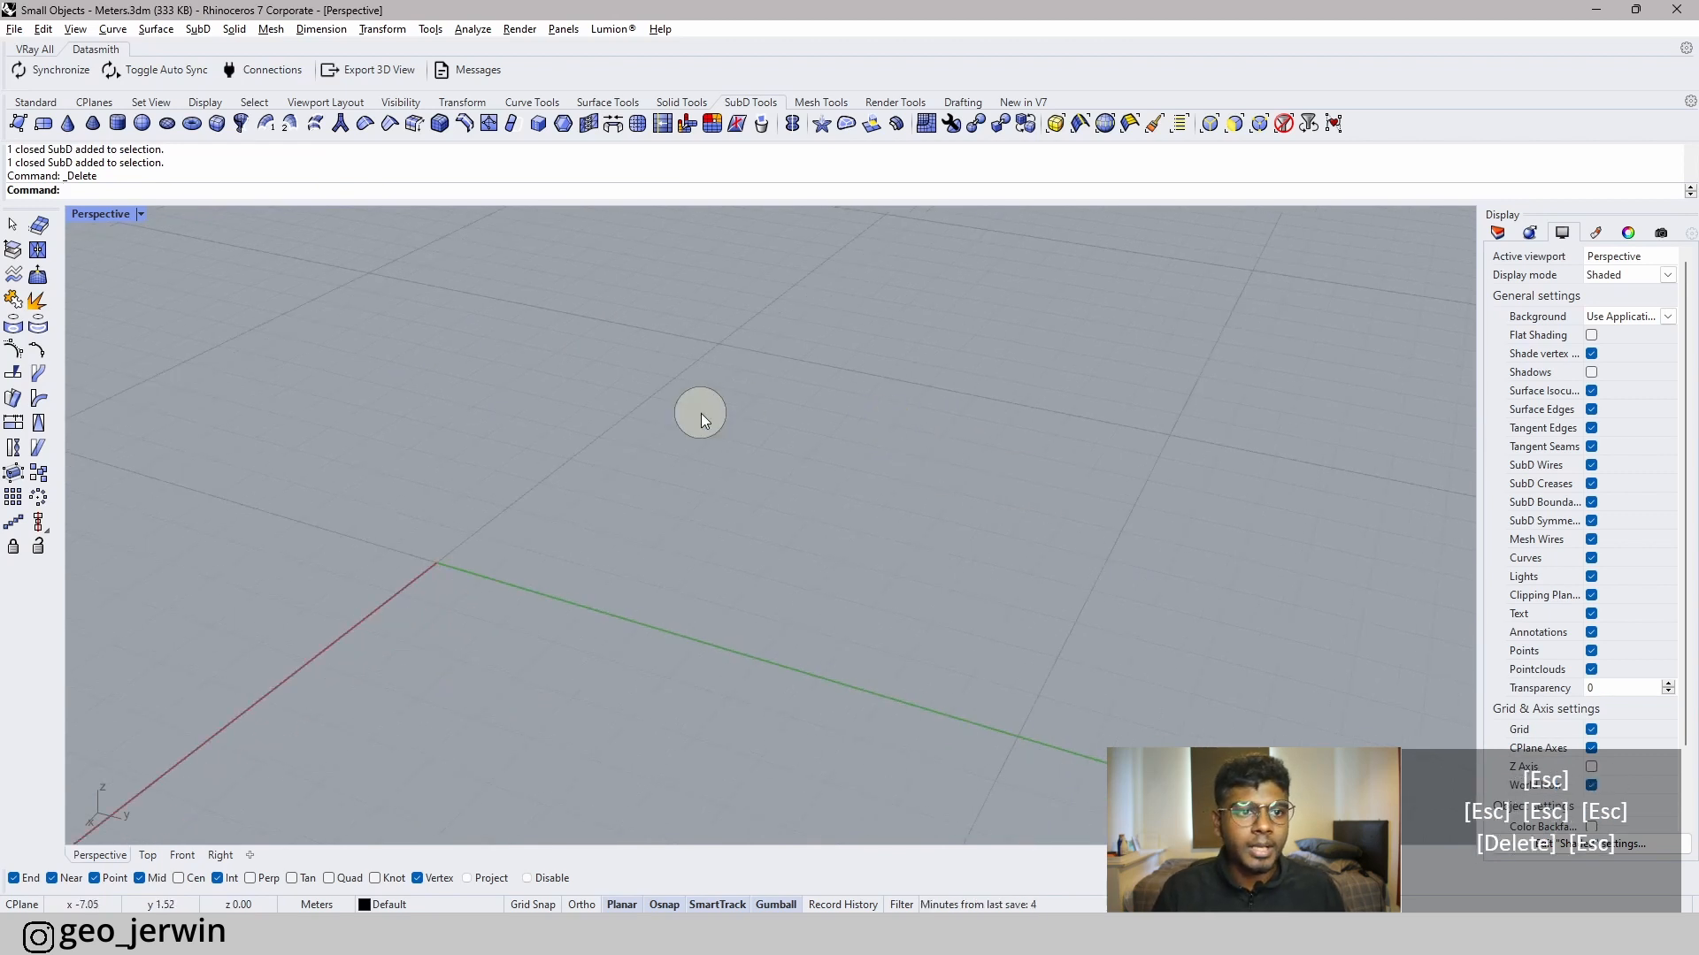
- Draw an open four-segment polyline beside the red axis, its first edge about 16.5 m long and its last point near that edge's middle
{"action": "left_click", "coordinate": [33, 102]}
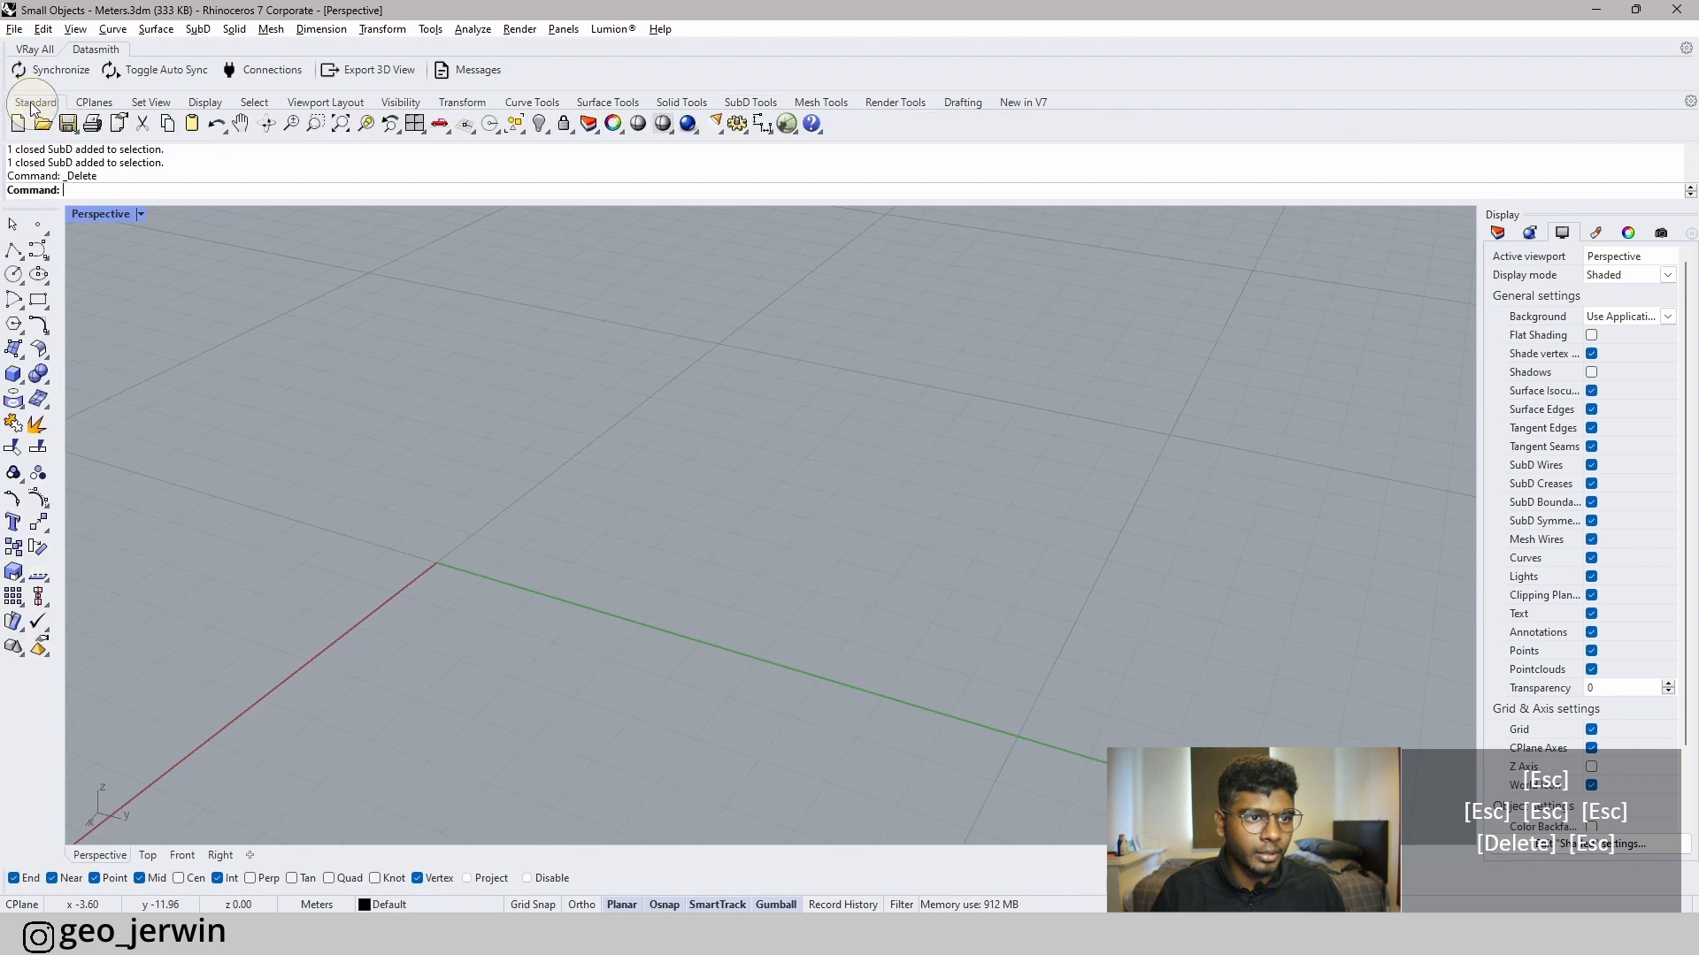
{"action": "scroll", "coordinate": [615, 486], "scroll_direction": "up", "scroll_amount": 2}
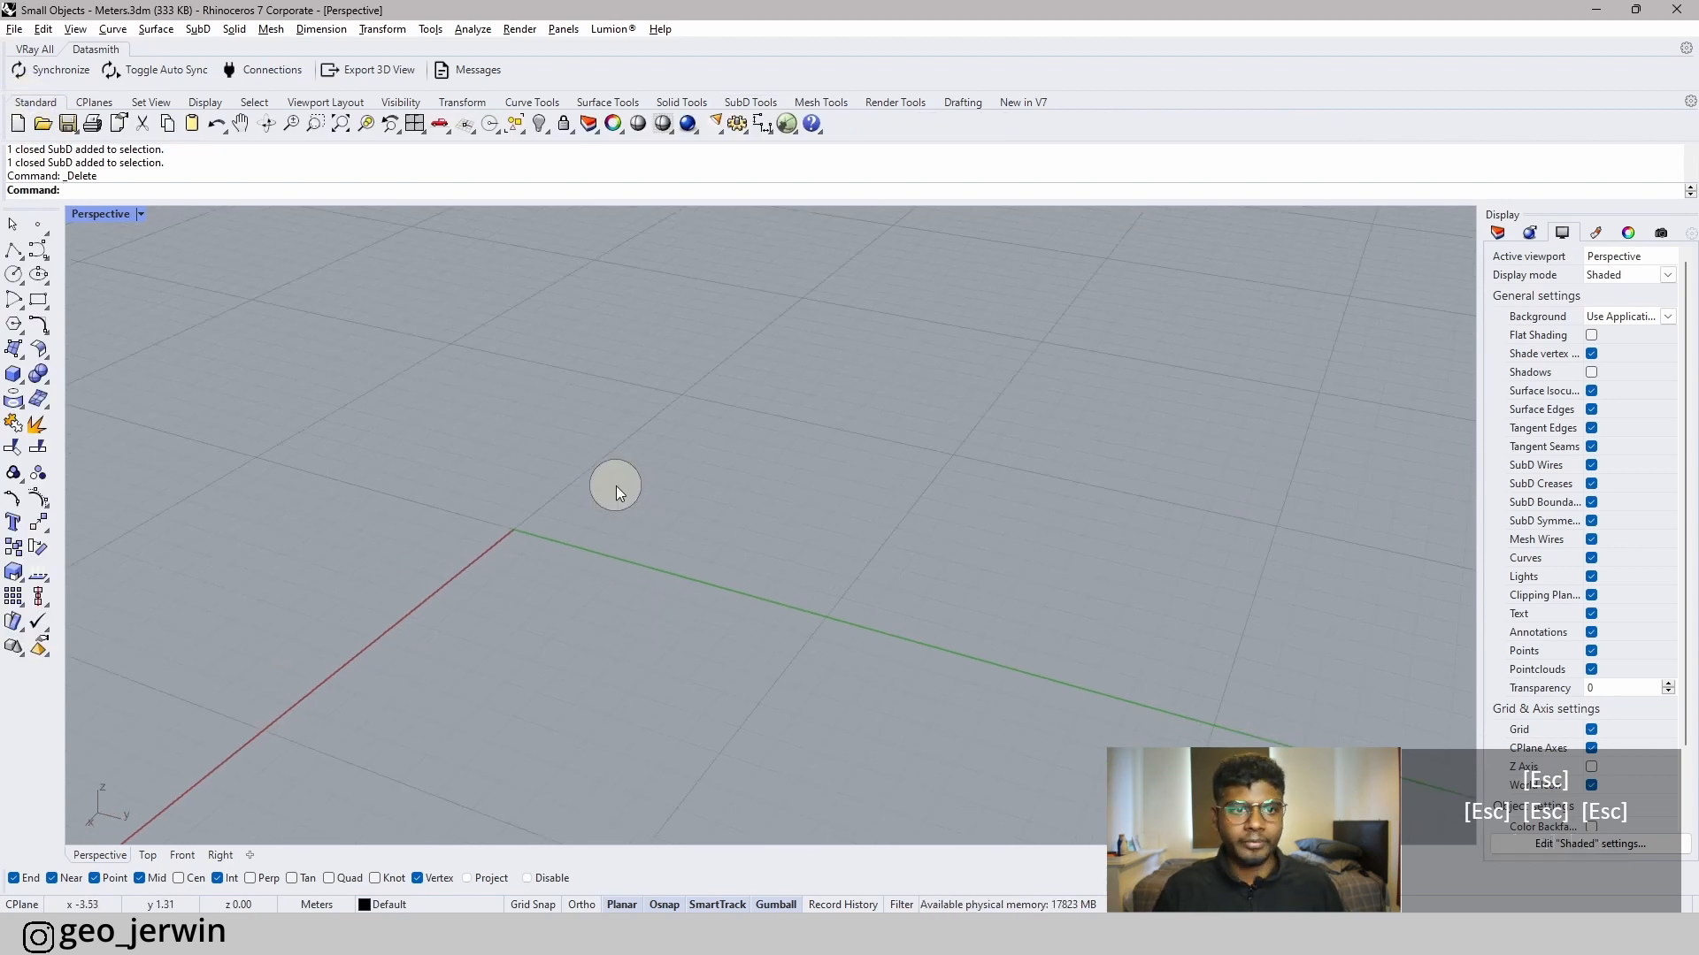
{"action": "left_click", "coordinate": [15, 259]}
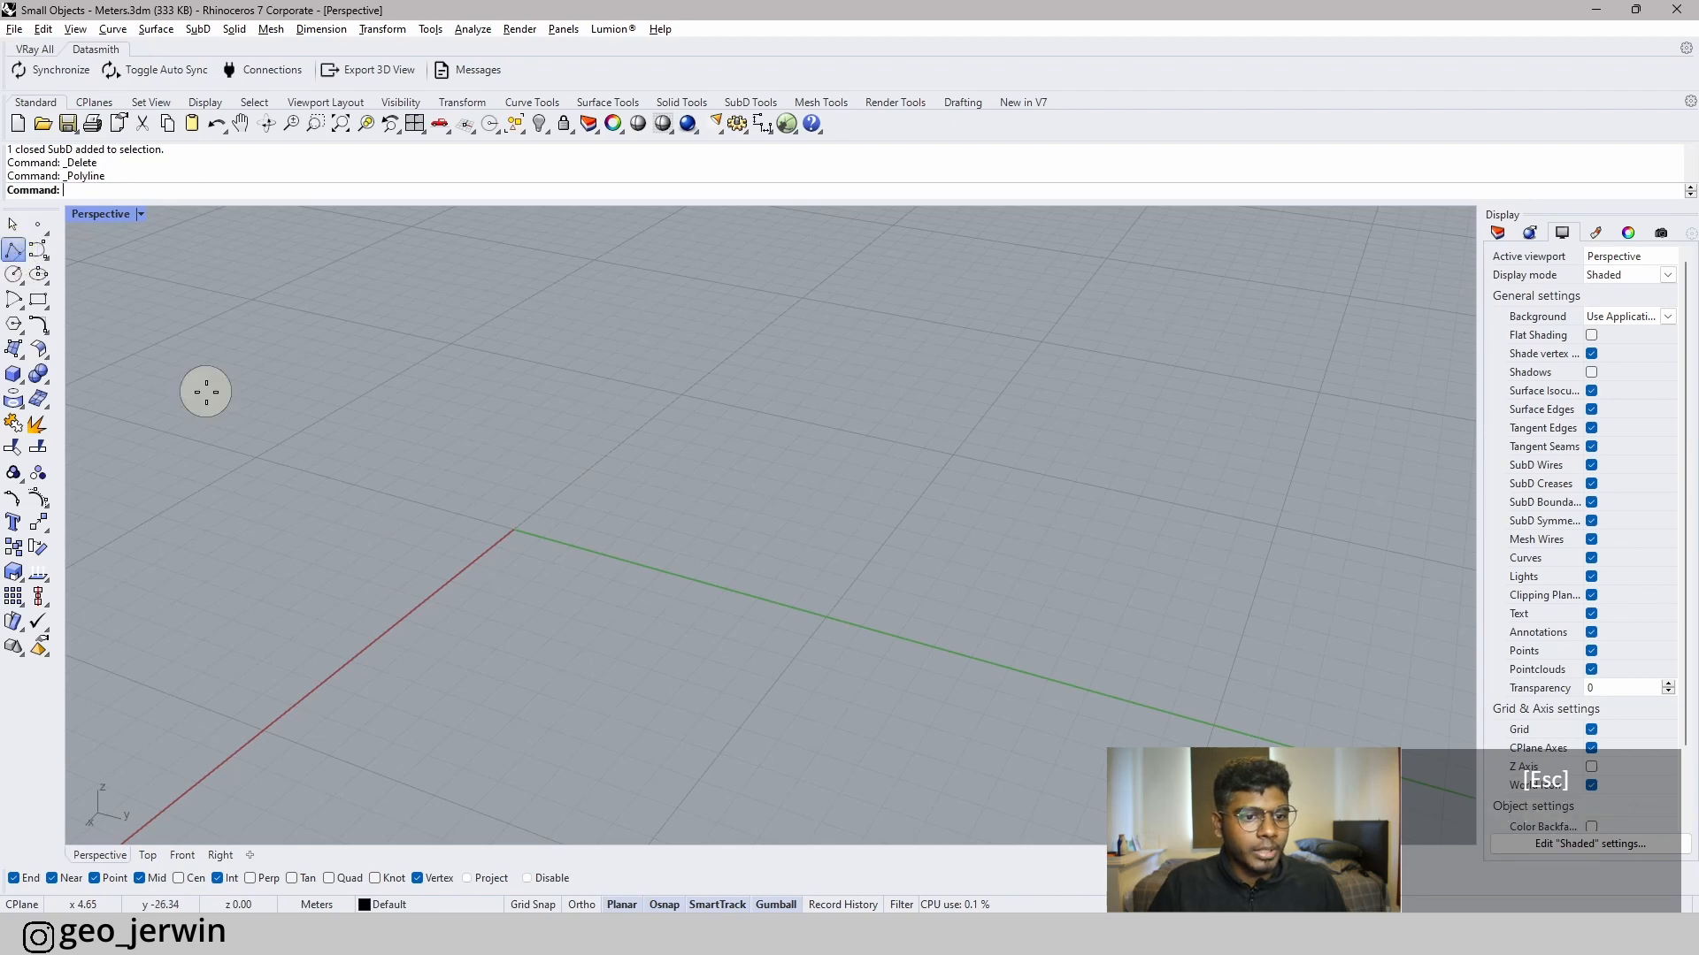
{"action": "scroll", "coordinate": [588, 747], "scroll_direction": "down", "scroll_amount": 8}
{"action": "scroll", "coordinate": [472, 814], "scroll_direction": "up", "scroll_amount": 8}
{"action": "scroll", "coordinate": [473, 752], "scroll_direction": "up", "scroll_amount": 2}
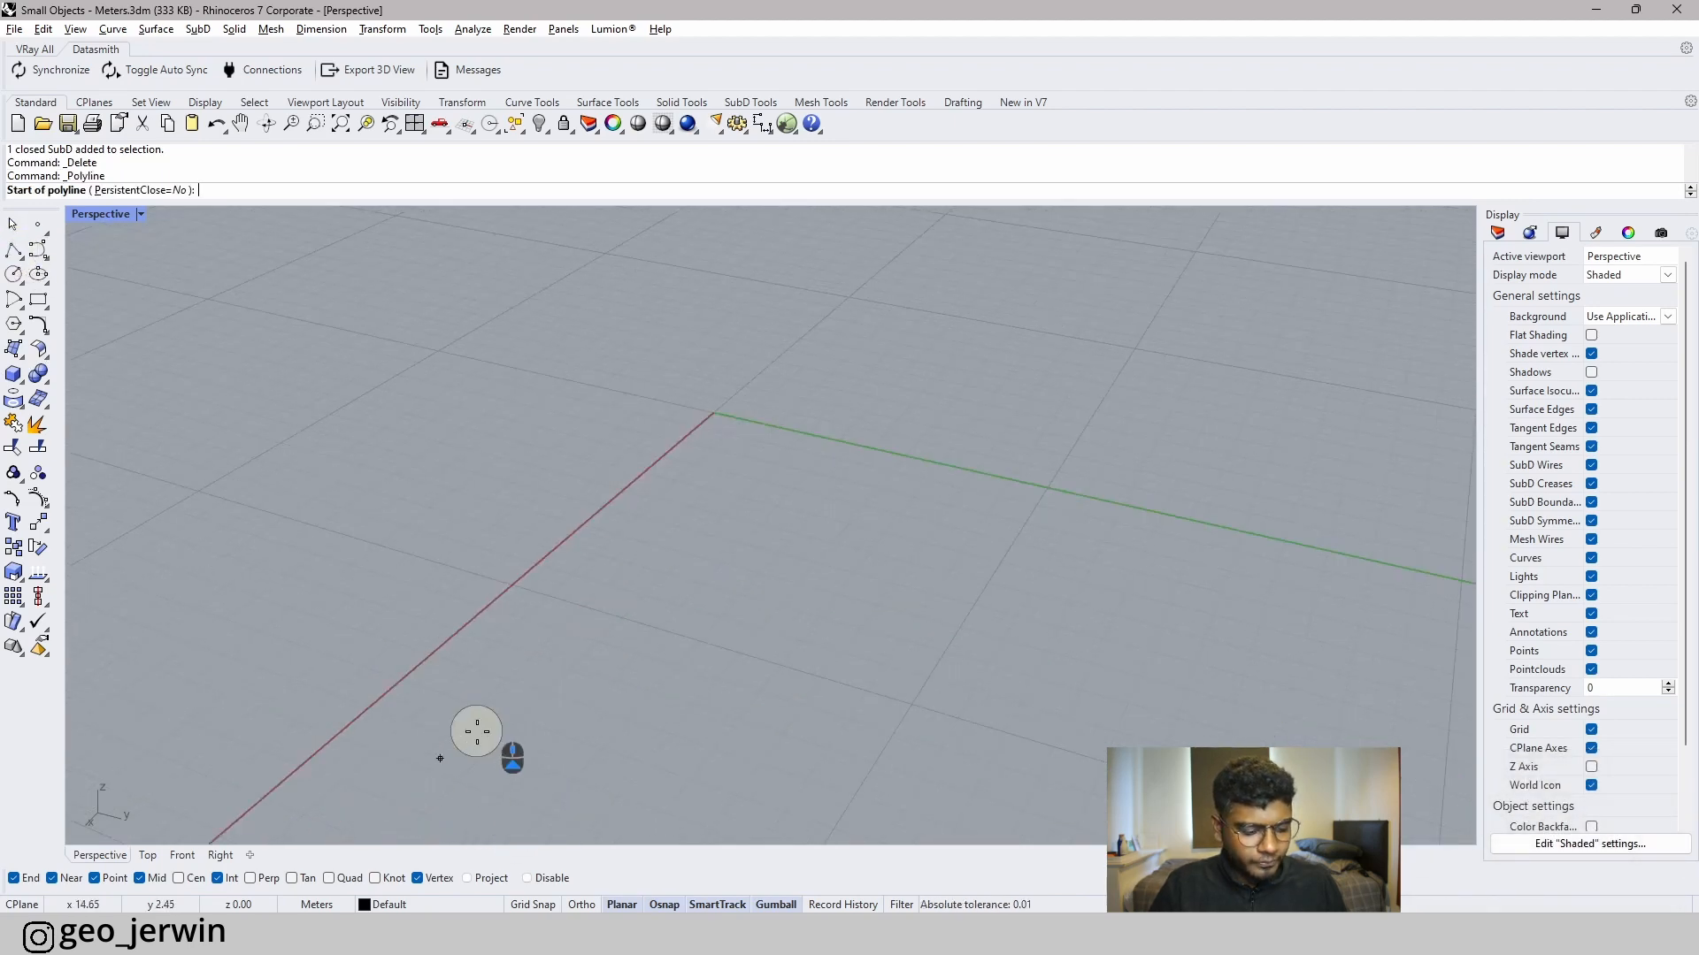
{"action": "left_click", "coordinate": [386, 792]}
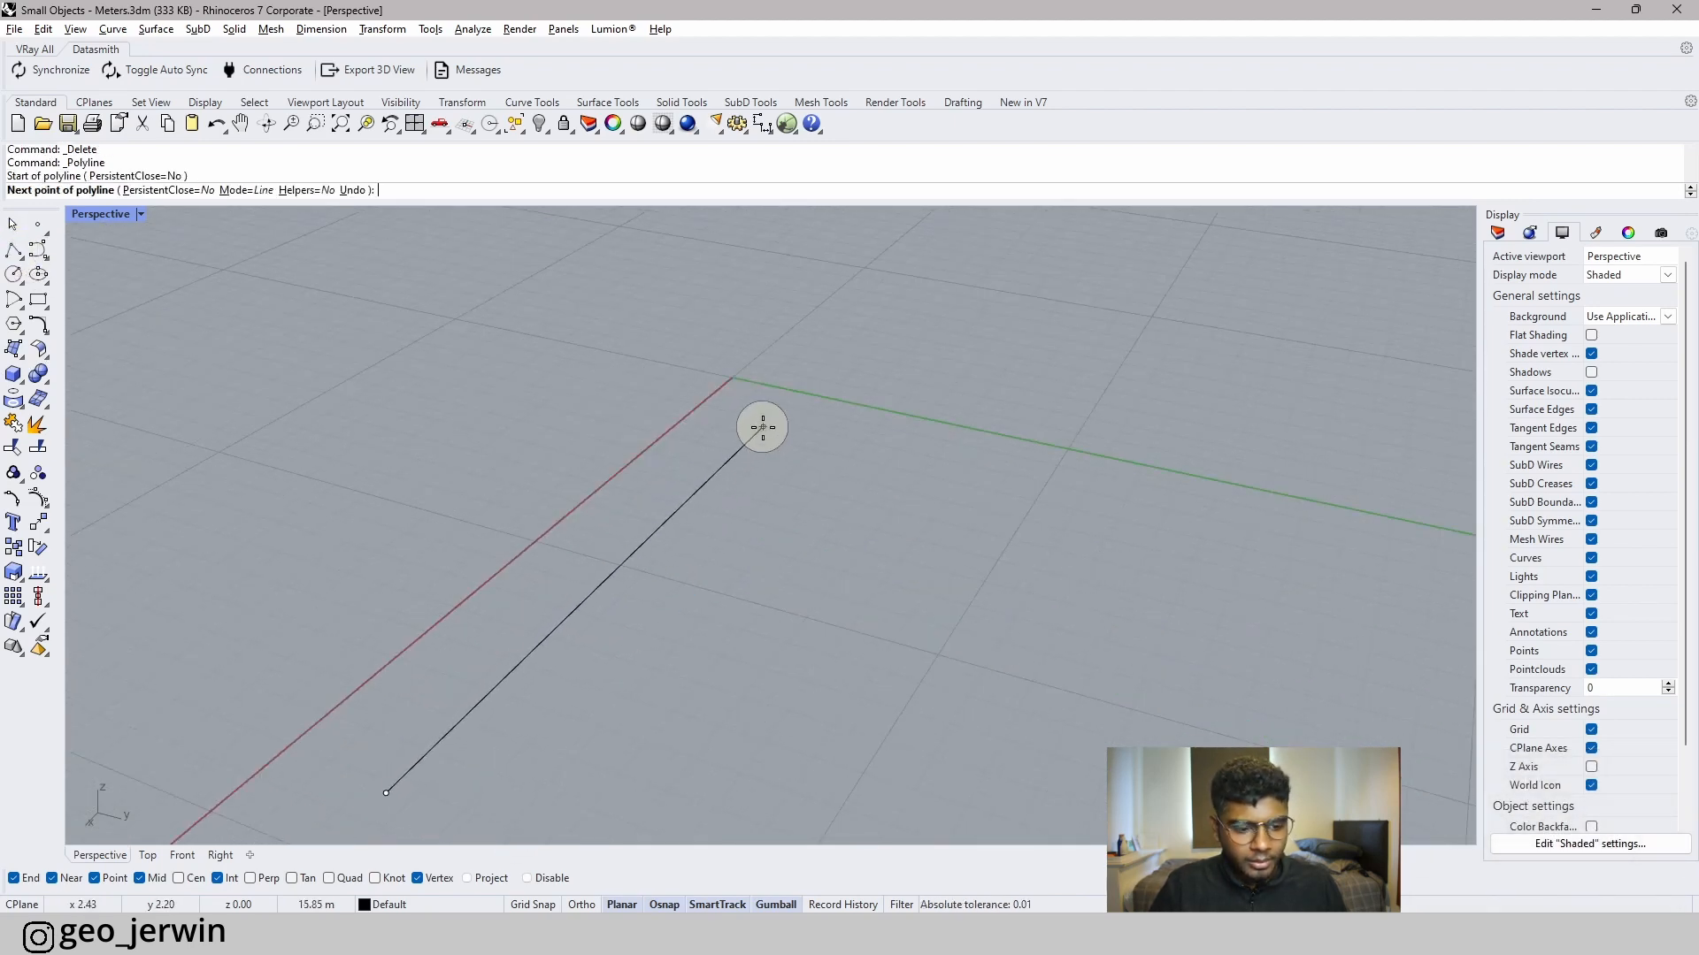
{"action": "key", "text": "shift"}
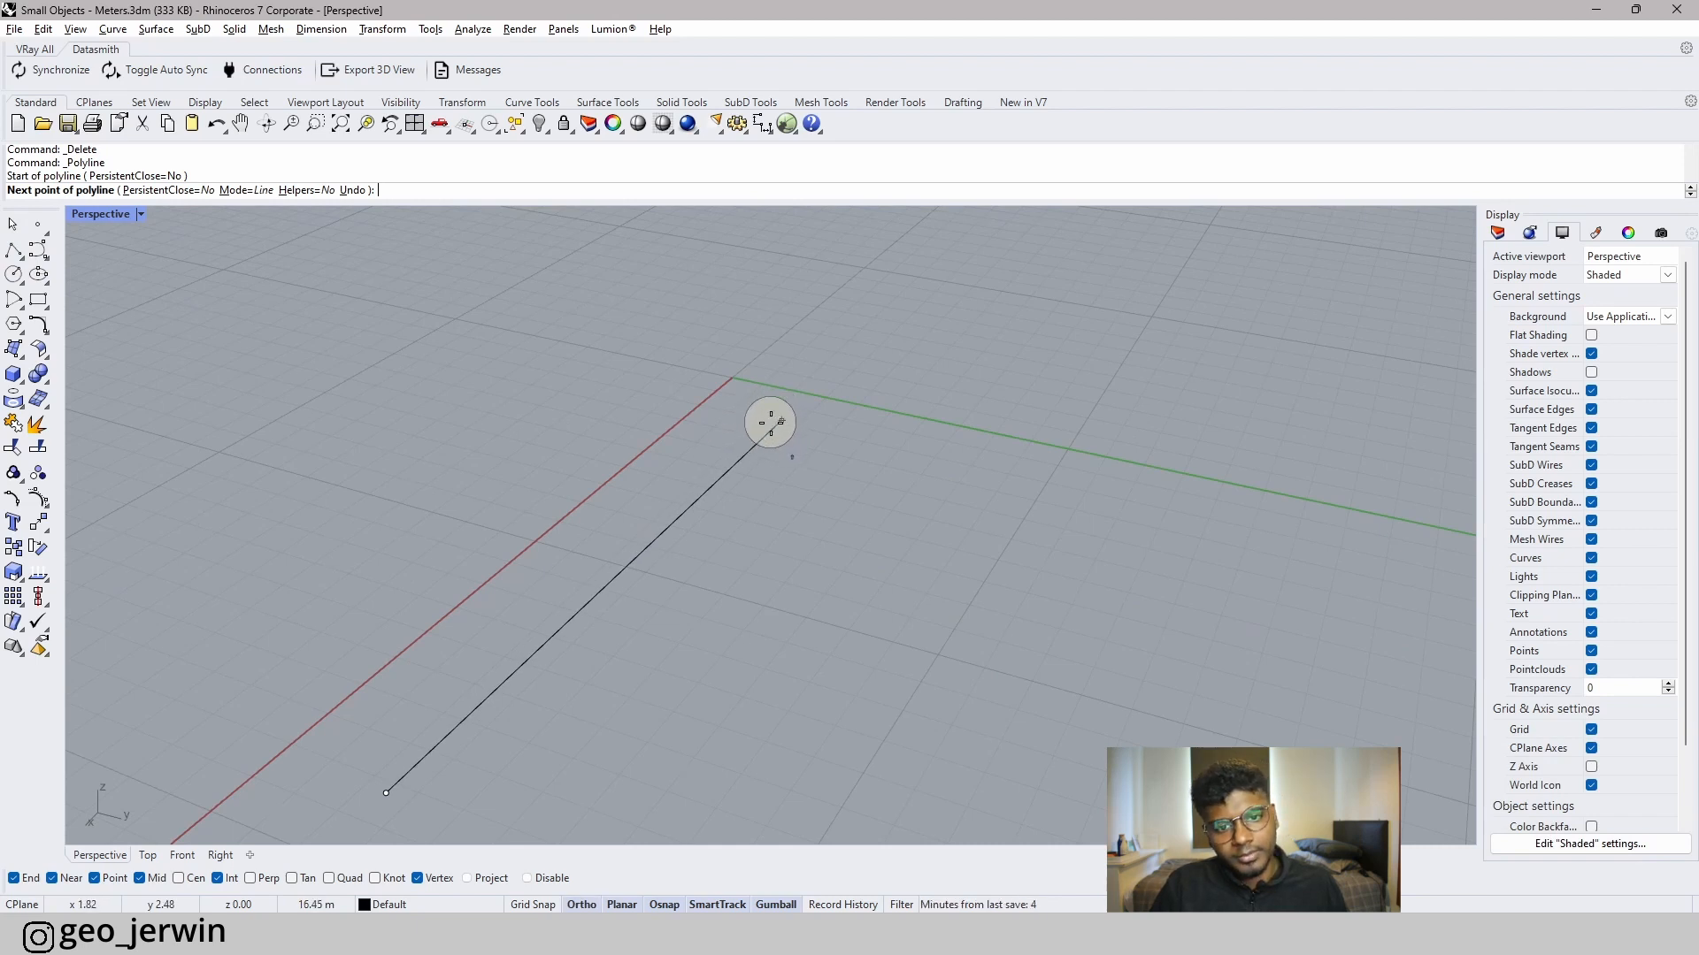
{"action": "left_click", "coordinate": [788, 413]}
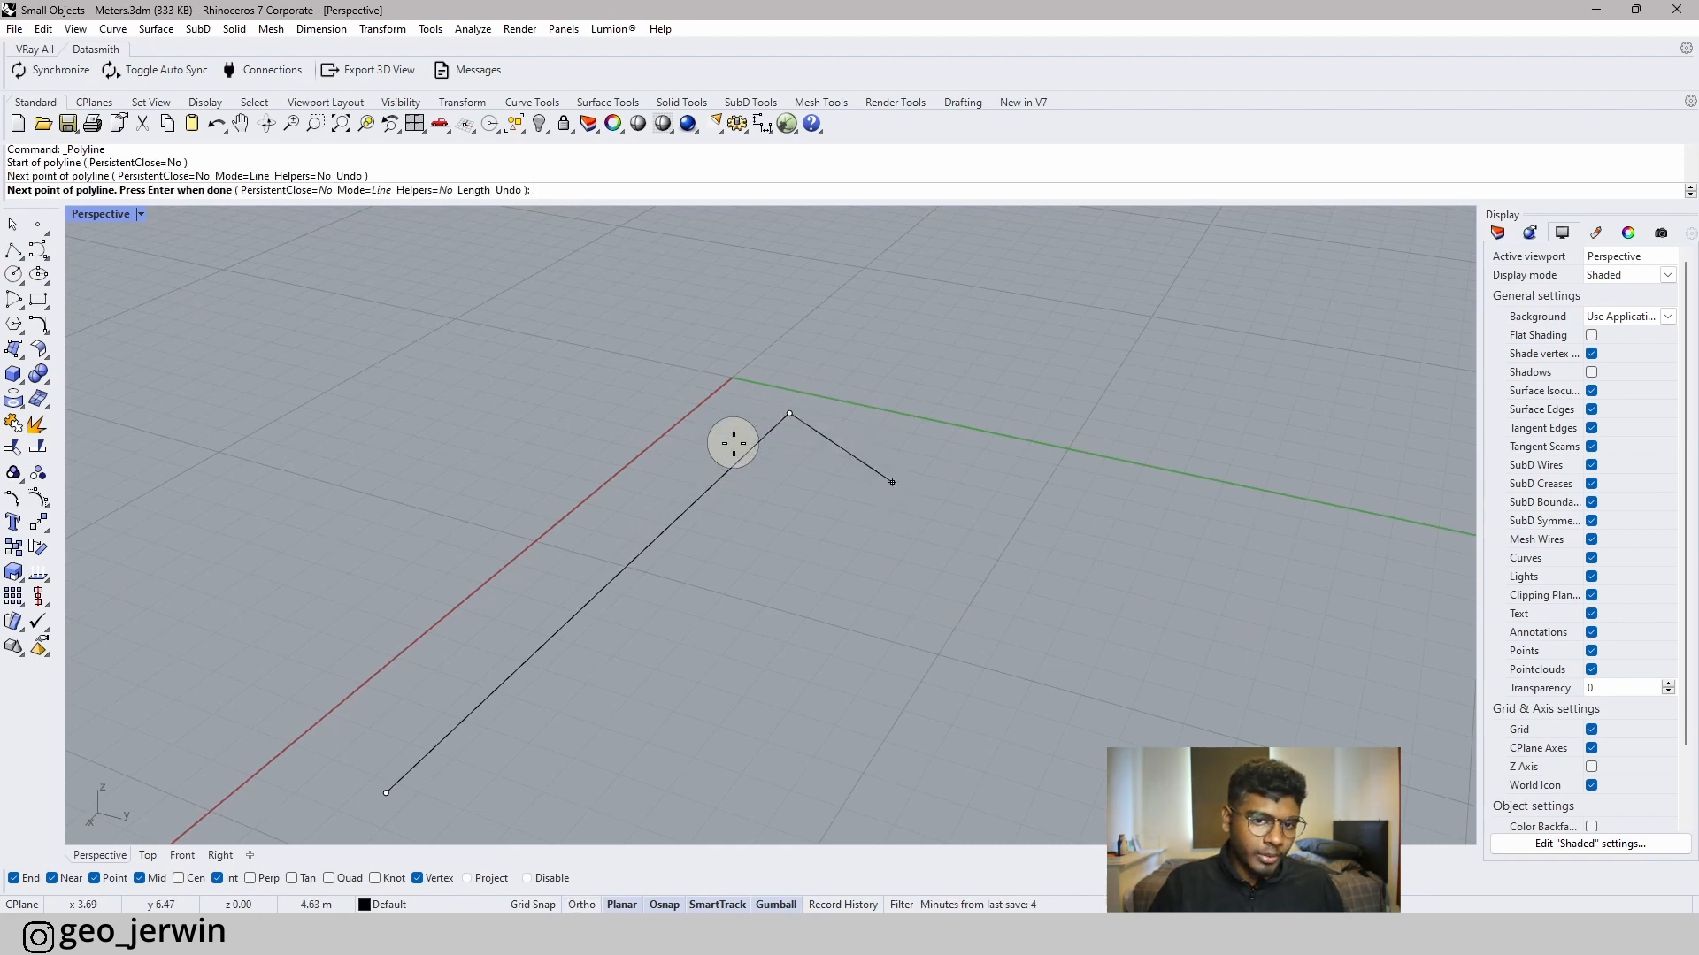
{"action": "left_click", "coordinate": [1013, 504]}
{"action": "key", "text": "shift"}
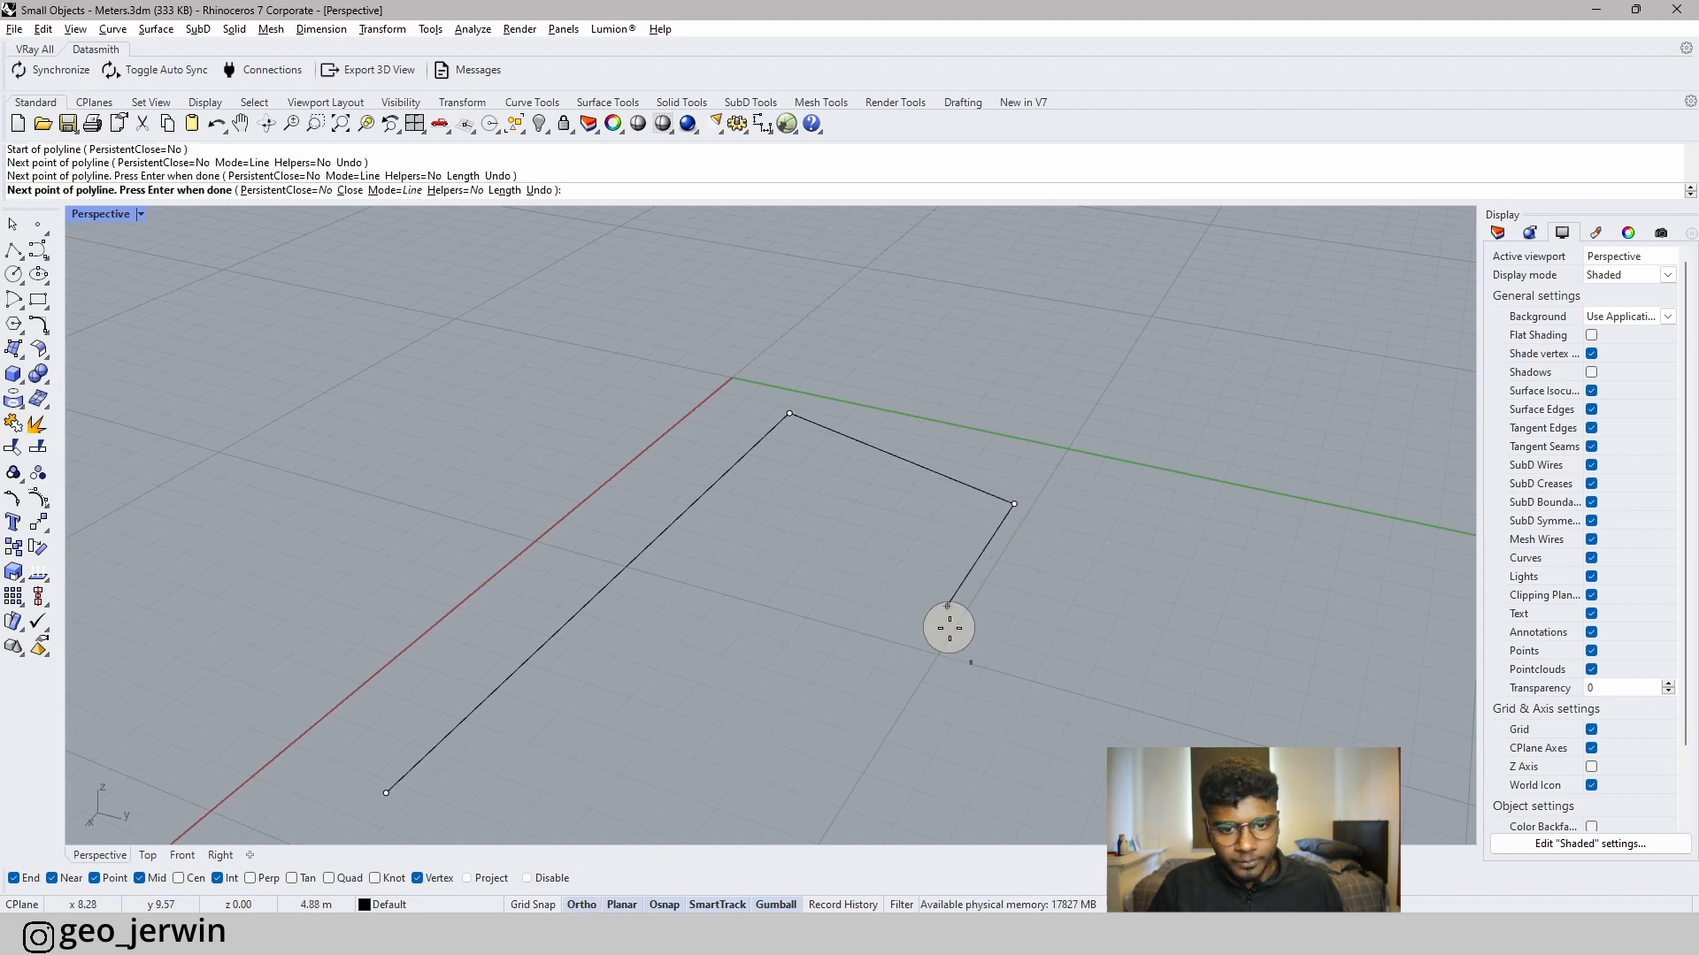
{"action": "left_click", "coordinate": [924, 640]}
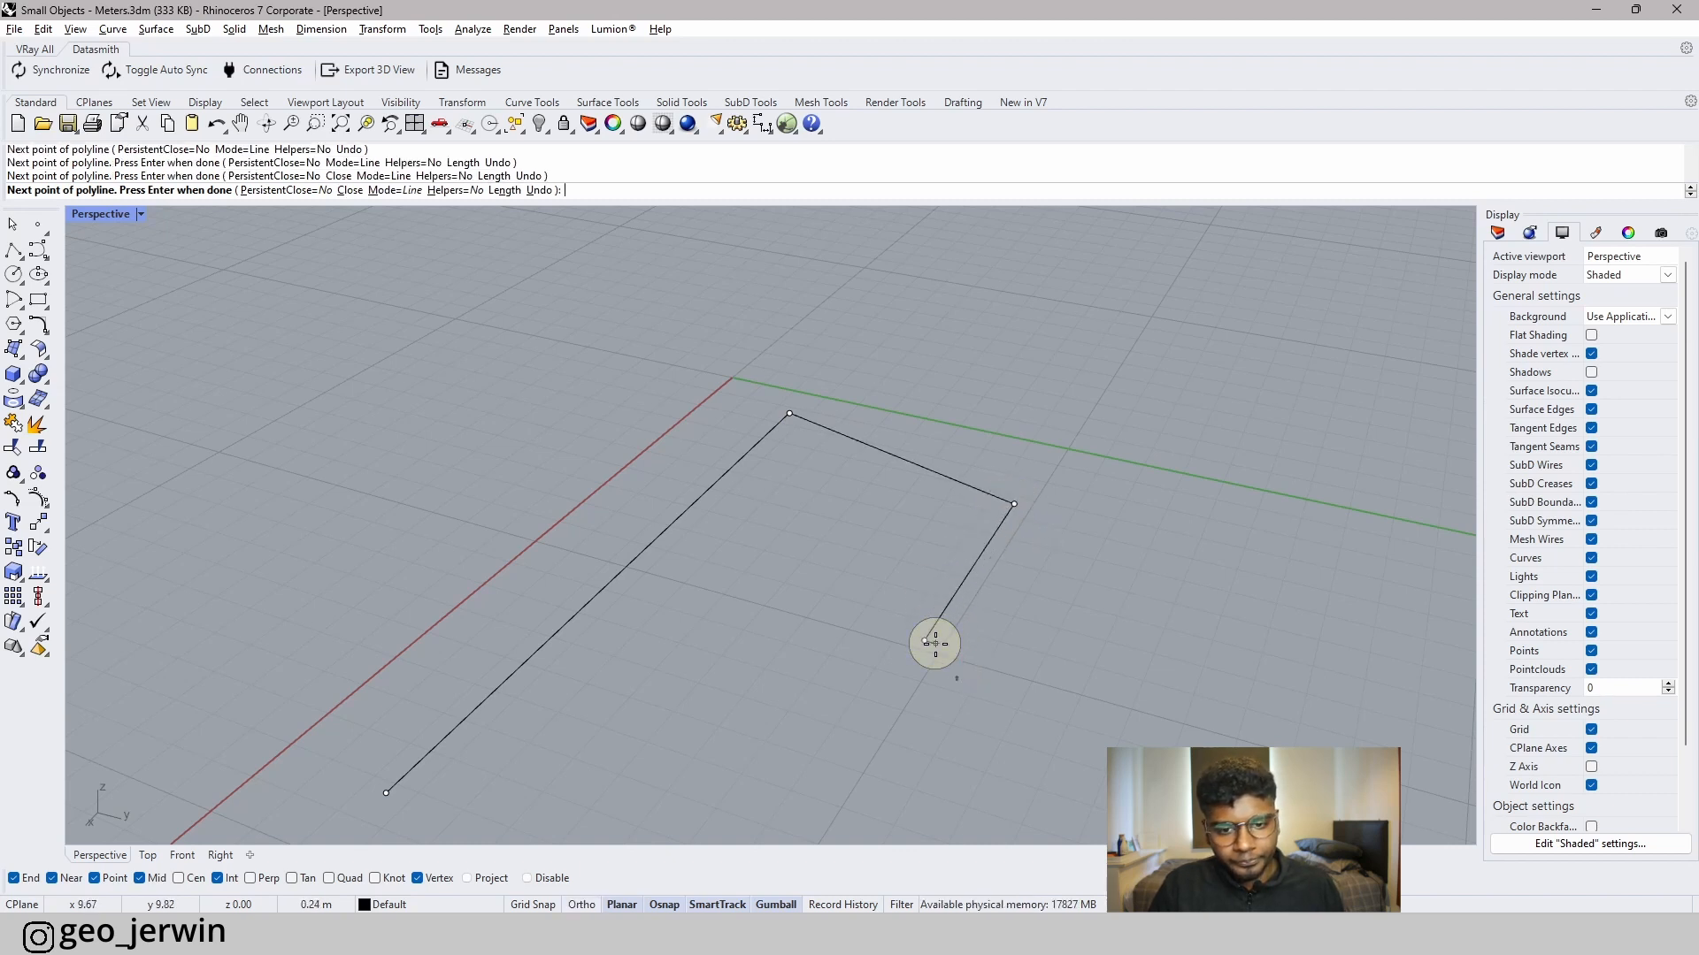
{"action": "left_click", "coordinate": [563, 629]}
{"action": "key", "text": "Return"}
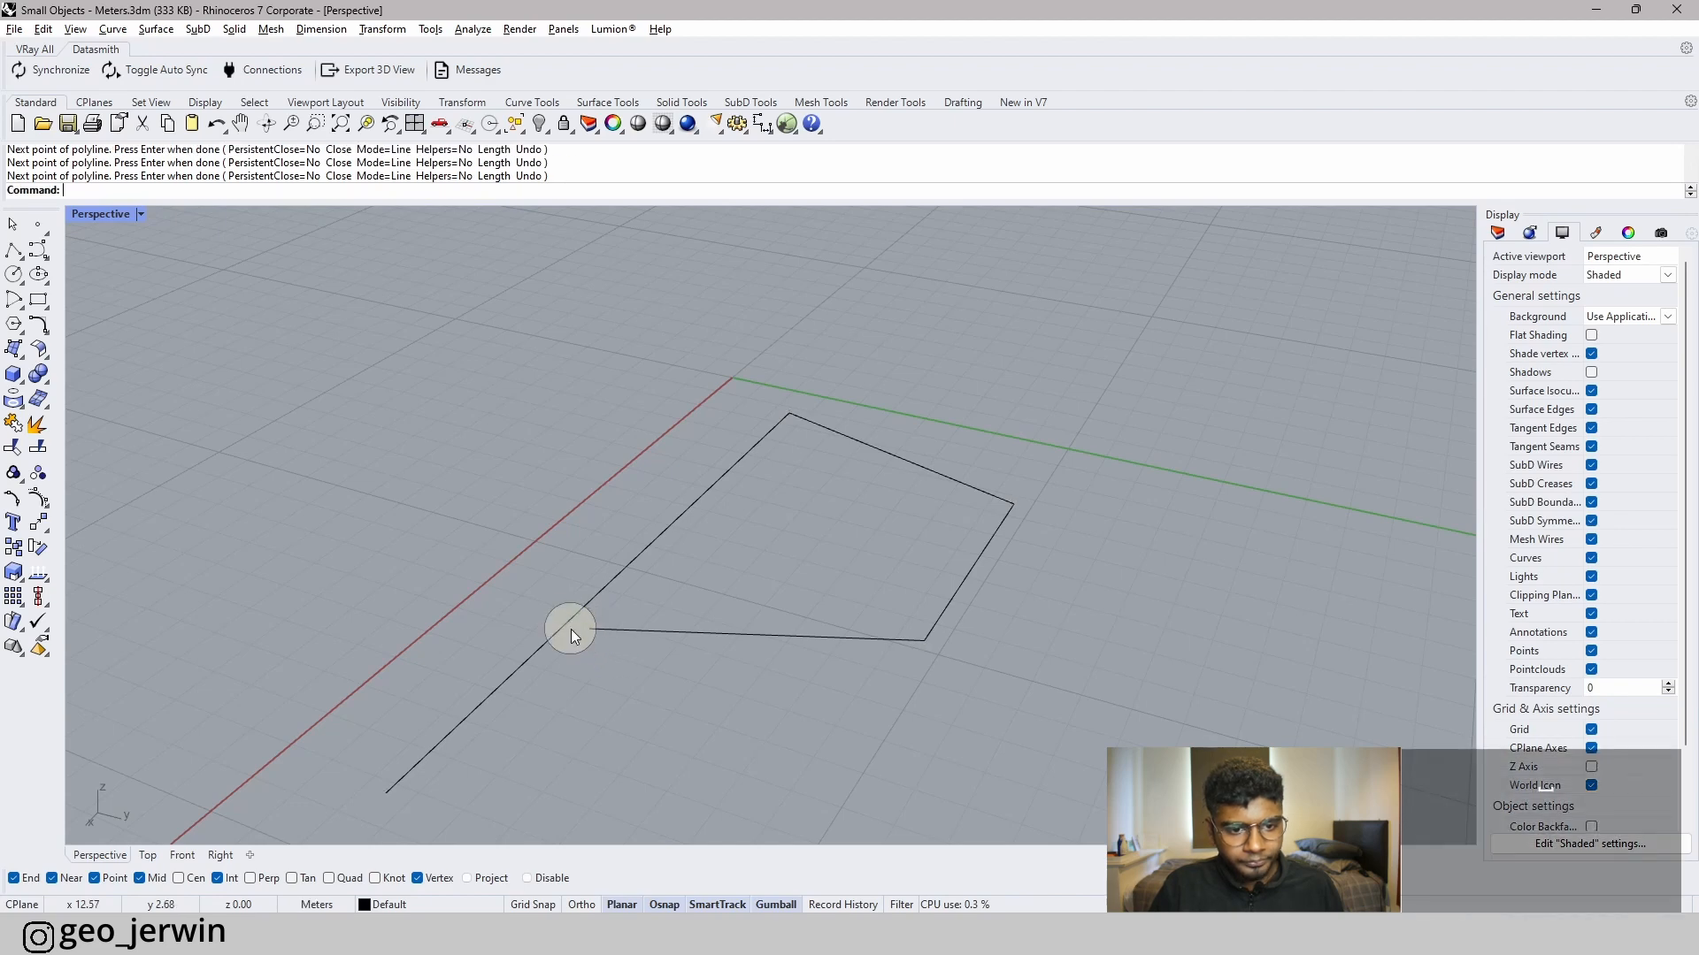
- Move the polyline's last end point so that it lies on its long first edge
{"action": "left_click", "coordinate": [569, 626]}
{"action": "scroll", "coordinate": [607, 639], "scroll_direction": "up", "scroll_amount": 7}
{"action": "right_click_drag", "start_coordinate": [607, 639], "coordinate": [655, 640]}
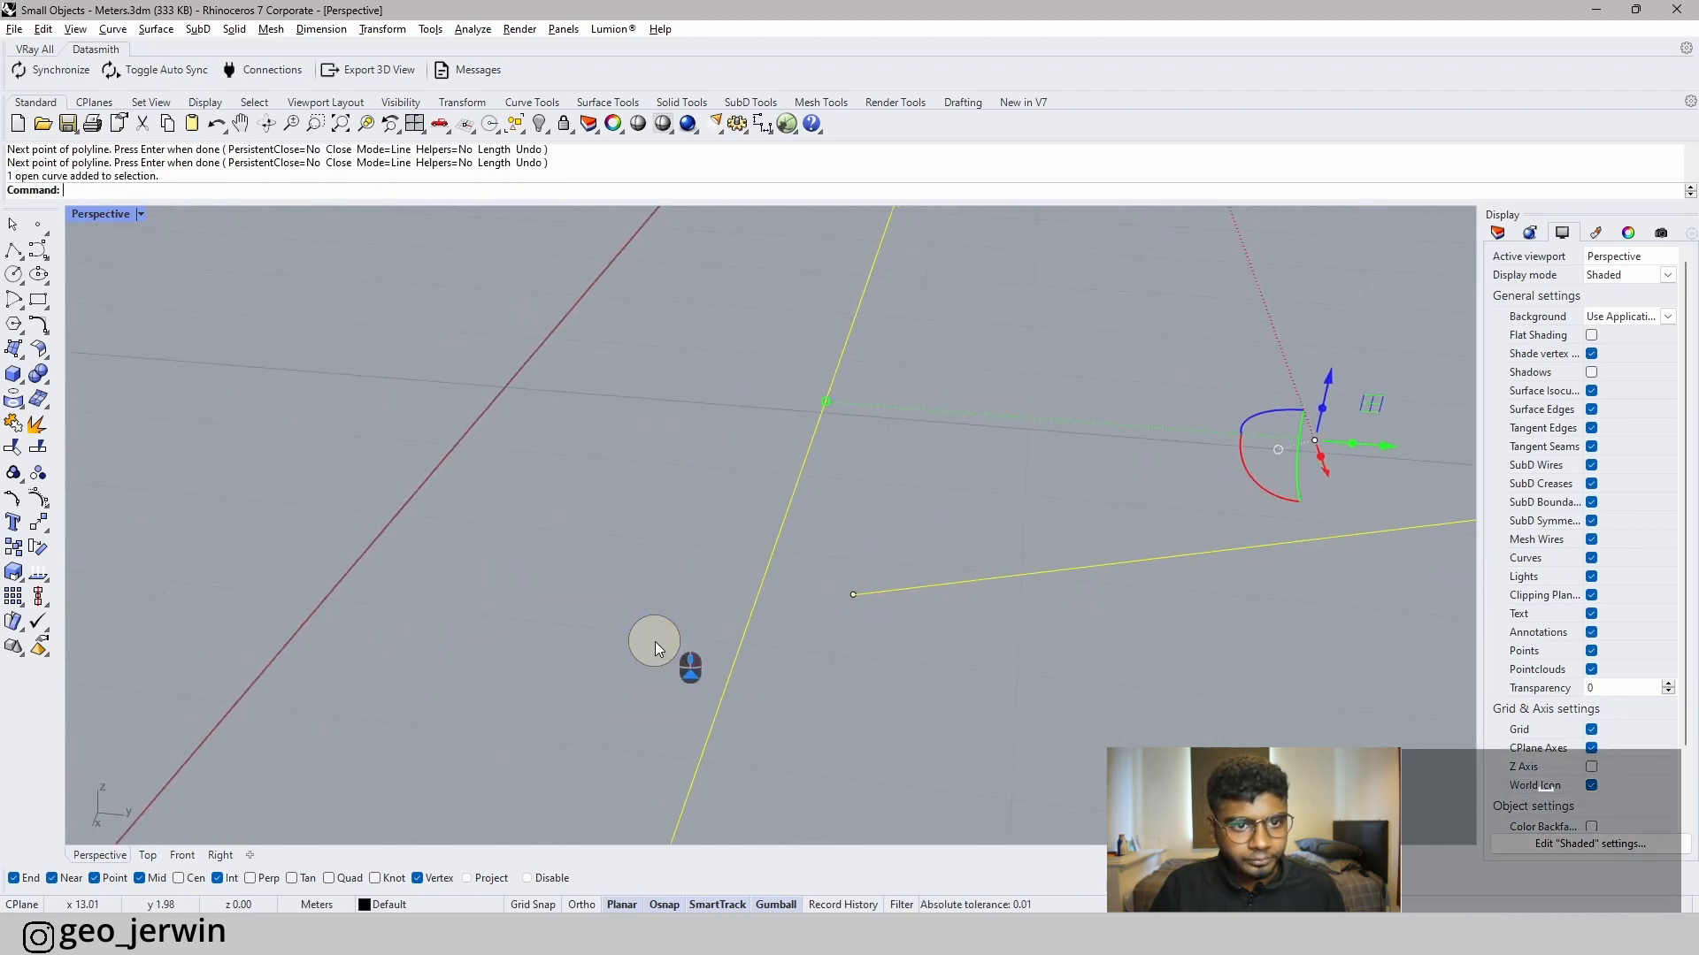
{"action": "left_click", "coordinate": [853, 593], "text": "ctrl+shift"}
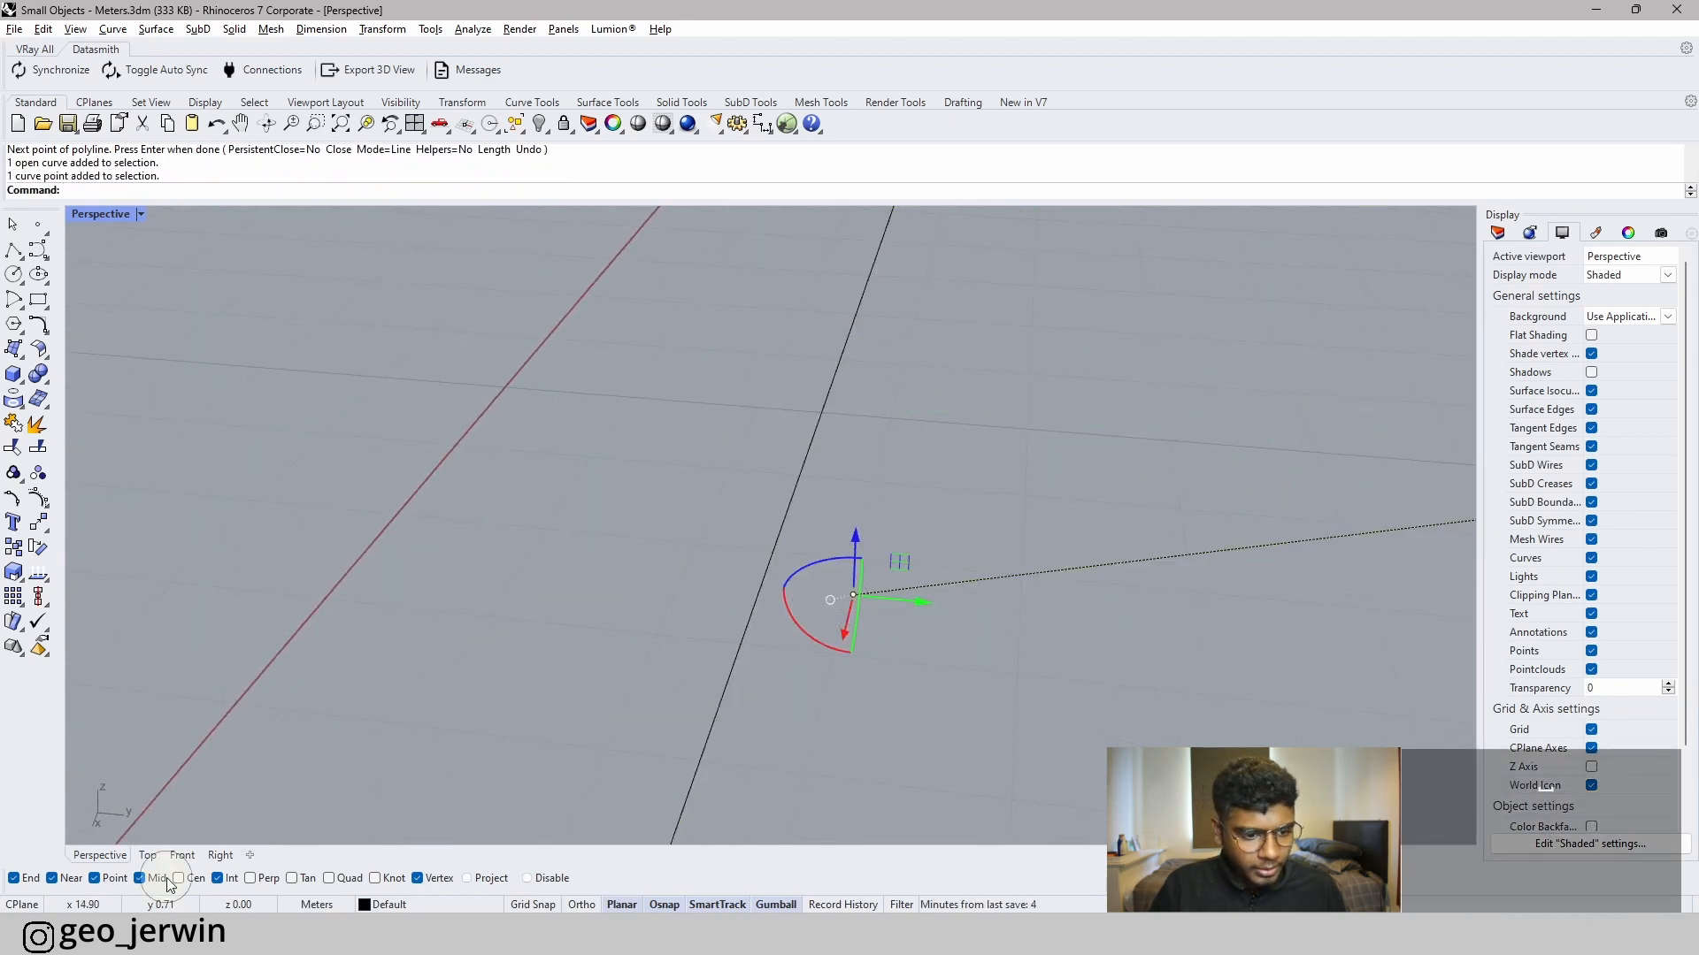
{"action": "left_click_drag", "start_coordinate": [830, 599], "coordinate": [763, 580]}
{"action": "scroll", "coordinate": [910, 663], "scroll_direction": "down", "scroll_amount": 10}
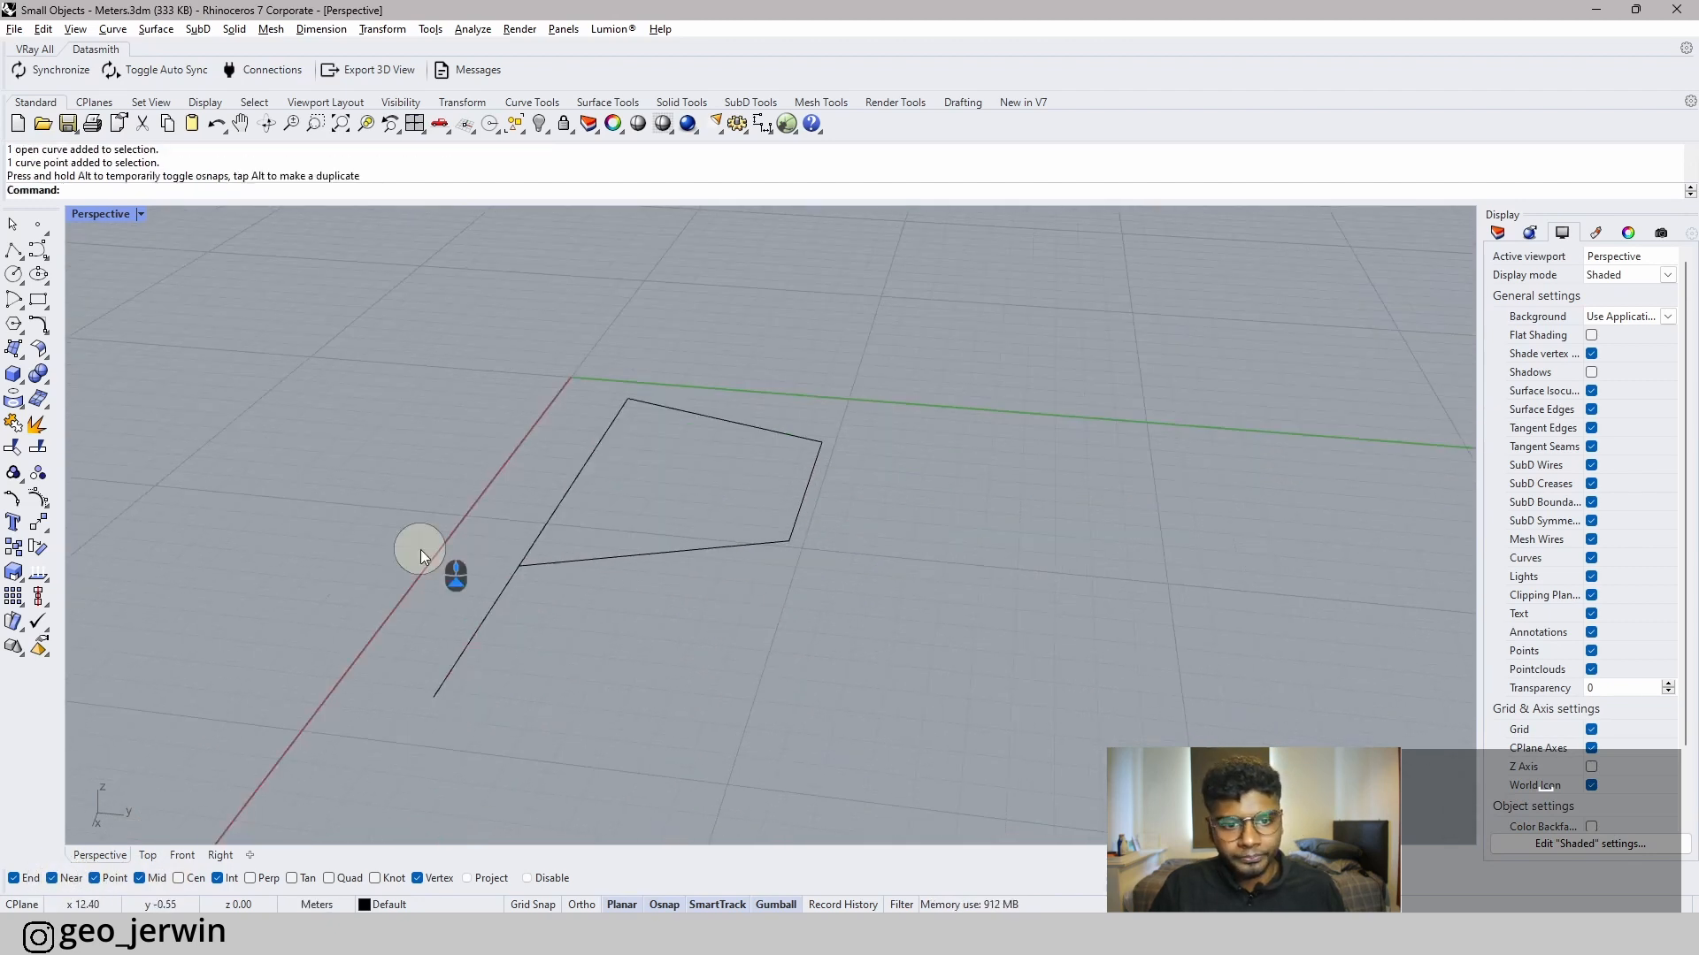
- Draw two single lines that form a triangle on the polyline's last edge, meeting at a free point outside the loop
{"action": "left_click", "coordinate": [21, 263]}
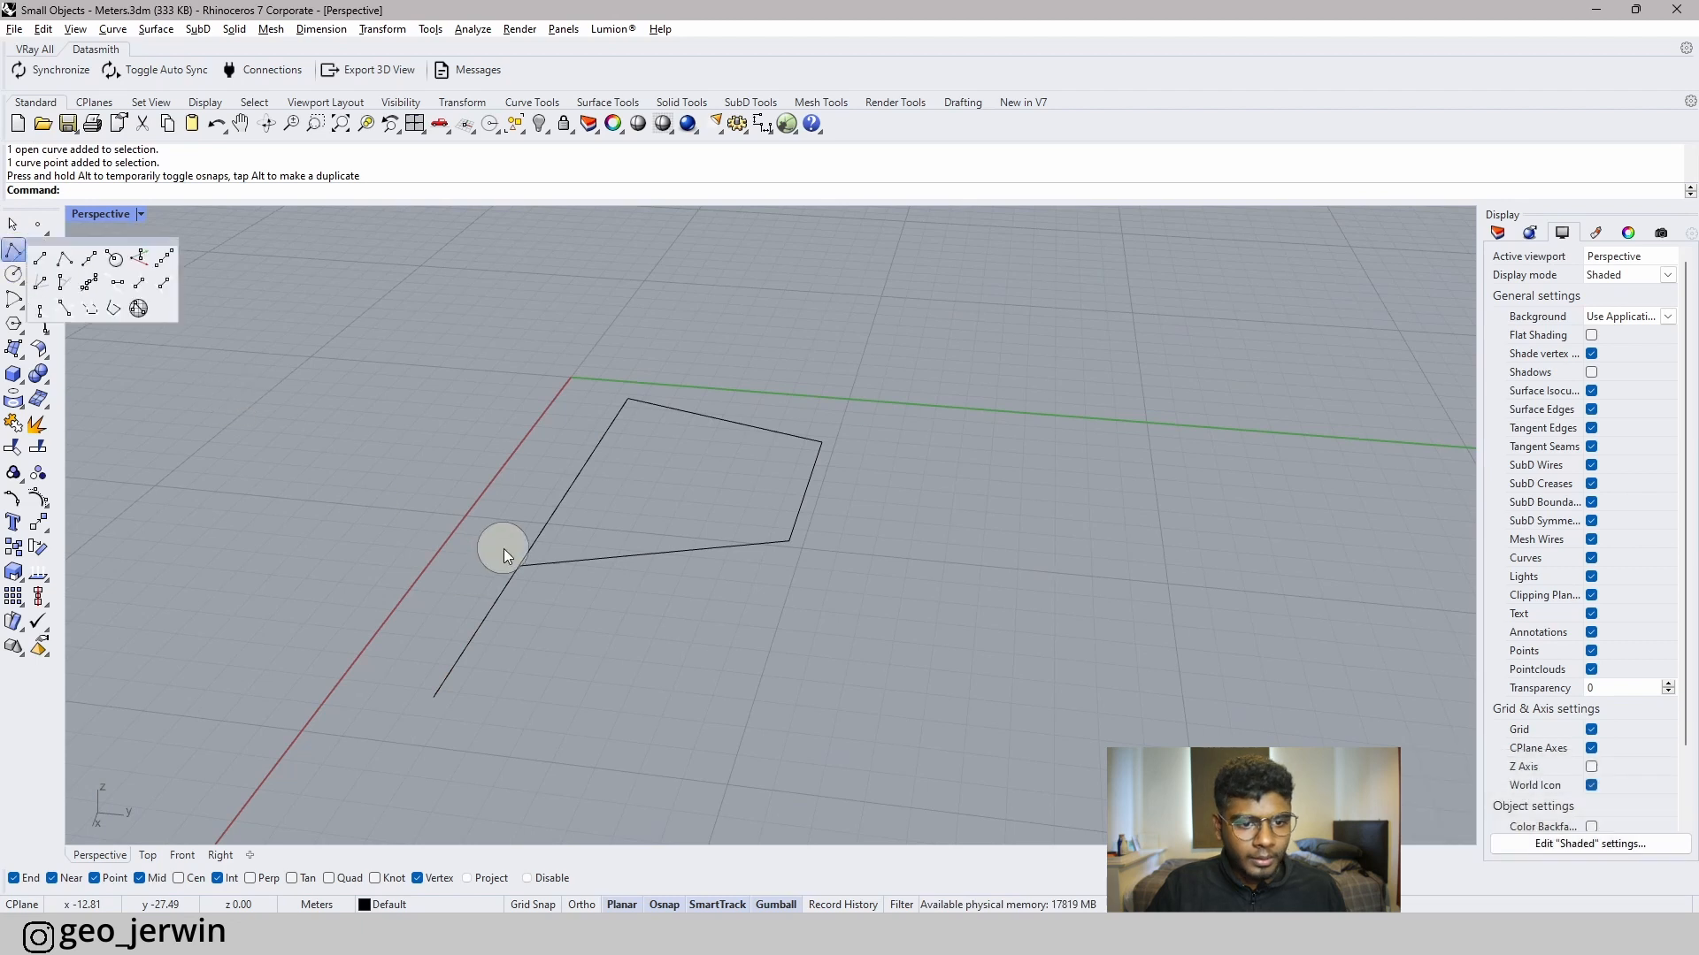
{"action": "left_click", "coordinate": [41, 260]}
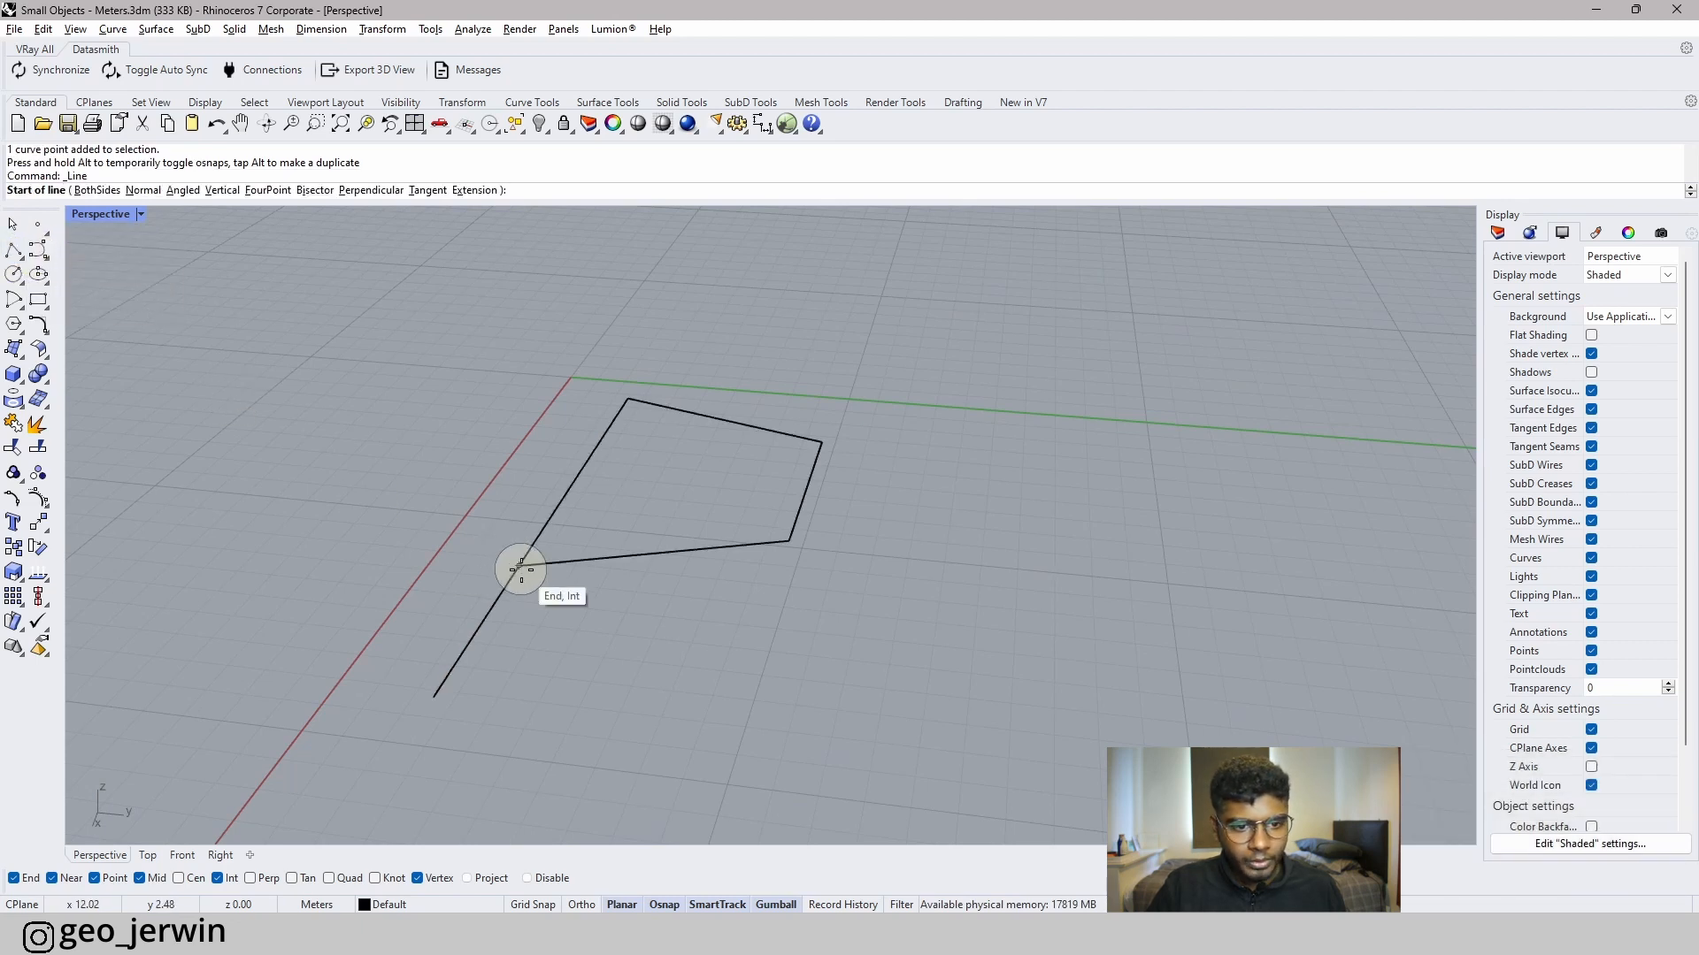
{"action": "left_click", "coordinate": [520, 565]}
{"action": "left_click", "coordinate": [626, 694]}
{"action": "right_click", "coordinate": [670, 683]}
{"action": "left_click", "coordinate": [627, 694]}
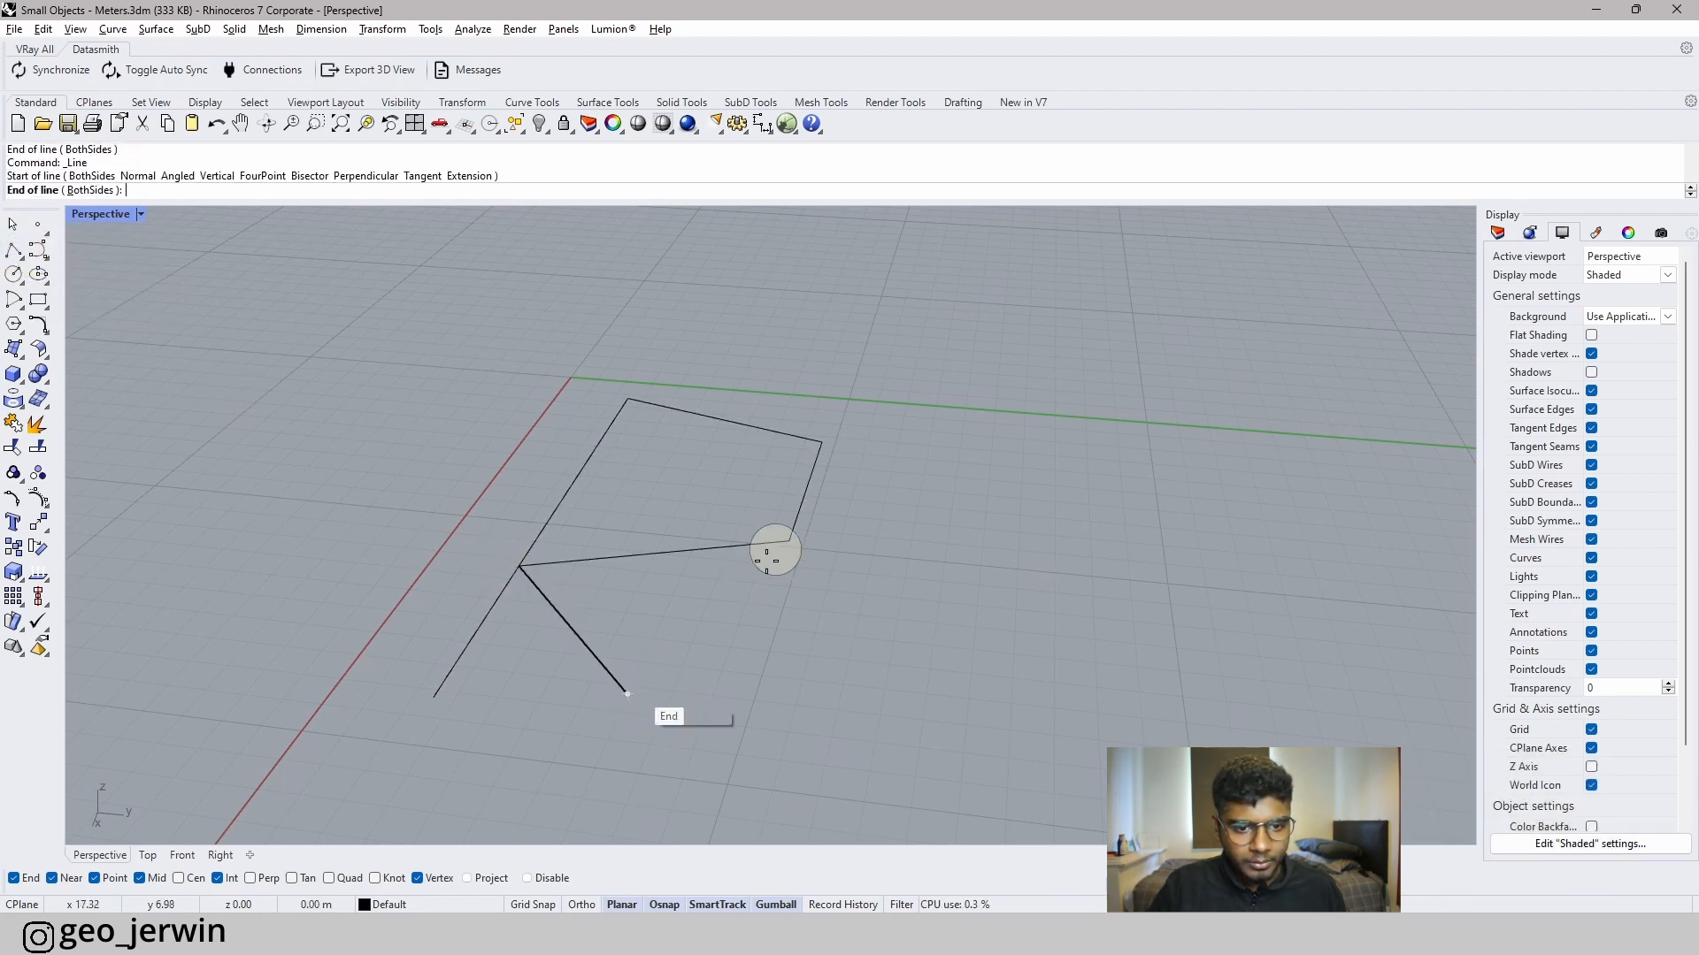
{"action": "left_click", "coordinate": [789, 539]}
{"action": "key", "text": "space"}
{"action": "key", "text": "Escape"}
{"action": "key", "text": "Escape"}
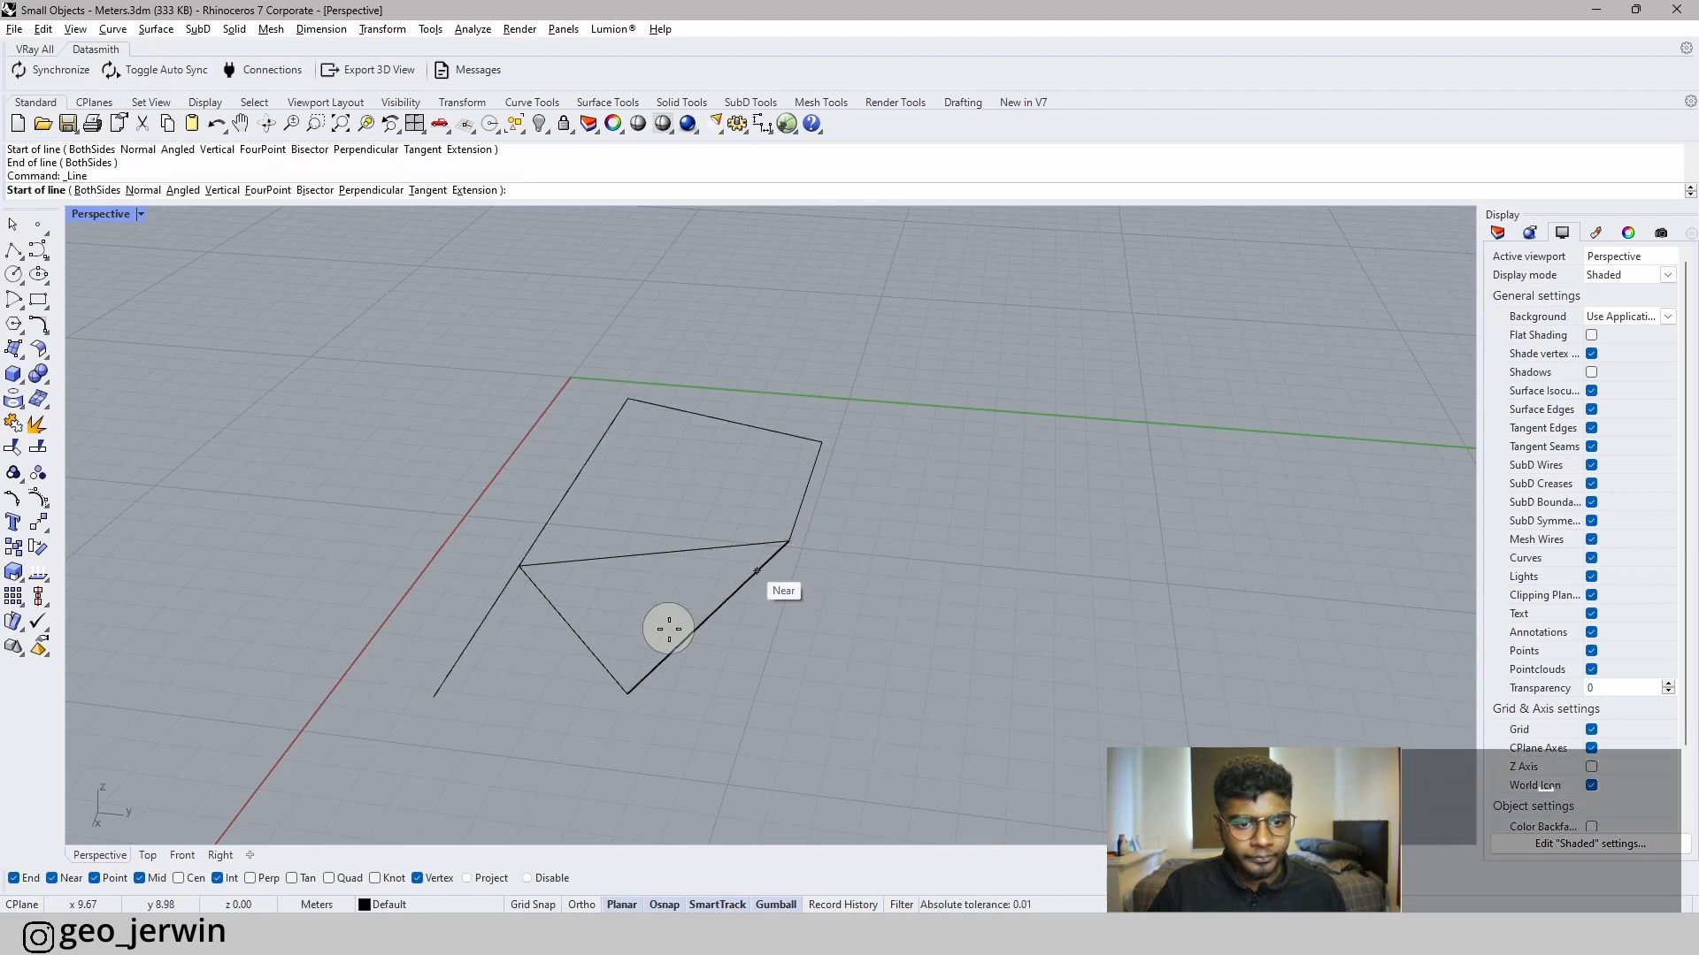
- Show the control points of the two new lines and raise their shared end about 5.6 m vertically
{"action": "left_click_drag", "start_coordinate": [682, 752], "coordinate": [597, 672]}
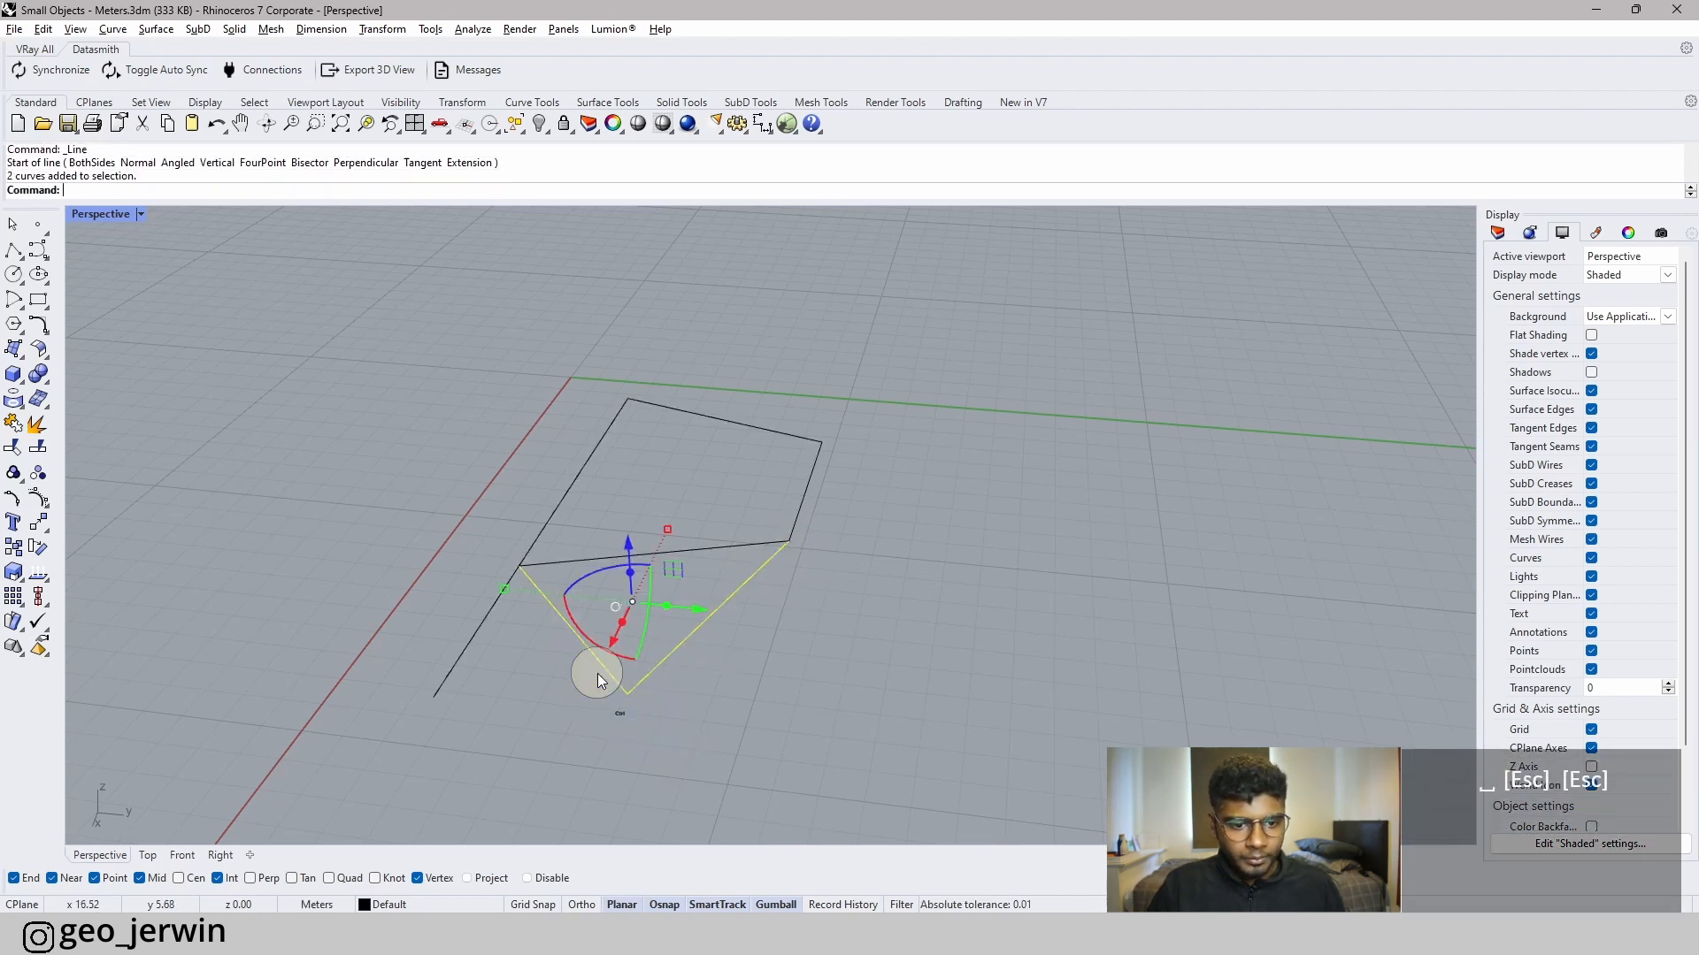
{"action": "left_click", "coordinate": [37, 498]}
{"action": "left_click_drag", "start_coordinate": [602, 672], "coordinate": [688, 748]}
{"action": "left_click_drag", "start_coordinate": [625, 639], "coordinate": [616, 422]}
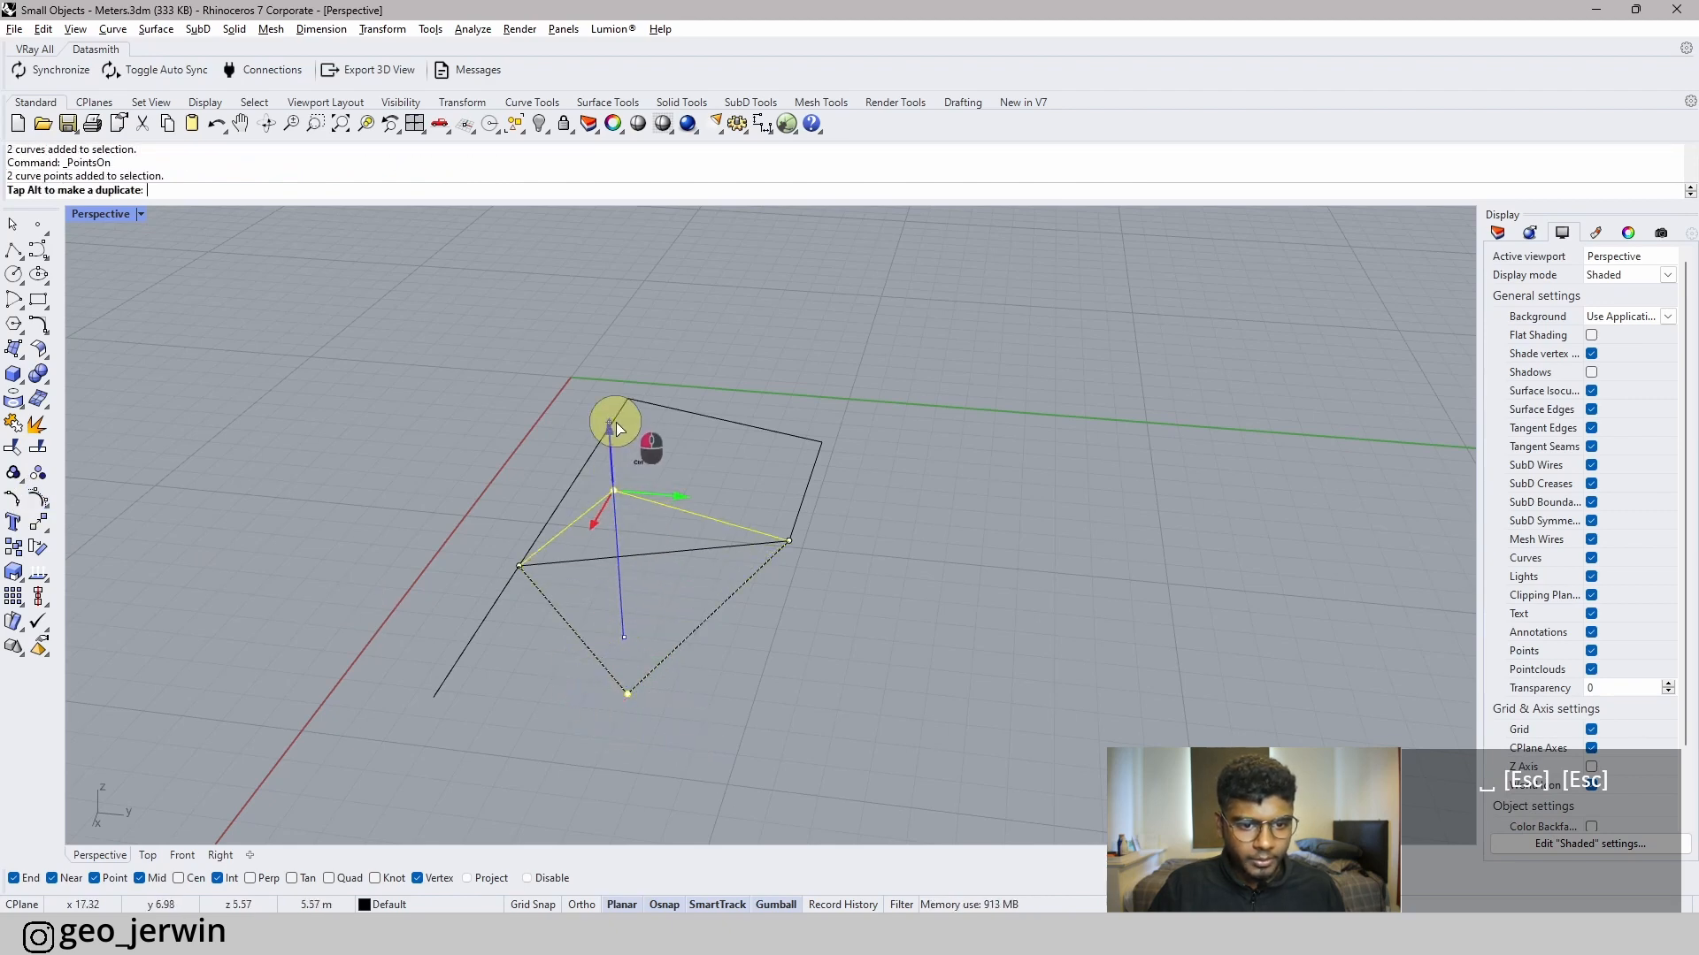
- Shift the raised shared point of the two lines about 3 m along the X direction, back towards the polyline loop
{"action": "right_click_drag", "start_coordinate": [1009, 456], "coordinate": [948, 559]}
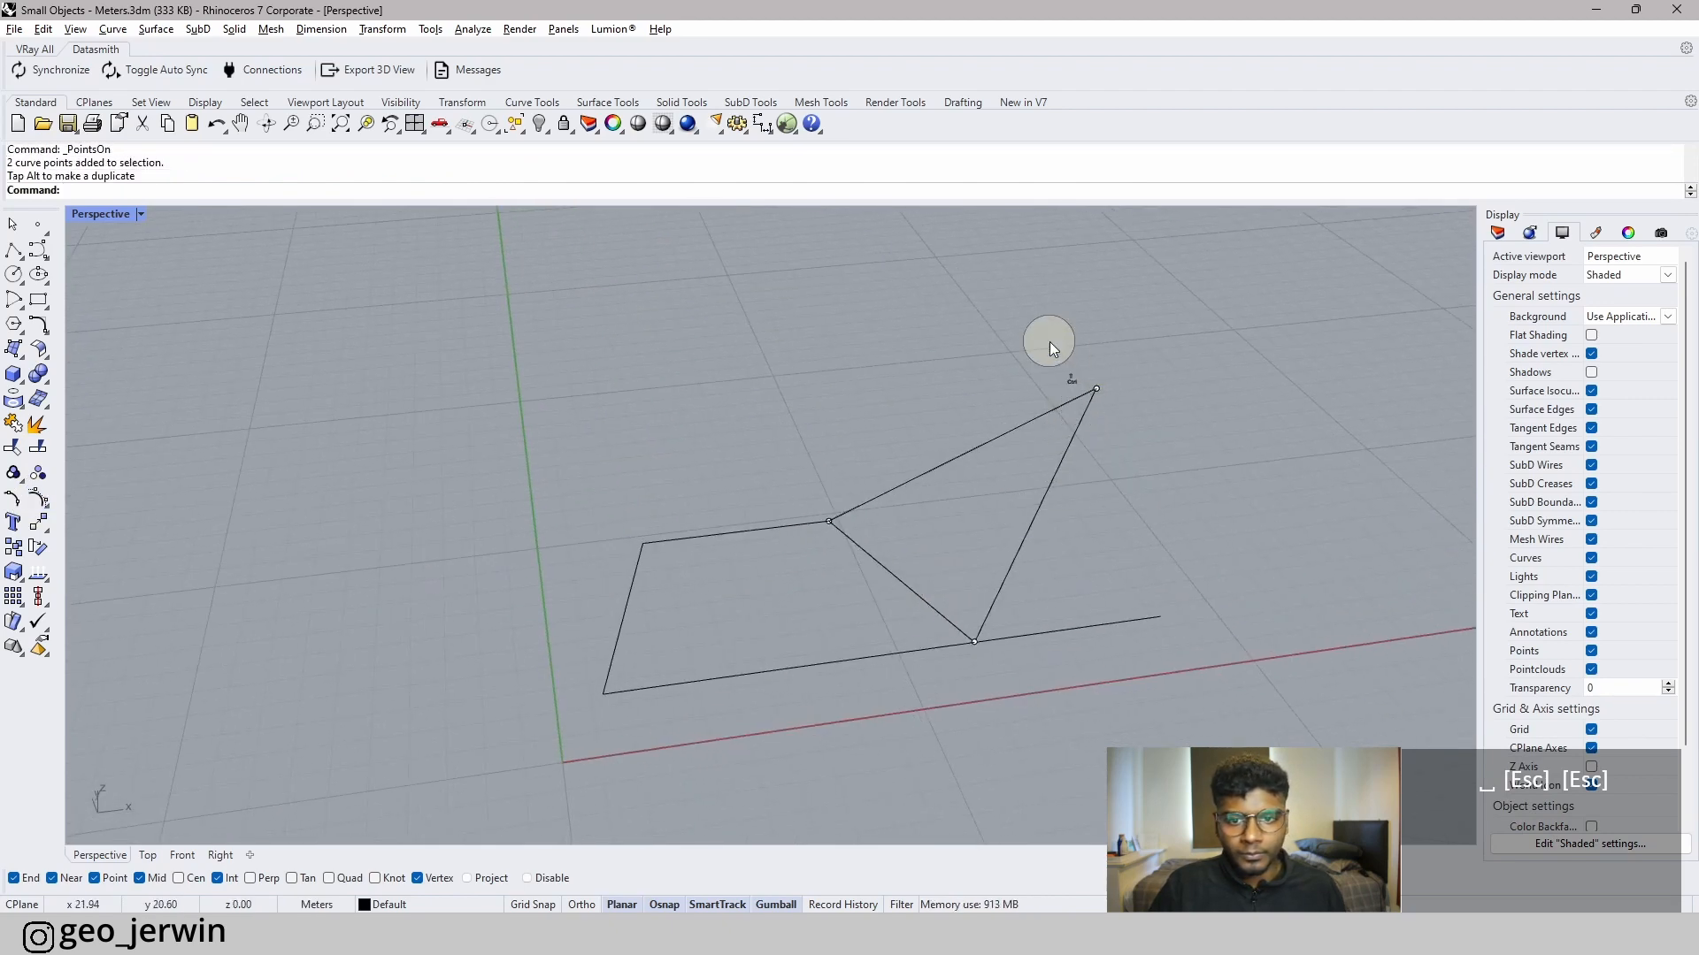
{"action": "left_click_drag", "start_coordinate": [1053, 349], "coordinate": [1169, 428]}
{"action": "left_click_drag", "start_coordinate": [1007, 440], "coordinate": [1067, 427]}
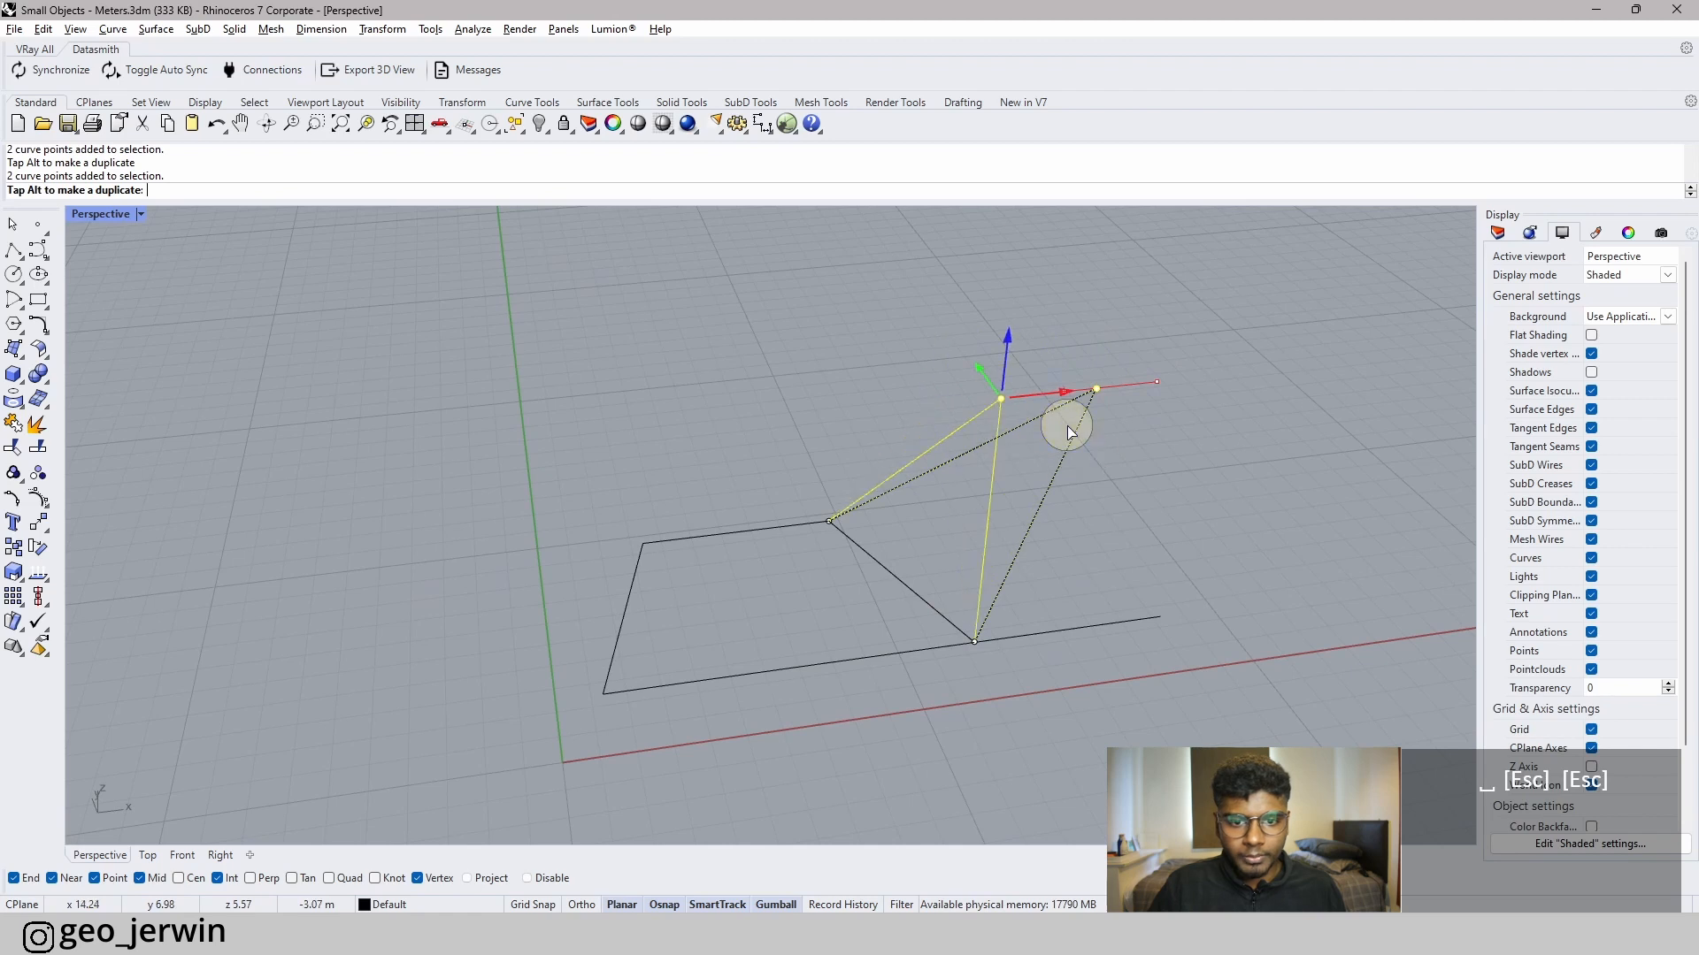
{"action": "key", "text": "Escape"}
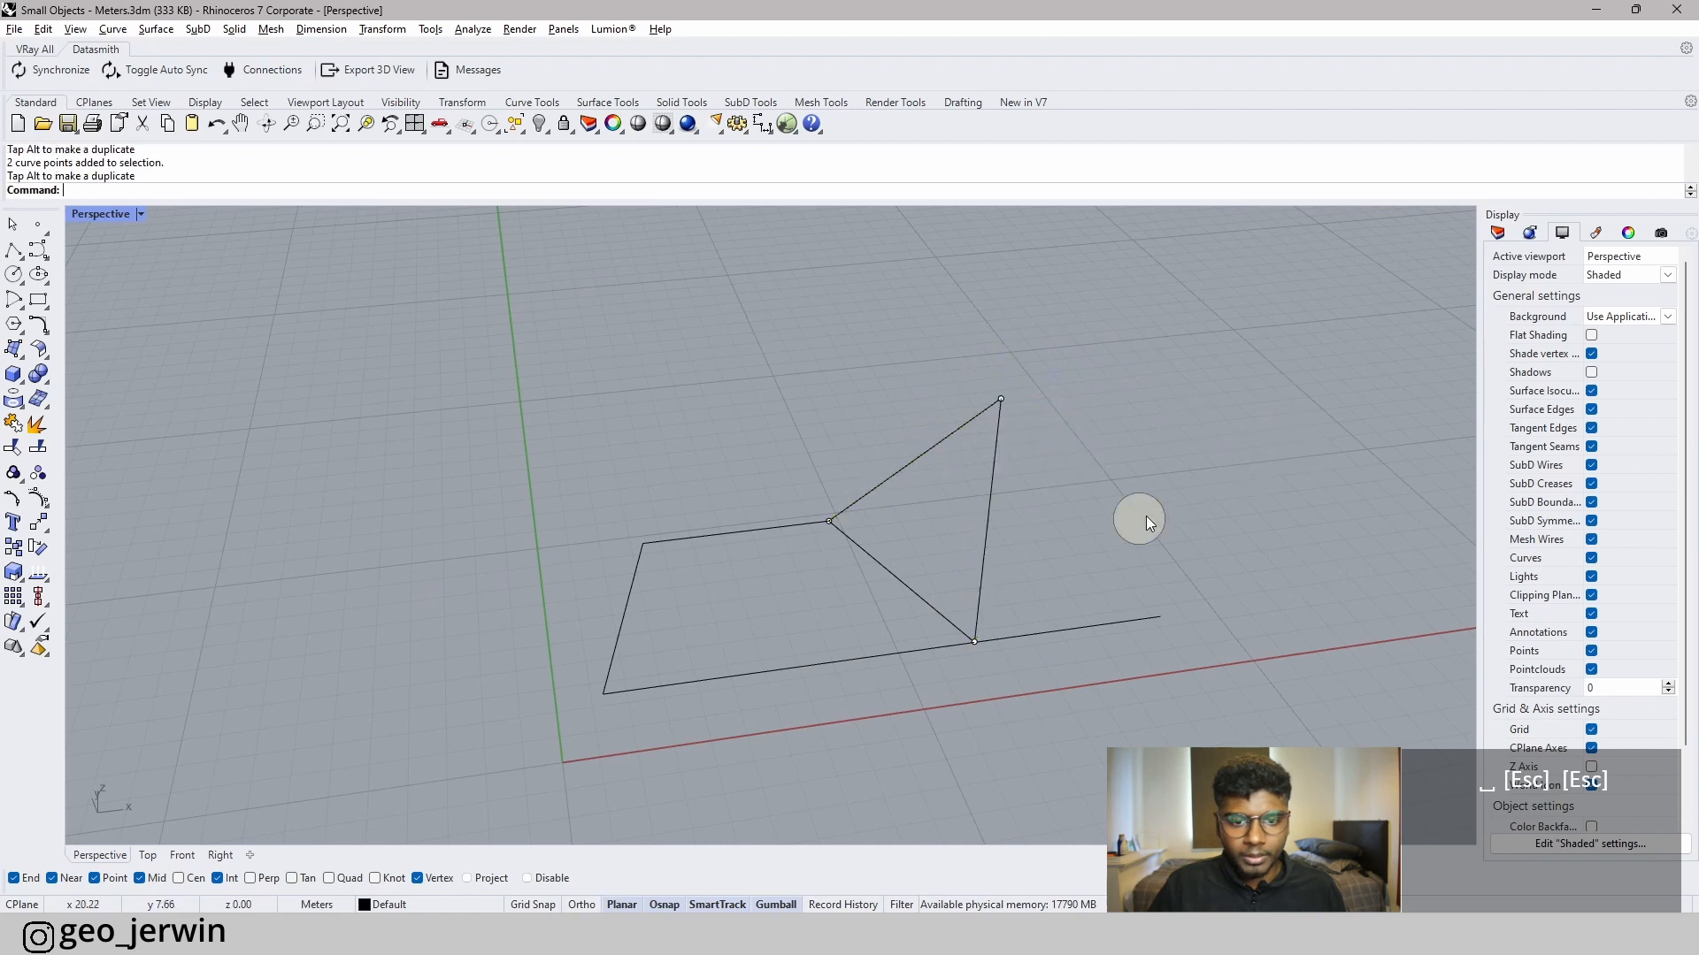
- Draw a single line from the raised apex to the base corner at the inner end of the polyline's long edge
{"action": "left_click", "coordinate": [24, 258]}
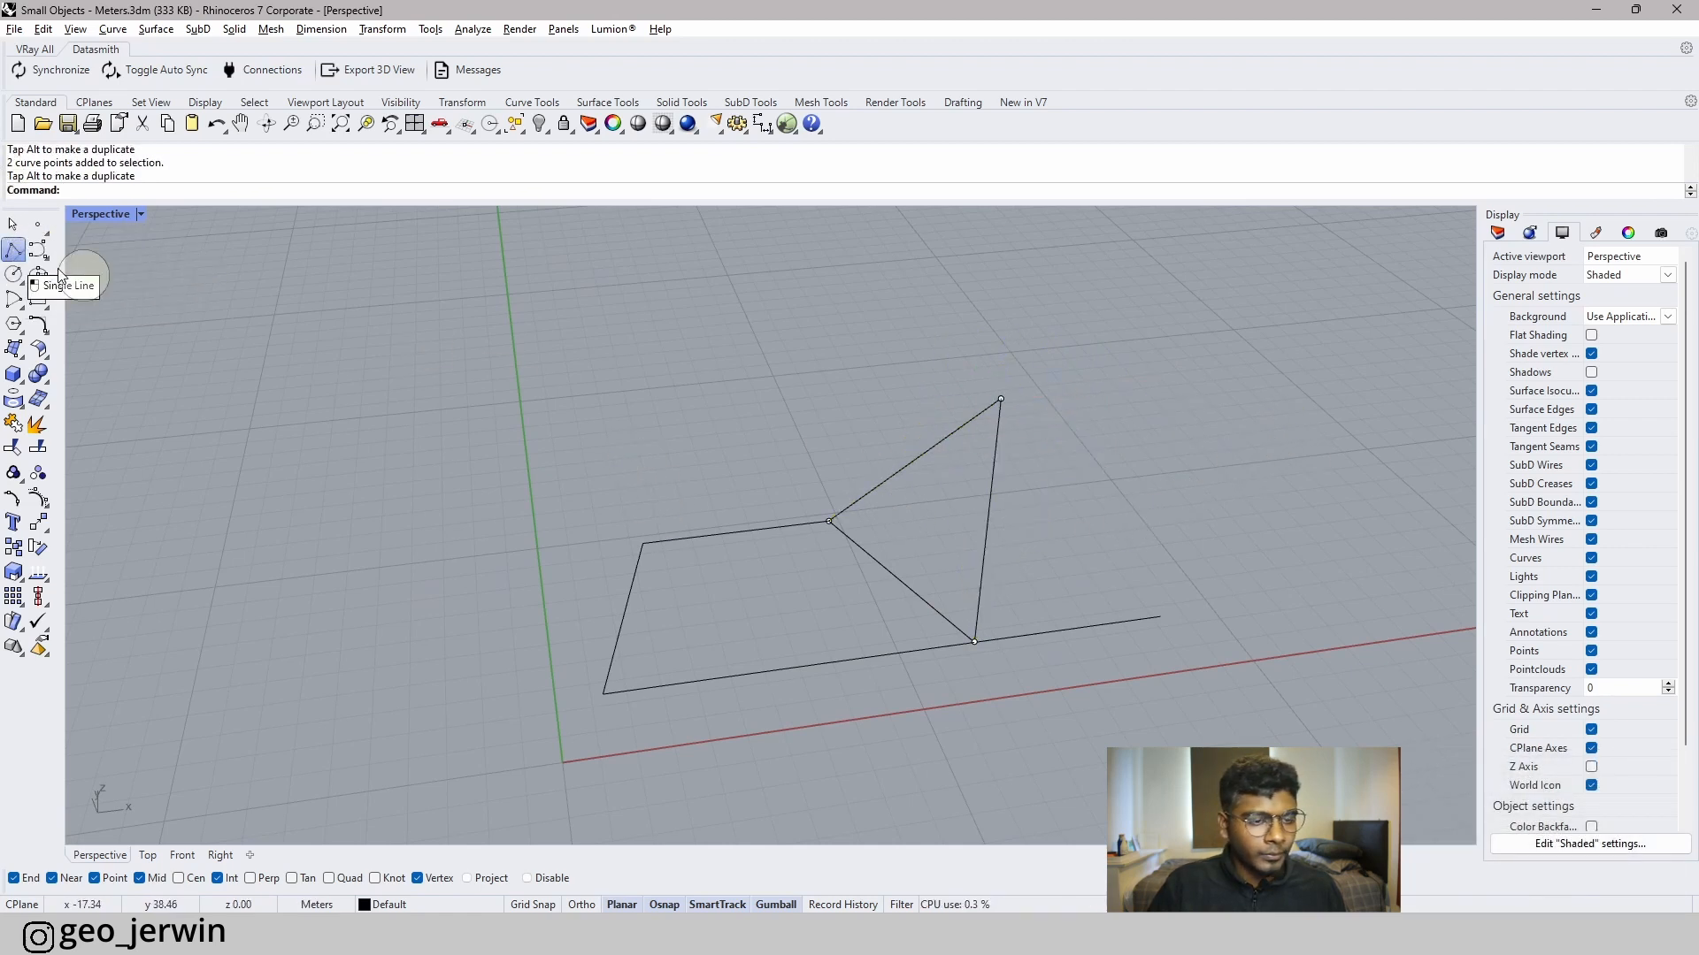
{"action": "left_click", "coordinate": [1000, 397]}
{"action": "left_click", "coordinate": [604, 694]}
{"action": "key", "text": "Return"}
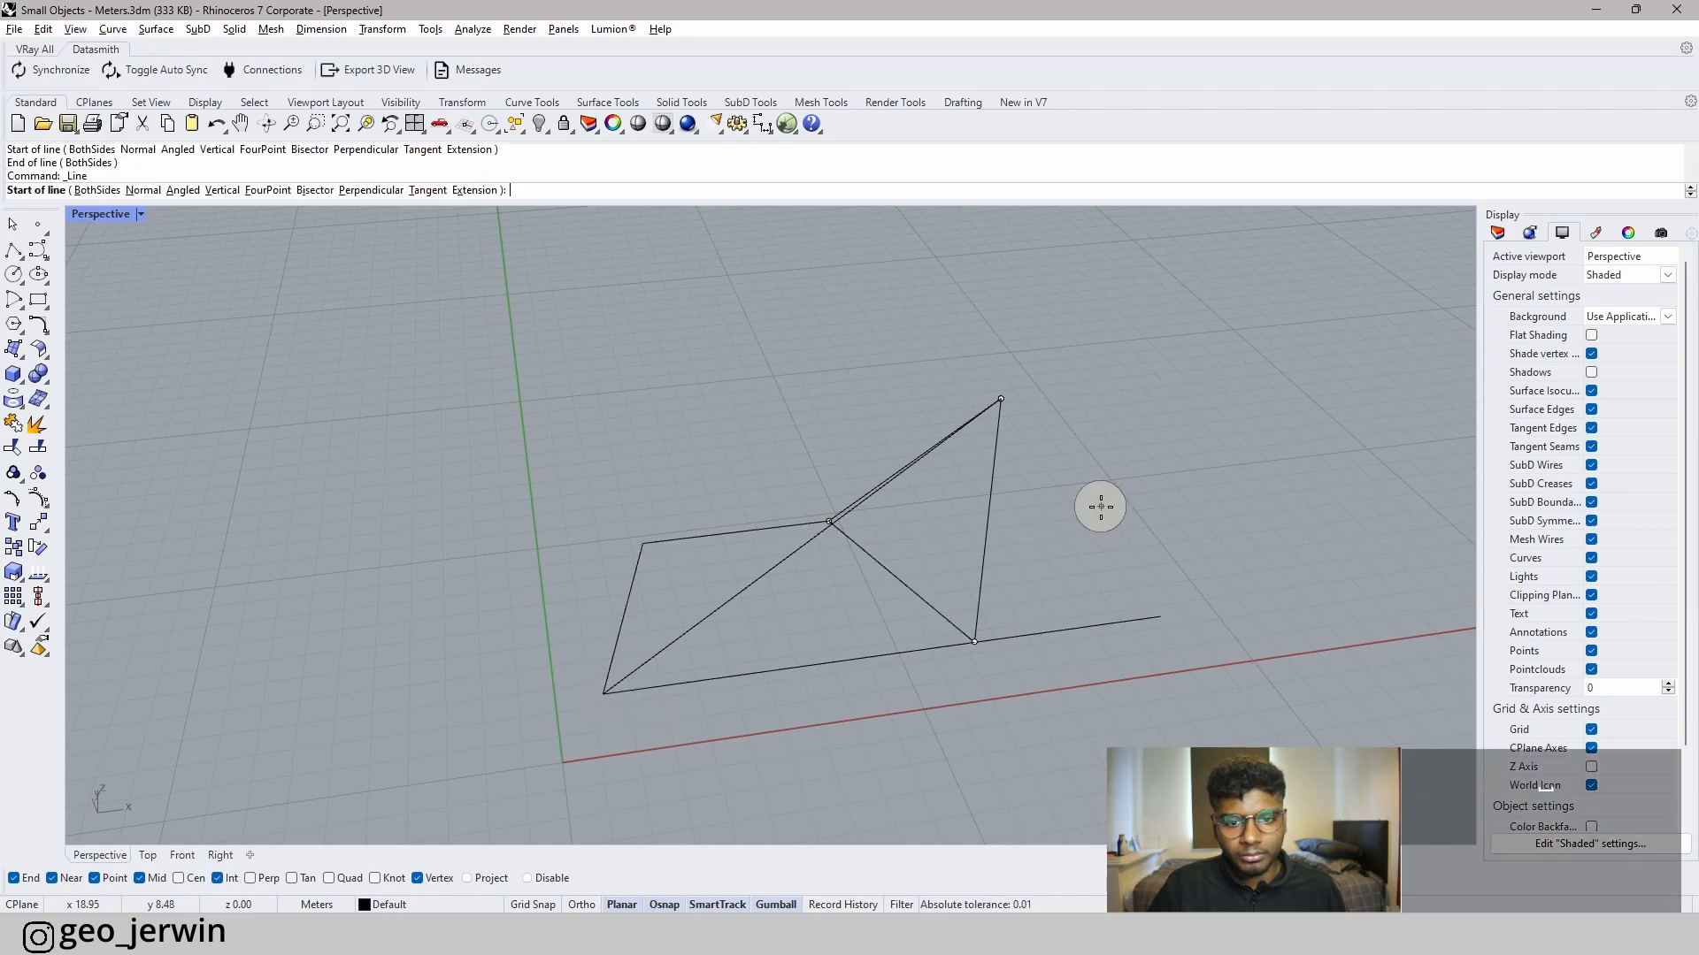
{"action": "key", "text": "Escape"}
{"action": "key", "text": "Escape"}
- Connect the remaining far base corner and the free end of the polyline to the raised apex with single lines
{"action": "right_click", "coordinate": [728, 474]}
{"action": "left_click", "coordinate": [643, 543]}
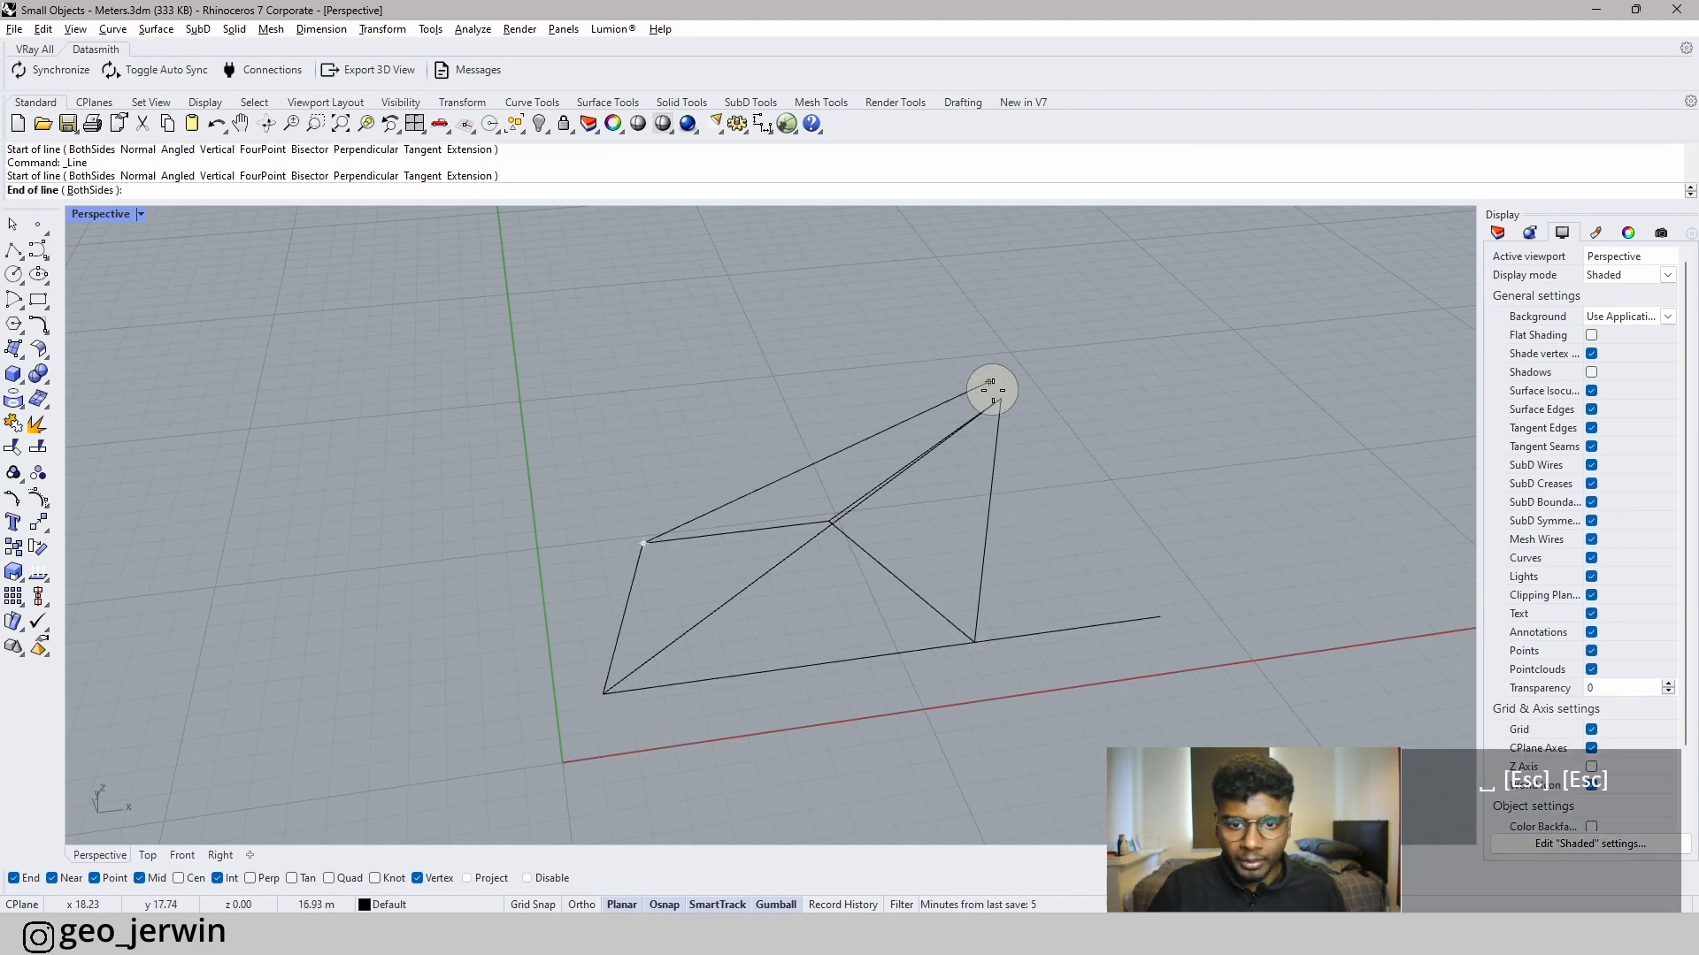
{"action": "left_click", "coordinate": [992, 390]}
{"action": "key", "text": "space"}
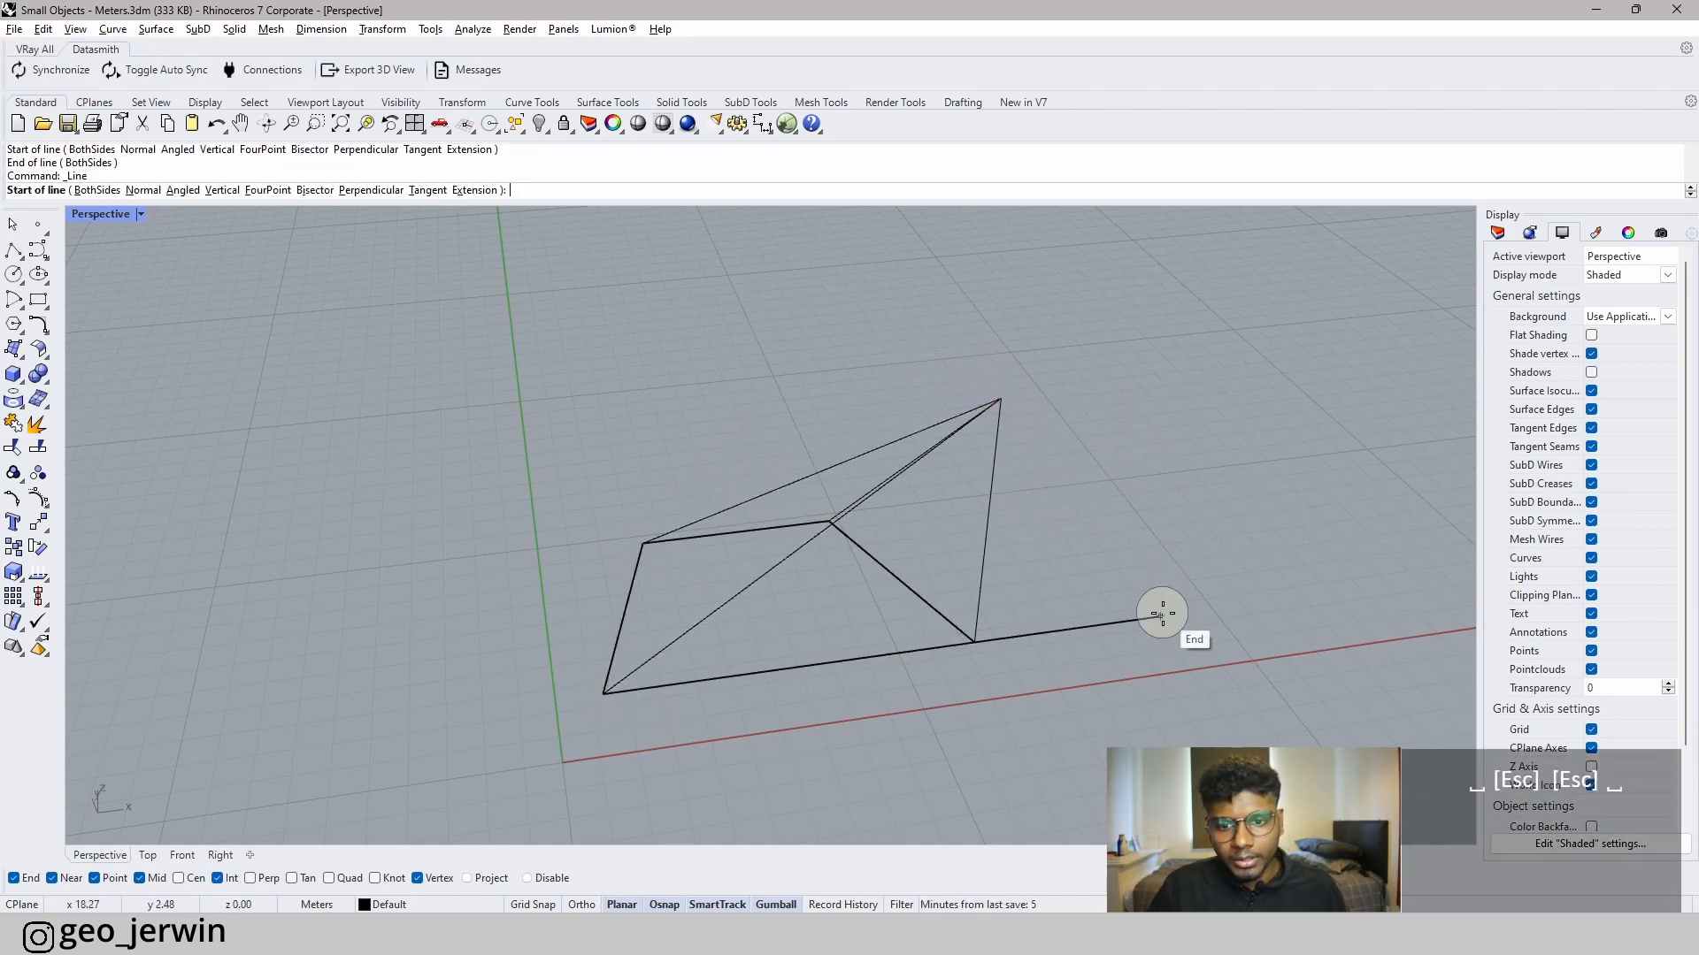
{"action": "key", "text": "space"}
{"action": "key", "text": "space"}
{"action": "right_click_drag", "start_coordinate": [1187, 413], "coordinate": [1025, 390]}
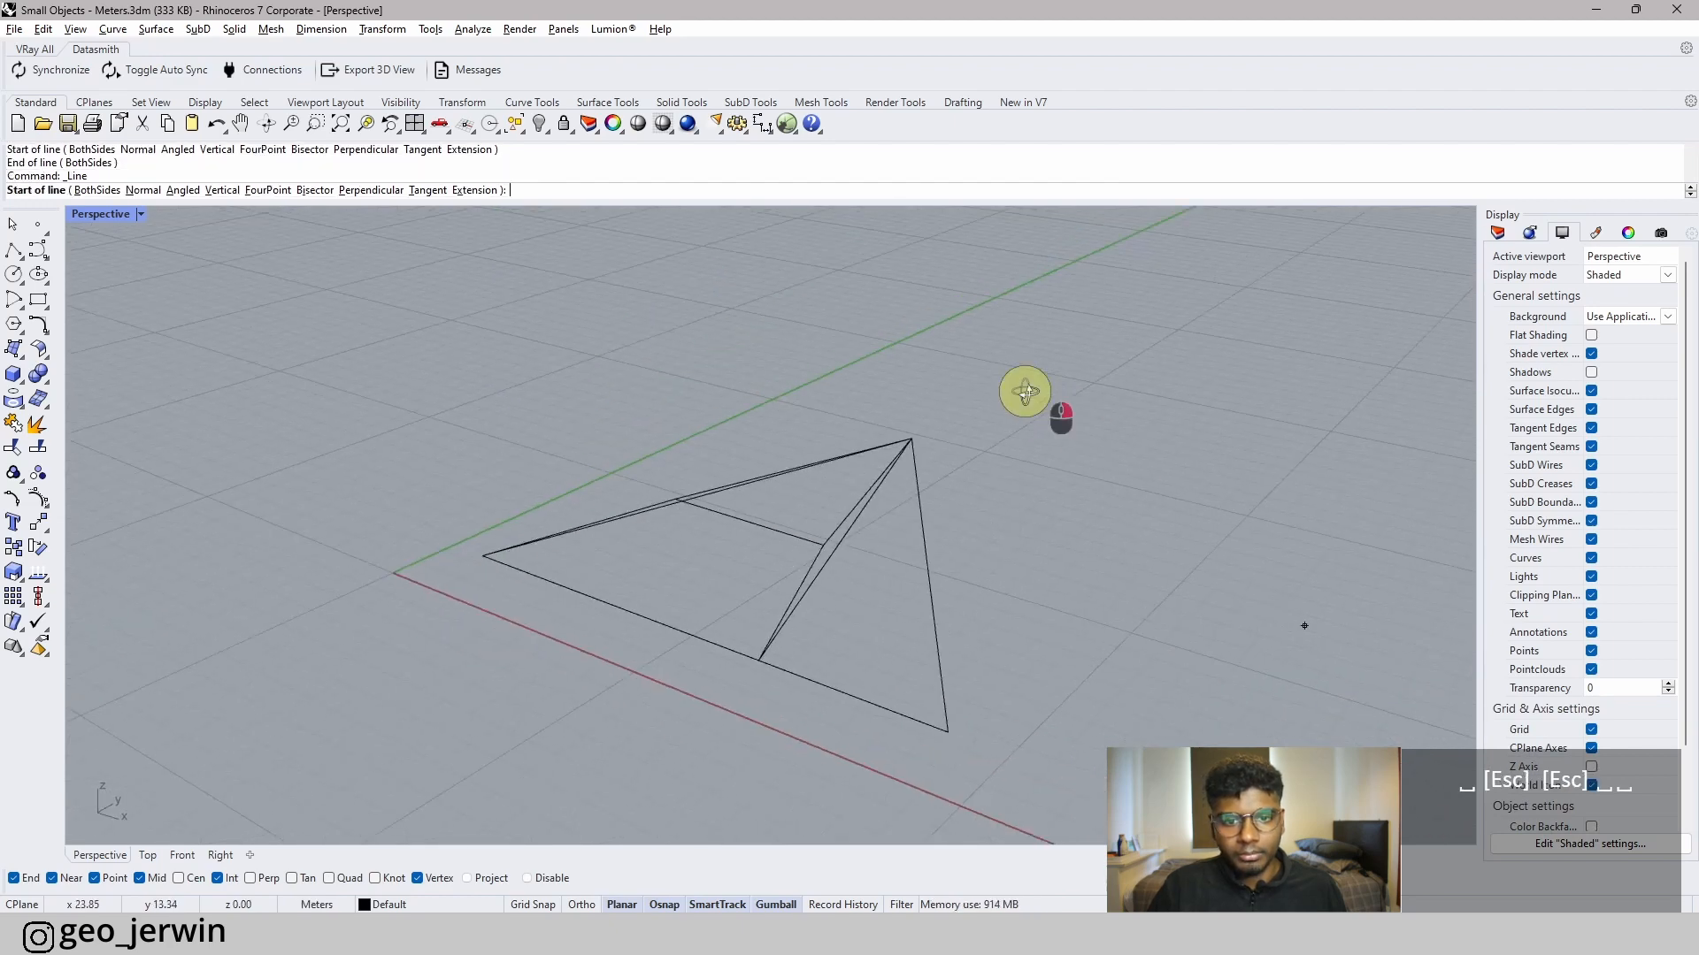
{"action": "key", "text": "Escape"}
{"action": "key", "text": "Escape"}
{"action": "key", "text": "Escape"}
- Explode the base polyline into its separate line segments
{"action": "right_click_drag", "start_coordinate": [1081, 459], "coordinate": [824, 455]}
{"action": "right_click_drag", "start_coordinate": [698, 546], "coordinate": [672, 592]}
{"action": "left_click", "coordinate": [668, 593]}
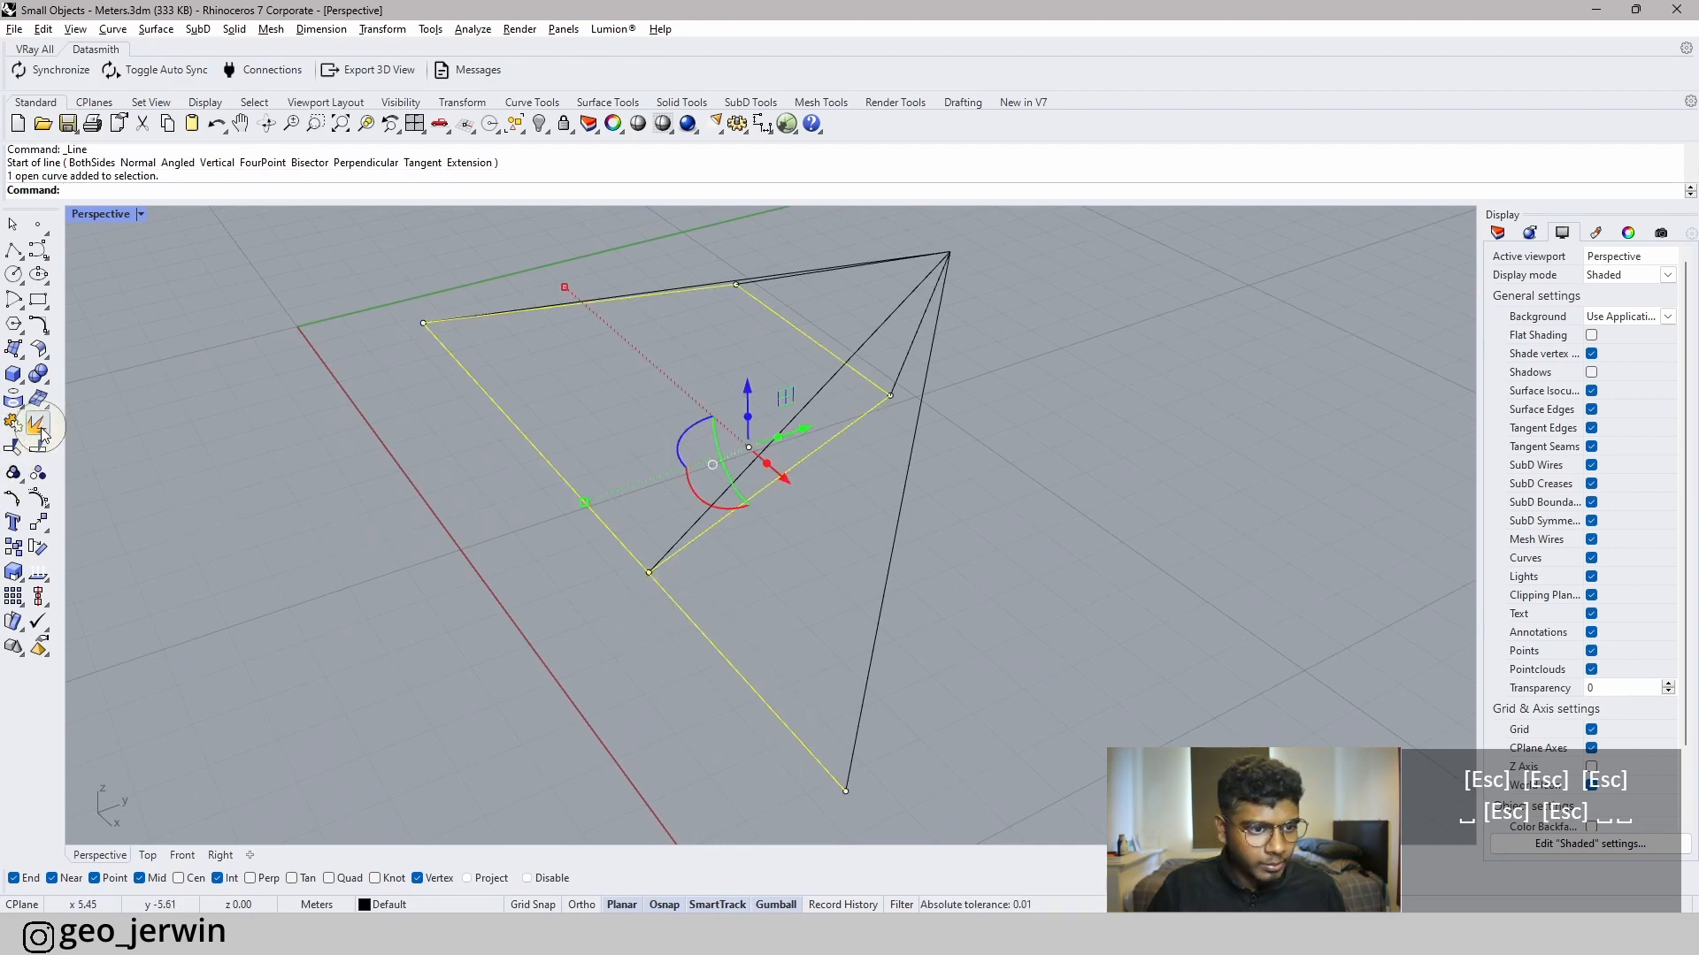
{"action": "left_click", "coordinate": [14, 475]}
- Shorten the long base segment by snapping its outer end to the corner where the adjoining base segment meets it
{"action": "left_click", "coordinate": [704, 629]}
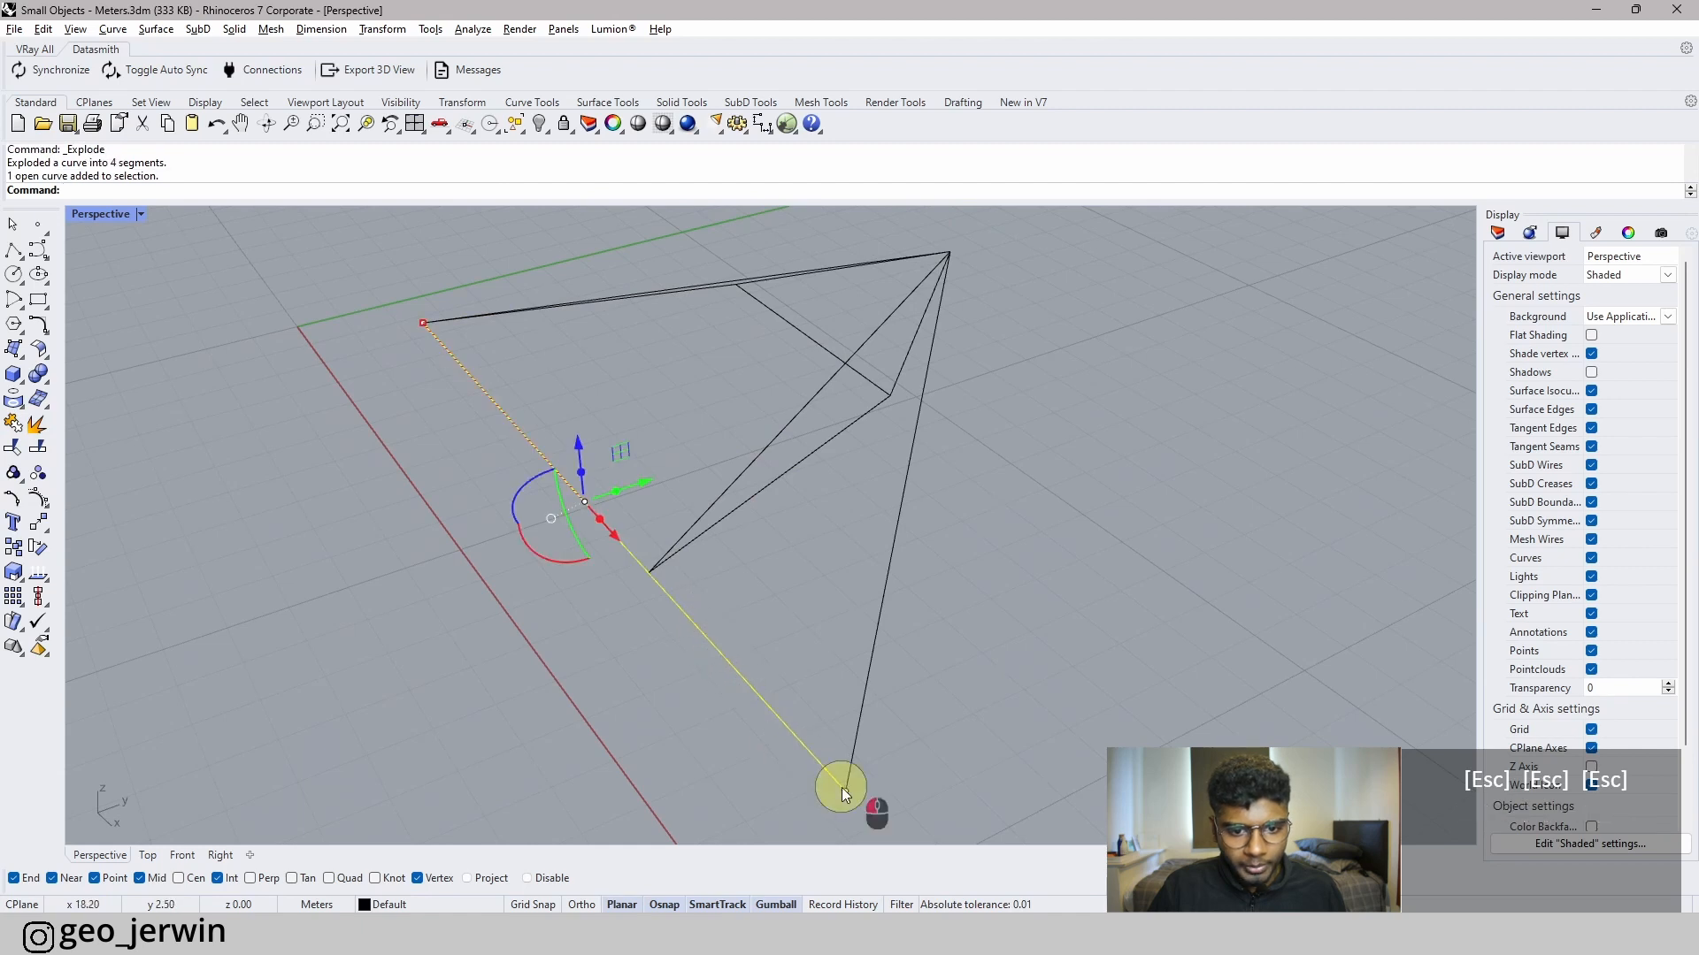
{"action": "left_click_drag", "start_coordinate": [842, 787], "coordinate": [648, 573]}
{"action": "key", "text": "Escape"}
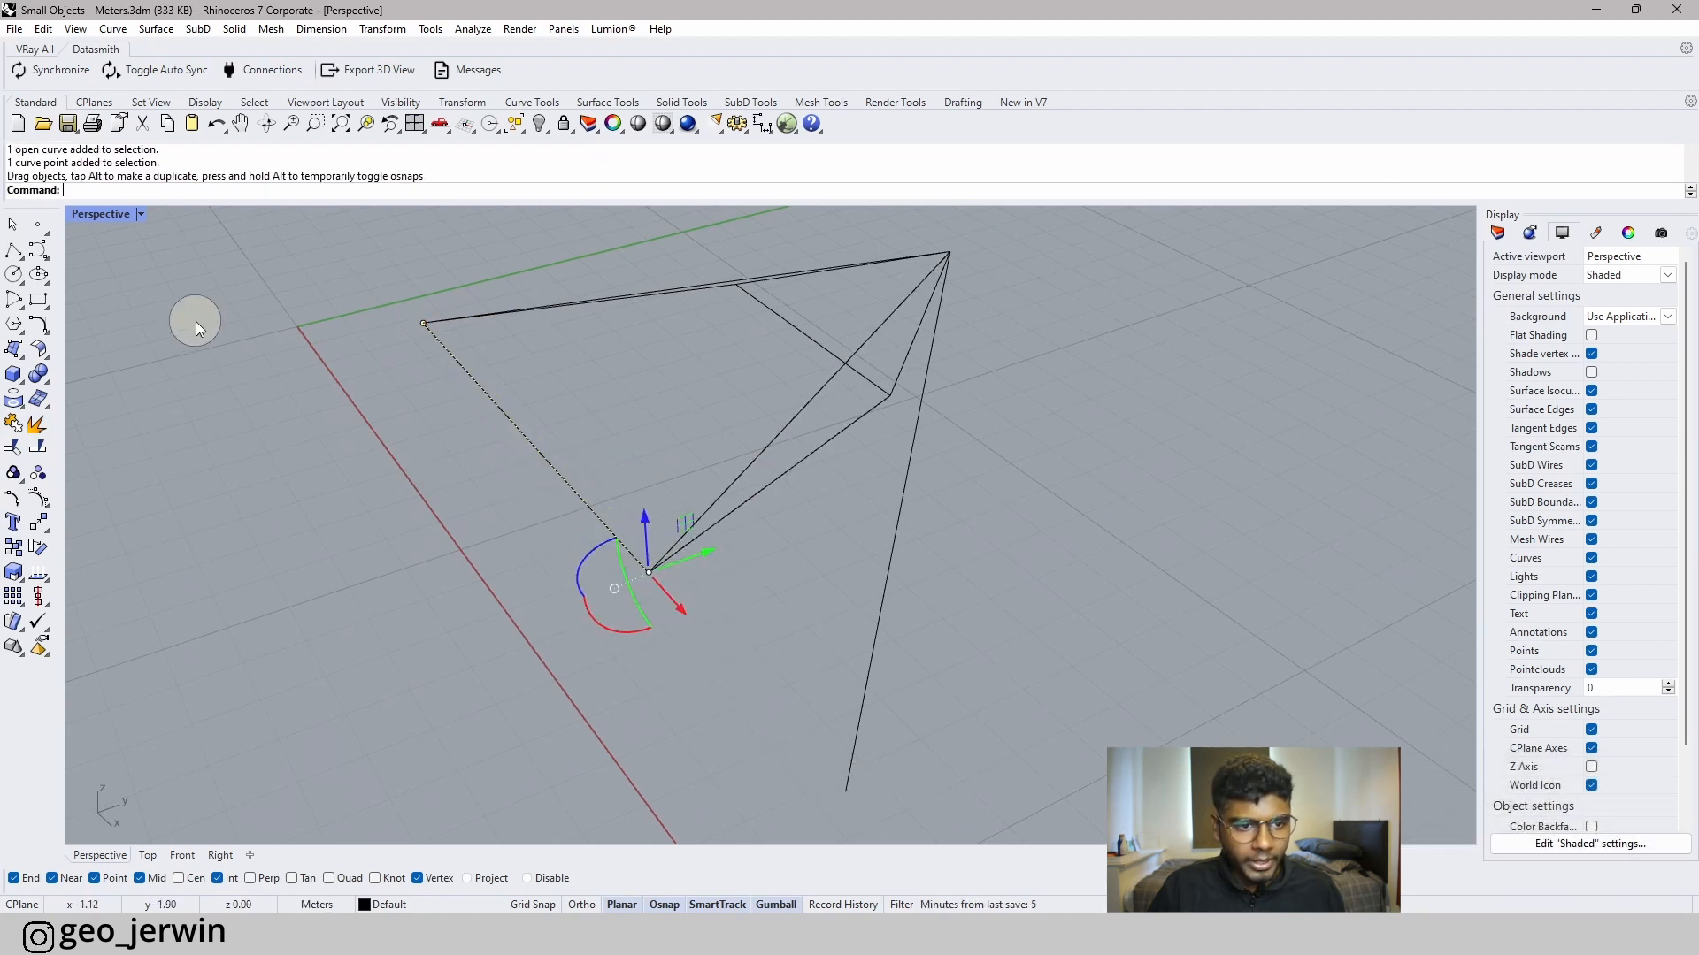
- Draw a single line from the shortened base segment's outer end to the free end of the adjoining apex line
{"action": "left_click", "coordinate": [24, 263]}
{"action": "left_click", "coordinate": [39, 262]}
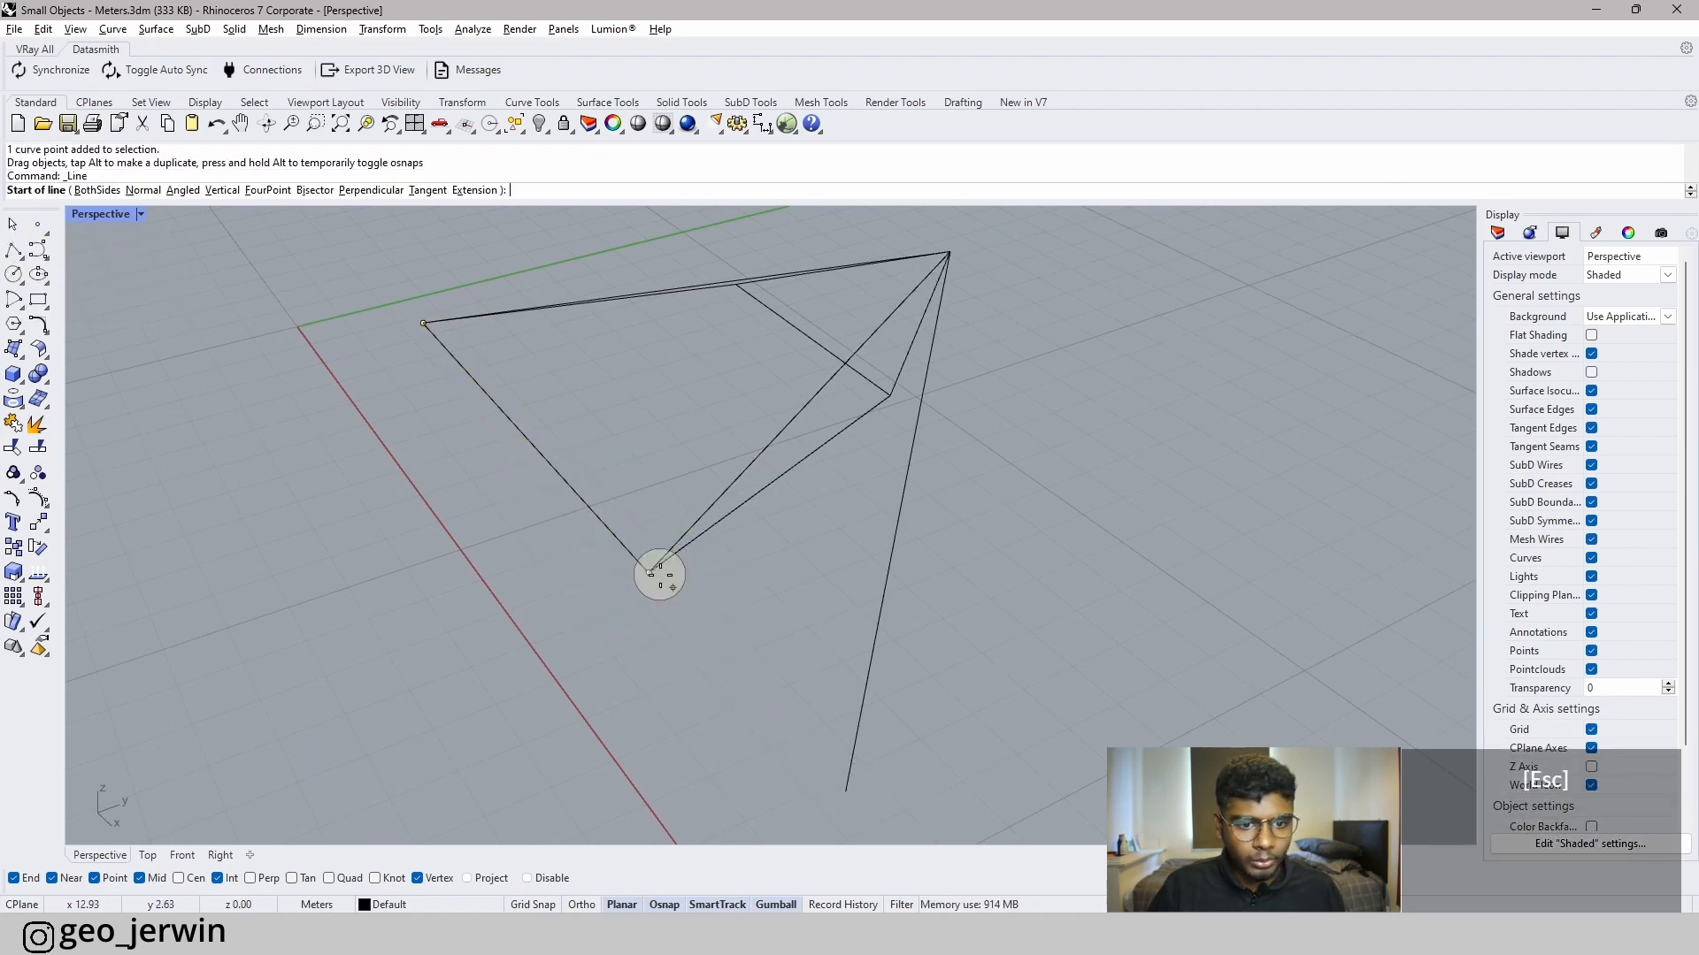
{"action": "left_click", "coordinate": [648, 572]}
{"action": "left_click", "coordinate": [842, 790]}
{"action": "key", "text": "Escape"}
{"action": "key", "text": "Escape"}
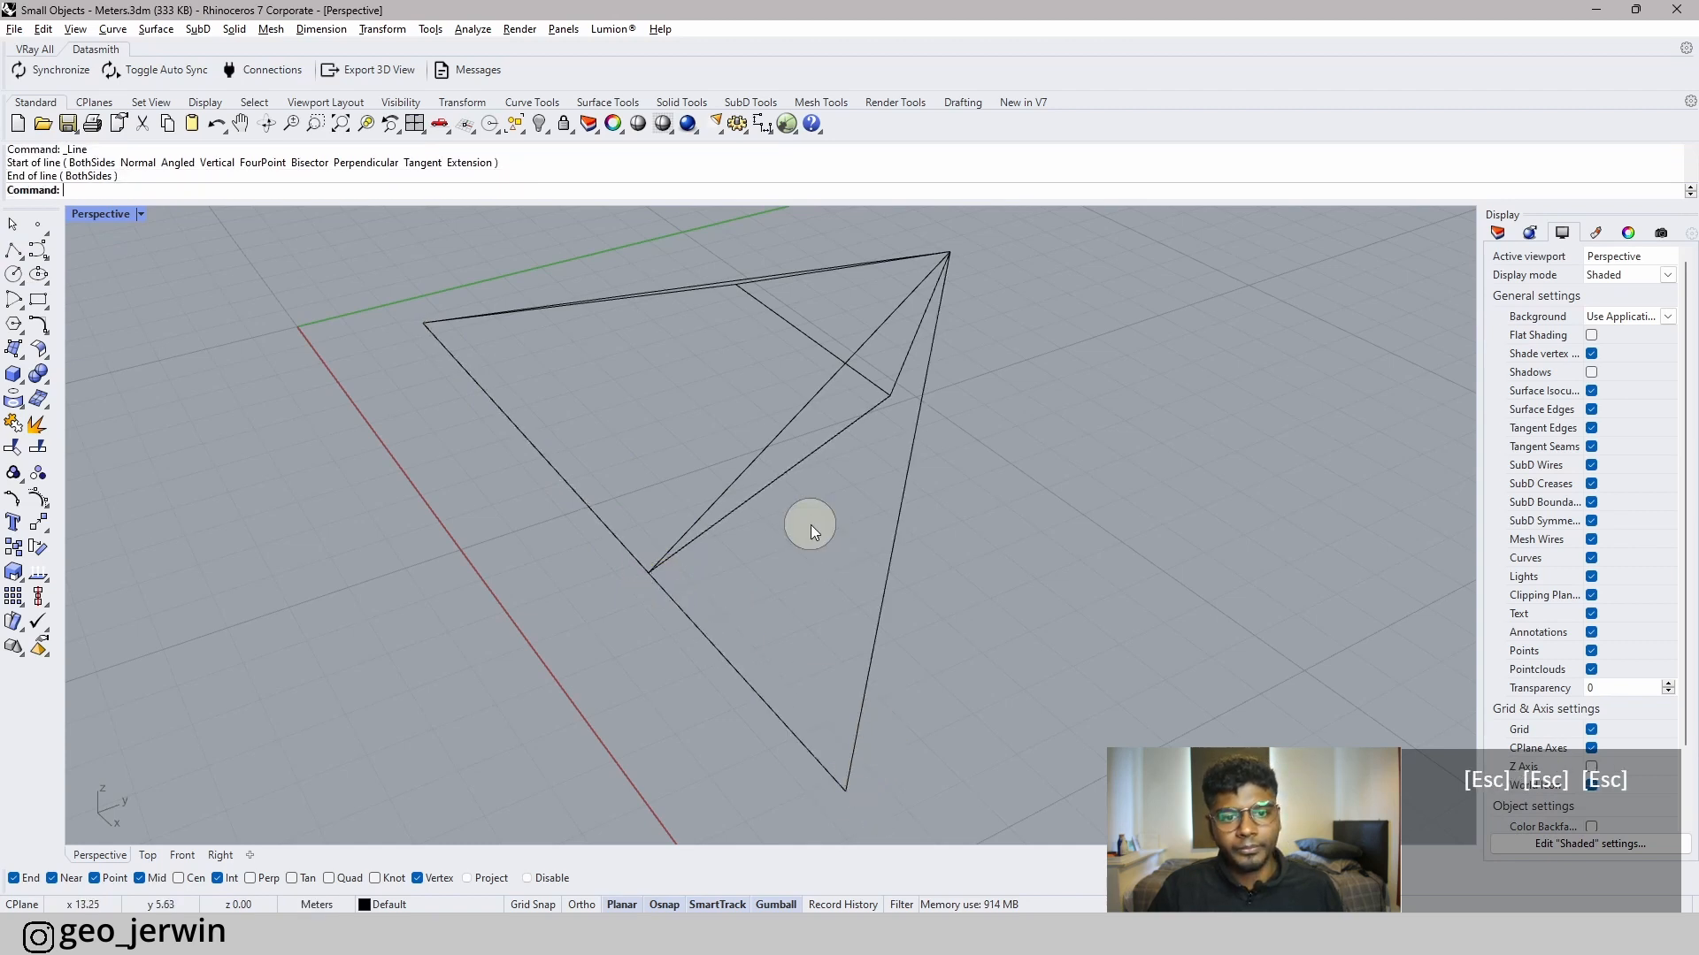
- Examine the wireframe's individual lines by selecting several of them in turn, and check the whole frame from another angle
{"action": "left_click", "coordinate": [757, 492]}
{"action": "left_click", "coordinate": [799, 404]}
{"action": "left_click", "coordinate": [821, 335]}
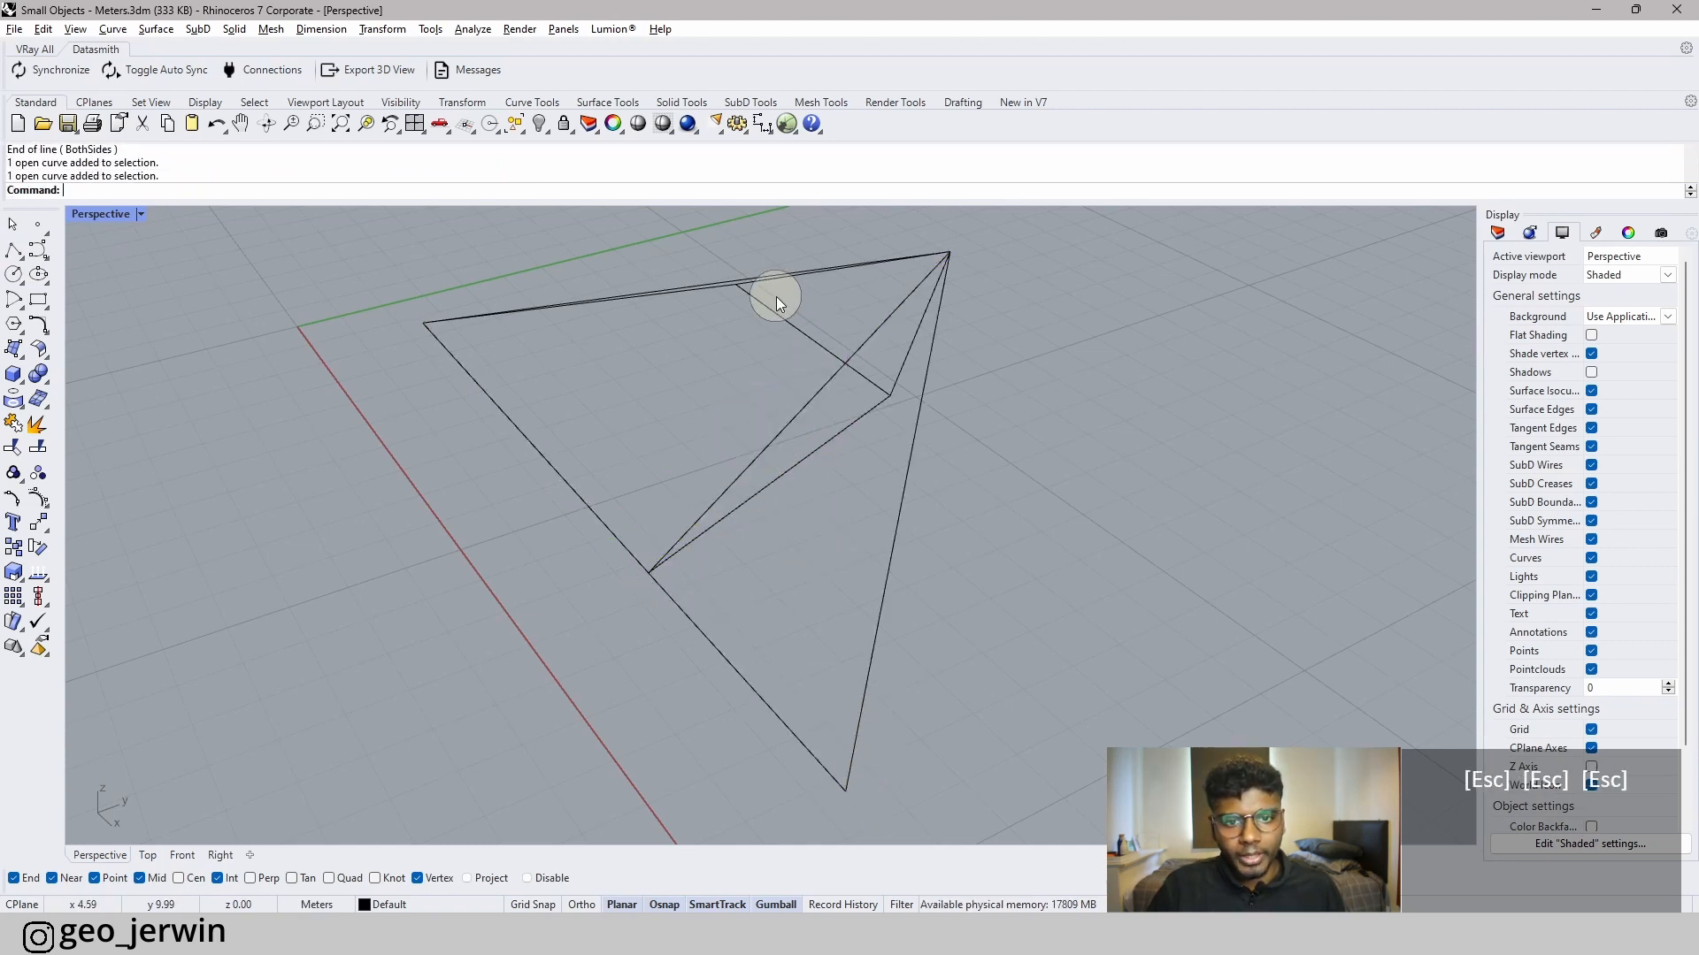
{"action": "left_click", "coordinate": [769, 282]}
{"action": "left_click", "coordinate": [647, 283]}
{"action": "left_click", "coordinate": [658, 286]}
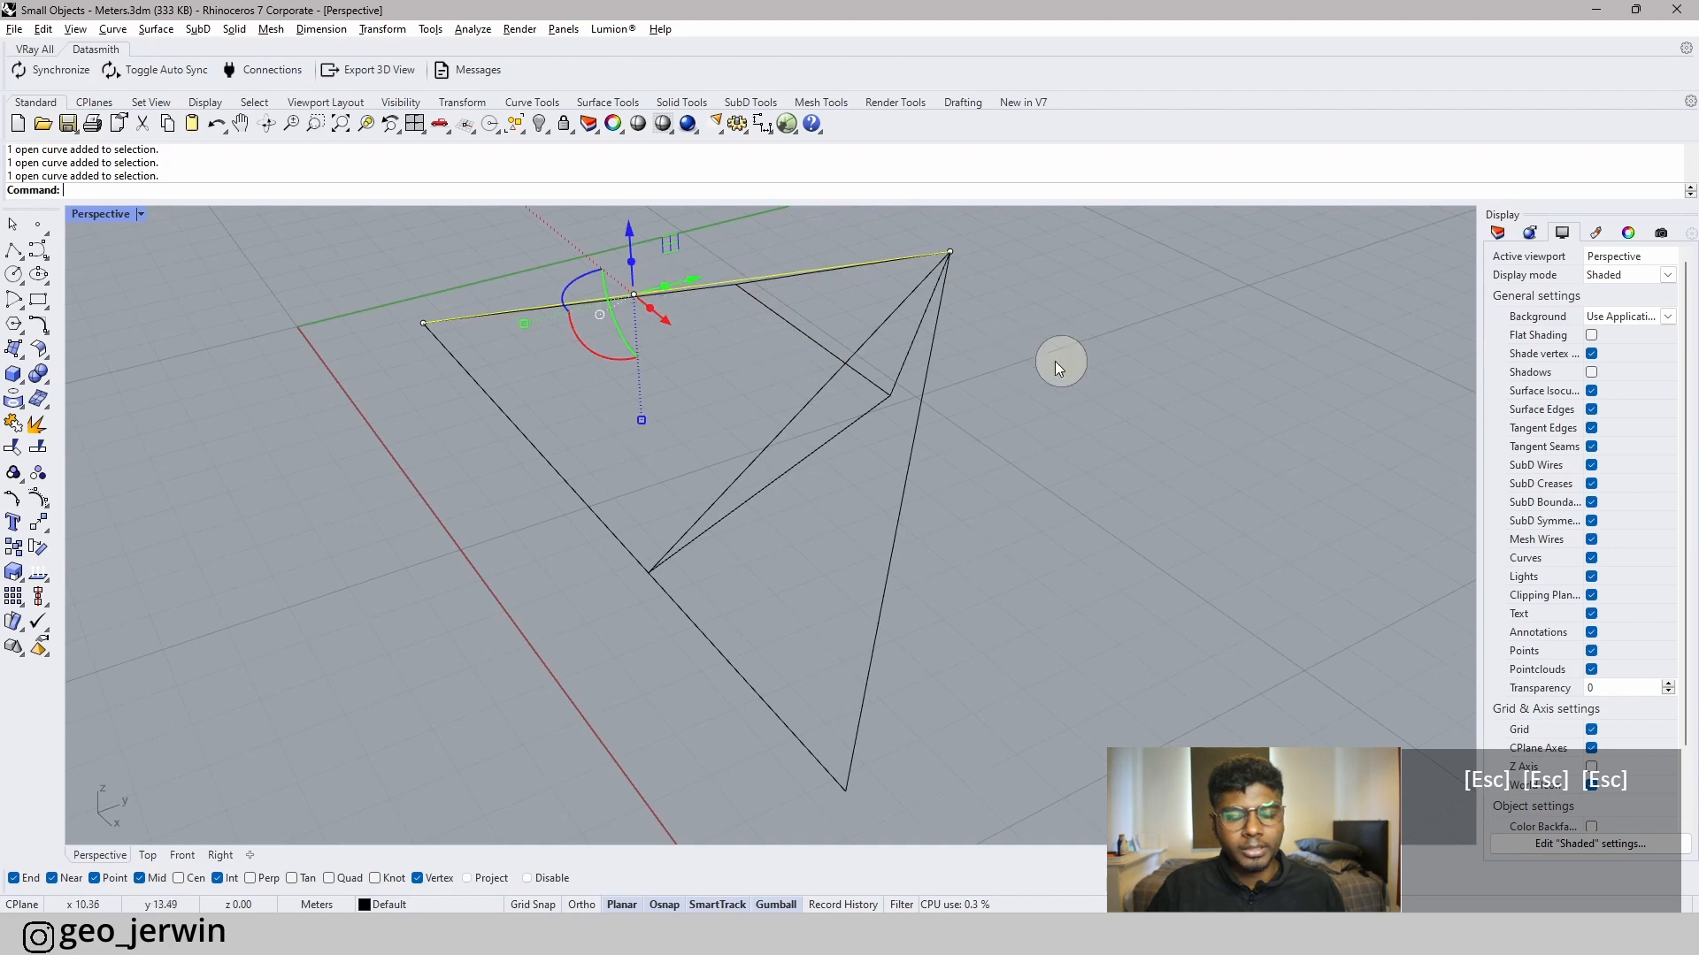
{"action": "scroll", "coordinate": [1055, 361], "scroll_direction": "down", "scroll_amount": 6}
{"action": "right_click_drag", "start_coordinate": [1054, 361], "coordinate": [1043, 442]}
{"action": "left_click", "coordinate": [1143, 544]}
{"action": "key", "text": "Escape"}
{"action": "key", "text": "Escape"}
{"action": "right_click_drag", "start_coordinate": [1143, 544], "coordinate": [940, 561]}
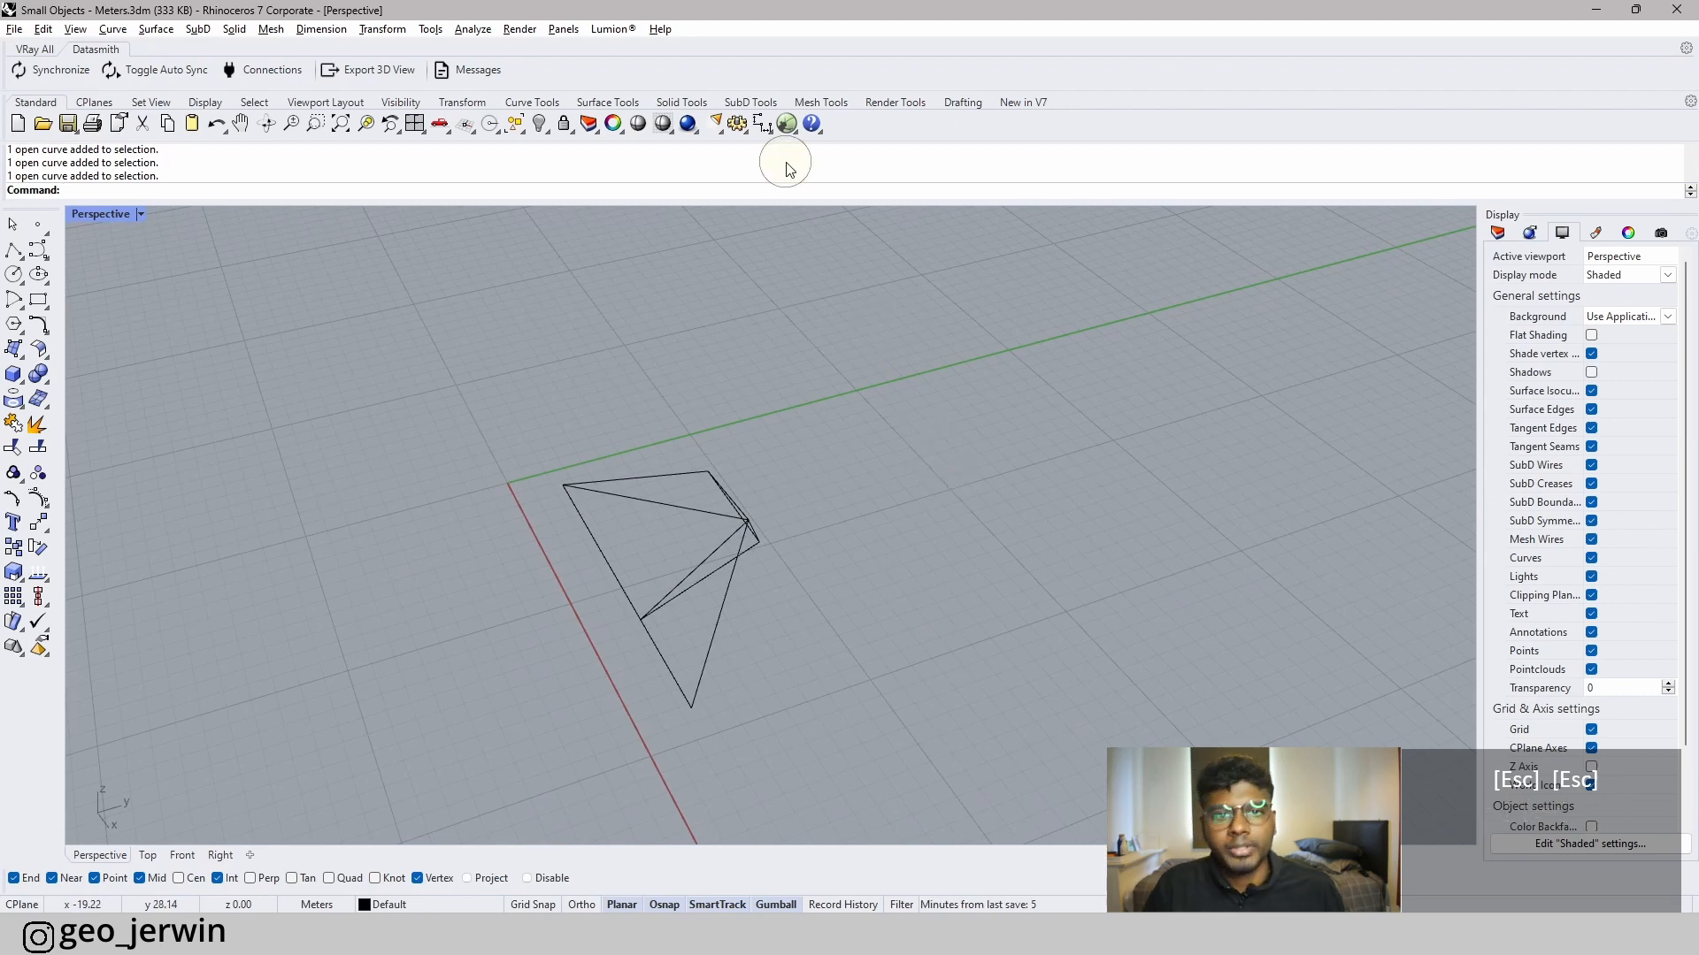
- Create a MultiPipe from all the wireframe lines with a pipe radius of 1 and 3 strut divisions
{"action": "left_click", "coordinate": [749, 103]}
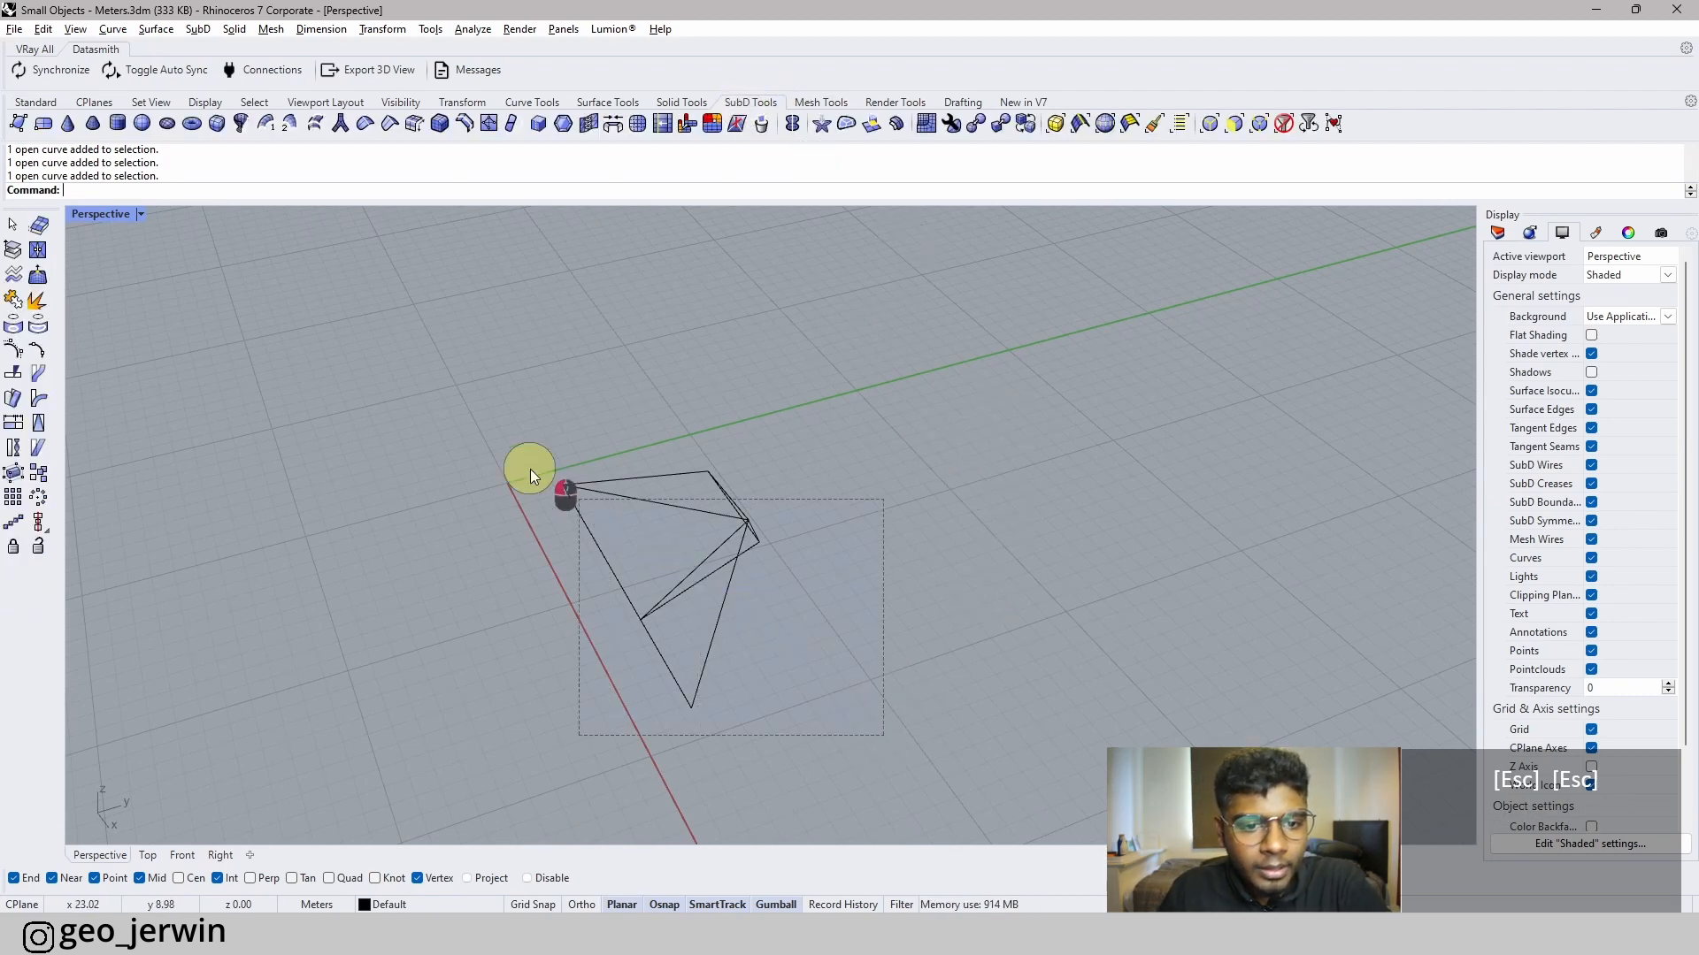
{"action": "left_click_drag", "start_coordinate": [529, 469], "coordinate": [443, 419]}
{"action": "scroll", "coordinate": [835, 604], "scroll_direction": "up", "scroll_amount": 2}
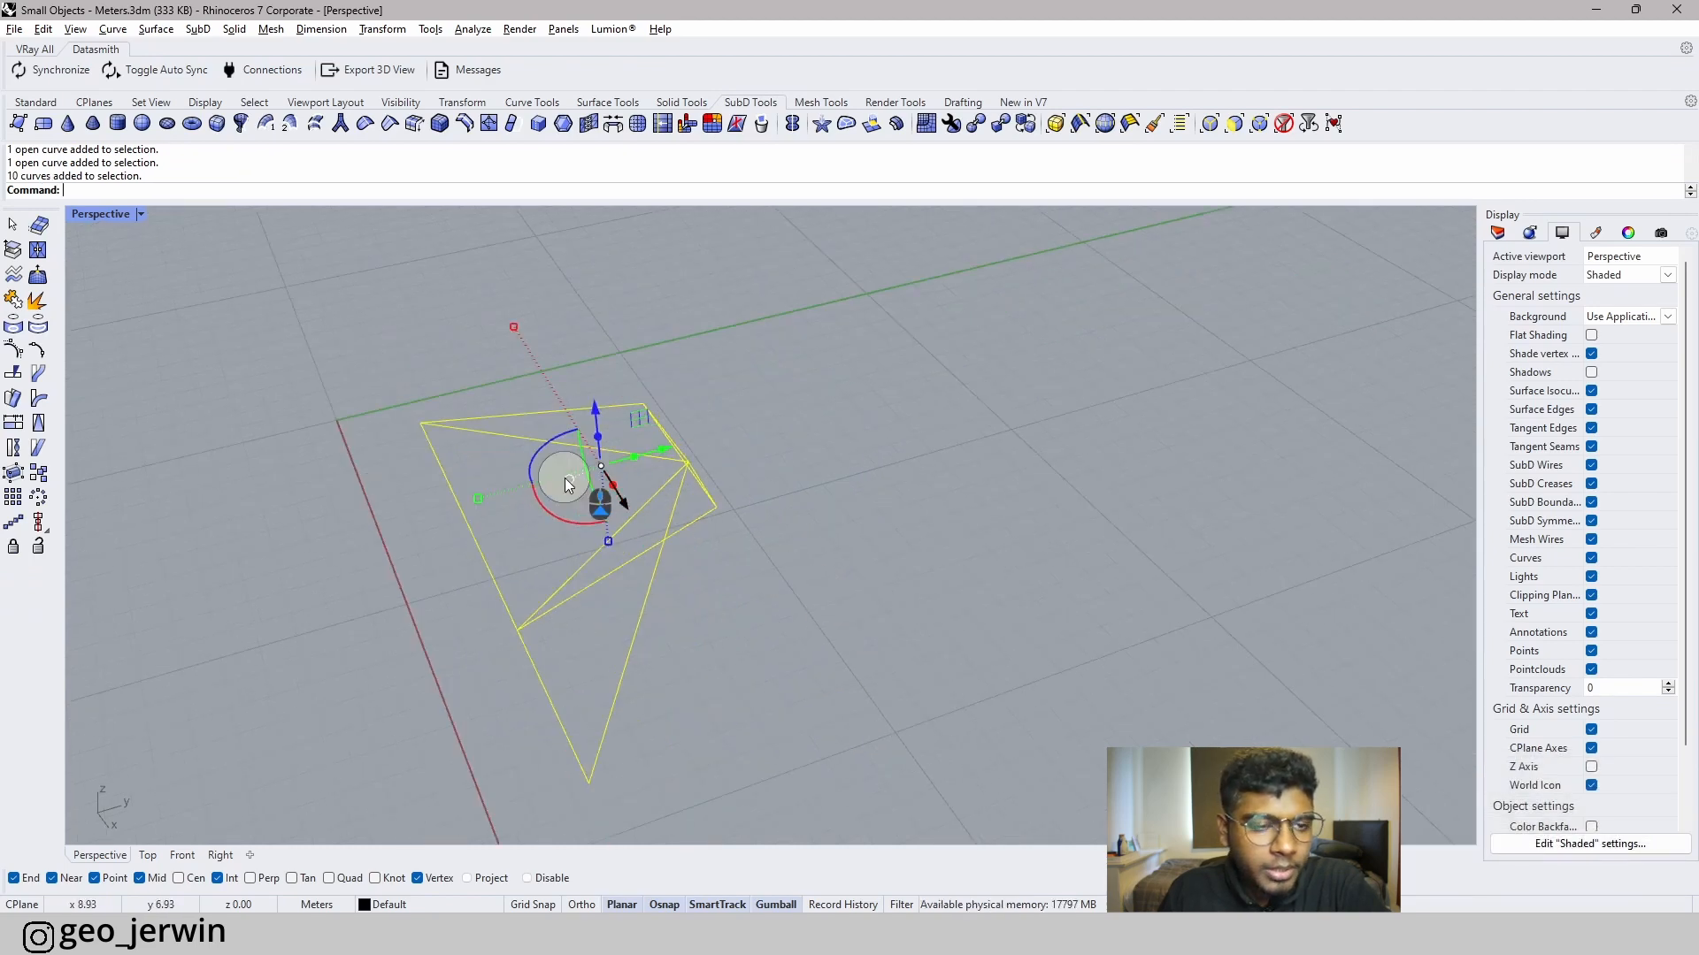
{"action": "left_click", "coordinate": [340, 125]}
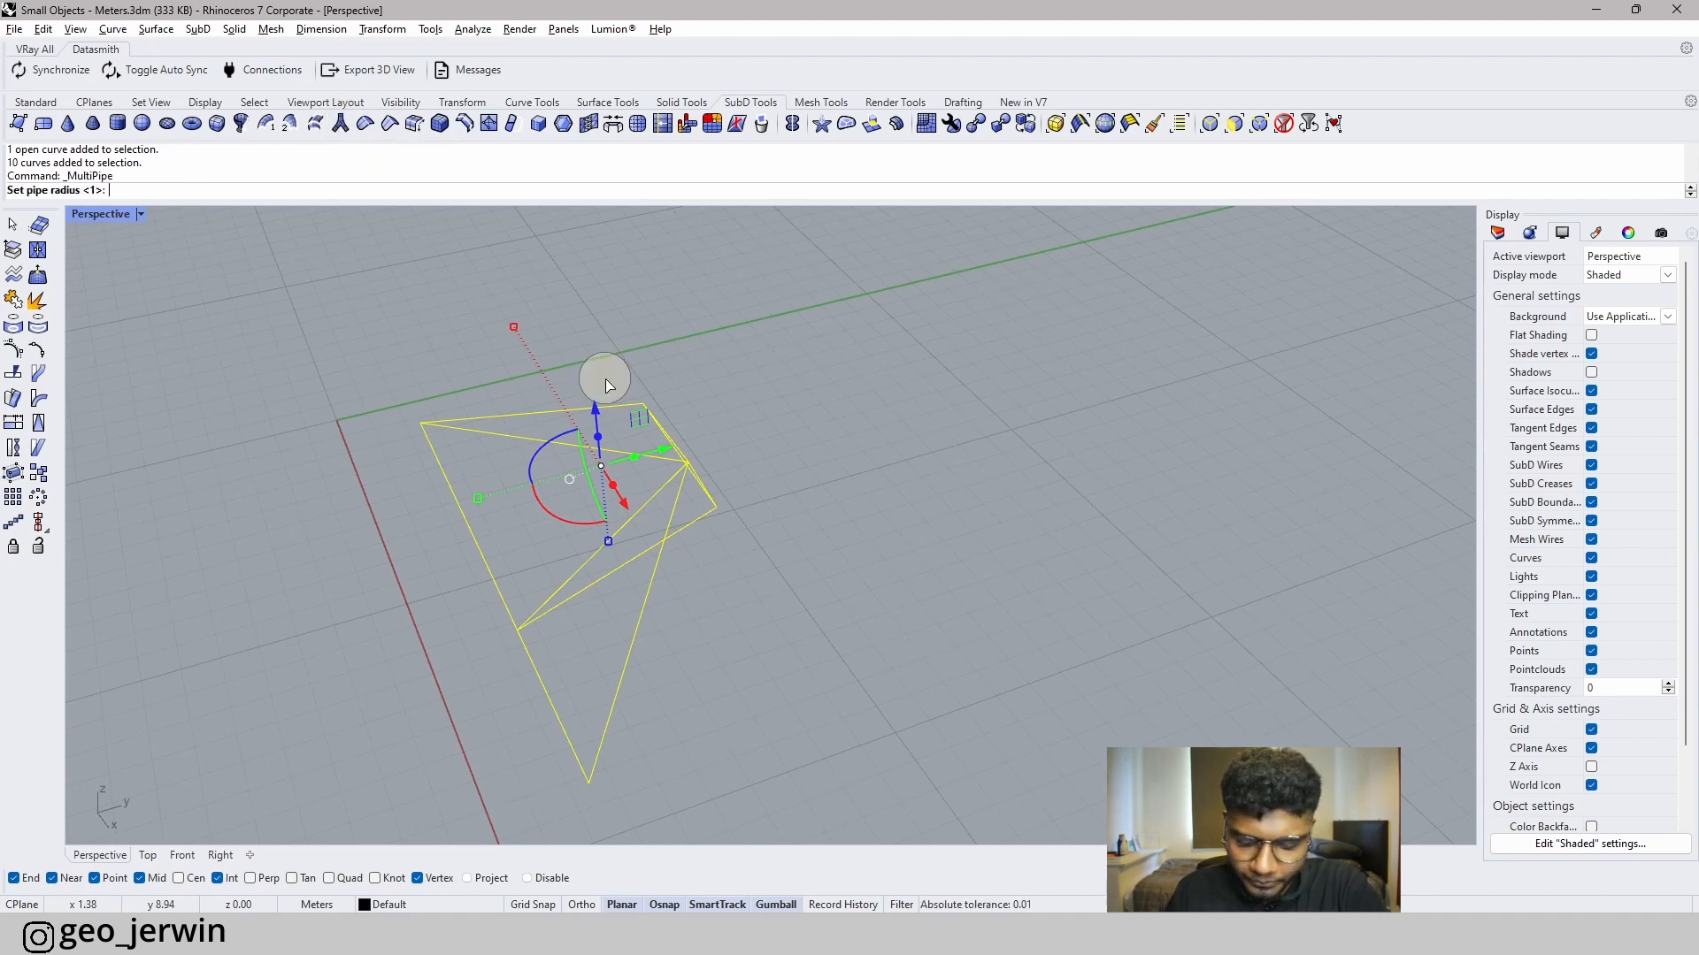
{"action": "key", "text": "Return"}
{"action": "key", "text": "Return"}
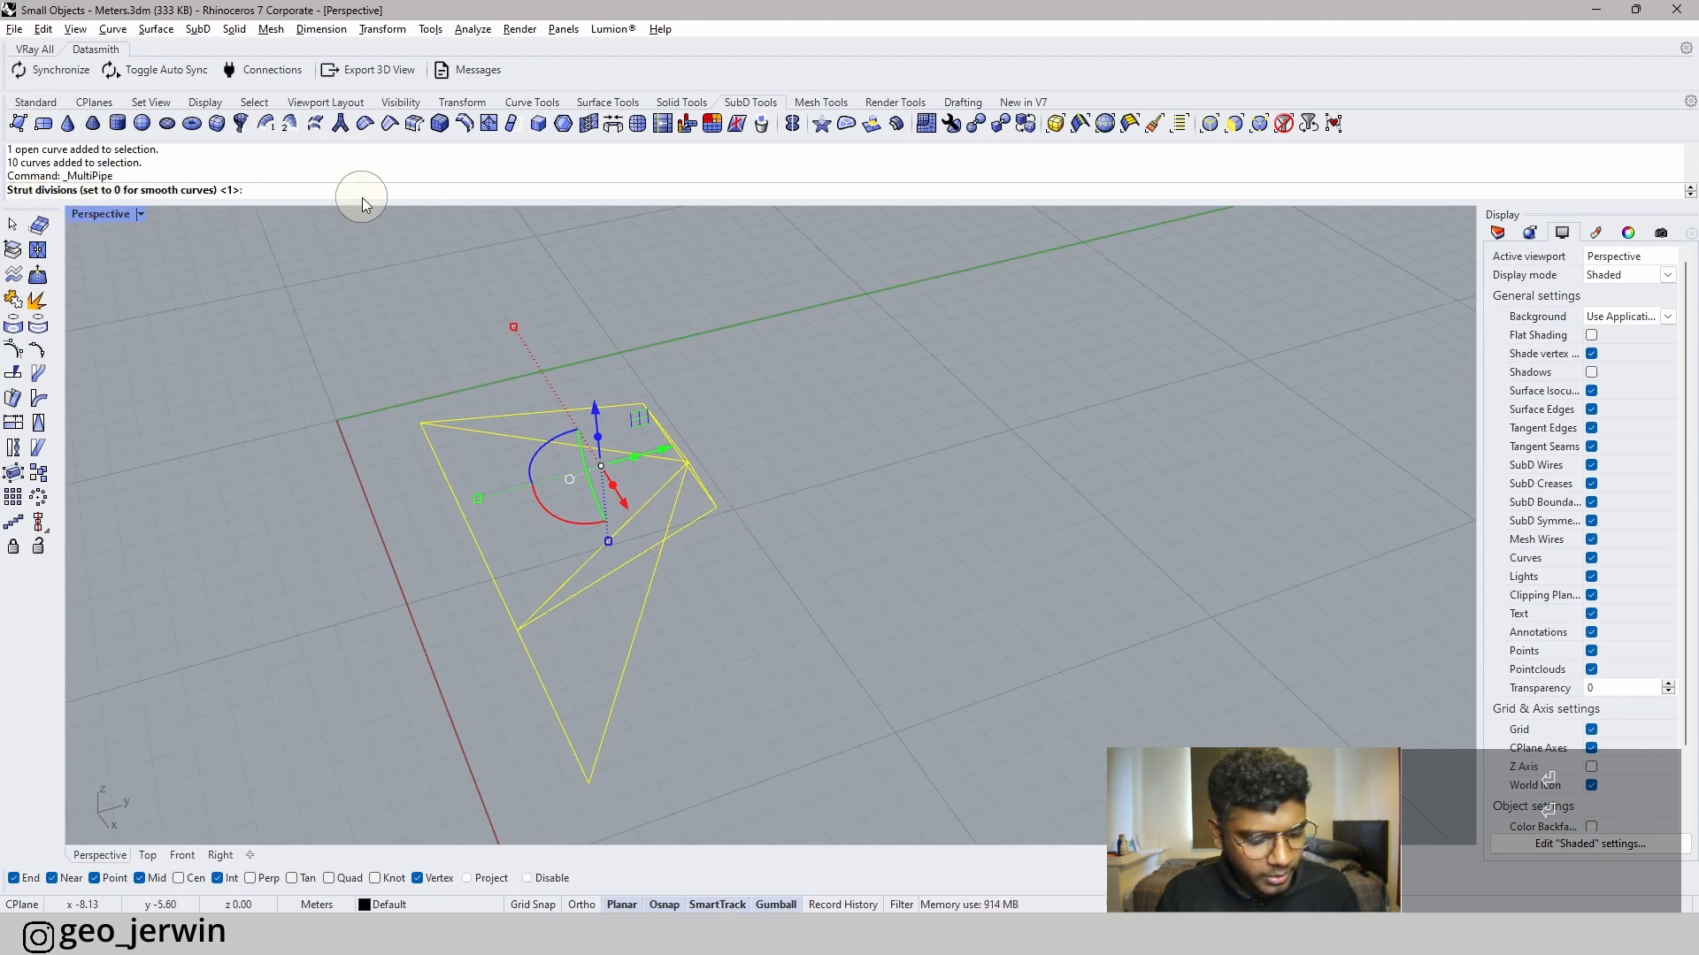
{"action": "type", "text": "3"}
{"action": "key", "text": "Return"}
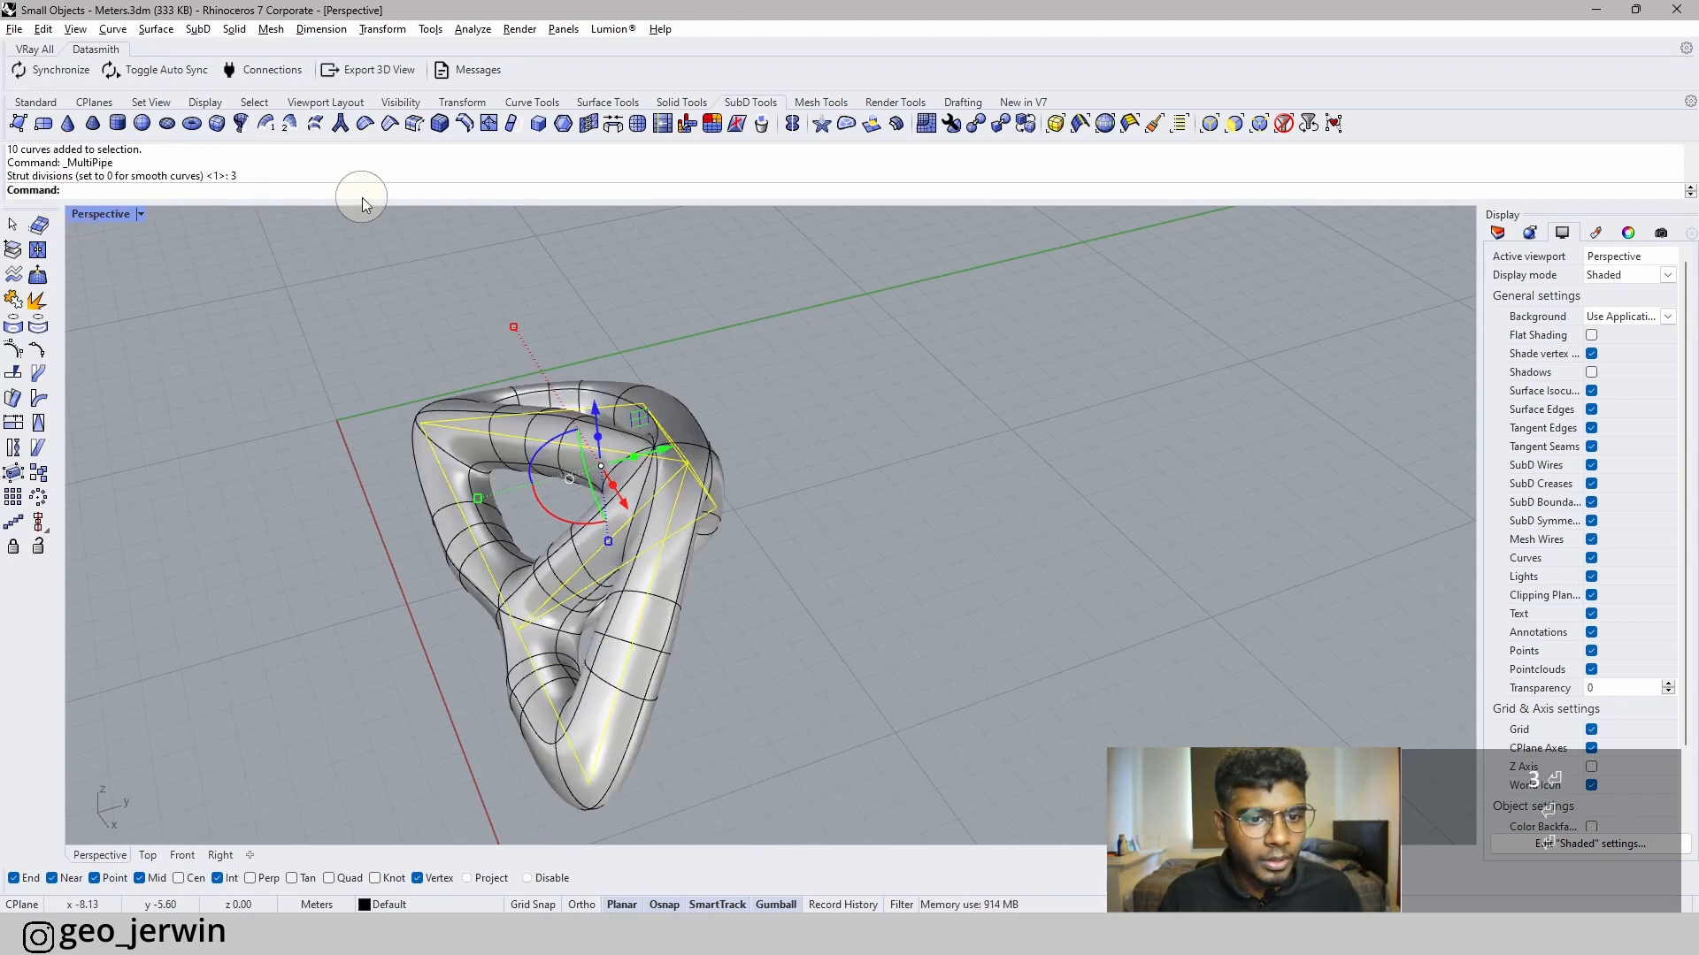
- Inspect the thick piped frame and undo the MultiPipe
{"action": "left_click", "coordinate": [455, 360]}
{"action": "right_click_drag", "start_coordinate": [531, 522], "coordinate": [805, 485]}
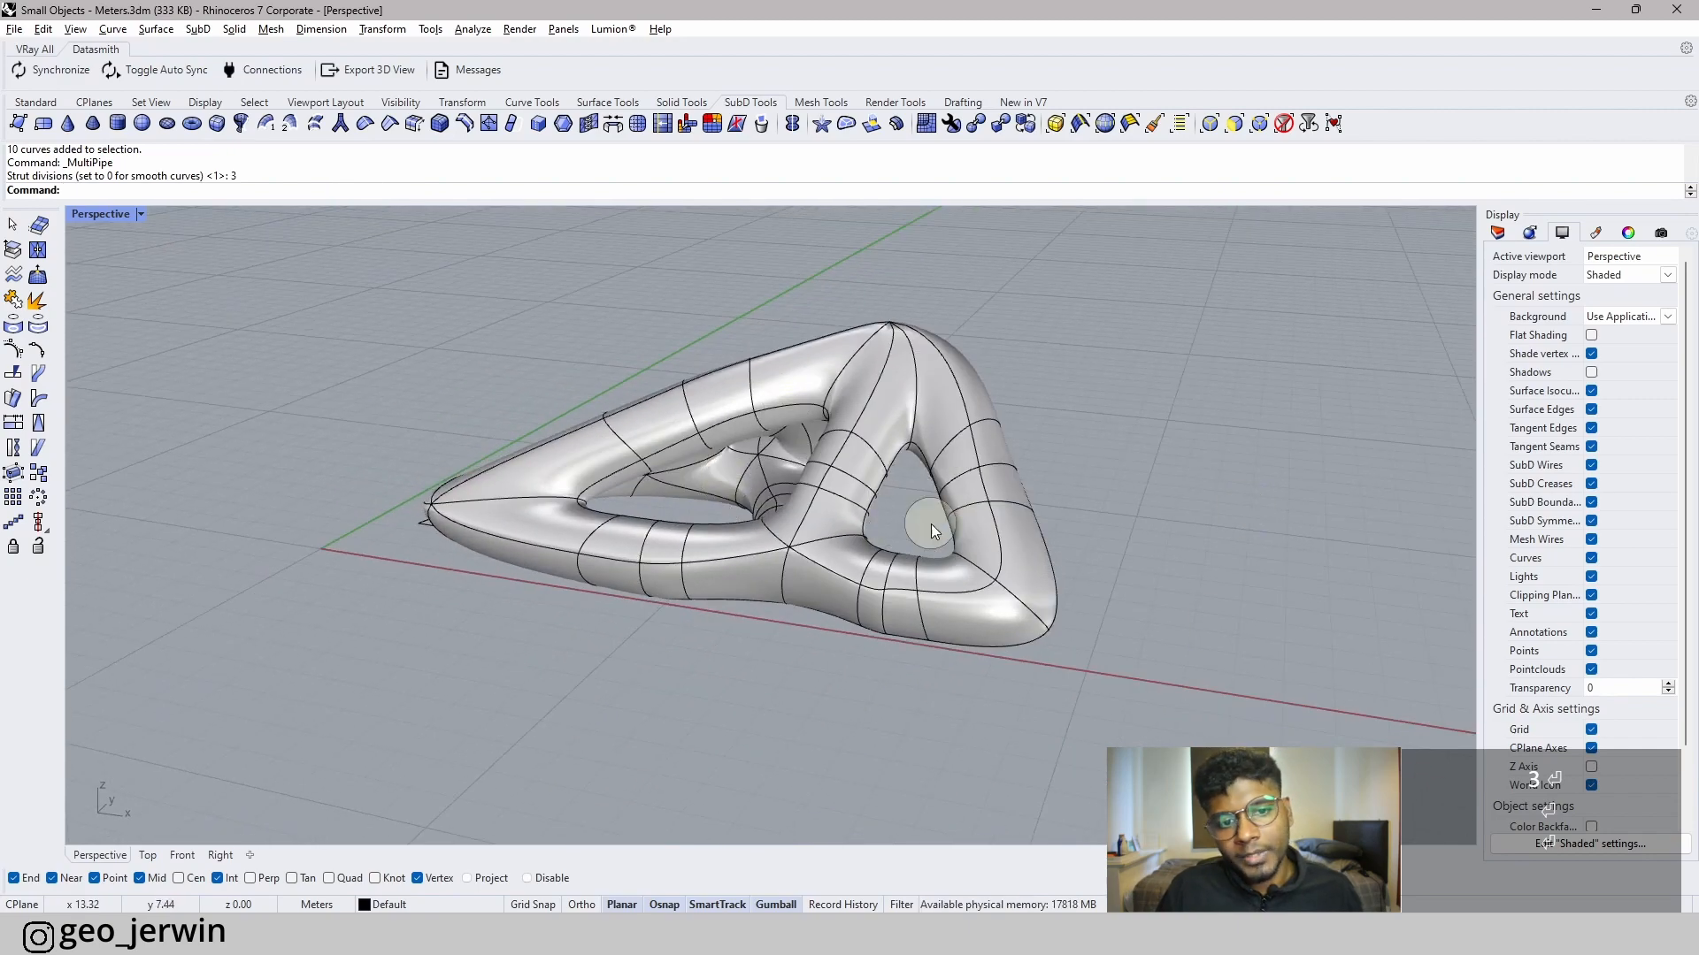
{"action": "right_click_drag", "start_coordinate": [1215, 607], "coordinate": [900, 602]}
{"action": "key", "text": "ctrl+z"}
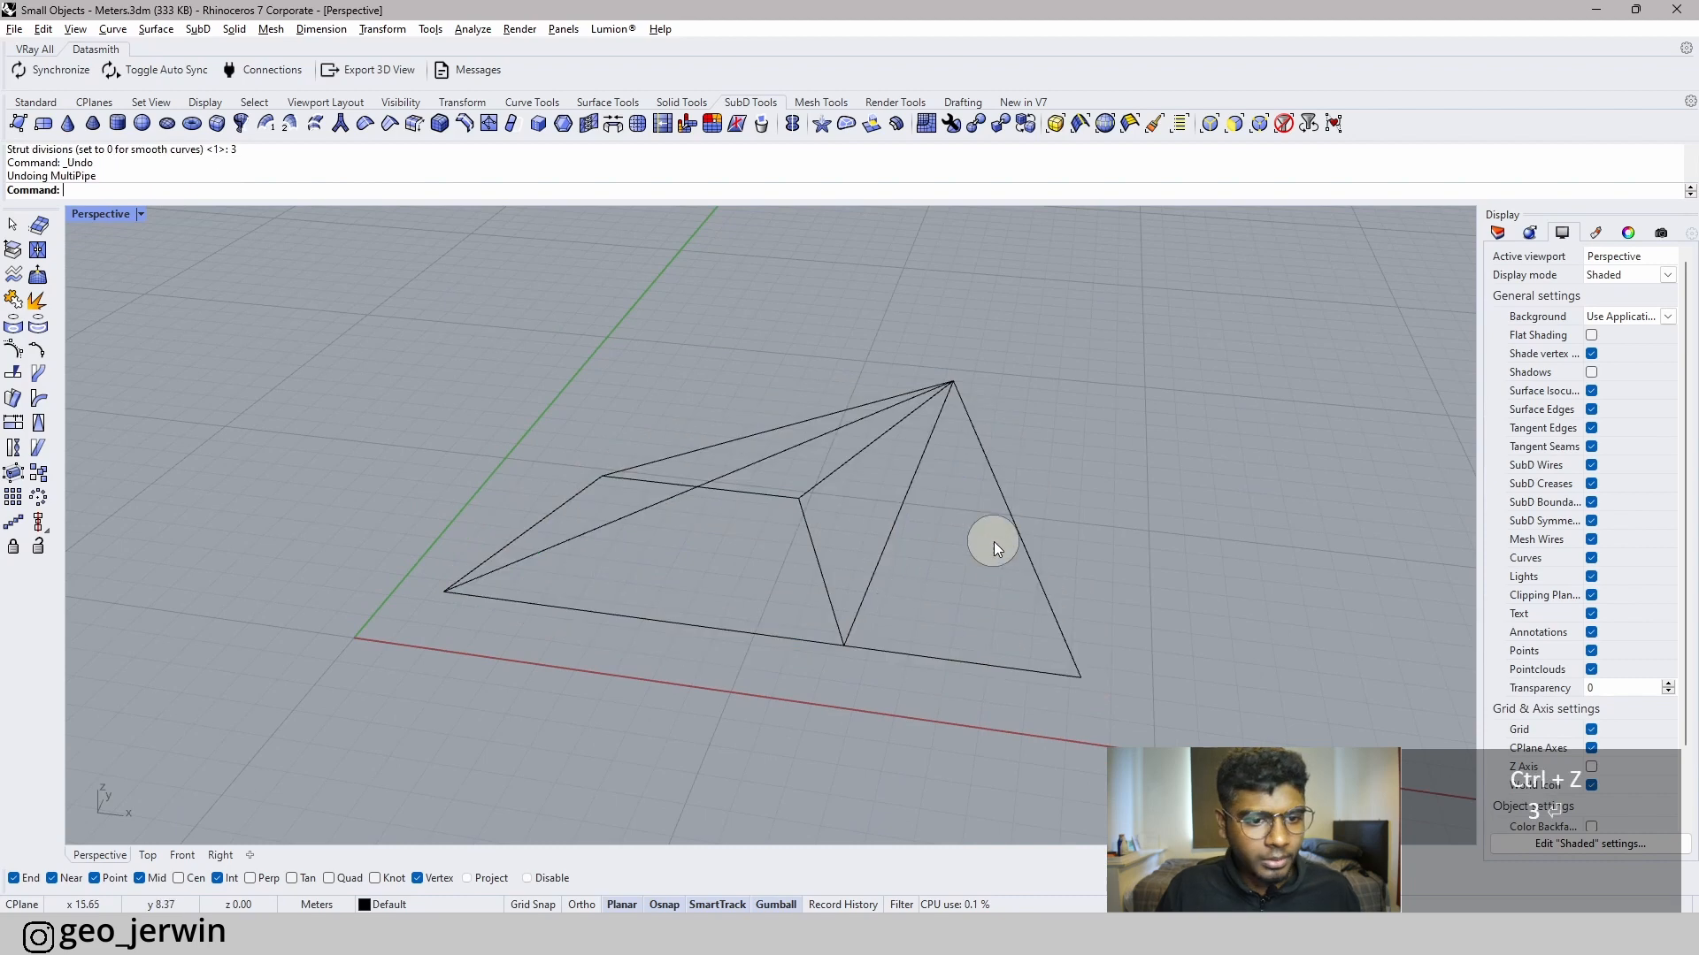
- Create a MultiPipe from all the wireframe lines with a pipe radius of .5 and 1 strut division
{"action": "right_click", "coordinate": [925, 595]}
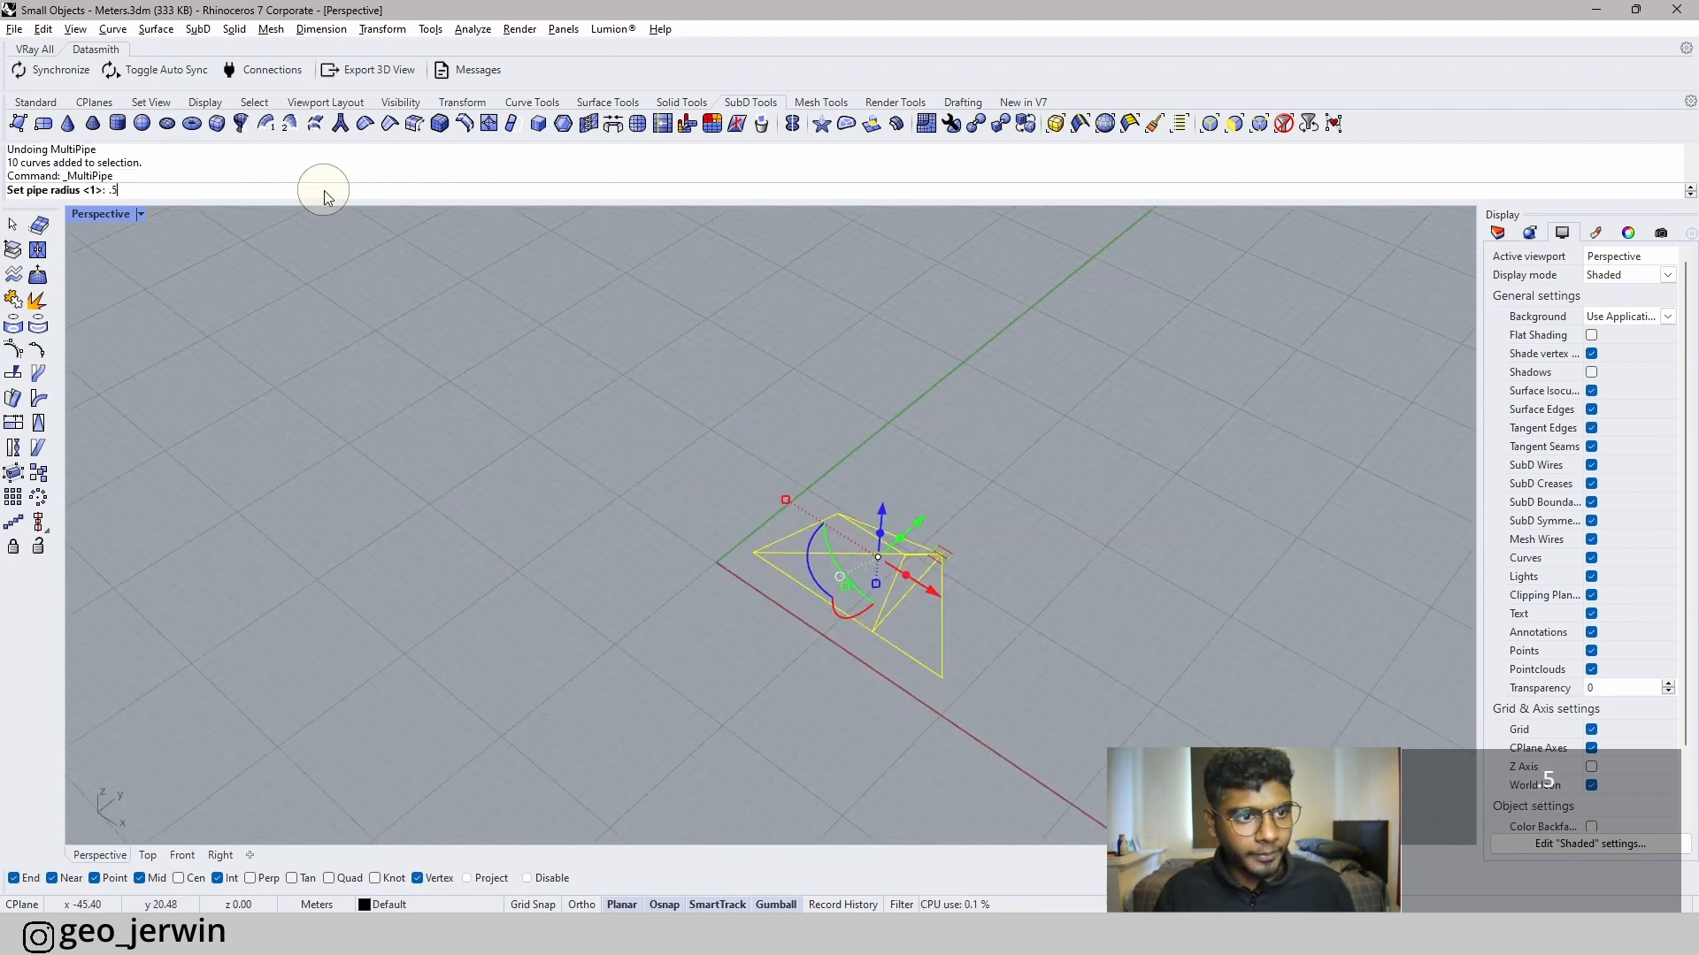
{"action": "key", "text": "Return"}
{"action": "key", "text": "Return"}
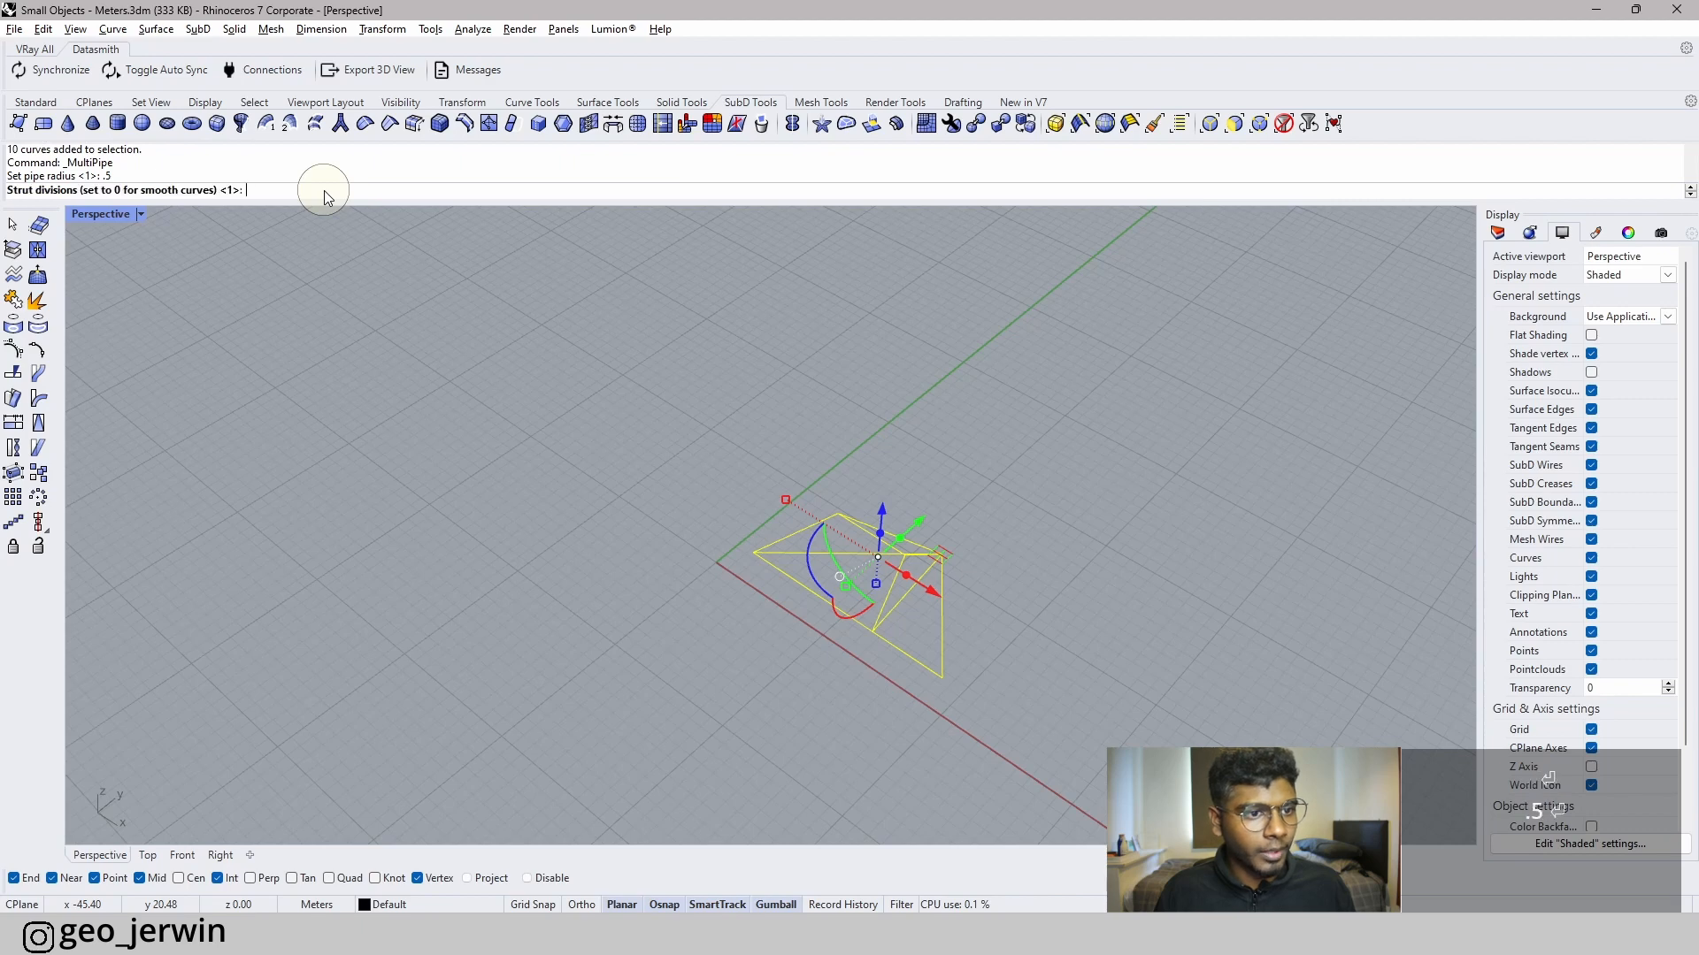
{"action": "key", "text": "Return"}
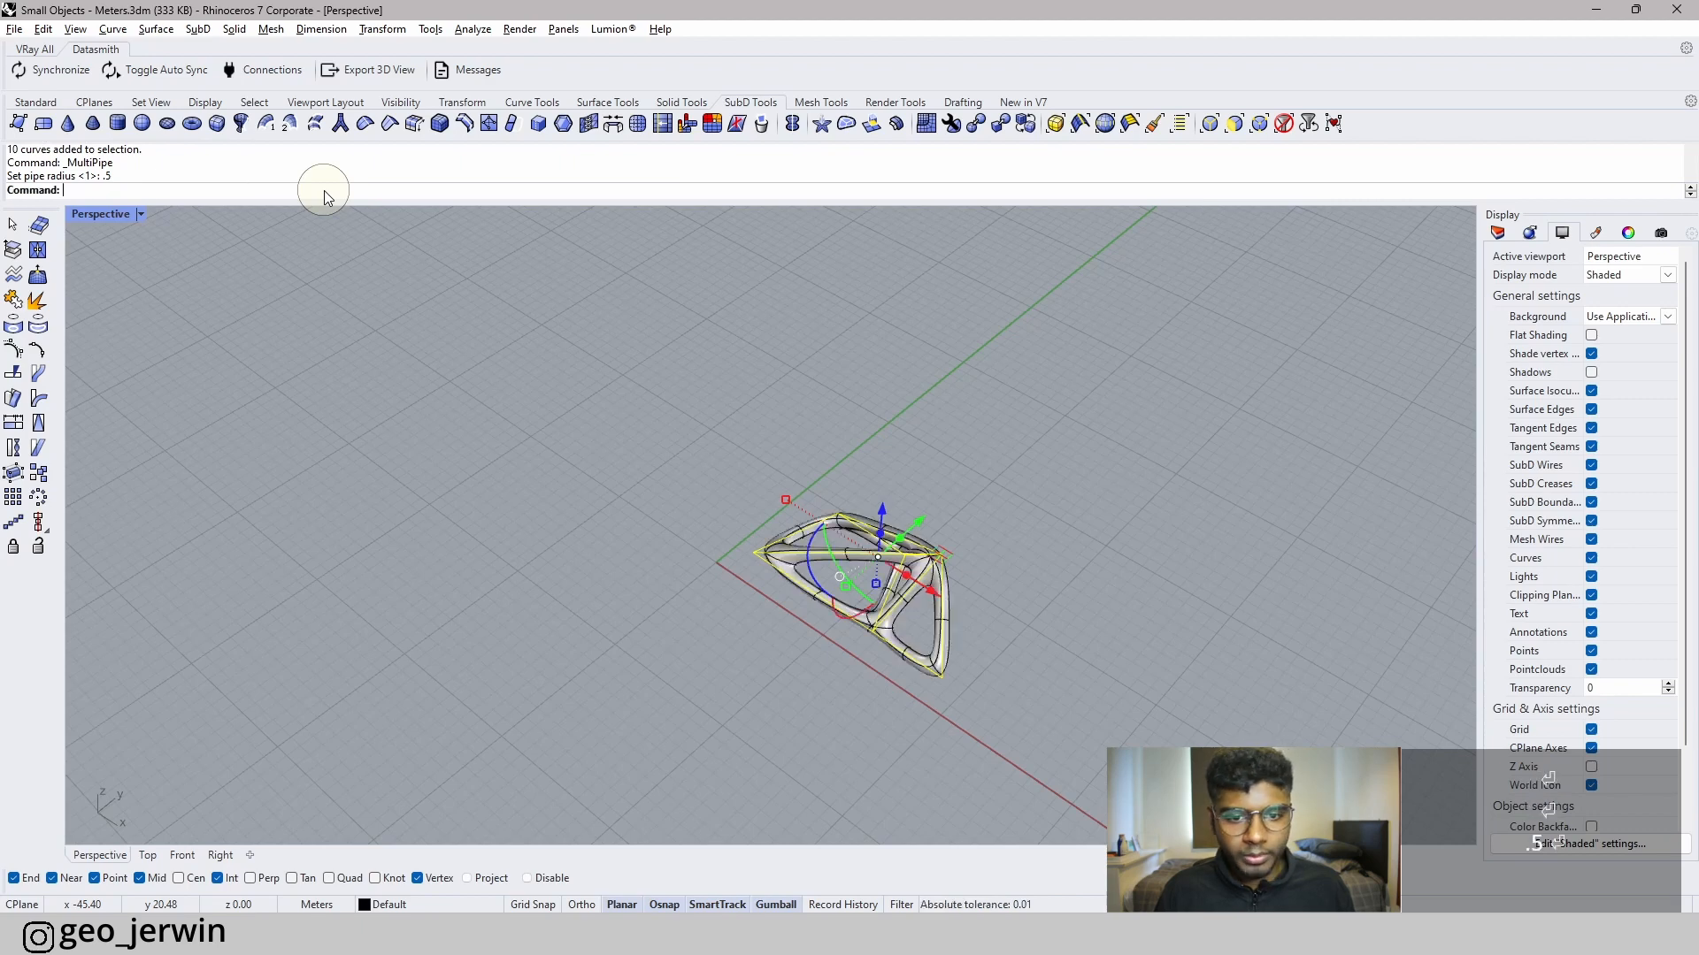
- Examine the thinner piped frame's struts and smooth joints from several sides, close up and from a distance
{"action": "left_click", "coordinate": [1014, 451]}
{"action": "scroll", "coordinate": [913, 677], "scroll_direction": "up", "scroll_amount": 10}
{"action": "right_click_drag", "start_coordinate": [929, 591], "coordinate": [965, 621]}
{"action": "scroll", "coordinate": [990, 559], "scroll_direction": "down", "scroll_amount": 7}
{"action": "scroll", "coordinate": [1078, 513], "scroll_direction": "up", "scroll_amount": 4}
{"action": "right_click_drag", "start_coordinate": [1134, 490], "coordinate": [694, 547]}
{"action": "scroll", "coordinate": [968, 336], "scroll_direction": "down", "scroll_amount": 6}
{"action": "right_click_drag", "start_coordinate": [782, 511], "coordinate": [914, 554]}
{"action": "scroll", "coordinate": [968, 336], "scroll_direction": "up", "scroll_amount": 4}
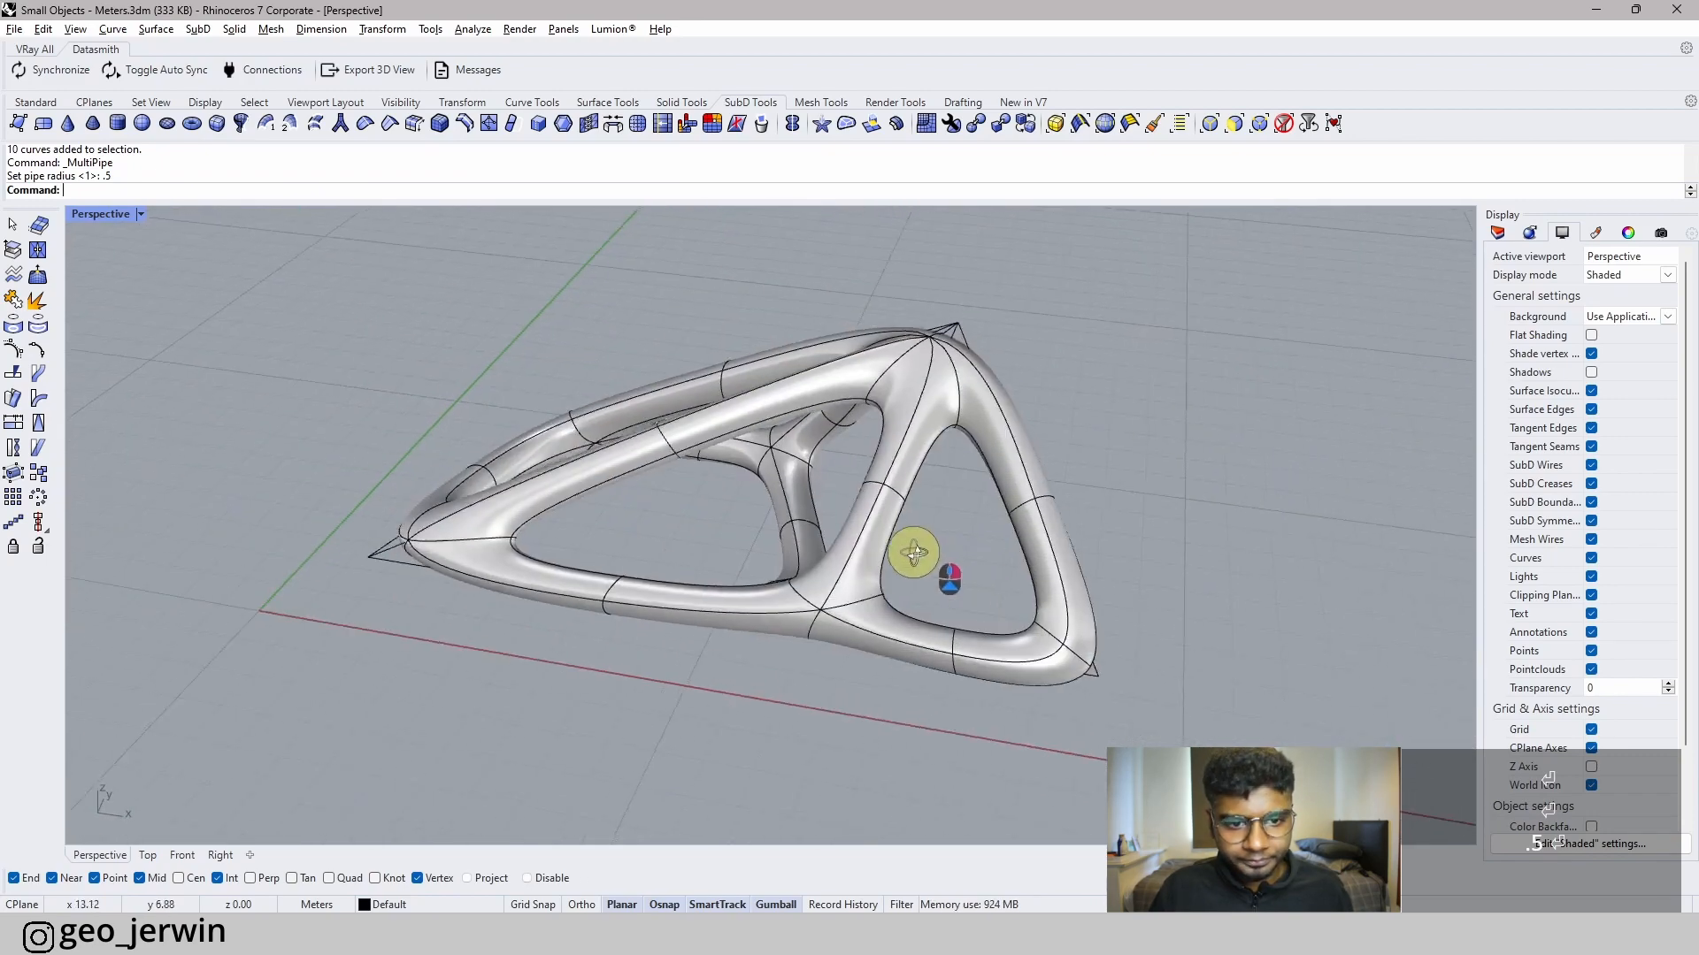
- Select the SubD edges and vertices at the pipe frame's outer base corner and pull them outward away from the frame
{"action": "right_click_drag", "start_coordinate": [1074, 630], "coordinate": [712, 591], "text": "shift"}
{"action": "scroll", "coordinate": [712, 591], "scroll_direction": "up", "scroll_amount": 2}
{"action": "left_click", "coordinate": [704, 600], "text": "ctrl+shift"}
{"action": "left_click", "coordinate": [960, 563]}
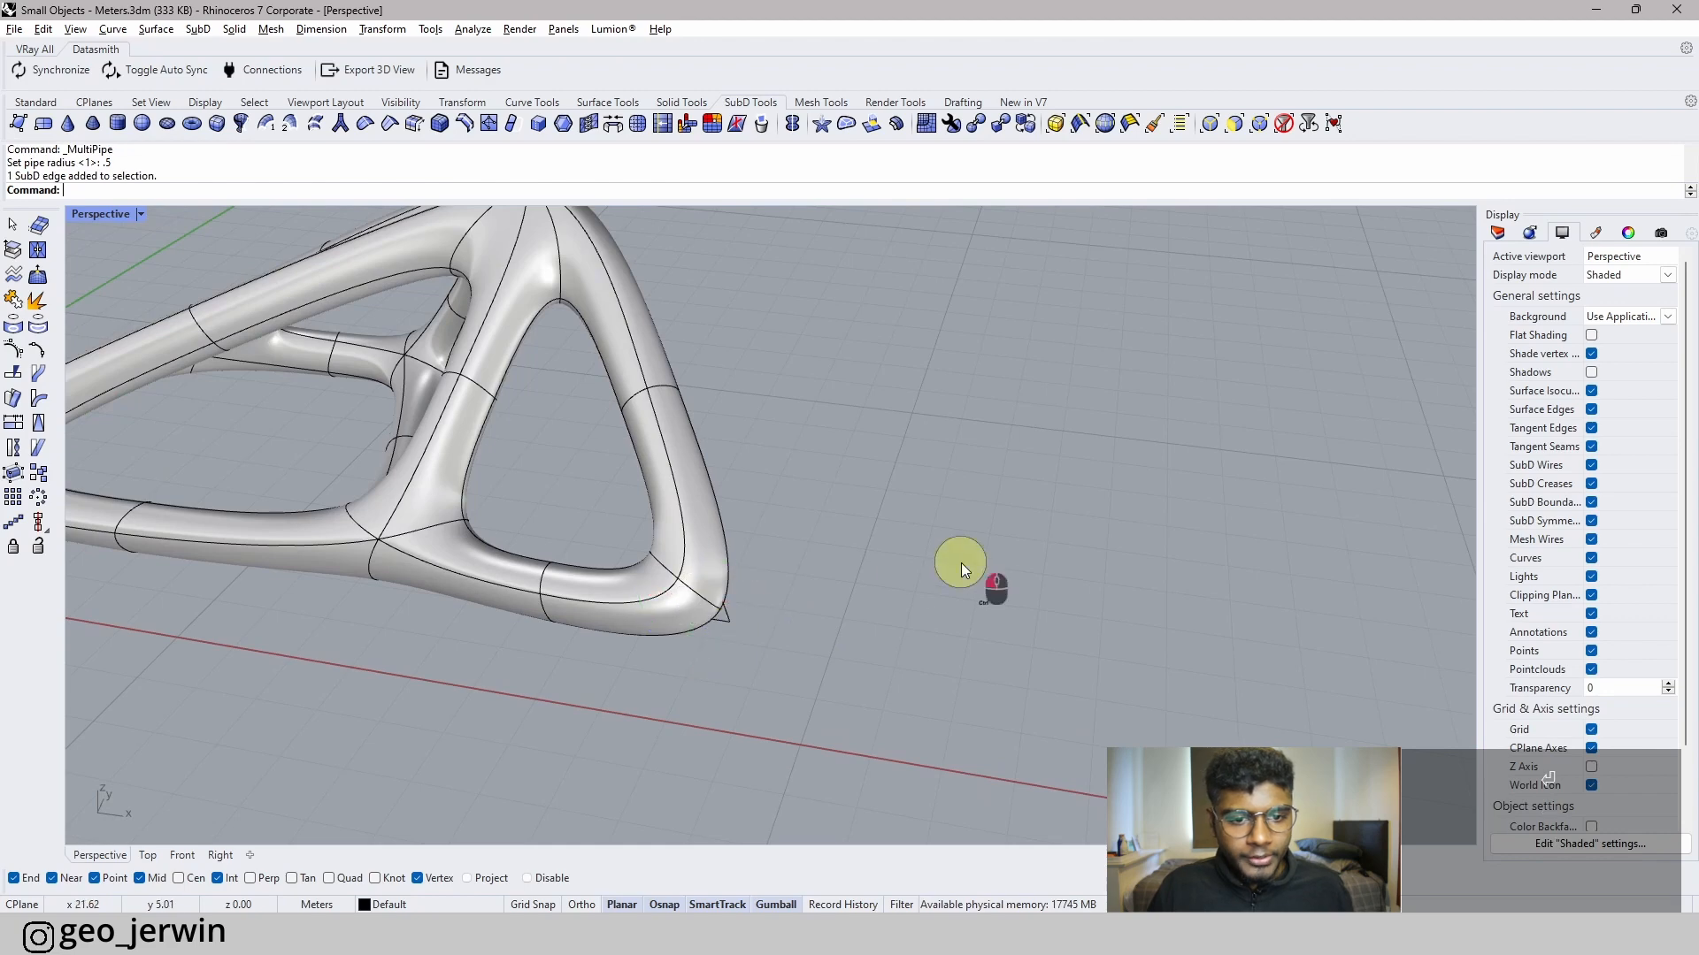
{"action": "left_click_drag", "start_coordinate": [639, 524], "coordinate": [780, 727], "text": "ctrl+shift"}
{"action": "left_click_drag", "start_coordinate": [768, 602], "coordinate": [1116, 587]}
{"action": "left_click", "coordinate": [1187, 553]}
- Select the edge ring midway along the base strut at the inner corner and move it outward to bow the strut
{"action": "right_click_drag", "start_coordinate": [1187, 619], "coordinate": [920, 673]}
{"action": "right_click_drag", "start_coordinate": [575, 522], "coordinate": [646, 582]}
{"action": "scroll", "coordinate": [650, 588], "scroll_direction": "up", "scroll_amount": 3}
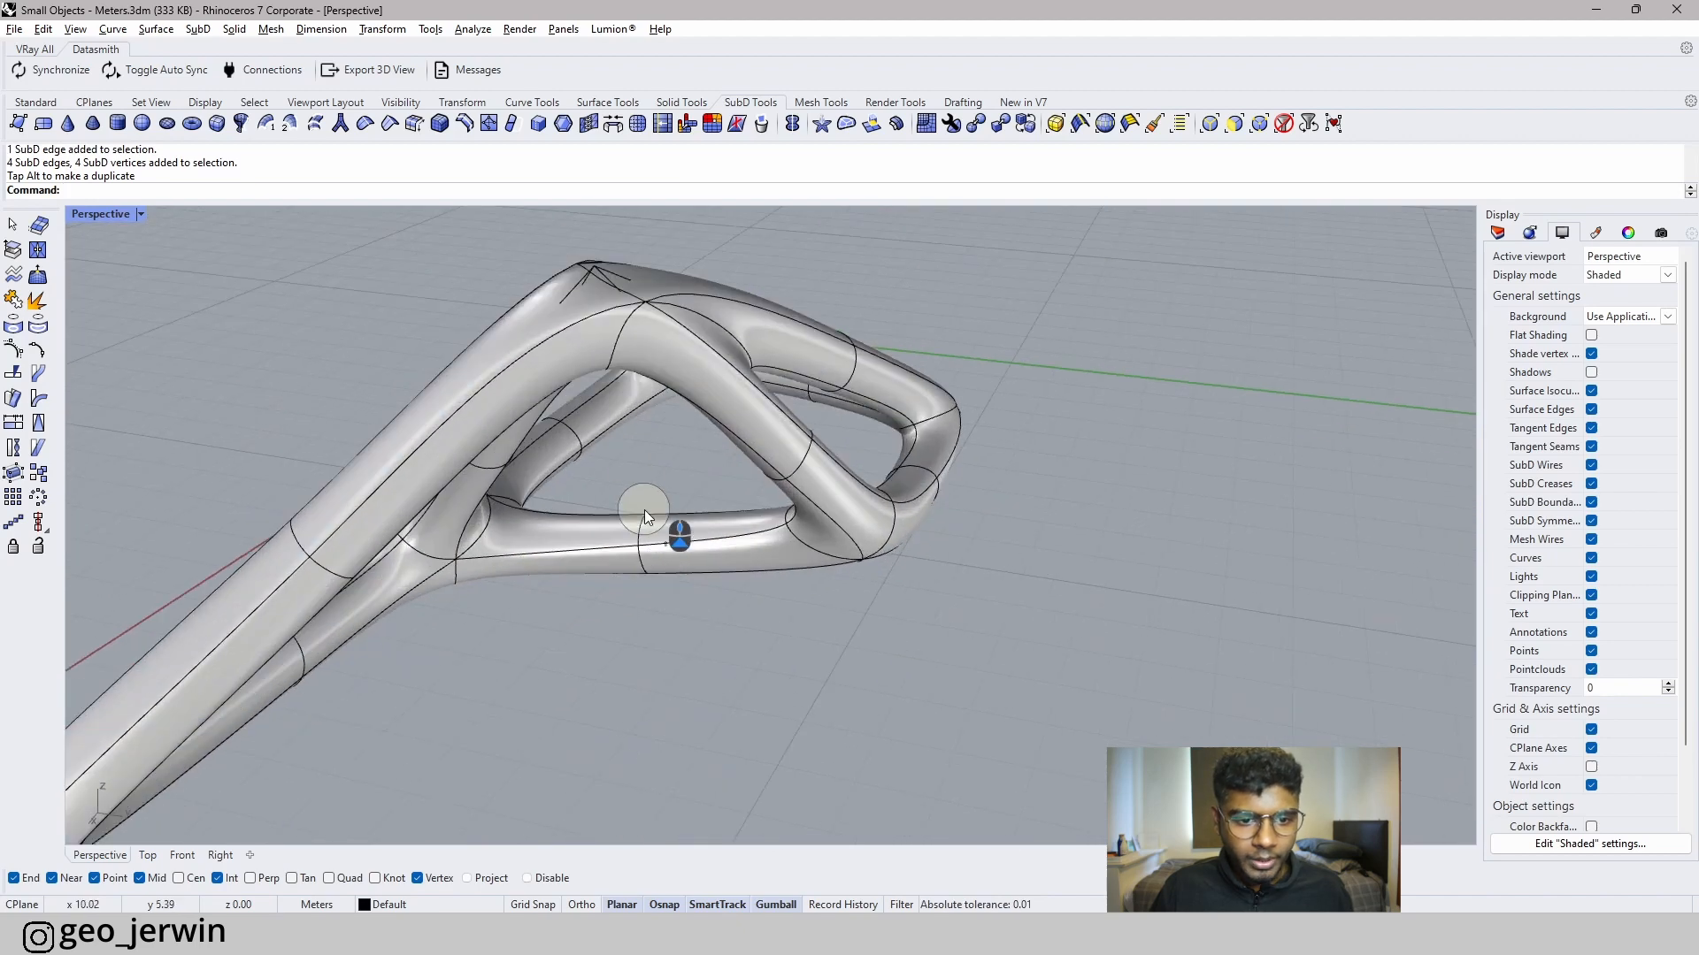
{"action": "left_click_drag", "start_coordinate": [625, 475], "coordinate": [702, 650], "text": "ctrl+shift"}
{"action": "scroll", "coordinate": [720, 568], "scroll_direction": "up", "scroll_amount": 3}
{"action": "left_click_drag", "start_coordinate": [689, 517], "coordinate": [476, 634]}
{"action": "left_click", "coordinate": [811, 619]}
- Review the reshaped pipe frame and delete its SubD, keeping the wireframe lines
{"action": "right_click_drag", "start_coordinate": [902, 663], "coordinate": [1306, 607]}
{"action": "scroll", "coordinate": [1306, 606], "scroll_direction": "down", "scroll_amount": 6}
{"action": "scroll", "coordinate": [797, 469], "scroll_direction": "up", "scroll_amount": 6}
{"action": "right_click_drag", "start_coordinate": [1044, 619], "coordinate": [563, 502]}
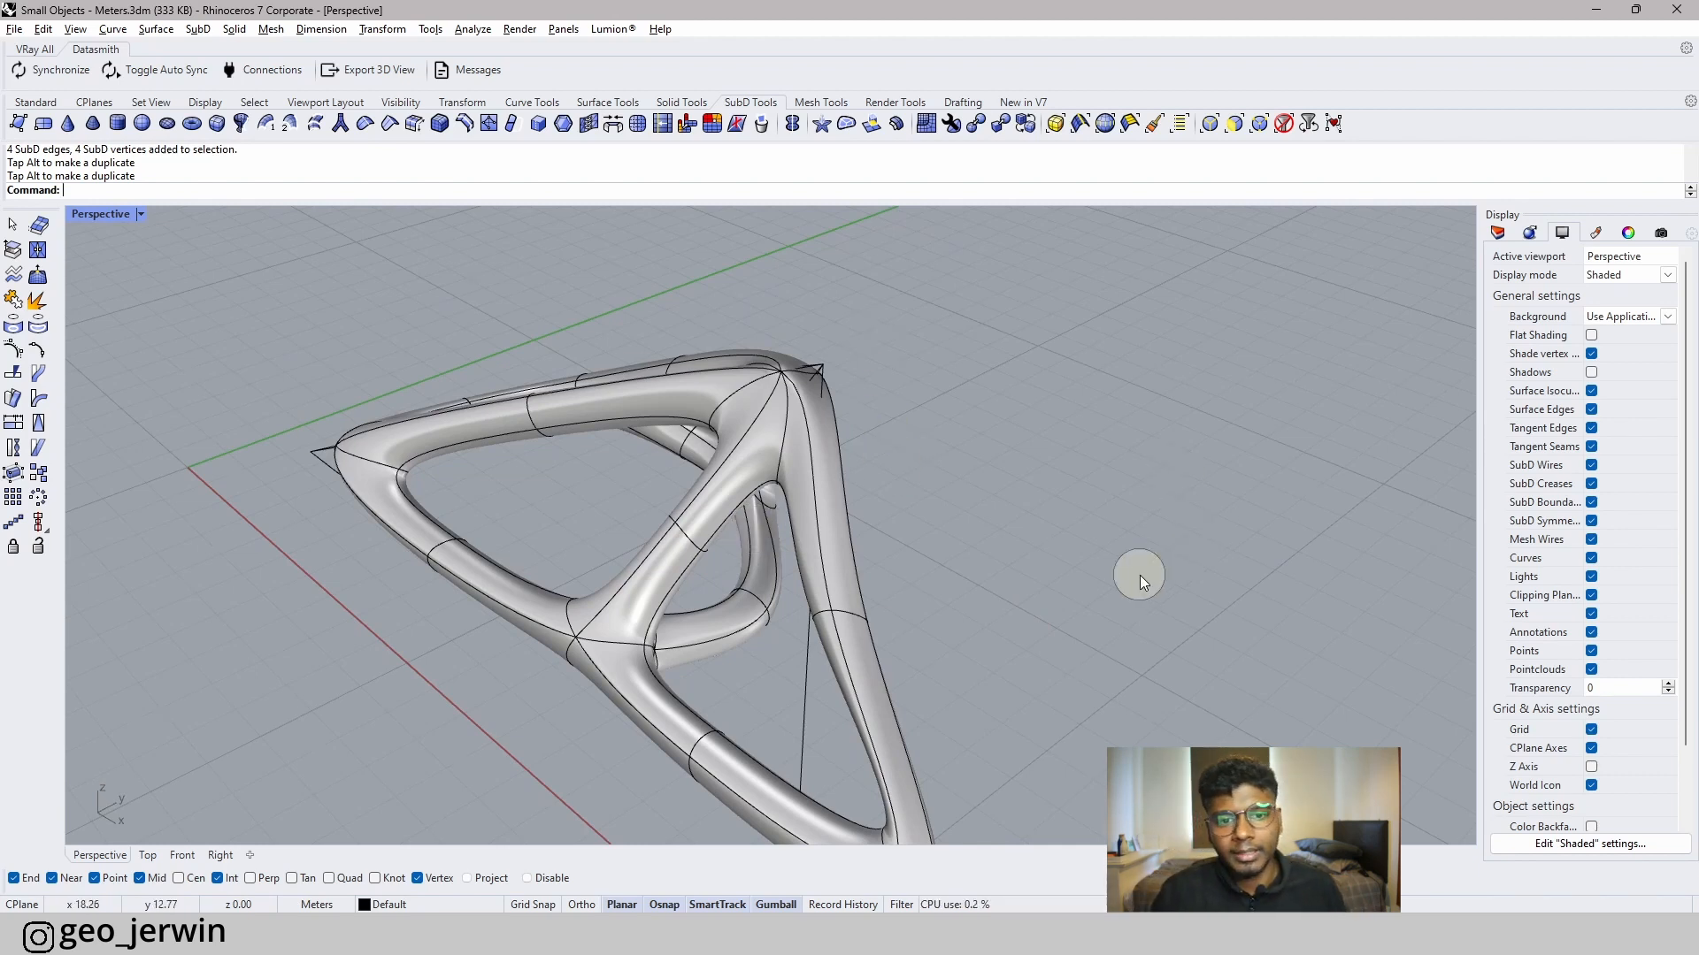
{"action": "right_click_drag", "start_coordinate": [1115, 575], "coordinate": [921, 531]}
{"action": "left_click", "coordinate": [895, 507]}
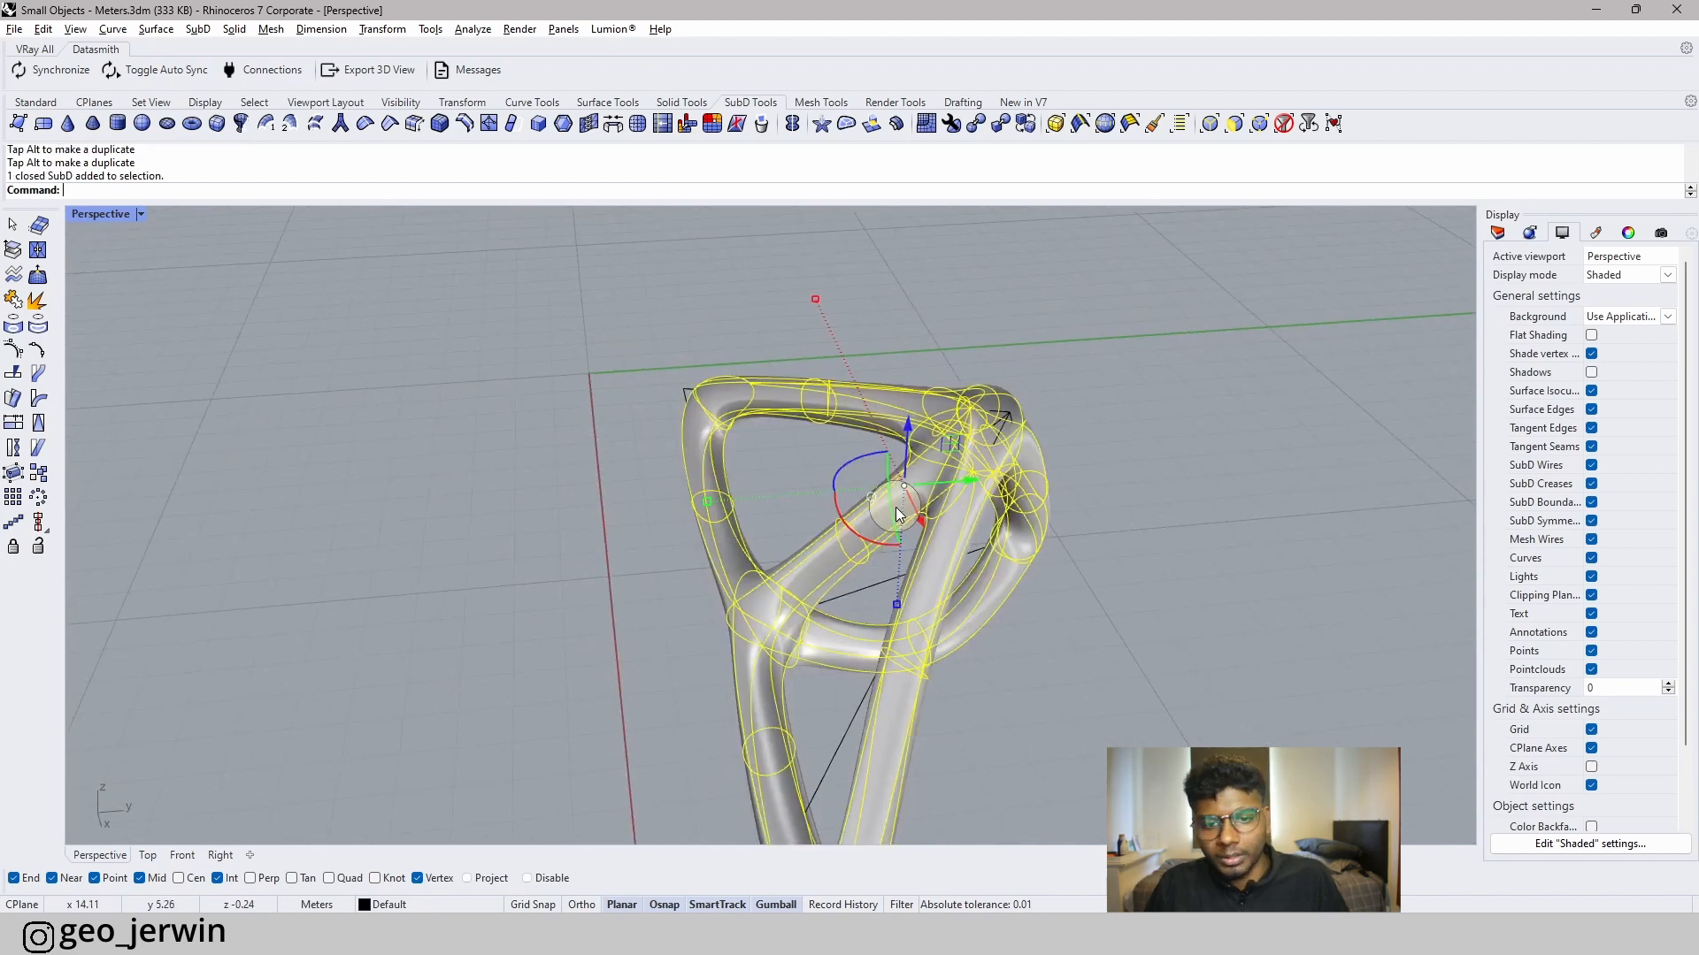
{"action": "key", "text": "Delete"}
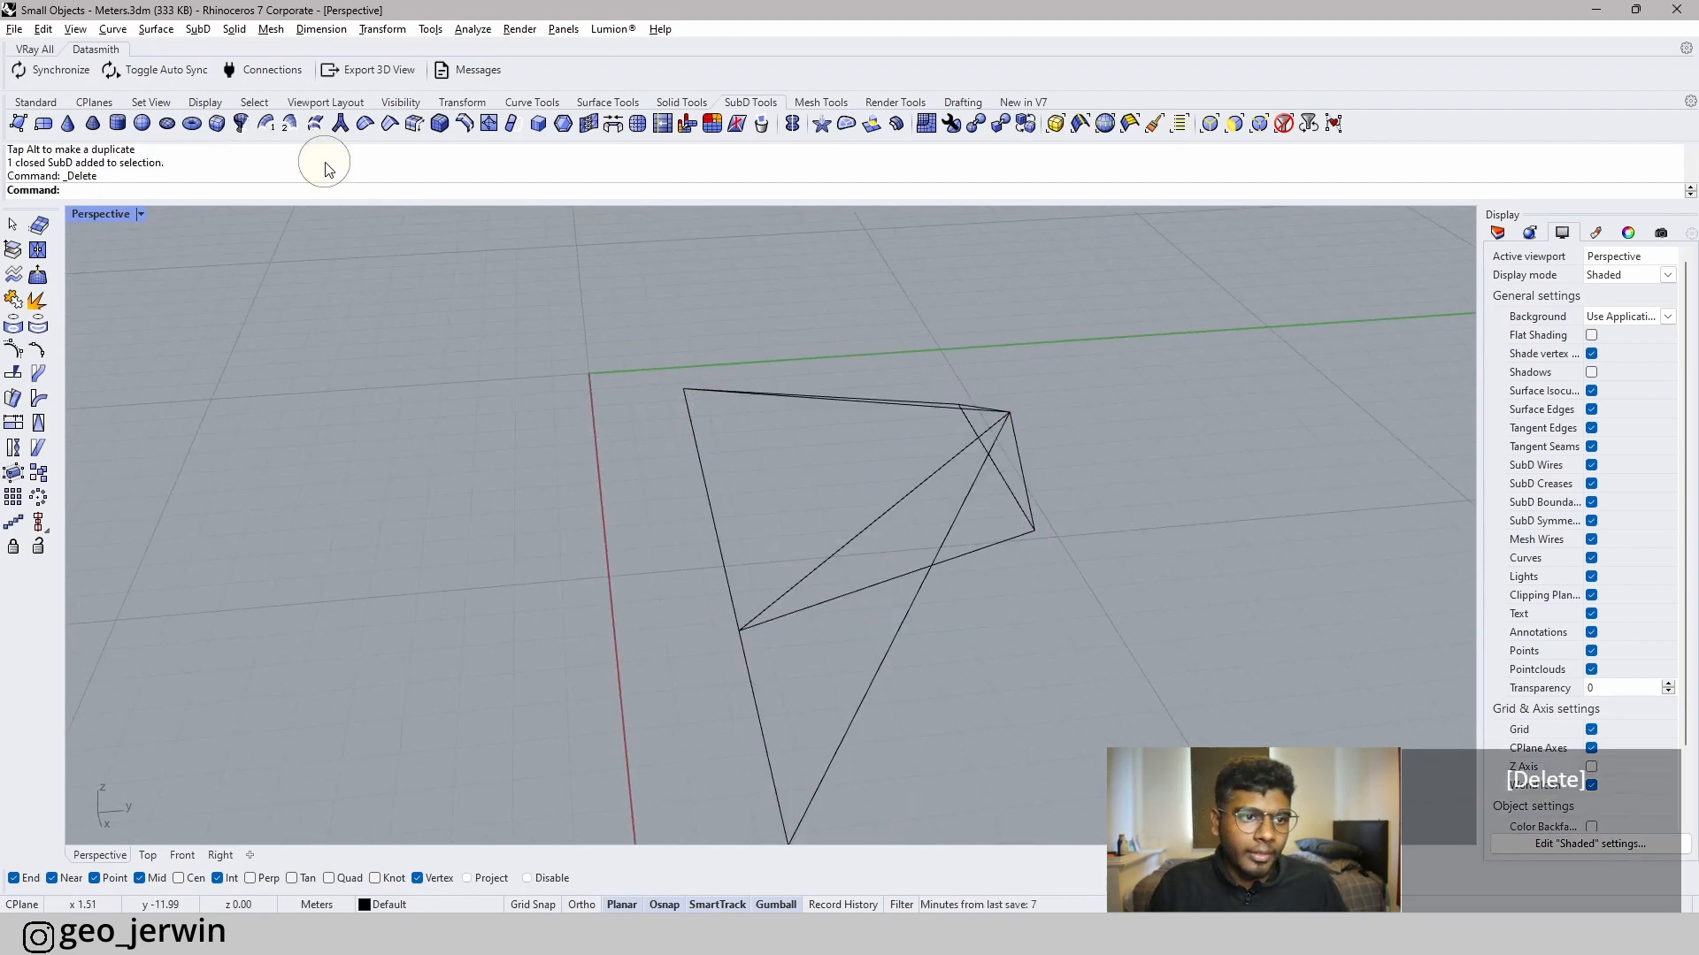
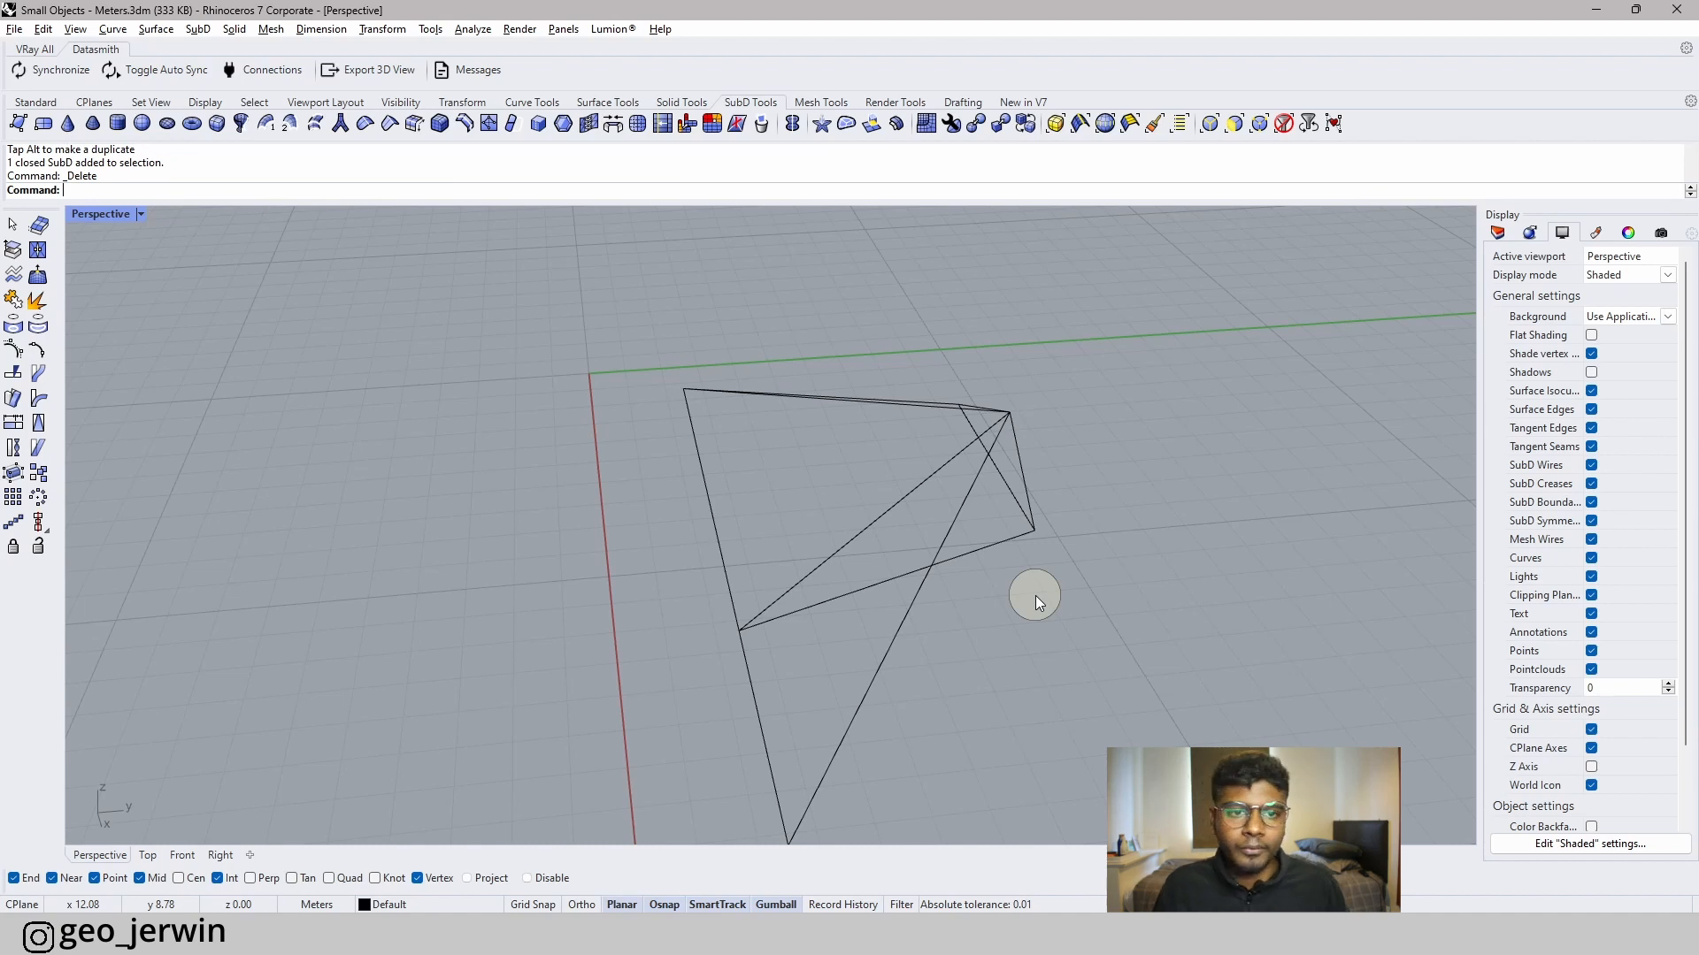
- Delete all the remaining wireframe lines from the model
{"action": "key", "text": "Escape"}
{"action": "key", "text": "Escape"}
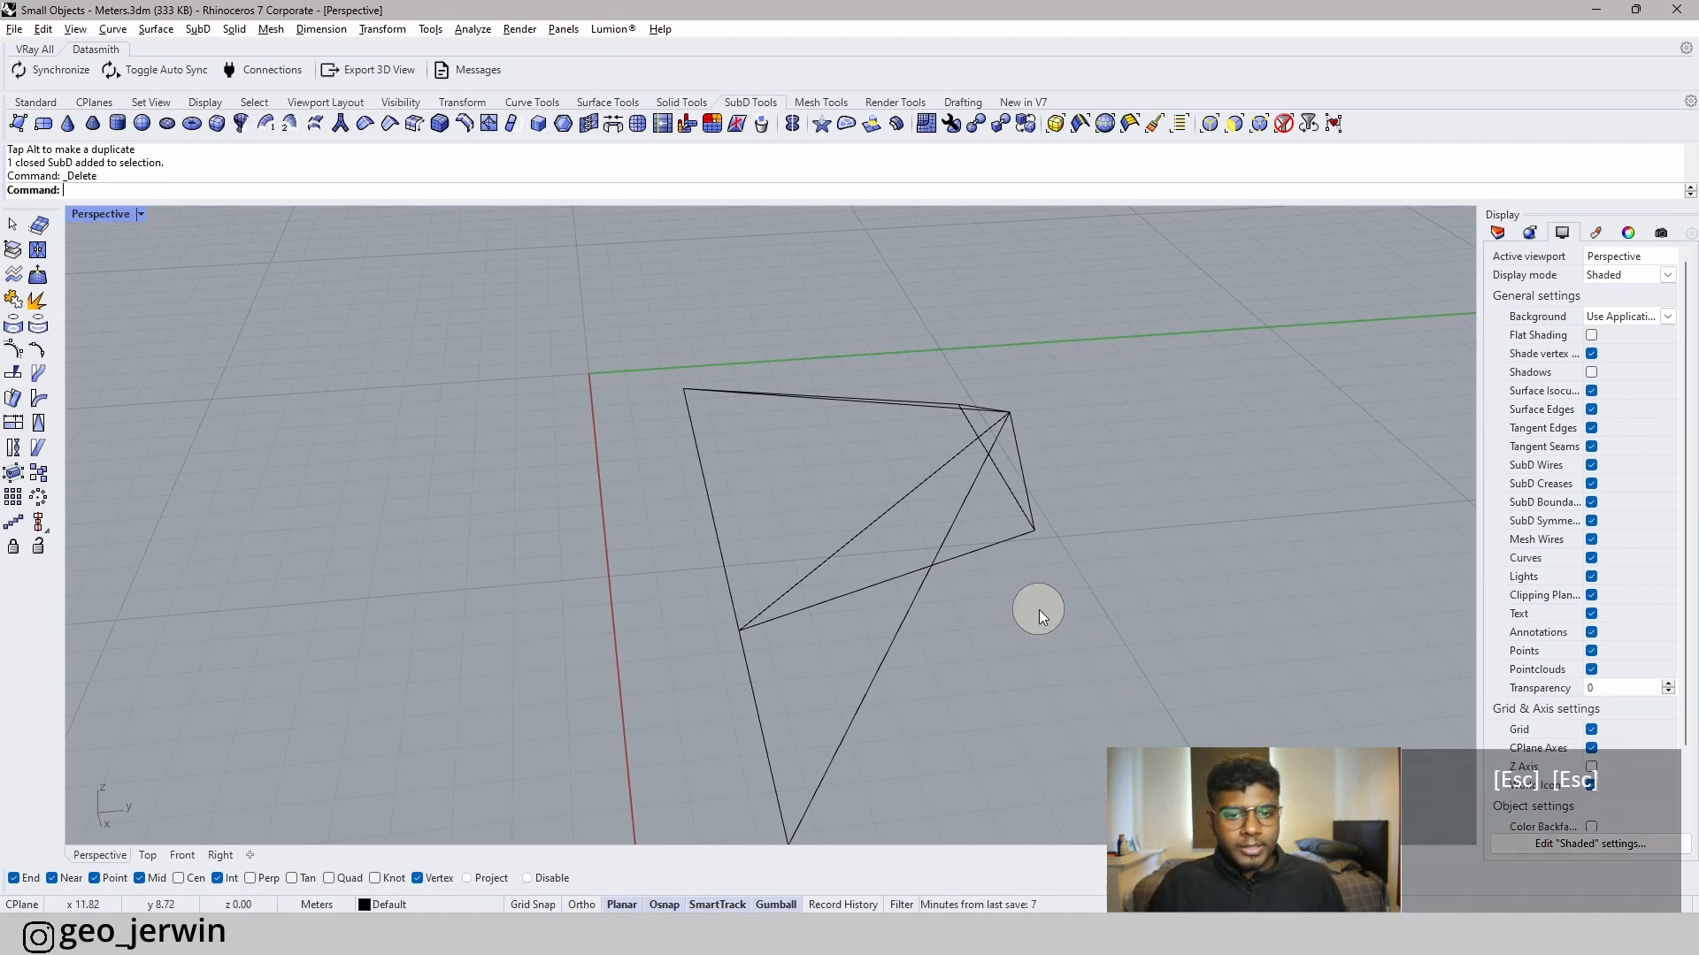
{"action": "left_click_drag", "start_coordinate": [1039, 609], "coordinate": [607, 400]}
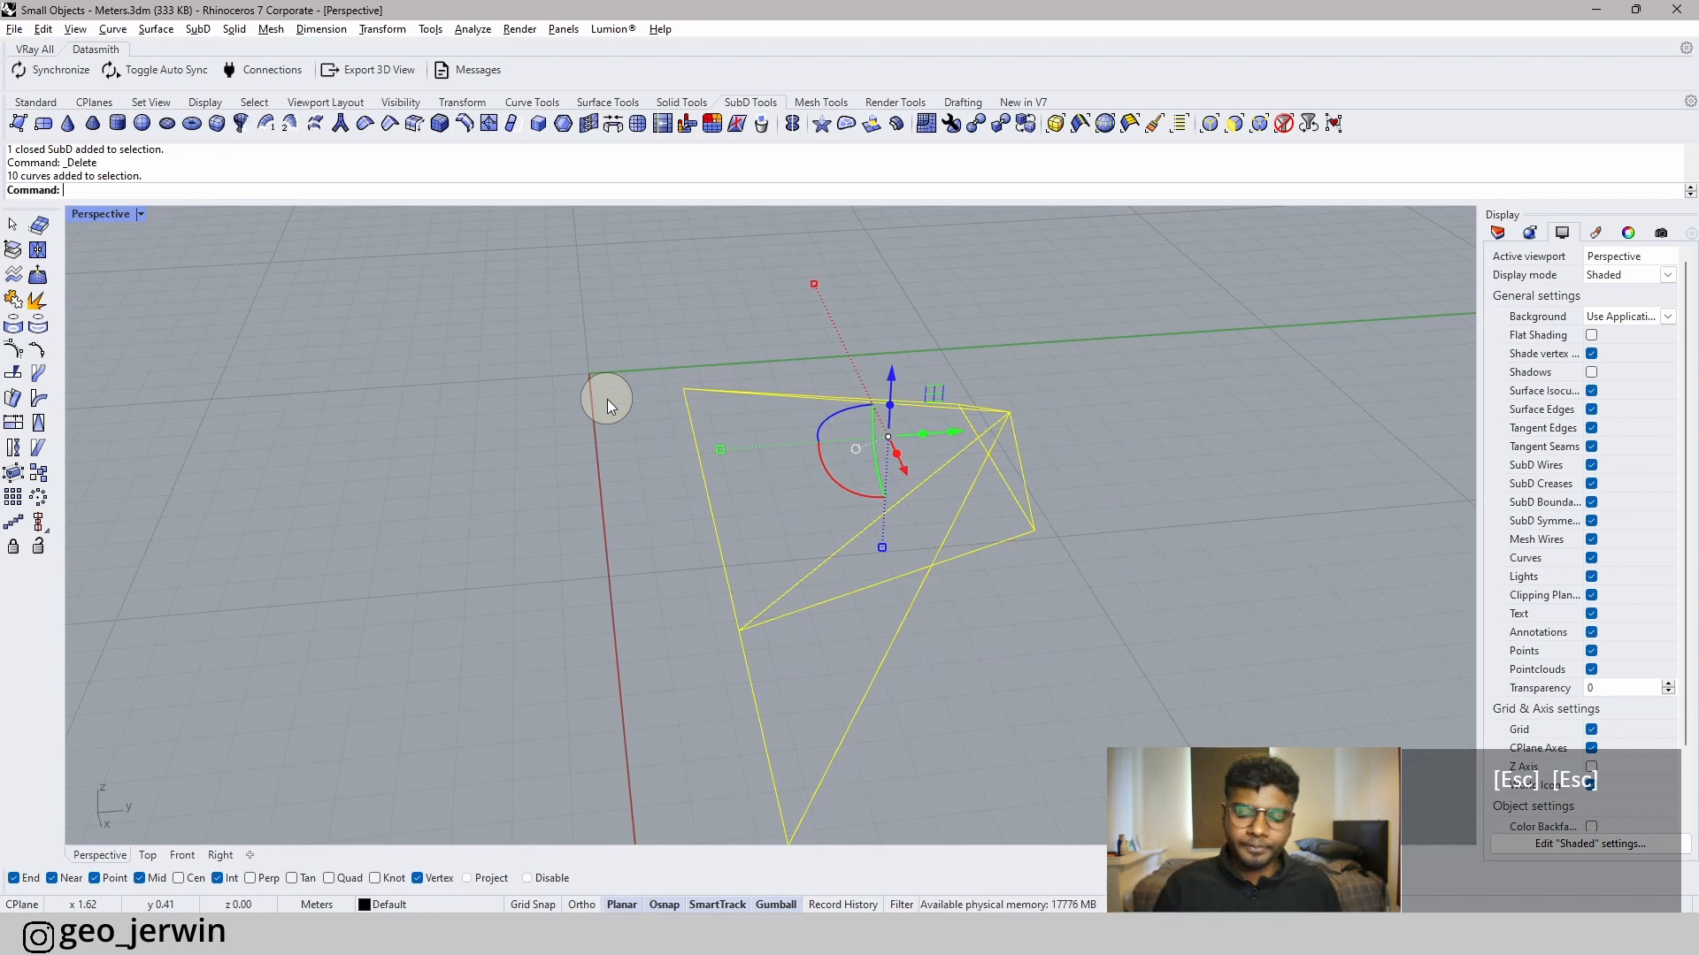
{"action": "key", "text": "Delete"}
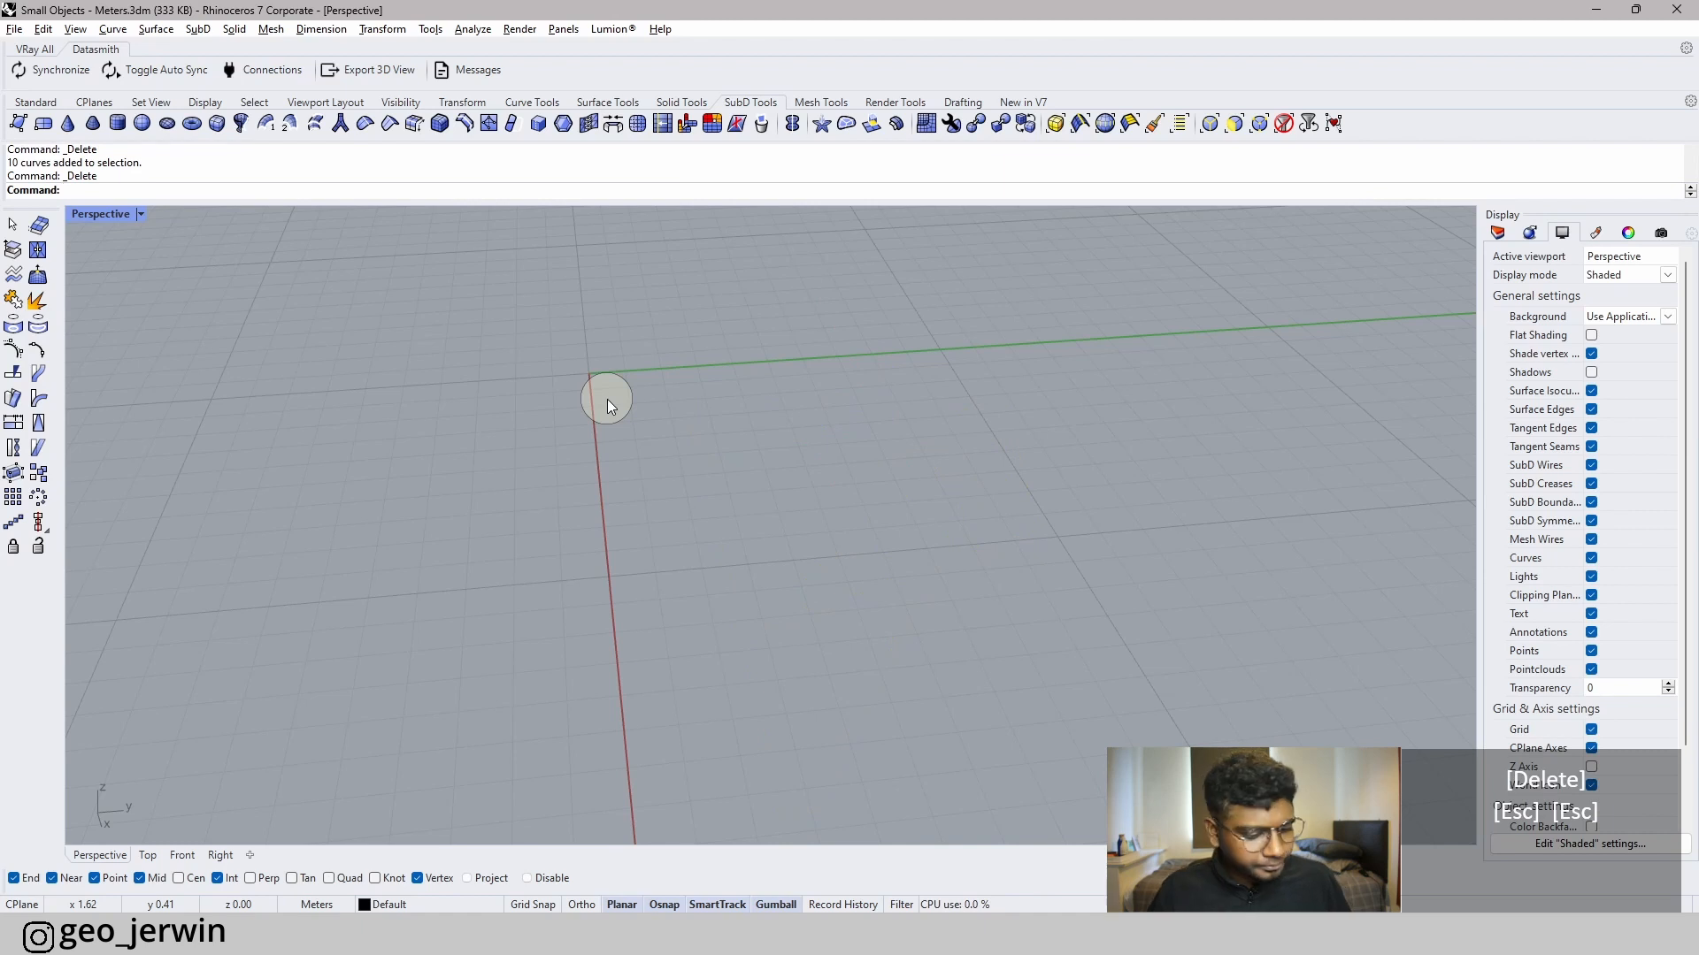
{"action": "key", "text": "Escape"}
{"action": "key", "text": "Escape"}
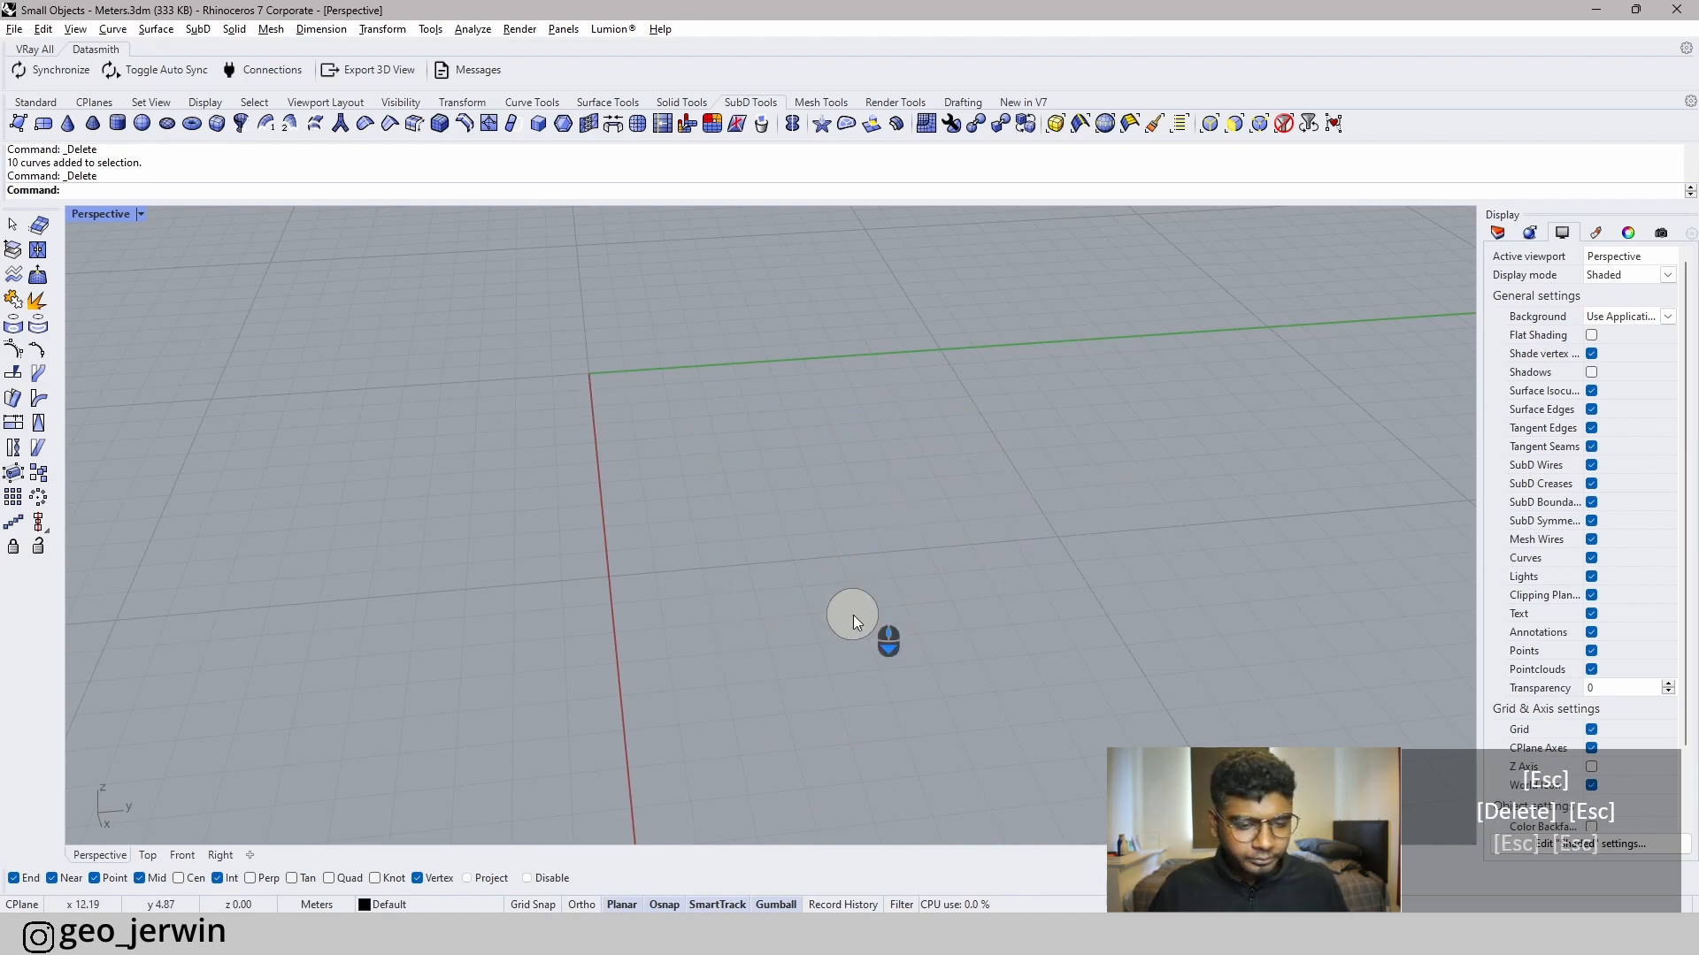
- Create a new layer named "Garsshopper Wireframe" and make it the current layer
{"action": "right_click_drag", "start_coordinate": [852, 614], "coordinate": [1239, 462]}
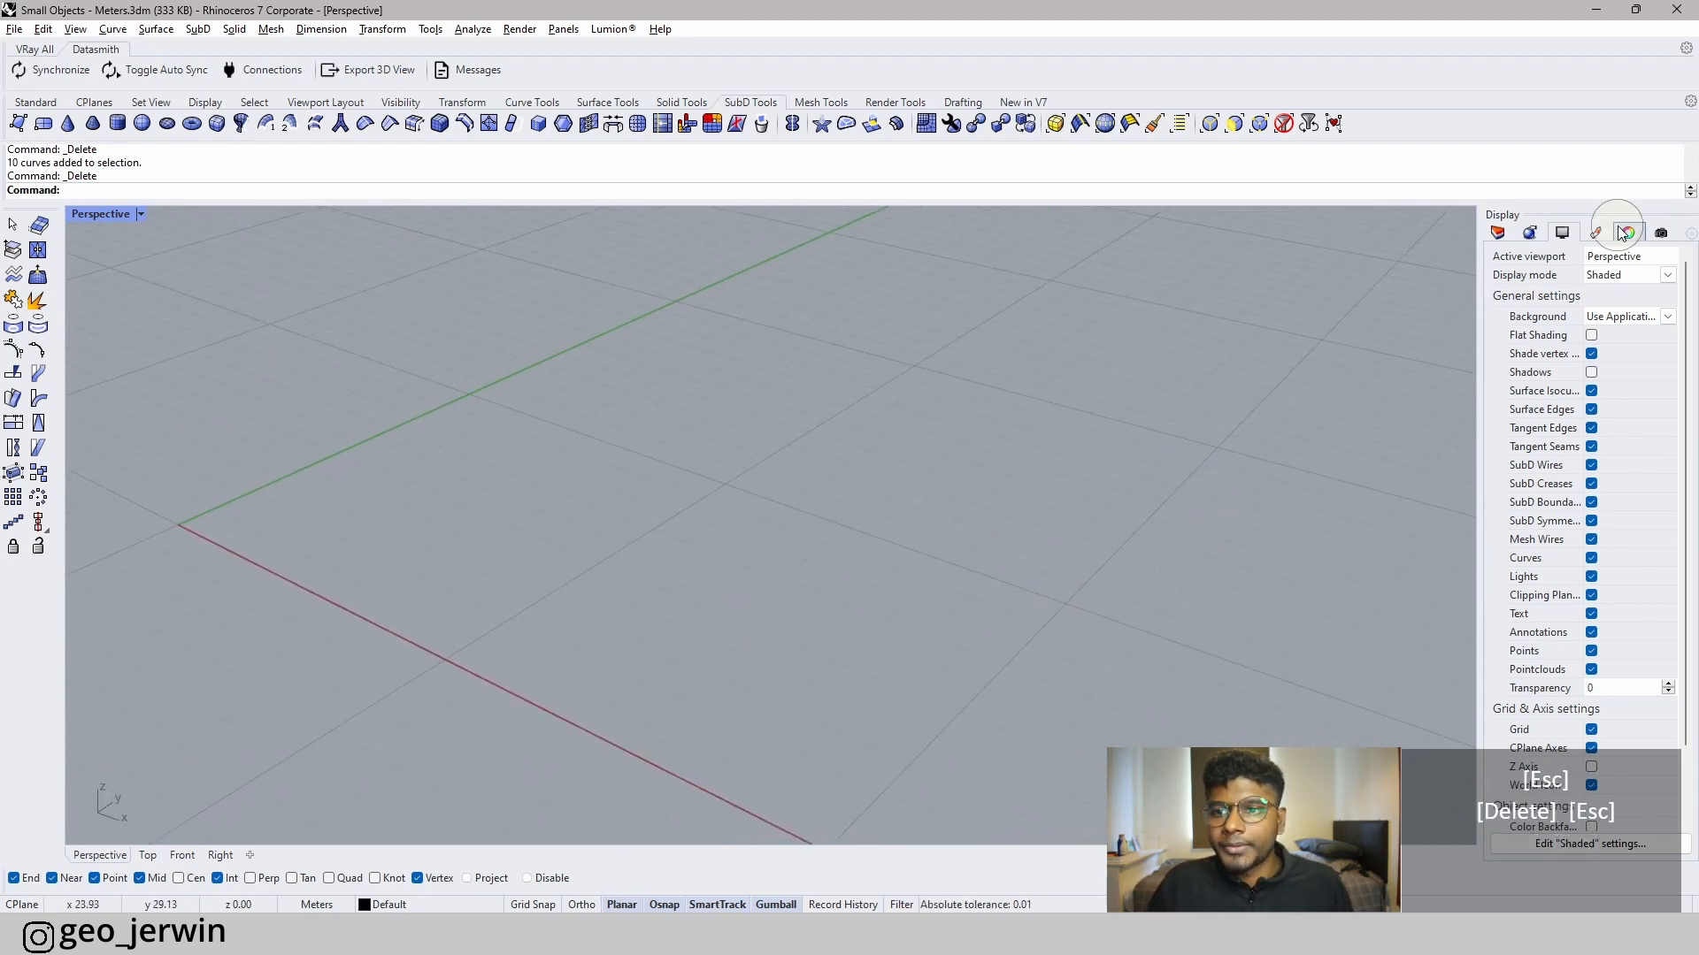
{"action": "left_click", "coordinate": [1497, 231]}
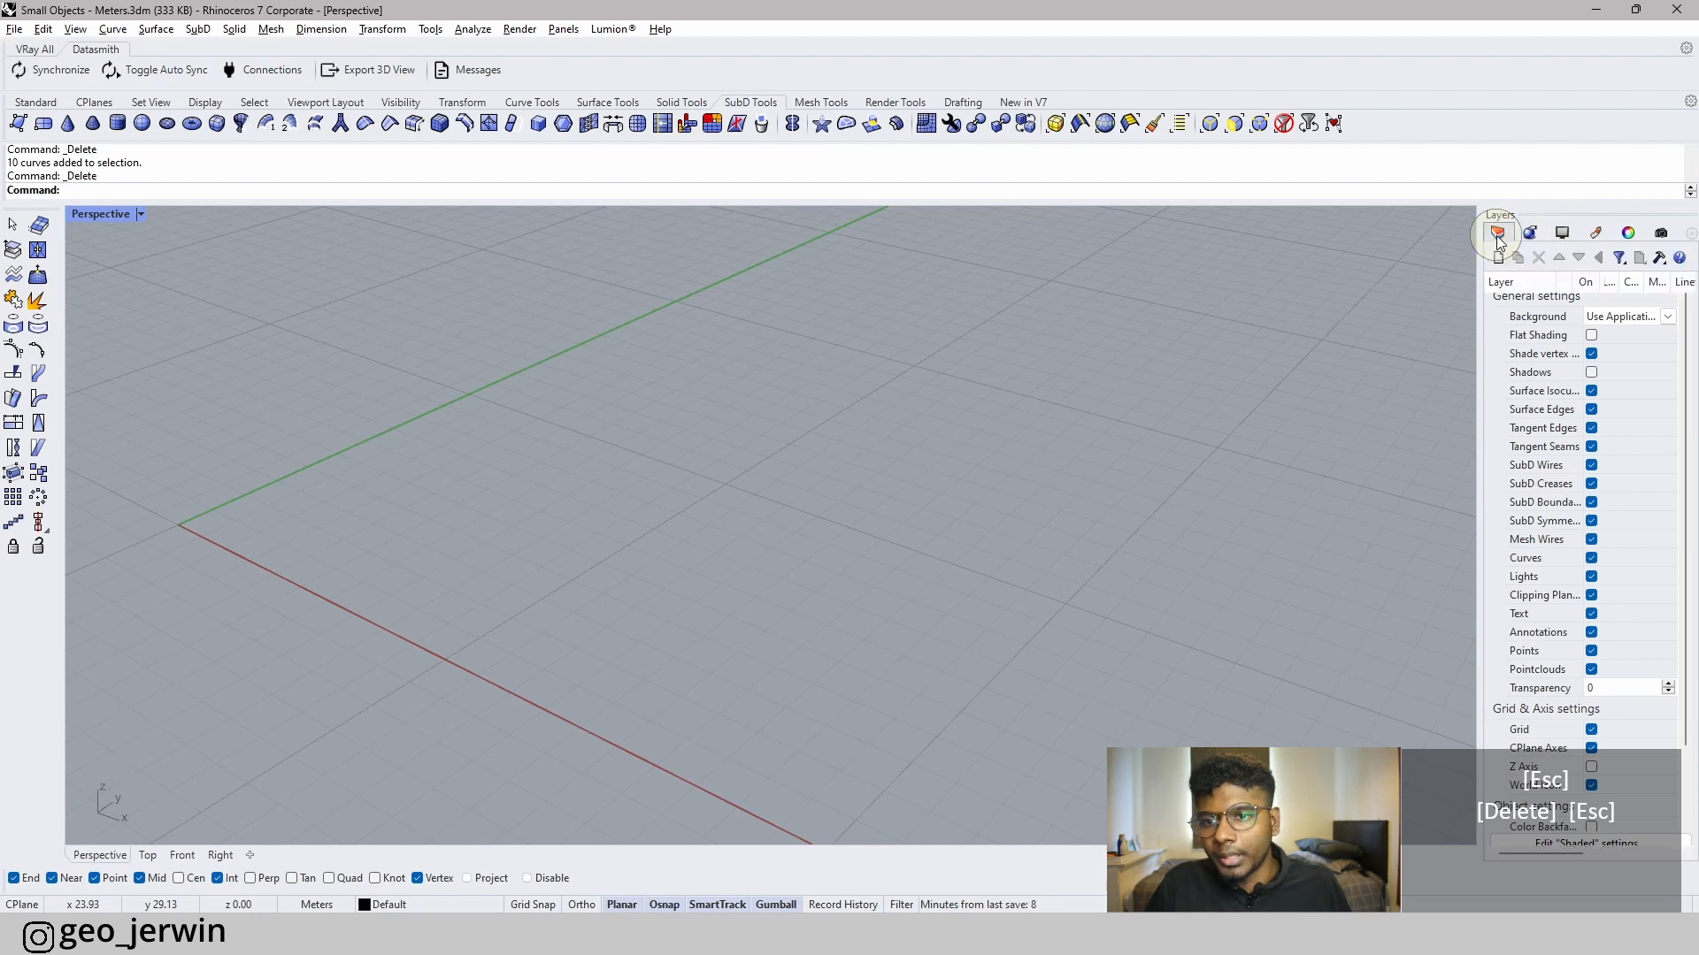
{"action": "left_click", "coordinate": [1539, 320]}
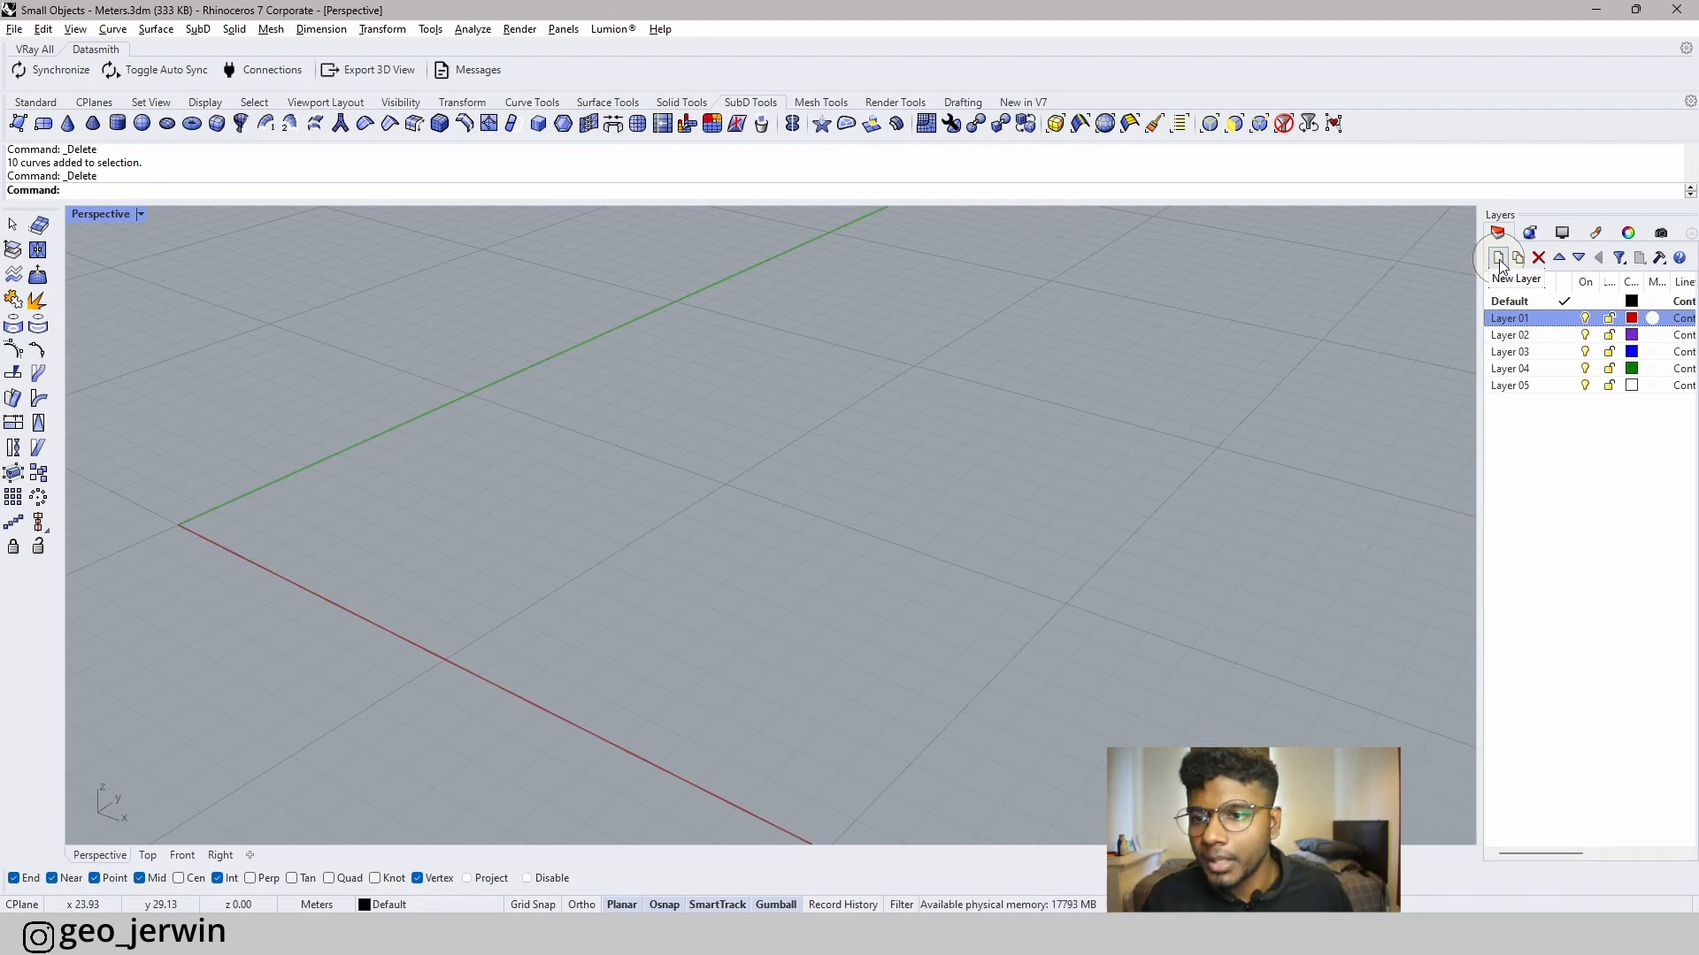
{"action": "left_click", "coordinate": [1498, 258]}
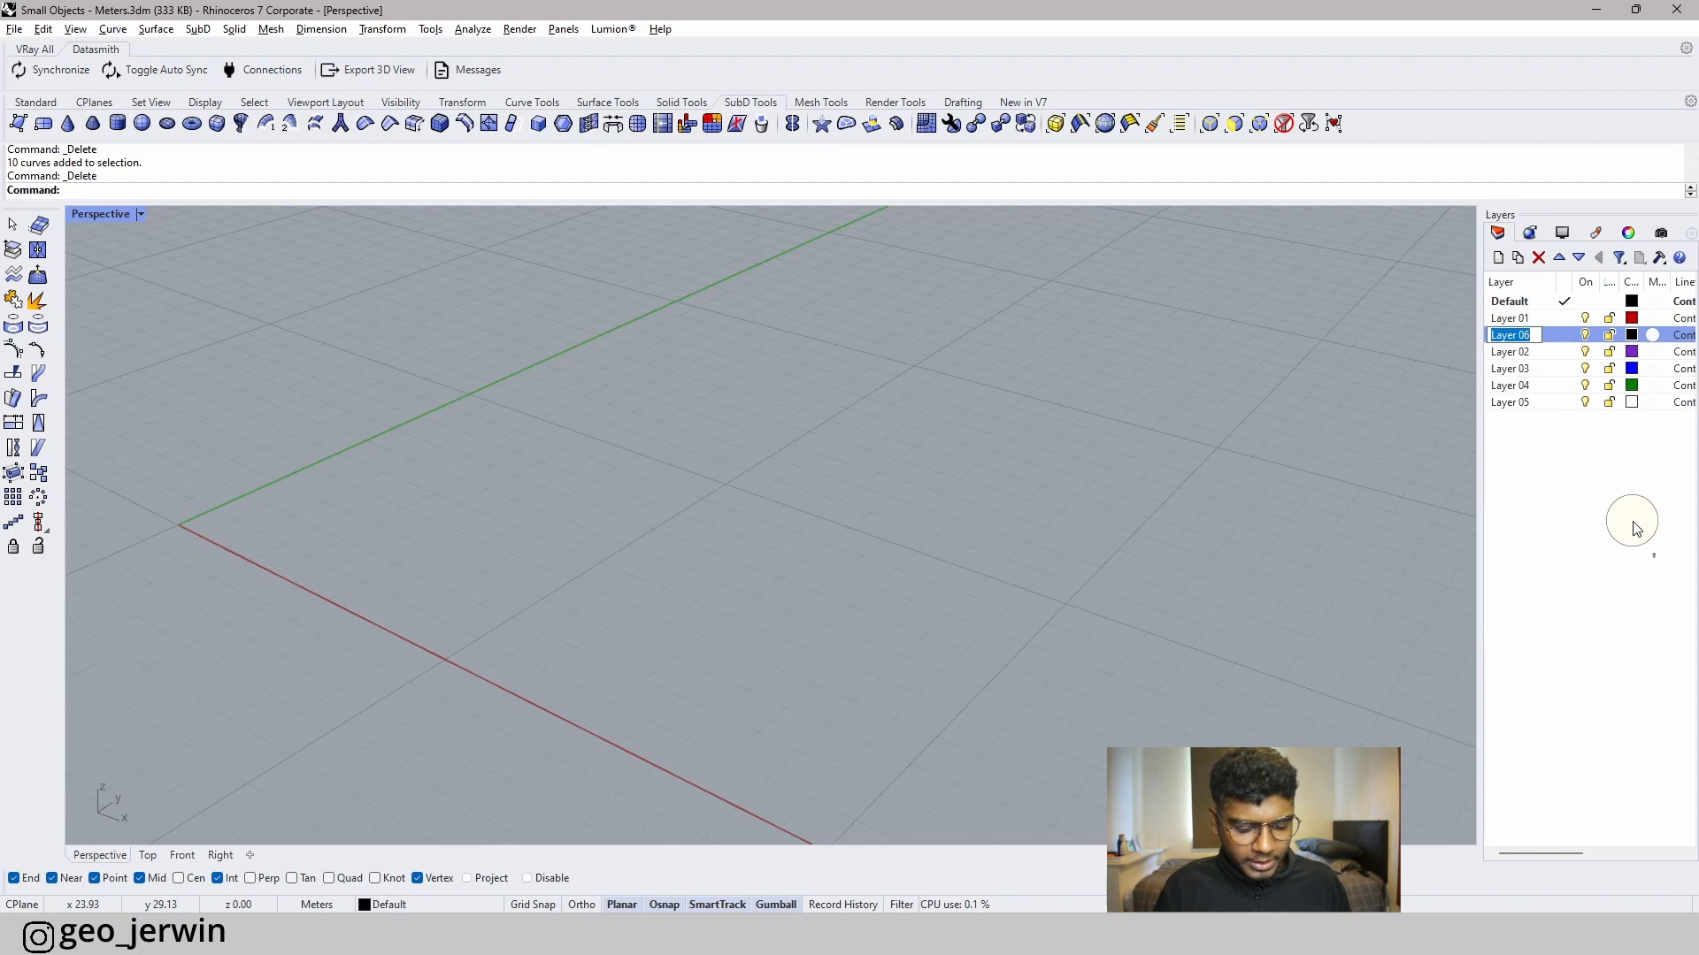
{"action": "type", "text": "Garssho"}
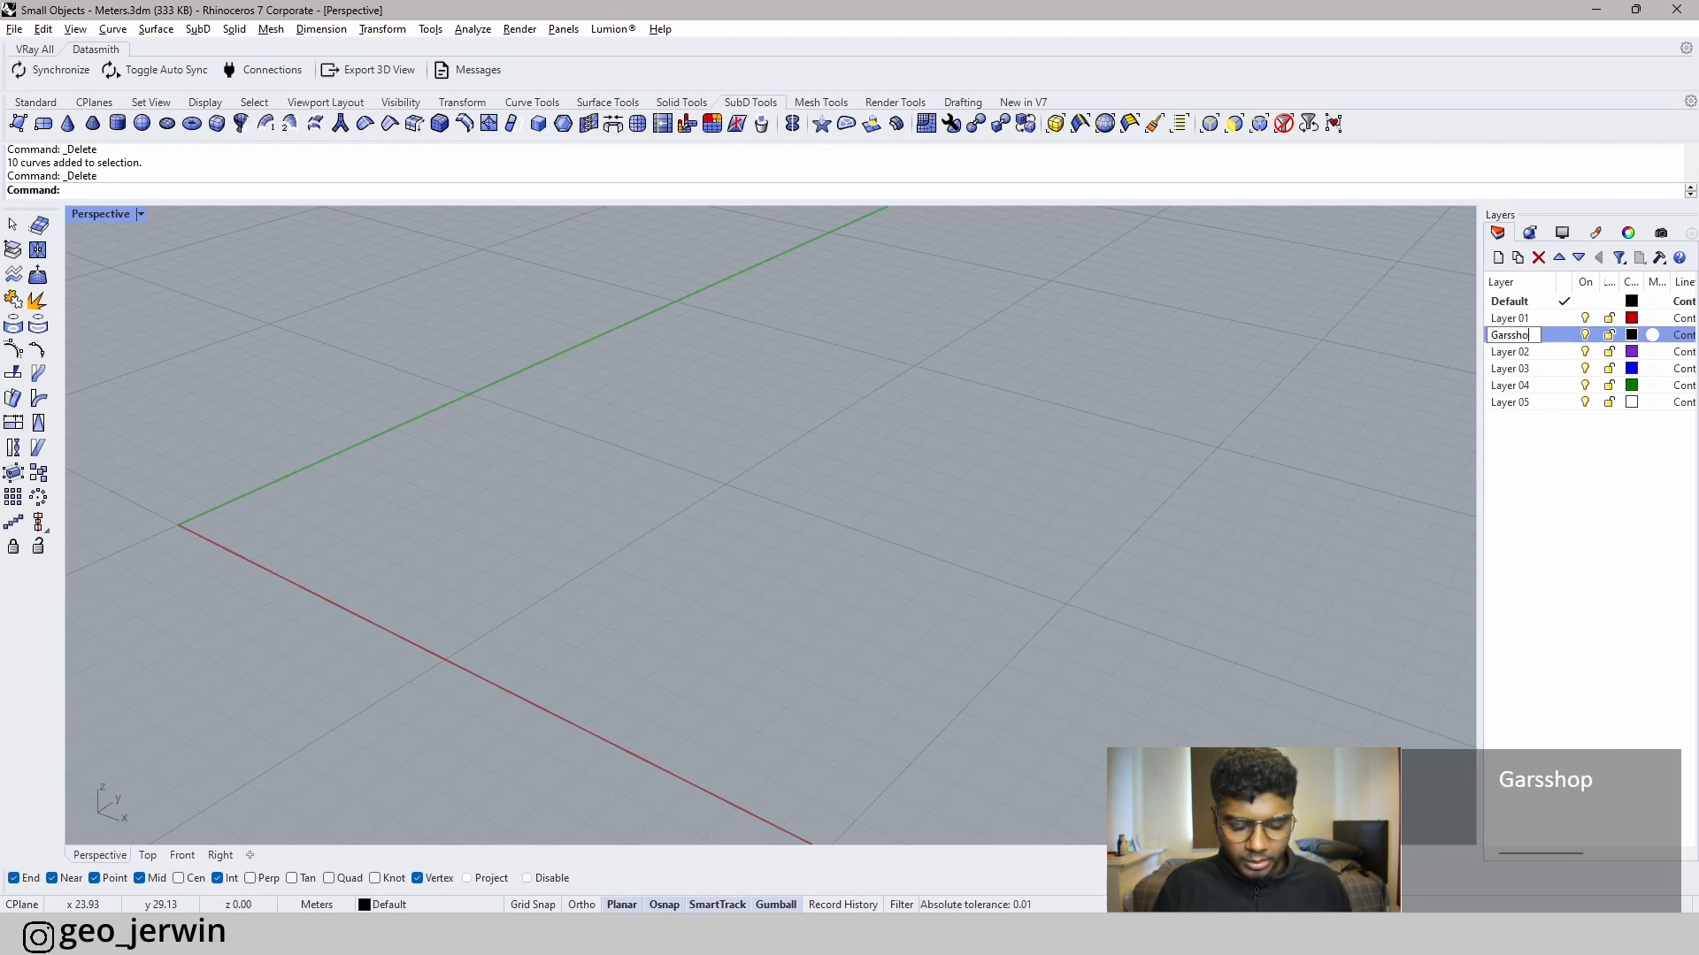
{"action": "type", "text": "pper"}
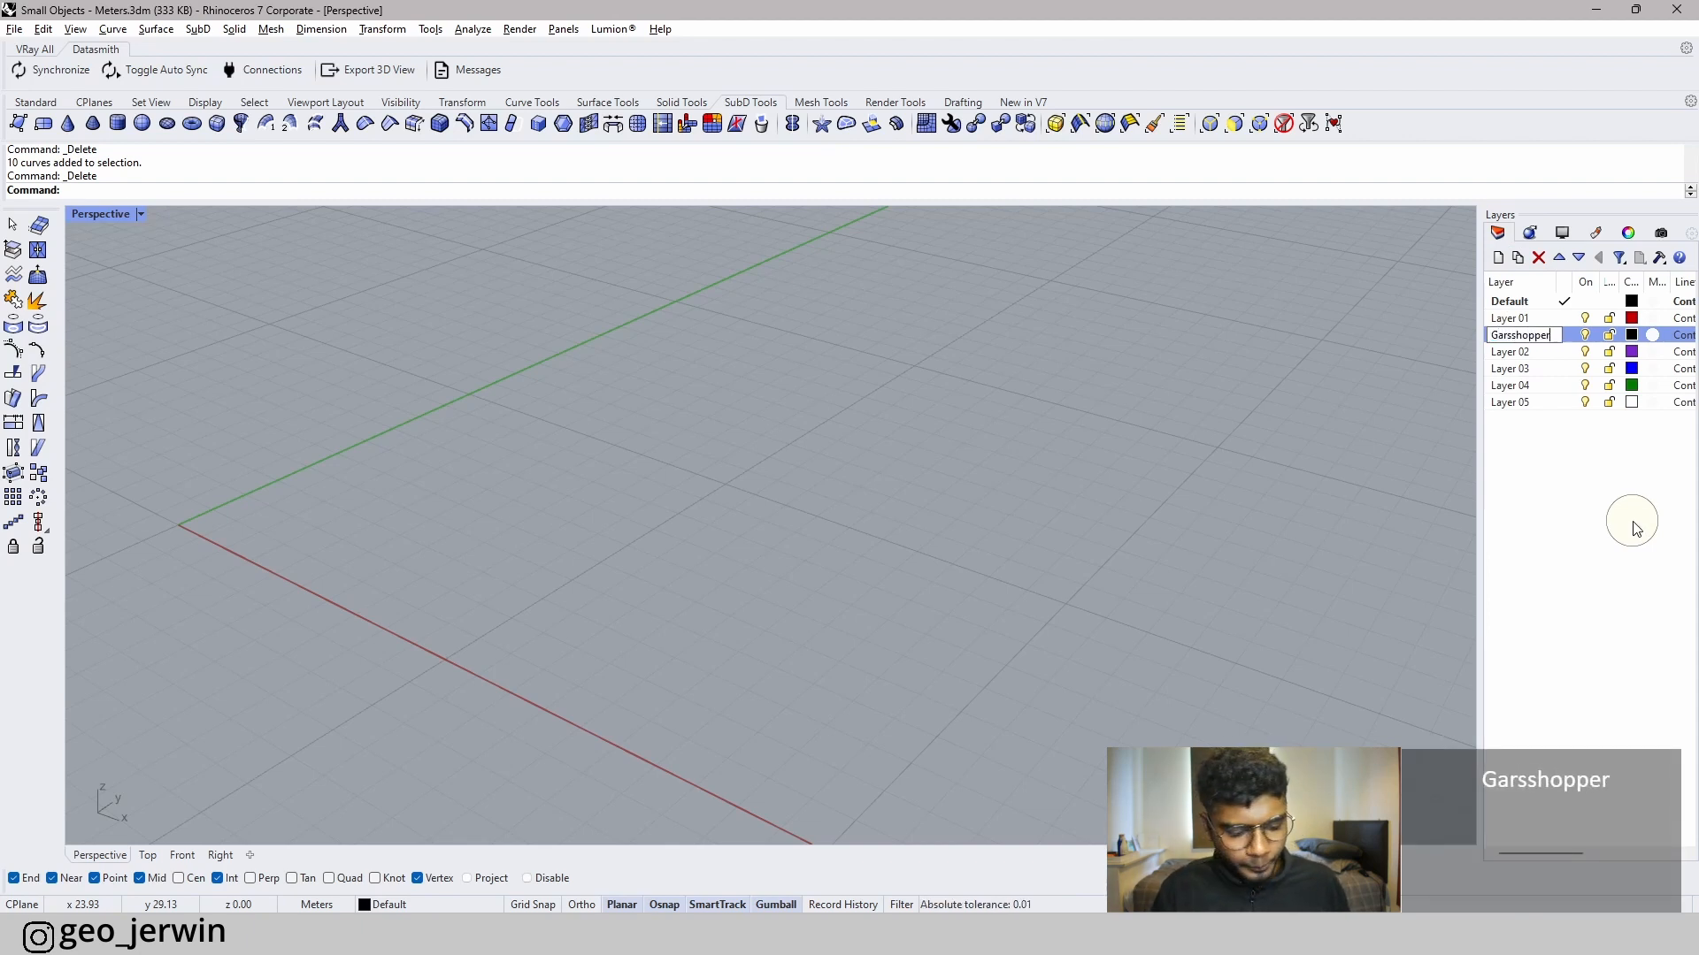
{"action": "type", "text": " Wireframe"}
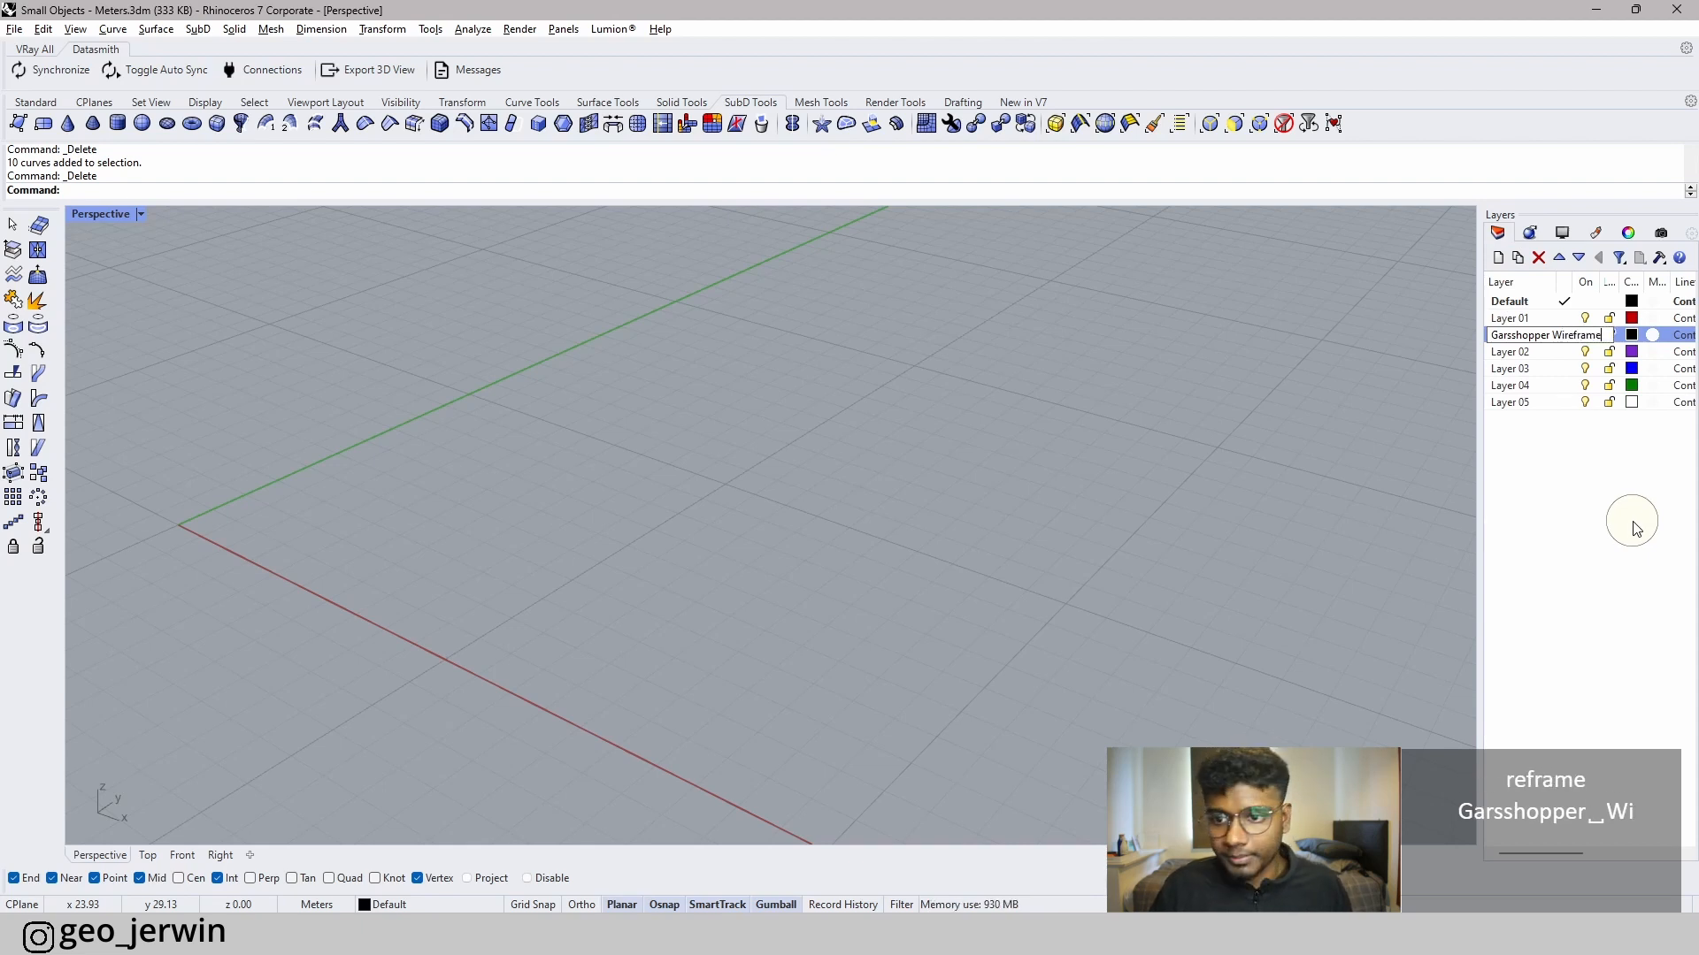
{"action": "left_click", "coordinate": [1636, 528]}
{"action": "left_click", "coordinate": [1566, 335]}
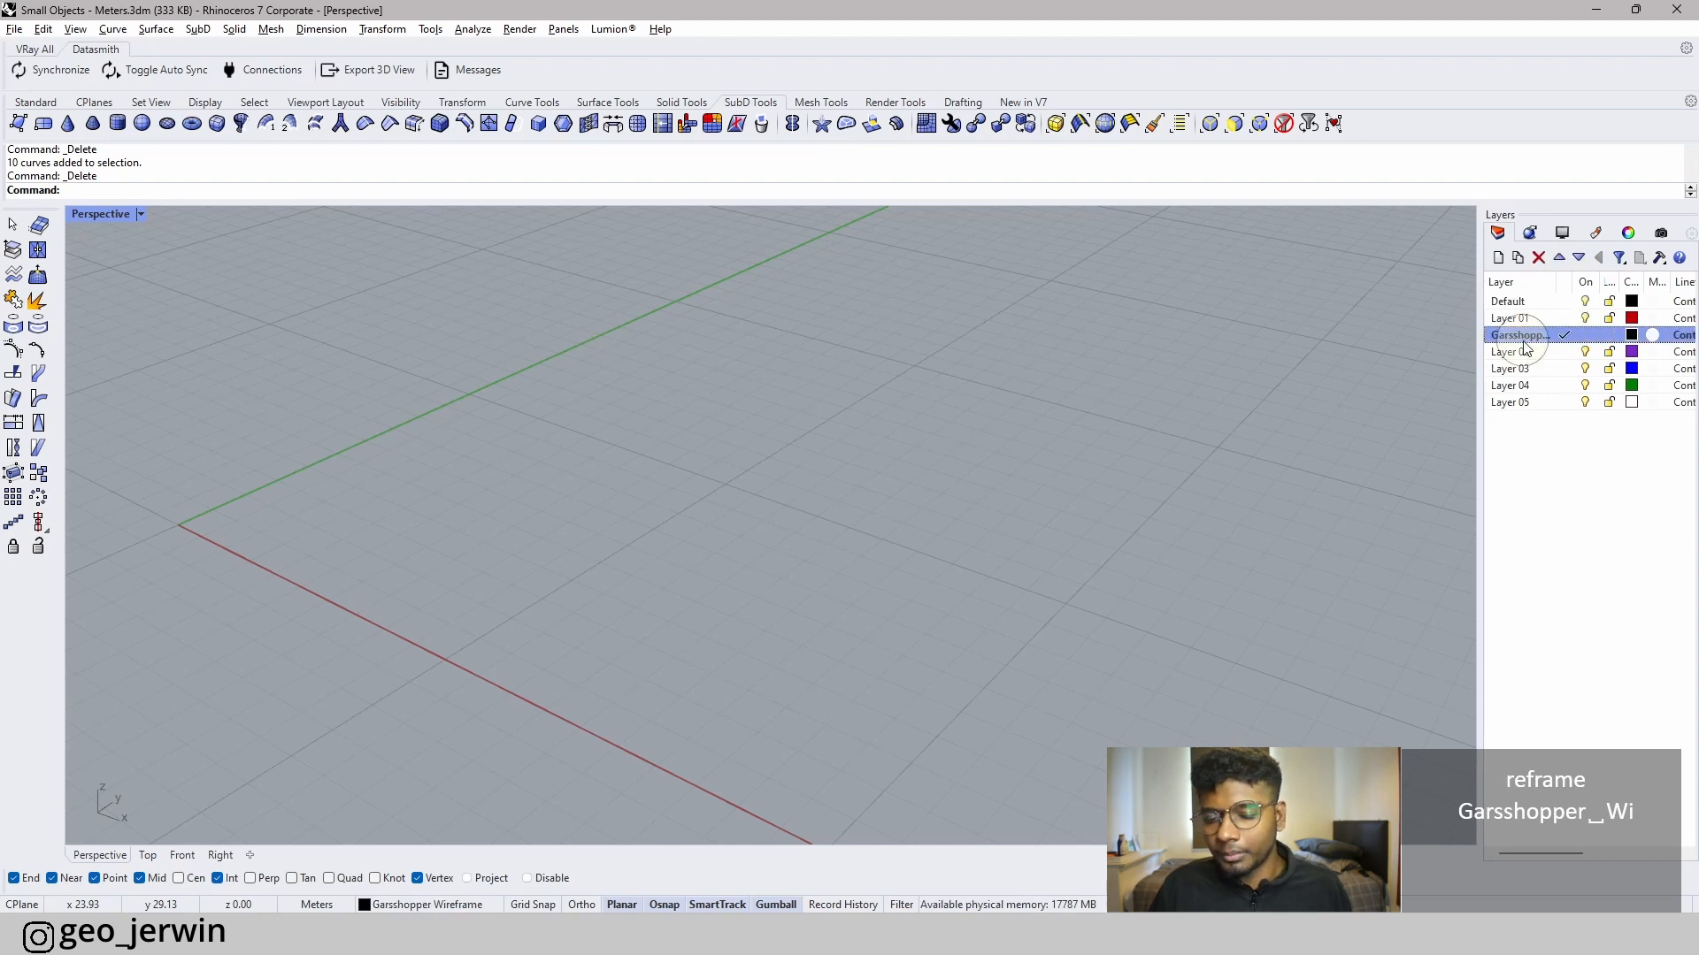
{"action": "right_click_drag", "start_coordinate": [955, 528], "coordinate": [759, 628]}
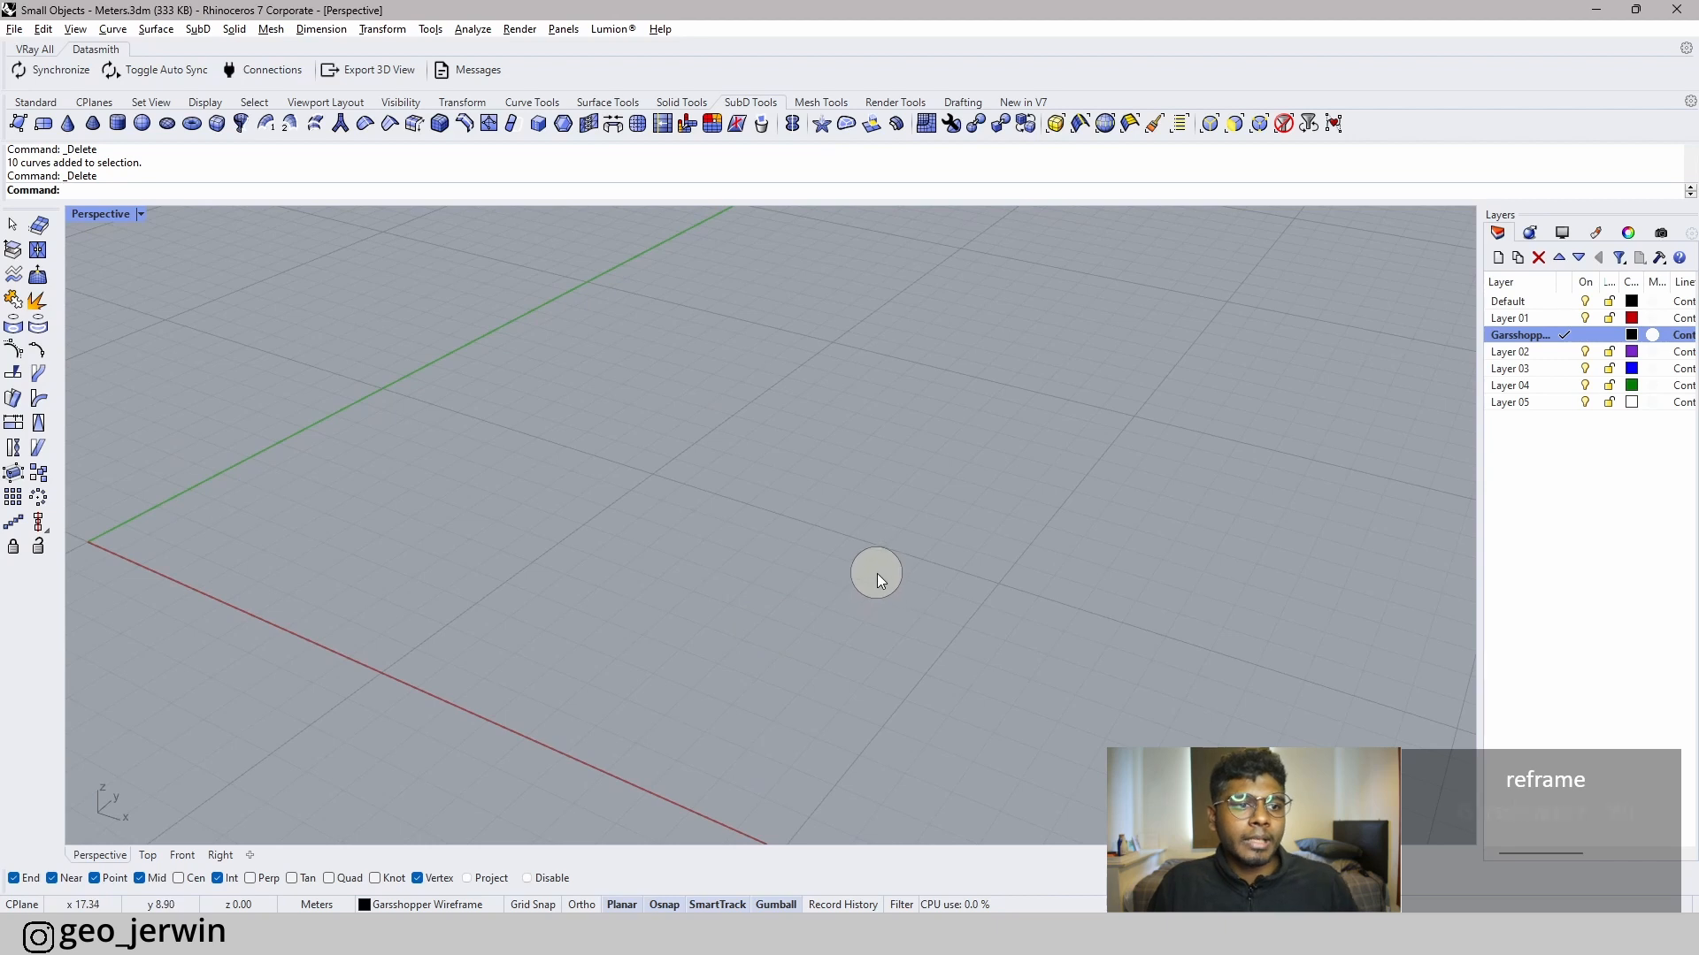
- Launch Grasshopper and place a Bifocals component above the upper-left corner of the canvas
{"action": "left_click", "coordinate": [36, 103]}
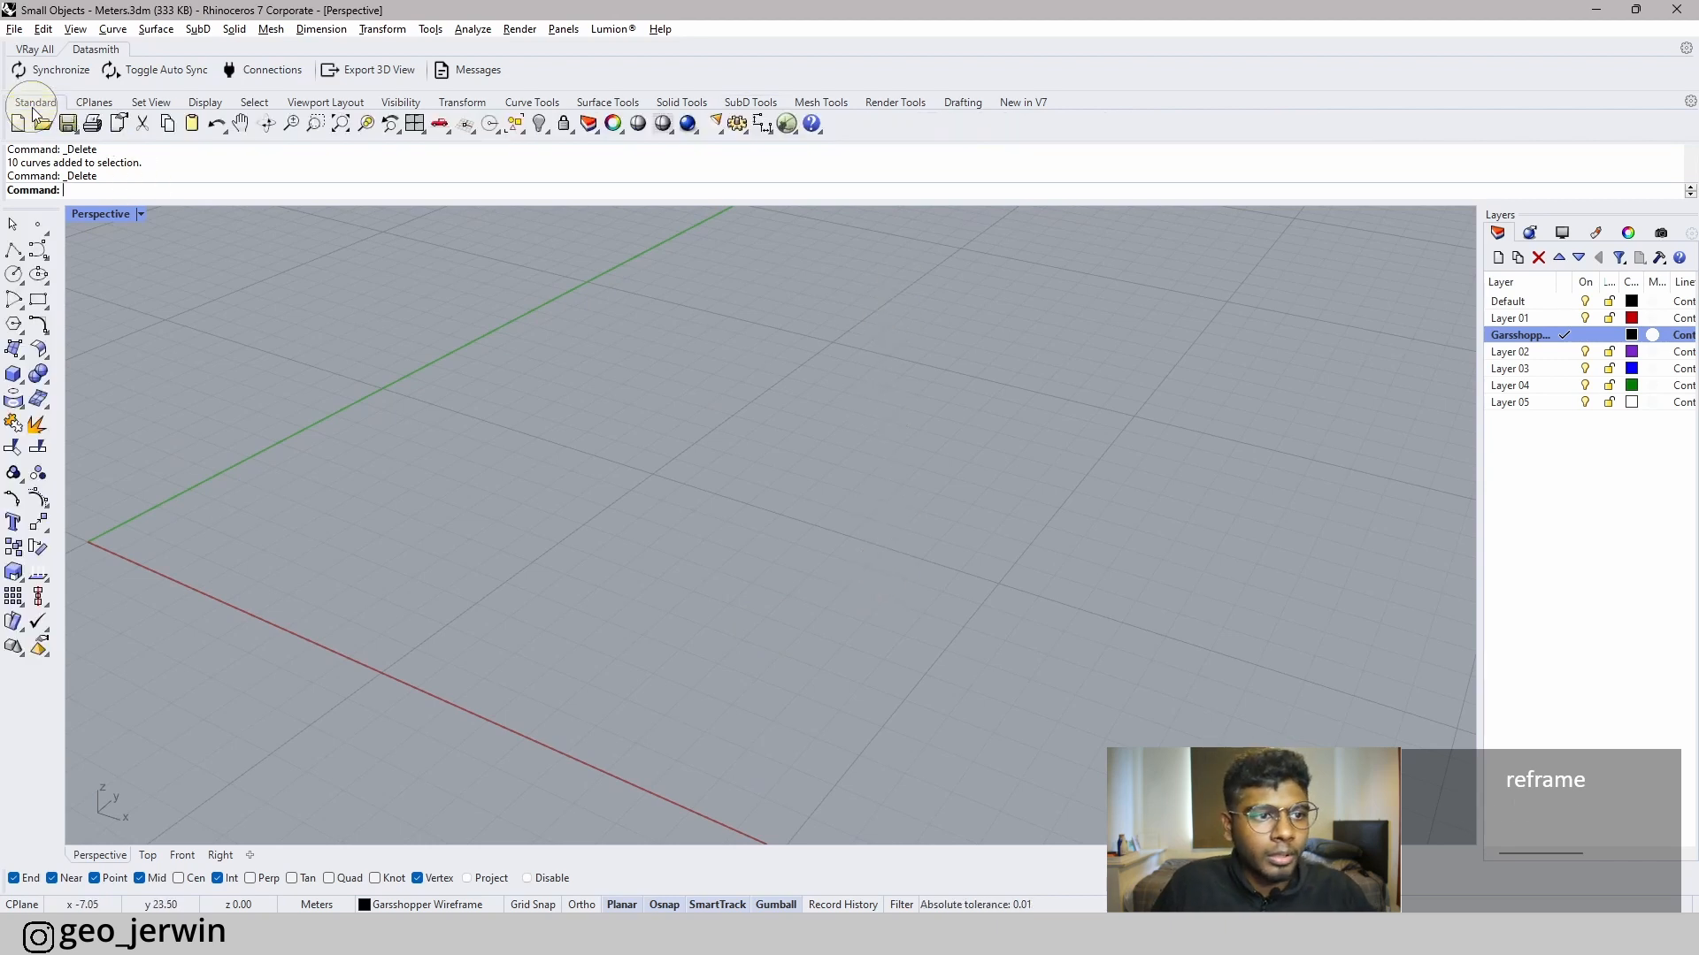
{"action": "left_click", "coordinate": [786, 124]}
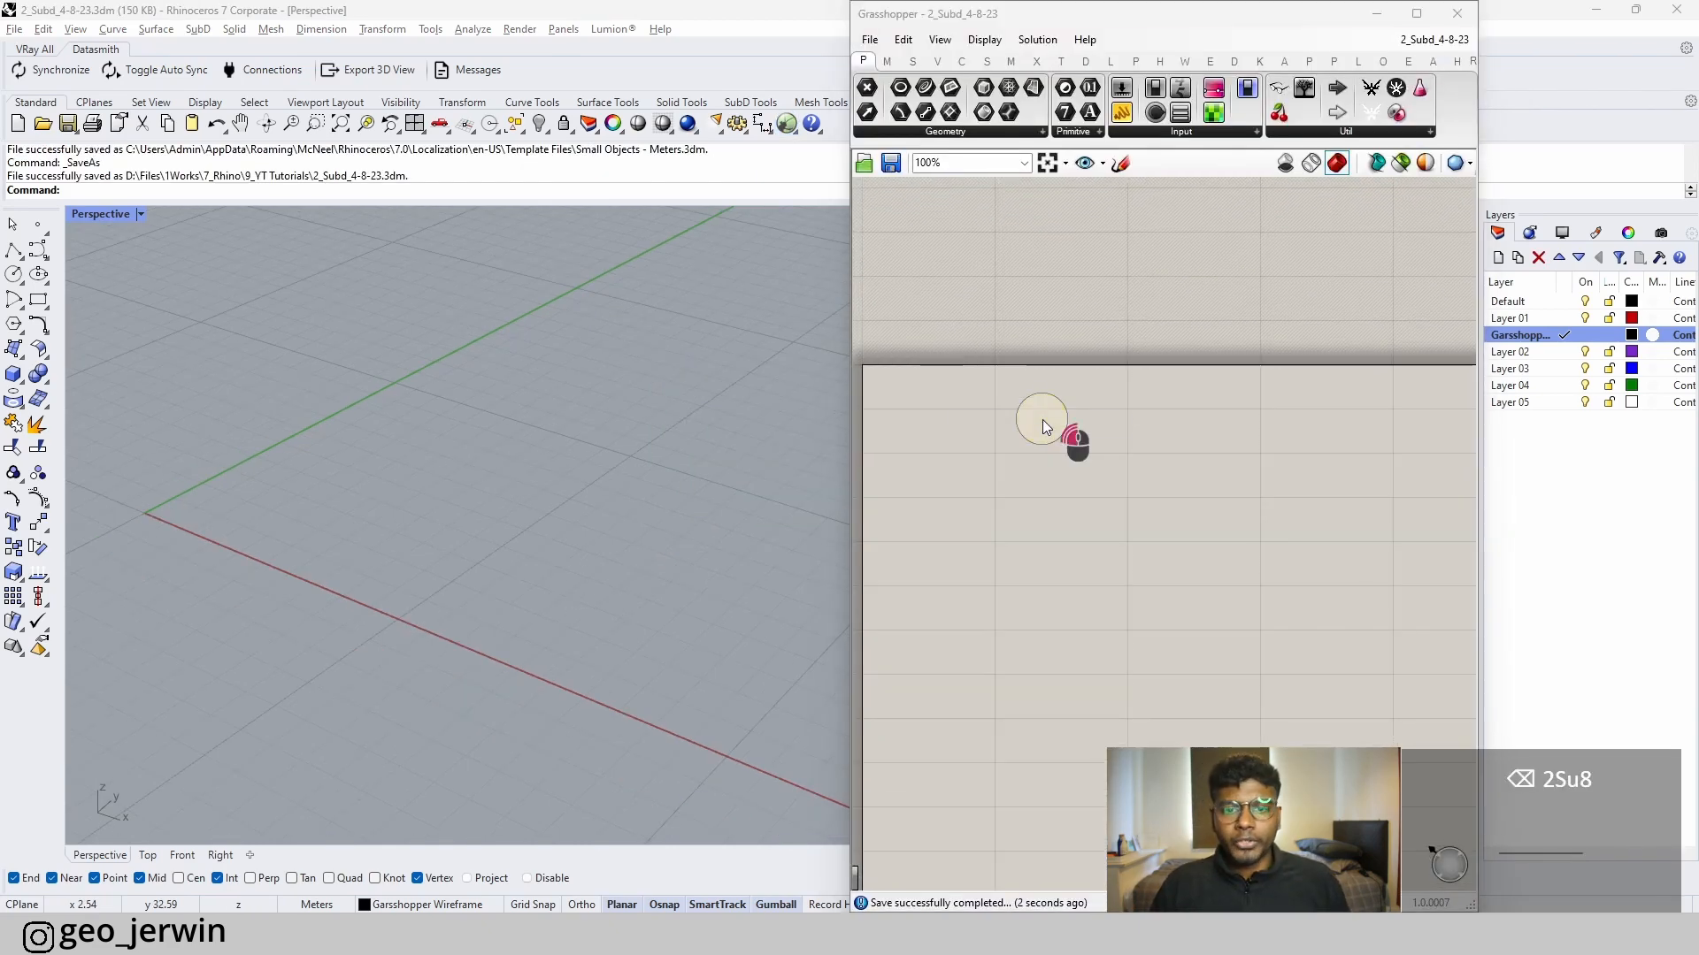
{"action": "double_click", "coordinate": [1042, 420]}
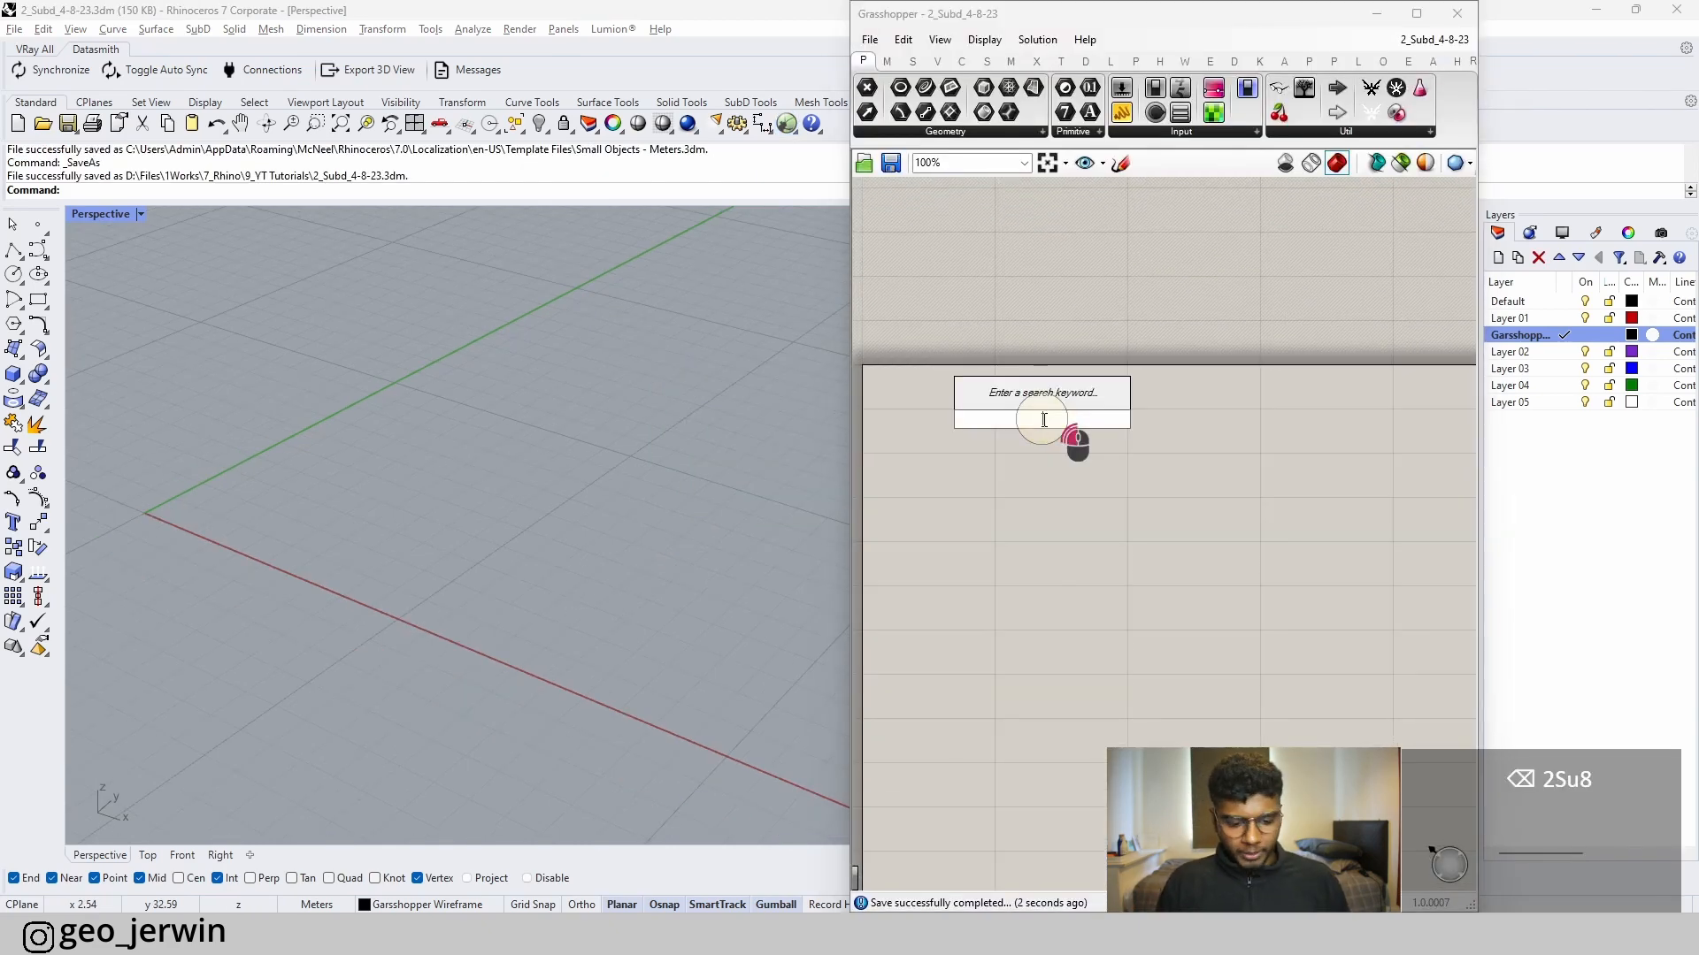
{"action": "type", "text": "bifo"}
{"action": "key", "text": "Return"}
{"action": "left_click_drag", "start_coordinate": [1043, 420], "coordinate": [916, 335]}
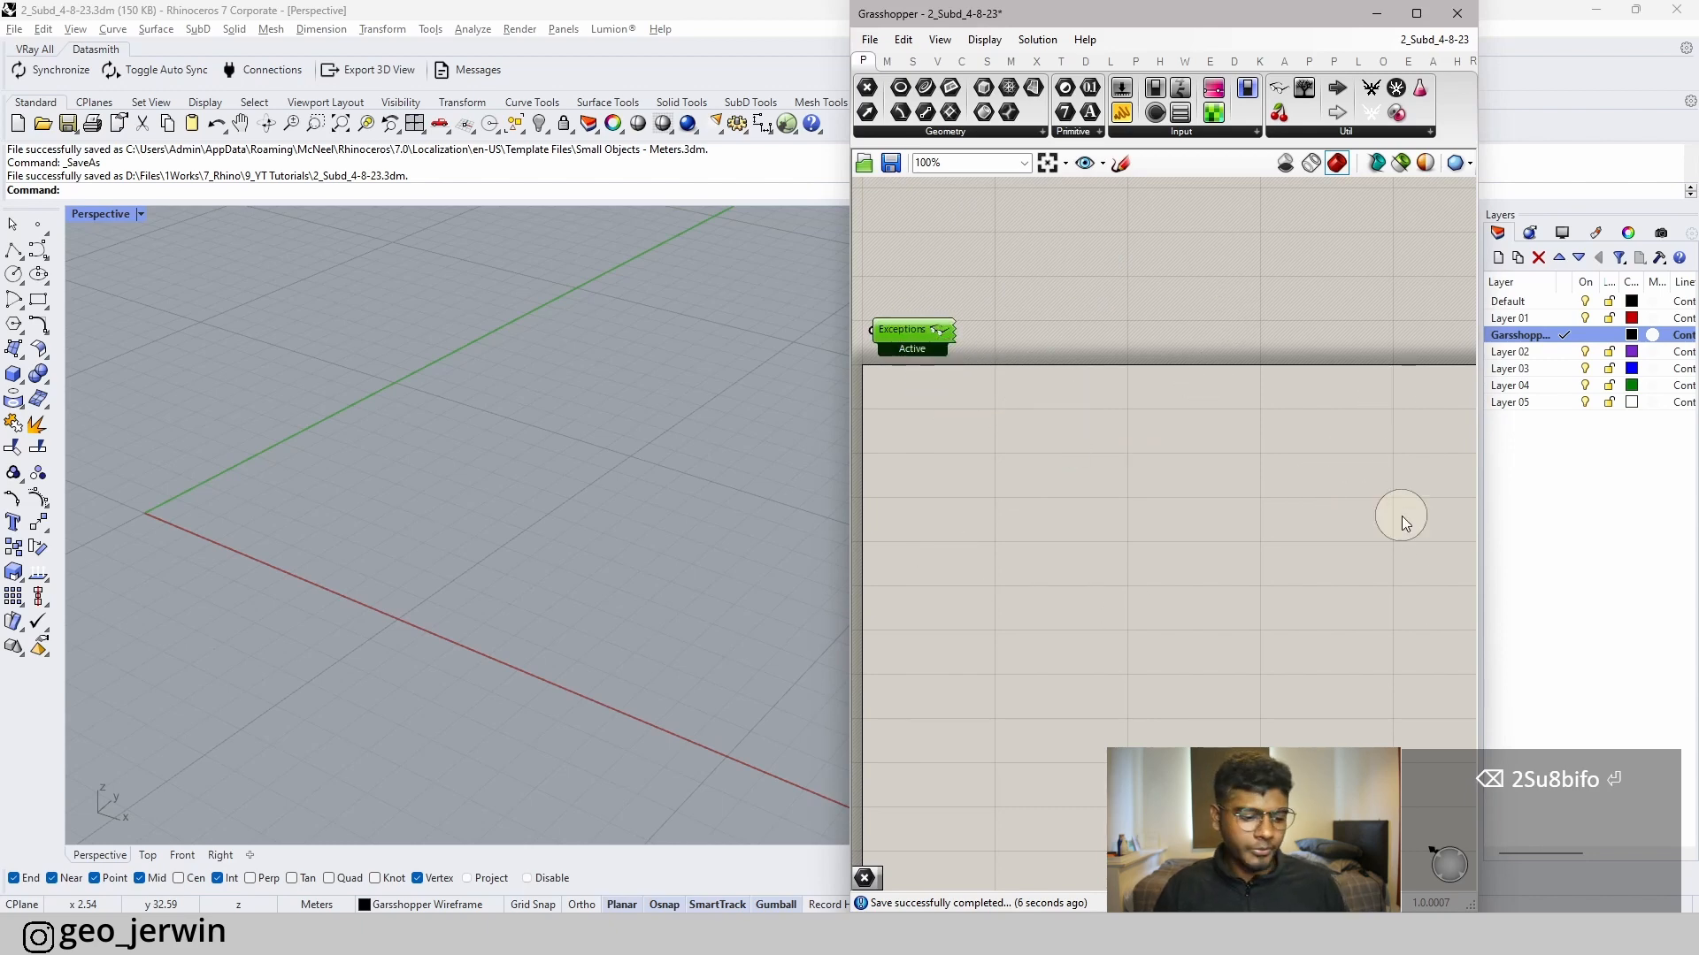
{"action": "key", "text": "Escape"}
{"action": "key", "text": "Escape"}
{"action": "right_click_drag", "start_coordinate": [1379, 512], "coordinate": [1398, 435]}
{"action": "right_click_drag", "start_coordinate": [1220, 406], "coordinate": [1271, 348]}
{"action": "key", "text": "Escape"}
{"action": "key", "text": "Escape"}
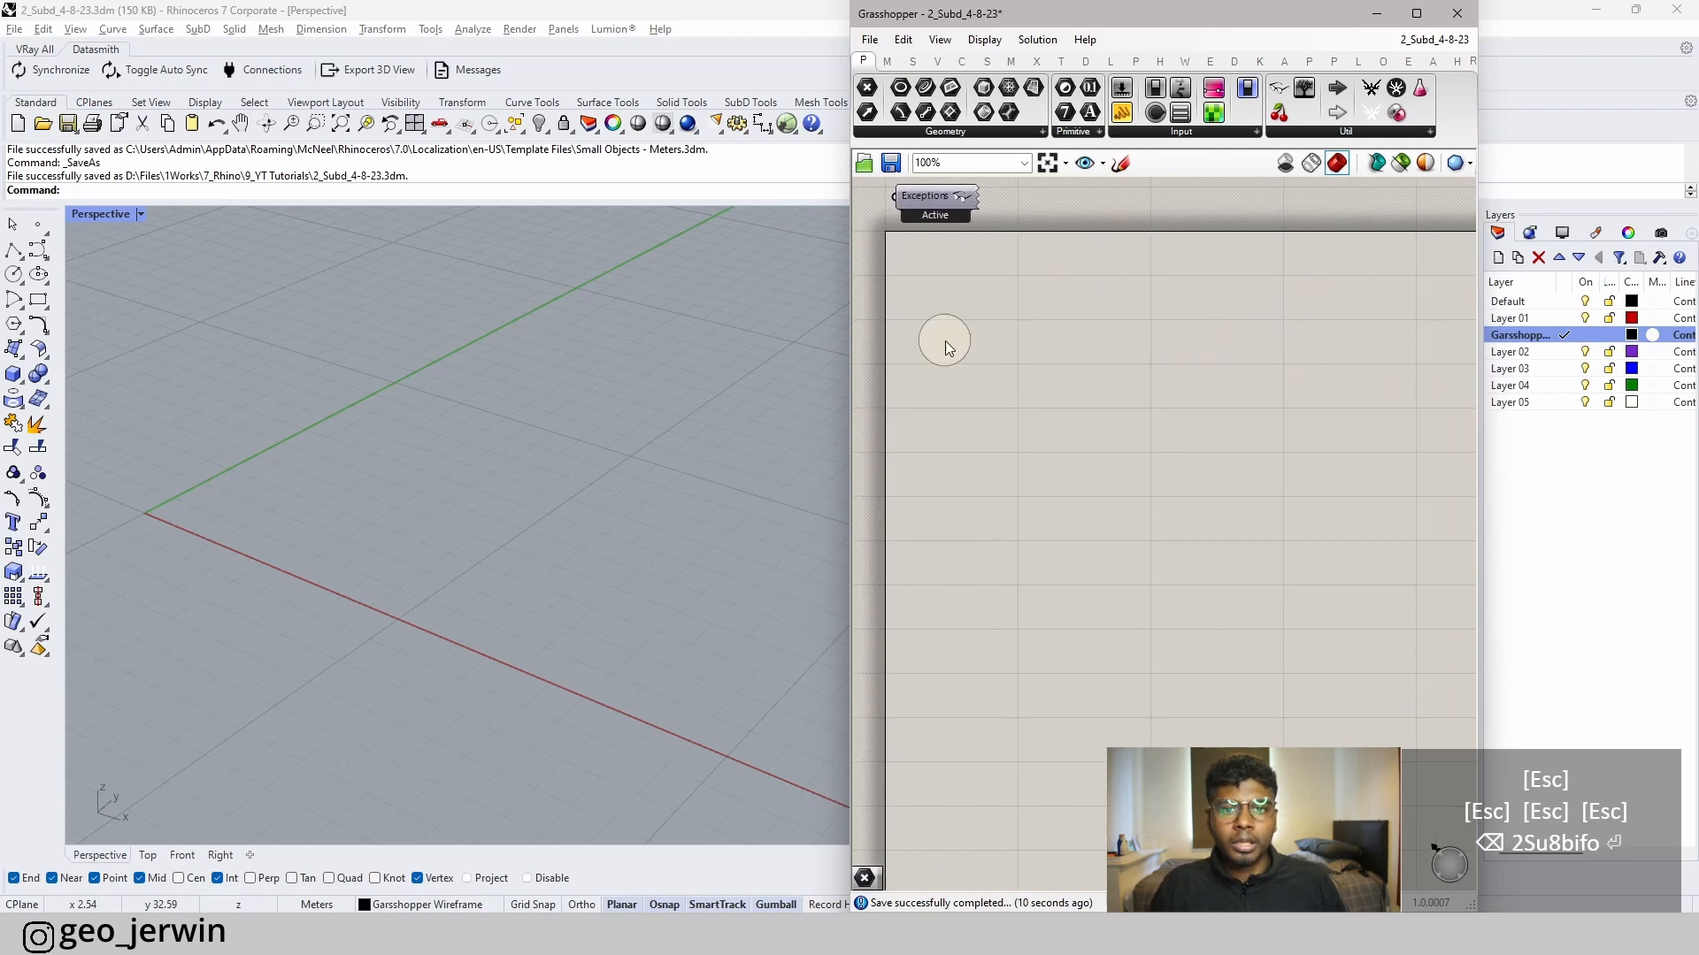
{"action": "right_click_drag", "start_coordinate": [1117, 307], "coordinate": [1207, 369]}
{"action": "key", "text": "Escape"}
{"action": "key", "text": "Escape"}
{"action": "key", "text": "Escape"}
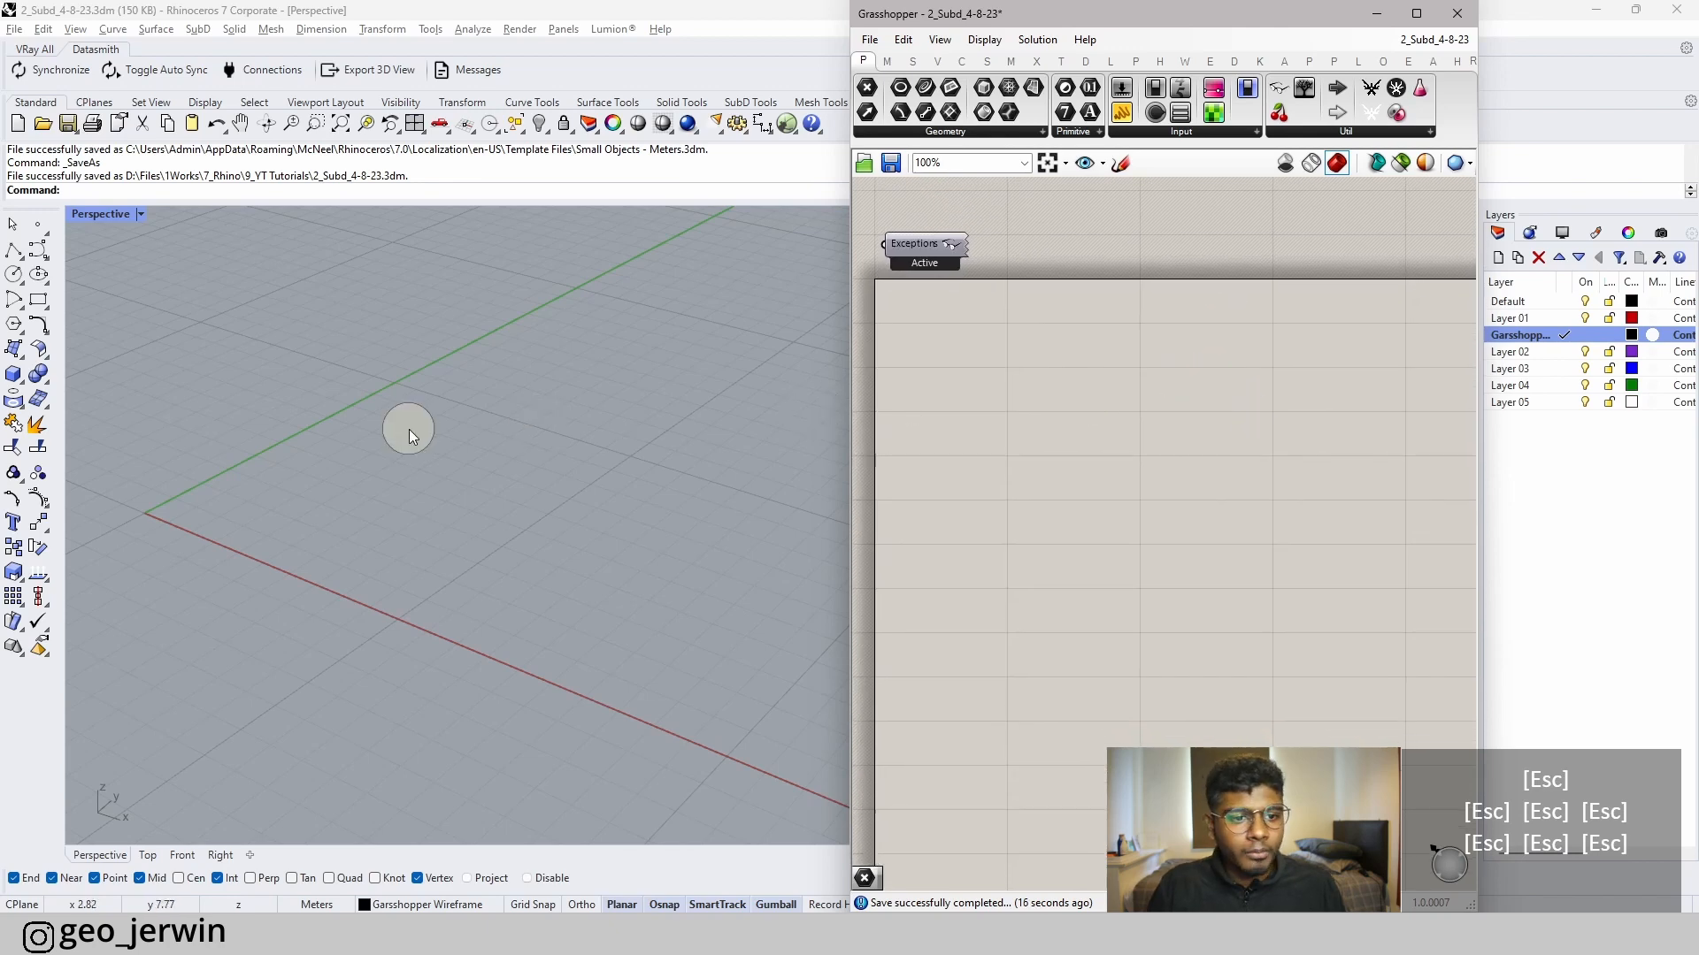
{"action": "right_click_drag", "start_coordinate": [608, 515], "coordinate": [527, 526], "text": "shift"}
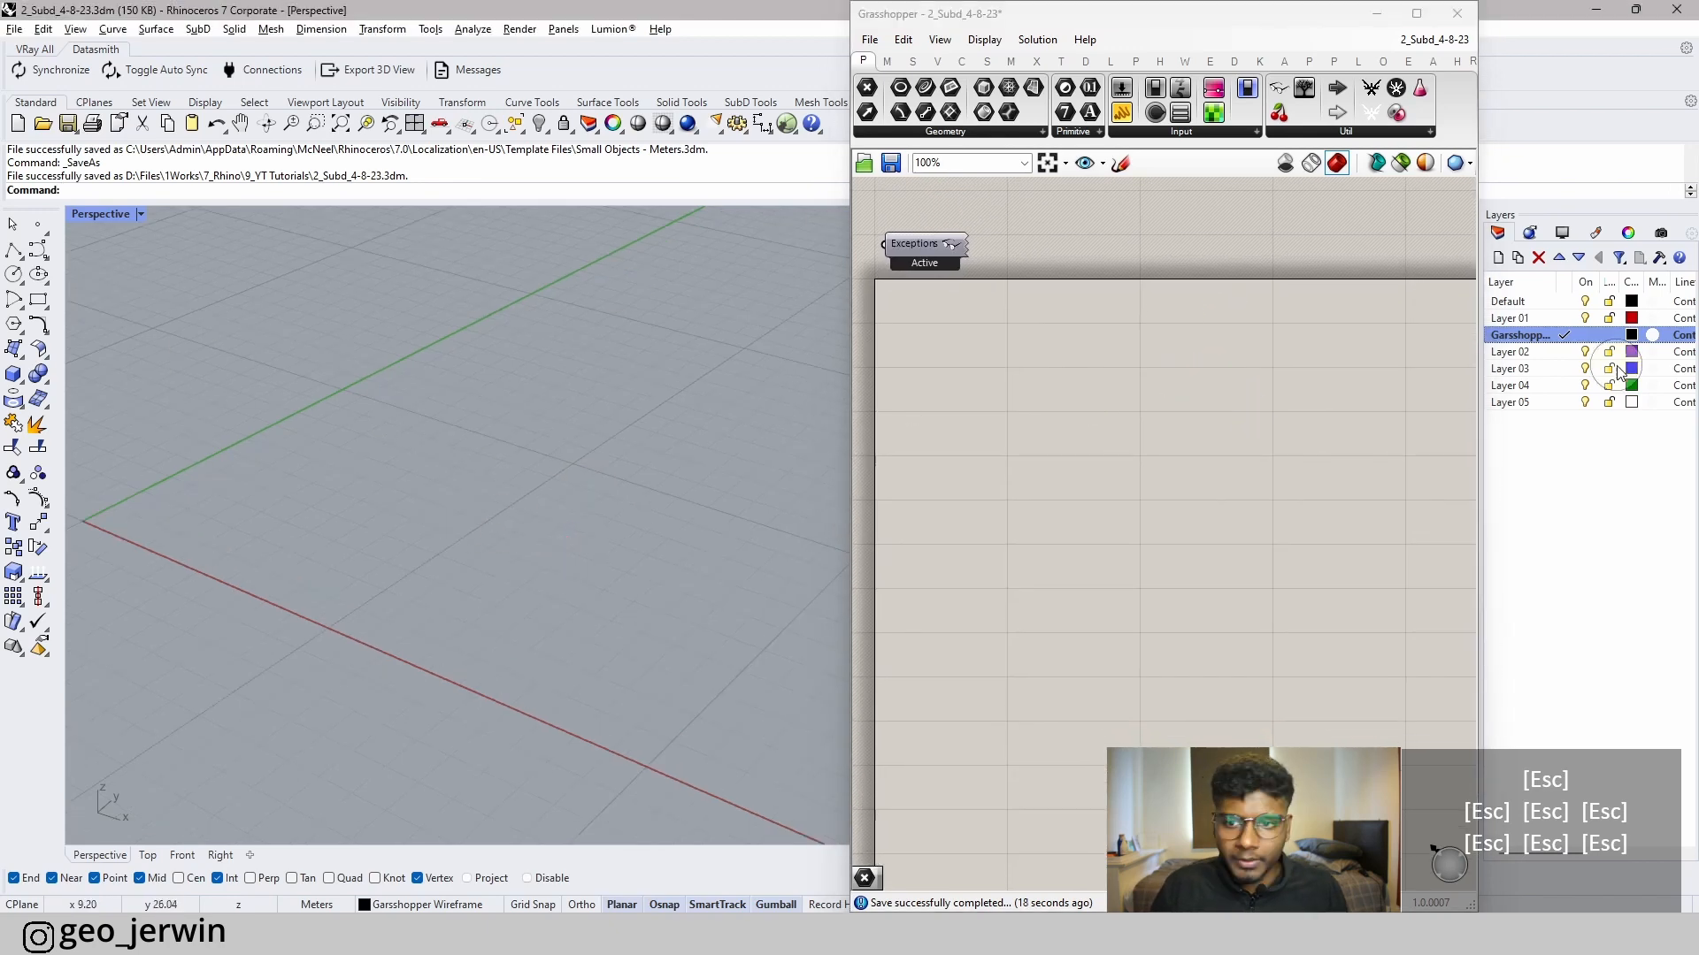
{"action": "left_click", "coordinate": [11, 252]}
{"action": "left_click", "coordinate": [235, 532]}
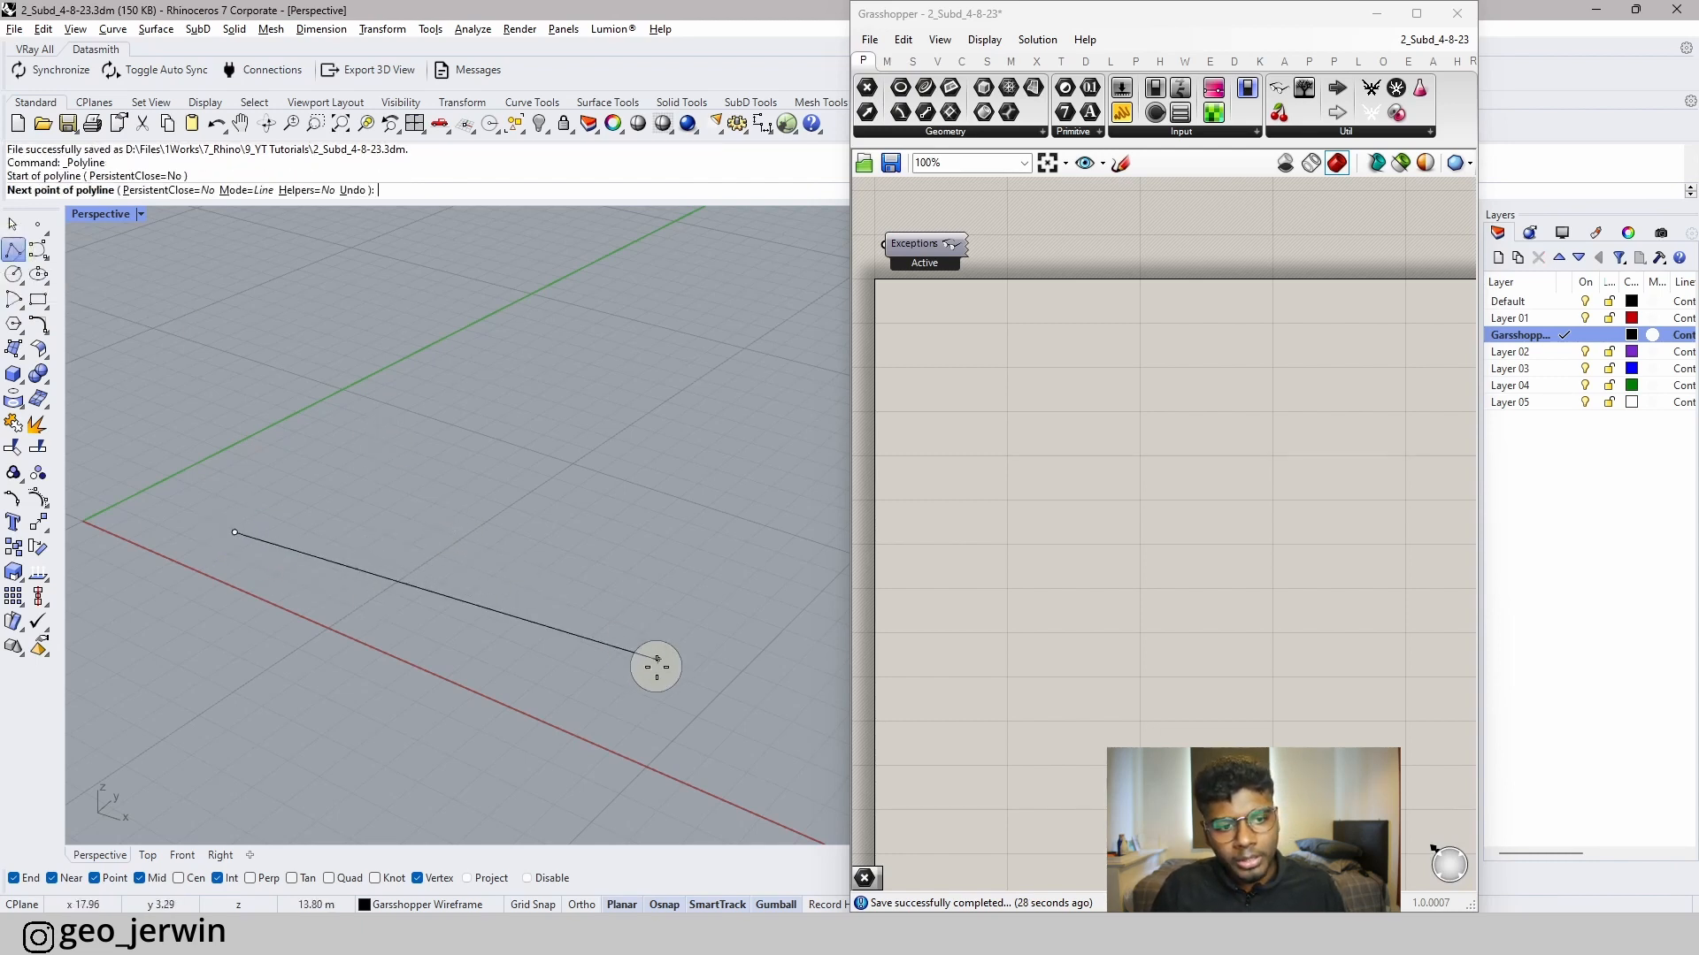
{"action": "left_click", "coordinate": [650, 673]}
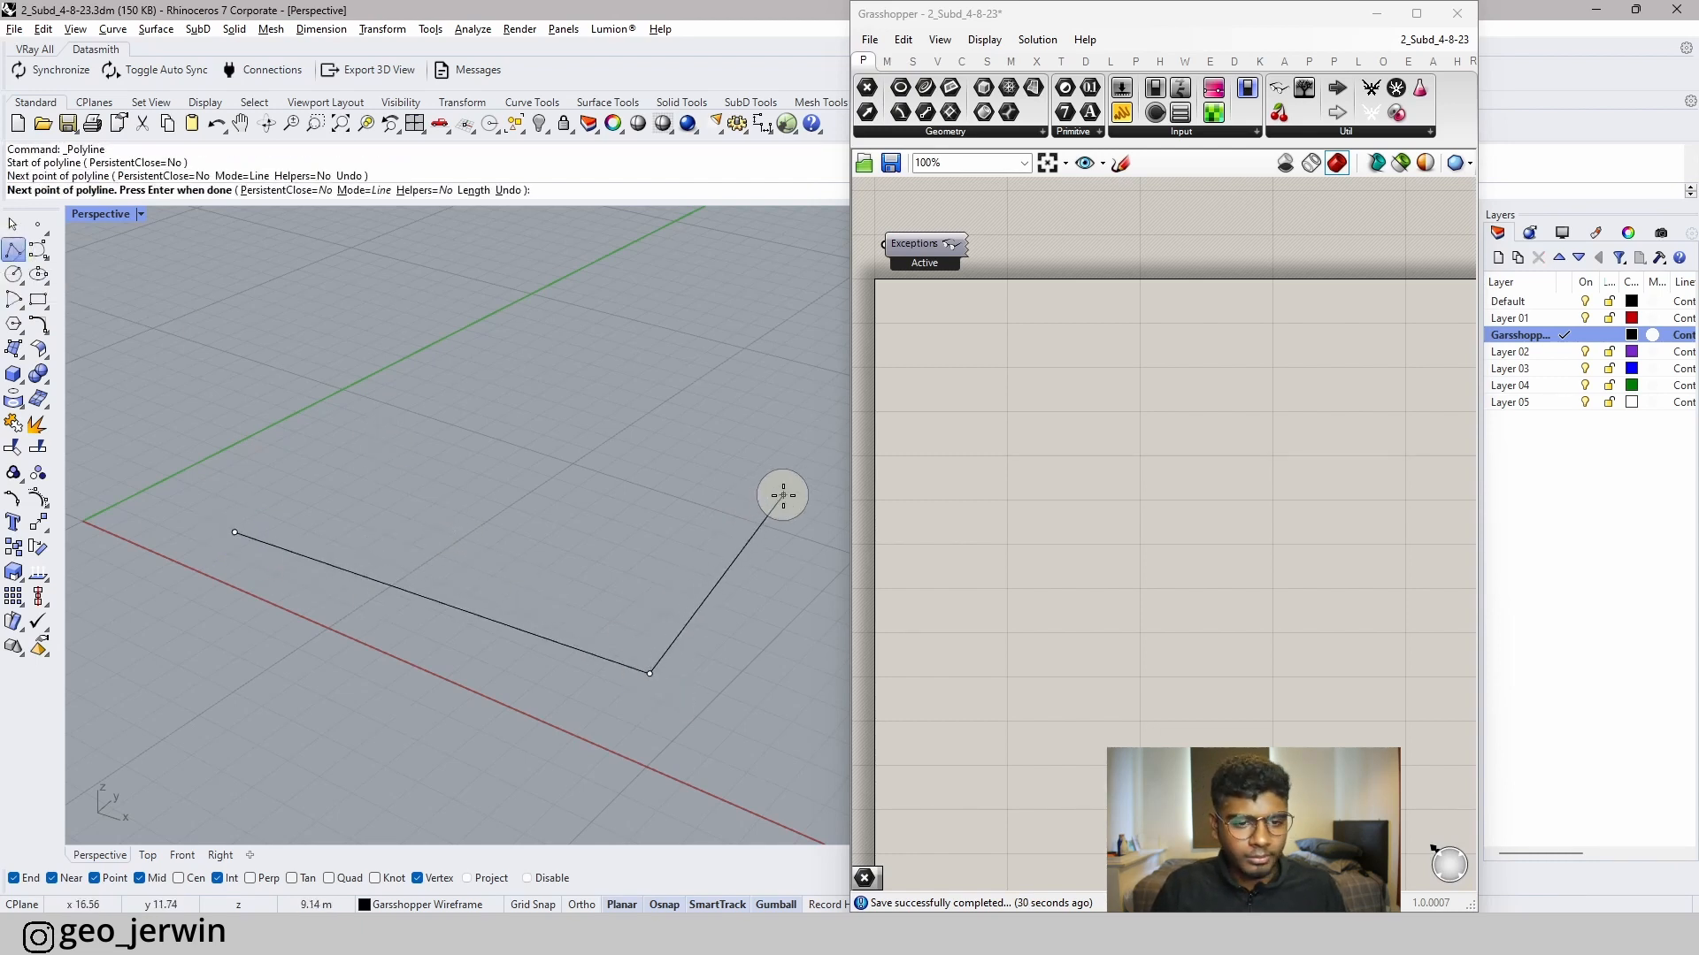
{"action": "key", "text": "Escape"}
{"action": "key", "text": "Escape"}
{"action": "key", "text": "Escape"}
- Add a Point parameter to the Grasshopper canvas and assign it five scattered points picked on the Perspective ground plane
{"action": "left_click_drag", "start_coordinate": [873, 96], "coordinate": [976, 414]}
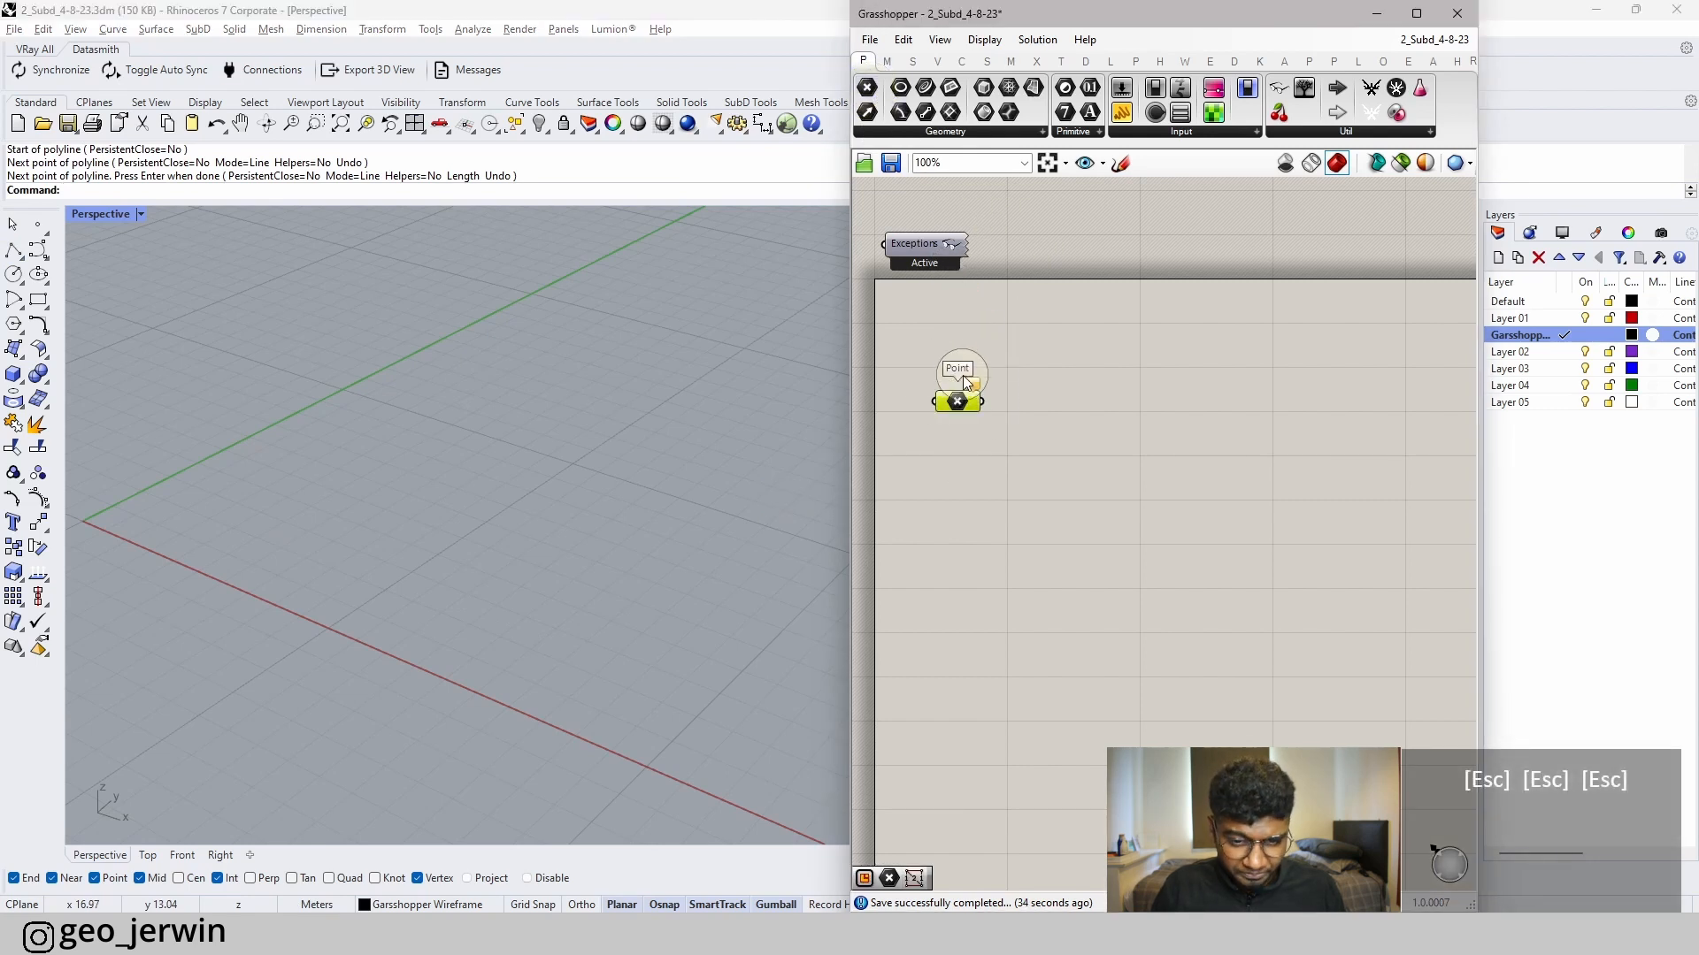
{"action": "right_click", "coordinate": [964, 403]}
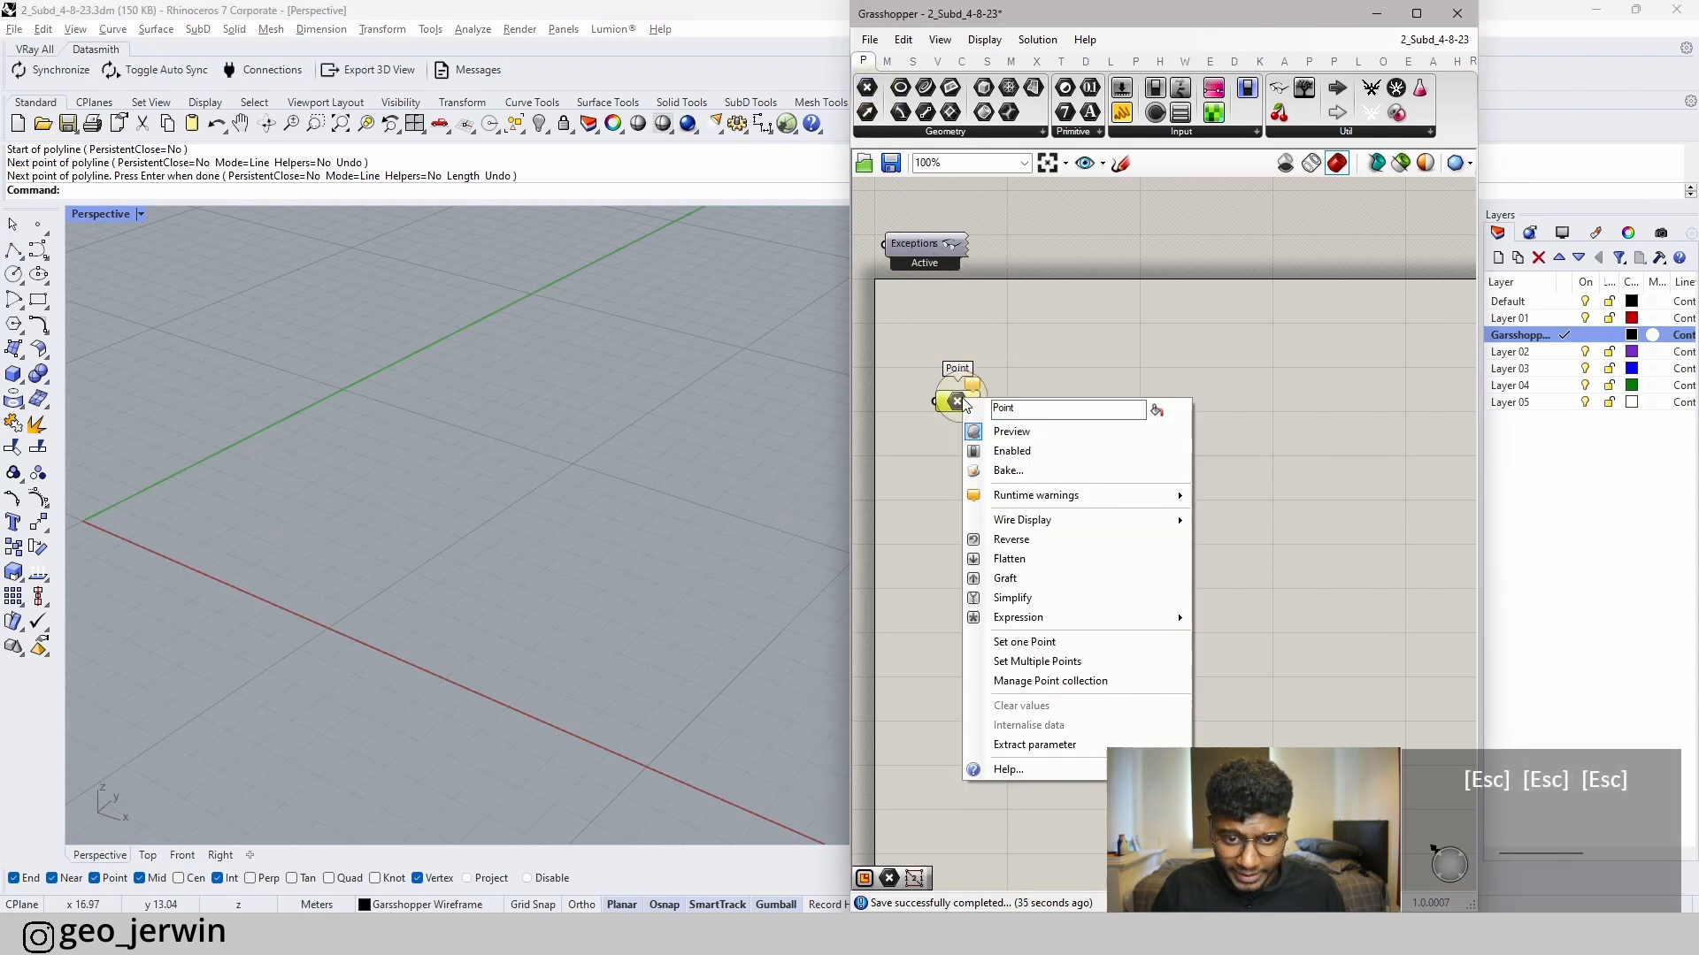
{"action": "left_click", "coordinate": [1084, 662]}
{"action": "left_click", "coordinate": [514, 651]}
{"action": "left_click", "coordinate": [266, 523]}
{"action": "left_click", "coordinate": [728, 446]}
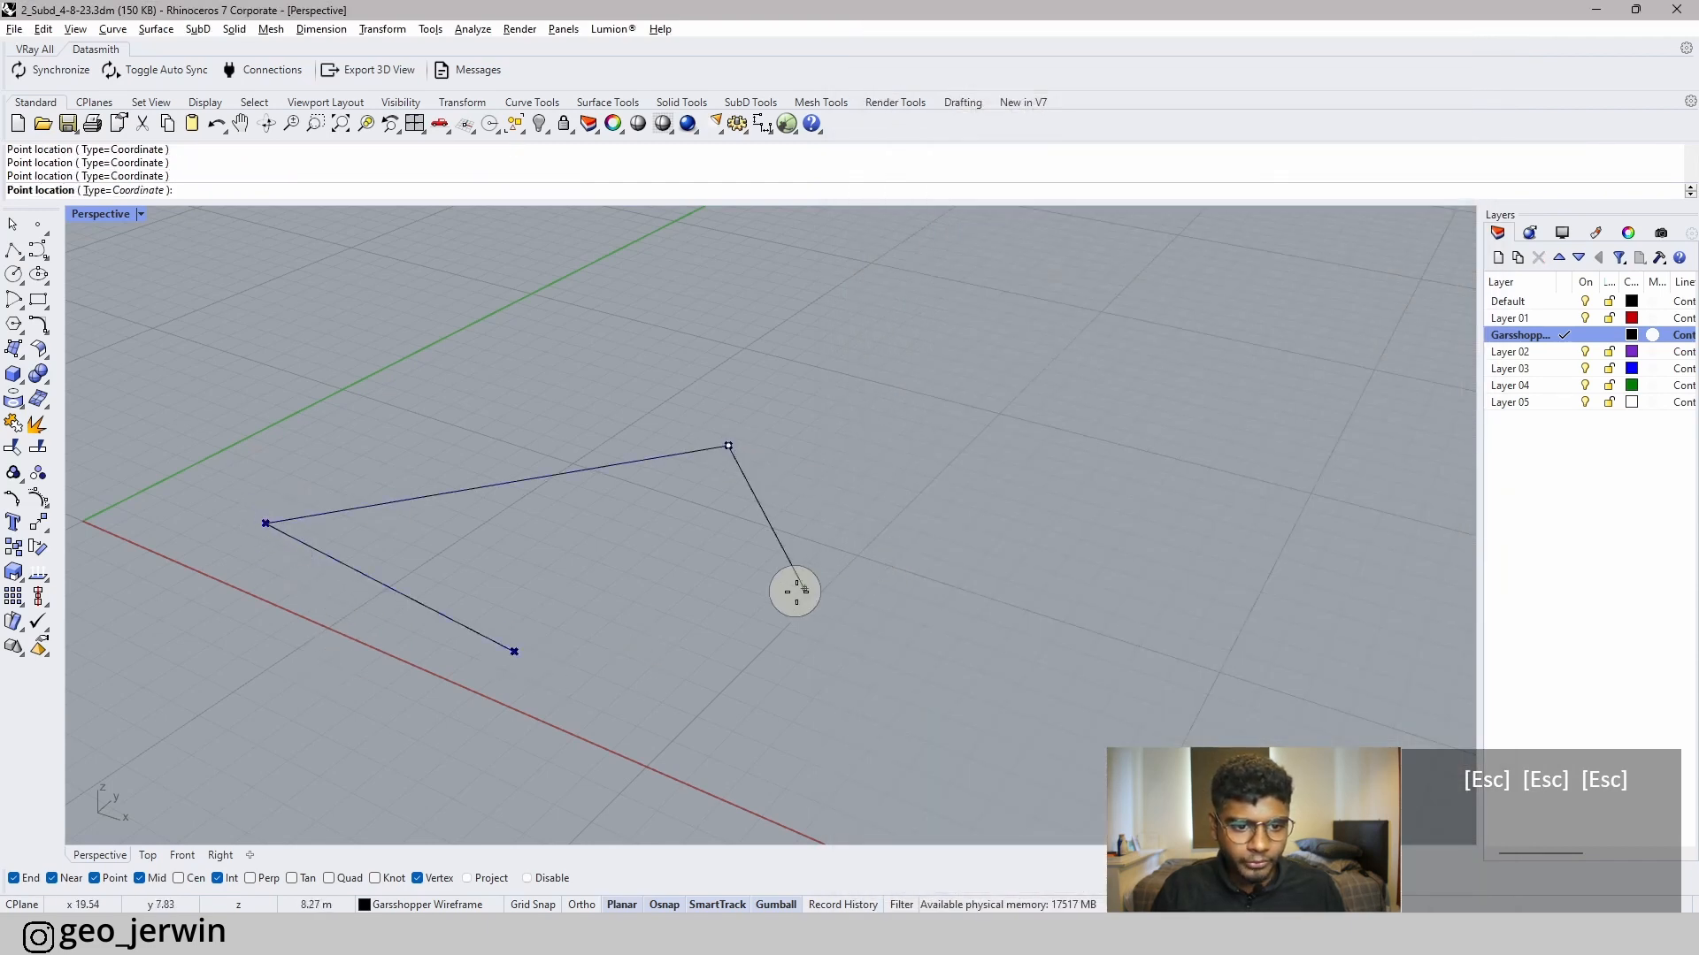
{"action": "left_click", "coordinate": [783, 622]}
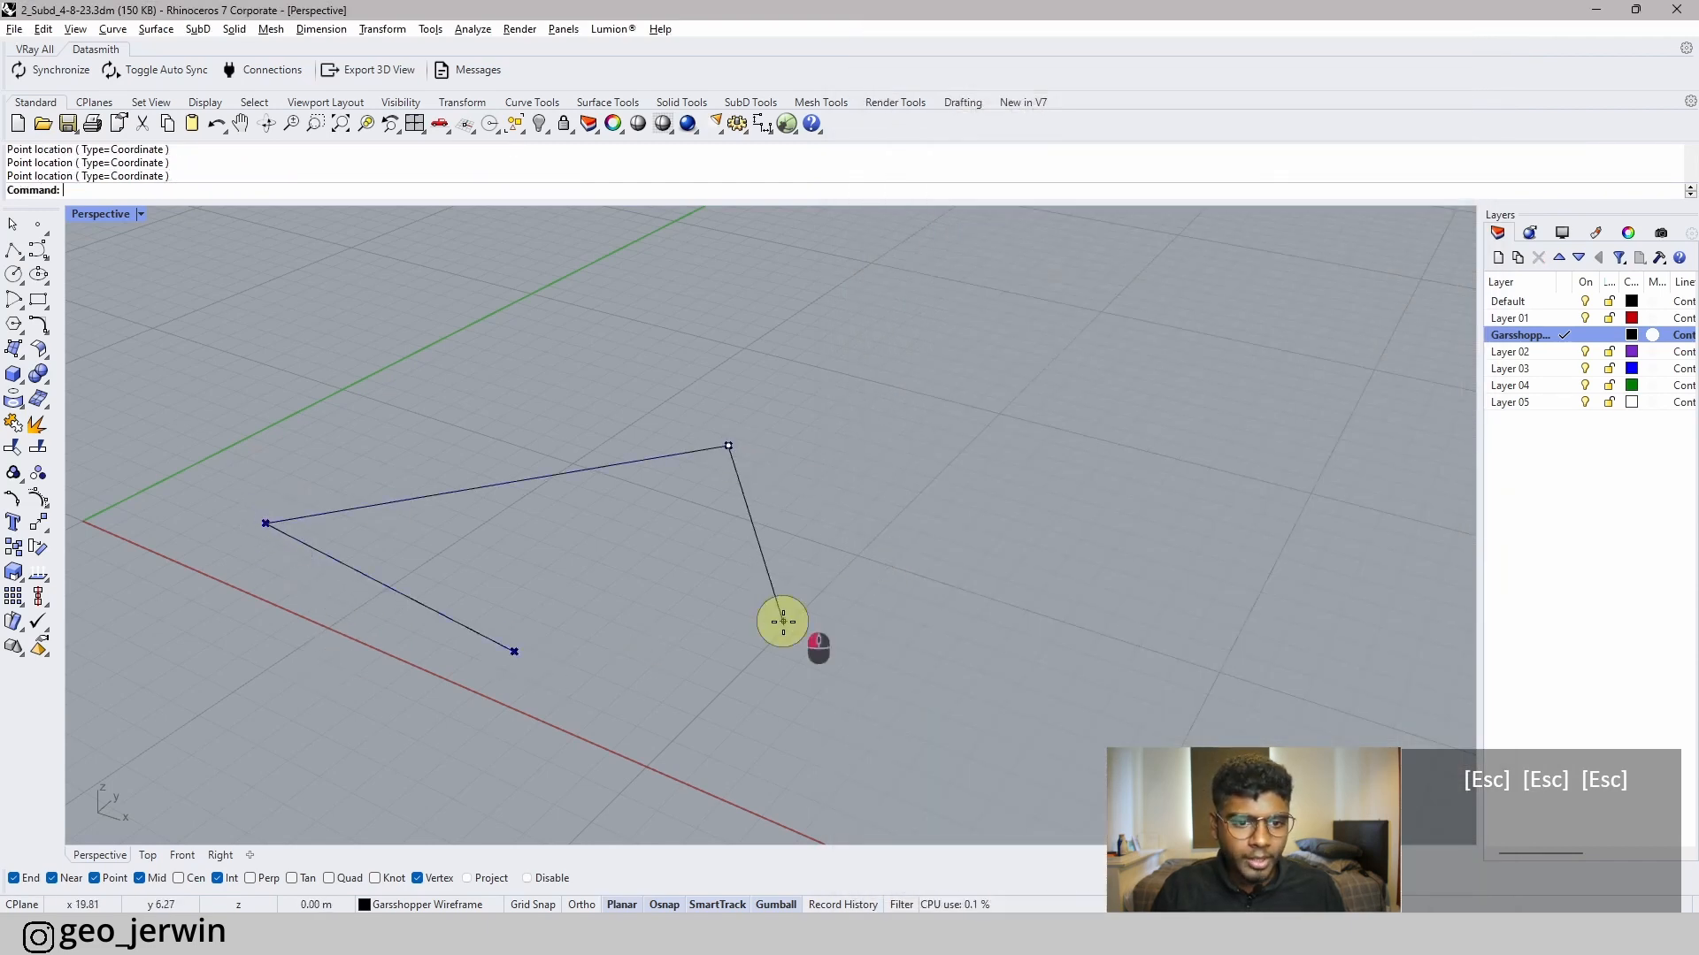
{"action": "left_click", "coordinate": [543, 546]}
{"action": "key", "text": "space"}
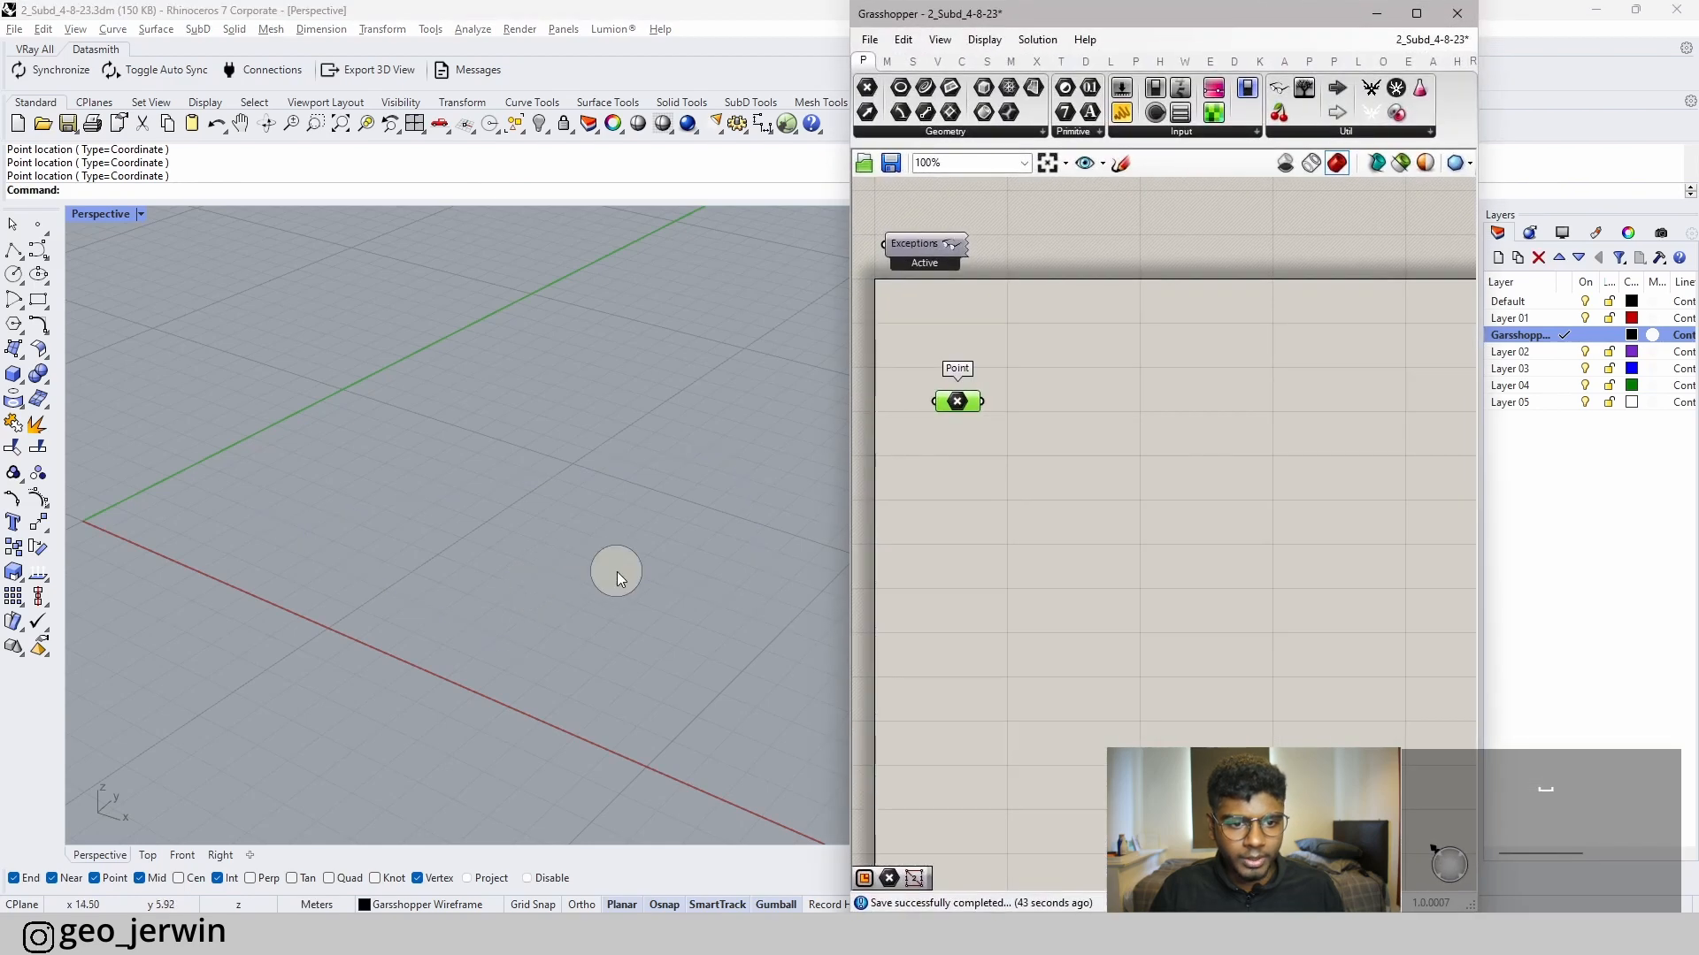
{"action": "left_click_drag", "start_coordinate": [544, 545], "coordinate": [543, 318]}
- Connect the Point parameter to the Vertices input of a new PolyLine component and make the polyline closed
{"action": "right_click_drag", "start_coordinate": [1225, 386], "coordinate": [1176, 417]}
{"action": "double_click", "coordinate": [1174, 412]}
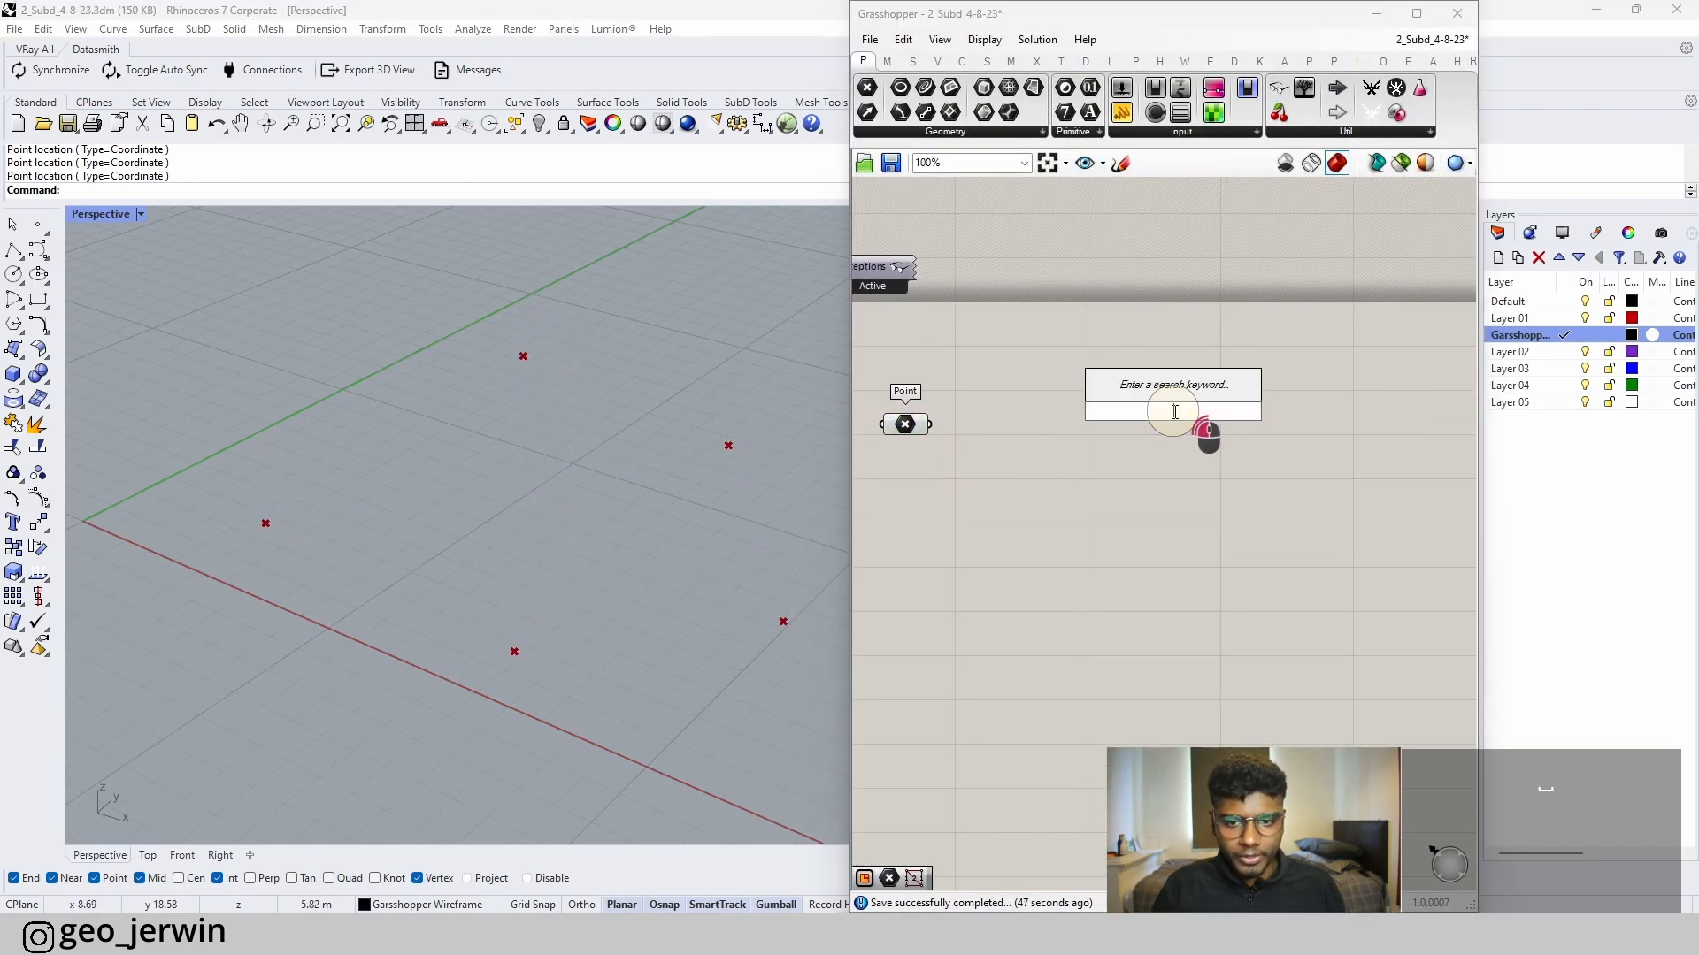
{"action": "type", "text": "pline"}
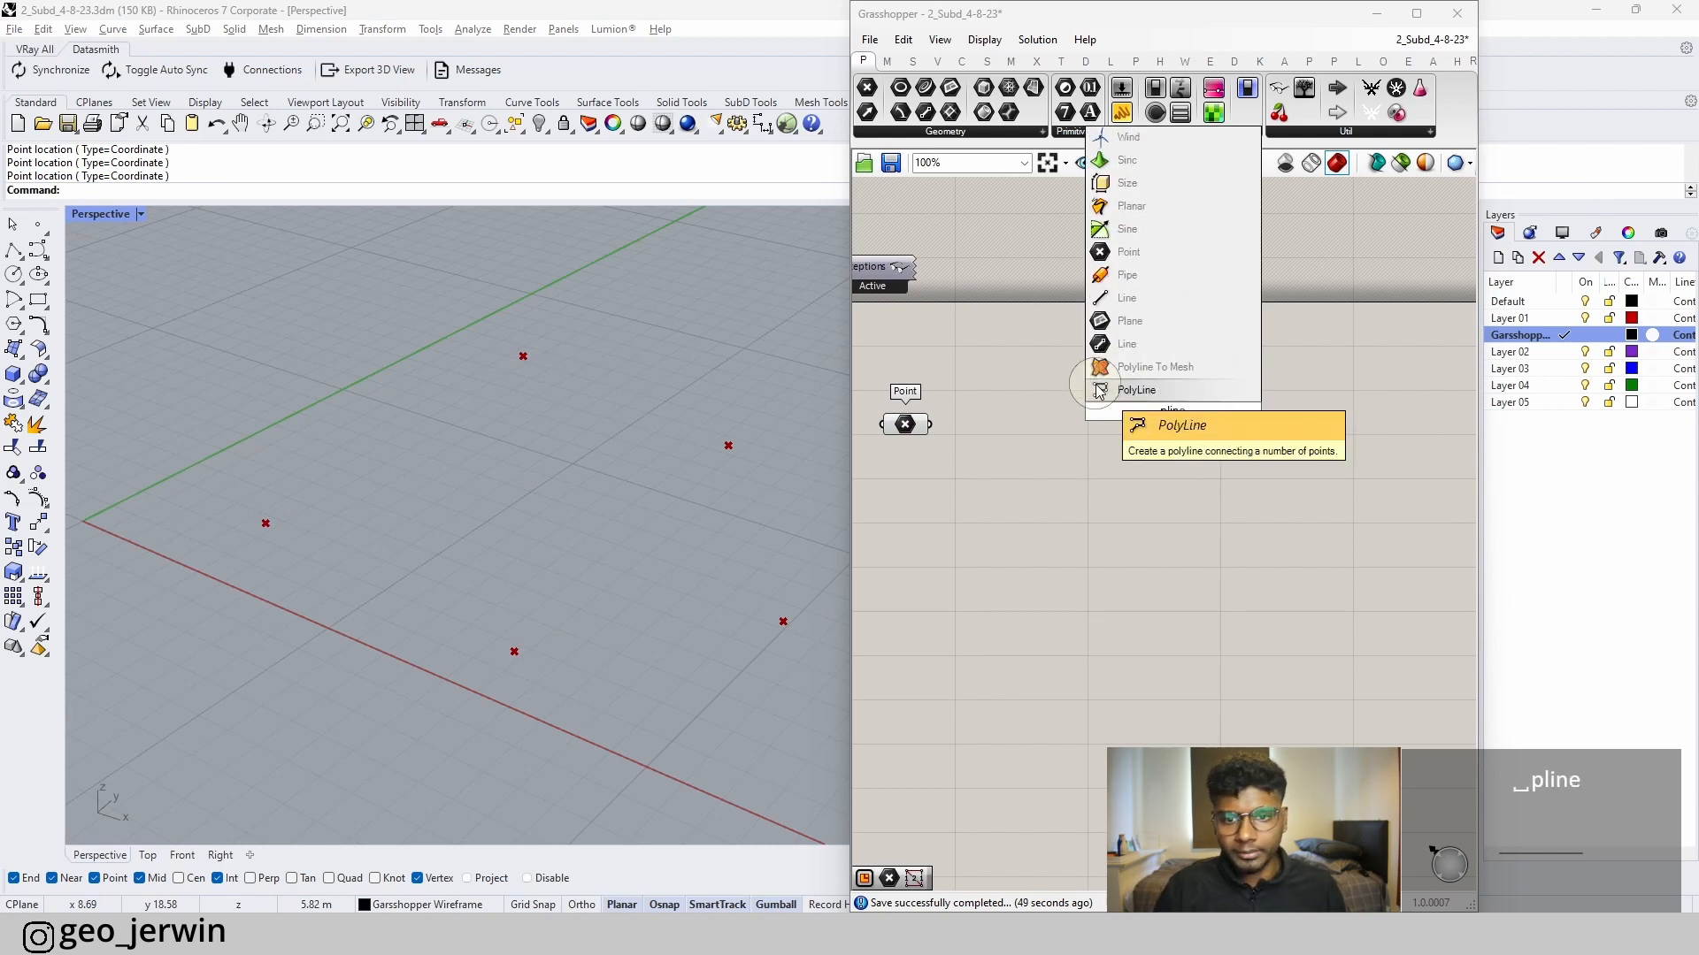
{"action": "left_click", "coordinate": [1170, 423]}
{"action": "left_click_drag", "start_coordinate": [931, 426], "coordinate": [1177, 445]}
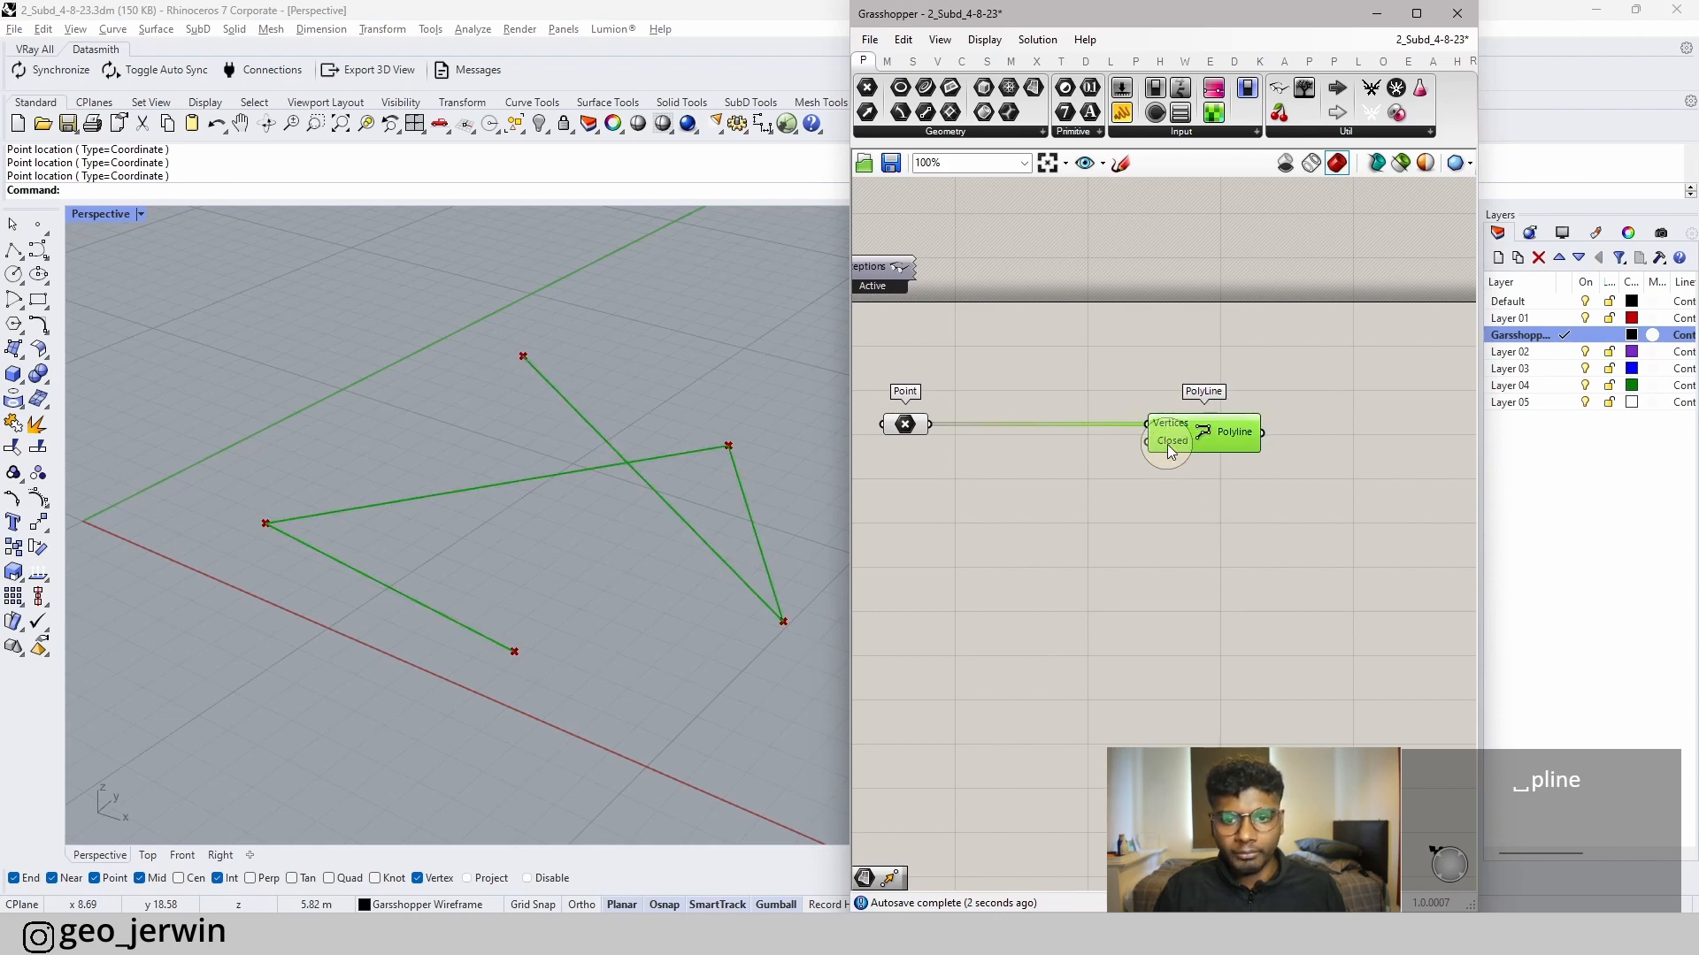
{"action": "right_click", "coordinate": [1165, 442]}
{"action": "left_click", "coordinate": [1205, 591]}
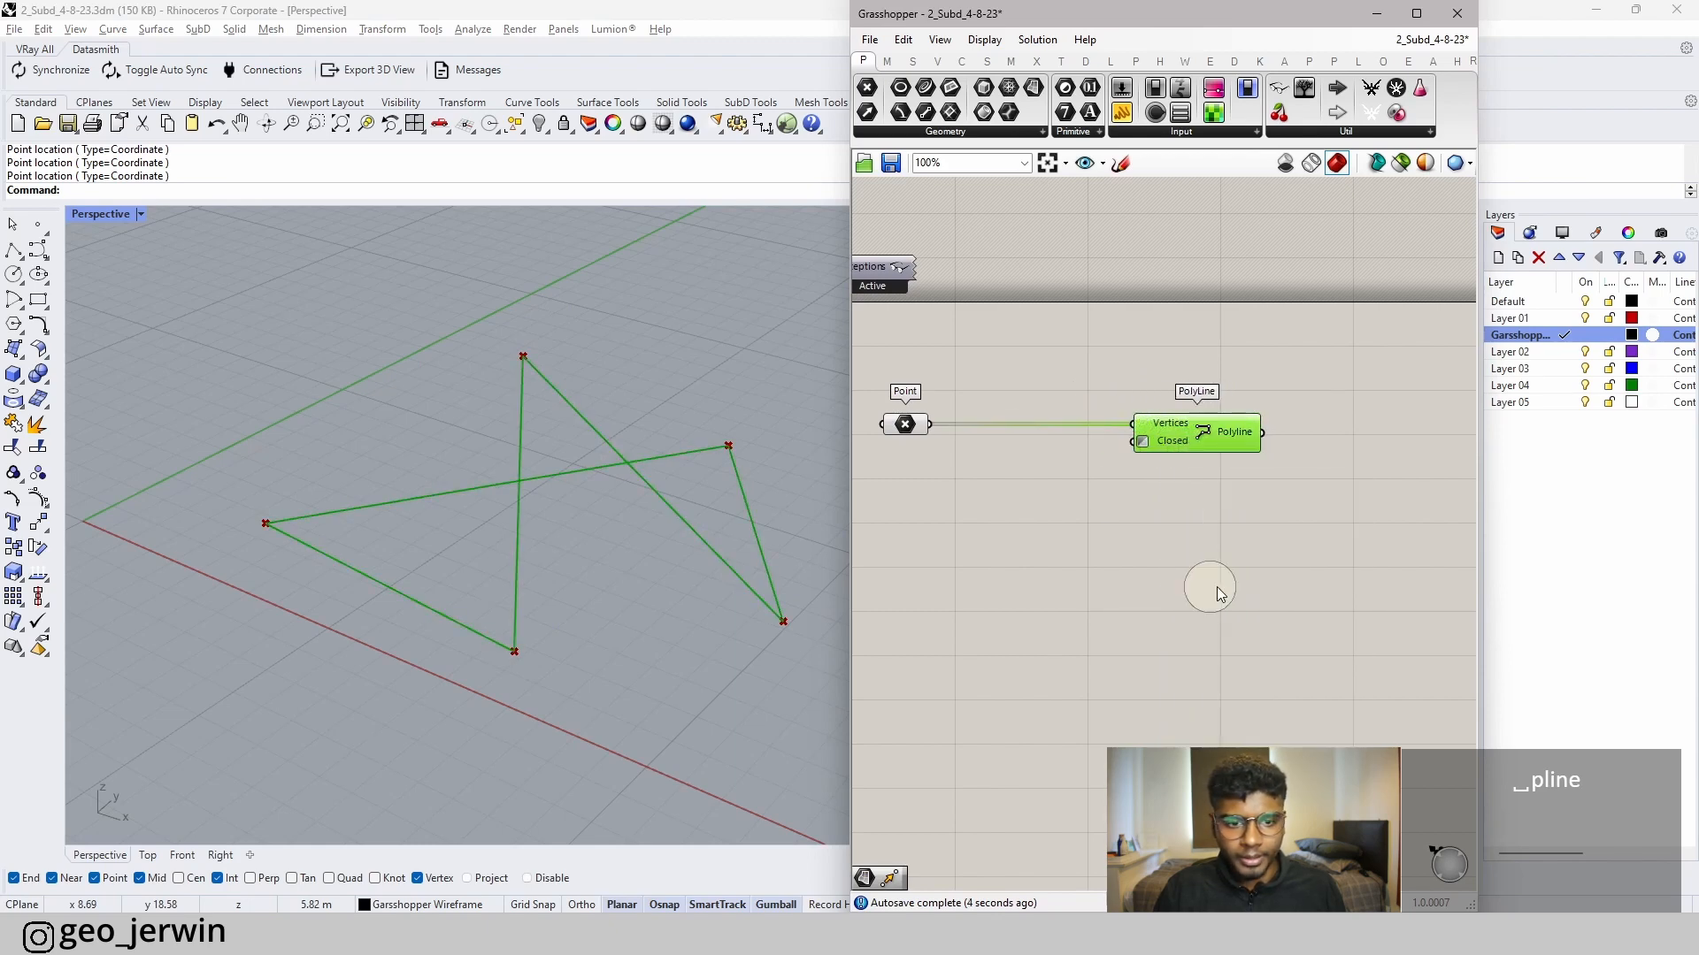
- Reposition the PolyLine component slightly higher than the Point parameter on the canvas
{"action": "right_click_drag", "start_coordinate": [519, 556], "coordinate": [493, 523]}
{"action": "right_click_drag", "start_coordinate": [1270, 489], "coordinate": [1115, 492]}
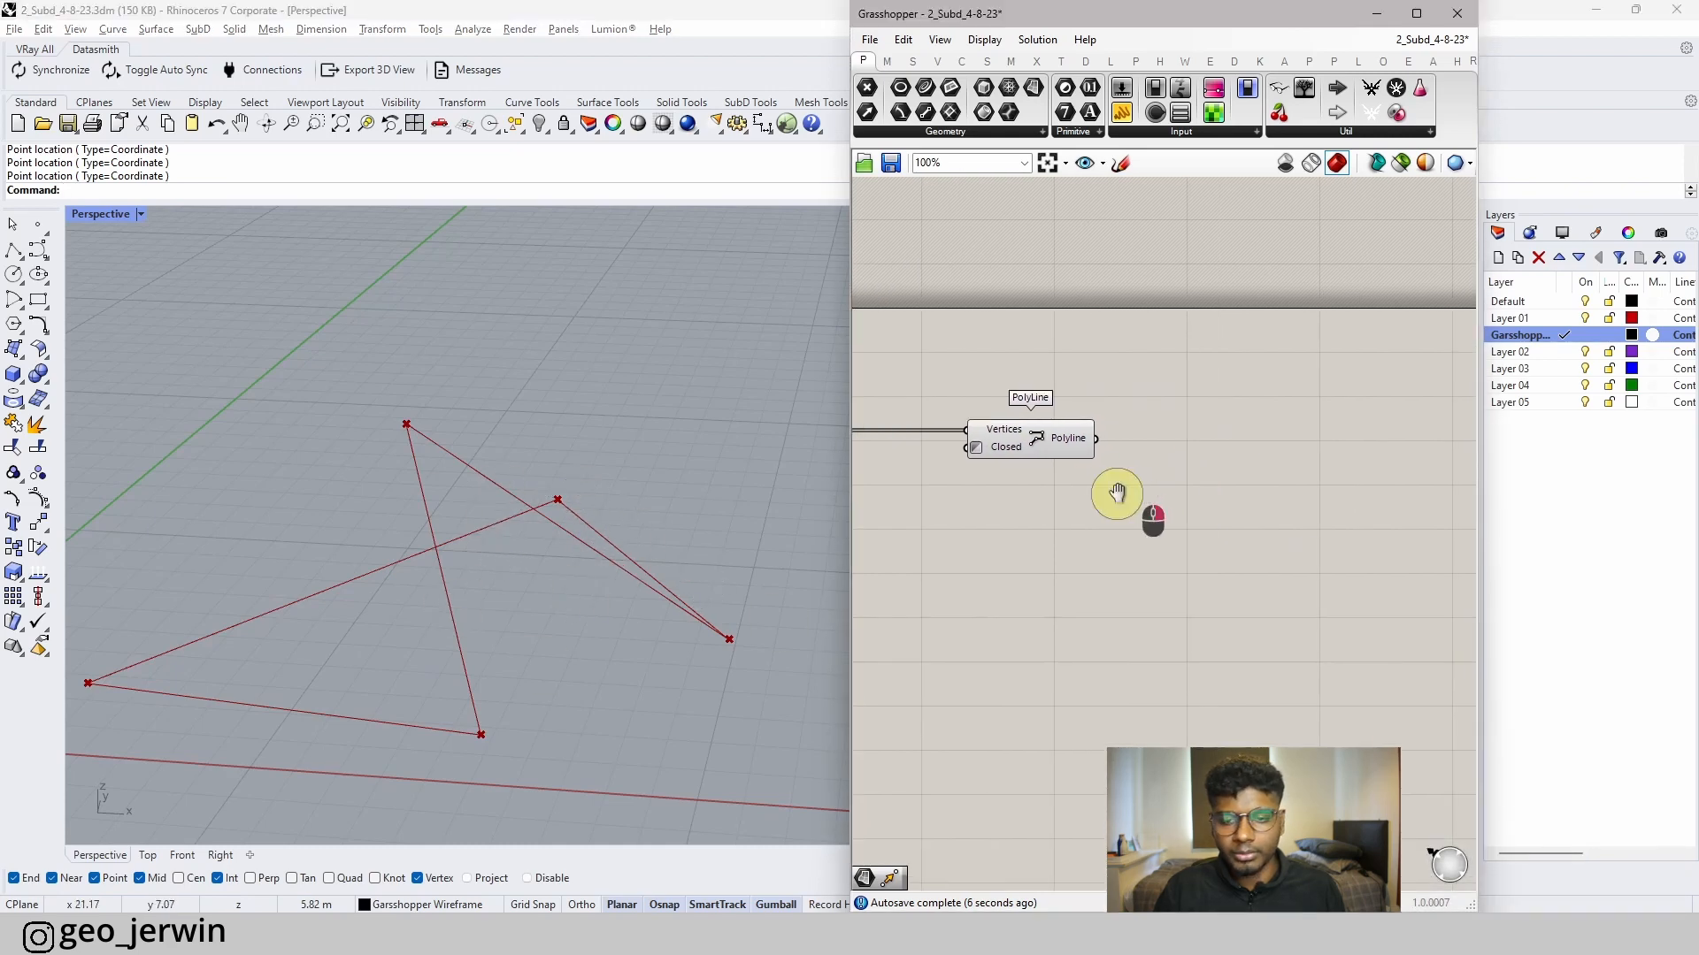
{"action": "right_click_drag", "start_coordinate": [508, 511], "coordinate": [672, 575]}
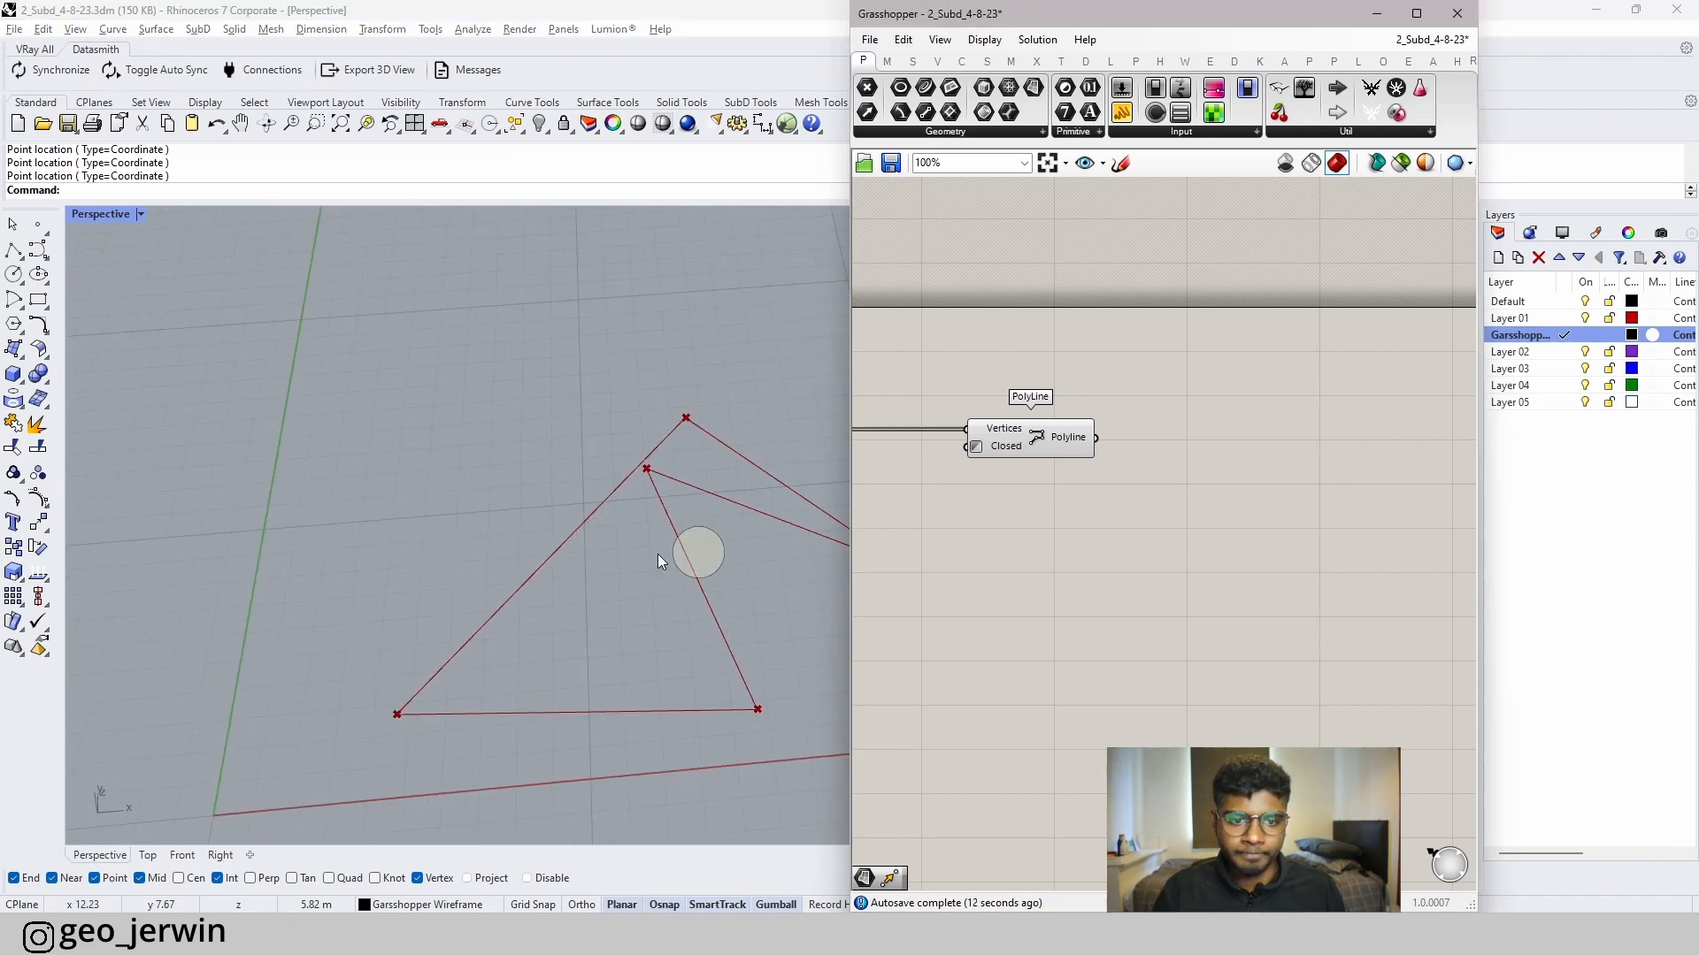
{"action": "right_click_drag", "start_coordinate": [1056, 432], "coordinate": [1247, 419]}
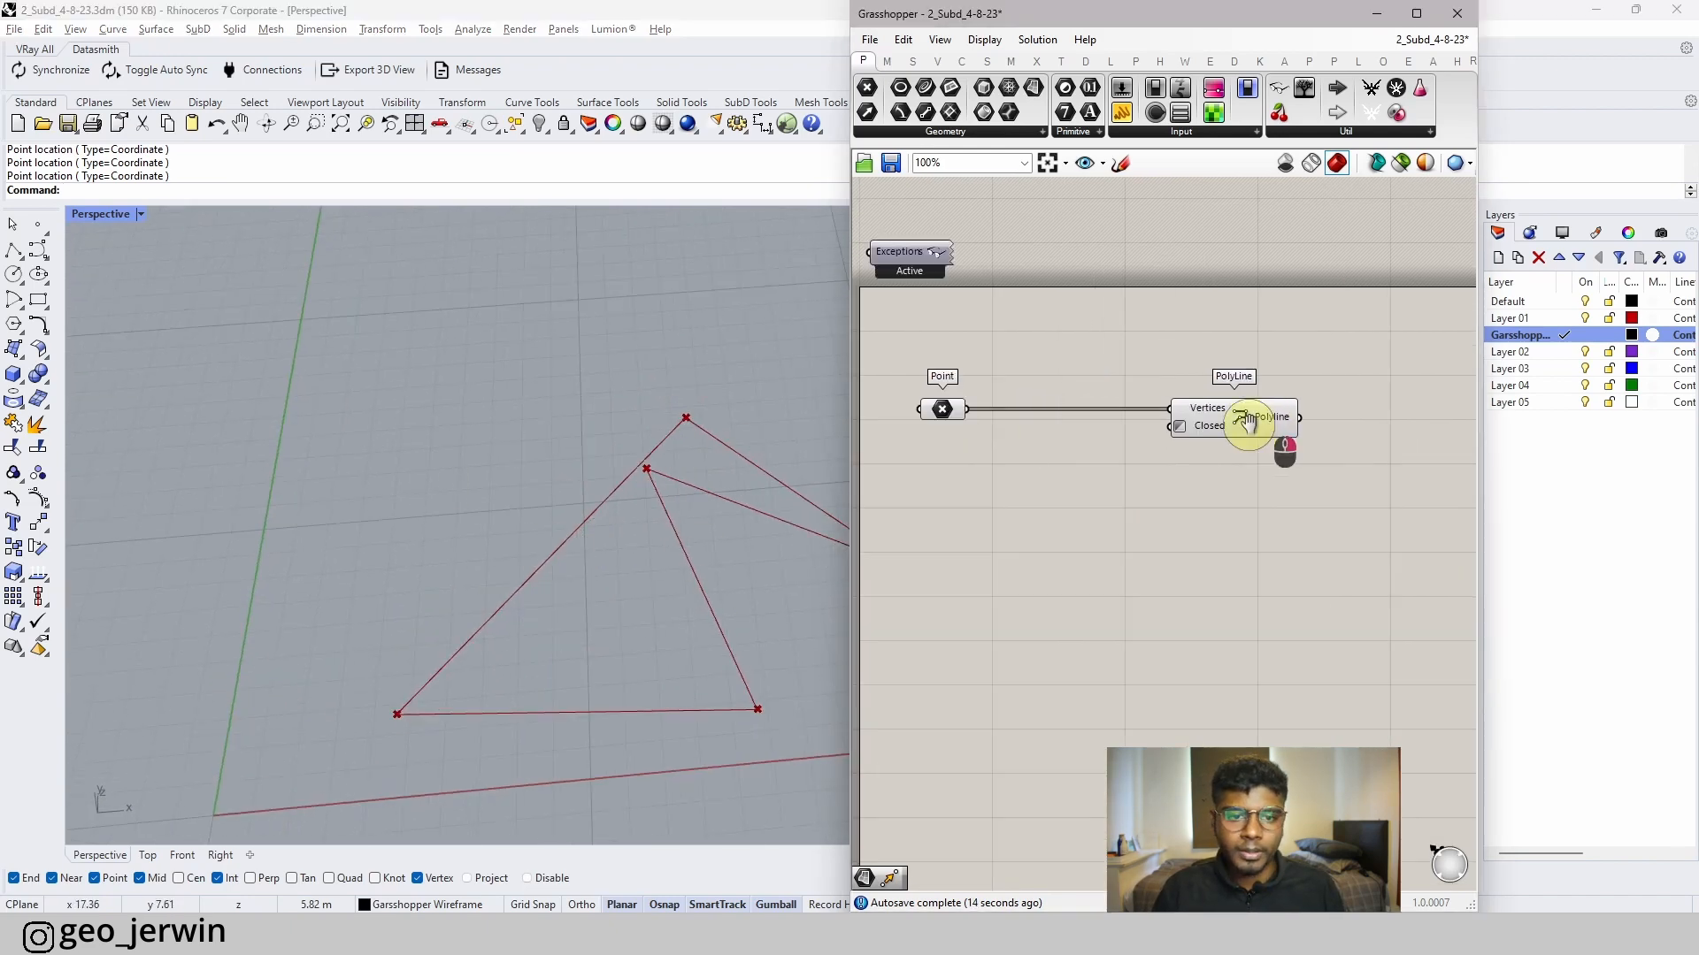
{"action": "right_click_drag", "start_coordinate": [611, 548], "coordinate": [804, 517]}
{"action": "left_click_drag", "start_coordinate": [1245, 442], "coordinate": [1234, 408]}
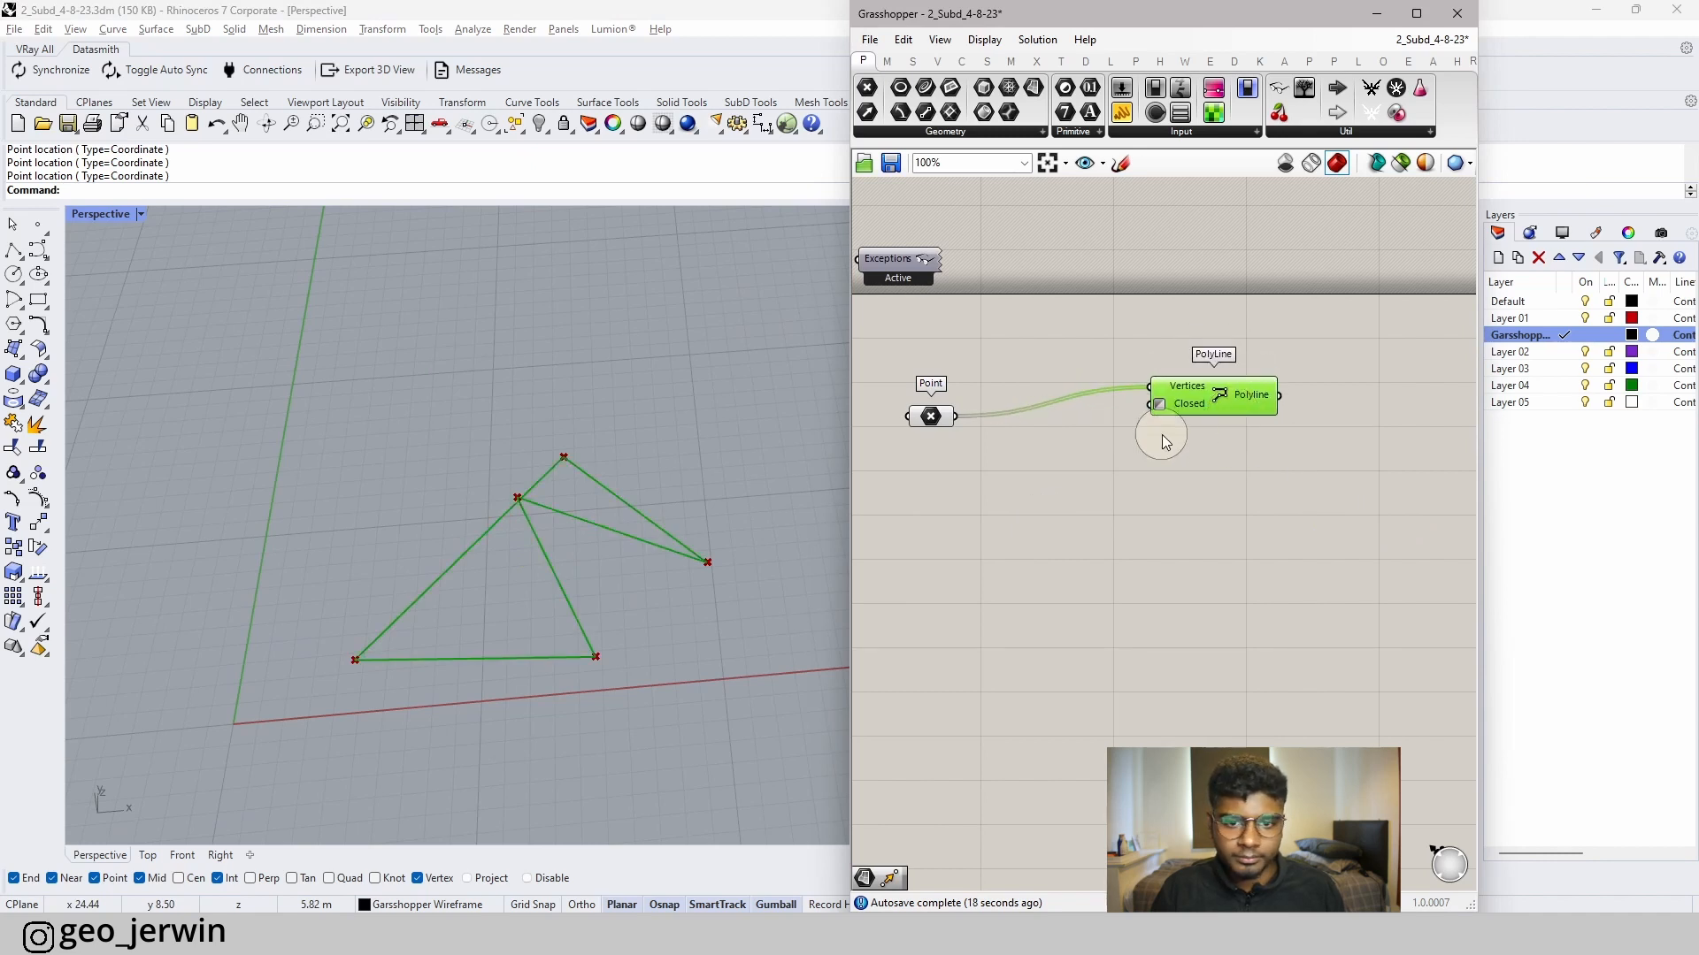
- Redefine the Point parameter with multiple new points, starting at the polyline's lower corner nearest the red axis
{"action": "left_click", "coordinate": [935, 428]}
{"action": "right_click", "coordinate": [935, 425]}
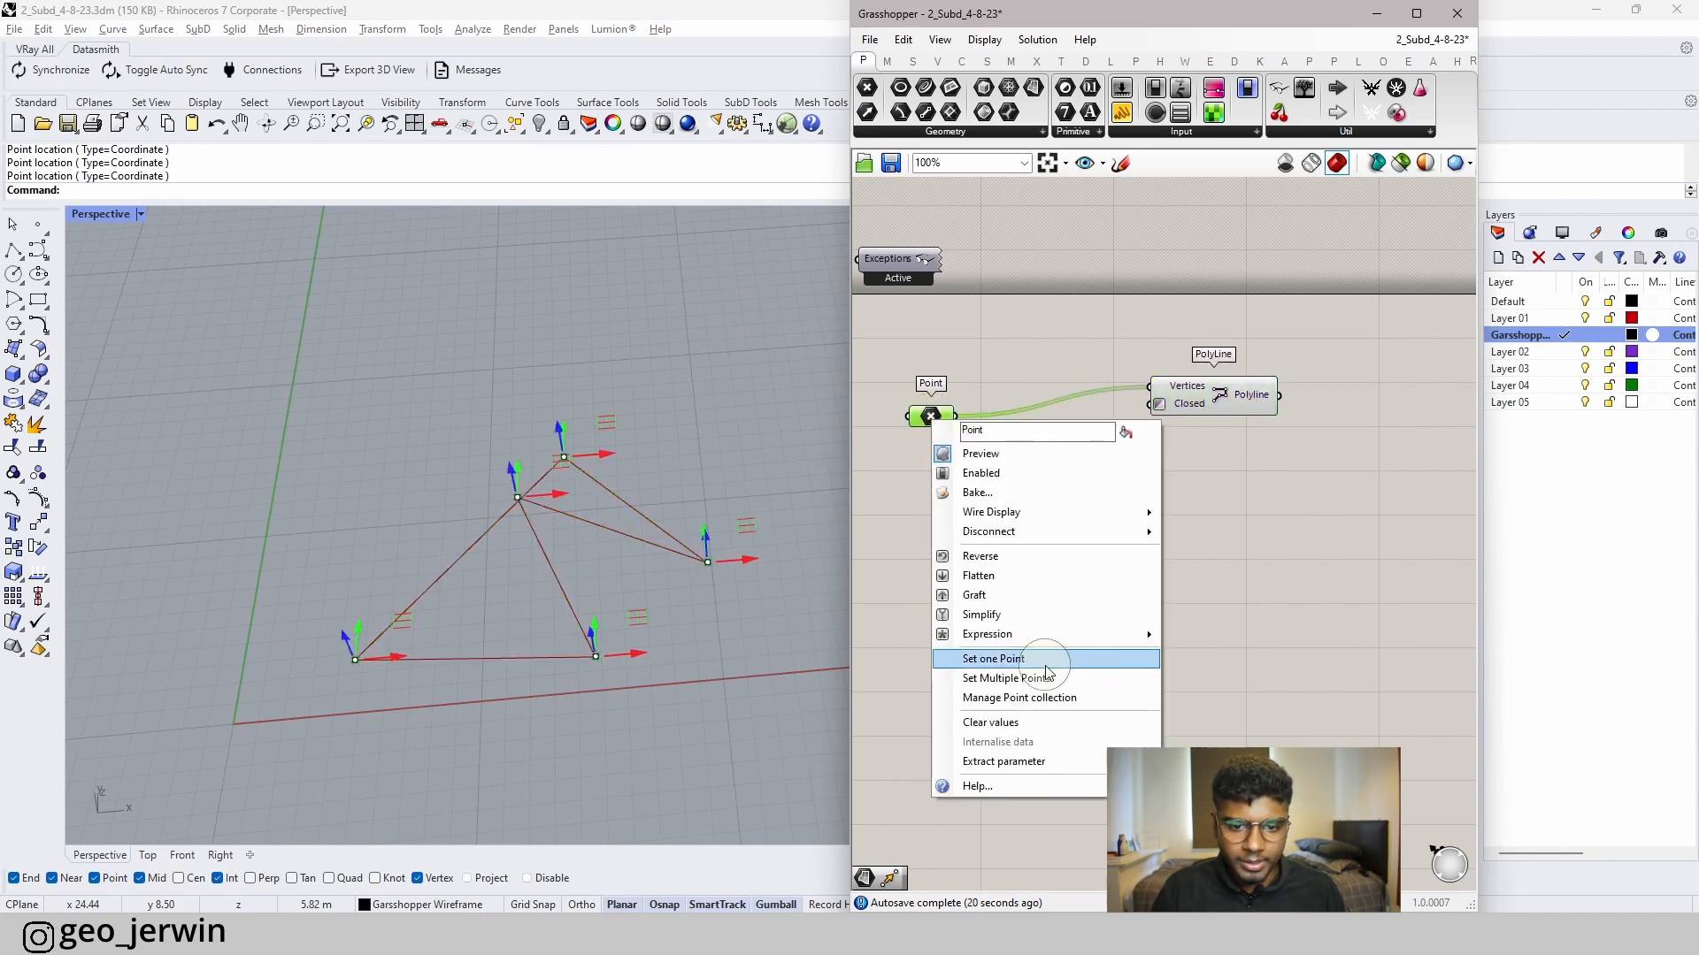
{"action": "left_click", "coordinate": [1029, 679]}
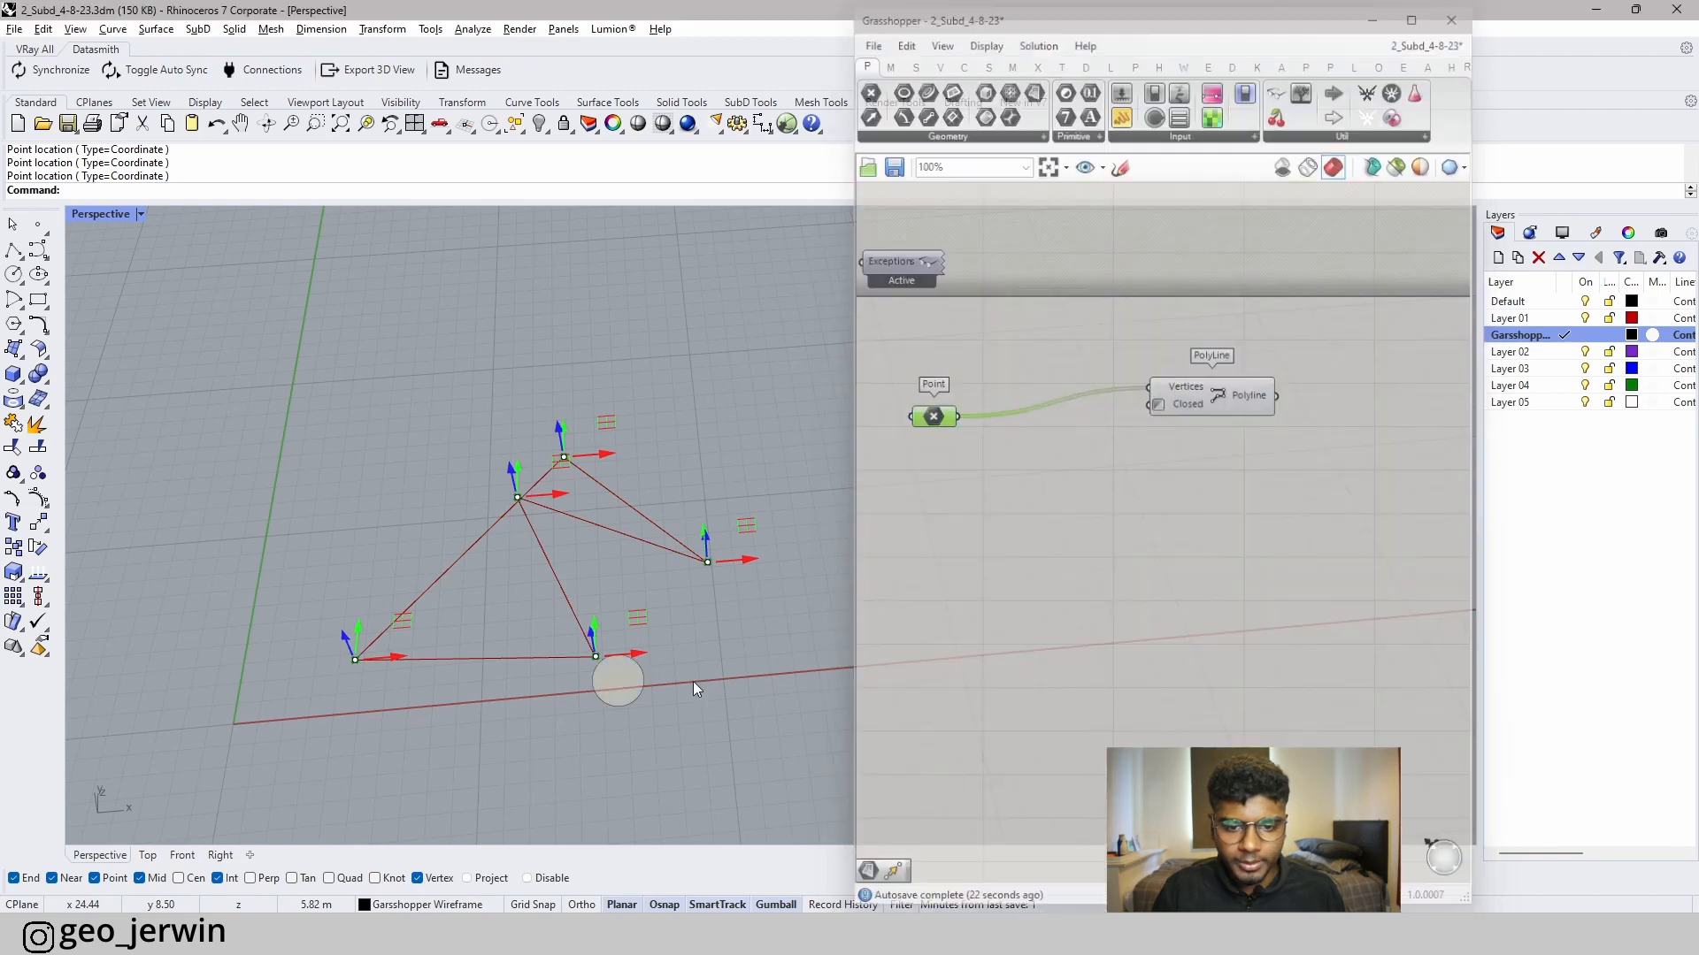
{"action": "left_click", "coordinate": [589, 664]}
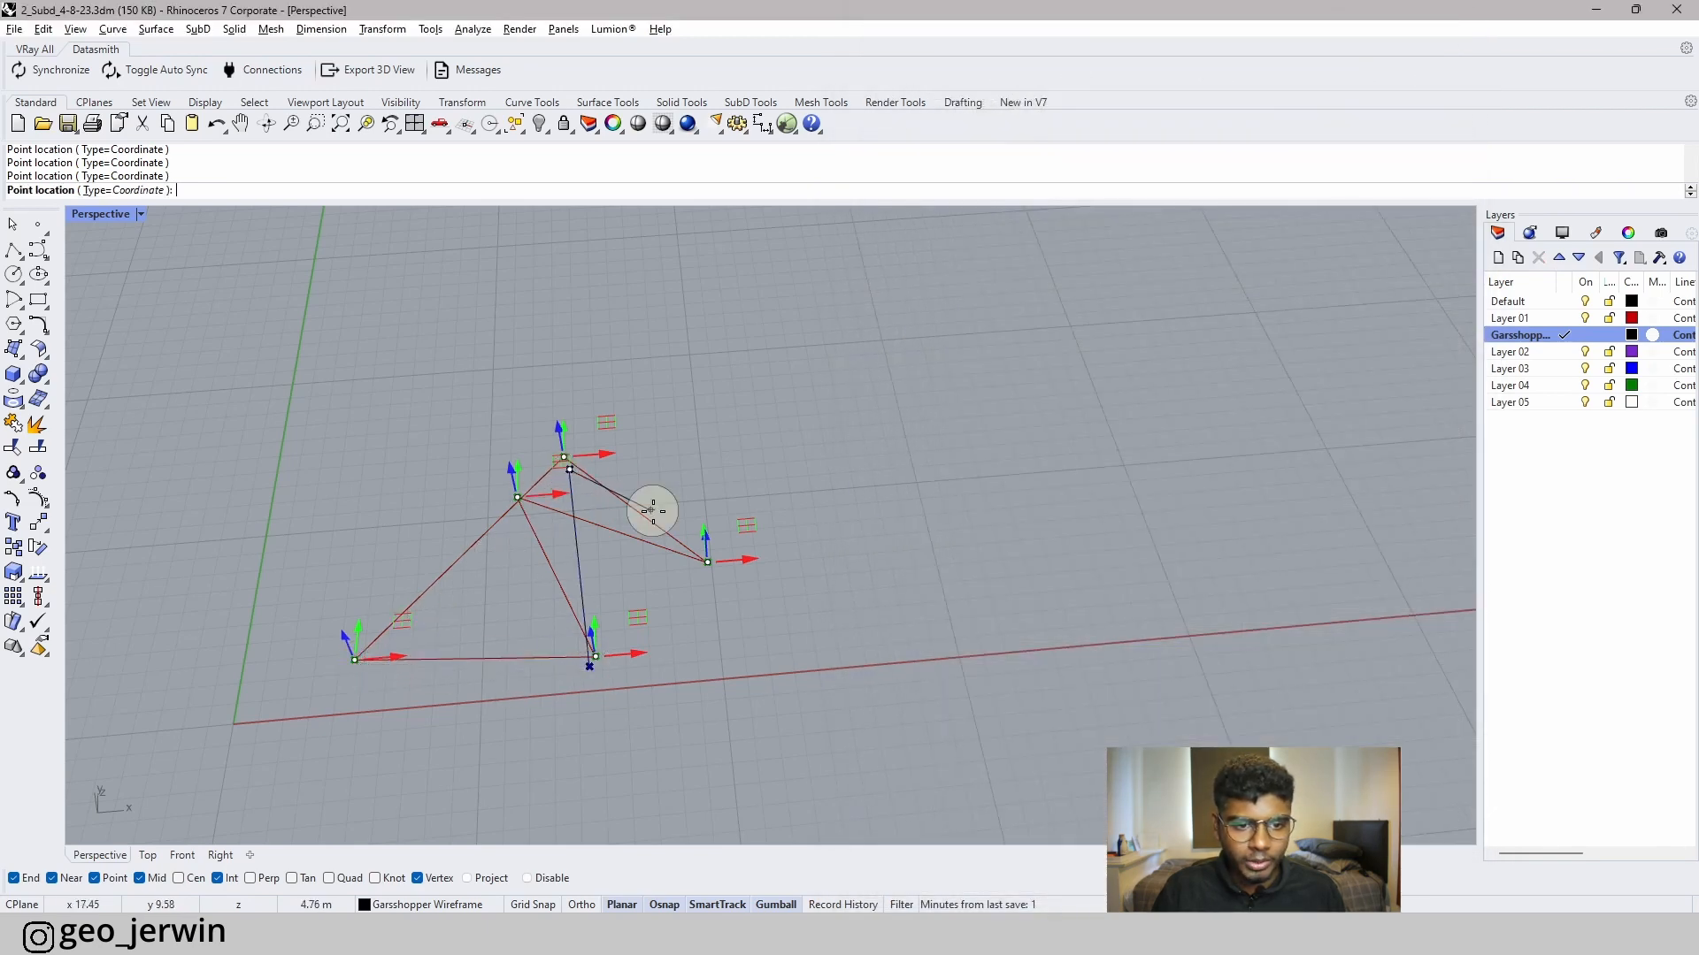
- Reassign the Point parameter to four points forming a quadrilateral on the ground plane, and align the PolyLine component with its wire
{"action": "key", "text": "Escape"}
{"action": "key", "text": "Escape"}
{"action": "right_click", "coordinate": [947, 431]}
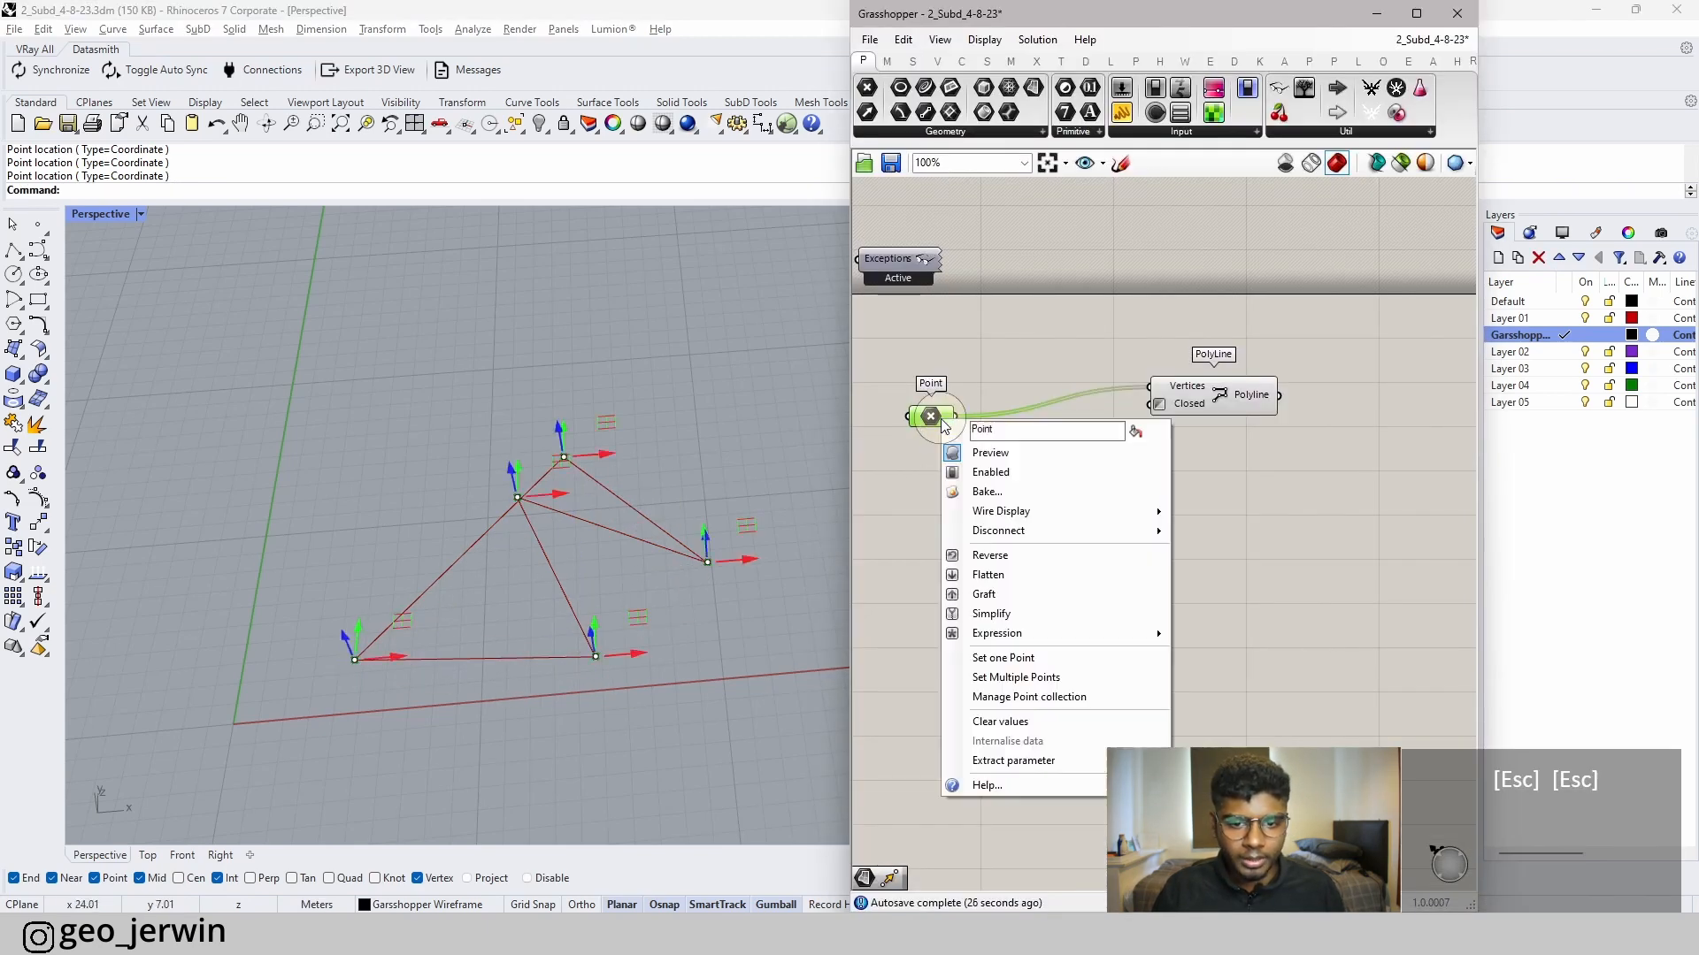
{"action": "left_click", "coordinate": [1029, 675]}
{"action": "scroll", "coordinate": [589, 649], "scroll_direction": "down", "scroll_amount": 3}
{"action": "left_click", "coordinate": [651, 642]}
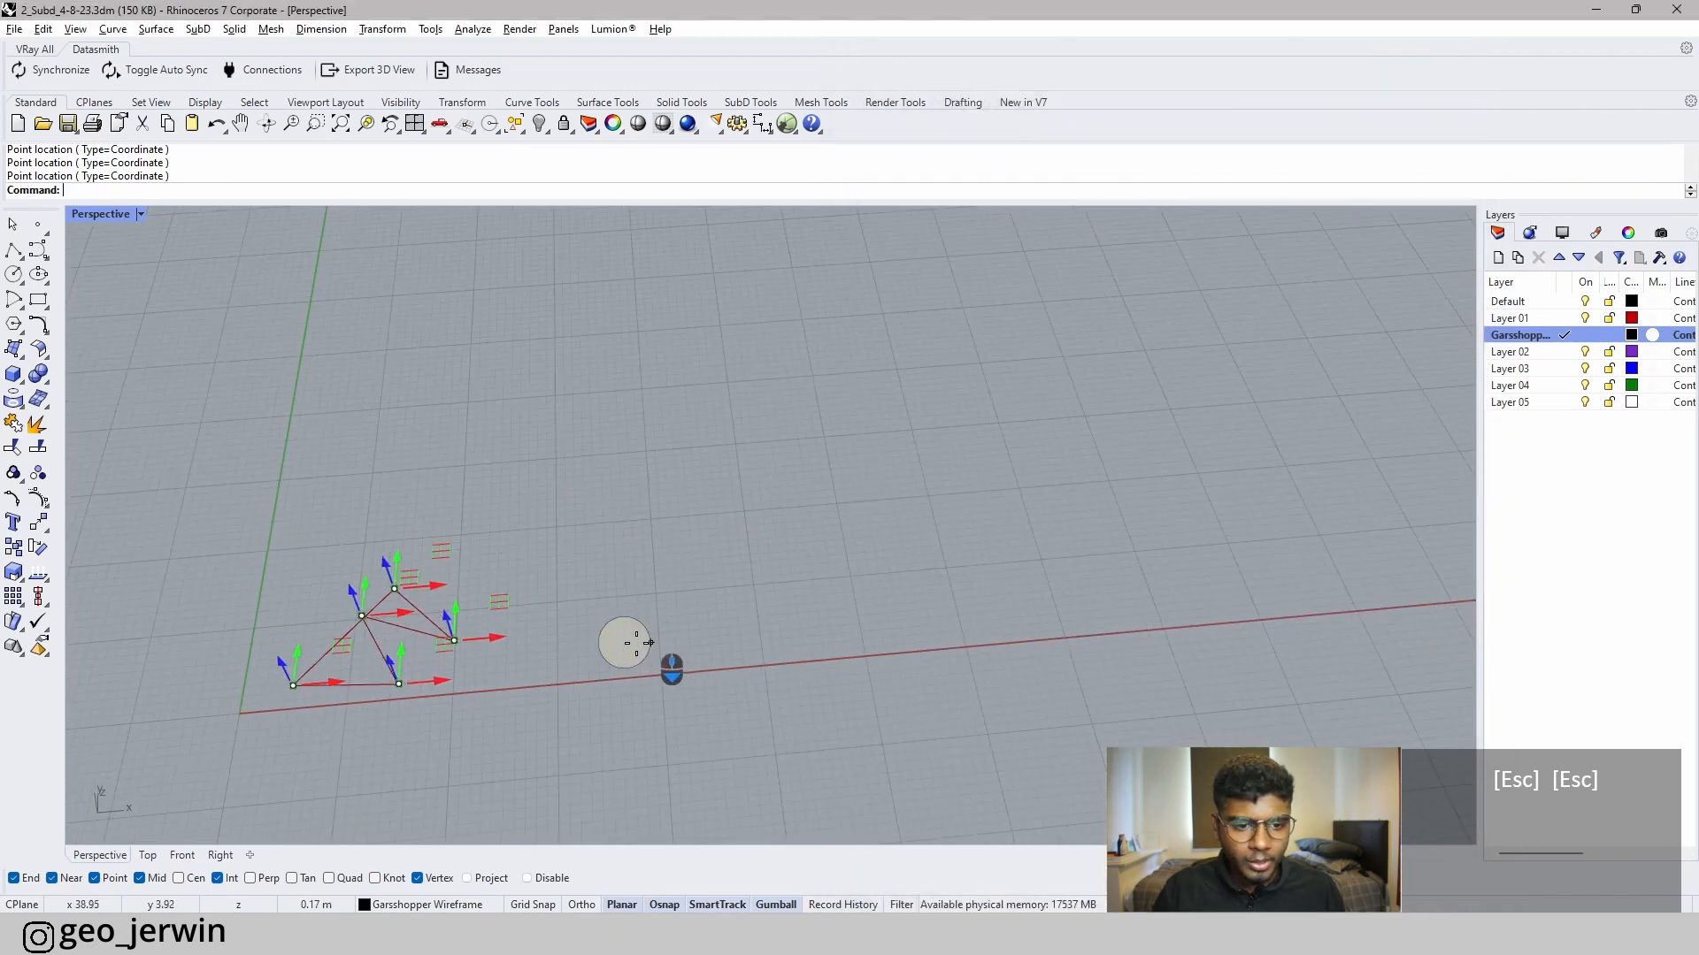
{"action": "left_click", "coordinate": [524, 594]}
{"action": "left_click", "coordinate": [699, 480]}
{"action": "left_click", "coordinate": [807, 578]}
{"action": "key", "text": "Return"}
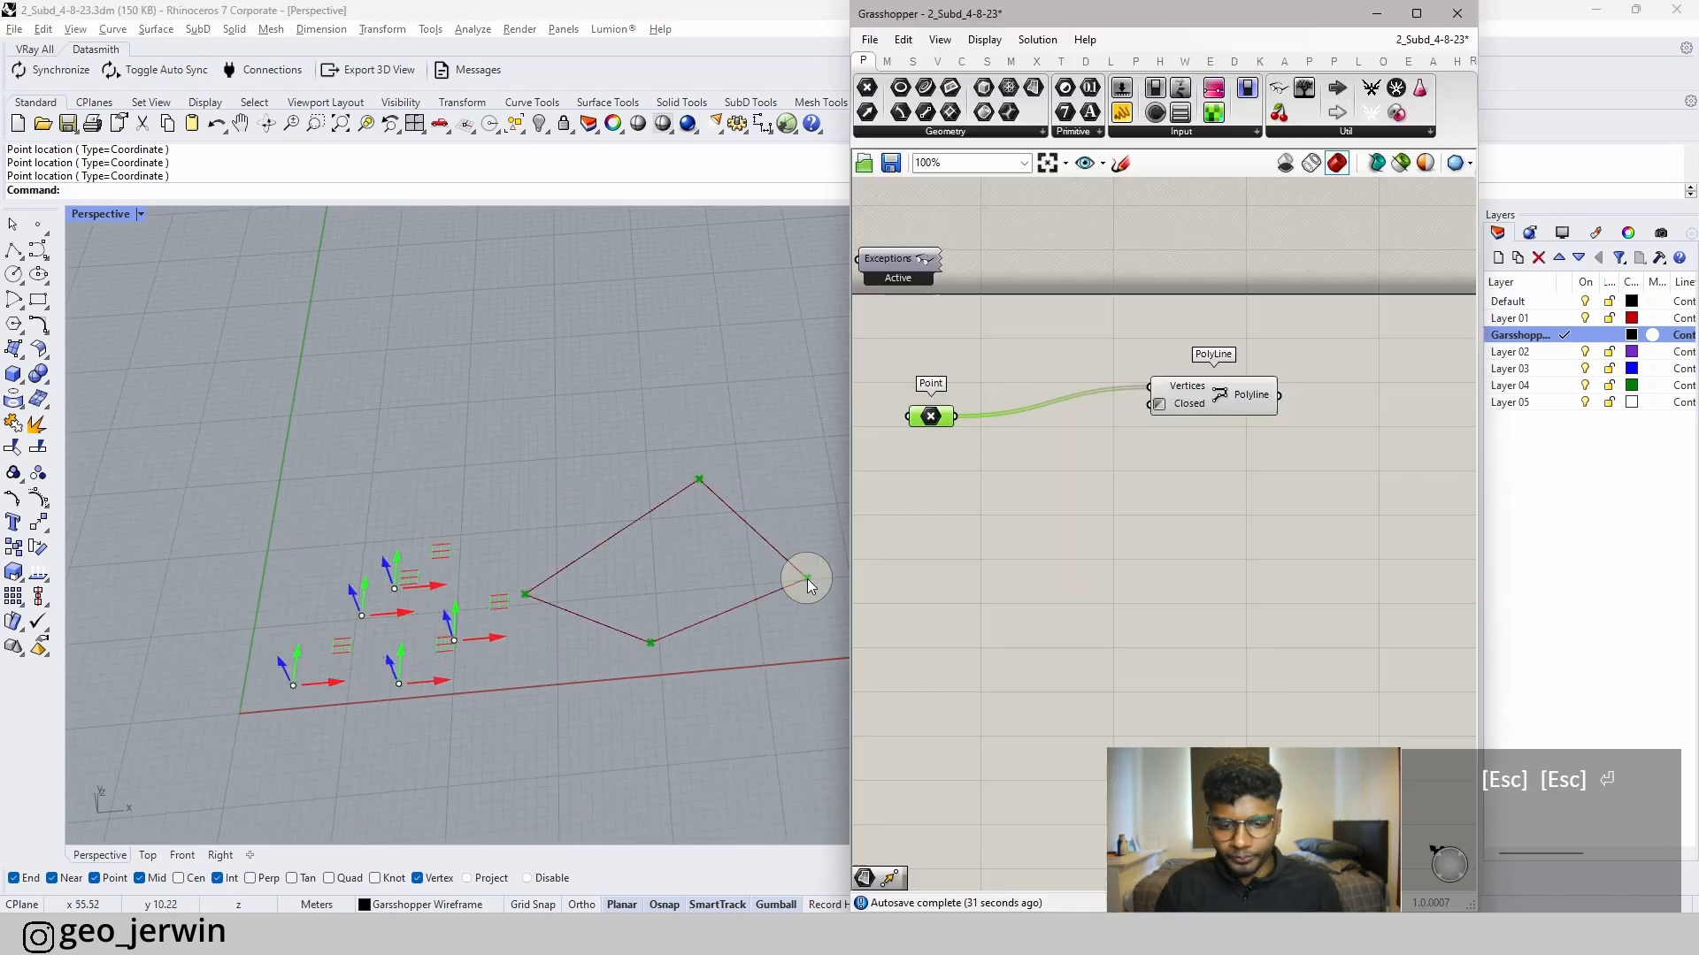
{"action": "left_click_drag", "start_coordinate": [1239, 414], "coordinate": [1227, 434]}
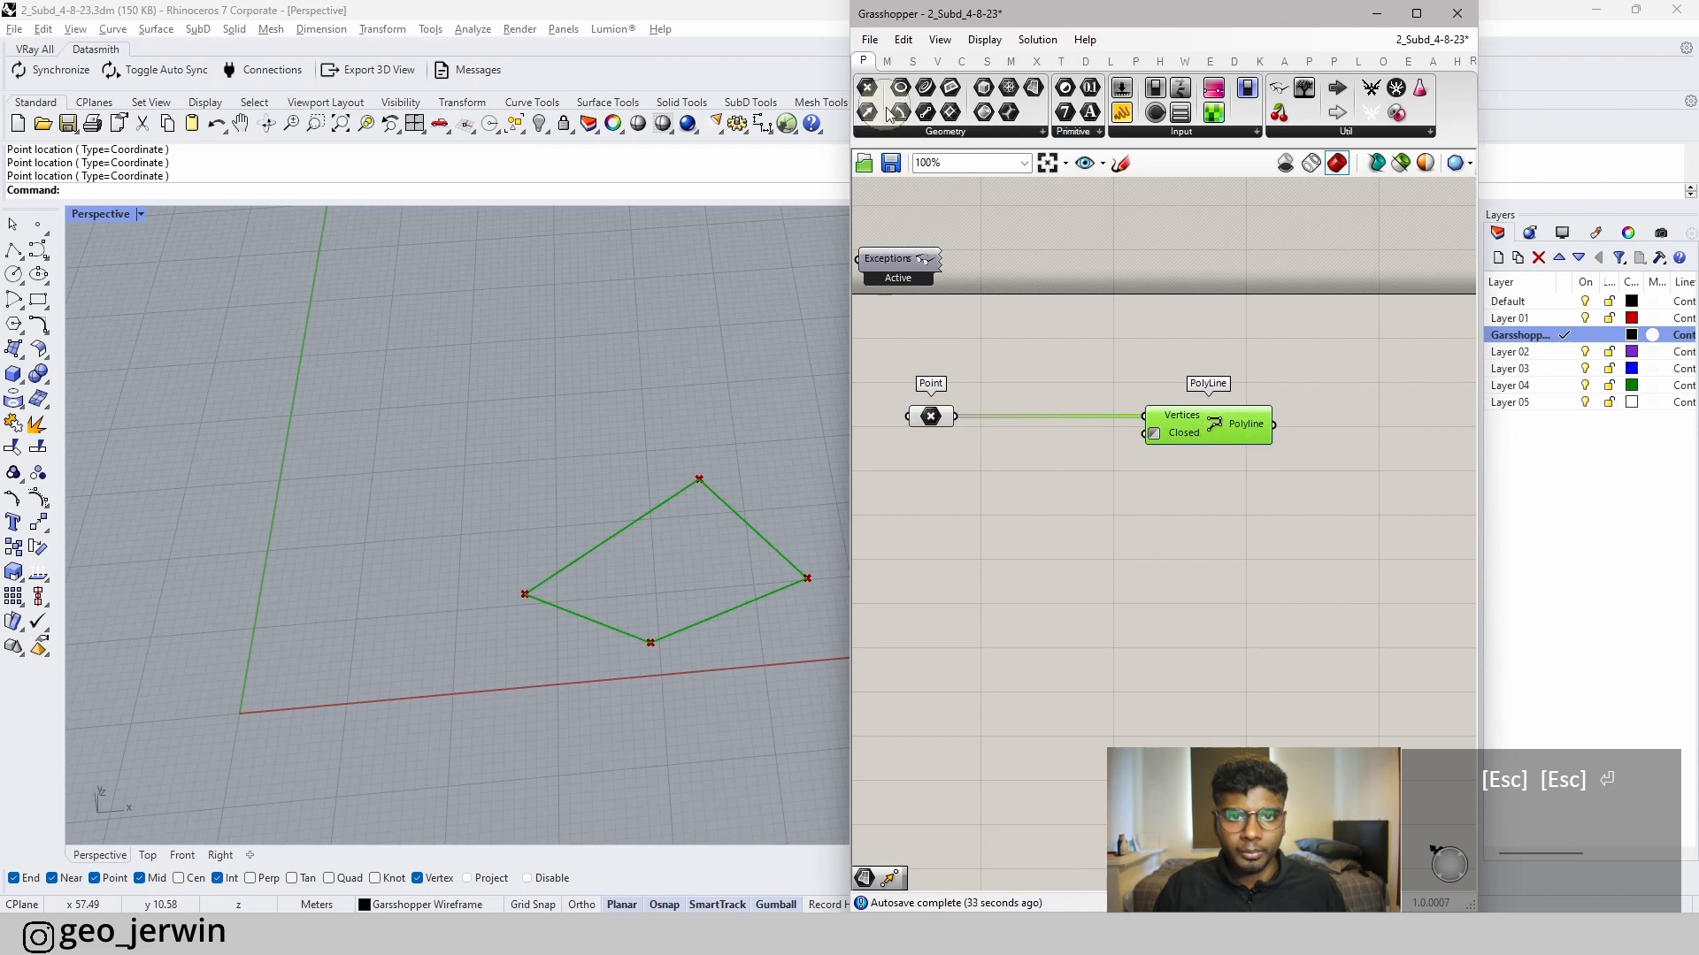
- Add a second Point parameter and assign it a single point inside the quadrilateral
{"action": "left_click_drag", "start_coordinate": [873, 144], "coordinate": [978, 496]}
{"action": "scroll", "coordinate": [979, 495], "scroll_direction": "up", "scroll_amount": 2}
{"action": "right_click", "coordinate": [980, 500]}
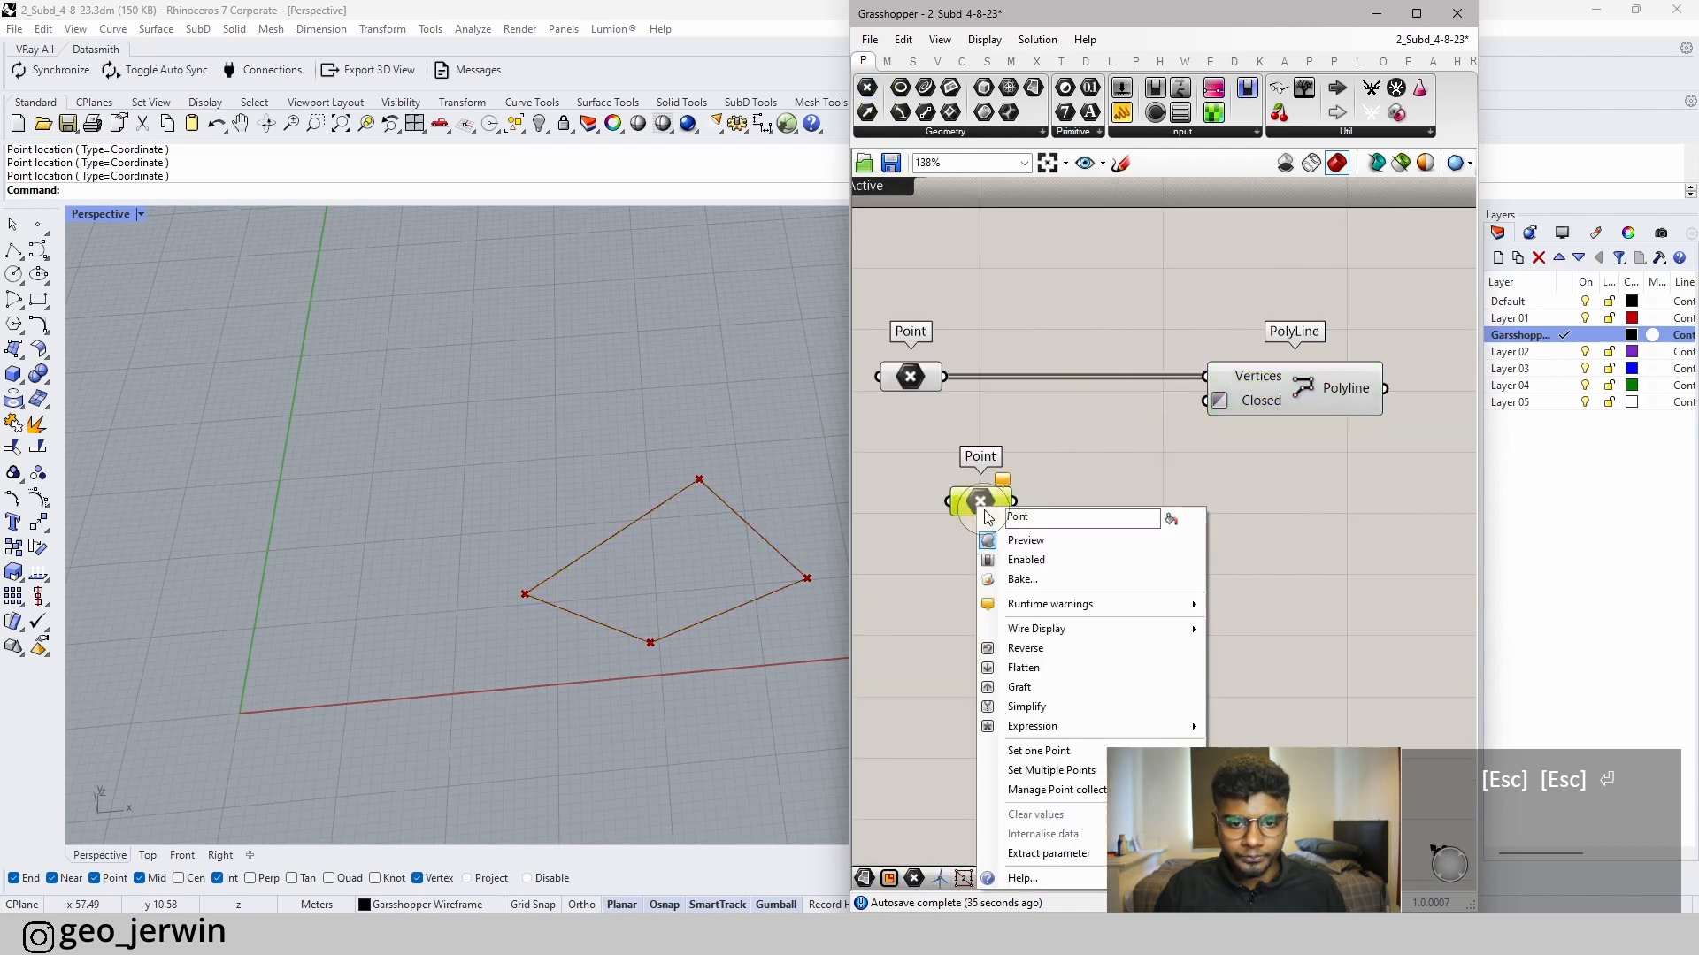
{"action": "left_click", "coordinate": [1061, 767]}
{"action": "left_click", "coordinate": [657, 566]}
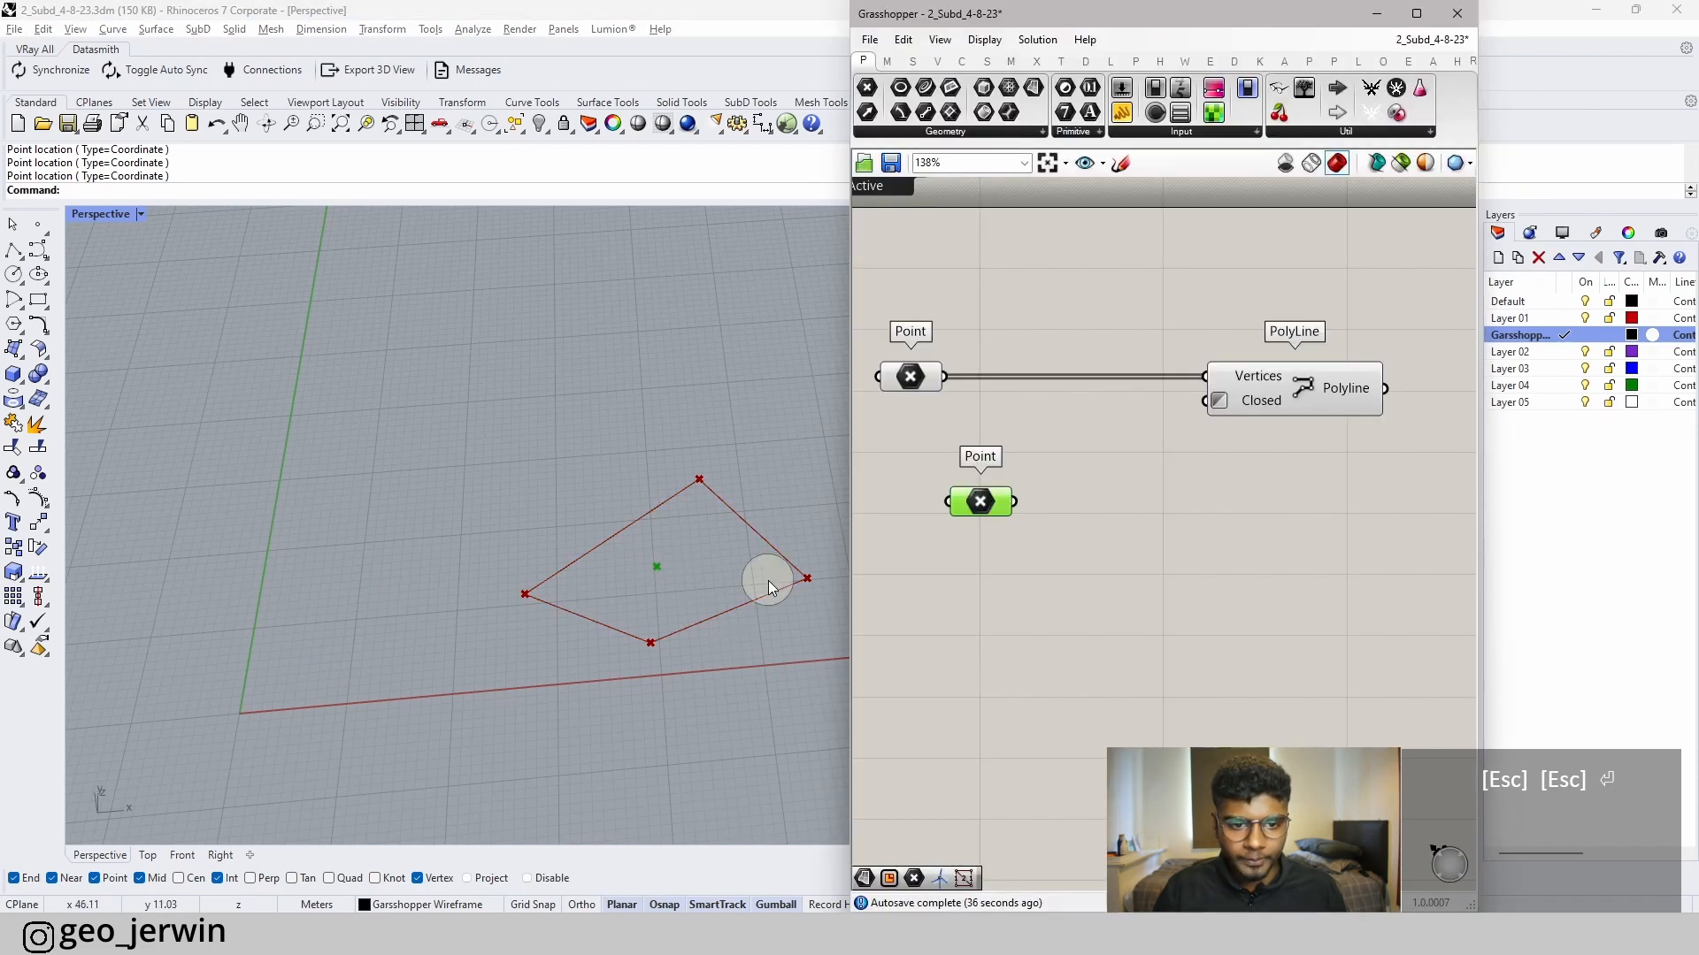
- Raise the second parameter's point vertically above the quadrilateral to form an apex
{"action": "left_click", "coordinate": [985, 503]}
{"action": "right_click_drag", "start_coordinate": [695, 531], "coordinate": [708, 485]}
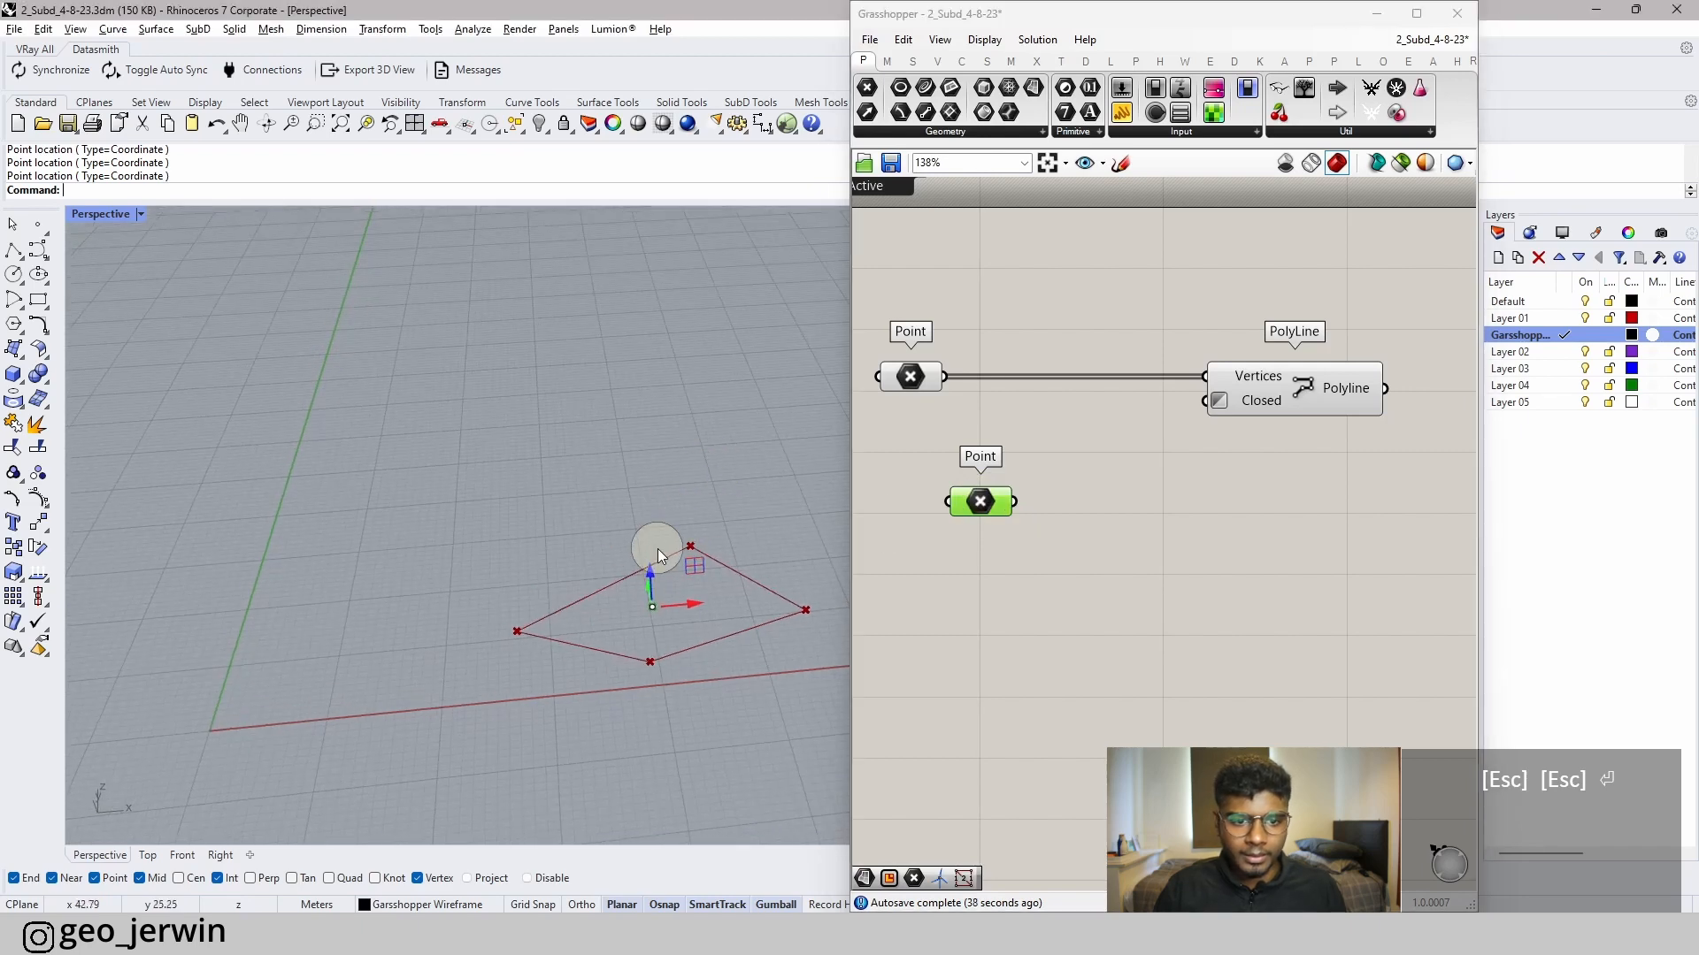
{"action": "left_click_drag", "start_coordinate": [649, 555], "coordinate": [649, 480]}
{"action": "left_click", "coordinate": [1369, 546]}
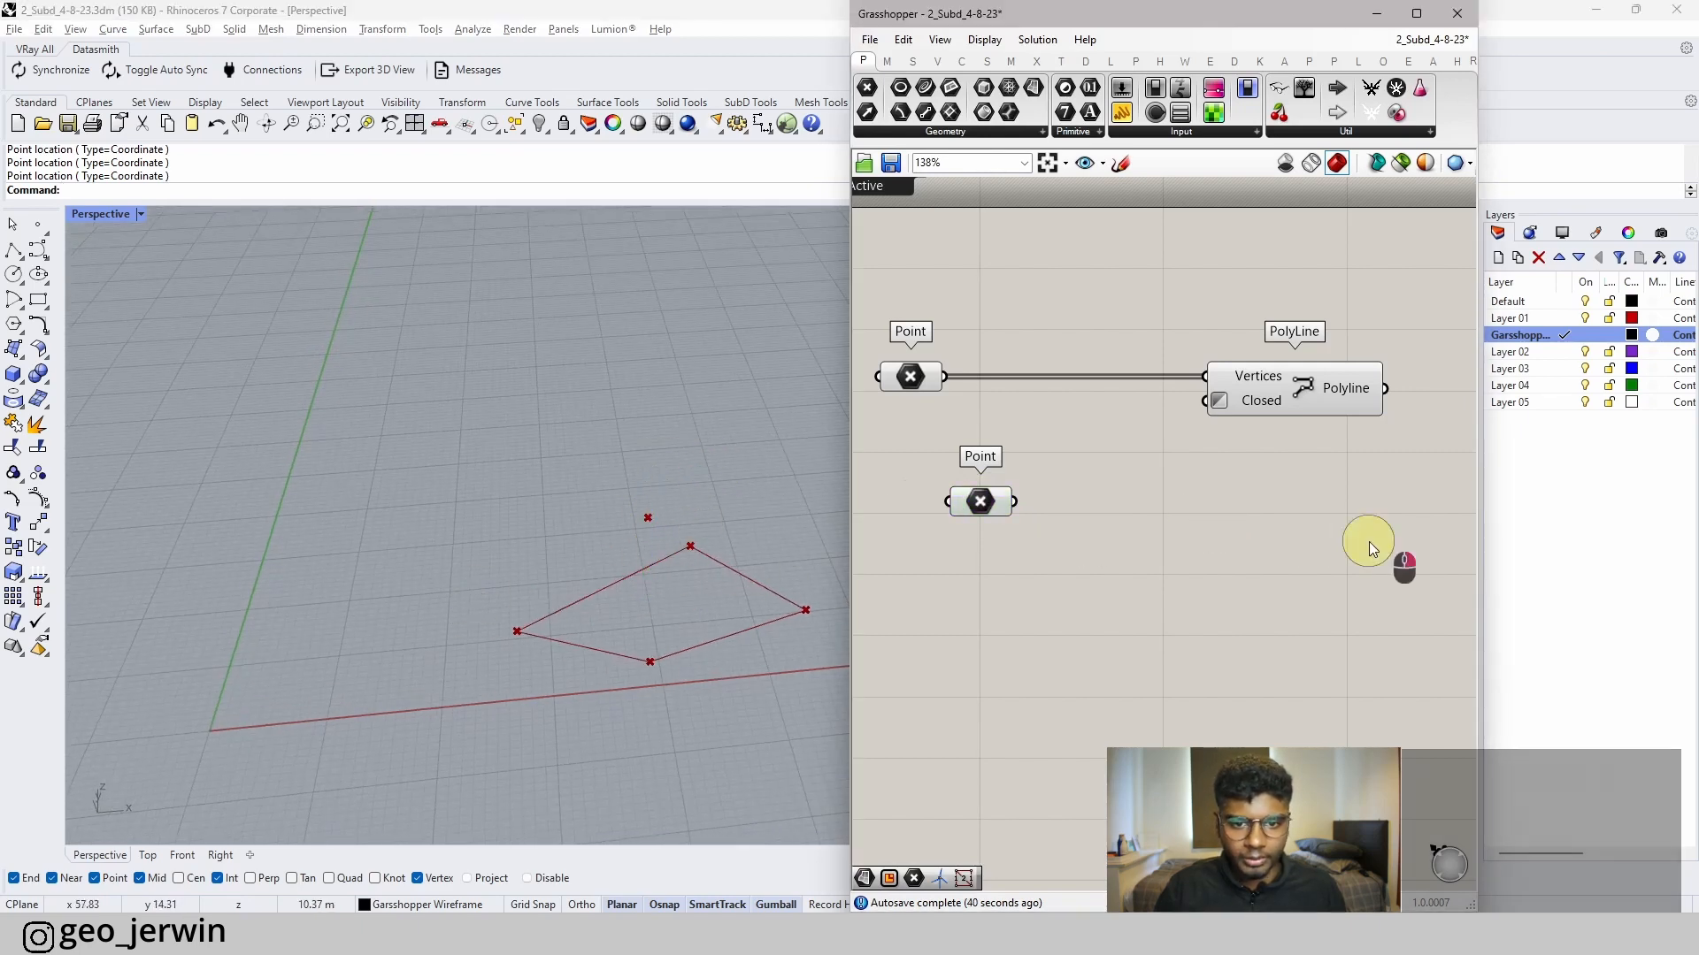
- Add a Line component, connecting the four base points to Start Point and the apex point to End Point
{"action": "right_click_drag", "start_coordinate": [1369, 546], "coordinate": [1153, 515]}
{"action": "double_click", "coordinate": [1343, 463]}
{"action": "type", "text": "line"}
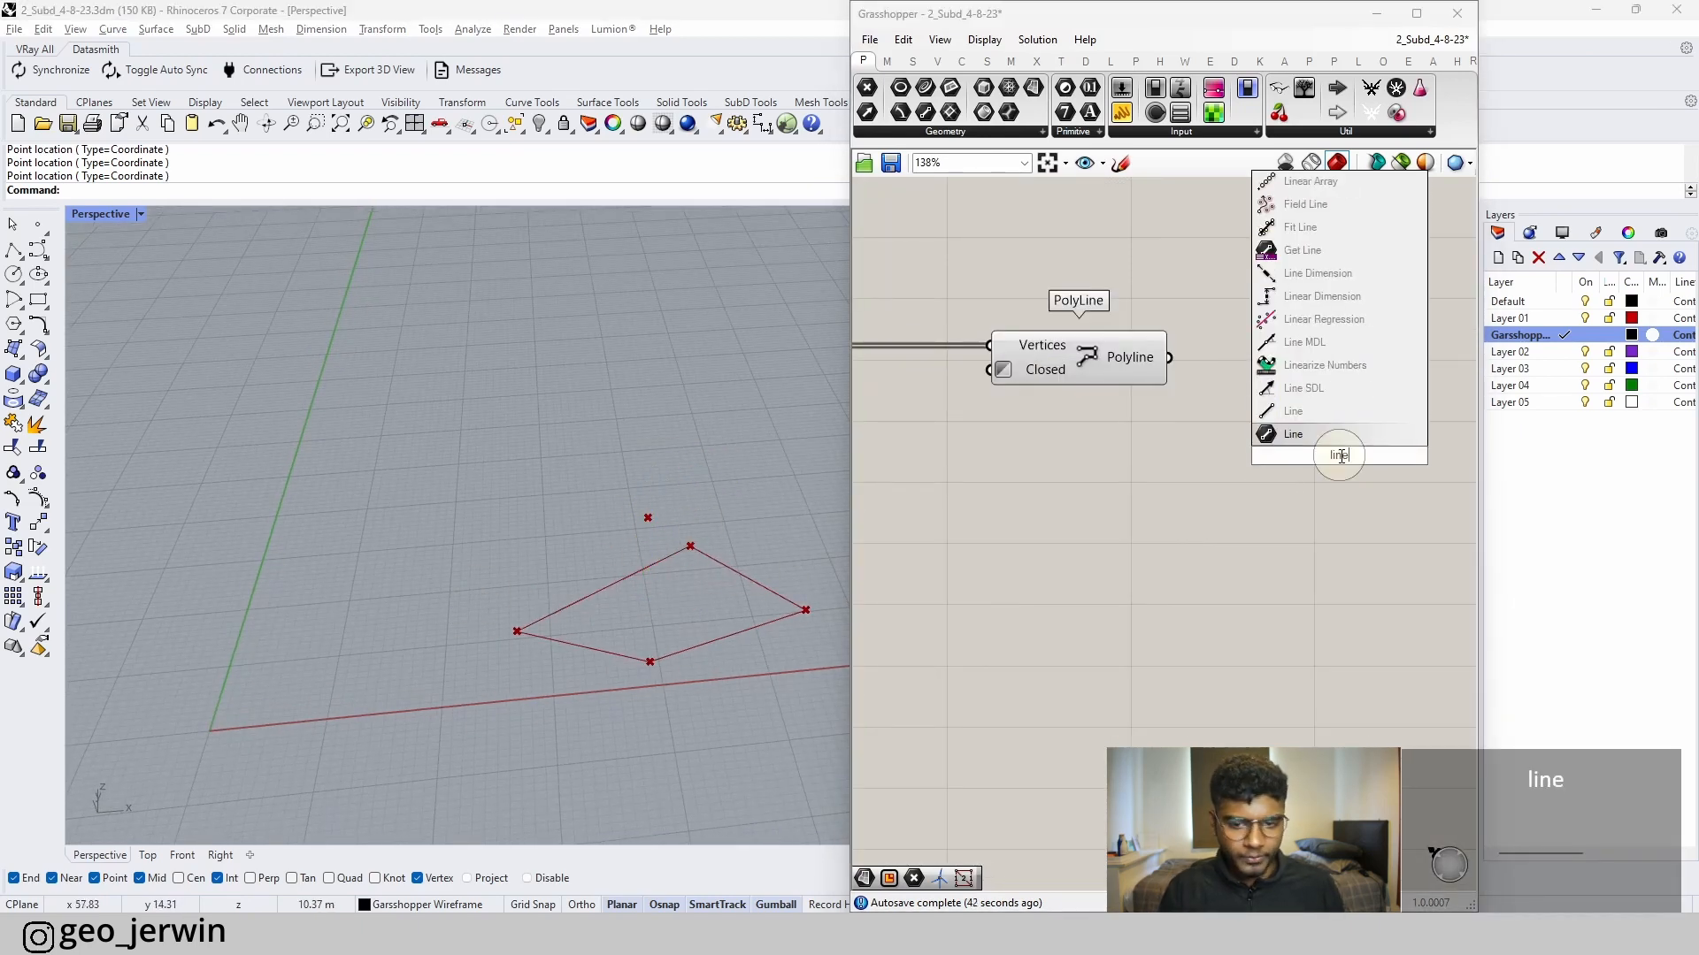
{"action": "left_click", "coordinate": [1312, 419]}
{"action": "left_click_drag", "start_coordinate": [1170, 363], "coordinate": [1293, 435]}
{"action": "scroll", "coordinate": [1179, 416], "scroll_direction": "down", "scroll_amount": 2}
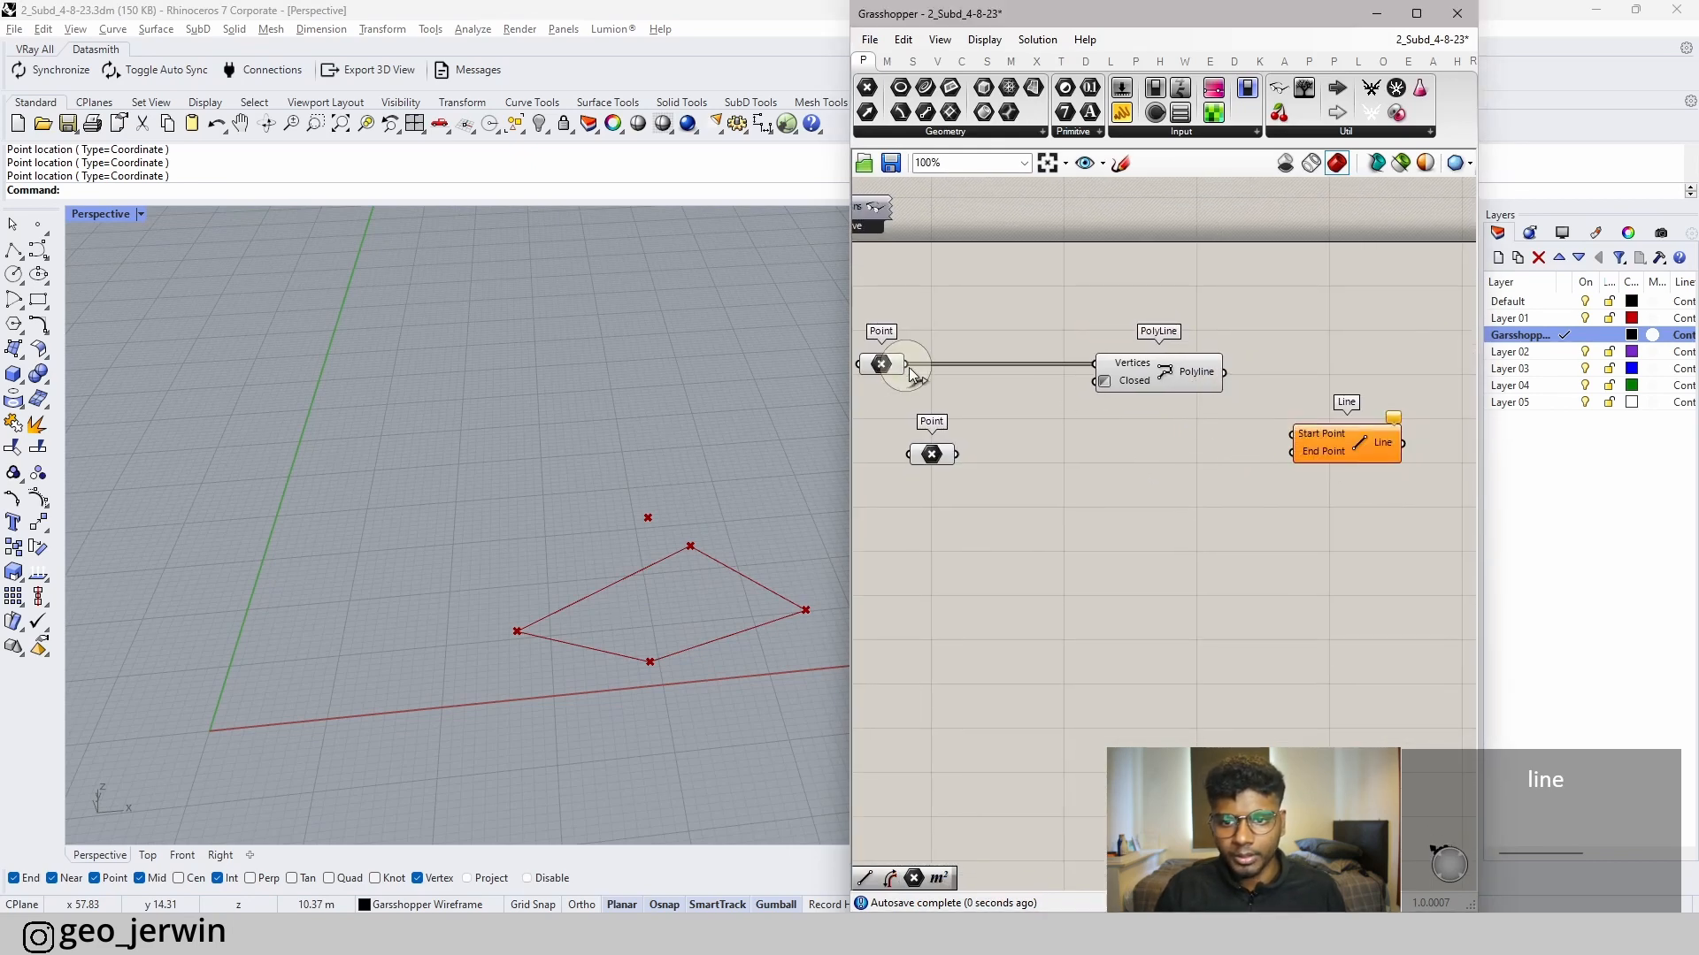
{"action": "left_click_drag", "start_coordinate": [904, 364], "coordinate": [1293, 435]}
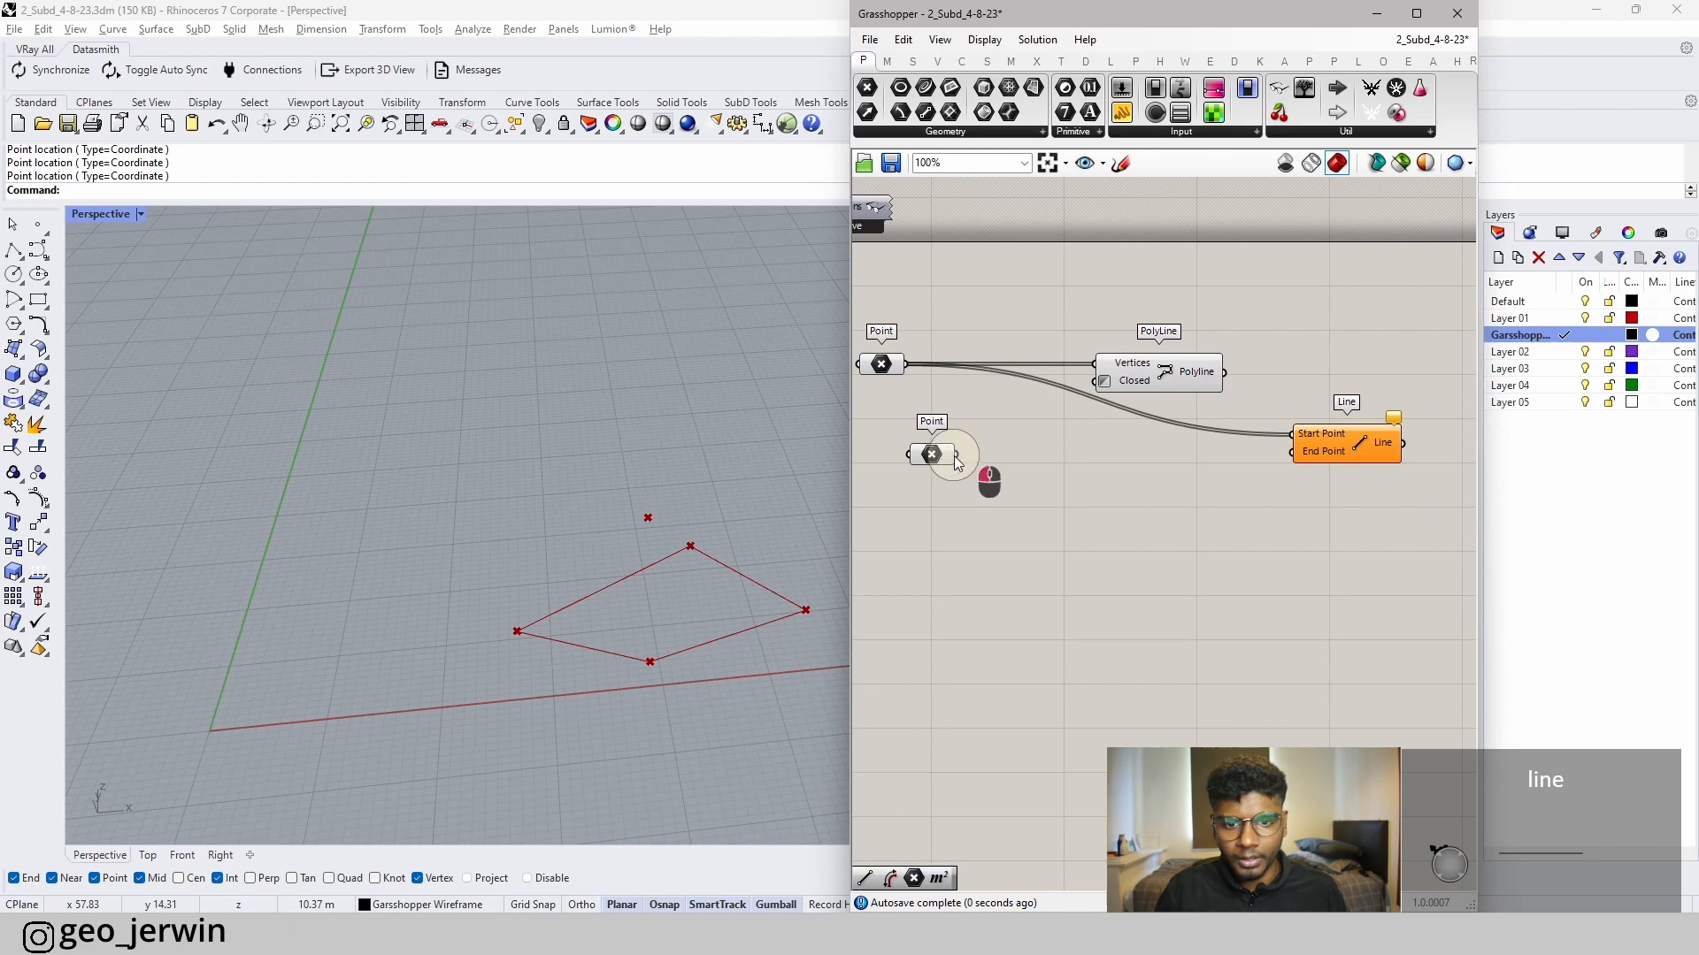
{"action": "left_click_drag", "start_coordinate": [956, 454], "coordinate": [1229, 474]}
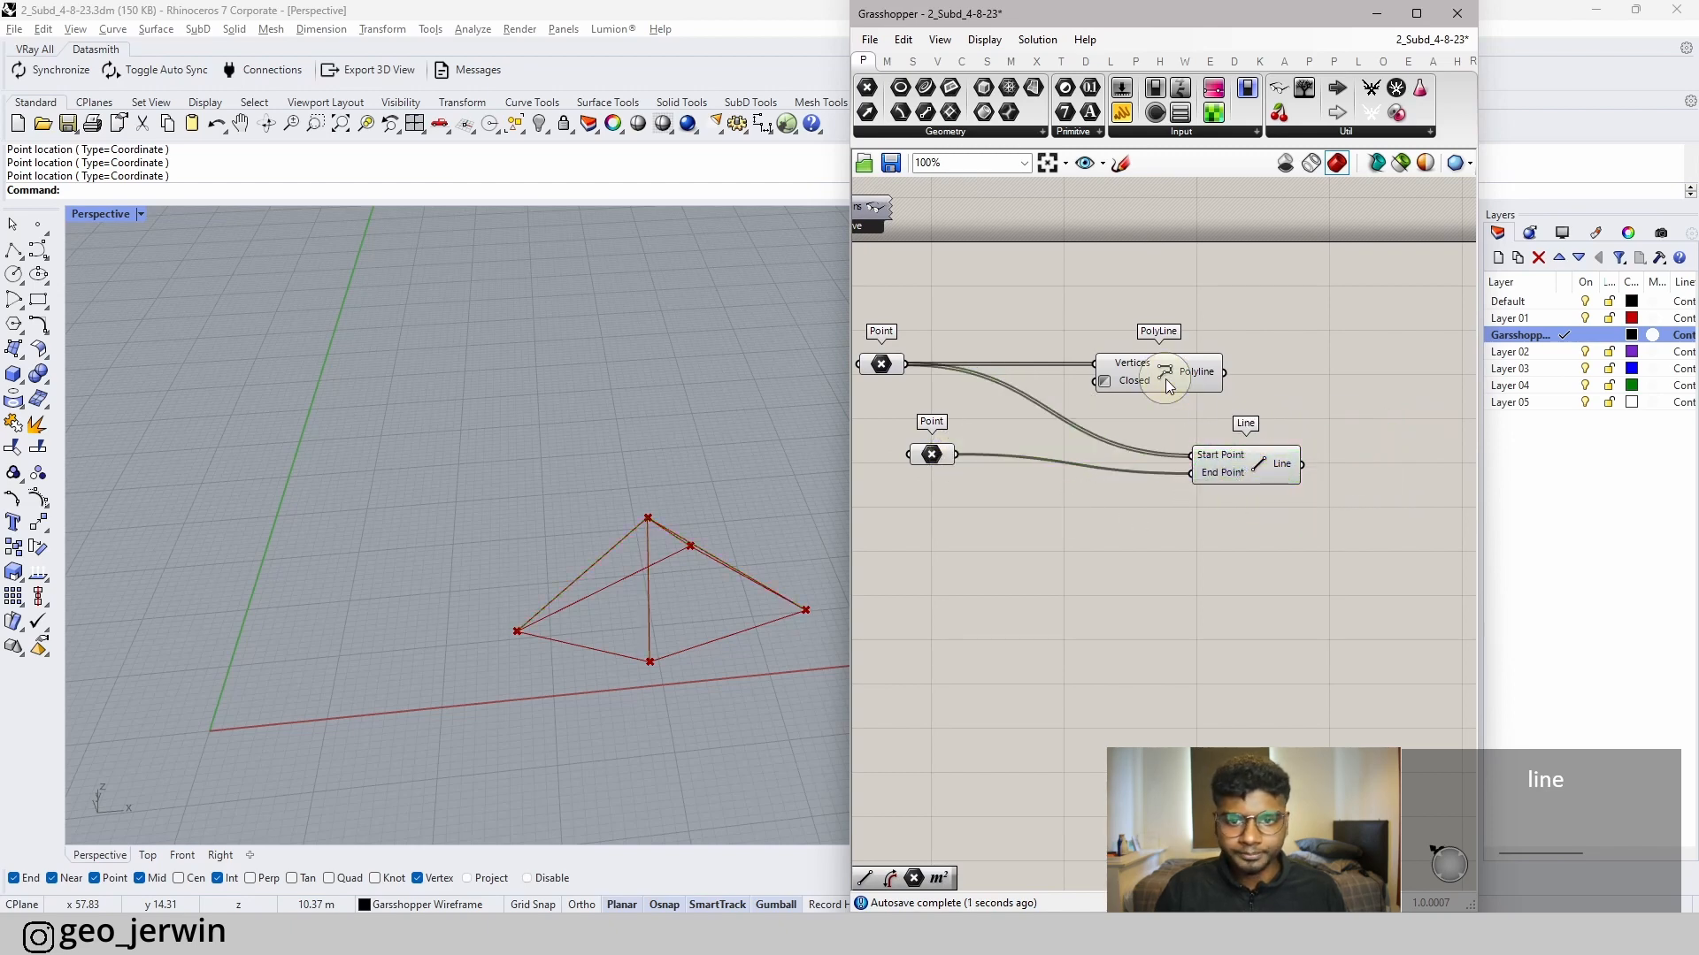
- Arrange the PolyLine and Line components neatly, one above the other
{"action": "left_click_drag", "start_coordinate": [1165, 378], "coordinate": [1257, 378]}
{"action": "right_click_drag", "start_coordinate": [1321, 390], "coordinate": [1164, 406]}
{"action": "left_click_drag", "start_coordinate": [1161, 539], "coordinate": [1053, 380]}
{"action": "right_click_drag", "start_coordinate": [668, 501], "coordinate": [619, 589]}
{"action": "left_click", "coordinate": [1245, 485]}
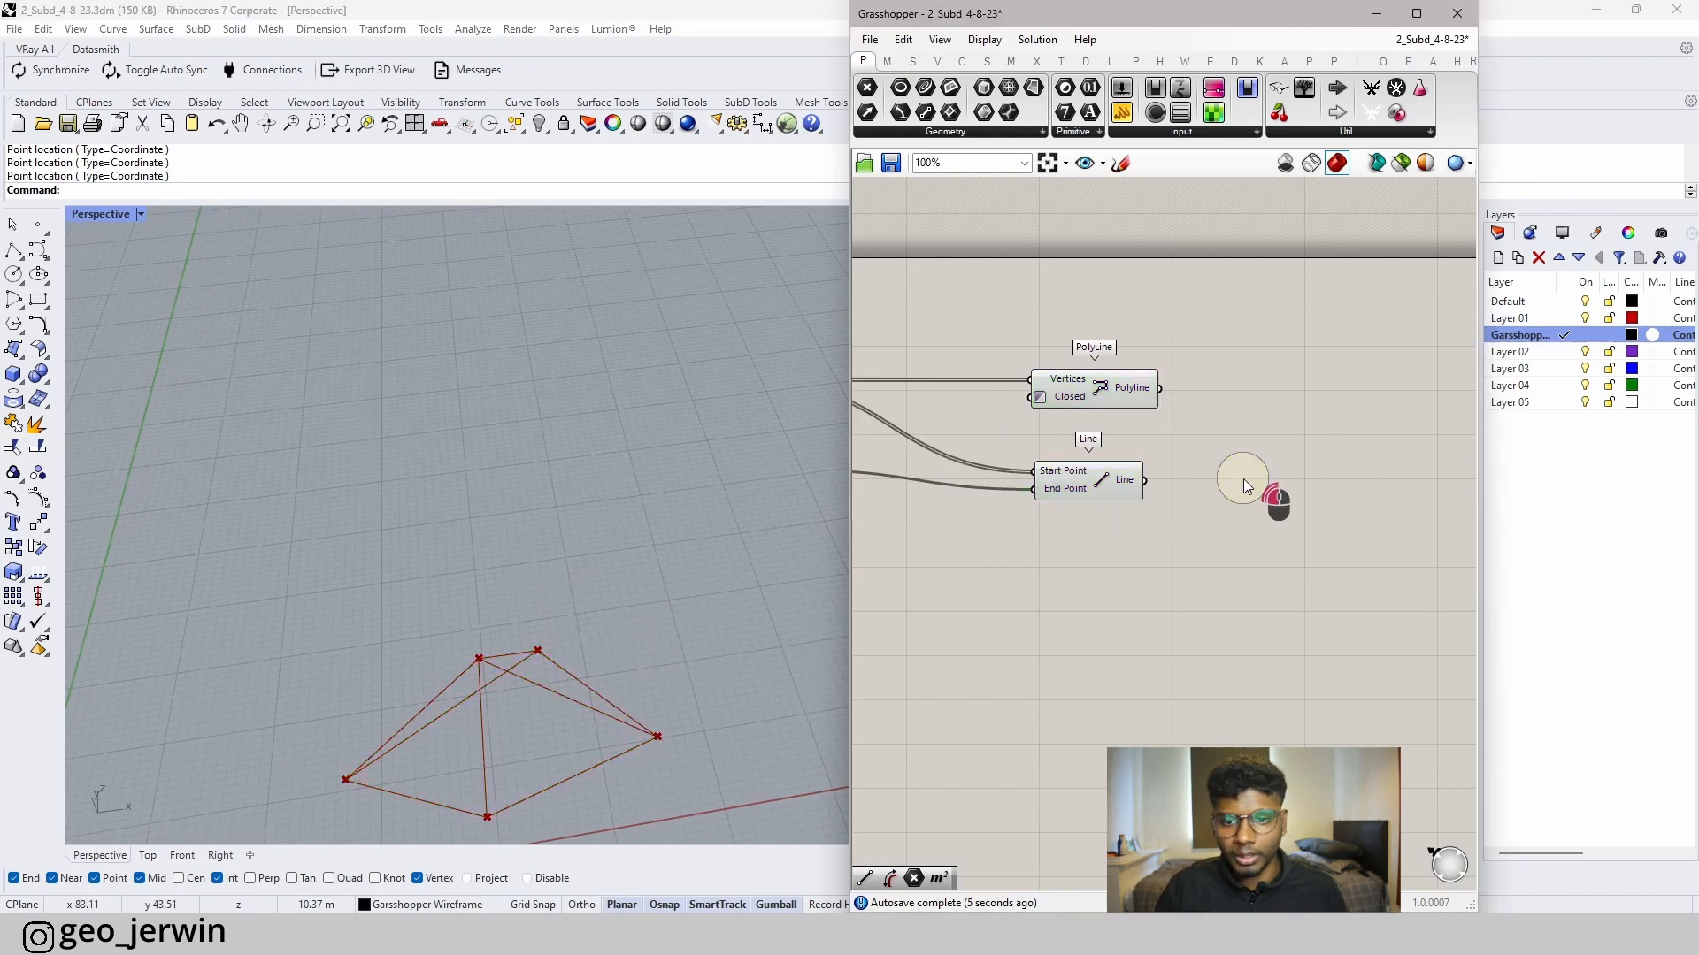
- Add a Merge component with Polyline connected to D1 and Line to D2, and flatten its Result output
{"action": "double_click", "coordinate": [1245, 486]}
{"action": "type", "text": "merge"}
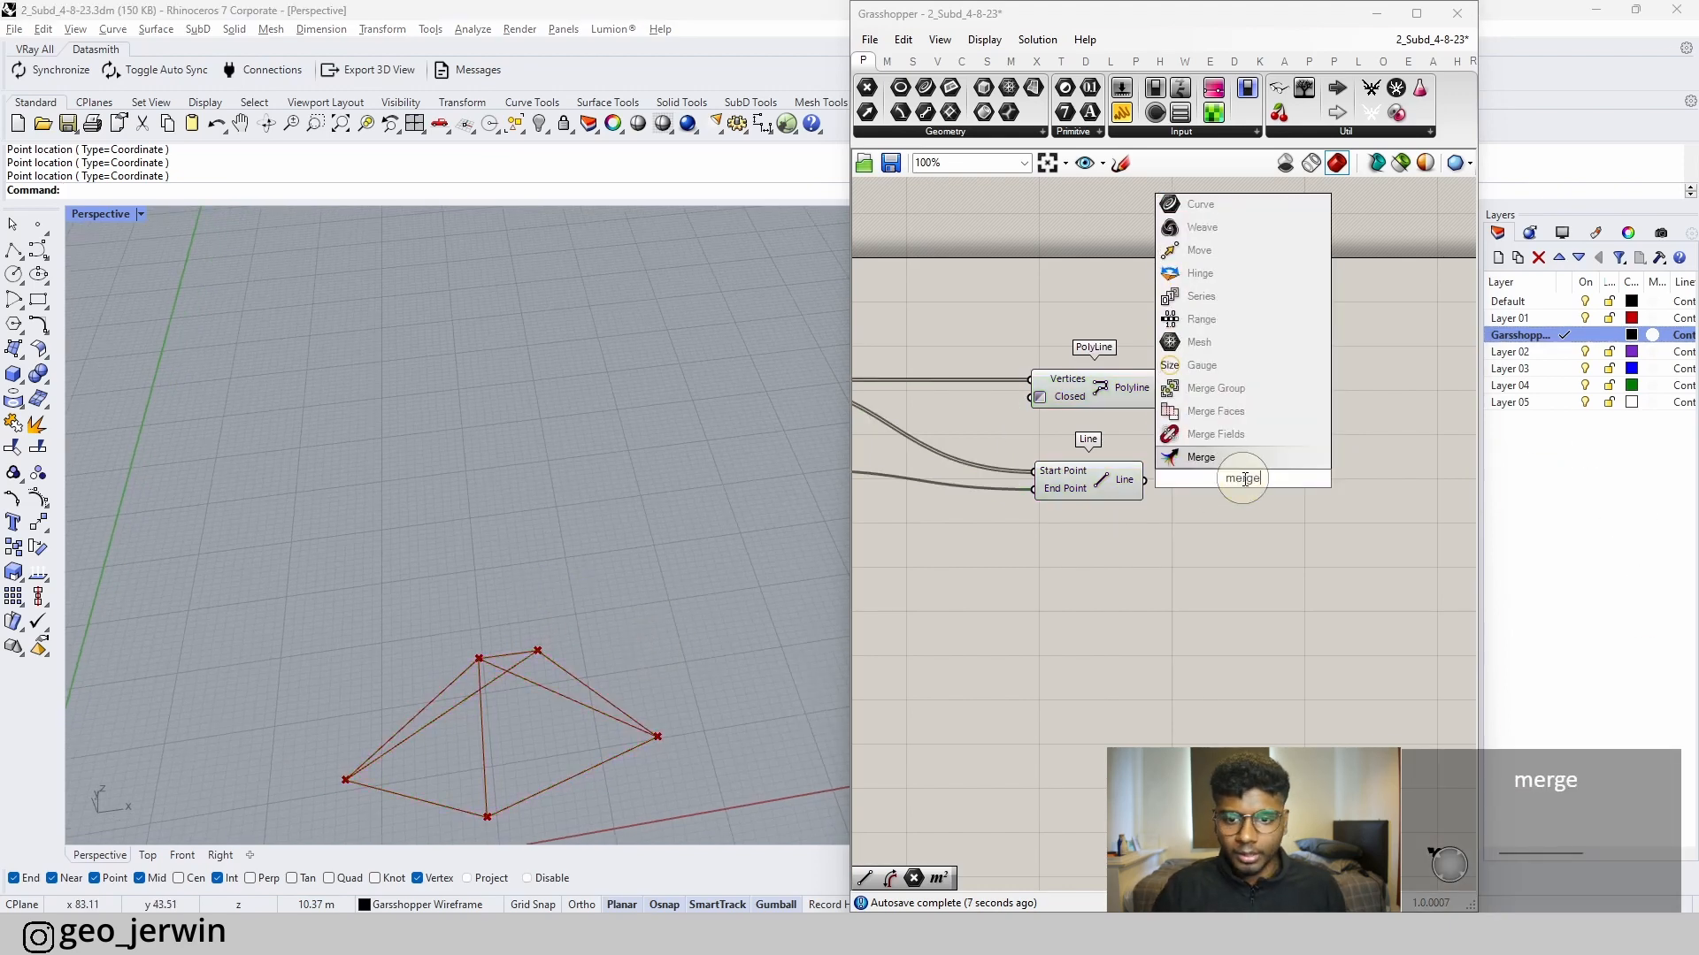
{"action": "left_click", "coordinate": [1224, 459]}
{"action": "left_click_drag", "start_coordinate": [1160, 388], "coordinate": [1211, 447]}
{"action": "left_click", "coordinate": [1346, 507]}
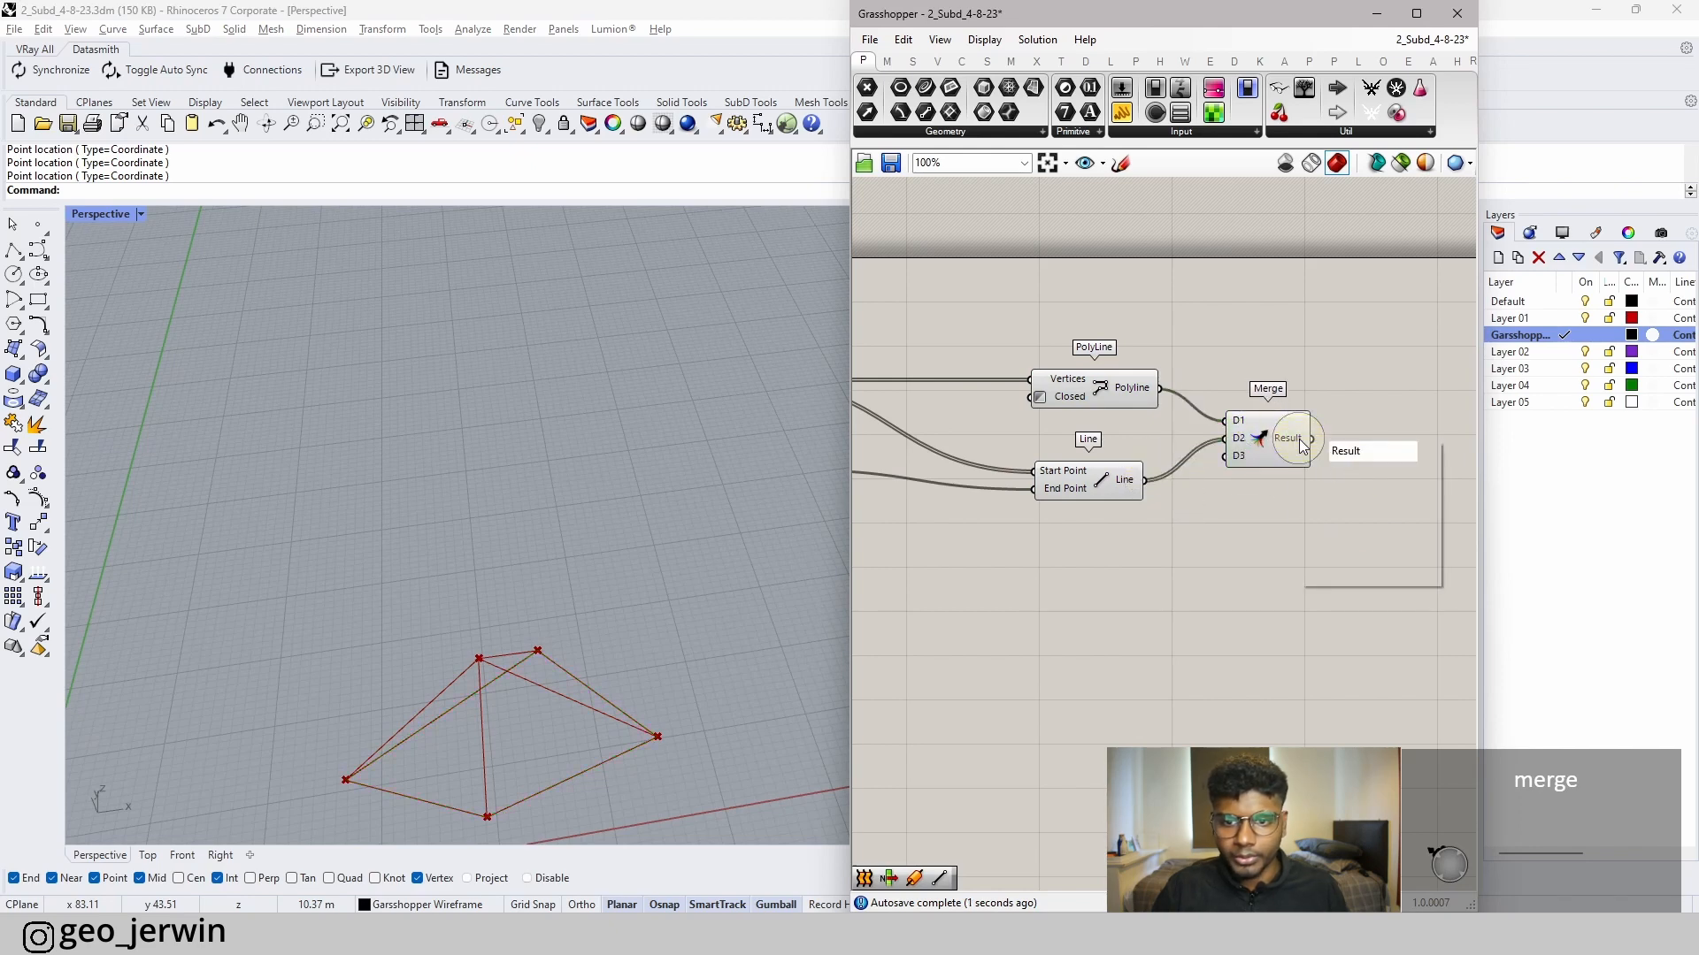
{"action": "right_click", "coordinate": [1302, 445]}
{"action": "left_click", "coordinate": [1314, 520]}
{"action": "scroll", "coordinate": [1323, 496], "scroll_direction": "down", "scroll_amount": 3}
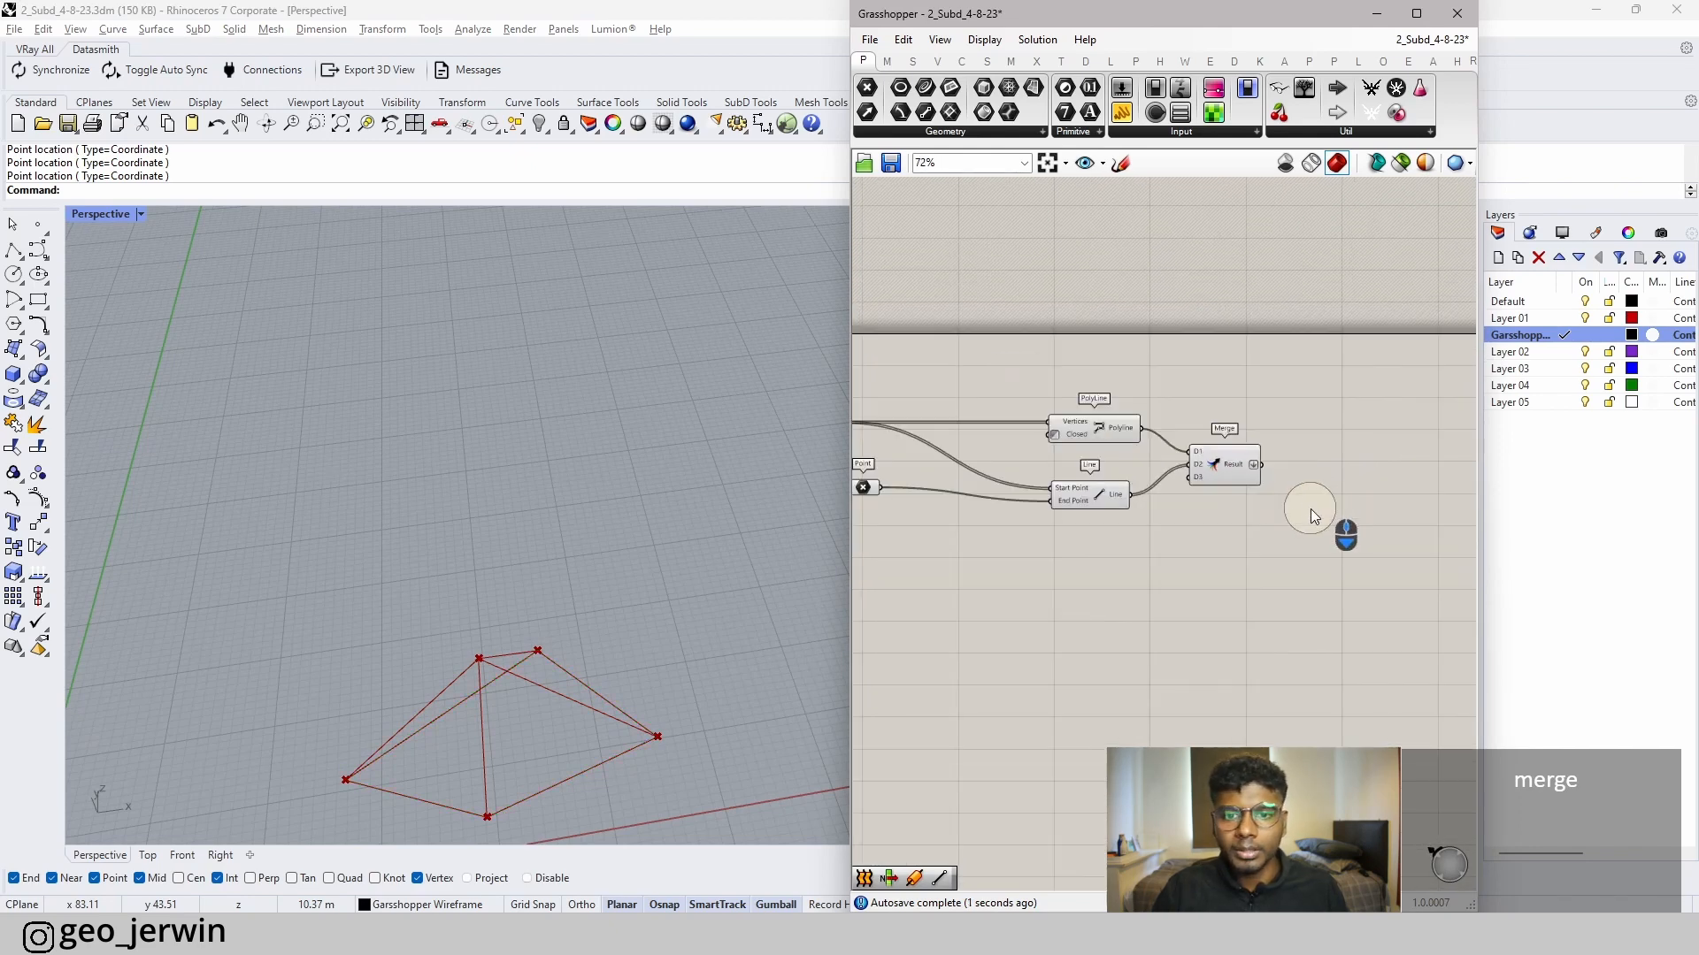
- Add a SubD MultiPipe component, connect the Merge Result to its Curves input, and align it with the wire
{"action": "scroll", "coordinate": [1311, 511], "scroll_direction": "down", "scroll_amount": 2}
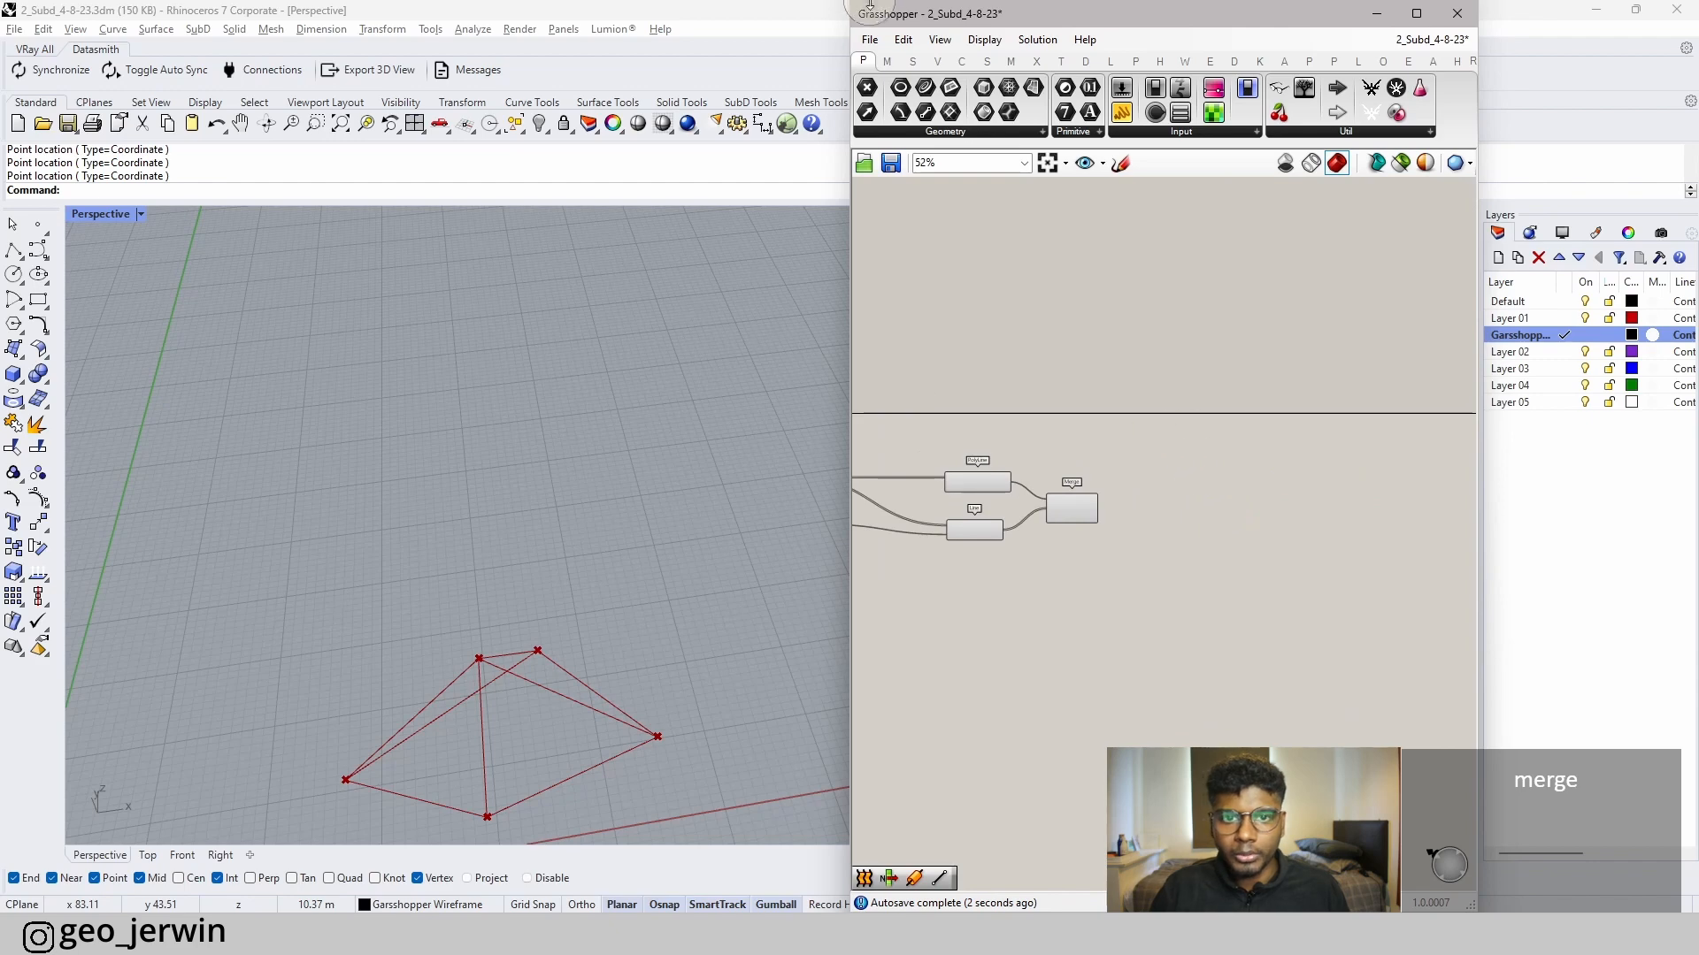
{"action": "left_click", "coordinate": [913, 65]}
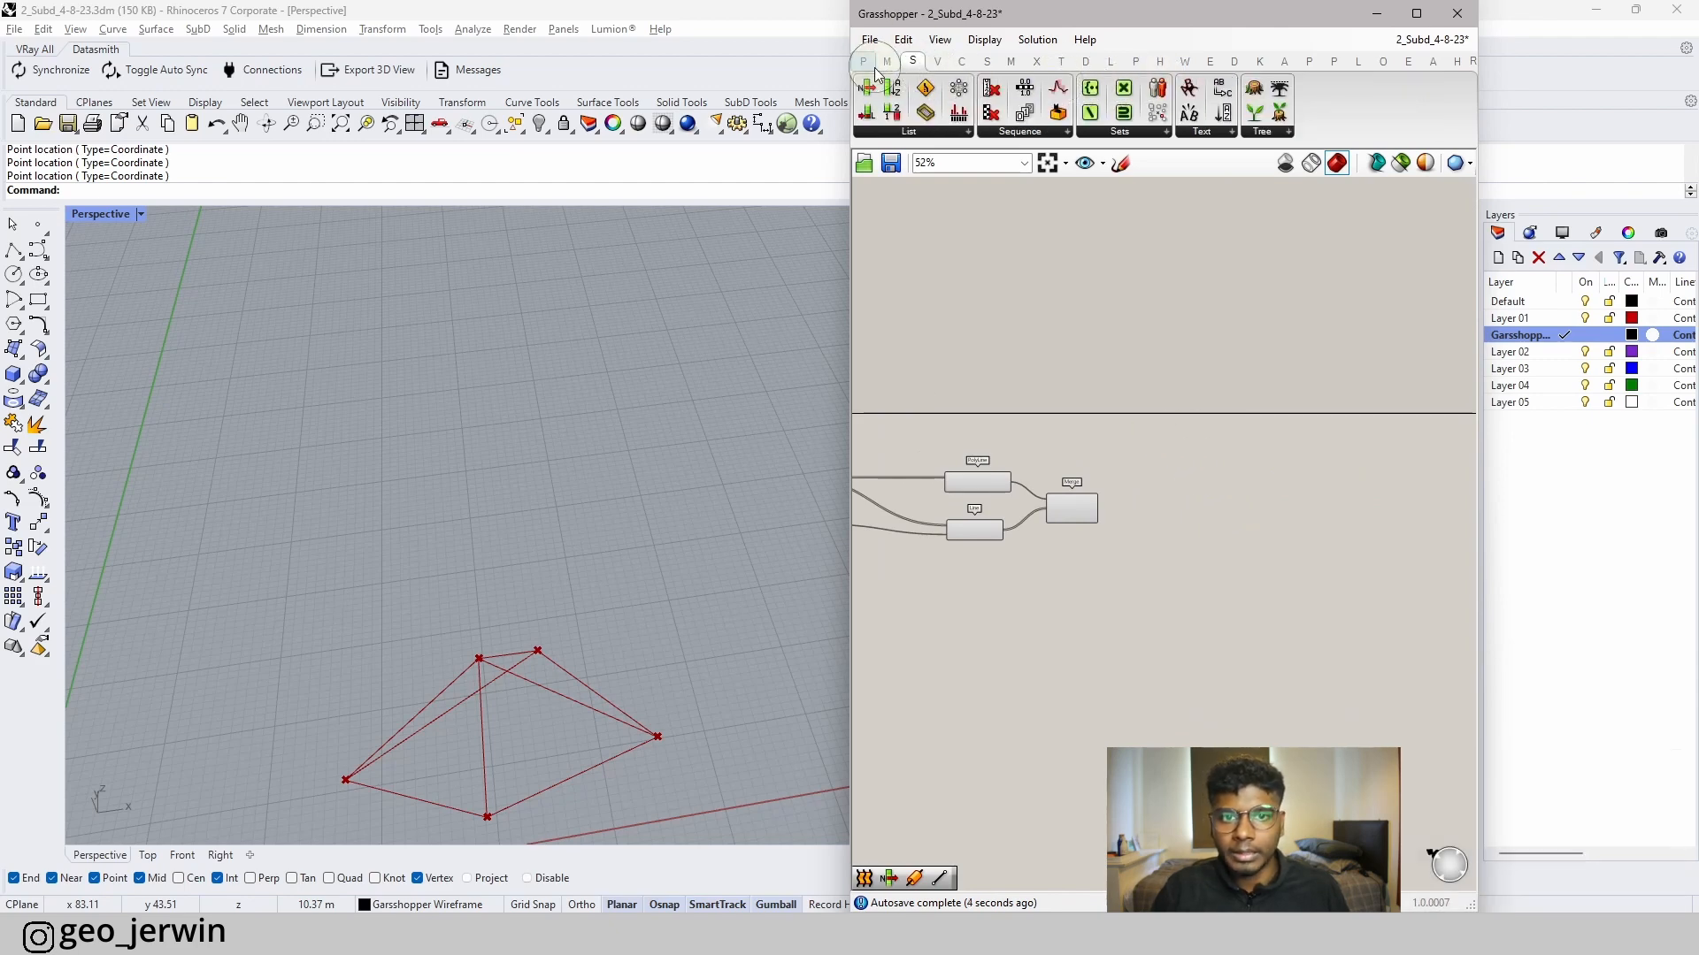
{"action": "left_click", "coordinate": [986, 64]}
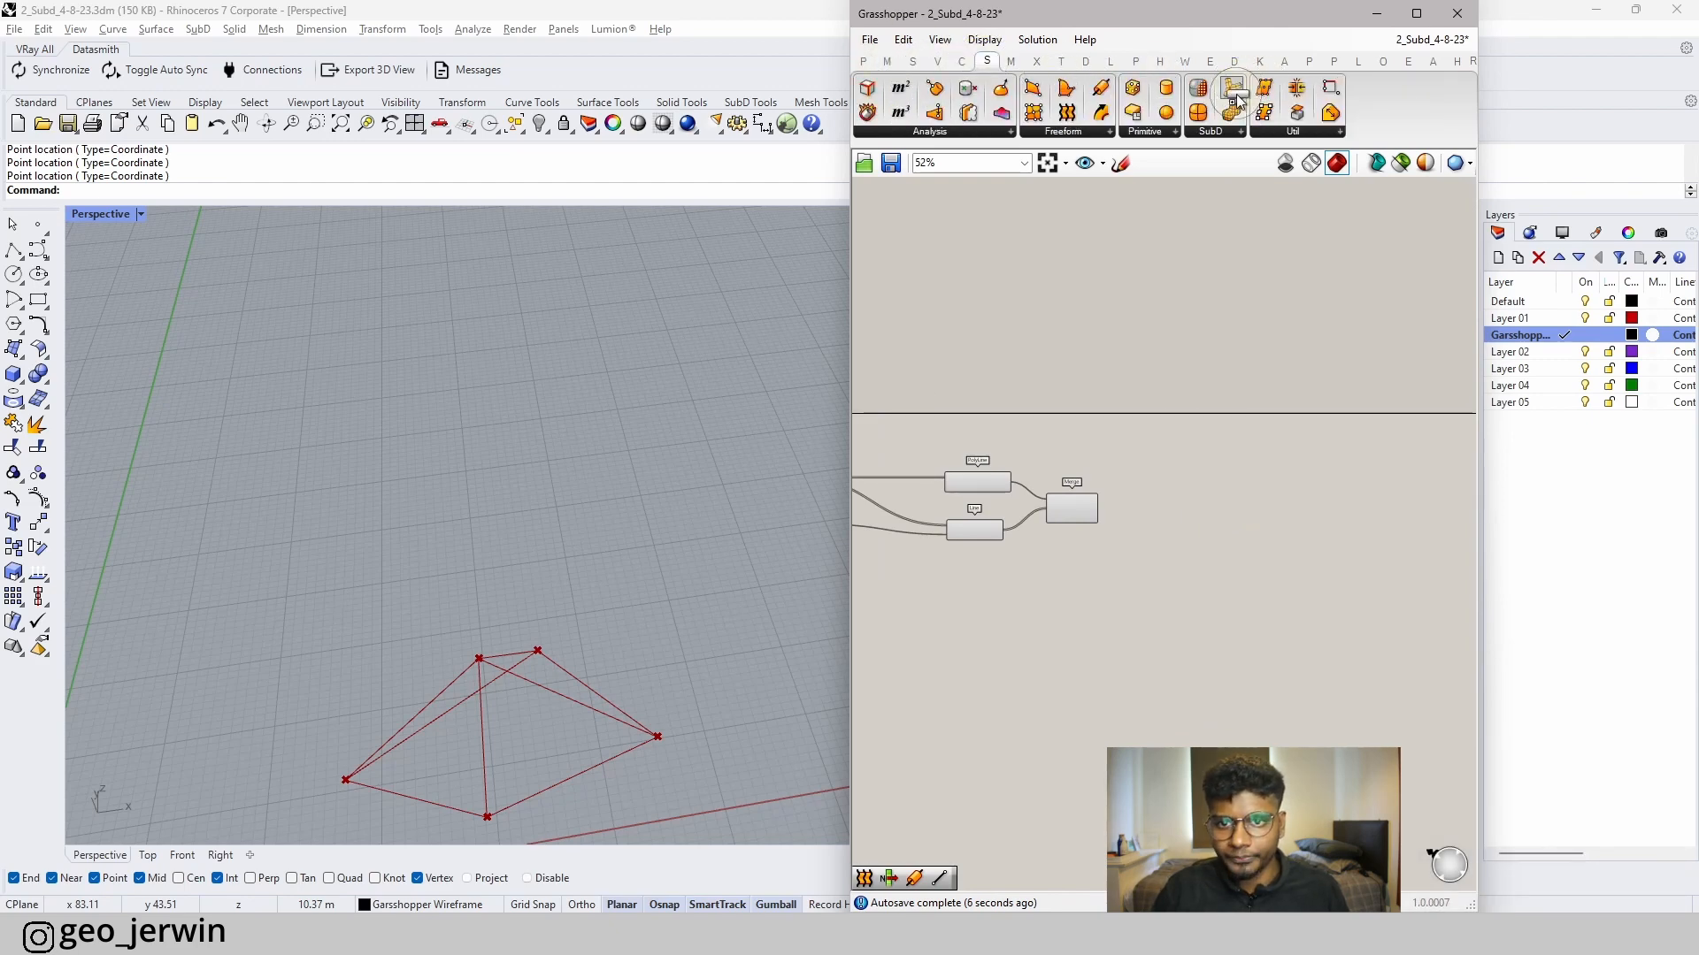
{"action": "scroll", "coordinate": [1176, 514], "scroll_direction": "up", "scroll_amount": 4}
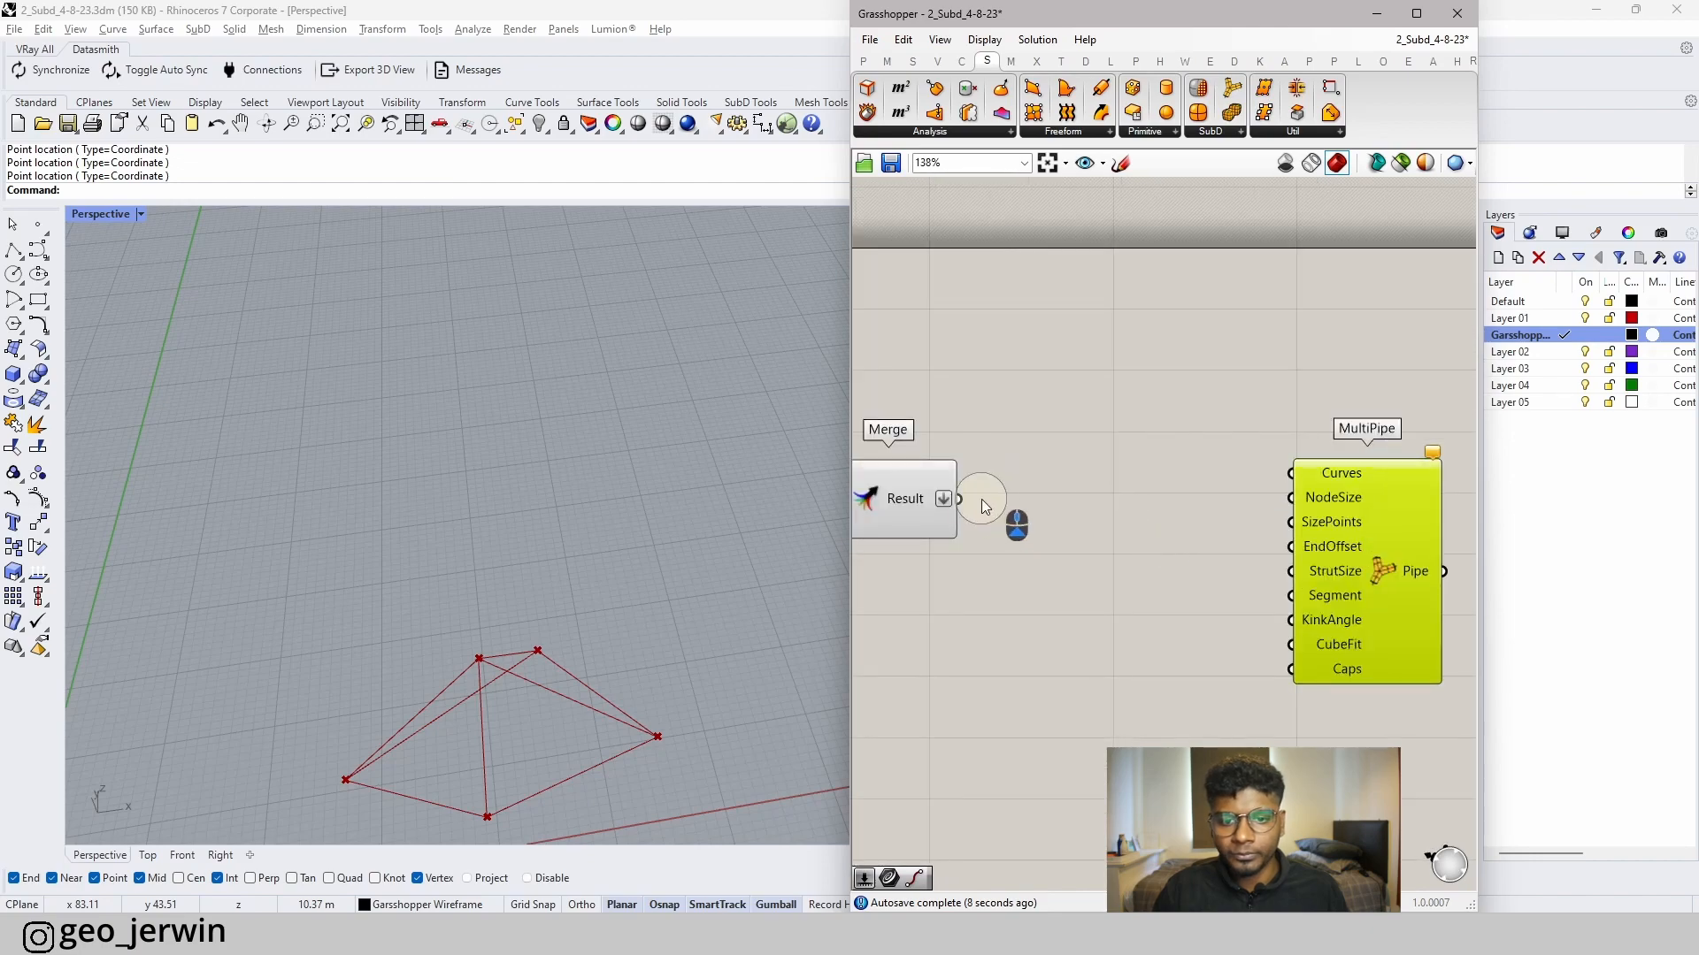
{"action": "left_click_drag", "start_coordinate": [1286, 479], "coordinate": [1290, 476]}
{"action": "left_click", "coordinate": [1185, 570]}
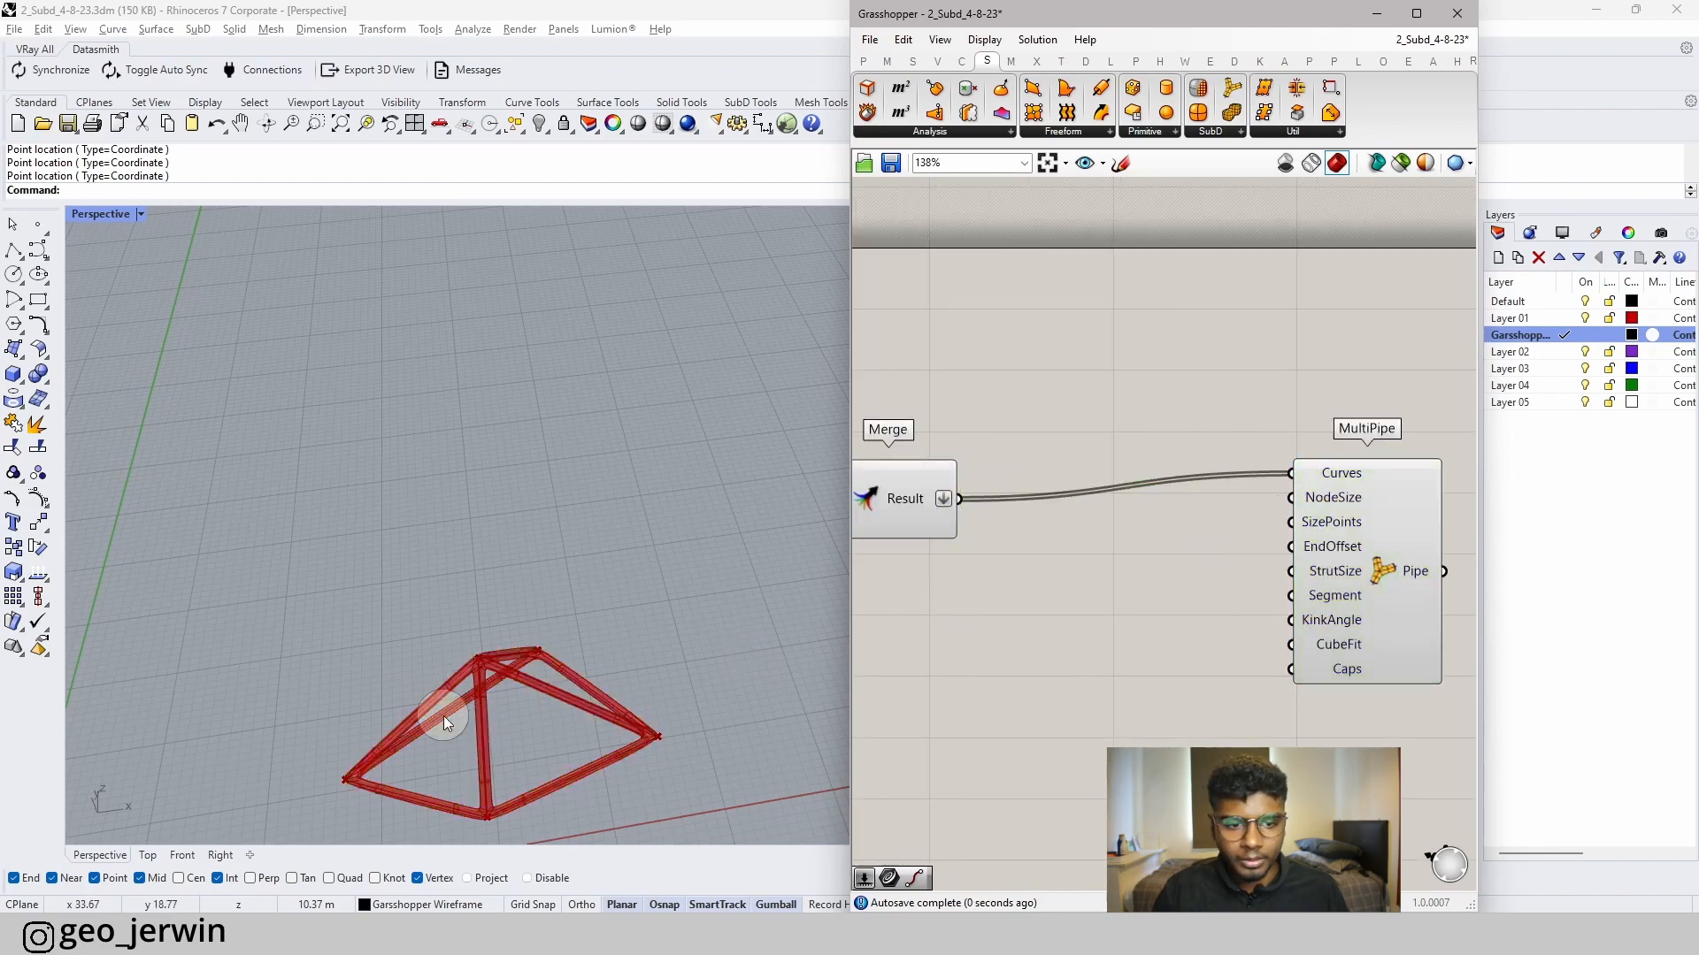
{"action": "scroll", "coordinate": [444, 715], "scroll_direction": "up", "scroll_amount": 3}
{"action": "scroll", "coordinate": [547, 720], "scroll_direction": "down", "scroll_amount": 1}
{"action": "right_click_drag", "start_coordinate": [547, 720], "coordinate": [629, 714]}
{"action": "left_click_drag", "start_coordinate": [1401, 596], "coordinate": [1433, 619]}
- Add a number slider with the value 1.2, connect it to MultiPipe's NodeSize, and place it beside that input
{"action": "double_click", "coordinate": [1148, 576]}
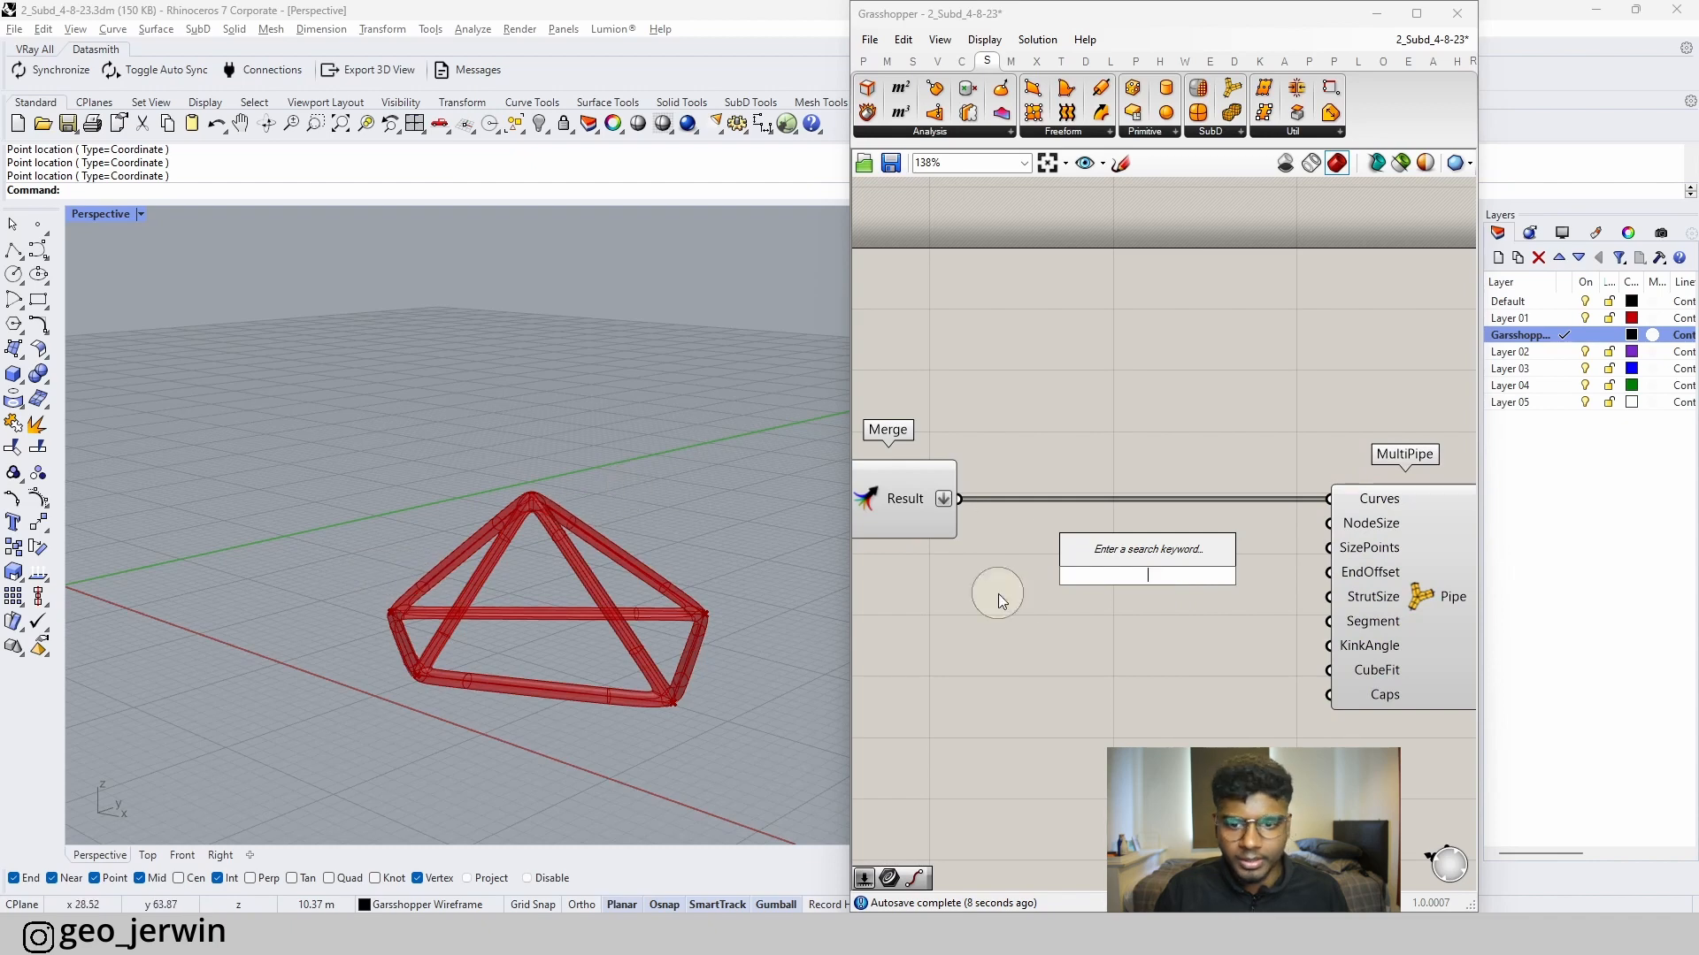
{"action": "double_click", "coordinate": [1055, 652]}
{"action": "type", "text": "1"}
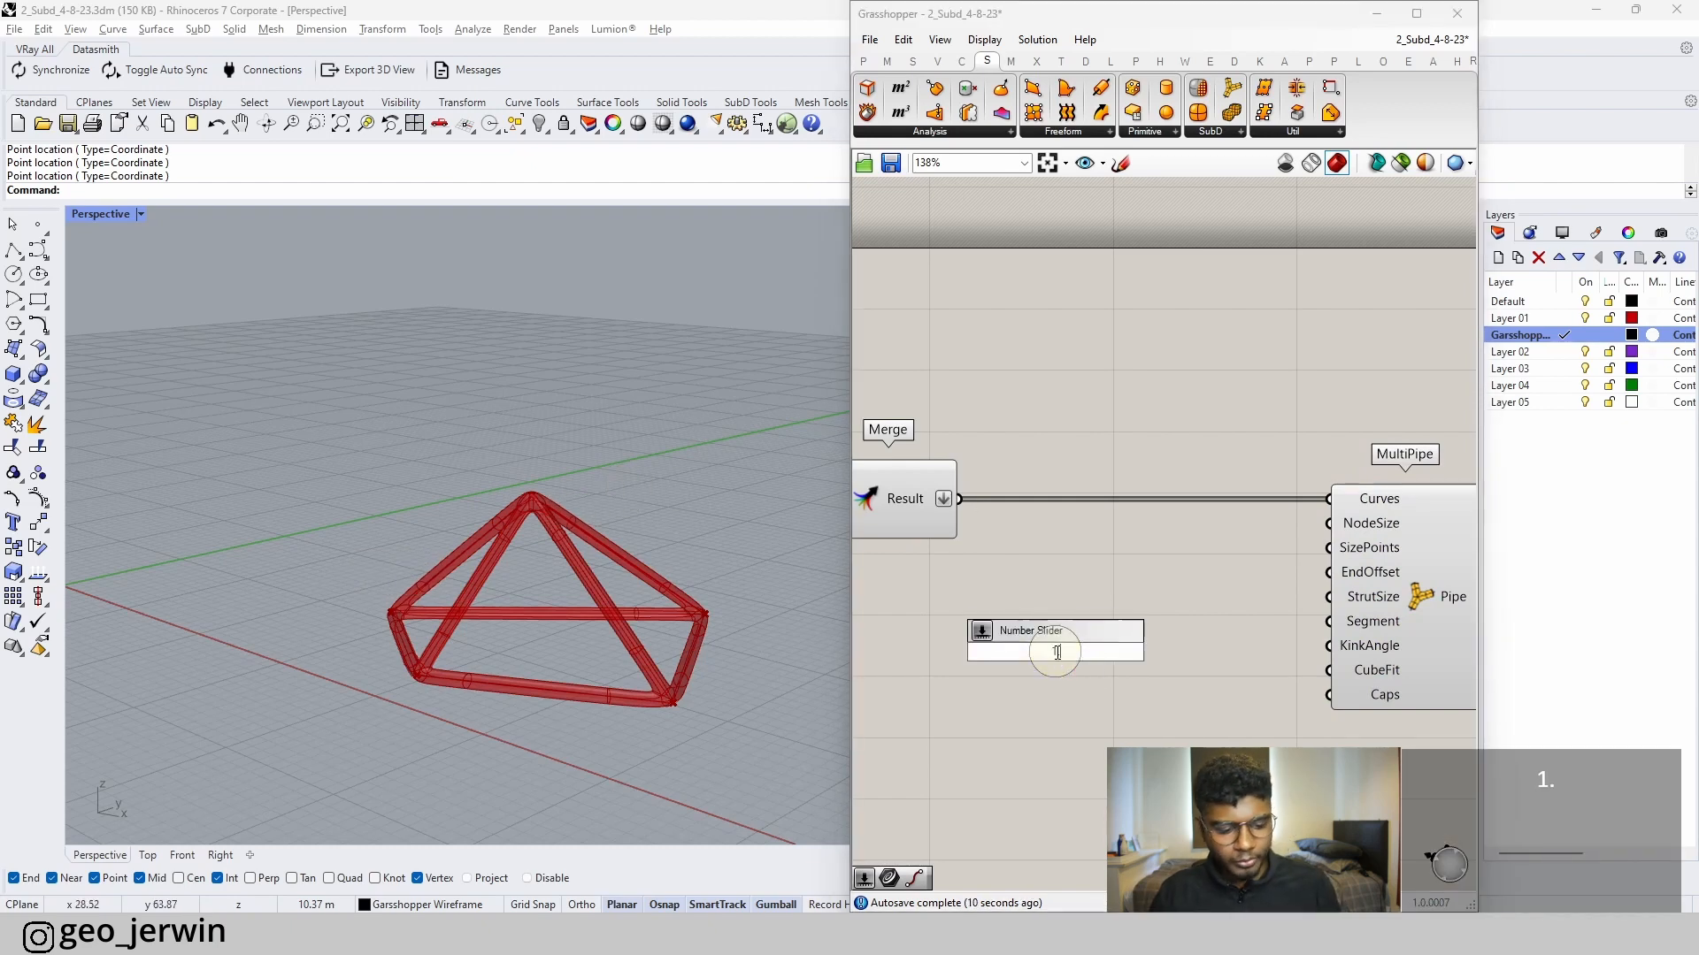
{"action": "type", "text": ".2"}
{"action": "key", "text": "Return"}
{"action": "left_click_drag", "start_coordinate": [1182, 652], "coordinate": [1330, 522]}
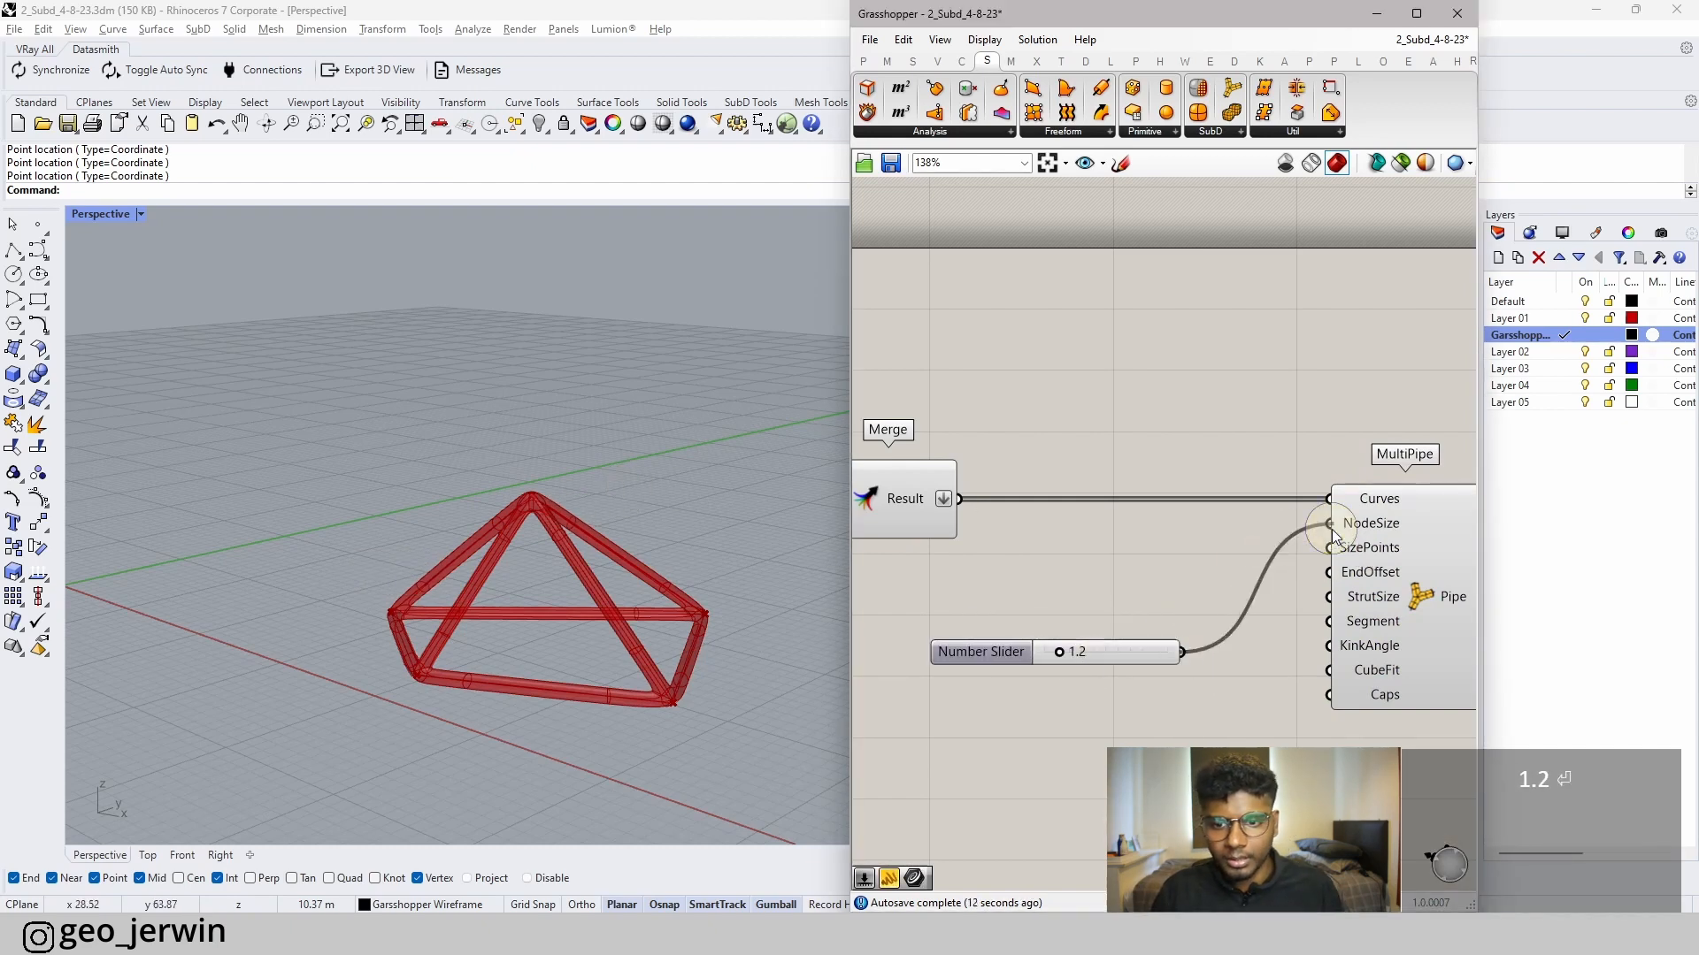
{"action": "left_click_drag", "start_coordinate": [1100, 652], "coordinate": [1169, 524]}
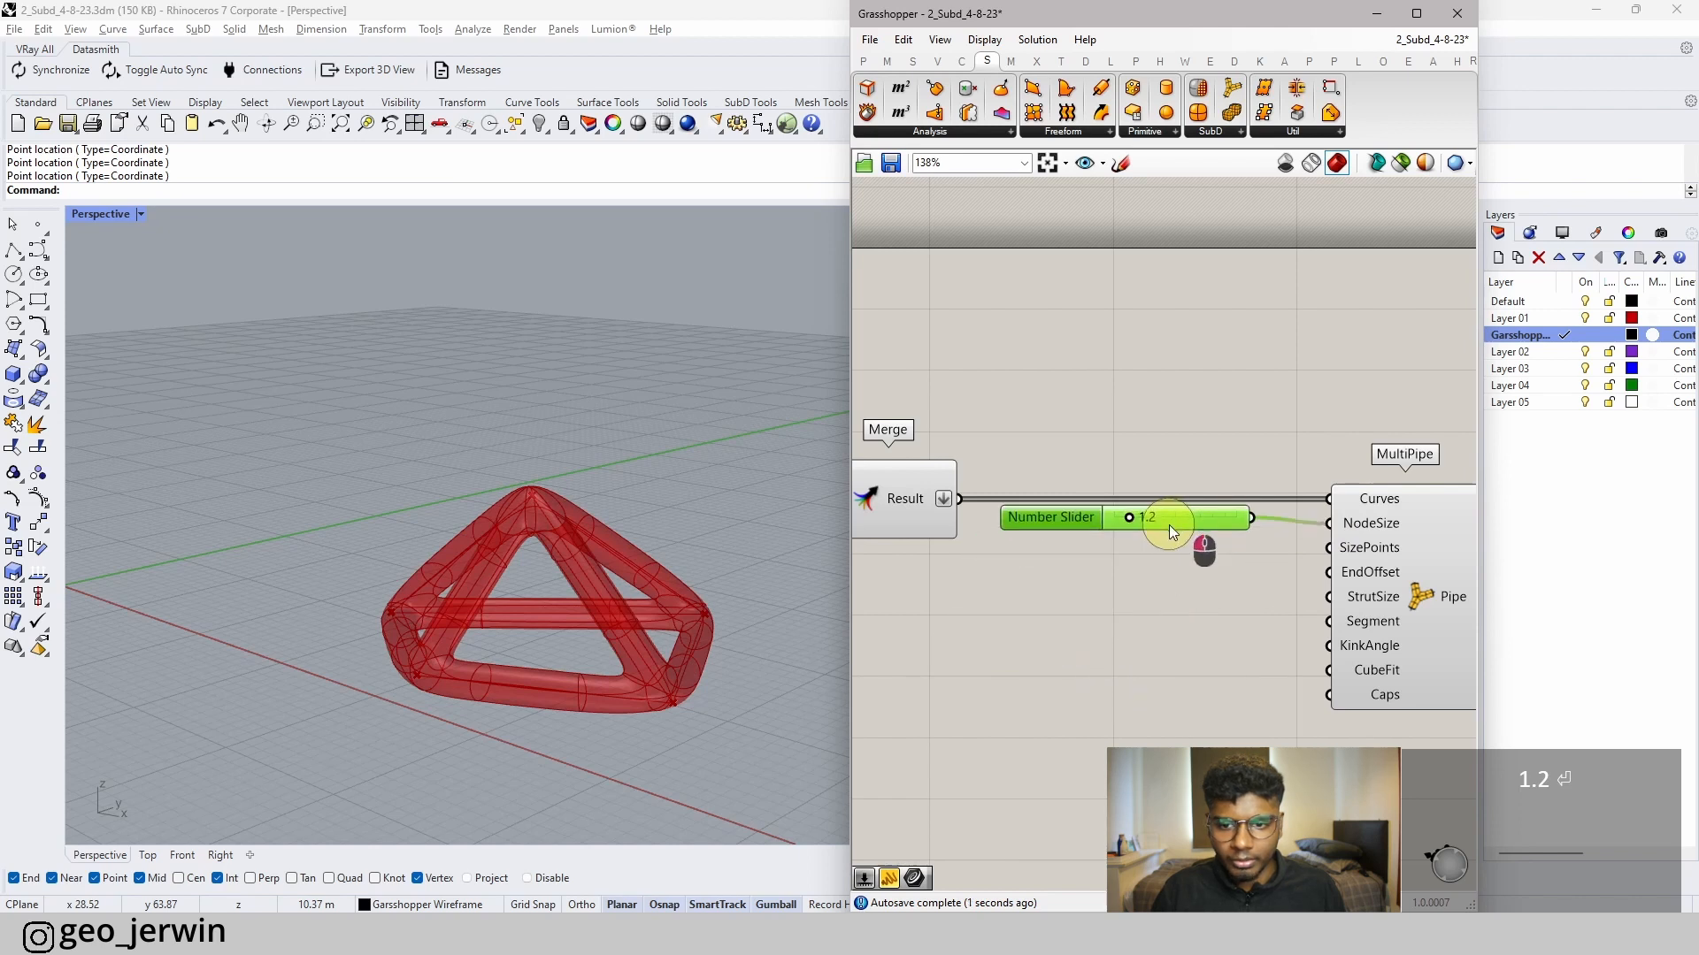
{"action": "left_click", "coordinate": [1180, 601]}
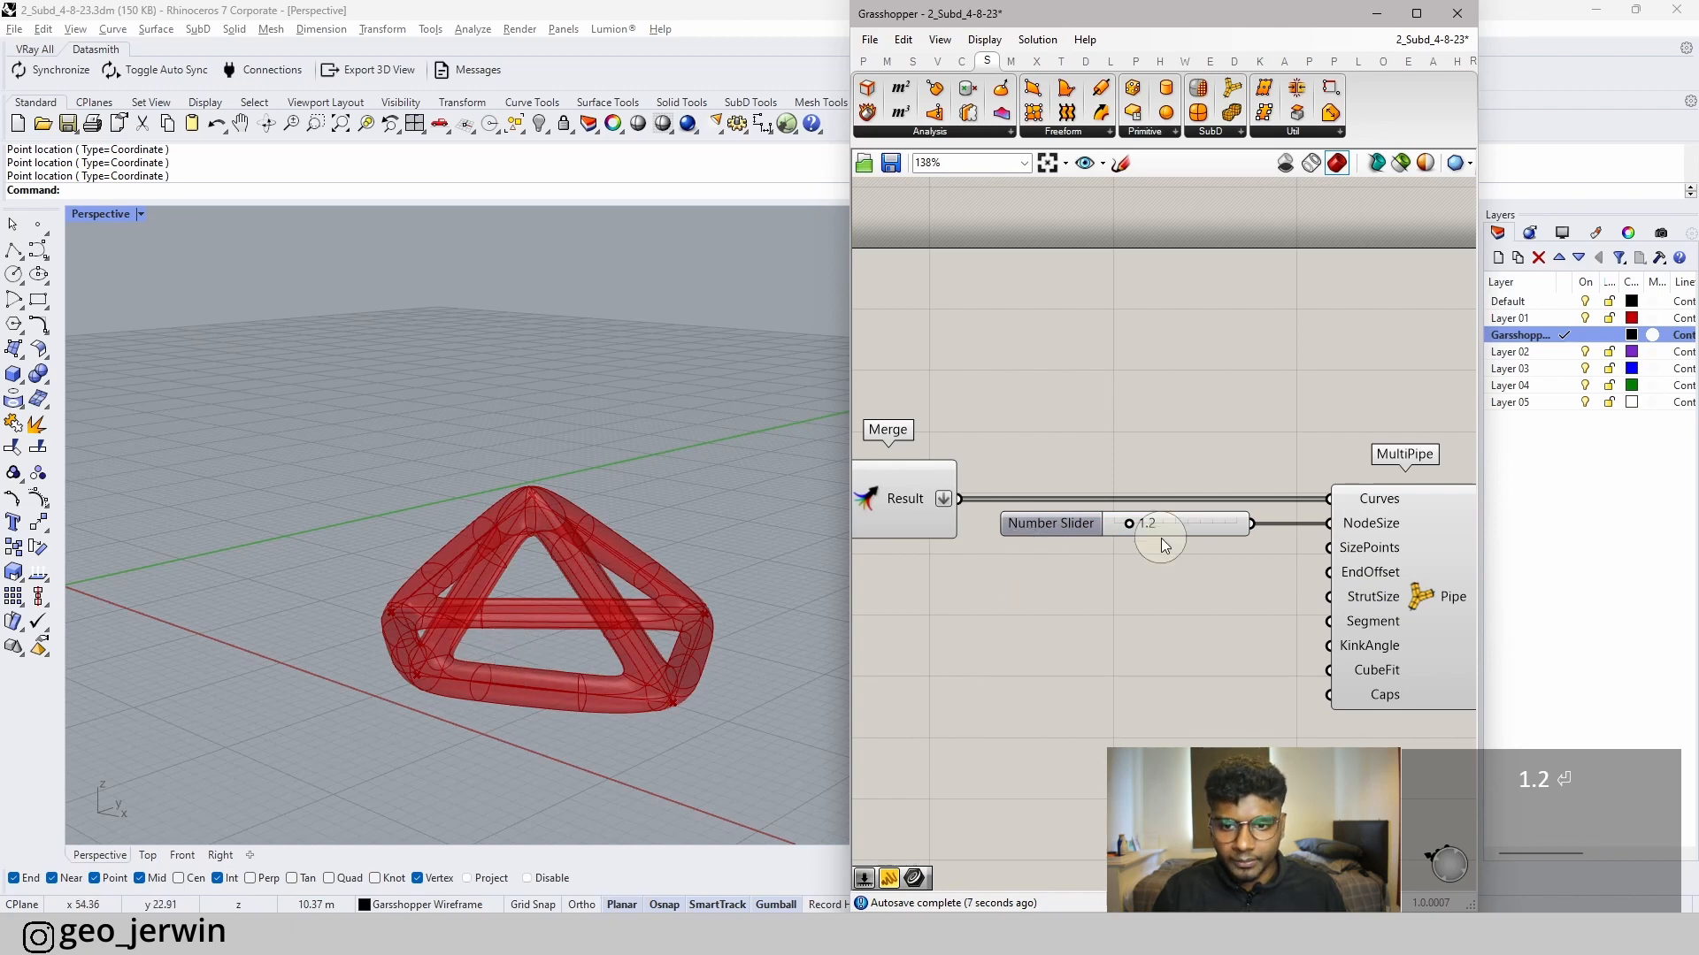
- Add a 0.5 number slider connected to MultiPipe's StrutSize, lower it to 0.2, and tidy the slider layout
{"action": "right_click_drag", "start_coordinate": [1216, 603], "coordinate": [1086, 603]}
{"action": "left_click_drag", "start_coordinate": [1260, 600], "coordinate": [1299, 600]}
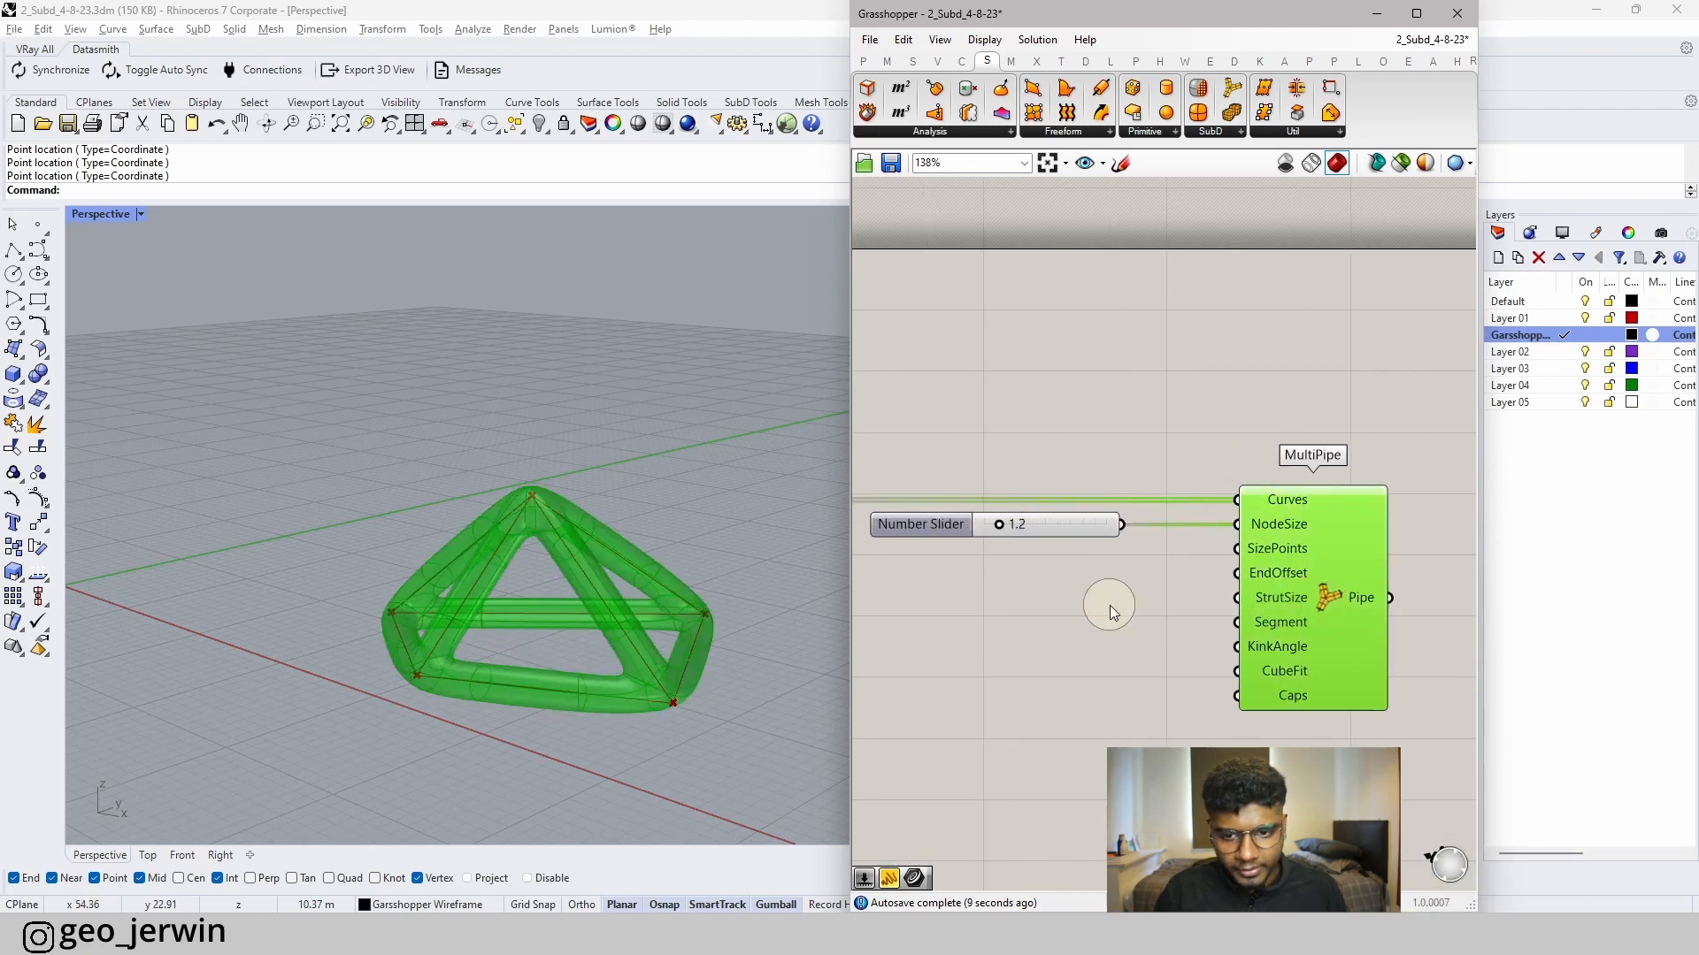
{"action": "left_click", "coordinate": [1110, 605]}
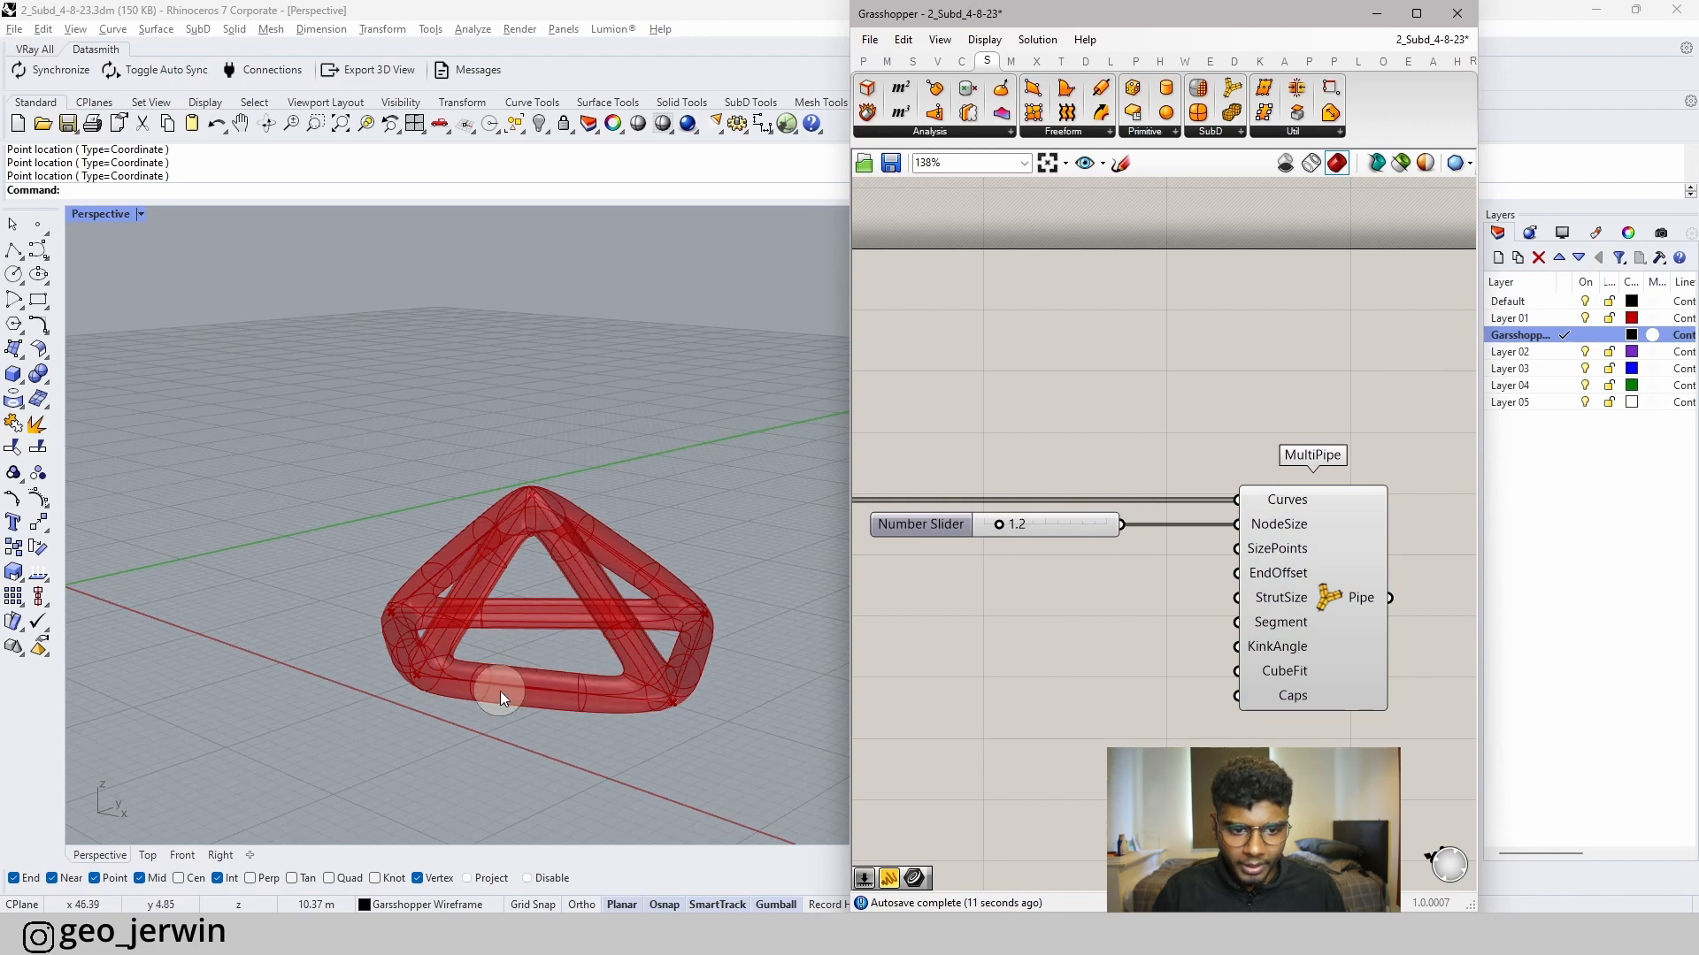
{"action": "double_click", "coordinate": [1072, 575]}
{"action": "type", "text": ".5"}
{"action": "key", "text": "Return"}
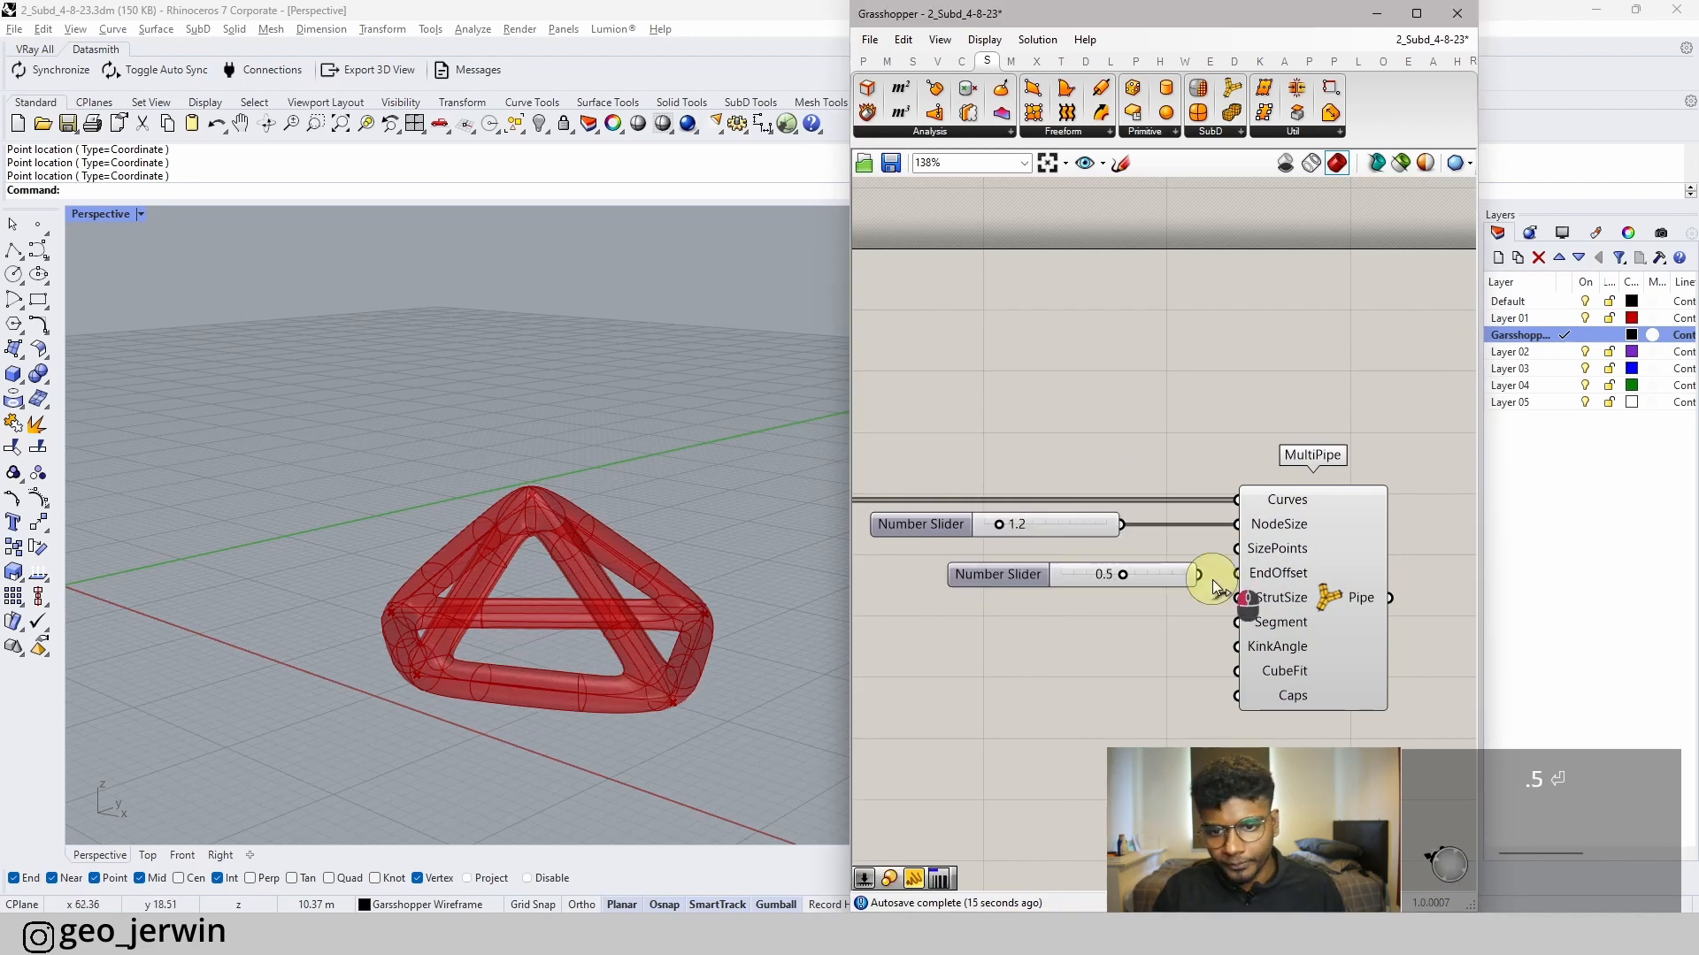
{"action": "left_click_drag", "start_coordinate": [1216, 588], "coordinate": [1128, 599]}
{"action": "left_click", "coordinate": [1154, 692]}
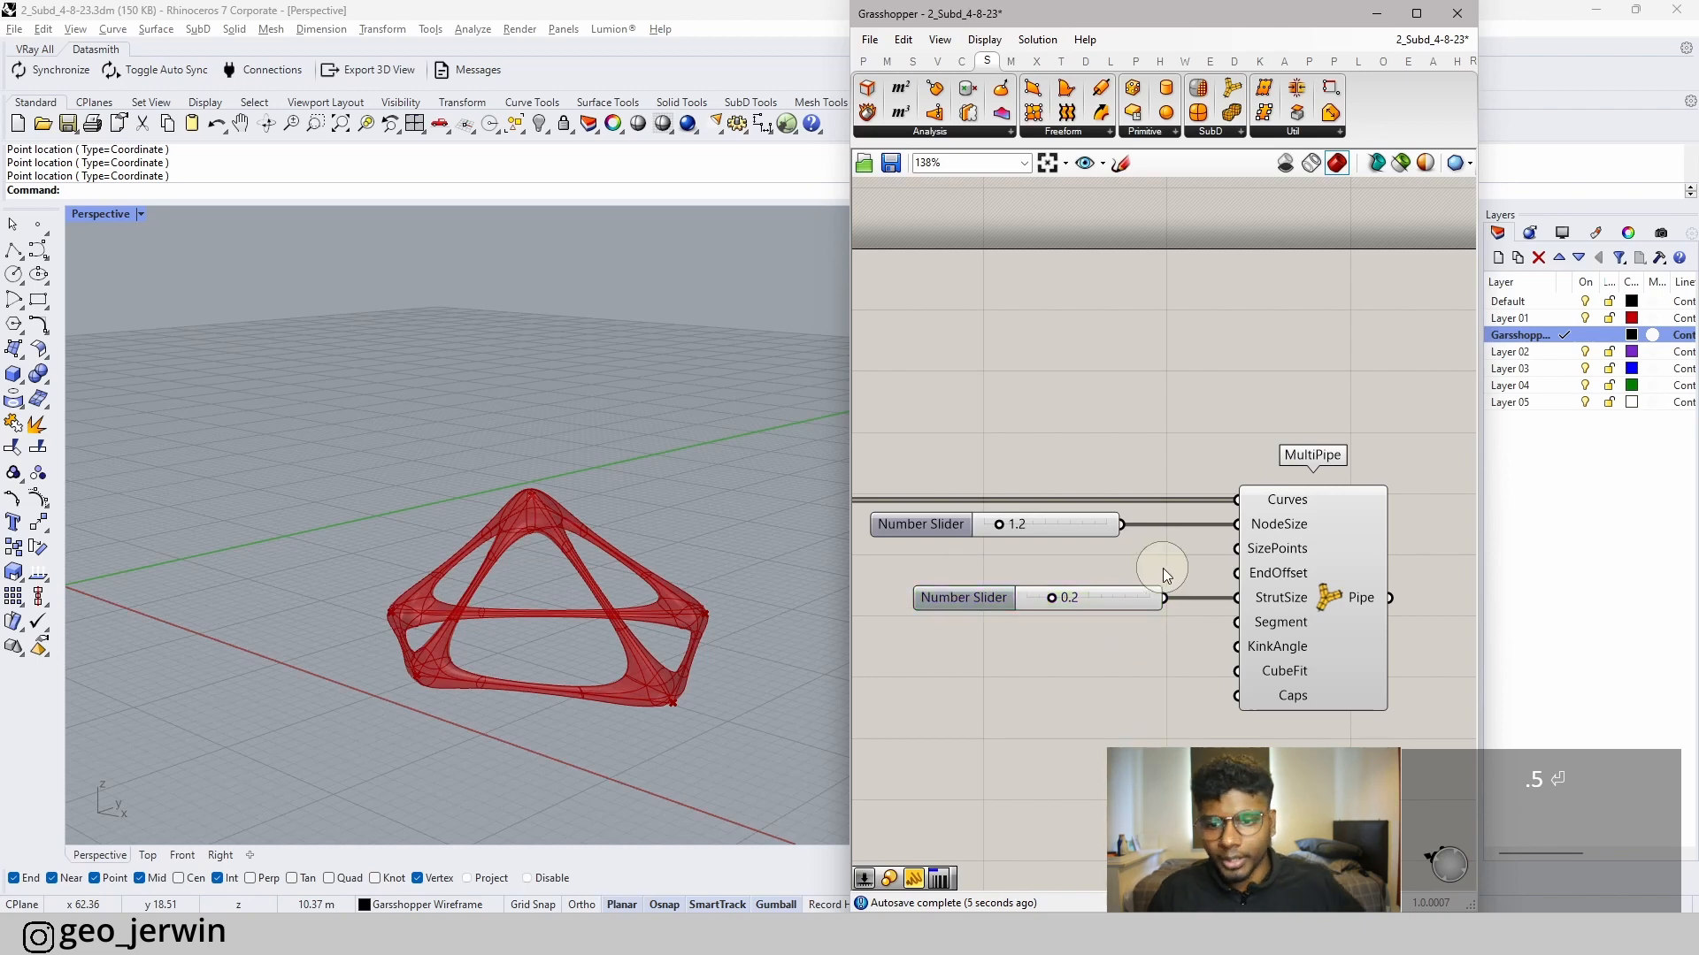
{"action": "left_click_drag", "start_coordinate": [1089, 524], "coordinate": [1137, 522]}
{"action": "left_click", "coordinate": [1097, 437]}
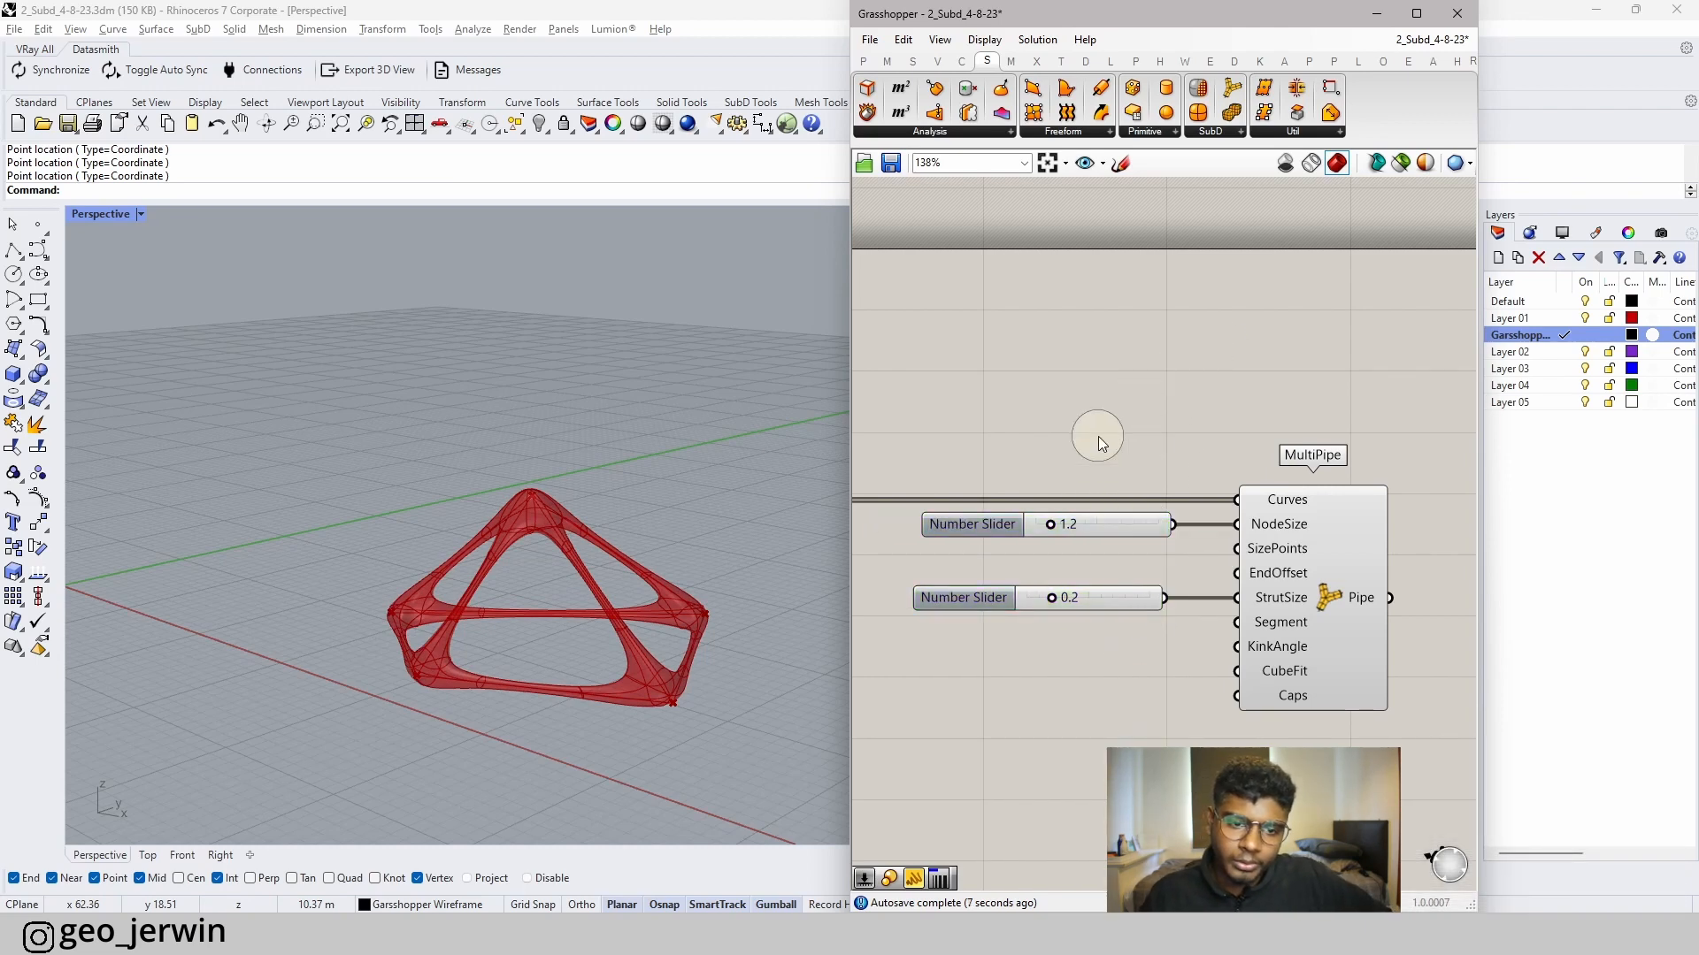
- Move two of the base points from the first Point parameter to reshape the footprint of the piped frame
{"action": "scroll", "coordinate": [1256, 469], "scroll_direction": "down", "scroll_amount": 4}
{"action": "right_click_drag", "start_coordinate": [1029, 459], "coordinate": [1268, 460]}
{"action": "right_click_drag", "start_coordinate": [953, 460], "coordinate": [1039, 463]}
{"action": "left_click", "coordinate": [1042, 463]}
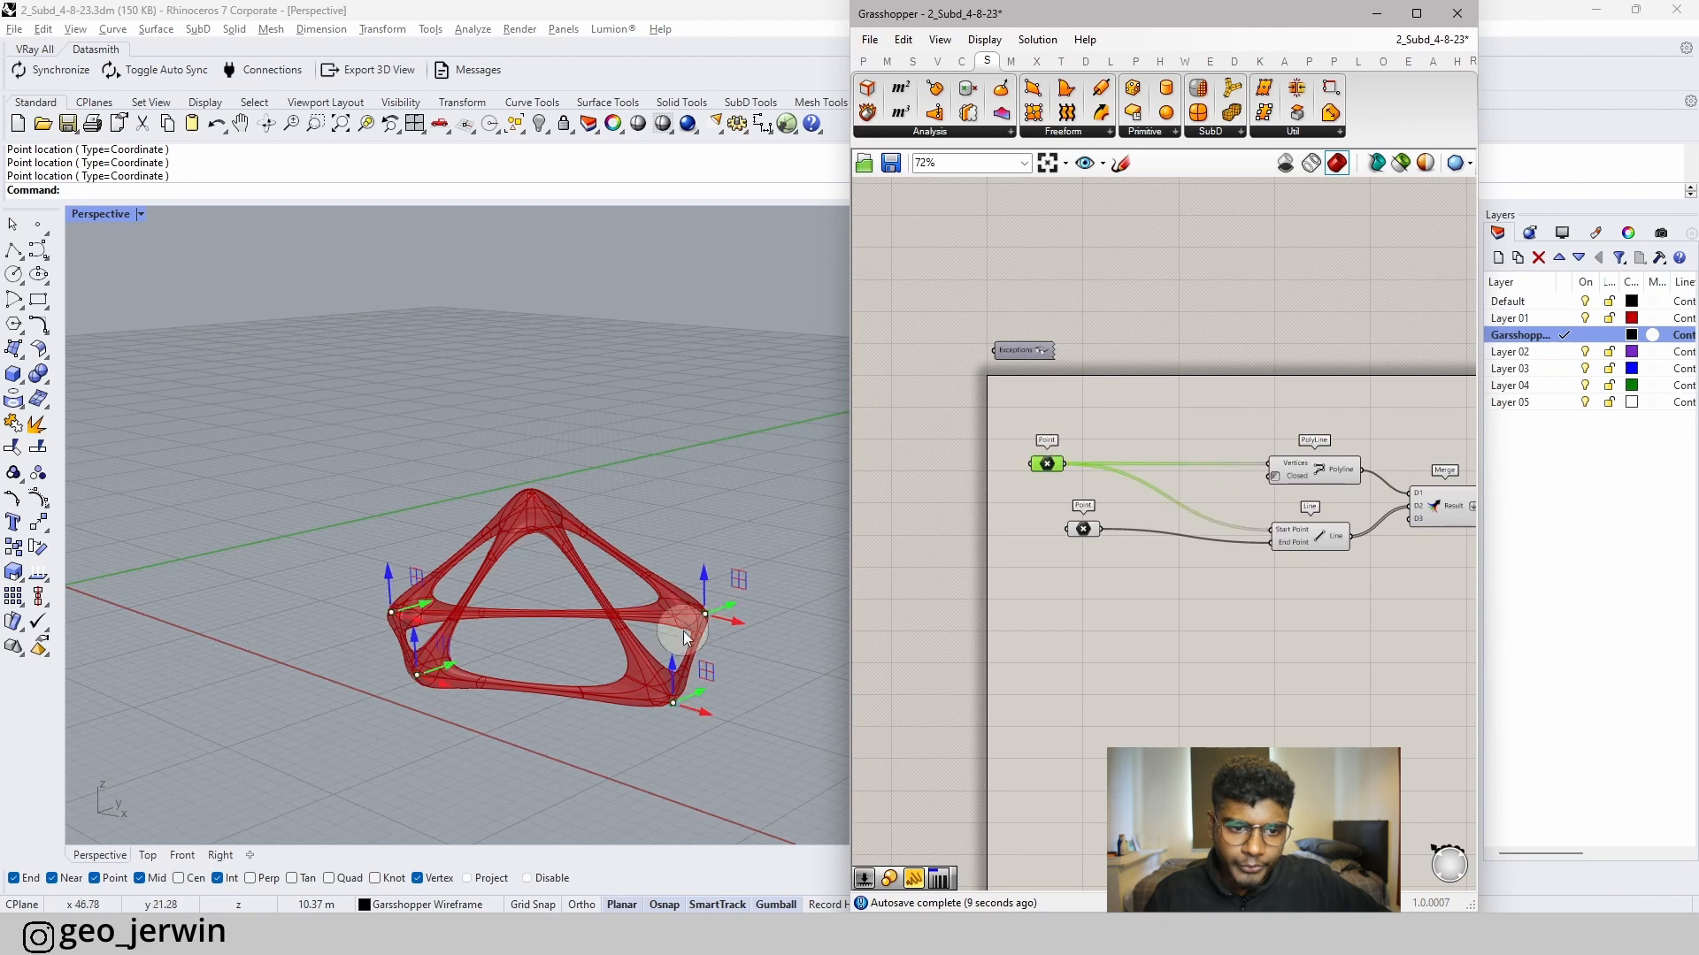
{"action": "left_click_drag", "start_coordinate": [710, 708], "coordinate": [638, 676]}
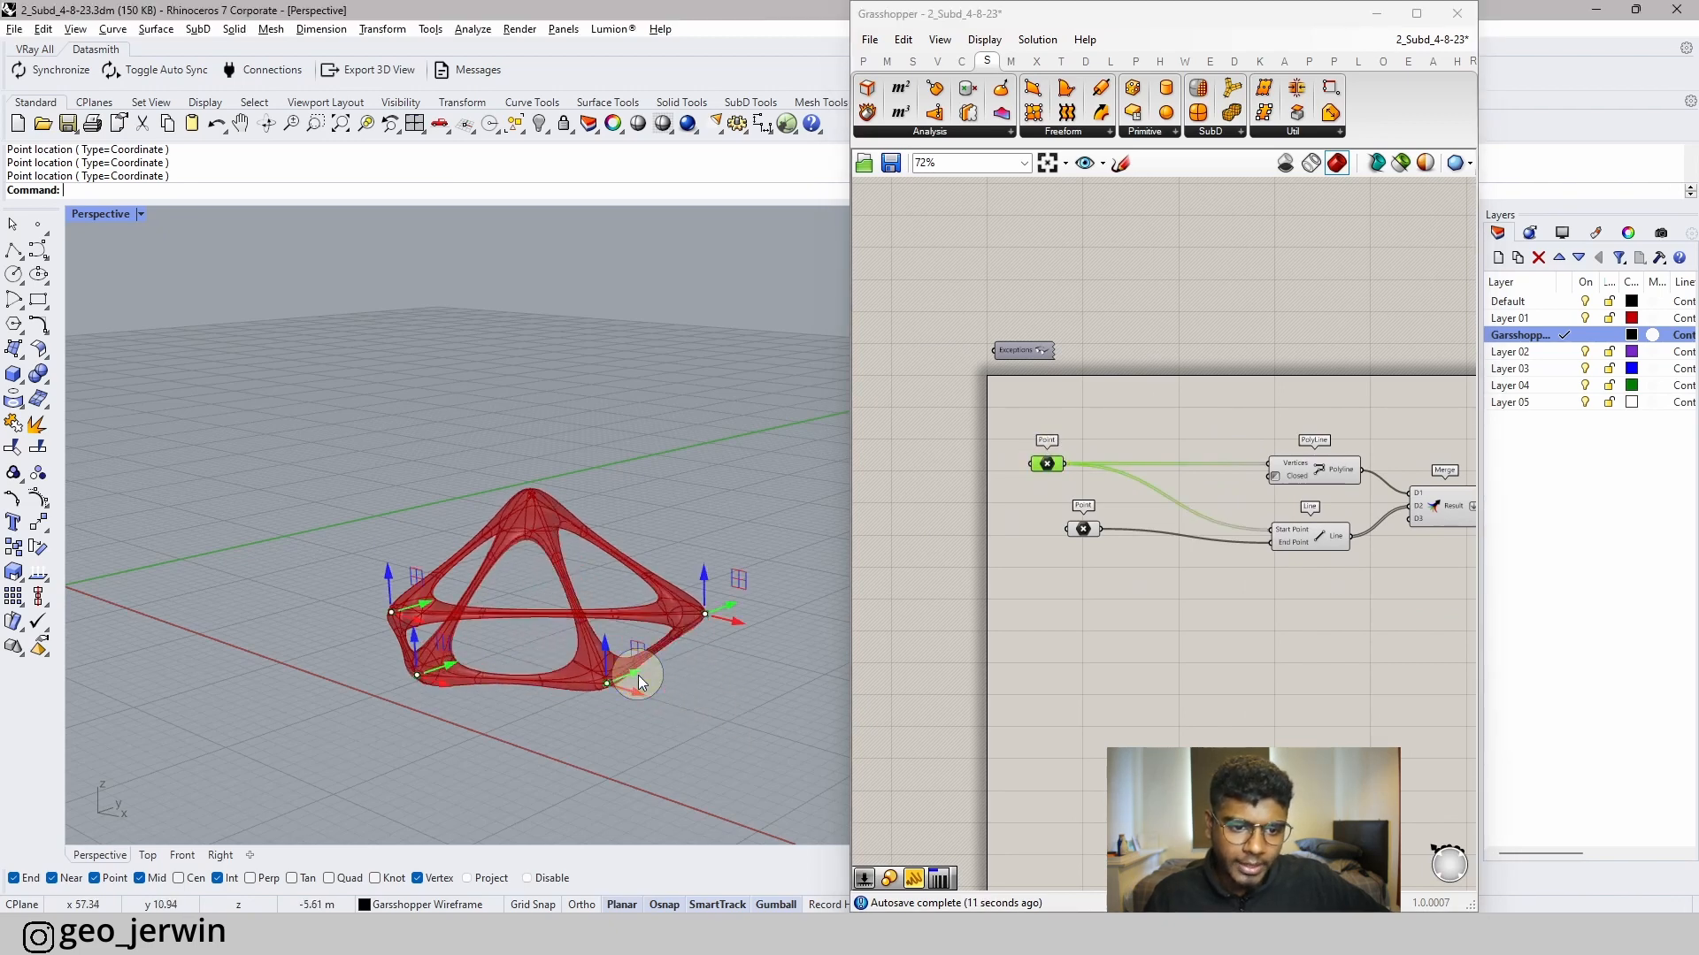
{"action": "left_click_drag", "start_coordinate": [451, 672], "coordinate": [379, 701]}
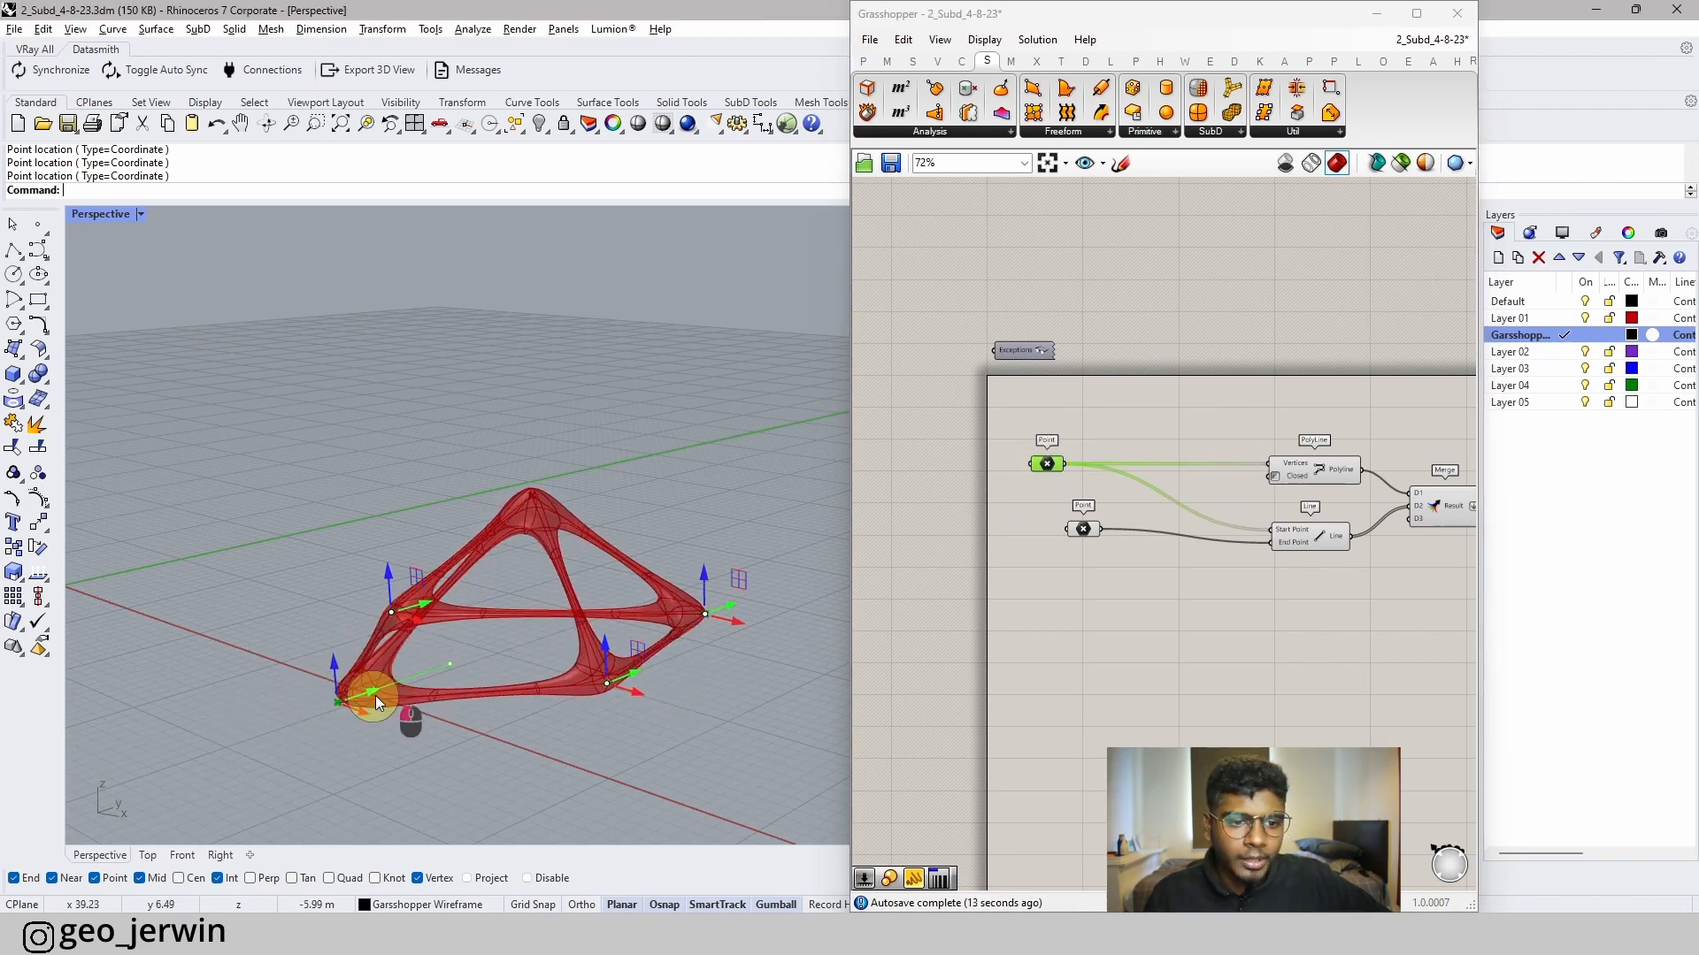
{"action": "right_click_drag", "start_coordinate": [379, 701], "coordinate": [508, 651]}
{"action": "left_click", "coordinate": [1048, 411]}
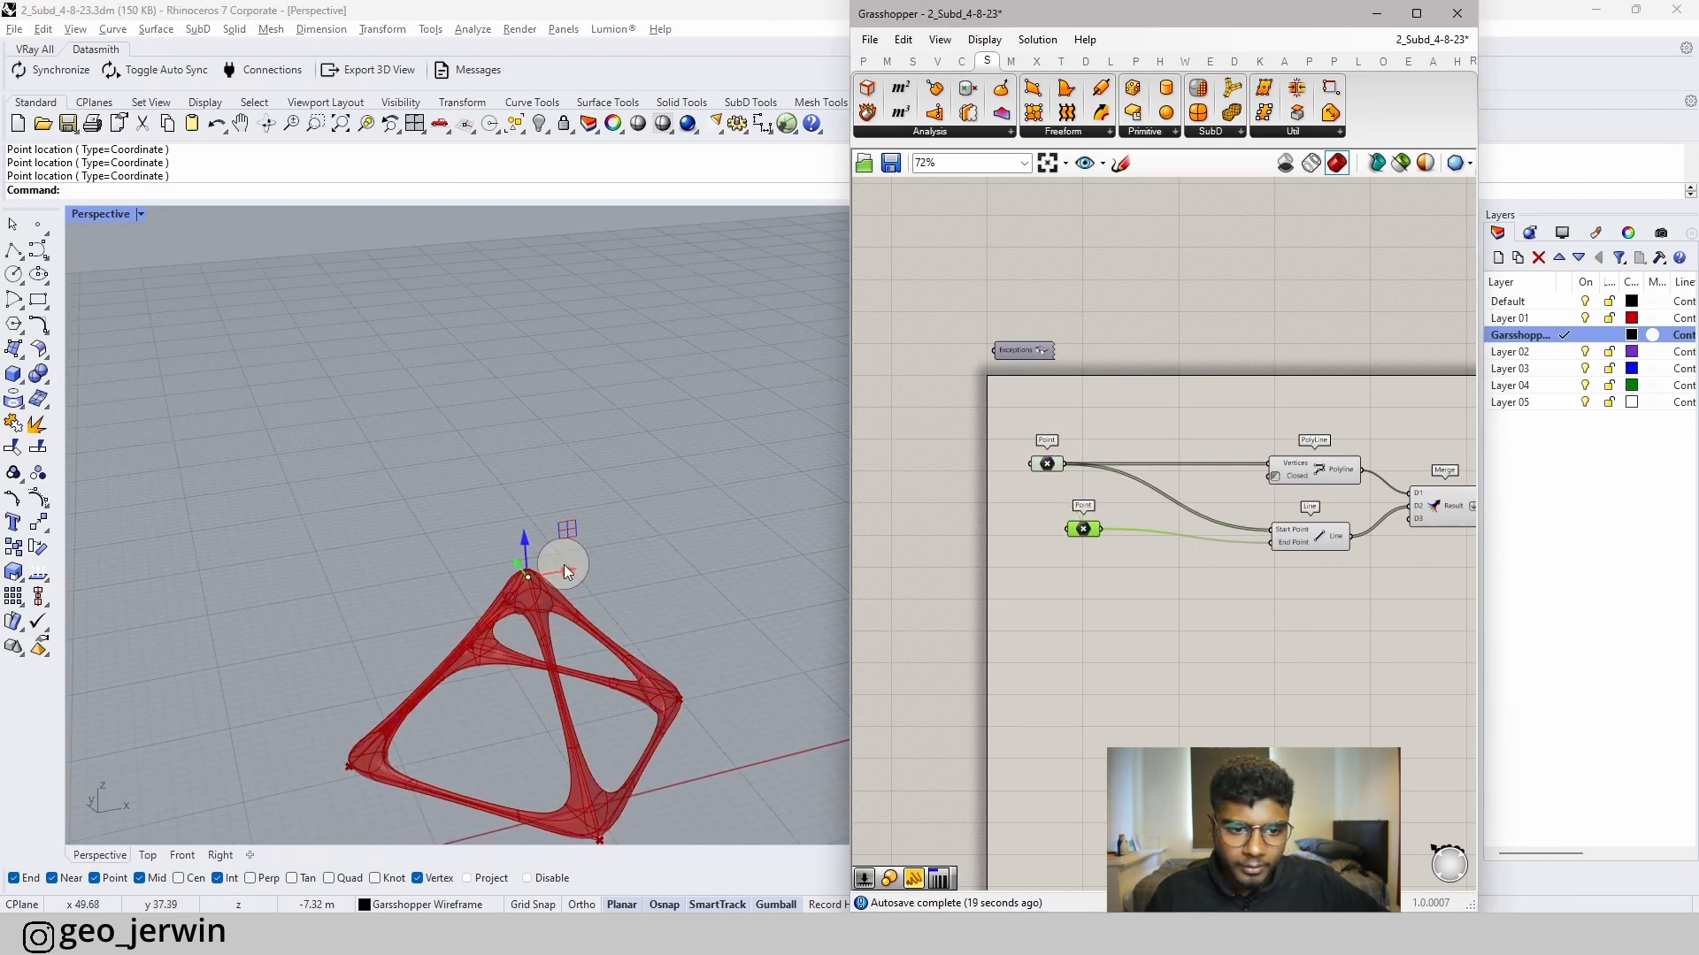
- Move the apex point of the second Point parameter to reshape the top of the piped frame
{"action": "mouse_move", "coordinate": [528, 533]}
{"action": "left_mouse_down"}
{"action": "mouse_move", "coordinate": [538, 651]}
{"action": "mouse_move", "coordinate": [546, 439]}
{"action": "mouse_move", "coordinate": [560, 528]}
{"action": "left_mouse_up"}
{"action": "right_click_drag", "start_coordinate": [595, 665], "coordinate": [495, 531]}
{"action": "right_click_drag", "start_coordinate": [642, 541], "coordinate": [714, 607]}
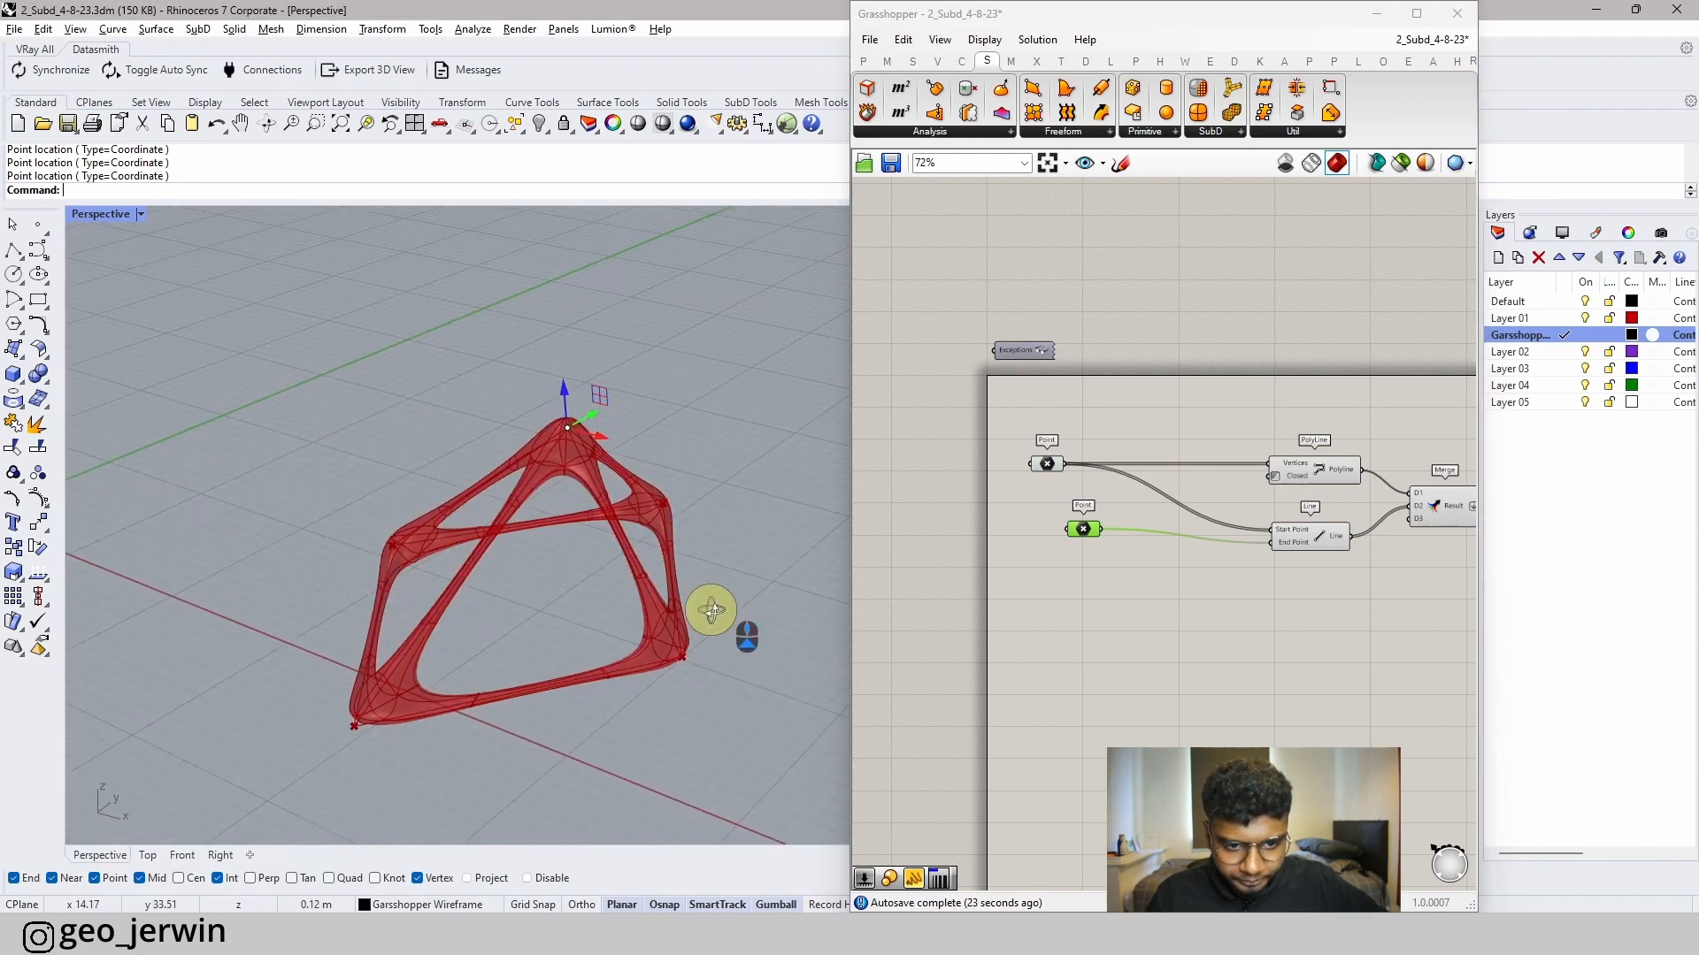
- Examine the piped frame from several angles along with the base points and apex held by the two Point parameters
{"action": "scroll", "coordinate": [417, 552], "scroll_direction": "up", "scroll_amount": 4}
{"action": "left_click", "coordinate": [1003, 522]}
{"action": "left_click", "coordinate": [1046, 464]}
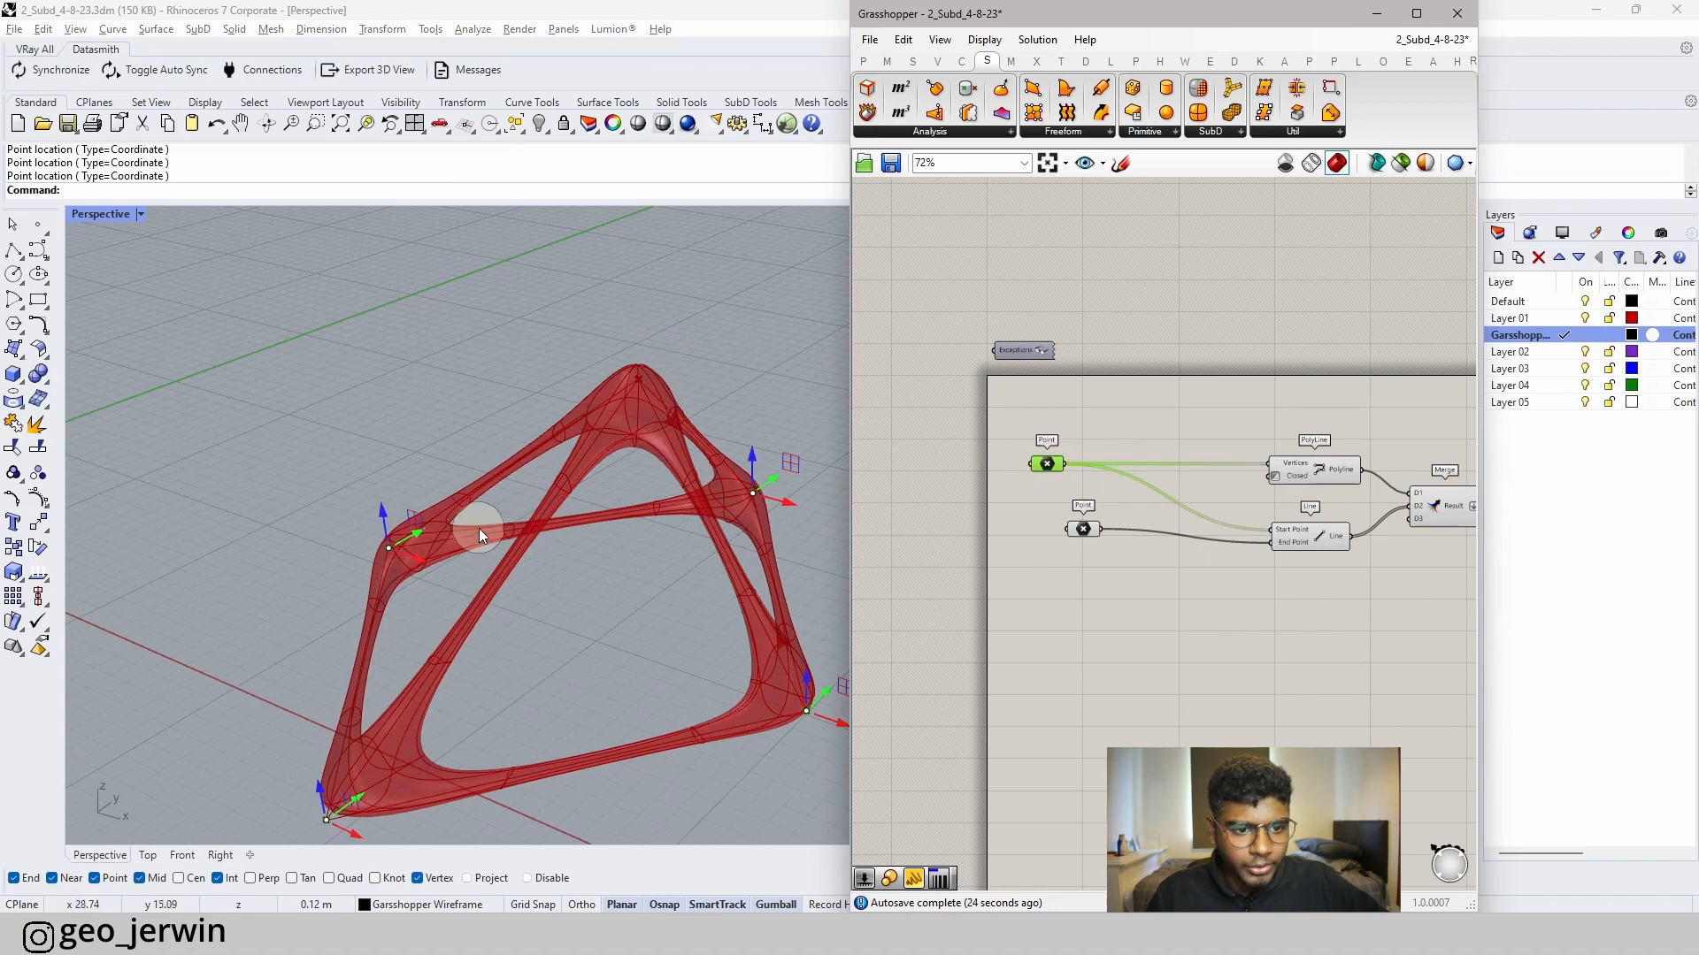
{"action": "right_click_drag", "start_coordinate": [404, 565], "coordinate": [678, 633]}
{"action": "key", "text": "Escape"}
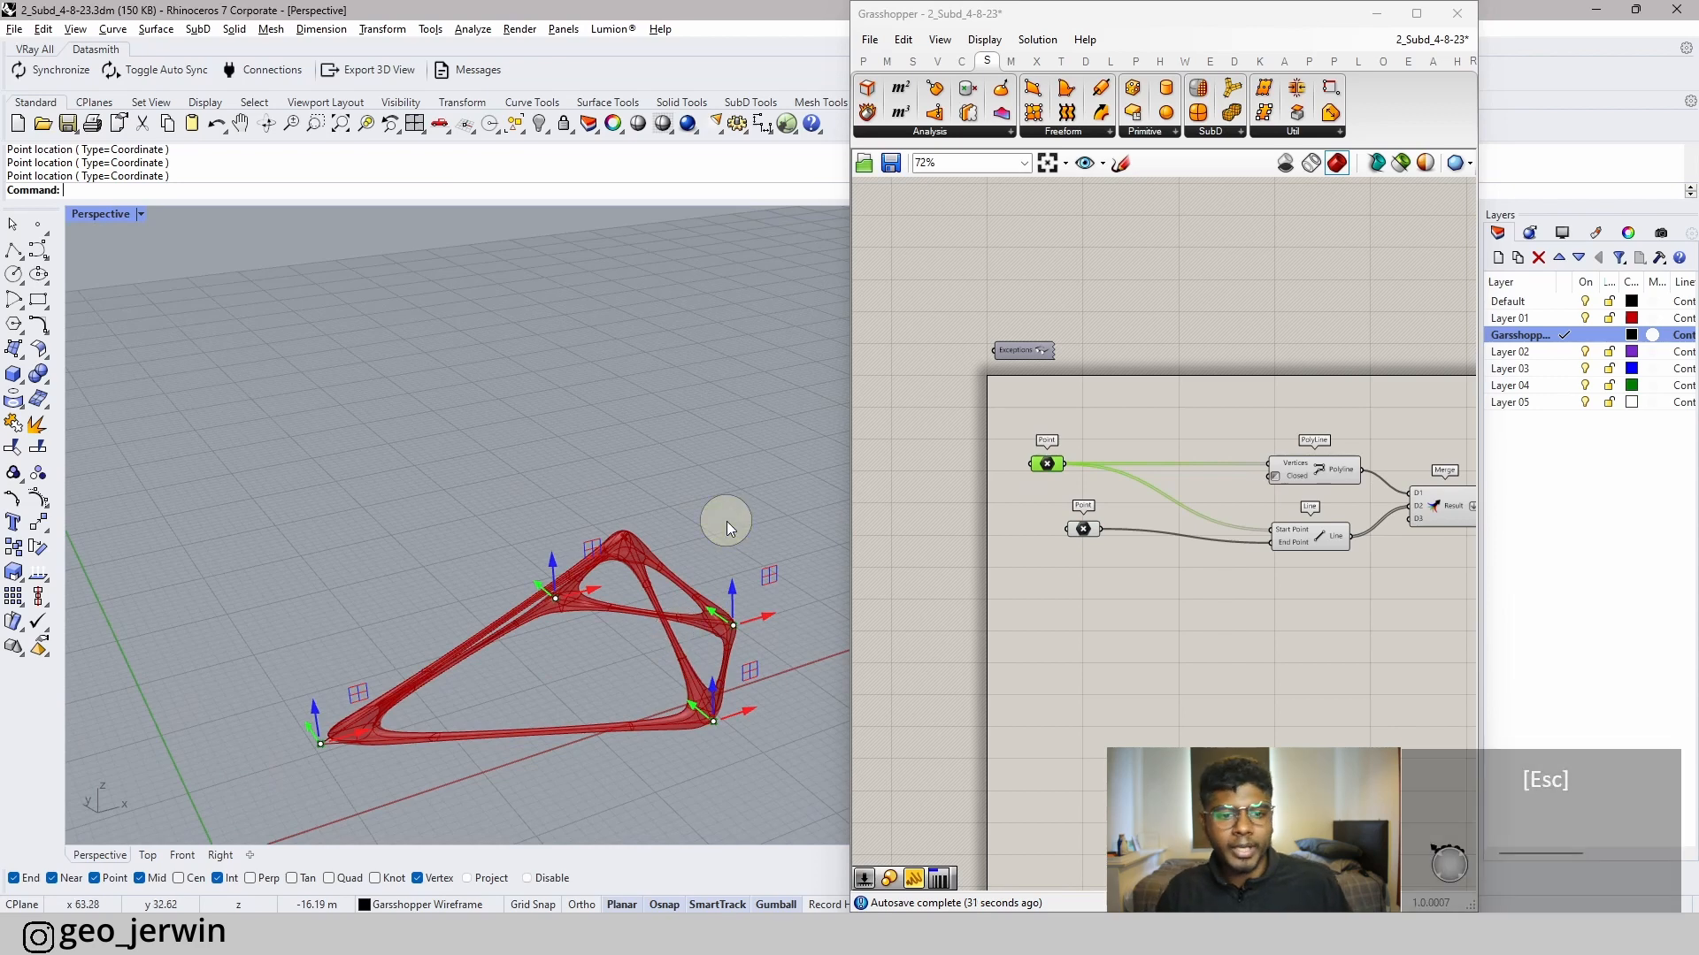
{"action": "left_click", "coordinate": [1039, 608]}
{"action": "key", "text": "Escape"}
{"action": "scroll", "coordinate": [687, 595], "scroll_direction": "down", "scroll_amount": 4}
{"action": "mouse_move", "coordinate": [690, 592]}
{"action": "right_mouse_down"}
{"action": "mouse_move", "coordinate": [728, 675]}
{"action": "mouse_move", "coordinate": [705, 599]}
{"action": "right_mouse_up"}
{"action": "scroll", "coordinate": [1164, 471], "scroll_direction": "up", "scroll_amount": 3}
{"action": "left_click", "coordinate": [1033, 565]}
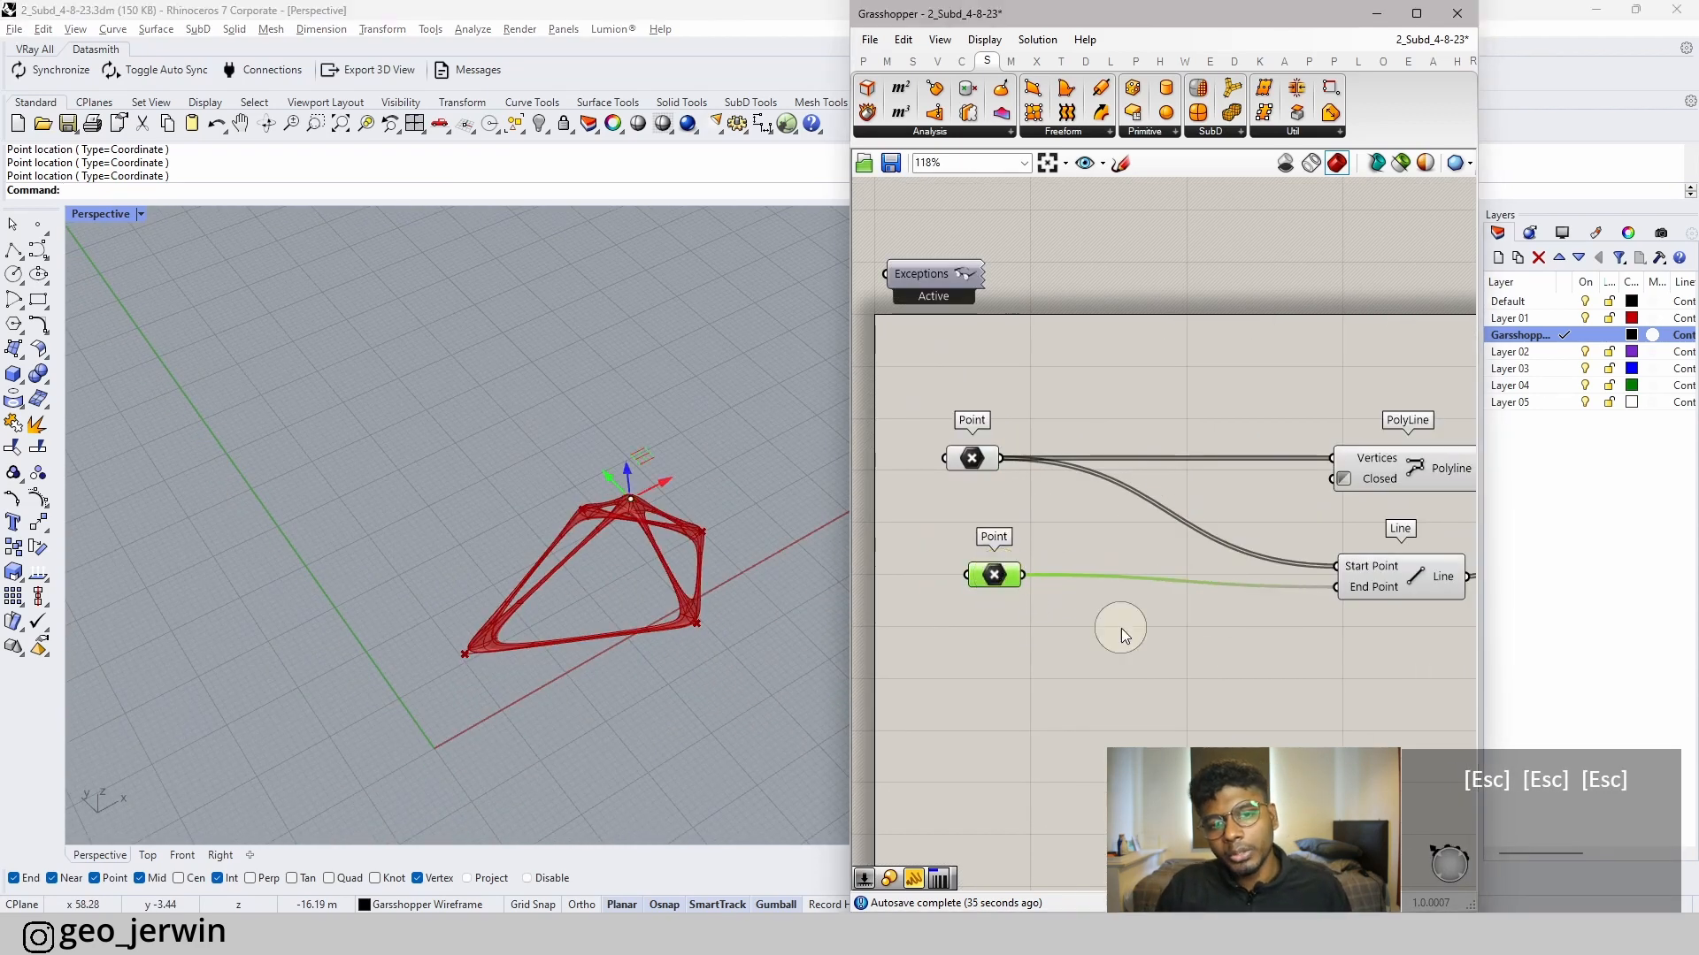
- Align the base Point parameter above the apex Point parameter on the canvas
{"action": "left_click", "coordinate": [976, 459]}
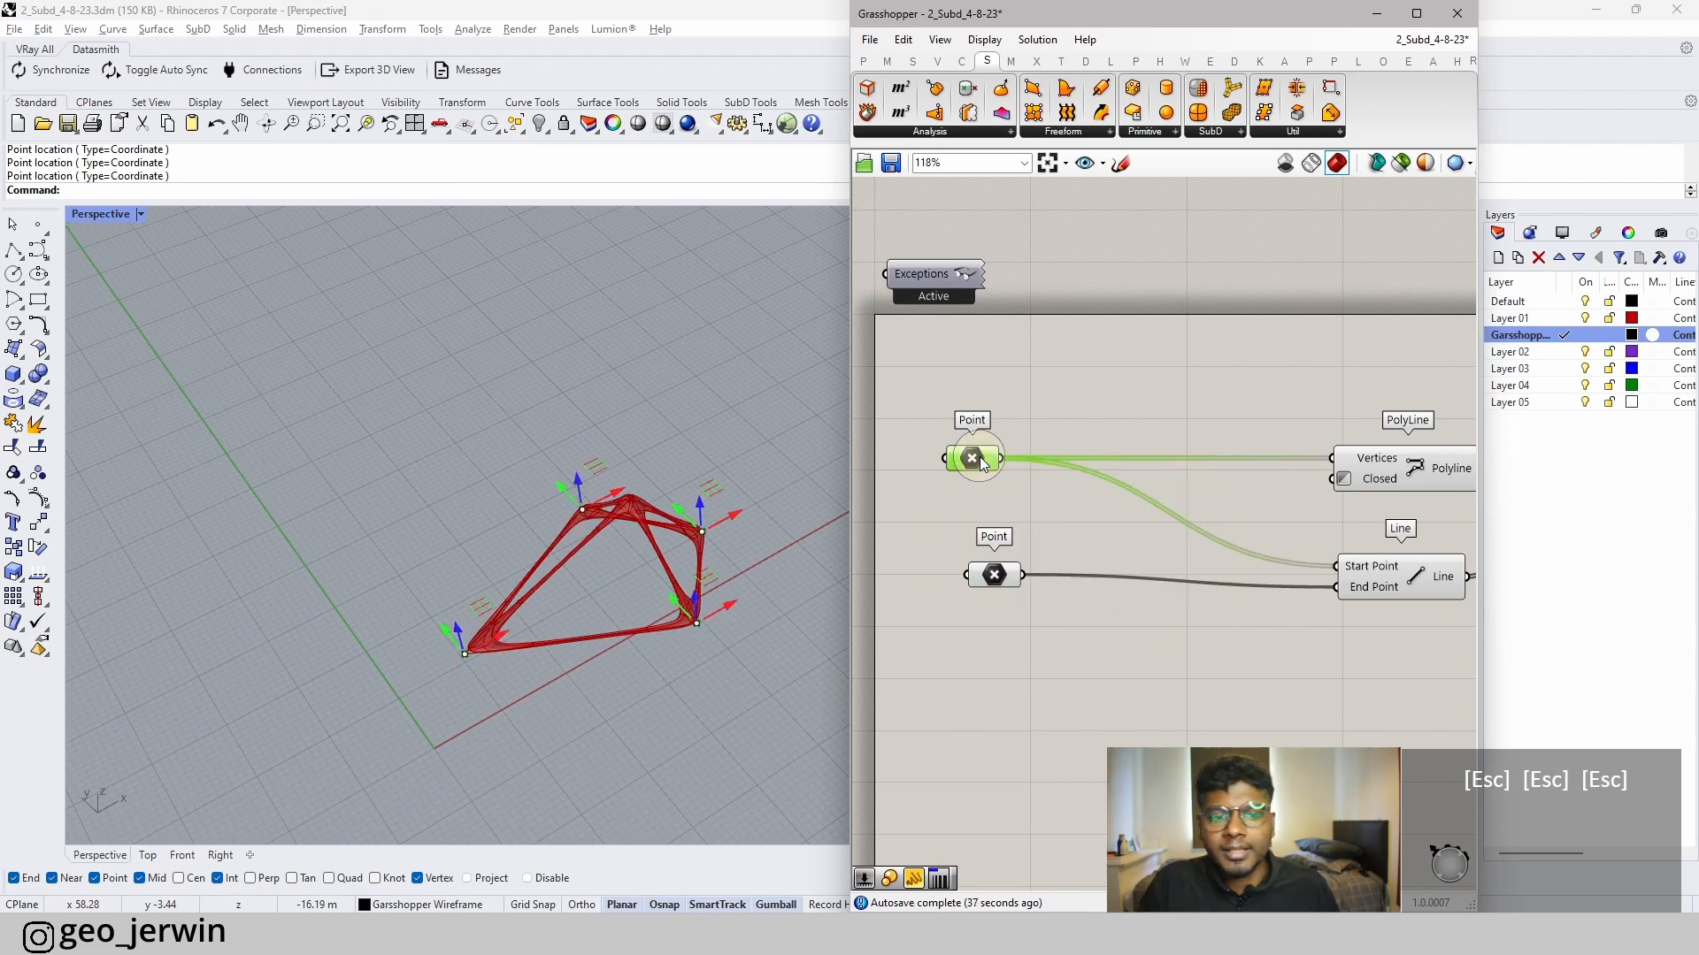
{"action": "left_click_drag", "start_coordinate": [907, 364], "coordinate": [1093, 689]}
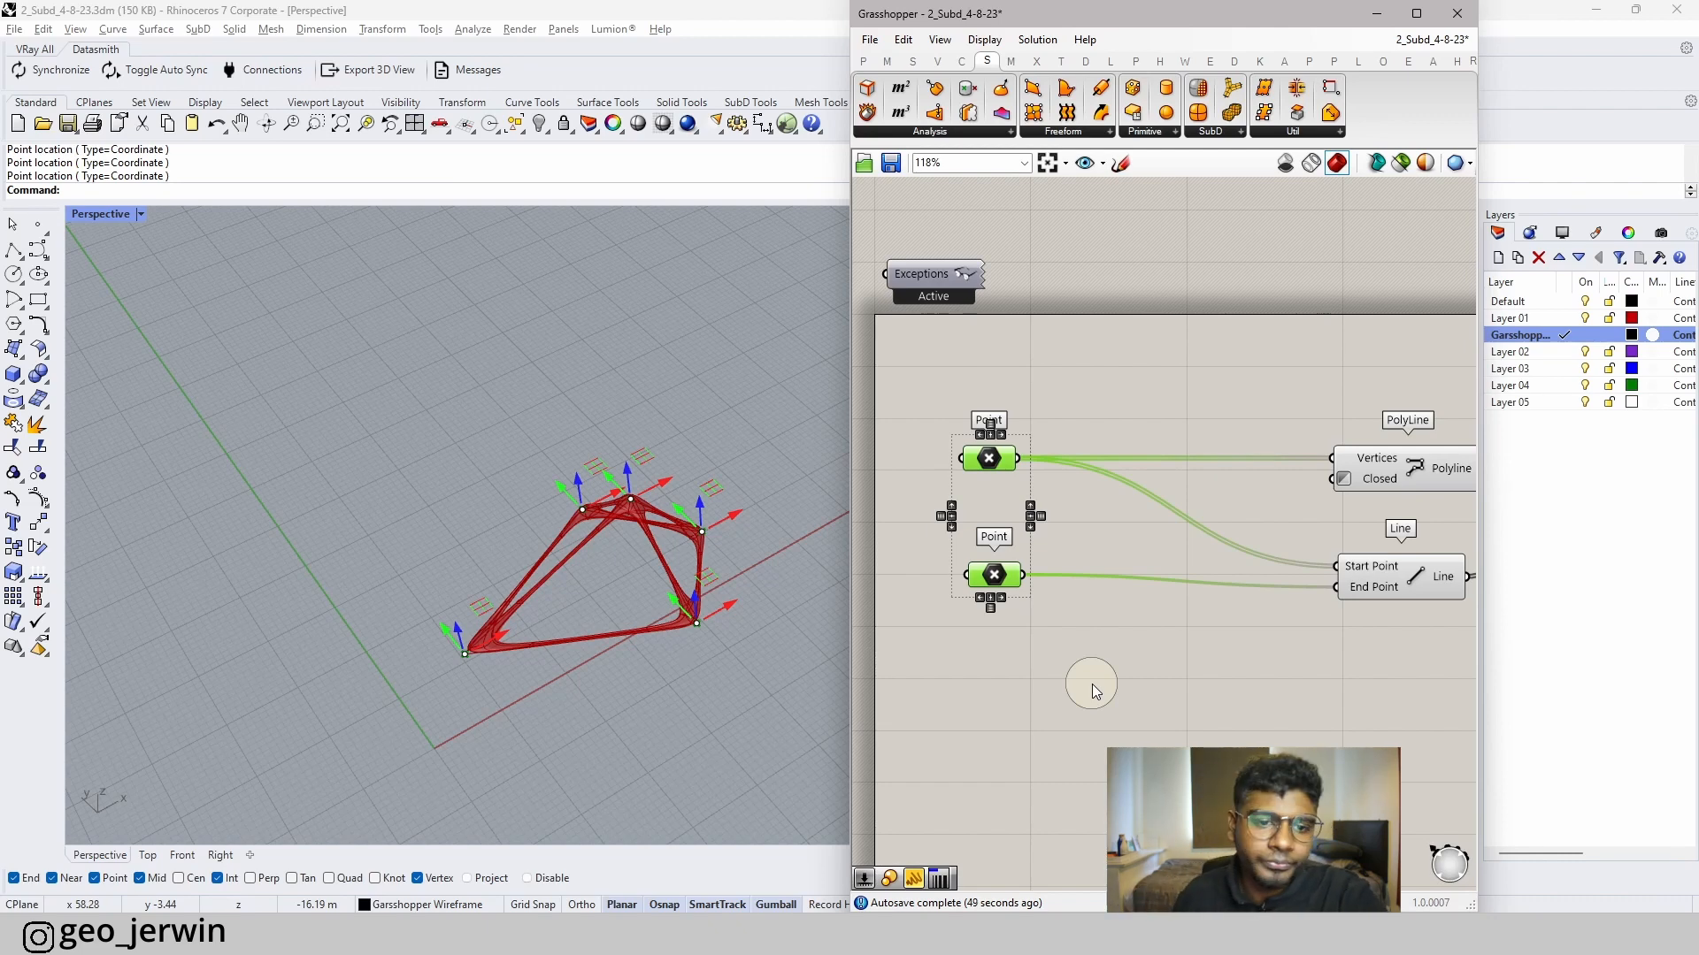
{"action": "left_click", "coordinate": [1096, 690]}
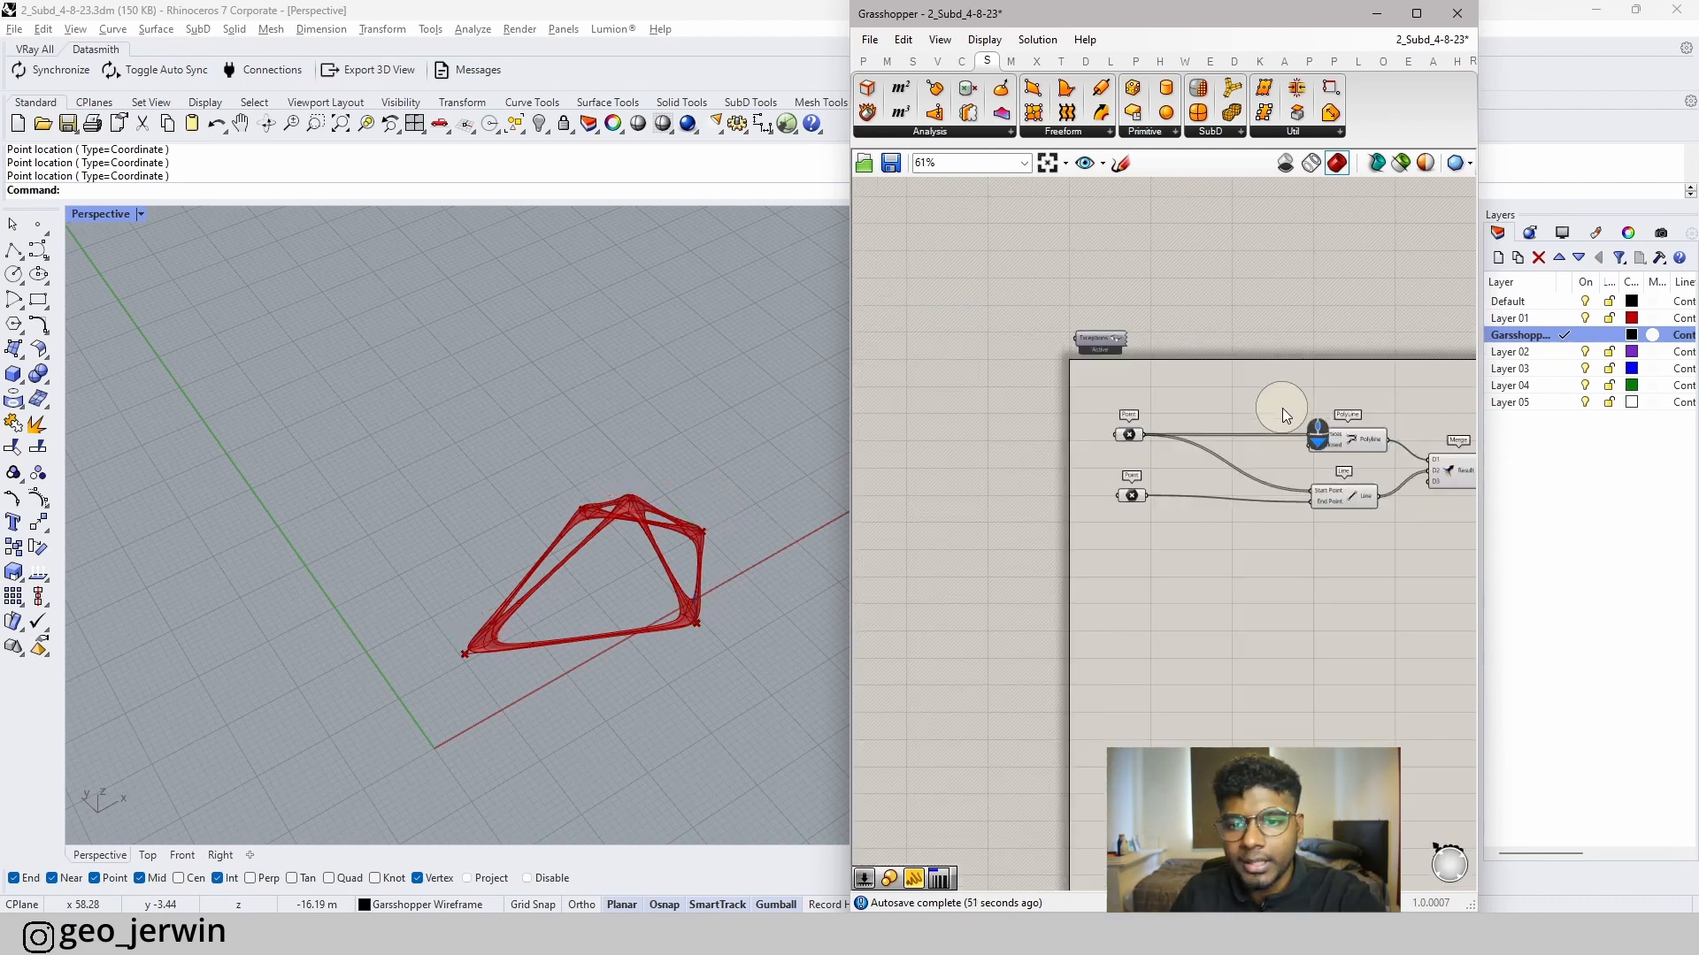
- Delete both Point parameters and the PolyLine, Line and Merge components, keeping MultiPipe and its two sliders
{"action": "scroll", "coordinate": [1282, 407], "scroll_direction": "down", "scroll_amount": 4}
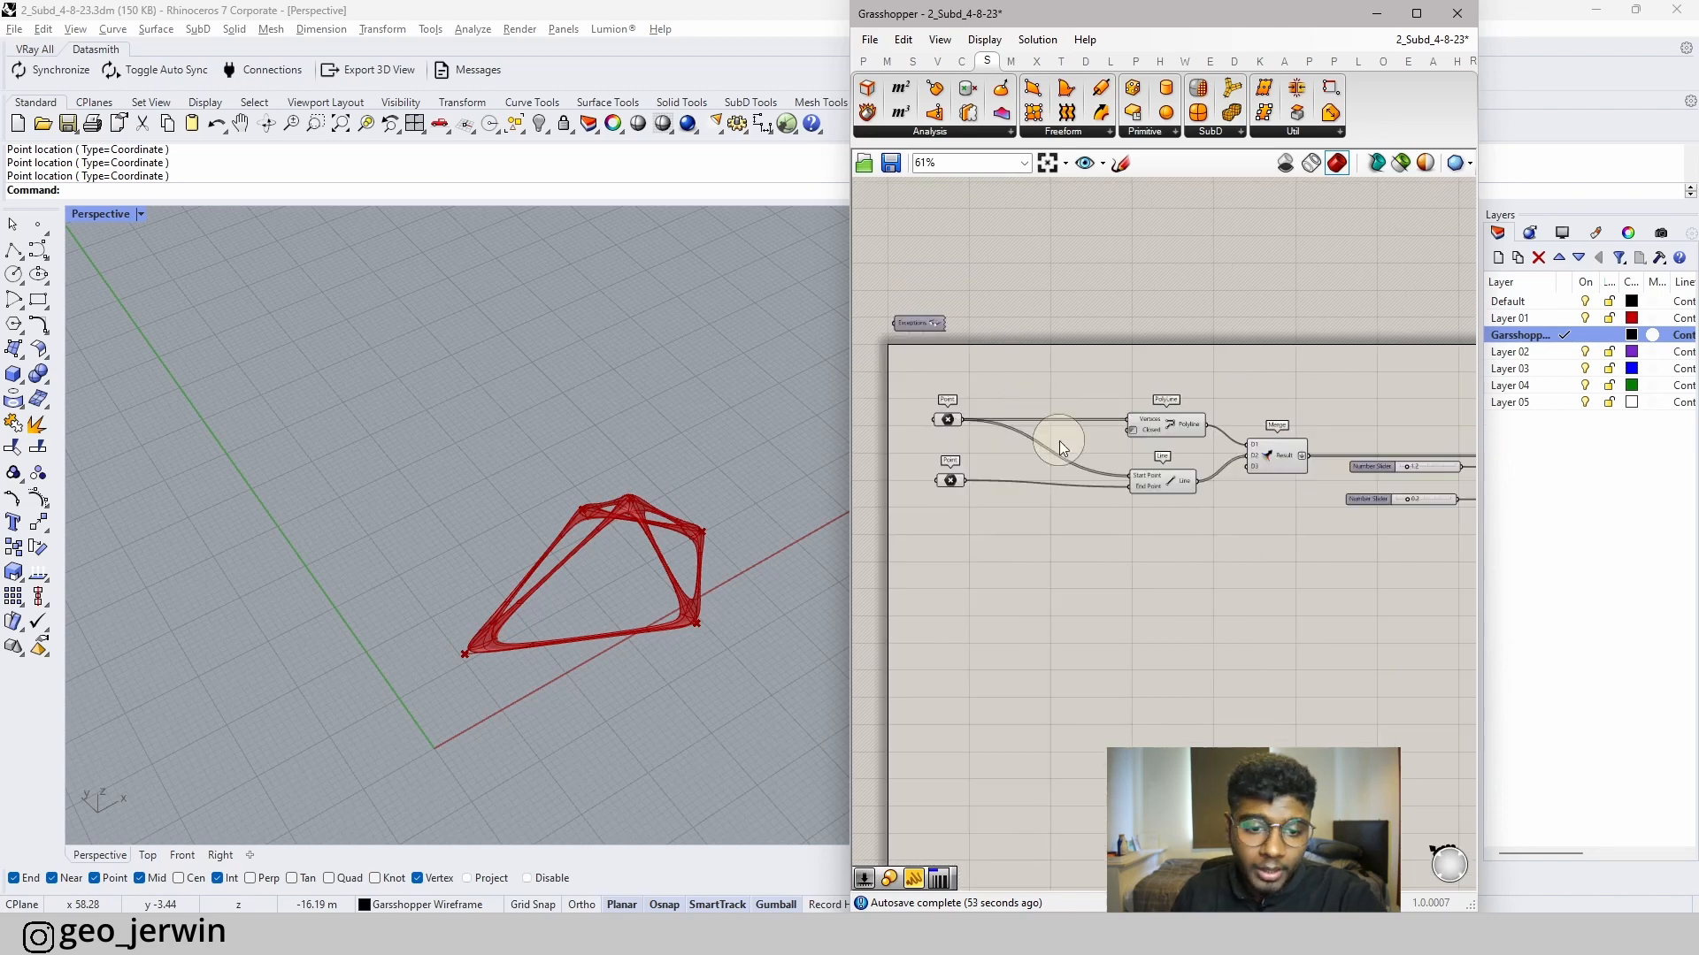
{"action": "right_click_drag", "start_coordinate": [1077, 409], "coordinate": [1107, 447]}
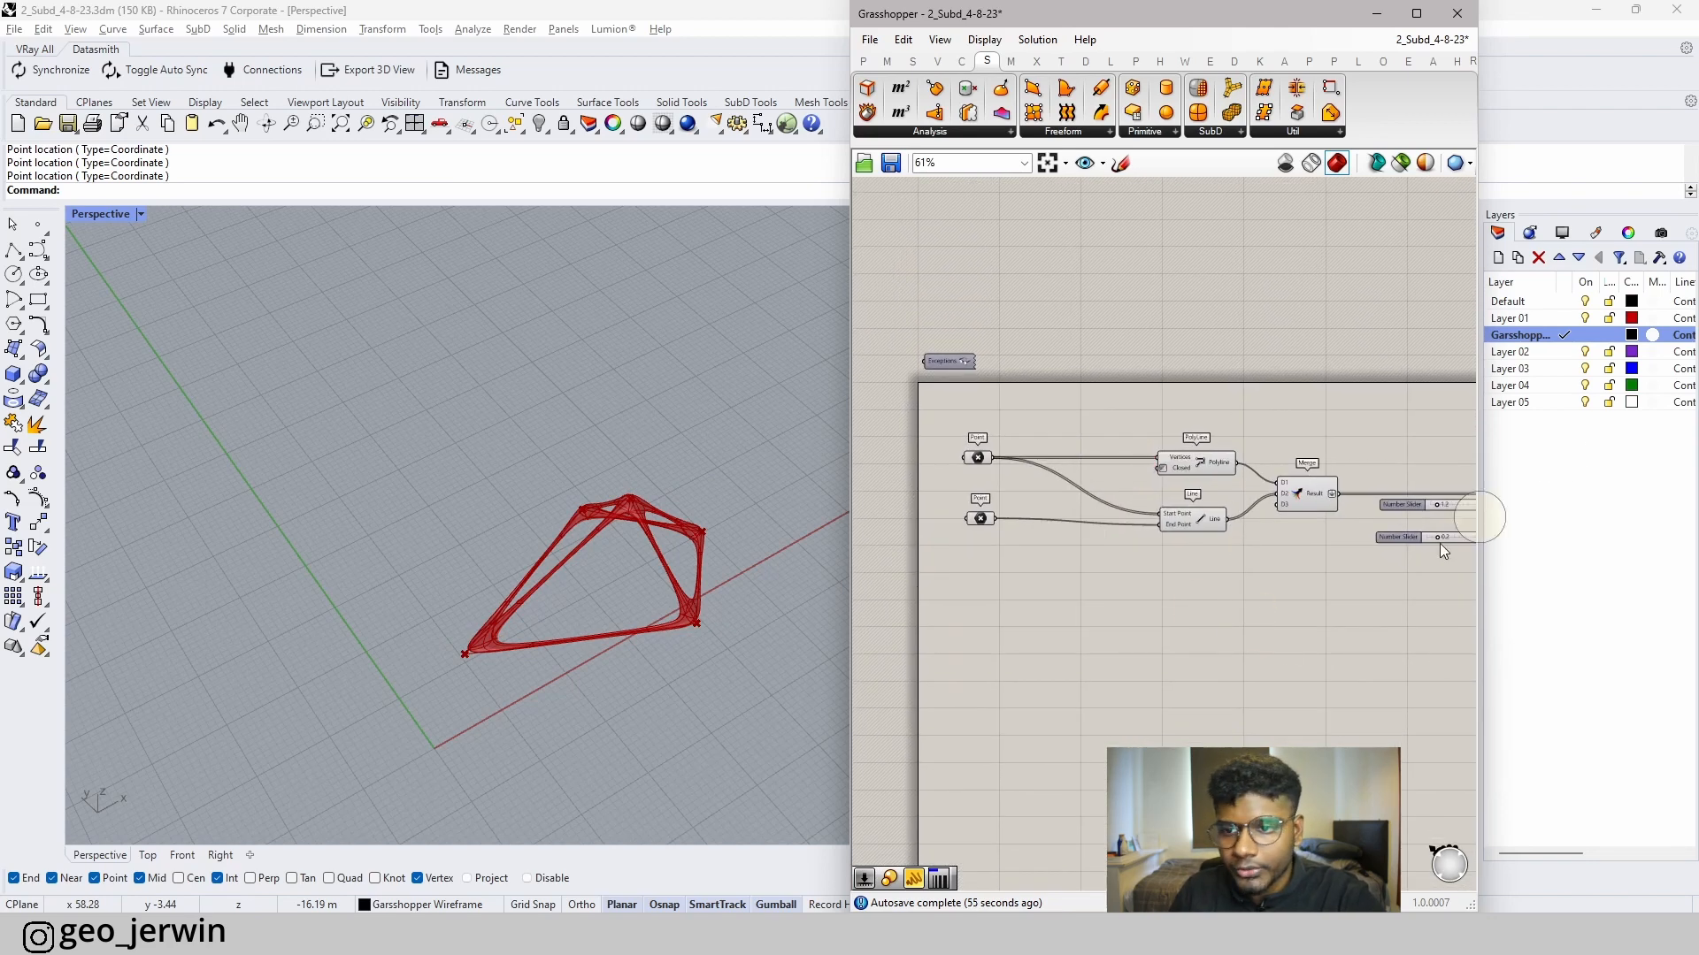
{"action": "scroll", "coordinate": [1035, 458], "scroll_direction": "up", "scroll_amount": 3}
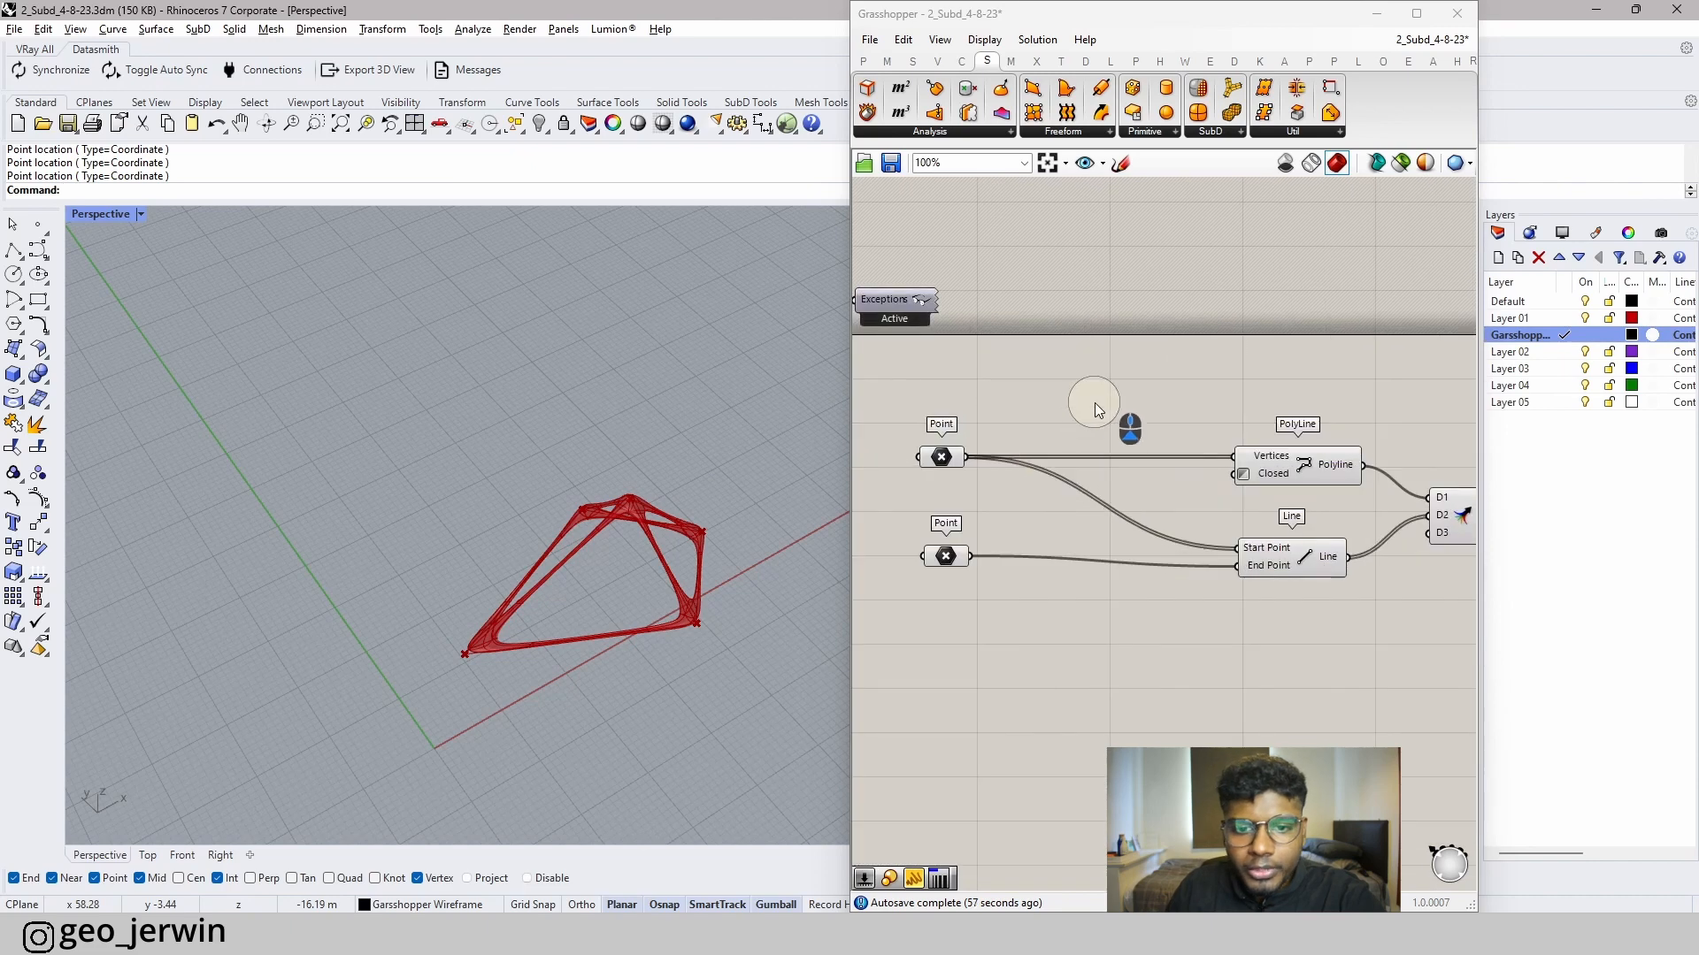
{"action": "scroll", "coordinate": [1256, 449], "scroll_direction": "down", "scroll_amount": 2}
{"action": "right_click_drag", "start_coordinate": [1260, 446], "coordinate": [1149, 435]}
{"action": "scroll", "coordinate": [1246, 566], "scroll_direction": "down", "scroll_amount": 2}
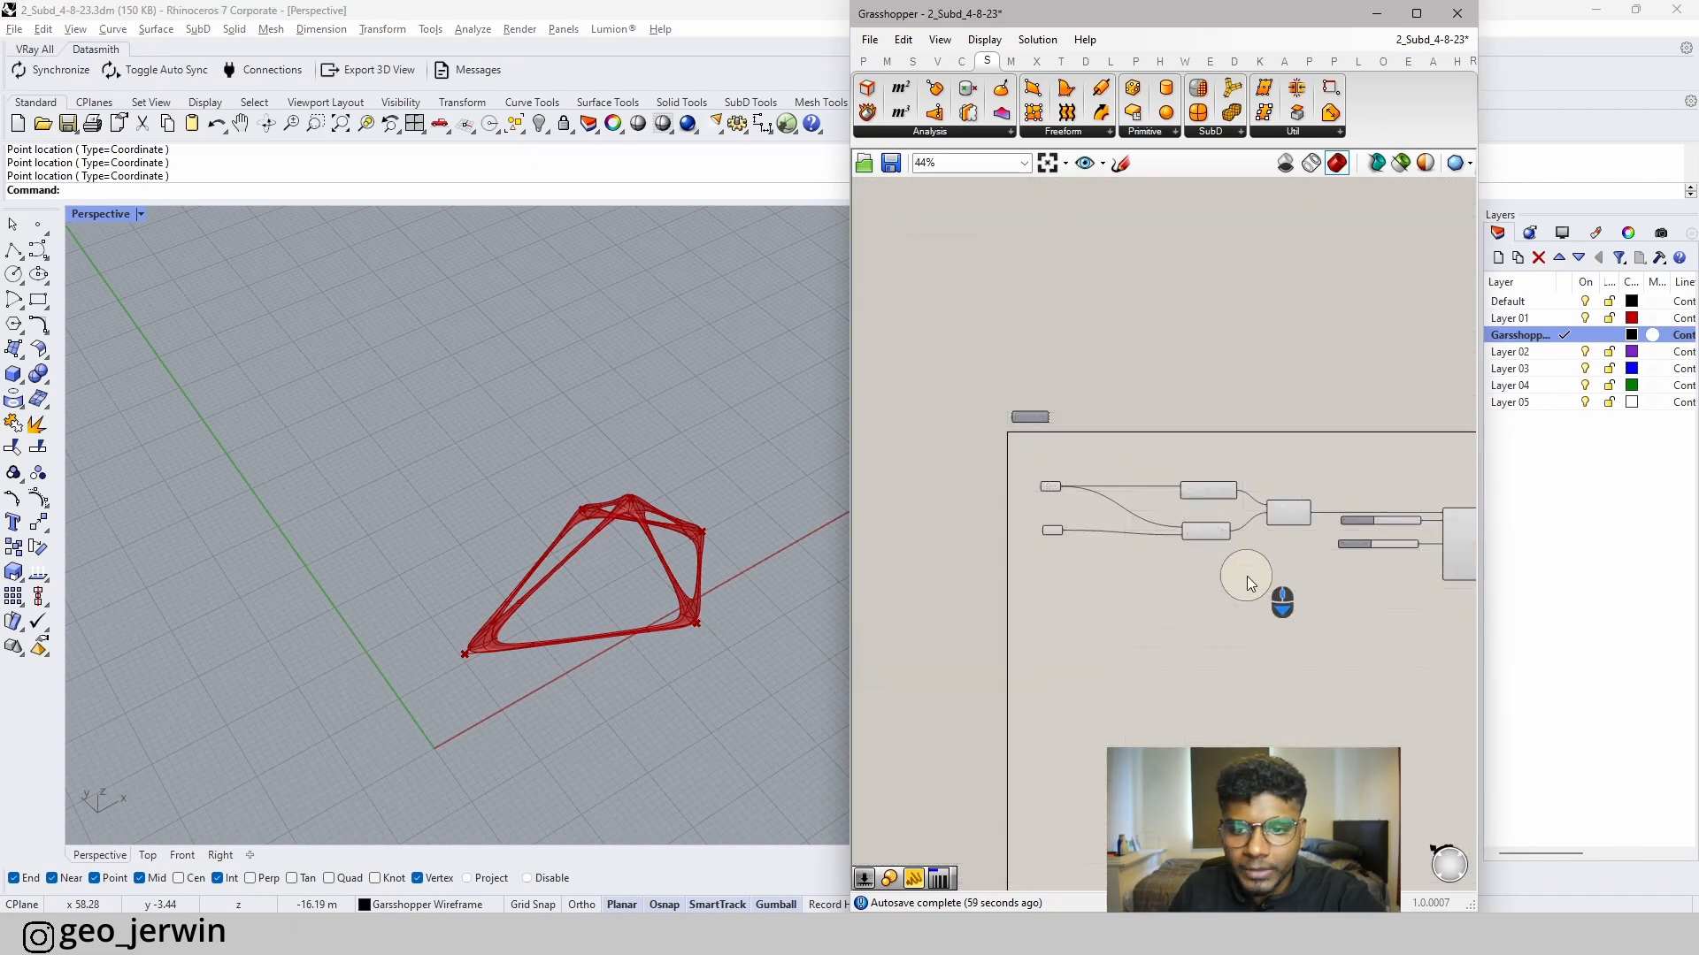
{"action": "left_click_drag", "start_coordinate": [1246, 575], "coordinate": [1002, 460]}
{"action": "left_click_drag", "start_coordinate": [1300, 588], "coordinate": [1011, 451]}
{"action": "key", "text": "Delete"}
- Copy the name of the Garsshopper Wireframe layer in Rhino
{"action": "right_click_drag", "start_coordinate": [927, 423], "coordinate": [1144, 463]}
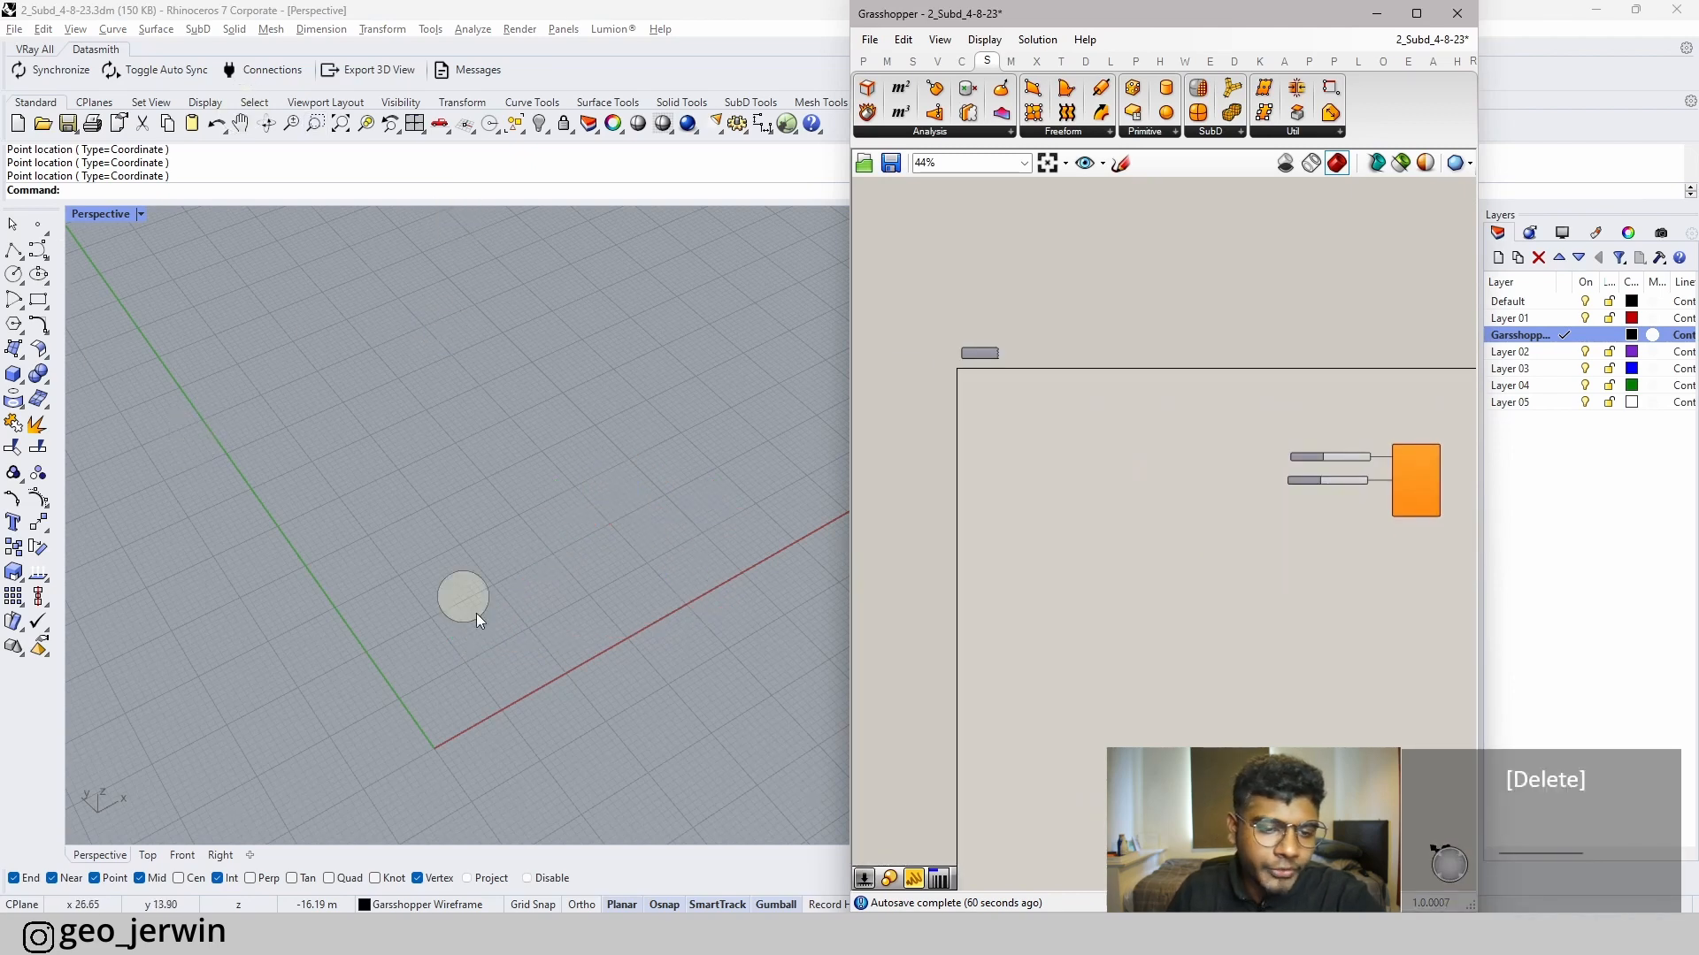
{"action": "scroll", "coordinate": [1042, 453], "scroll_direction": "up", "scroll_amount": 2}
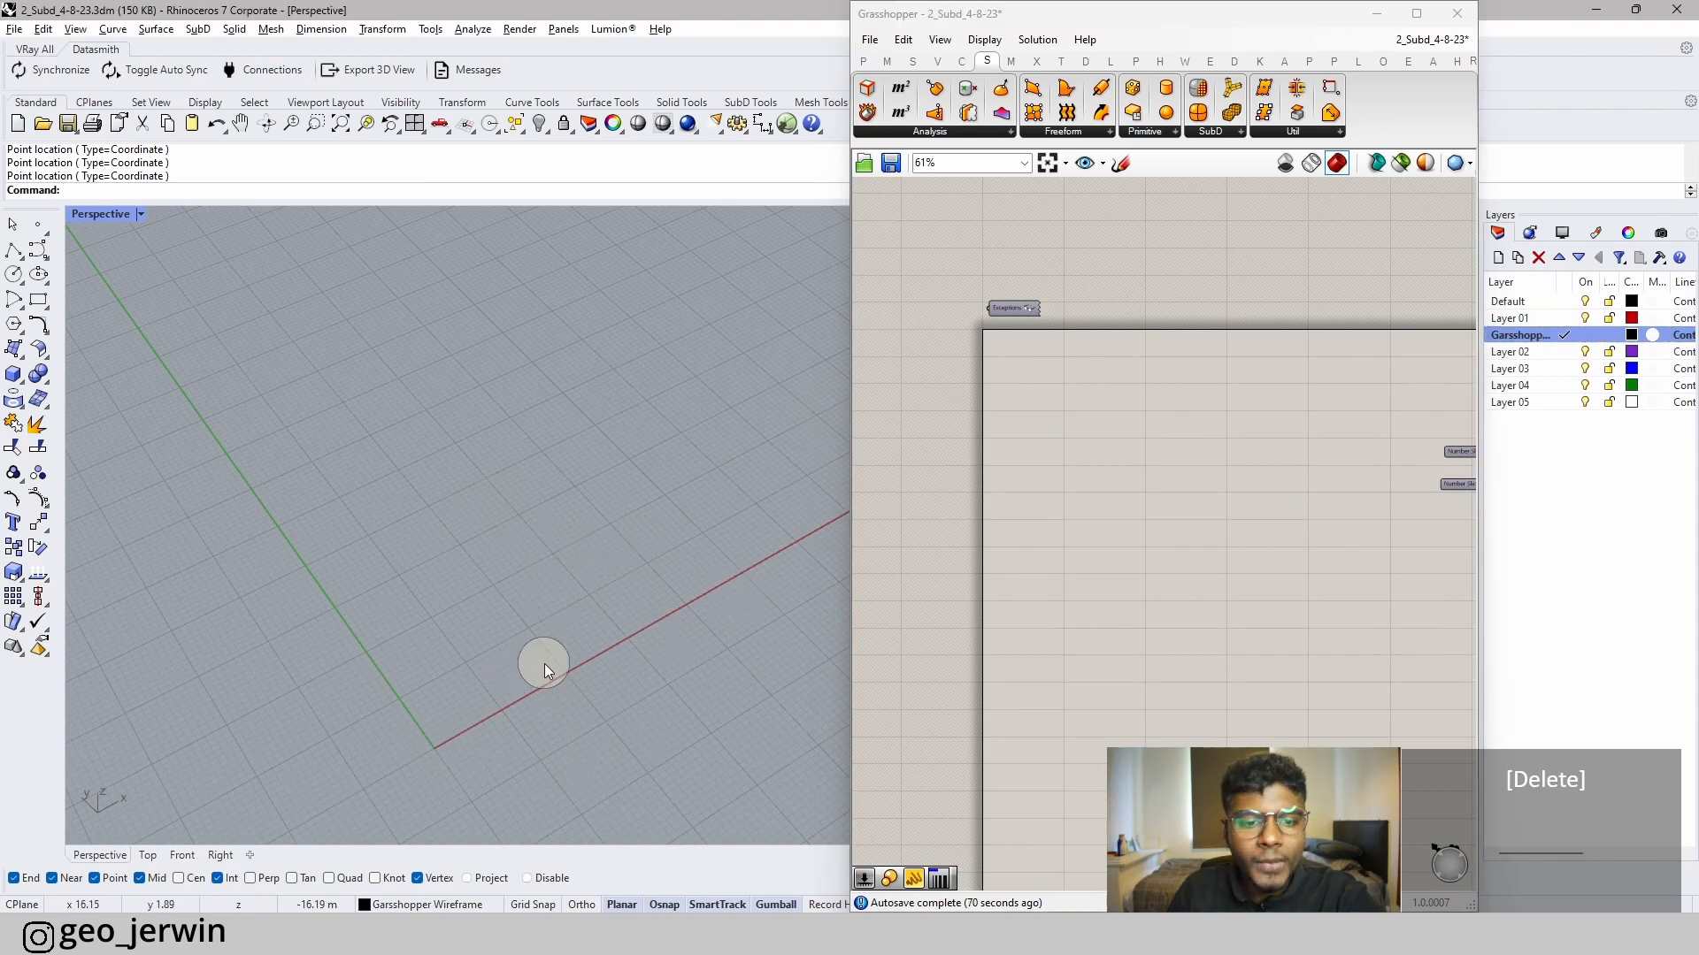
{"action": "right_click", "coordinate": [1535, 345]}
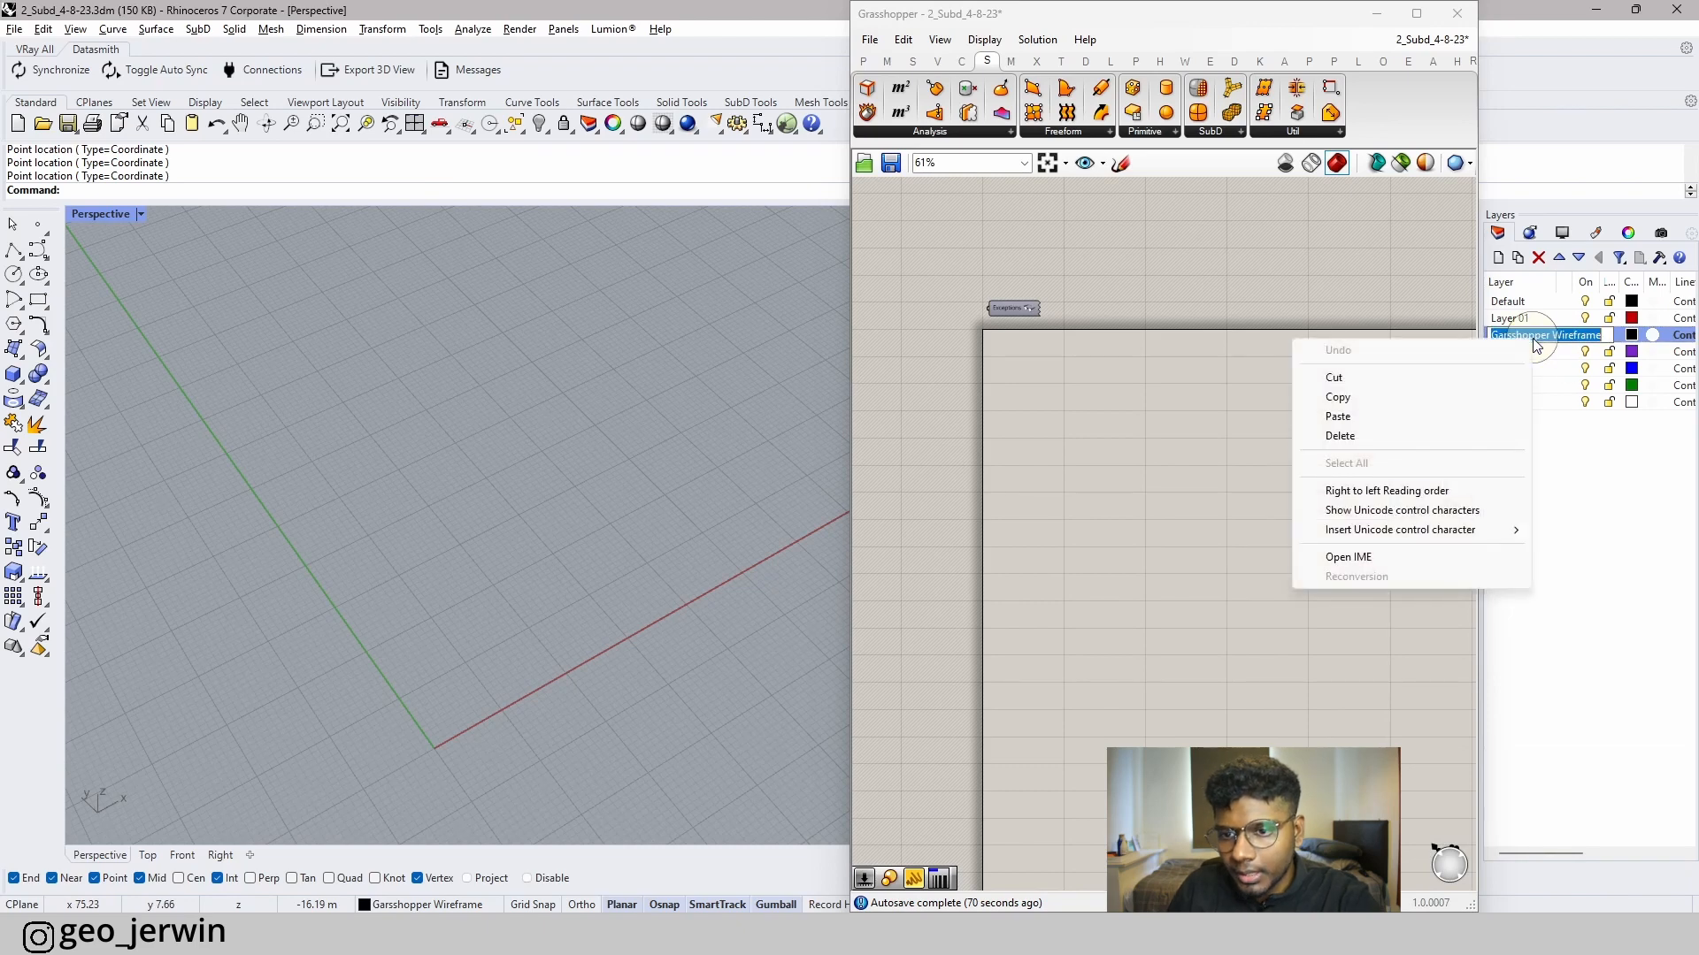
{"action": "left_click", "coordinate": [1369, 408]}
- Add a Geometry Pipeline component to the empty area of the Grasshopper canvas
{"action": "scroll", "coordinate": [1113, 418], "scroll_direction": "up", "scroll_amount": 3}
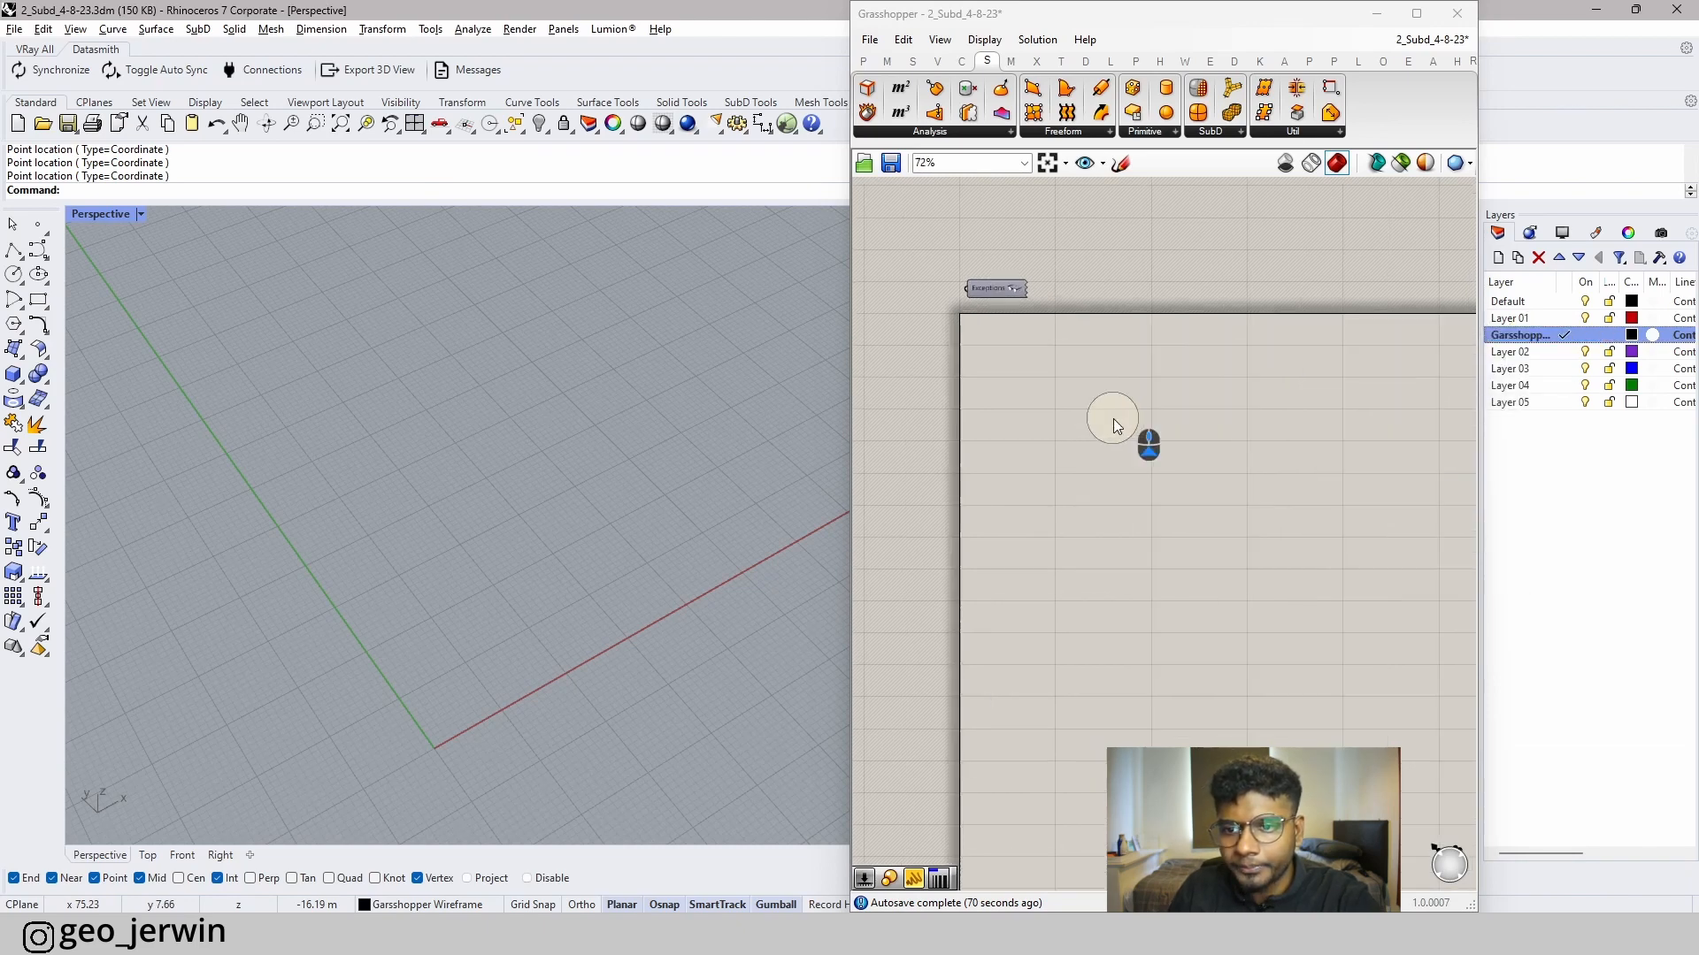
{"action": "left_click", "coordinate": [861, 61]}
{"action": "left_click", "coordinate": [896, 130]}
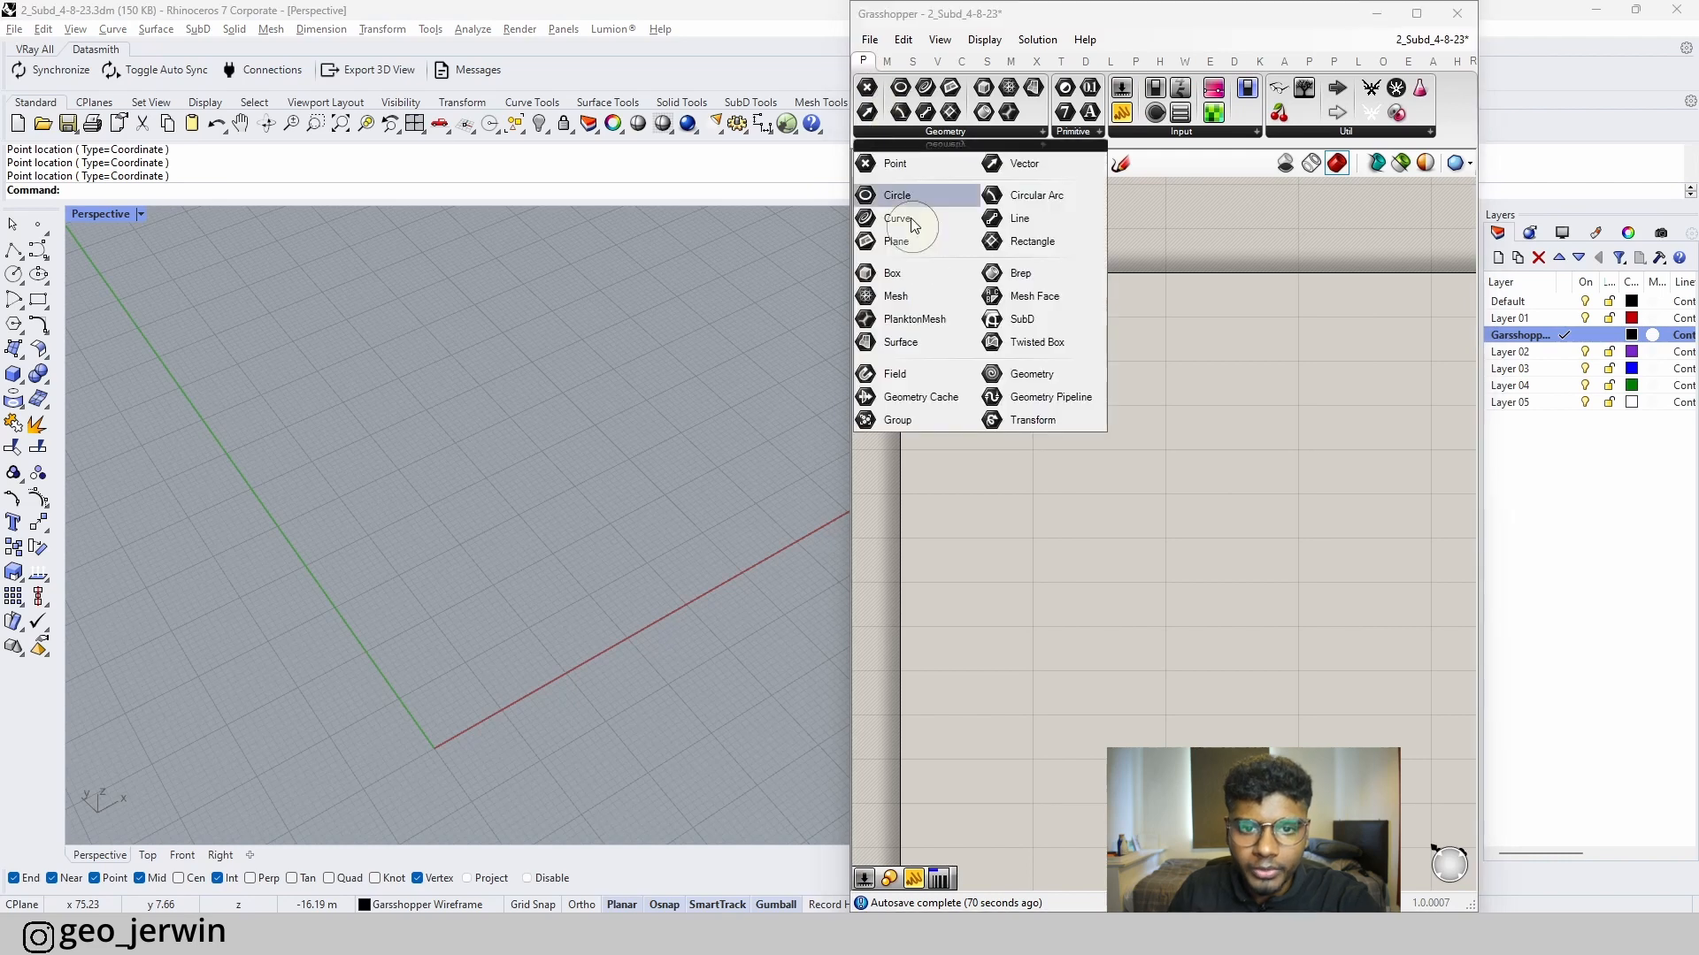
{"action": "left_click_drag", "start_coordinate": [1031, 398], "coordinate": [1183, 451]}
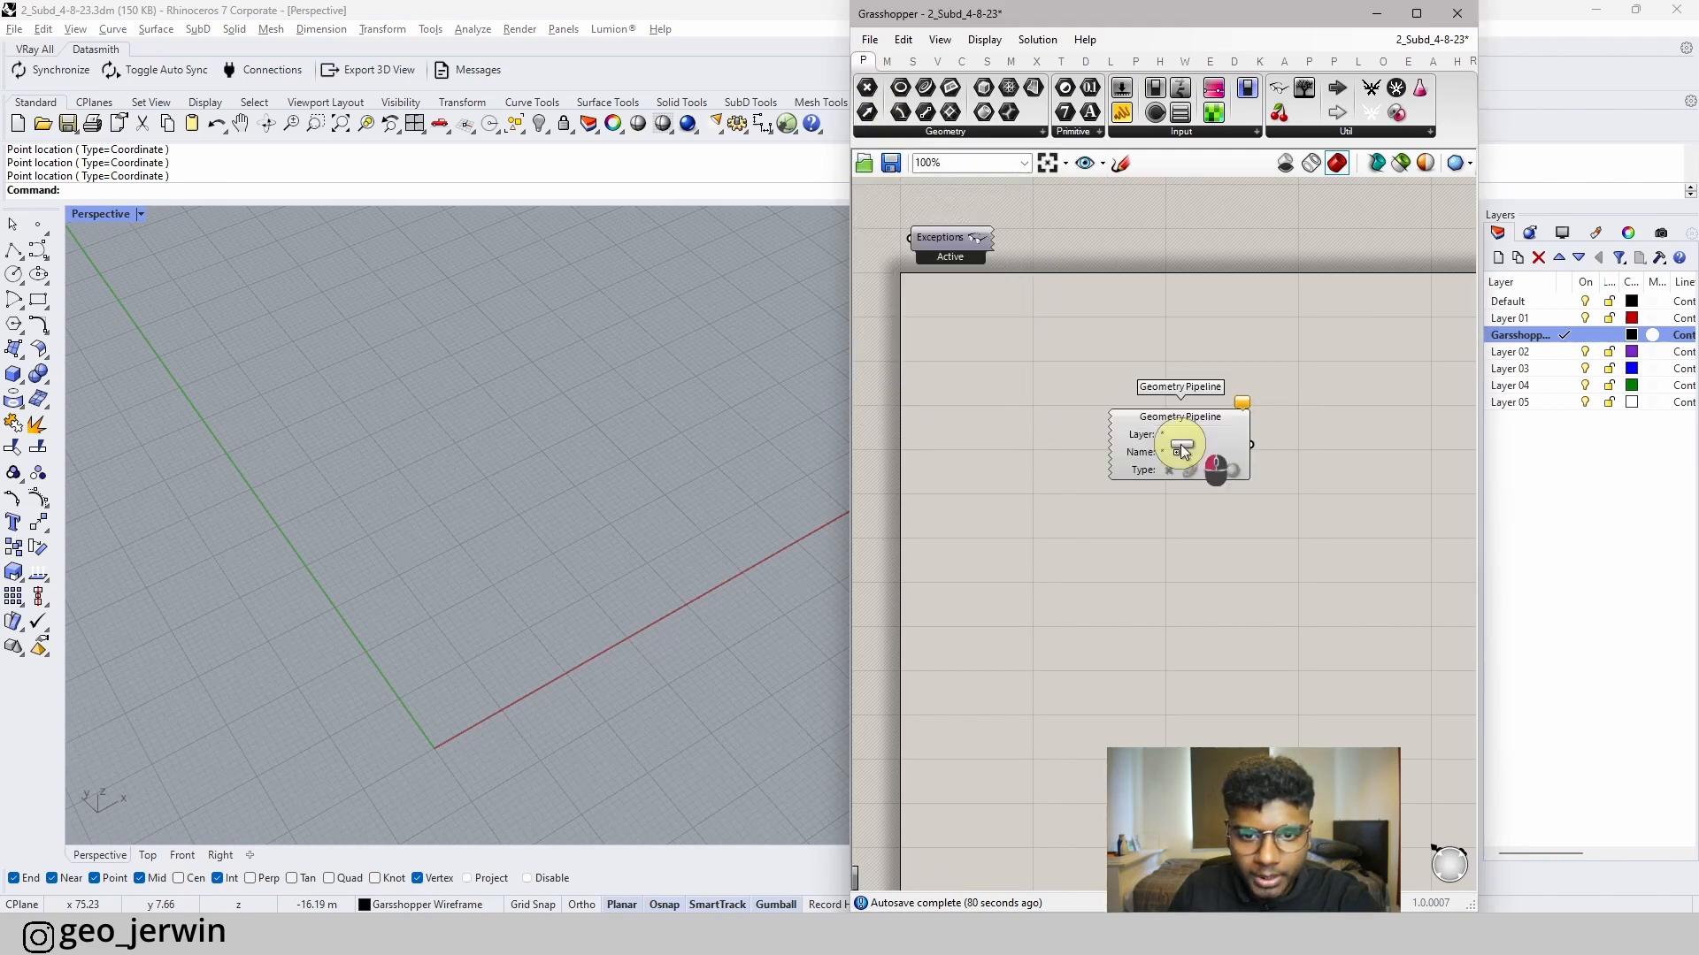
{"action": "scroll", "coordinate": [1251, 486], "scroll_direction": "up", "scroll_amount": 2}
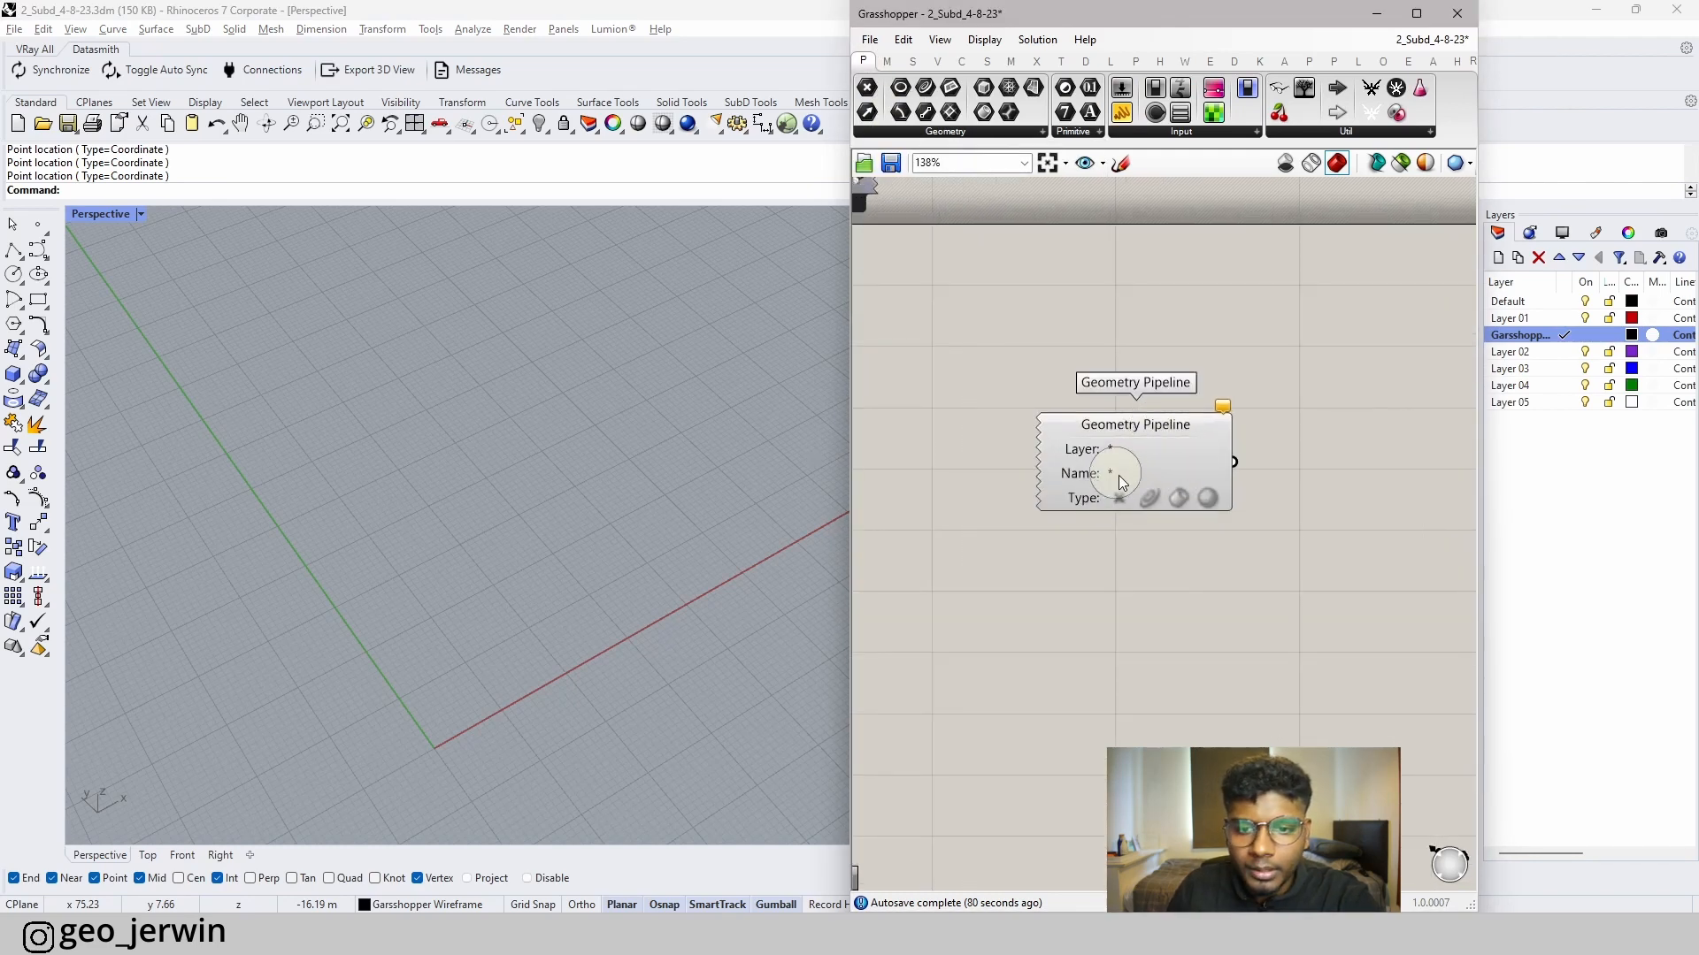
- Set the Geometry Pipeline's layer filter to Garsshopper Wireframe, limit its type to curves, and reposition the component
{"action": "left_click", "coordinate": [1131, 455]}
{"action": "key", "text": "ctrl+v"}
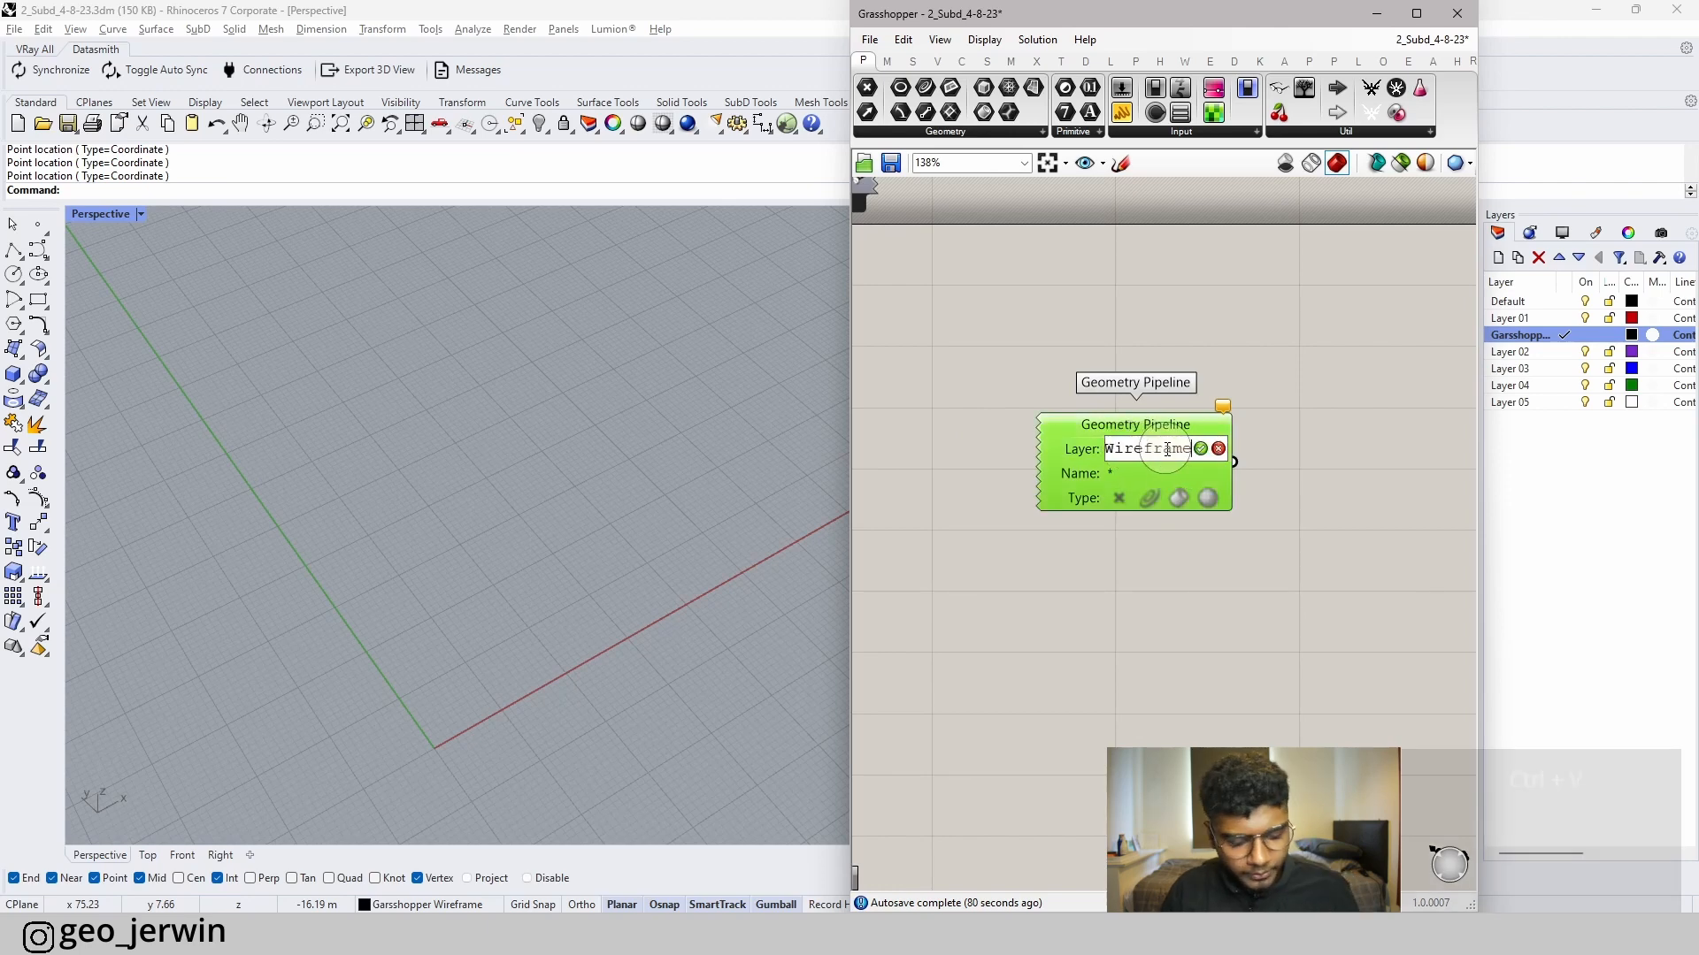
{"action": "left_click", "coordinate": [1200, 449]}
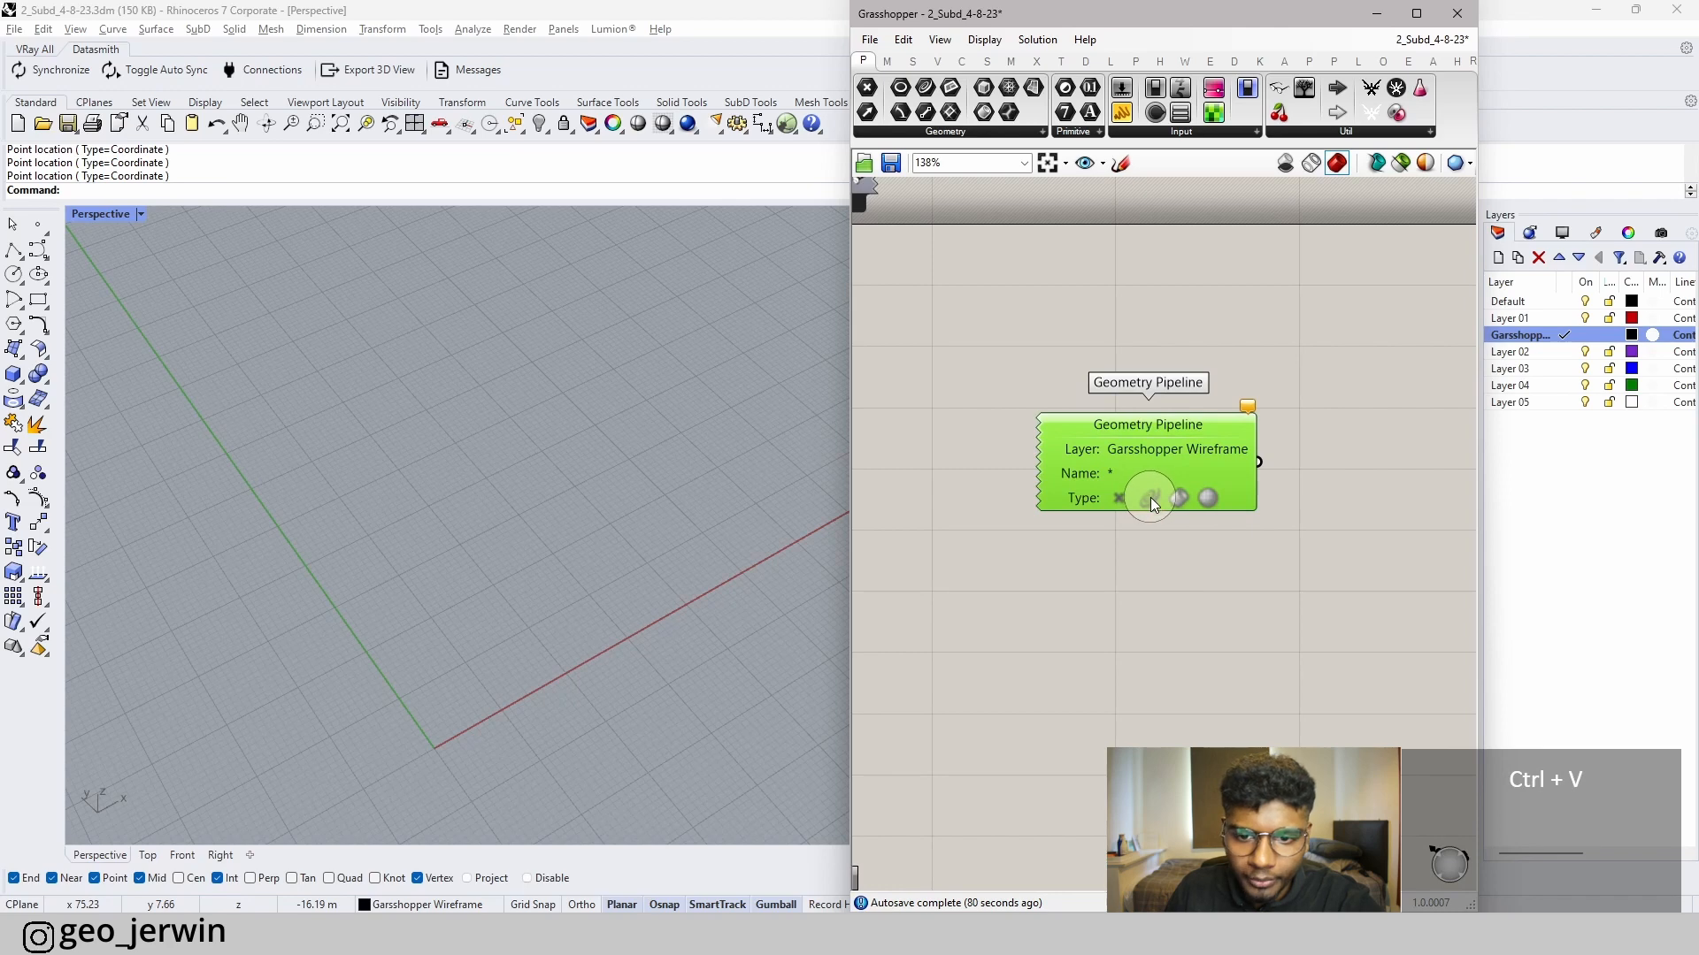
{"action": "left_click", "coordinate": [1188, 559]}
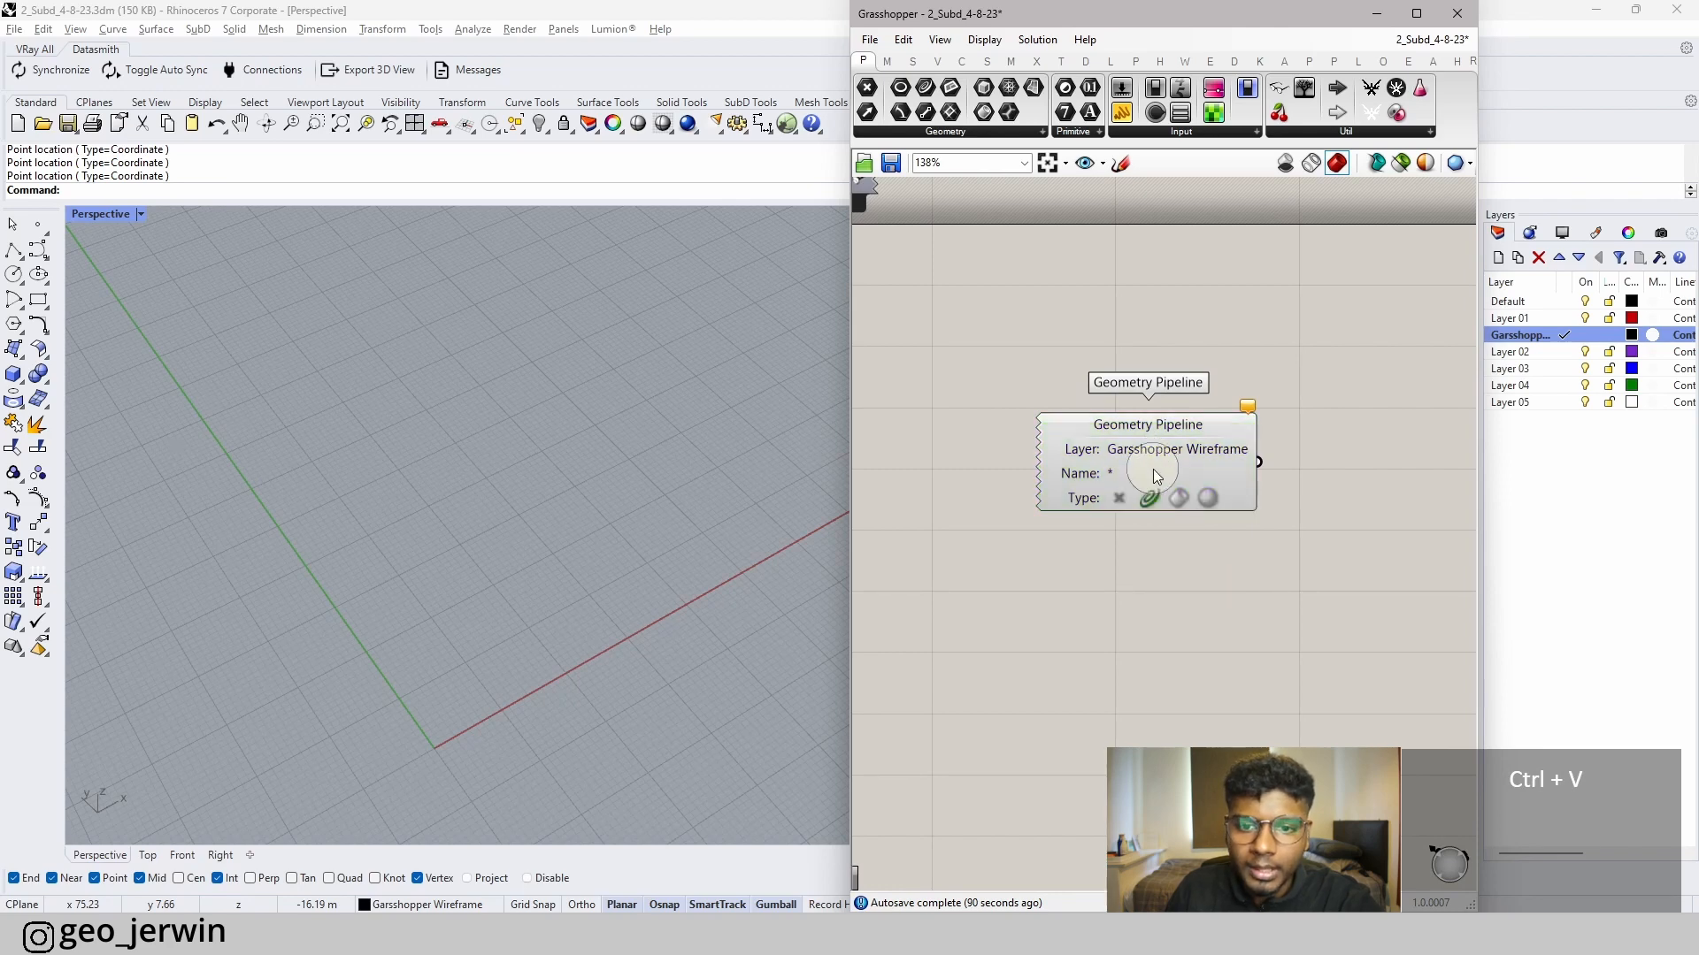
{"action": "left_click_drag", "start_coordinate": [1153, 474], "coordinate": [1087, 461]}
{"action": "left_click", "coordinate": [1317, 454]}
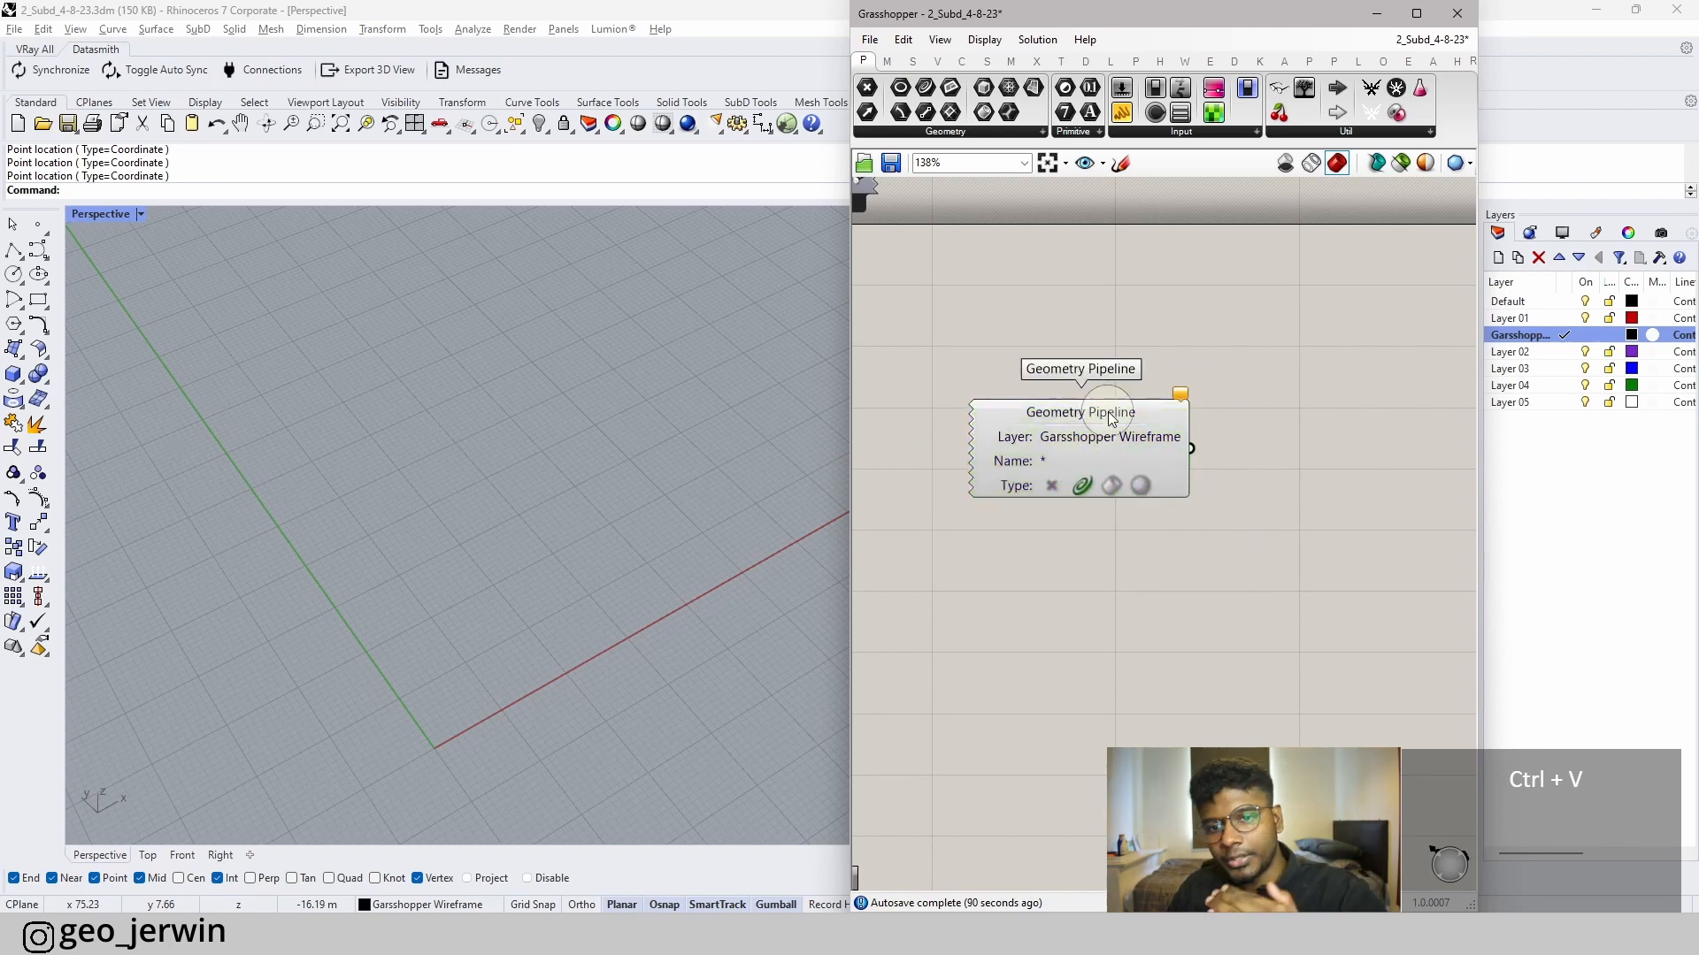
- Draw a corner-to-corner rectangle on the ground plane of the Perspective view, on the Garsshopper Wireframe layer
{"action": "left_click", "coordinate": [38, 300]}
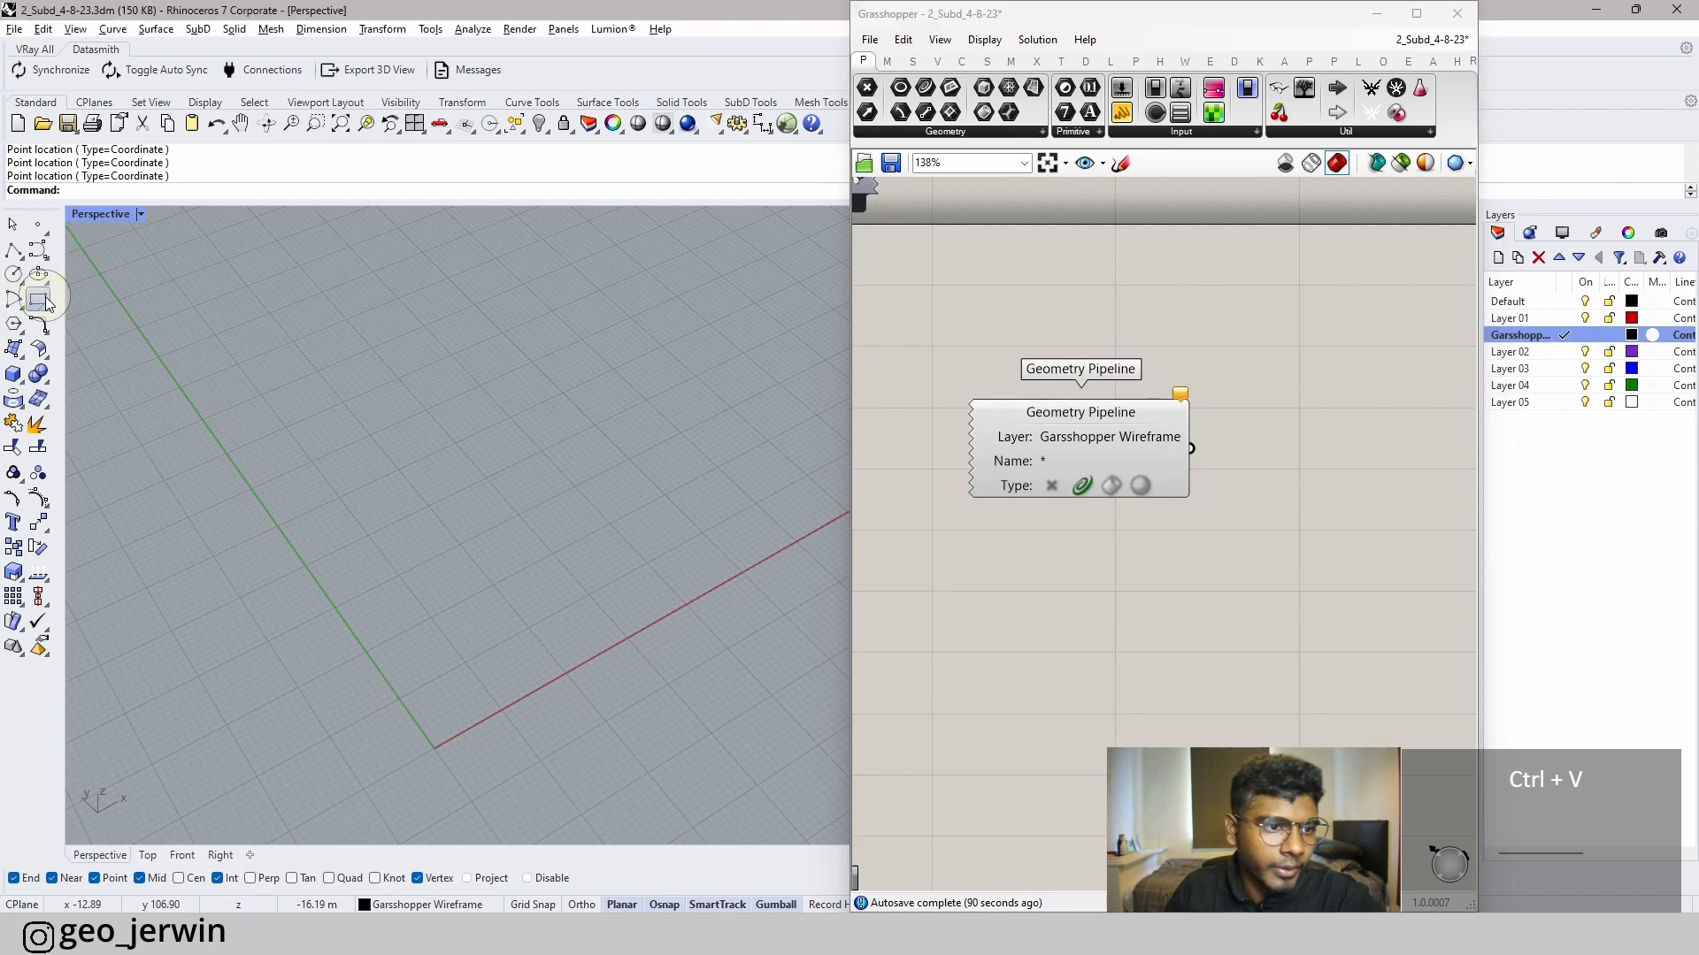
{"action": "left_click", "coordinate": [431, 444]}
{"action": "left_click", "coordinate": [721, 538]}
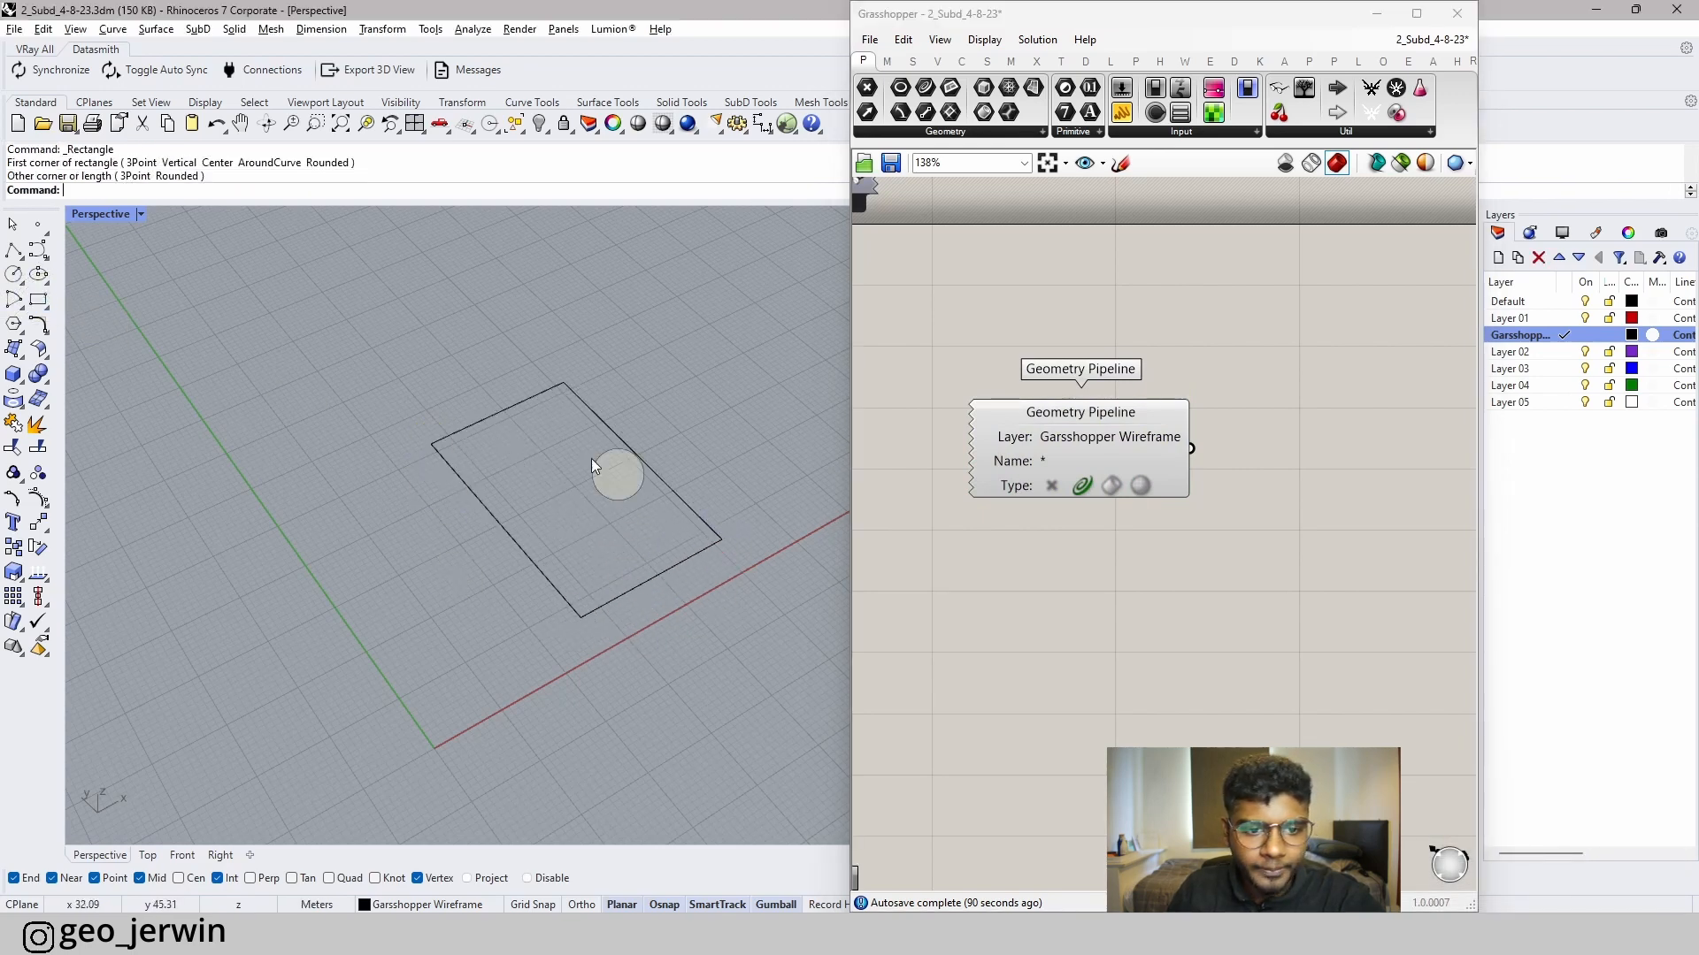
{"action": "left_click", "coordinate": [597, 561]}
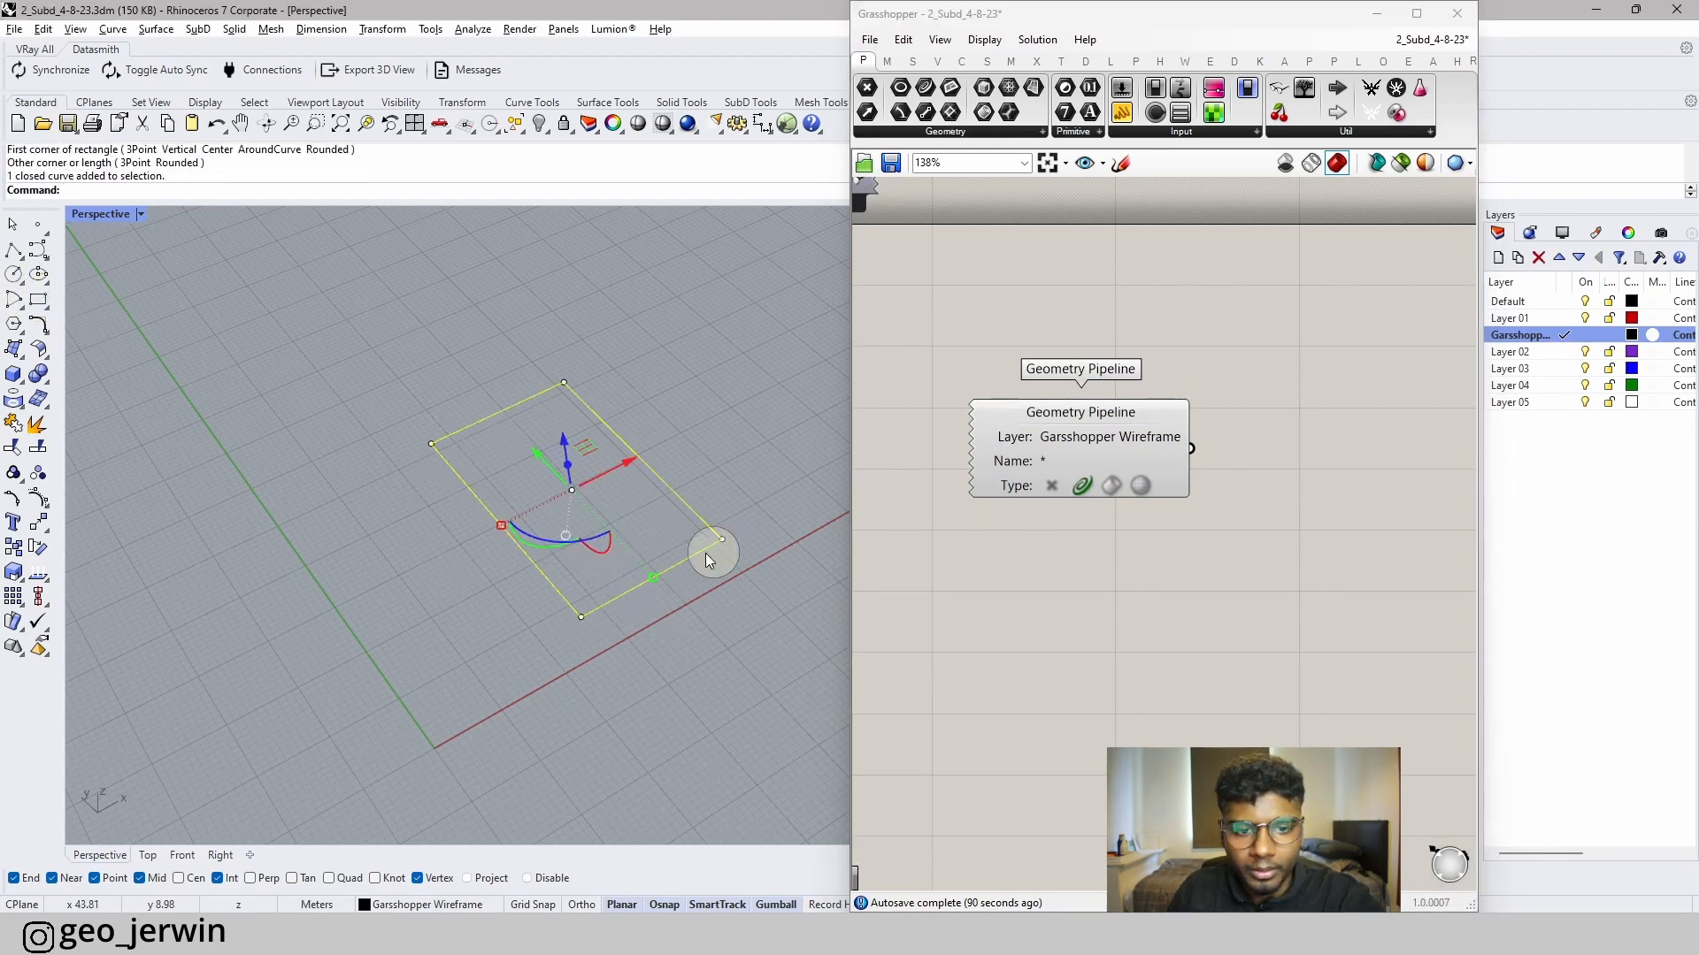
{"action": "left_click", "coordinate": [715, 715]}
- Move the Geometry Pipeline nearer the sliders and connect its output to MultiPipe's Curves input
{"action": "left_click", "coordinate": [1113, 458]}
{"action": "scroll", "coordinate": [1106, 592], "scroll_direction": "down", "scroll_amount": 3}
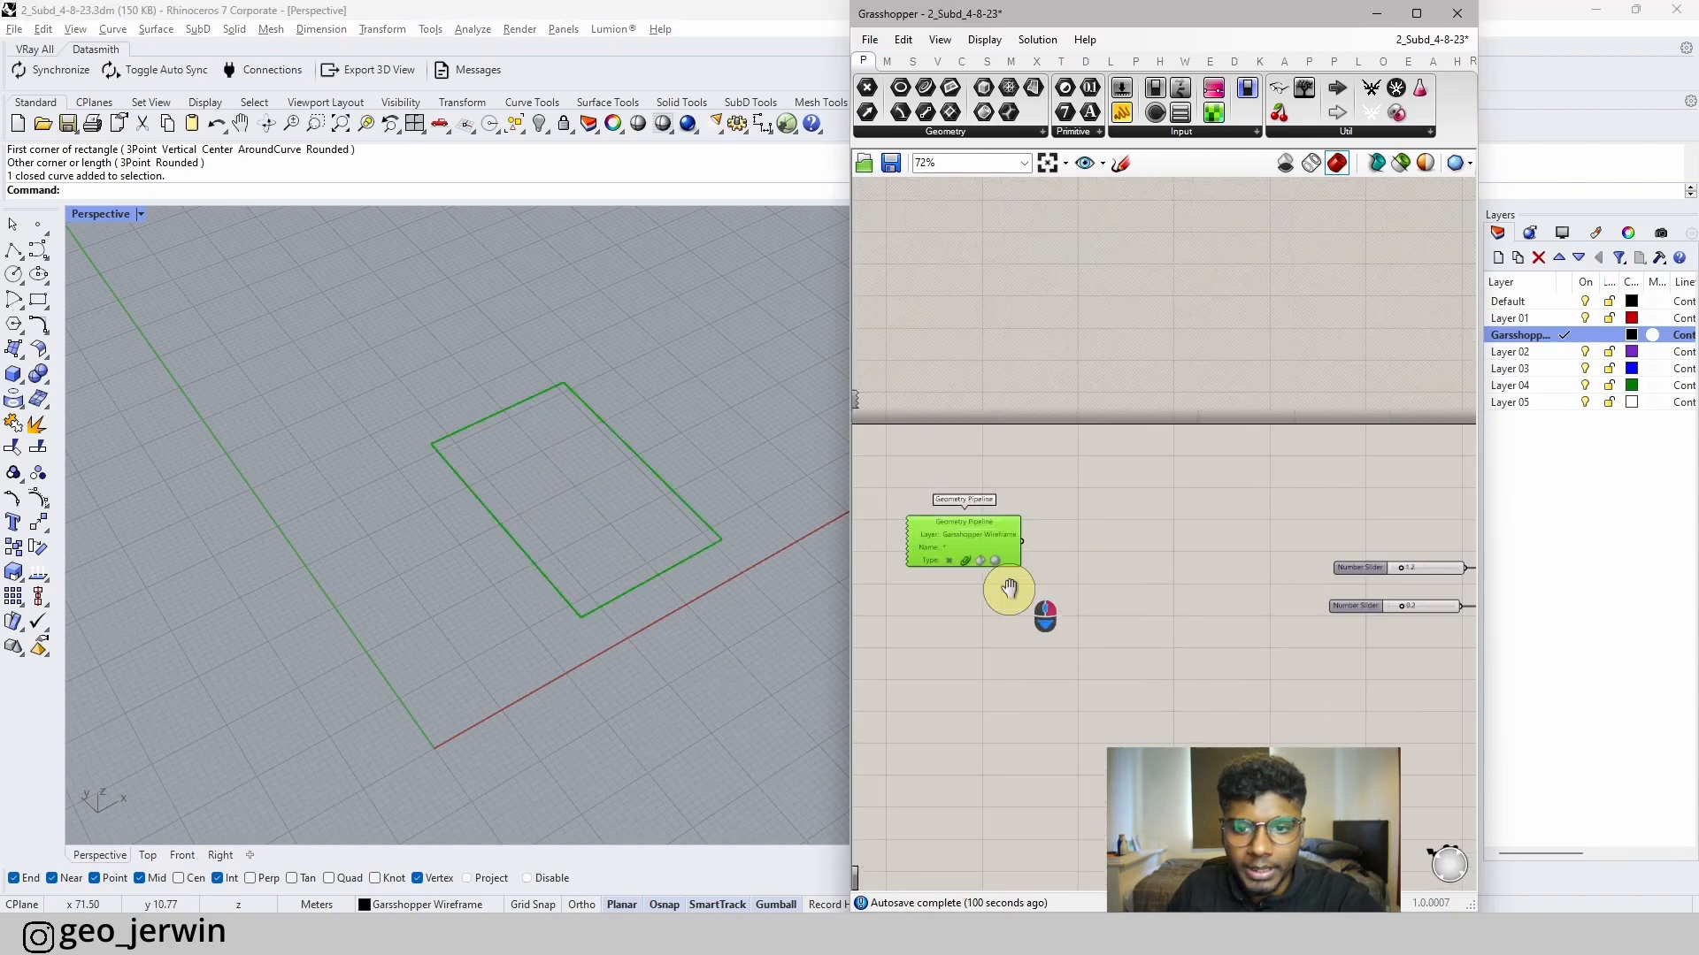
{"action": "left_click", "coordinate": [1043, 555]}
{"action": "right_click_drag", "start_coordinate": [1042, 555], "coordinate": [969, 561]}
{"action": "left_click_drag", "start_coordinate": [955, 564], "coordinate": [1432, 571]}
{"action": "scroll", "coordinate": [623, 519], "scroll_direction": "up", "scroll_amount": 7}
{"action": "scroll", "coordinate": [1034, 559], "scroll_direction": "down", "scroll_amount": 3}
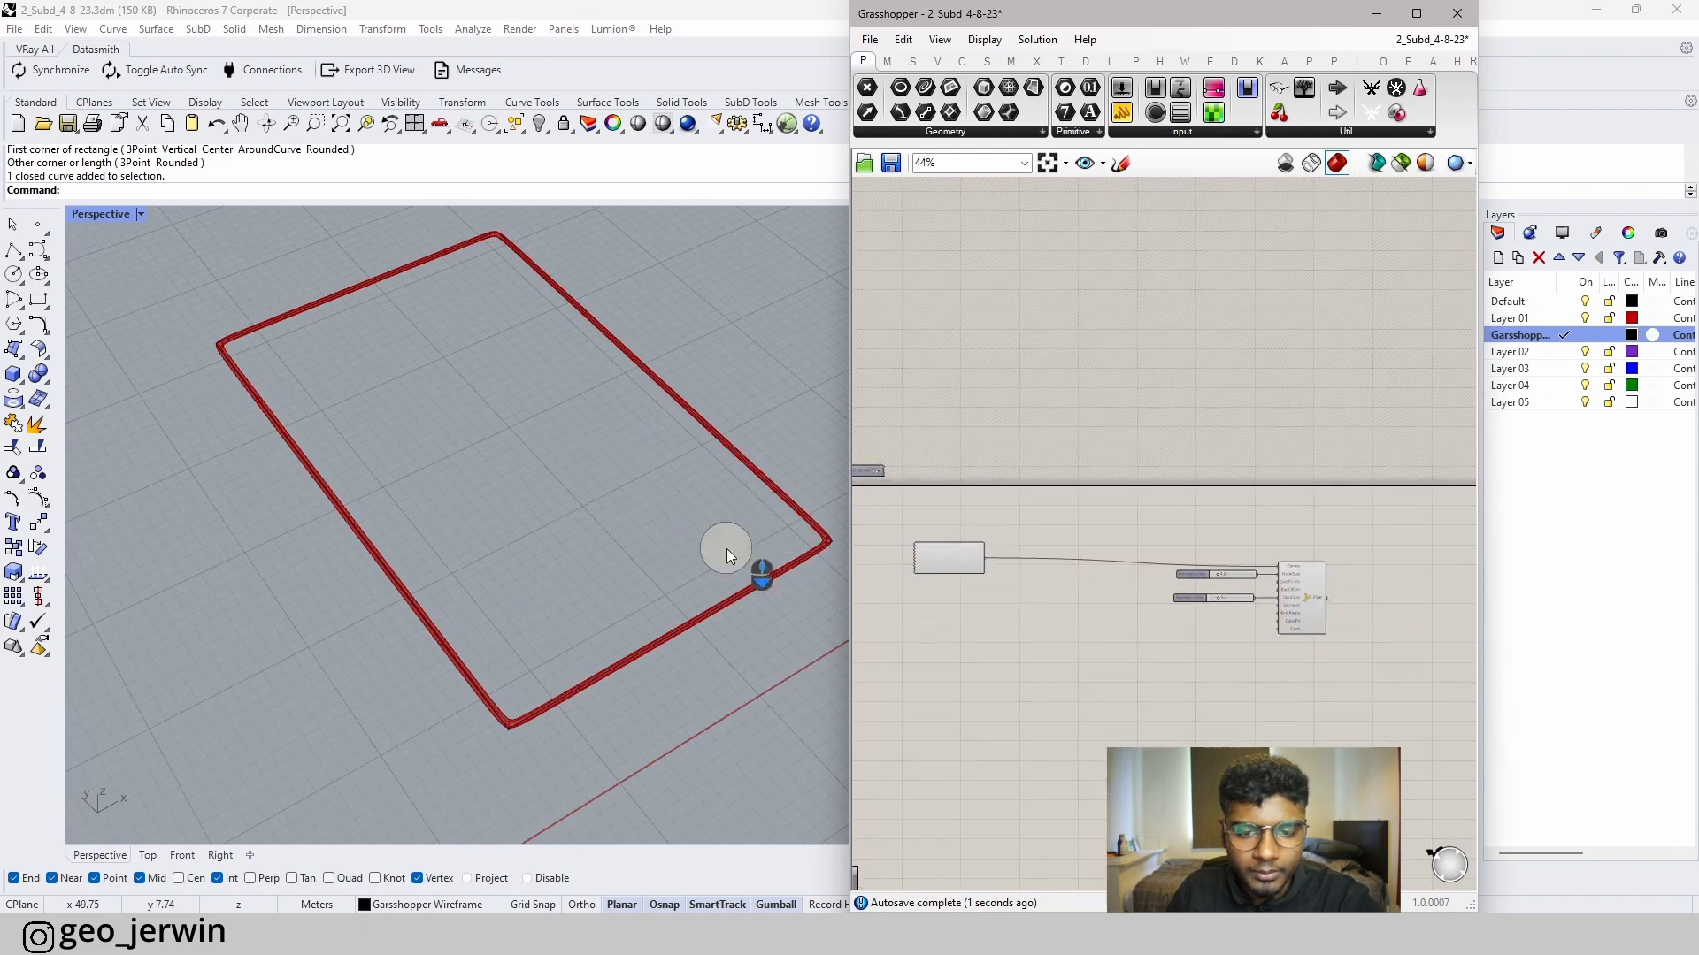
- Scale down the base rectangle and move it closer to the origin so the pipes look thicker relative to it
{"action": "left_click", "coordinate": [696, 619]}
{"action": "scroll", "coordinate": [627, 575], "scroll_direction": "down", "scroll_amount": 9}
{"action": "left_click_drag", "start_coordinate": [614, 496], "coordinate": [555, 638]}
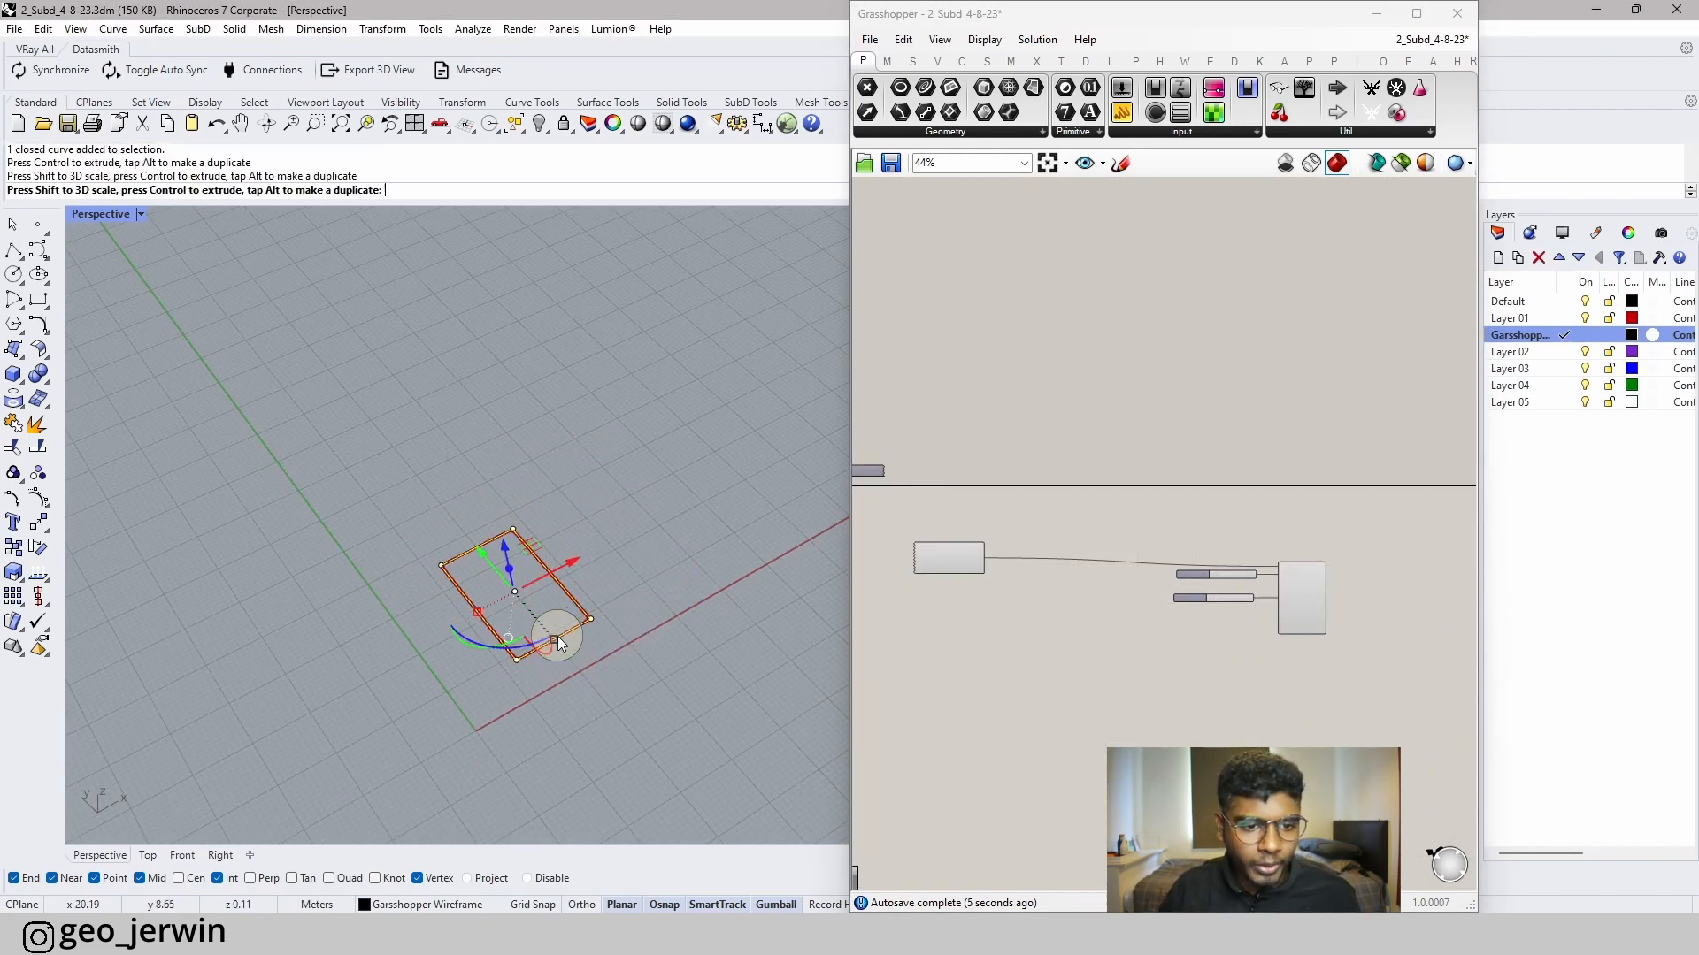
{"action": "left_click_drag", "start_coordinate": [536, 549], "coordinate": [516, 609]}
{"action": "left_click", "coordinate": [561, 648]}
{"action": "scroll", "coordinate": [559, 650], "scroll_direction": "up", "scroll_amount": 9}
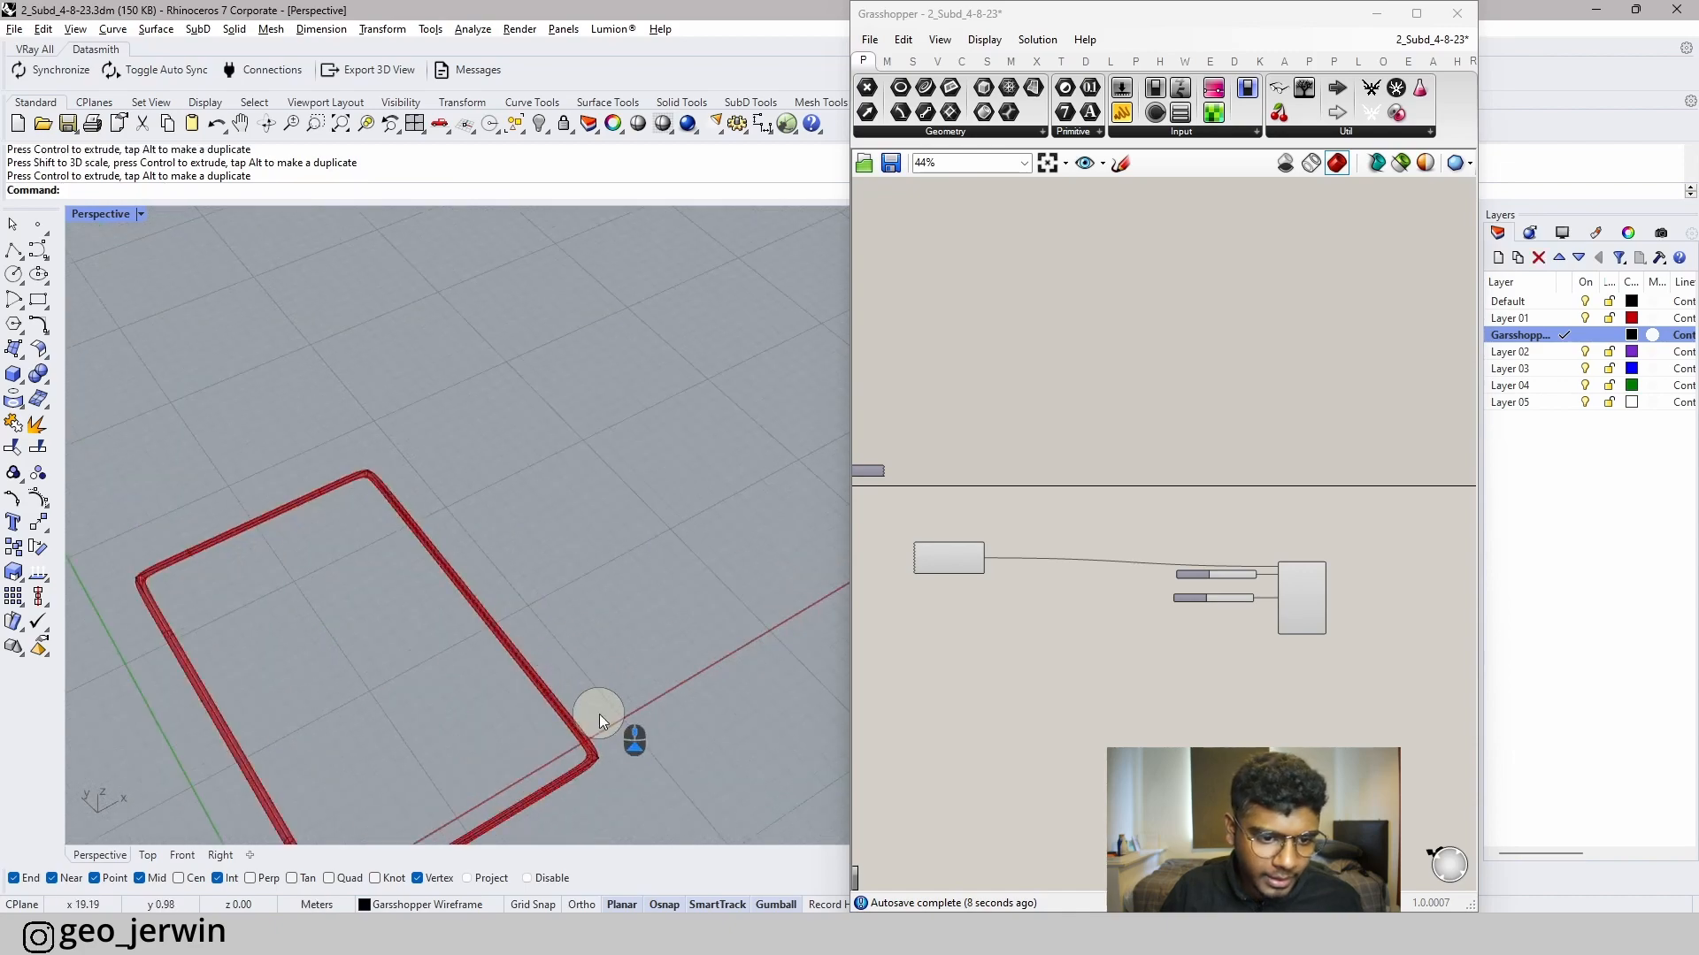
{"action": "left_click", "coordinate": [497, 640]}
{"action": "scroll", "coordinate": [492, 814], "scroll_direction": "down", "scroll_amount": 4}
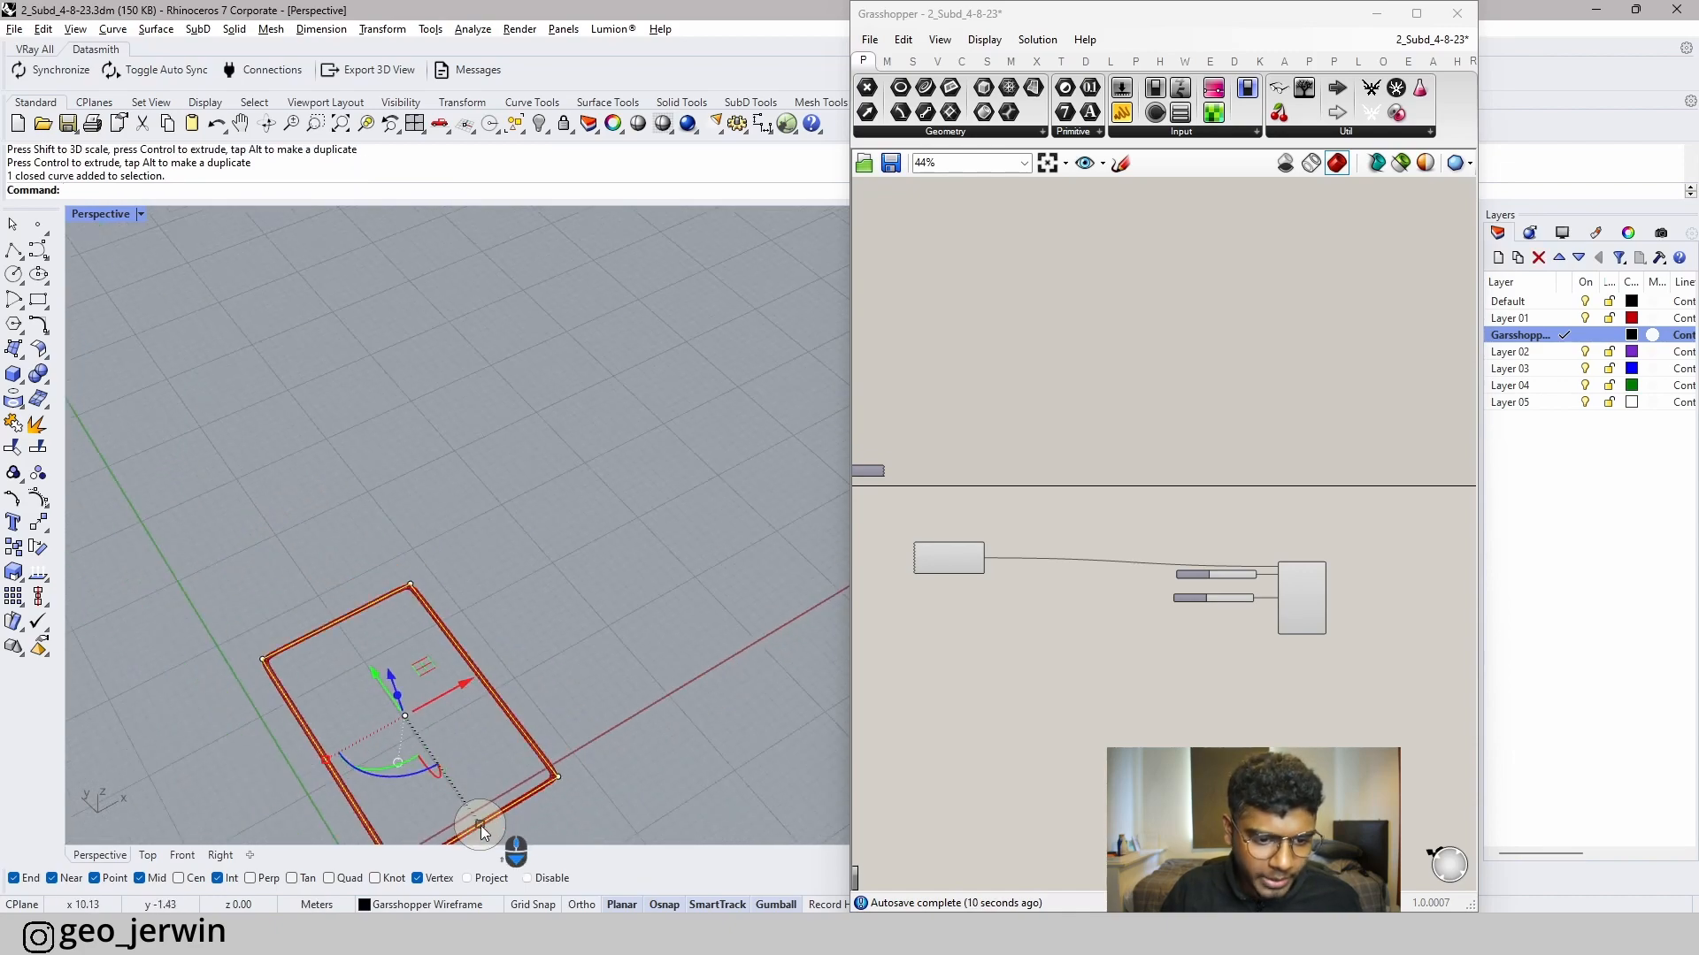
{"action": "left_click_drag", "start_coordinate": [480, 826], "coordinate": [458, 798]}
{"action": "left_click_drag", "start_coordinate": [430, 678], "coordinate": [420, 677]}
{"action": "left_click", "coordinate": [516, 634]}
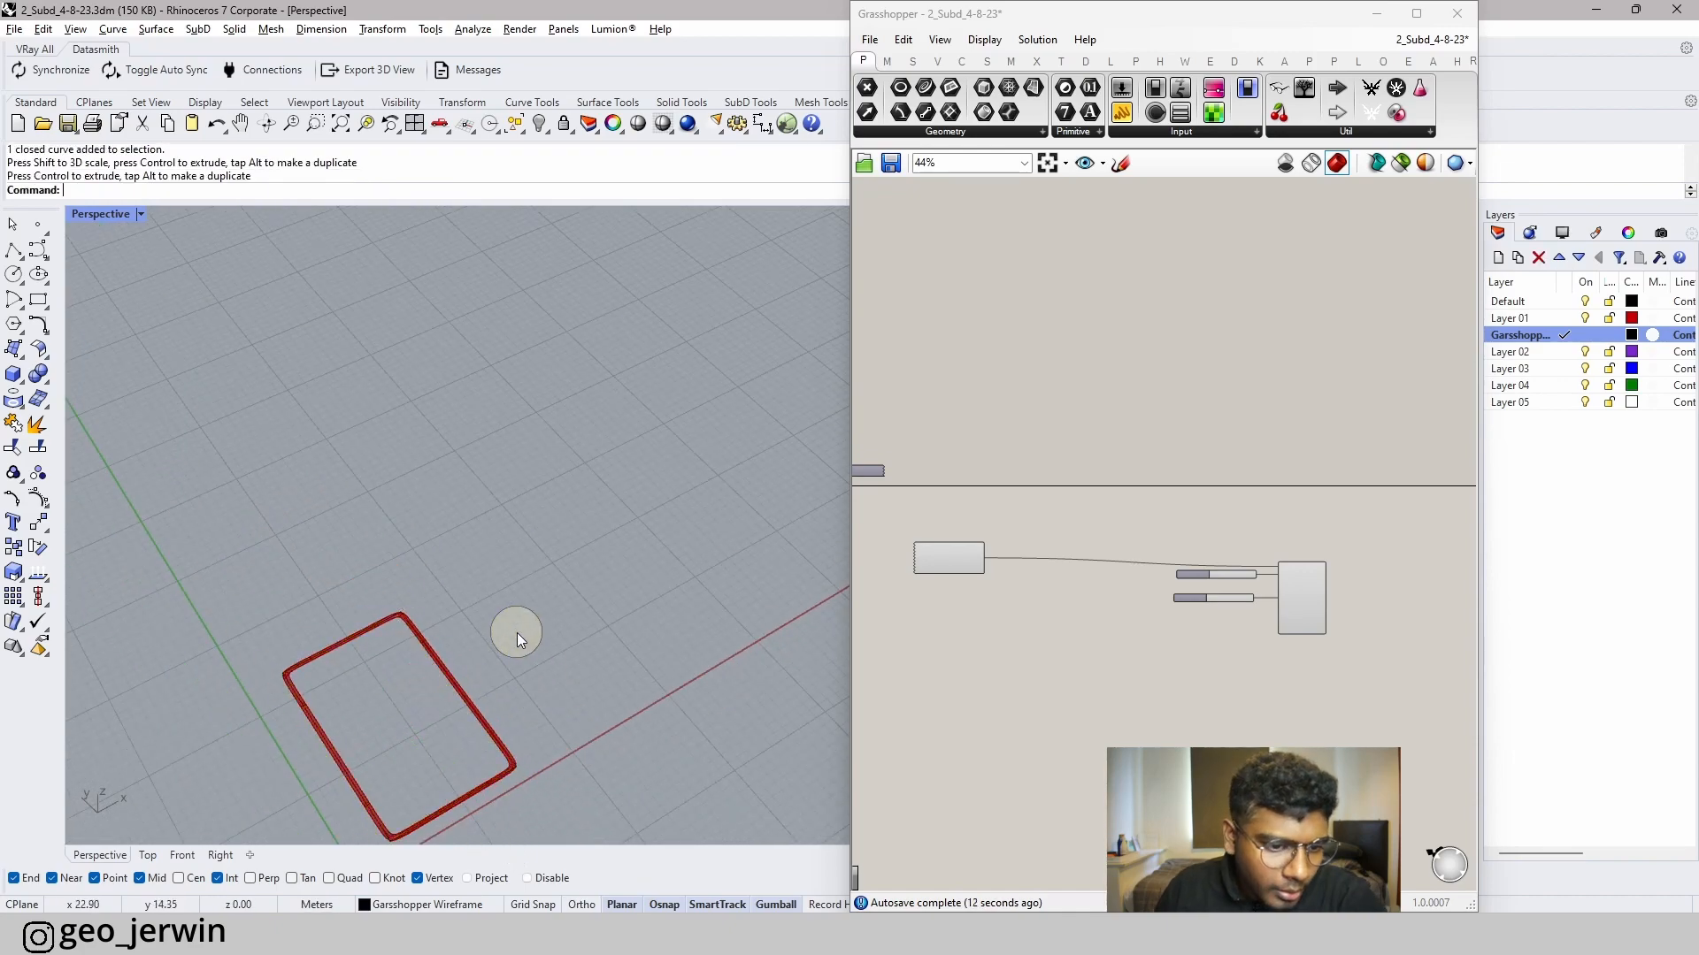
- Draw a V-shaped polyline from one rectangle corner through a point inside the rectangle to the adjacent corner on its short far side
{"action": "left_click", "coordinate": [12, 257]}
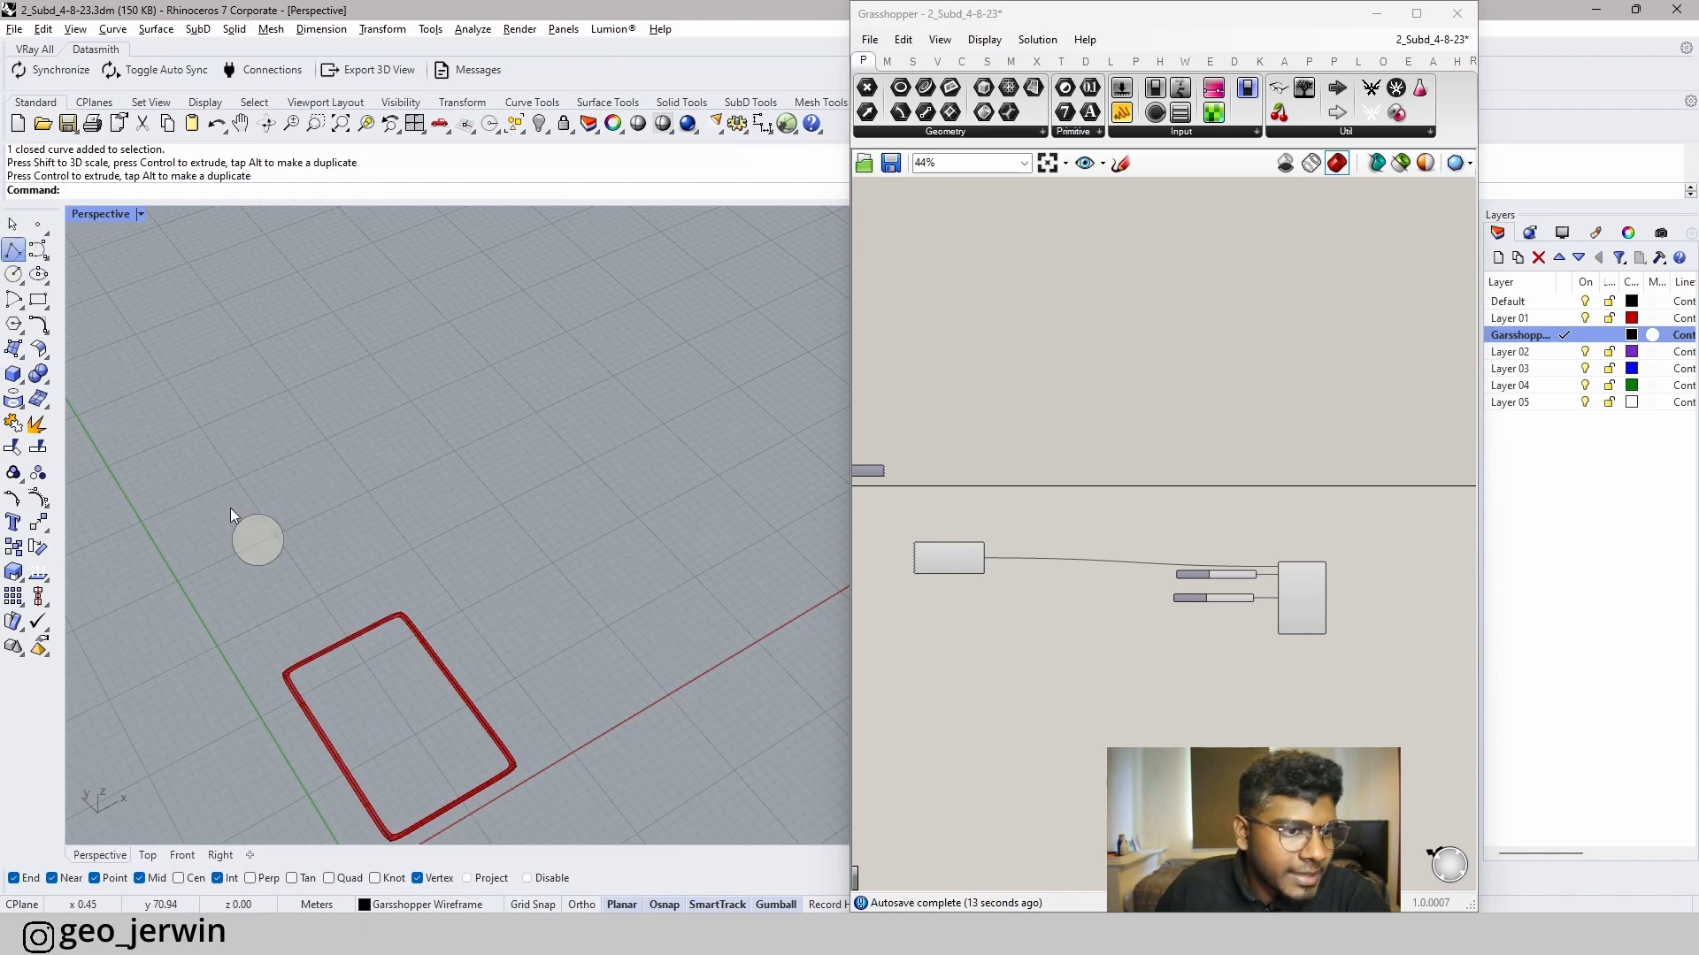
{"action": "left_click", "coordinate": [285, 674]}
{"action": "left_click", "coordinate": [405, 725]}
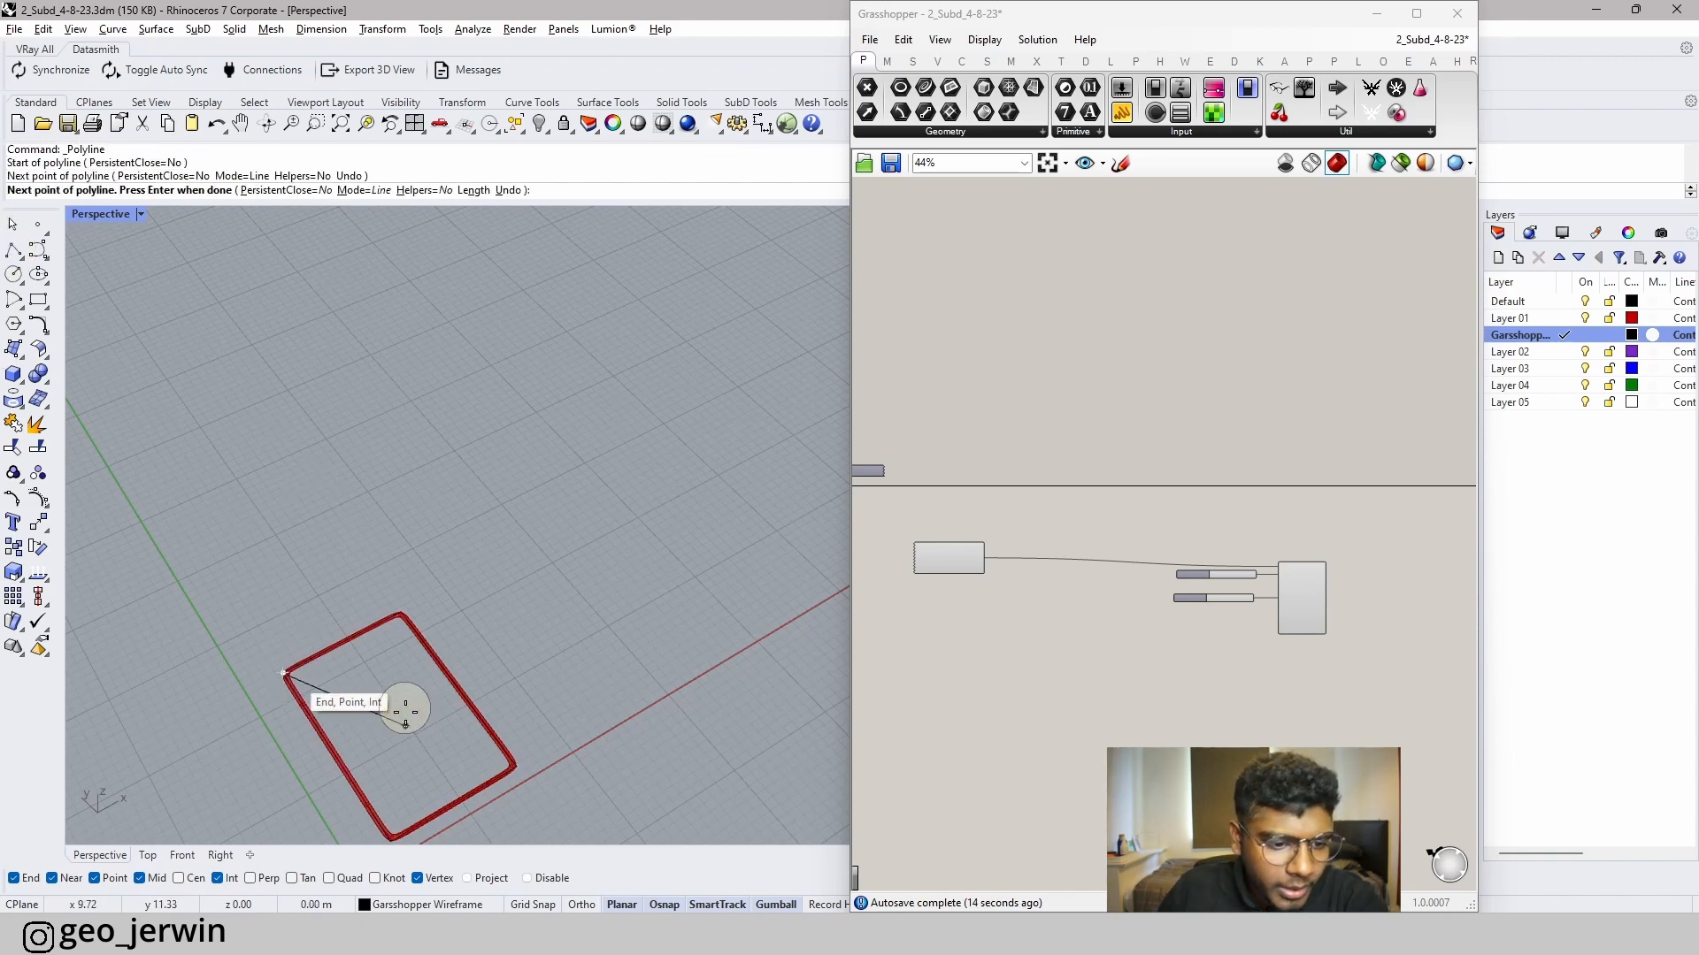
{"action": "left_click", "coordinate": [401, 612]}
{"action": "key", "text": "Return"}
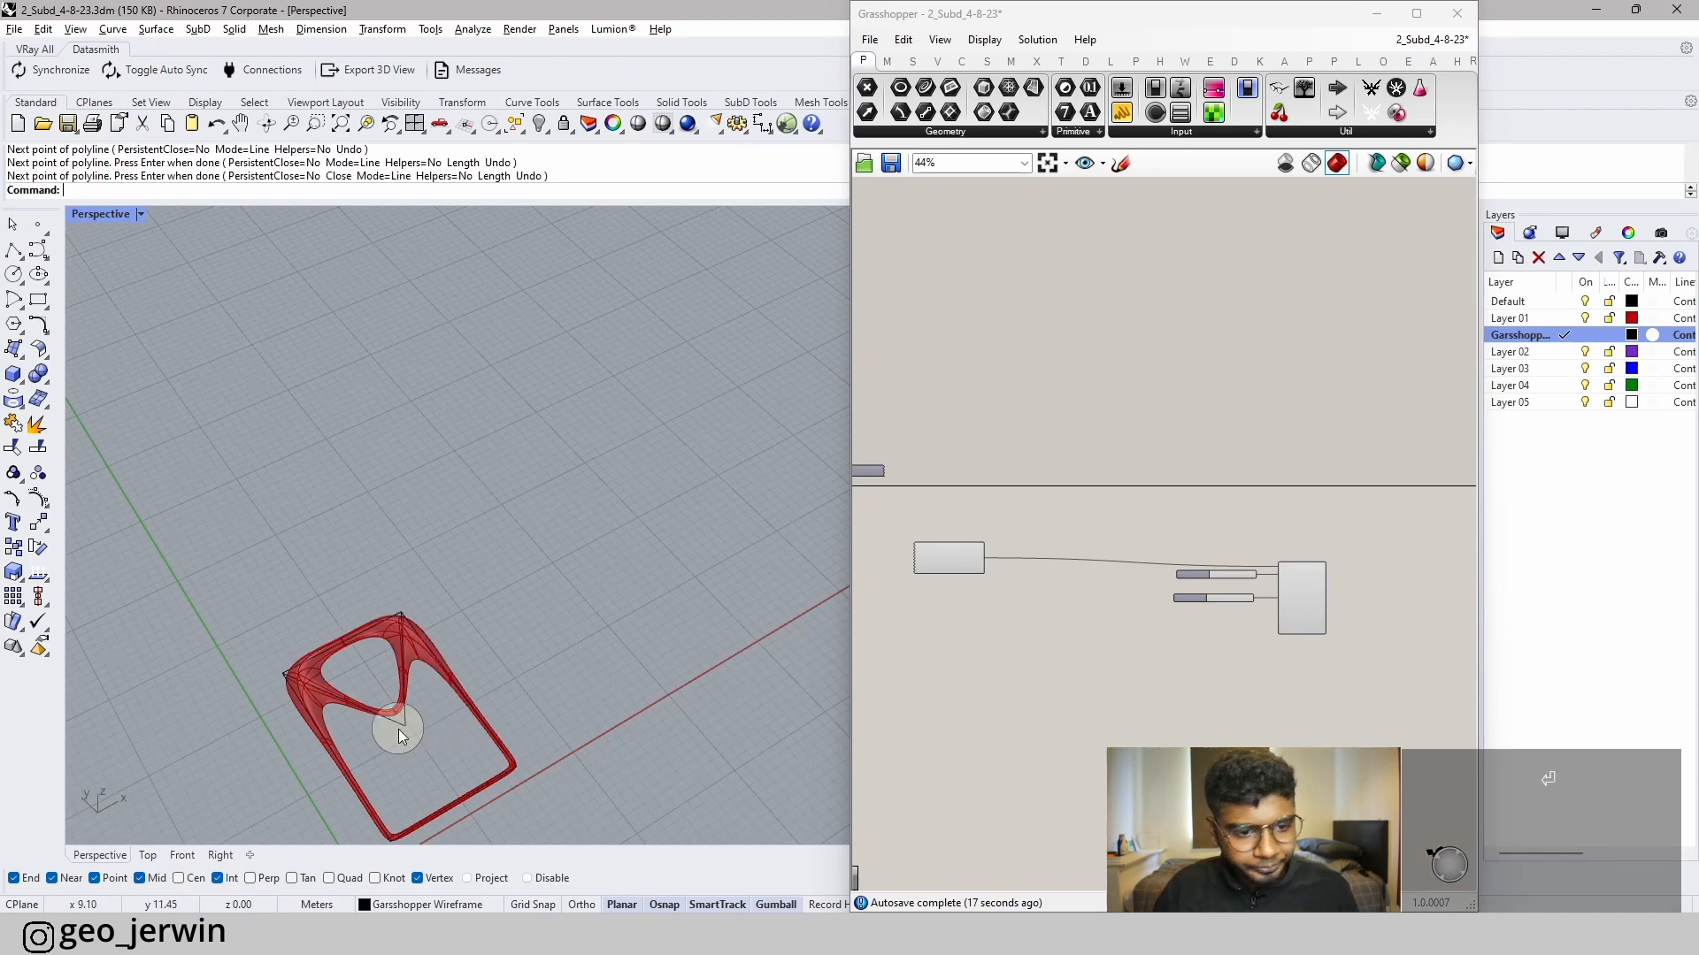
- Raise the middle point of the V-shaped polyline vertically above the rectangle to form a peak
{"action": "left_click", "coordinate": [405, 725]}
{"action": "scroll", "coordinate": [412, 736], "scroll_direction": "up", "scroll_amount": 4}
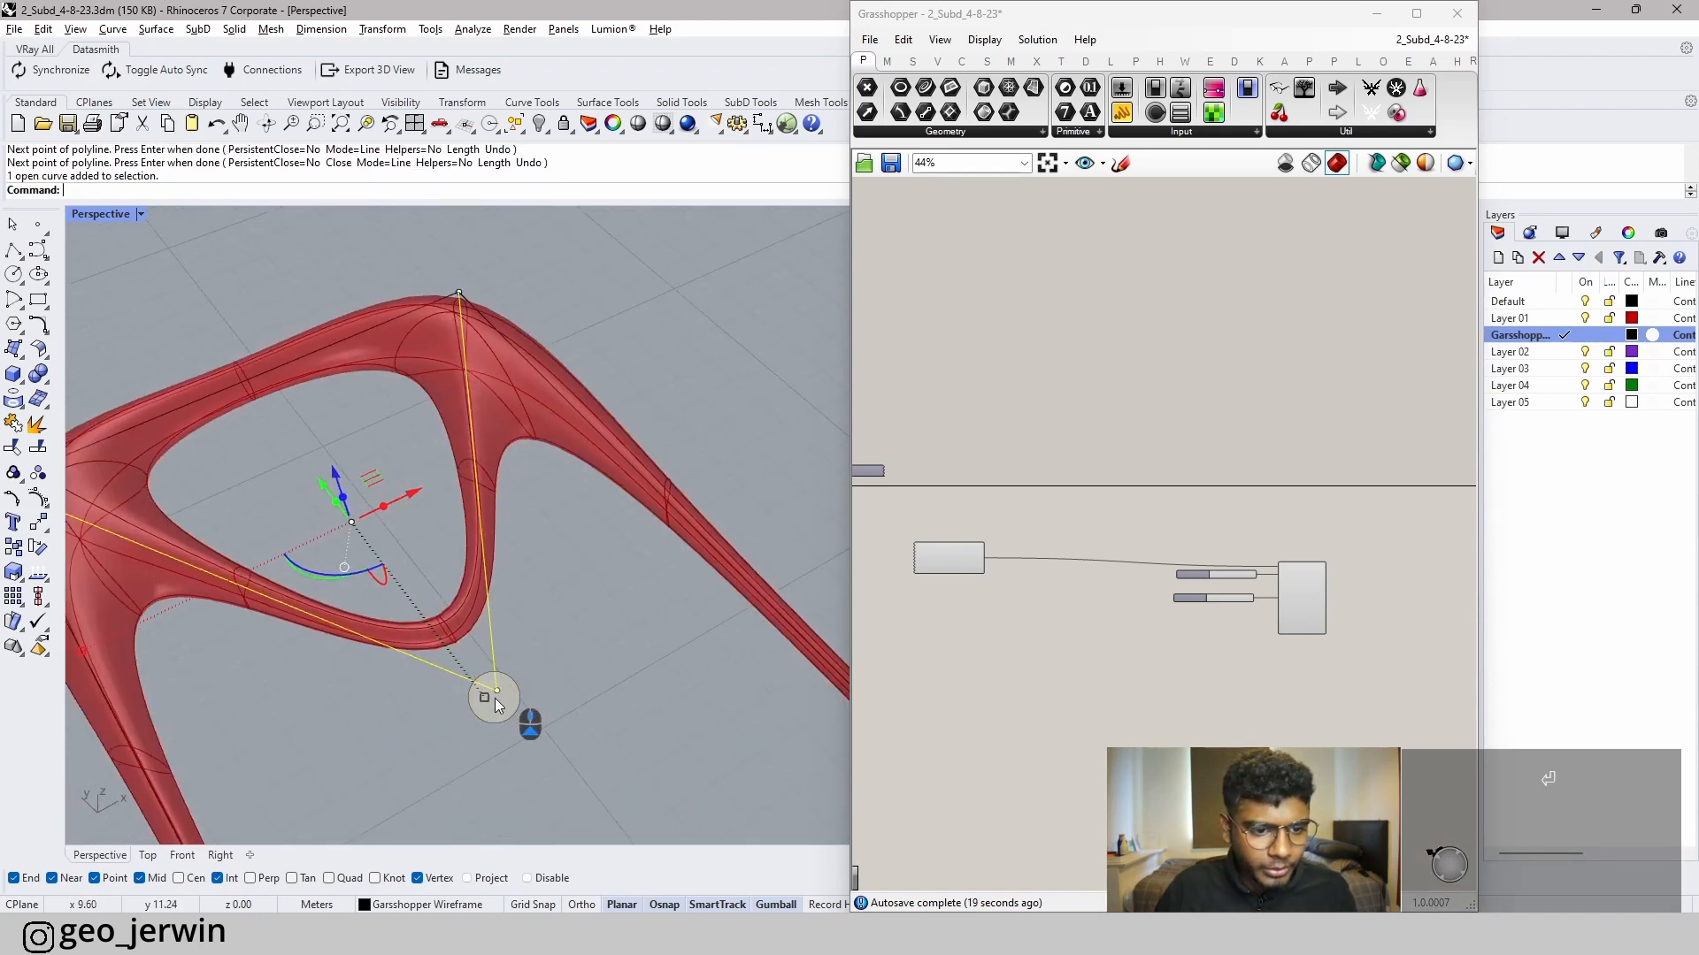
{"action": "left_click", "coordinate": [495, 691]}
{"action": "scroll", "coordinate": [498, 683], "scroll_direction": "down", "scroll_amount": 2}
{"action": "left_click_drag", "start_coordinate": [490, 647], "coordinate": [492, 531]}
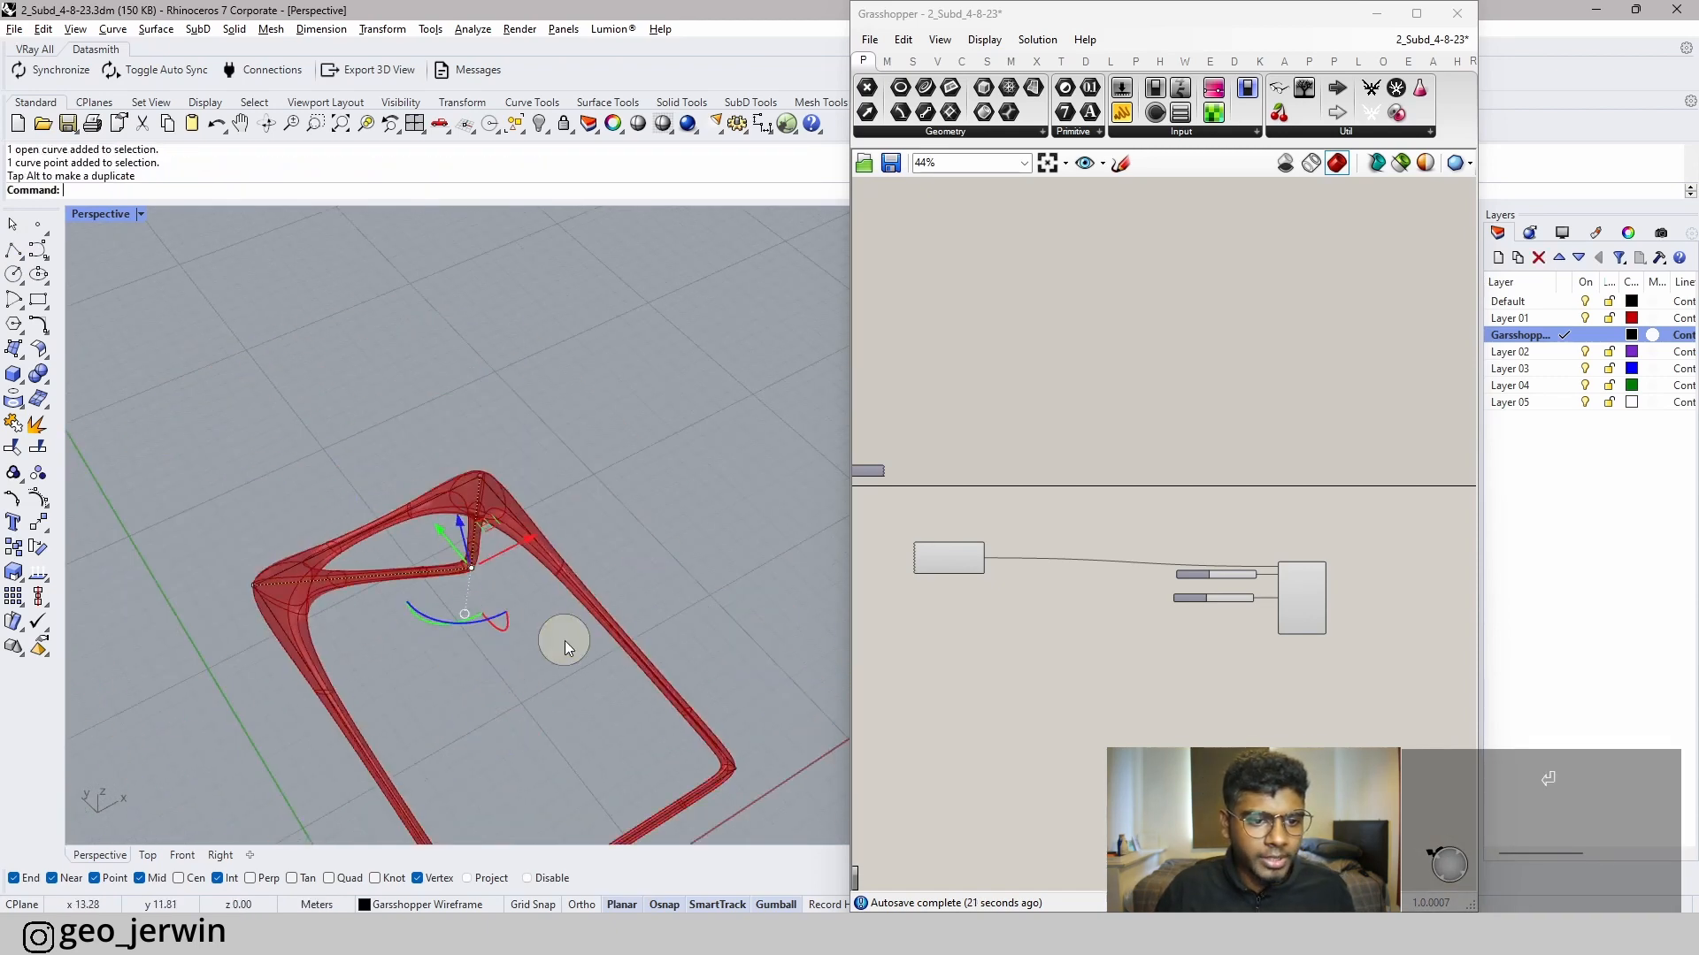
{"action": "left_click", "coordinate": [564, 647]}
- Draw a polyline from one corner of the rectangle's opposite short side through the raised peak to that side's other corner
{"action": "scroll", "coordinate": [561, 657], "scroll_direction": "down", "scroll_amount": 4}
{"action": "right_click_drag", "start_coordinate": [561, 656], "coordinate": [576, 493], "text": "shift"}
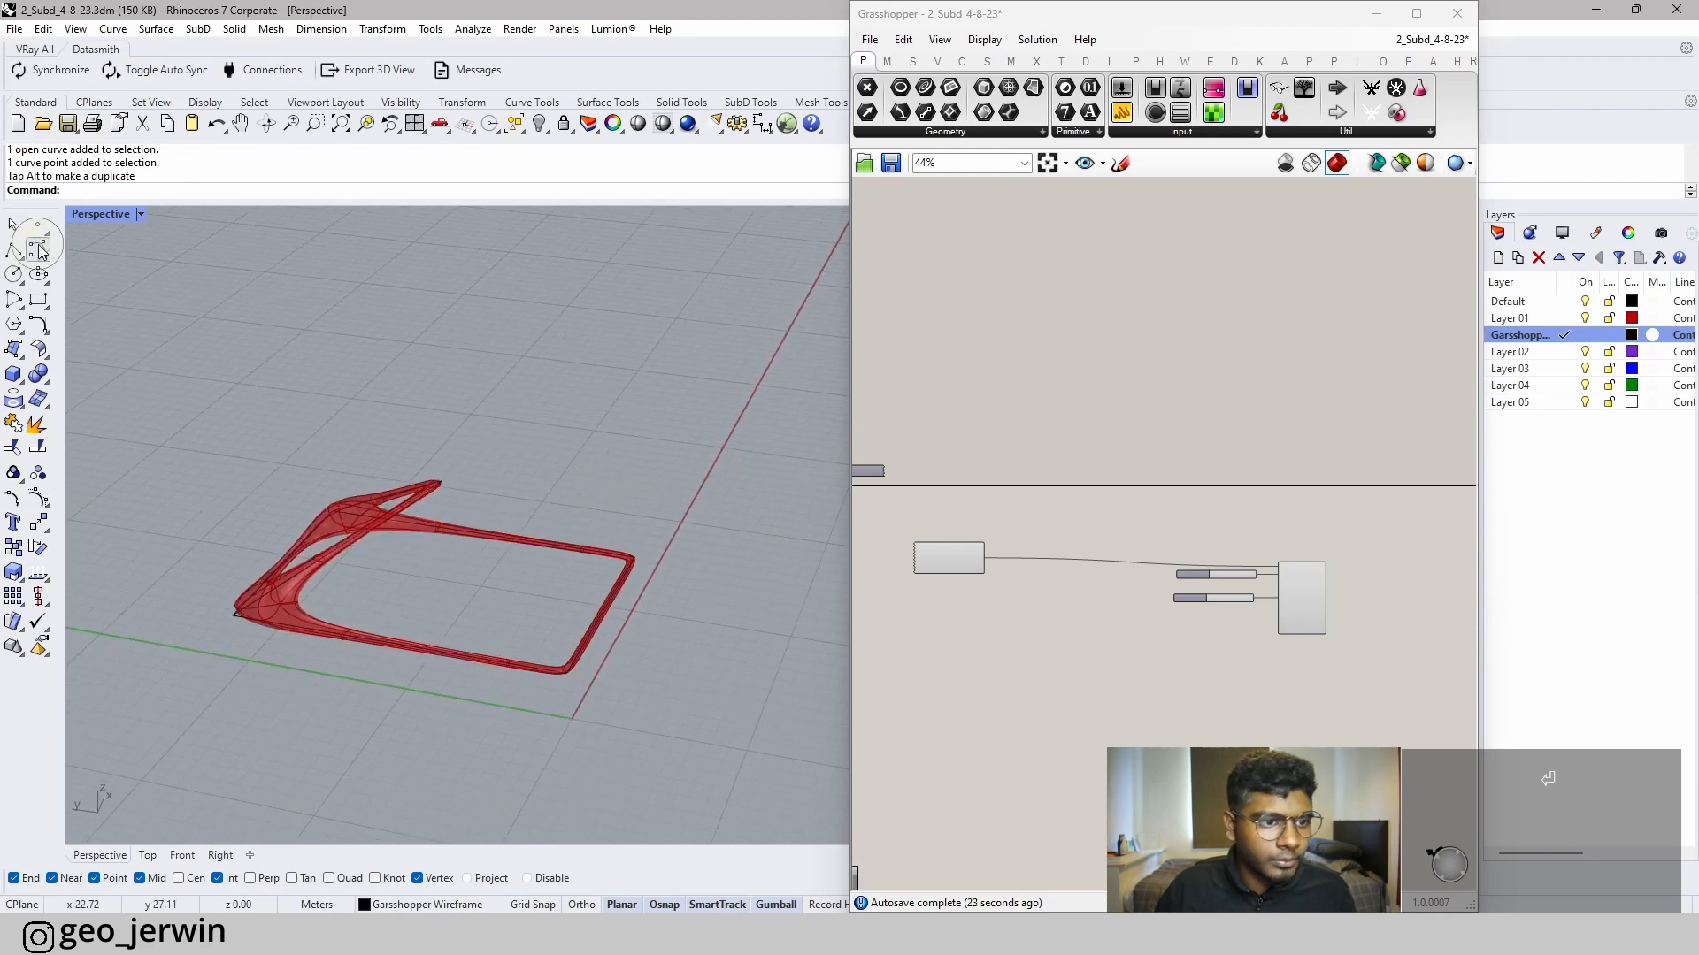
{"action": "left_click", "coordinate": [14, 253]}
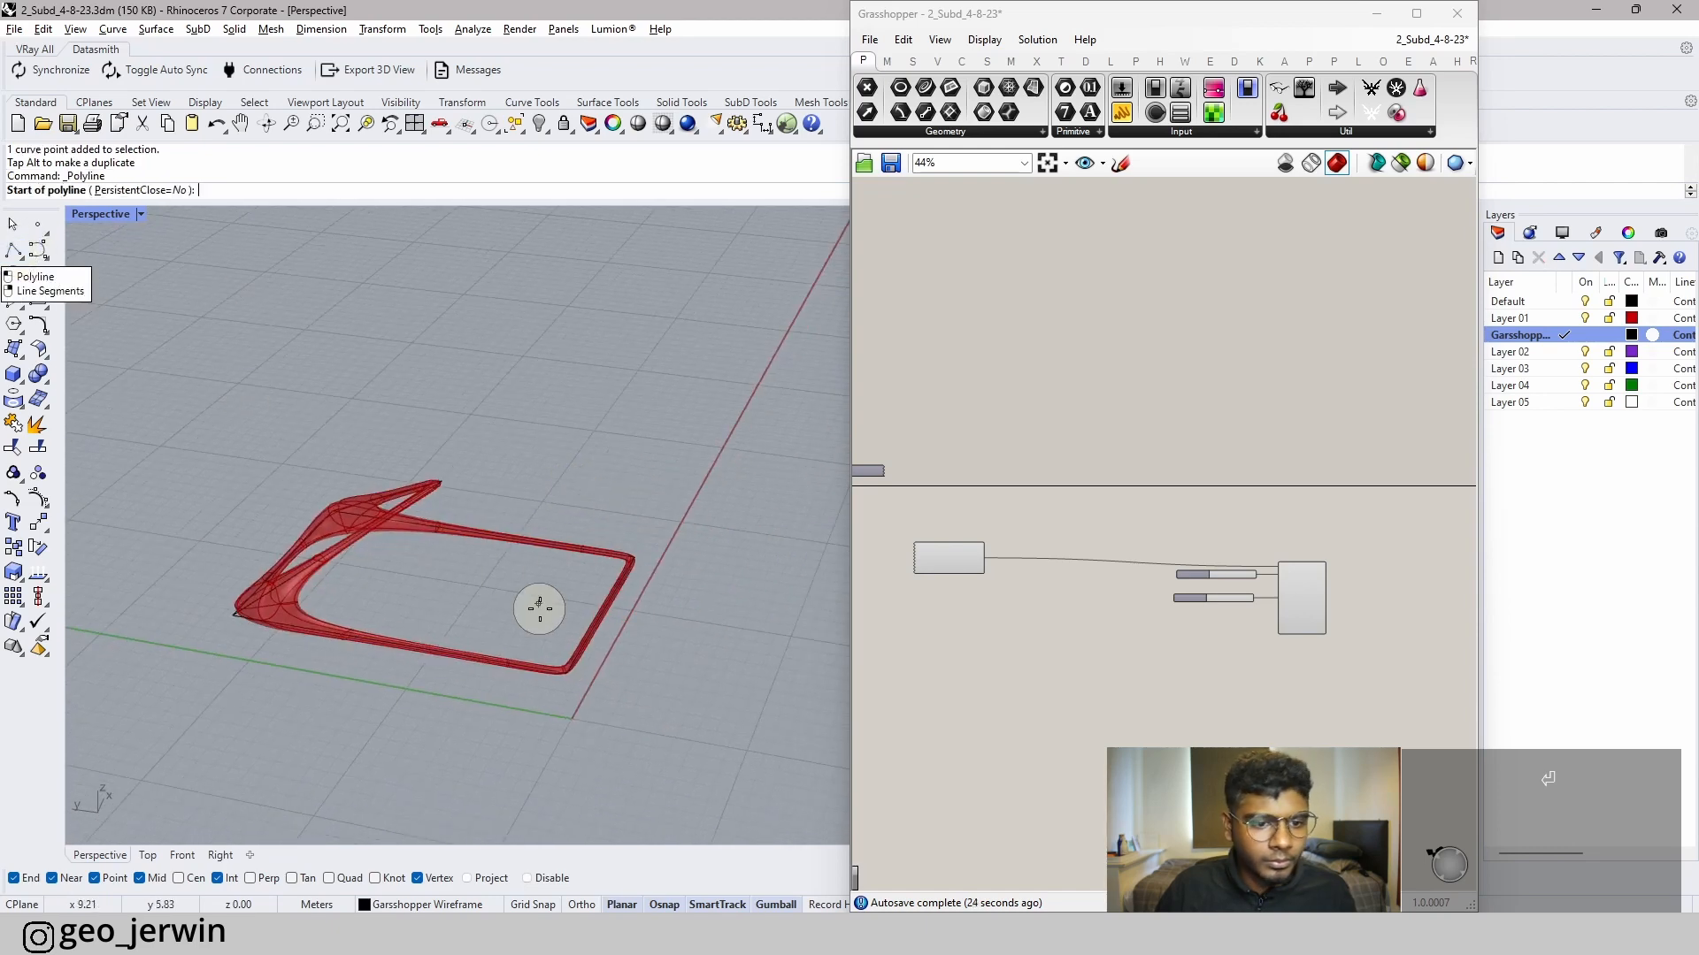
{"action": "left_click", "coordinate": [566, 670]}
{"action": "left_click", "coordinate": [447, 482]}
{"action": "left_click", "coordinate": [633, 558]}
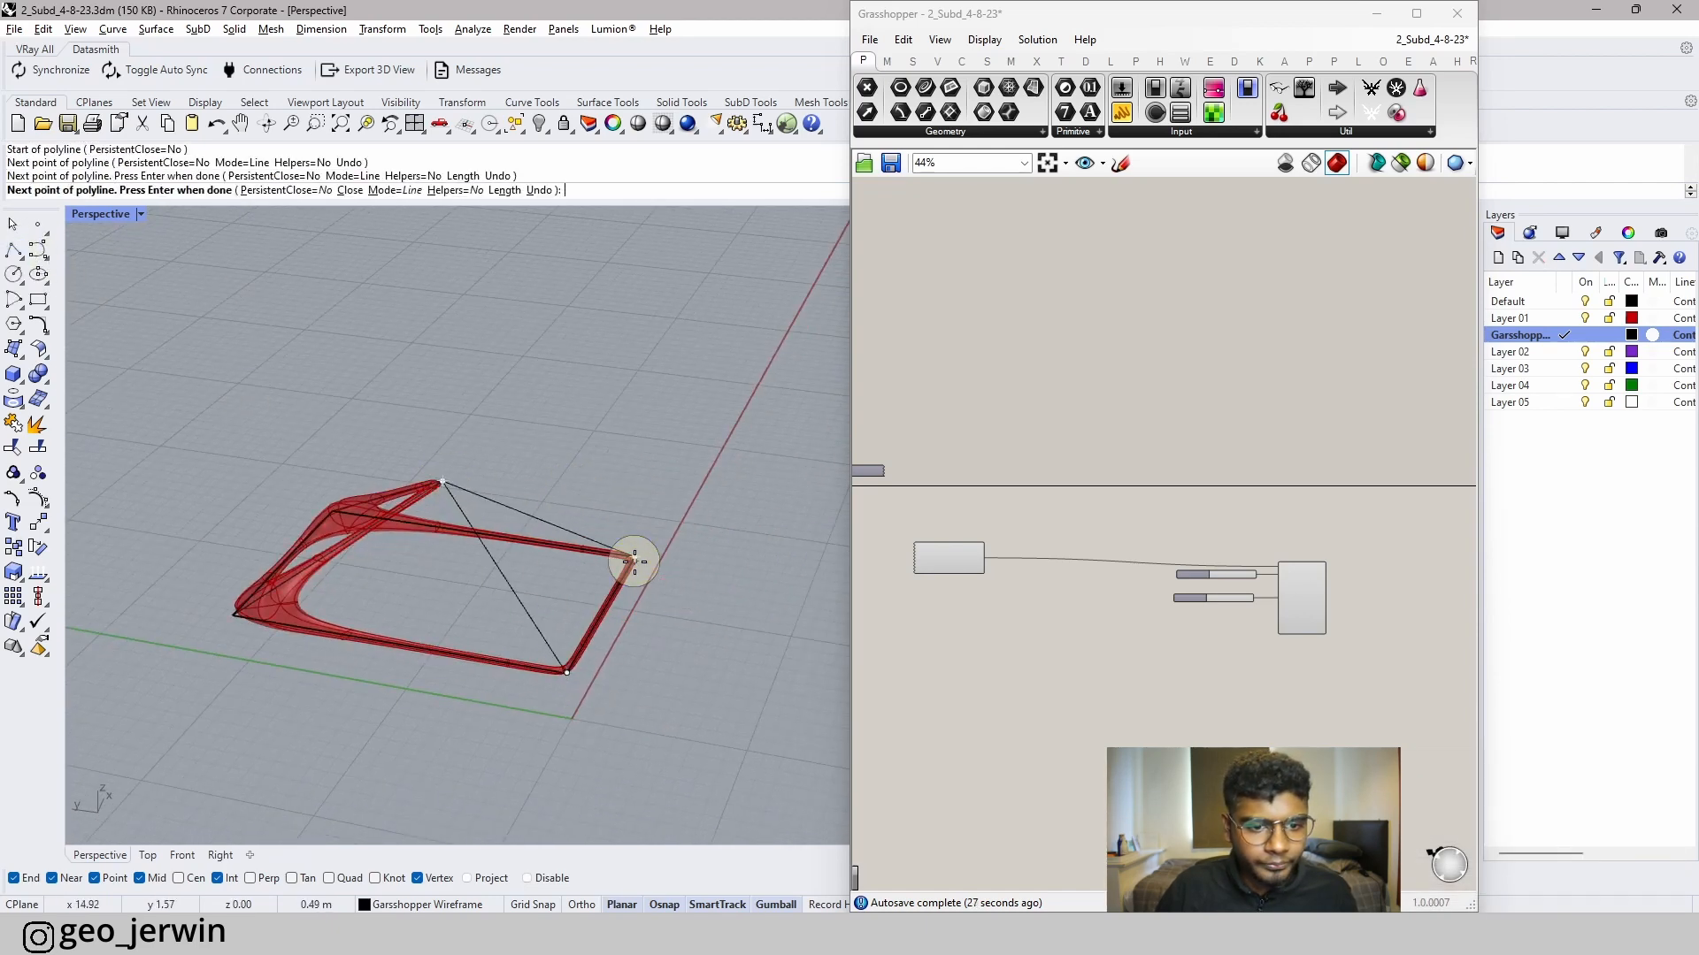
{"action": "key", "text": "space"}
- Turn on control points for the rectangle and second polyline, and move their shared corner farthest from the origin outward on the ground plane
{"action": "right_click_drag", "start_coordinate": [637, 561], "coordinate": [504, 415]}
{"action": "mouse_move", "coordinate": [594, 590]}
{"action": "left_mouse_down"}
{"action": "mouse_move", "coordinate": [497, 418]}
{"action": "mouse_move", "coordinate": [522, 433]}
{"action": "mouse_move", "coordinate": [612, 607]}
{"action": "left_mouse_up"}
{"action": "left_click", "coordinate": [38, 494]}
{"action": "scroll", "coordinate": [613, 607], "scroll_direction": "down", "scroll_amount": 4}
{"action": "right_click_drag", "start_coordinate": [612, 607], "coordinate": [486, 602], "text": "shift"}
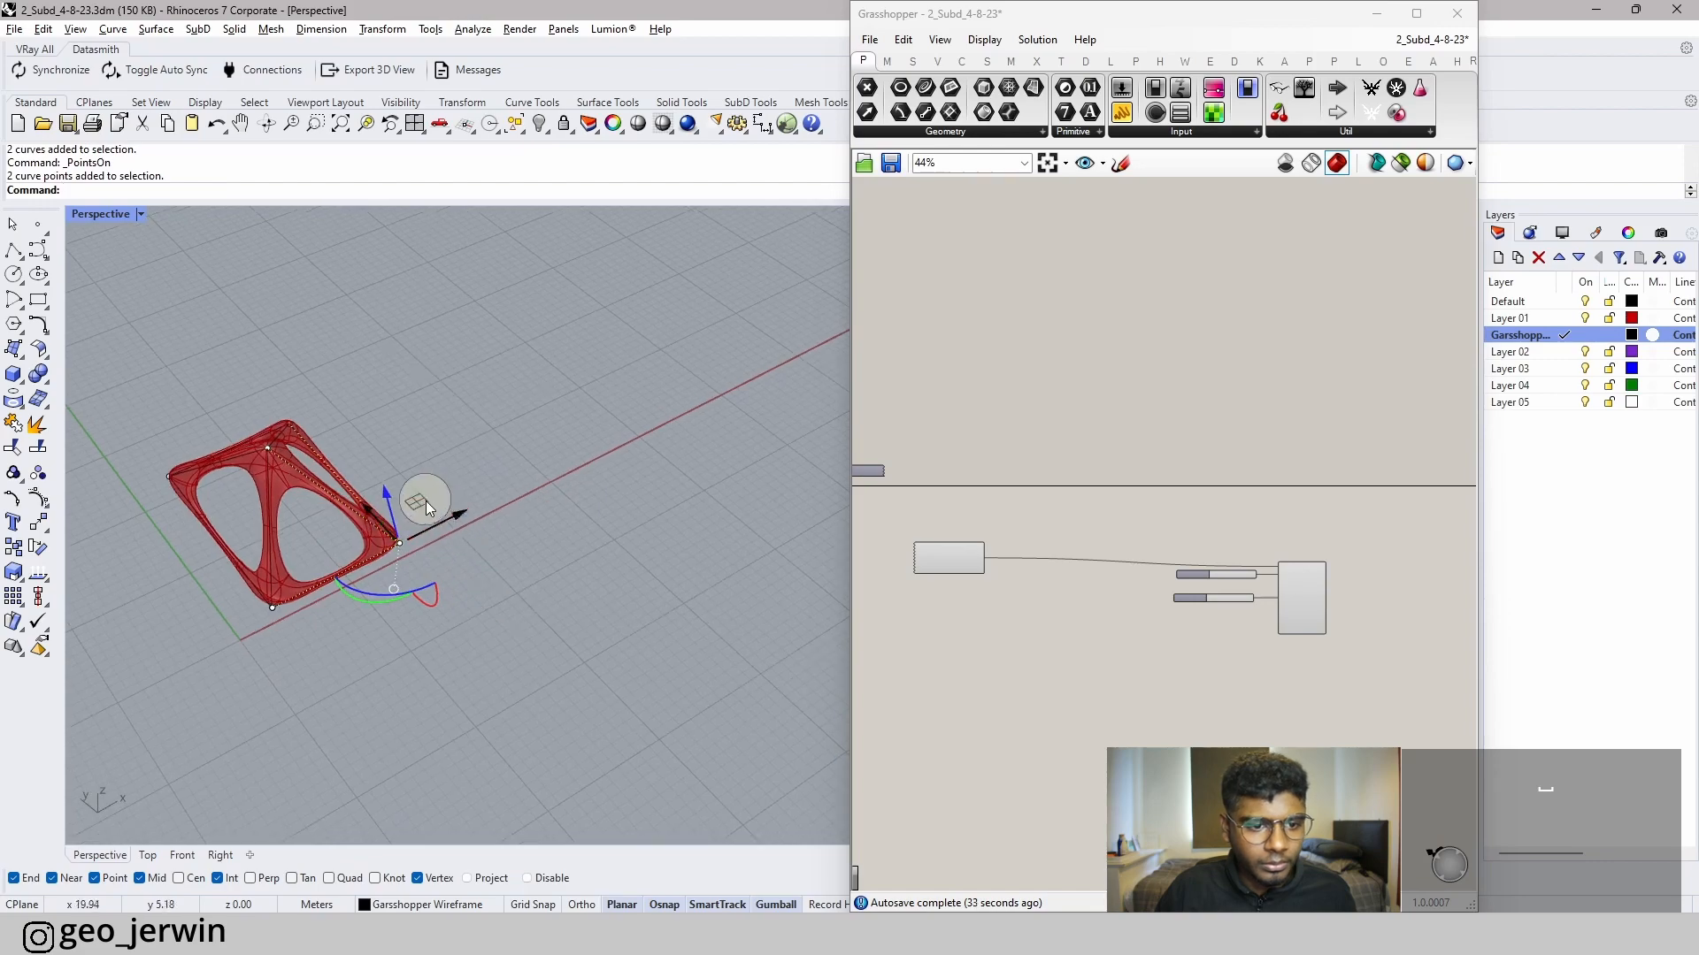
{"action": "left_click_drag", "start_coordinate": [424, 499], "coordinate": [650, 567]}
- Select all three frame curves with their points and move them together across the ground plane in the positive Y direction
{"action": "right_click_drag", "start_coordinate": [663, 645], "coordinate": [718, 503]}
{"action": "right_click_drag", "start_coordinate": [474, 494], "coordinate": [540, 601], "text": "shift"}
{"action": "scroll", "coordinate": [490, 533], "scroll_direction": "down", "scroll_amount": 4}
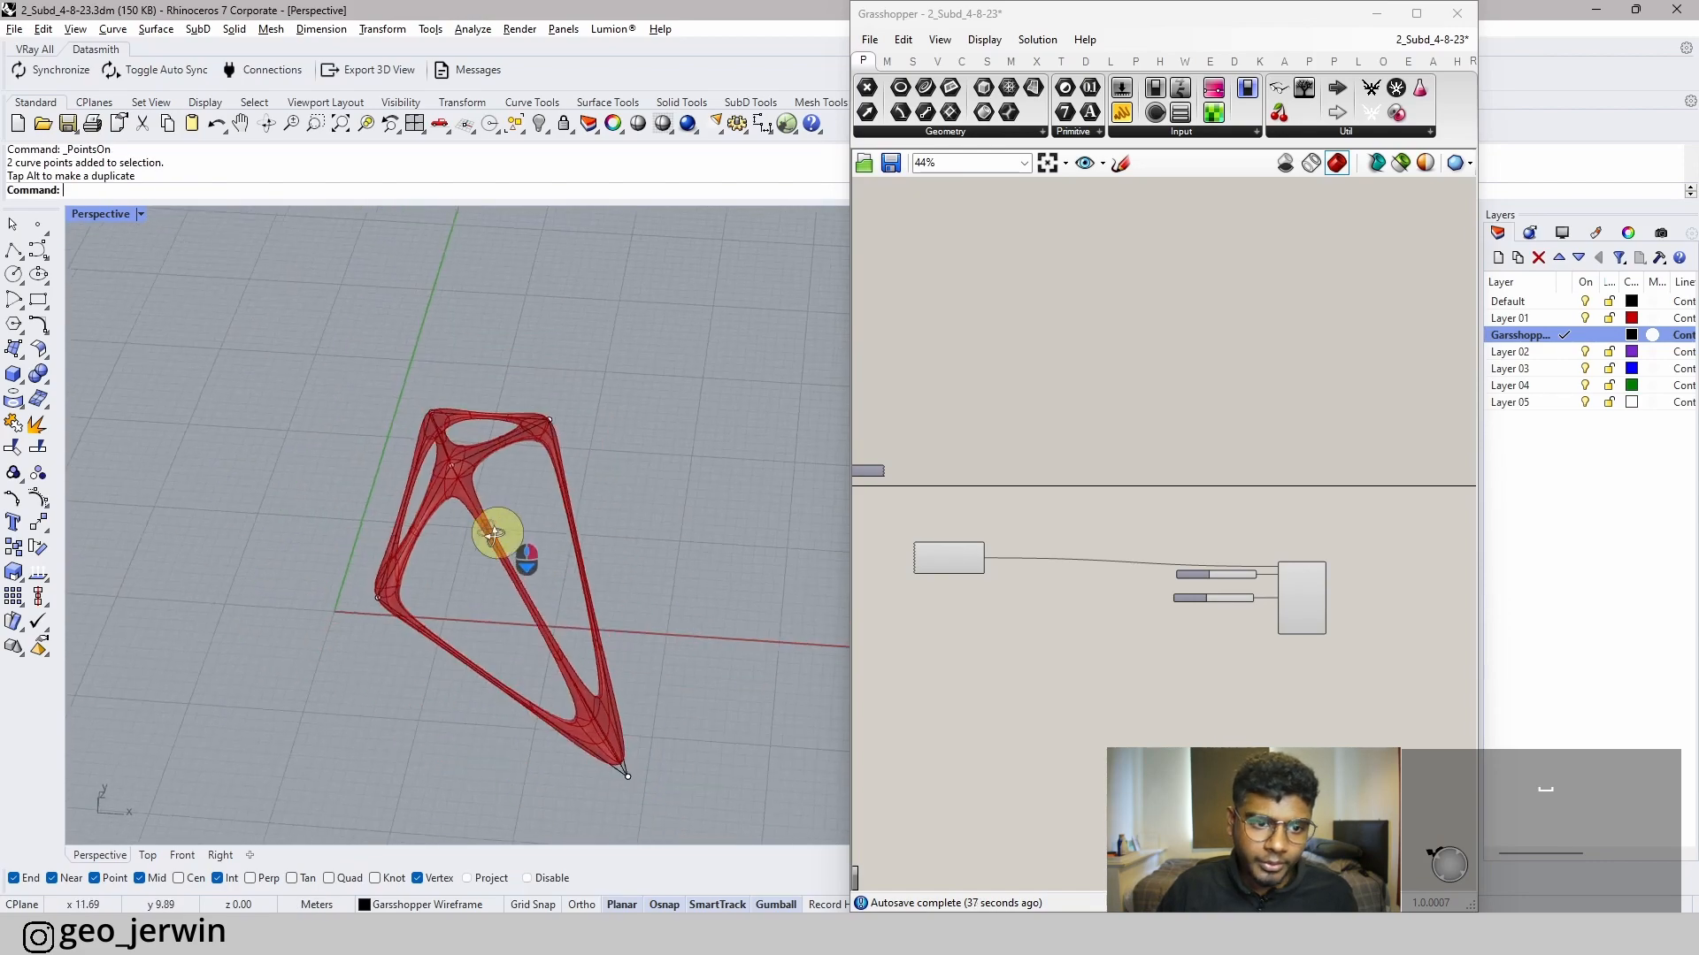
{"action": "right_click_drag", "start_coordinate": [492, 536], "coordinate": [575, 536]}
{"action": "scroll", "coordinate": [655, 645], "scroll_direction": "down", "scroll_amount": 3}
{"action": "left_click_drag", "start_coordinate": [254, 383], "coordinate": [770, 748]}
{"action": "right_click_drag", "start_coordinate": [642, 756], "coordinate": [625, 751], "text": "shift"}
{"action": "left_click_drag", "start_coordinate": [455, 649], "coordinate": [439, 550]}
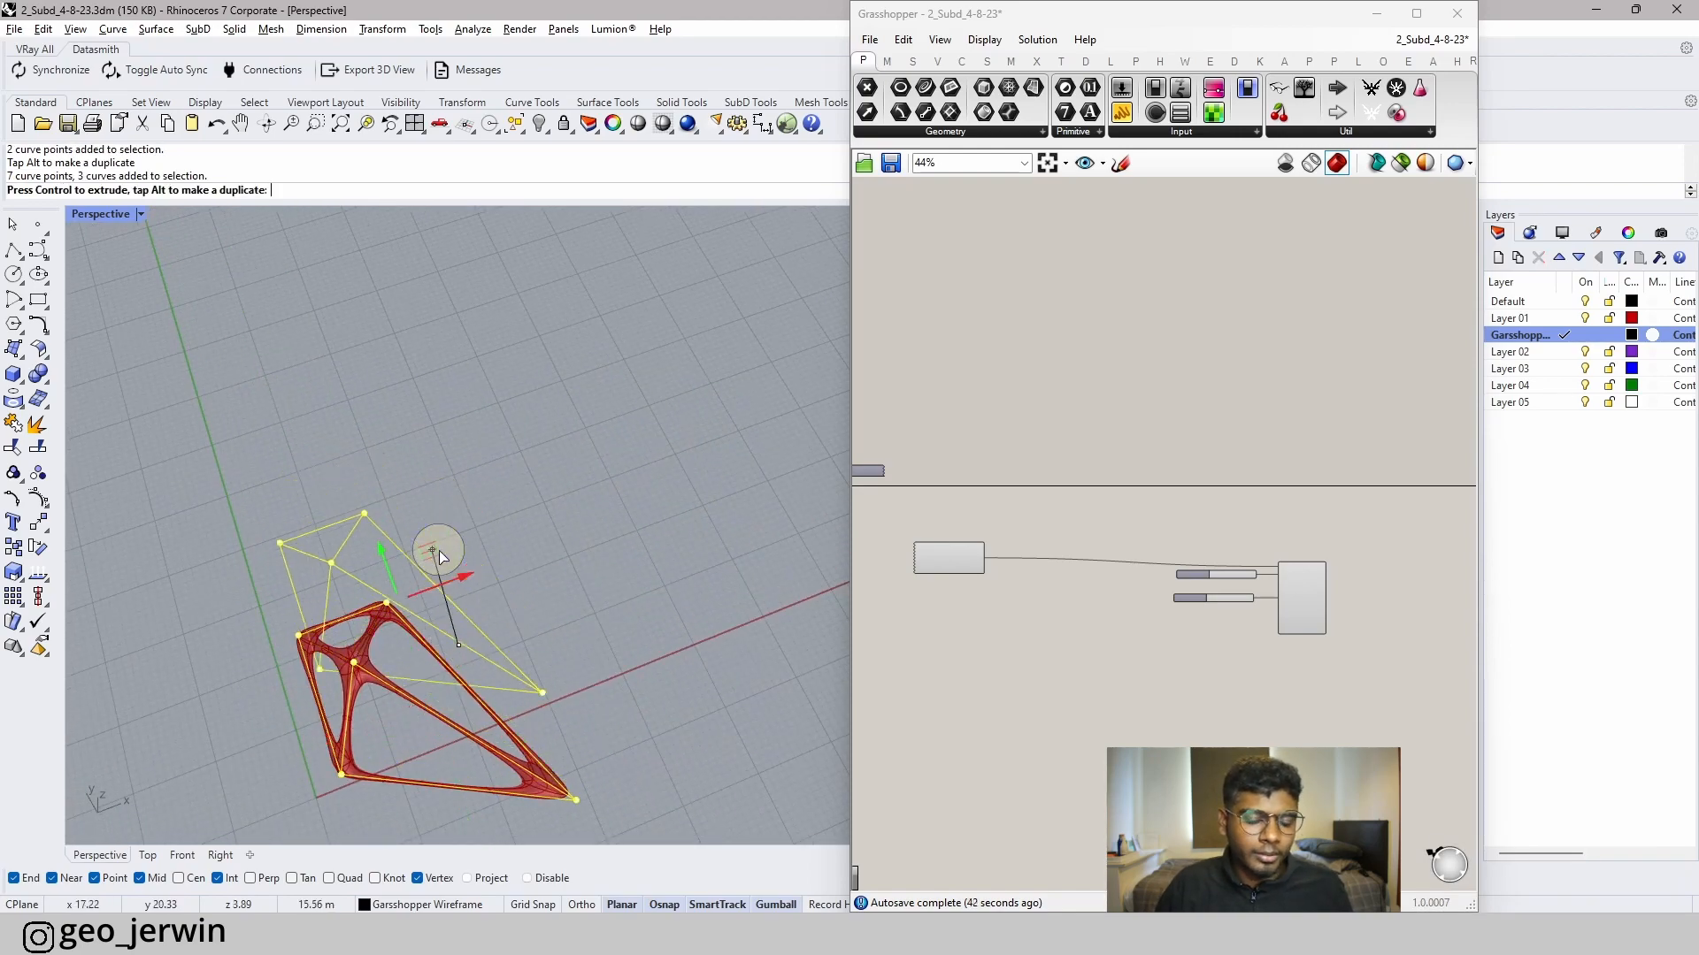
{"action": "left_click", "coordinate": [438, 551]}
- Examine how the pipes blend at the frame's peak and corner nodes from several close viewpoints
{"action": "scroll", "coordinate": [423, 577], "scroll_direction": "up", "scroll_amount": 5}
{"action": "right_click_drag", "start_coordinate": [423, 577], "coordinate": [412, 469]}
{"action": "right_click_drag", "start_coordinate": [394, 654], "coordinate": [529, 553], "text": "shift"}
{"action": "scroll", "coordinate": [529, 575], "scroll_direction": "up", "scroll_amount": 8}
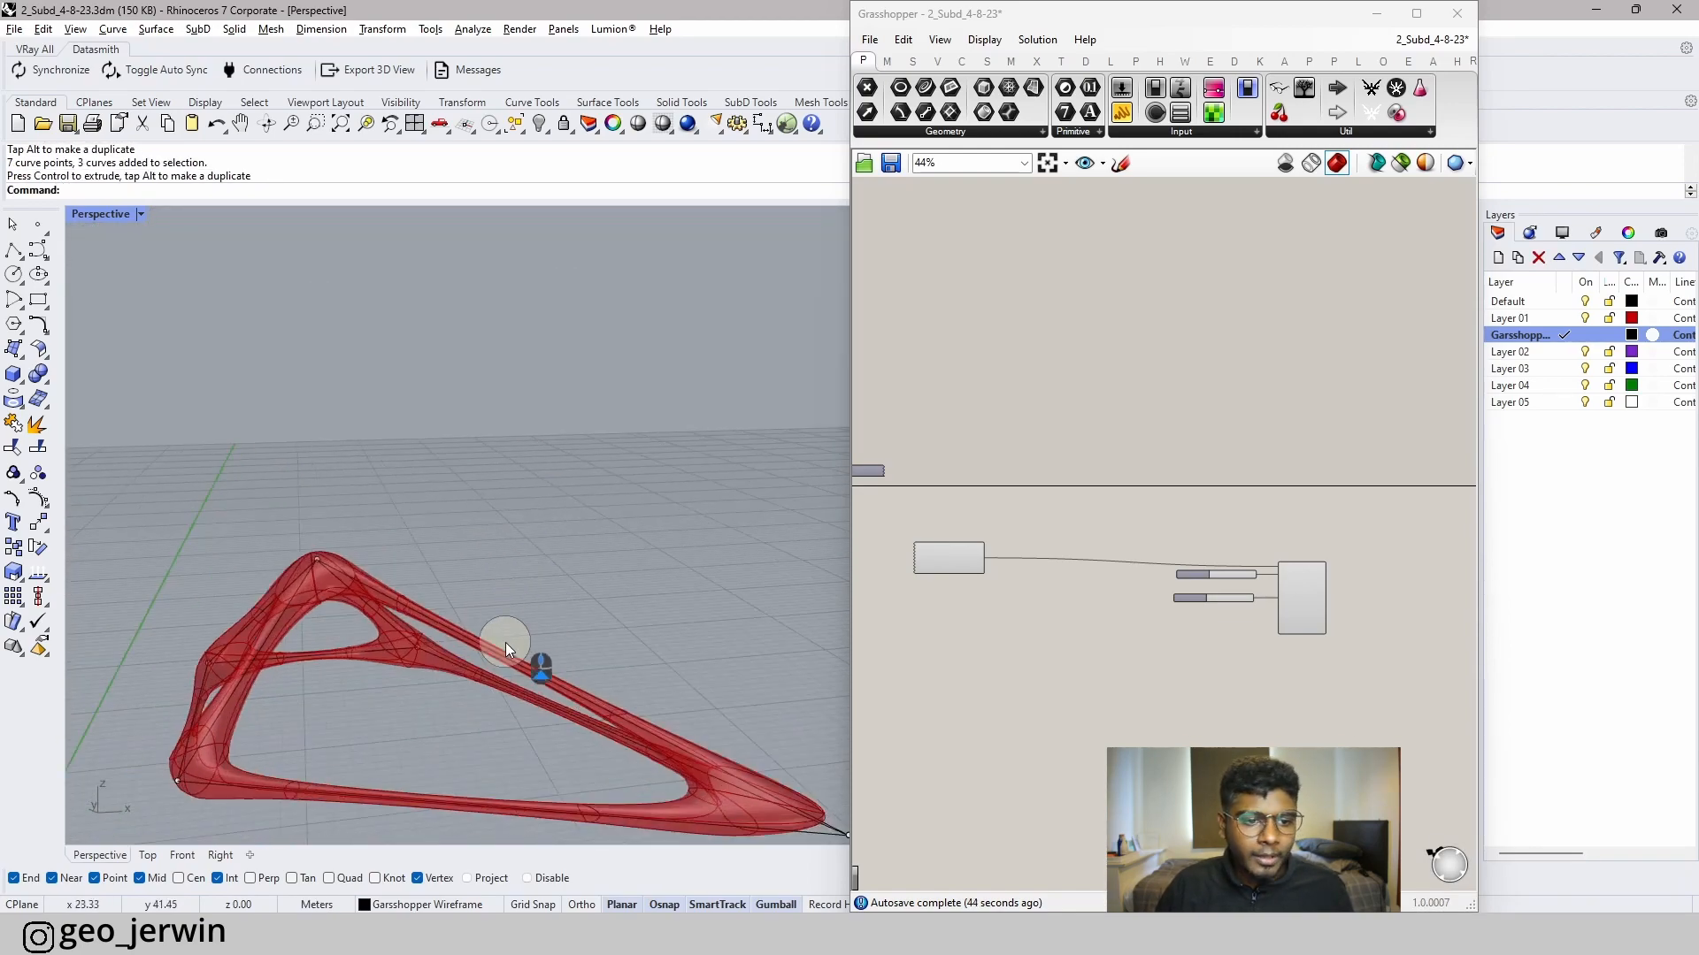
{"action": "scroll", "coordinate": [580, 719], "scroll_direction": "down", "scroll_amount": 10}
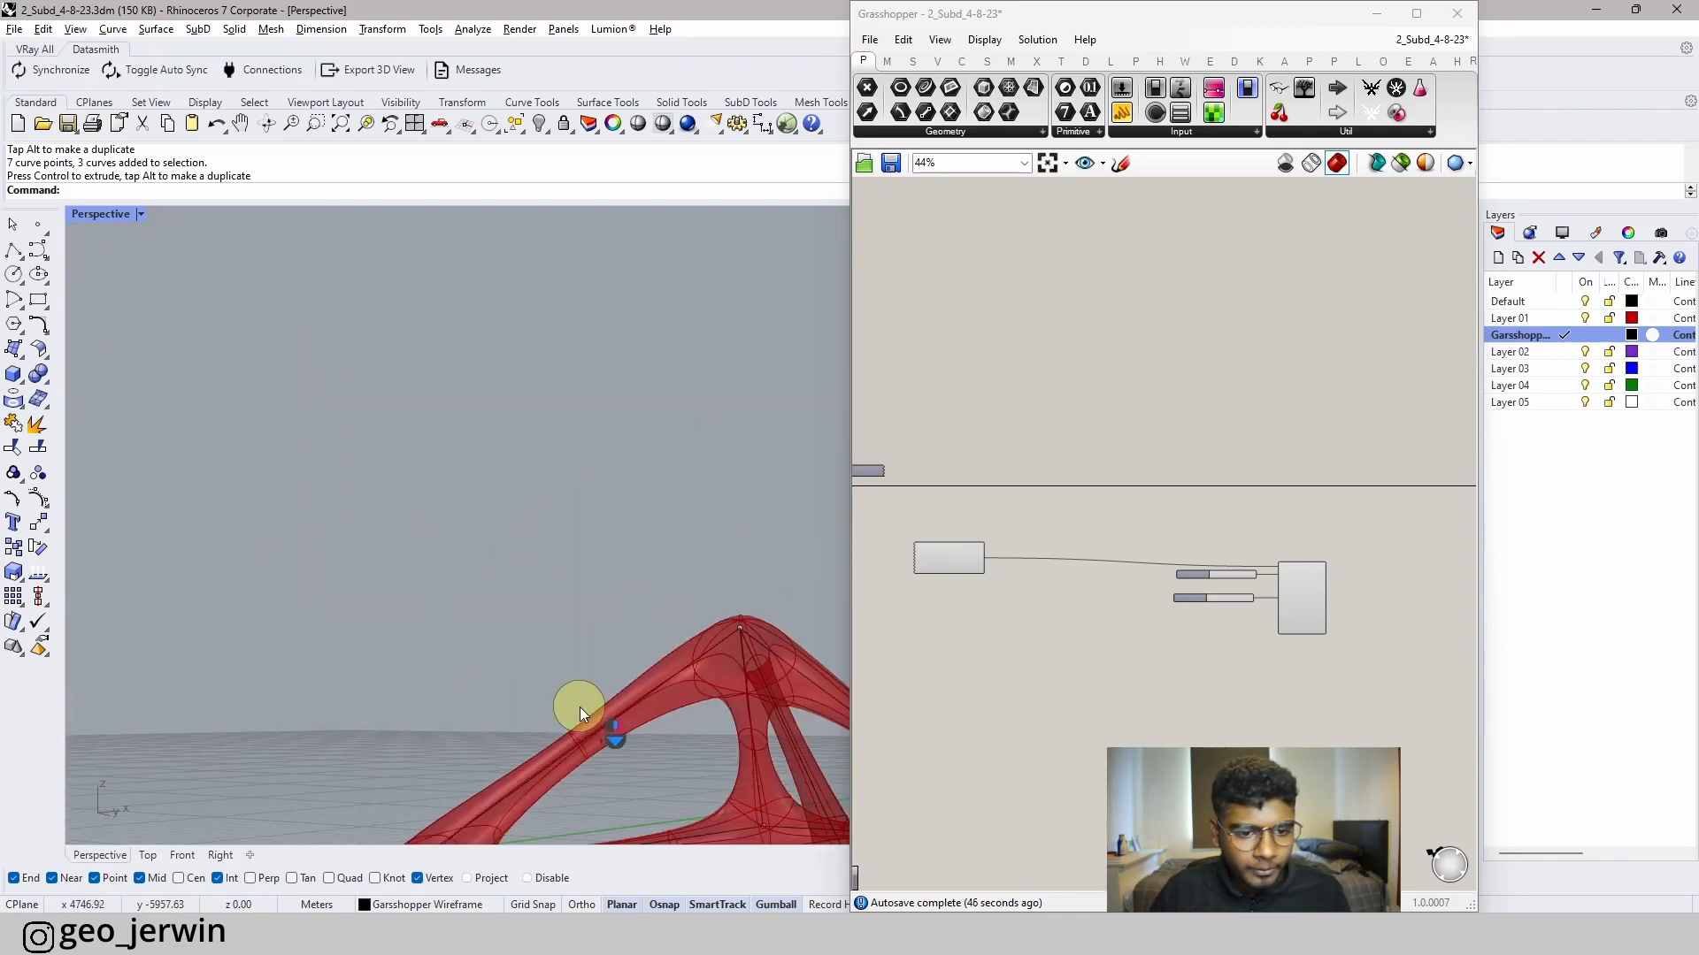
{"action": "scroll", "coordinate": [619, 708], "scroll_direction": "up", "scroll_amount": 8}
{"action": "right_click_drag", "start_coordinate": [644, 681], "coordinate": [672, 711]}
{"action": "scroll", "coordinate": [477, 690], "scroll_direction": "up", "scroll_amount": 3}
{"action": "scroll", "coordinate": [564, 654], "scroll_direction": "down", "scroll_amount": 1}
{"action": "scroll", "coordinate": [646, 644], "scroll_direction": "down", "scroll_amount": 1}
{"action": "scroll", "coordinate": [694, 672], "scroll_direction": "down", "scroll_amount": 4}
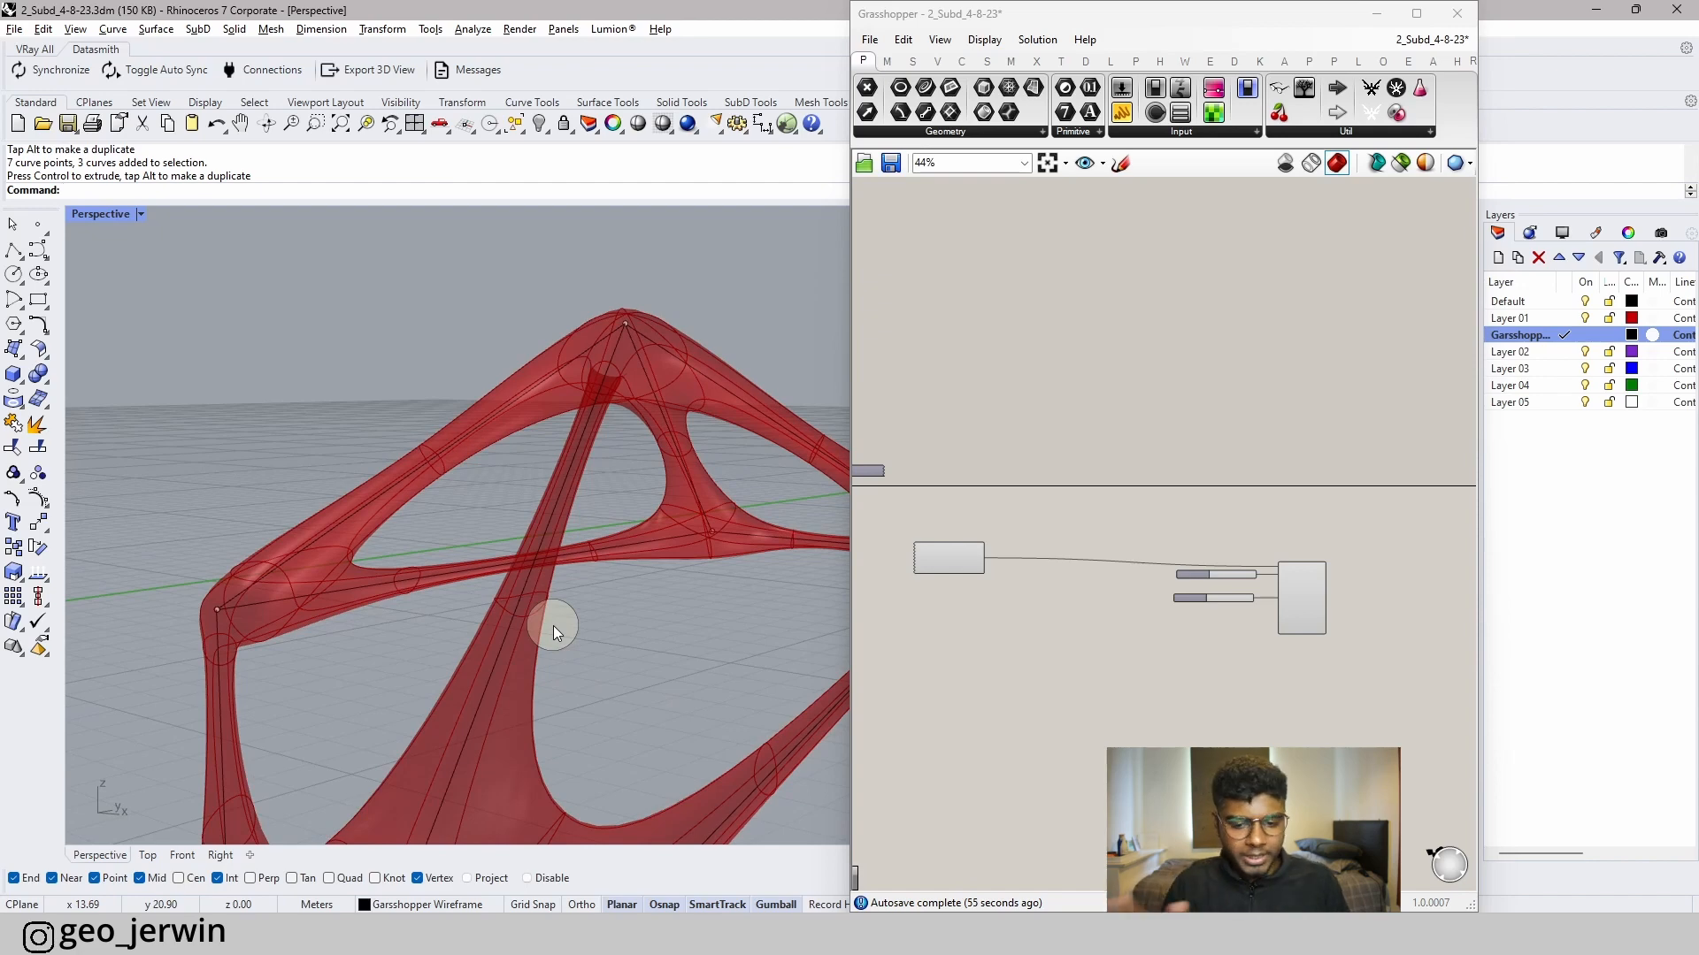
- Try moving a single control point at one of the frame's base corners and undo the move
{"action": "scroll", "coordinate": [497, 614], "scroll_direction": "down", "scroll_amount": 6}
{"action": "right_click_drag", "start_coordinate": [497, 614], "coordinate": [619, 646]}
{"action": "right_click_drag", "start_coordinate": [270, 511], "coordinate": [398, 523]}
{"action": "left_click_drag", "start_coordinate": [202, 435], "coordinate": [382, 574]}
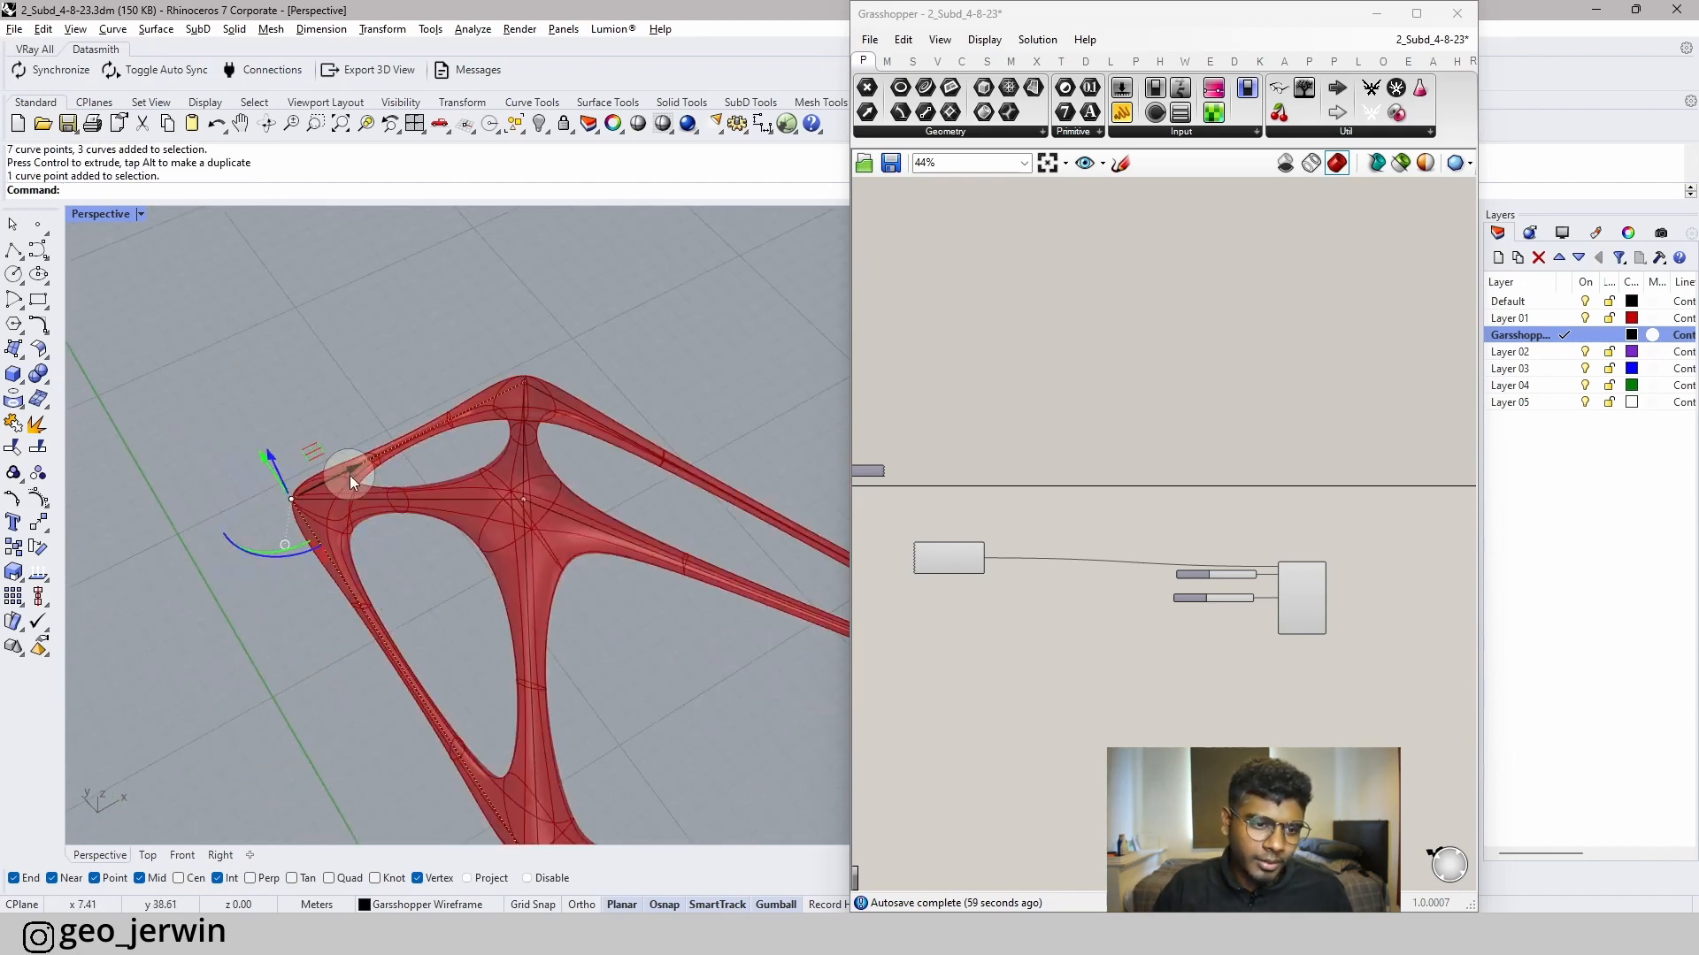
{"action": "left_click_drag", "start_coordinate": [280, 484], "coordinate": [562, 538]}
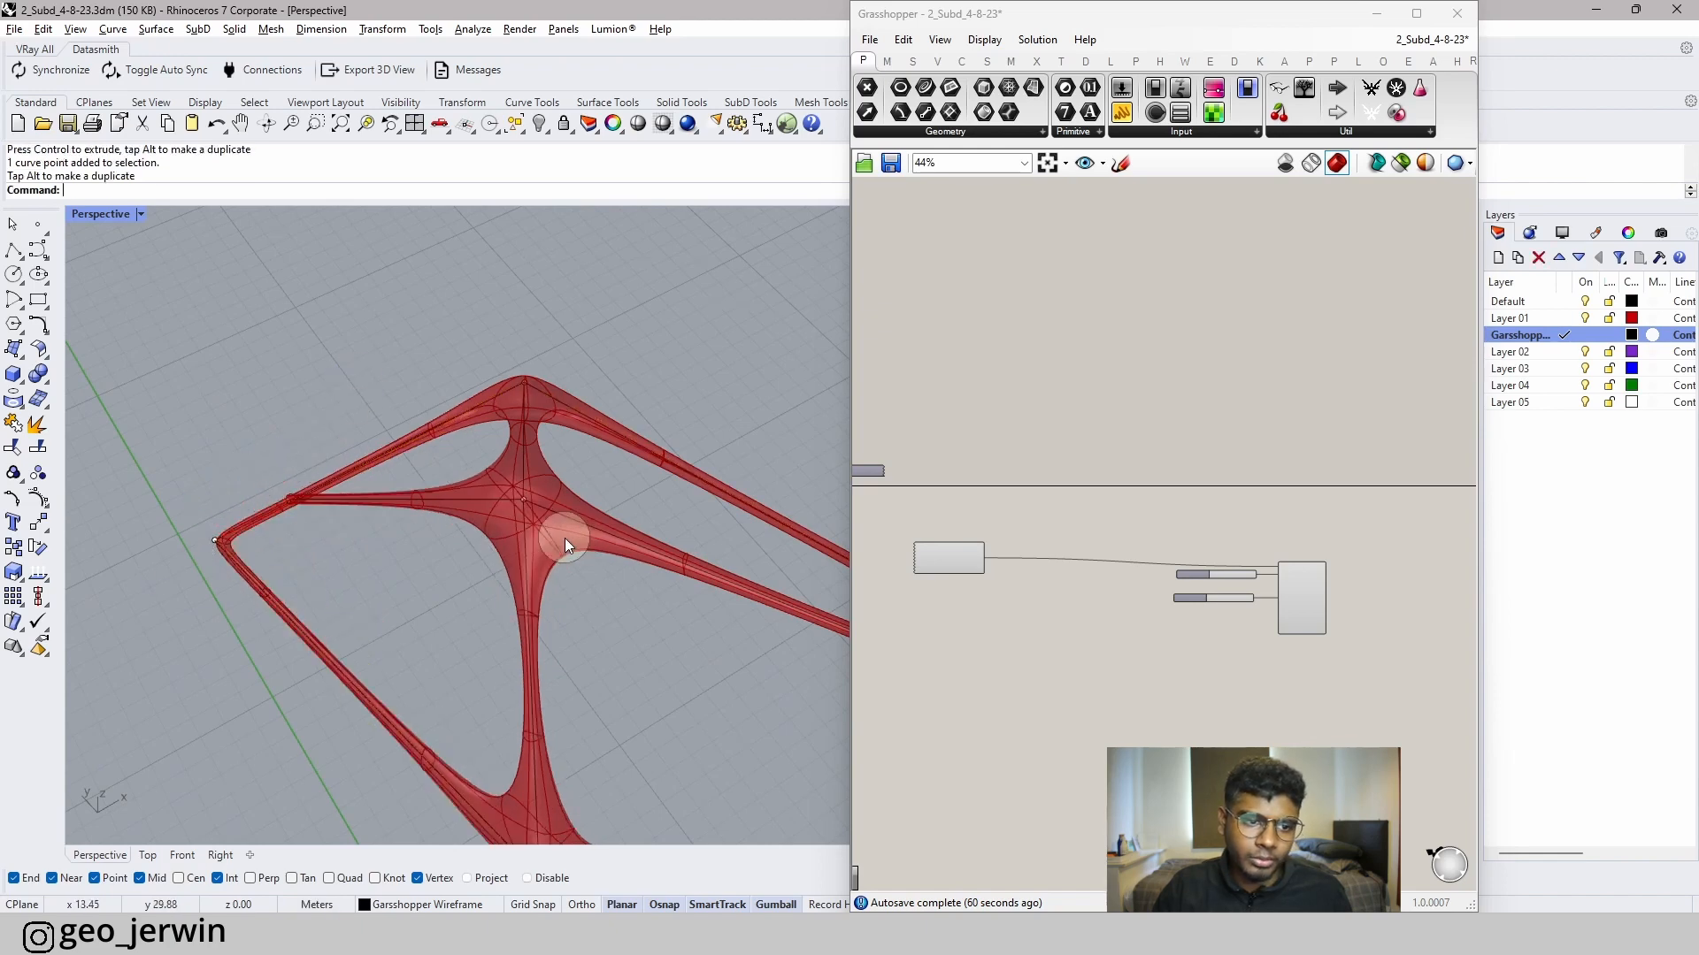
{"action": "key", "text": "ctrl+z"}
{"action": "left_click_drag", "start_coordinate": [433, 584], "coordinate": [230, 454]}
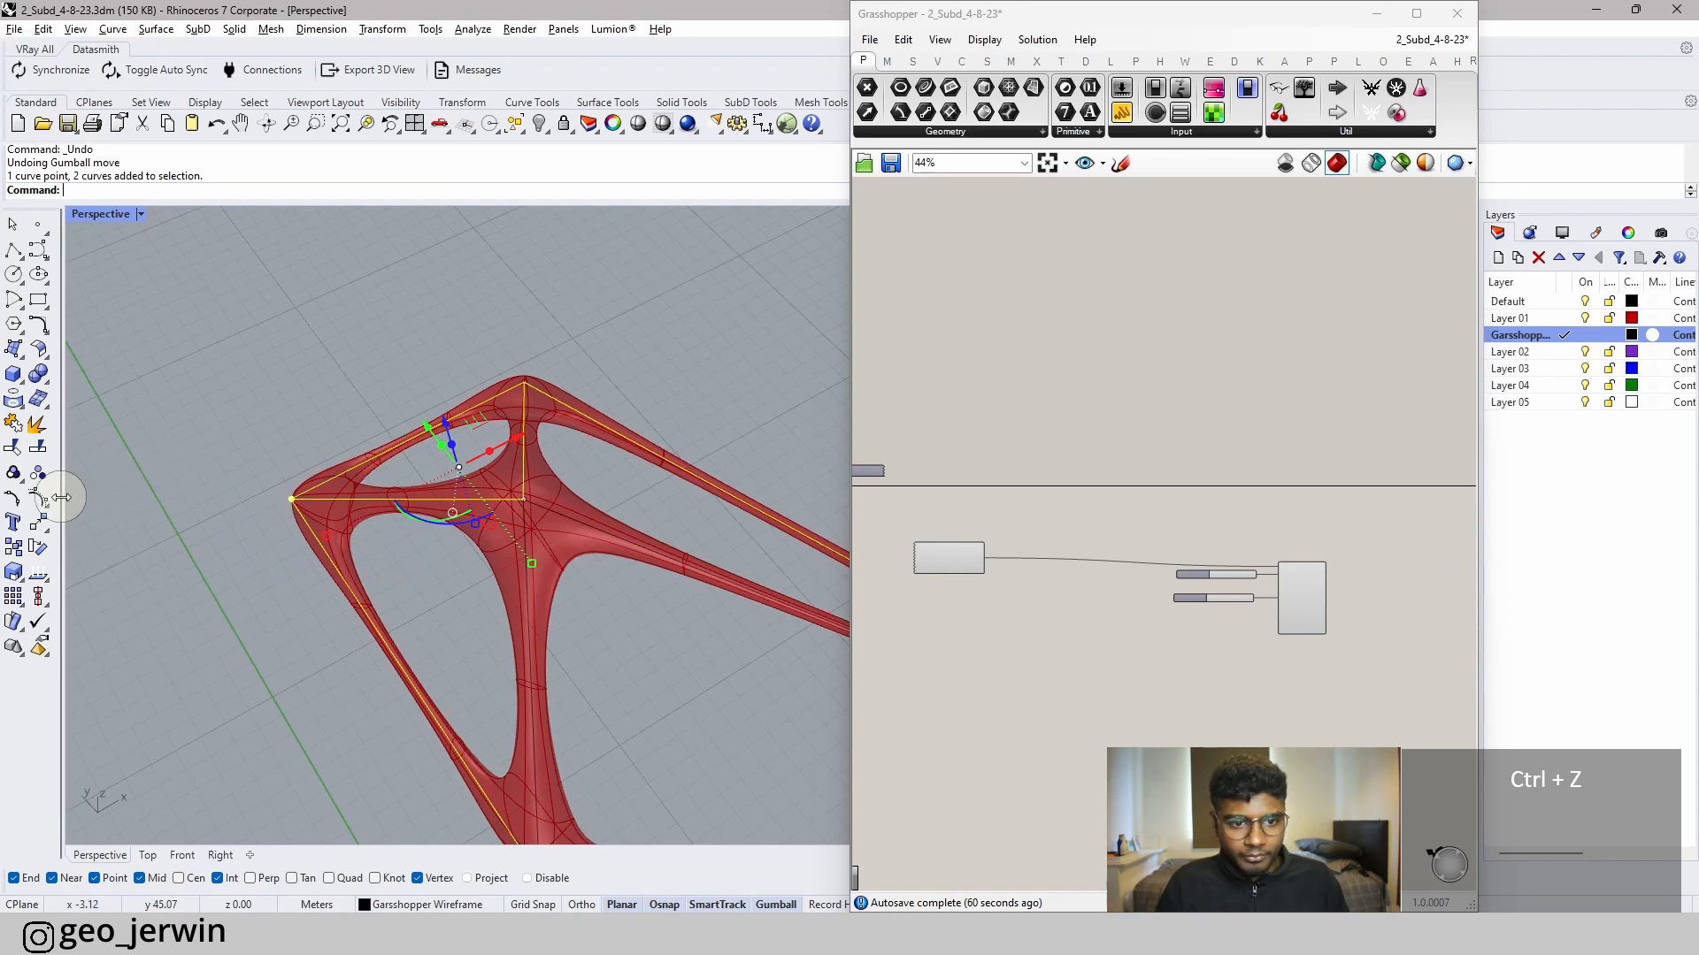
- Inspect the peak node and struts of the pipe frame up close and from the opposite side
{"action": "mouse_move", "coordinate": [352, 530]}
{"action": "right_mouse_down"}
{"action": "mouse_move", "coordinate": [686, 588]}
{"action": "mouse_move", "coordinate": [481, 481]}
{"action": "mouse_move", "coordinate": [647, 491]}
{"action": "mouse_move", "coordinate": [720, 539]}
{"action": "mouse_move", "coordinate": [496, 501]}
{"action": "mouse_move", "coordinate": [533, 518]}
{"action": "mouse_move", "coordinate": [557, 504]}
{"action": "mouse_move", "coordinate": [545, 557]}
{"action": "right_mouse_up"}
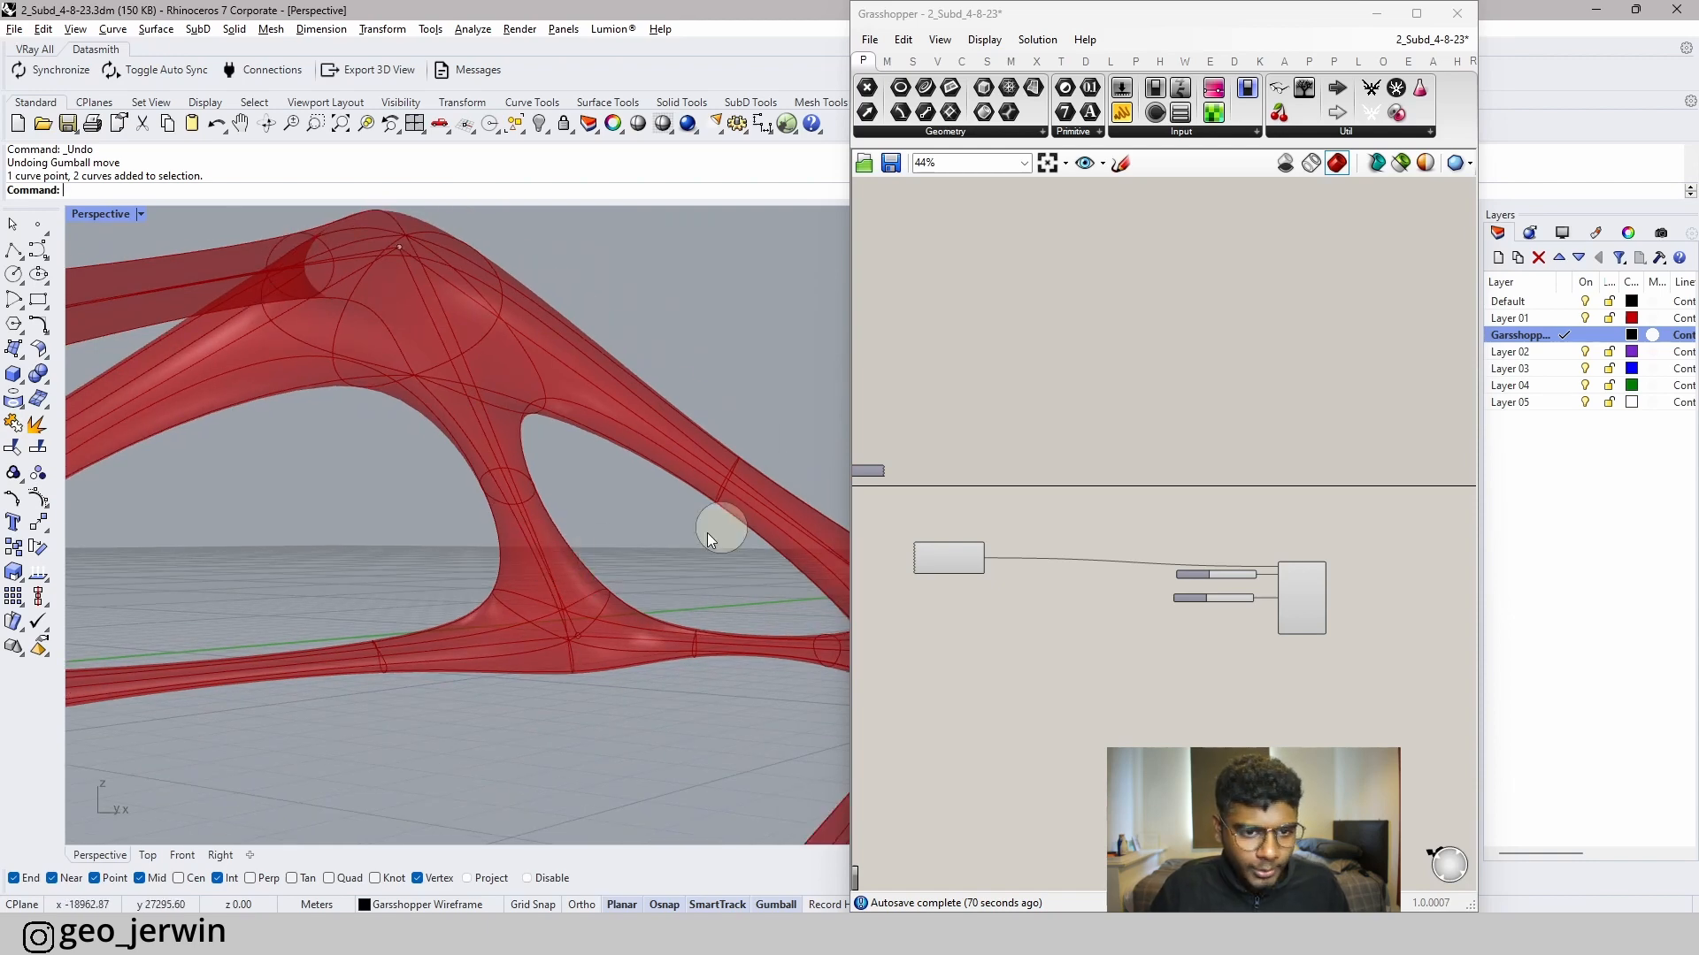
{"action": "right_click_drag", "start_coordinate": [379, 522], "coordinate": [383, 539]}
{"action": "right_click_drag", "start_coordinate": [315, 421], "coordinate": [389, 577]}
{"action": "scroll", "coordinate": [389, 576], "scroll_direction": "down", "scroll_amount": 2}
{"action": "scroll", "coordinate": [416, 538], "scroll_direction": "down", "scroll_amount": 2}
{"action": "scroll", "coordinate": [126, 246], "scroll_direction": "down", "scroll_amount": 2}
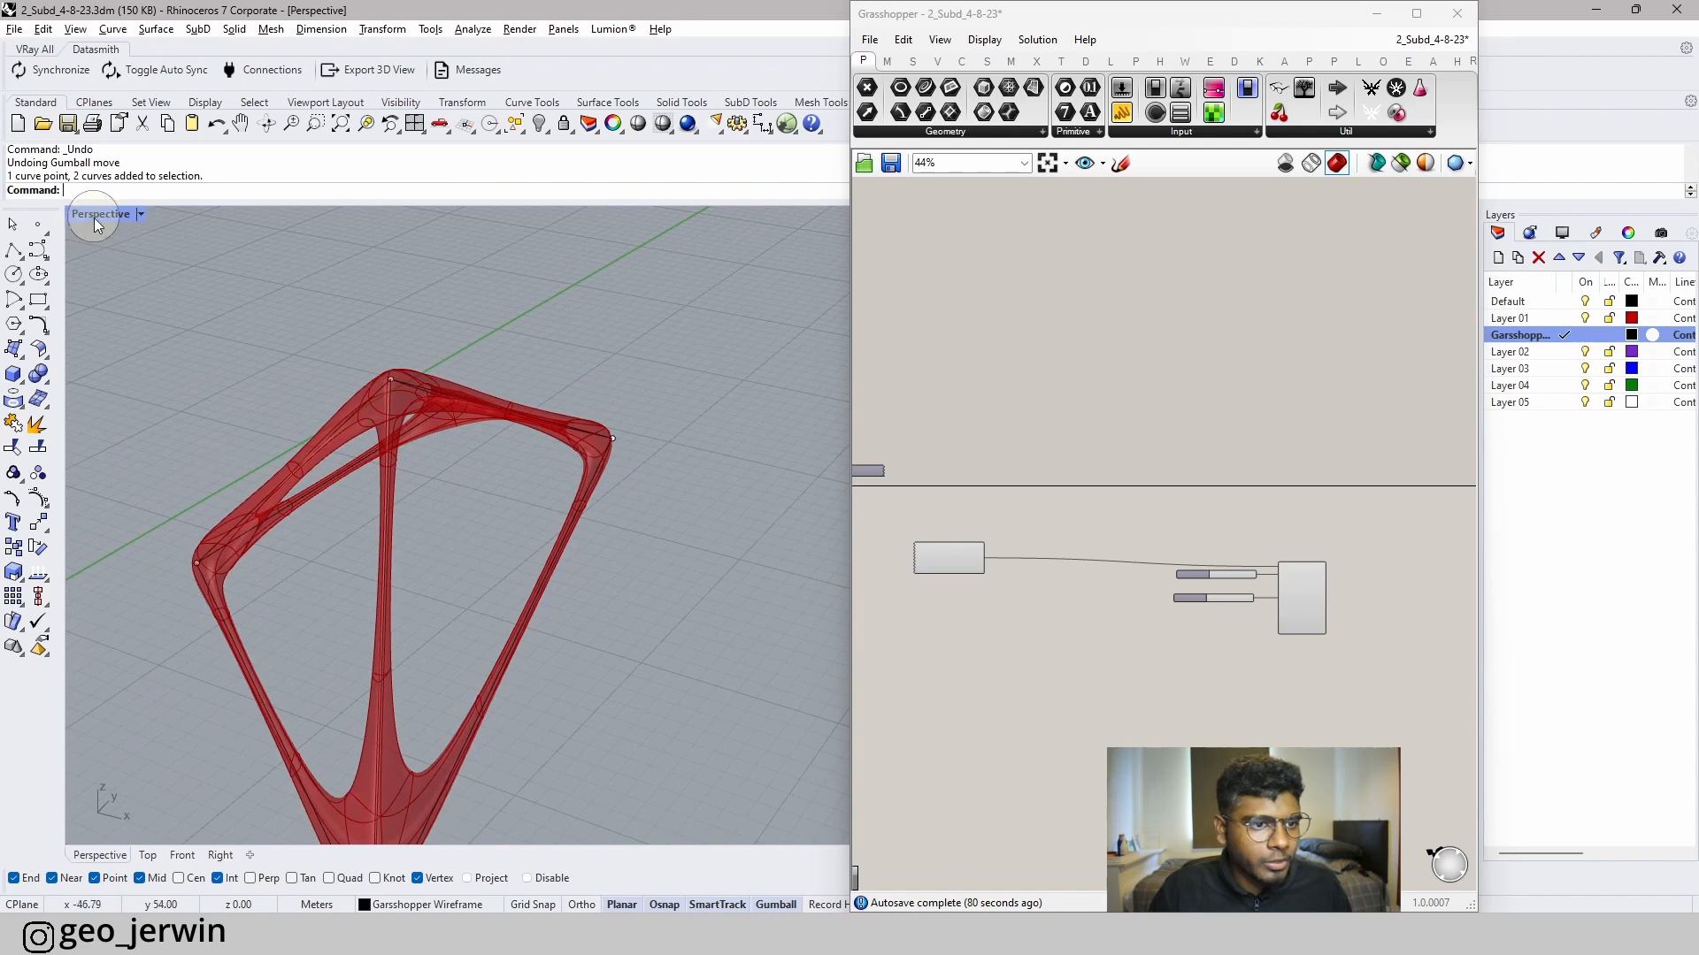
{"action": "right_click_drag", "start_coordinate": [471, 656], "coordinate": [352, 660]}
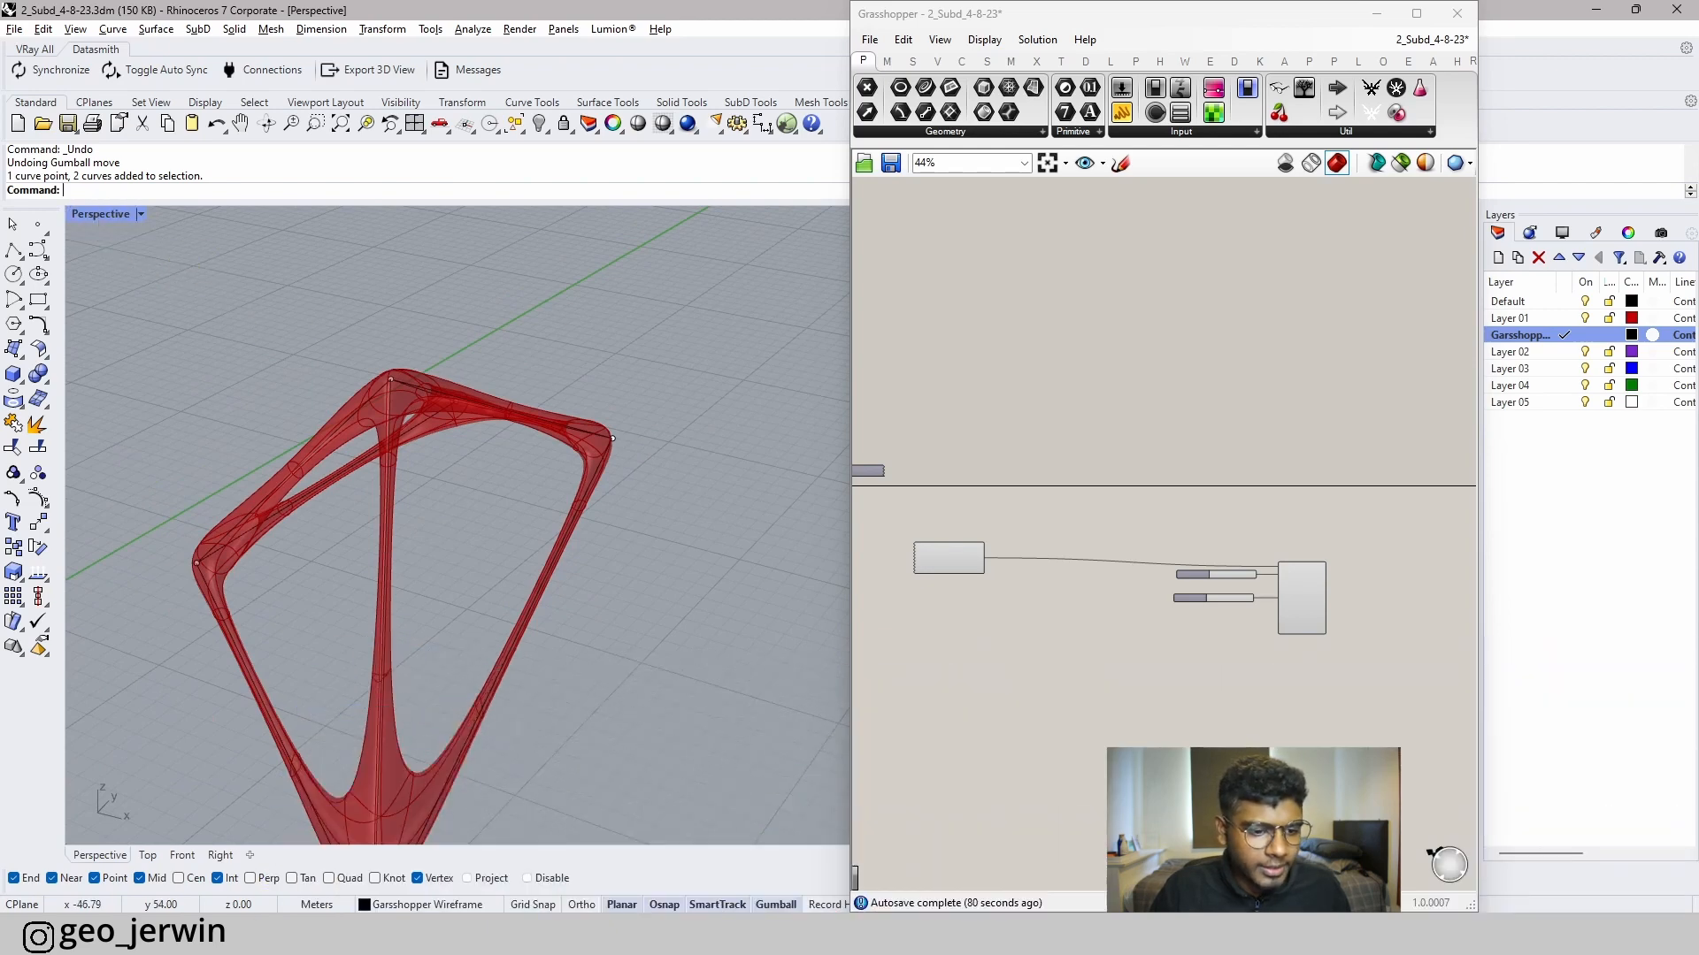
- Open a floating Perspective viewport and resize it to a portrait window that holds the whole pipe frame
{"action": "left_click_drag", "start_coordinate": [252, 361], "coordinate": [207, 162]}
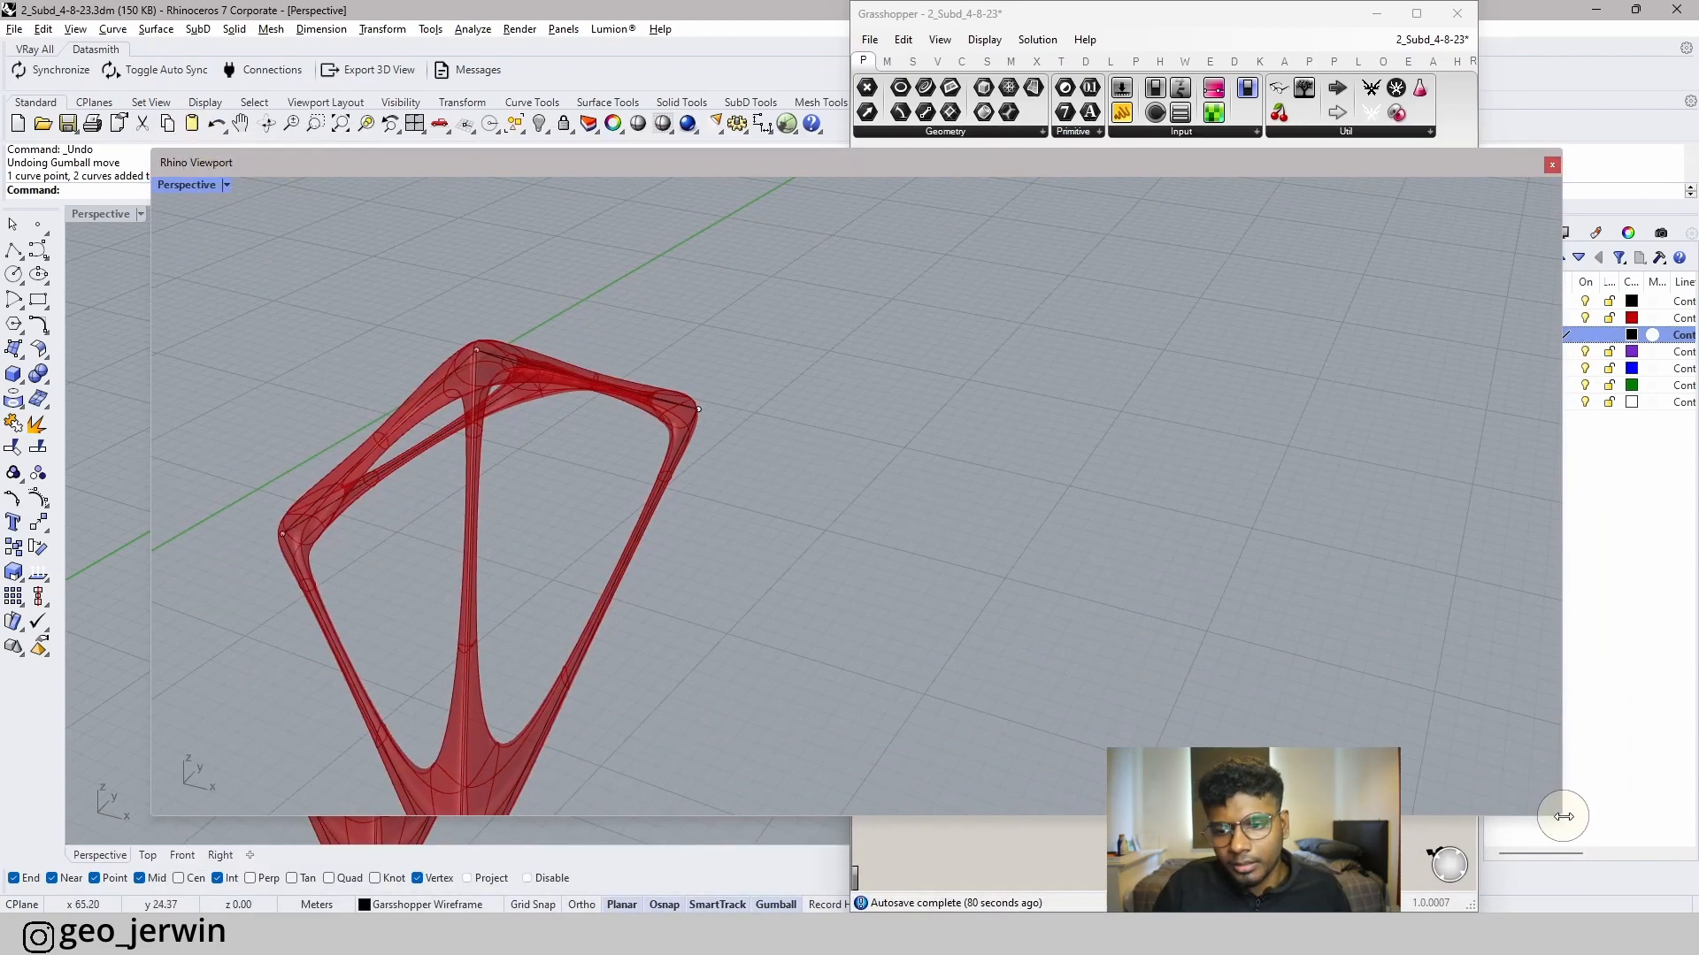
{"action": "left_click_drag", "start_coordinate": [985, 287], "coordinate": [985, 170]}
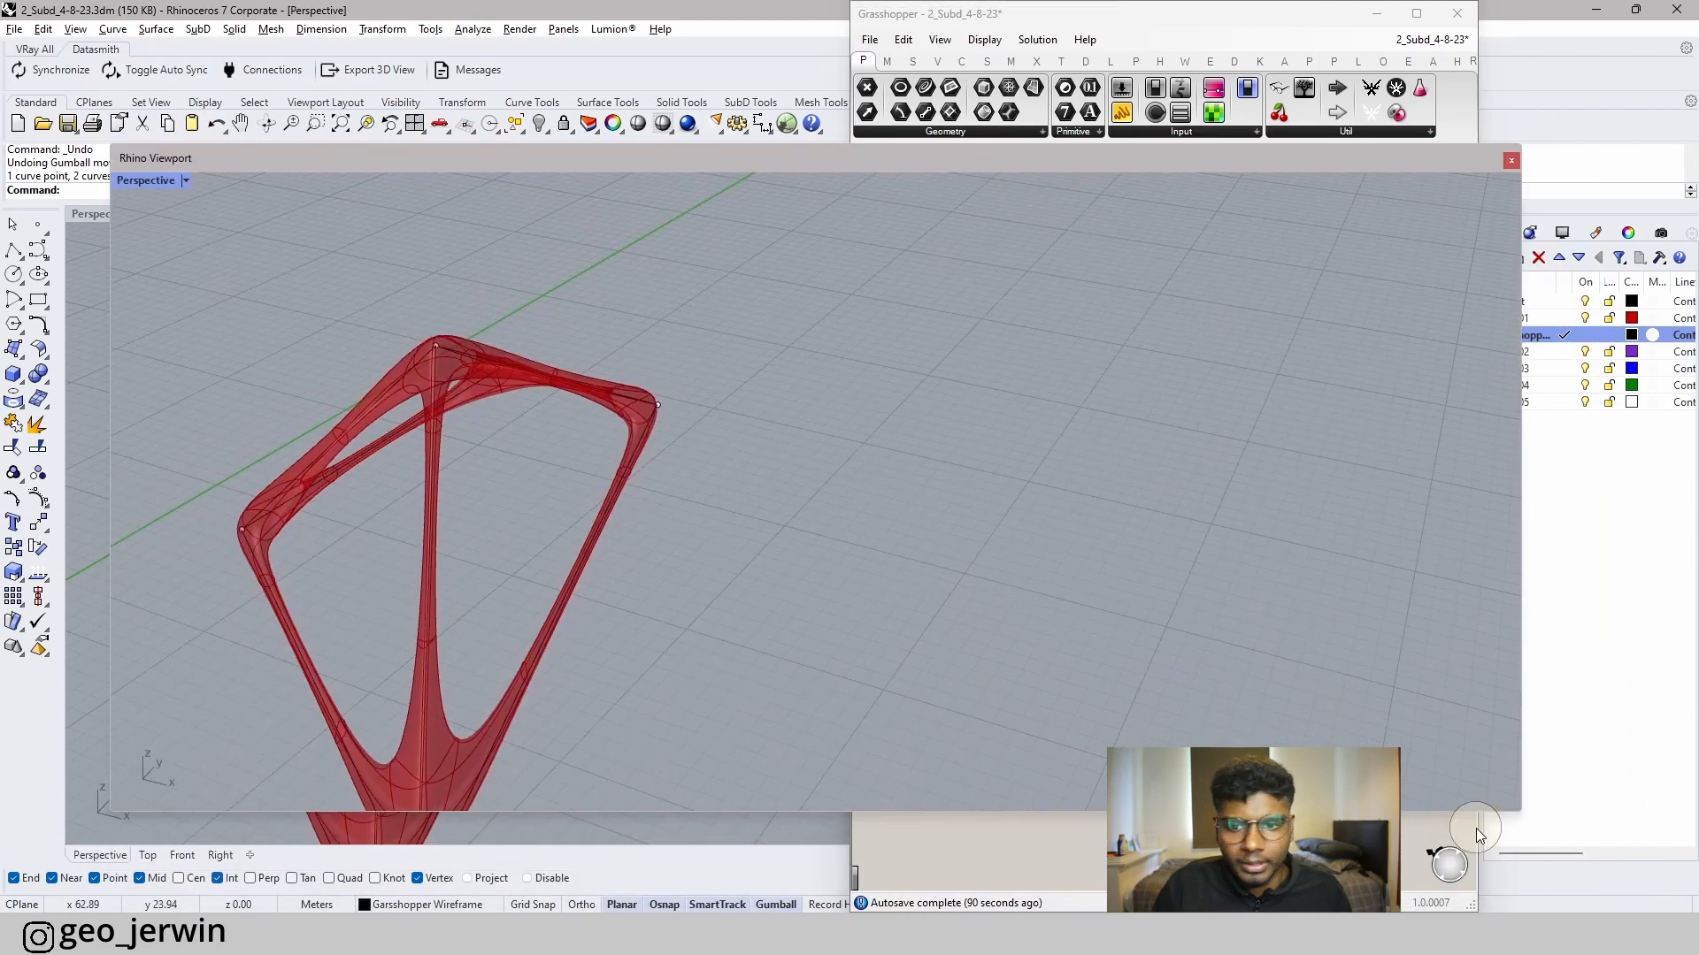
{"action": "left_click_drag", "start_coordinate": [1518, 819], "coordinate": [672, 769]}
{"action": "scroll", "coordinate": [345, 466], "scroll_direction": "down", "scroll_amount": 5}
{"action": "scroll", "coordinate": [258, 476], "scroll_direction": "up", "scroll_amount": 5}
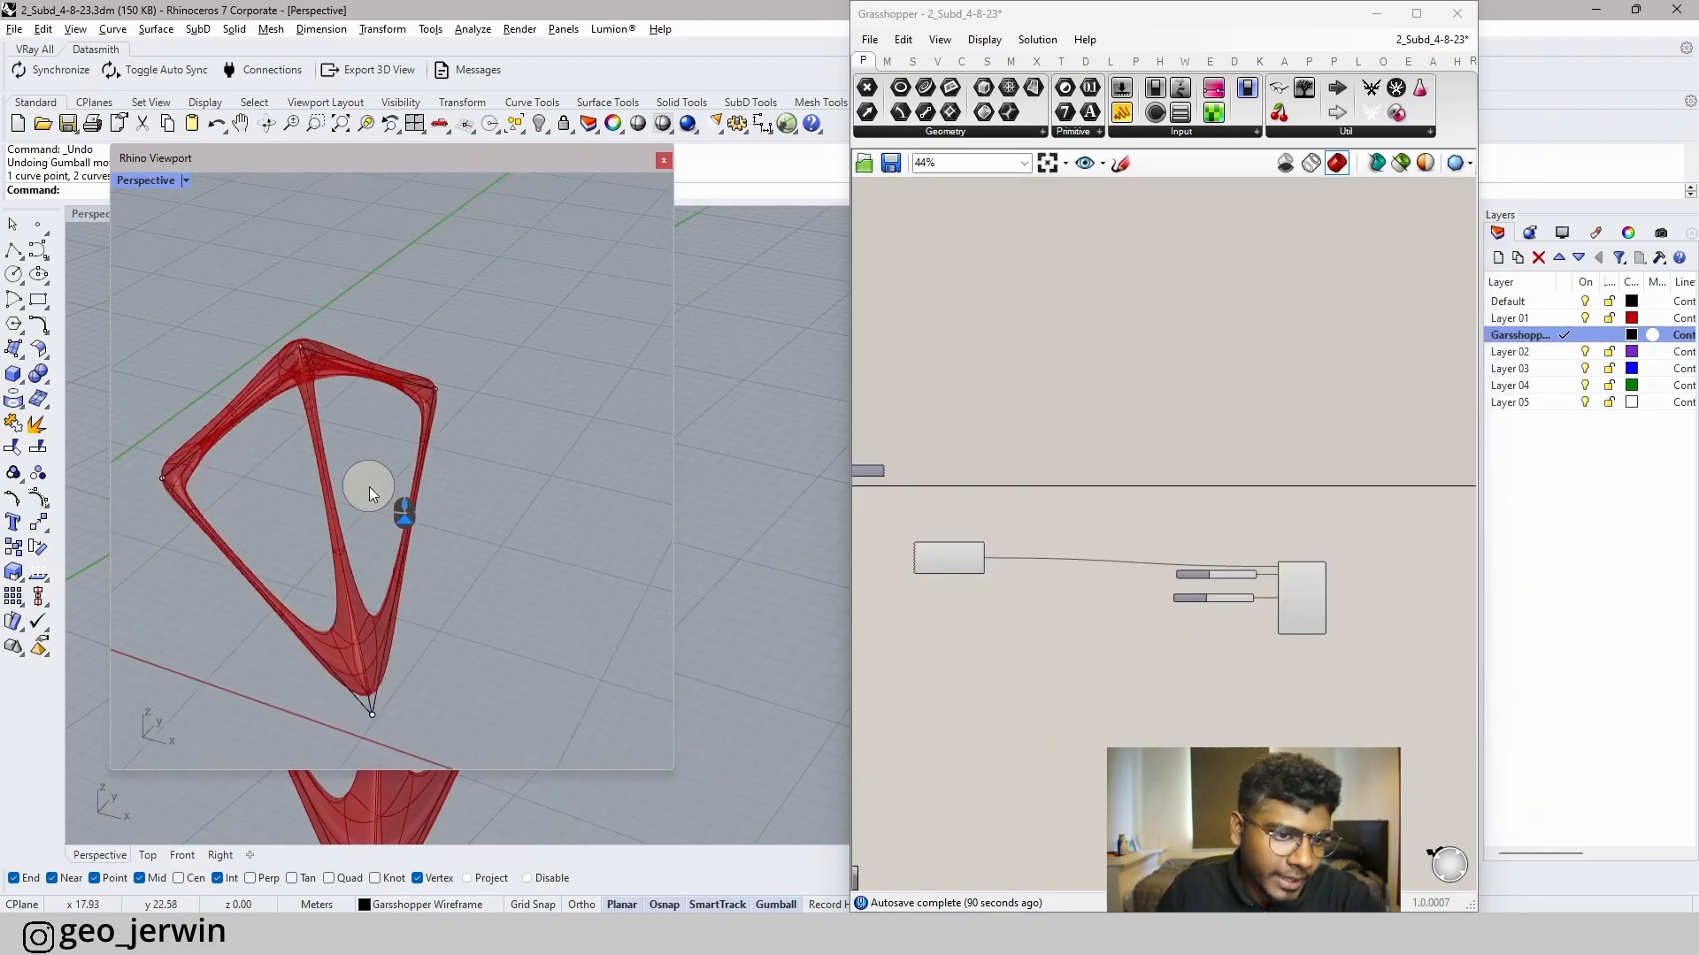
{"action": "scroll", "coordinate": [536, 582], "scroll_direction": "down", "scroll_amount": 4}
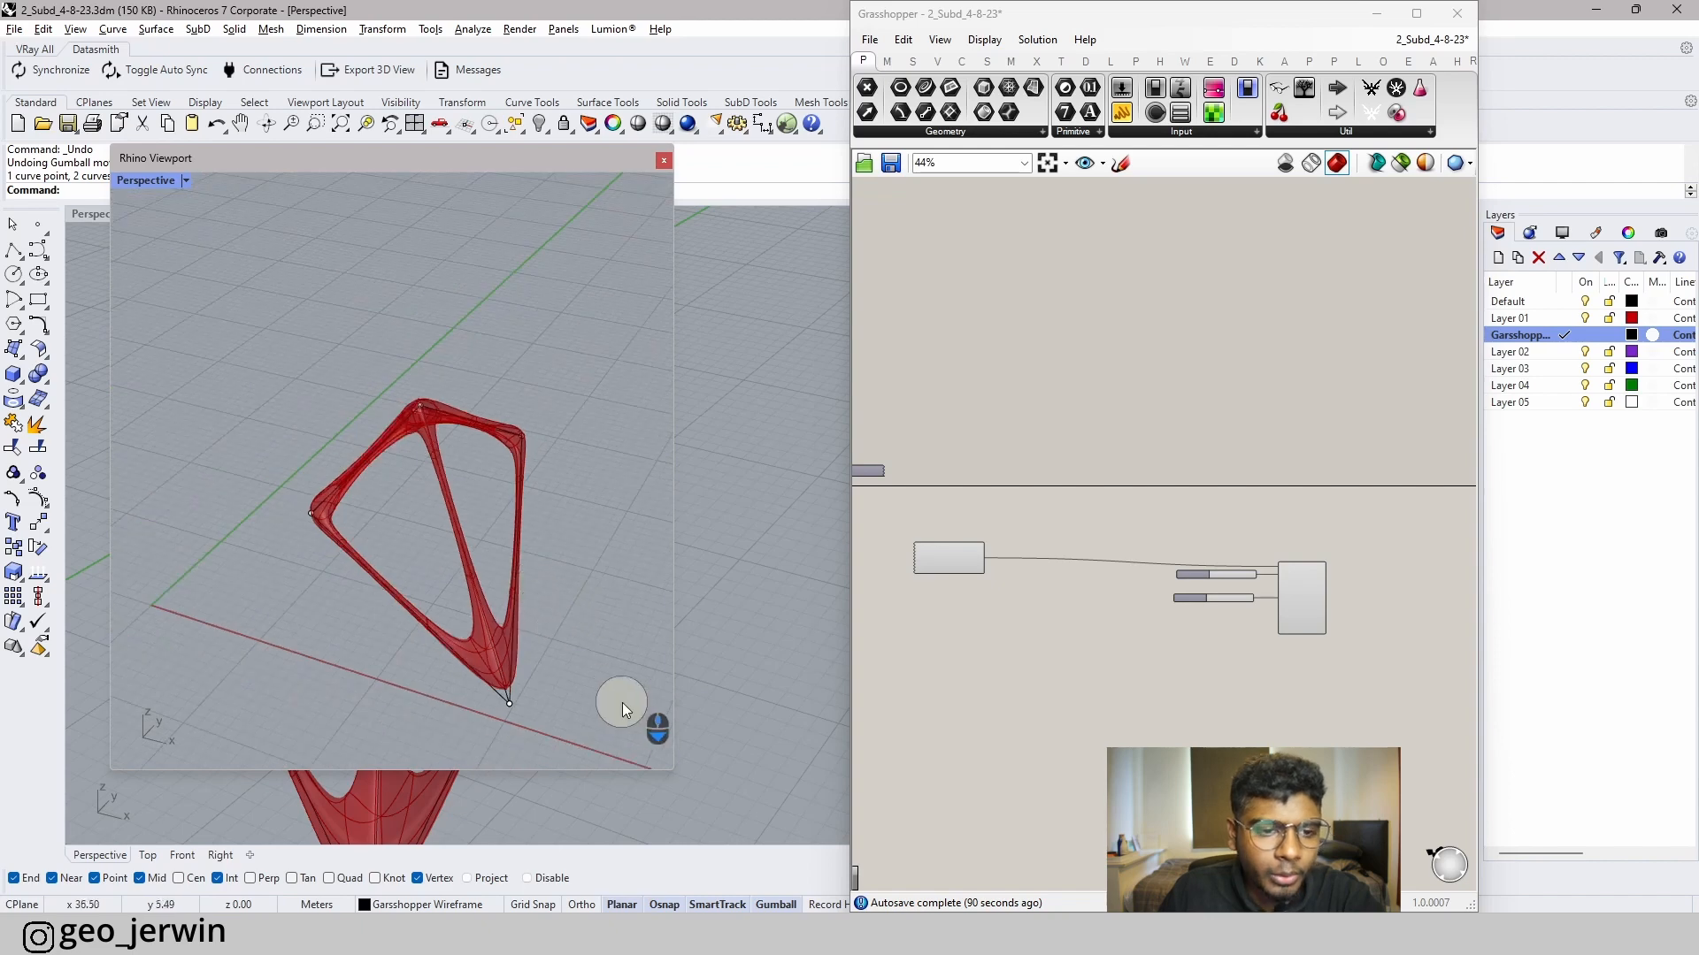
{"action": "left_click_drag", "start_coordinate": [673, 769], "coordinate": [537, 754]}
{"action": "right_click_drag", "start_coordinate": [469, 614], "coordinate": [406, 481]}
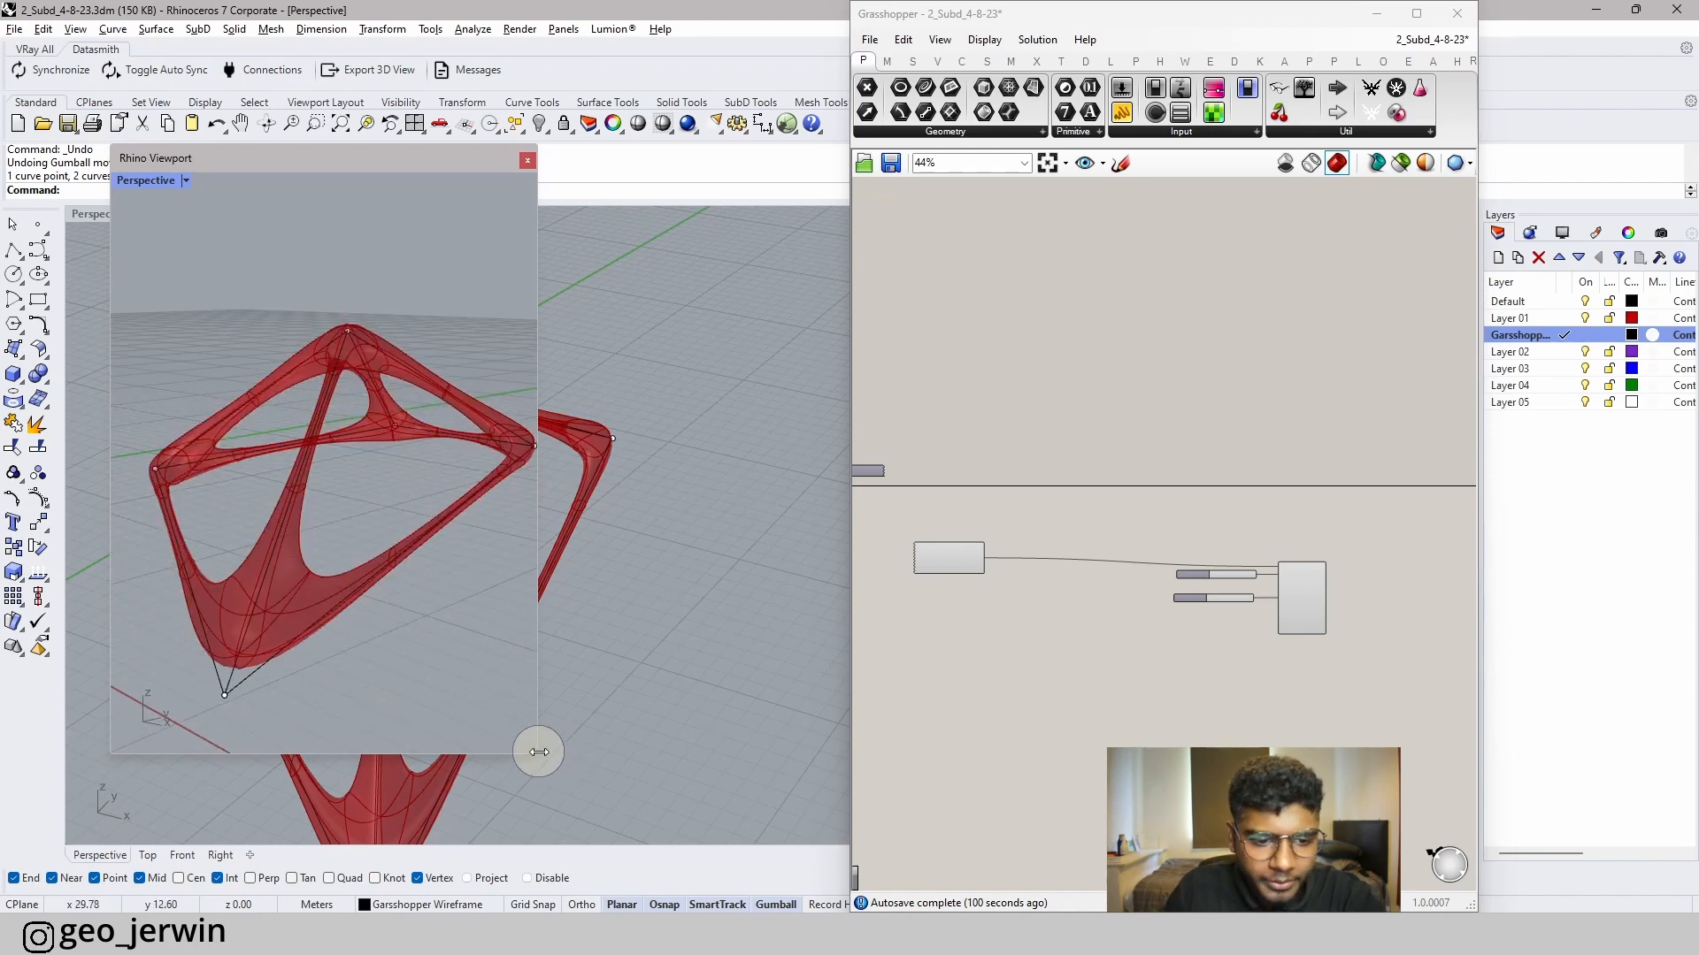
{"action": "left_click_drag", "start_coordinate": [539, 756], "coordinate": [587, 759]}
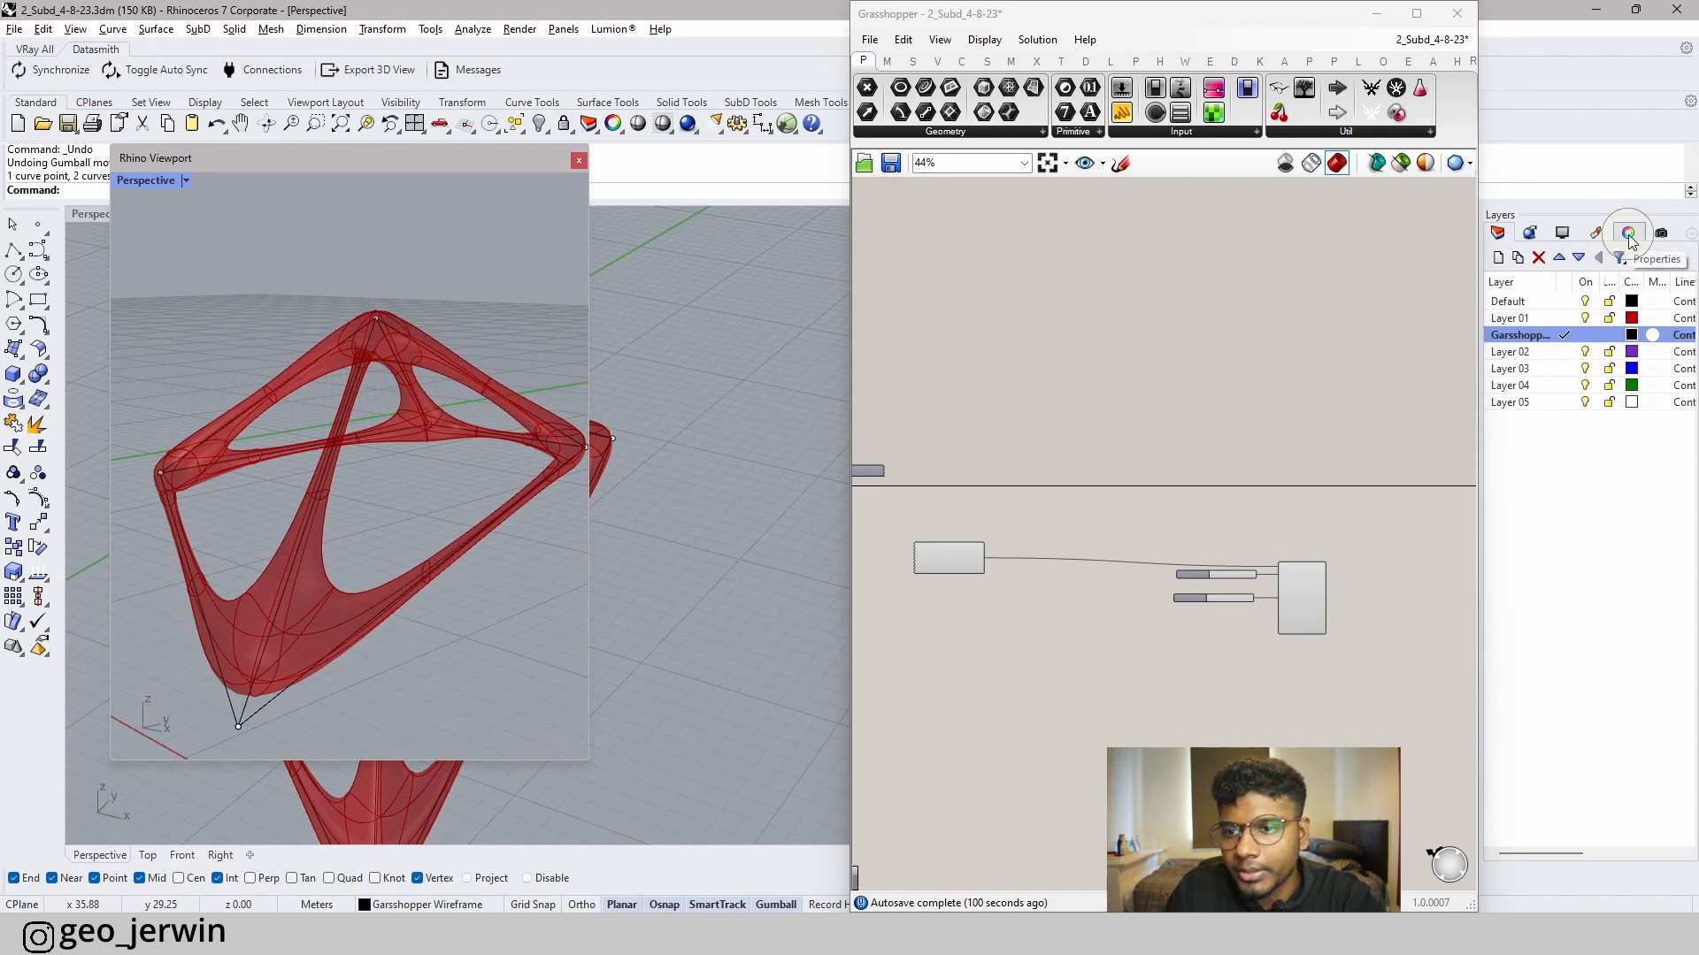
- Set the custom render size to 1080 x 1350 pixels and turn off the curves' control points
{"action": "left_click", "coordinate": [1545, 239]}
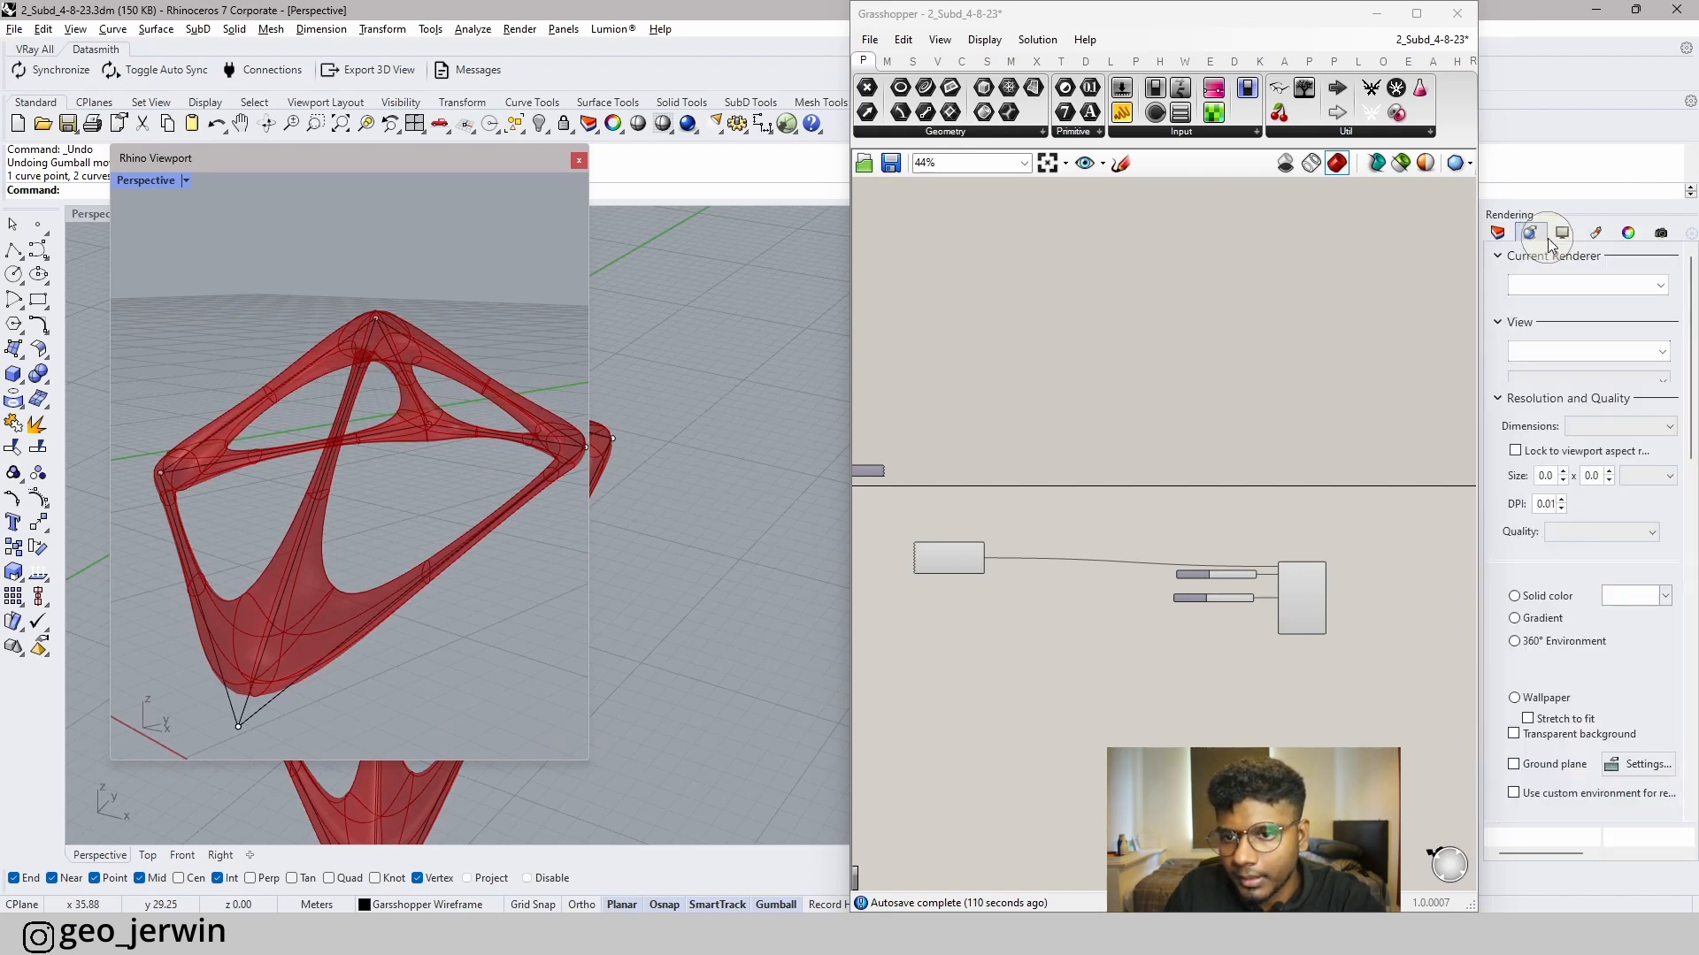
{"action": "left_click", "coordinate": [1554, 477]}
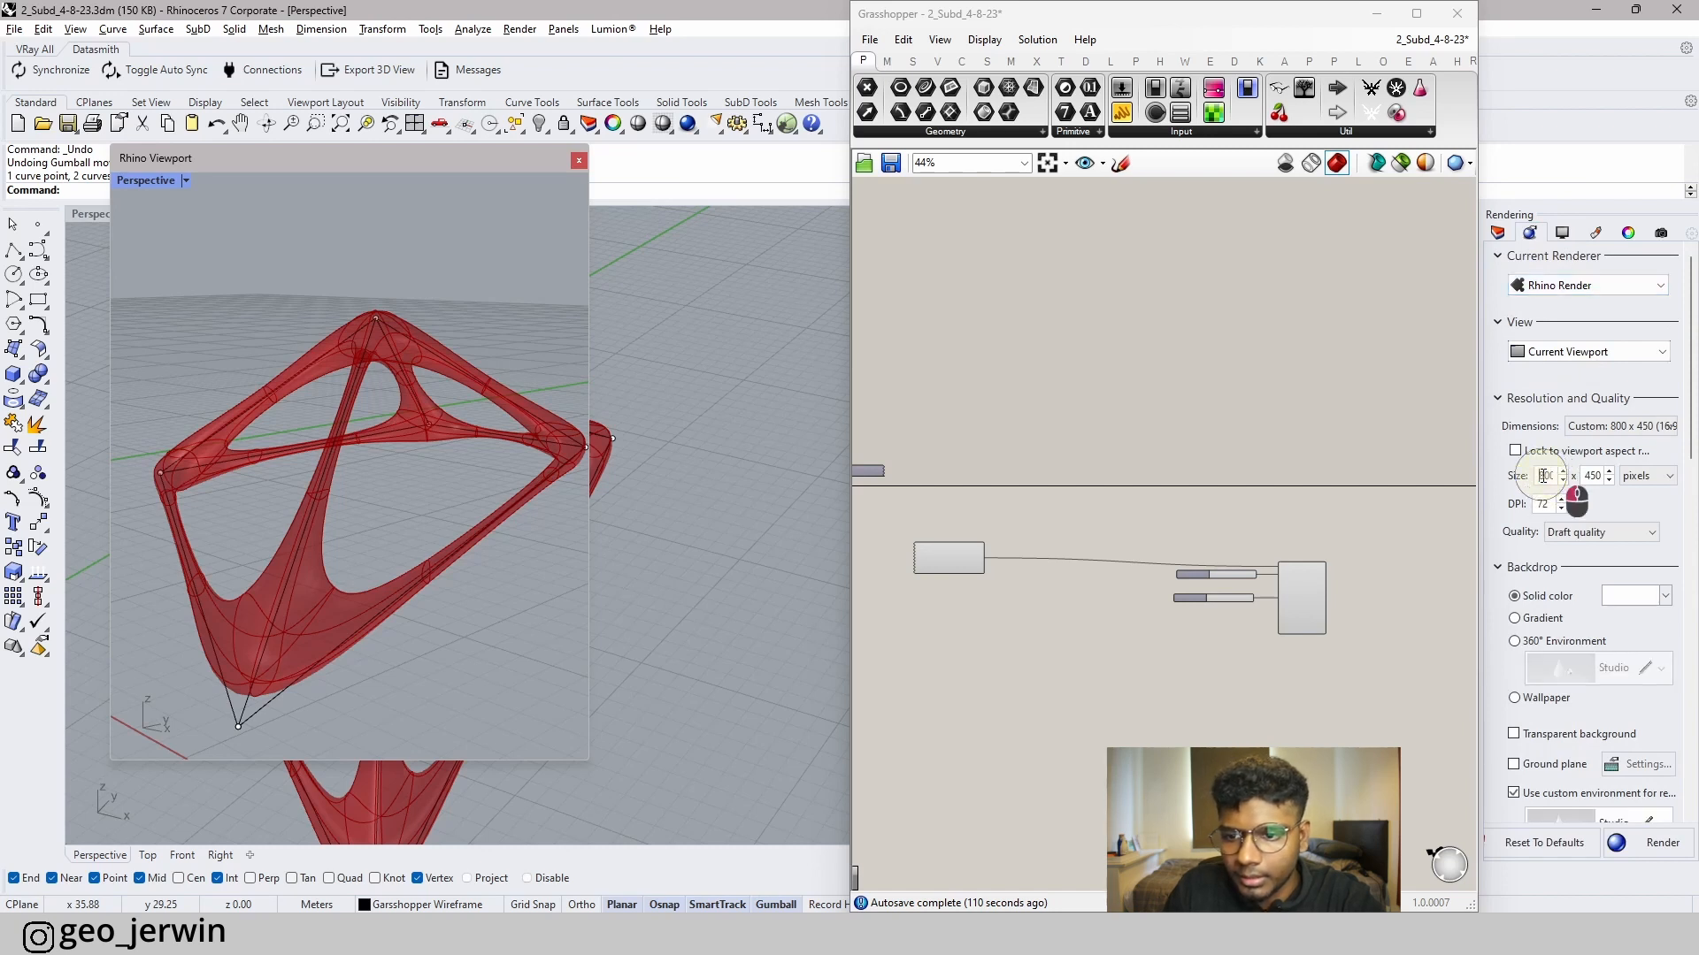
{"action": "key", "text": "ctrl+a"}
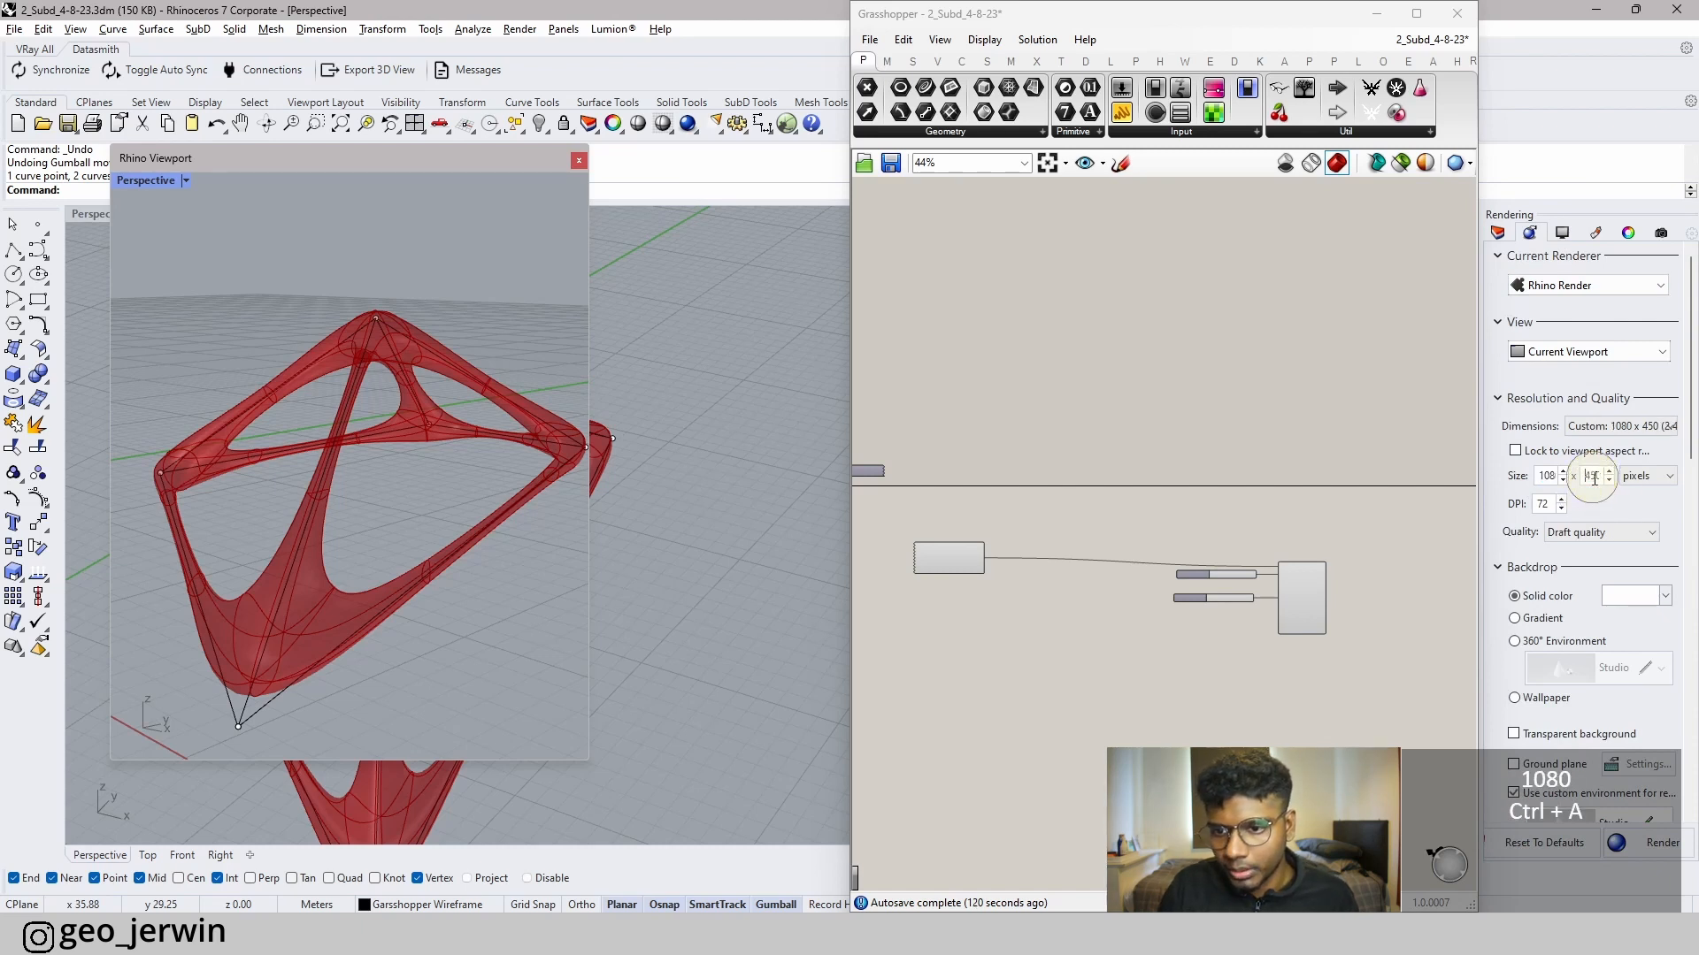
{"action": "key", "text": "ctrl+a"}
{"action": "type", "text": "1"}
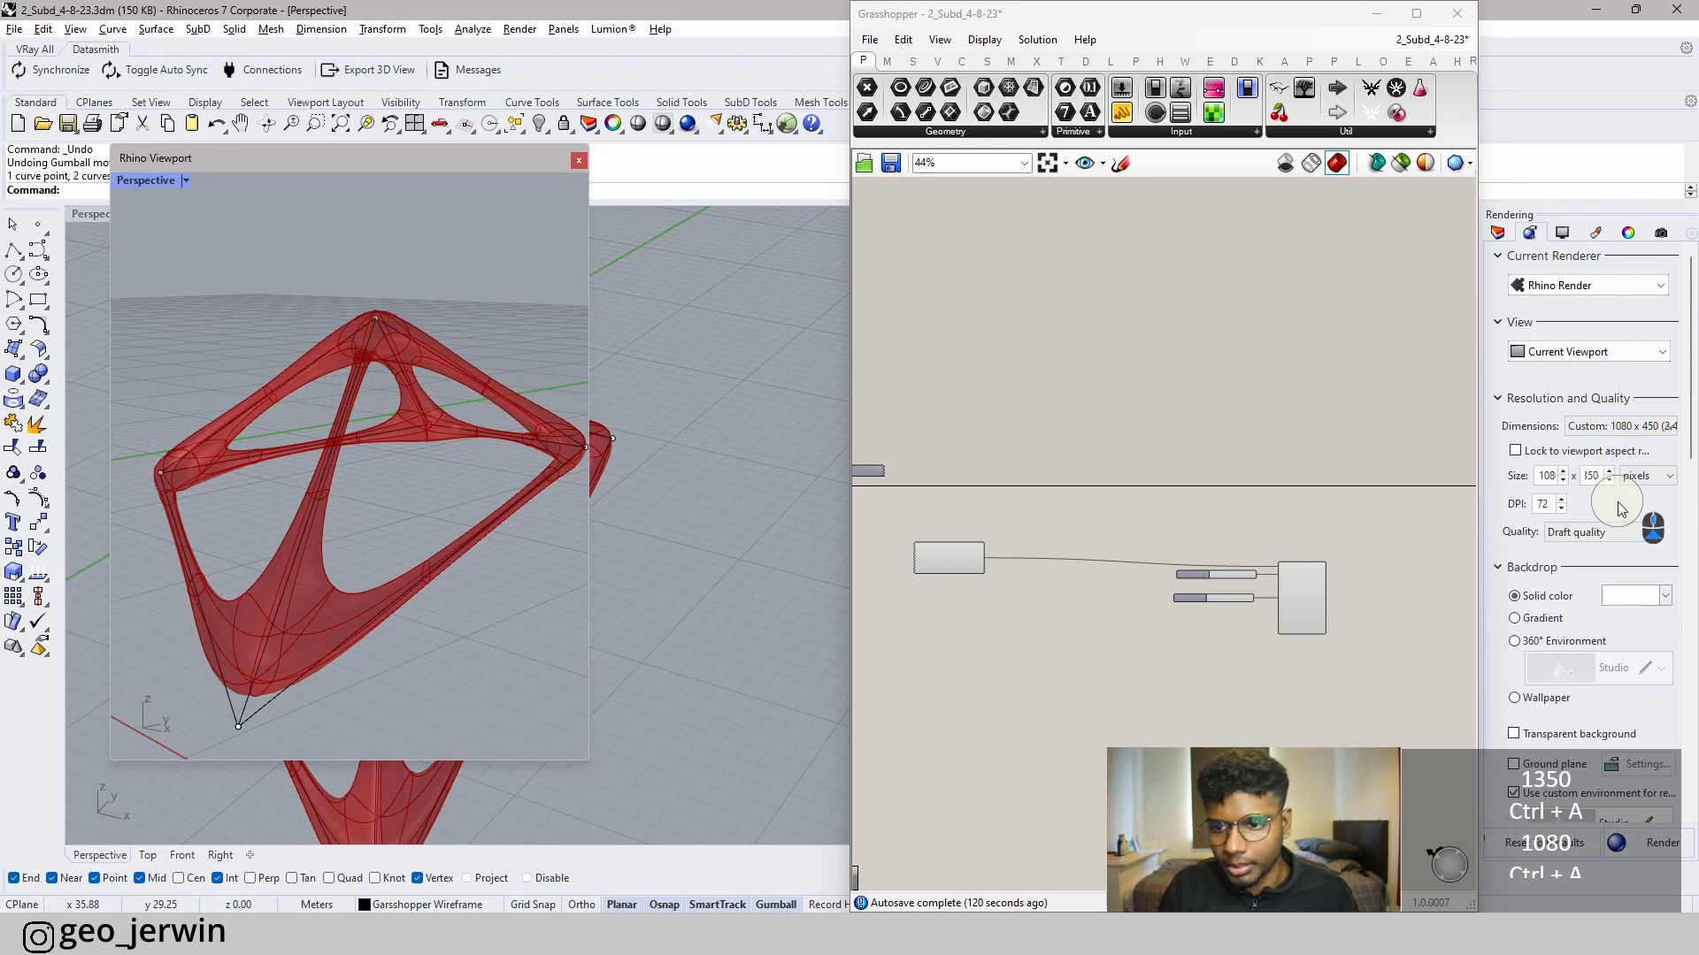
{"action": "key", "text": "Escape"}
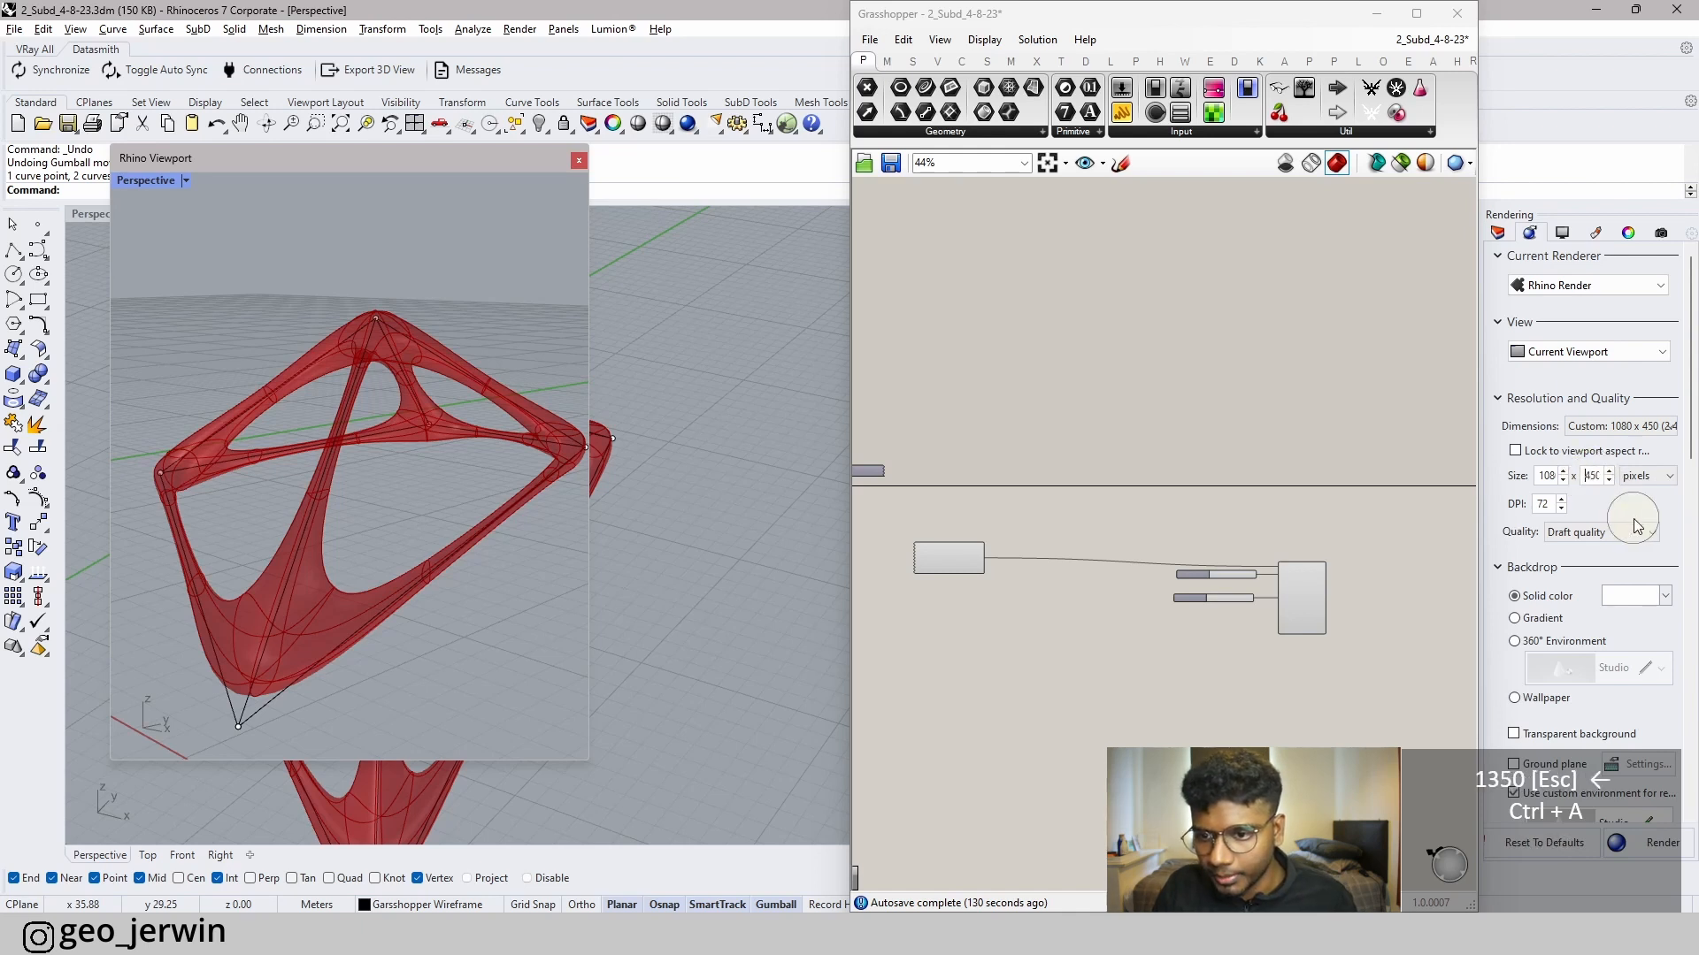
{"action": "key", "text": "Left"}
{"action": "key", "text": "ctrl+a"}
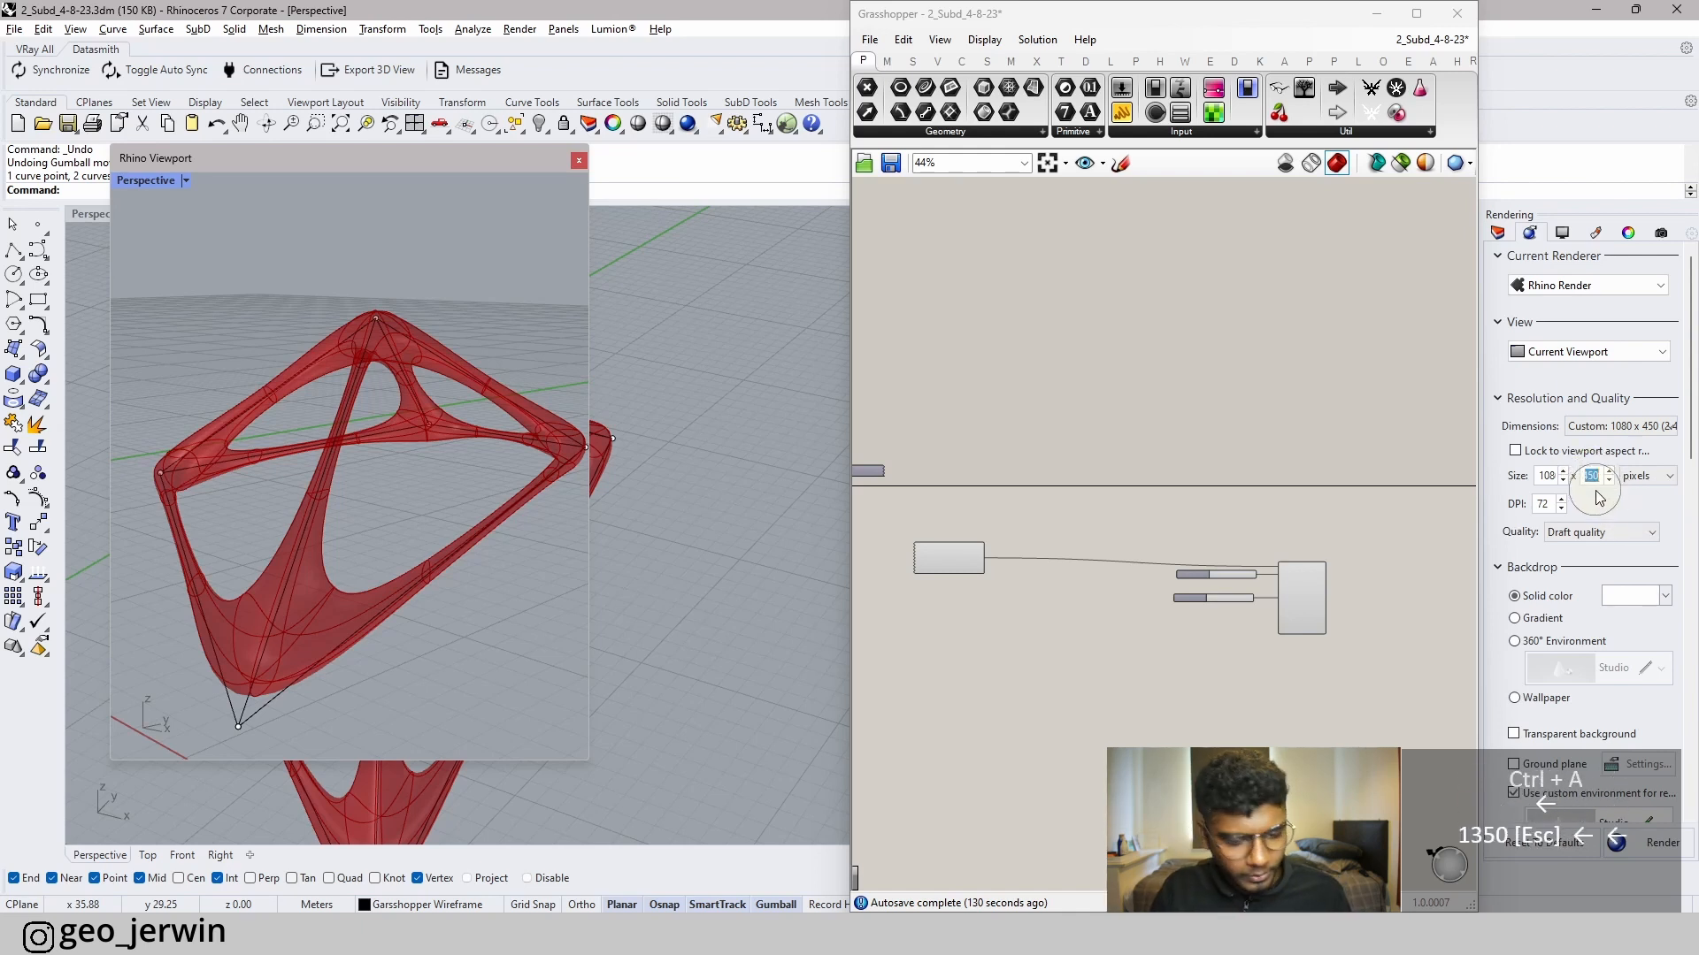
{"action": "type", "text": "1"}
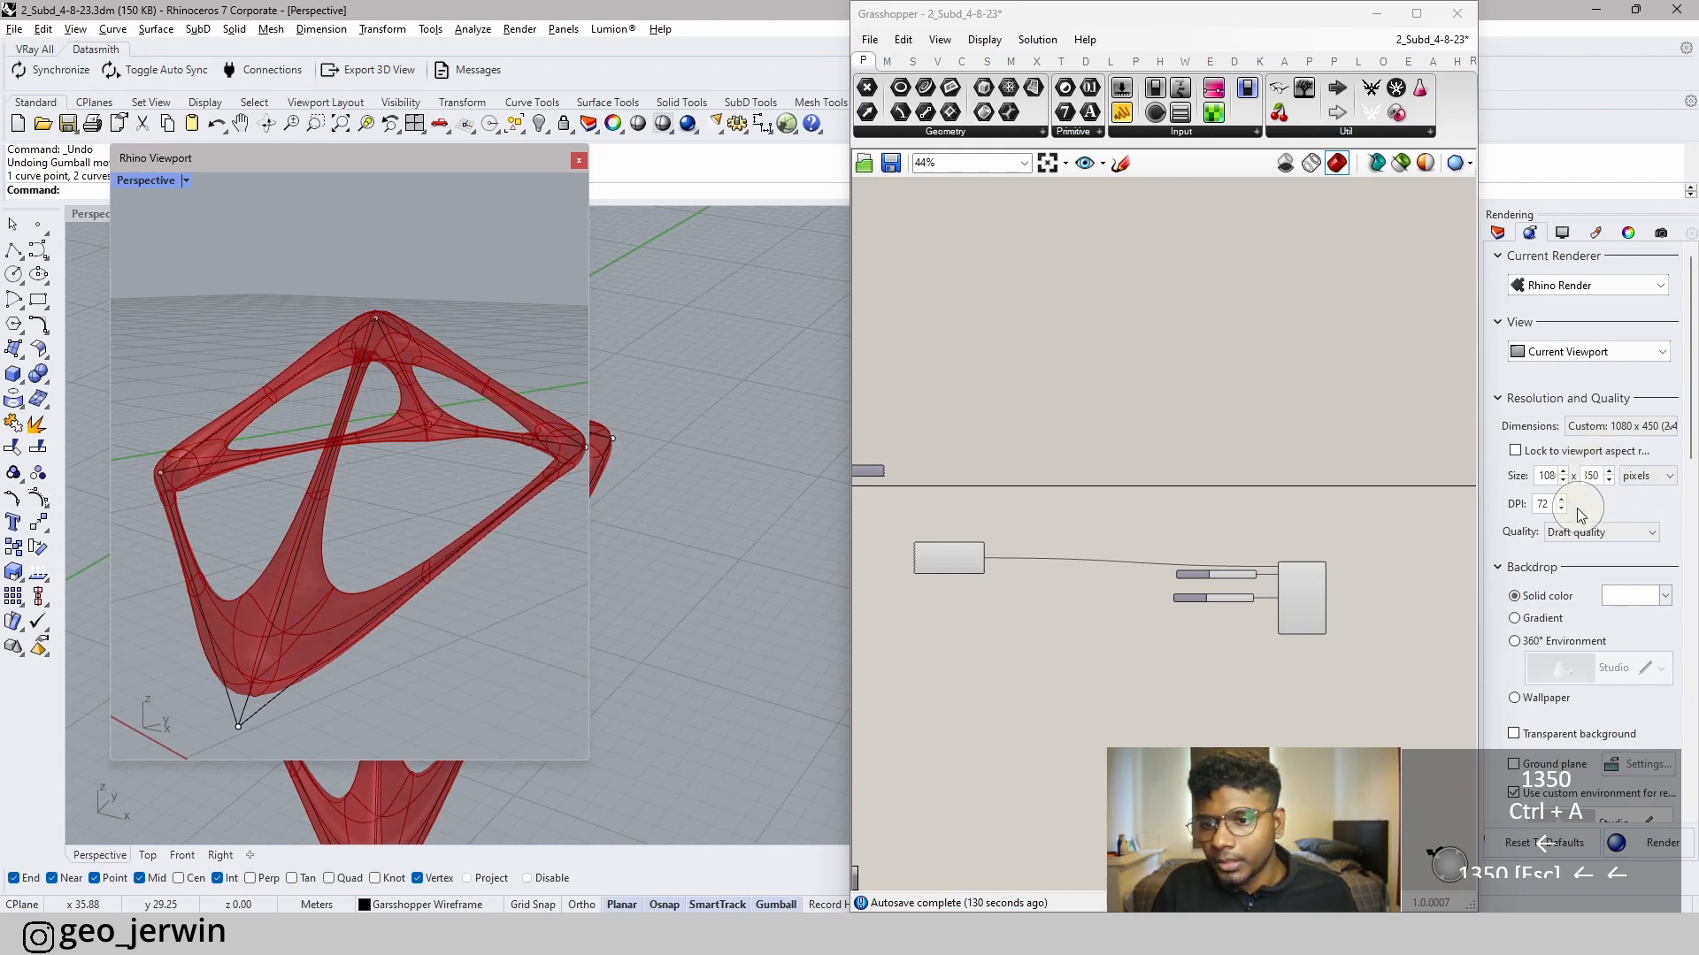
{"action": "left_click", "coordinate": [1521, 451]}
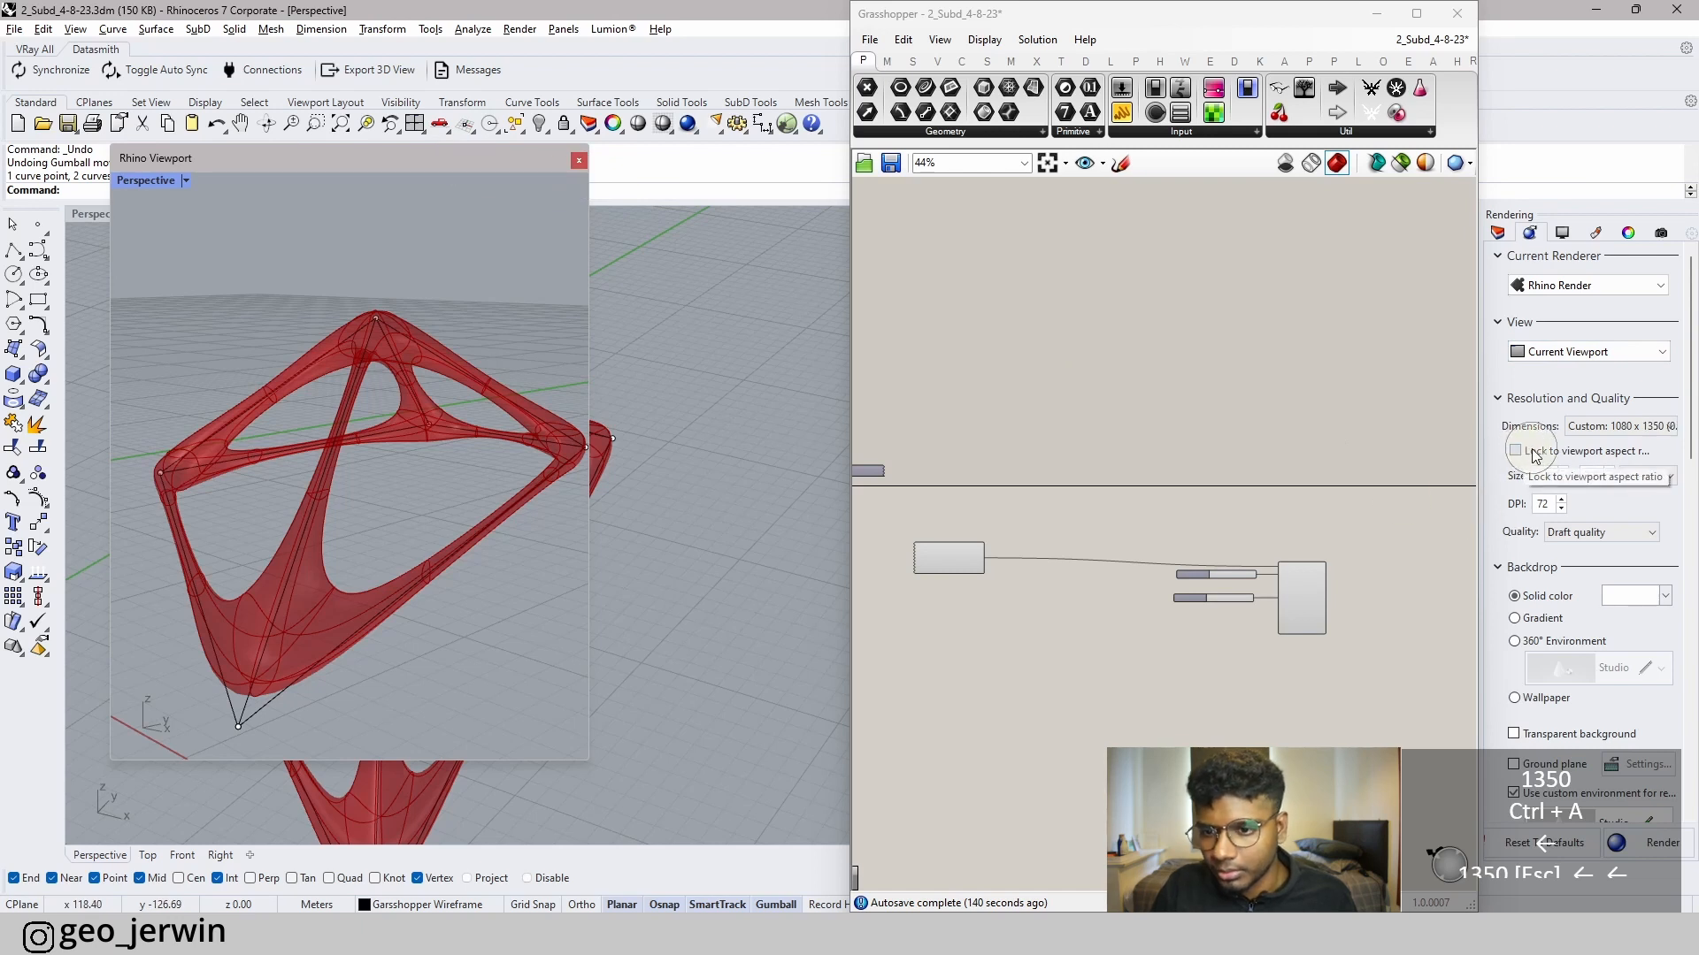
{"action": "key", "text": "Escape"}
{"action": "key", "text": "Escape"}
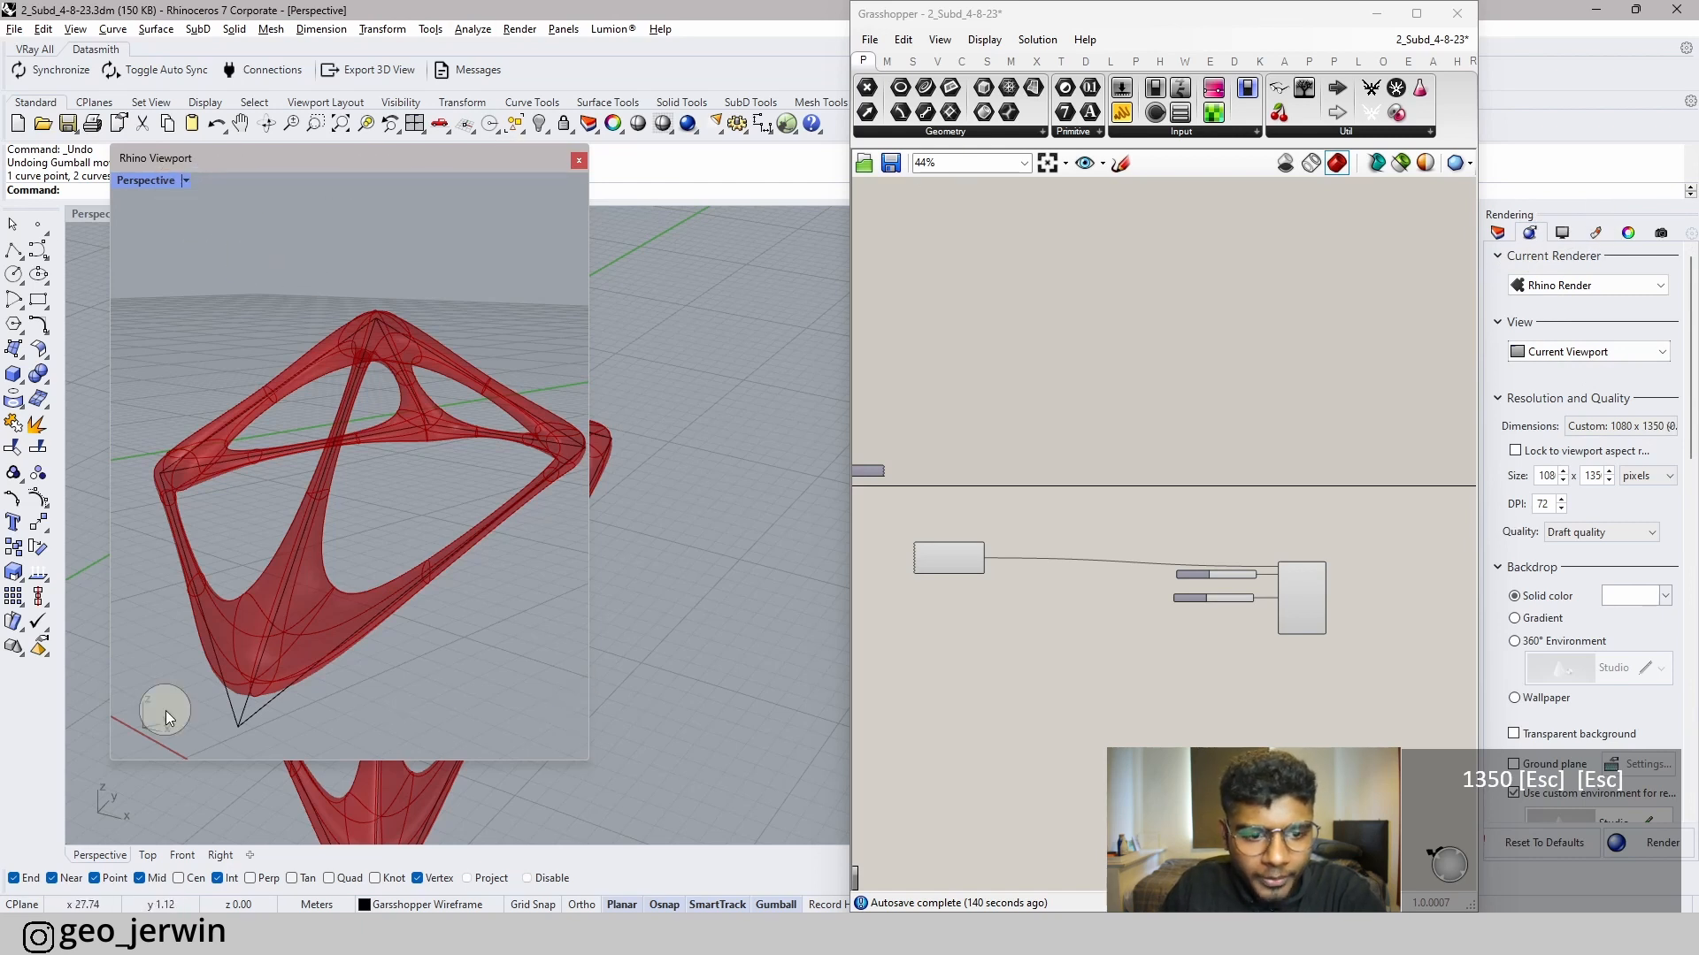
- Show the Safe Frame in the floating Perspective viewport
{"action": "left_click", "coordinate": [1629, 234]}
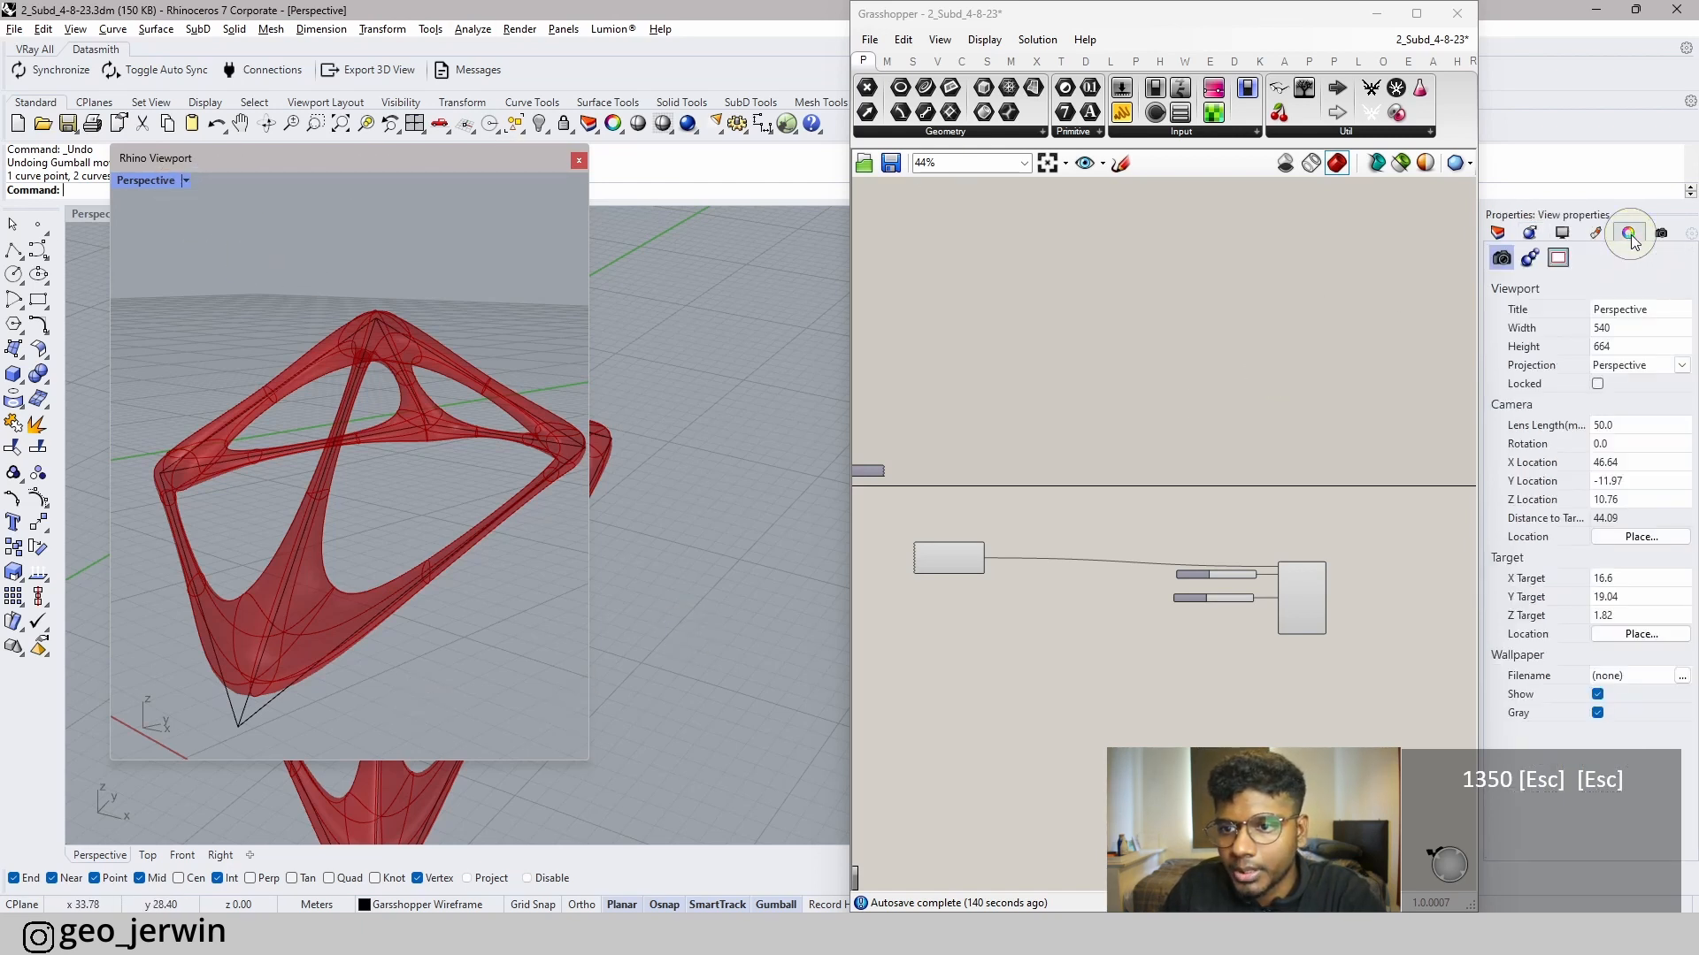
{"action": "left_click", "coordinate": [1557, 261]}
{"action": "left_click", "coordinate": [1501, 316]}
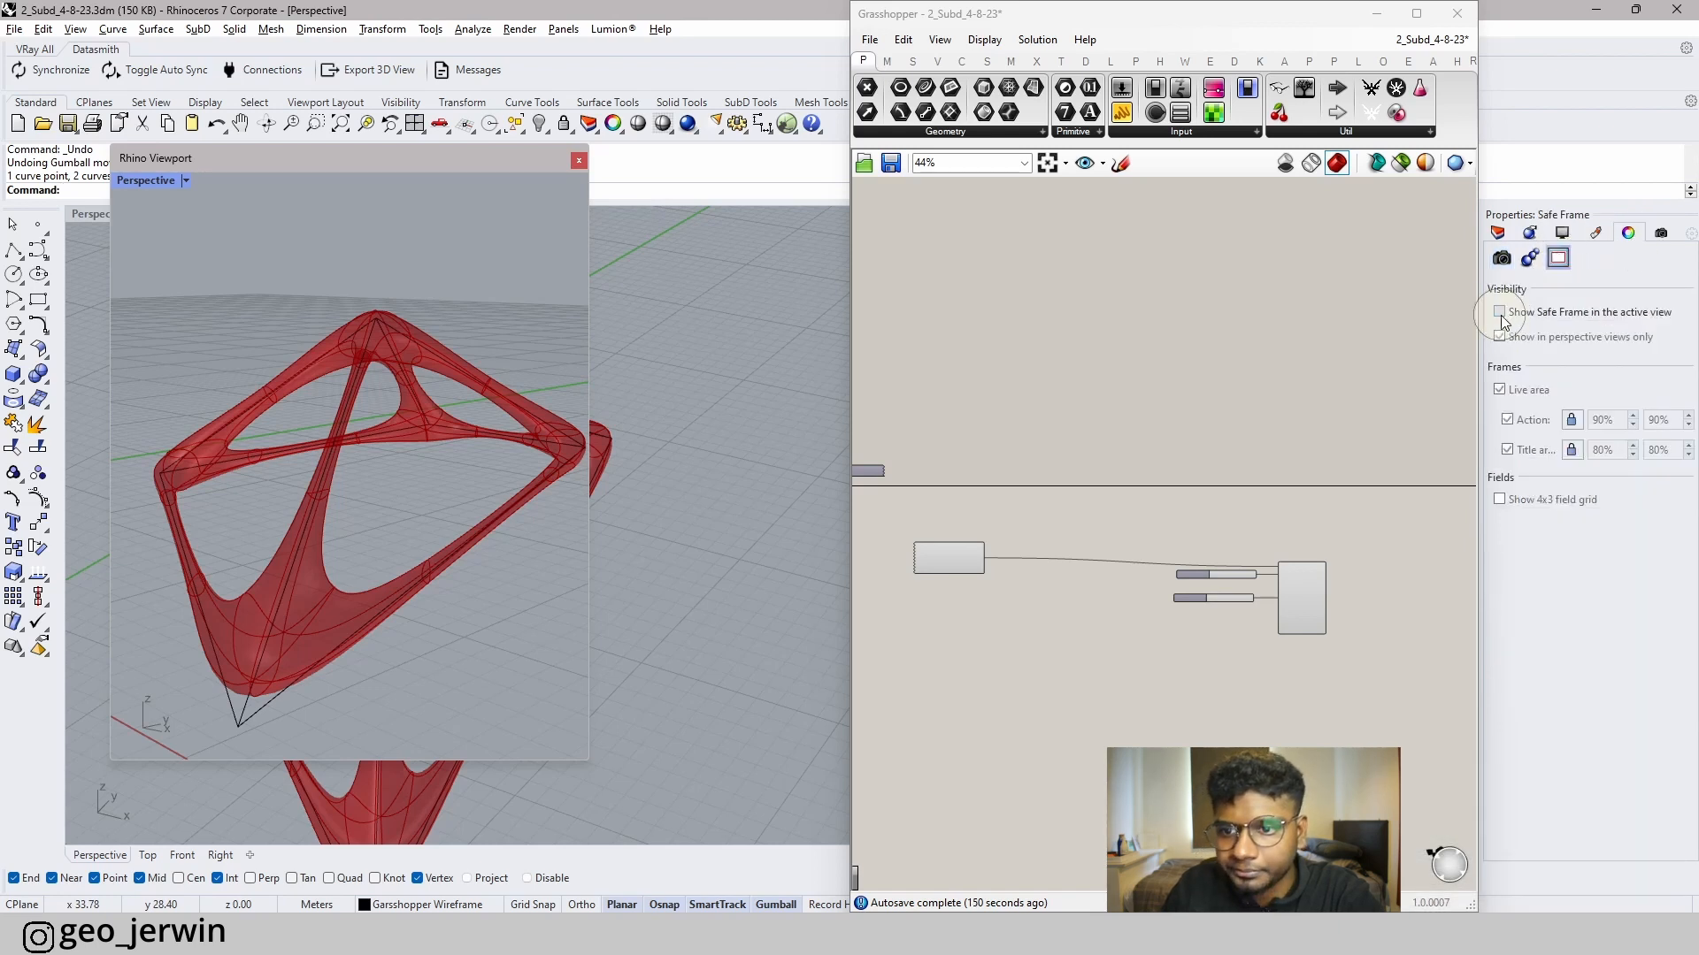
{"action": "left_click", "coordinate": [1499, 313]}
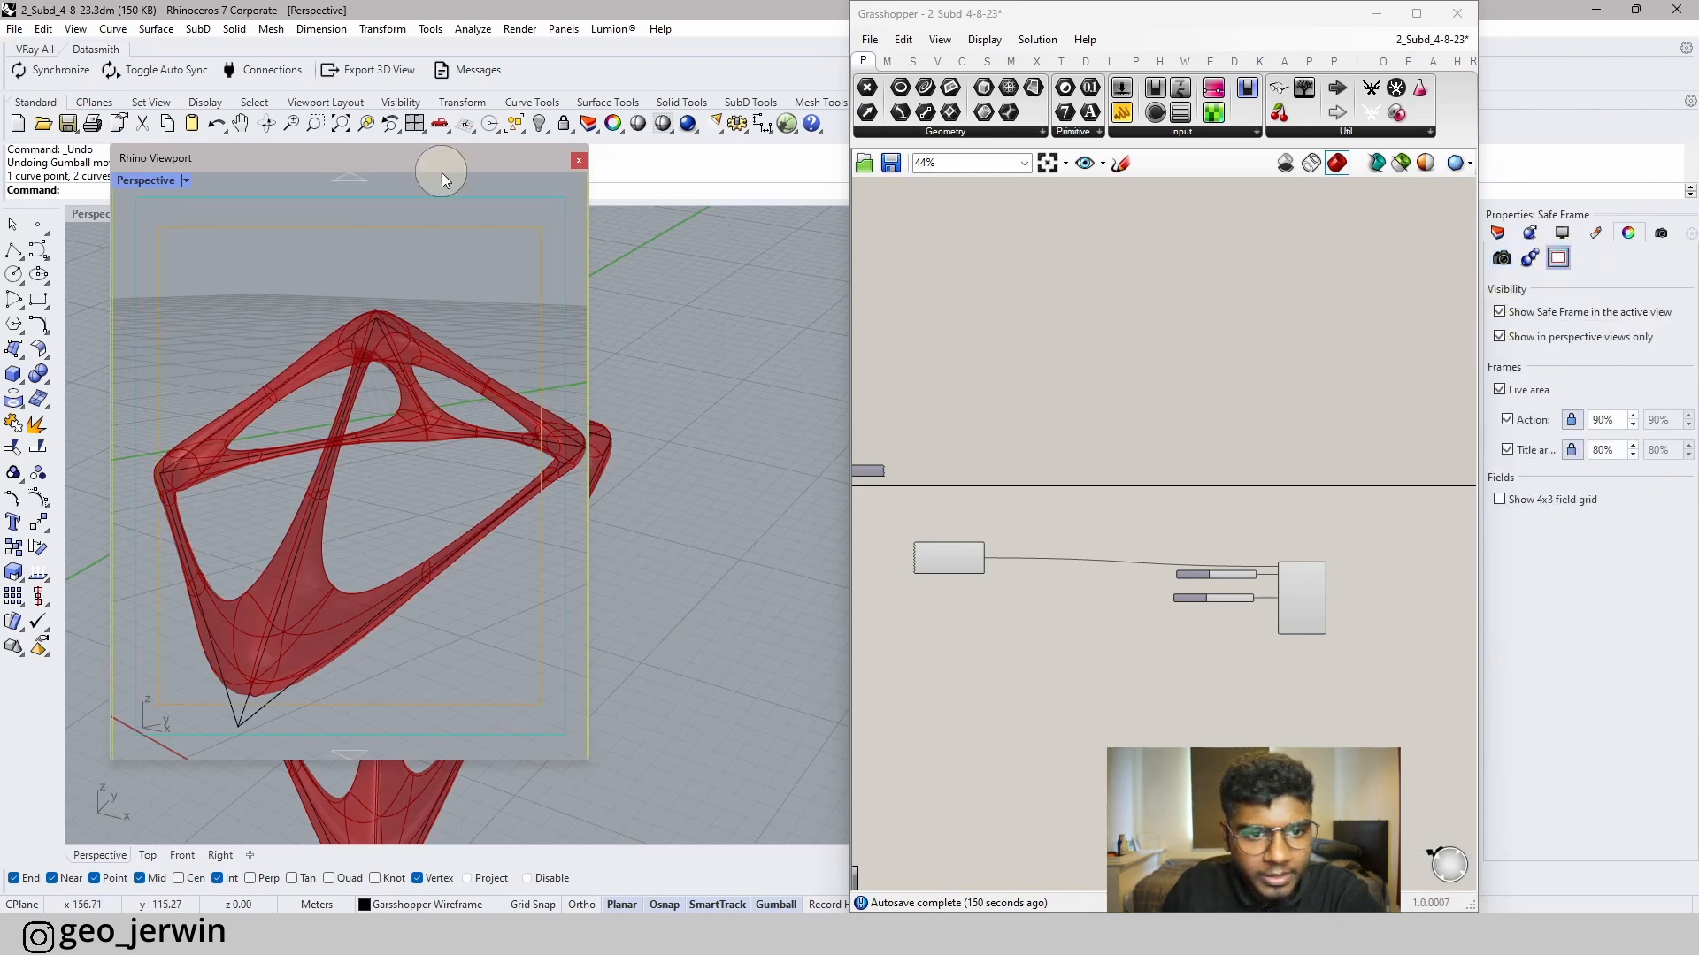
- Turn off the Safe Frame's action and title areas and shrink the floating Perspective viewport to the live area's portrait proportions
{"action": "left_click", "coordinate": [1508, 420]}
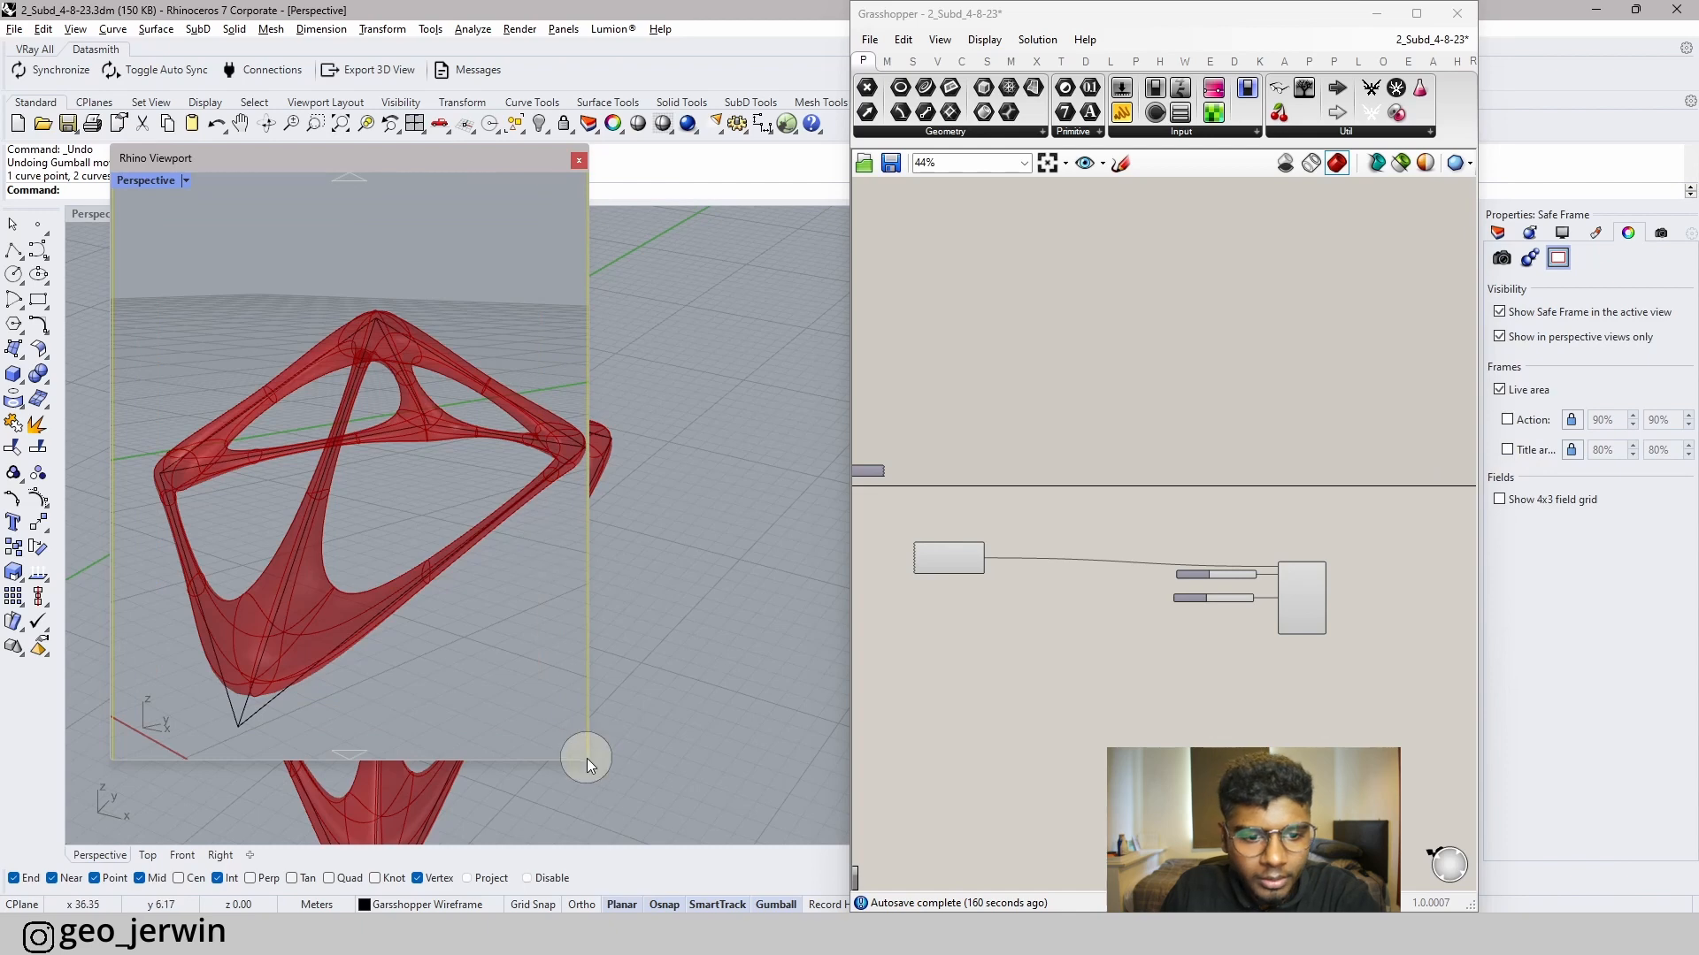
{"action": "left_click_drag", "start_coordinate": [587, 759], "coordinate": [550, 733]}
{"action": "left_click_drag", "start_coordinate": [547, 729], "coordinate": [547, 724]}
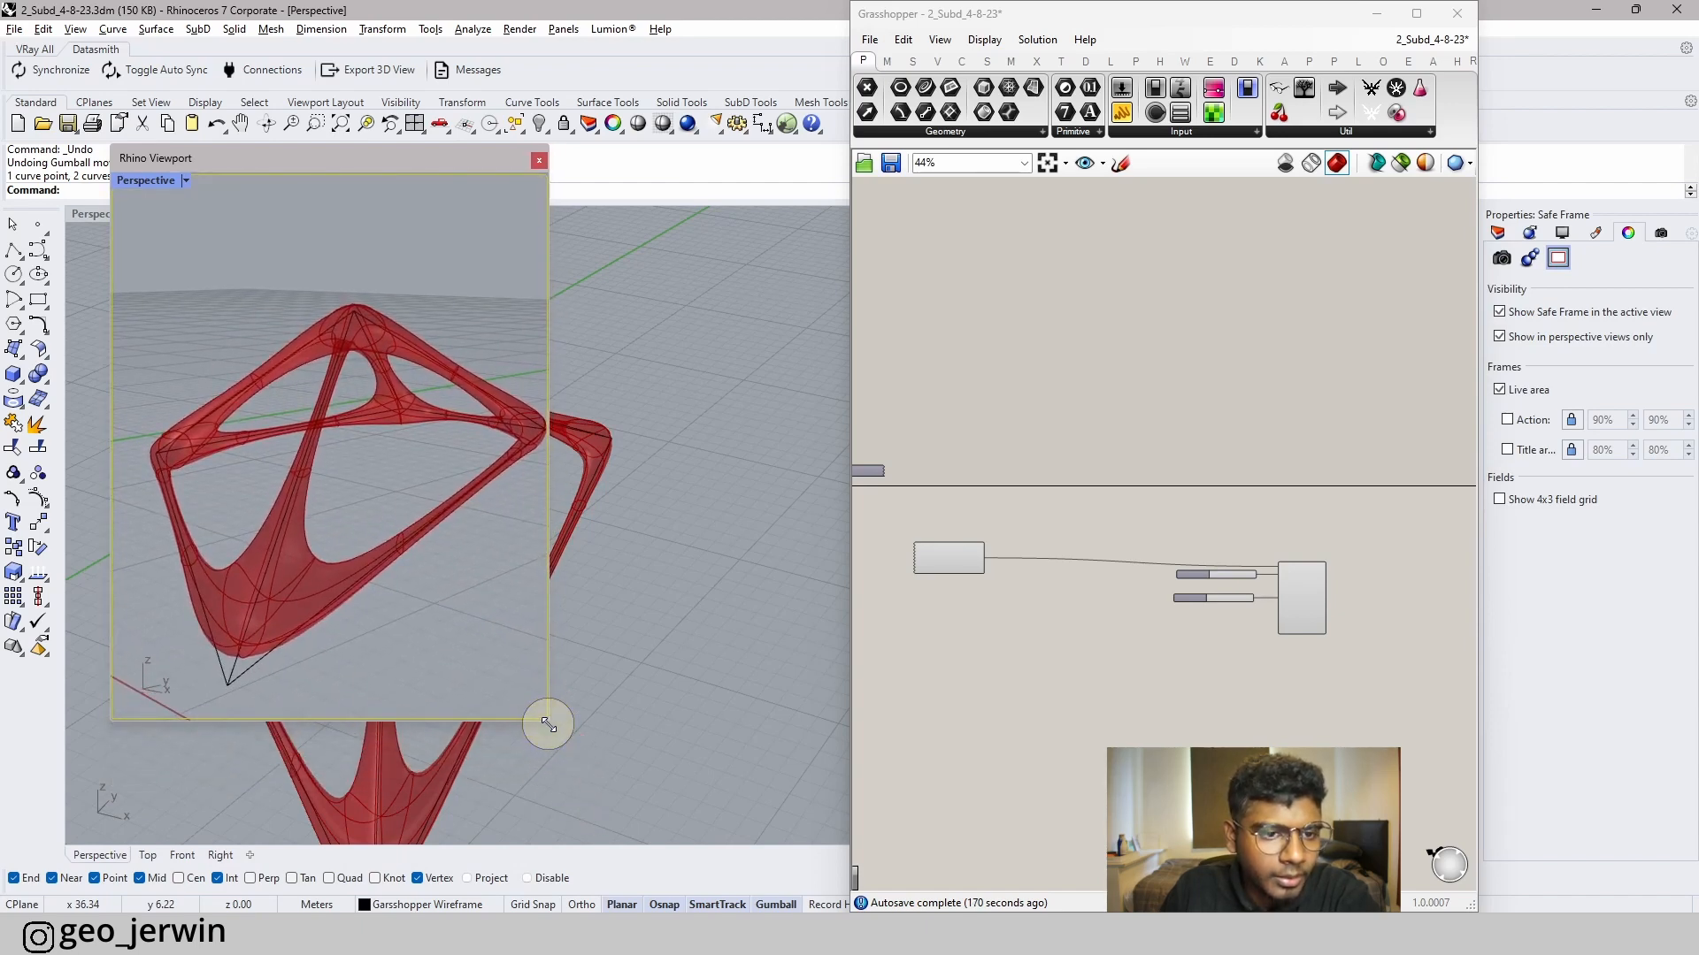
- Frame the floating Perspective view from a low angle close to the peak node and the short strut below it
{"action": "left_click_drag", "start_coordinate": [237, 158], "coordinate": [253, 214]}
{"action": "scroll", "coordinate": [330, 458], "scroll_direction": "up", "scroll_amount": 4}
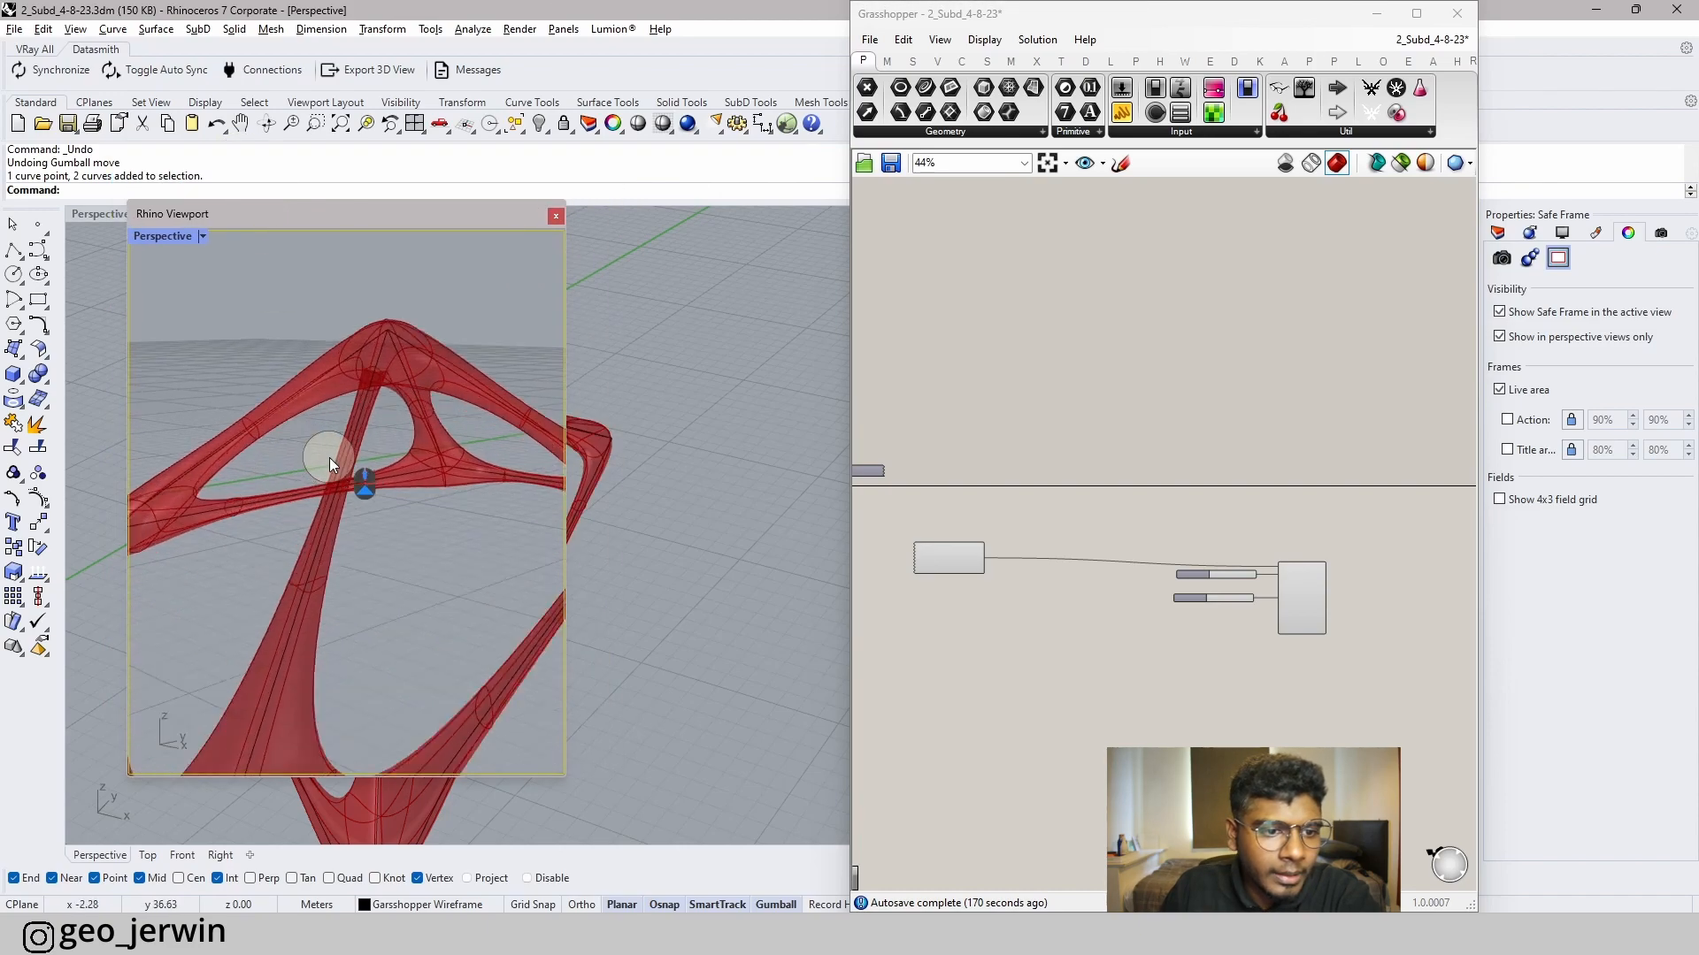
{"action": "right_click_drag", "start_coordinate": [332, 466], "coordinate": [391, 515]}
{"action": "right_click_drag", "start_coordinate": [441, 575], "coordinate": [493, 493], "text": "ctrl"}
{"action": "scroll", "coordinate": [484, 512], "scroll_direction": "down", "scroll_amount": 1}
{"action": "scroll", "coordinate": [485, 512], "scroll_direction": "down", "scroll_amount": 1}
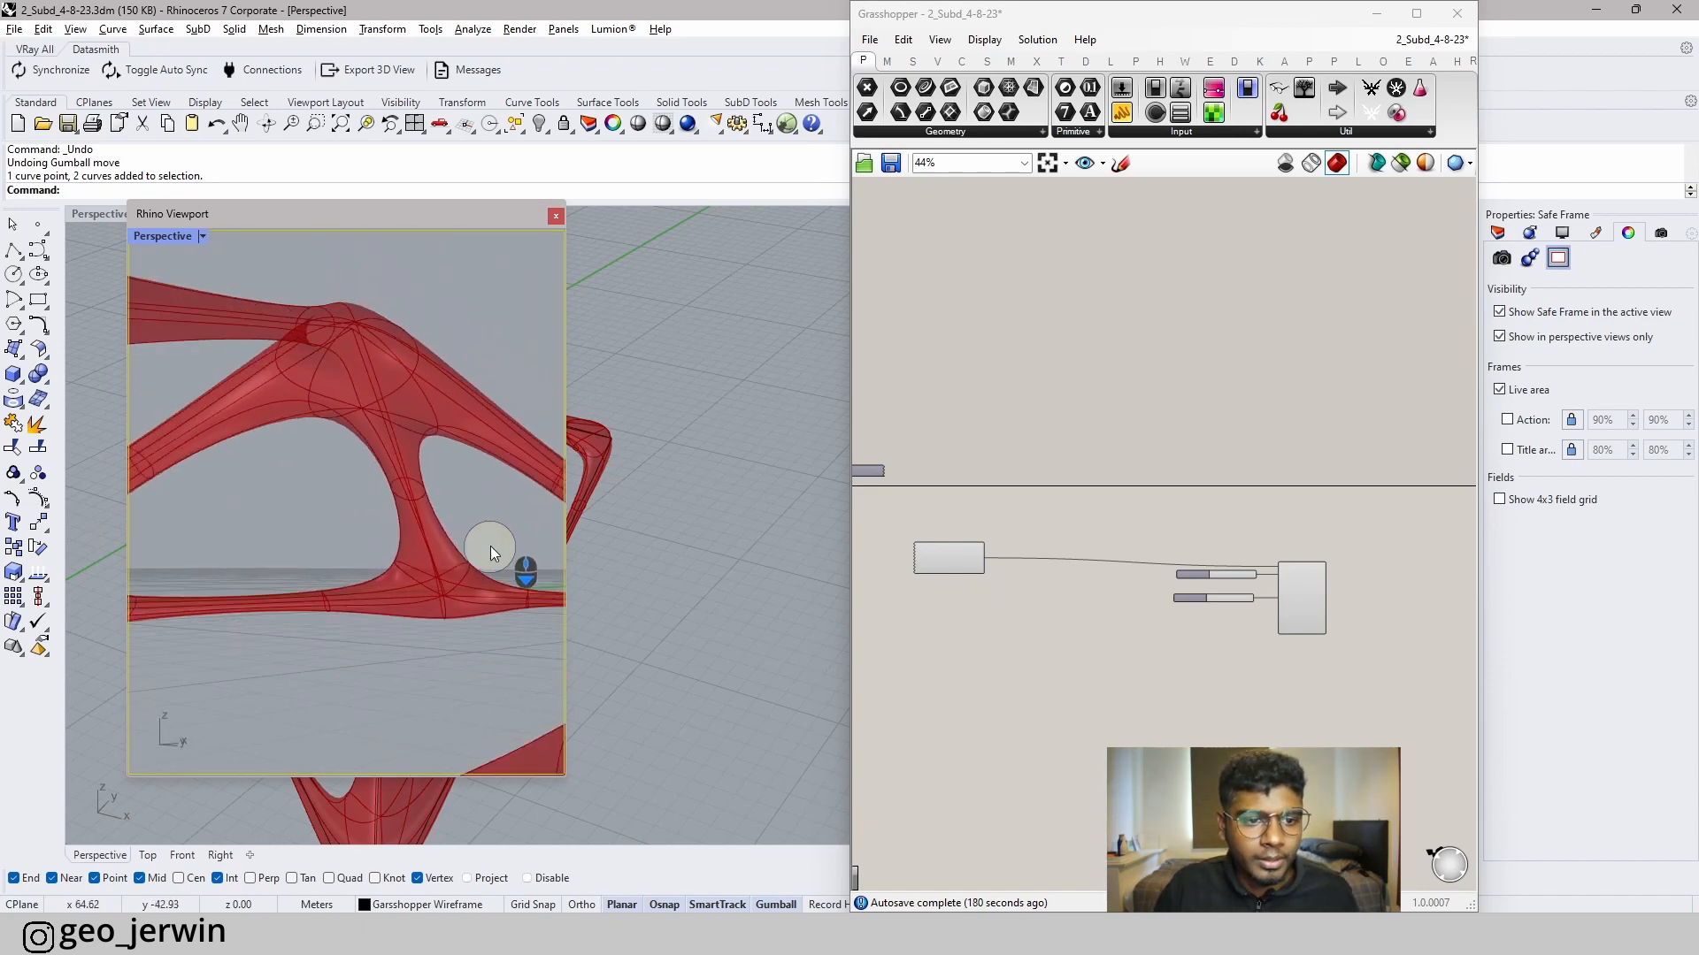
{"action": "right_click_drag", "start_coordinate": [442, 566], "coordinate": [440, 619]}
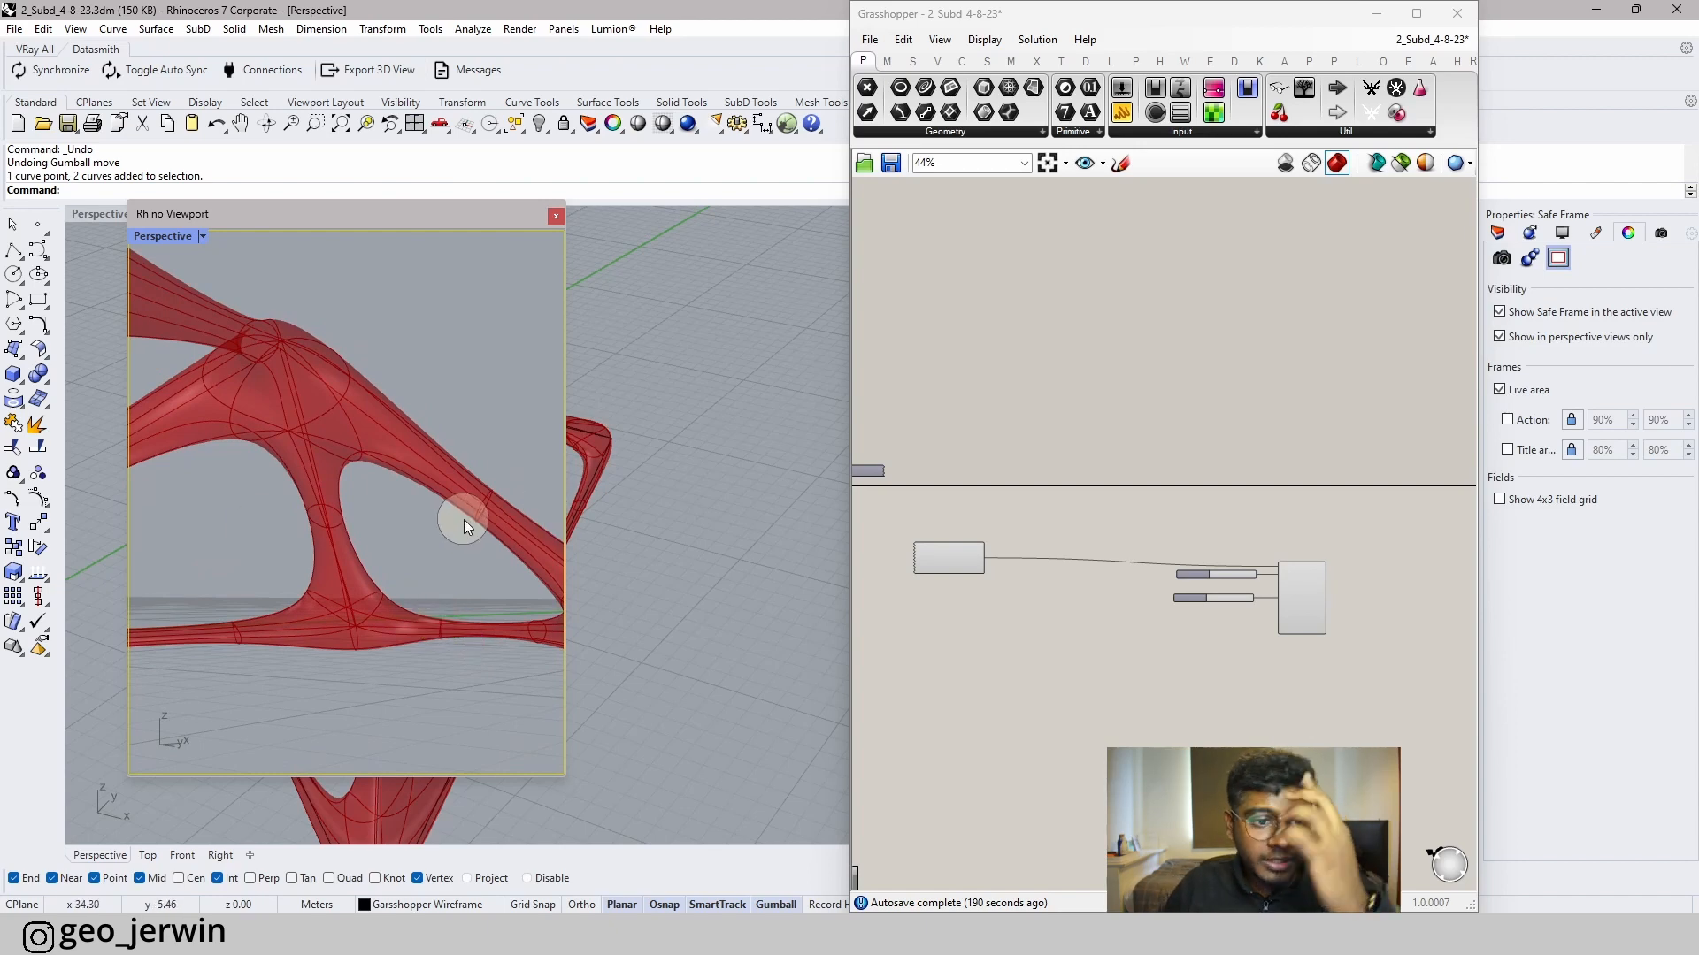
- Set the floating Perspective viewport to Rendered display mode and lock its view
{"action": "left_click_drag", "start_coordinate": [292, 216], "coordinate": [1134, 247]}
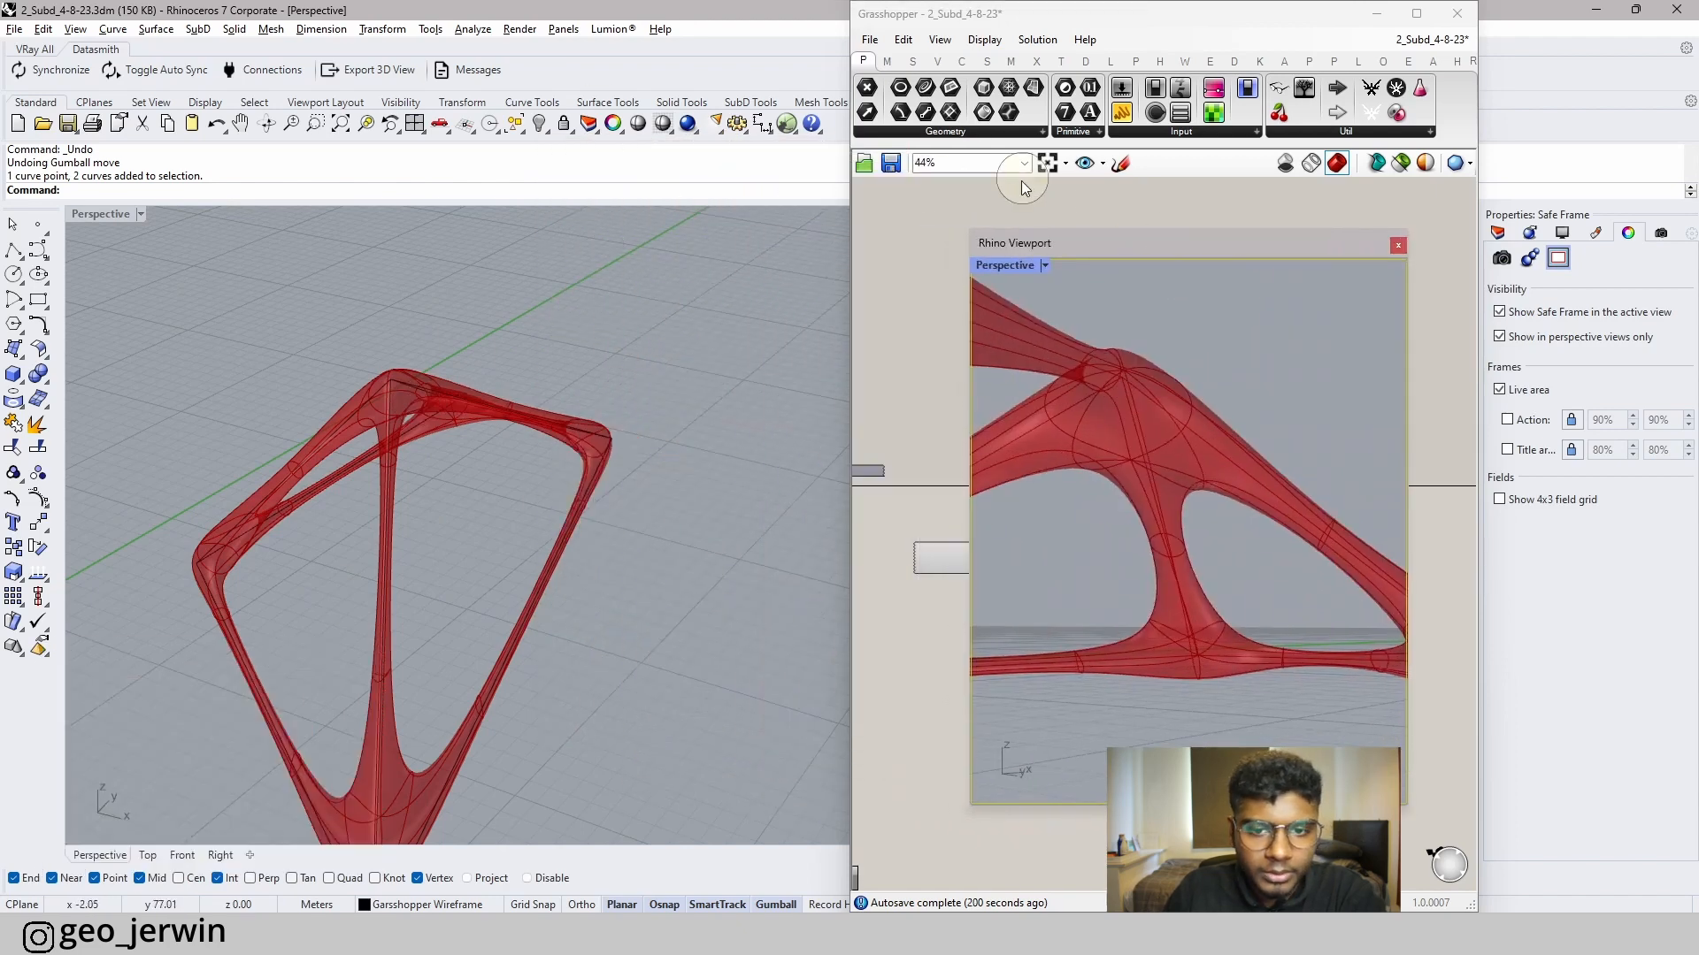
{"action": "left_click_drag", "start_coordinate": [1085, 243], "coordinate": [452, 179]}
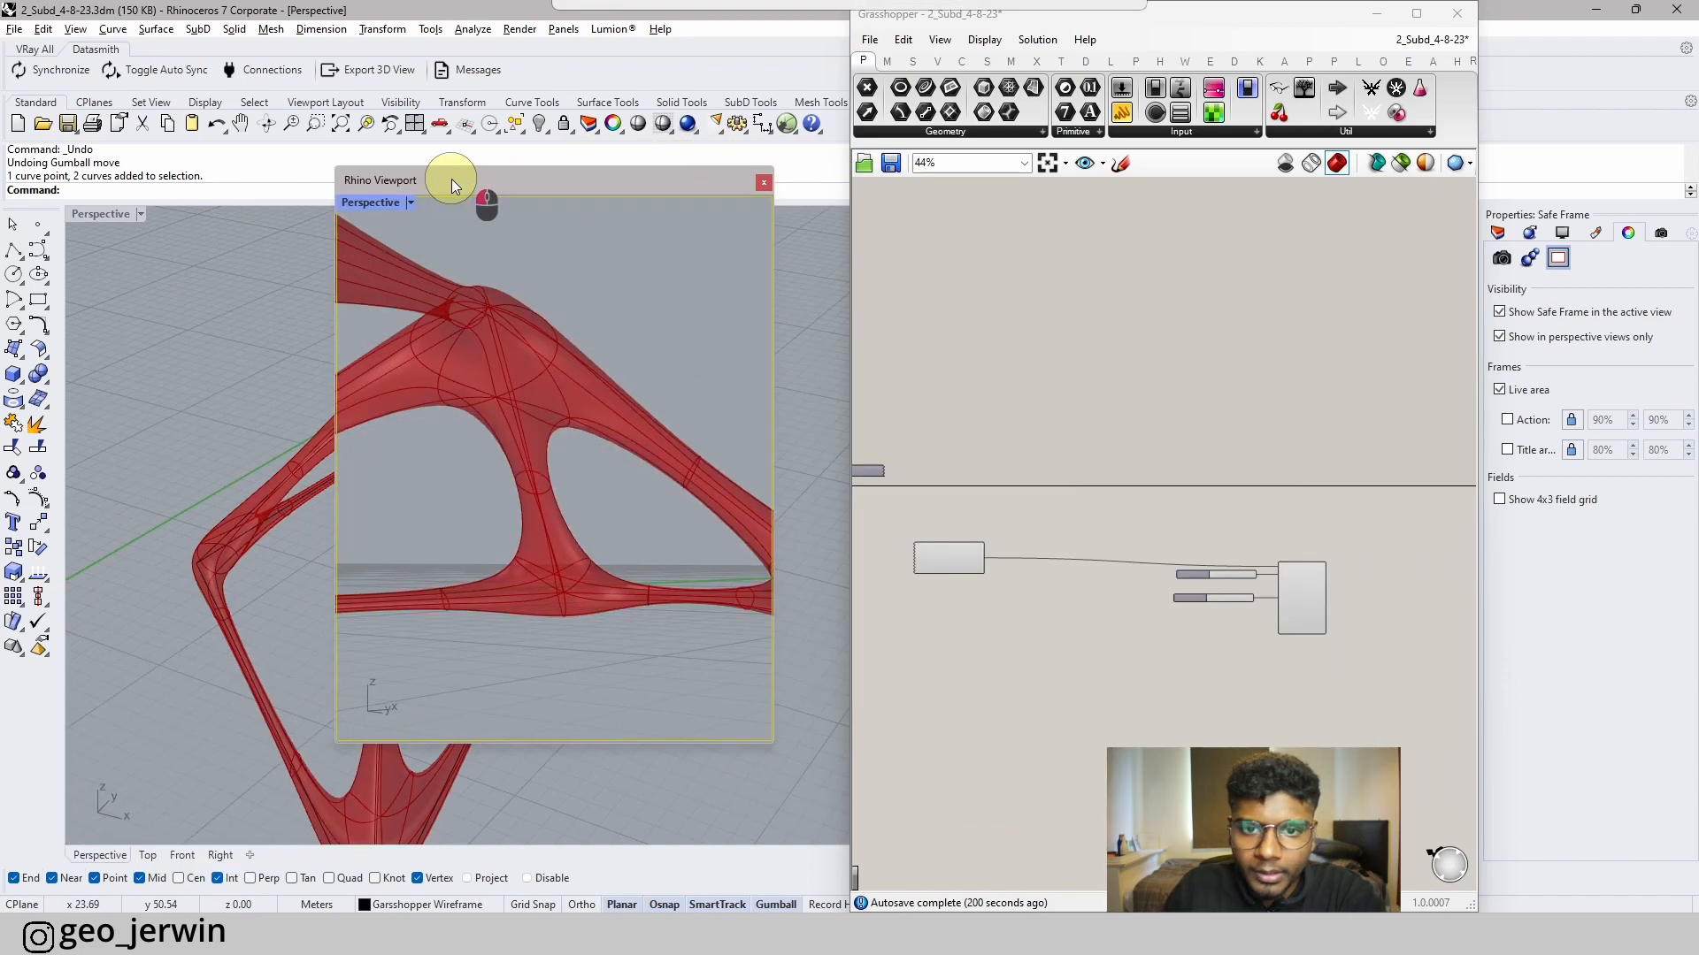
{"action": "left_click", "coordinate": [412, 204]}
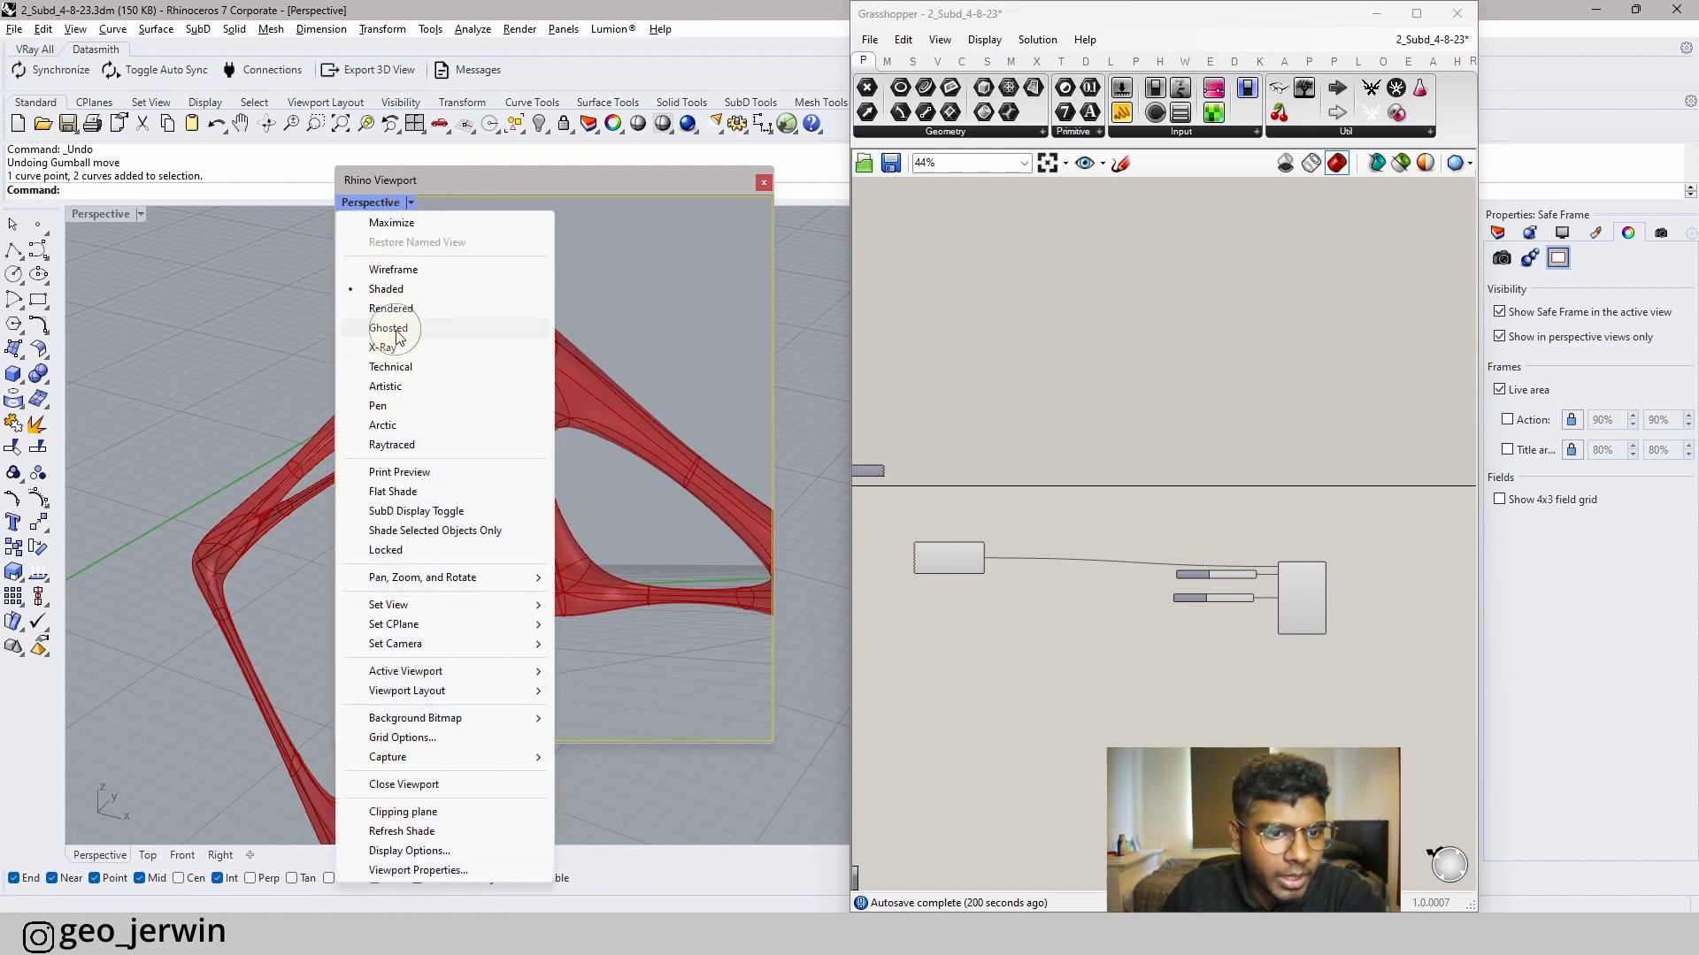
{"action": "left_click", "coordinate": [416, 309]}
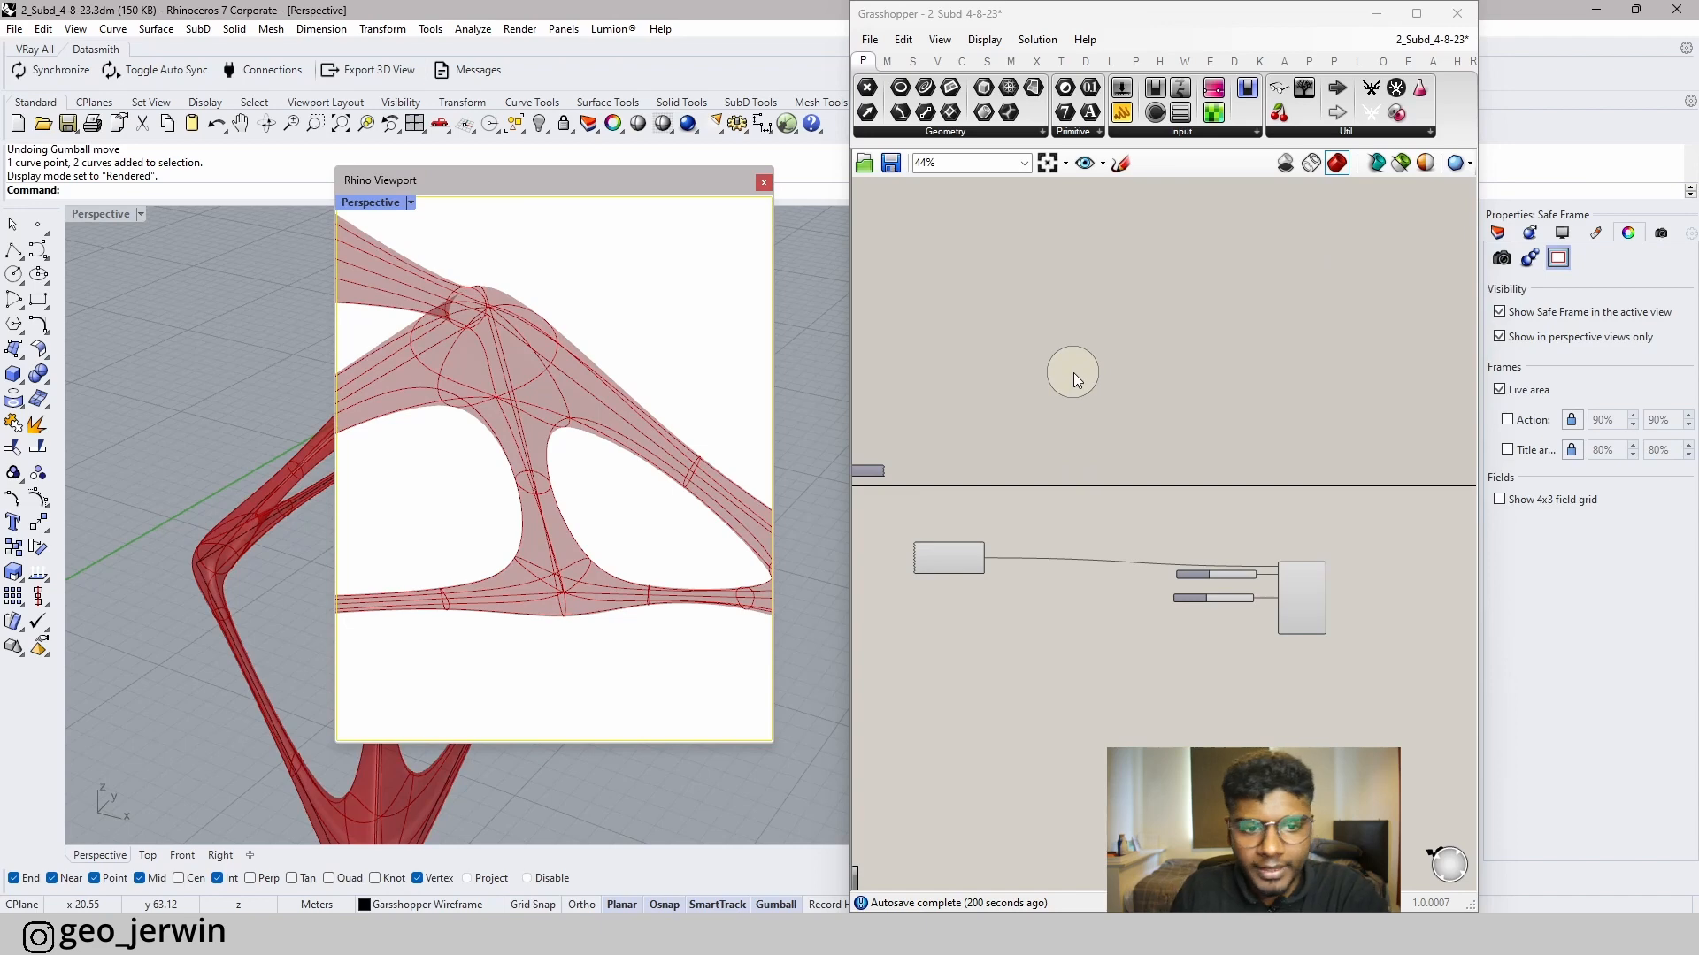
{"action": "left_click", "coordinate": [411, 204]}
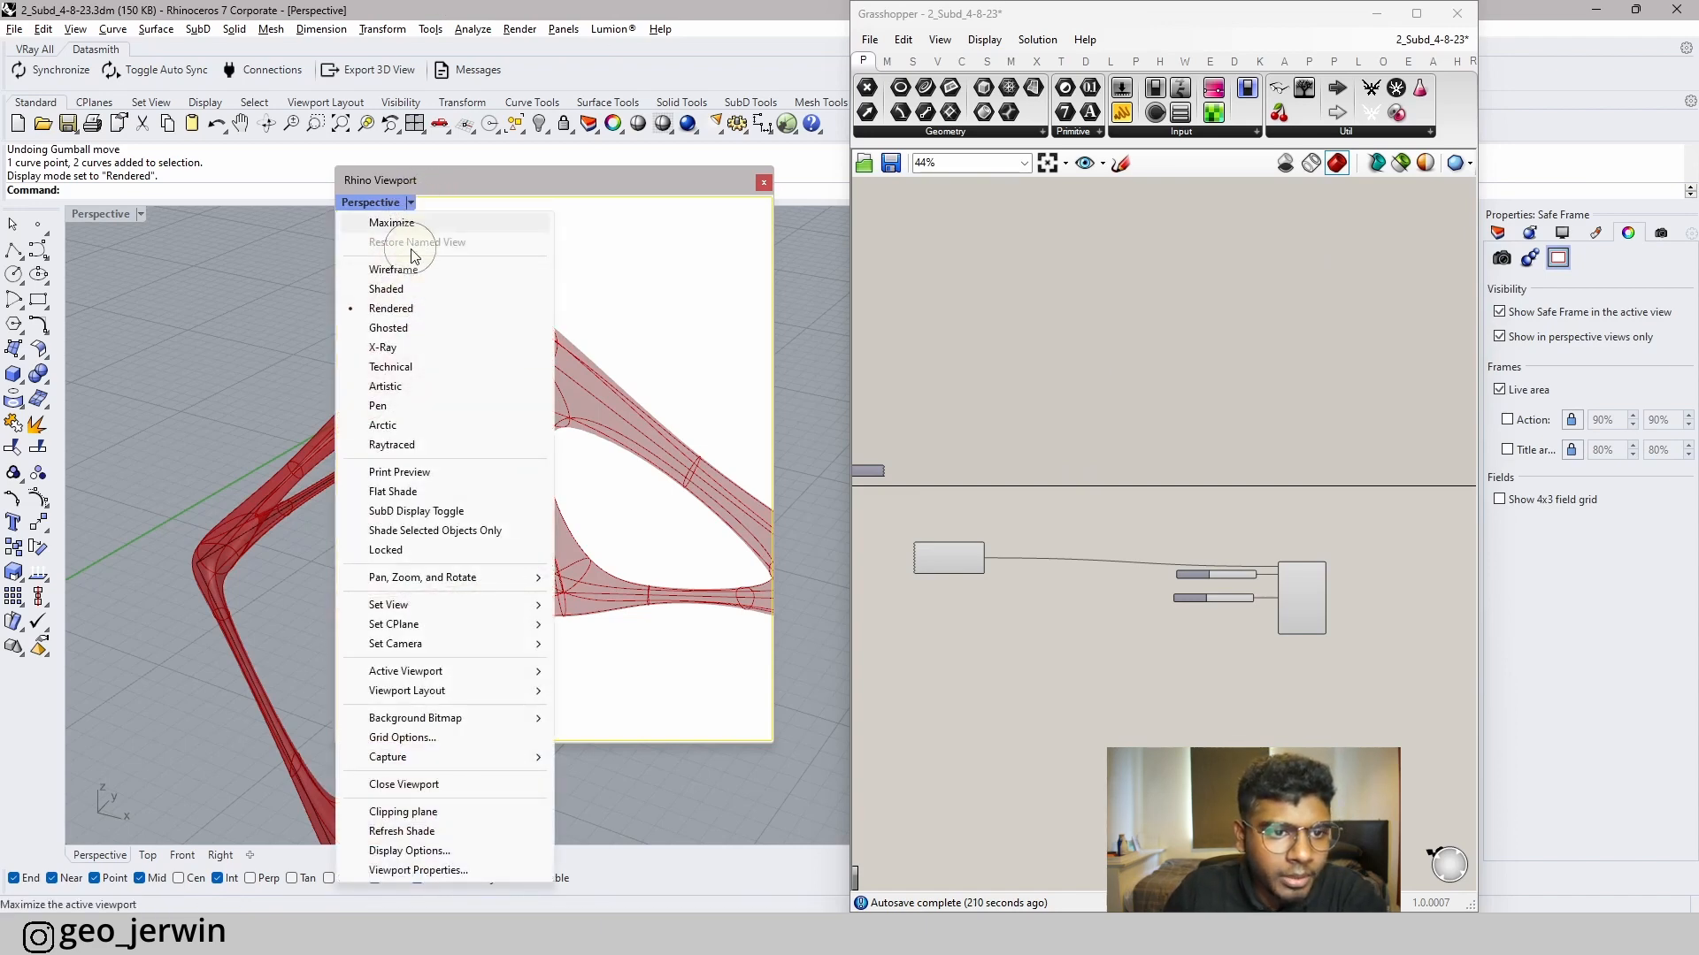
{"action": "left_click", "coordinate": [432, 551]}
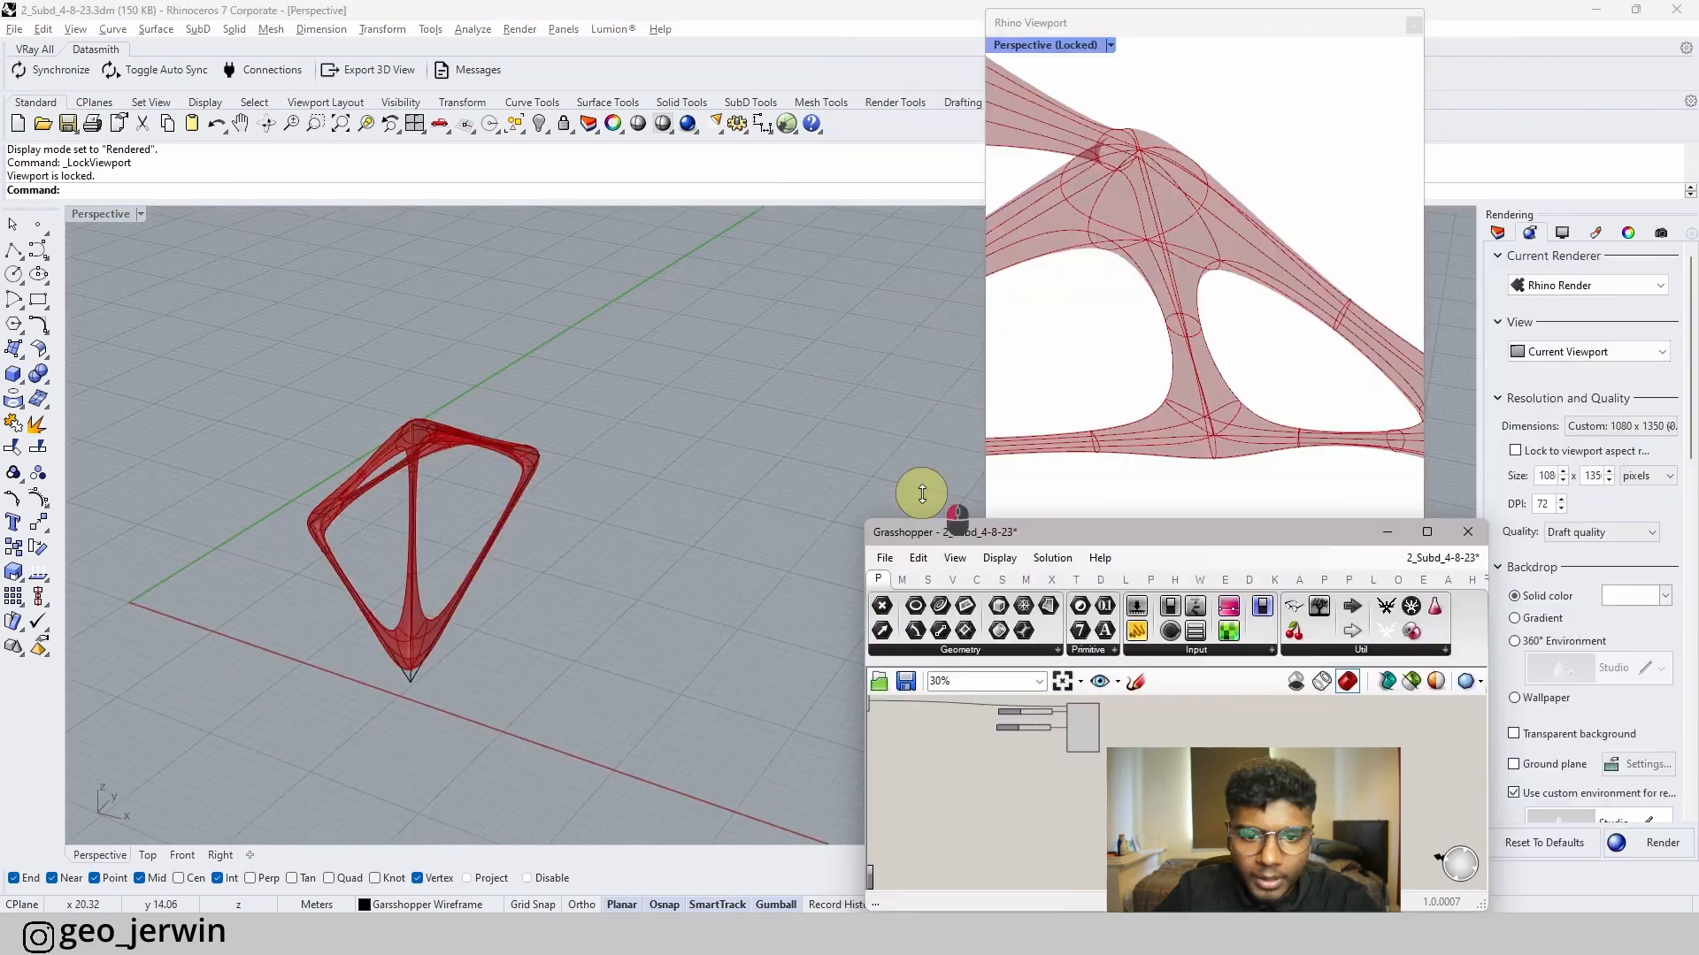
- Enlarge the Grasshopper window and move the MultiPipe component with its two number sliders closer to the Geometry Pipeline
{"action": "left_click_drag", "start_coordinate": [959, 515], "coordinate": [884, 430]}
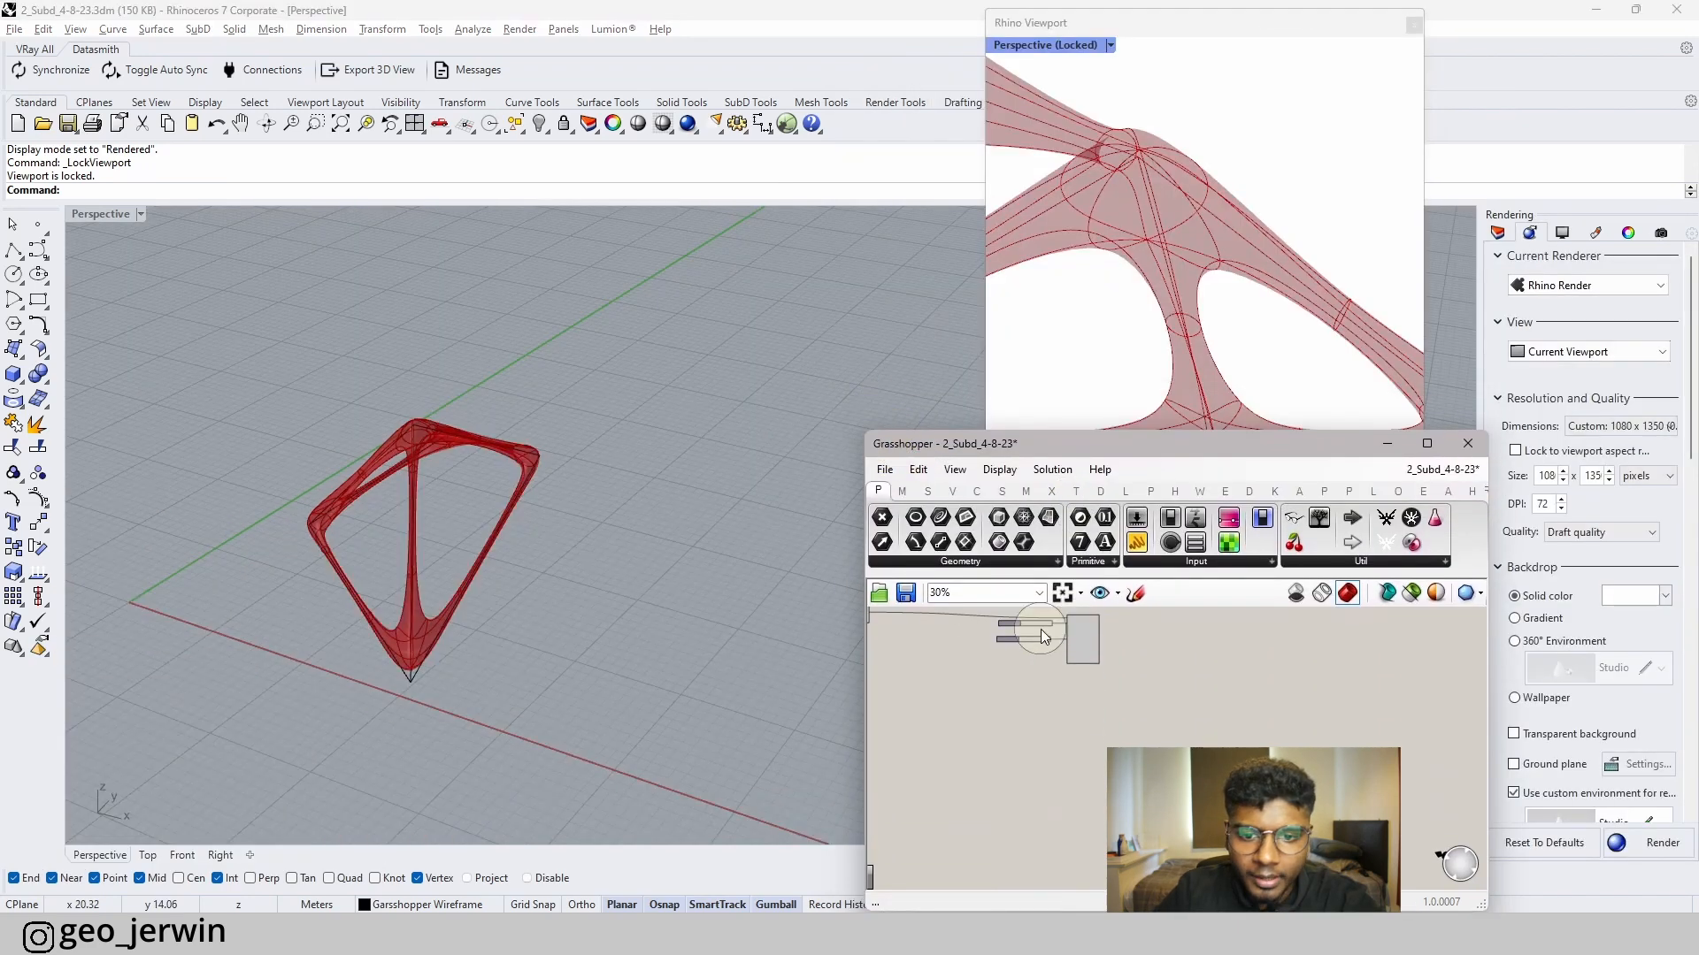
{"action": "left_click", "coordinate": [1126, 732]}
{"action": "scroll", "coordinate": [1127, 733], "scroll_direction": "up", "scroll_amount": 6}
{"action": "left_click_drag", "start_coordinate": [1302, 766], "coordinate": [1195, 660]}
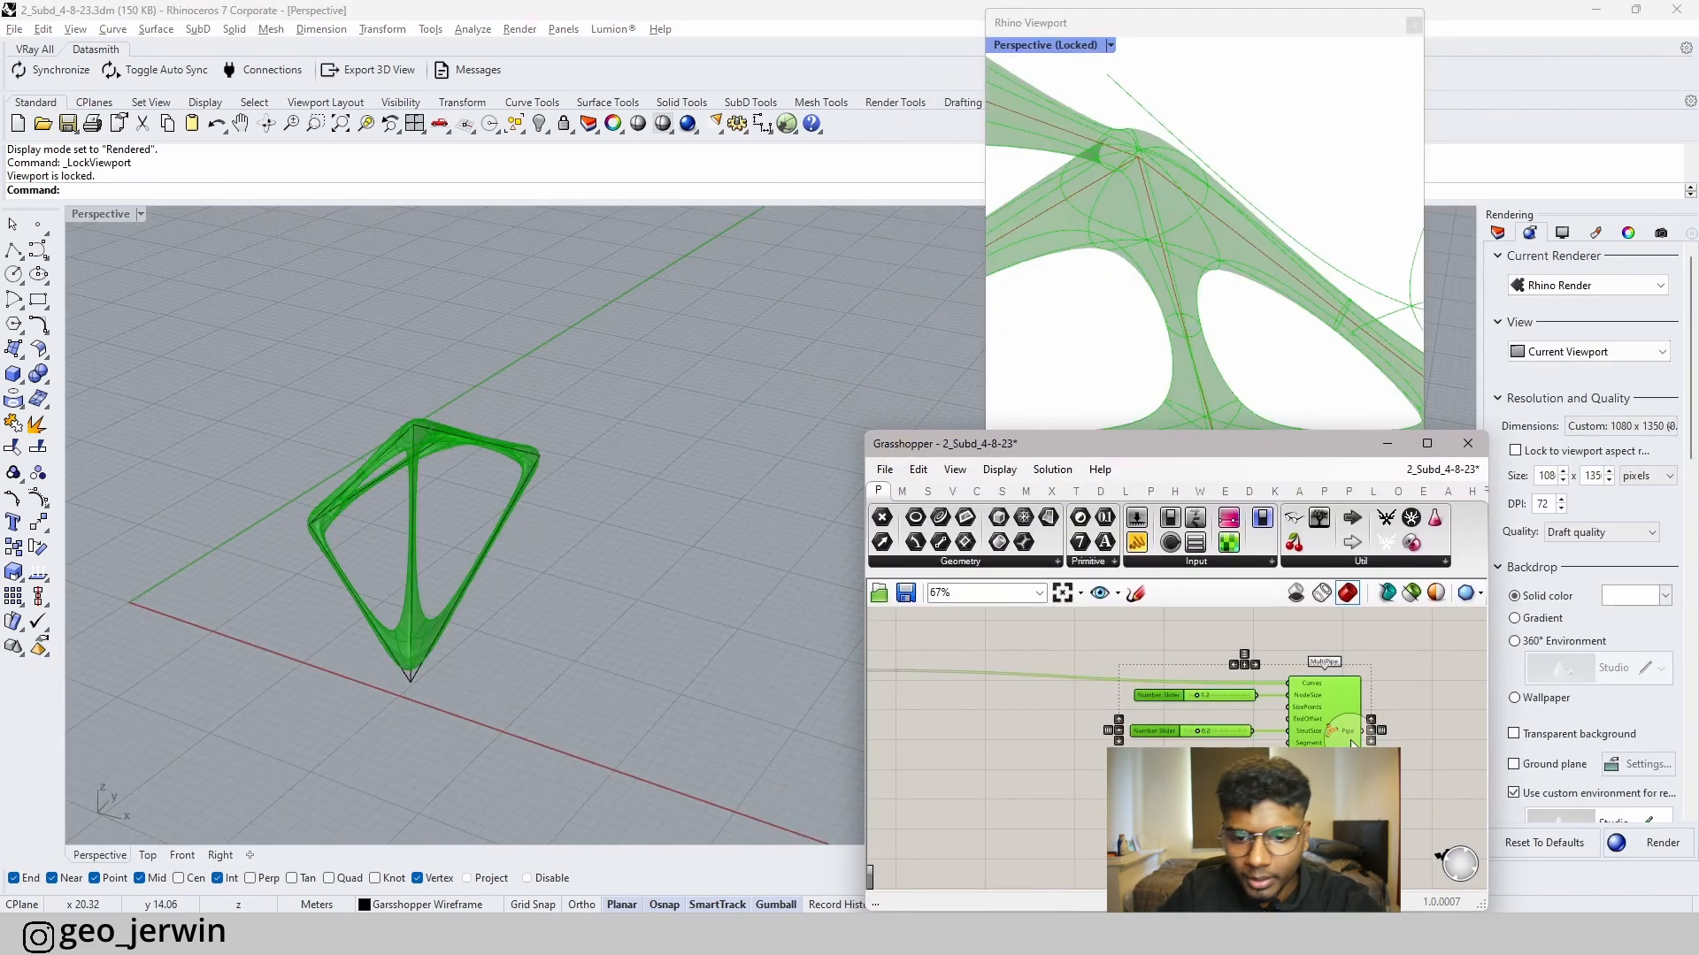
{"action": "left_click_drag", "start_coordinate": [1349, 721], "coordinate": [1303, 730]}
{"action": "left_click", "coordinate": [1403, 719]}
{"action": "right_click_drag", "start_coordinate": [1024, 708], "coordinate": [1156, 718]}
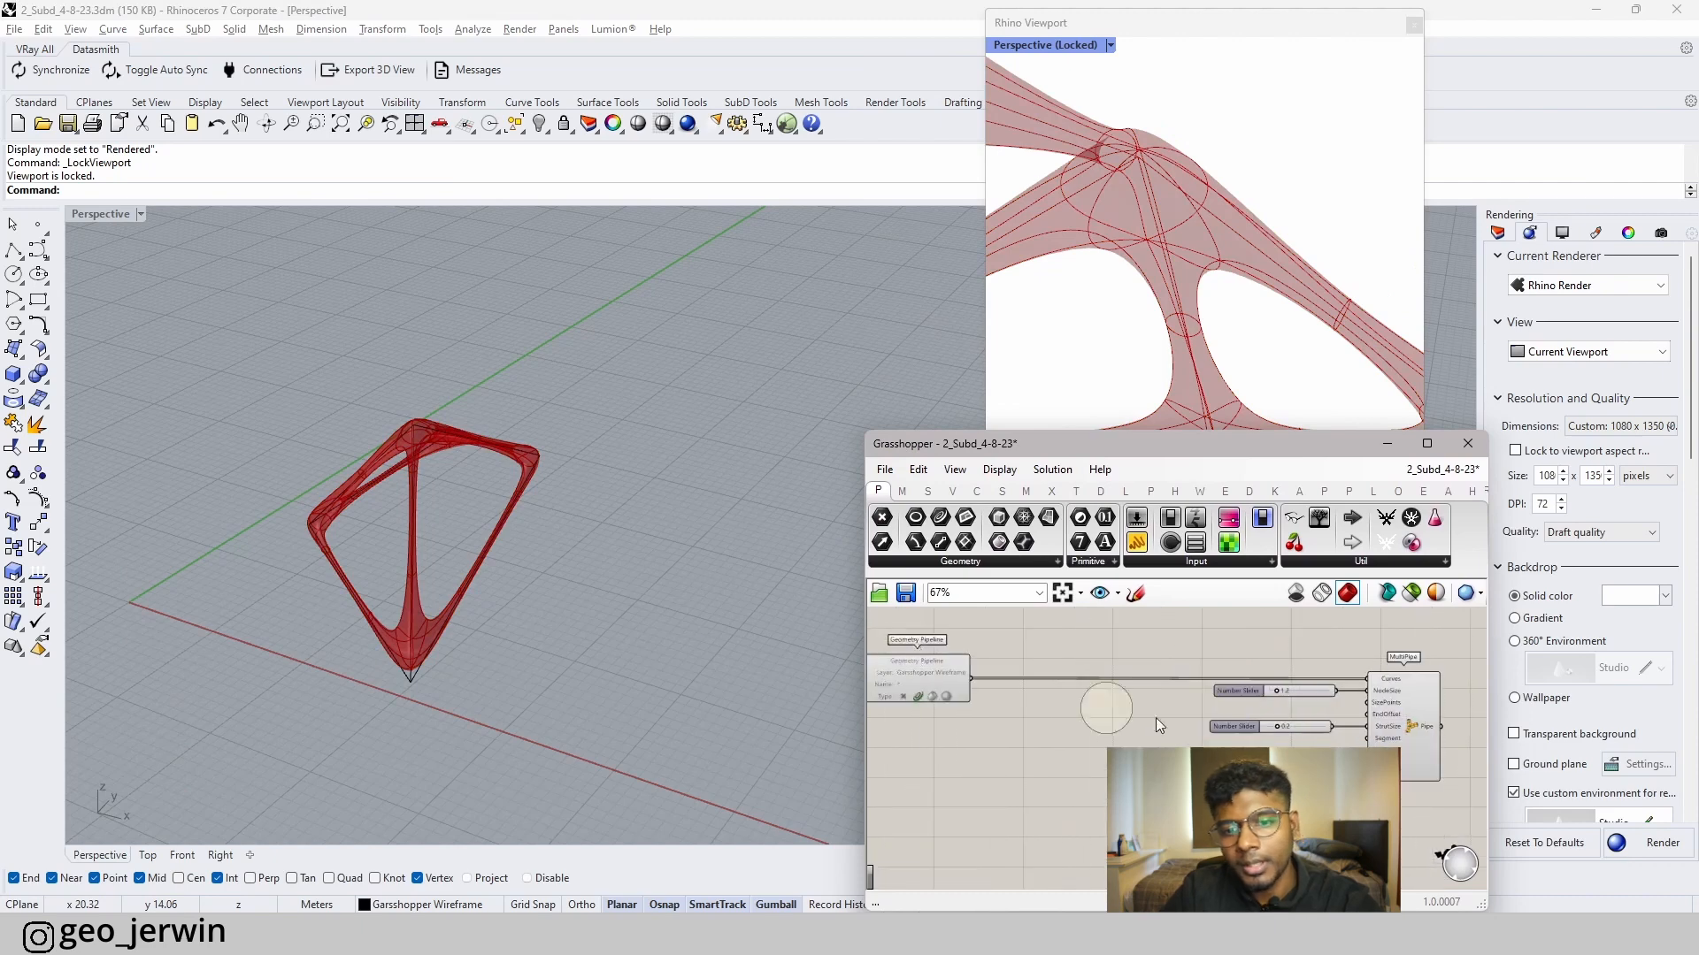
- Draw a line from the frame's peak vertex to a Near snap point partway along the outer strut
{"action": "scroll", "coordinate": [487, 502], "scroll_direction": "up", "scroll_amount": 1}
{"action": "scroll", "coordinate": [488, 502], "scroll_direction": "up", "scroll_amount": 9}
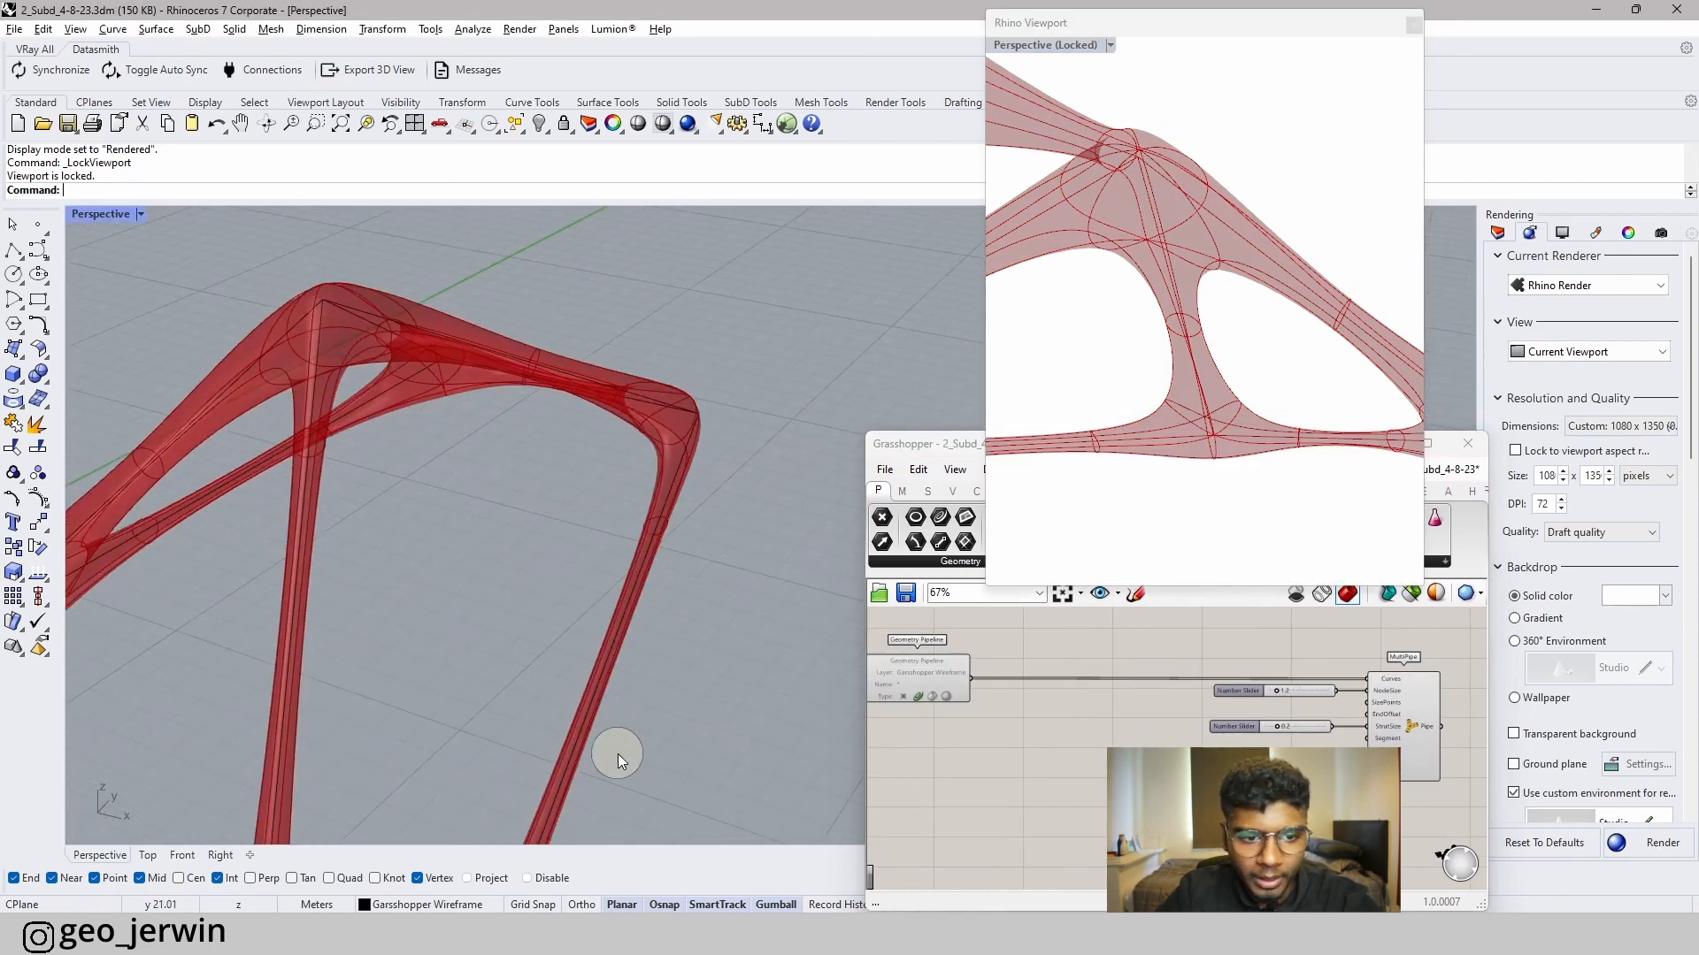
{"action": "left_click", "coordinate": [19, 261]}
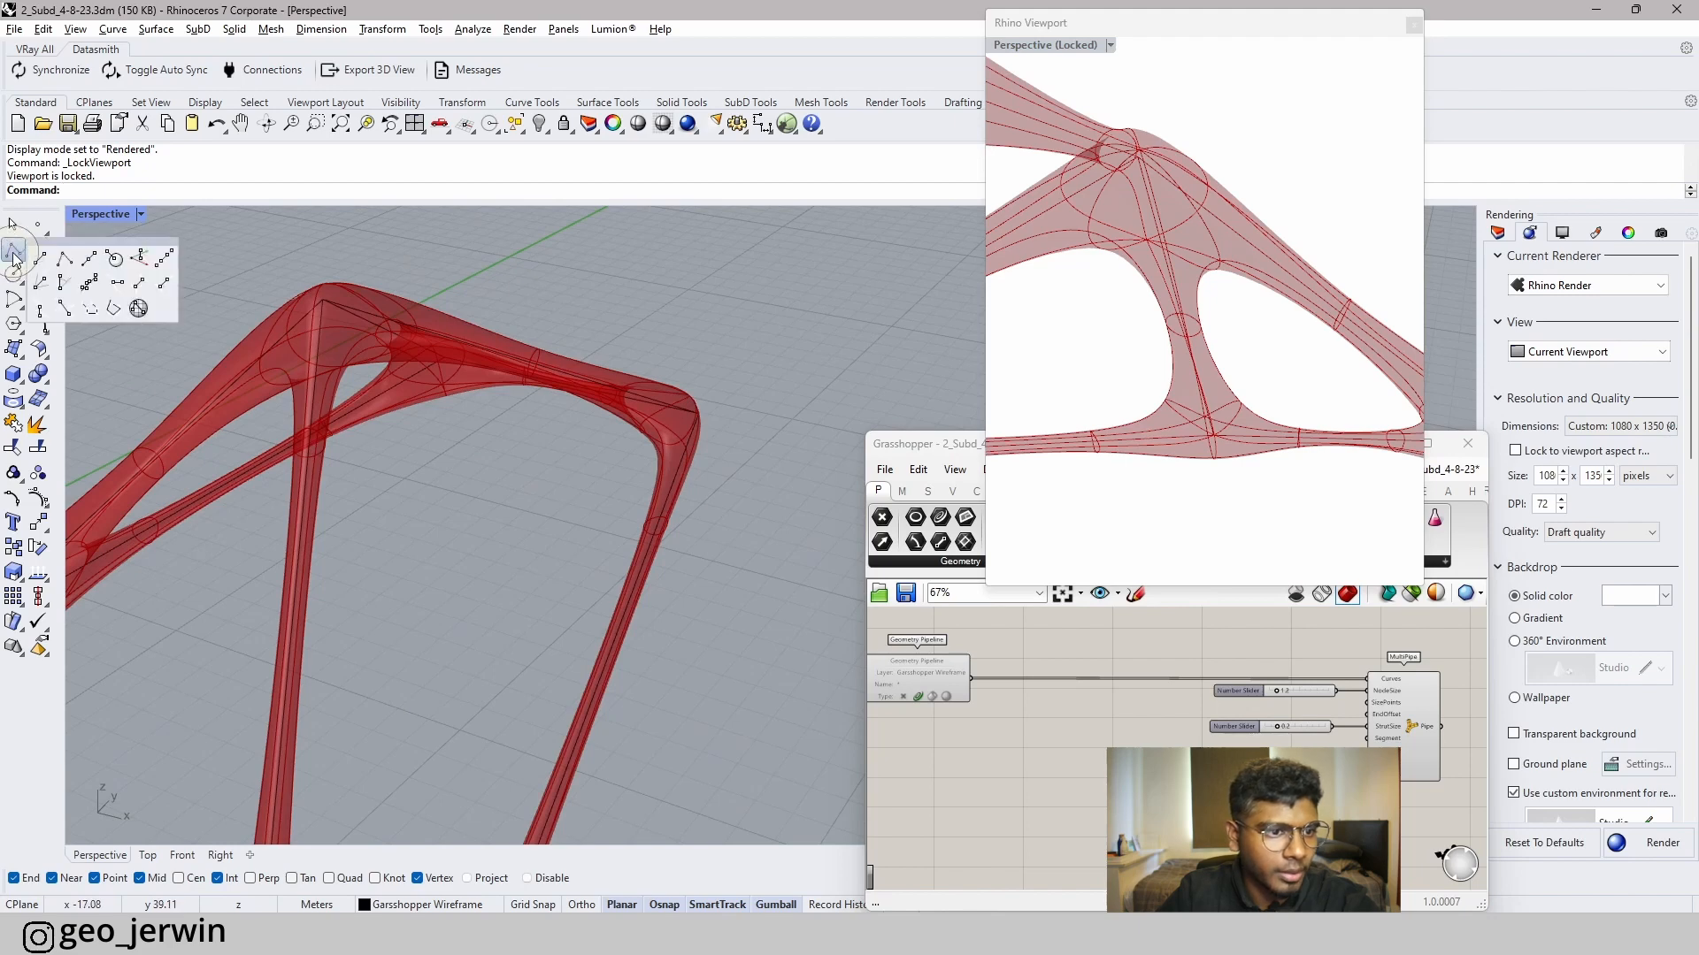
{"action": "left_click", "coordinate": [323, 301]}
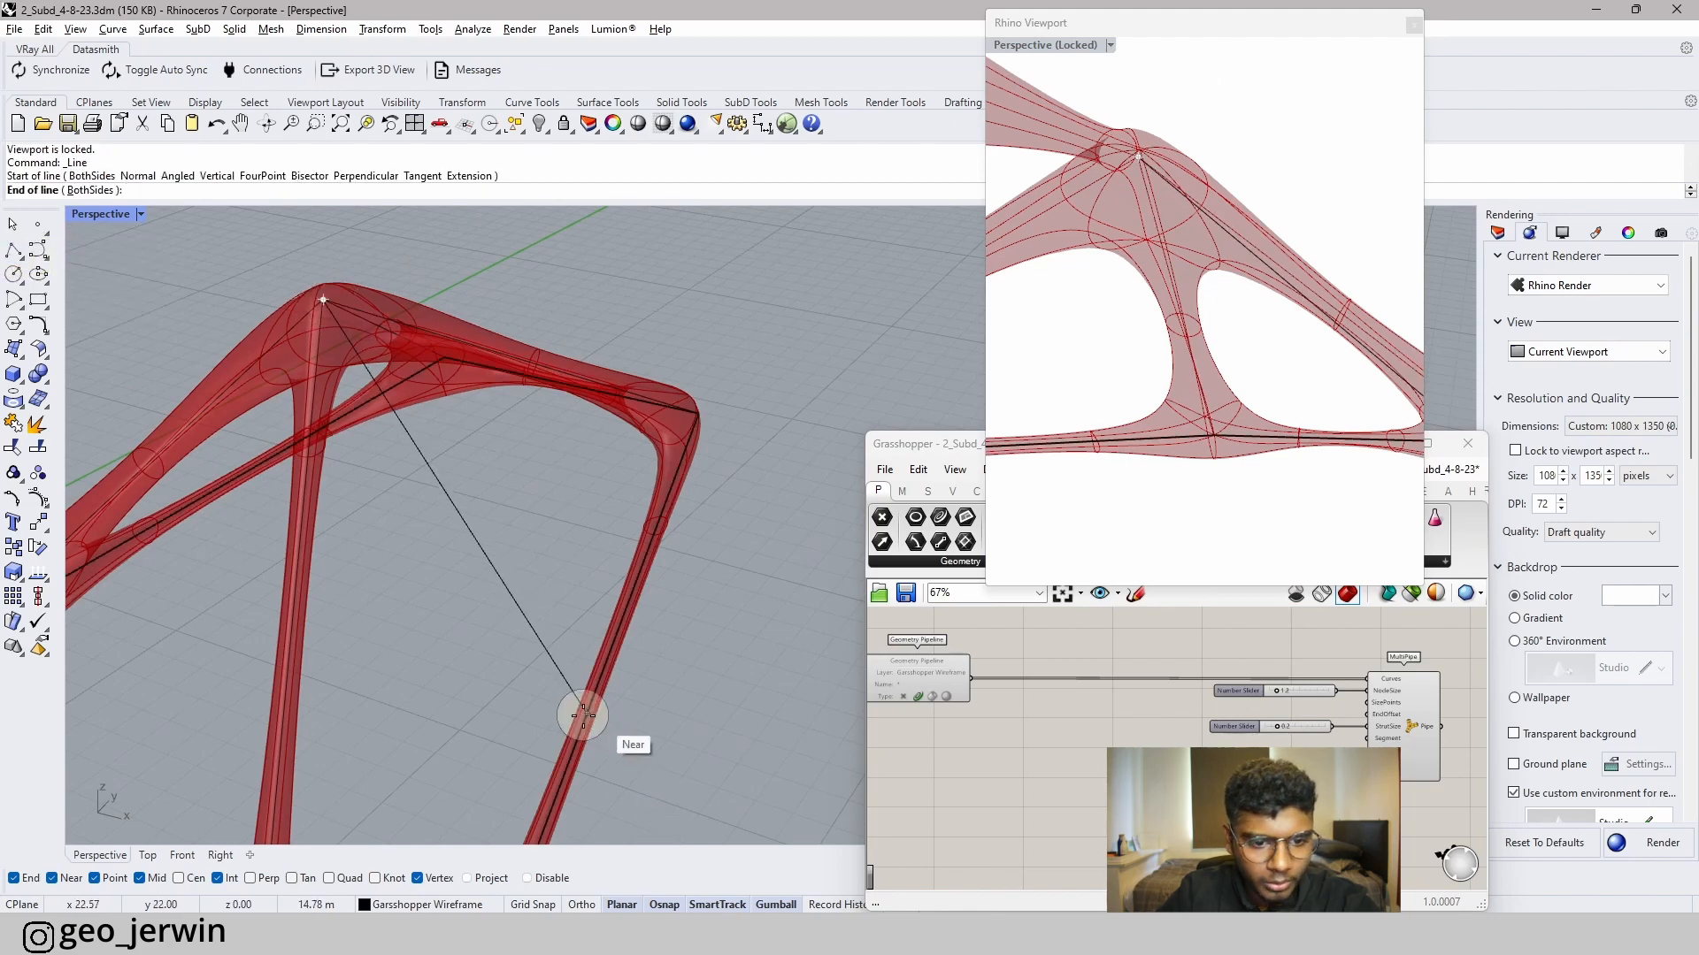
{"action": "left_click", "coordinate": [627, 611]}
- Examine the joint where the new strut meets the outer strut and compare it with the peak node
{"action": "scroll", "coordinate": [645, 592], "scroll_direction": "up", "scroll_amount": 10}
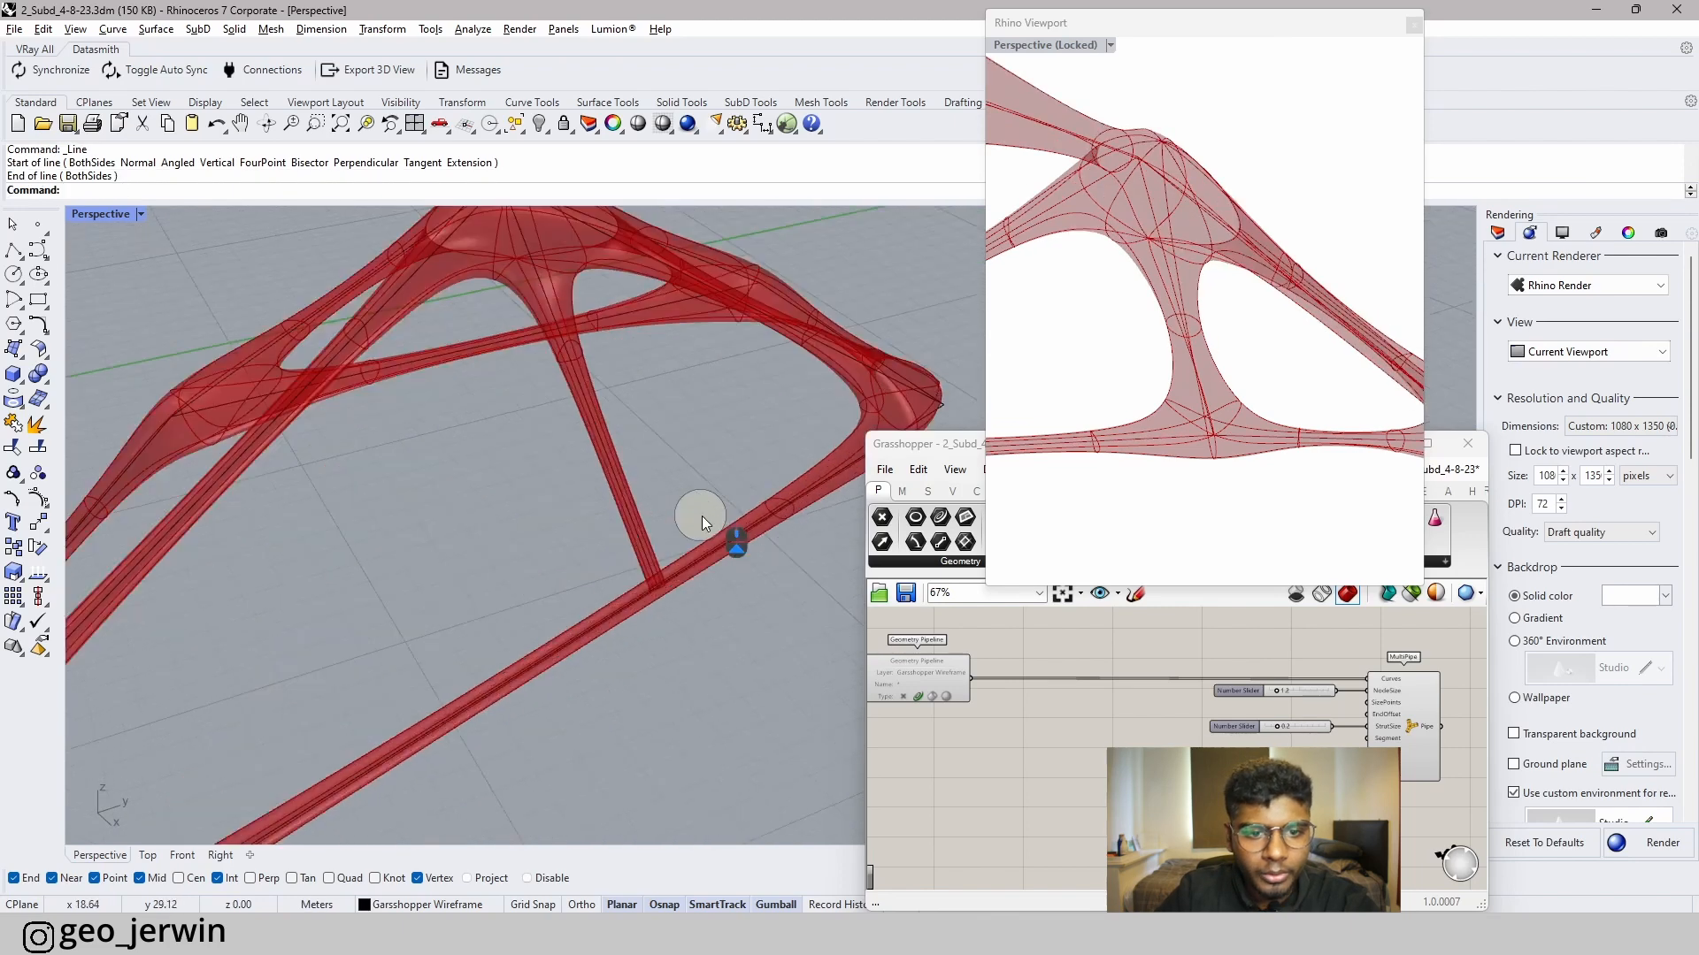
{"action": "scroll", "coordinate": [566, 632], "scroll_direction": "down", "scroll_amount": 2}
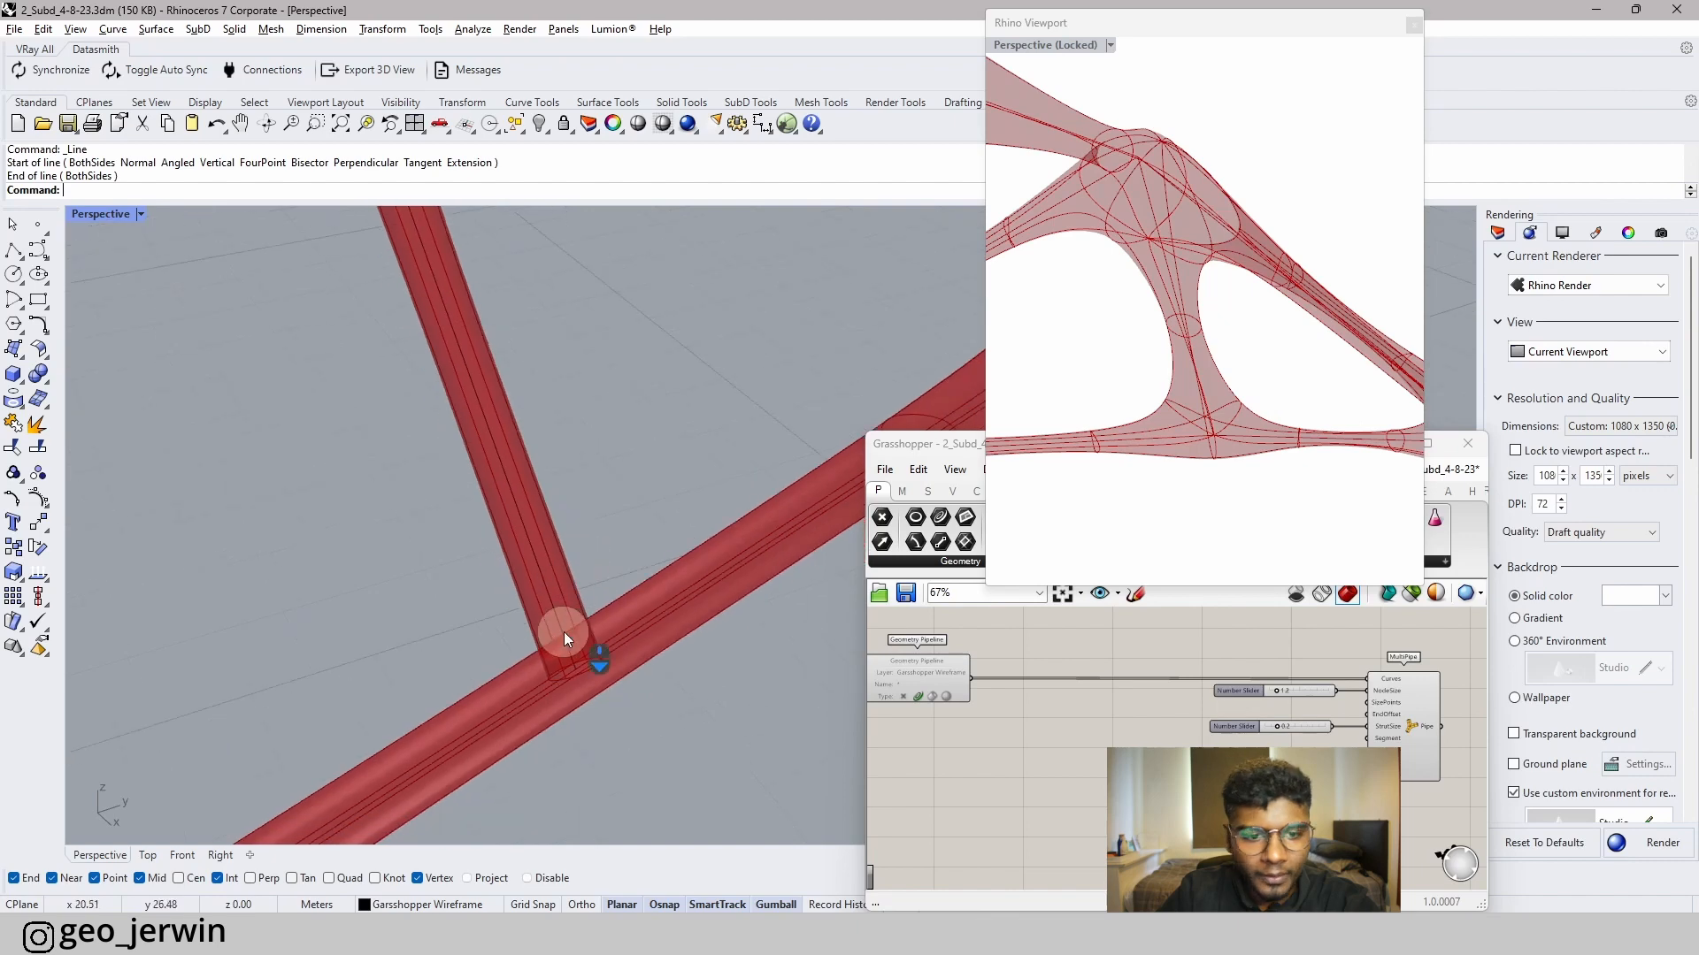
{"action": "scroll", "coordinate": [575, 699], "scroll_direction": "up", "scroll_amount": 3}
{"action": "scroll", "coordinate": [576, 699], "scroll_direction": "down", "scroll_amount": 5}
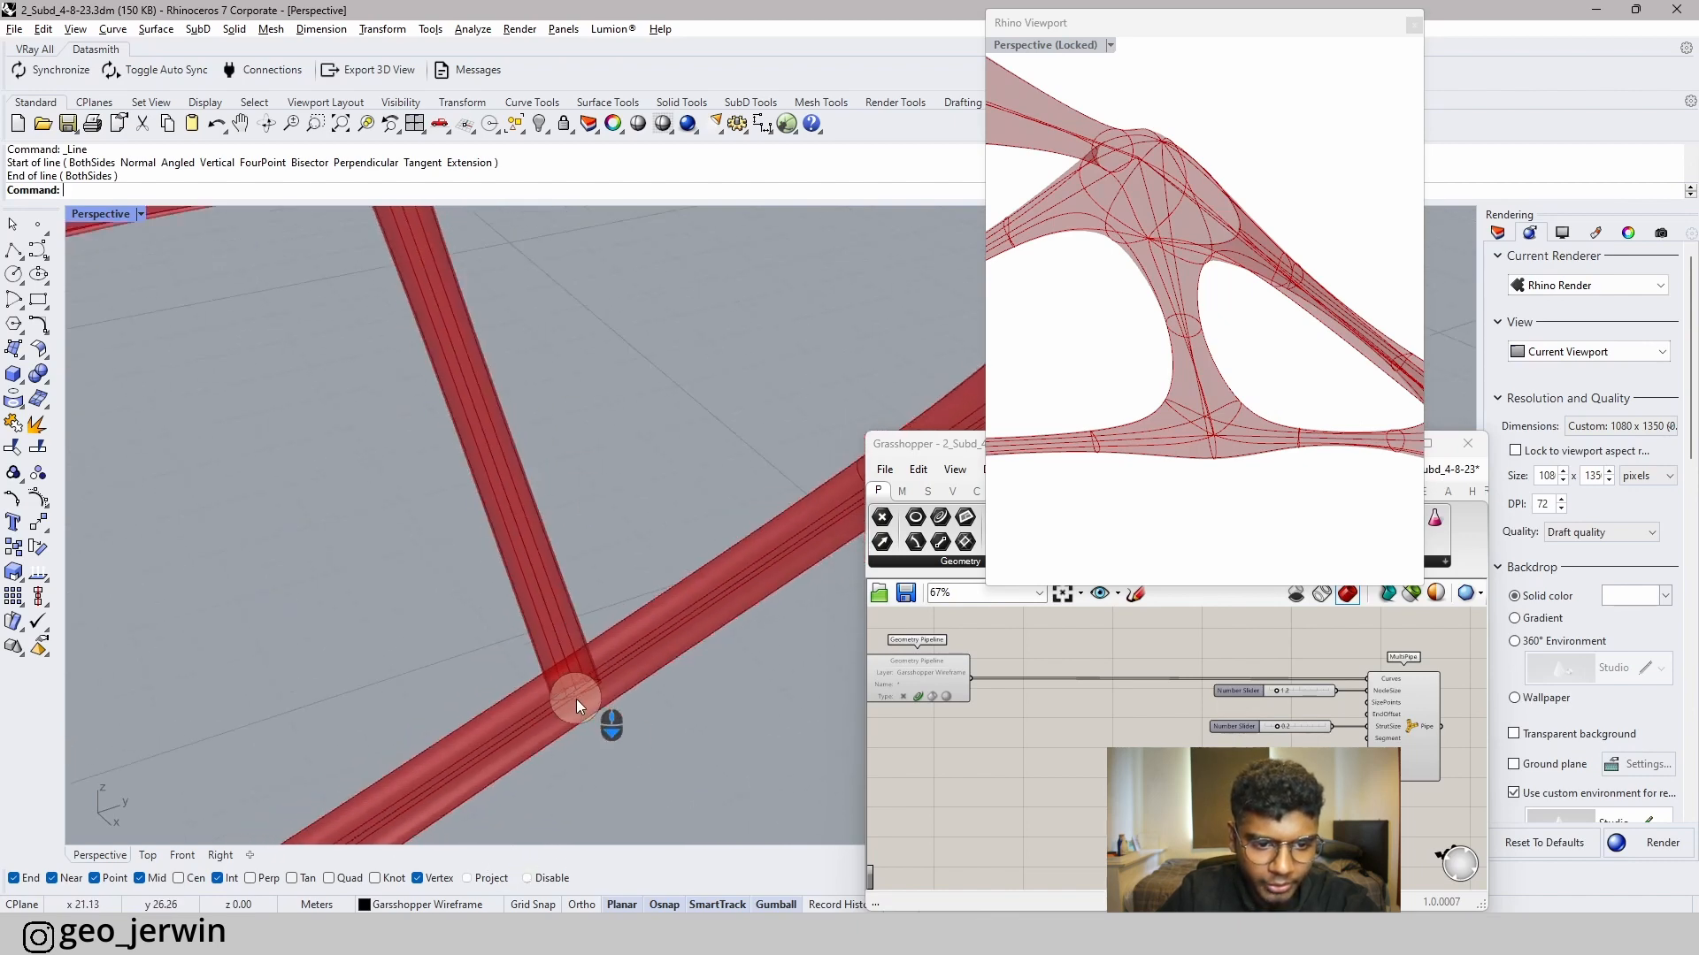
{"action": "scroll", "coordinate": [498, 425], "scroll_direction": "up", "scroll_amount": 4}
{"action": "scroll", "coordinate": [396, 252], "scroll_direction": "up", "scroll_amount": 2}
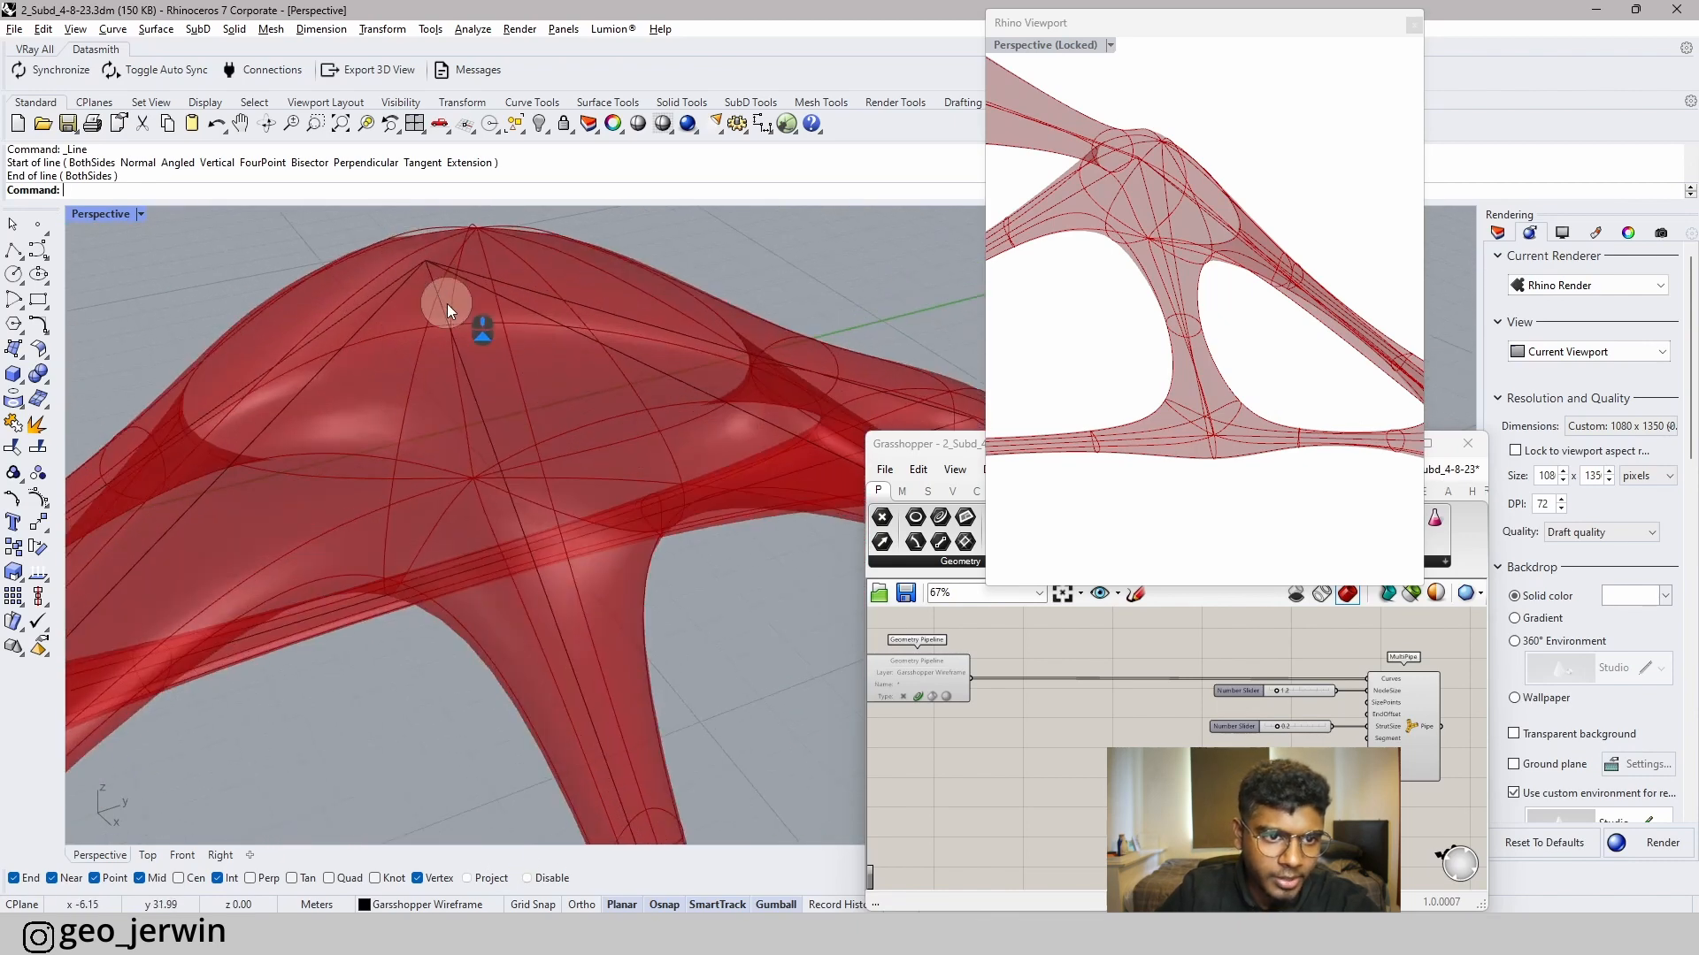
{"action": "scroll", "coordinate": [433, 292], "scroll_direction": "down", "scroll_amount": 4}
{"action": "scroll", "coordinate": [587, 582], "scroll_direction": "up", "scroll_amount": 7}
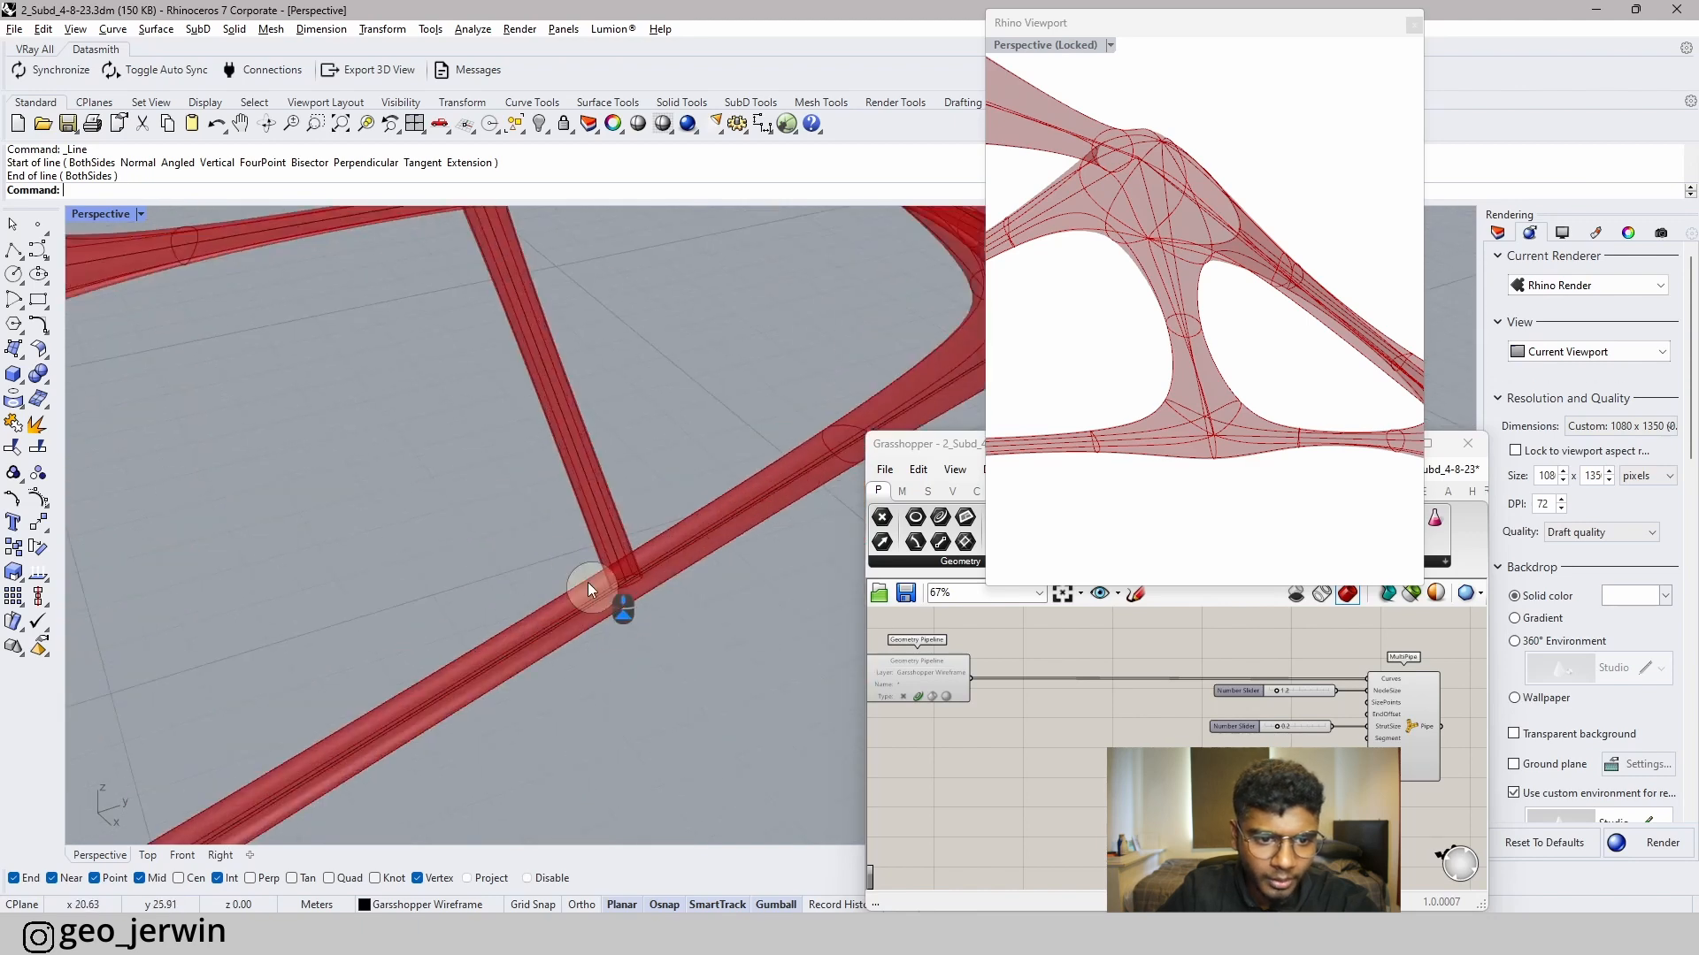
{"action": "scroll", "coordinate": [592, 507], "scroll_direction": "down", "scroll_amount": 3}
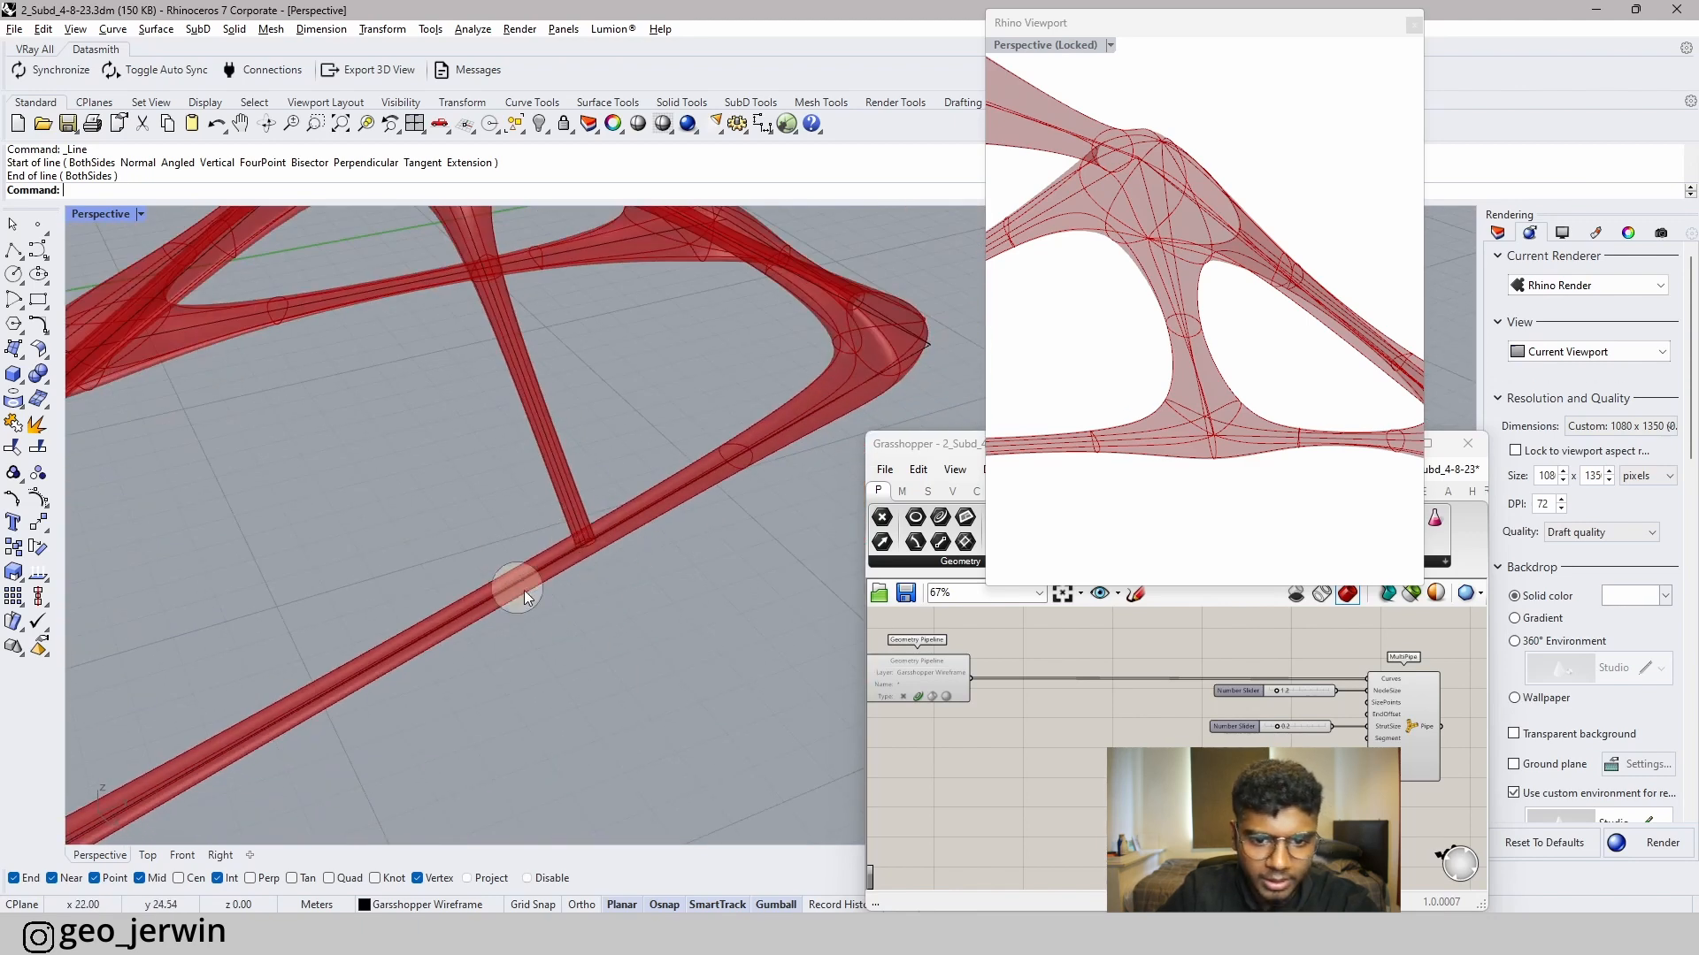
{"action": "scroll", "coordinate": [601, 545], "scroll_direction": "up", "scroll_amount": 3}
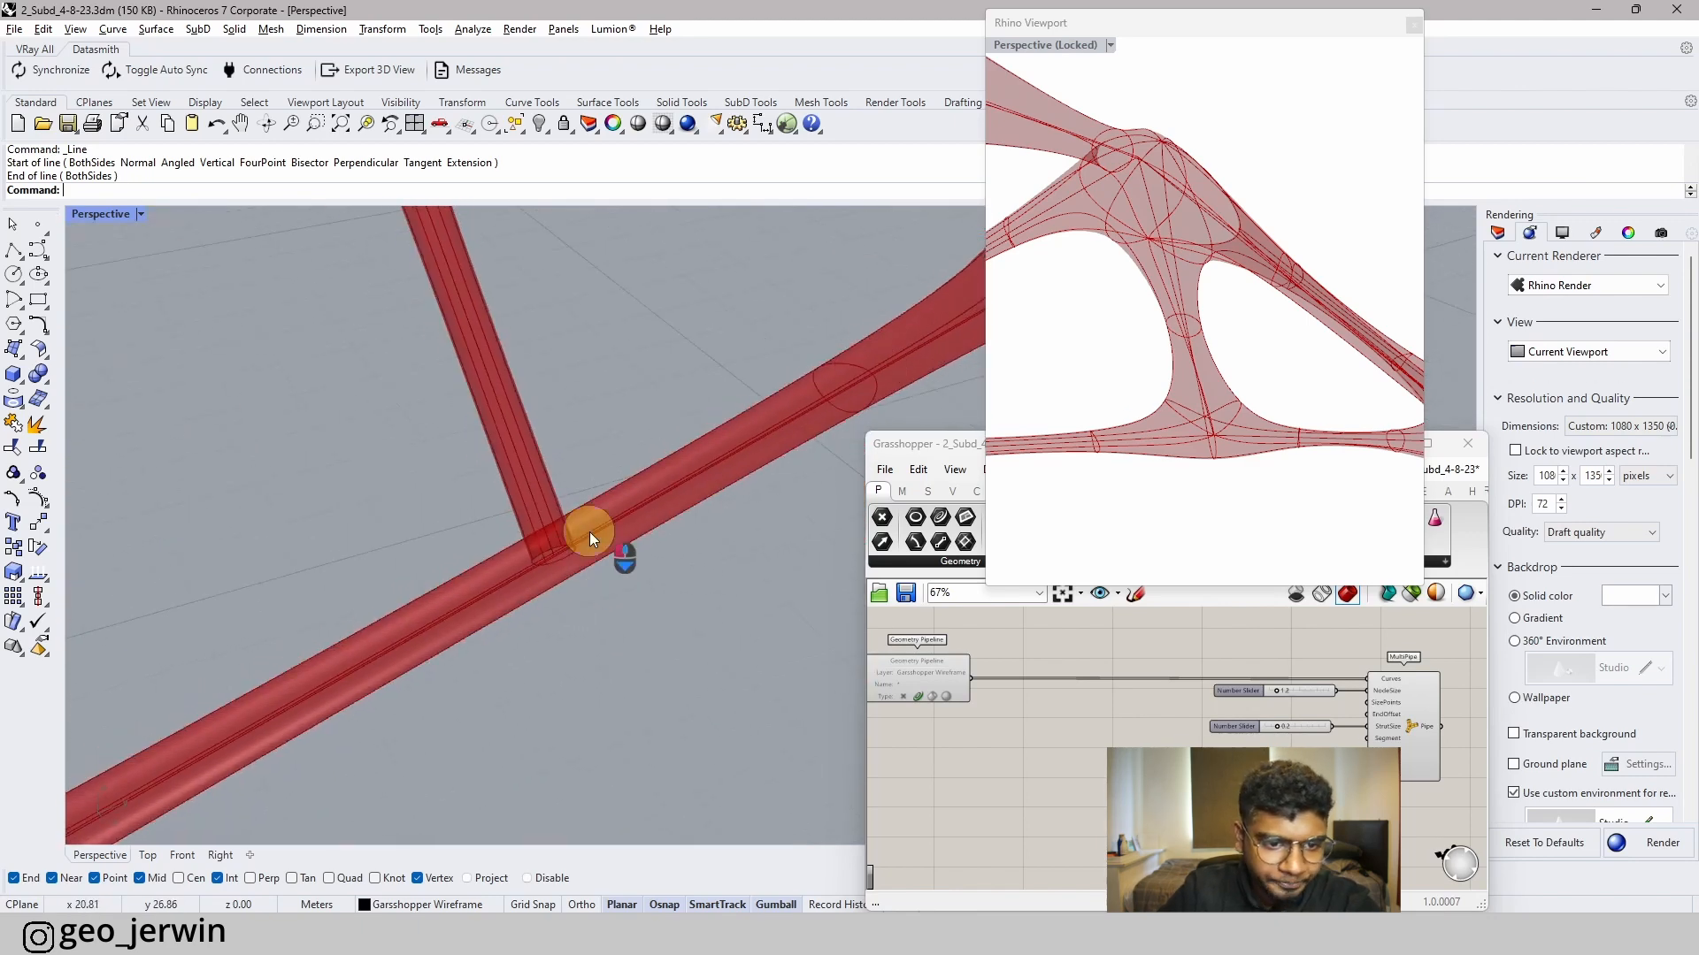
- Select the closed curve inside the outer strut and examine how it runs past the new strut's end
{"action": "left_click", "coordinate": [589, 533]}
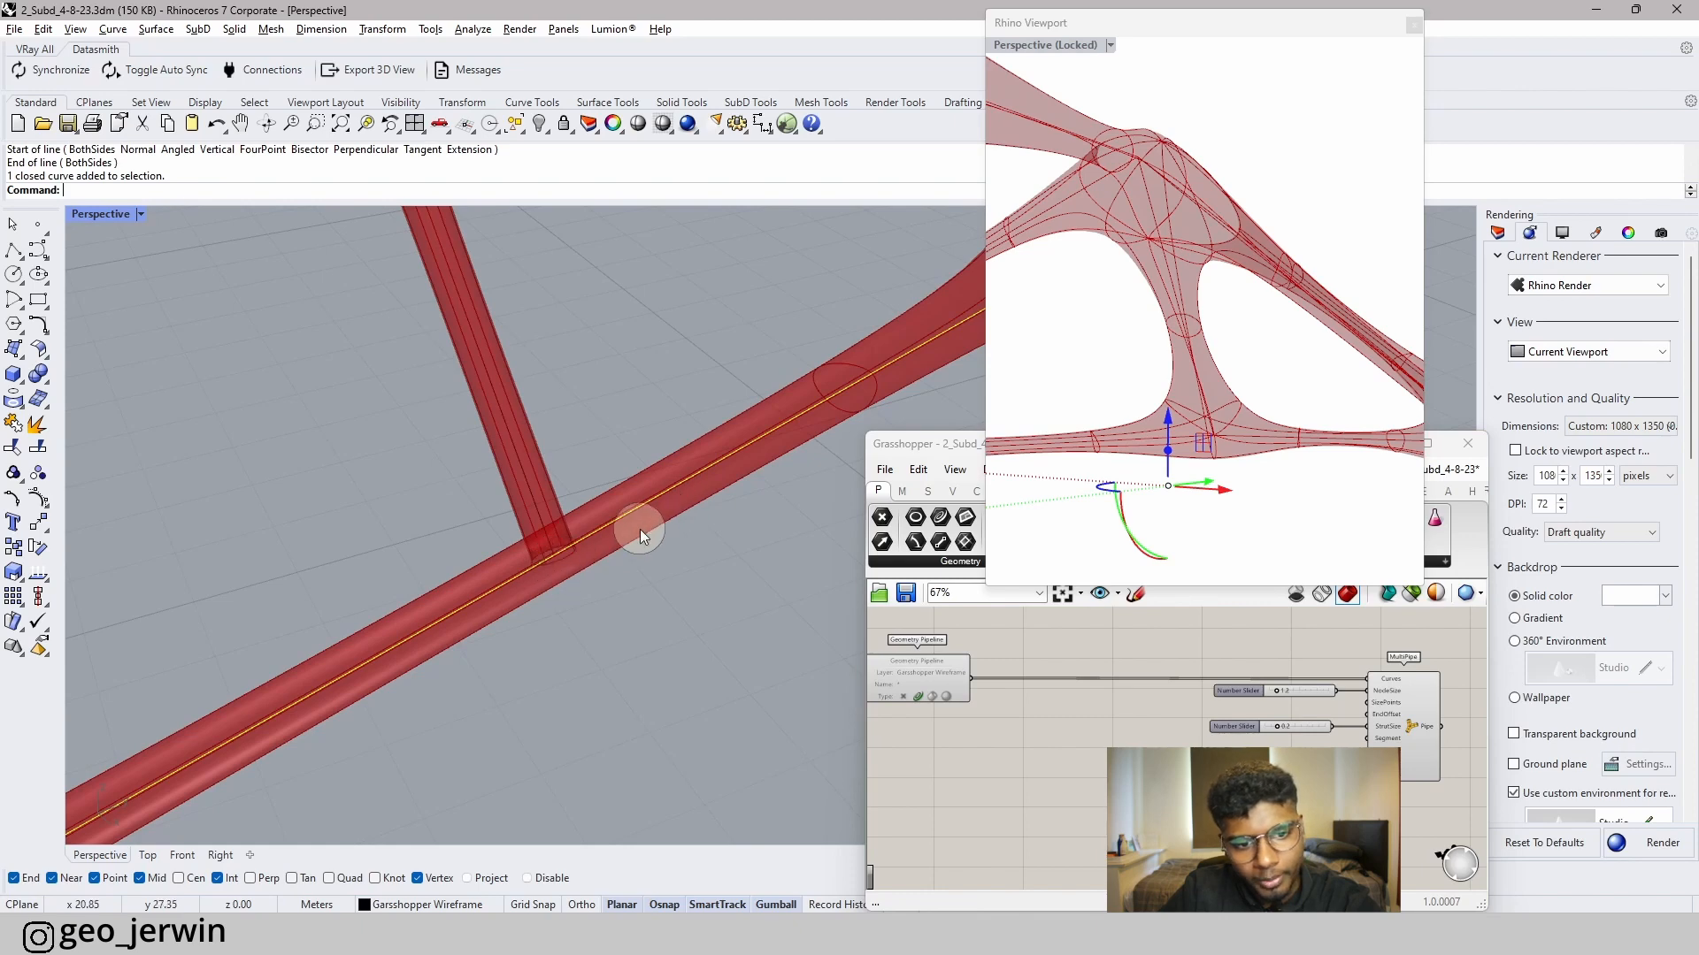
{"action": "scroll", "coordinate": [555, 566], "scroll_direction": "down", "scroll_amount": 4}
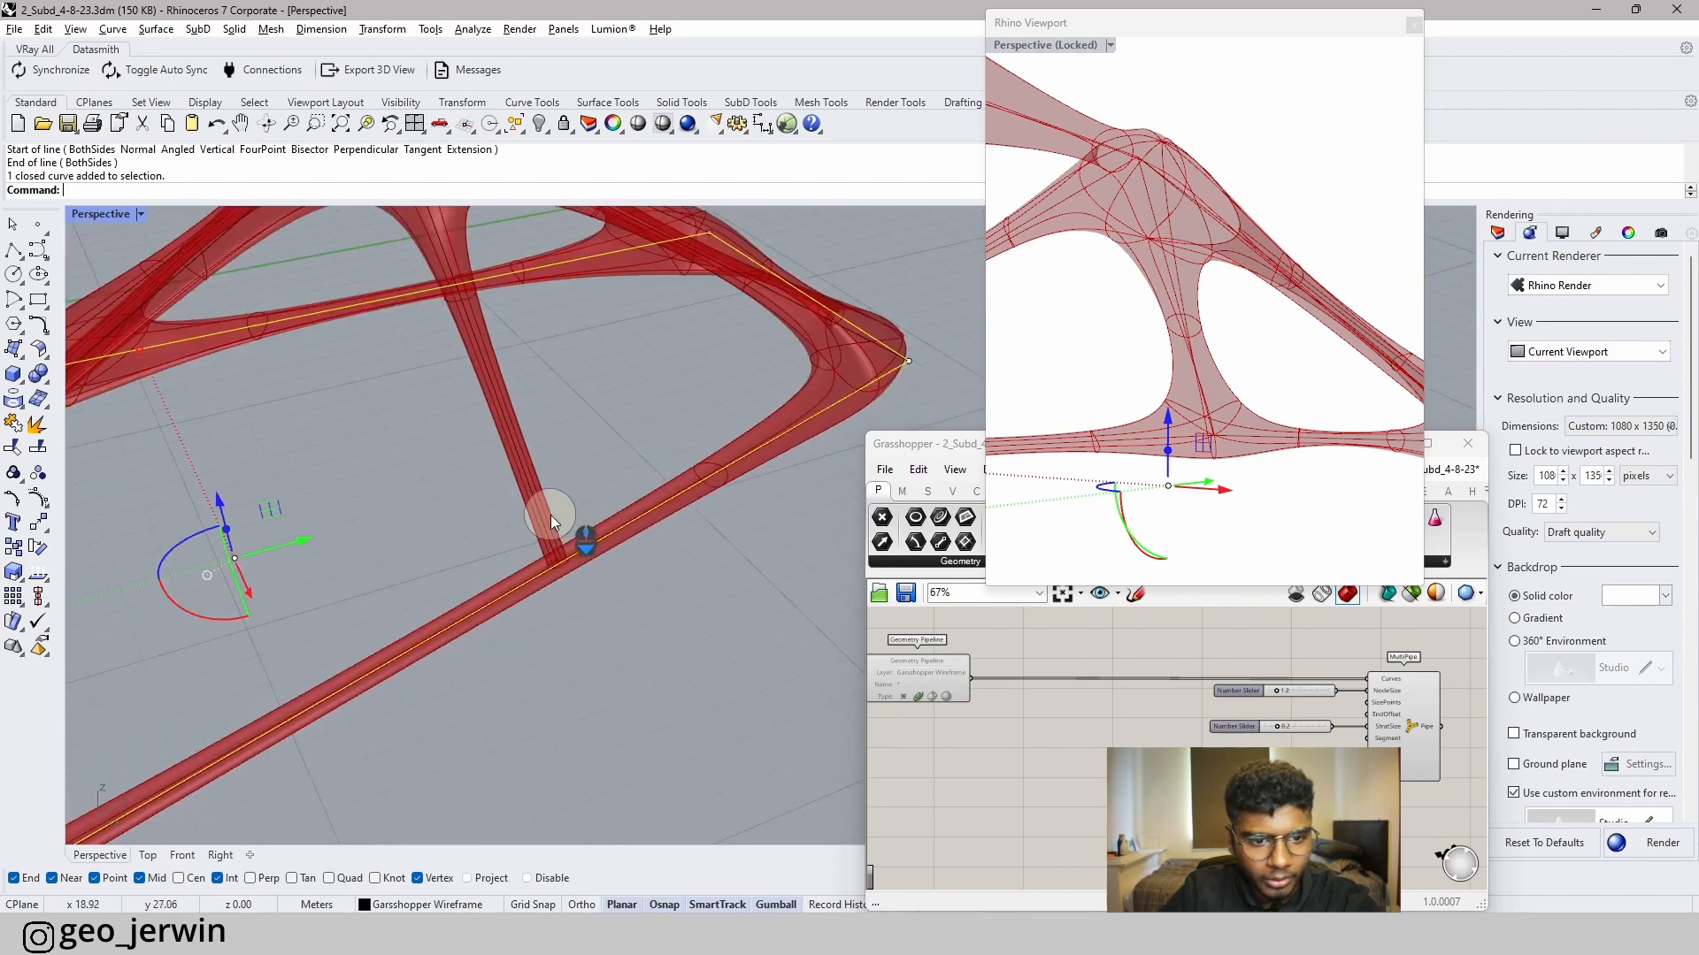
{"action": "right_click_drag", "start_coordinate": [1075, 747], "coordinate": [958, 707]}
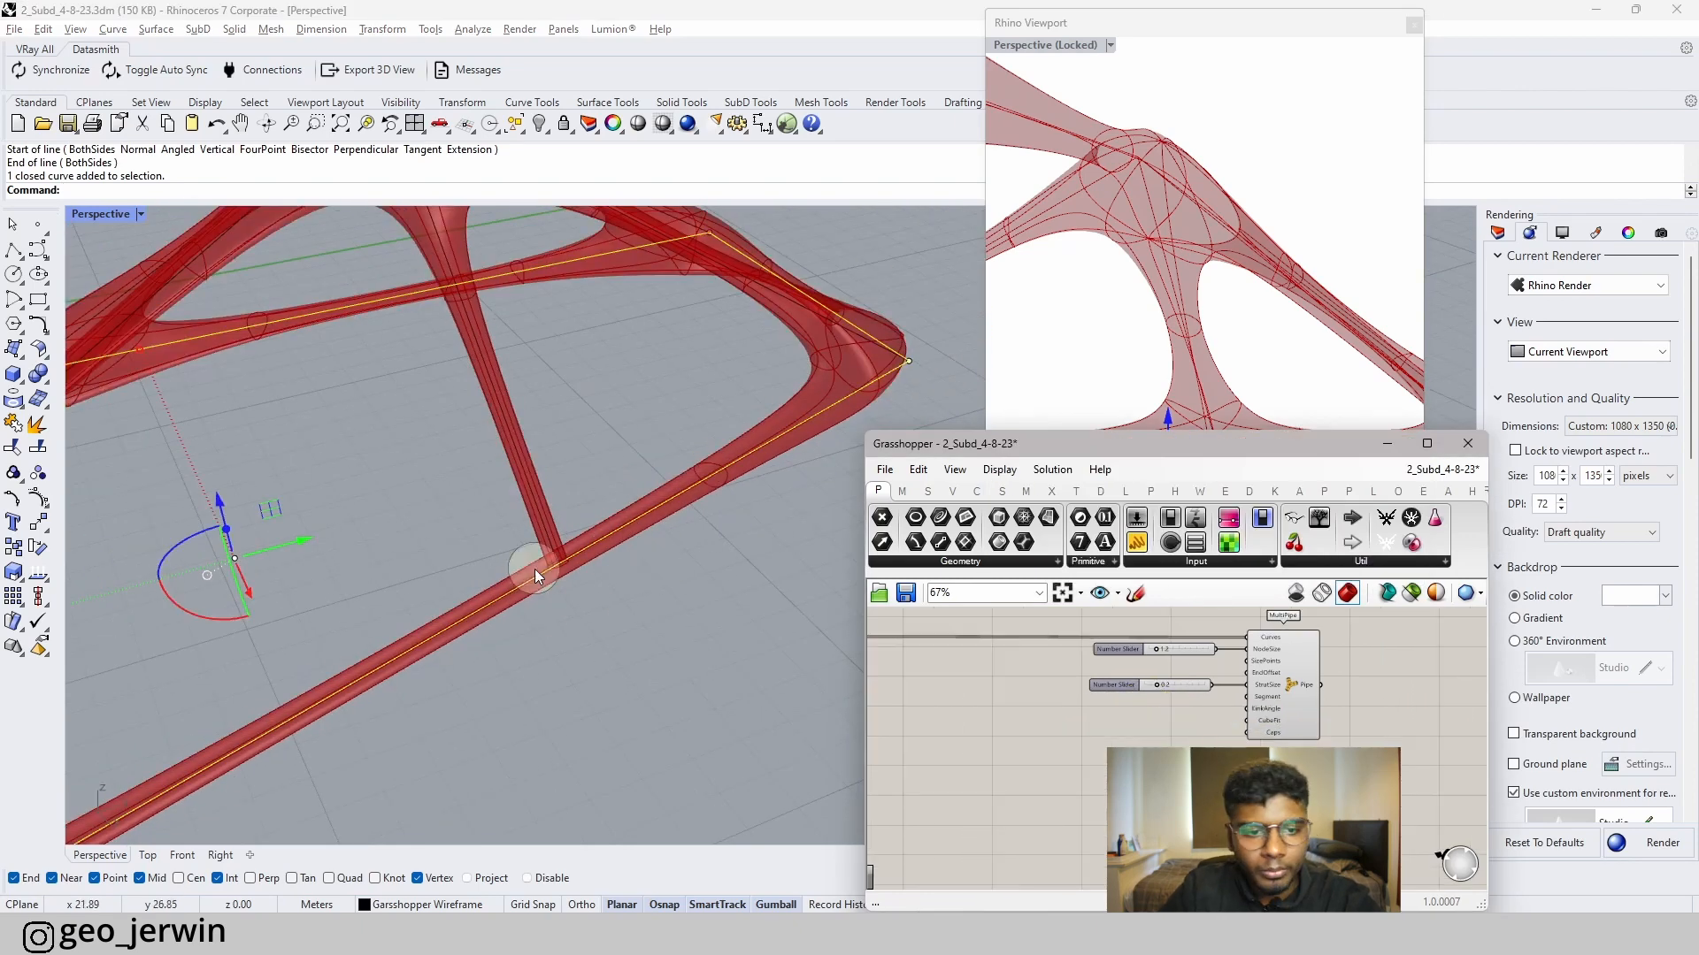
{"action": "scroll", "coordinate": [534, 569], "scroll_direction": "down", "scroll_amount": 5}
{"action": "scroll", "coordinate": [517, 563], "scroll_direction": "up", "scroll_amount": 6}
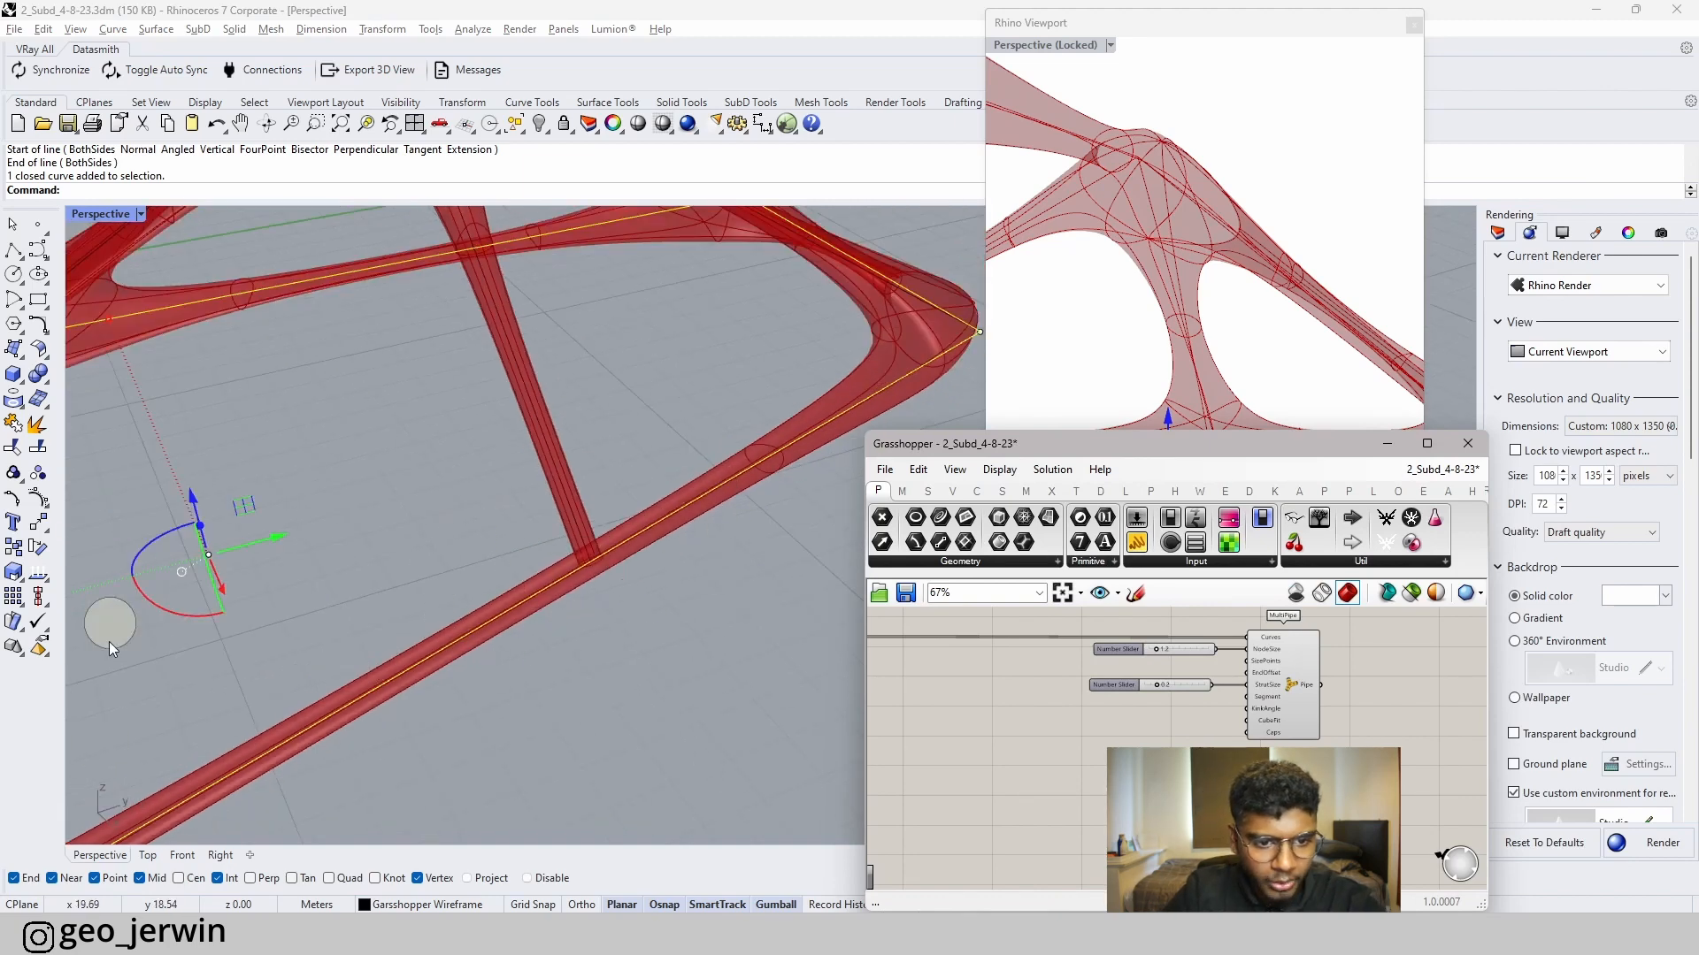
{"action": "scroll", "coordinate": [108, 640], "scroll_direction": "down", "scroll_amount": 4}
{"action": "scroll", "coordinate": [1363, 708], "scroll_direction": "up", "scroll_amount": 1}
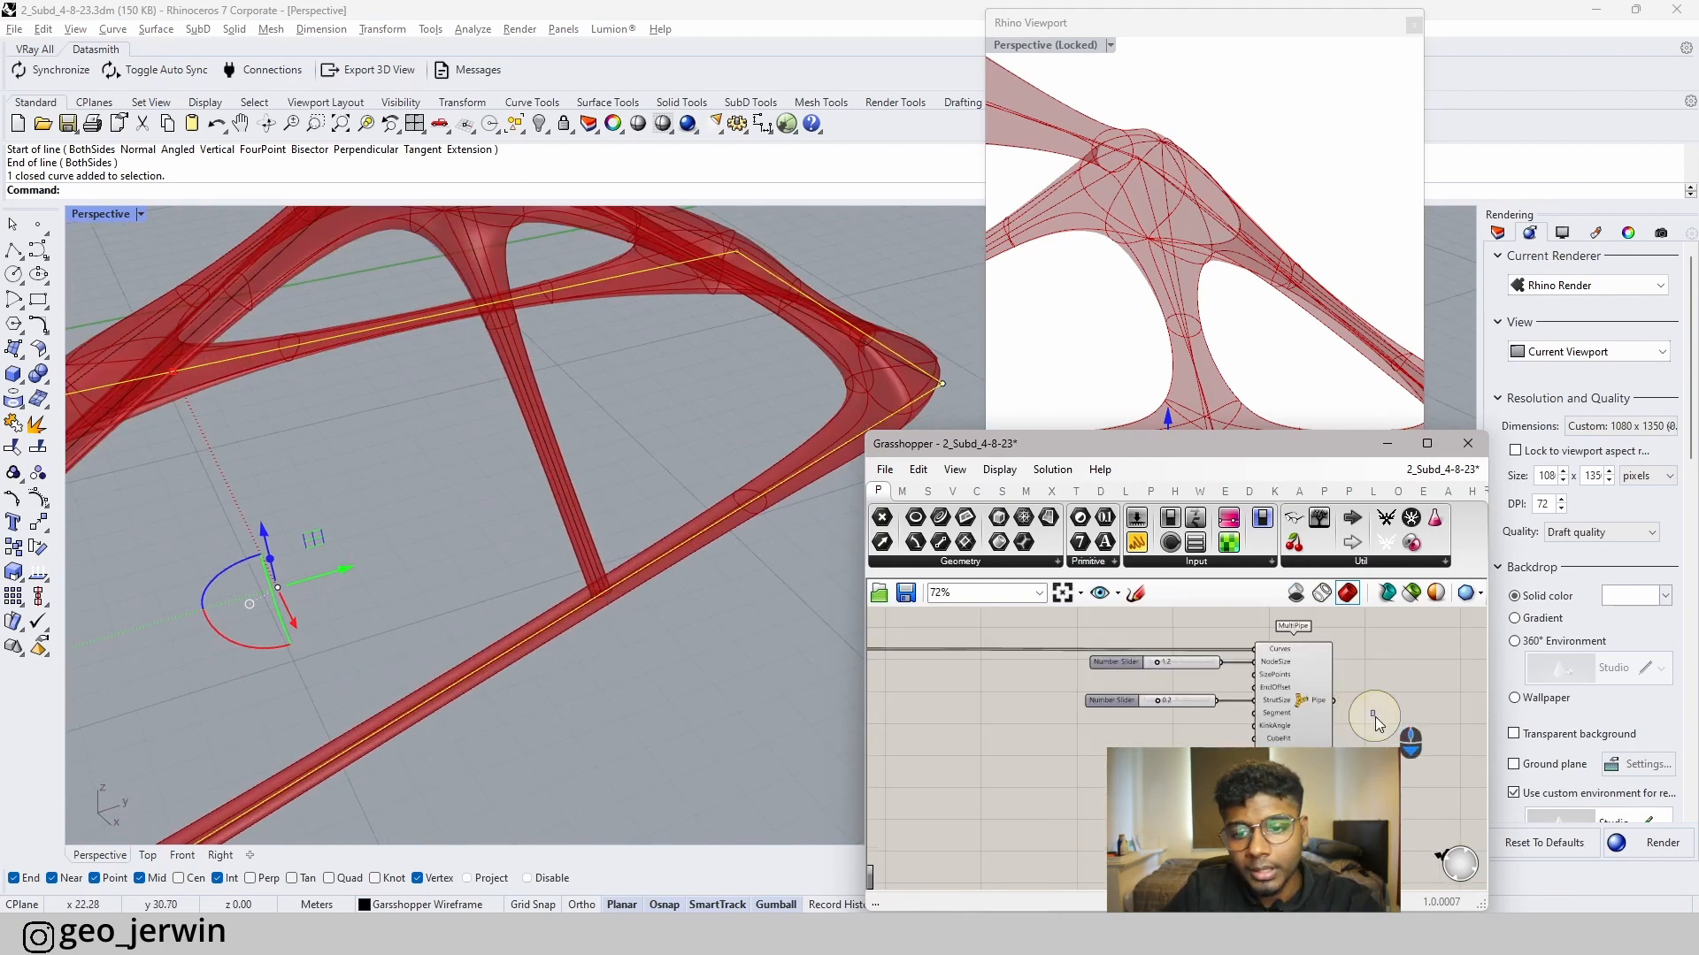
{"action": "right_click_drag", "start_coordinate": [989, 694], "coordinate": [1157, 724]}
{"action": "scroll", "coordinate": [1054, 683], "scroll_direction": "up", "scroll_amount": 3}
{"action": "left_click", "coordinate": [920, 720]}
{"action": "right_click_drag", "start_coordinate": [981, 672], "coordinate": [1157, 686]}
{"action": "left_click", "coordinate": [1035, 686]}
{"action": "right_click_drag", "start_coordinate": [1334, 683], "coordinate": [1265, 616]}
{"action": "scroll", "coordinate": [1263, 616], "scroll_direction": "down", "scroll_amount": 4}
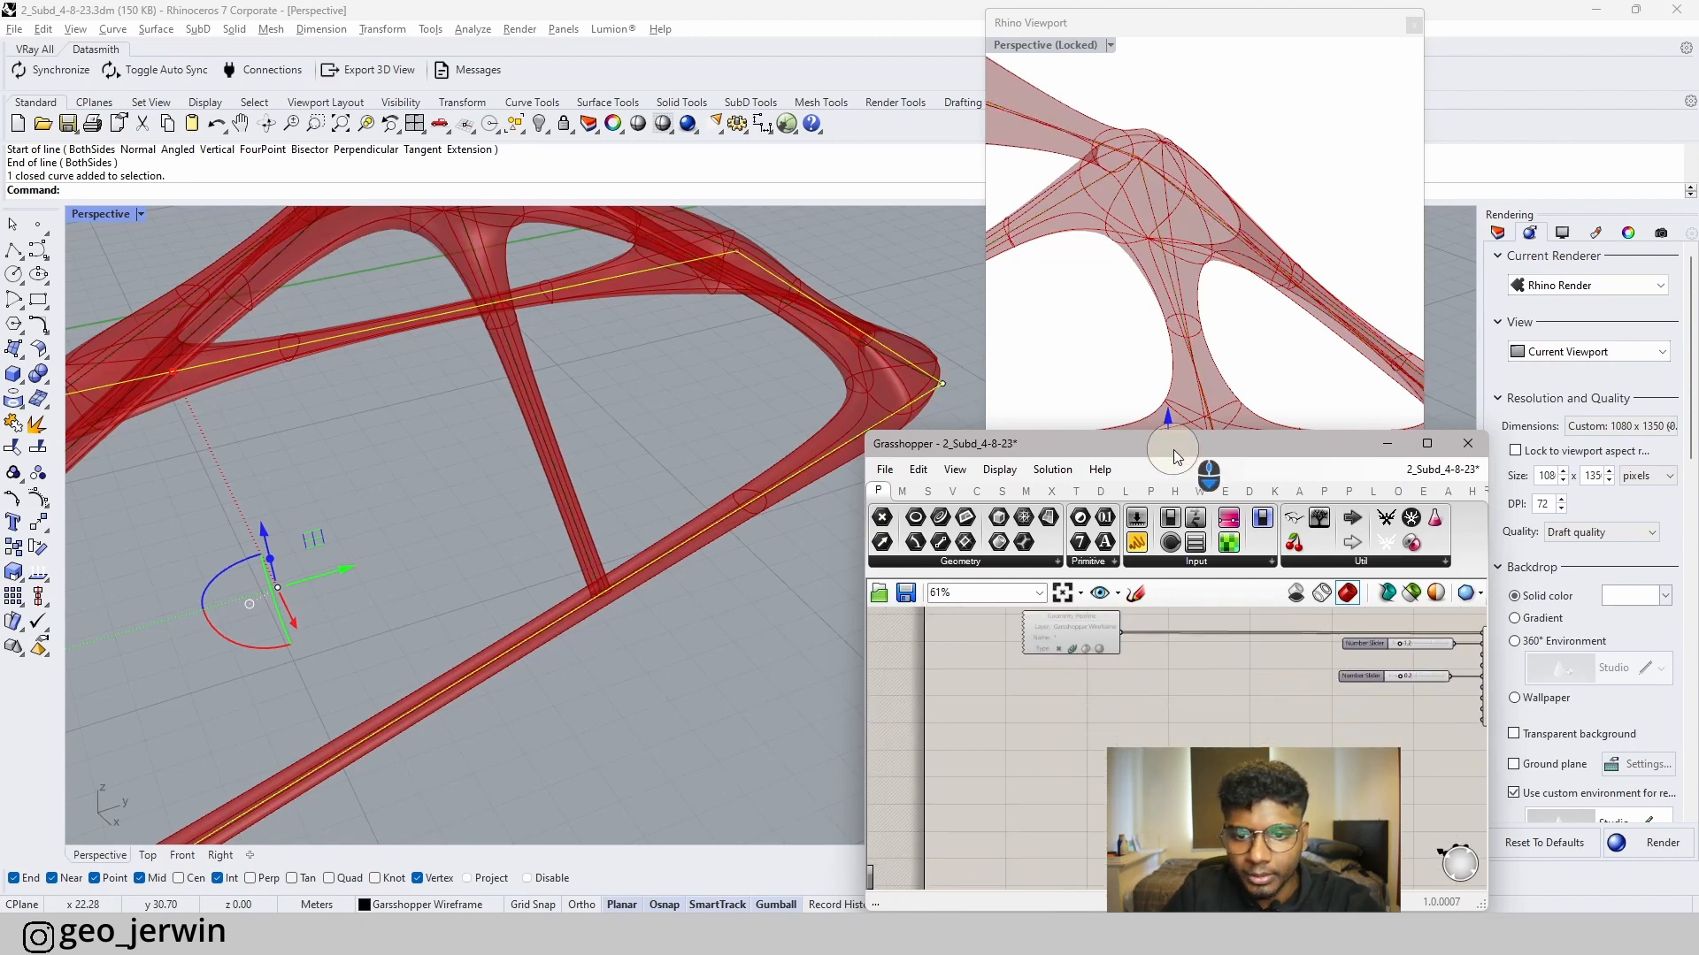
- Enlarge the Grasshopper window to full height beside the Rhino viewport, with the Geometry Pipeline and MultiPipe components in view
{"action": "left_click", "coordinate": [1191, 27]}
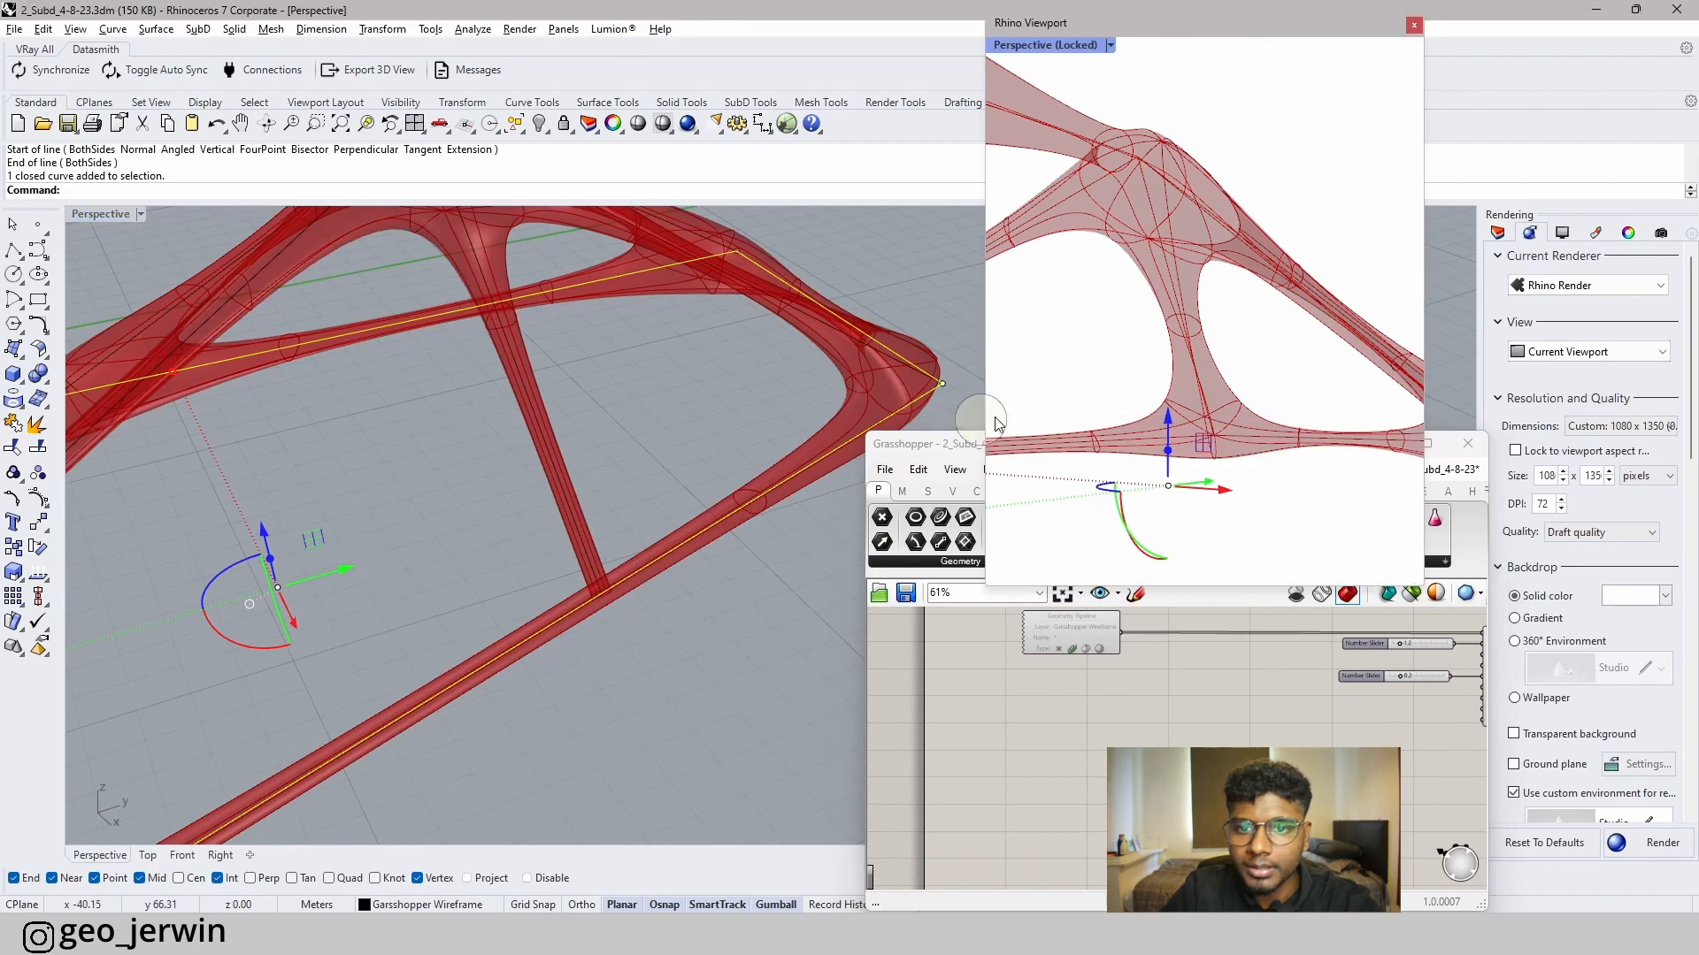
{"action": "left_click_drag", "start_coordinate": [973, 449], "coordinate": [1696, 381]}
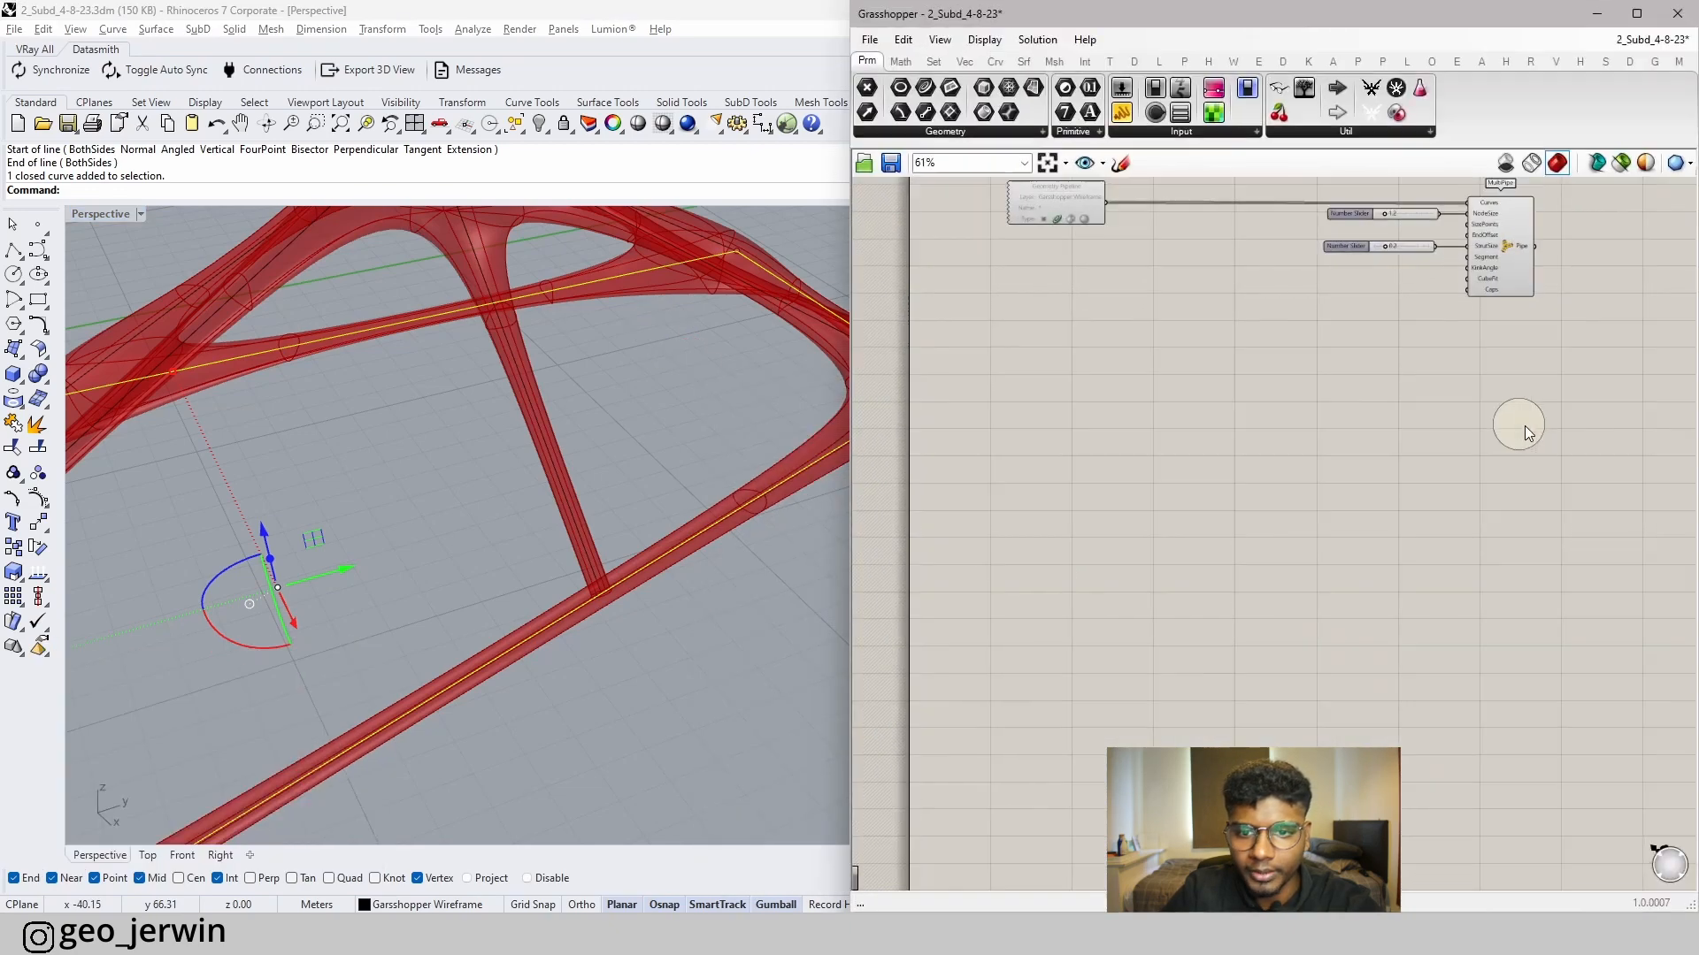
{"action": "left_click", "coordinate": [555, 526]}
{"action": "scroll", "coordinate": [677, 577], "scroll_direction": "down", "scroll_amount": 4}
{"action": "left_click", "coordinate": [1325, 694]}
{"action": "scroll", "coordinate": [1143, 345], "scroll_direction": "up", "scroll_amount": 5}
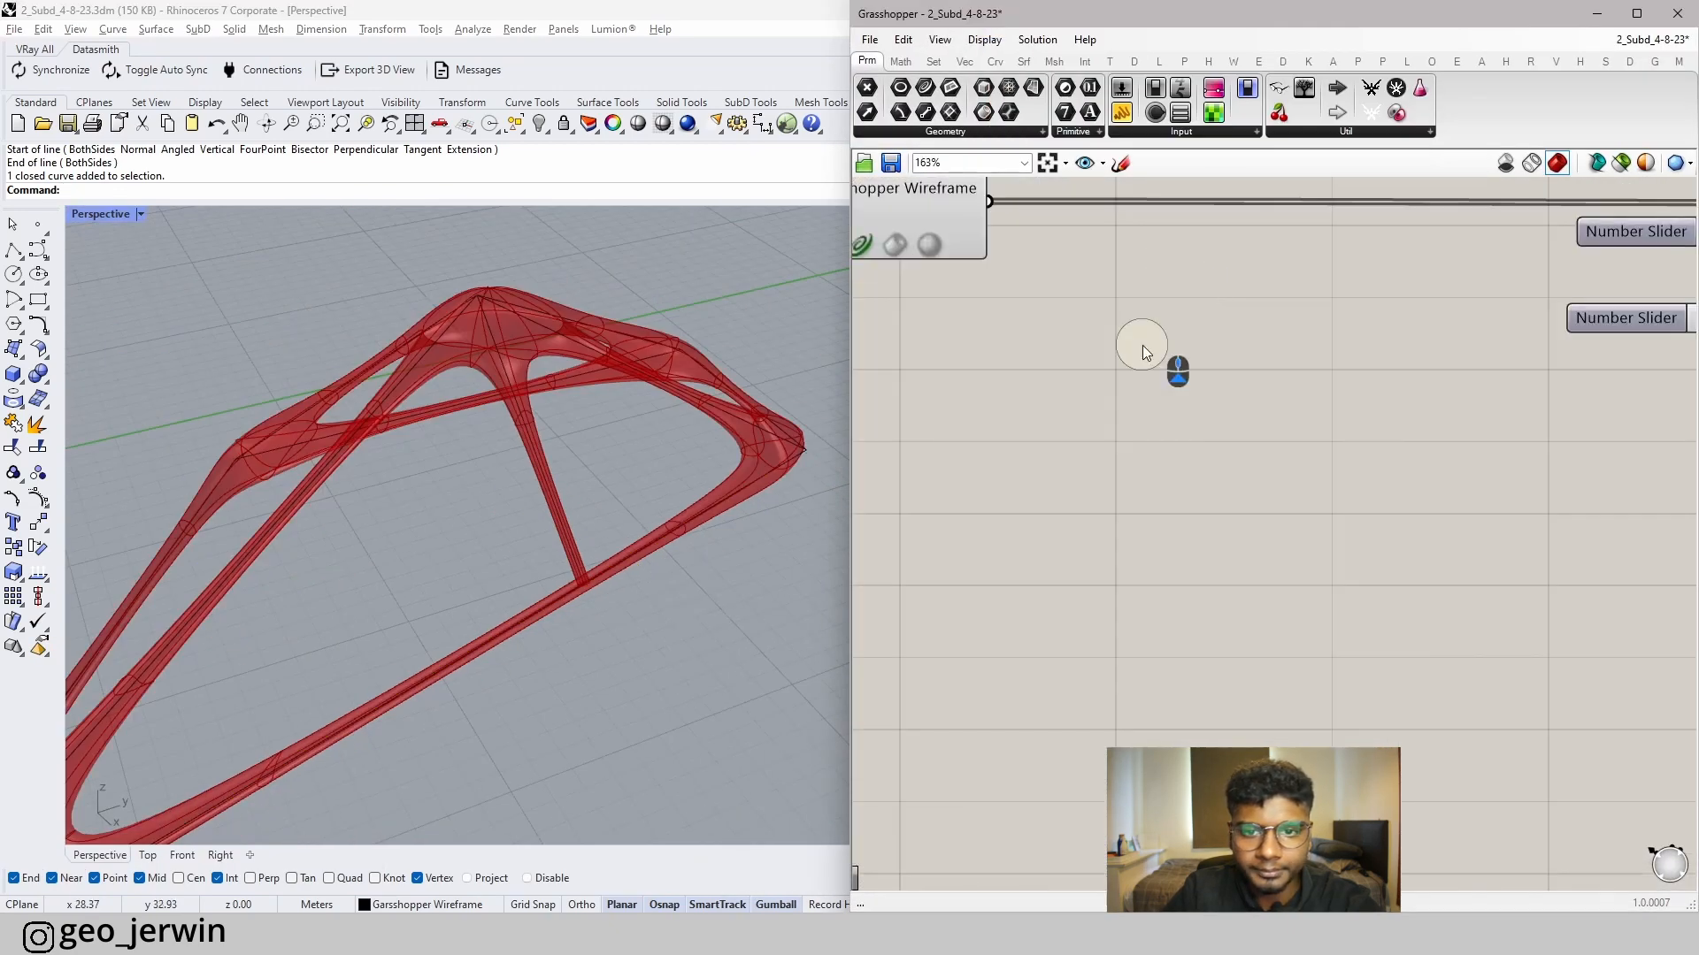
{"action": "scroll", "coordinate": [542, 561], "scroll_direction": "up", "scroll_amount": 5}
{"action": "scroll", "coordinate": [1305, 576], "scroll_direction": "down", "scroll_amount": 5}
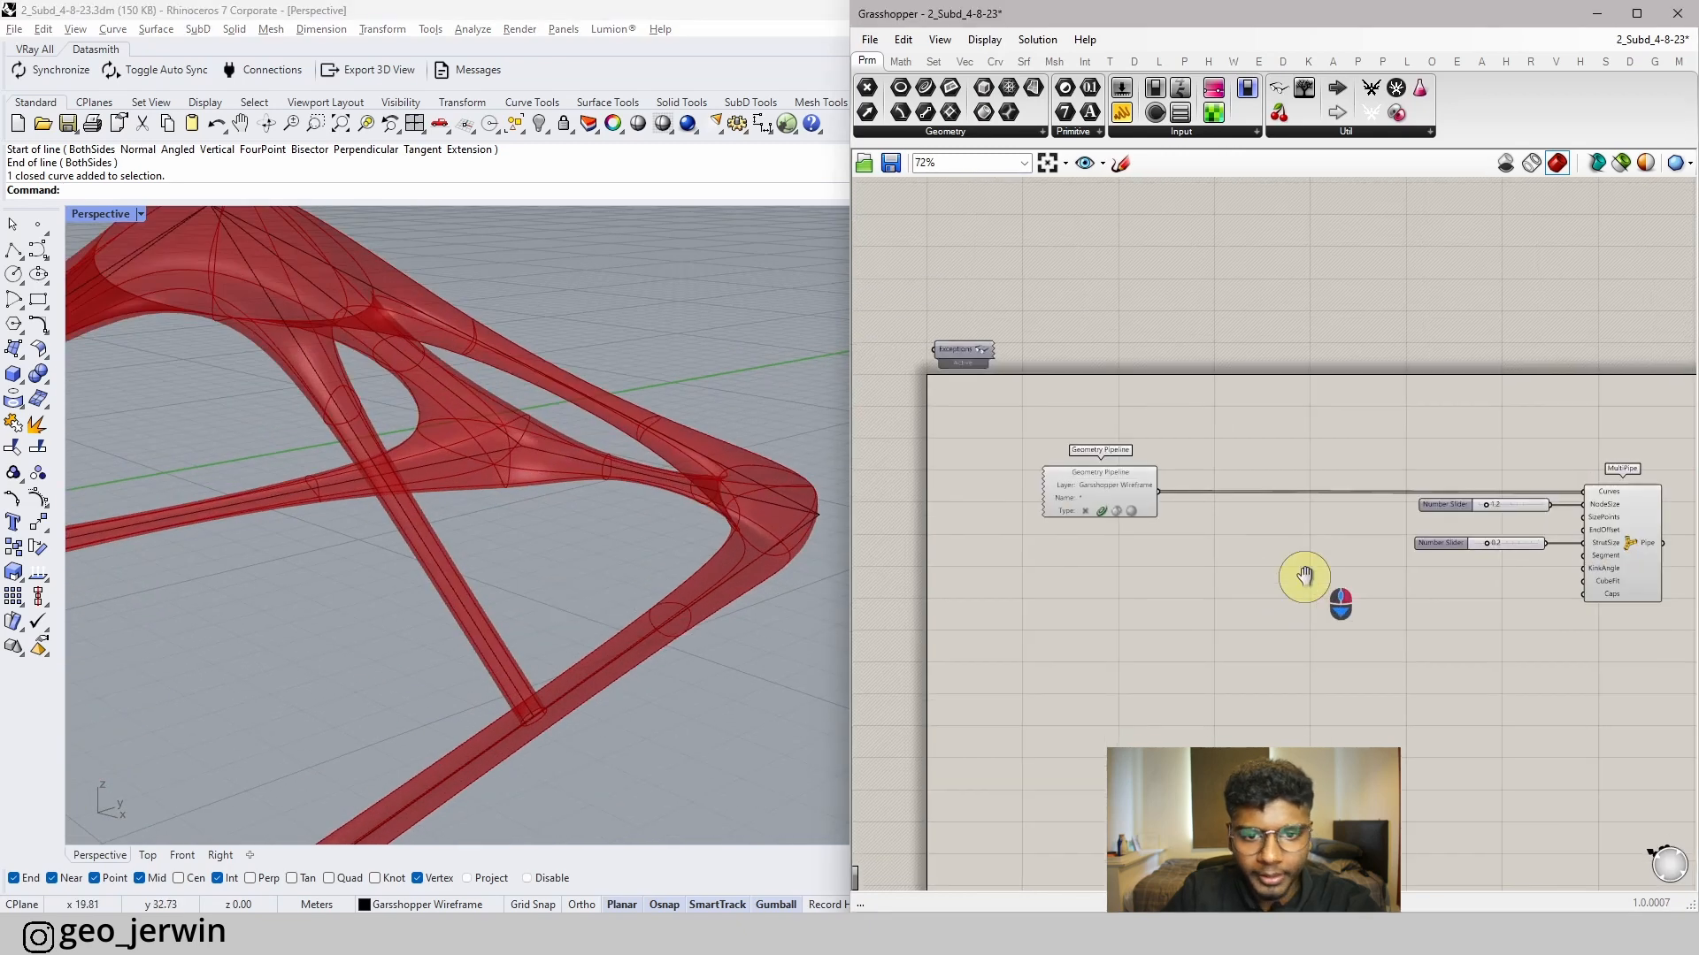
{"action": "right_click_drag", "start_coordinate": [1305, 576], "coordinate": [1305, 531]}
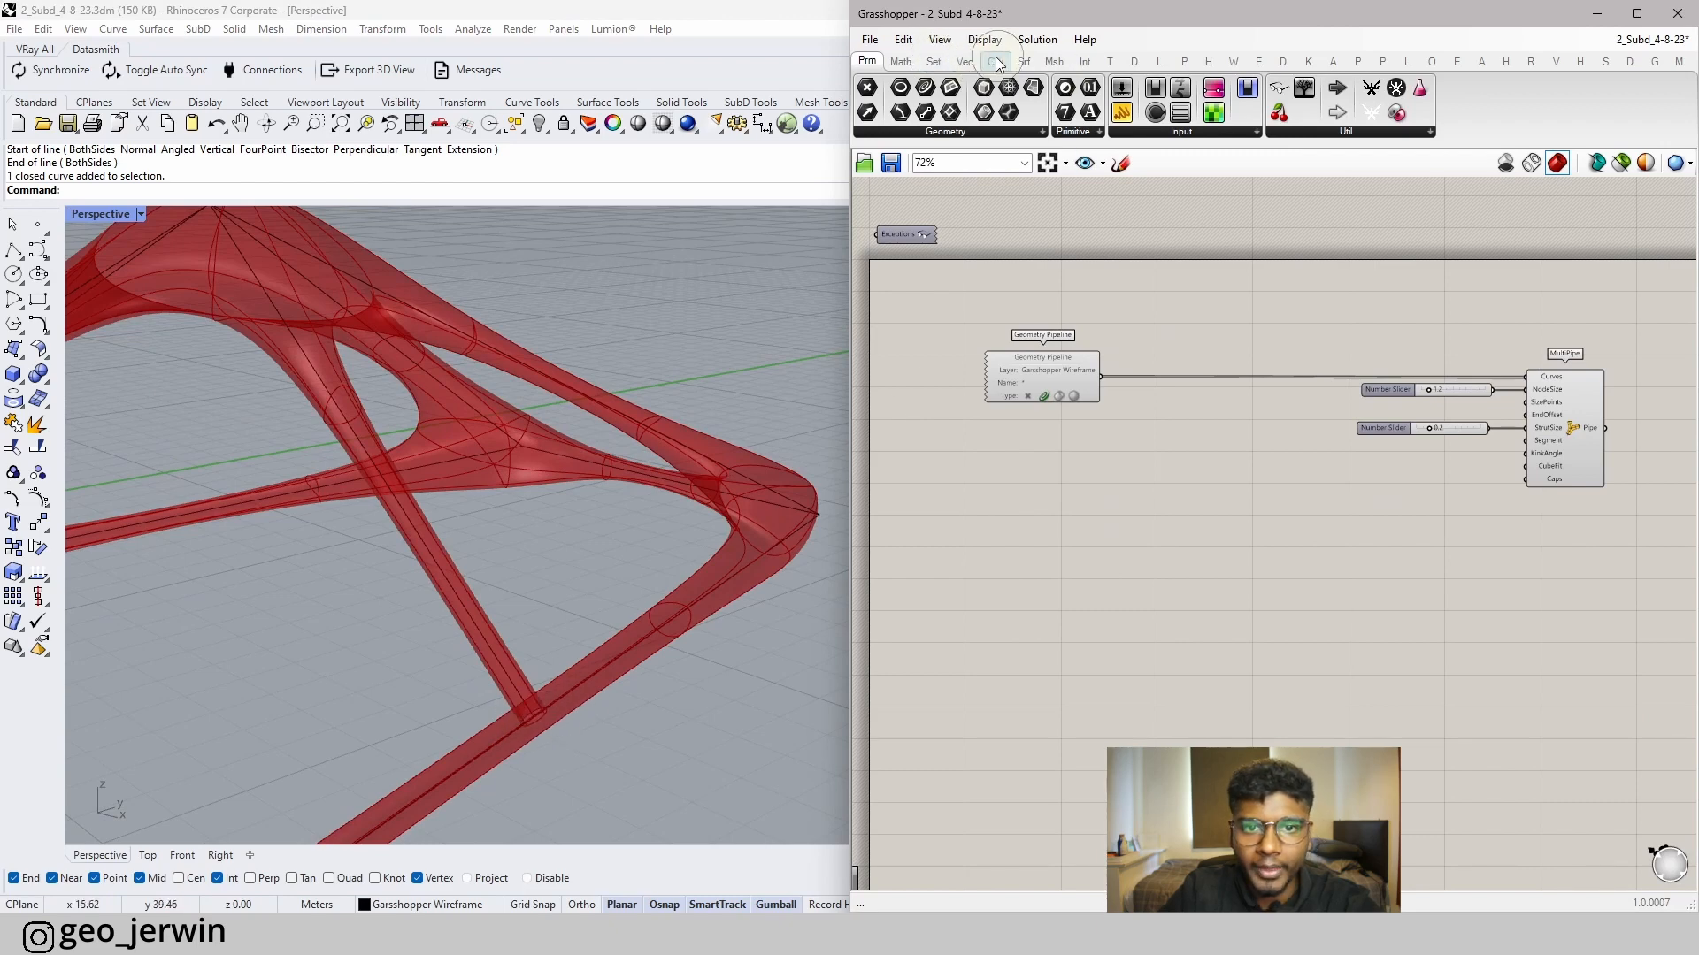
- Add a Multiple Curves intersection component near the Geometry Pipeline and connect the pipeline's curves to its Curves input
{"action": "left_click", "coordinate": [1085, 62]}
{"action": "left_click", "coordinate": [1023, 131]}
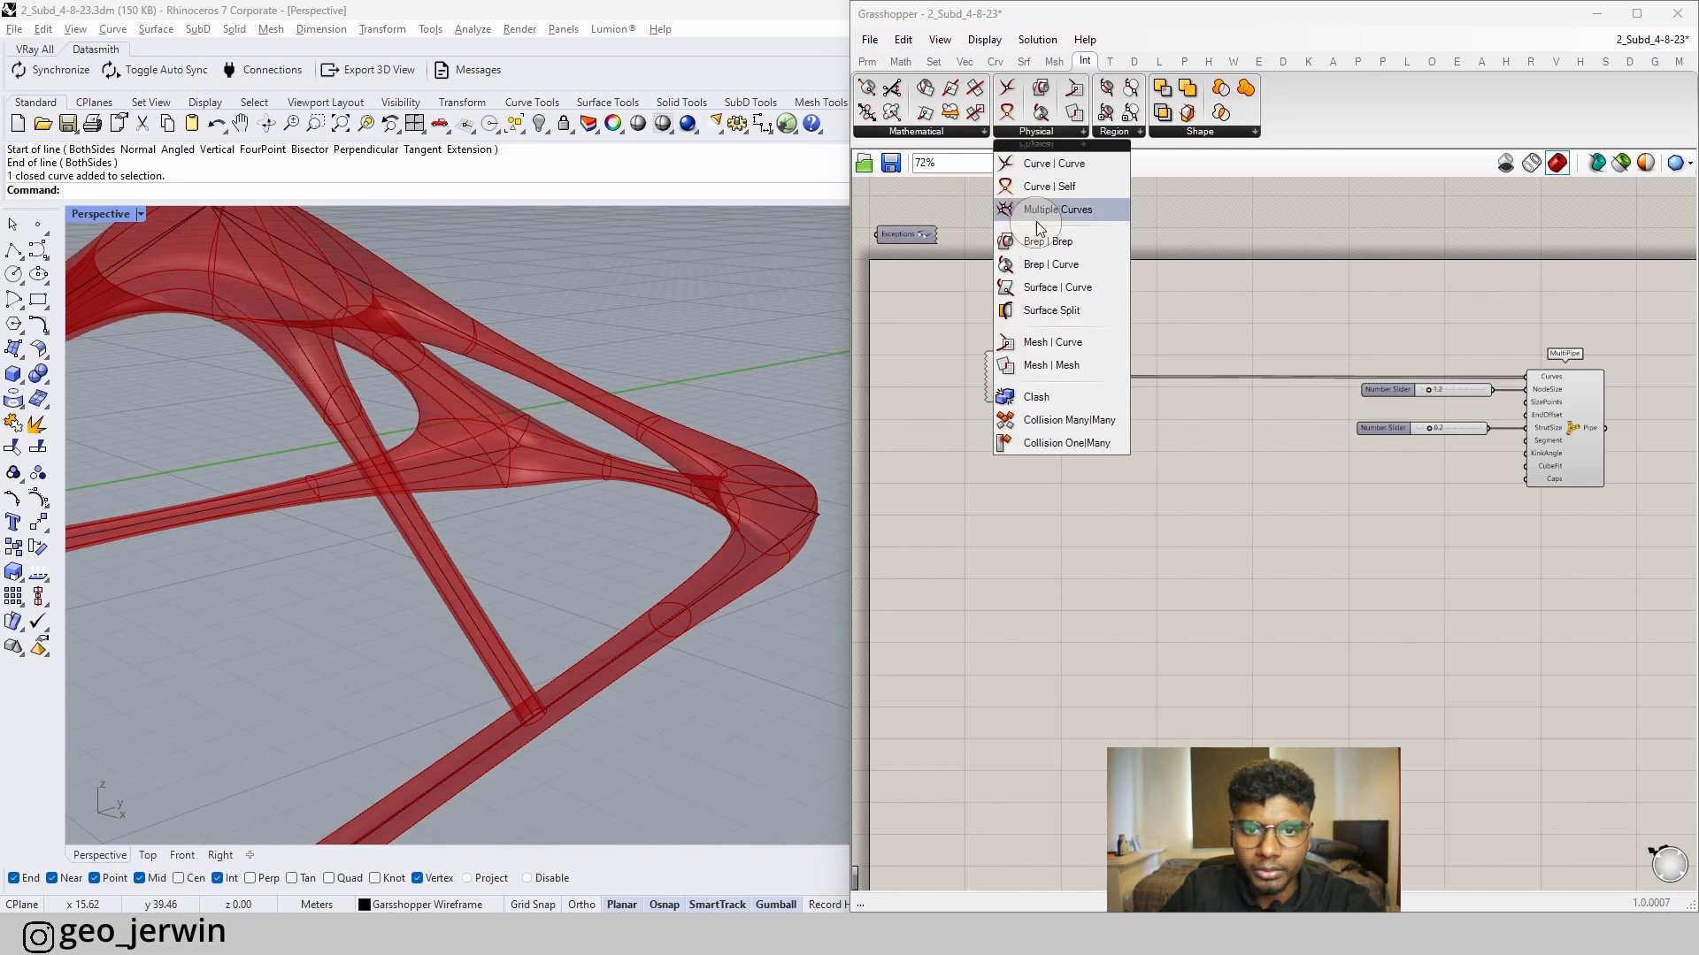
{"action": "left_click", "coordinate": [1060, 209]}
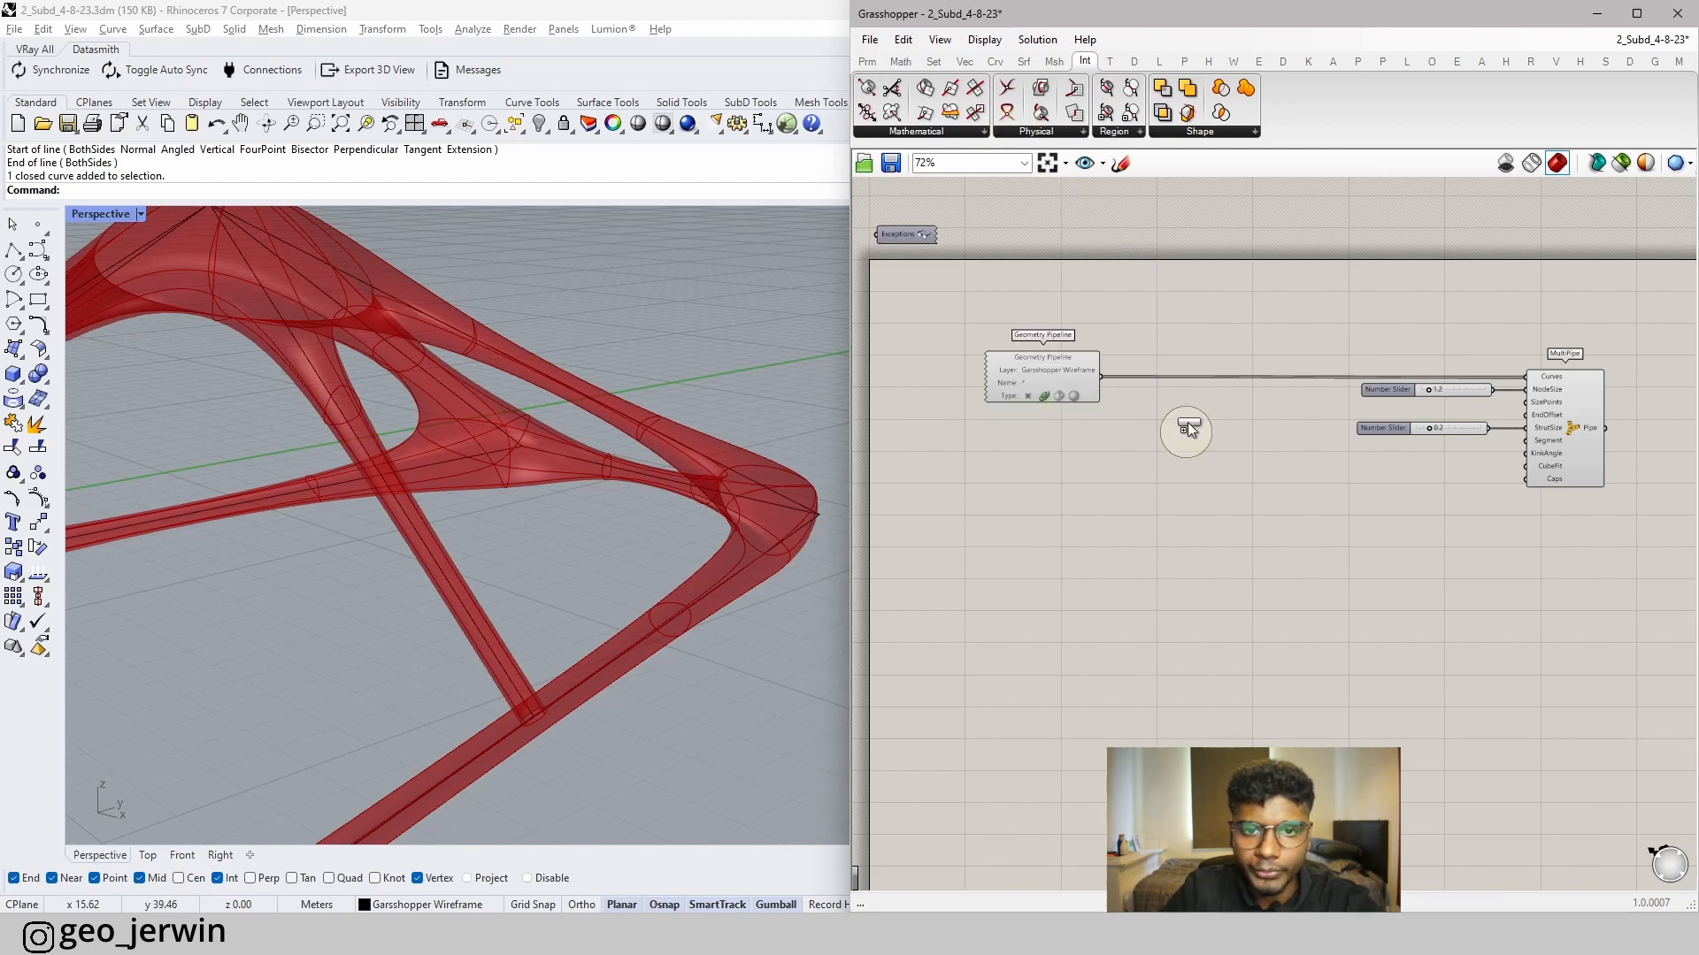
{"action": "left_click", "coordinate": [1184, 474]}
{"action": "scroll", "coordinate": [1183, 476], "scroll_direction": "up", "scroll_amount": 3}
{"action": "left_click_drag", "start_coordinate": [1023, 286], "coordinate": [1024, 299]}
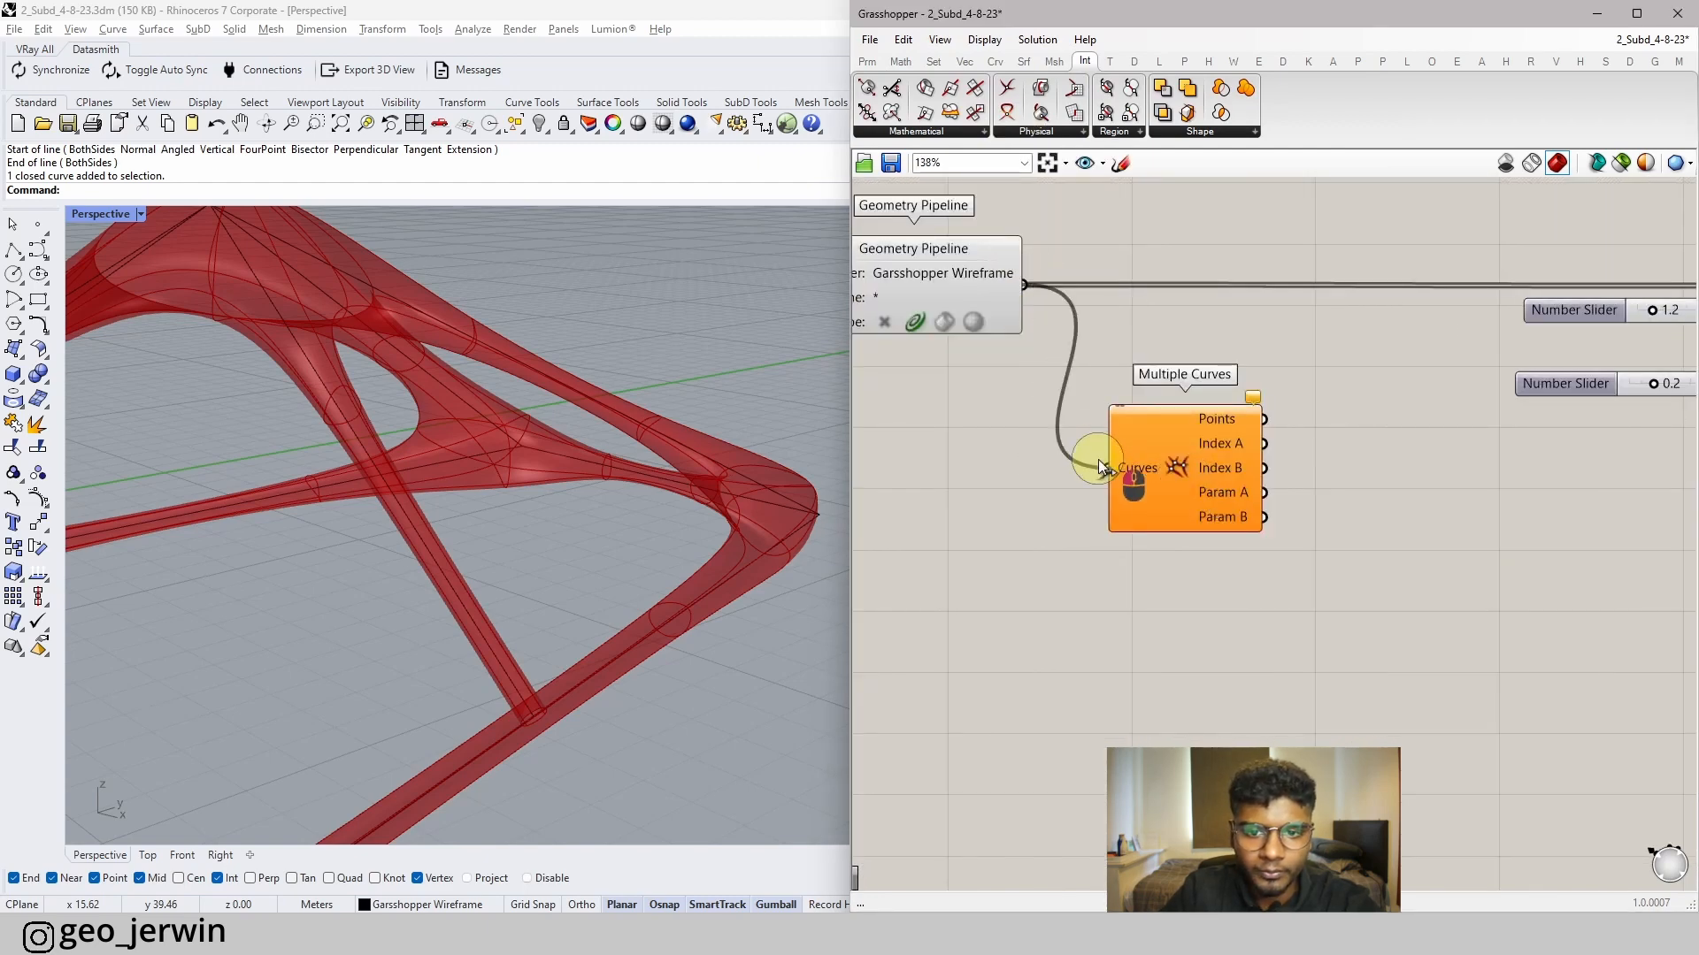
{"action": "left_click_drag", "start_coordinate": [1097, 459], "coordinate": [1099, 460]}
{"action": "scroll", "coordinate": [549, 724], "scroll_direction": "up", "scroll_amount": 5}
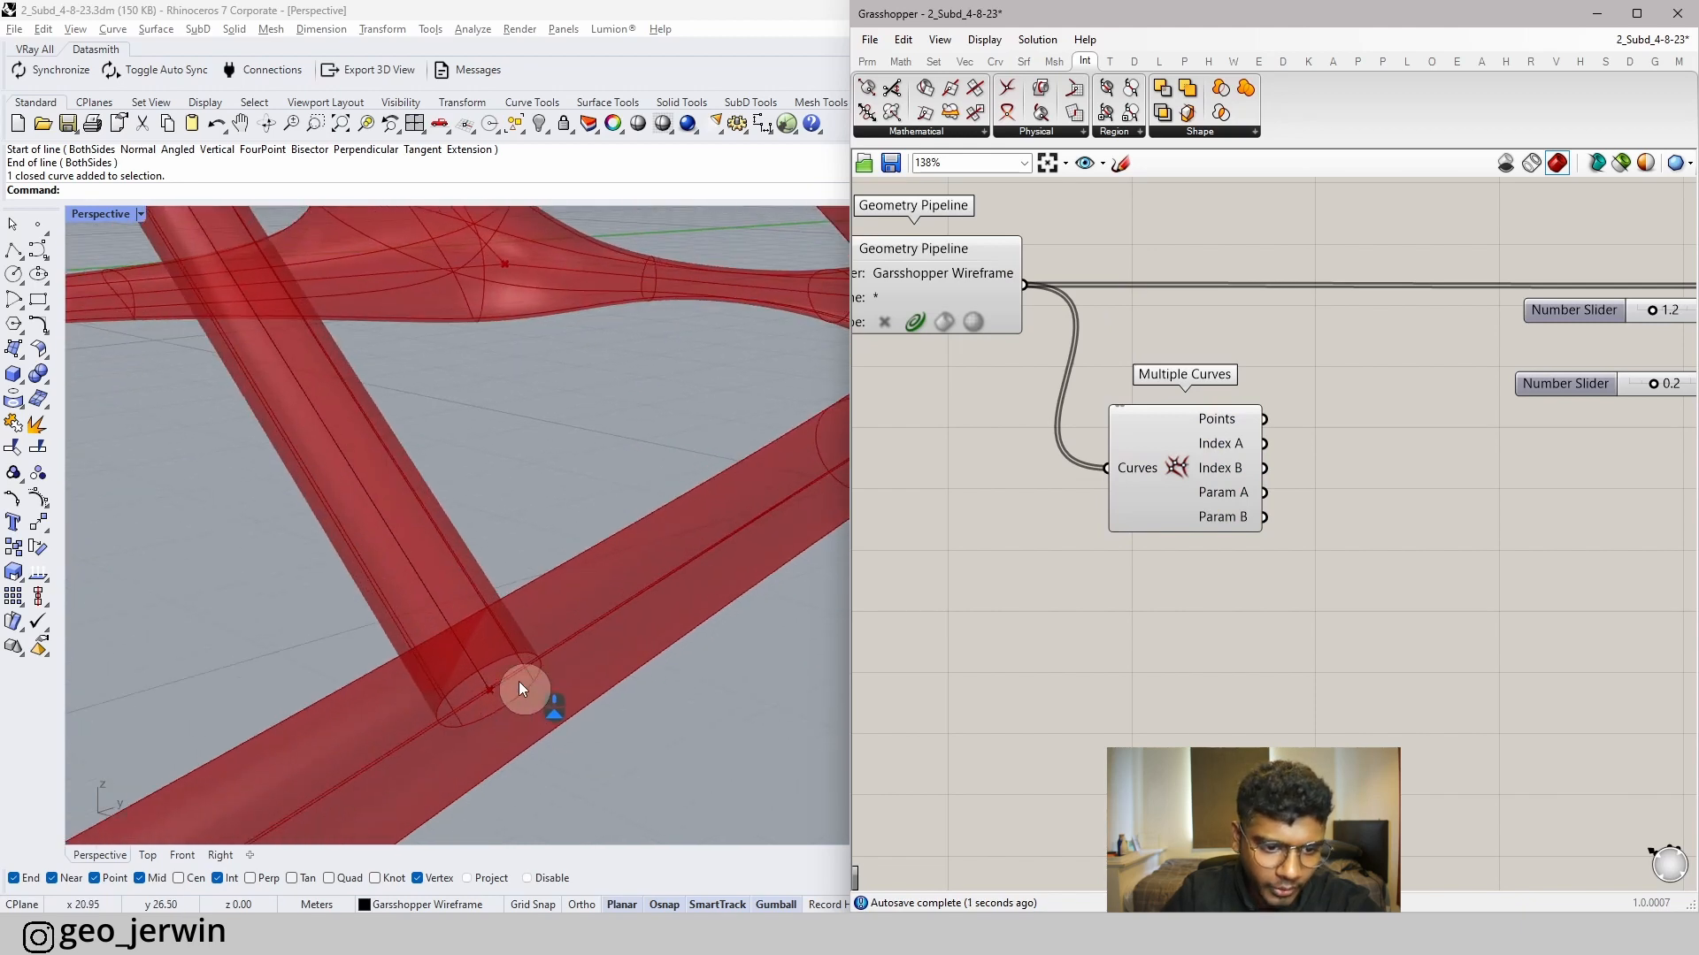
{"action": "scroll", "coordinate": [517, 685], "scroll_direction": "down", "scroll_amount": 2}
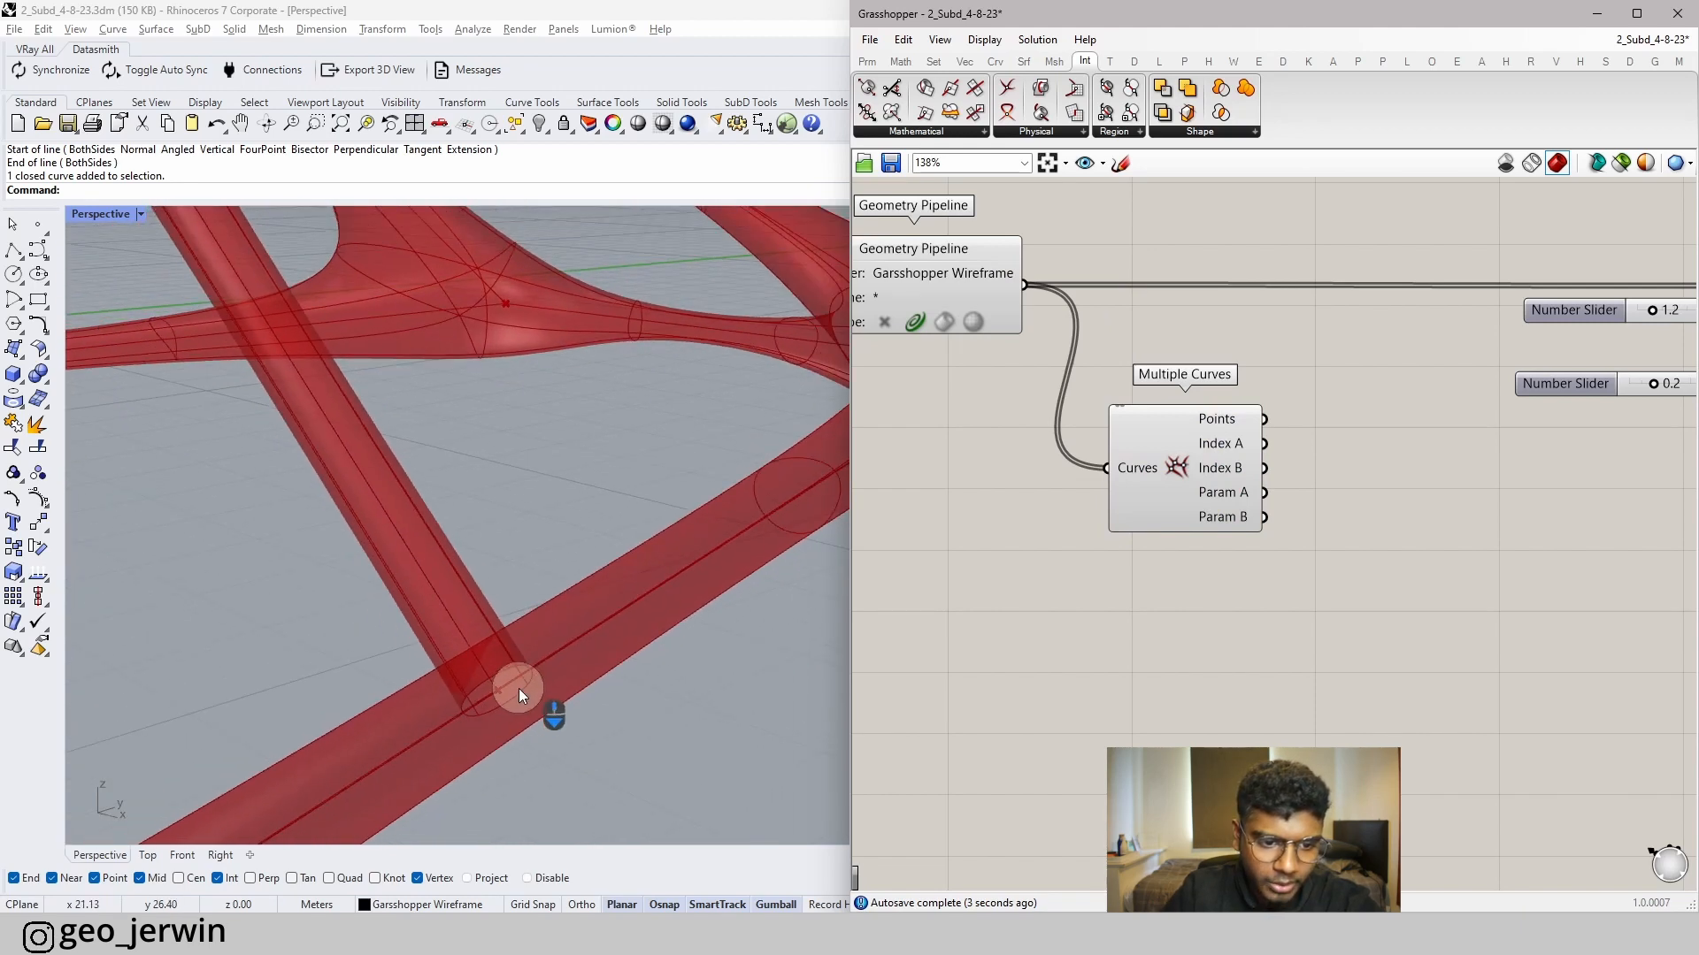
- Turn off the MultiPipe preview and examine the intersection points on the bare wireframe
{"action": "left_click", "coordinate": [943, 288]}
{"action": "middle_click", "coordinate": [943, 289]}
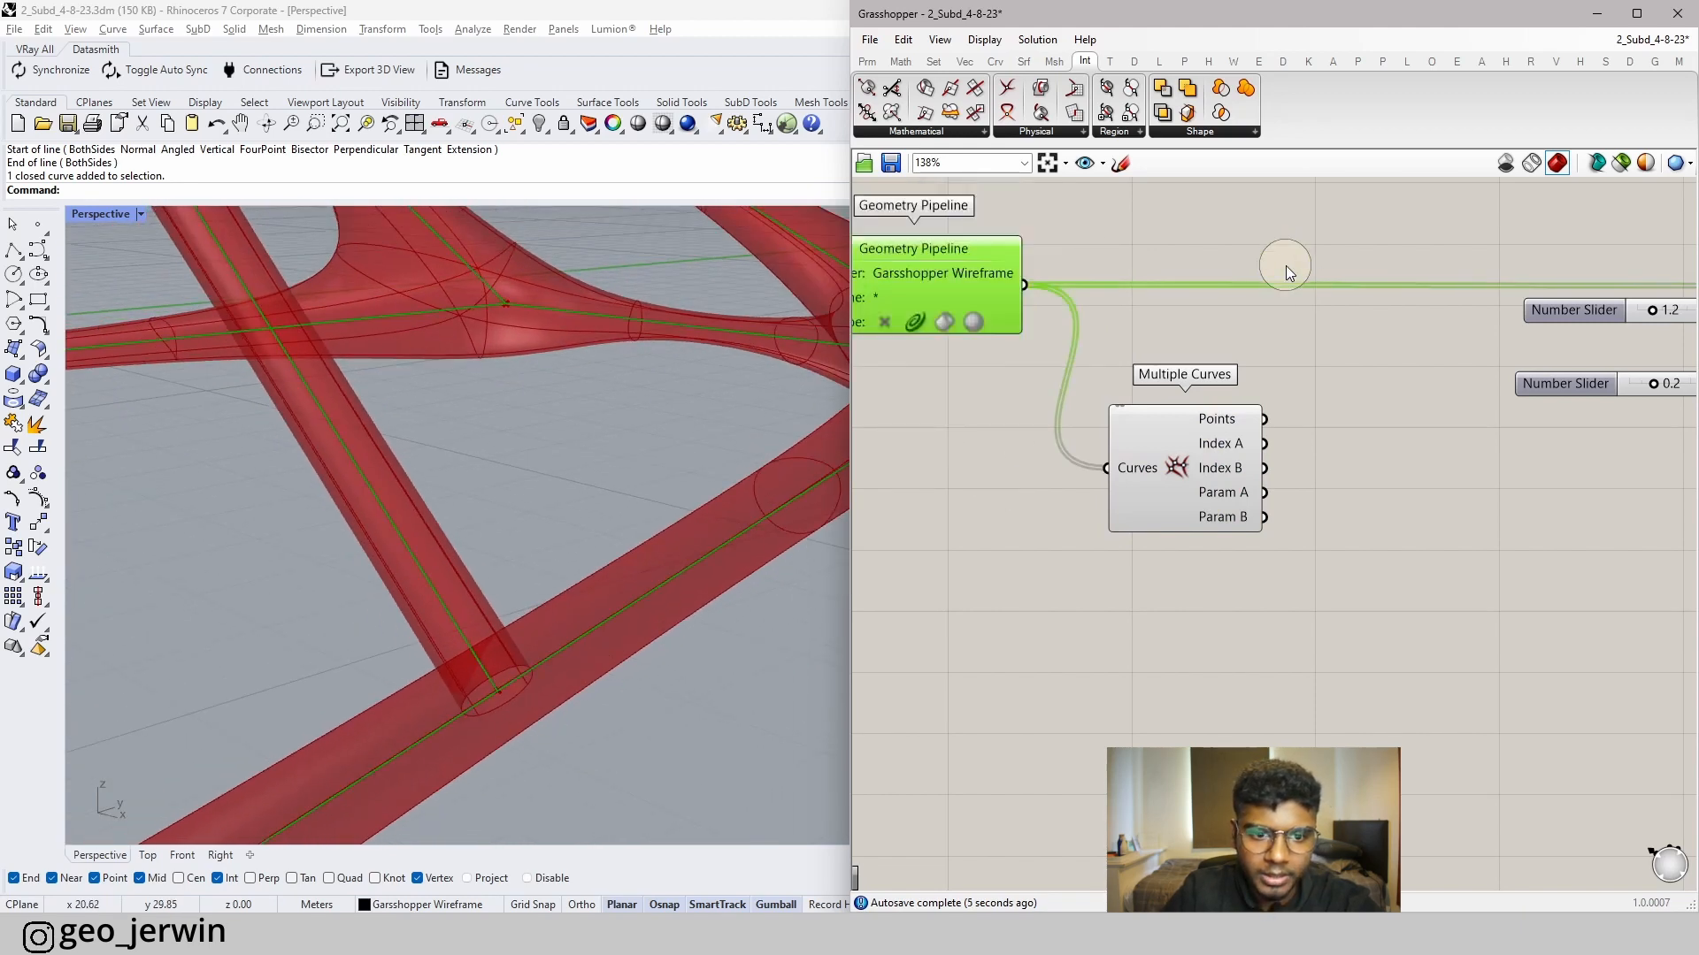
{"action": "right_click_drag", "start_coordinate": [1534, 288], "coordinate": [1187, 348]}
{"action": "scroll", "coordinate": [1187, 348], "scroll_direction": "down", "scroll_amount": 3}
{"action": "left_click", "coordinate": [1406, 410]}
{"action": "middle_click", "coordinate": [1406, 409]}
{"action": "left_click", "coordinate": [1459, 356]}
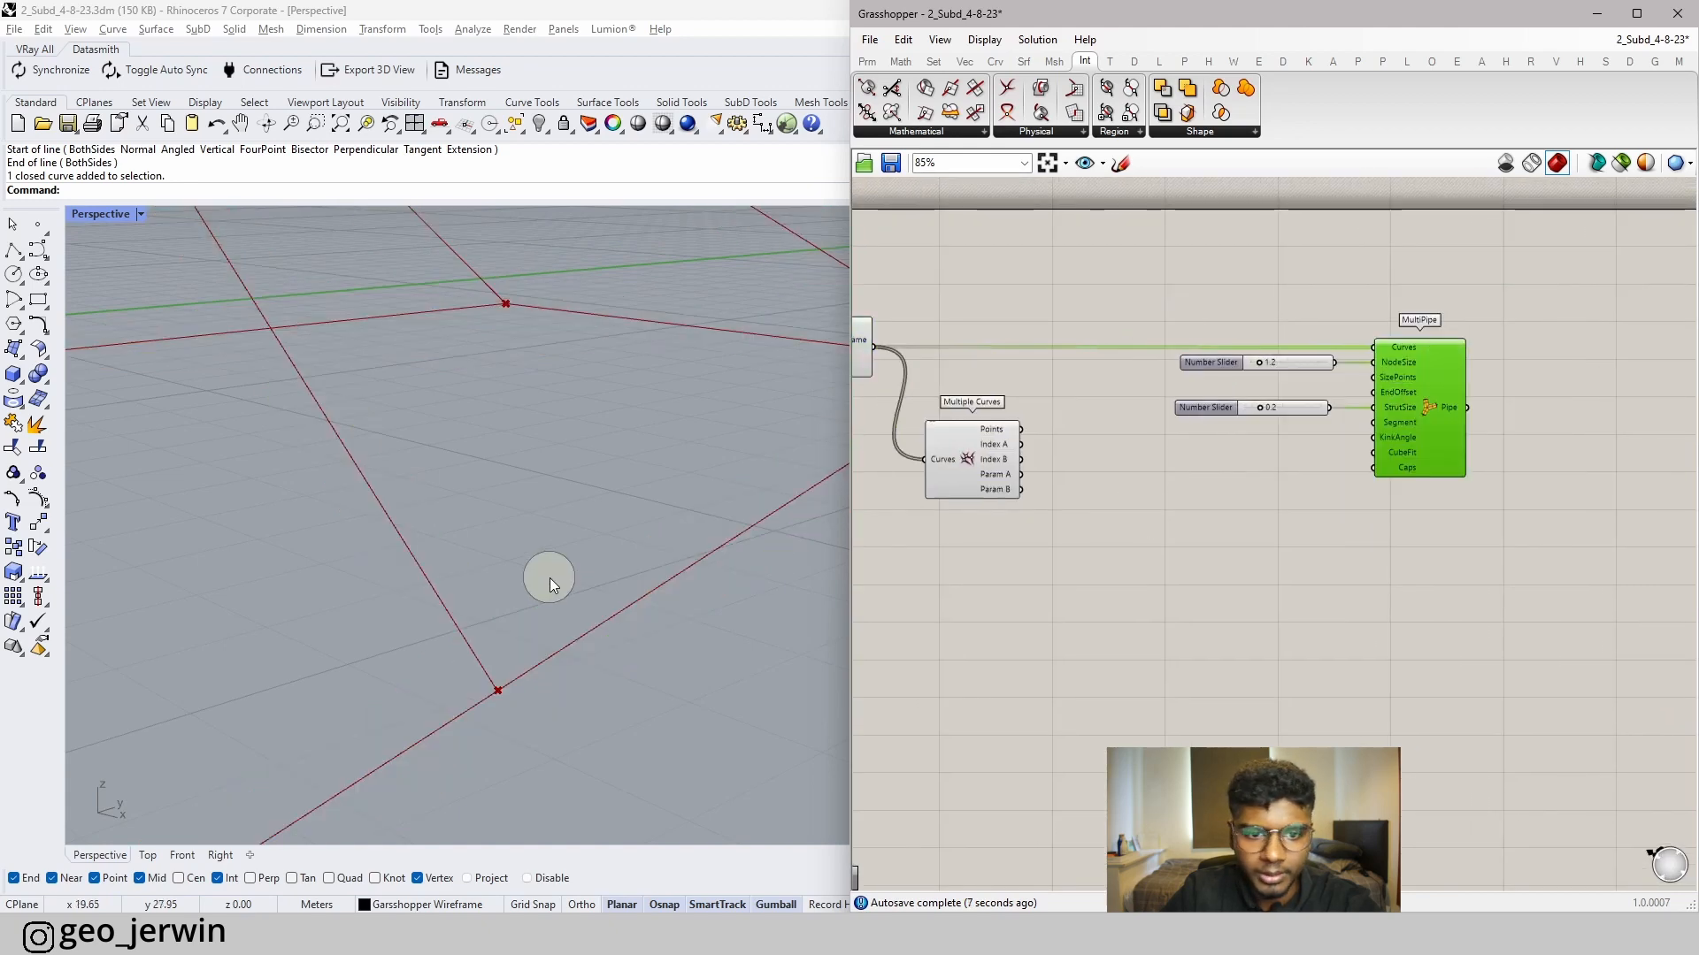
{"action": "scroll", "coordinate": [522, 652], "scroll_direction": "down", "scroll_amount": 2}
{"action": "scroll", "coordinate": [545, 666], "scroll_direction": "down", "scroll_amount": 3}
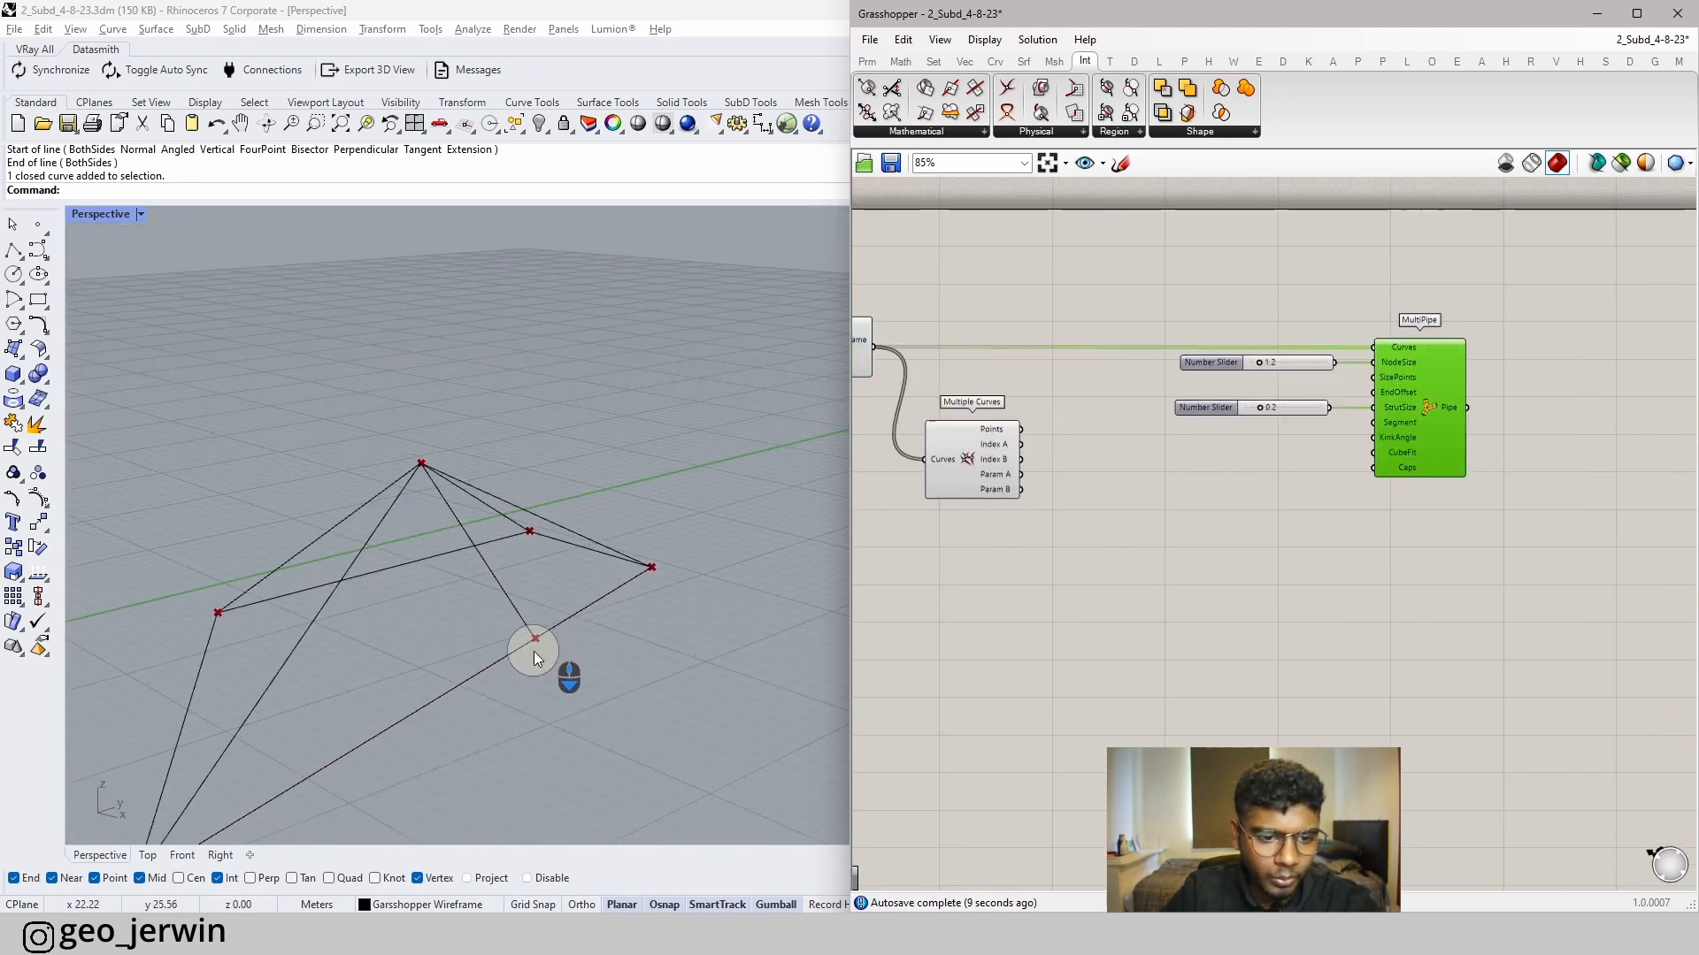
- Move the Multiple Curves component further below the MultiPipe wire and inspect the intersection point where the new strut meets the outer one
{"action": "left_click_drag", "start_coordinate": [957, 473], "coordinate": [964, 583]}
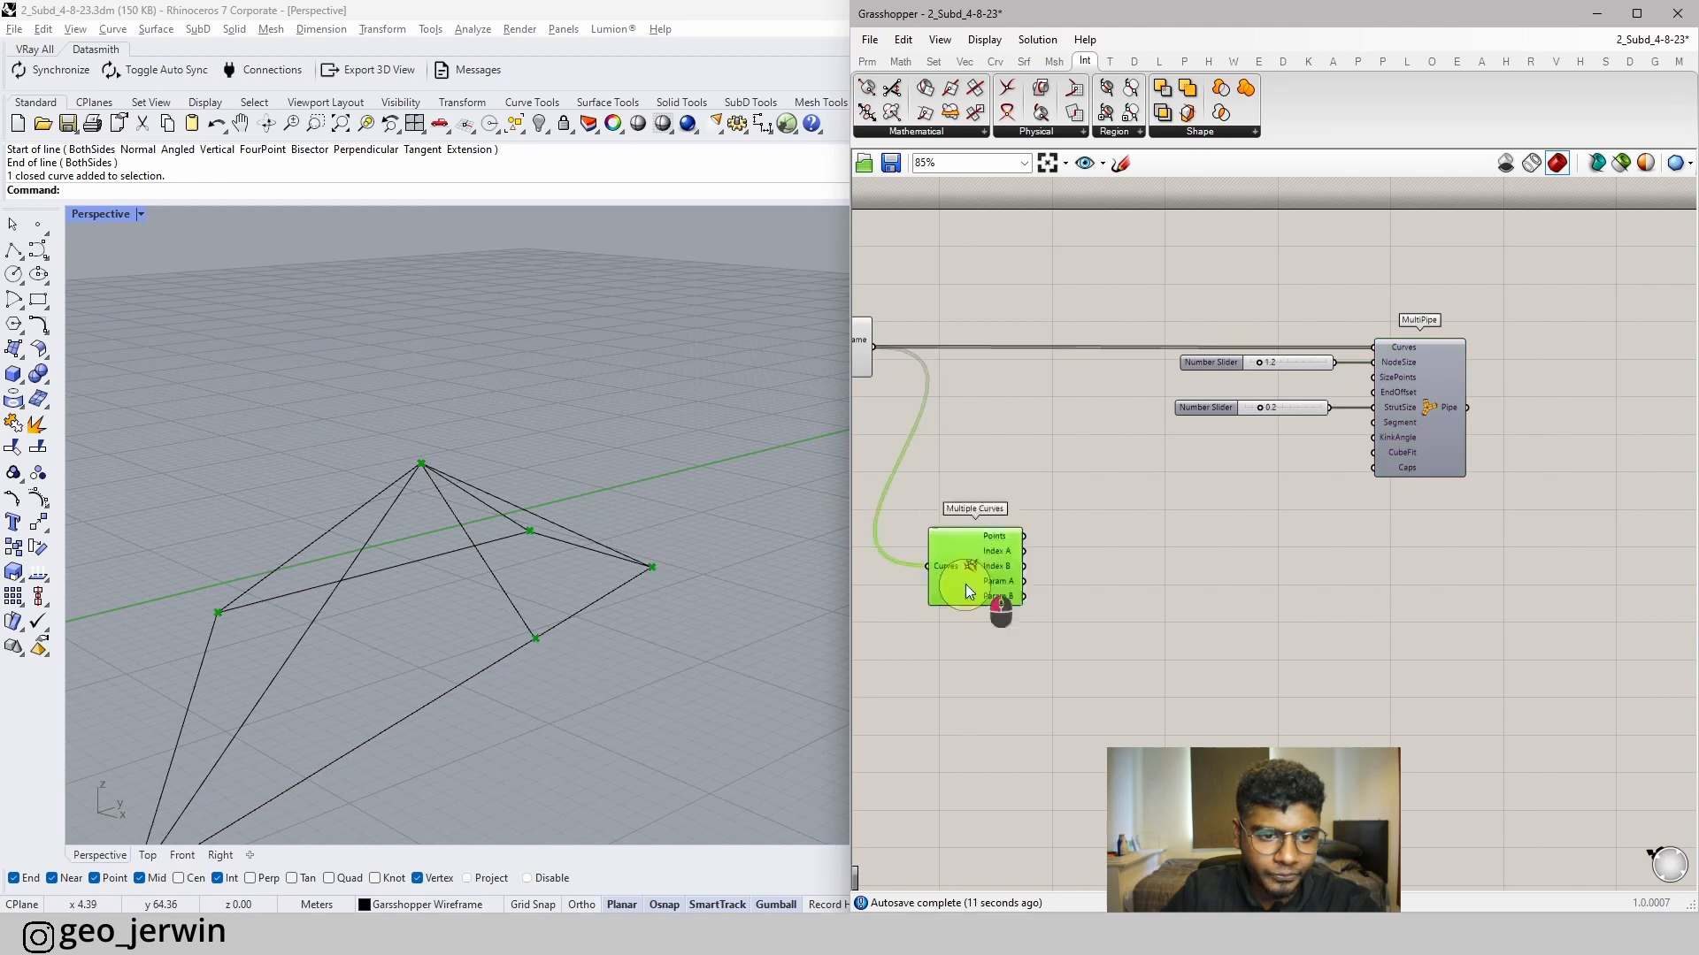
{"action": "scroll", "coordinate": [612, 644], "scroll_direction": "down", "scroll_amount": 3}
{"action": "scroll", "coordinate": [575, 670], "scroll_direction": "up", "scroll_amount": 2}
{"action": "scroll", "coordinate": [575, 670], "scroll_direction": "up", "scroll_amount": 8}
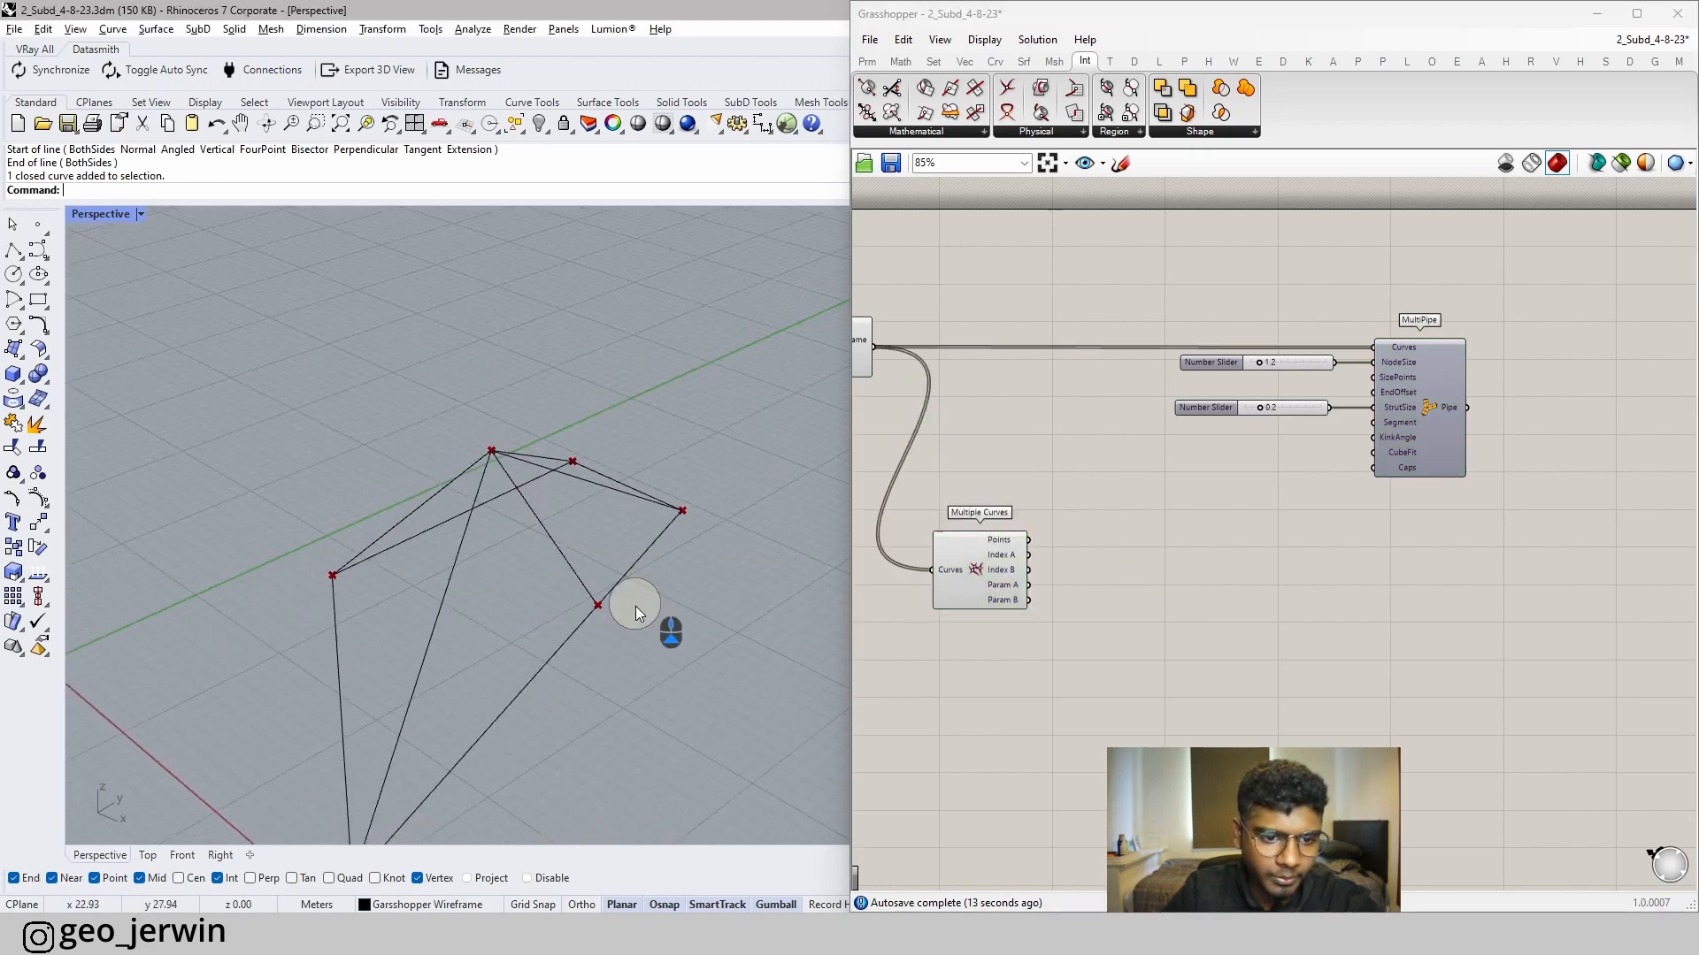
{"action": "left_click", "coordinate": [1243, 620]}
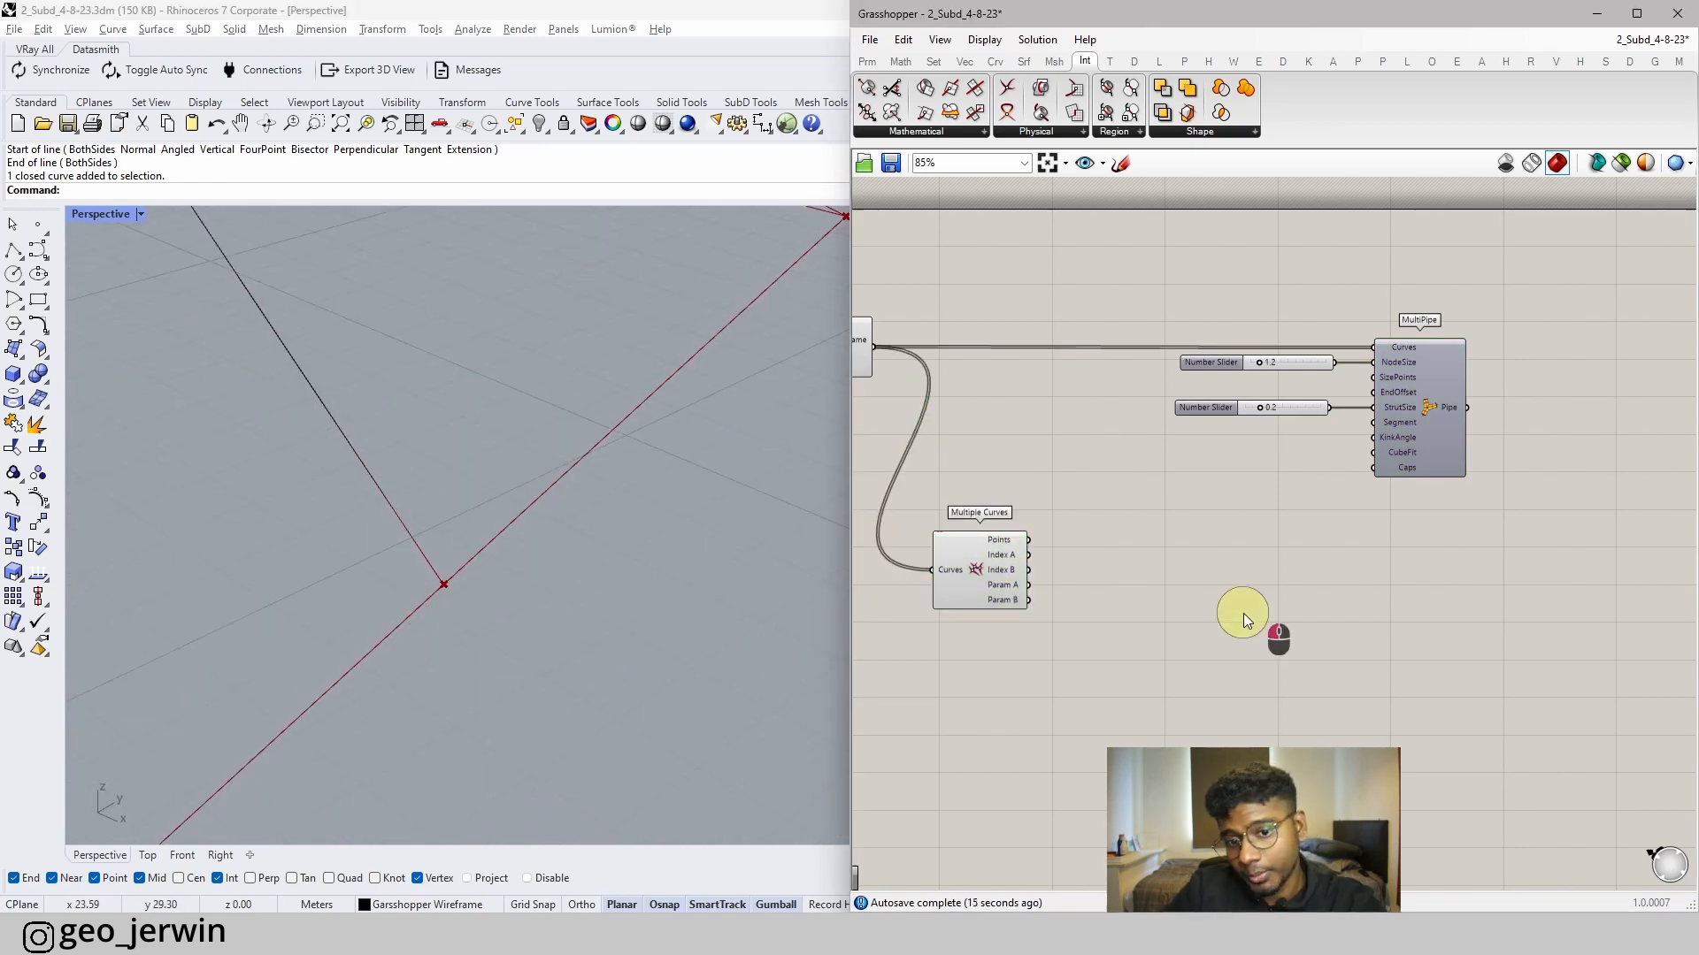
{"action": "scroll", "coordinate": [1155, 597], "scroll_direction": "up", "scroll_amount": 5}
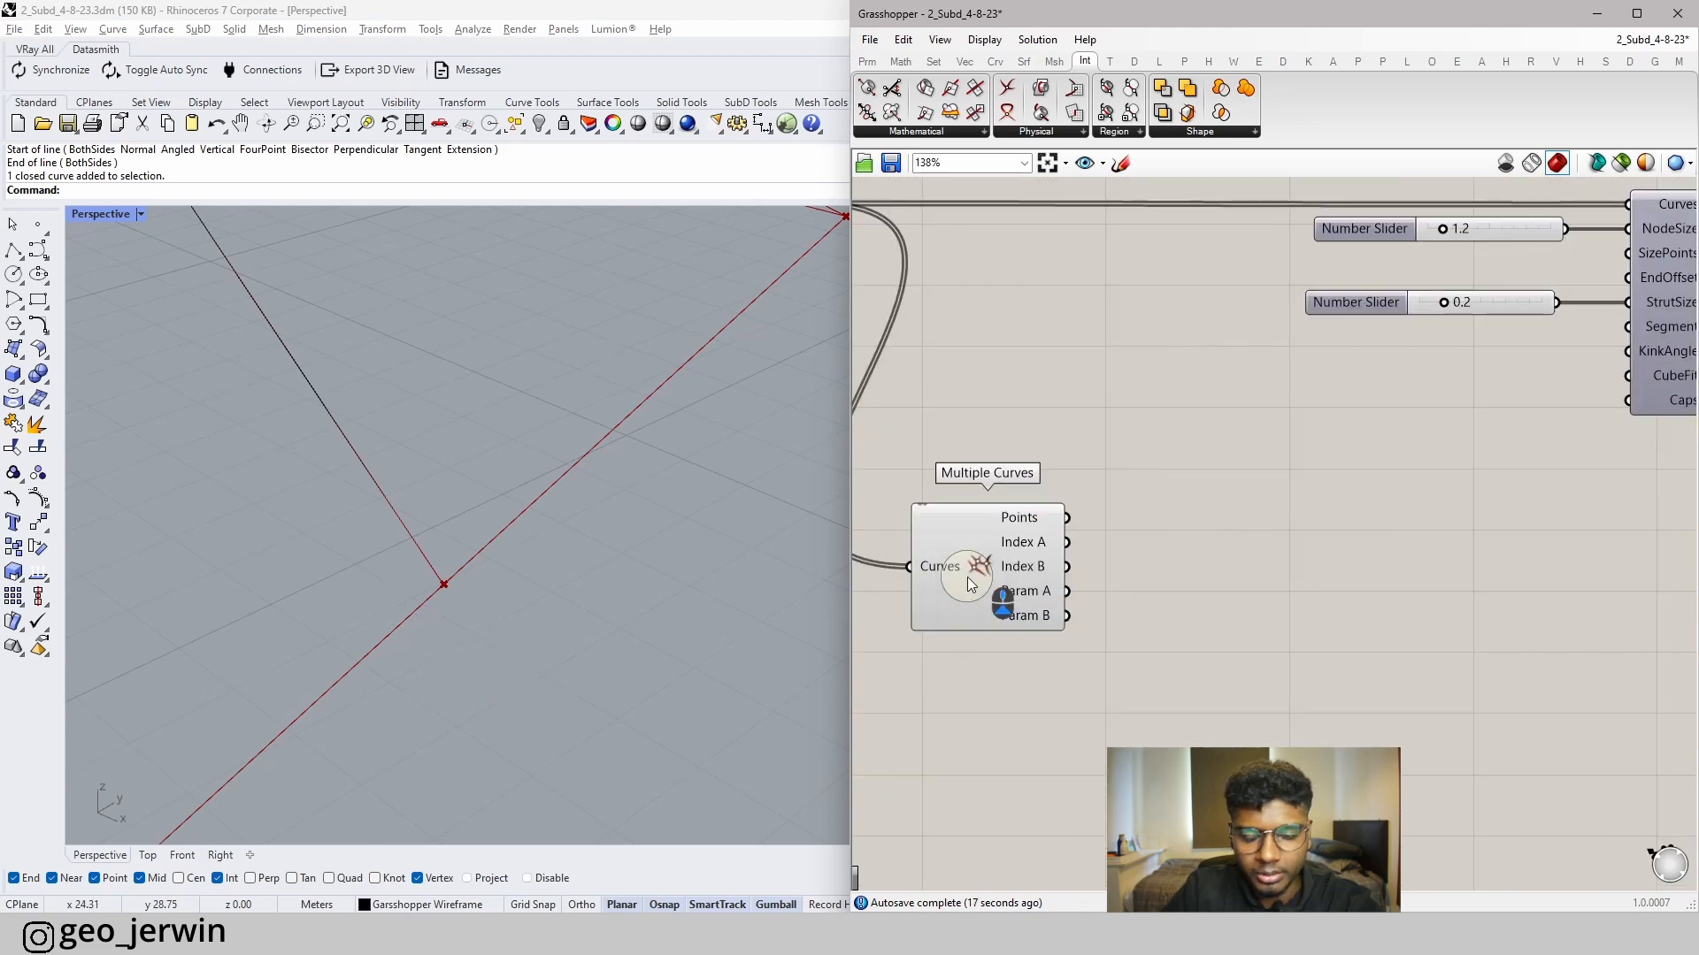
- Add a Shatter component beside the Multiple Curves component
{"action": "scroll", "coordinate": [1141, 619], "scroll_direction": "down", "scroll_amount": 3}
{"action": "double_click", "coordinate": [1214, 580]}
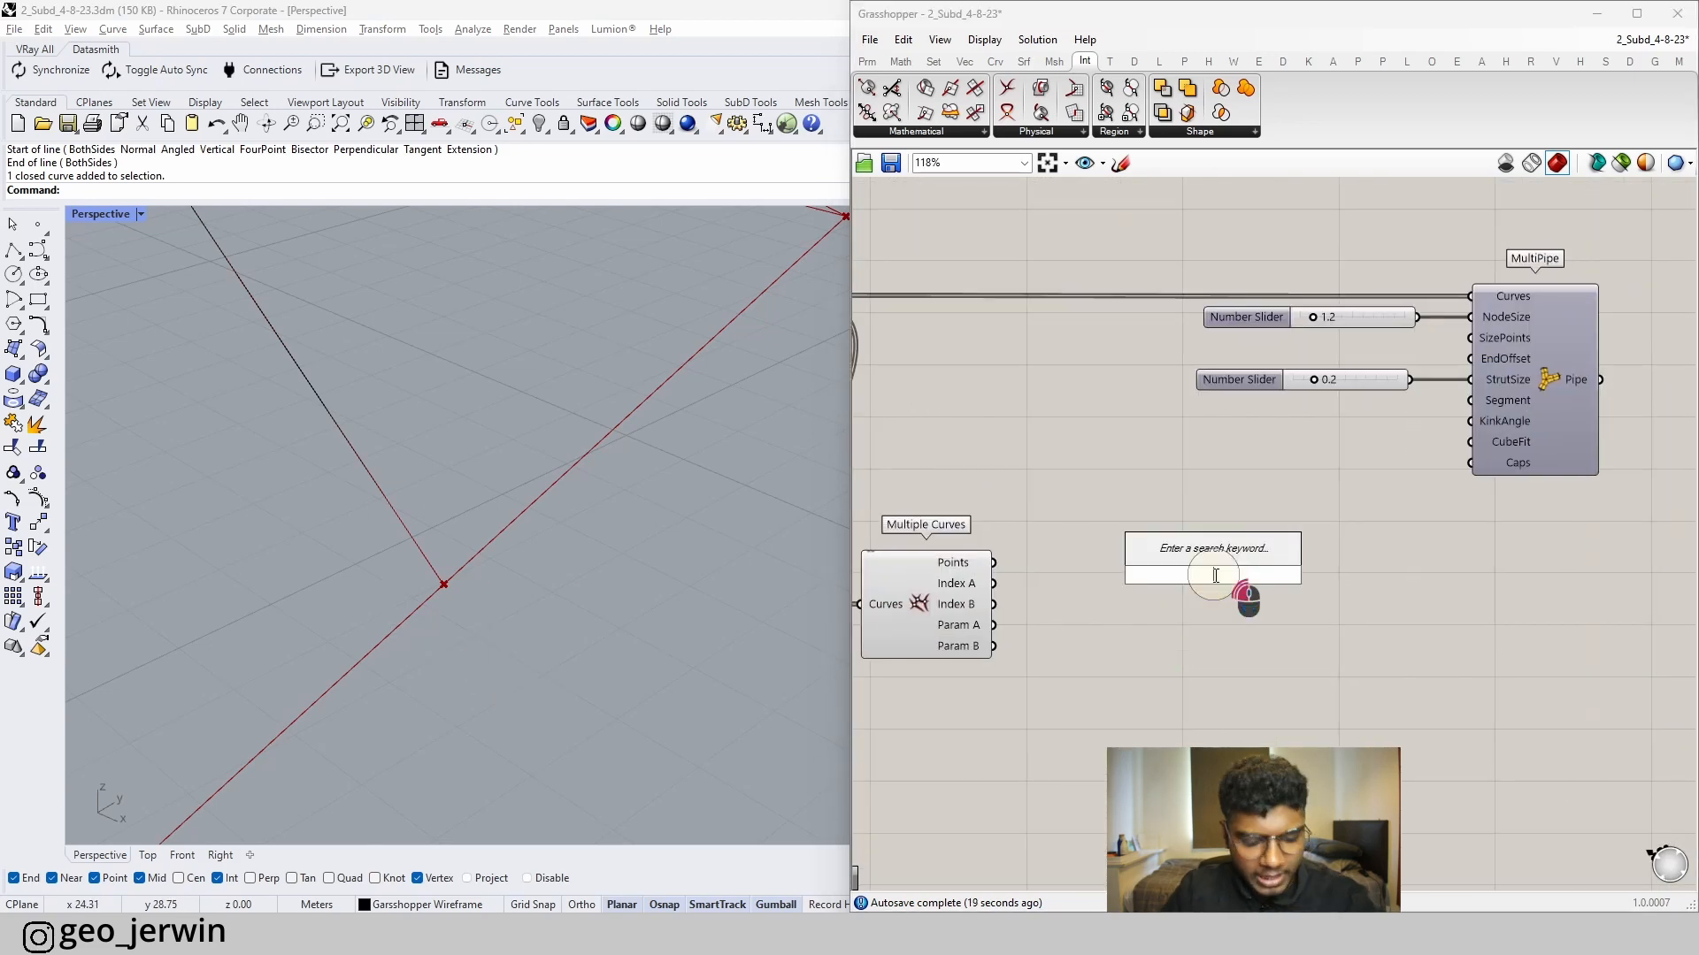
{"action": "type", "text": "shat"}
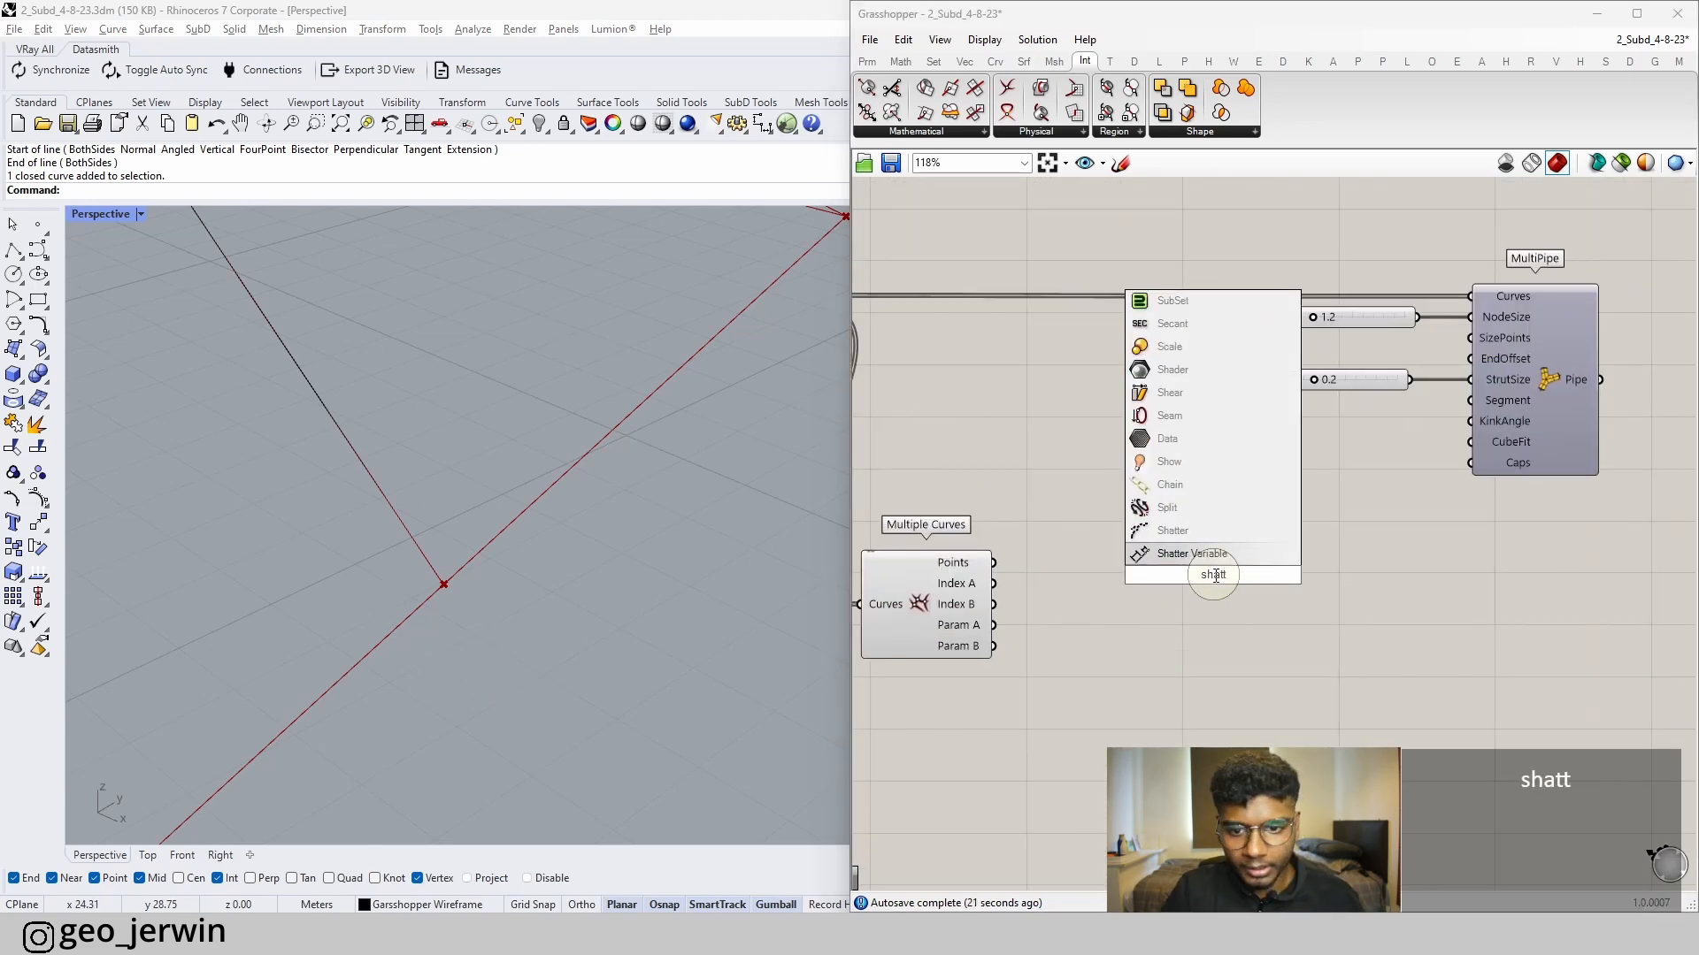
{"action": "type", "text": "t"}
{"action": "left_click", "coordinate": [1169, 531]}
{"action": "right_click_drag", "start_coordinate": [1151, 637], "coordinate": [1215, 660]}
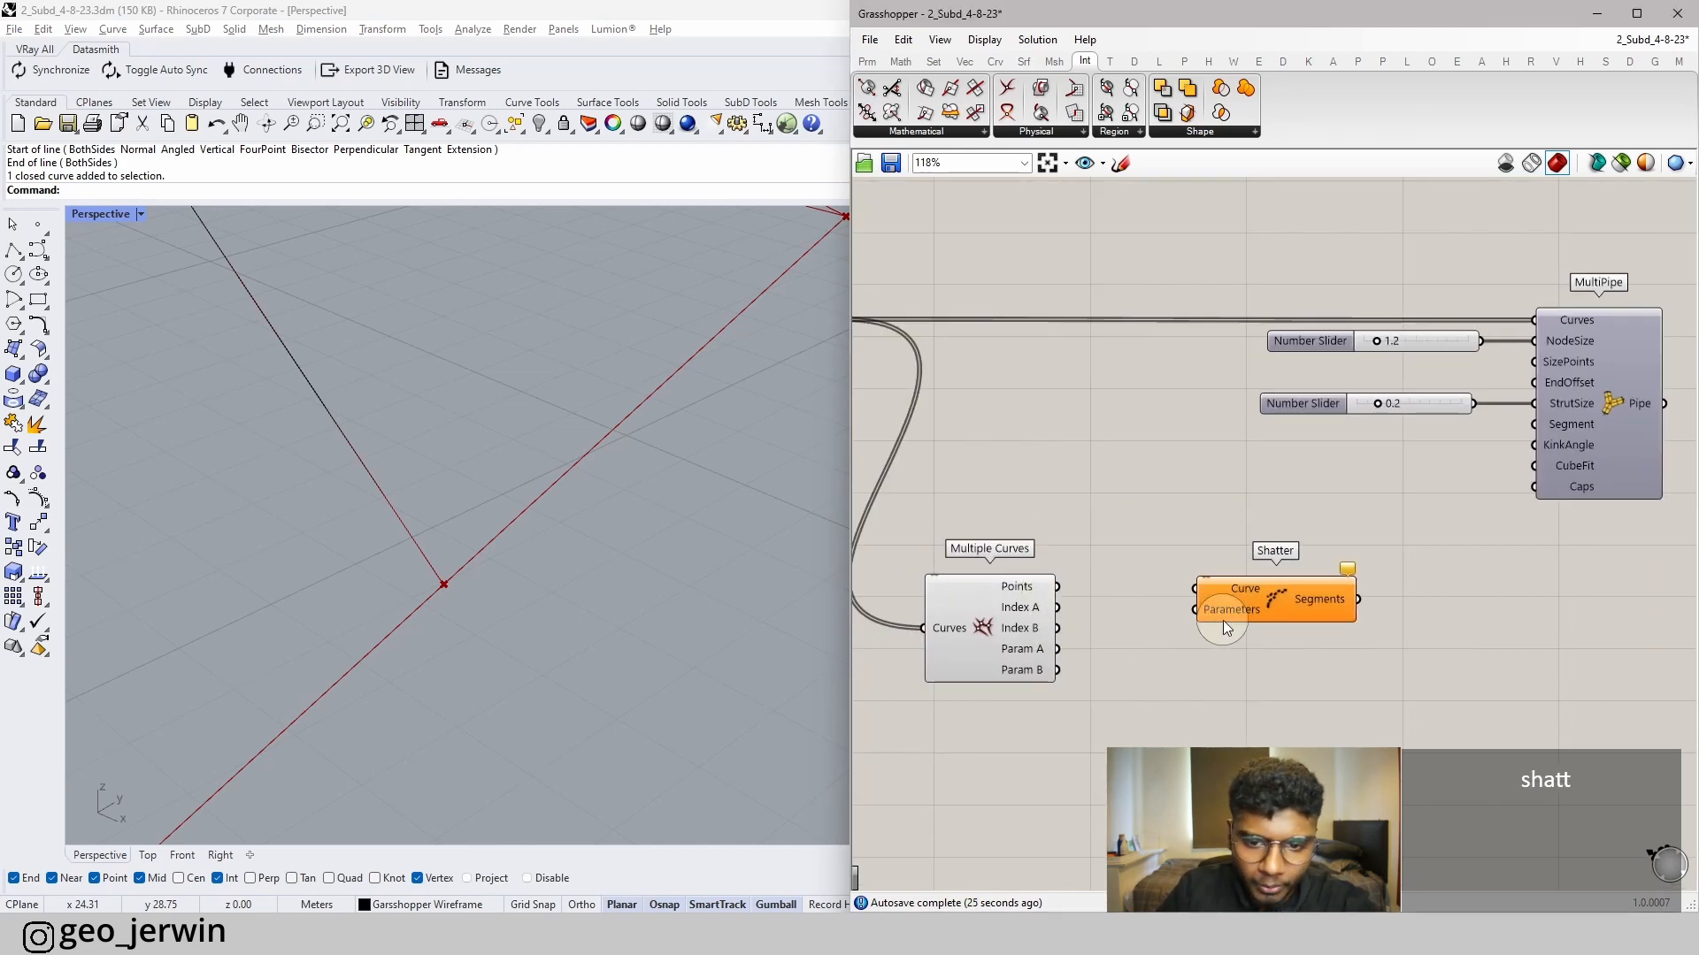
{"action": "scroll", "coordinate": [1048, 655], "scroll_direction": "up", "scroll_amount": 3}
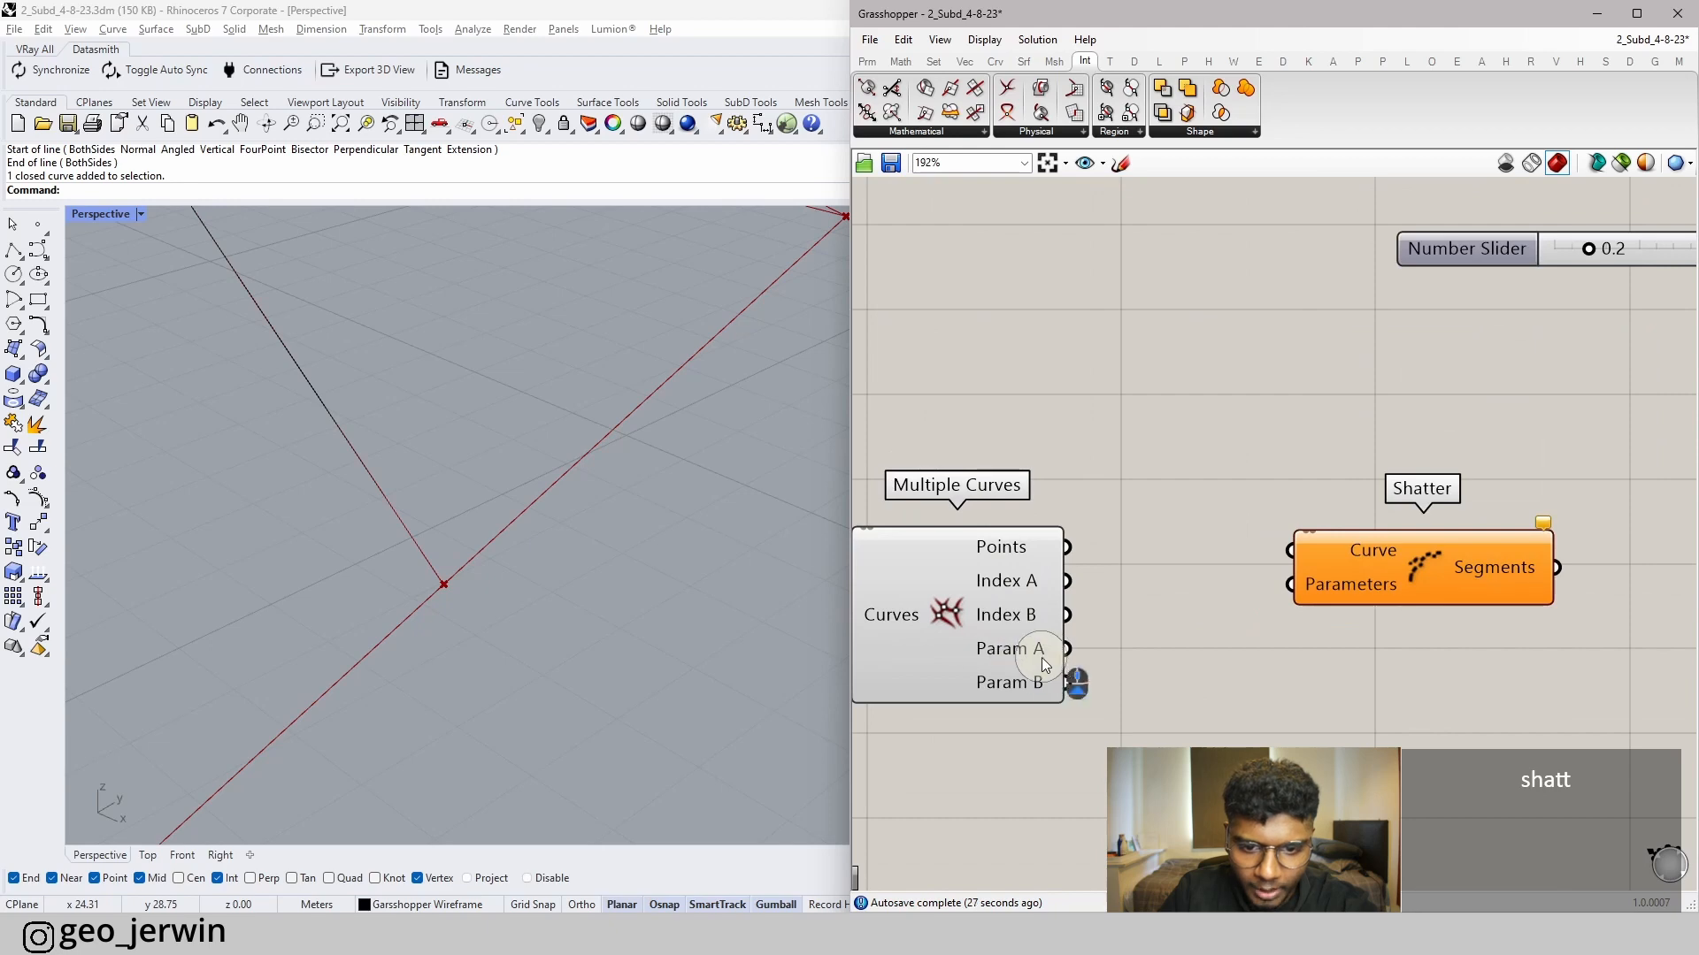
- Connect the Geometry Pipeline to Shatter's Curve input and Multiple Curves' Param A output to Shatter's Parameters input
{"action": "scroll", "coordinate": [1137, 565], "scroll_direction": "down", "scroll_amount": 4}
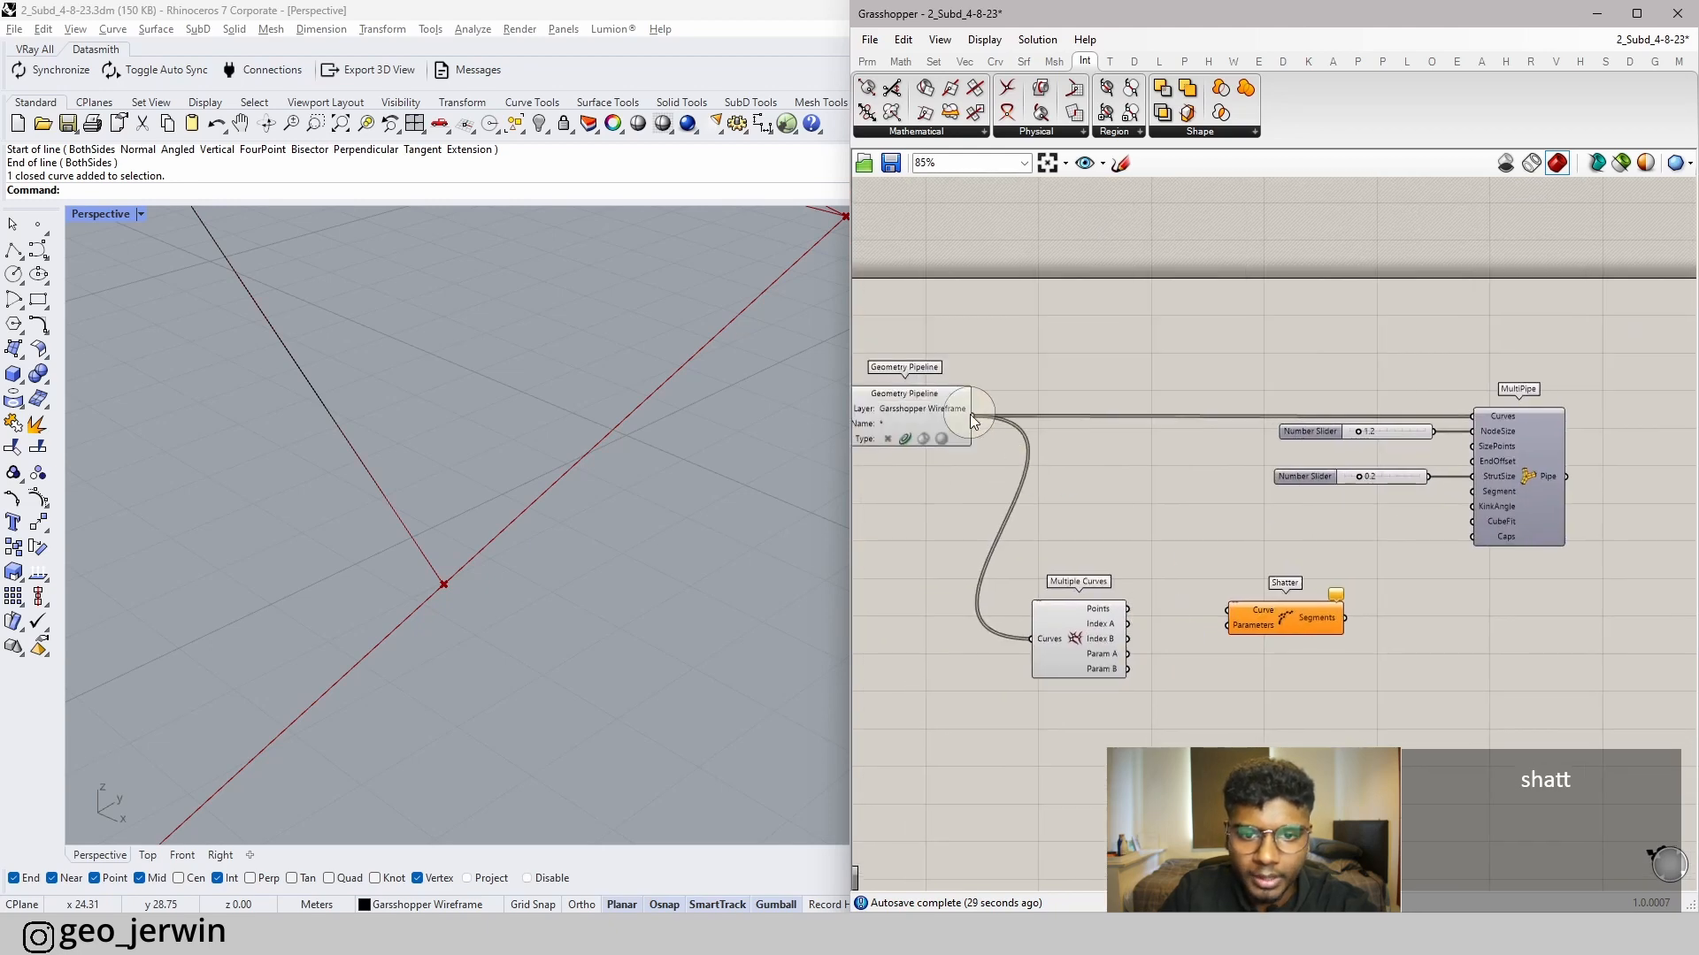
{"action": "left_click_drag", "start_coordinate": [972, 416], "coordinate": [1232, 612]}
{"action": "scroll", "coordinate": [1139, 663], "scroll_direction": "up", "scroll_amount": 2}
{"action": "left_click_drag", "start_coordinate": [1119, 647], "coordinate": [1167, 628]}
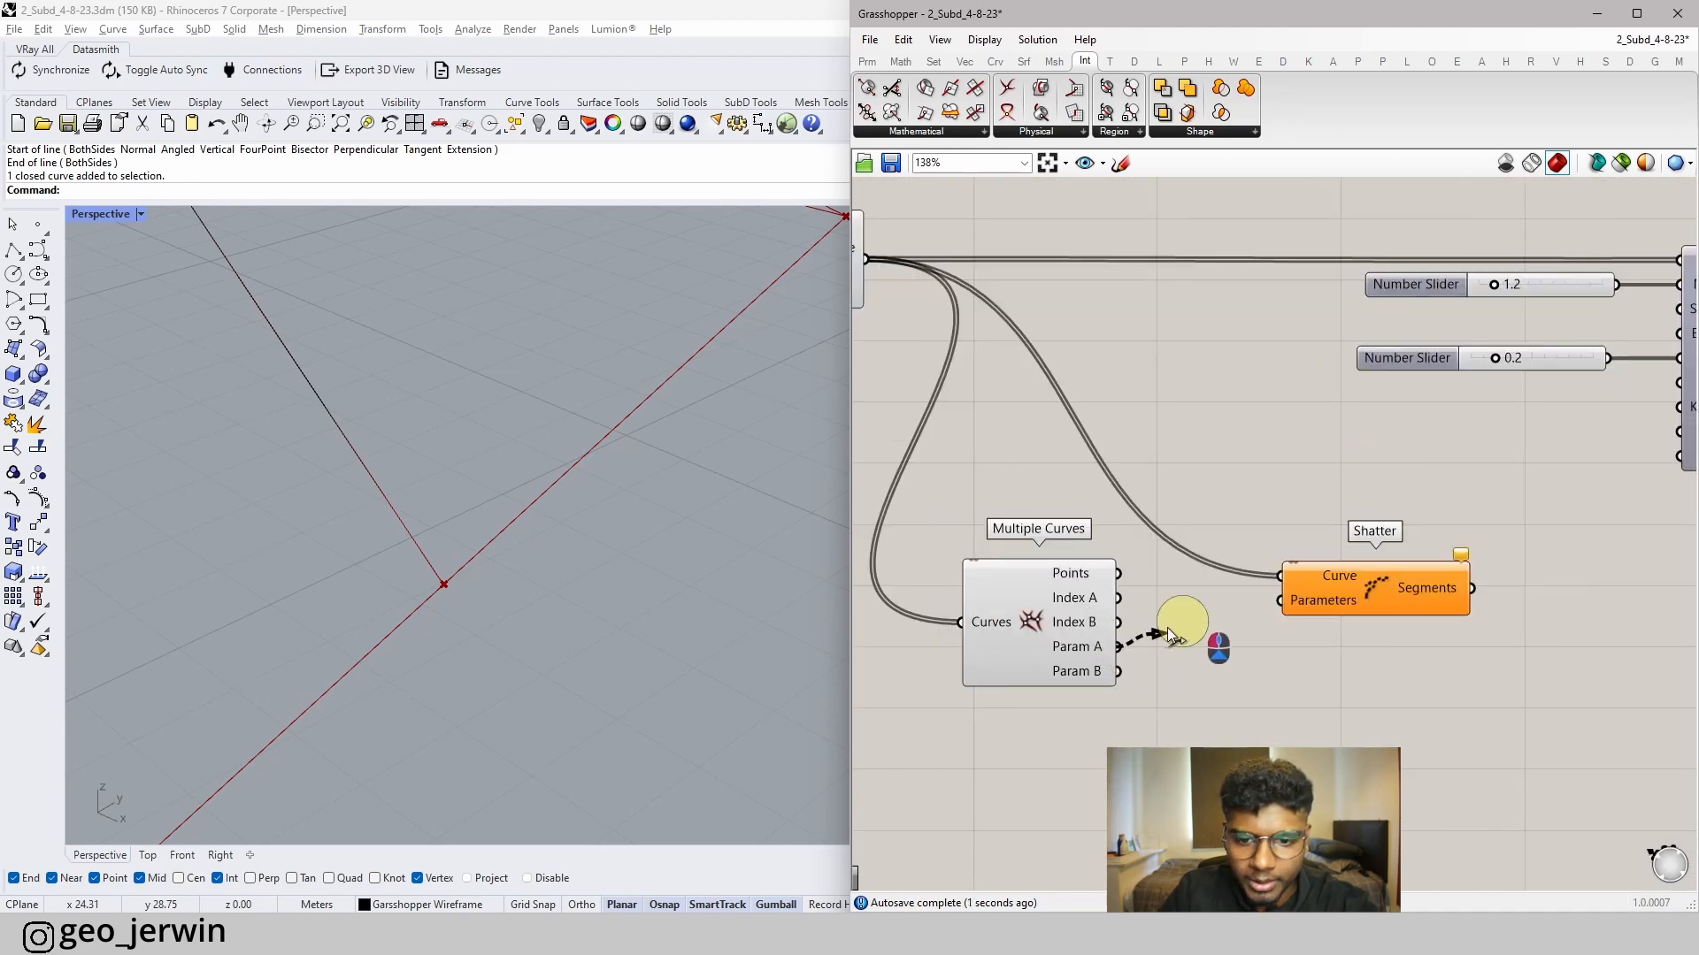
{"action": "left_click_drag", "start_coordinate": [1266, 607], "coordinate": [1266, 608]}
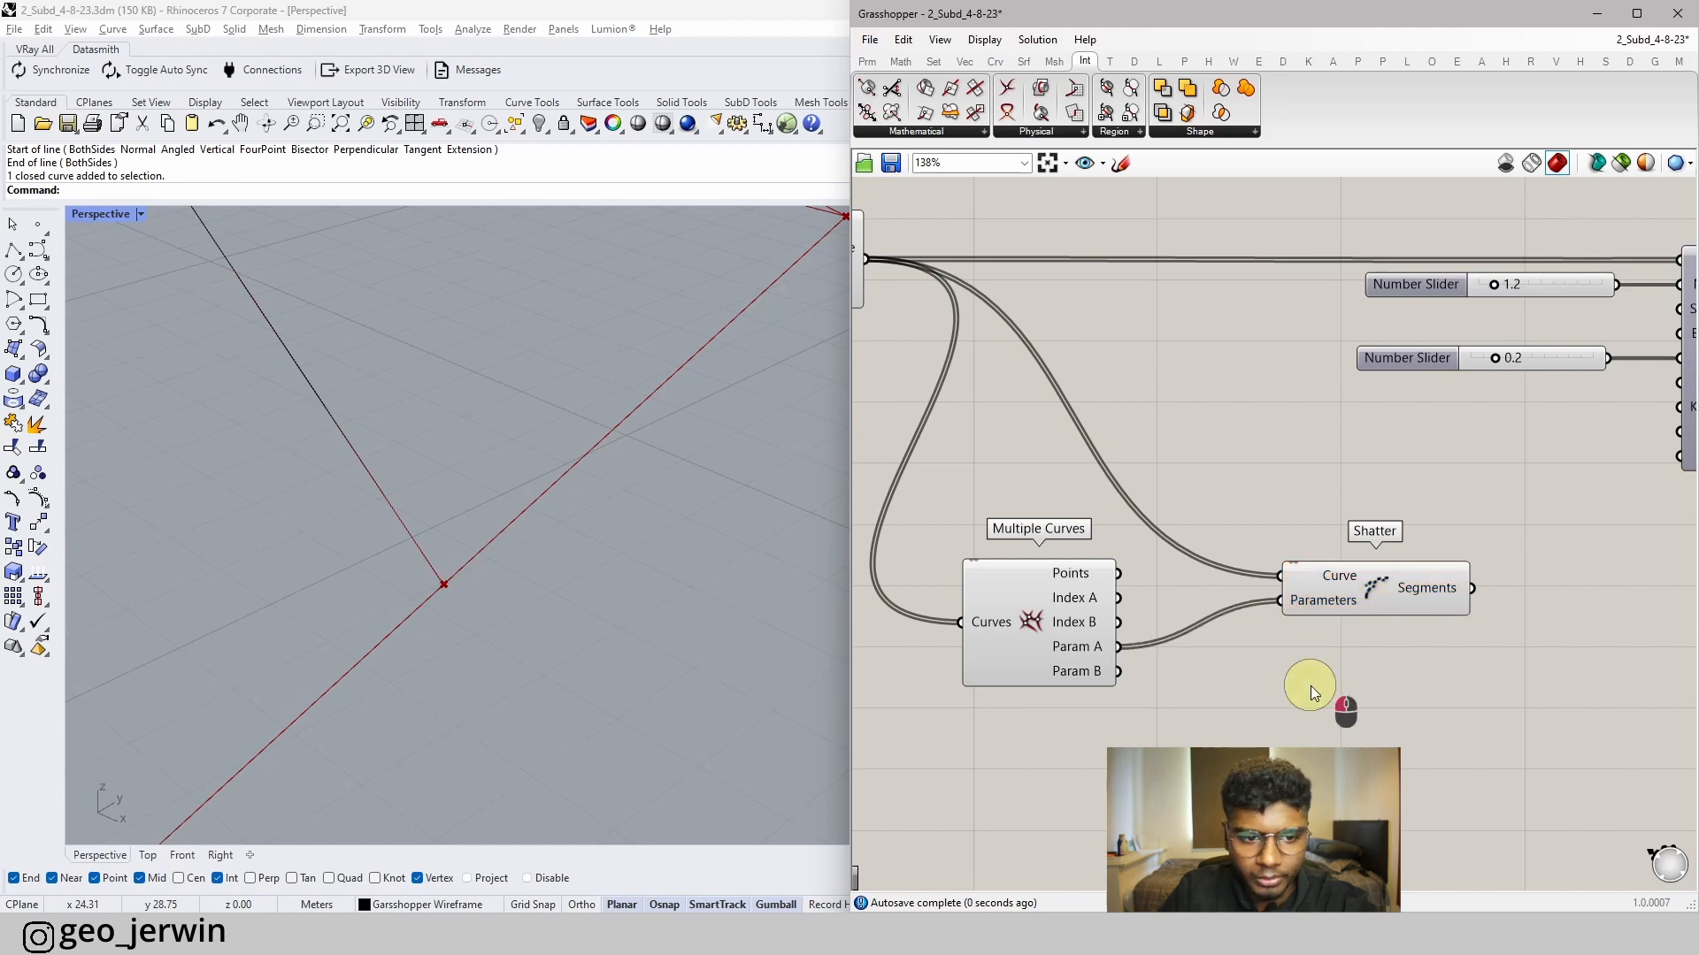
- Reposition the Shatter component closer to Multiple Curves and turn the MultiPipe preview back on
{"action": "scroll", "coordinate": [1250, 521], "scroll_direction": "down", "scroll_amount": 2}
{"action": "left_click_drag", "start_coordinate": [1301, 553], "coordinate": [1257, 586]}
{"action": "left_click", "coordinate": [1247, 493]}
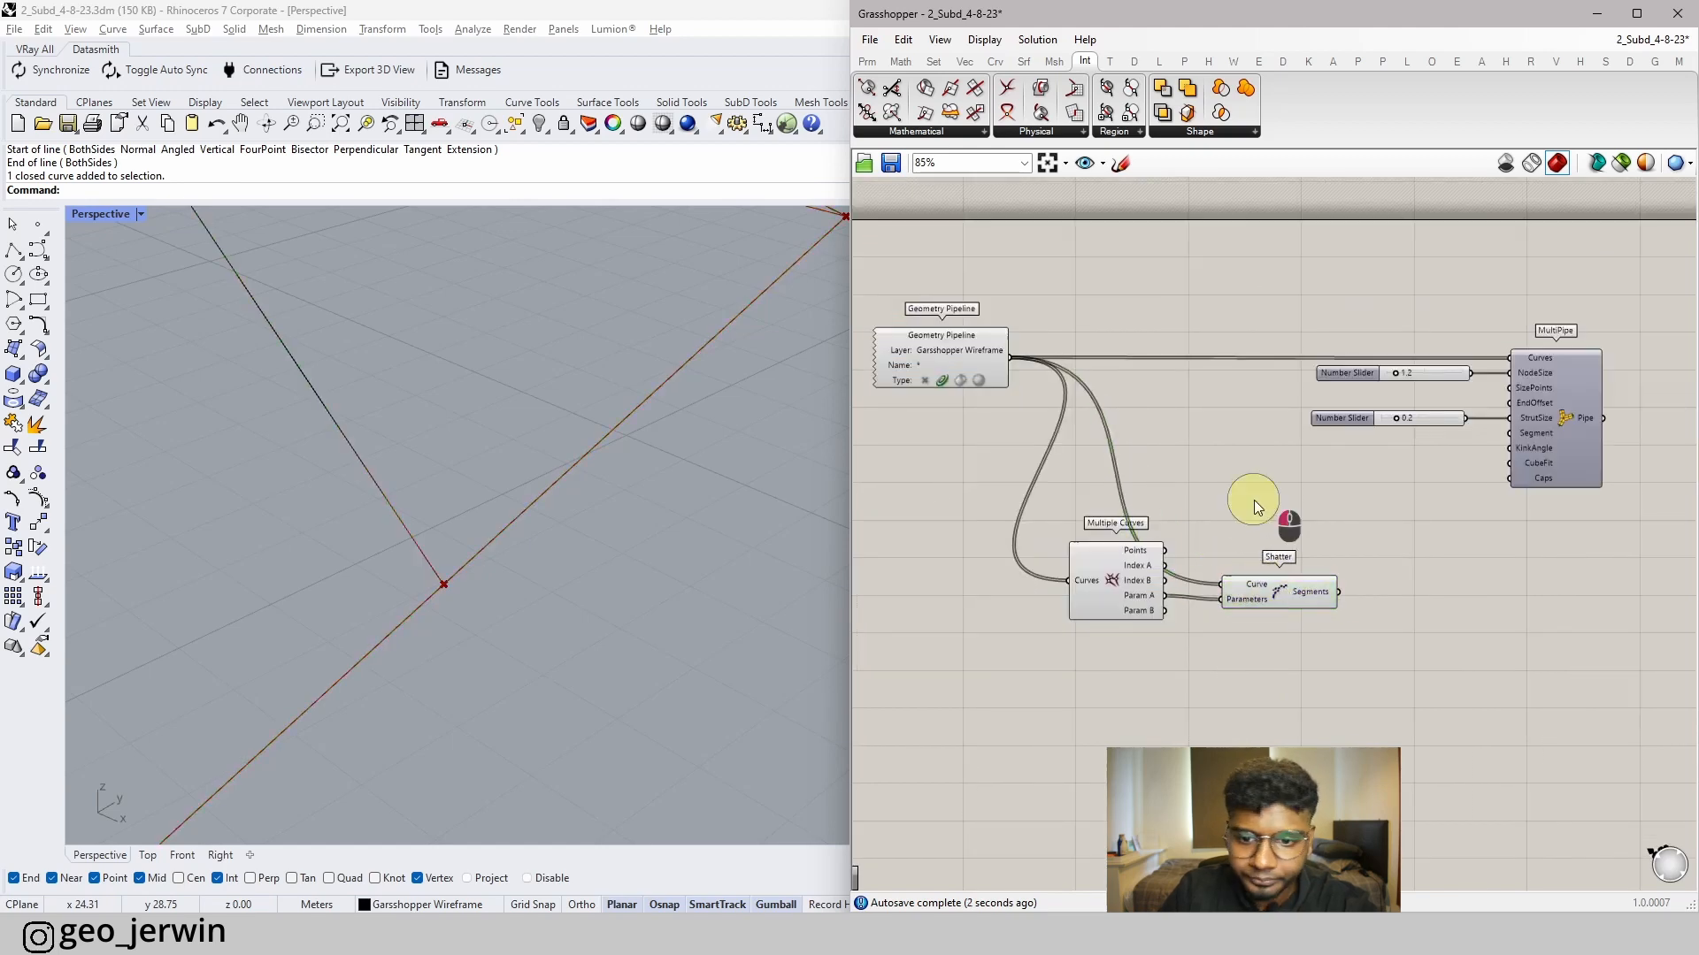
{"action": "left_click", "coordinate": [1537, 405]}
{"action": "middle_click", "coordinate": [1540, 403]}
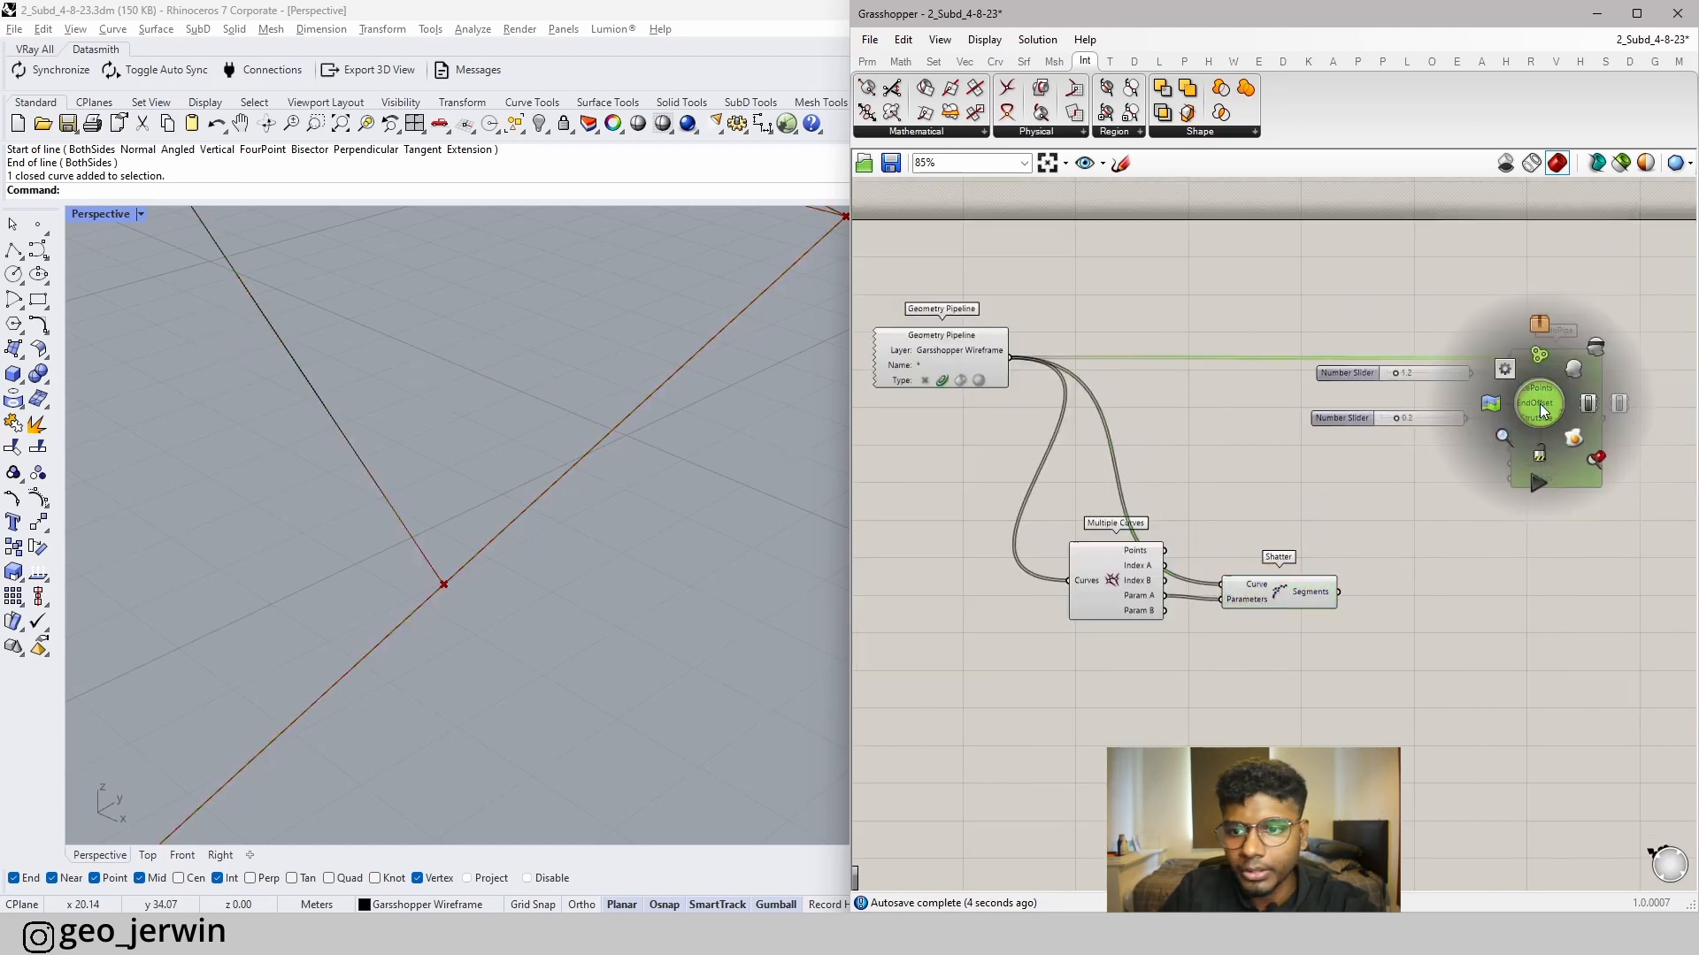
{"action": "left_click", "coordinate": [1590, 355]}
{"action": "middle_click", "coordinate": [1549, 390]}
{"action": "left_click", "coordinate": [1589, 387]}
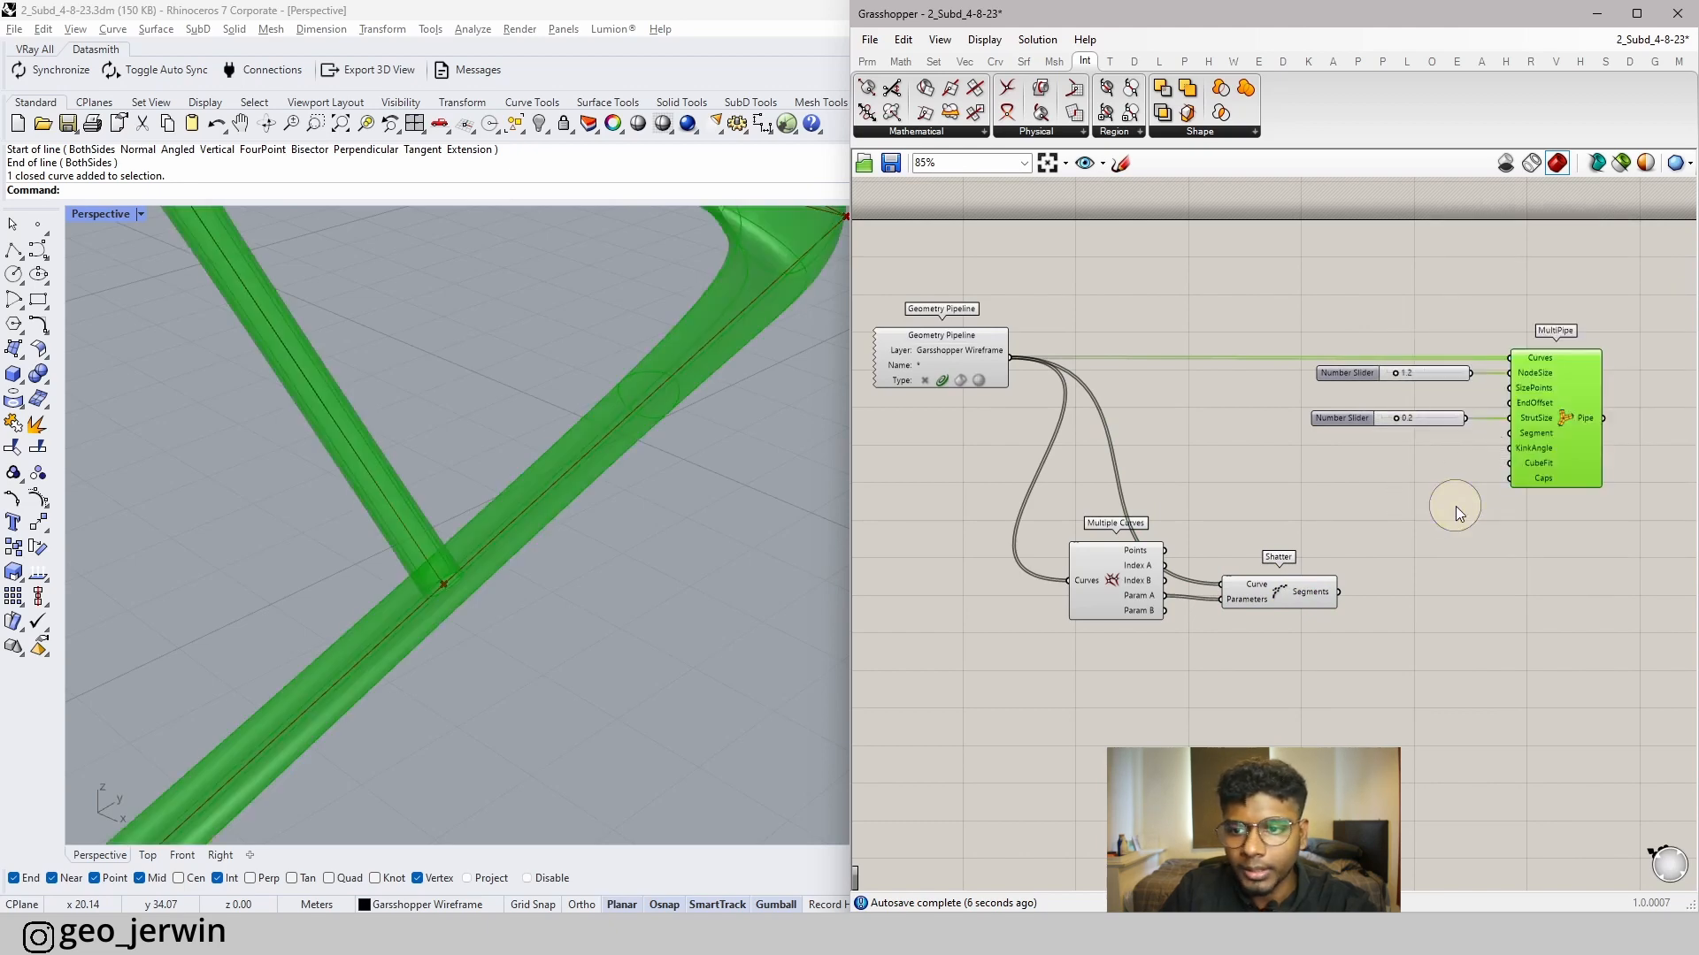
- Replace the direct pipeline wire into MultiPipe's Curves input with Shatter's Segments output
{"action": "left_click", "coordinate": [1457, 506]}
{"action": "scroll", "coordinate": [1388, 550], "scroll_direction": "up", "scroll_amount": 1}
{"action": "left_click", "coordinate": [1309, 591]}
{"action": "scroll", "coordinate": [438, 540], "scroll_direction": "up", "scroll_amount": 1}
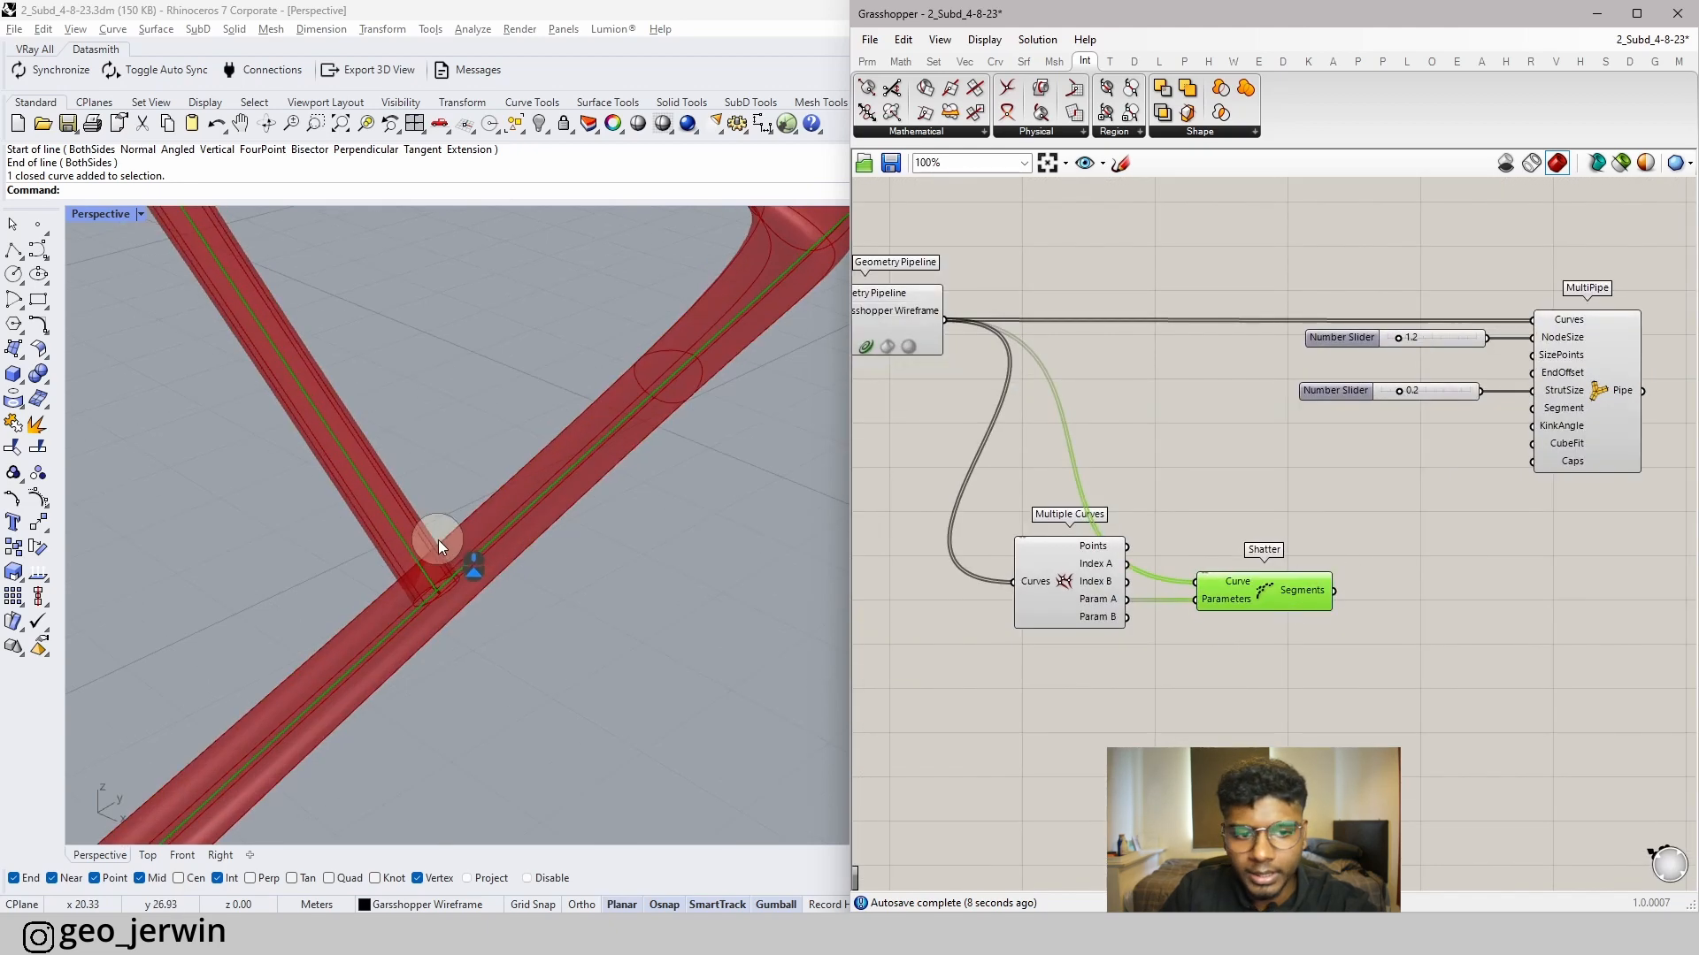
{"action": "left_click", "coordinate": [1218, 559]}
{"action": "left_click", "coordinate": [1295, 590]}
{"action": "left_click_drag", "start_coordinate": [1334, 592], "coordinate": [1532, 312]}
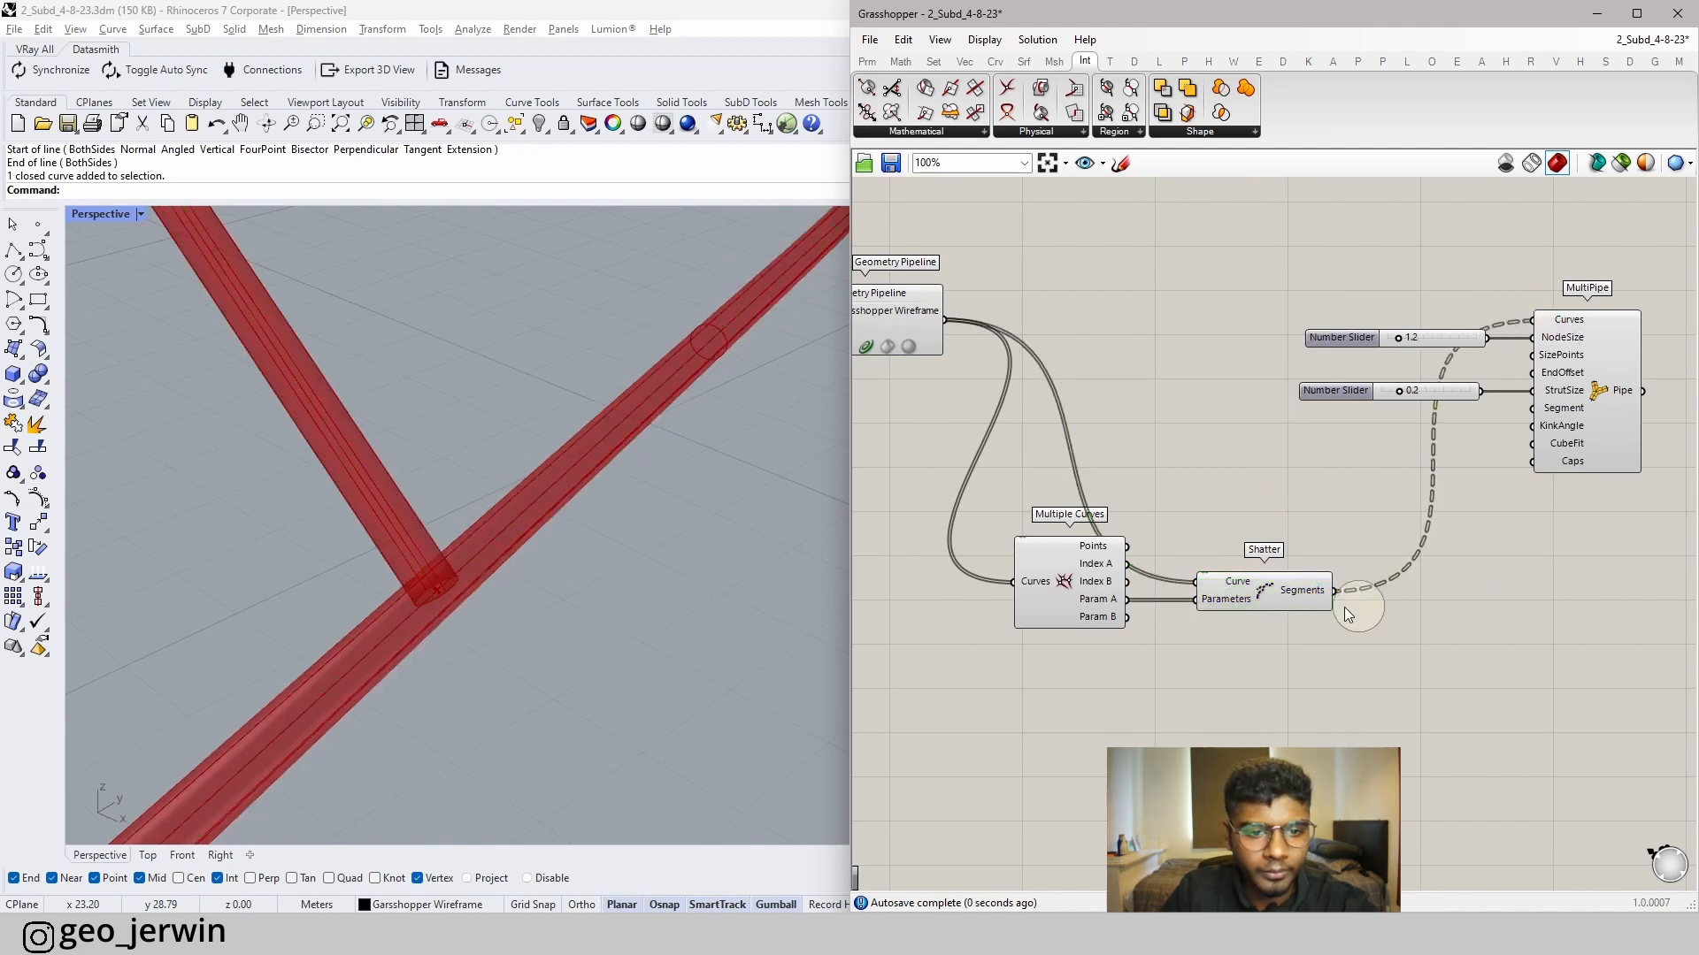
- Flatten Shatter's Segments output and shift the component away from Multiple Curves
{"action": "left_click", "coordinate": [1321, 597]}
{"action": "right_click", "coordinate": [1321, 597]}
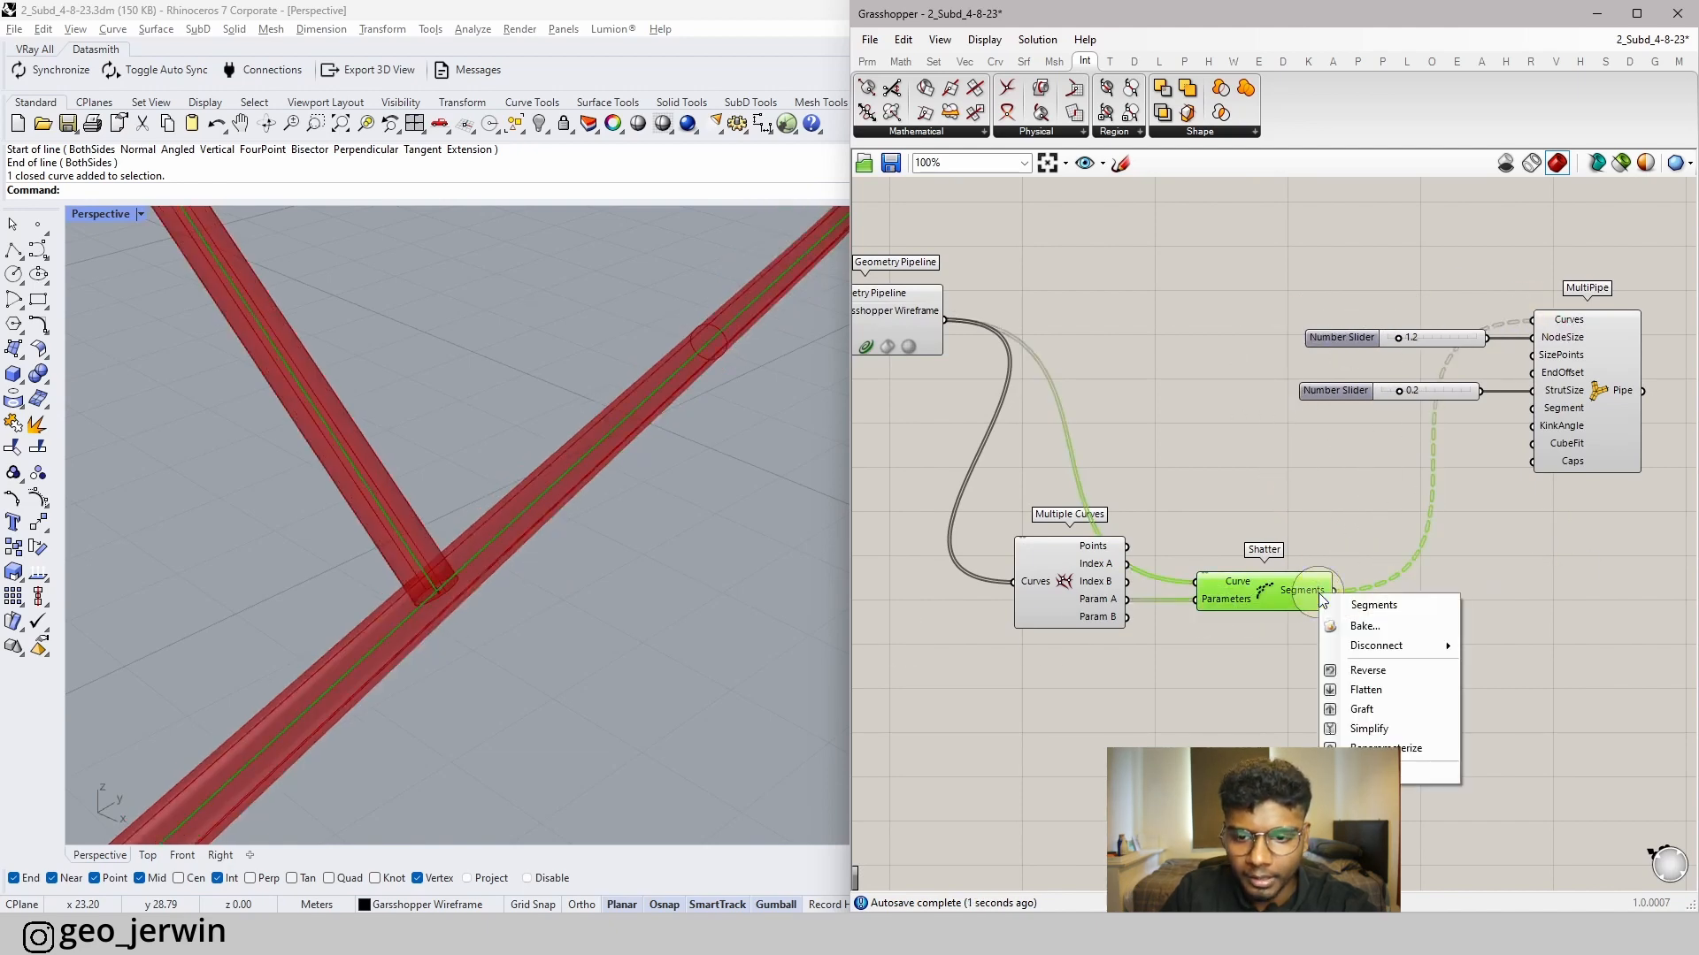
{"action": "left_click", "coordinate": [1362, 690]}
{"action": "left_click", "coordinate": [1366, 670]}
{"action": "left_click_drag", "start_coordinate": [1304, 600], "coordinate": [1352, 598]}
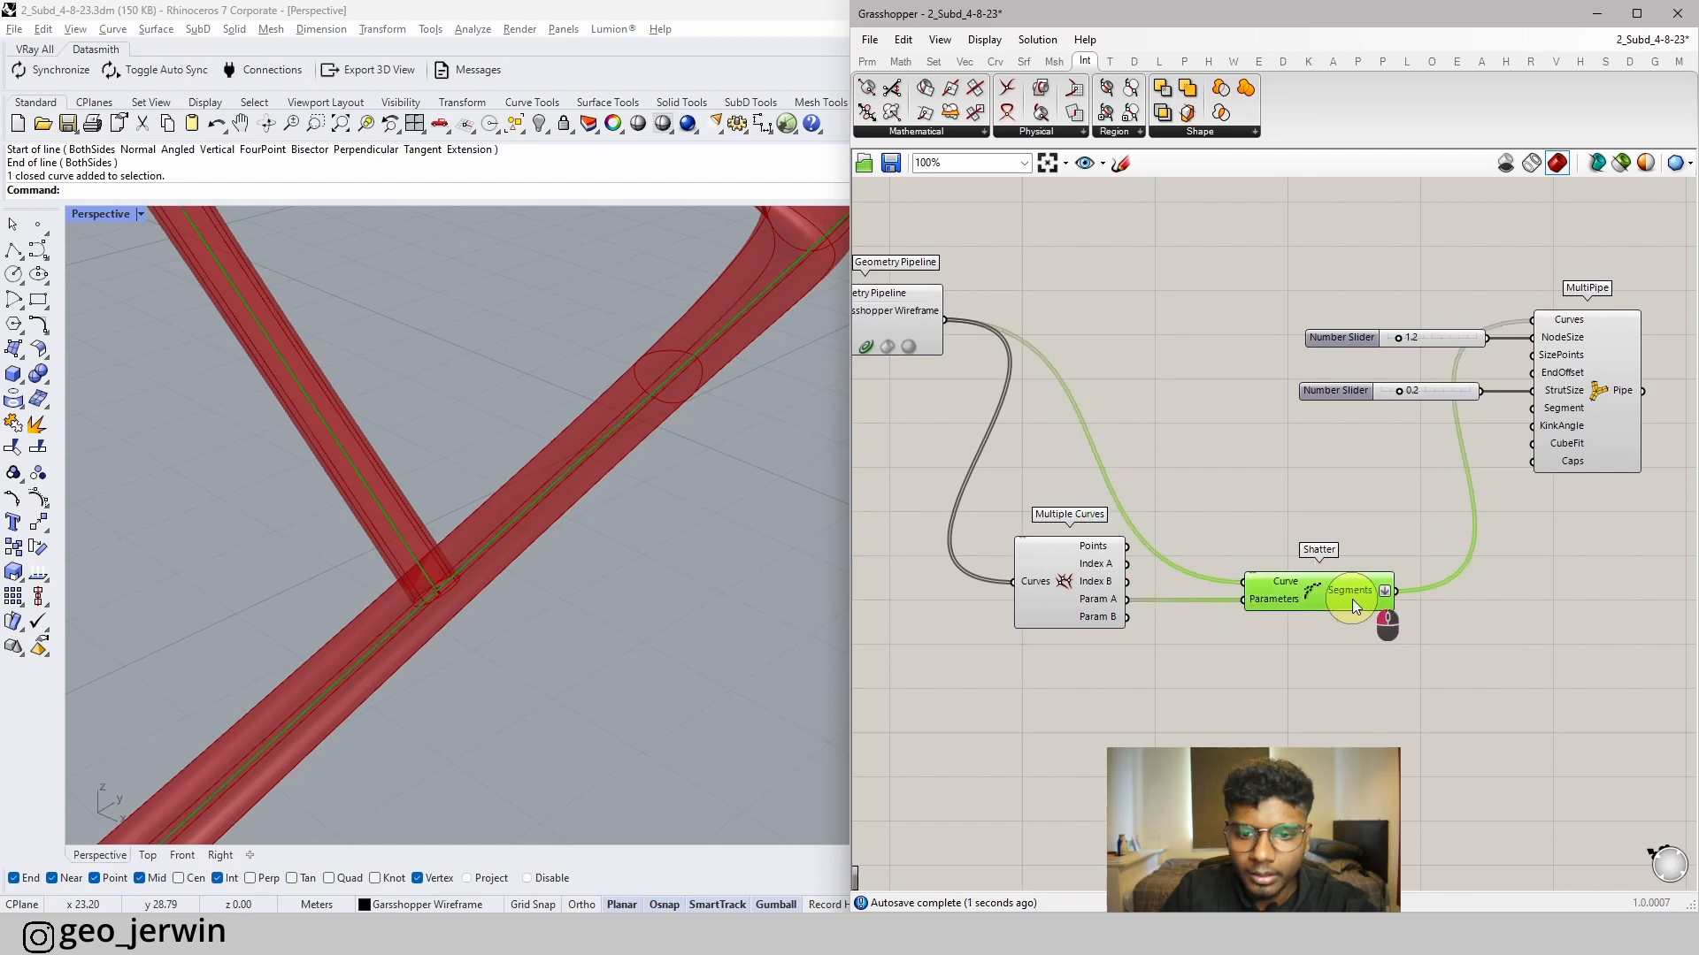
{"action": "left_click", "coordinate": [1391, 655]}
- Replace Param A with Multiple Curves' Param B output as the source of Shatter's Parameters input
{"action": "right_click_drag", "start_coordinate": [1432, 620], "coordinate": [1346, 635]}
{"action": "right_click_drag", "start_coordinate": [1062, 458], "coordinate": [1274, 467]}
{"action": "left_click", "coordinate": [1012, 336]}
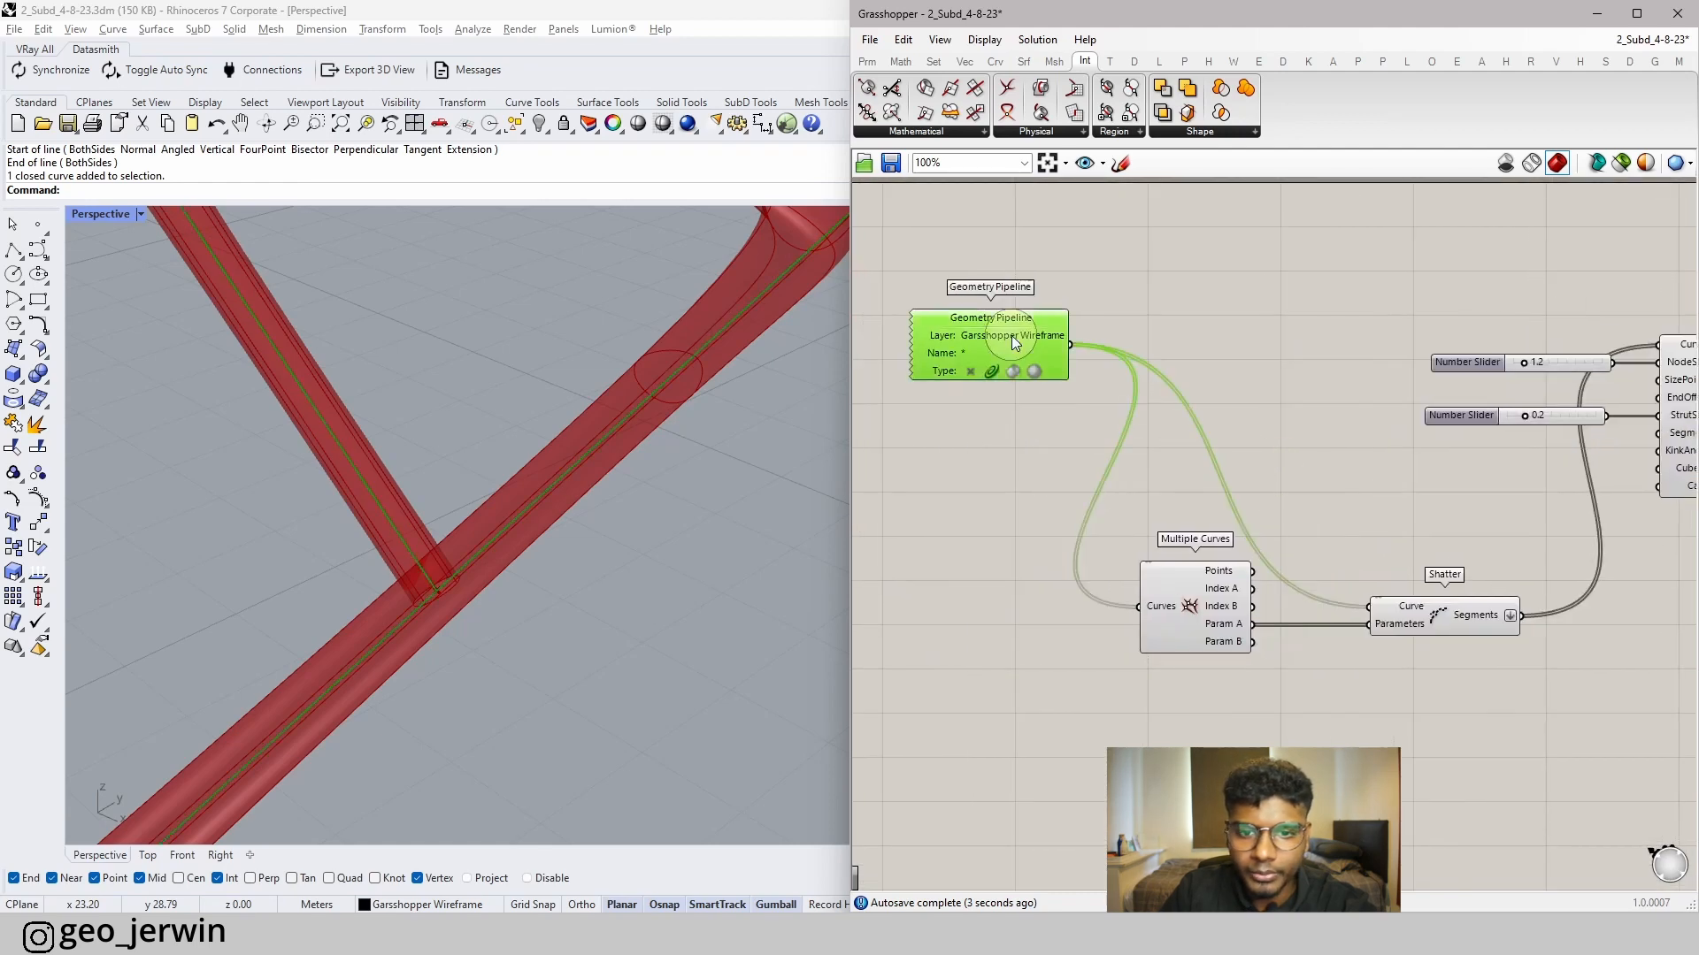
{"action": "left_click", "coordinate": [1377, 549]}
{"action": "left_click", "coordinate": [1420, 619]}
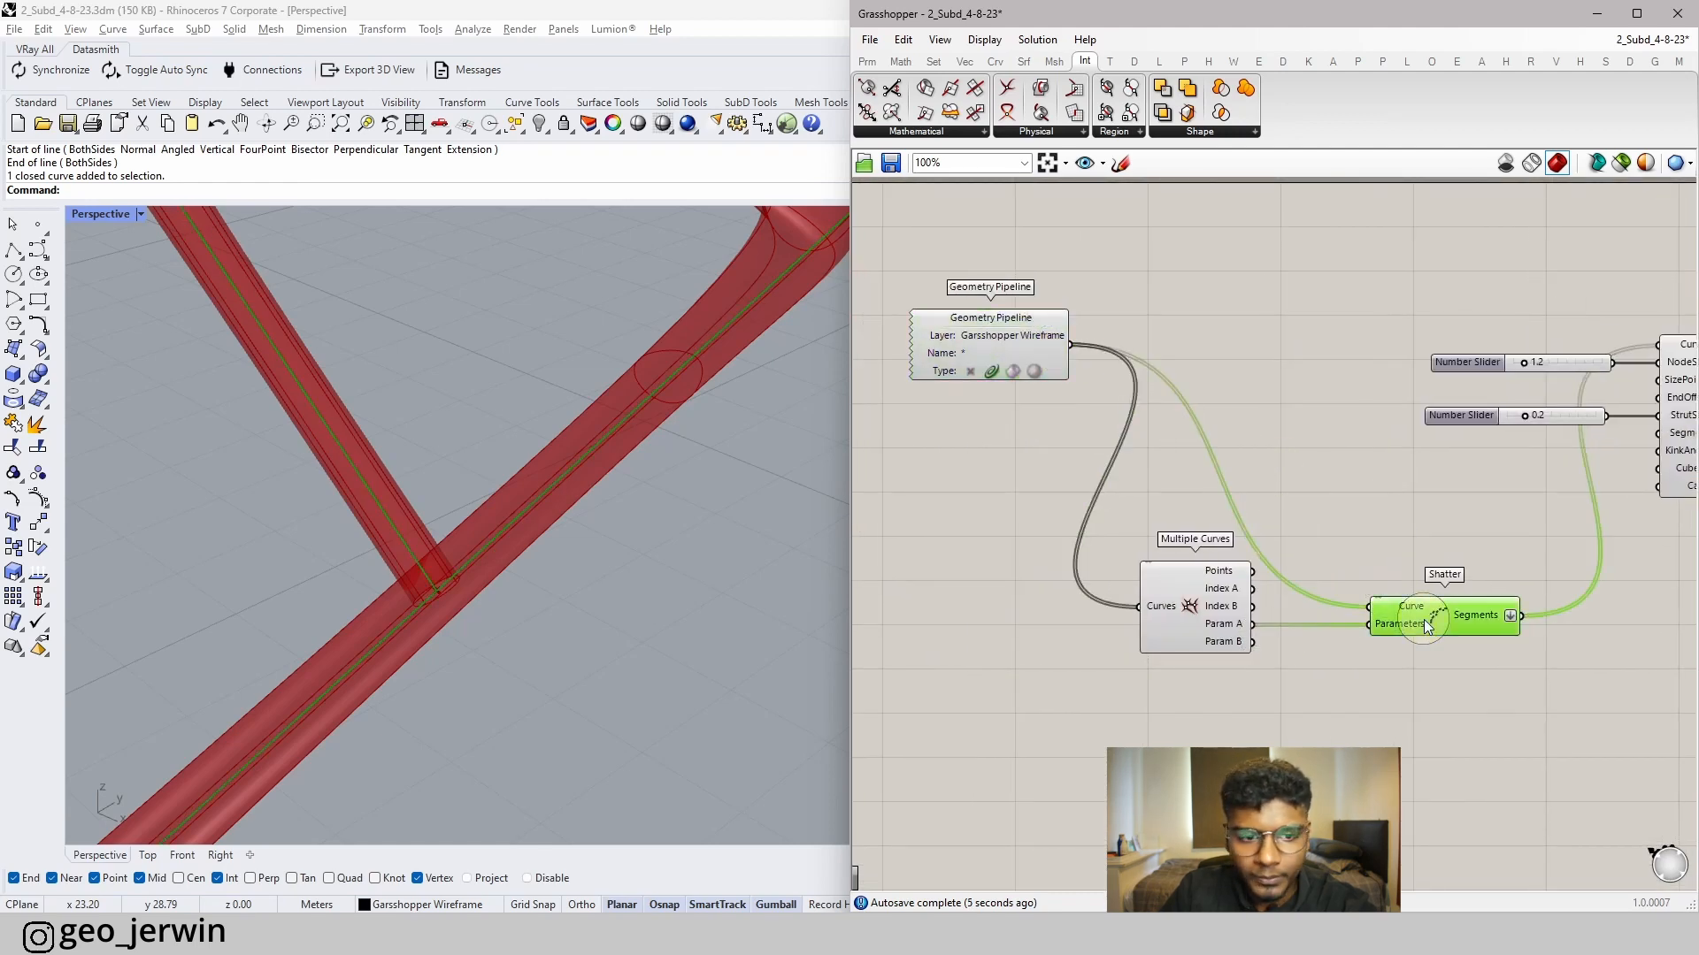
{"action": "left_click_drag", "start_coordinate": [1361, 626], "coordinate": [1363, 628]}
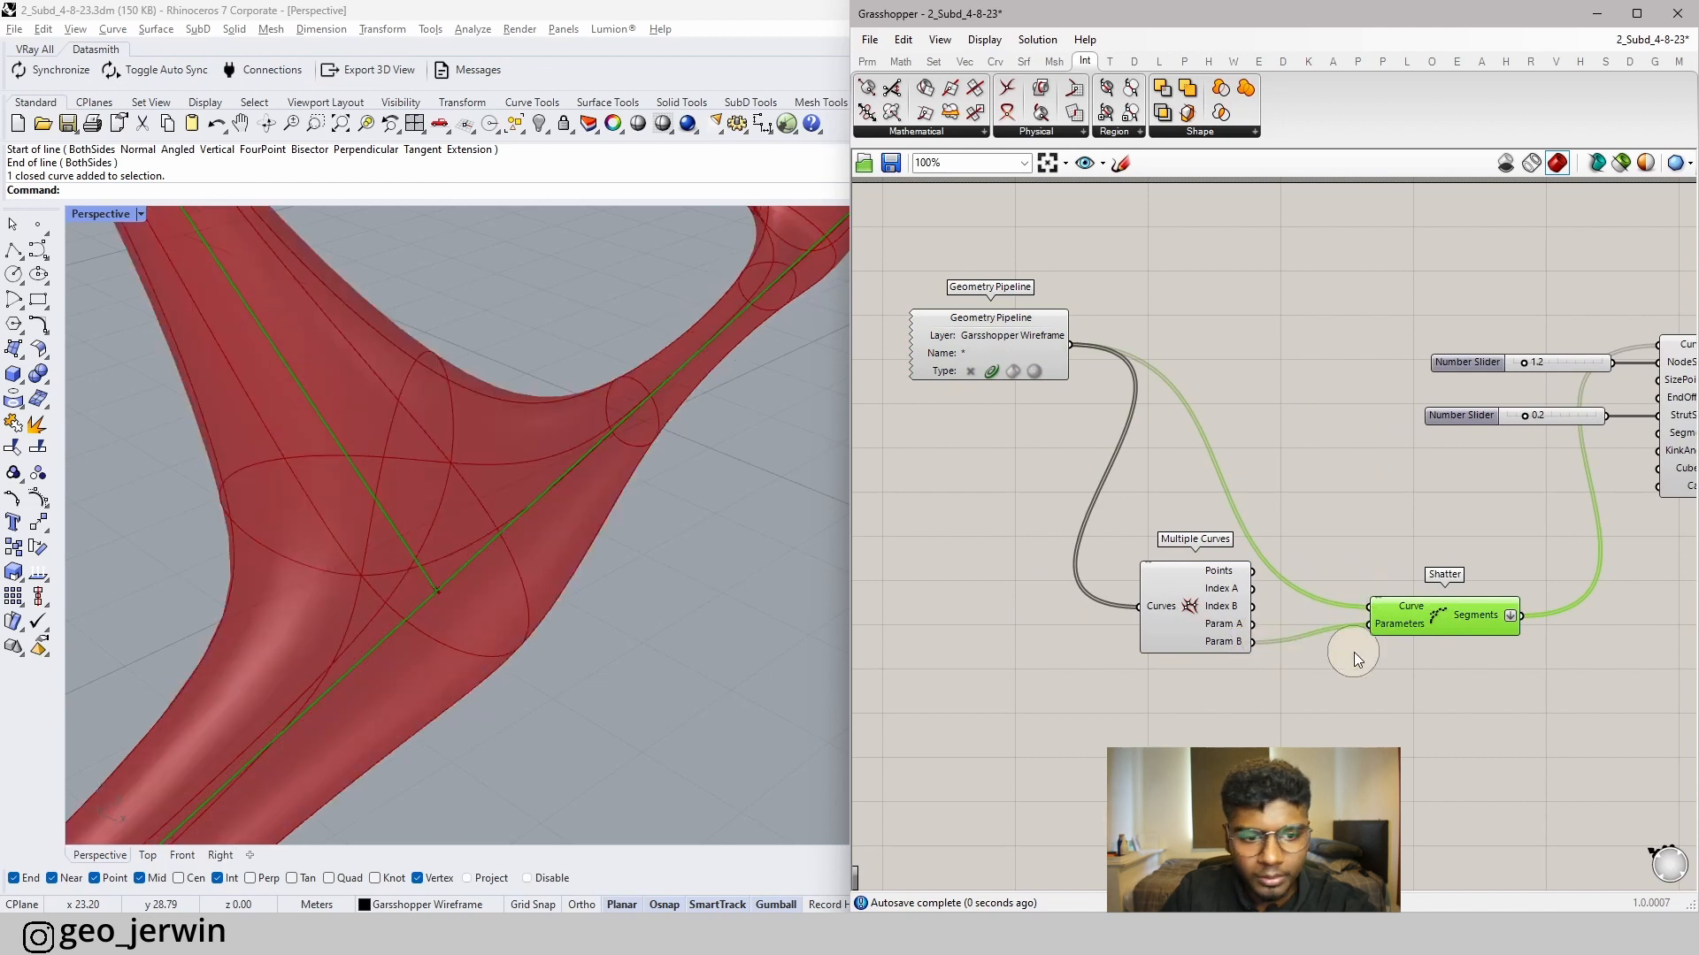
{"action": "left_click", "coordinate": [1355, 657]}
{"action": "mouse_move", "coordinate": [1230, 646]}
{"action": "left_mouse_down"}
{"action": "mouse_move", "coordinate": [1217, 619]}
{"action": "mouse_move", "coordinate": [1267, 634]}
{"action": "mouse_move", "coordinate": [1242, 622]}
{"action": "left_mouse_up"}
{"action": "left_click", "coordinate": [1354, 663]}
- Move MultiPipe and its two number sliders together down and away from Shatter so the Segments wire runs clear
{"action": "right_click_drag", "start_coordinate": [1378, 684], "coordinate": [1242, 708]}
{"action": "right_click_drag", "start_coordinate": [1661, 462], "coordinate": [1495, 473]}
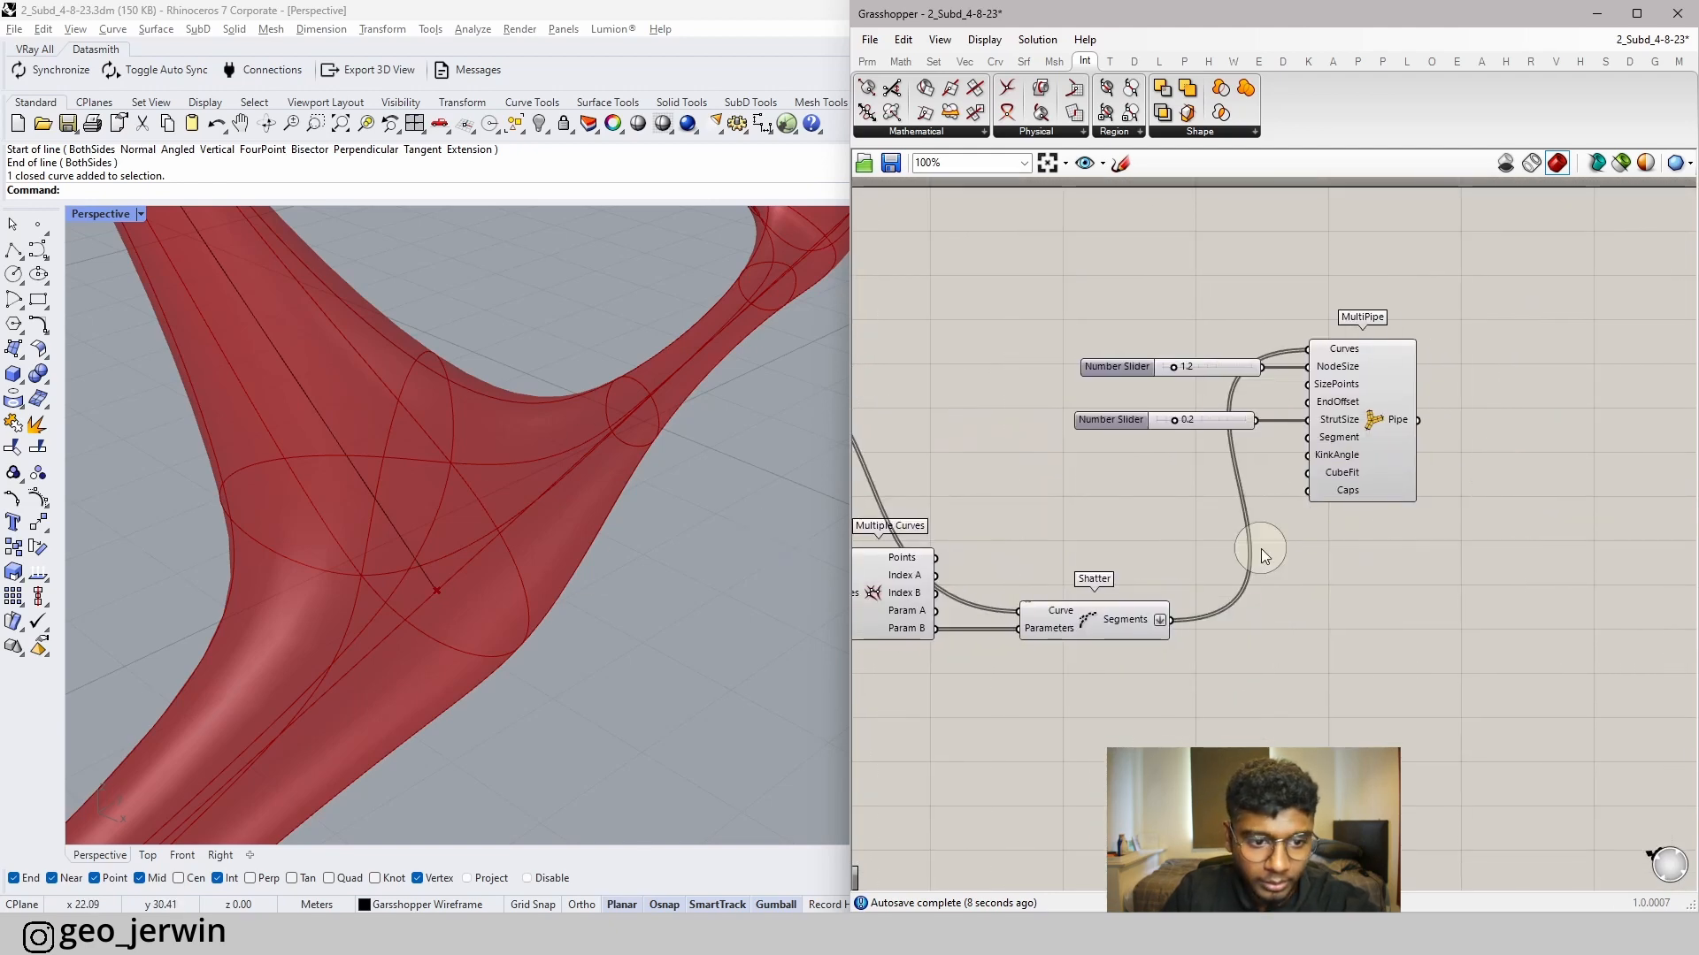
{"action": "left_click_drag", "start_coordinate": [1579, 542], "coordinate": [1009, 244]}
{"action": "left_click_drag", "start_coordinate": [1383, 445], "coordinate": [1615, 616]}
- Remove the Flatten setting from Shatter's Segments output and examine its effect on the frame's joints
{"action": "left_click", "coordinate": [1182, 598]}
{"action": "right_click", "coordinate": [1159, 621]}
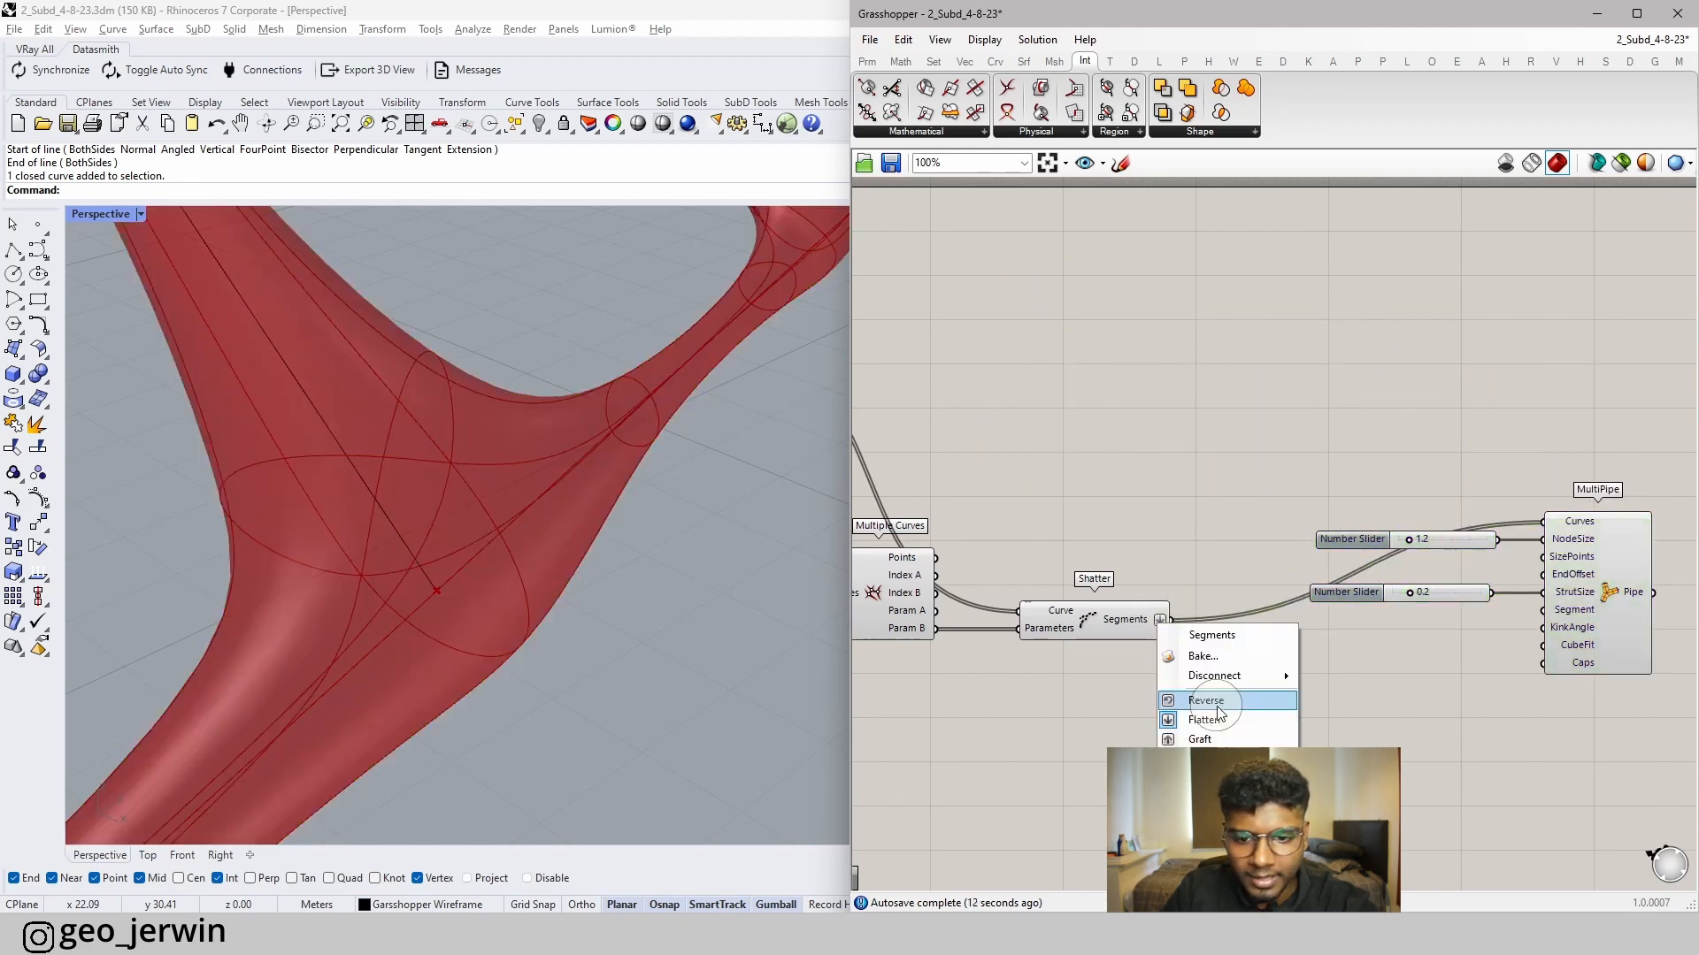
{"action": "left_click", "coordinate": [1190, 708]}
{"action": "scroll", "coordinate": [422, 572], "scroll_direction": "down", "scroll_amount": 5}
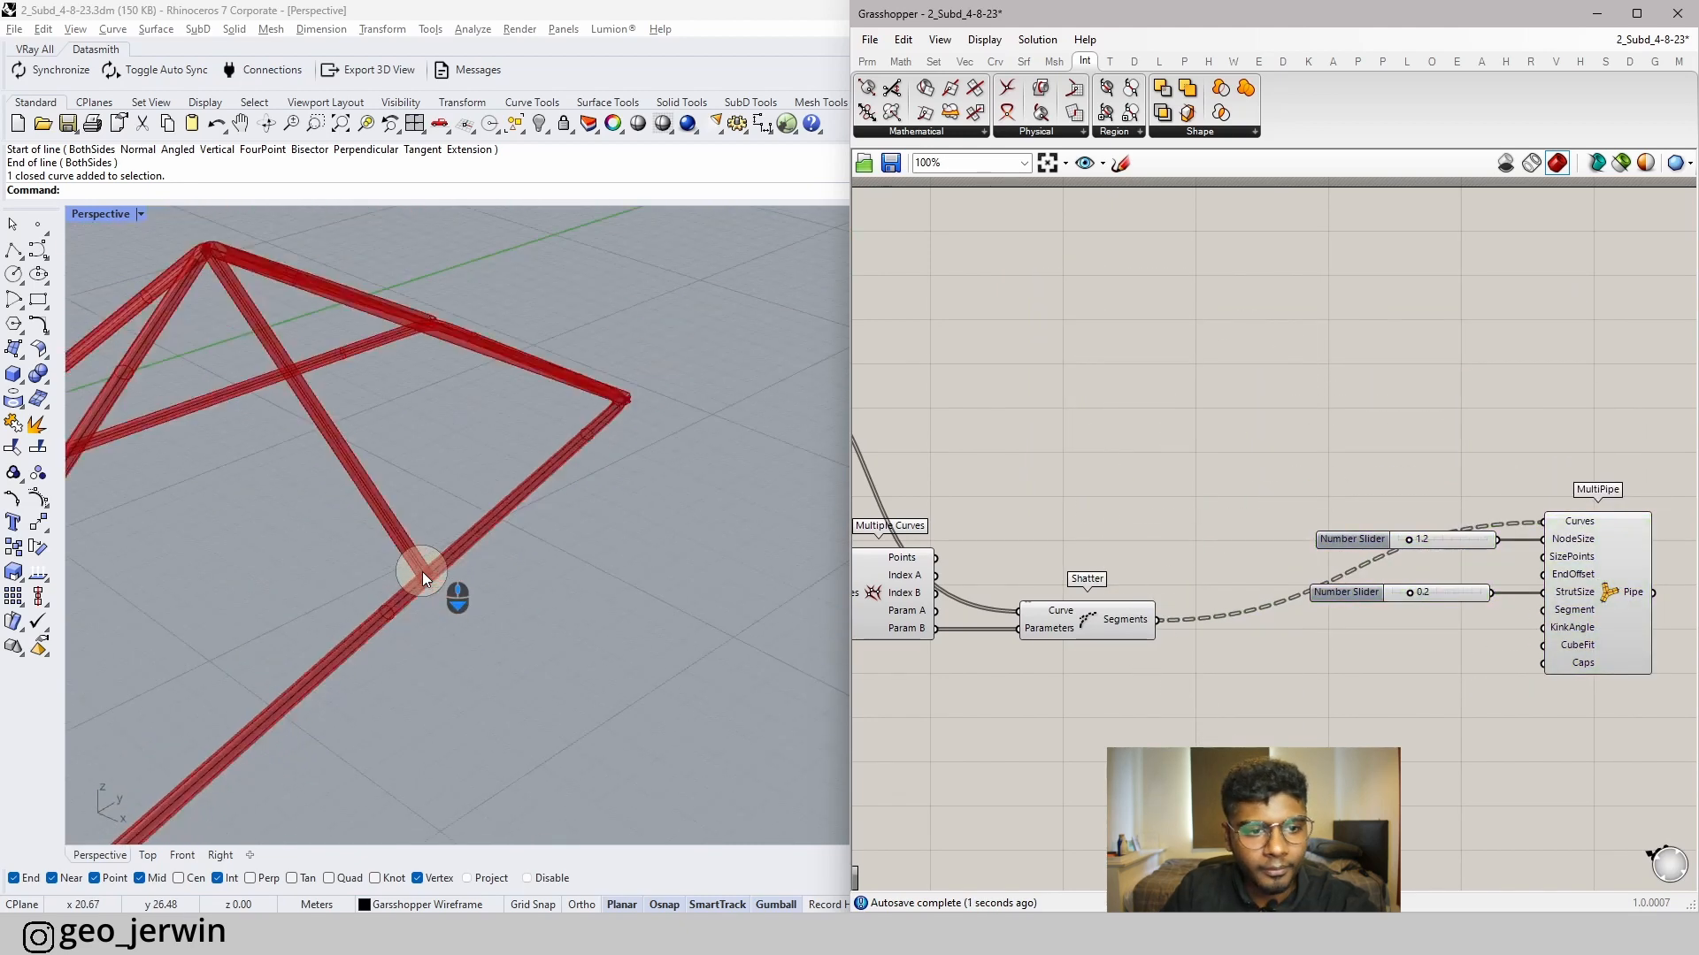
{"action": "scroll", "coordinate": [1144, 630], "scroll_direction": "up", "scroll_amount": 2}
{"action": "scroll", "coordinate": [1143, 630], "scroll_direction": "up", "scroll_amount": 4}
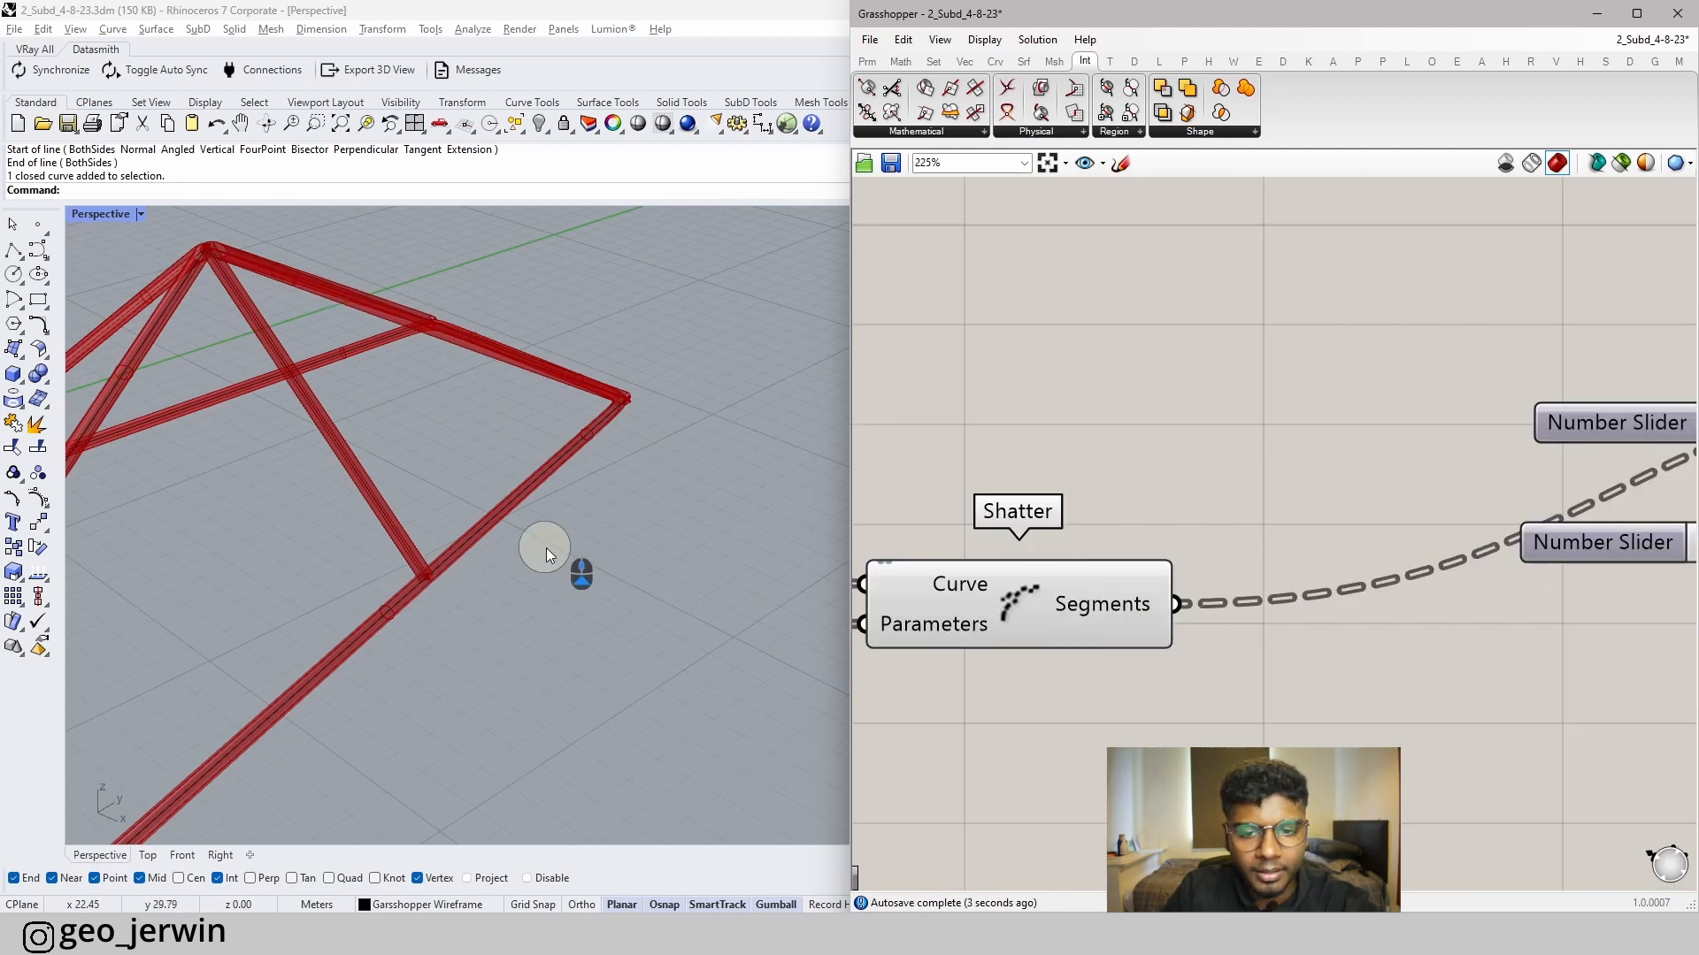
{"action": "right_click", "coordinate": [1155, 608]}
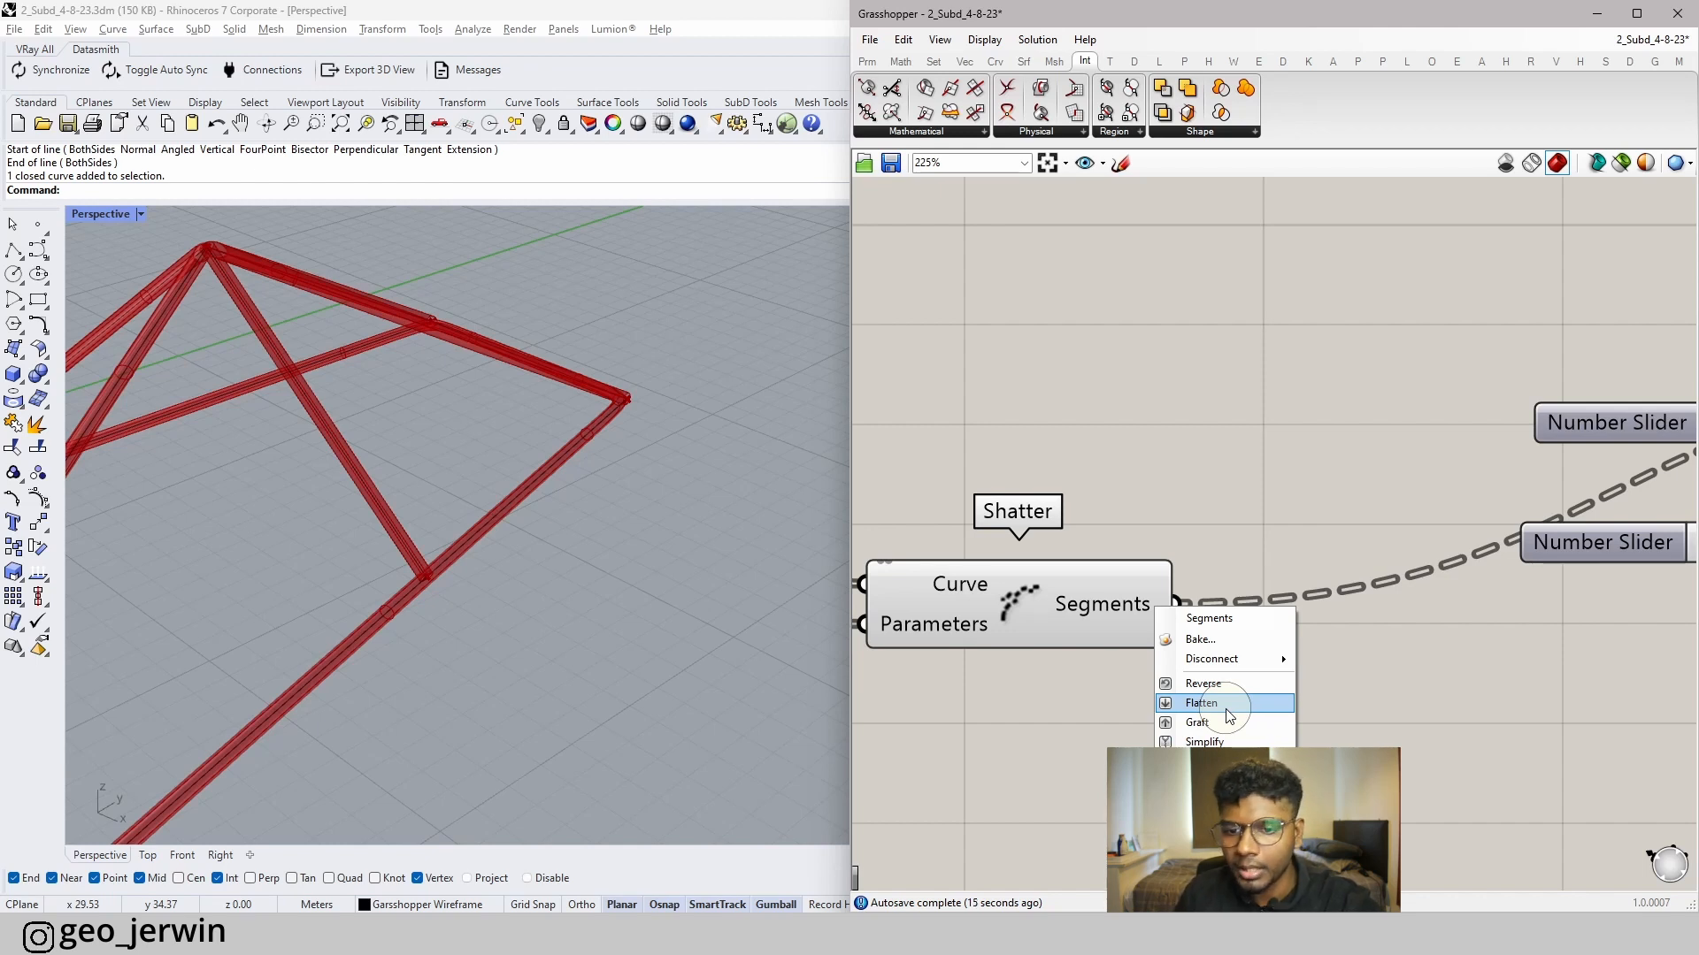
{"action": "left_click", "coordinate": [1185, 422]}
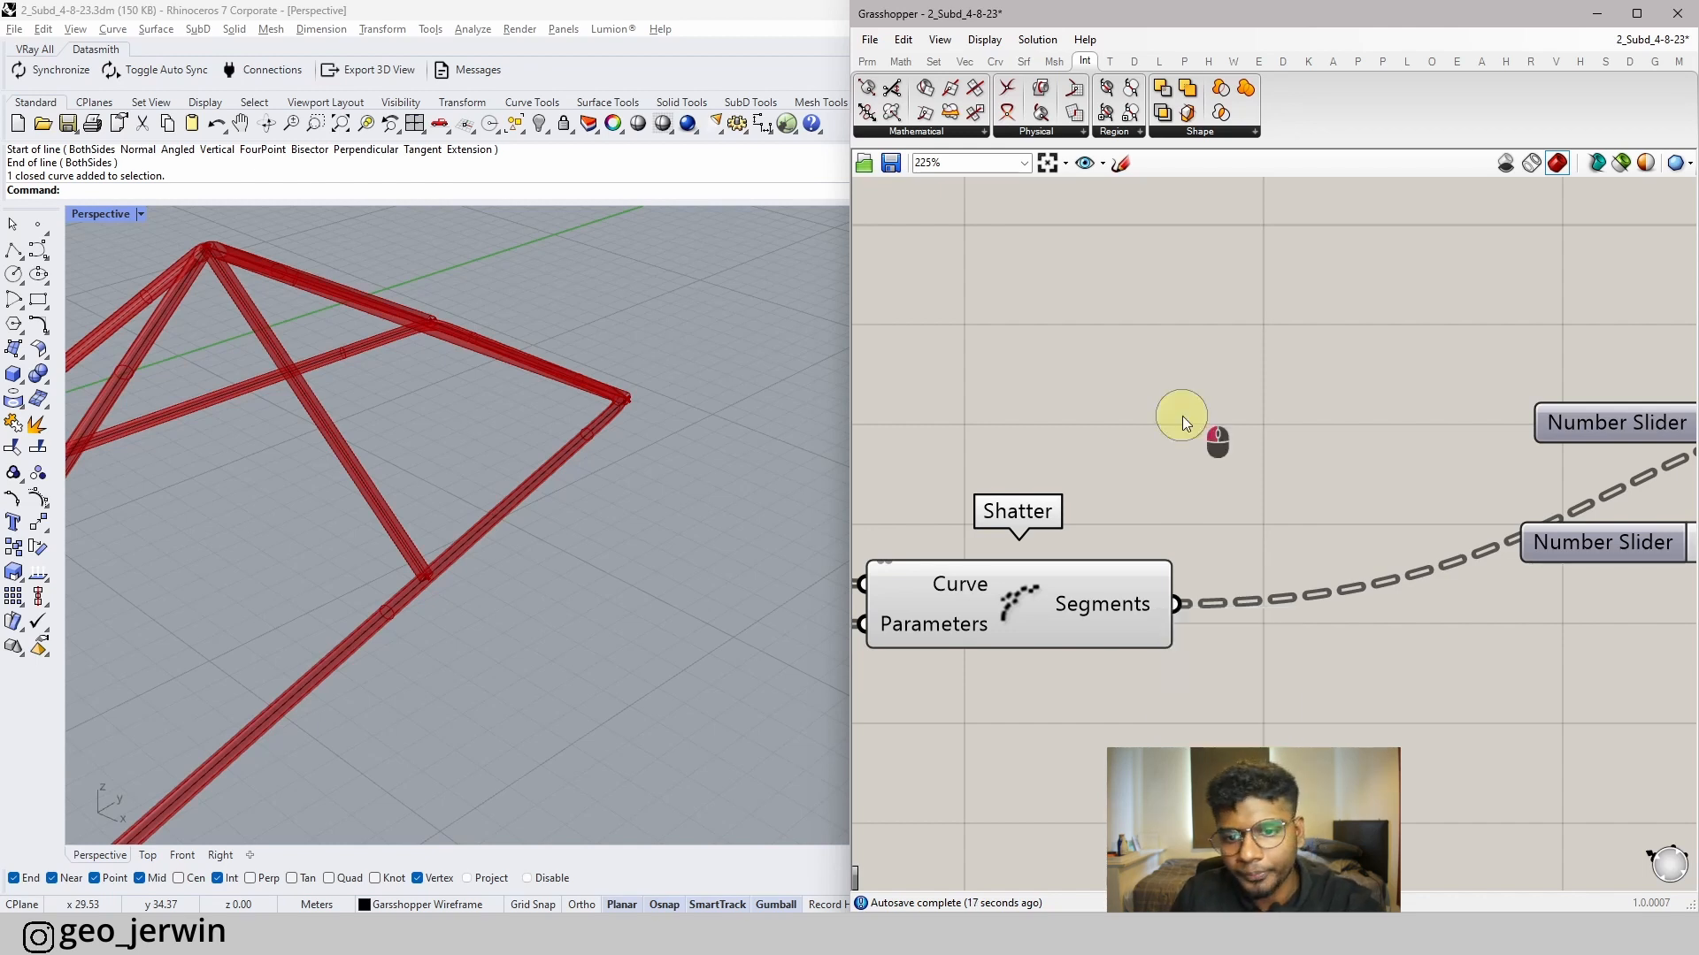
- Connect a Panel to Shatter's Segments output and enlarge it to read the branches of the segment data
{"action": "left_click", "coordinate": [867, 61]}
{"action": "left_click_drag", "start_coordinate": [1121, 113], "coordinate": [1292, 297]}
{"action": "left_click_drag", "start_coordinate": [1177, 605], "coordinate": [1238, 402]}
{"action": "left_click_drag", "start_coordinate": [1402, 495], "coordinate": [1365, 679]}
{"action": "left_click_drag", "start_coordinate": [1295, 586], "coordinate": [1451, 538]}
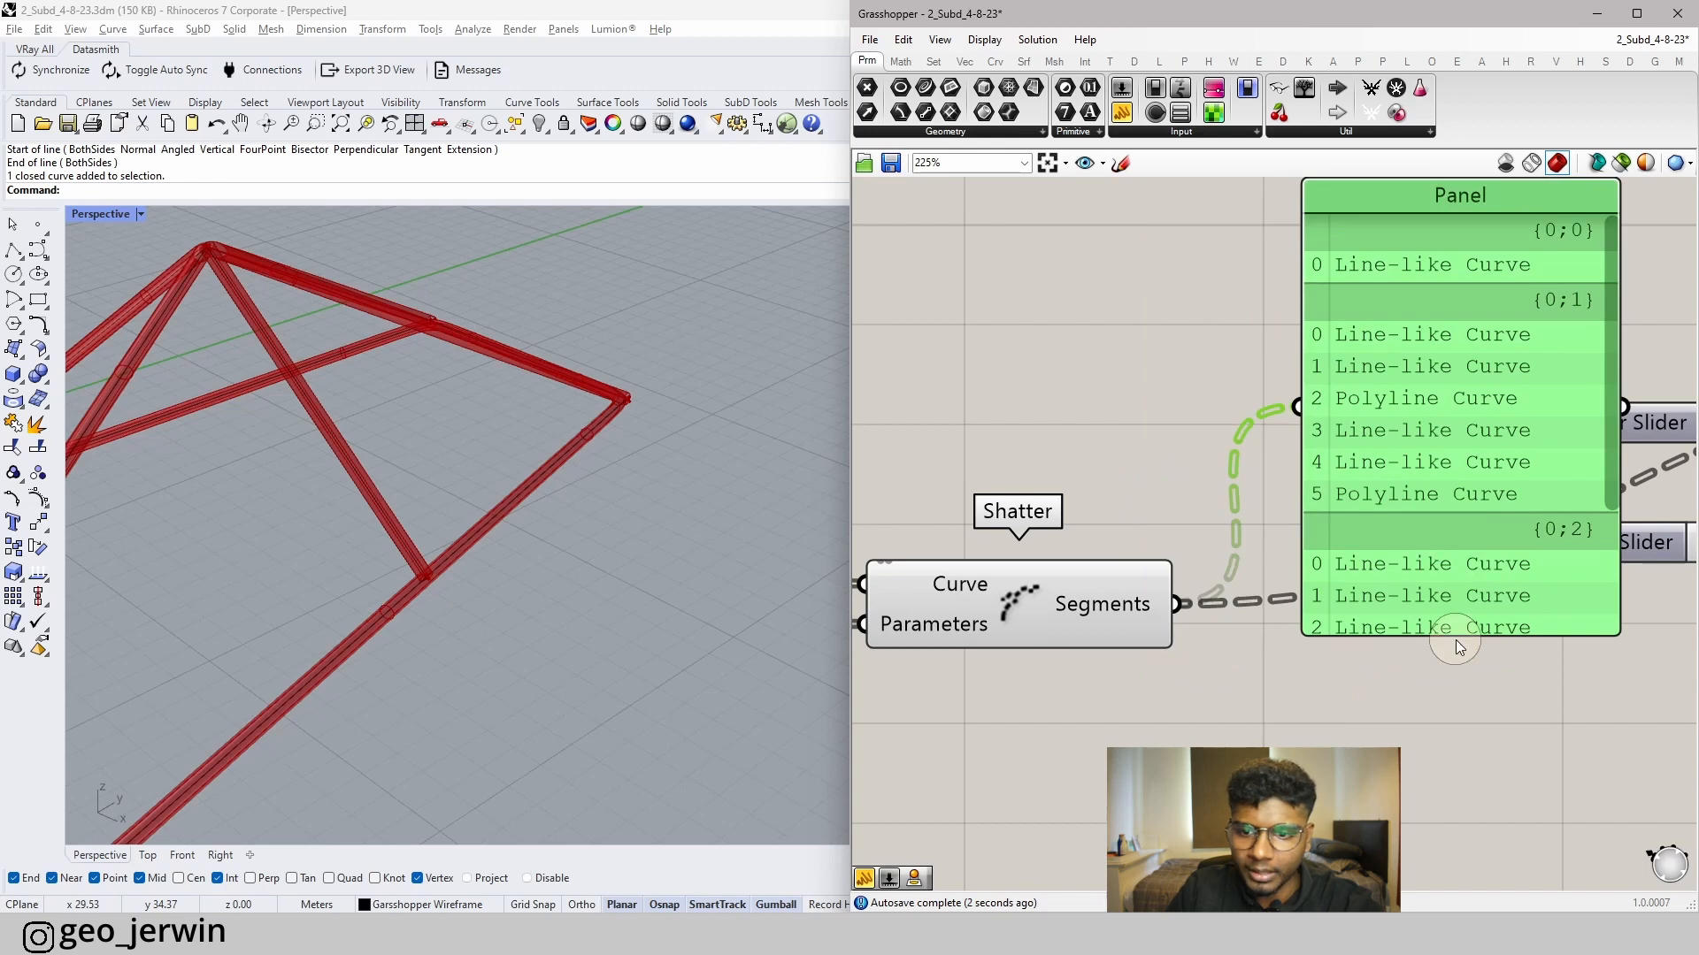
{"action": "left_click_drag", "start_coordinate": [1457, 635], "coordinate": [1456, 853]}
{"action": "scroll", "coordinate": [1195, 628], "scroll_direction": "down", "scroll_amount": 3}
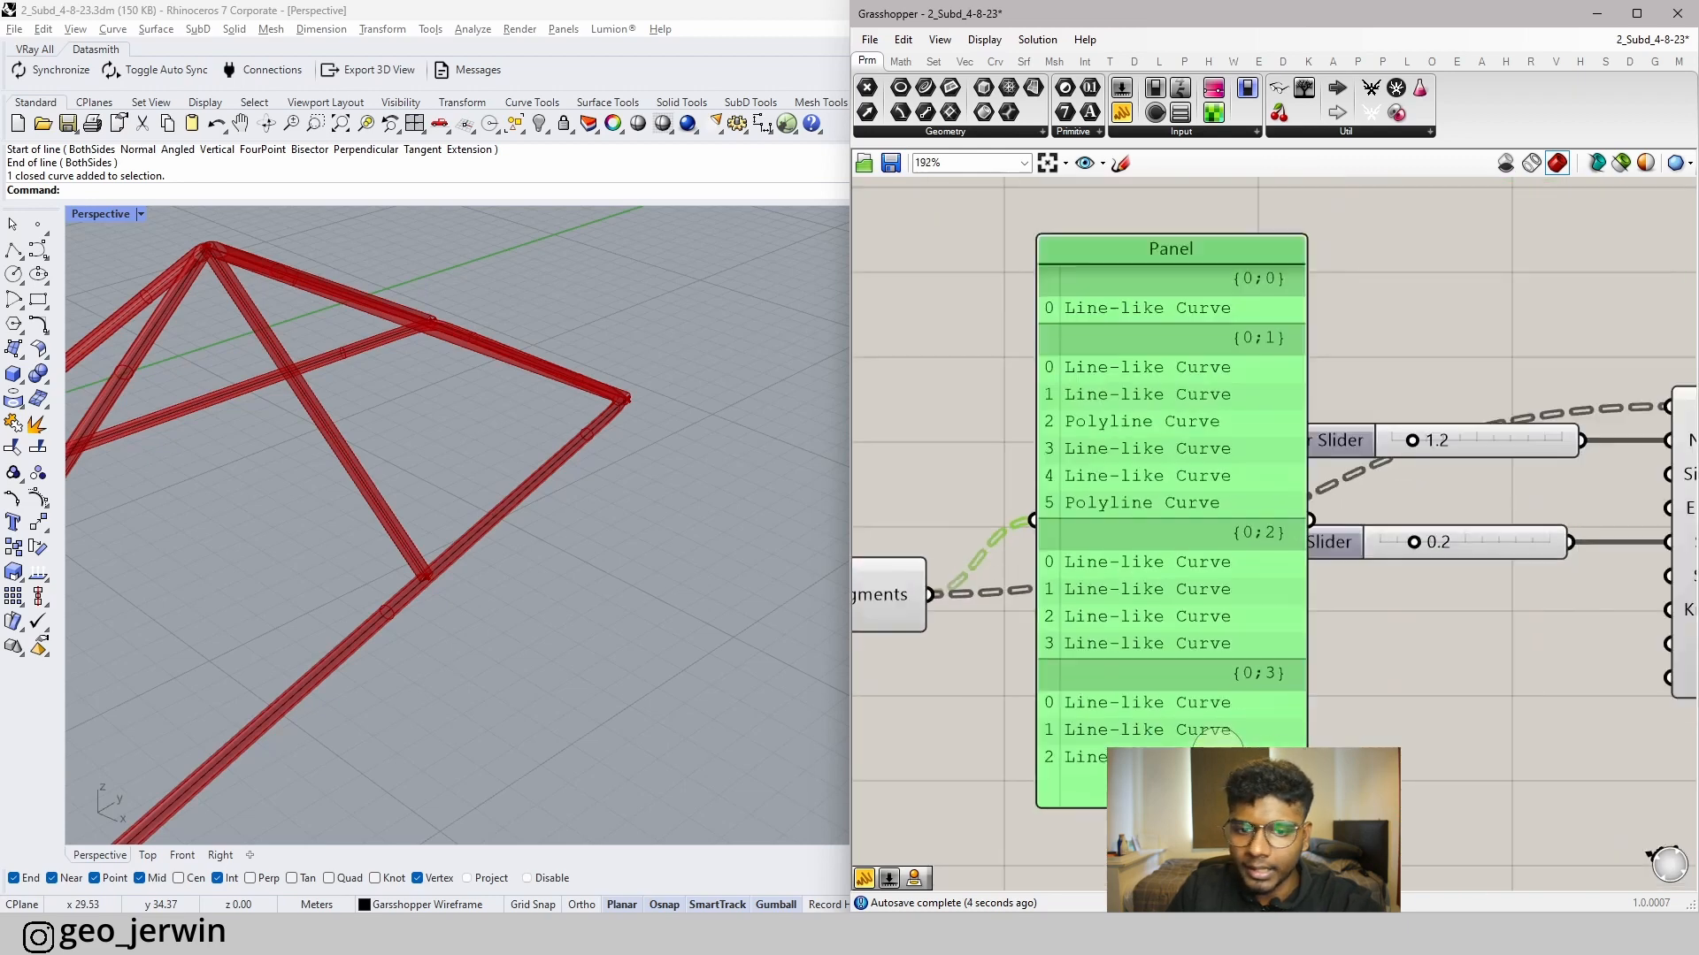
{"action": "scroll", "coordinate": [1126, 662], "scroll_direction": "up", "scroll_amount": 3}
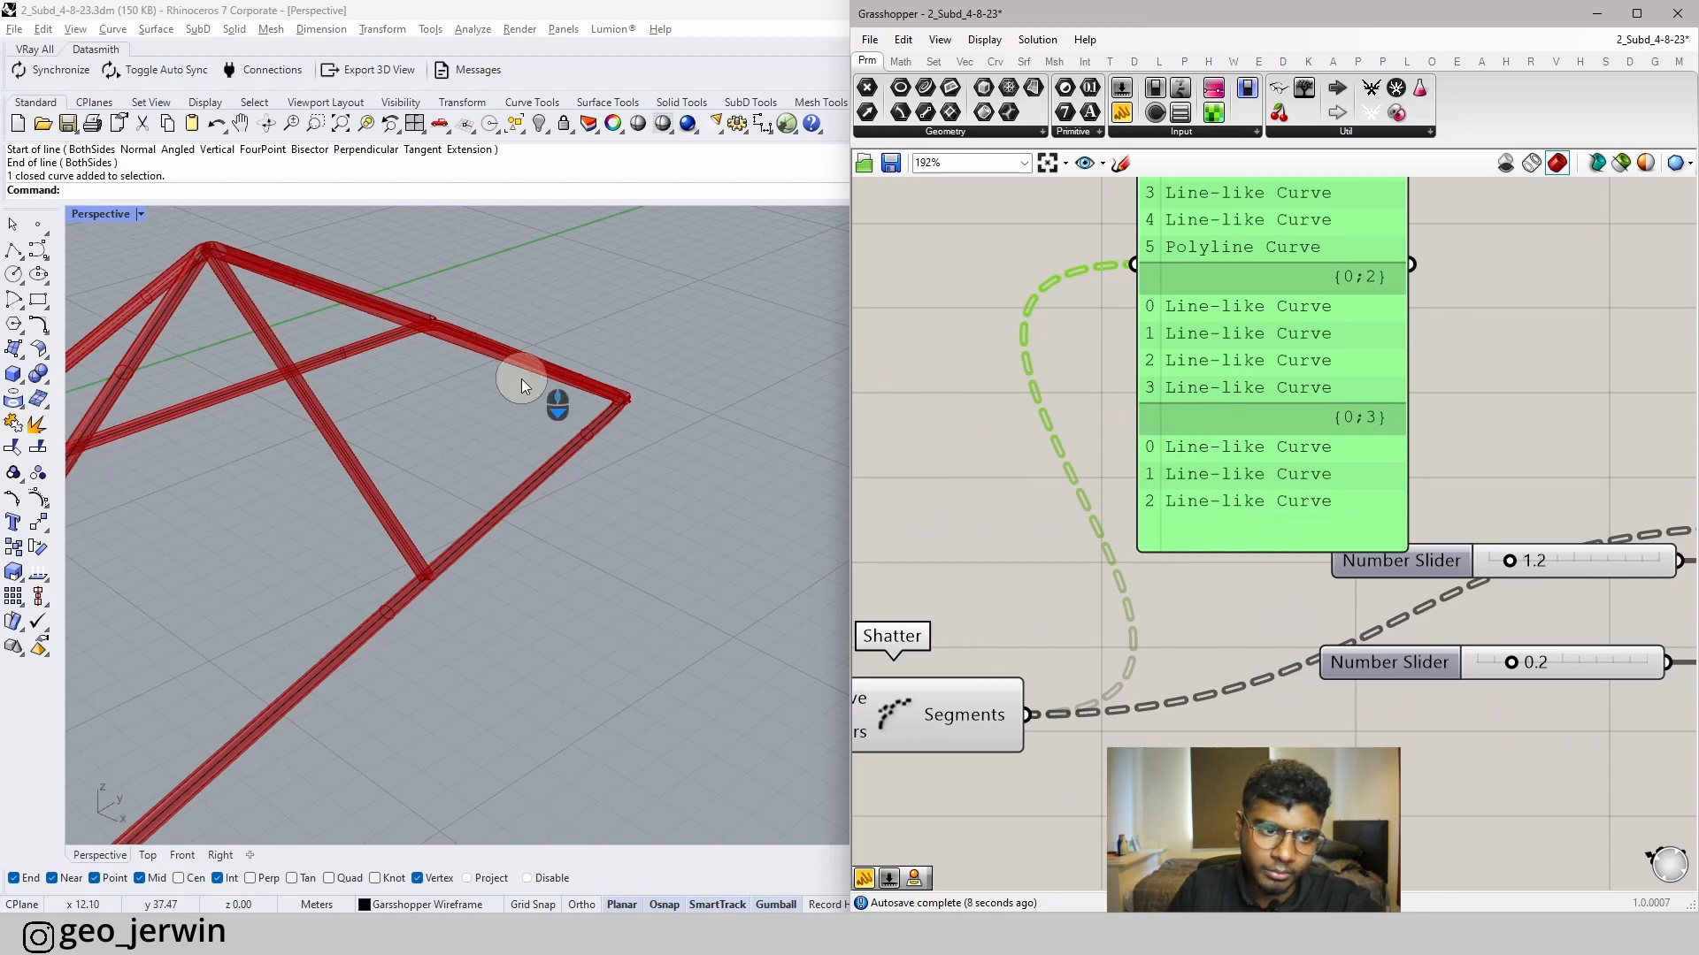
- Flatten Shatter's Segments output and examine its effect on the frame's joints
{"action": "scroll", "coordinate": [368, 347], "scroll_direction": "down", "scroll_amount": 2}
{"action": "right_click_drag", "start_coordinate": [361, 345], "coordinate": [493, 437]}
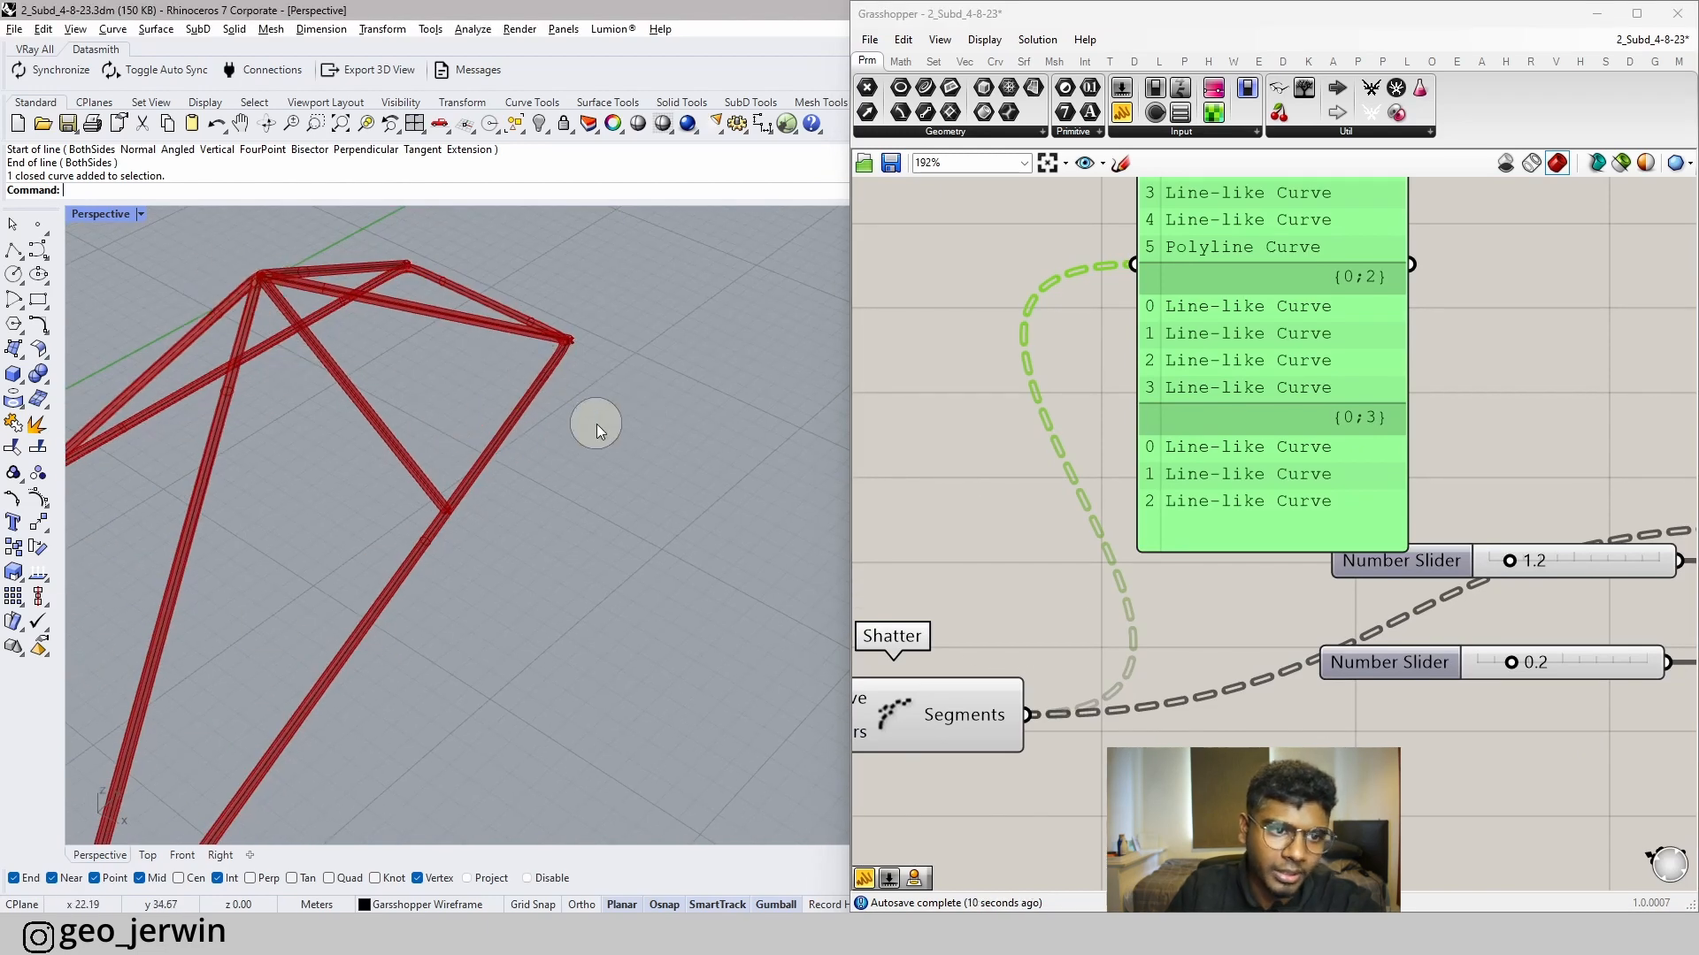
{"action": "right_click_drag", "start_coordinate": [1202, 644], "coordinate": [1487, 610]}
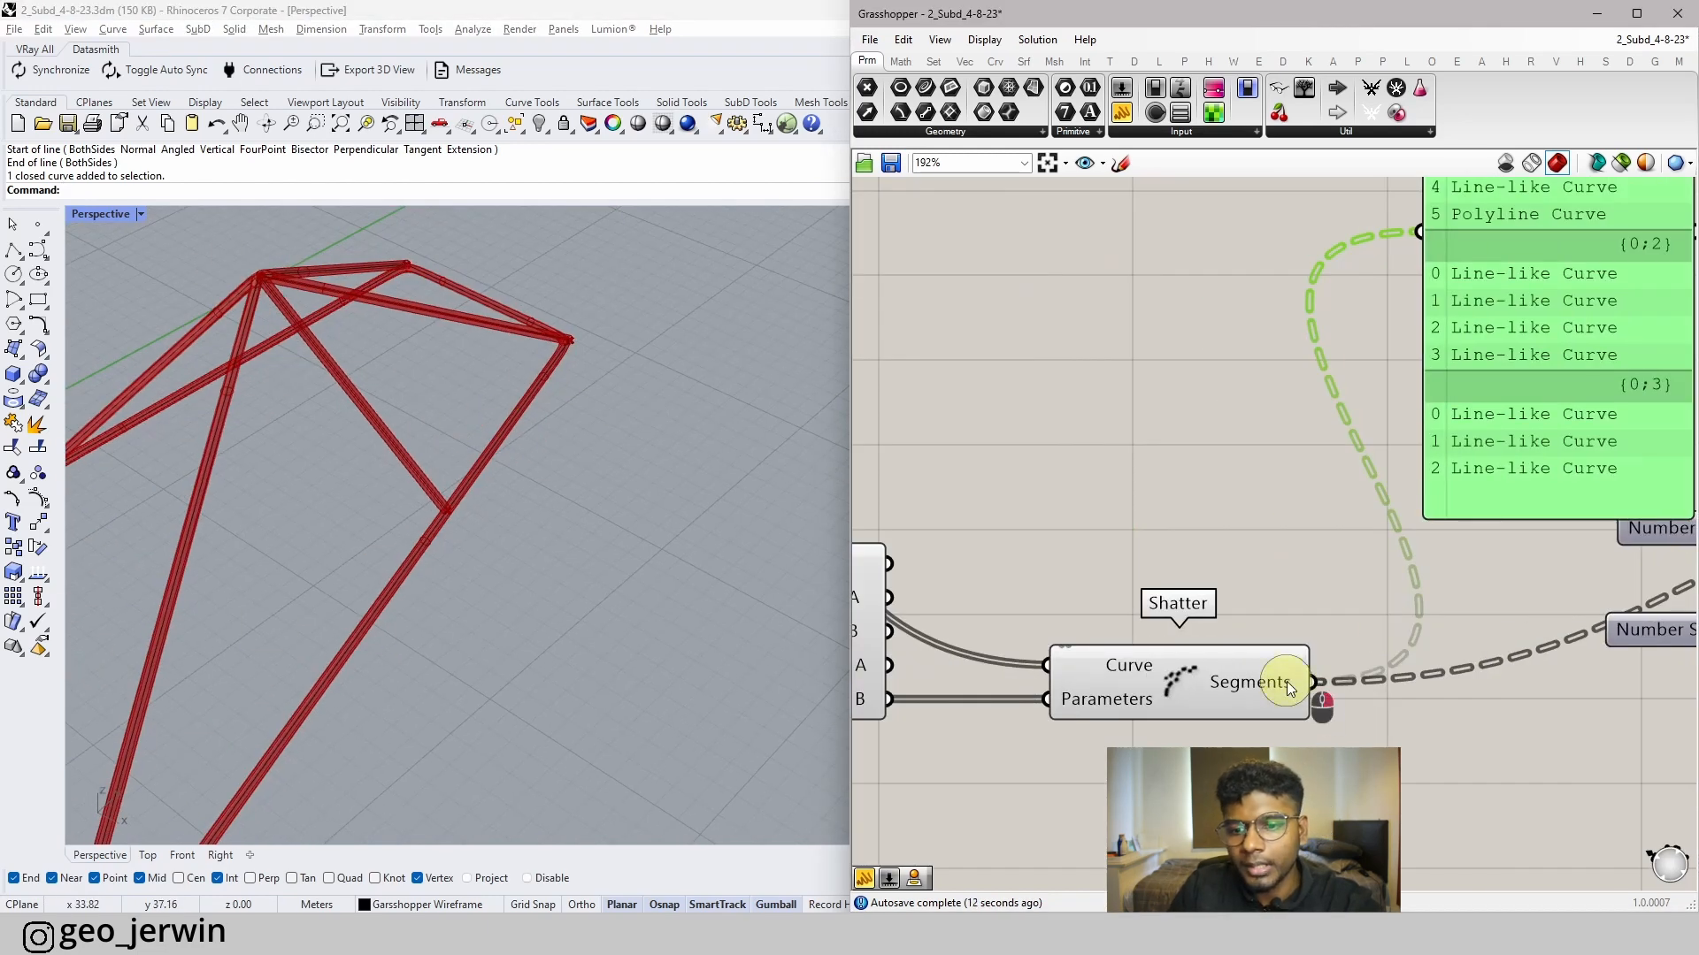
{"action": "right_click", "coordinate": [1288, 689]}
{"action": "left_click", "coordinate": [1363, 778]}
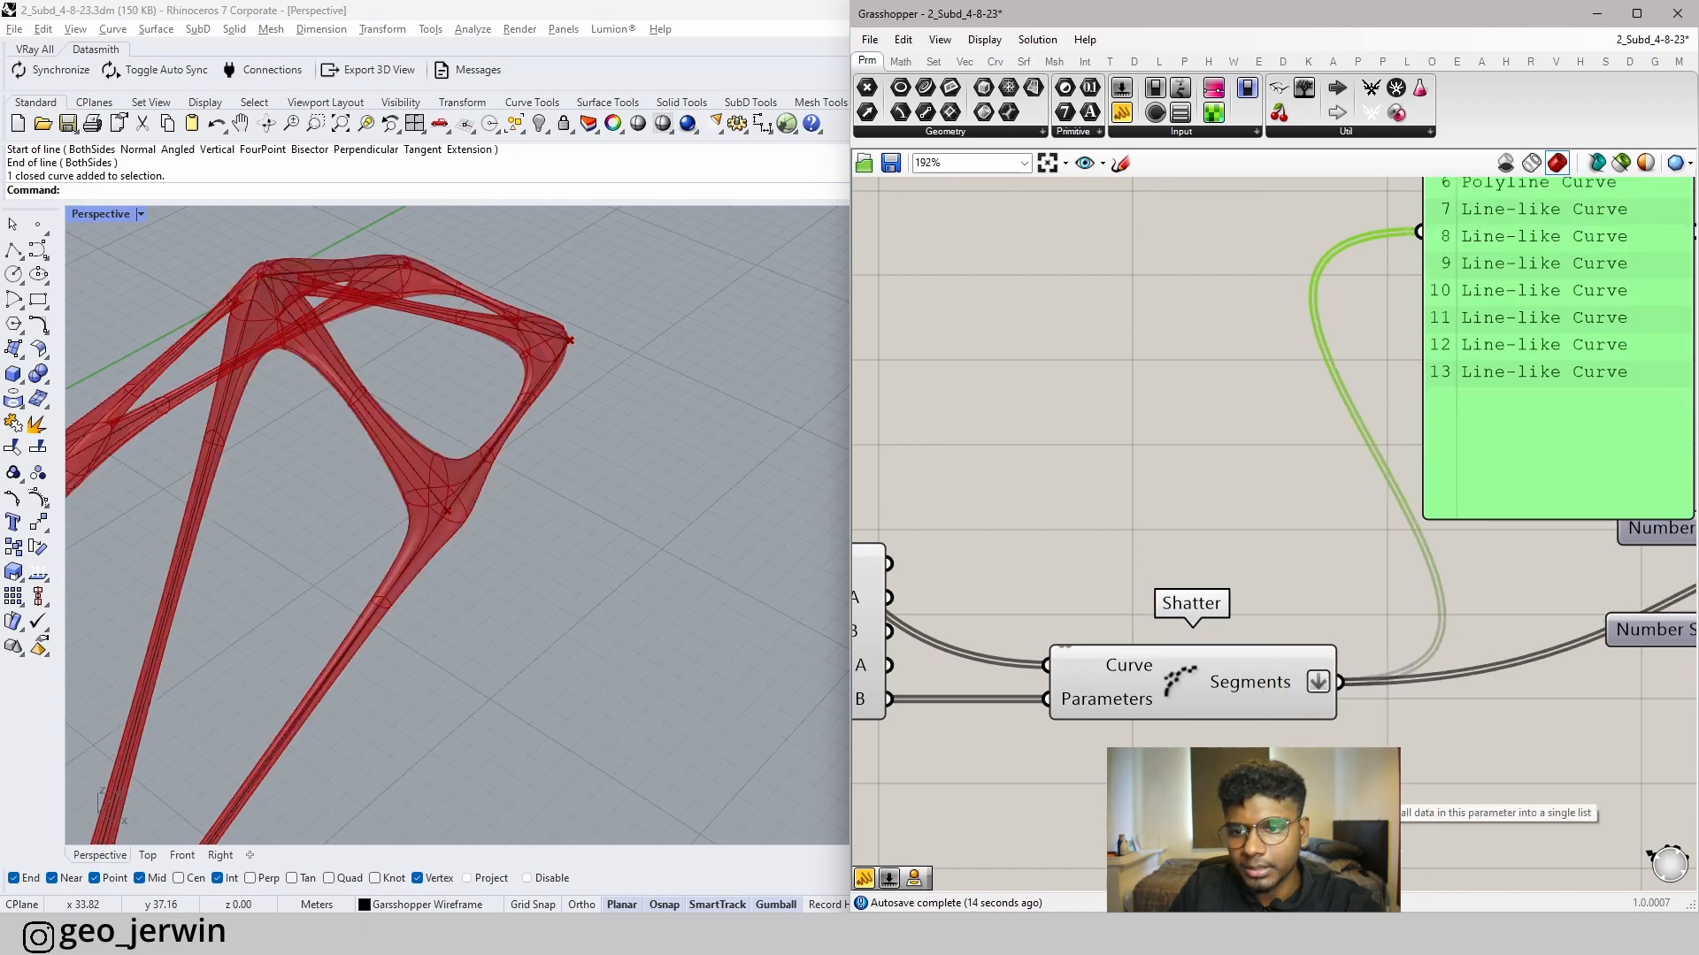
{"action": "right_click_drag", "start_coordinate": [1525, 698], "coordinate": [1402, 752]}
{"action": "scroll", "coordinate": [516, 447], "scroll_direction": "down", "scroll_amount": 5}
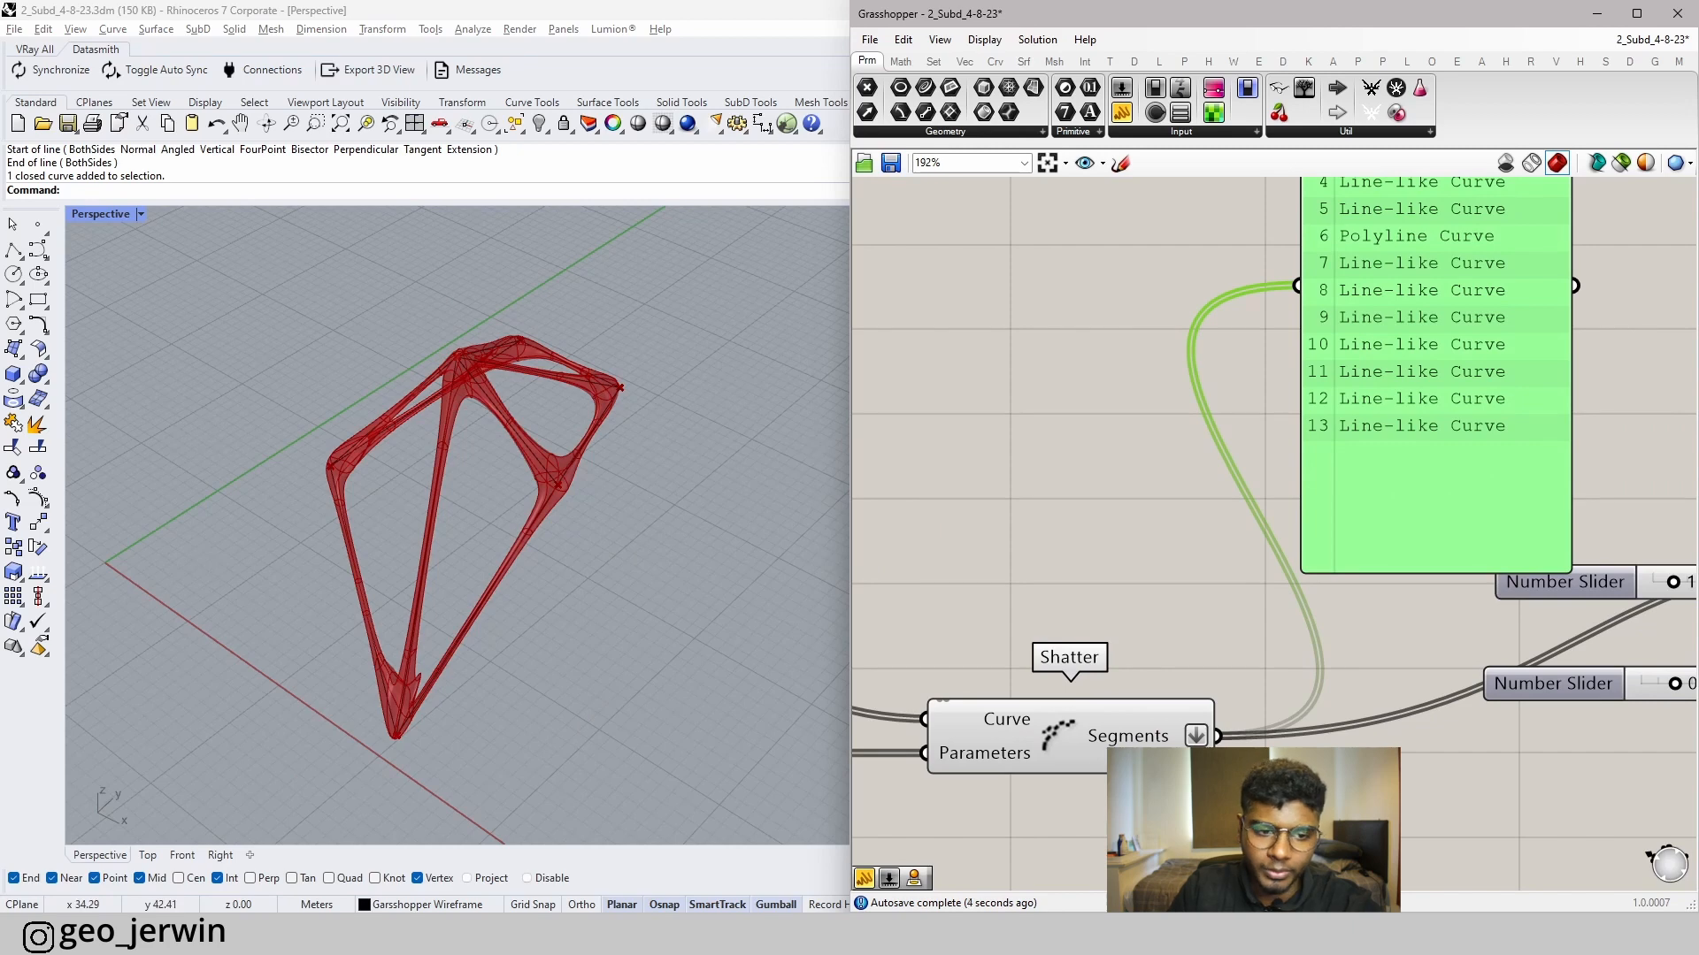
{"action": "scroll", "coordinate": [416, 734], "scroll_direction": "up", "scroll_amount": 5}
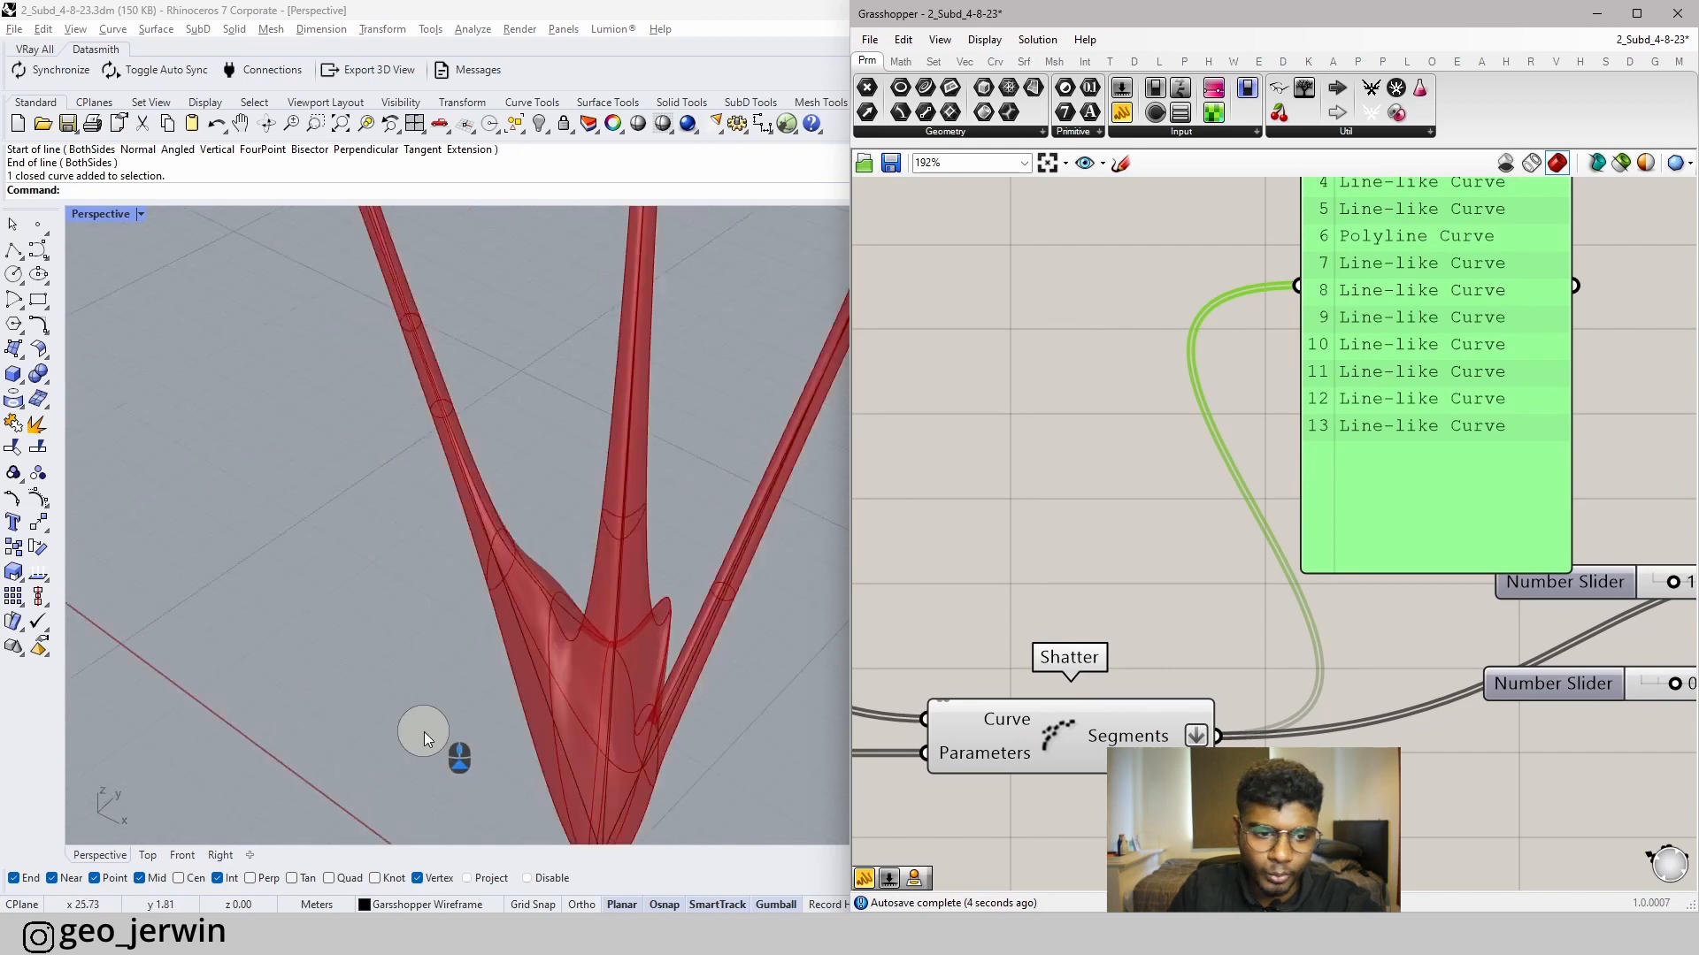
- Try grafting Shatter's Segments output in place of flattening it, and undo the change
{"action": "right_click", "coordinate": [1197, 737]}
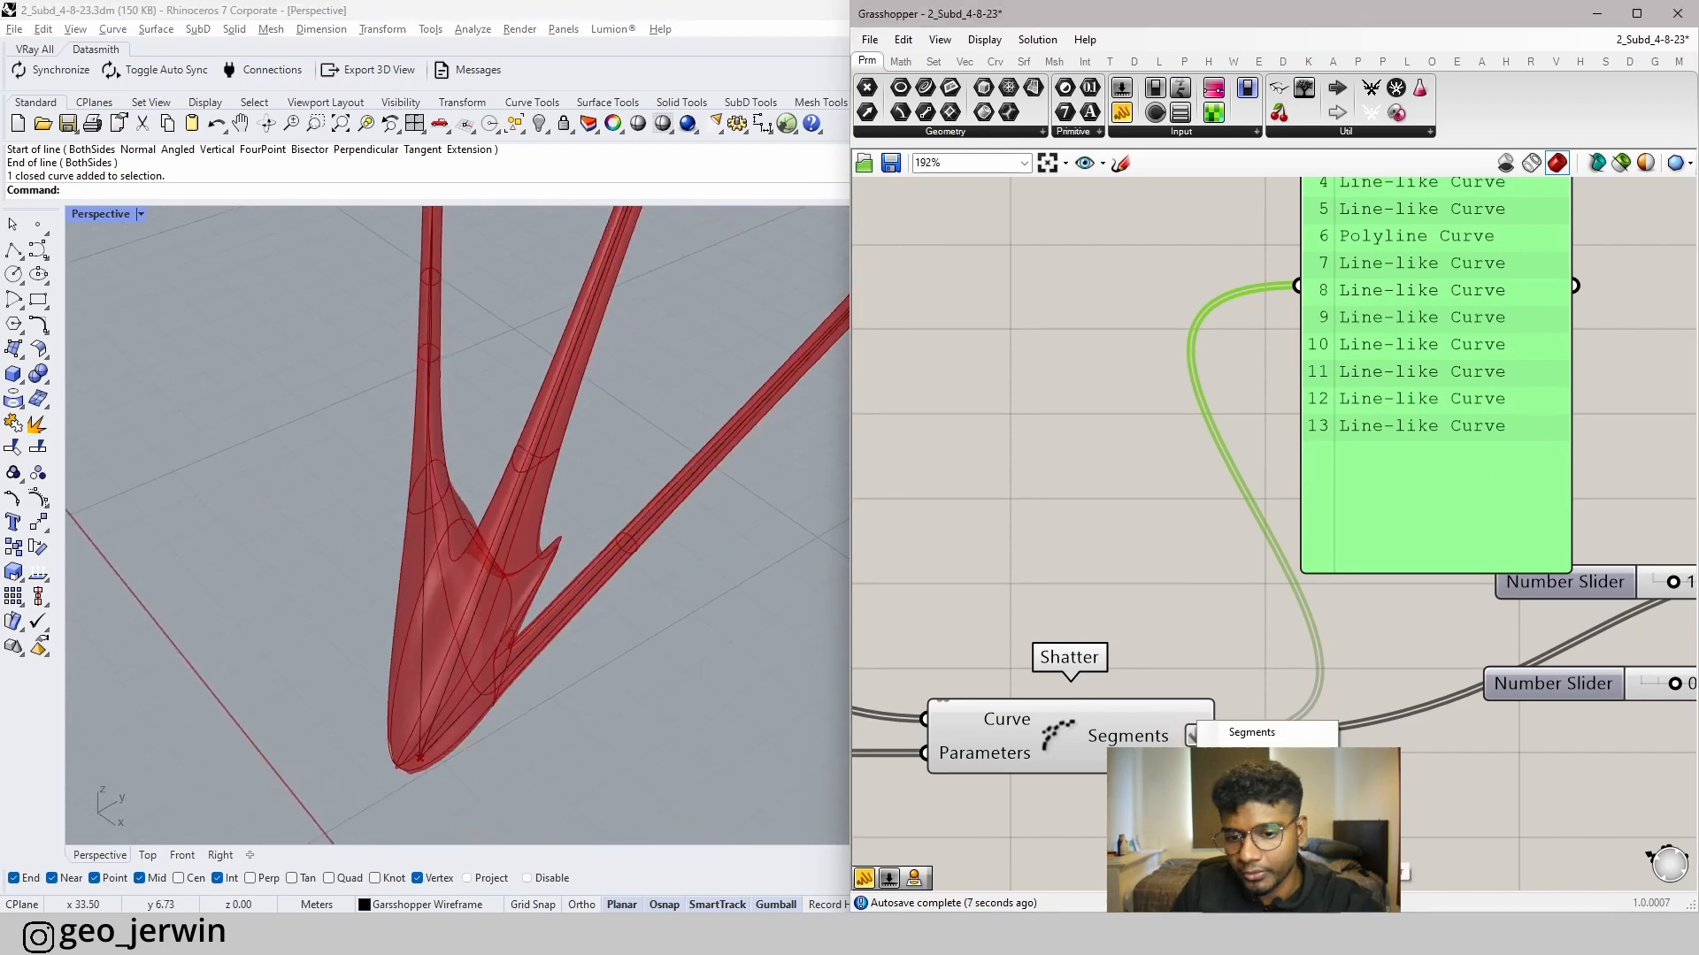
{"action": "scroll", "coordinate": [248, 682], "scroll_direction": "down", "scroll_amount": 5}
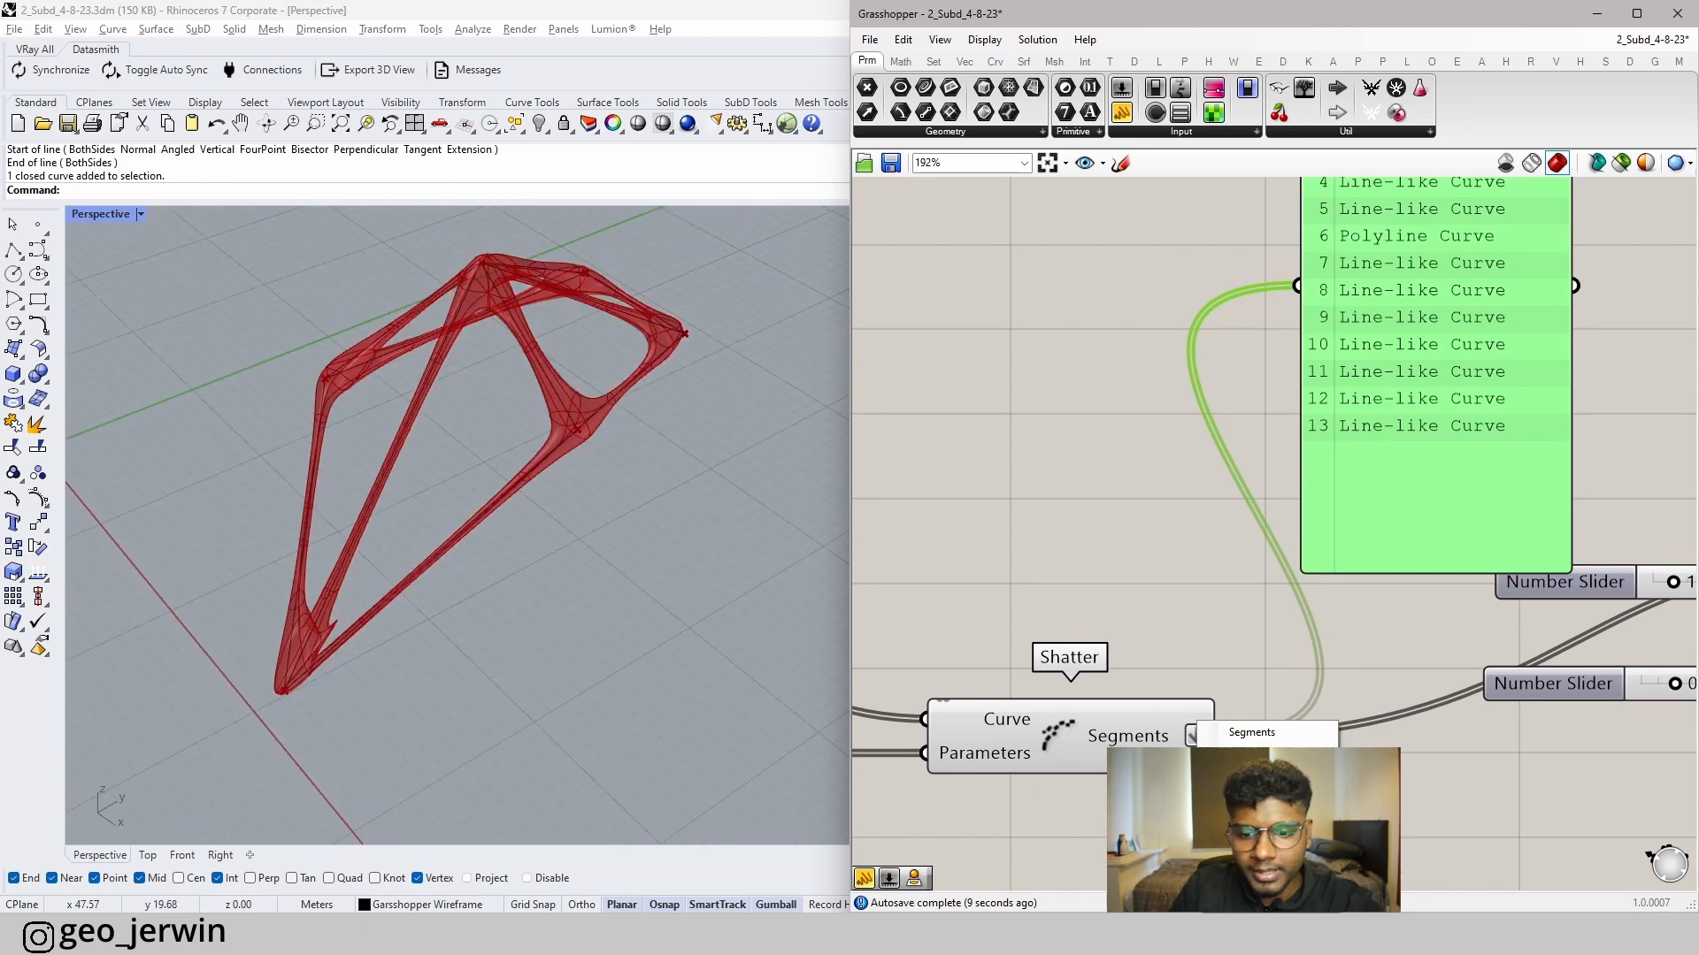
{"action": "left_click", "coordinate": [1238, 810]}
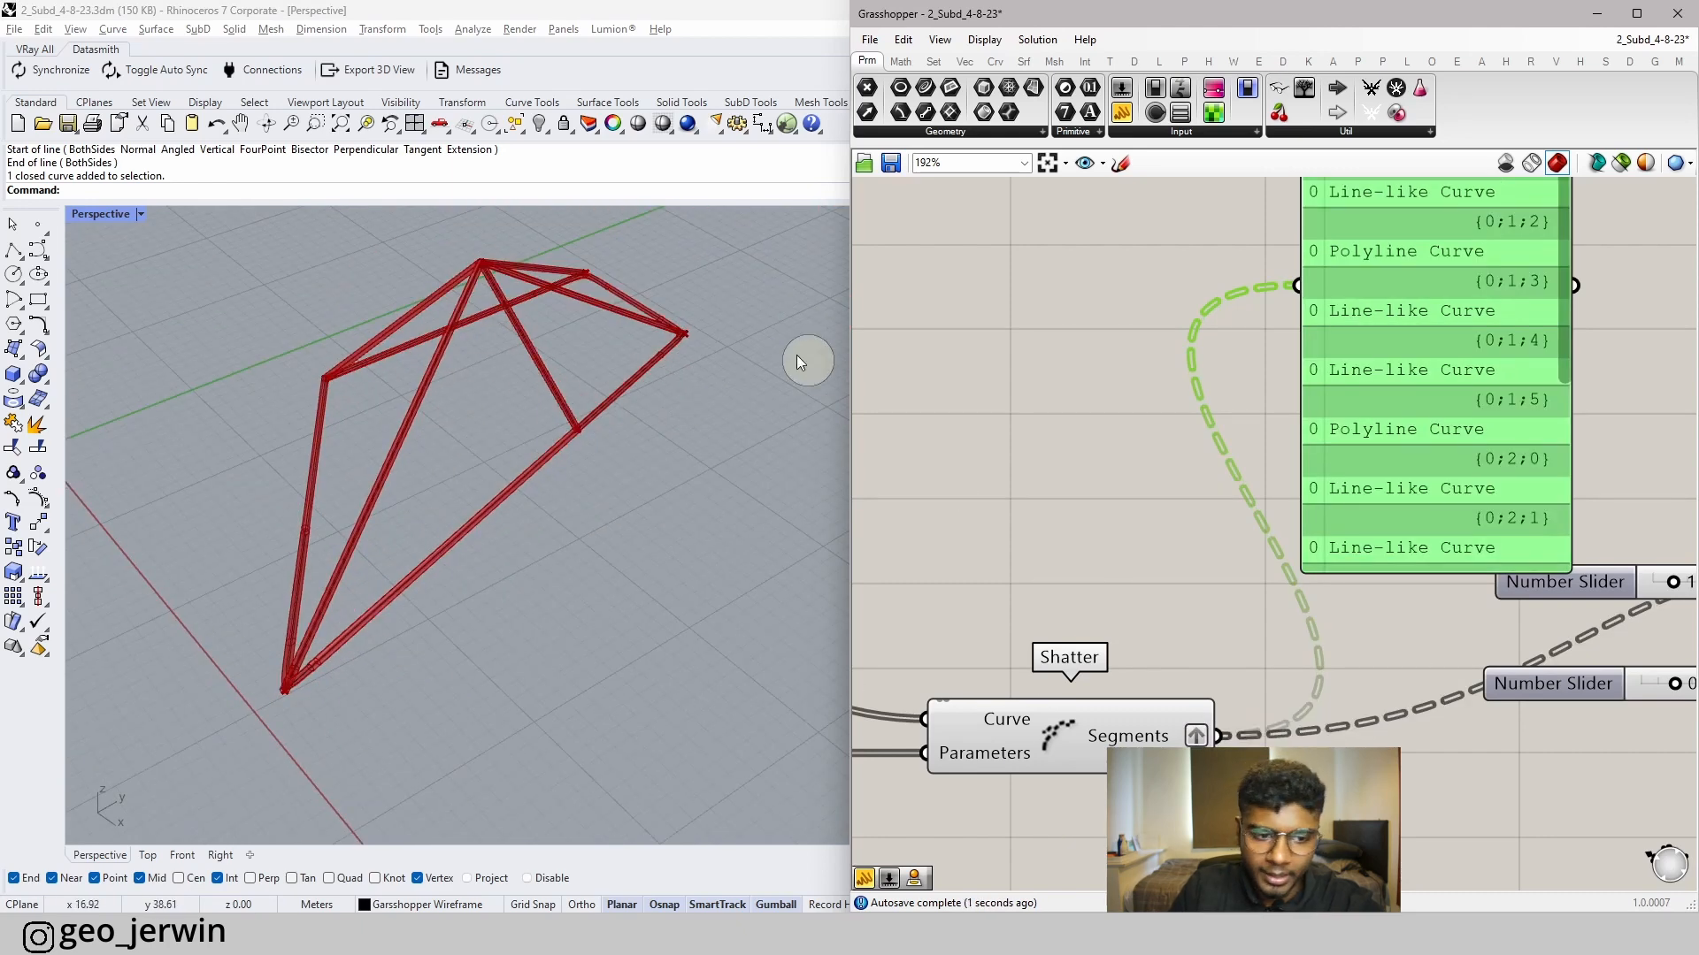
{"action": "scroll", "coordinate": [1446, 405], "scroll_direction": "down", "scroll_amount": 3}
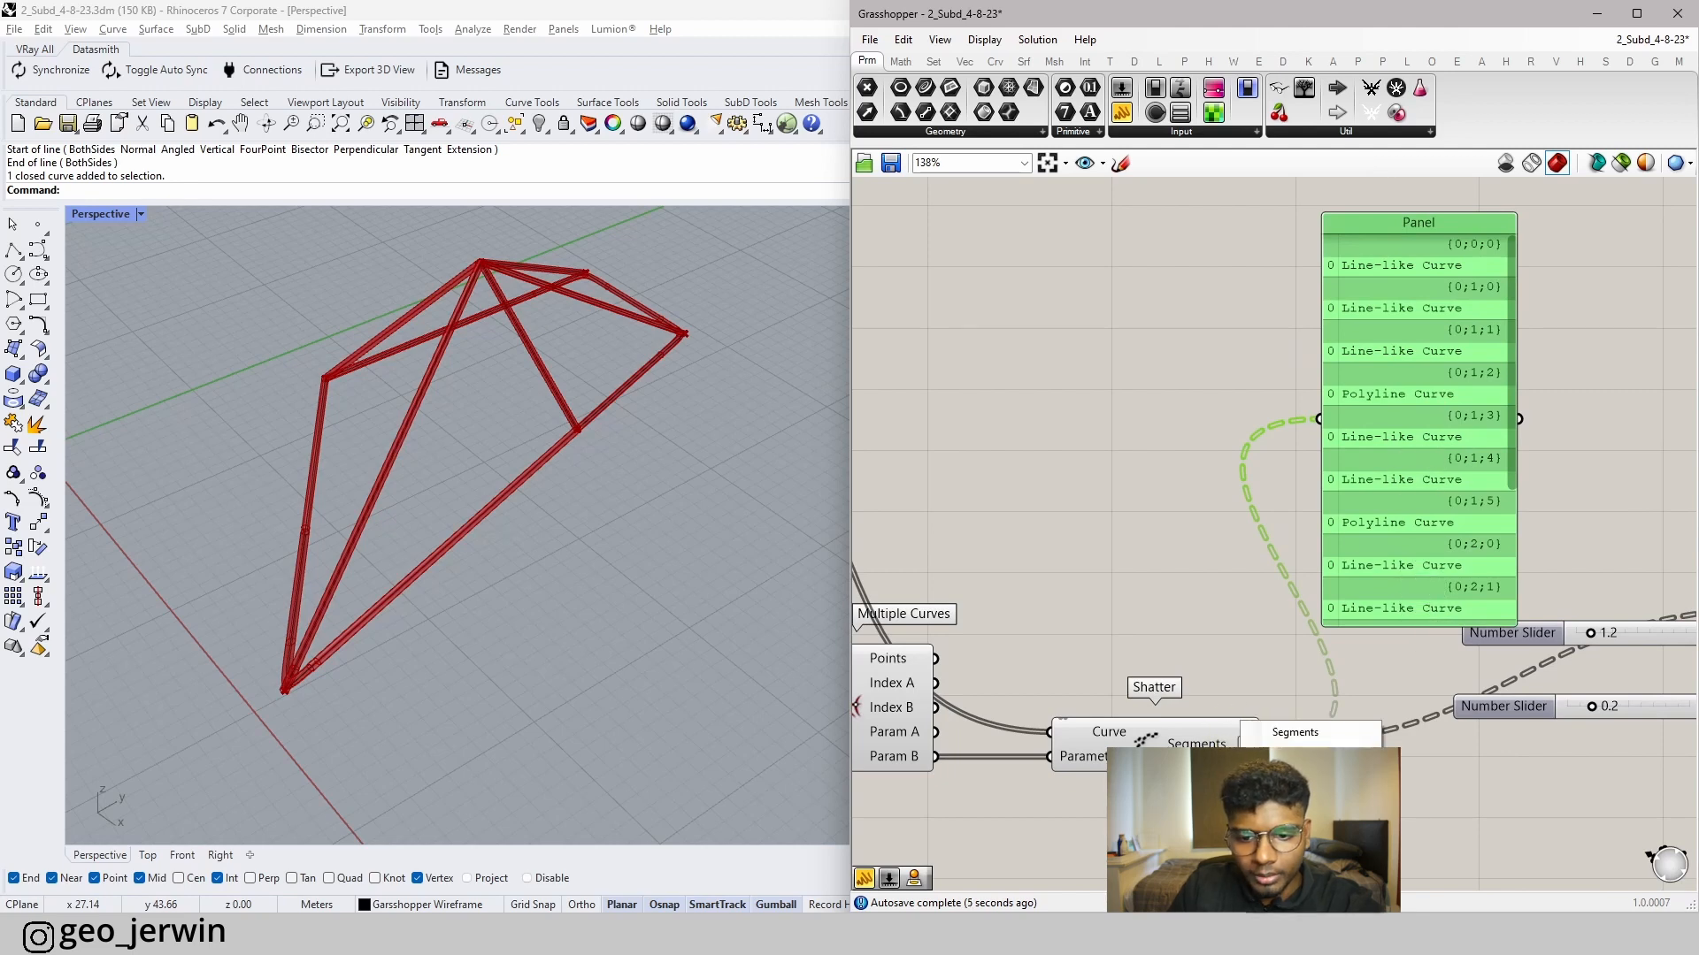
{"action": "key", "text": "ctrl+z"}
- Delete the Panel attached to Shatter's Segments output
{"action": "right_click_drag", "start_coordinate": [1608, 419], "coordinate": [1474, 480]}
{"action": "left_click", "coordinate": [1474, 479]}
{"action": "left_click", "coordinate": [1276, 497]}
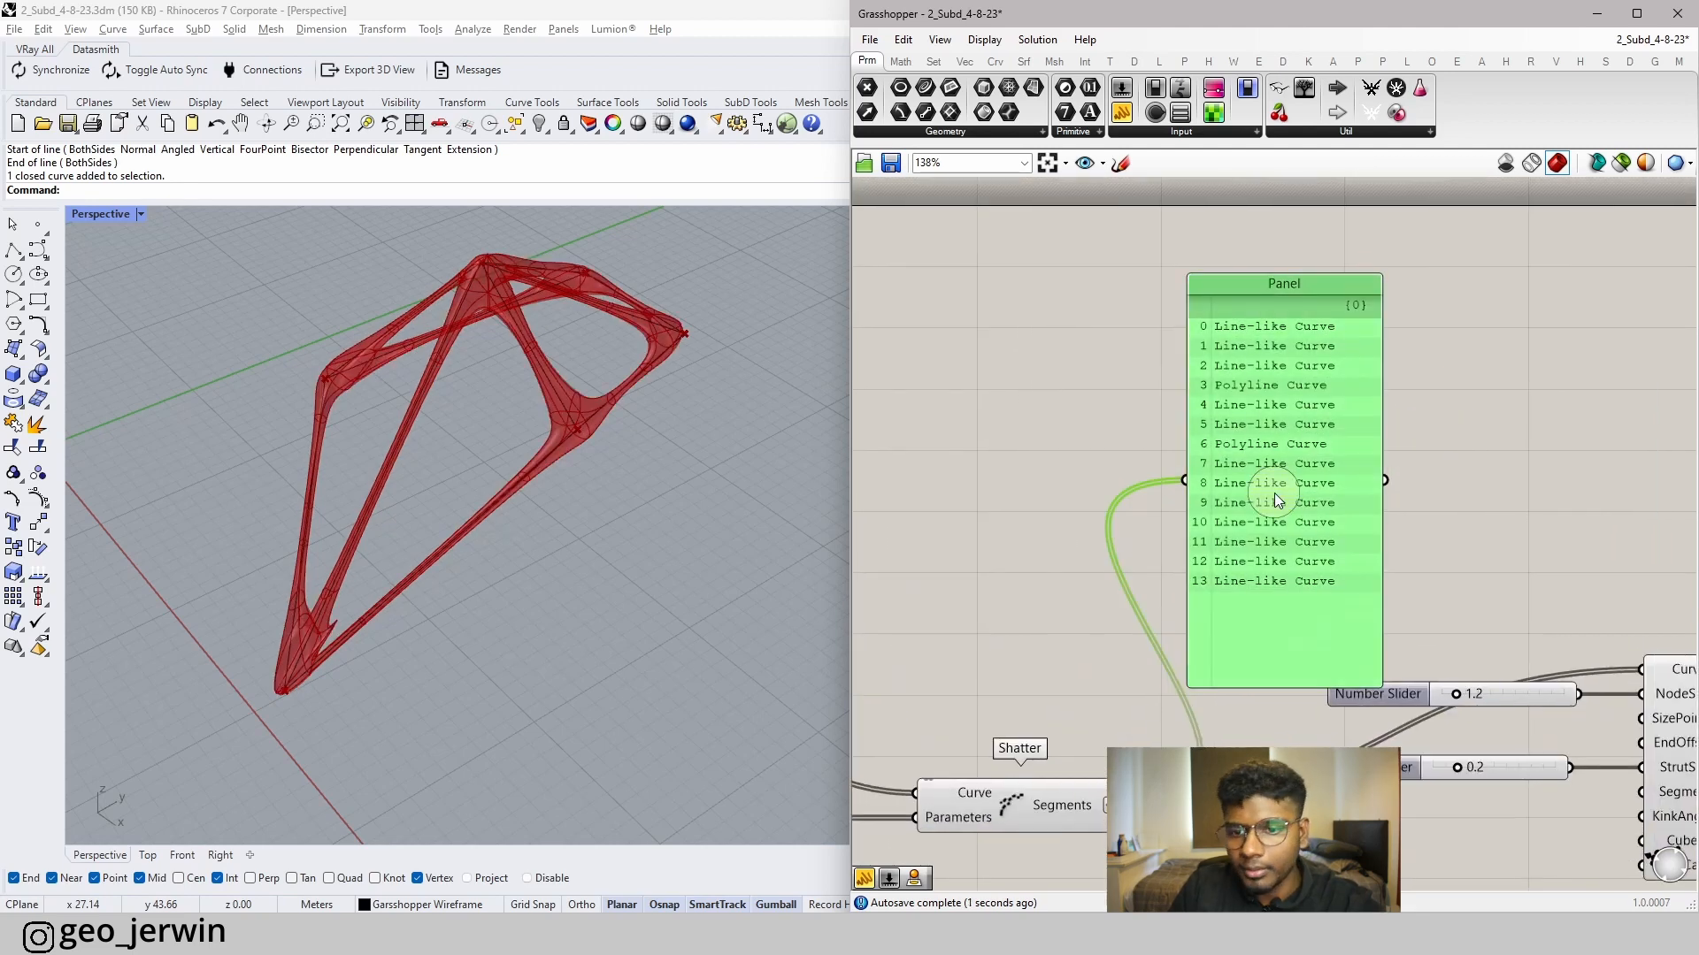
{"action": "left_click_drag", "start_coordinate": [1269, 520], "coordinate": [1266, 441]}
{"action": "left_click_drag", "start_coordinate": [1433, 475], "coordinate": [1502, 501]}
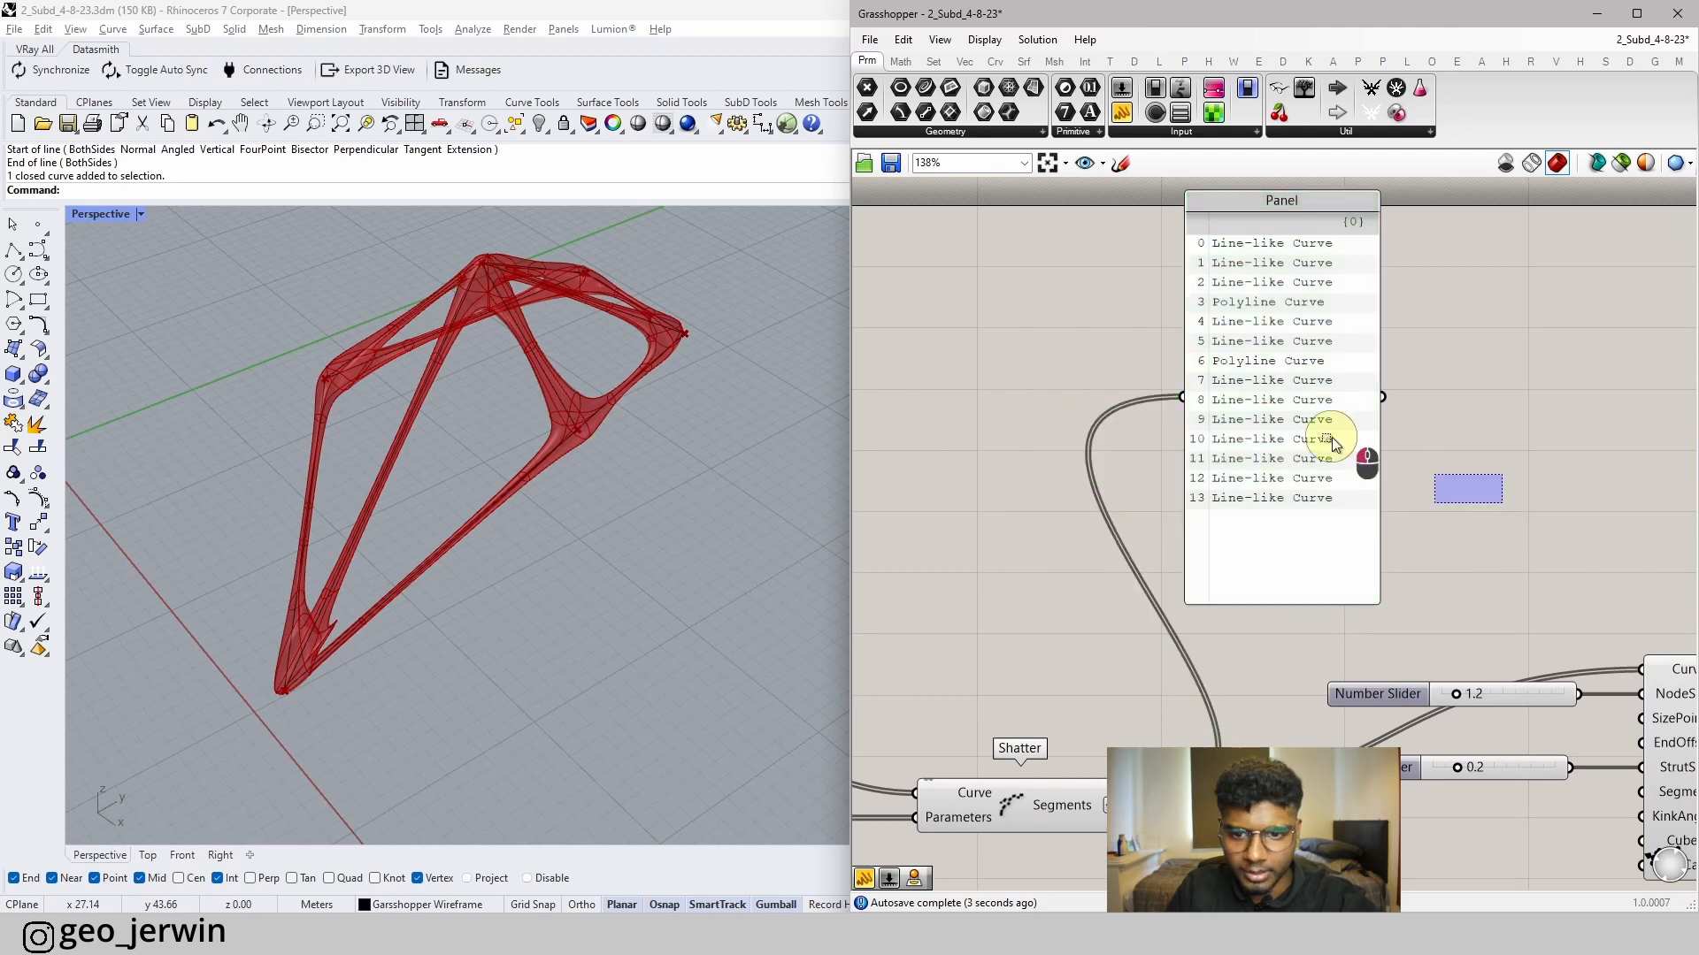
{"action": "left_click", "coordinate": [1331, 438]}
{"action": "key", "text": "Delete"}
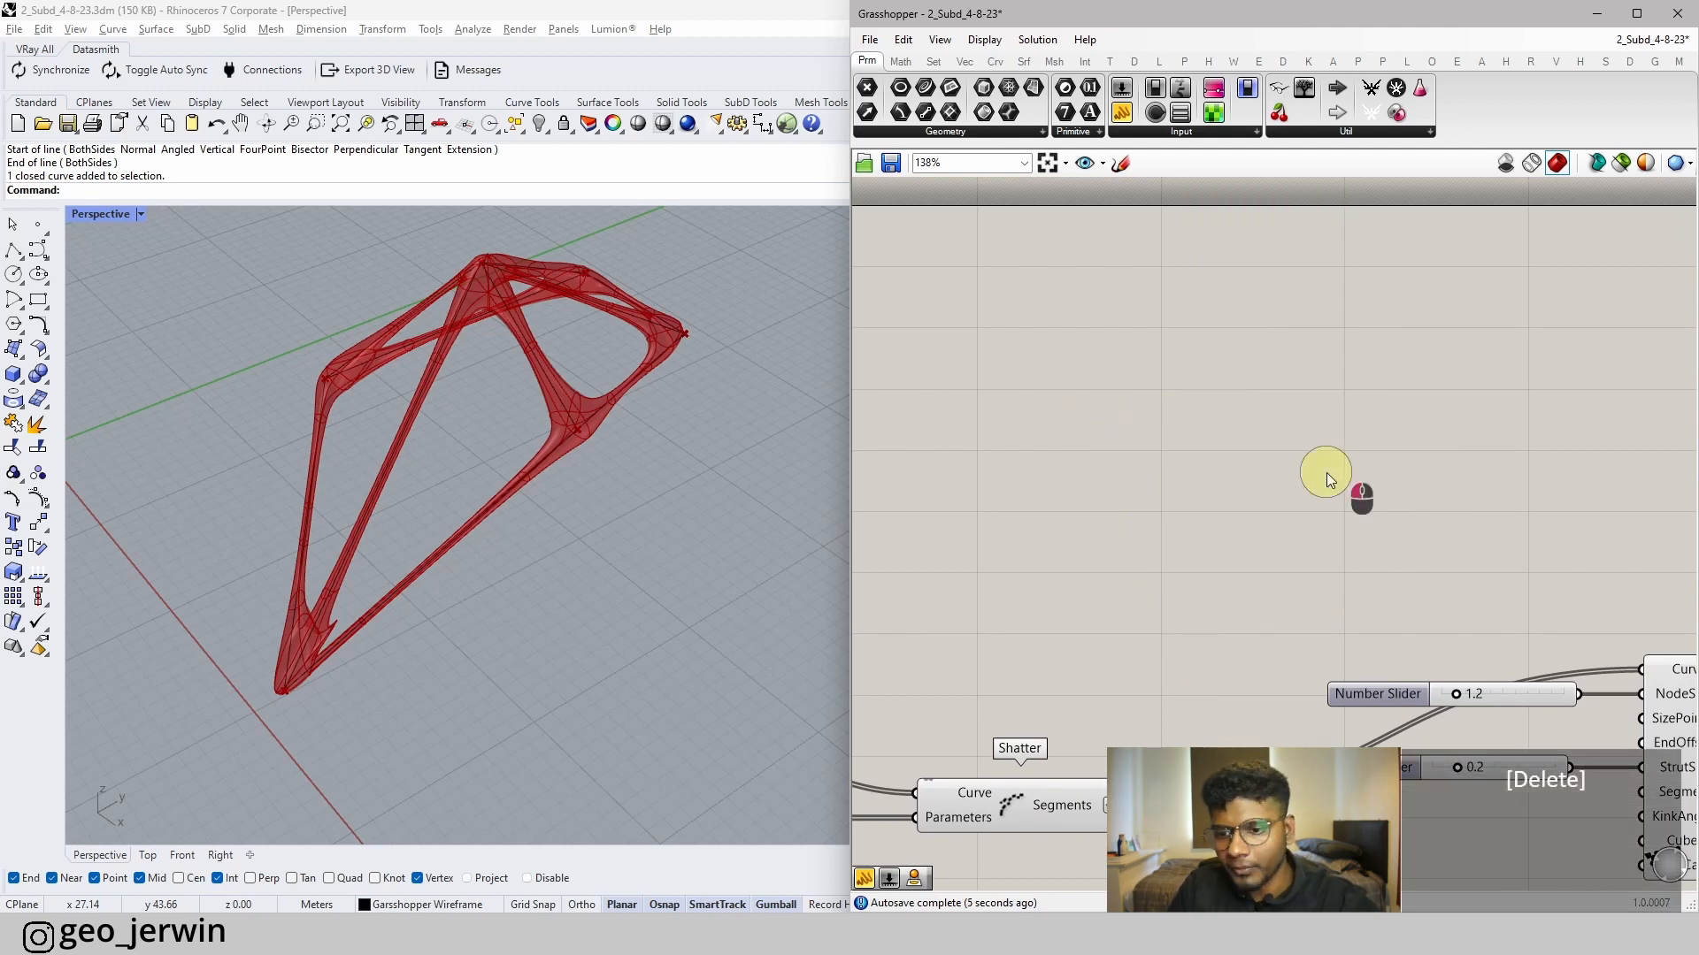
- Move MultiPipe and its two number sliders down together so the Curves input lines up with Shatter's Segments output
{"action": "right_click_drag", "start_coordinate": [1326, 472], "coordinate": [1198, 363]}
{"action": "scroll", "coordinate": [1198, 368], "scroll_direction": "down", "scroll_amount": 2}
{"action": "left_click_drag", "start_coordinate": [1507, 701], "coordinate": [1328, 474]}
{"action": "left_click_drag", "start_coordinate": [1469, 549], "coordinate": [1441, 649]}
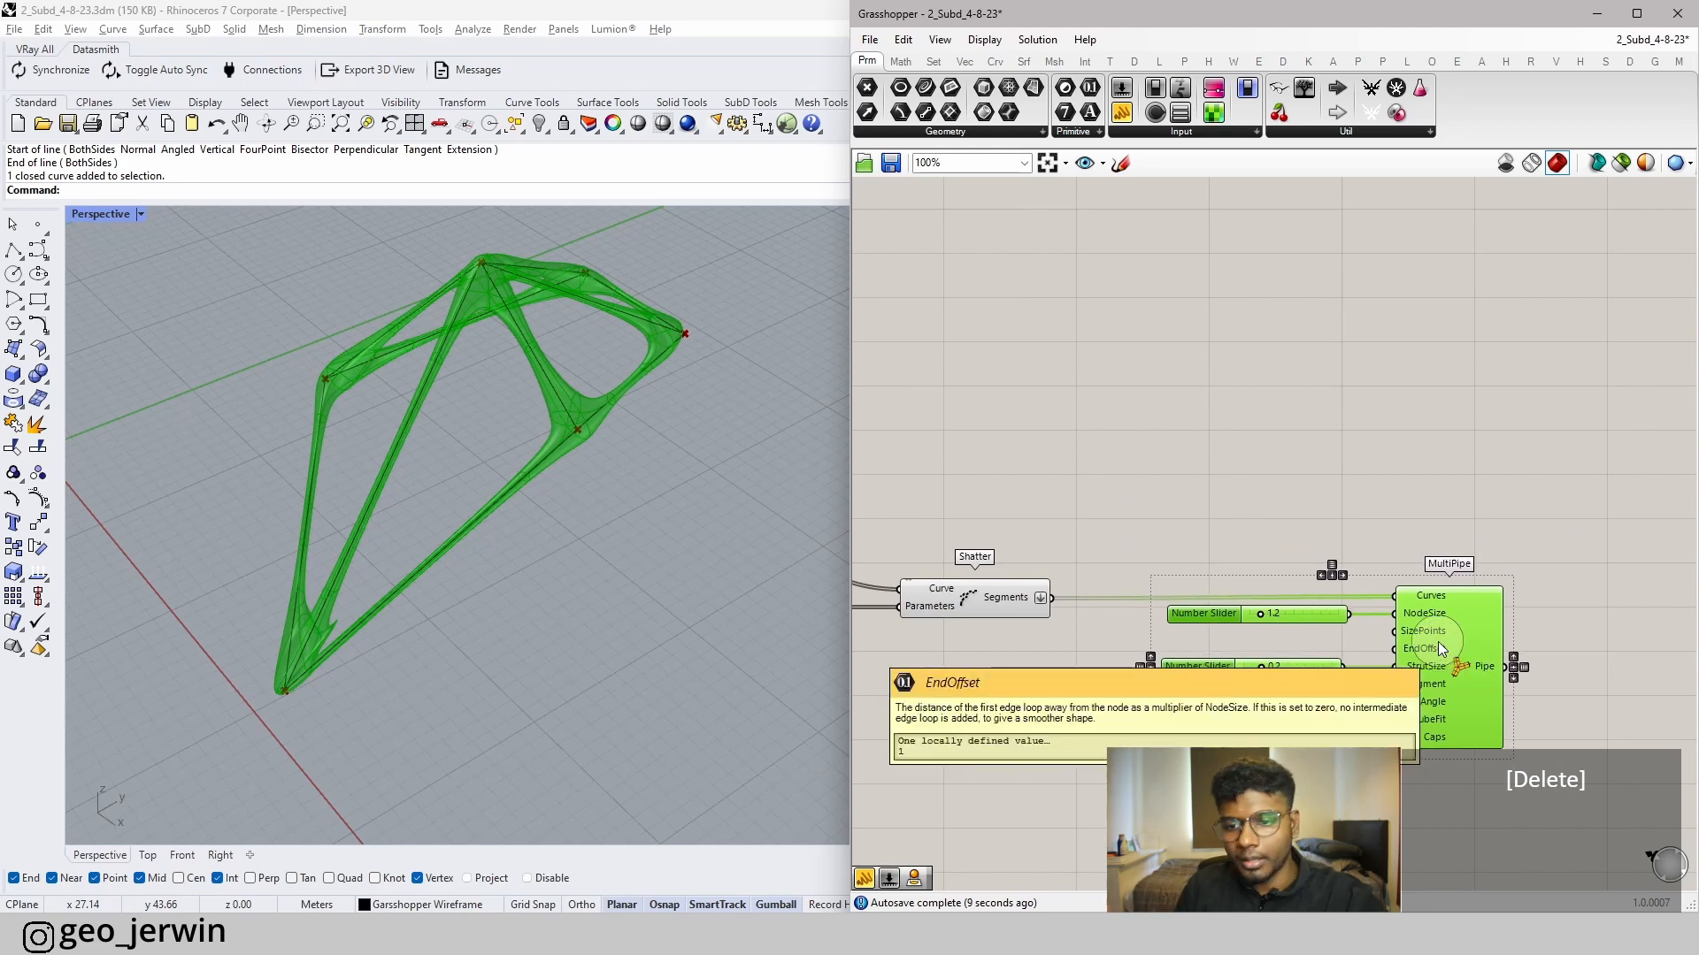
{"action": "left_click", "coordinate": [1300, 455]}
- Examine how the piped members blend at the frame's apex and neighbouring junctions
{"action": "right_click_drag", "start_coordinate": [1090, 557], "coordinate": [1356, 531]}
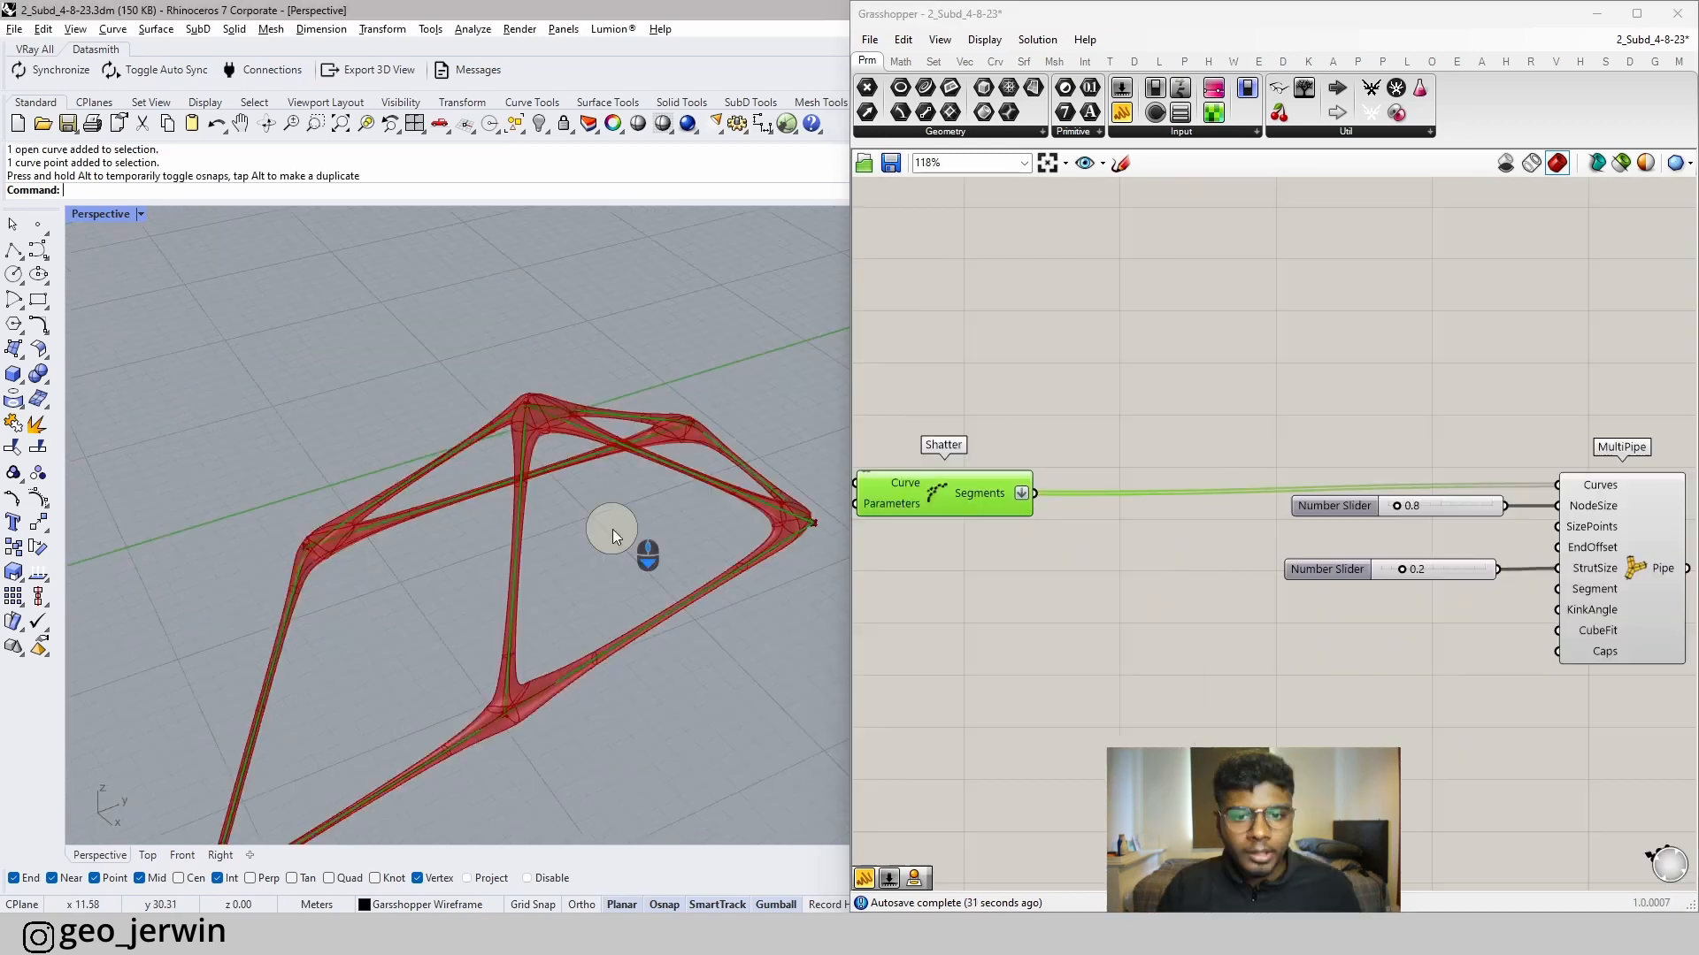
{"action": "scroll", "coordinate": [601, 533], "scroll_direction": "down", "scroll_amount": 3}
{"action": "scroll", "coordinate": [598, 534], "scroll_direction": "up", "scroll_amount": 5}
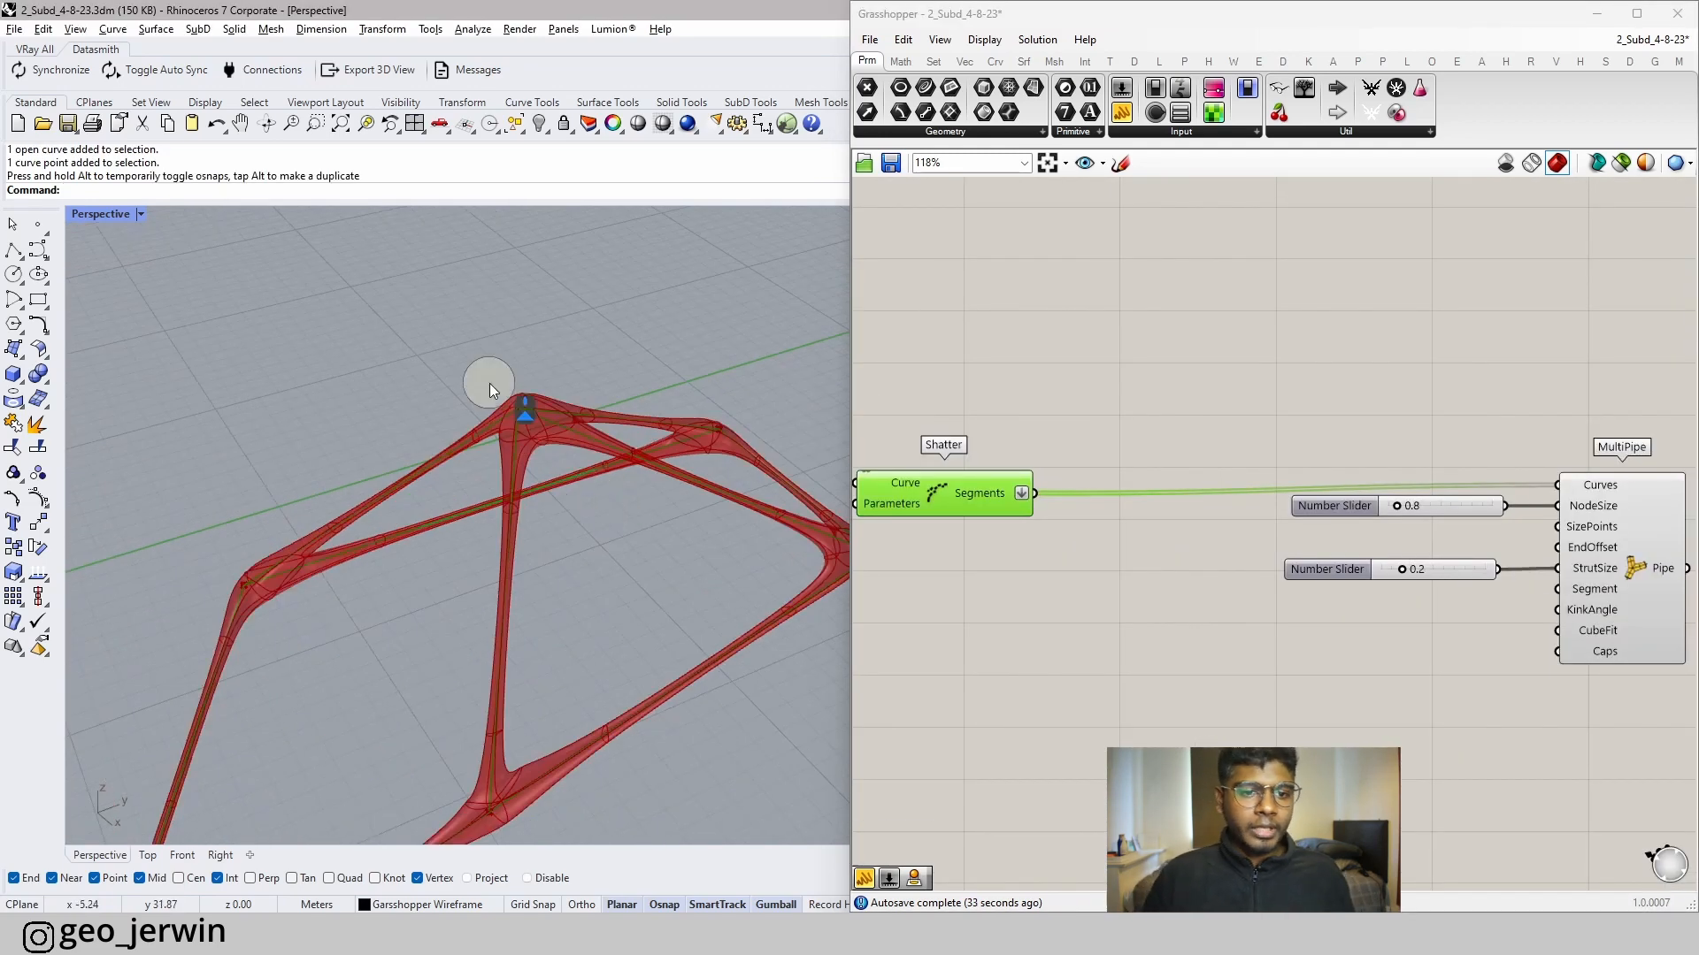
{"action": "scroll", "coordinate": [504, 433], "scroll_direction": "down", "scroll_amount": 3}
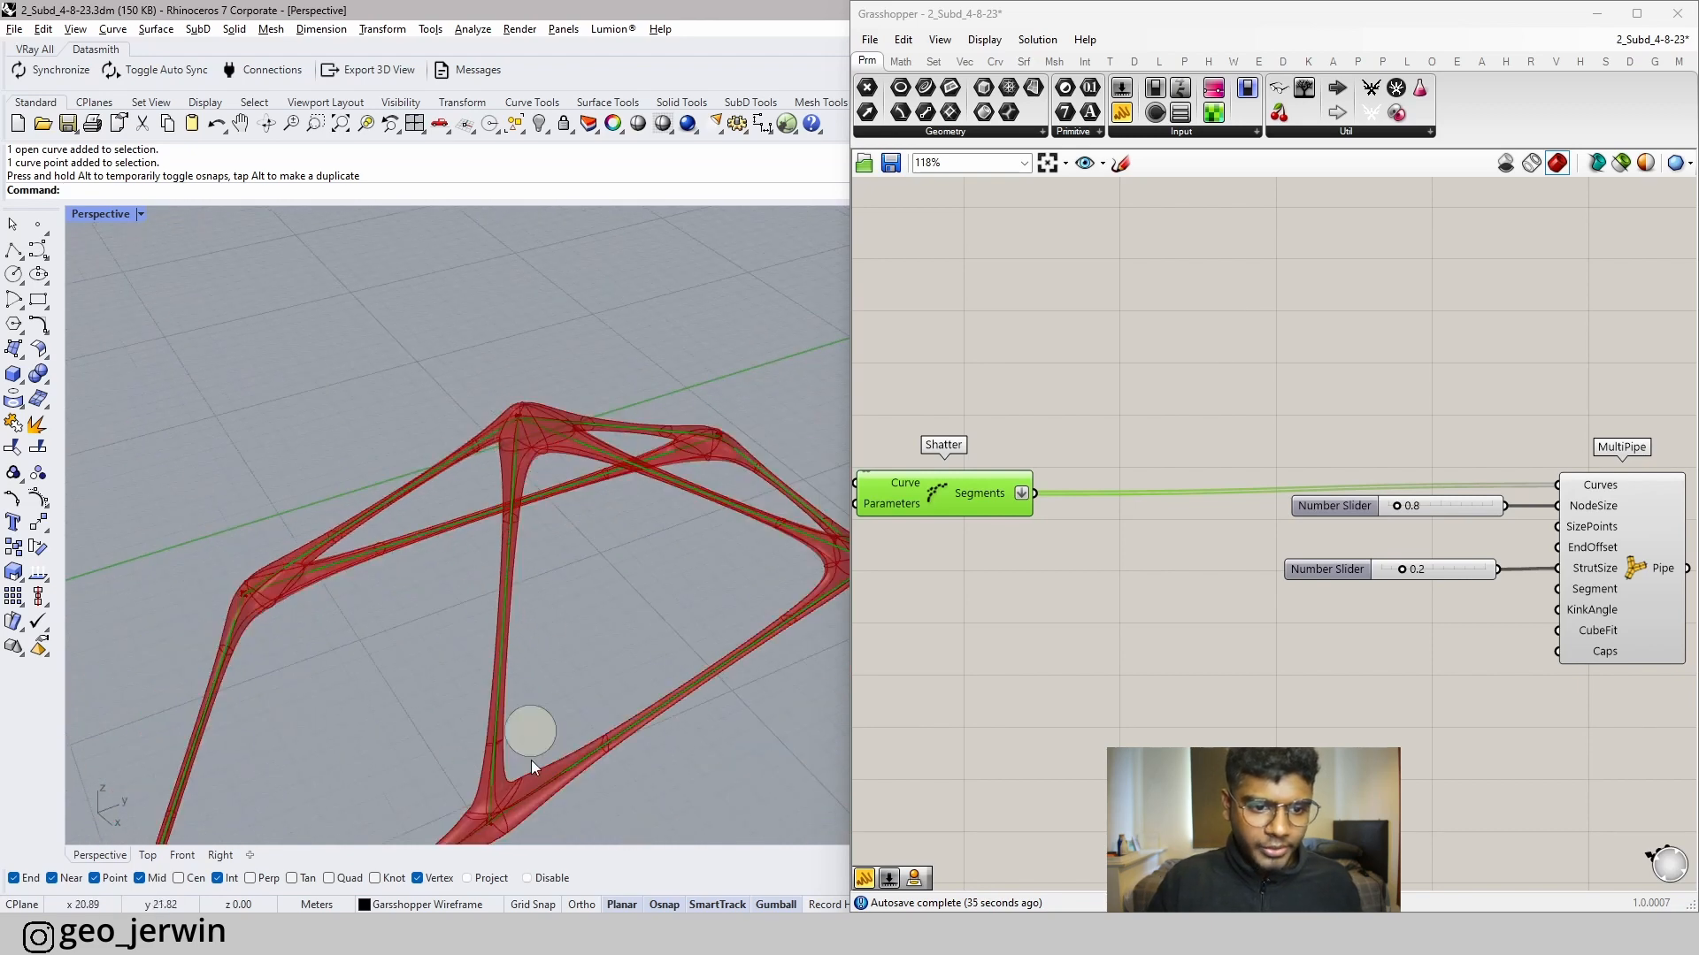
{"action": "scroll", "coordinate": [571, 423], "scroll_direction": "up", "scroll_amount": 3}
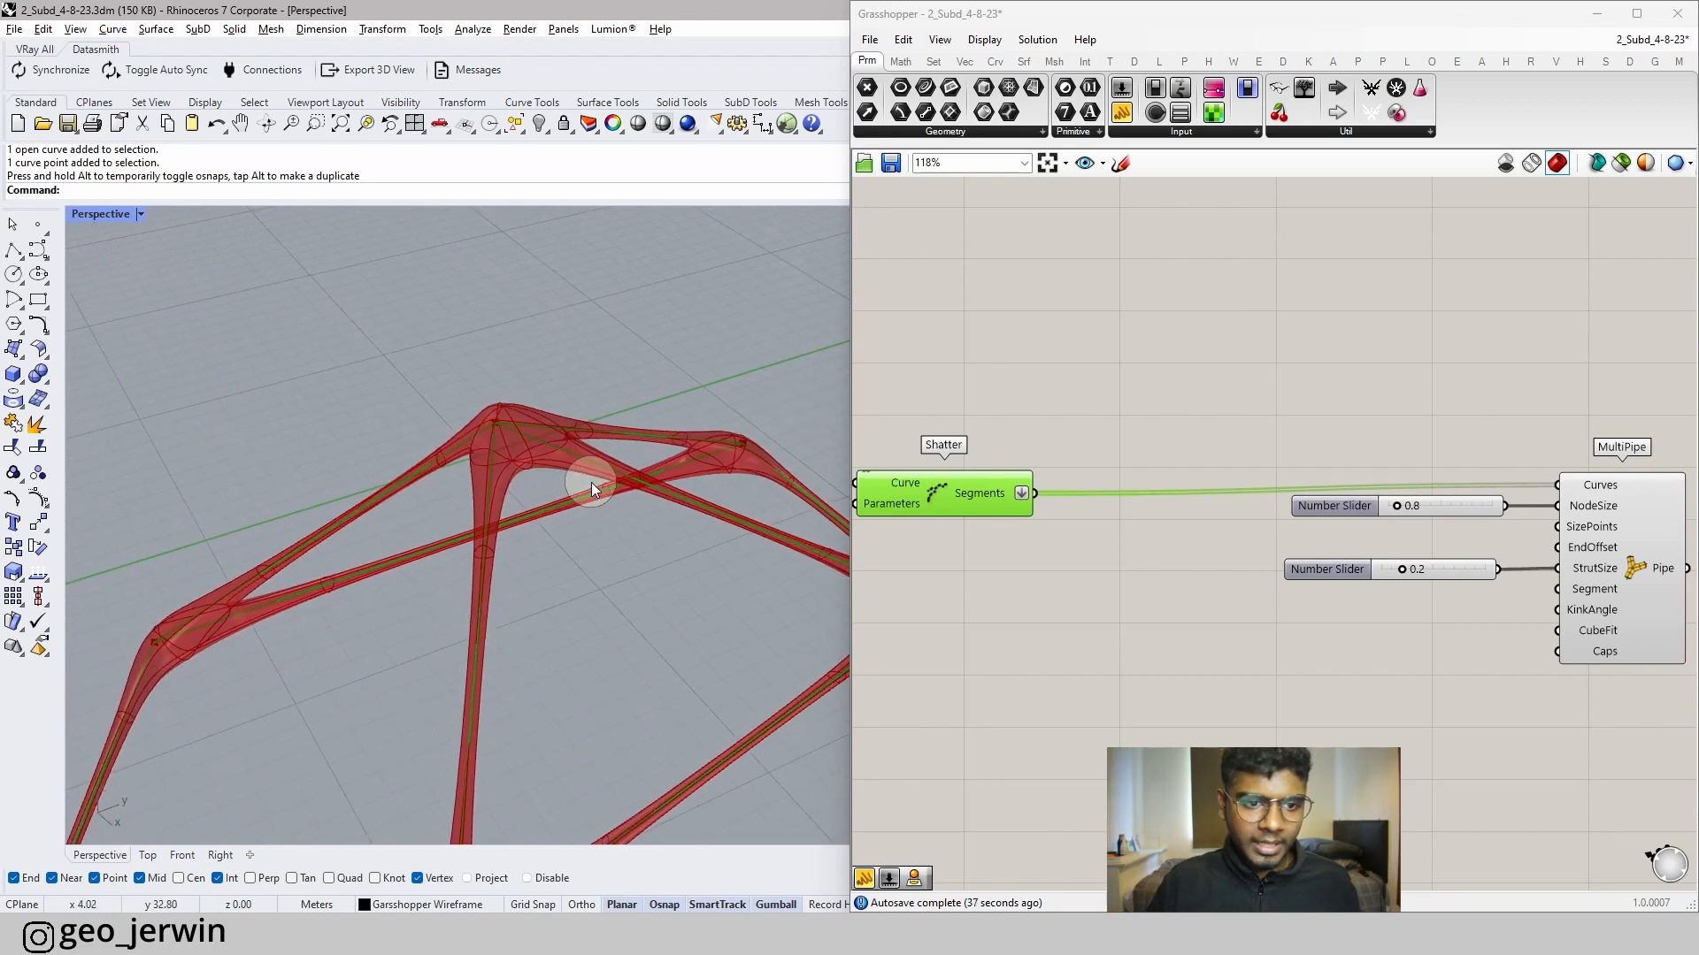
- Turn on the control points of the open curve passing through the frame's apex and hide MultiPipe's preview
{"action": "left_click", "coordinate": [494, 458]}
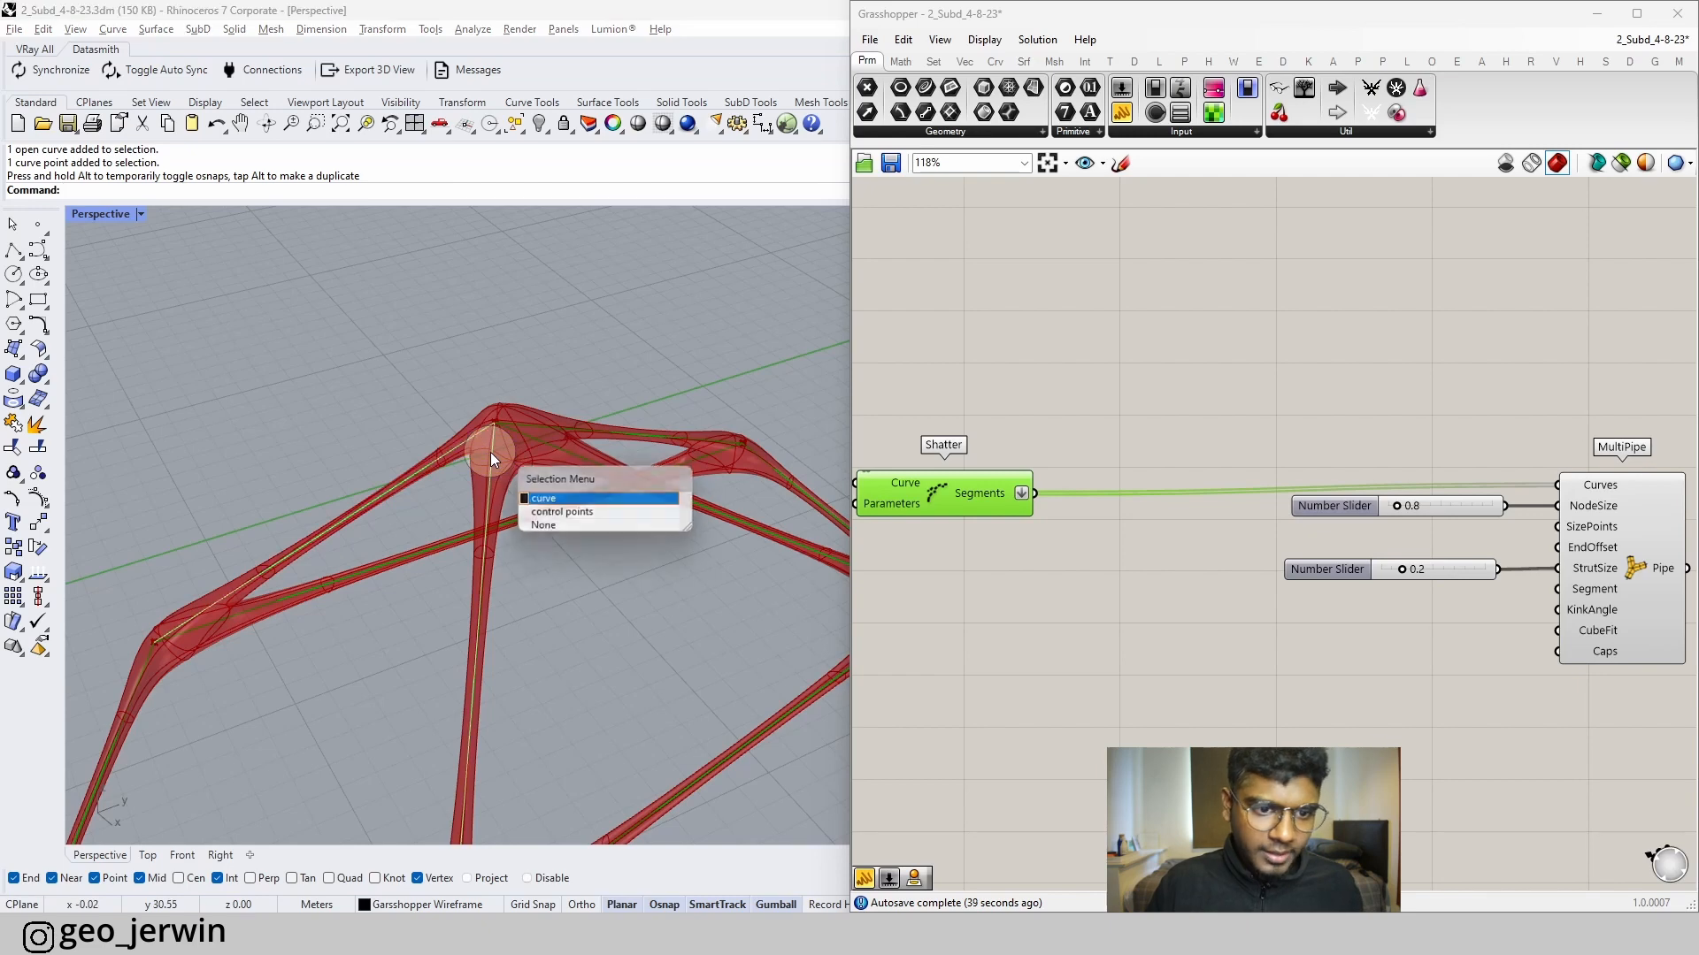
{"action": "left_click", "coordinate": [580, 505]}
{"action": "scroll", "coordinate": [497, 434], "scroll_direction": "up", "scroll_amount": 2}
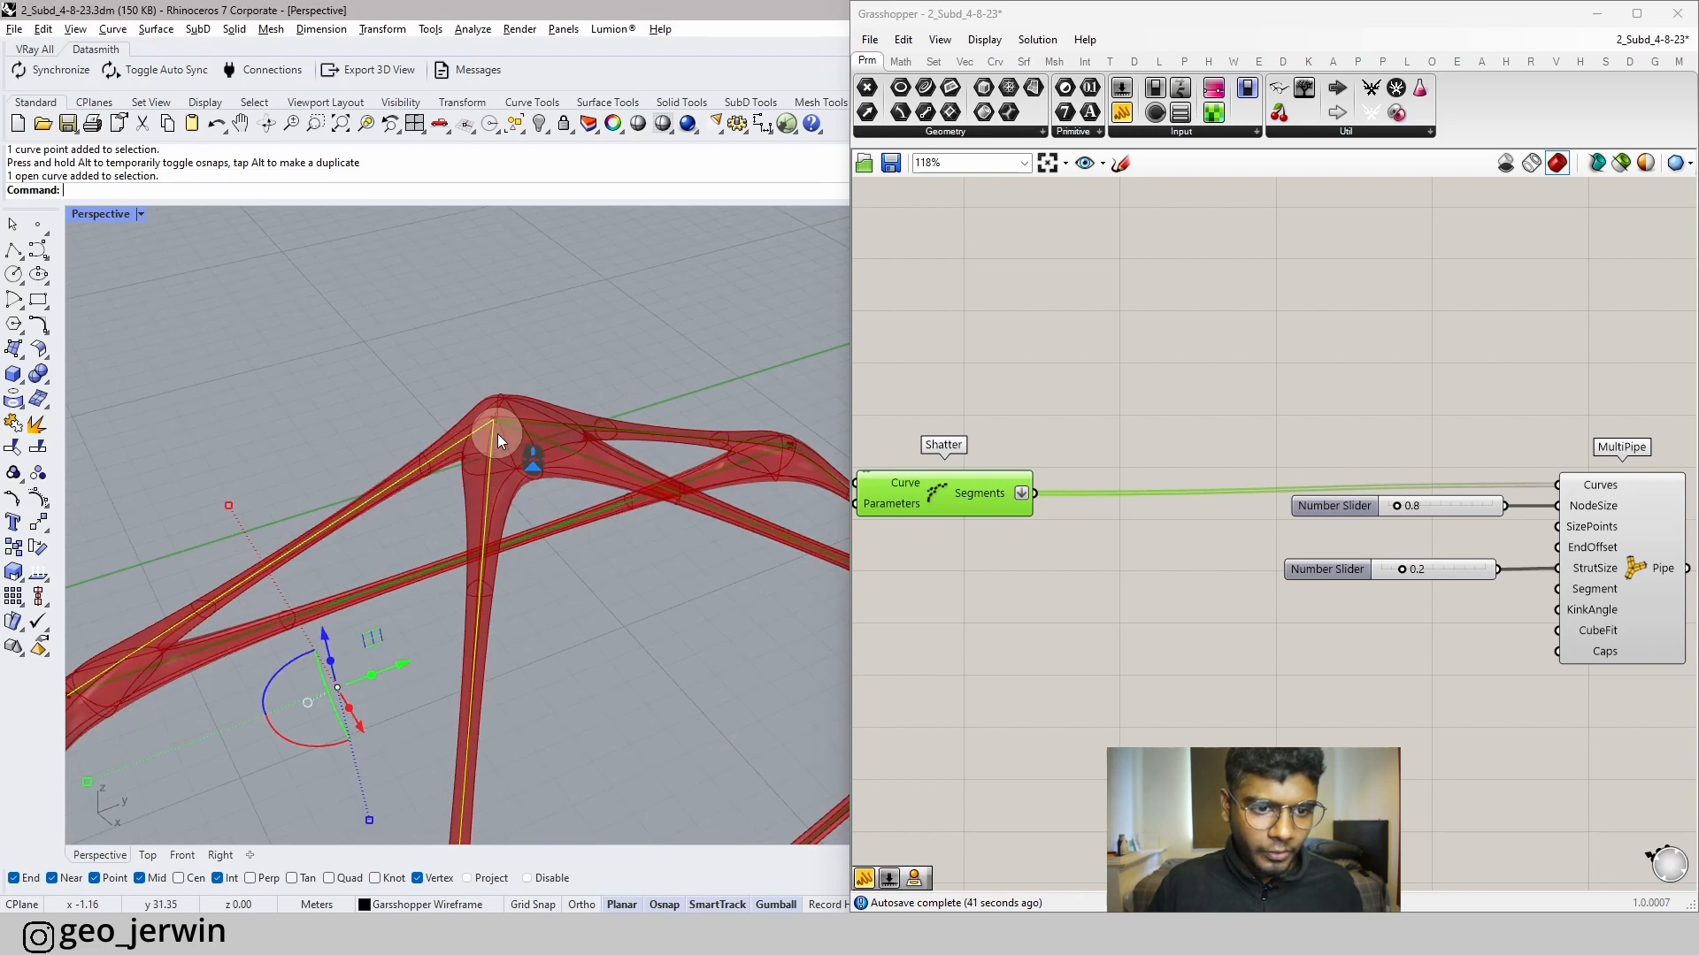
{"action": "left_click", "coordinate": [42, 501]}
{"action": "left_click", "coordinate": [485, 451]}
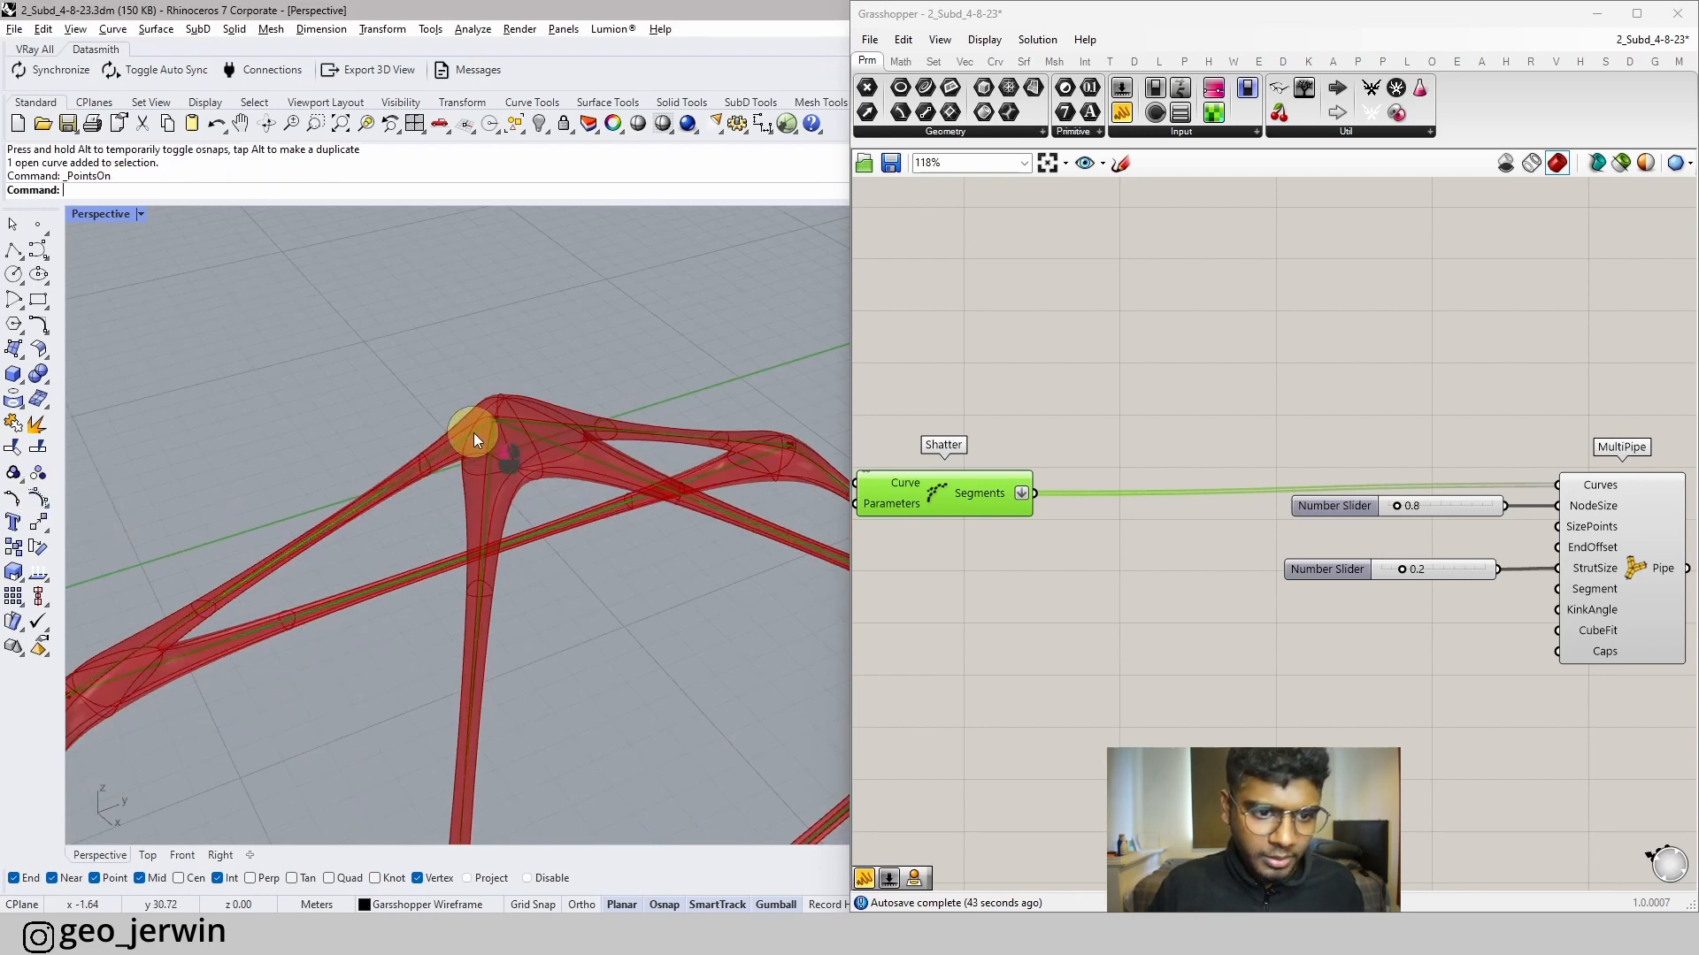
{"action": "left_click", "coordinate": [474, 433]}
{"action": "key", "text": "Escape"}
{"action": "key", "text": "Escape"}
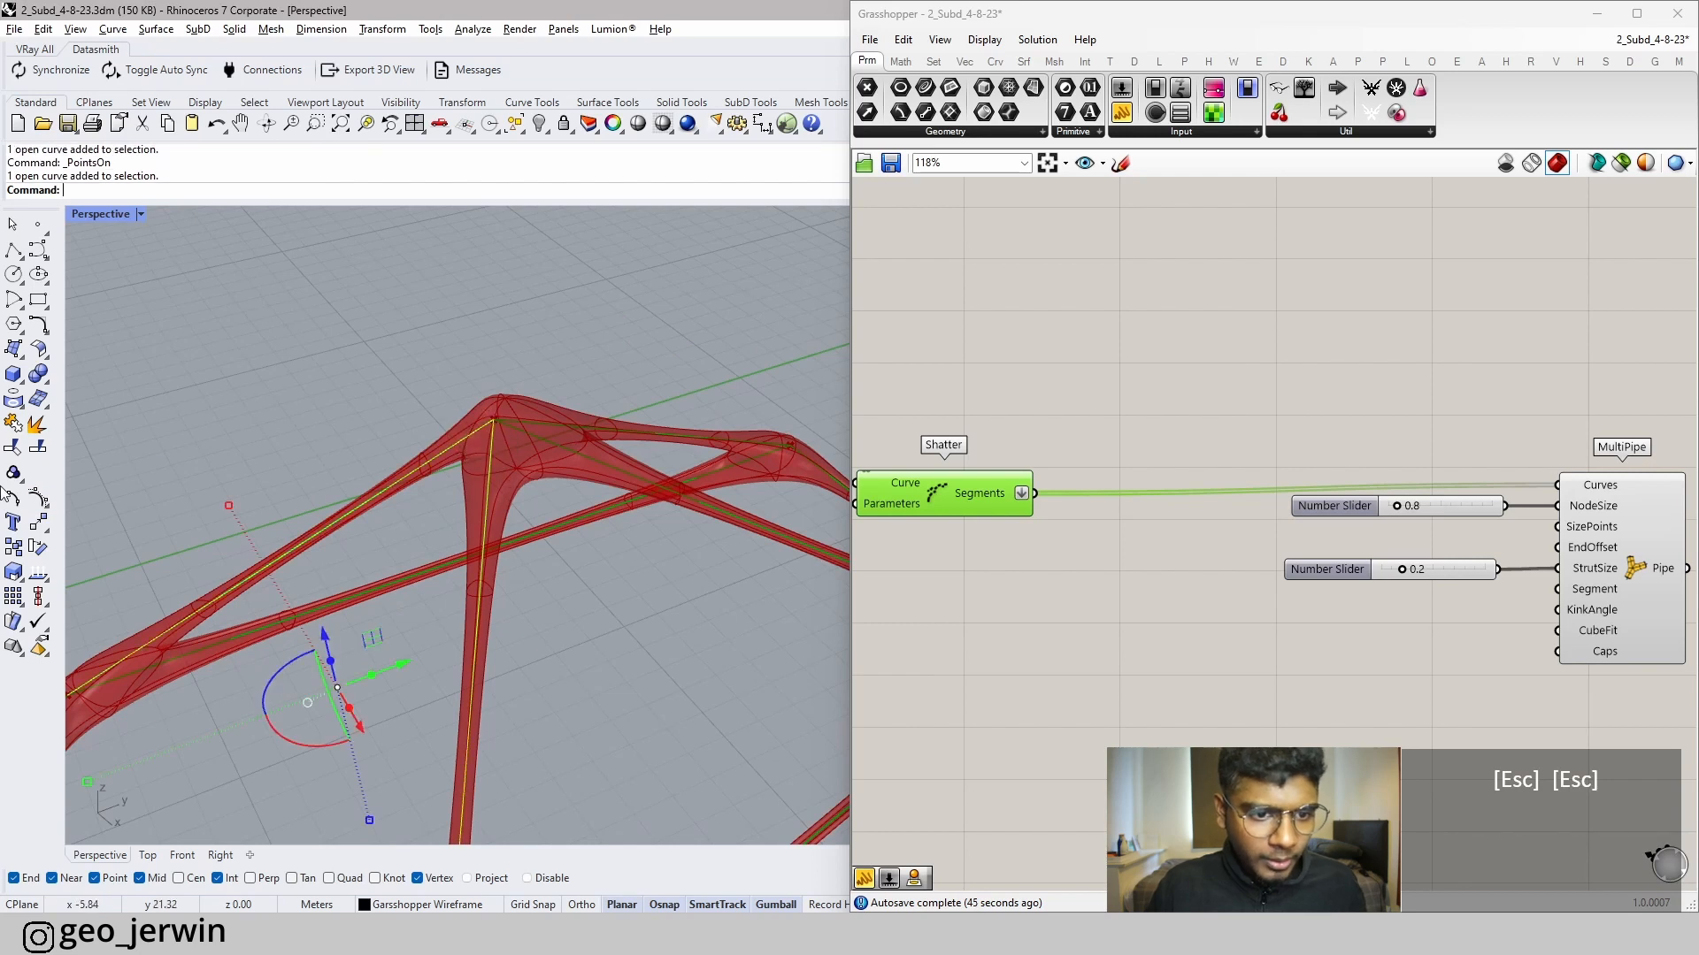
{"action": "left_click", "coordinate": [54, 500]}
{"action": "left_click", "coordinate": [506, 433]}
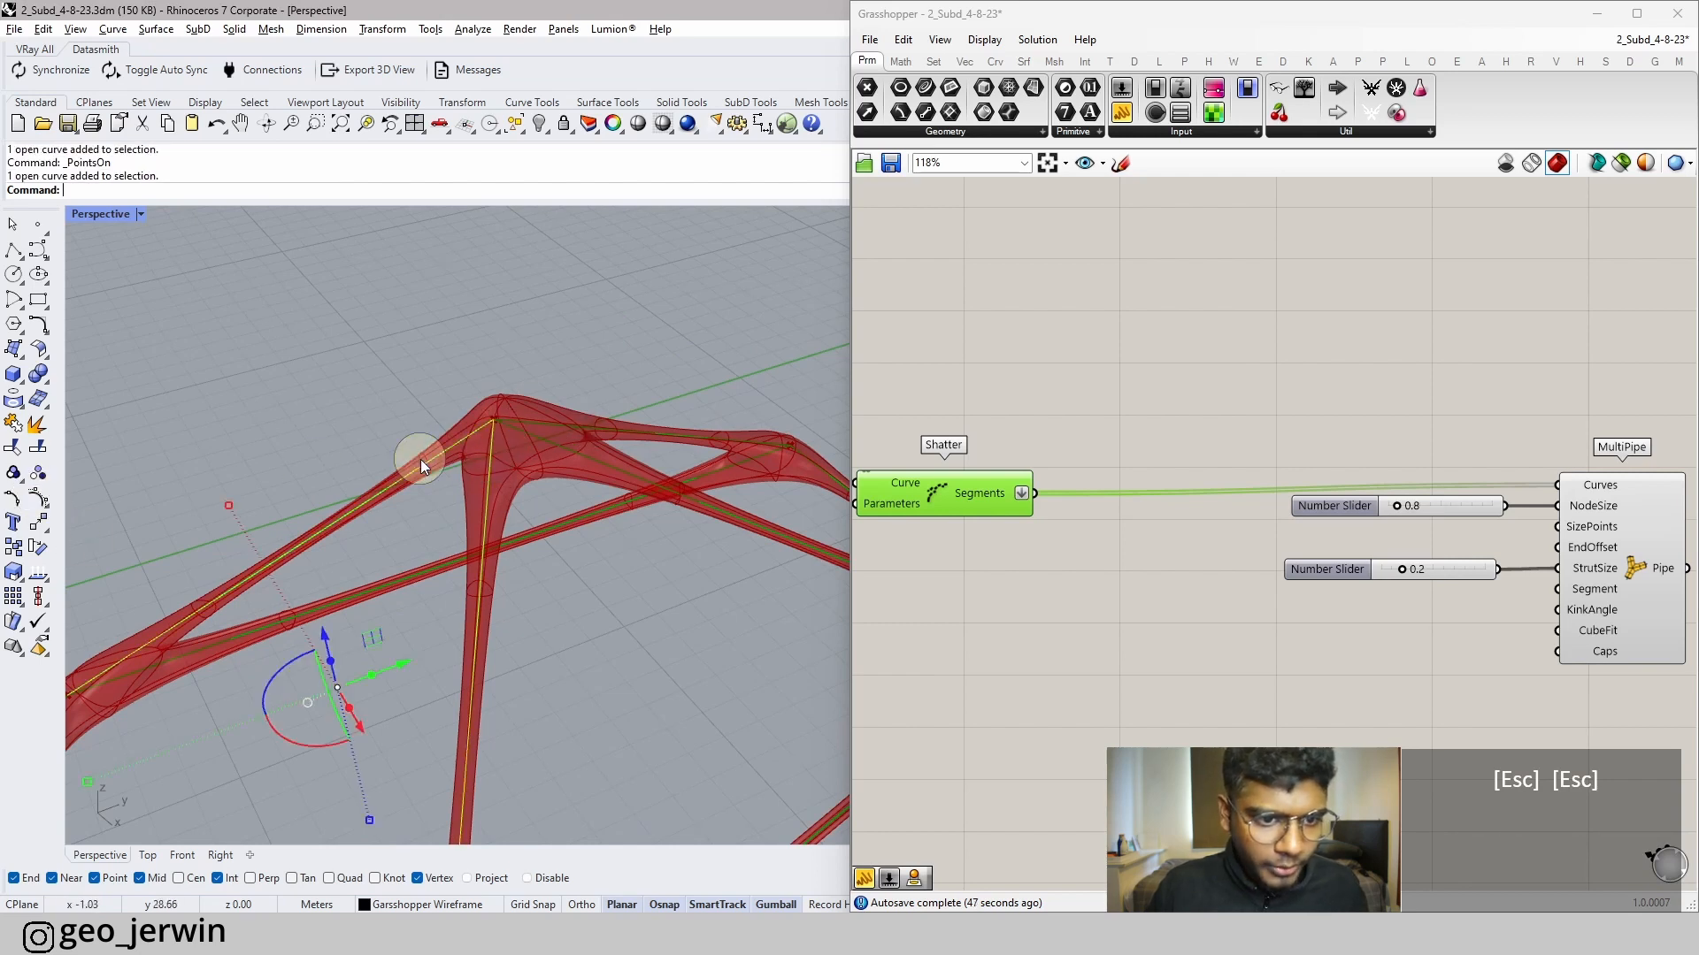
{"action": "left_click", "coordinate": [41, 492]}
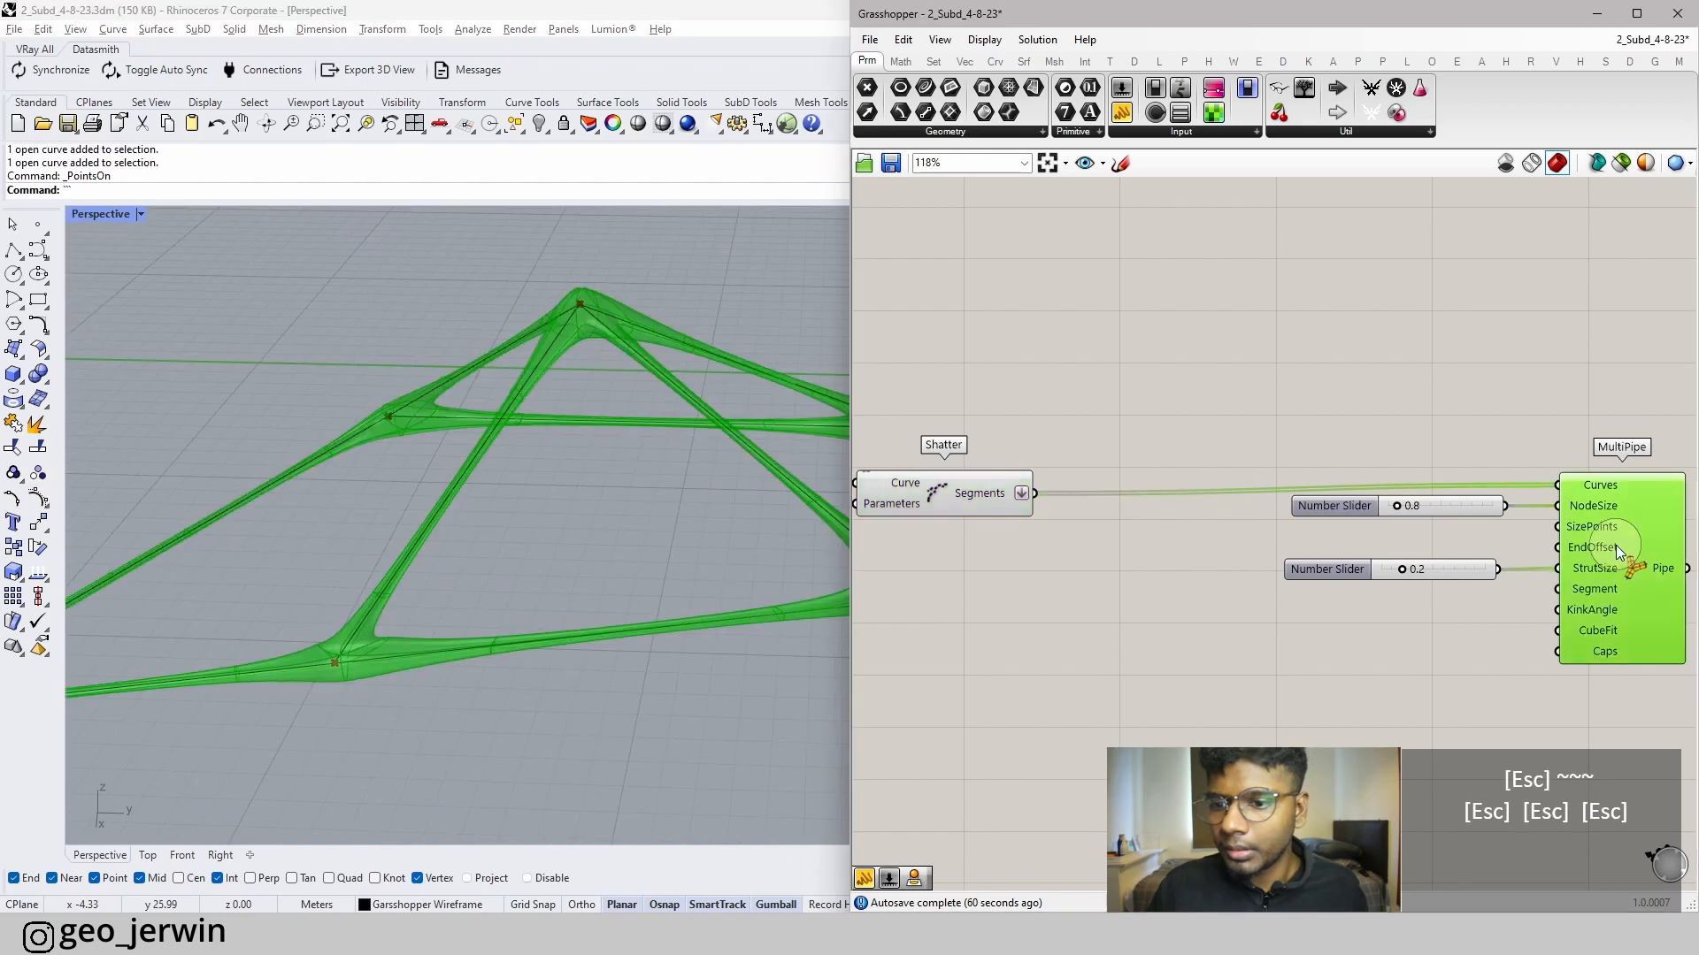
{"action": "middle_click", "coordinate": [1615, 545]}
{"action": "left_click", "coordinate": [1667, 492]}
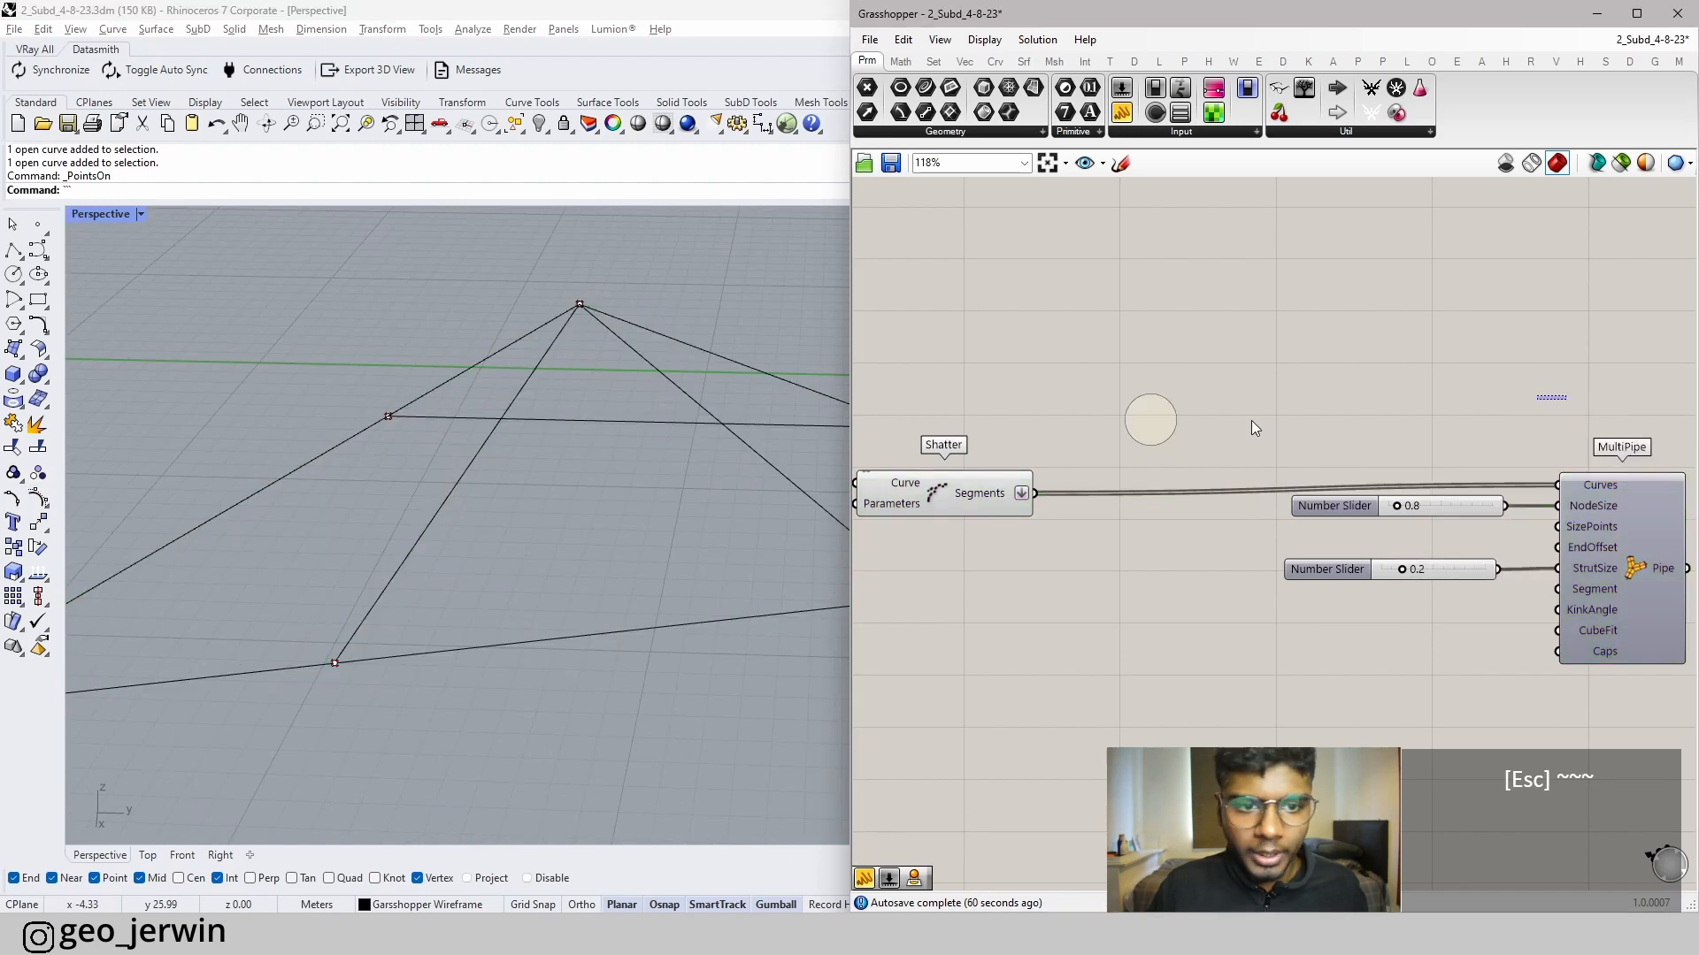
- Move one pair of apex control points away from the apex along the negative Y axis, and join the two curves meeting there
{"action": "right_click_drag", "start_coordinate": [619, 354], "coordinate": [527, 306]}
{"action": "scroll", "coordinate": [442, 245], "scroll_direction": "up", "scroll_amount": 3}
{"action": "left_click_drag", "start_coordinate": [442, 248], "coordinate": [291, 285]}
{"action": "right_click_drag", "start_coordinate": [468, 363], "coordinate": [547, 375]}
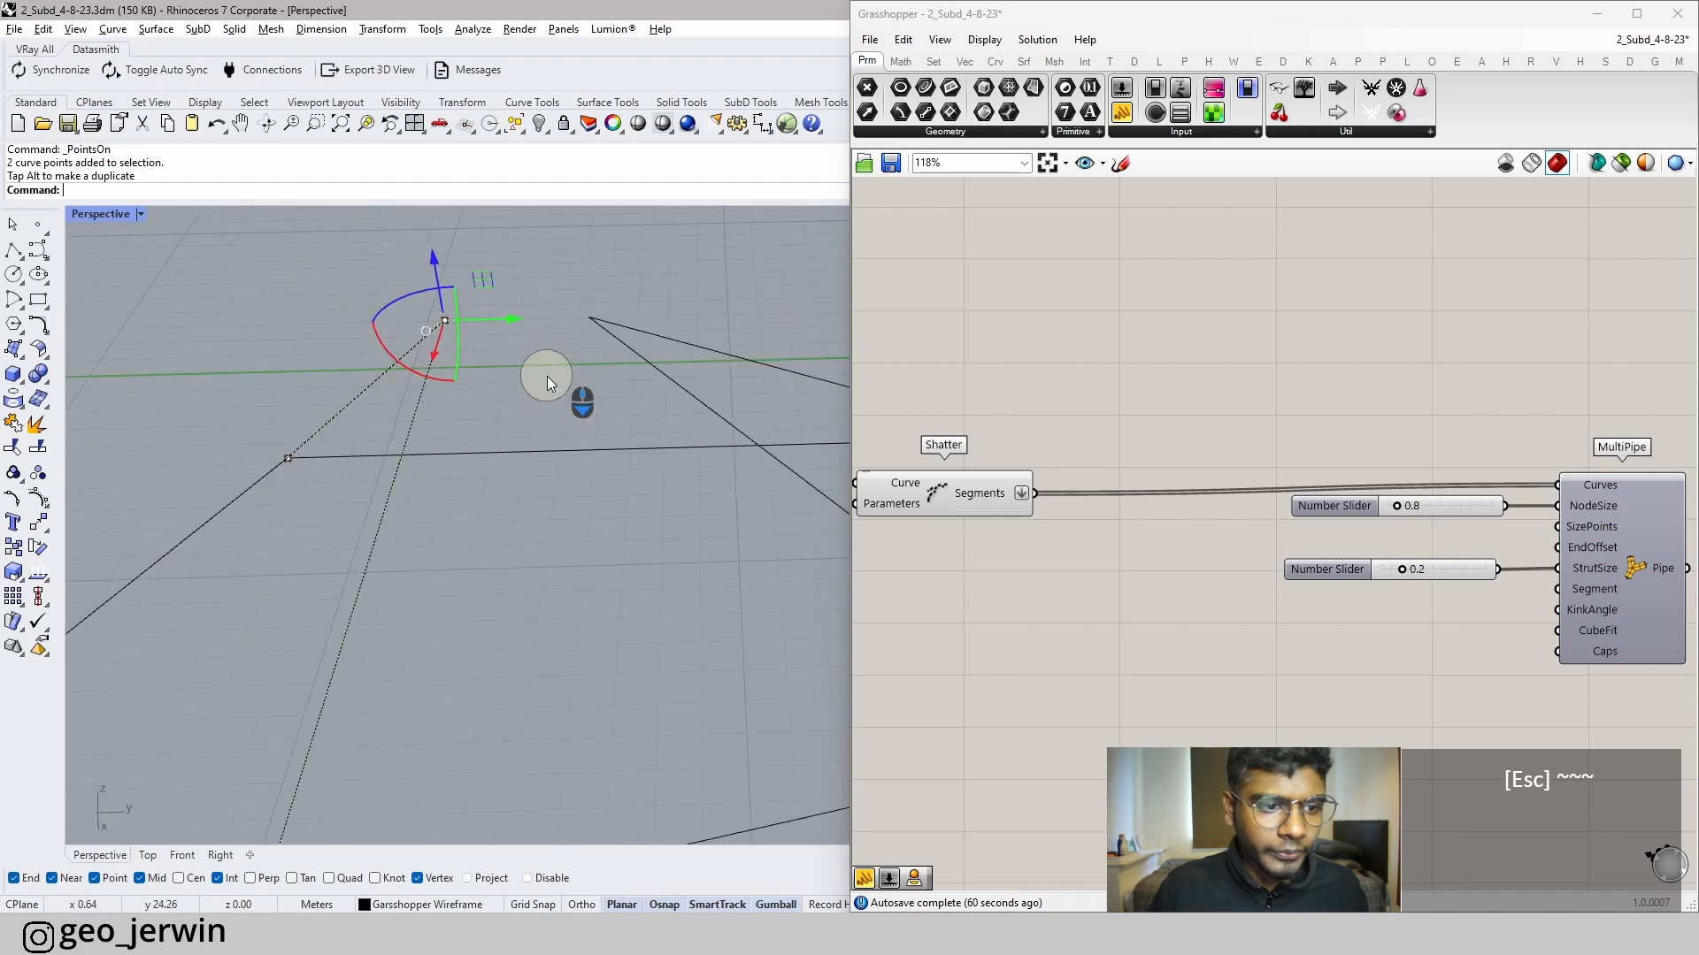
{"action": "left_click_drag", "start_coordinate": [549, 379], "coordinate": [336, 292]}
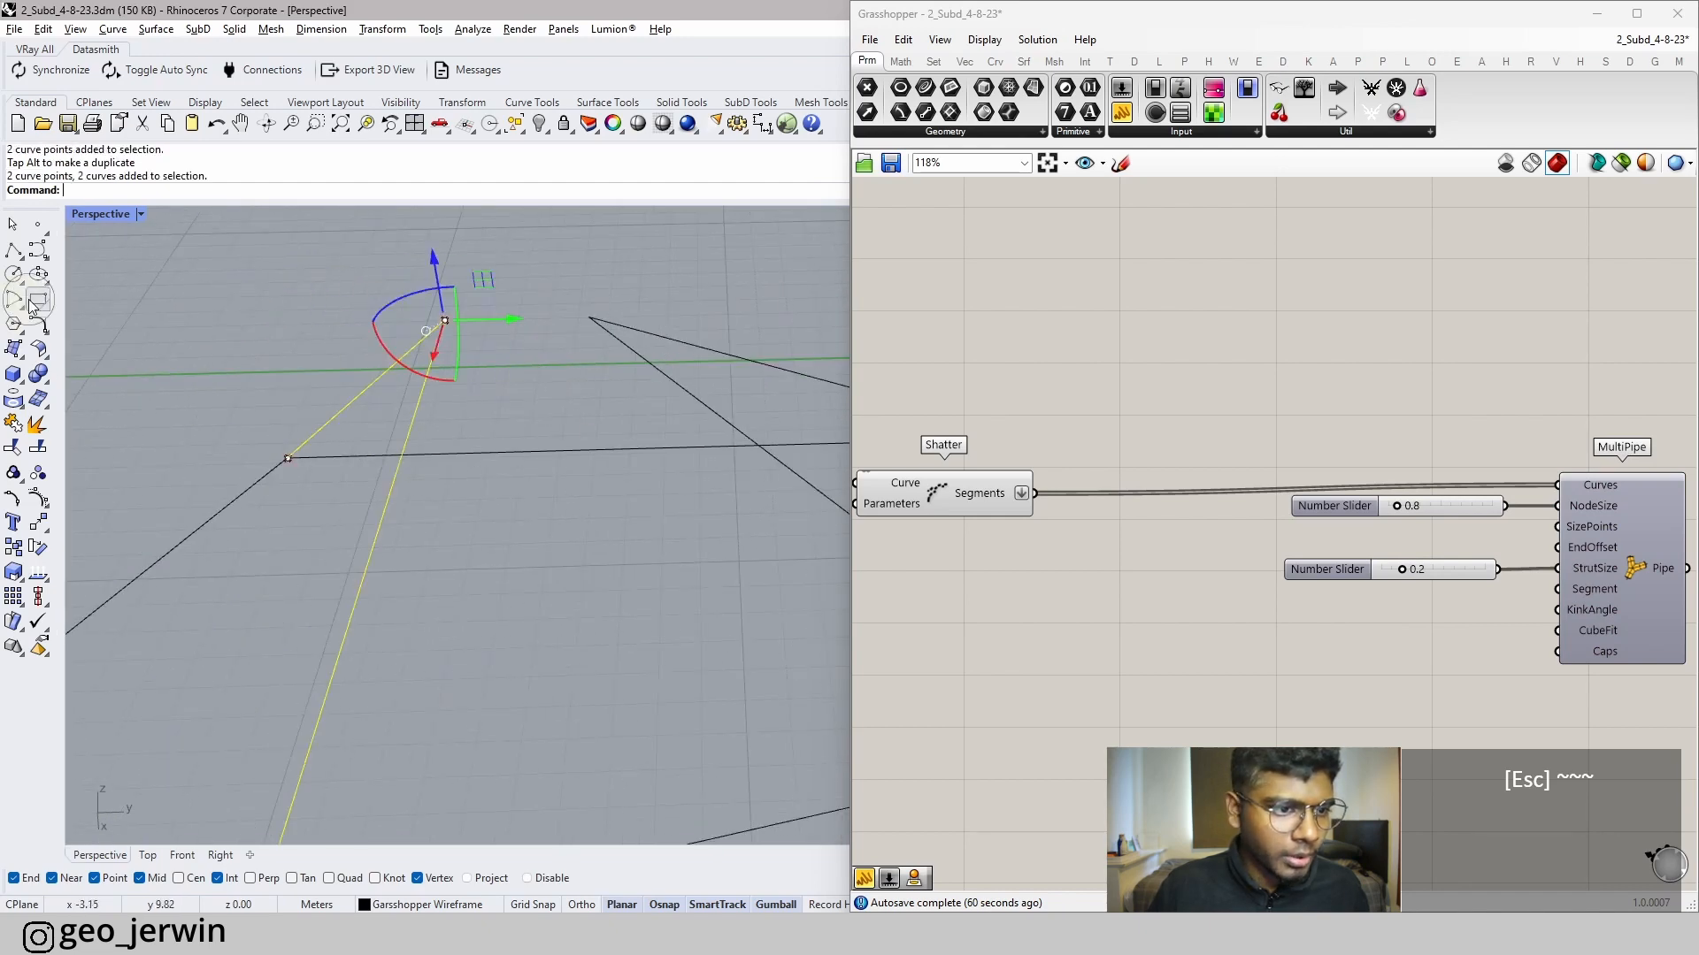
{"action": "left_click", "coordinate": [13, 423]}
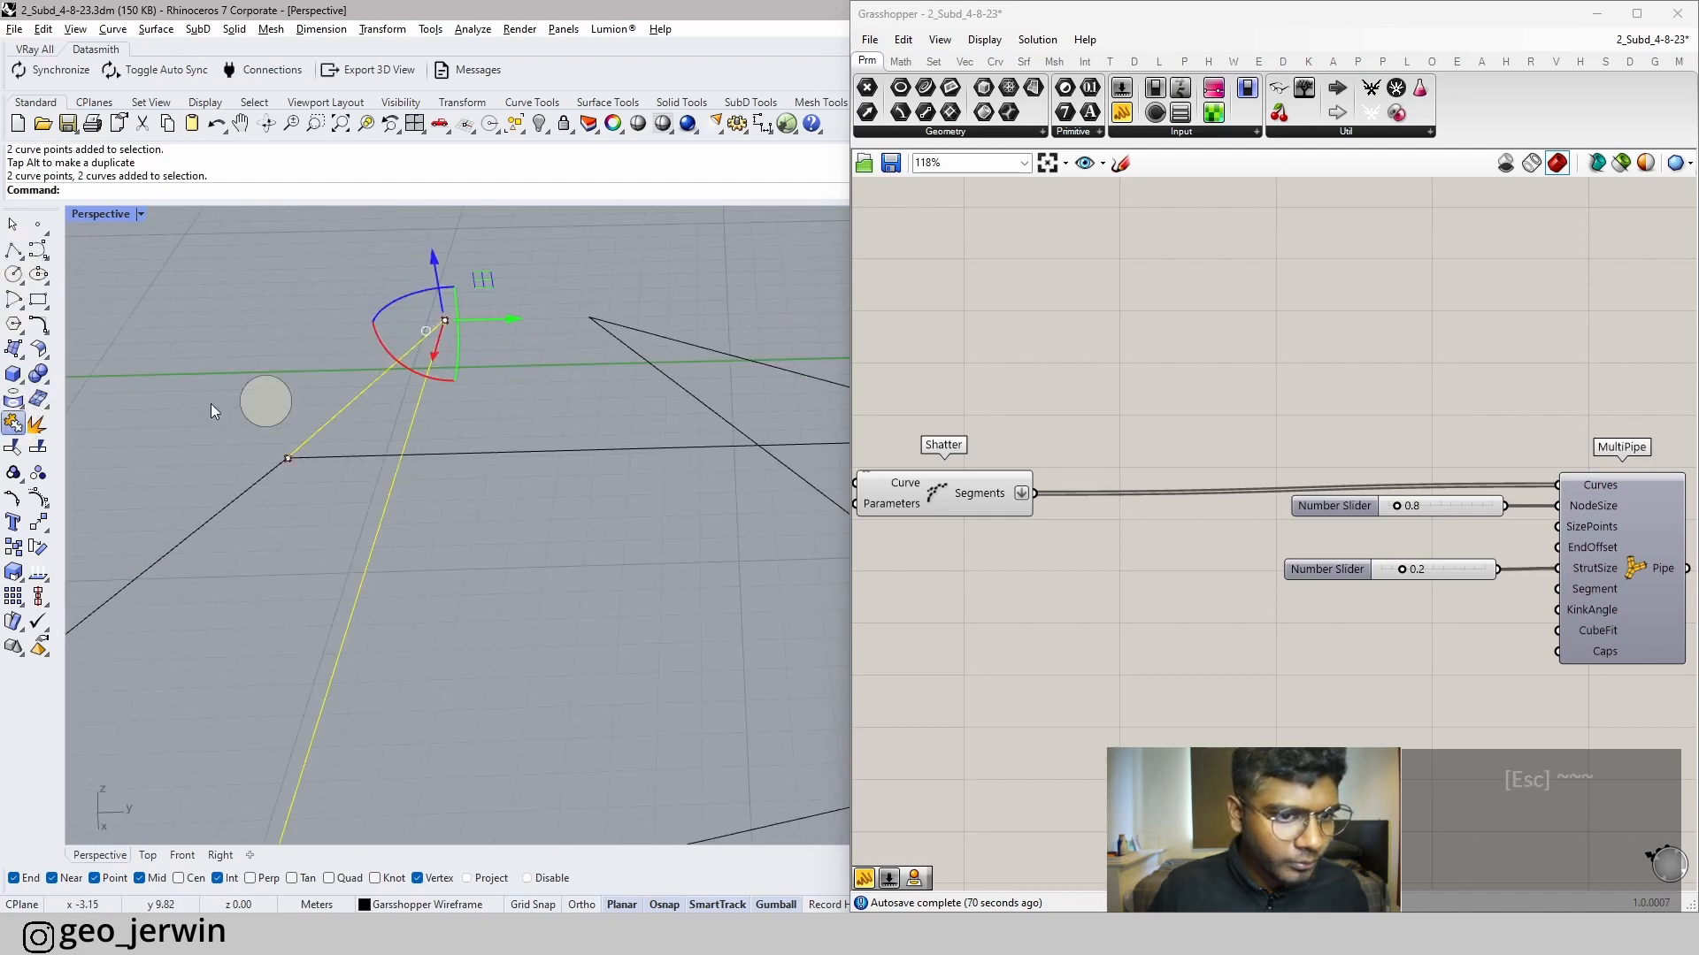
- Move the apex control point of the other curve along the positive Y axis, undoing the first move and repeating it to widen the gap
{"action": "right_click_drag", "start_coordinate": [595, 390], "coordinate": [538, 473]}
{"action": "left_click", "coordinate": [522, 380]}
{"action": "left_click_drag", "start_coordinate": [463, 327], "coordinate": [546, 396]}
{"action": "right_click_drag", "start_coordinate": [552, 384], "coordinate": [506, 395], "text": "shift"}
{"action": "left_click_drag", "start_coordinate": [481, 385], "coordinate": [690, 380]}
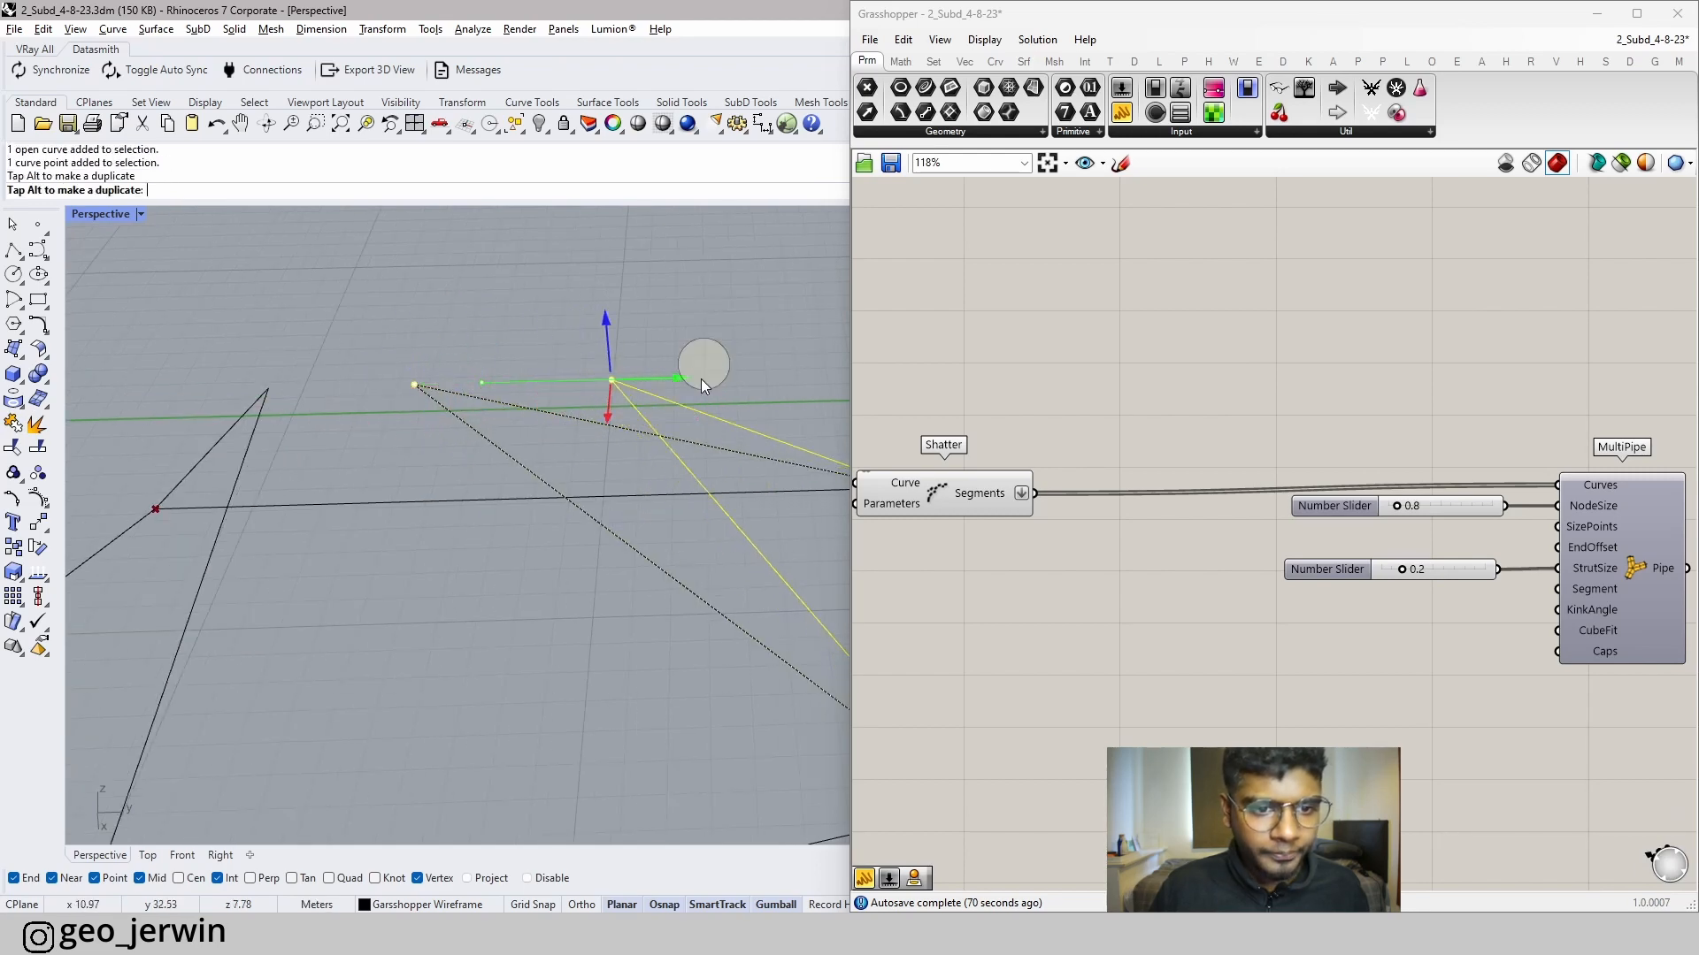
{"action": "left_click", "coordinate": [707, 304]}
{"action": "right_click_drag", "start_coordinate": [439, 360], "coordinate": [407, 289], "text": "shift"}
{"action": "key", "text": "ctrl+z"}
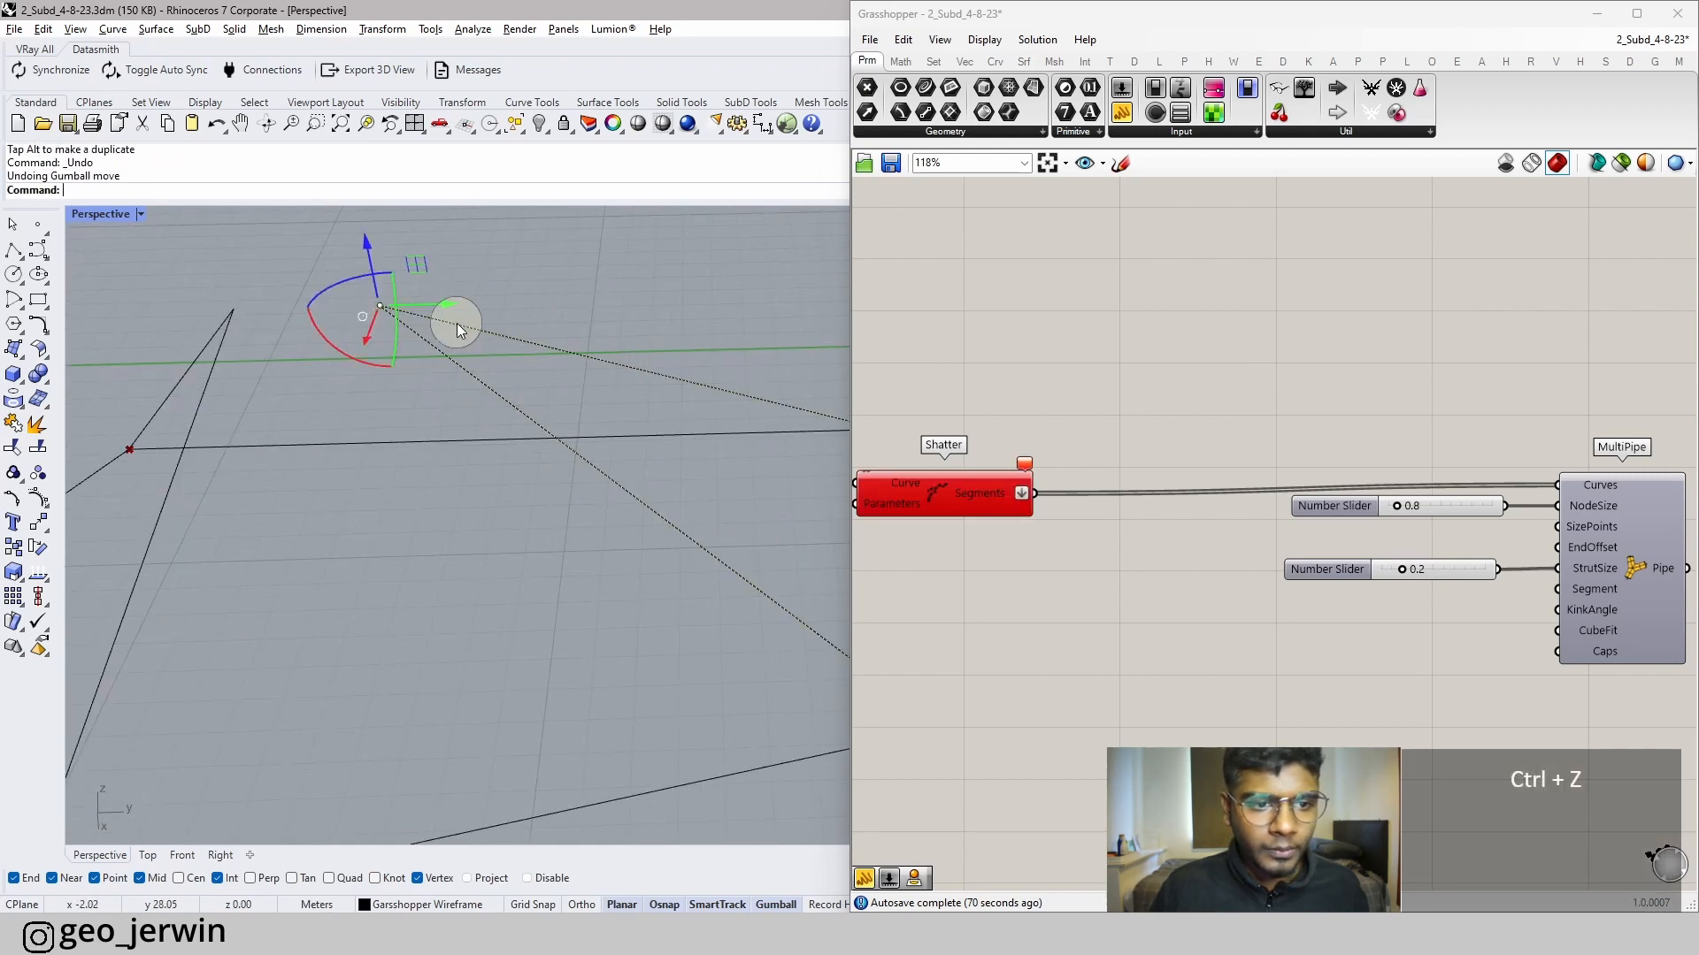
{"action": "left_click_drag", "start_coordinate": [457, 329], "coordinate": [671, 295]}
{"action": "left_click", "coordinate": [69, 256]}
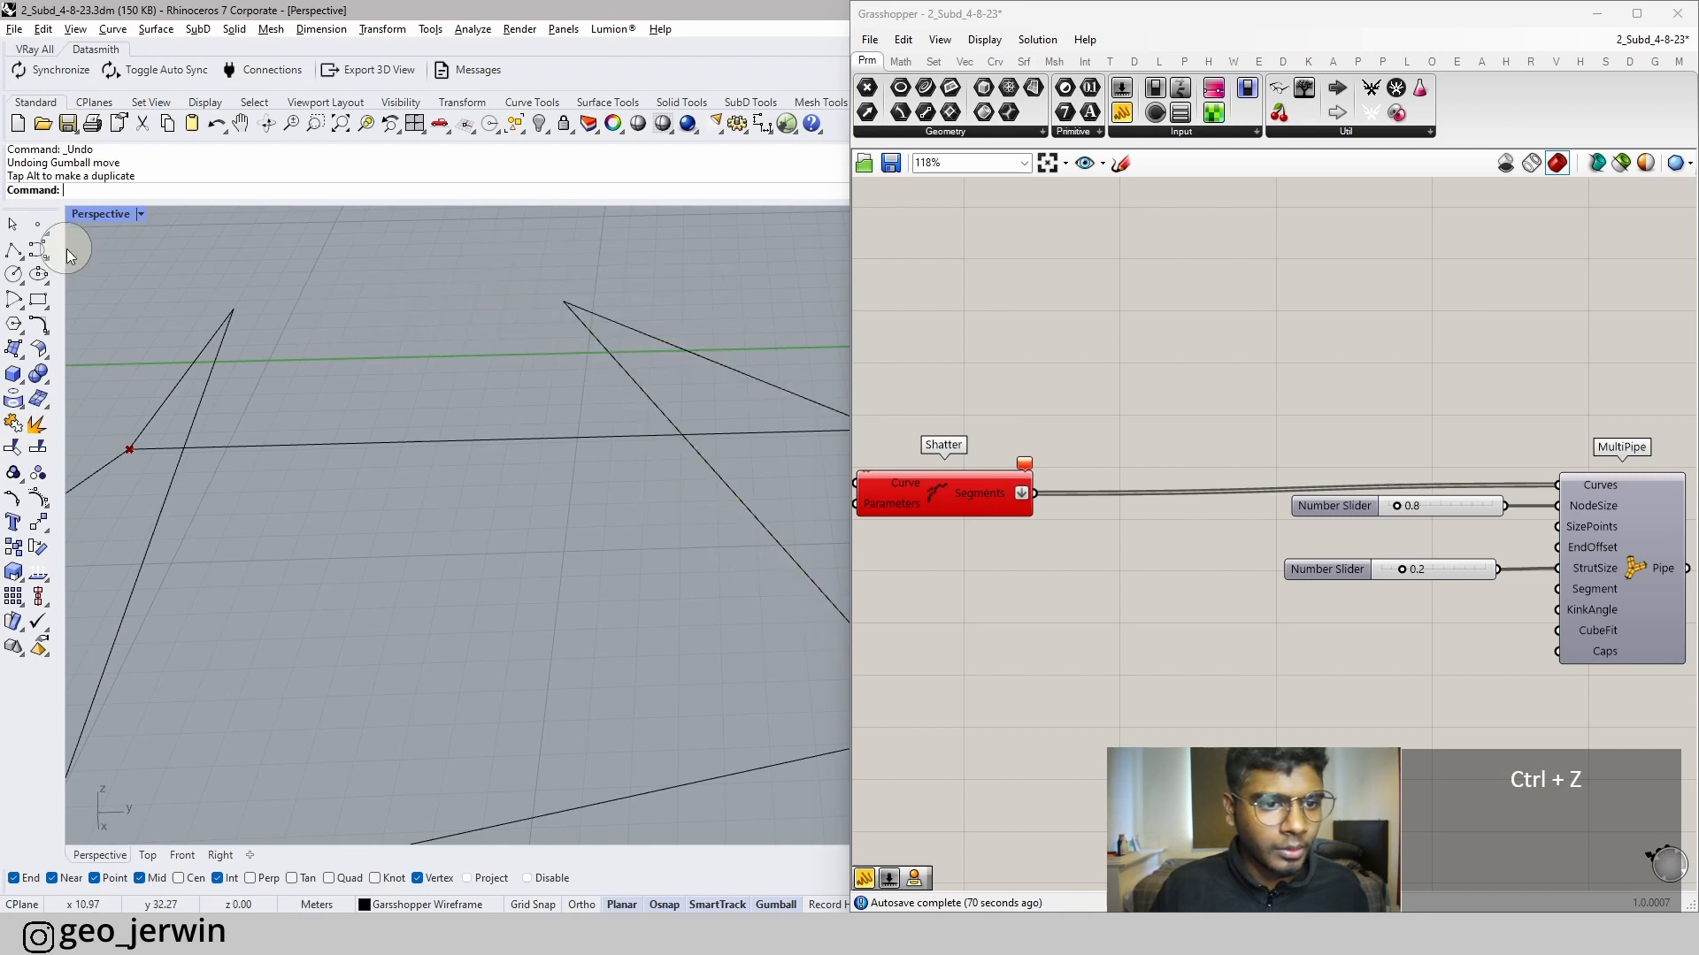
- Draw a line bridging the gap between the two separated apex points
{"action": "left_click", "coordinate": [24, 258]}
{"action": "left_click", "coordinate": [61, 260]}
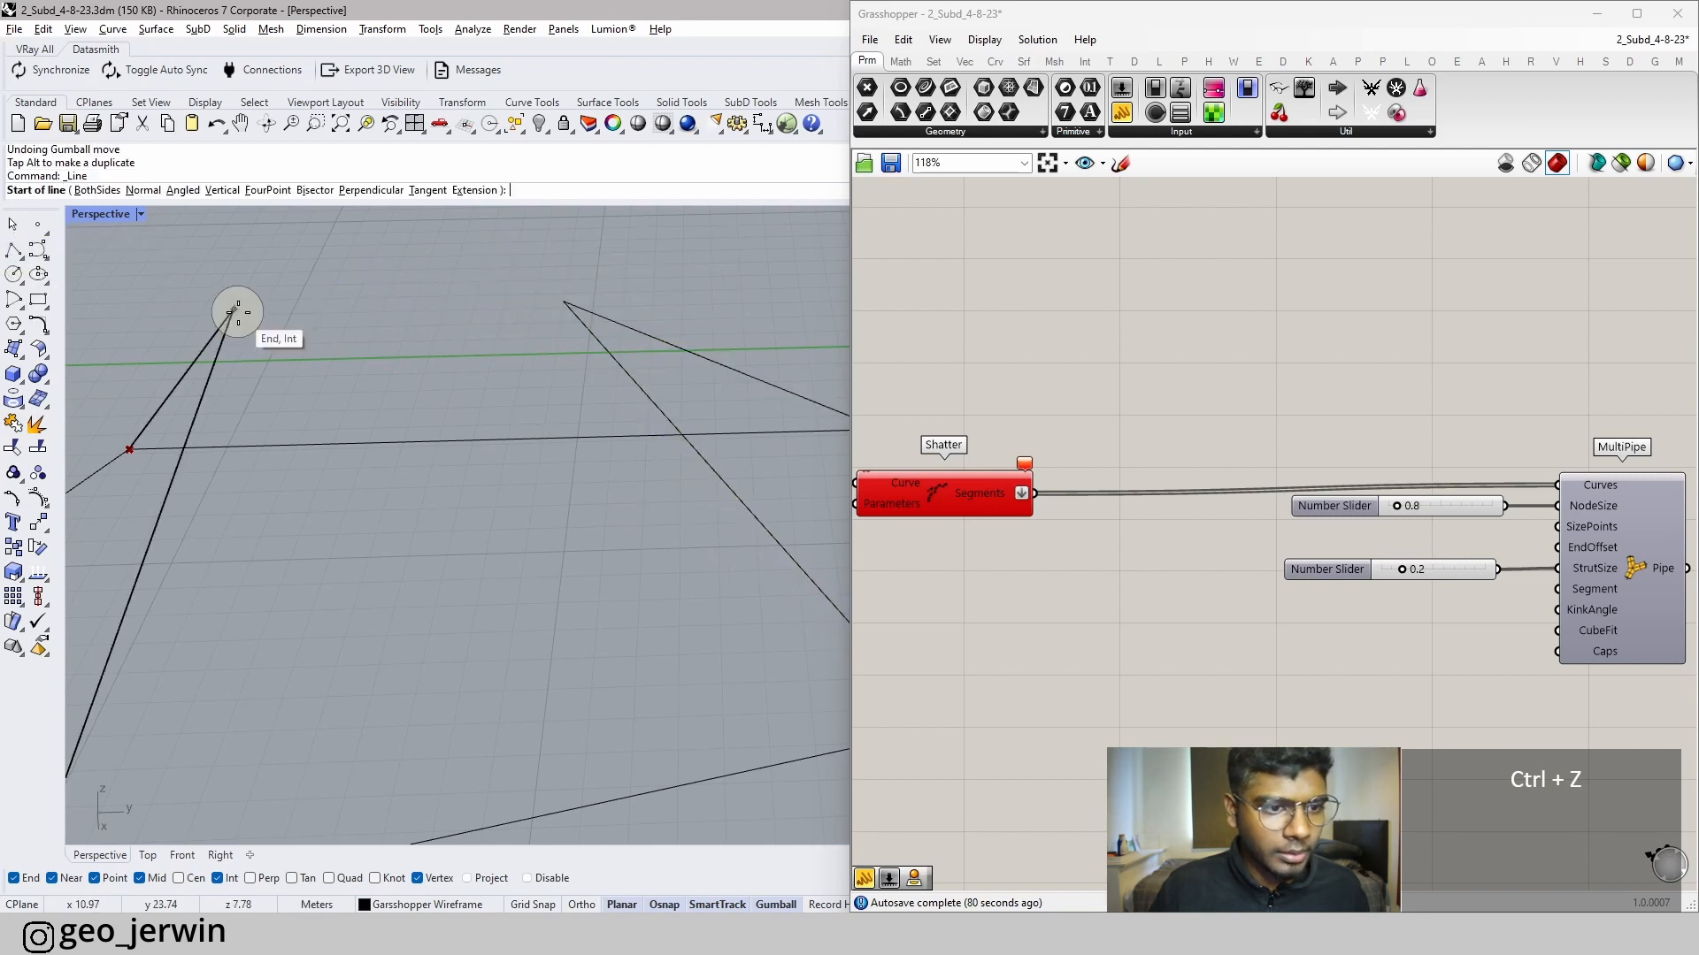
{"action": "left_click", "coordinate": [234, 310]}
{"action": "left_click", "coordinate": [564, 305]}
{"action": "scroll", "coordinate": [490, 386], "scroll_direction": "down", "scroll_amount": 4}
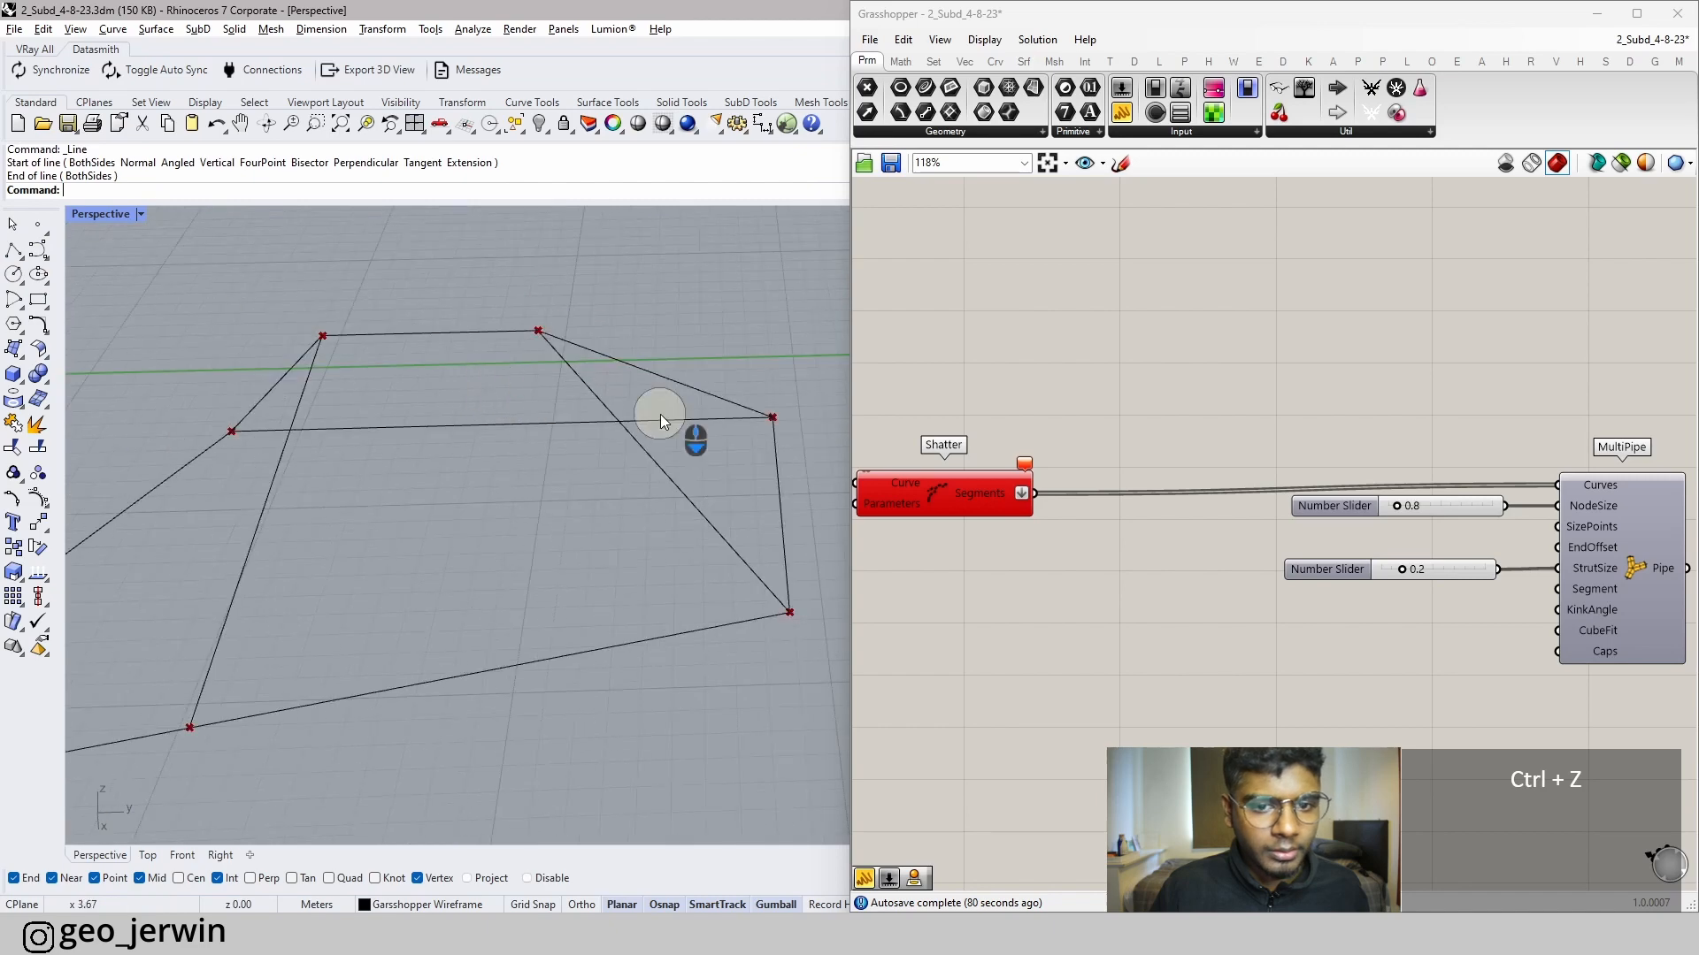
- Undo the bridging line and the apex control point moves so the curves meet at the apex again
{"action": "left_click", "coordinate": [967, 436]}
{"action": "scroll", "coordinate": [977, 443], "scroll_direction": "down", "scroll_amount": 1}
{"action": "left_click", "coordinate": [1049, 524]}
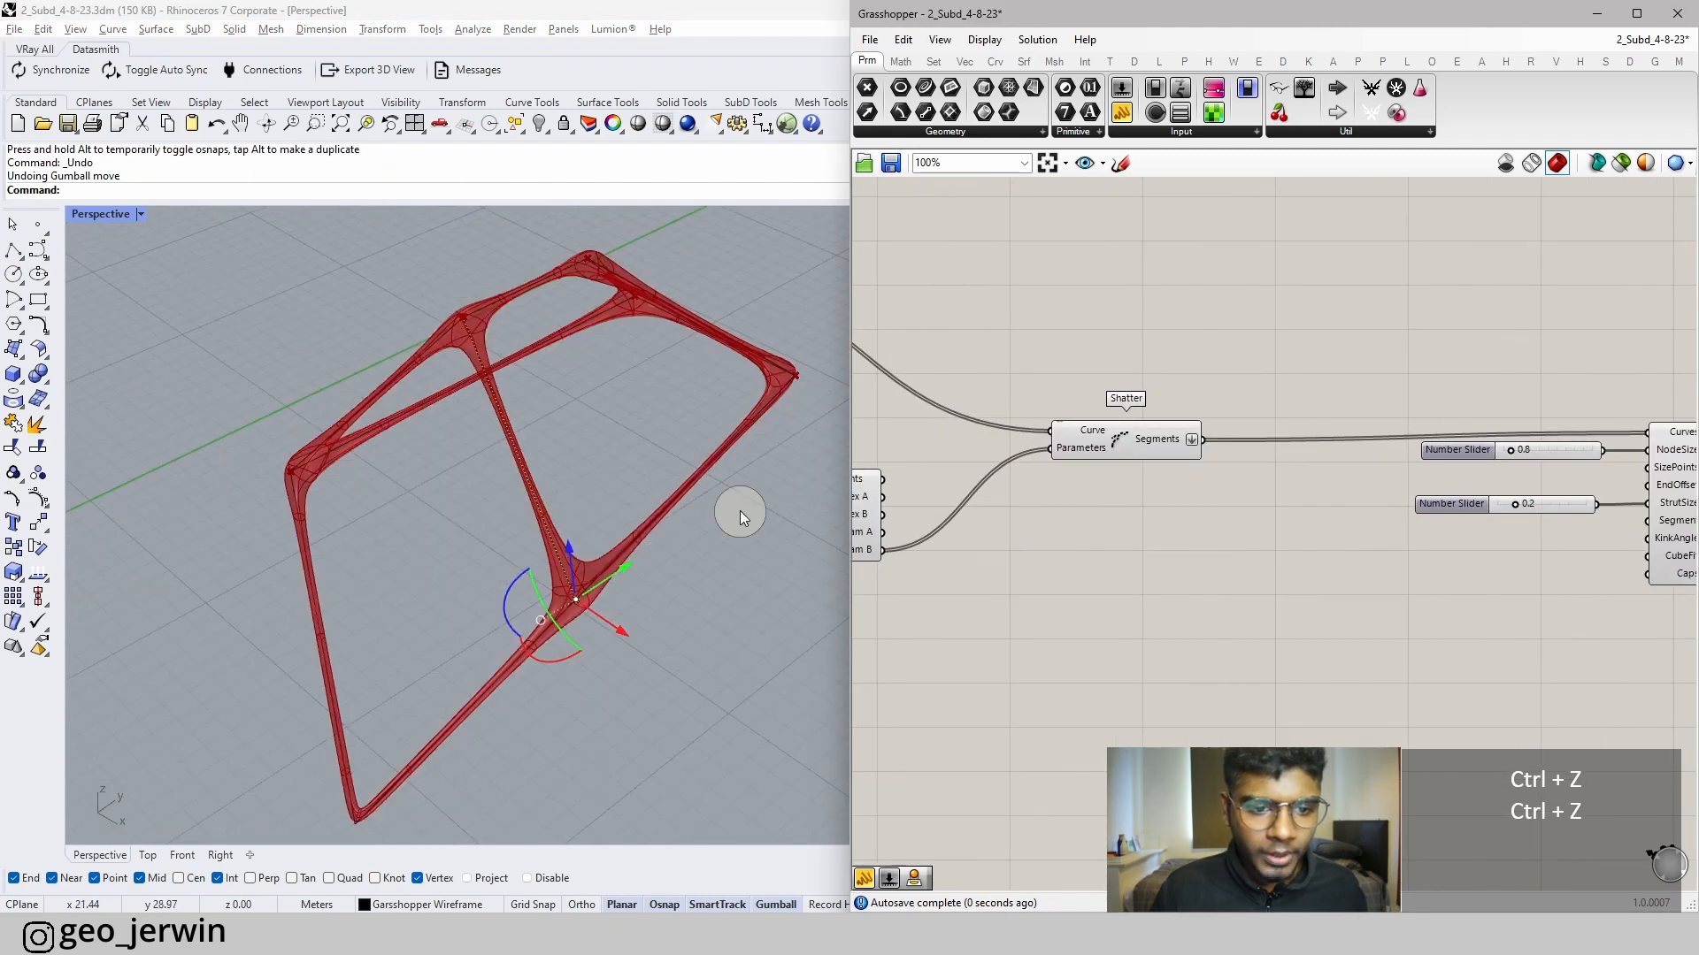
{"action": "left_click", "coordinate": [735, 586]}
{"action": "left_click", "coordinate": [1194, 581]}
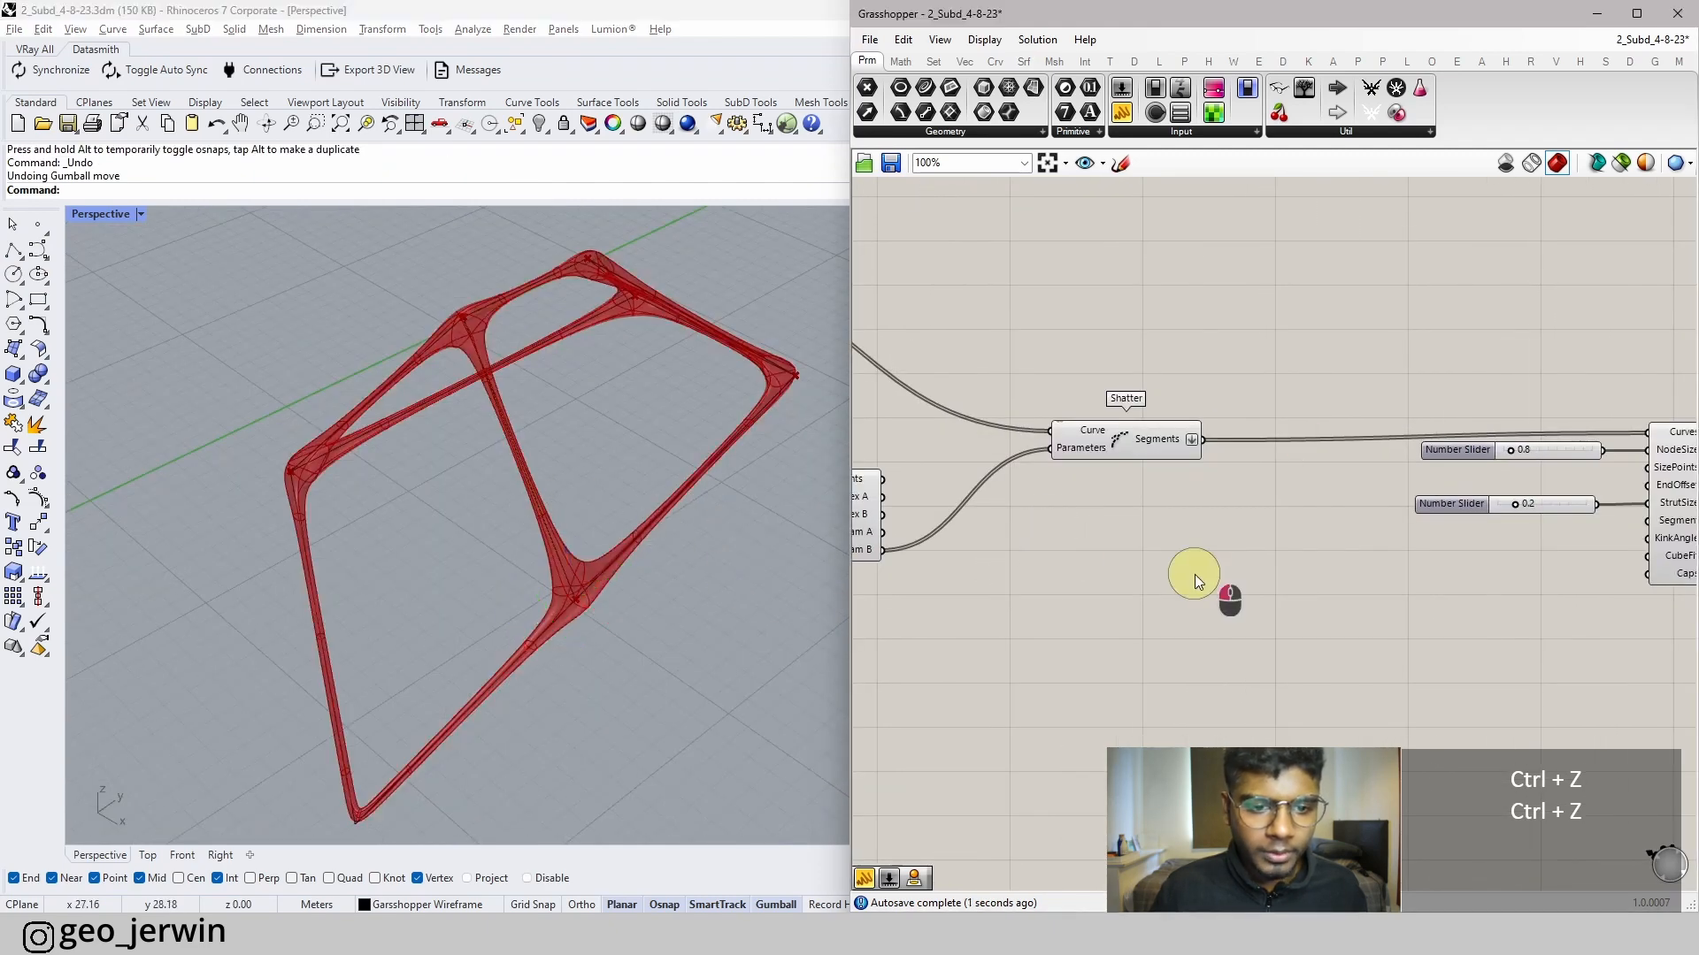
- Move the lower end control point of the middle strut along the base strut towards the frame's outer corner
{"action": "mouse_move", "coordinate": [666, 507]}
{"action": "right_mouse_down"}
{"action": "mouse_move", "coordinate": [699, 495]}
{"action": "mouse_move", "coordinate": [682, 492]}
{"action": "right_mouse_up"}
{"action": "scroll", "coordinate": [681, 491], "scroll_direction": "up", "scroll_amount": 2}
{"action": "right_click_drag", "start_coordinate": [714, 607], "coordinate": [172, 595]}
{"action": "scroll", "coordinate": [663, 529], "scroll_direction": "down", "scroll_amount": 2}
{"action": "scroll", "coordinate": [648, 537], "scroll_direction": "up", "scroll_amount": 4}
{"action": "scroll", "coordinate": [359, 571], "scroll_direction": "down", "scroll_amount": 5}
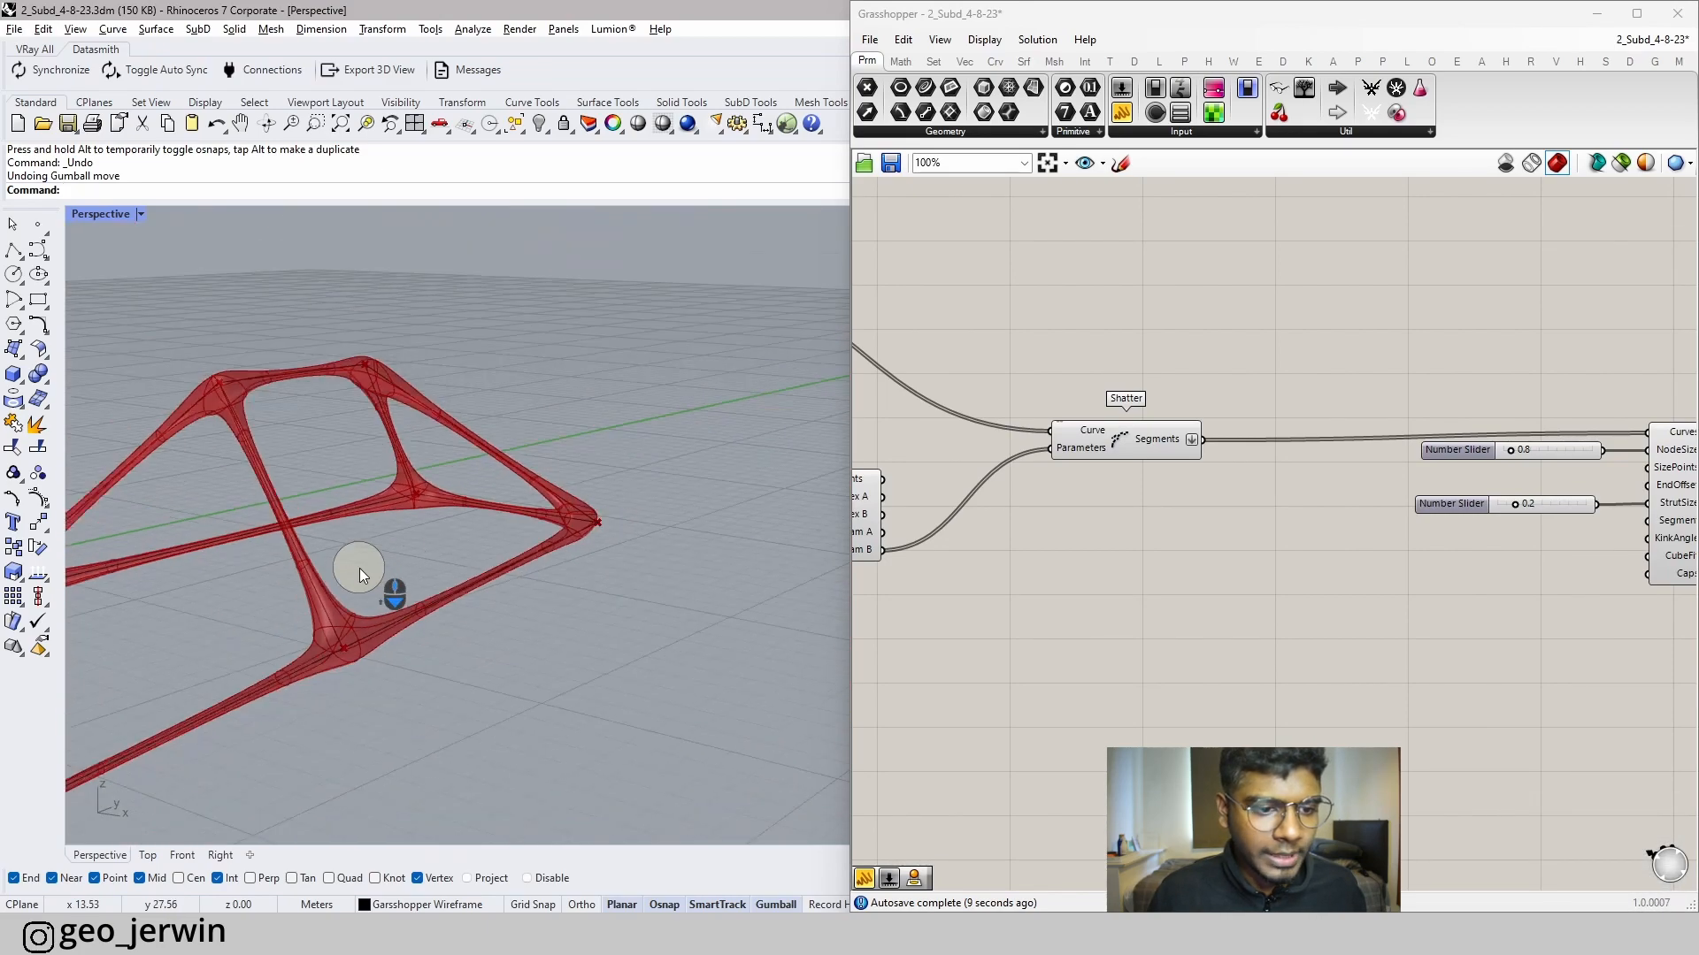
{"action": "right_click_drag", "start_coordinate": [359, 570], "coordinate": [500, 540], "text": "shift"}
{"action": "left_click", "coordinate": [500, 539]}
{"action": "left_click", "coordinate": [534, 590]}
{"action": "scroll", "coordinate": [535, 592], "scroll_direction": "up", "scroll_amount": 3}
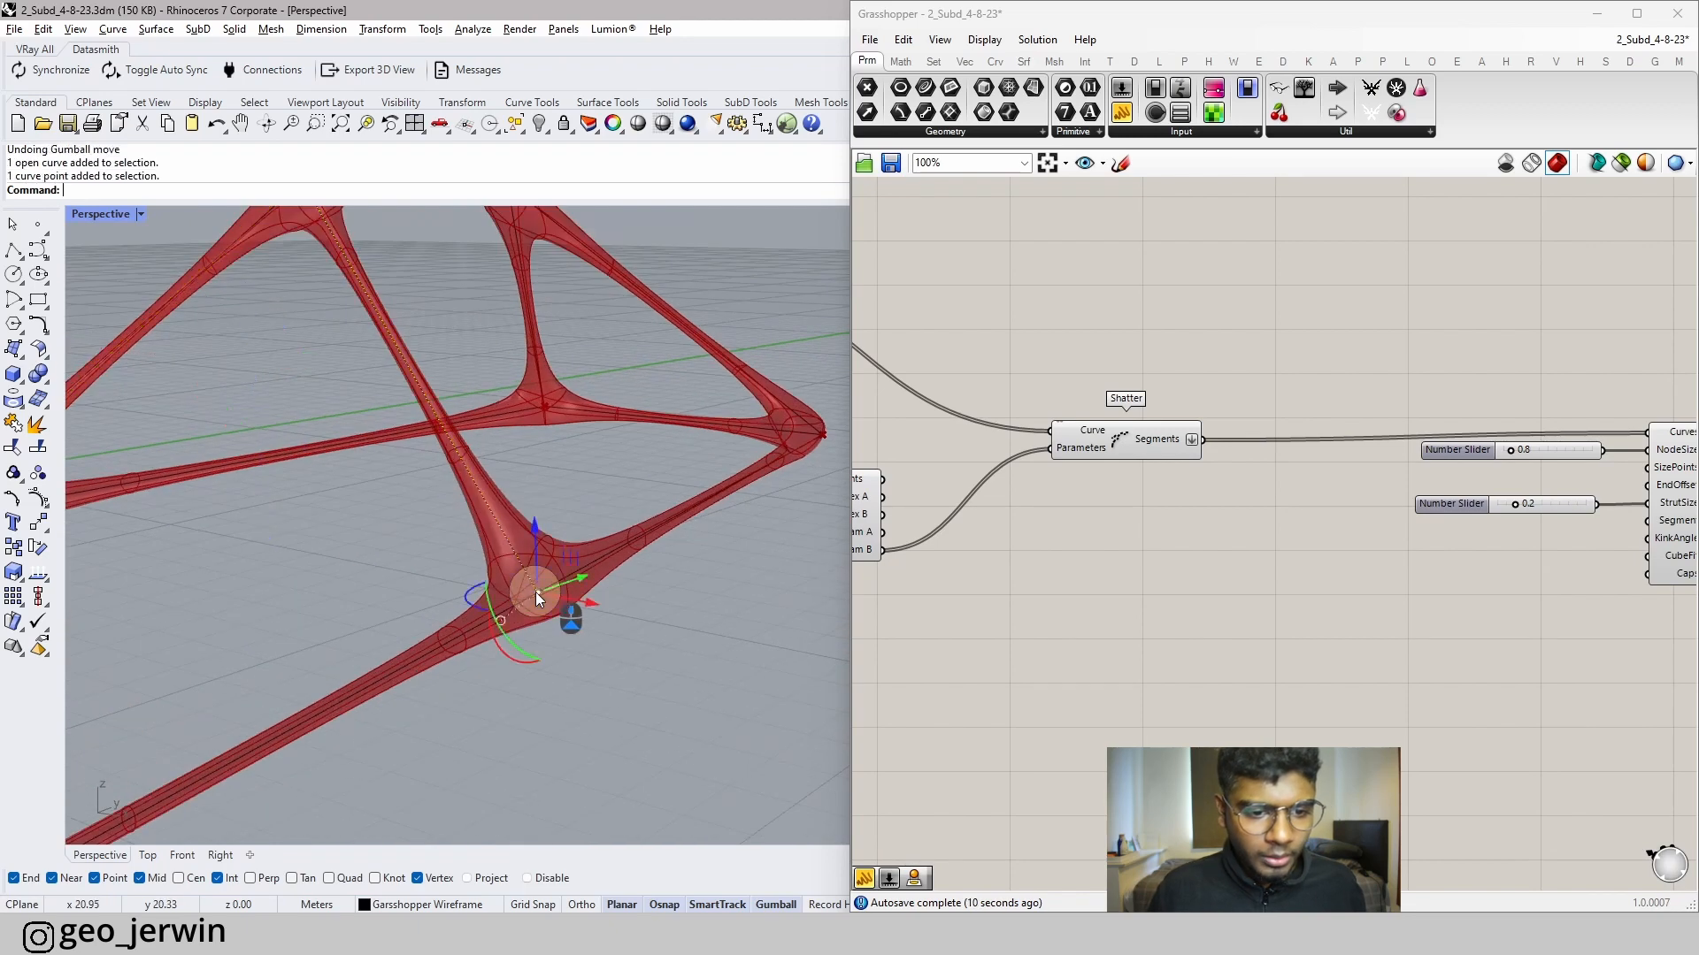
{"action": "left_click_drag", "start_coordinate": [538, 593], "coordinate": [303, 723]}
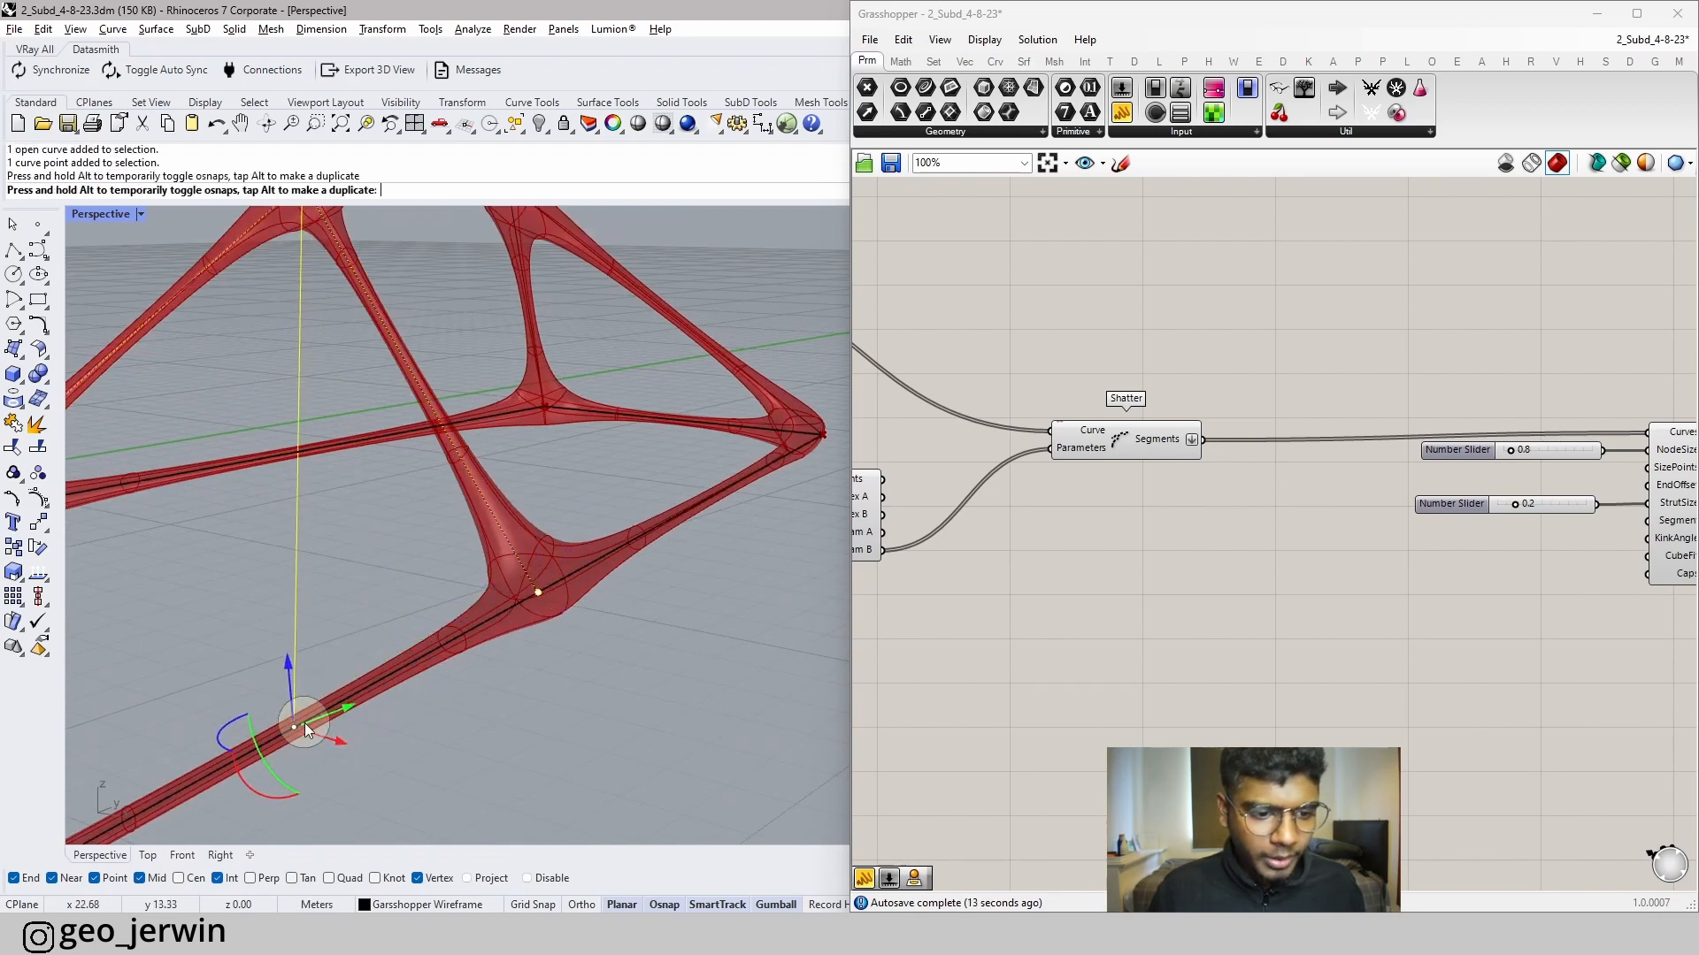
- Turn off the curve's control points and clear the selection
{"action": "scroll", "coordinate": [533, 455], "scroll_direction": "up", "scroll_amount": 4}
{"action": "right_click_drag", "start_coordinate": [533, 455], "coordinate": [620, 464], "text": "shift"}
{"action": "key", "text": "Escape"}
{"action": "key", "text": "Escape"}
{"action": "key", "text": "Escape"}
{"action": "key", "text": "Escape"}
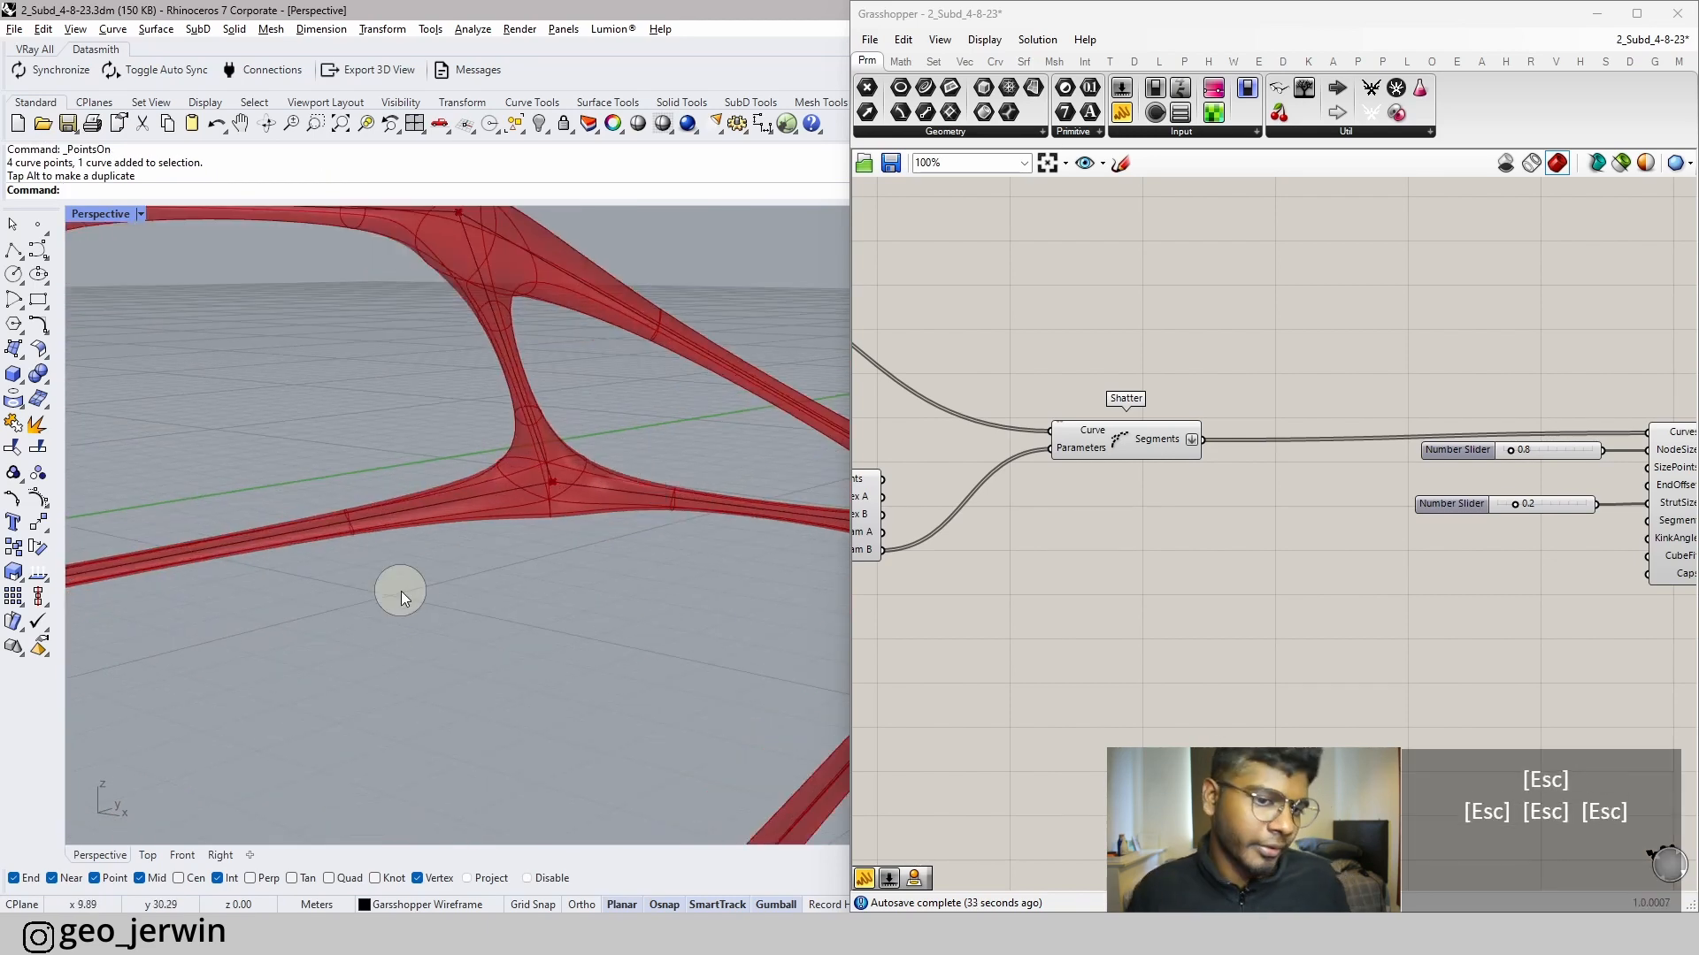
- Draw a small box 1.8 m high on the ground beside the back junction as a human-scale reference
{"action": "scroll", "coordinate": [415, 586], "scroll_direction": "down", "scroll_amount": 2}
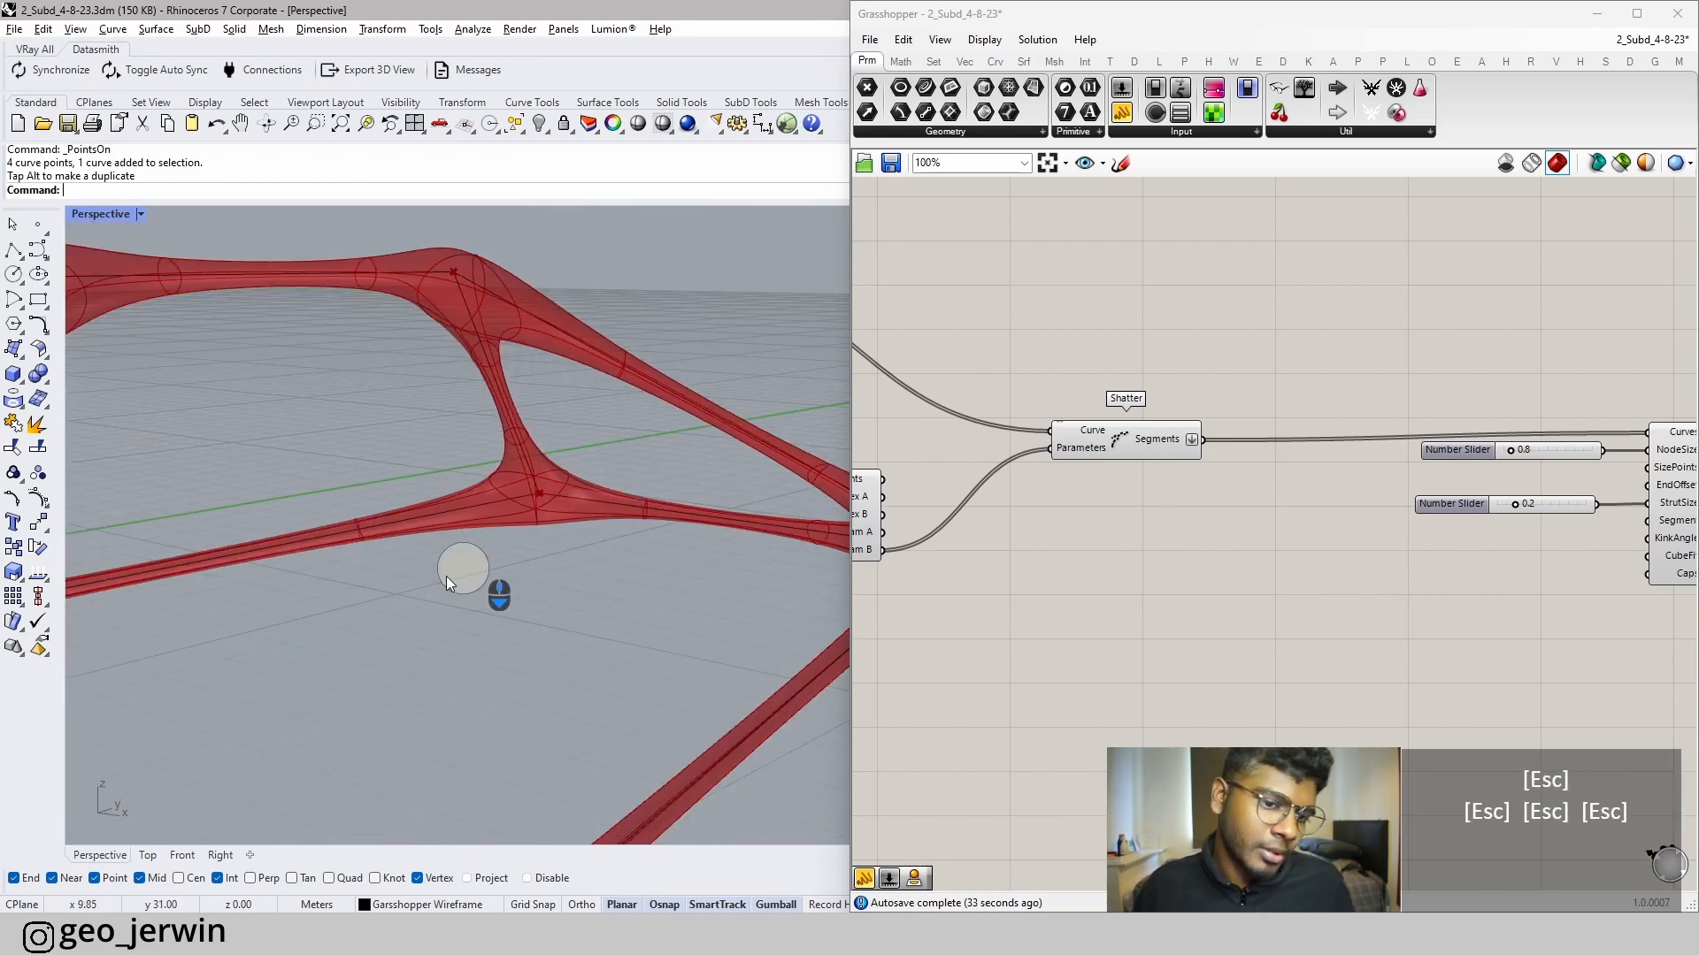
{"action": "left_click", "coordinate": [13, 376]}
{"action": "left_click", "coordinate": [586, 563]}
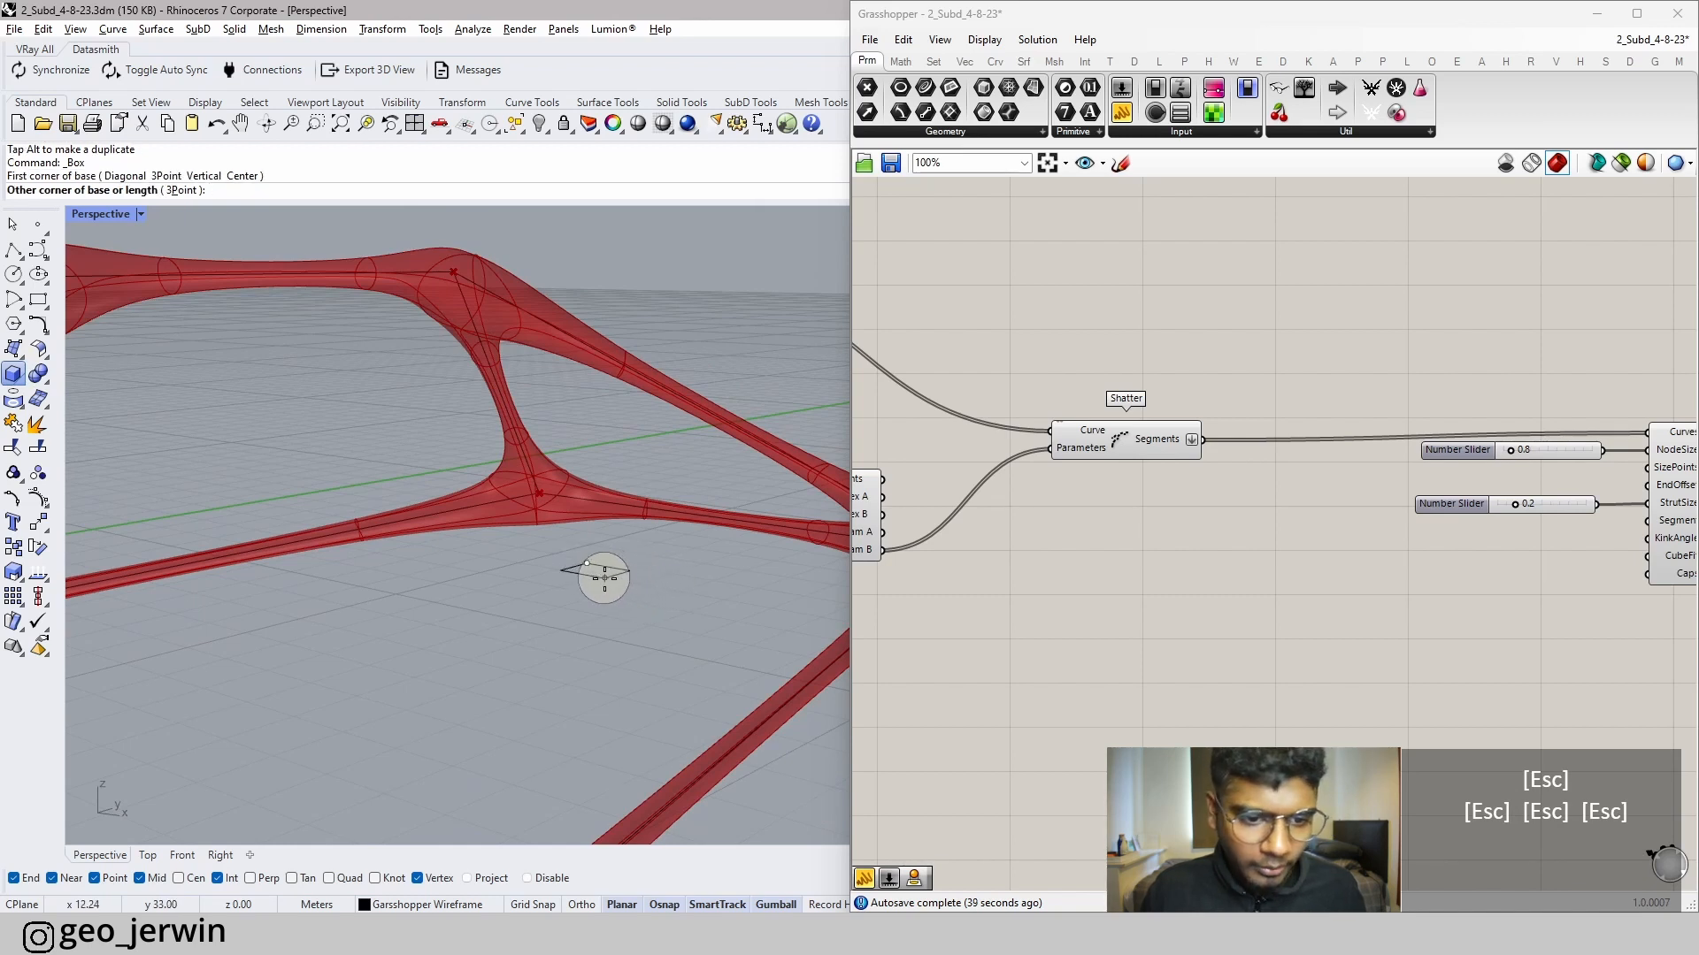
{"action": "left_click", "coordinate": [605, 577]}
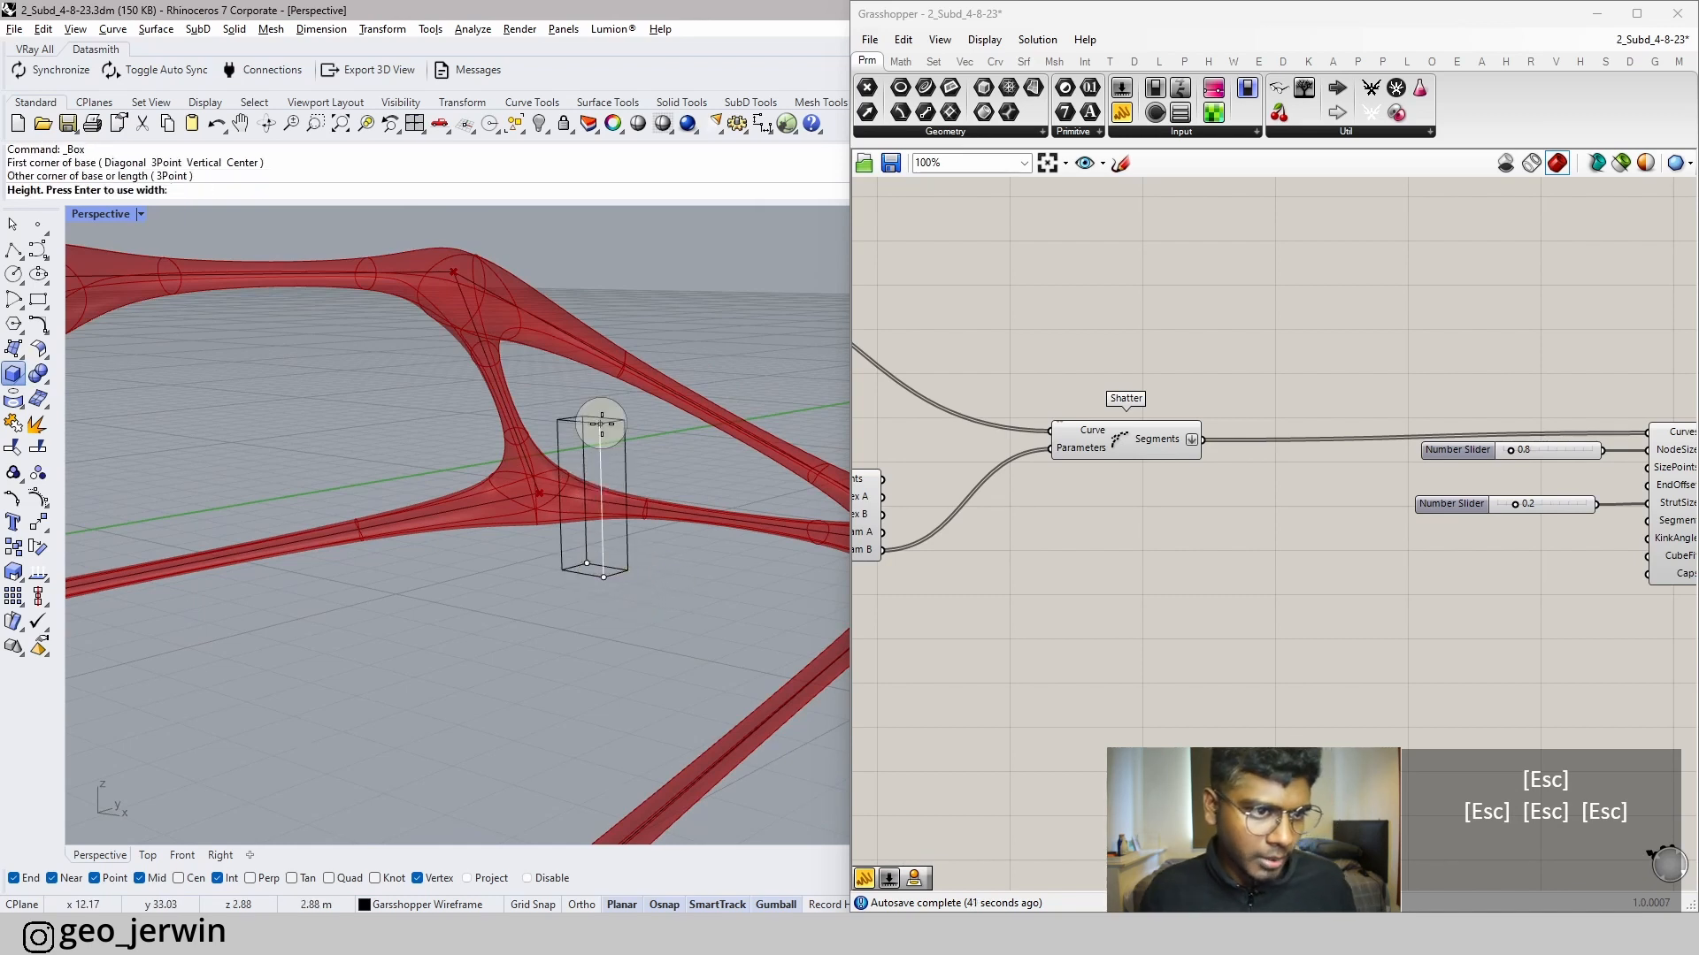
{"action": "type", "text": "1.8"}
{"action": "key", "text": "Return"}
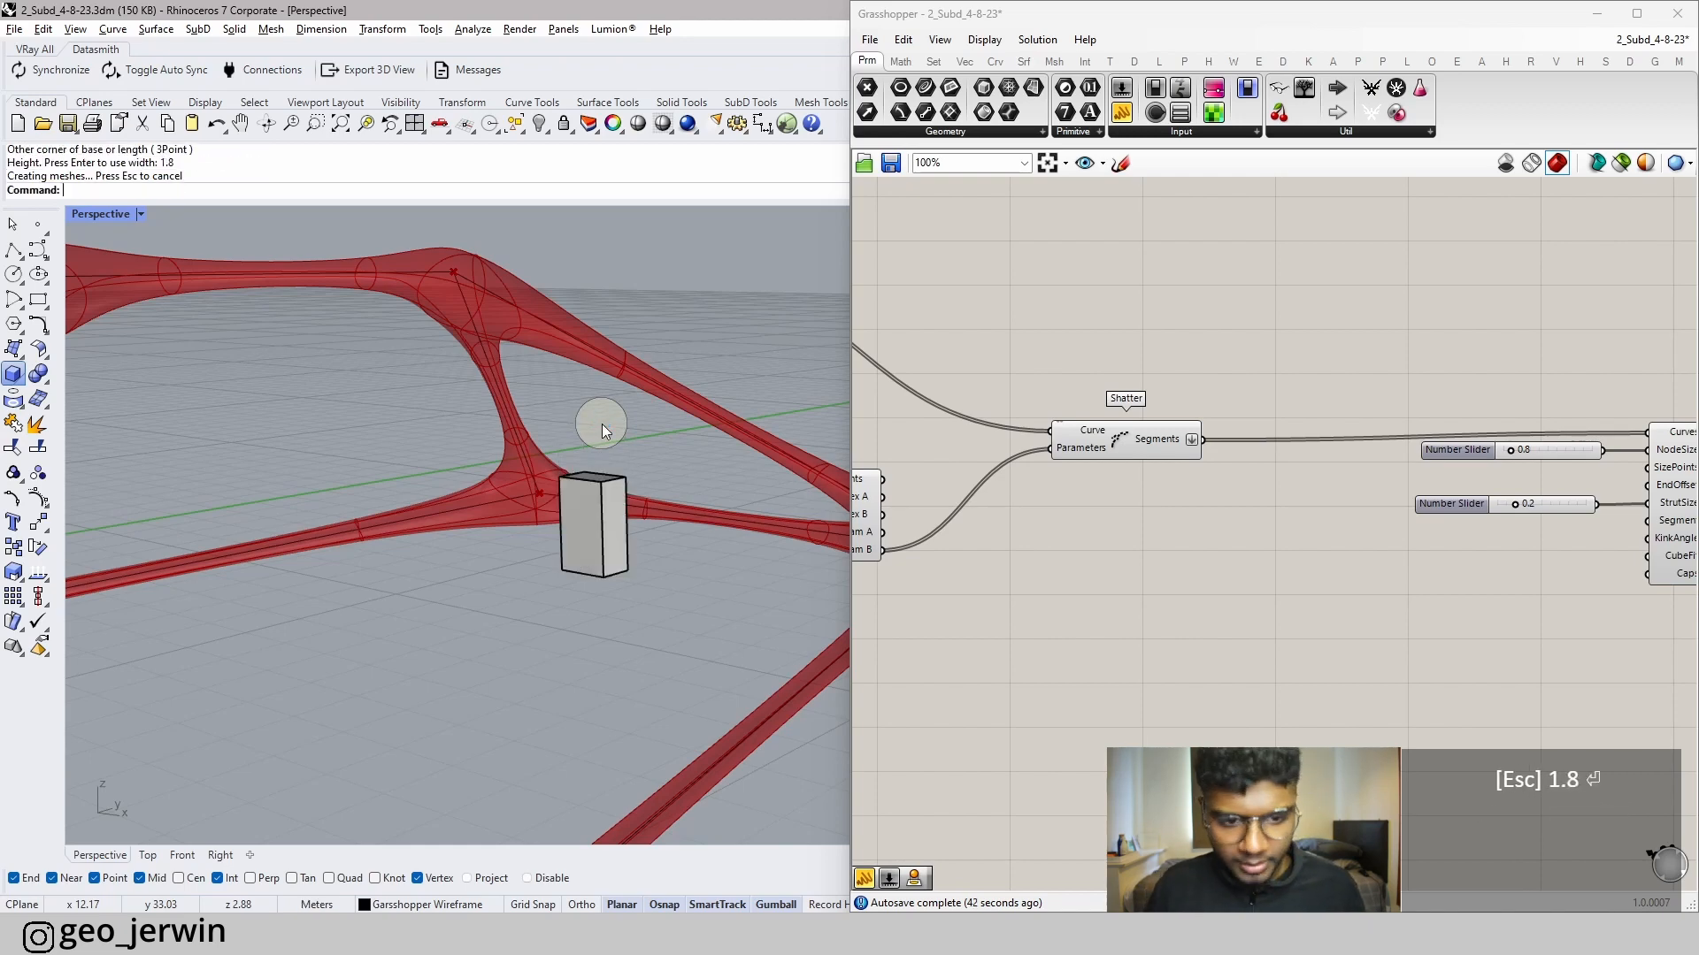
- Select a side face of the scale box and move it inward to make the box slimmer
{"action": "key", "text": "Escape"}
{"action": "key", "text": "Escape"}
{"action": "right_click_drag", "start_coordinate": [633, 485], "coordinate": [633, 566]}
{"action": "scroll", "coordinate": [616, 429], "scroll_direction": "up", "scroll_amount": 4}
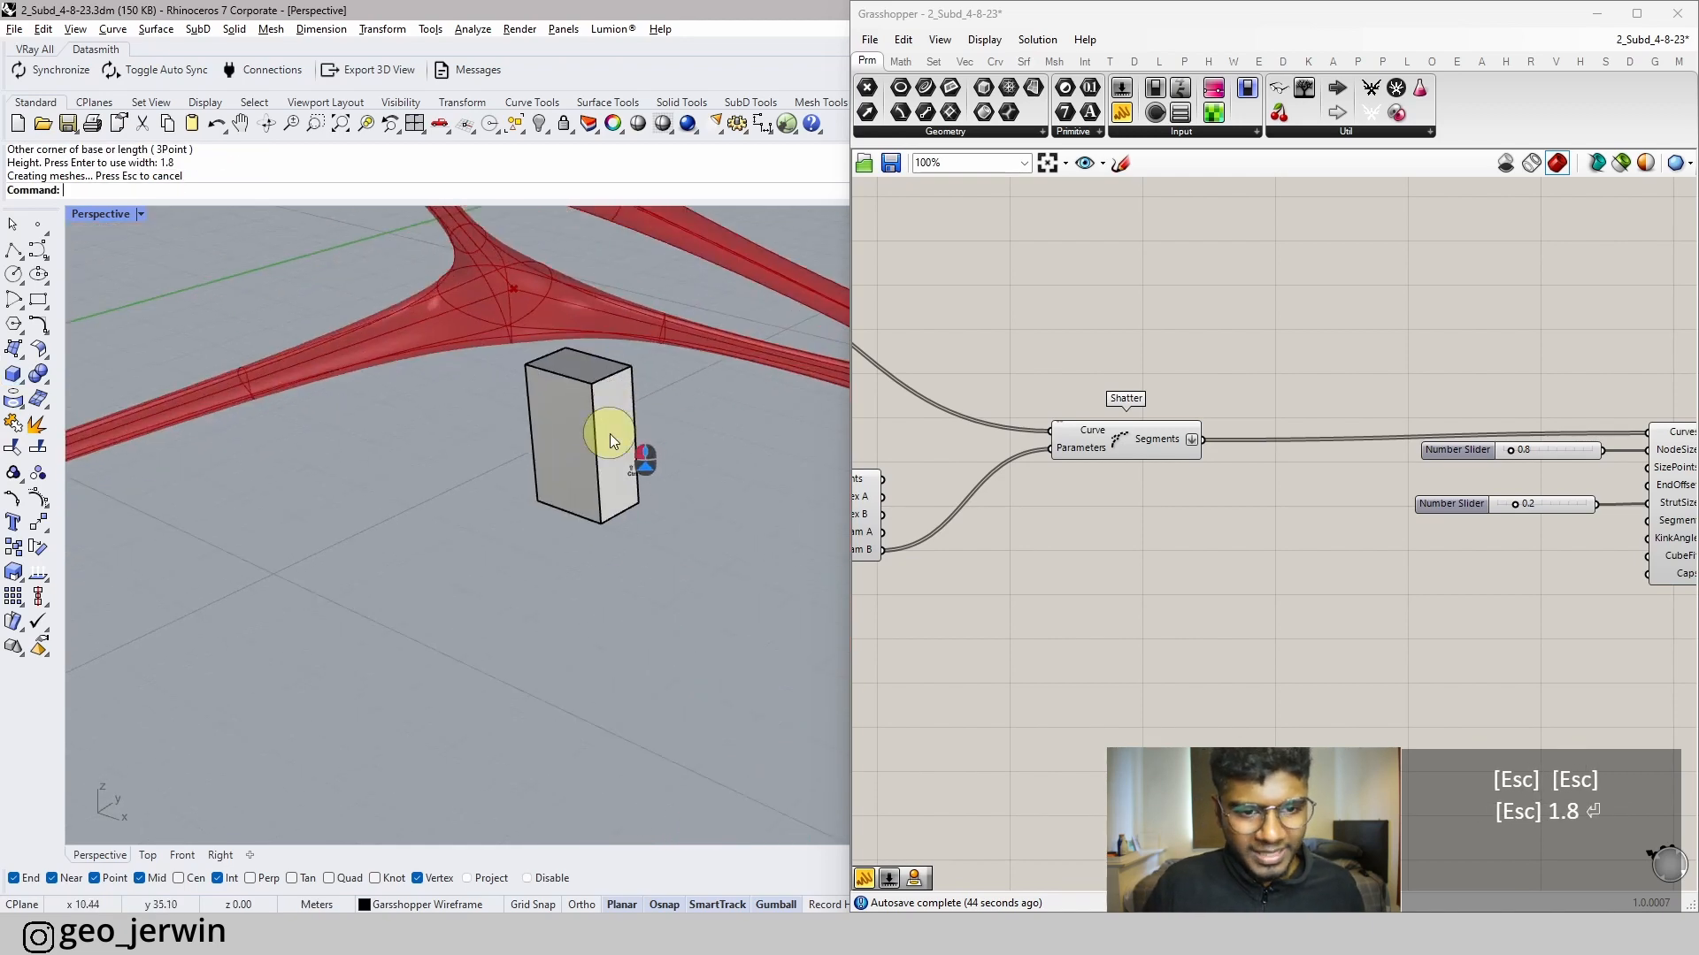
{"action": "left_click", "coordinate": [609, 434], "text": "ctrl+shift"}
{"action": "left_click_drag", "start_coordinate": [670, 467], "coordinate": [665, 468]}
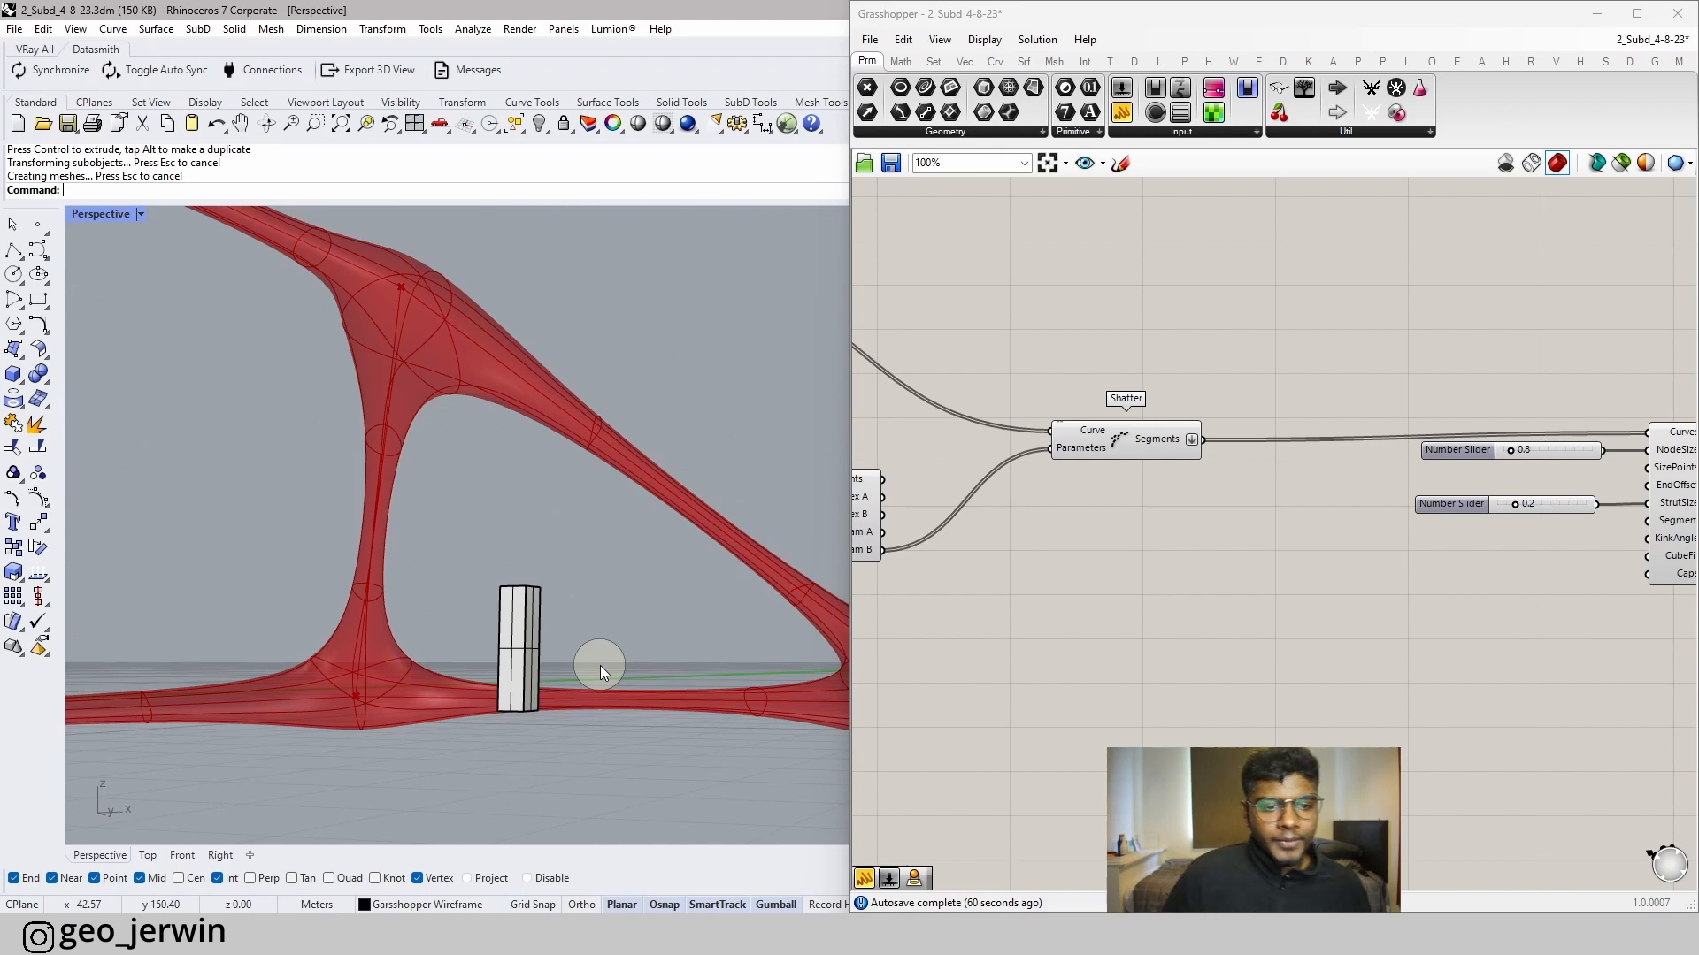
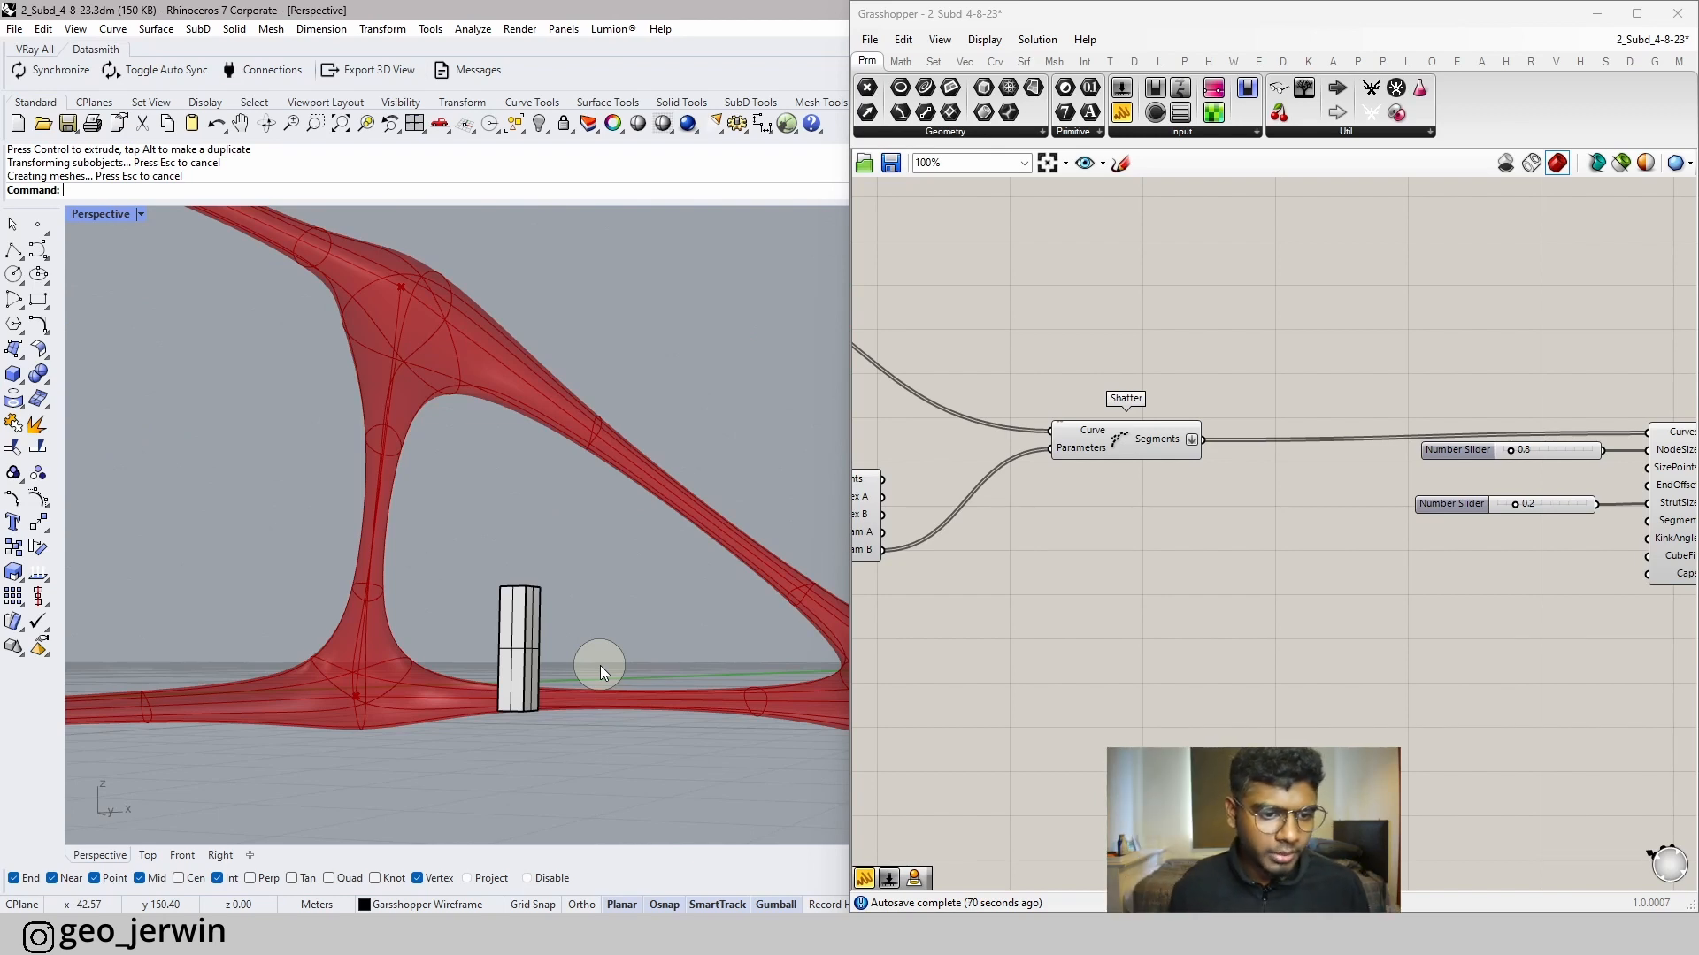
- Examine the frame's proportions against the human-scale box from several angles and distances
{"action": "right_click_drag", "start_coordinate": [559, 690], "coordinate": [511, 745]}
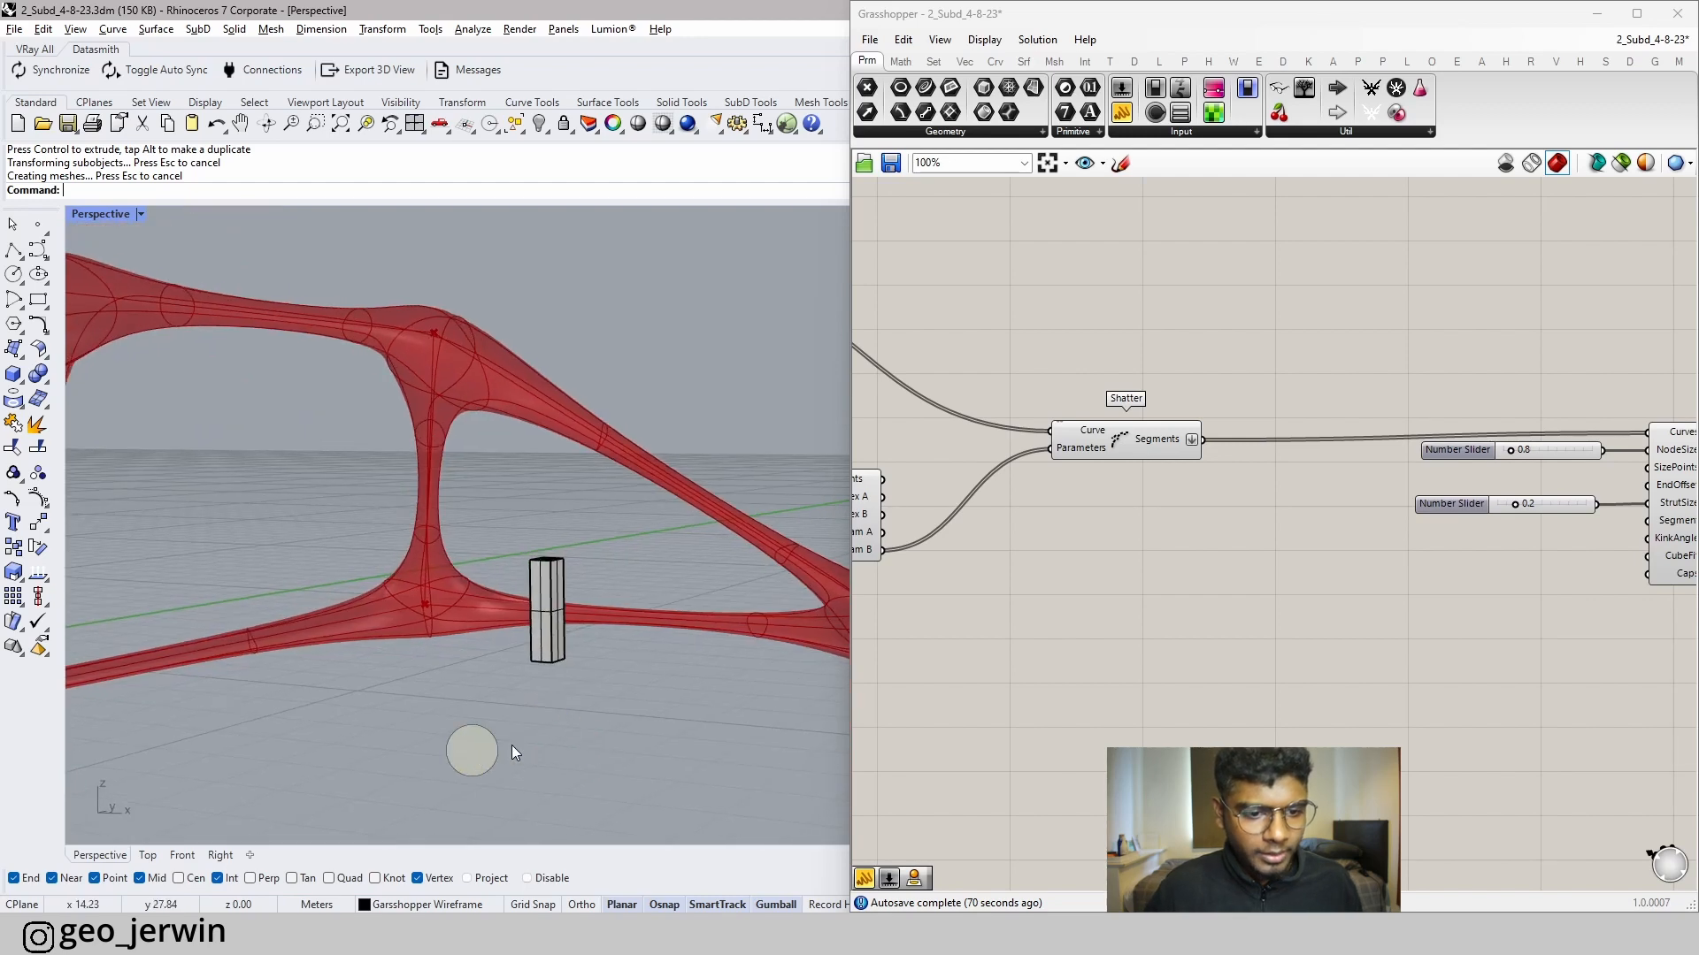
{"action": "mouse_move", "coordinate": [538, 612]}
{"action": "right_mouse_down"}
{"action": "mouse_move", "coordinate": [557, 589]}
{"action": "mouse_move", "coordinate": [552, 612]}
{"action": "right_mouse_up"}
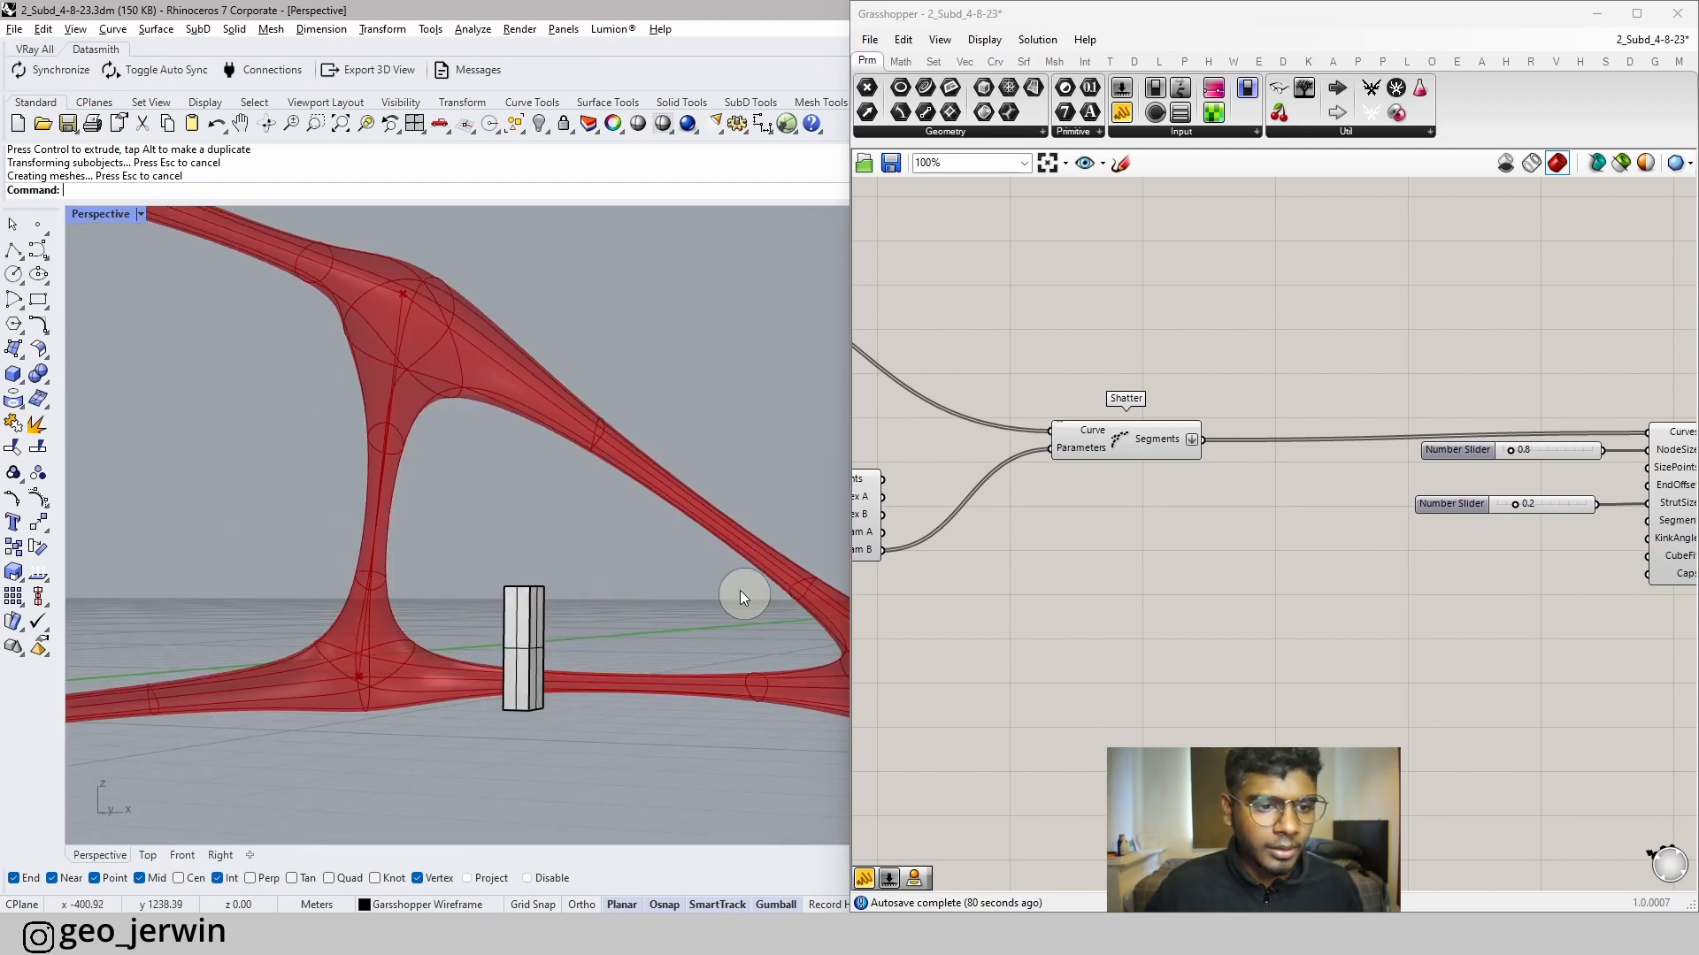
{"action": "right_click_drag", "start_coordinate": [740, 591], "coordinate": [633, 700]}
{"action": "scroll", "coordinate": [699, 639], "scroll_direction": "down", "scroll_amount": 6}
{"action": "scroll", "coordinate": [582, 635], "scroll_direction": "down", "scroll_amount": 3}
{"action": "scroll", "coordinate": [659, 692], "scroll_direction": "down", "scroll_amount": 1}
{"action": "scroll", "coordinate": [550, 516], "scroll_direction": "up", "scroll_amount": 4}
{"action": "scroll", "coordinate": [550, 517], "scroll_direction": "up", "scroll_amount": 3}
{"action": "right_click_drag", "start_coordinate": [551, 517], "coordinate": [655, 478]}
{"action": "scroll", "coordinate": [522, 772], "scroll_direction": "up", "scroll_amount": 2}
{"action": "right_click_drag", "start_coordinate": [522, 771], "coordinate": [614, 610]}
{"action": "scroll", "coordinate": [550, 679], "scroll_direction": "up", "scroll_amount": 2}
{"action": "right_click_drag", "start_coordinate": [550, 679], "coordinate": [607, 600]}
{"action": "scroll", "coordinate": [577, 614], "scroll_direction": "up", "scroll_amount": 2}
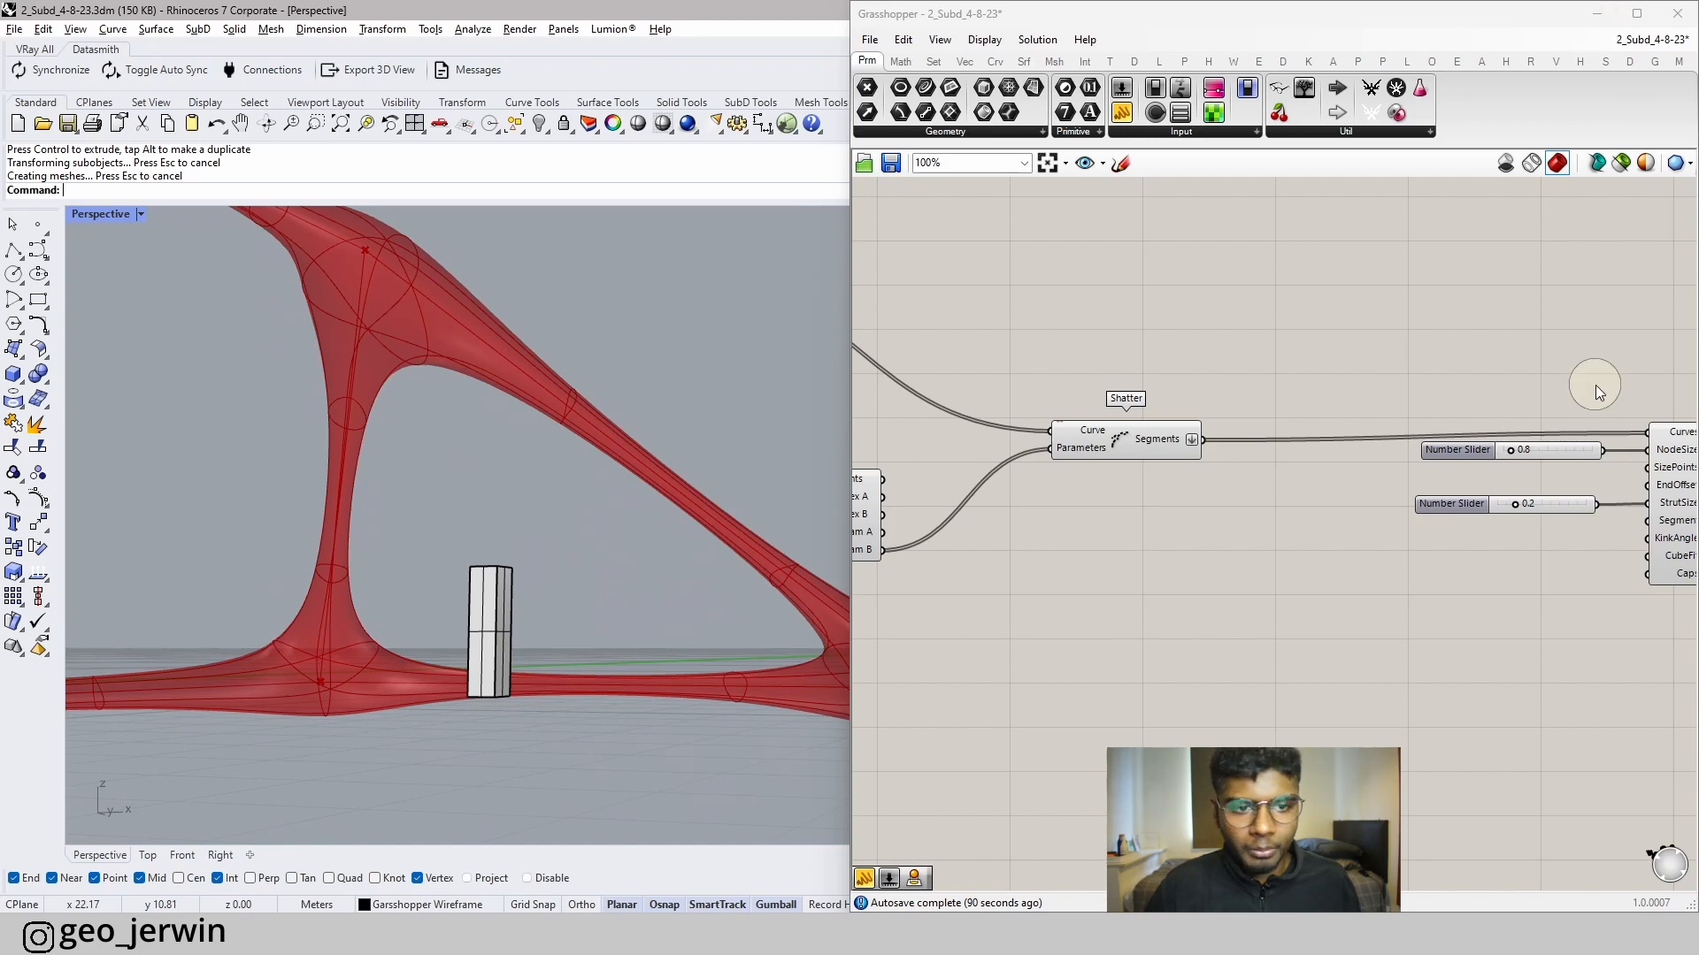
- Bake the MultiPipe geometry into Rhino on Layer 01
{"action": "right_click_drag", "start_coordinate": [1596, 386], "coordinate": [1343, 331]}
{"action": "right_click_drag", "start_coordinate": [1488, 452], "coordinate": [1417, 436]}
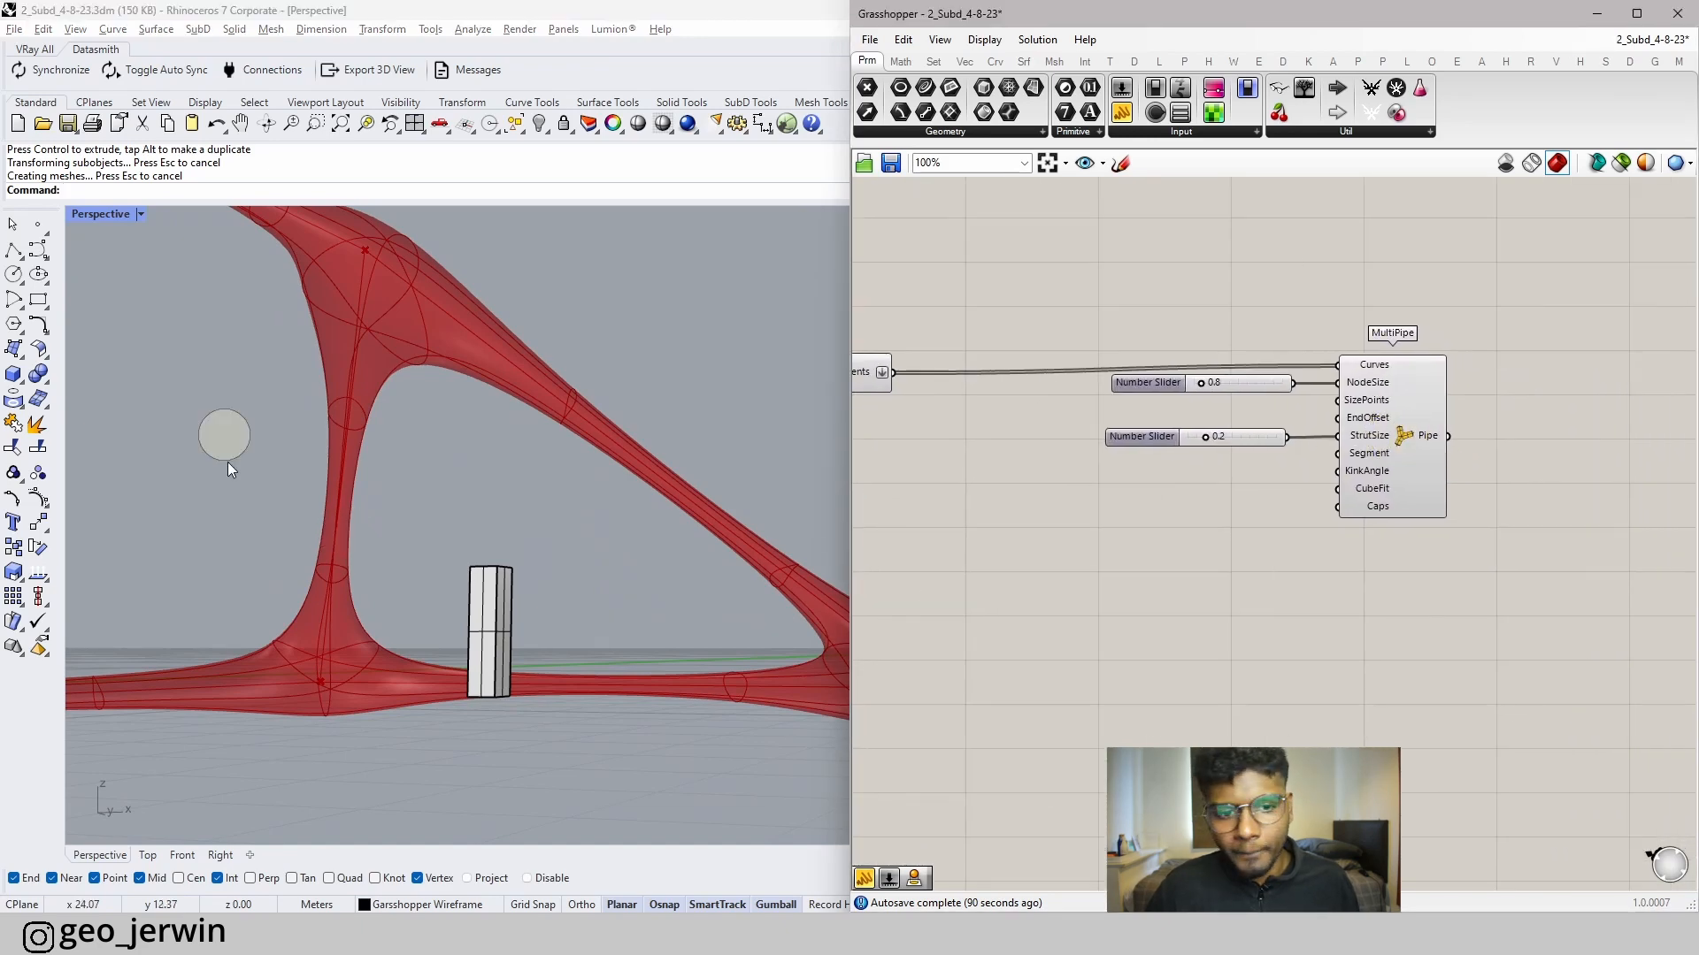
{"action": "left_click", "coordinate": [1405, 389]}
{"action": "left_click", "coordinate": [1606, 495]}
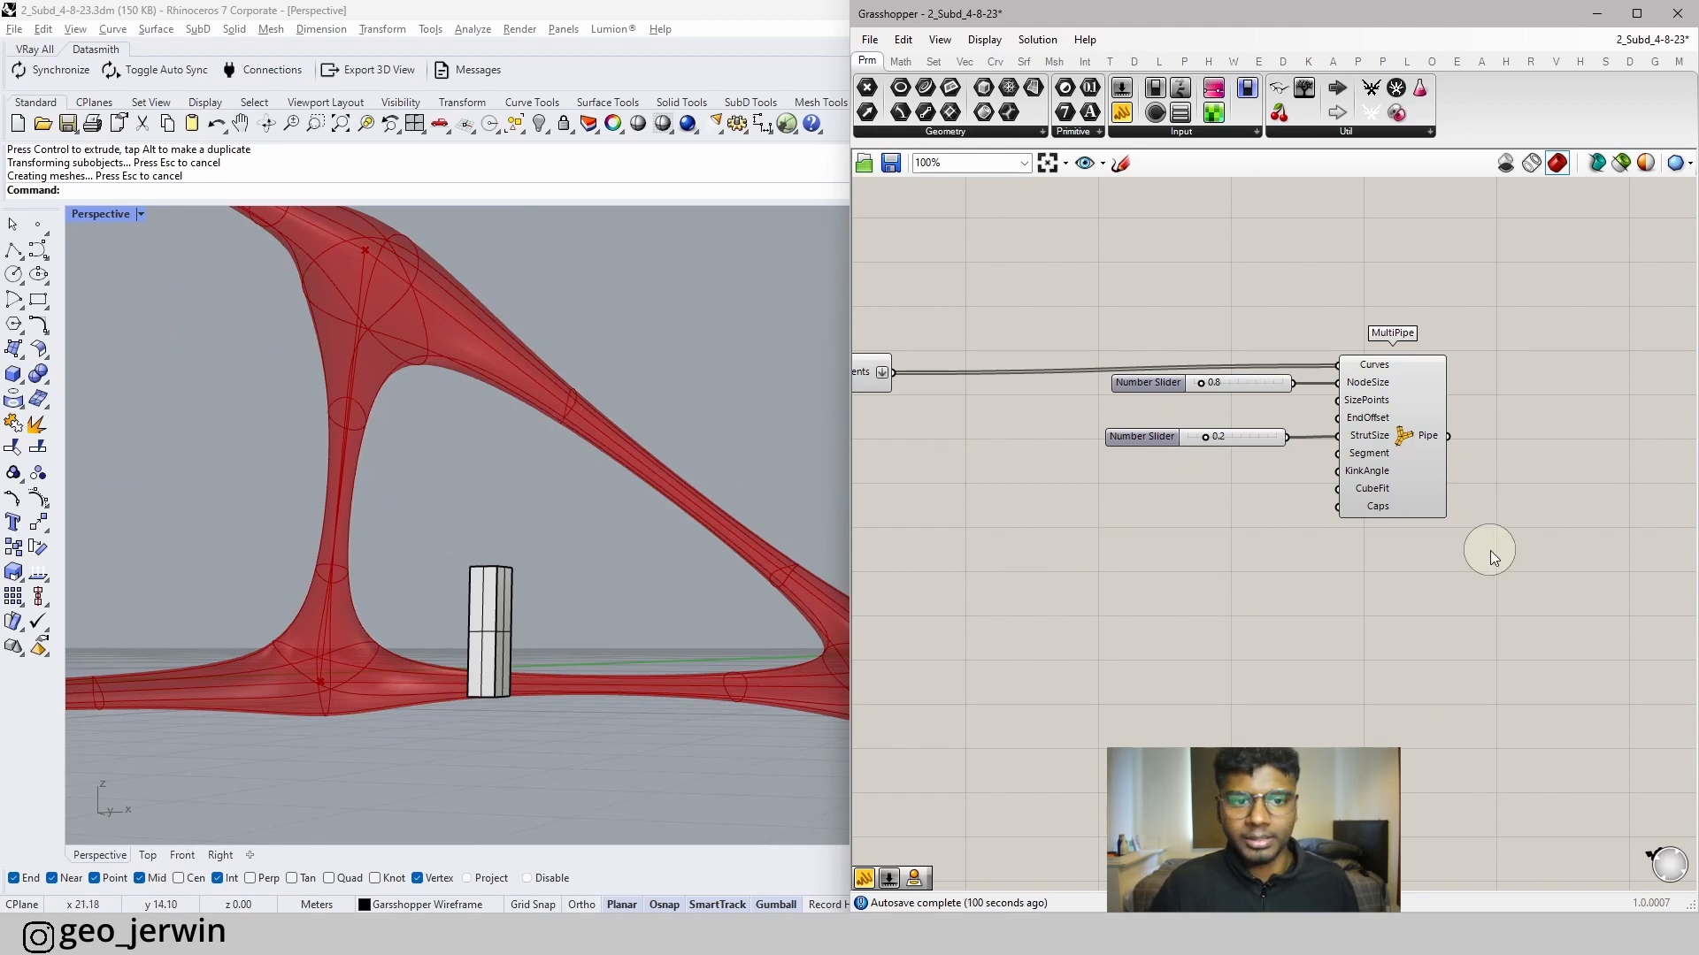
{"action": "left_click", "coordinate": [1405, 436]}
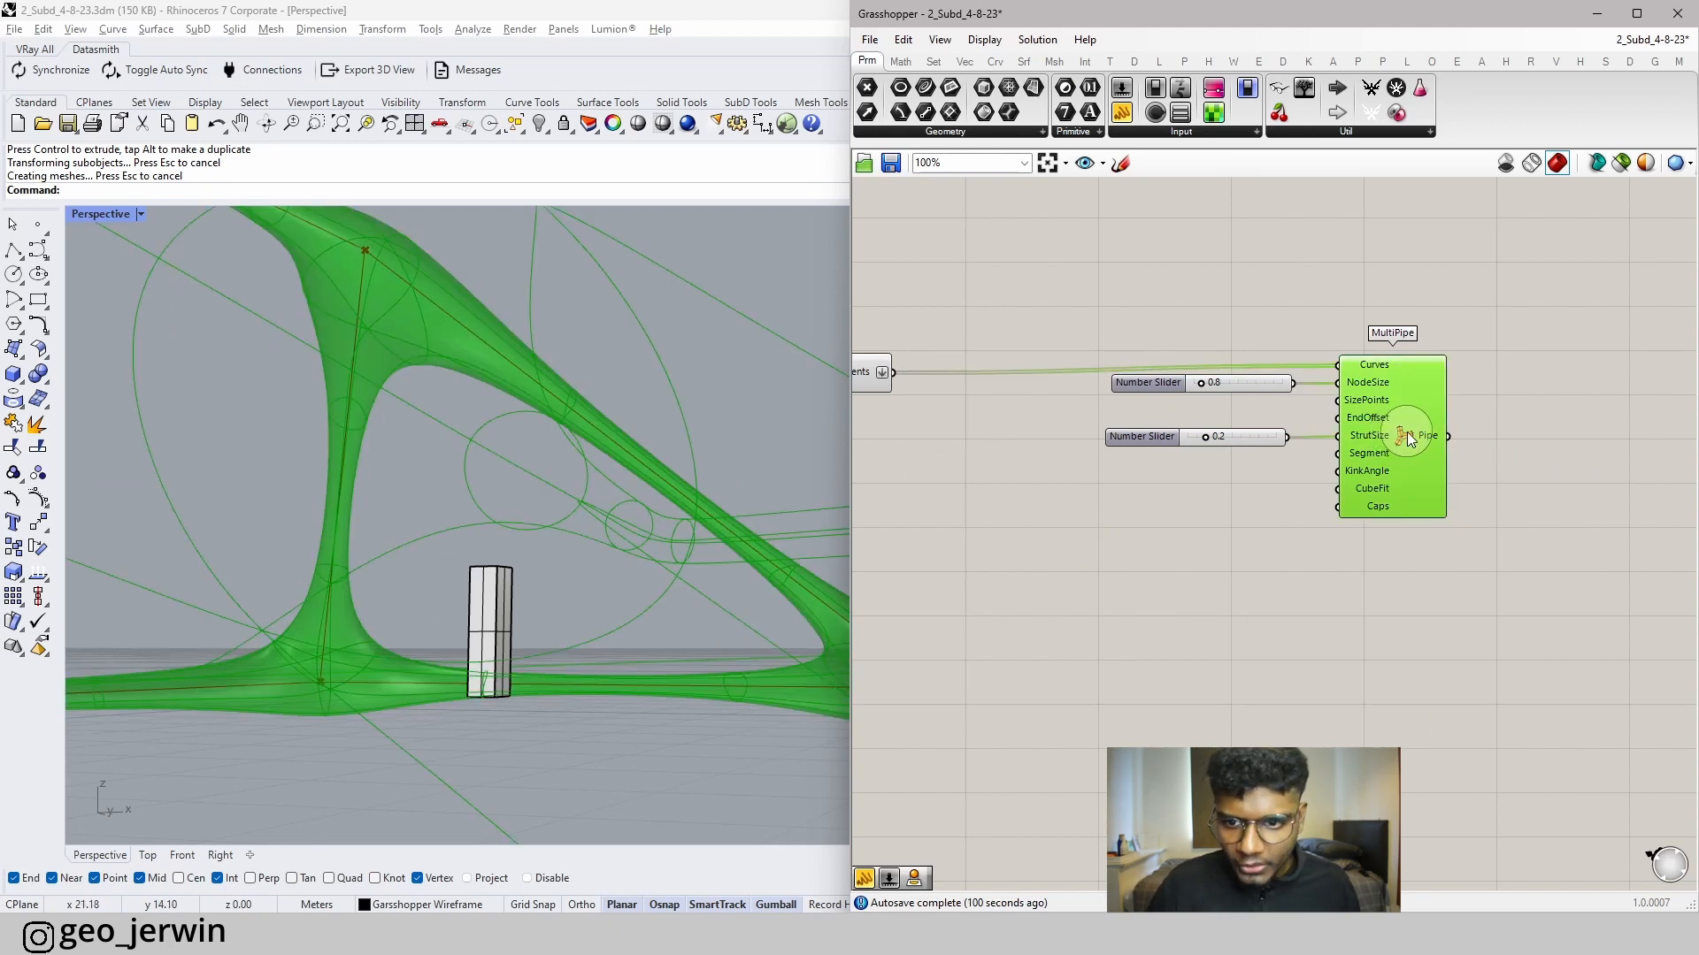
{"action": "right_click", "coordinate": [1407, 435]}
{"action": "left_click", "coordinate": [1455, 493]}
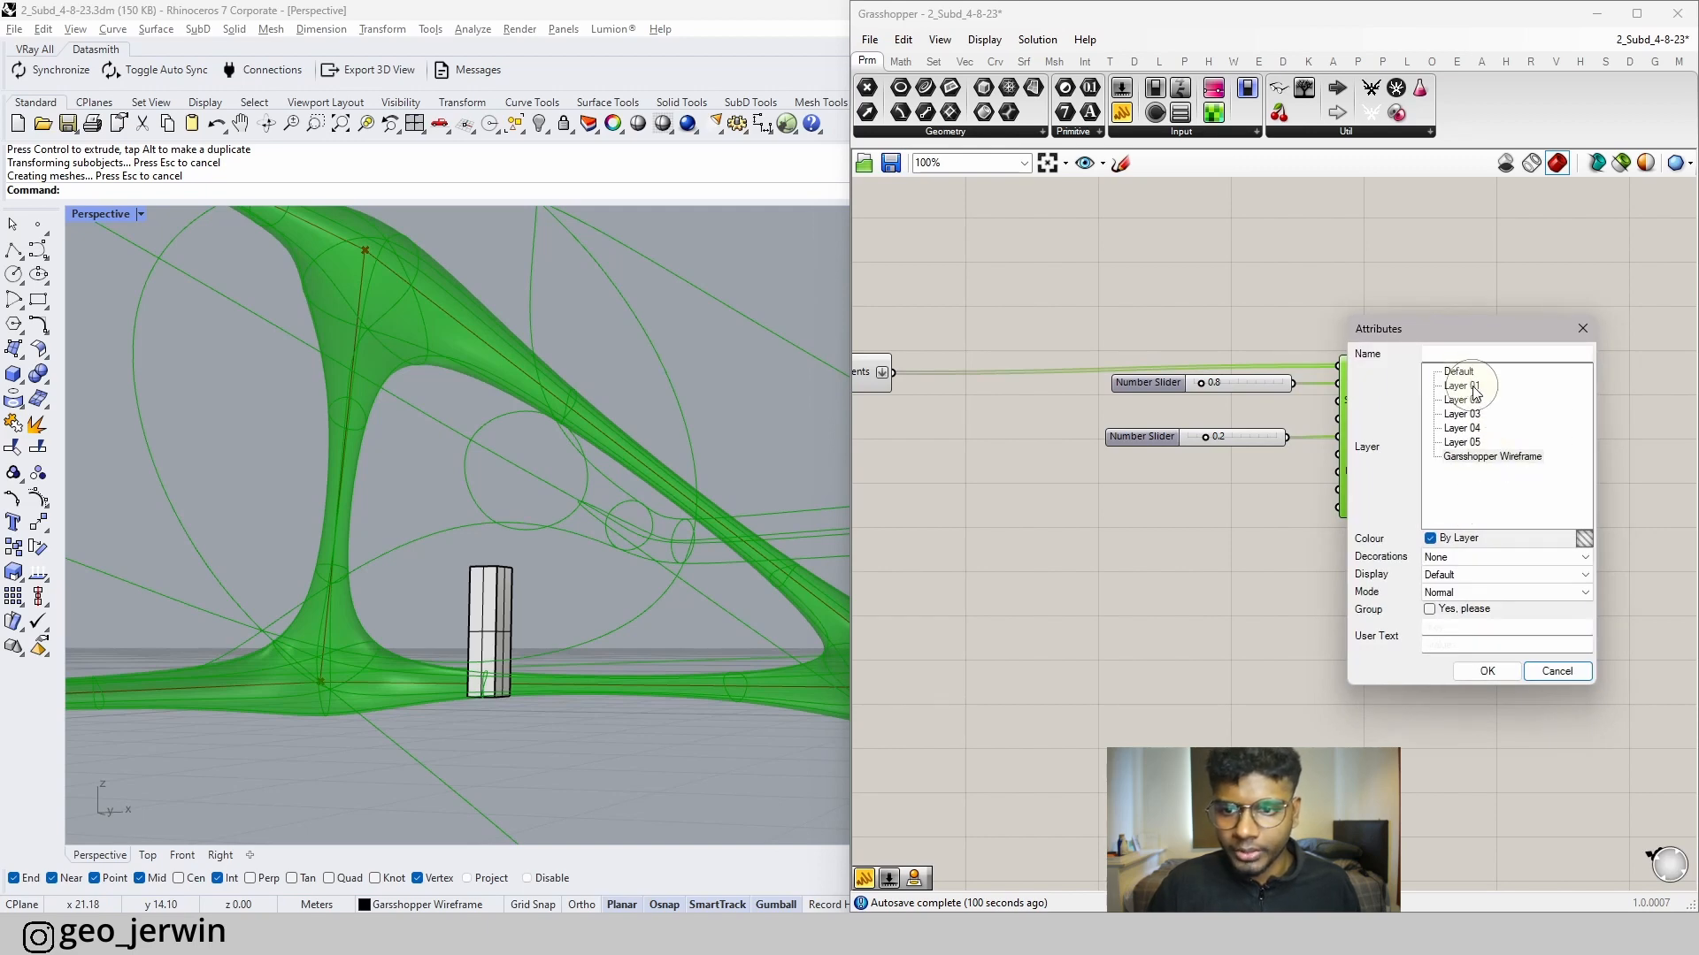
{"action": "left_click", "coordinate": [1485, 672]}
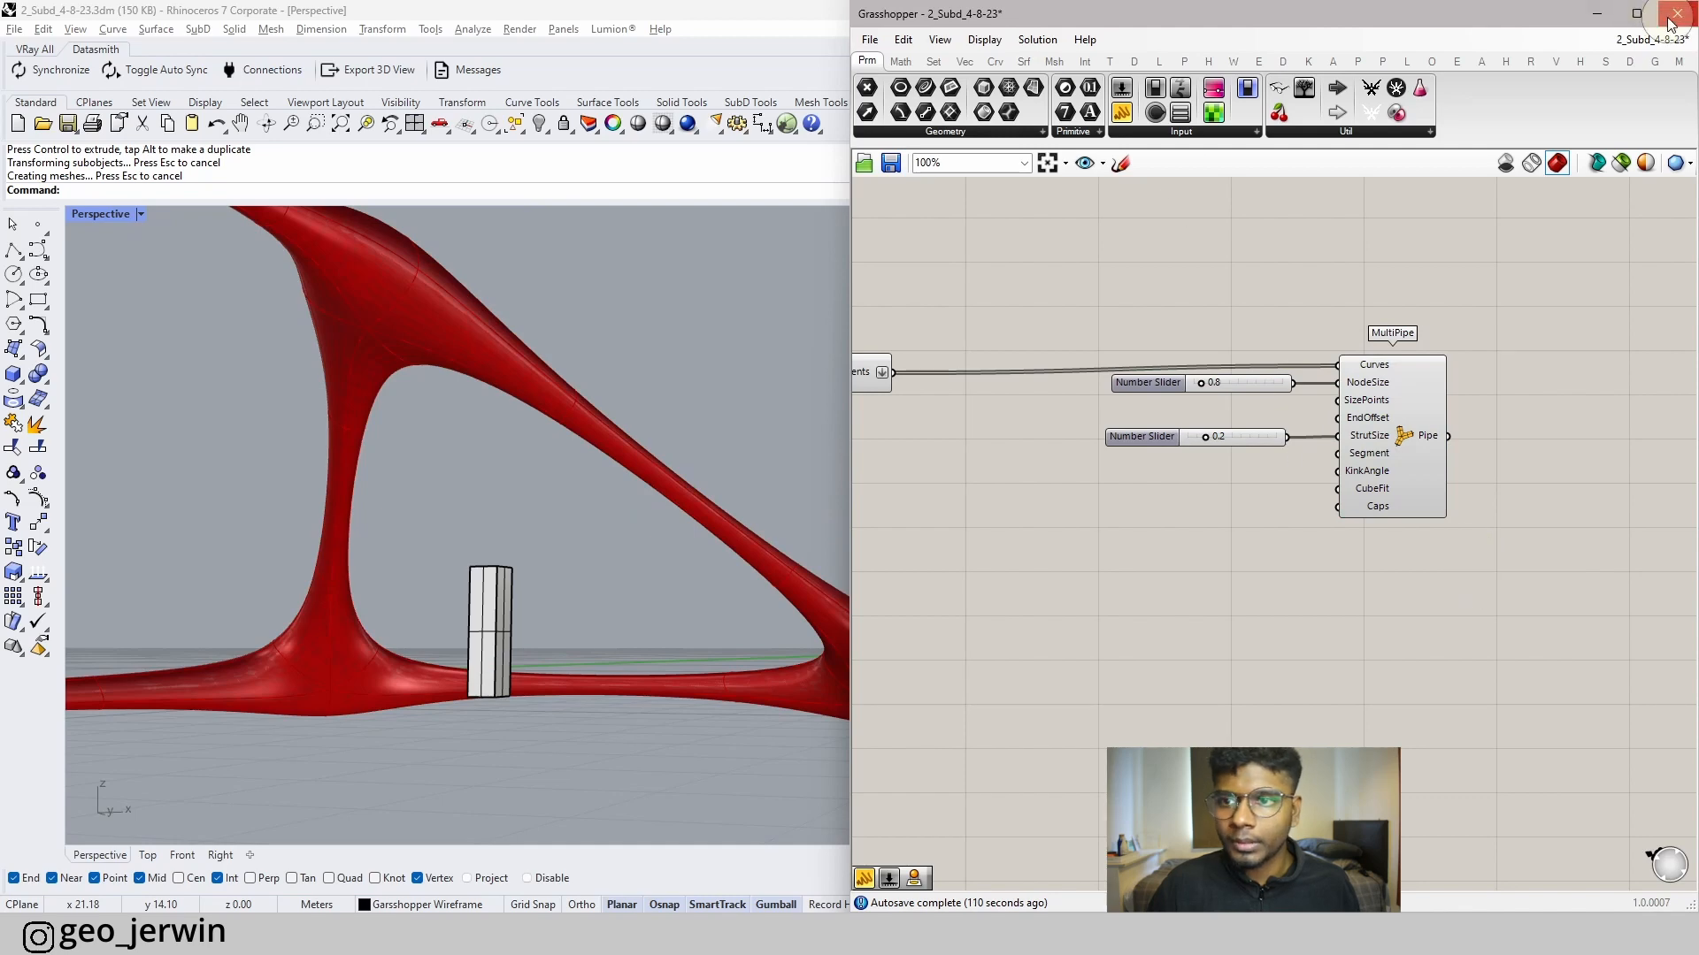
- Close the Grasshopper window and move the floating Rhino viewport out of the modelling area
{"action": "left_click", "coordinate": [1672, 18]}
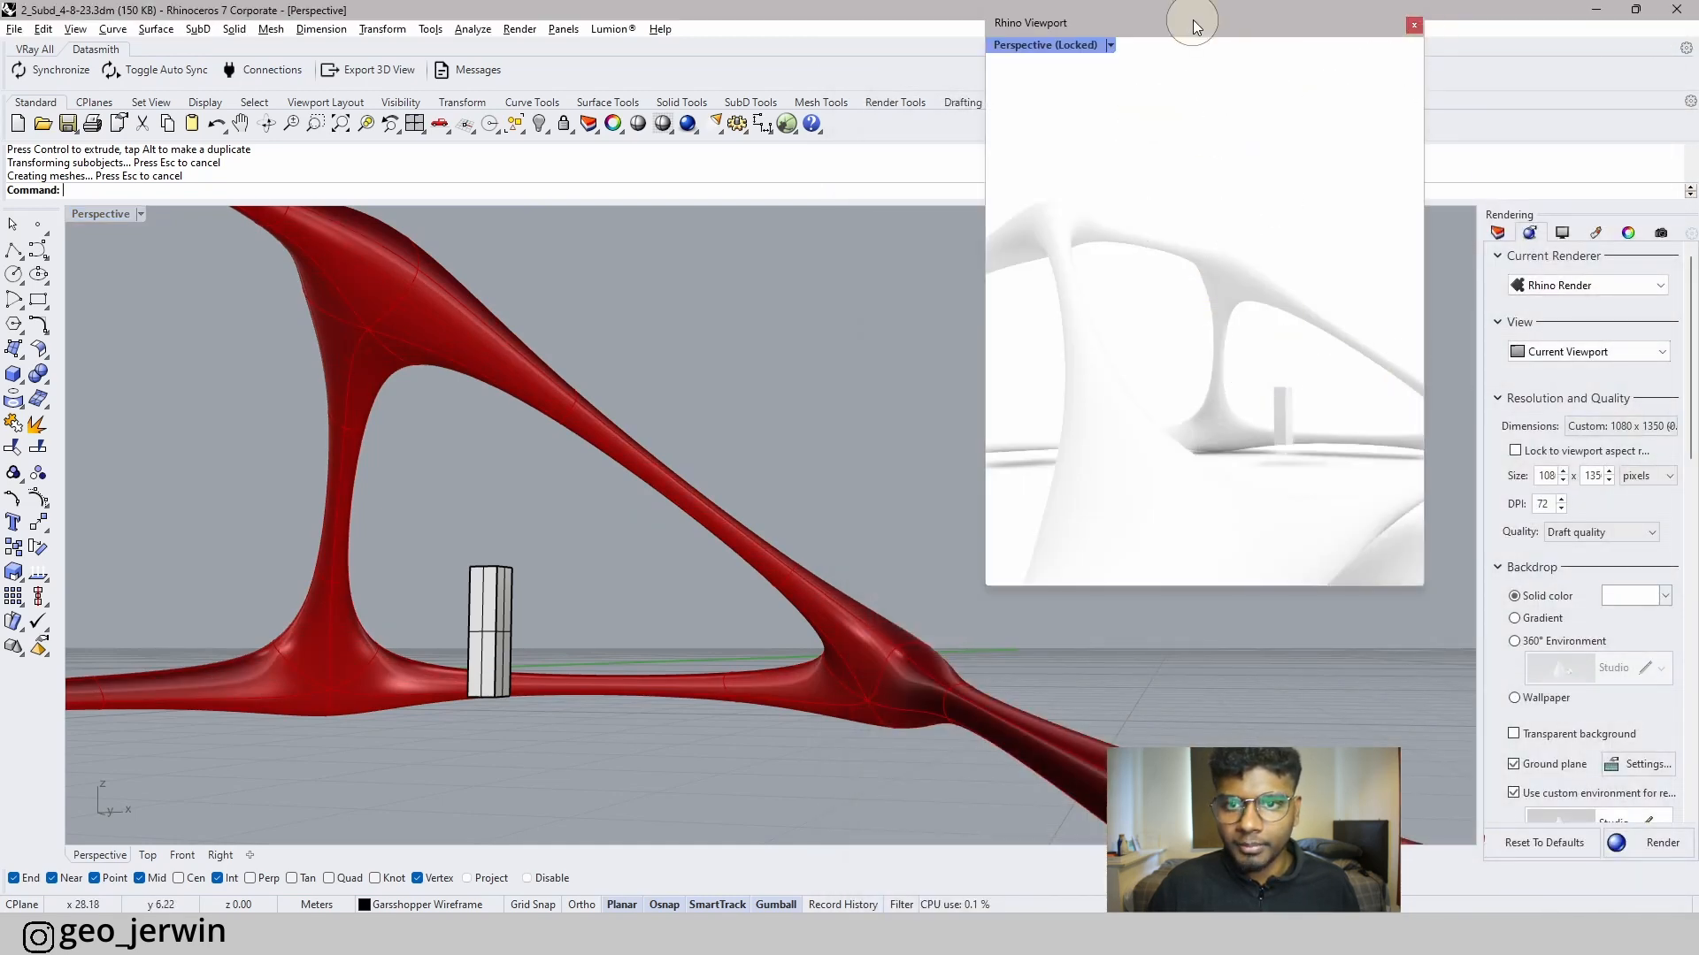
{"action": "left_click_drag", "start_coordinate": [1210, 29], "coordinate": [315, 954]}
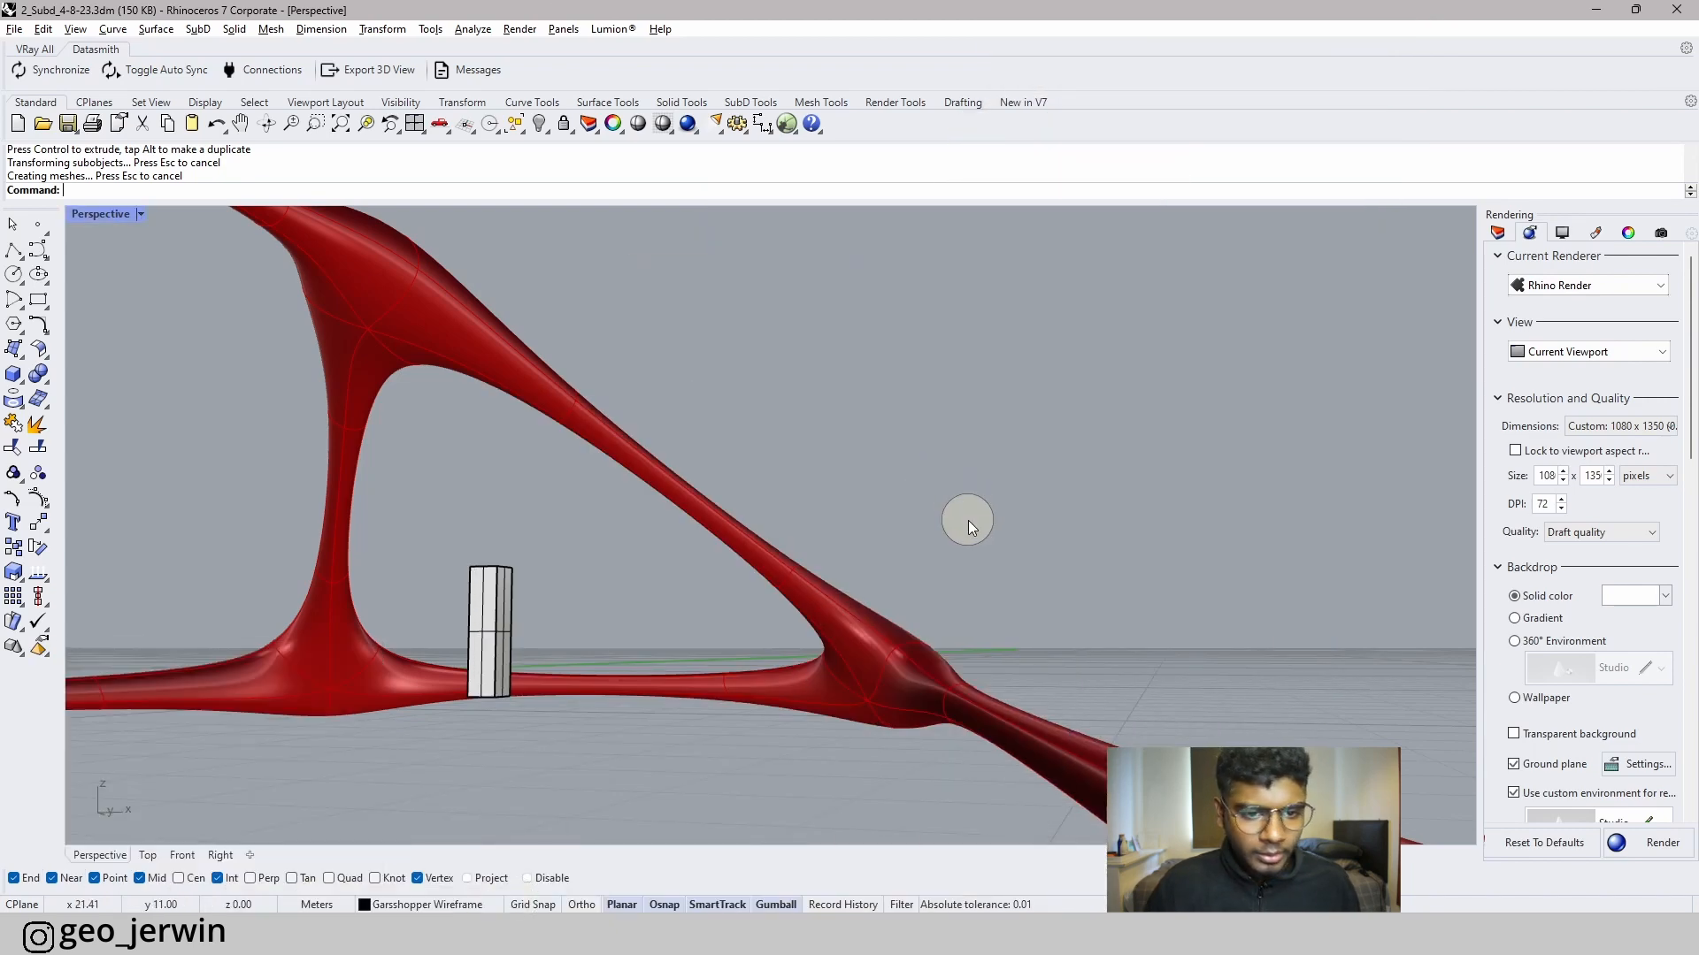
{"action": "right_click_drag", "start_coordinate": [968, 520], "coordinate": [1189, 562]}
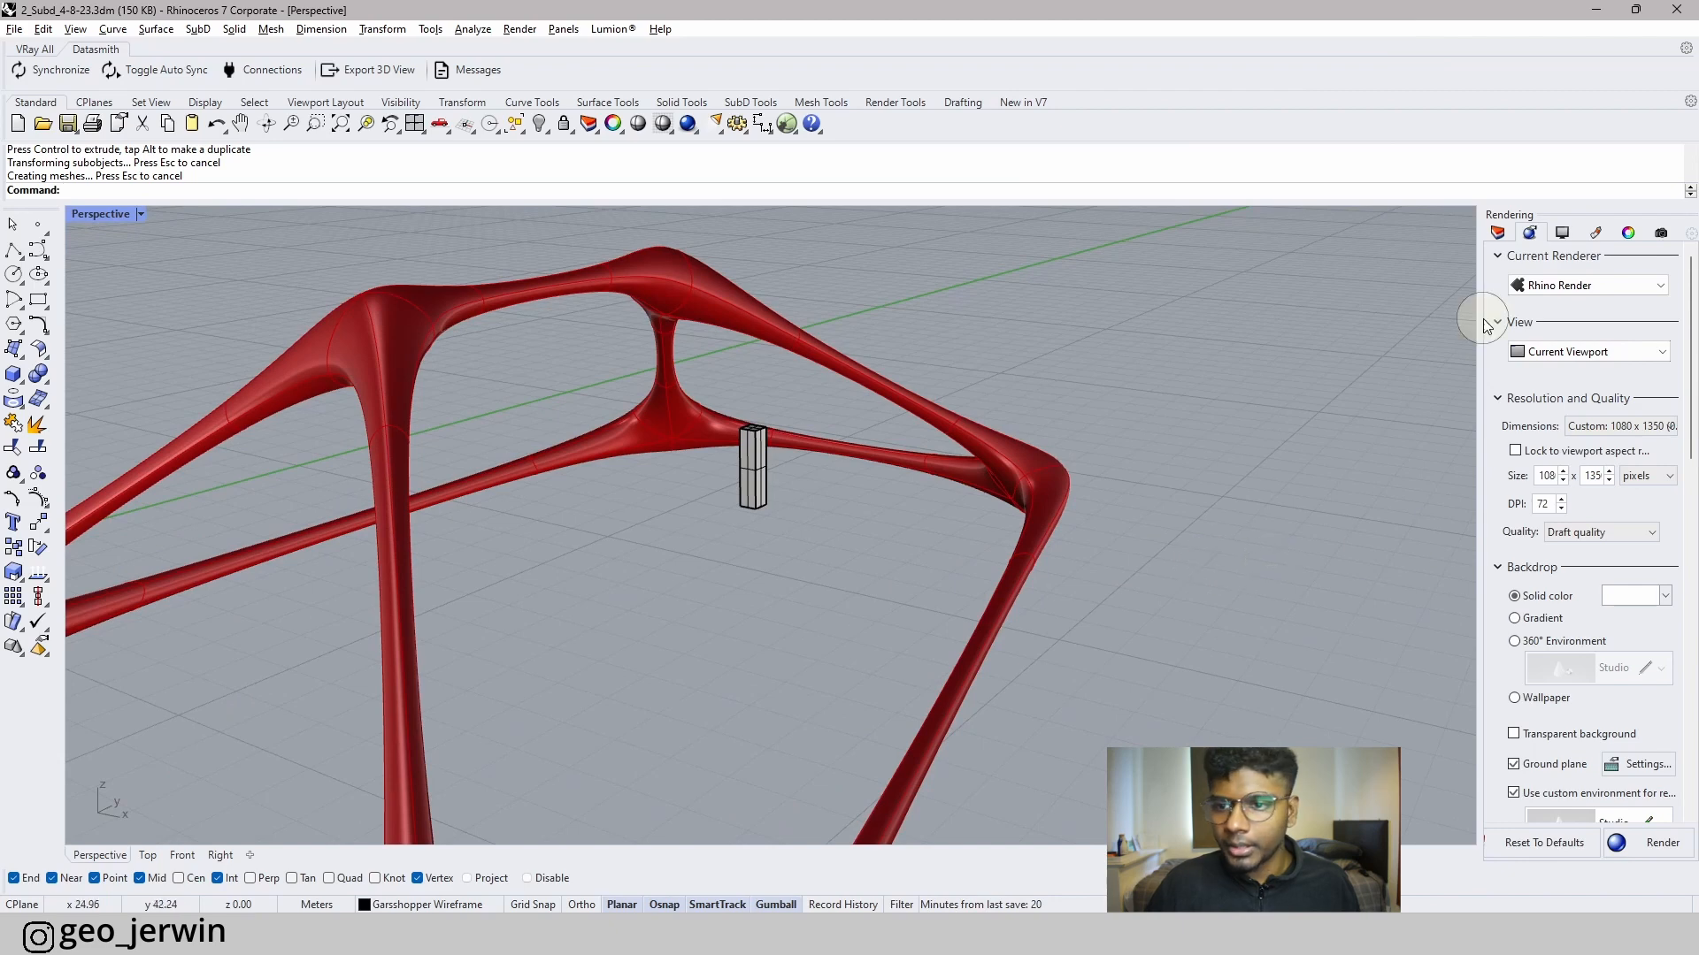
- Set the colour of Layer 01, which holds the baked frame, to dark grey
{"action": "left_click", "coordinate": [1508, 234]}
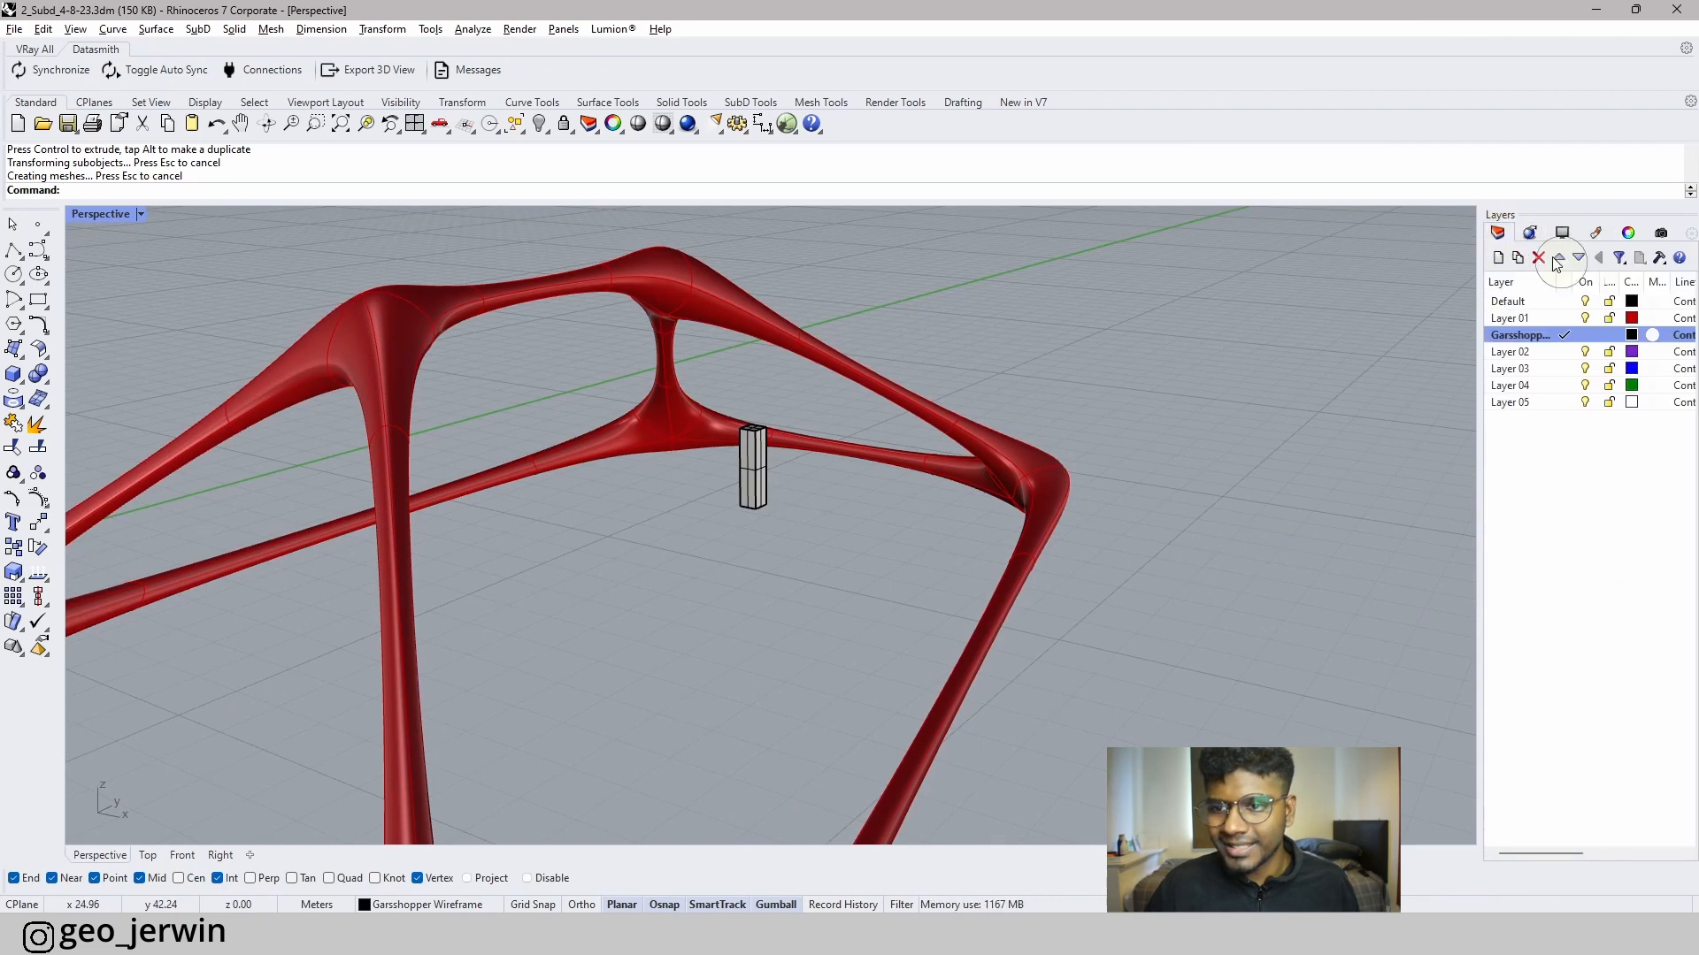
{"action": "left_click", "coordinate": [1631, 319]}
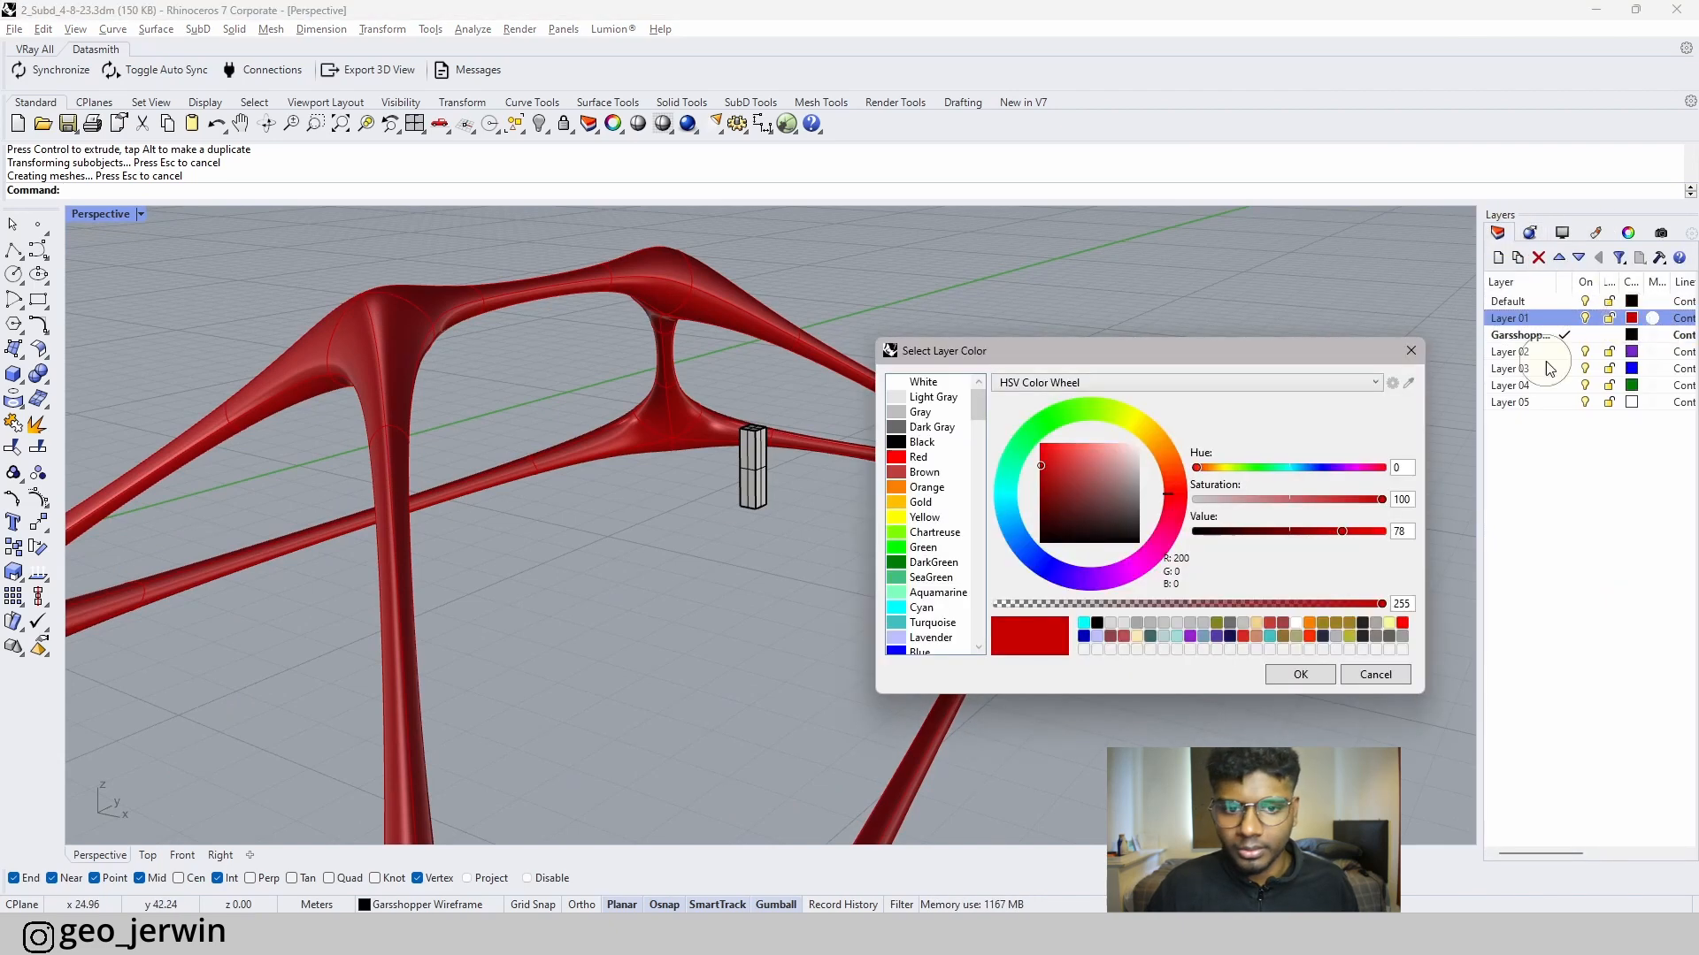
{"action": "left_click_drag", "start_coordinate": [1083, 479], "coordinate": [1187, 552]}
{"action": "left_click", "coordinate": [1297, 674]}
{"action": "right_click_drag", "start_coordinate": [885, 570], "coordinate": [720, 448]}
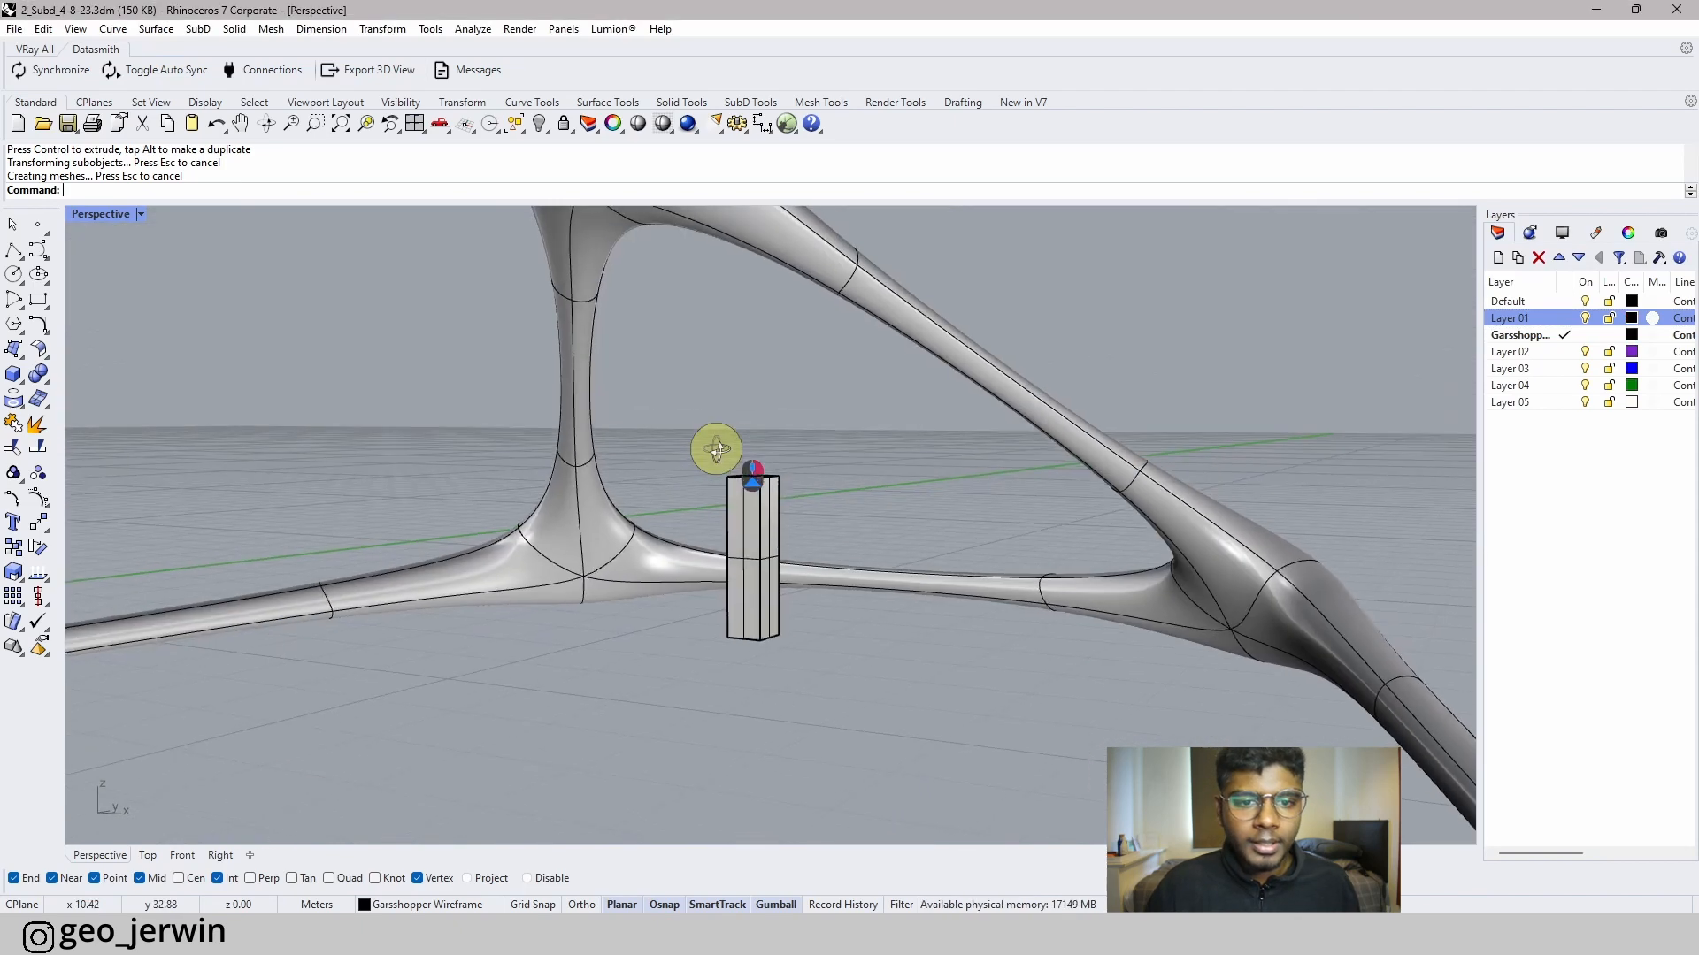
{"action": "left_click", "coordinate": [1632, 319]}
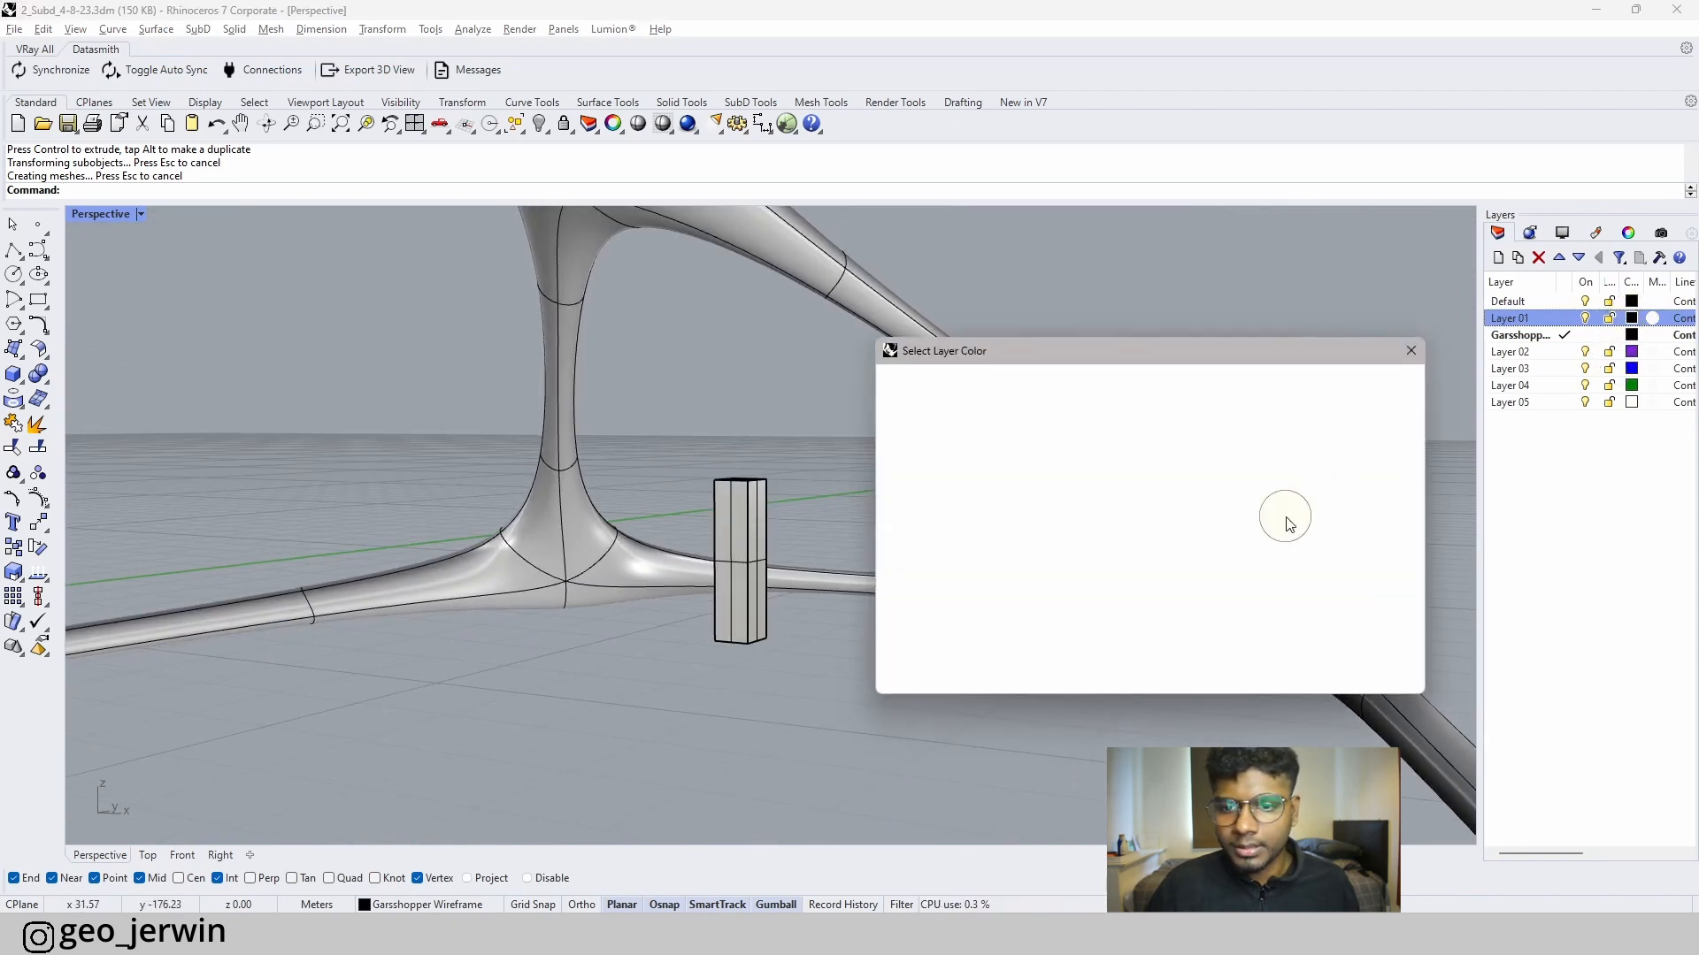
{"action": "left_click_drag", "start_coordinate": [1116, 518], "coordinate": [1161, 509]}
{"action": "left_click", "coordinate": [1291, 677]}
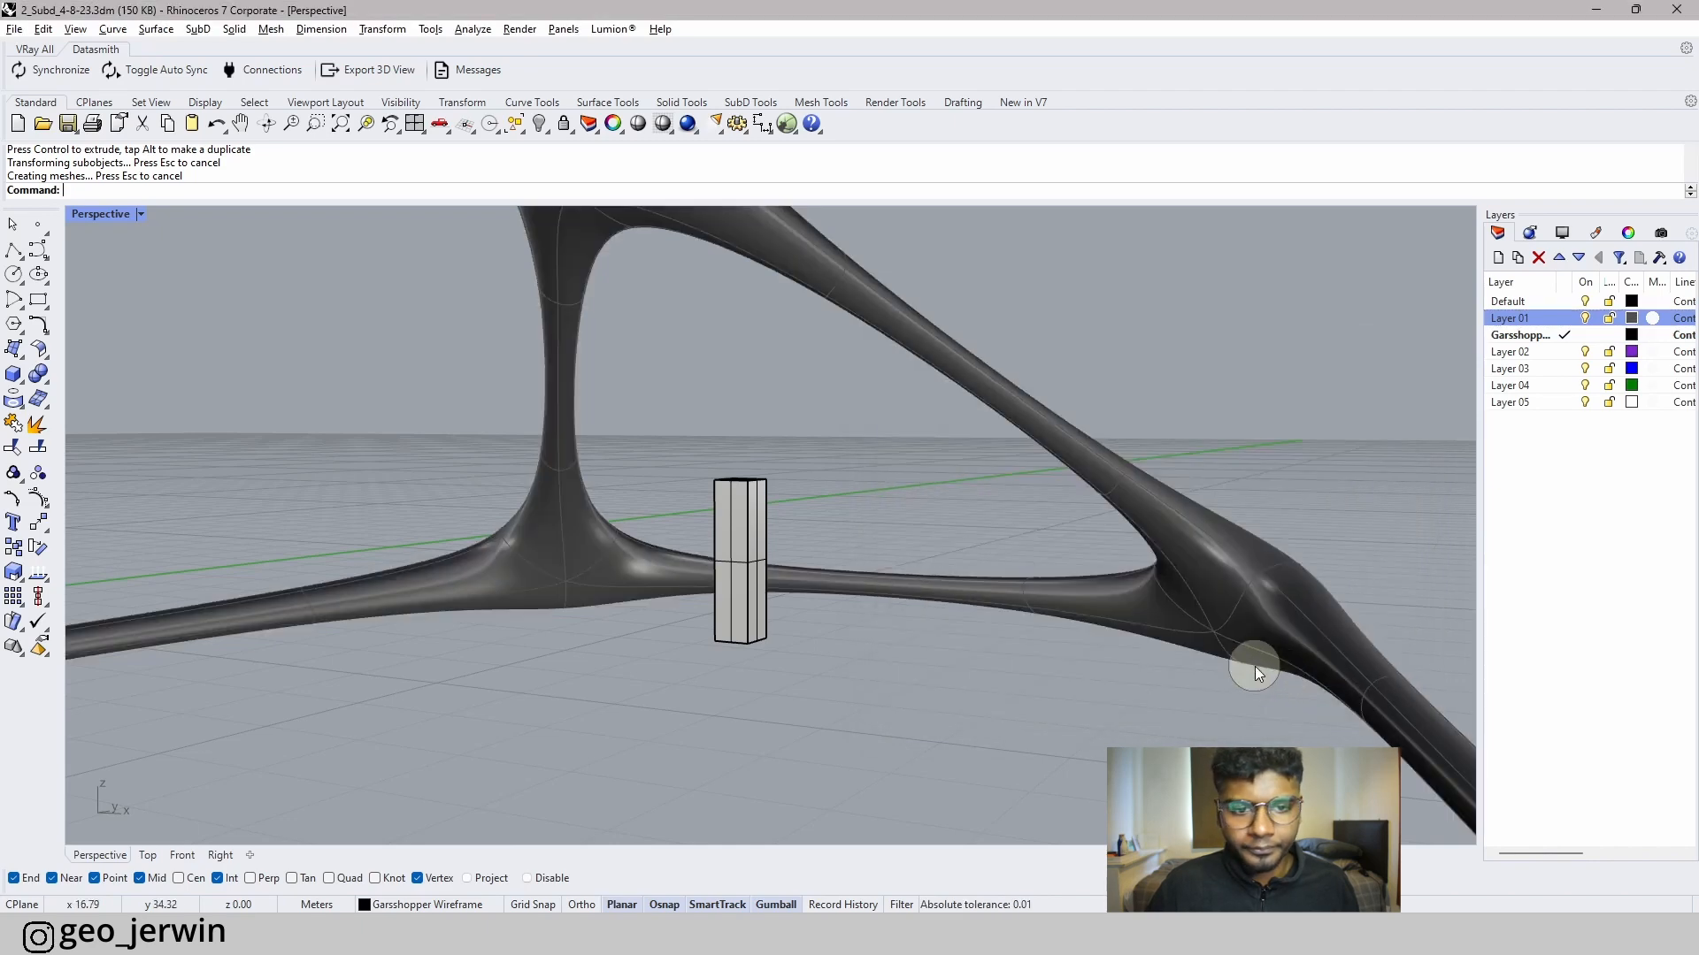
- Make Layer 02 the current layer
{"action": "right_click_drag", "start_coordinate": [829, 509], "coordinate": [993, 602]}
{"action": "left_click", "coordinate": [1577, 337]}
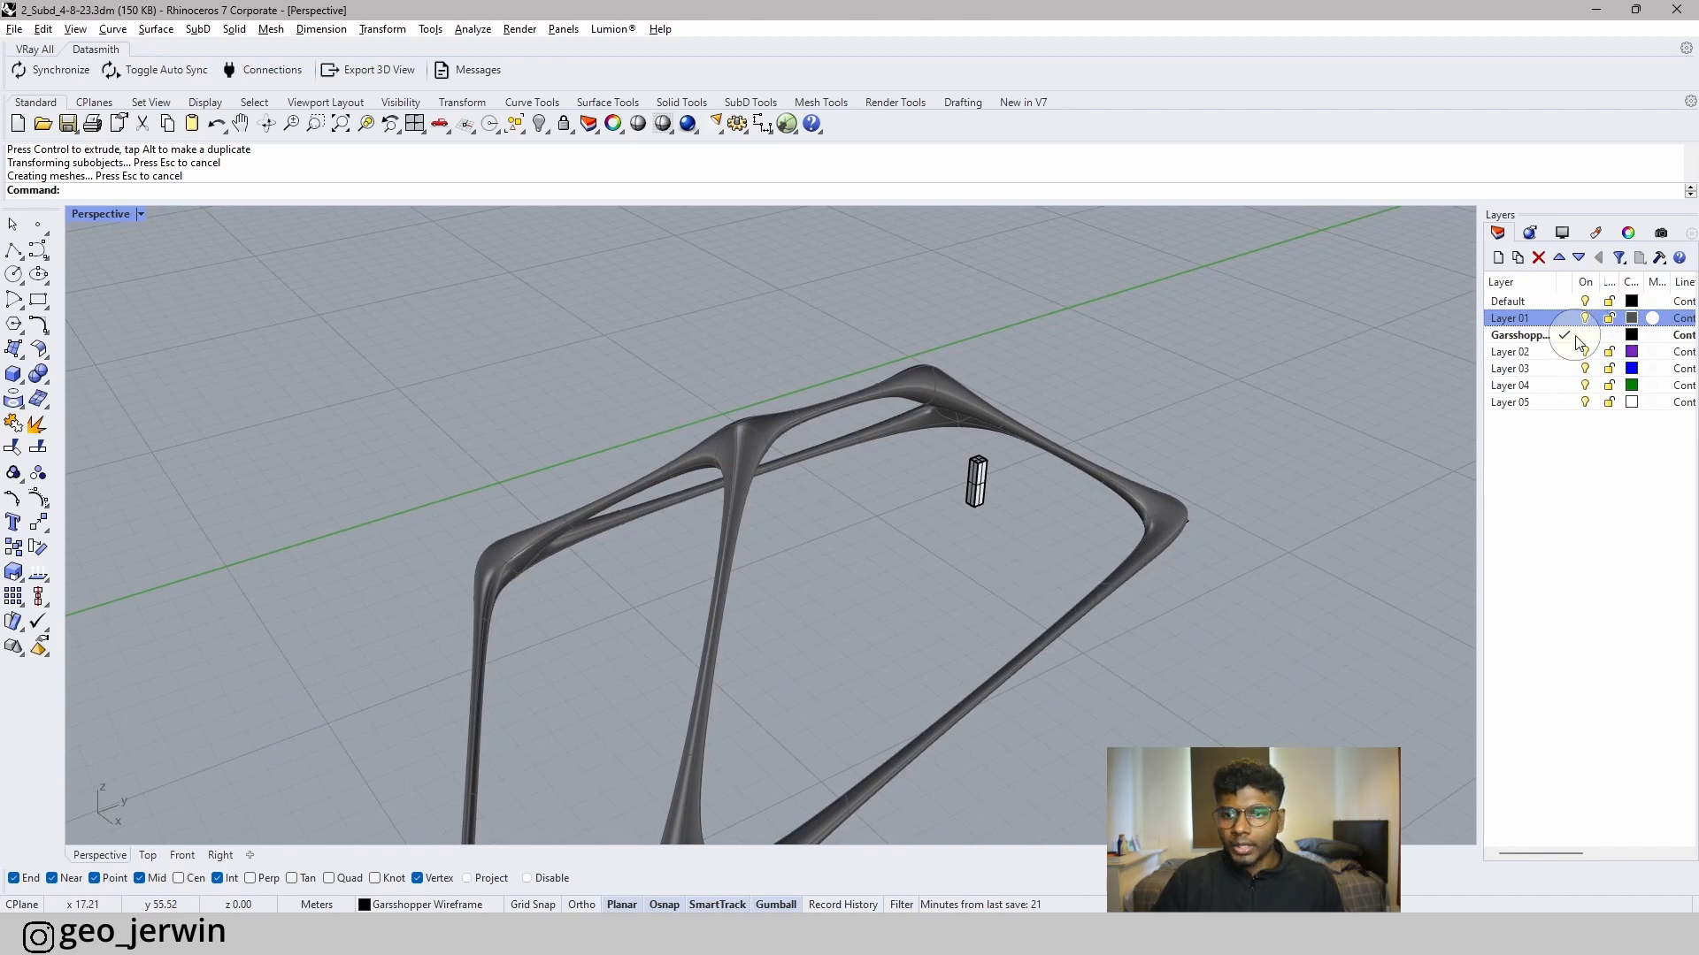
{"action": "left_click", "coordinate": [1566, 352]}
{"action": "scroll", "coordinate": [875, 470], "scroll_direction": "down", "scroll_amount": 3}
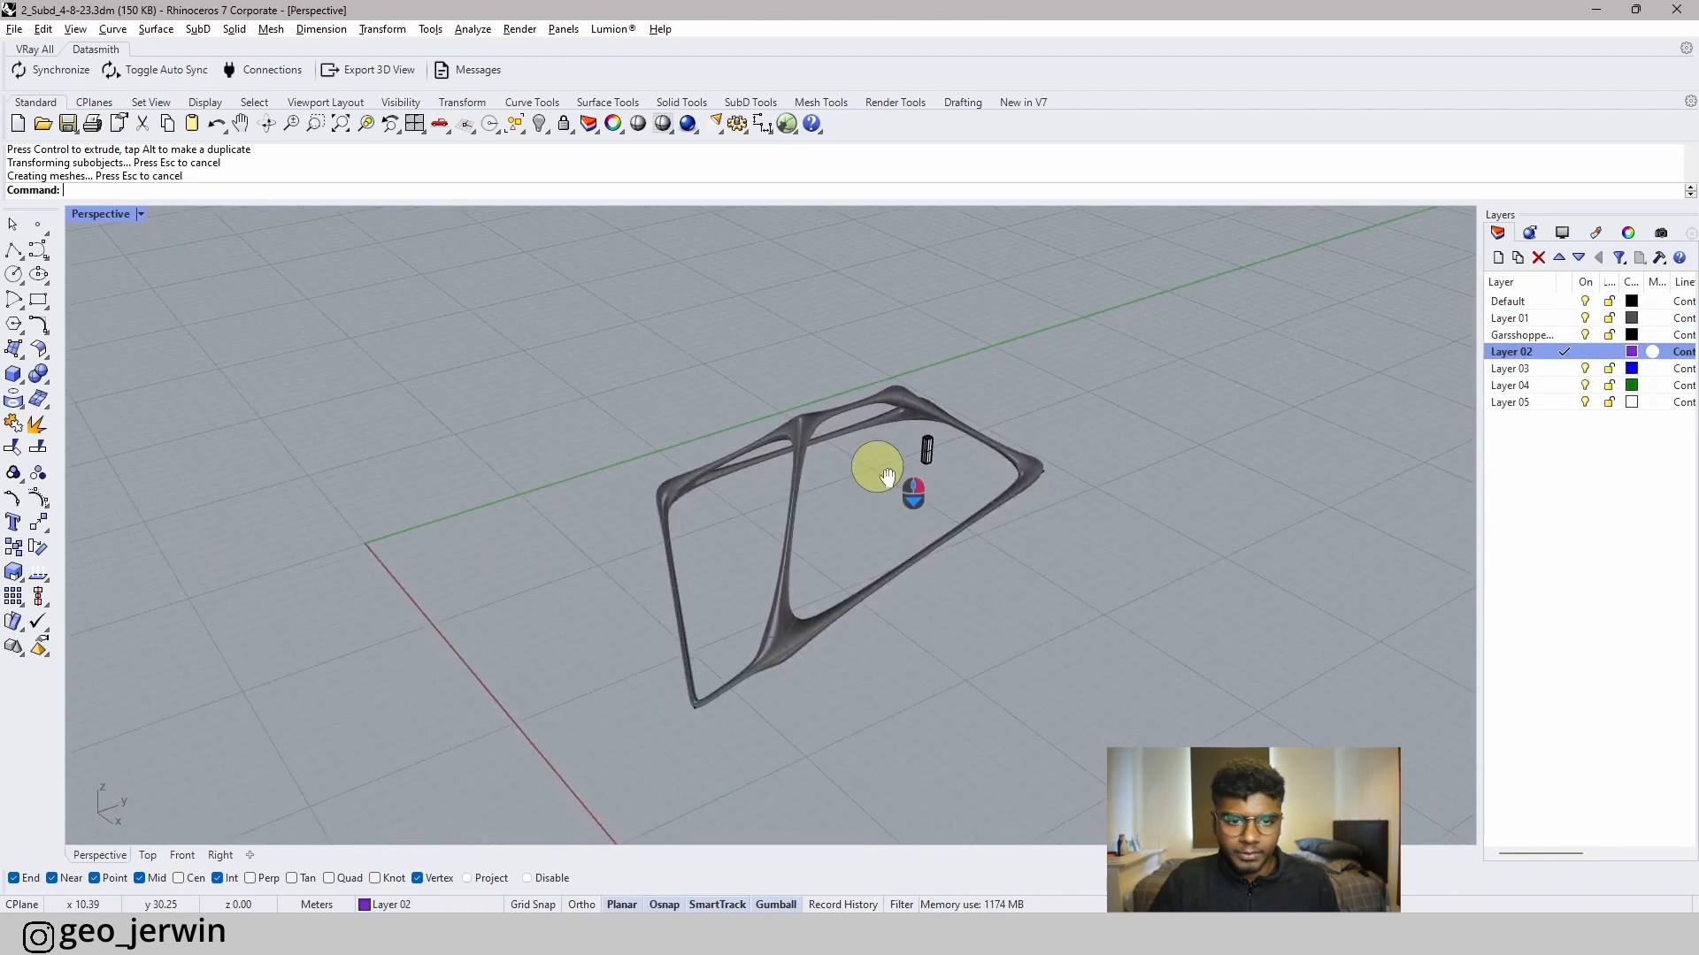
{"action": "left_click", "coordinate": [21, 360]}
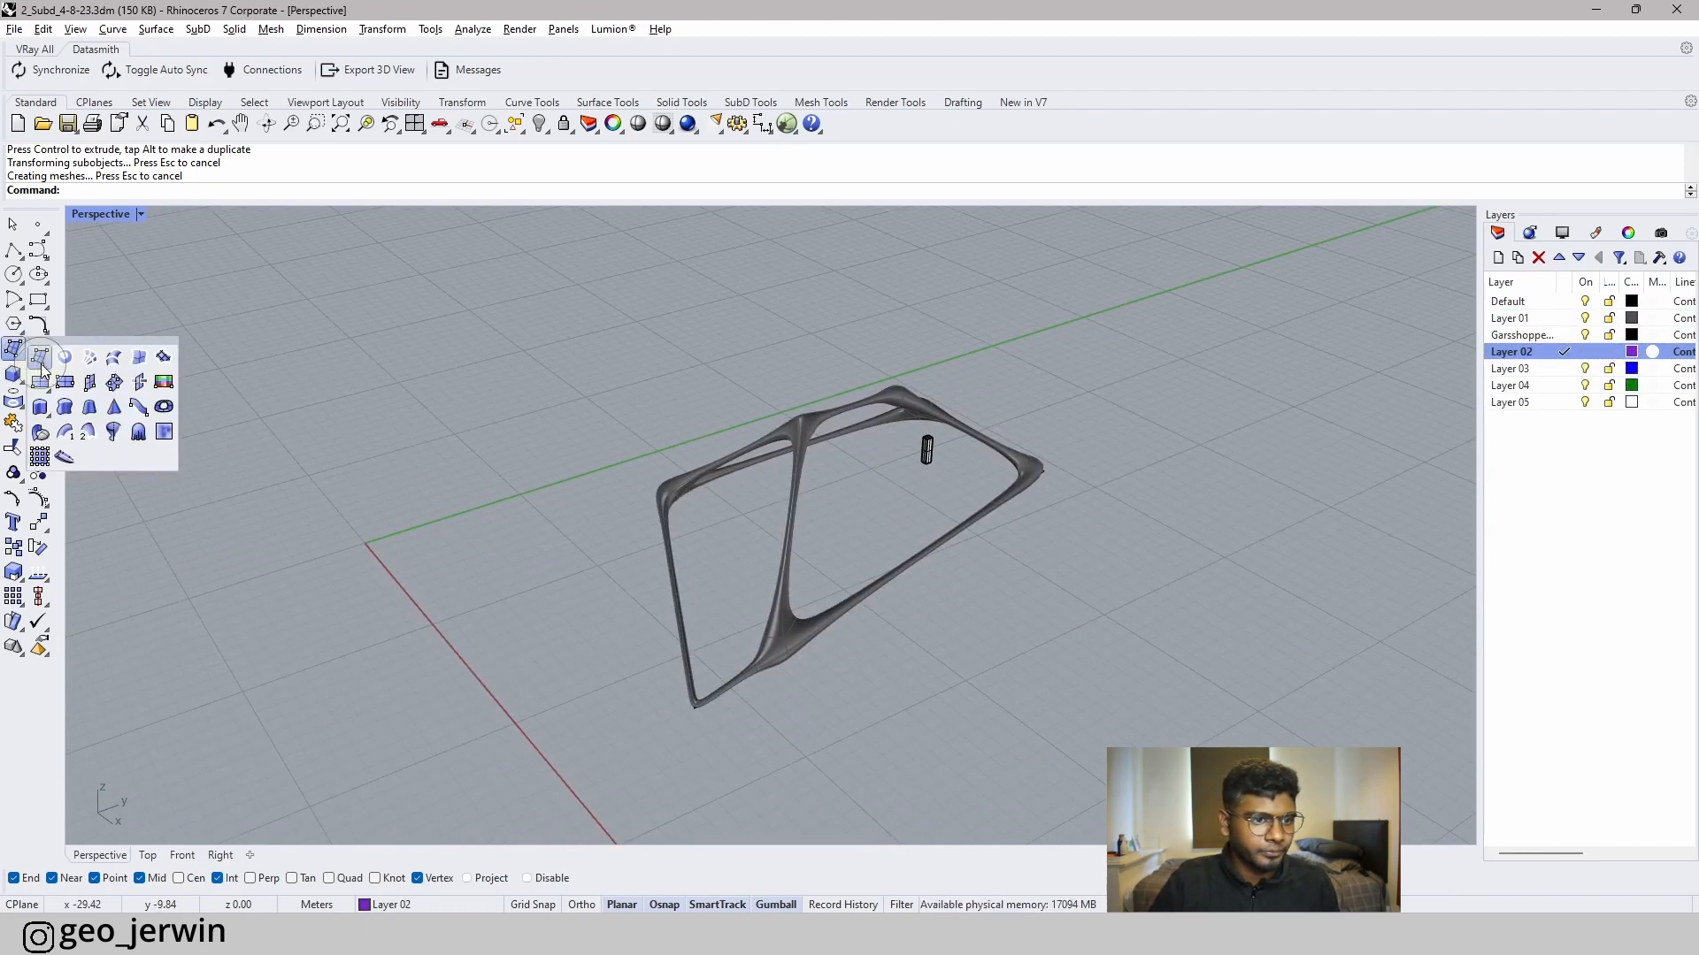
{"action": "left_click", "coordinate": [39, 357]}
{"action": "key", "text": "Escape"}
{"action": "key", "text": "Escape"}
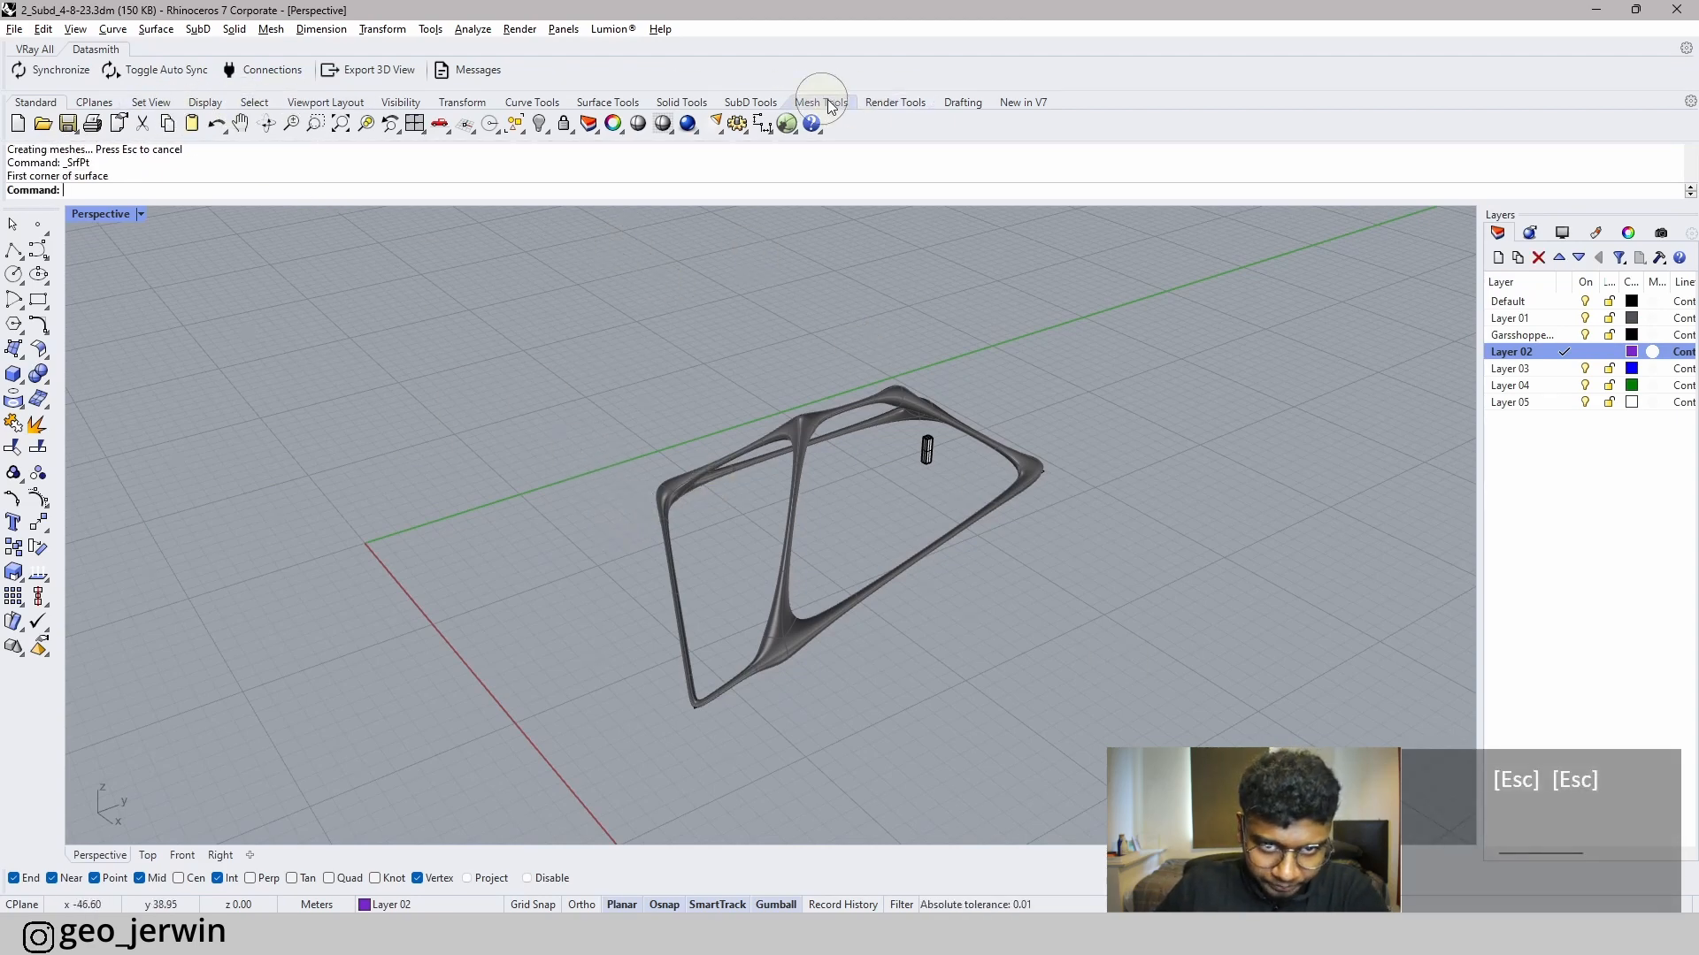
- Draw a 2 by 2 SubD plane on the ground, covering the footprint of the whole frame
{"action": "left_click", "coordinate": [734, 104]}
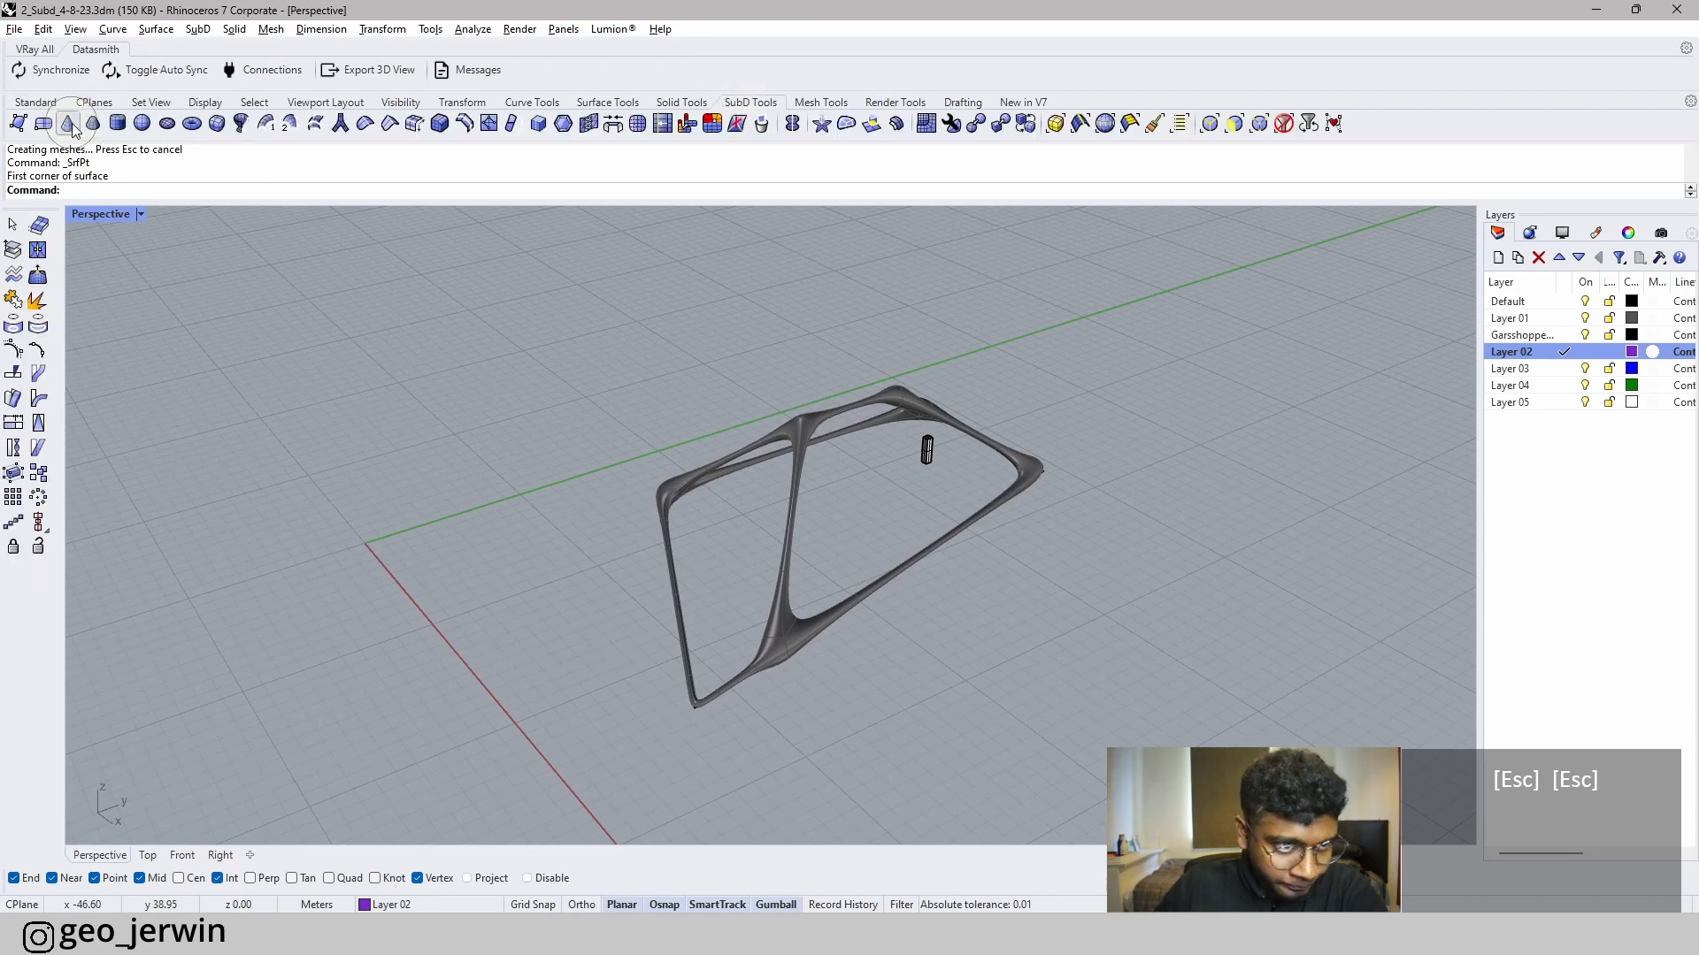
{"action": "left_click", "coordinate": [359, 353]}
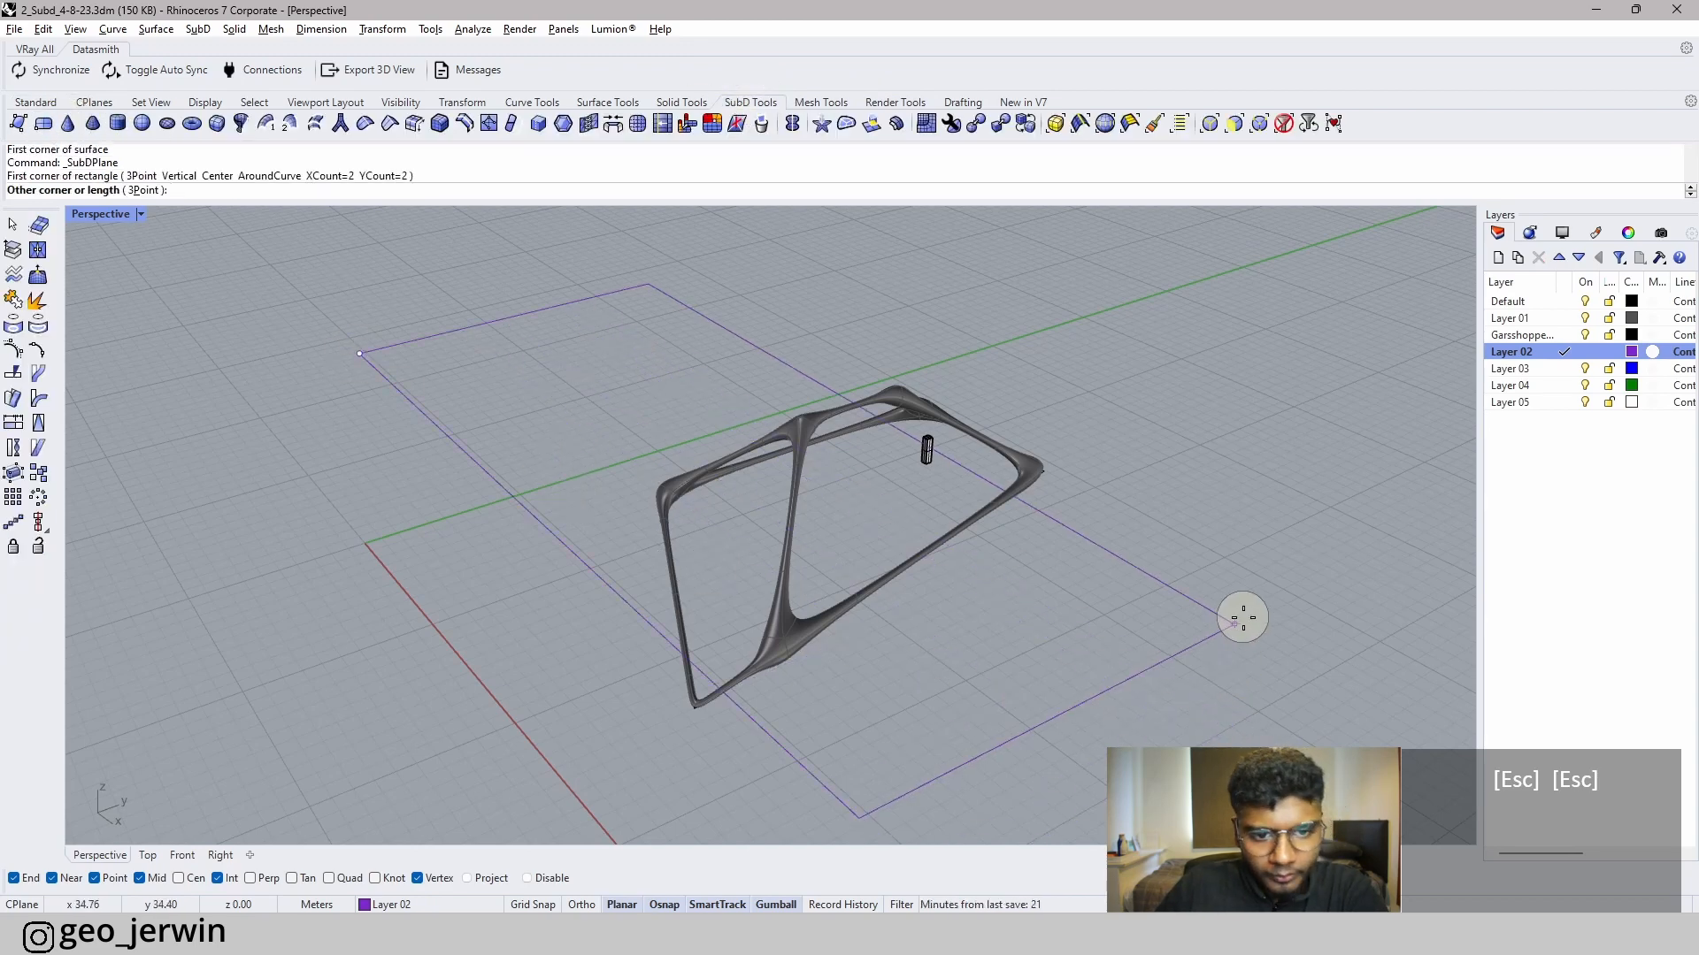
{"action": "key", "text": "Escape"}
{"action": "left_click", "coordinate": [621, 748]}
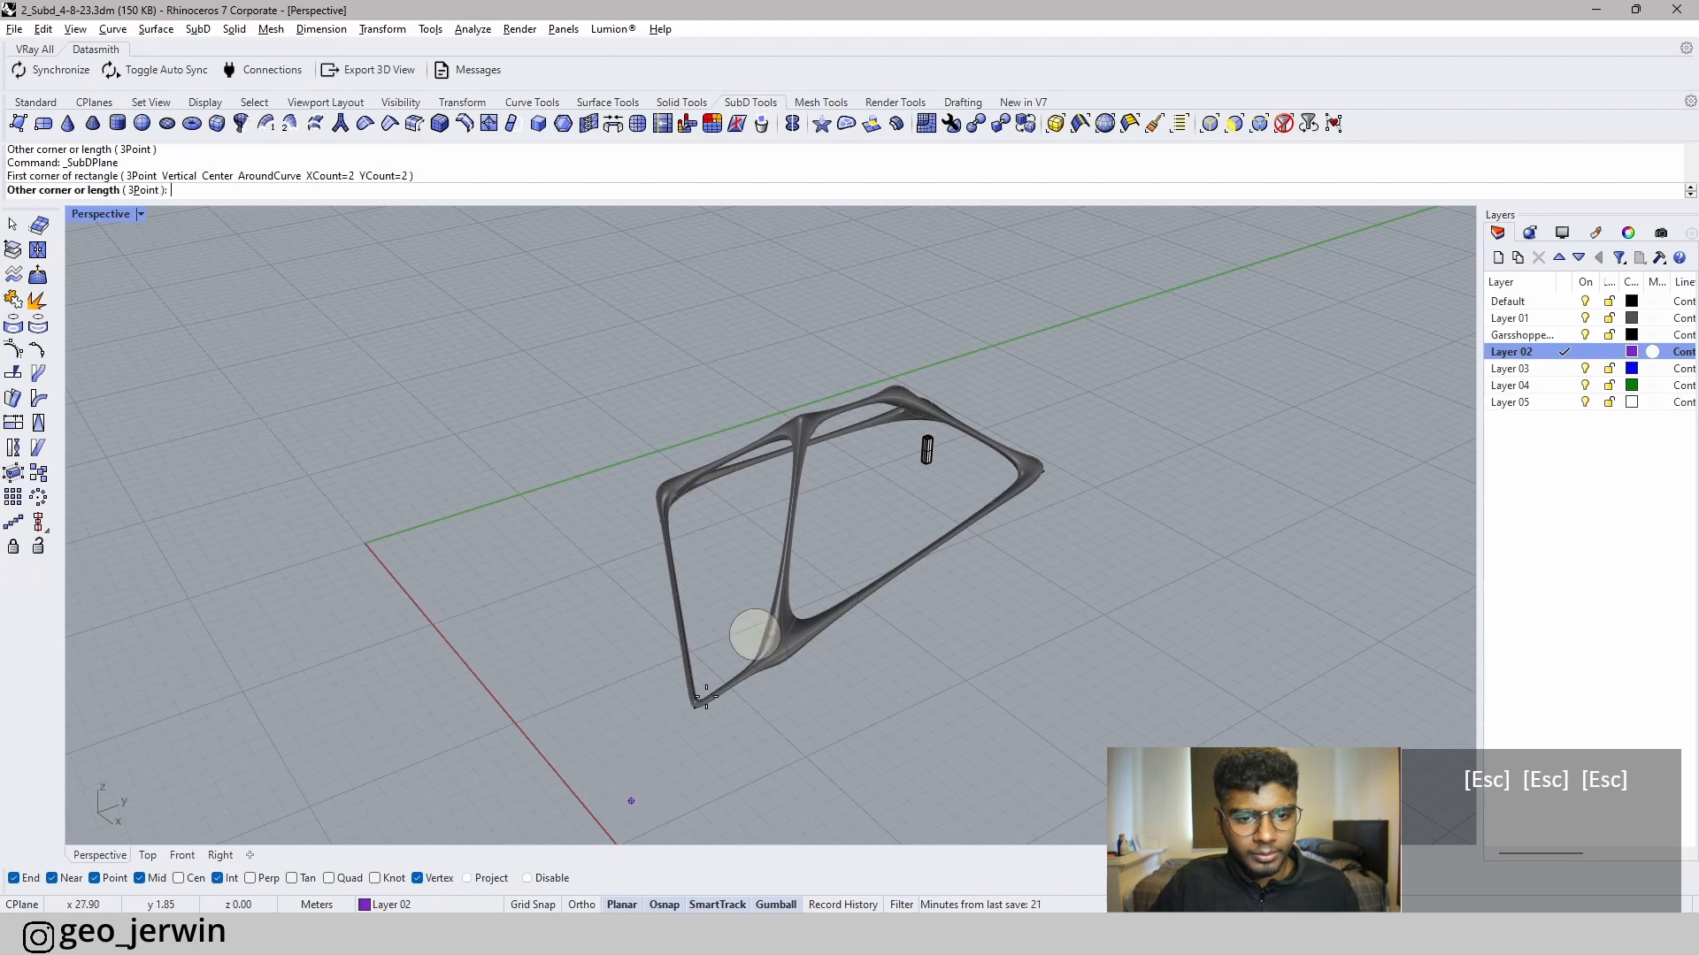
{"action": "left_click", "coordinate": [968, 358]}
- Subdivide the SubD ground plane twice
{"action": "right_click_drag", "start_coordinate": [944, 406], "coordinate": [877, 674]}
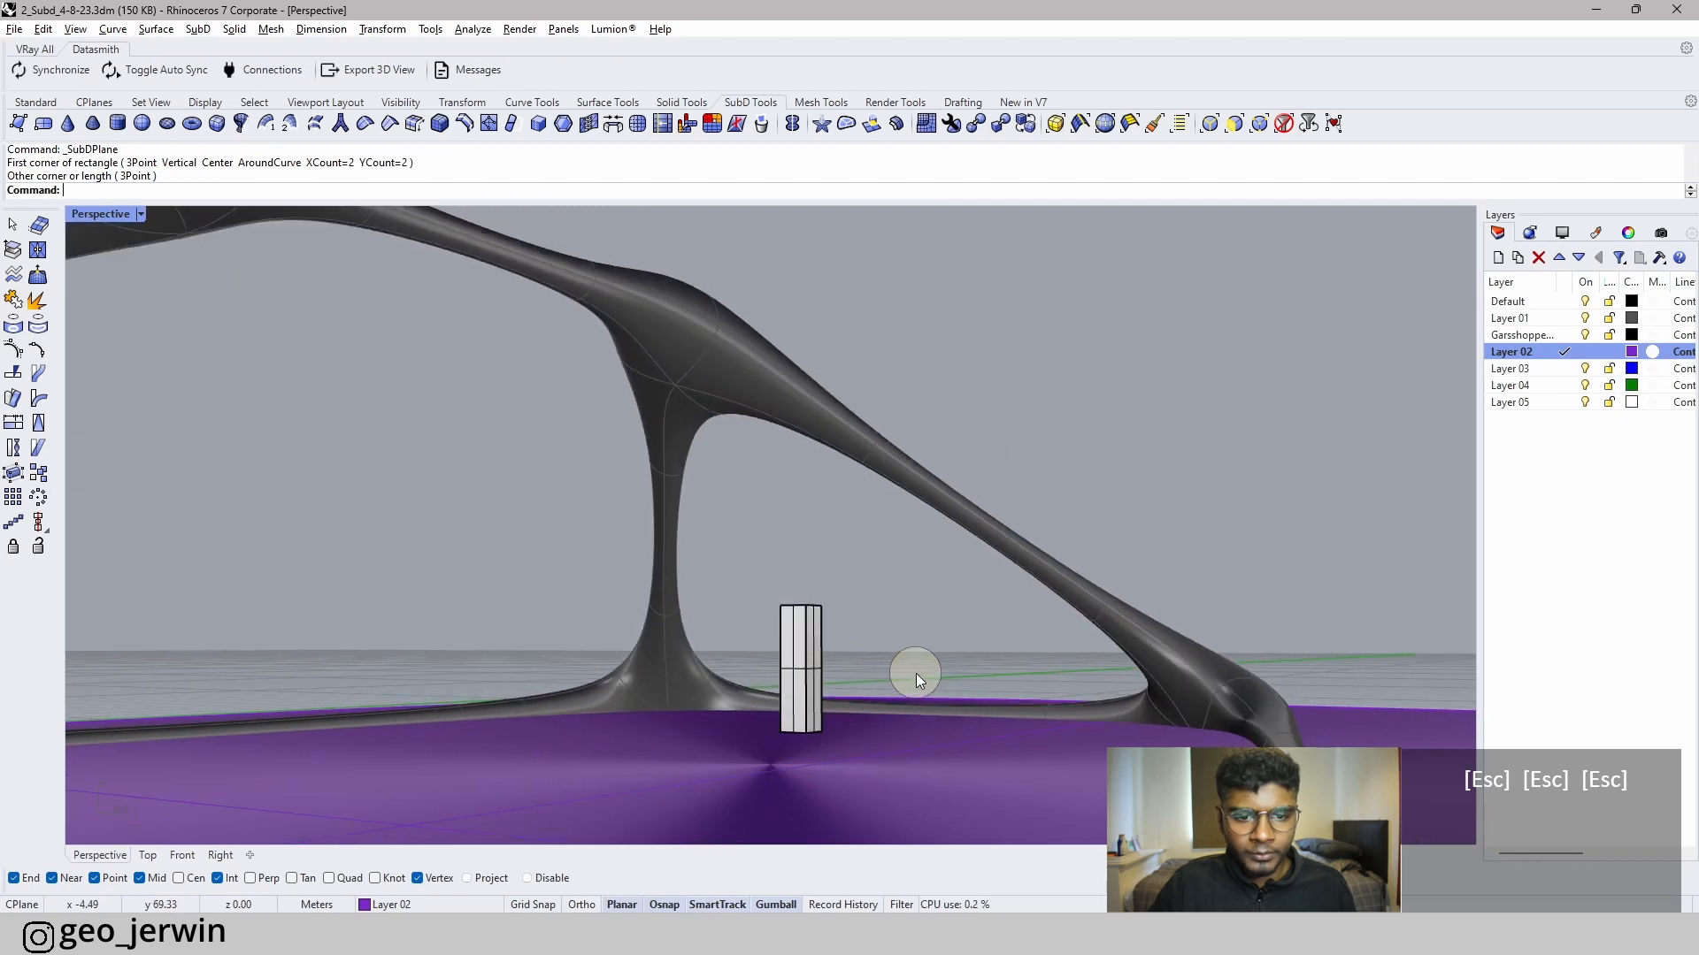
{"action": "scroll", "coordinate": [902, 683], "scroll_direction": "down", "scroll_amount": 5}
{"action": "left_click", "coordinate": [712, 758]}
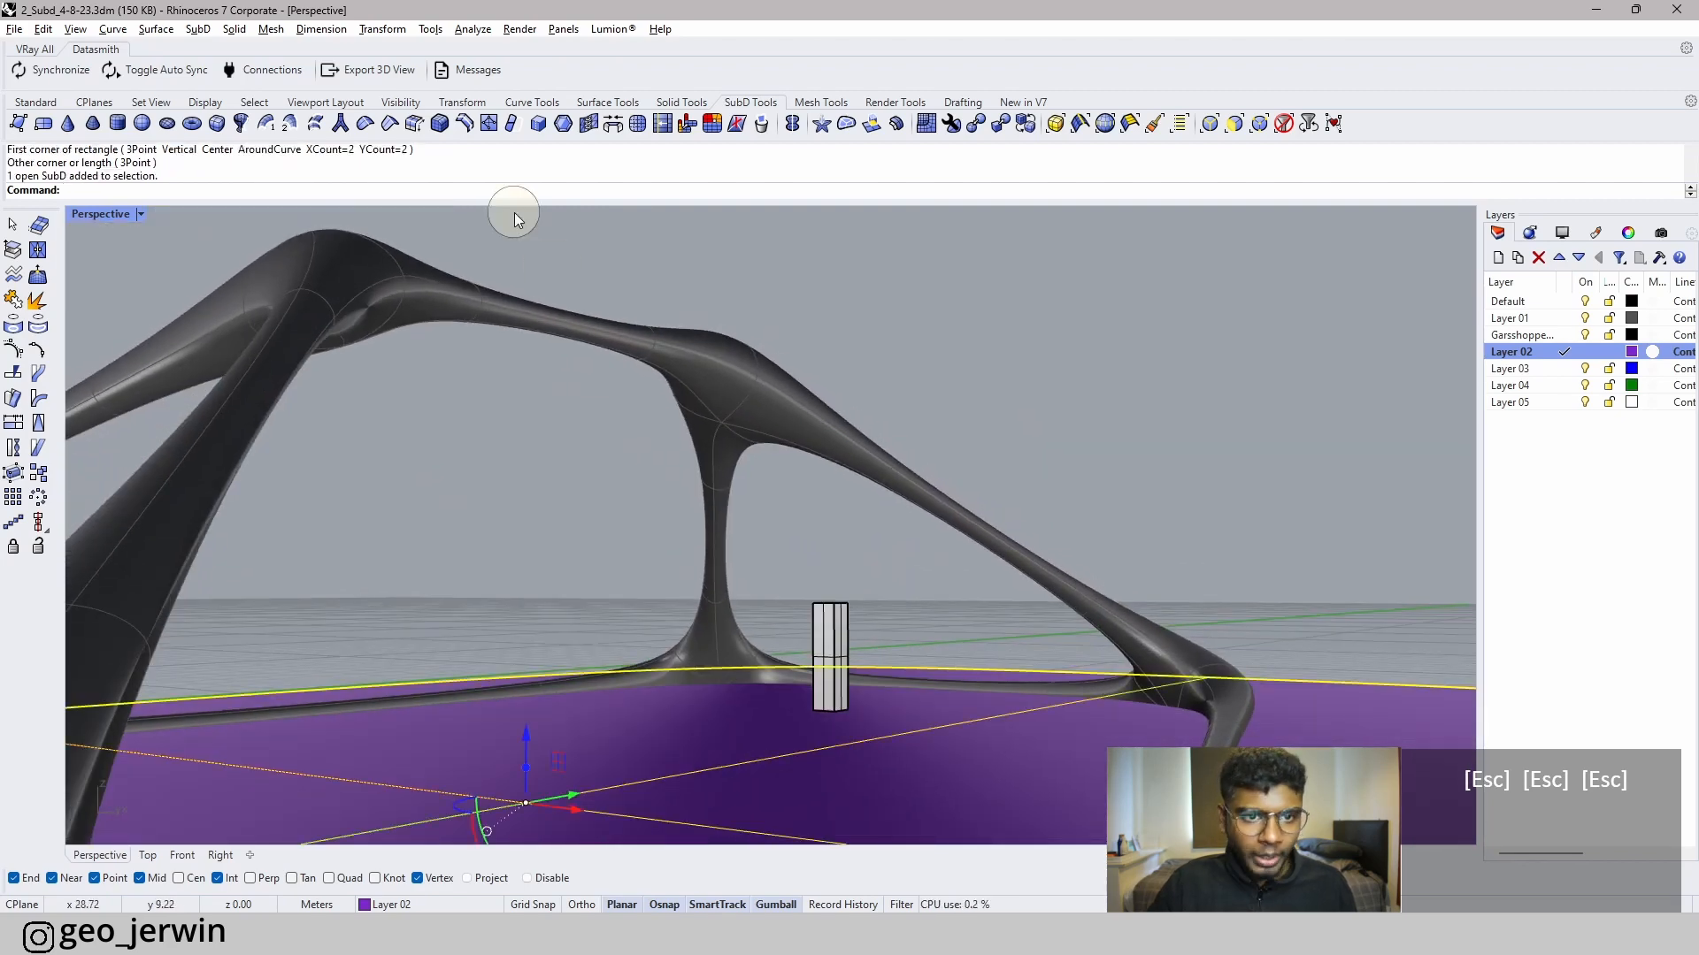
{"action": "right_click_drag", "start_coordinate": [513, 212], "coordinate": [715, 661]}
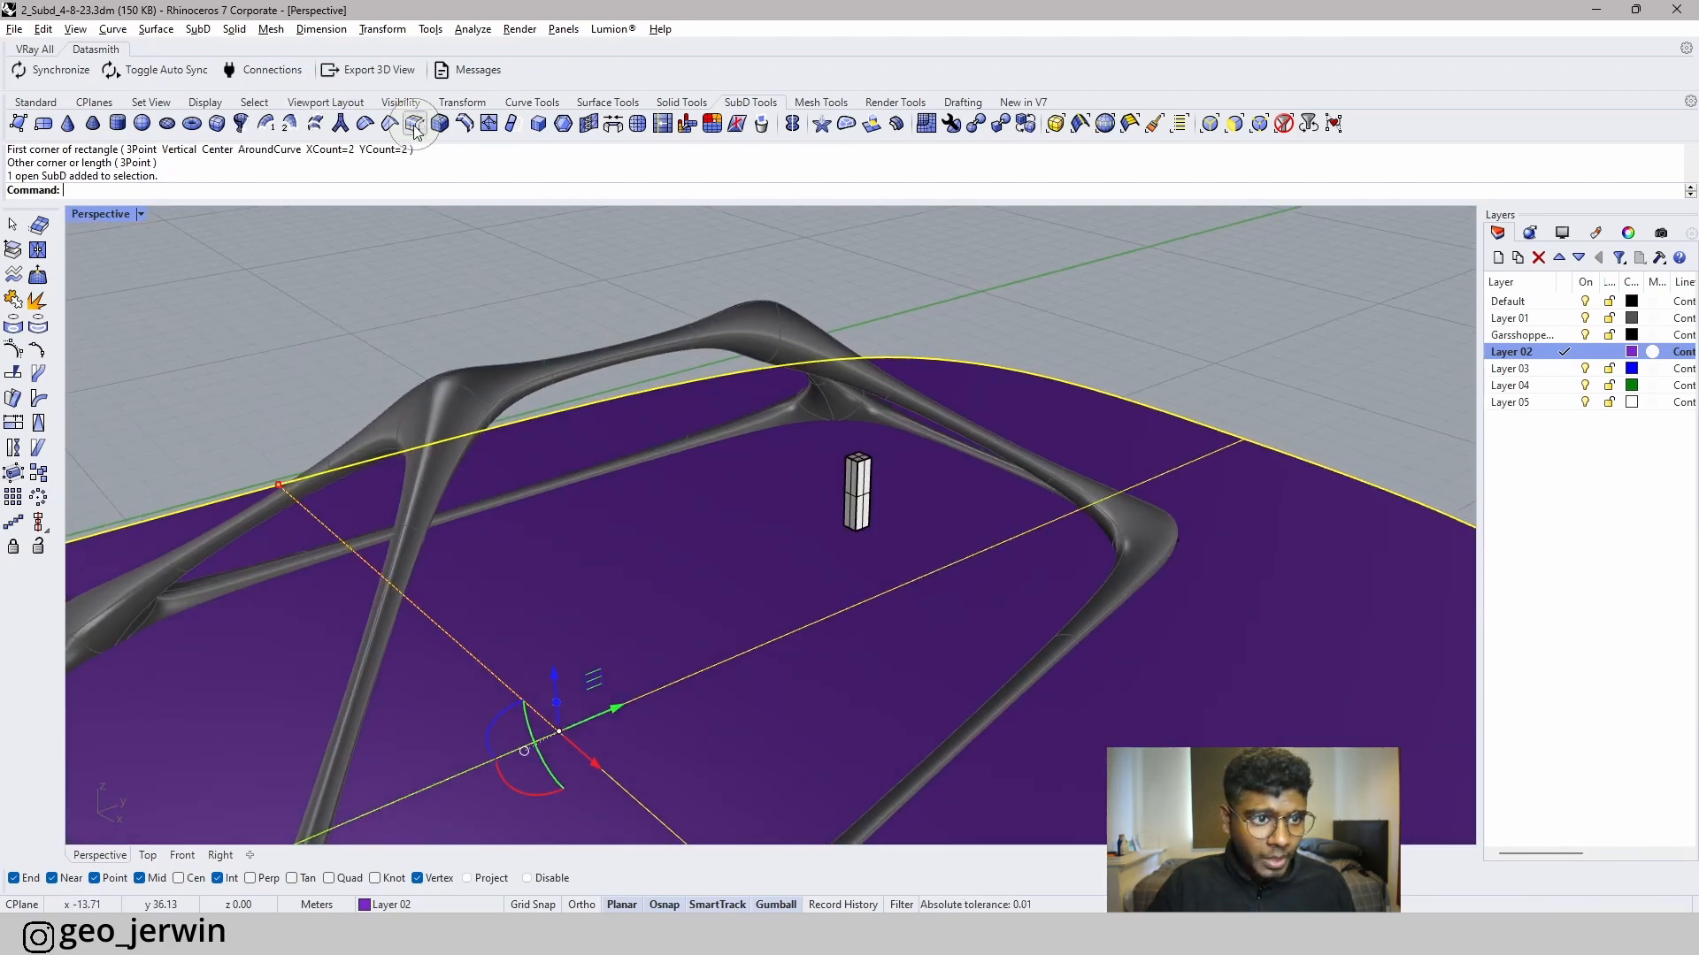
{"action": "left_click", "coordinate": [637, 127]}
{"action": "left_click", "coordinate": [637, 126]}
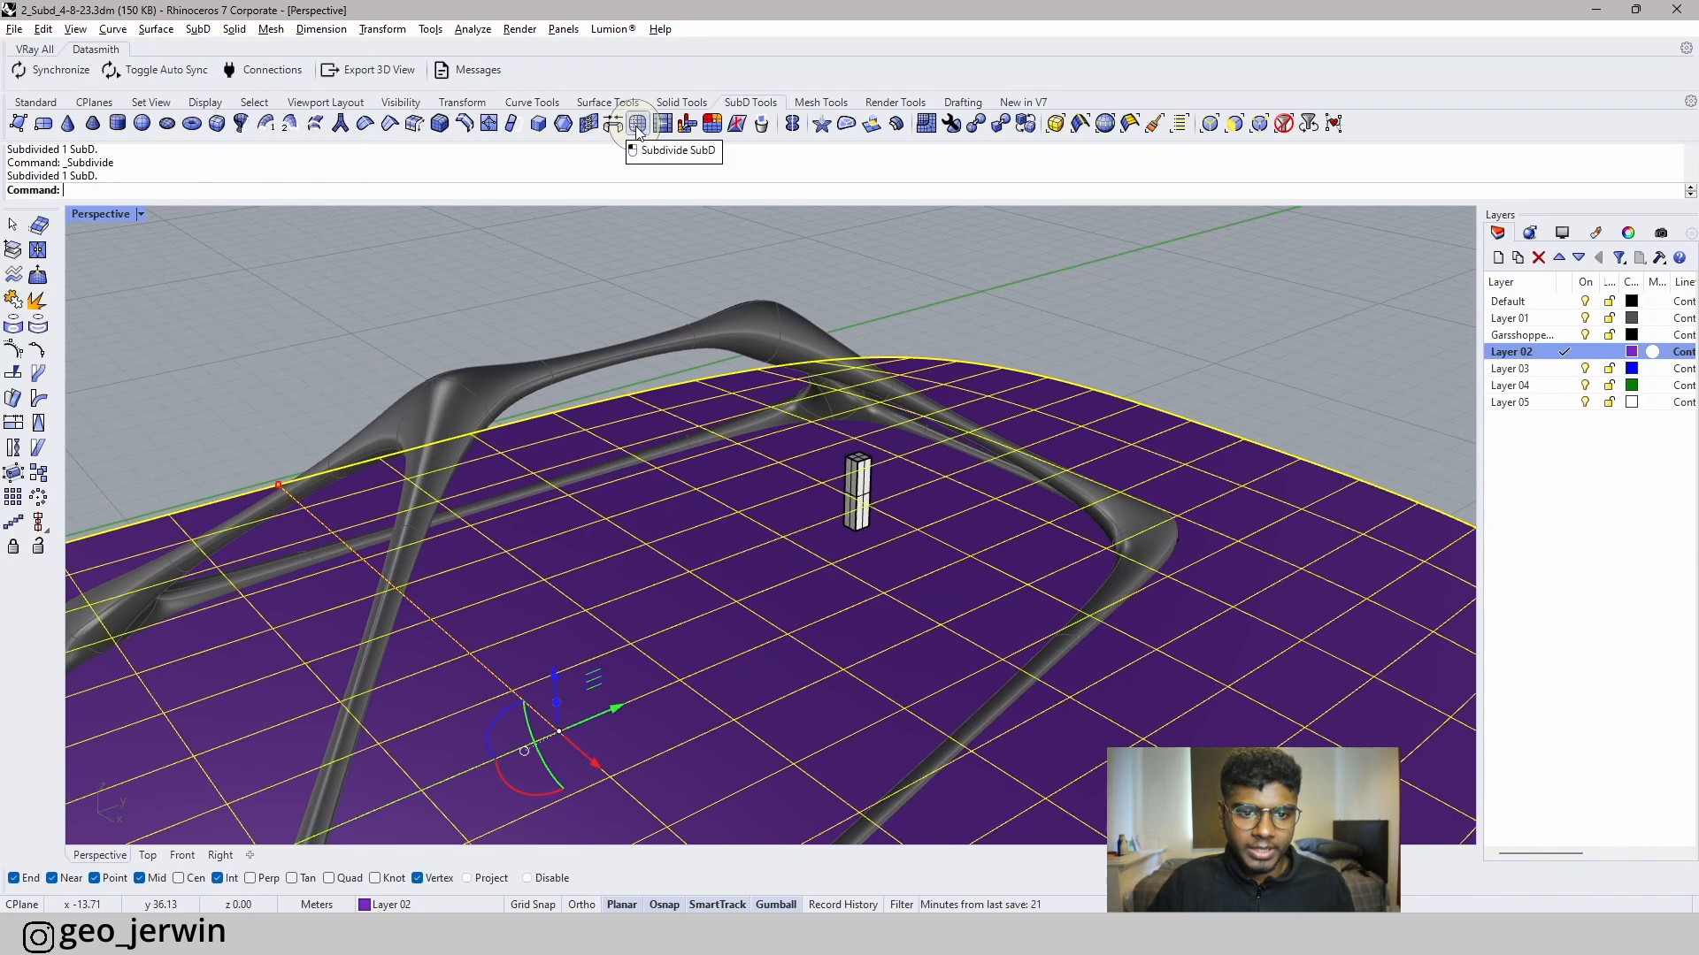
{"action": "left_click", "coordinate": [1133, 304]}
- Raise one SubD face of the ground plane beside the frame's rear leg to form a soft mound
{"action": "scroll", "coordinate": [805, 417], "scroll_direction": "up", "scroll_amount": 4}
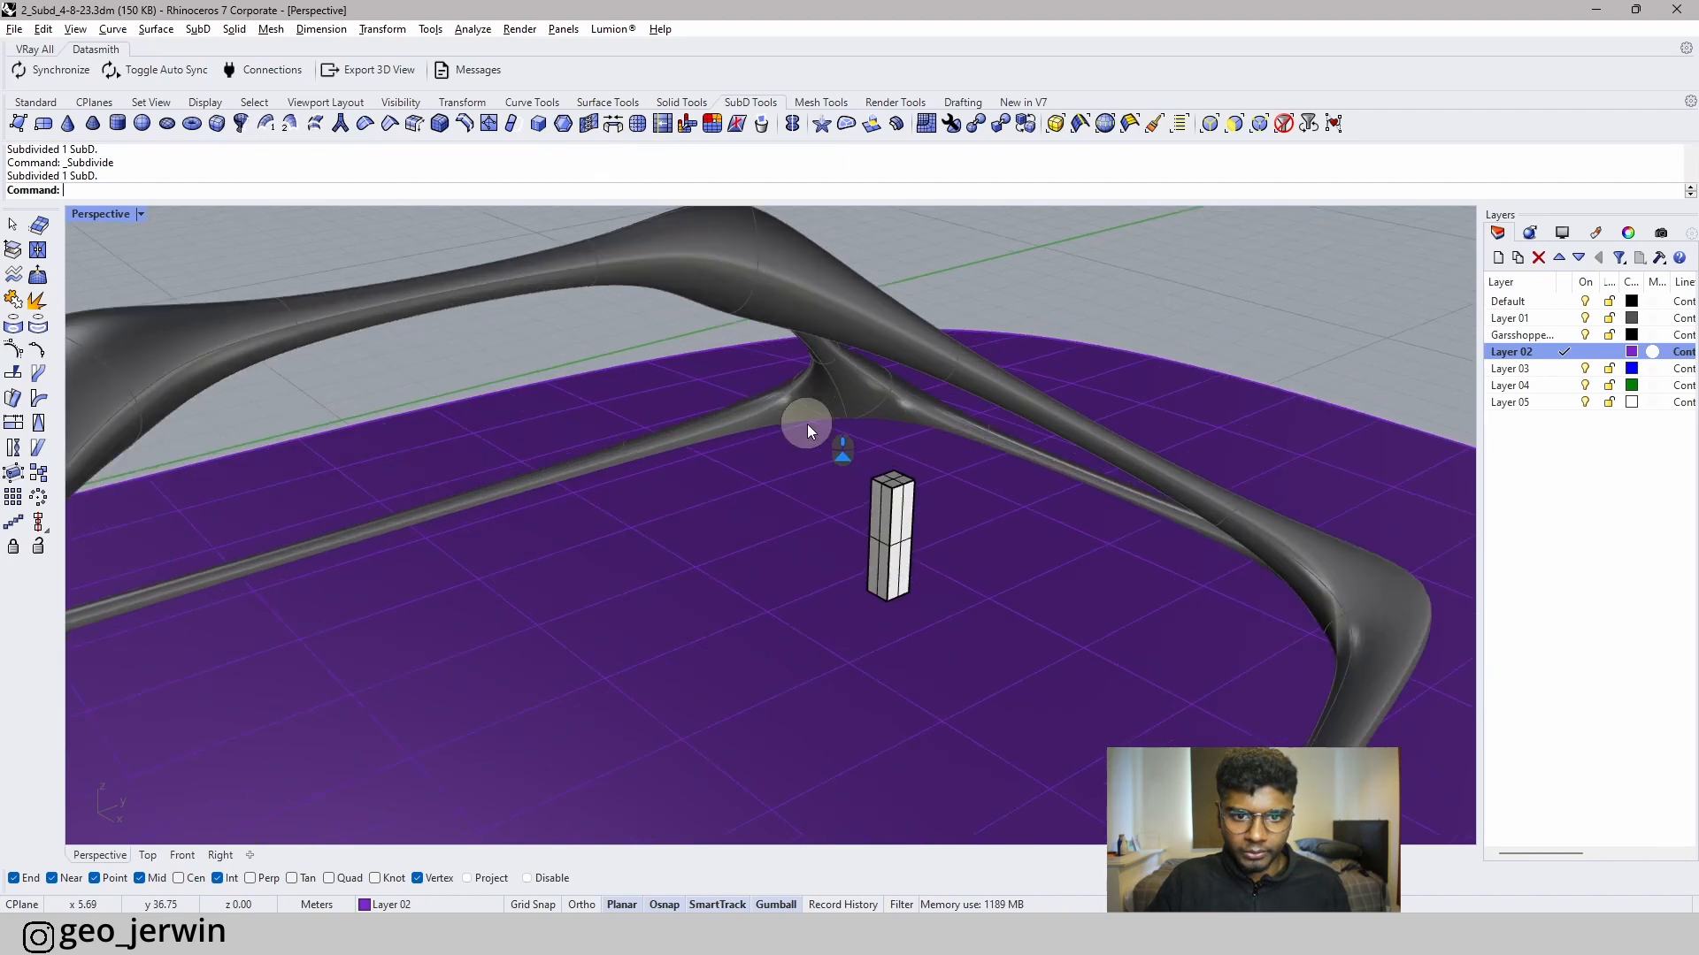
{"action": "scroll", "coordinate": [725, 557], "scroll_direction": "up", "scroll_amount": 13}
{"action": "scroll", "coordinate": [913, 522], "scroll_direction": "down", "scroll_amount": 6}
{"action": "scroll", "coordinate": [914, 529], "scroll_direction": "down", "scroll_amount": 2}
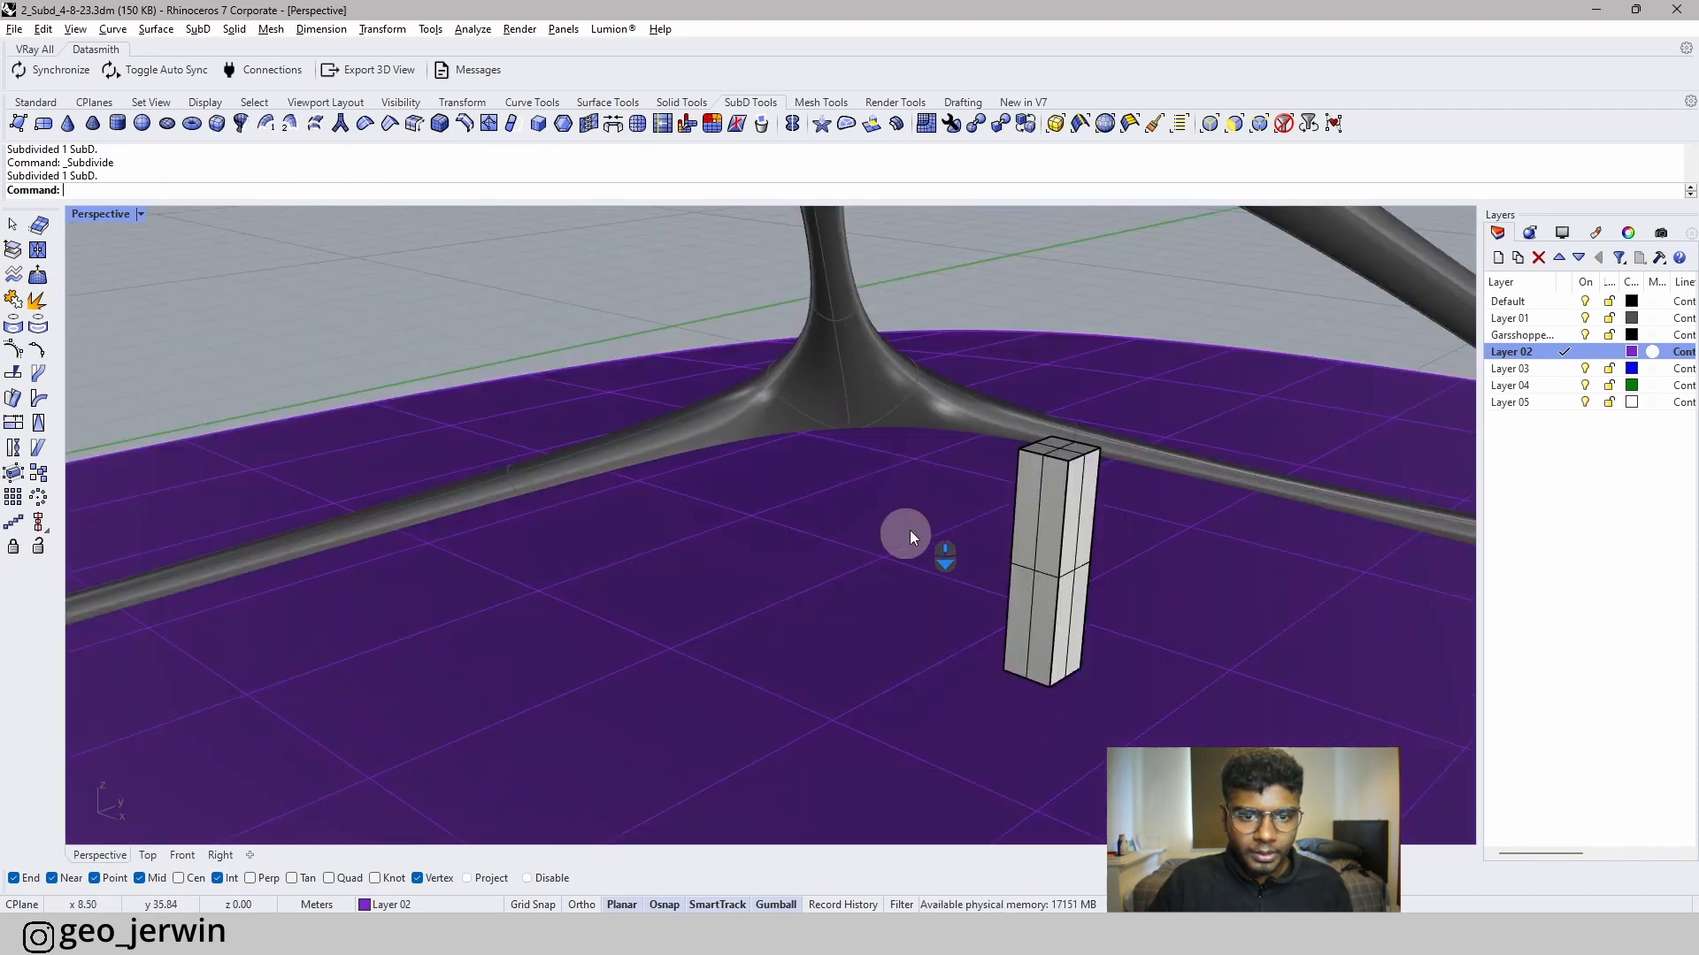
{"action": "left_click", "coordinate": [754, 571], "text": "ctrl+shift"}
{"action": "mouse_move", "coordinate": [708, 454]}
{"action": "left_mouse_down"}
{"action": "mouse_move", "coordinate": [714, 426]}
{"action": "mouse_move", "coordinate": [708, 448]}
{"action": "left_mouse_up"}
{"action": "right_click_drag", "start_coordinate": [982, 478], "coordinate": [942, 424], "text": "shift"}
{"action": "left_click", "coordinate": [1067, 282]}
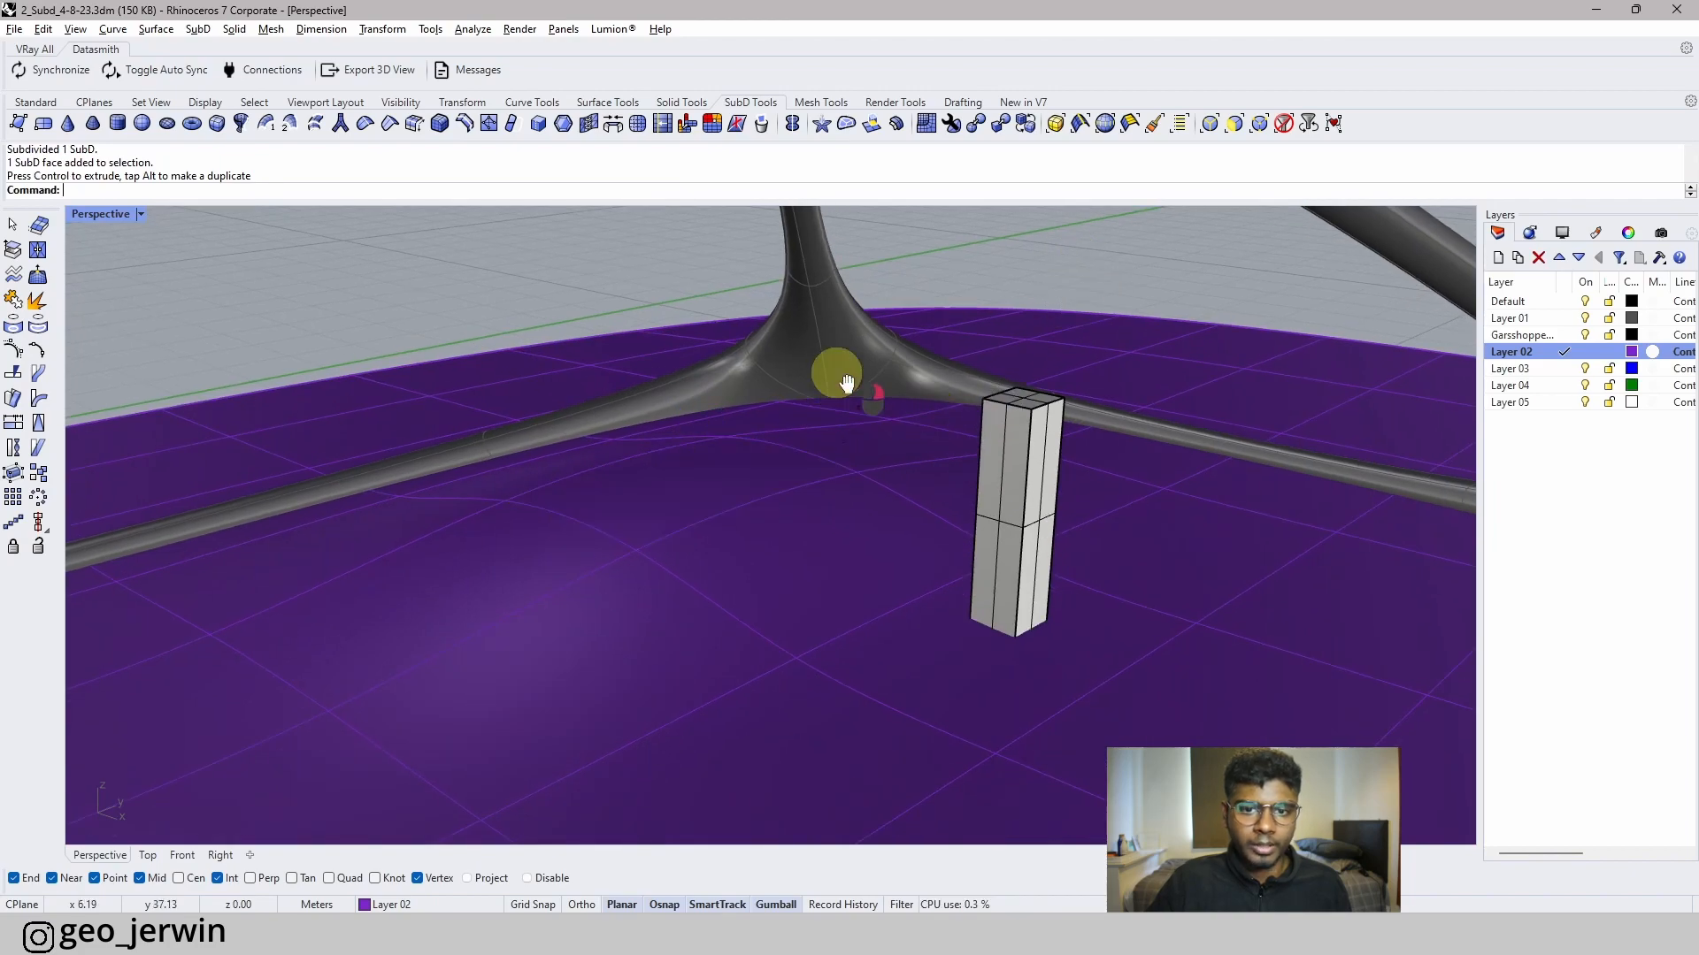
- Examine the mound and frame around the scale block in Rendered display mode, and return the viewport to Shaded
{"action": "right_click_drag", "start_coordinate": [846, 387], "coordinate": [838, 372]}
{"action": "scroll", "coordinate": [840, 377], "scroll_direction": "down", "scroll_amount": 4}
{"action": "scroll", "coordinate": [845, 444], "scroll_direction": "up", "scroll_amount": 3}
{"action": "right_click_drag", "start_coordinate": [846, 444], "coordinate": [868, 410], "text": "shift"}
{"action": "right_click_drag", "start_coordinate": [871, 519], "coordinate": [762, 455]}
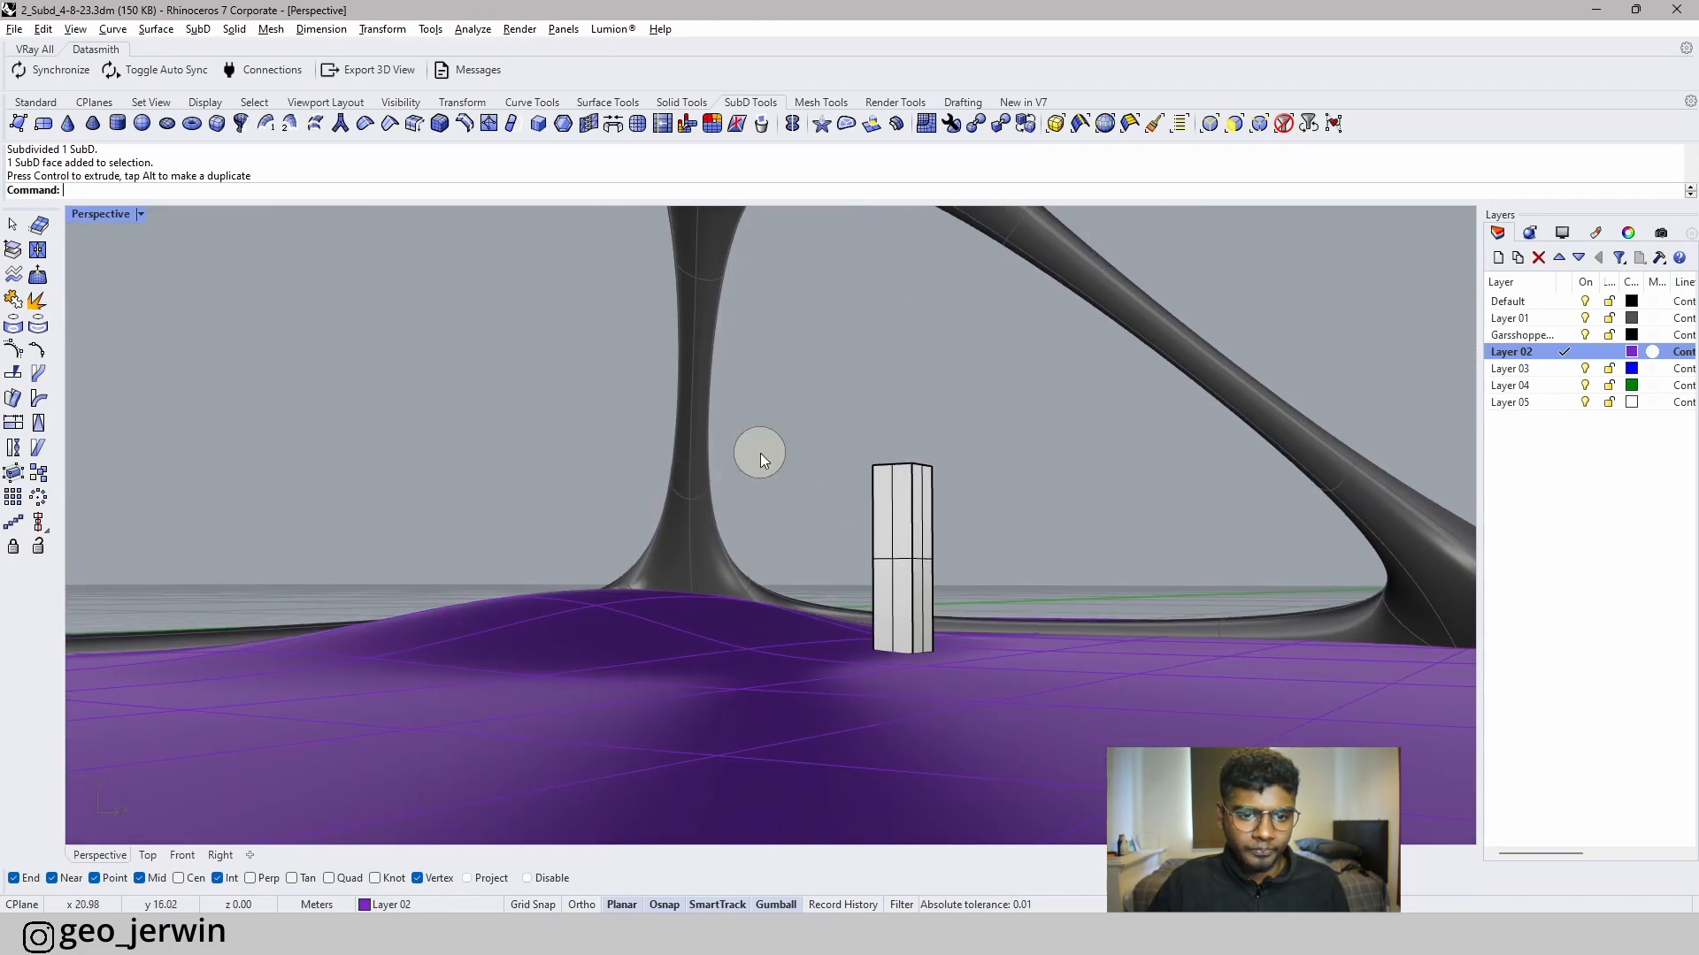
{"action": "left_click", "coordinate": [140, 214]}
{"action": "left_click", "coordinate": [142, 324]}
{"action": "right_click_drag", "start_coordinate": [391, 481], "coordinate": [512, 493], "text": "shift"}
{"action": "left_click", "coordinate": [569, 609]}
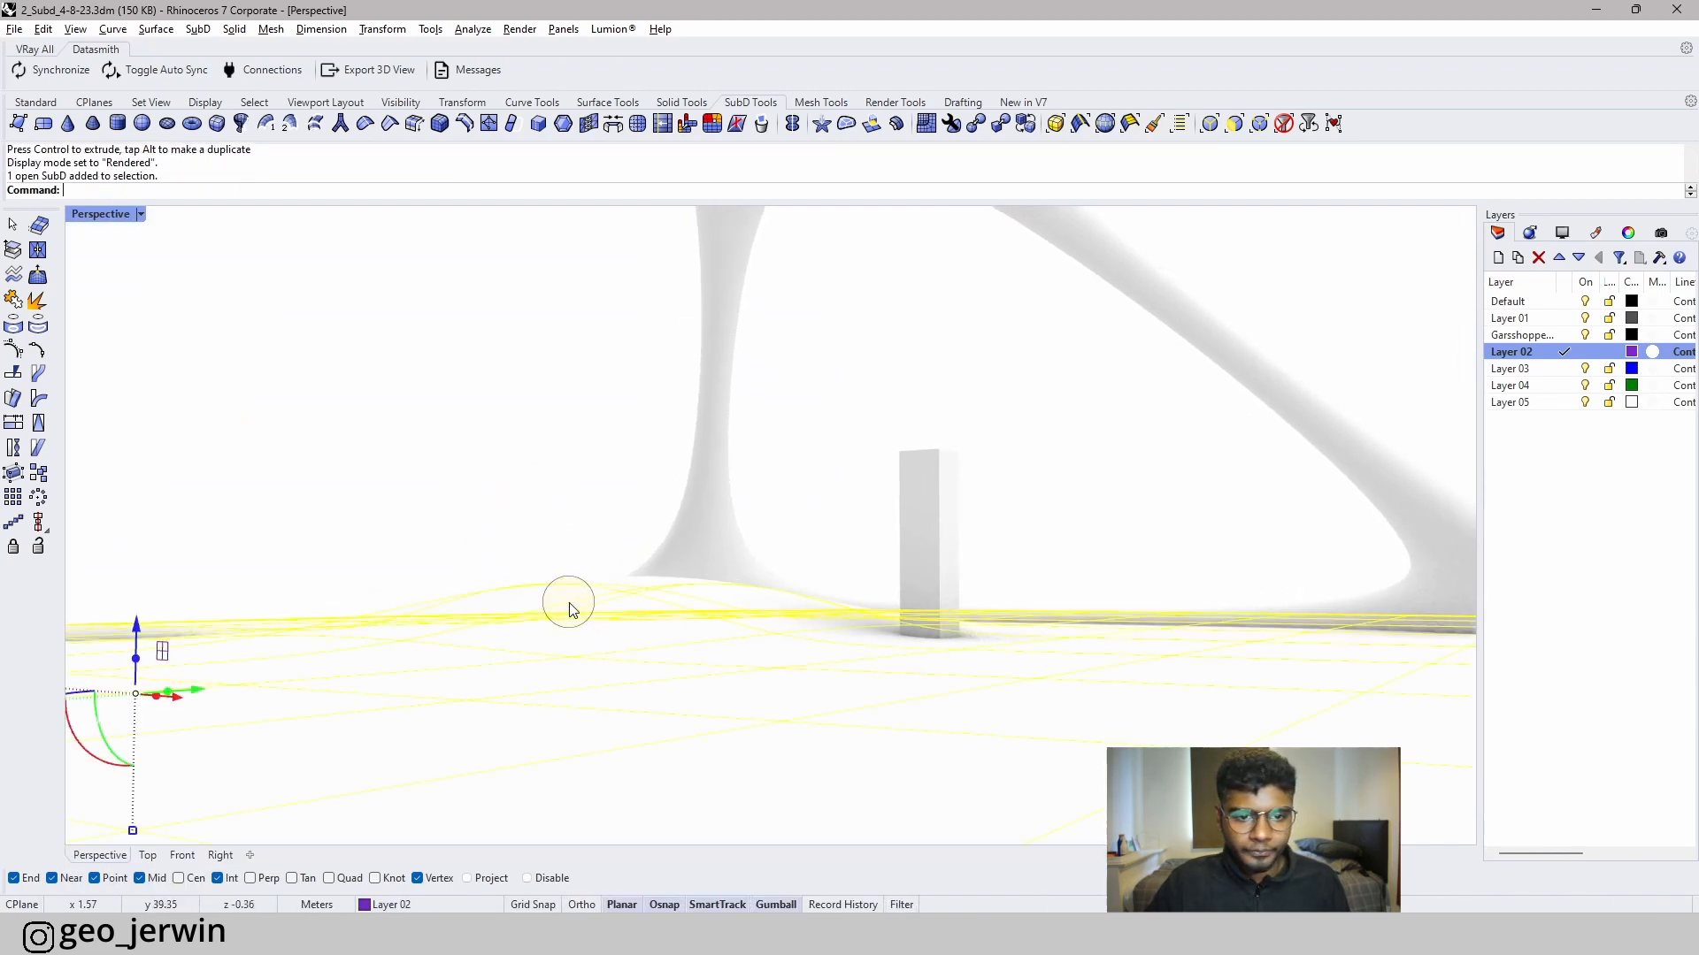
{"action": "left_click", "coordinate": [580, 448]}
{"action": "mouse_move", "coordinate": [580, 448]}
{"action": "right_mouse_down"}
{"action": "mouse_move", "coordinate": [496, 482]}
{"action": "mouse_move", "coordinate": [587, 569]}
{"action": "mouse_move", "coordinate": [569, 493]}
{"action": "mouse_move", "coordinate": [633, 618]}
{"action": "mouse_move", "coordinate": [648, 607]}
{"action": "mouse_move", "coordinate": [630, 563]}
{"action": "right_mouse_up"}
{"action": "scroll", "coordinate": [626, 616], "scroll_direction": "up", "scroll_amount": 3}
{"action": "left_click", "coordinate": [140, 215]}
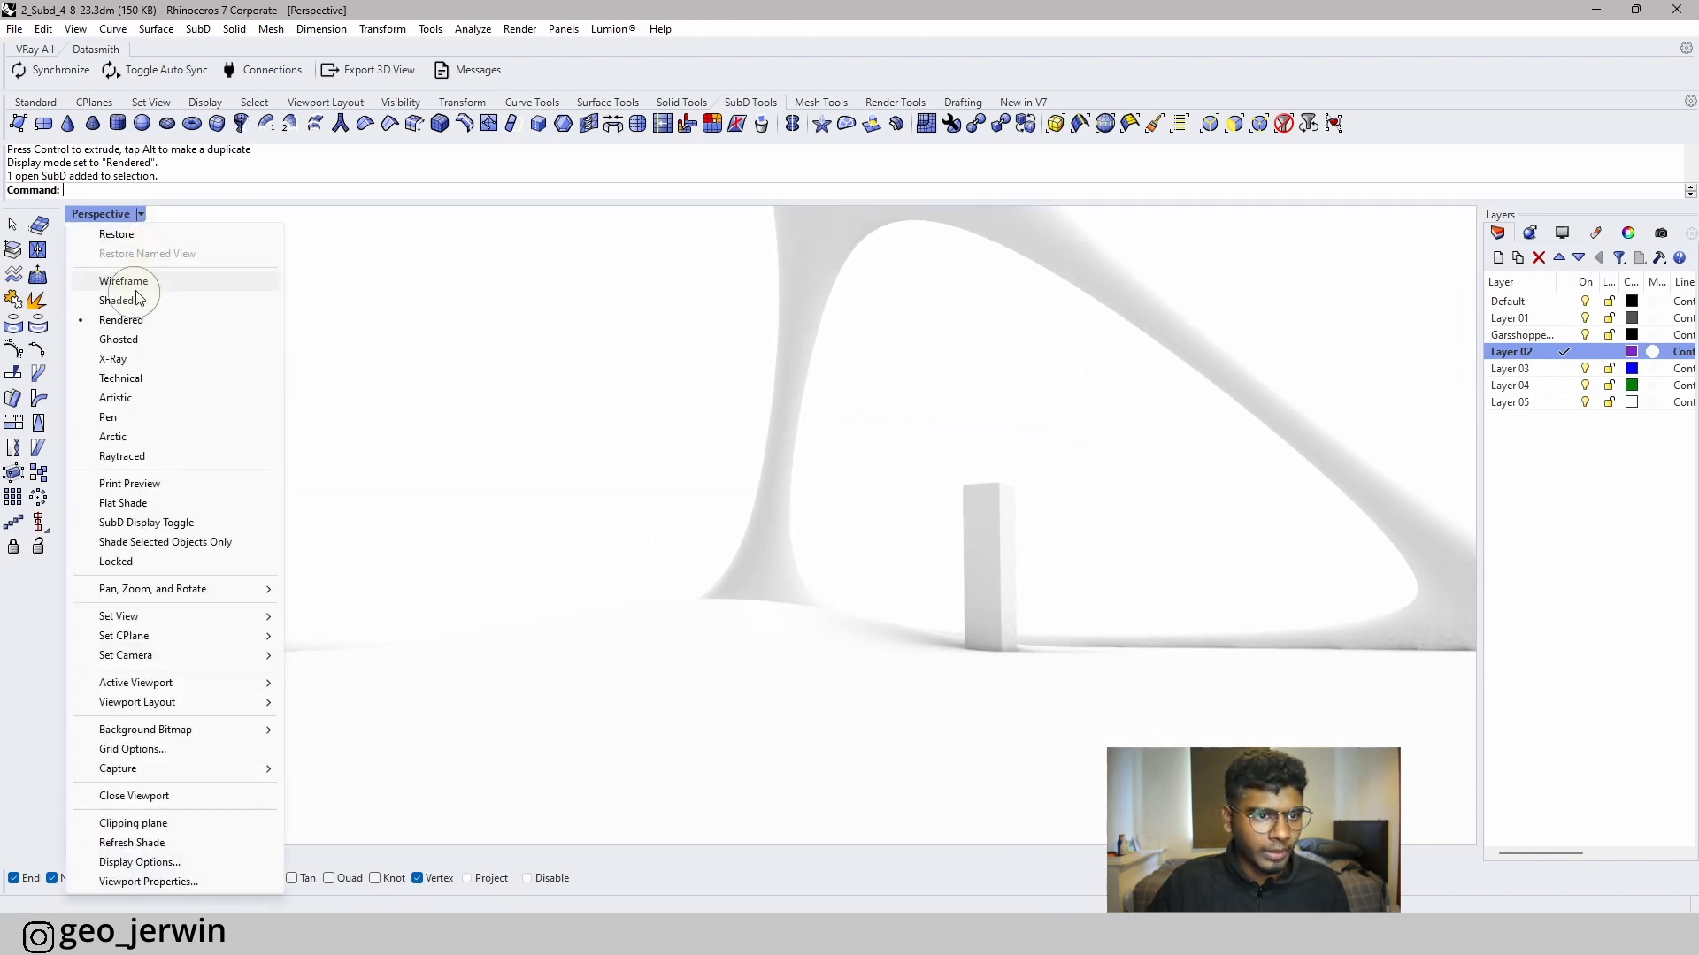
{"action": "left_click", "coordinate": [138, 303]}
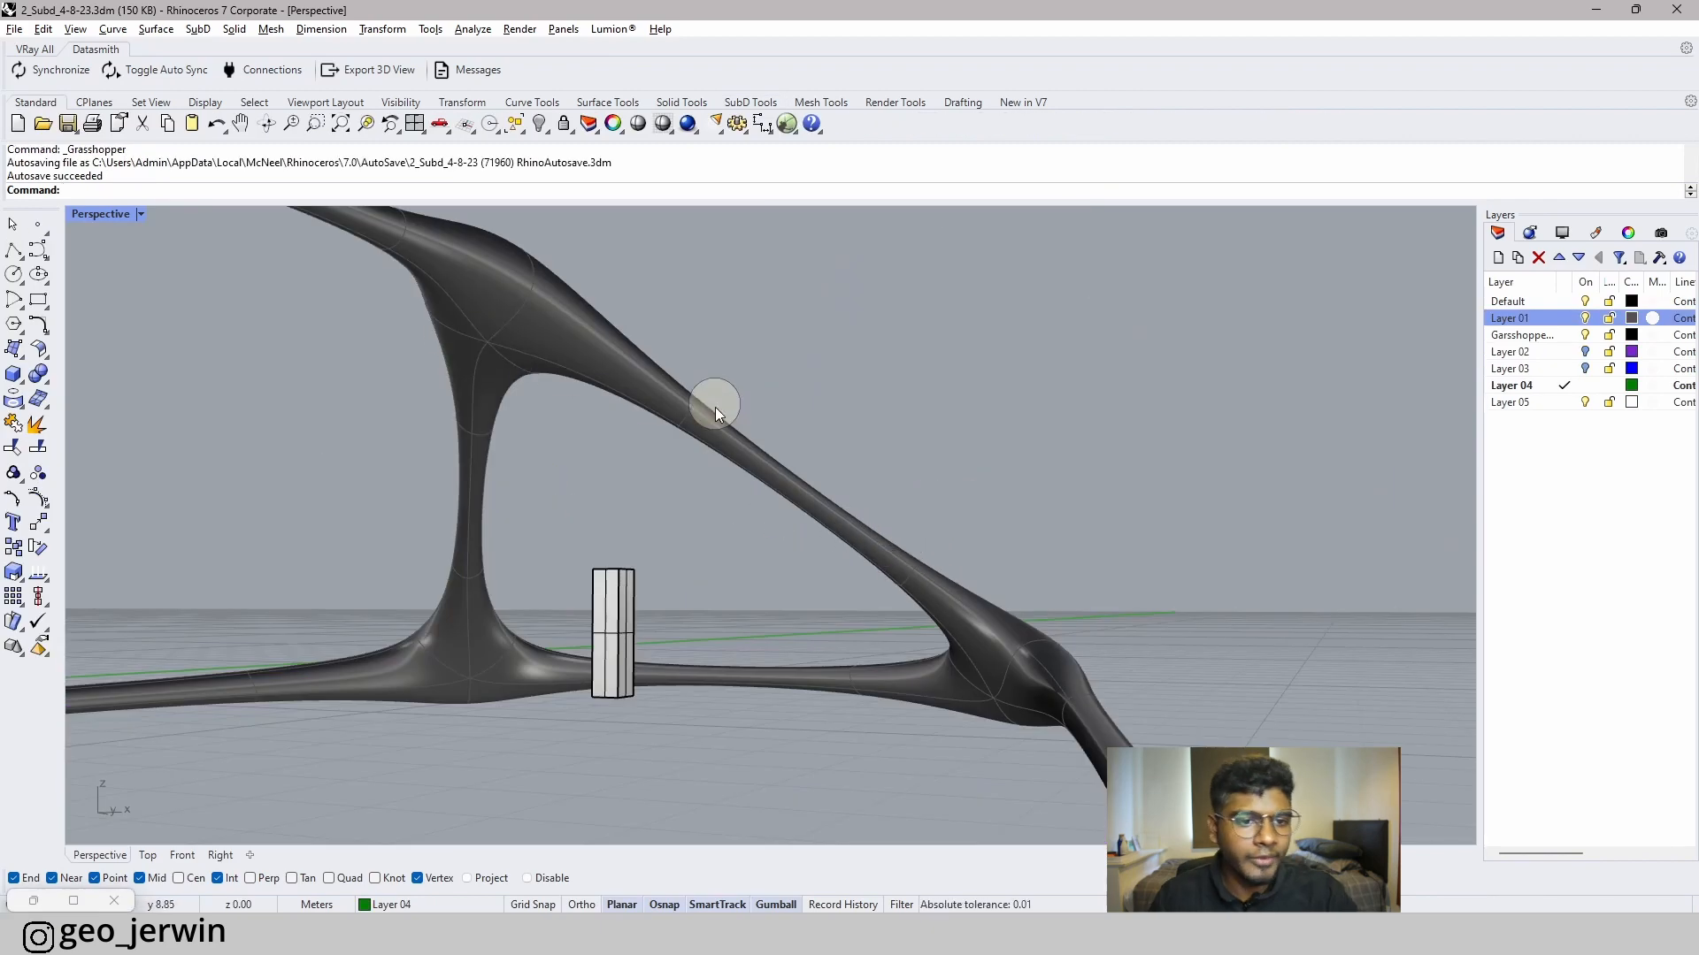
- Reshape the sloping frame member near its lower joint by moving a SubD vertex and a SubD edge
{"action": "right_click_drag", "start_coordinate": [715, 407], "coordinate": [793, 379]}
{"action": "left_click_drag", "start_coordinate": [793, 379], "coordinate": [942, 429]}
{"action": "right_click_drag", "start_coordinate": [909, 601], "coordinate": [949, 493]}
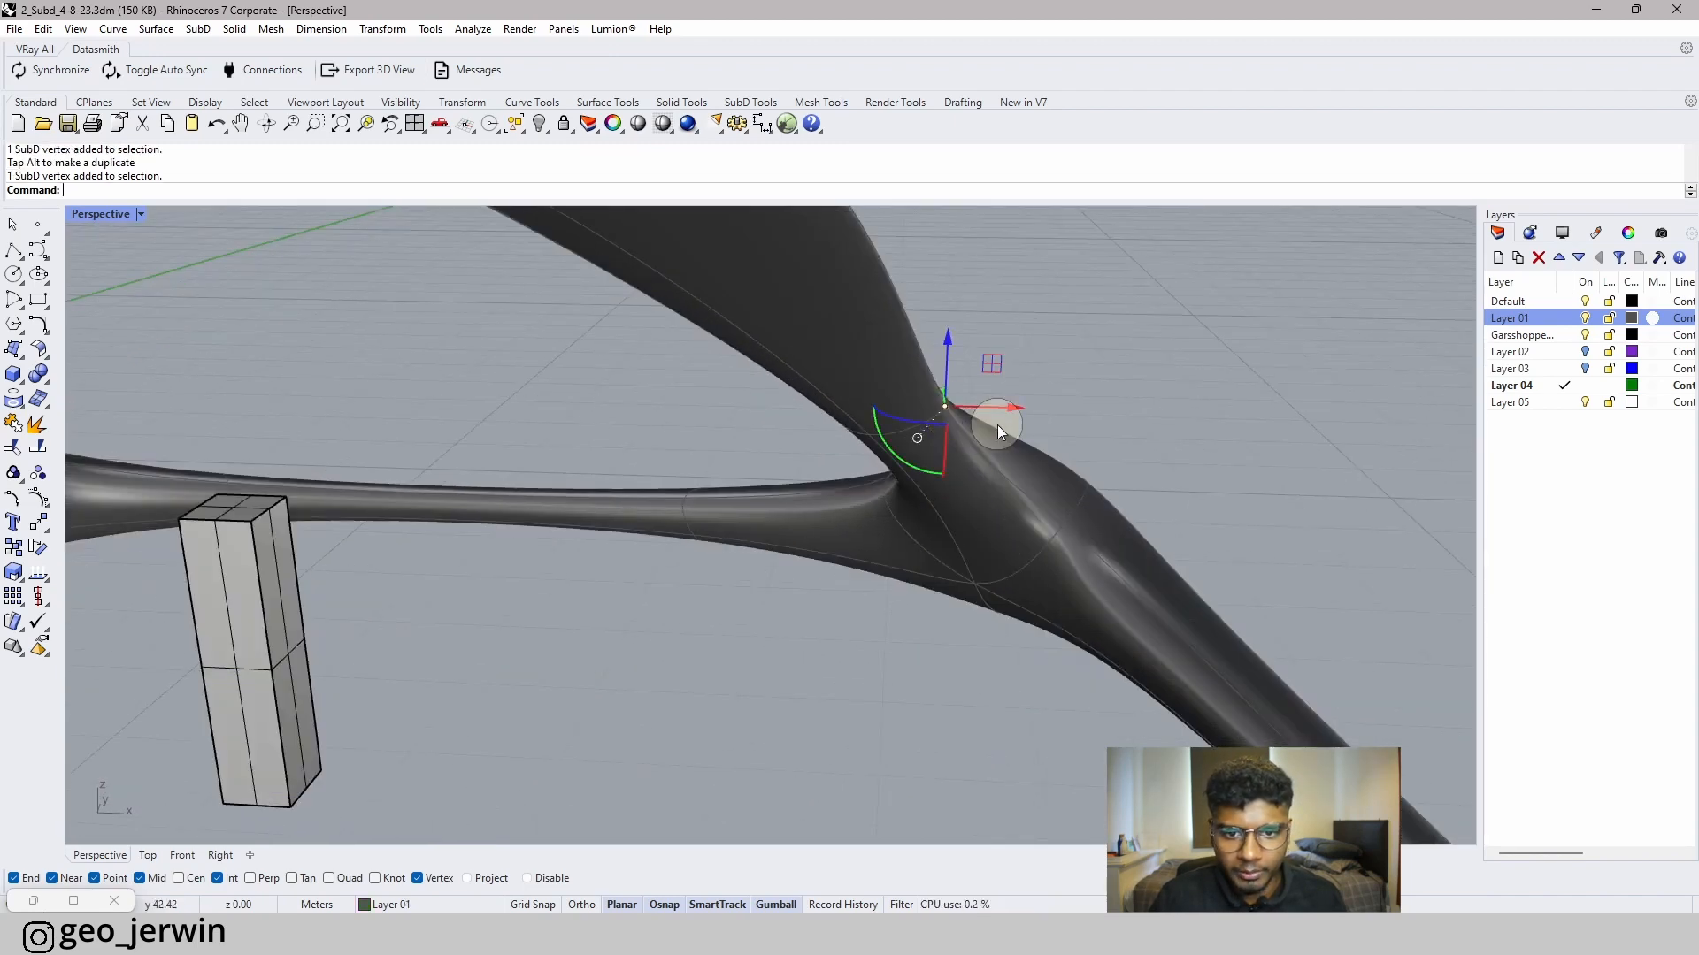
{"action": "right_click_drag", "start_coordinate": [996, 425], "coordinate": [1282, 289]}
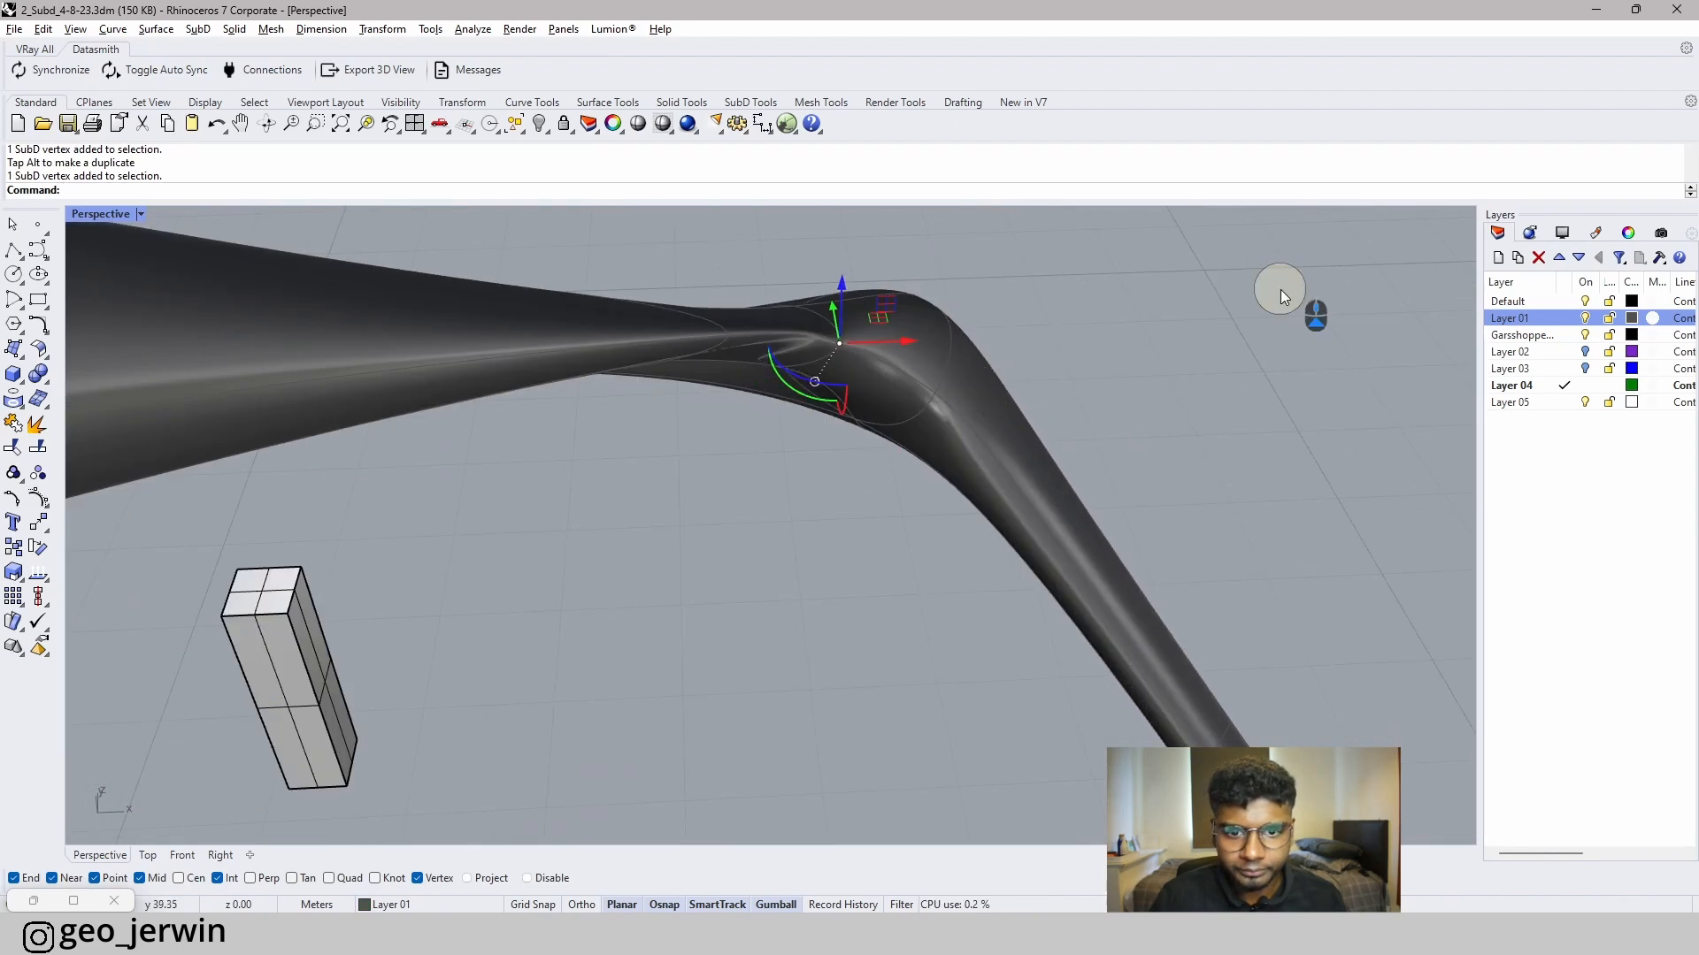
{"action": "right_click_drag", "start_coordinate": [931, 393], "coordinate": [952, 483]}
{"action": "left_click_drag", "start_coordinate": [820, 320], "coordinate": [929, 413]}
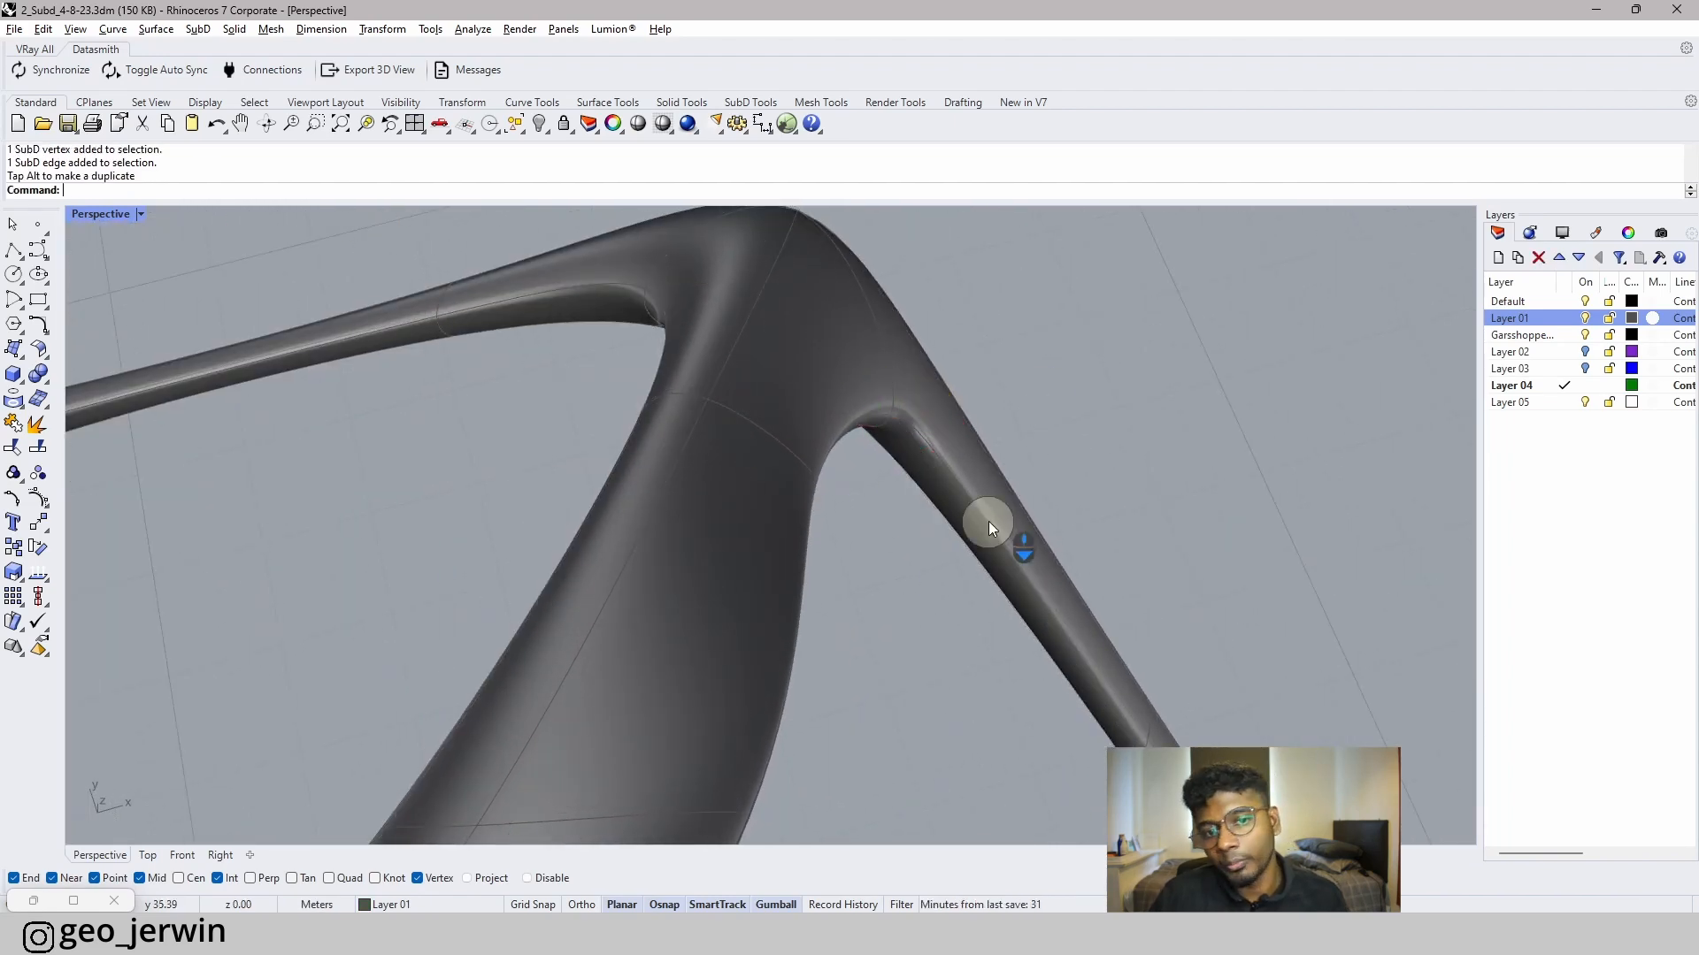
- Widen the sloping frame member by moving a SubD vertex on its surface
{"action": "right_click_drag", "start_coordinate": [990, 522], "coordinate": [724, 549]}
{"action": "left_click", "coordinate": [773, 644], "text": "ctrl+shift"}
{"action": "scroll", "coordinate": [957, 522], "scroll_direction": "down", "scroll_amount": 1}
{"action": "right_click_drag", "start_coordinate": [925, 551], "coordinate": [1085, 374]}
{"action": "left_click", "coordinate": [913, 554]}
{"action": "right_click_drag", "start_coordinate": [851, 482], "coordinate": [869, 628]}
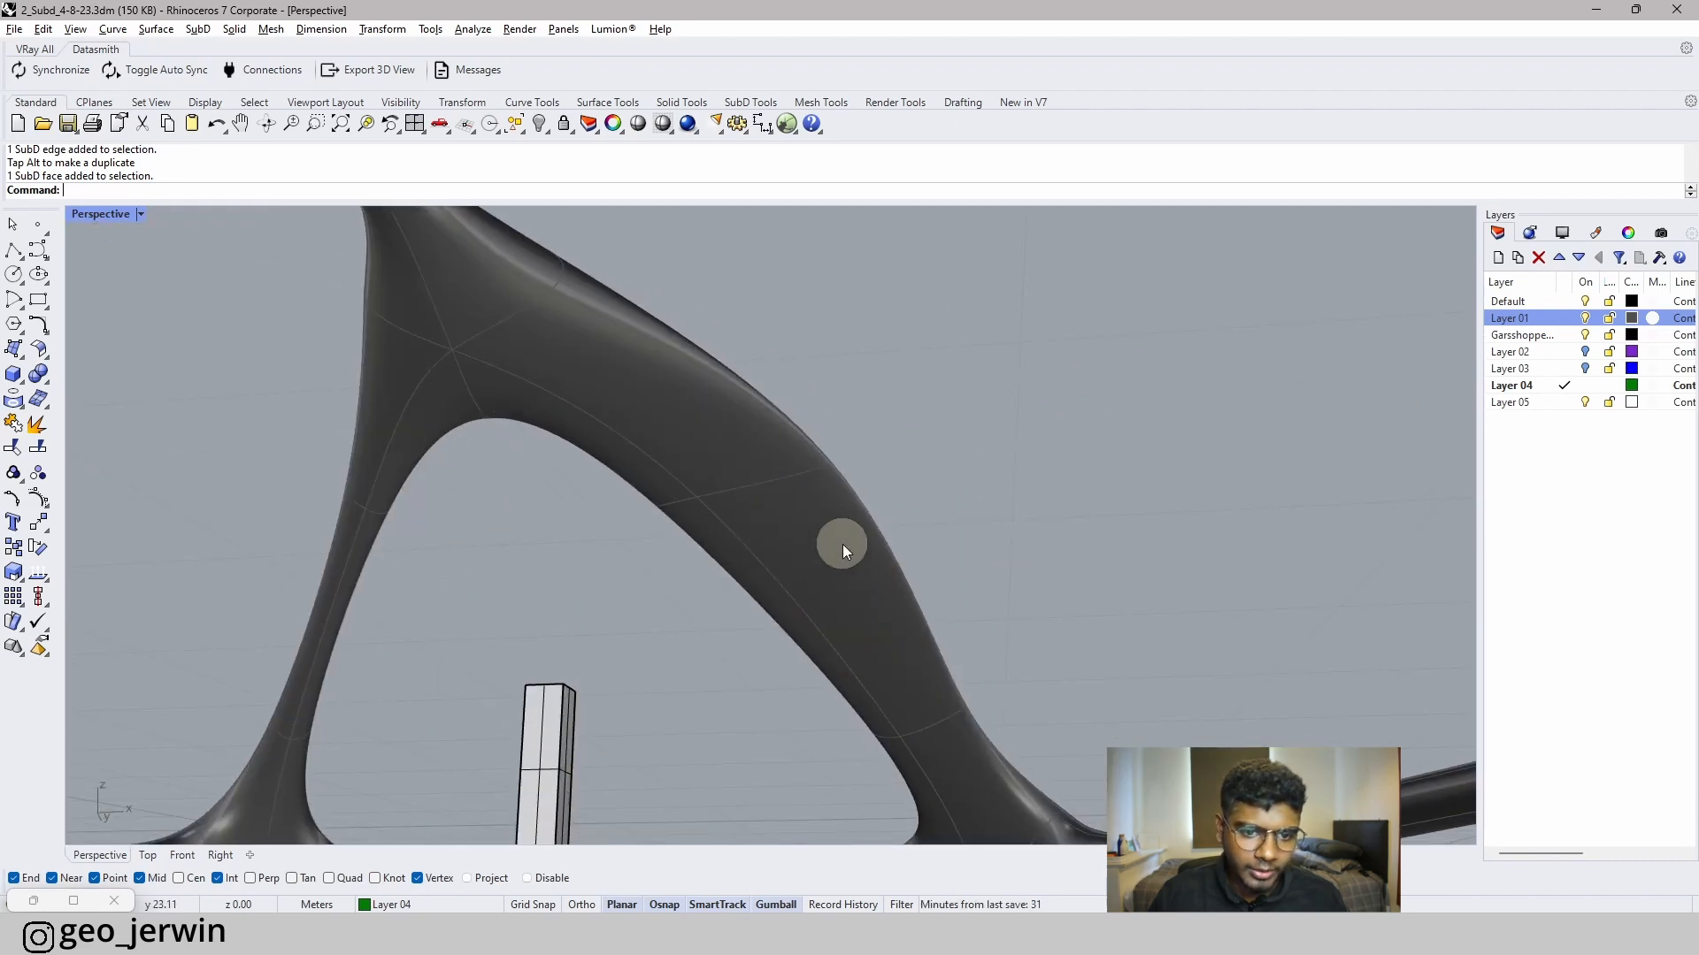
{"action": "right_click_drag", "start_coordinate": [843, 548], "coordinate": [891, 473]}
{"action": "left_click_drag", "start_coordinate": [906, 470], "coordinate": [984, 548]}
- Inset the broad SubD face on the widened part of the sloping member by 0.10
{"action": "right_click_drag", "start_coordinate": [1228, 497], "coordinate": [912, 451]}
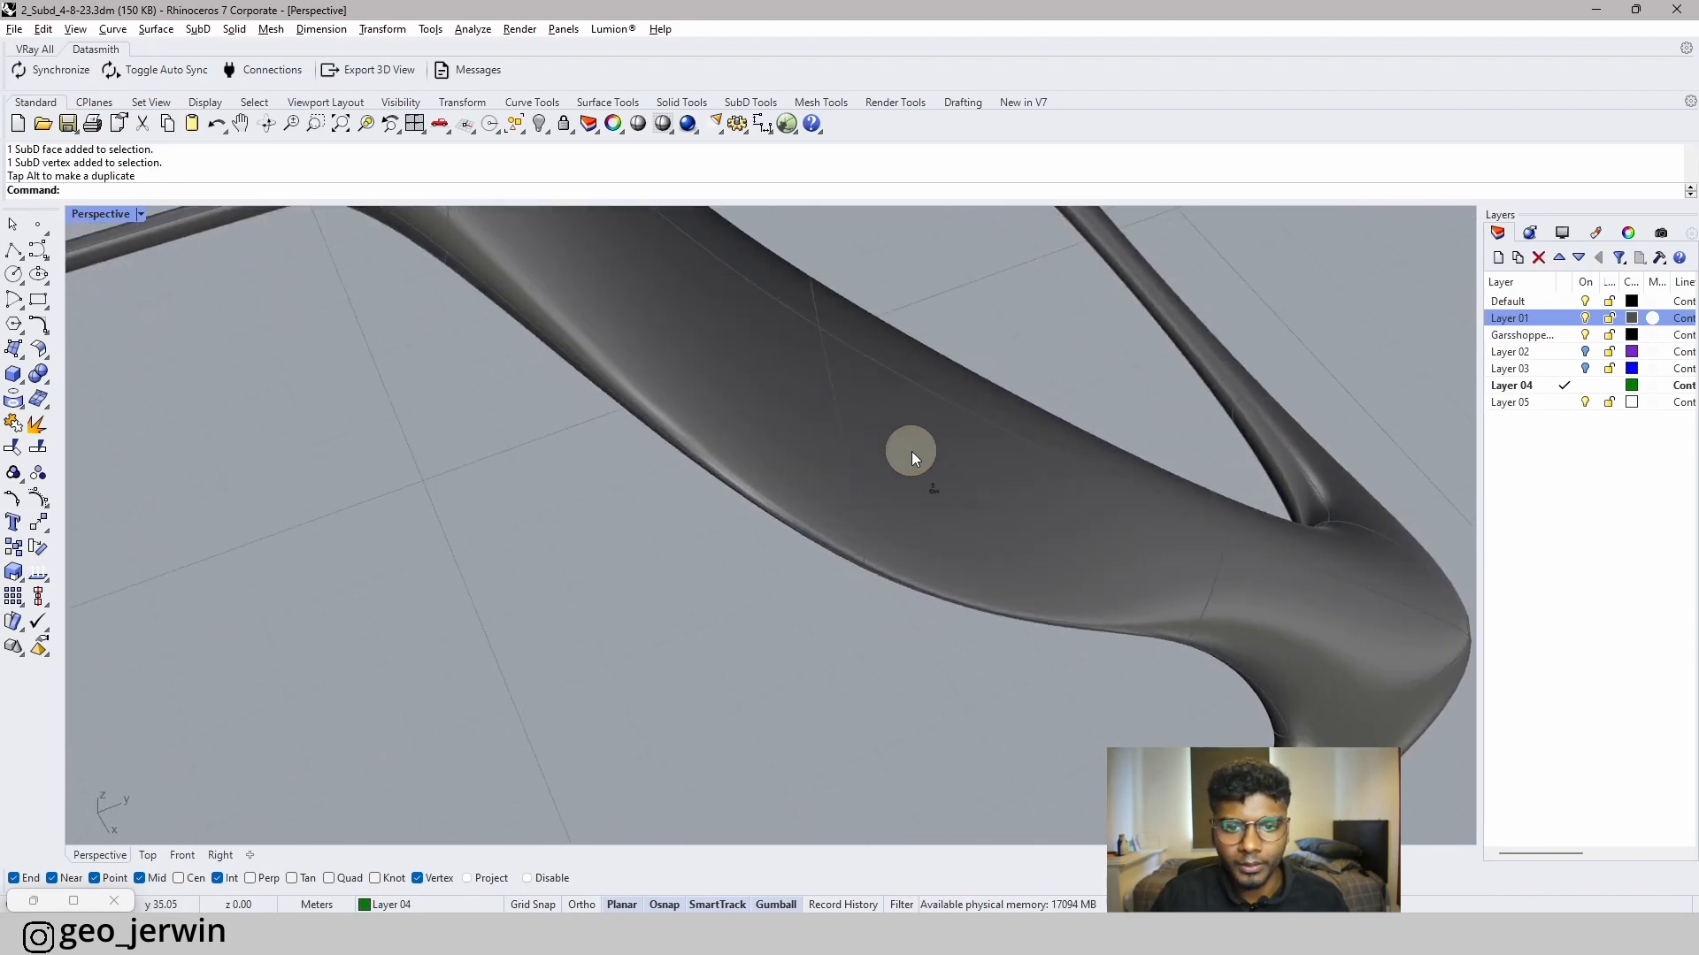
{"action": "left_click", "coordinate": [912, 452], "text": "ctrl+shift"}
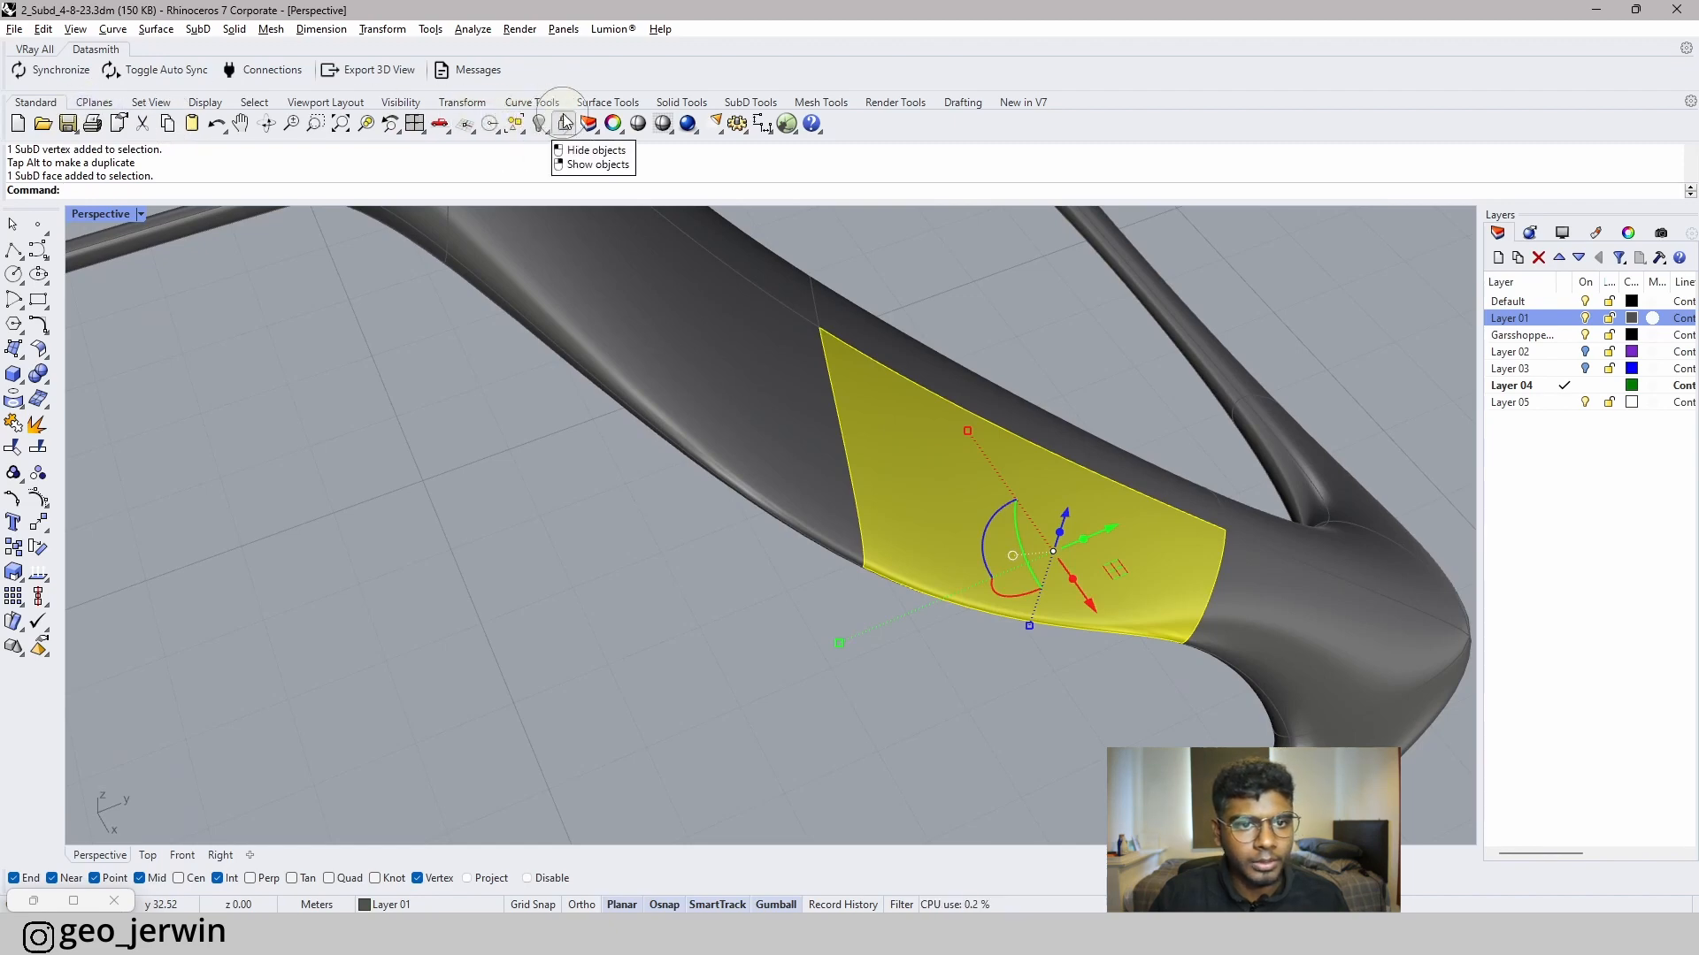
{"action": "left_click", "coordinate": [734, 104]}
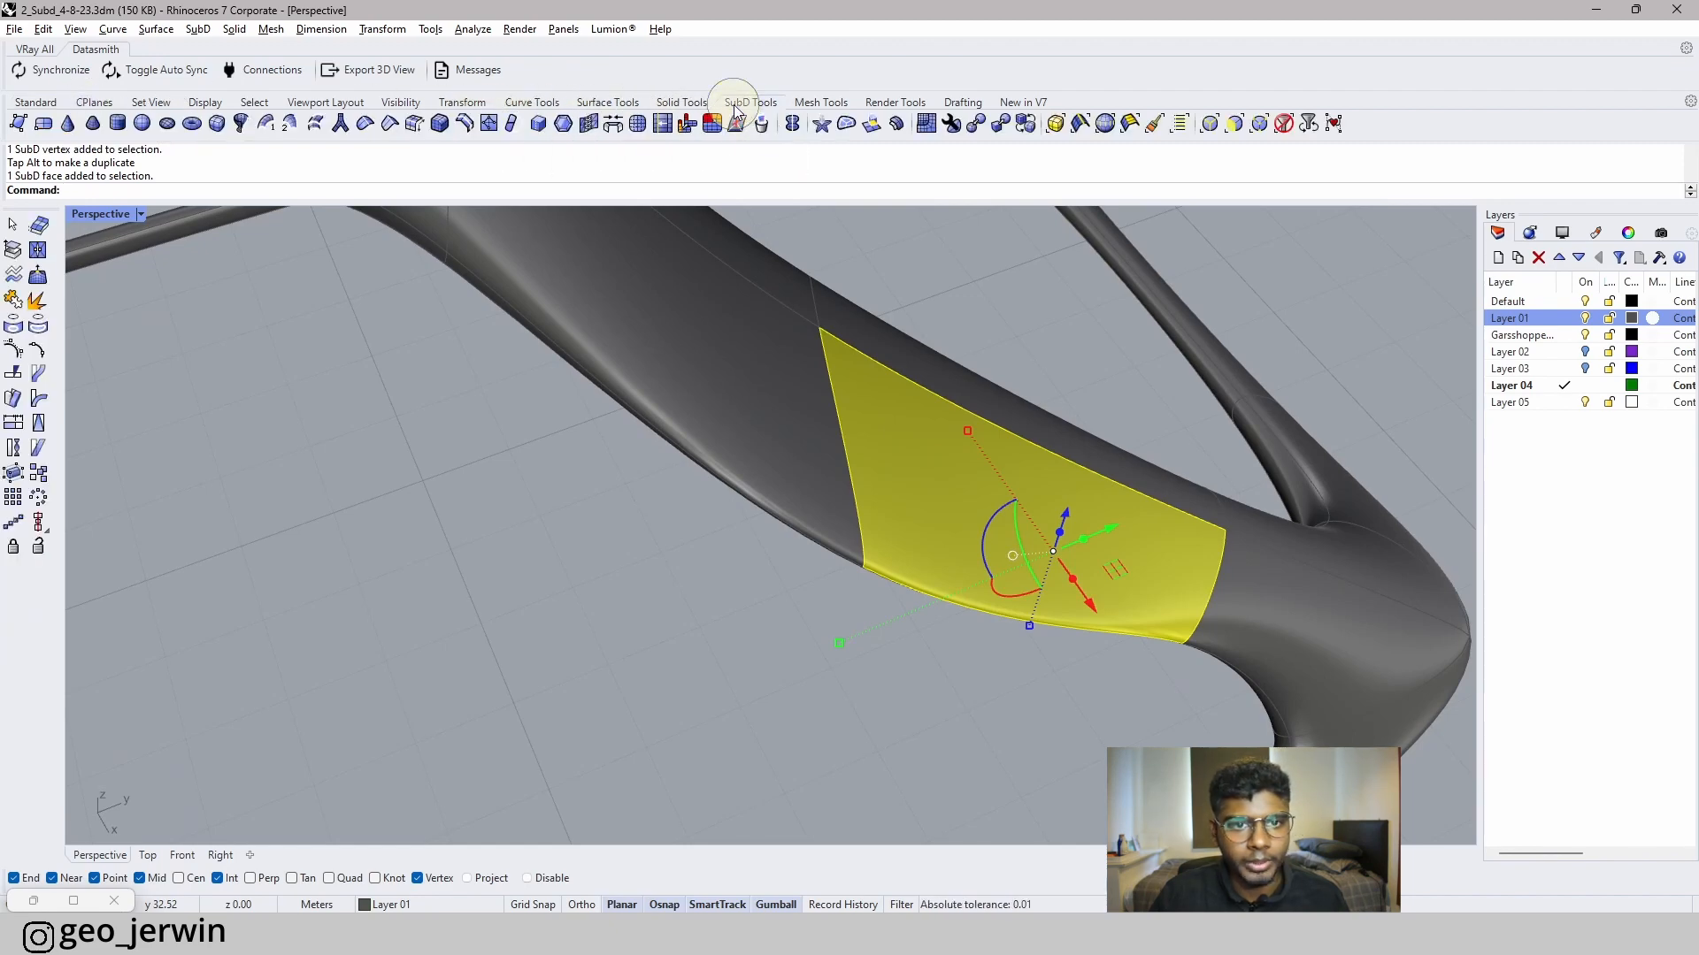
{"action": "left_click", "coordinate": [563, 126]}
{"action": "key", "text": "space"}
{"action": "left_click", "coordinate": [774, 609]}
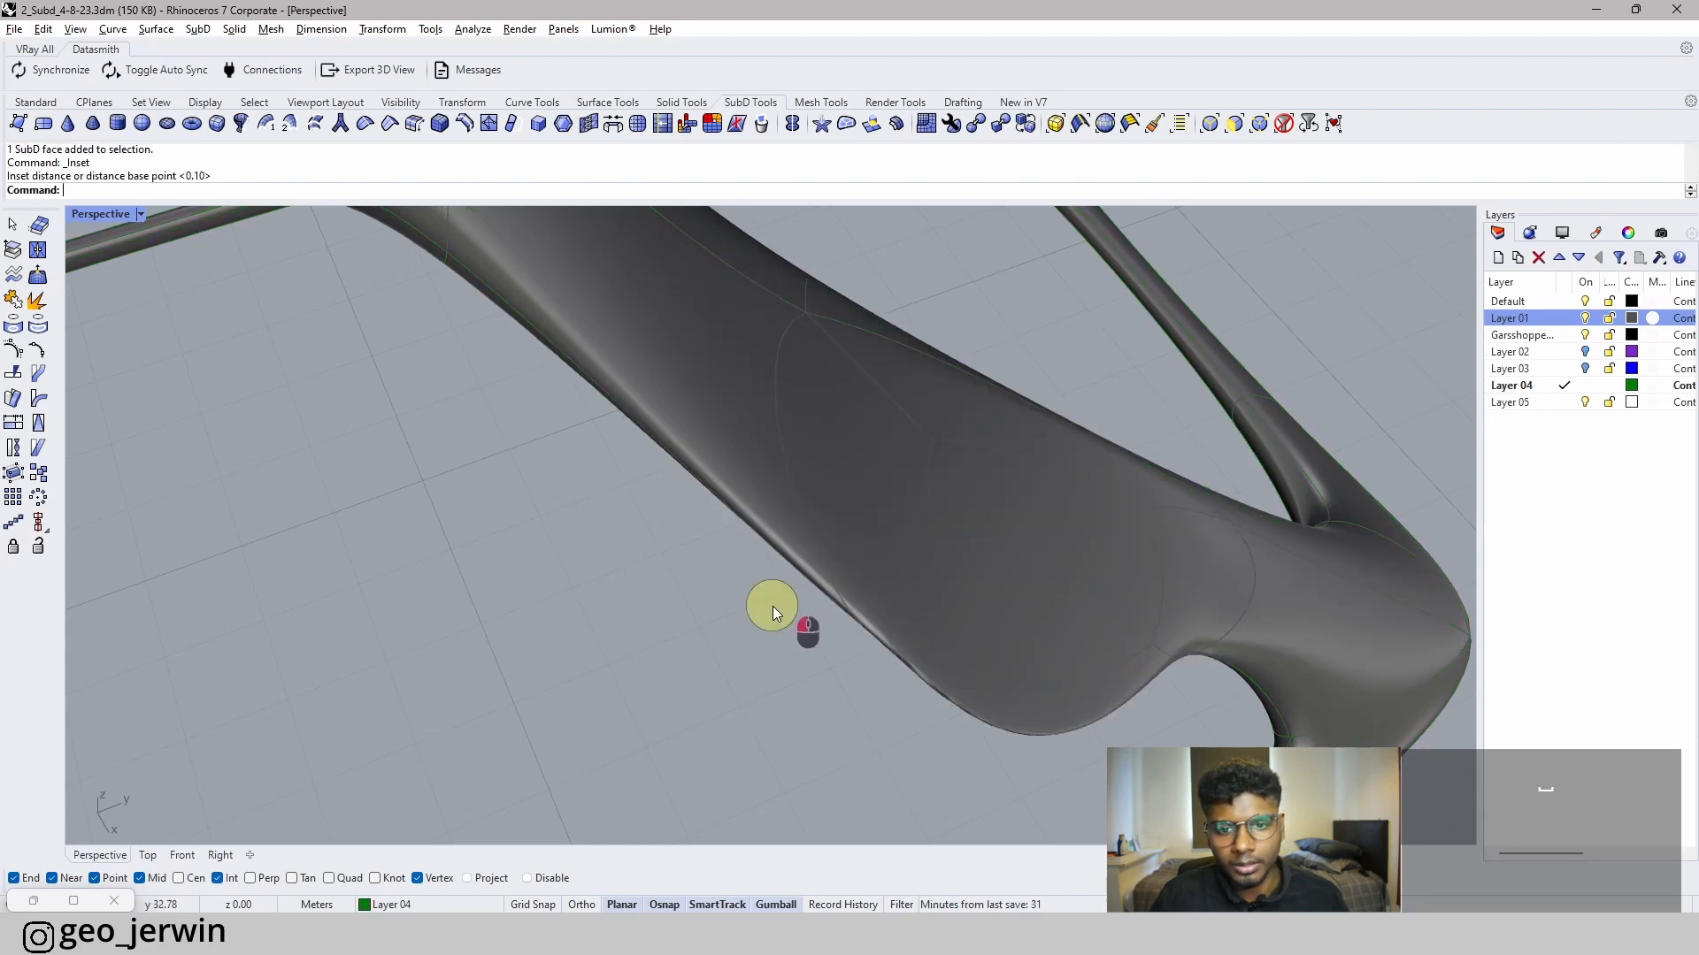
- Inset the matching SubD face on the opposite side of the widened member by 0.10
{"action": "right_click_drag", "start_coordinate": [819, 587], "coordinate": [918, 469]}
{"action": "left_click", "coordinate": [950, 526], "text": "ctrl+shift"}
{"action": "right_click_drag", "start_coordinate": [1111, 478], "coordinate": [684, 235]}
{"action": "left_click", "coordinate": [925, 488]}
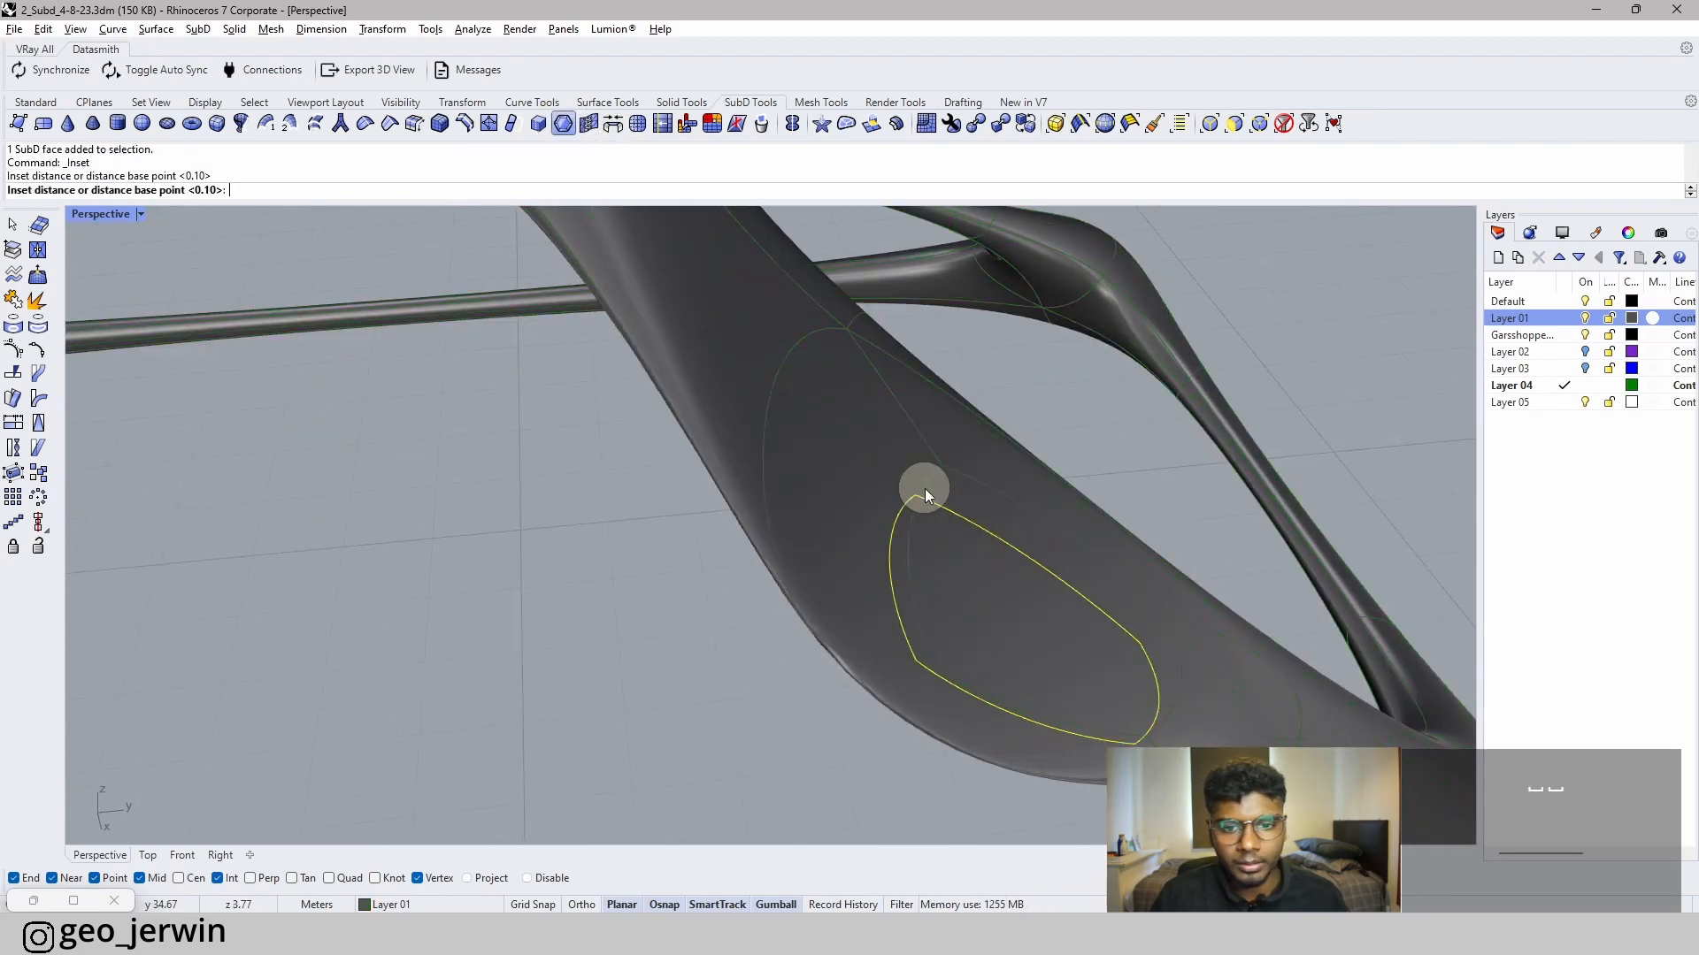
- Bridge the two opposite inset faces to cut a rounded opening through the widened member
{"action": "left_click", "coordinate": [961, 600], "text": "ctrl+shift"}
{"action": "right_click_drag", "start_coordinate": [963, 601], "coordinate": [1004, 532]}
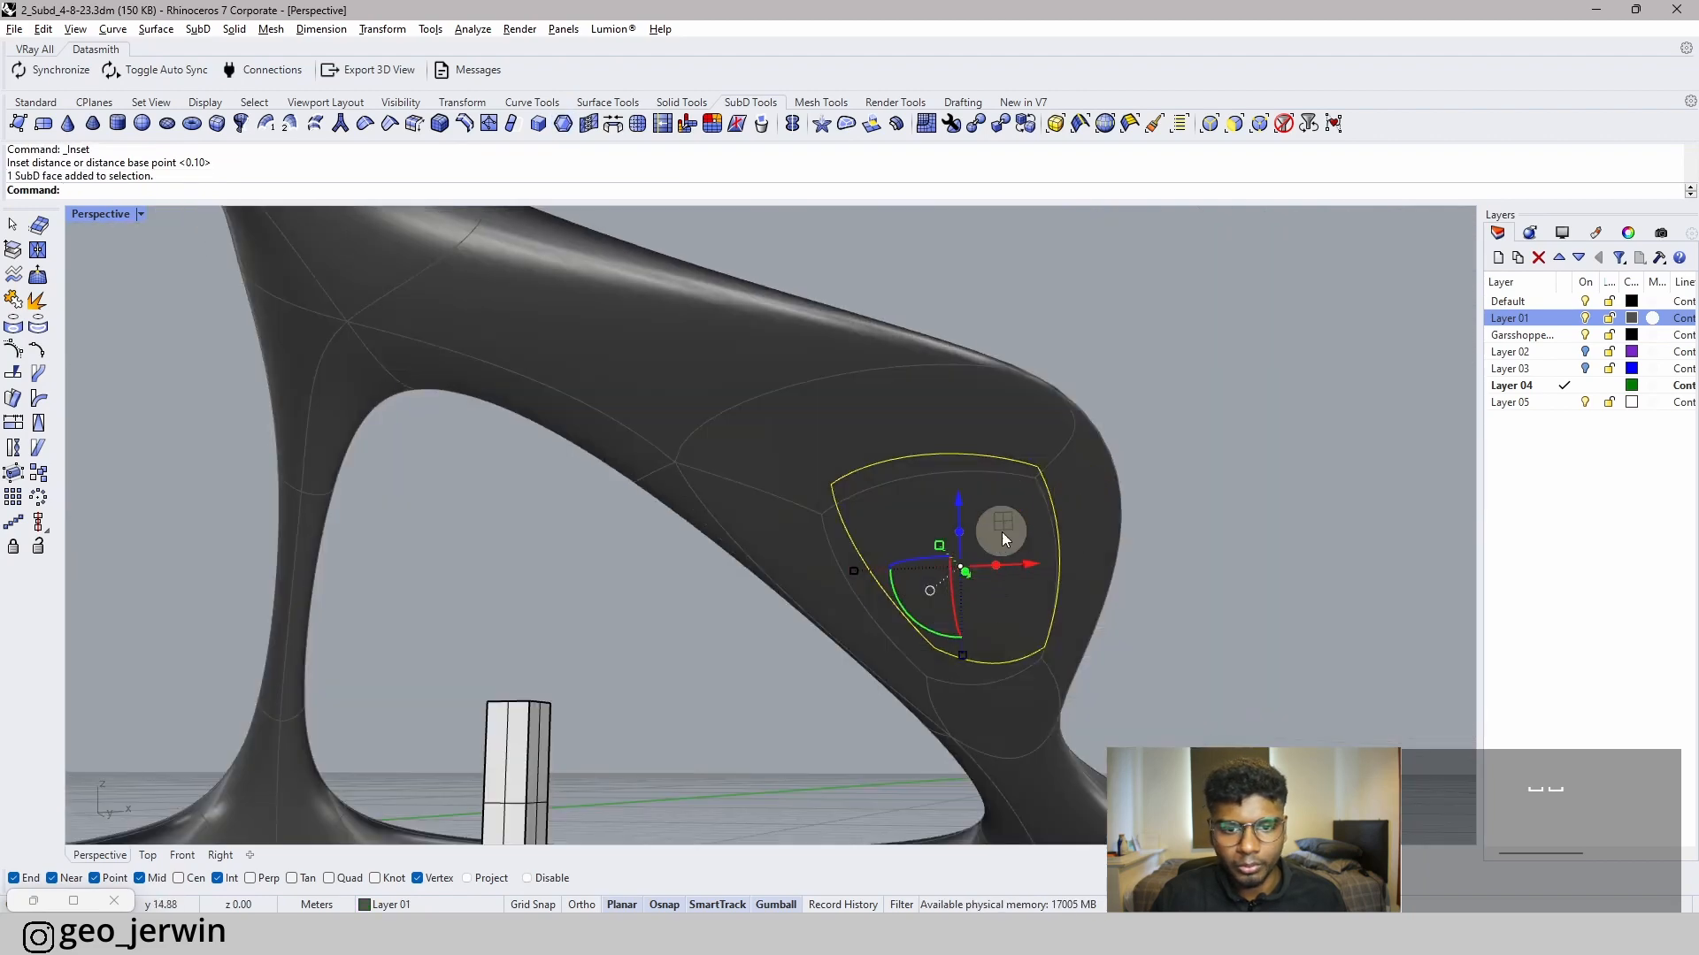
{"action": "left_click", "coordinate": [1014, 501], "text": "ctrl+shift"}
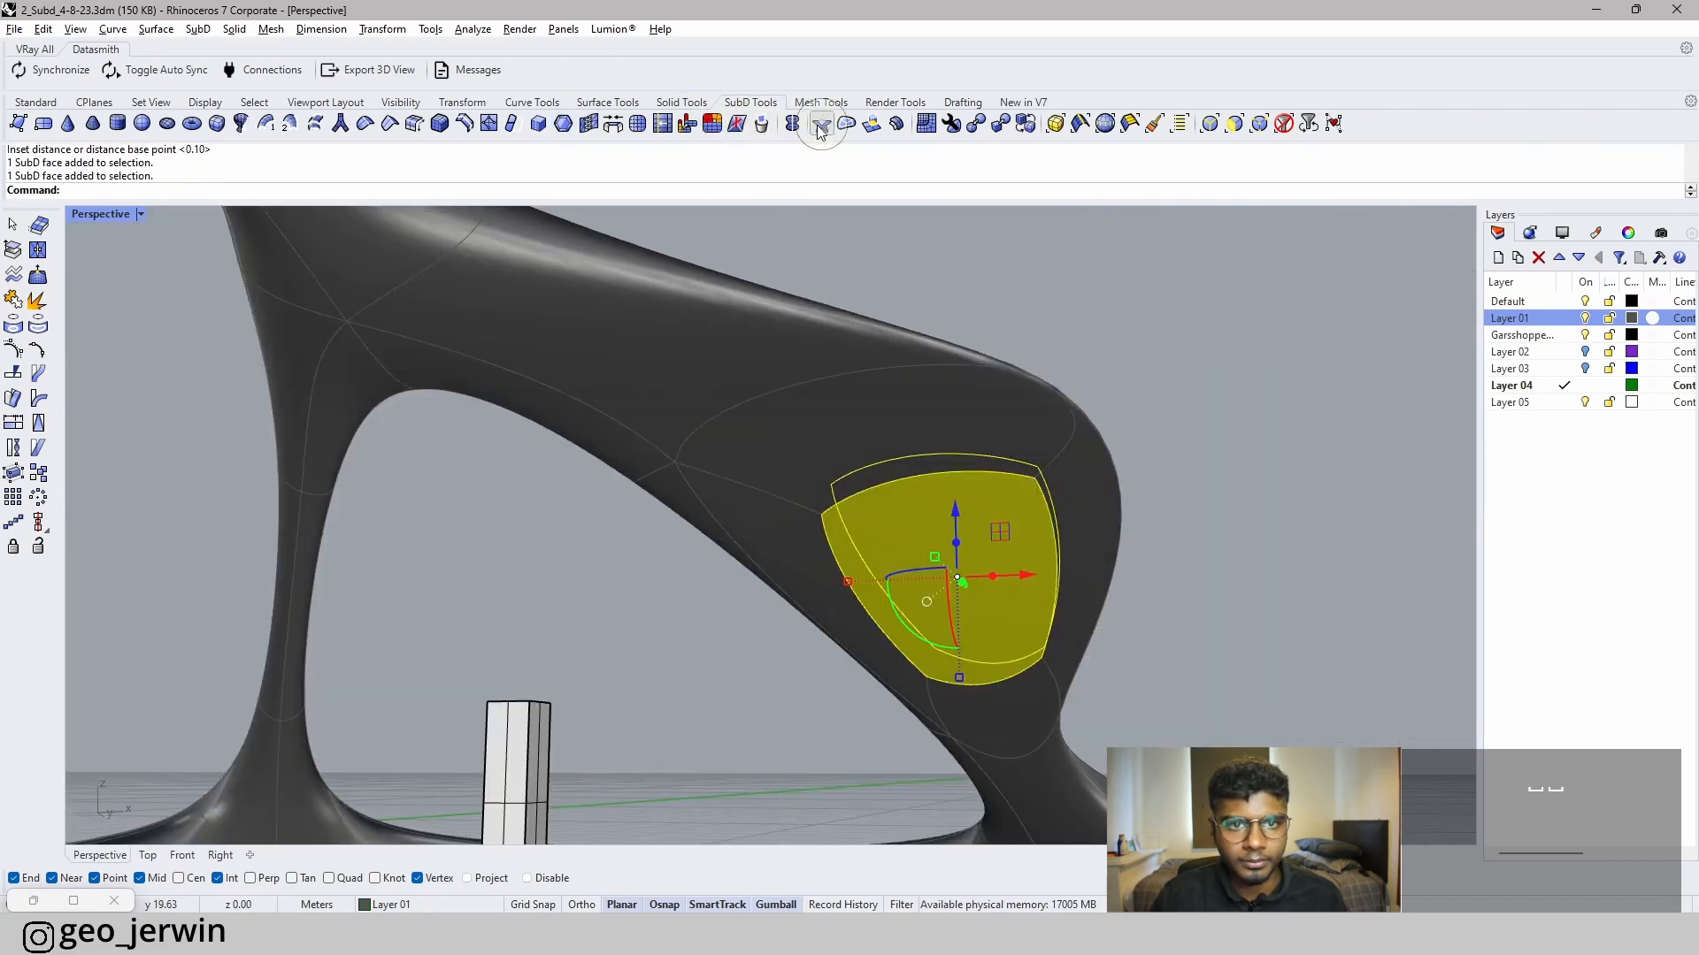
{"action": "left_click", "coordinate": [614, 126]}
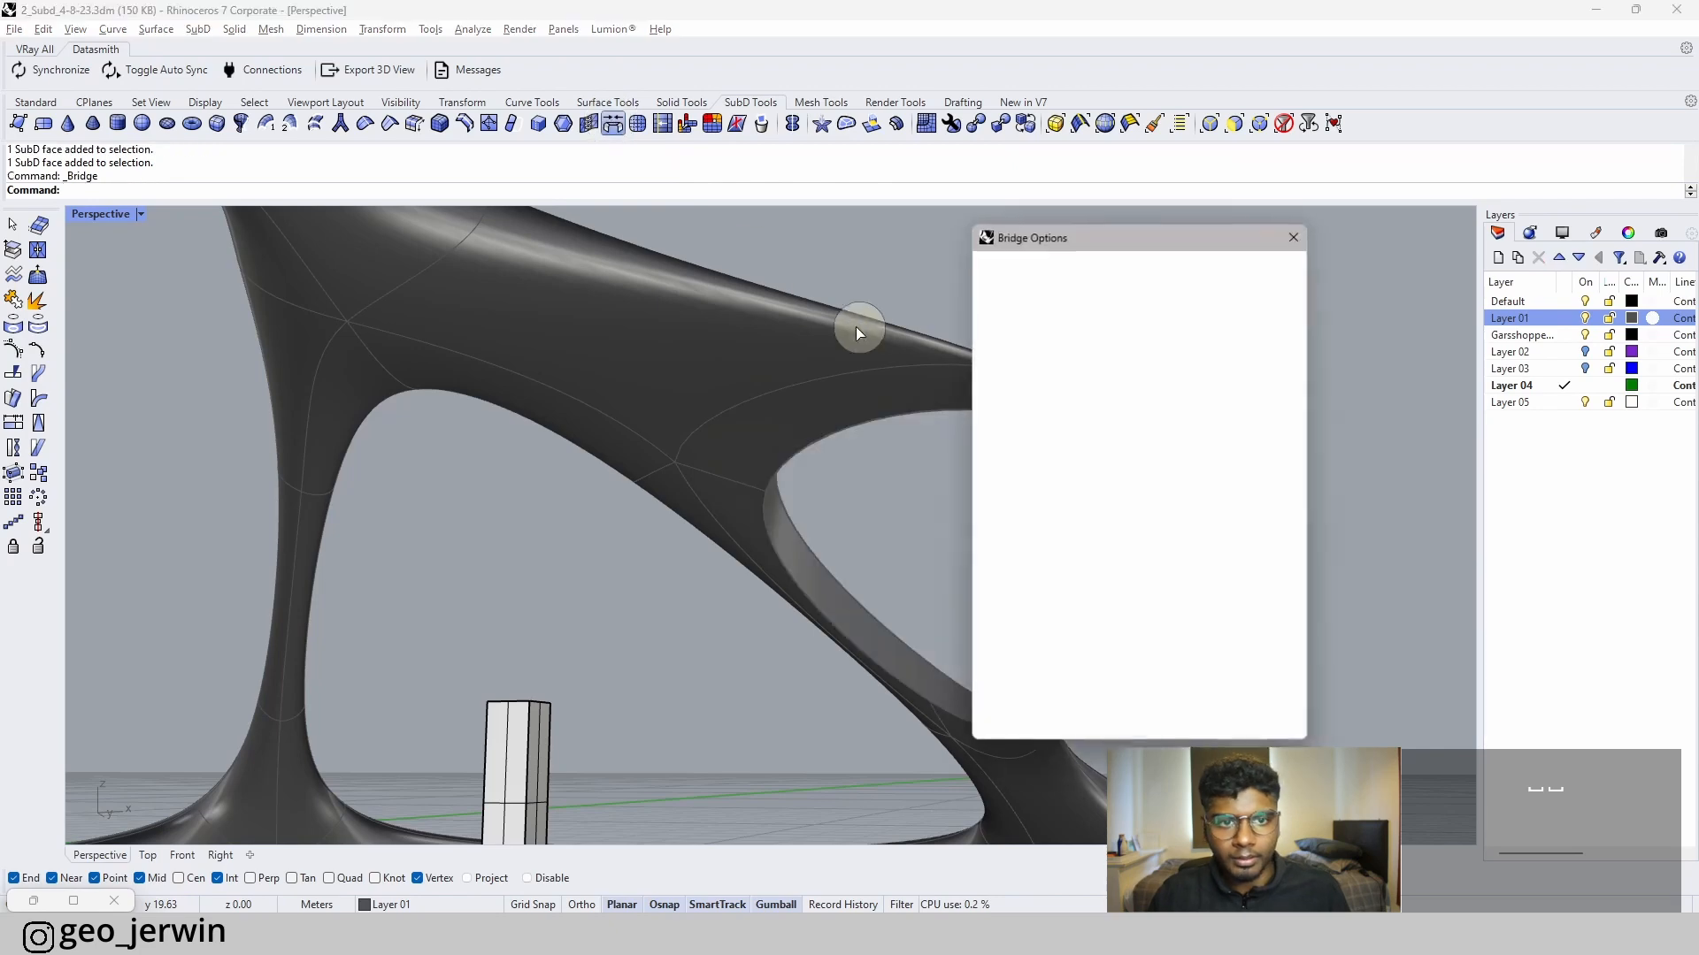
{"action": "left_click", "coordinate": [1115, 726]}
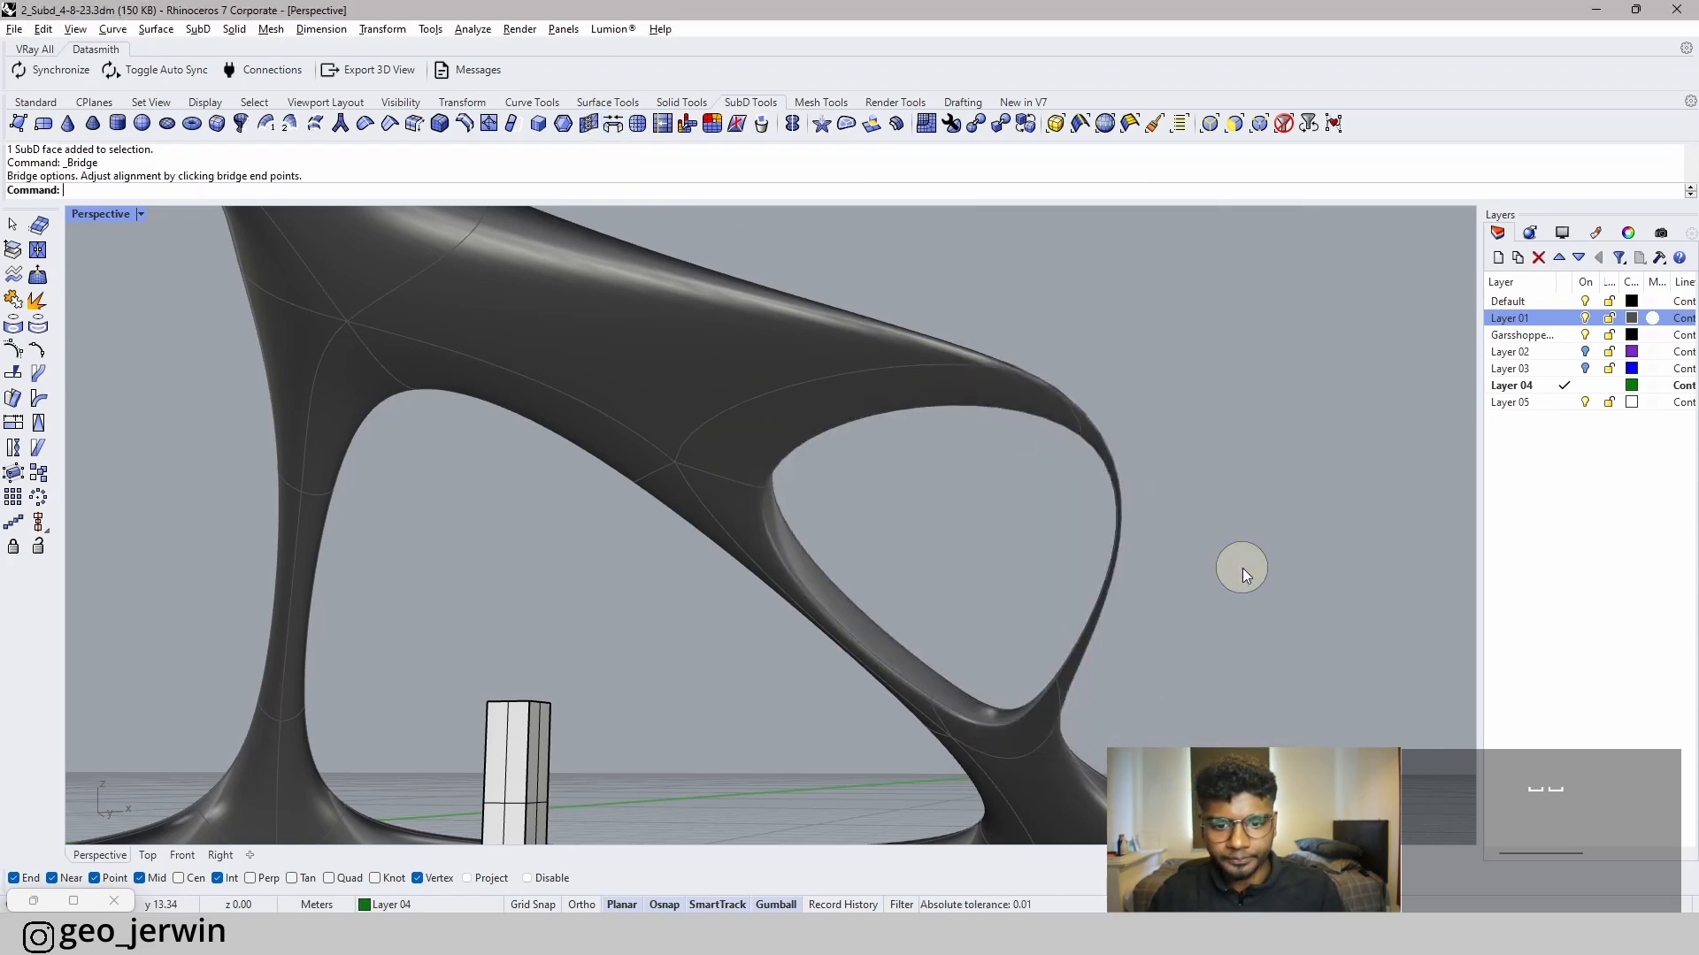
- Scale down two SubD faces on the inner wall of the opening along one axis
{"action": "right_click_drag", "start_coordinate": [1242, 568], "coordinate": [666, 687]}
{"action": "left_click", "coordinate": [677, 321]}
{"action": "scroll", "coordinate": [428, 486], "scroll_direction": "down", "scroll_amount": 2}
{"action": "left_click_drag", "start_coordinate": [704, 734], "coordinate": [655, 630]}
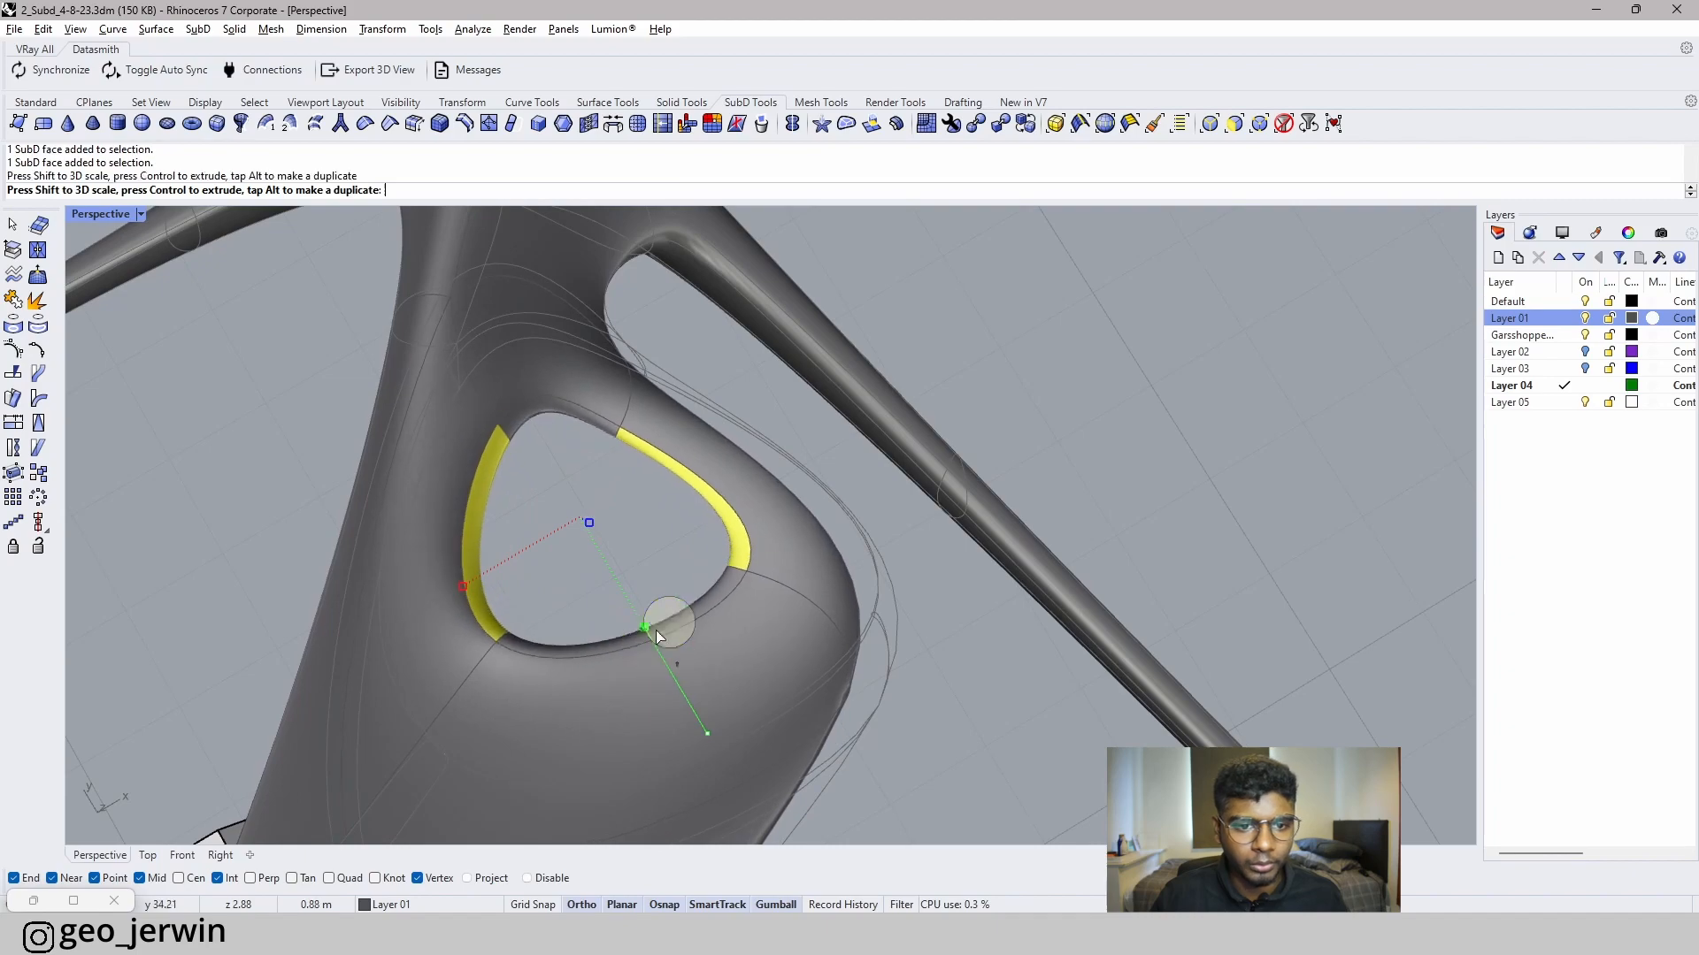
{"action": "left_click", "coordinate": [899, 676]}
- Select SubD components around the opening and switch the SubD display from flat to smooth
{"action": "right_click_drag", "start_coordinate": [899, 676], "coordinate": [841, 533]}
{"action": "scroll", "coordinate": [752, 544], "scroll_direction": "down", "scroll_amount": 2}
{"action": "scroll", "coordinate": [842, 534], "scroll_direction": "down", "scroll_amount": 2}
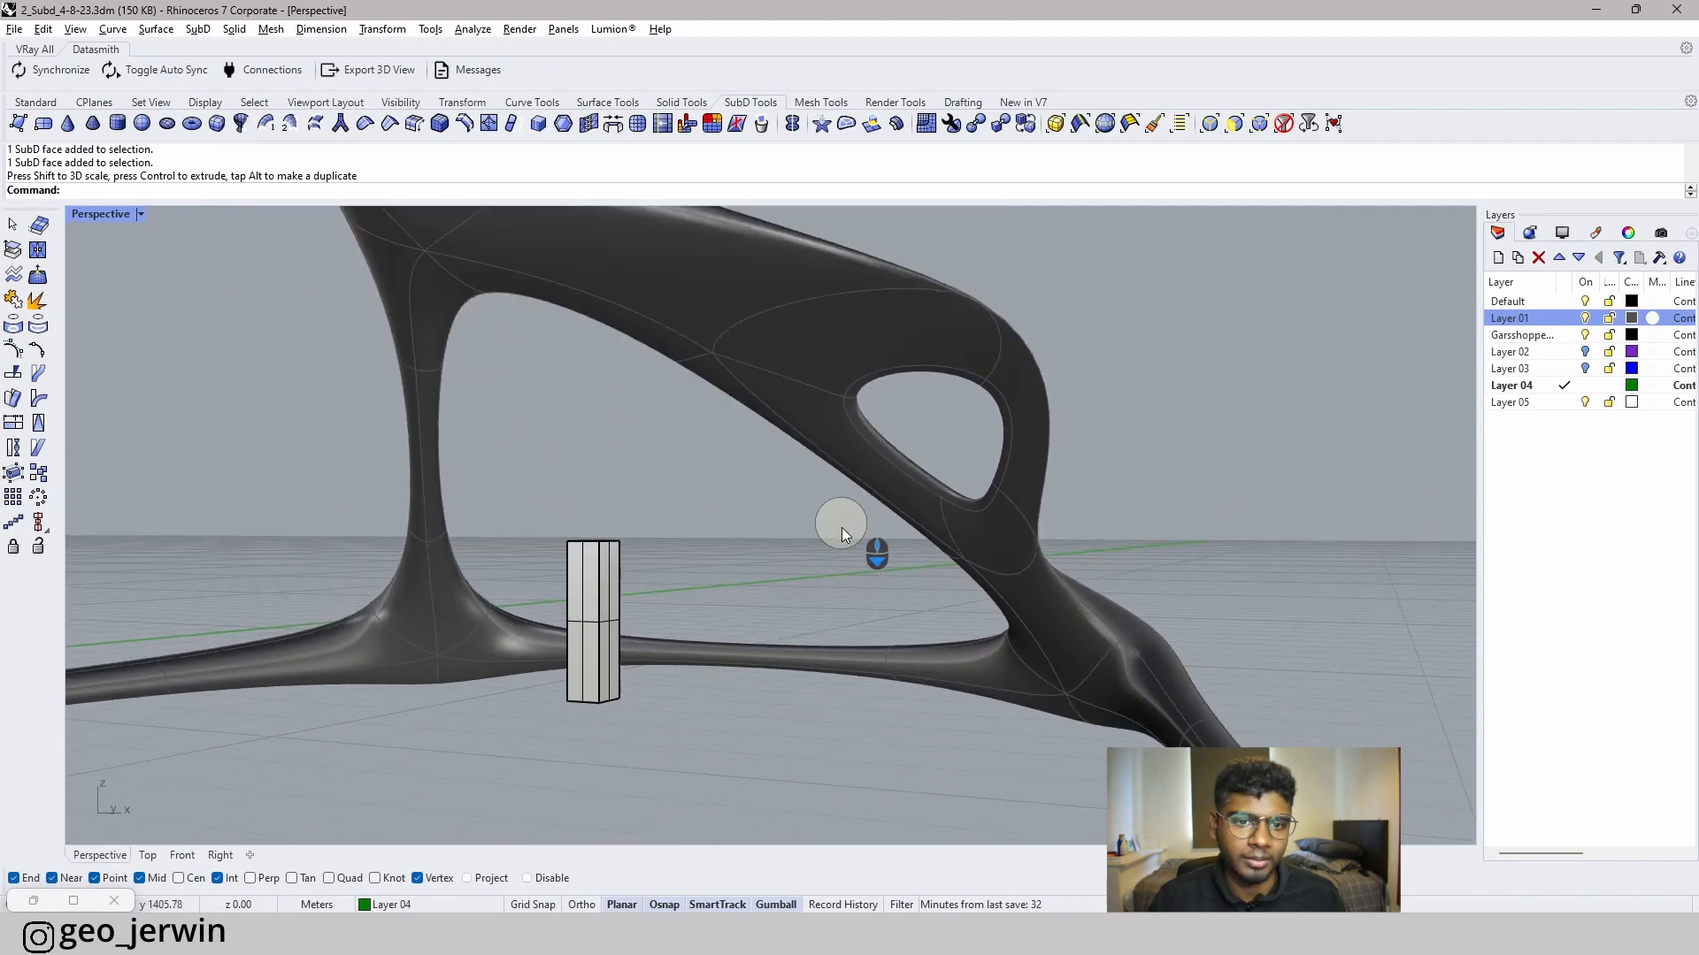
{"action": "scroll", "coordinate": [835, 385], "scroll_direction": "up", "scroll_amount": 5}
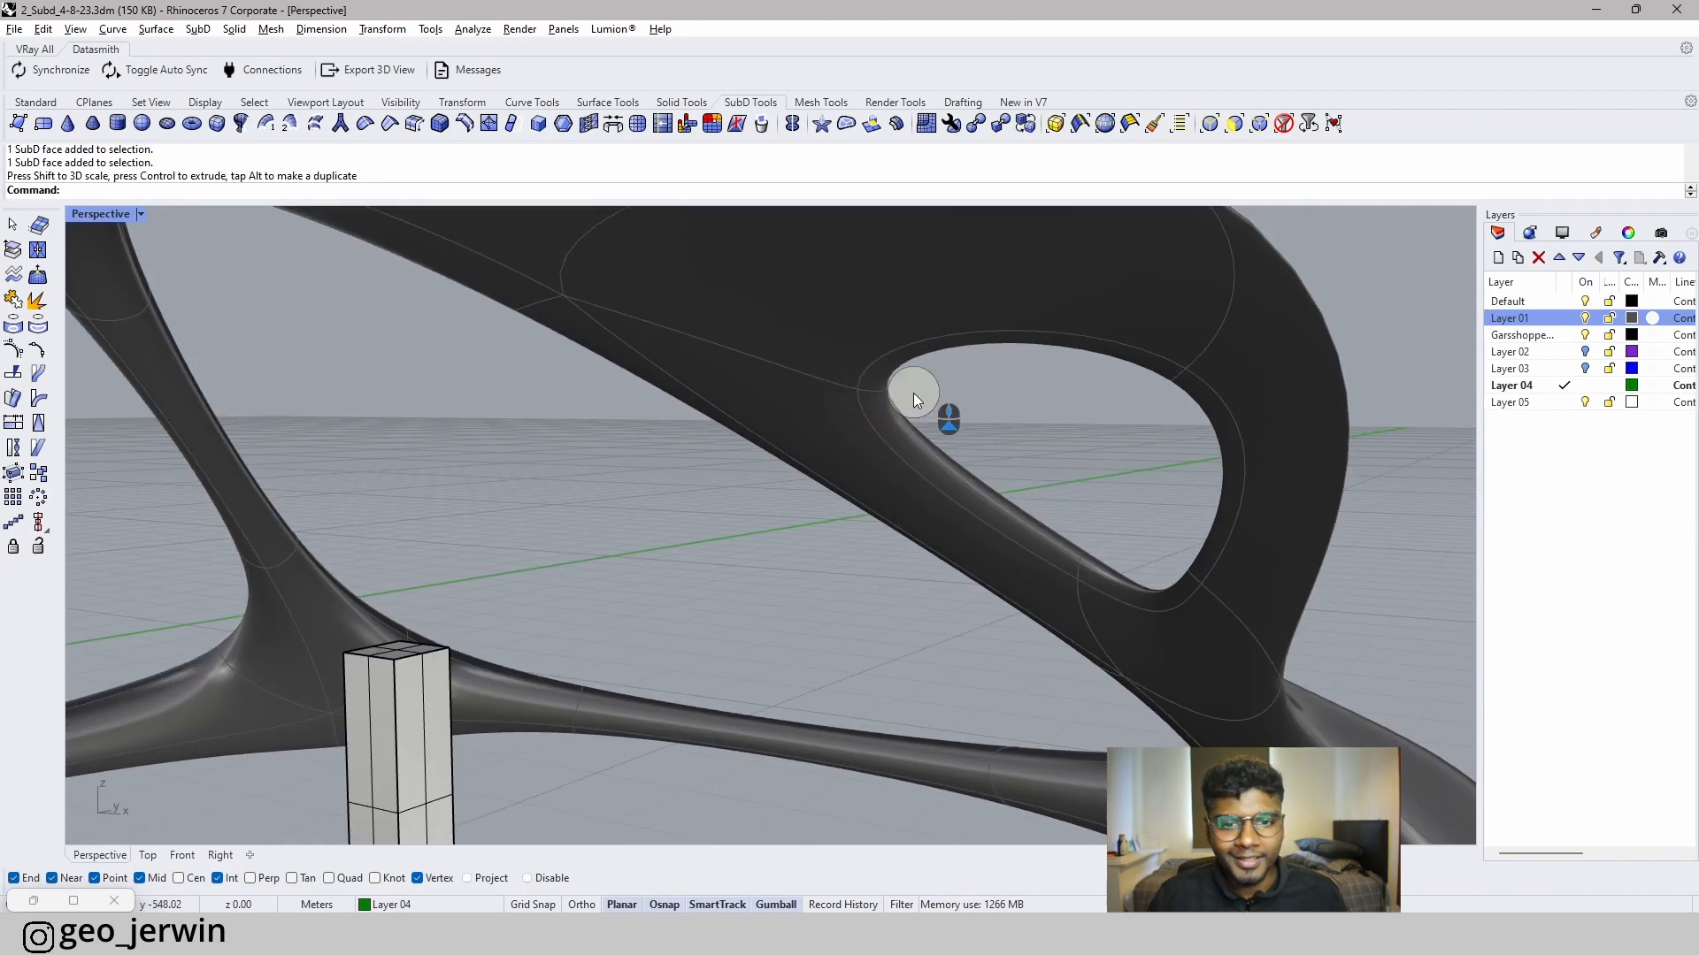
{"action": "left_click", "coordinate": [926, 405], "text": "ctrl+shift"}
{"action": "right_click_drag", "start_coordinate": [972, 411], "coordinate": [1034, 455]}
{"action": "left_click_drag", "start_coordinate": [1037, 644], "coordinate": [1006, 717]}
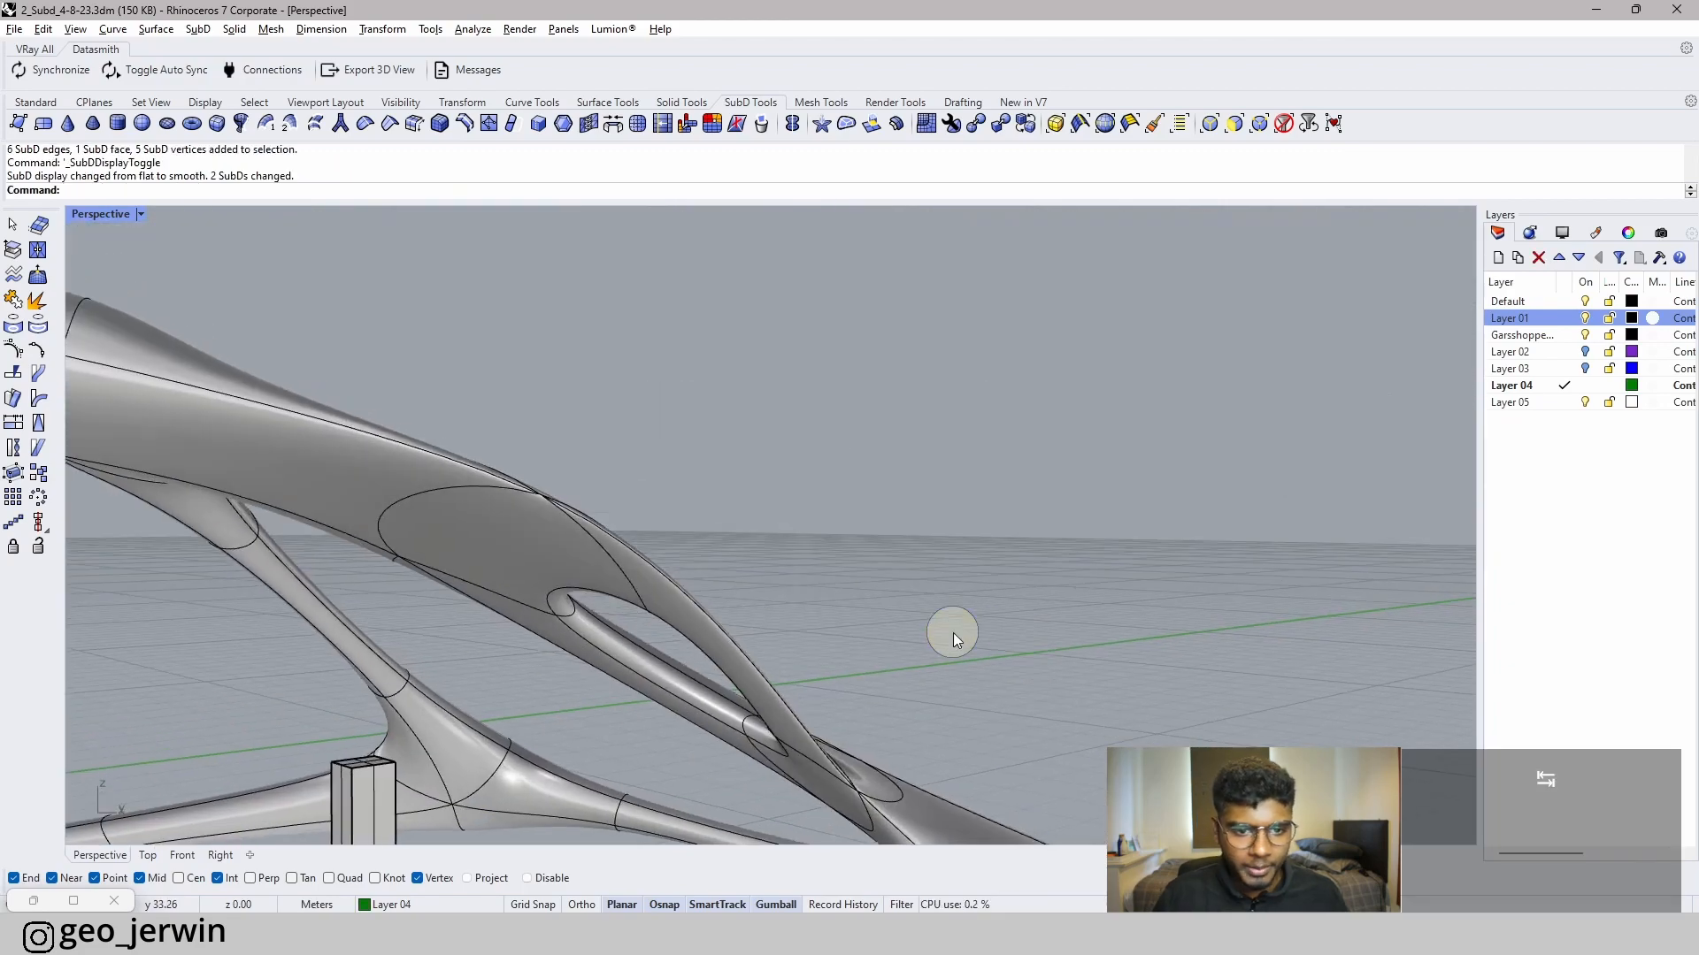
- Inset the long SubD face on the outer side of the opening by 0.10
{"action": "scroll", "coordinate": [831, 655], "scroll_direction": "up", "scroll_amount": 3}
{"action": "left_click", "coordinate": [705, 651], "text": "ctrl+shift"}
{"action": "right_click_drag", "start_coordinate": [812, 643], "coordinate": [931, 530], "text": "shift"}
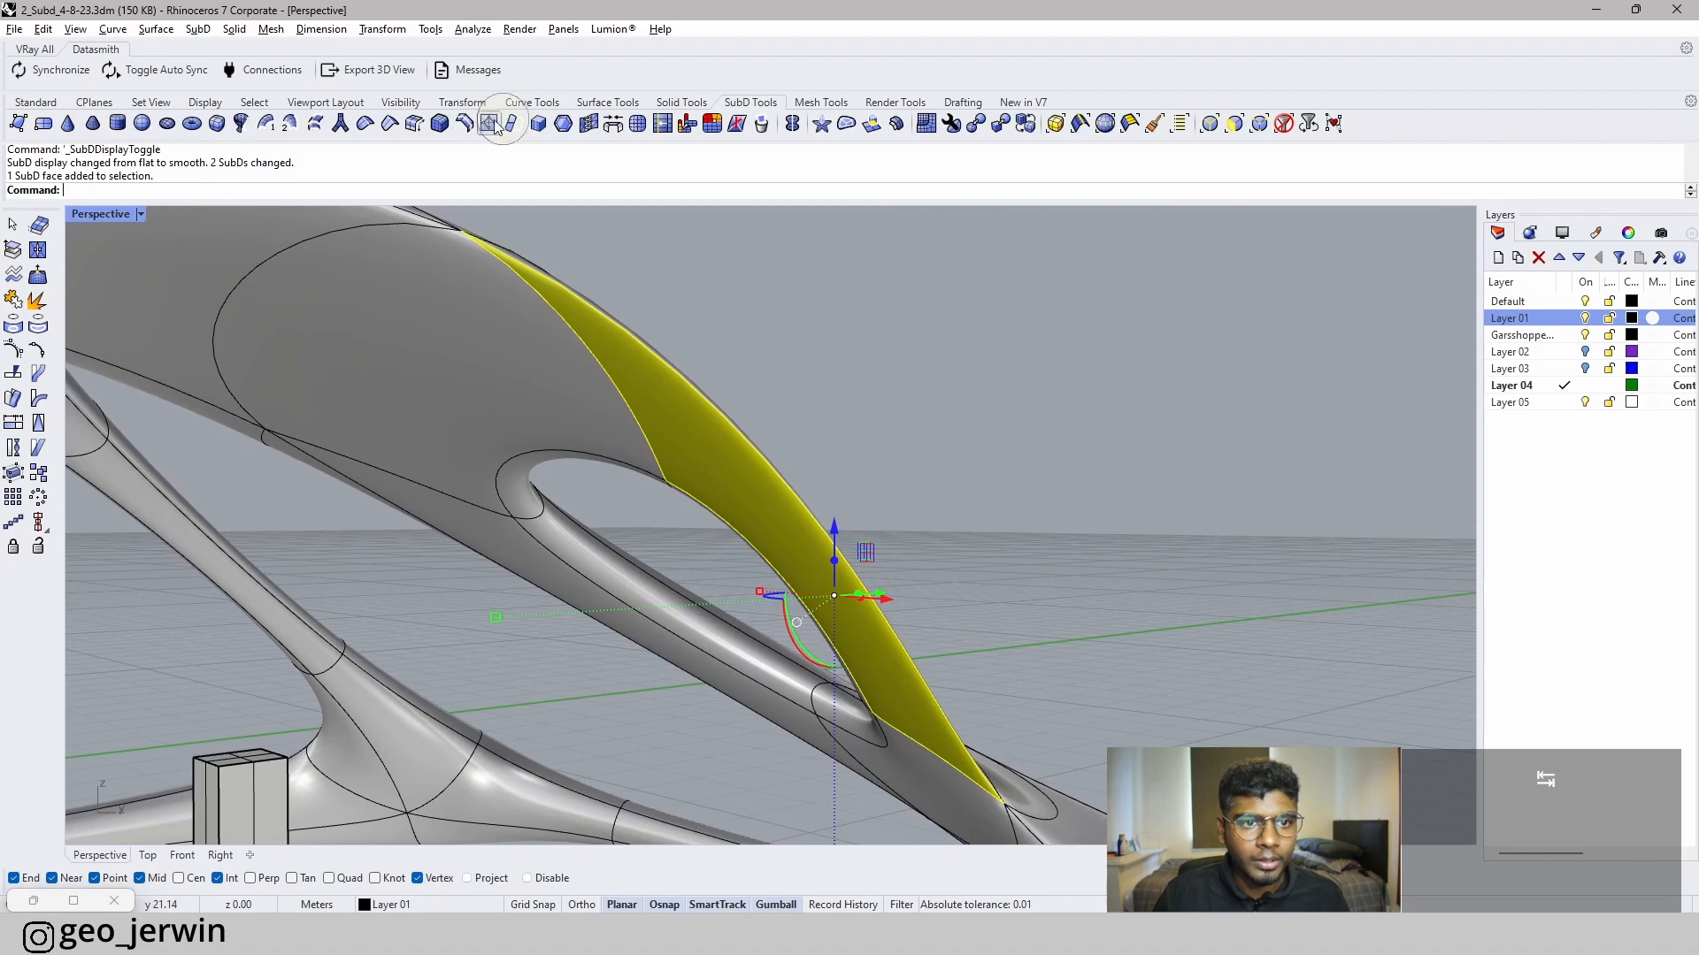
{"action": "key", "text": "space"}
{"action": "left_click", "coordinate": [1084, 464]}
- Bridge the narrow face below the rounded opening to the upper face of the long ground-level member
{"action": "scroll", "coordinate": [1081, 475], "scroll_direction": "down", "scroll_amount": 3}
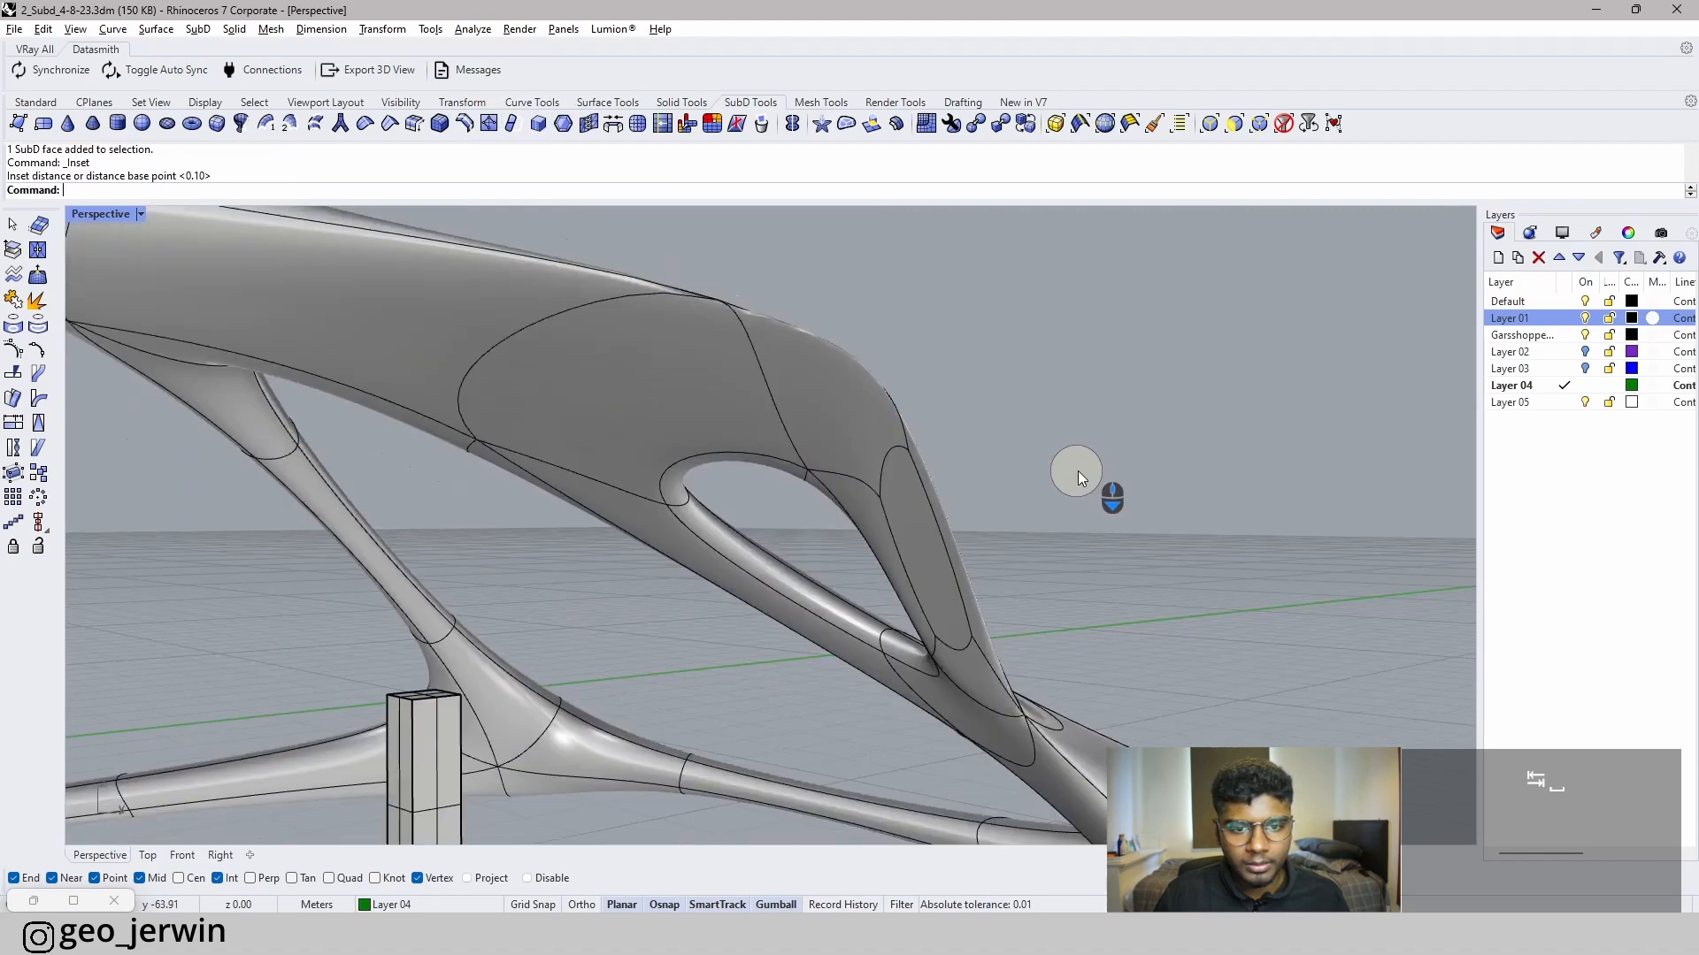
{"action": "right_click_drag", "start_coordinate": [1081, 476], "coordinate": [954, 551]}
{"action": "right_click_drag", "start_coordinate": [984, 491], "coordinate": [884, 695]}
{"action": "left_click", "coordinate": [906, 554], "text": "ctrl+shift"}
{"action": "scroll", "coordinate": [1005, 498], "scroll_direction": "down", "scroll_amount": 4}
{"action": "scroll", "coordinate": [889, 692], "scroll_direction": "down", "scroll_amount": 5}
{"action": "right_click_drag", "start_coordinate": [920, 615], "coordinate": [868, 687]}
{"action": "scroll", "coordinate": [865, 689], "scroll_direction": "up", "scroll_amount": 6}
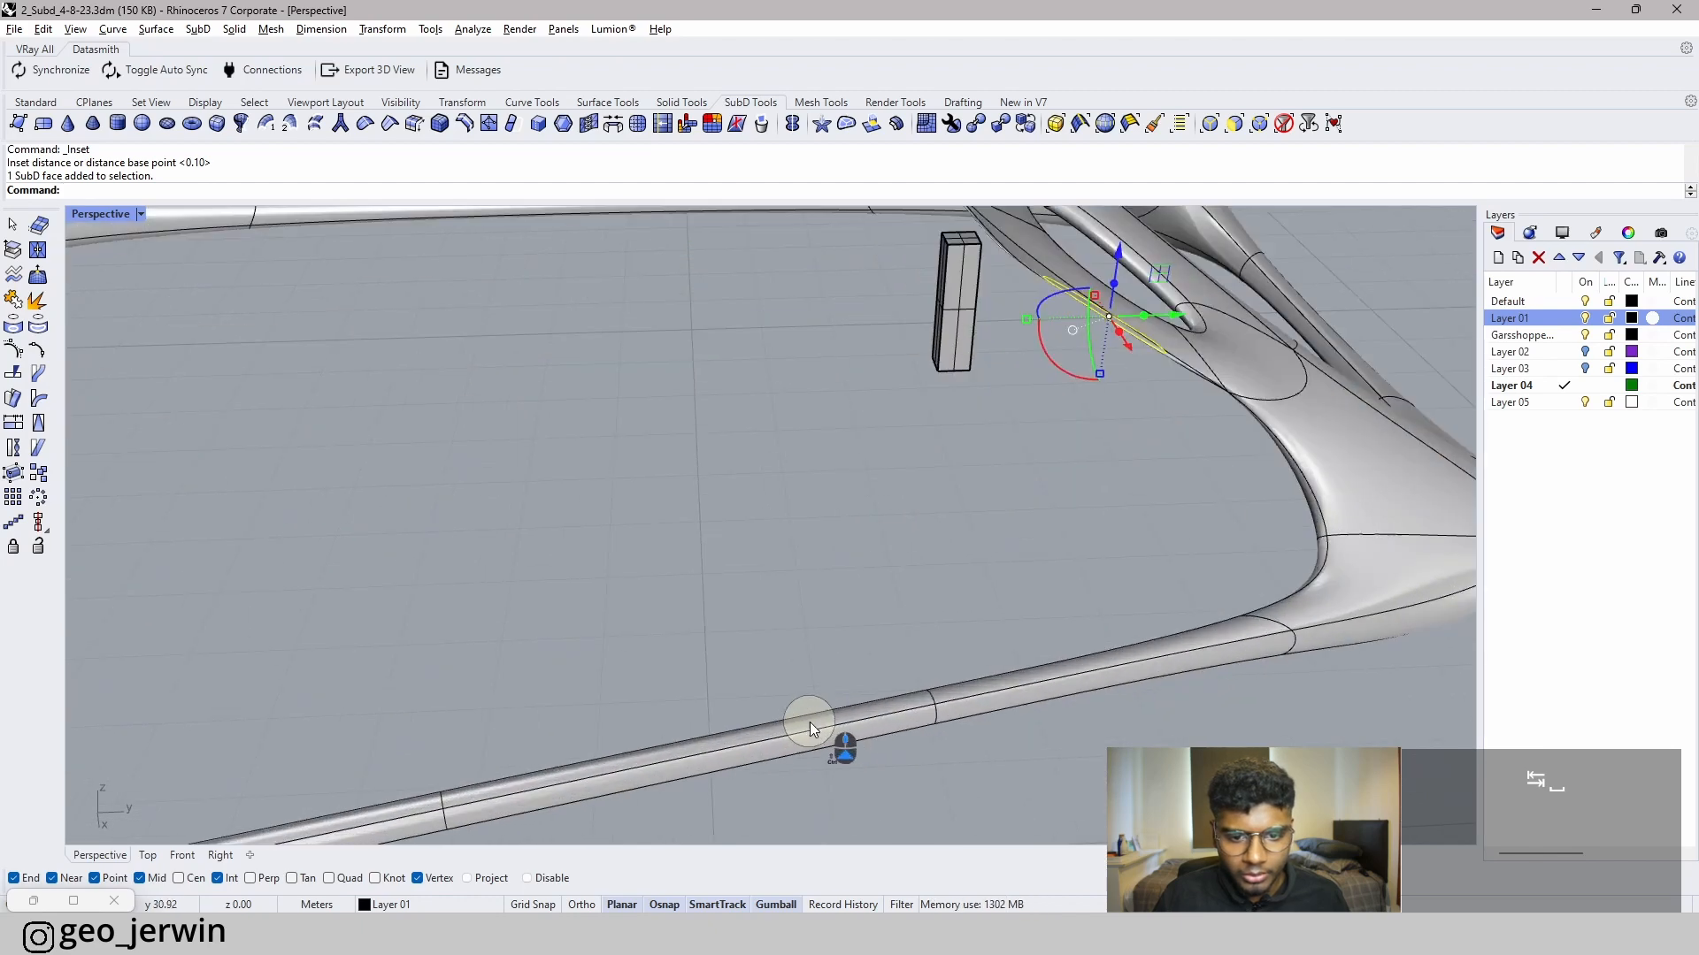
{"action": "scroll", "coordinate": [812, 724], "scroll_direction": "up", "scroll_amount": 4, "text": "ctrl+shift"}
{"action": "scroll", "coordinate": [778, 772], "scroll_direction": "down", "scroll_amount": 2}
{"action": "right_click_drag", "start_coordinate": [778, 772], "coordinate": [836, 668], "text": "shift"}
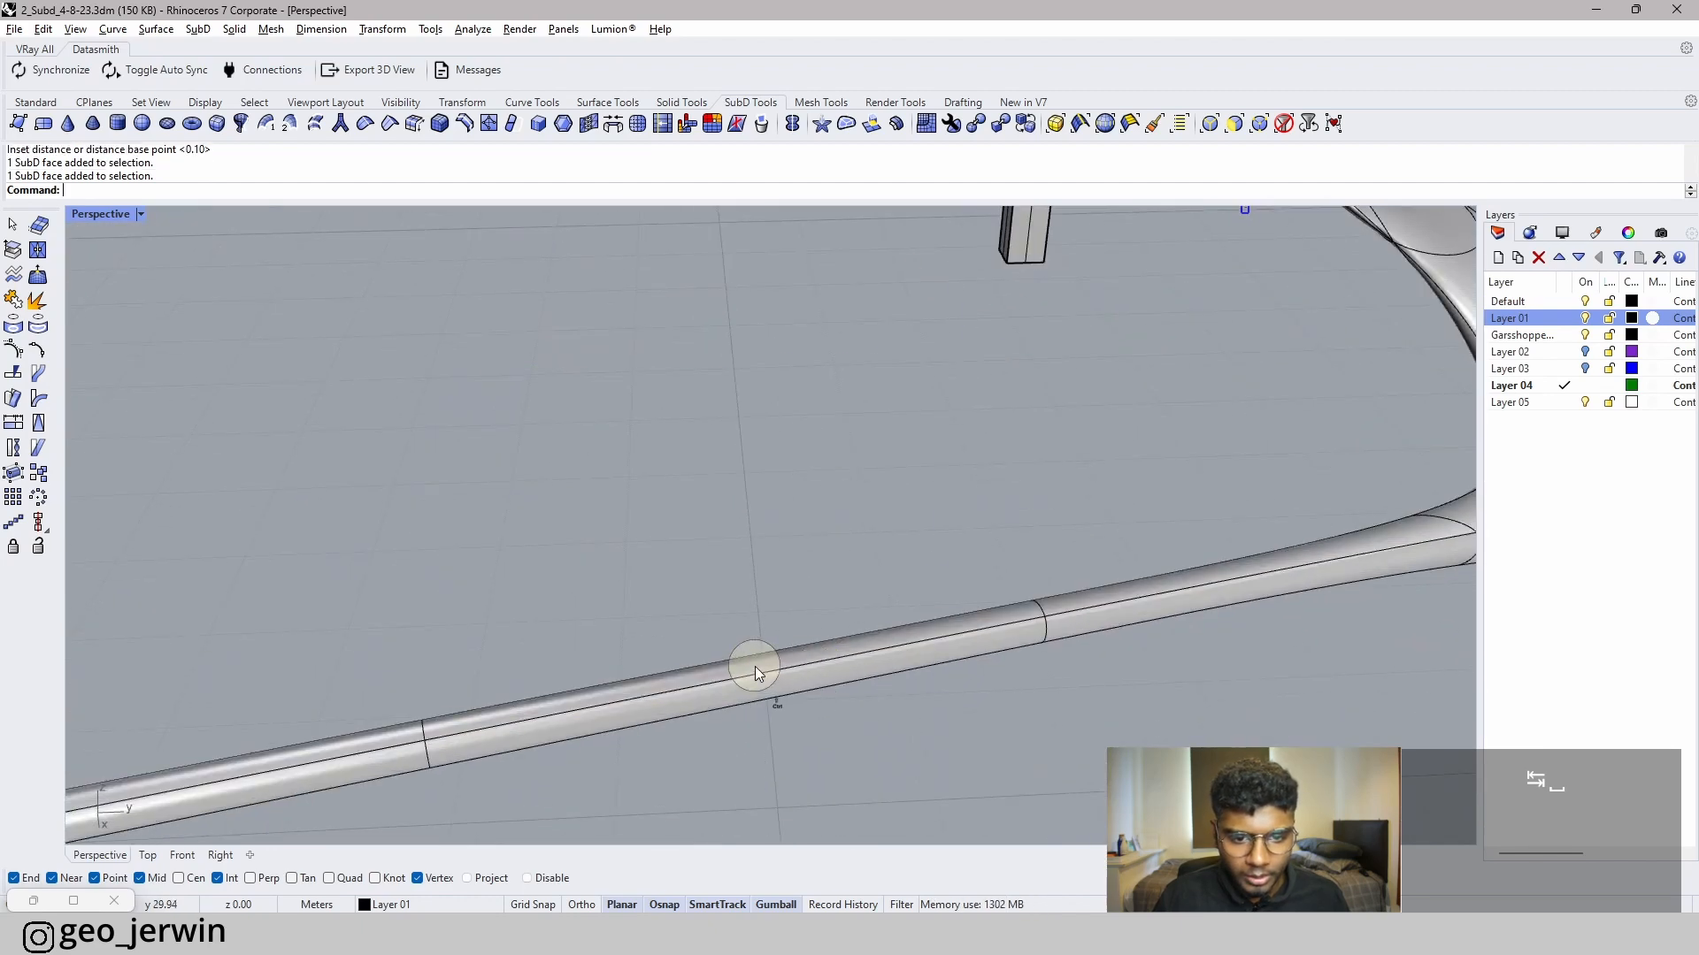
{"action": "left_click", "coordinate": [756, 667], "text": "ctrl+shift"}
{"action": "scroll", "coordinate": [1045, 499], "scroll_direction": "down", "scroll_amount": 7}
{"action": "right_click_drag", "start_coordinate": [1027, 420], "coordinate": [940, 502], "text": "shift"}
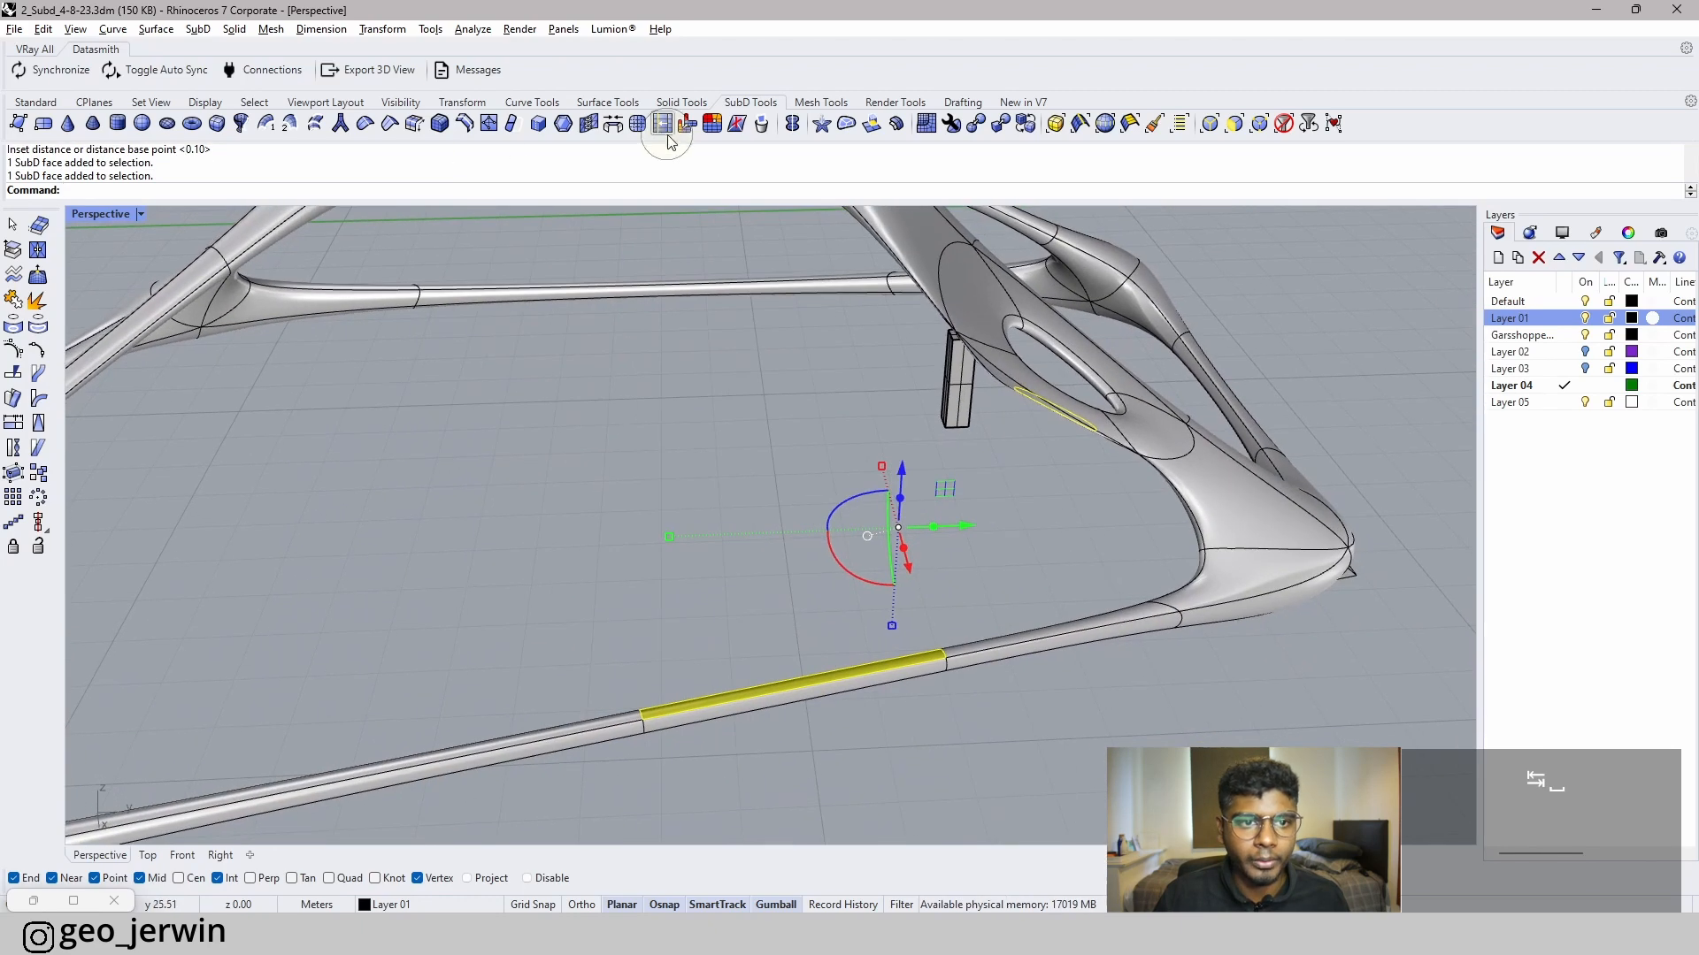
{"action": "left_click", "coordinate": [764, 126]}
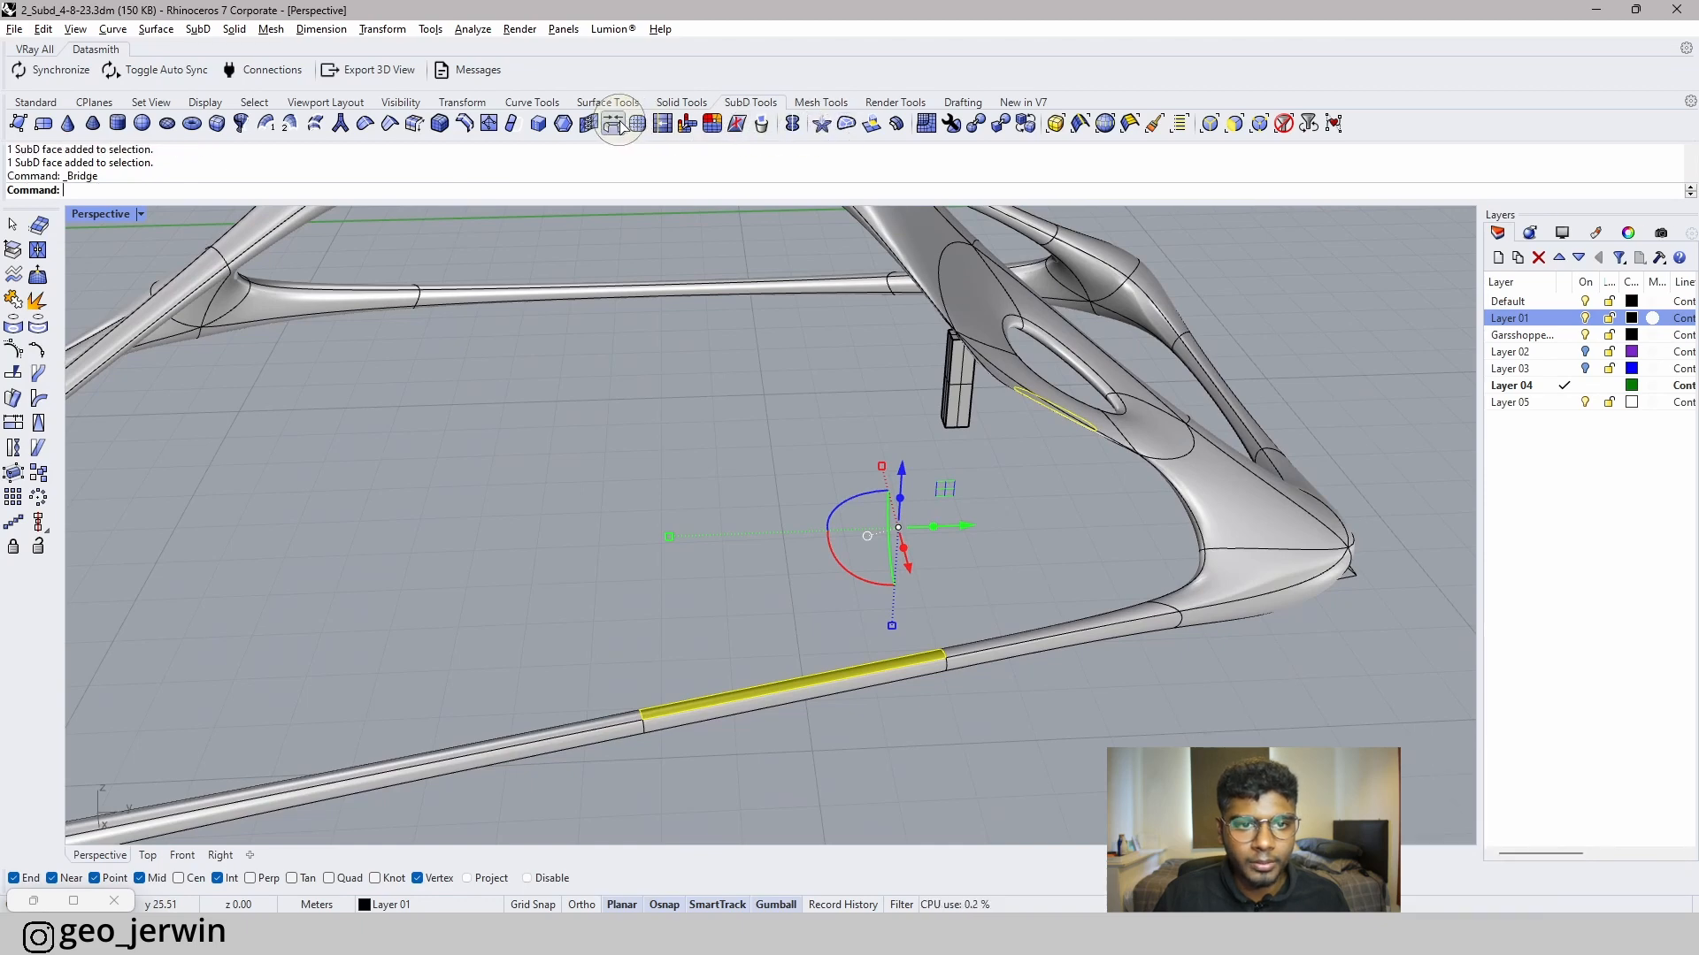
{"action": "left_click", "coordinate": [1103, 713]}
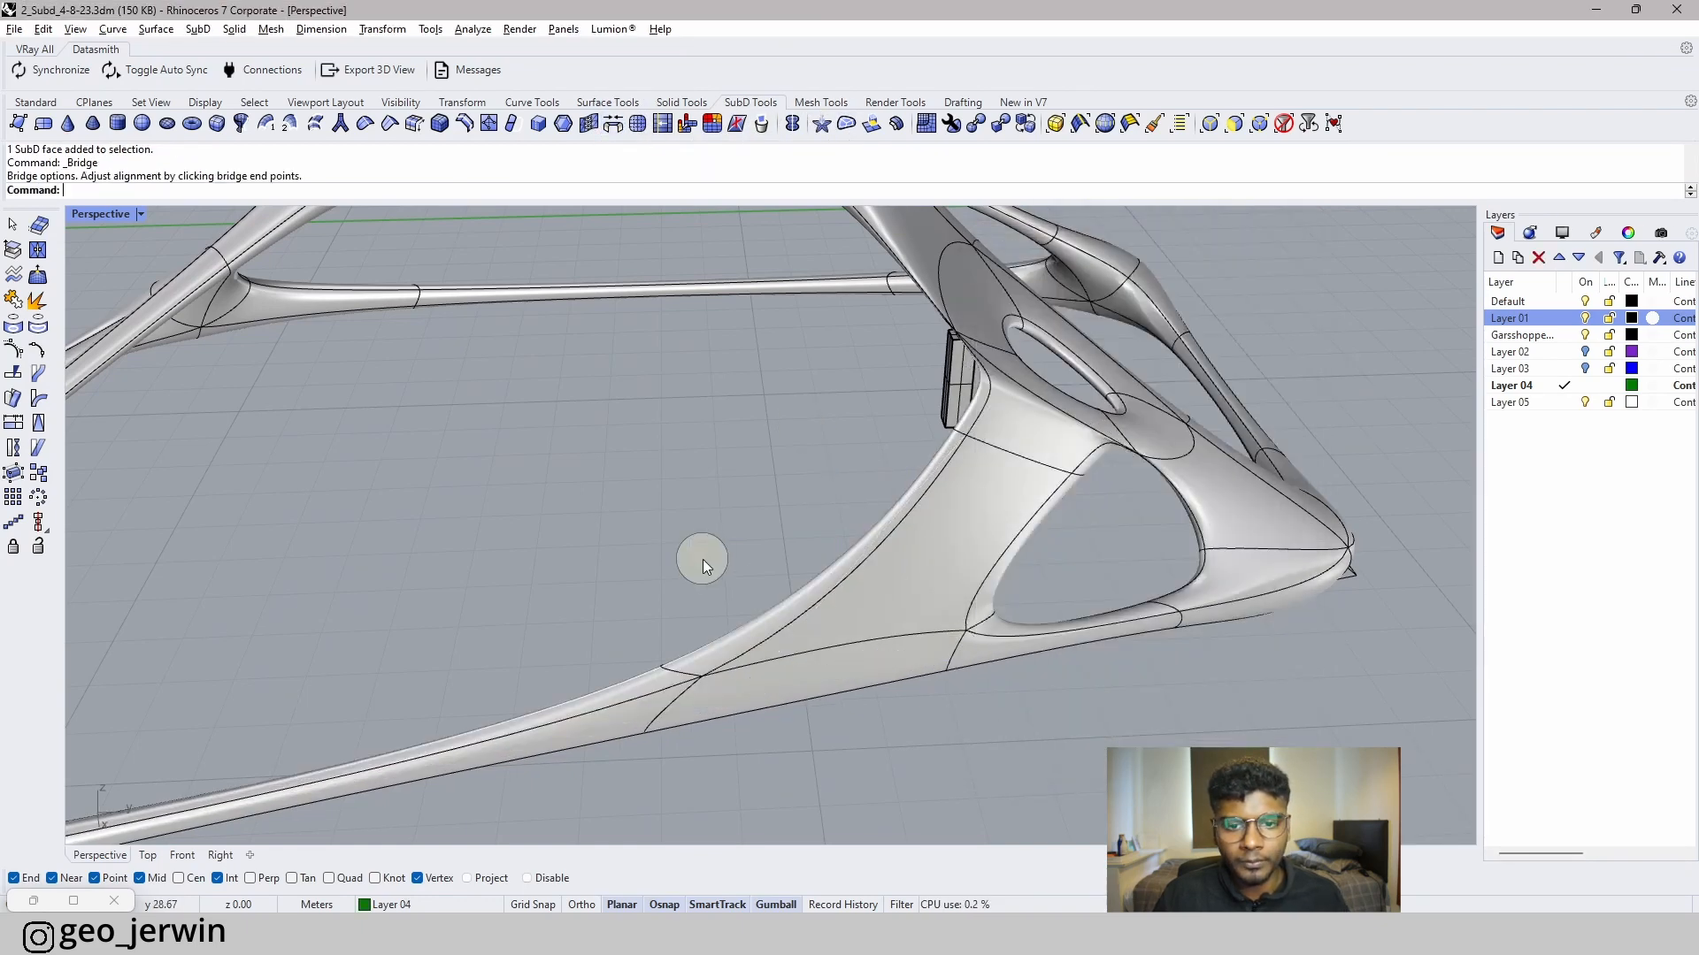
- Switch the SubD display to flat and limit the selection filter to points and vertices
{"action": "right_click_drag", "start_coordinate": [703, 559], "coordinate": [895, 585]}
{"action": "scroll", "coordinate": [823, 383], "scroll_direction": "up", "scroll_amount": 10}
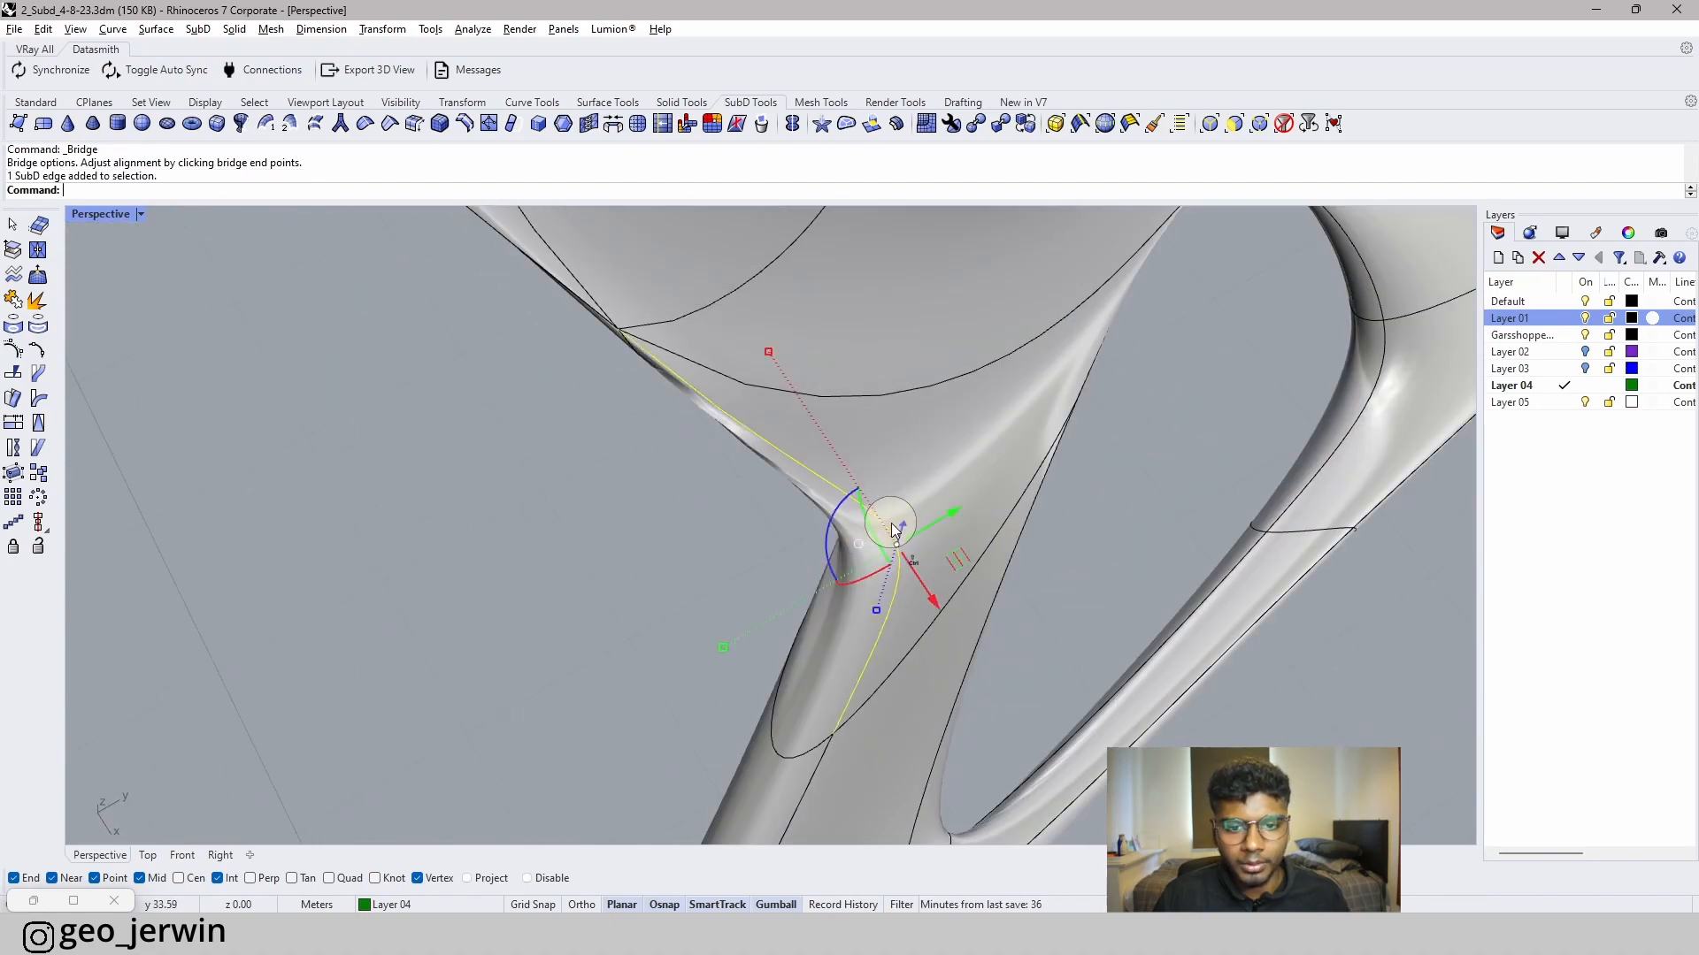
{"action": "right_click_drag", "start_coordinate": [1061, 531], "coordinate": [434, 506]}
{"action": "key", "text": "Tab"}
{"action": "left_click_drag", "start_coordinate": [511, 404], "coordinate": [567, 465]}
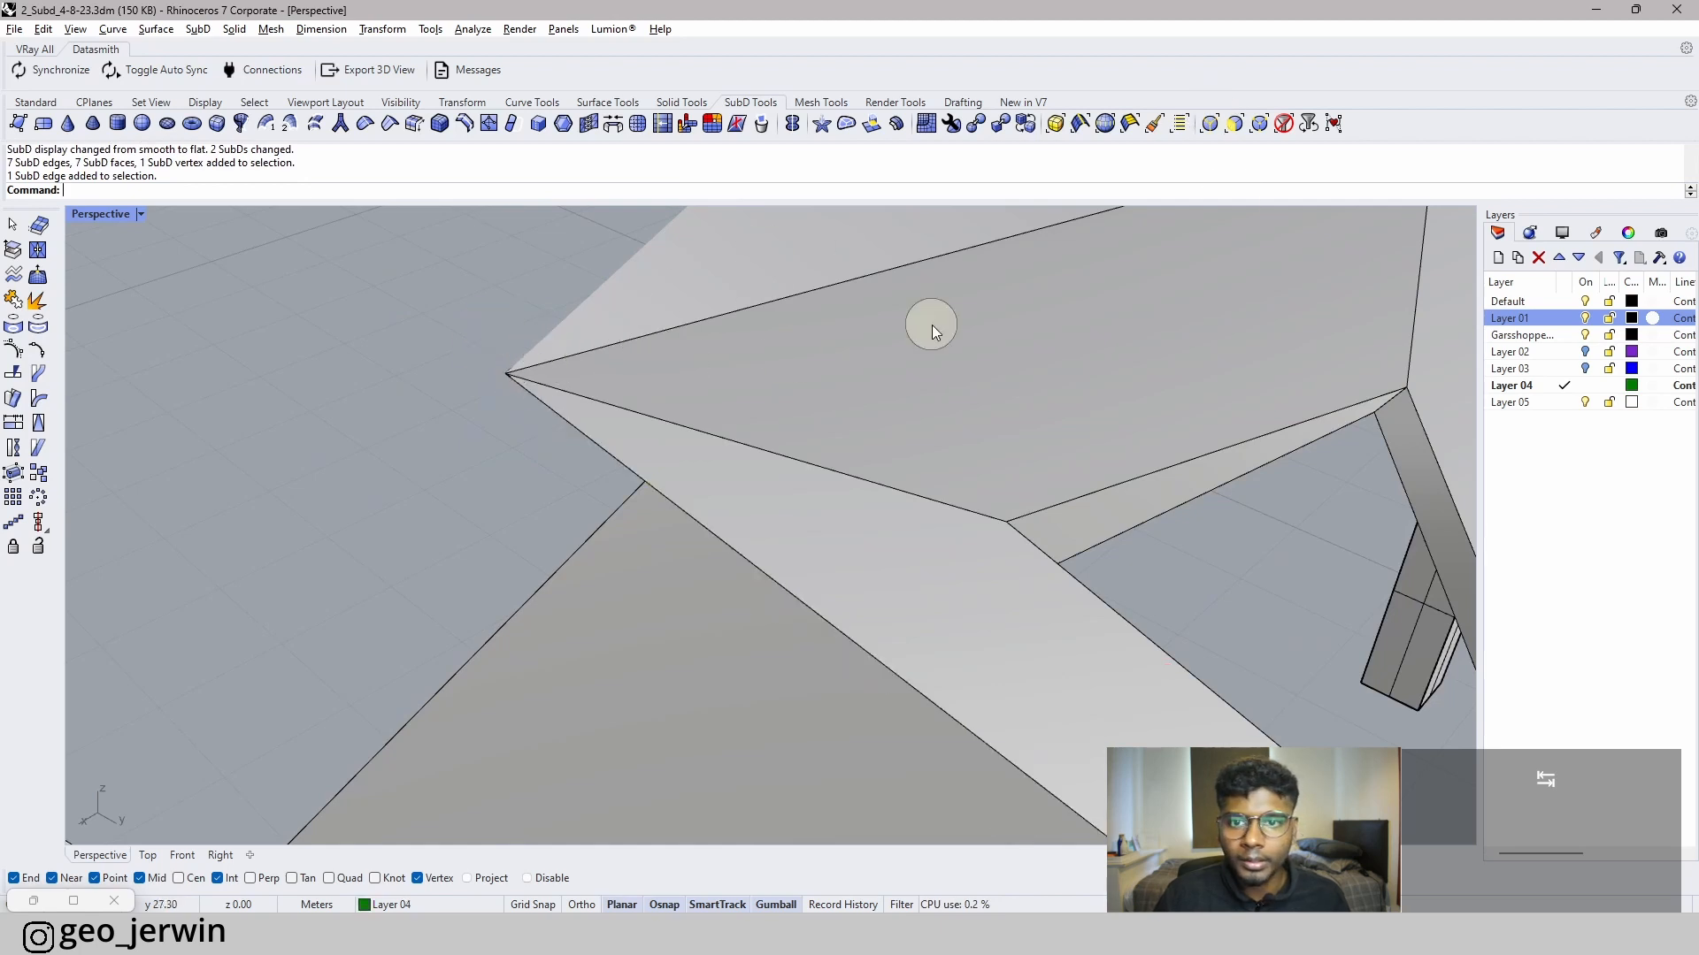
{"action": "left_click", "coordinate": [1259, 133]}
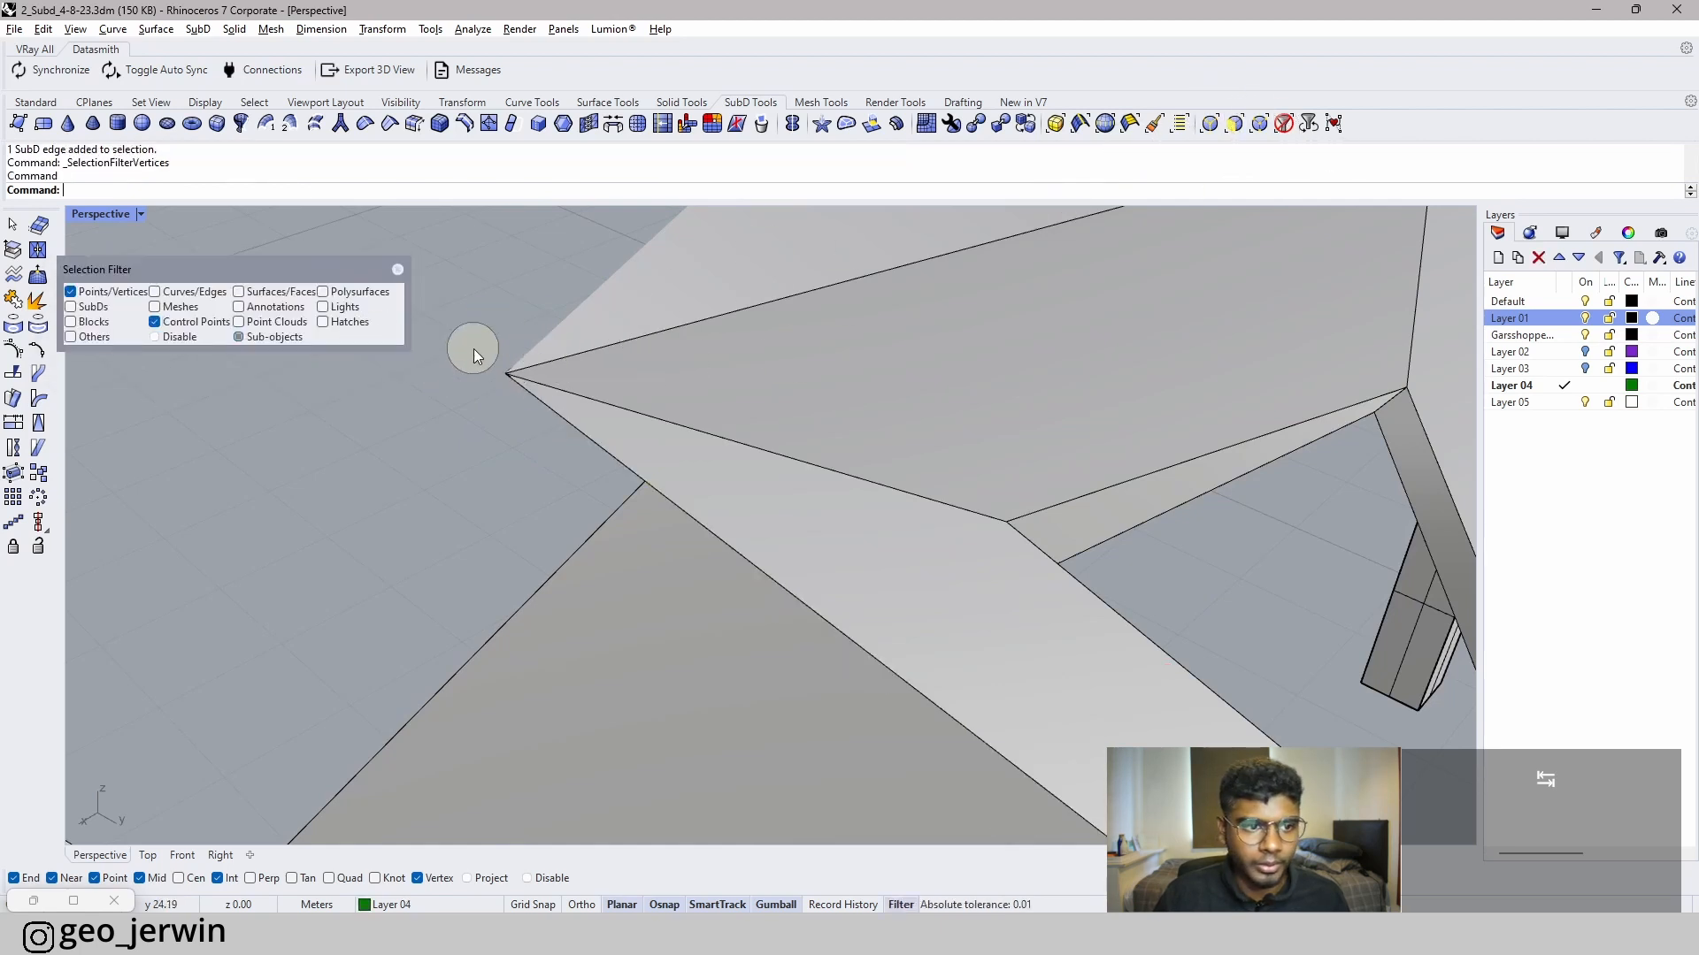
- Move the corner vertices where the new bridge meets the upper member to reshape the junction
{"action": "left_click_drag", "start_coordinate": [480, 295], "coordinate": [704, 501]}
{"action": "right_click_drag", "start_coordinate": [703, 501], "coordinate": [985, 539]}
{"action": "left_click_drag", "start_coordinate": [976, 471], "coordinate": [831, 413]}
{"action": "right_click_drag", "start_coordinate": [969, 406], "coordinate": [849, 442]}
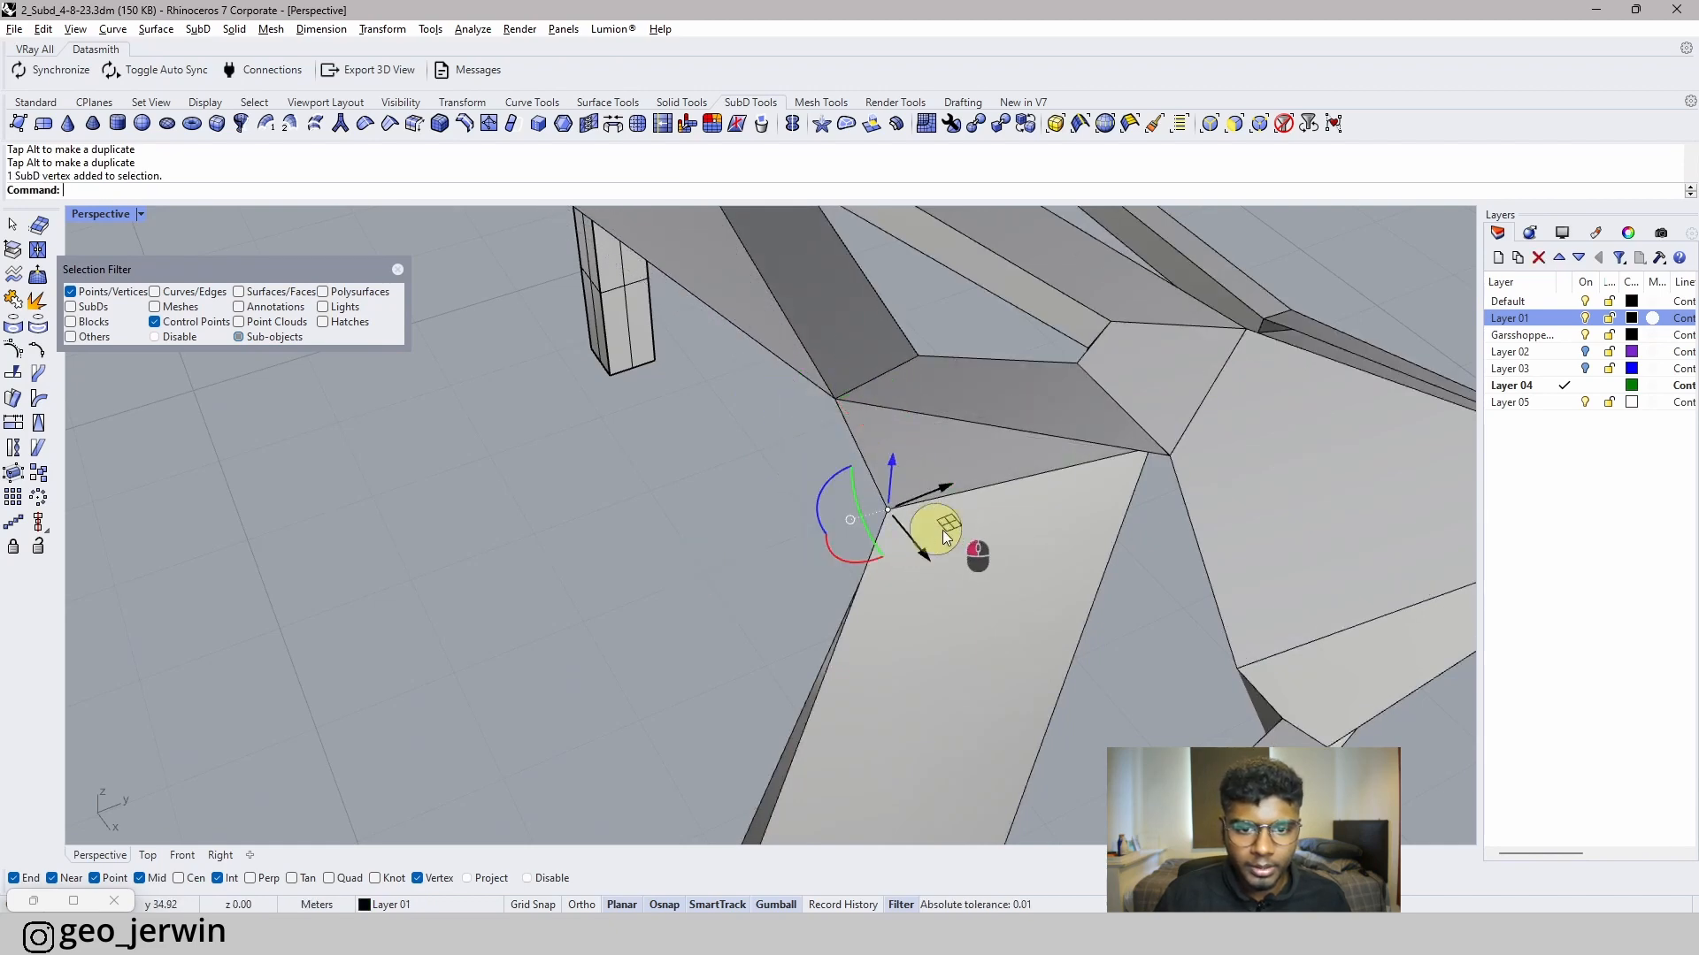
{"action": "left_click_drag", "start_coordinate": [943, 531], "coordinate": [900, 536]}
- Switch the SubD display back to smooth and turn on Layer 02 to show the ground surface
{"action": "right_click_drag", "start_coordinate": [1030, 545], "coordinate": [816, 612]}
{"action": "key", "text": "Tab"}
{"action": "left_click", "coordinate": [1585, 351]}
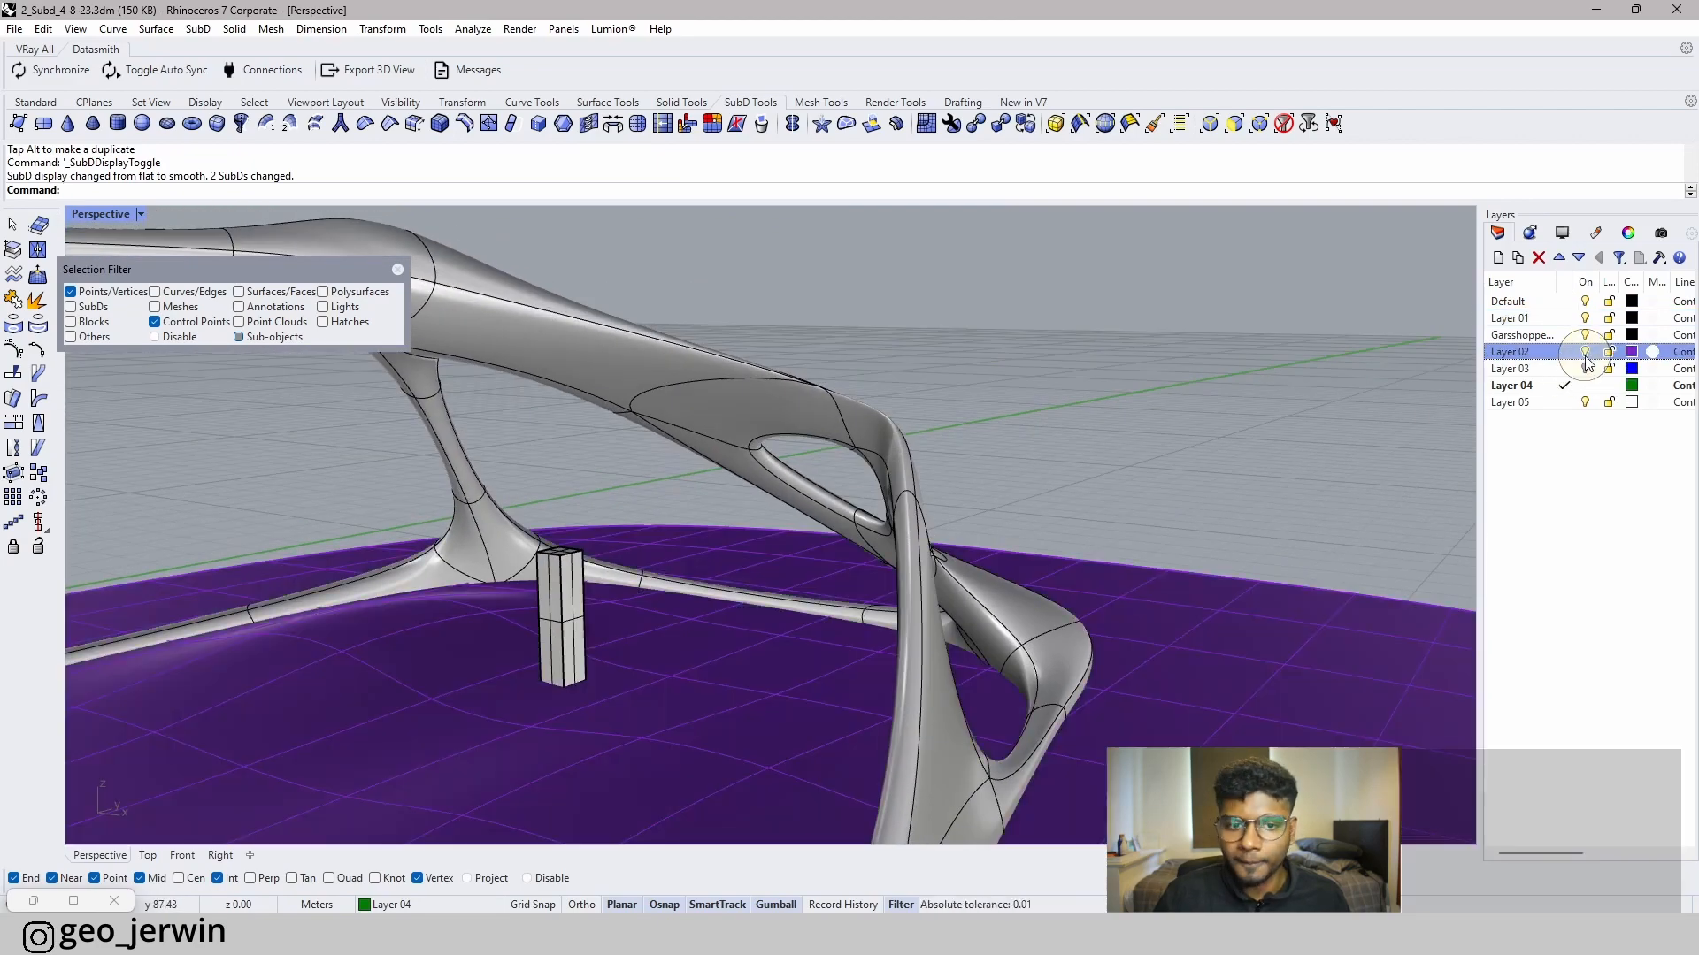
{"action": "right_click_drag", "start_coordinate": [1017, 460], "coordinate": [1084, 511]}
{"action": "right_click_drag", "start_coordinate": [1239, 583], "coordinate": [1095, 617]}
- Move the SubD edge along the upper inner rim of the triangular opening to reshape the corner member
{"action": "scroll", "coordinate": [1156, 555], "scroll_direction": "up", "scroll_amount": 6}
{"action": "left_click", "coordinate": [1166, 538], "text": "ctrl+shift"}
{"action": "scroll", "coordinate": [1244, 518], "scroll_direction": "down", "scroll_amount": 5}
{"action": "right_click_drag", "start_coordinate": [1244, 518], "coordinate": [985, 562]}
{"action": "scroll", "coordinate": [984, 560], "scroll_direction": "up", "scroll_amount": 4}
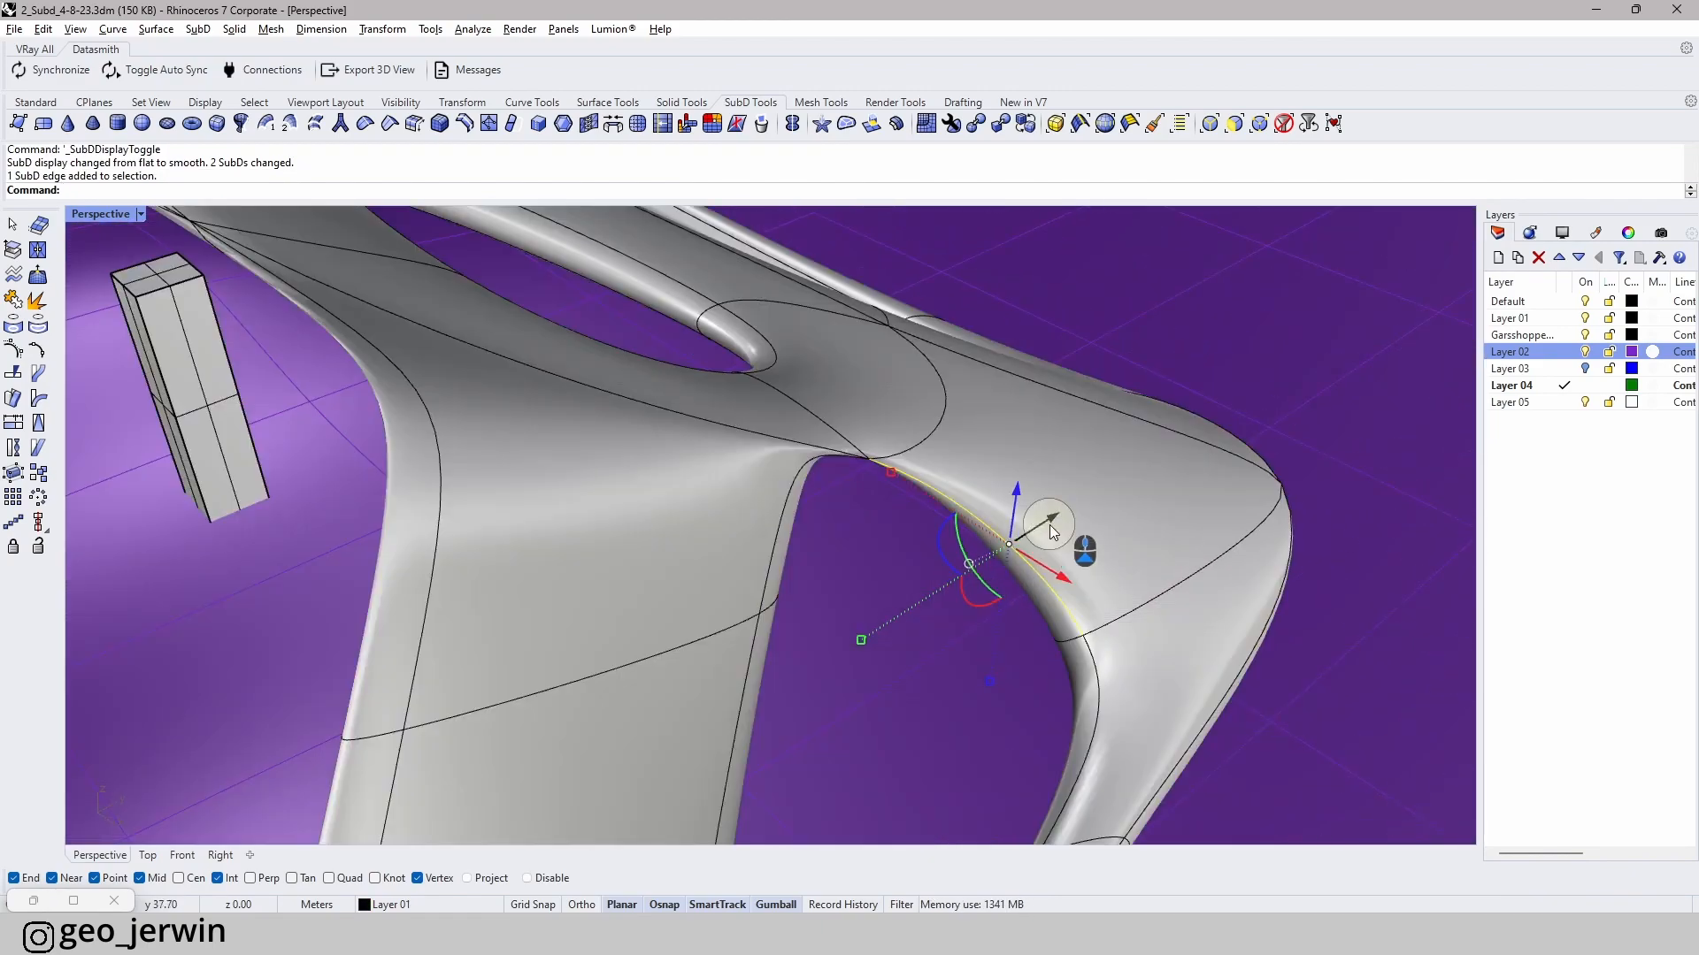
{"action": "scroll", "coordinate": [1054, 531], "scroll_direction": "up", "scroll_amount": 4}
{"action": "left_click_drag", "start_coordinate": [1096, 462], "coordinate": [1125, 397]}
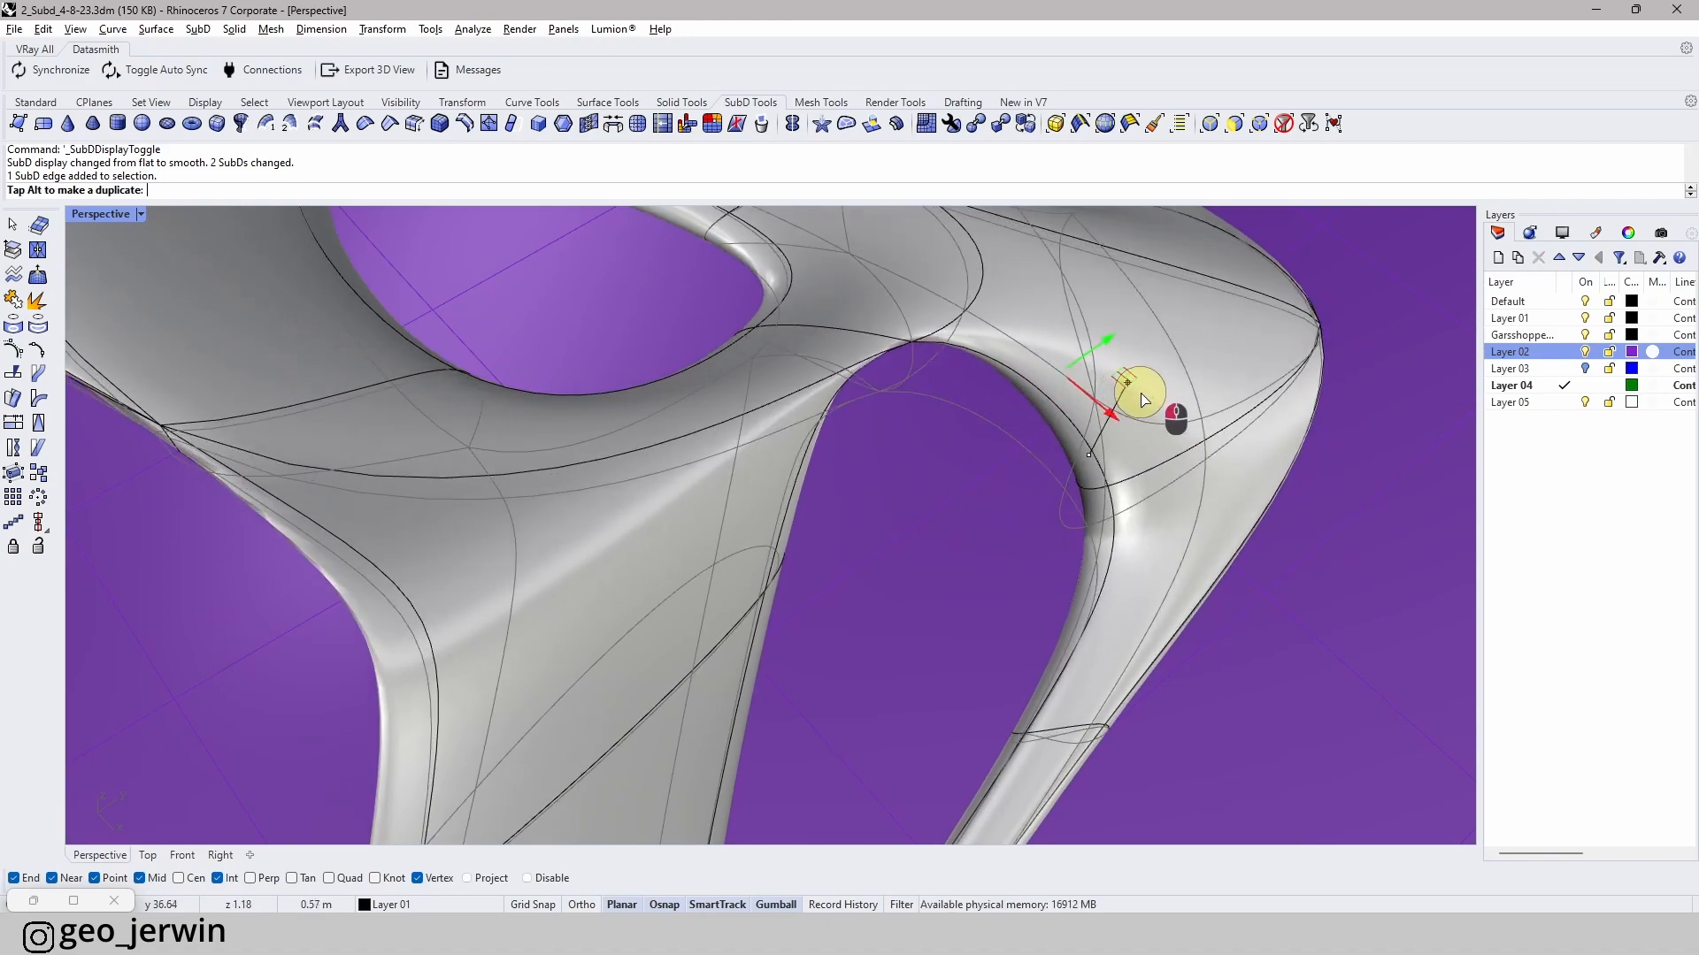
- Inset the large inner face of the new bridged leg by 0.10
{"action": "right_click_drag", "start_coordinate": [1125, 397], "coordinate": [843, 595]}
{"action": "left_click", "coordinate": [831, 607], "text": "ctrl+shift"}
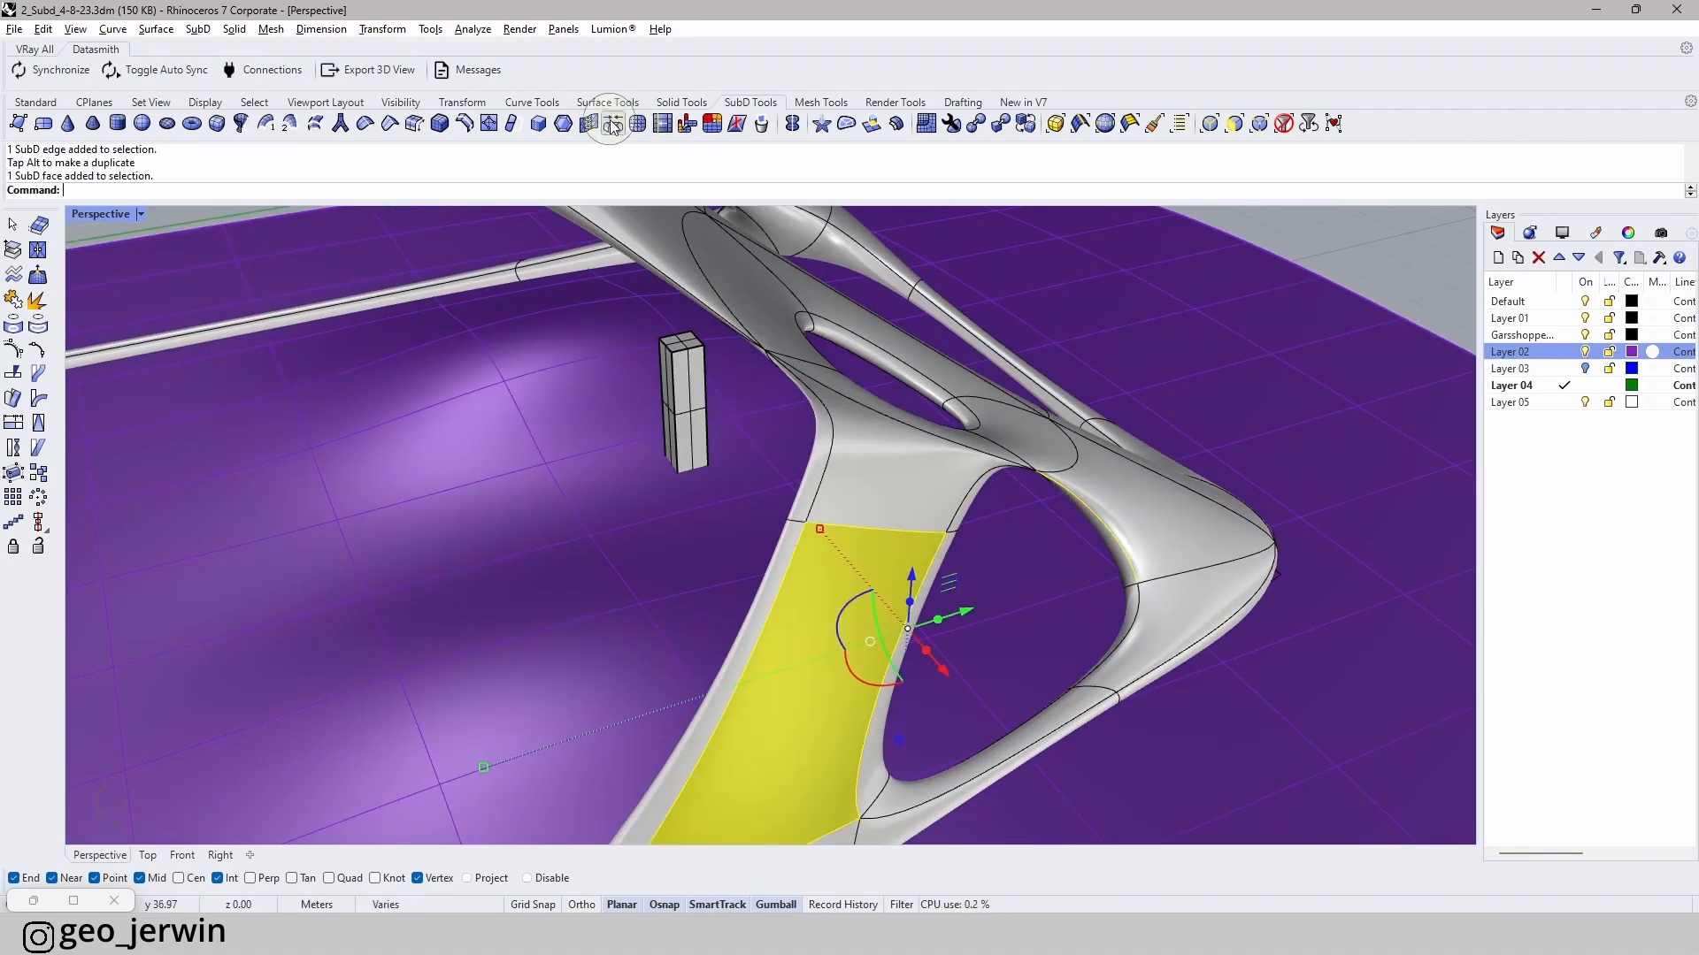
{"action": "left_click", "coordinate": [563, 124]}
{"action": "key", "text": "Return"}
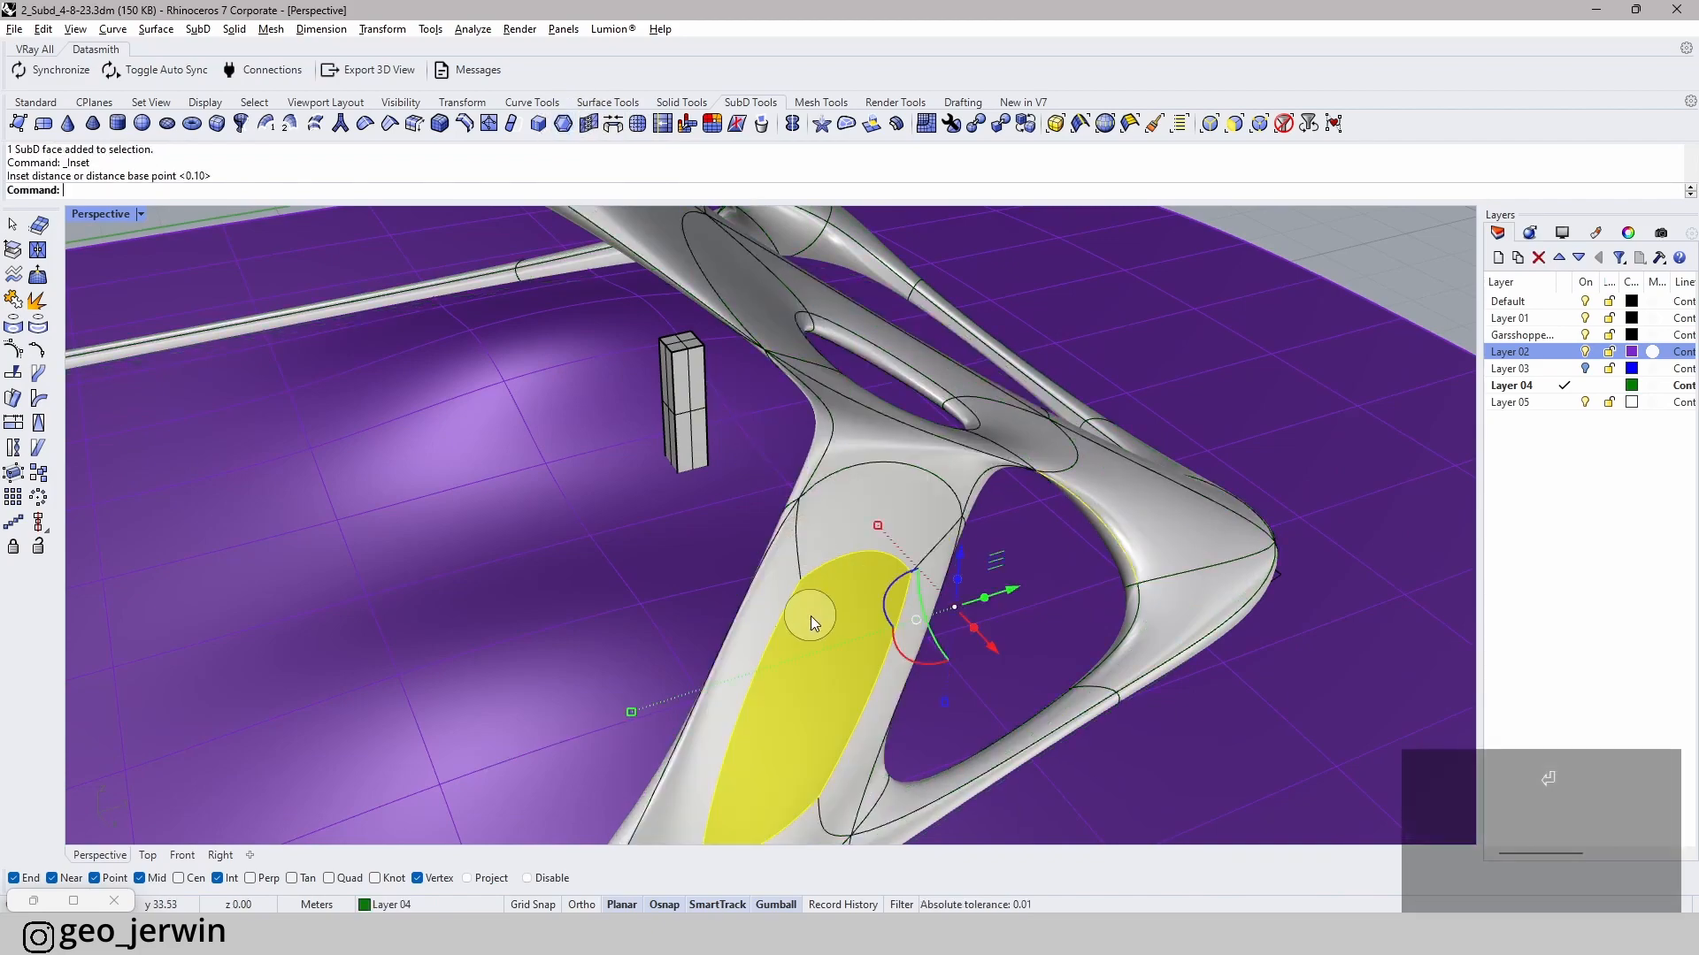
- Inset the matching outer face of the bridged leg by 0.10
{"action": "right_click_drag", "start_coordinate": [810, 617], "coordinate": [911, 561]}
{"action": "left_click", "coordinate": [884, 557], "text": "ctrl+shift"}
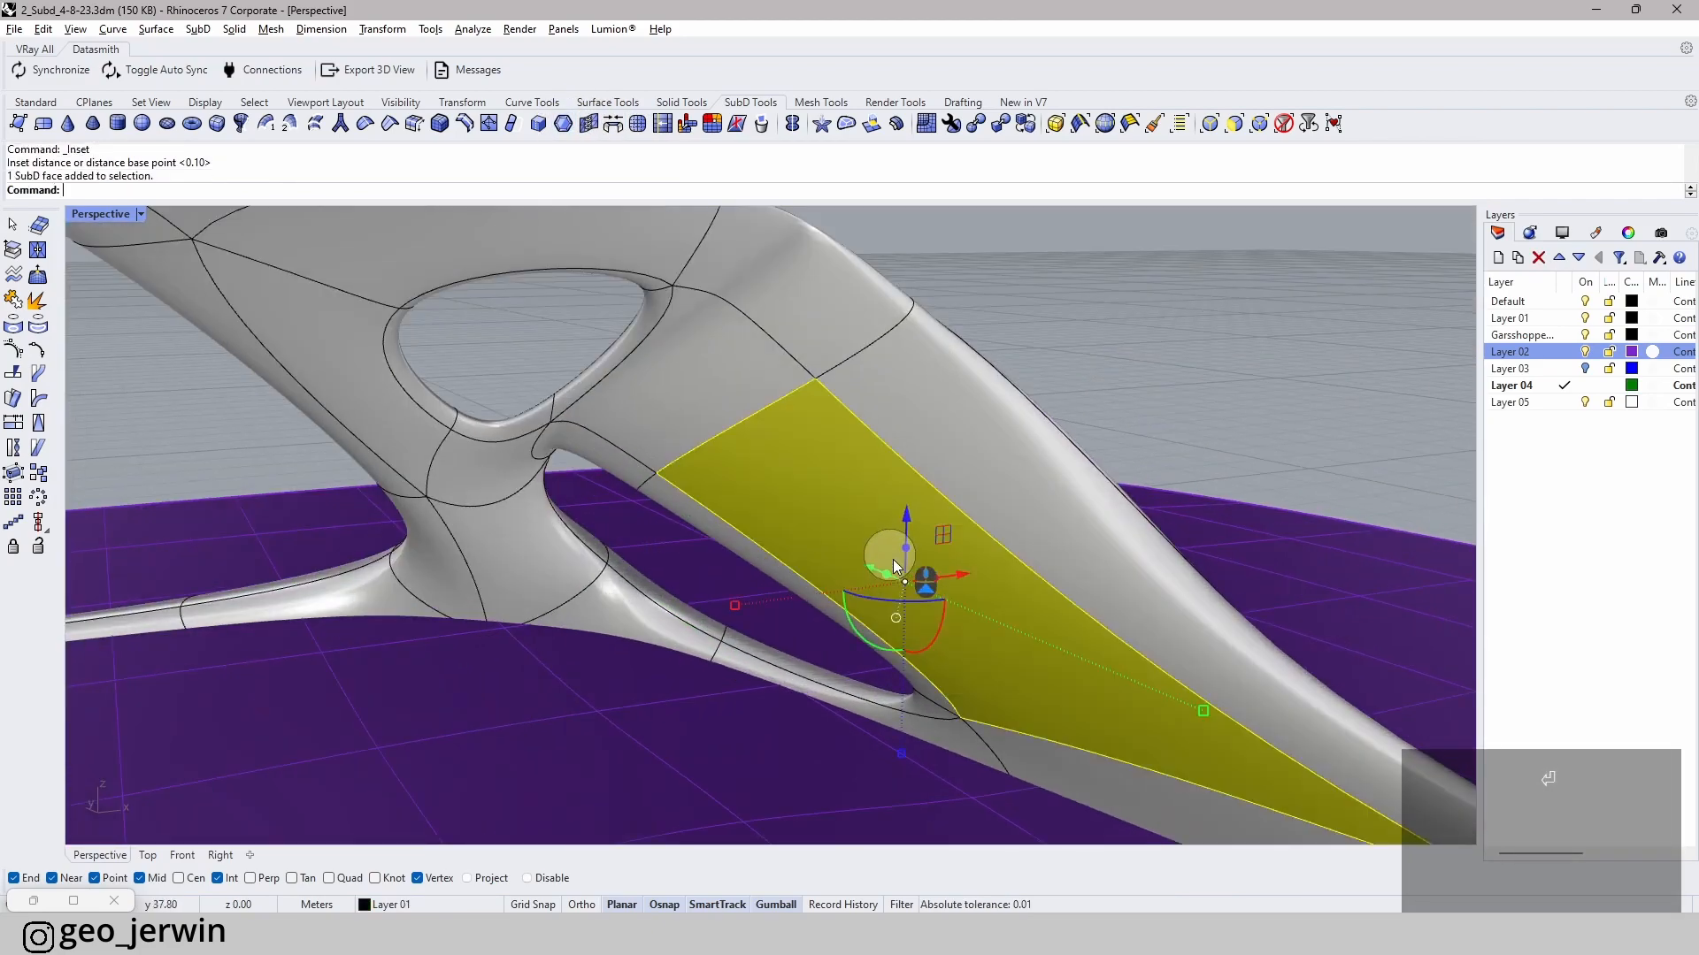
{"action": "left_click", "coordinate": [566, 128]}
{"action": "key", "text": "Return"}
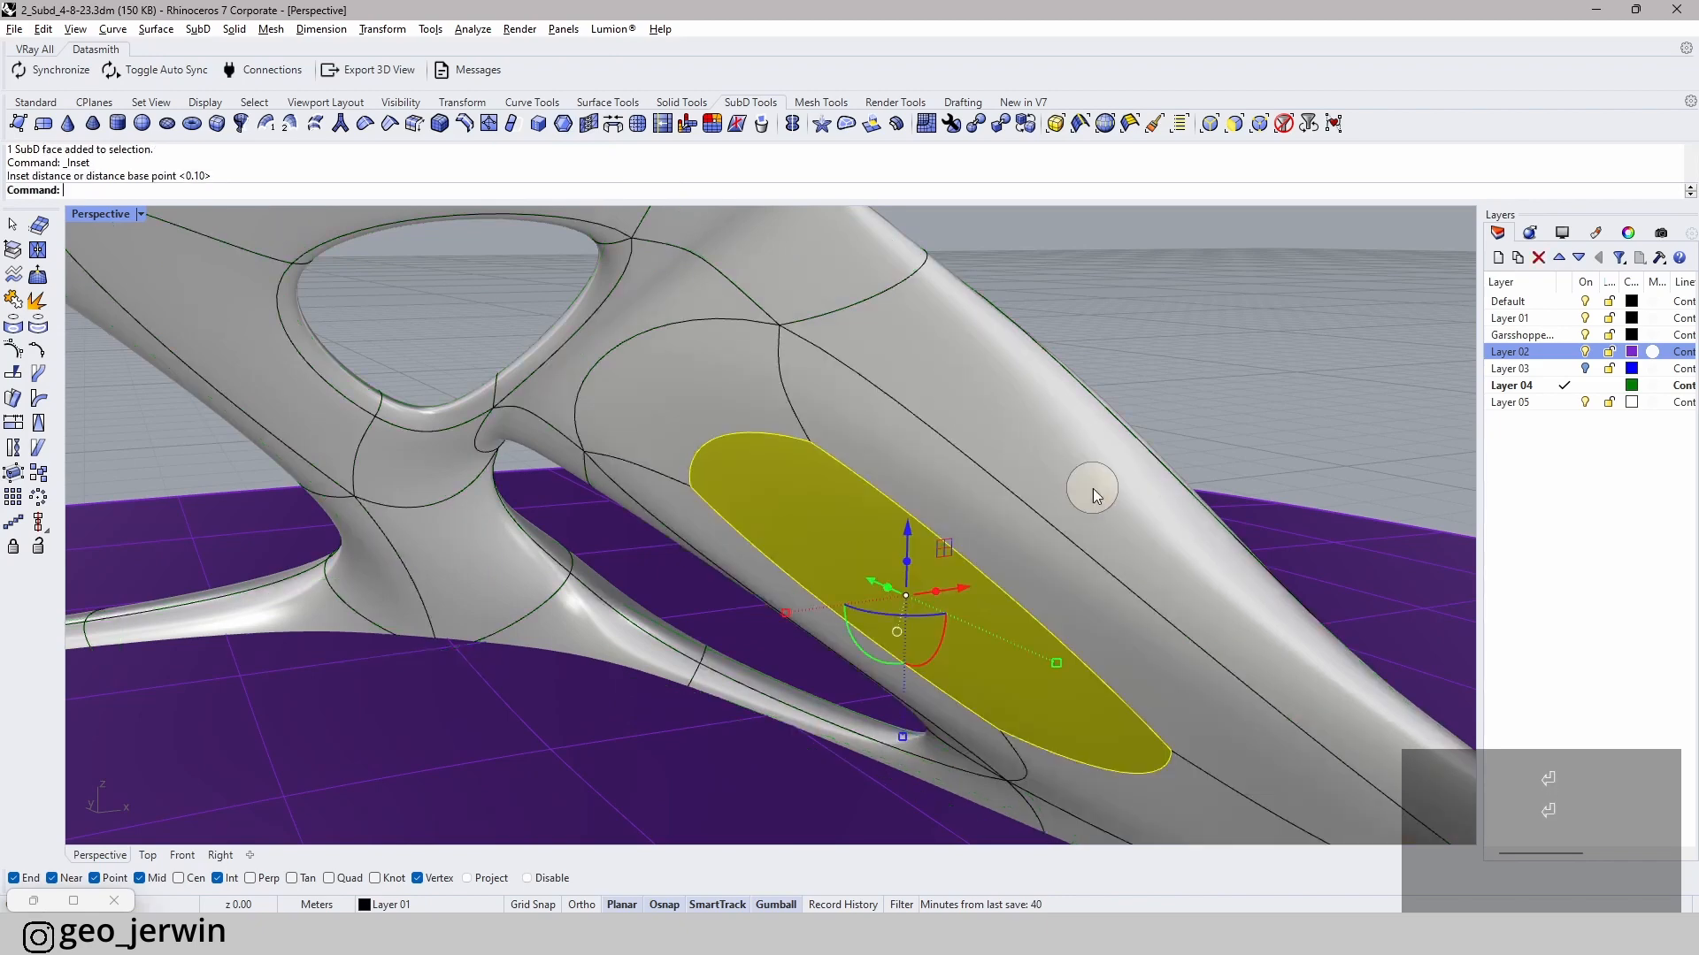
- Bridge the two opposite inset faces with 1 segment and Join on to cut an opening through the leg
{"action": "left_click", "coordinate": [784, 535], "text": "ctrl+shift"}
{"action": "left_click", "coordinate": [906, 517], "text": "ctrl+shift"}
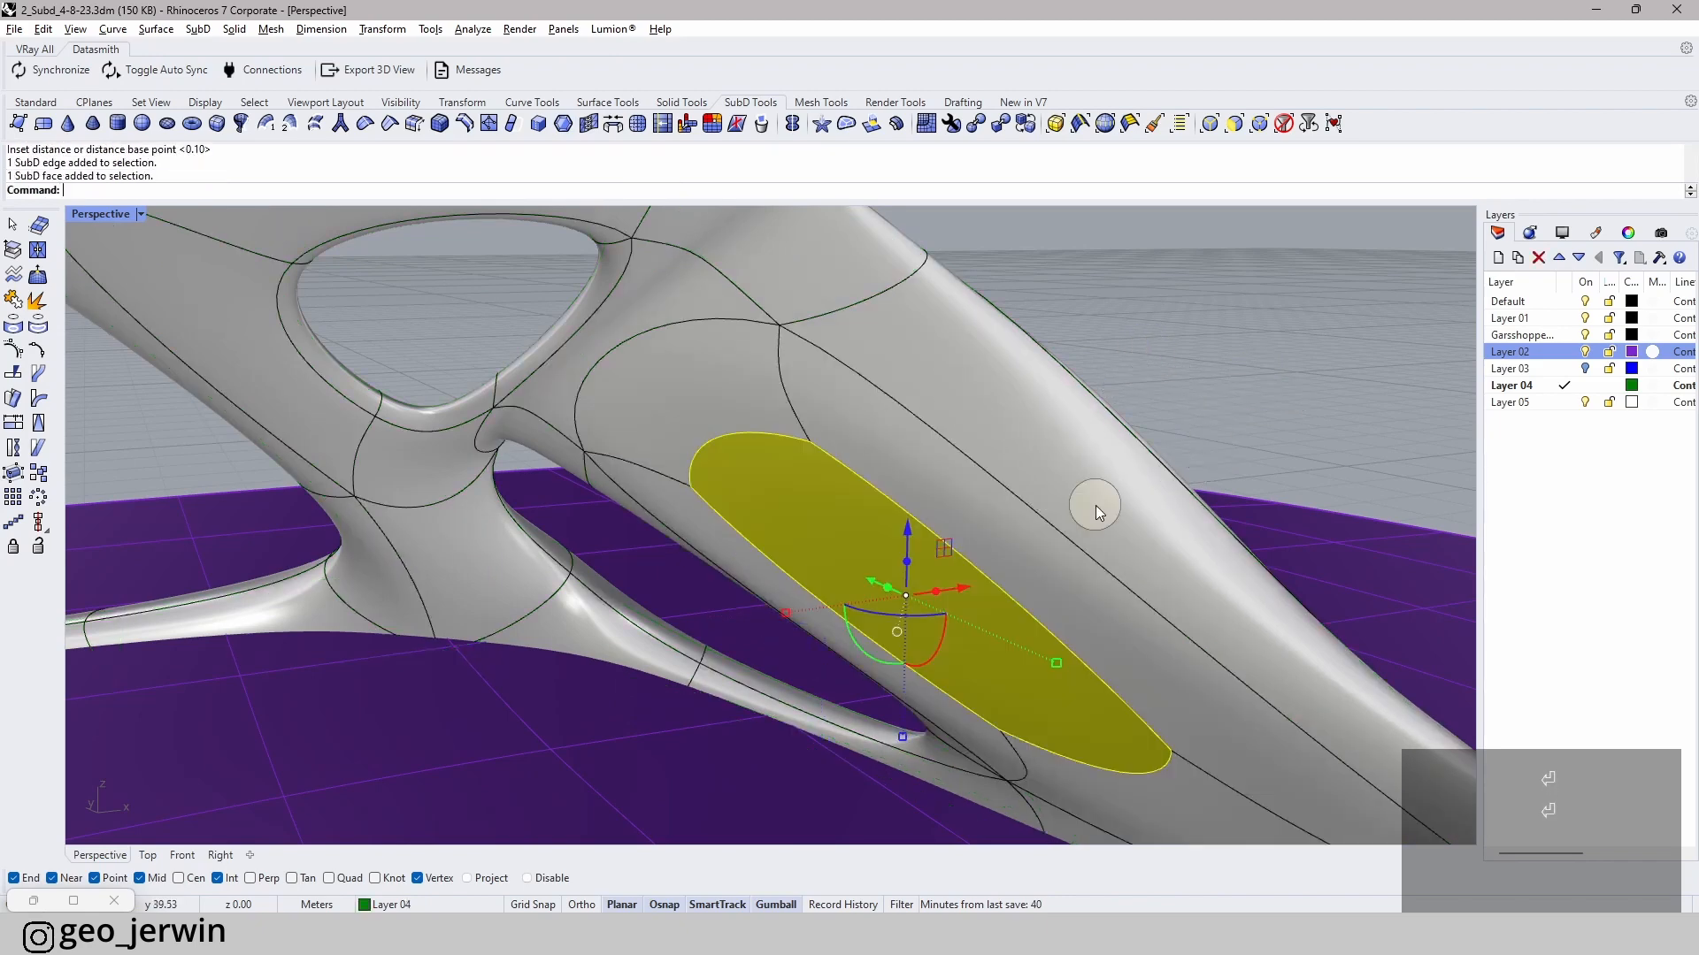
{"action": "right_click_drag", "start_coordinate": [1095, 506], "coordinate": [948, 554]}
{"action": "left_click", "coordinate": [988, 527], "text": "ctrl+shift"}
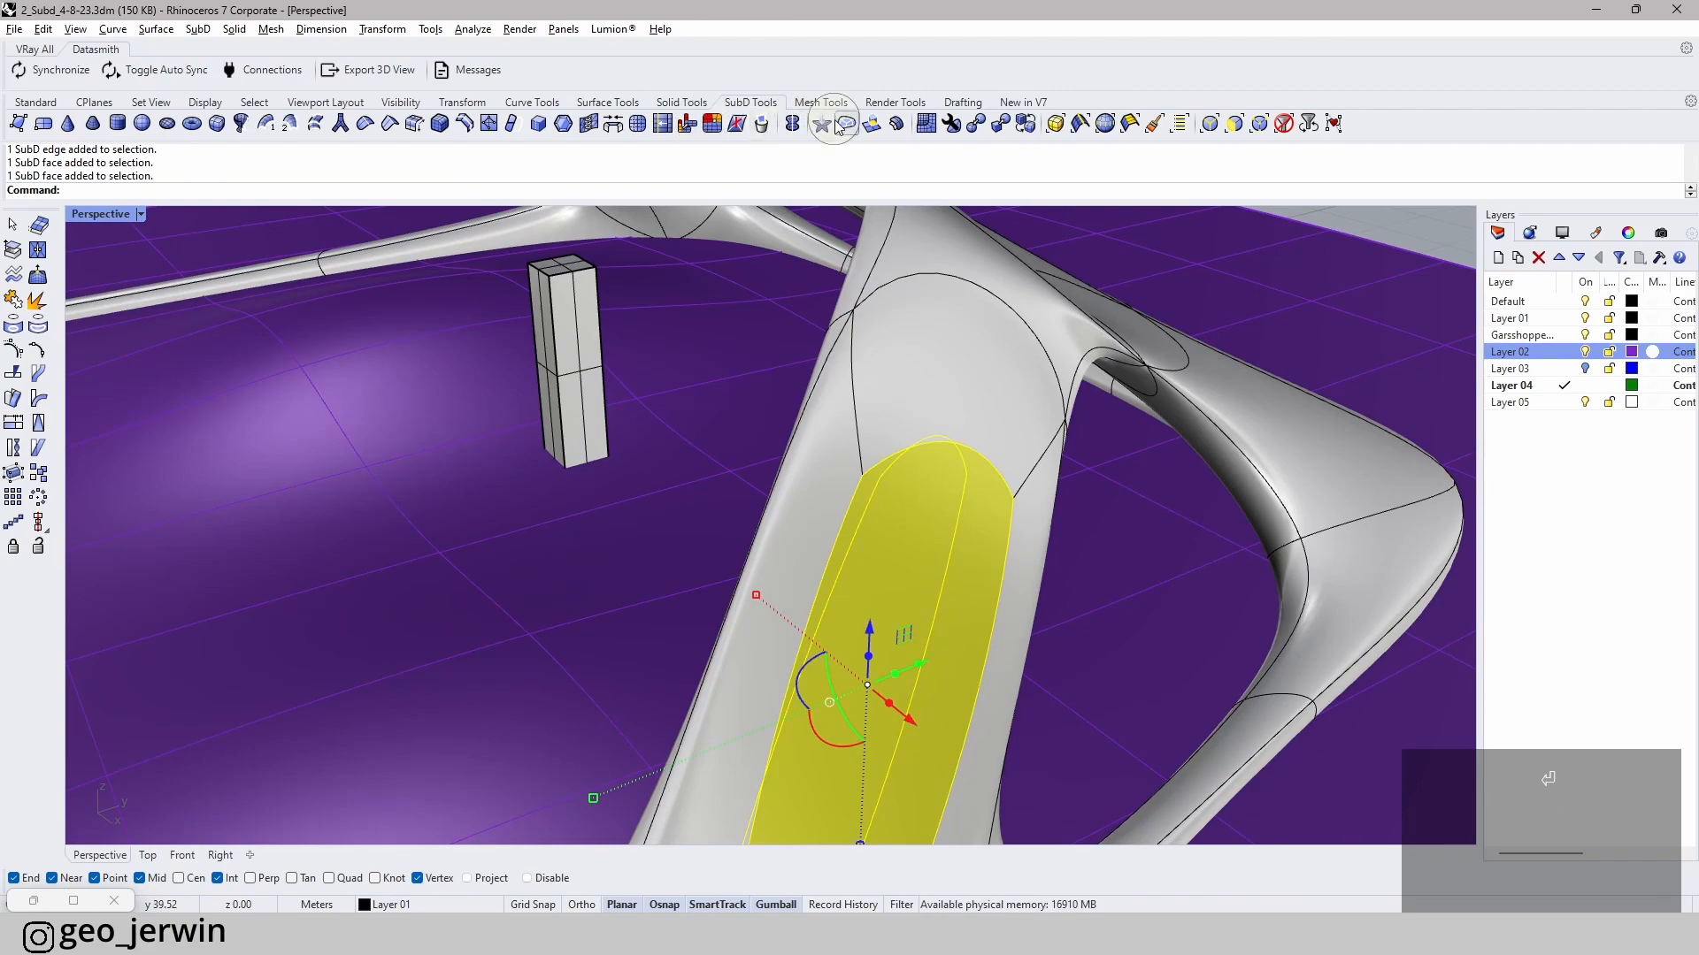
{"action": "left_click", "coordinate": [614, 127]}
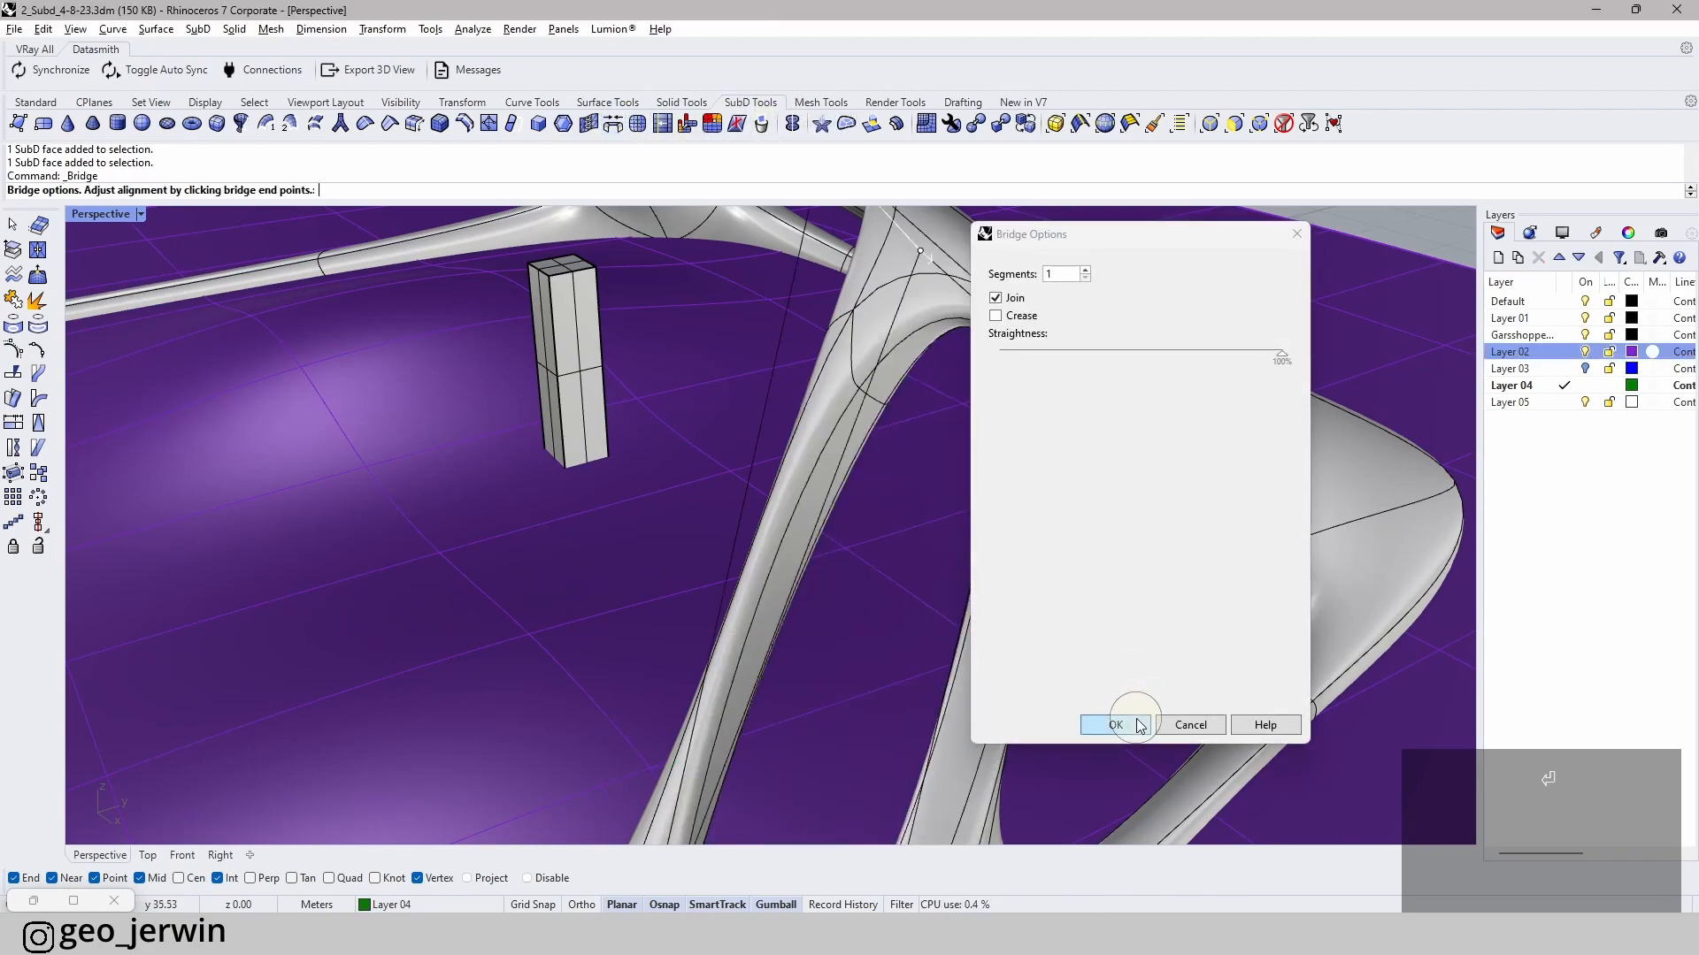
{"action": "left_click", "coordinate": [1139, 725]}
- Bridge the face beside the pierced leg's upper junction to the tapered face on the opposite member, using 1 segment with Join
{"action": "right_click_drag", "start_coordinate": [1327, 265], "coordinate": [483, 411]}
{"action": "left_click", "coordinate": [870, 356], "text": "ctrl+shift"}
{"action": "left_click", "coordinate": [524, 408], "text": "ctrl+shift"}
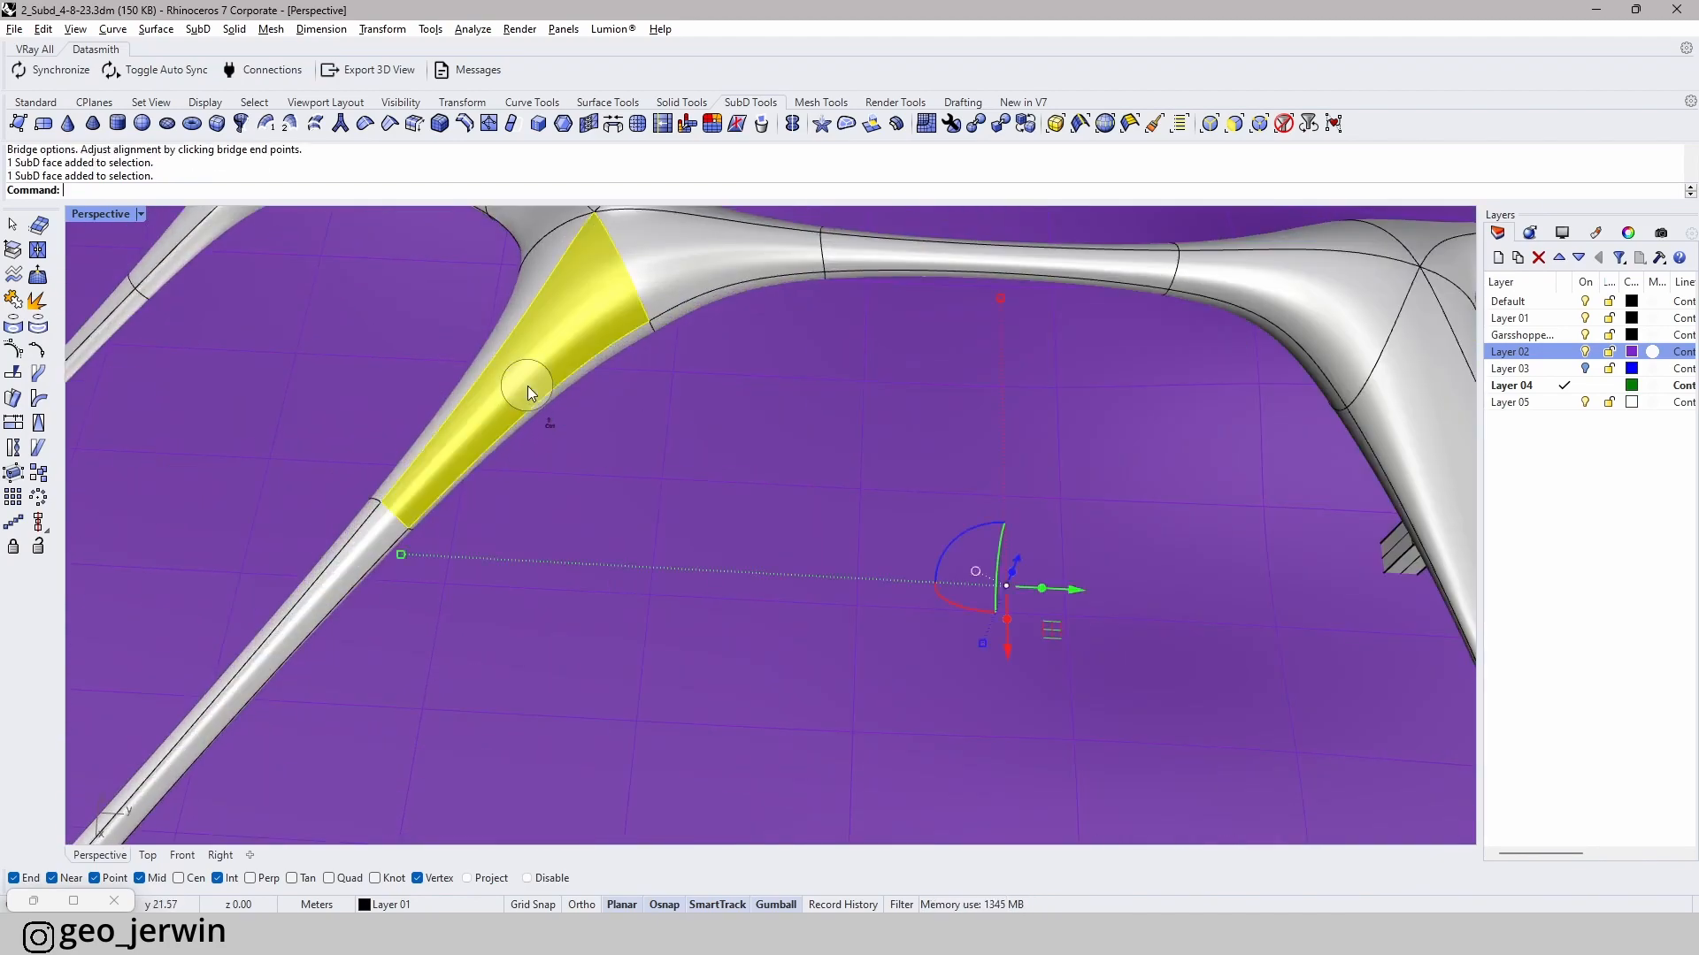
{"action": "scroll", "coordinate": [566, 410], "scroll_direction": "down", "scroll_amount": 5}
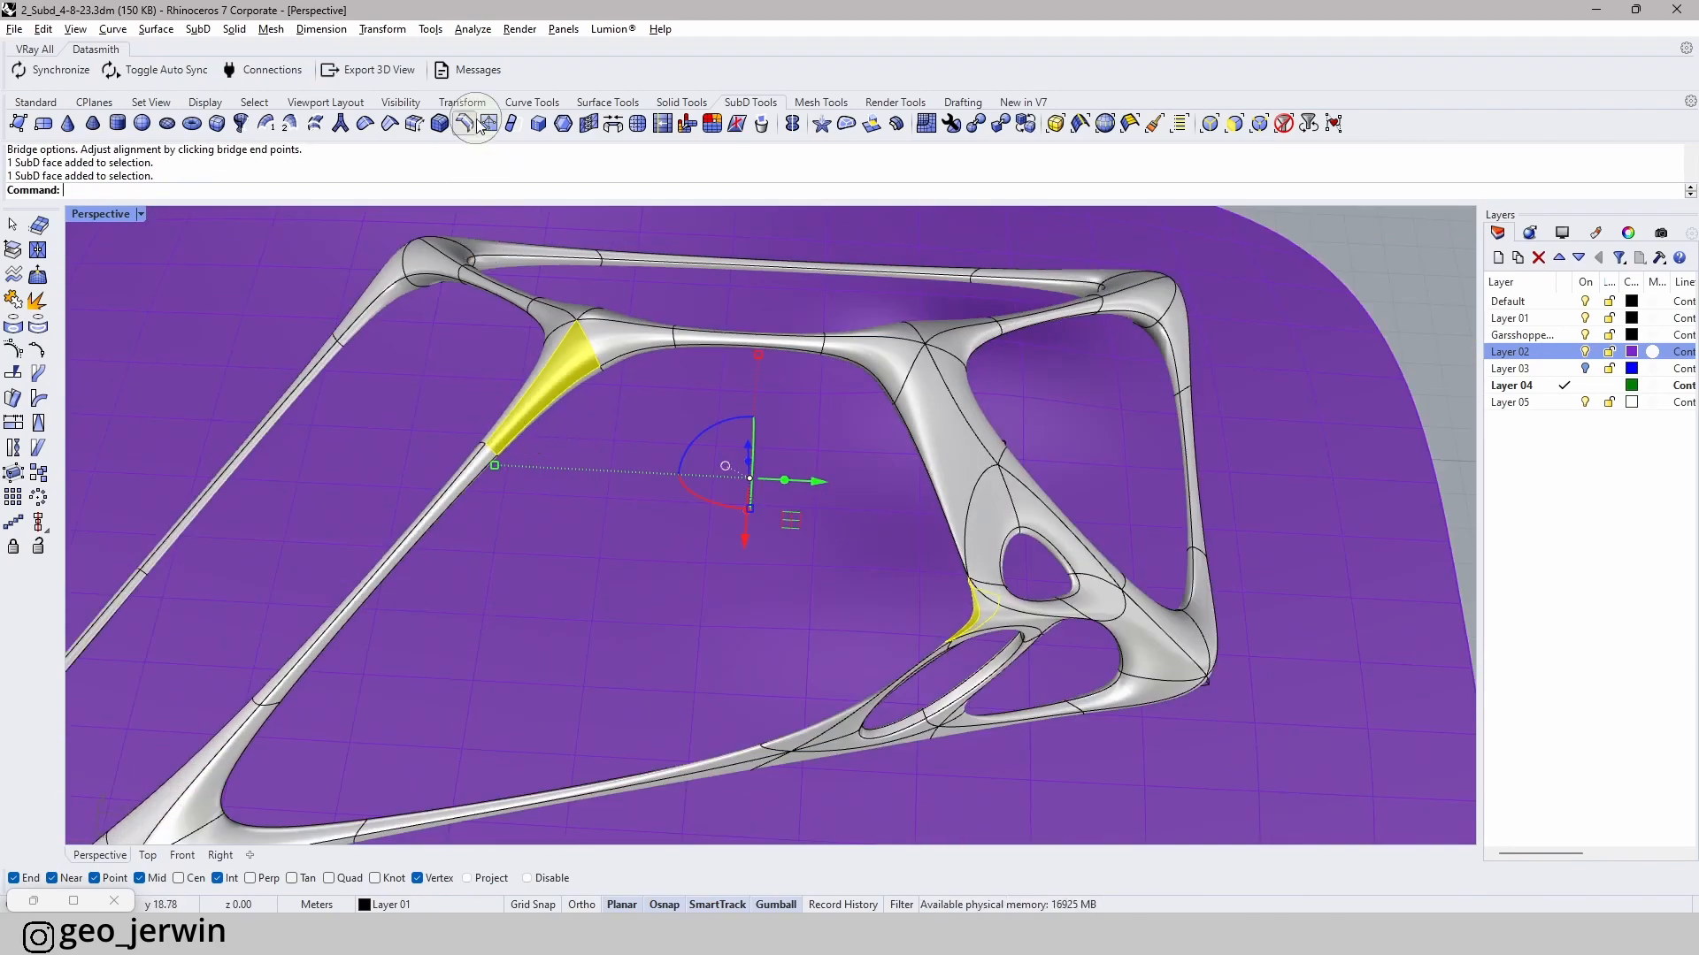
{"action": "left_click", "coordinate": [614, 129]}
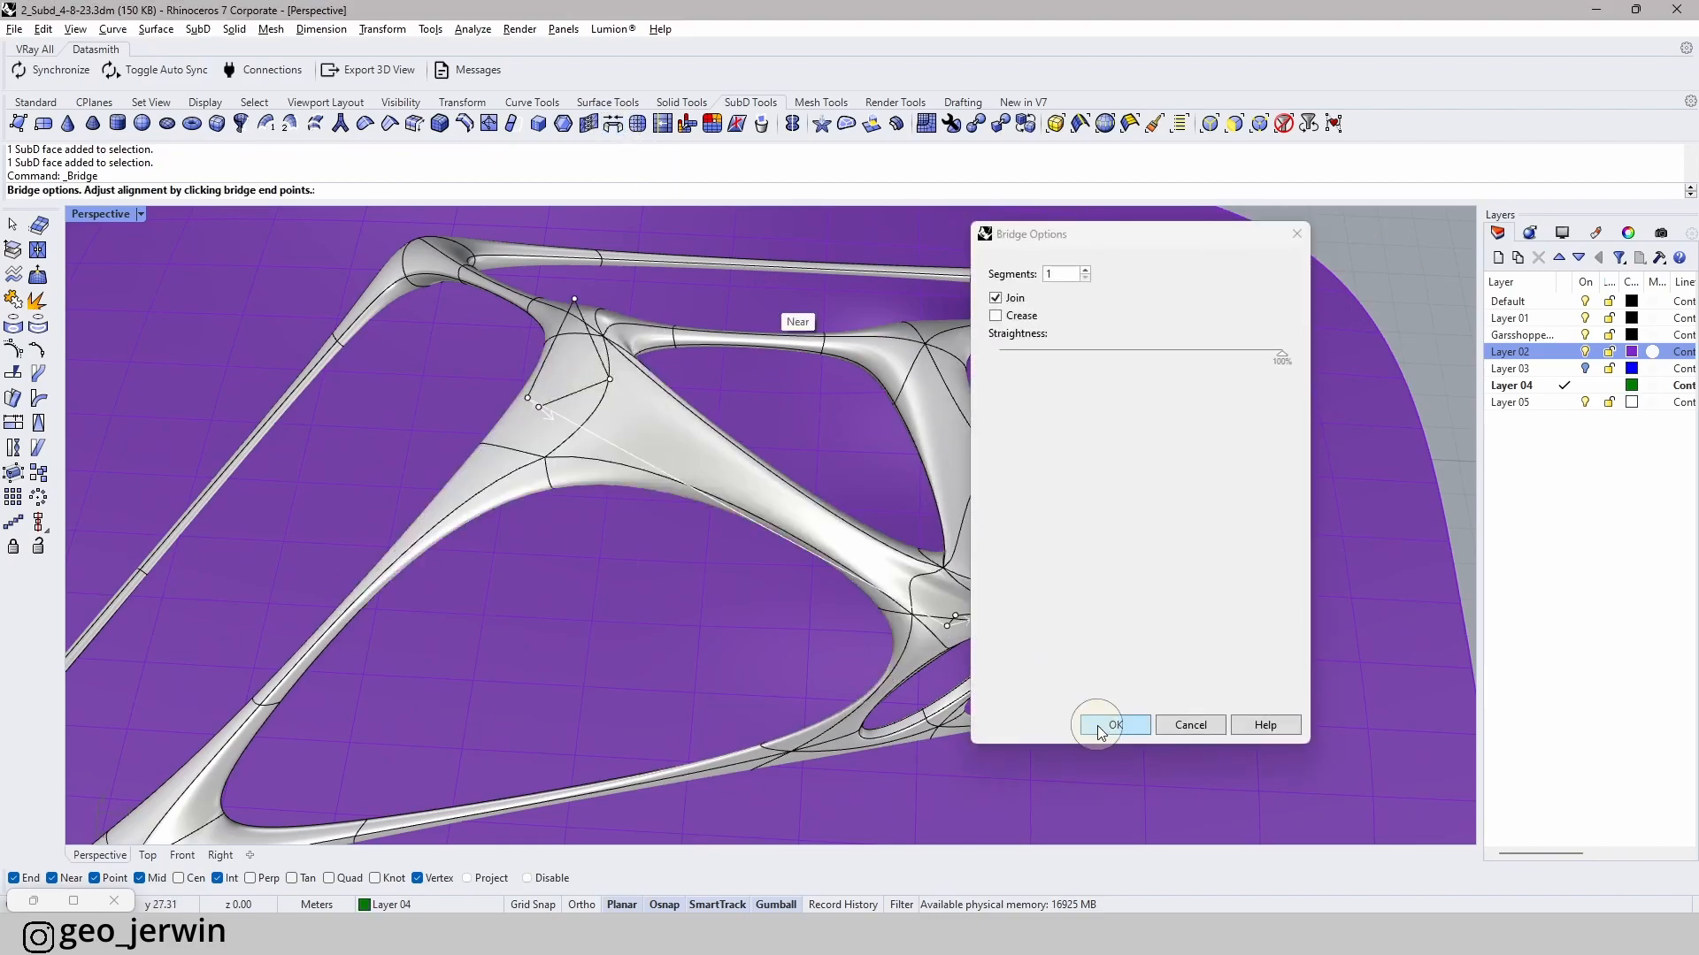
{"action": "left_click", "coordinate": [1097, 727]}
- Examine the new connecting branch from several sides and compare it in flat and smooth SubD display
{"action": "scroll", "coordinate": [1086, 705], "scroll_direction": "down", "scroll_amount": 4}
{"action": "right_click_drag", "start_coordinate": [1086, 704], "coordinate": [1155, 640]}
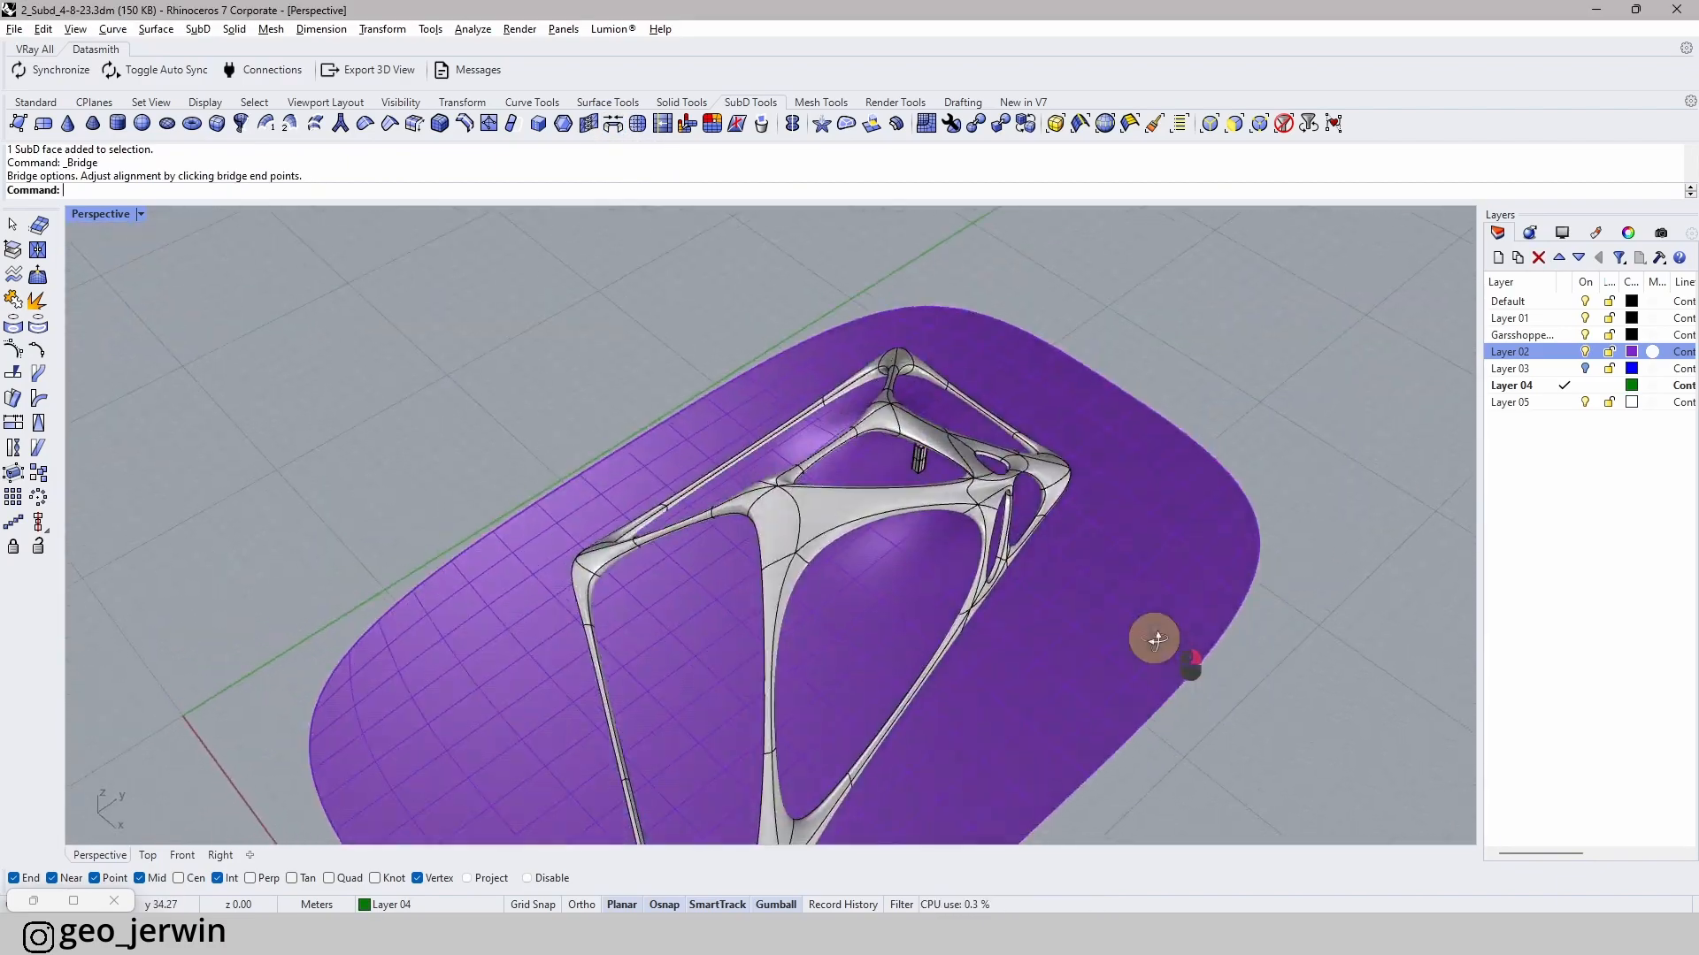
{"action": "scroll", "coordinate": [932, 507], "scroll_direction": "up", "scroll_amount": 5}
{"action": "right_click_drag", "start_coordinate": [852, 743], "coordinate": [910, 542]}
{"action": "scroll", "coordinate": [540, 639], "scroll_direction": "up", "scroll_amount": 6}
{"action": "scroll", "coordinate": [880, 779], "scroll_direction": "up", "scroll_amount": 6}
{"action": "key", "text": "Tab"}
{"action": "key", "text": "Tab"}
{"action": "key", "text": "Tab"}
{"action": "key", "text": "Tab"}
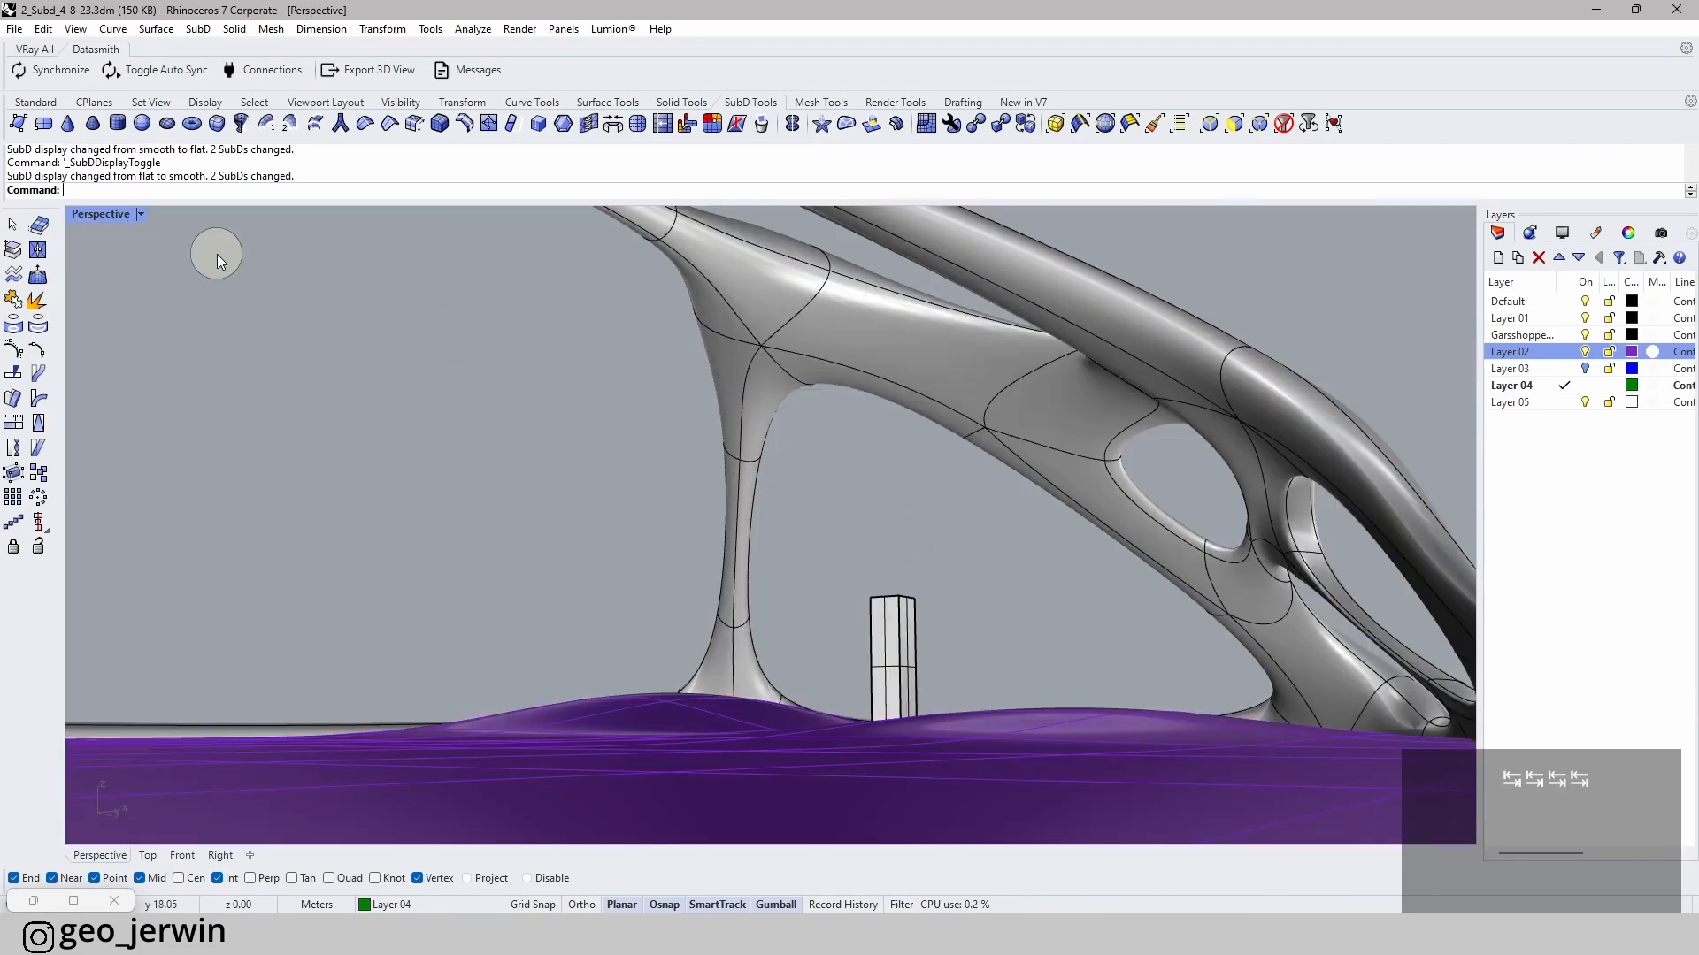
{"action": "right_click_drag", "start_coordinate": [775, 500], "coordinate": [796, 610]}
{"action": "right_click_drag", "start_coordinate": [671, 416], "coordinate": [542, 376]}
{"action": "mouse_move", "coordinate": [774, 513]}
{"action": "right_mouse_down"}
{"action": "mouse_move", "coordinate": [805, 523]}
{"action": "mouse_move", "coordinate": [743, 524]}
{"action": "right_mouse_up"}
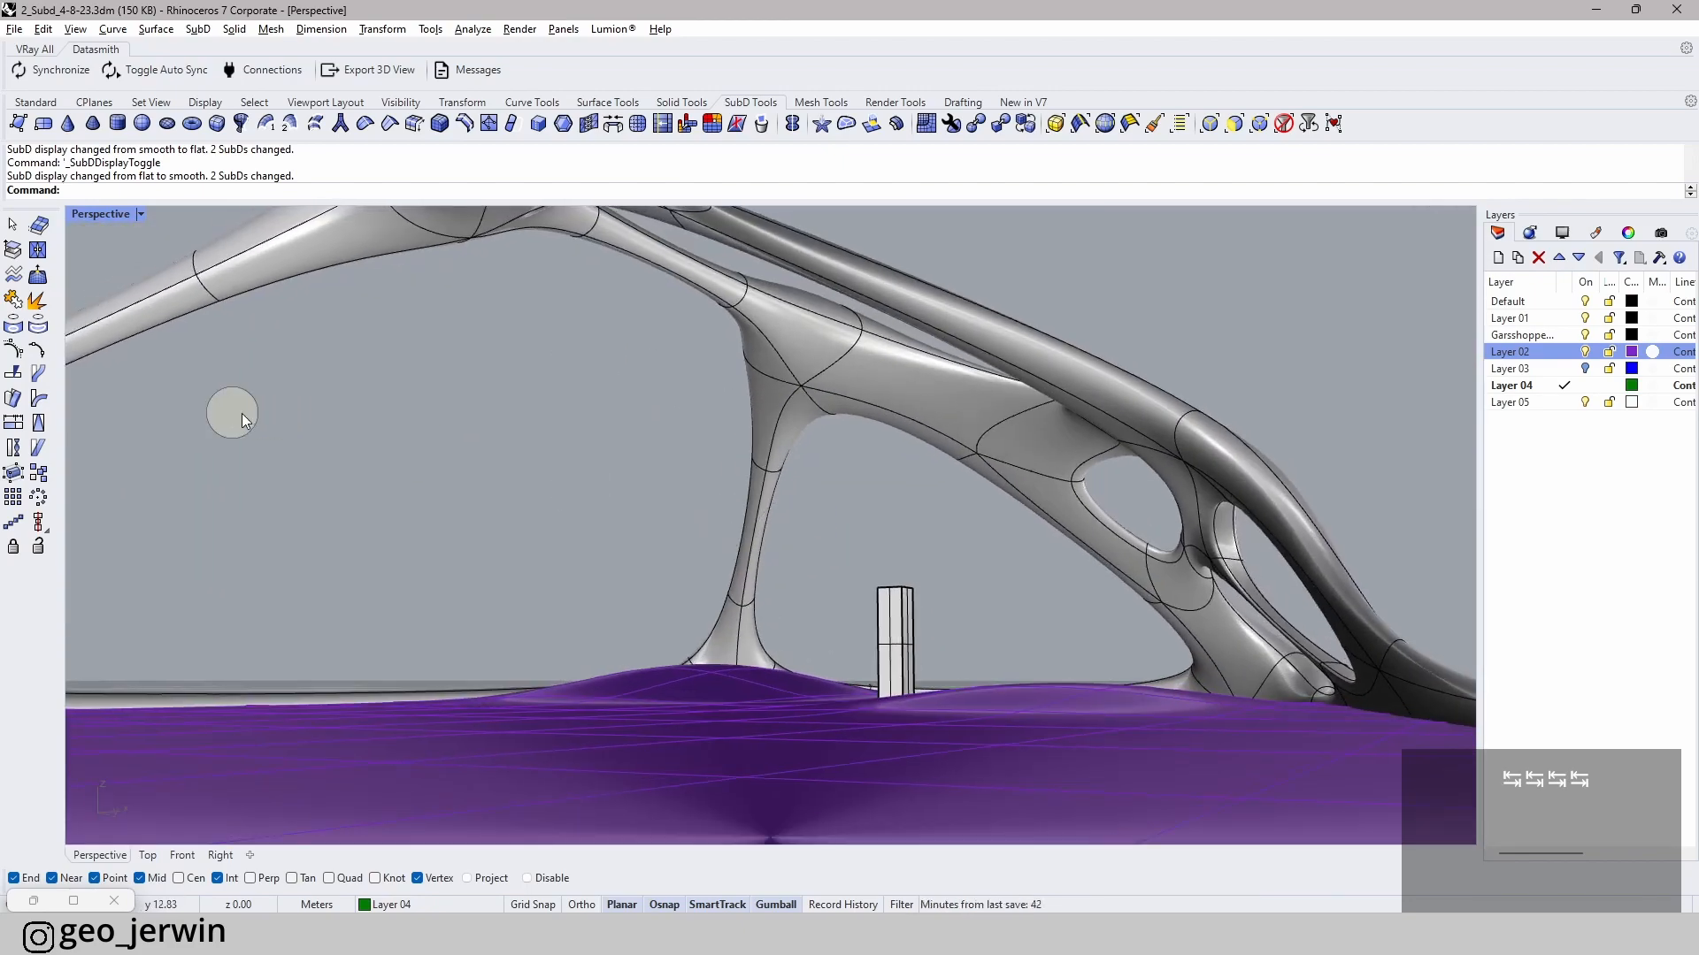
{"action": "scroll", "coordinate": [644, 439], "scroll_direction": "up", "scroll_amount": 2}
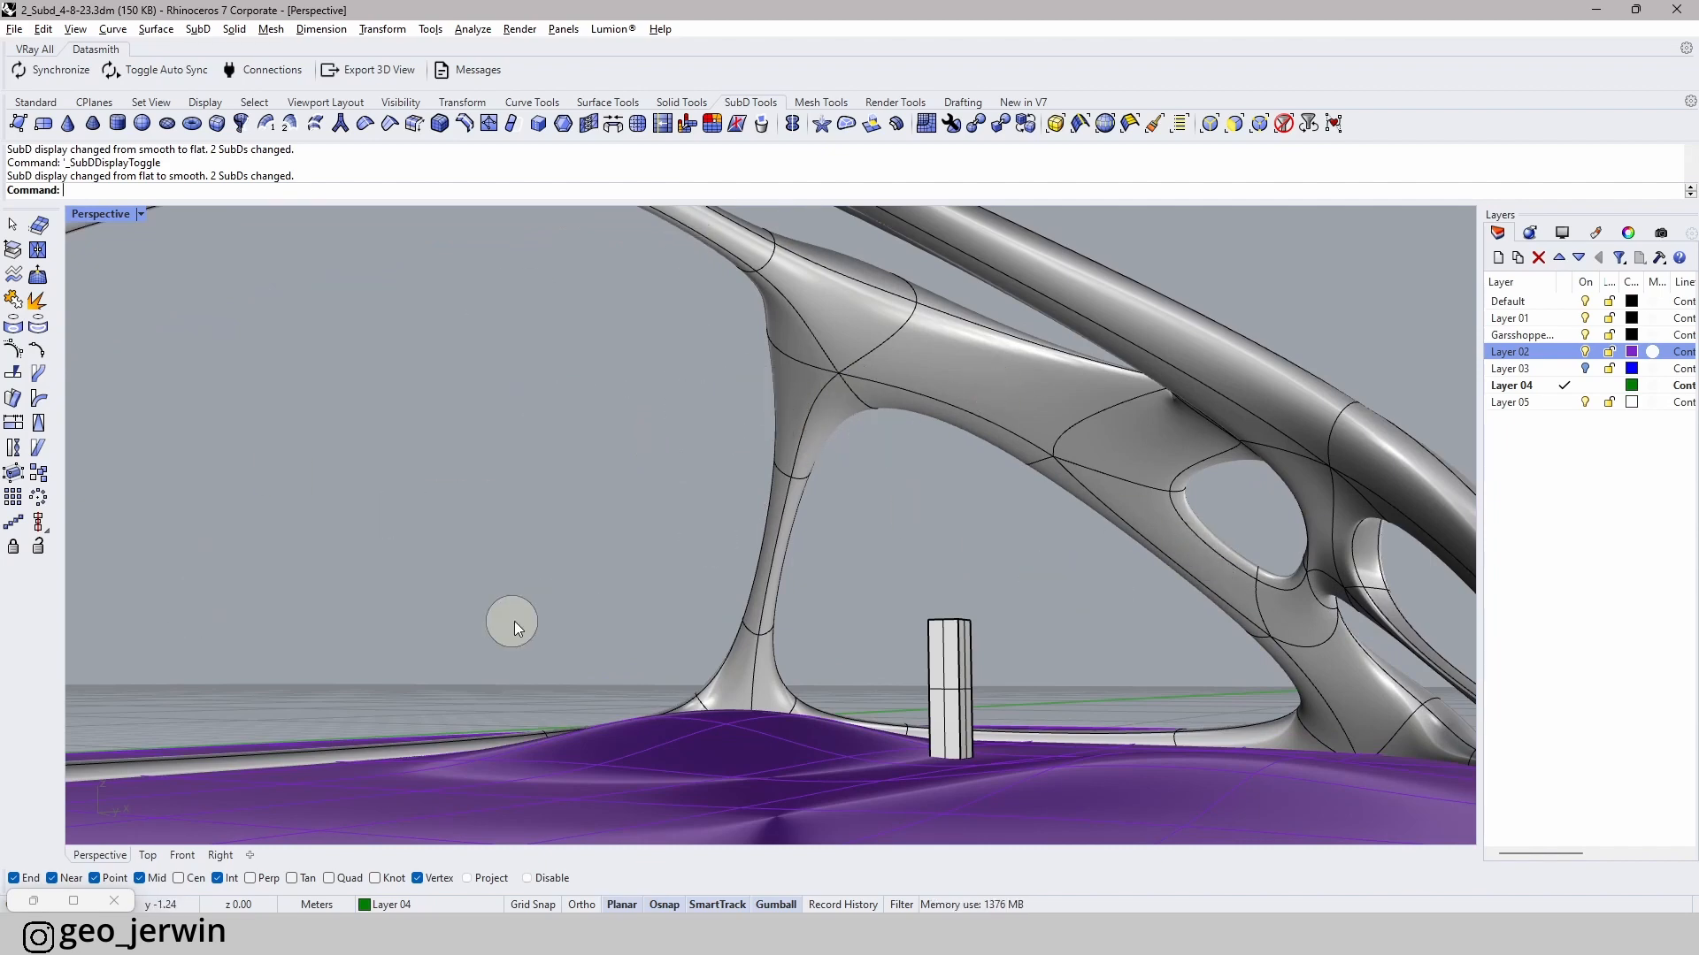
{"action": "right_click_drag", "start_coordinate": [508, 475], "coordinate": [491, 486], "text": "shift"}
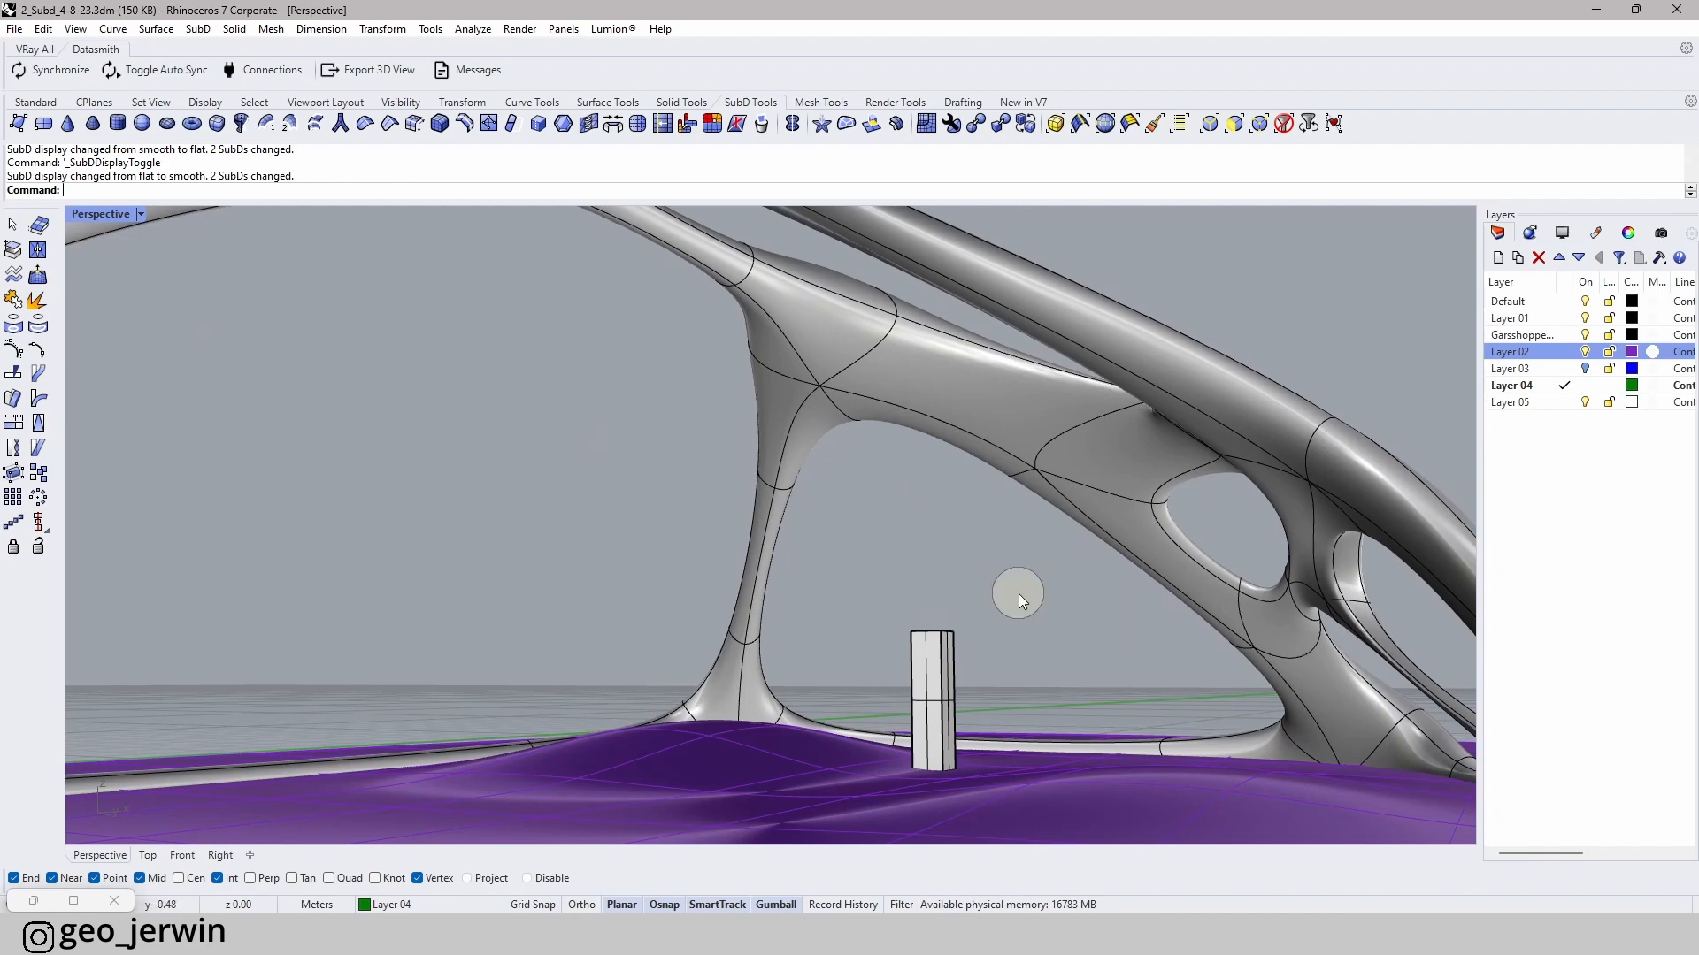
{"action": "right_click_drag", "start_coordinate": [1017, 593], "coordinate": [1057, 619], "text": "shift"}
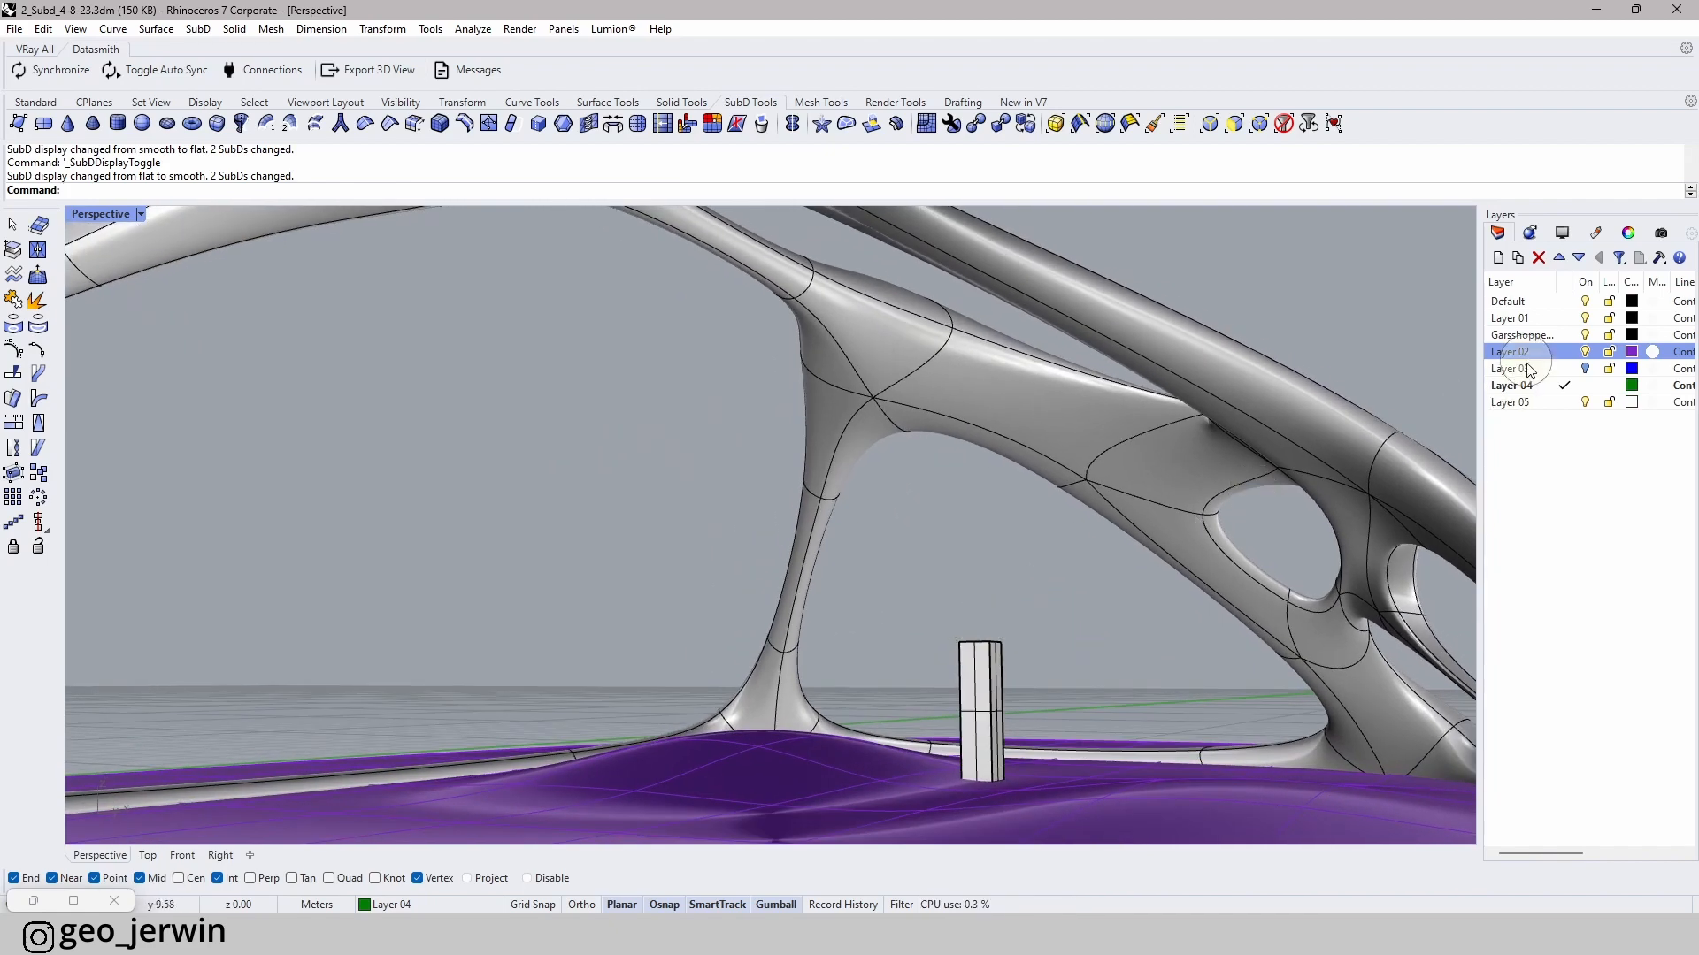
- Delete Layer 03 together with its objects and make Layer 05 the current layer
{"action": "right_click", "coordinate": [1560, 376]}
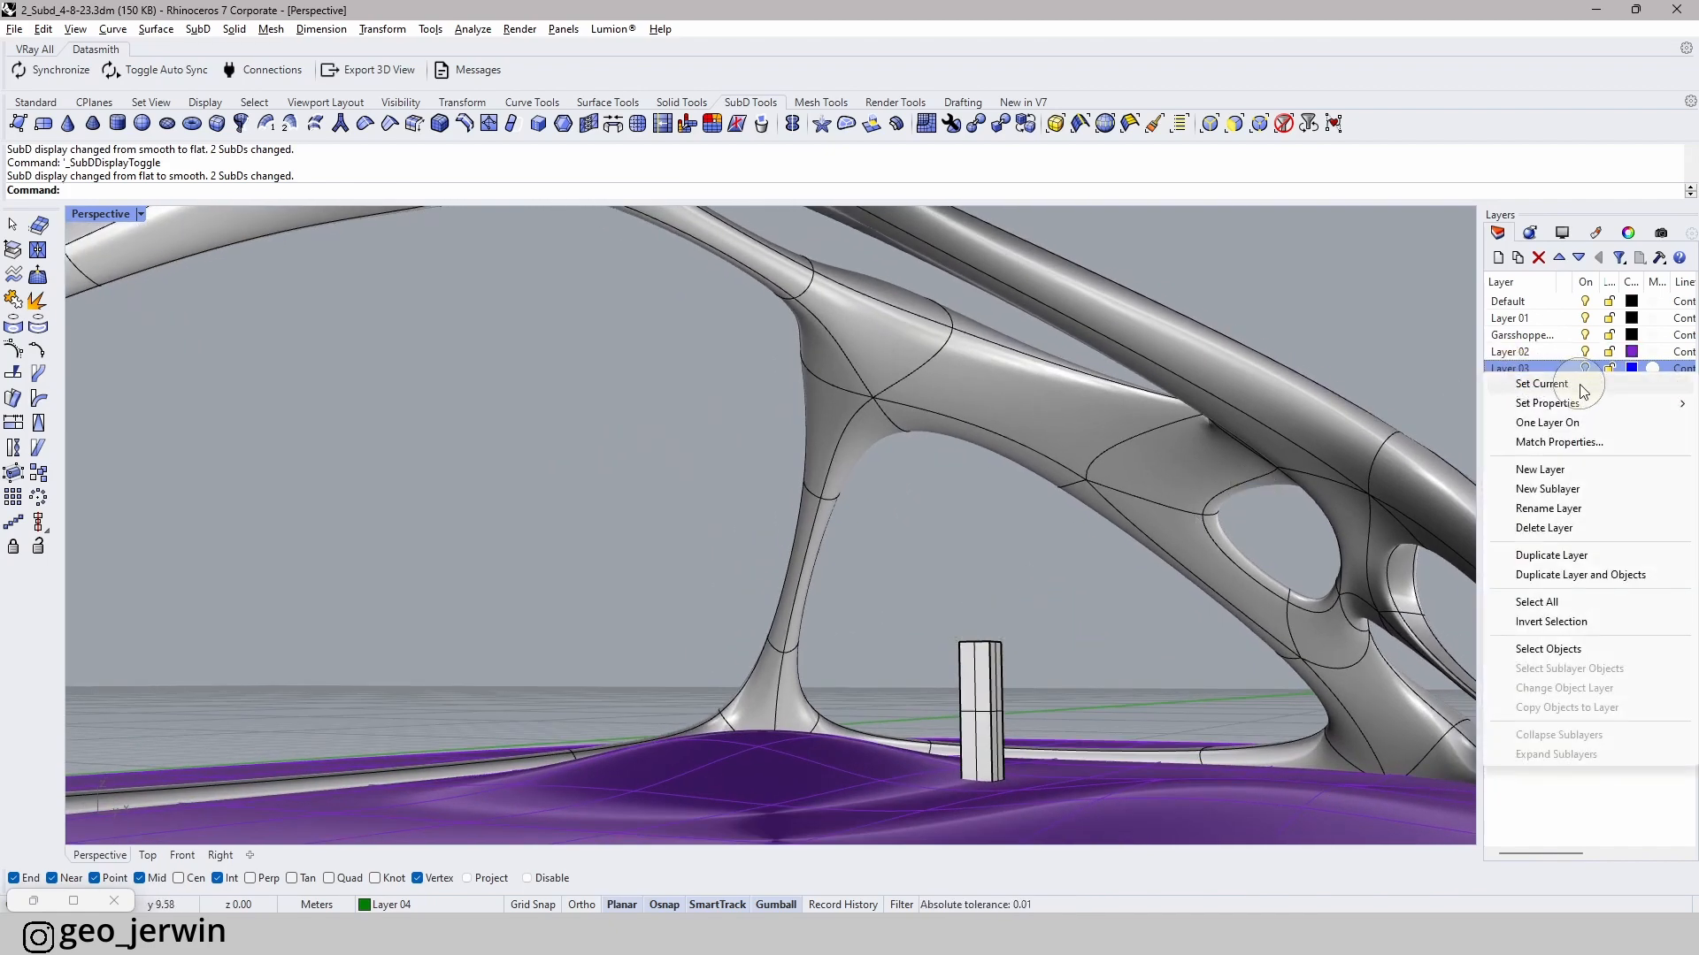
{"action": "left_click", "coordinate": [1571, 529]}
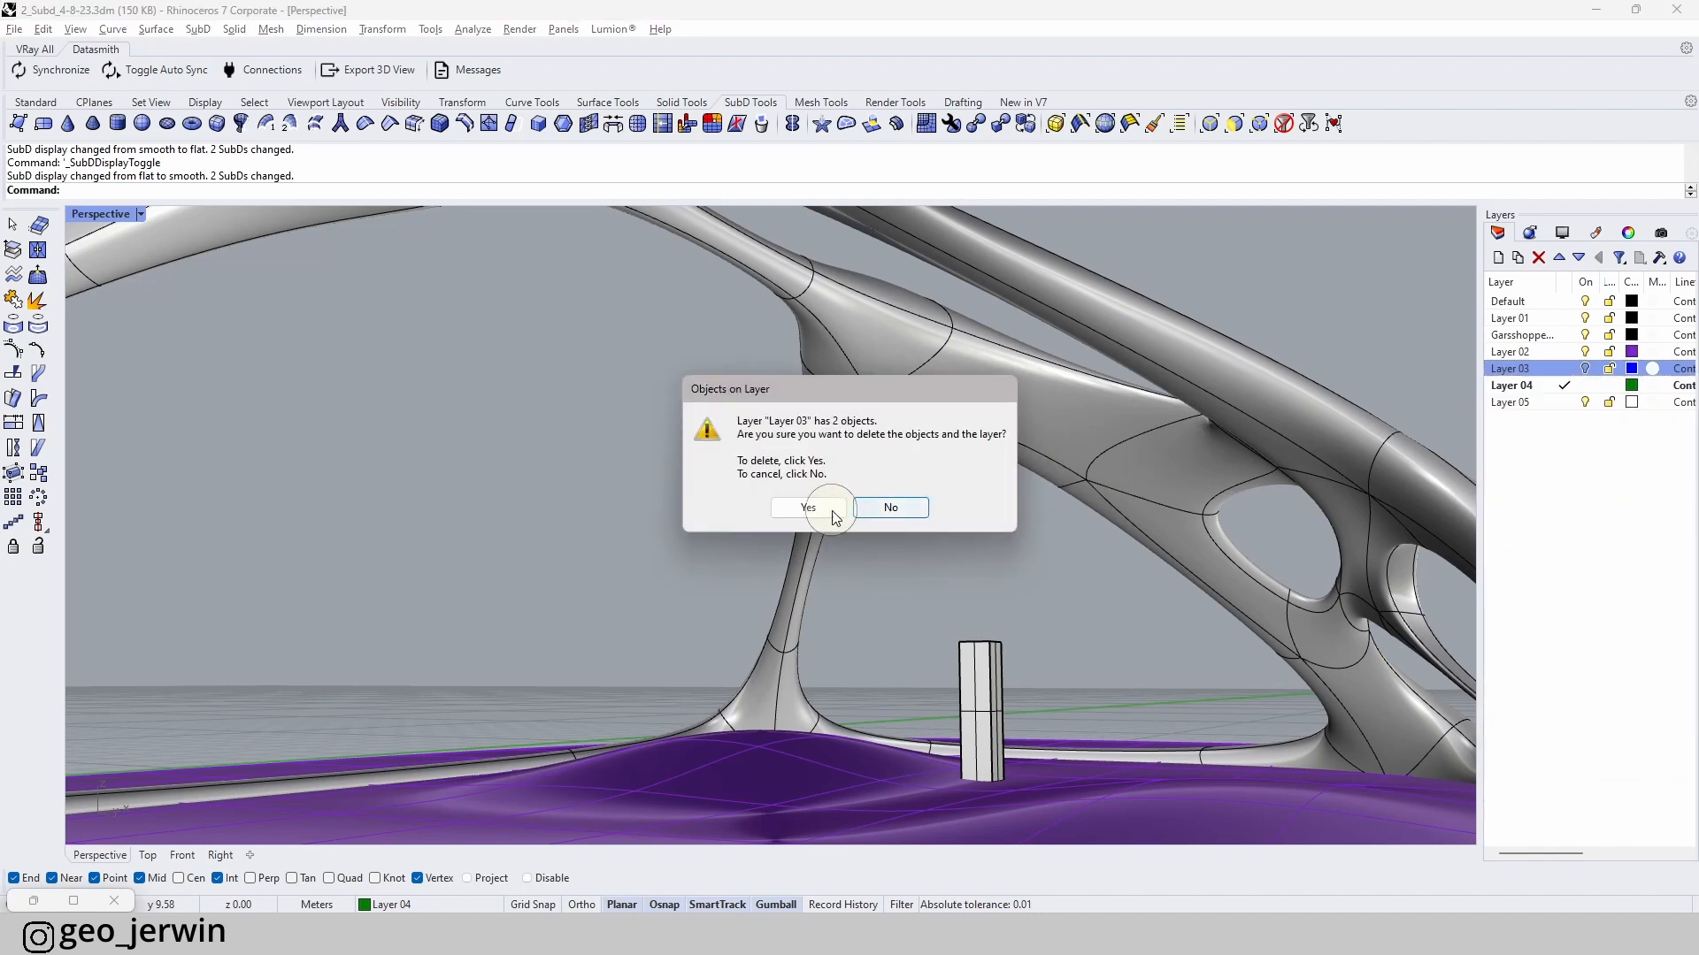
{"action": "left_click", "coordinate": [833, 518]}
{"action": "left_click", "coordinate": [1598, 484]}
{"action": "left_click", "coordinate": [1515, 386]}
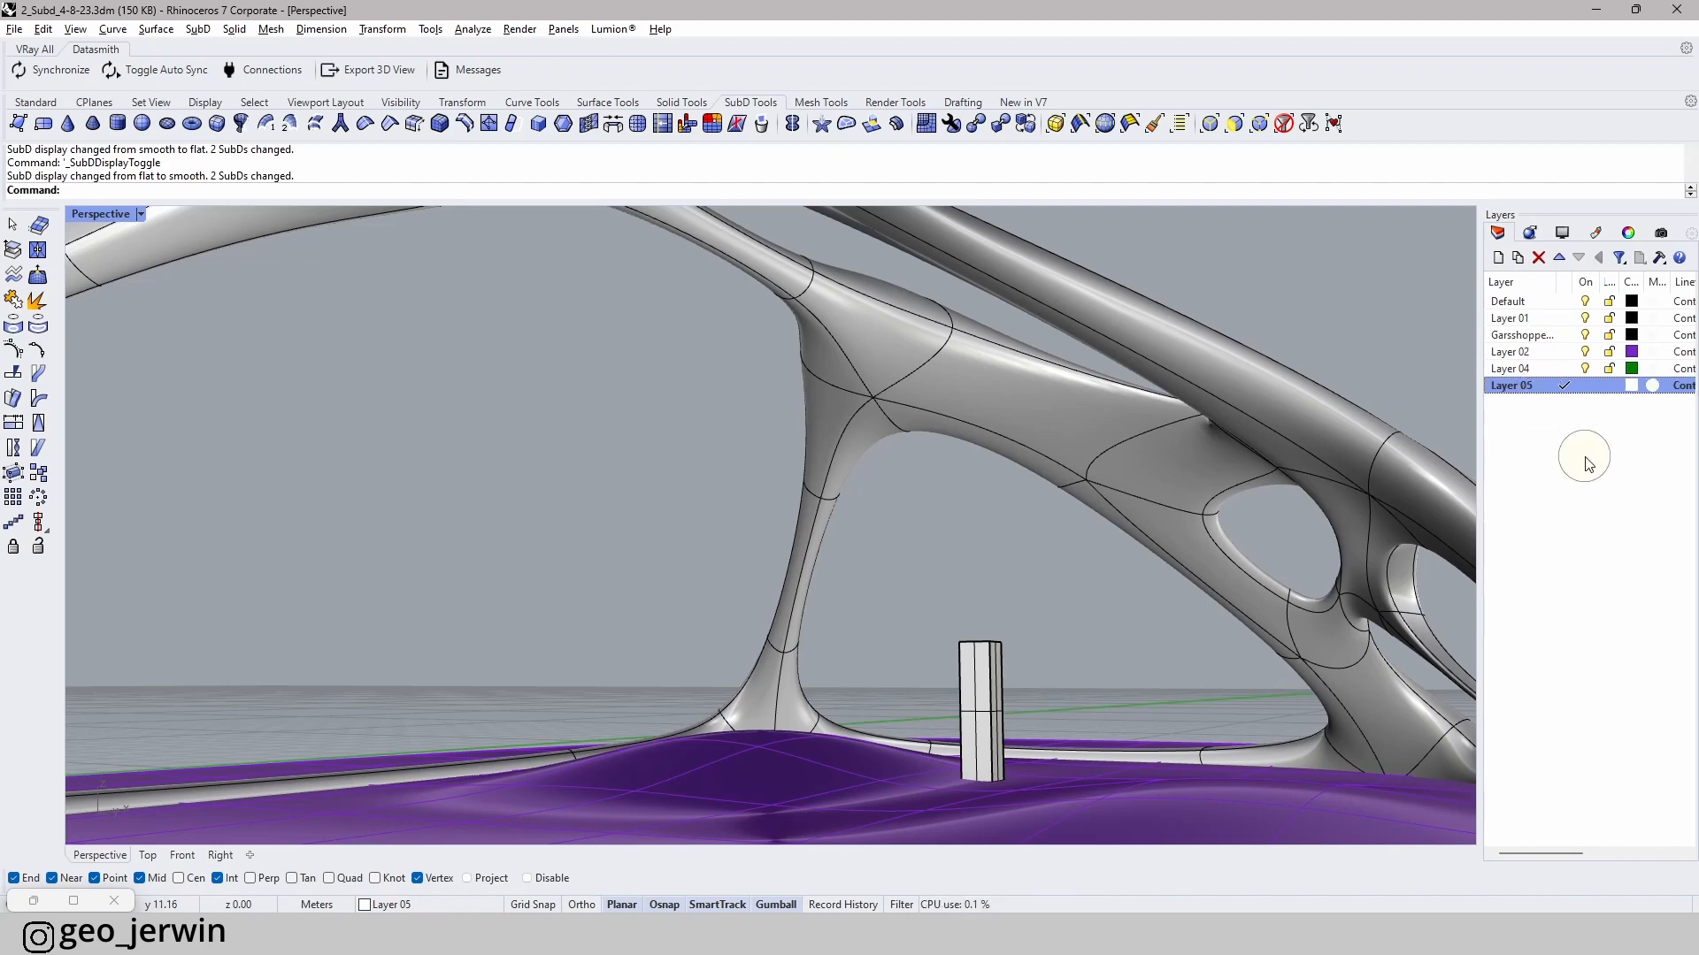
- Toggle the visibility of Layer 01 to identify its contents and rename the layer "Subd frame"
{"action": "right_click_drag", "start_coordinate": [237, 687], "coordinate": [625, 652]}
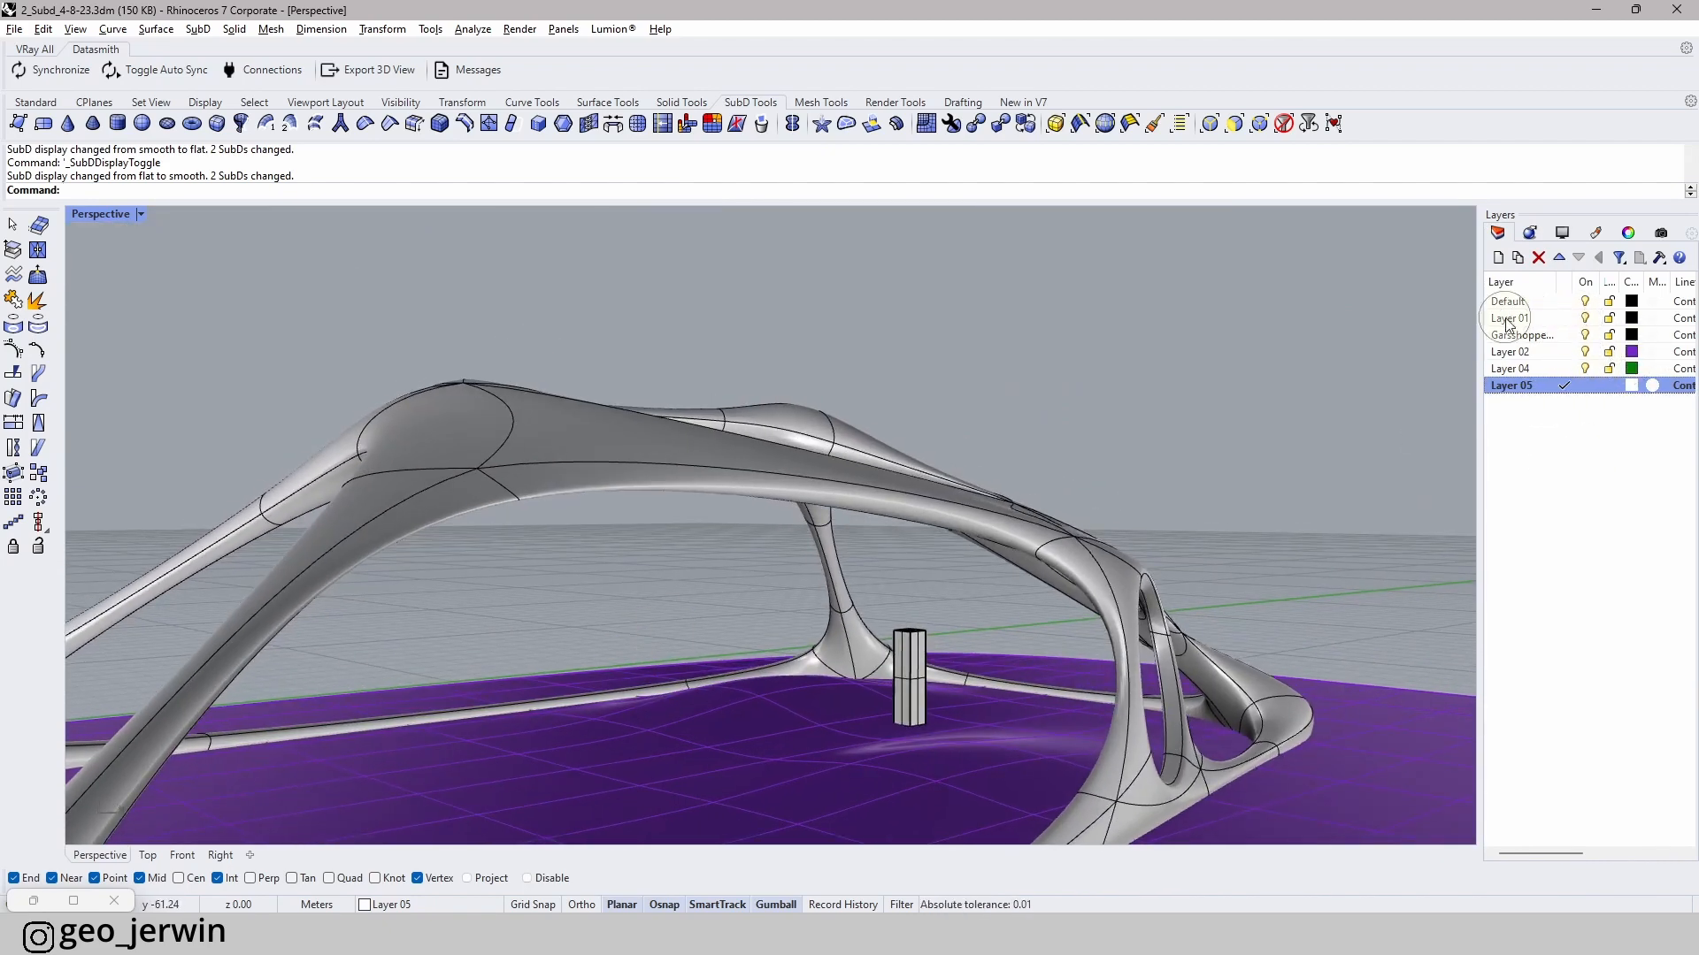
{"action": "left_click", "coordinate": [1585, 319]}
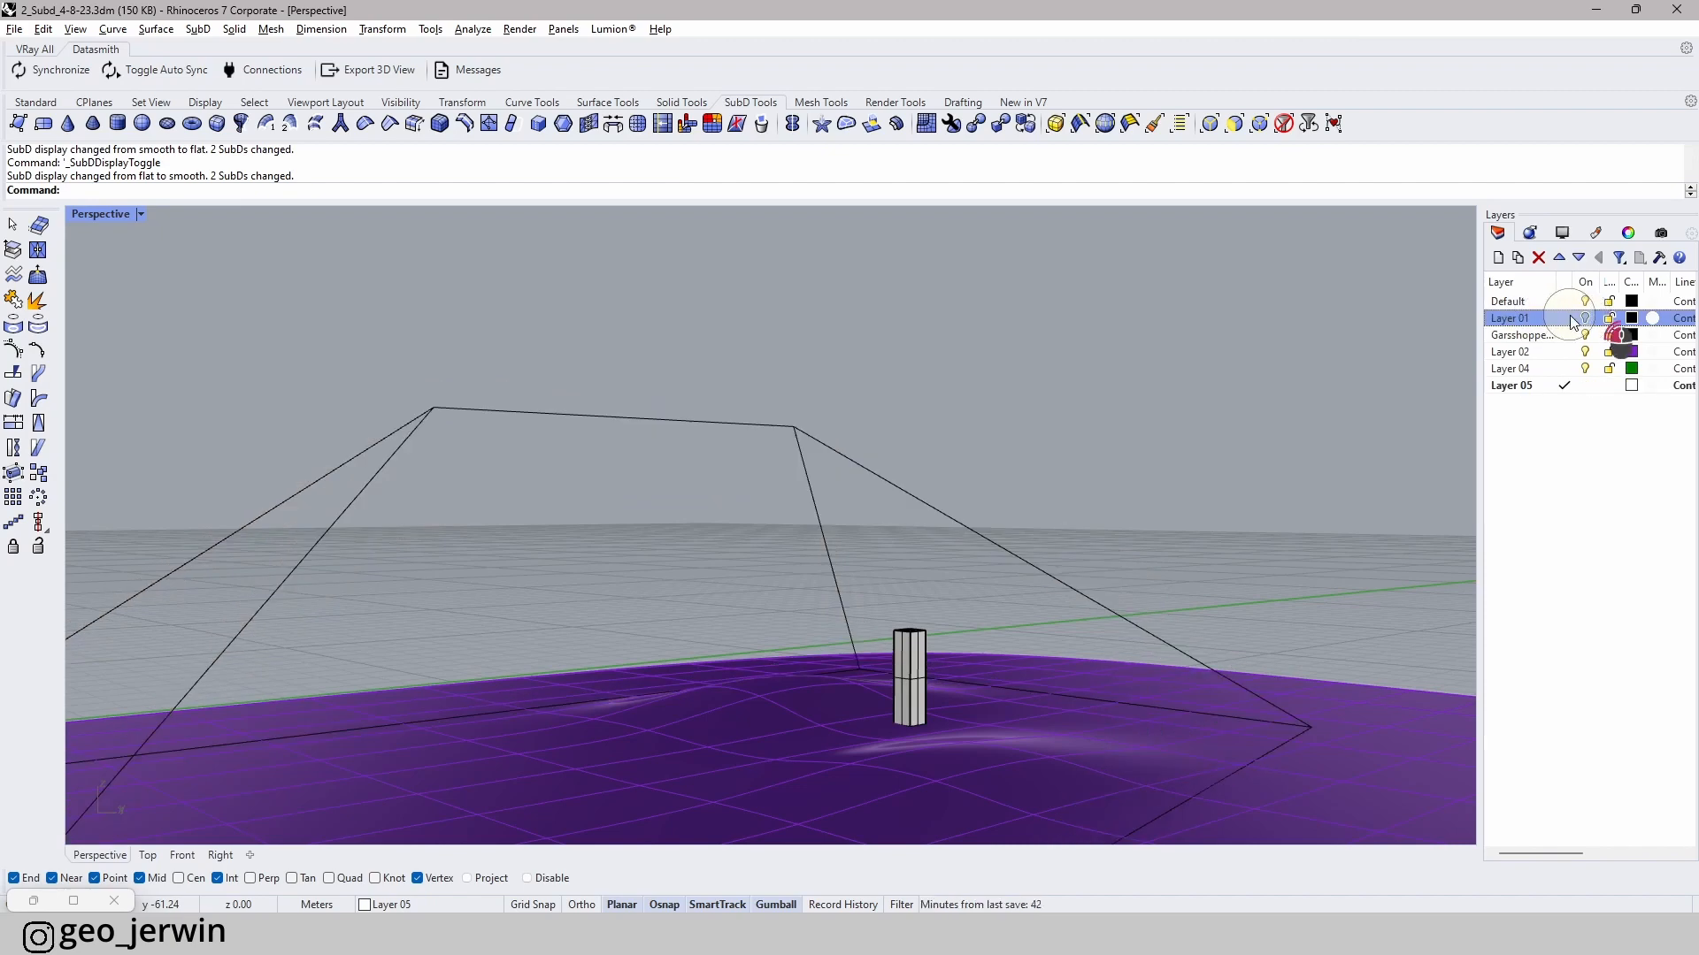
{"action": "left_click", "coordinate": [1585, 319]}
{"action": "left_click", "coordinate": [1520, 319]}
{"action": "right_click", "coordinate": [1522, 320]}
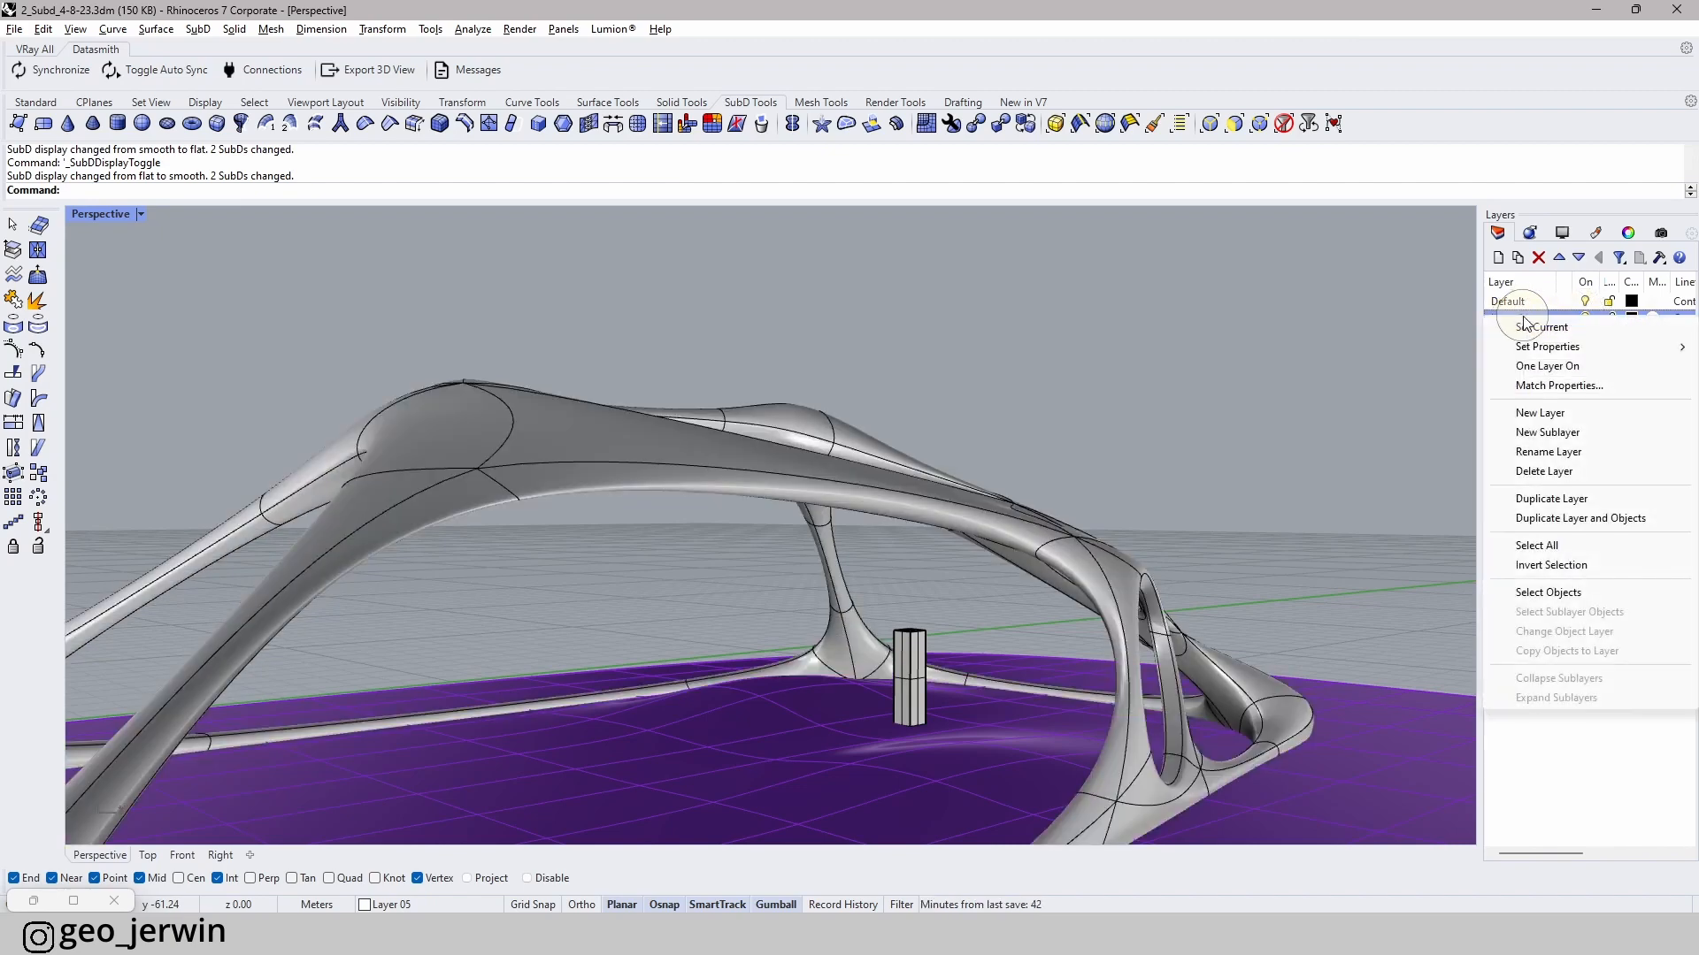
{"action": "left_click", "coordinate": [1567, 455]}
{"action": "type", "text": "Subd frame"}
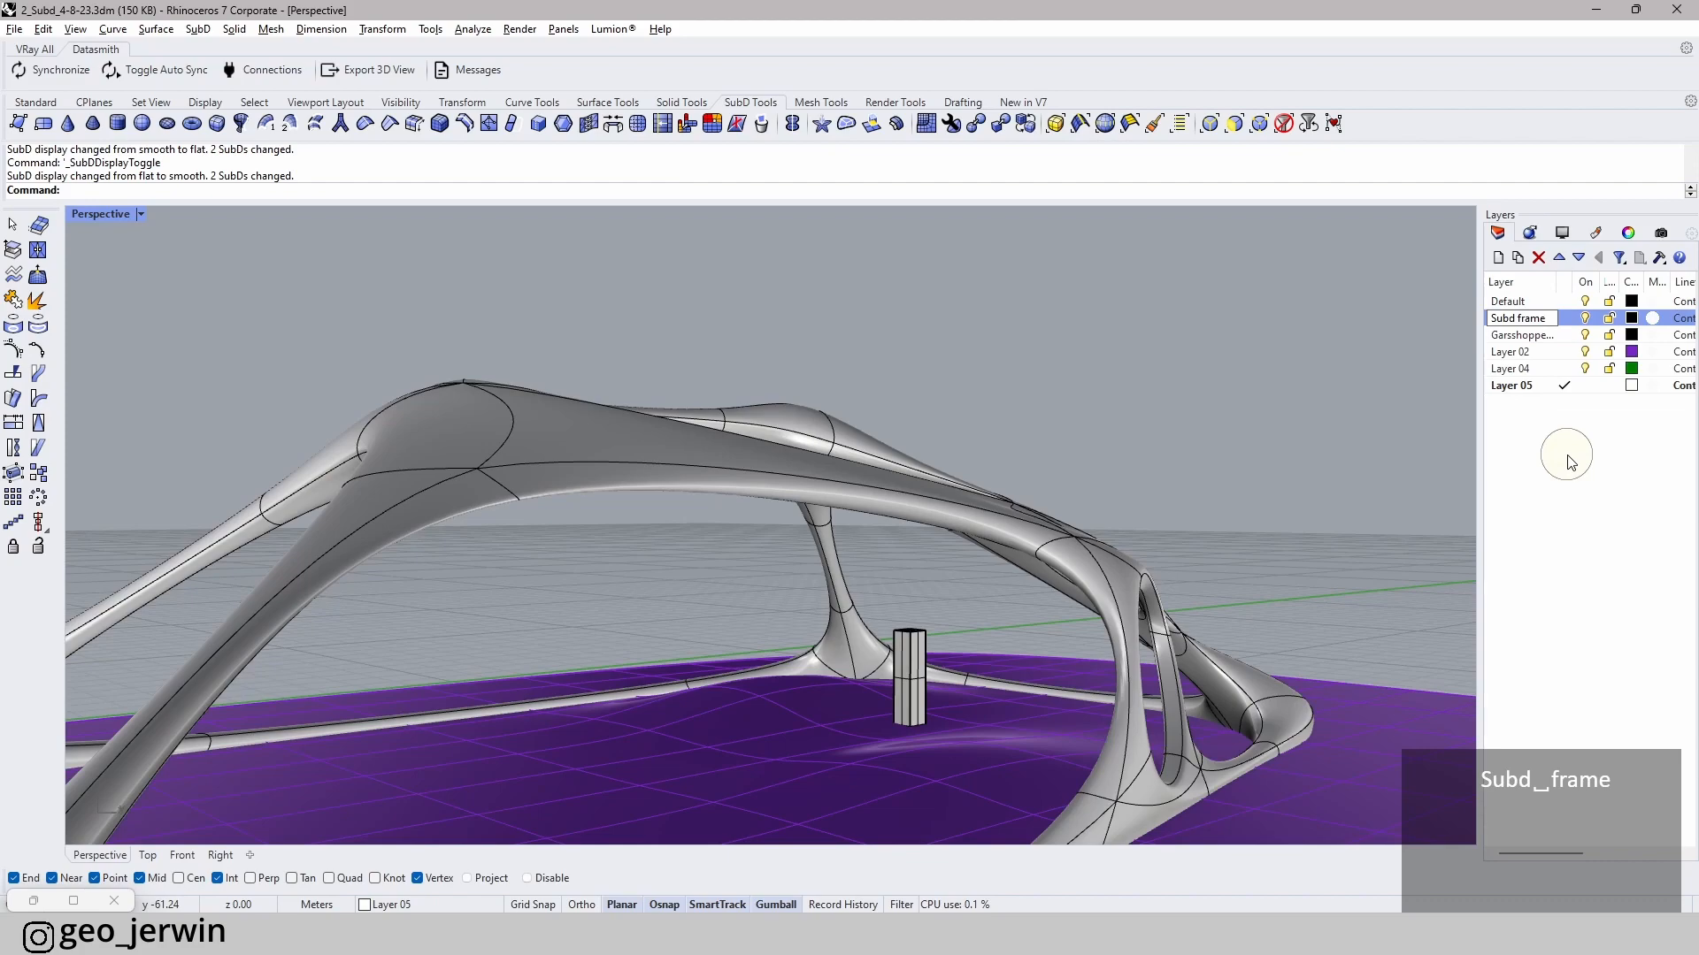
{"action": "left_click", "coordinate": [1566, 456]}
- Clear any object selection and save the model file
{"action": "key", "text": "ctrl+a"}
{"action": "key", "text": "Escape"}
{"action": "key", "text": "Escape"}
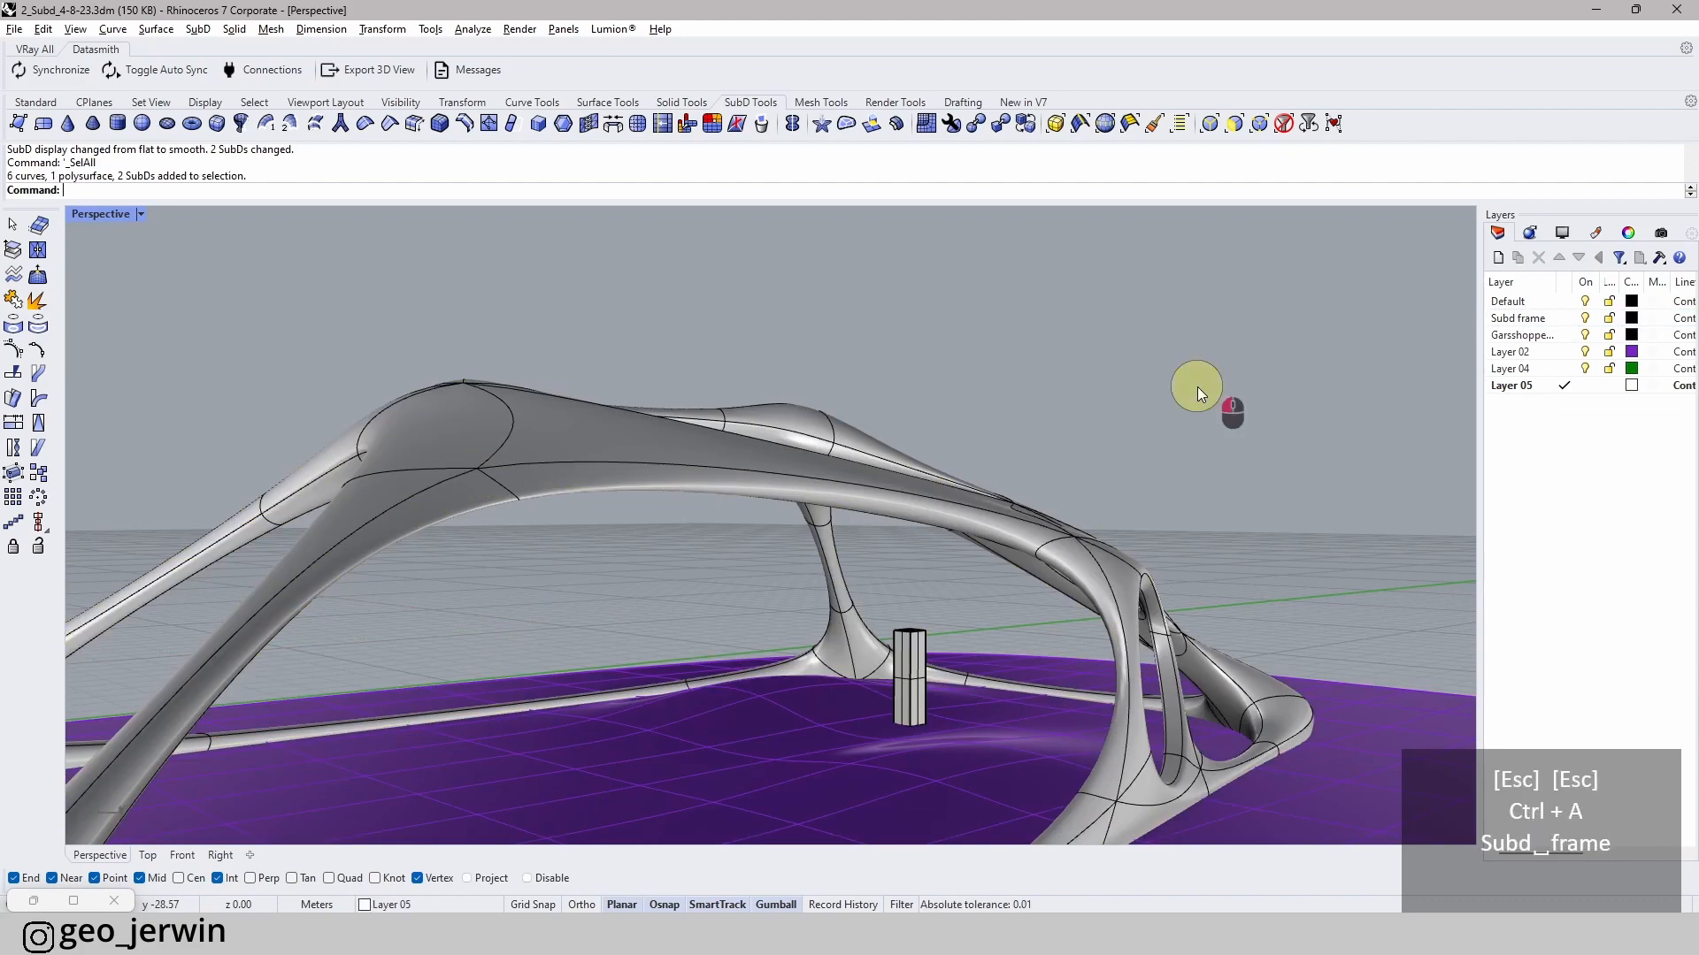
{"action": "key", "text": "ctrl+s"}
- Hide the Subd frame layer so the straight wireframe lines above the terrain can be used
{"action": "scroll", "coordinate": [763, 536], "scroll_direction": "up", "scroll_amount": 1}
{"action": "right_click_drag", "start_coordinate": [763, 536], "coordinate": [1017, 531]}
{"action": "left_click", "coordinate": [1585, 319]}
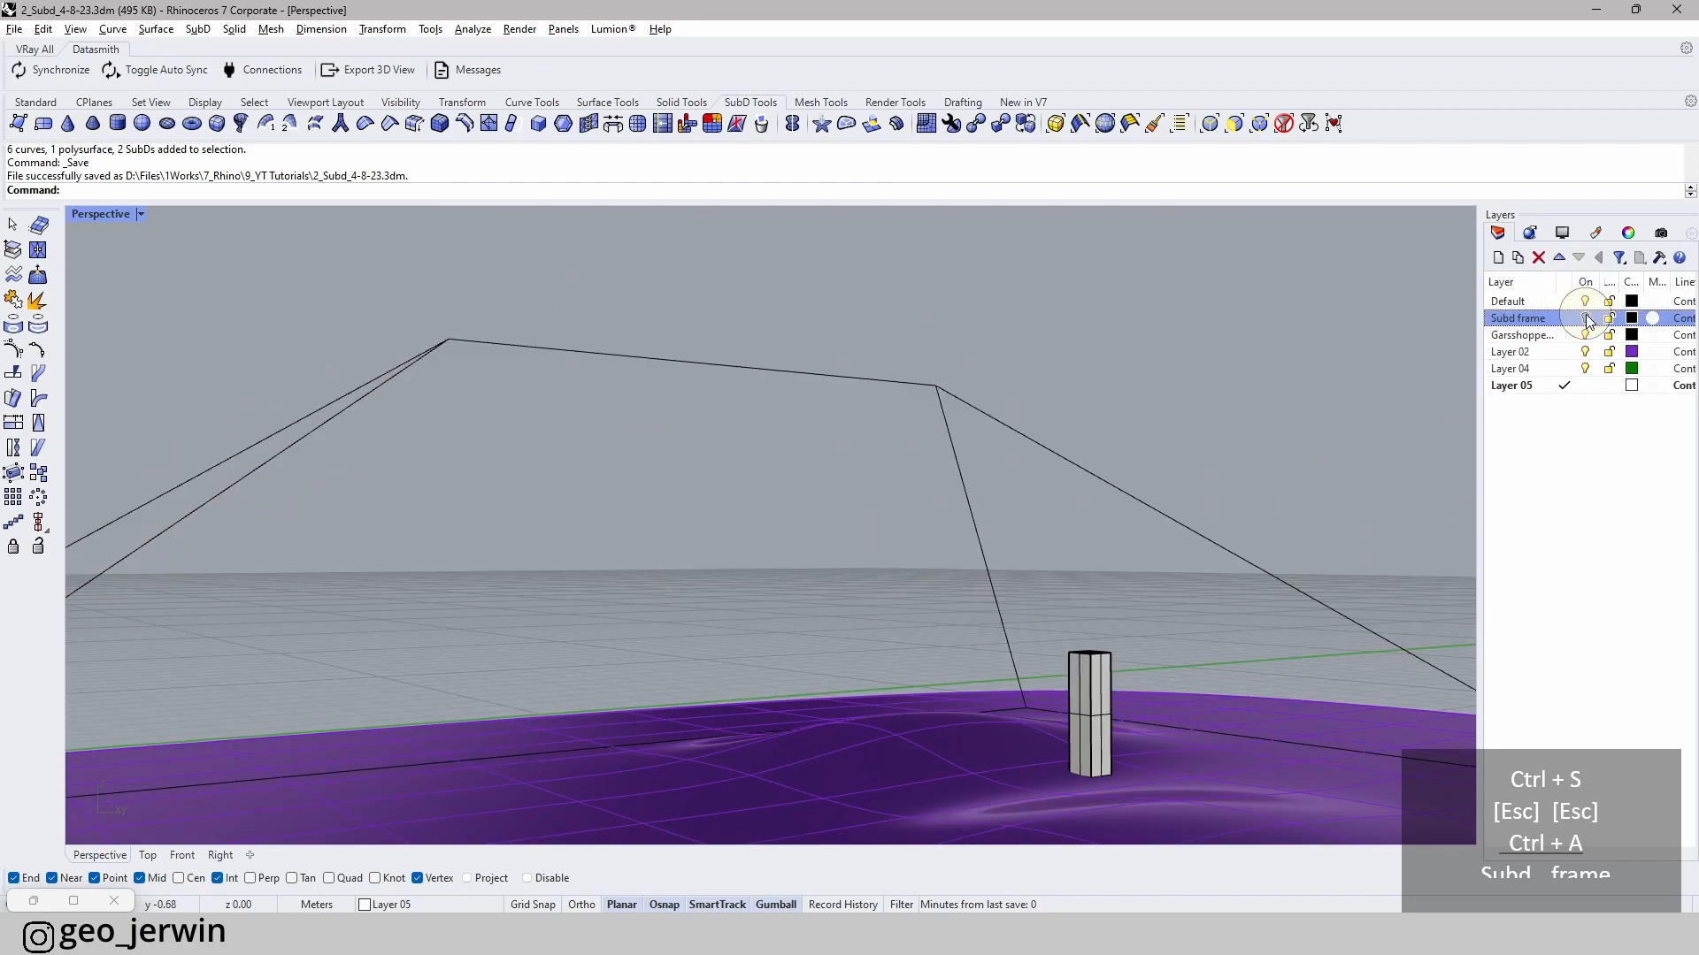
{"action": "right_click_drag", "start_coordinate": [1190, 425], "coordinate": [946, 521]}
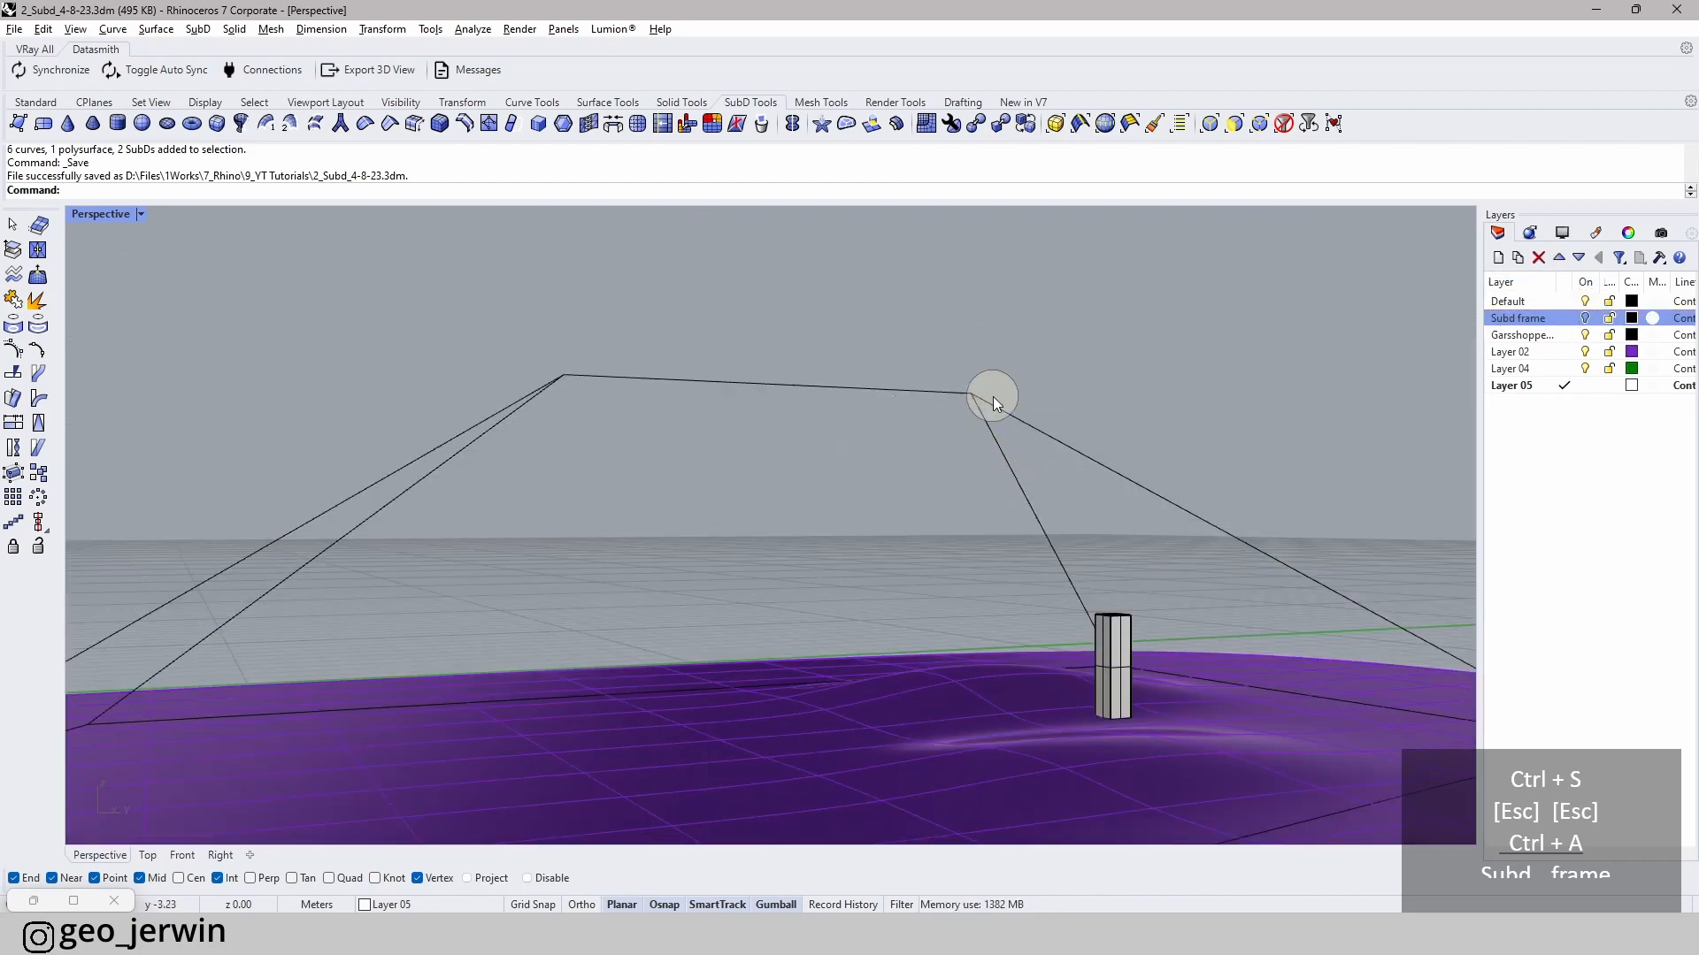
{"action": "right_click_drag", "start_coordinate": [914, 401], "coordinate": [911, 604]}
{"action": "left_click", "coordinate": [17, 123]}
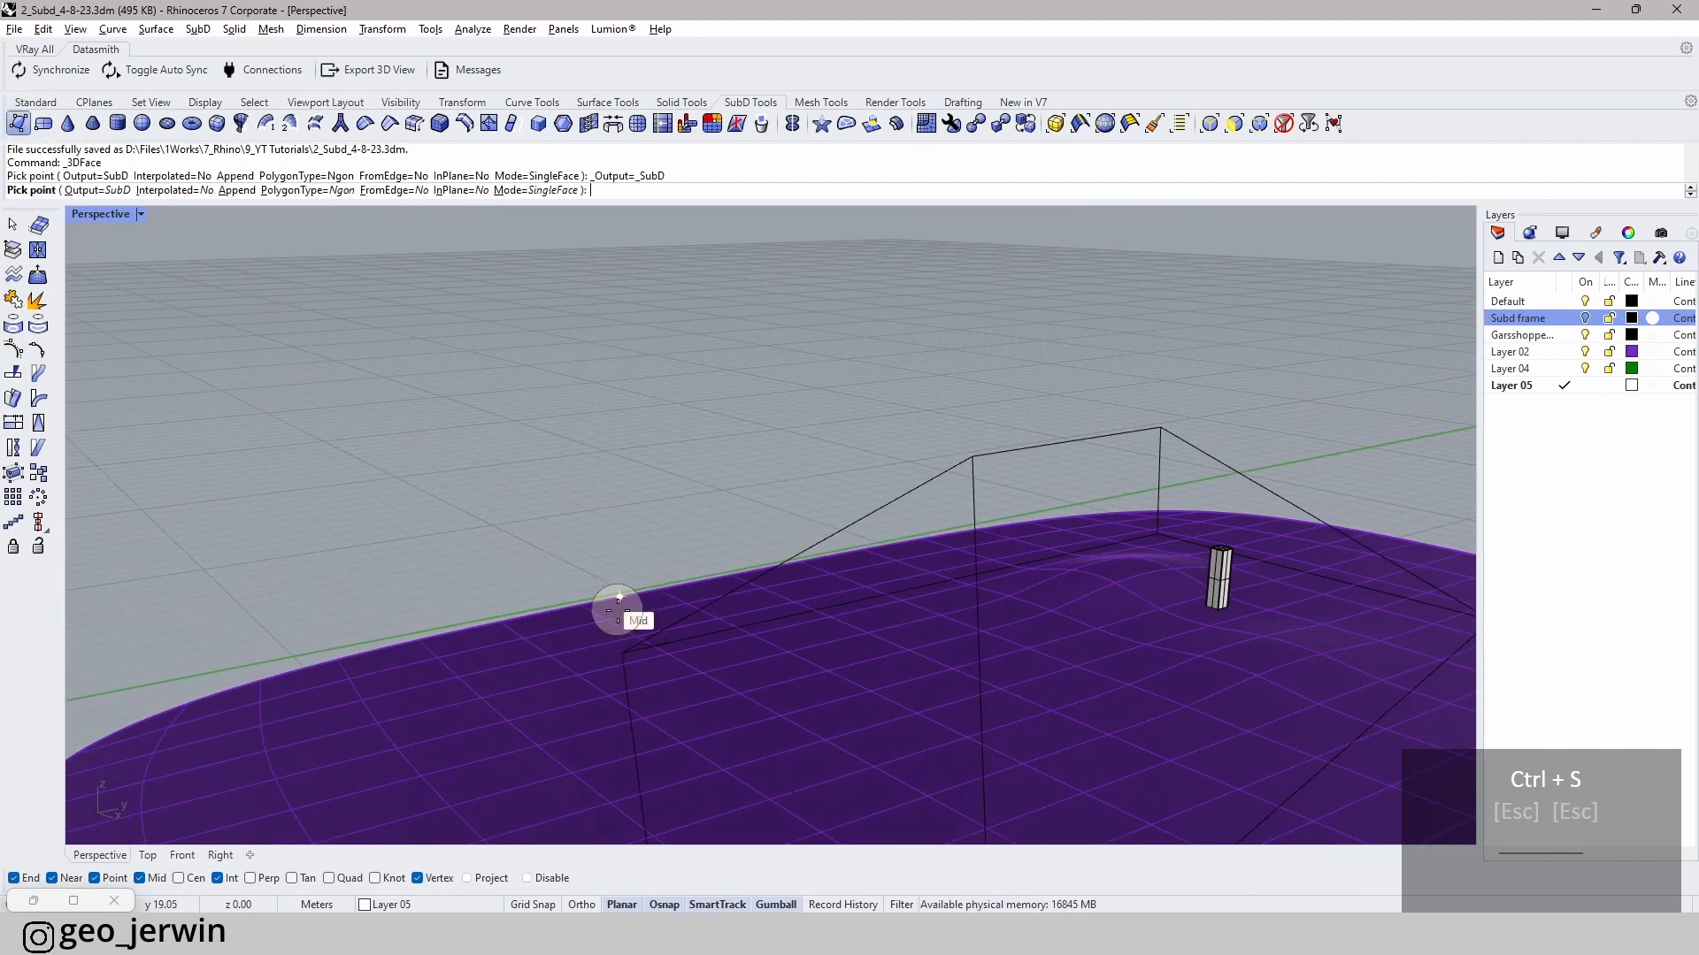
{"action": "key", "text": "Escape"}
{"action": "key", "text": "shift+Escape"}
- Create a surface from corner points across the long side of the wireframe, snapping to its two peaks and two ground corners
{"action": "left_click", "coordinate": [35, 102]}
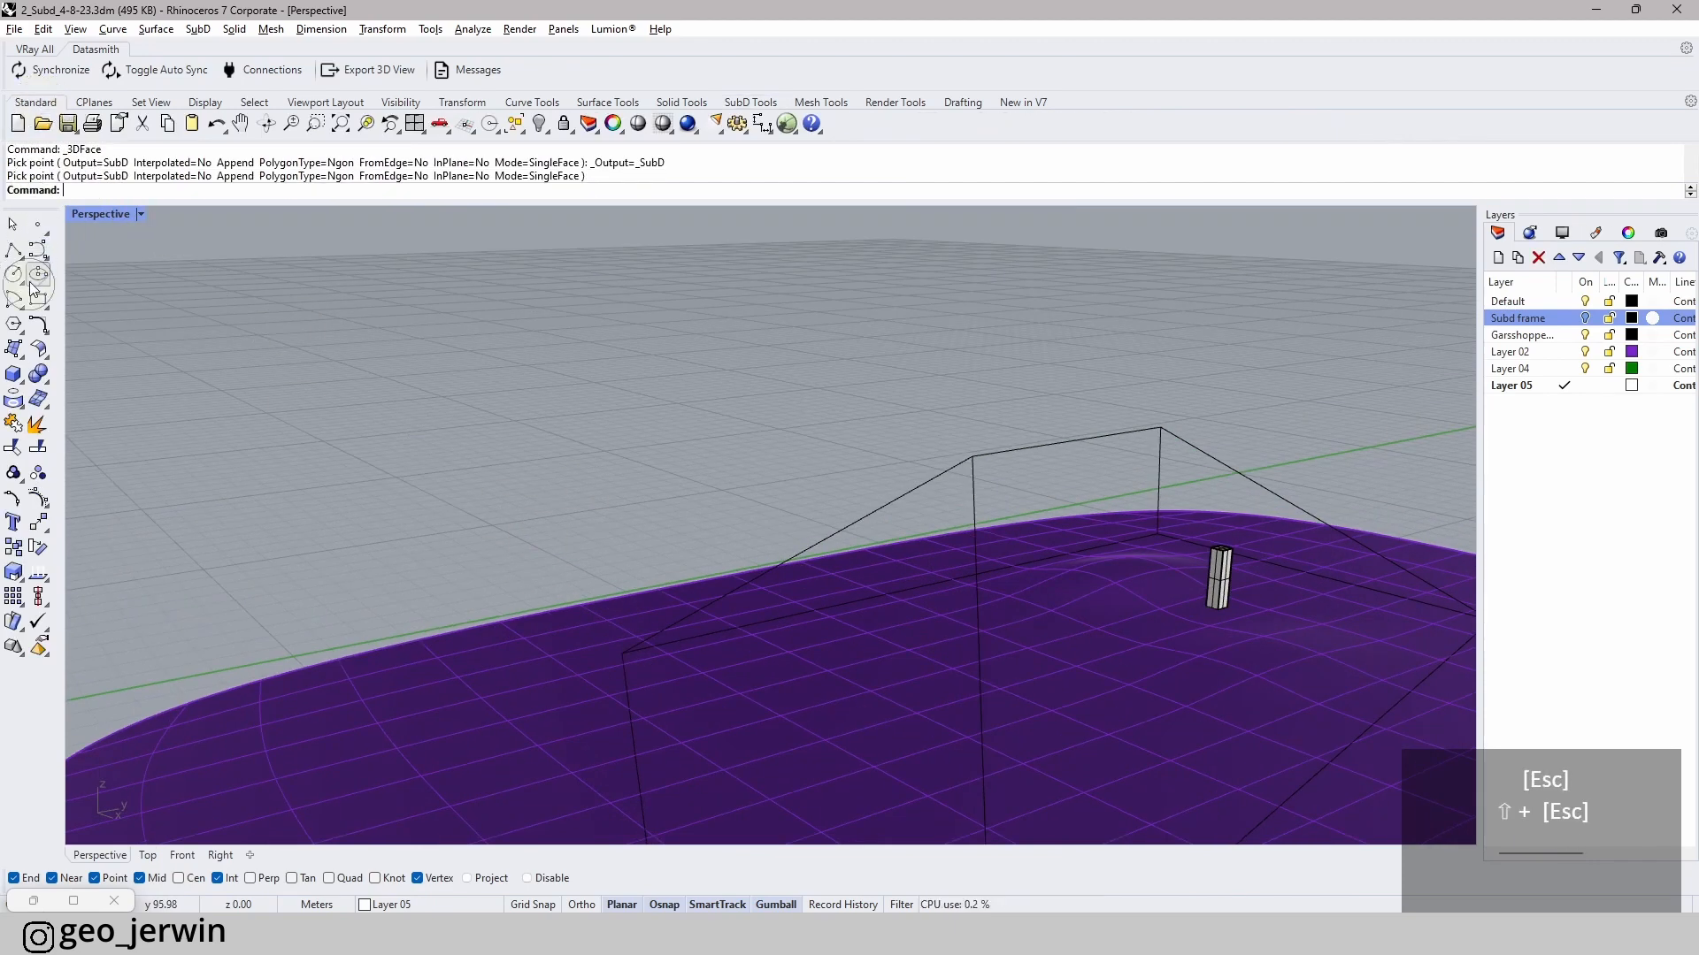
{"action": "left_click", "coordinate": [13, 352]}
{"action": "left_click", "coordinate": [623, 653]}
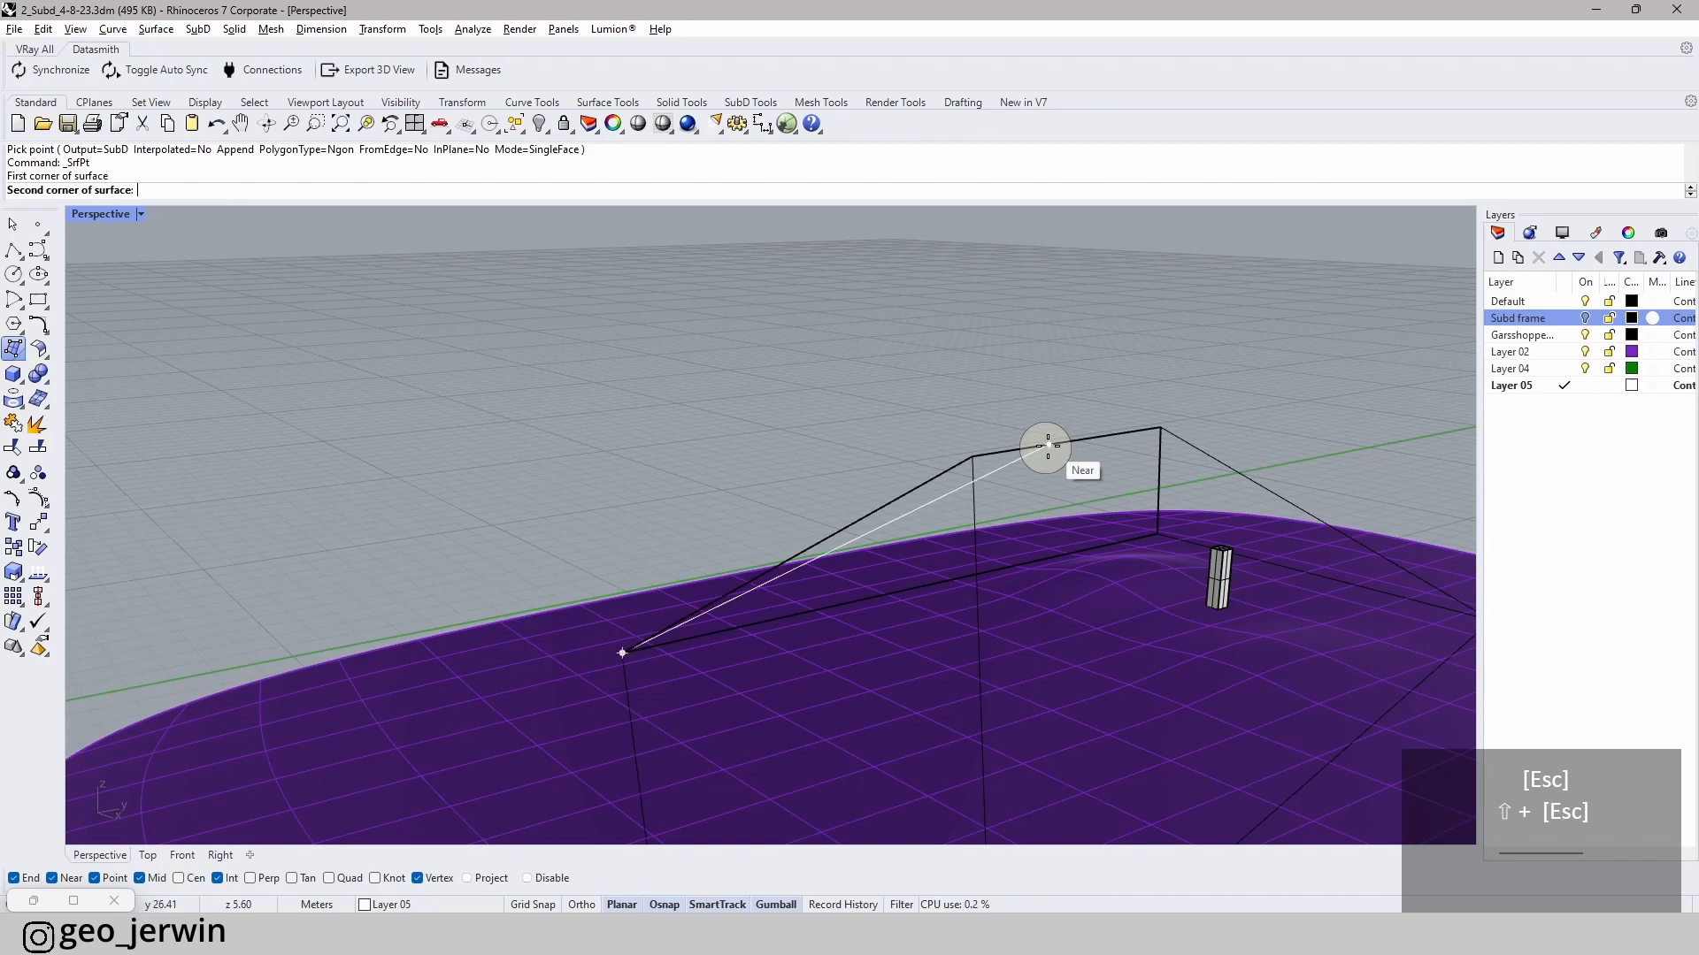
{"action": "left_click", "coordinate": [970, 458]}
{"action": "left_click", "coordinate": [1160, 429]}
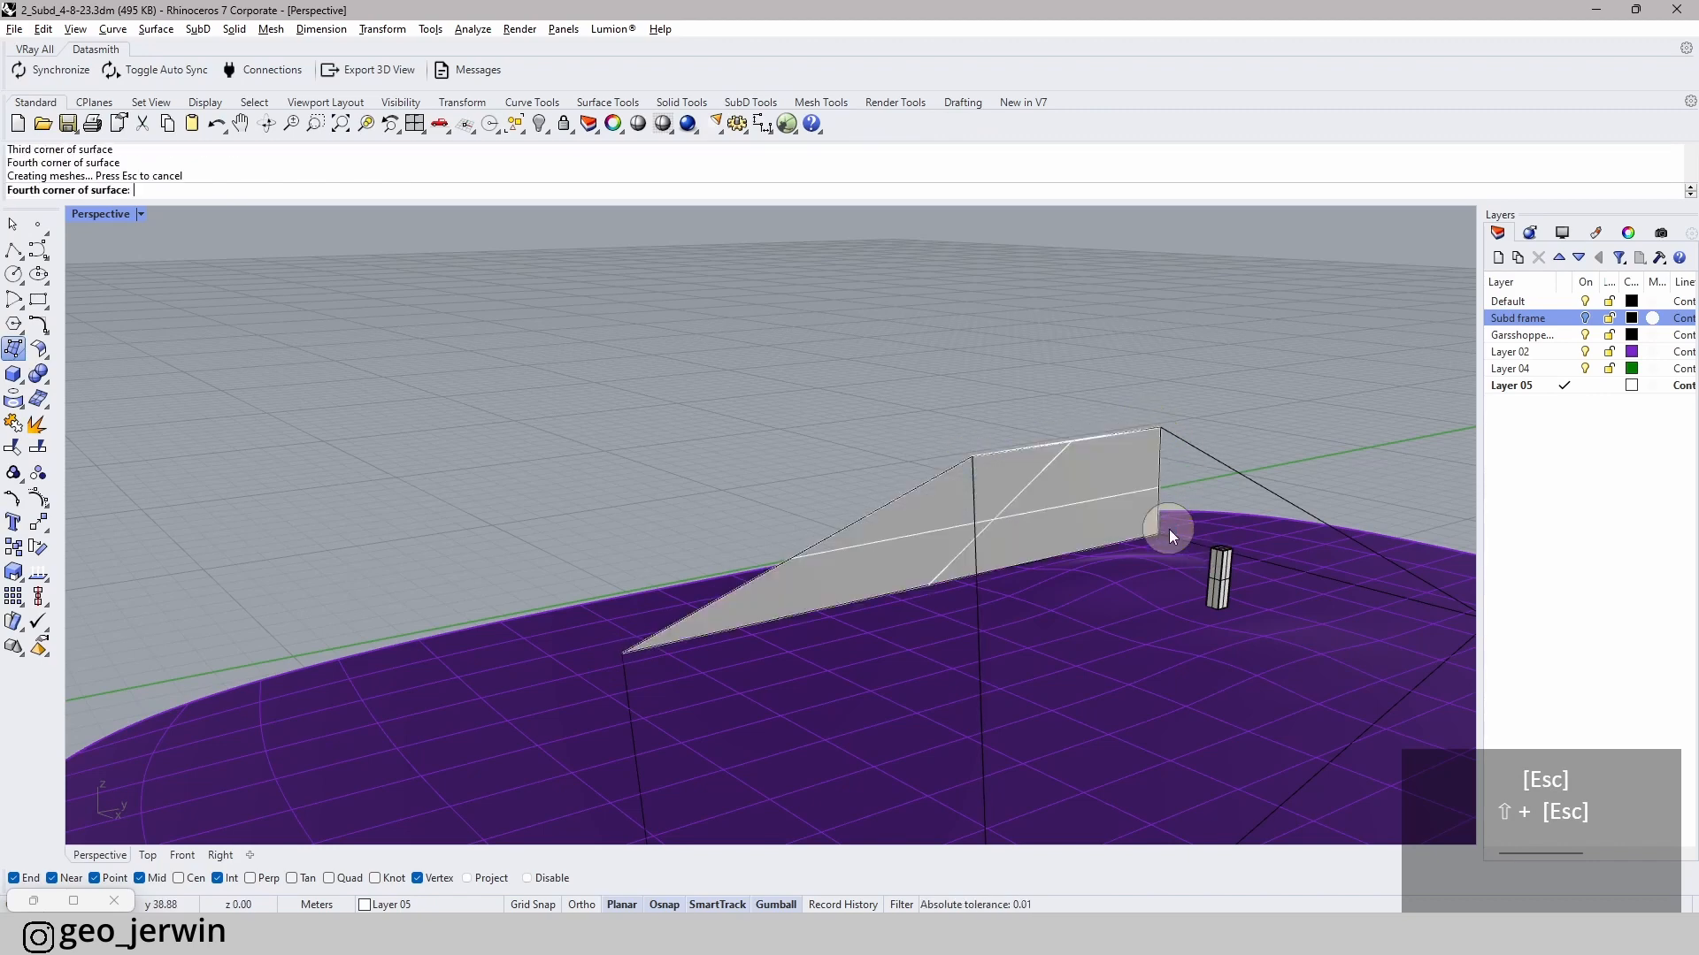
- Try to create a four-corner surface over the adjacent end bay, from the wireframe peak to the ground corner and column base
{"action": "right_click_drag", "start_coordinate": [1268, 409], "coordinate": [920, 405]}
{"action": "right_click", "coordinate": [796, 290]}
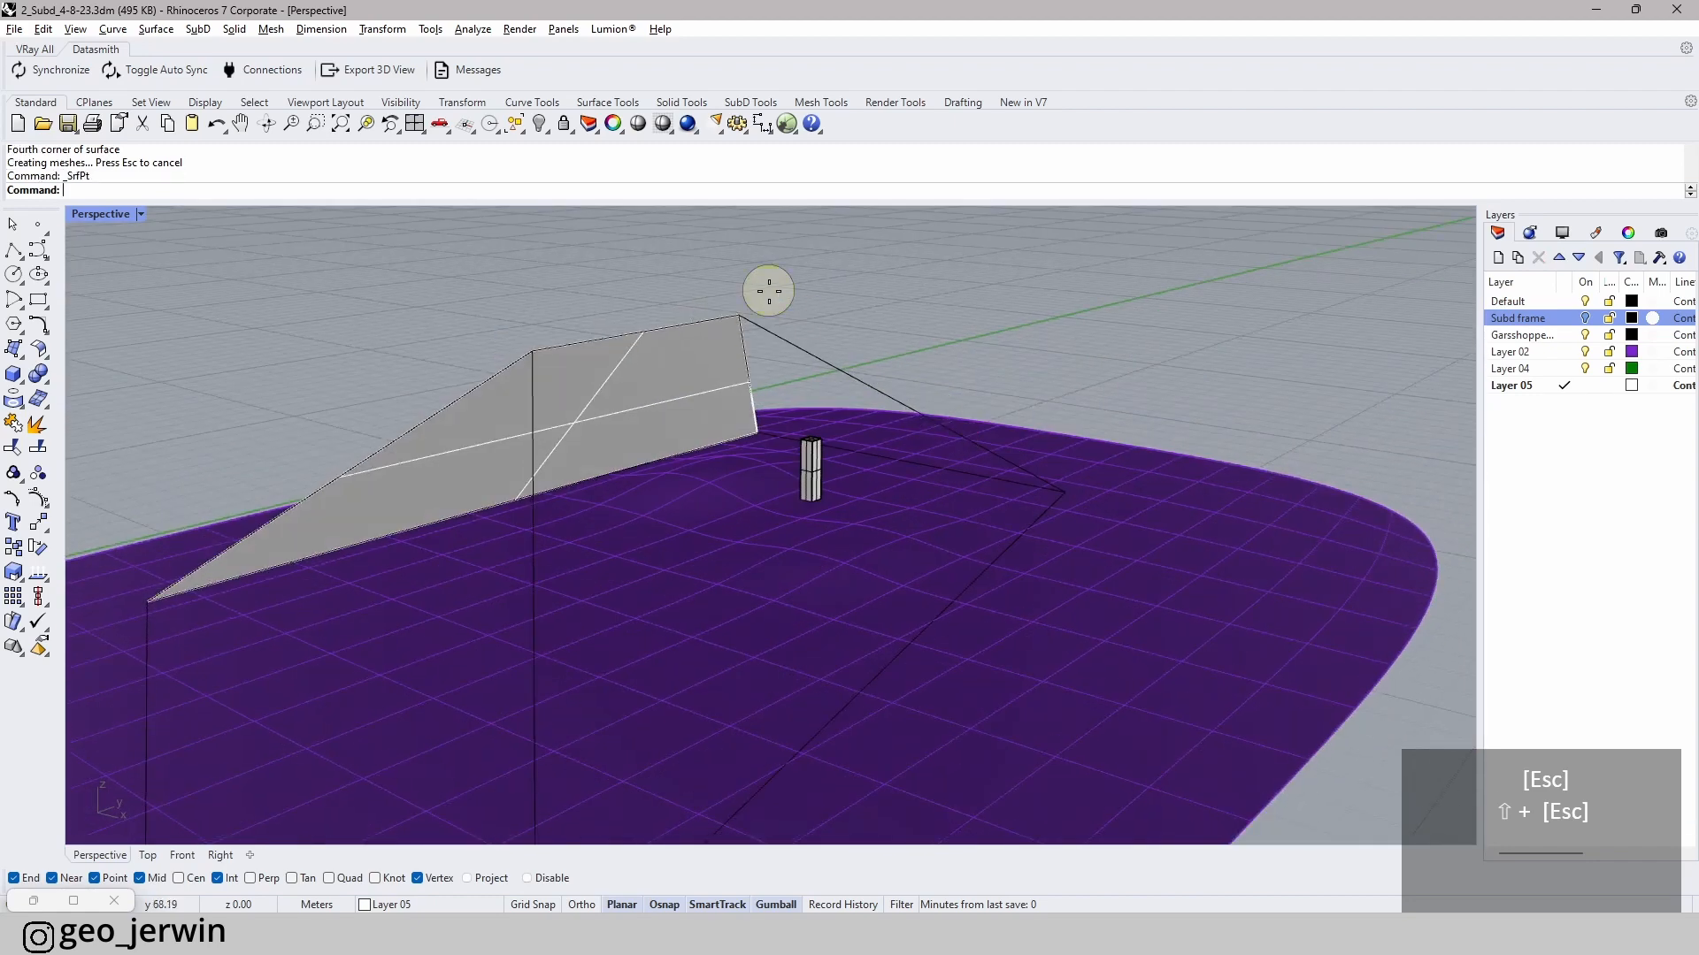
{"action": "left_click", "coordinate": [739, 316]}
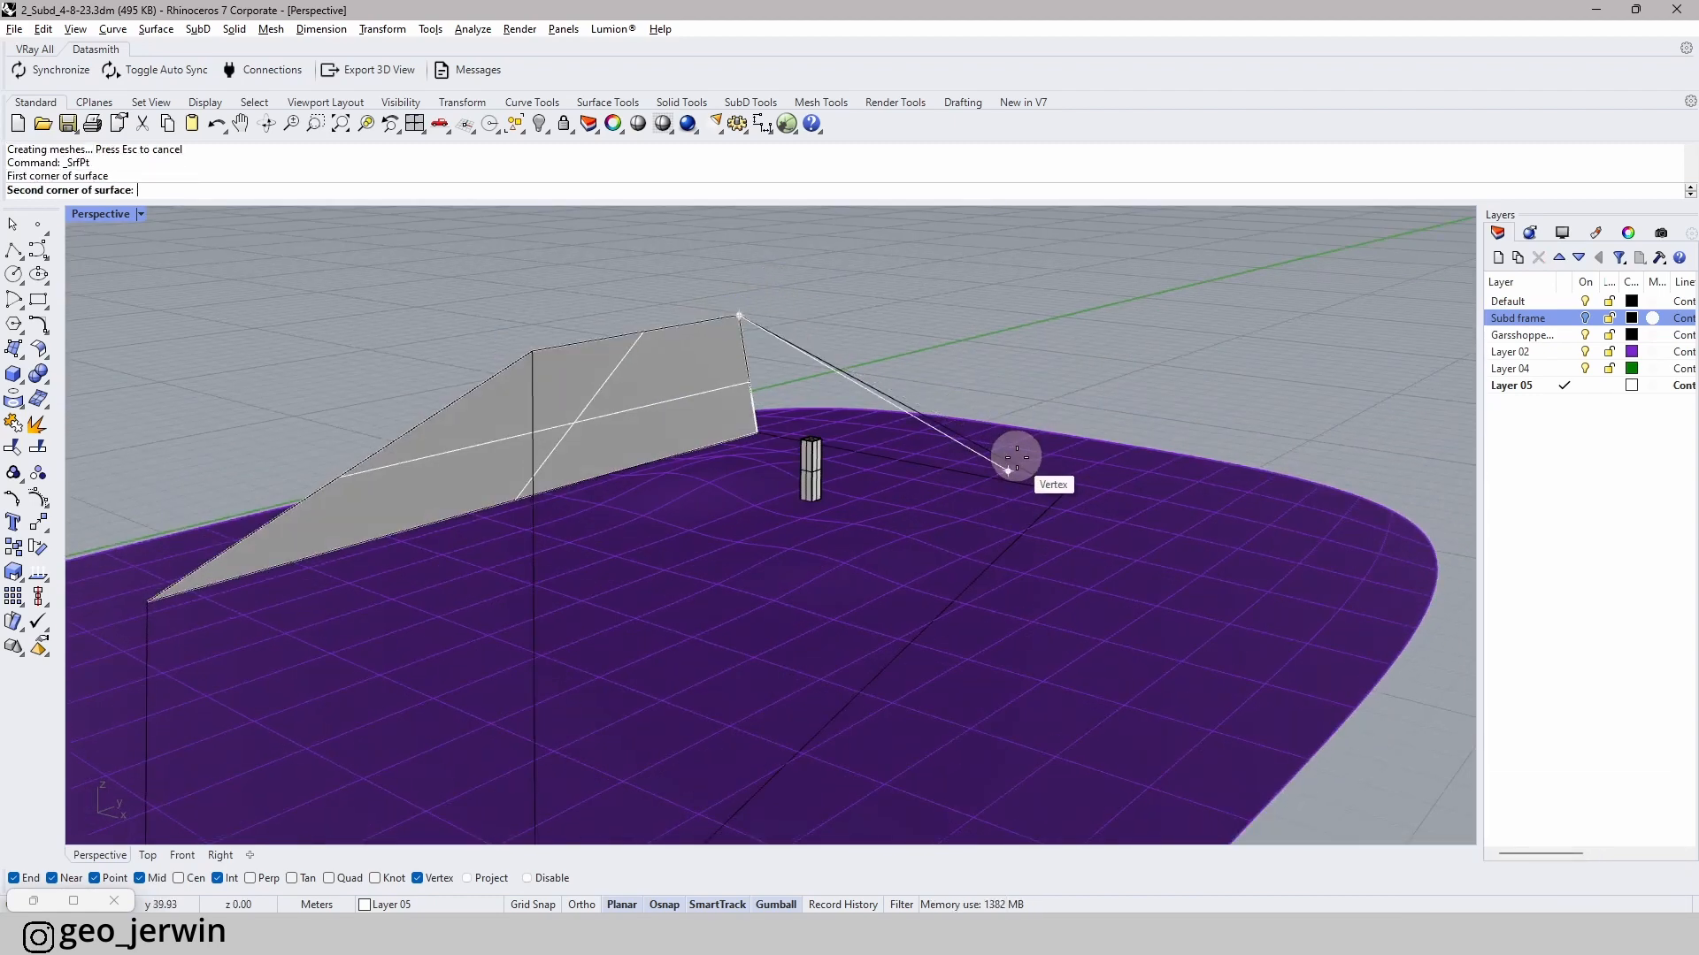
{"action": "scroll", "coordinate": [1013, 457], "scroll_direction": "up", "scroll_amount": 3}
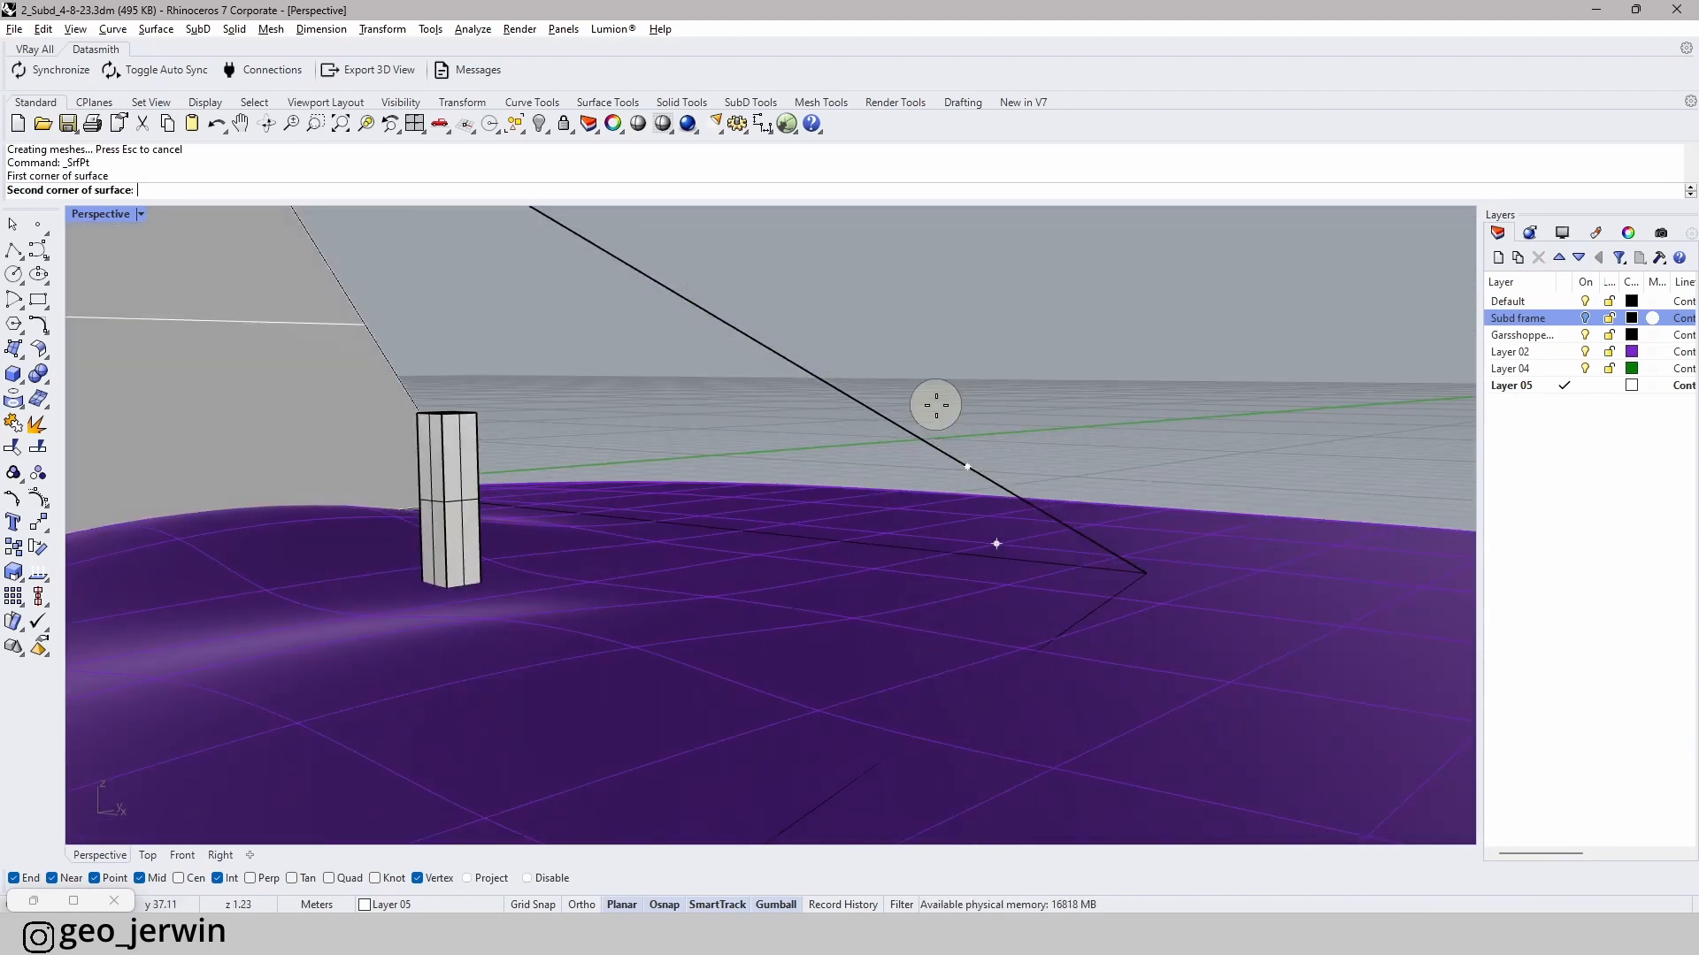
{"action": "left_click", "coordinate": [999, 486]}
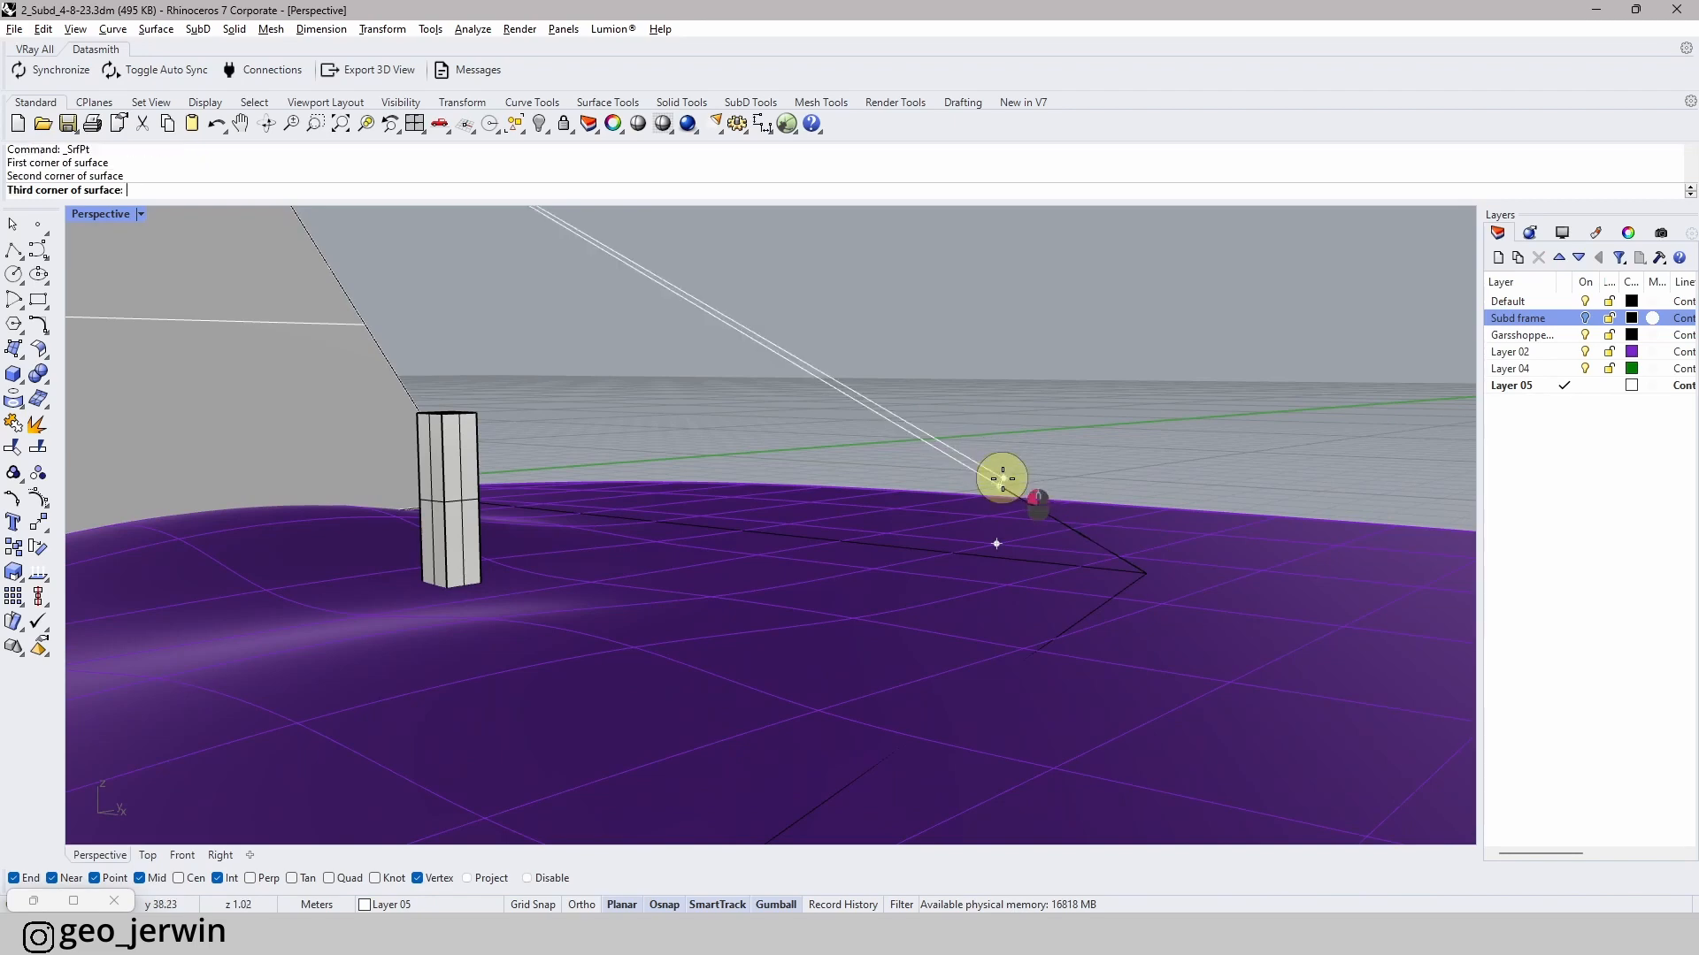
{"action": "left_click", "coordinate": [1152, 572]}
{"action": "right_click_drag", "start_coordinate": [581, 455], "coordinate": [842, 546]}
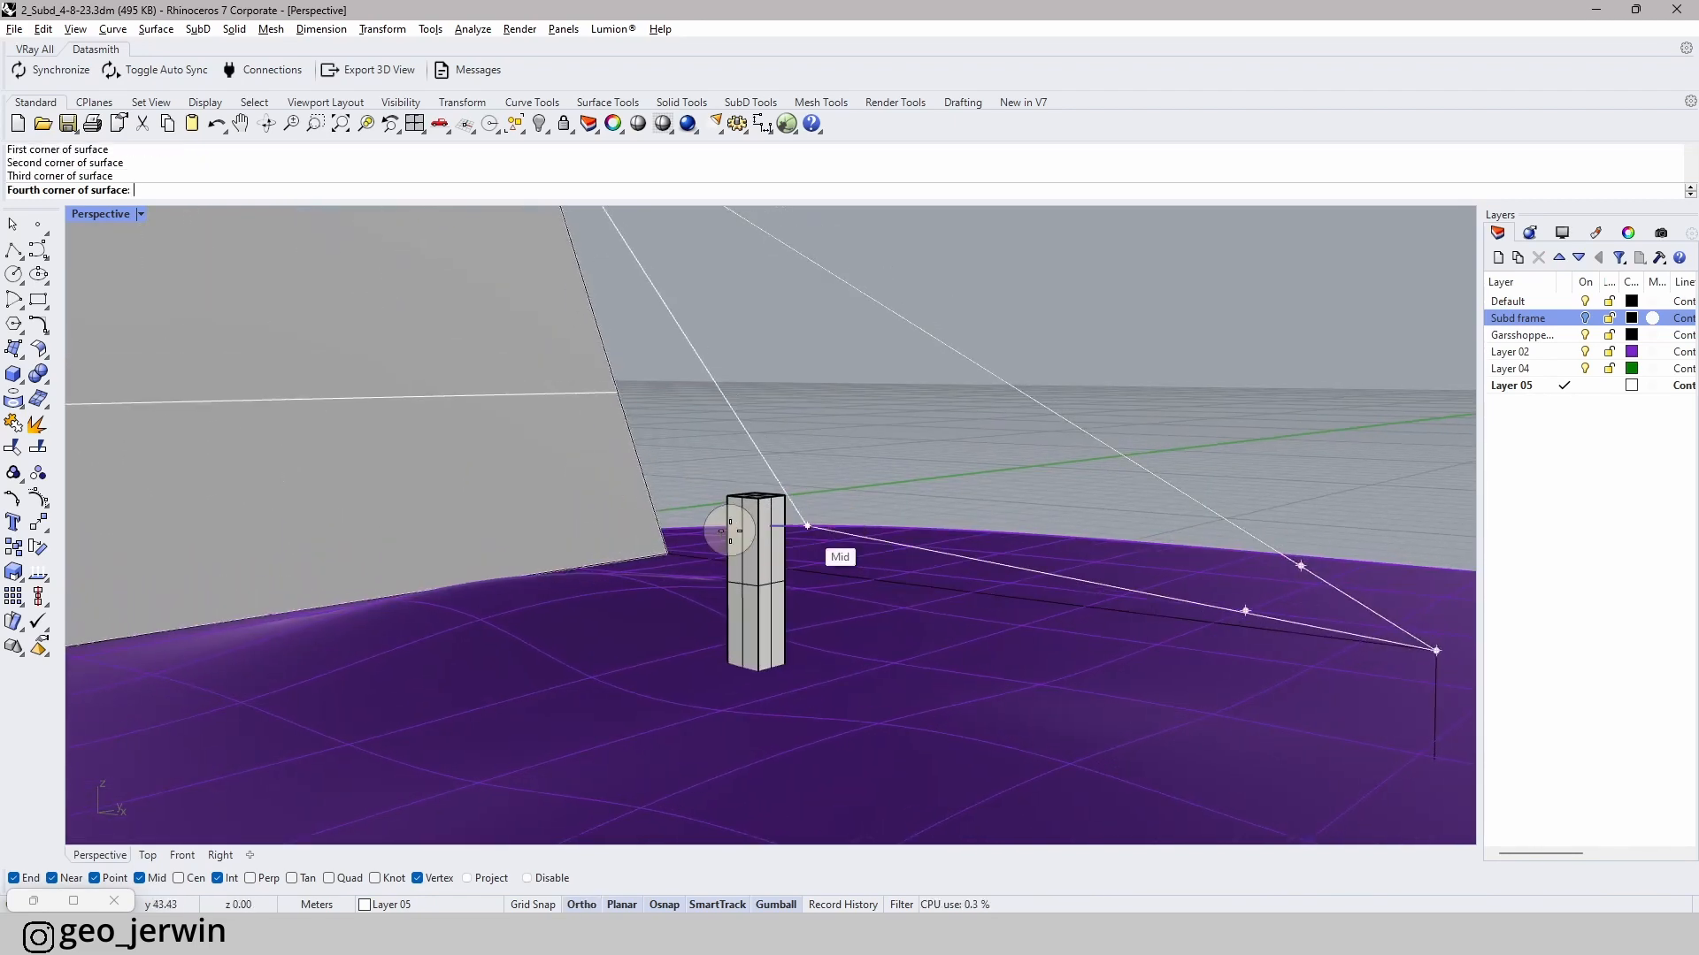
{"action": "left_click", "coordinate": [677, 550]}
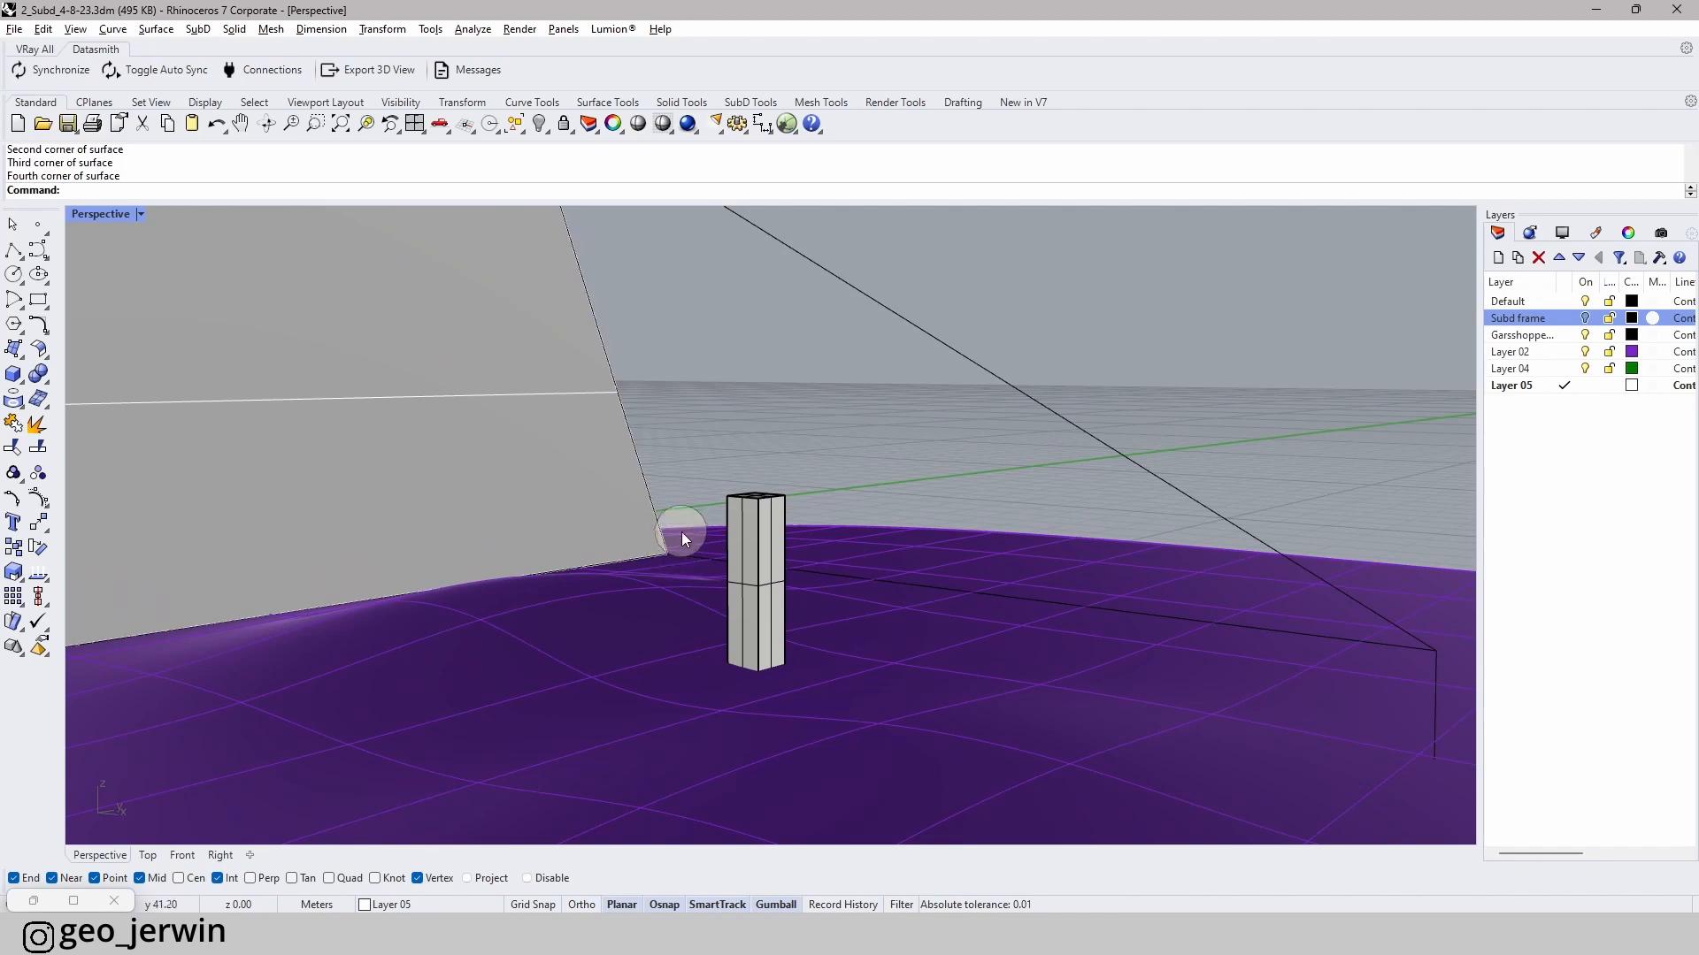
{"action": "left_click", "coordinate": [1127, 454]}
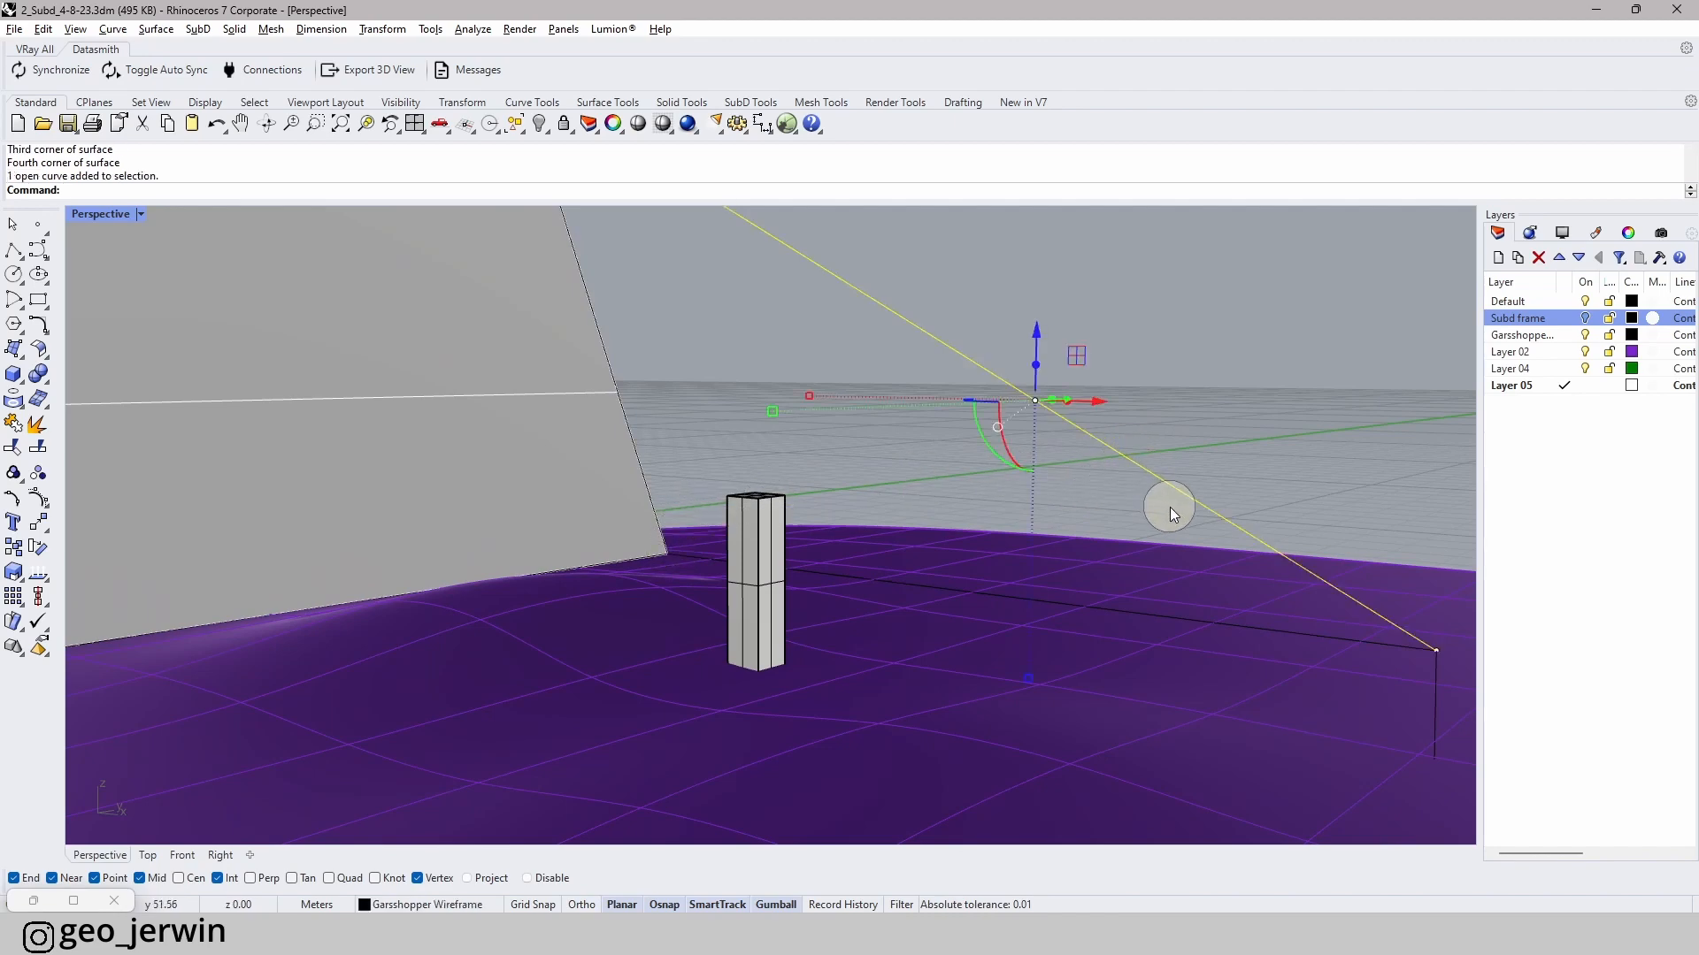
{"action": "left_click", "coordinate": [1123, 347]}
- Create a corner-point surface over the end bay from the wireframe peak and column base to two points near the ground corner
{"action": "right_click_drag", "start_coordinate": [1123, 347], "coordinate": [978, 473]}
{"action": "scroll", "coordinate": [1018, 427], "scroll_direction": "down", "scroll_amount": 3}
{"action": "right_click", "coordinate": [860, 311]}
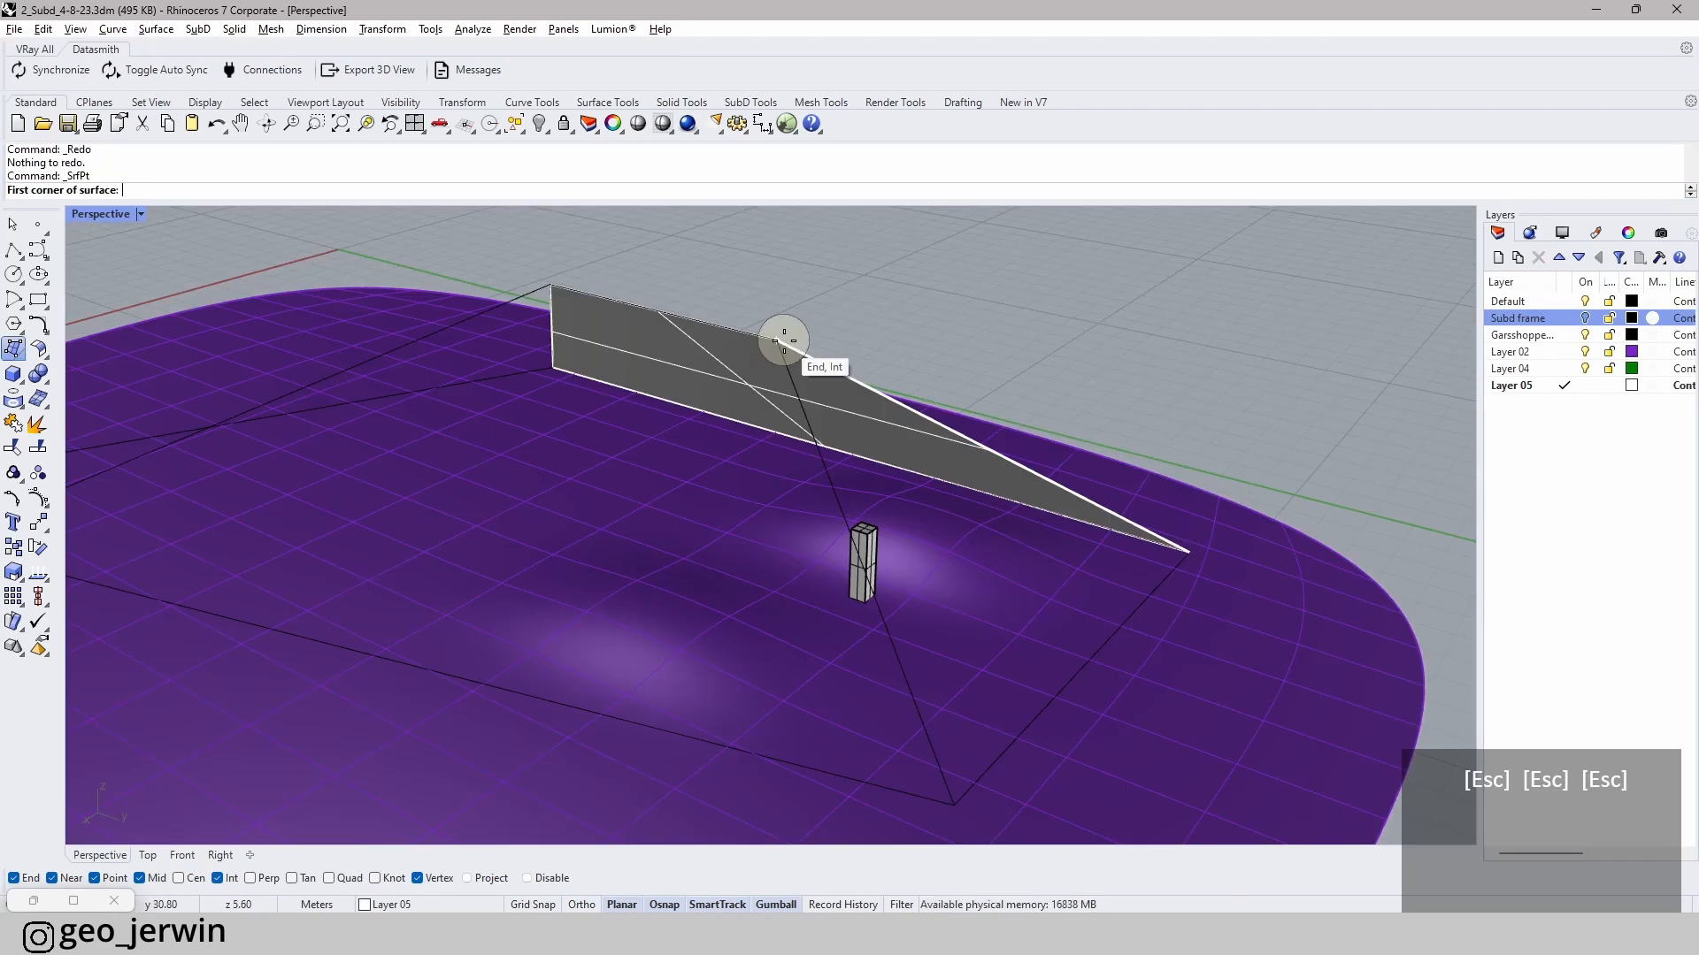
{"action": "left_click", "coordinate": [777, 340]}
{"action": "left_click", "coordinate": [1183, 560]}
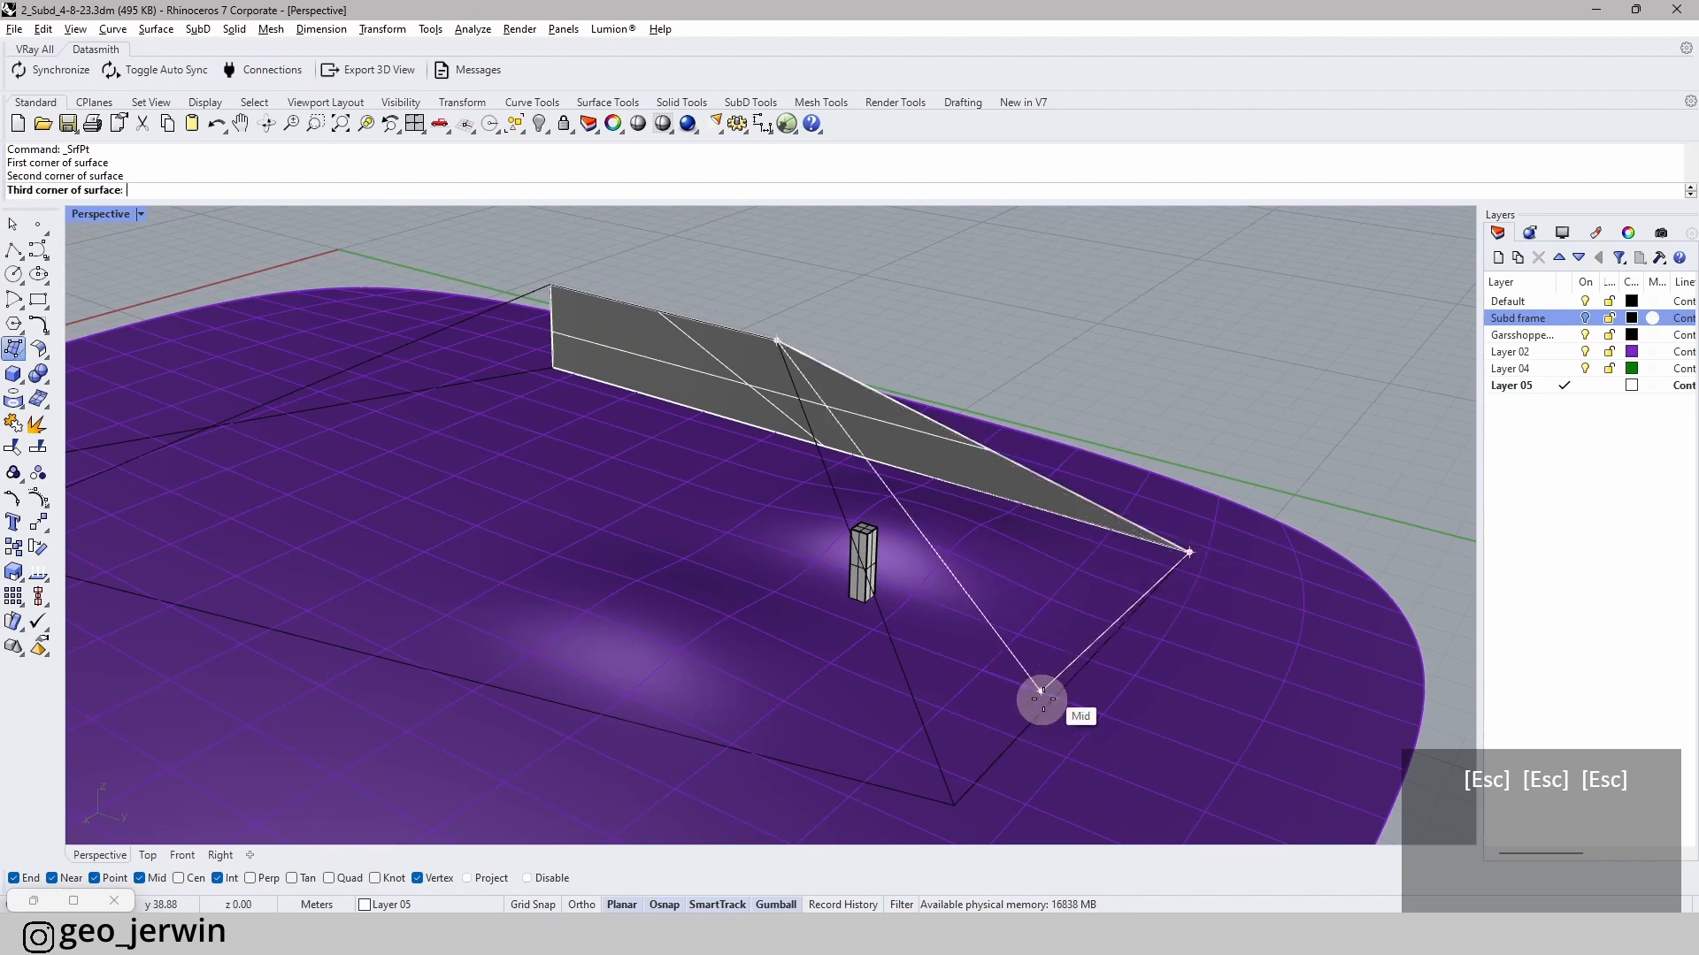
{"action": "left_click", "coordinate": [996, 759]}
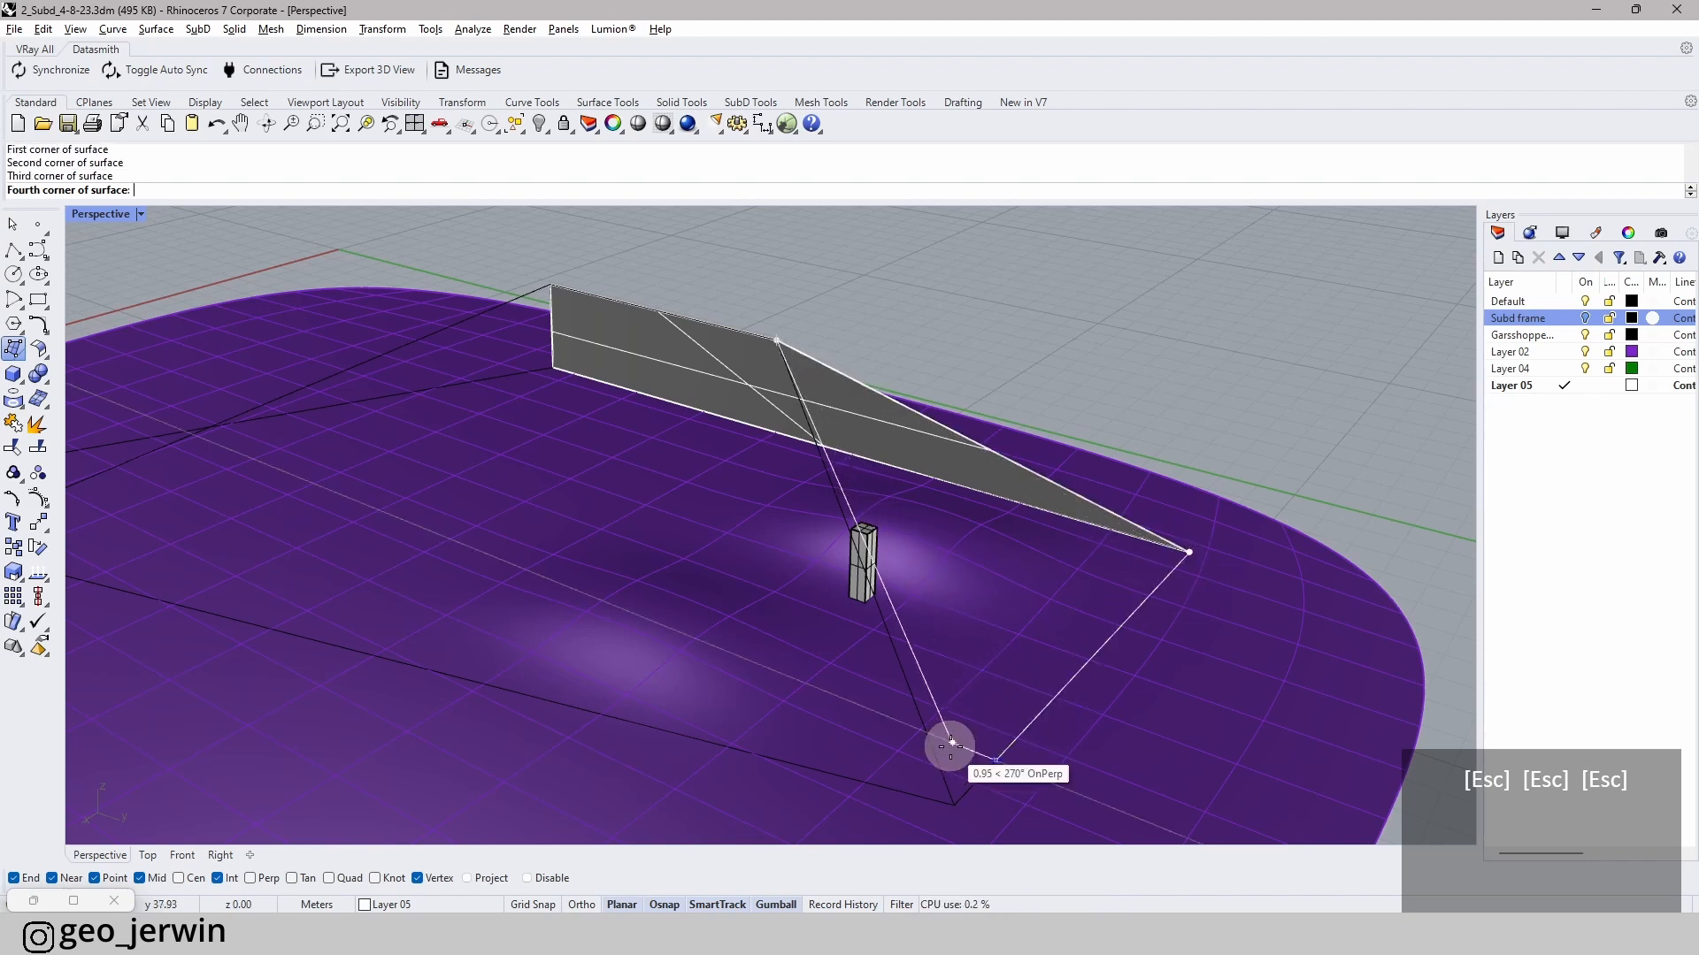
{"action": "left_click", "coordinate": [931, 745]}
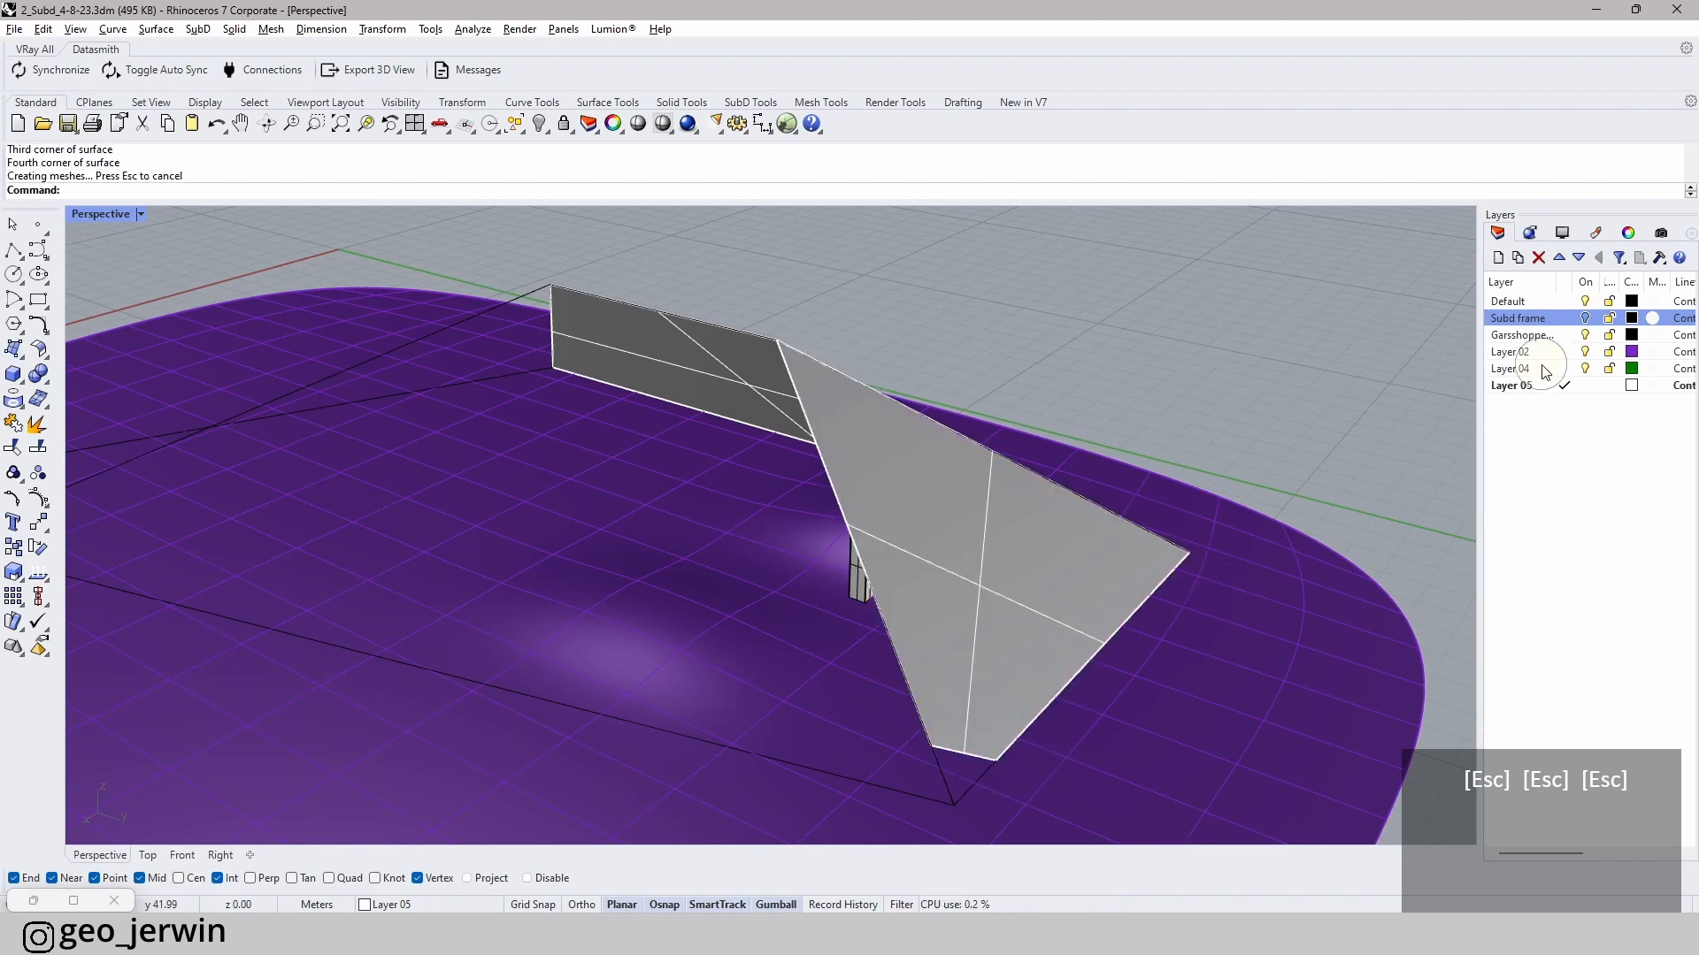
- Turn the Subd frame layer back on to check the new surfaces against the organic frame
{"action": "left_click", "coordinate": [1578, 323]}
{"action": "right_click_drag", "start_coordinate": [1141, 637], "coordinate": [942, 586]}
{"action": "scroll", "coordinate": [942, 585], "scroll_direction": "up", "scroll_amount": 3}
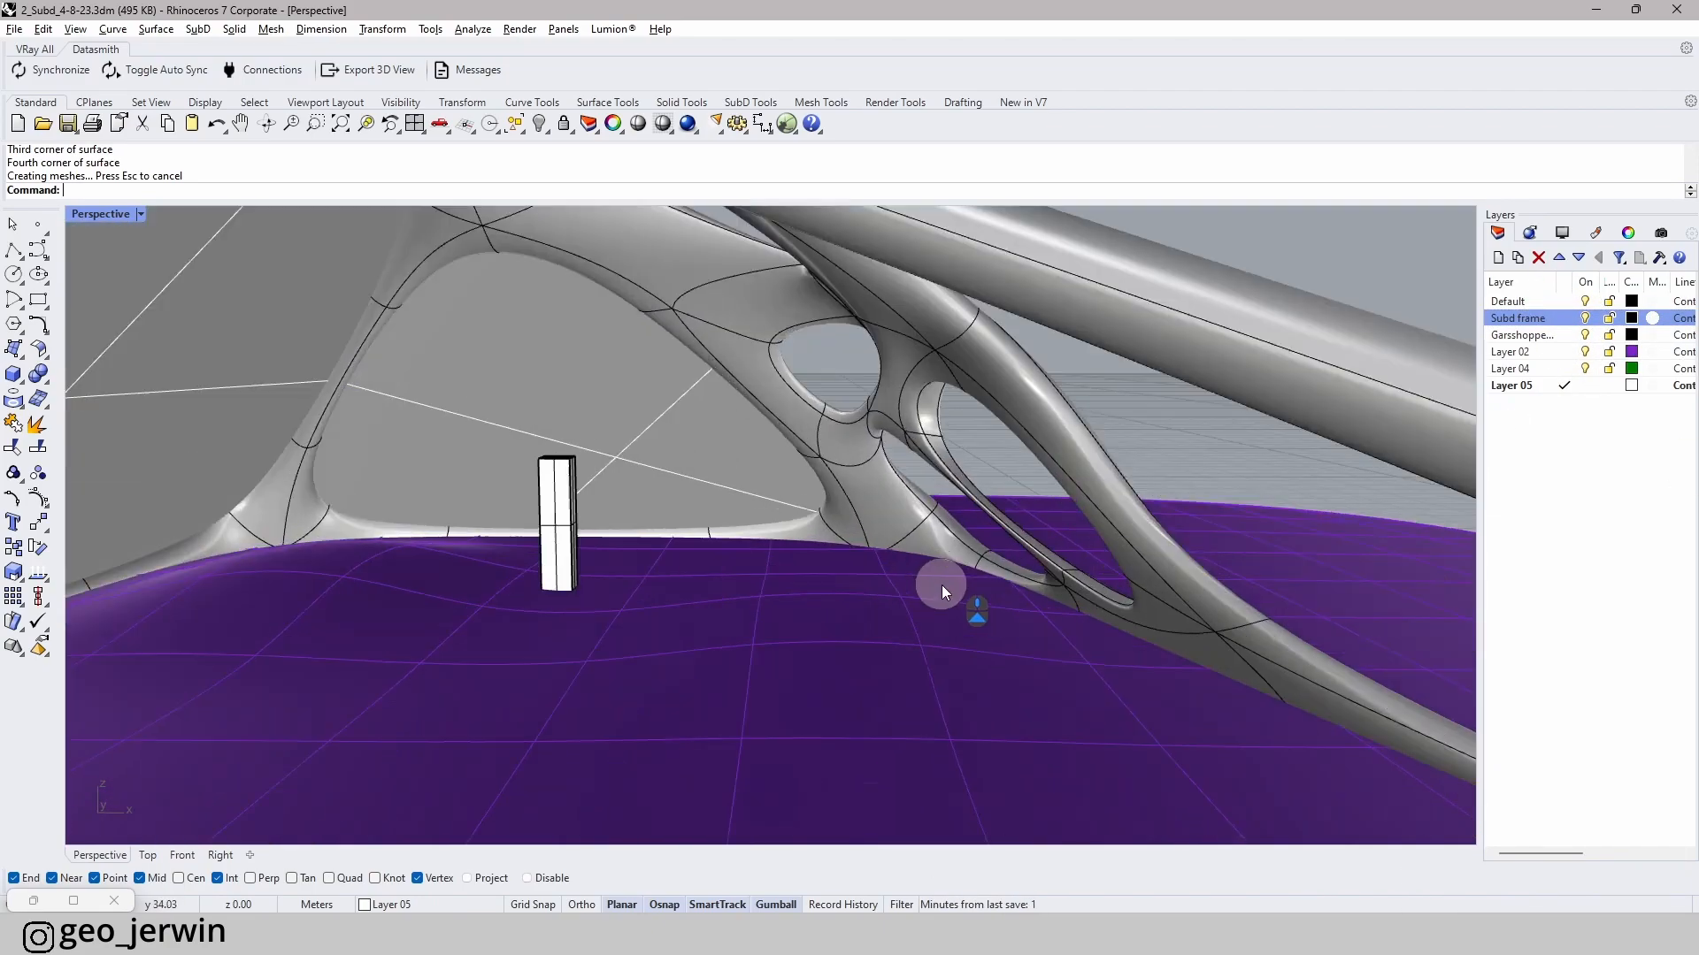
{"action": "scroll", "coordinate": [941, 586], "scroll_direction": "up", "scroll_amount": 3}
{"action": "right_click_drag", "start_coordinate": [745, 454], "coordinate": [968, 449]}
- Inspect how the flat wall surfaces sit inside the SubD frame openings, from the long side to the end bay
{"action": "left_click", "coordinate": [968, 450]}
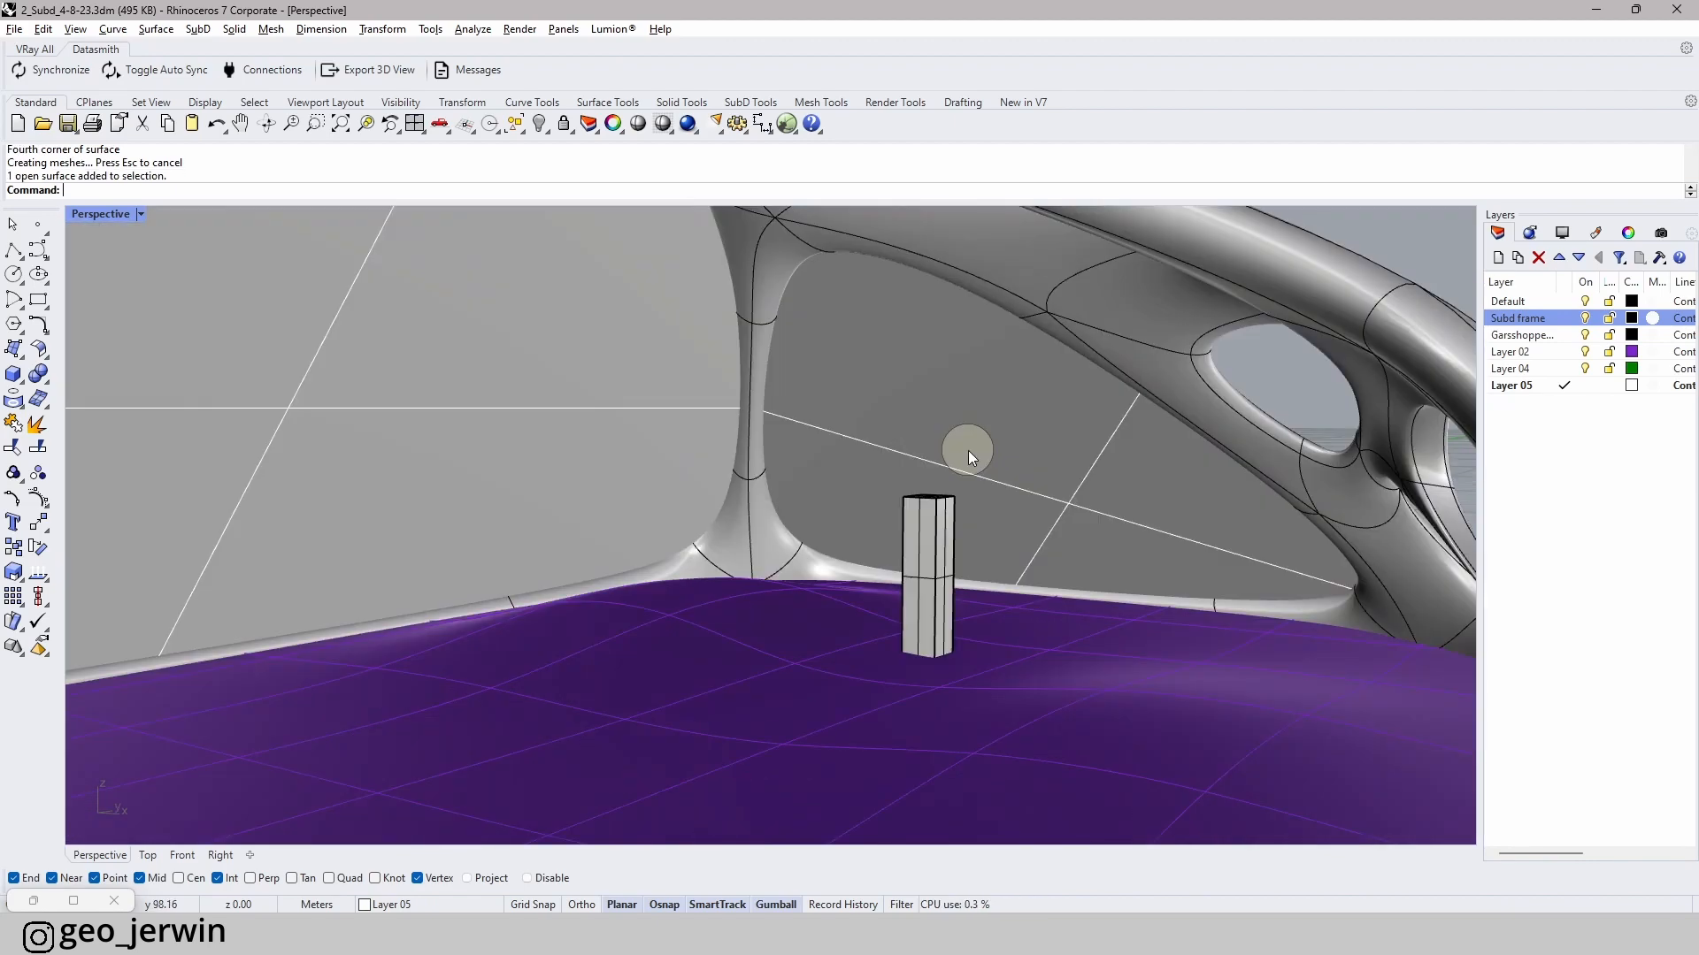
{"action": "right_click_drag", "start_coordinate": [1065, 484], "coordinate": [1410, 488]}
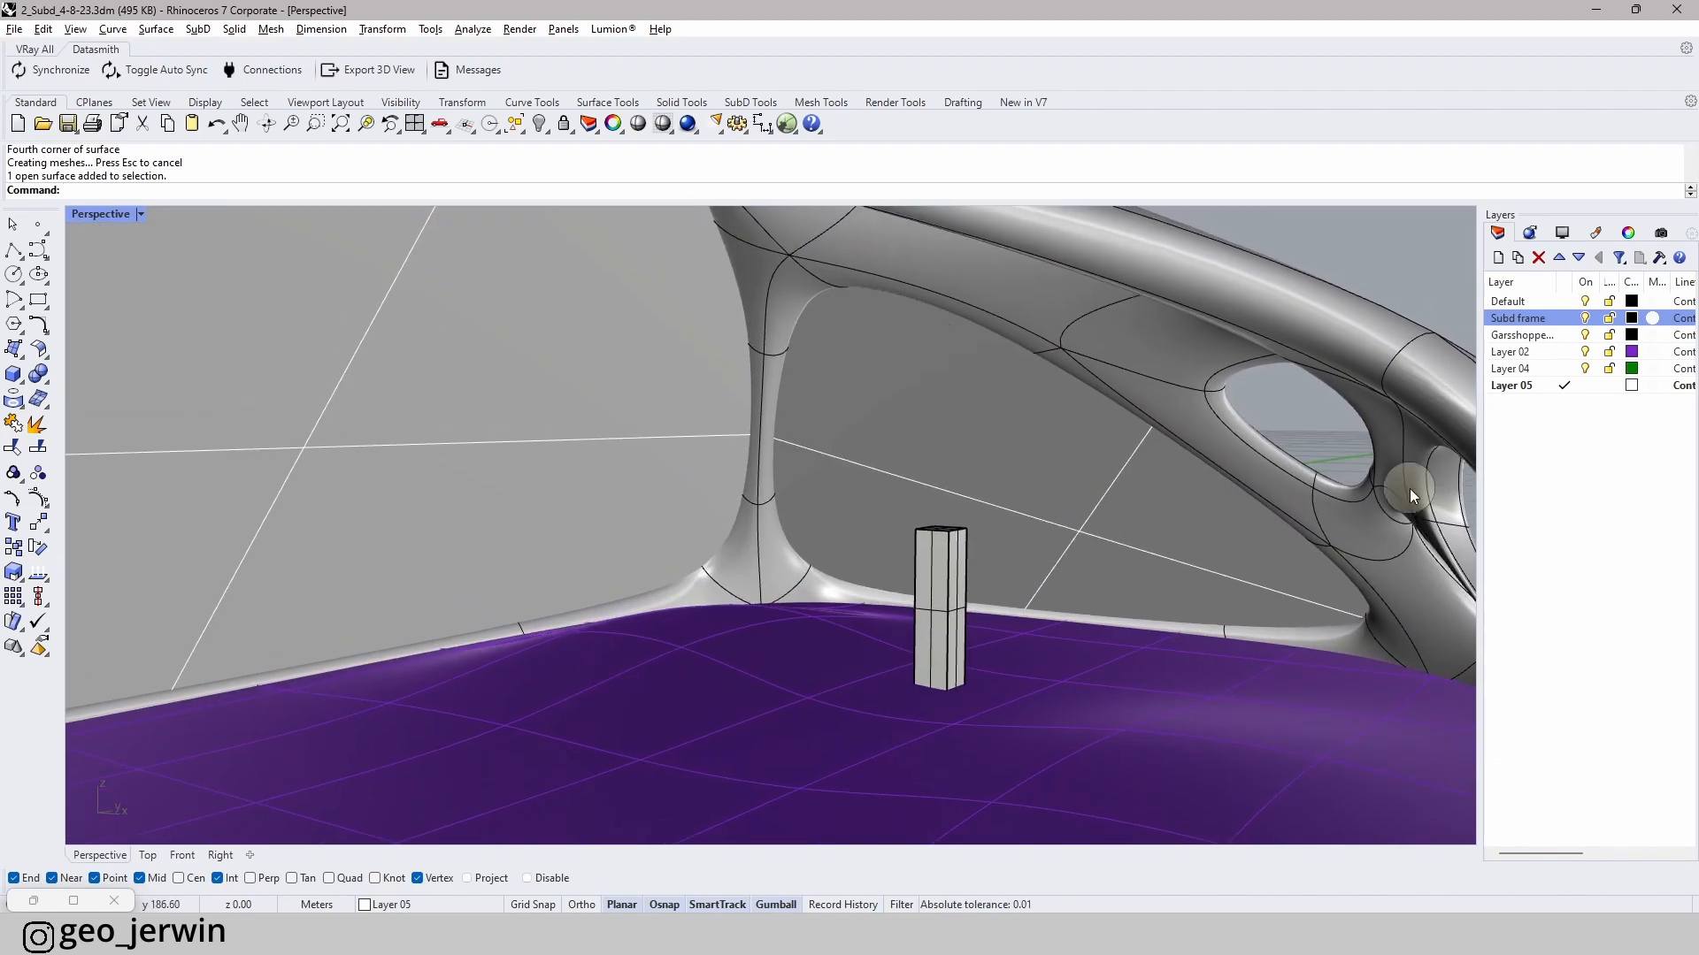
{"action": "left_click", "coordinate": [1325, 449]}
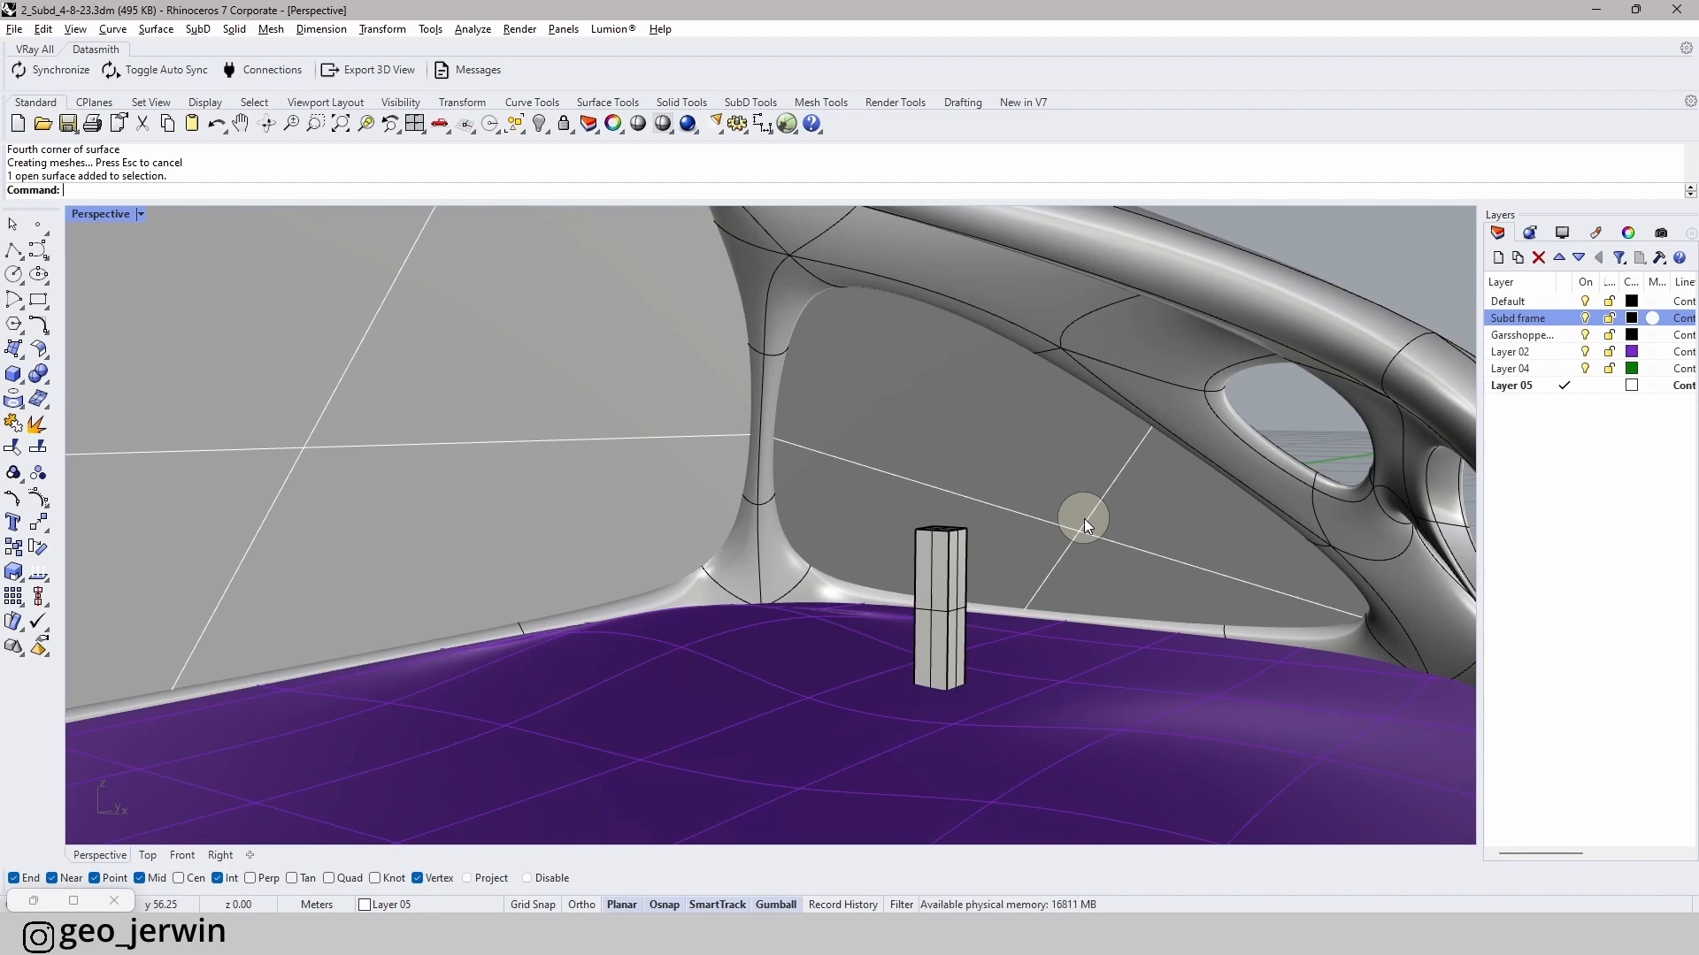
{"action": "right_click_drag", "start_coordinate": [1159, 533], "coordinate": [1075, 474]}
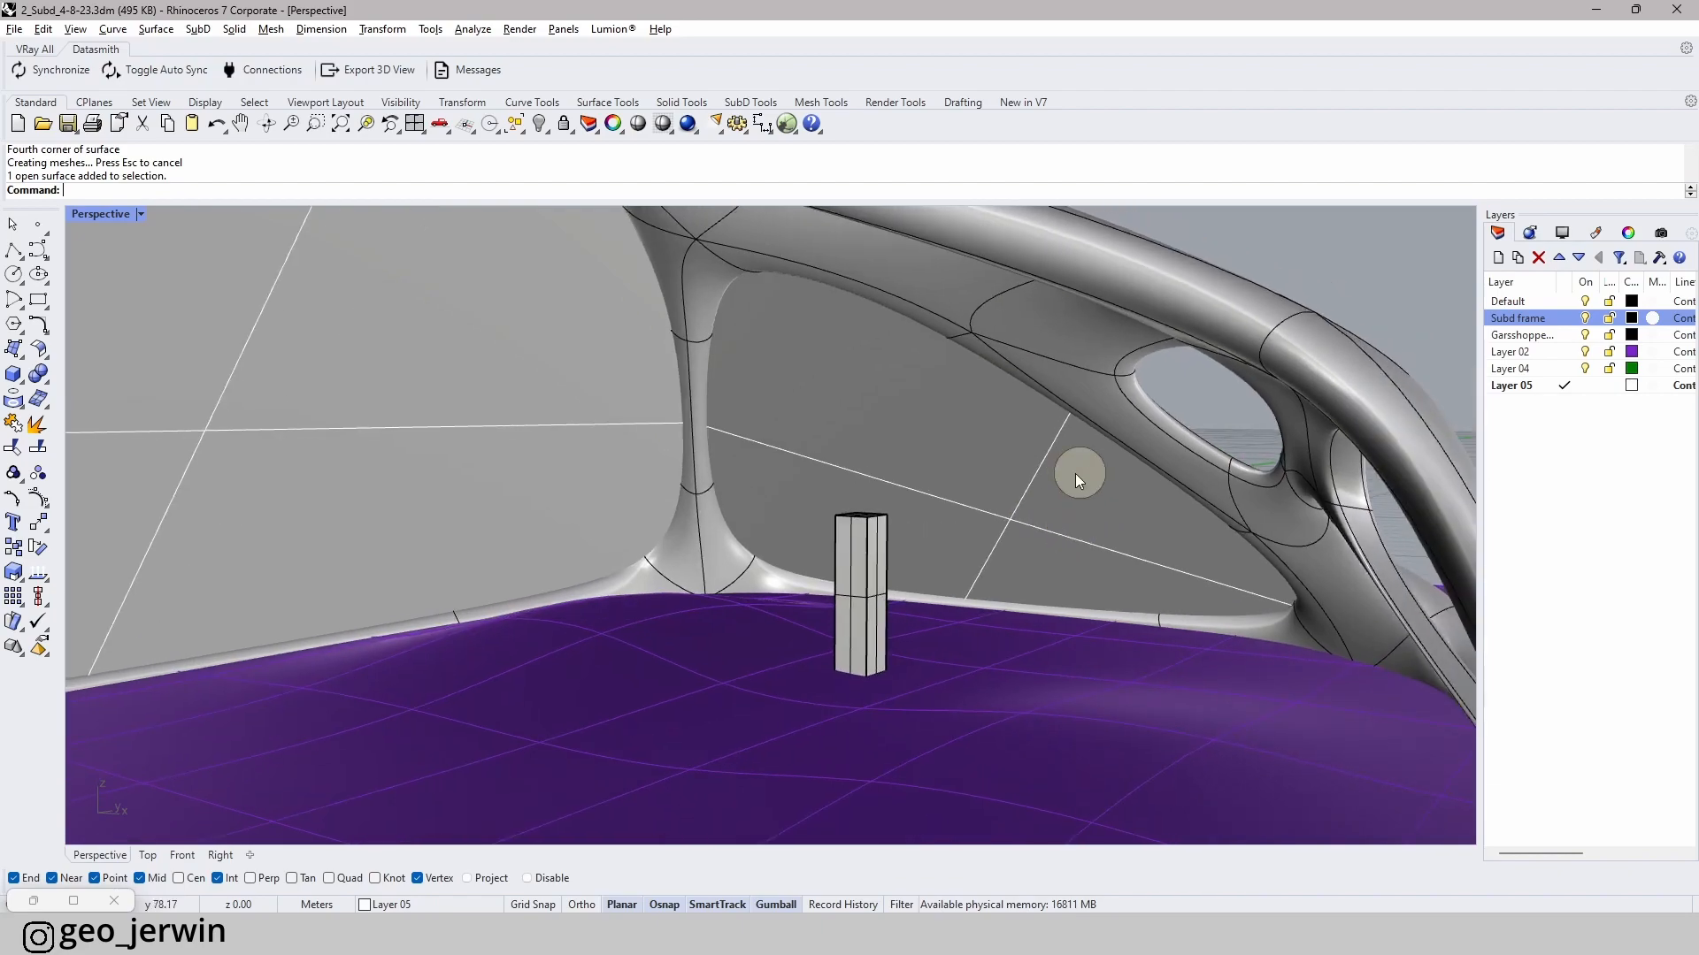
{"action": "right_click_drag", "start_coordinate": [983, 609], "coordinate": [906, 555]}
{"action": "left_click", "coordinate": [1005, 527]}
{"action": "left_click", "coordinate": [1174, 528]}
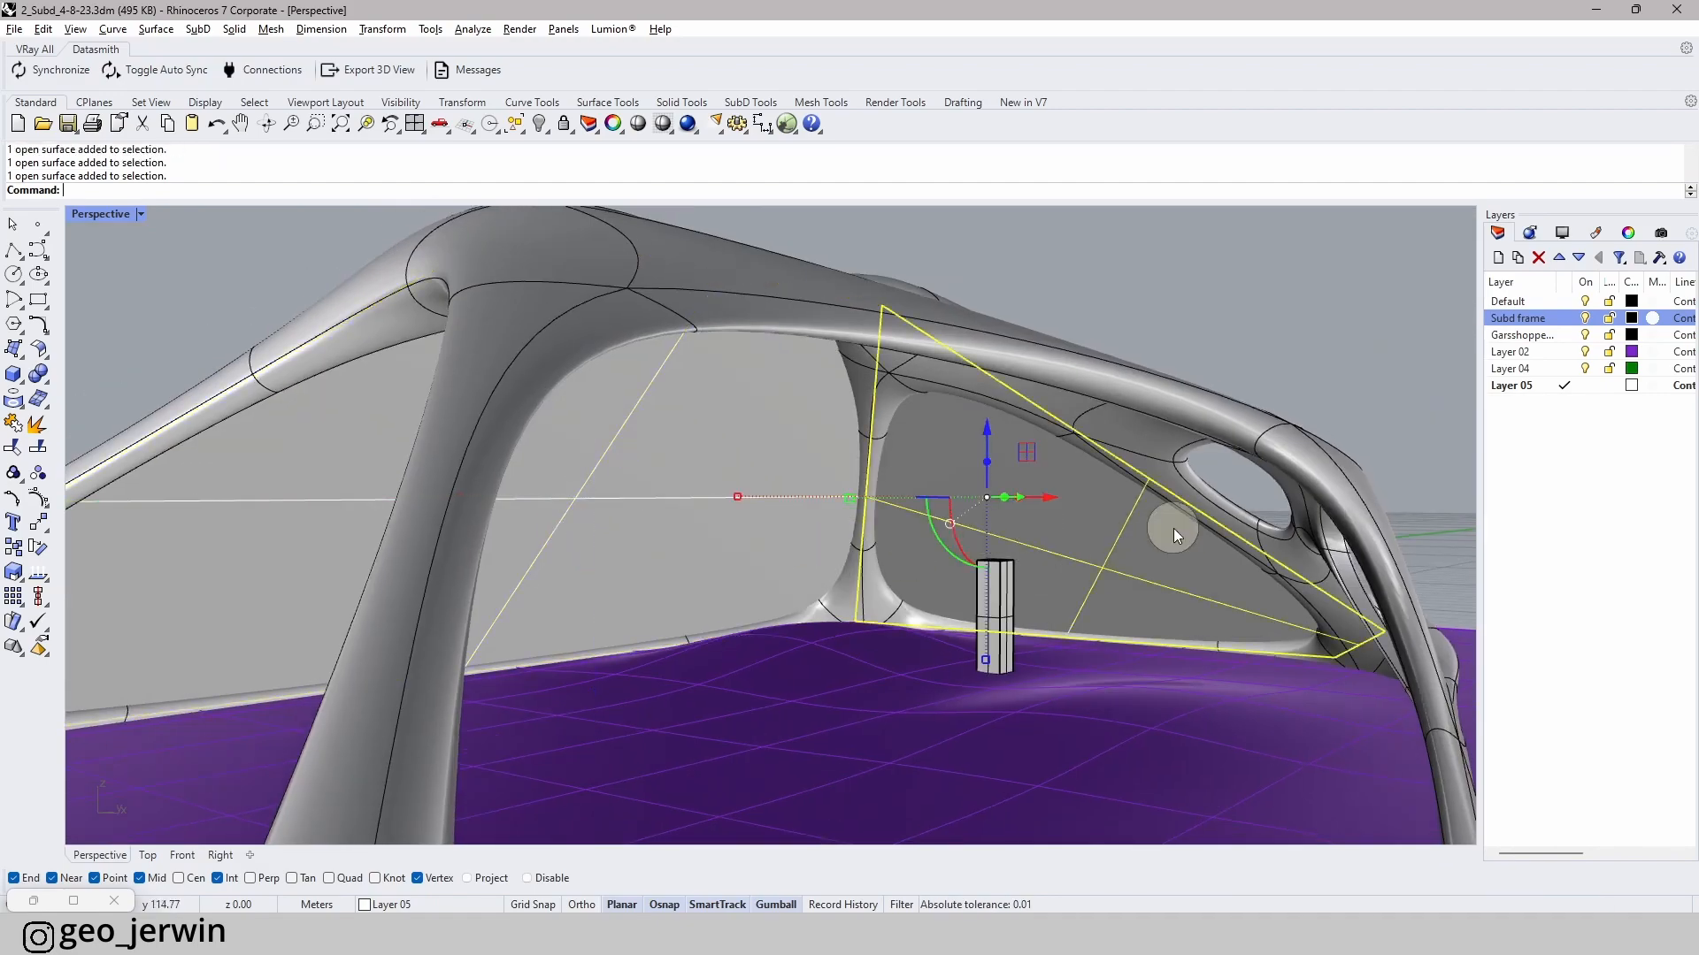
{"action": "right_click_drag", "start_coordinate": [1173, 528], "coordinate": [690, 537]}
{"action": "right_click_drag", "start_coordinate": [1287, 513], "coordinate": [600, 450]}
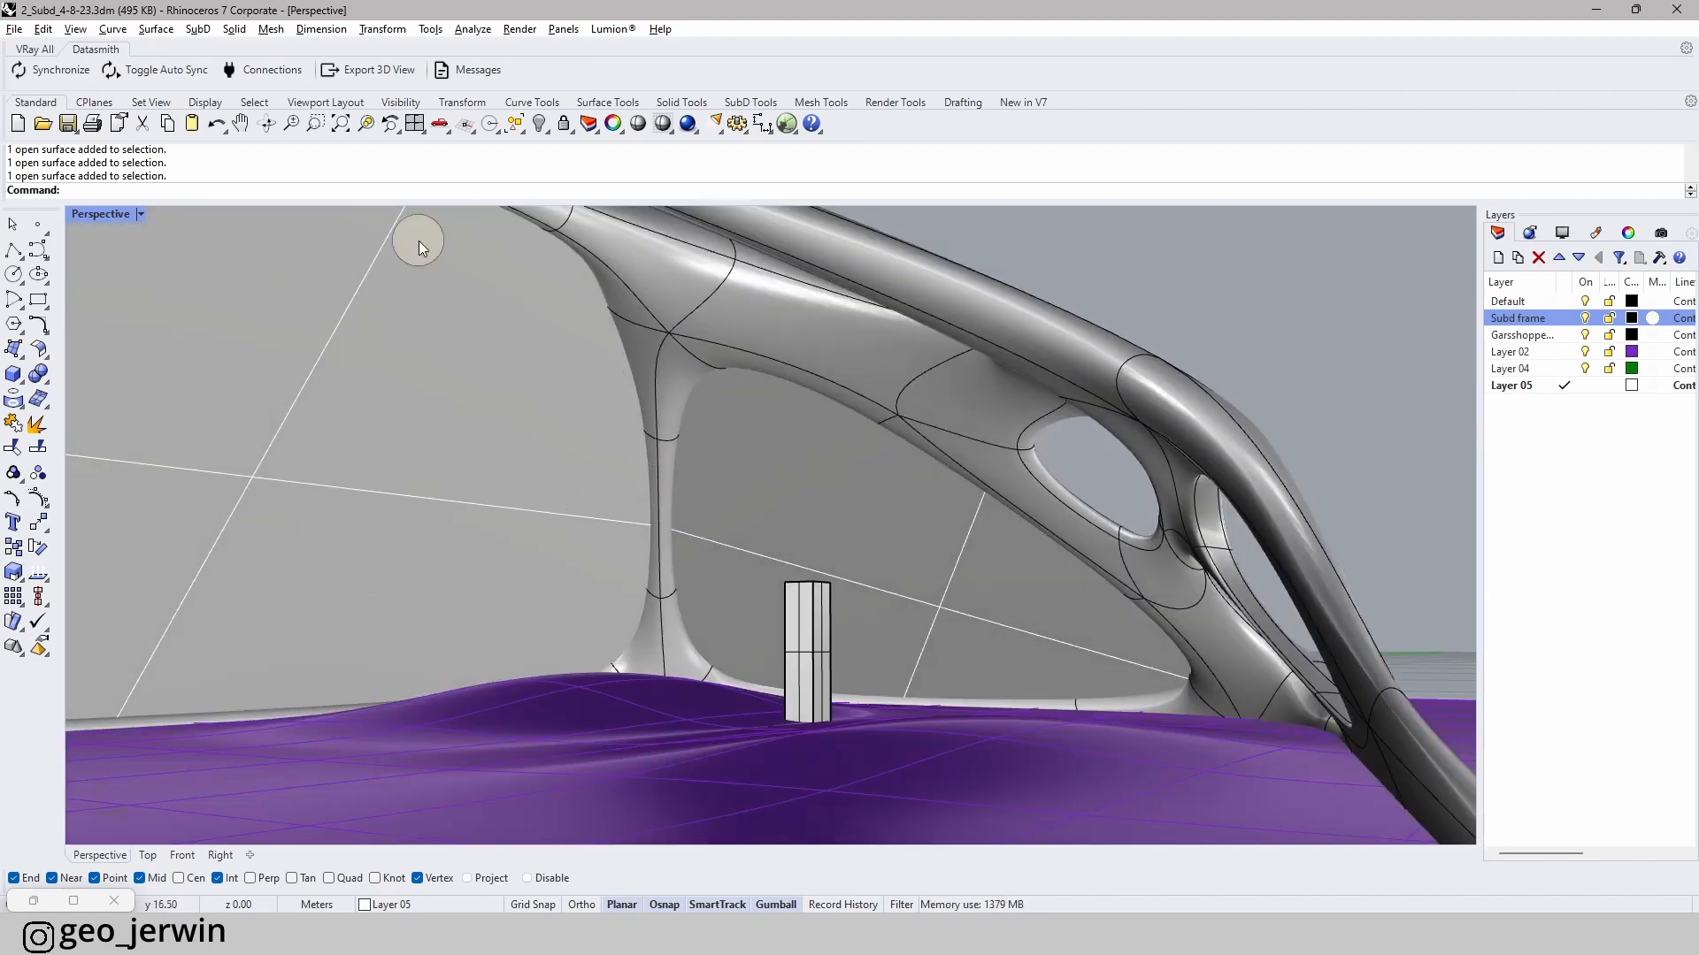
{"action": "right_click_drag", "start_coordinate": [895, 511], "coordinate": [979, 627]}
{"action": "key", "text": "Escape"}
{"action": "key", "text": "Escape"}
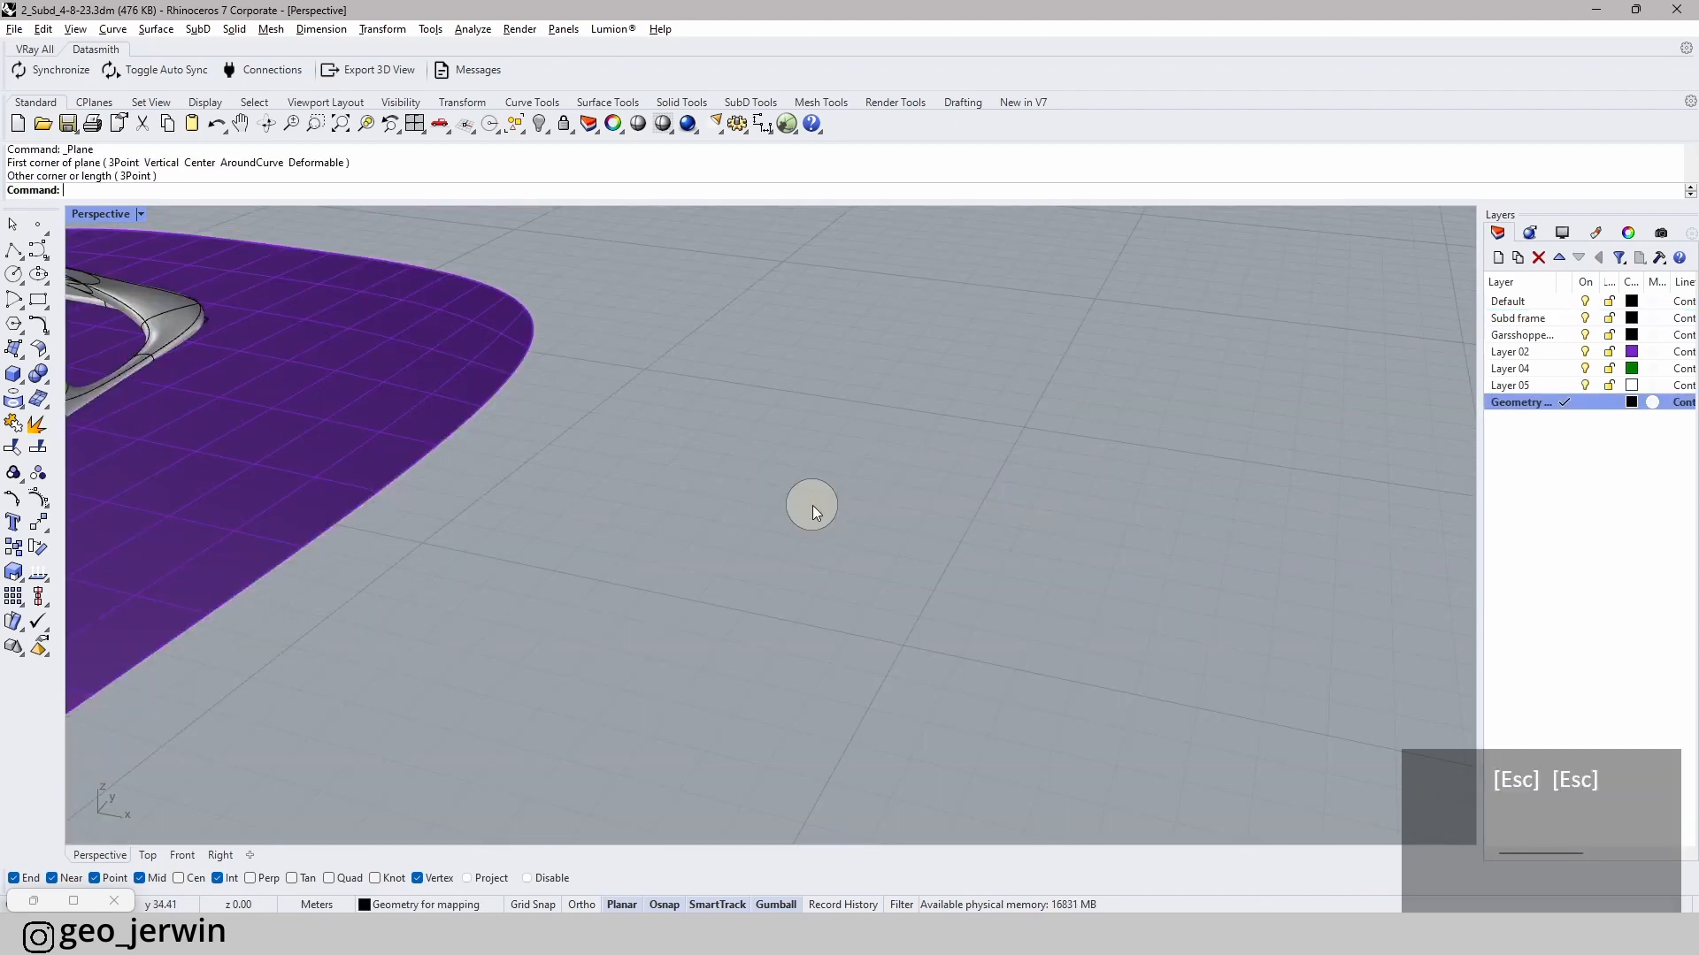
- Create a new layer named "Geometry for mapping" and make it the current layer
{"action": "scroll", "coordinate": [922, 485], "scroll_direction": "down", "scroll_amount": 10}
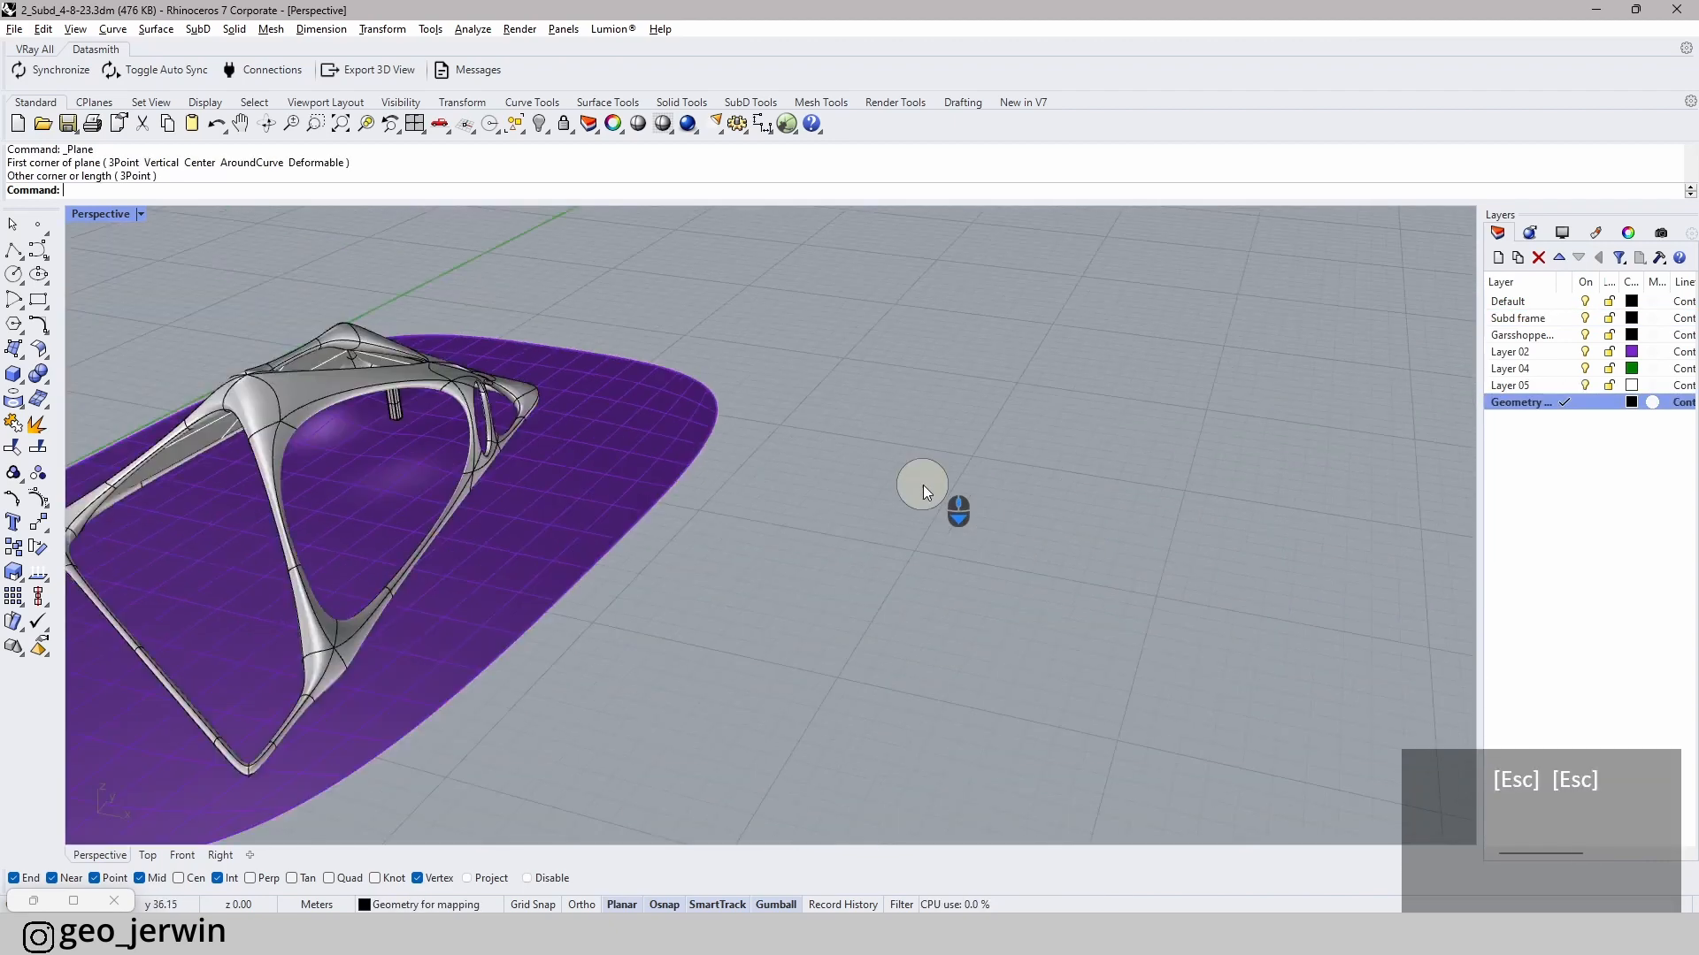
{"action": "scroll", "coordinate": [623, 476], "scroll_direction": "up", "scroll_amount": 12}
{"action": "scroll", "coordinate": [579, 448], "scroll_direction": "down", "scroll_amount": 9}
{"action": "scroll", "coordinate": [625, 505], "scroll_direction": "up", "scroll_amount": 4}
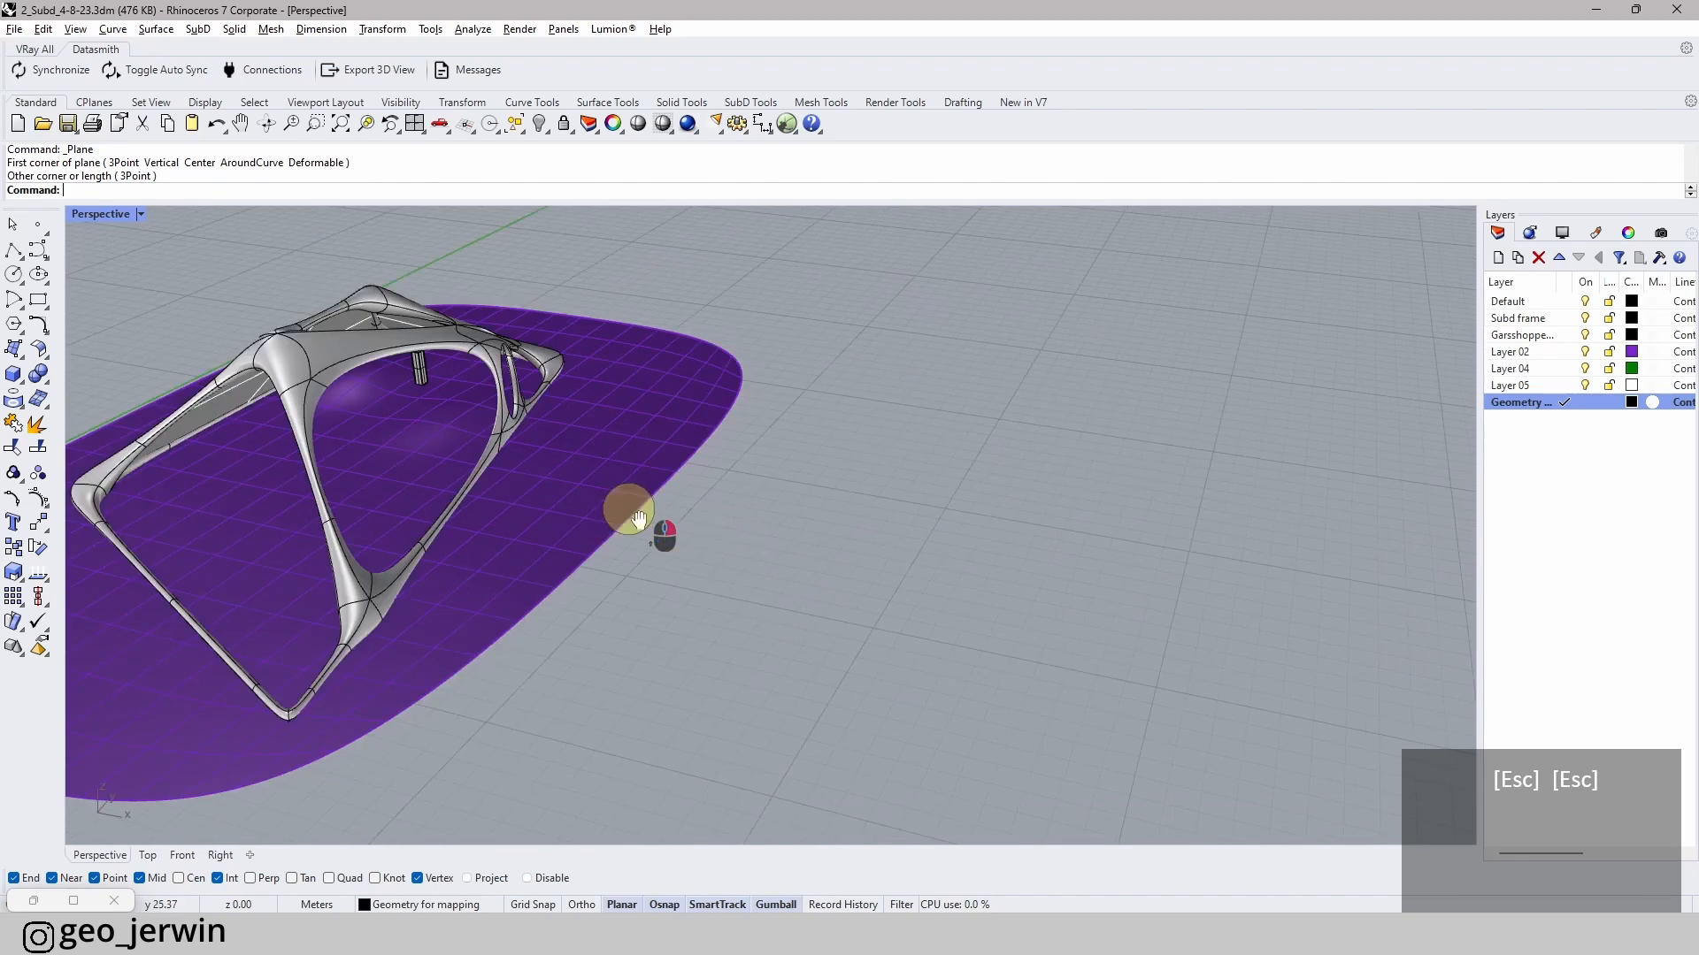
{"action": "scroll", "coordinate": [808, 496], "scroll_direction": "up", "scroll_amount": 3}
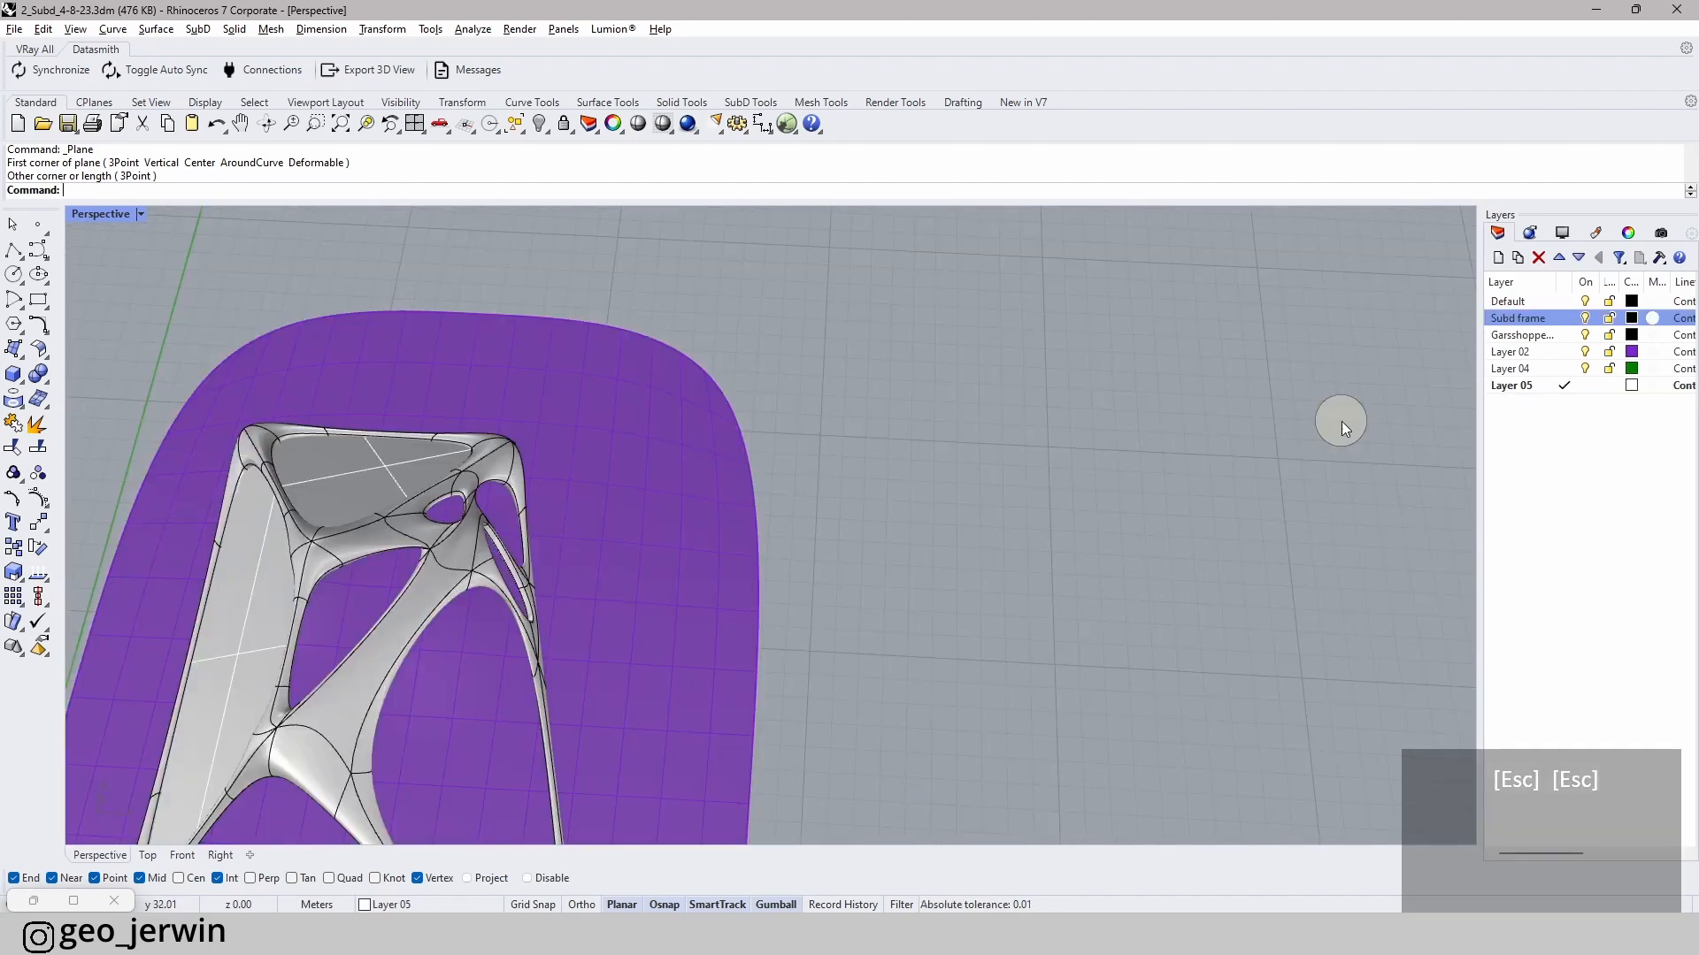
{"action": "key", "text": "Escape"}
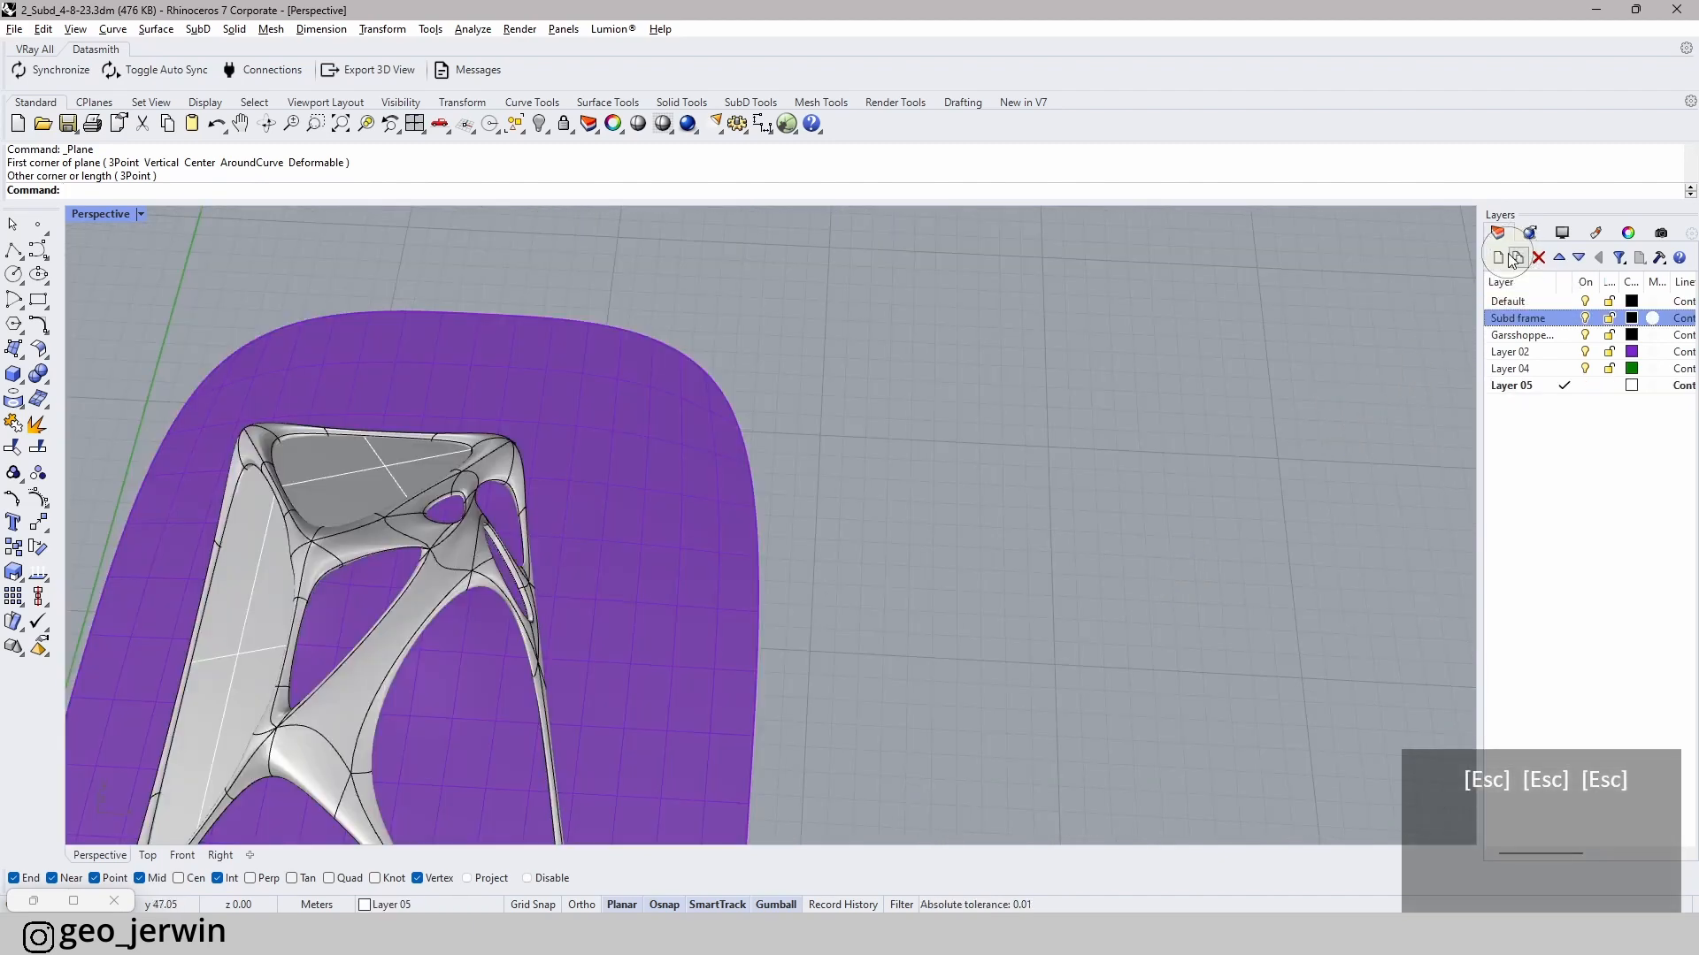
{"action": "left_click", "coordinate": [1521, 384]}
{"action": "left_click", "coordinate": [1497, 258]}
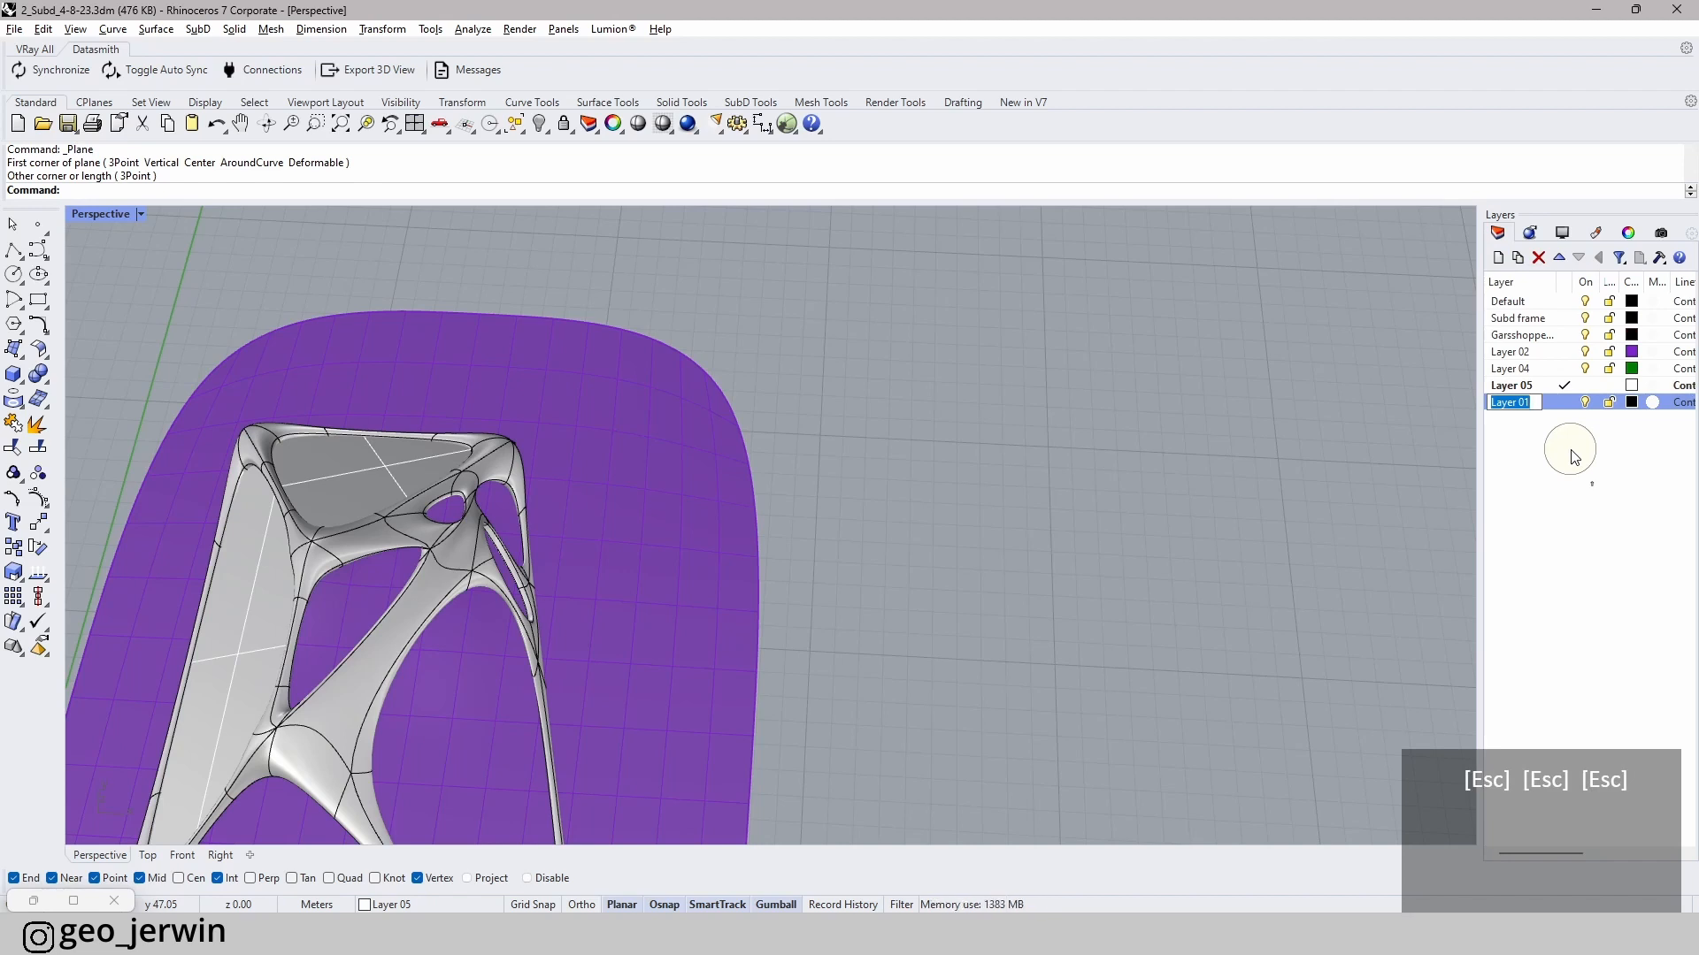
{"action": "type", "text": "Ma"}
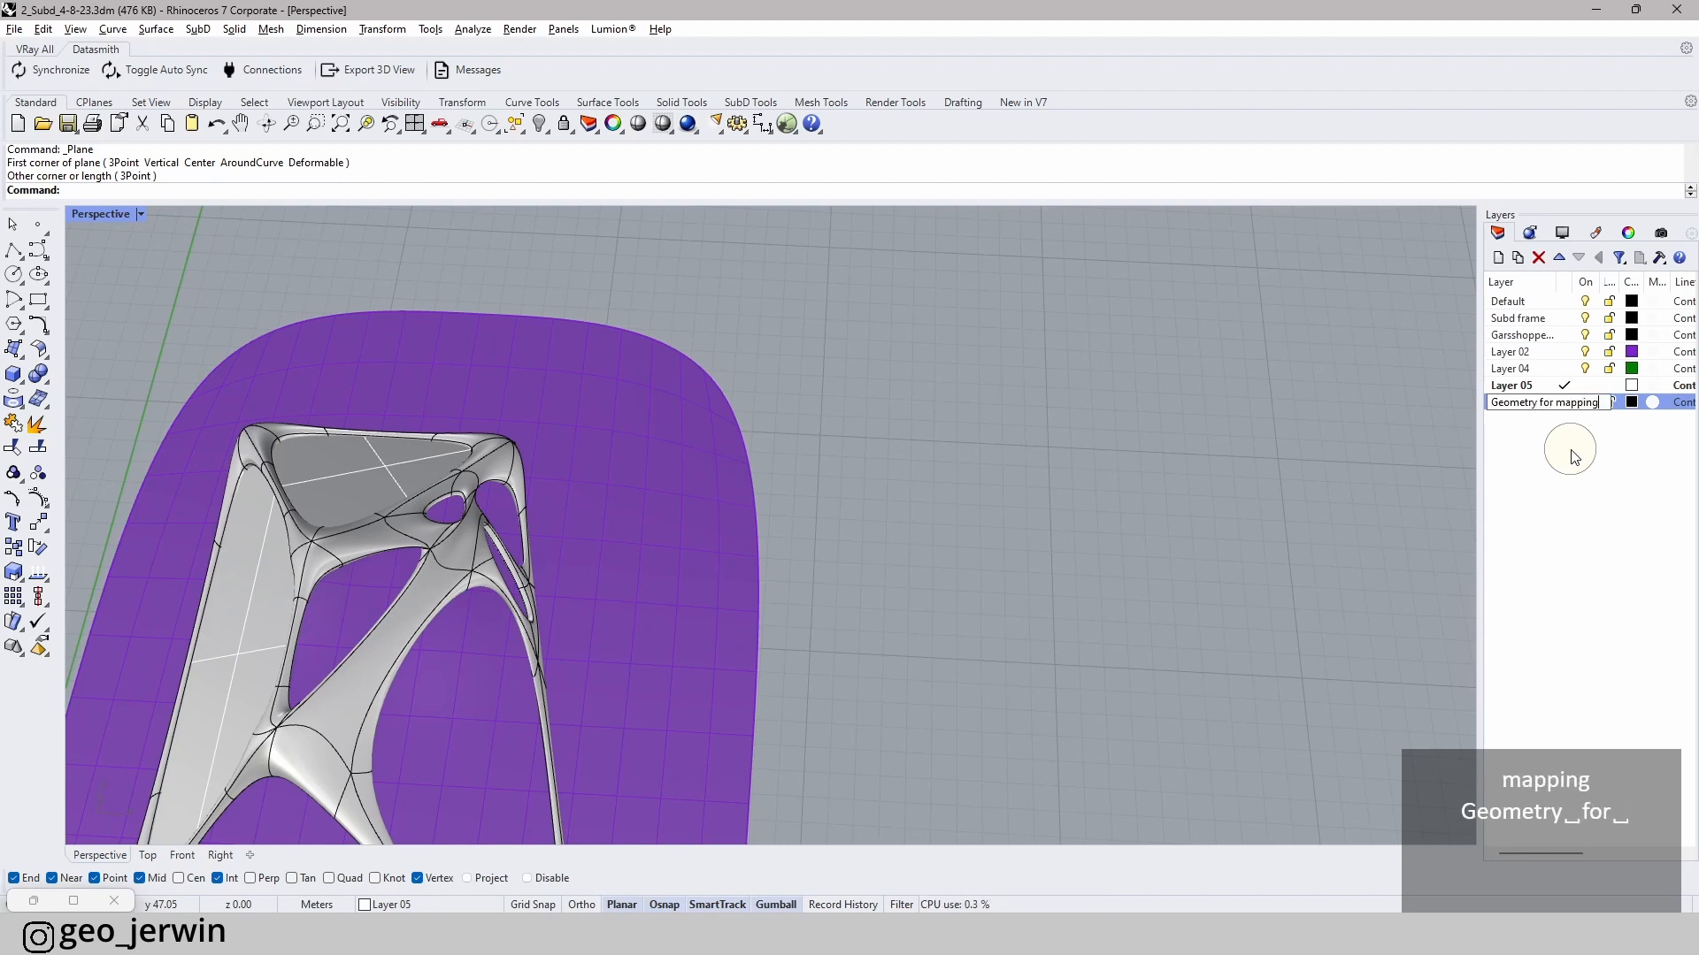
{"action": "key", "text": "Return"}
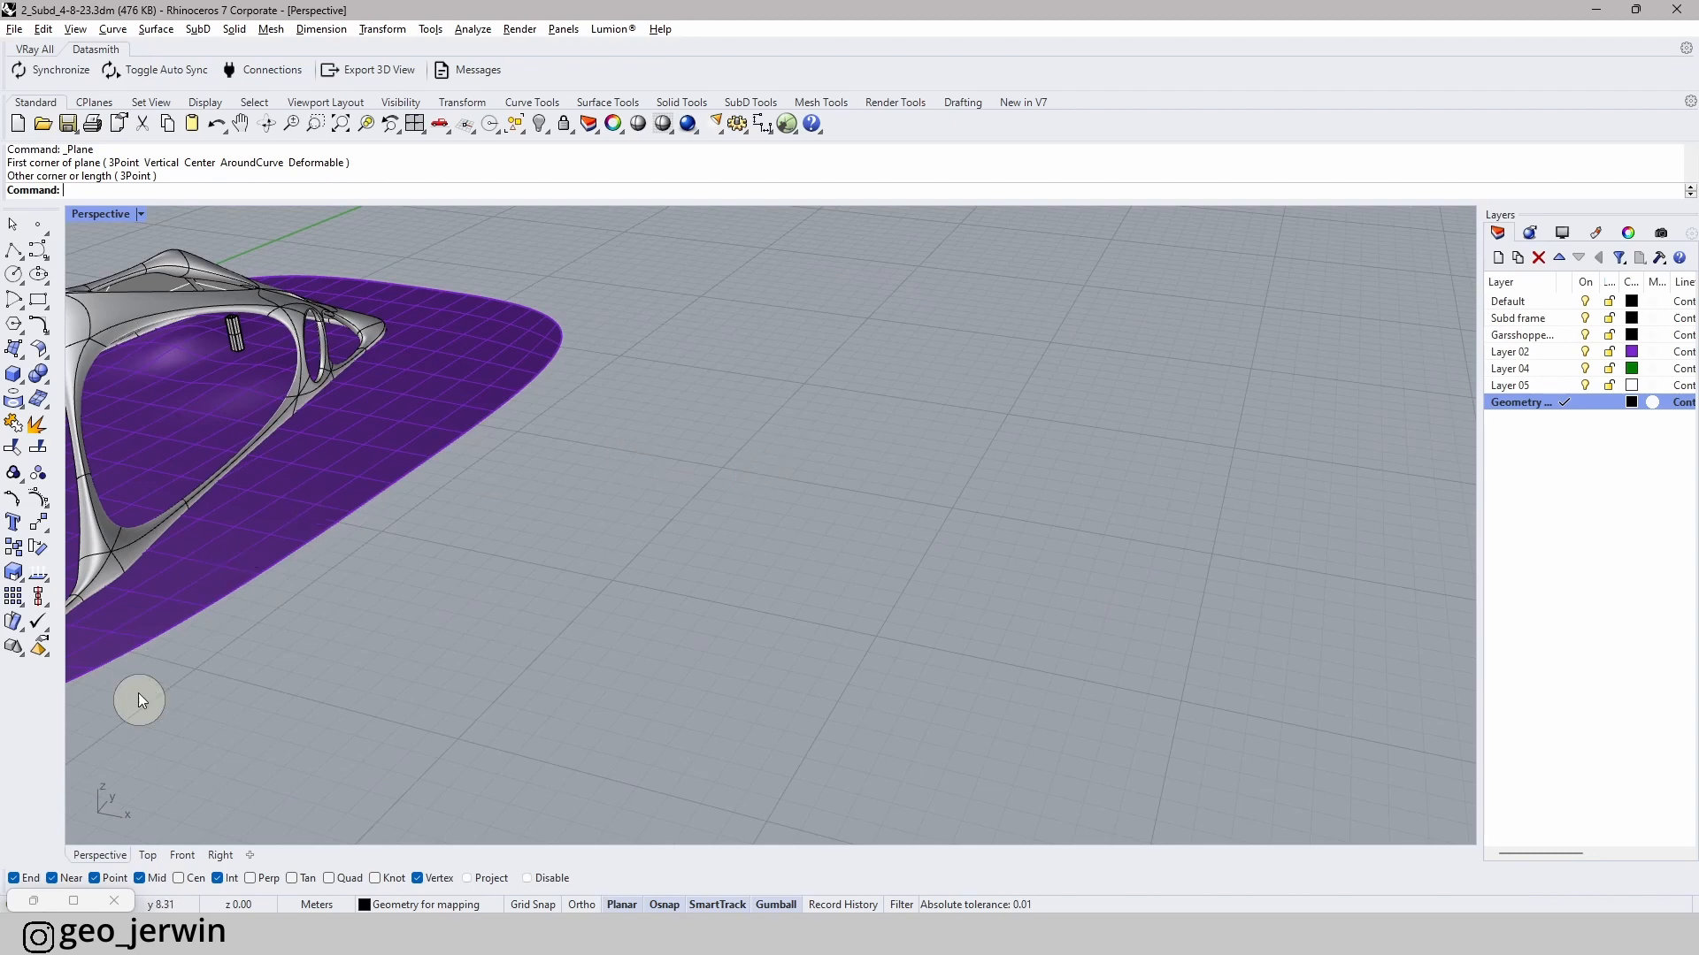
- Draw a square plane surface in the Top view, on the empty ground beside the purple terrain
{"action": "scroll", "coordinate": [730, 405], "scroll_direction": "up", "scroll_amount": 5}
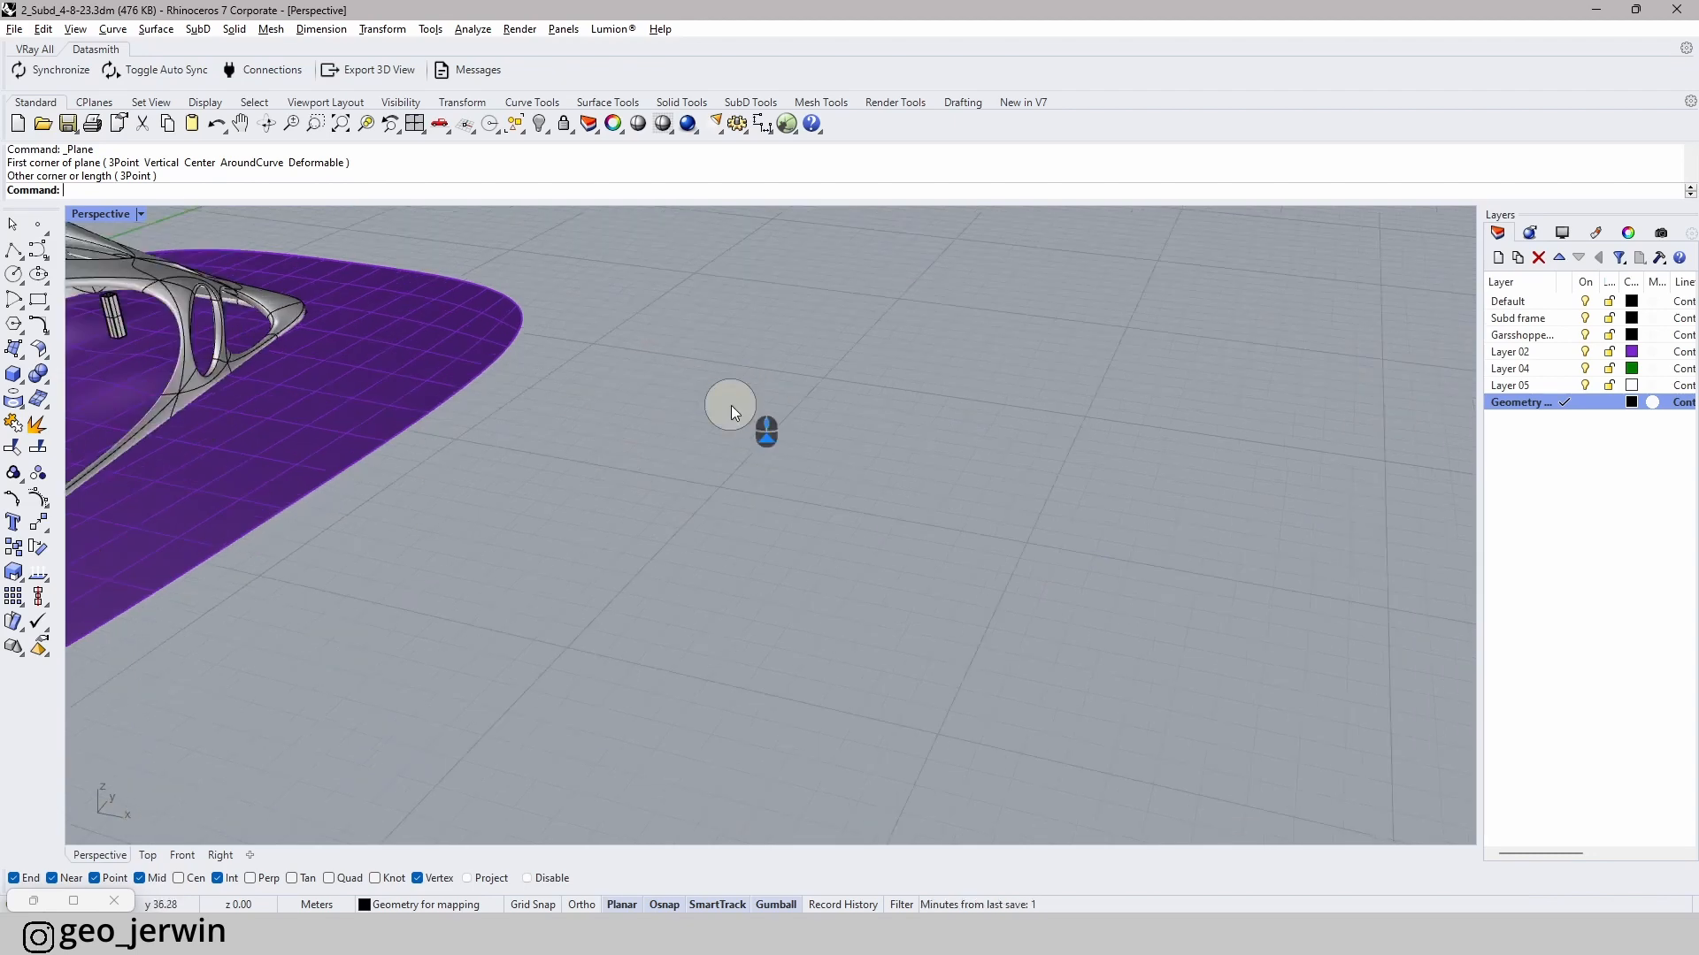
{"action": "left_click", "coordinate": [147, 856]}
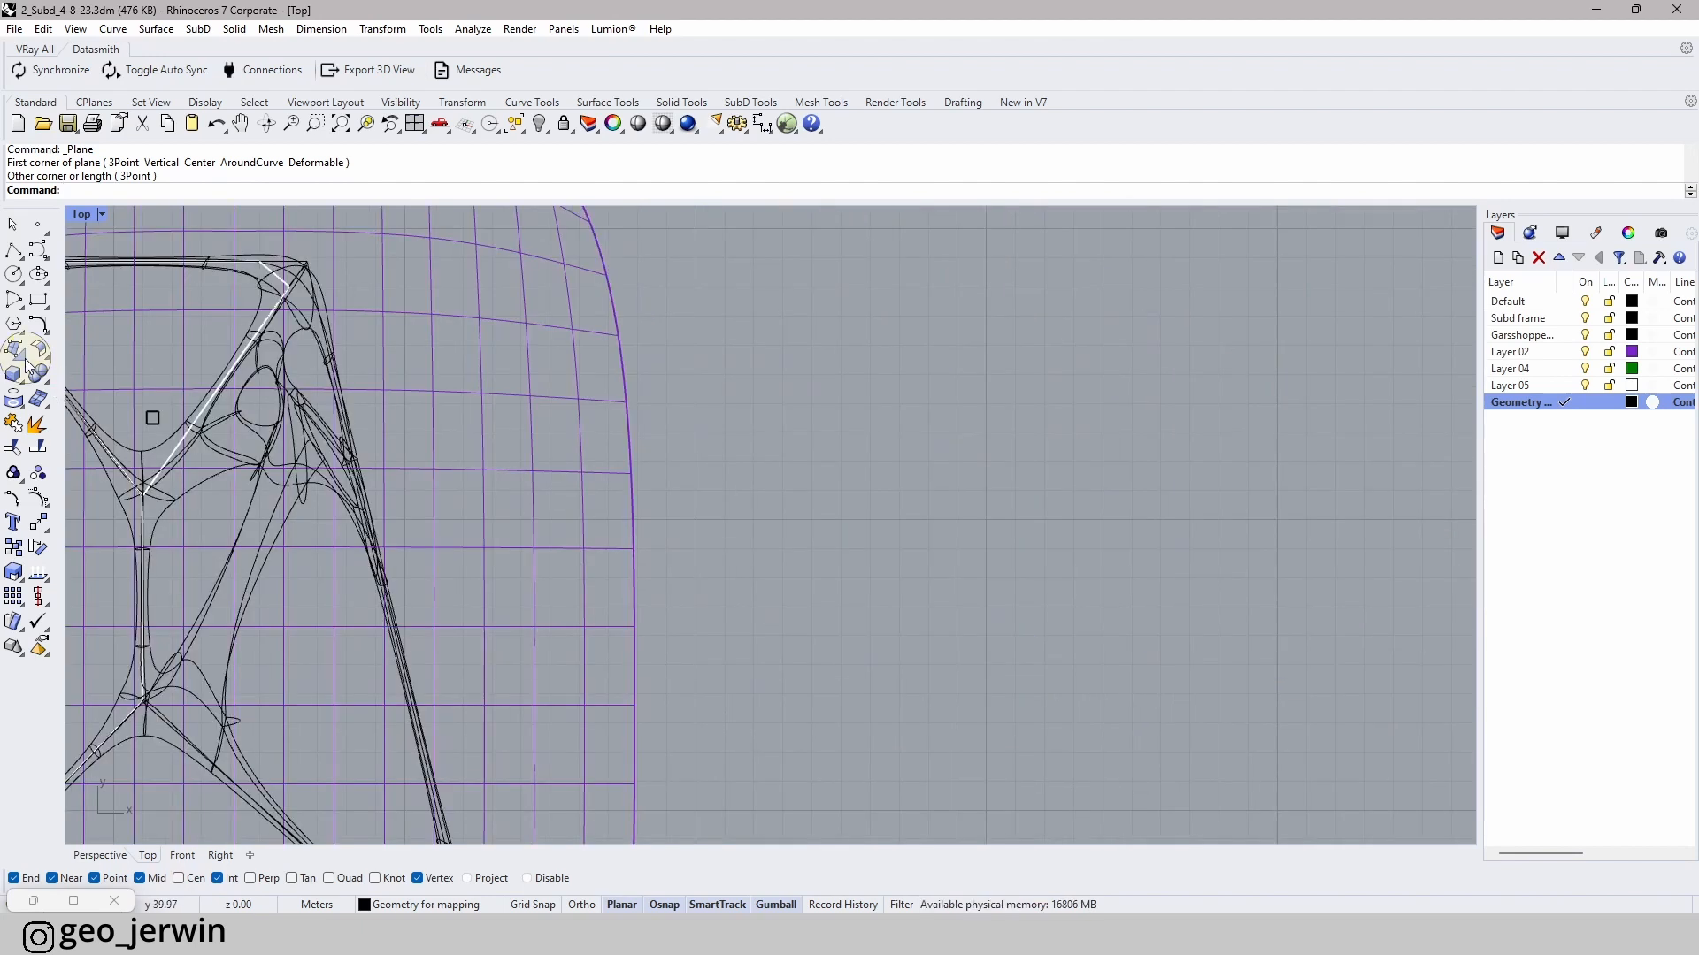
{"action": "left_click", "coordinate": [19, 355]}
{"action": "left_click", "coordinate": [42, 383]}
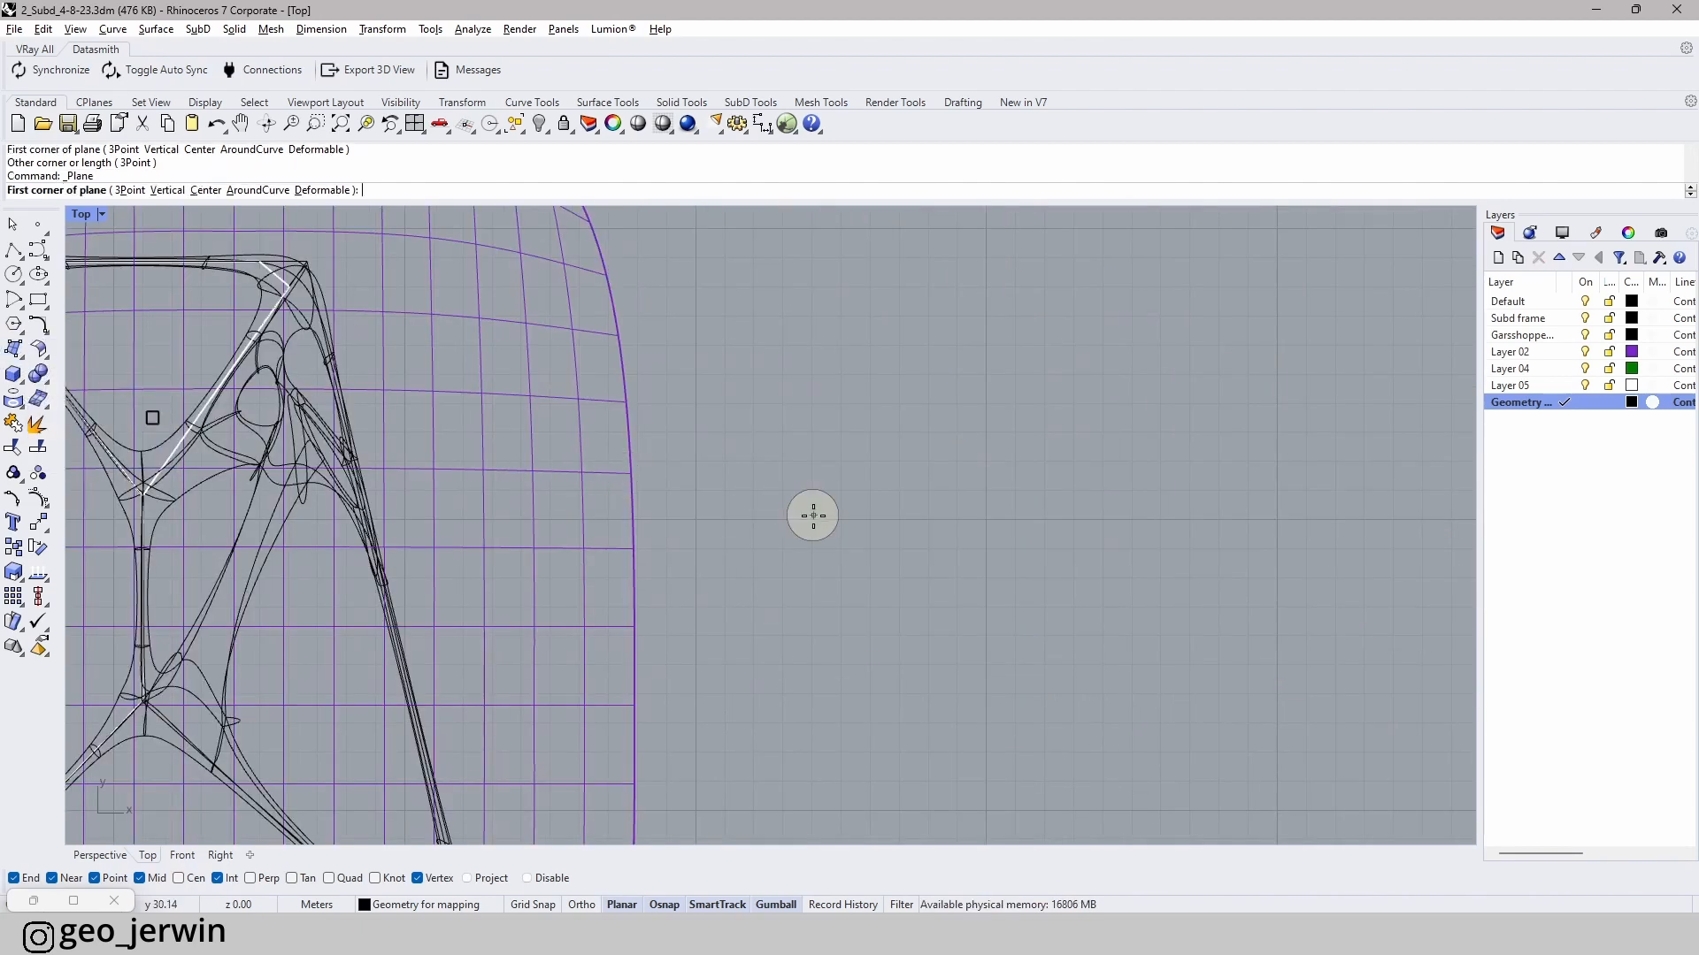
{"action": "left_click", "coordinate": [904, 465]}
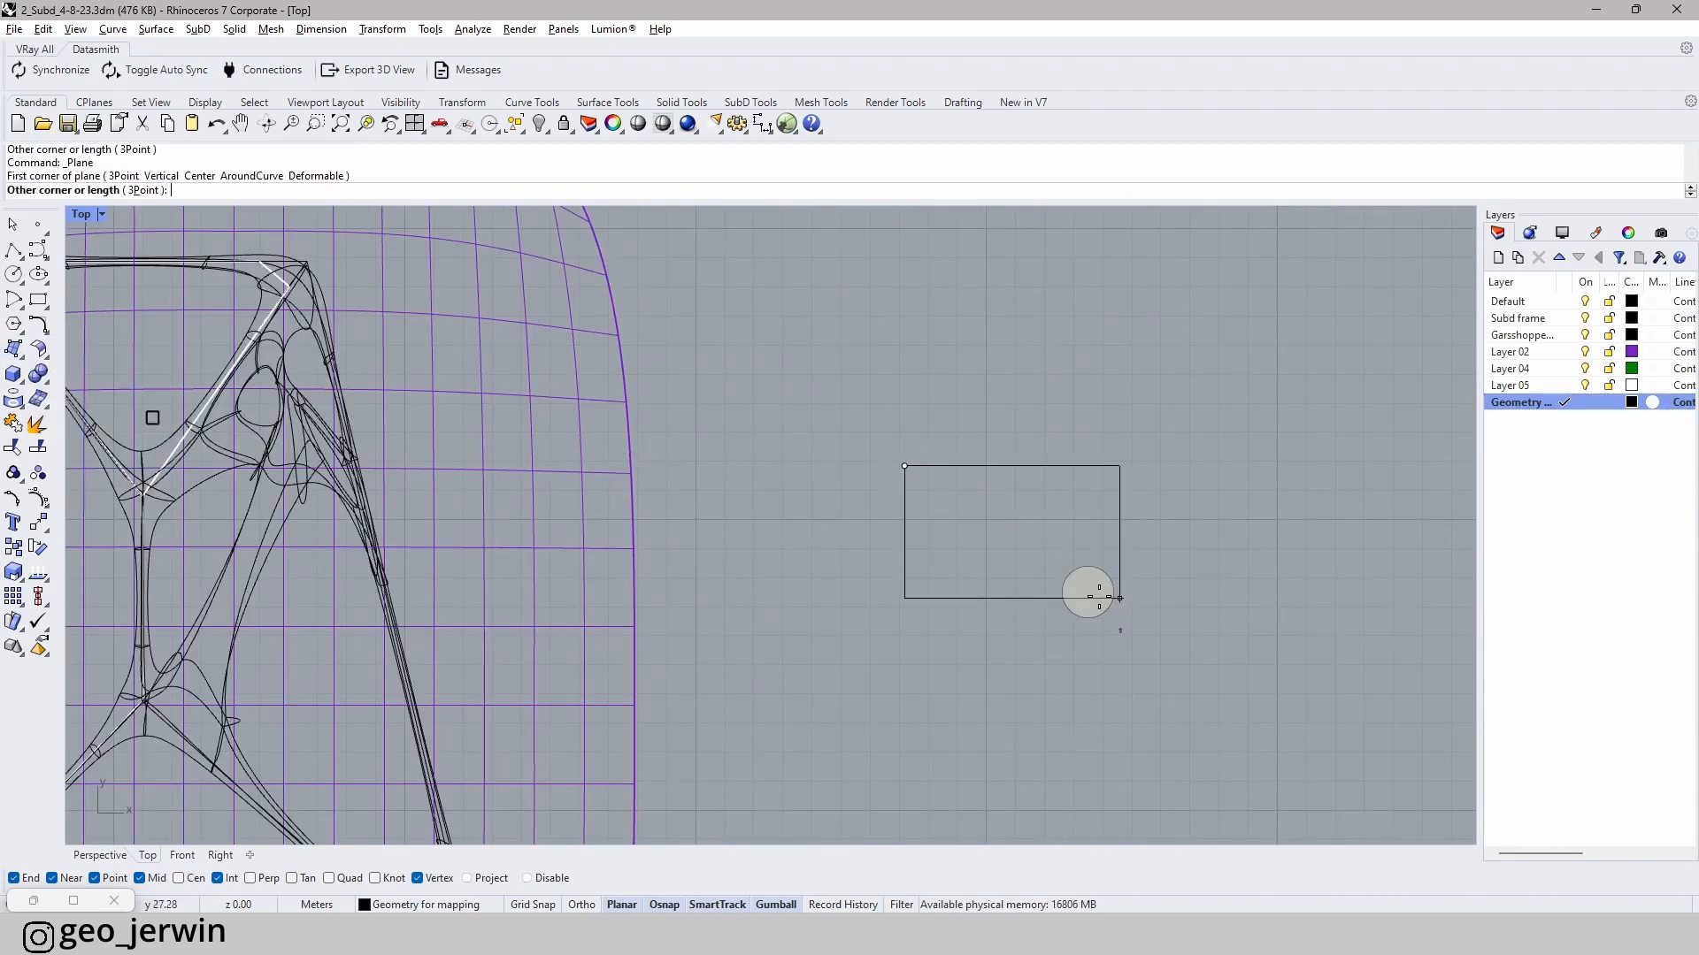
{"action": "left_click", "coordinate": [1037, 595]}
{"action": "scroll", "coordinate": [1099, 569], "scroll_direction": "up", "scroll_amount": 5}
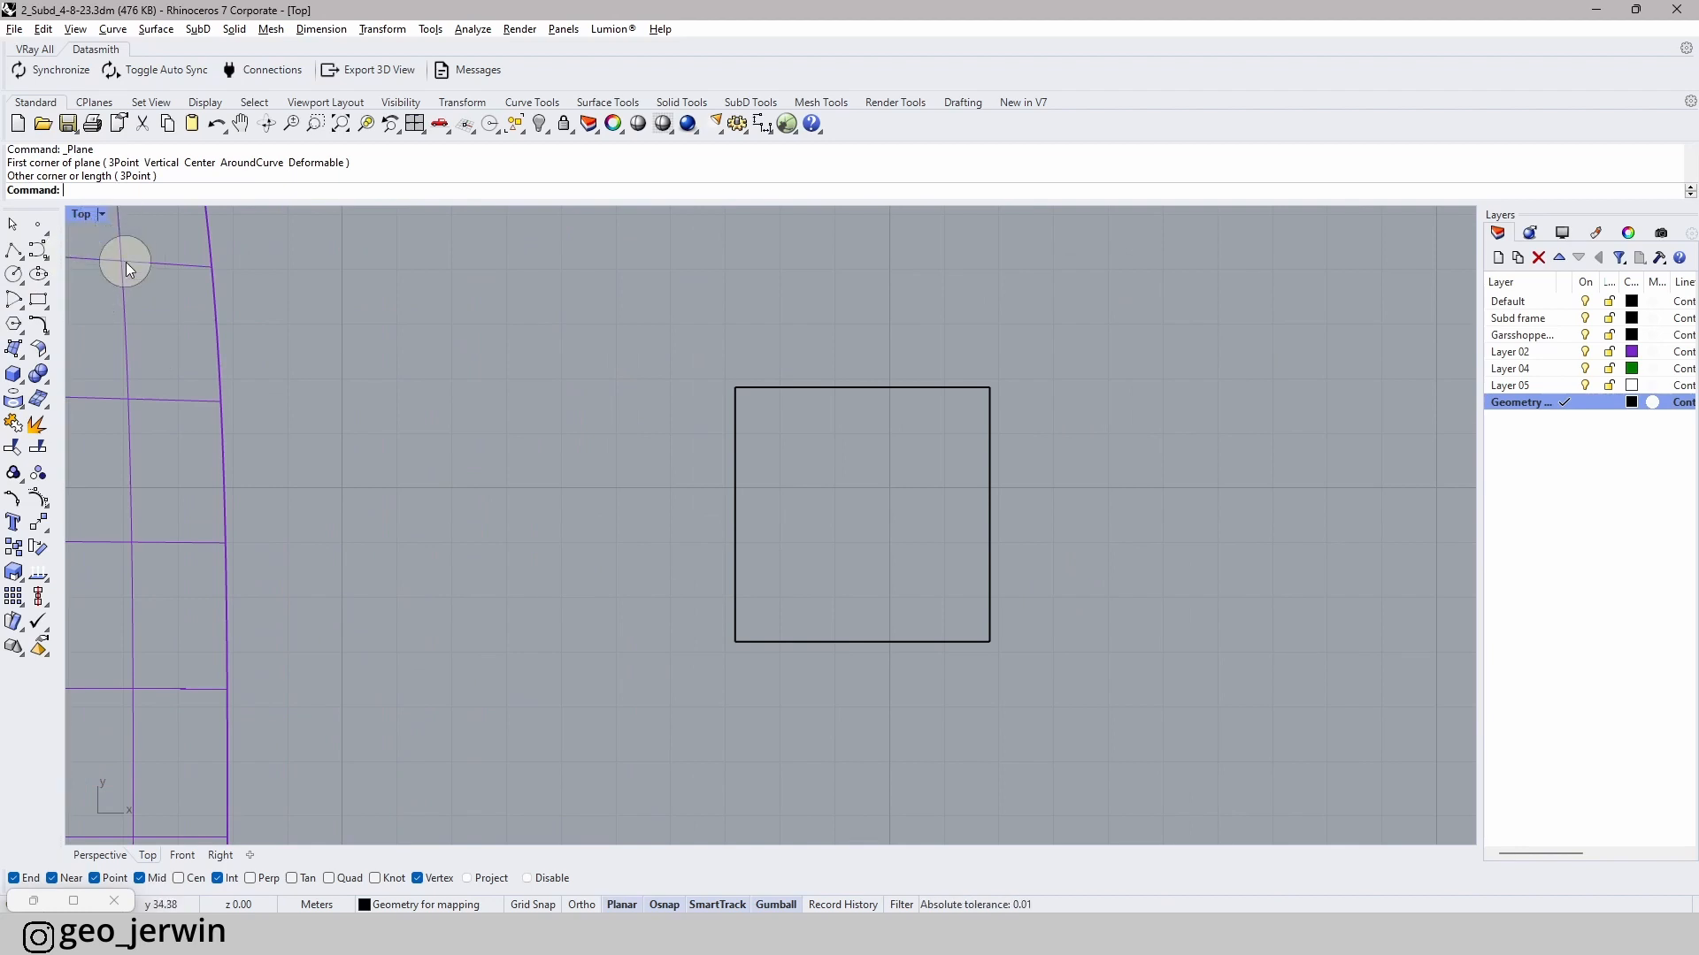
- Examine the new square plane up close in the Perspective view
{"action": "left_click", "coordinate": [100, 855]}
{"action": "scroll", "coordinate": [777, 606], "scroll_direction": "up", "scroll_amount": 5}
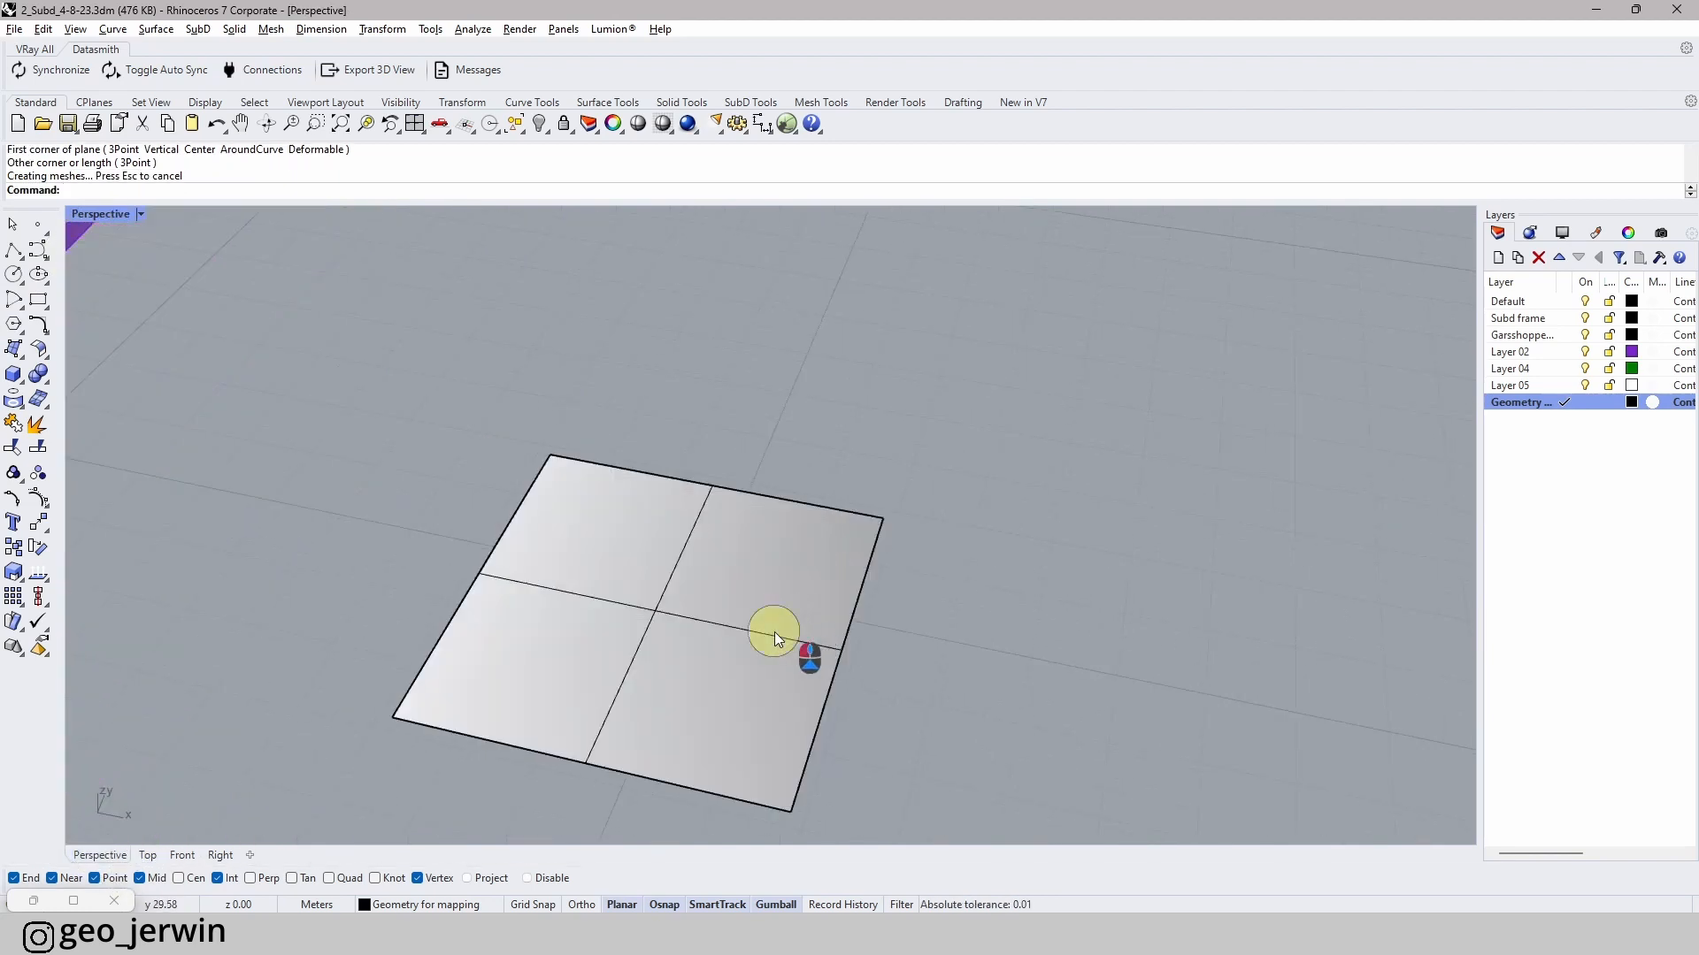
{"action": "left_click", "coordinate": [774, 632]}
{"action": "right_click_drag", "start_coordinate": [941, 648], "coordinate": [956, 611]}
{"action": "right_click_drag", "start_coordinate": [914, 387], "coordinate": [916, 459], "text": "shift"}
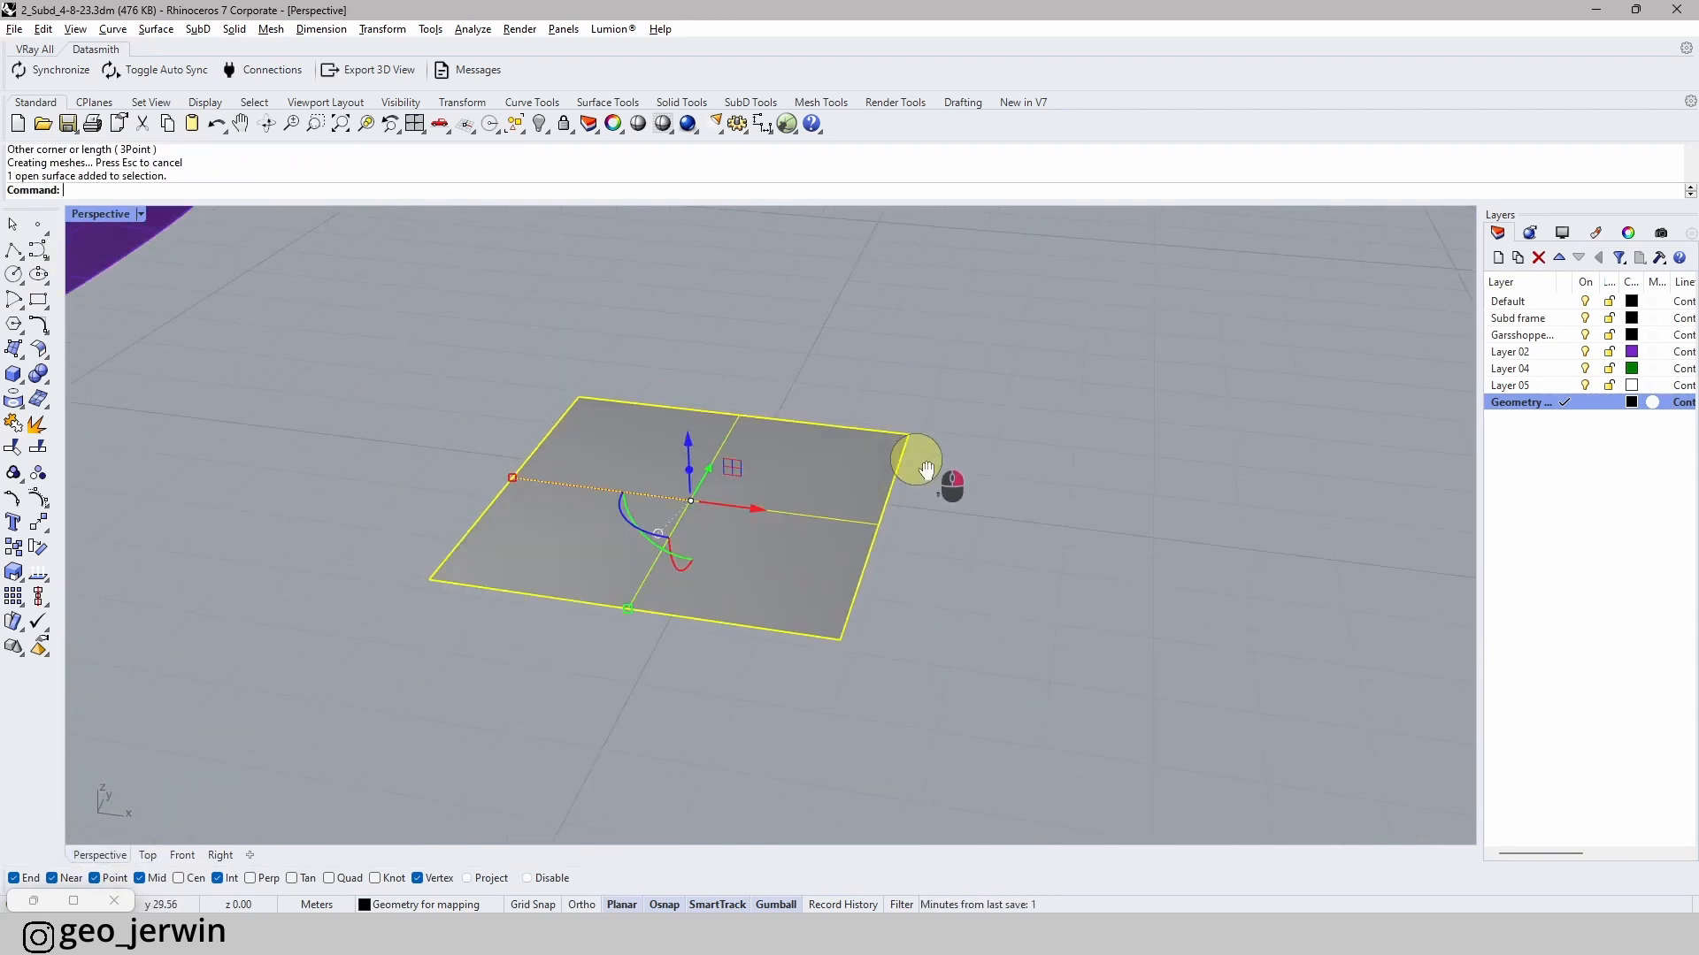
{"action": "key", "text": "Escape"}
{"action": "left_click", "coordinate": [694, 529]}
{"action": "left_click", "coordinate": [1051, 439]}
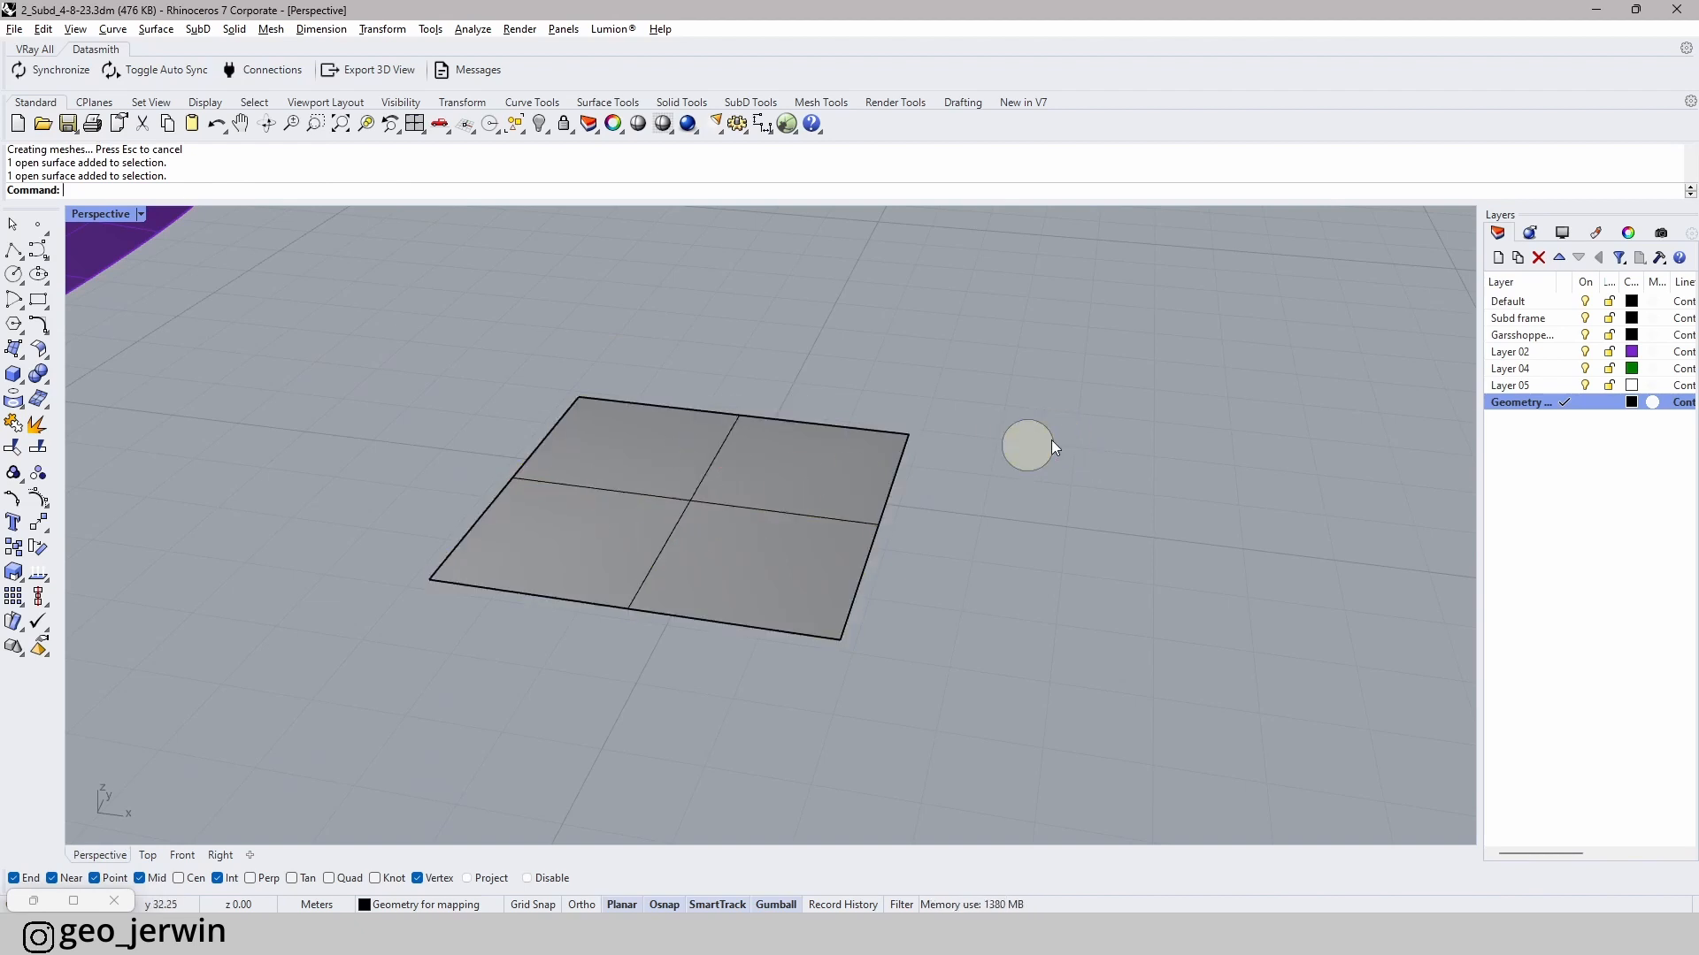
- Show the plane's control points, try moving one corner point along the x axis, and undo the move
{"action": "left_click", "coordinate": [739, 519]}
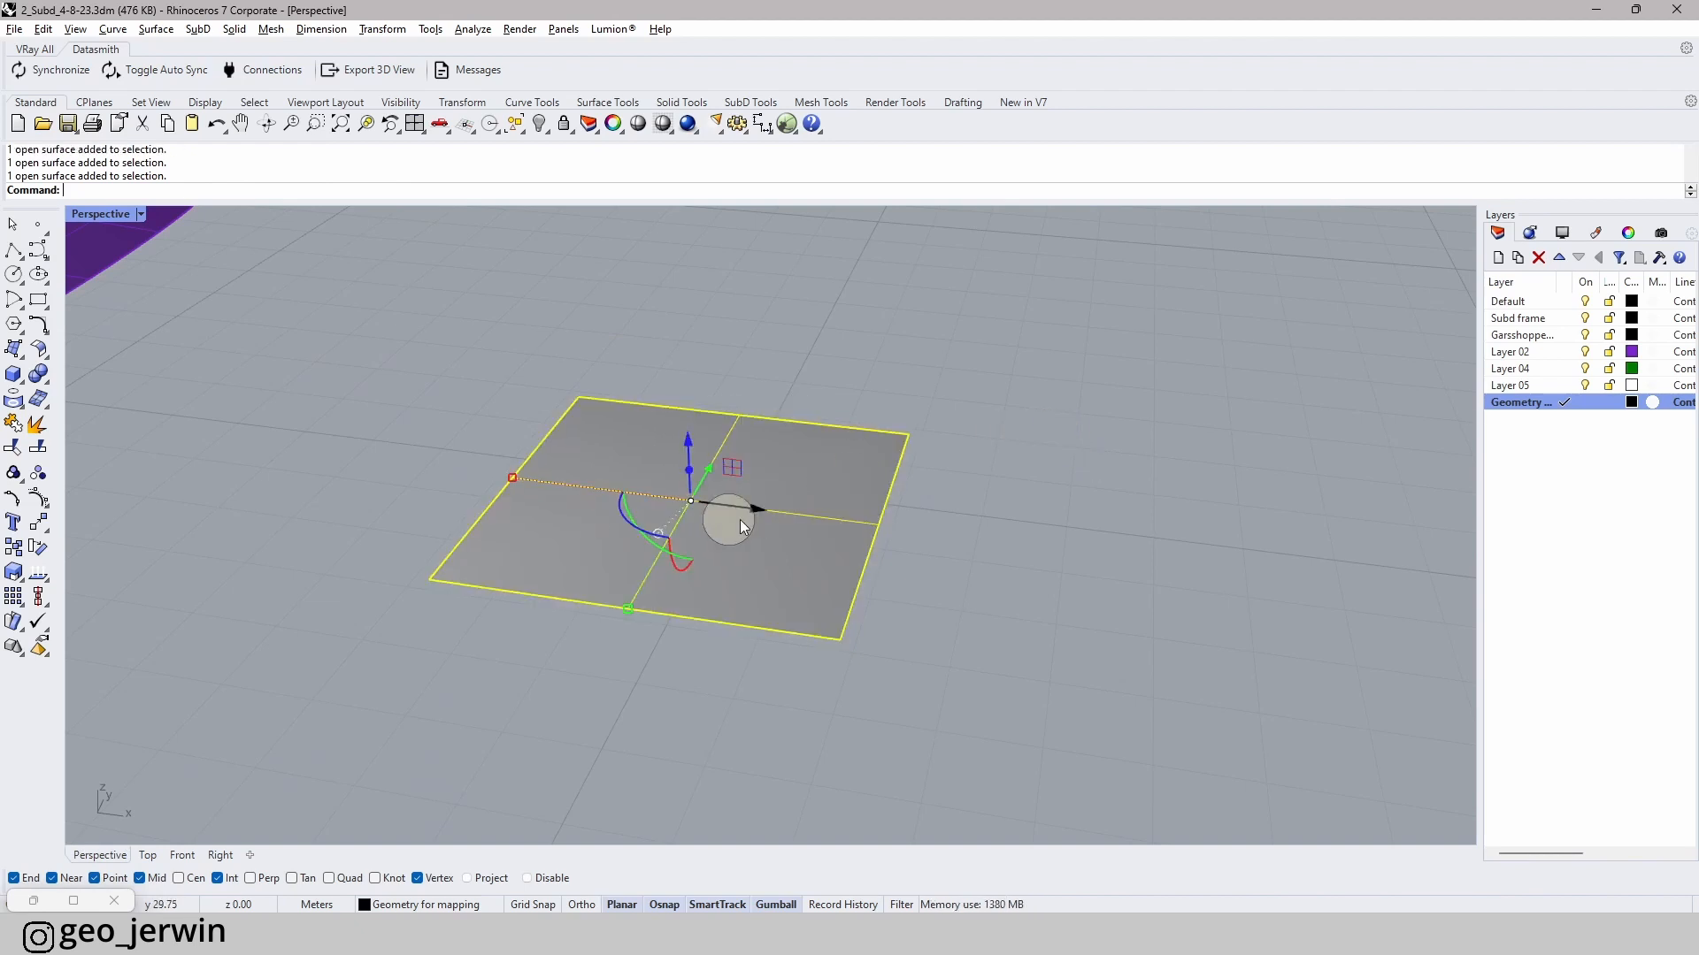
{"action": "left_click", "coordinate": [40, 500]}
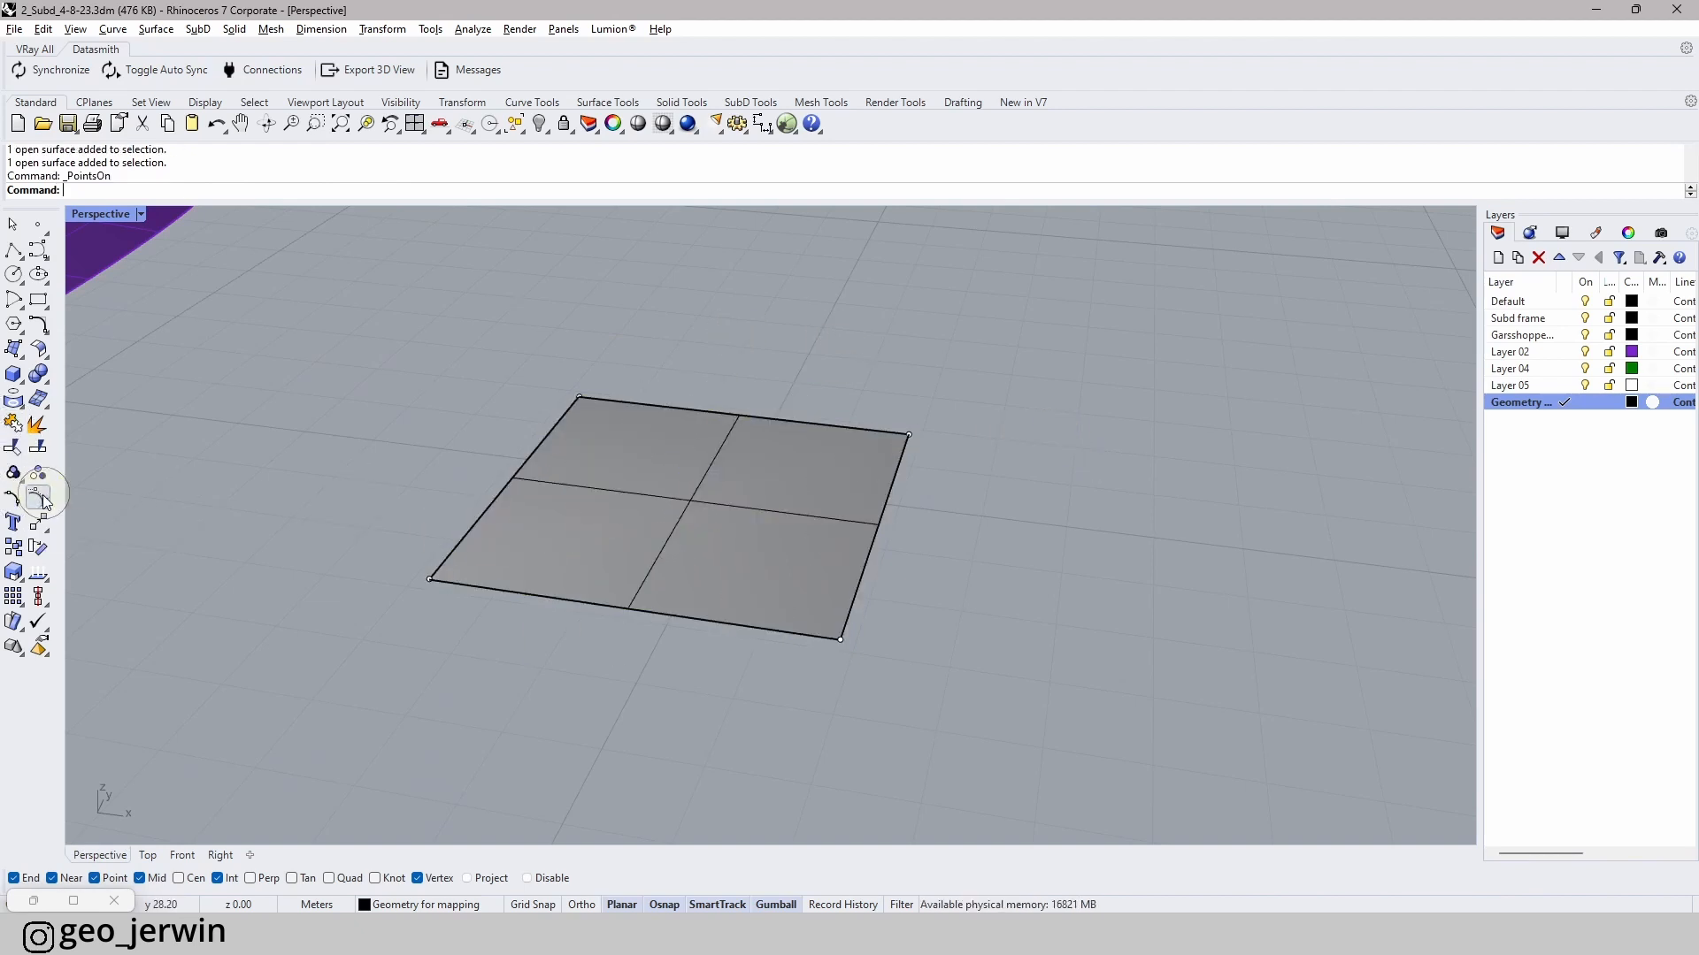
{"action": "left_click", "coordinate": [845, 643]}
{"action": "left_click_drag", "start_coordinate": [899, 642], "coordinate": [984, 612]}
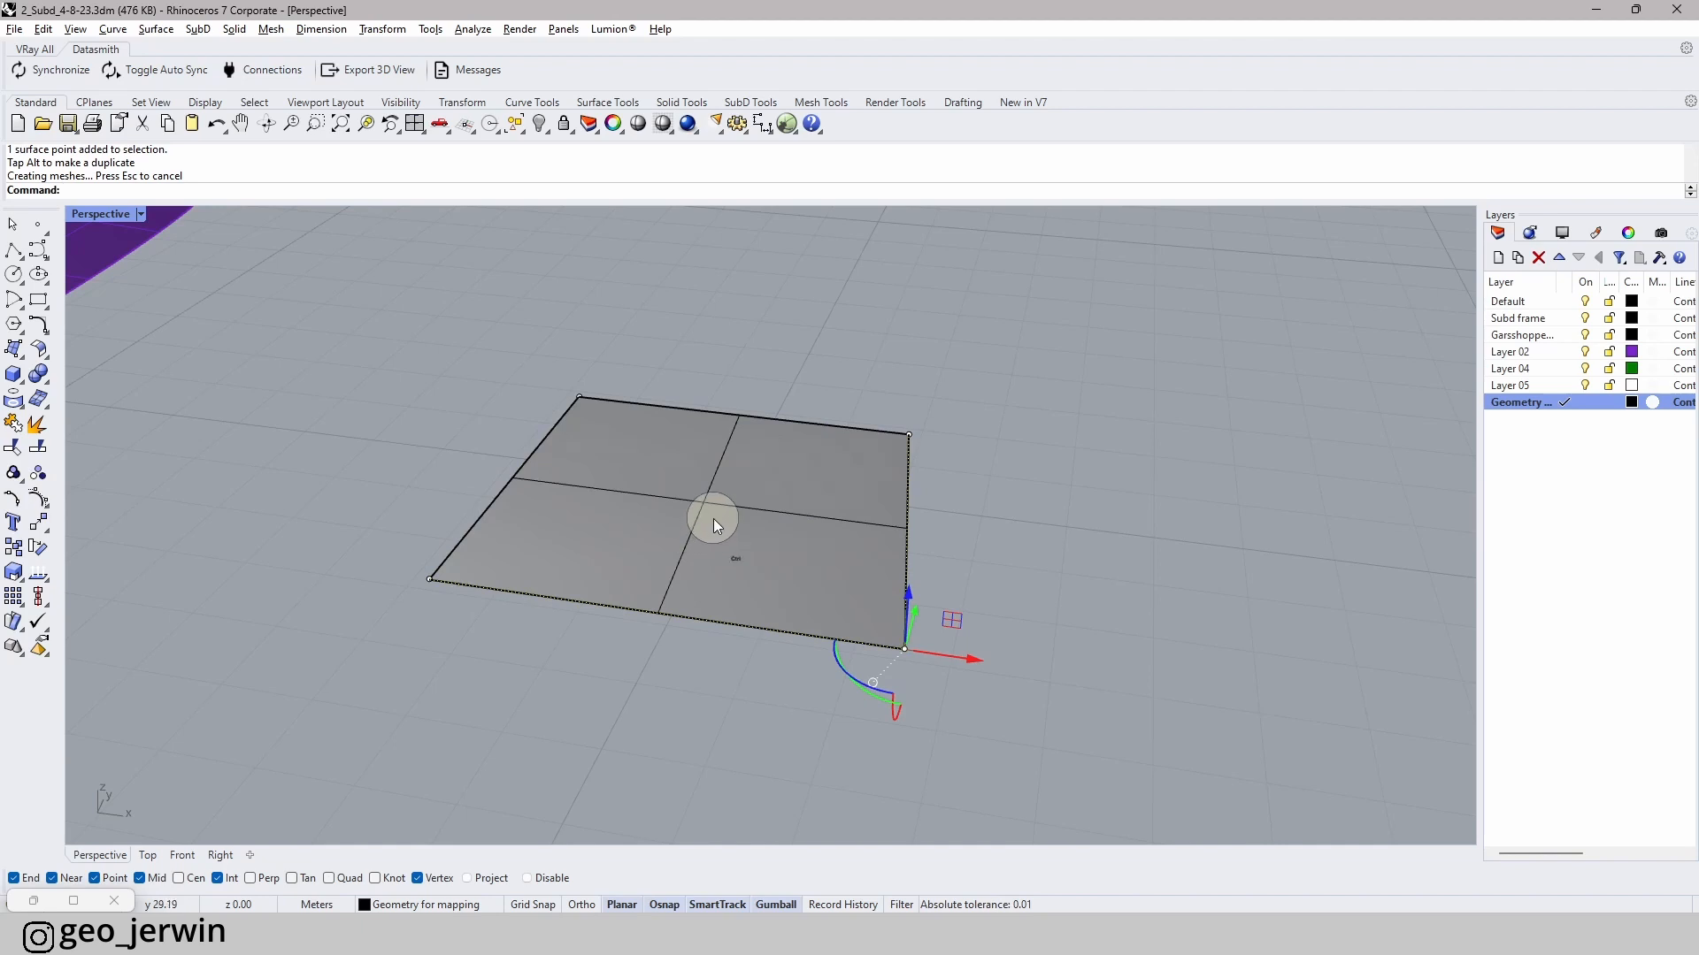
{"action": "key", "text": "ctrl+z"}
{"action": "left_click", "coordinate": [990, 471]}
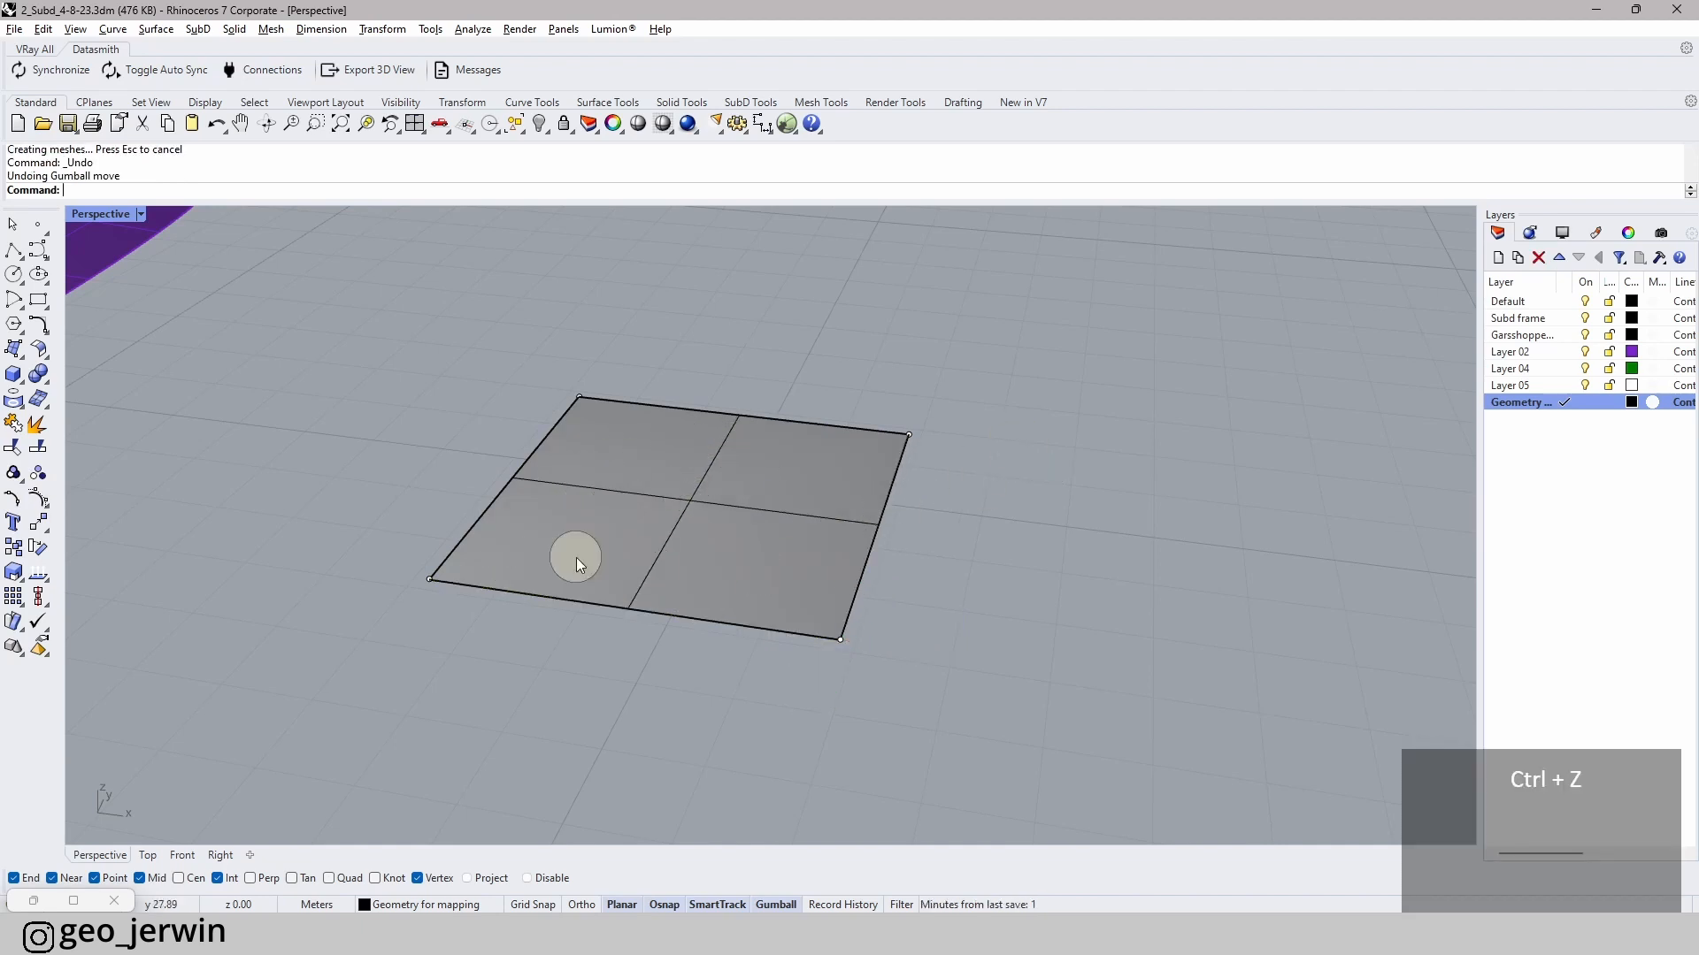
{"action": "key", "text": "Escape"}
{"action": "key", "text": "Escape"}
{"action": "key", "text": "Escape"}
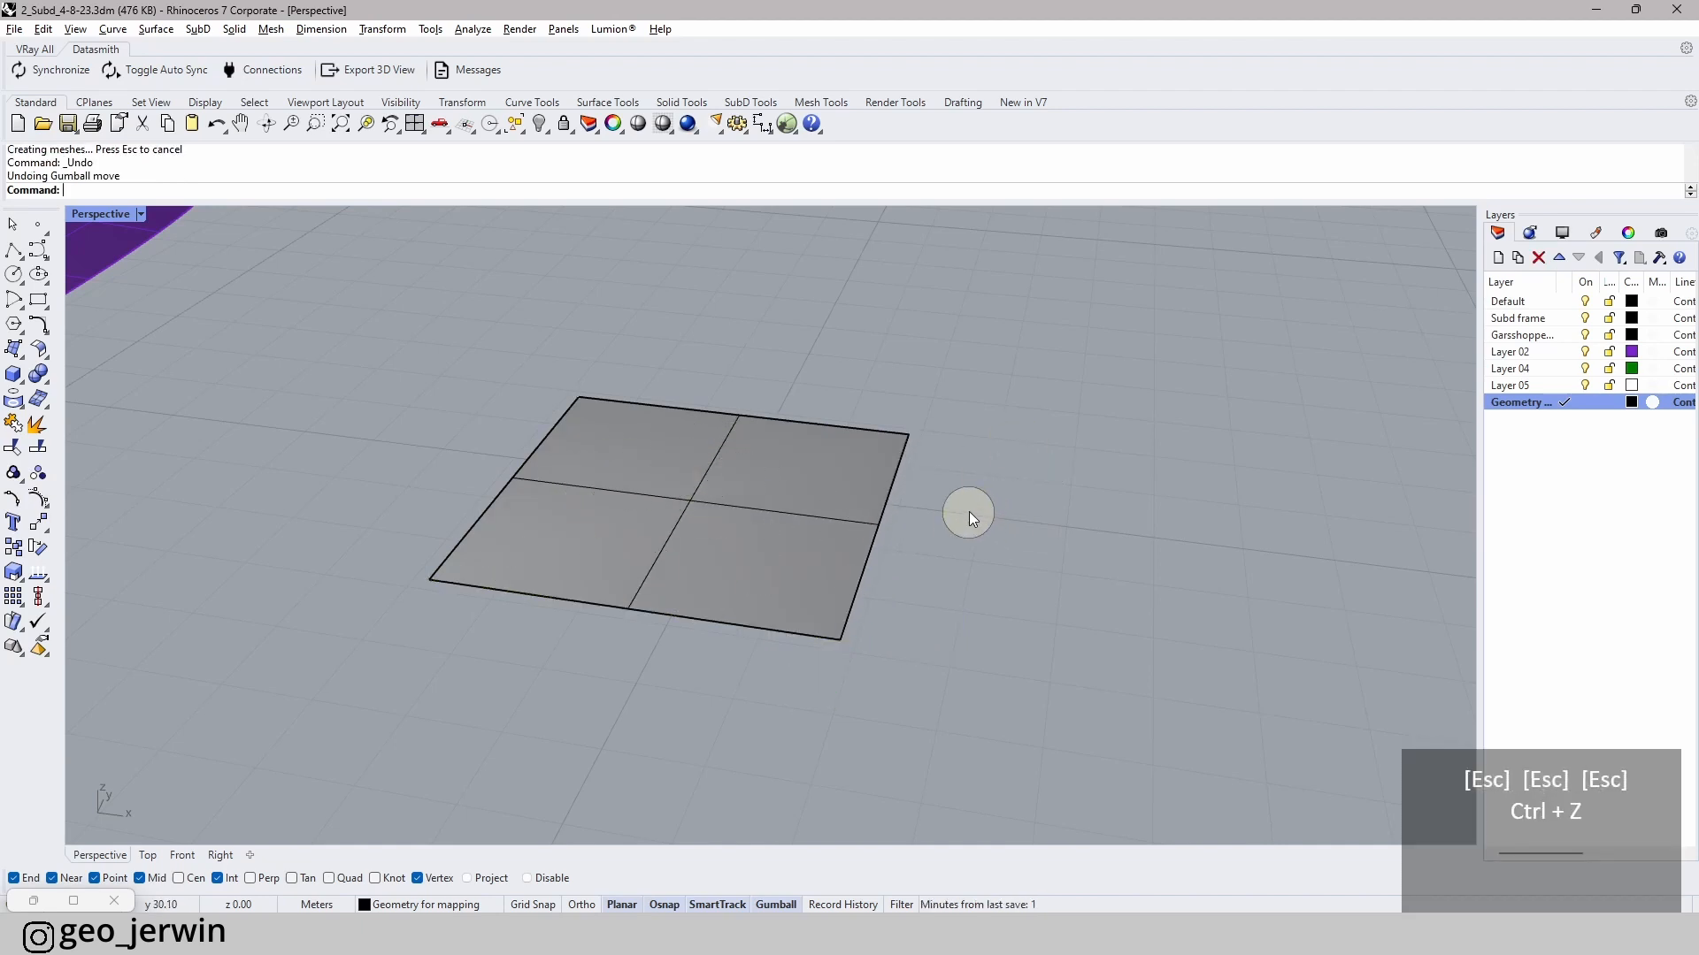
- Rebuild the plane surface with 8 points in U and V at degree 2
{"action": "left_click", "coordinate": [629, 502]}
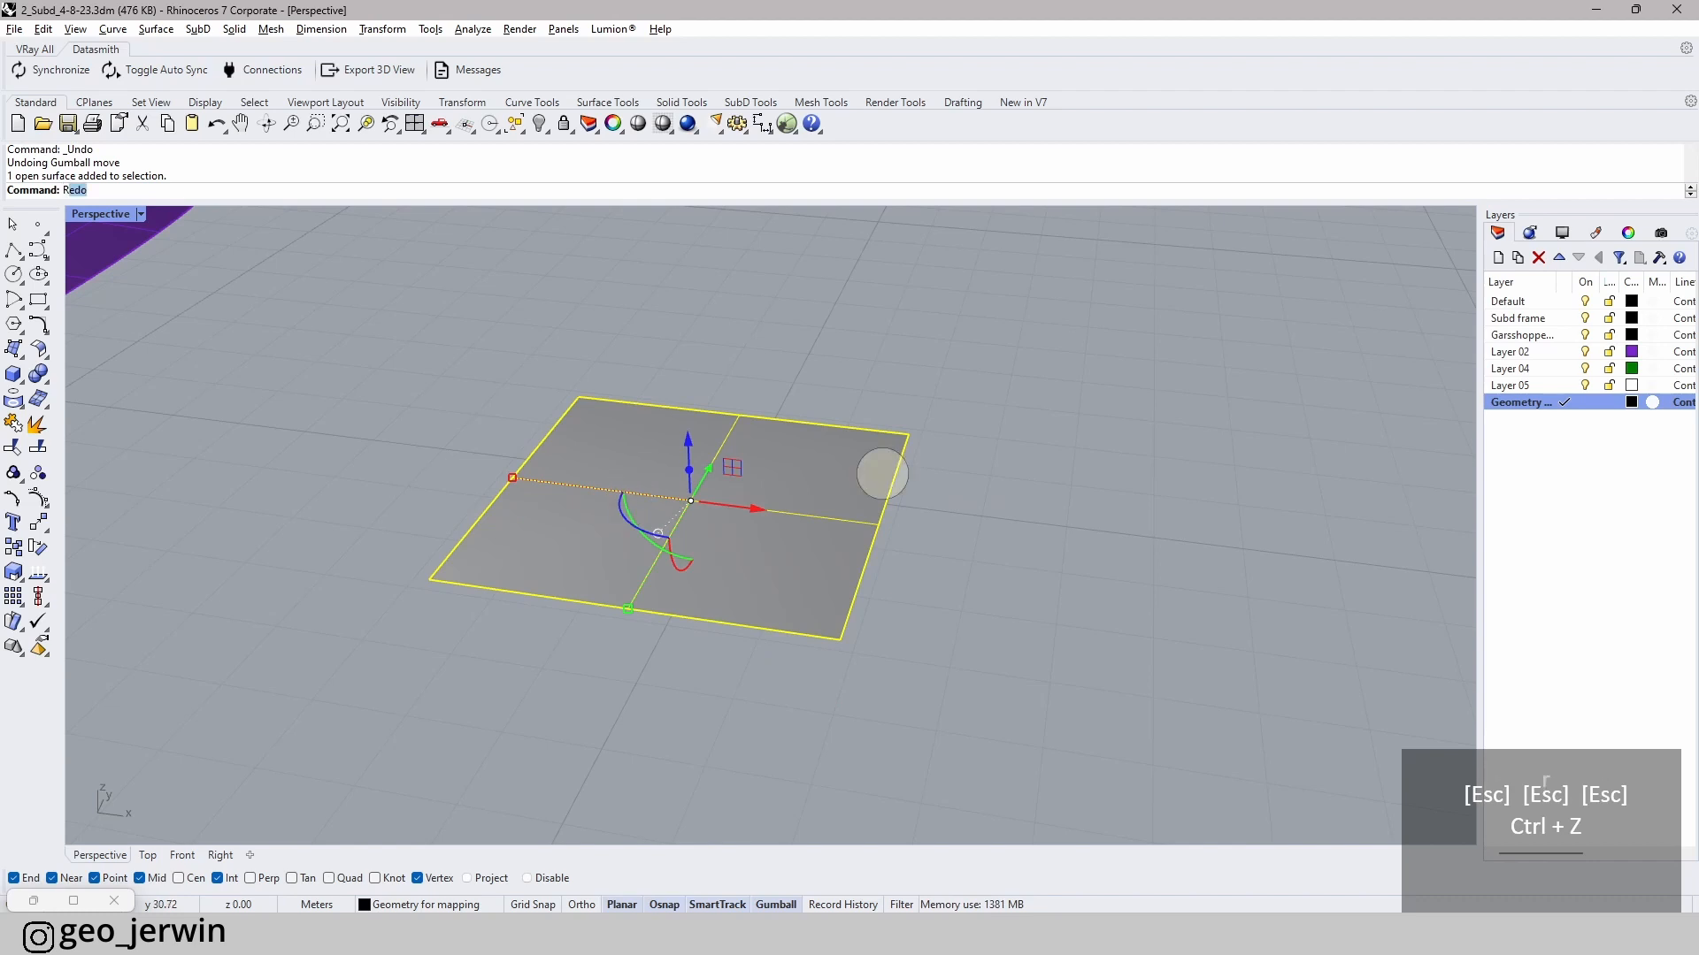
{"action": "type", "text": "reb"}
{"action": "key", "text": "Return"}
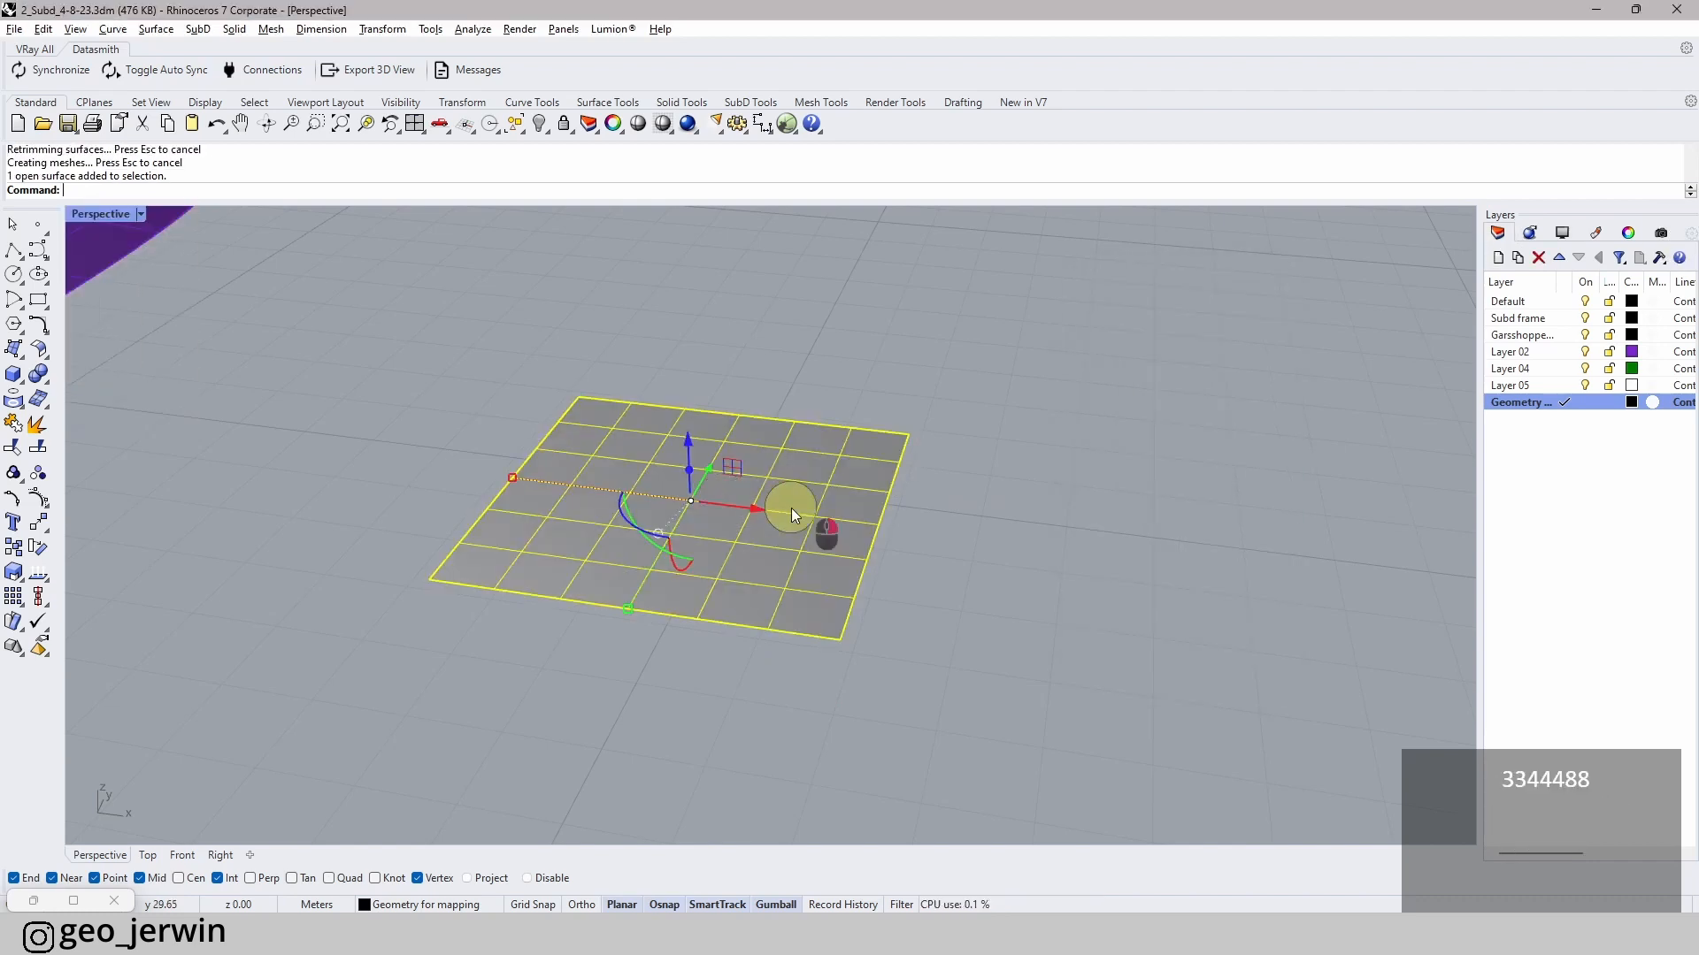
- Rebuild the plane surface again with 6 points in U and V, keeping degree 2
{"action": "right_click", "coordinate": [791, 507]}
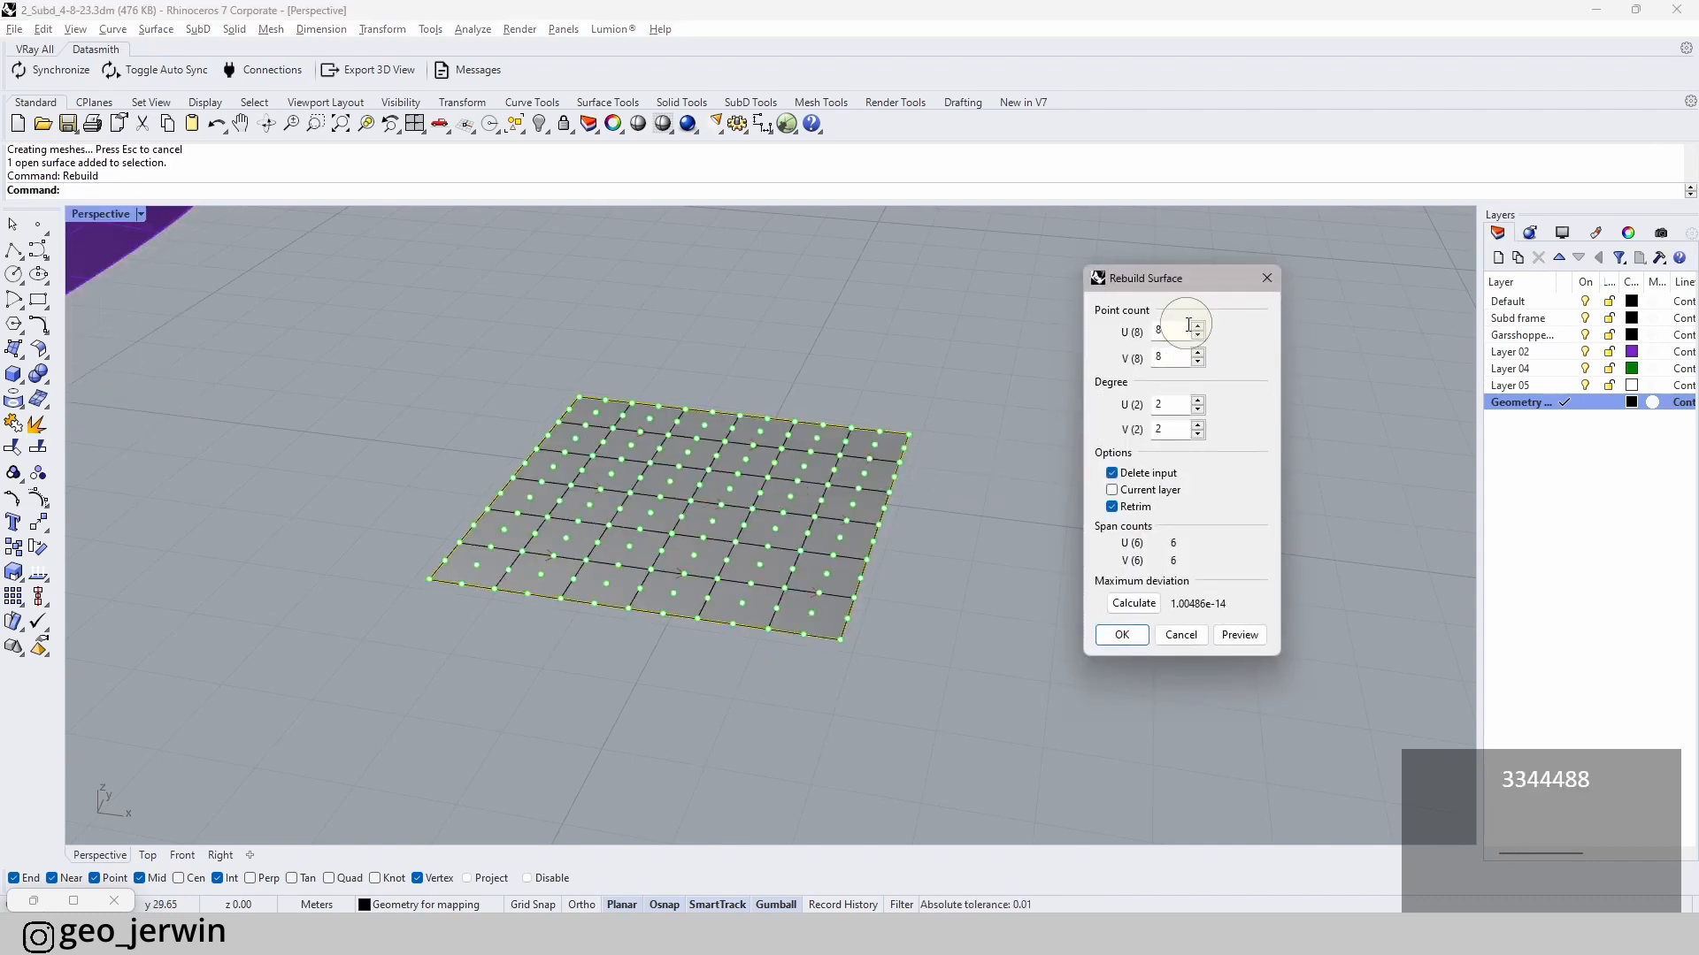
{"action": "type", "text": "6"}
{"action": "key", "text": "Tab"}
{"action": "type", "text": "6"}
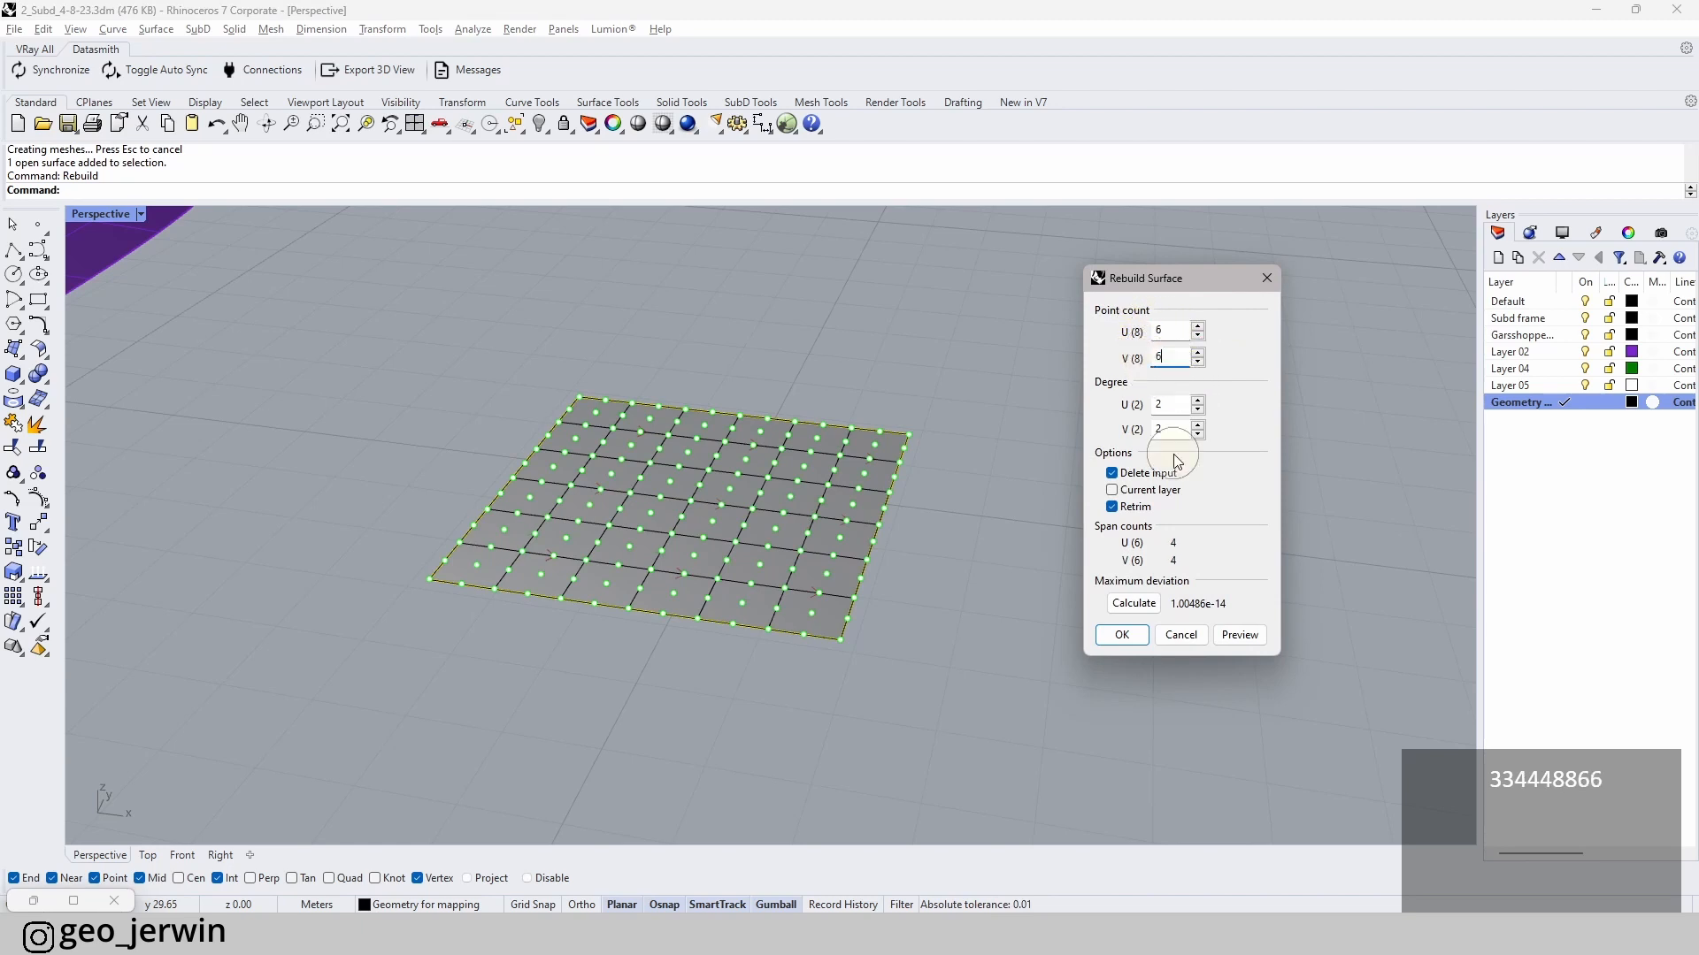
{"action": "left_click", "coordinate": [1127, 633]}
{"action": "left_click", "coordinate": [1260, 551]}
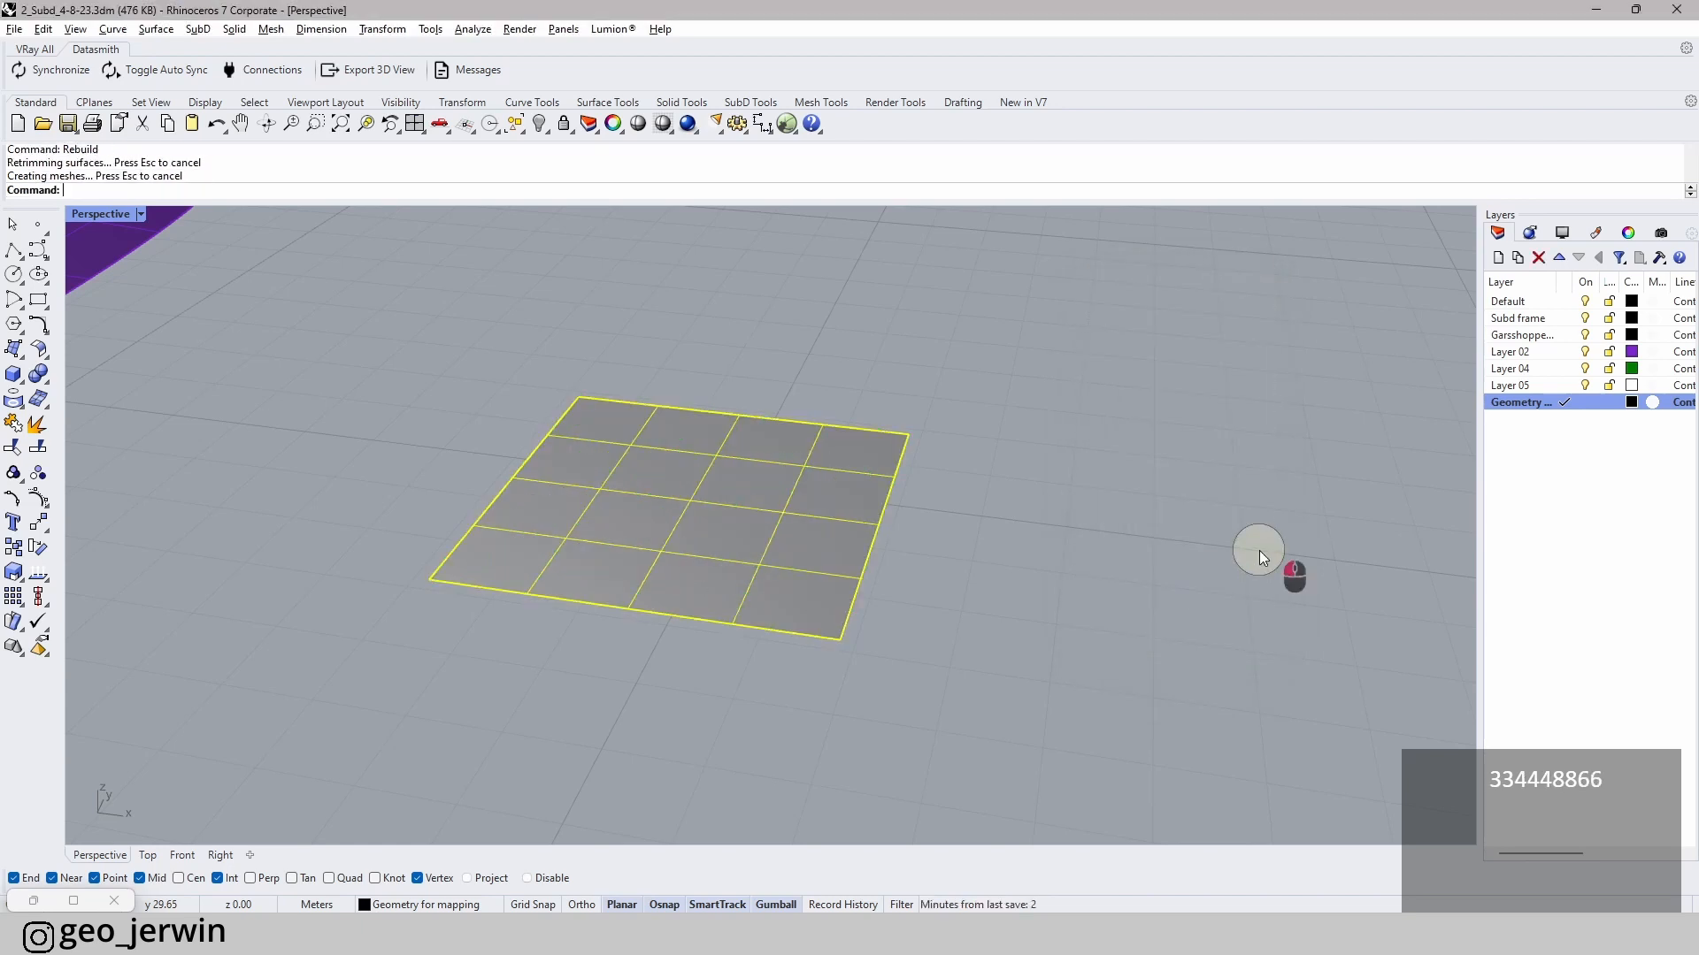
- Try moving the whole rebuilt plane vertically, undo the move, and reselect the plane
{"action": "scroll", "coordinate": [694, 535], "scroll_direction": "up", "scroll_amount": 3}
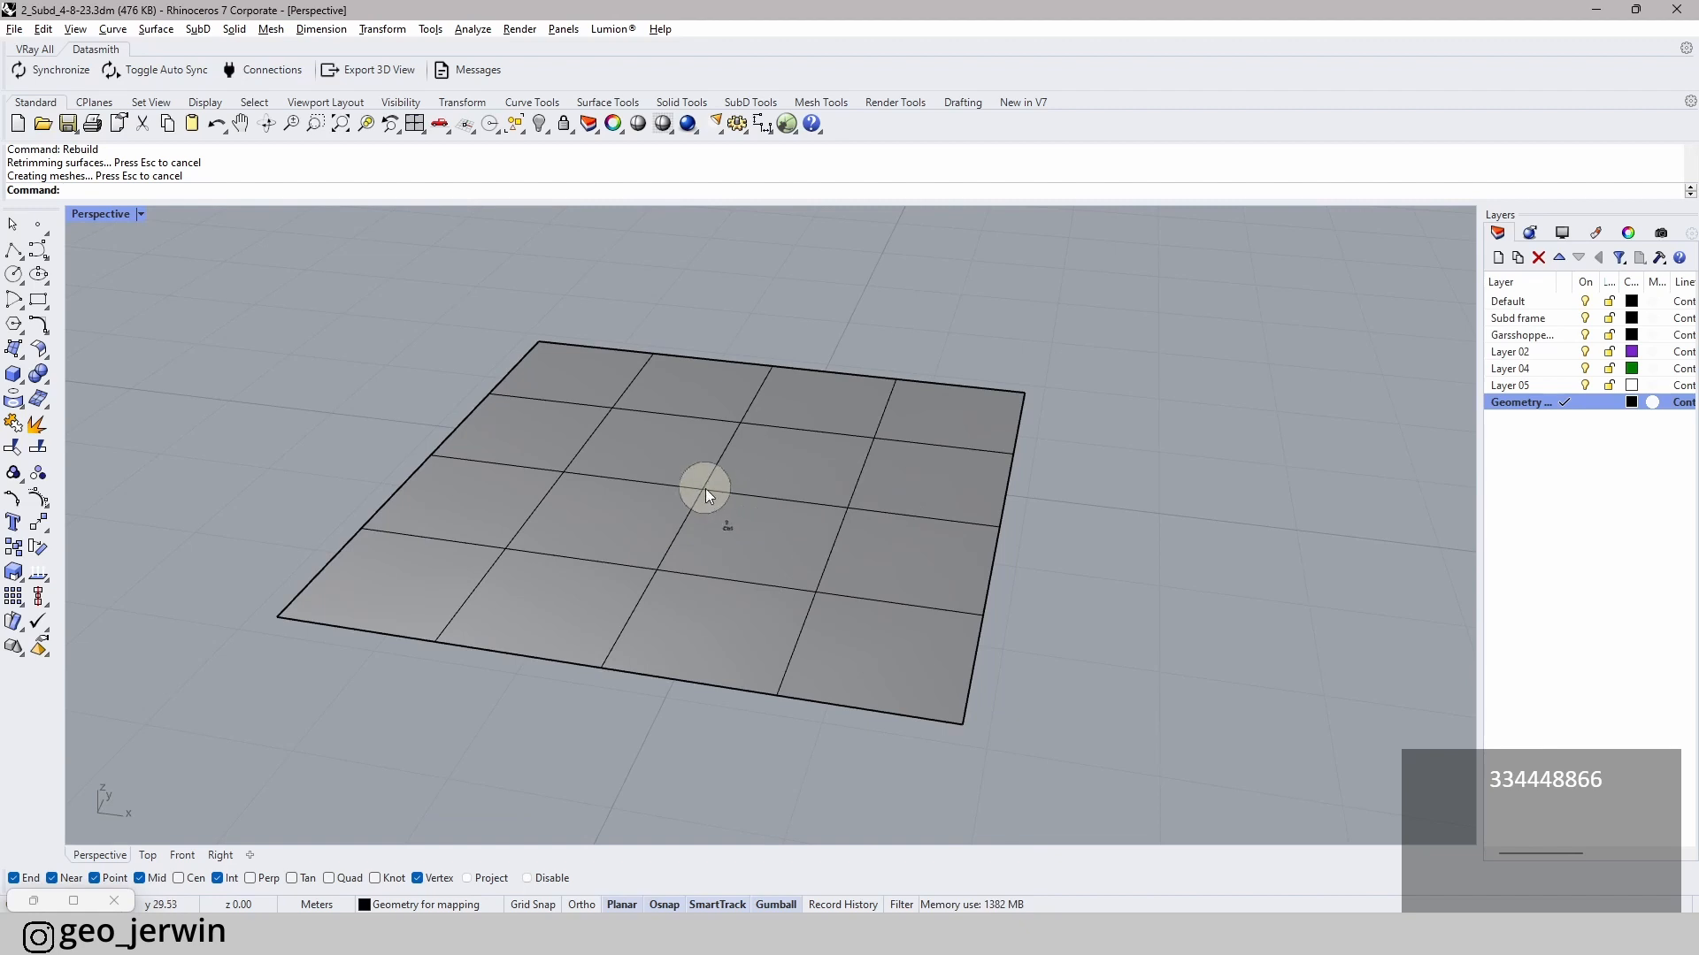
{"action": "left_click", "coordinate": [705, 492]}
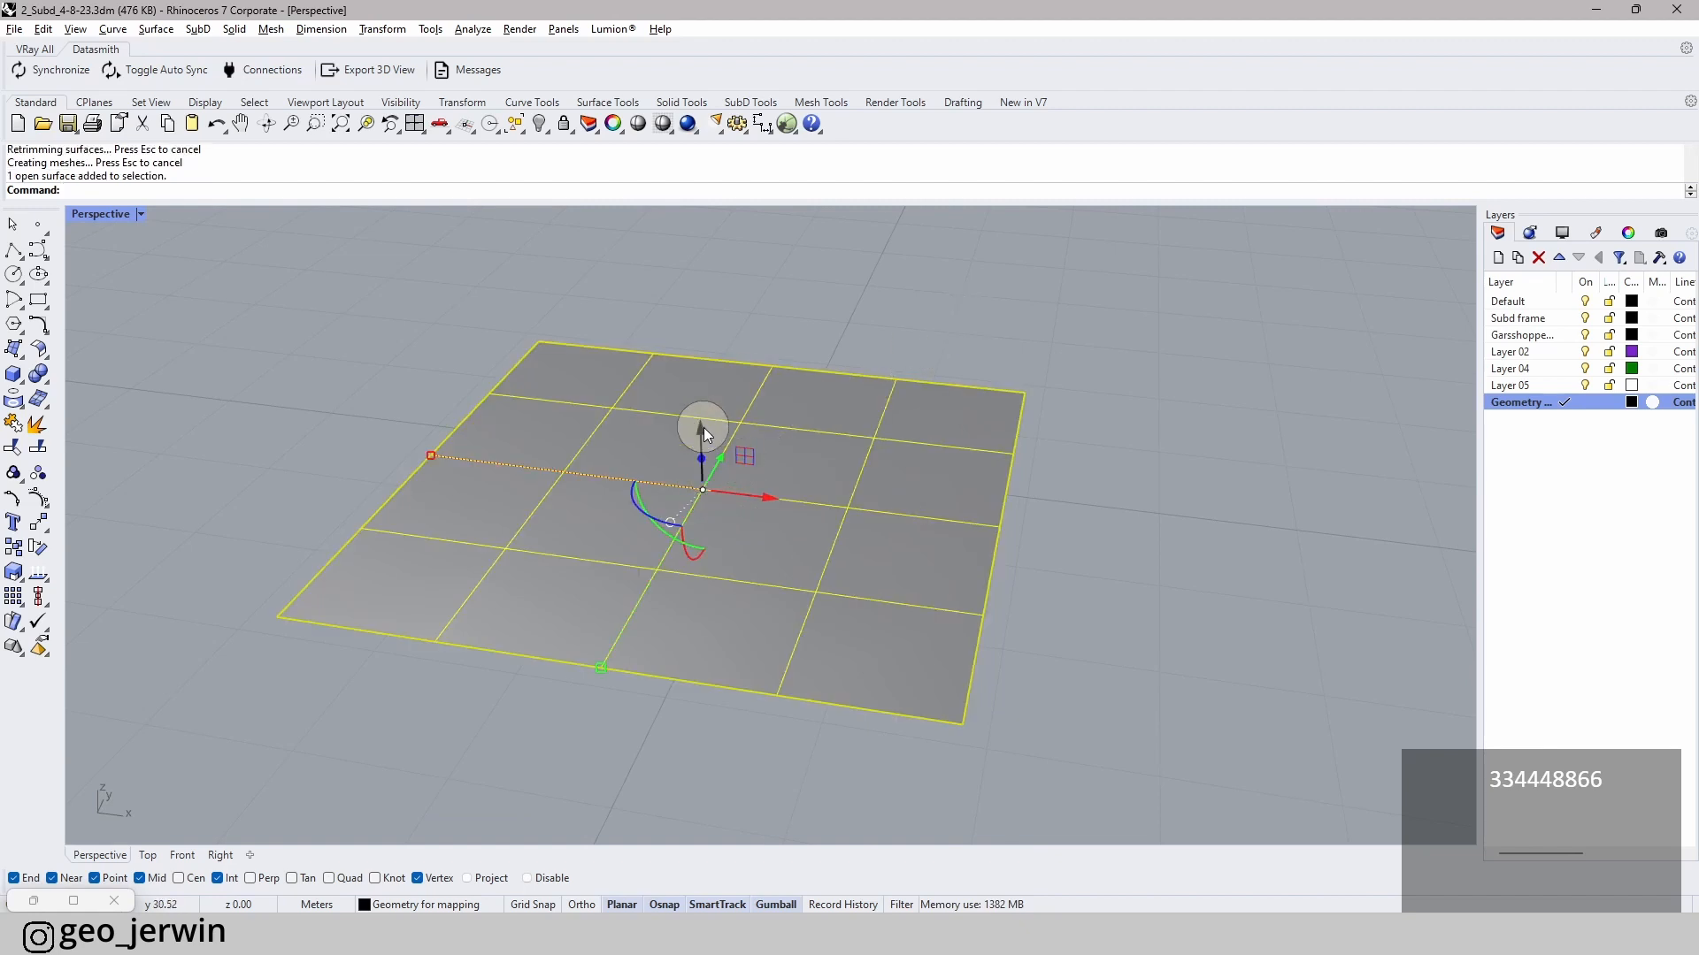
{"action": "left_click_drag", "start_coordinate": [704, 427], "coordinate": [706, 501]}
{"action": "key", "text": "ctrl+z"}
{"action": "left_click", "coordinate": [1116, 381]}
{"action": "left_click", "coordinate": [884, 500]}
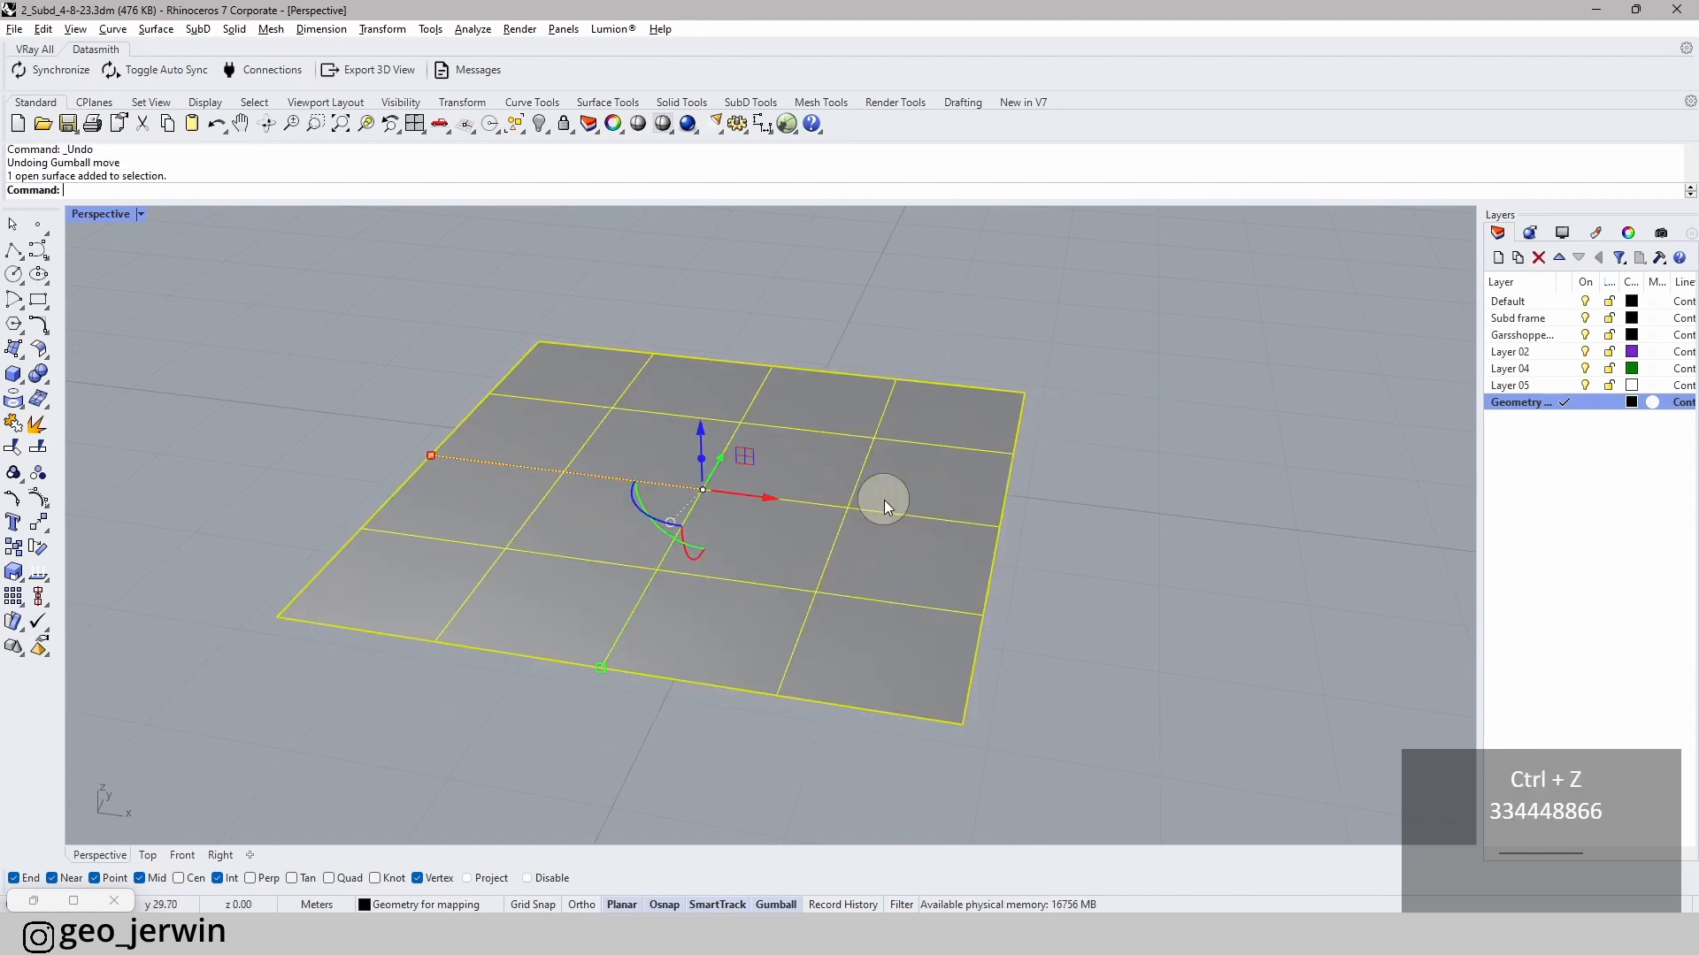
- Show the rebuilt plane's control points and select the four central ones in the top view
{"action": "left_click", "coordinate": [35, 497]}
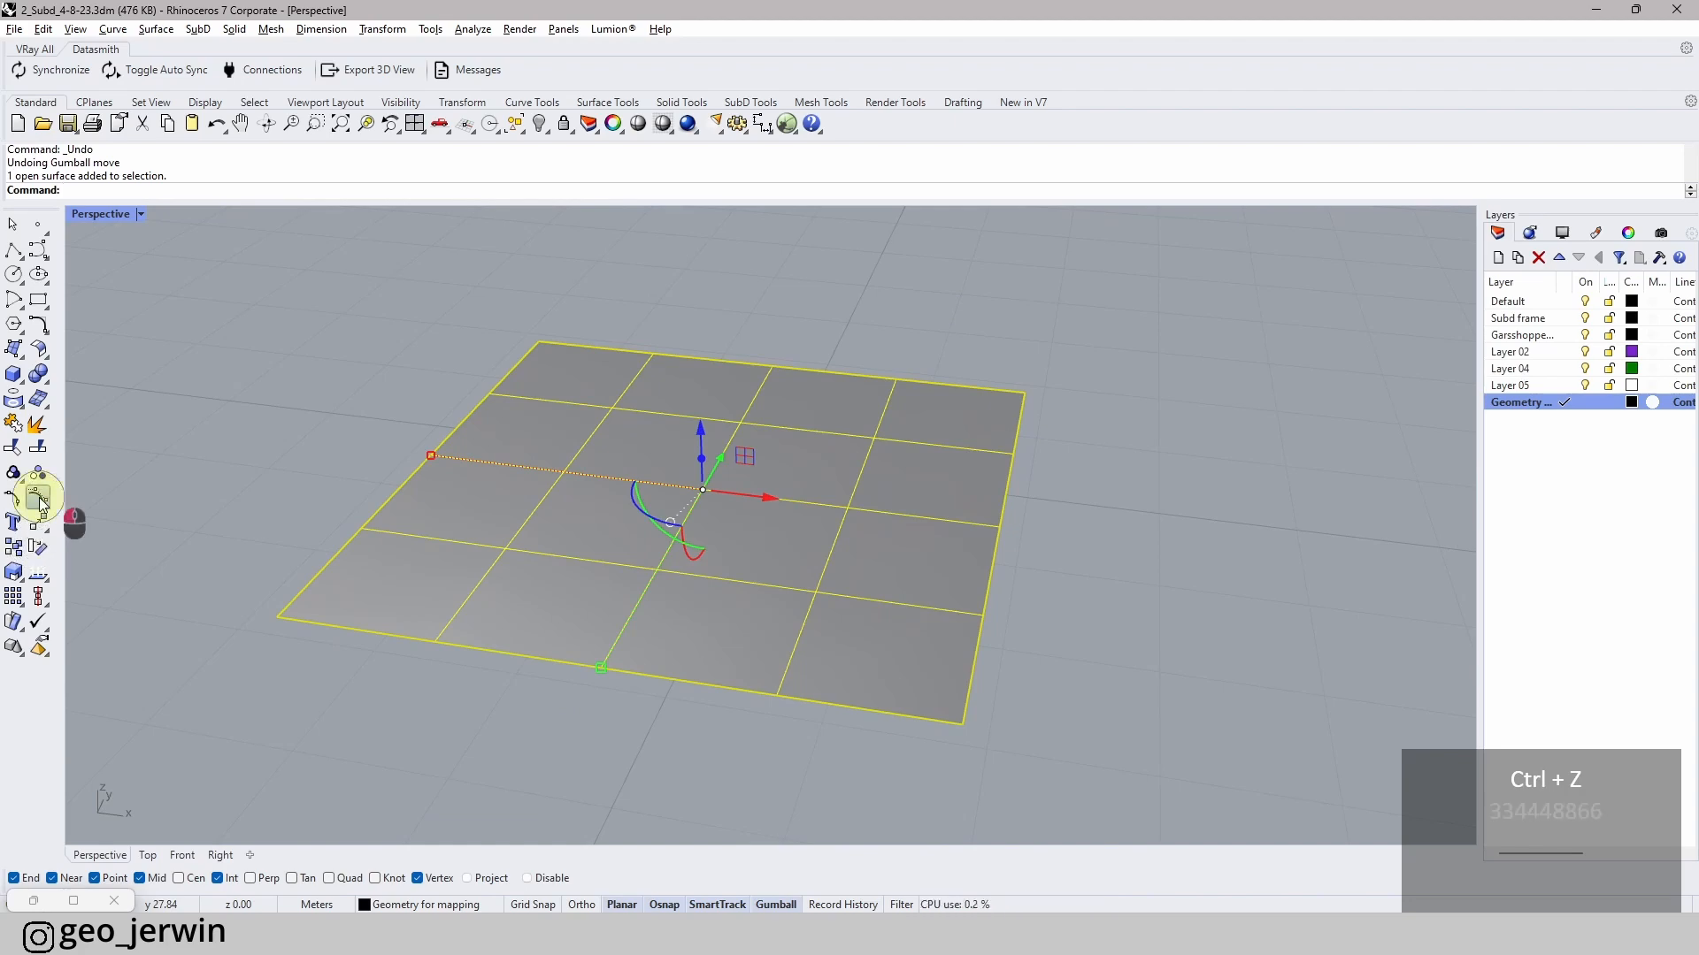
{"action": "right_click_drag", "start_coordinate": [646, 456], "coordinate": [660, 497]}
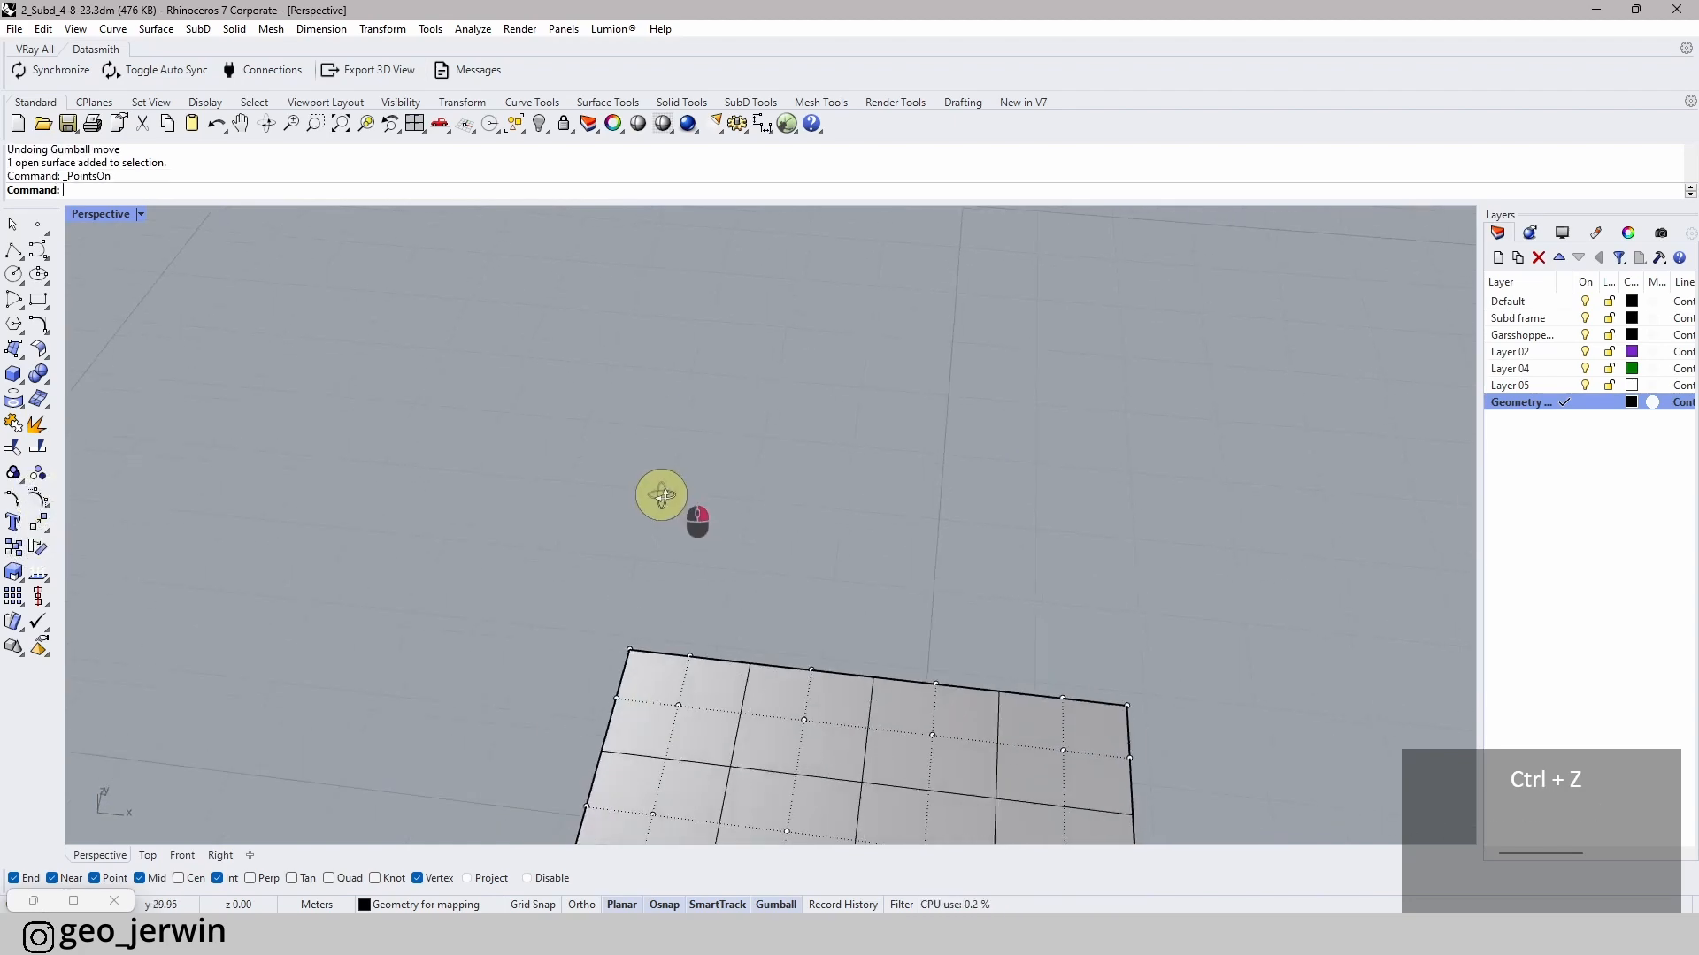
{"action": "right_click_drag", "start_coordinate": [845, 607], "coordinate": [762, 409], "text": "shift"}
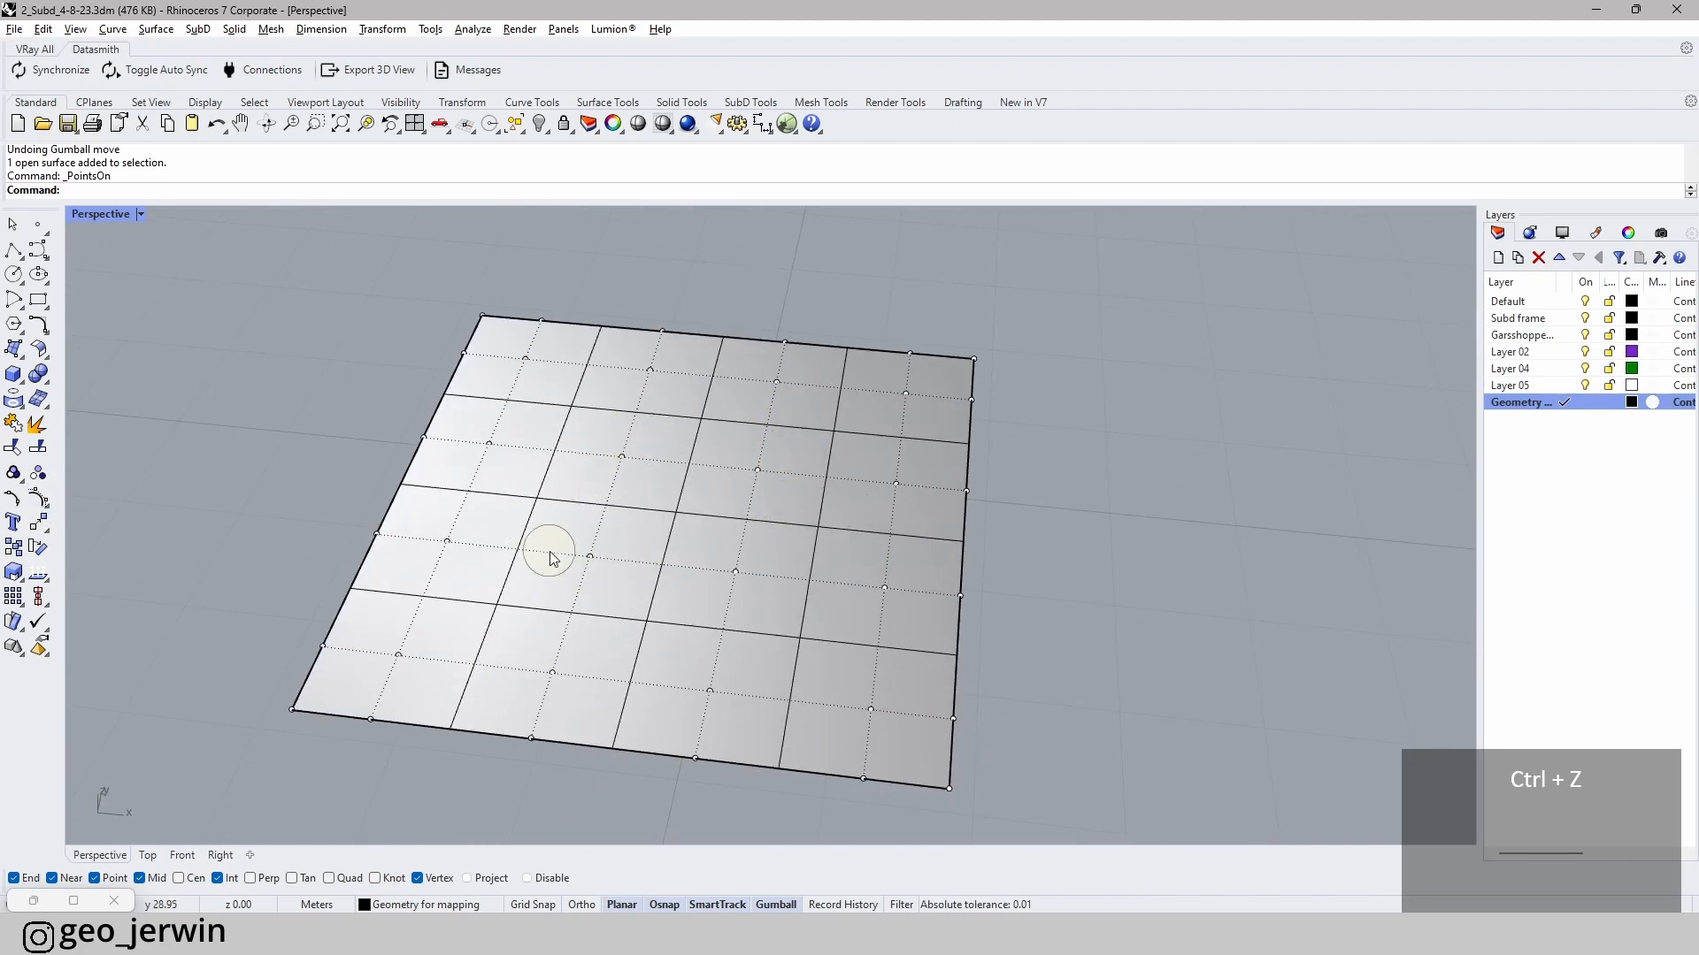
{"action": "left_click", "coordinate": [147, 855]}
{"action": "scroll", "coordinate": [858, 482], "scroll_direction": "up", "scroll_amount": 3}
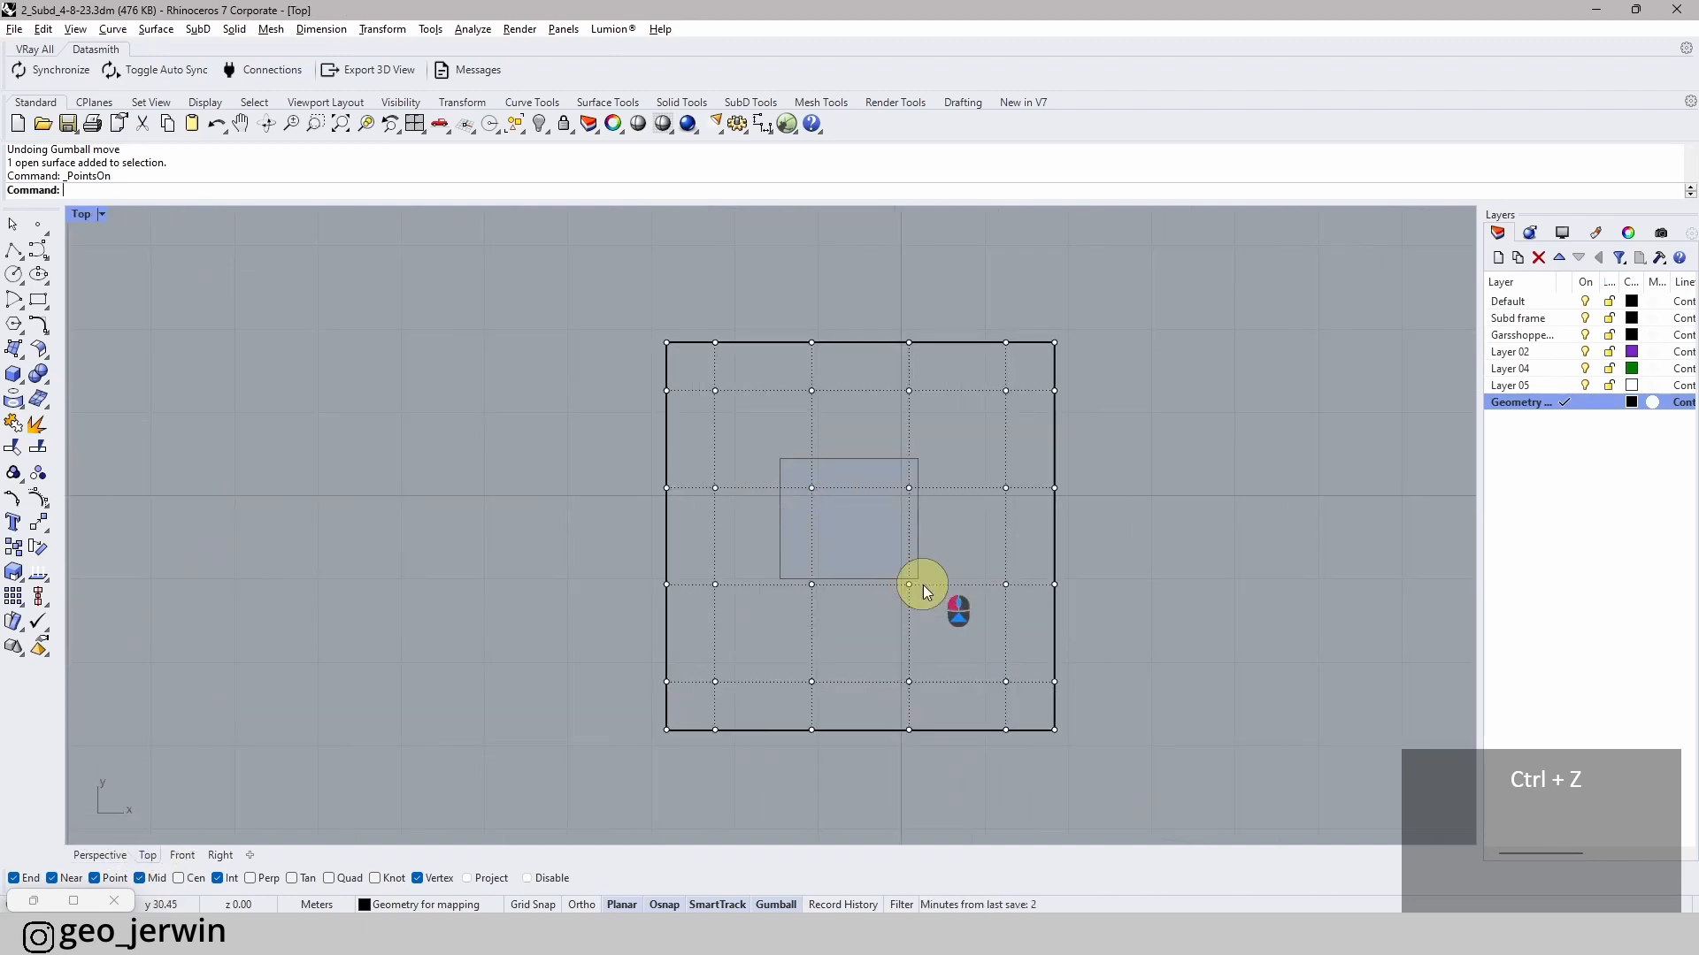
{"action": "left_click_drag", "start_coordinate": [921, 586], "coordinate": [924, 587]}
{"action": "left_click", "coordinate": [100, 855]}
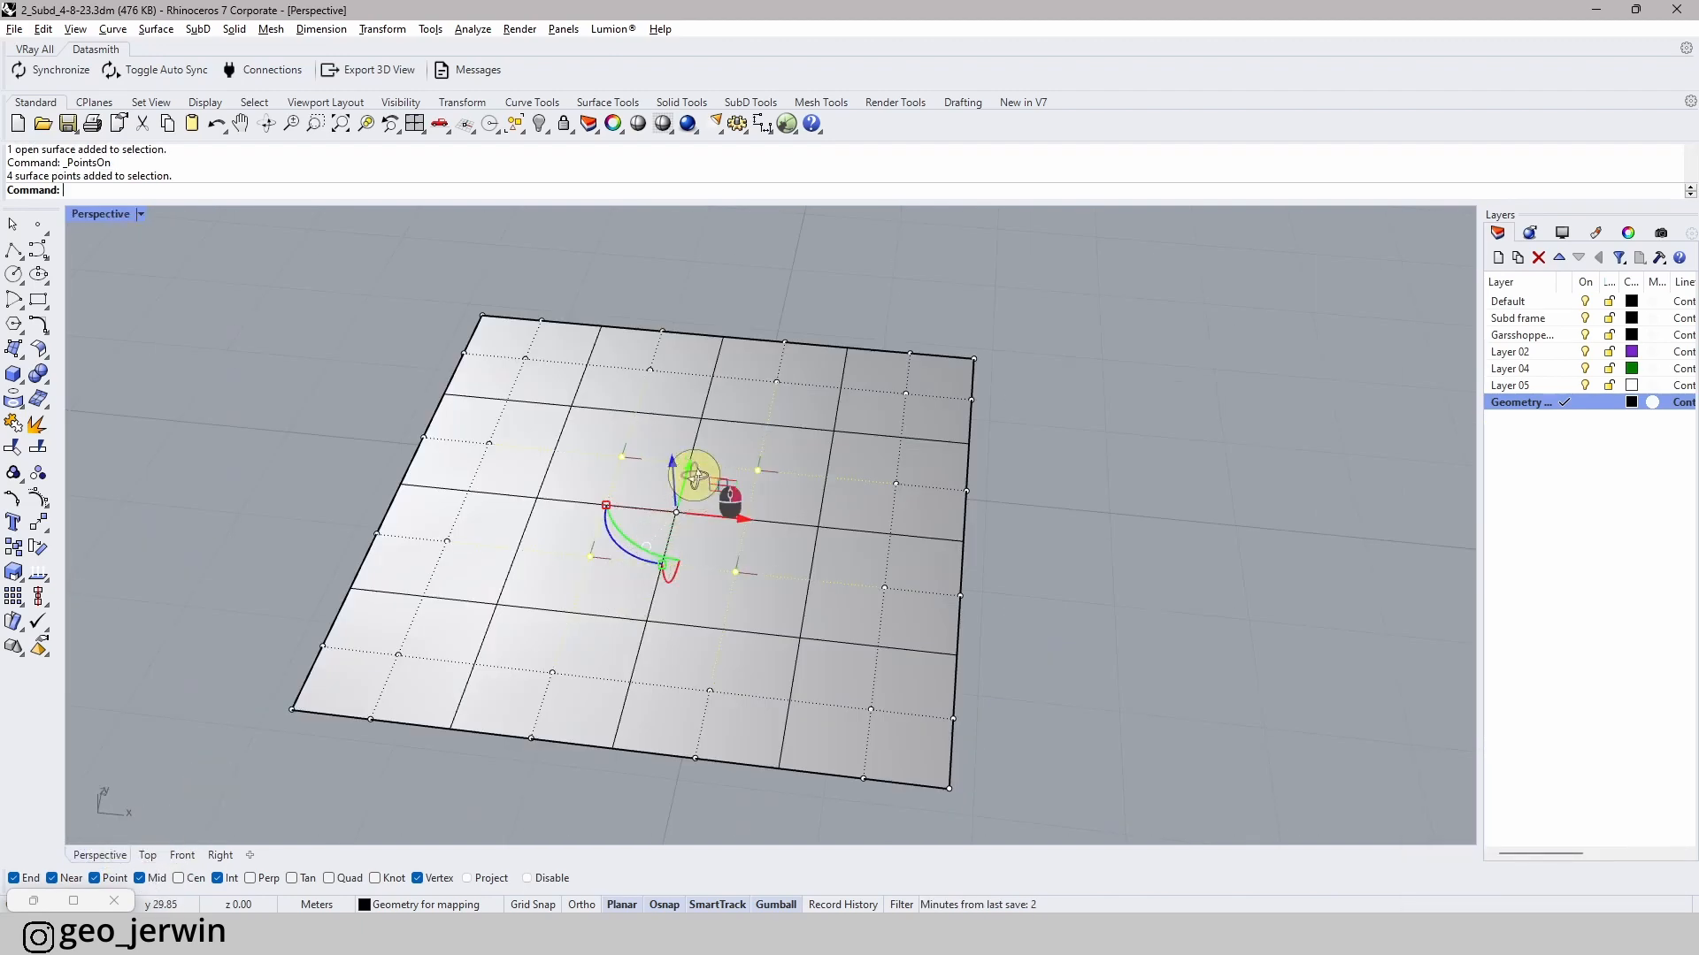
- Move the four central control points vertically downward to make the plane sag in the middle, and hide the control points
{"action": "right_click_drag", "start_coordinate": [696, 476], "coordinate": [691, 438]}
{"action": "scroll", "coordinate": [692, 438], "scroll_direction": "down", "scroll_amount": 4}
{"action": "scroll", "coordinate": [693, 295], "scroll_direction": "up", "scroll_amount": 4}
{"action": "mouse_move", "coordinate": [676, 293]}
{"action": "left_mouse_down"}
{"action": "mouse_move", "coordinate": [677, 335]}
{"action": "mouse_move", "coordinate": [669, 299]}
{"action": "left_mouse_up"}
{"action": "right_click_drag", "start_coordinate": [860, 288], "coordinate": [508, 379]}
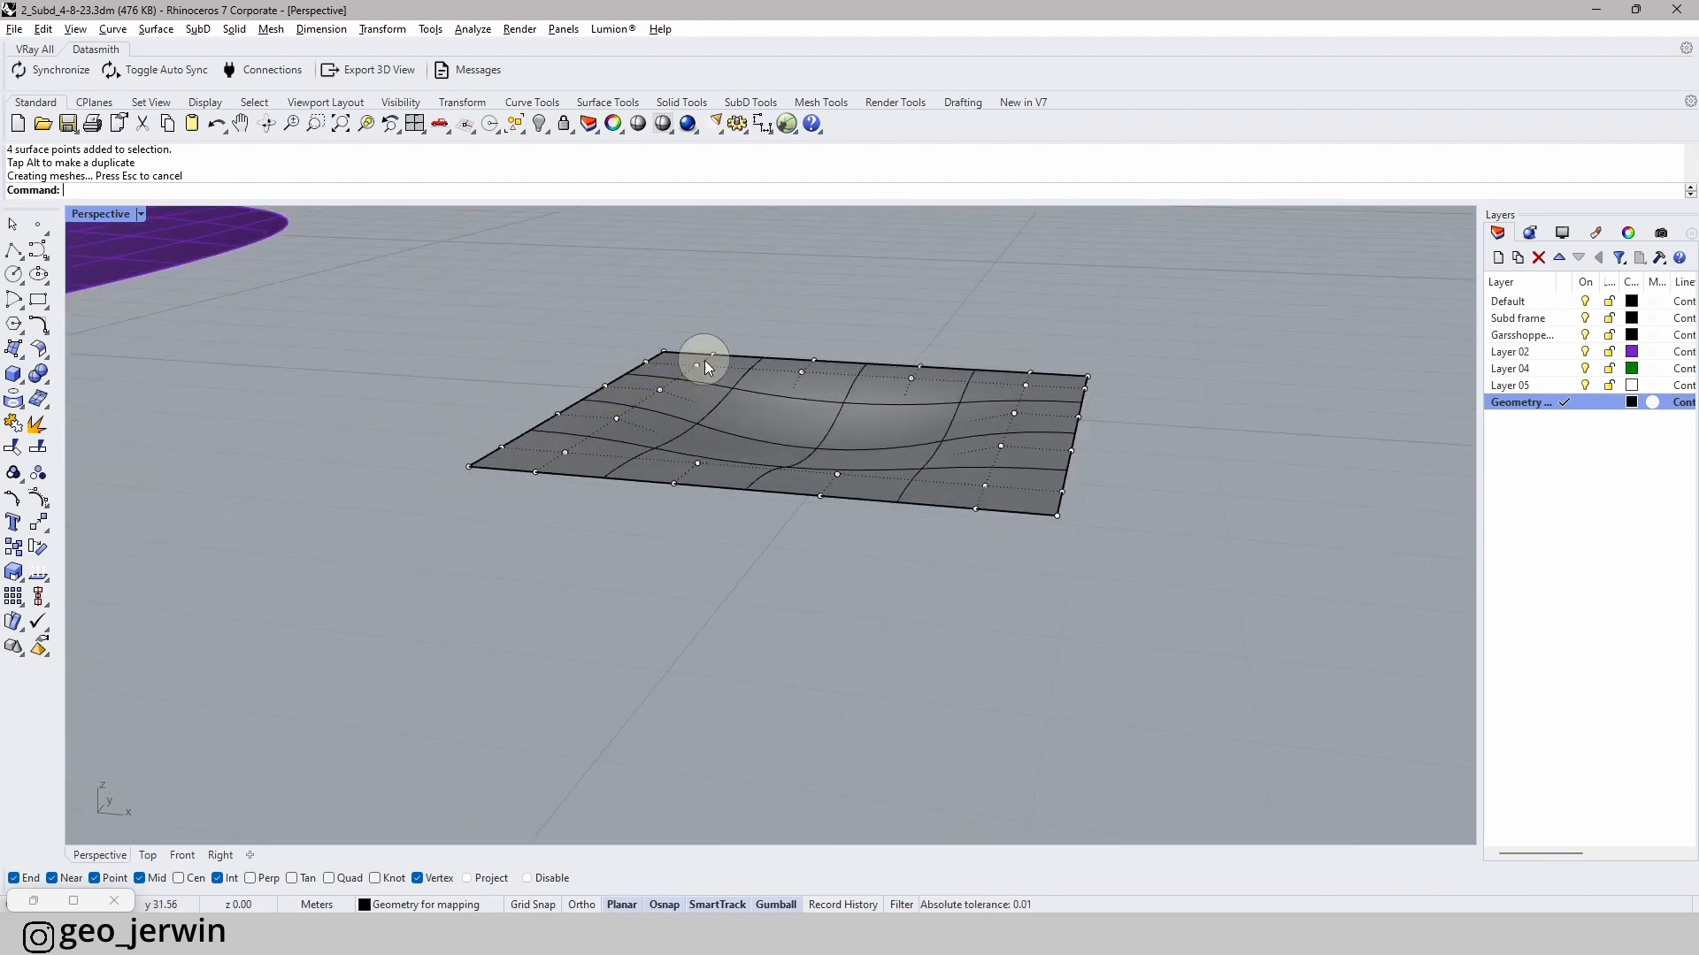
{"action": "key", "text": "Escape"}
{"action": "key", "text": "Escape"}
{"action": "key", "text": "Escape"}
- Examine the curvature of the sagging surface from several angles
{"action": "right_click_drag", "start_coordinate": [758, 387], "coordinate": [874, 543]}
{"action": "left_click", "coordinate": [875, 546]}
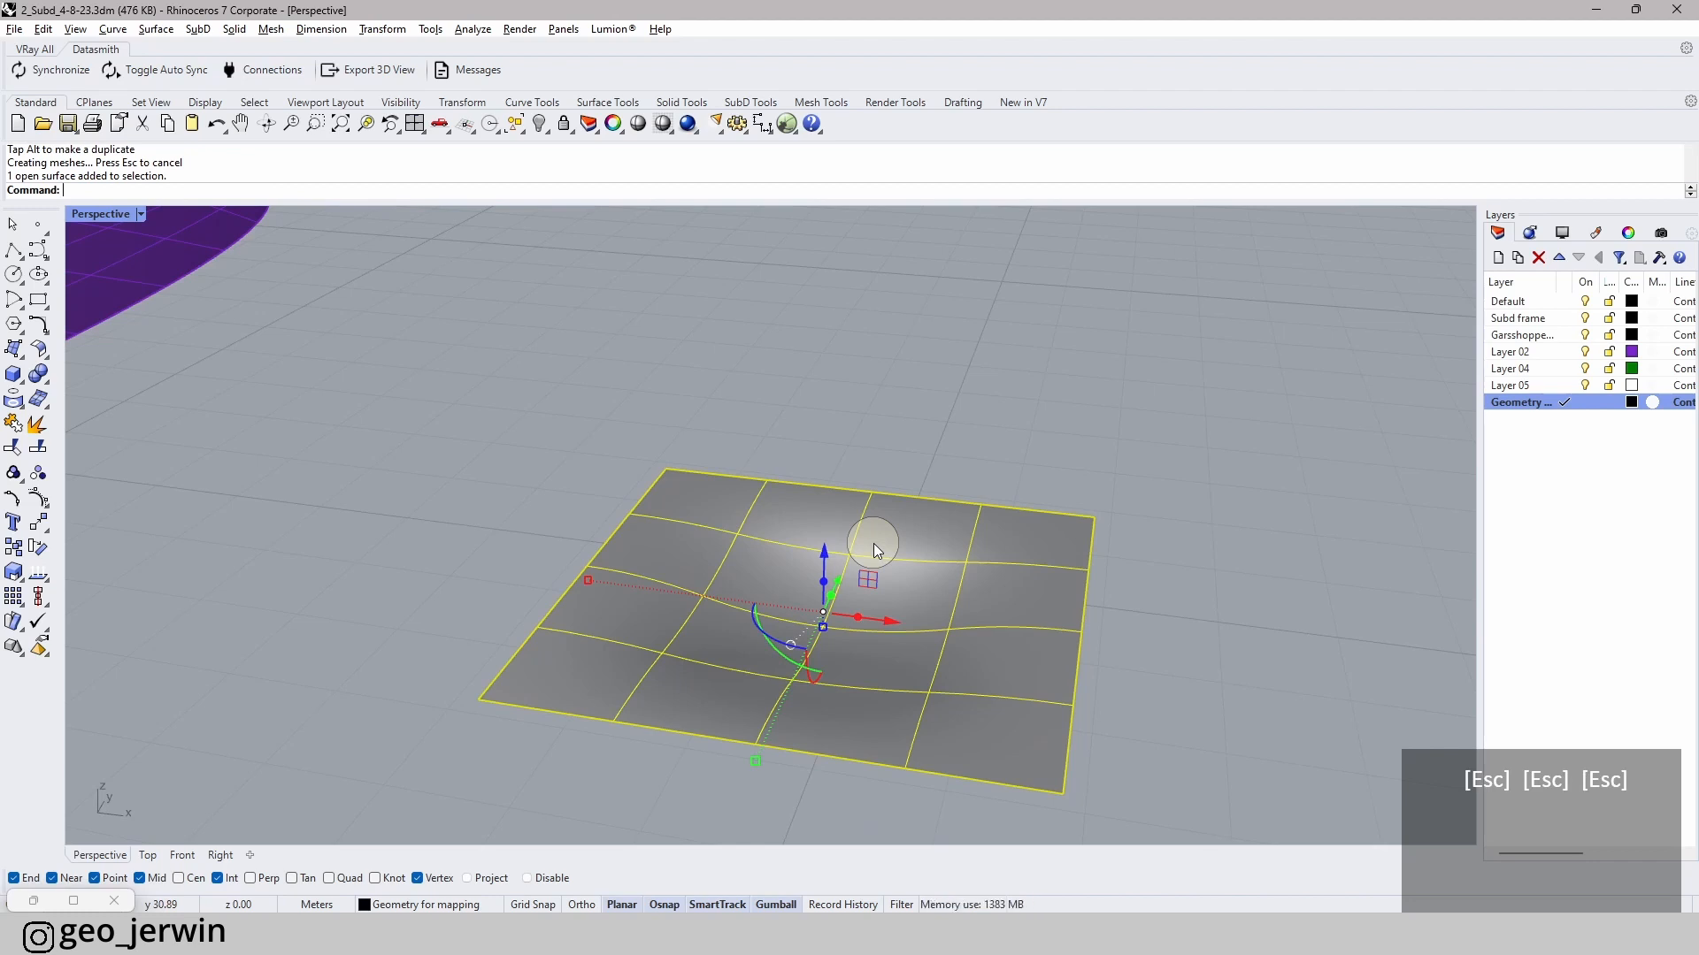
{"action": "left_click", "coordinate": [619, 470]}
{"action": "key", "text": "Escape"}
{"action": "key", "text": "Escape"}
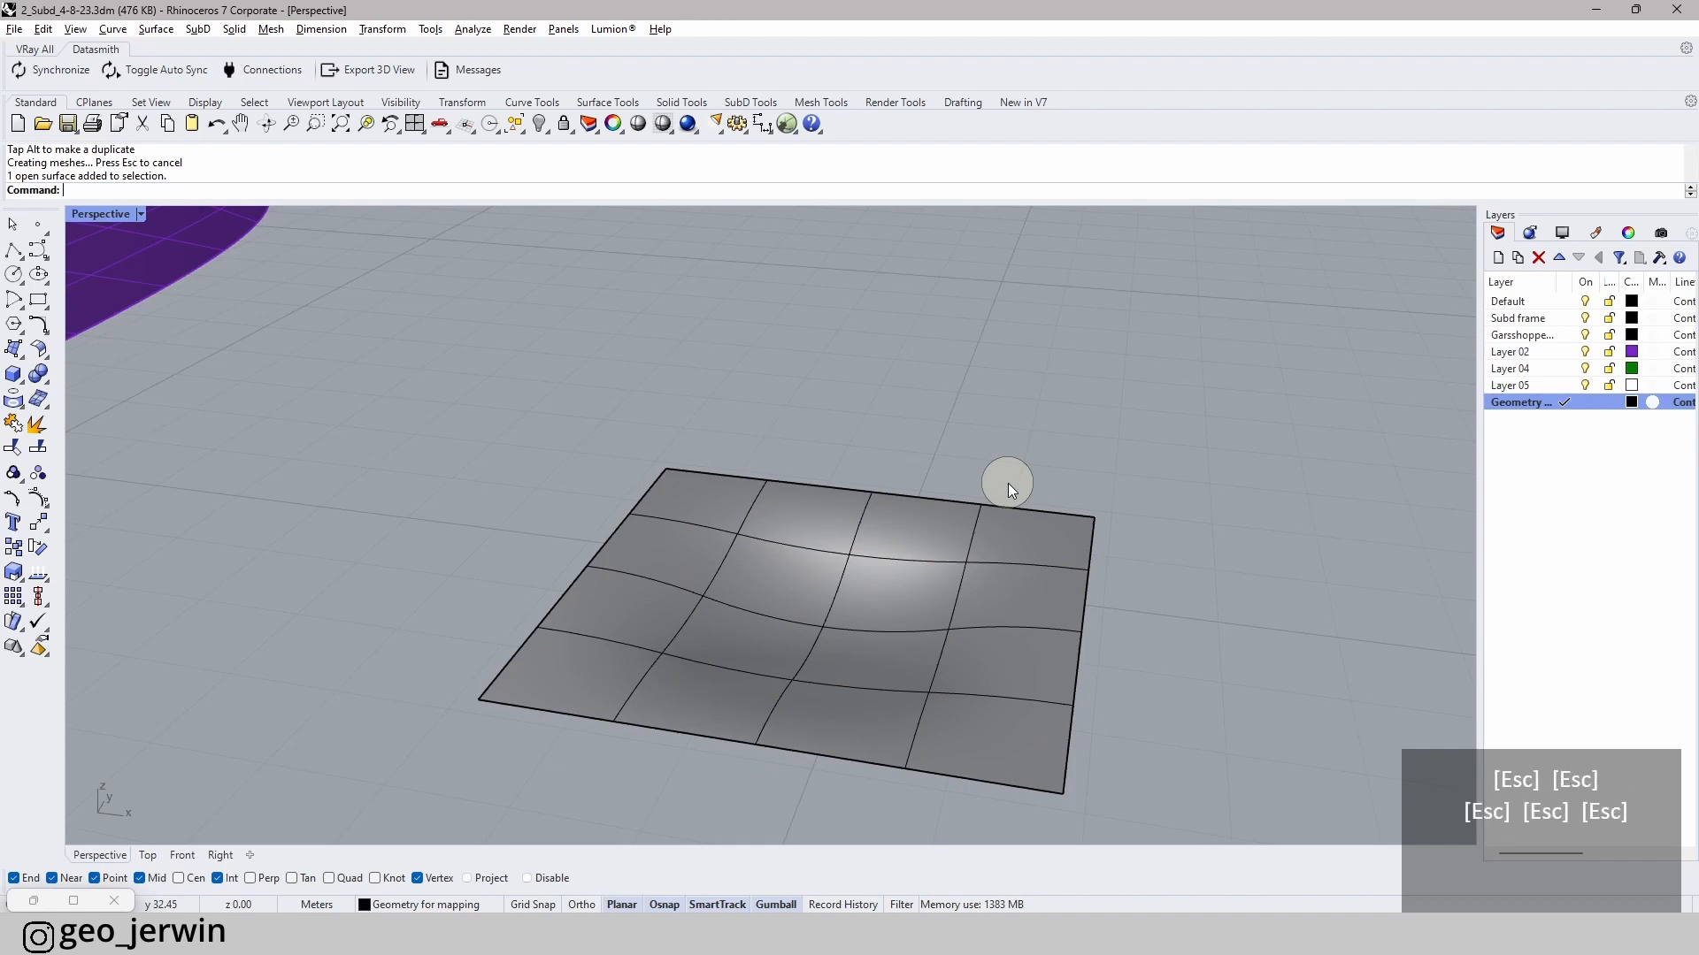
{"action": "right_click_drag", "start_coordinate": [910, 608], "coordinate": [921, 524]}
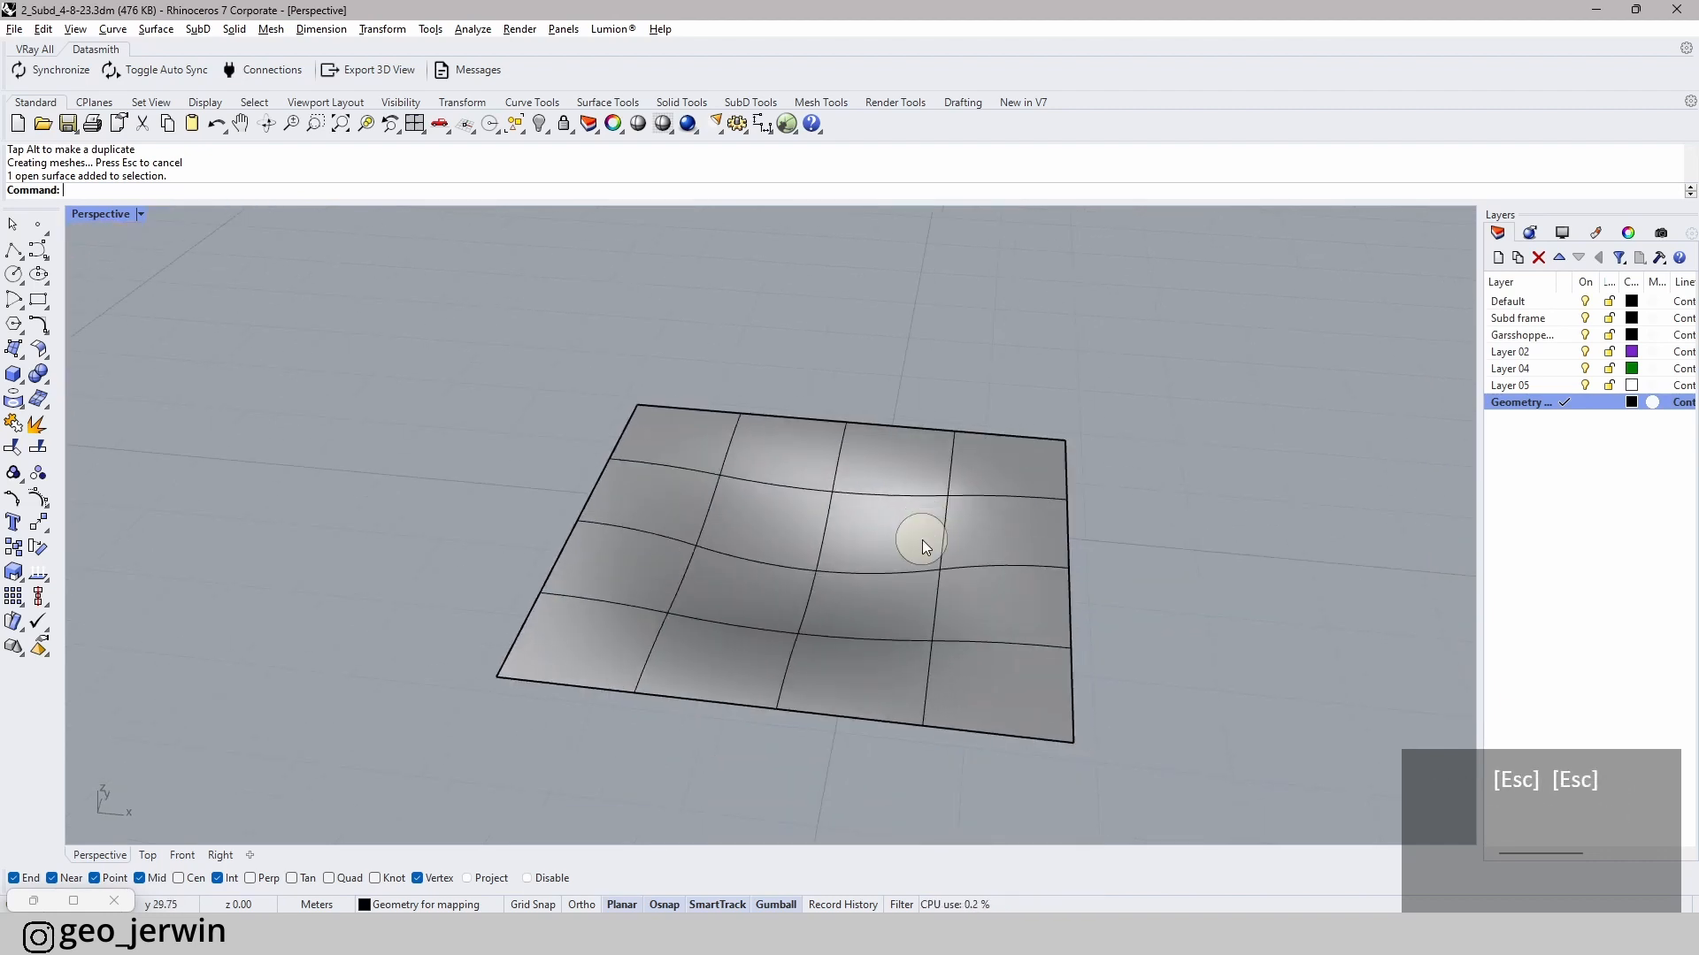
{"action": "key", "text": "Escape"}
{"action": "key", "text": "Escape"}
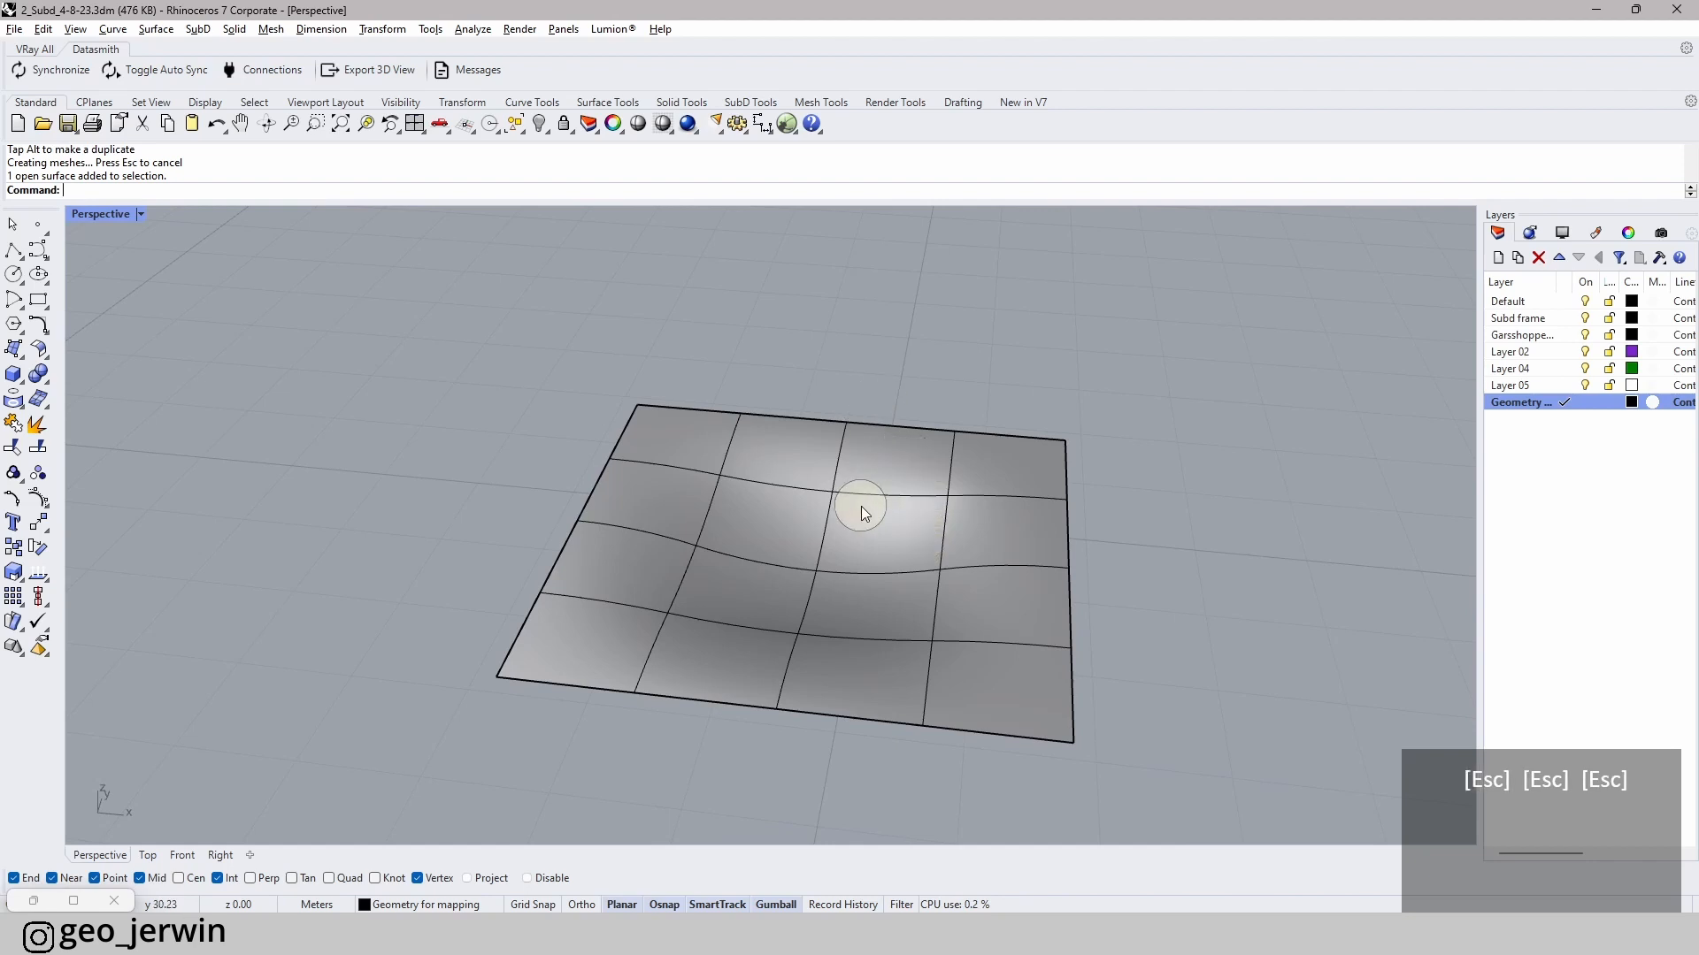
{"action": "left_click", "coordinate": [860, 503]}
{"action": "left_click", "coordinate": [1048, 432]}
{"action": "right_click_drag", "start_coordinate": [894, 481], "coordinate": [336, 799]}
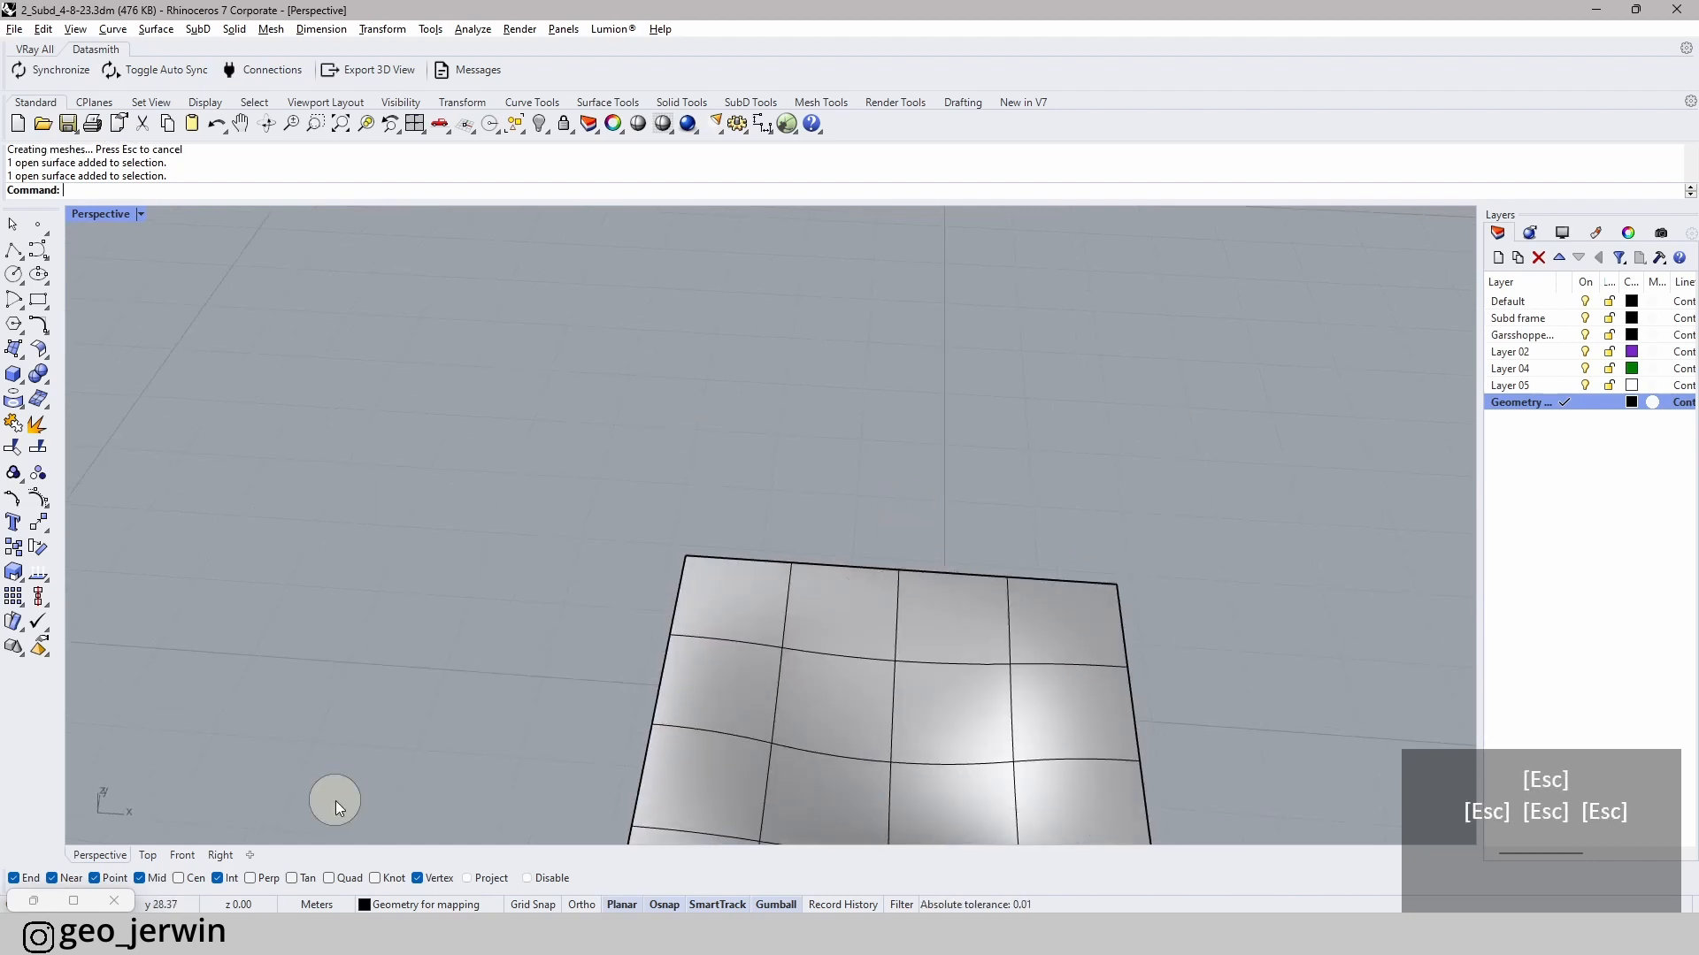
- Draw a shallow arc in the top view between the two corners of the surface's upper edge, bulging towards the middle
{"action": "left_click", "coordinate": [147, 852]}
{"action": "left_click", "coordinate": [851, 522]}
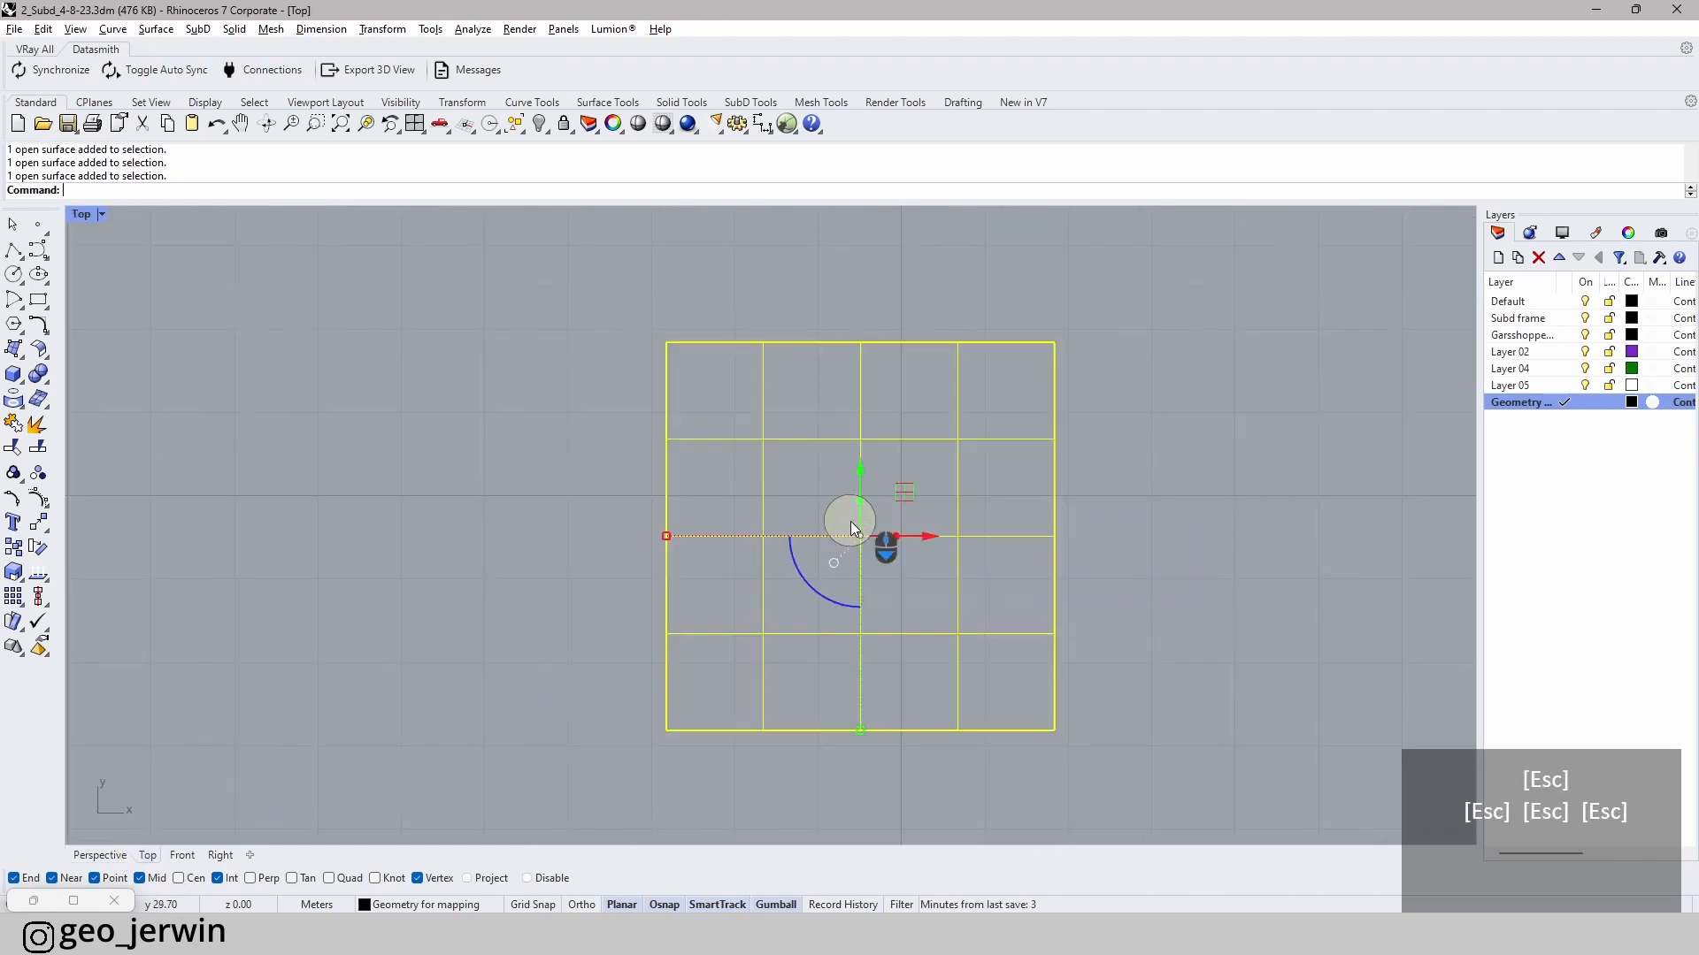
{"action": "scroll", "coordinate": [969, 498], "scroll_direction": "down", "scroll_amount": 2}
{"action": "left_click", "coordinate": [447, 439]}
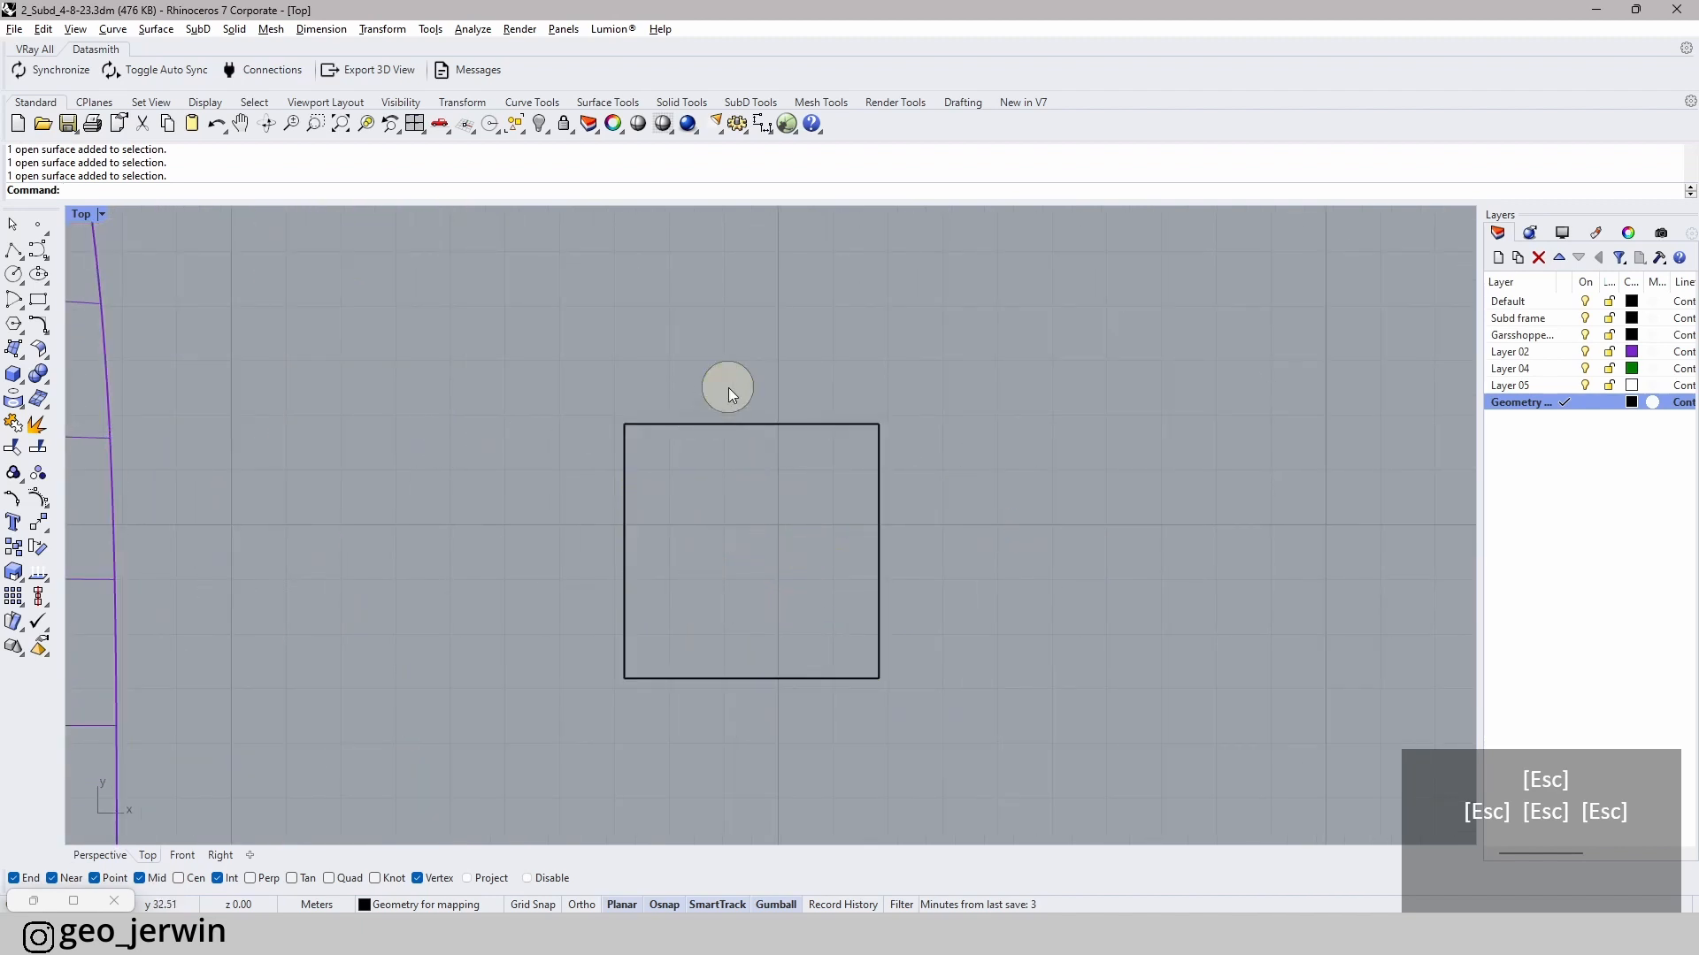
{"action": "left_click", "coordinate": [697, 457]}
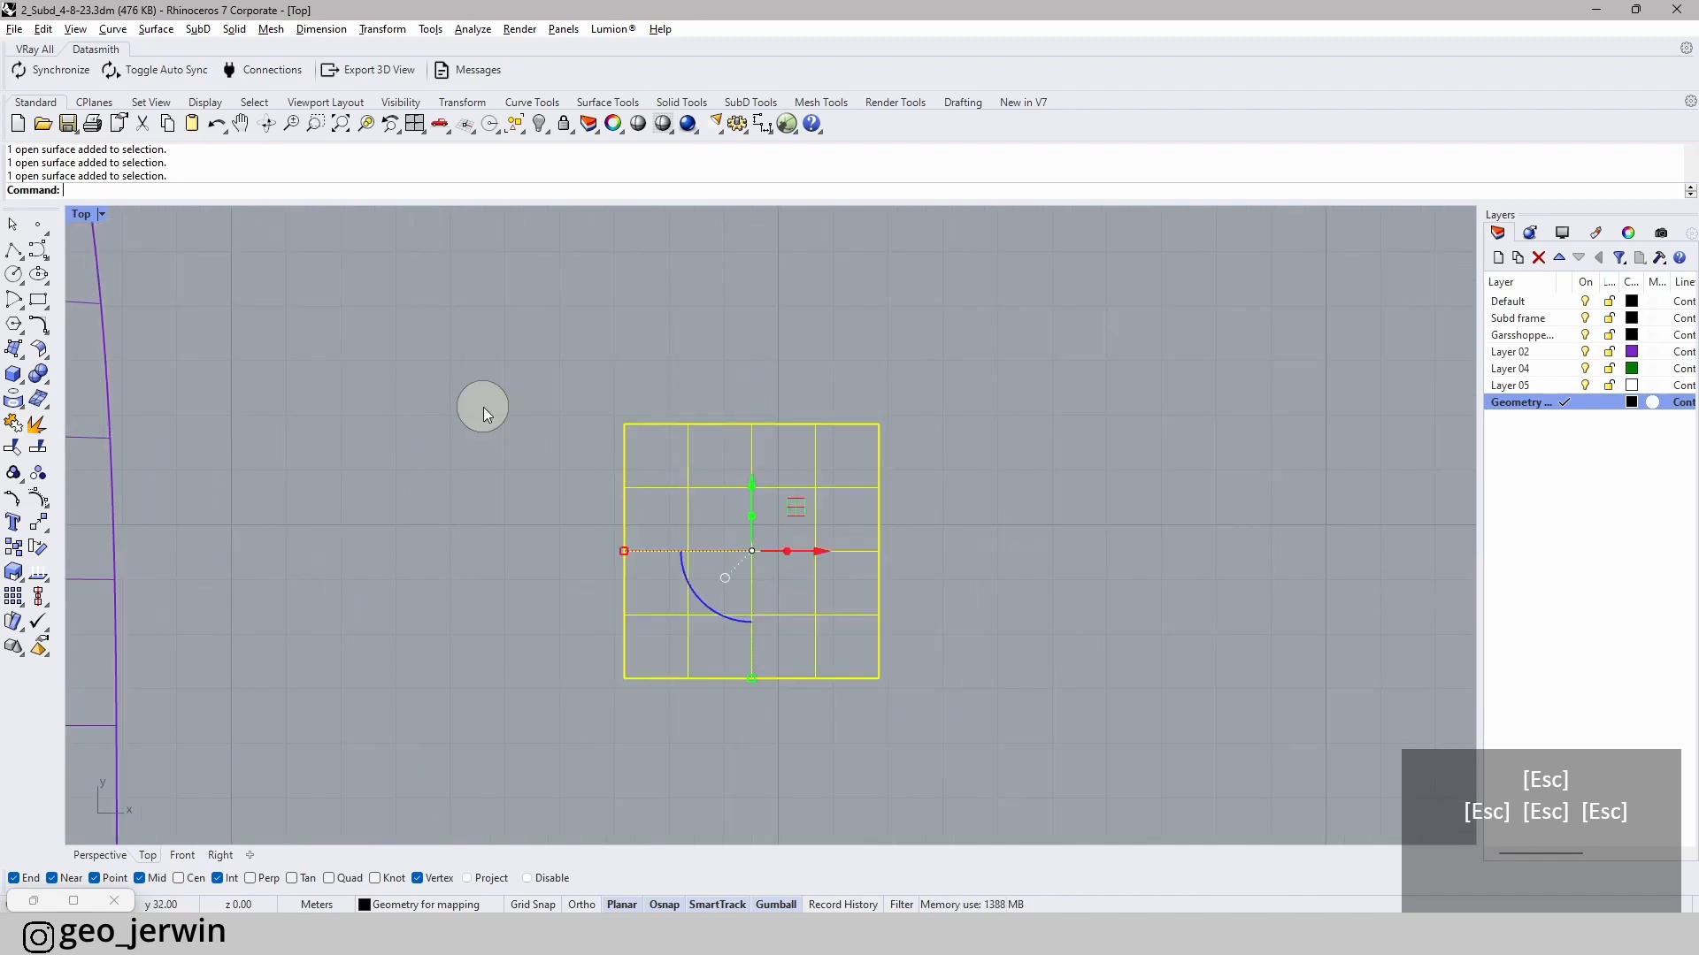
{"action": "left_click", "coordinate": [17, 310]}
{"action": "left_click", "coordinate": [70, 311]}
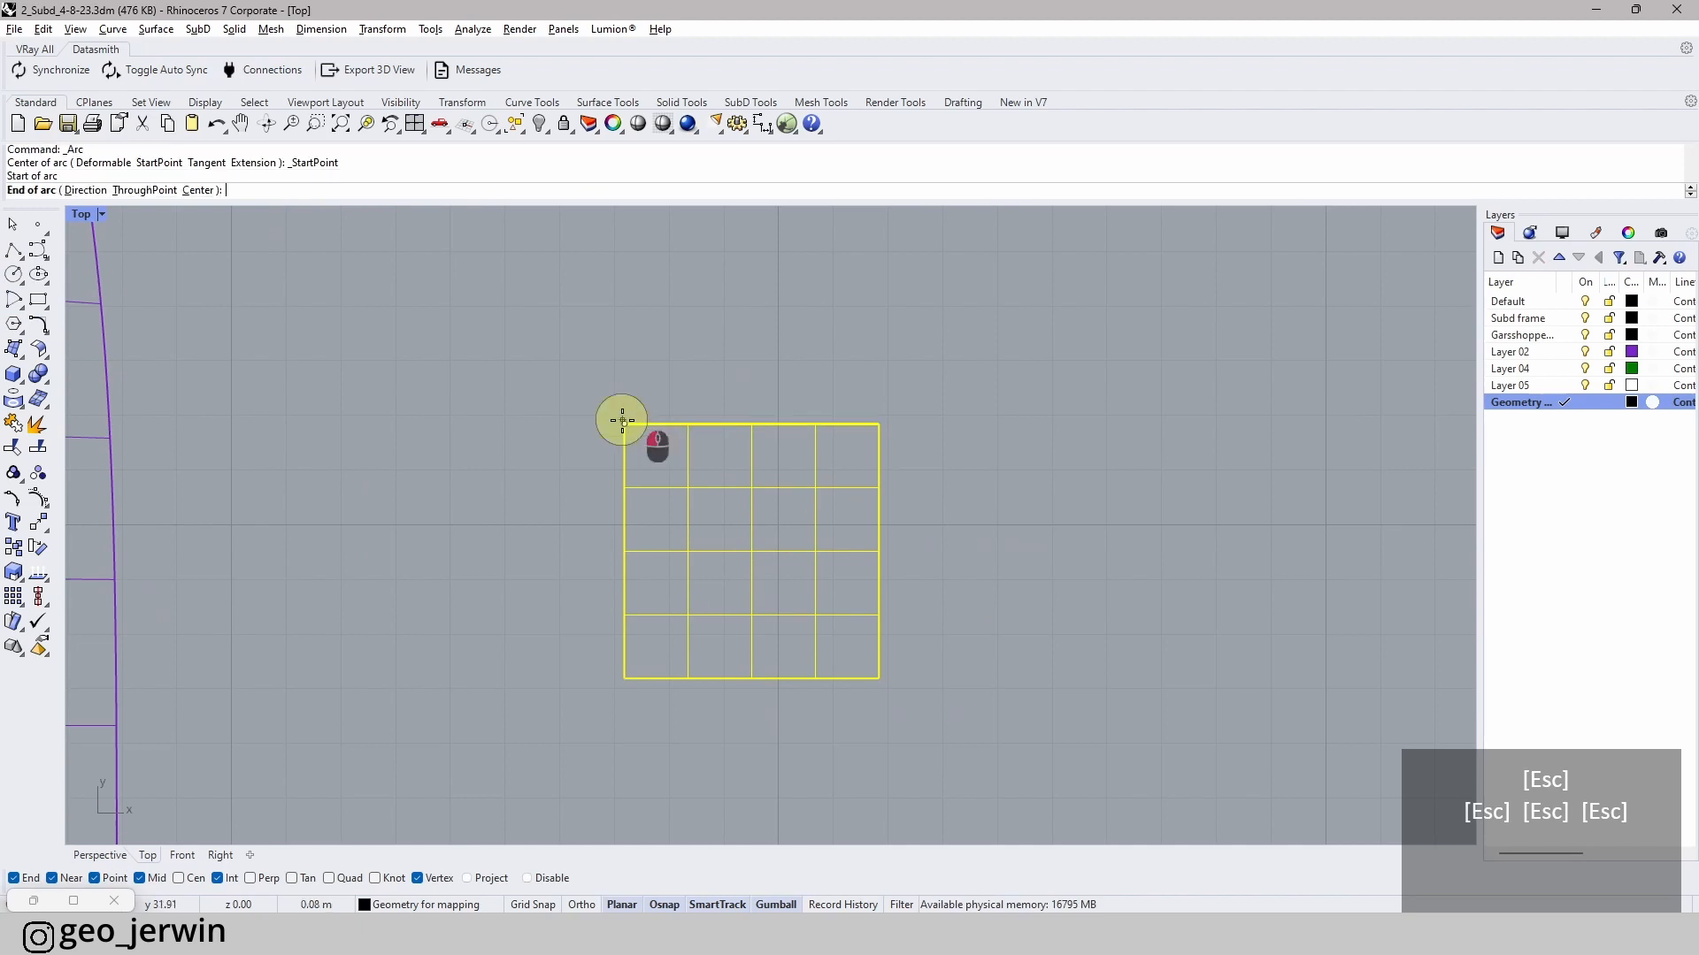
{"action": "left_click", "coordinate": [624, 423]}
{"action": "left_click", "coordinate": [879, 424]}
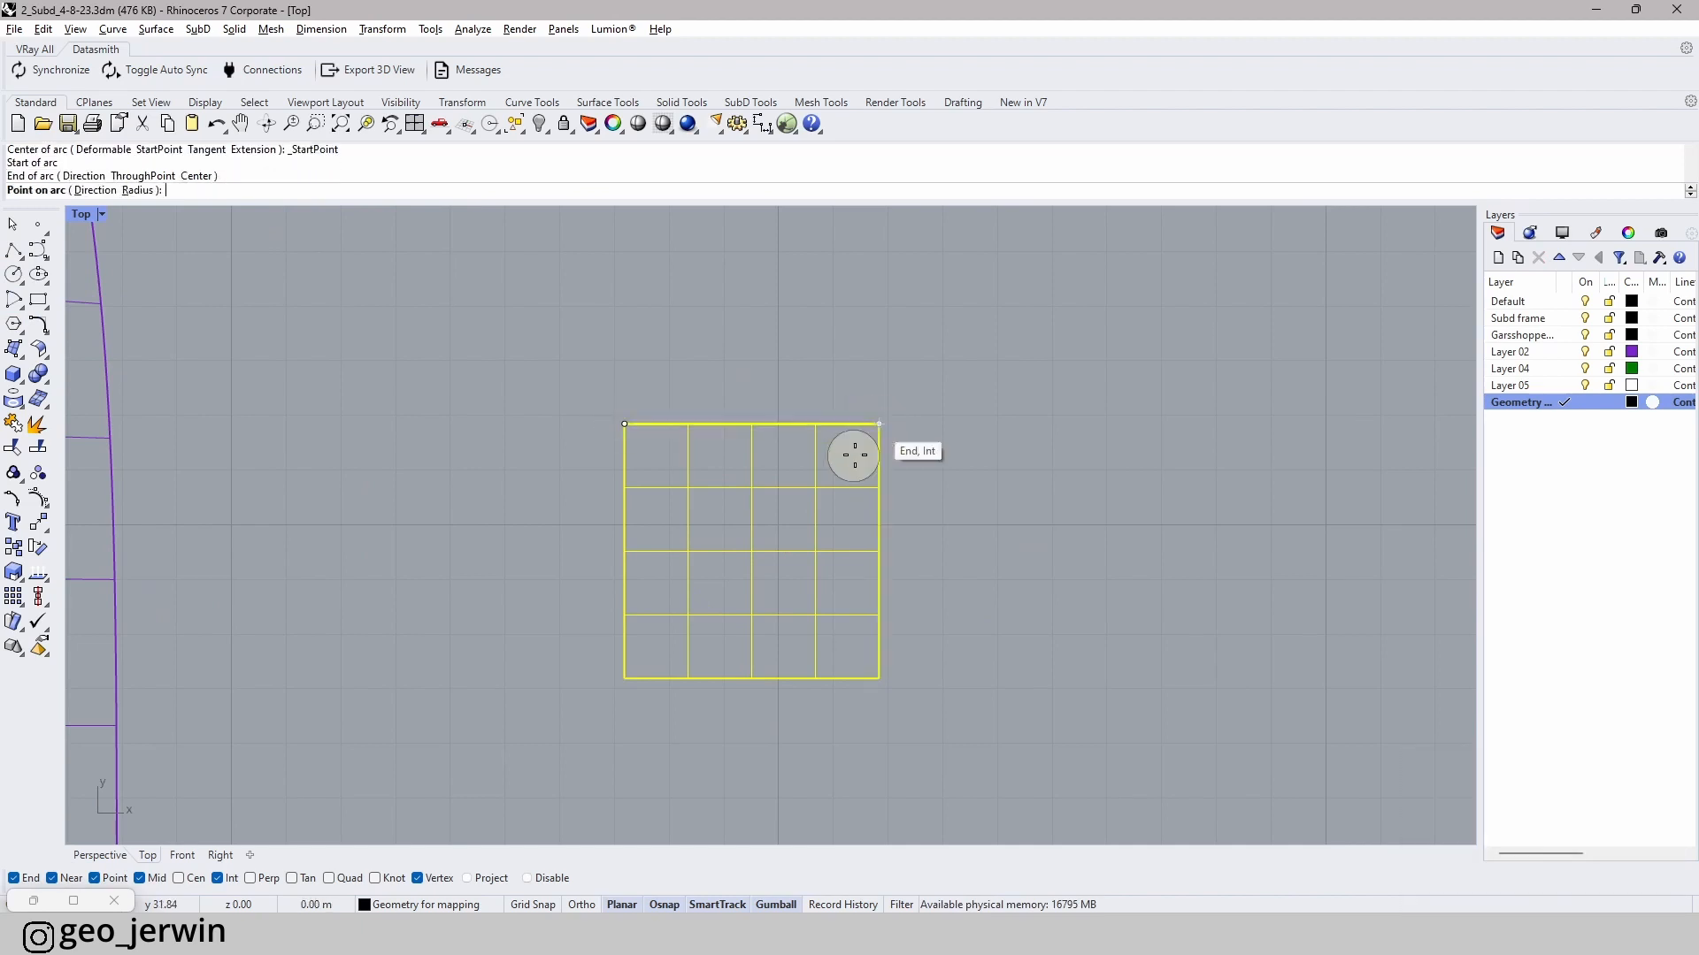
{"action": "left_click", "coordinate": [789, 448]}
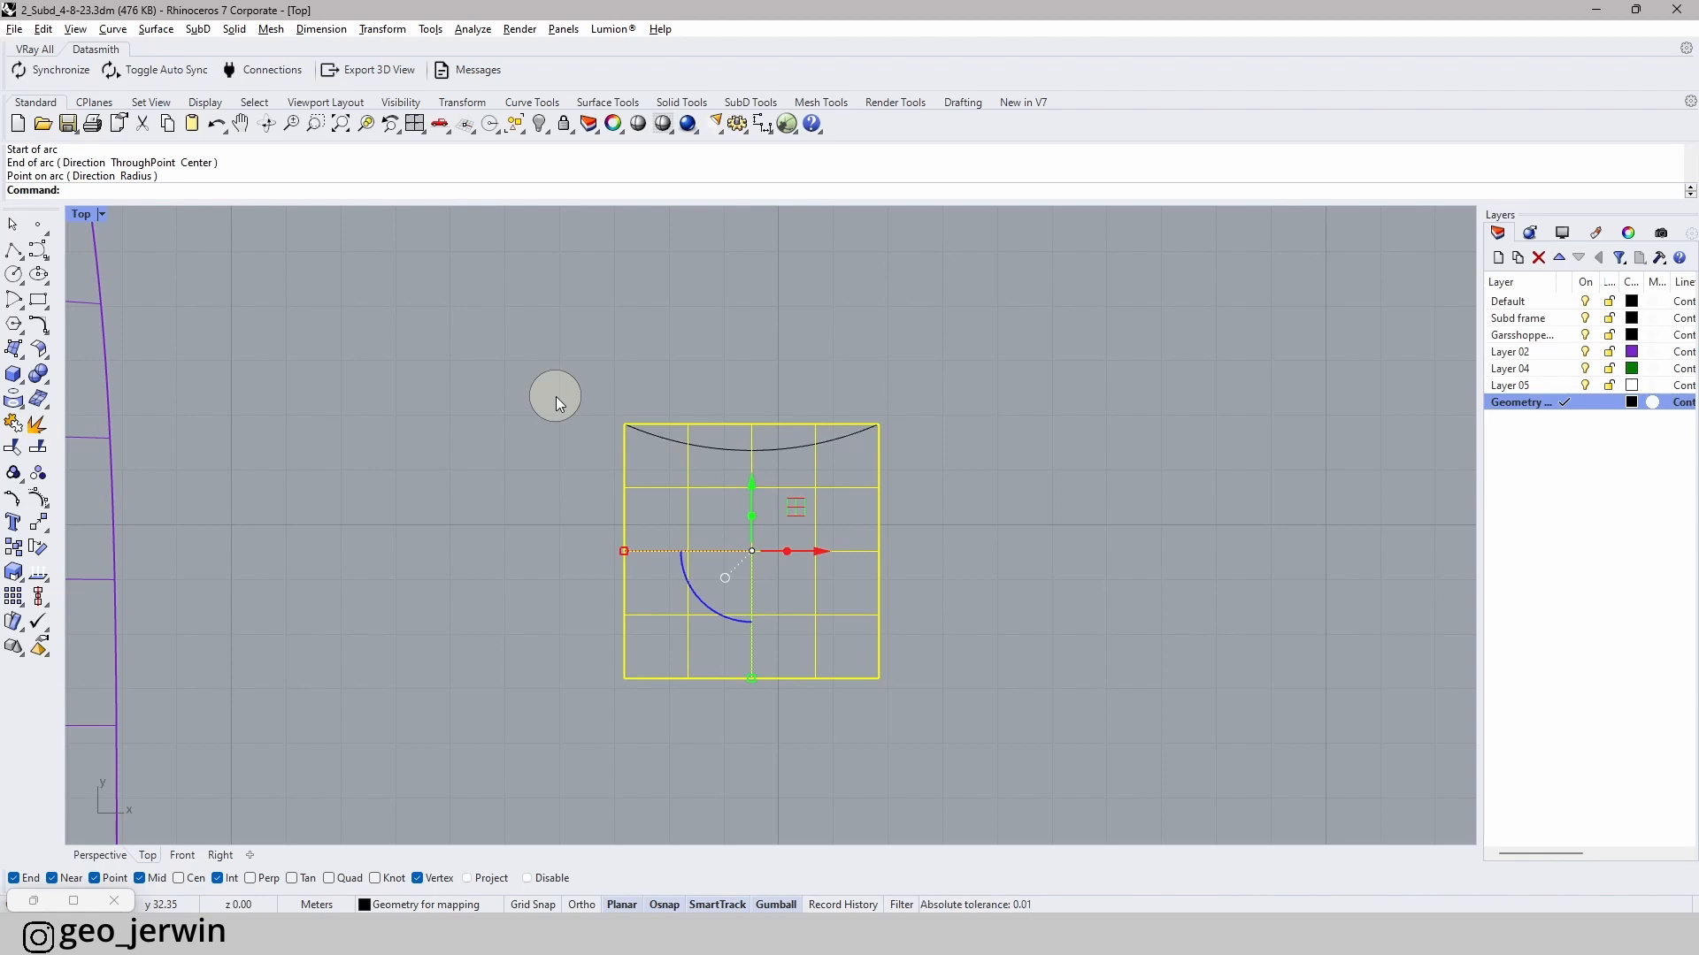
- Mirror a copy of the arc to the opposite edge, using the midpoints of the two side edges as mirror line
{"action": "left_click", "coordinate": [713, 453]}
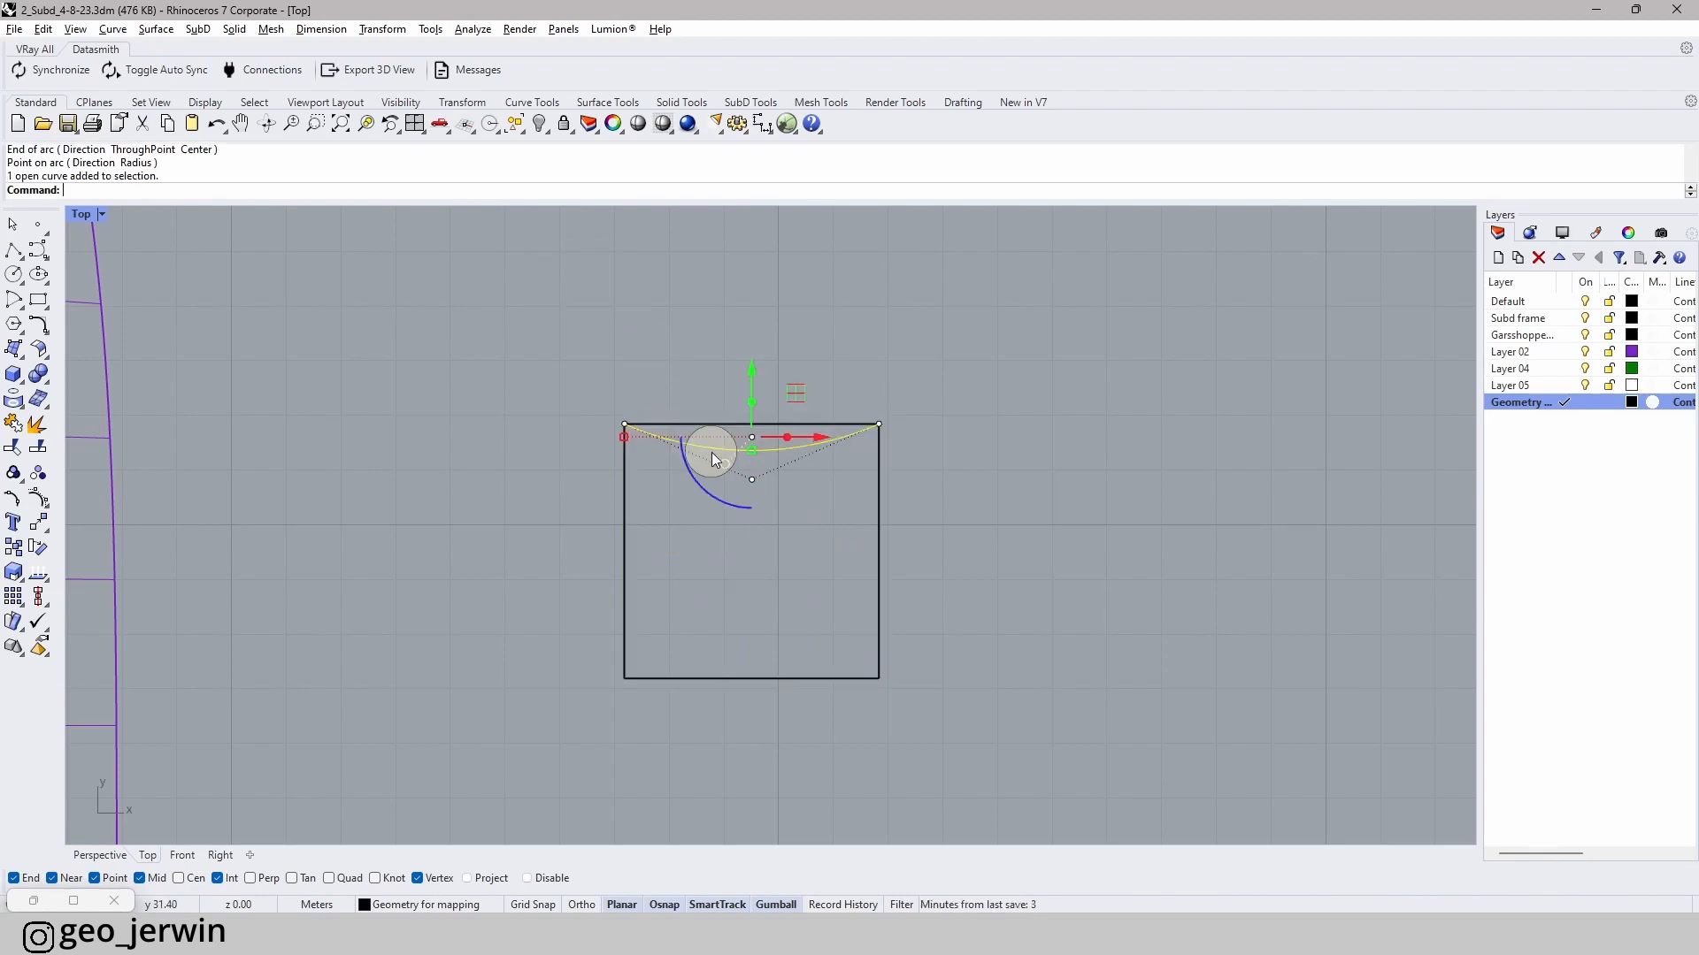
{"action": "left_click", "coordinate": [45, 534]}
{"action": "left_click", "coordinate": [65, 557]}
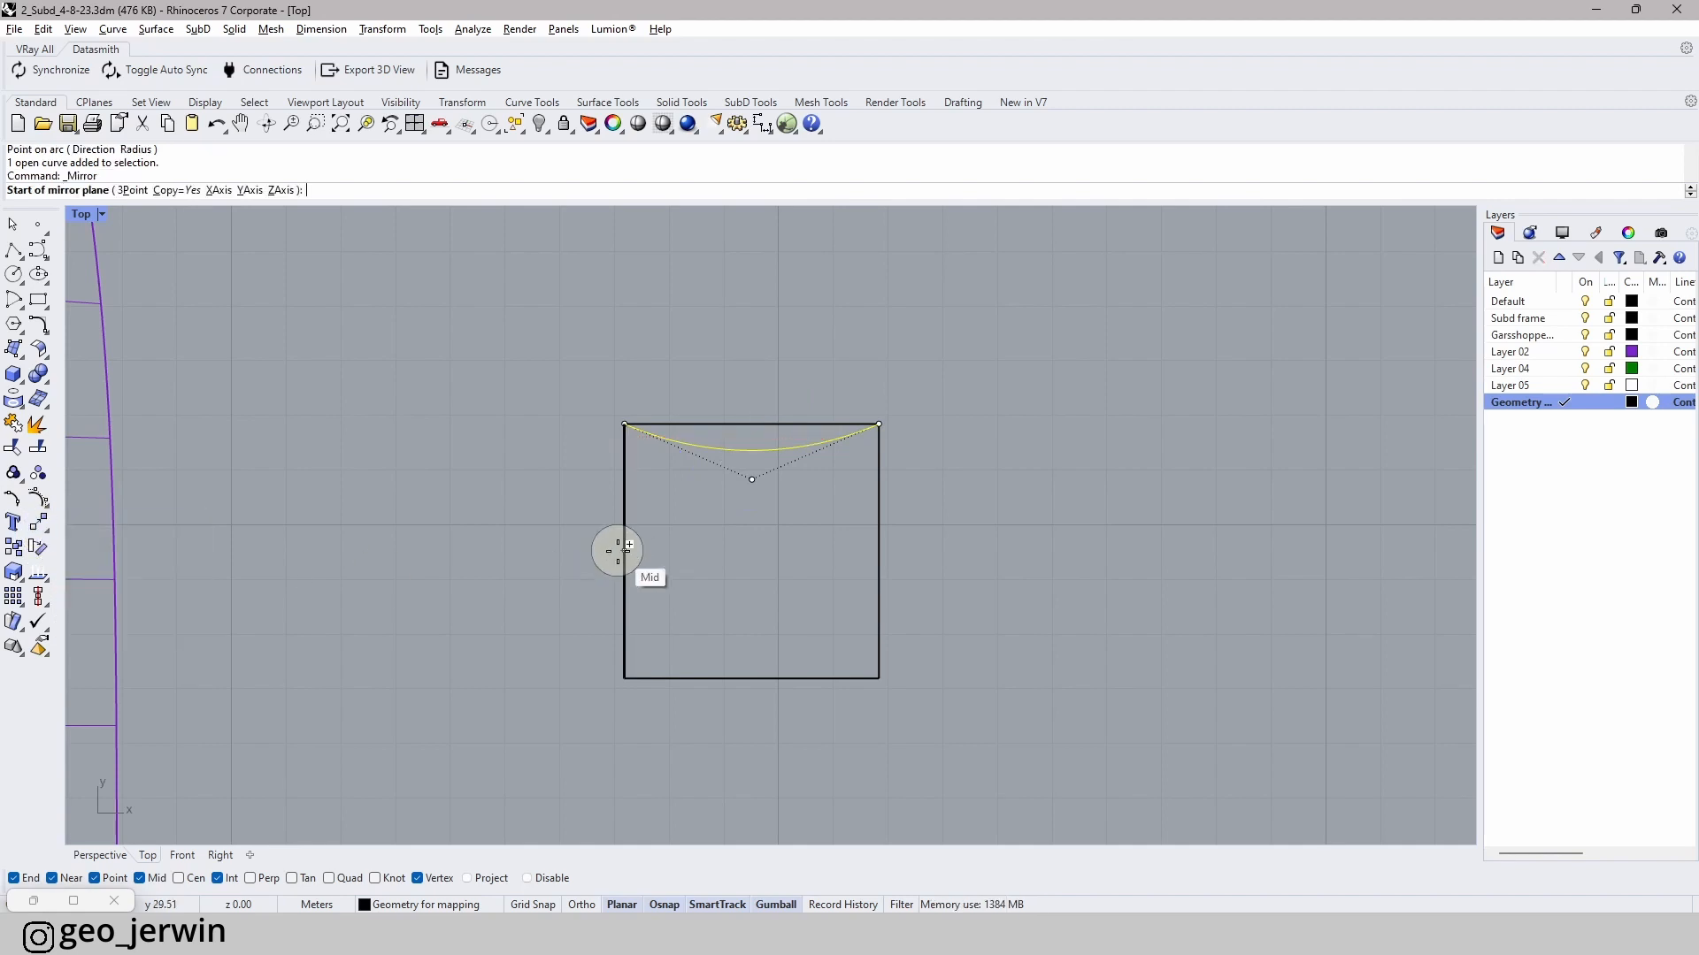
{"action": "left_click", "coordinate": [625, 550]}
{"action": "left_click", "coordinate": [882, 551]}
{"action": "key", "text": "Escape"}
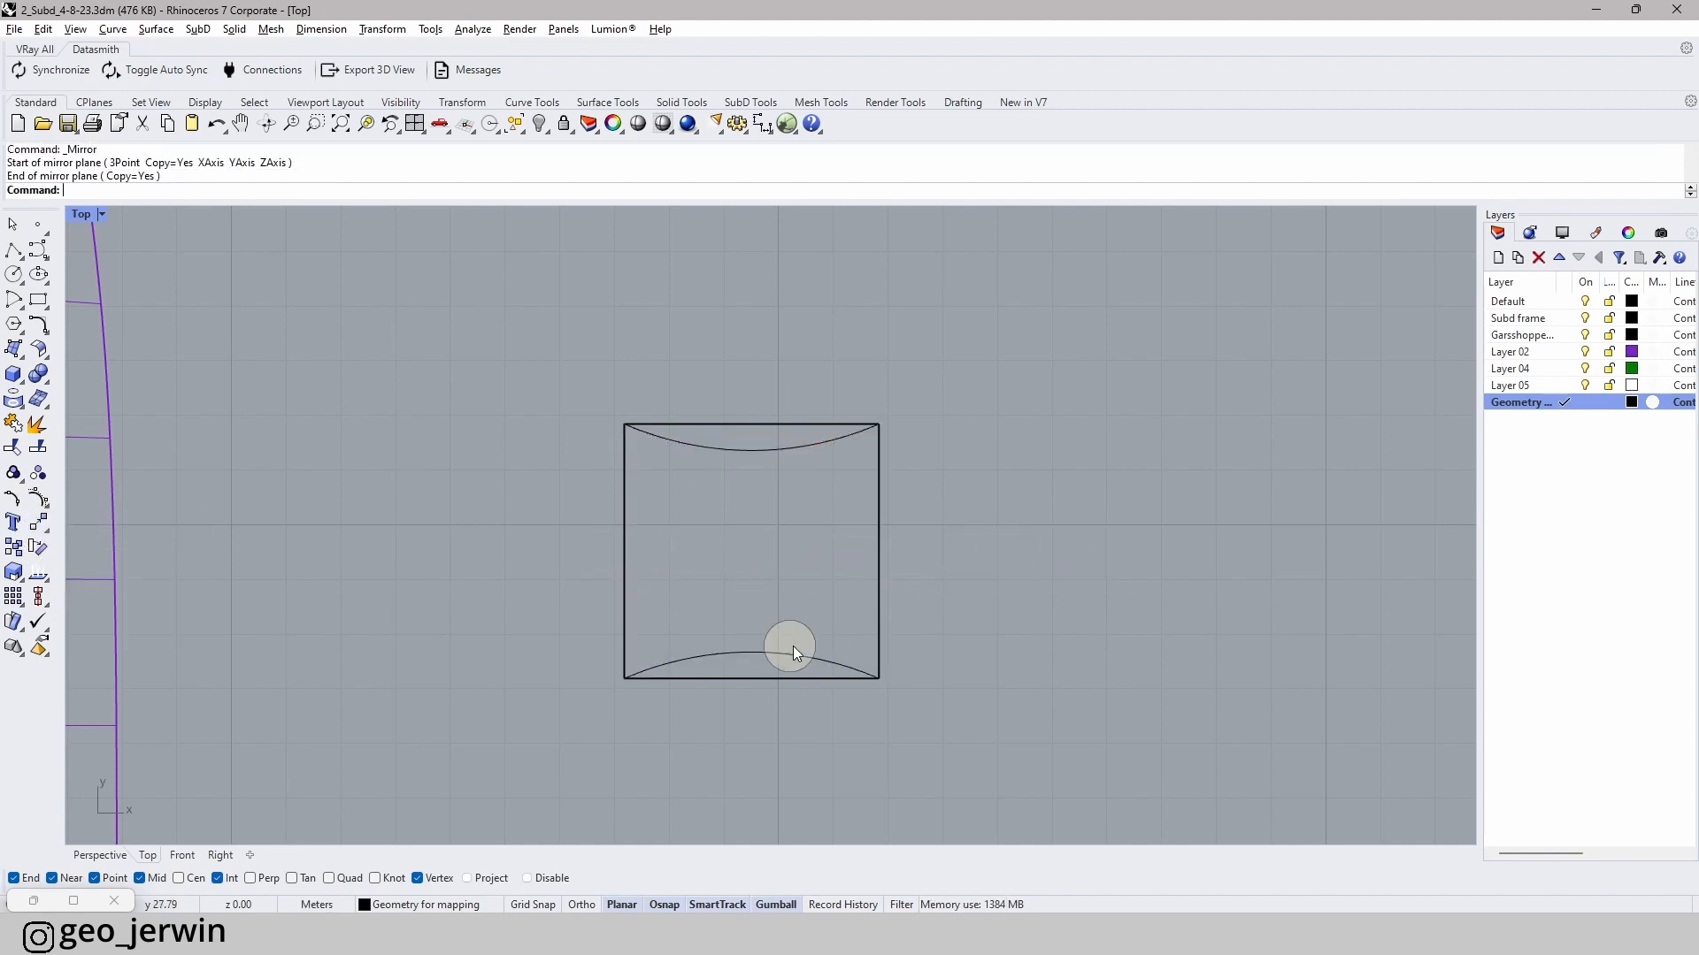
- Rotate copies of both arcs by 90 degrees about their common centre so that all four edges have an arc
{"action": "left_click", "coordinate": [773, 654]}
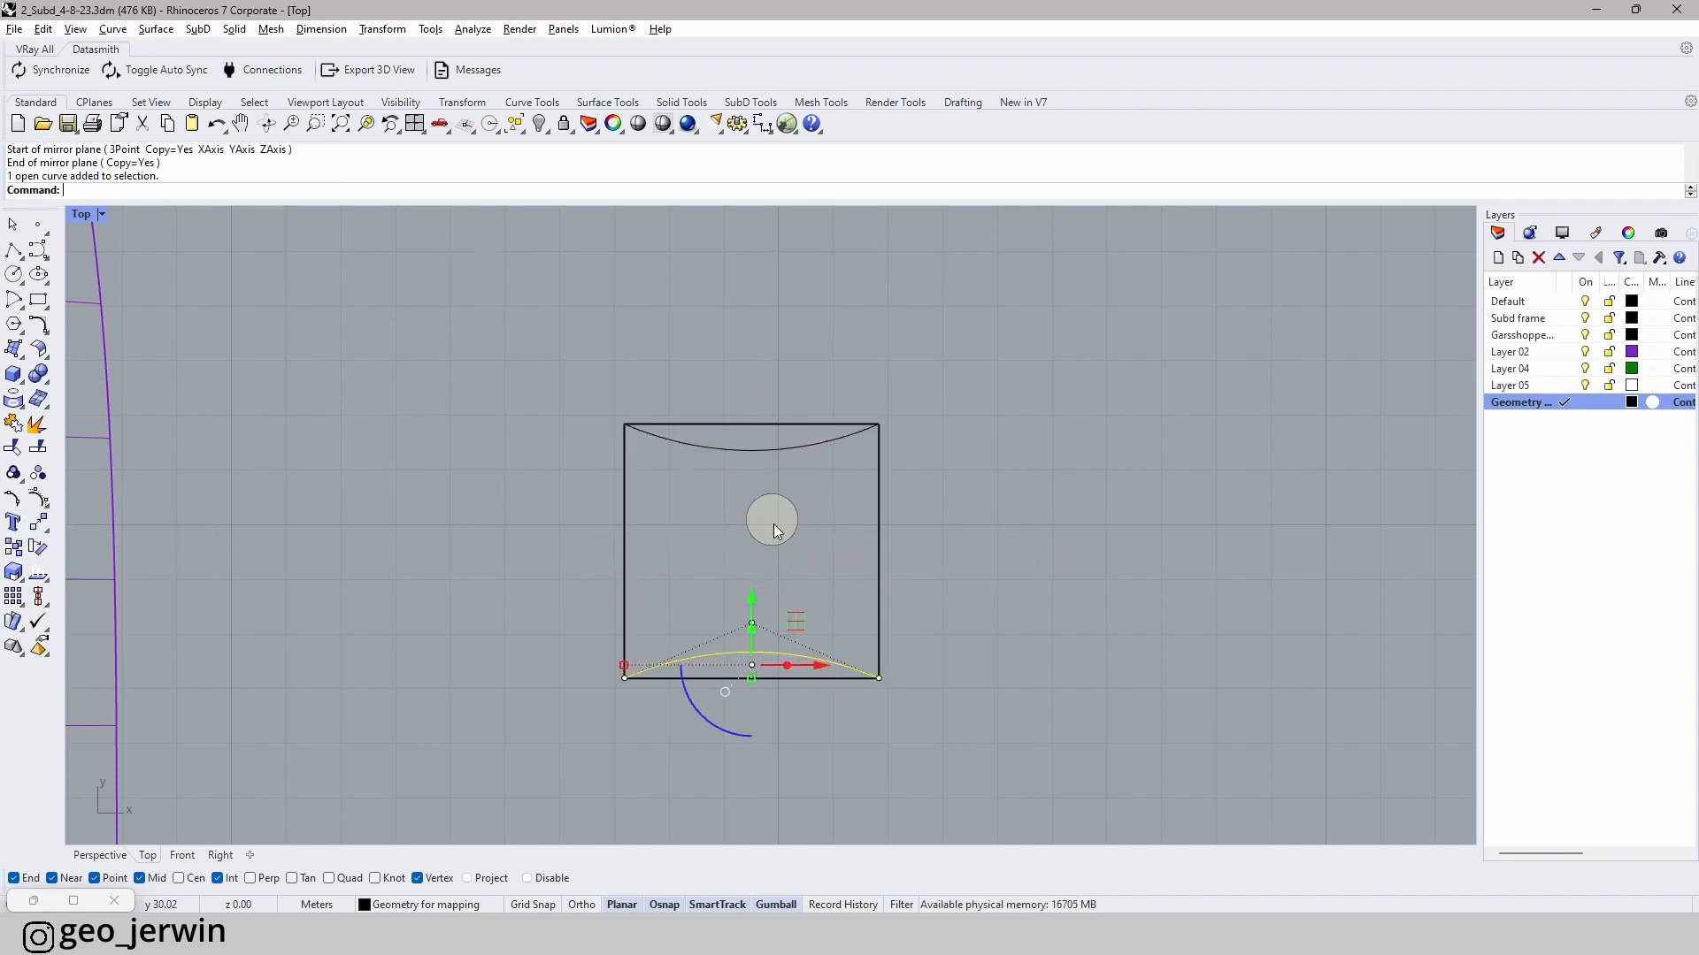
{"action": "left_click", "coordinate": [766, 452], "text": "shift"}
{"action": "left_click", "coordinate": [690, 589]}
{"action": "type", "text": "90"}
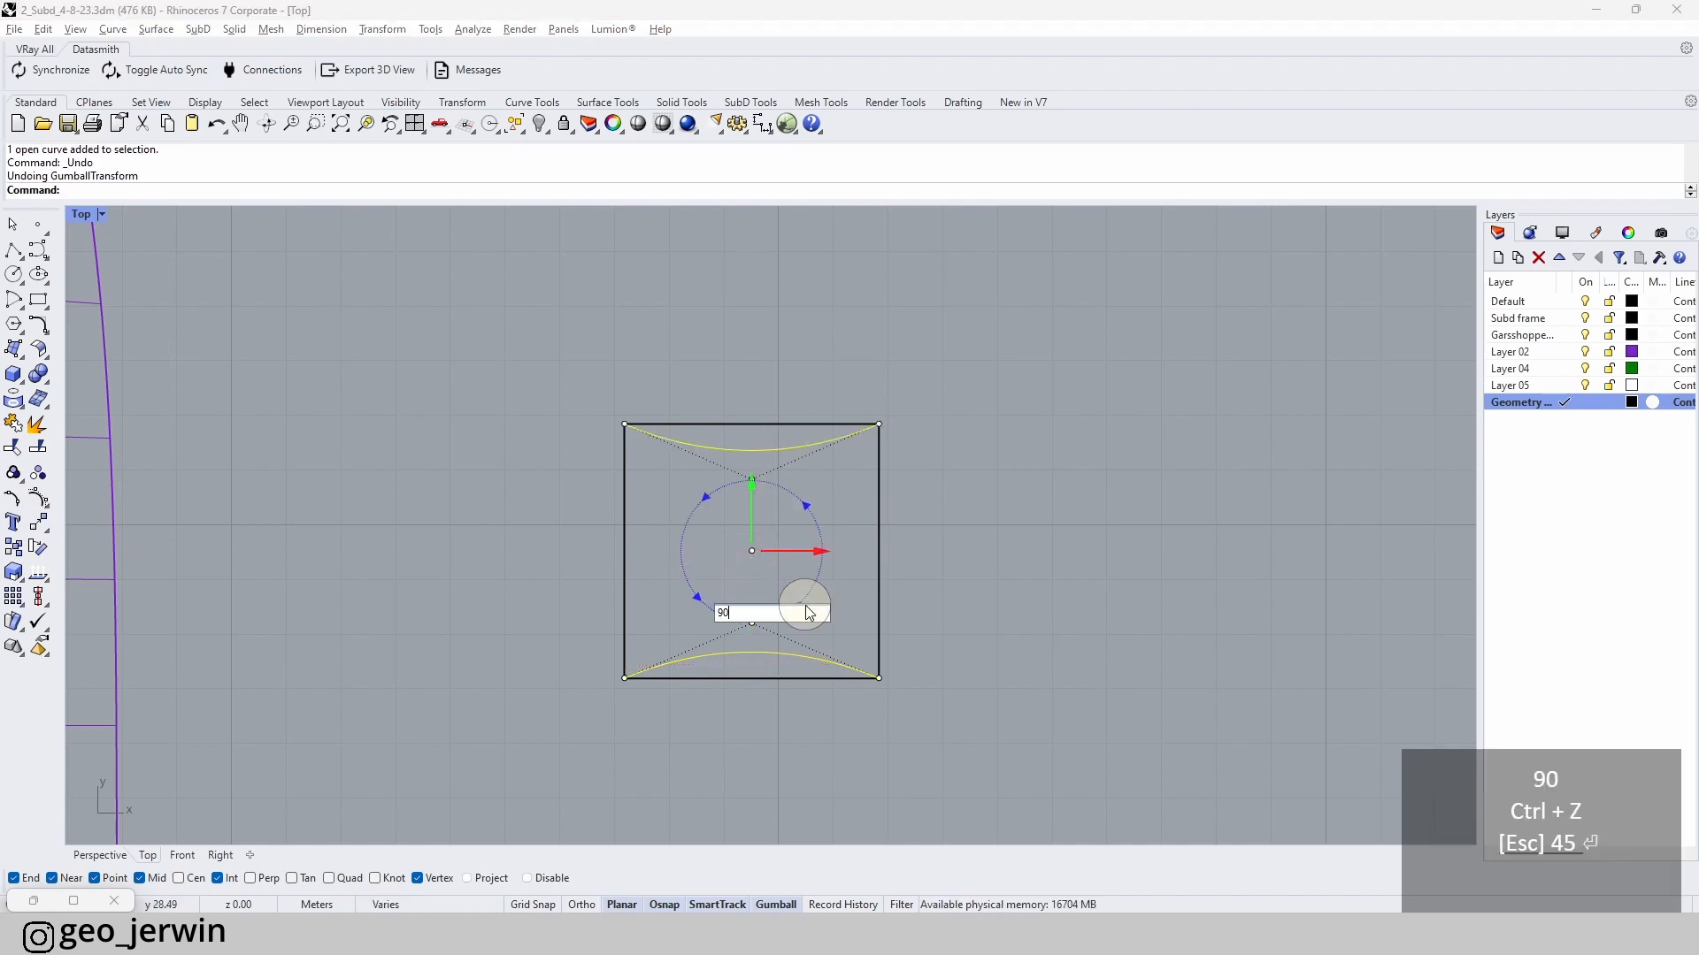
{"action": "key", "text": "Return"}
{"action": "left_click", "coordinate": [1030, 545]}
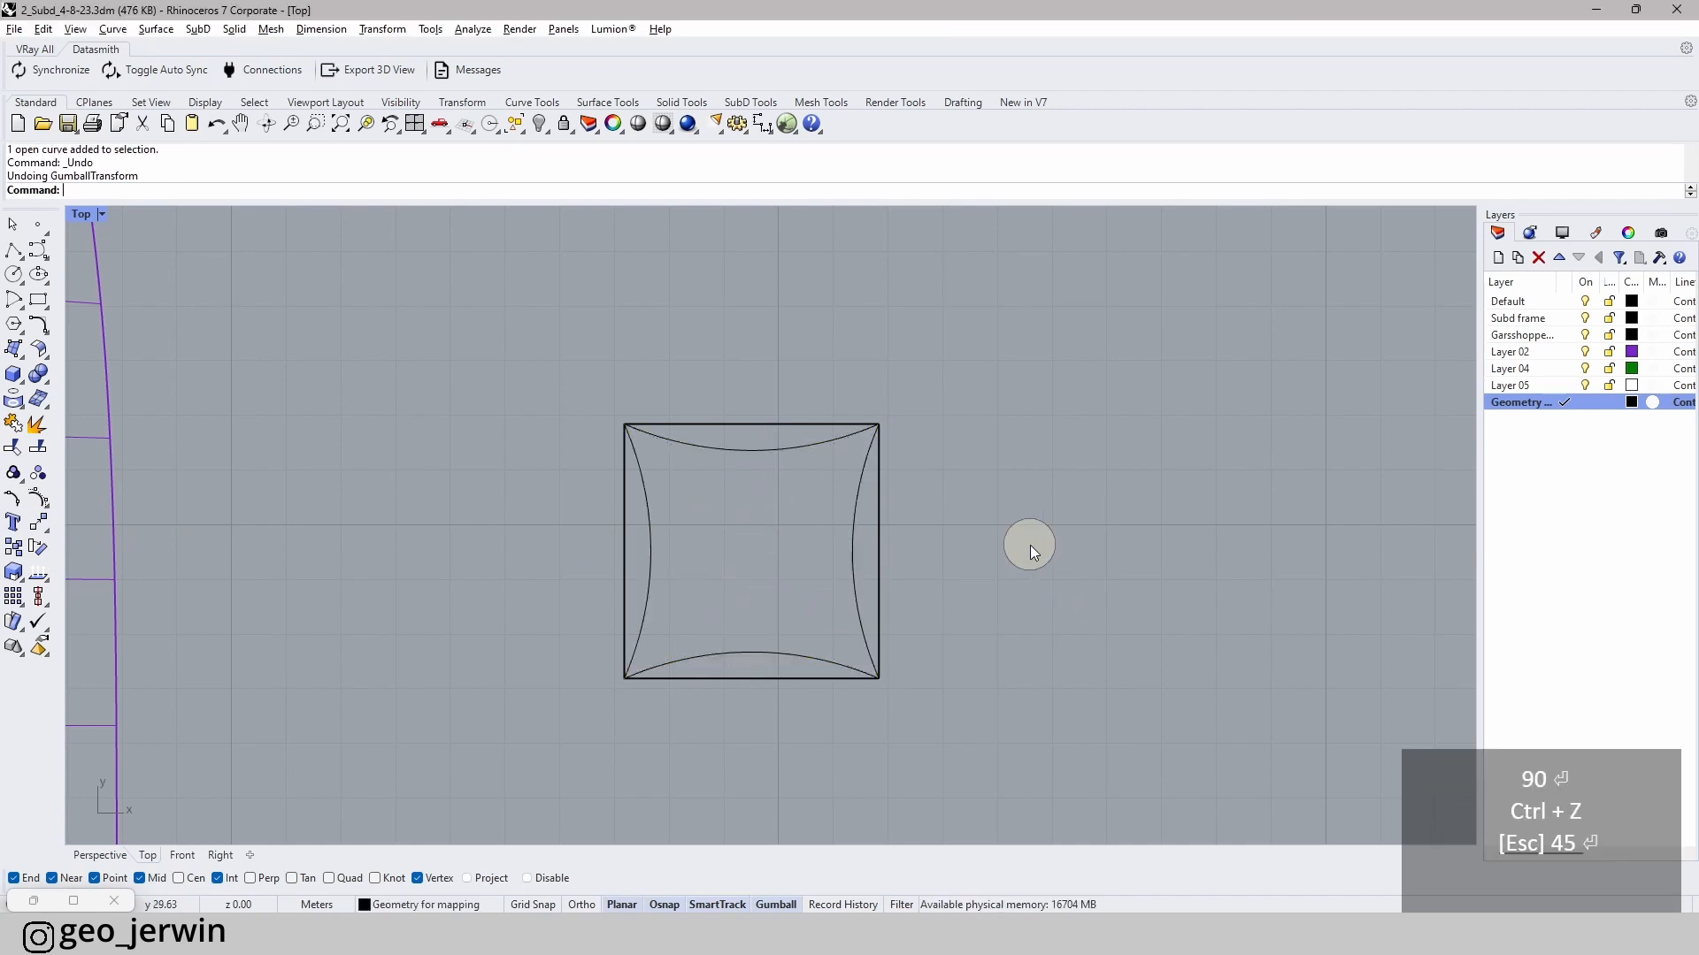
- Select all four arcs in the perspective view and join them into one closed curve
{"action": "left_click", "coordinate": [114, 854]}
{"action": "right_click_drag", "start_coordinate": [914, 675], "coordinate": [832, 476]}
{"action": "left_click", "coordinate": [845, 475]}
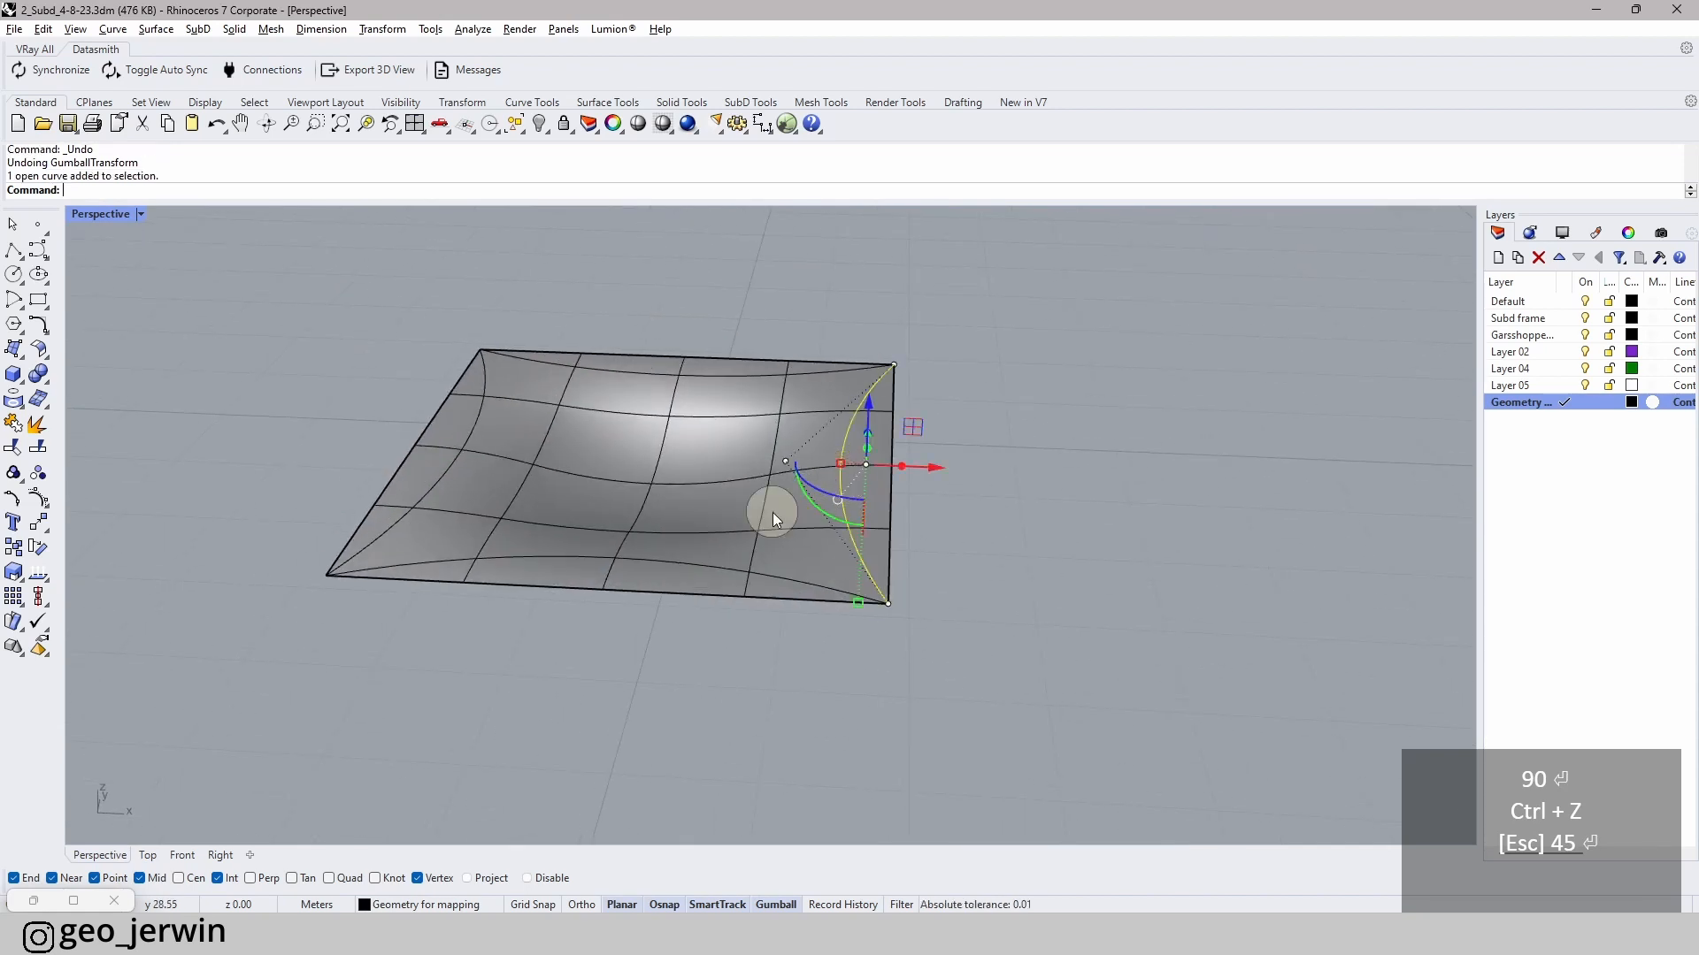
{"action": "left_click", "coordinate": [656, 566], "text": "shift"}
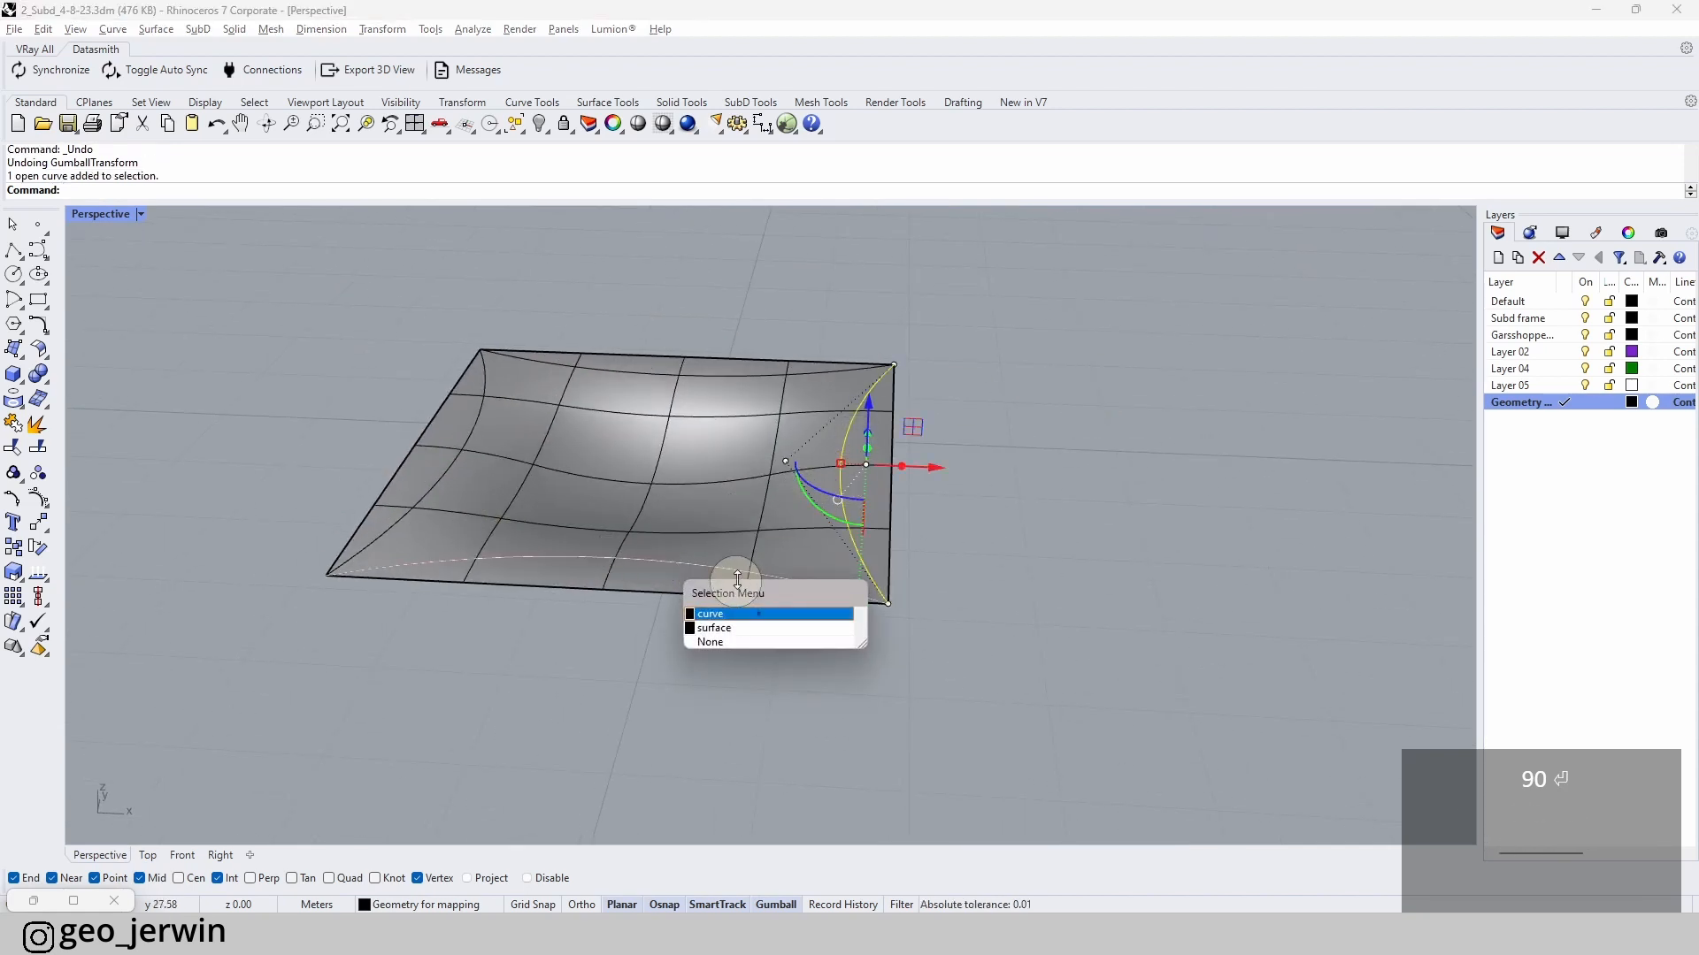
{"action": "left_click", "coordinate": [721, 612]}
{"action": "left_click", "coordinate": [455, 458], "text": "shift"}
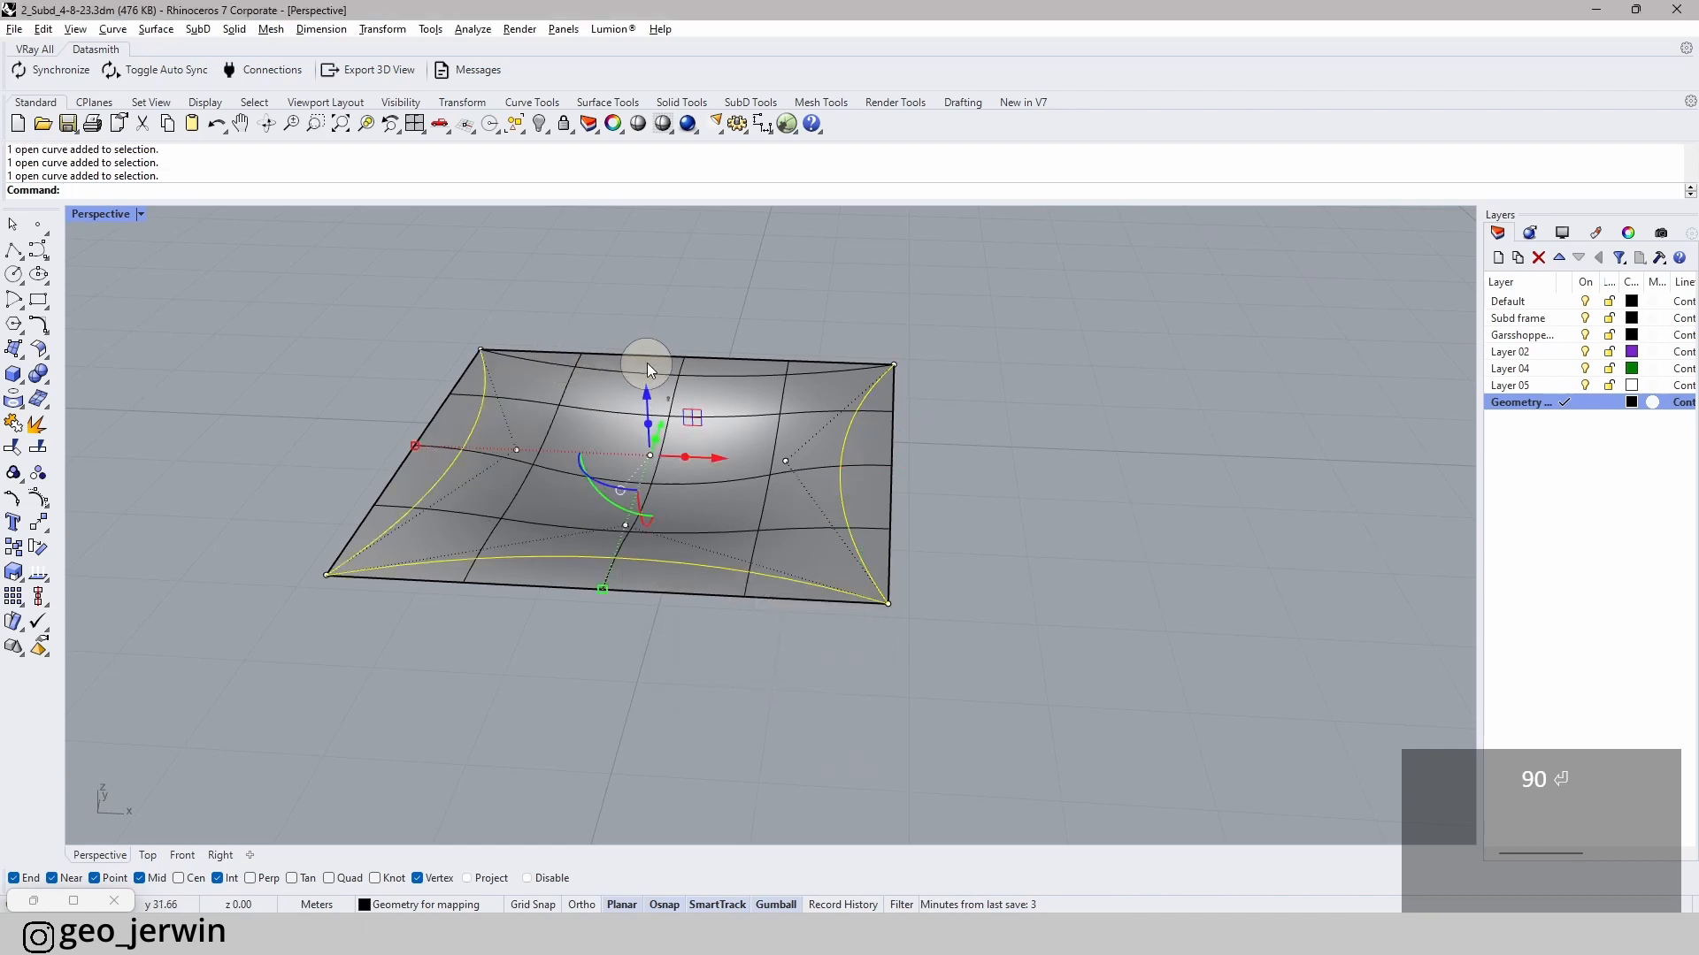
{"action": "left_click", "coordinate": [637, 377], "text": "shift"}
{"action": "left_click", "coordinate": [718, 427]}
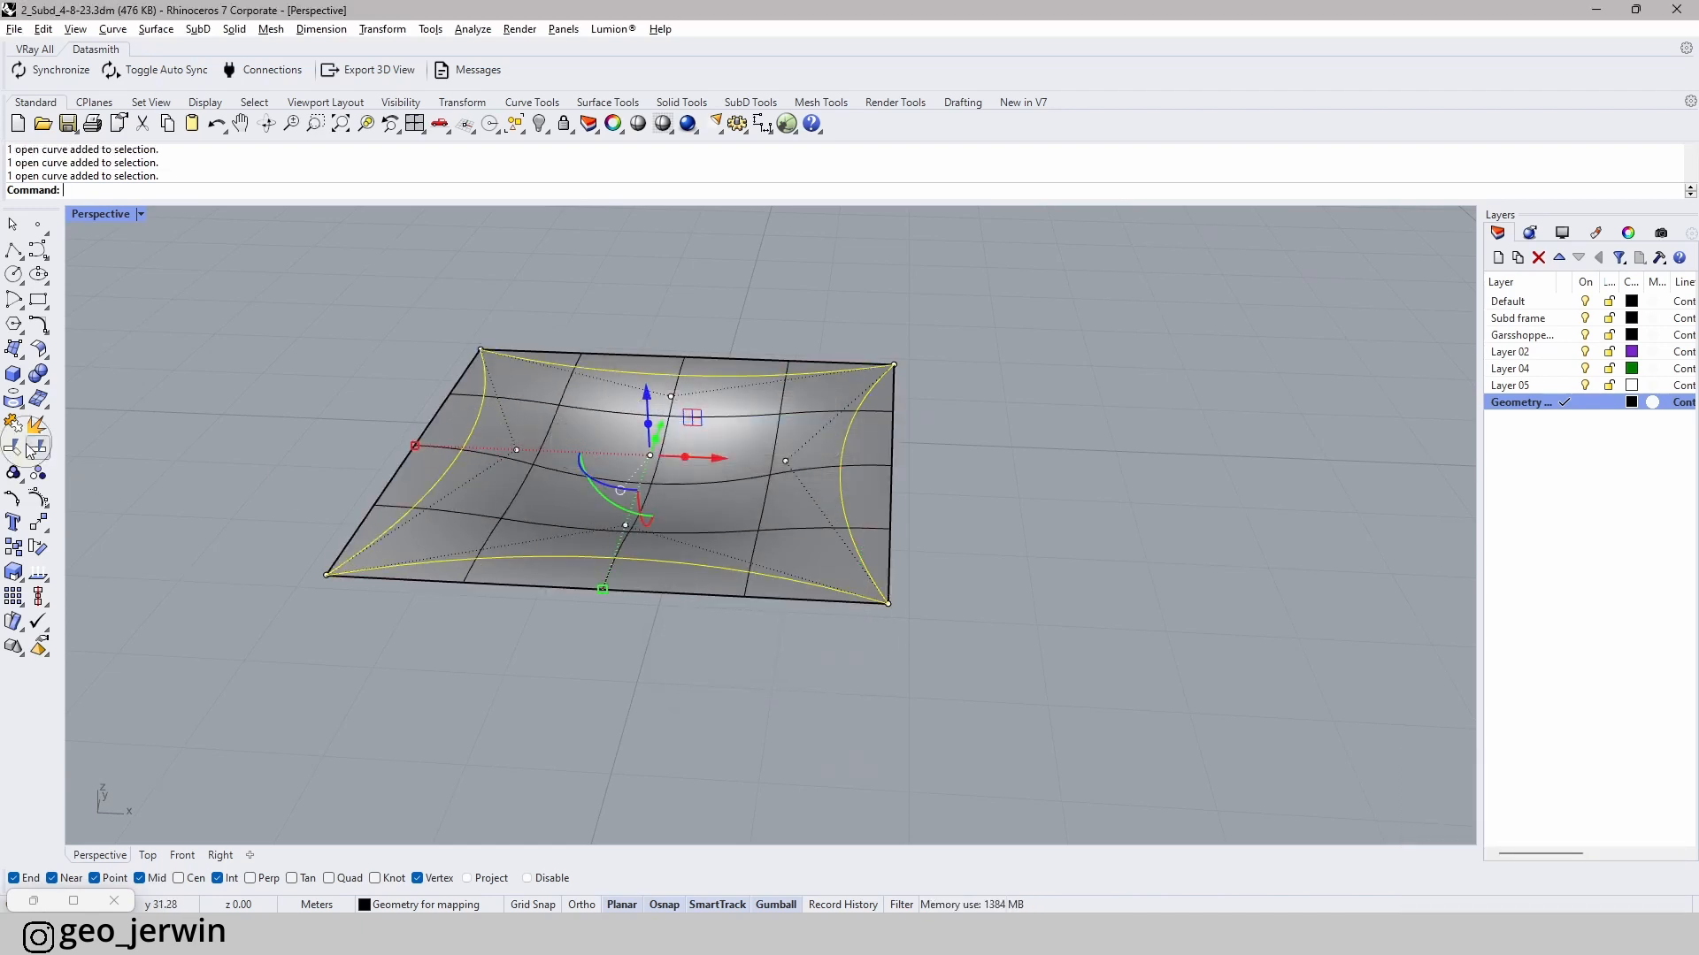
{"action": "left_click", "coordinate": [15, 425]}
- Split the sagging surface with the closed arc curve as the cutting object
{"action": "left_click", "coordinate": [778, 443]}
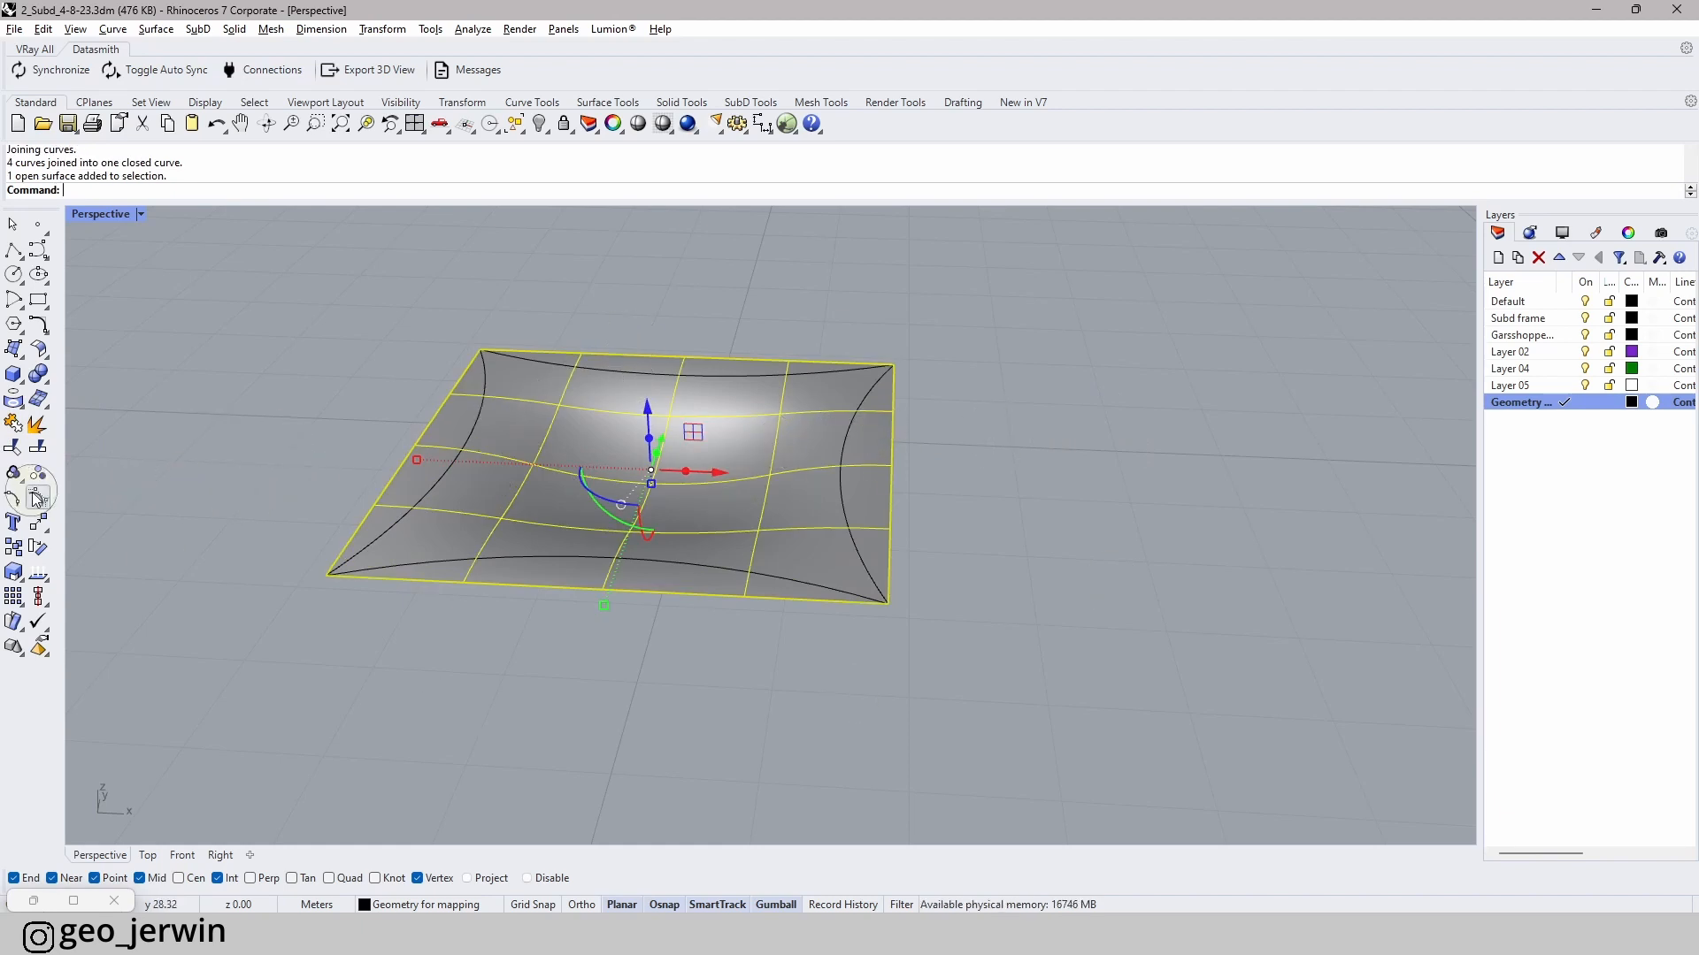
{"action": "left_click", "coordinate": [38, 452]}
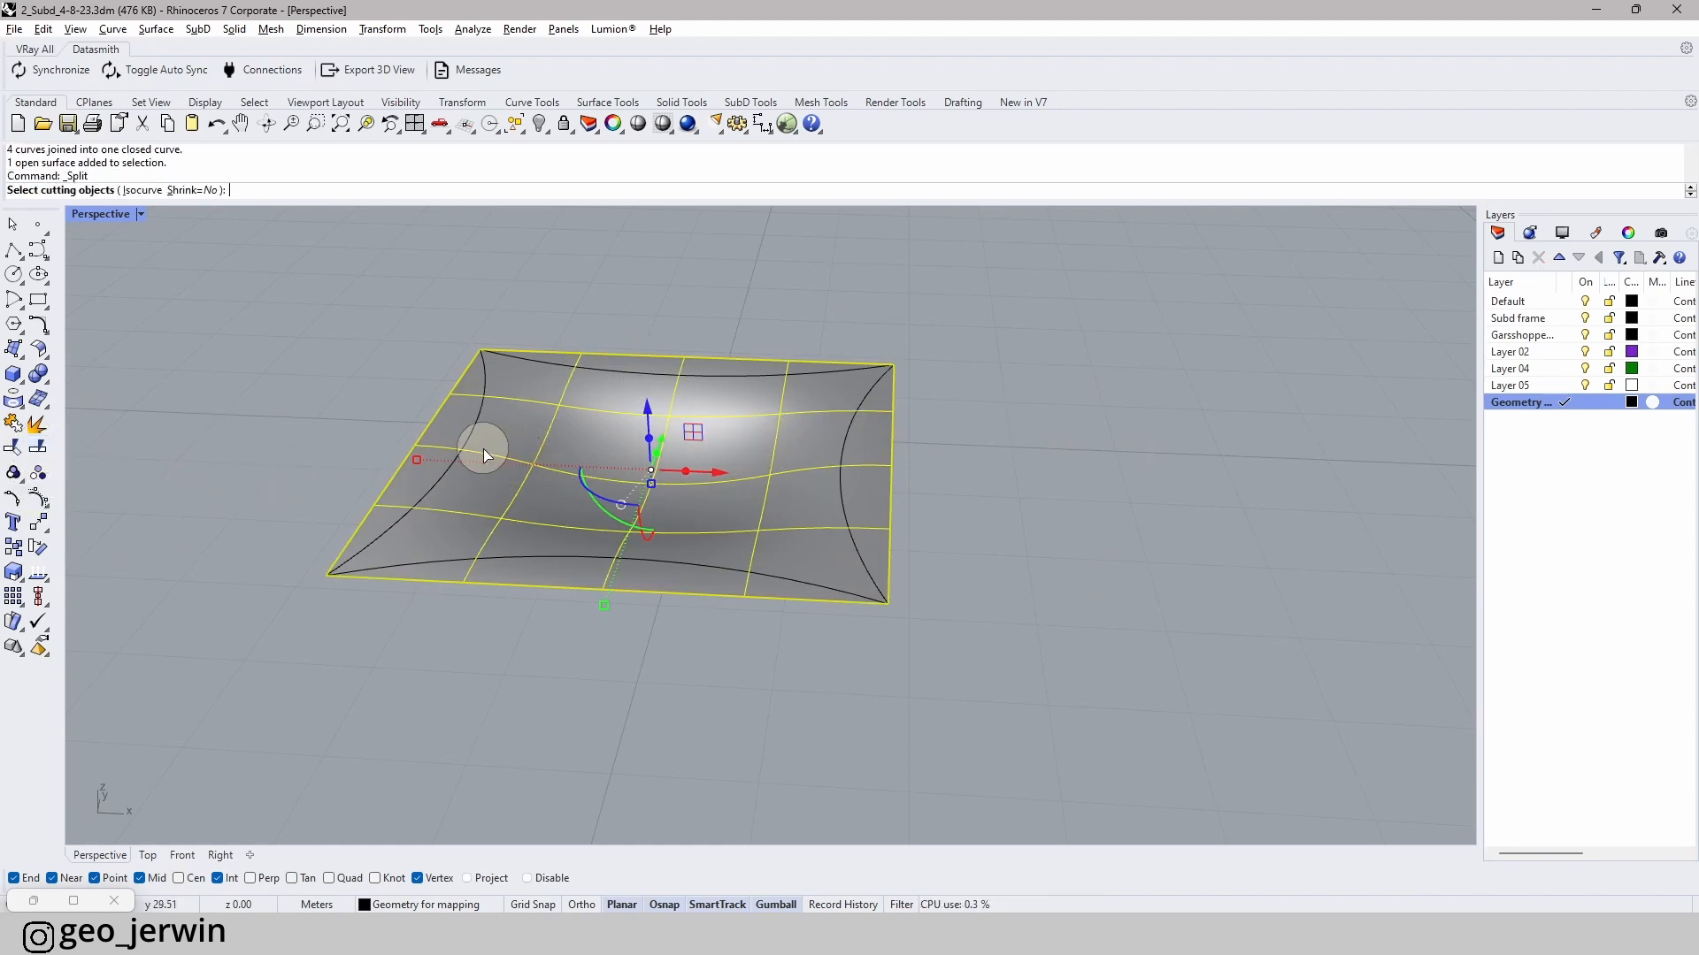
{"action": "left_click", "coordinate": [470, 436]}
{"action": "key", "text": "space"}
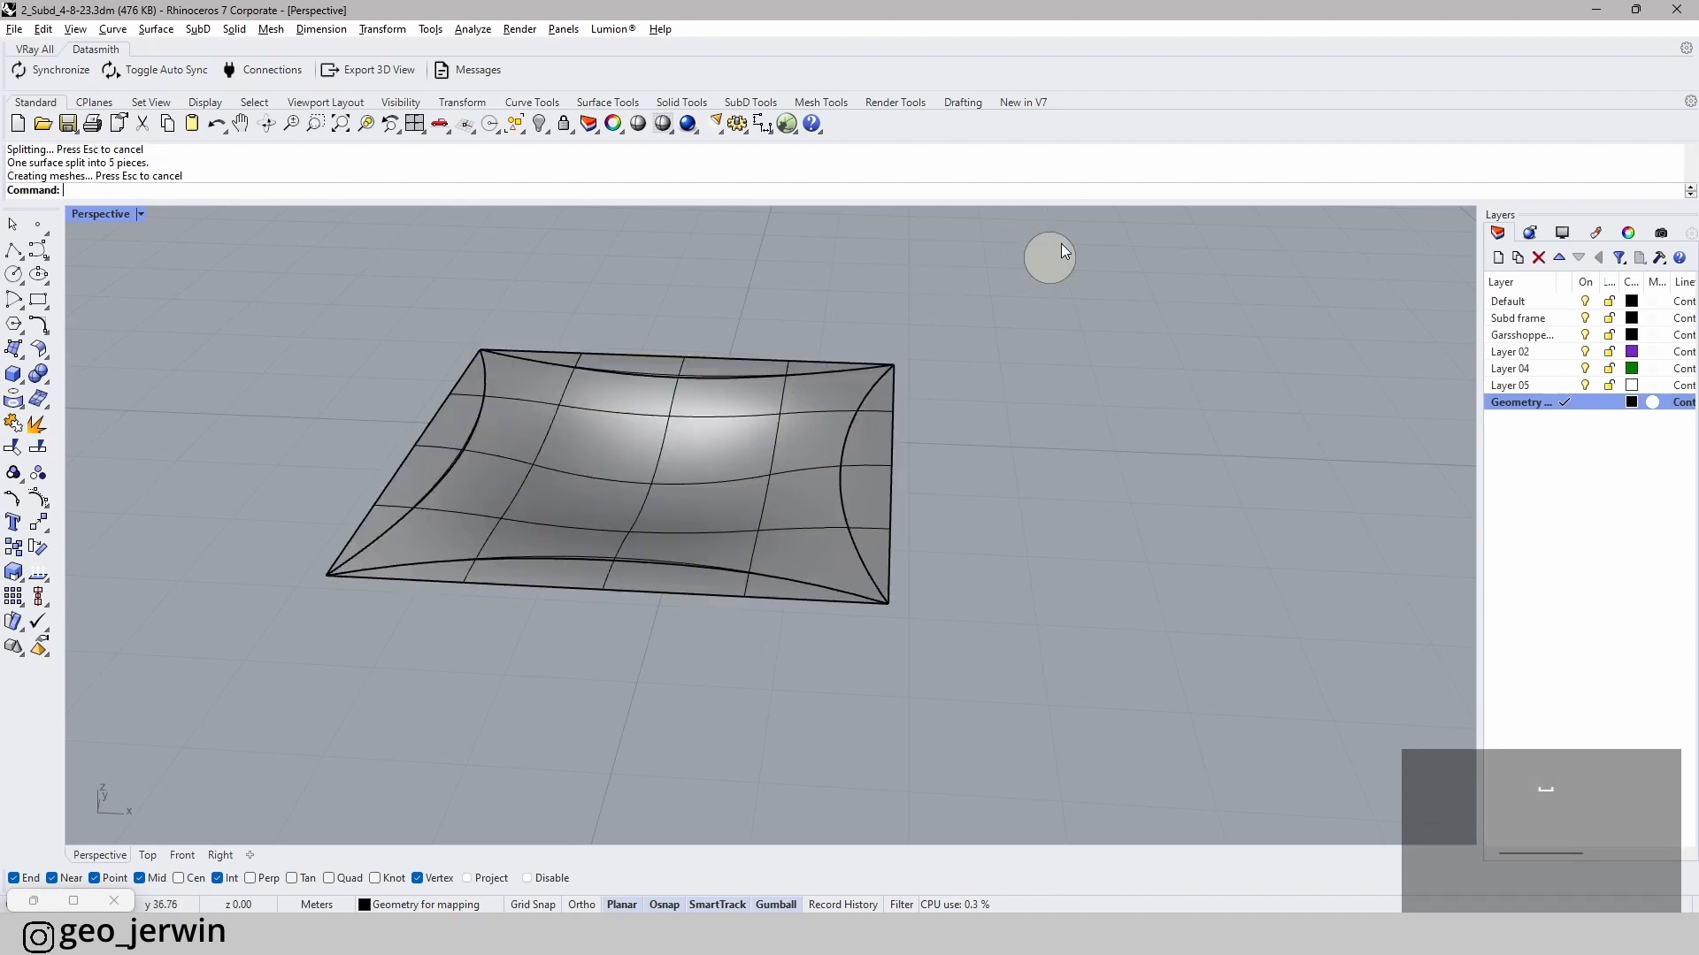
- Delete the four edge strips outside the closed arc curve
{"action": "left_click", "coordinate": [889, 453]}
{"action": "key", "text": "Delete"}
{"action": "left_click", "coordinate": [713, 359]}
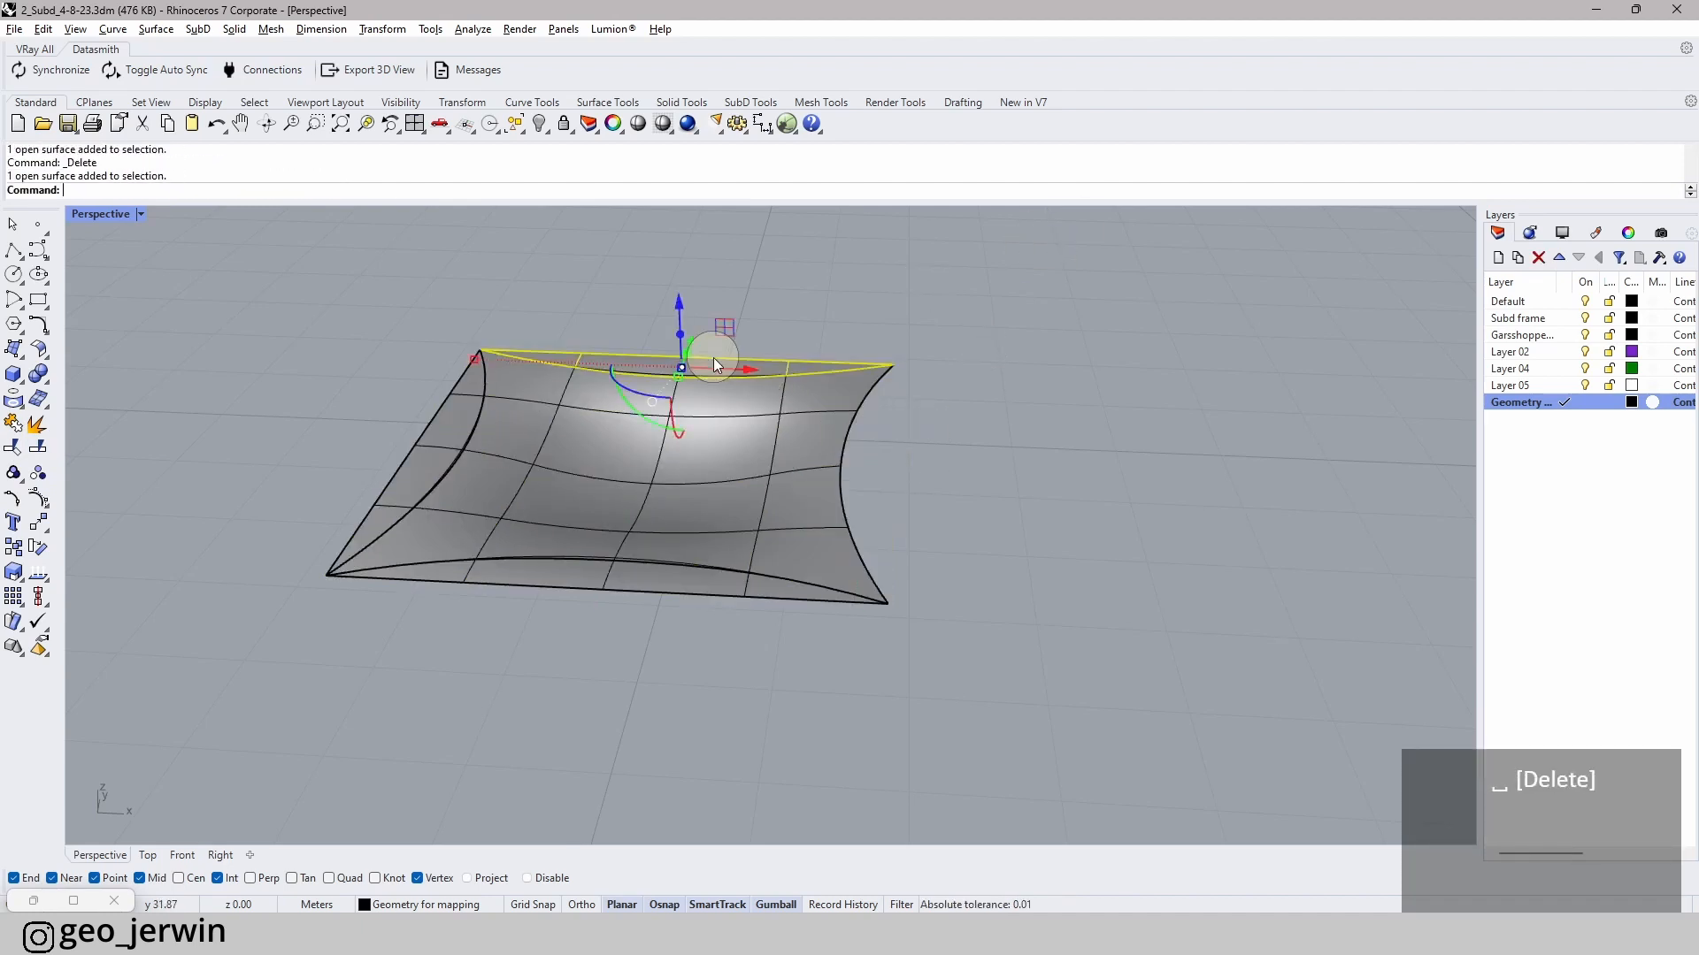
{"action": "key", "text": "Delete"}
{"action": "left_click", "coordinate": [588, 576]}
{"action": "key", "text": "Delete"}
{"action": "left_click", "coordinate": [400, 487]}
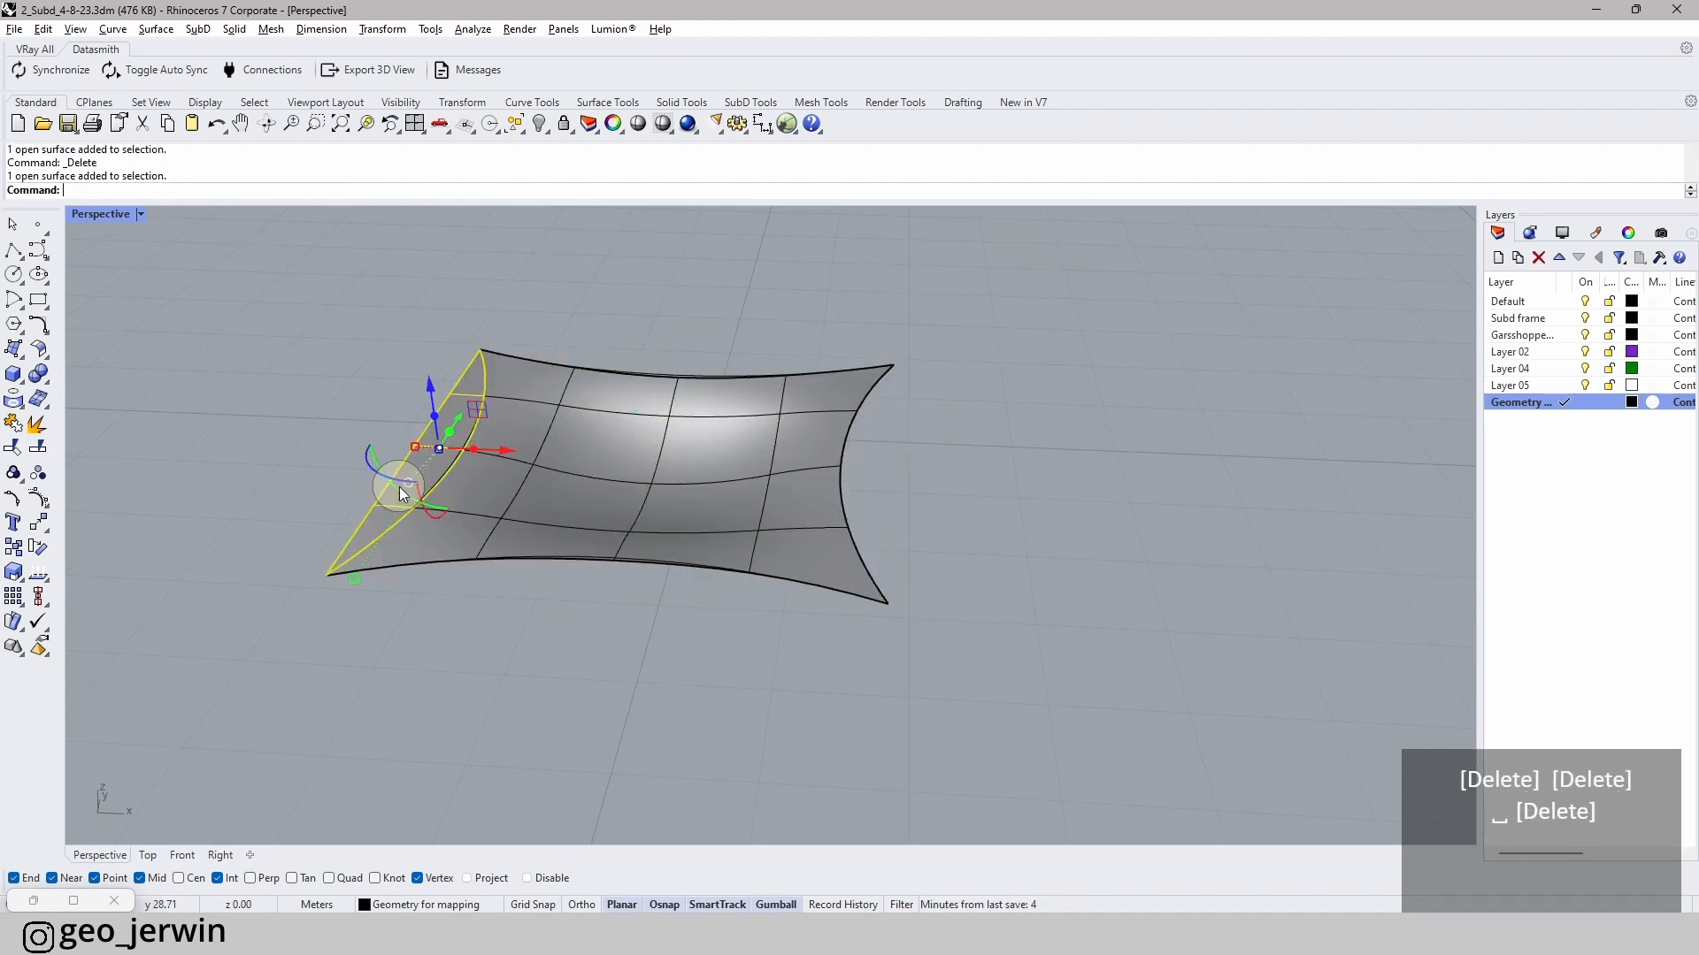
{"action": "key", "text": "Delete"}
- Move the trimmed surface vertically downward, away from the closed arc curve
{"action": "left_click", "coordinate": [690, 501]}
{"action": "scroll", "coordinate": [640, 474], "scroll_direction": "up", "scroll_amount": 10}
{"action": "scroll", "coordinate": [777, 469], "scroll_direction": "down", "scroll_amount": 6}
{"action": "scroll", "coordinate": [825, 474], "scroll_direction": "down", "scroll_amount": 8}
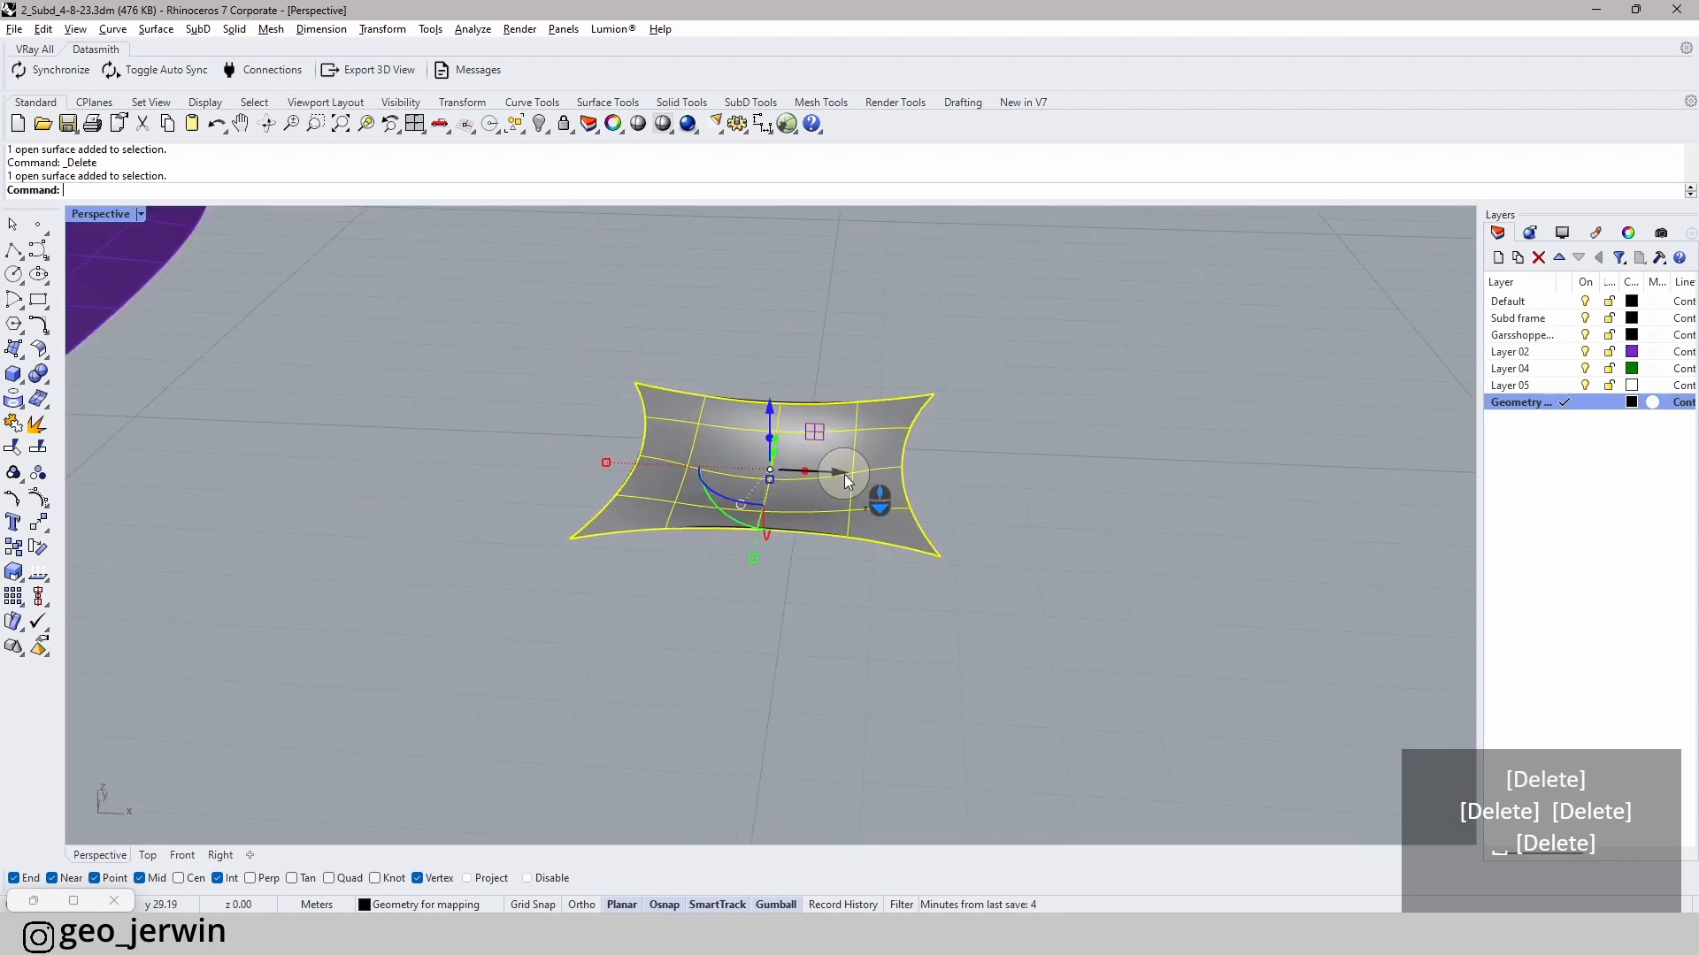
{"action": "right_click_drag", "start_coordinate": [844, 474], "coordinate": [939, 469]}
{"action": "left_click_drag", "start_coordinate": [810, 272], "coordinate": [813, 375]}
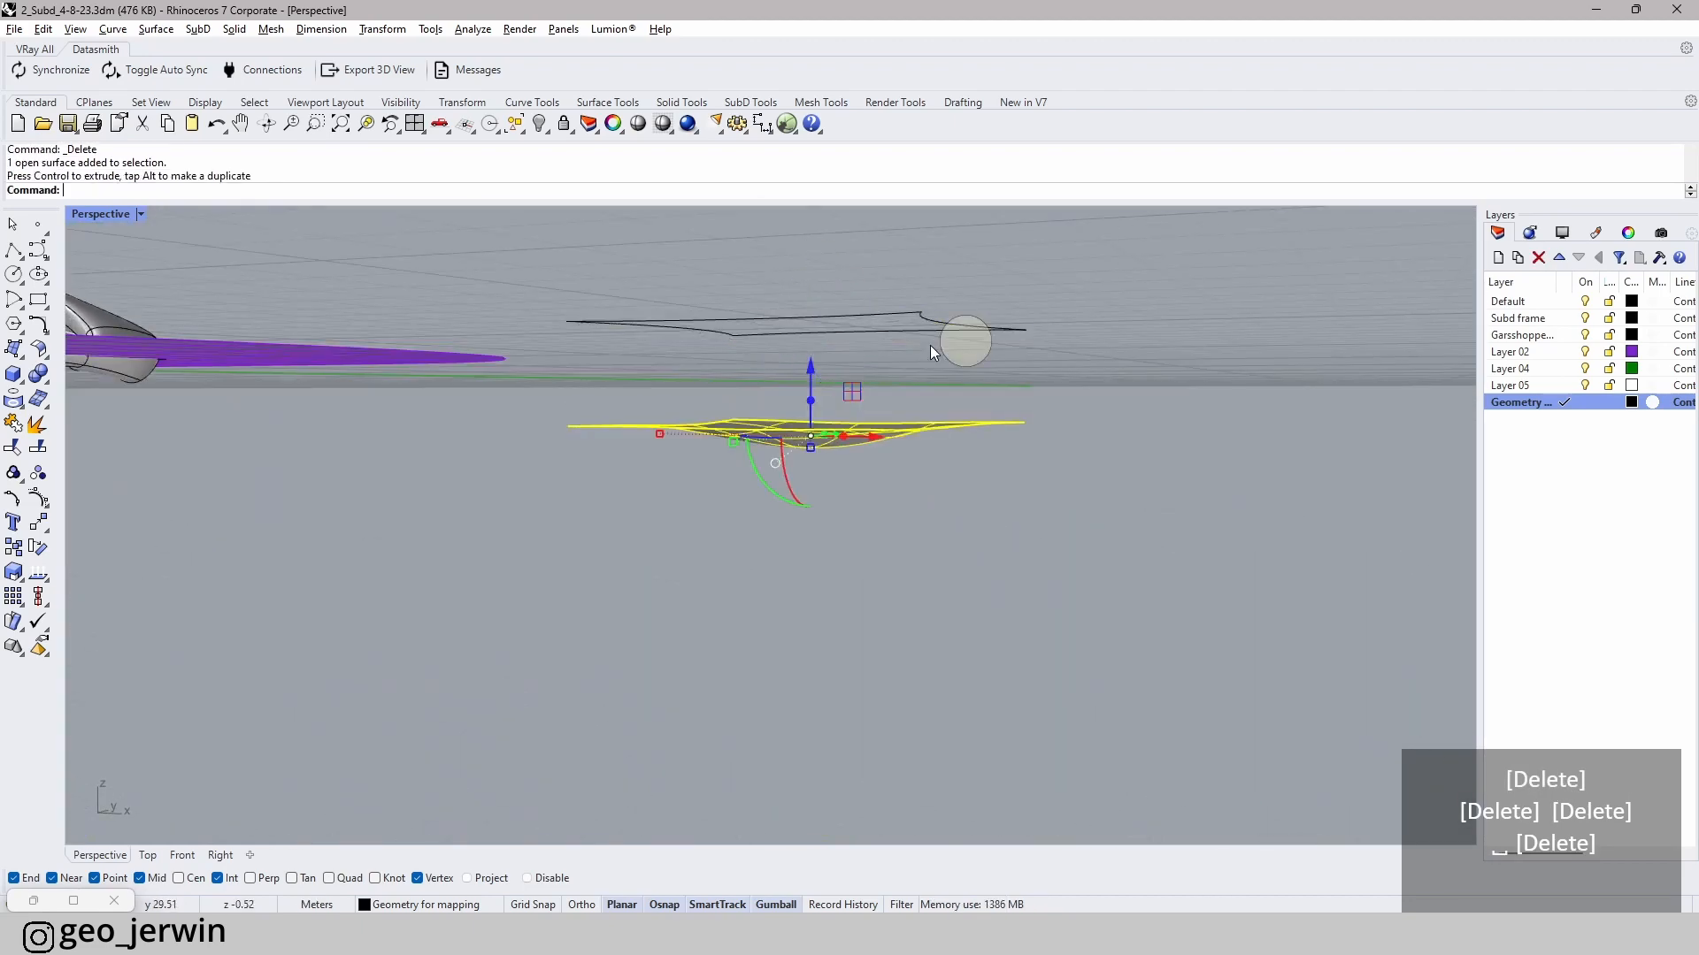
- Delete the closed arc curve left above the trimmed surface
{"action": "left_click", "coordinate": [1045, 330]}
{"action": "right_click_drag", "start_coordinate": [1047, 329], "coordinate": [1251, 372]}
{"action": "left_click_drag", "start_coordinate": [1256, 375], "coordinate": [780, 284]}
{"action": "key", "text": "Delete"}
{"action": "right_click_drag", "start_coordinate": [1294, 400], "coordinate": [303, 395]}
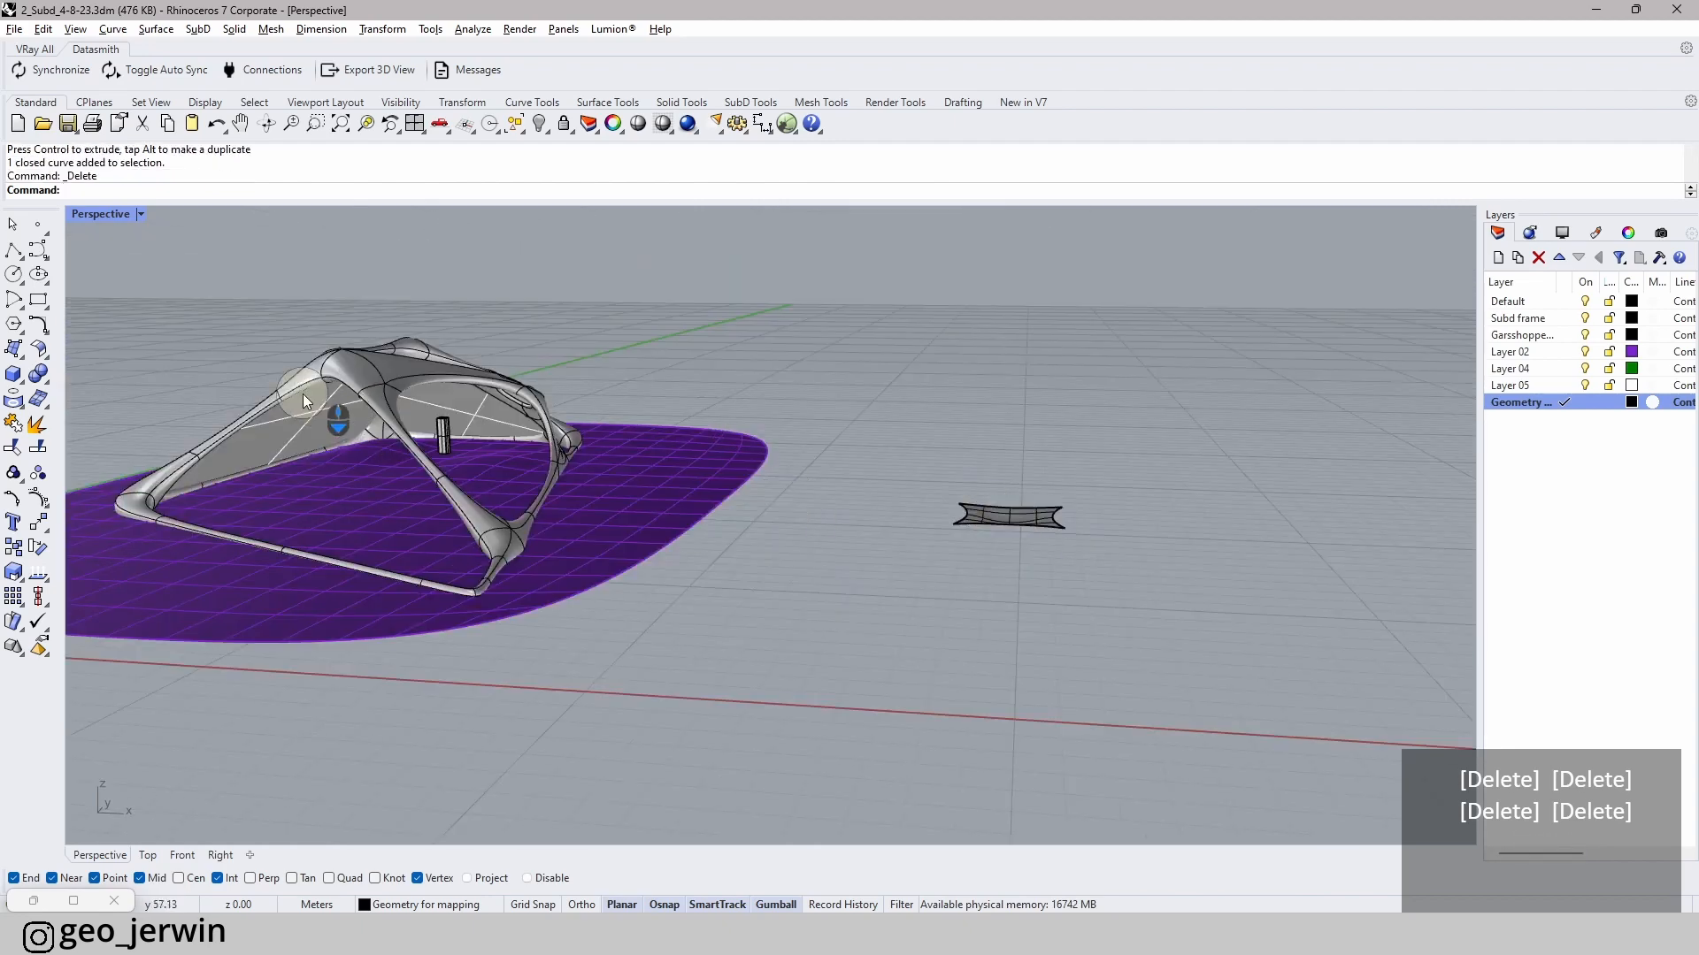
- Save the model file with the trimmed panel and clear any selection
{"action": "scroll", "coordinate": [306, 443], "scroll_direction": "up", "scroll_amount": 5}
{"action": "scroll", "coordinate": [982, 443], "scroll_direction": "down", "scroll_amount": 5}
{"action": "right_click_drag", "start_coordinate": [982, 444], "coordinate": [842, 504]}
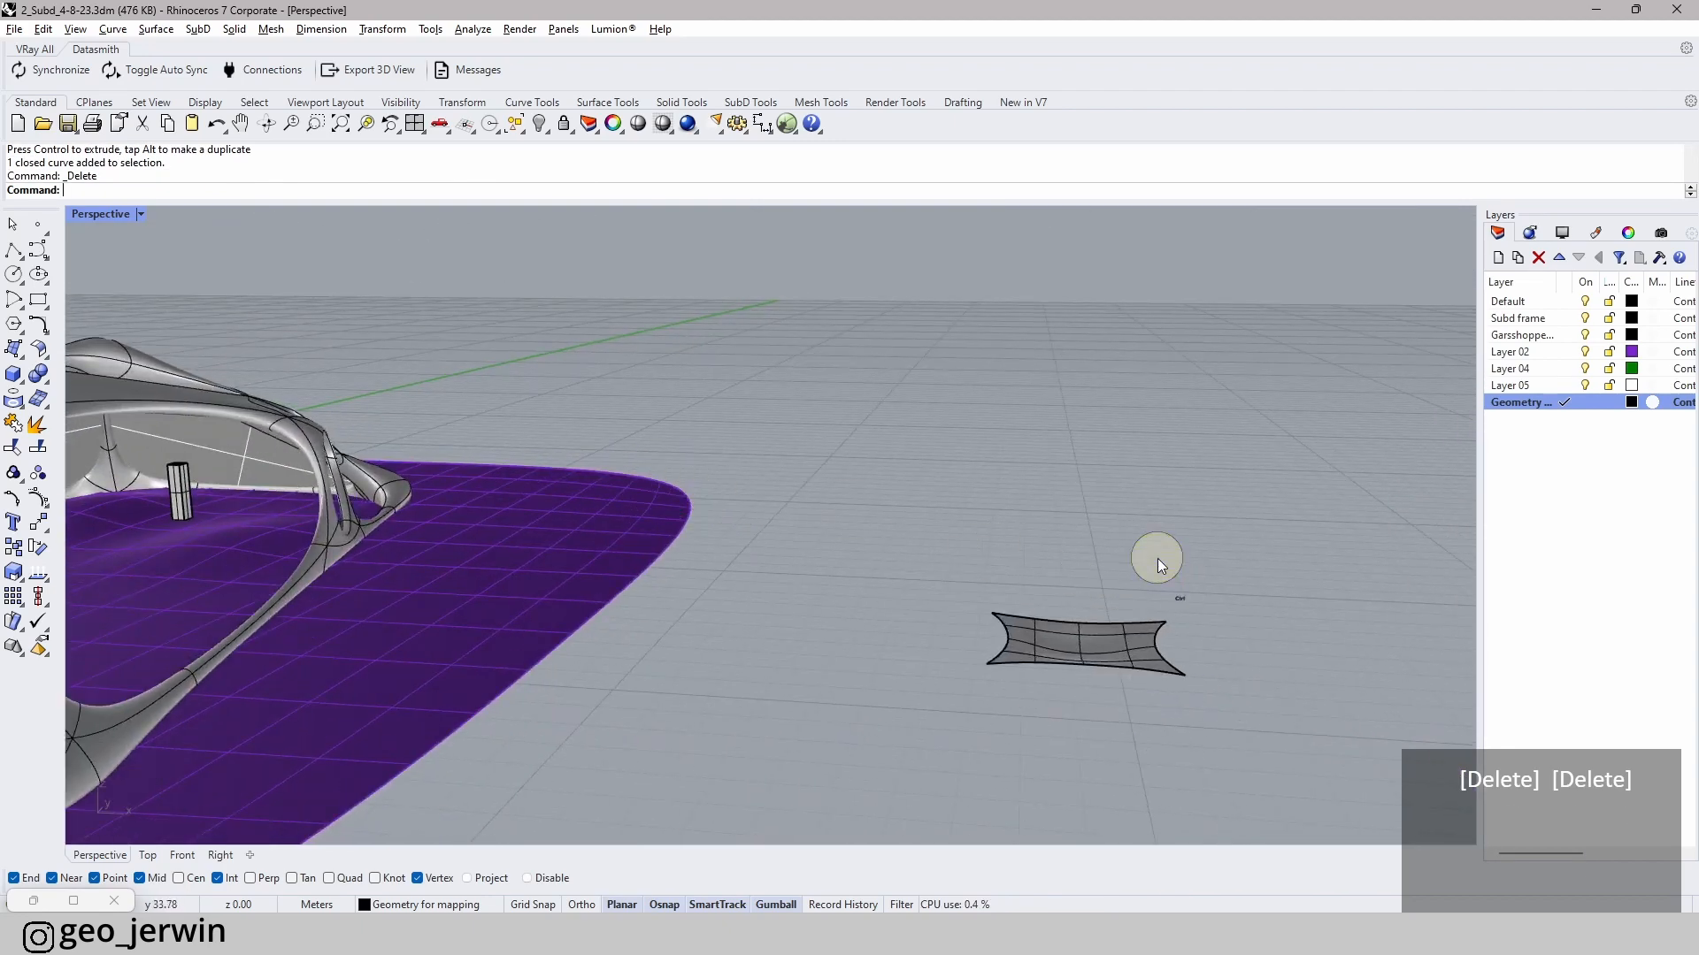
{"action": "key", "text": "ctrl+s"}
{"action": "mouse_move", "coordinate": [1262, 546]}
{"action": "right_mouse_down"}
{"action": "mouse_move", "coordinate": [1156, 618]}
{"action": "mouse_move", "coordinate": [1222, 622]}
{"action": "mouse_move", "coordinate": [1237, 561]}
{"action": "right_mouse_up"}
{"action": "key", "text": "Escape"}
{"action": "key", "text": "Escape"}
{"action": "key", "text": "Escape"}
{"action": "scroll", "coordinate": [357, 372], "scroll_direction": "up", "scroll_amount": 3}
{"action": "right_click_drag", "start_coordinate": [357, 372], "coordinate": [496, 416]}
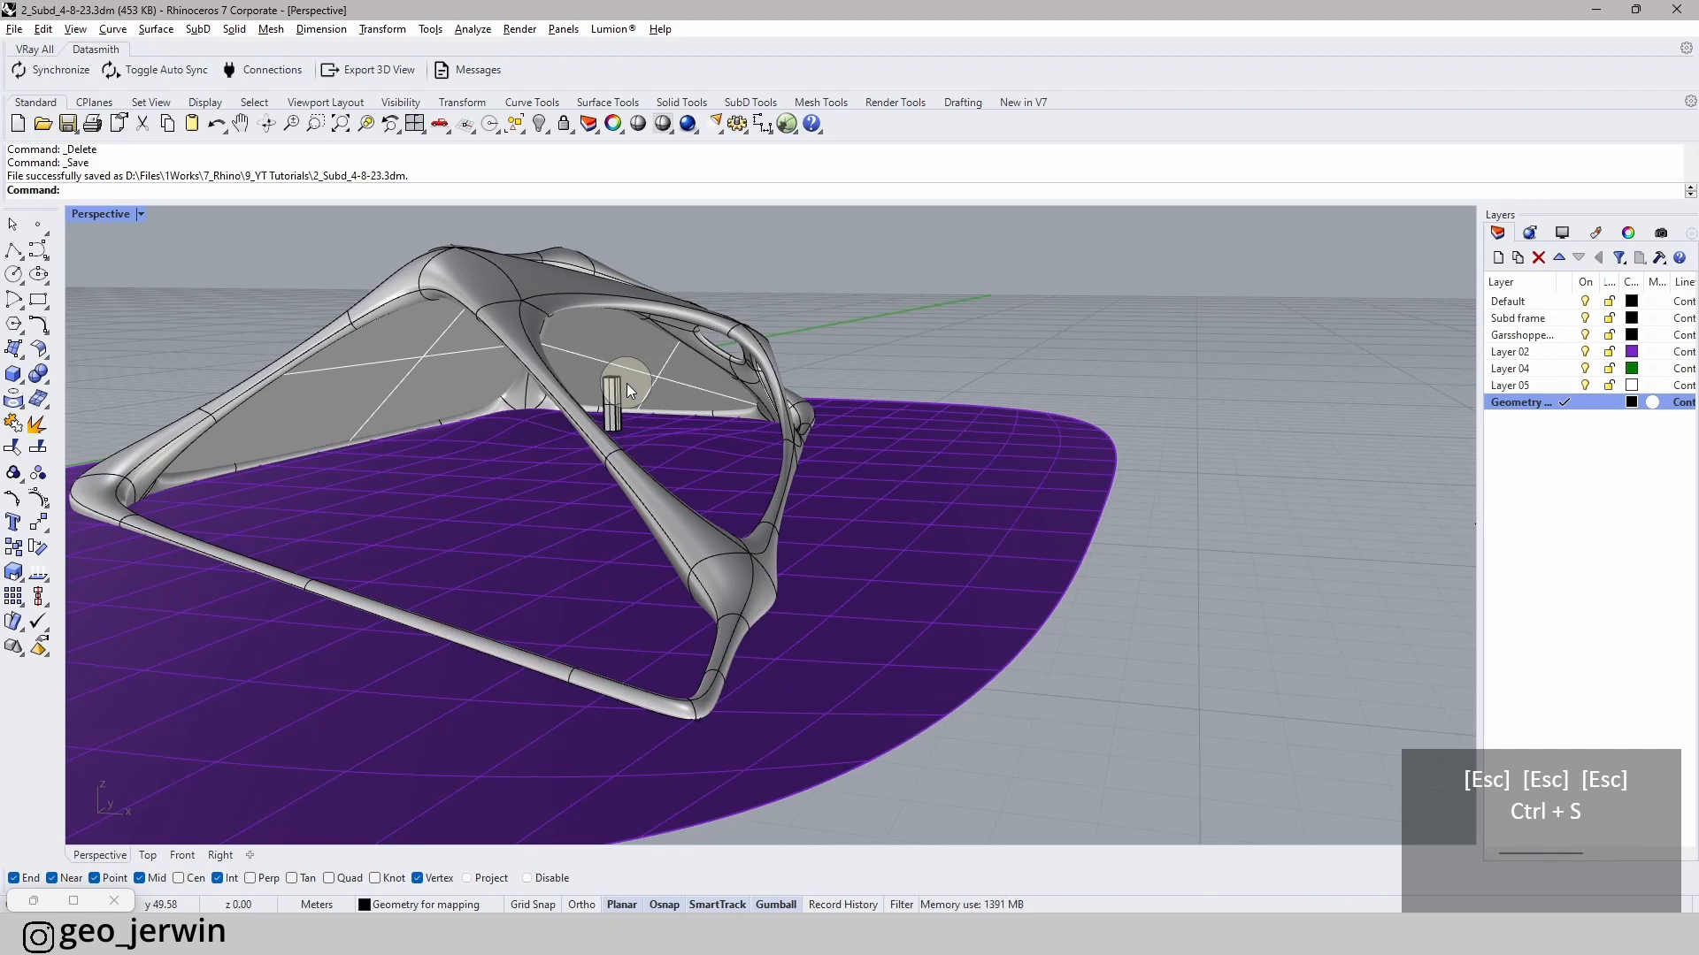
{"action": "key", "text": "Escape"}
{"action": "key", "text": "Escape"}
{"action": "key", "text": "Escape"}
{"action": "key", "text": "Escape"}
{"action": "key", "text": "Escape"}
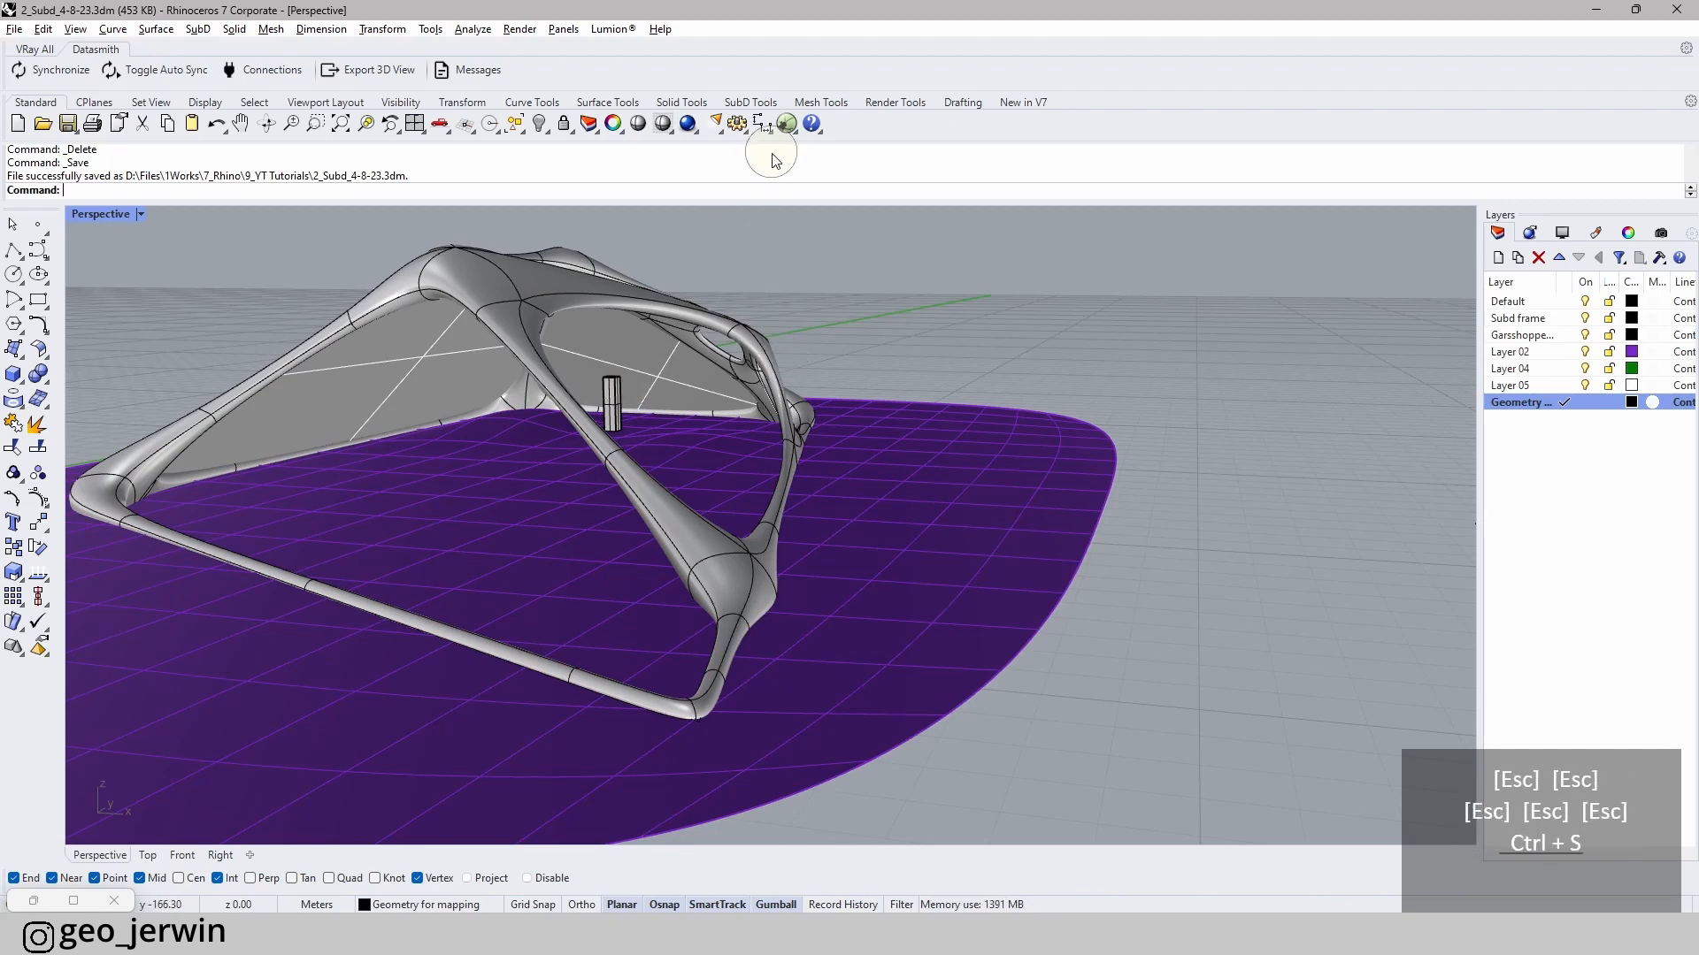
- Switch to Grasshopper and disable the components of the existing definition that follow the geometry source
{"action": "left_click", "coordinate": [786, 124]}
{"action": "scroll", "coordinate": [1463, 474], "scroll_direction": "down", "scroll_amount": 3}
{"action": "scroll", "coordinate": [1403, 398], "scroll_direction": "up", "scroll_amount": 3}
{"action": "mouse_move", "coordinate": [1463, 474]}
{"action": "right_mouse_down"}
{"action": "mouse_move", "coordinate": [1307, 457]}
{"action": "mouse_move", "coordinate": [1479, 481]}
{"action": "right_mouse_up"}
{"action": "left_click_drag", "start_coordinate": [1590, 523], "coordinate": [973, 290]}
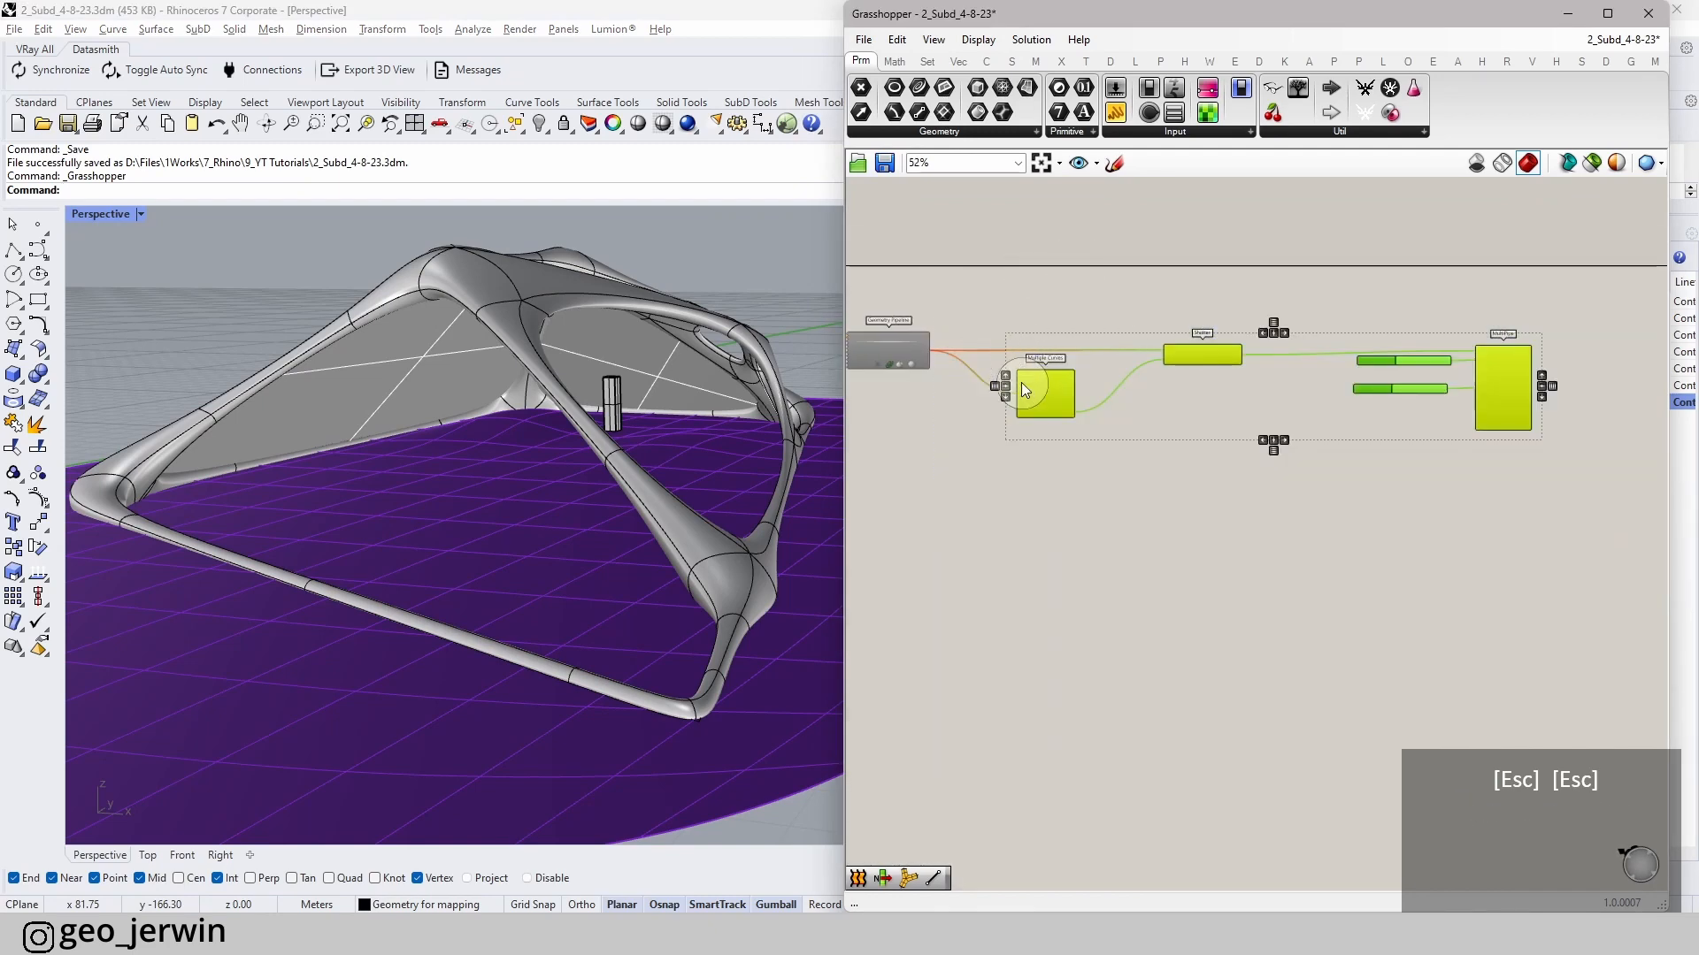
{"action": "middle_click", "coordinate": [1051, 407]}
{"action": "left_click", "coordinate": [1145, 400]}
{"action": "scroll", "coordinate": [1429, 481], "scroll_direction": "down", "scroll_amount": 2}
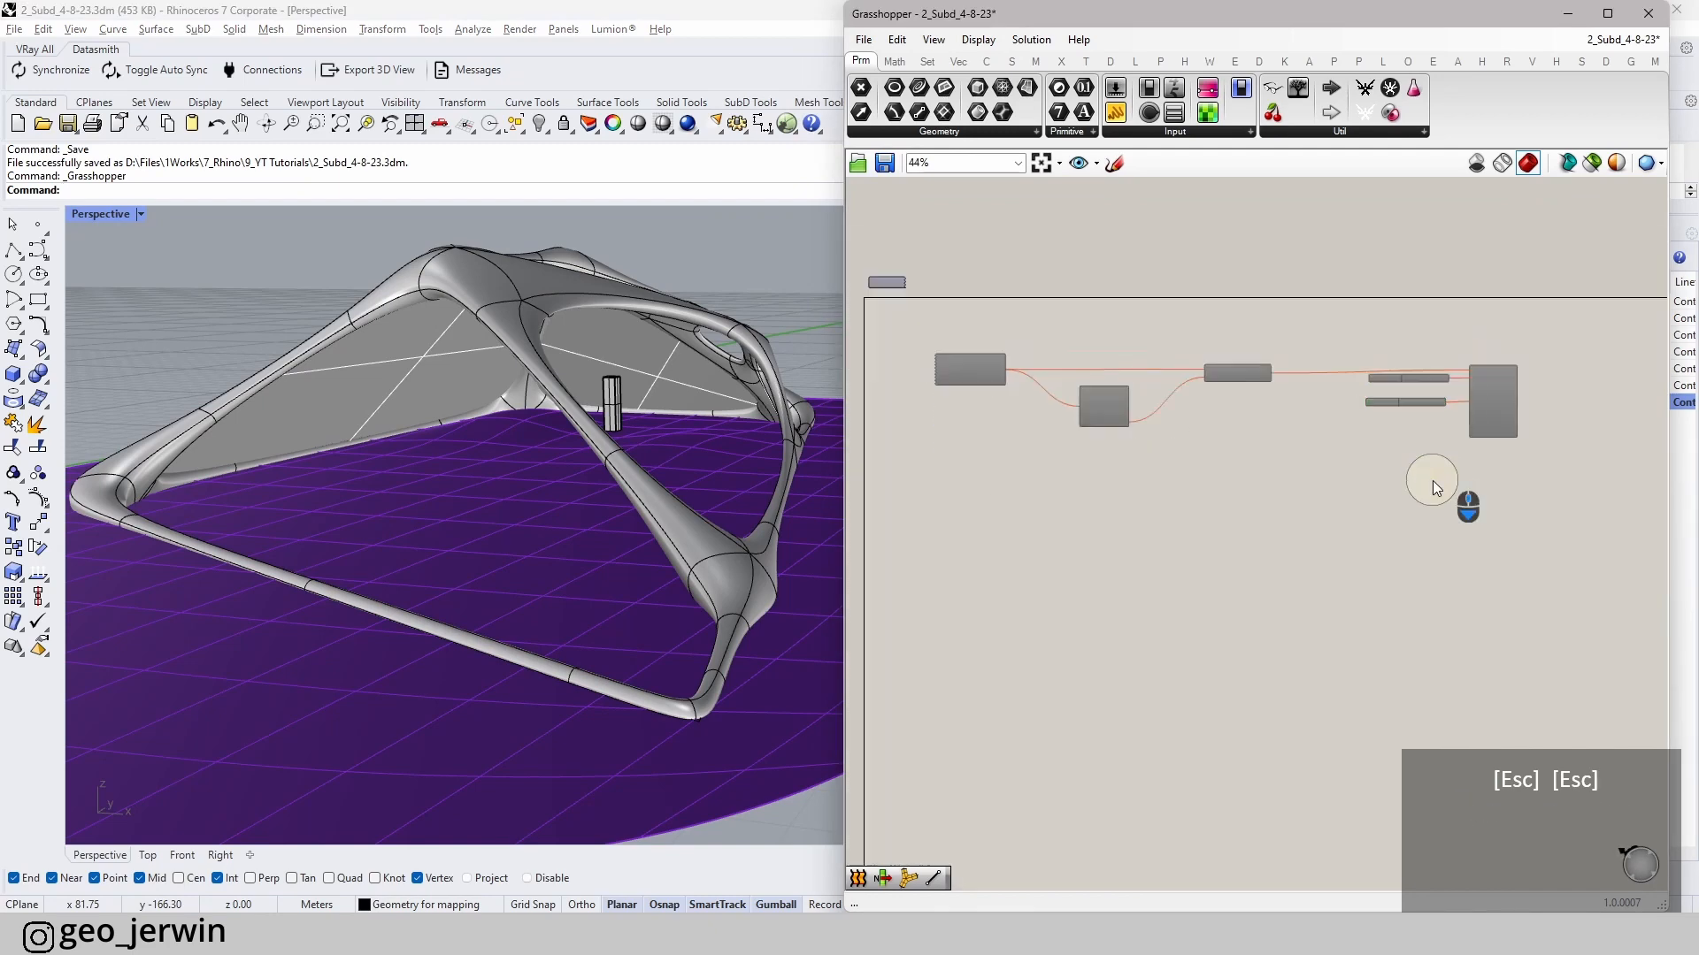
- Delete the whole existing component chain from the Grasshopper canvas, leaving the Exceptions component in place
{"action": "left_click_drag", "start_coordinate": [1547, 478], "coordinate": [988, 342]}
{"action": "left_click", "coordinate": [1353, 474]}
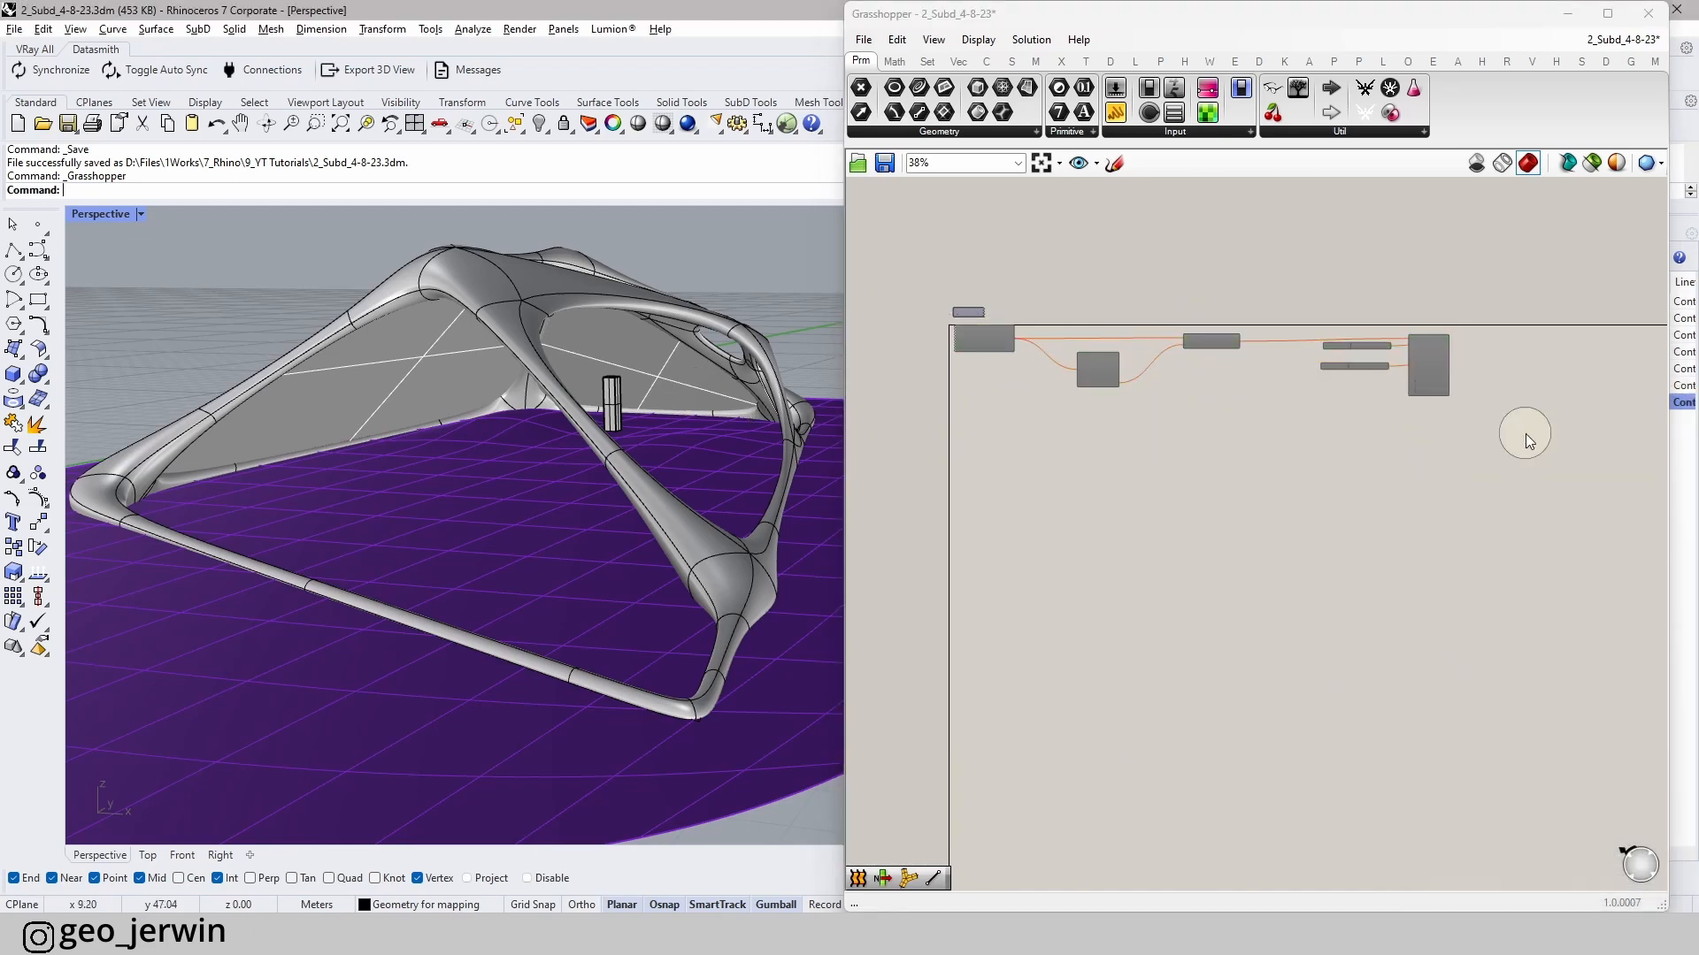
{"action": "left_click_drag", "start_coordinate": [1525, 434], "coordinate": [948, 334]}
{"action": "key", "text": "Delete"}
{"action": "scroll", "coordinate": [1074, 376], "scroll_direction": "up", "scroll_amount": 5}
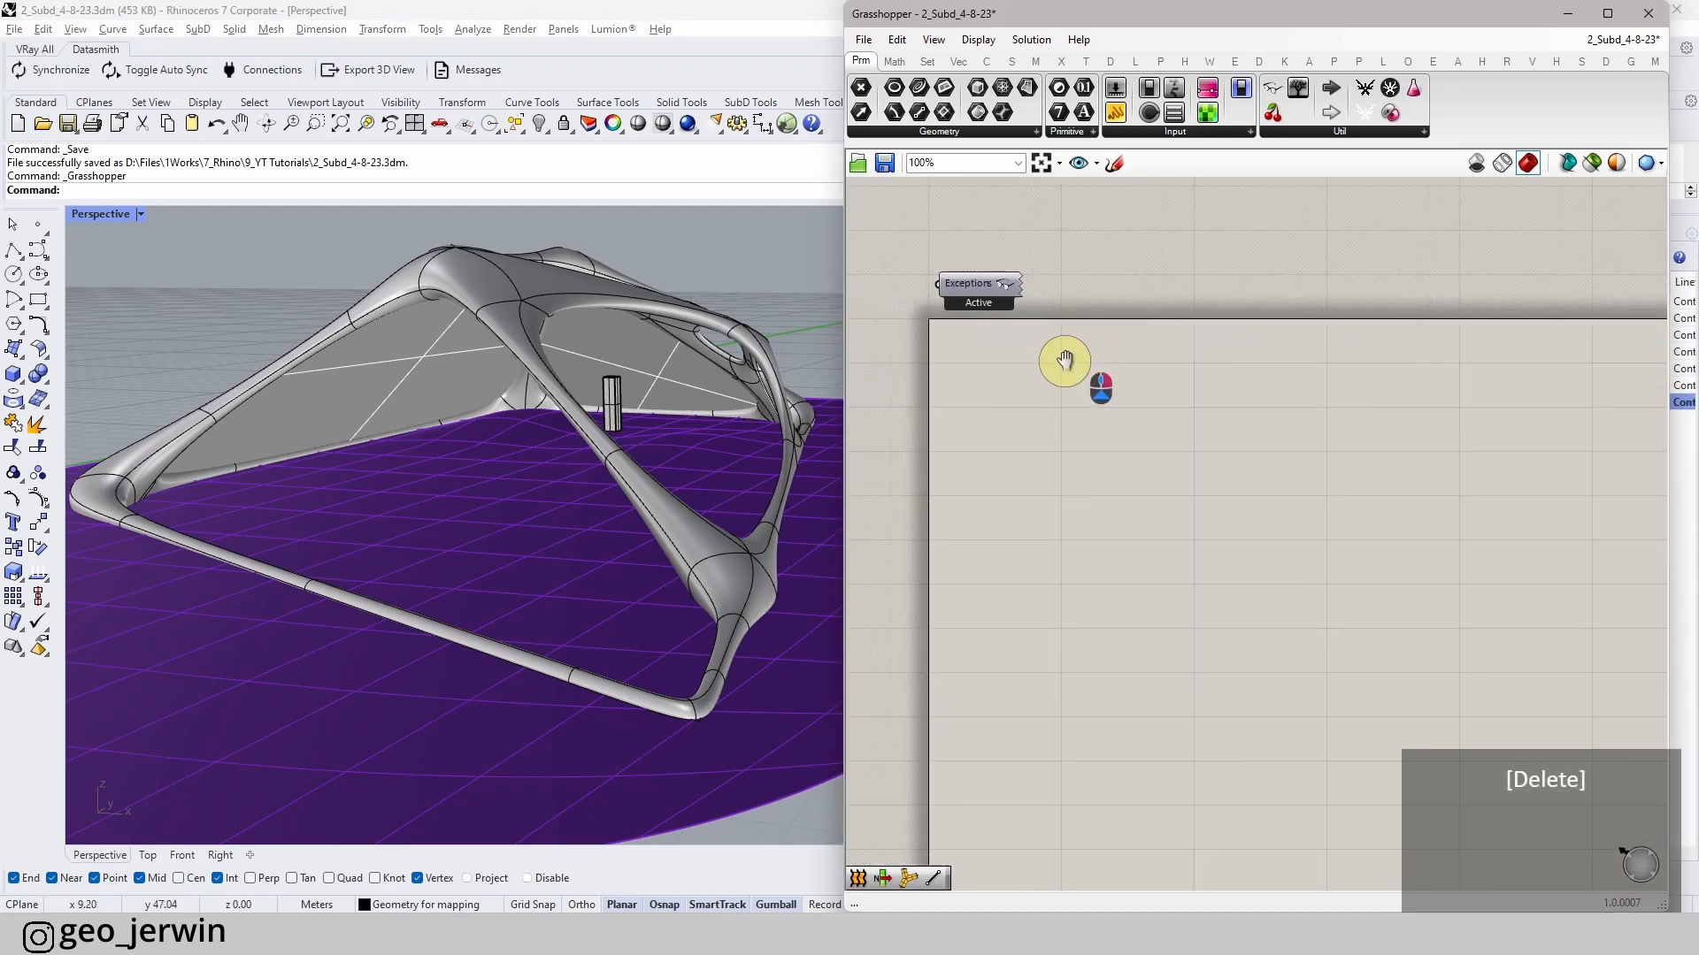
{"action": "key", "text": "Escape"}
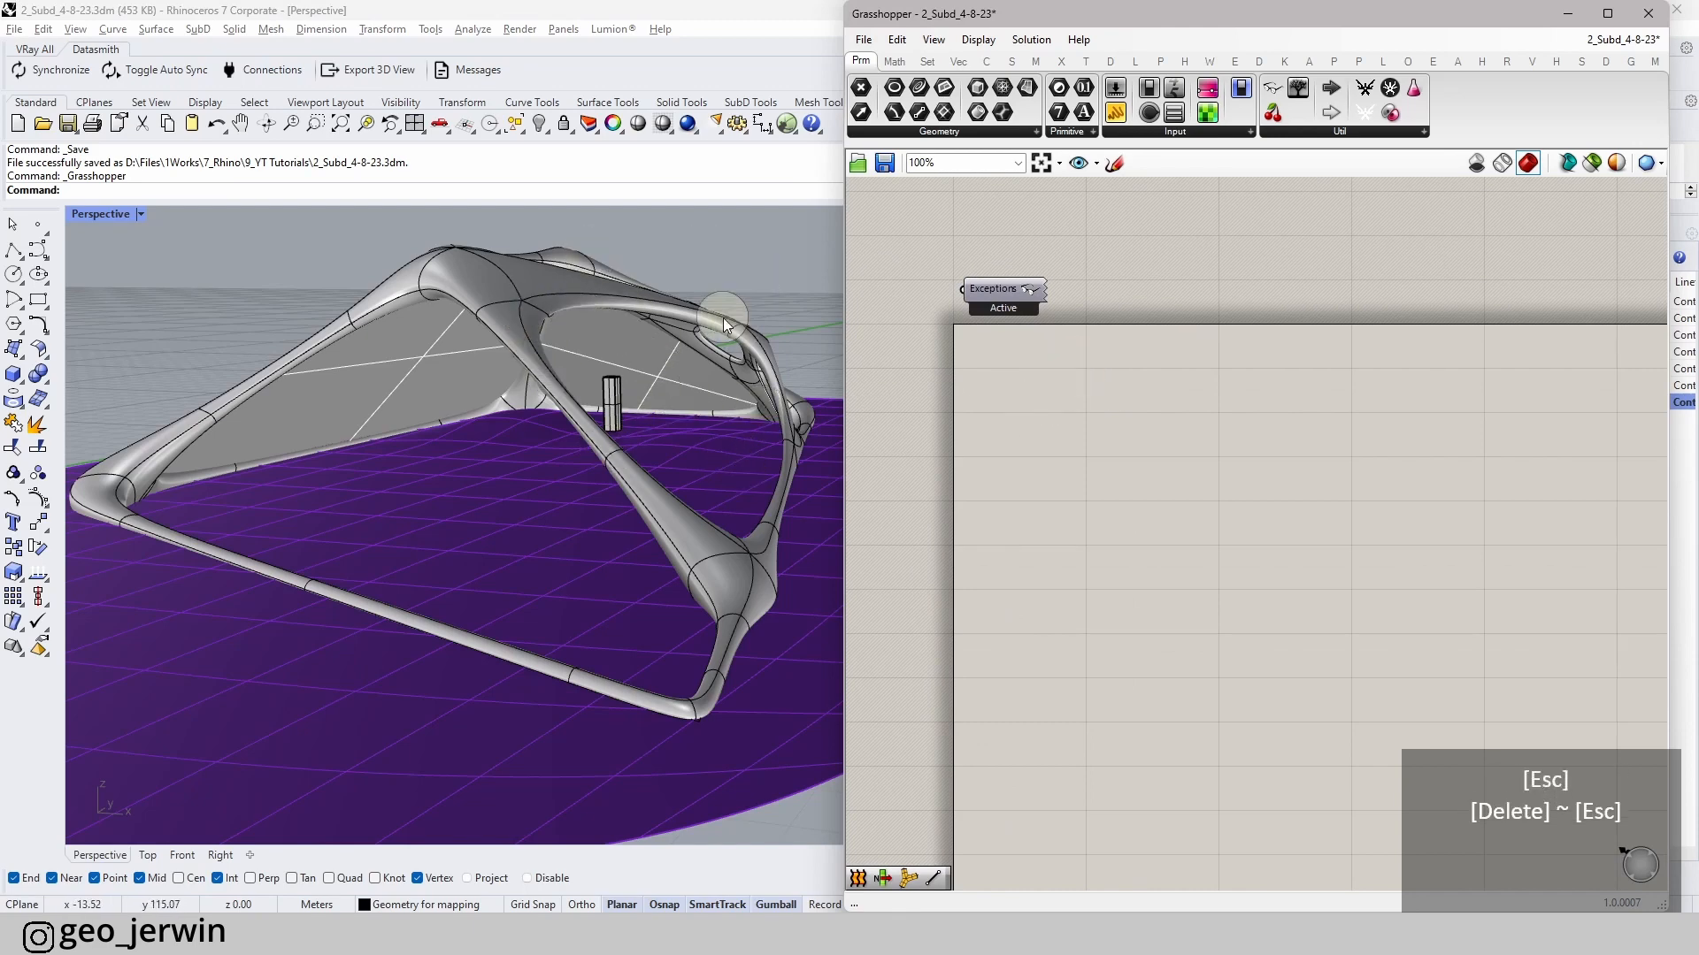
- Add a Surface parameter to the canvas and reference the two flat wall surfaces inside the pavilion frame in it
{"action": "right_click_drag", "start_coordinate": [724, 316], "coordinate": [660, 441]}
{"action": "key", "text": "Escape"}
{"action": "key", "text": "Escape"}
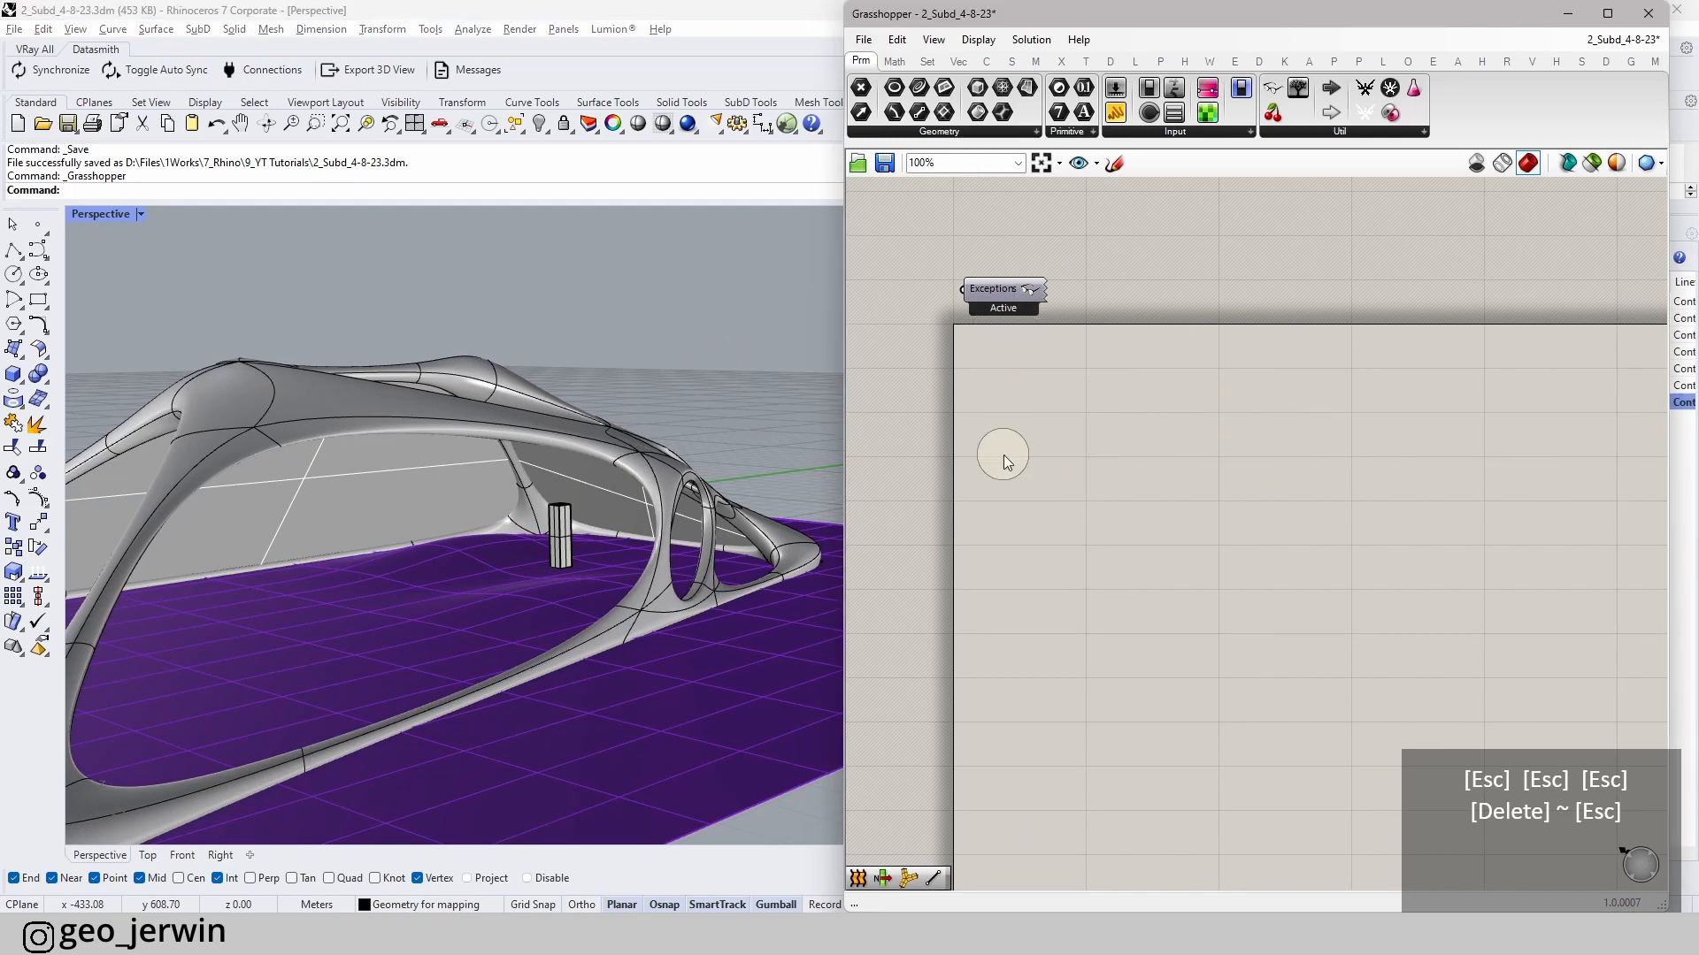
{"action": "scroll", "coordinate": [601, 557], "scroll_direction": "up", "scroll_amount": 5}
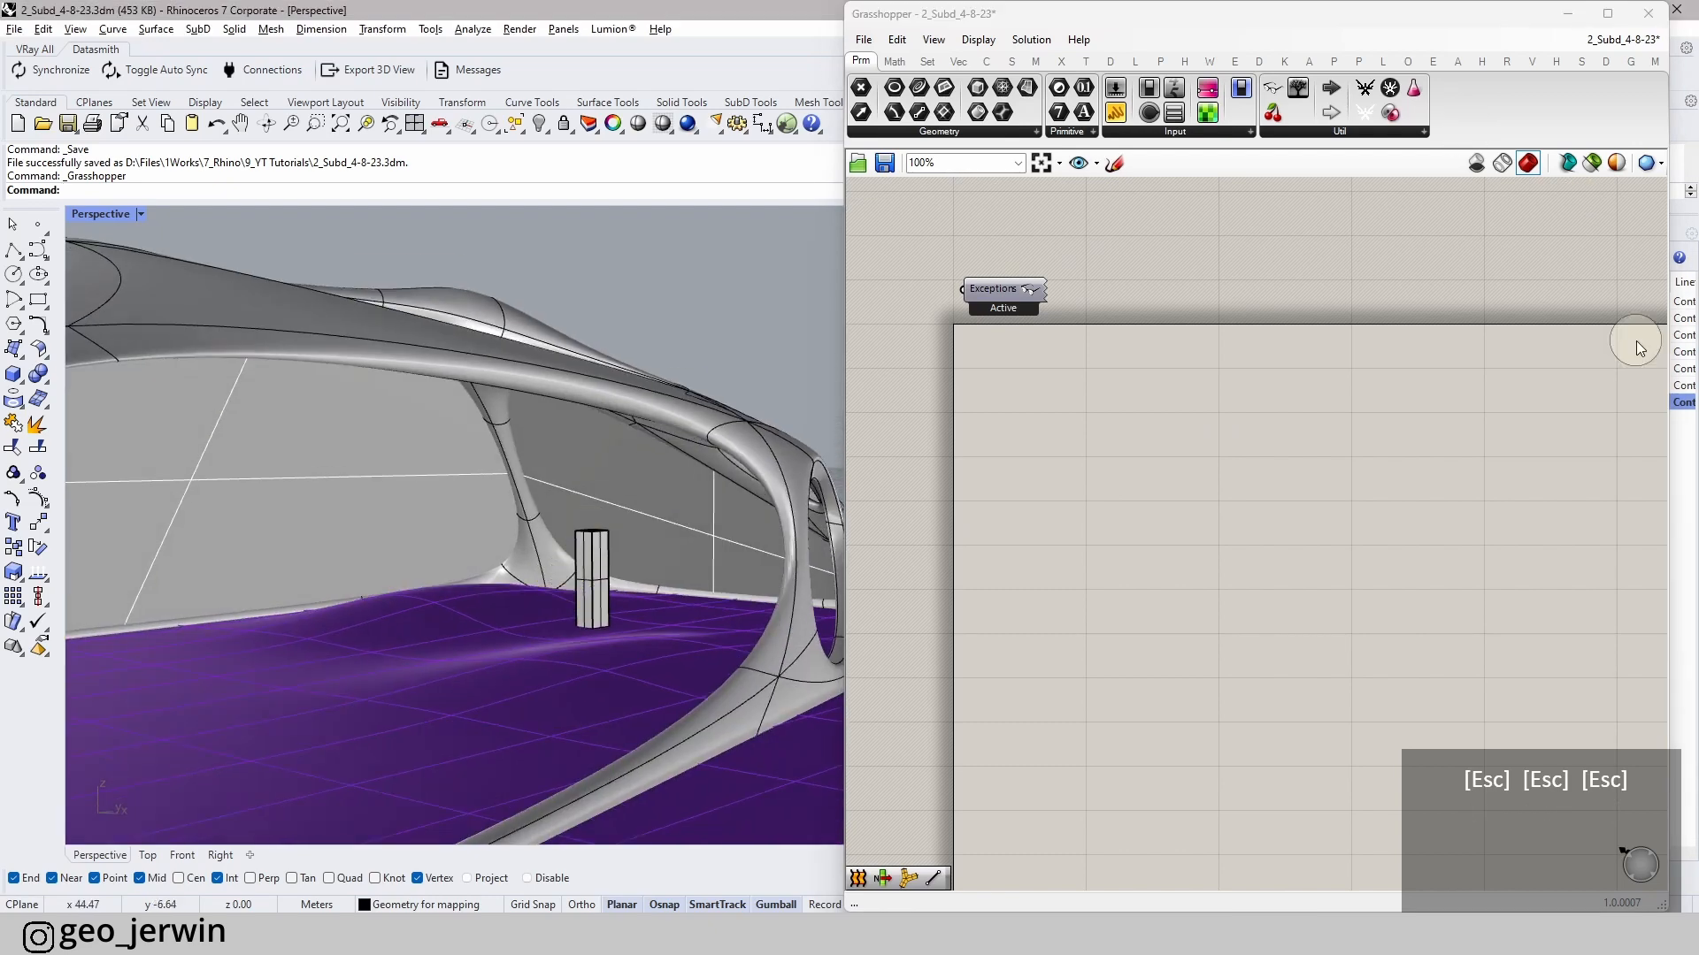
{"action": "right_click_drag", "start_coordinate": [492, 538], "coordinate": [470, 435]}
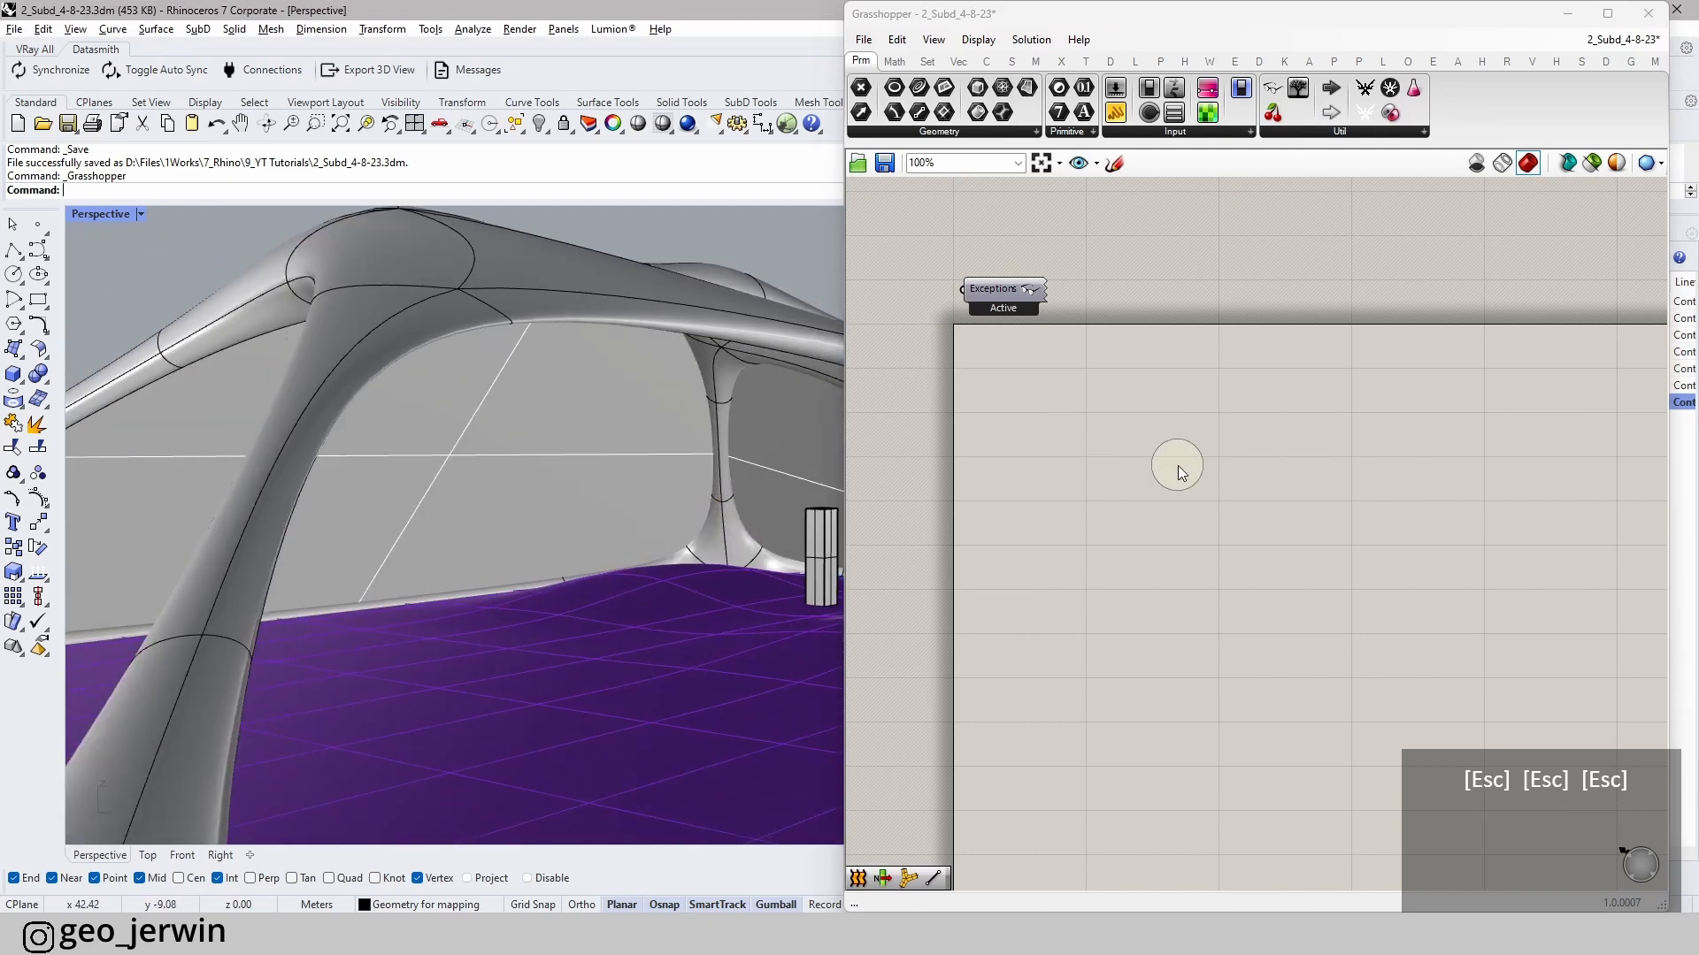
{"action": "key", "text": "Escape"}
{"action": "key", "text": "Escape"}
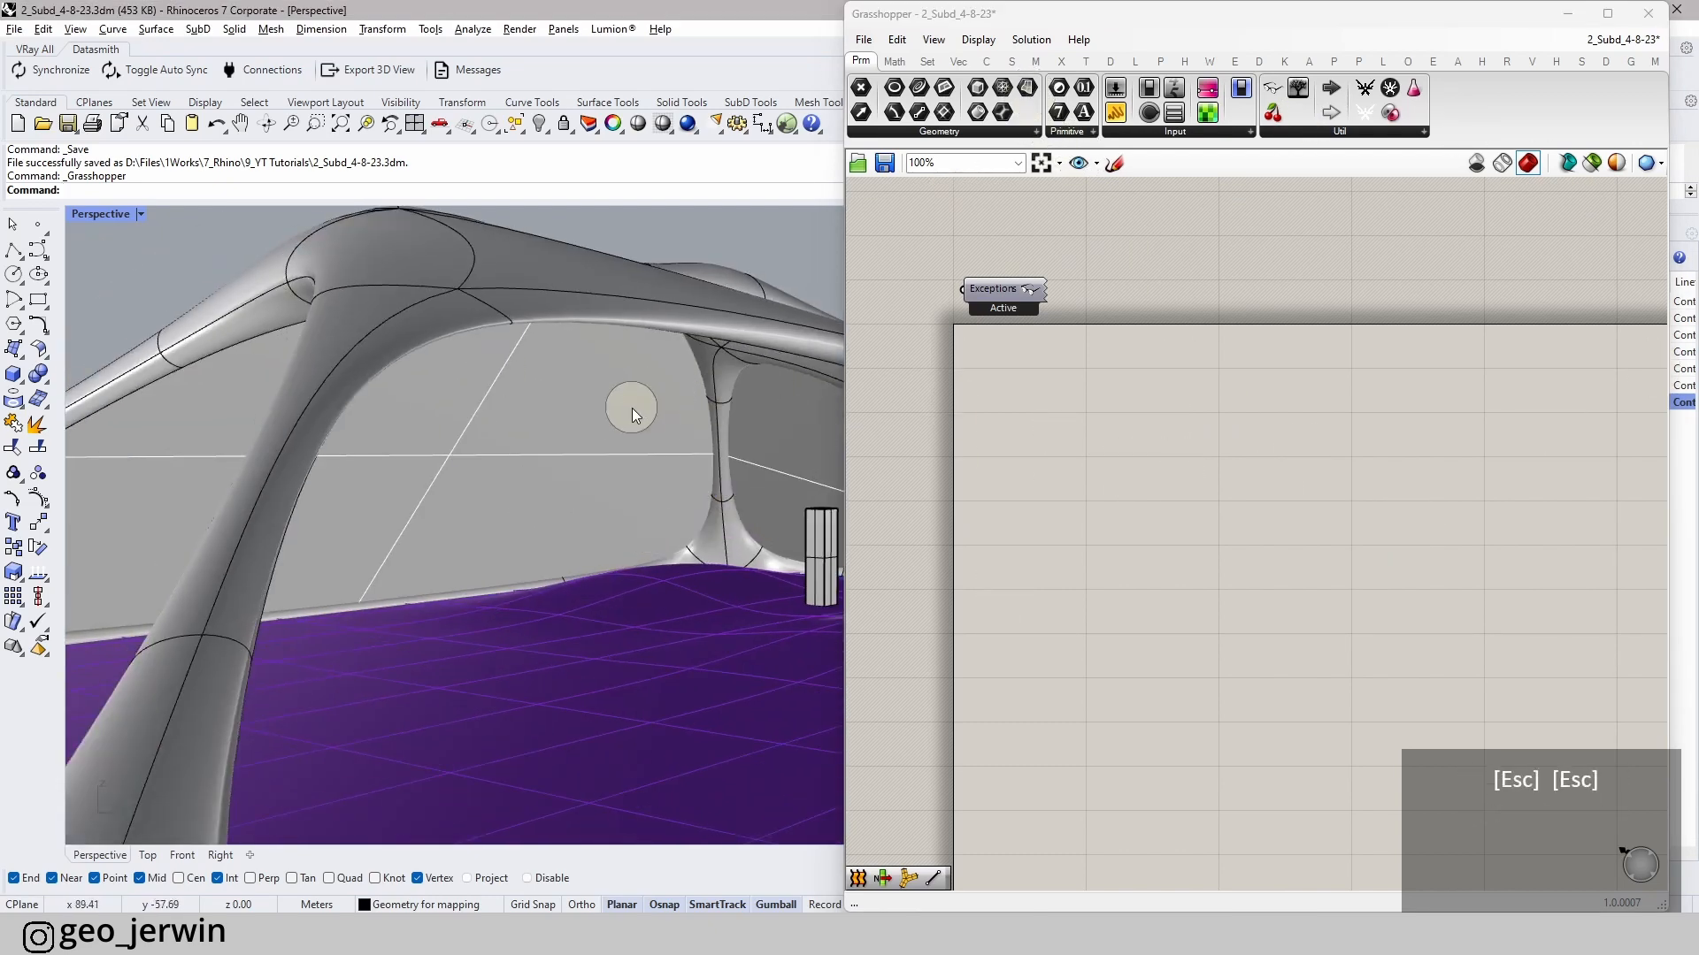
{"action": "right_click_drag", "start_coordinate": [1154, 529], "coordinate": [1108, 522]}
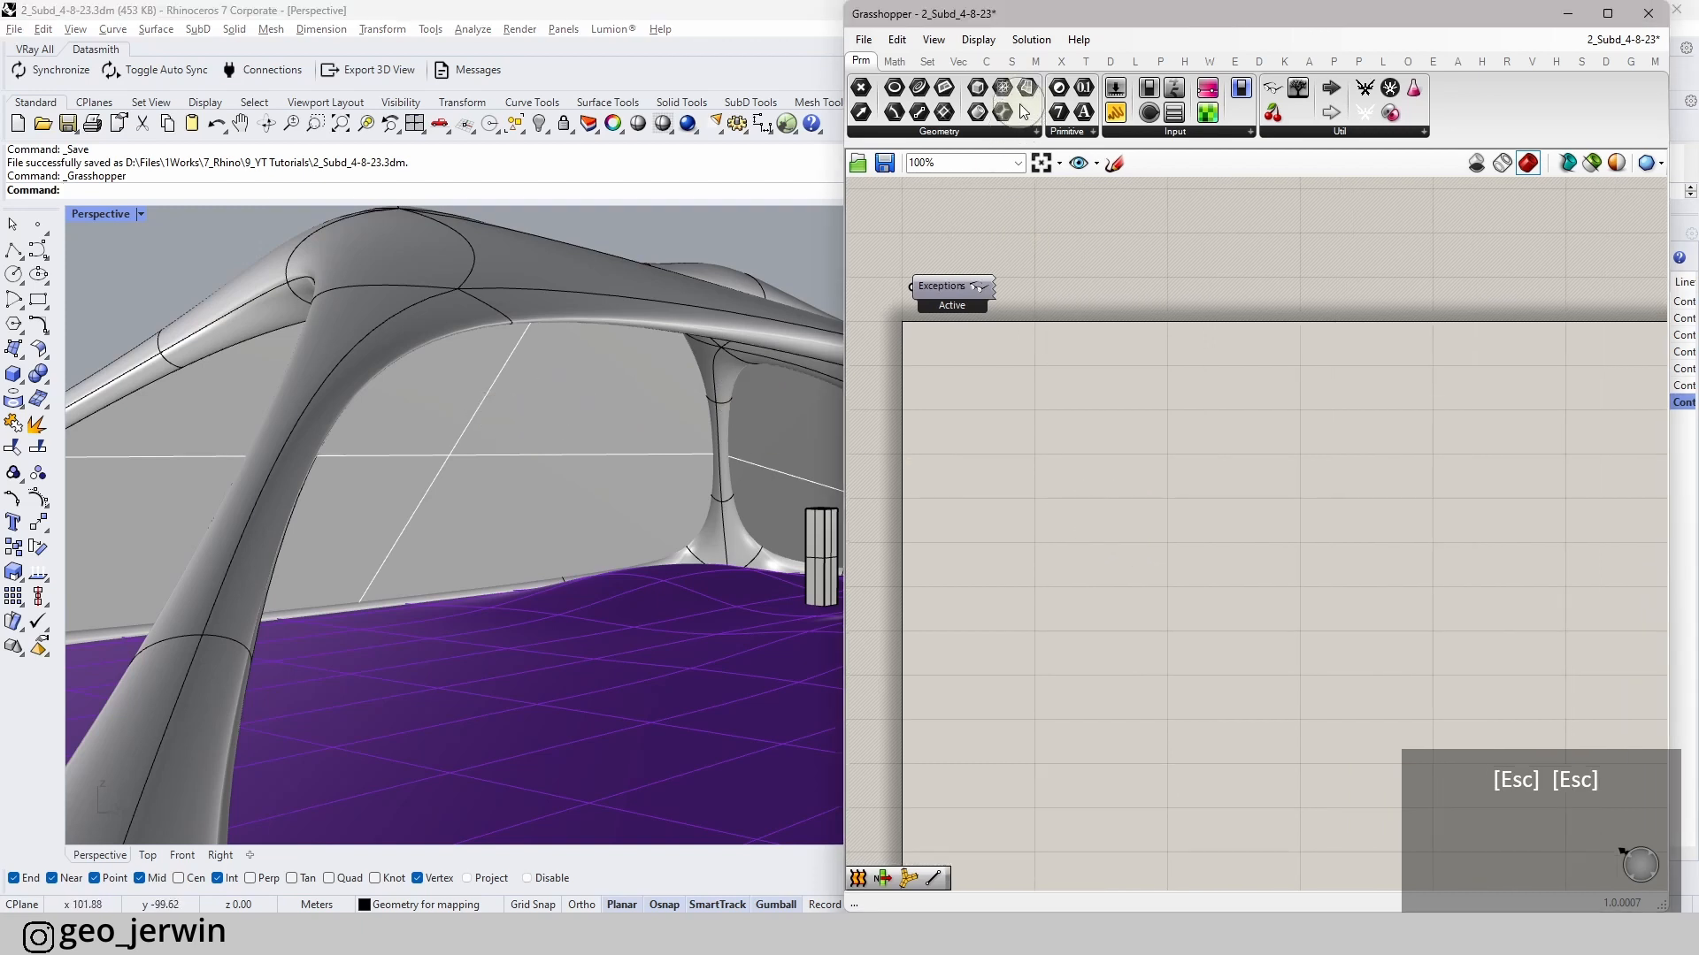
{"action": "left_click_drag", "start_coordinate": [1027, 86], "coordinate": [1025, 442]}
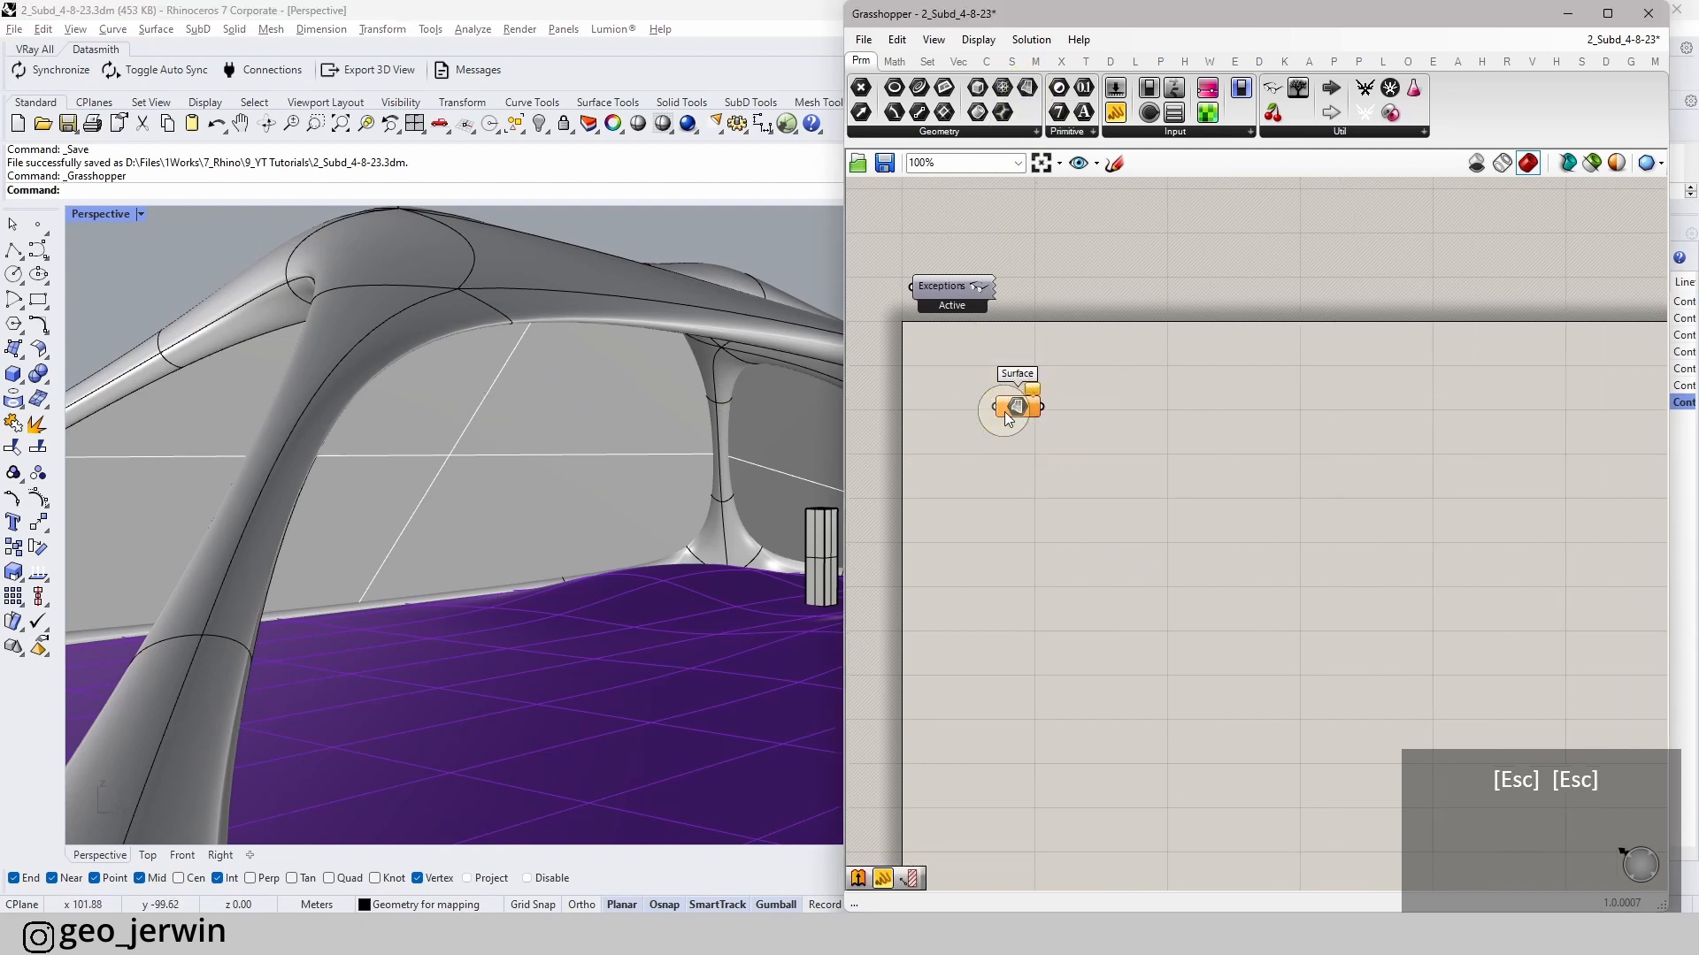
{"action": "right_click", "coordinate": [1014, 415]}
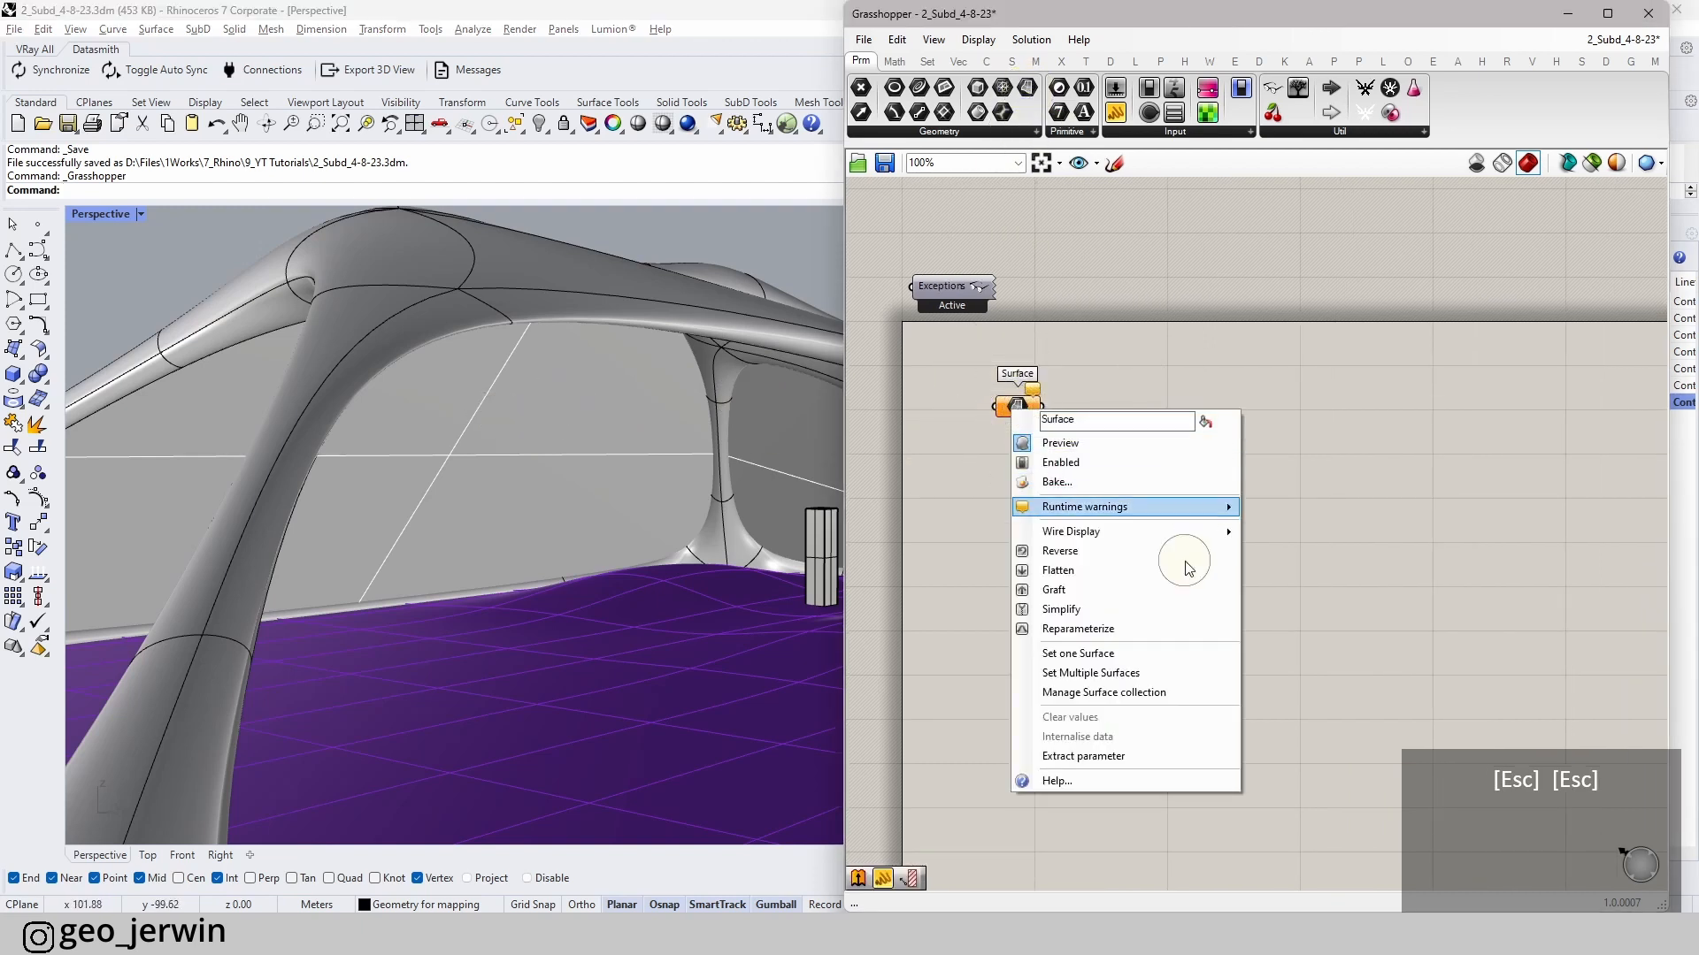
{"action": "left_click", "coordinate": [1142, 675]}
{"action": "left_click", "coordinate": [549, 501]}
{"action": "left_click", "coordinate": [769, 478]}
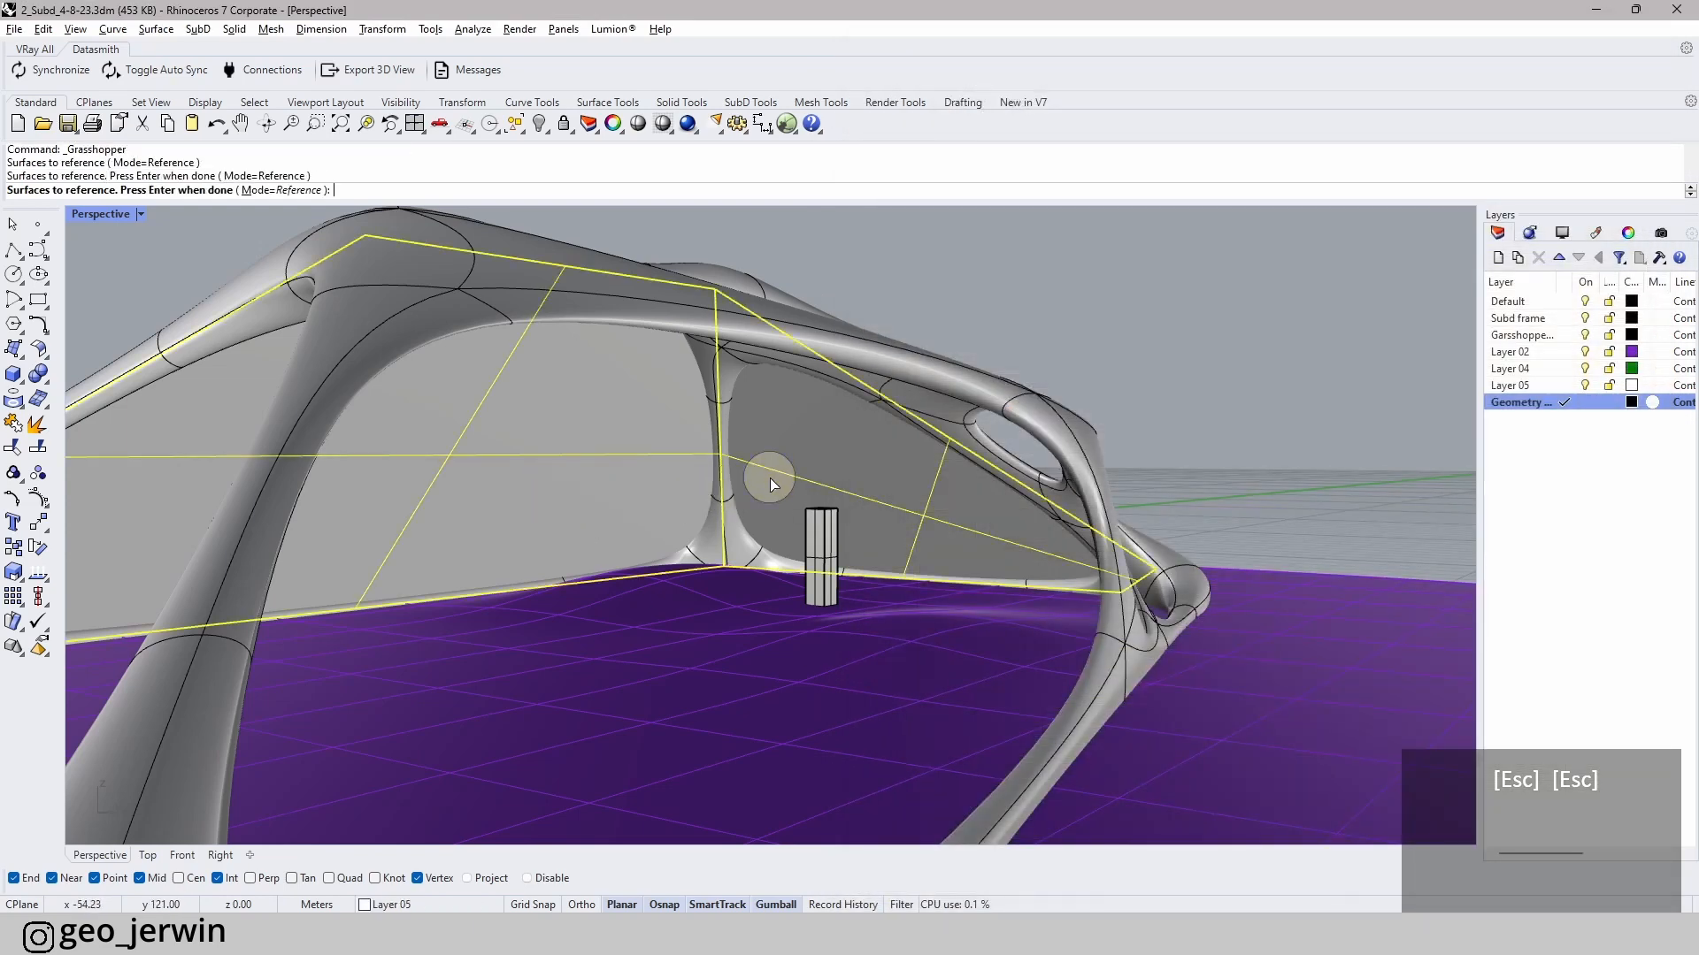
{"action": "key", "text": "Return"}
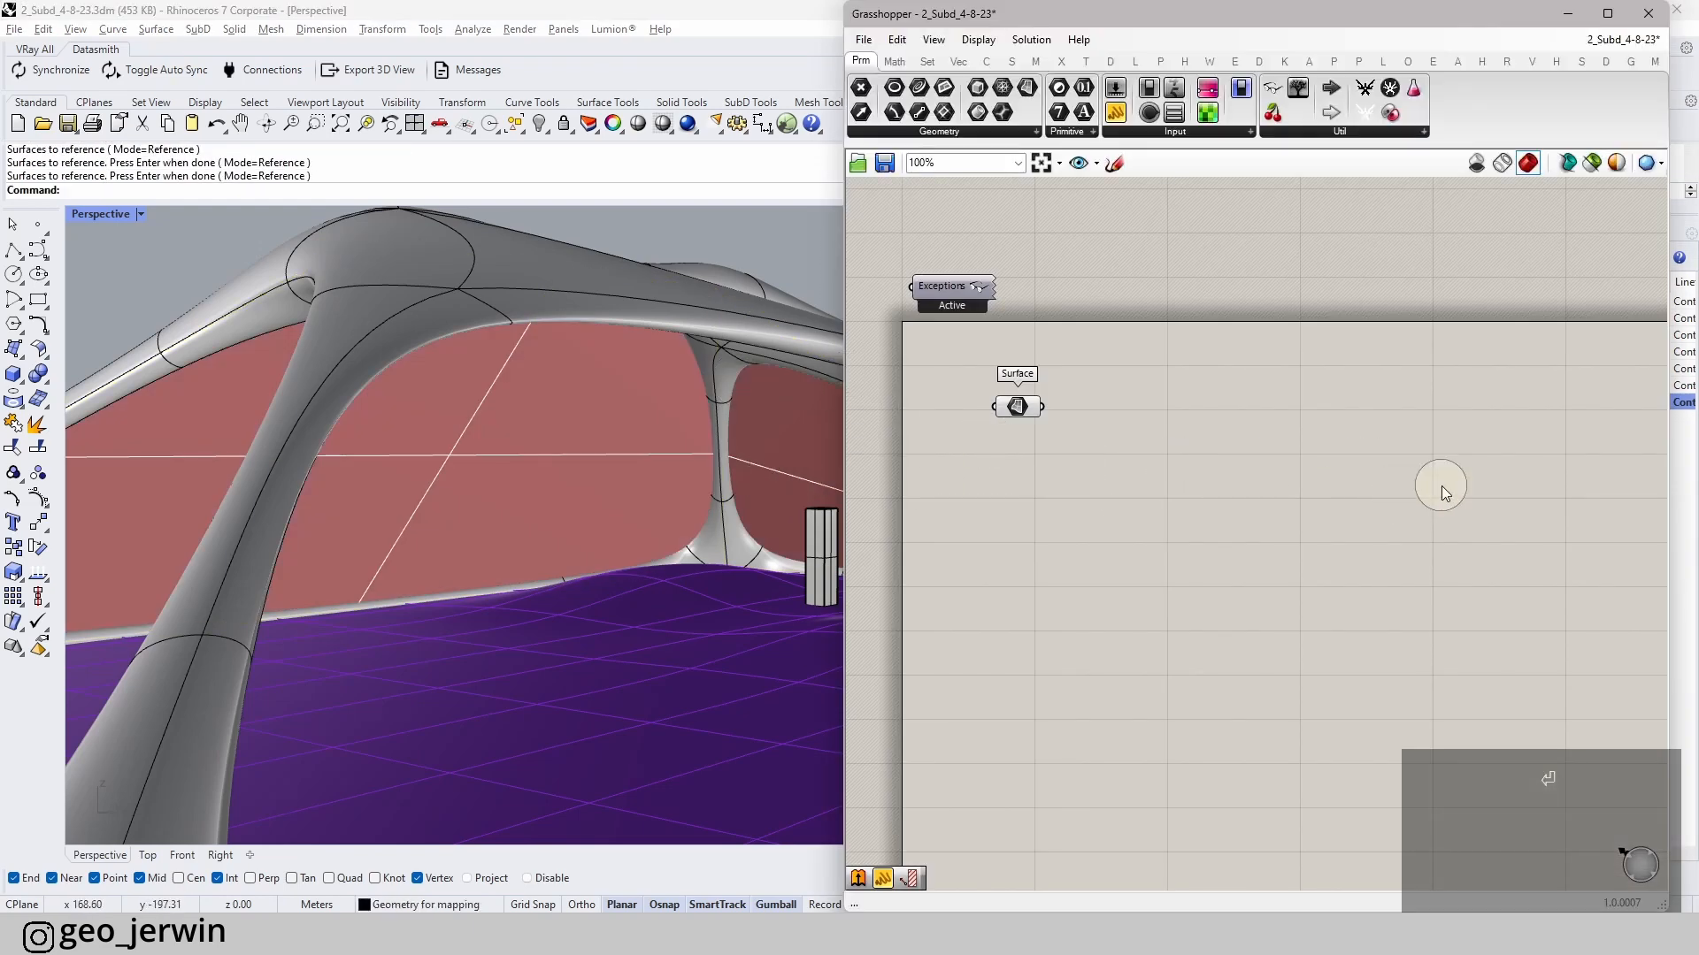
- Narrow the Grasshopper window to reach the layer list, make Default the current layer and turn off Layer 05
{"action": "left_click_drag", "start_coordinate": [1673, 480], "coordinate": [1458, 481]}
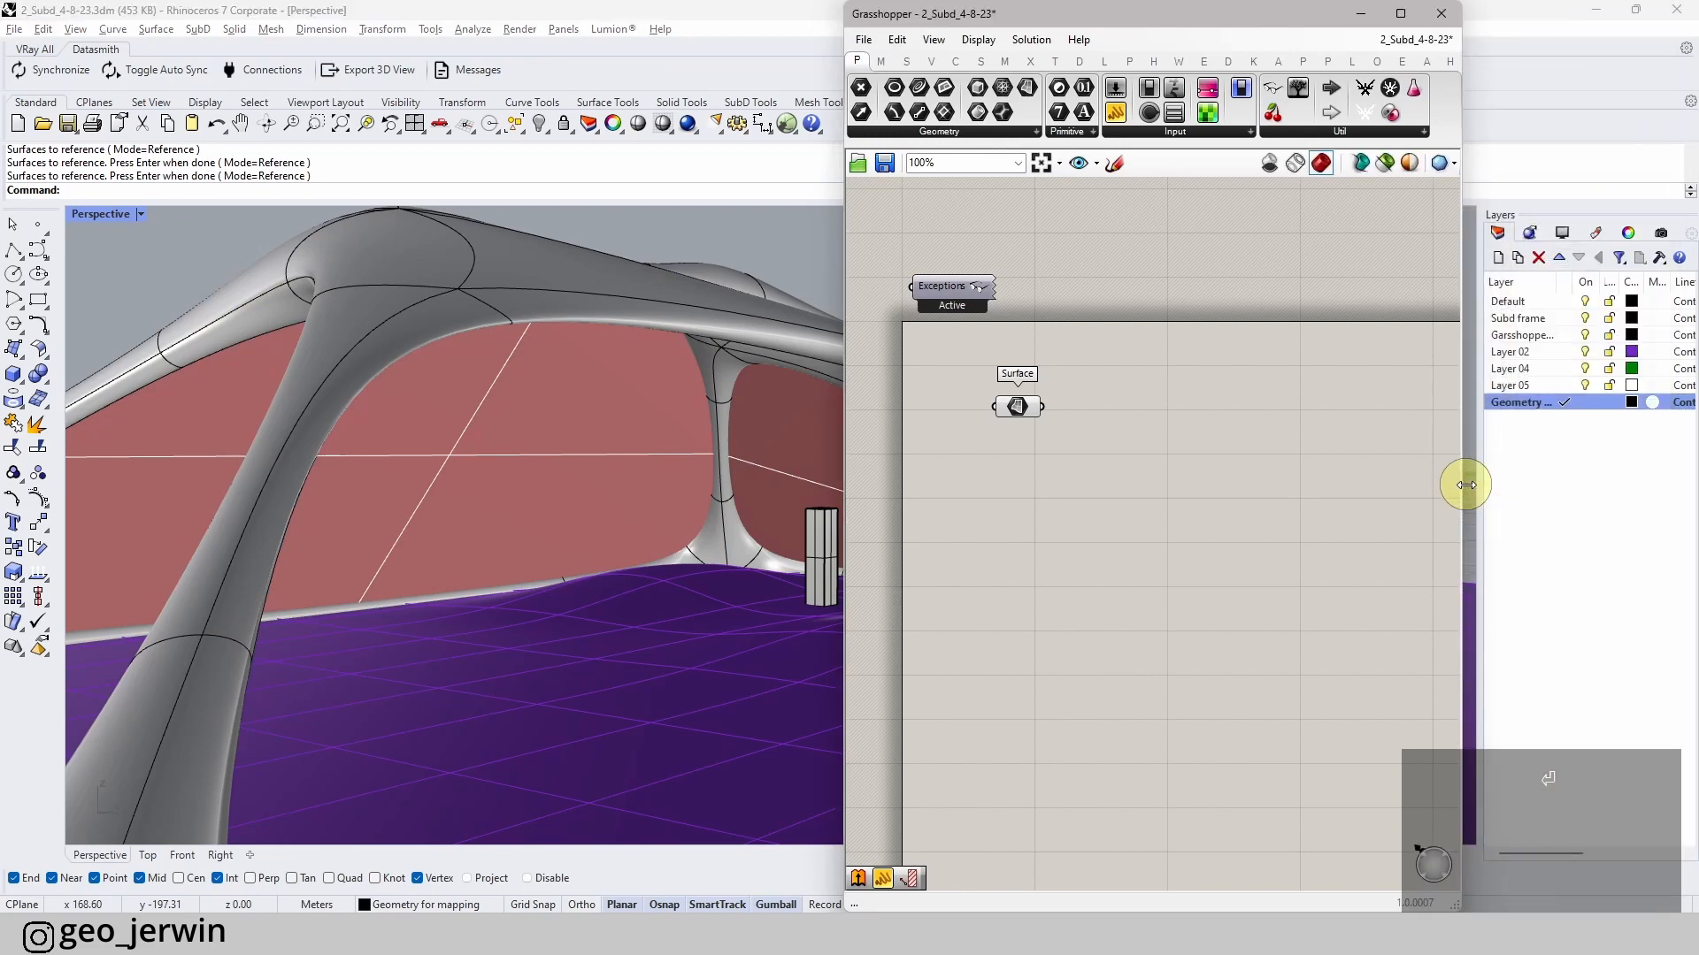
{"action": "left_click", "coordinate": [1584, 301]}
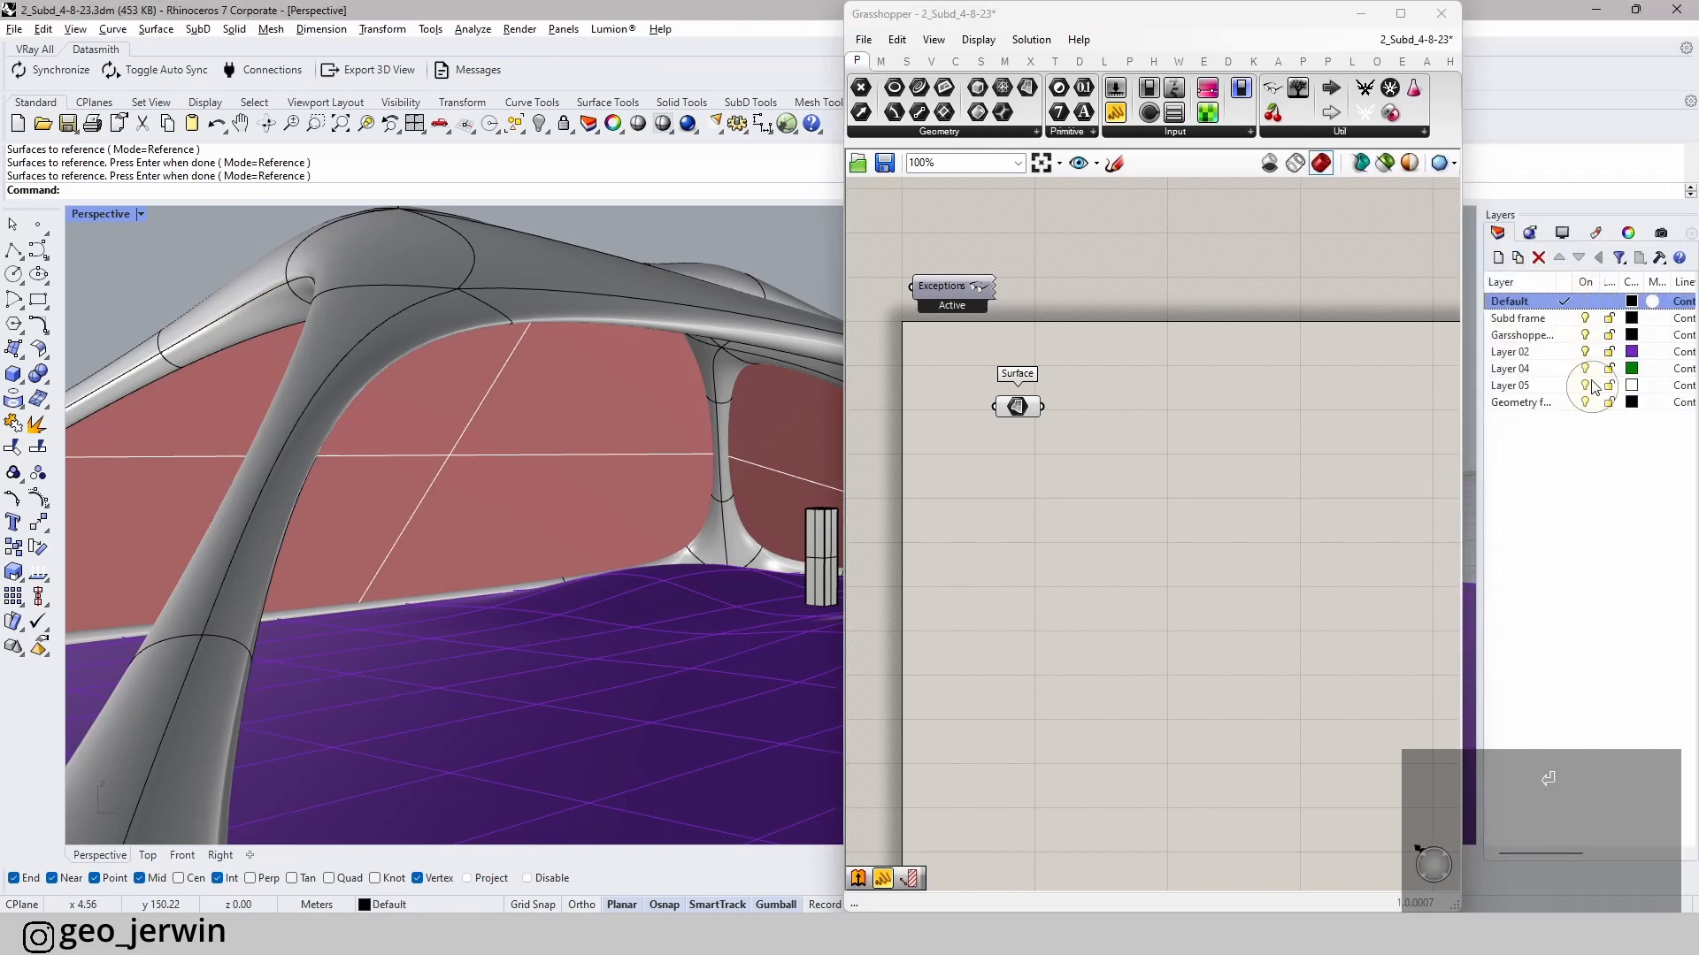
{"action": "left_click", "coordinate": [1586, 405]}
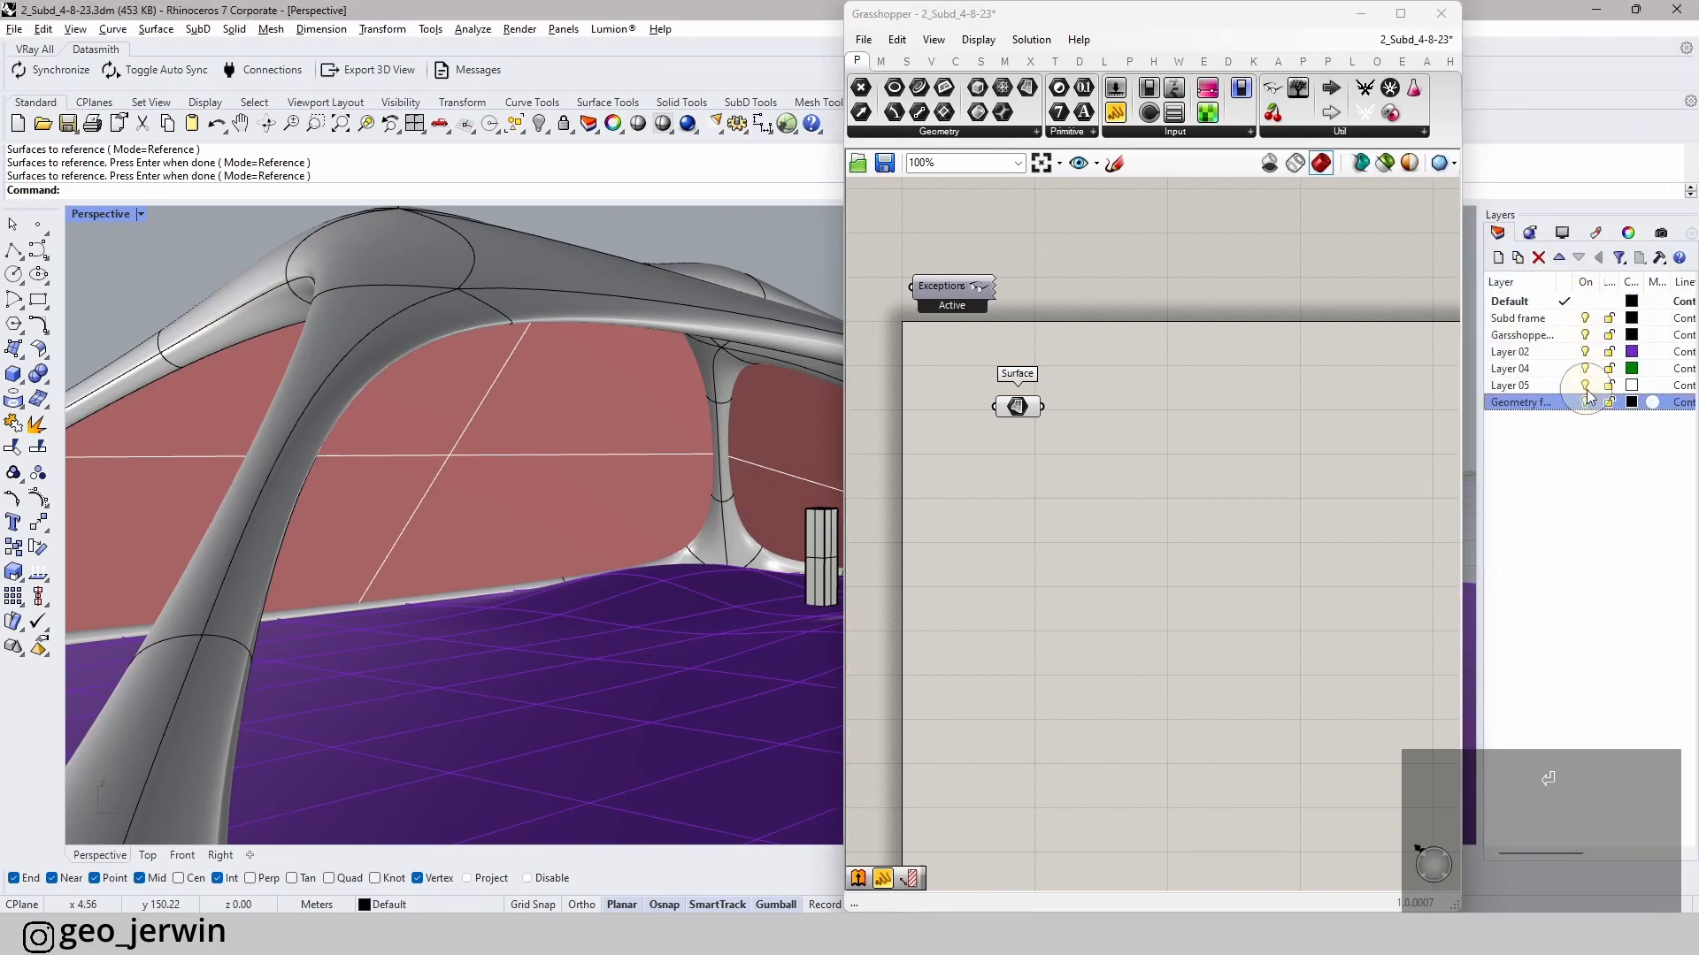
{"action": "left_click", "coordinate": [1585, 401]}
{"action": "left_click", "coordinate": [1140, 448]}
{"action": "left_click", "coordinate": [572, 538]}
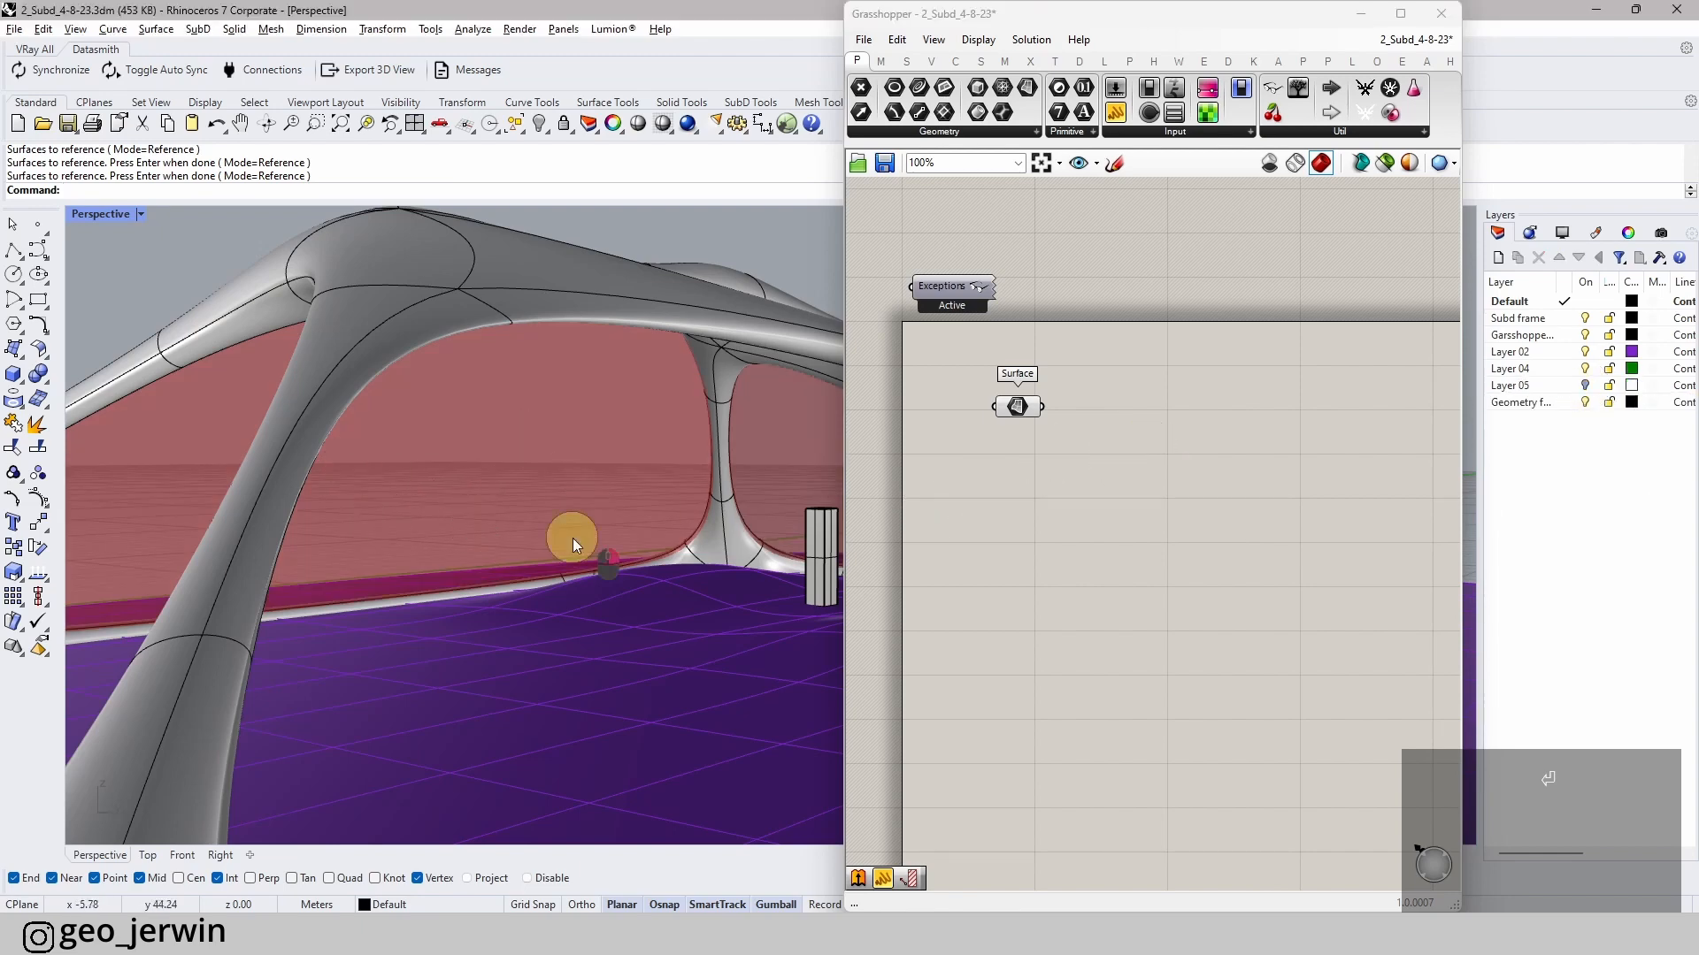
{"action": "right_click_drag", "start_coordinate": [572, 543], "coordinate": [561, 488]}
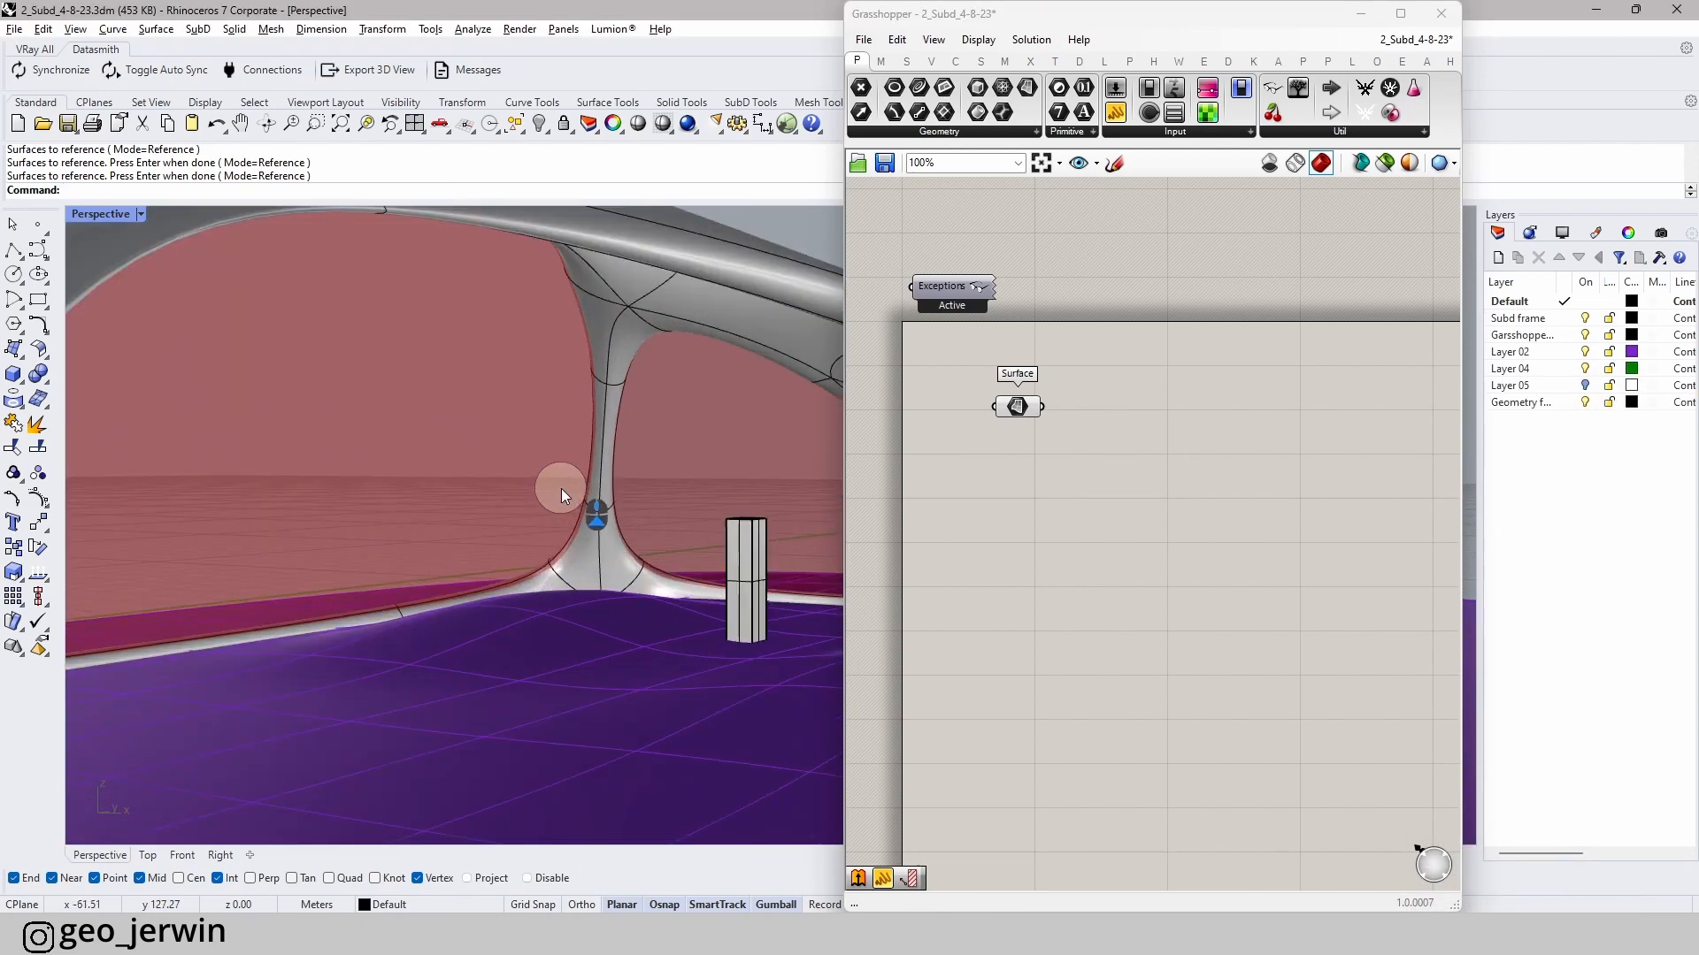
- Add an Isotrim component beside the Surface parameter
{"action": "left_click_drag", "start_coordinate": [1025, 414], "coordinate": [1015, 466]}
{"action": "double_click", "coordinate": [1226, 466]}
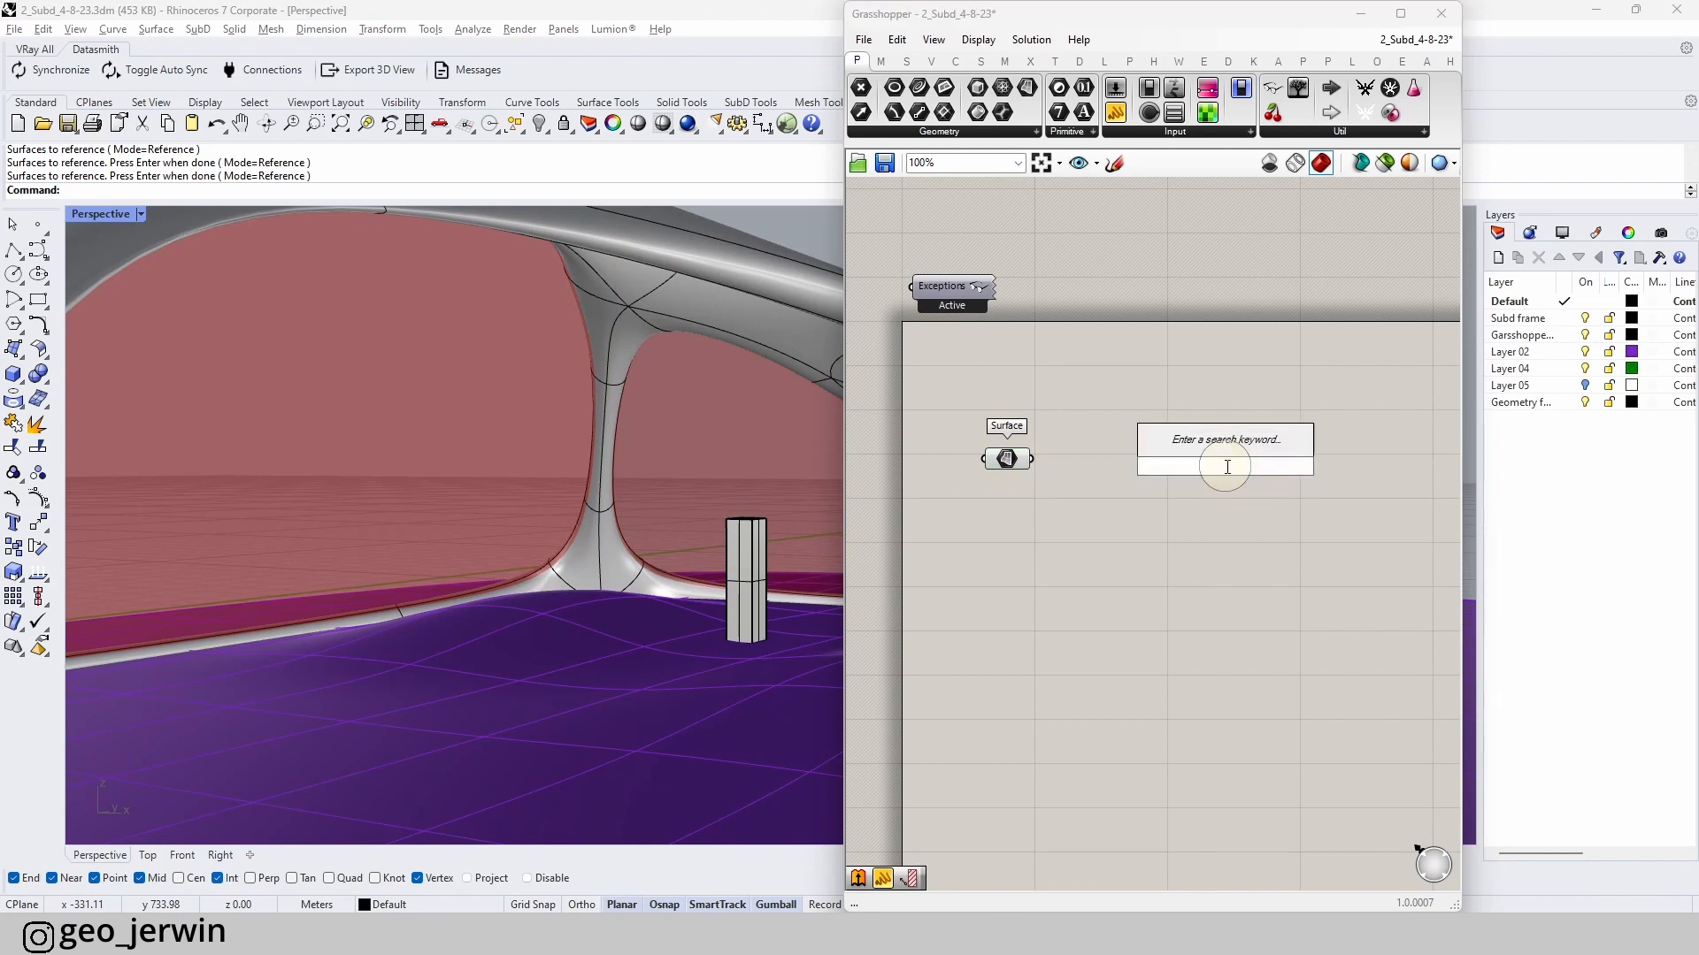
{"action": "type", "text": "iso"}
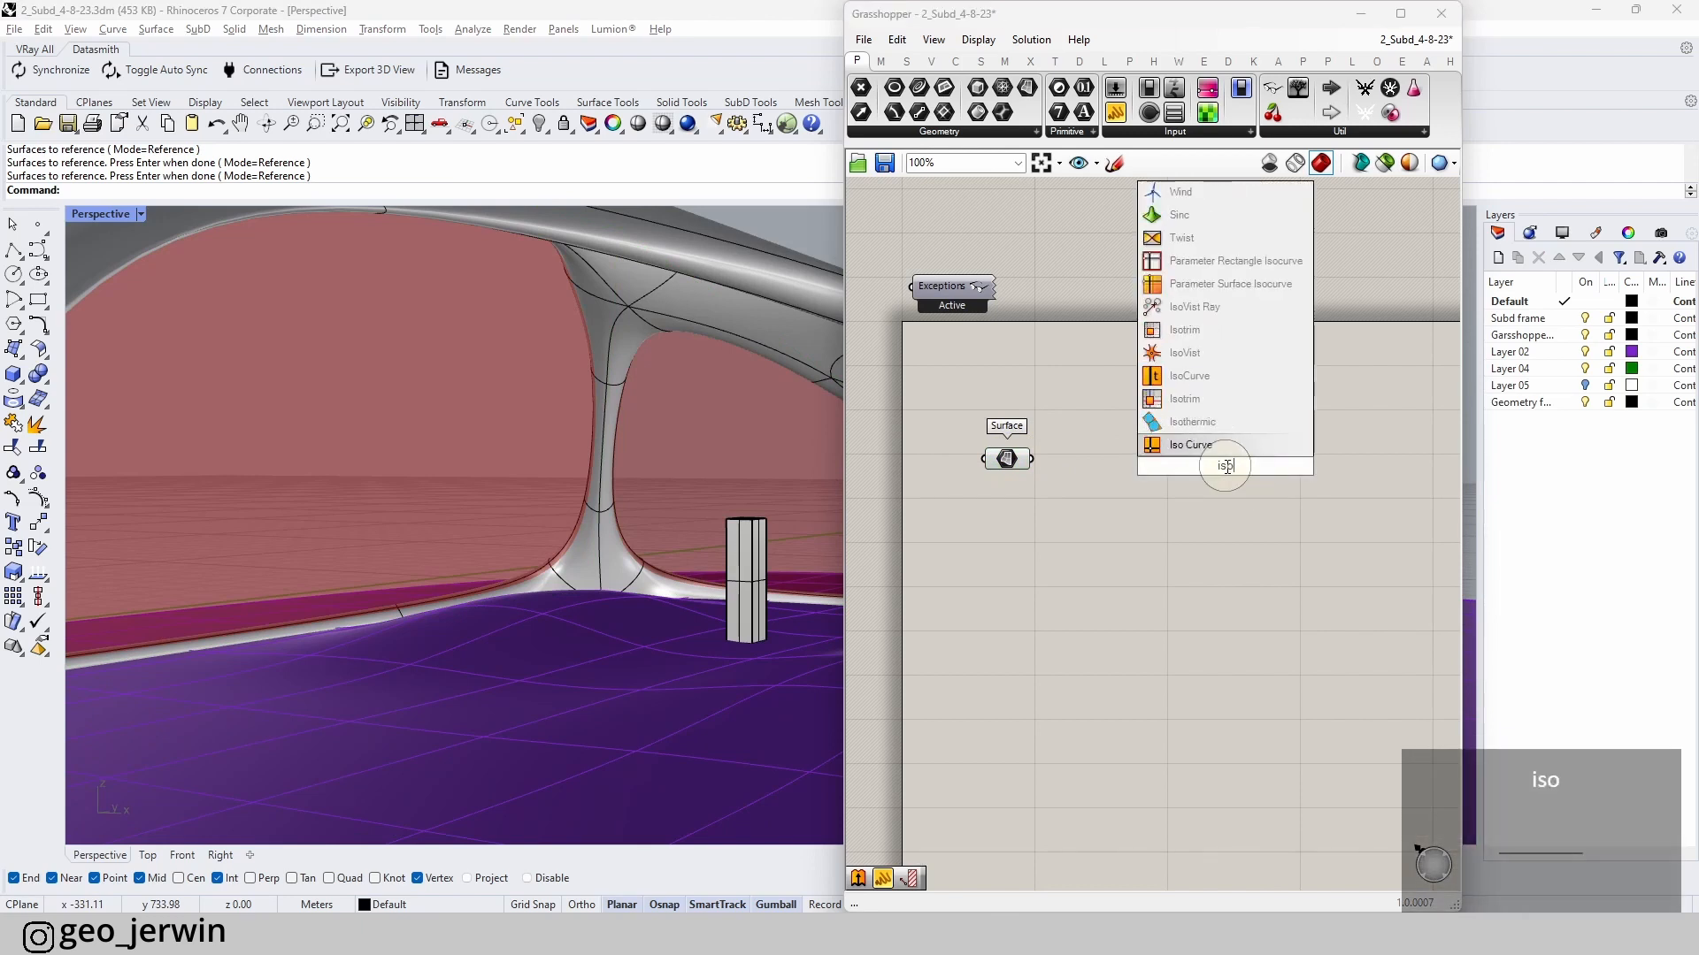
{"action": "type", "text": "trim"}
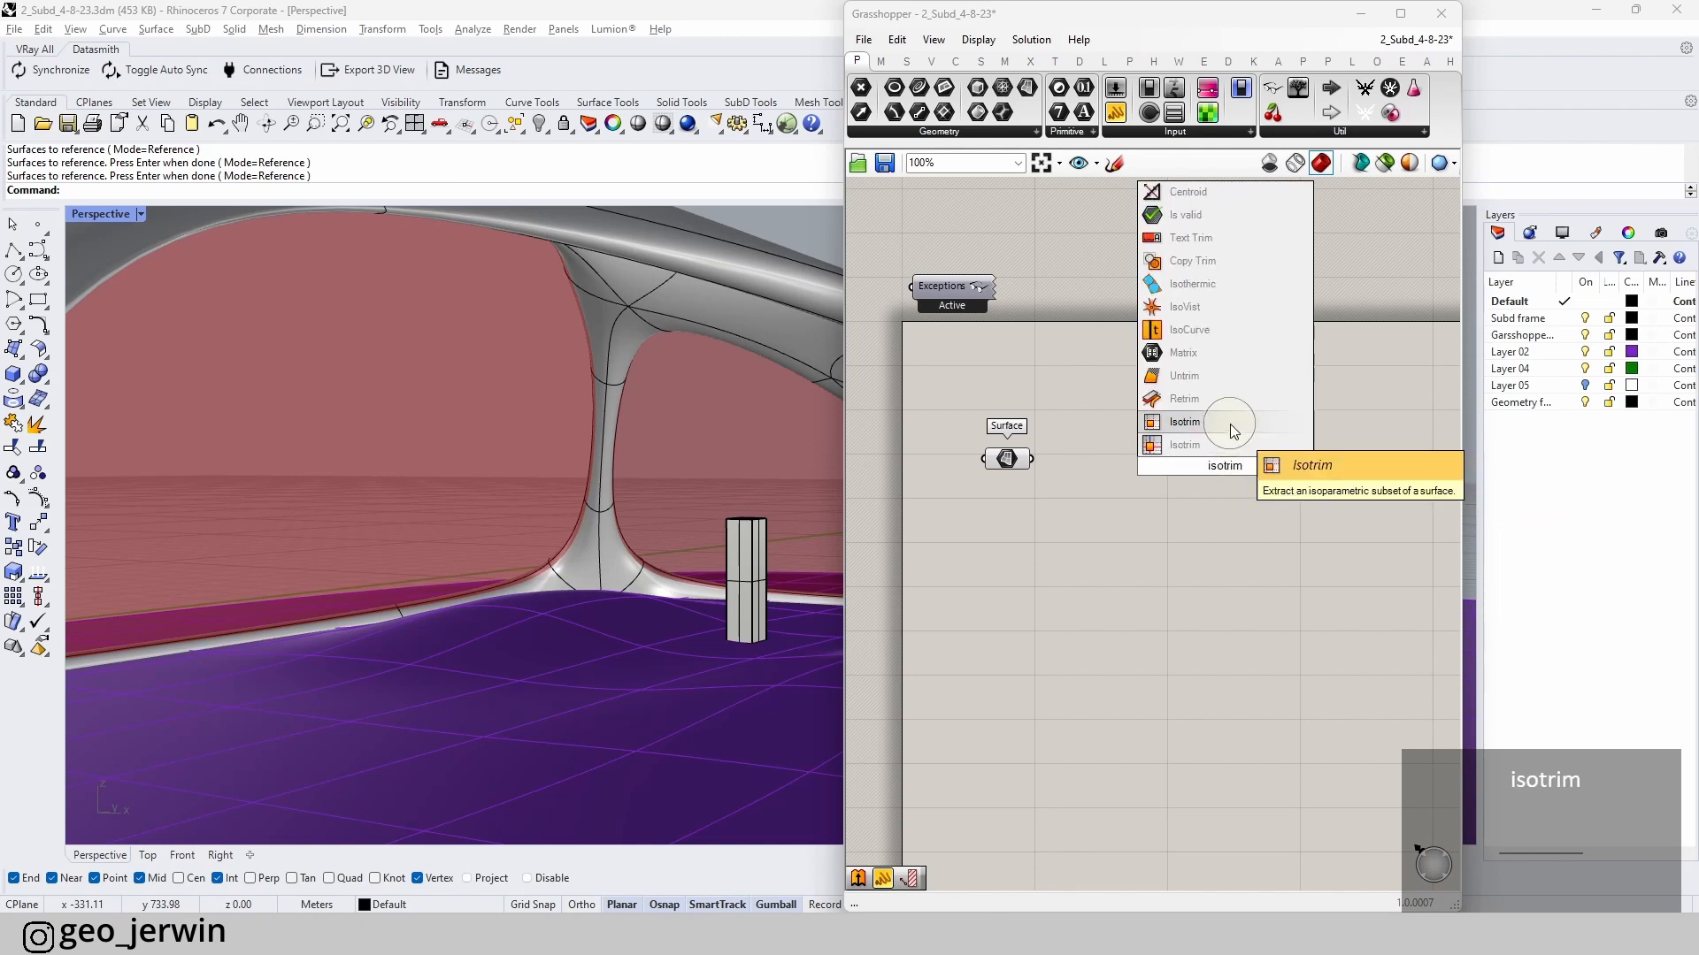
{"action": "key", "text": "Return"}
{"action": "right_click_drag", "start_coordinate": [1222, 515], "coordinate": [1100, 523]}
{"action": "left_click_drag", "start_coordinate": [1154, 480], "coordinate": [1236, 473]}
{"action": "left_click", "coordinate": [1039, 513]}
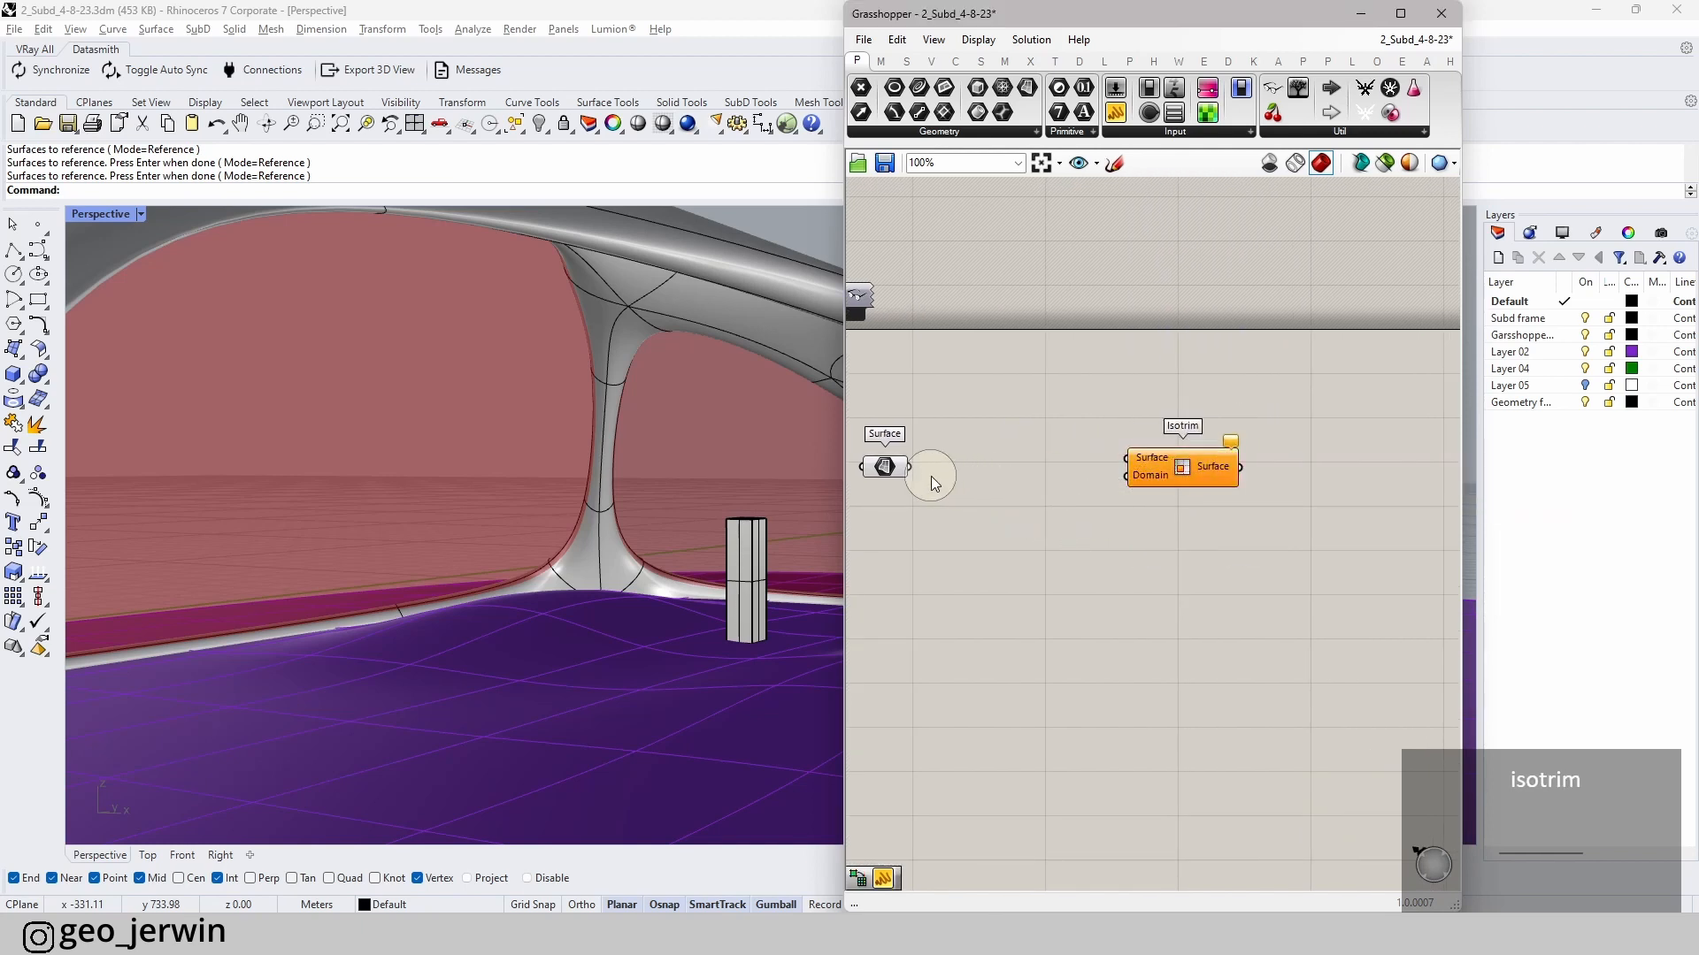
- Connect the Surface parameter to Isotrim's surface input and move Isotrim farther away to make room between them
{"action": "left_click_drag", "start_coordinate": [910, 474], "coordinate": [1151, 459]}
{"action": "left_click_drag", "start_coordinate": [1186, 468], "coordinate": [1266, 487]}
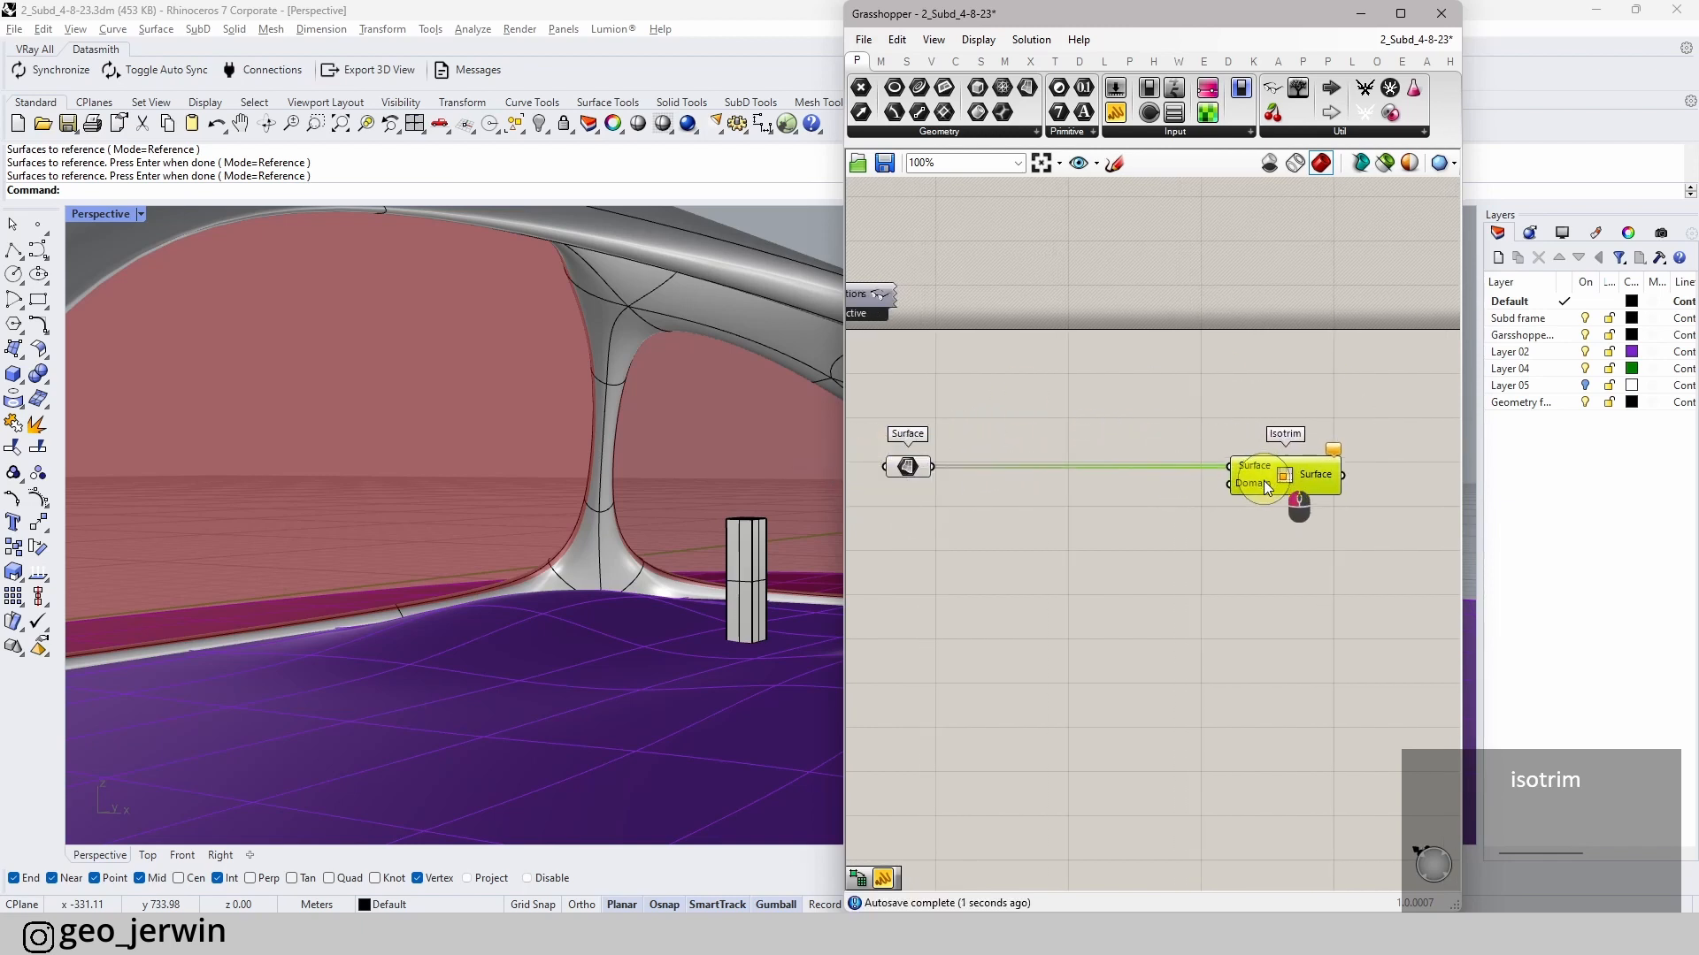
{"action": "left_click", "coordinate": [1176, 401]}
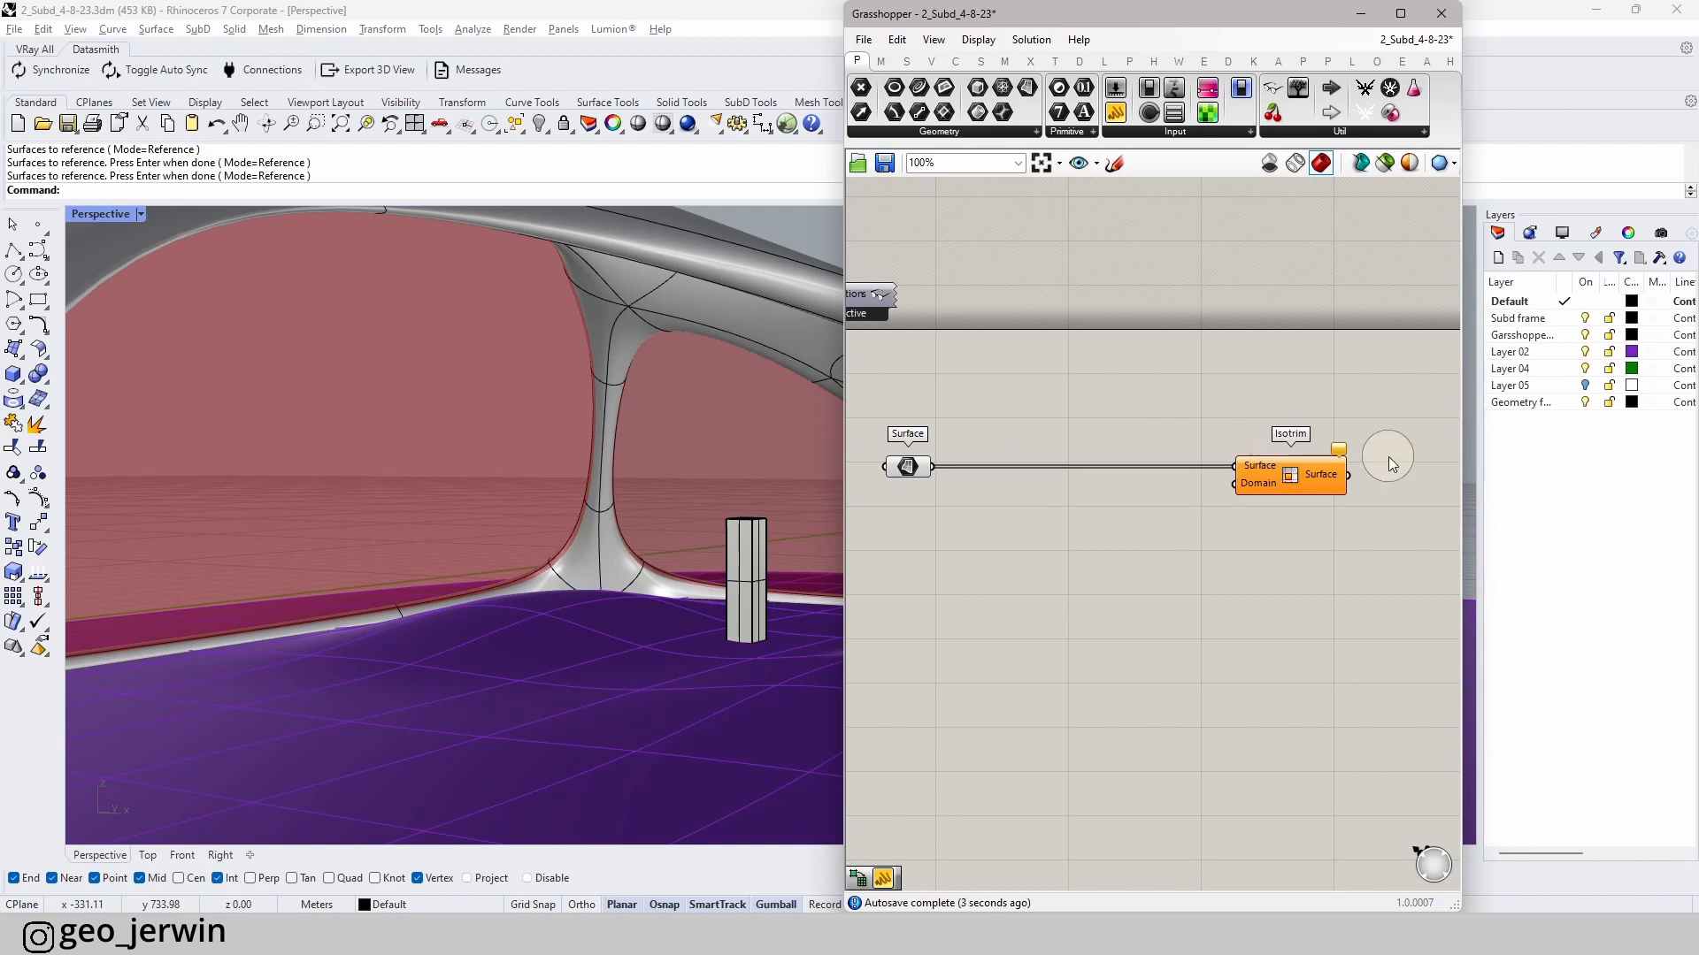
{"action": "left_click_drag", "start_coordinate": [1407, 567], "coordinate": [1307, 473]}
{"action": "left_click_drag", "start_coordinate": [1309, 479], "coordinate": [1335, 479]}
{"action": "left_click", "coordinate": [1283, 412]}
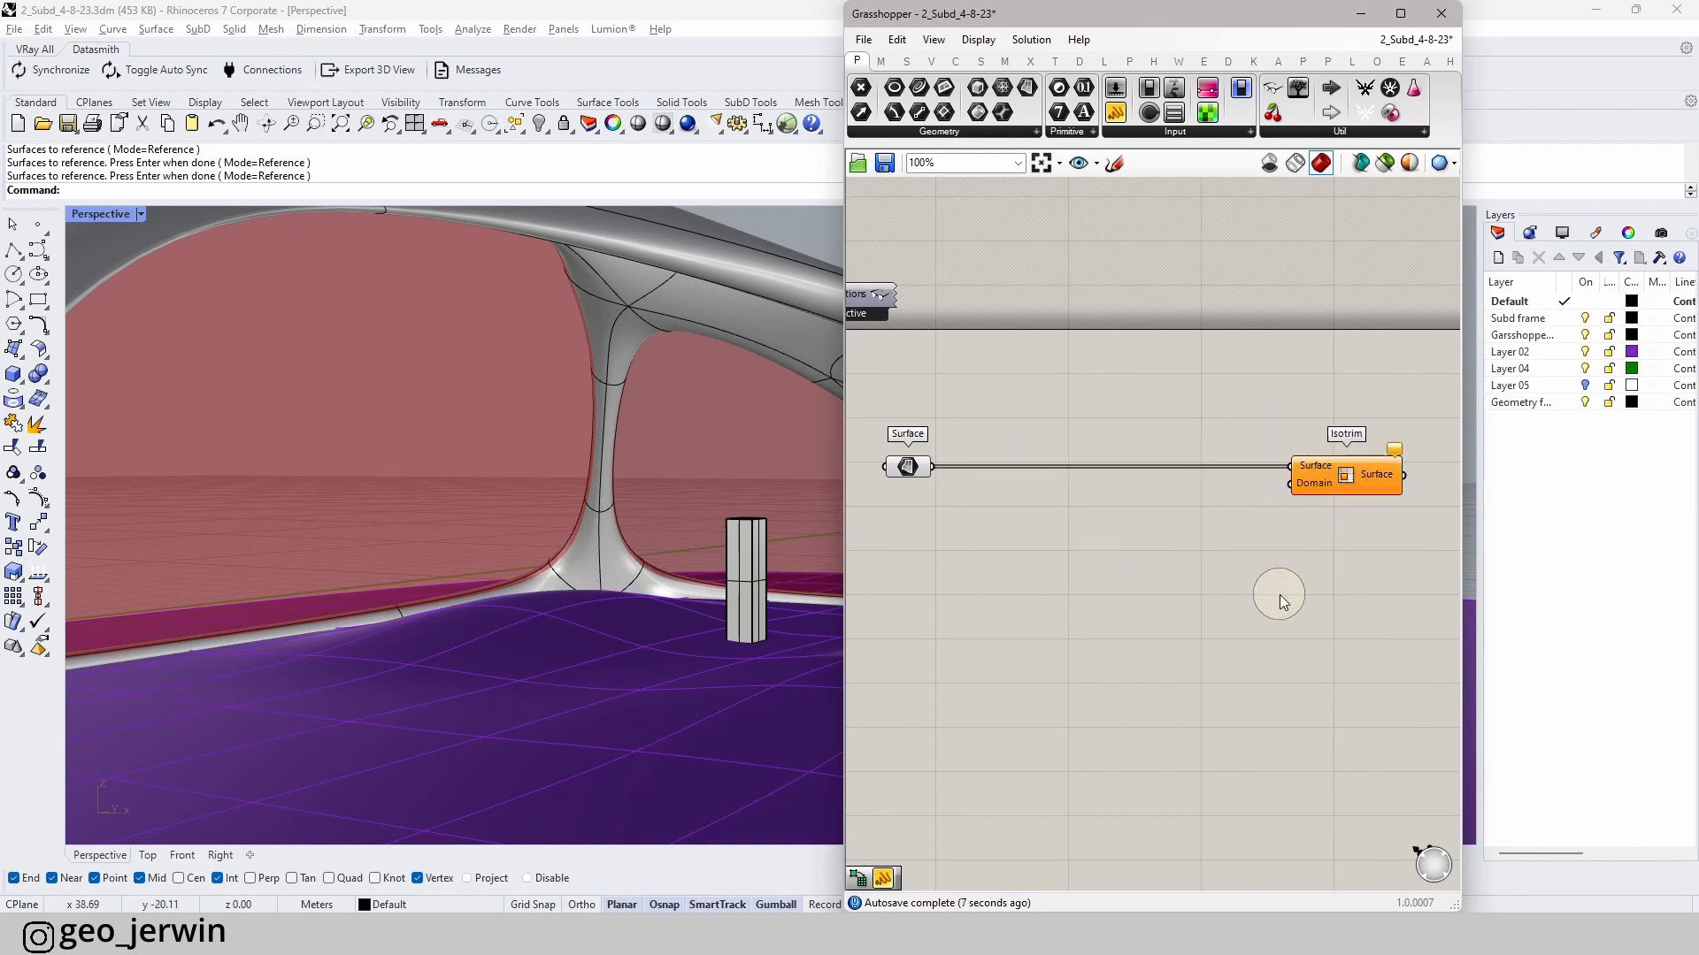
- Add a Divide Domain² component, feed it the Surface parameter and connect its segments to Isotrim's domain input
{"action": "double_click", "coordinate": [1188, 575]}
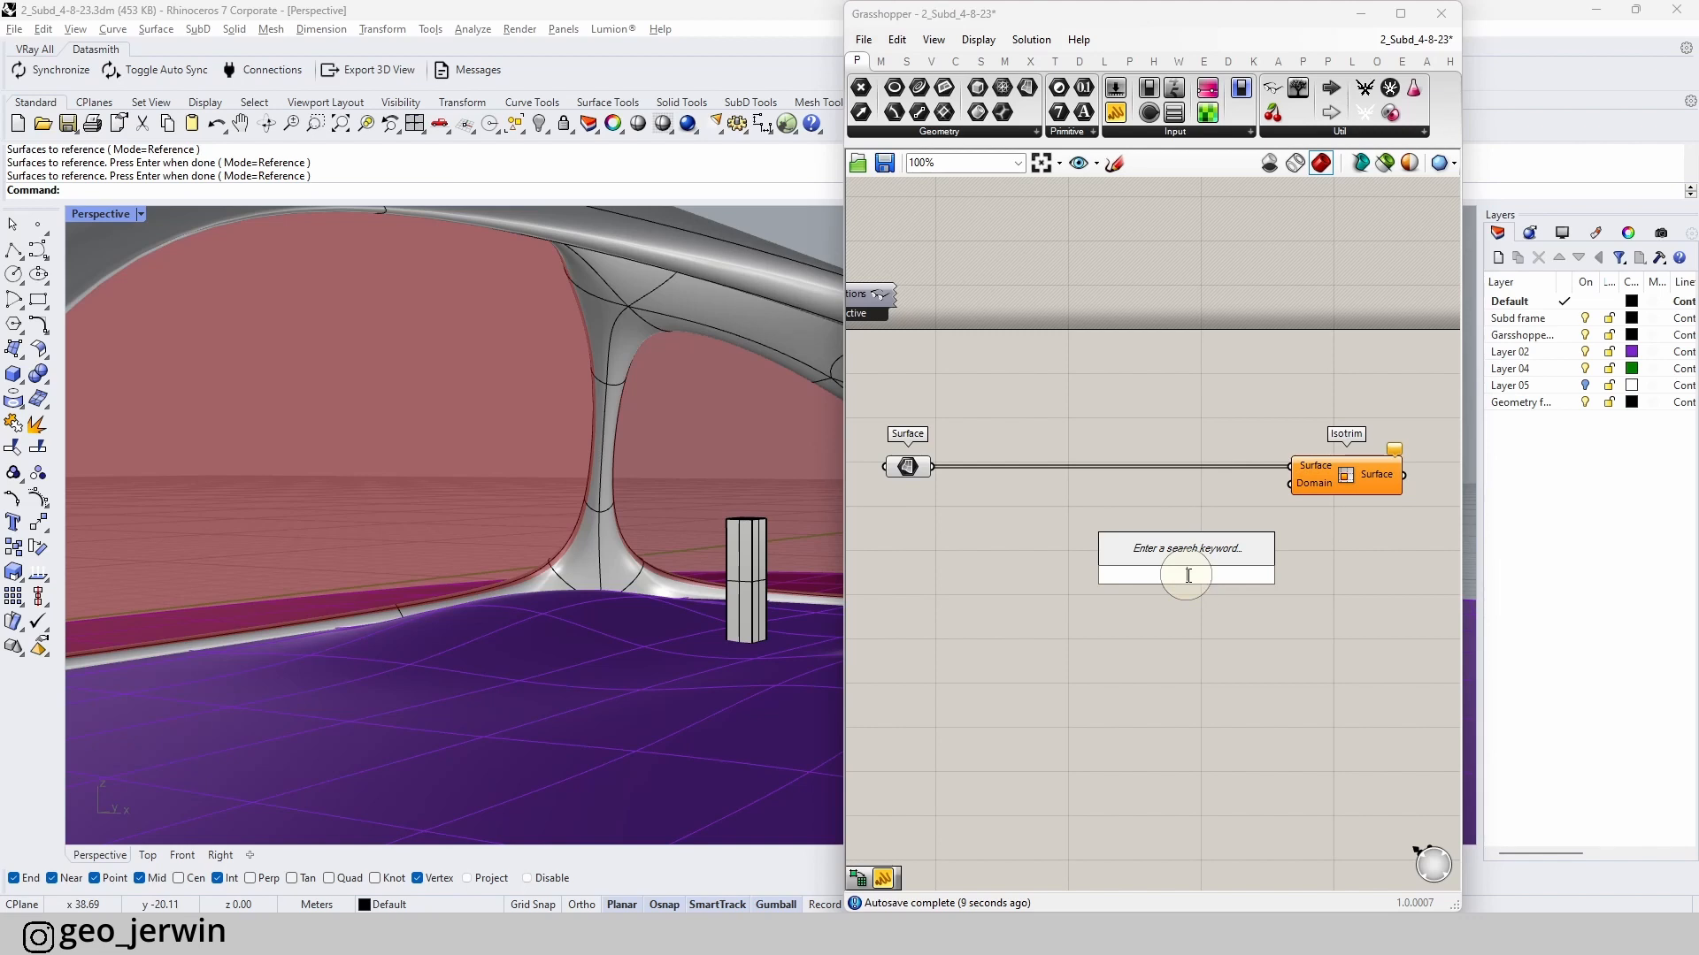
{"action": "type", "text": "divide"}
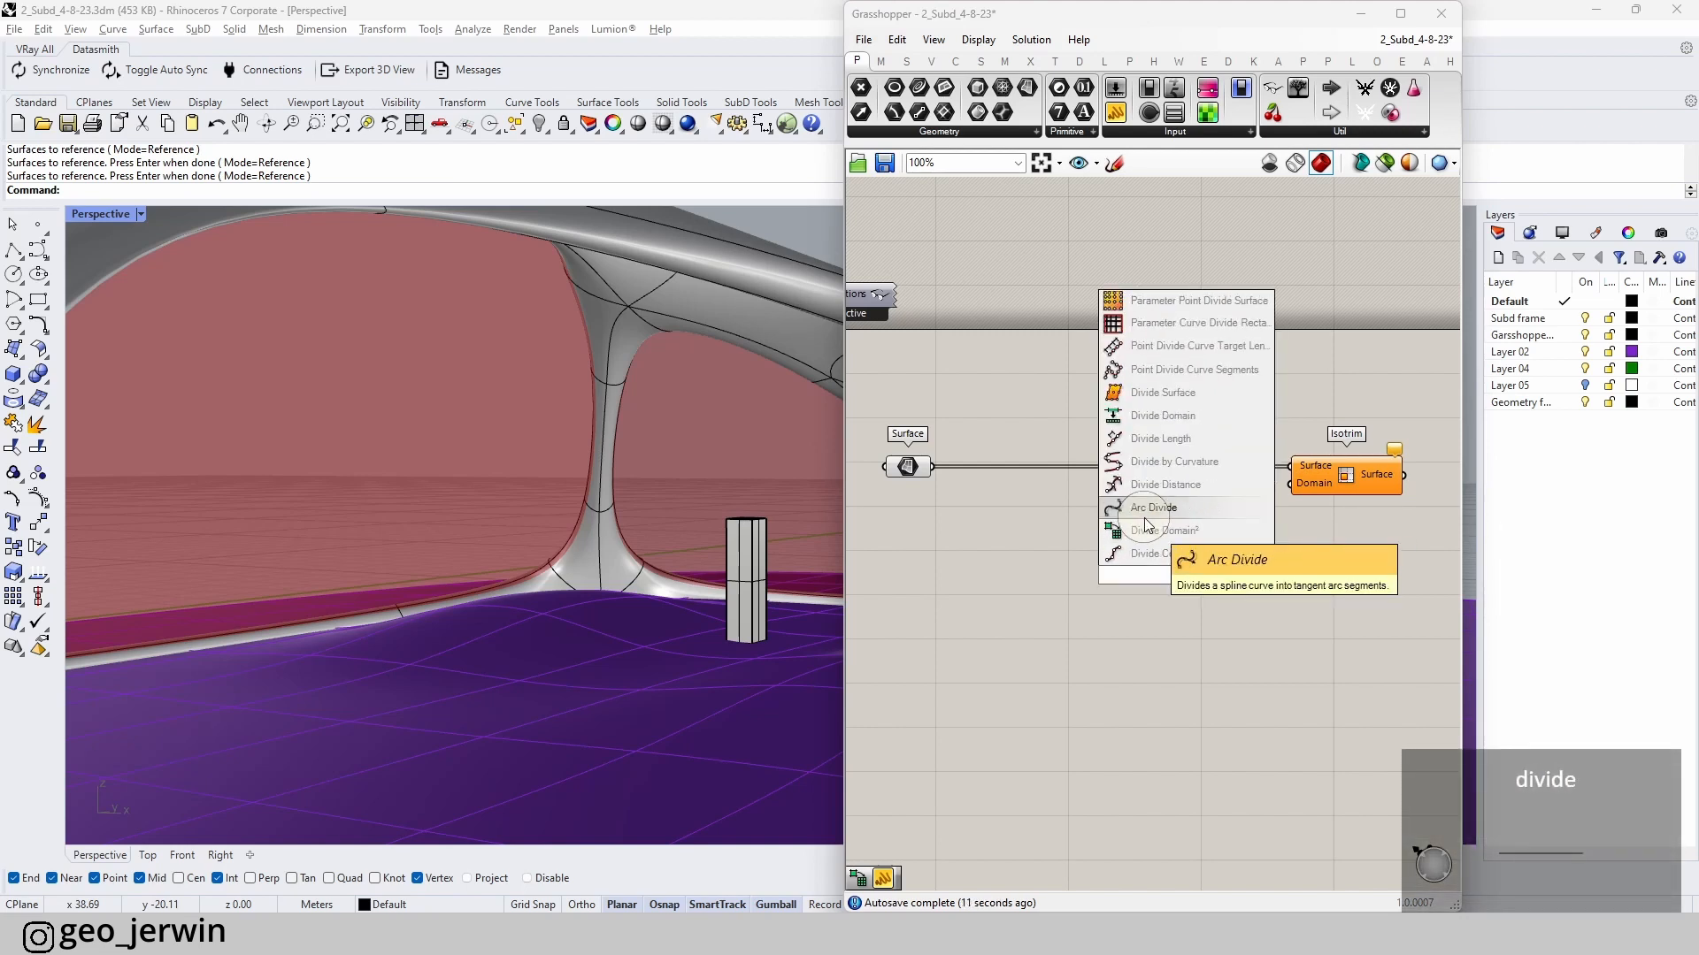
{"action": "left_click", "coordinate": [1145, 529]}
{"action": "left_click_drag", "start_coordinate": [931, 467], "coordinate": [1125, 559]}
{"action": "left_click_drag", "start_coordinate": [1300, 491], "coordinate": [1378, 483]}
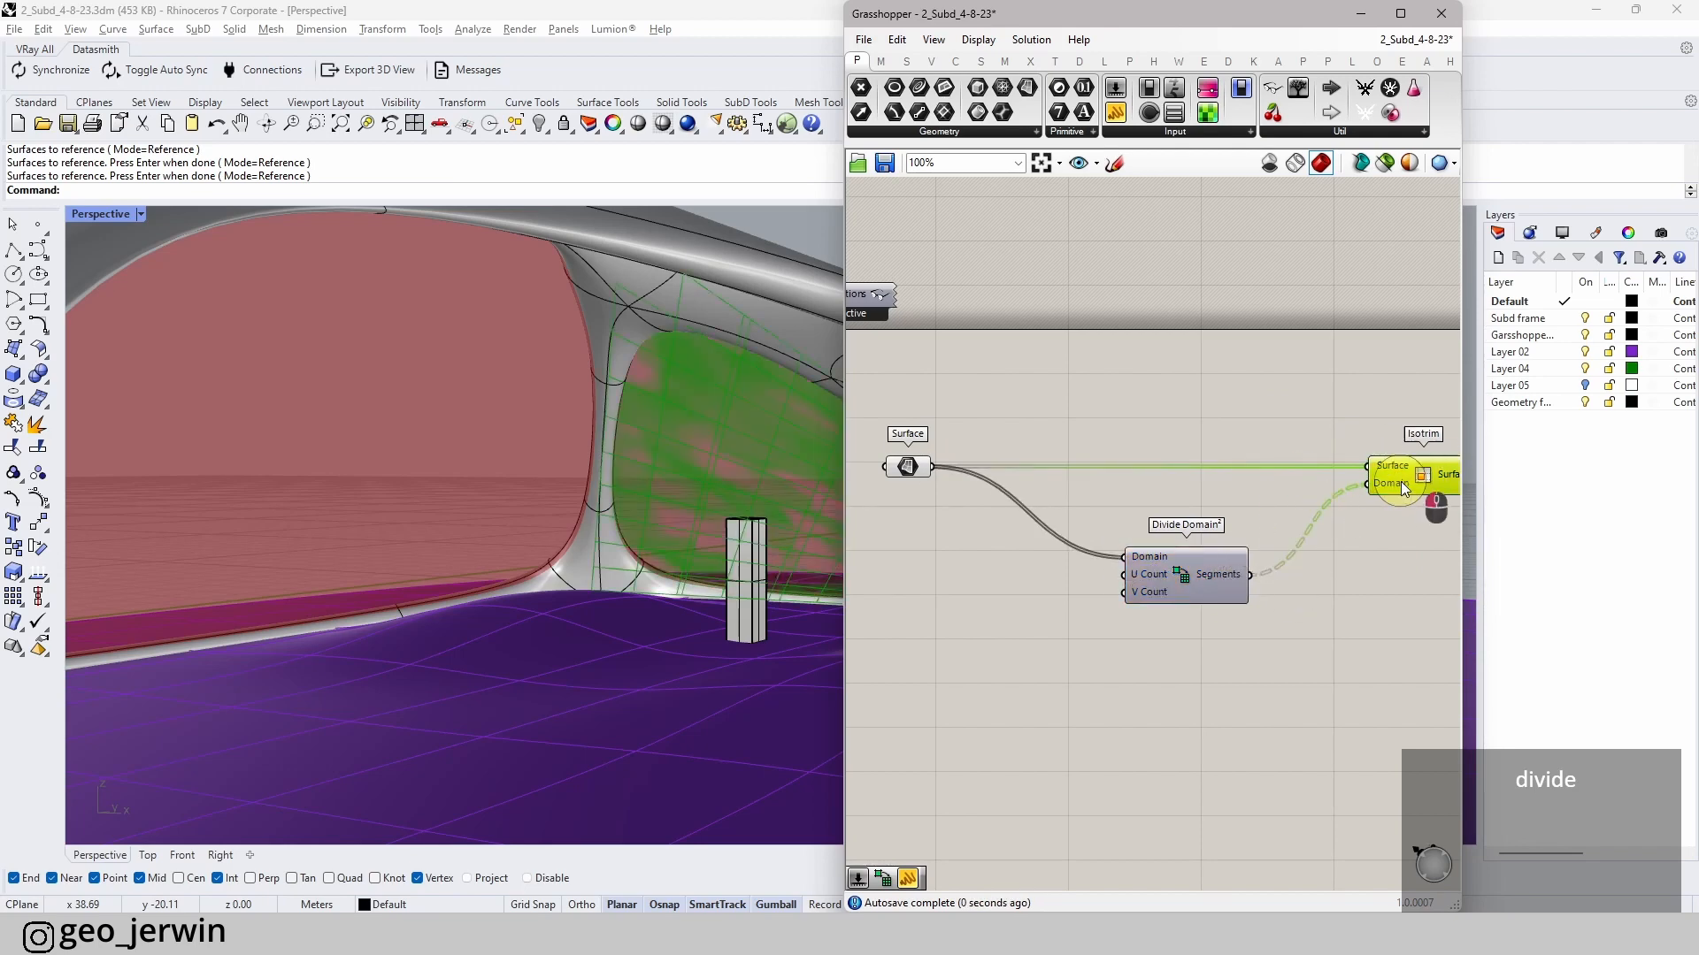
{"action": "left_click", "coordinate": [1361, 552]}
- Graft the data of the Surface parameter
{"action": "left_click", "coordinate": [911, 470]}
{"action": "right_click", "coordinate": [914, 472]}
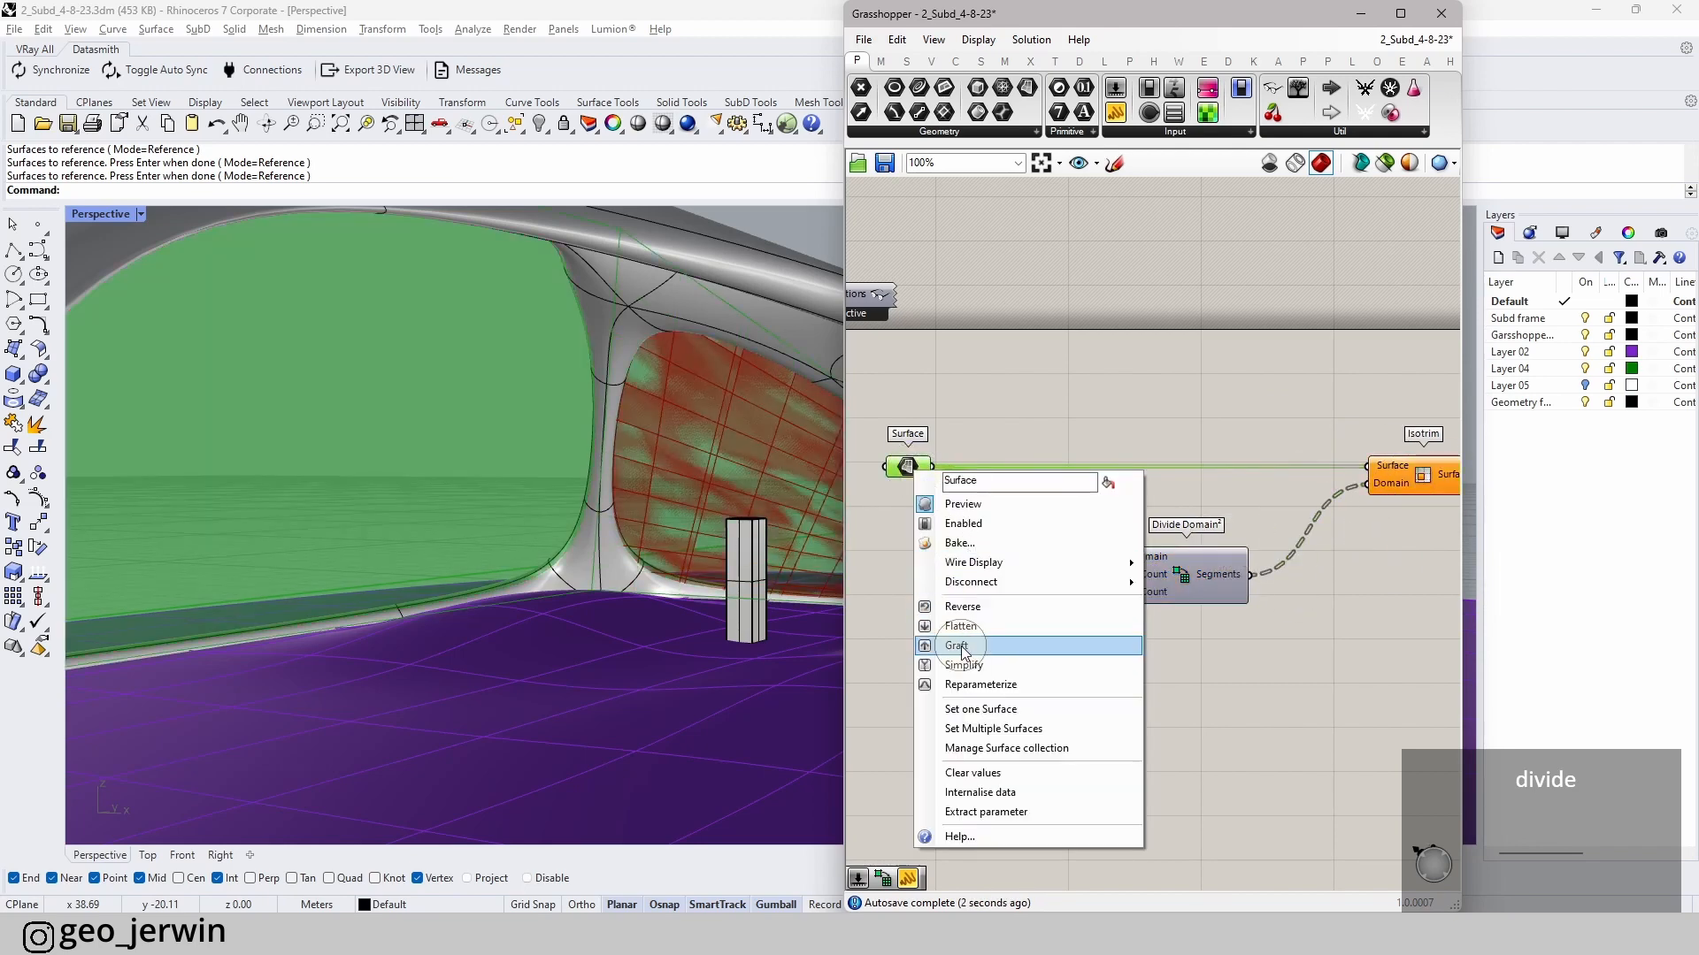
{"action": "left_click", "coordinate": [957, 646]}
{"action": "left_click", "coordinate": [1152, 348]}
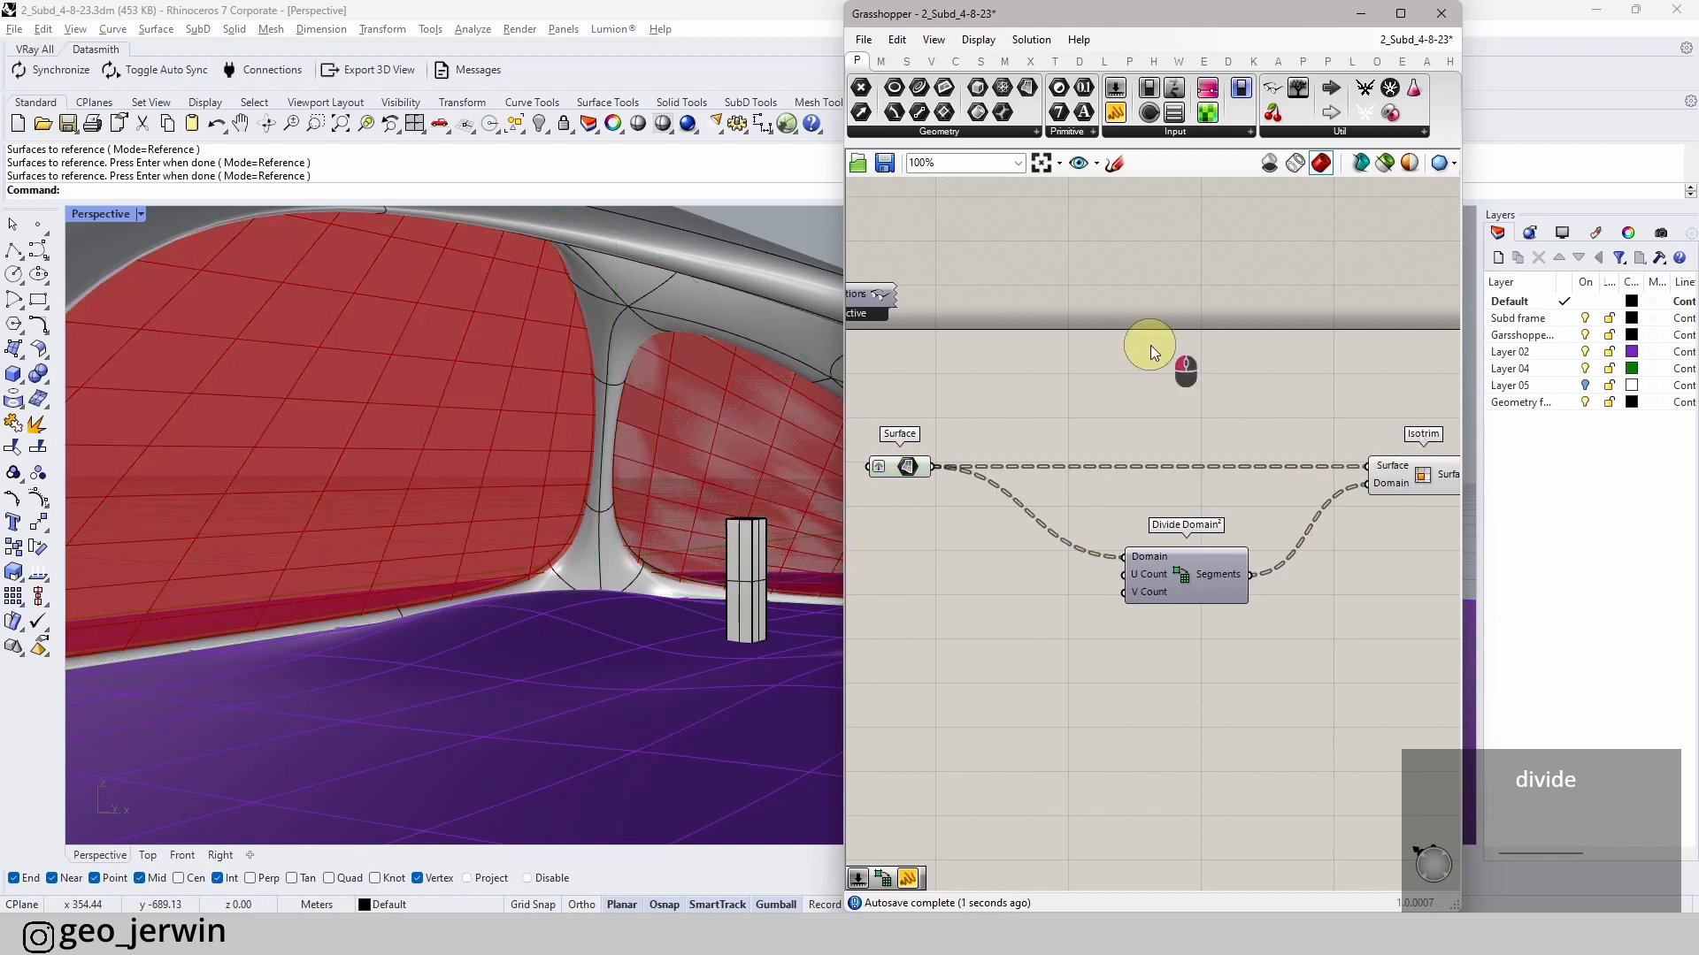
- Turn off the preview of the Surface parameter that feeds Isotrim and Divide Domain²
{"action": "right_click_drag", "start_coordinate": [895, 478], "coordinate": [1049, 507]}
{"action": "left_click", "coordinate": [1052, 503]}
{"action": "middle_click", "coordinate": [1061, 498]}
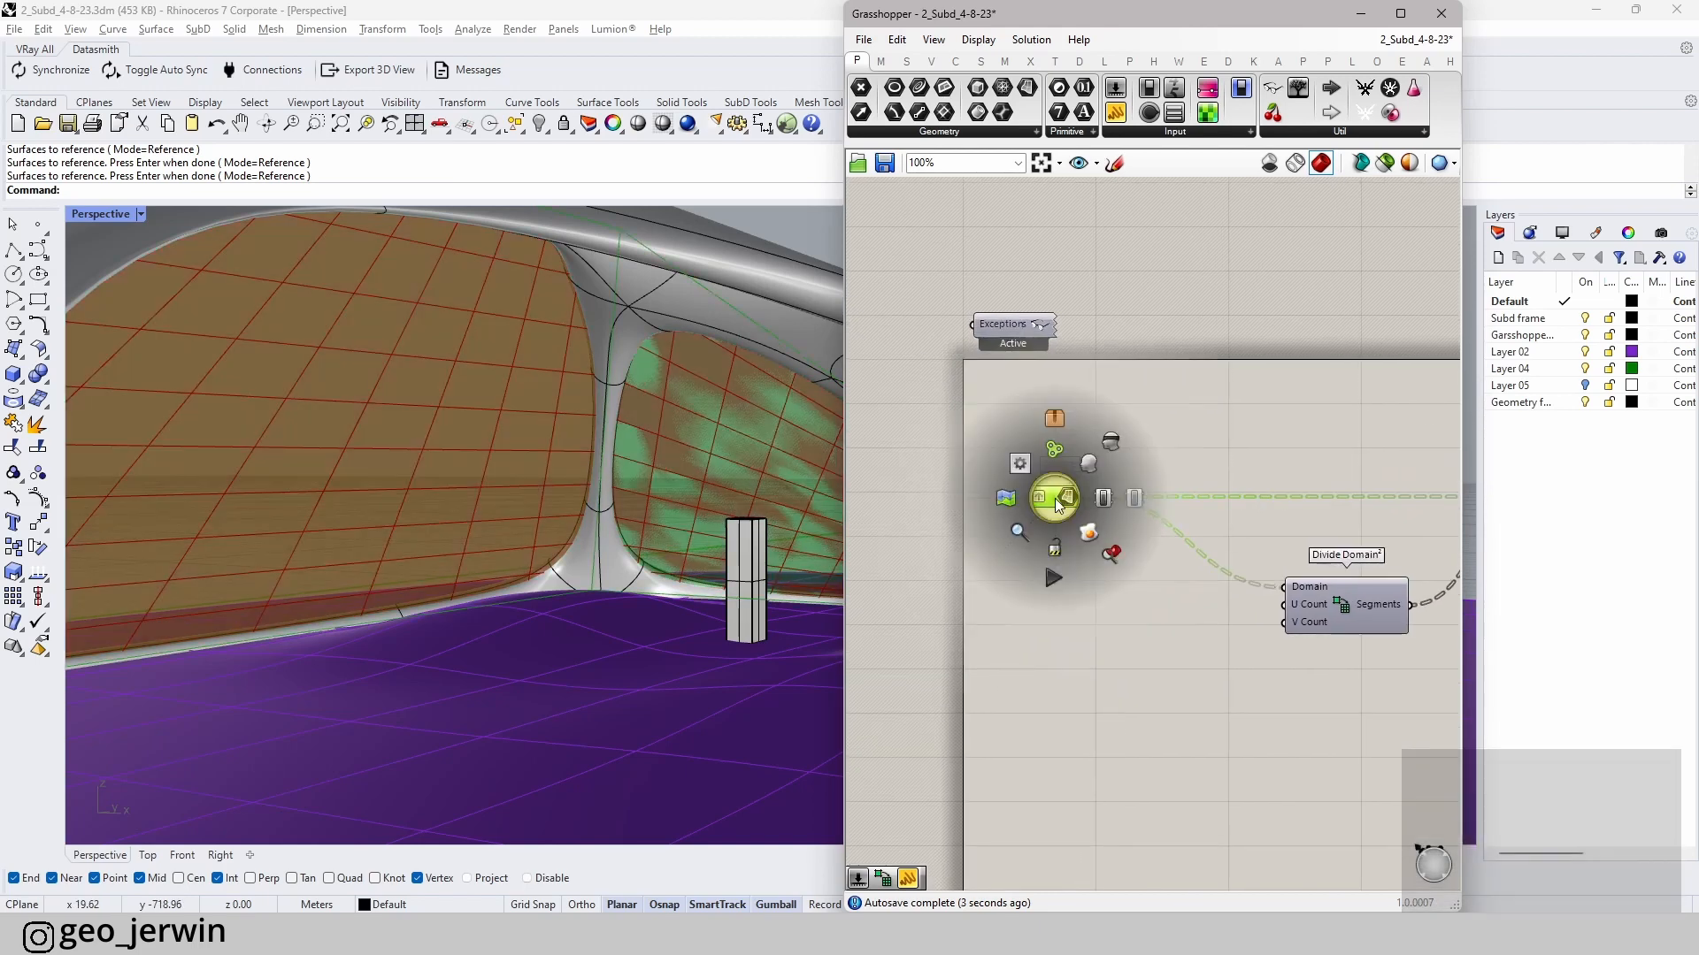
{"action": "left_click", "coordinate": [1109, 442]}
{"action": "left_click", "coordinate": [1242, 497]}
- Add a number slider with value 4 and connect it to both U Count and V Count of Divide Domain²
{"action": "right_click_drag", "start_coordinate": [1243, 501], "coordinate": [1105, 478]}
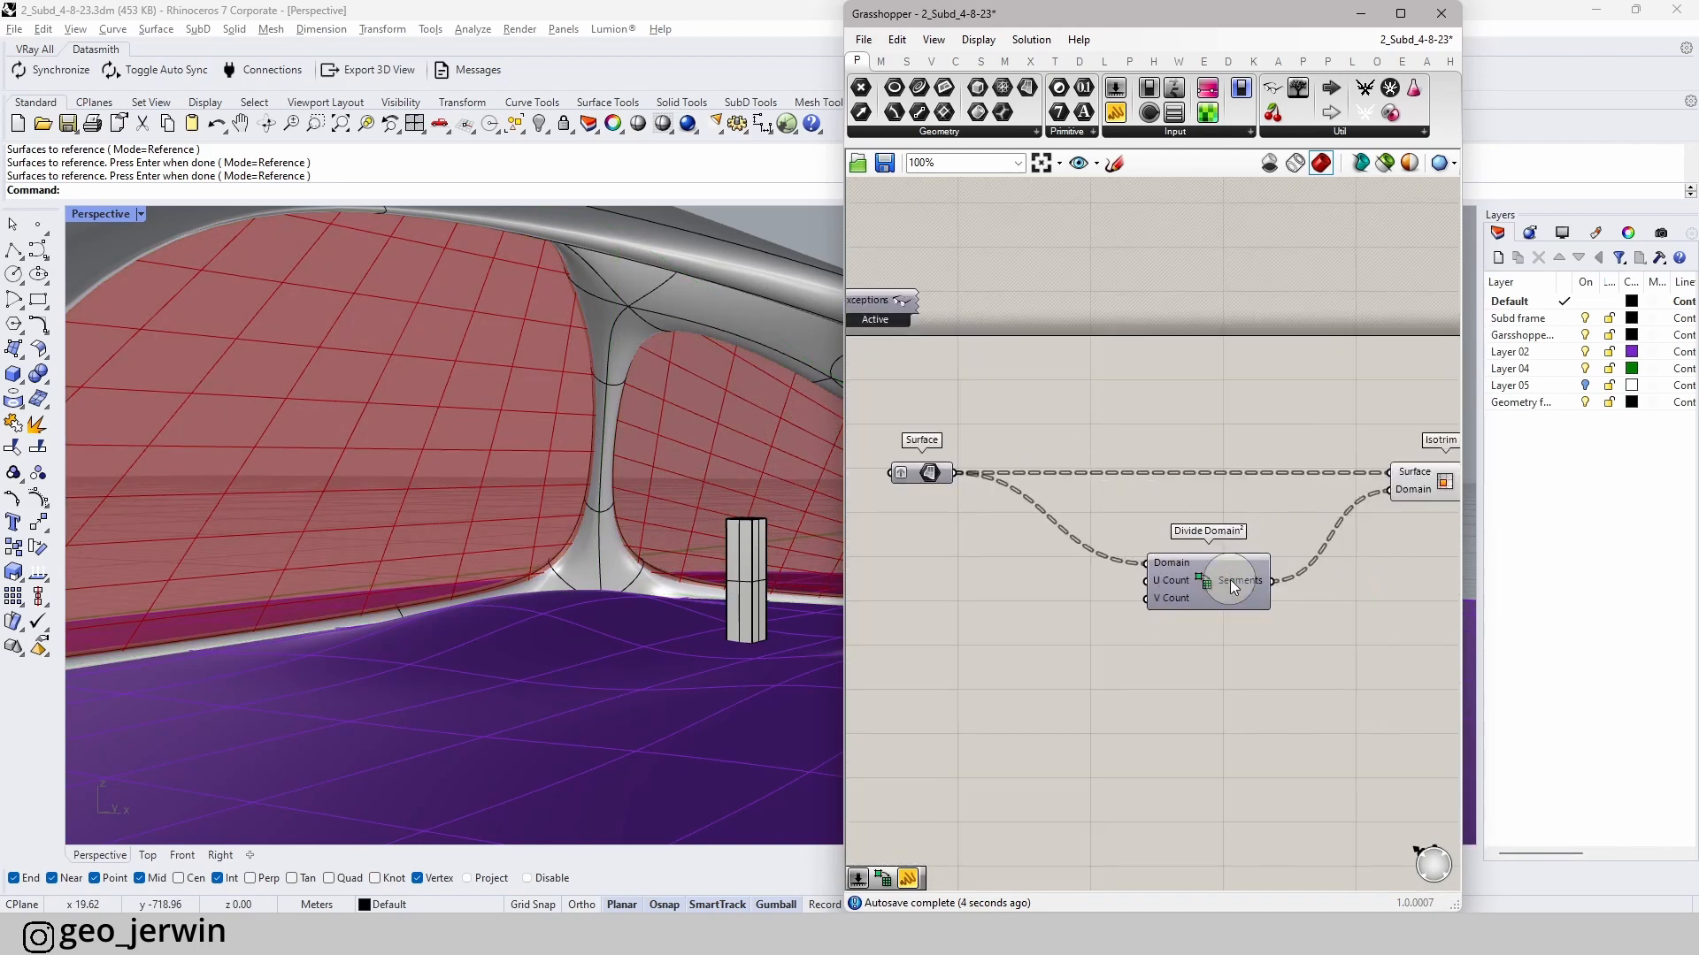
{"action": "double_click", "coordinate": [1018, 603]}
{"action": "type", "text": "4"}
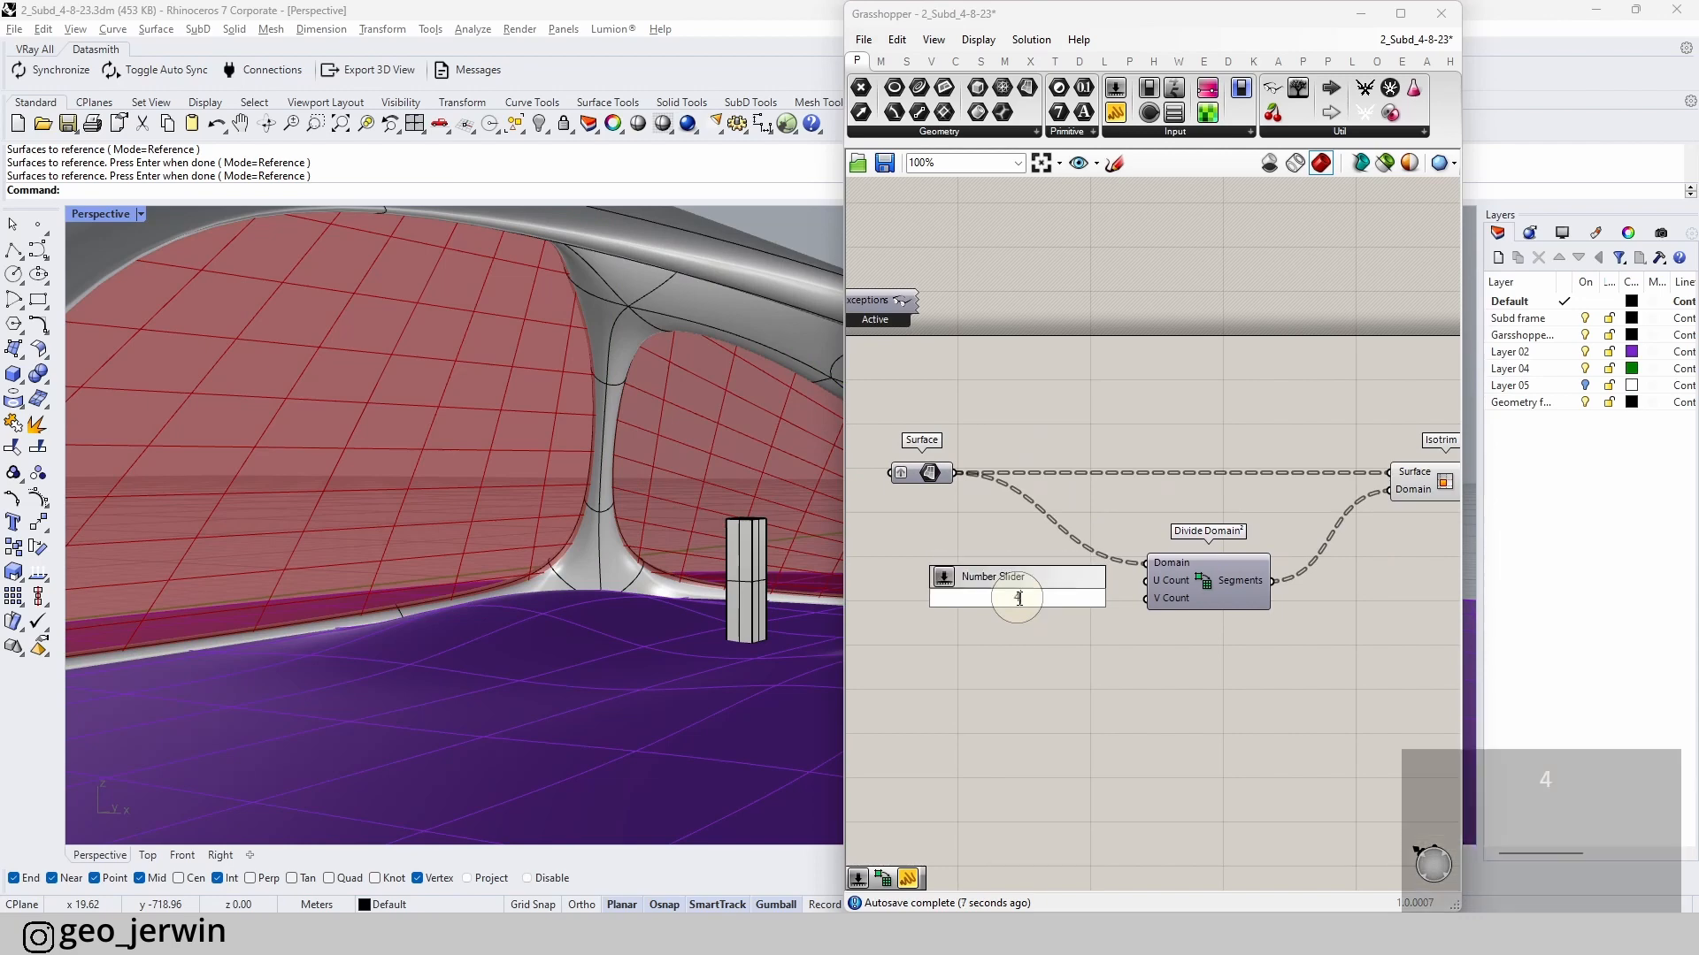
{"action": "key", "text": "Return"}
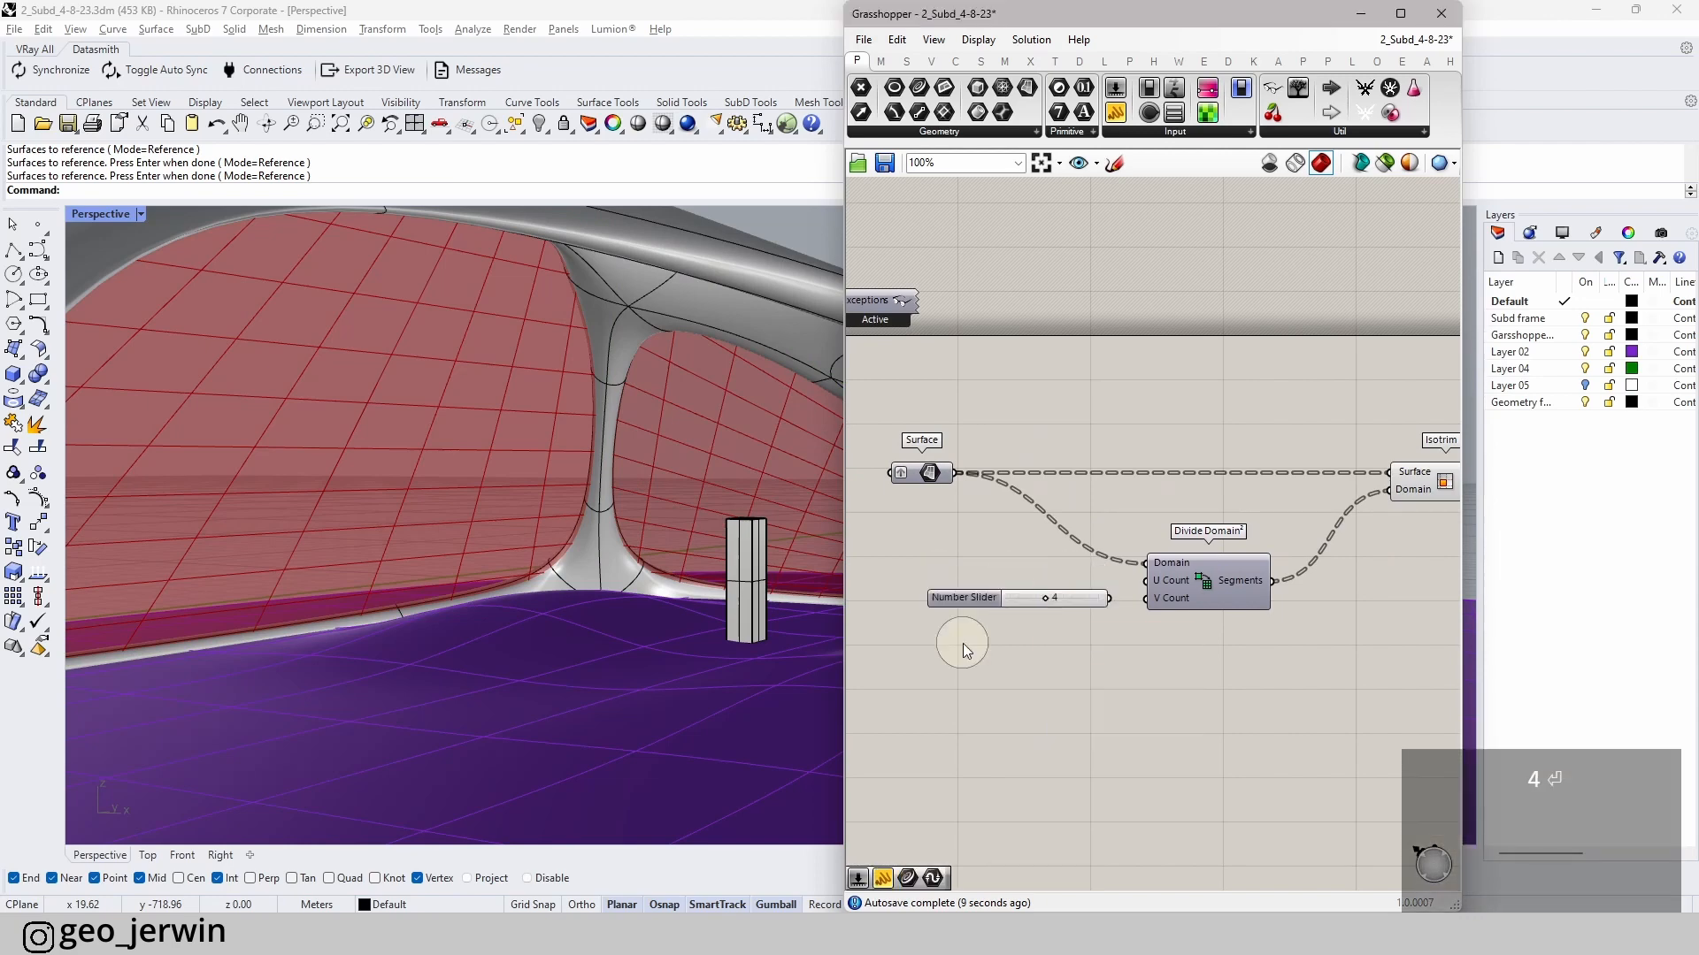
{"action": "scroll", "coordinate": [1238, 619], "scroll_direction": "up", "scroll_amount": 3}
{"action": "left_click_drag", "start_coordinate": [1006, 582], "coordinate": [1064, 582]}
{"action": "scroll", "coordinate": [519, 535], "scroll_direction": "down", "scroll_amount": 3}
{"action": "scroll", "coordinate": [541, 520], "scroll_direction": "up", "scroll_amount": 3}
{"action": "right_click_drag", "start_coordinate": [943, 578], "coordinate": [1019, 576]}
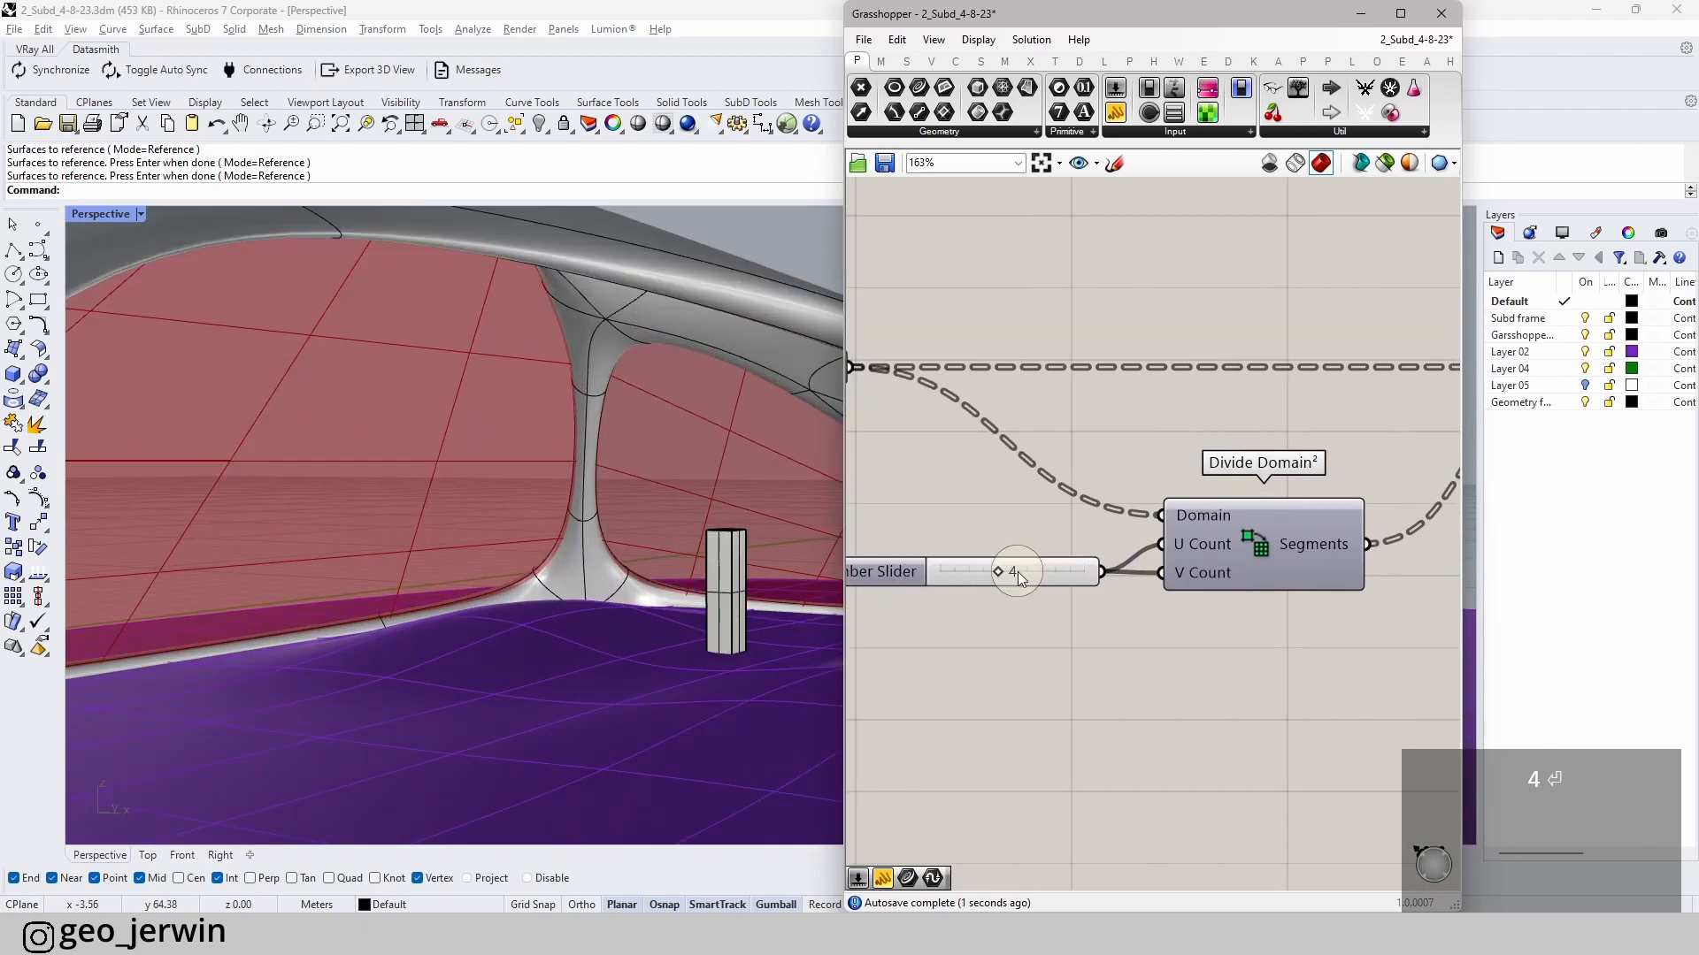
- Set the slider driving the U and V counts to 3
{"action": "left_click_drag", "start_coordinate": [1000, 577], "coordinate": [984, 573]}
{"action": "right_click_drag", "start_coordinate": [655, 549], "coordinate": [613, 590]}
{"action": "scroll", "coordinate": [1236, 646], "scroll_direction": "down", "scroll_amount": 3}
{"action": "right_click_drag", "start_coordinate": [1311, 647], "coordinate": [1080, 645]}
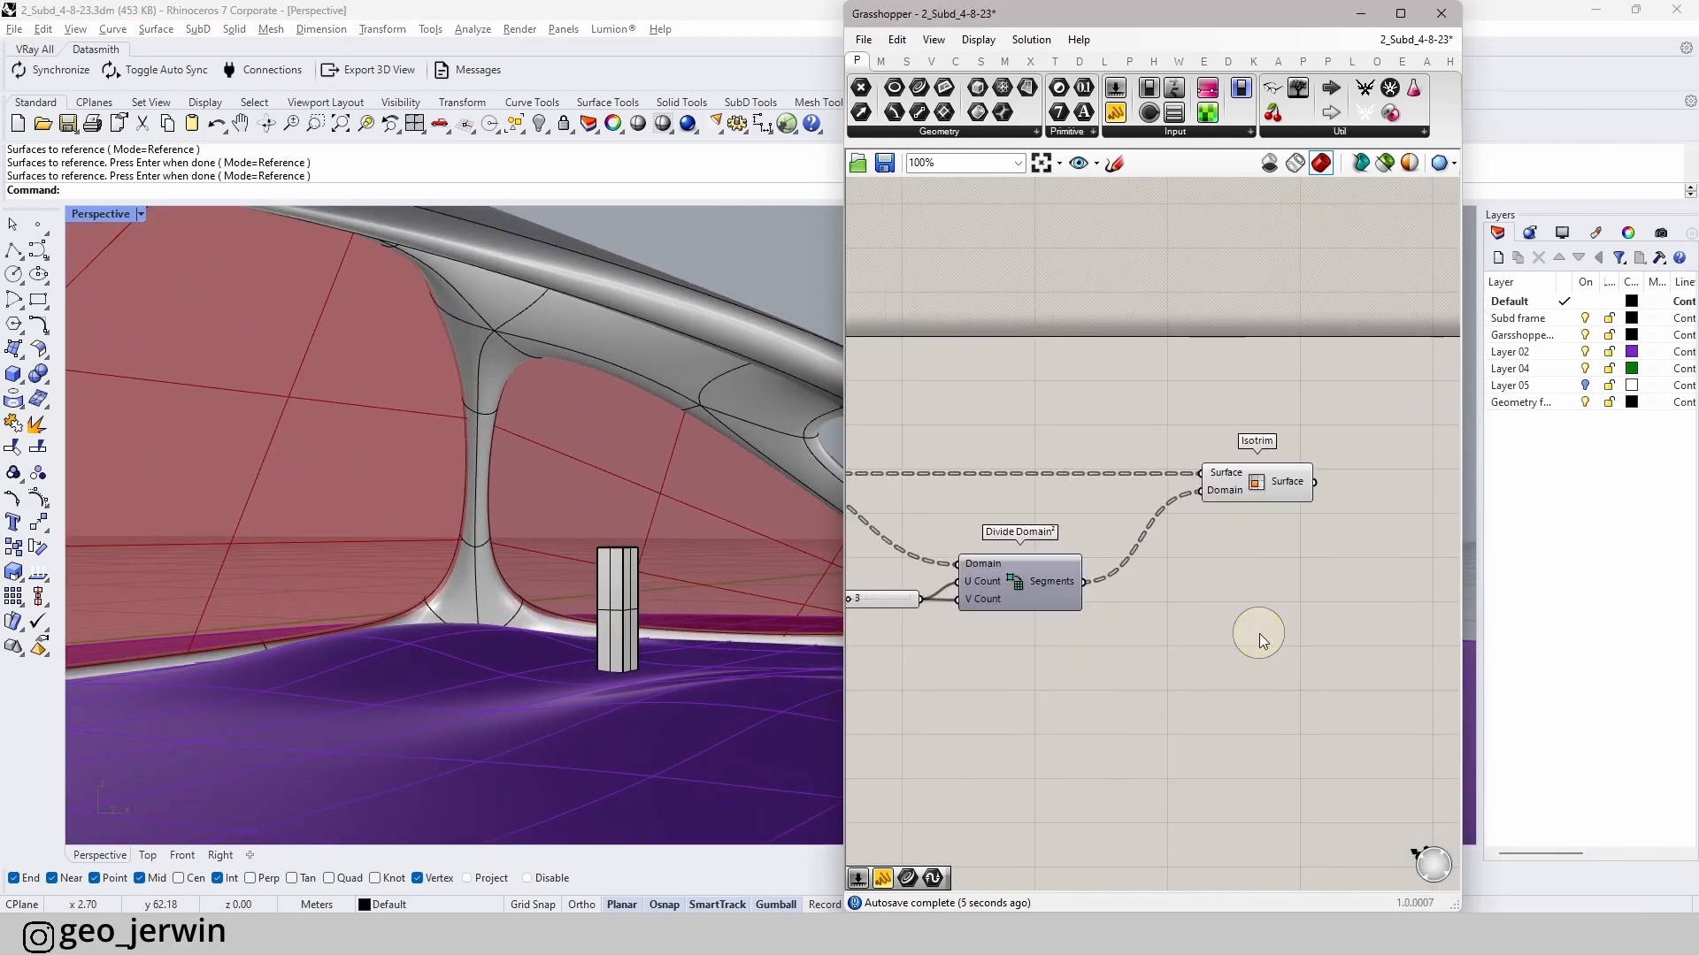
{"action": "right_click_drag", "start_coordinate": [1259, 633], "coordinate": [1020, 598]}
- Add a Brep parameter below Isotrim and reference the flat panel geometry lying beside the pavilion in Rhino
{"action": "scroll", "coordinate": [529, 624], "scroll_direction": "down", "scroll_amount": 10}
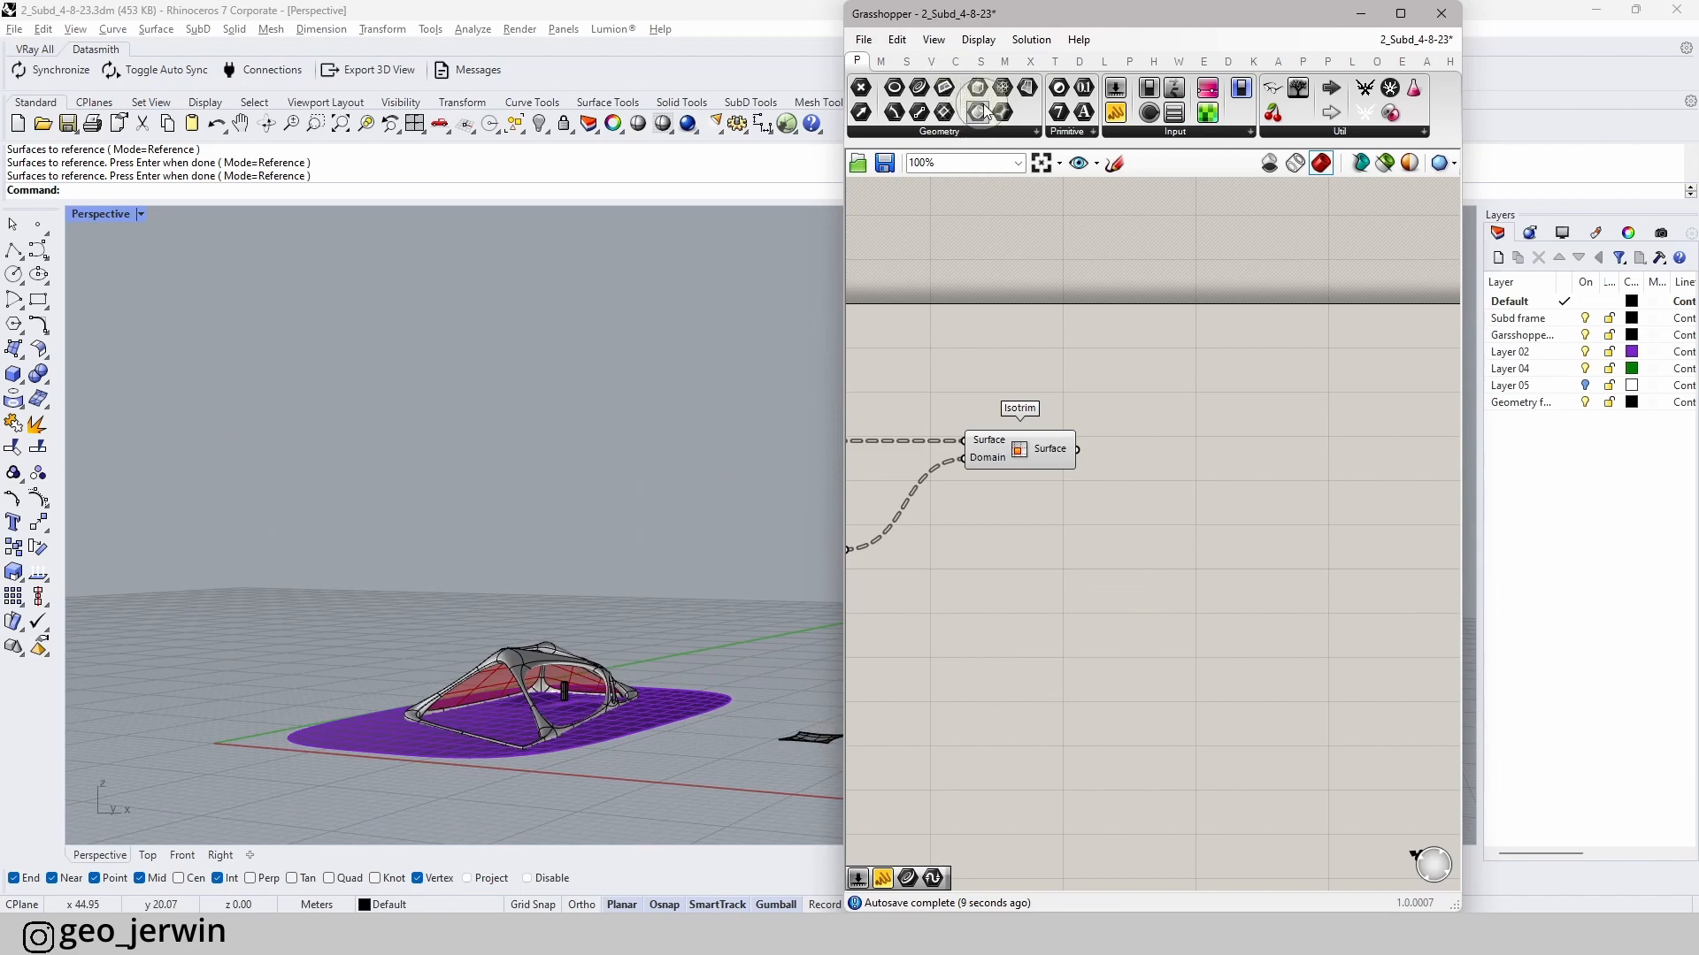
{"action": "scroll", "coordinate": [1015, 531], "scroll_direction": "up", "scroll_amount": 3}
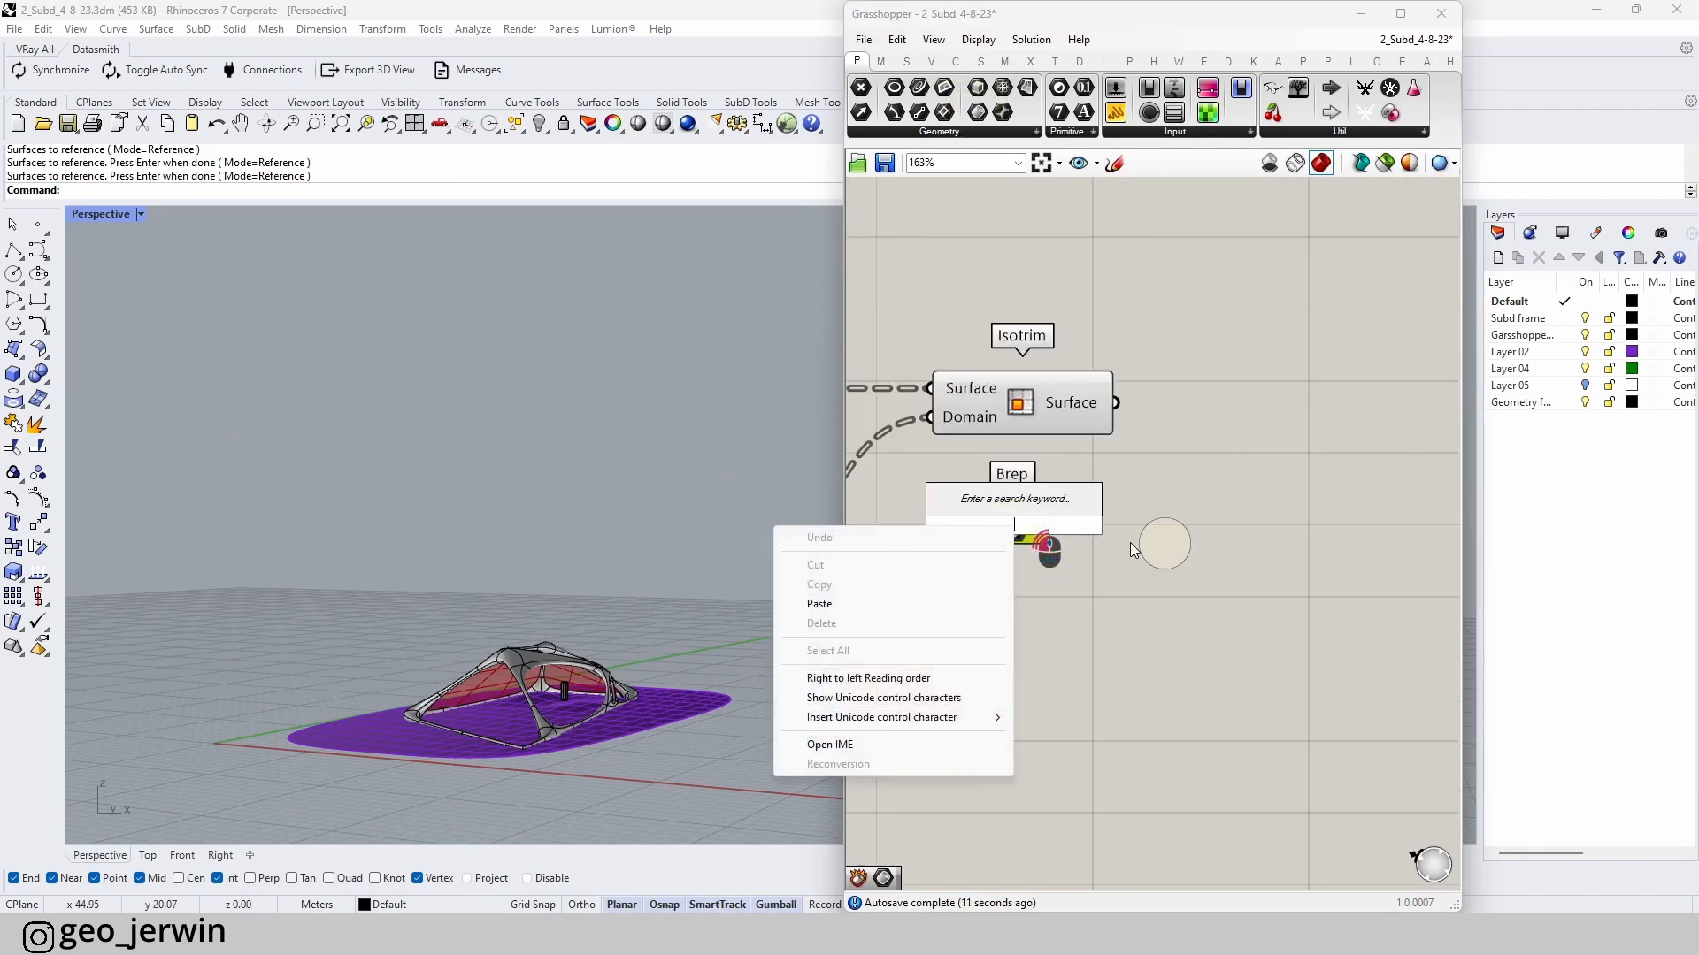
{"action": "right_click", "coordinate": [1032, 529]}
{"action": "left_click", "coordinate": [1128, 755]}
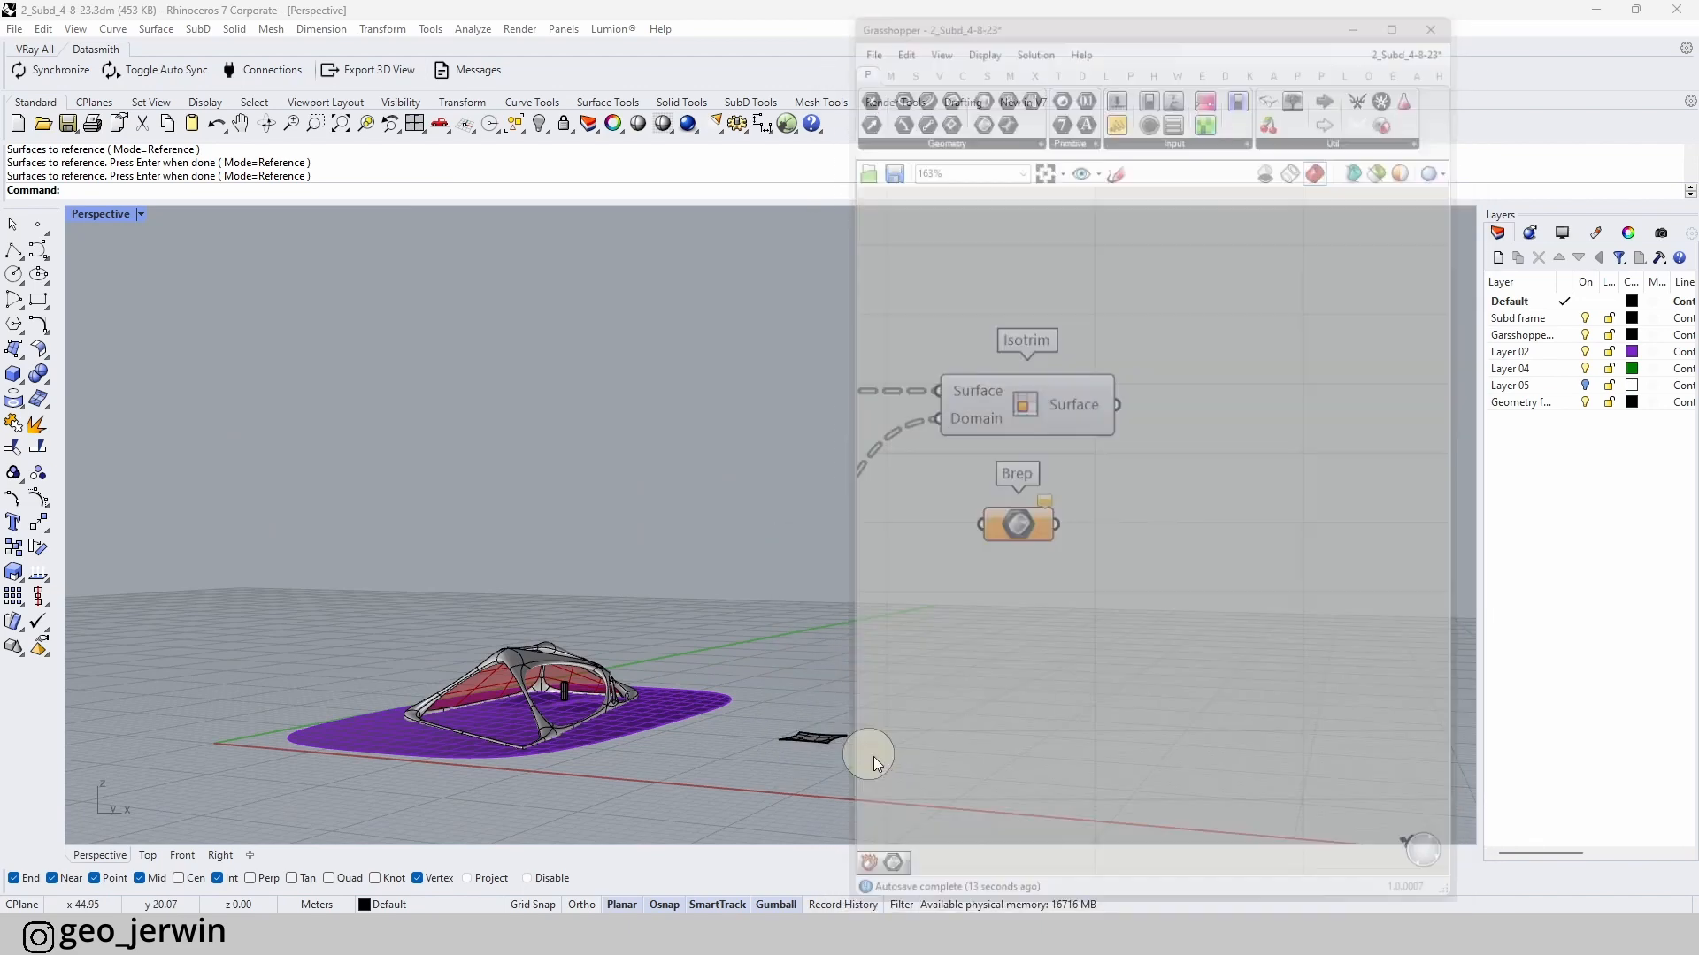
{"action": "left_click", "coordinate": [815, 740]}
{"action": "scroll", "coordinate": [825, 741], "scroll_direction": "up", "scroll_amount": 5}
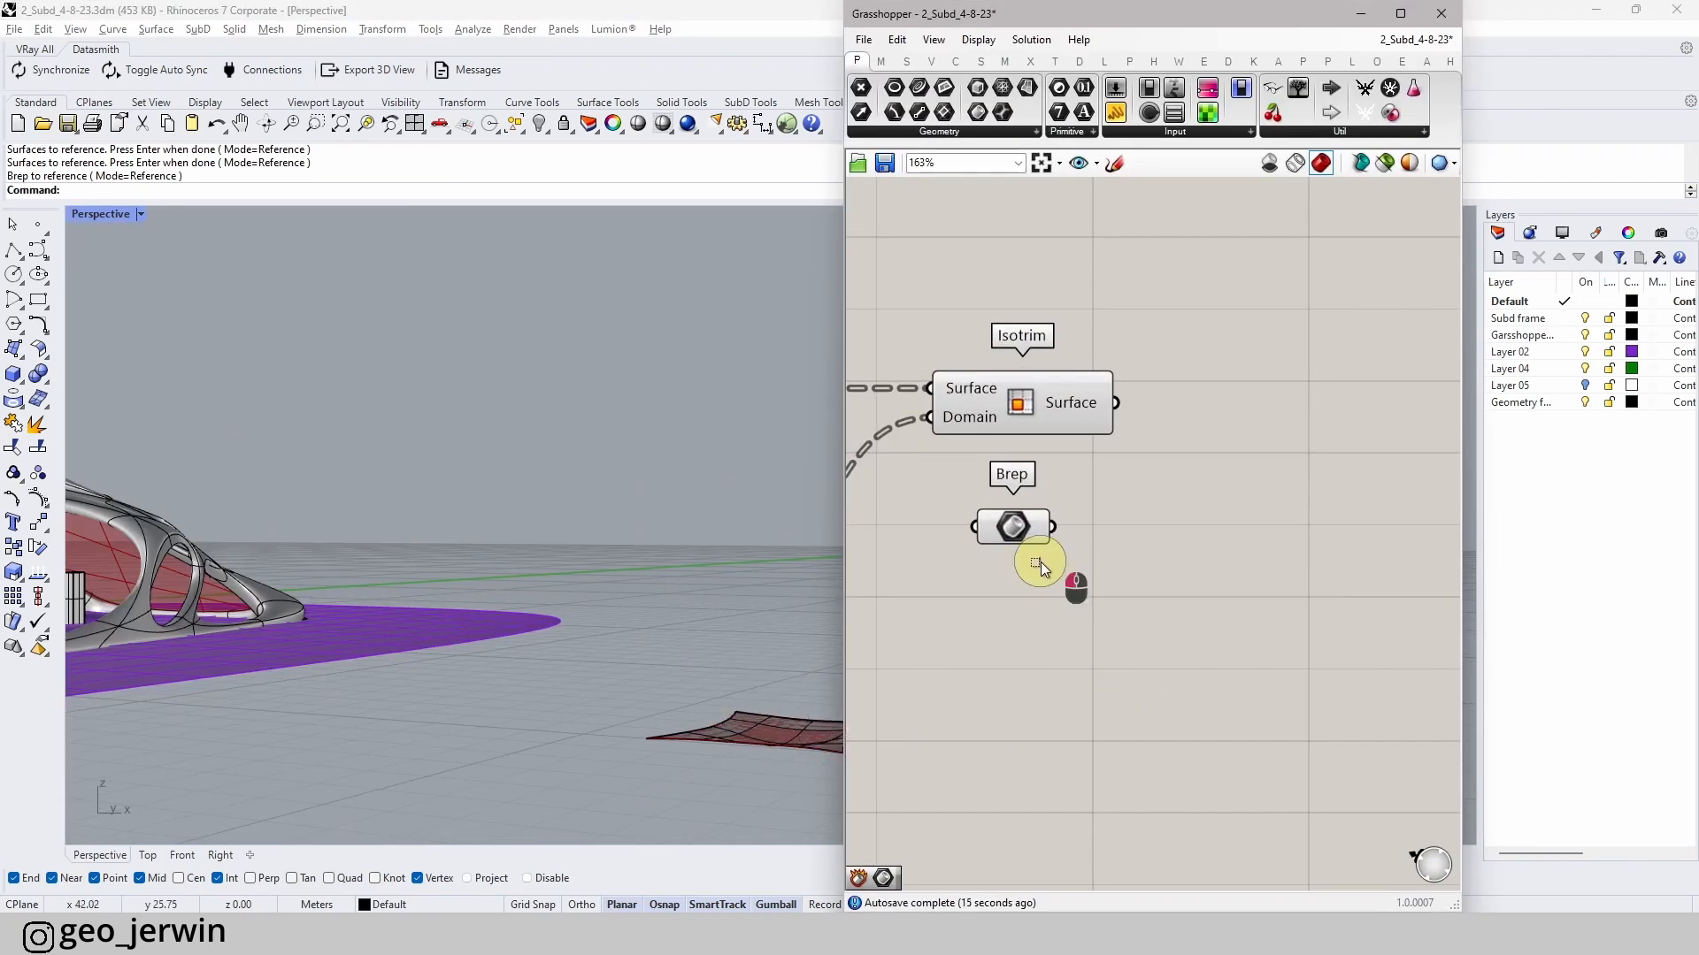
- Hide the Geometry layer that holds the source panel and move the Brep parameter above Isotrim
{"action": "left_click", "coordinate": [1019, 537]}
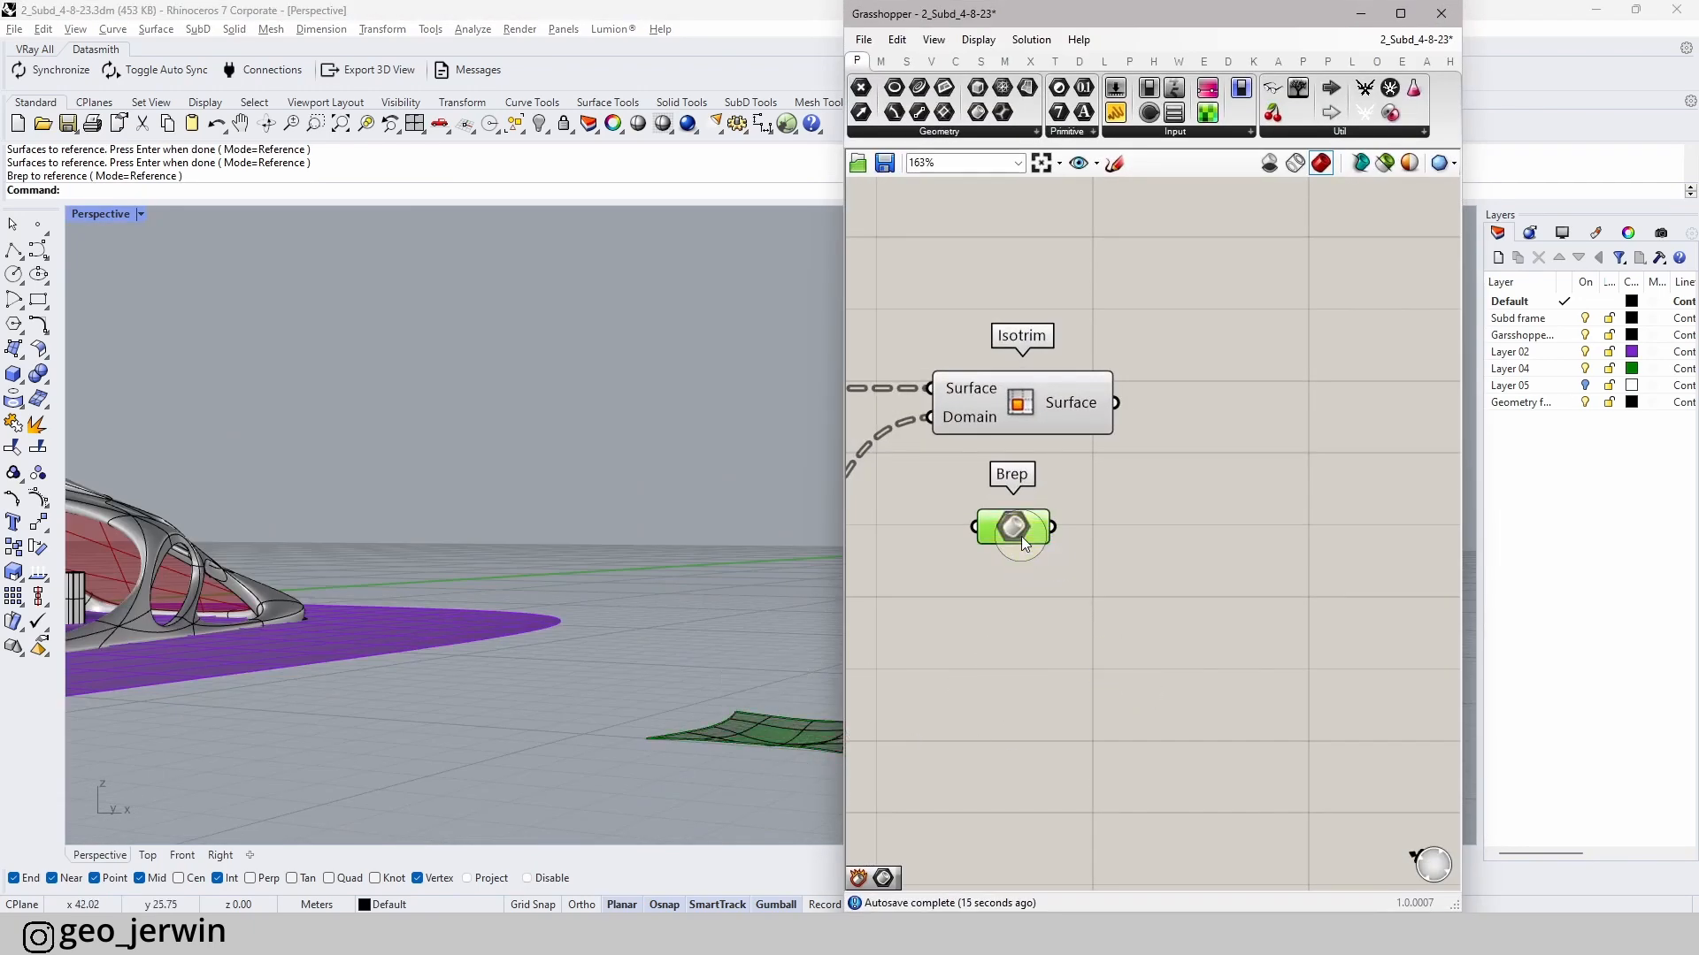
{"action": "left_click", "coordinate": [1585, 403]}
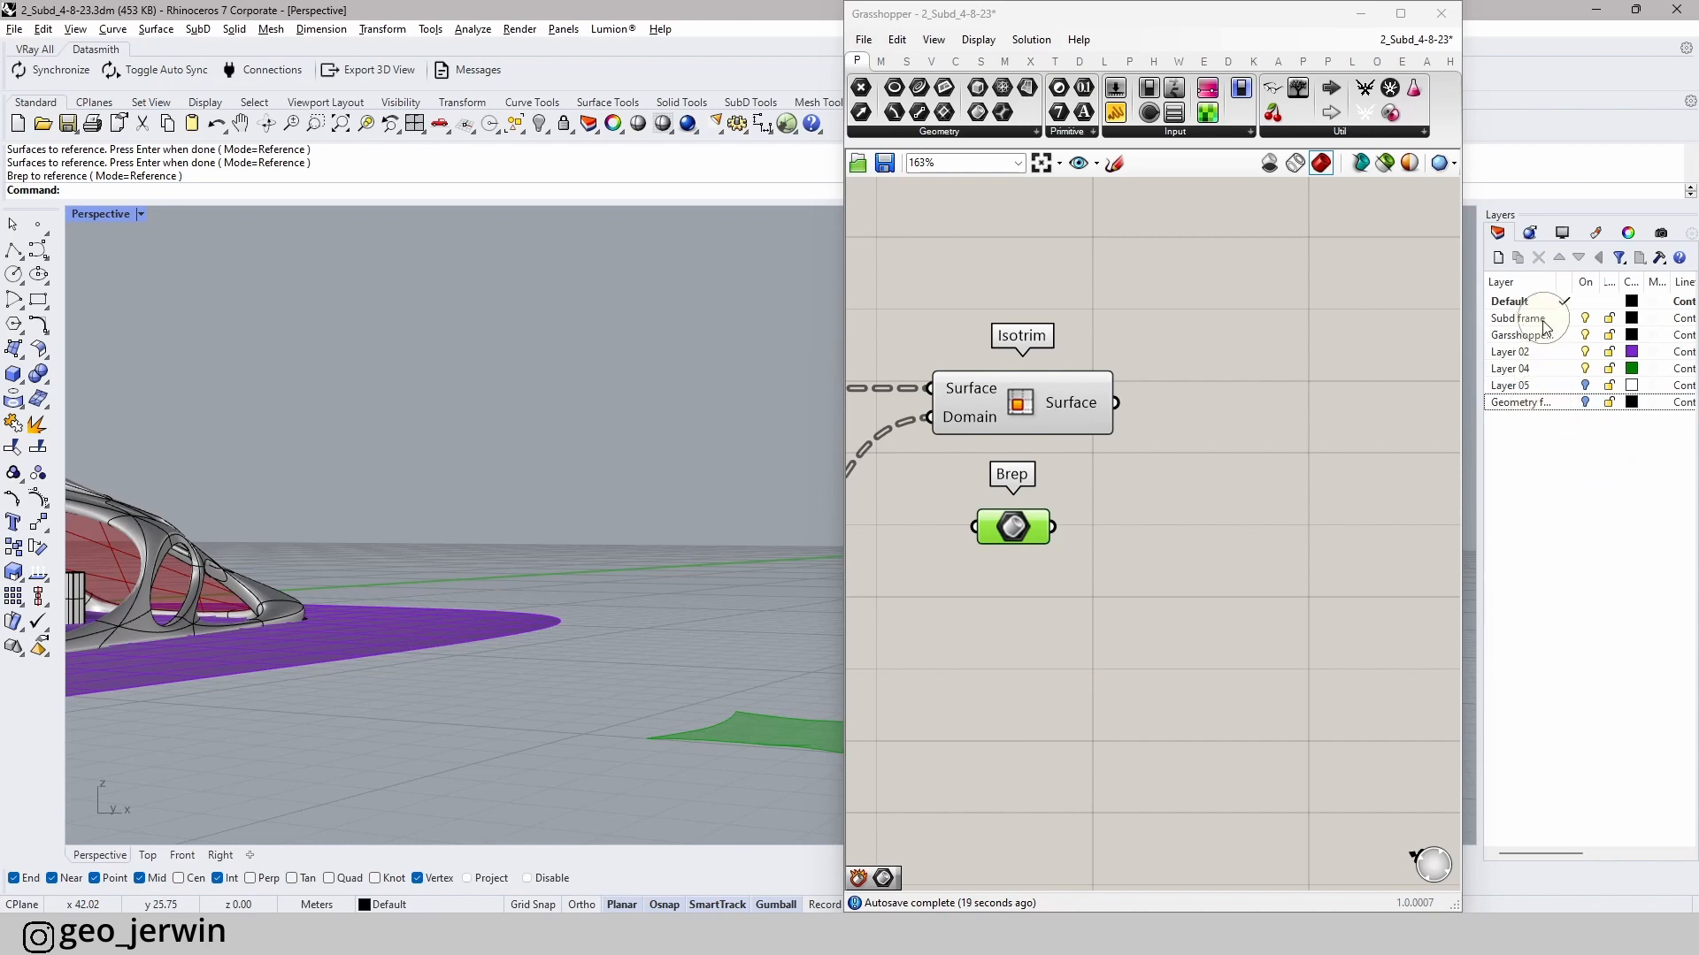
{"action": "right_click_drag", "start_coordinate": [605, 732], "coordinate": [716, 654]}
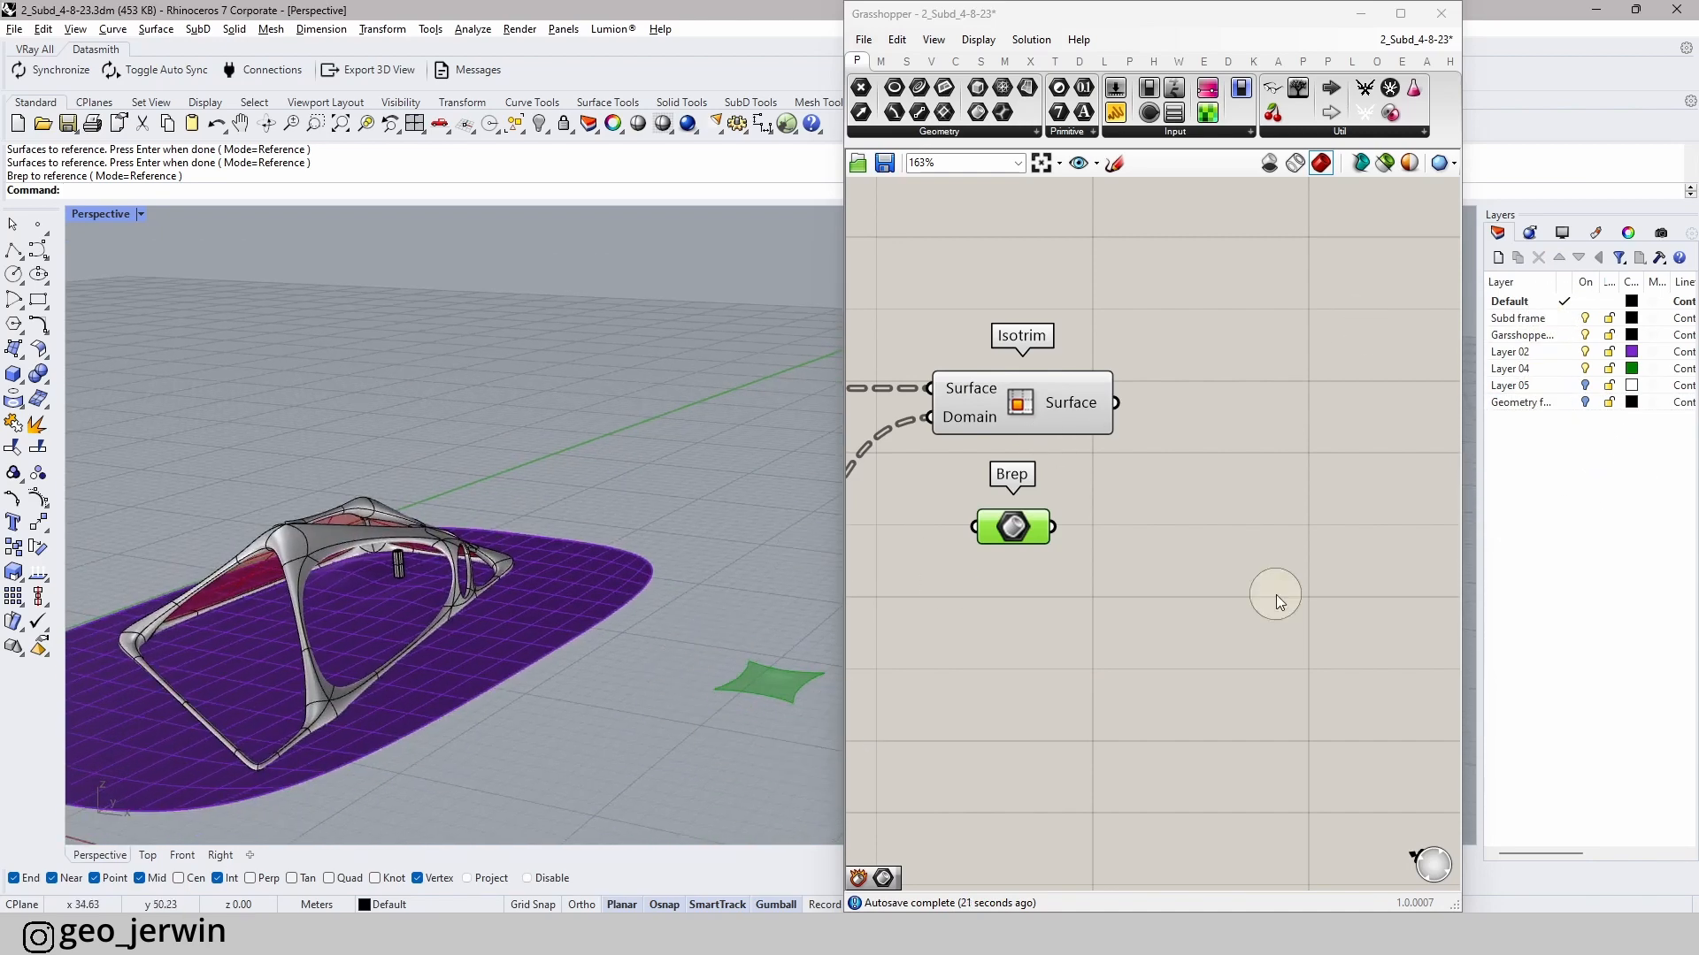
{"action": "left_click_drag", "start_coordinate": [1023, 535], "coordinate": [1082, 322]}
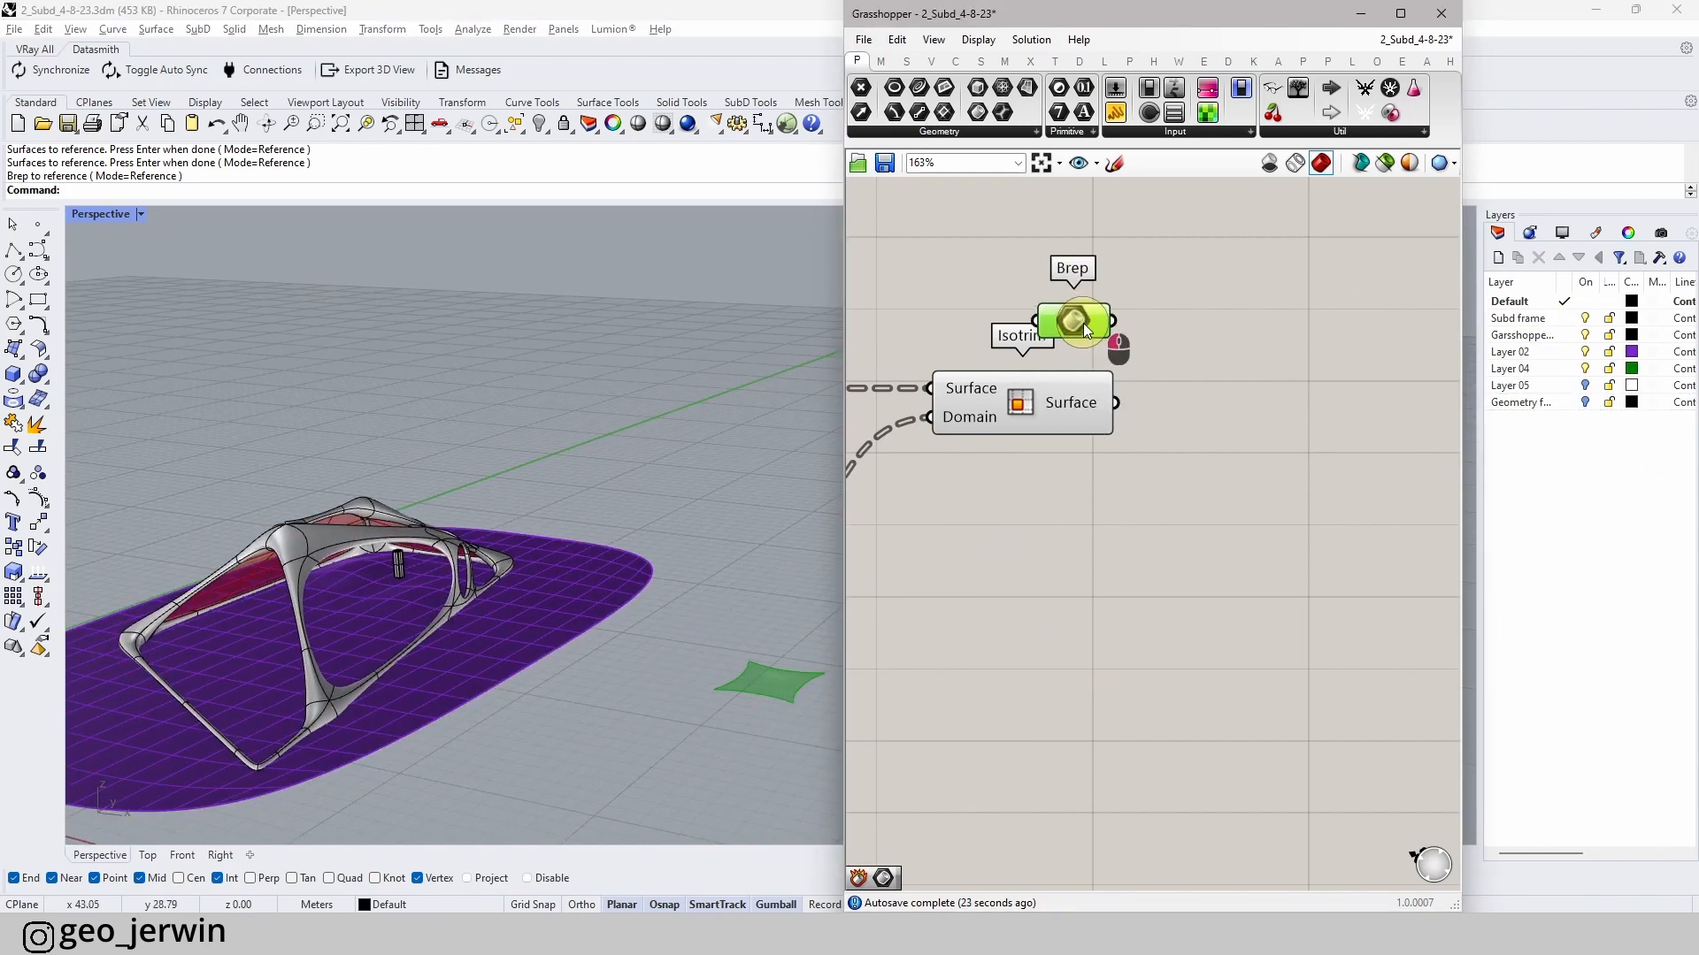
- Add a Surface Box component and connect Isotrim's surface output to its surface input
{"action": "right_click_drag", "start_coordinate": [1362, 372], "coordinate": [1200, 406]}
{"action": "double_click", "coordinate": [1194, 409]}
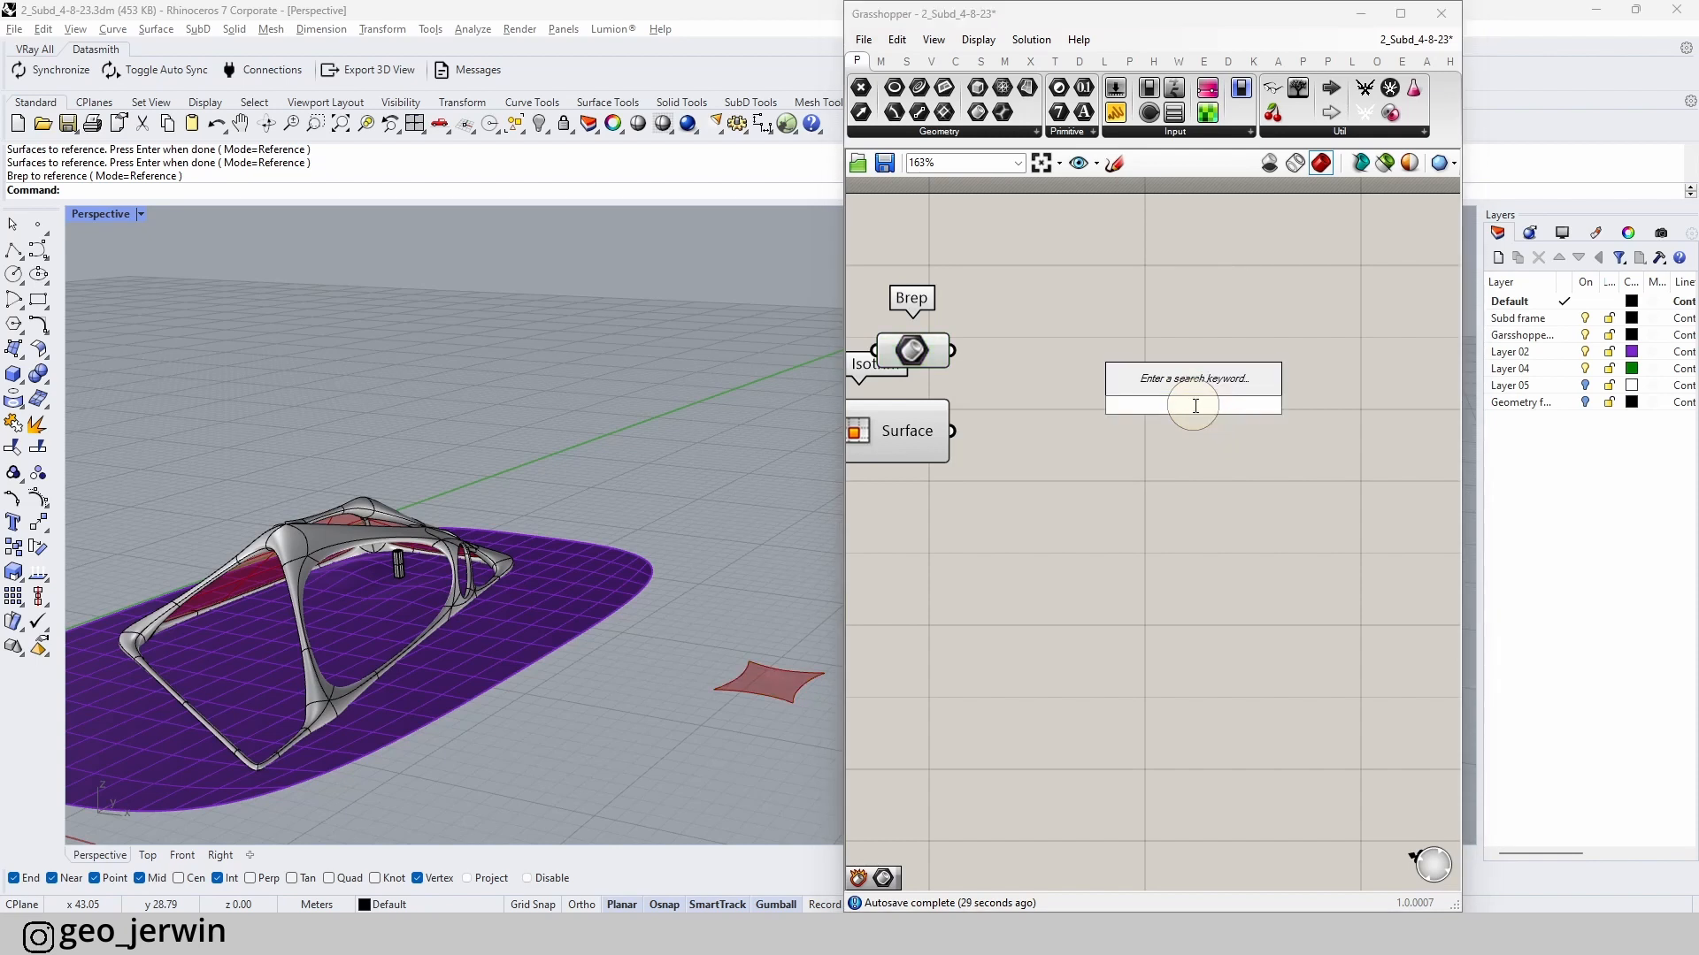
{"action": "type", "text": "surface "}
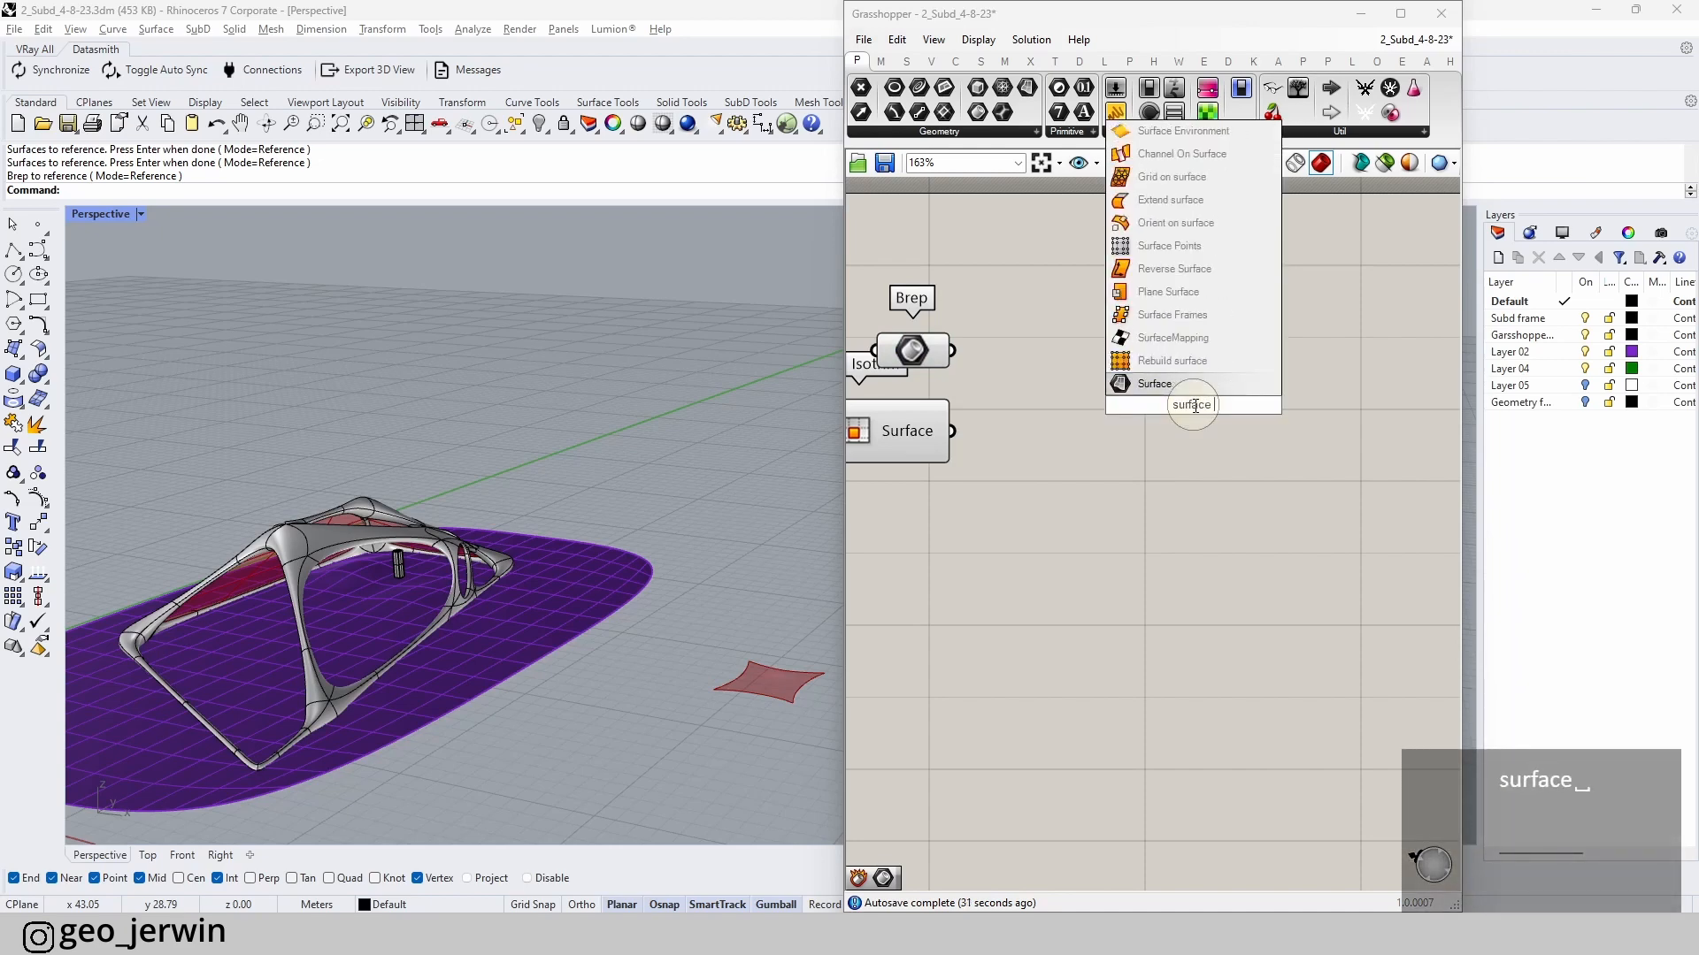
{"action": "type", "text": "box"}
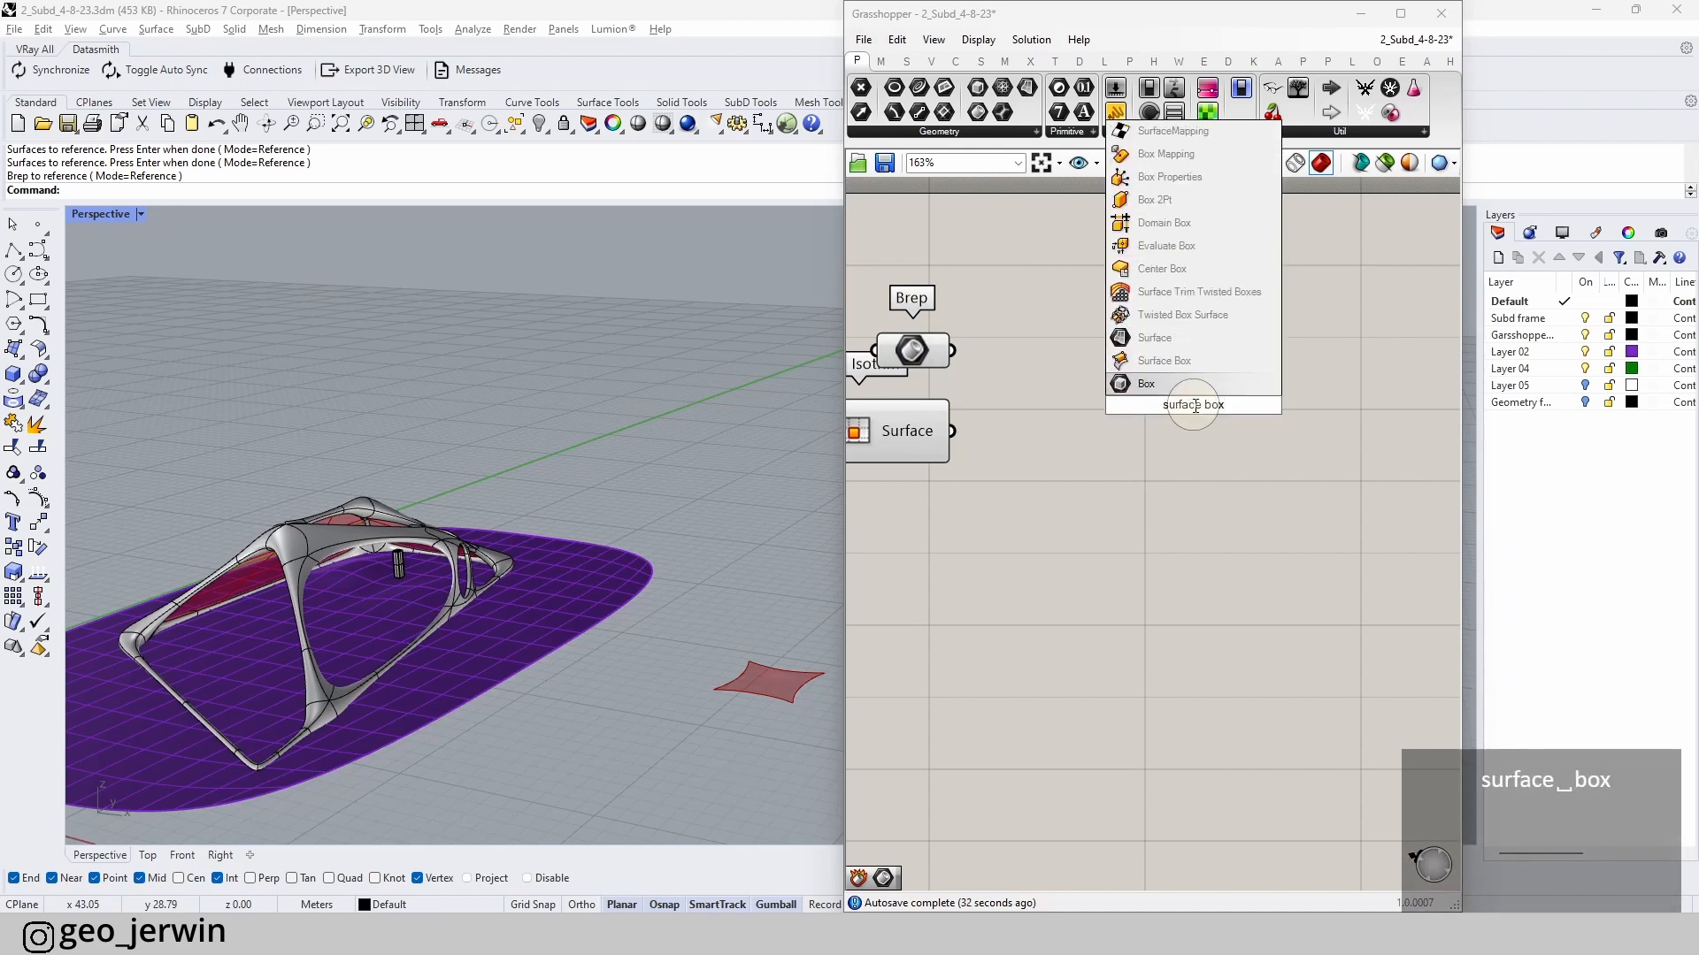
{"action": "left_click", "coordinate": [1206, 361]}
{"action": "left_click_drag", "start_coordinate": [1082, 363], "coordinate": [1086, 375]}
{"action": "left_click_drag", "start_coordinate": [1178, 408], "coordinate": [1260, 462]}
- Connect the segments output of Divide Domain² to Surface Box's domain input
{"action": "scroll", "coordinate": [1147, 522], "scroll_direction": "down", "scroll_amount": 3}
{"action": "left_click", "coordinate": [1149, 561]}
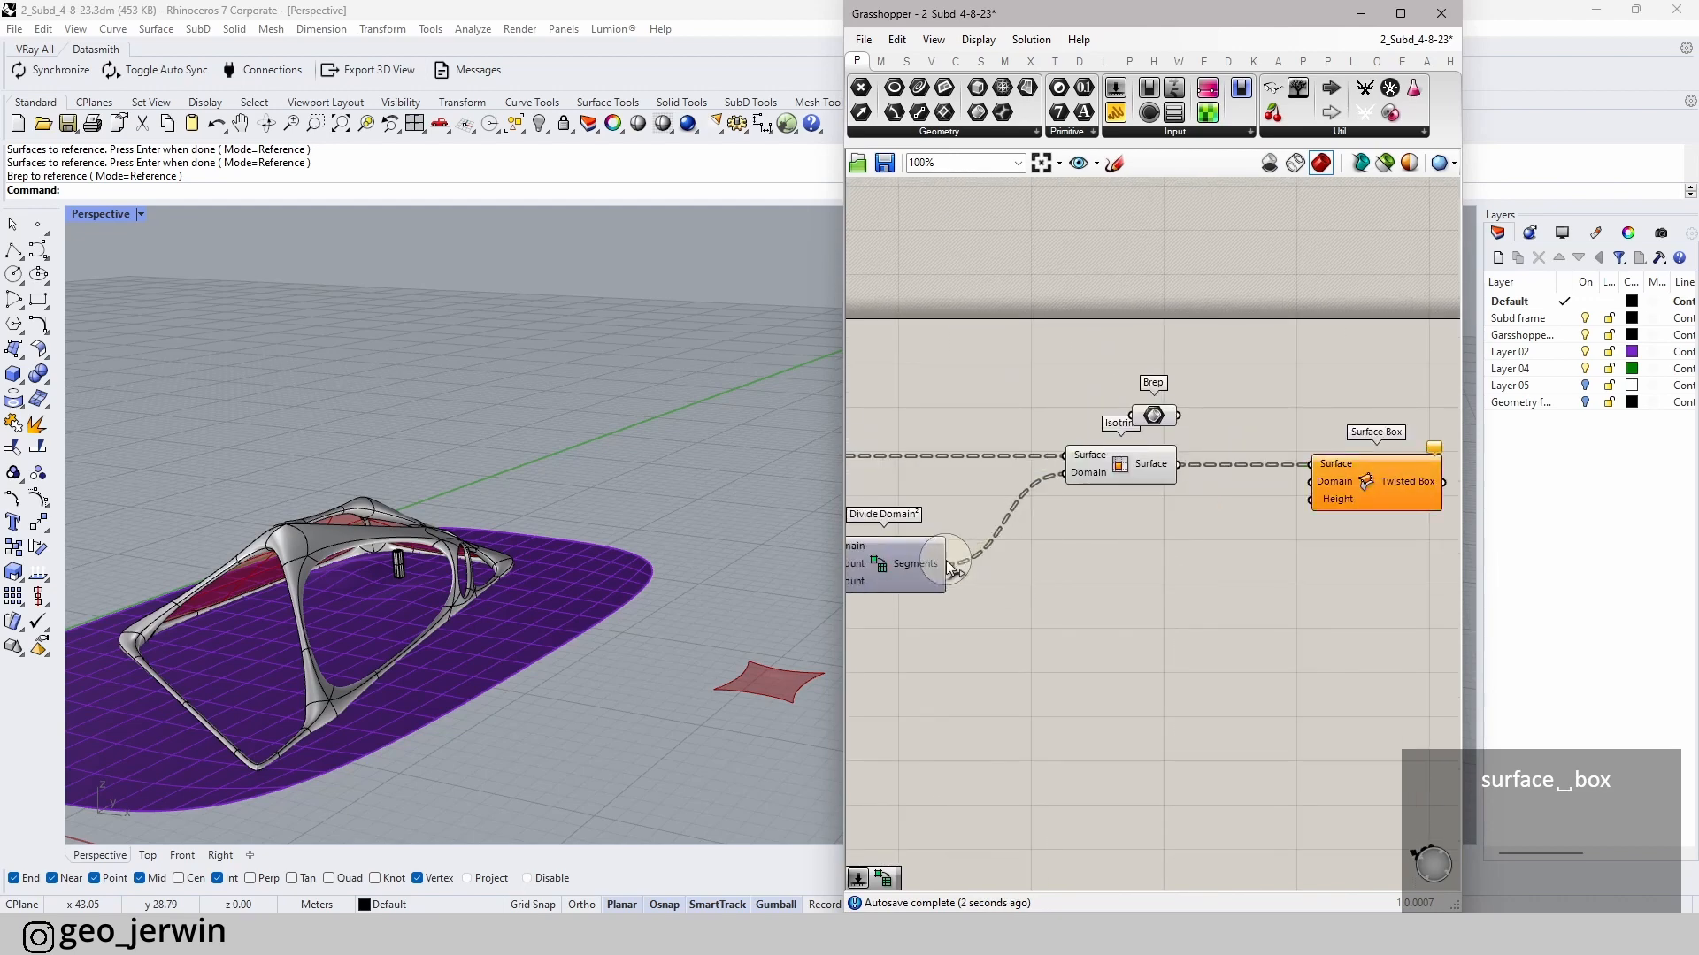
{"action": "left_click_drag", "start_coordinate": [947, 564], "coordinate": [1310, 482]}
{"action": "right_click_drag", "start_coordinate": [1304, 579], "coordinate": [1246, 601]}
{"action": "scroll", "coordinate": [319, 549], "scroll_direction": "up", "scroll_amount": 3}
{"action": "right_click_drag", "start_coordinate": [329, 571], "coordinate": [315, 516]}
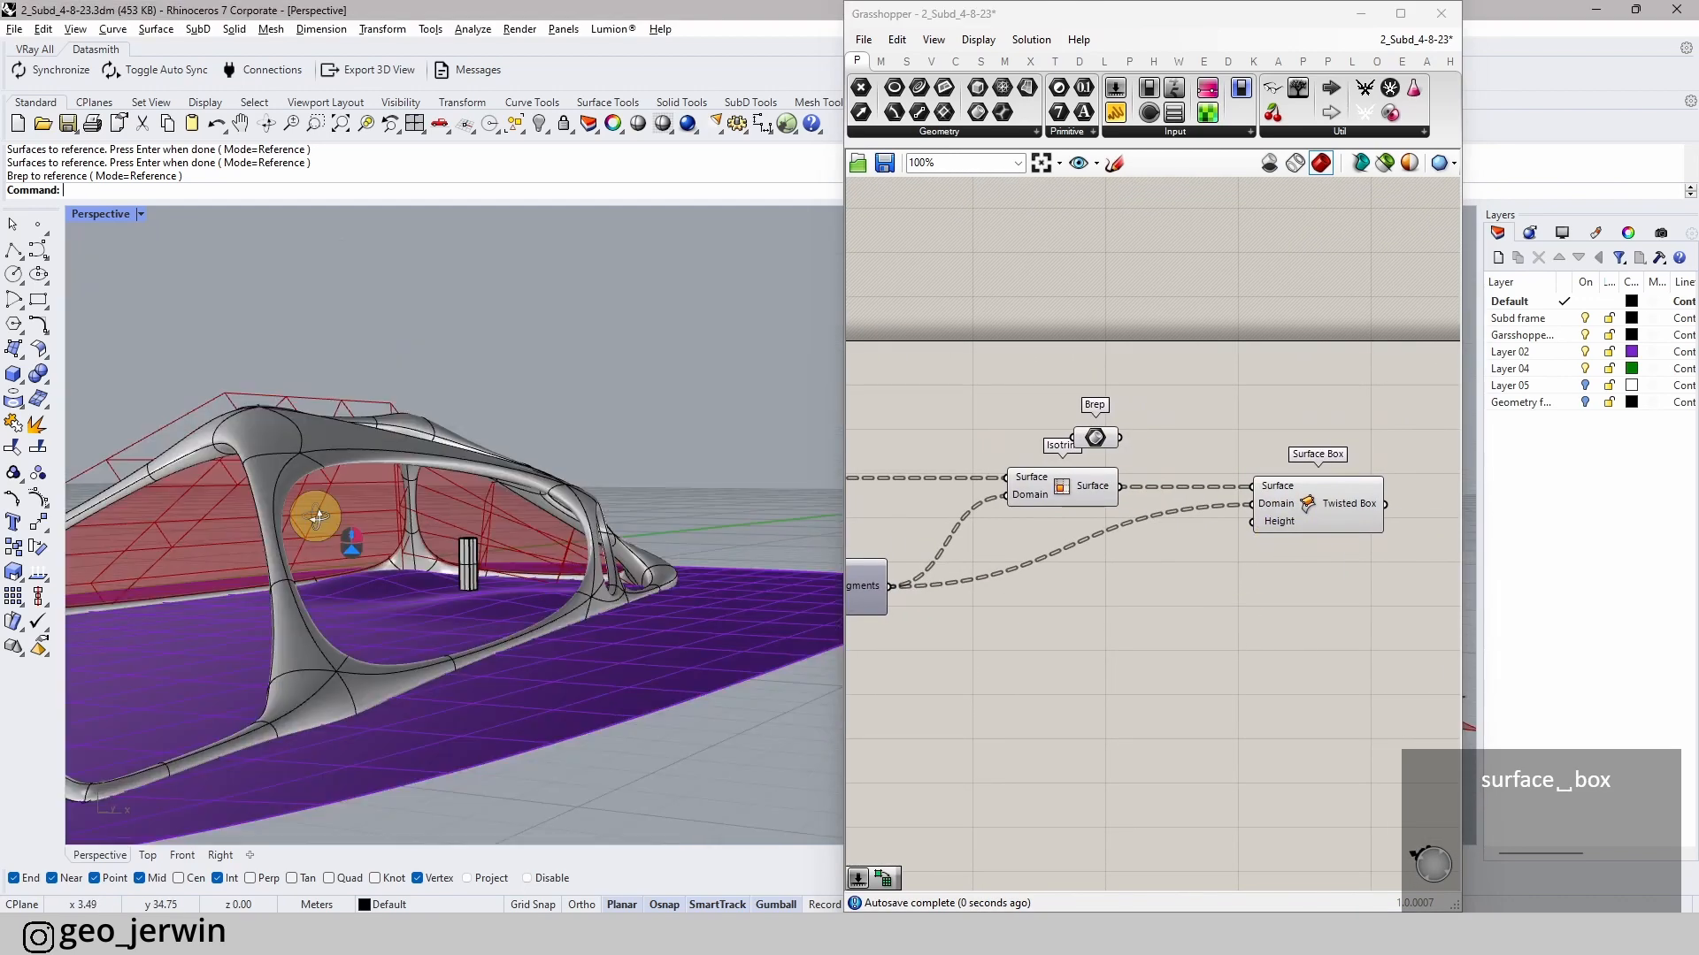
{"action": "scroll", "coordinate": [1182, 579], "scroll_direction": "up", "scroll_amount": 3}
{"action": "right_click_drag", "start_coordinate": [502, 554], "coordinate": [460, 664]}
- Add a number slider with value 0.3, connect it to Surface Box's height input and place it below the component
{"action": "double_click", "coordinate": [1140, 614]}
{"action": "type", "text": ".3"}
{"action": "key", "text": "Return"}
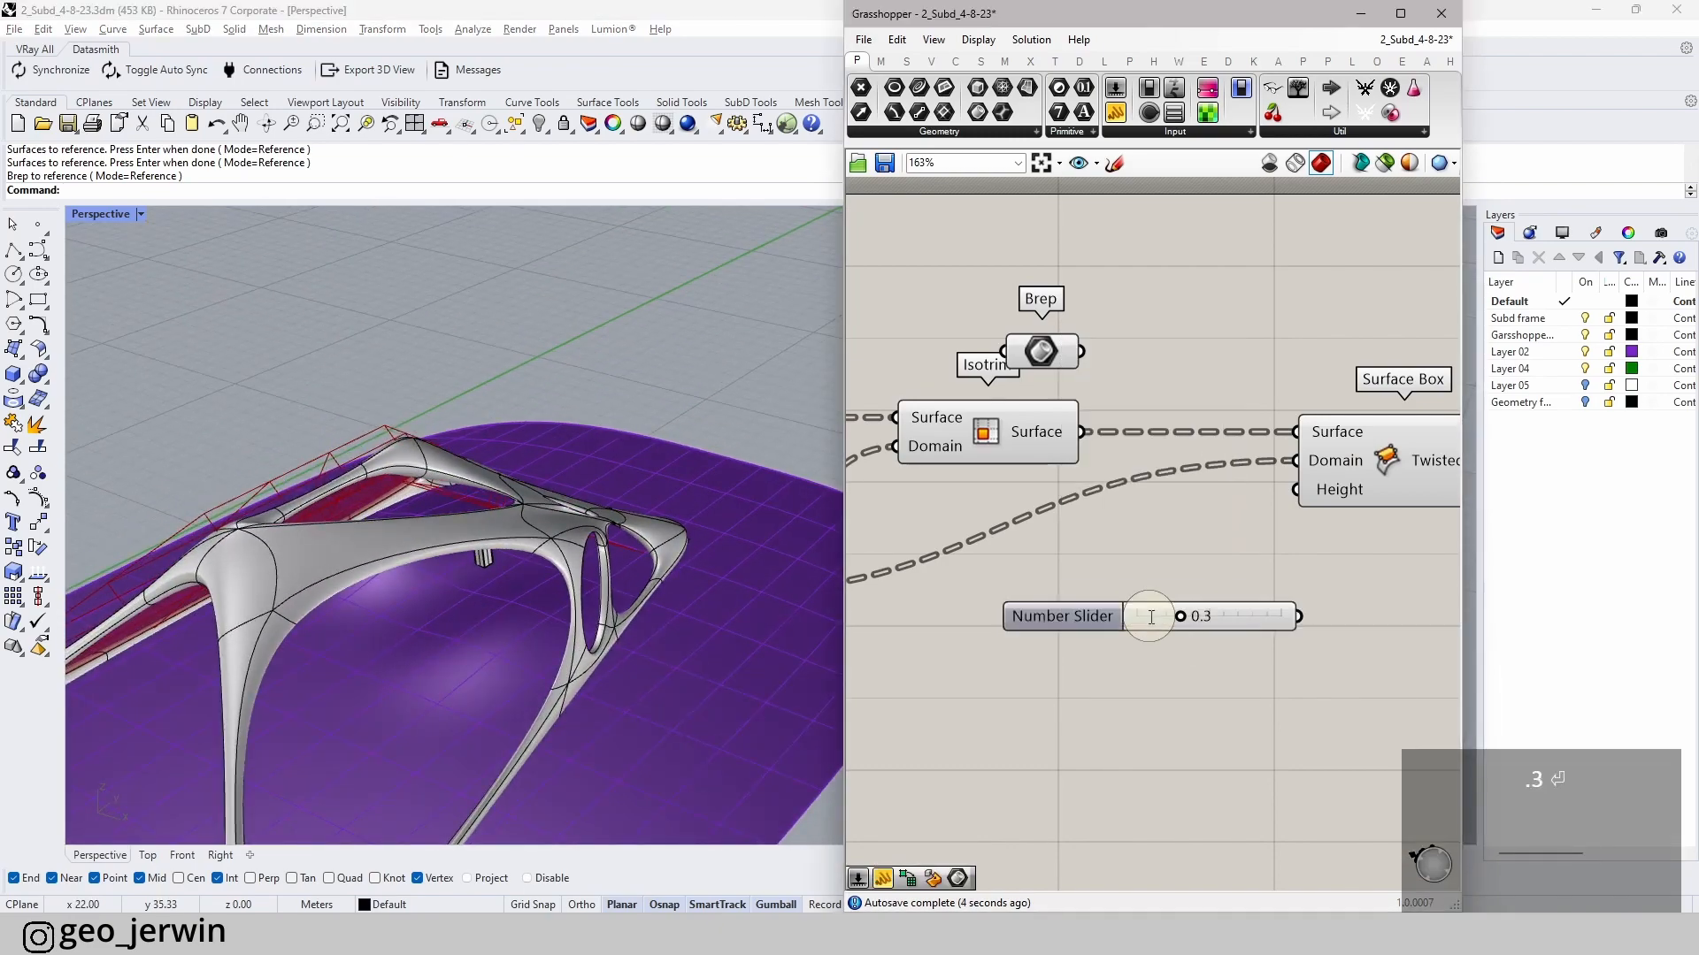
{"action": "left_click_drag", "start_coordinate": [1289, 530], "coordinate": [1296, 489]}
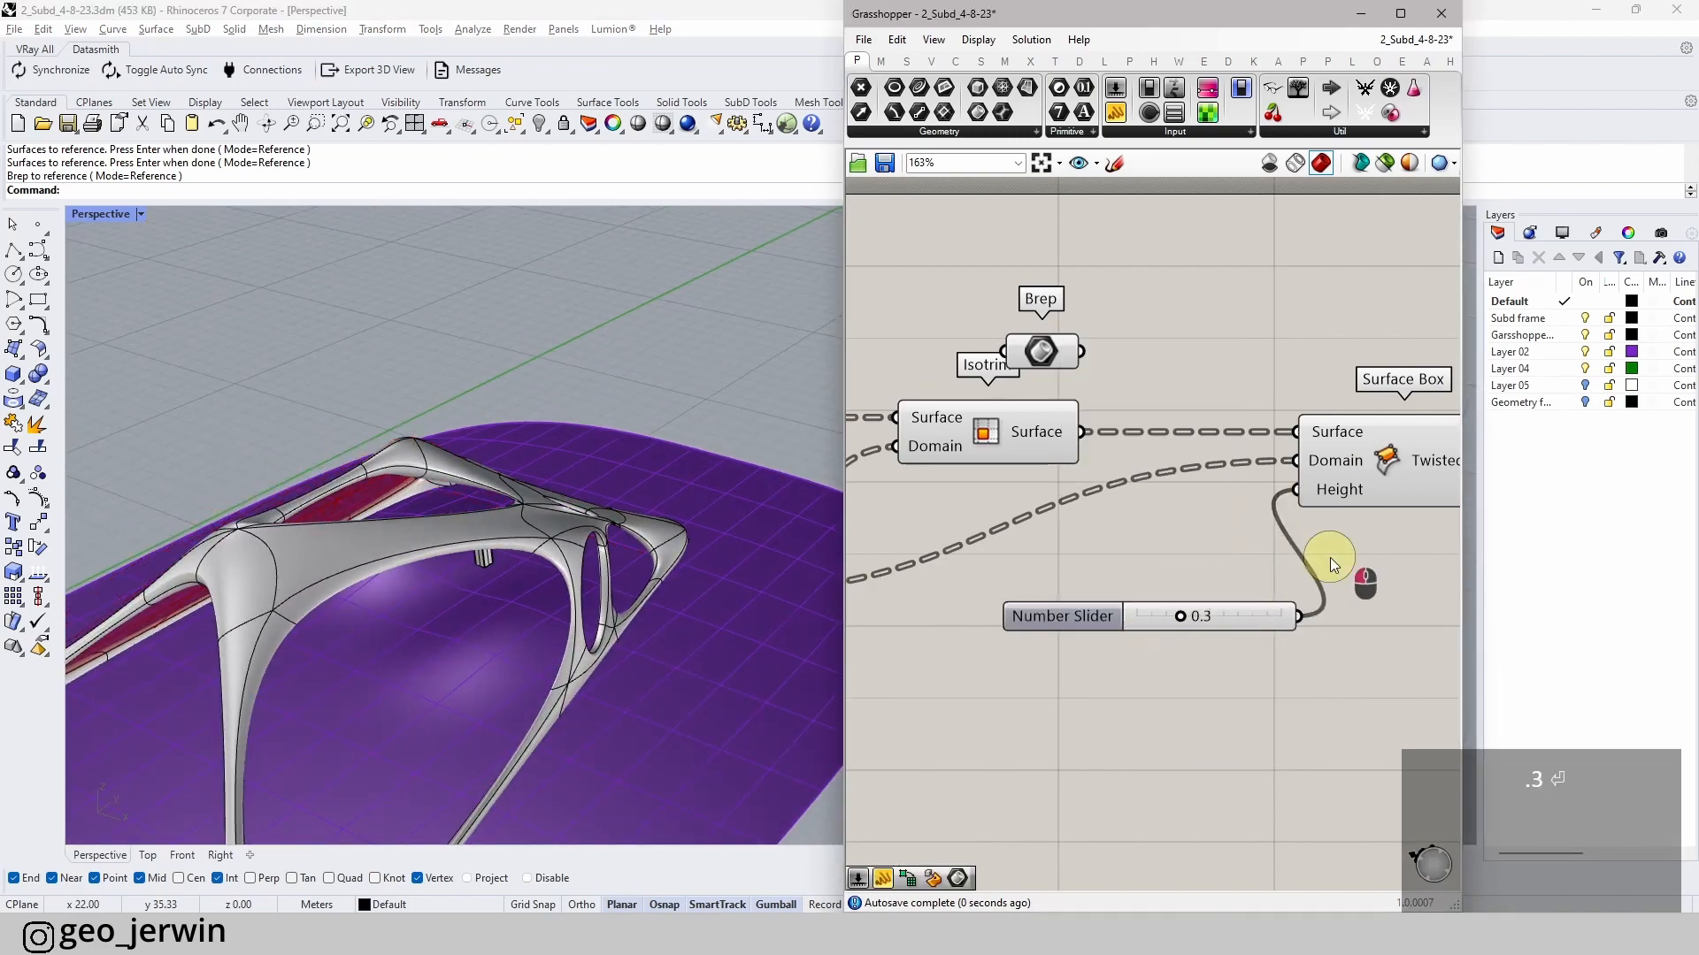
{"action": "left_click_drag", "start_coordinate": [1267, 619], "coordinate": [1194, 637]}
- Turn on the visibility of Layer 05 to show the source wall surfaces
{"action": "scroll", "coordinate": [265, 503], "scroll_direction": "up", "scroll_amount": 5}
{"action": "right_click_drag", "start_coordinate": [266, 502], "coordinate": [305, 512]}
{"action": "right_click_drag", "start_coordinate": [448, 429], "coordinate": [652, 448]}
{"action": "scroll", "coordinate": [546, 475], "scroll_direction": "down", "scroll_amount": 2}
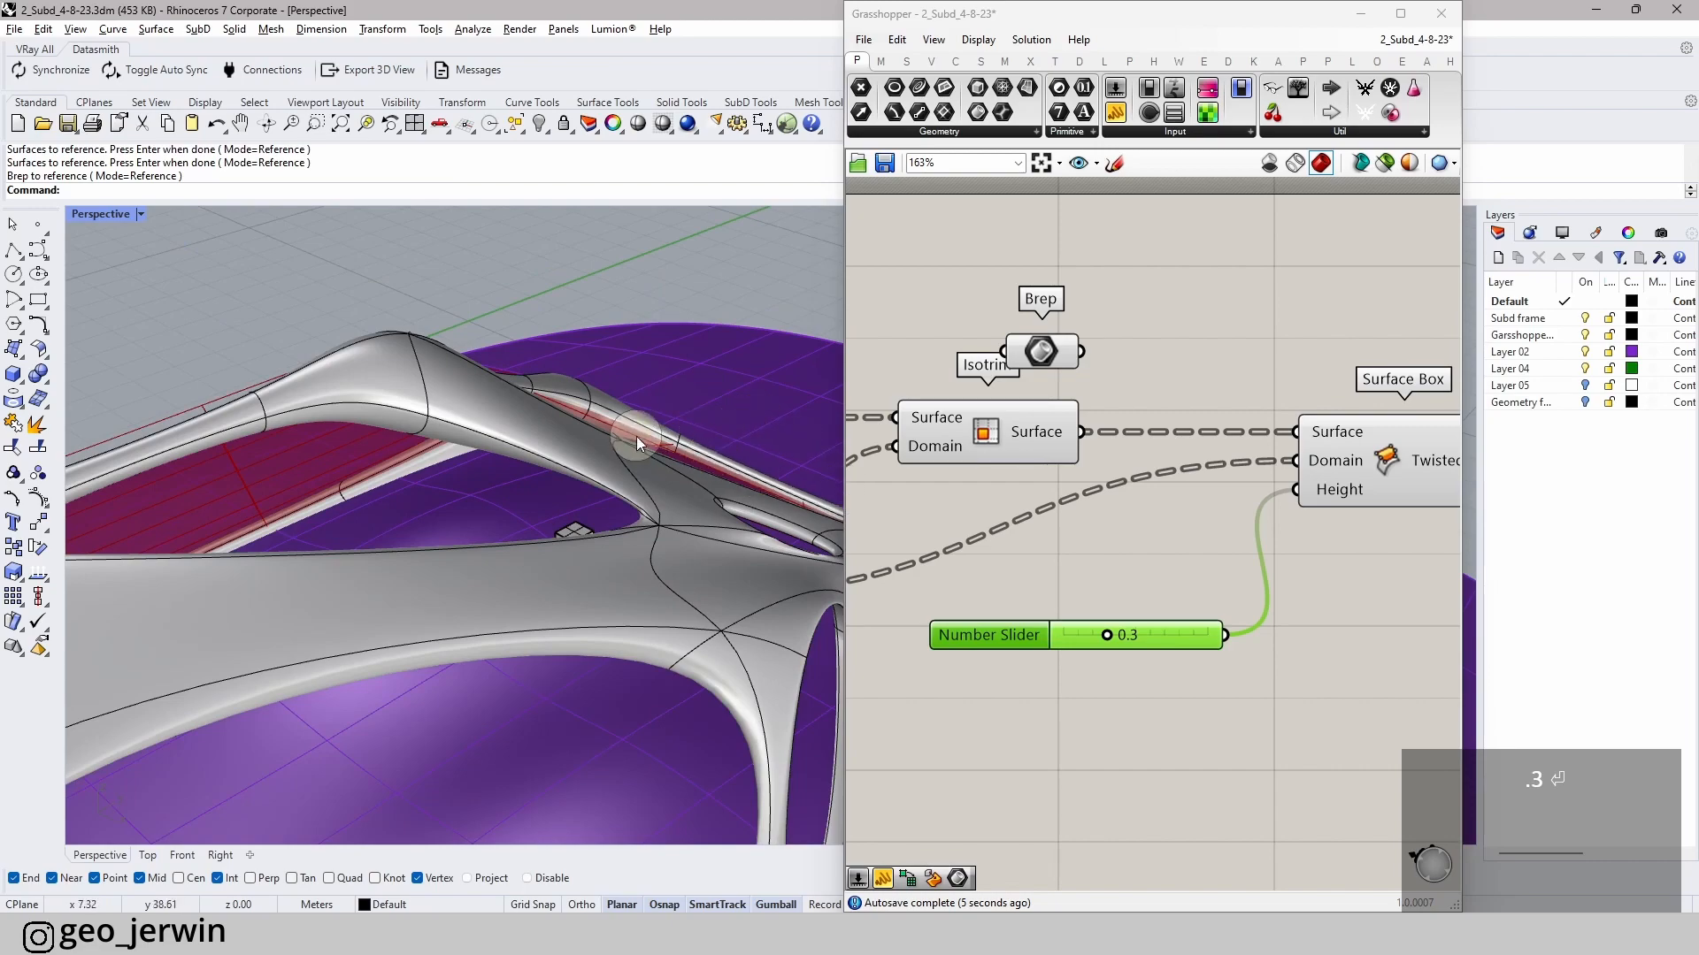
{"action": "left_click", "coordinate": [1584, 385]}
{"action": "right_click_drag", "start_coordinate": [620, 447], "coordinate": [608, 528]}
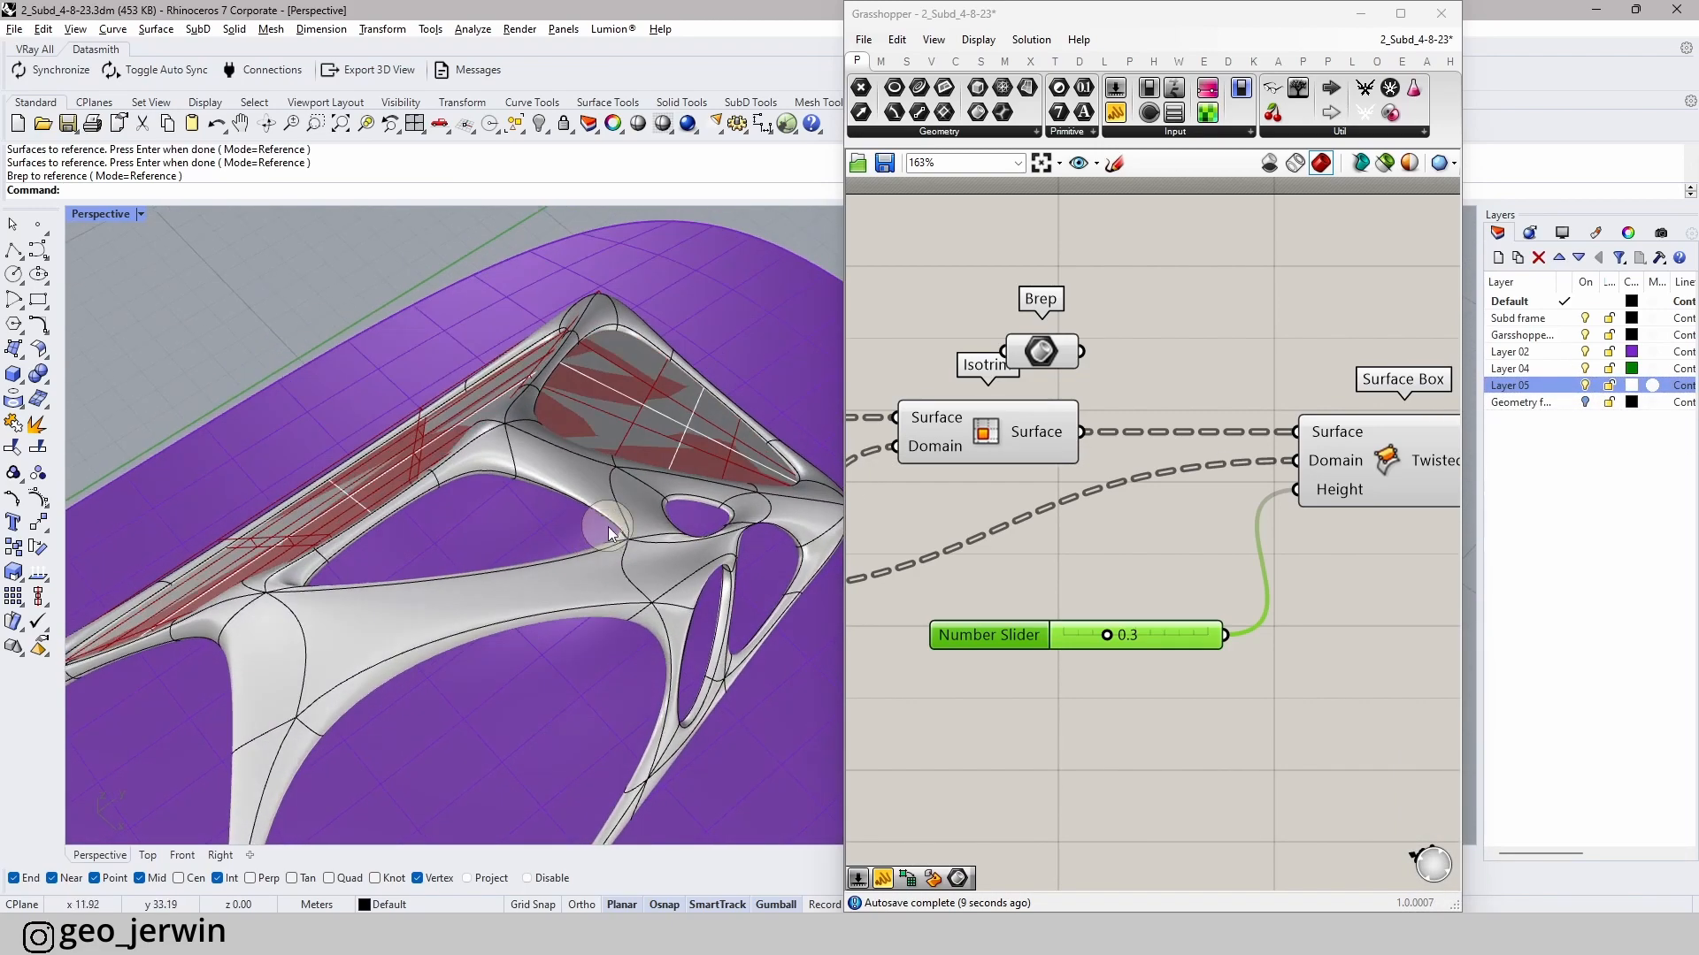
- Flip the direction of the triangular wall surface at the pavilion's corner with the Flip command
{"action": "left_click", "coordinate": [628, 421]}
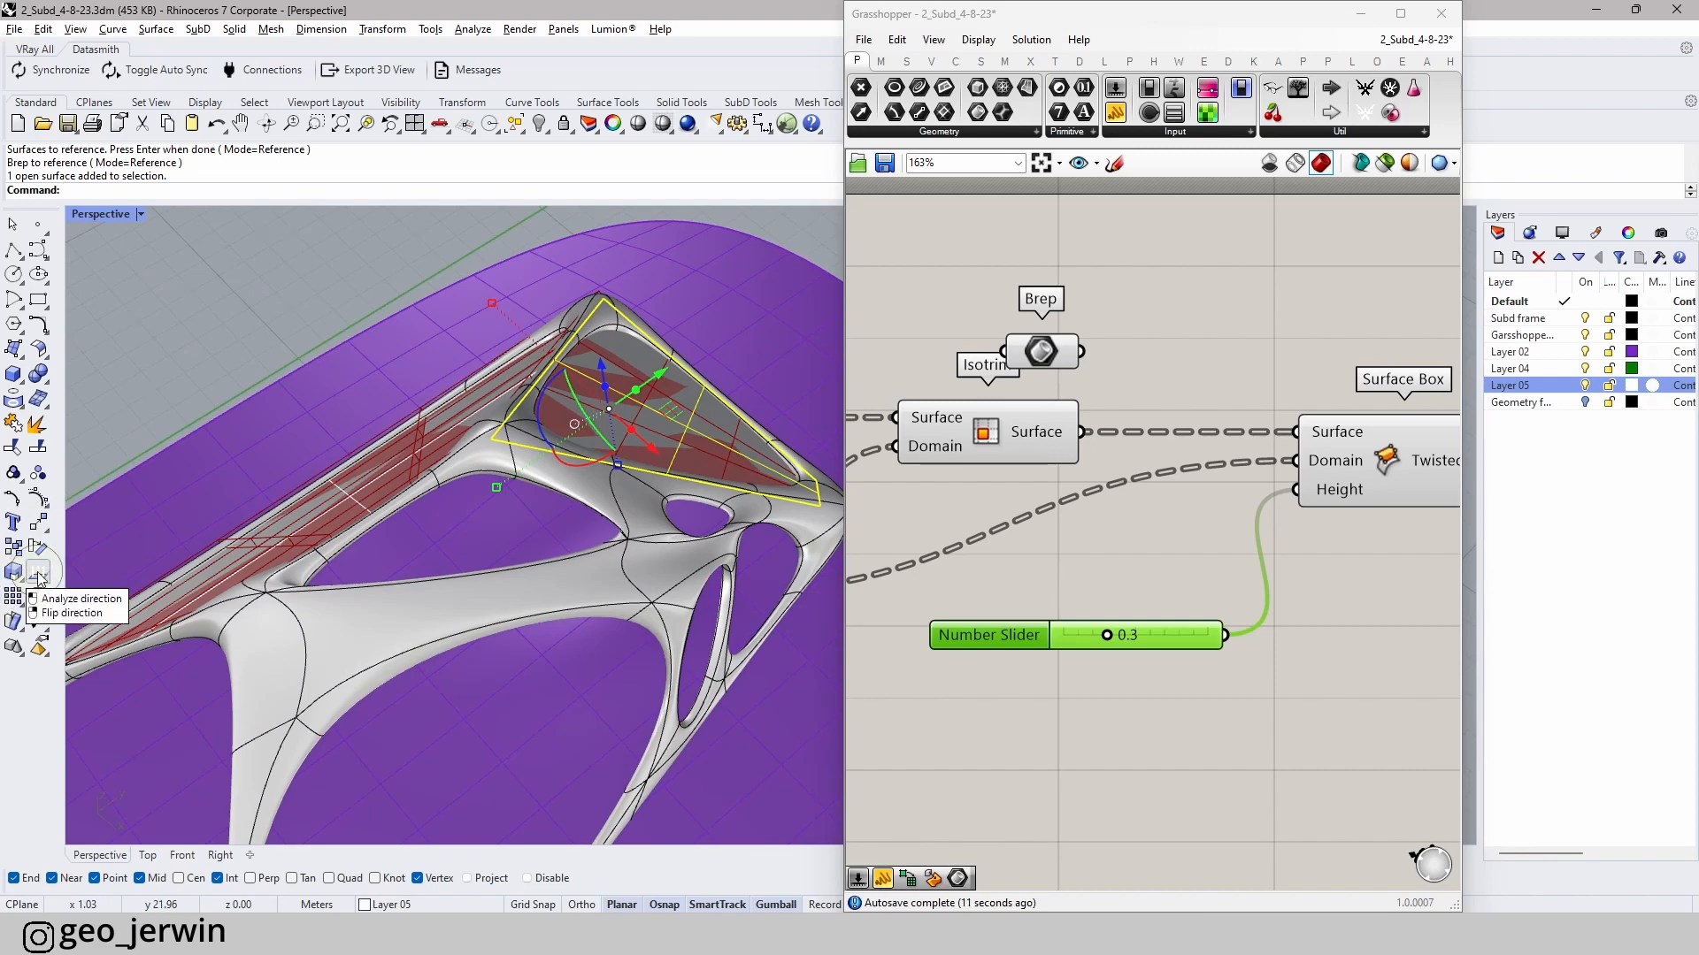
{"action": "key", "text": "Escape"}
{"action": "type", "text": "flip"}
{"action": "key", "text": "Return"}
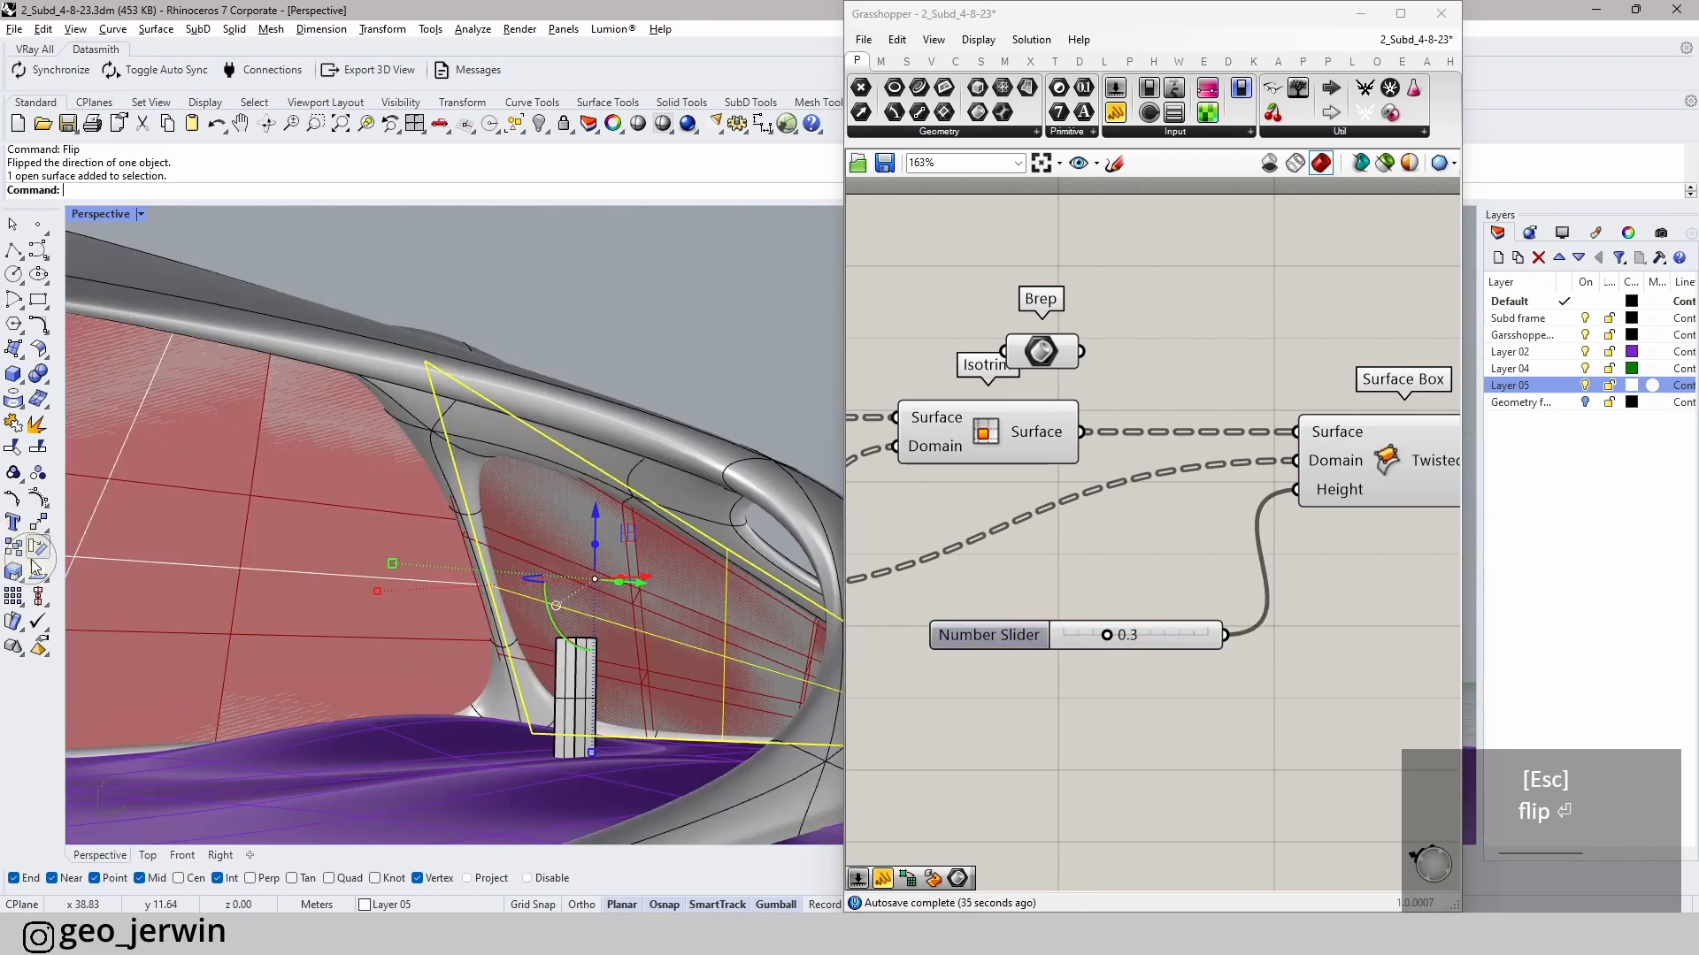
- Swap the U and V directions of the triangular wall surface with the Dir command
{"action": "left_click", "coordinate": [35, 568]}
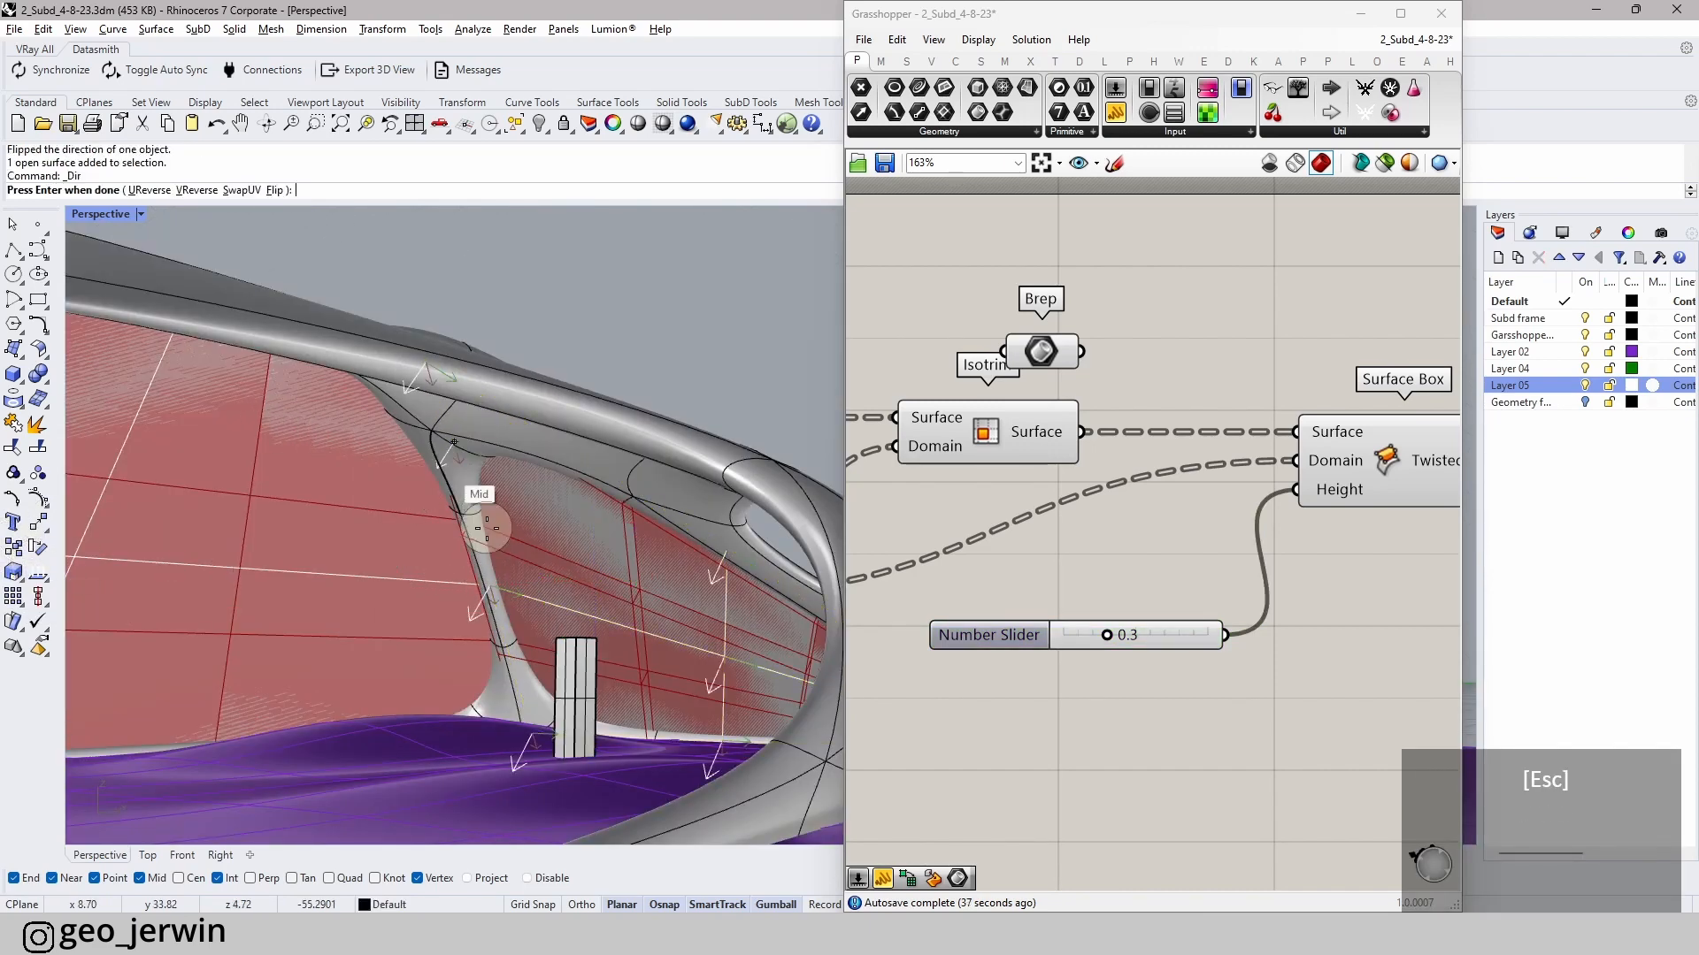
{"action": "scroll", "coordinate": [479, 543], "scroll_direction": "down", "scroll_amount": 2}
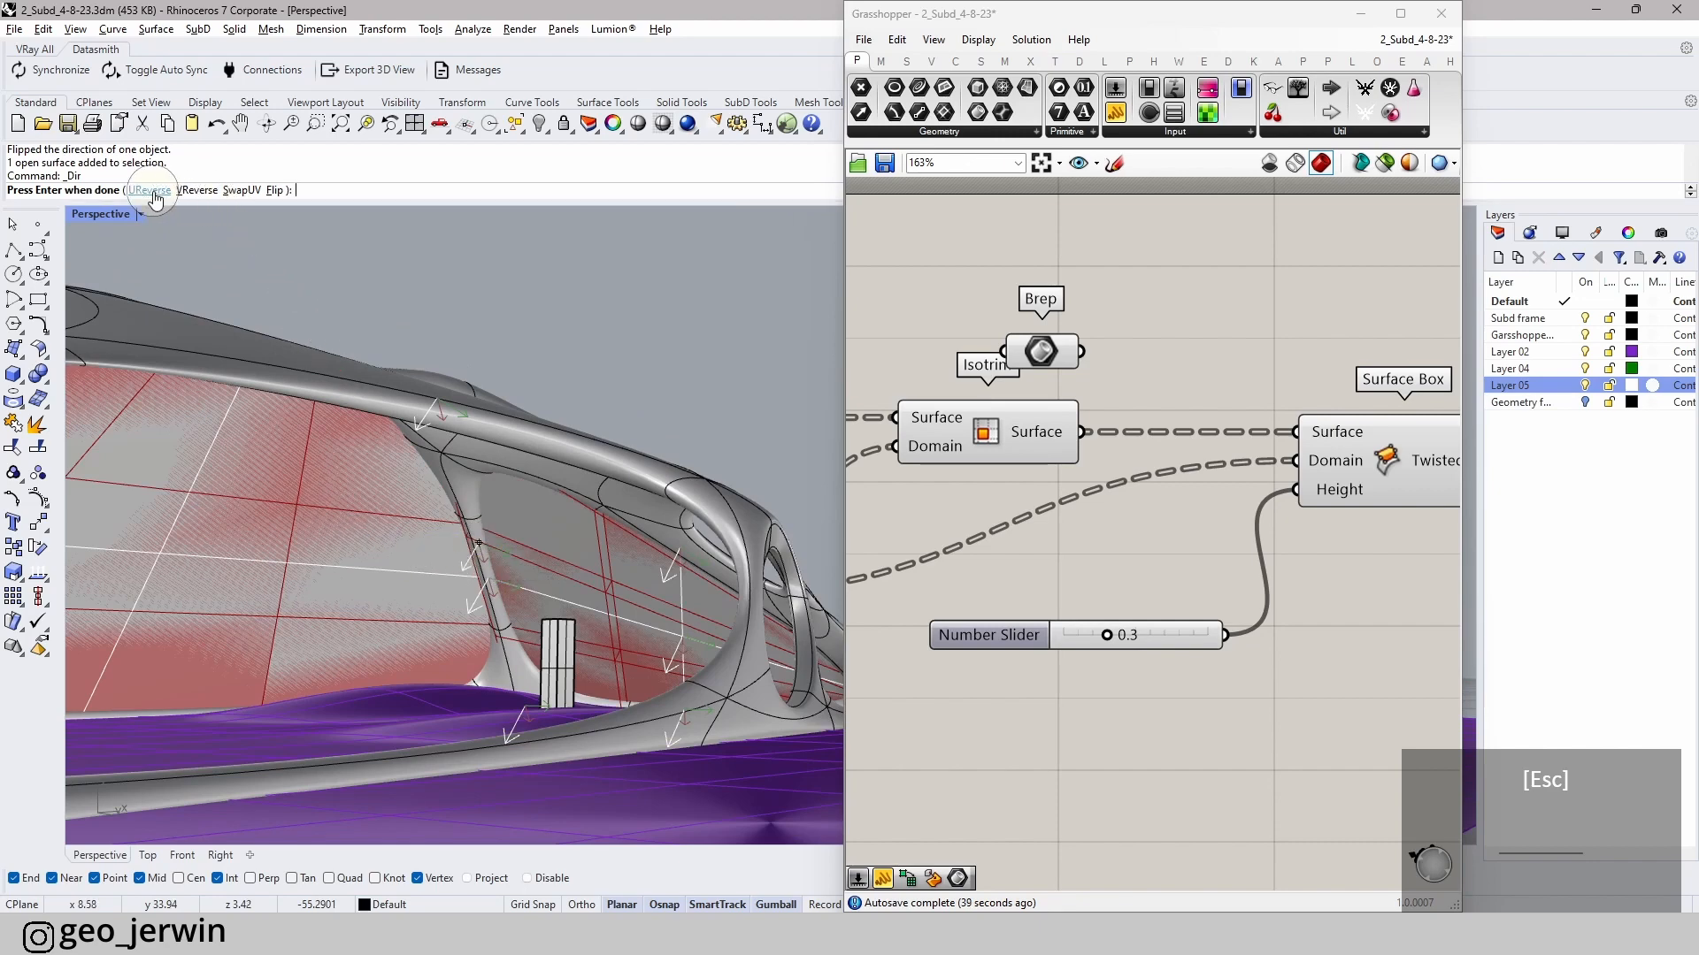
{"action": "left_click", "coordinate": [240, 191]}
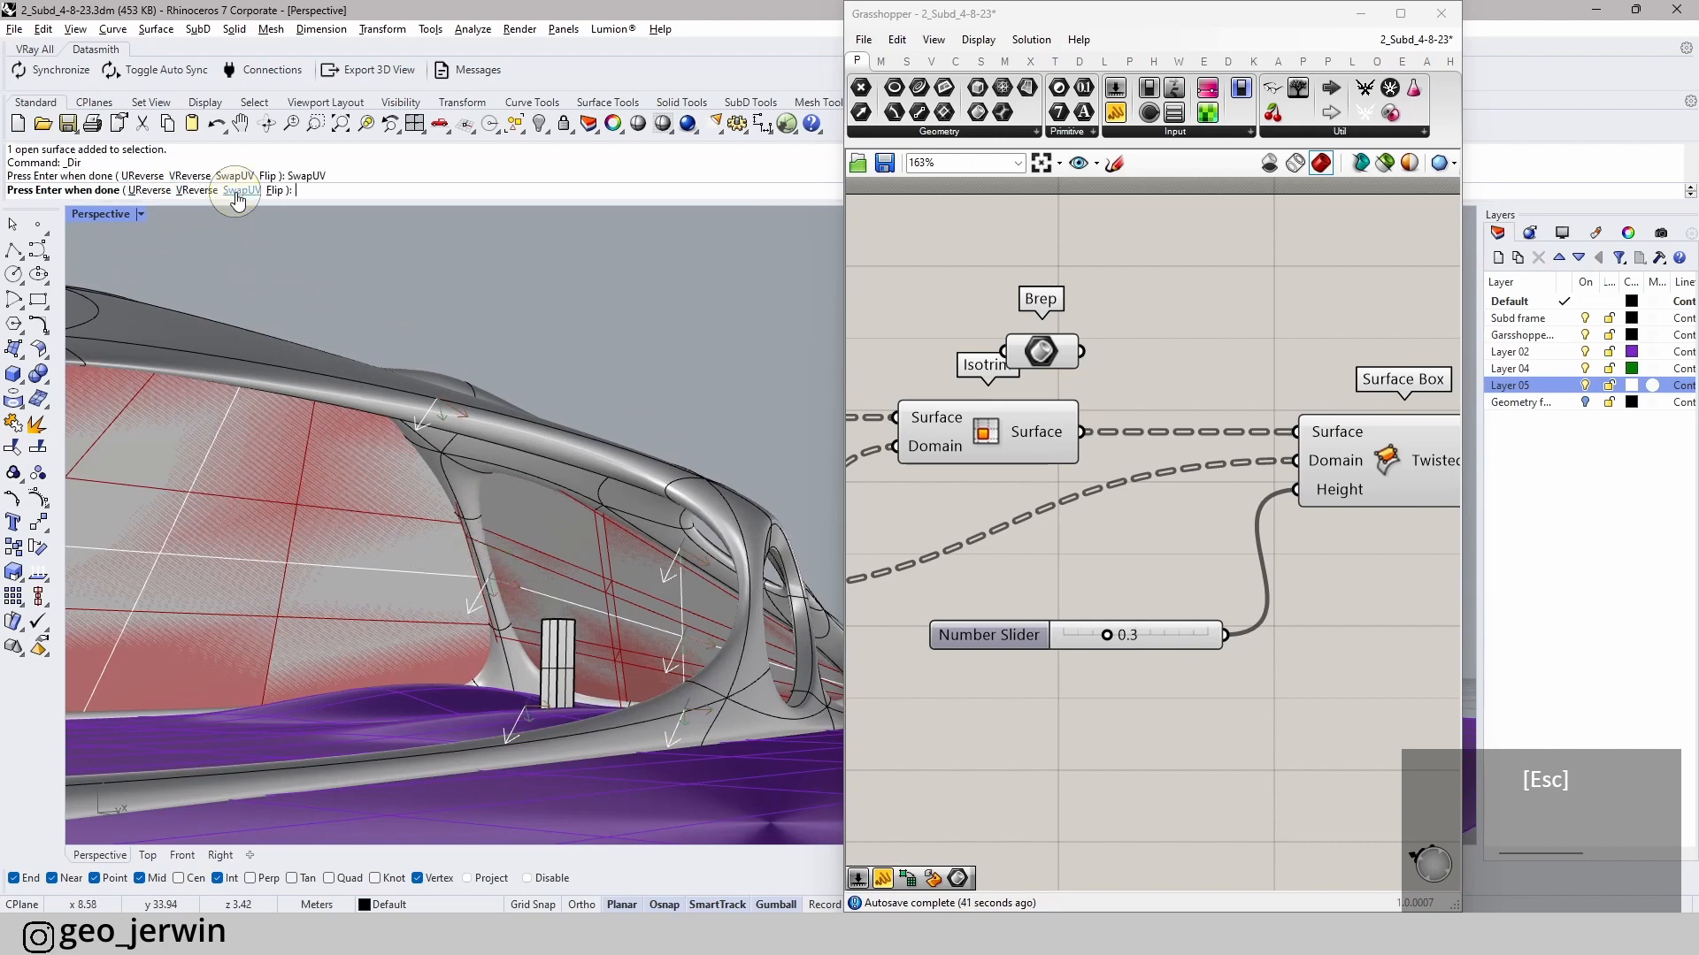
{"action": "key", "text": "space"}
{"action": "mouse_move", "coordinate": [534, 529]}
{"action": "right_mouse_down"}
{"action": "mouse_move", "coordinate": [531, 656]}
{"action": "mouse_move", "coordinate": [474, 469]}
{"action": "mouse_move", "coordinate": [486, 386]}
{"action": "mouse_move", "coordinate": [566, 531]}
{"action": "mouse_move", "coordinate": [728, 596]}
{"action": "mouse_move", "coordinate": [774, 651]}
{"action": "mouse_move", "coordinate": [777, 690]}
{"action": "mouse_move", "coordinate": [523, 534]}
{"action": "mouse_move", "coordinate": [549, 535]}
{"action": "right_mouse_up"}
{"action": "scroll", "coordinate": [1219, 568], "scroll_direction": "down", "scroll_amount": 3}
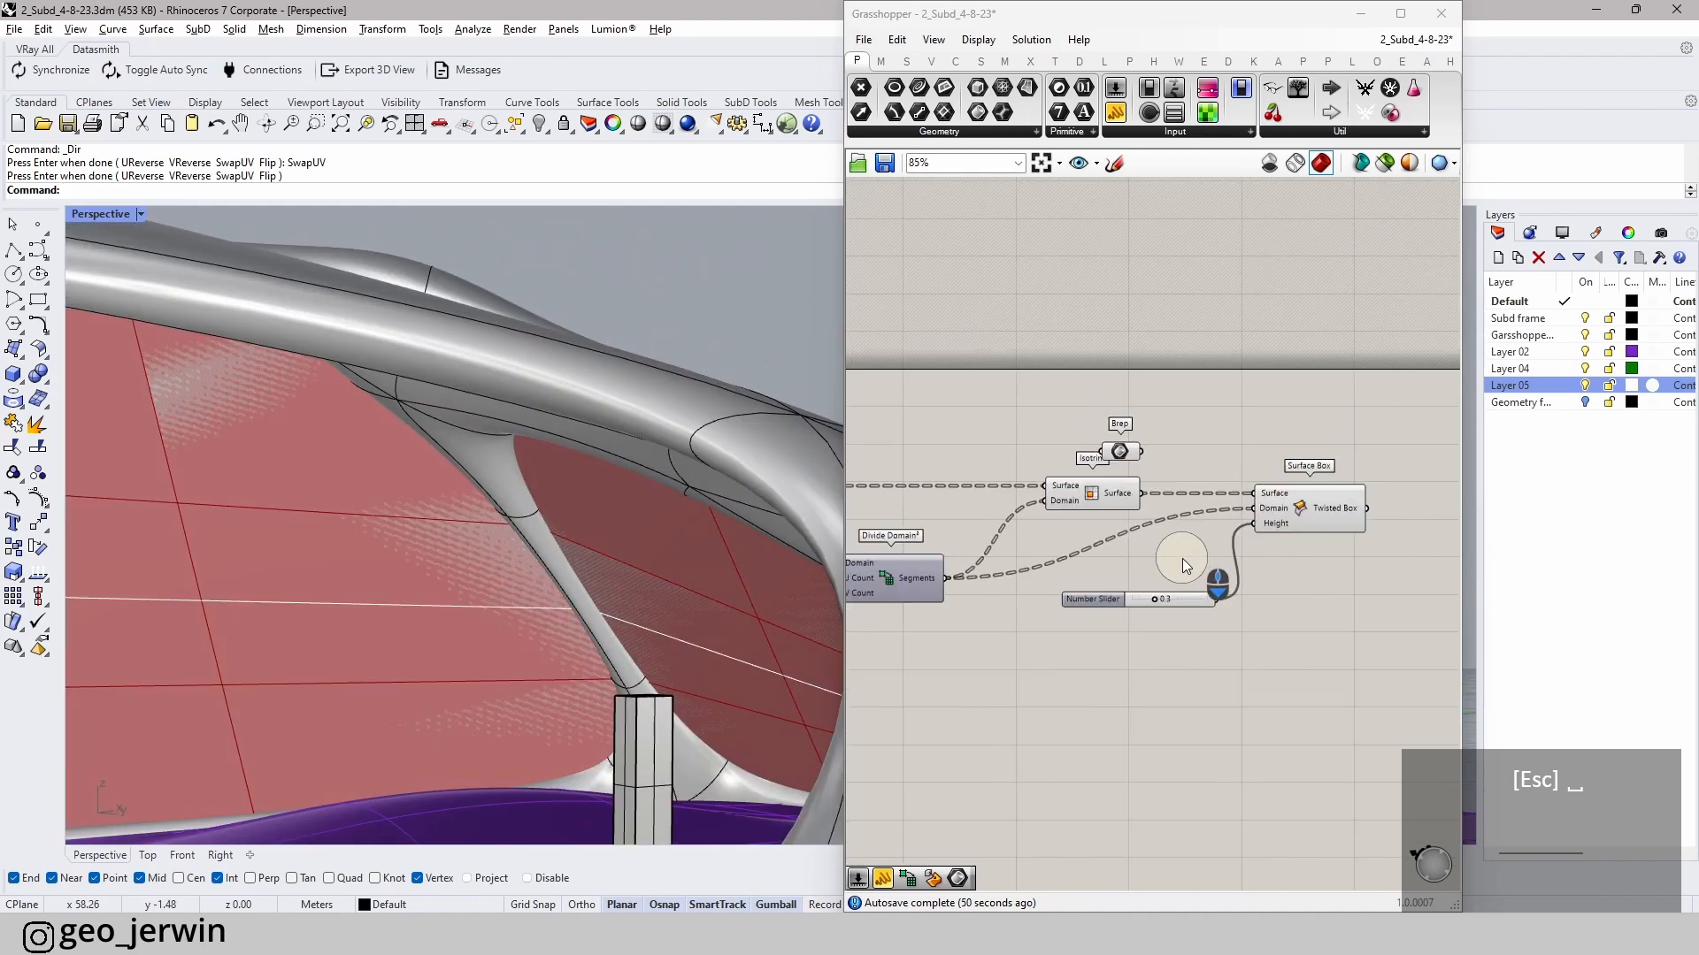
- Reposition the Brep parameter above and past the output side of Surface Box
{"action": "key", "text": "Escape"}
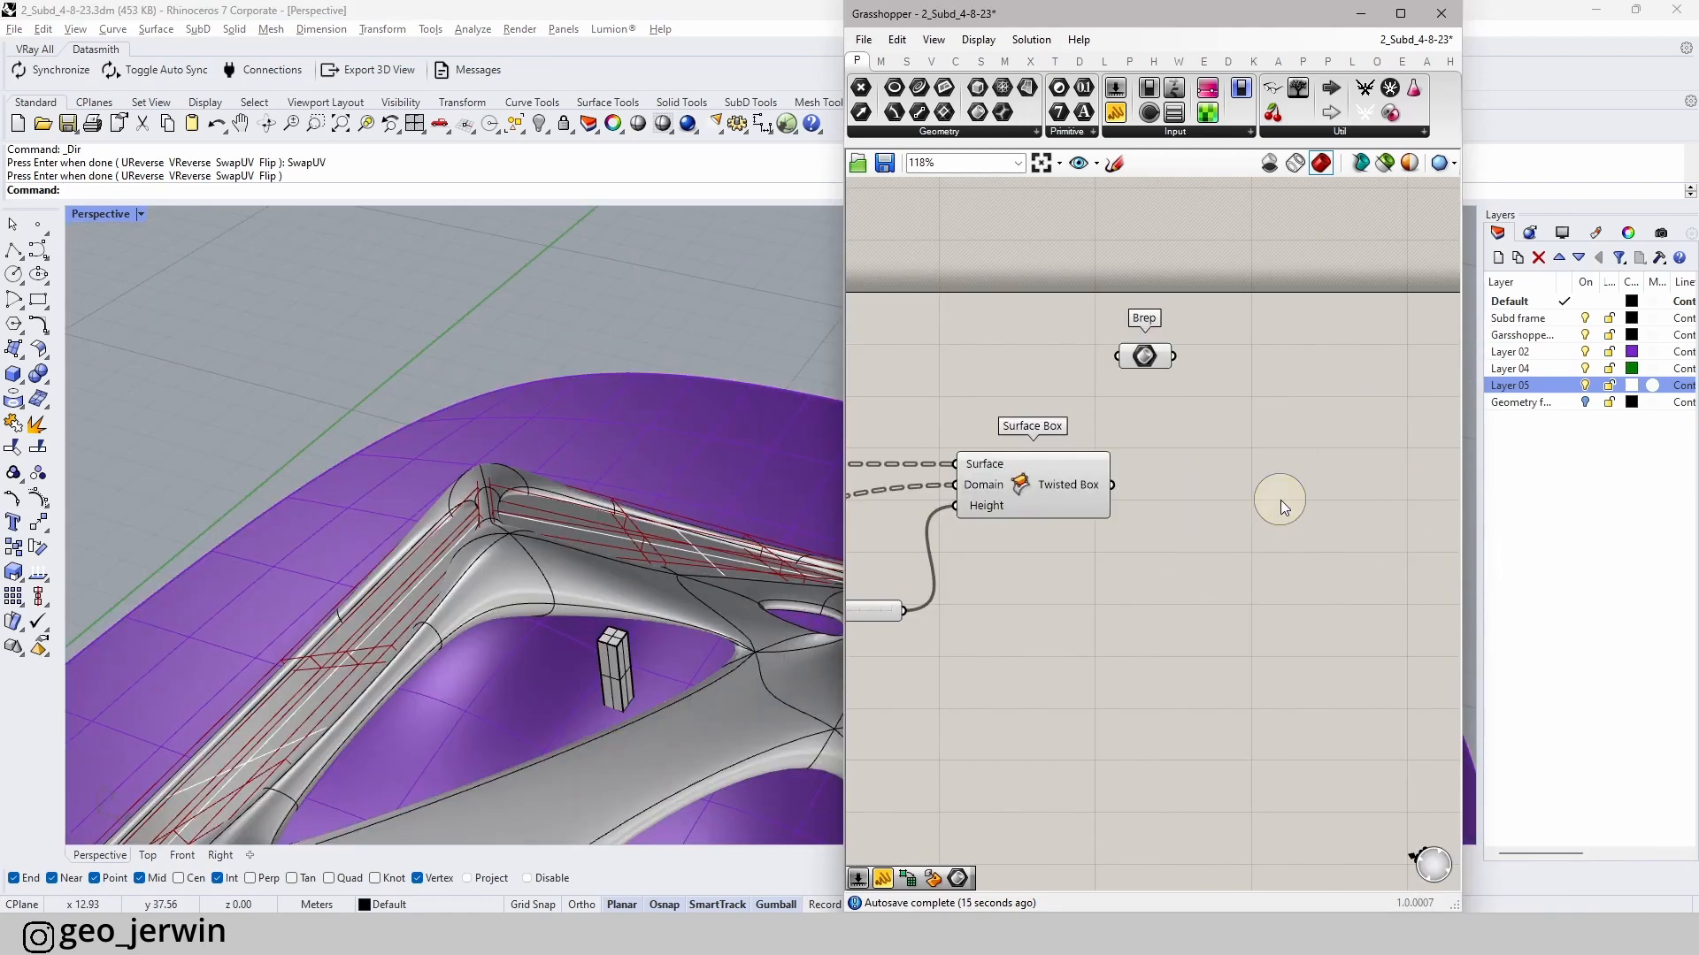
{"action": "double_click", "coordinate": [1281, 500]}
{"action": "left_click", "coordinate": [483, 503]}
{"action": "left_click_drag", "start_coordinate": [1187, 389], "coordinate": [1167, 358]}
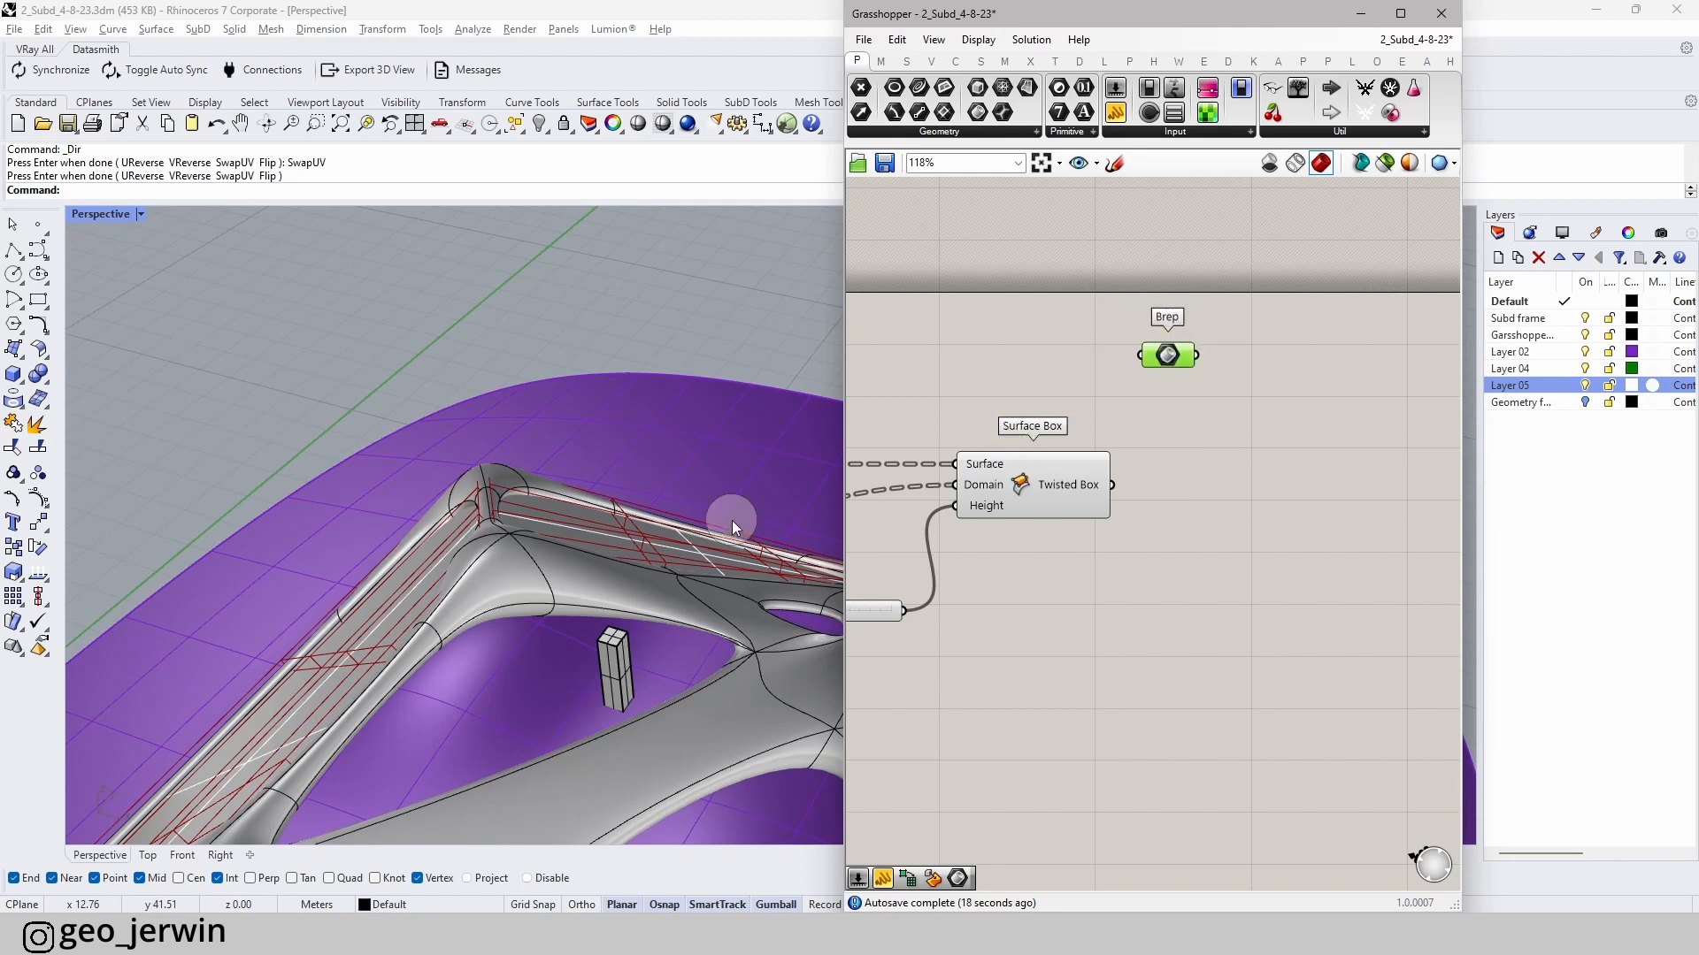
- Add a Box Morph component on the output side of Surface Box
{"action": "double_click", "coordinate": [1382, 475]}
{"action": "type", "text": "b"}
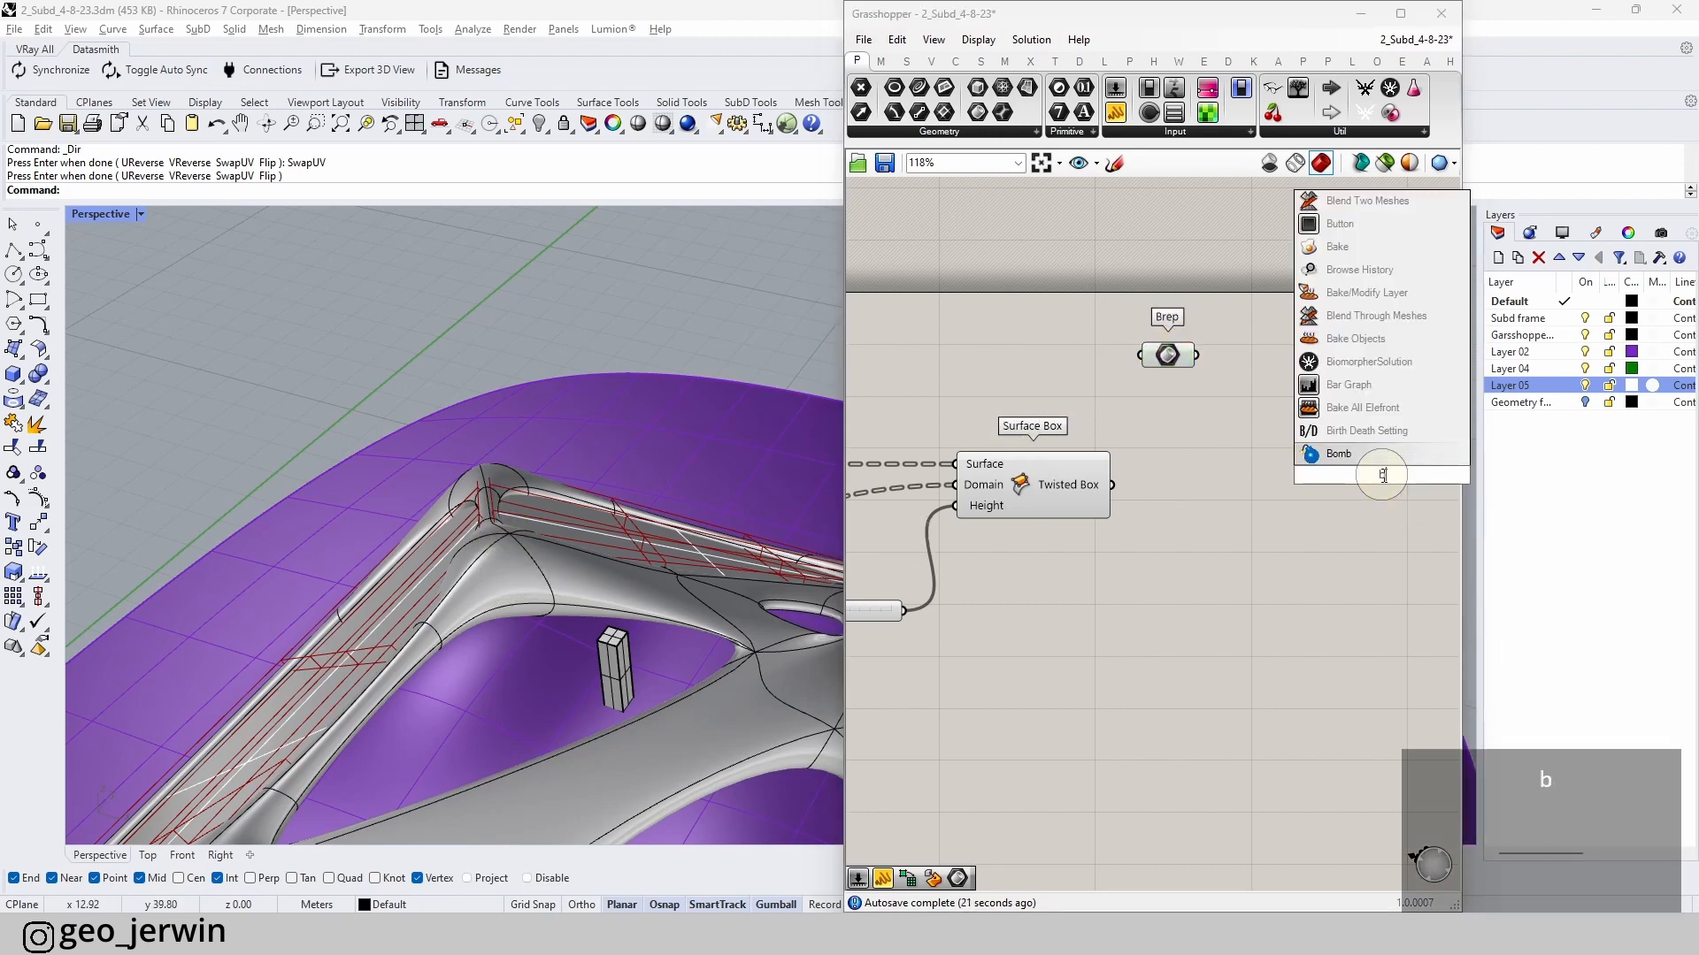
{"action": "type", "text": "ox morph"}
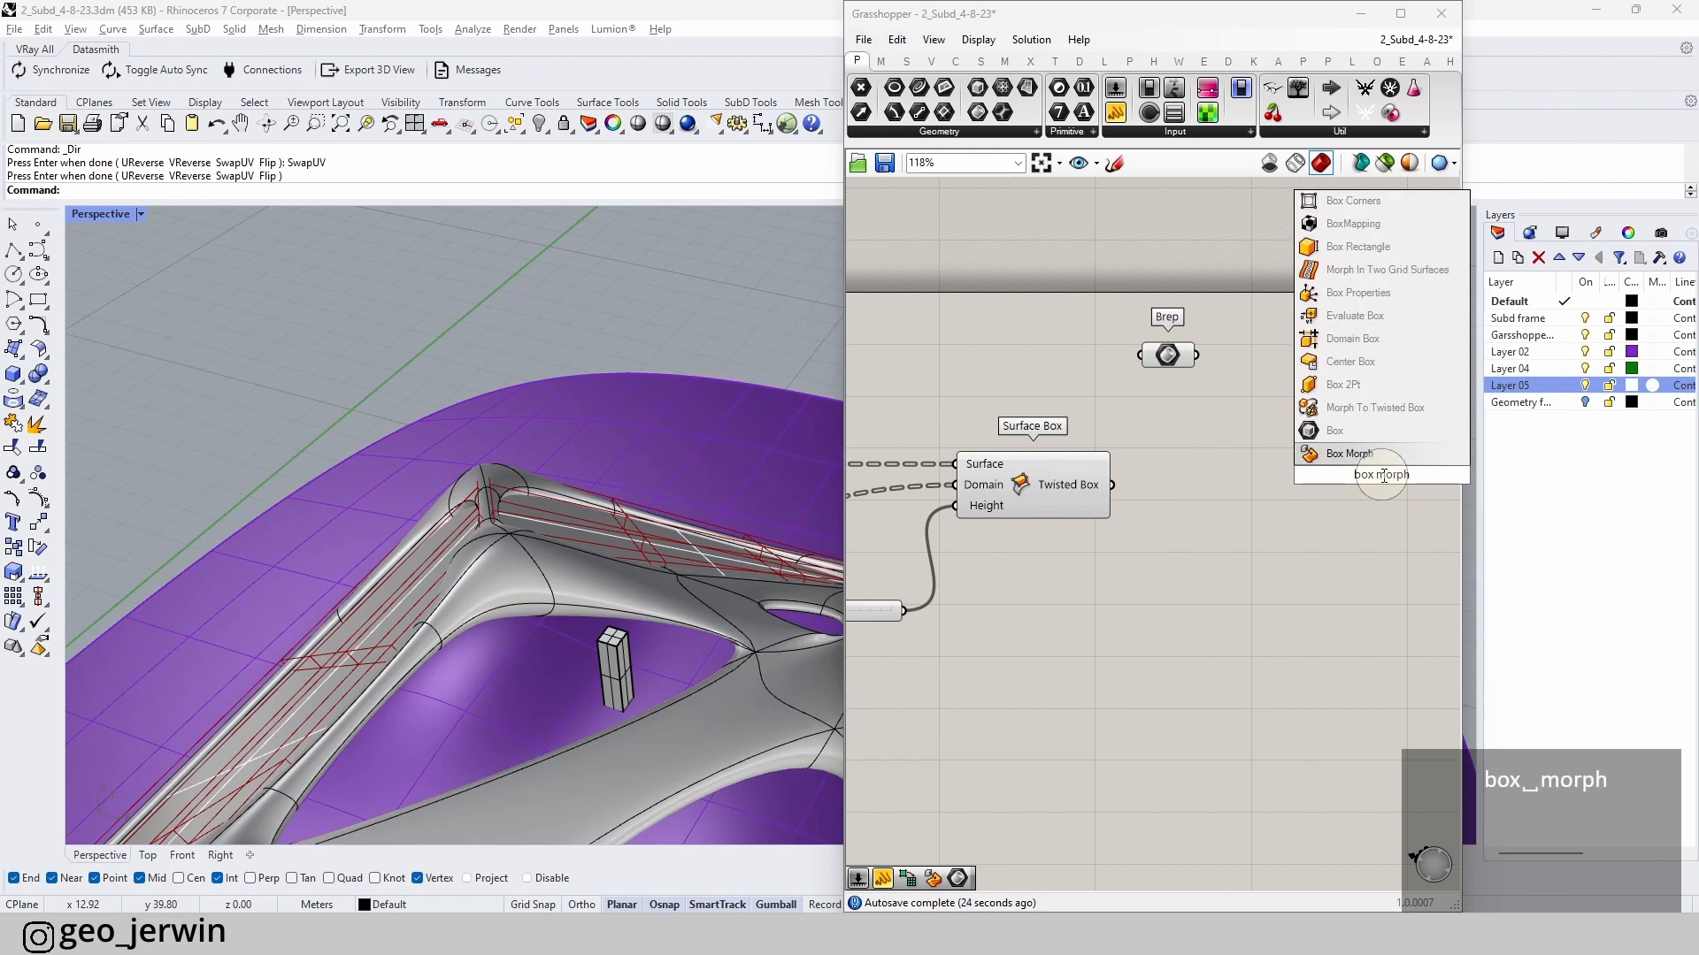
{"action": "left_click", "coordinate": [1377, 454]}
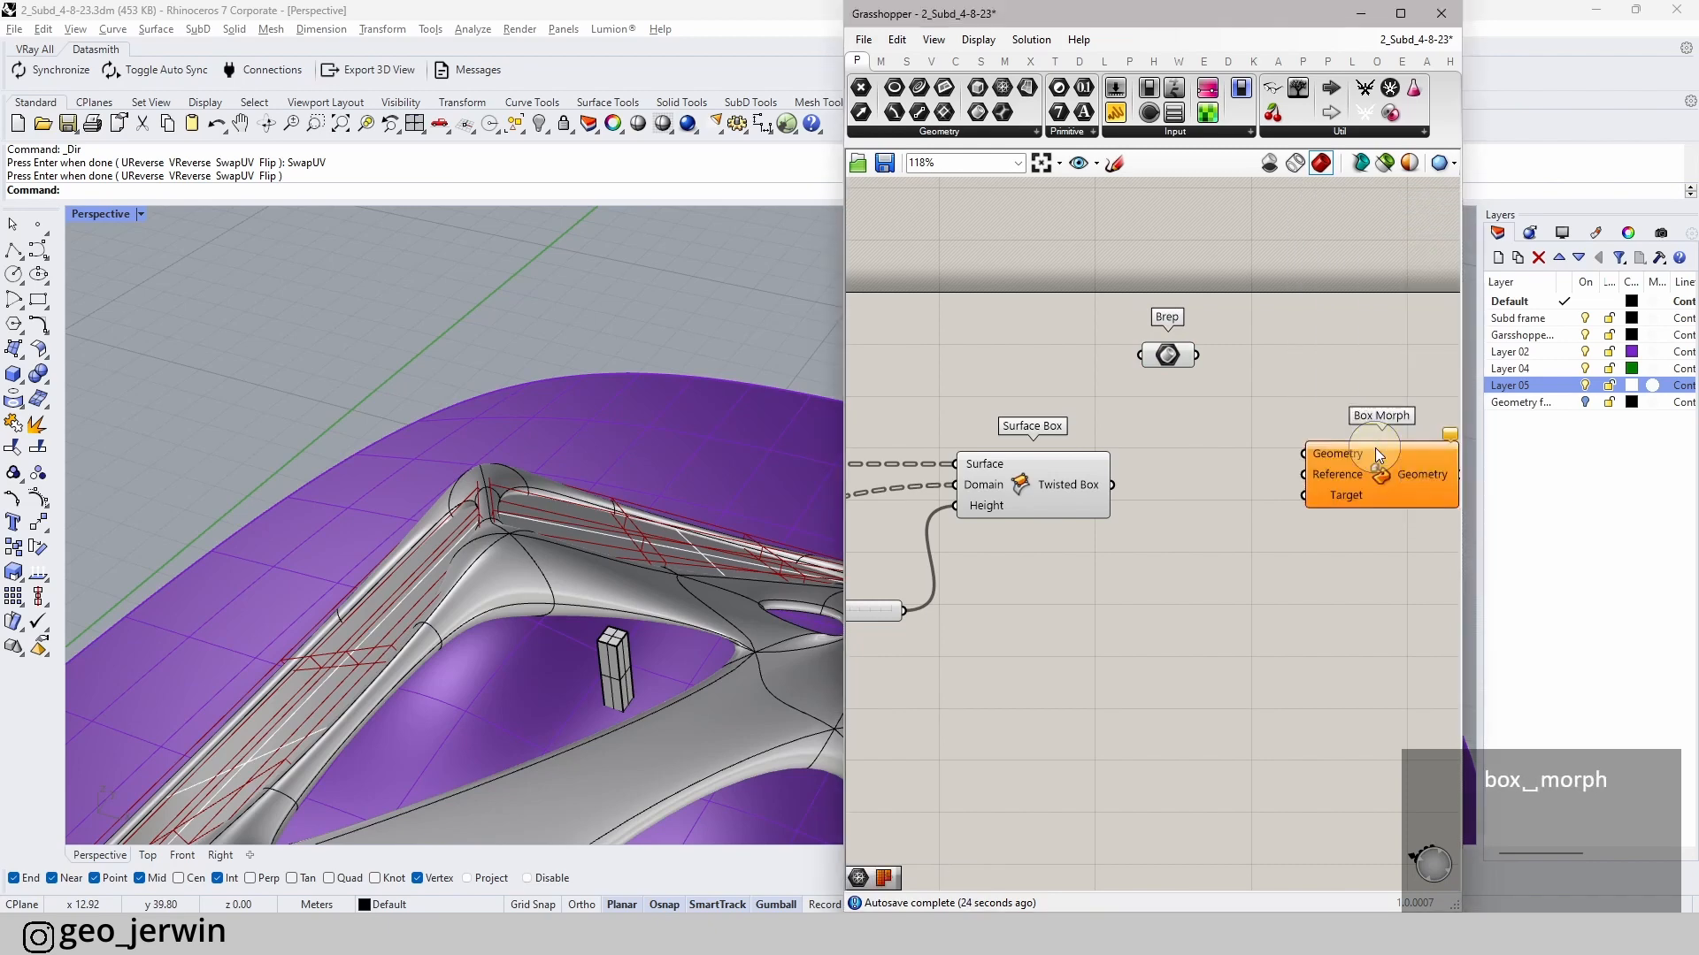
{"action": "left_click", "coordinate": [1098, 497]}
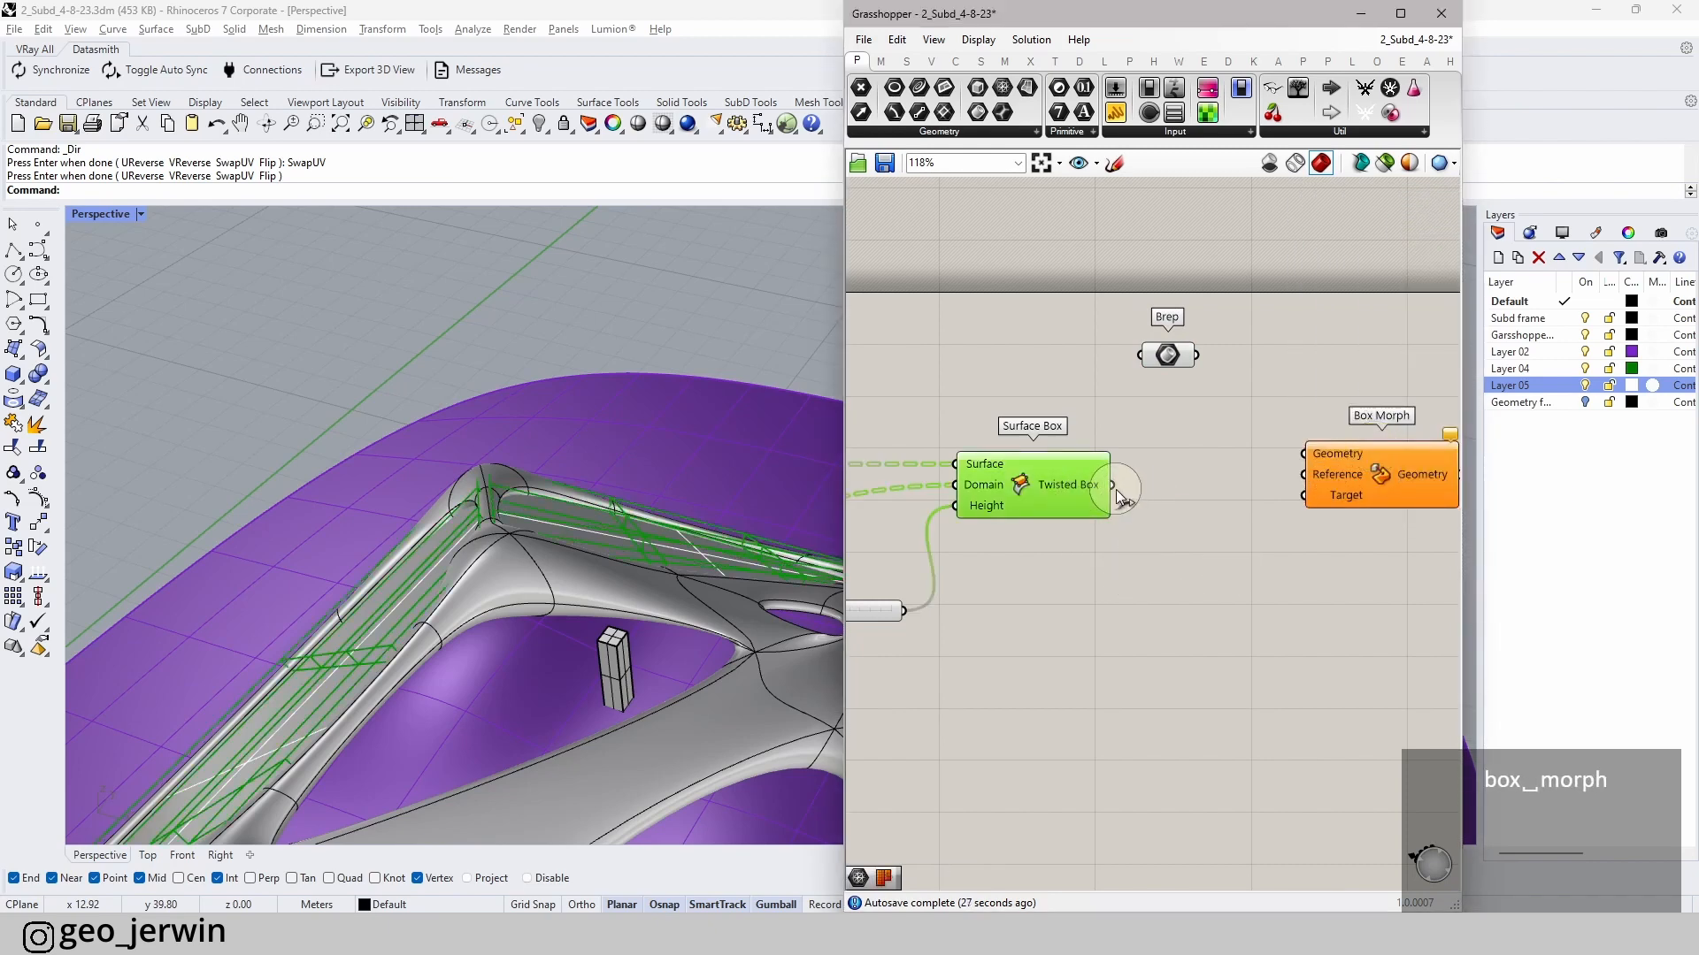
- Wire Surface Box's Twisted Box output into Box Morph's Target, and the Brep parameter into both Geometry and Reference
{"action": "left_click_drag", "start_coordinate": [1116, 491], "coordinate": [1305, 496]}
{"action": "right_click_drag", "start_coordinate": [1374, 487], "coordinate": [1317, 490]}
{"action": "left_click_drag", "start_coordinate": [1317, 490], "coordinate": [1347, 475]}
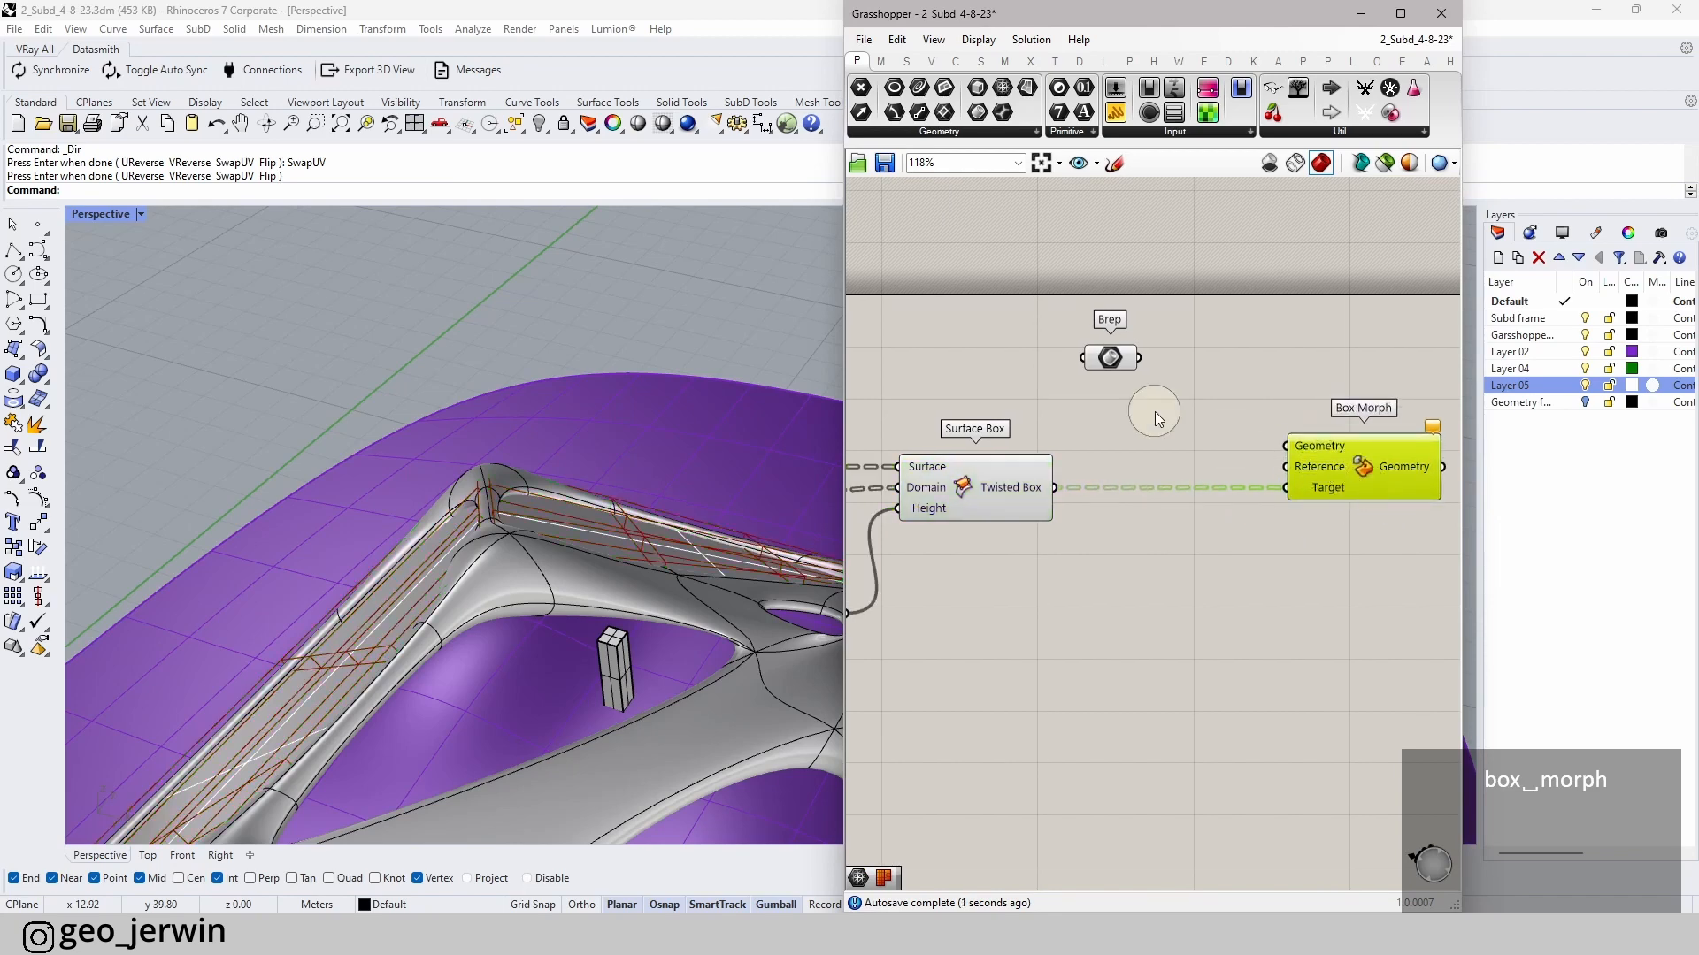
{"action": "left_click_drag", "start_coordinate": [1127, 368], "coordinate": [1128, 376]}
{"action": "scroll", "coordinate": [232, 451], "scroll_direction": "down", "scroll_amount": 5}
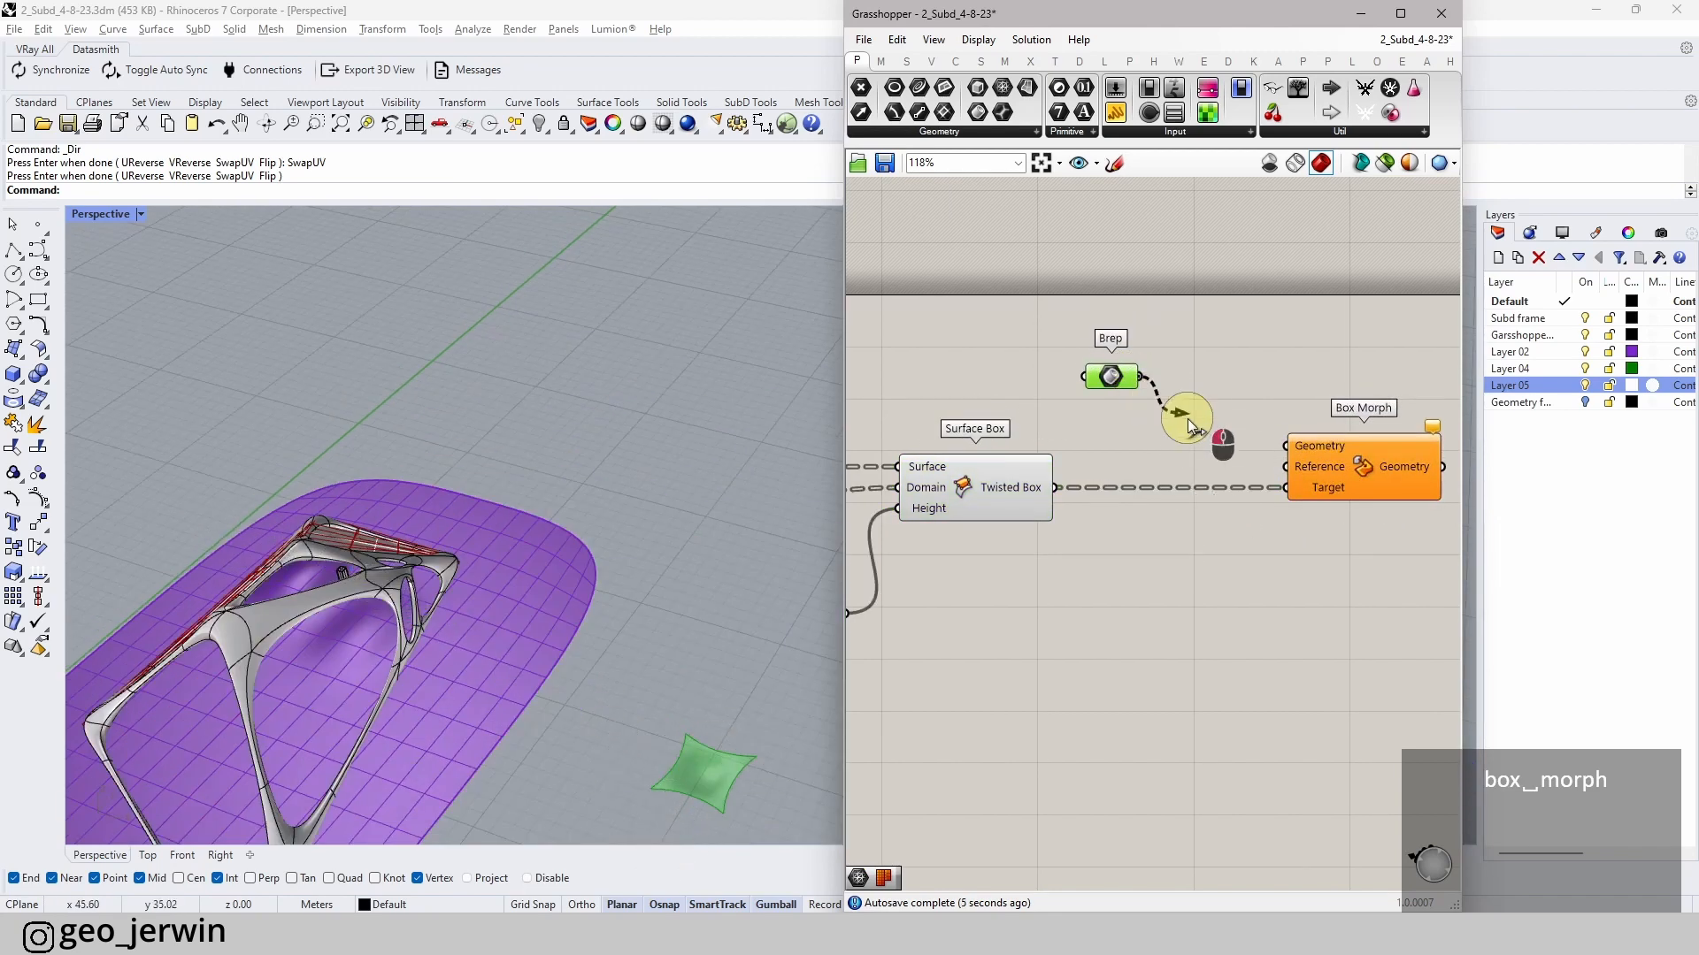
{"action": "left_click_drag", "start_coordinate": [1141, 377], "coordinate": [1287, 467]}
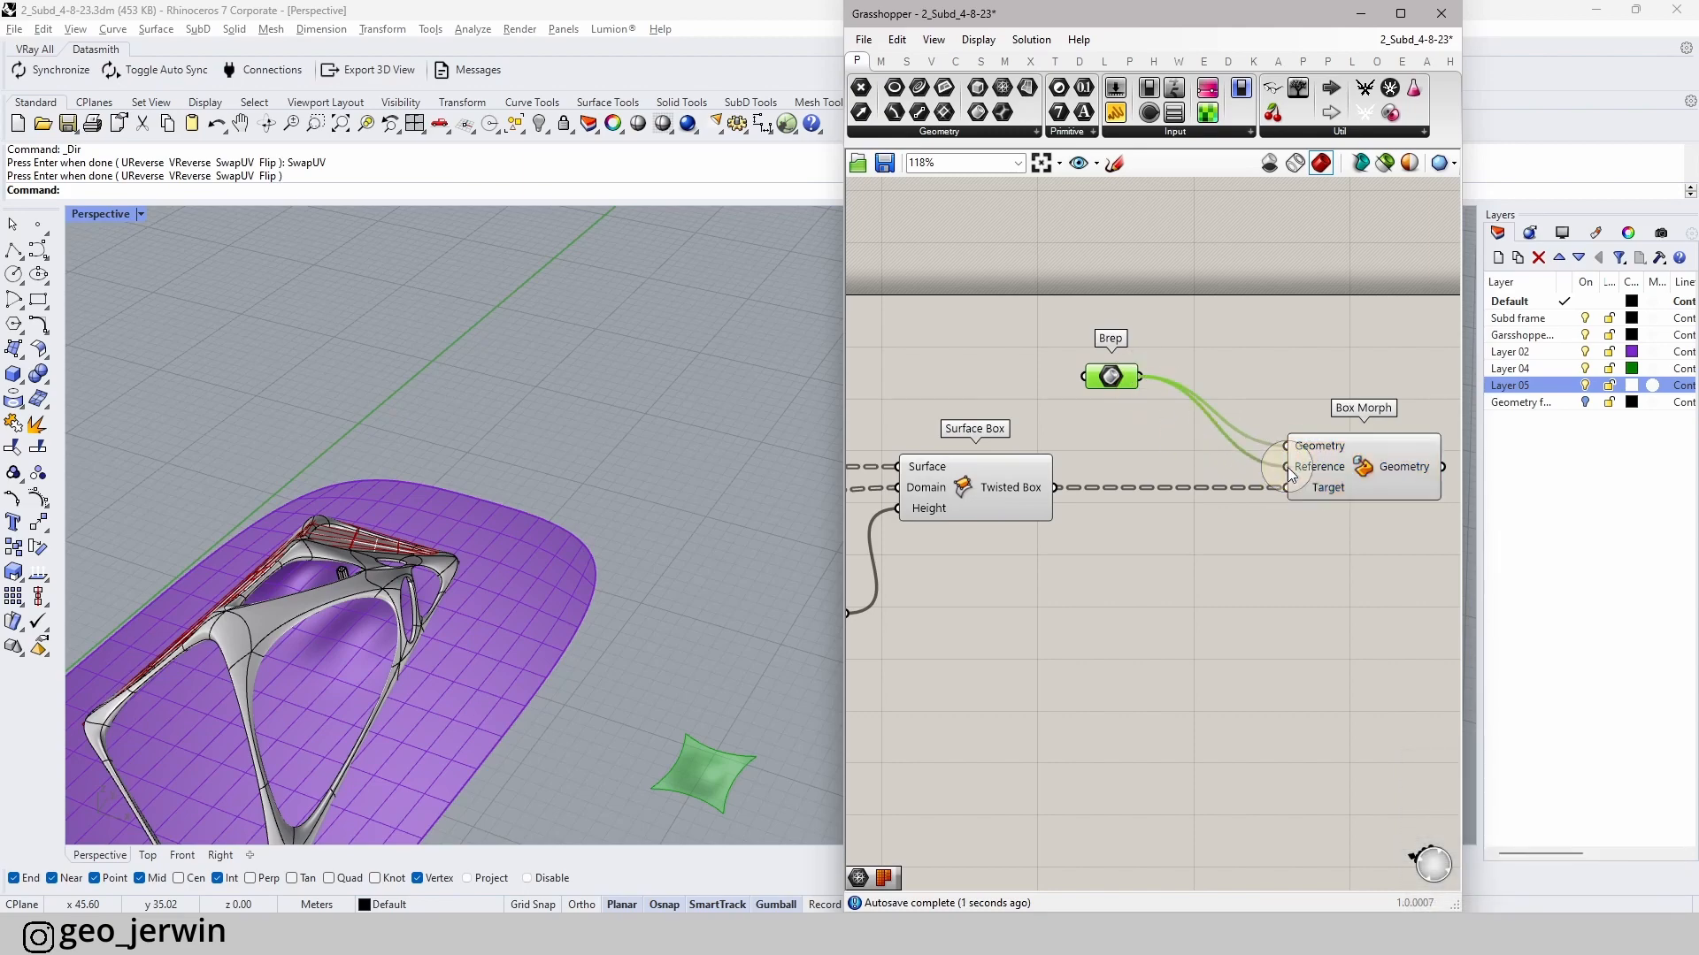
{"action": "left_click", "coordinate": [1354, 600]}
- Hide Layer 05 so the morphed panels can be seen from inside the pavilion
{"action": "scroll", "coordinate": [265, 543], "scroll_direction": "up", "scroll_amount": 6}
{"action": "right_click_drag", "start_coordinate": [359, 591], "coordinate": [347, 485]}
{"action": "scroll", "coordinate": [1171, 417], "scroll_direction": "down", "scroll_amount": 3}
{"action": "left_click", "coordinate": [1585, 386]}
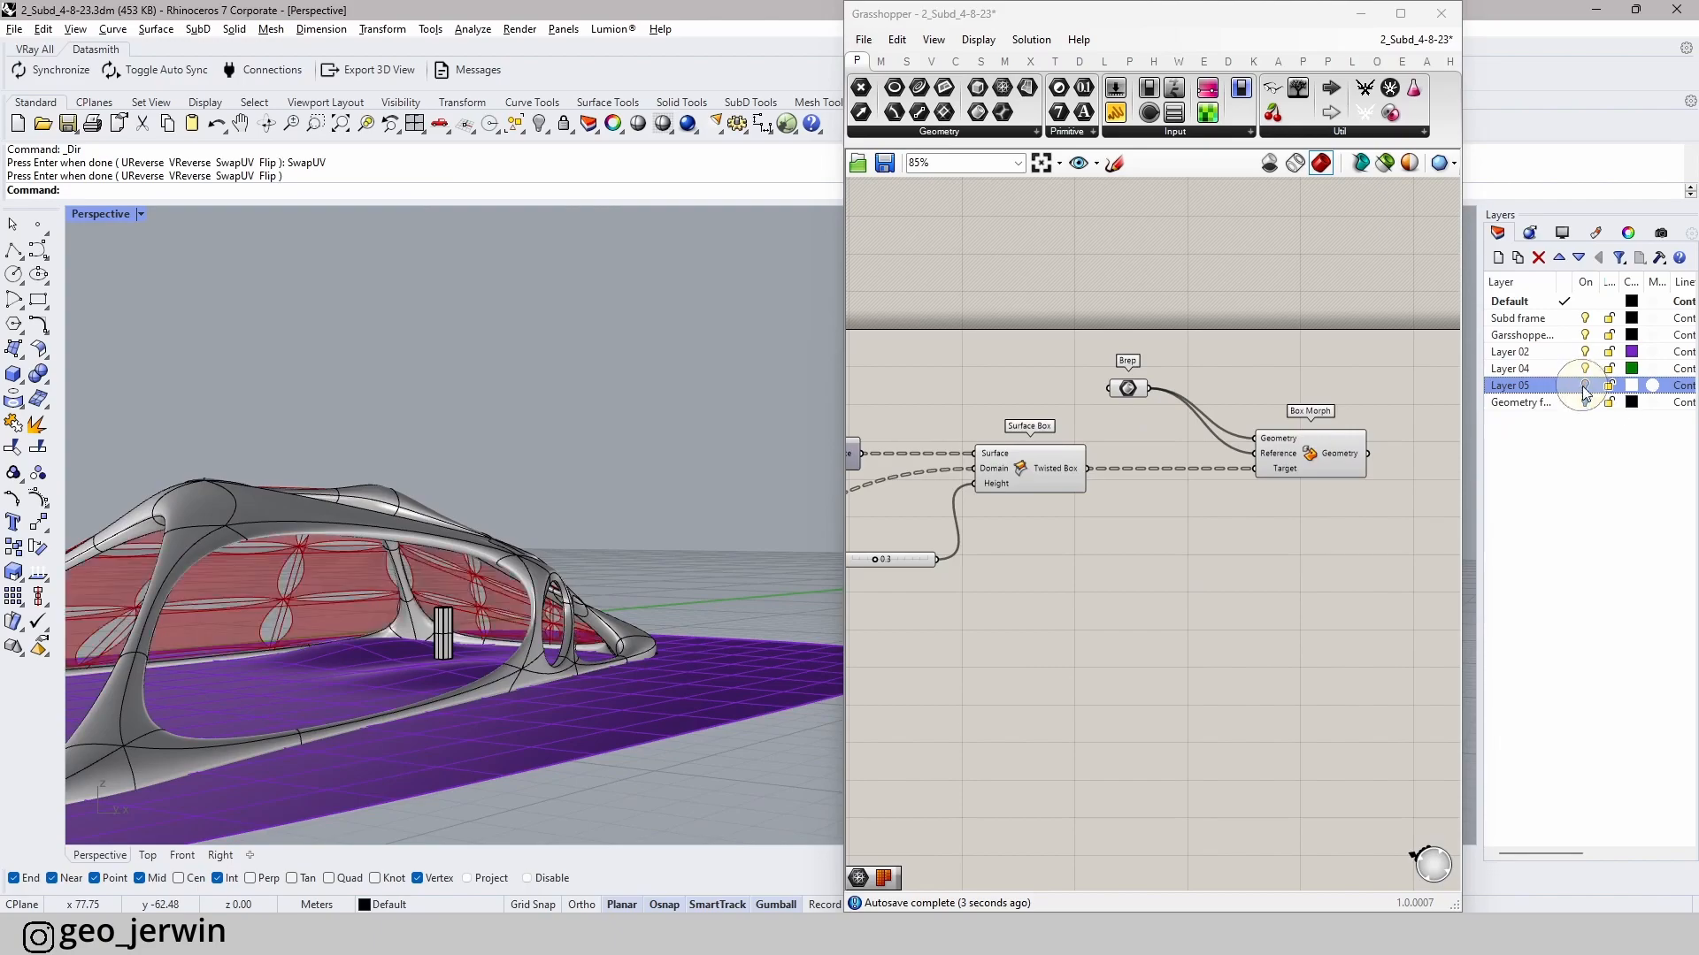
{"action": "scroll", "coordinate": [336, 606], "scroll_direction": "up", "scroll_amount": 8}
{"action": "right_click_drag", "start_coordinate": [393, 554], "coordinate": [376, 586]}
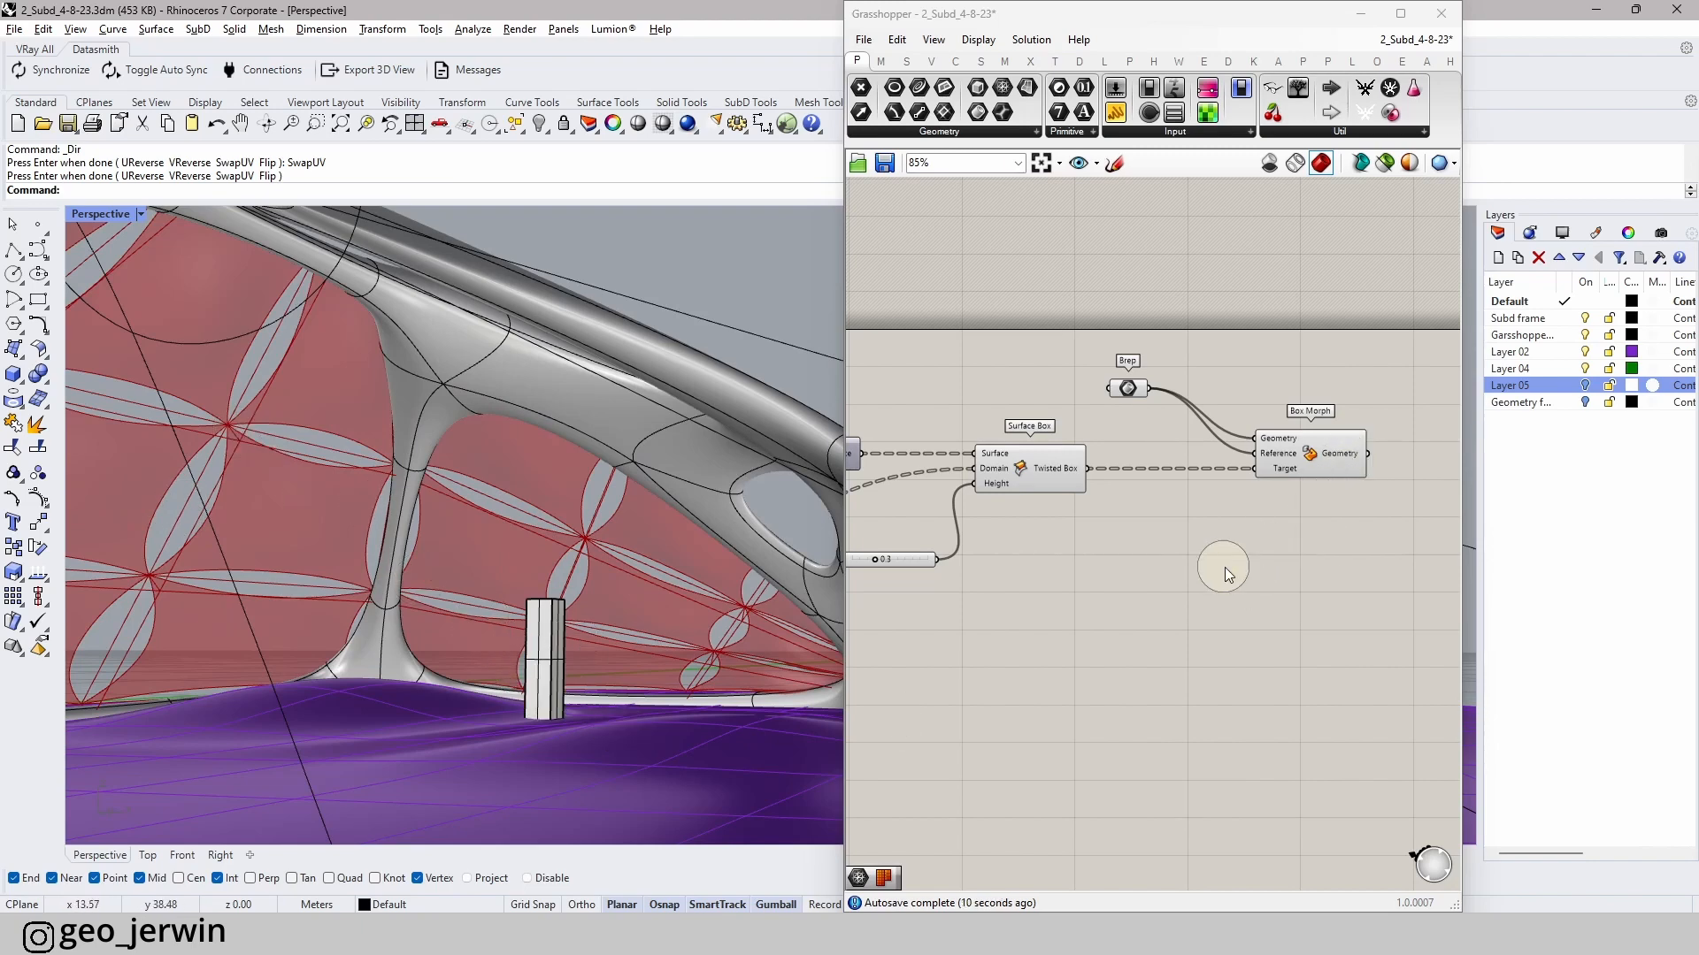
- Disable the viewport preview of the Surface Box component
{"action": "scroll", "coordinate": [1256, 575], "scroll_direction": "down", "scroll_amount": 4}
{"action": "scroll", "coordinate": [1097, 536], "scroll_direction": "up", "scroll_amount": 1}
{"action": "scroll", "coordinate": [1270, 527], "scroll_direction": "up", "scroll_amount": 4}
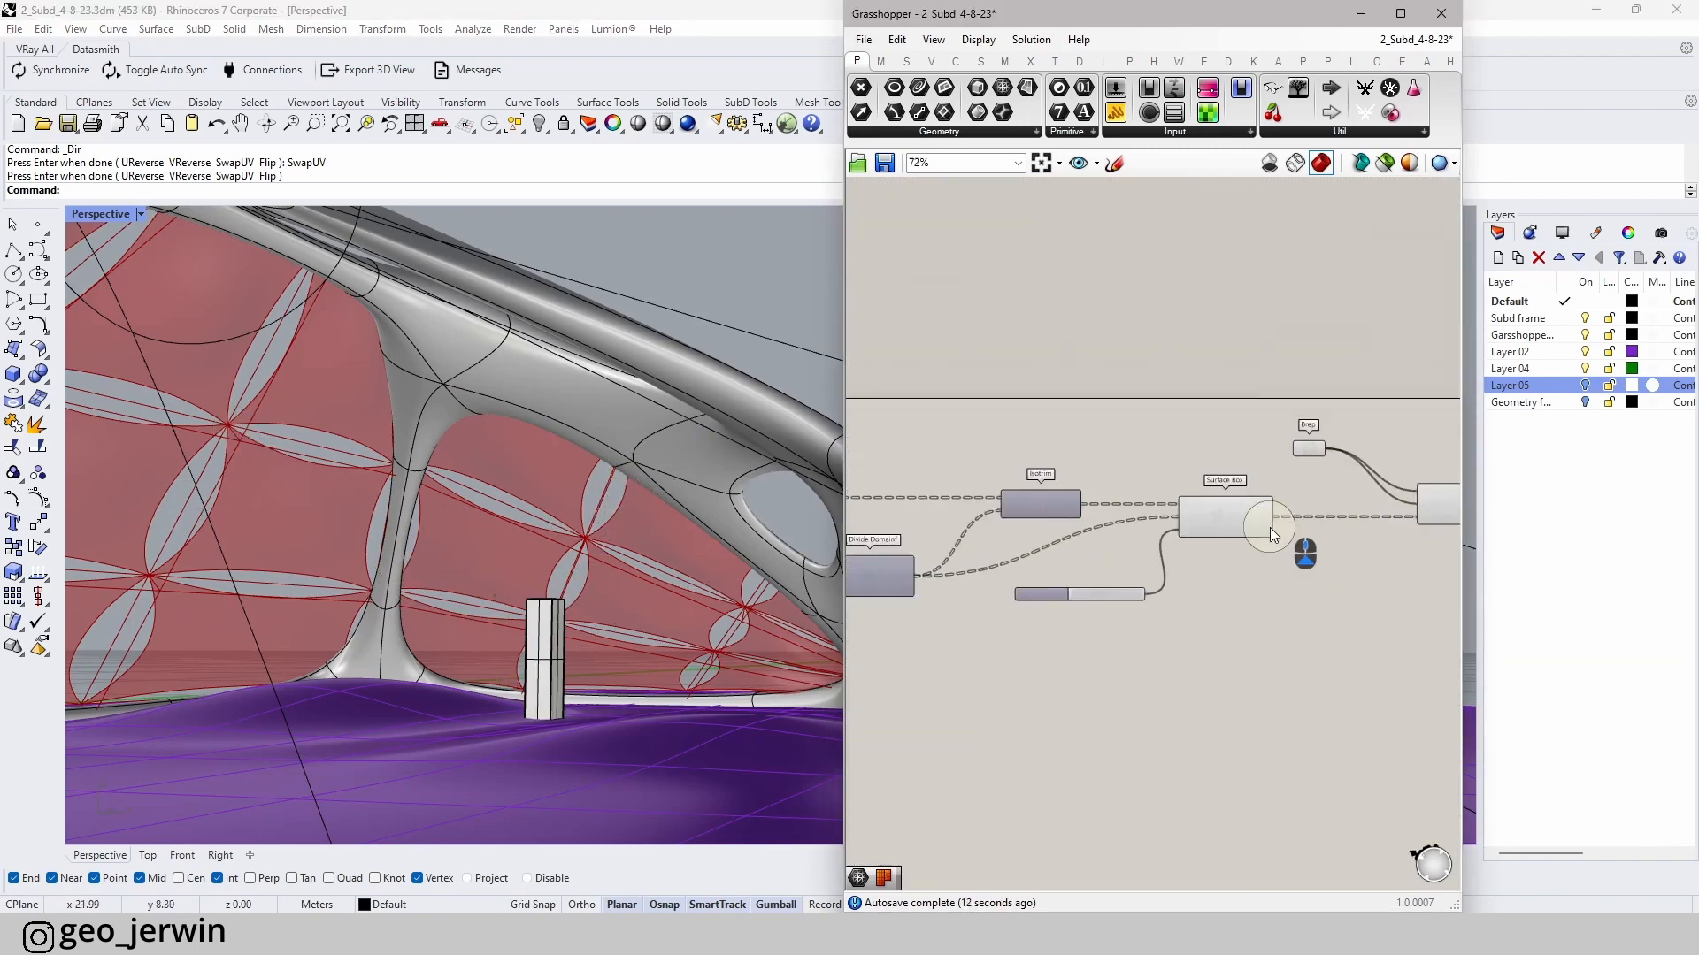
{"action": "left_click_drag", "start_coordinate": [1255, 645], "coordinate": [1206, 522]}
{"action": "middle_click", "coordinate": [1206, 512]}
{"action": "left_click", "coordinate": [1262, 466]}
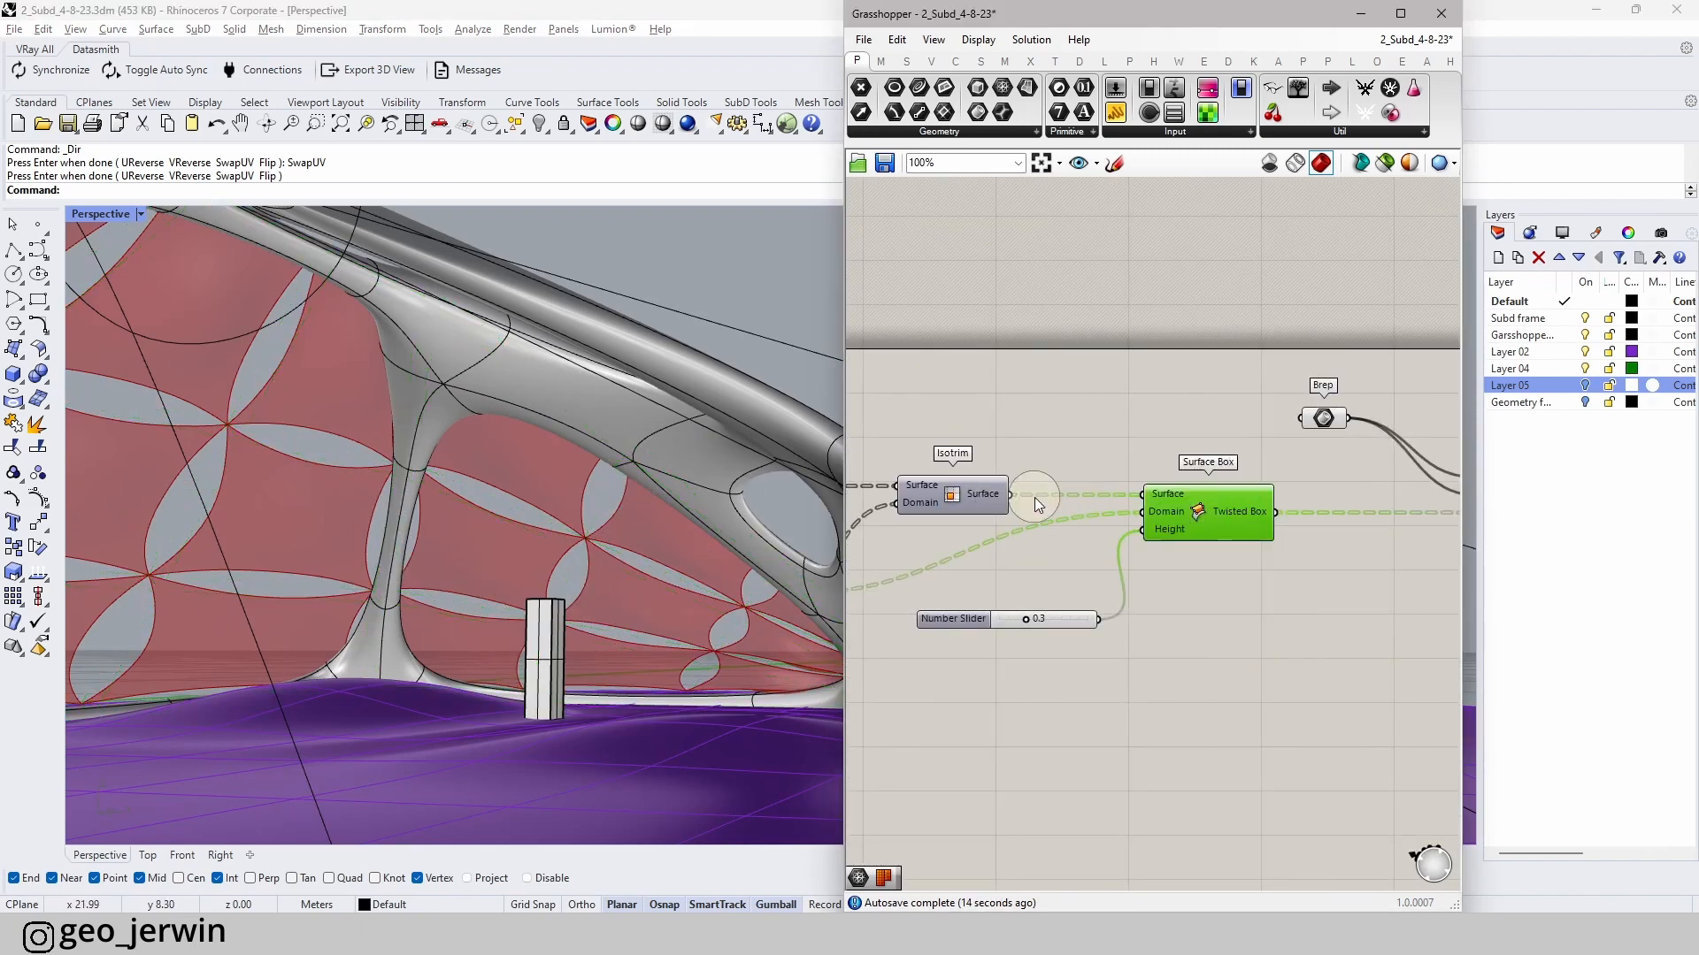
- Check the Isotrim subsurfaces by switching their preview on and off again
{"action": "right_click_drag", "start_coordinate": [1065, 494], "coordinate": [1222, 505]}
{"action": "right_click_drag", "start_coordinate": [1111, 450], "coordinate": [1272, 469]}
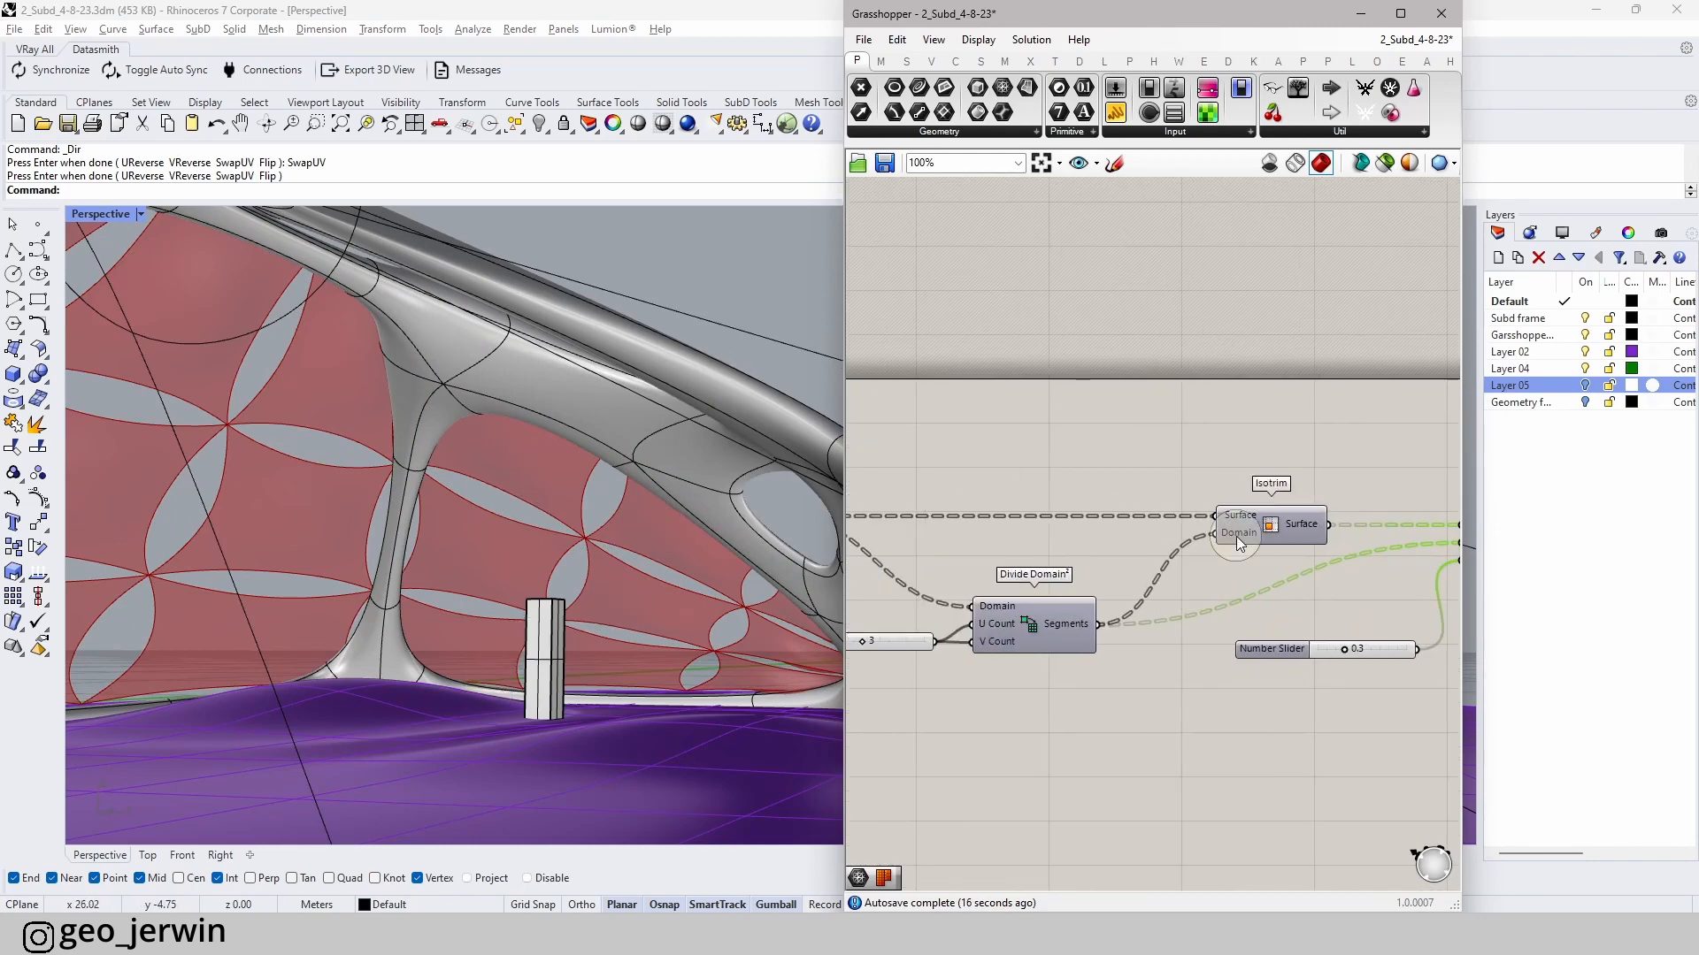
{"action": "scroll", "coordinate": [1262, 538], "scroll_direction": "down", "scroll_amount": 1}
{"action": "right_click_drag", "start_coordinate": [1262, 538], "coordinate": [1307, 551]}
{"action": "scroll", "coordinate": [1354, 543], "scroll_direction": "up", "scroll_amount": 1}
{"action": "left_click", "coordinate": [1288, 537]}
{"action": "middle_click", "coordinate": [1288, 537]}
{"action": "left_click", "coordinate": [1324, 505]}
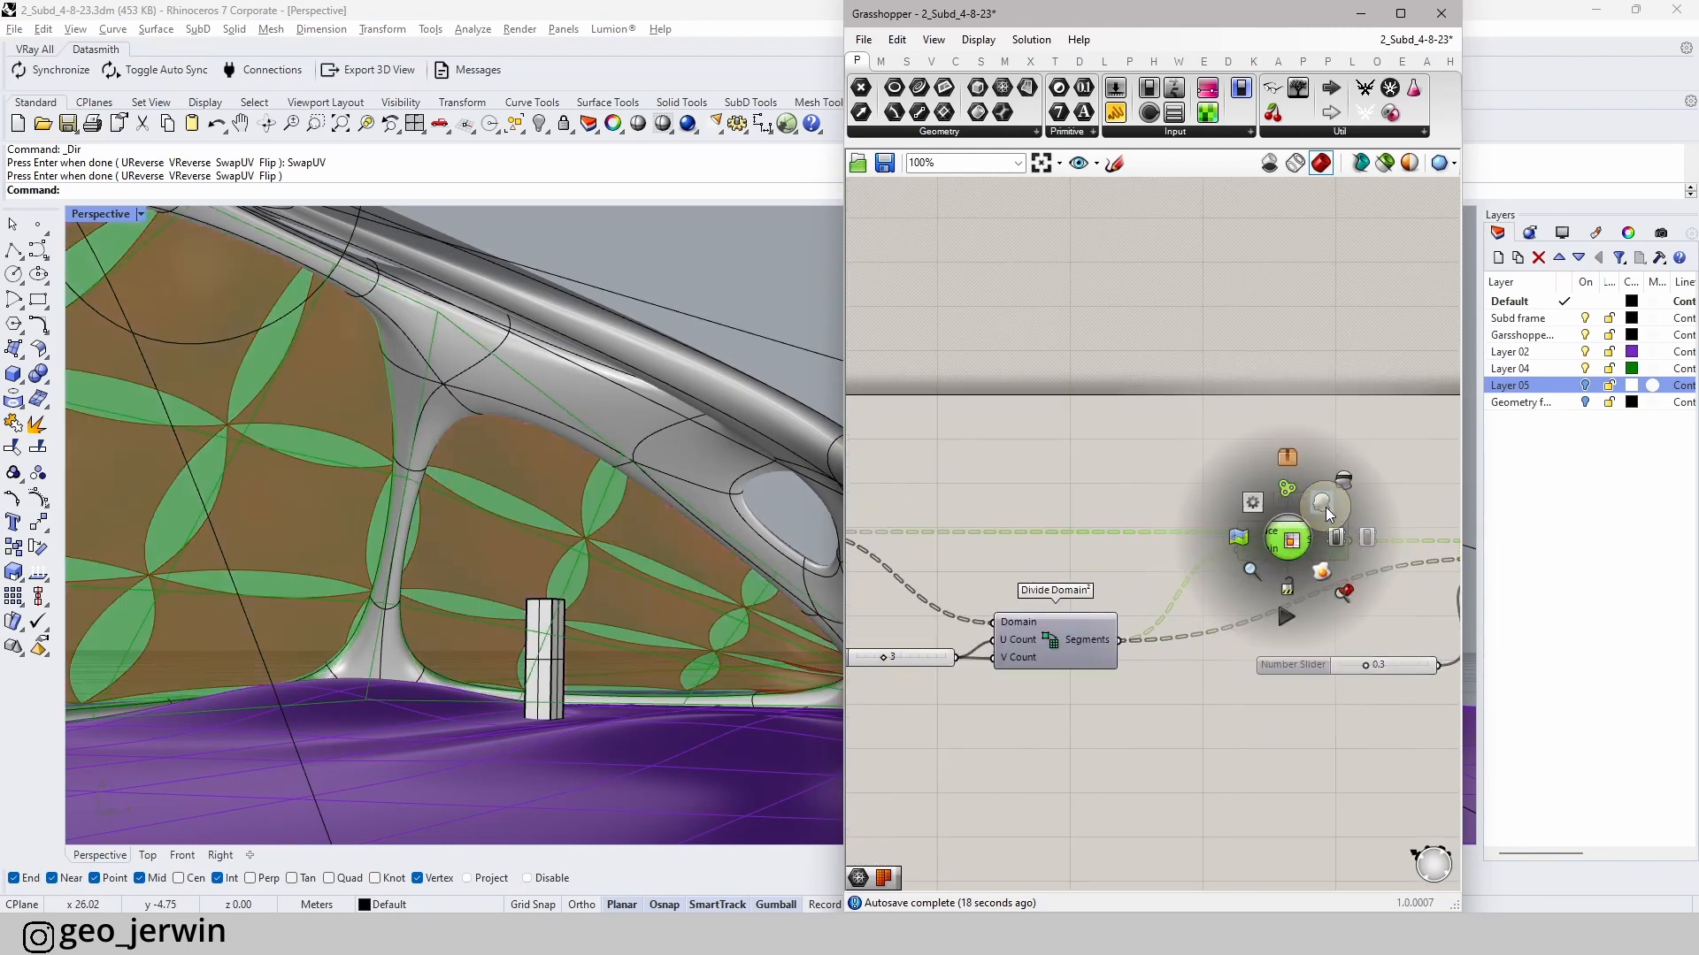
{"action": "middle_click", "coordinate": [1310, 530]}
{"action": "left_click", "coordinate": [1350, 481]}
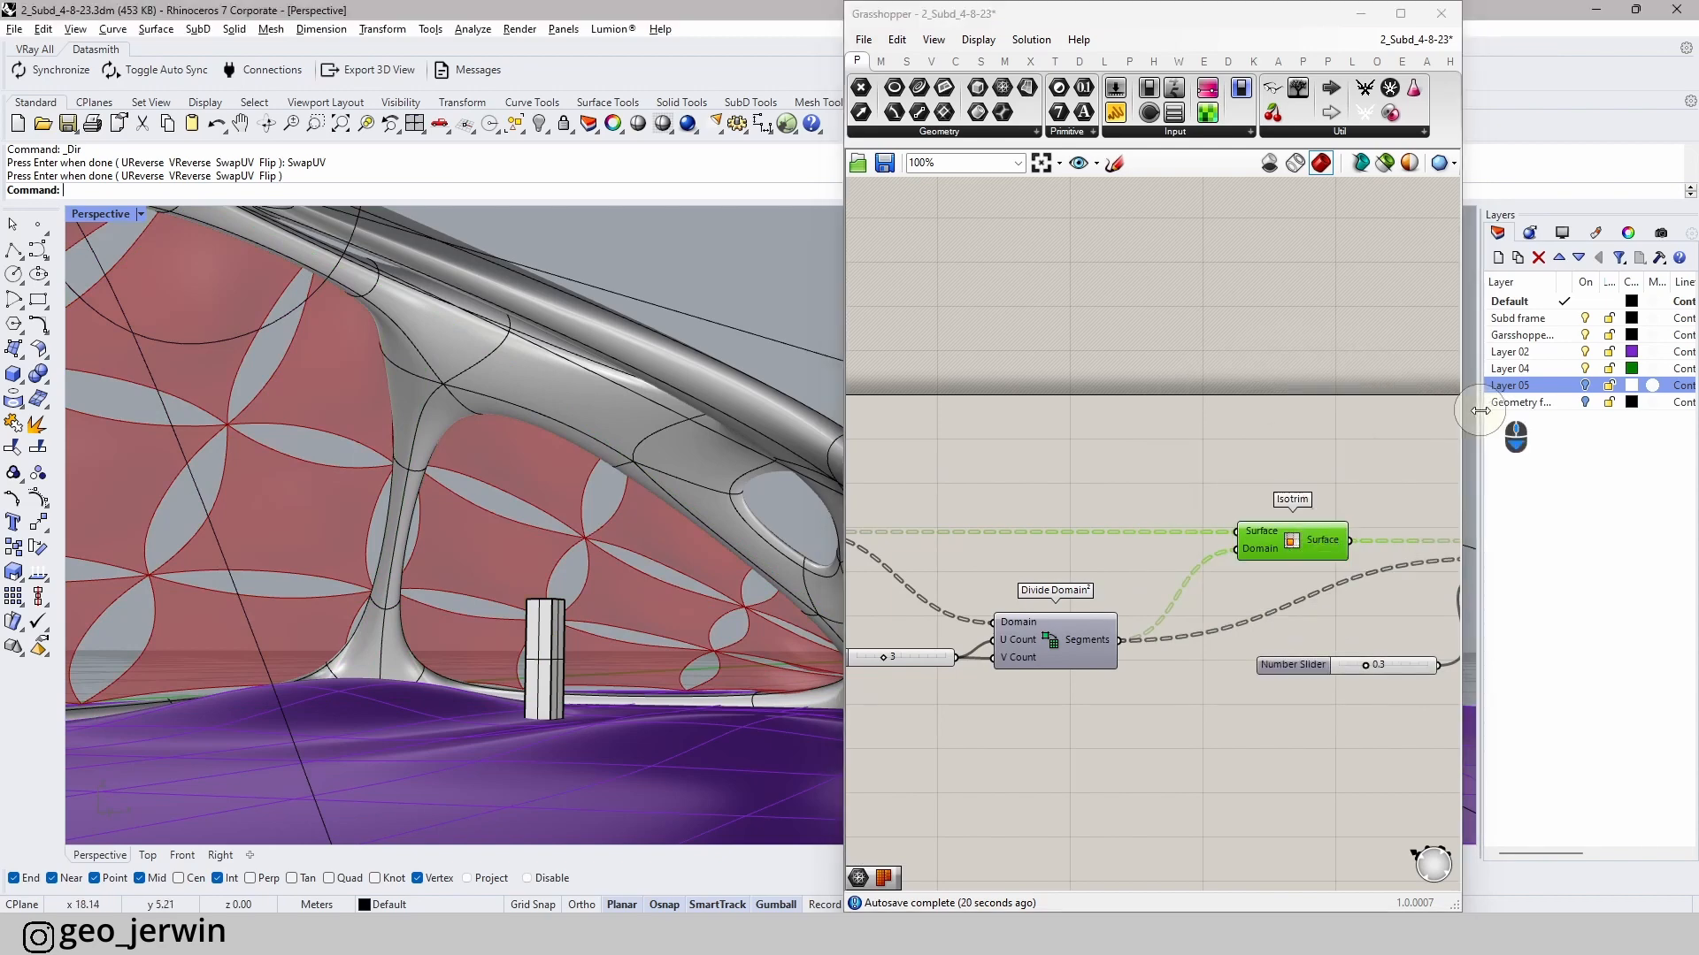
- Add a Curve parameter below Surface Box and feed it from Isotrim's Surface output
{"action": "right_click_drag", "start_coordinate": [1406, 472], "coordinate": [1126, 398]}
{"action": "double_click", "coordinate": [1227, 640]}
{"action": "type", "text": "crv"}
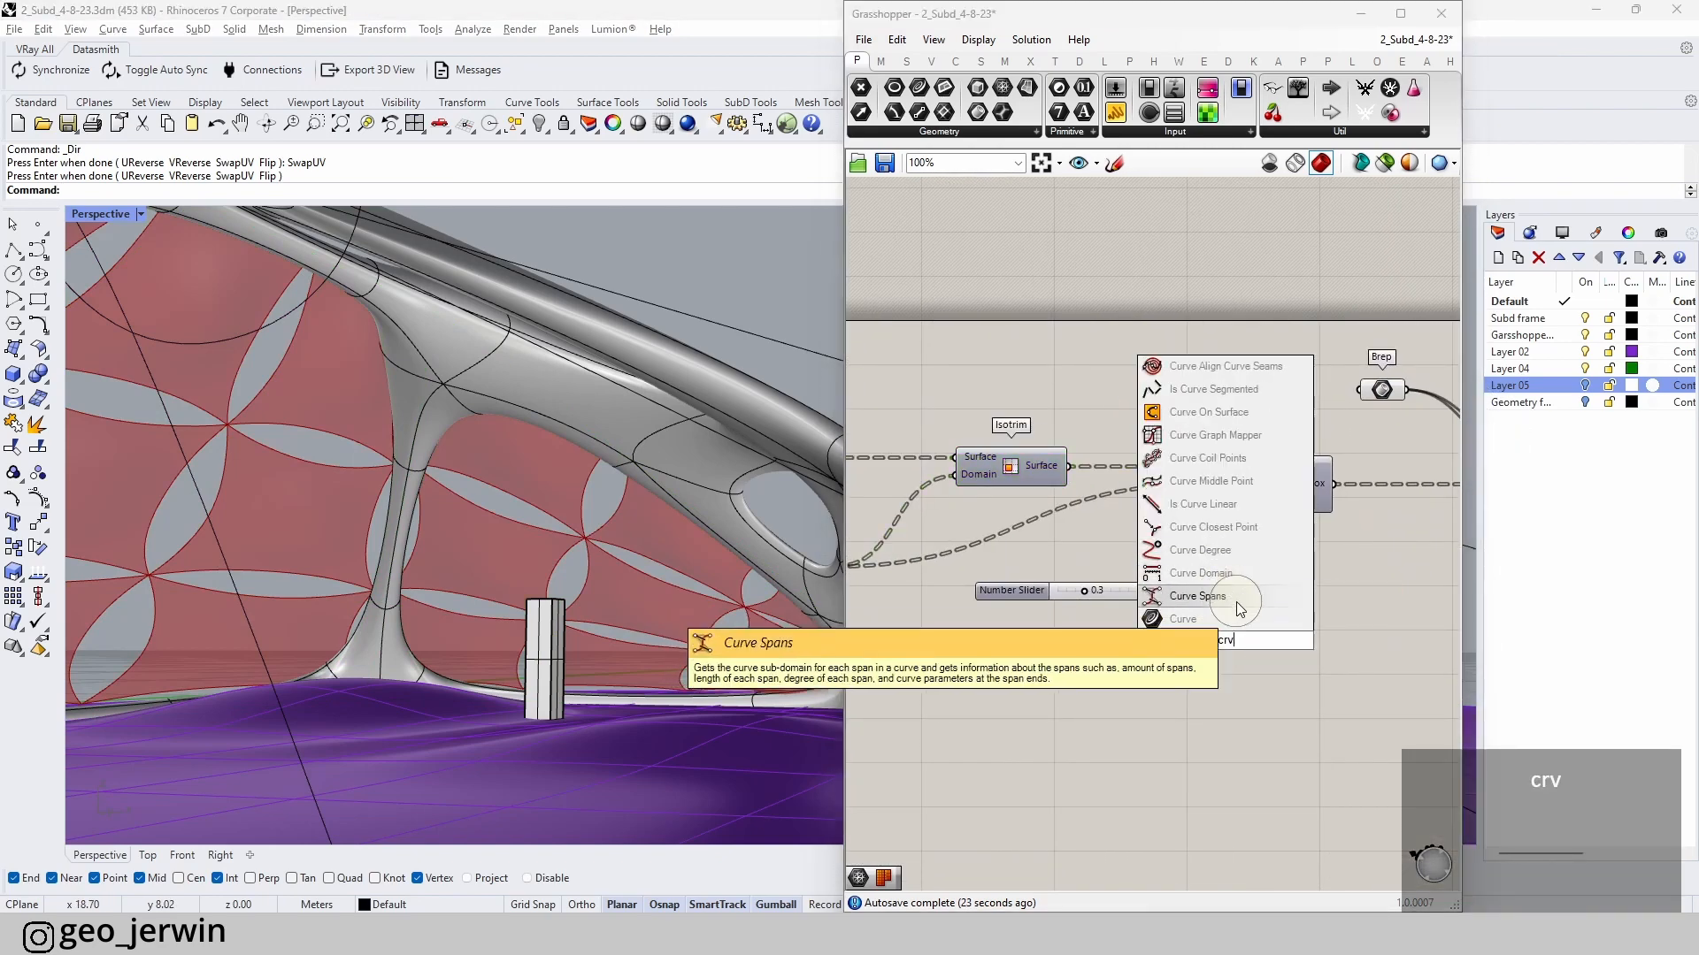
{"action": "left_click", "coordinate": [1184, 618]}
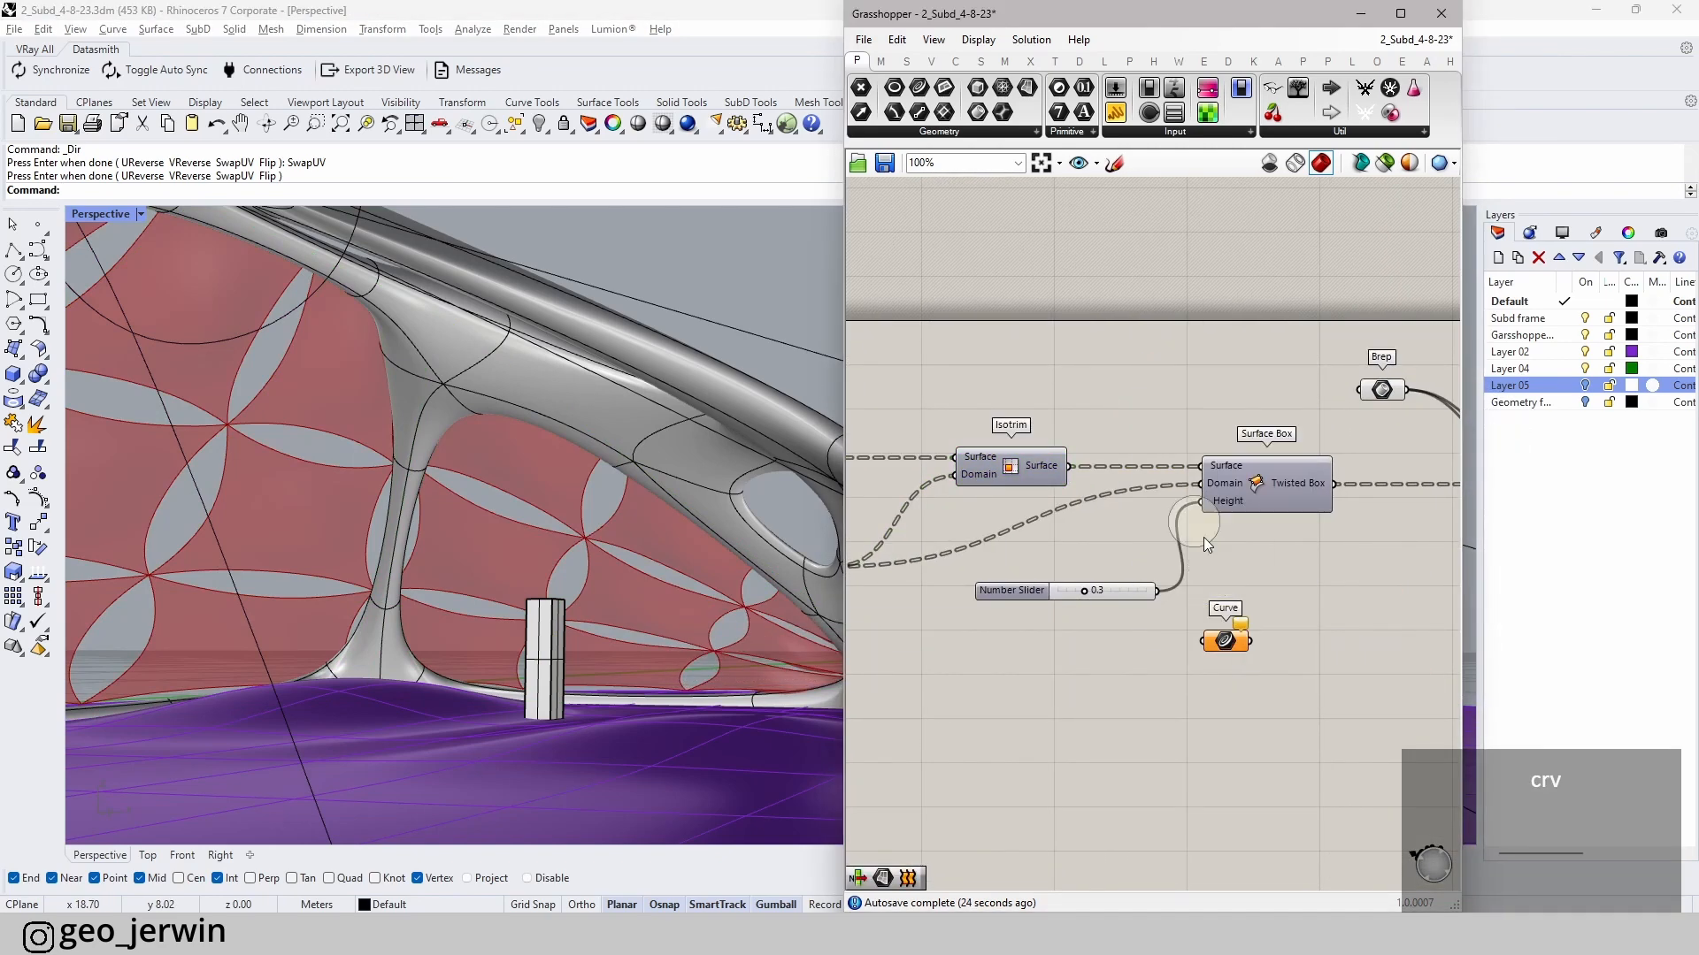
{"action": "left_click_drag", "start_coordinate": [1204, 620], "coordinate": [1287, 662]}
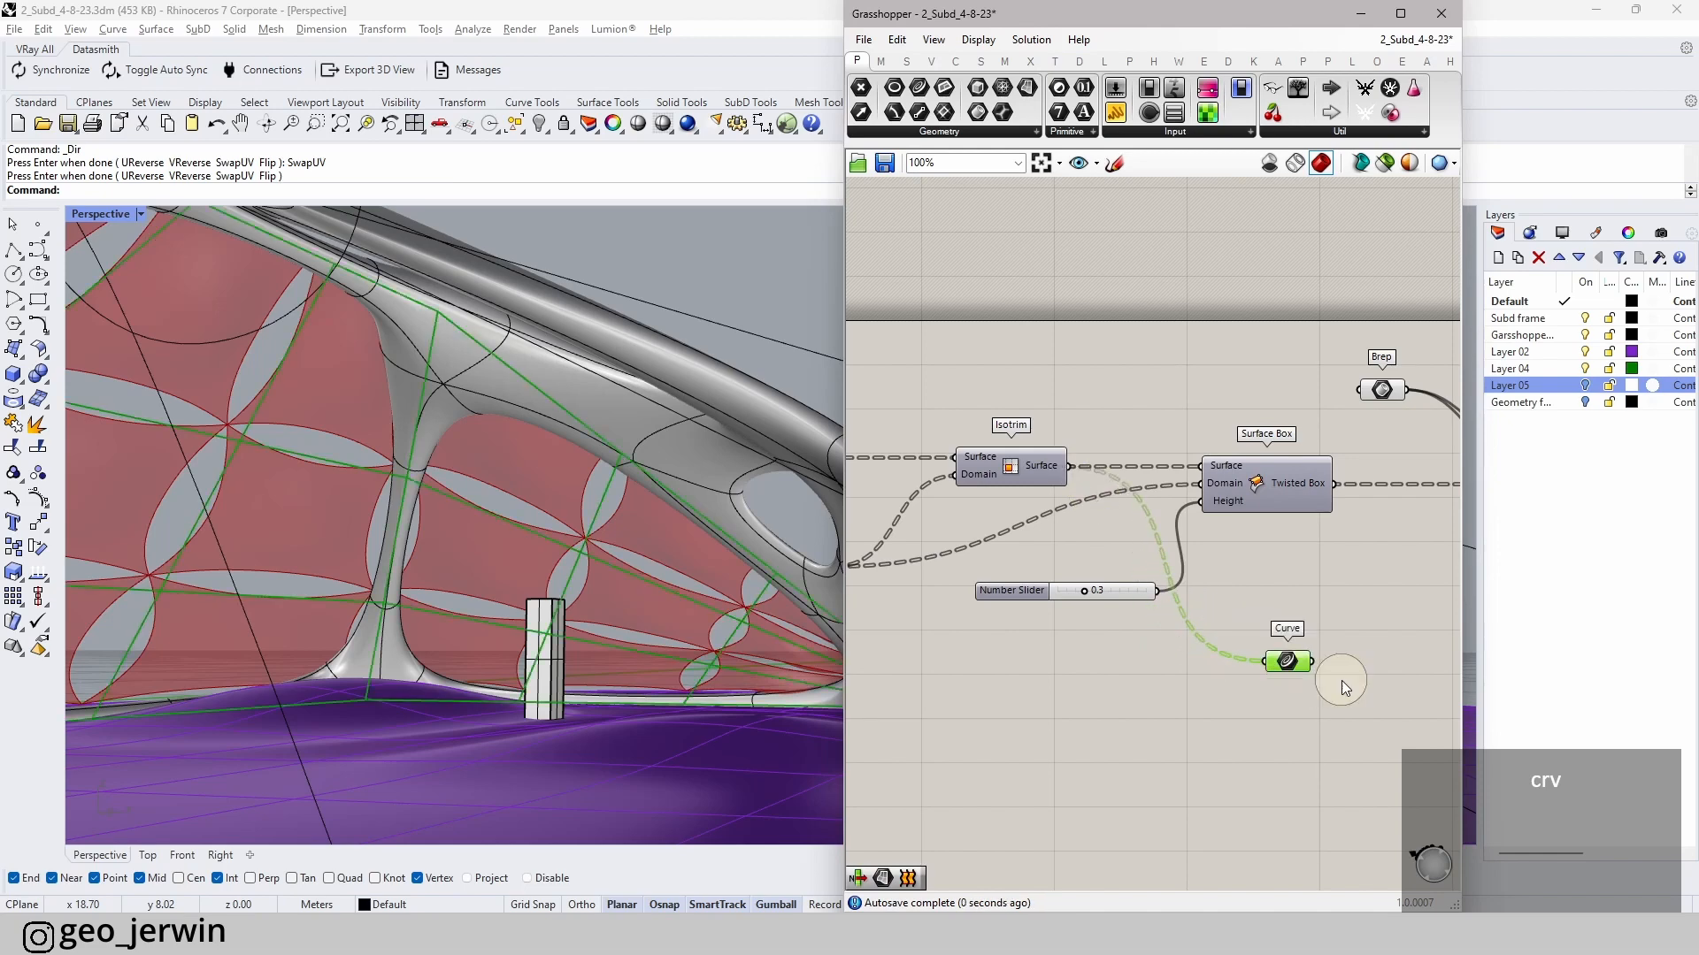
{"action": "right_click_drag", "start_coordinate": [1428, 664], "coordinate": [1193, 646]}
{"action": "left_click", "coordinate": [1193, 646]}
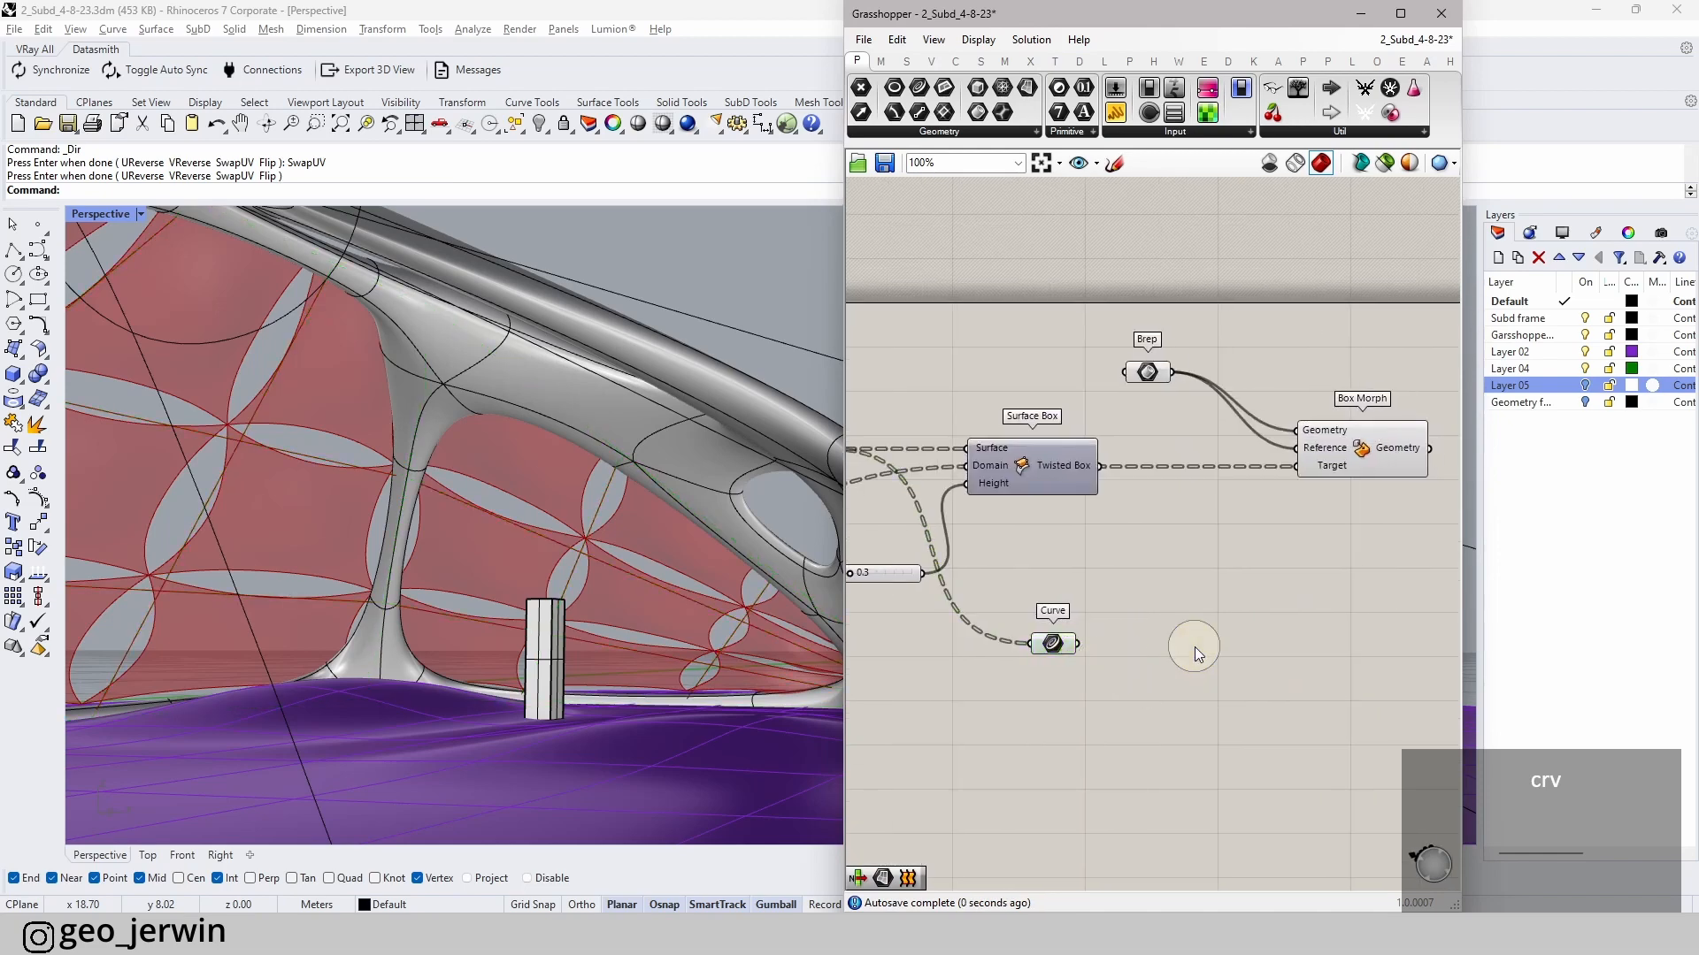
- Add a MultiPipe component below Box Morph and wire the Curve parameter into its Curves input
{"action": "left_click", "coordinate": [982, 62]}
{"action": "left_click_drag", "start_coordinate": [1225, 94], "coordinate": [1280, 652]}
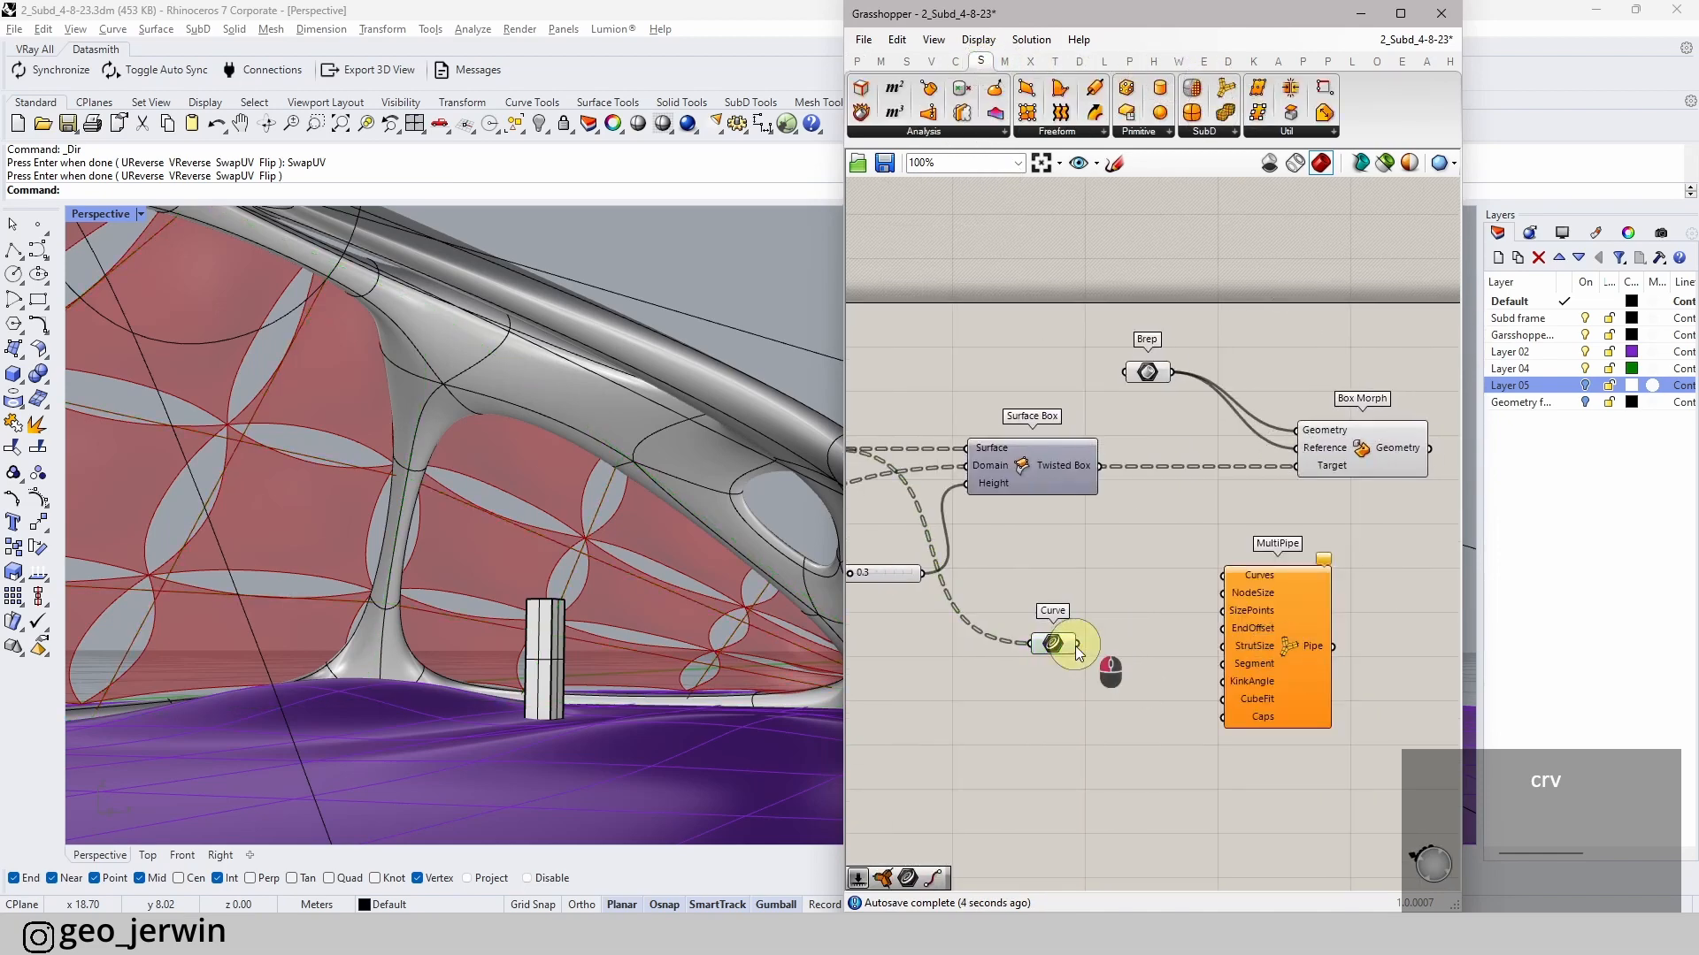
{"action": "left_click_drag", "start_coordinate": [1227, 587], "coordinate": [1225, 577]}
{"action": "left_click_drag", "start_coordinate": [1280, 626], "coordinate": [1389, 687]}
- Create a 0.02 number slider and connect it to MultiPipe's NodeSize input
{"action": "double_click", "coordinate": [1156, 707]}
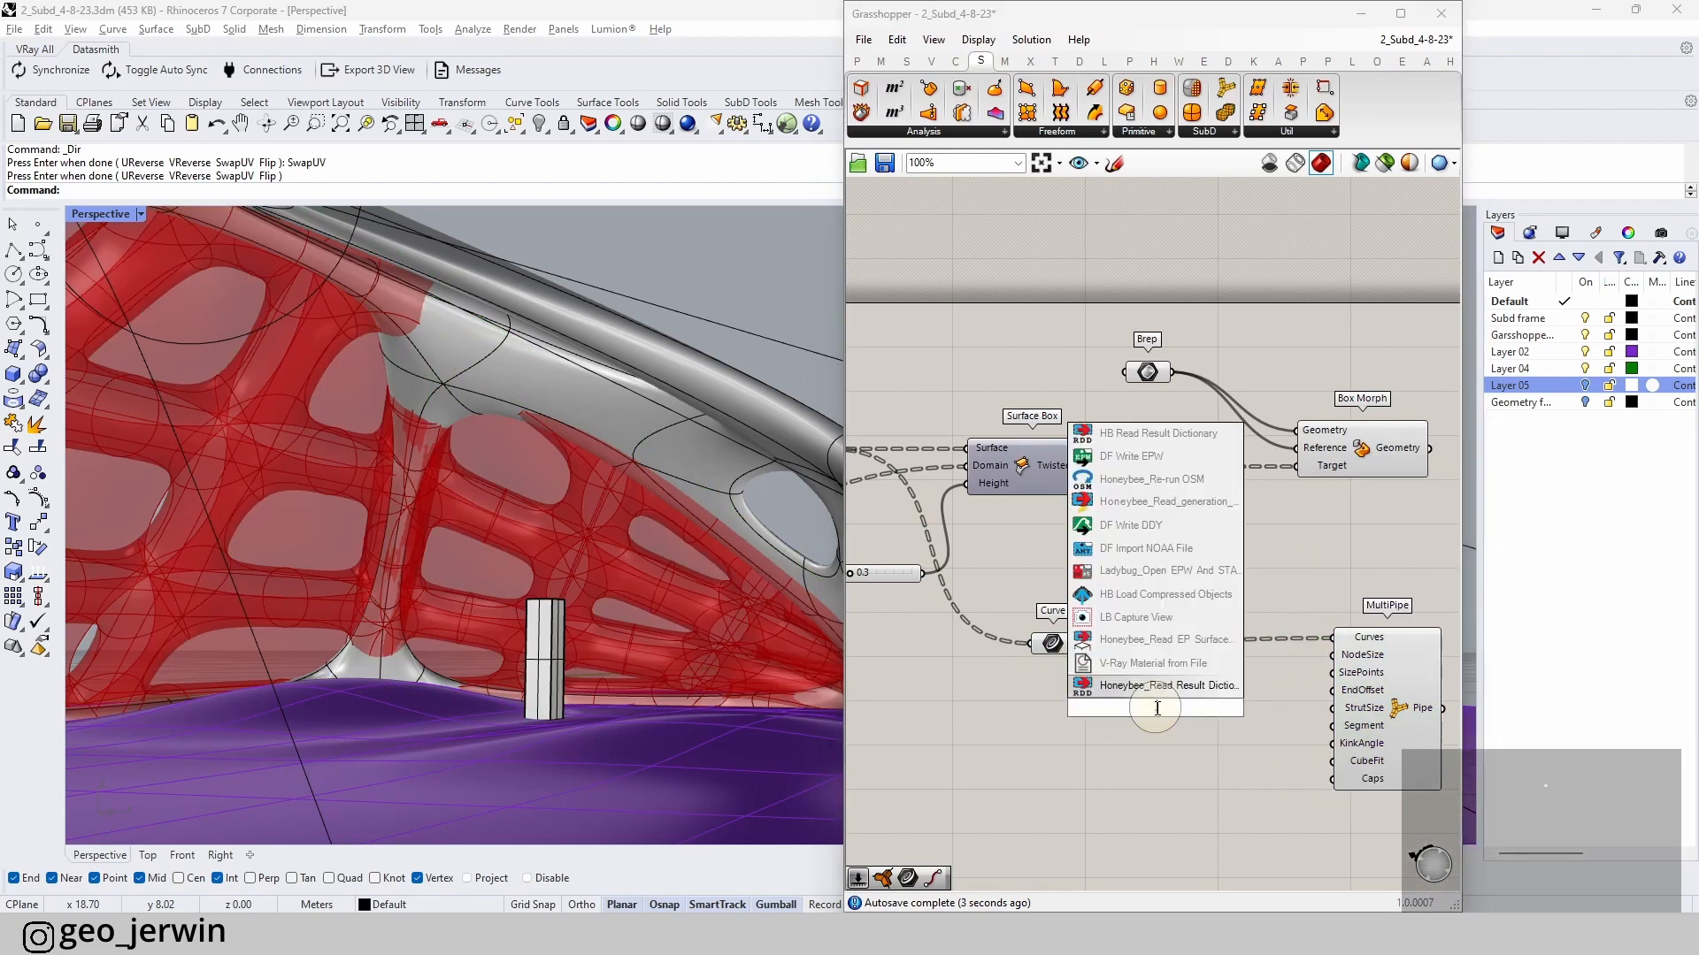
{"action": "type", "text": ".02"}
{"action": "key", "text": "Return"}
{"action": "scroll", "coordinate": [1214, 719], "scroll_direction": "up", "scroll_amount": 4}
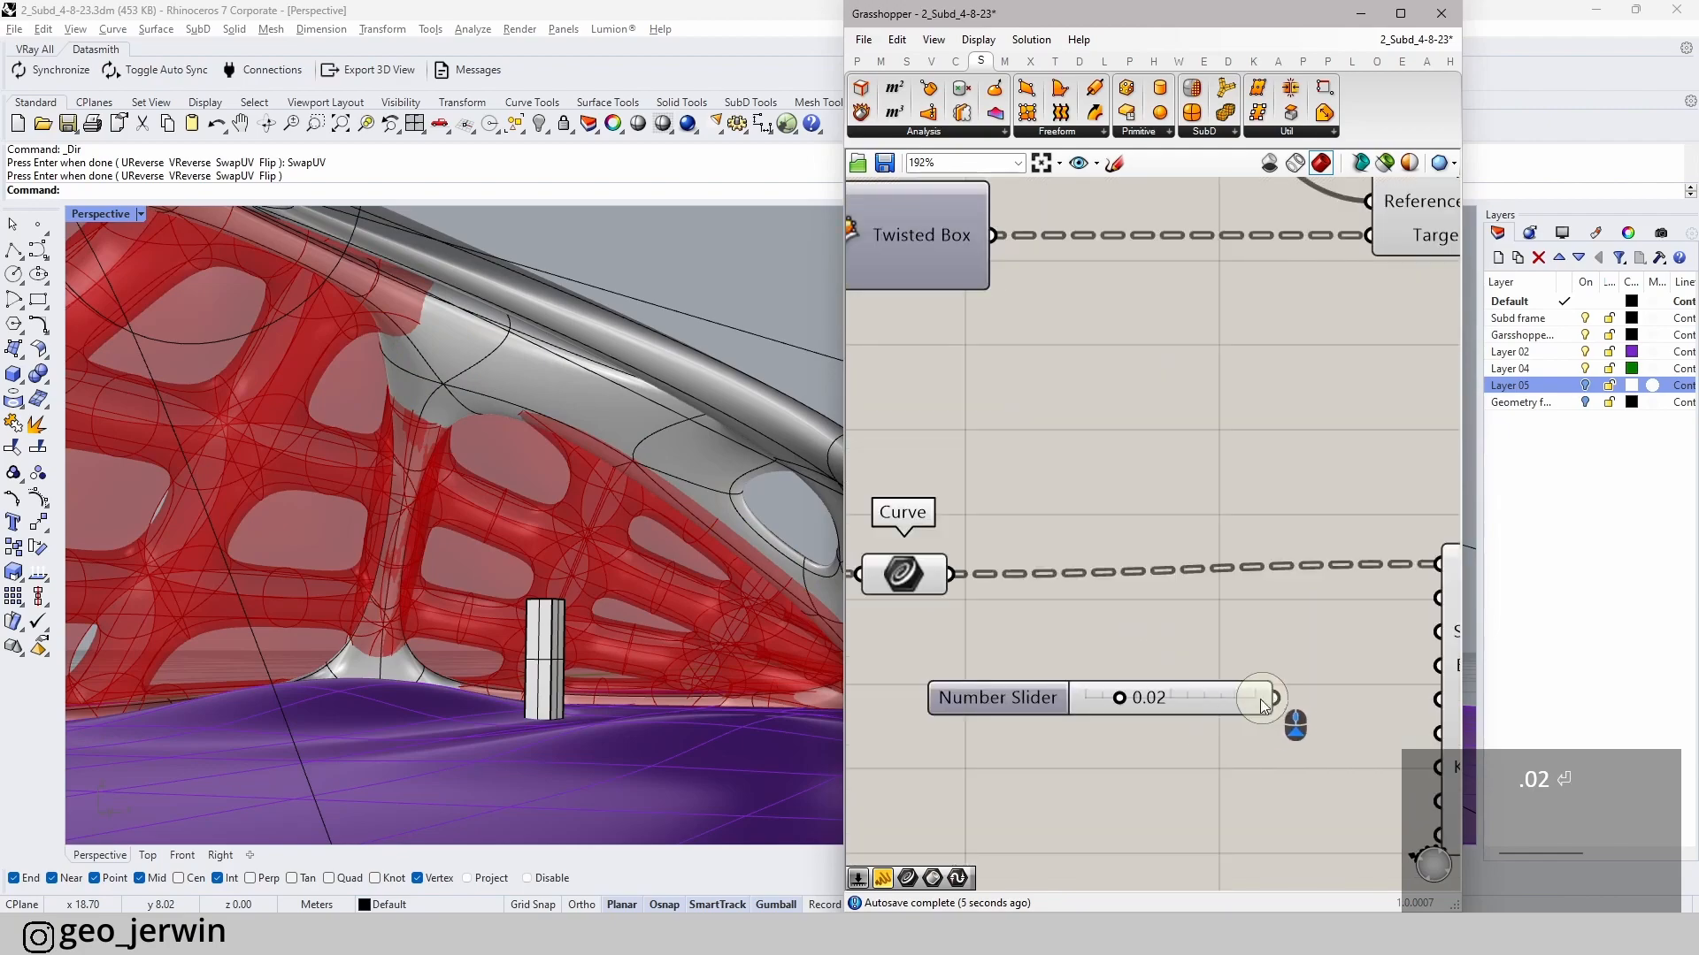
{"action": "left_click_drag", "start_coordinate": [1274, 698], "coordinate": [1435, 598]}
{"action": "scroll", "coordinate": [1176, 709], "scroll_direction": "up", "scroll_amount": 3}
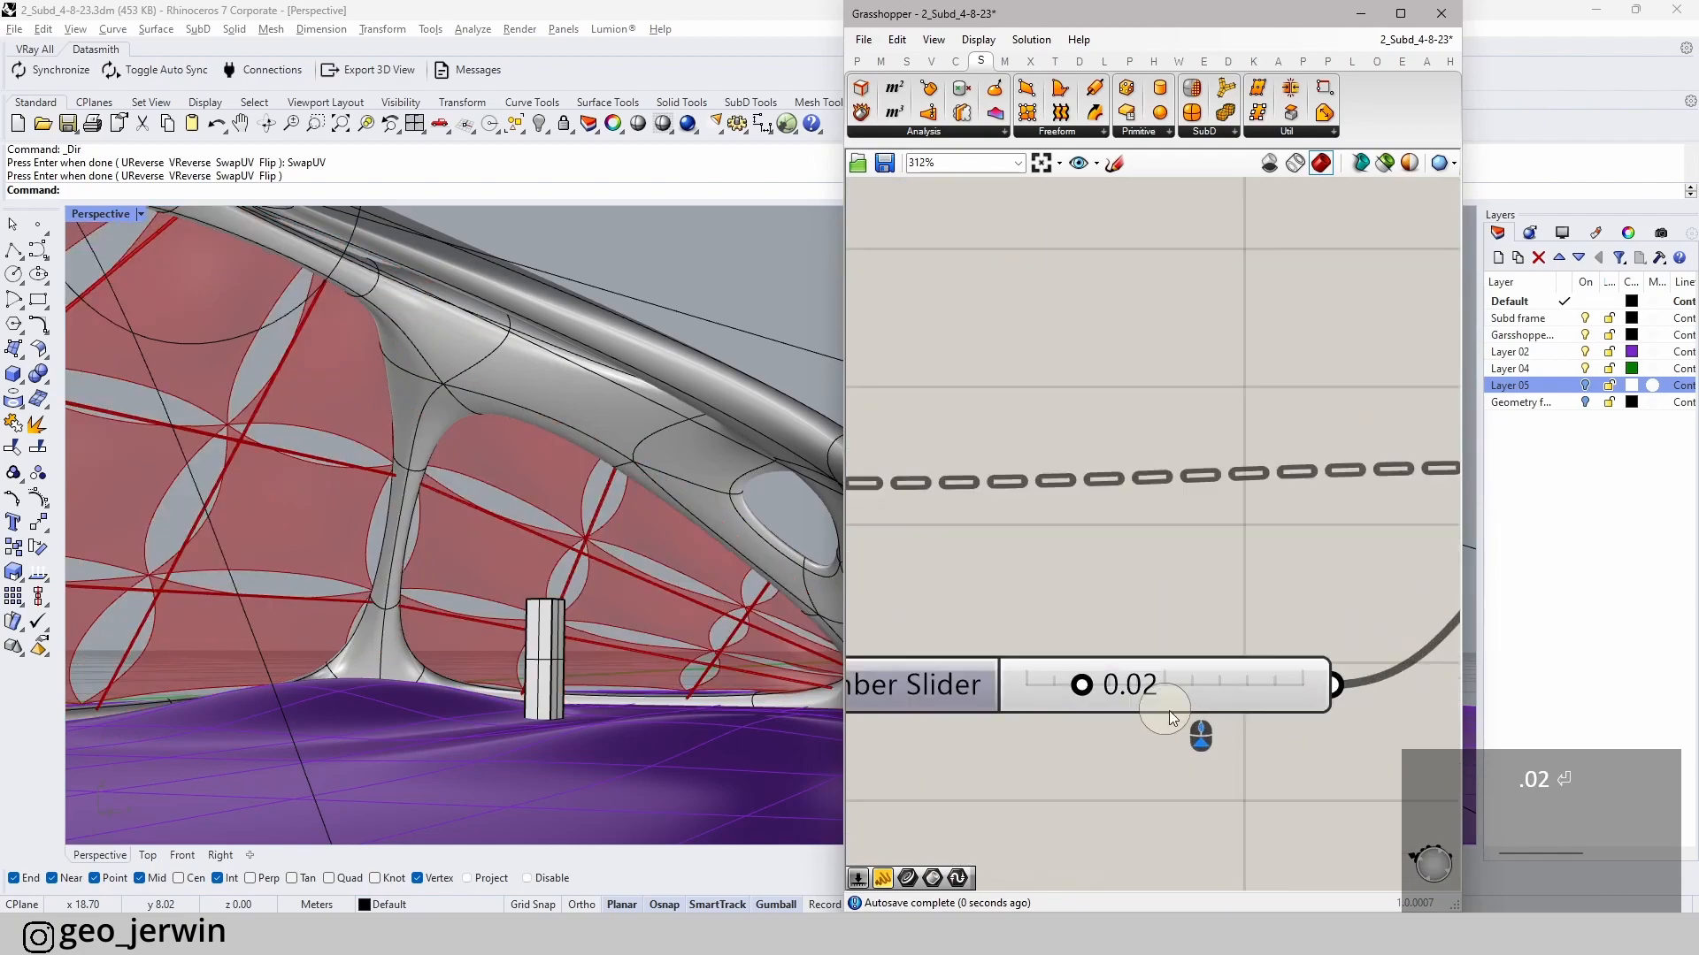
- Examine how the thin pipes line up with the morphed panels inside the pavilion
{"action": "scroll", "coordinate": [586, 550], "scroll_direction": "up", "scroll_amount": 5}
{"action": "scroll", "coordinate": [585, 550], "scroll_direction": "down", "scroll_amount": 5}
{"action": "right_click_drag", "start_coordinate": [524, 549], "coordinate": [560, 497]}
{"action": "scroll", "coordinate": [480, 450], "scroll_direction": "up", "scroll_amount": 3}
{"action": "scroll", "coordinate": [587, 505], "scroll_direction": "down", "scroll_amount": 3}
{"action": "scroll", "coordinate": [561, 497], "scroll_direction": "up", "scroll_amount": 8}
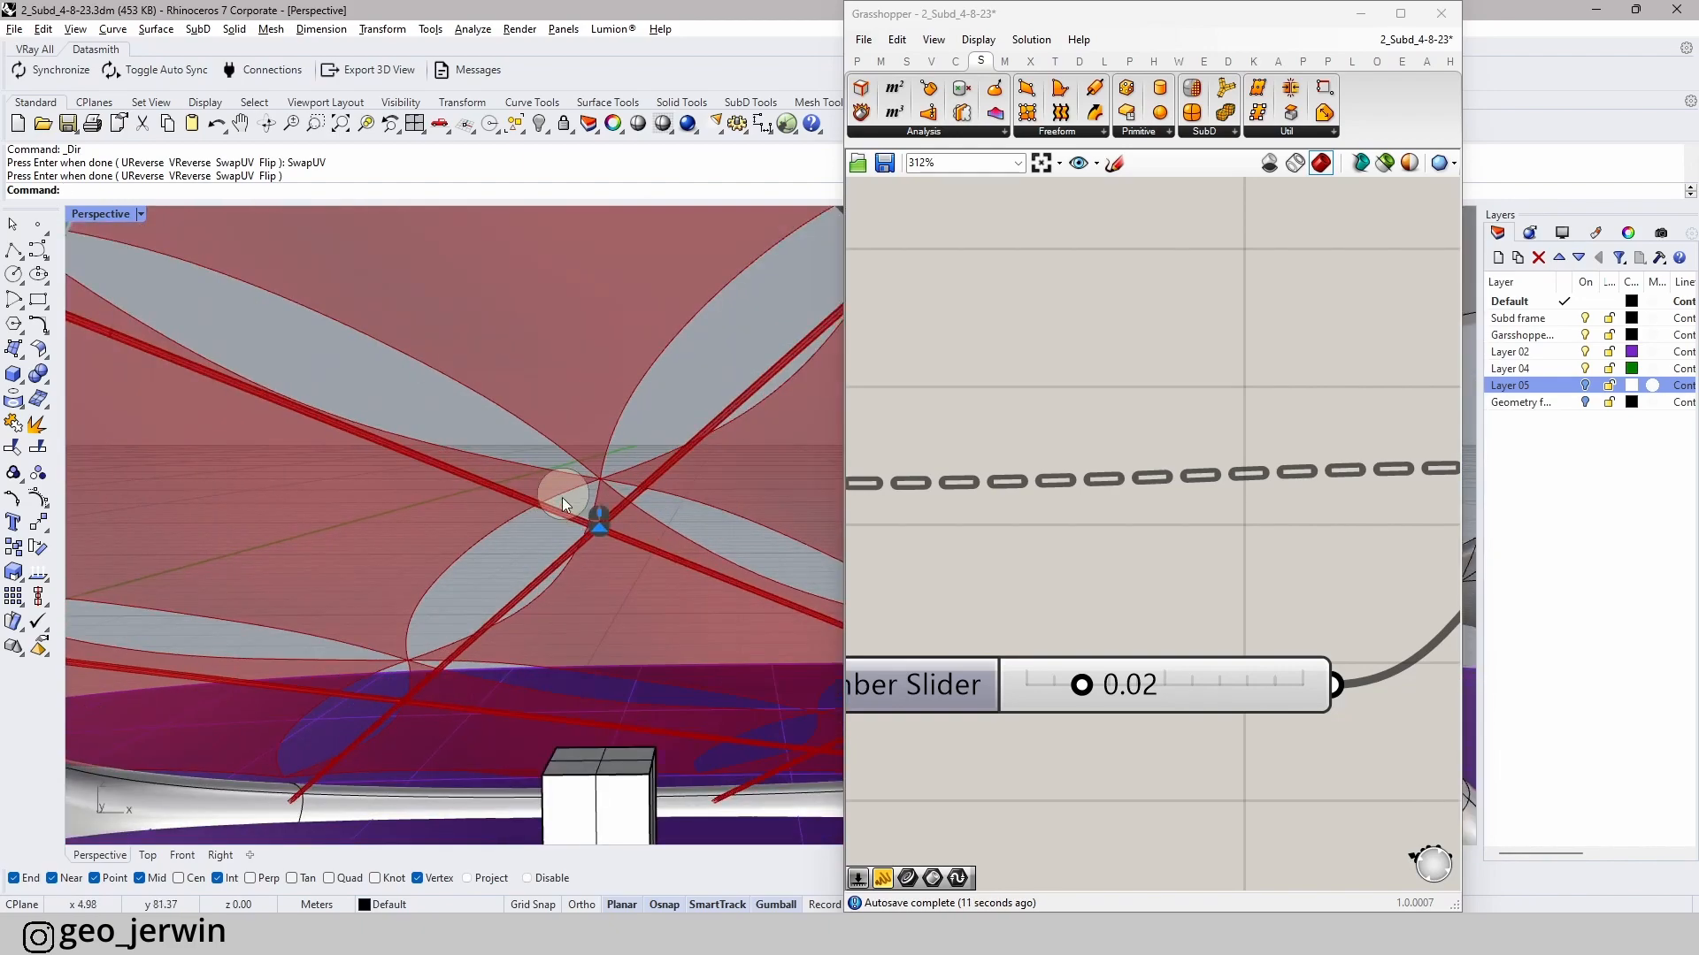
{"action": "scroll", "coordinate": [588, 565], "scroll_direction": "down", "scroll_amount": 5}
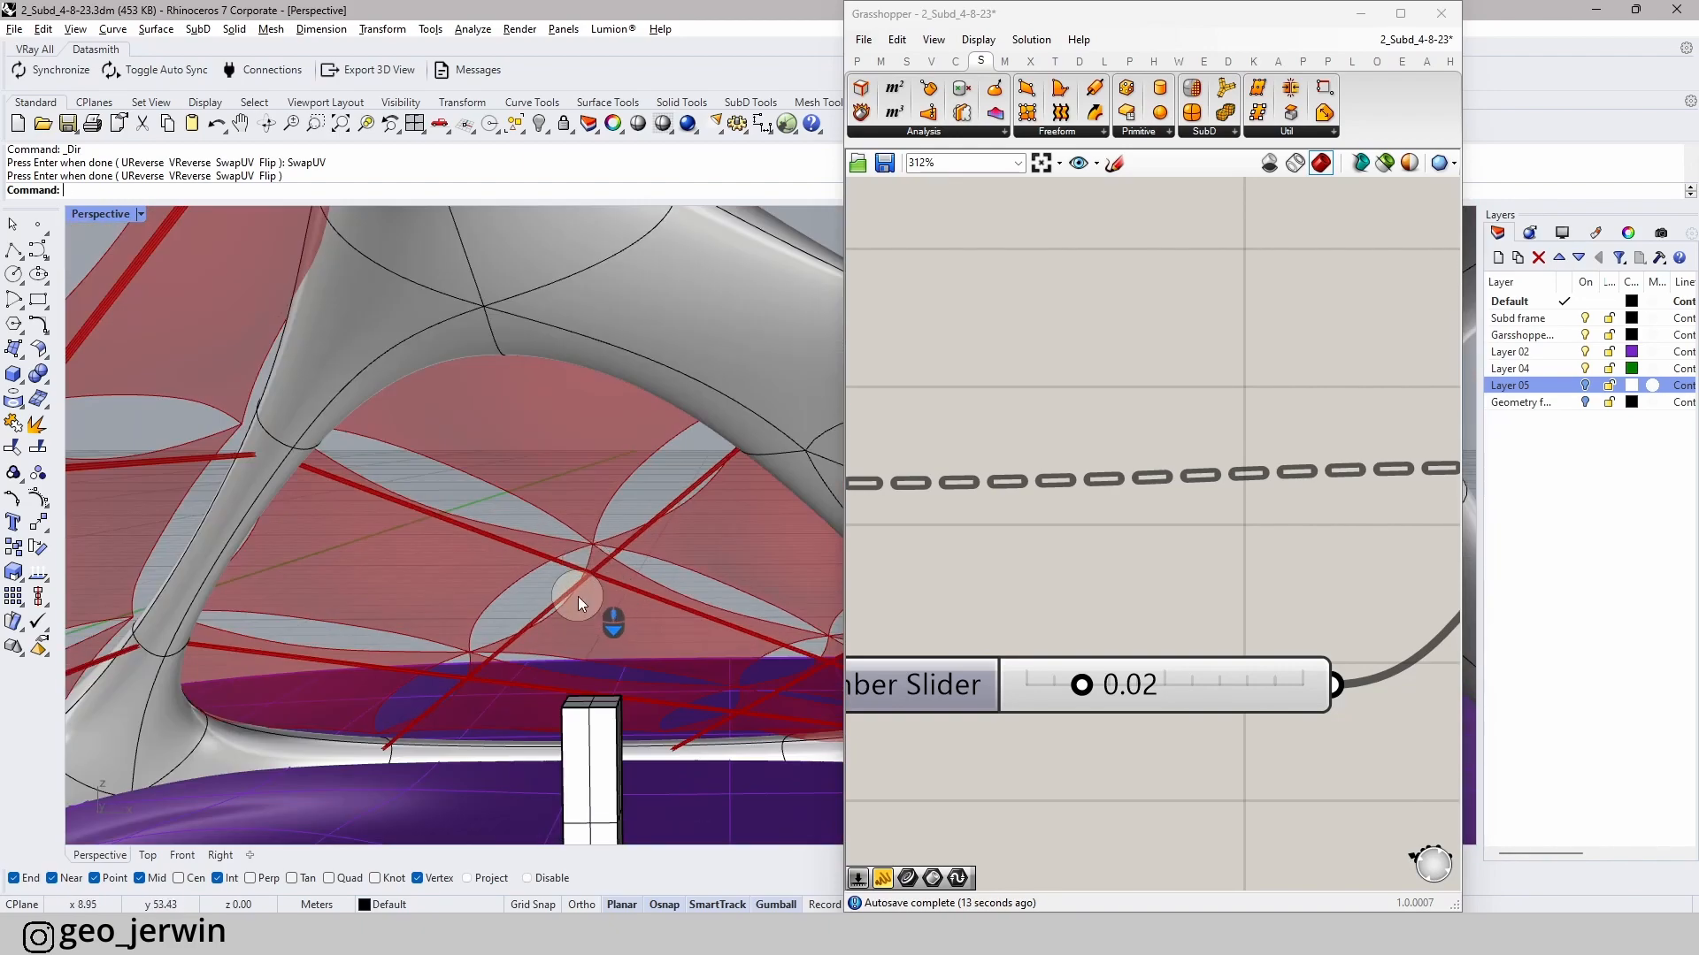
{"action": "scroll", "coordinate": [1074, 522], "scroll_direction": "down", "scroll_amount": 6}
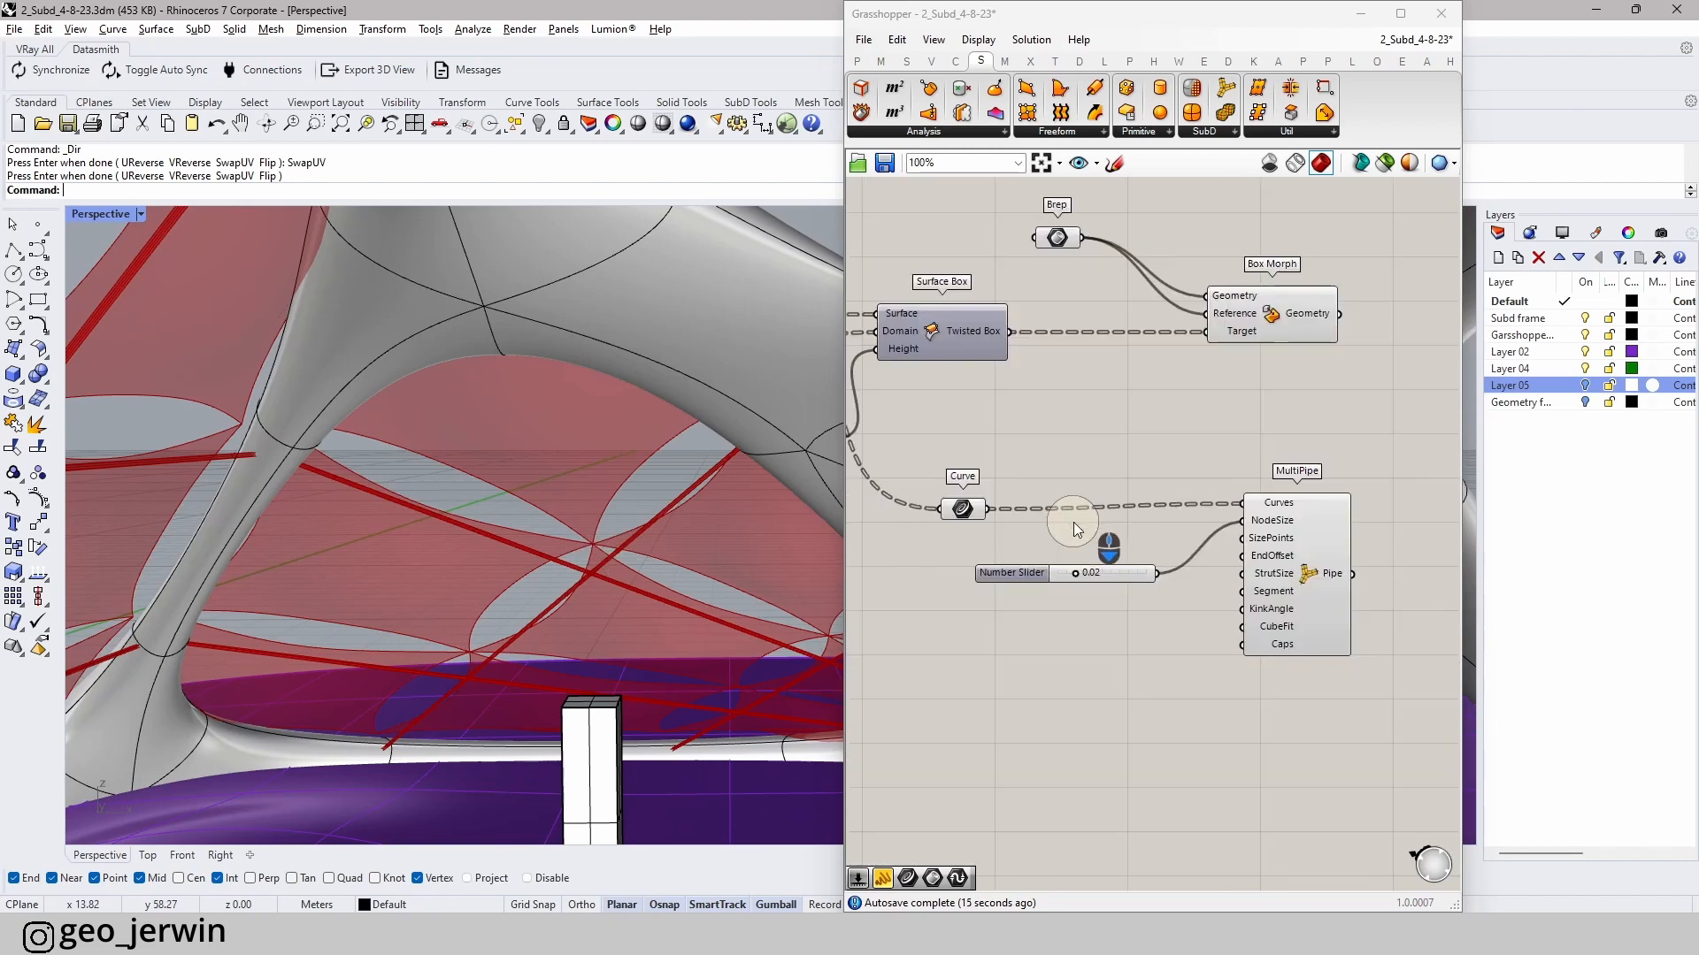
- Insert a Negative component between the 0.3 slider and Surface Box's Height input
{"action": "scroll", "coordinate": [979, 512], "scroll_direction": "up", "scroll_amount": 2}
{"action": "scroll", "coordinate": [1040, 536], "scroll_direction": "up", "scroll_amount": 2}
{"action": "left_click_drag", "start_coordinate": [1111, 665], "coordinate": [933, 701]}
{"action": "left_click", "coordinate": [1155, 727]}
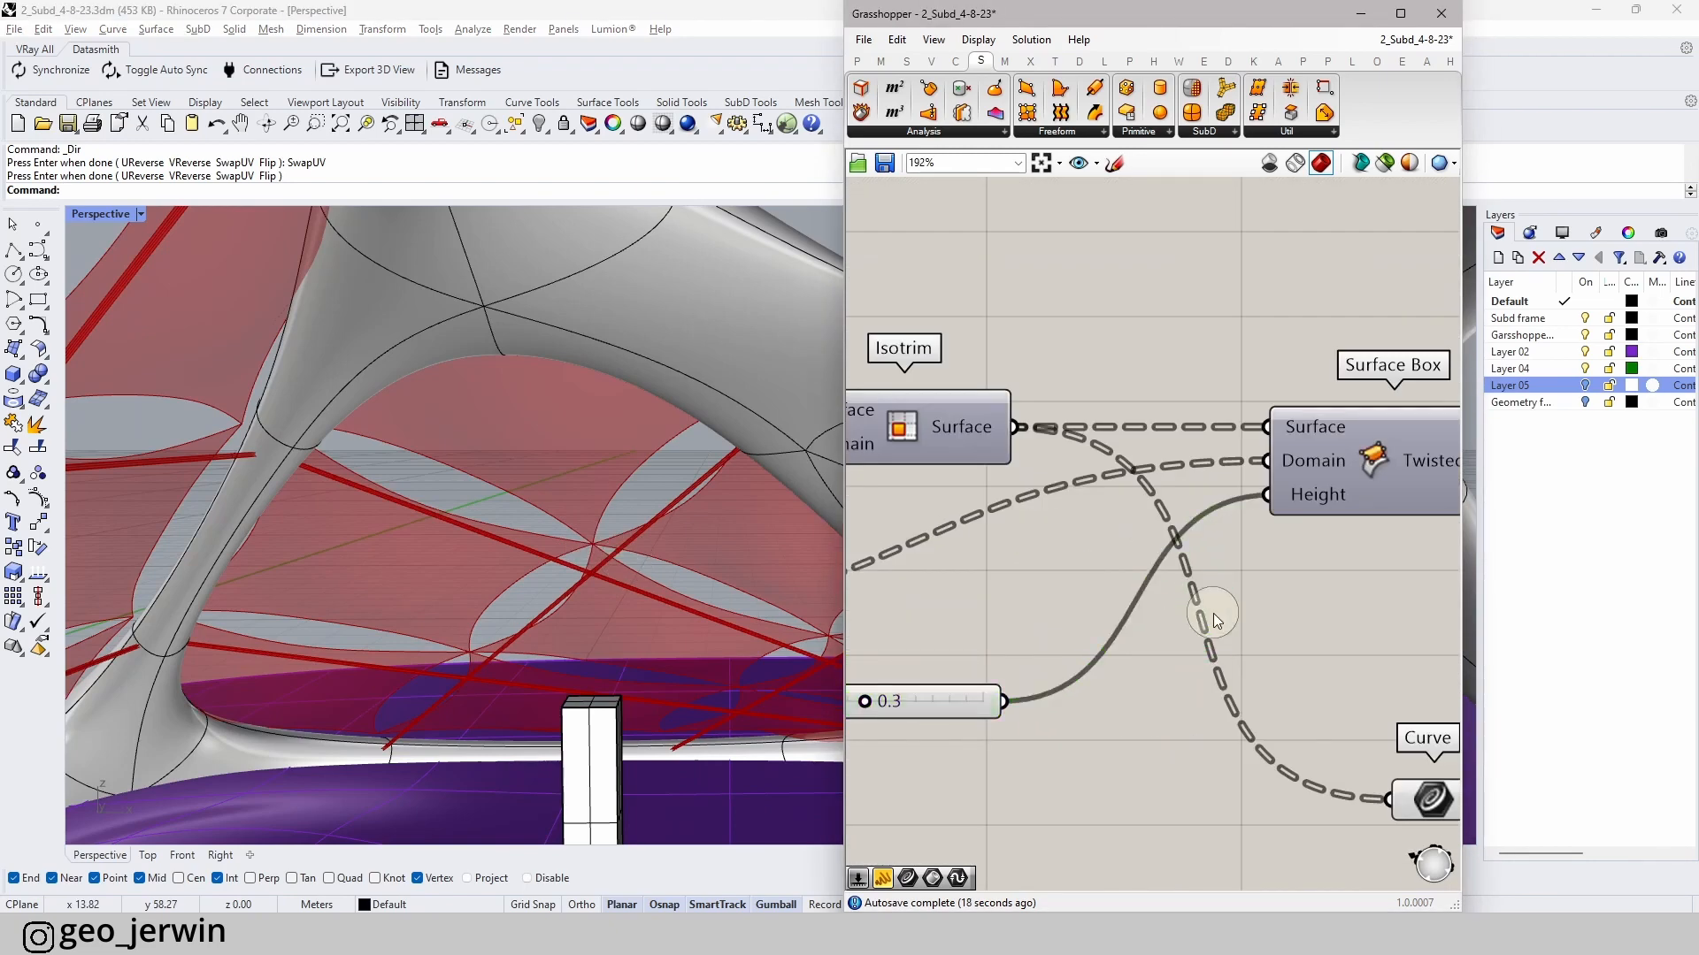
{"action": "double_click", "coordinate": [1133, 734]}
{"action": "type", "text": "neg"}
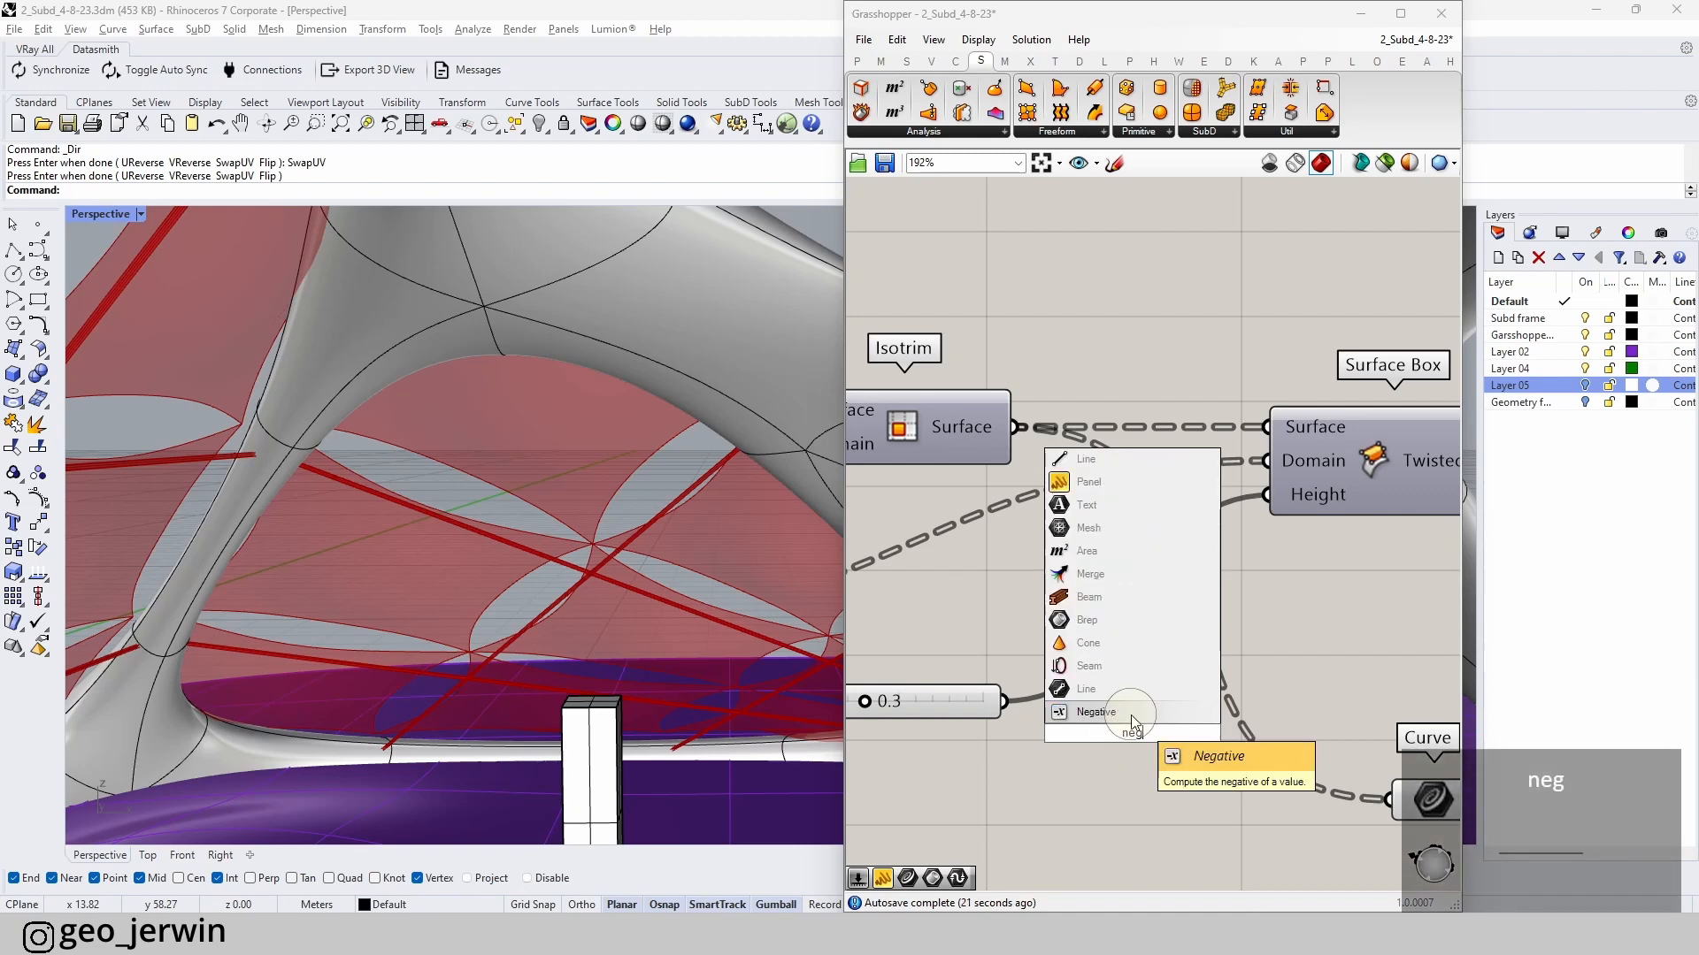
{"action": "left_click", "coordinate": [1132, 715]}
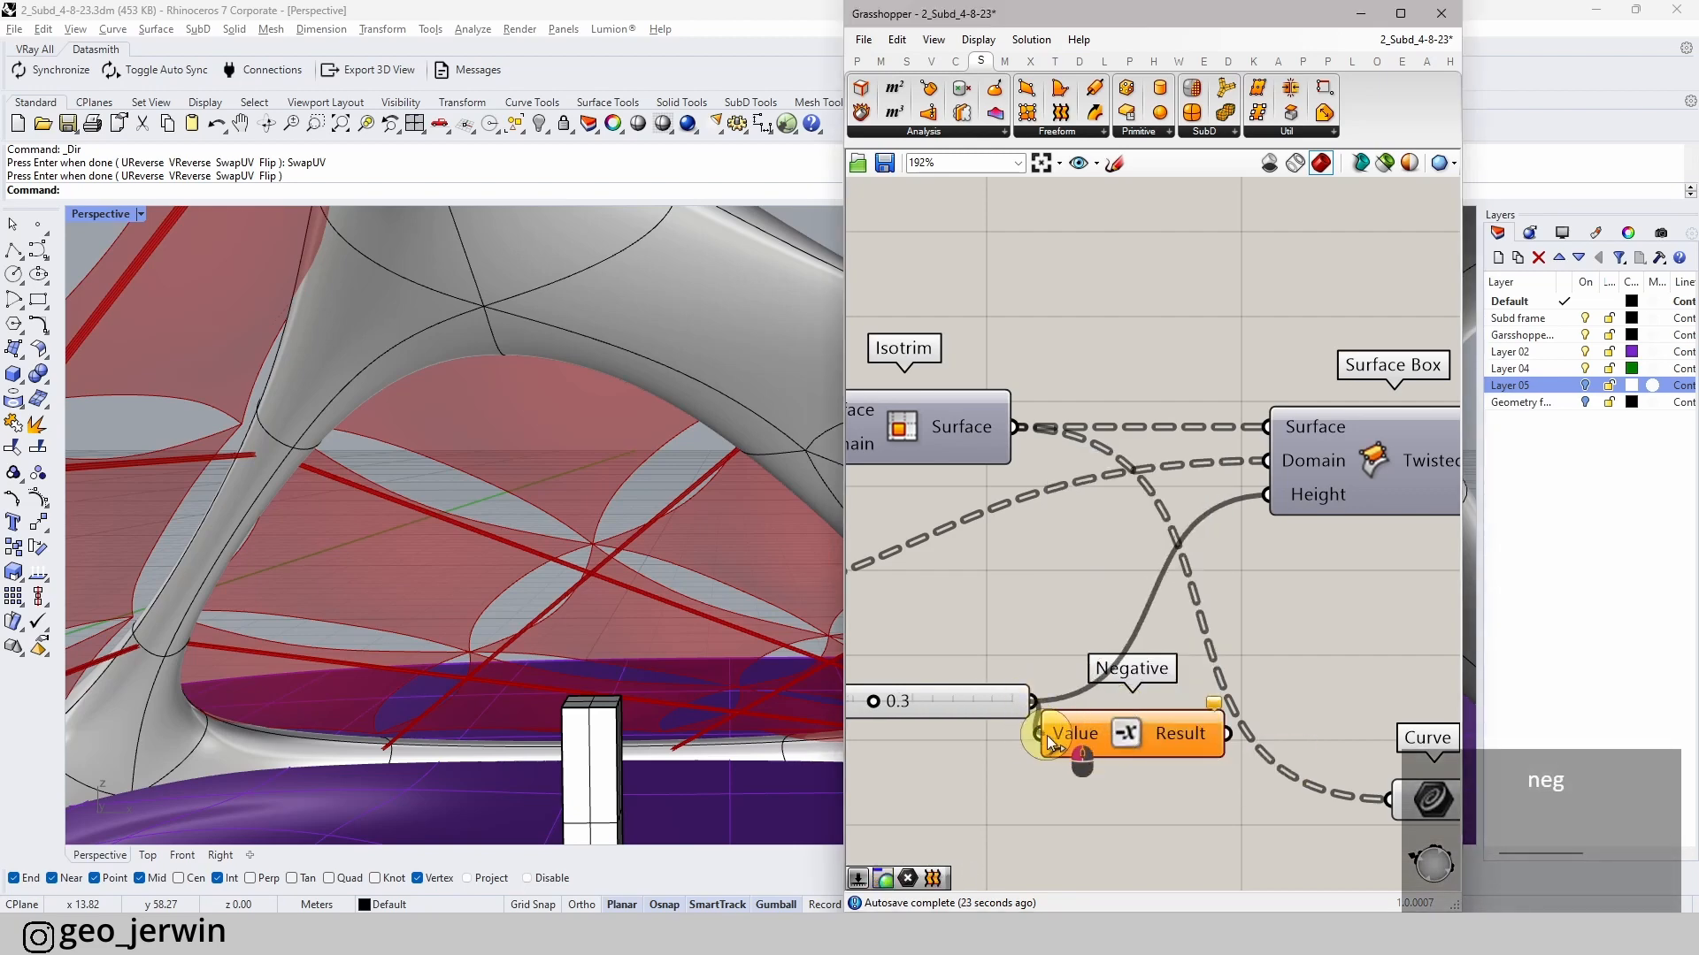
{"action": "left_click_drag", "start_coordinate": [1228, 733], "coordinate": [1266, 496]}
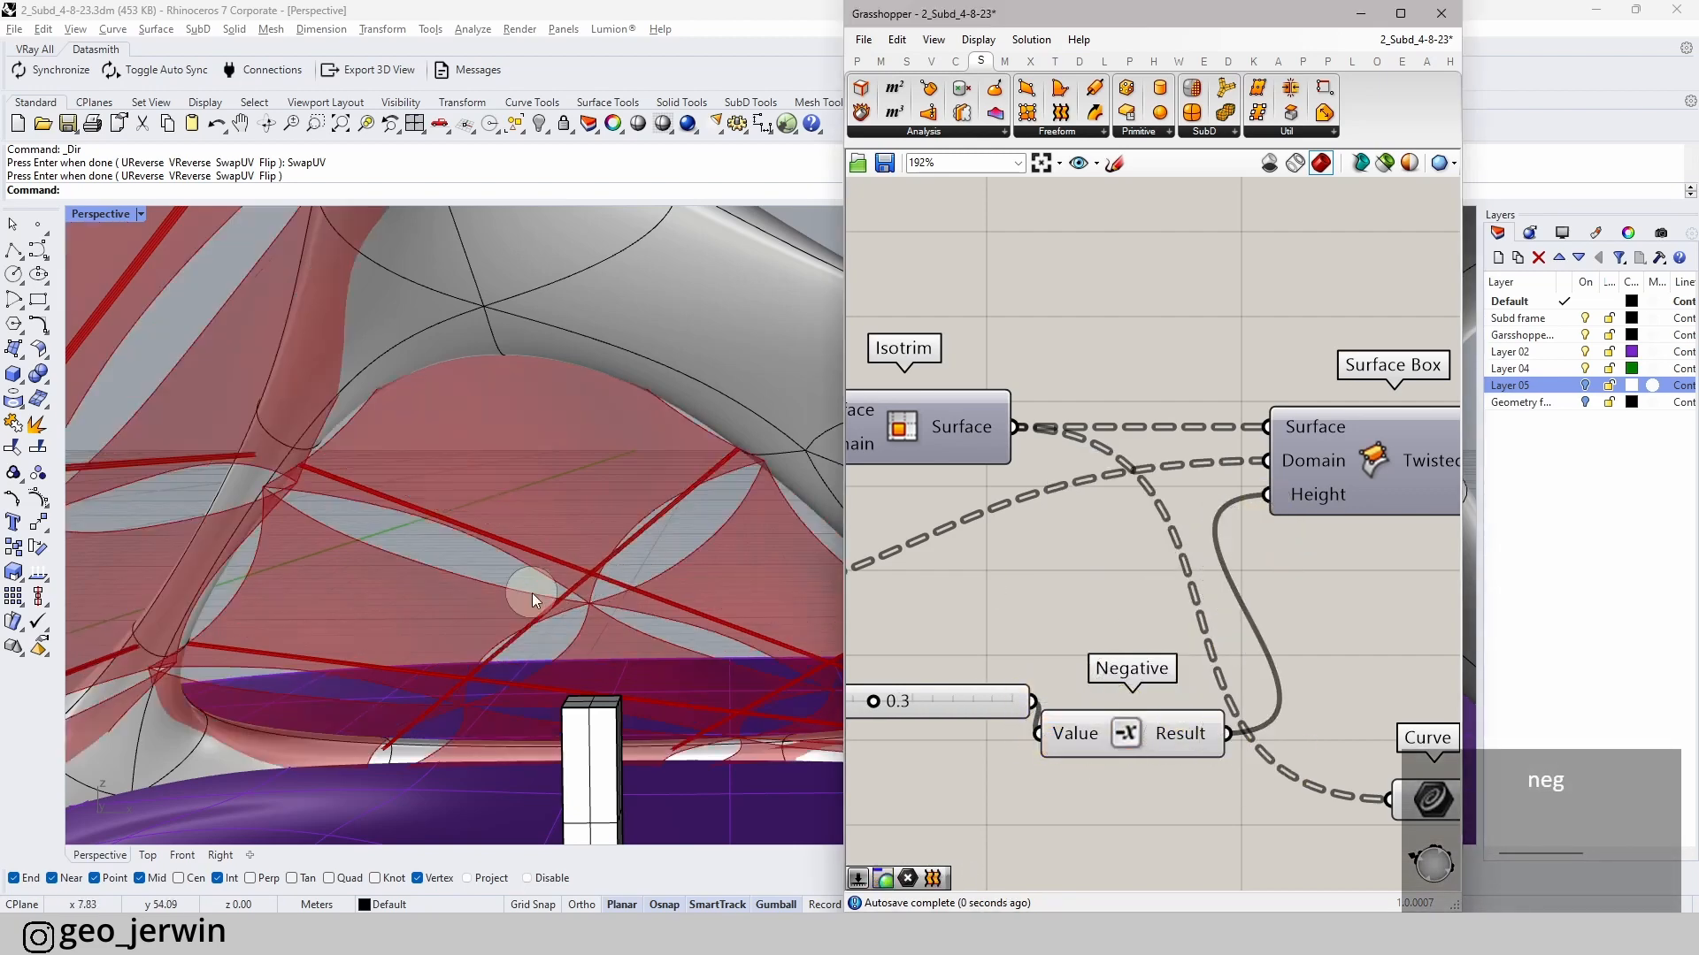
- Set the slider feeding the Negative component to 0.5 for the twisted box height
{"action": "right_click_drag", "start_coordinate": [532, 594], "coordinate": [810, 675]}
{"action": "scroll", "coordinate": [540, 597], "scroll_direction": "down", "scroll_amount": 2}
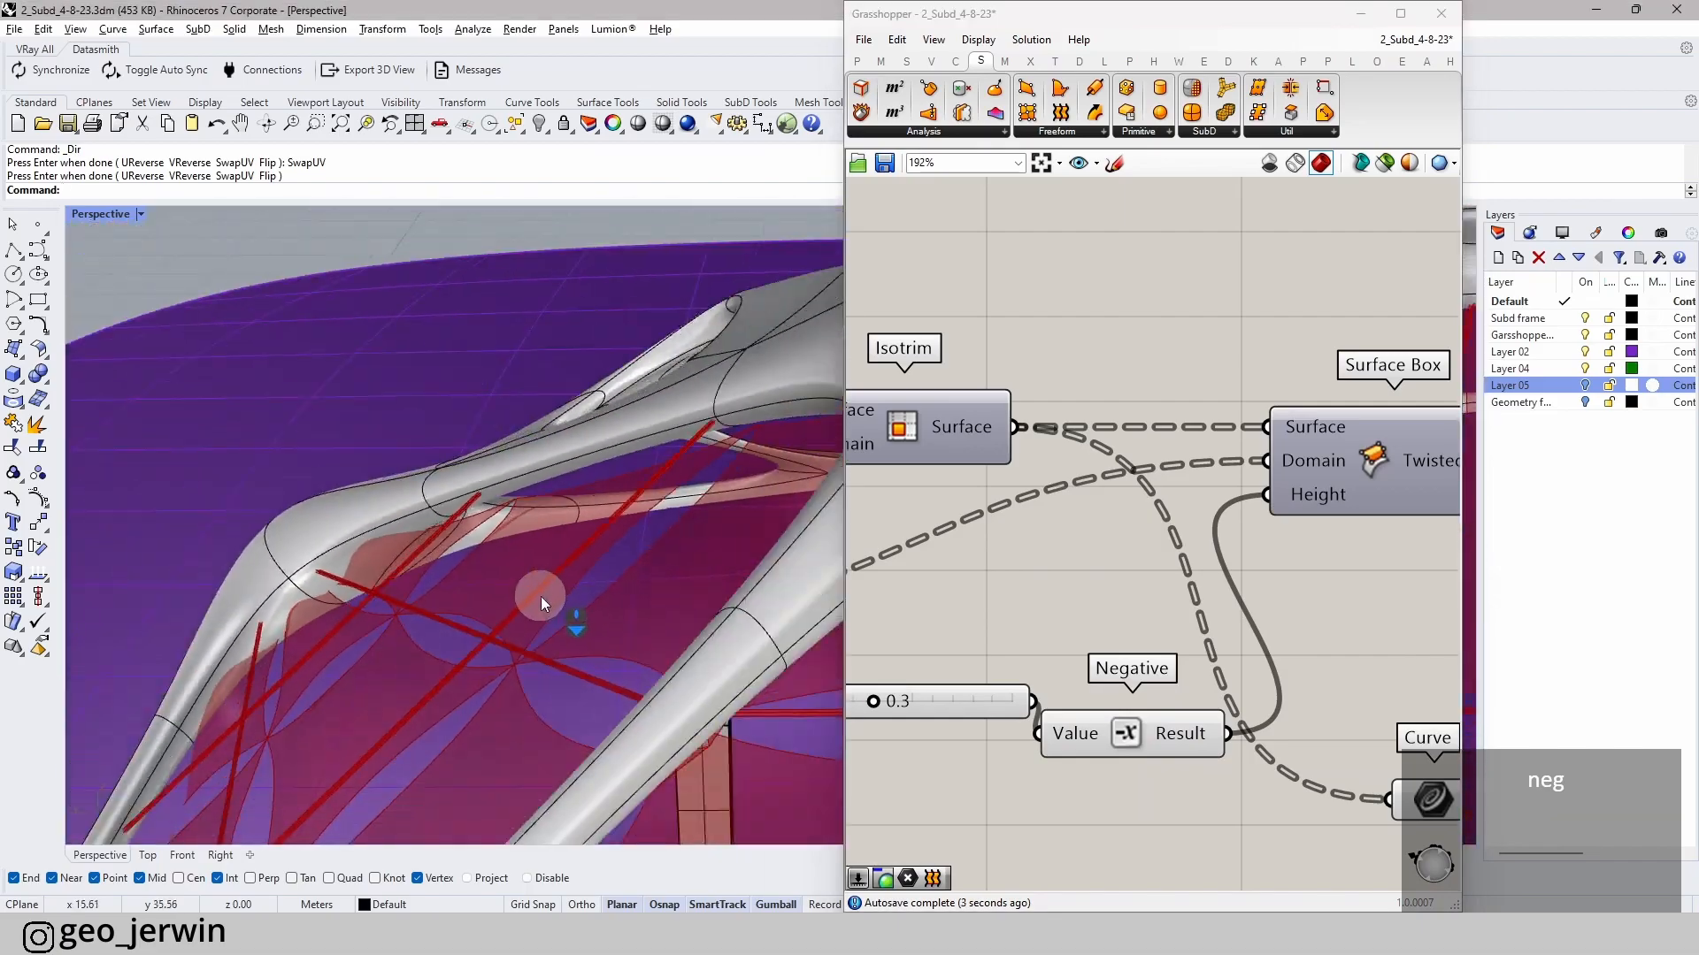
{"action": "right_click_drag", "start_coordinate": [541, 598], "coordinate": [212, 489]}
{"action": "scroll", "coordinate": [579, 573], "scroll_direction": "up", "scroll_amount": 1}
{"action": "right_click_drag", "start_coordinate": [579, 574], "coordinate": [370, 657]}
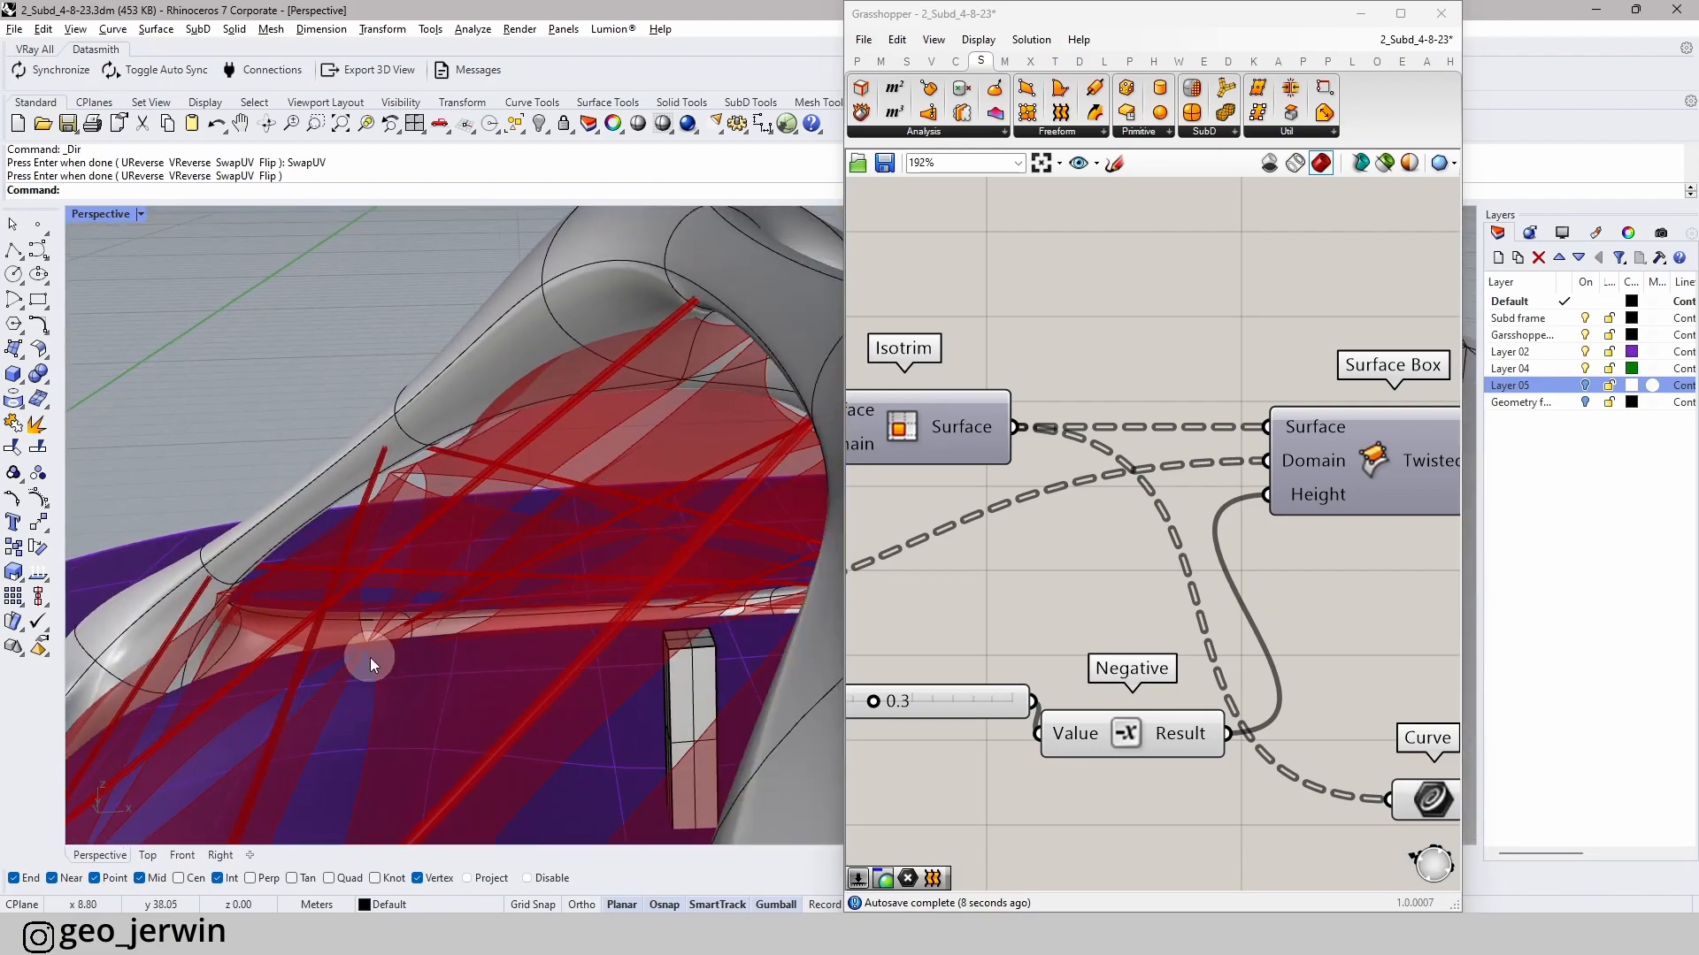
{"action": "left_click", "coordinate": [950, 701]}
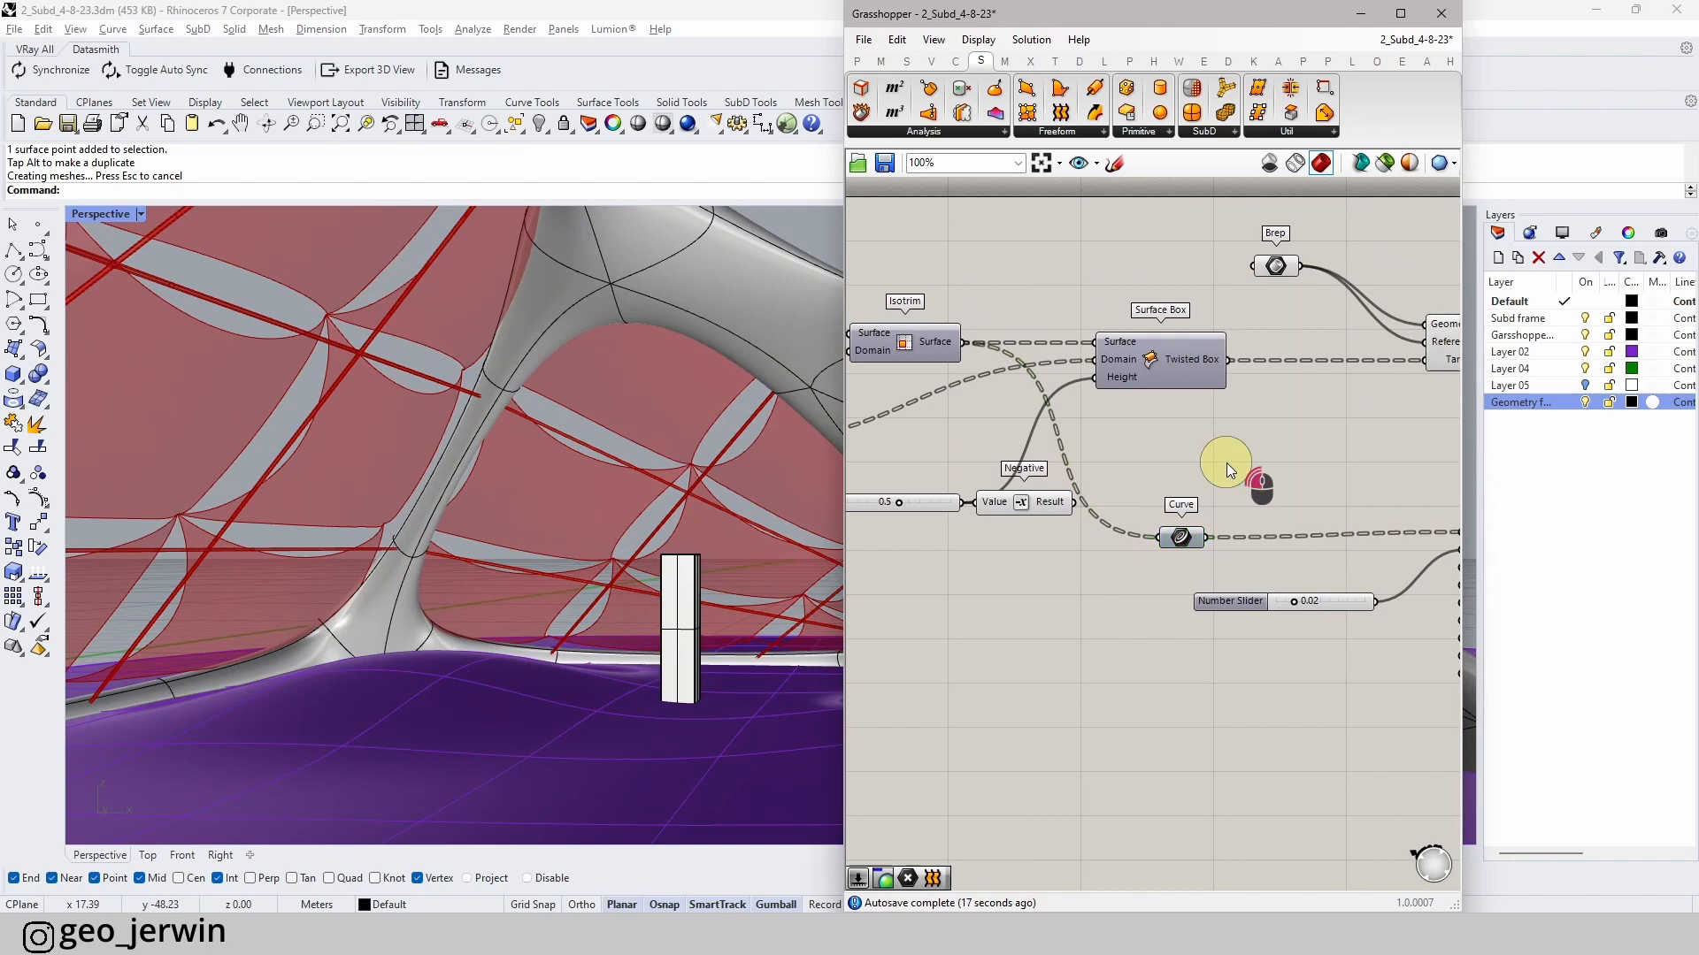
- Add an Offset Surface component between Surface Box and the Curve parameter
{"action": "double_click", "coordinate": [1228, 463]}
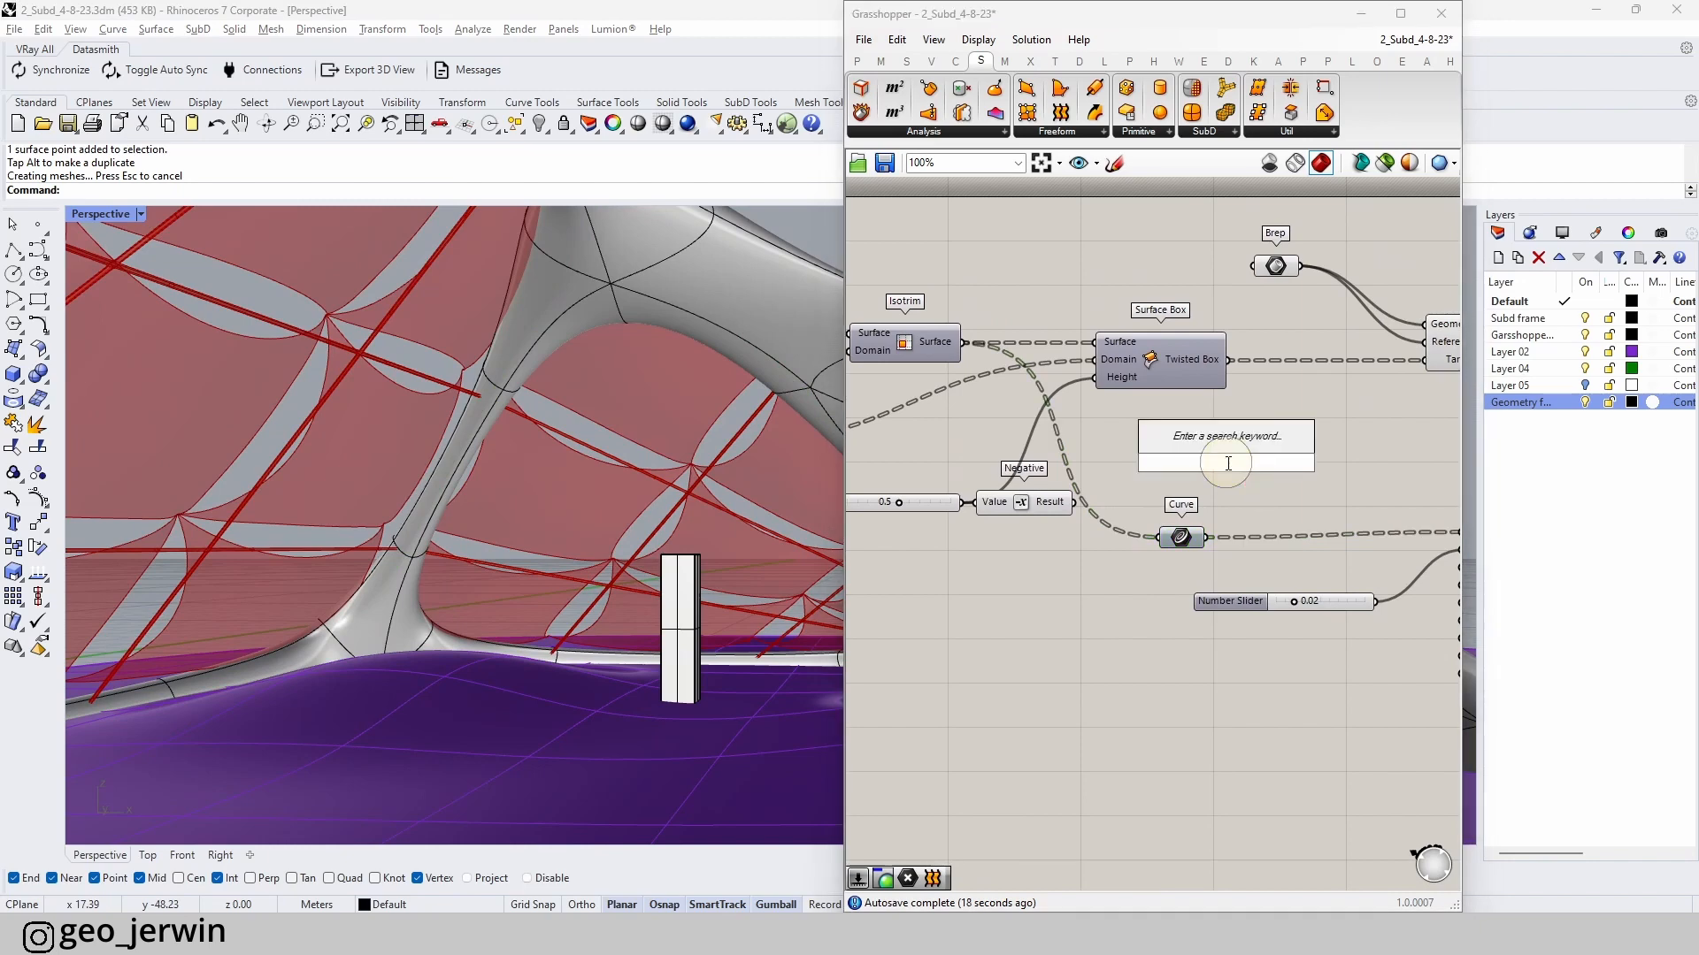
{"action": "type", "text": "fooset"}
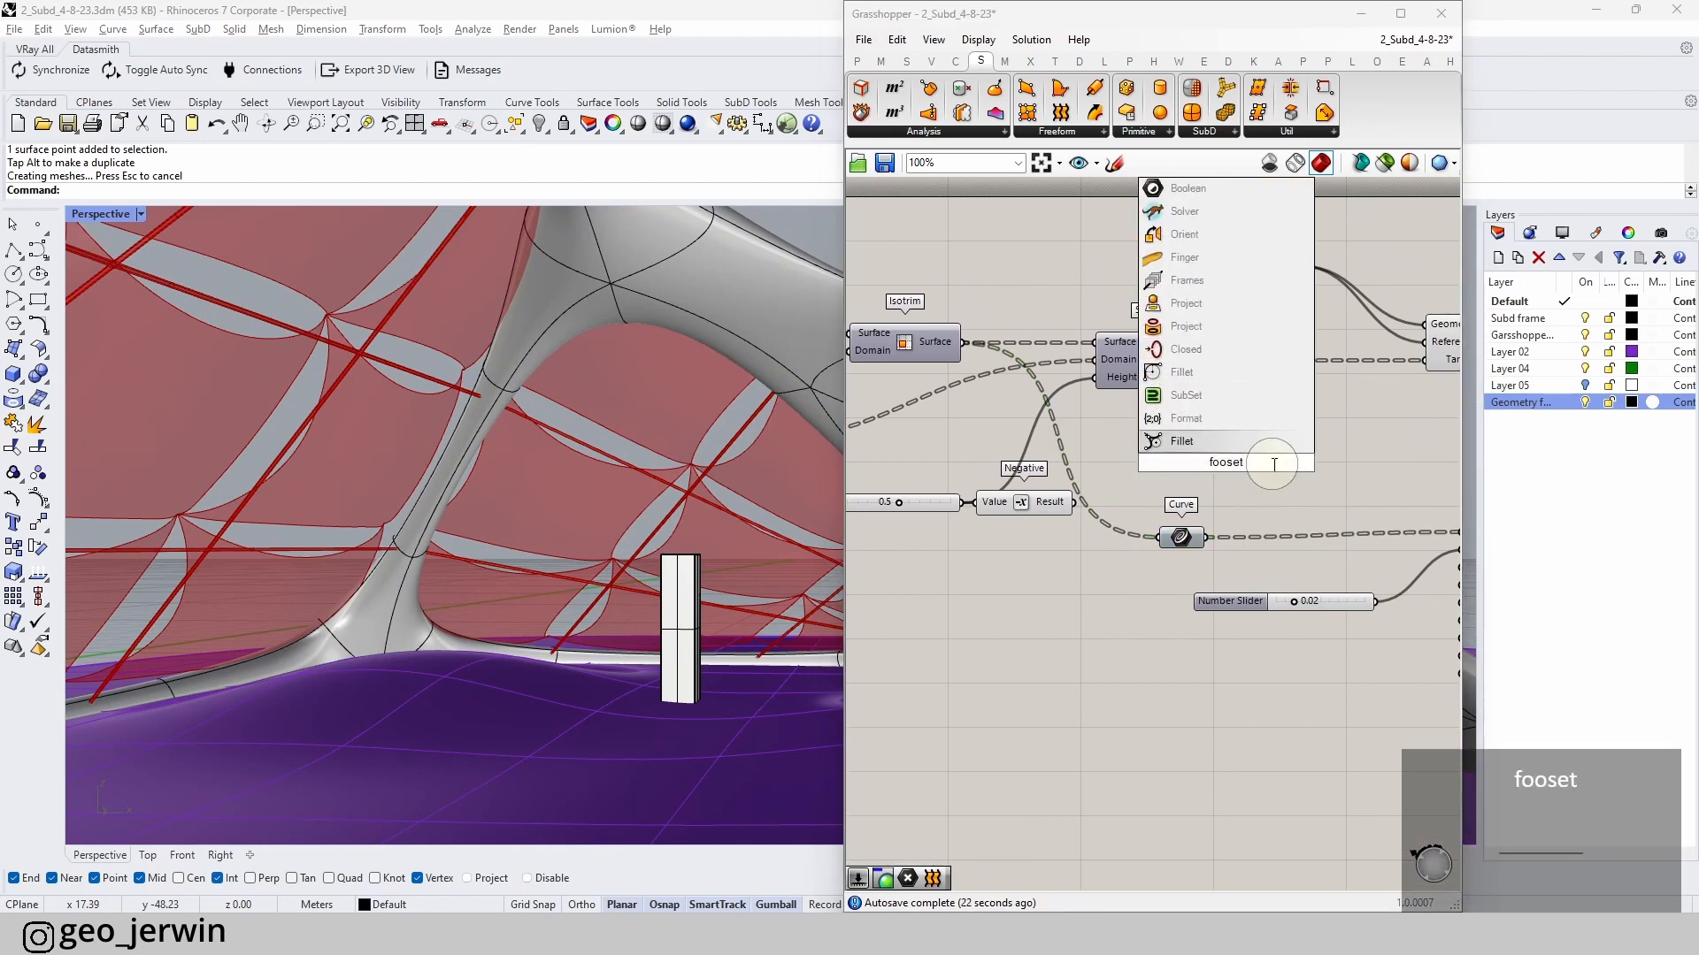
{"action": "key", "text": "BackSpace"}
{"action": "key", "text": "BackSpace"}
{"action": "key", "text": "BackSpace"}
{"action": "key", "text": "BackSpace"}
{"action": "key", "text": "BackSpace"}
{"action": "key", "text": "BackSpace"}
{"action": "type", "text": "odf"}
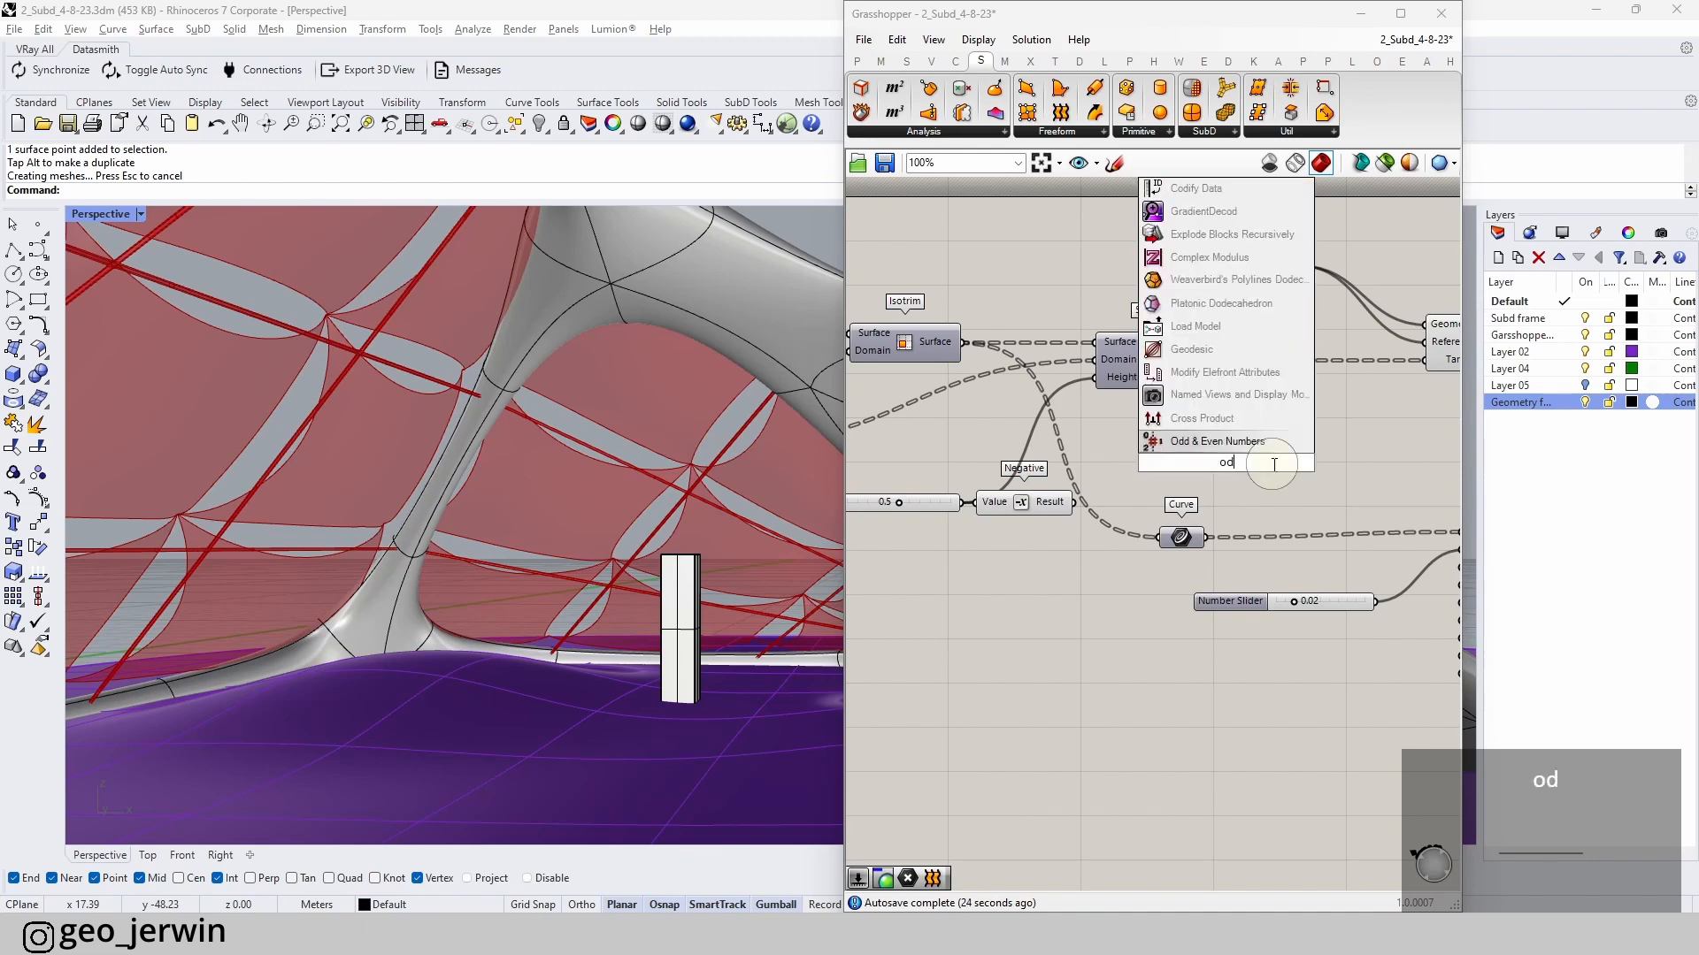
{"action": "key", "text": "BackSpace"}
{"action": "key", "text": "BackSpace"}
{"action": "type", "text": "ff"}
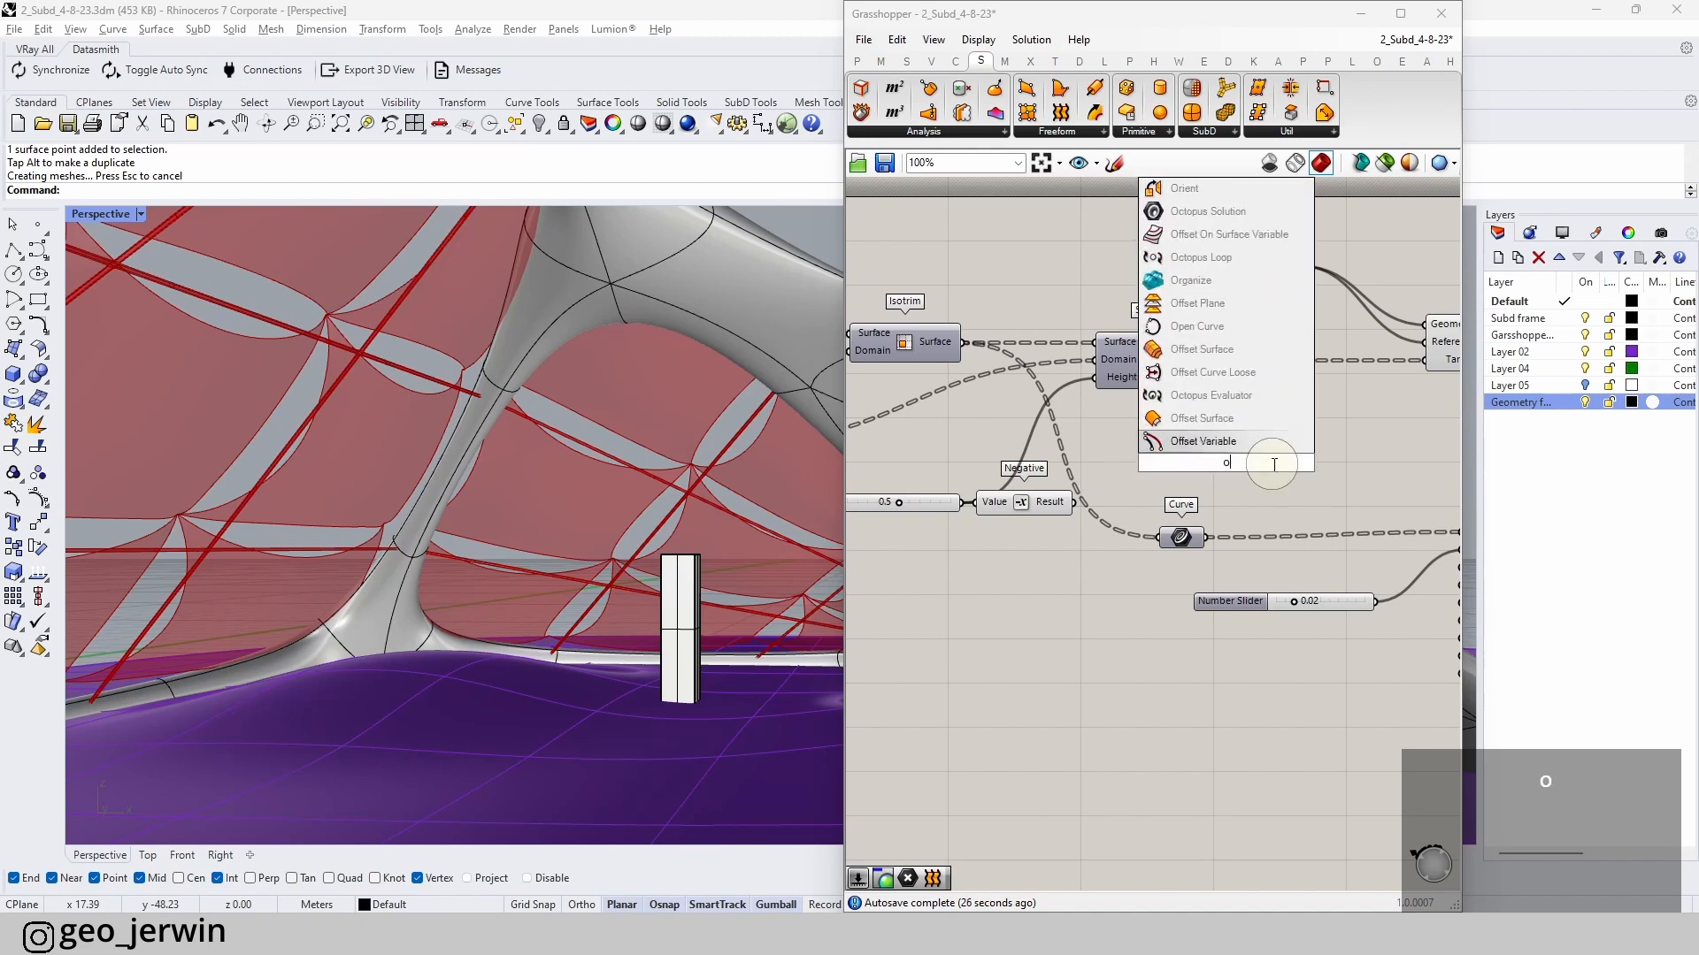
{"action": "left_click", "coordinate": [1221, 440]}
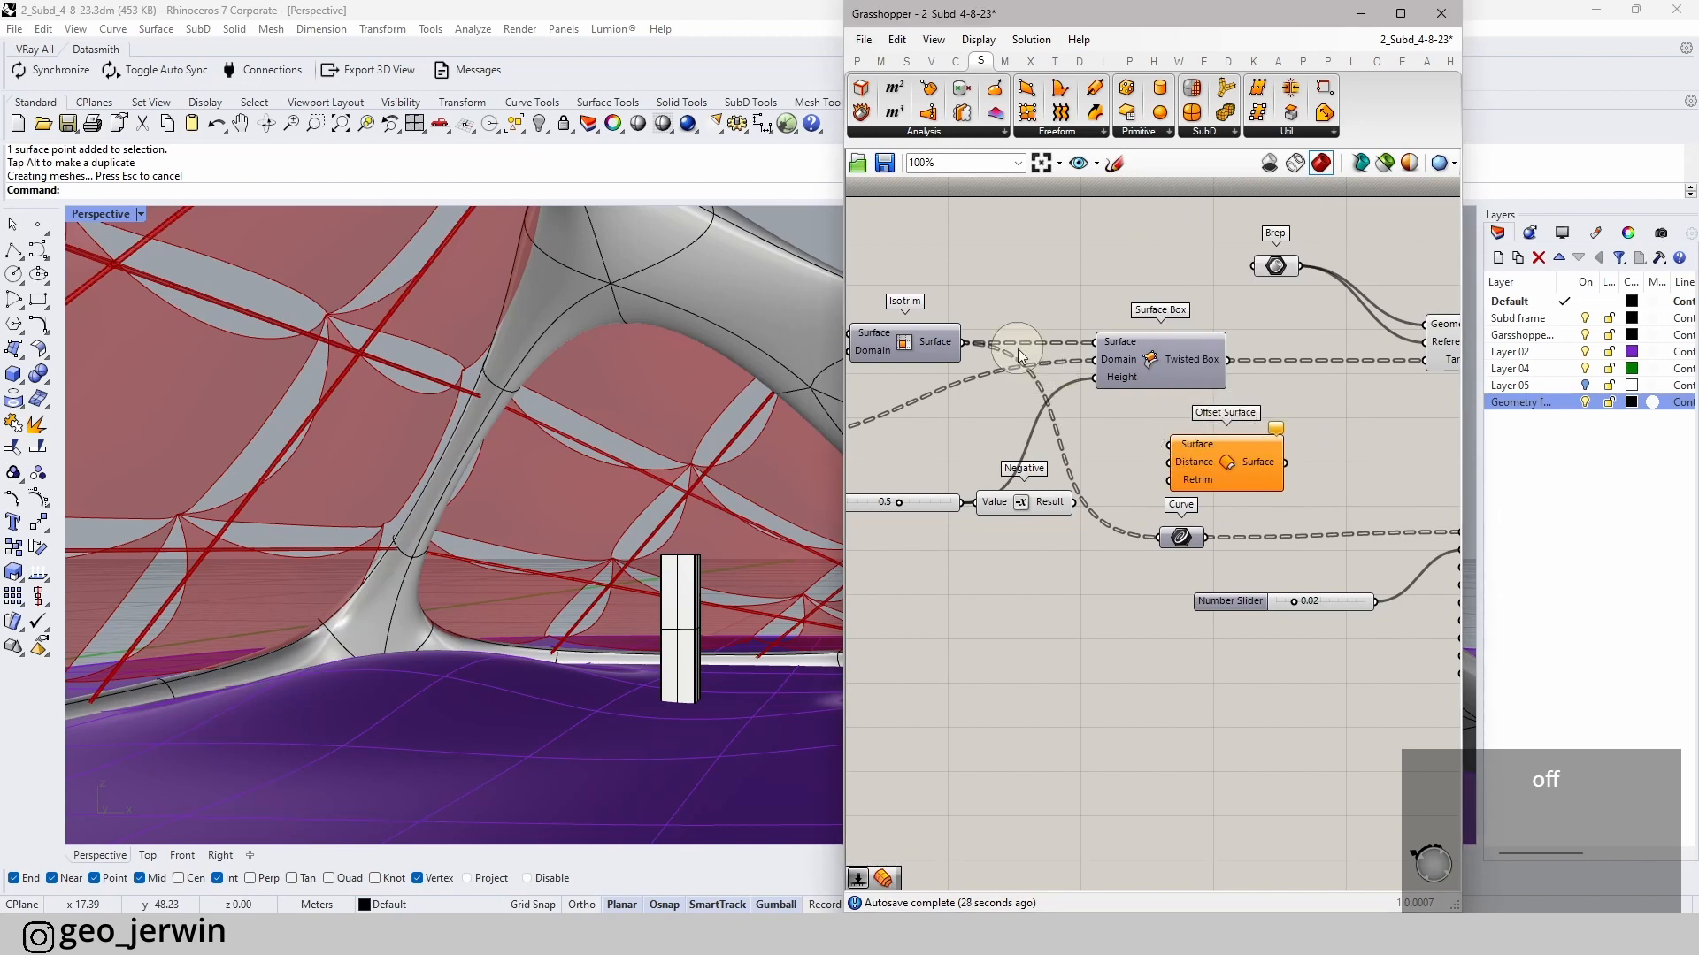
- Wire Isotrim's Surface output into Offset Surface and arrange that component on the input side of the Curve parameter
{"action": "left_click_drag", "start_coordinate": [971, 347], "coordinate": [1160, 443]}
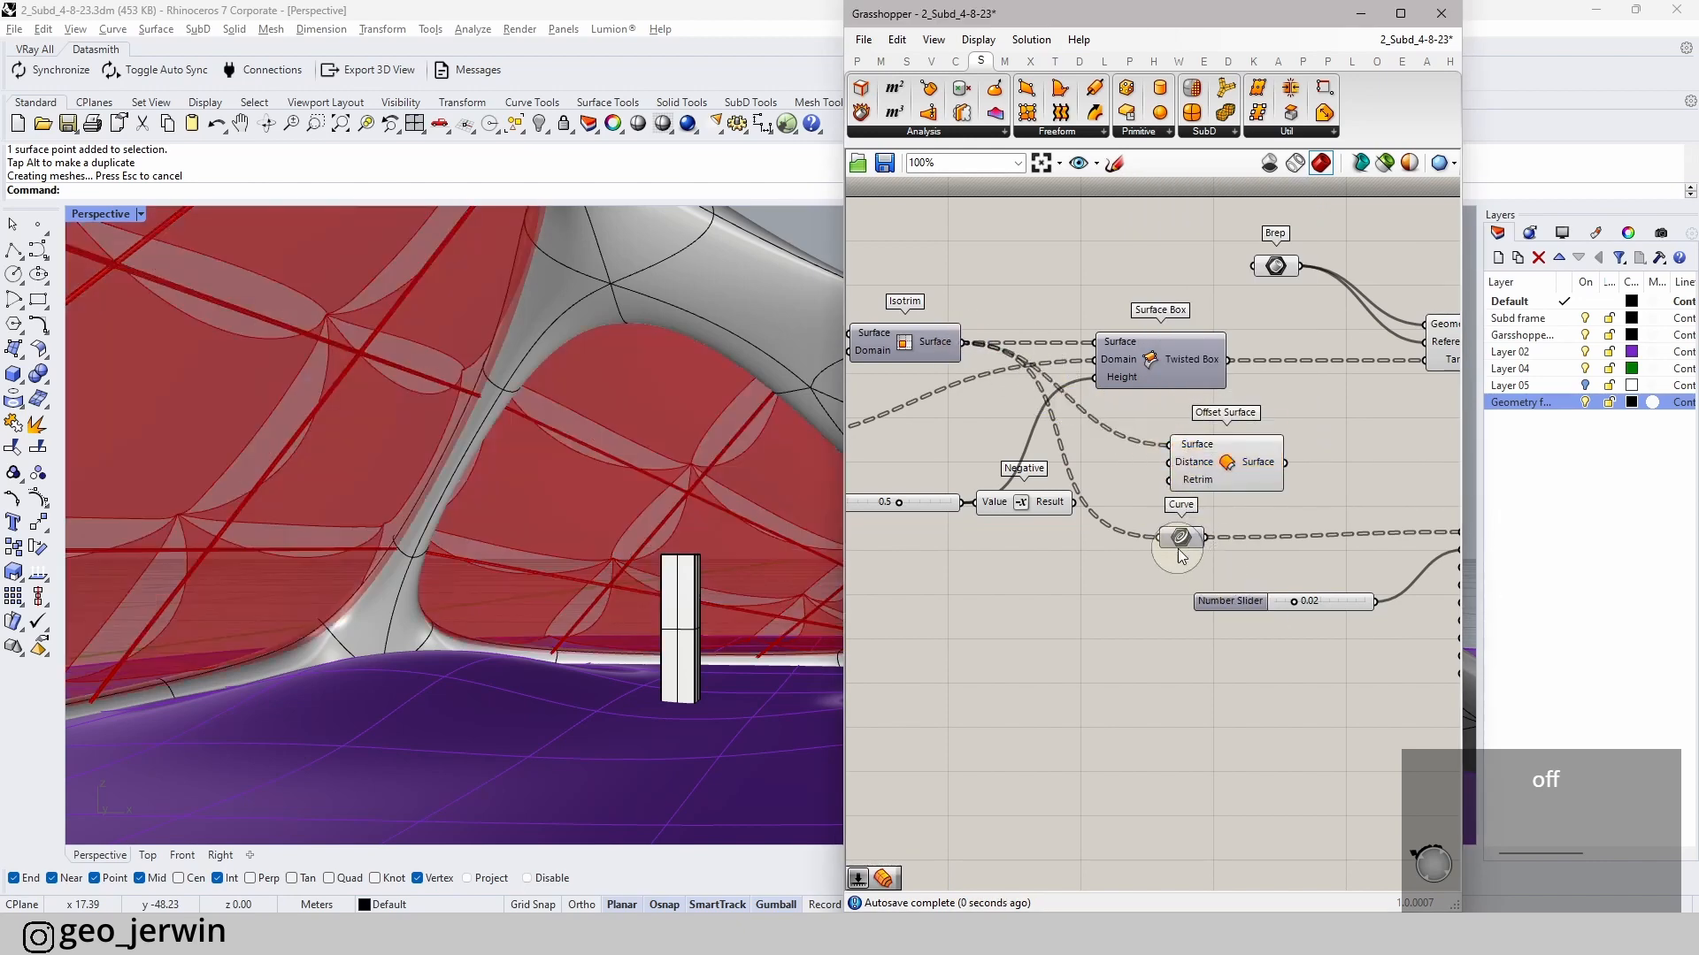
{"action": "left_click_drag", "start_coordinate": [1182, 541], "coordinate": [1331, 557]}
{"action": "left_click_drag", "start_coordinate": [1227, 462], "coordinate": [1215, 561]}
{"action": "left_click", "coordinate": [1234, 448]}
{"action": "left_click", "coordinate": [1059, 575]}
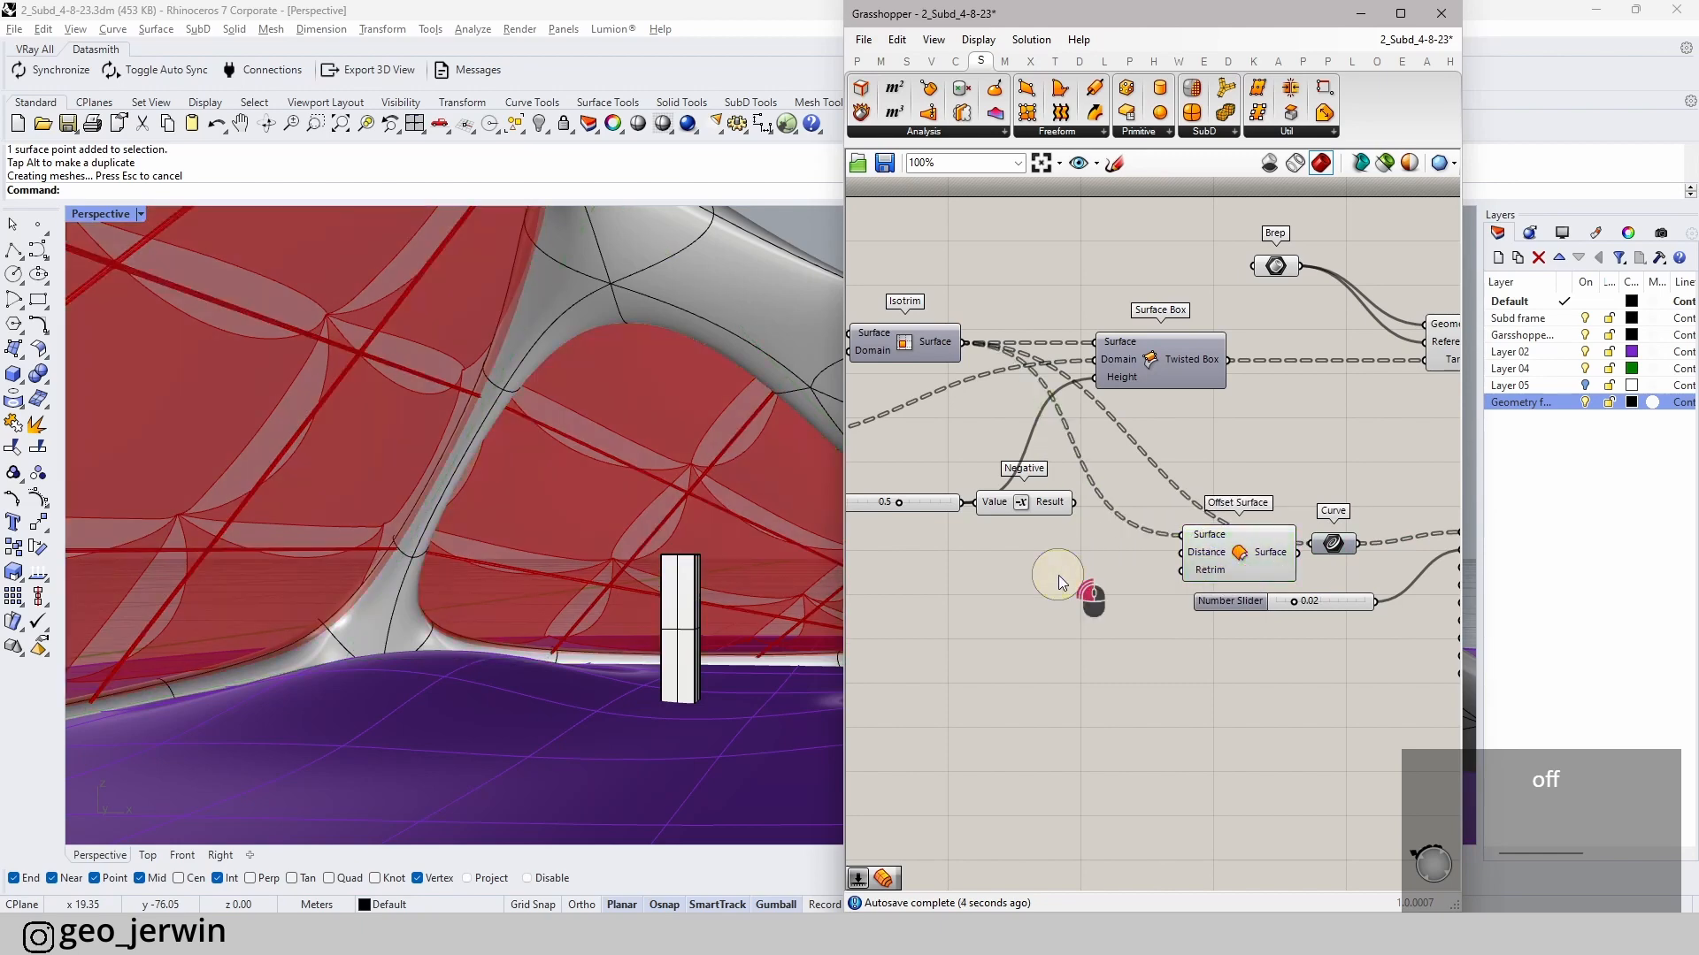
- Wire the 0.5 slider straight into Surface Box's Height and set the Negative component aside below it, spacing Offset Surface away from the Curve parameter
{"action": "double_click", "coordinate": [1059, 575]}
{"action": "key", "text": "Escape"}
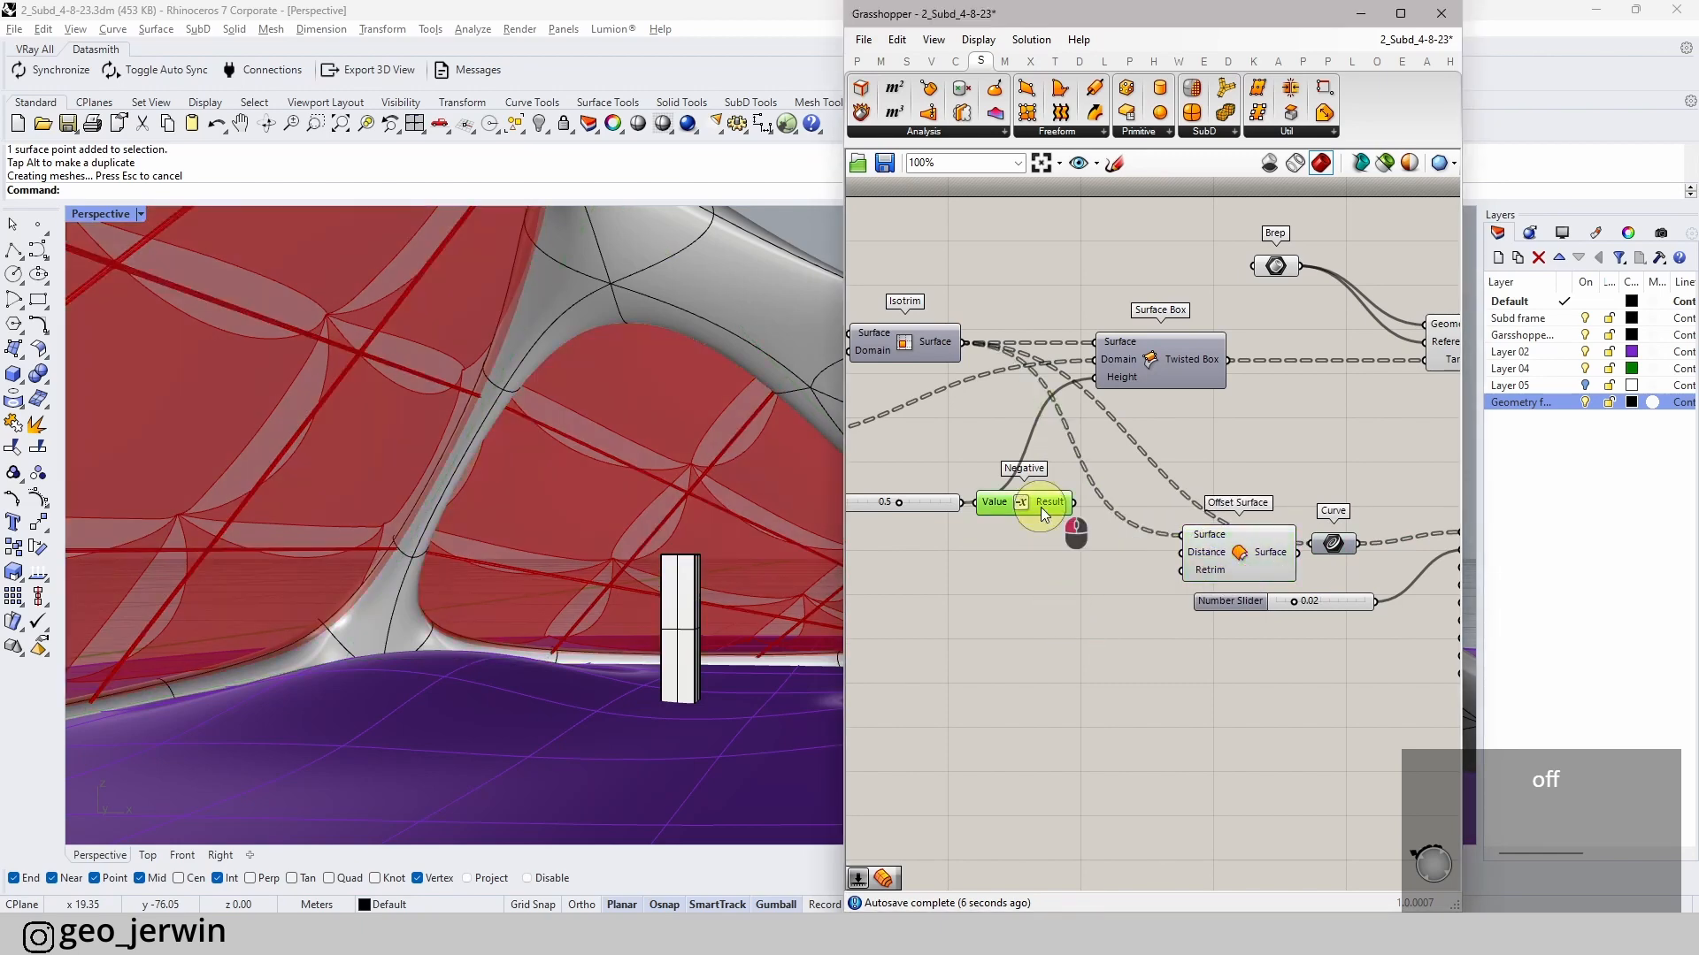
{"action": "left_click_drag", "start_coordinate": [1044, 513], "coordinate": [1112, 582]}
{"action": "left_click_drag", "start_coordinate": [964, 503], "coordinate": [1045, 574], "text": "ctrl"}
{"action": "left_click_drag", "start_coordinate": [1117, 573], "coordinate": [1057, 632]}
{"action": "left_click_drag", "start_coordinate": [1259, 560], "coordinate": [1311, 543]}
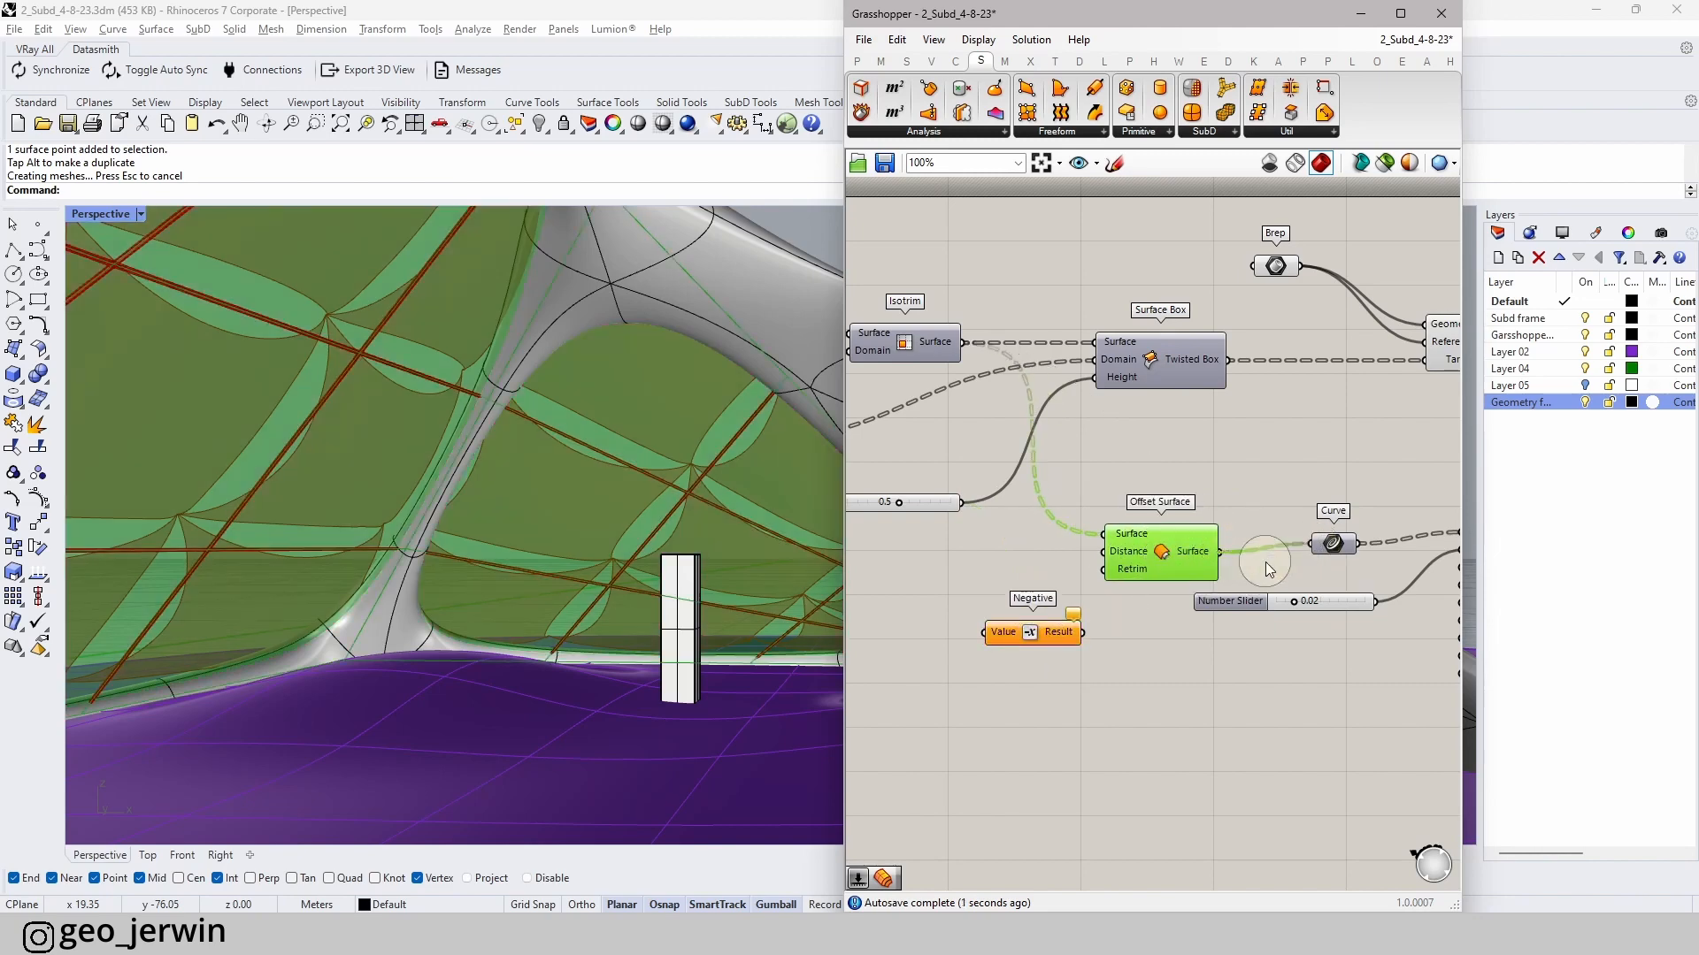
- Turn off the preview of the Offset Surface component
{"action": "scroll", "coordinate": [1169, 542], "scroll_direction": "down", "scroll_amount": 2}
{"action": "middle_click", "coordinate": [1167, 544]}
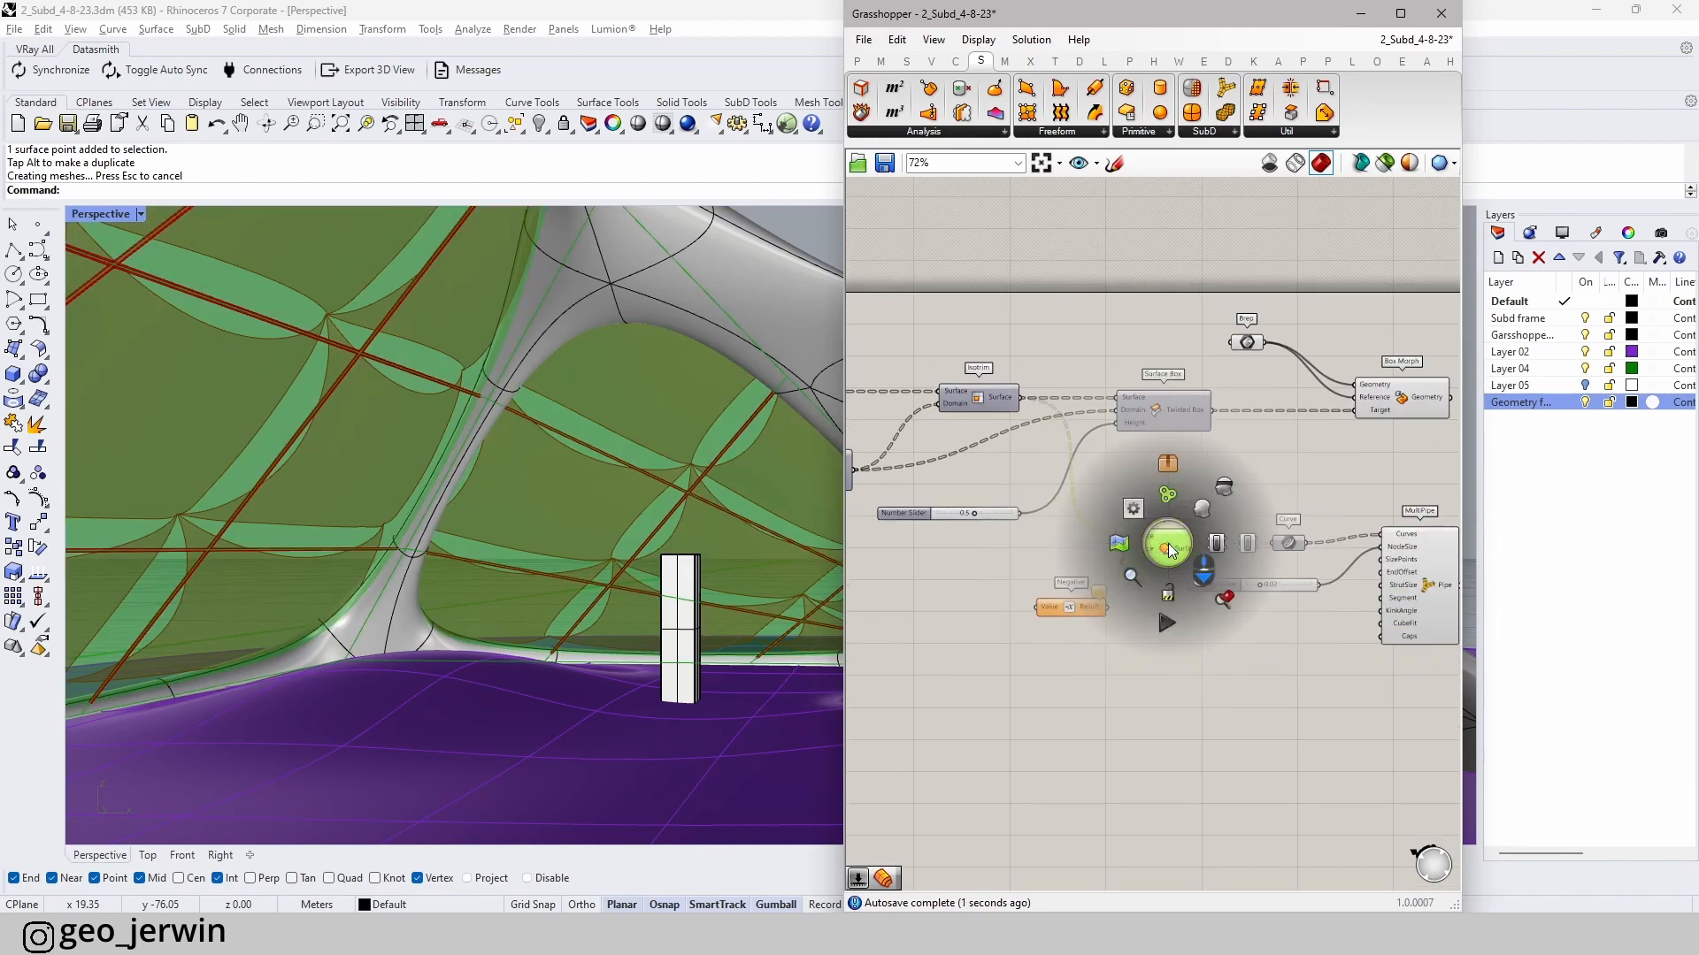
{"action": "left_click", "coordinate": [1217, 496]}
{"action": "scroll", "coordinate": [1165, 557], "scroll_direction": "up", "scroll_amount": 2}
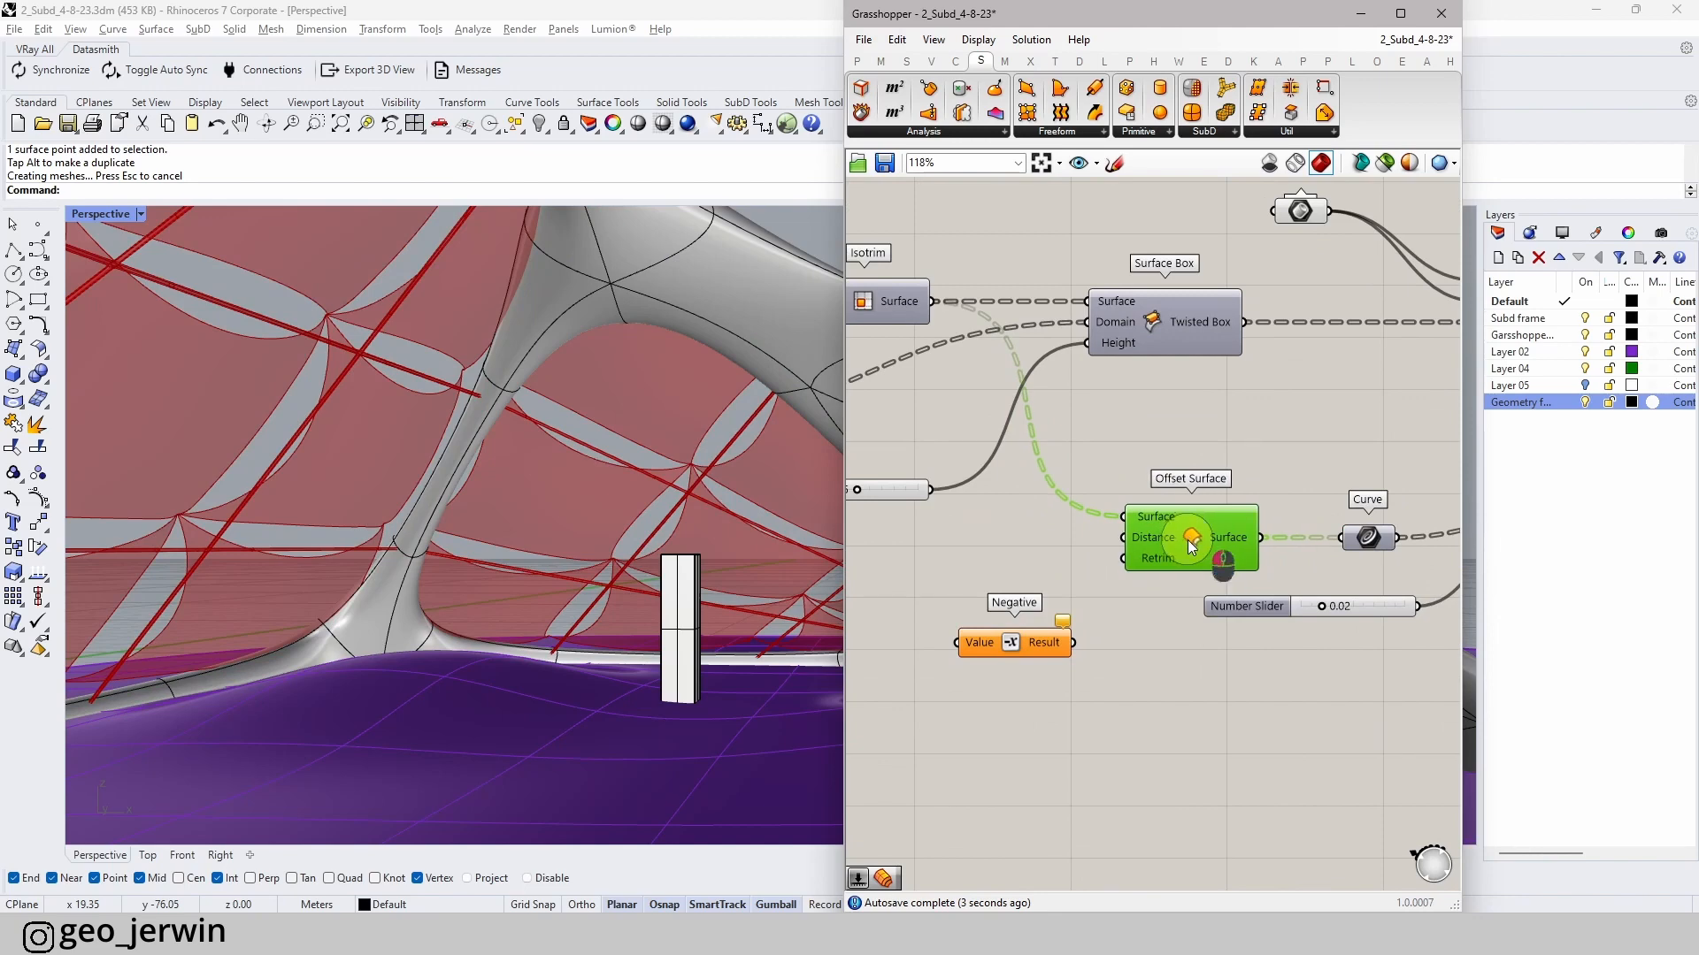
- Add a number slider with value 0.3 and wire it into Offset Surface's Distance input
{"action": "double_click", "coordinate": [1038, 555]}
{"action": "type", "text": ".3"}
{"action": "key", "text": "Return"}
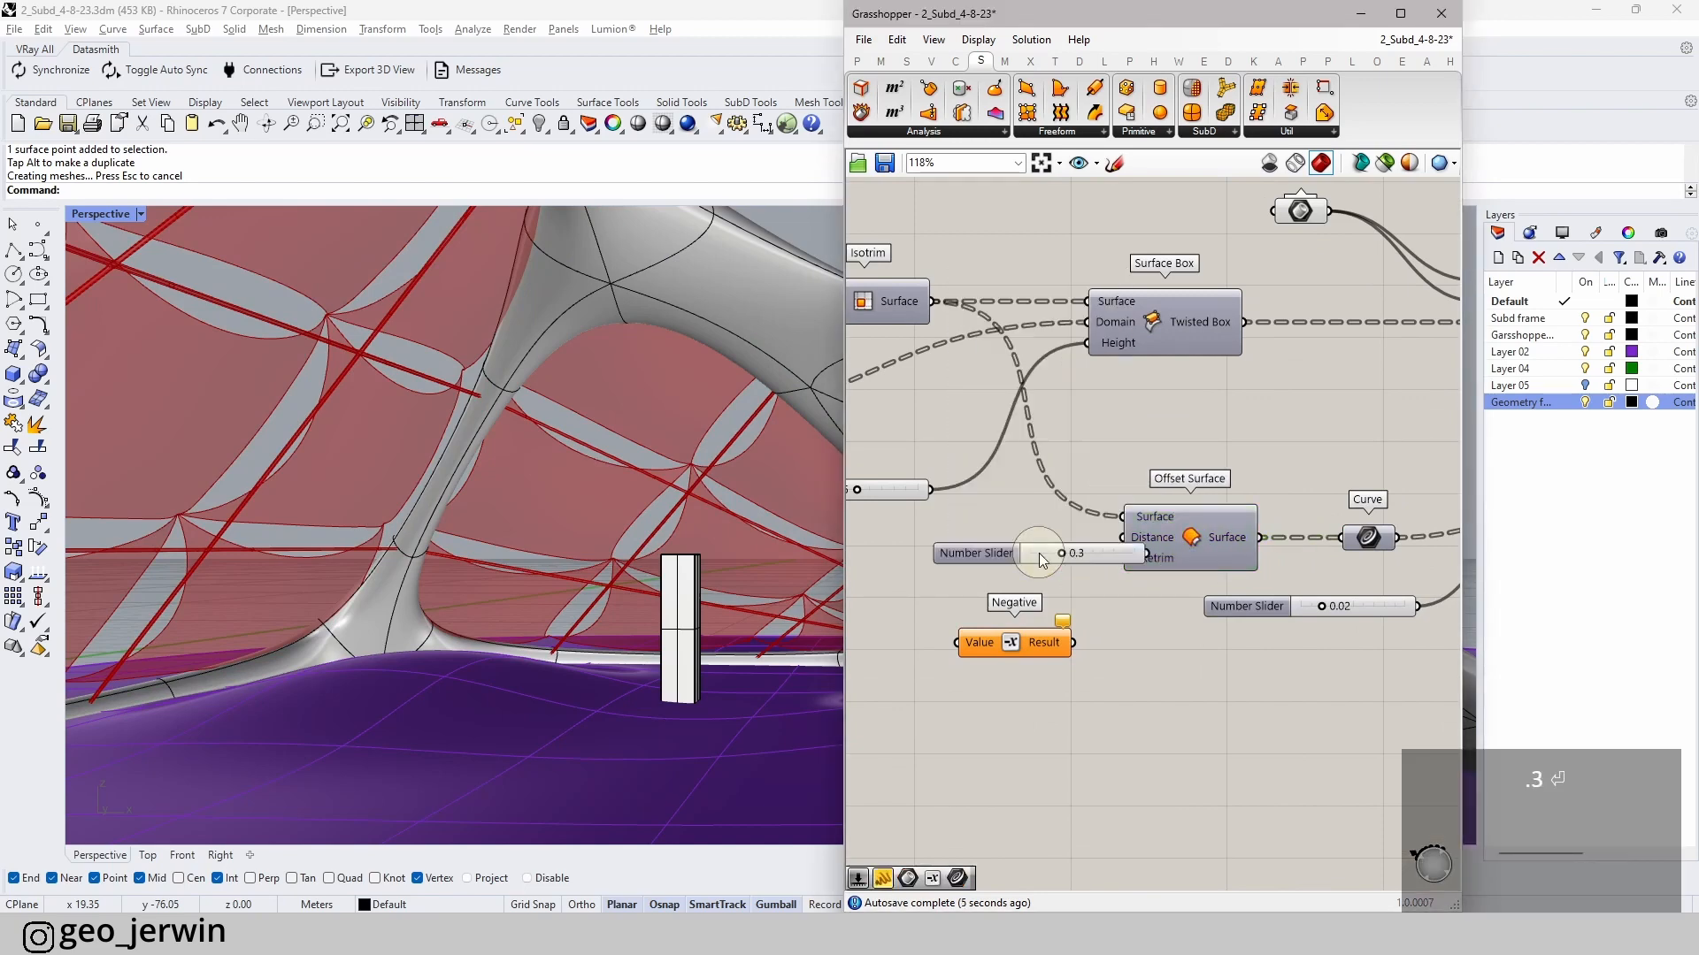
{"action": "mouse_move", "coordinate": [1100, 543]}
{"action": "left_mouse_down"}
{"action": "mouse_move", "coordinate": [1022, 564]}
{"action": "mouse_move", "coordinate": [1122, 537]}
{"action": "left_mouse_up"}
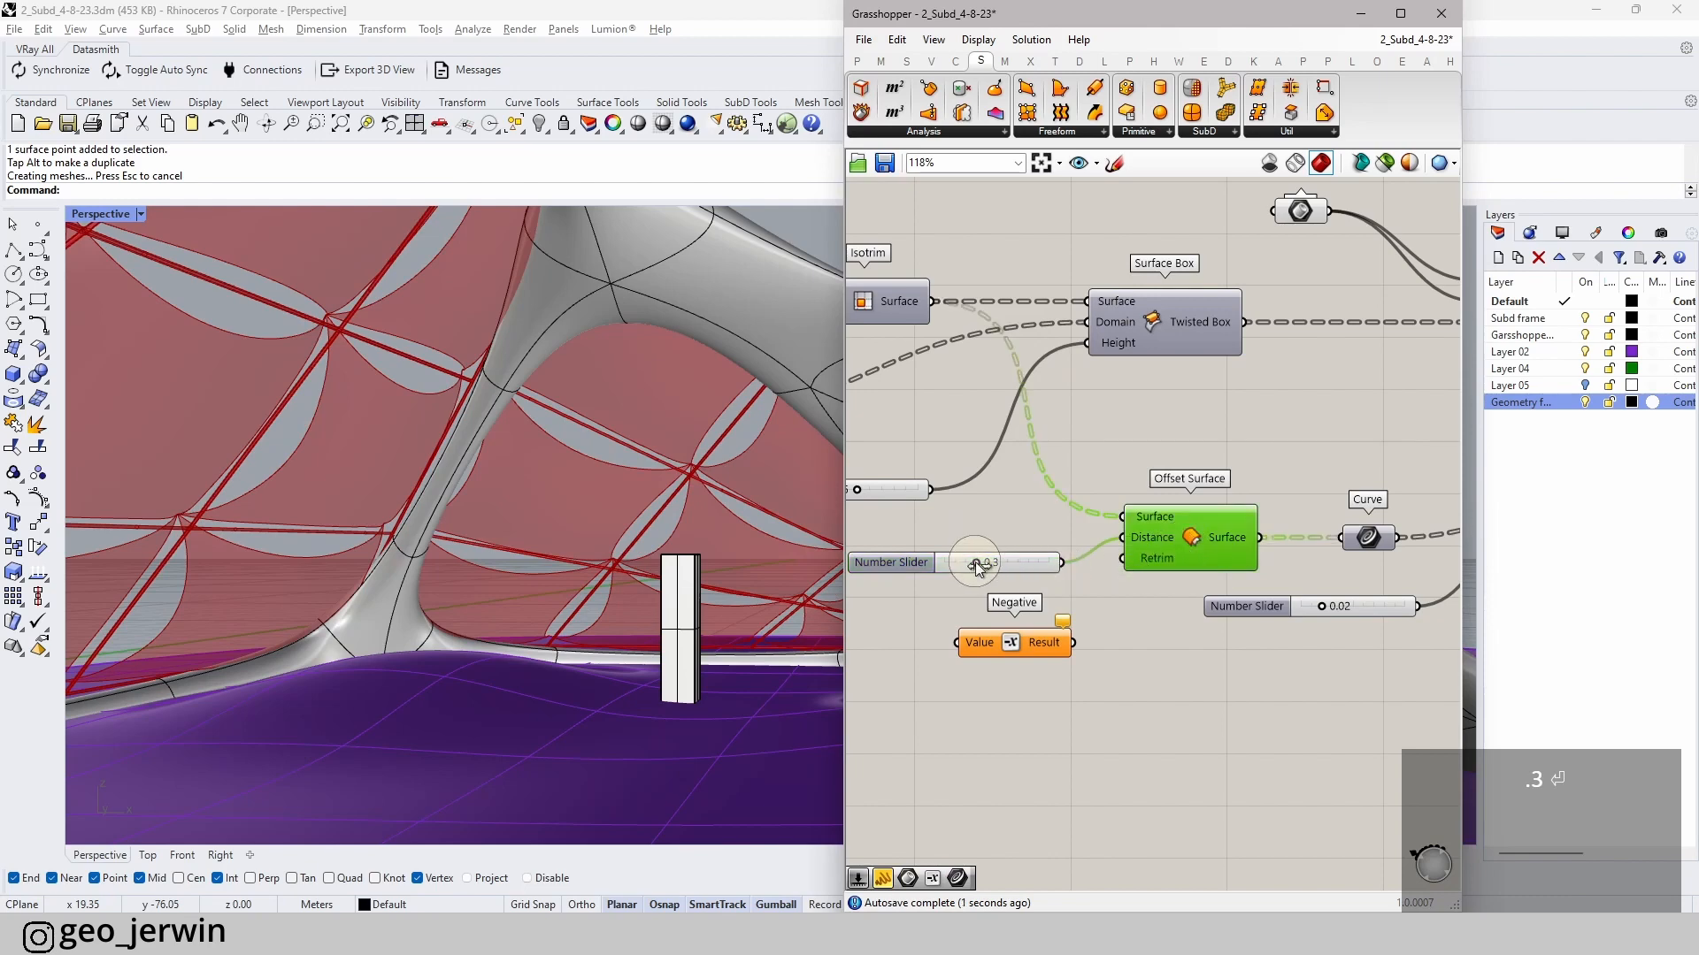
- Show Offset Surface's preview temporarily to compare the offset surfaces with the morphed panels, and hide it again
{"action": "middle_click", "coordinate": [1198, 537]}
{"action": "left_click", "coordinate": [1255, 504]}
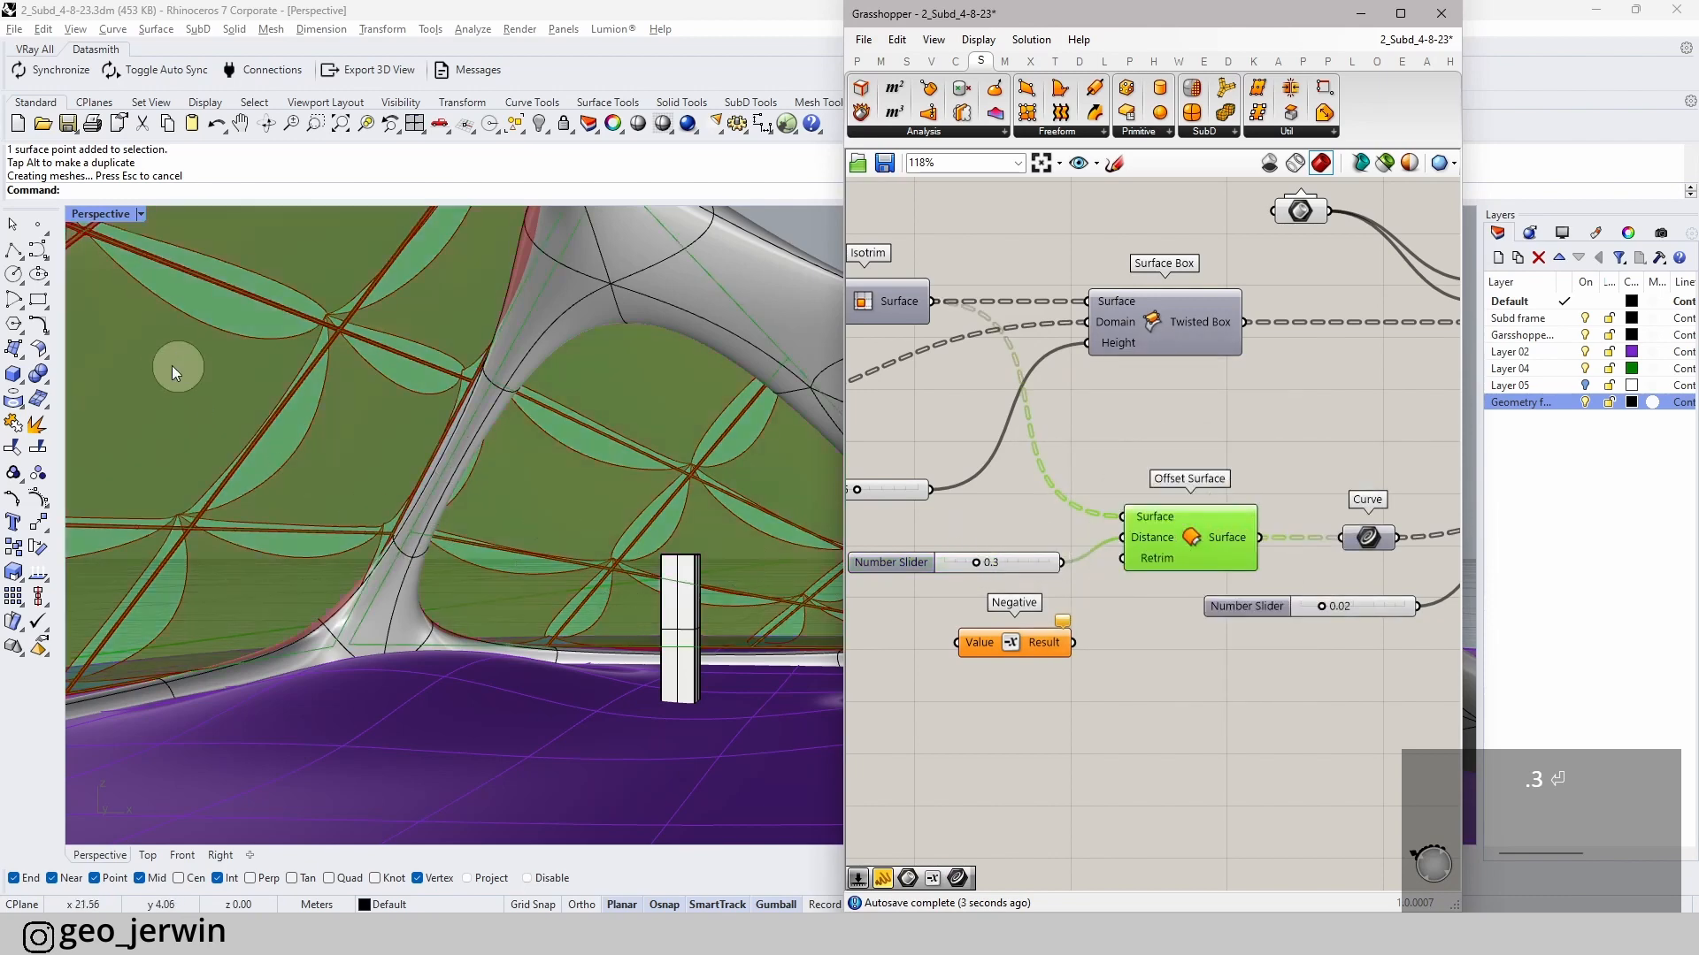
{"action": "scroll", "coordinate": [428, 460], "scroll_direction": "down", "scroll_amount": 2}
{"action": "right_click_drag", "start_coordinate": [451, 477], "coordinate": [495, 477]}
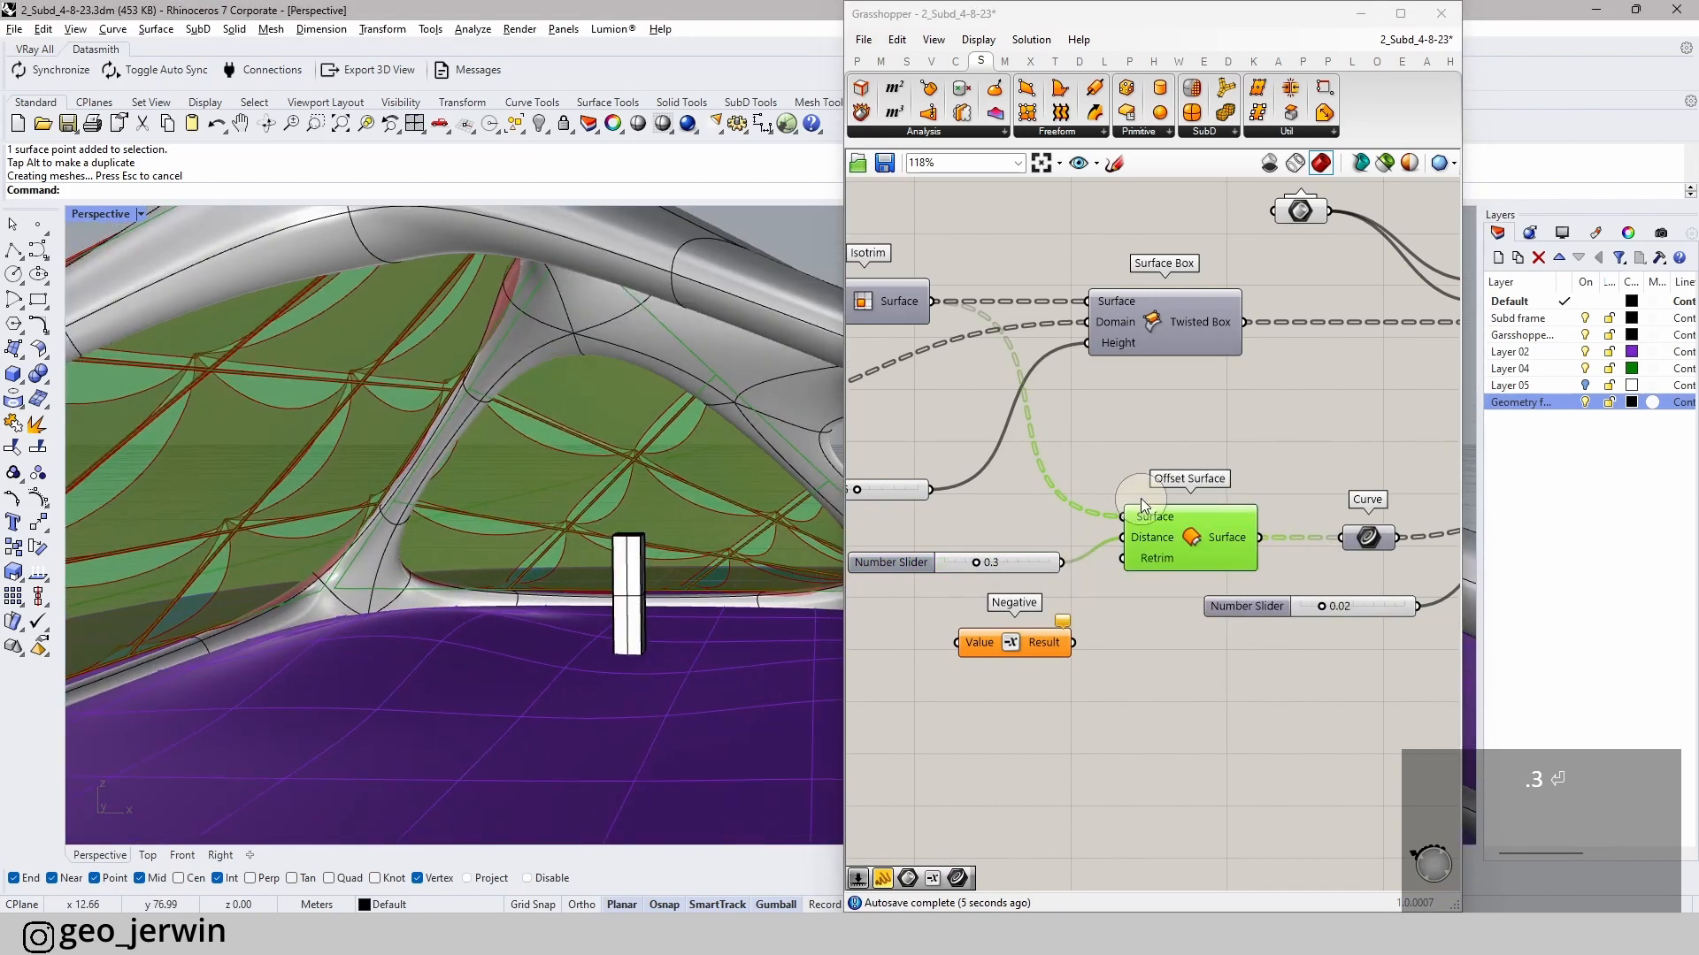
{"action": "middle_click", "coordinate": [1202, 537]}
{"action": "left_click", "coordinate": [1239, 522]}
- Set the slider feeding Offset Surface's Distance to 0.5, checking how the pipes meet the panel corners
{"action": "scroll", "coordinate": [947, 566], "scroll_direction": "up", "scroll_amount": 3}
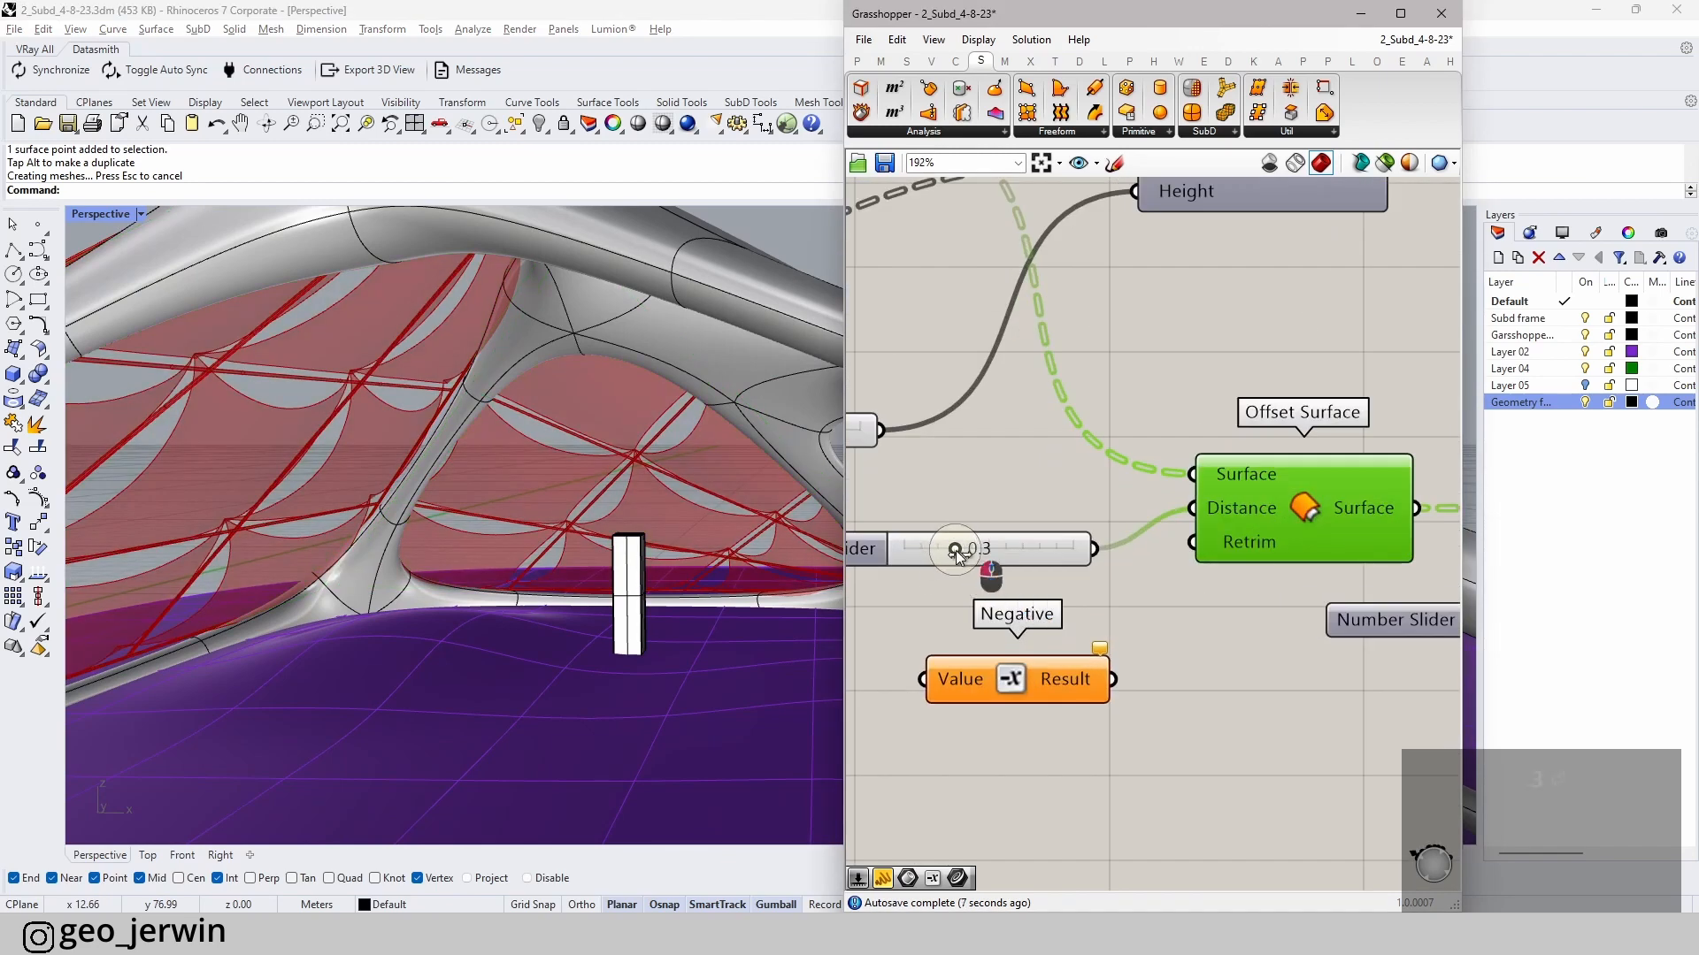
{"action": "left_click_drag", "start_coordinate": [958, 555], "coordinate": [970, 559]}
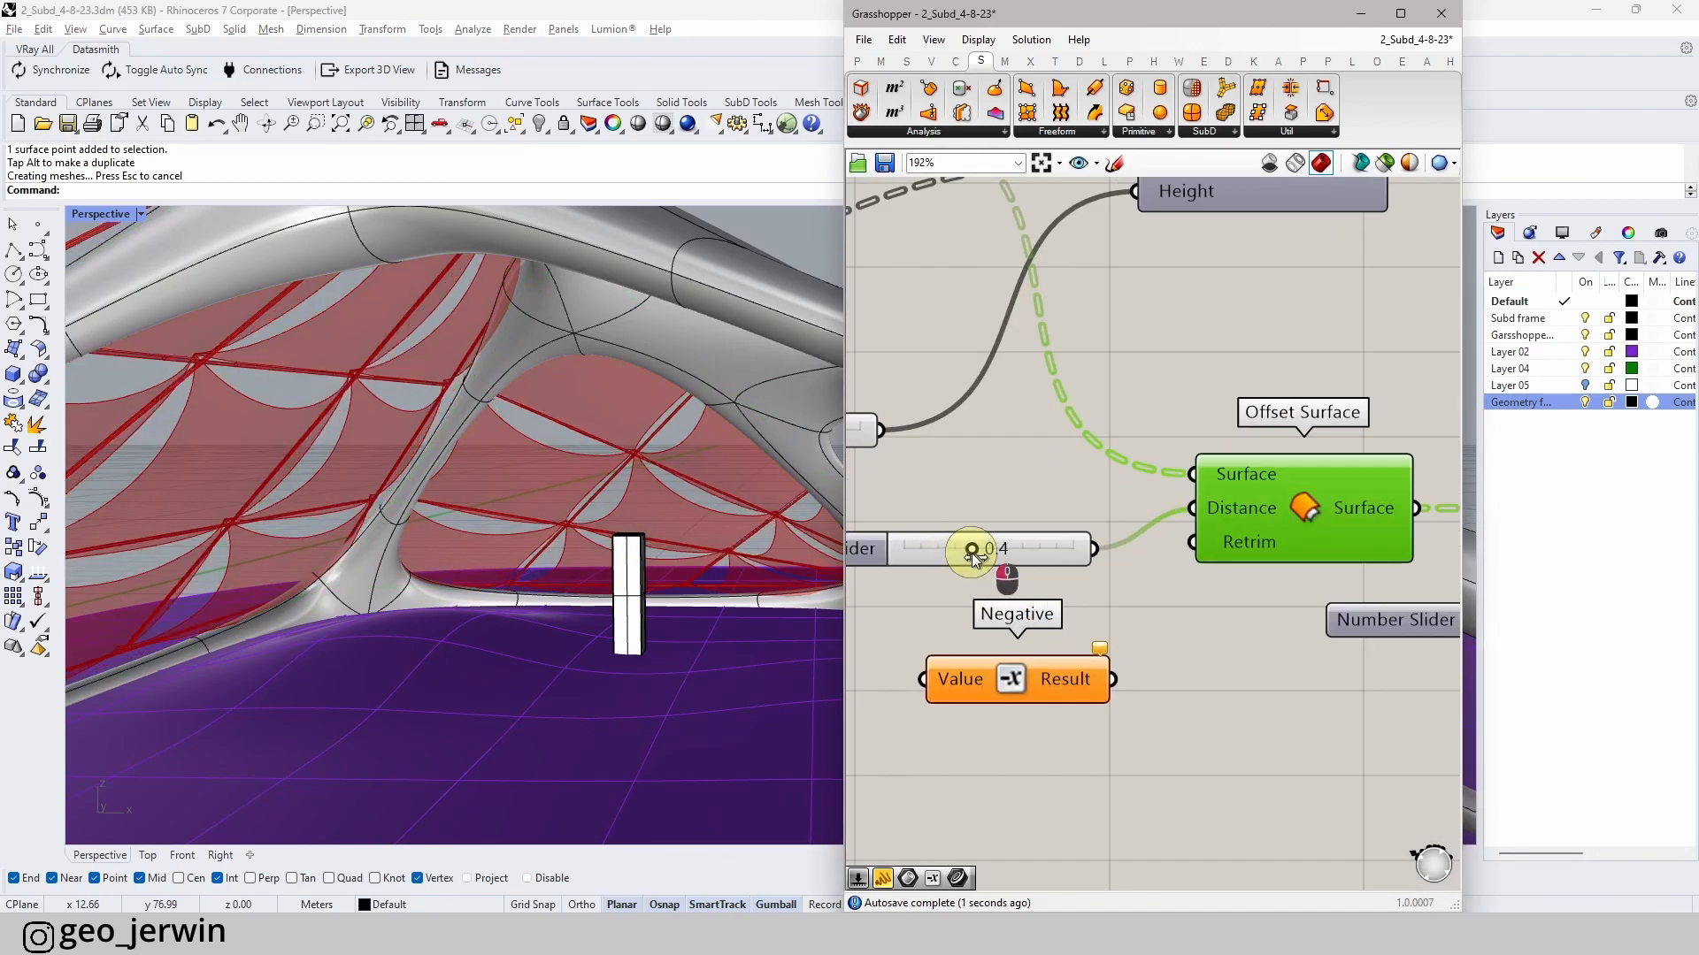
{"action": "scroll", "coordinate": [239, 379], "scroll_direction": "up", "scroll_amount": 3}
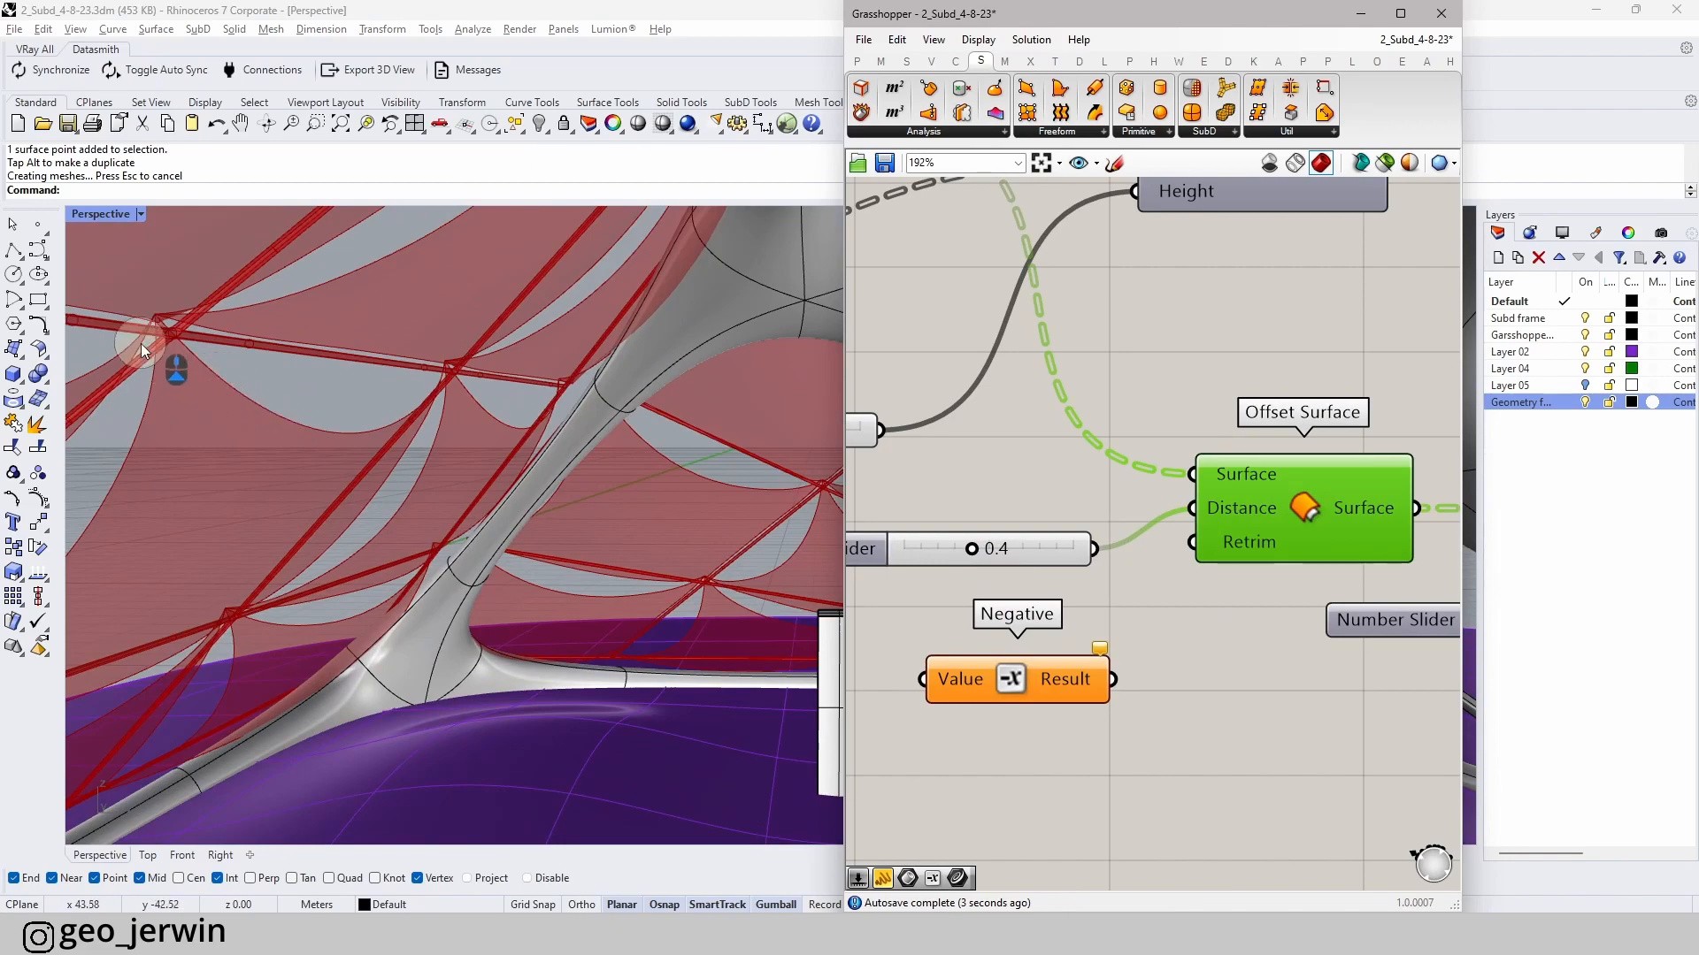
{"action": "scroll", "coordinate": [1017, 558], "scroll_direction": "up", "scroll_amount": 4}
{"action": "left_click_drag", "start_coordinate": [903, 529], "coordinate": [922, 530]}
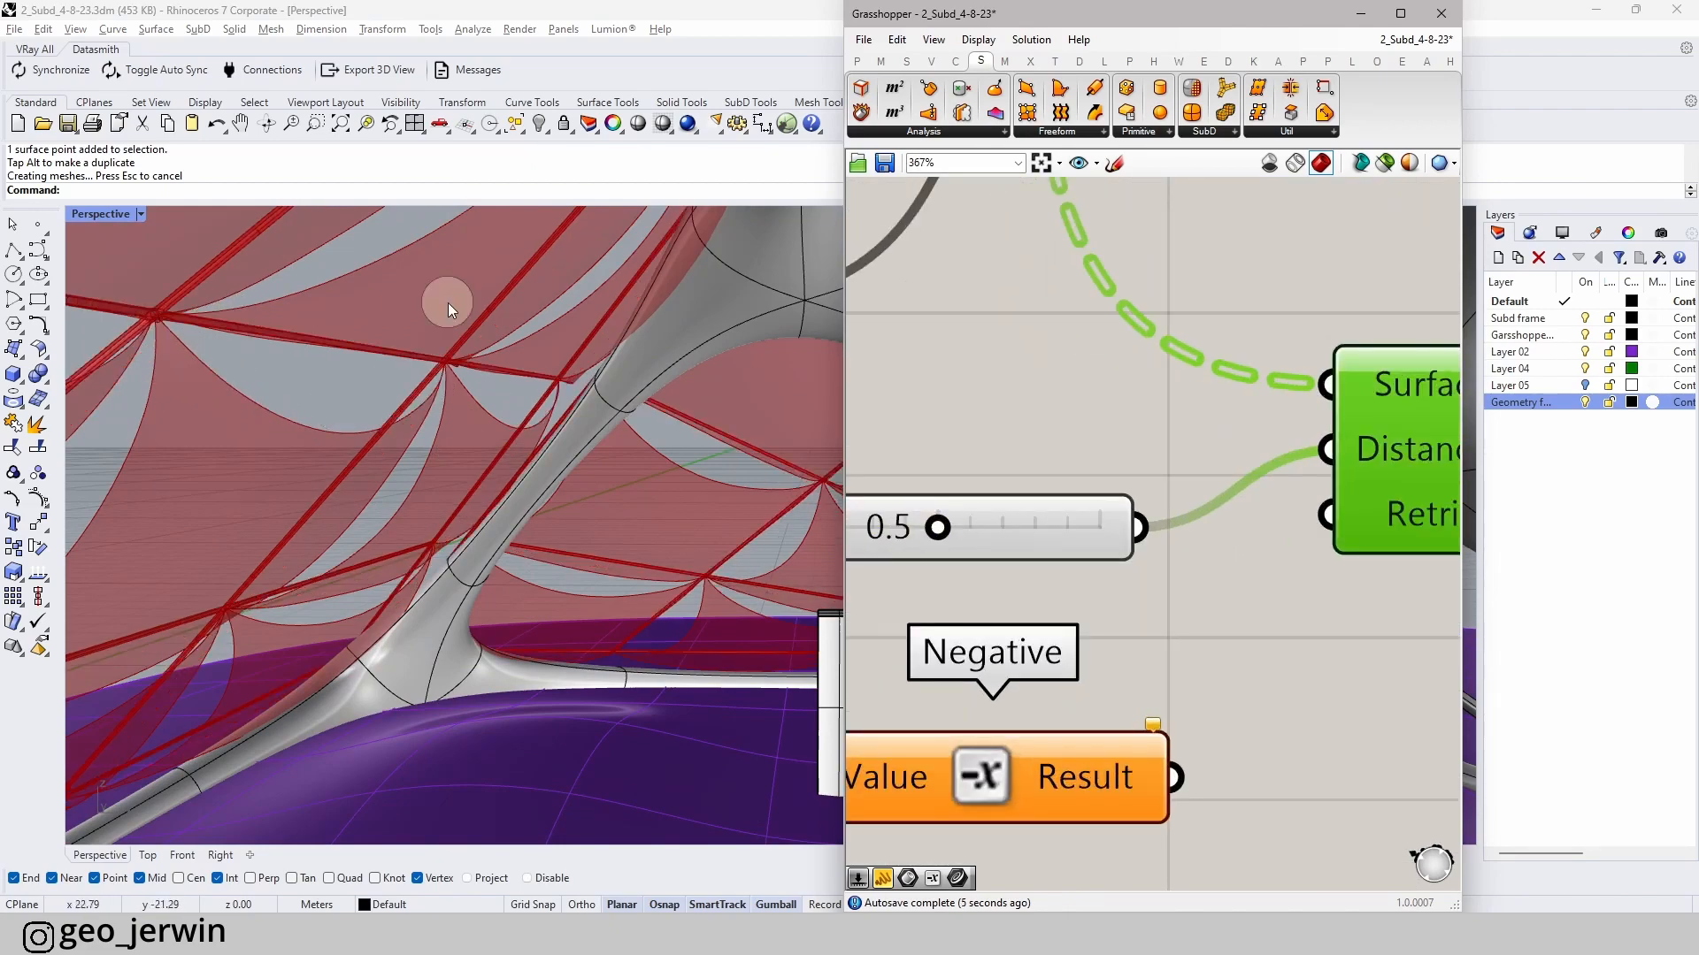
{"action": "right_click_drag", "start_coordinate": [448, 303], "coordinate": [388, 379]}
{"action": "scroll", "coordinate": [389, 378], "scroll_direction": "up", "scroll_amount": 5}
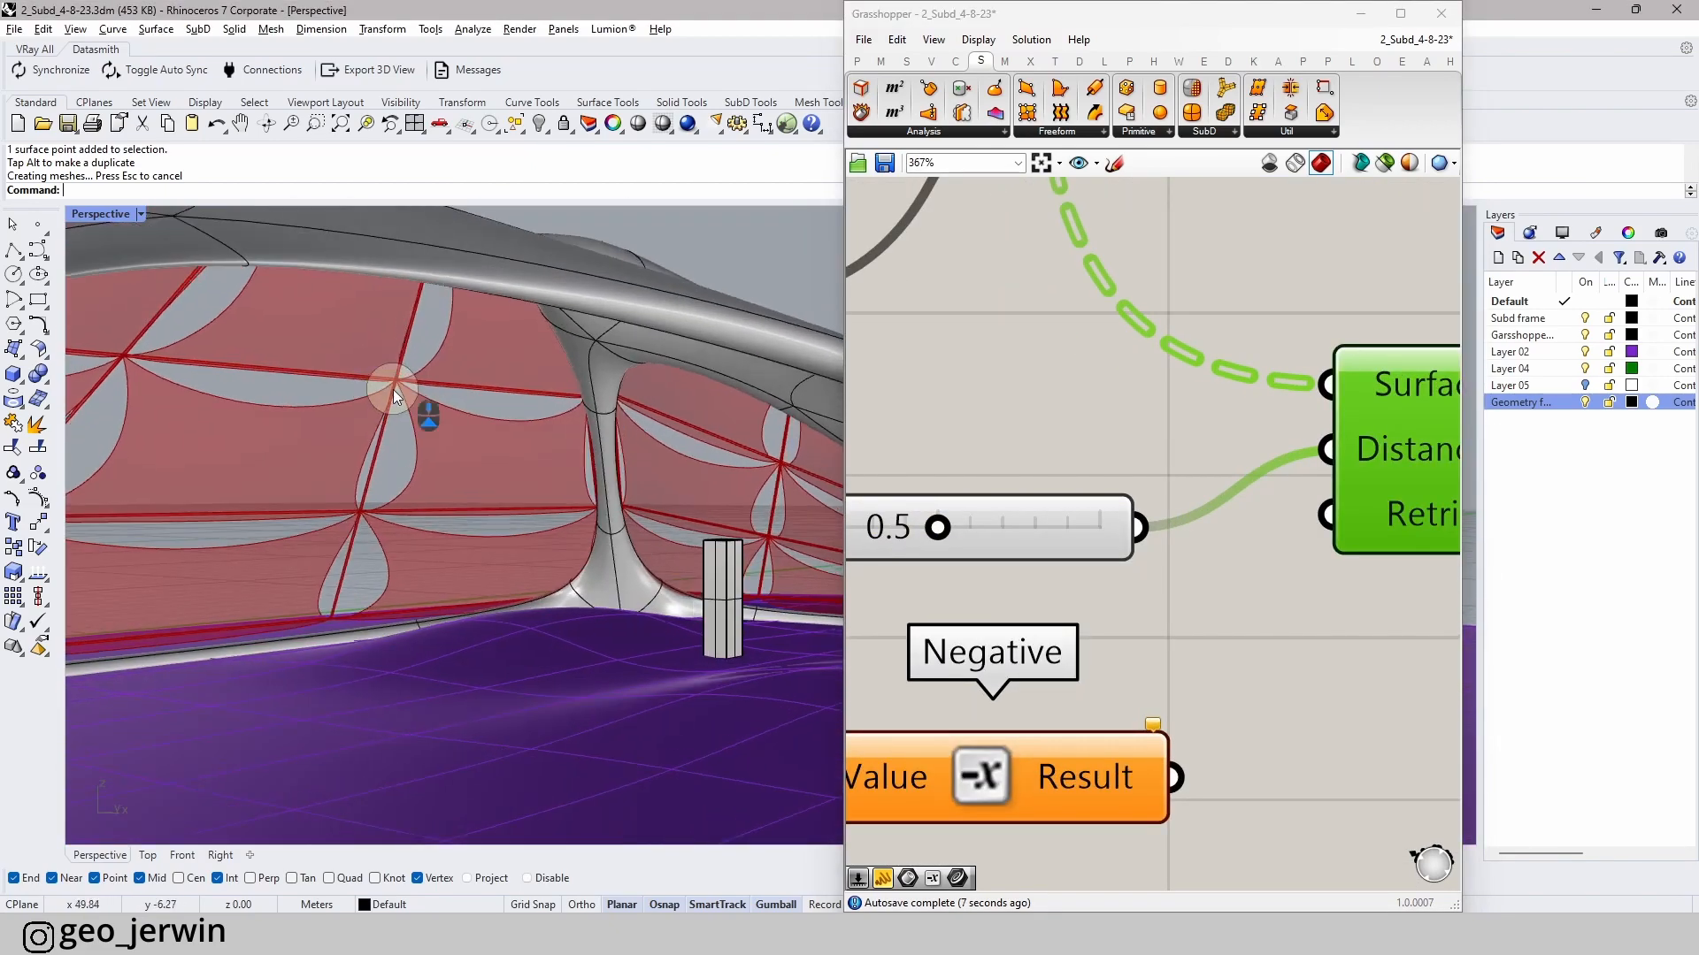
{"action": "scroll", "coordinate": [1391, 499], "scroll_direction": "down", "scroll_amount": 5}
- Set the slider feeding MultiPipe's NodeSize to 0.05
{"action": "right_click_drag", "start_coordinate": [1391, 499], "coordinate": [1061, 470]}
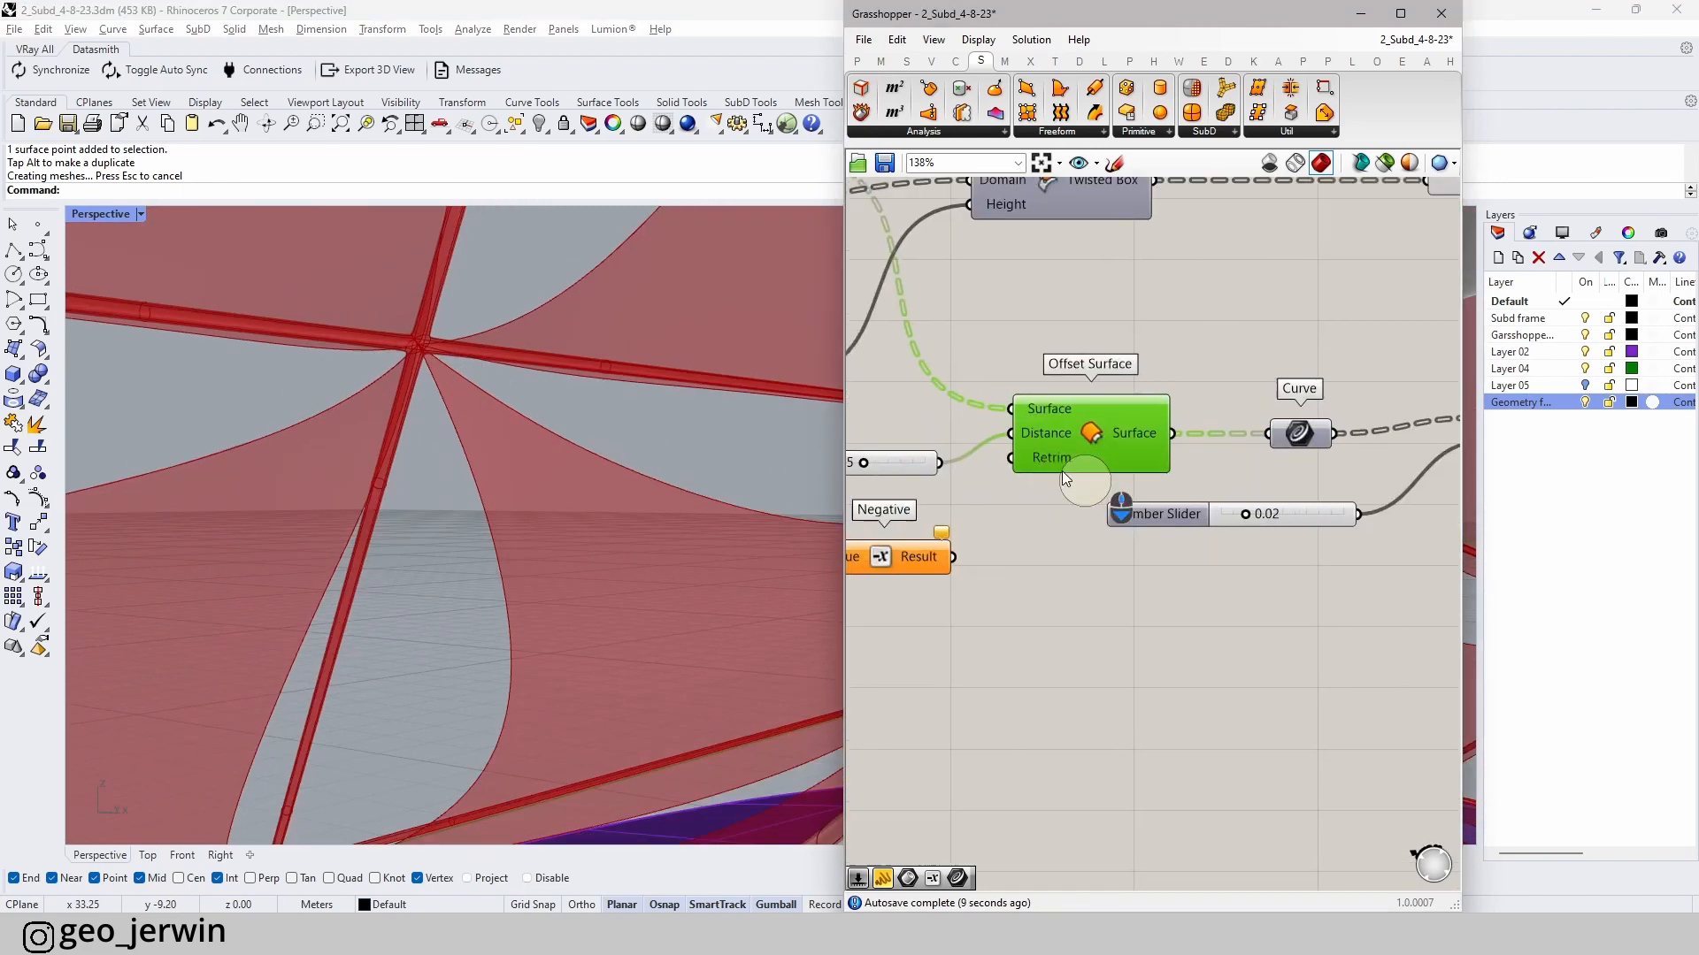
{"action": "right_click_drag", "start_coordinate": [1199, 527], "coordinate": [955, 529]}
{"action": "scroll", "coordinate": [965, 526], "scroll_direction": "up", "scroll_amount": 4}
{"action": "left_click_drag", "start_coordinate": [1013, 520], "coordinate": [1079, 524]}
{"action": "right_click_drag", "start_coordinate": [1145, 595], "coordinate": [974, 587]}
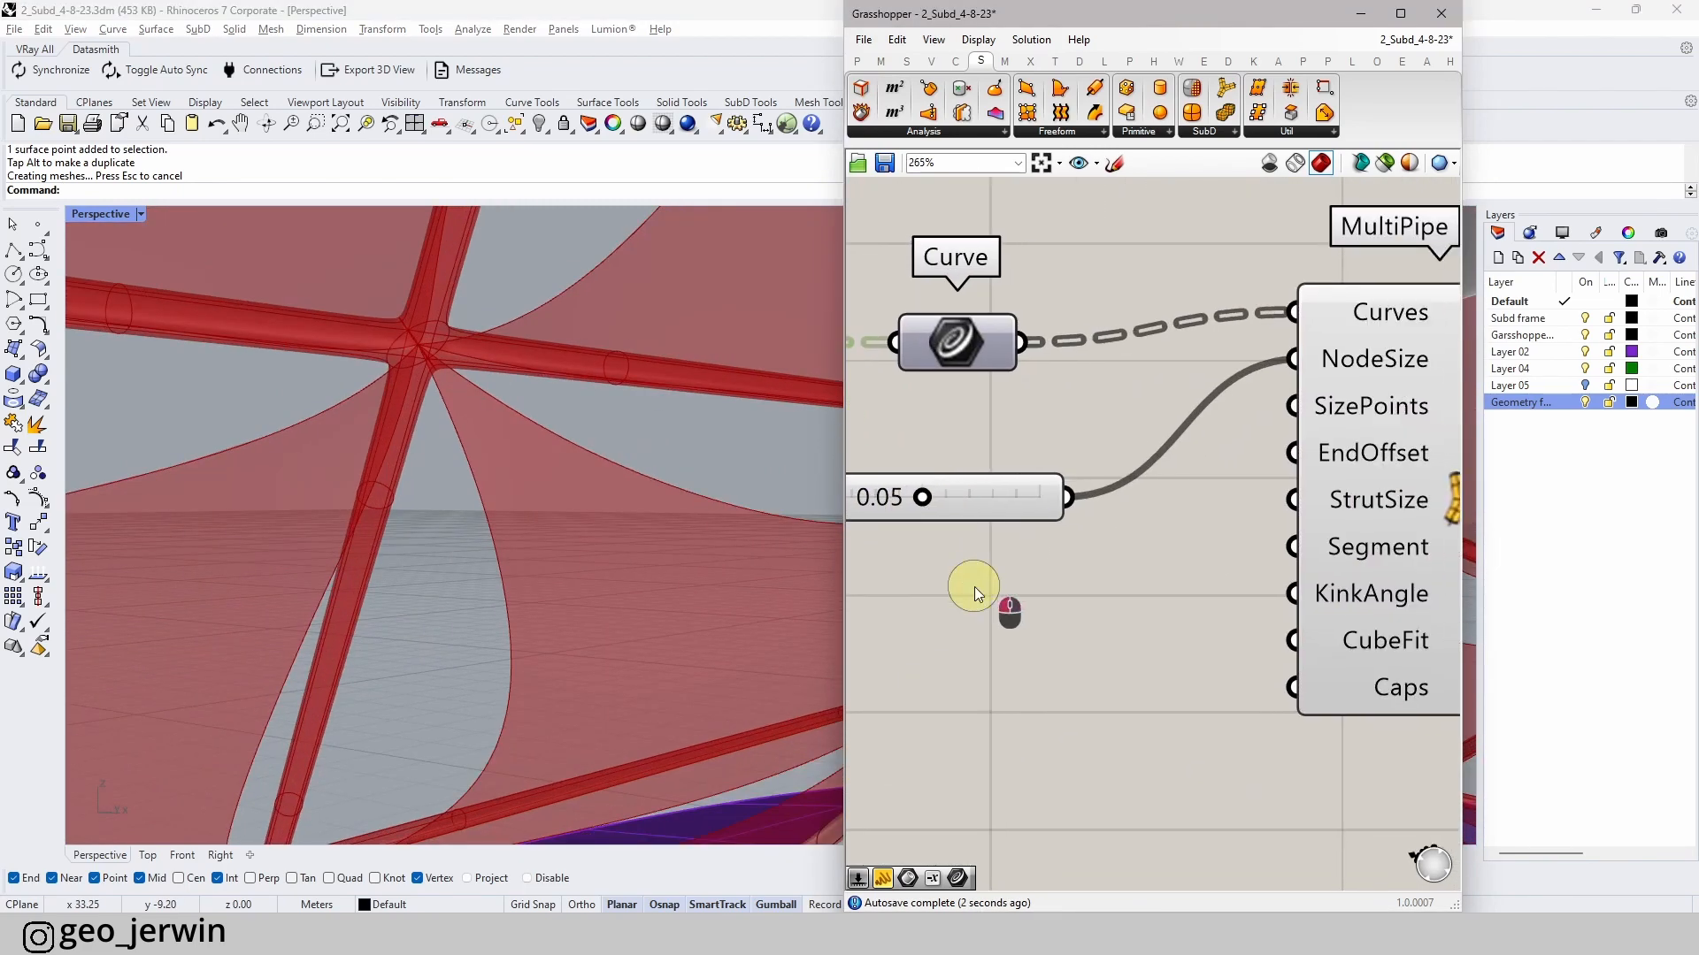
- Add a number slider with value 0.5 and wire it into MultiPipe's StrutSize input
{"action": "double_click", "coordinate": [975, 586]}
{"action": "type", "text": ".5"}
{"action": "key", "text": "Return"}
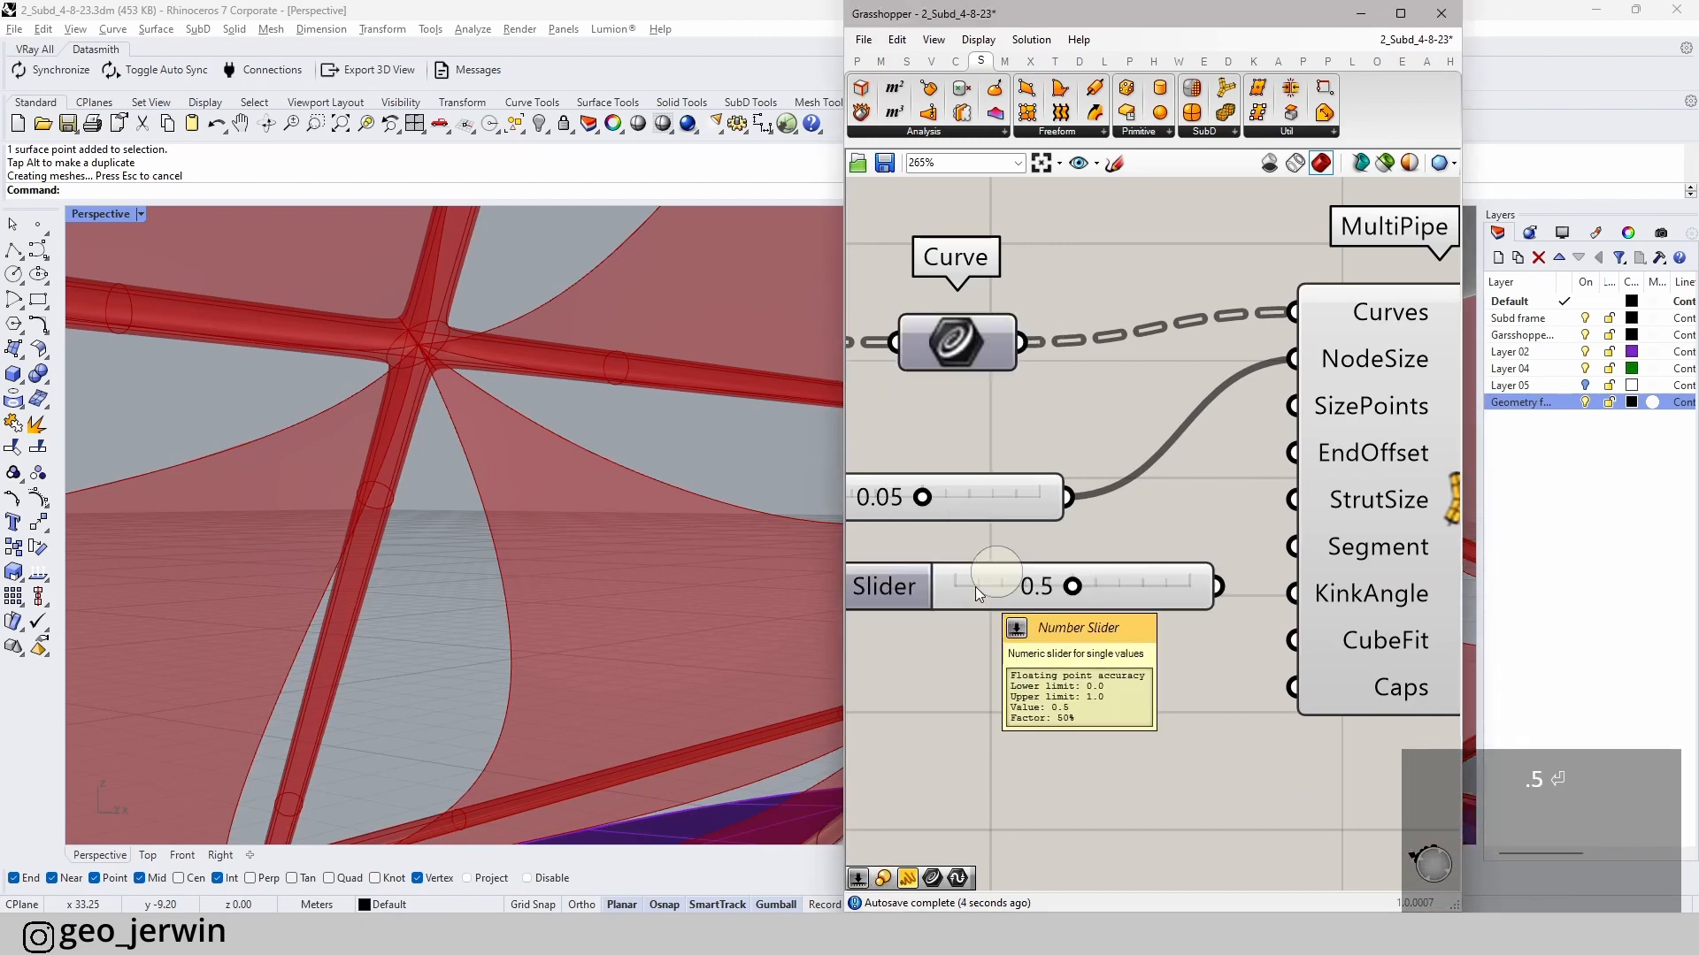
{"action": "left_click_drag", "start_coordinate": [1218, 586], "coordinate": [1288, 510]}
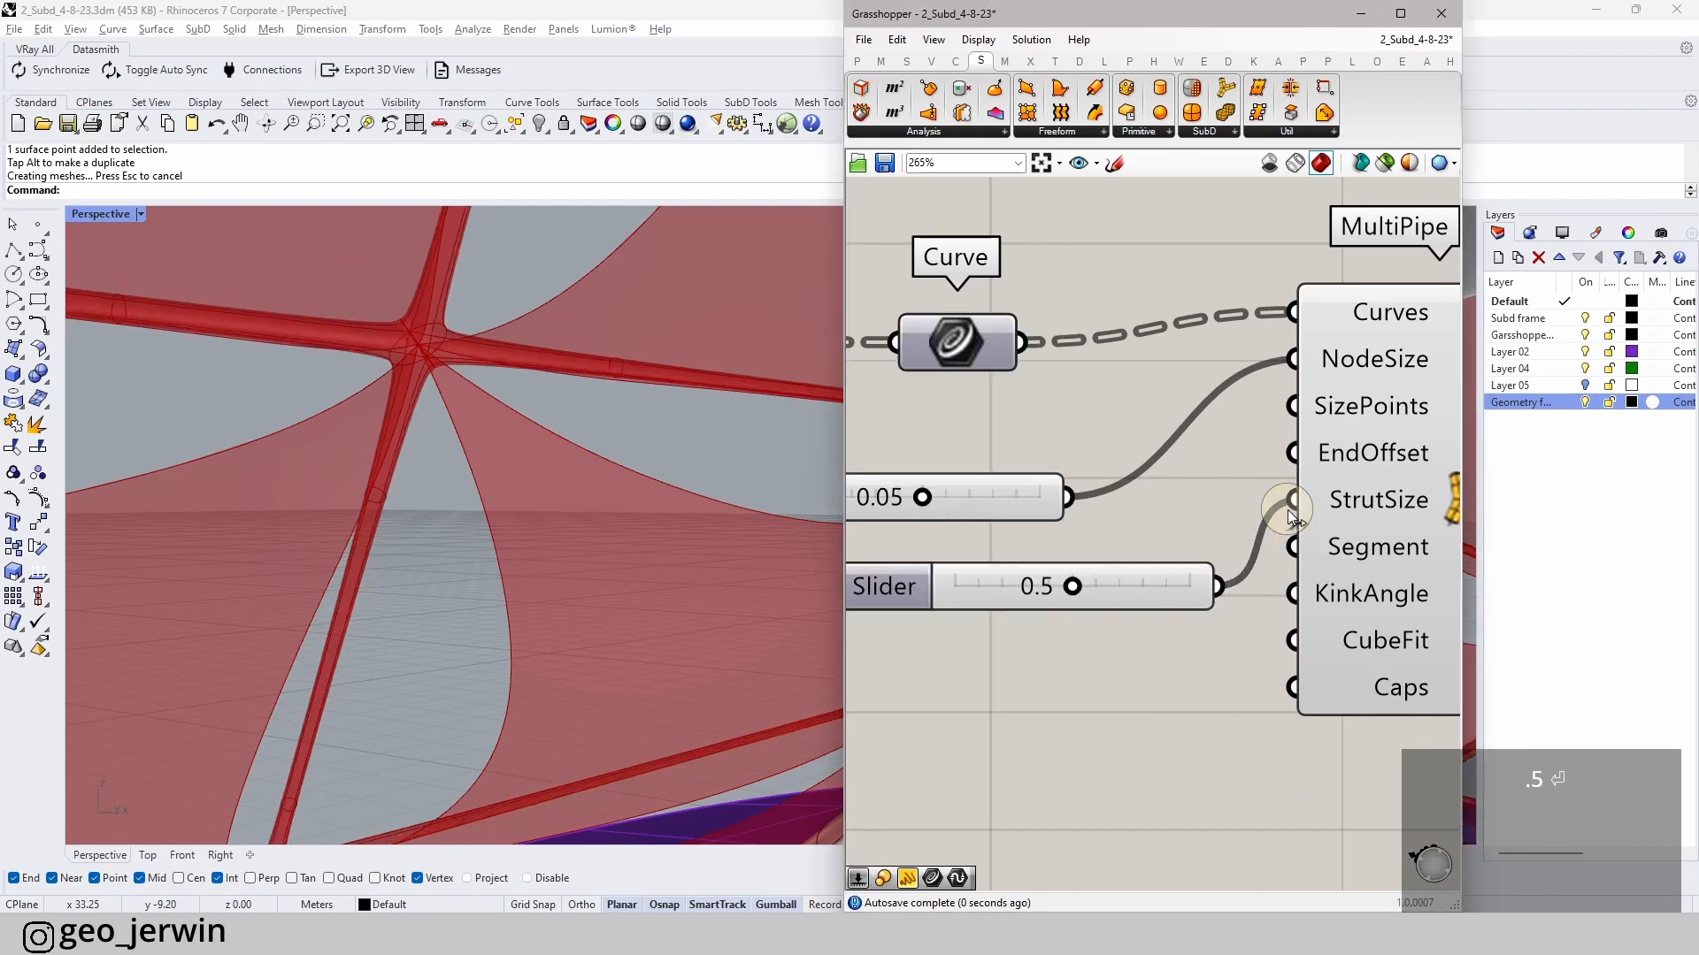
- Examine the cables along the panel edges and their nodes from several angles in the perspective view
{"action": "scroll", "coordinate": [406, 496], "scroll_direction": "down", "scroll_amount": 8}
{"action": "right_click_drag", "start_coordinate": [475, 485], "coordinate": [531, 512]}
{"action": "scroll", "coordinate": [531, 511], "scroll_direction": "up", "scroll_amount": 5}
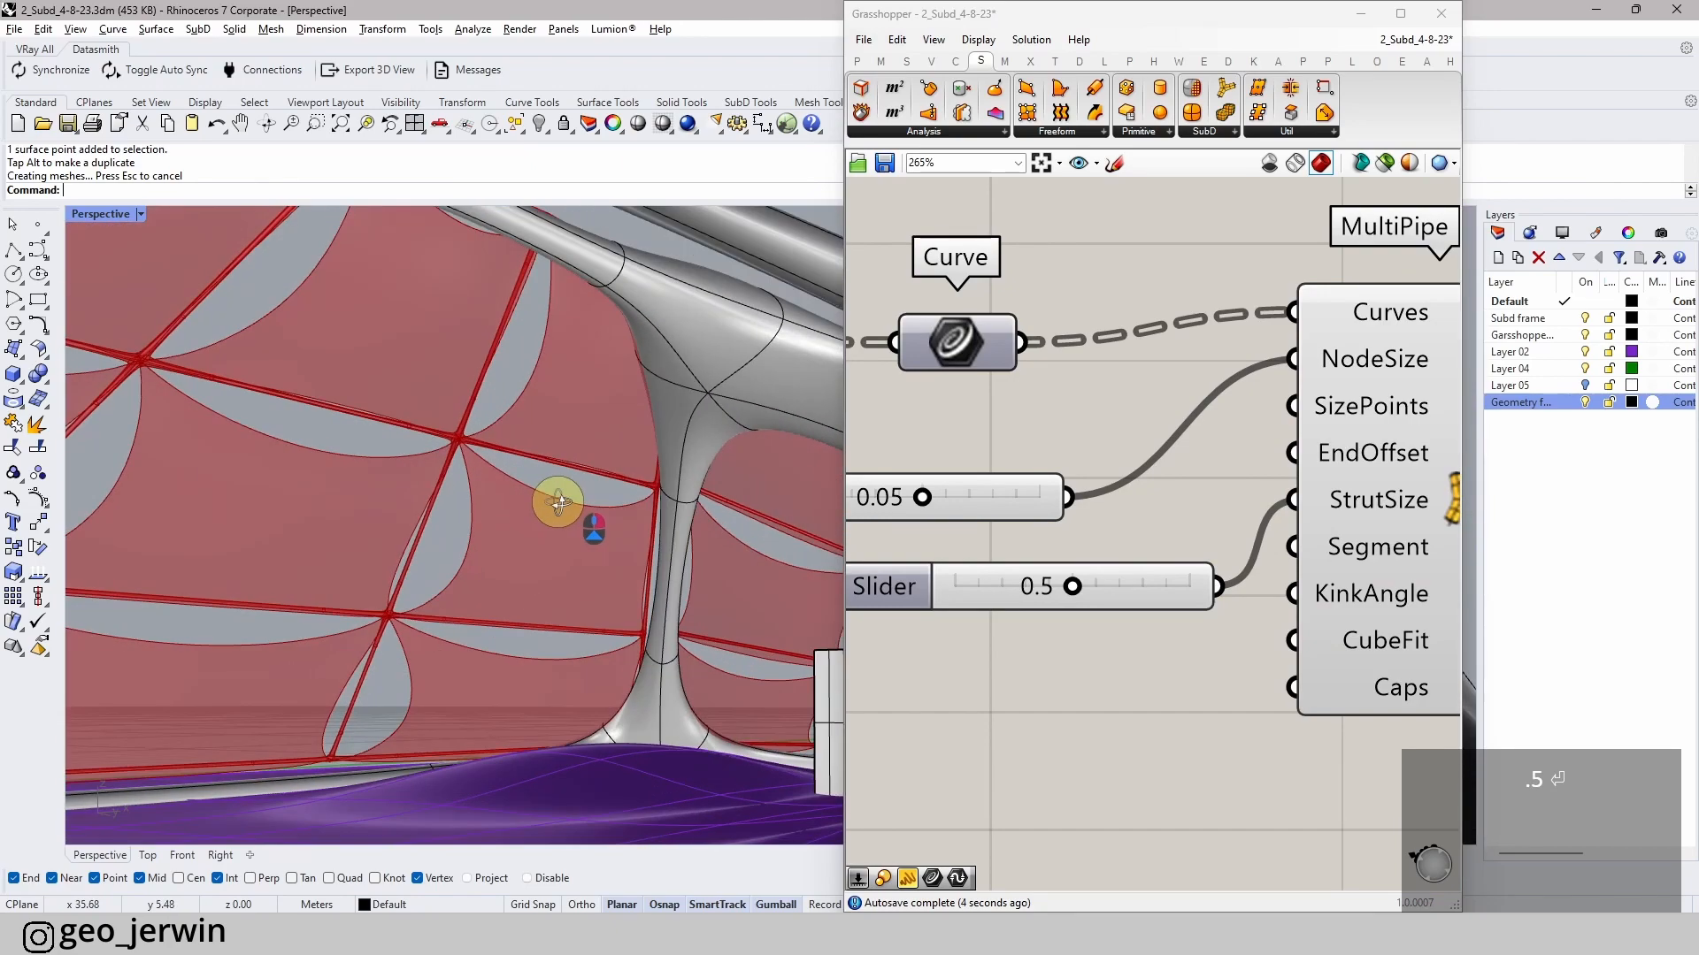
{"action": "scroll", "coordinate": [1131, 512], "scroll_direction": "down", "scroll_amount": 5}
{"action": "key", "text": "Escape"}
{"action": "key", "text": "Escape"}
{"action": "scroll", "coordinate": [1302, 517], "scroll_direction": "down", "scroll_amount": 2}
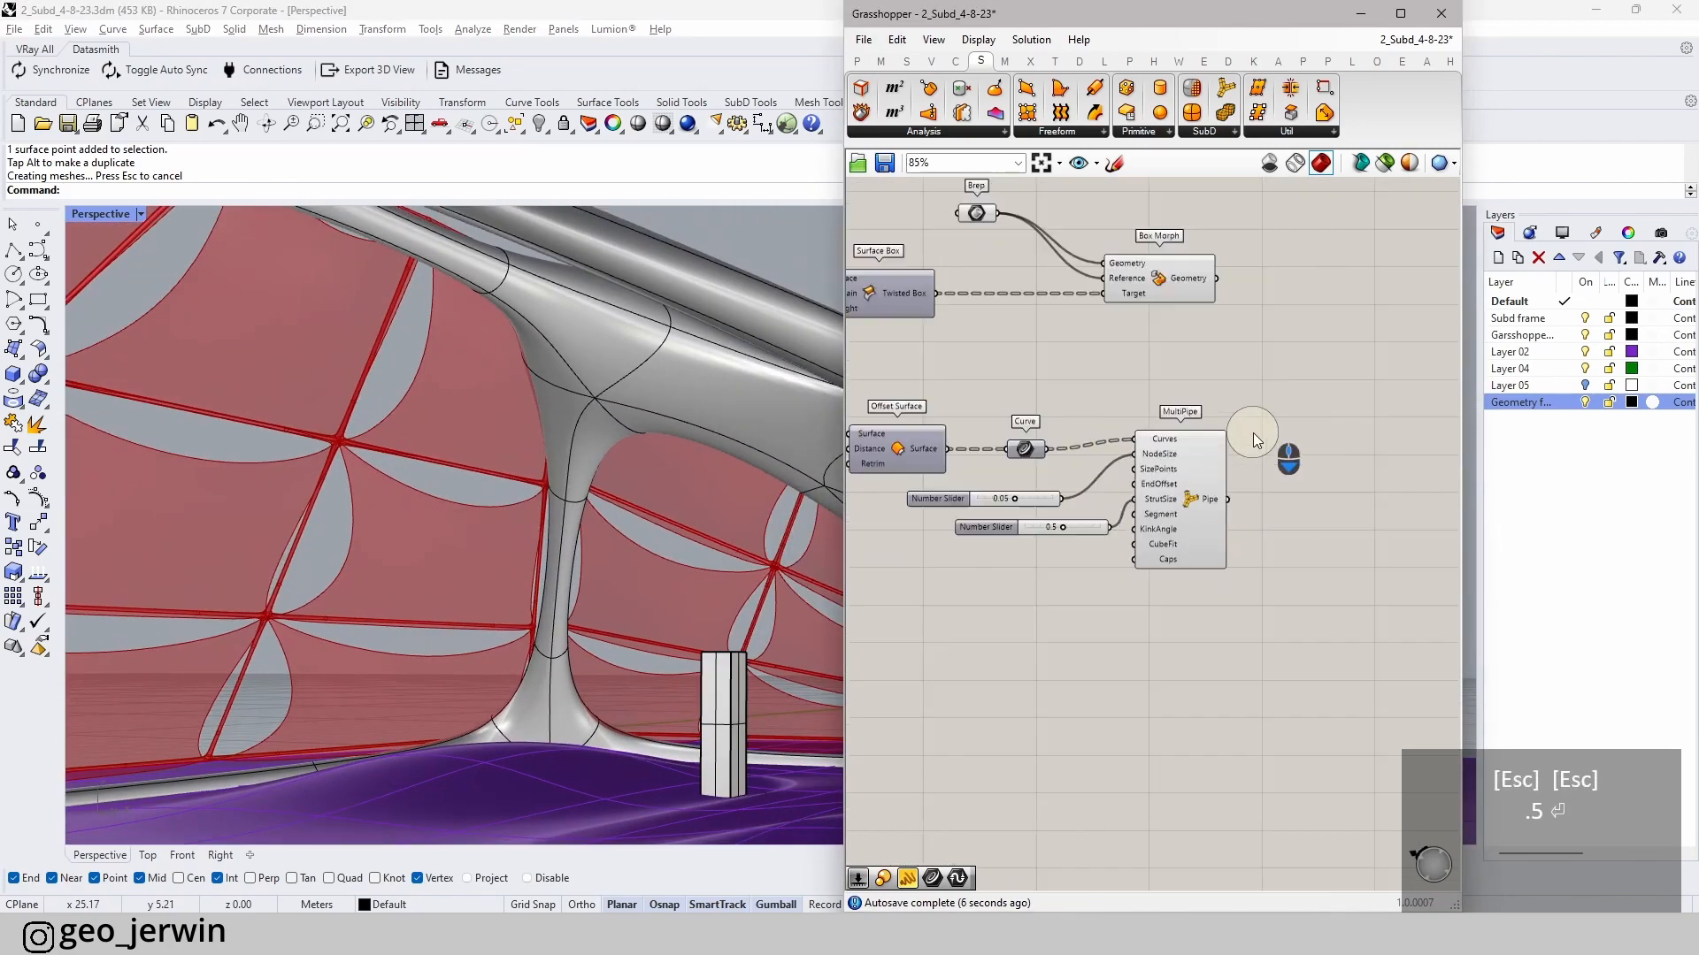
{"action": "right_click_drag", "start_coordinate": [374, 589], "coordinate": [21, 198]}
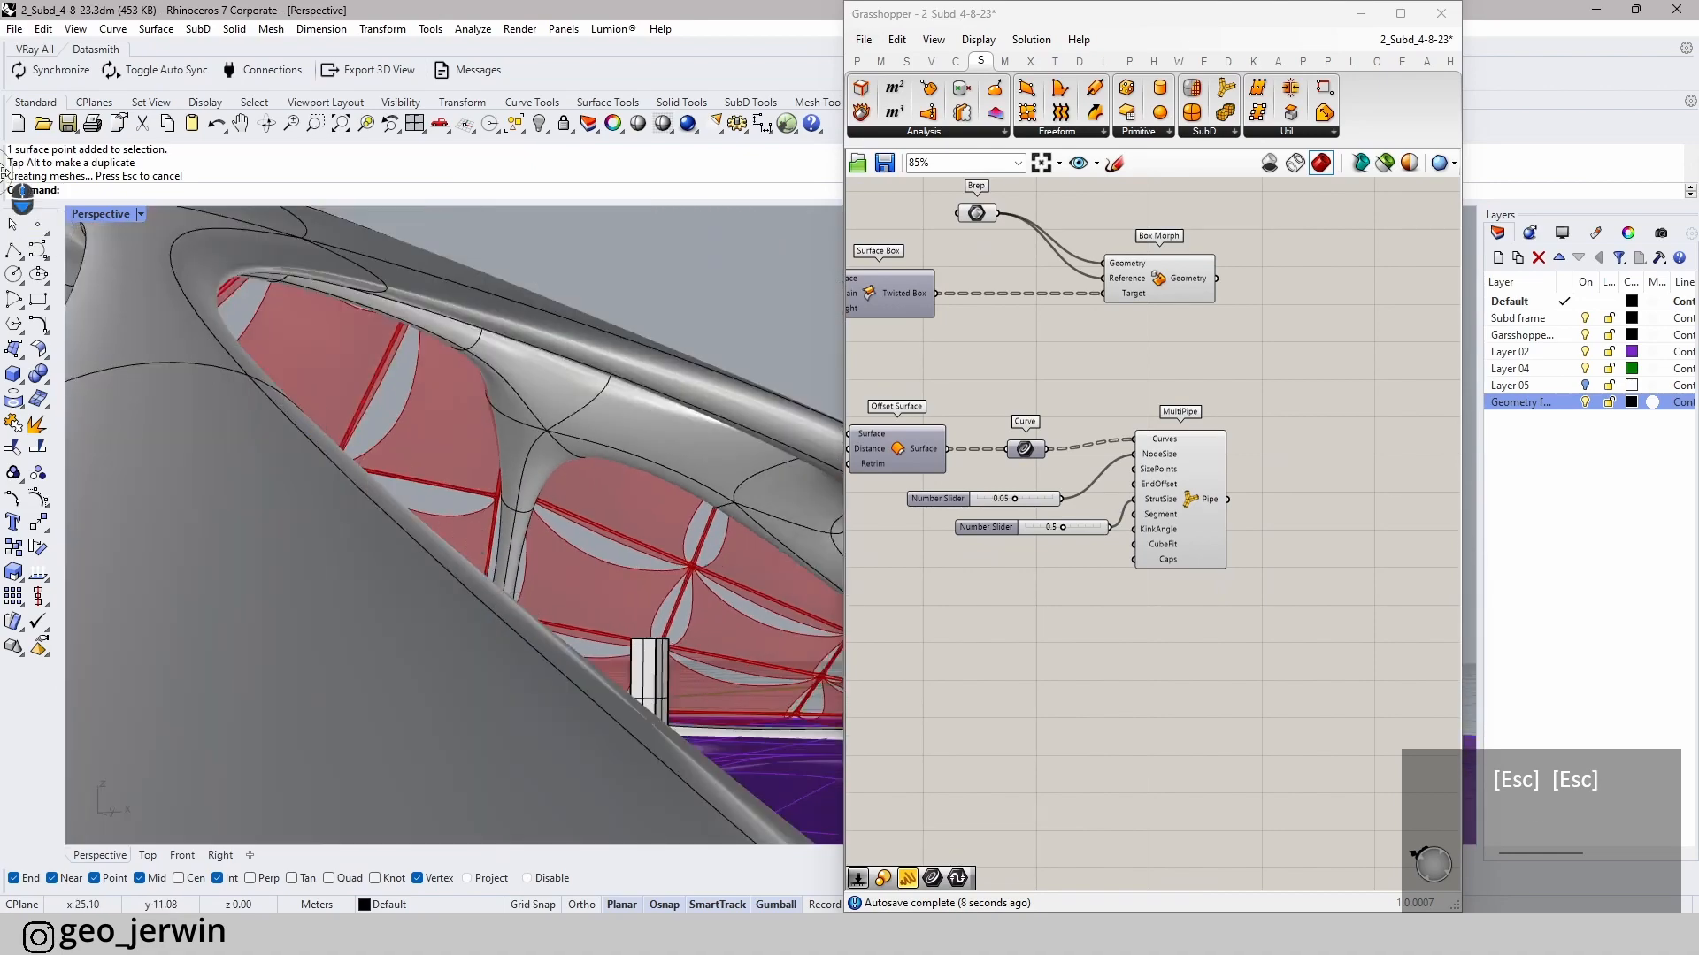
- Switch the Perspective viewport to Rendered display mode and view the panels and cables in it
{"action": "left_click", "coordinate": [137, 215]}
{"action": "left_click", "coordinate": [111, 324]}
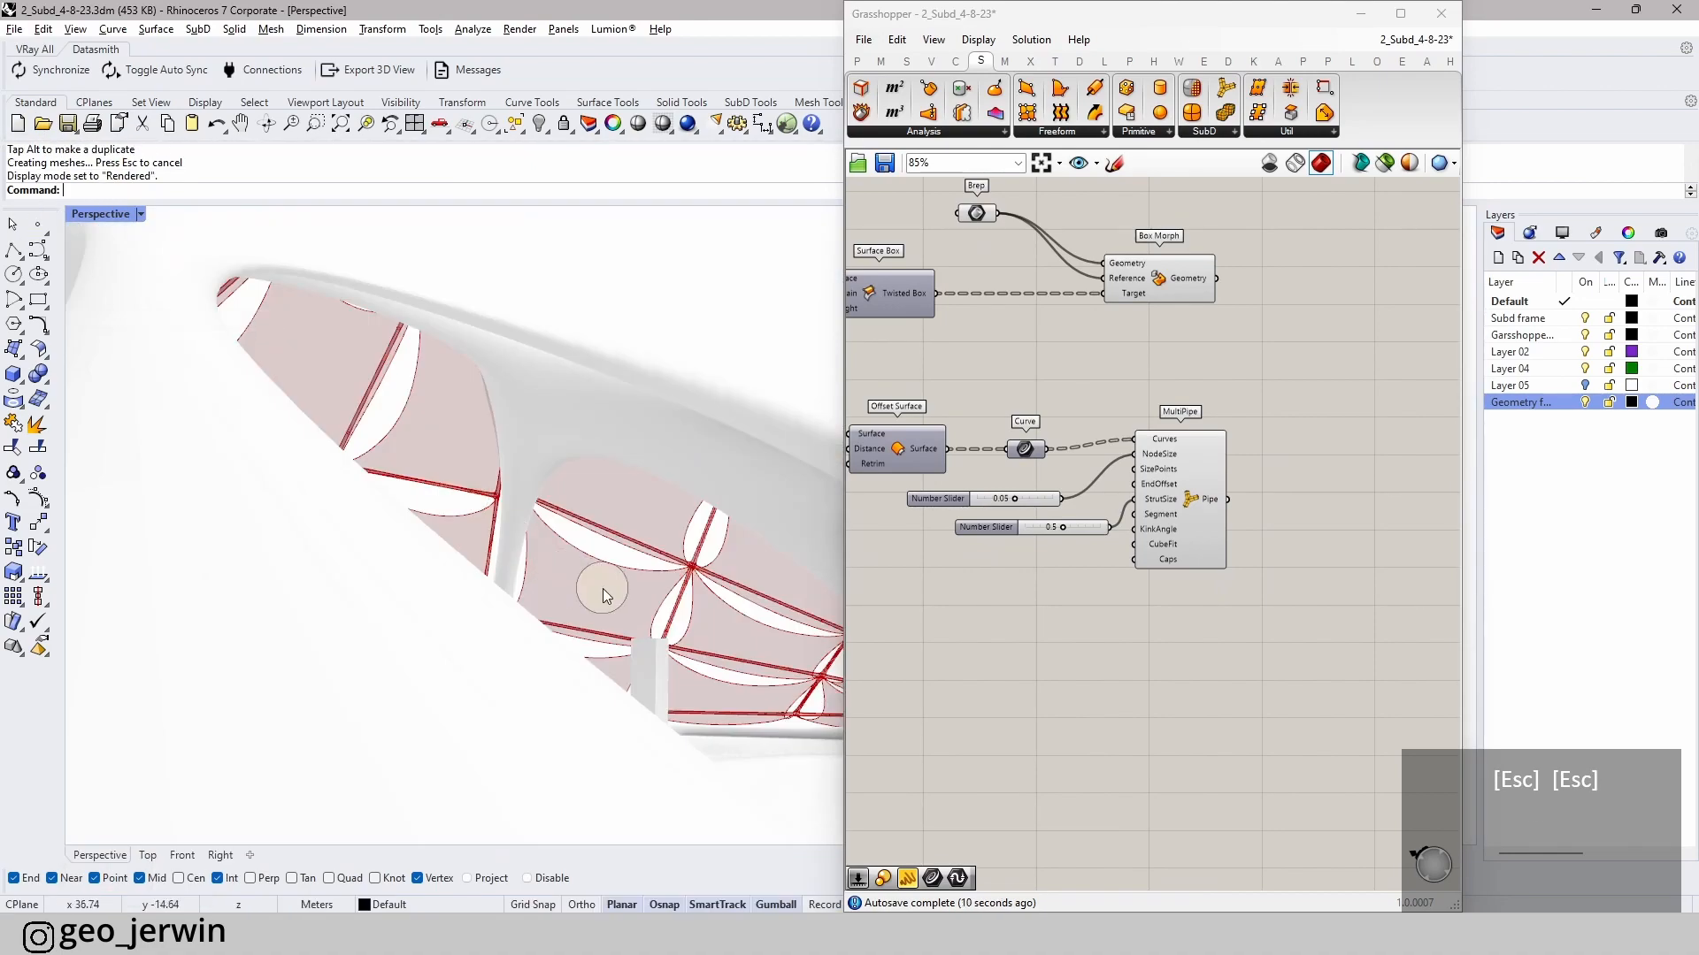
{"action": "scroll", "coordinate": [566, 588], "scroll_direction": "up", "scroll_amount": 3}
{"action": "scroll", "coordinate": [567, 589], "scroll_direction": "up", "scroll_amount": 2}
{"action": "right_click_drag", "start_coordinate": [645, 645], "coordinate": [704, 677]}
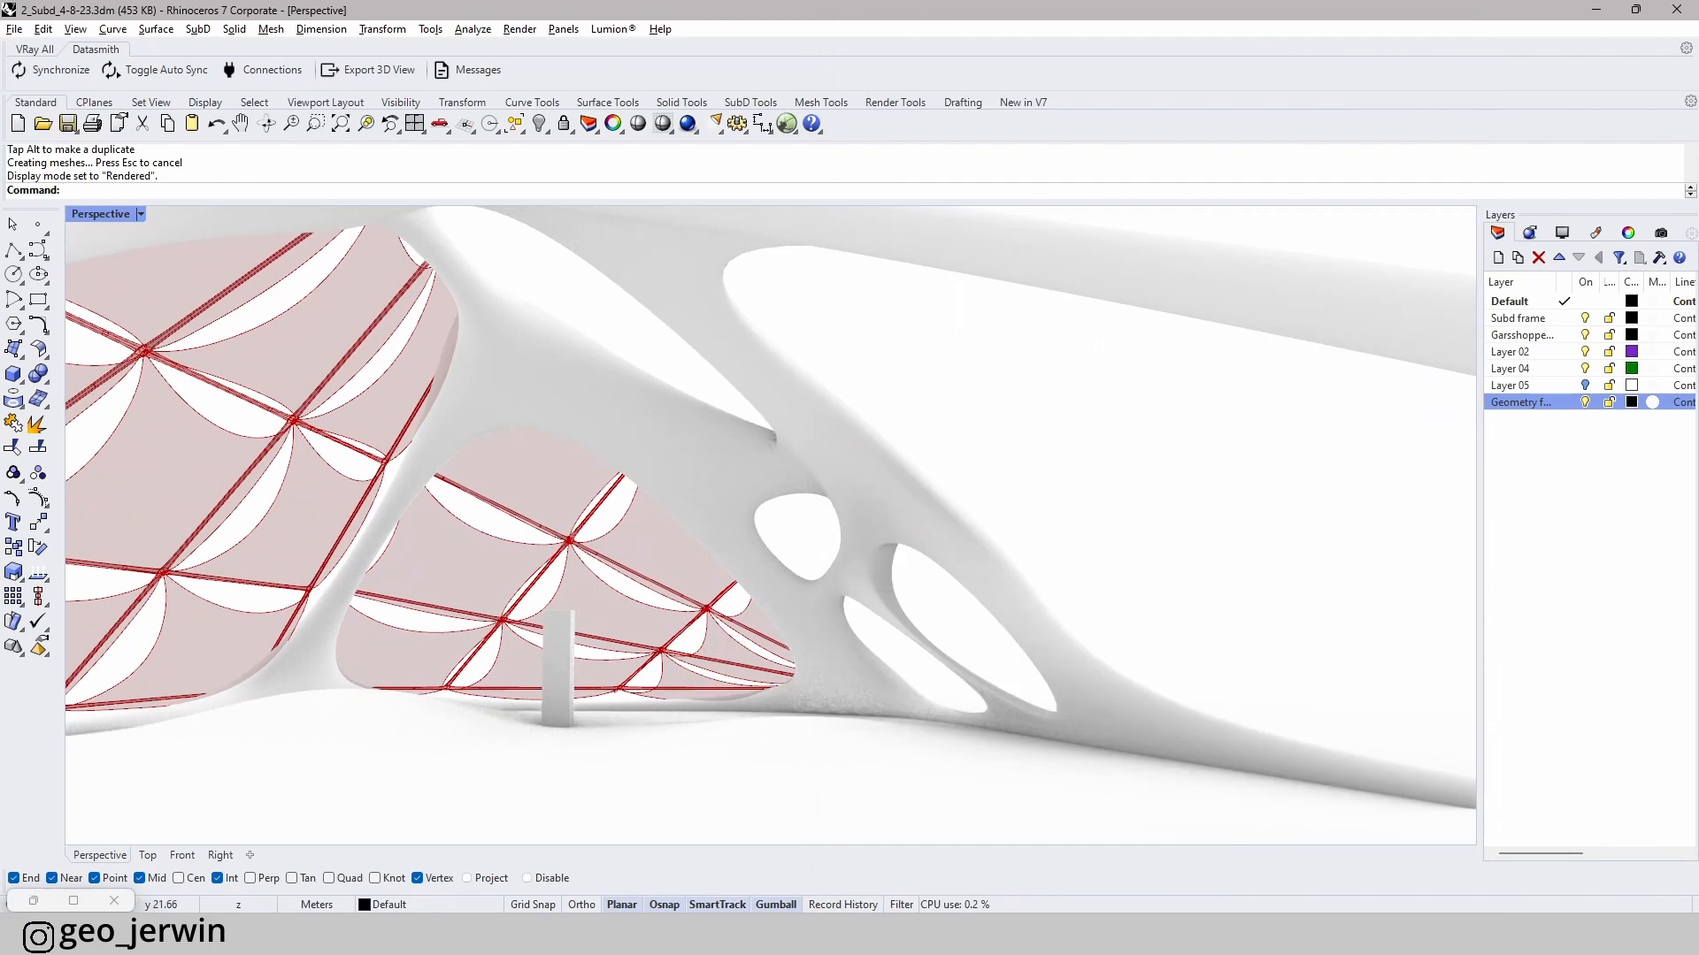
- Bring the floating Rhino viewport into view and restore the Grasshopper window
{"action": "left_click_drag", "start_coordinate": [1051, 912], "coordinate": [997, 214]}
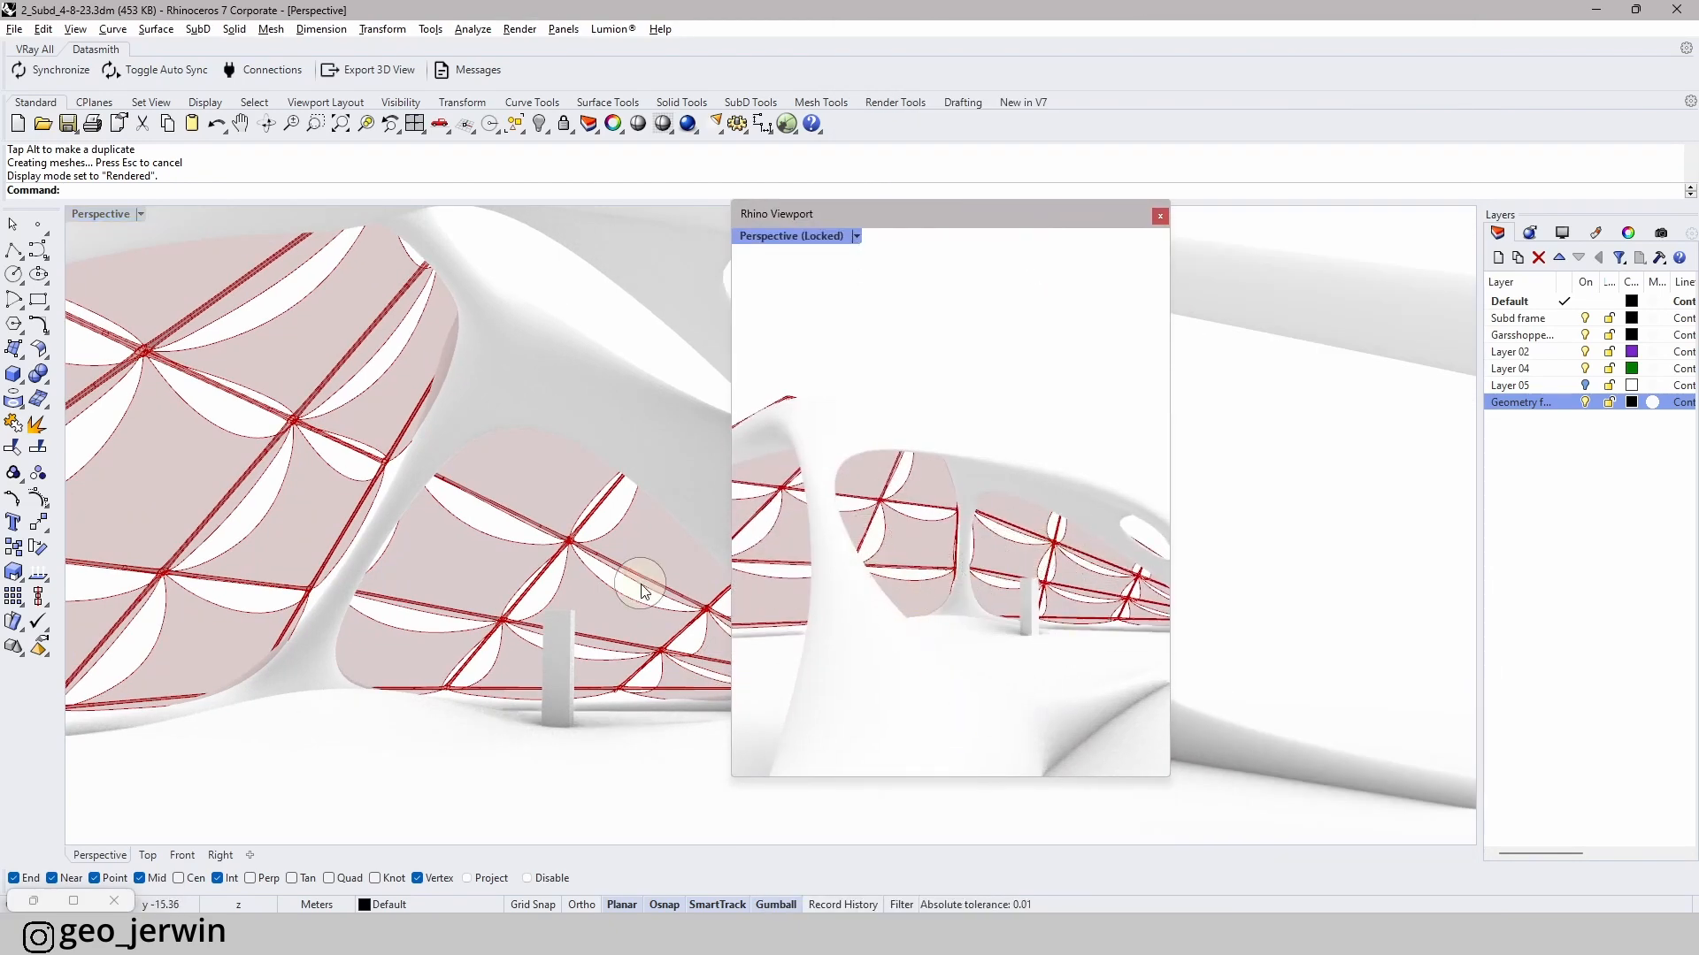
{"action": "left_click", "coordinate": [32, 901]}
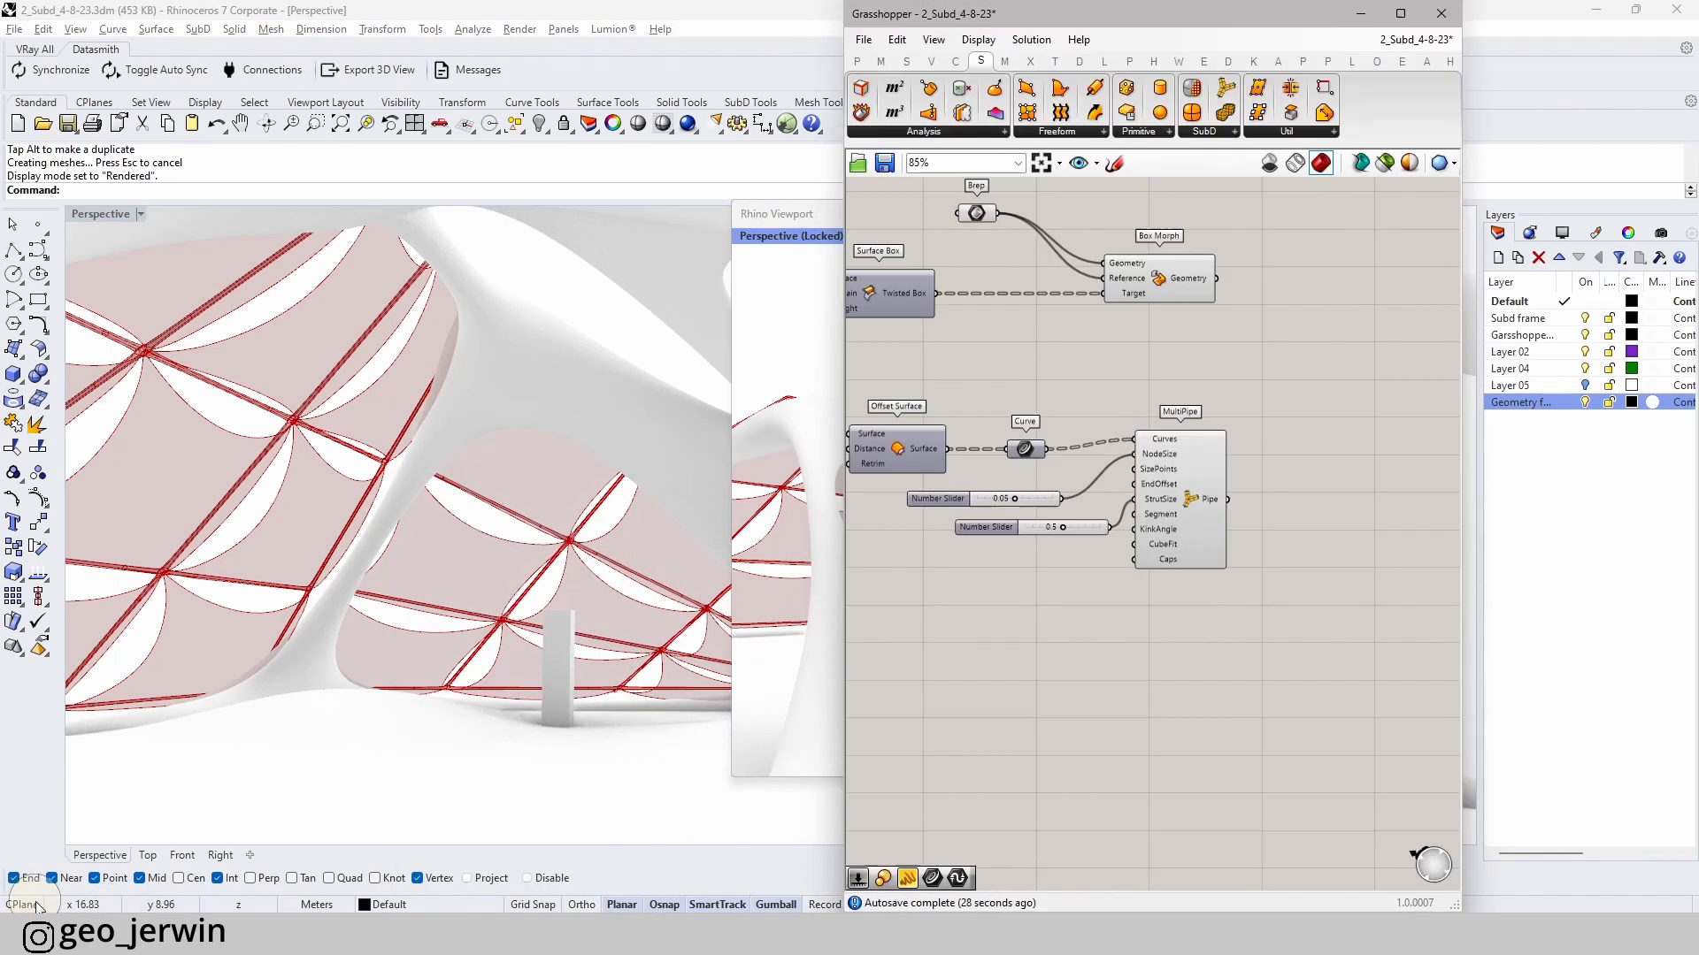
{"action": "left_click", "coordinate": [1170, 292]}
{"action": "left_click", "coordinate": [645, 505]}
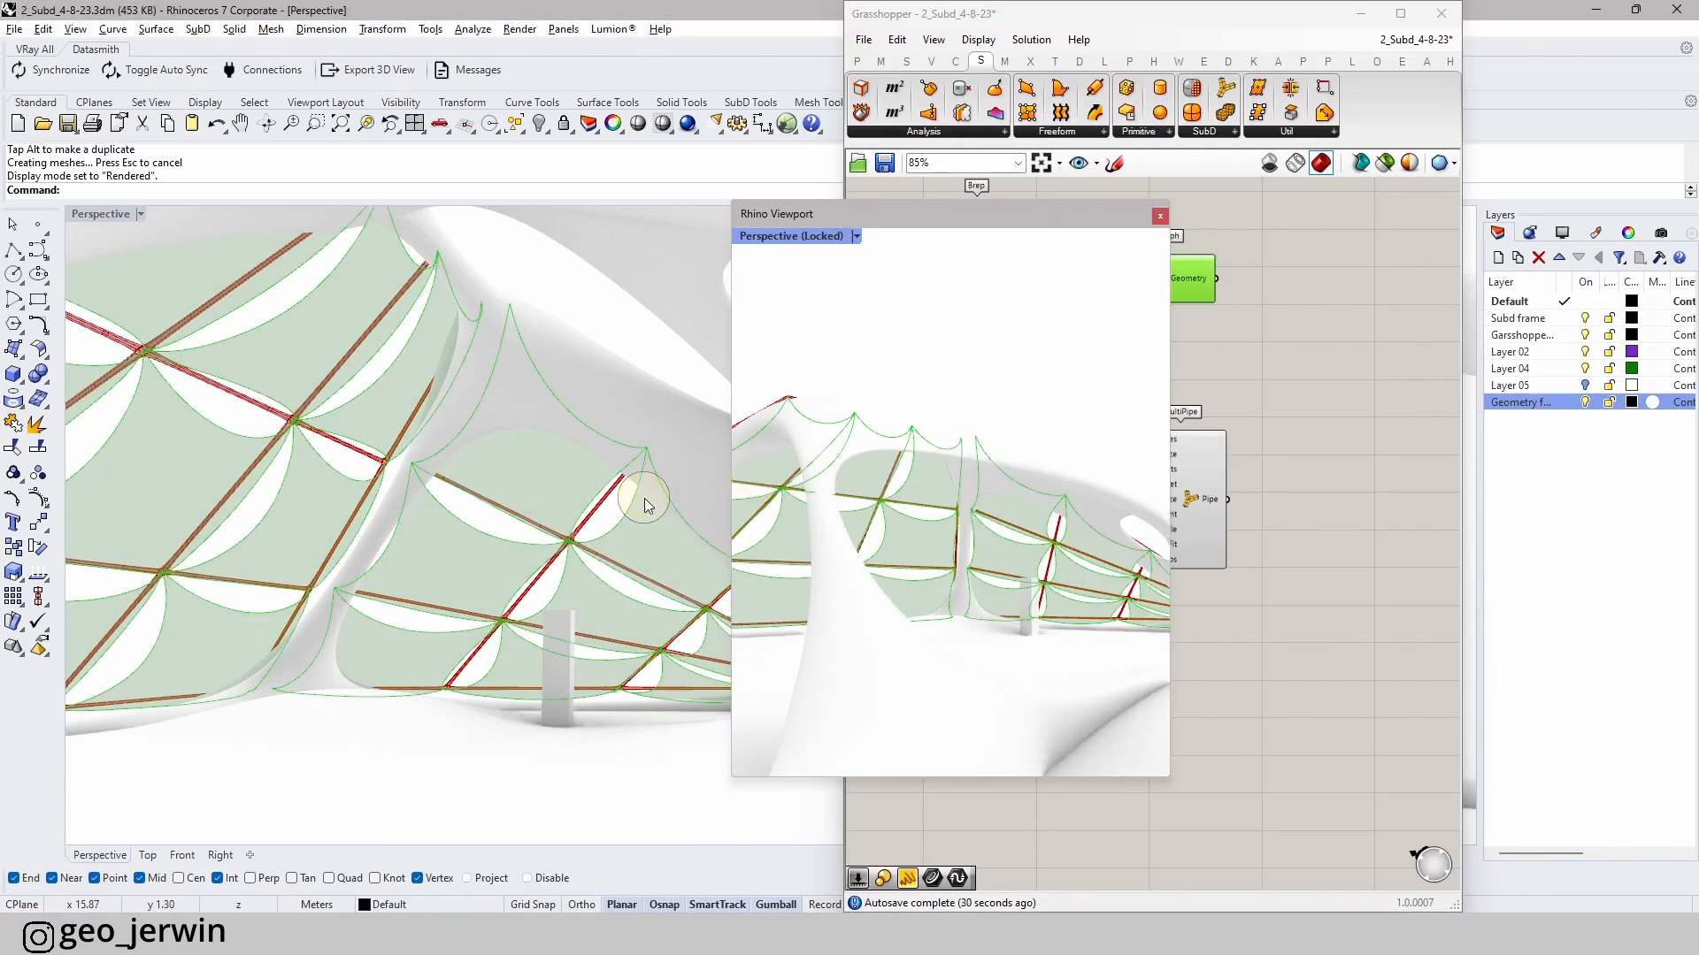
{"action": "left_click", "coordinate": [1355, 482]}
{"action": "key", "text": "Escape"}
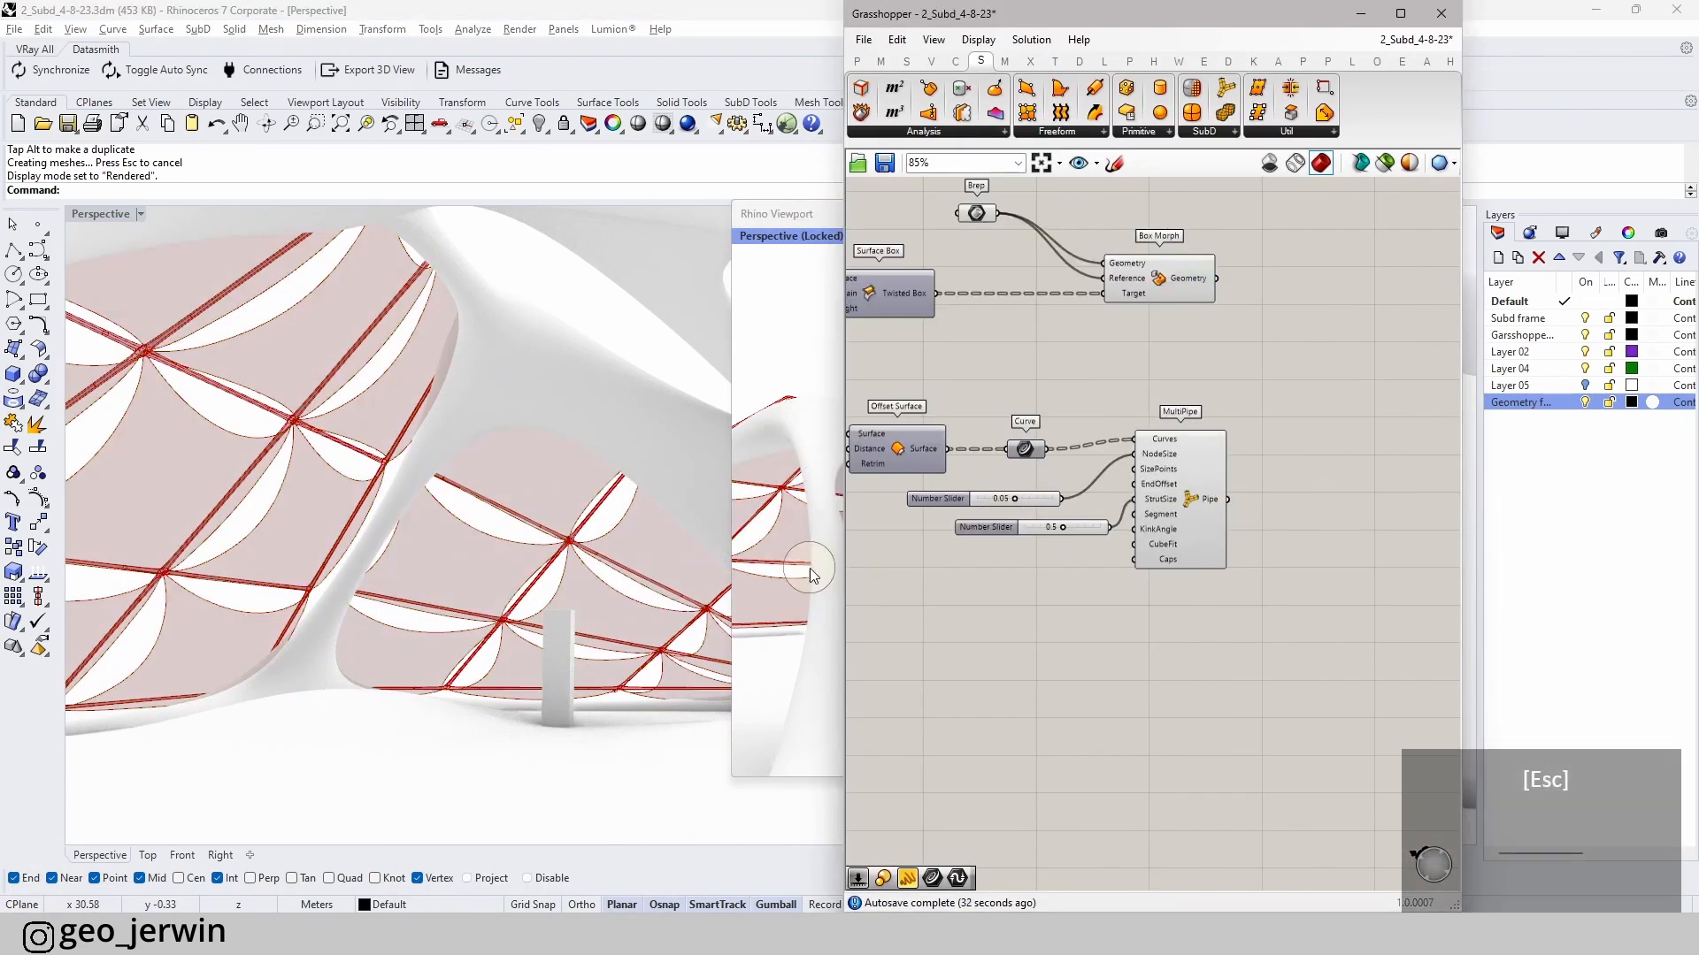
- Move the floating Rhino viewport clear of the Grasshopper canvas so both can be seen side by side
{"action": "left_click", "coordinate": [654, 581]}
{"action": "scroll", "coordinate": [605, 589], "scroll_direction": "down", "scroll_amount": 3}
{"action": "left_click", "coordinate": [1037, 434]}
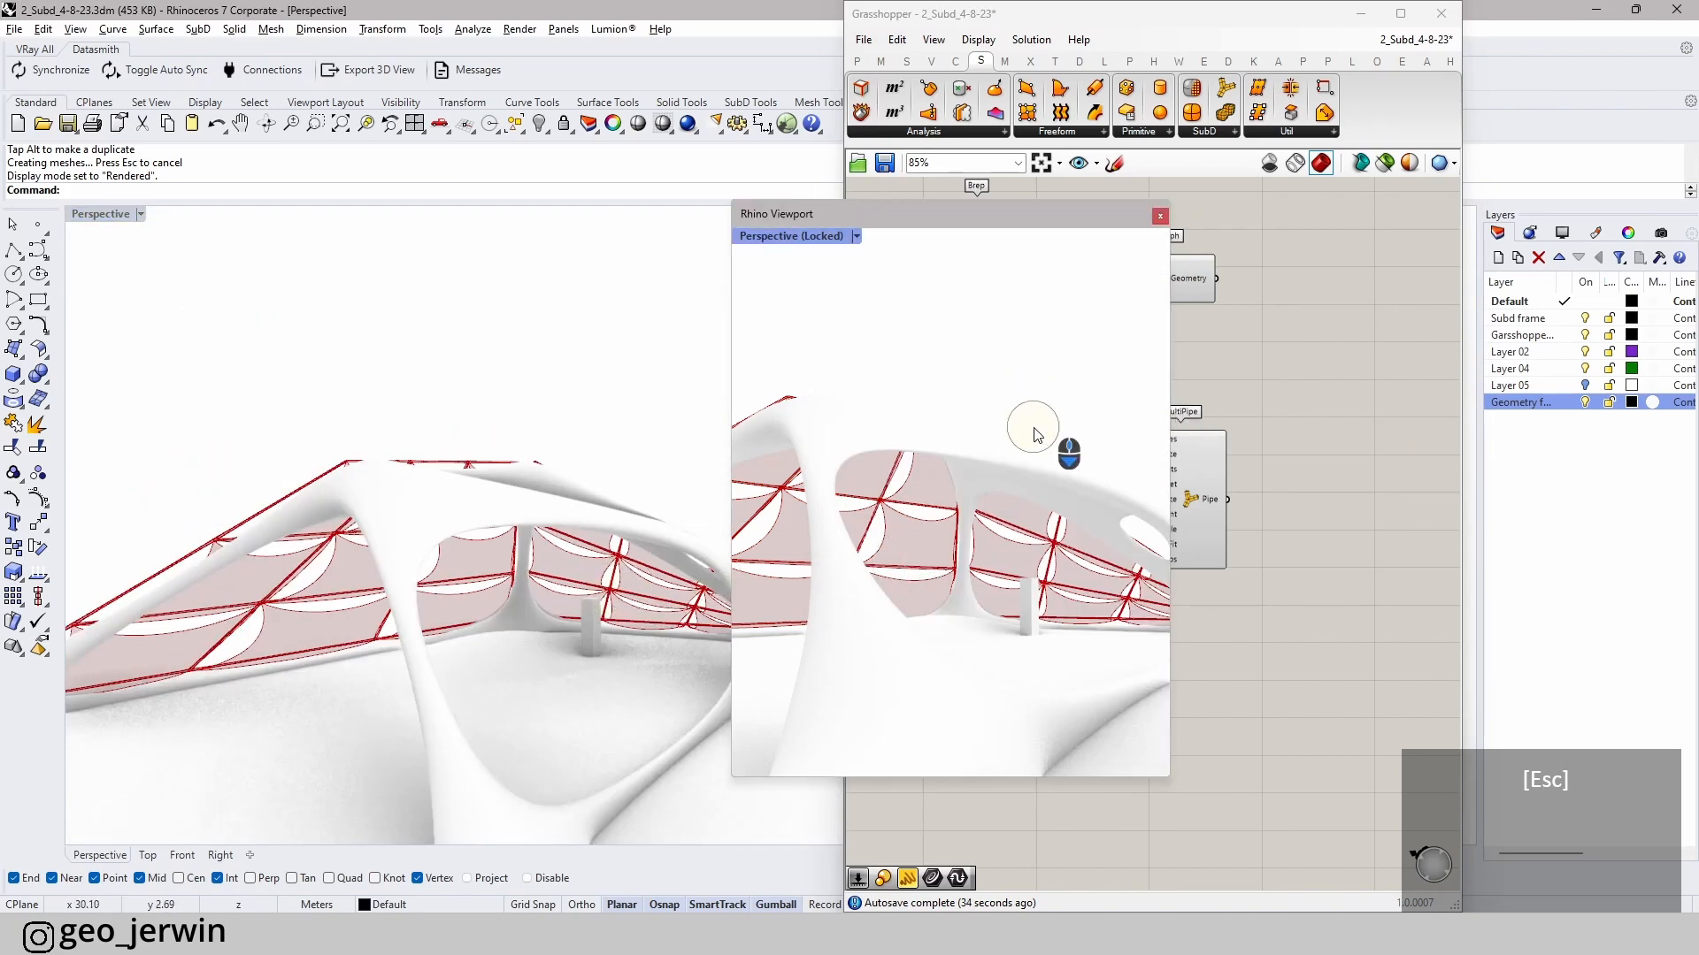
{"action": "left_click_drag", "start_coordinate": [1077, 218], "coordinate": [740, 254]}
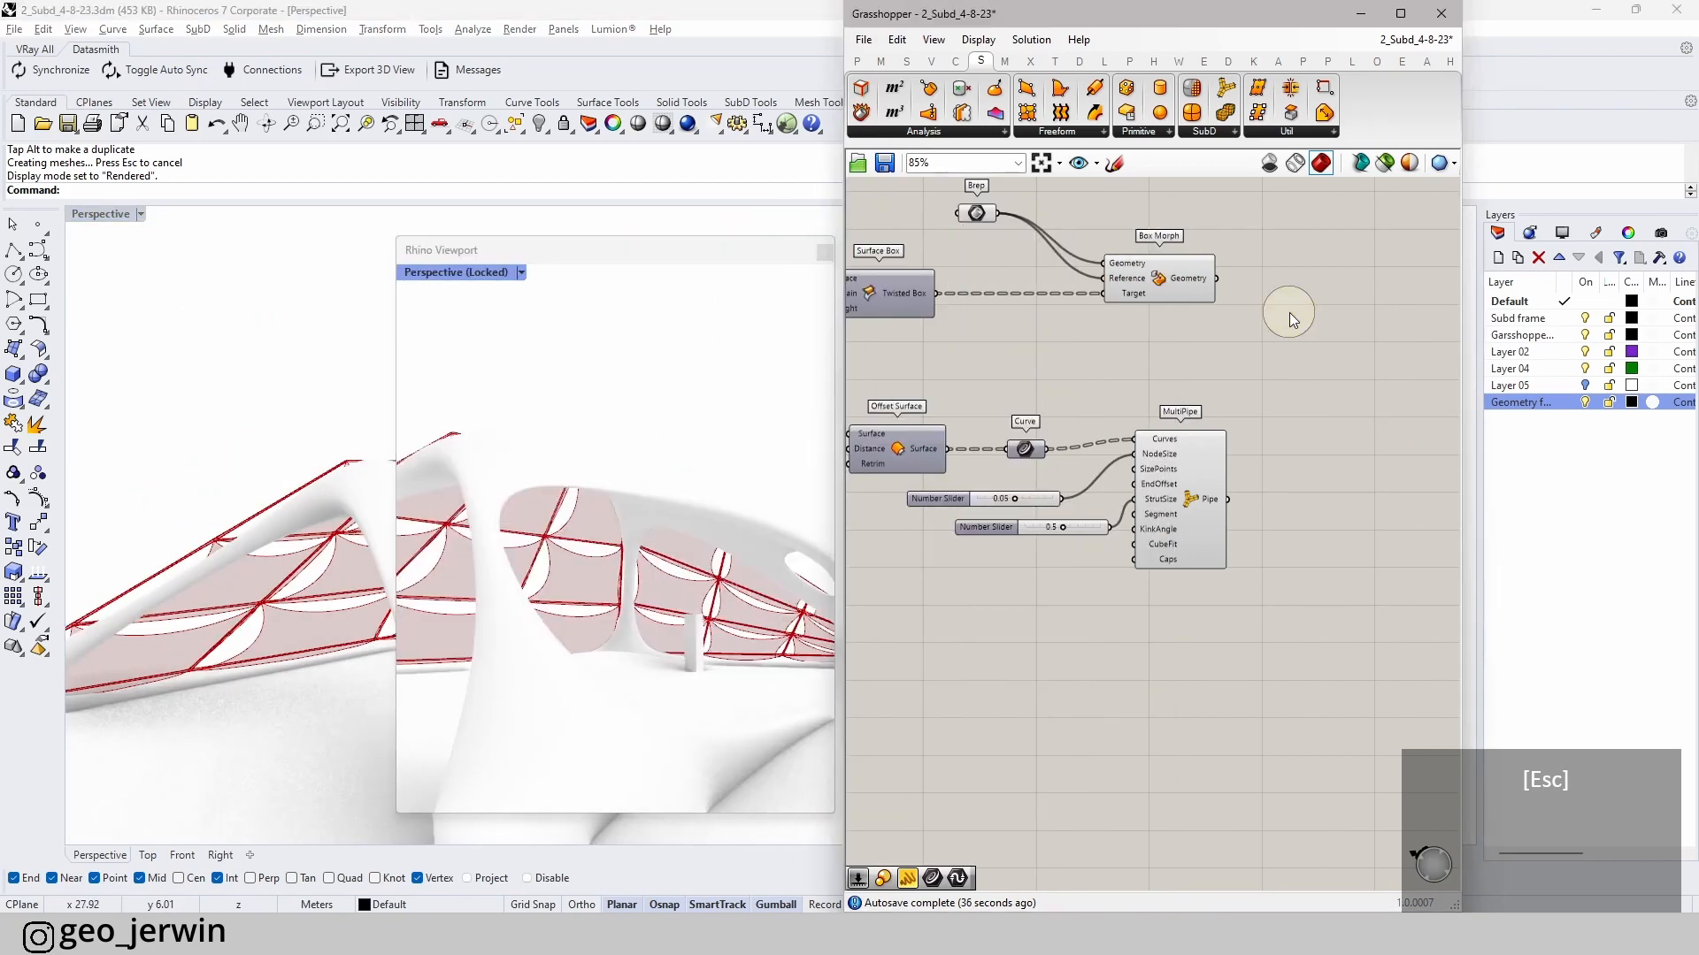
- Turn off the preview of the Brep parameter feeding Box Morph
{"action": "left_click", "coordinate": [1154, 281]}
{"action": "right_click_drag", "start_coordinate": [1229, 295], "coordinate": [1258, 420]}
{"action": "left_click", "coordinate": [1043, 300]}
{"action": "left_click", "coordinate": [1005, 343]}
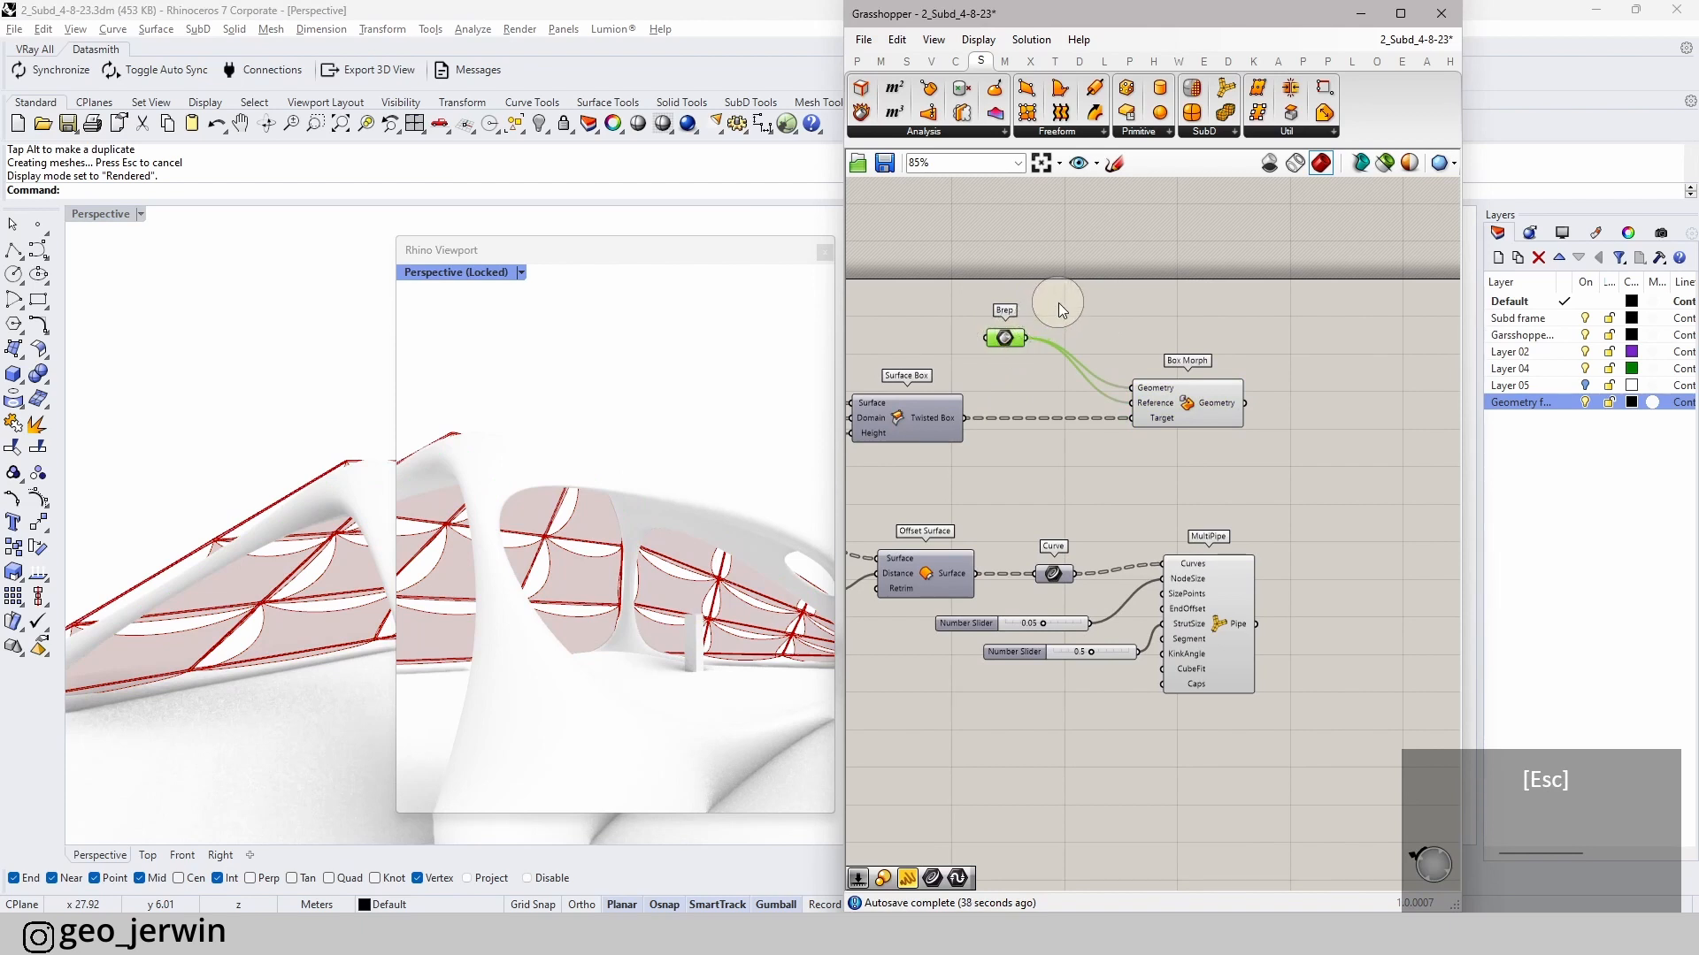
{"action": "middle_click", "coordinate": [1007, 338]}
{"action": "left_click", "coordinate": [1069, 289]}
{"action": "left_click", "coordinate": [1311, 403]}
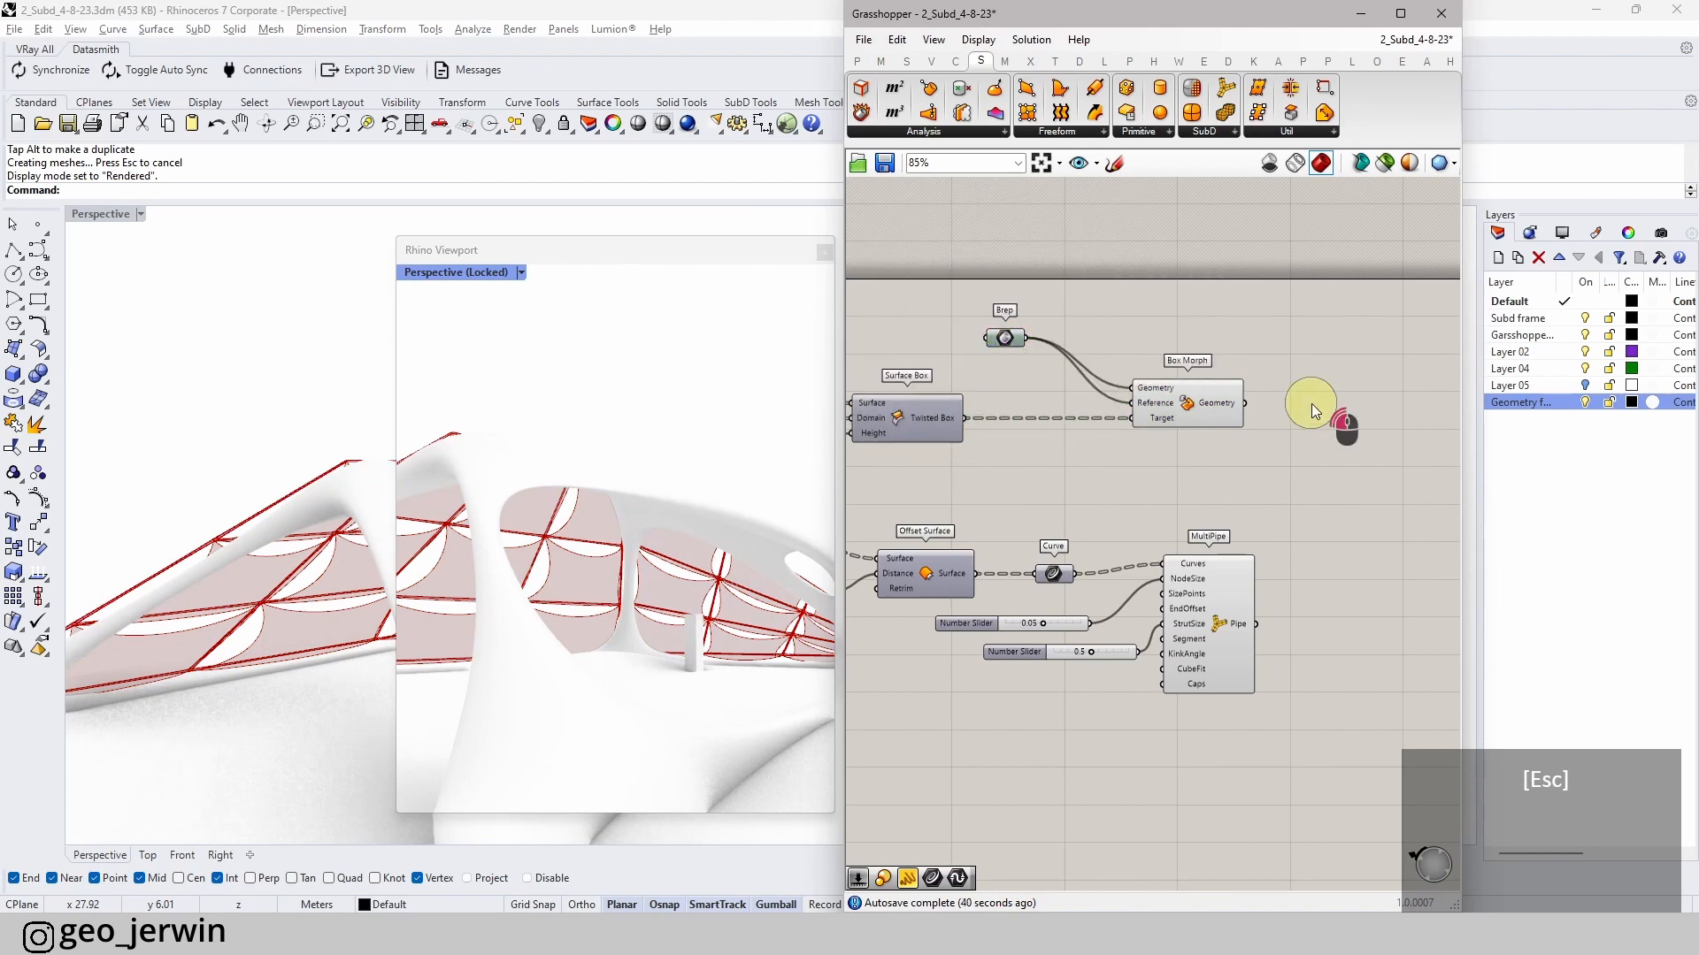
- Add a Custom Preview component and wire Box Morph's Geometry output into its Geometry input
{"action": "double_click", "coordinate": [1312, 403]}
{"action": "type", "text": "prev"}
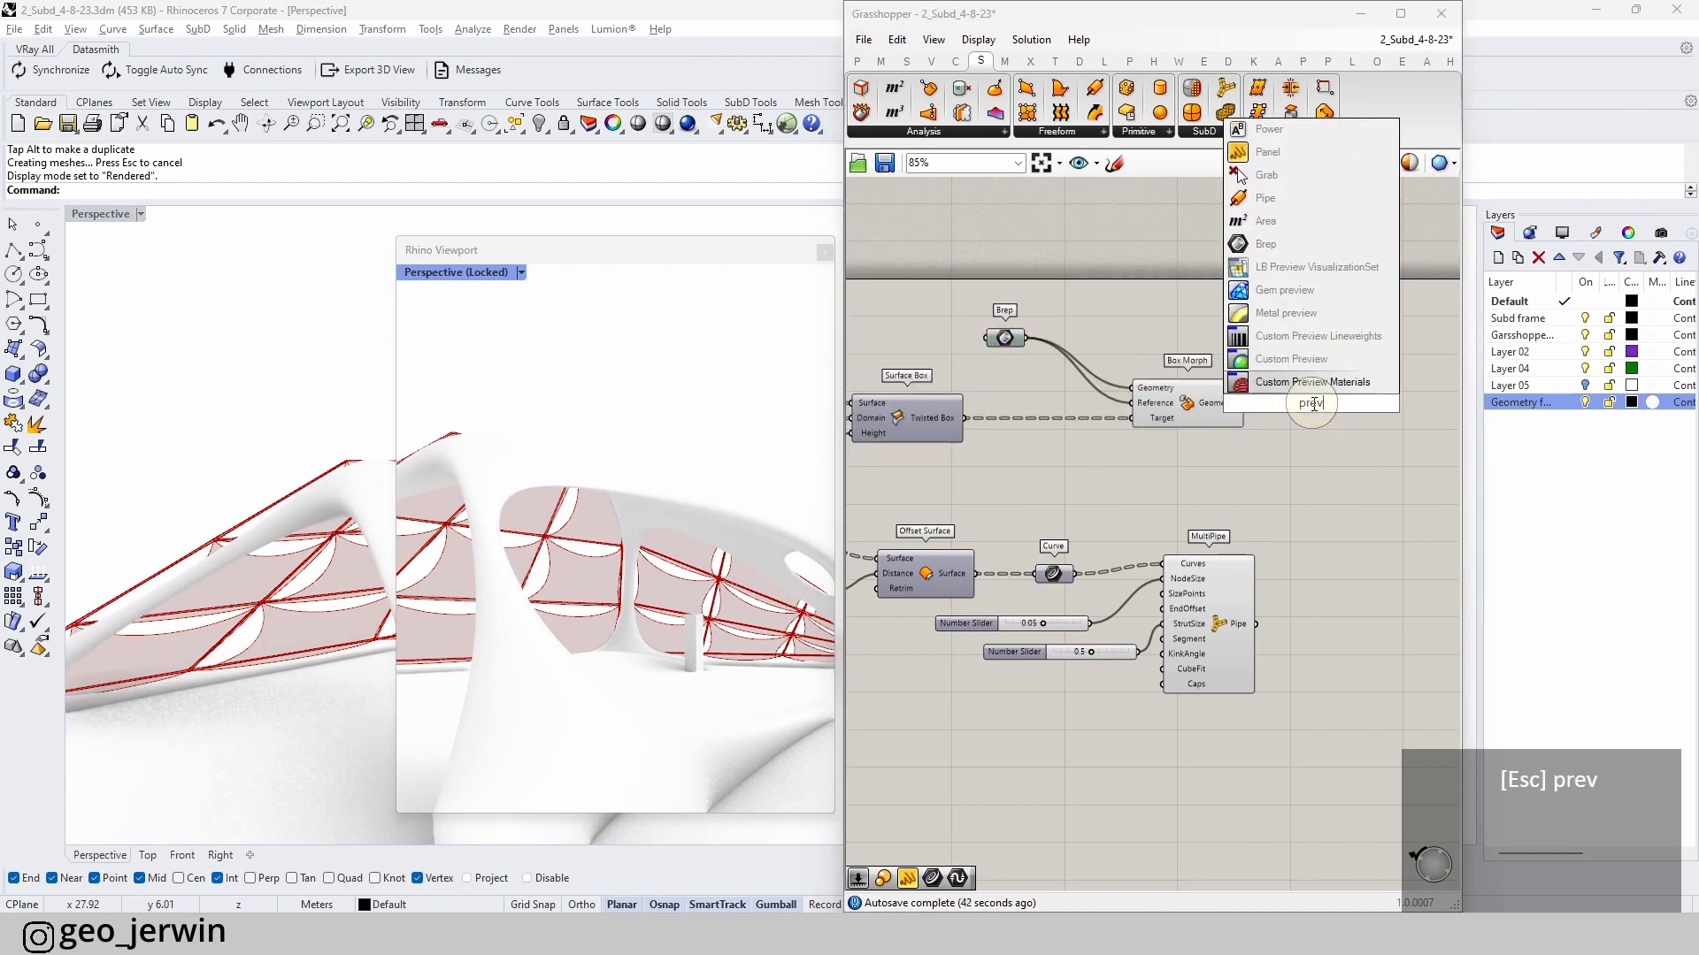
{"action": "left_click", "coordinate": [1310, 361]}
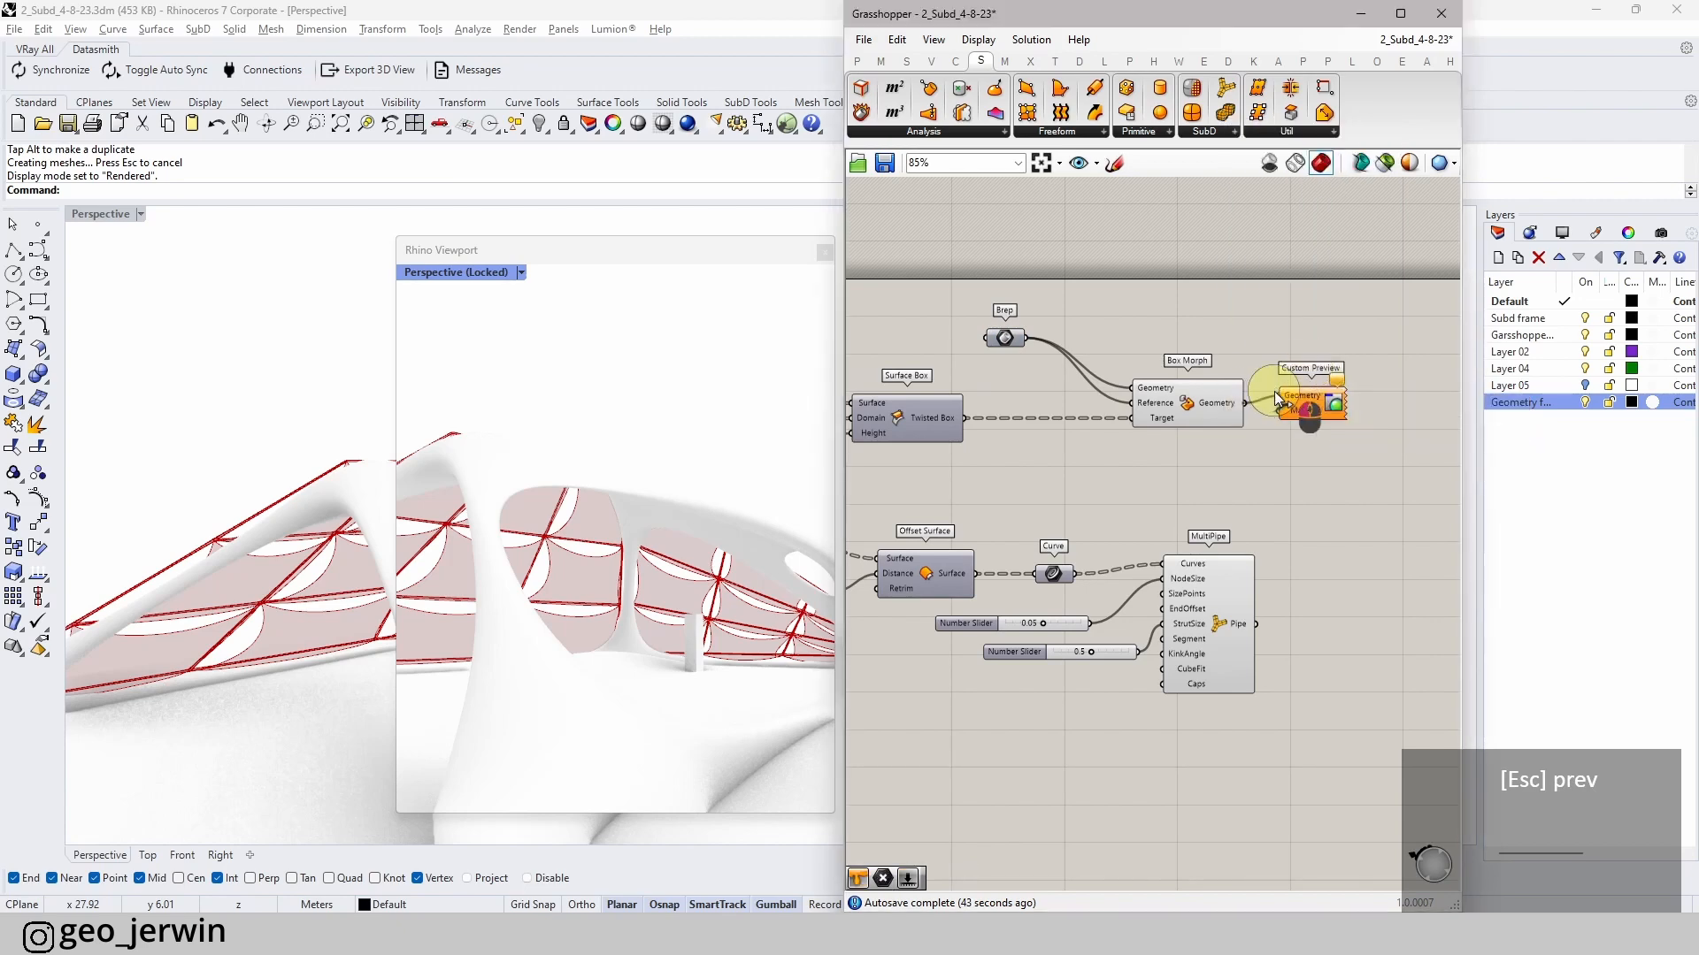
{"action": "left_click_drag", "start_coordinate": [1325, 418], "coordinate": [1367, 431]}
- Hide Box Morph's own preview and move Custom Preview farther from it to make room for a material input
{"action": "left_click", "coordinate": [1184, 413]}
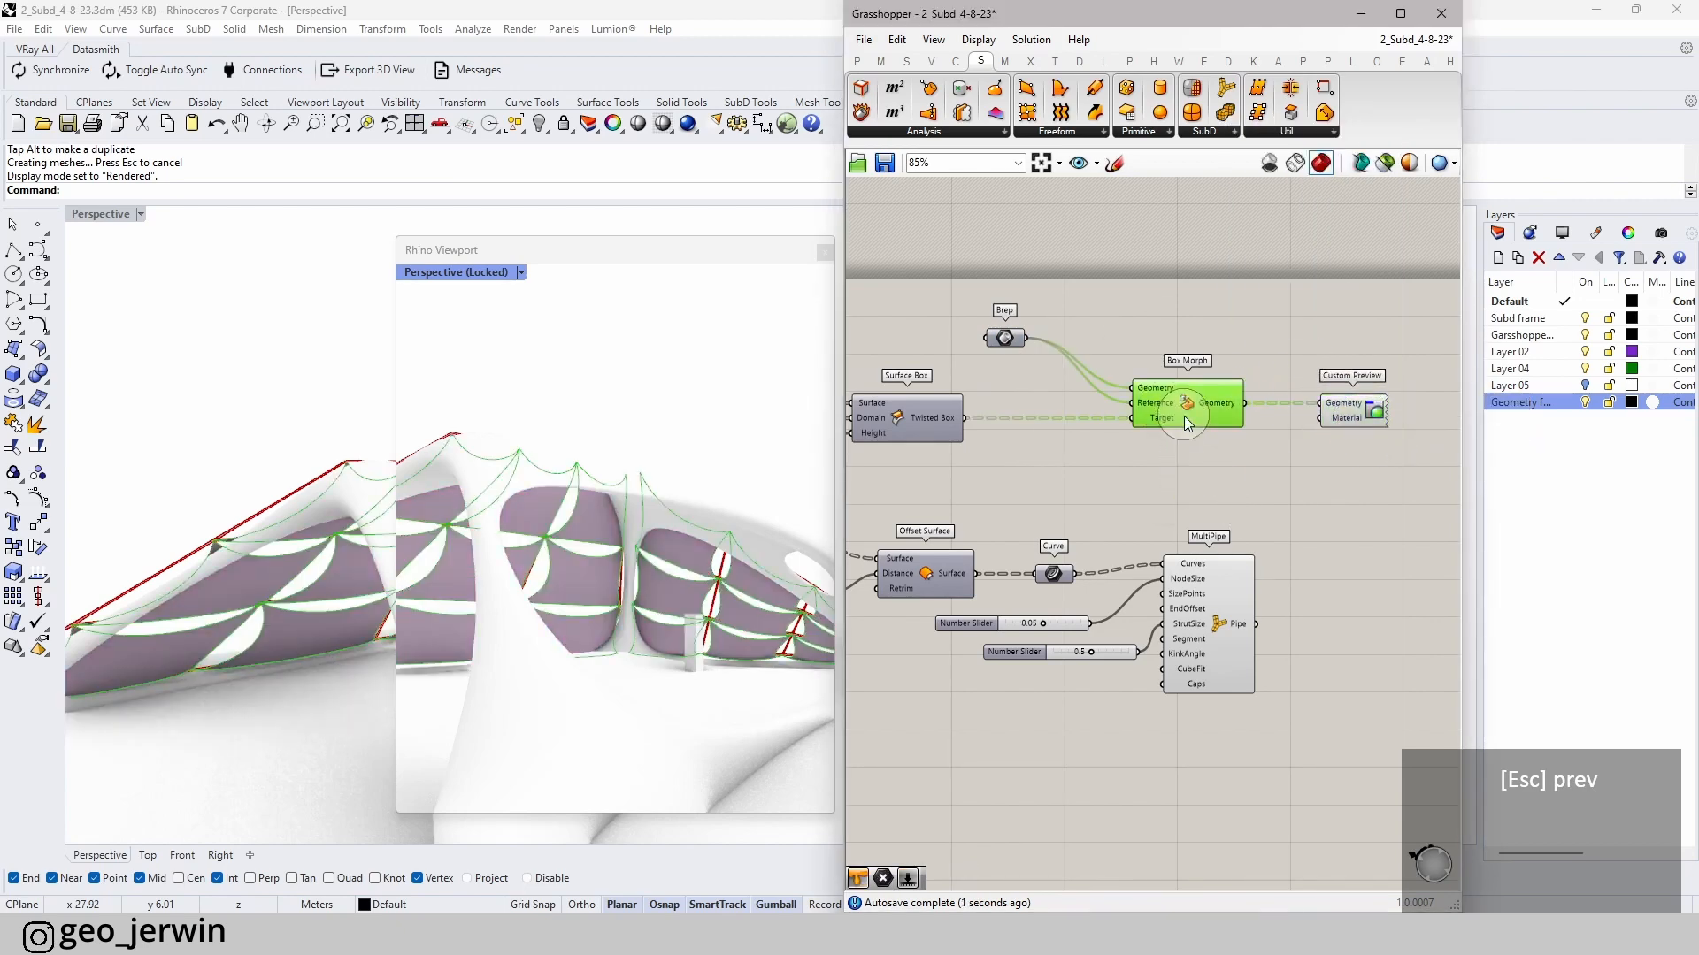
{"action": "middle_click", "coordinate": [1184, 411]}
{"action": "left_click", "coordinate": [1236, 357]}
{"action": "scroll", "coordinate": [1334, 428], "scroll_direction": "up", "scroll_amount": 3}
{"action": "left_click_drag", "start_coordinate": [1352, 411], "coordinate": [1415, 411]}
{"action": "right_click_drag", "start_coordinate": [1383, 412], "coordinate": [1116, 451]}
{"action": "left_click_drag", "start_coordinate": [1204, 442], "coordinate": [1307, 442]}
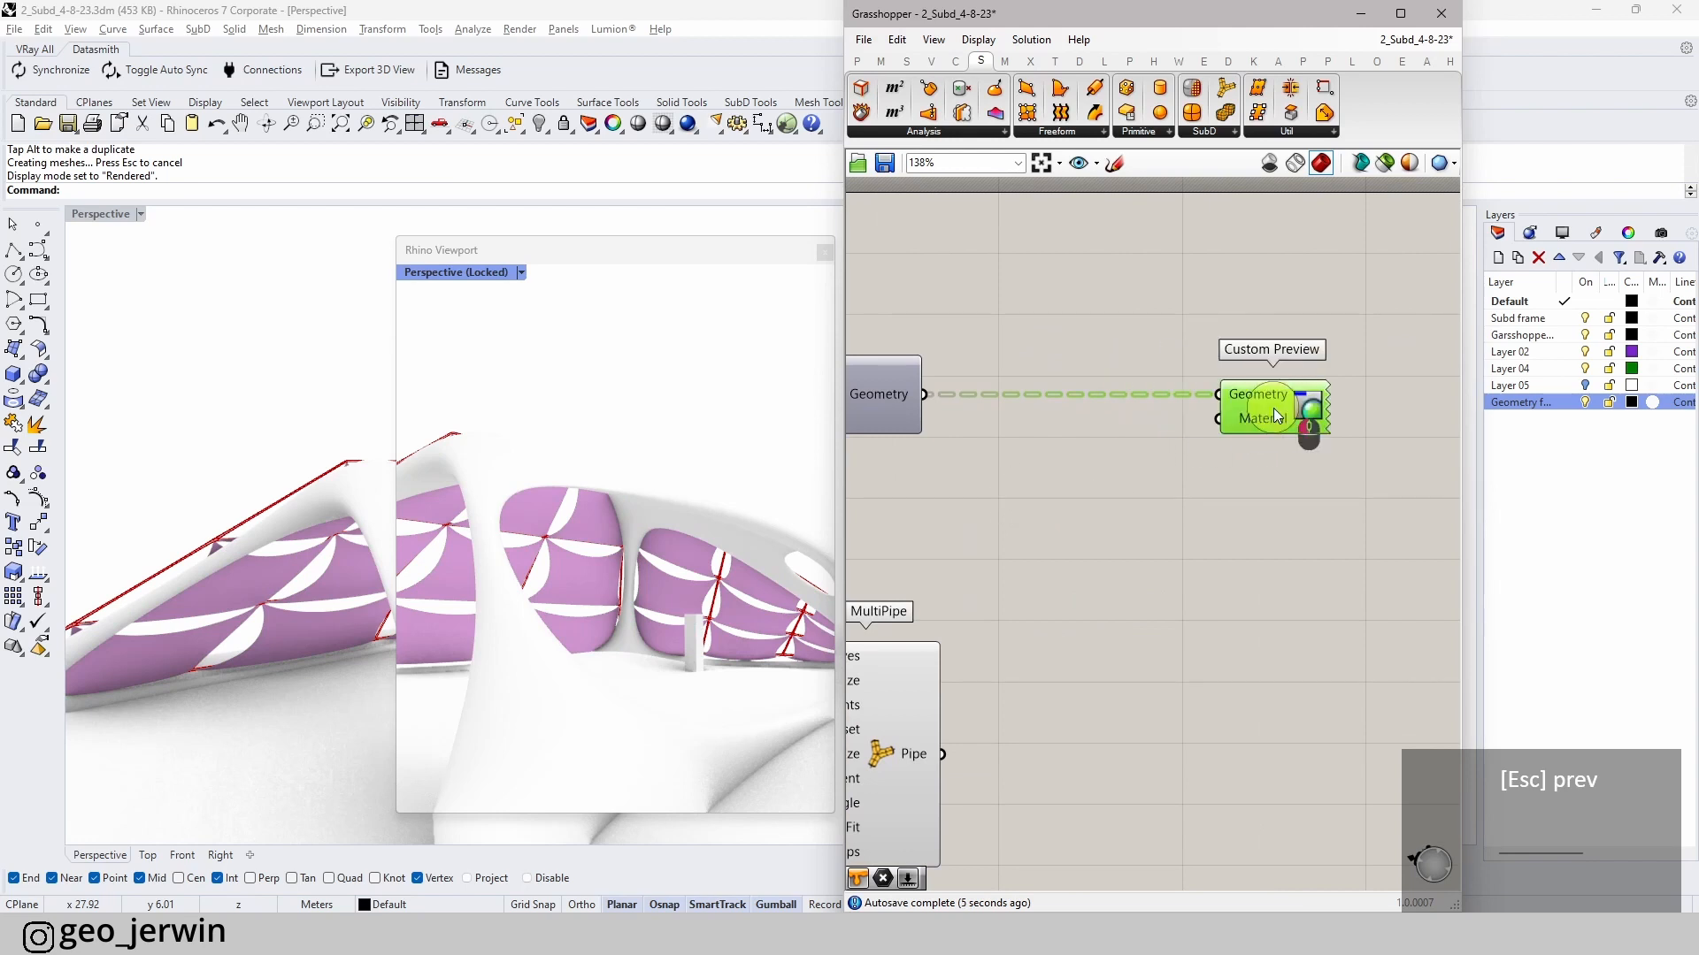
- Add a Colour Swatch and wire it into the Material input of the Box Morph's Custom Preview
{"action": "double_click", "coordinate": [1037, 510]}
{"action": "type", "text": "swa"}
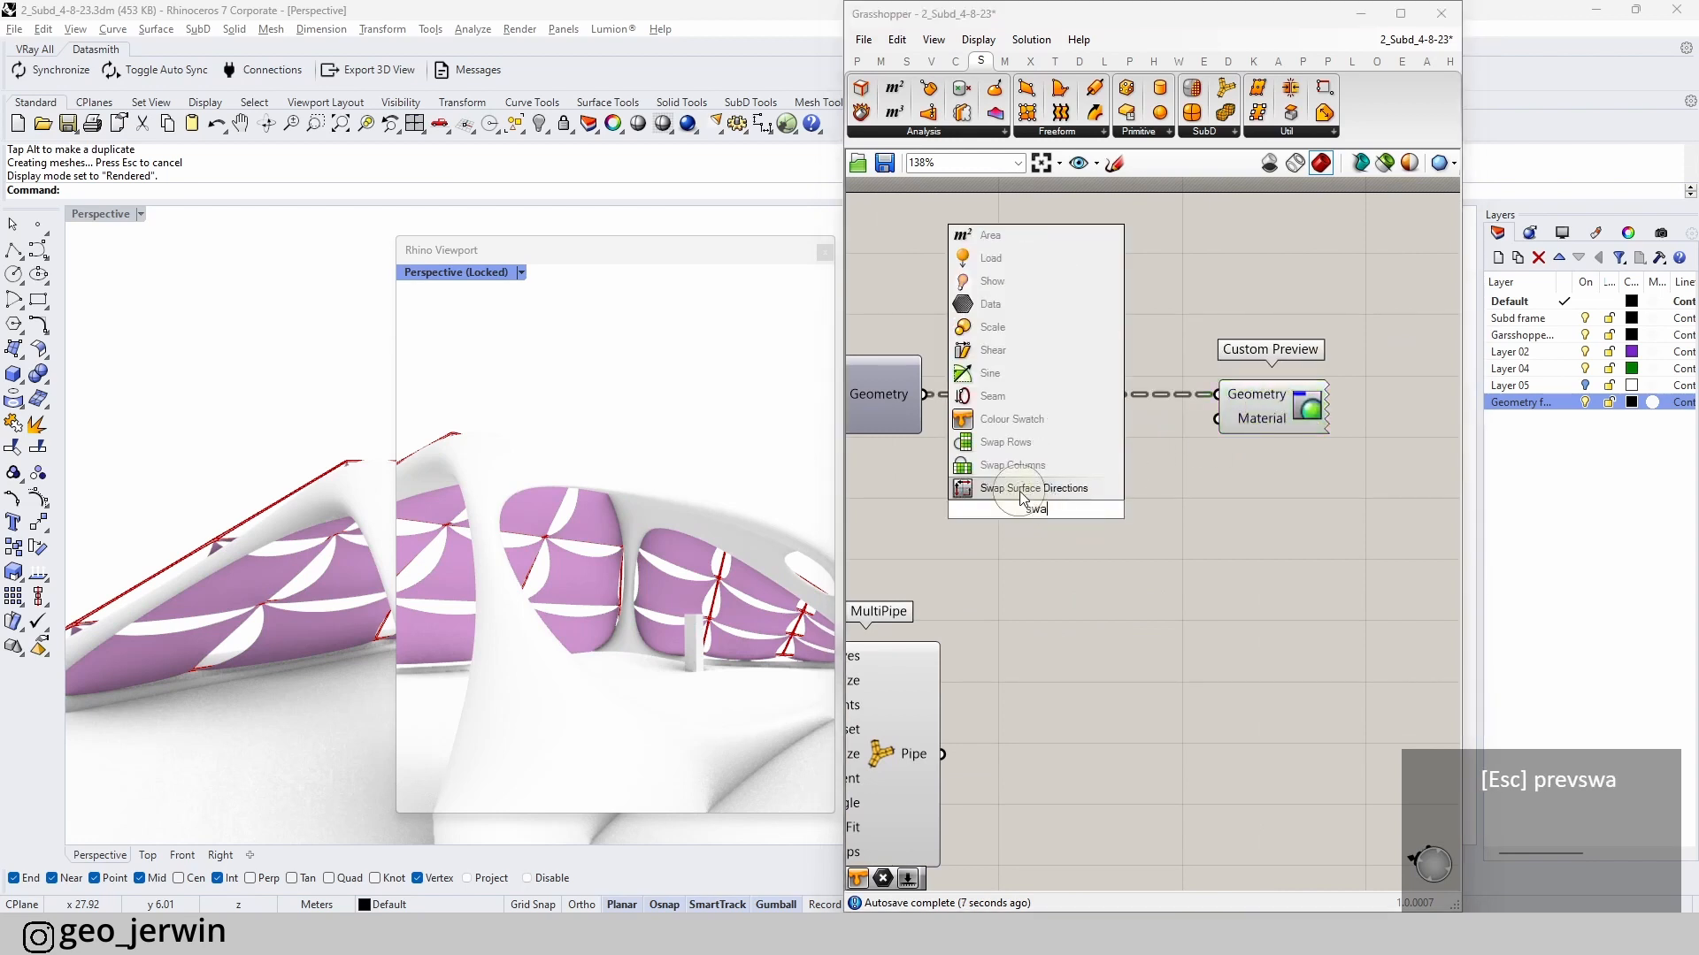
{"action": "left_click", "coordinate": [1021, 421]}
{"action": "left_click_drag", "start_coordinate": [1200, 438], "coordinate": [1203, 433]}
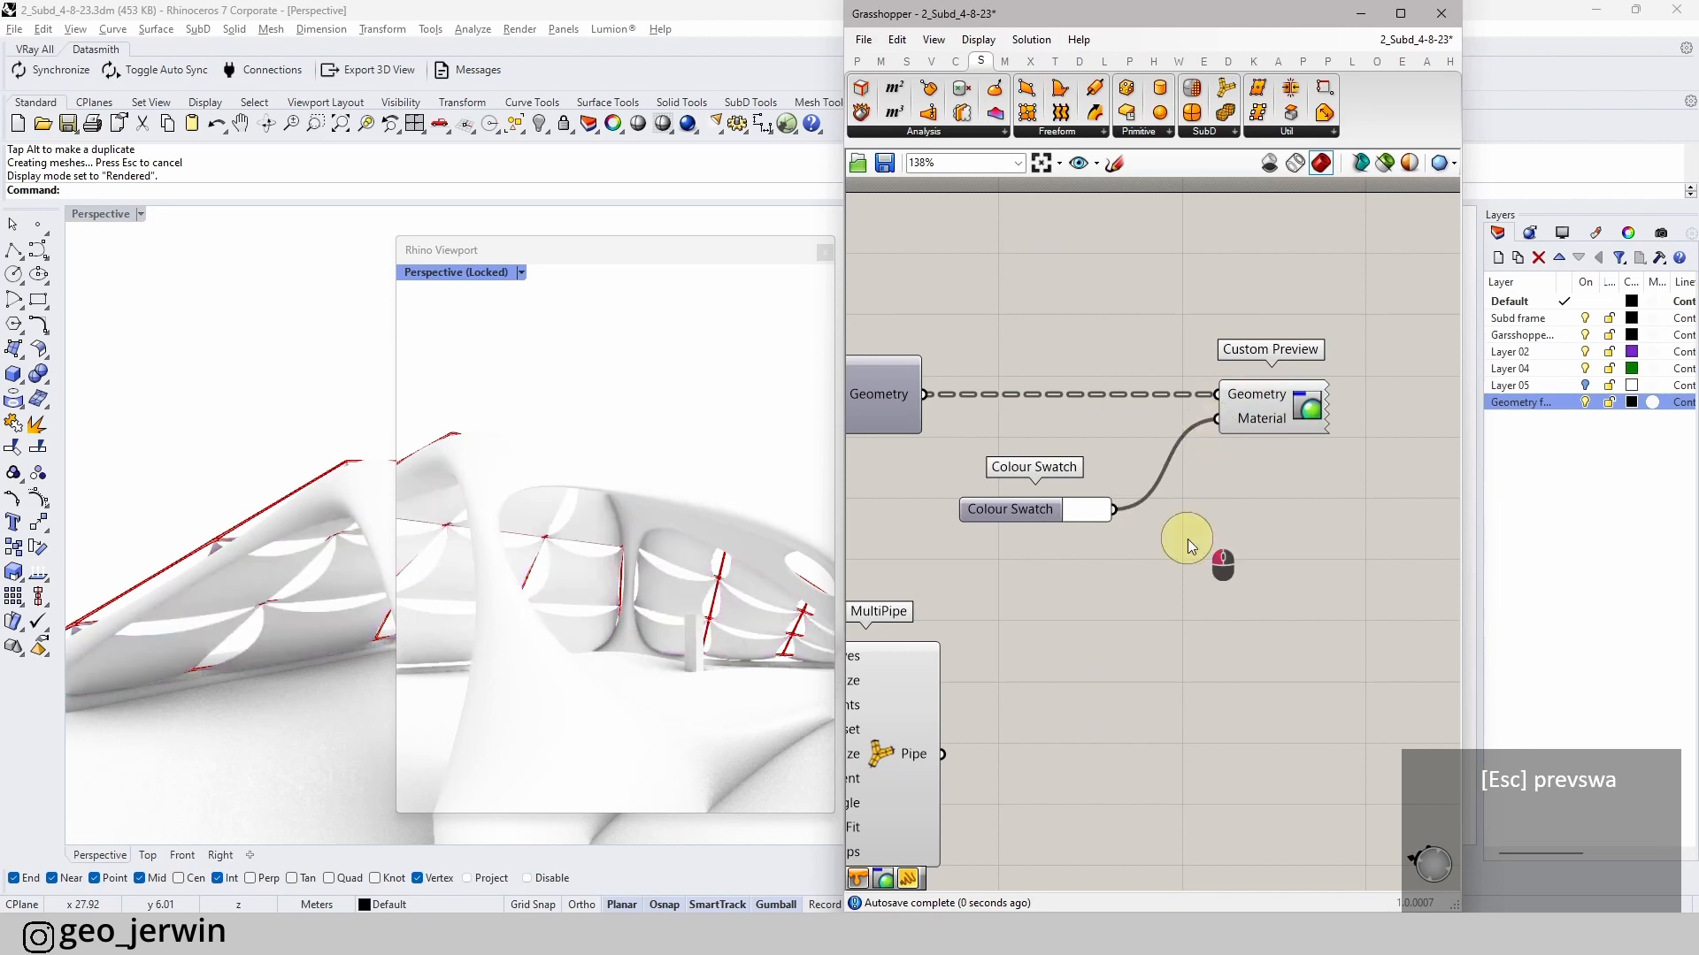
- Set the swatch to grey with value 72 and alpha about 181, then place it level with the Material input
{"action": "left_click", "coordinate": [1102, 513]}
{"action": "left_click", "coordinate": [1216, 725]}
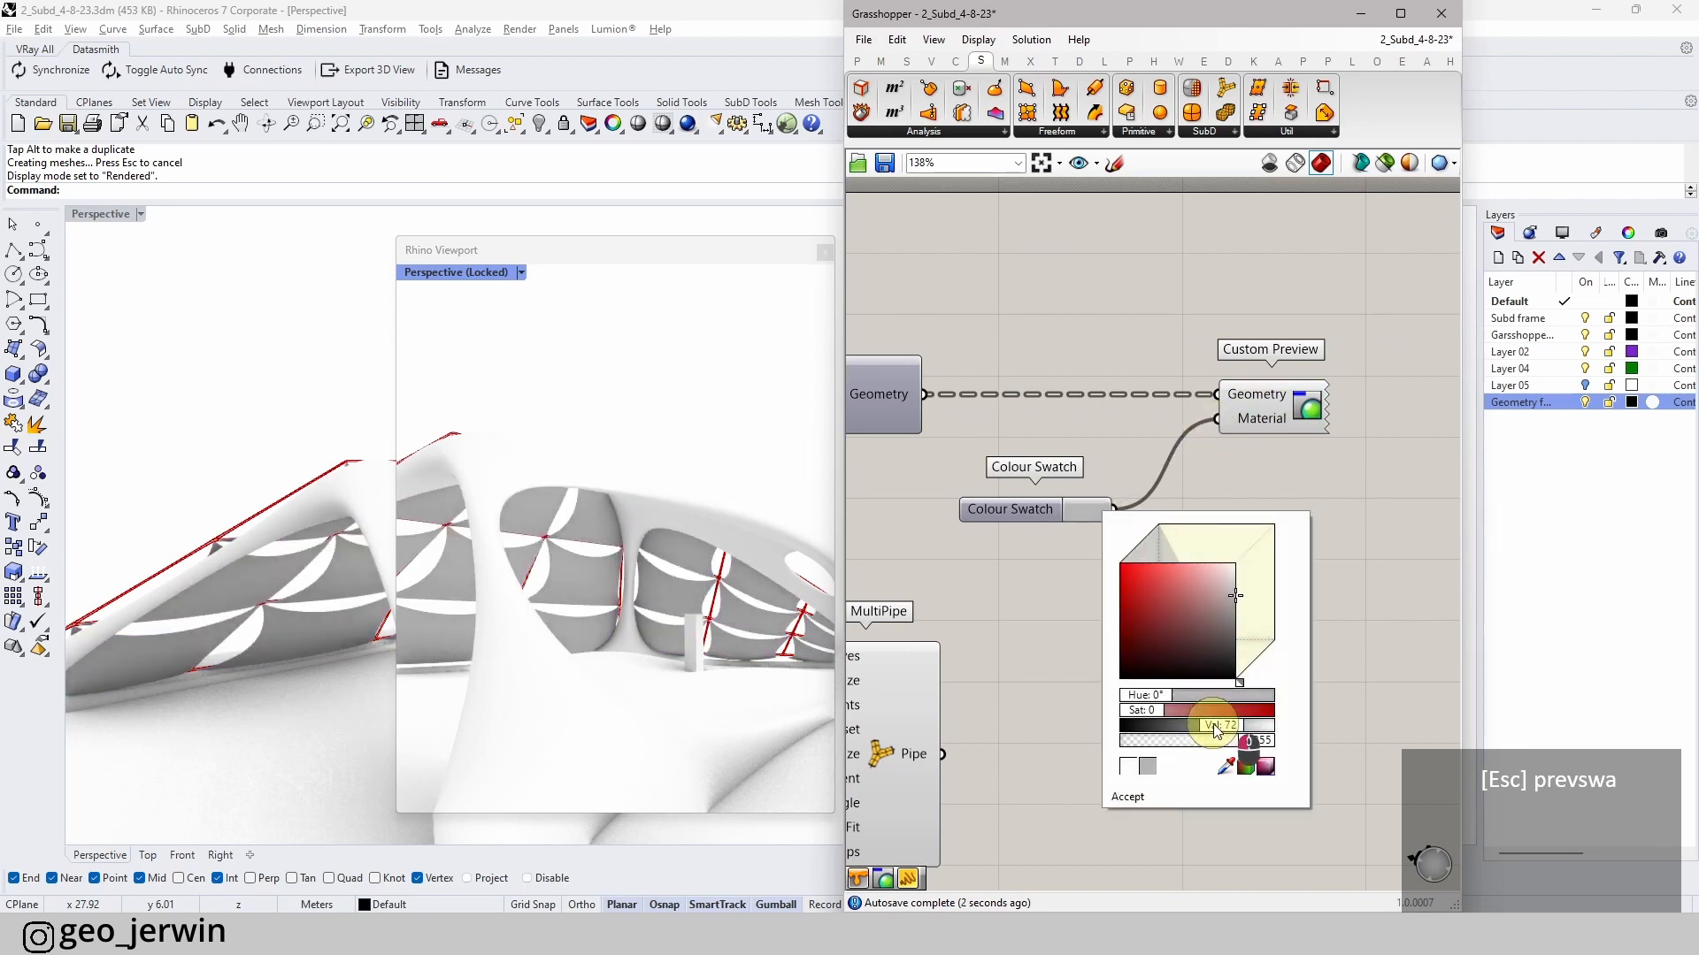
{"action": "left_click_drag", "start_coordinate": [1244, 750], "coordinate": [1210, 747]}
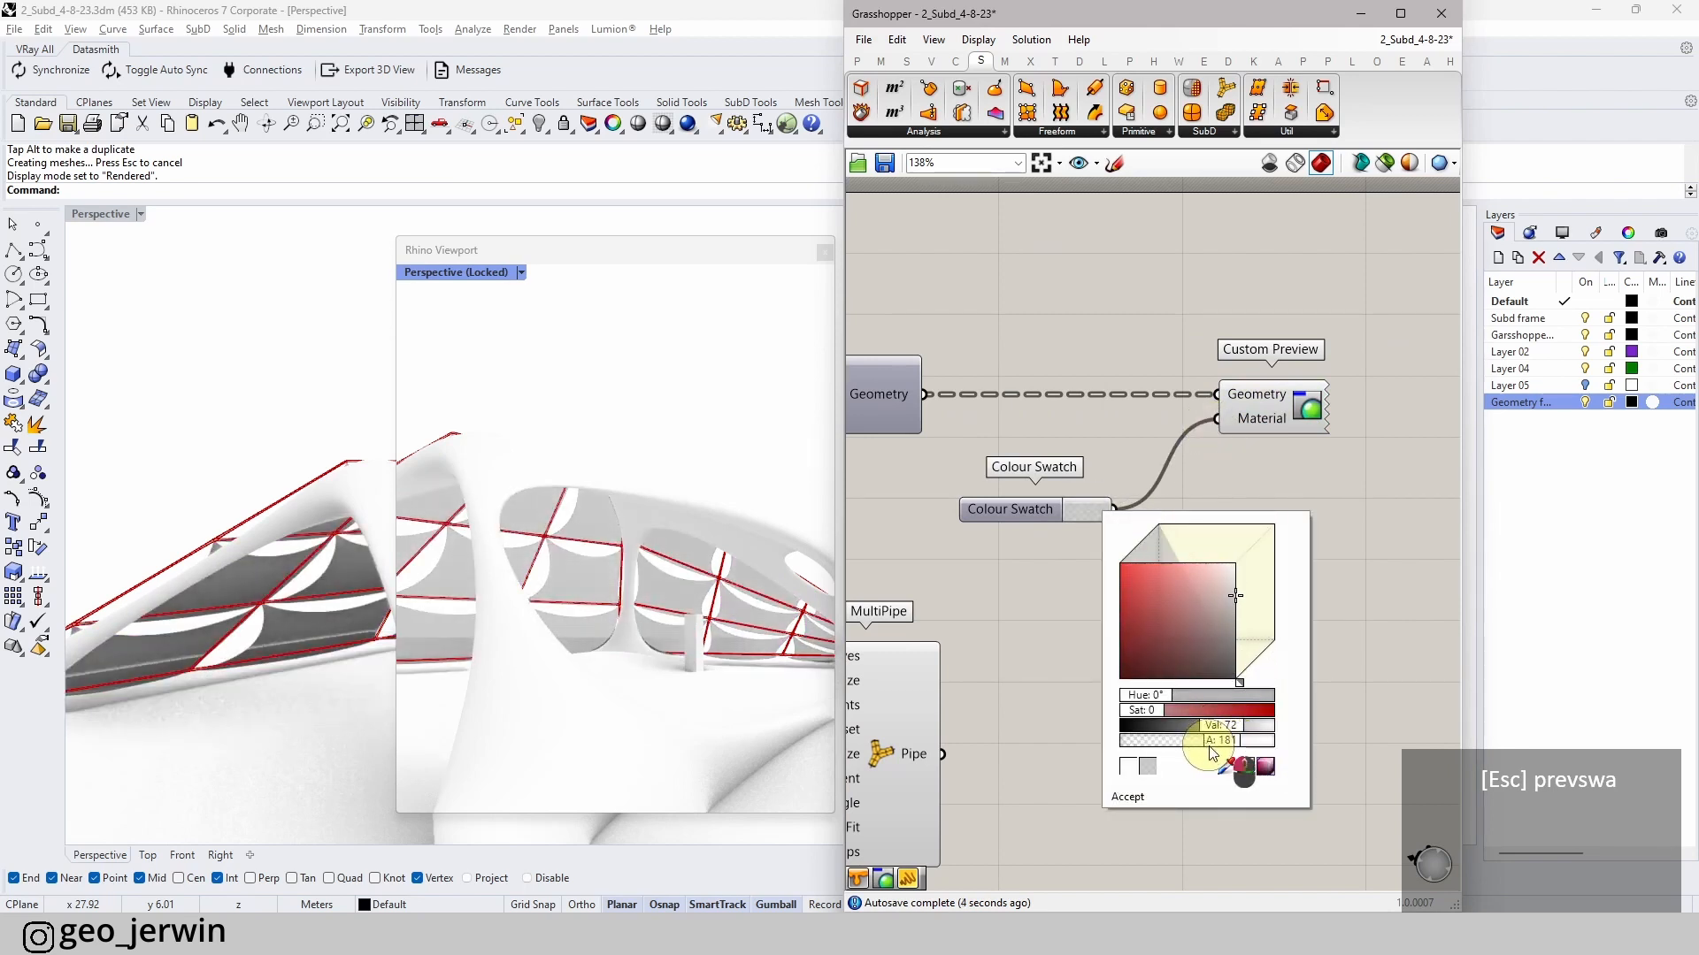
{"action": "left_click", "coordinate": [1285, 699]}
{"action": "left_click_drag", "start_coordinate": [1035, 508], "coordinate": [1088, 418]}
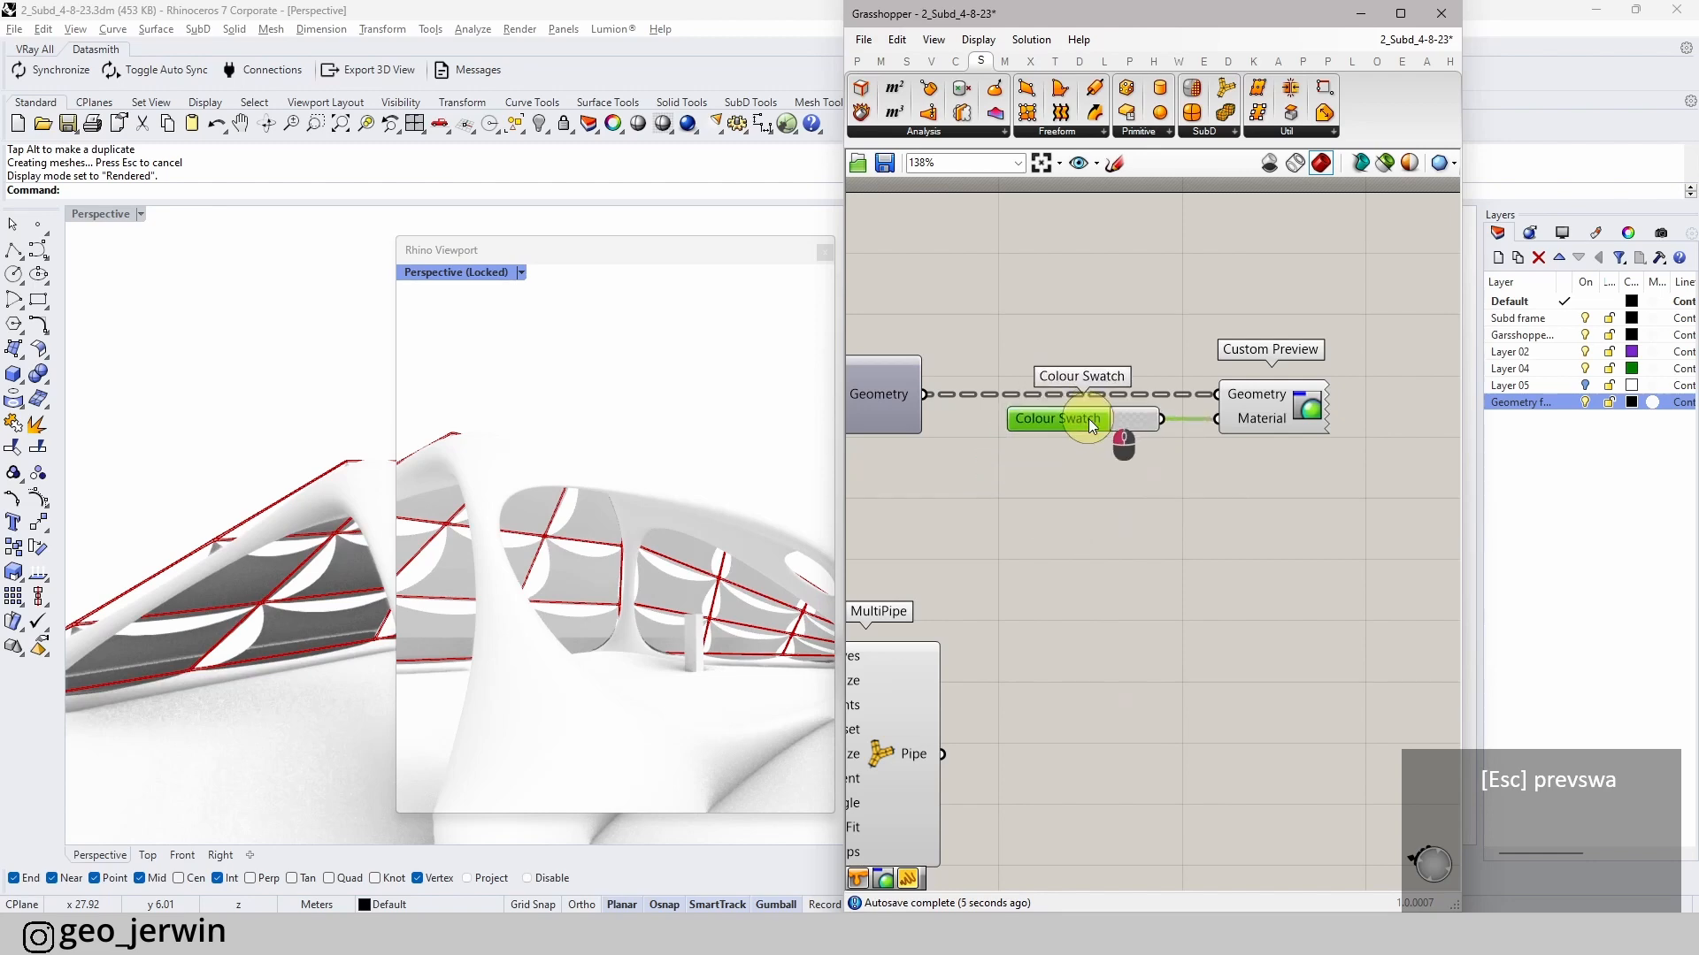
{"action": "left_click", "coordinate": [1214, 480]}
- Duplicate the Colour Swatch and Custom Preview beside MultiPipe and wire the Pipe output into the copy's Geometry input
{"action": "scroll", "coordinate": [1238, 465], "scroll_direction": "down", "scroll_amount": 2}
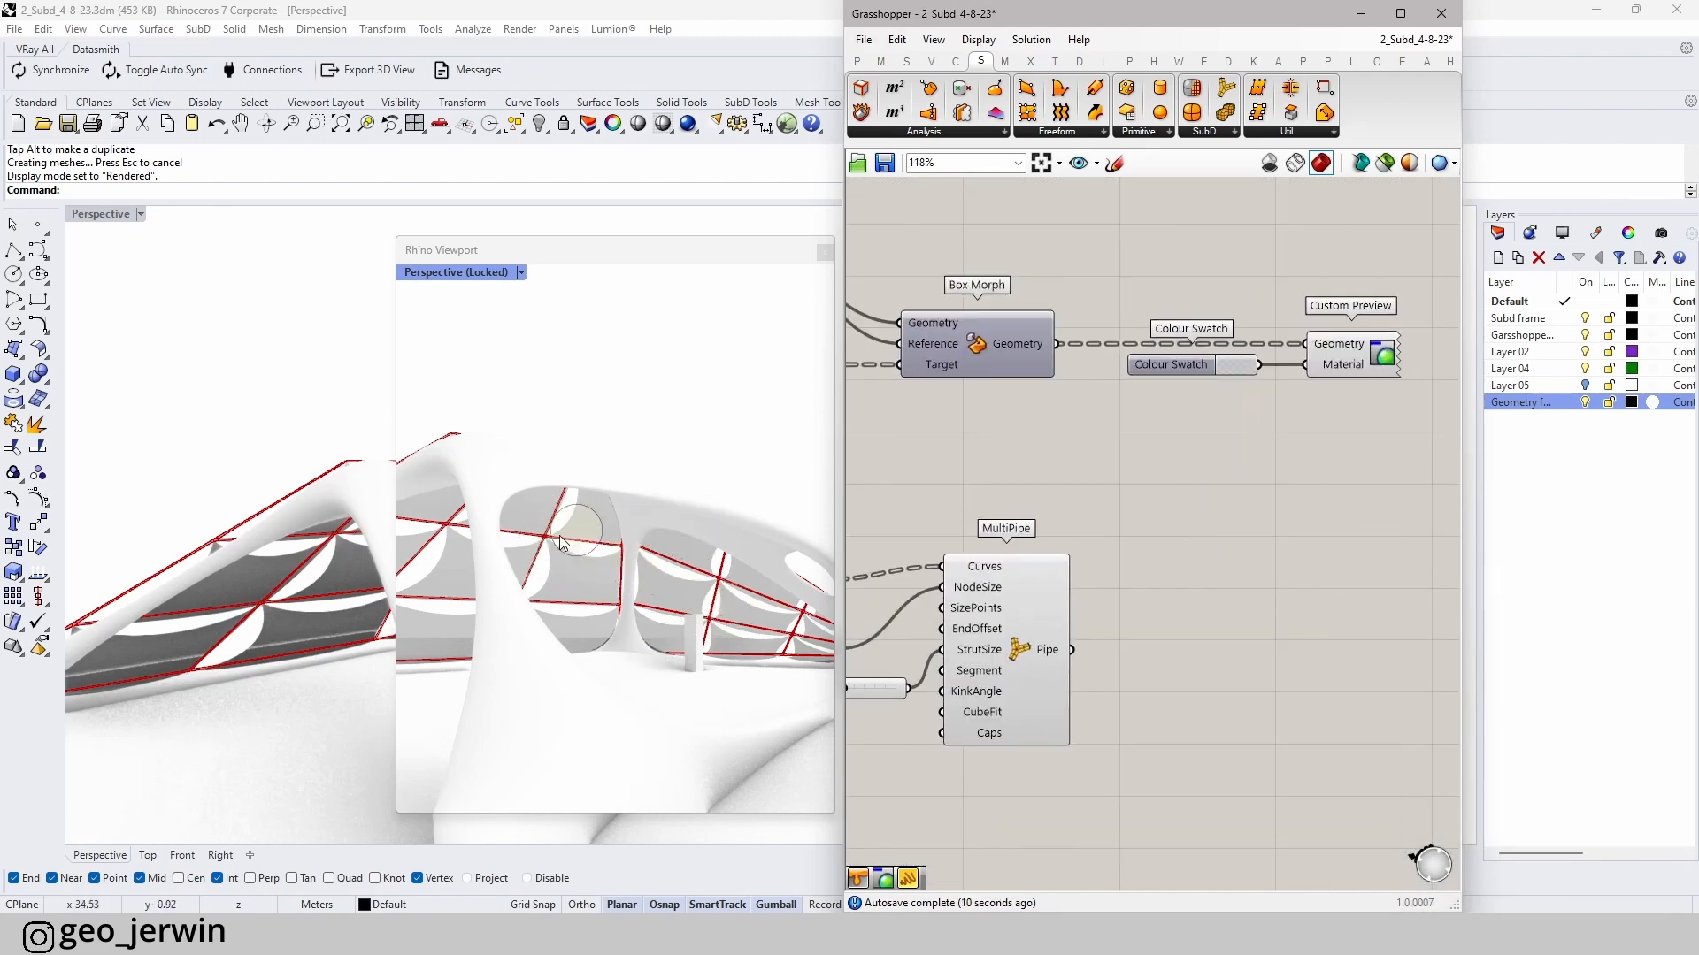
{"action": "right_click_drag", "start_coordinate": [1341, 681], "coordinate": [1249, 632]}
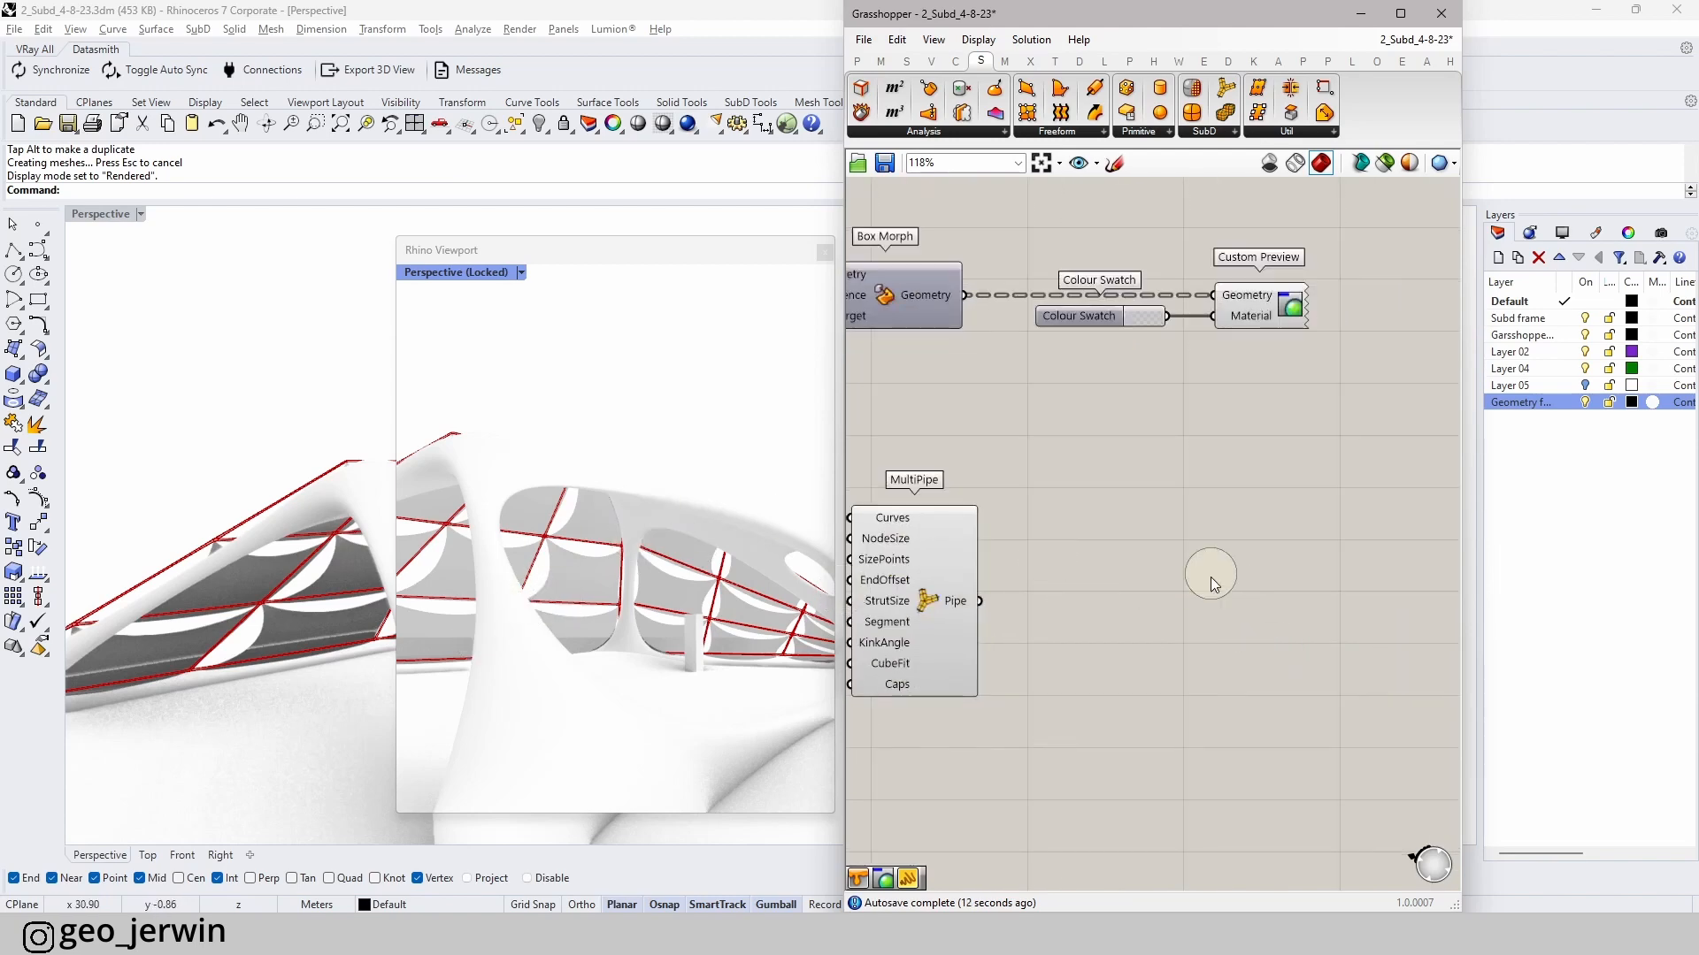
{"action": "left_click_drag", "start_coordinate": [1350, 429], "coordinate": [1053, 259]}
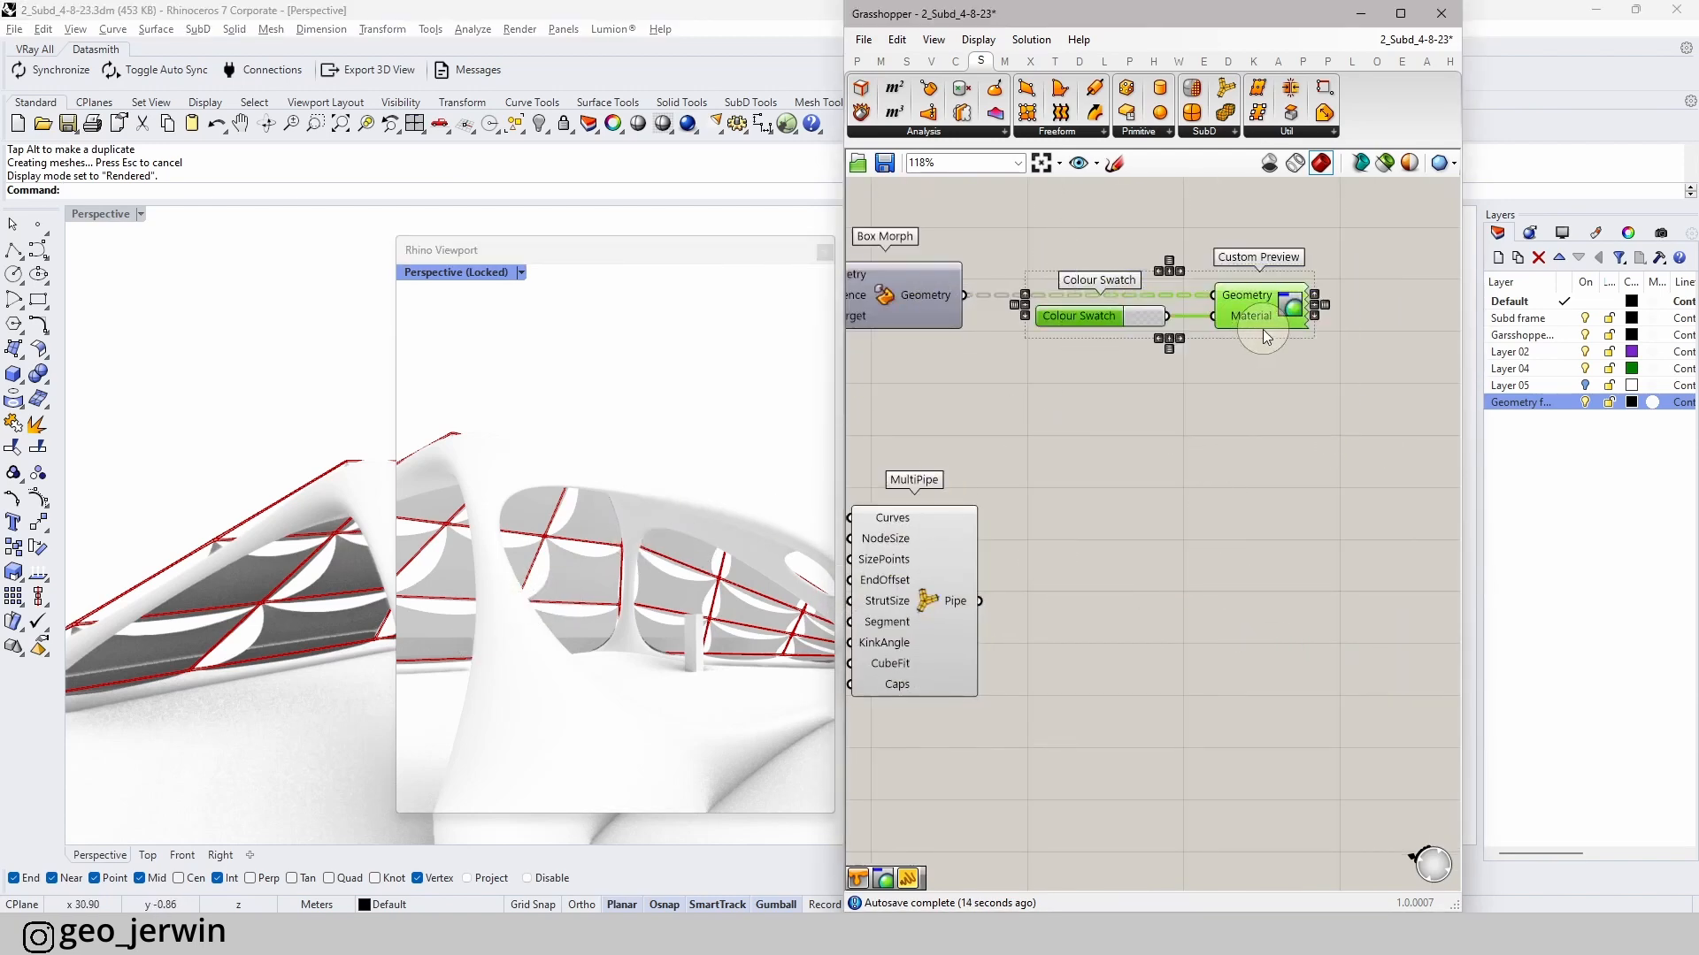
{"action": "left_click_drag", "start_coordinate": [1272, 326], "coordinate": [1295, 621], "text": "alt"}
{"action": "left_click", "coordinate": [1269, 672]}
{"action": "left_click_drag", "start_coordinate": [981, 601], "coordinate": [1236, 590]}
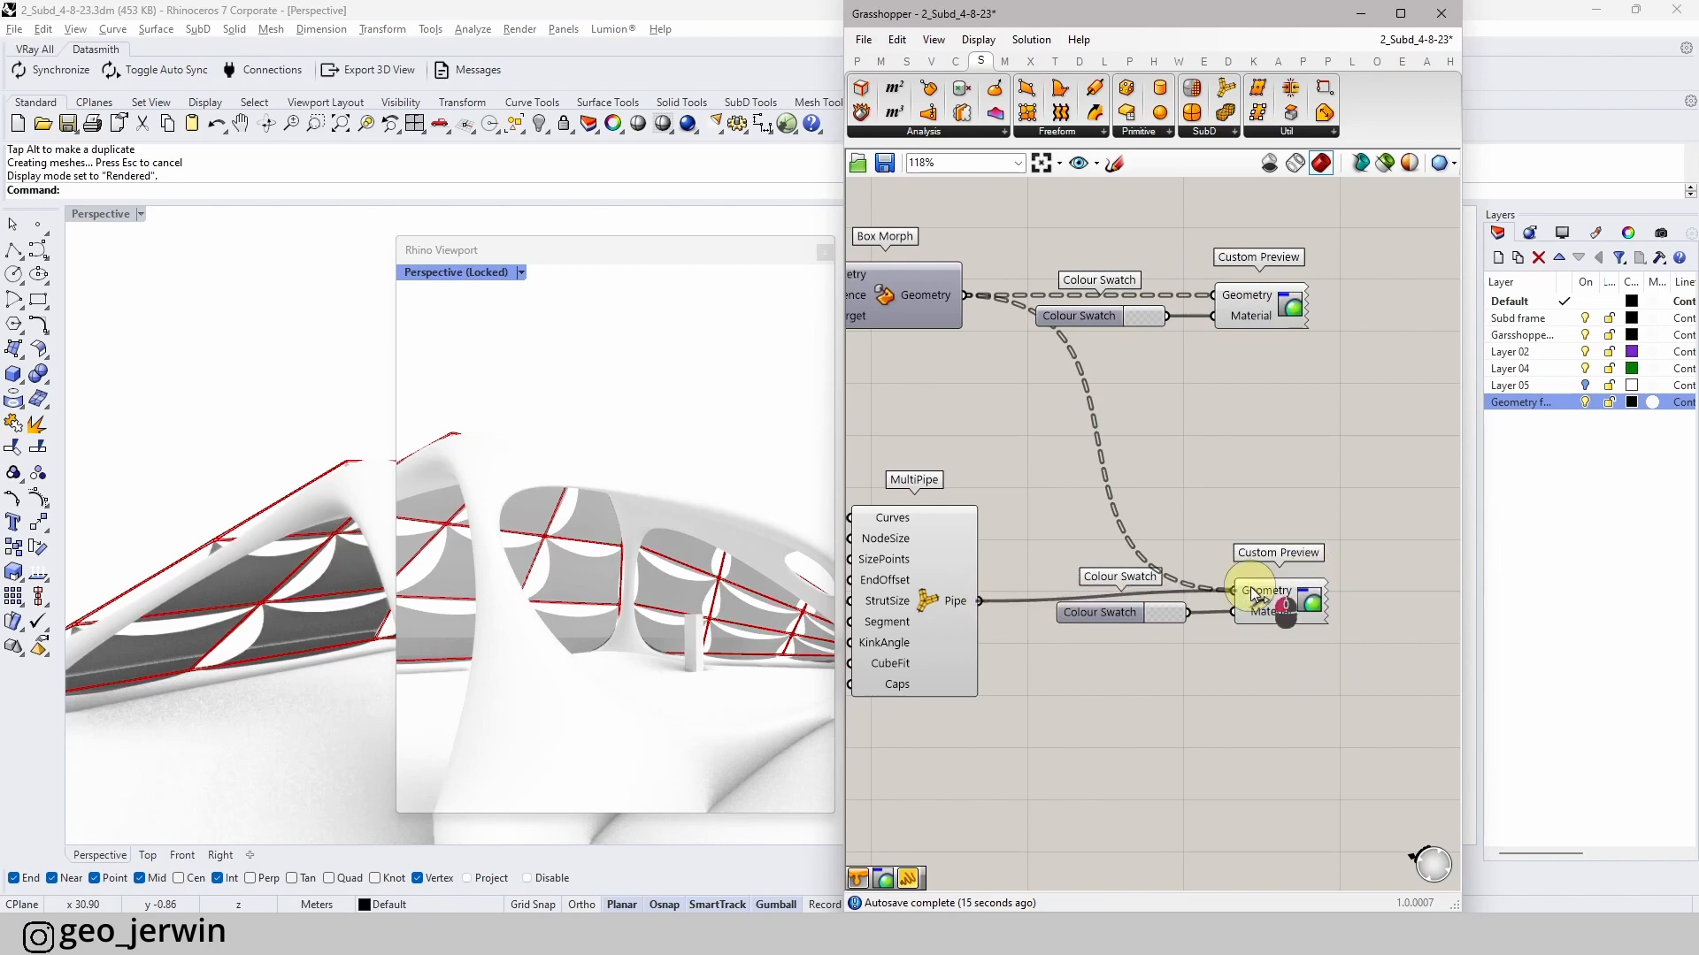
- Set the duplicated Colour Swatch for the cables to near-black
{"action": "left_click", "coordinate": [1166, 612]}
{"action": "left_click_drag", "start_coordinate": [1282, 833], "coordinate": [1321, 848]}
{"action": "left_click", "coordinate": [1026, 753]}
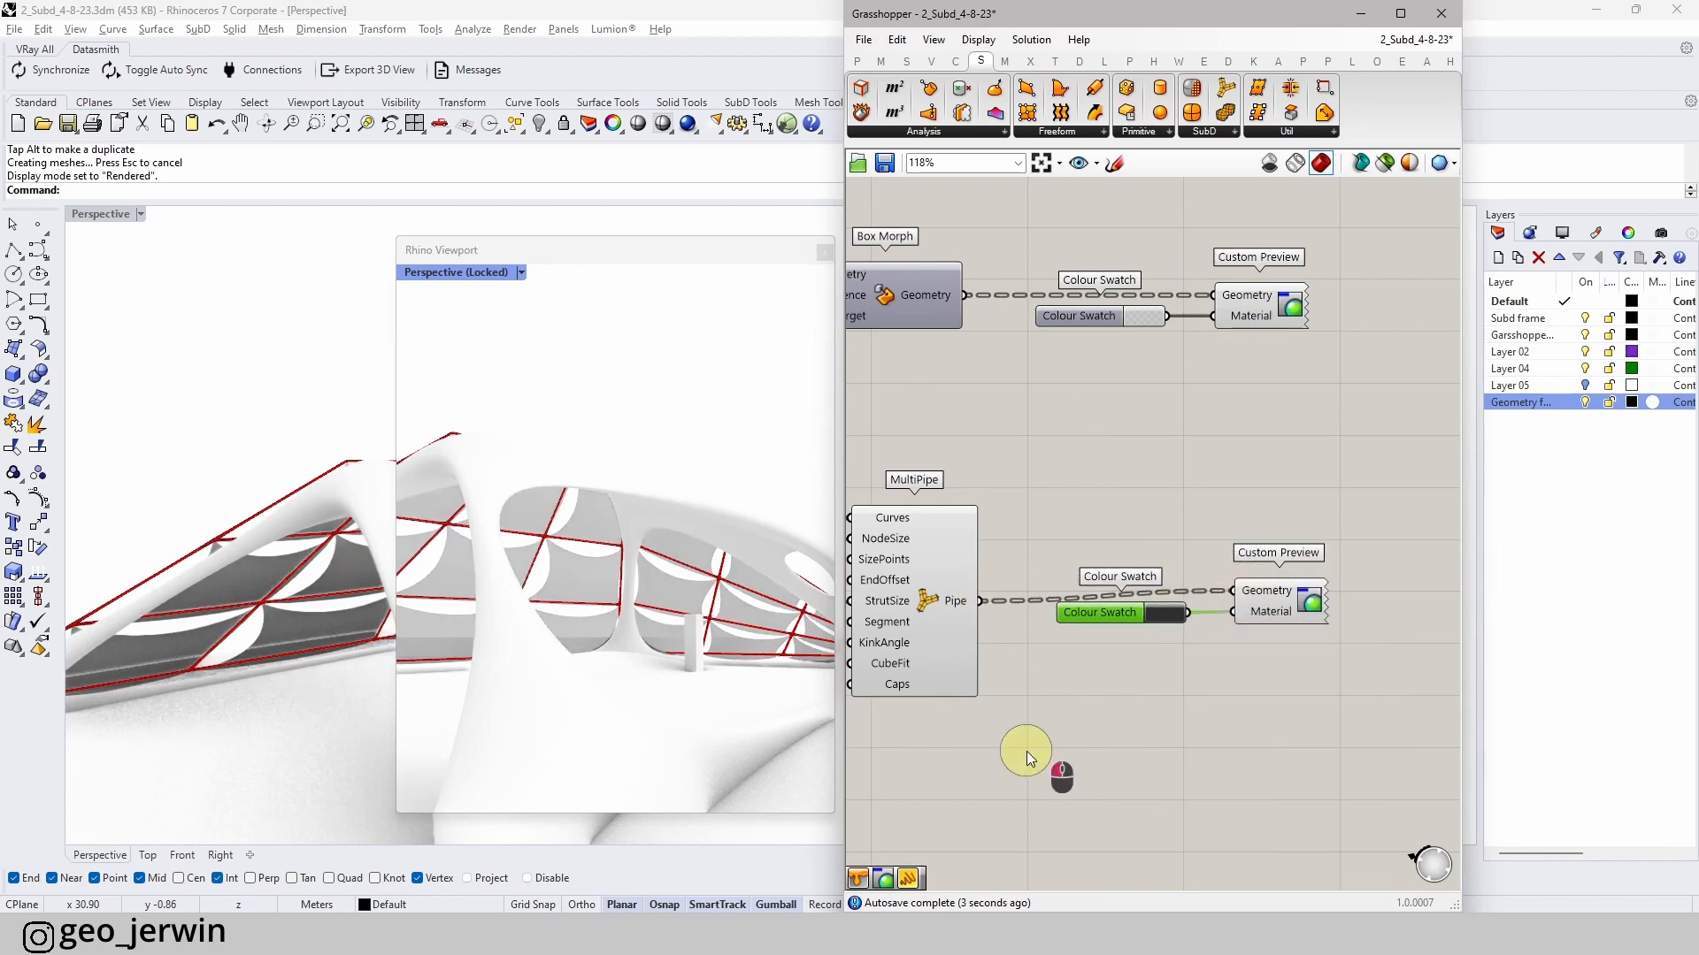
- Turn off MultiPipe's own preview and clear the selection
{"action": "right_click_drag", "start_coordinate": [1023, 633], "coordinate": [1201, 615]}
{"action": "left_click", "coordinate": [1063, 547]}
{"action": "middle_click", "coordinate": [1063, 546]}
{"action": "left_click", "coordinate": [1107, 507]}
{"action": "left_click", "coordinate": [1206, 446]}
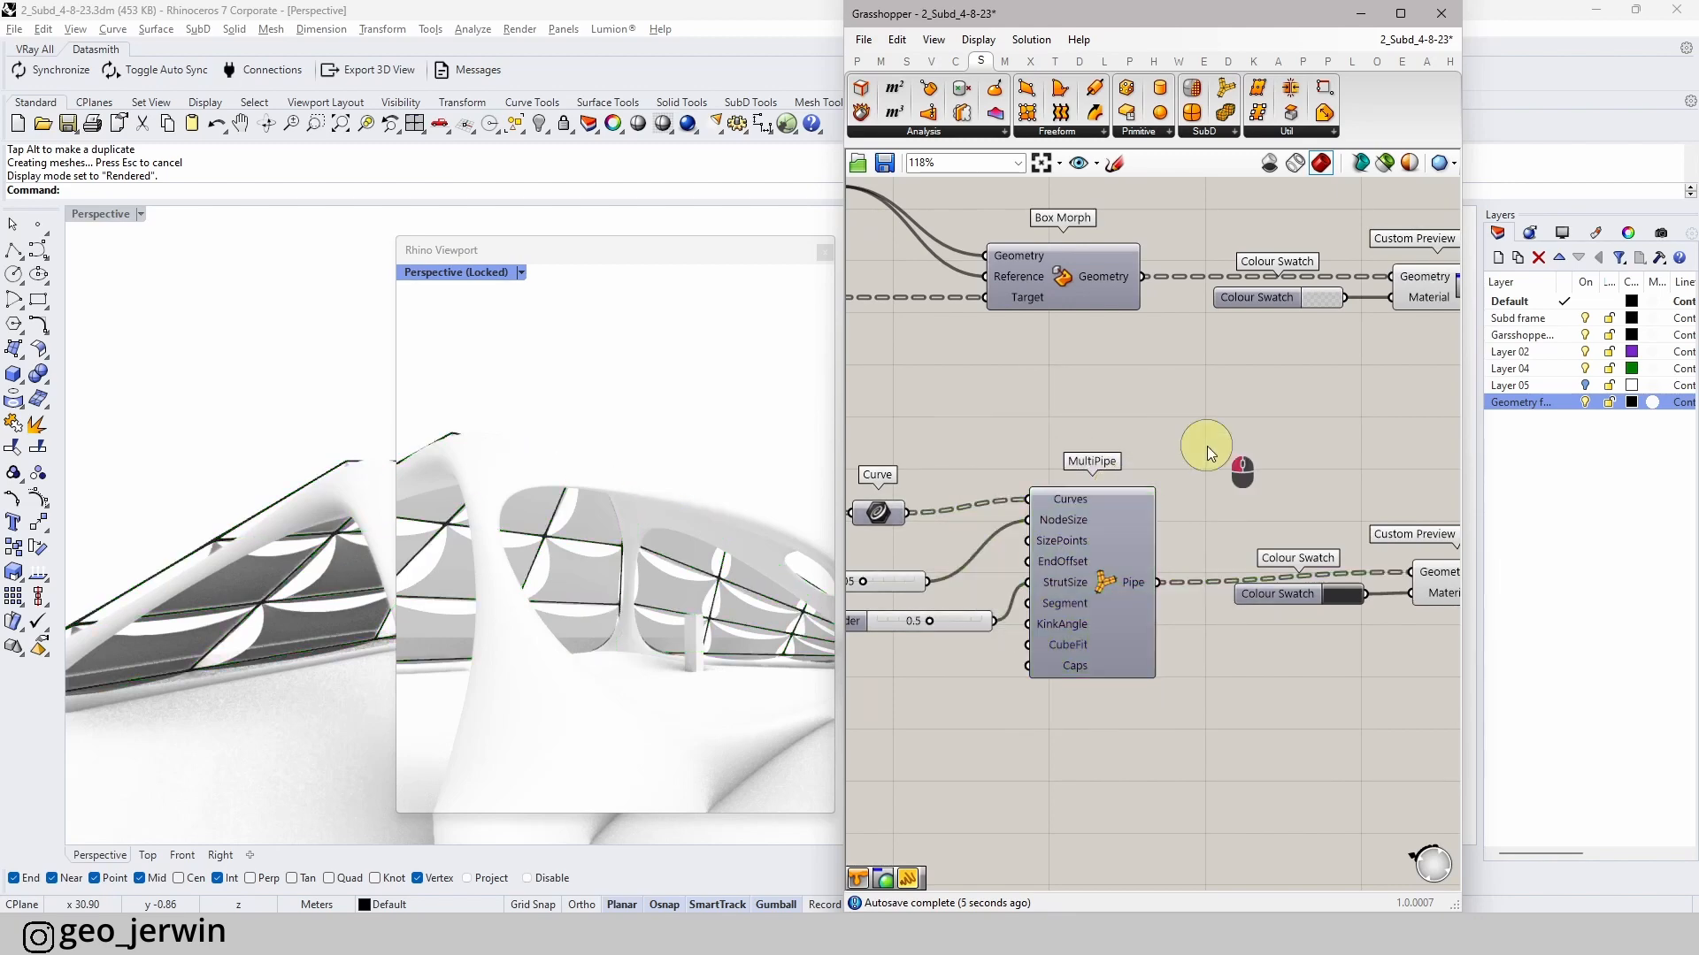
{"action": "right_click_drag", "start_coordinate": [725, 589], "coordinate": [748, 572]}
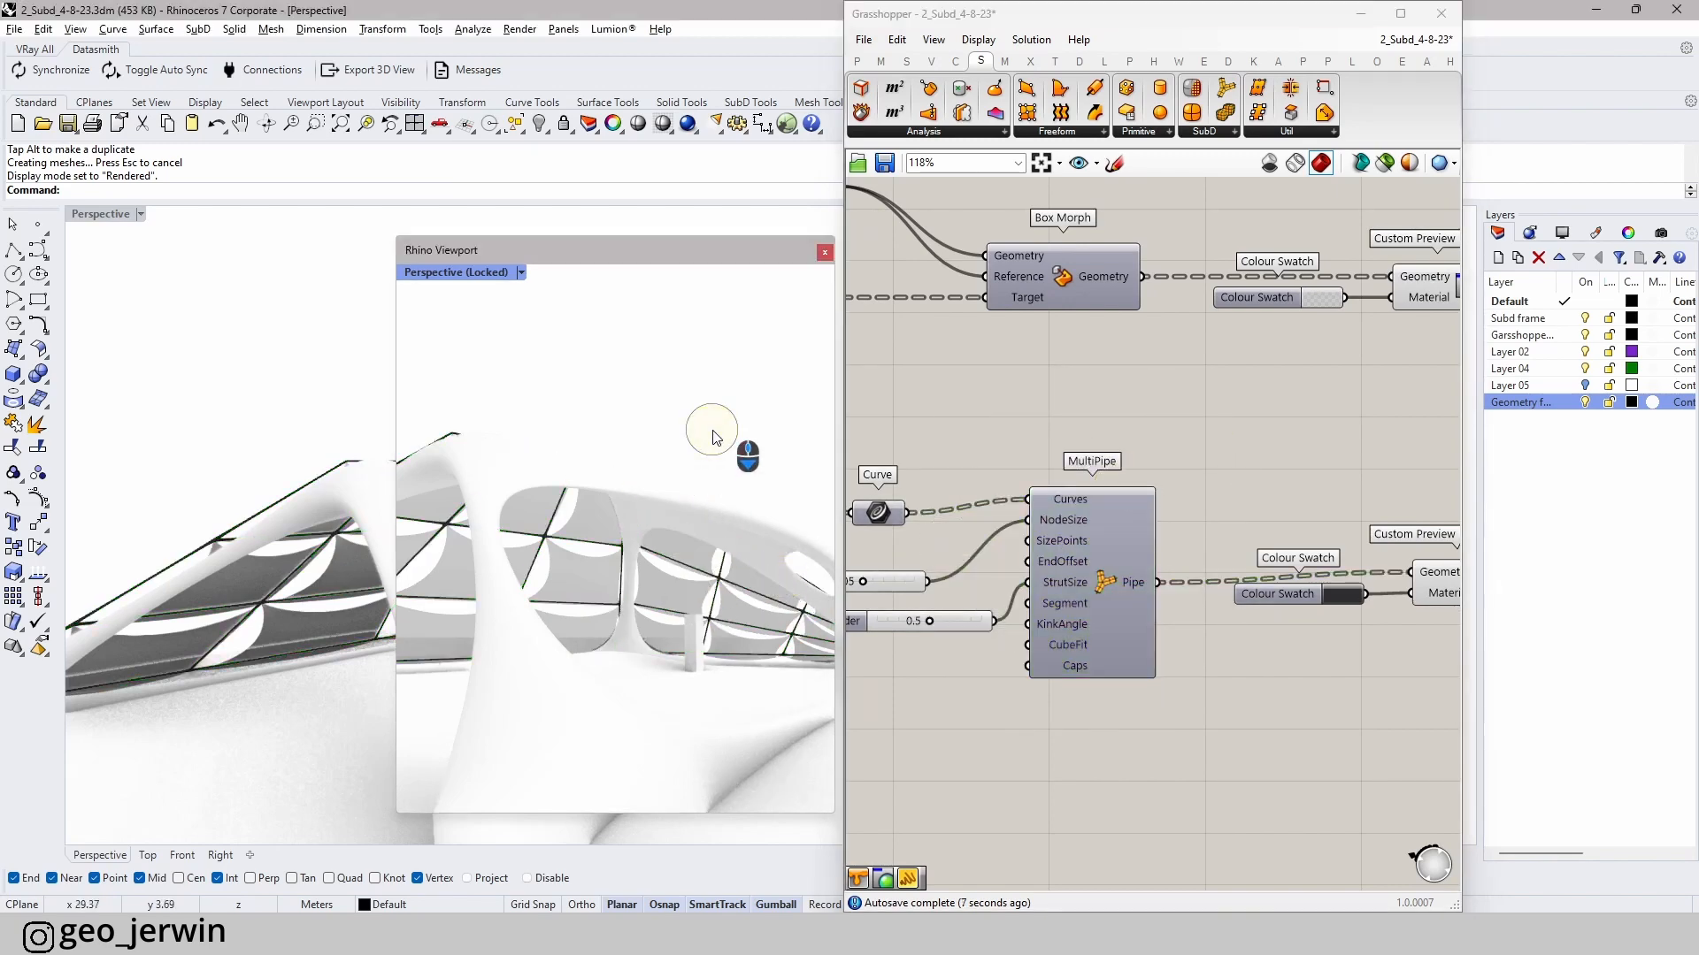
{"action": "key", "text": "Escape"}
{"action": "key", "text": "Escape"}
{"action": "key", "text": "Escape"}
{"action": "key", "text": "Escape"}
- Bake the Custom Preview of the Box Morph panels into the Rhino document
{"action": "scroll", "coordinate": [1338, 388], "scroll_direction": "down", "scroll_amount": 2}
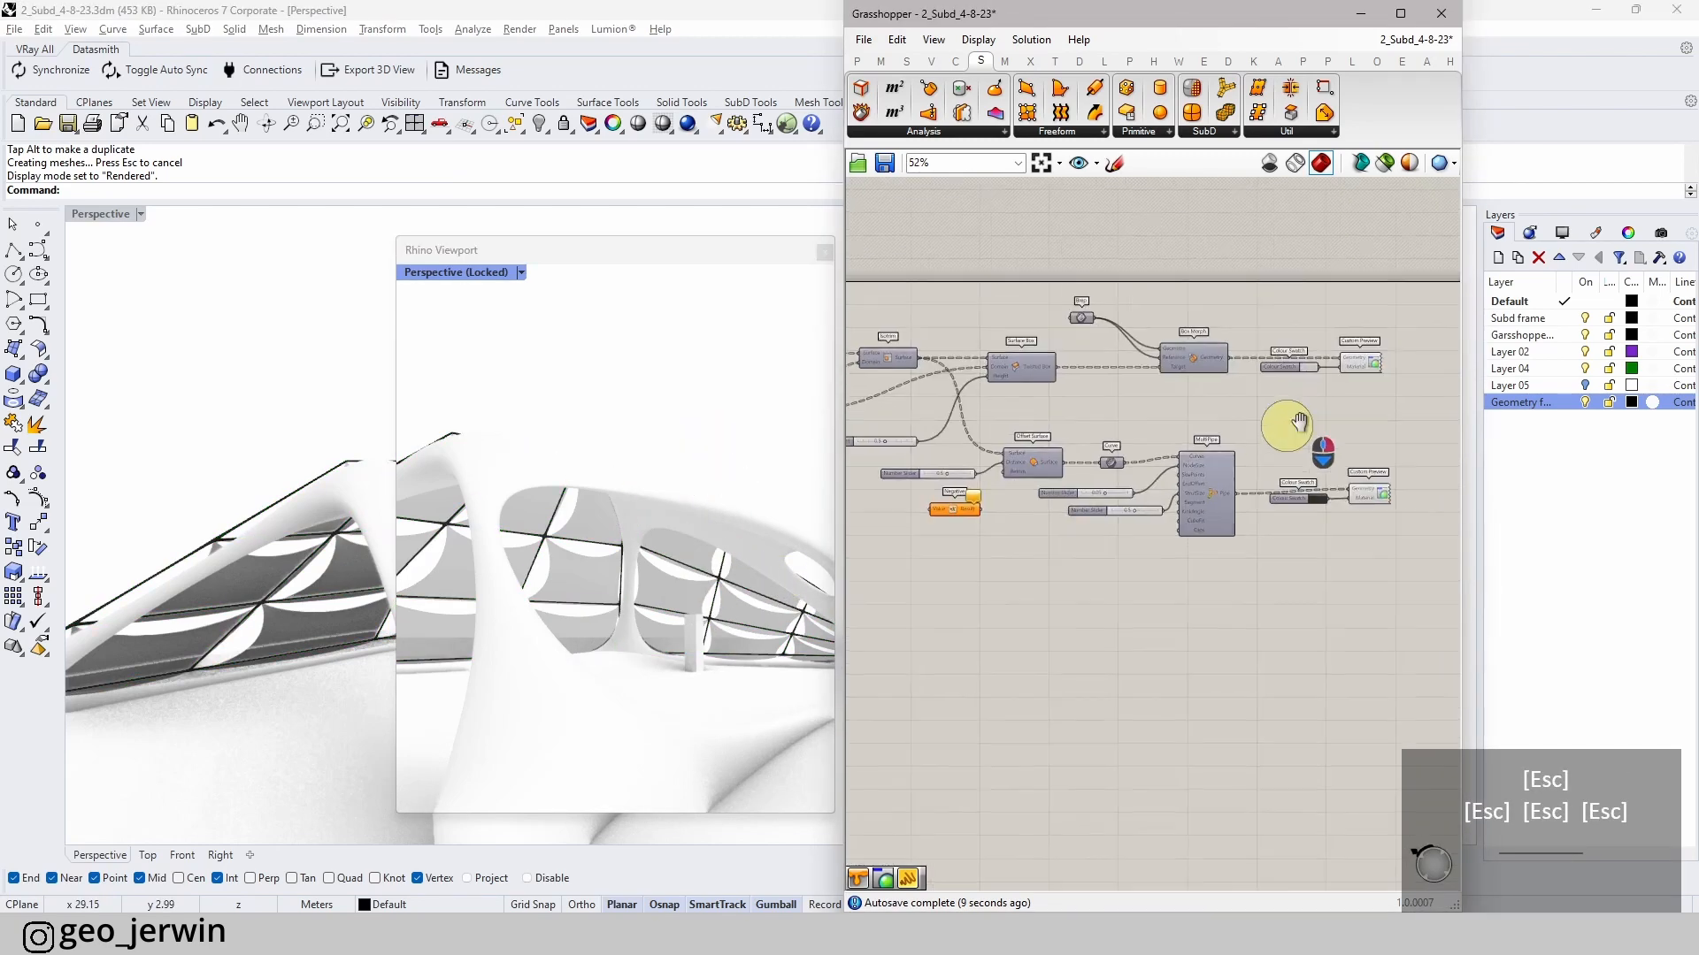
{"action": "right_click_drag", "start_coordinate": [1289, 429], "coordinate": [1176, 380]}
{"action": "right_click", "coordinate": [1202, 357]}
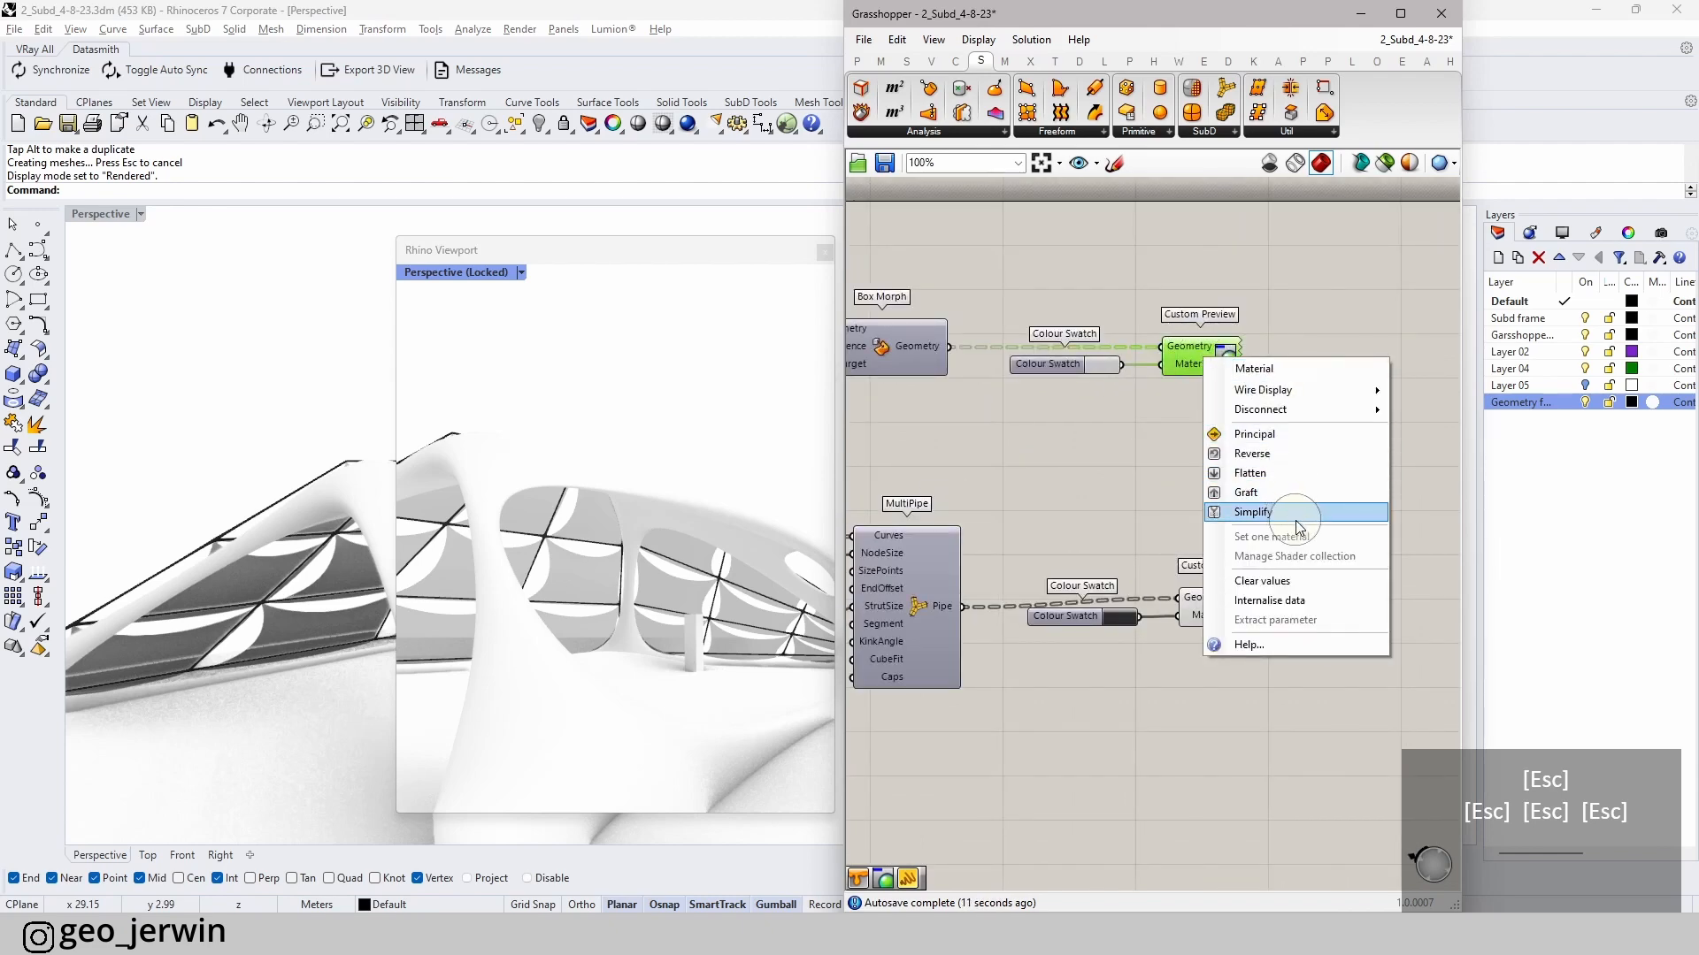
{"action": "left_click", "coordinate": [1205, 375]}
{"action": "middle_click", "coordinate": [1230, 360]}
{"action": "left_click", "coordinate": [1261, 394]}
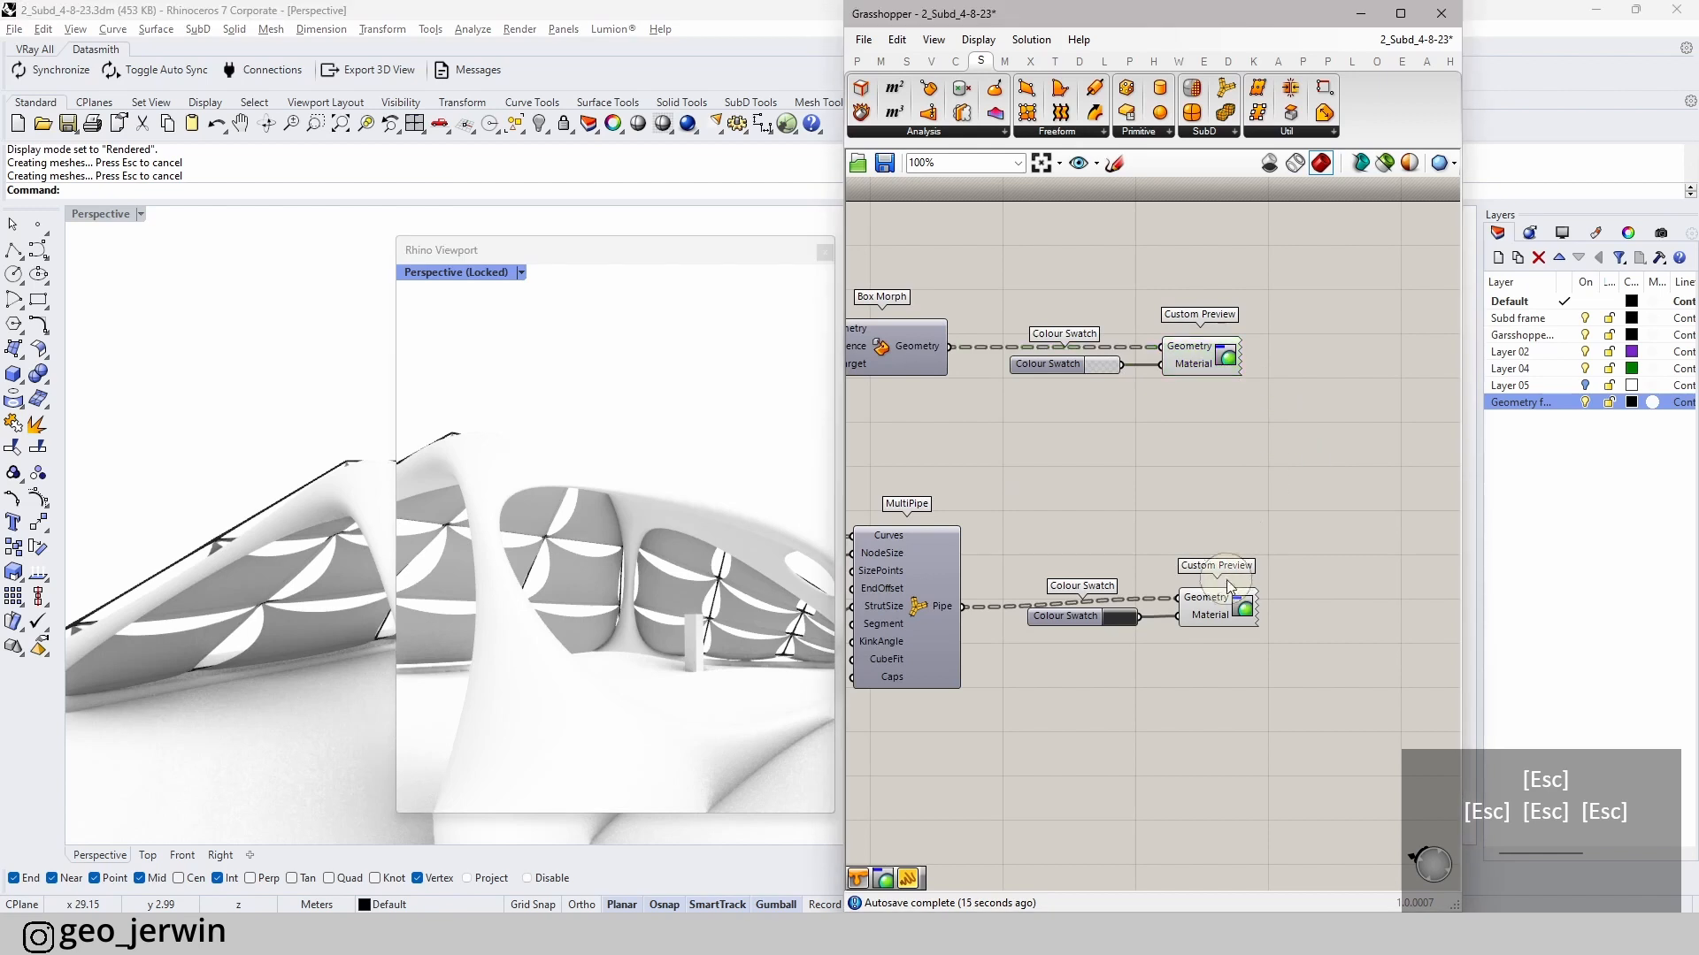
- Bake the Custom Preview of the MultiPipe cables into the Rhino document and check the layer choice in the bake attributes
{"action": "left_click", "coordinate": [1214, 607]}
{"action": "middle_click", "coordinate": [1241, 608]}
{"action": "left_click", "coordinate": [1275, 647]}
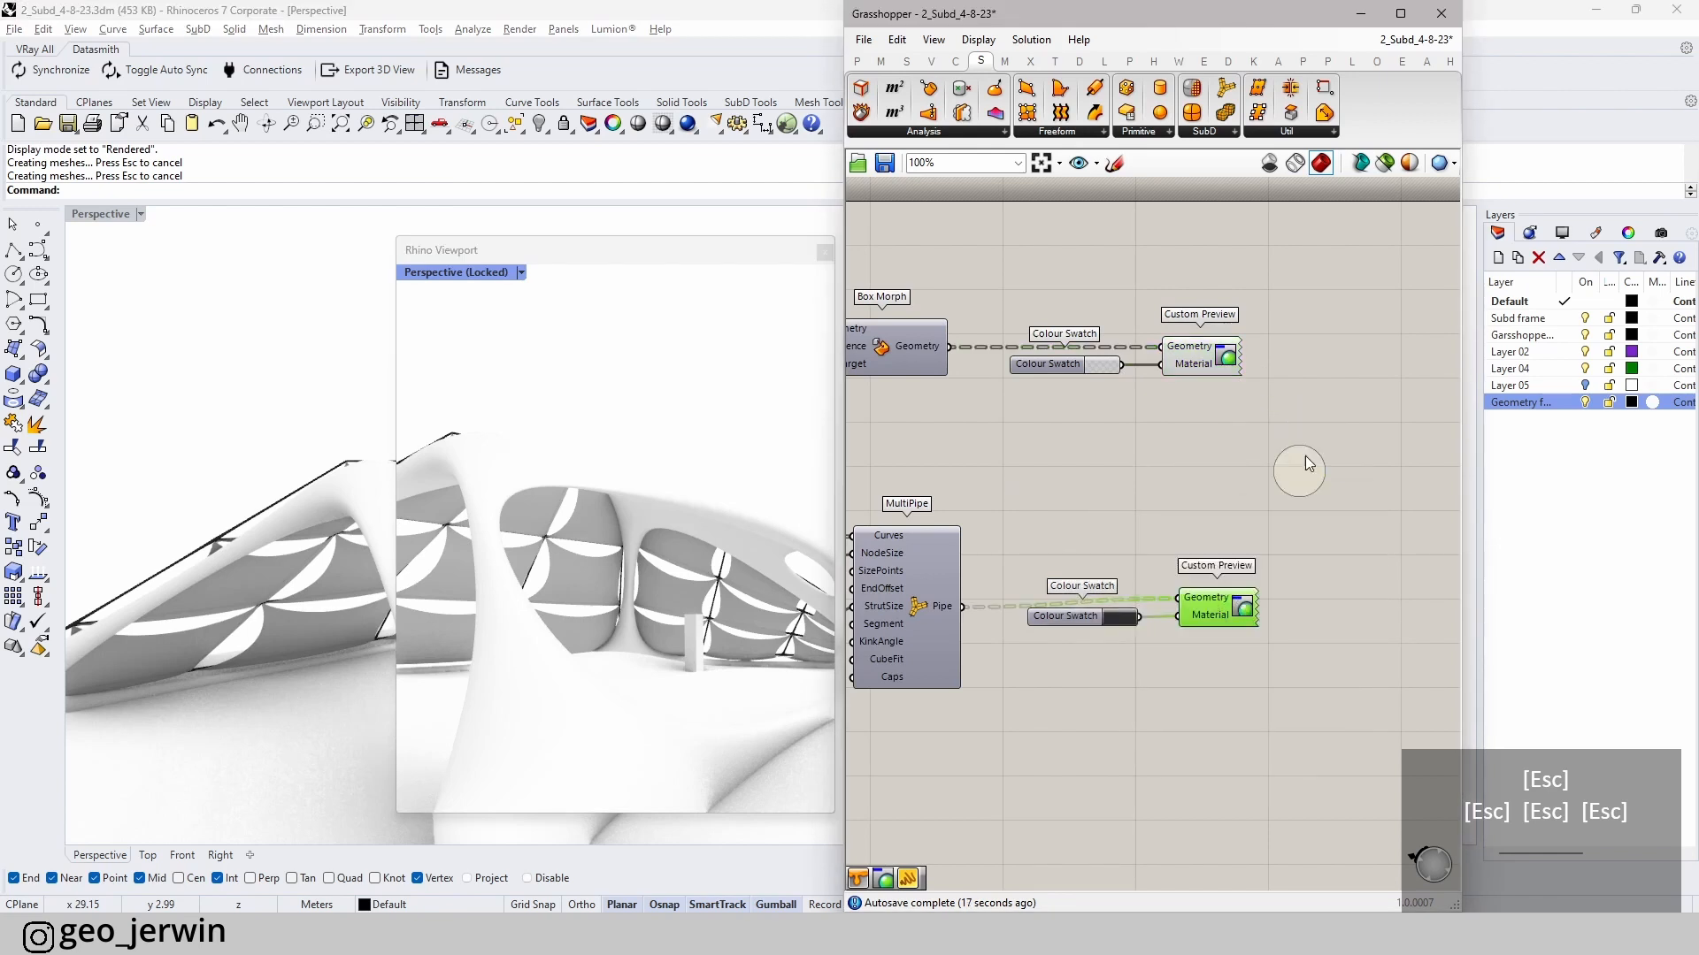
{"action": "right_click", "coordinate": [1245, 613]}
{"action": "left_click", "coordinate": [1317, 701]}
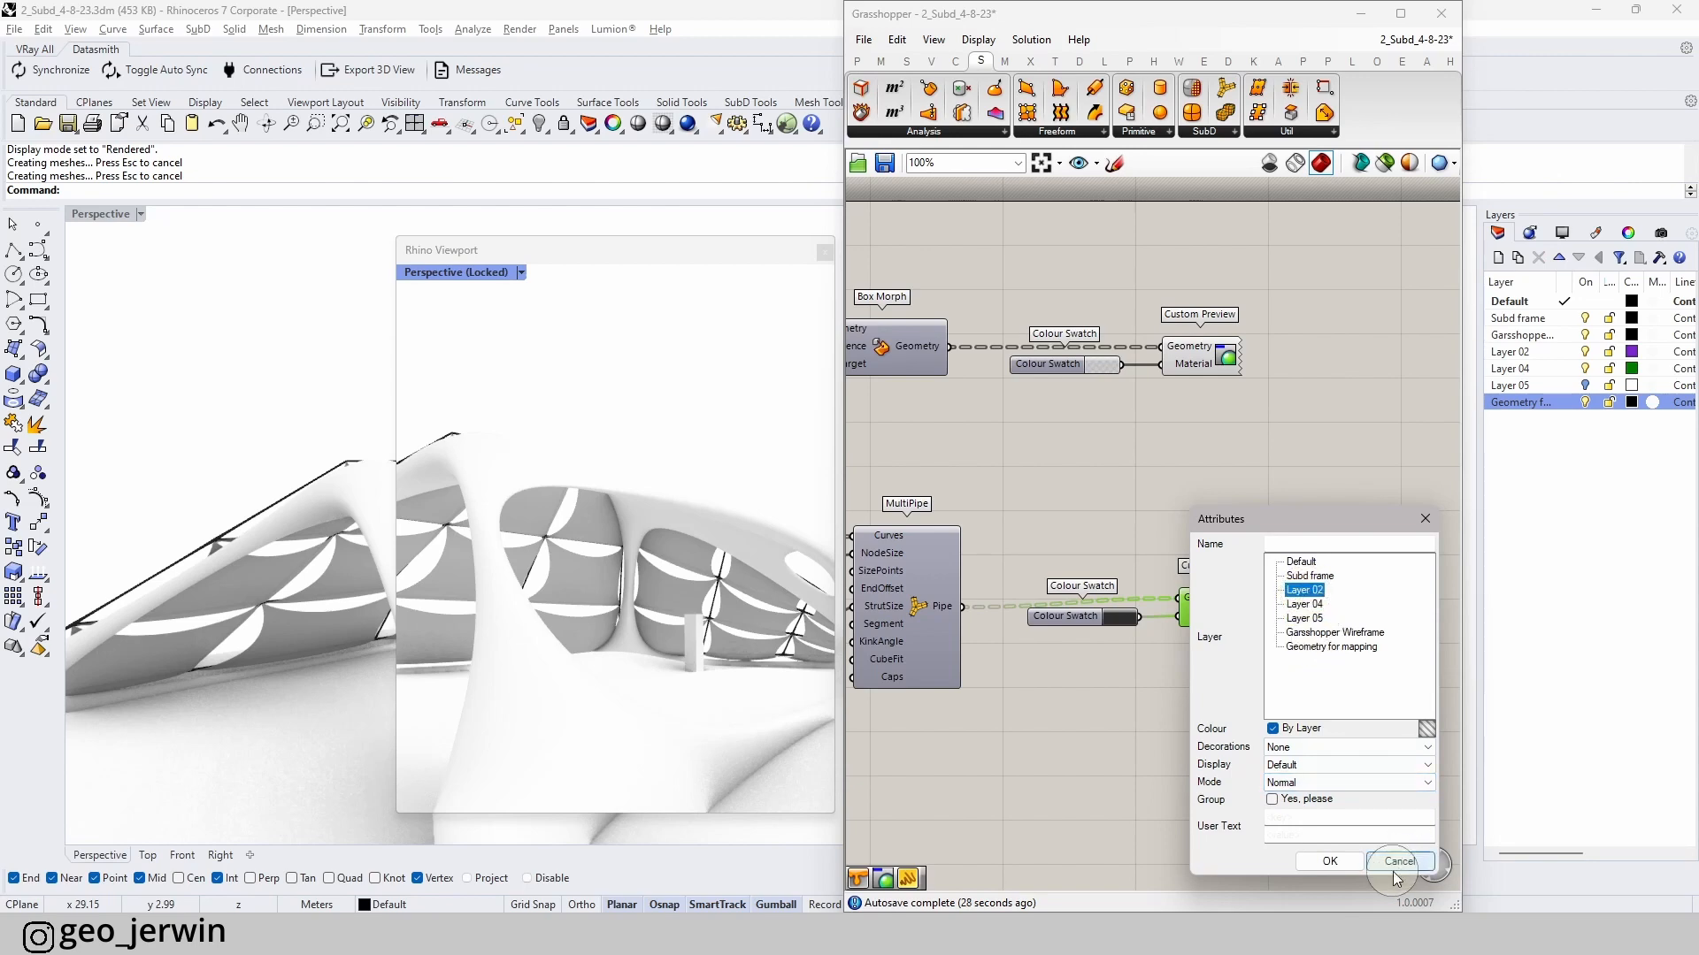
{"action": "left_click", "coordinate": [1351, 863]}
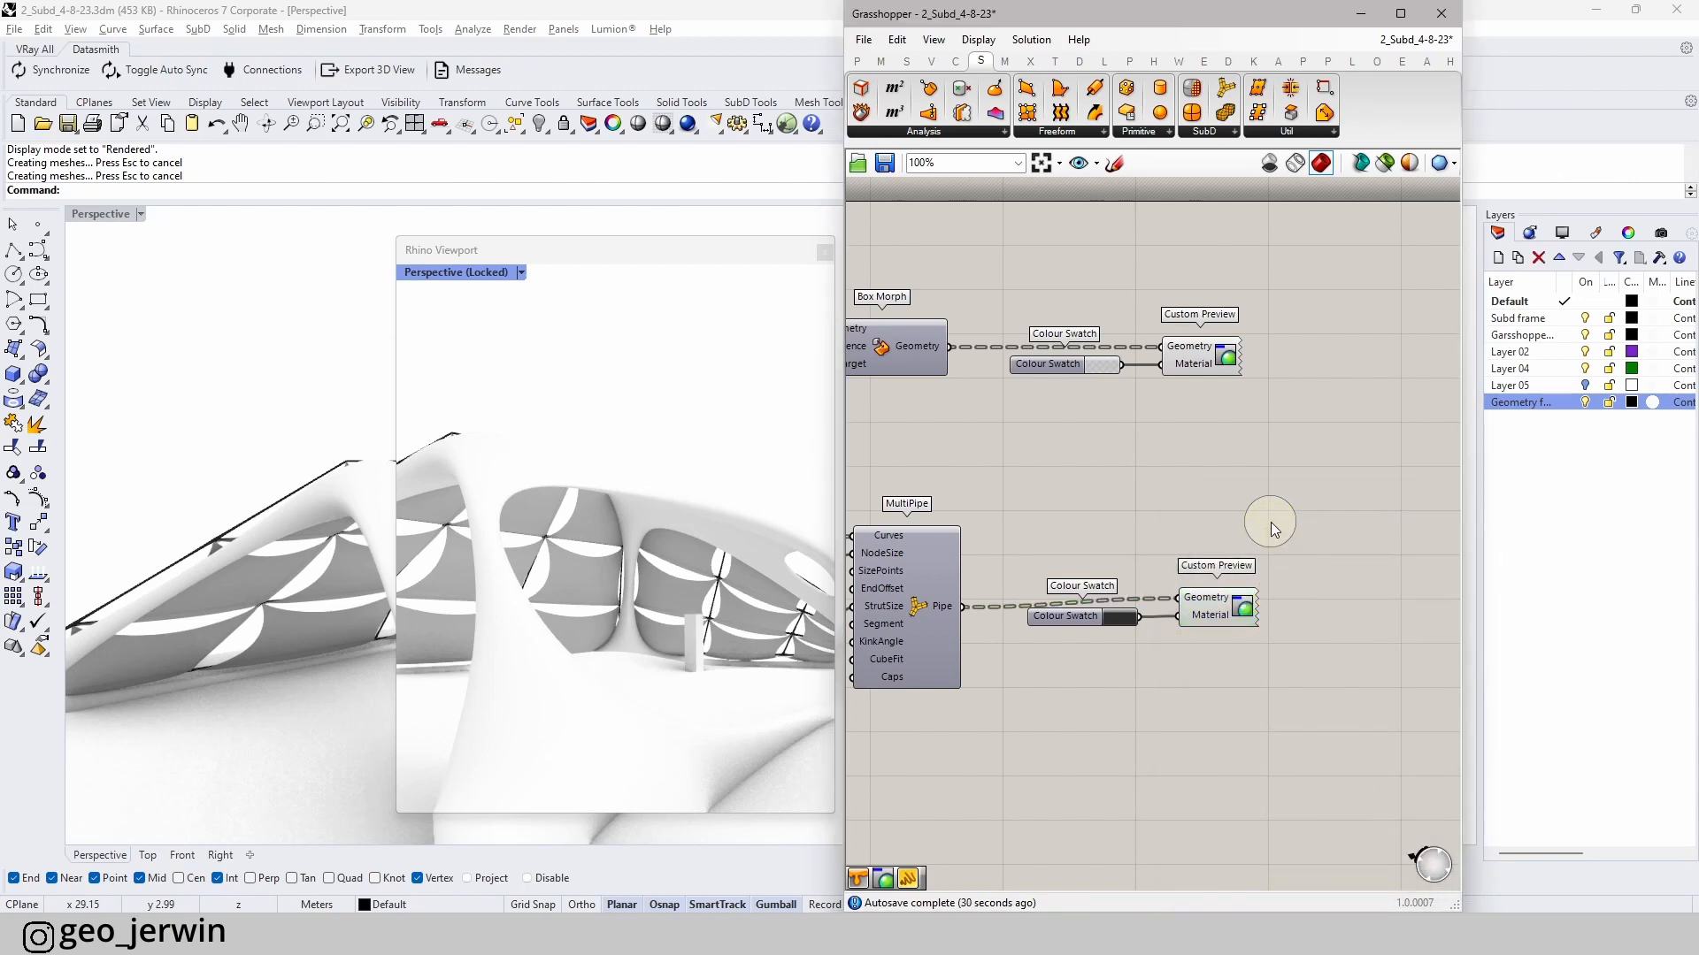
{"action": "scroll", "coordinate": [1270, 522], "scroll_direction": "down", "scroll_amount": 4}
{"action": "key", "text": "Escape"}
{"action": "key", "text": "Escape"}
{"action": "key", "text": "Escape"}
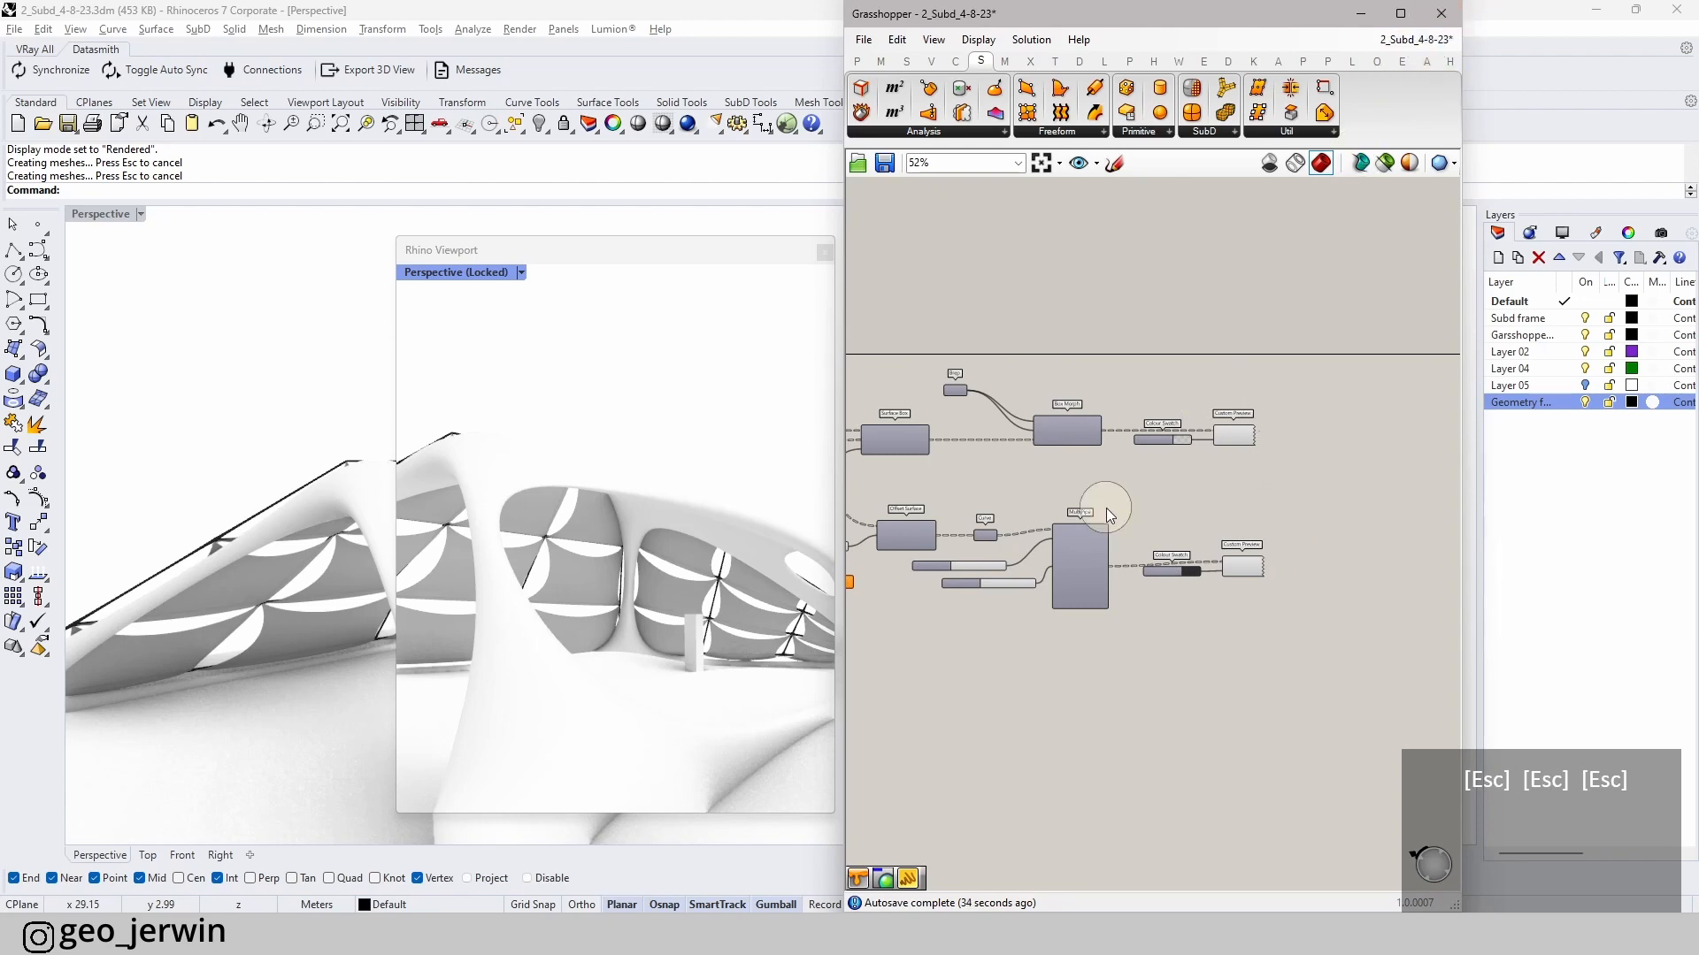
{"action": "scroll", "coordinate": [1109, 515], "scroll_direction": "up", "scroll_amount": 2}
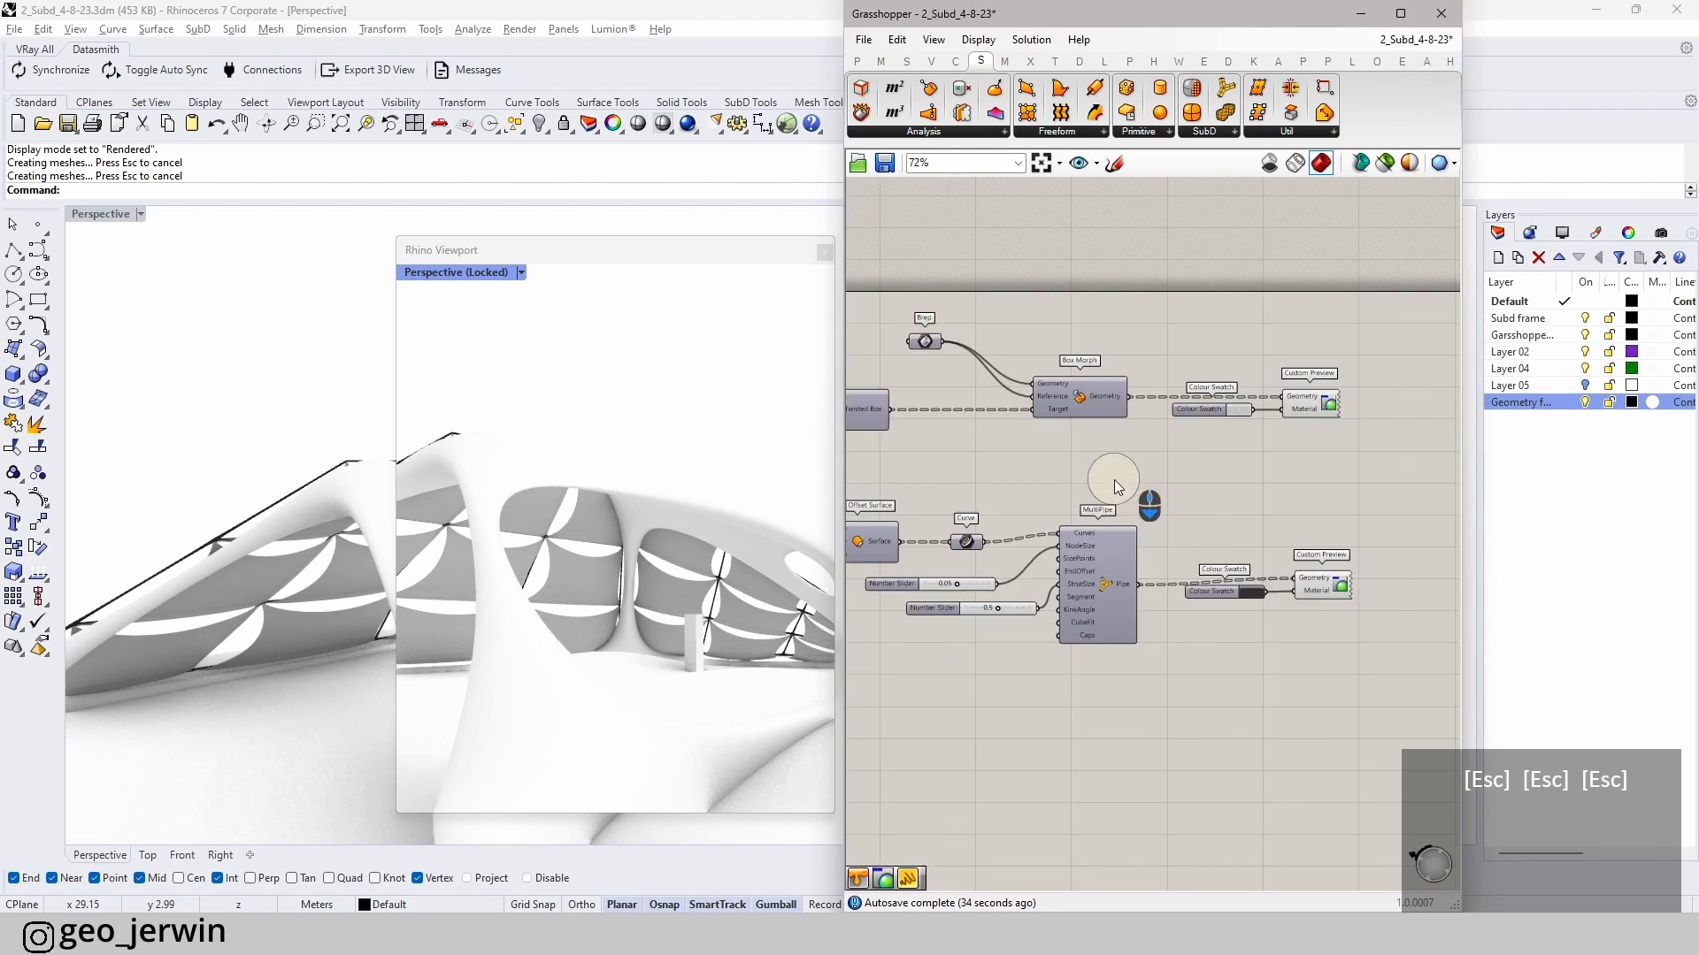
- Maximize the Grasshopper window and delete the unconnected Negative component
{"action": "left_click", "coordinate": [1392, 16]}
{"action": "right_click_drag", "start_coordinate": [675, 581], "coordinate": [1238, 557]}
{"action": "right_click_drag", "start_coordinate": [624, 519], "coordinate": [1048, 573]}
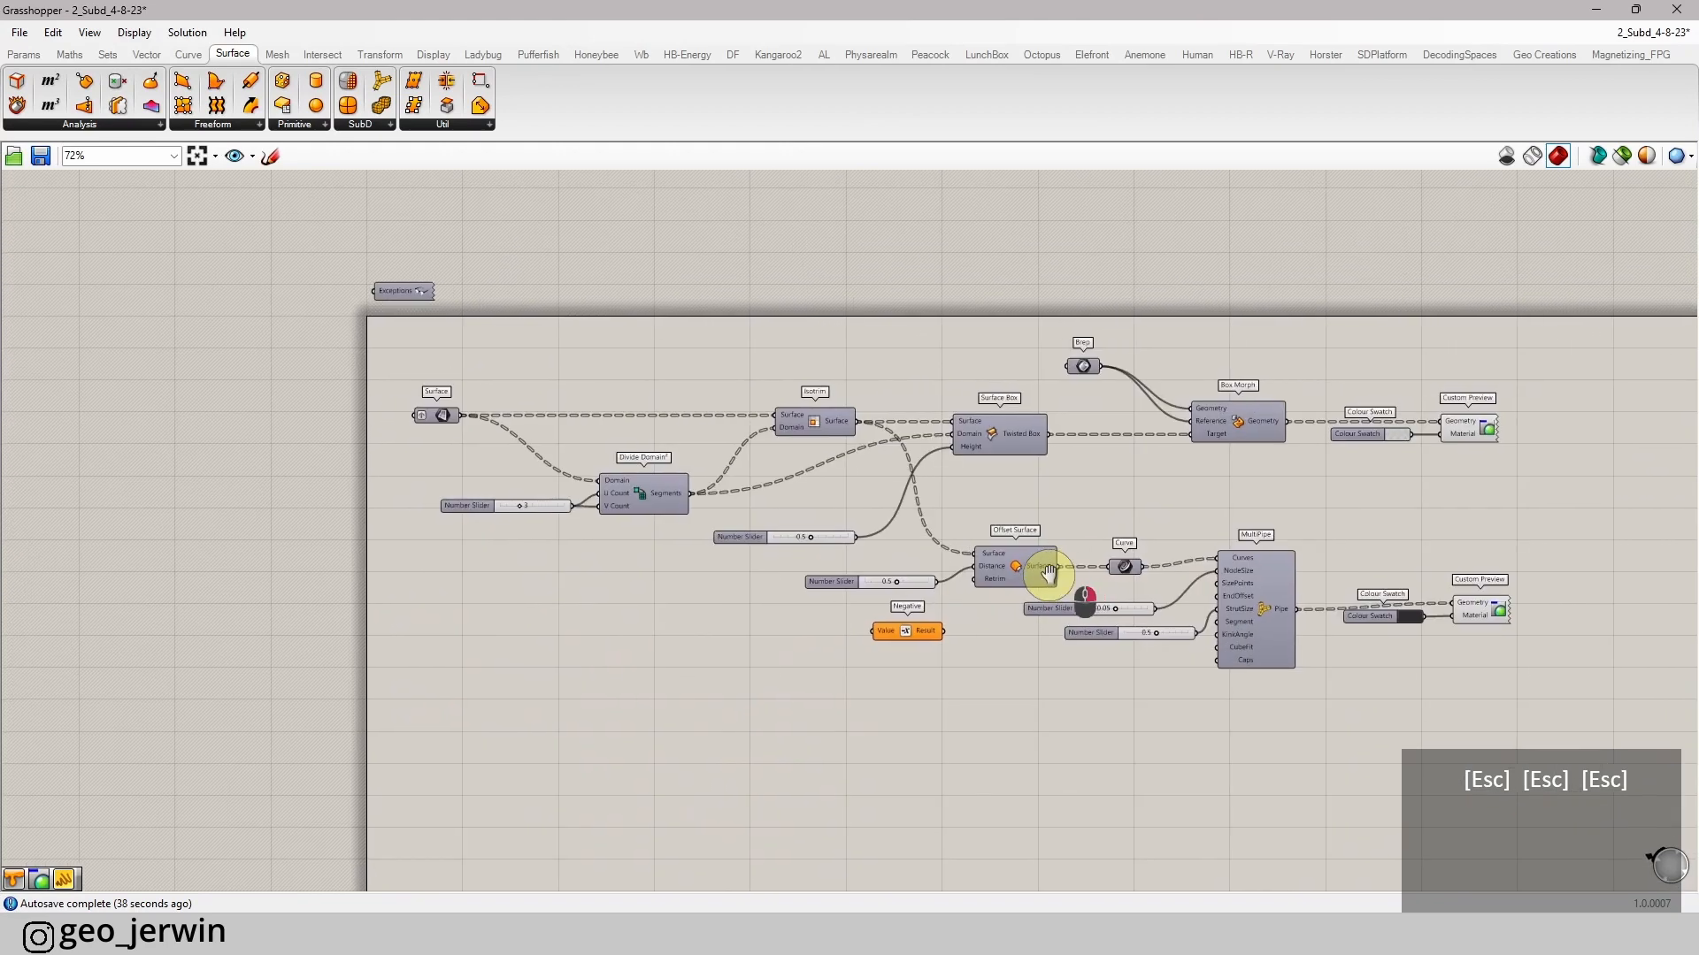
{"action": "scroll", "coordinate": [1048, 573], "scroll_direction": "up", "scroll_amount": 1}
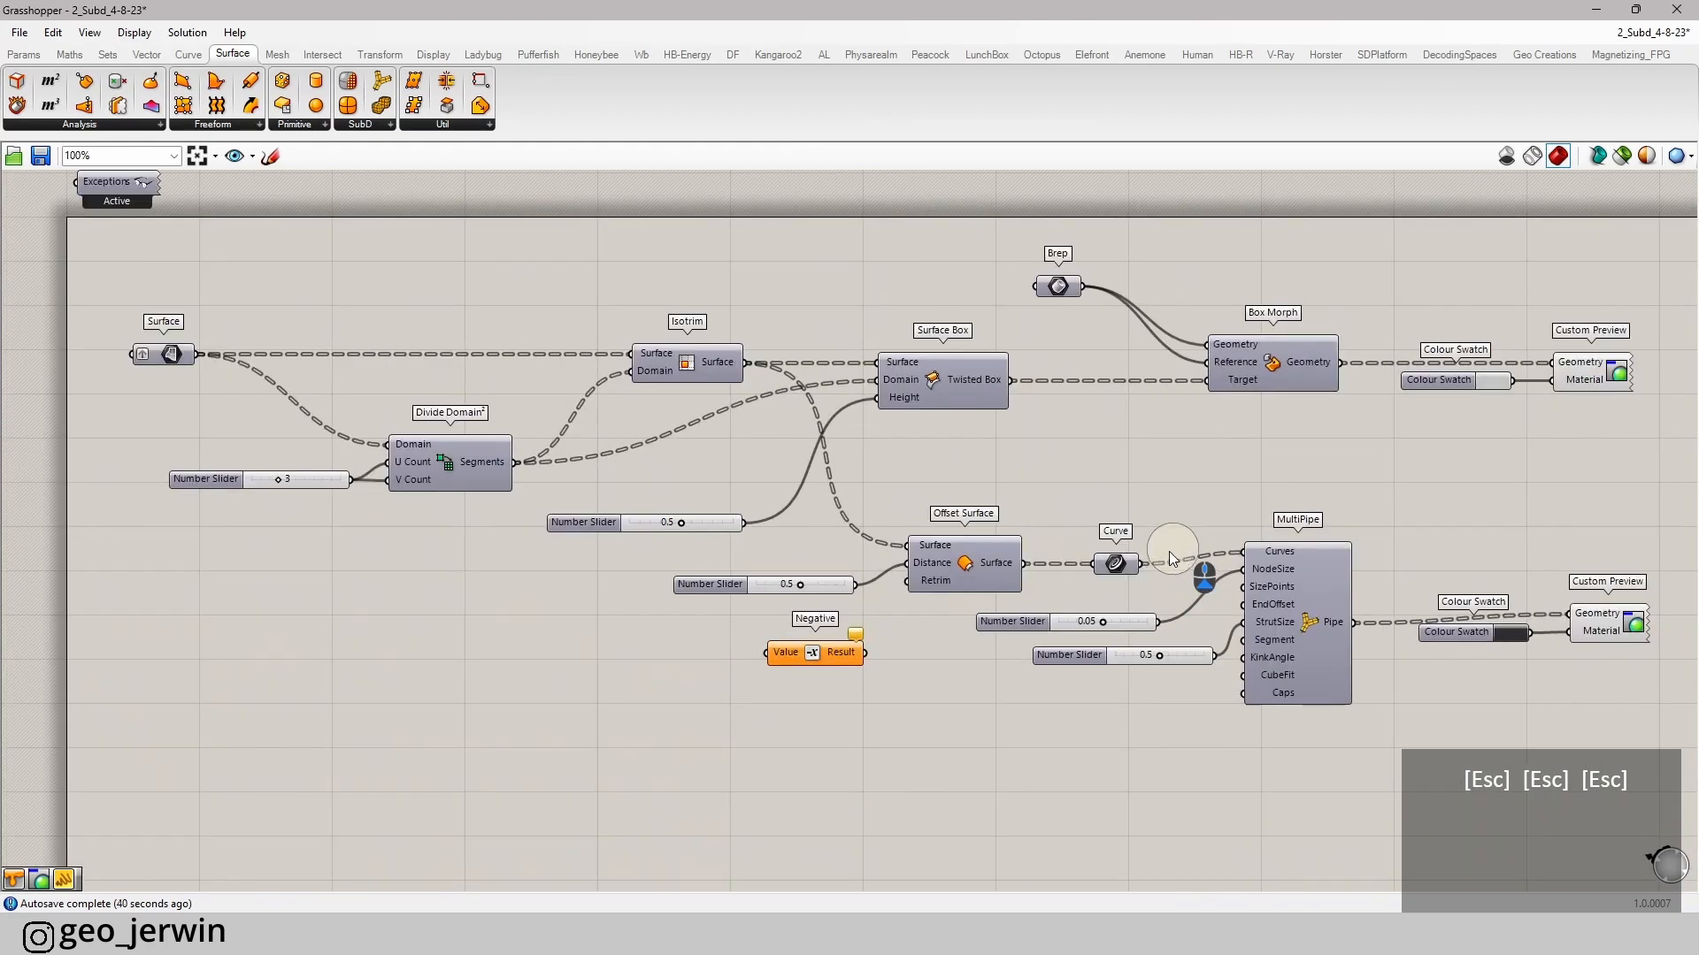
{"action": "scroll", "coordinate": [1357, 492], "scroll_direction": "up", "scroll_amount": 1}
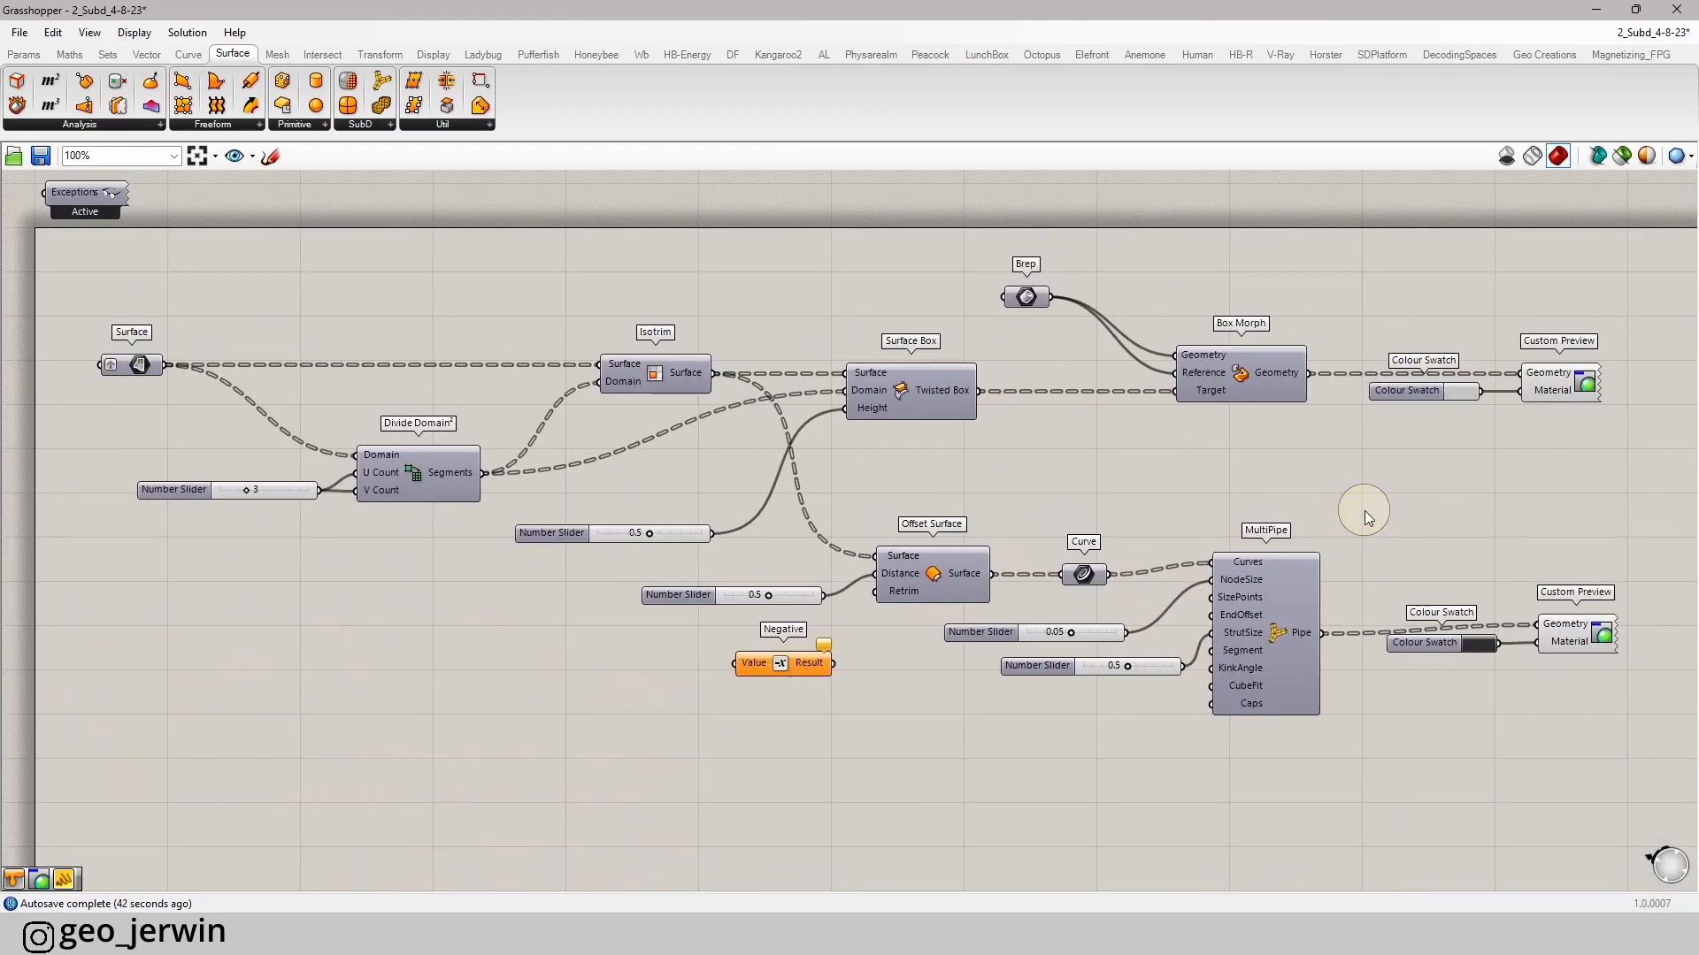
{"action": "left_click_drag", "start_coordinate": [942, 755], "coordinate": [758, 659]}
{"action": "key", "text": "Delete"}
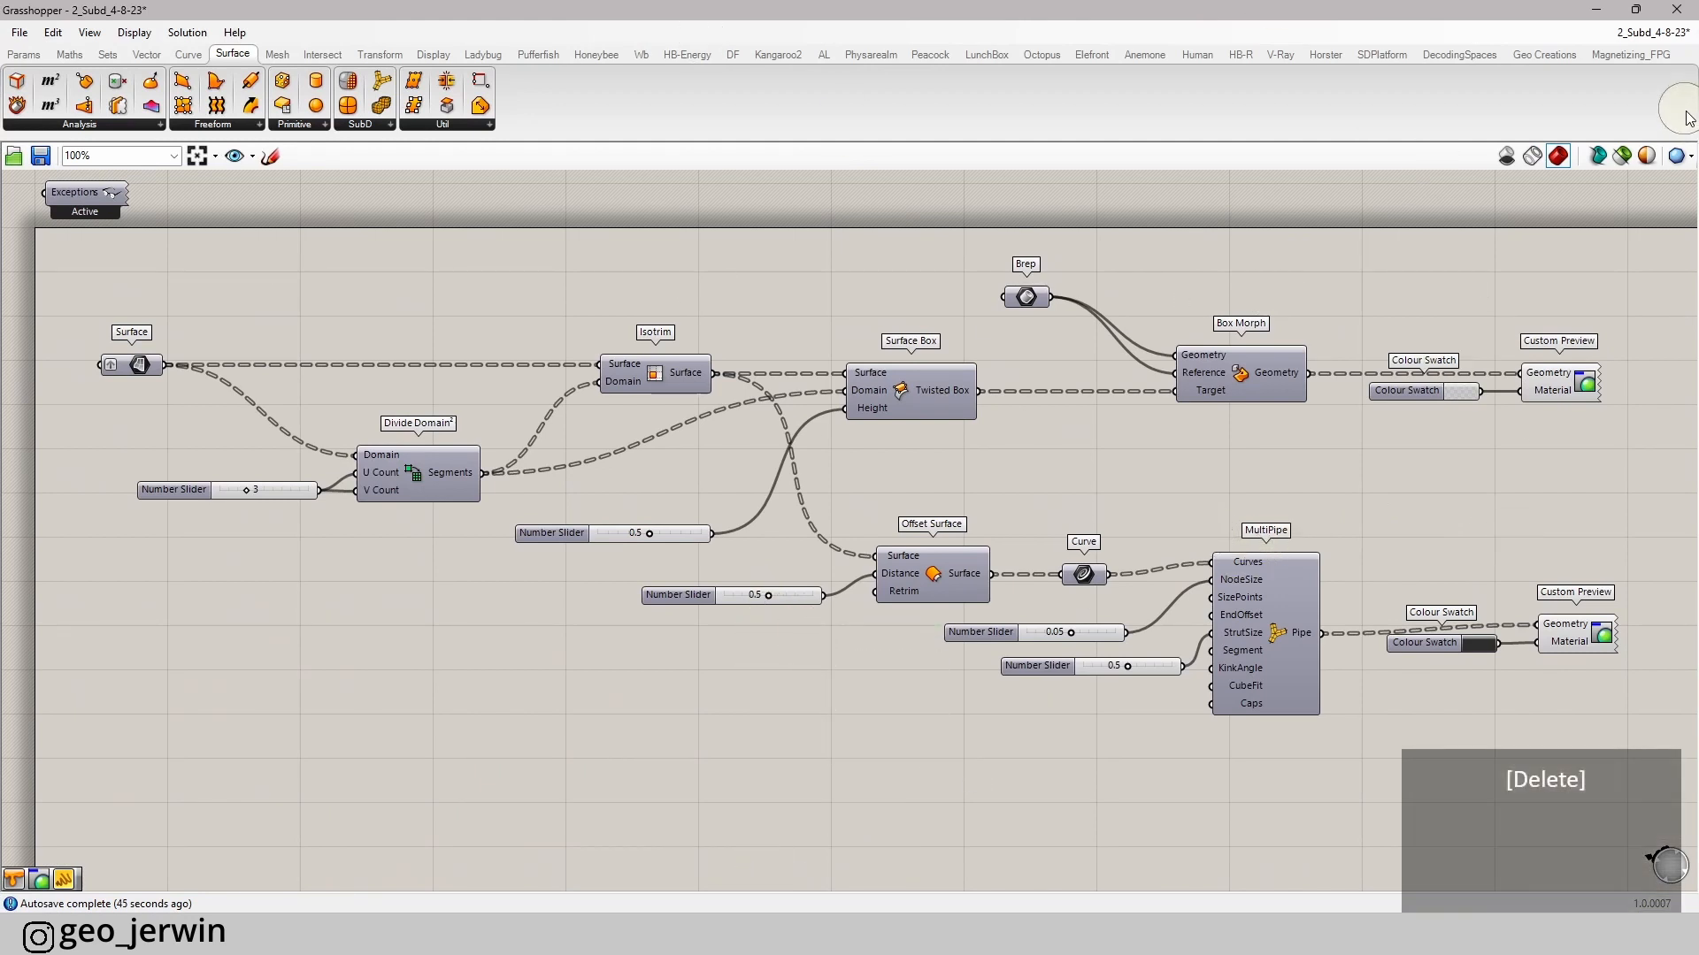
- Switch back to the Rhino window and move the floating viewport clear of the pavilion
{"action": "left_click", "coordinate": [1686, 11]}
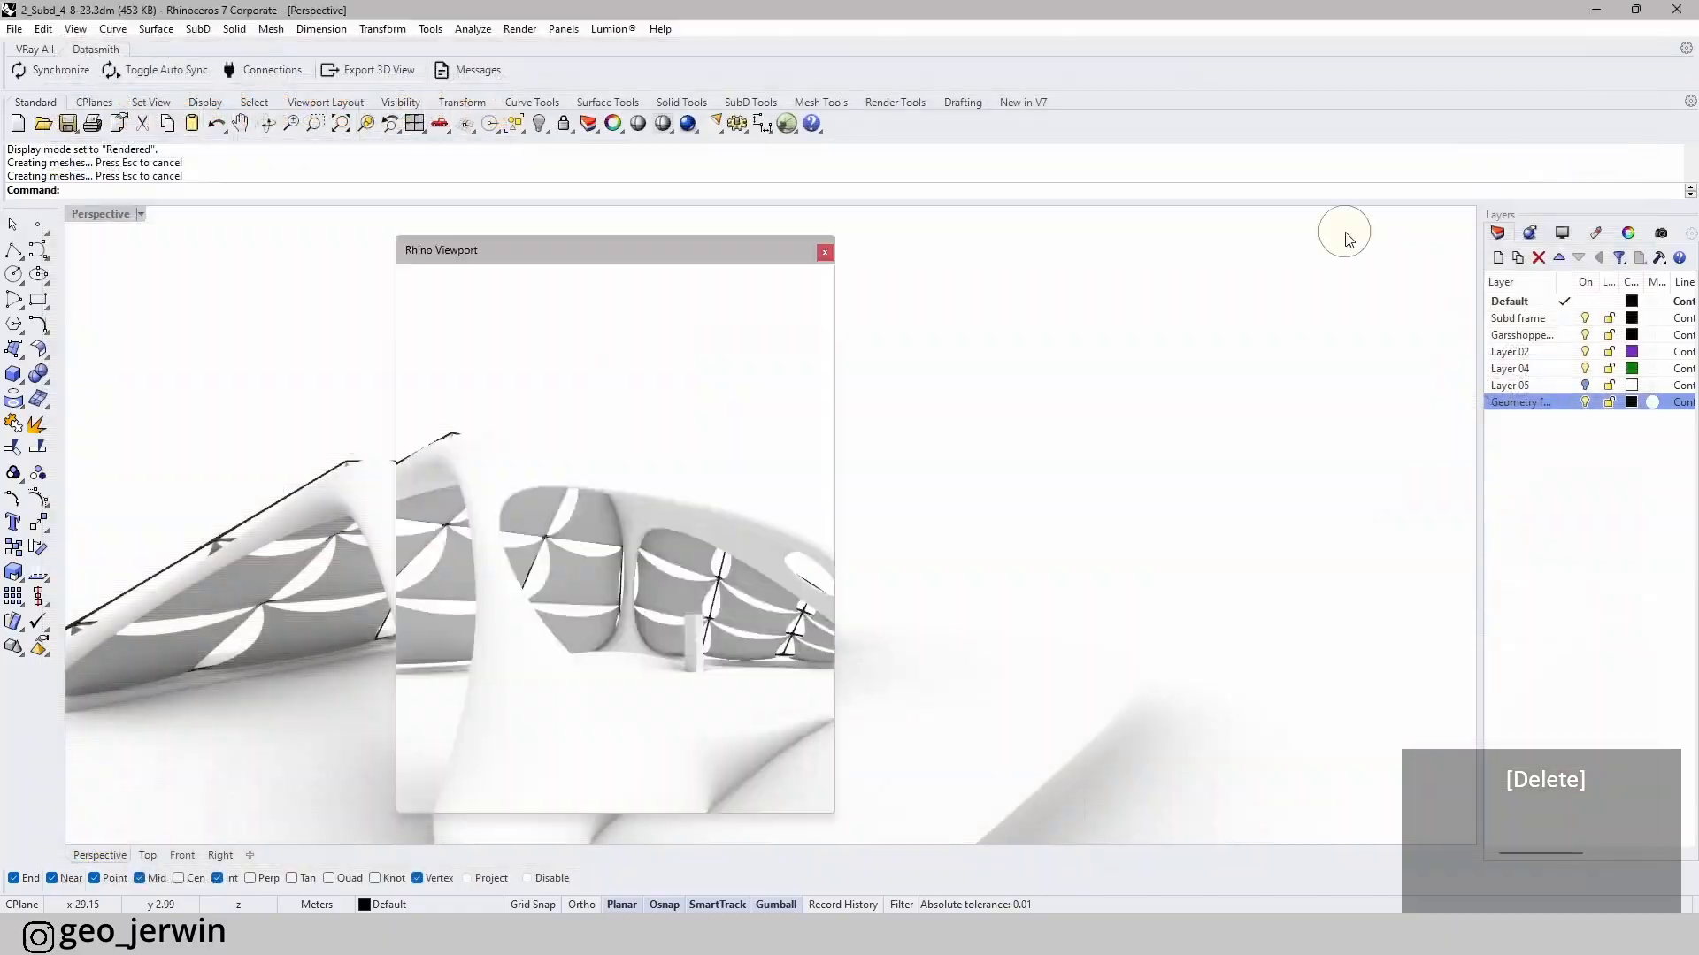
{"action": "left_click_drag", "start_coordinate": [561, 251], "coordinate": [1125, 241]}
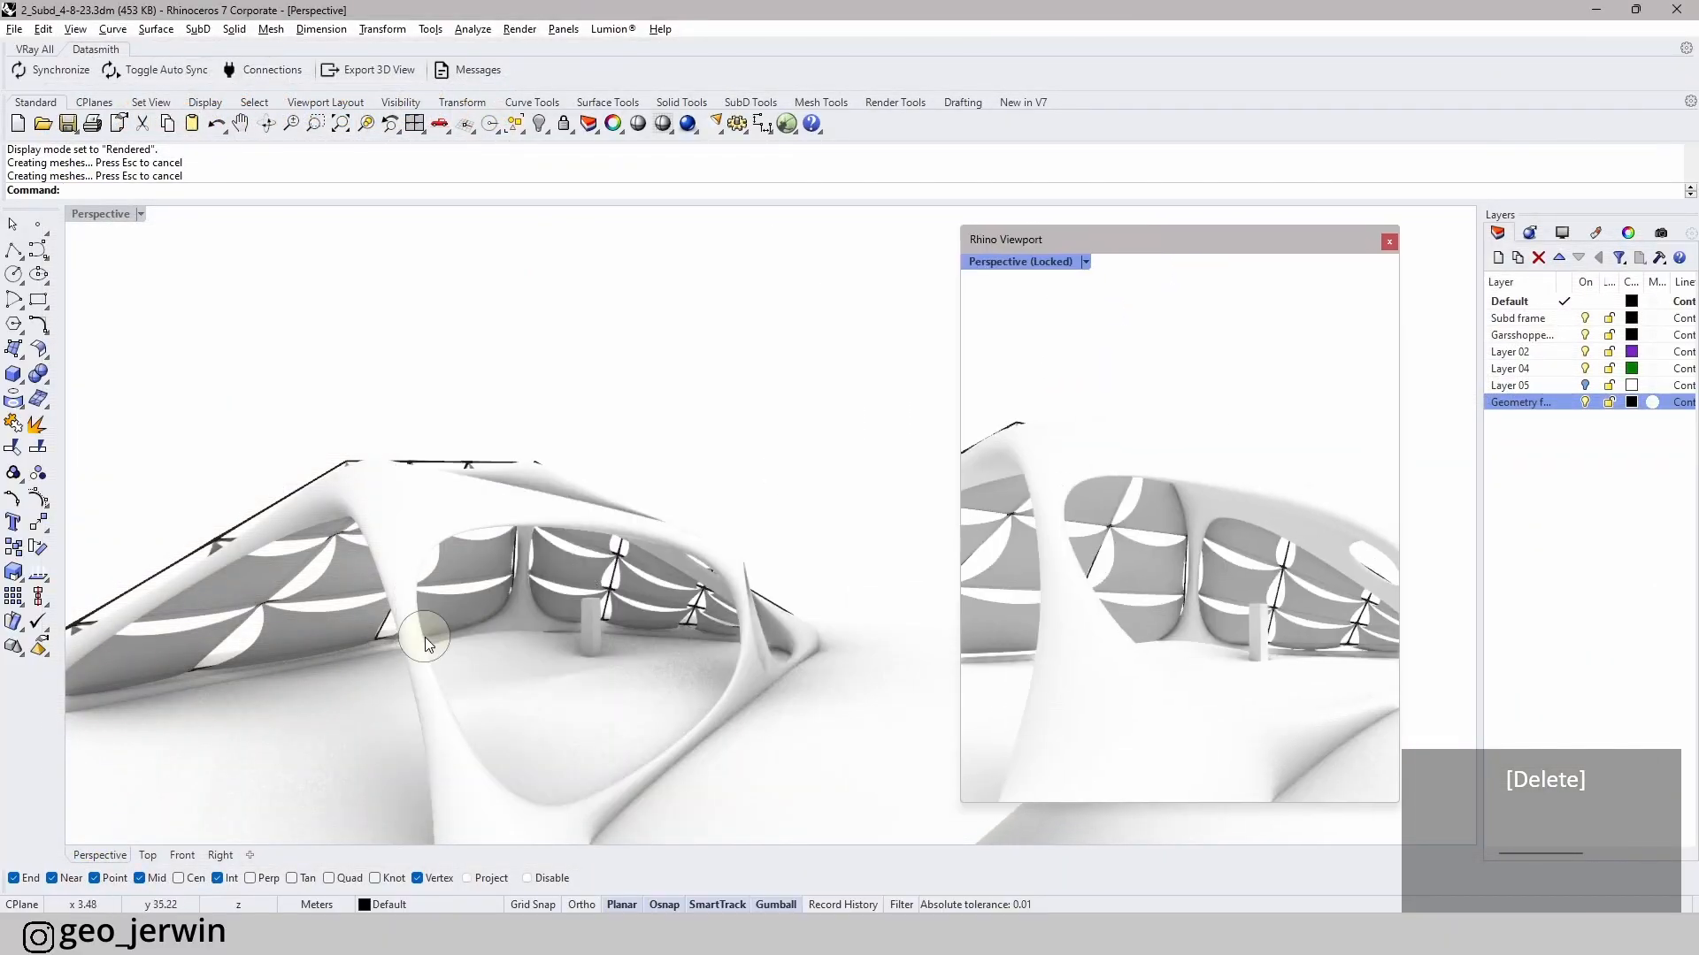
{"action": "scroll", "coordinate": [425, 639], "scroll_direction": "up", "scroll_amount": 5}
{"action": "mouse_move", "coordinate": [608, 647]}
{"action": "right_mouse_down"}
{"action": "mouse_move", "coordinate": [592, 637]}
{"action": "mouse_move", "coordinate": [633, 637]}
{"action": "mouse_move", "coordinate": [579, 668]}
{"action": "mouse_move", "coordinate": [601, 659]}
{"action": "right_mouse_up"}
- Examine the SubD frame around the panel openings by selecting and deselecting it
{"action": "left_click", "coordinate": [880, 318]}
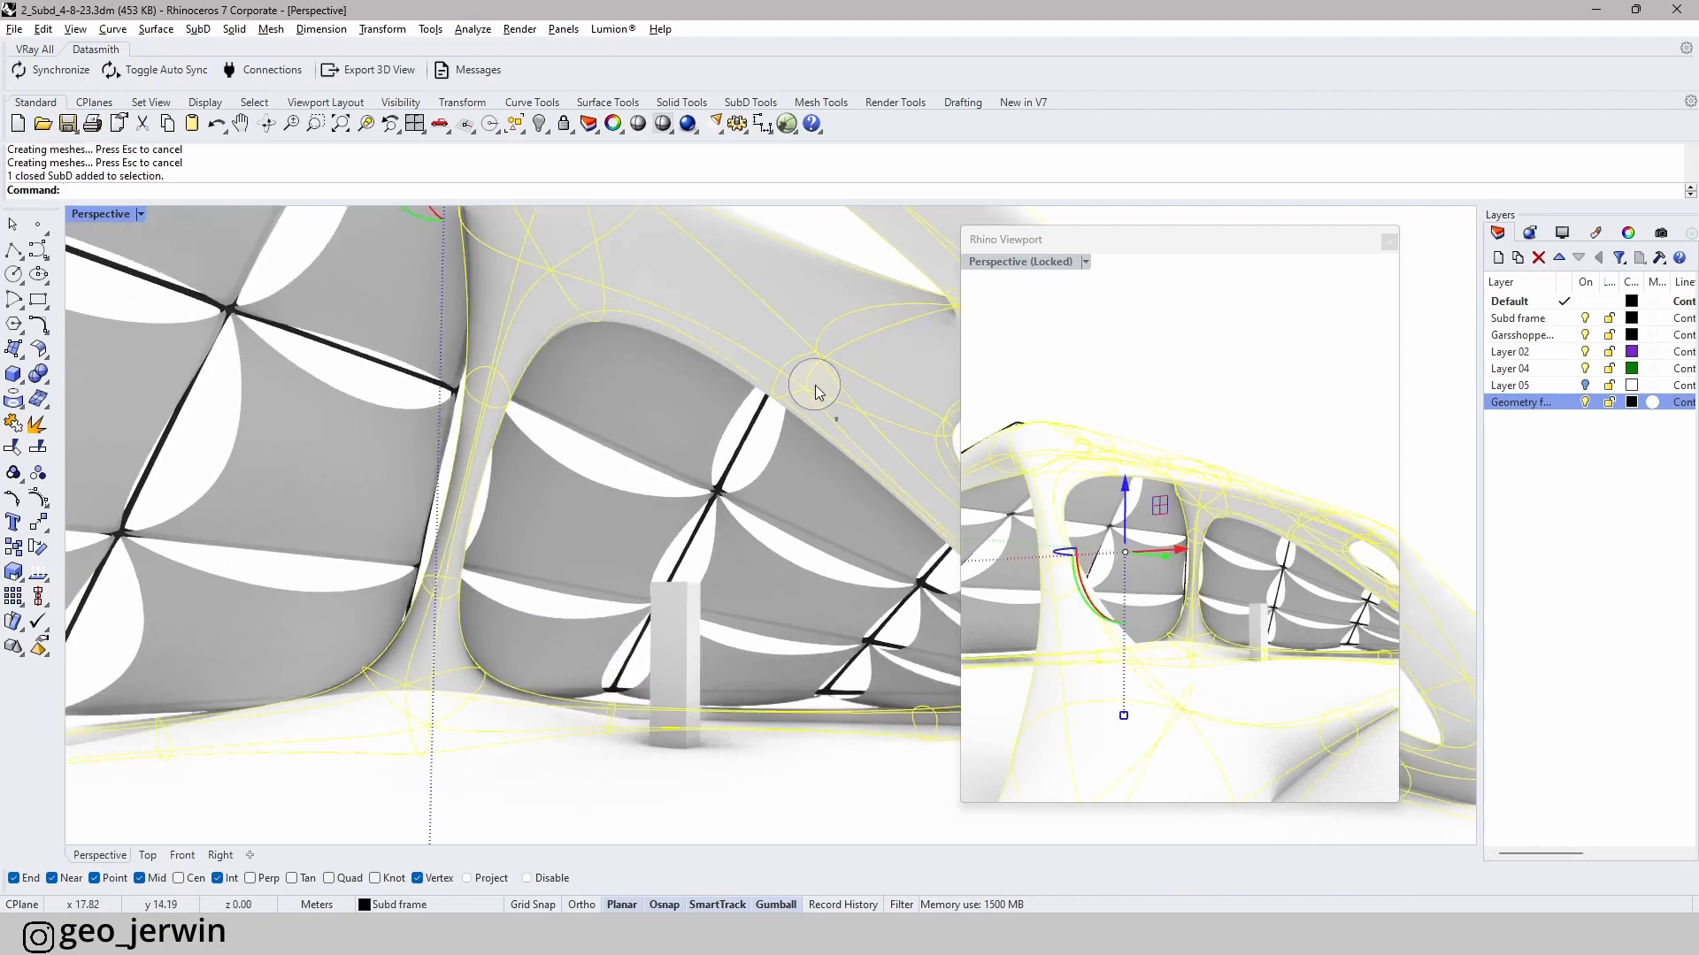
{"action": "right_click_drag", "start_coordinate": [815, 386], "coordinate": [664, 460]}
{"action": "left_click", "coordinate": [789, 313]}
{"action": "left_click", "coordinate": [716, 429]}
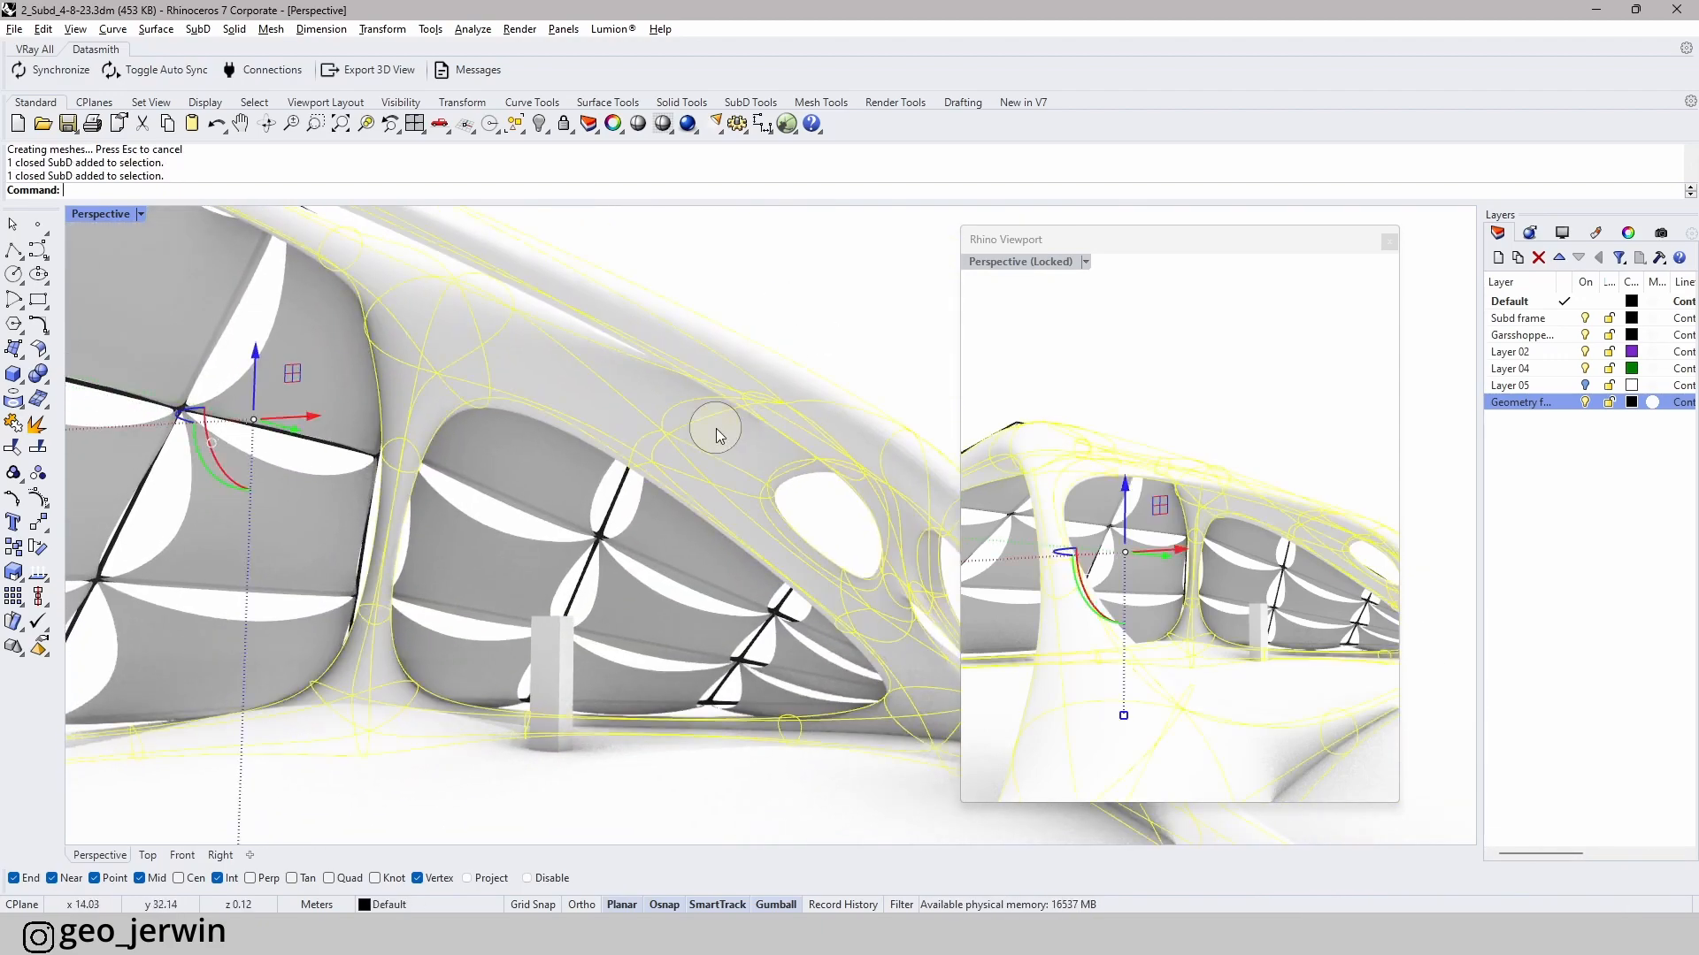
{"action": "left_click", "coordinate": [814, 318]}
{"action": "left_click", "coordinate": [796, 436]}
{"action": "left_click", "coordinate": [777, 292]}
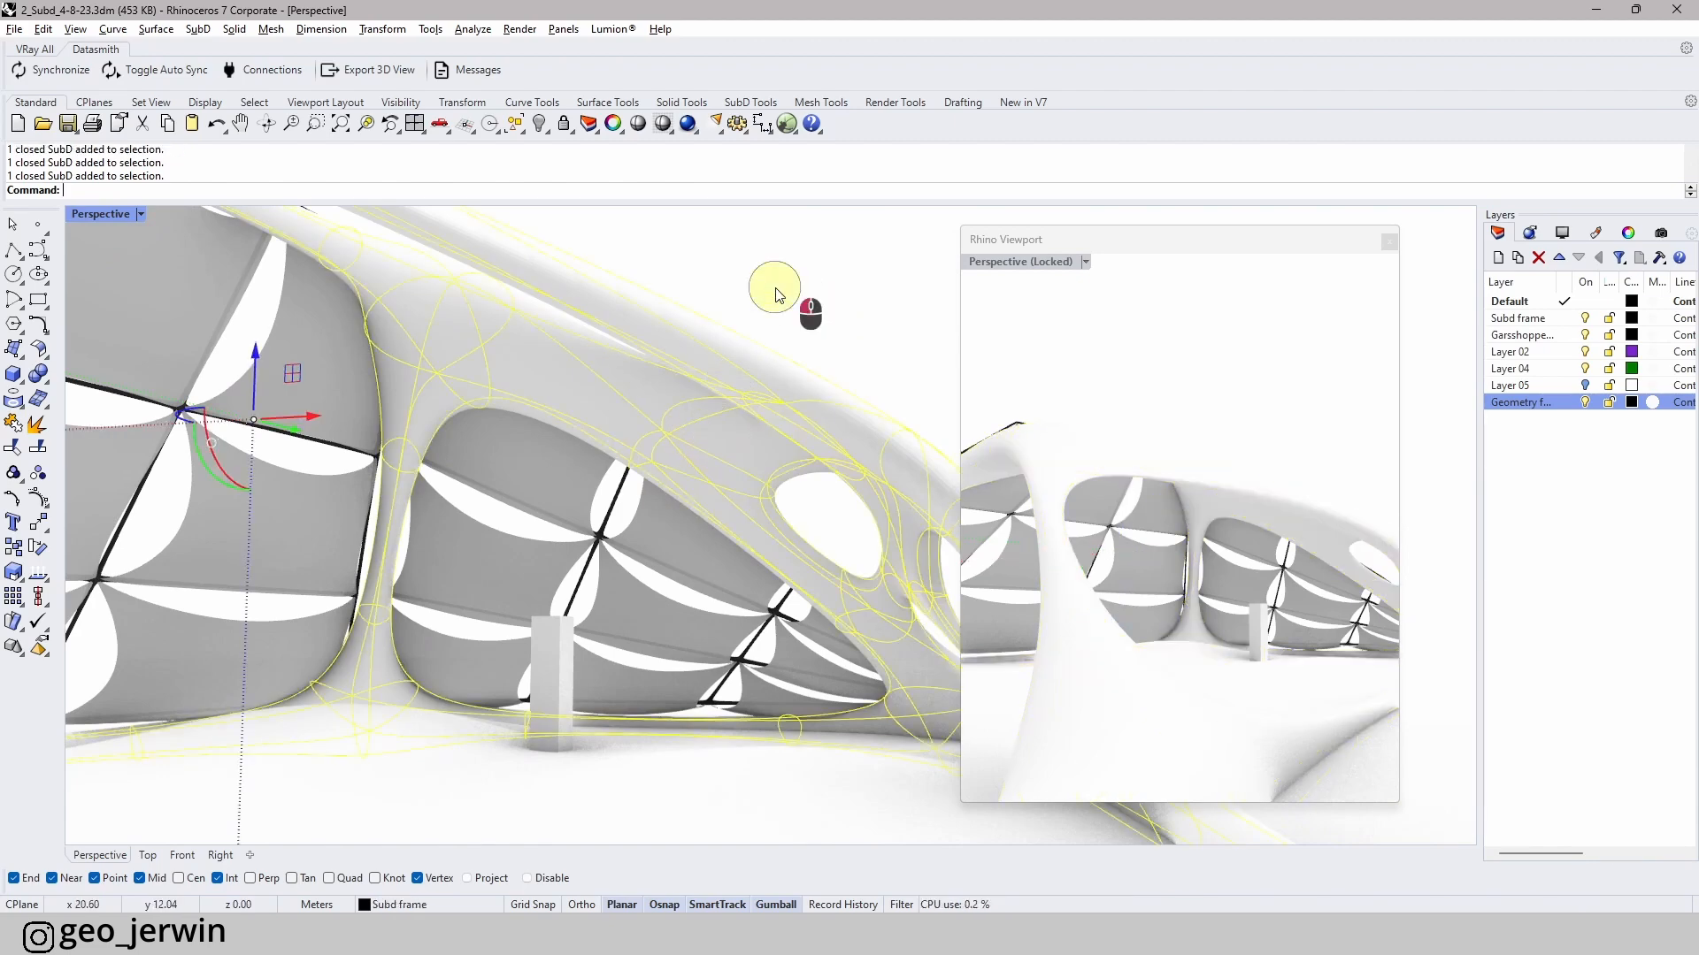
- Delete the small upright box standing in front of the wall panels
{"action": "scroll", "coordinate": [654, 438], "scroll_direction": "down", "scroll_amount": 5}
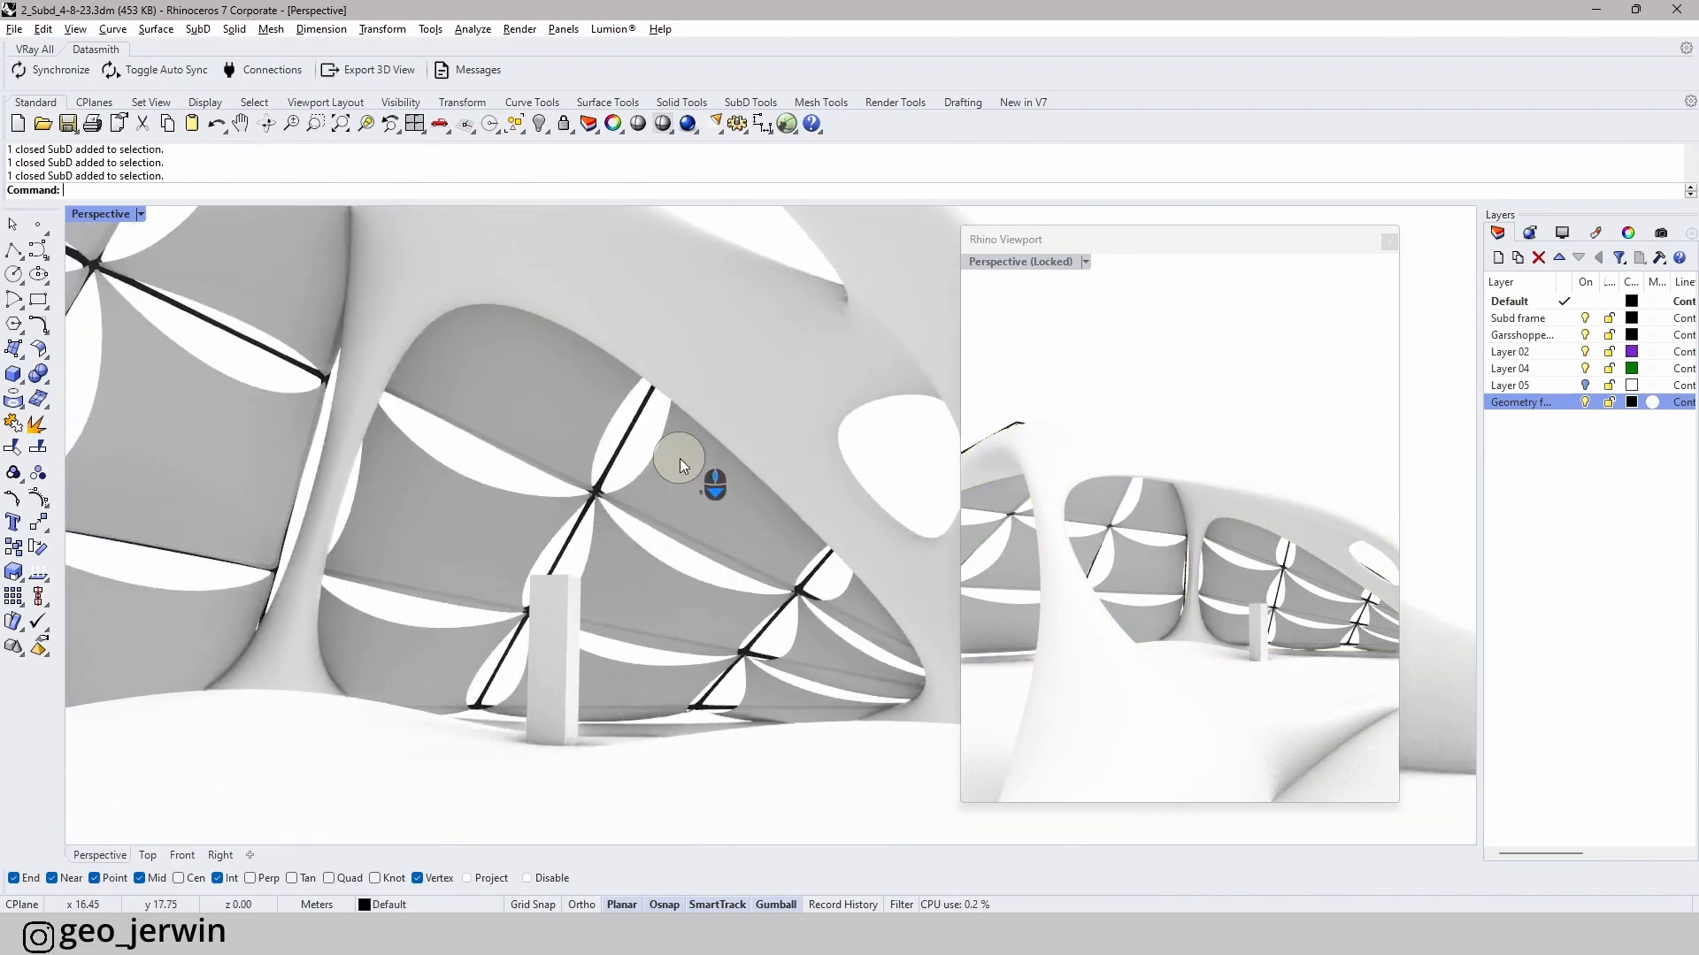
{"action": "left_click", "coordinate": [566, 591]}
{"action": "key", "text": "Delete"}
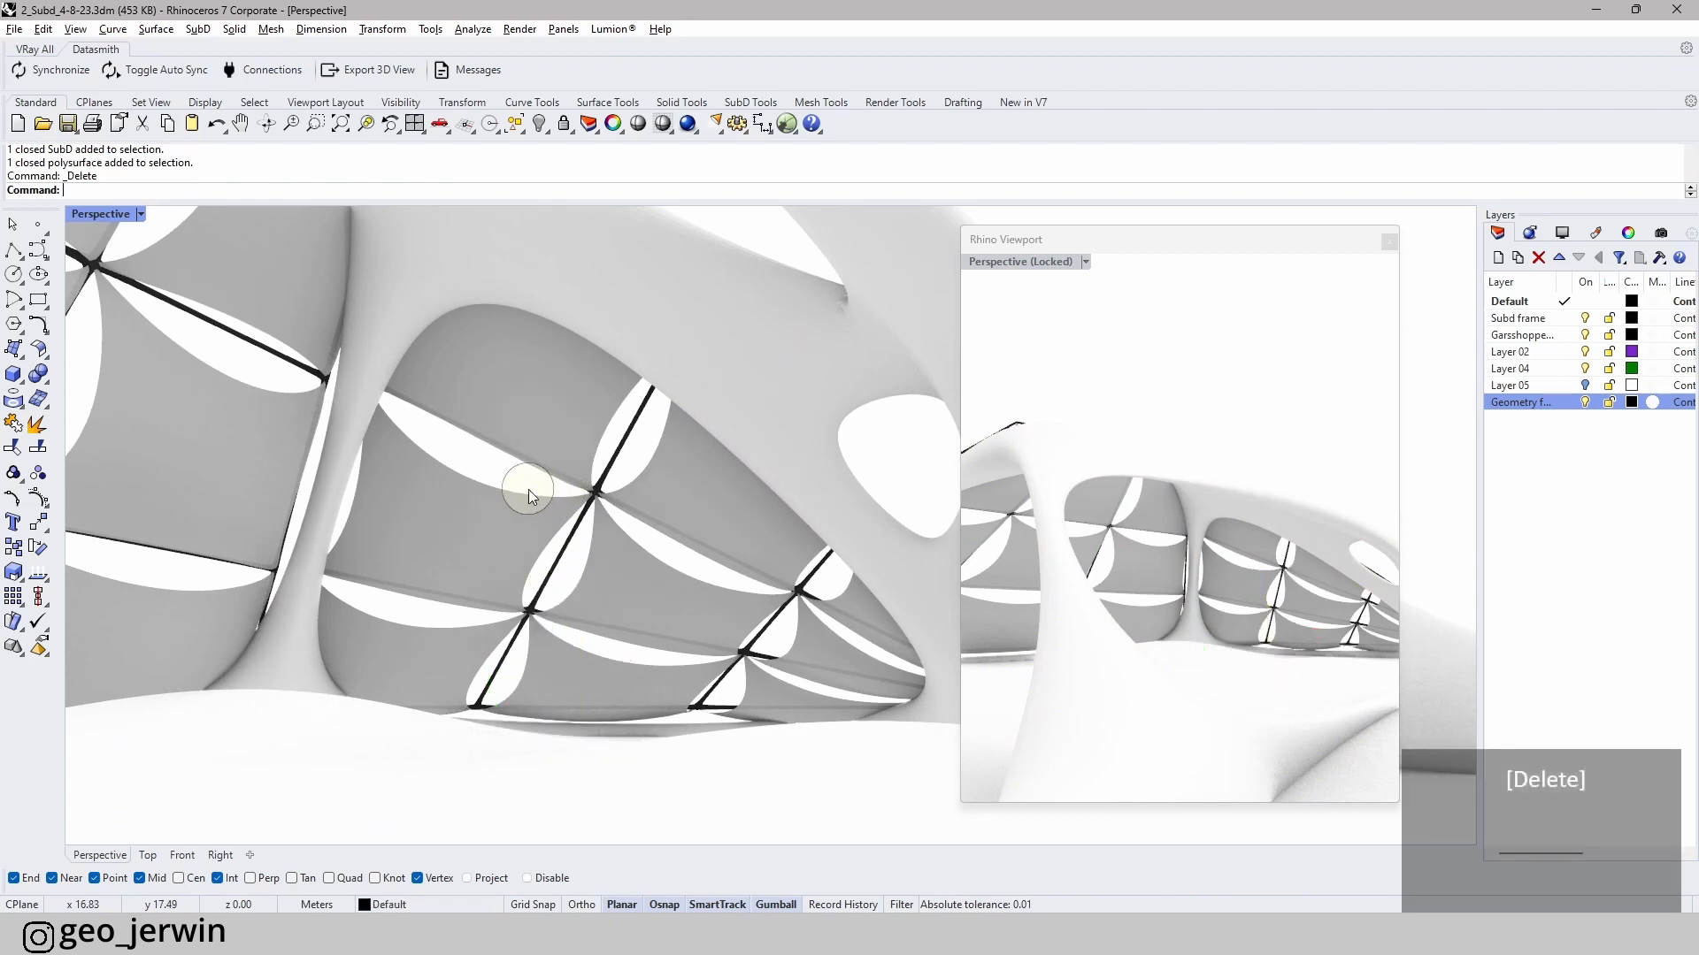
- Select the ground surface and create a Picture material from OU - Grass 03.jpg
{"action": "right_click_drag", "start_coordinate": [528, 490], "coordinate": [481, 610]}
{"action": "left_click", "coordinate": [680, 616]}
{"action": "right_click_drag", "start_coordinate": [619, 680], "coordinate": [576, 577]}
{"action": "scroll", "coordinate": [601, 577], "scroll_direction": "down", "scroll_amount": 2}
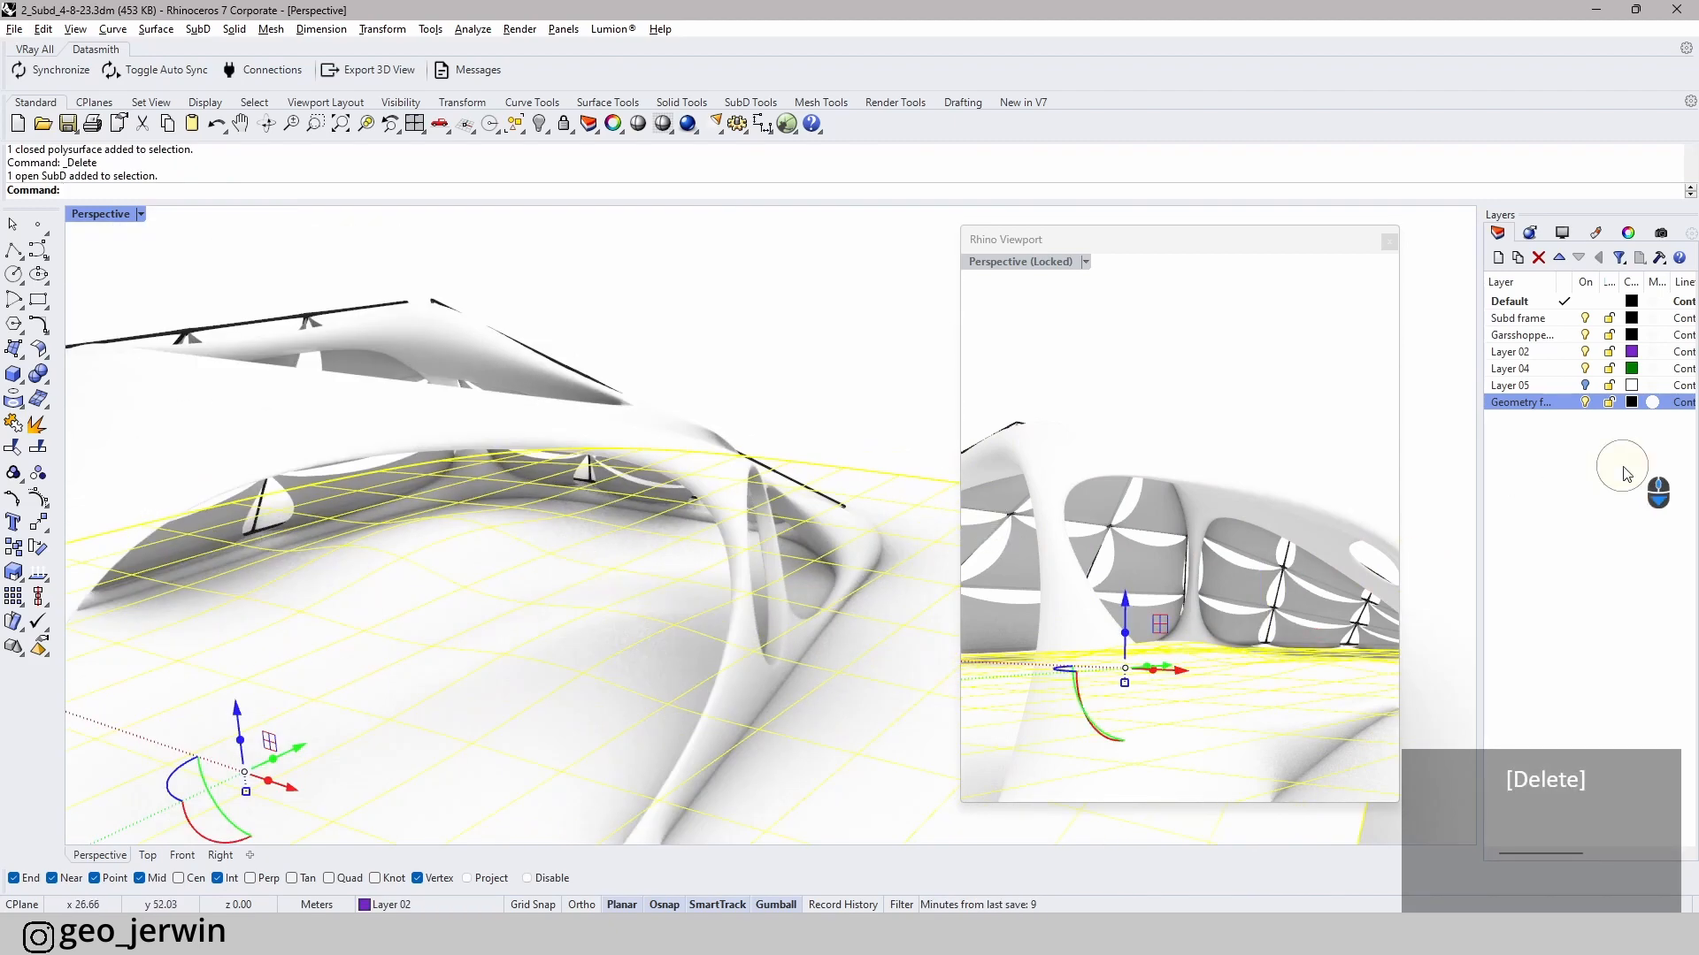
{"action": "left_click", "coordinate": [1597, 234]}
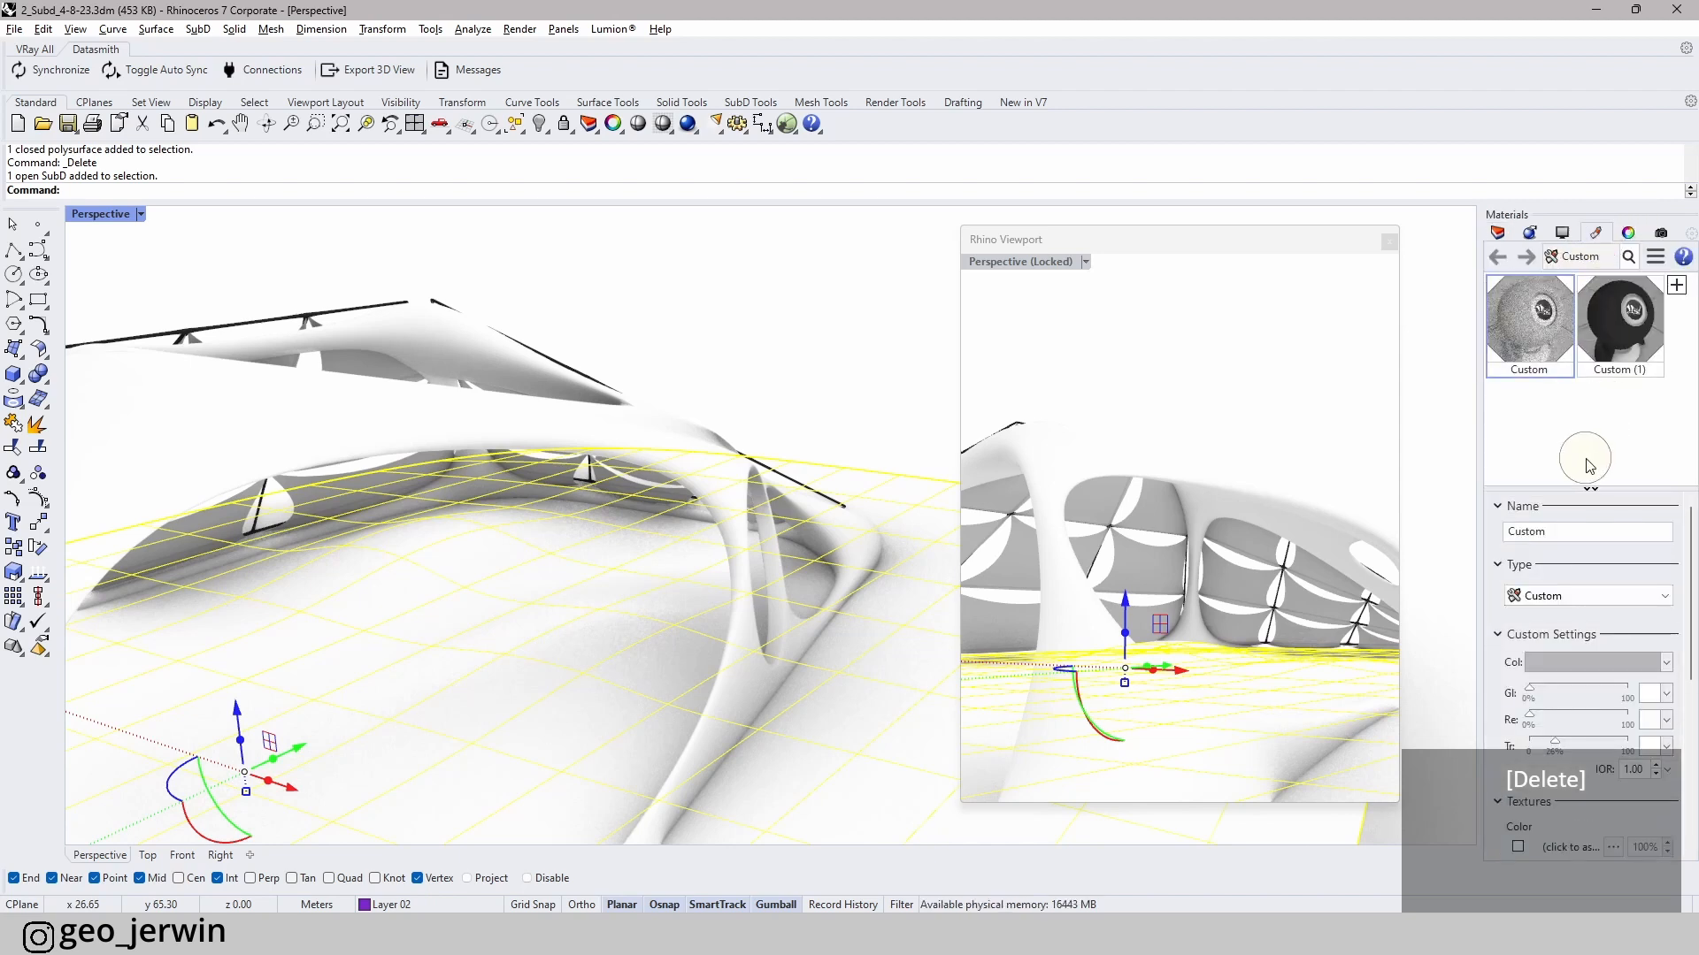
{"action": "left_click", "coordinate": [1676, 285]}
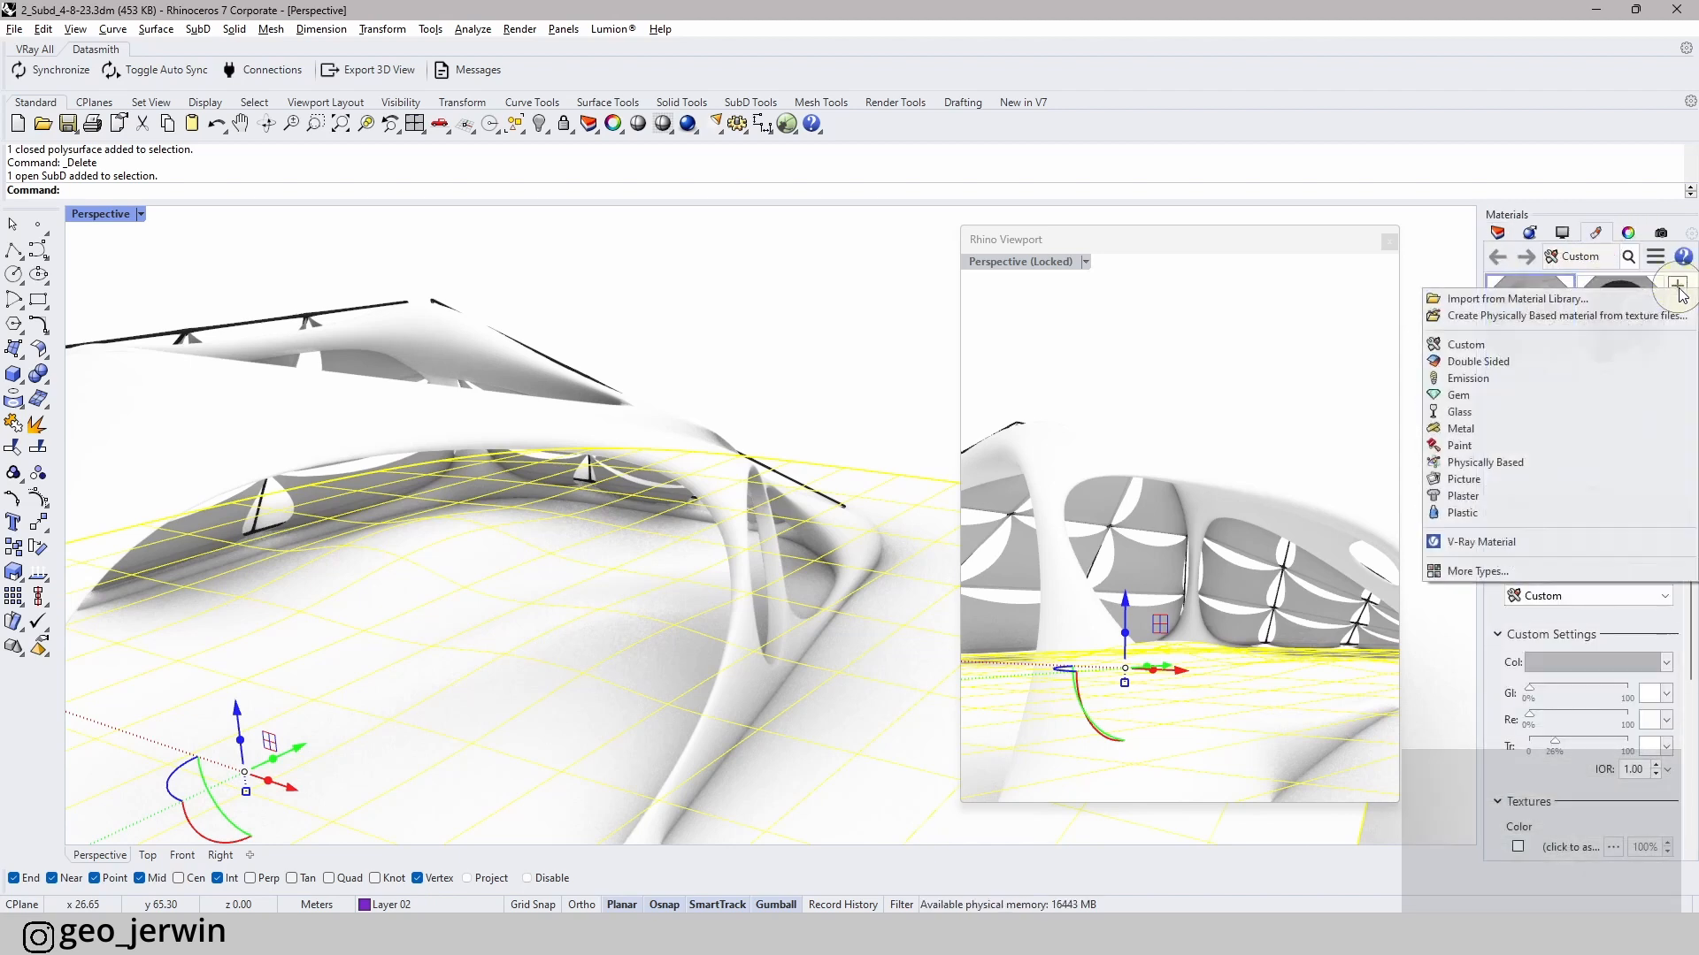
{"action": "left_click_drag", "start_coordinate": [1504, 485], "coordinate": [1478, 481]}
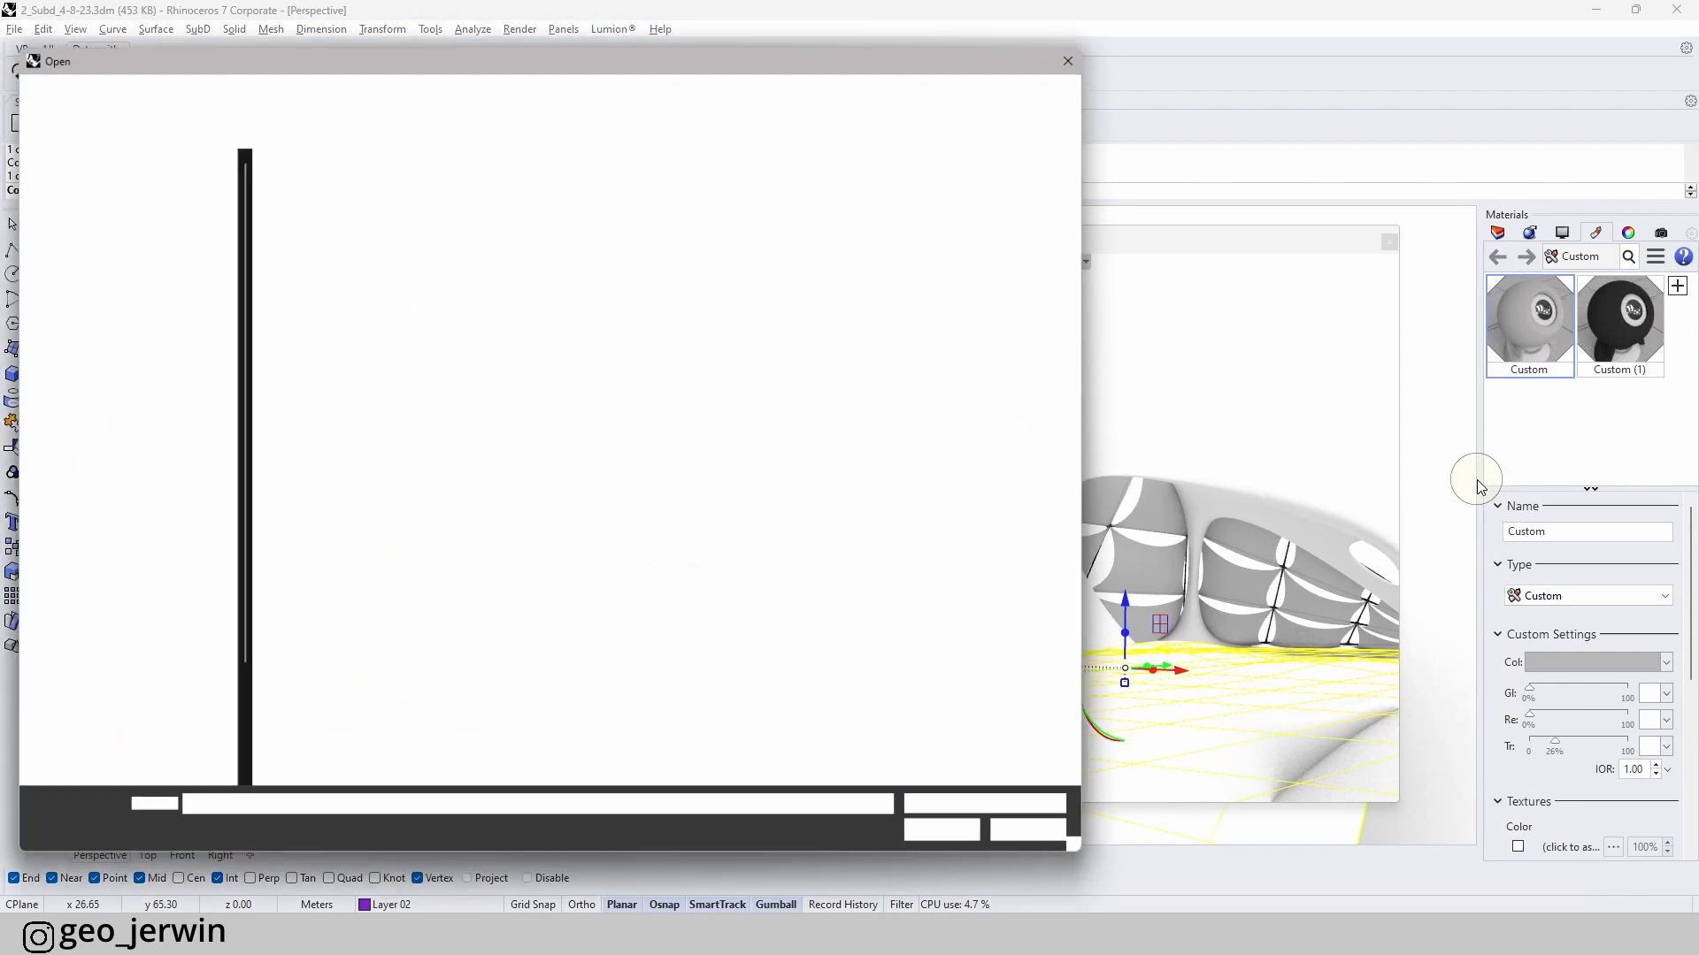
{"action": "left_click", "coordinate": [1017, 200]}
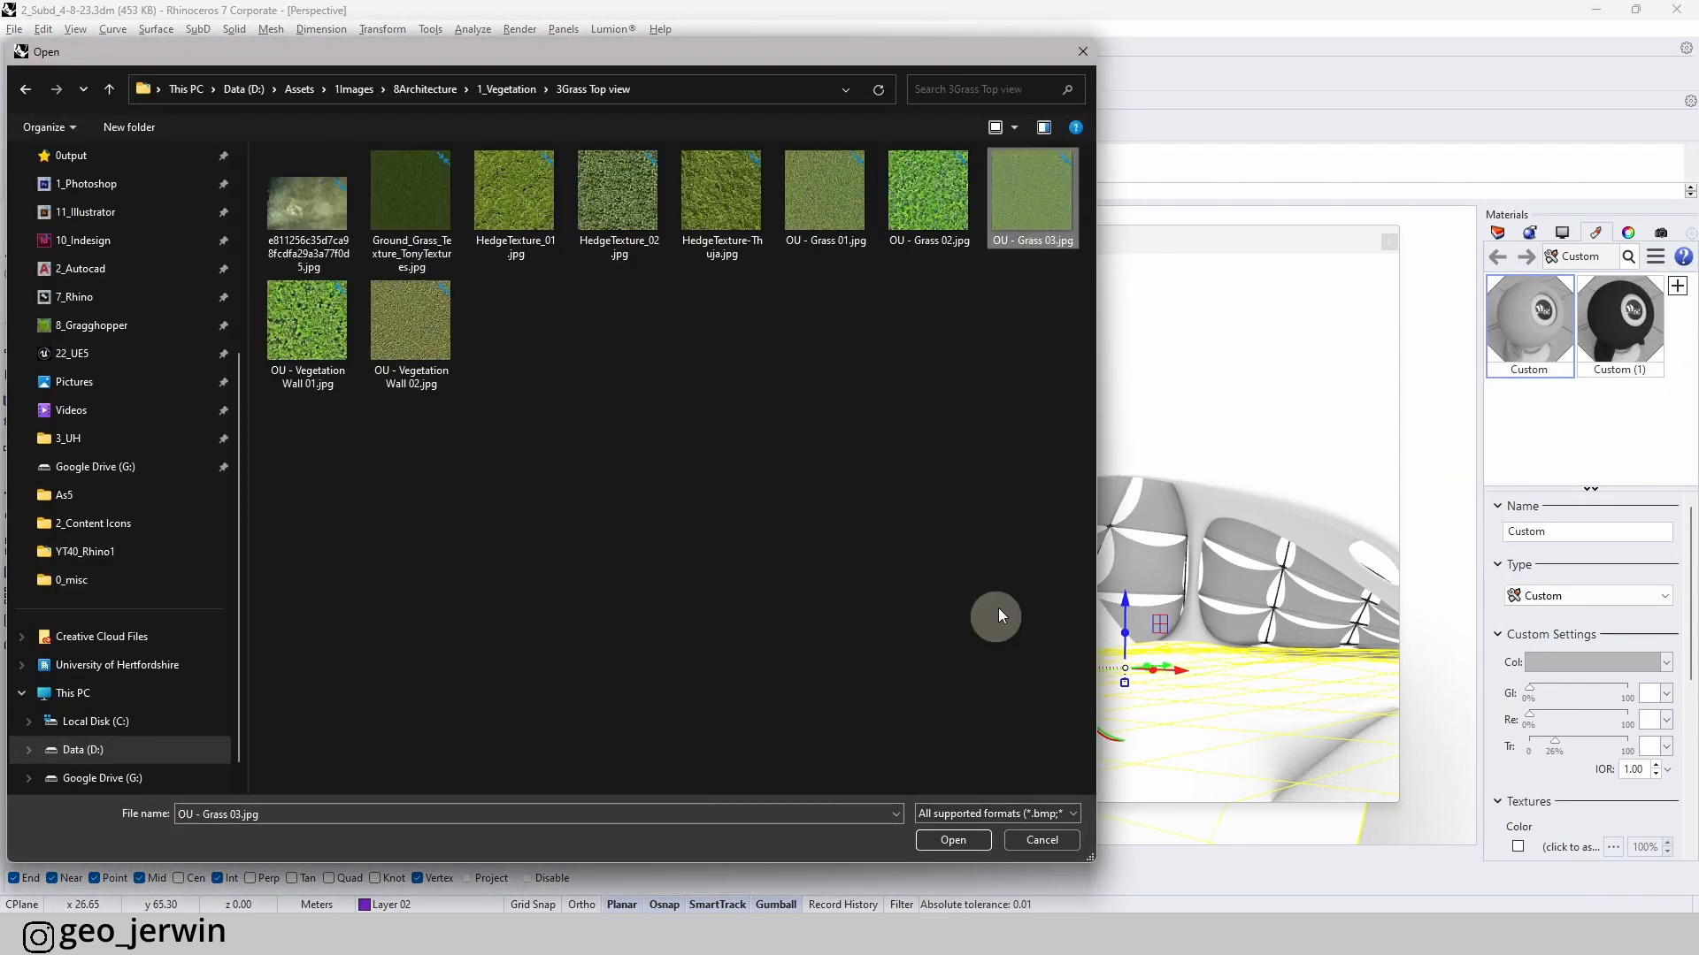
{"action": "left_click", "coordinate": [953, 840]}
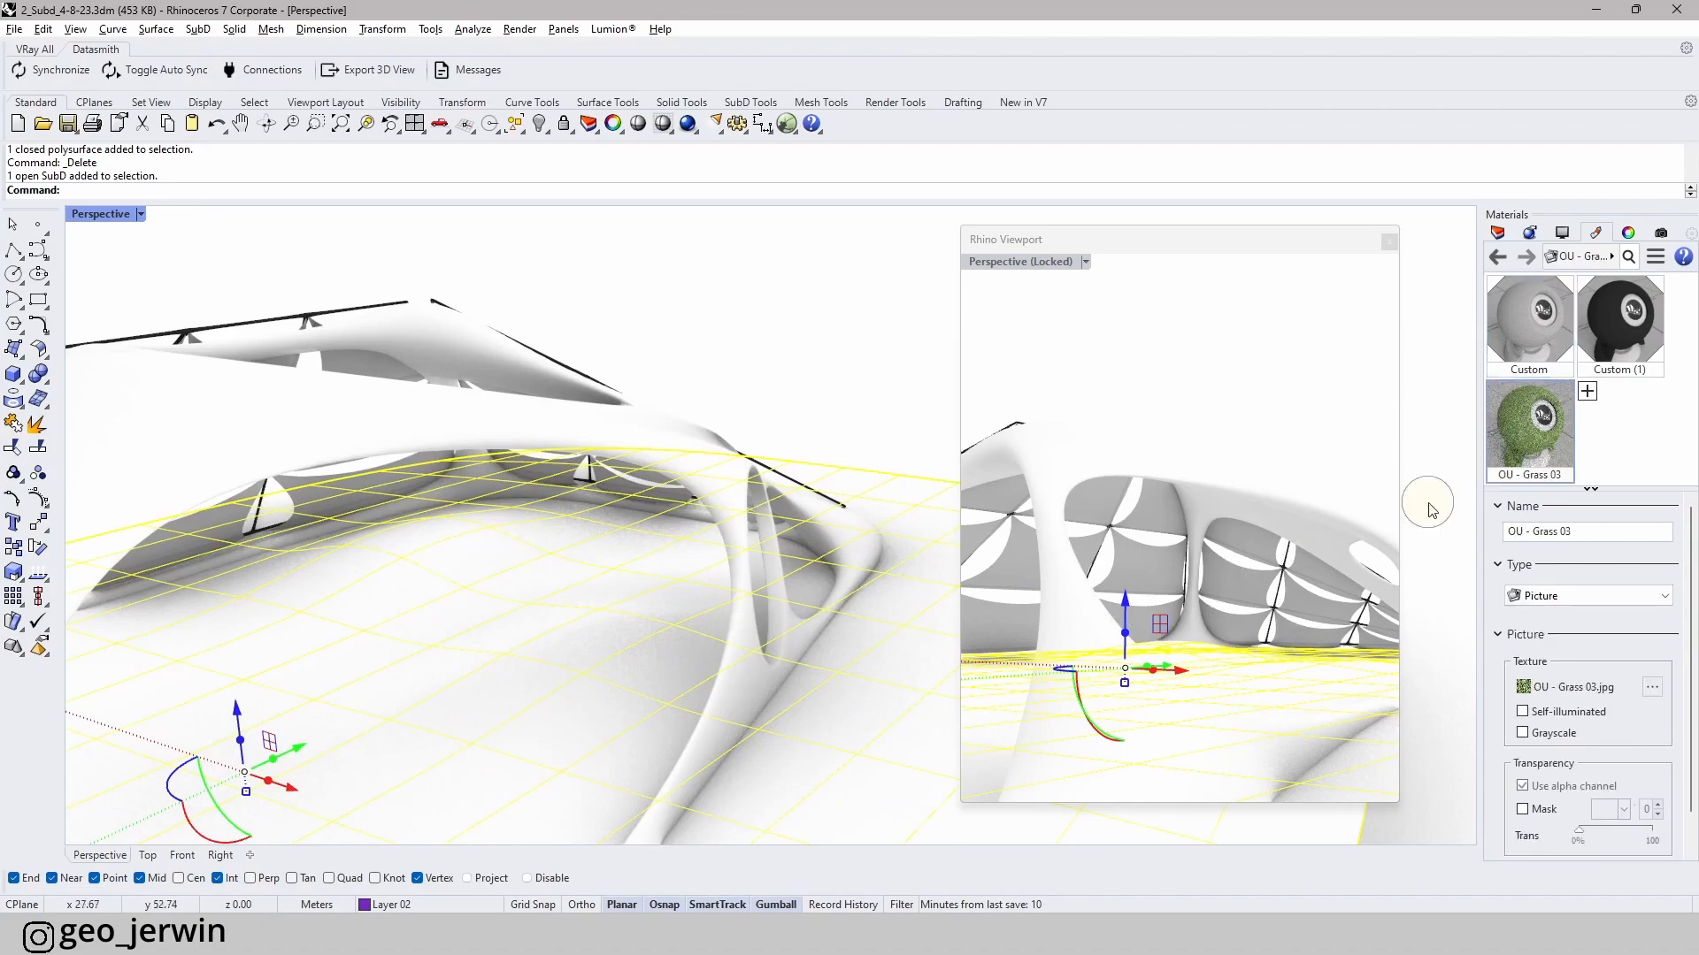
- Assign the OU - Grass 03 material to the selected ground surface and deselect it
{"action": "right_click", "coordinate": [1520, 432]}
{"action": "left_click", "coordinate": [1518, 235]}
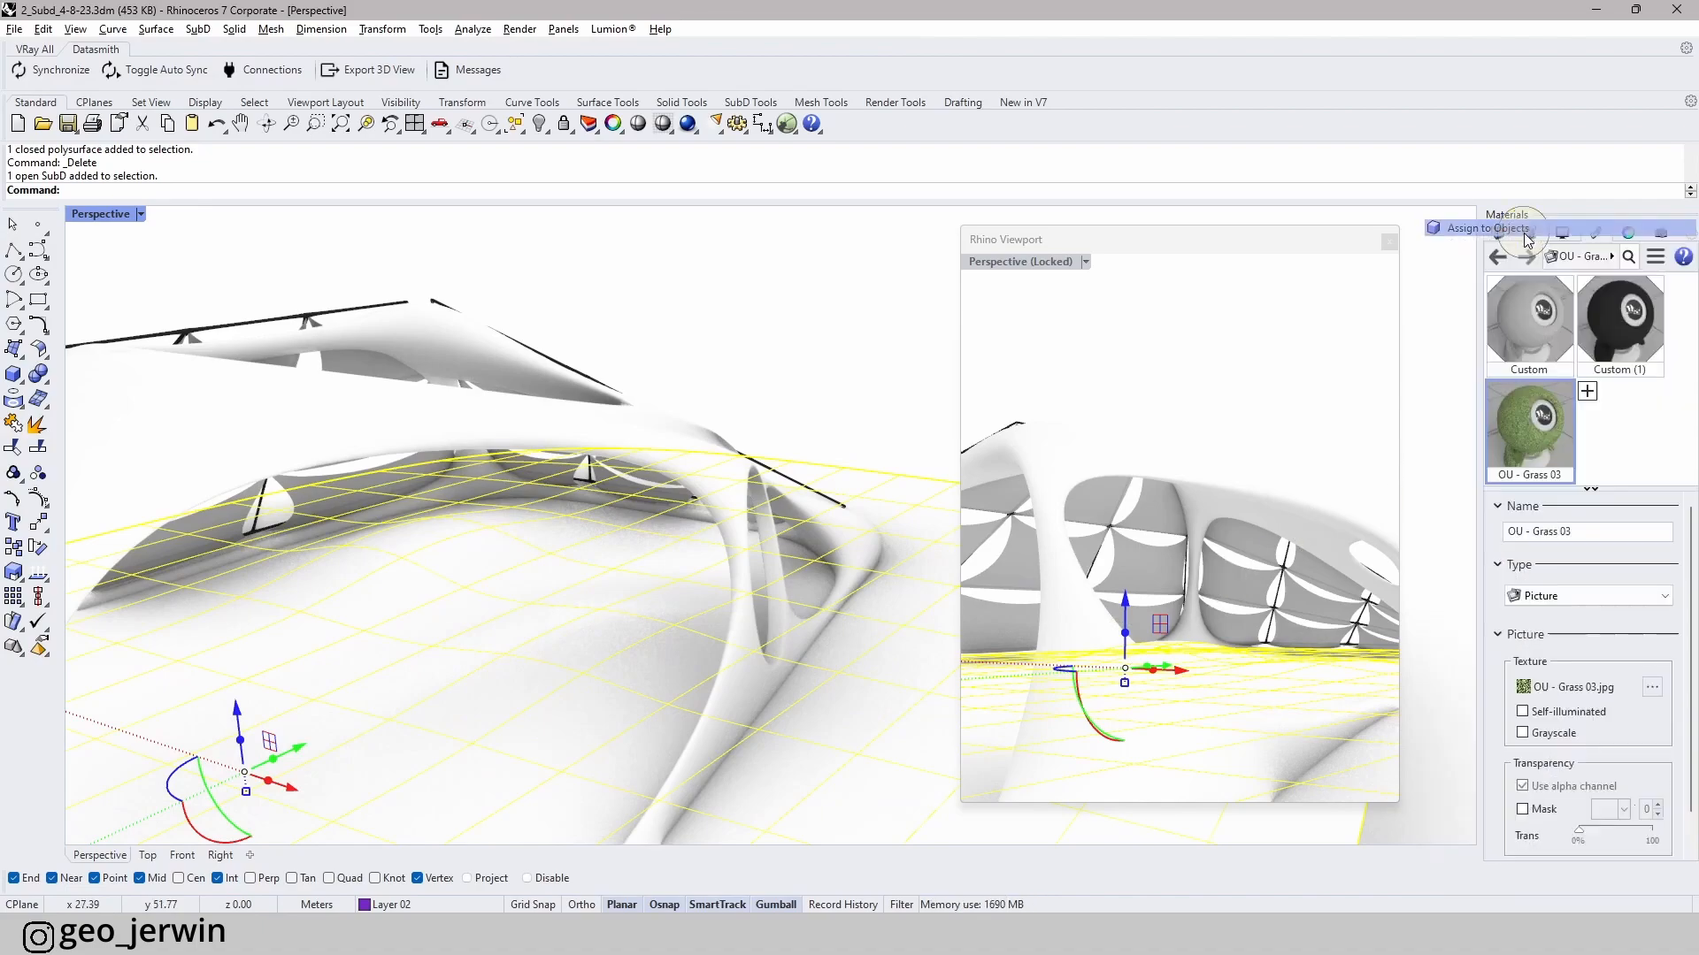
{"action": "key", "text": "Escape"}
{"action": "right_click_drag", "start_coordinate": [515, 554], "coordinate": [480, 552]}
- Select the SubD frame and create a Metal material with the Silver colour preset
{"action": "left_click", "coordinate": [617, 306]}
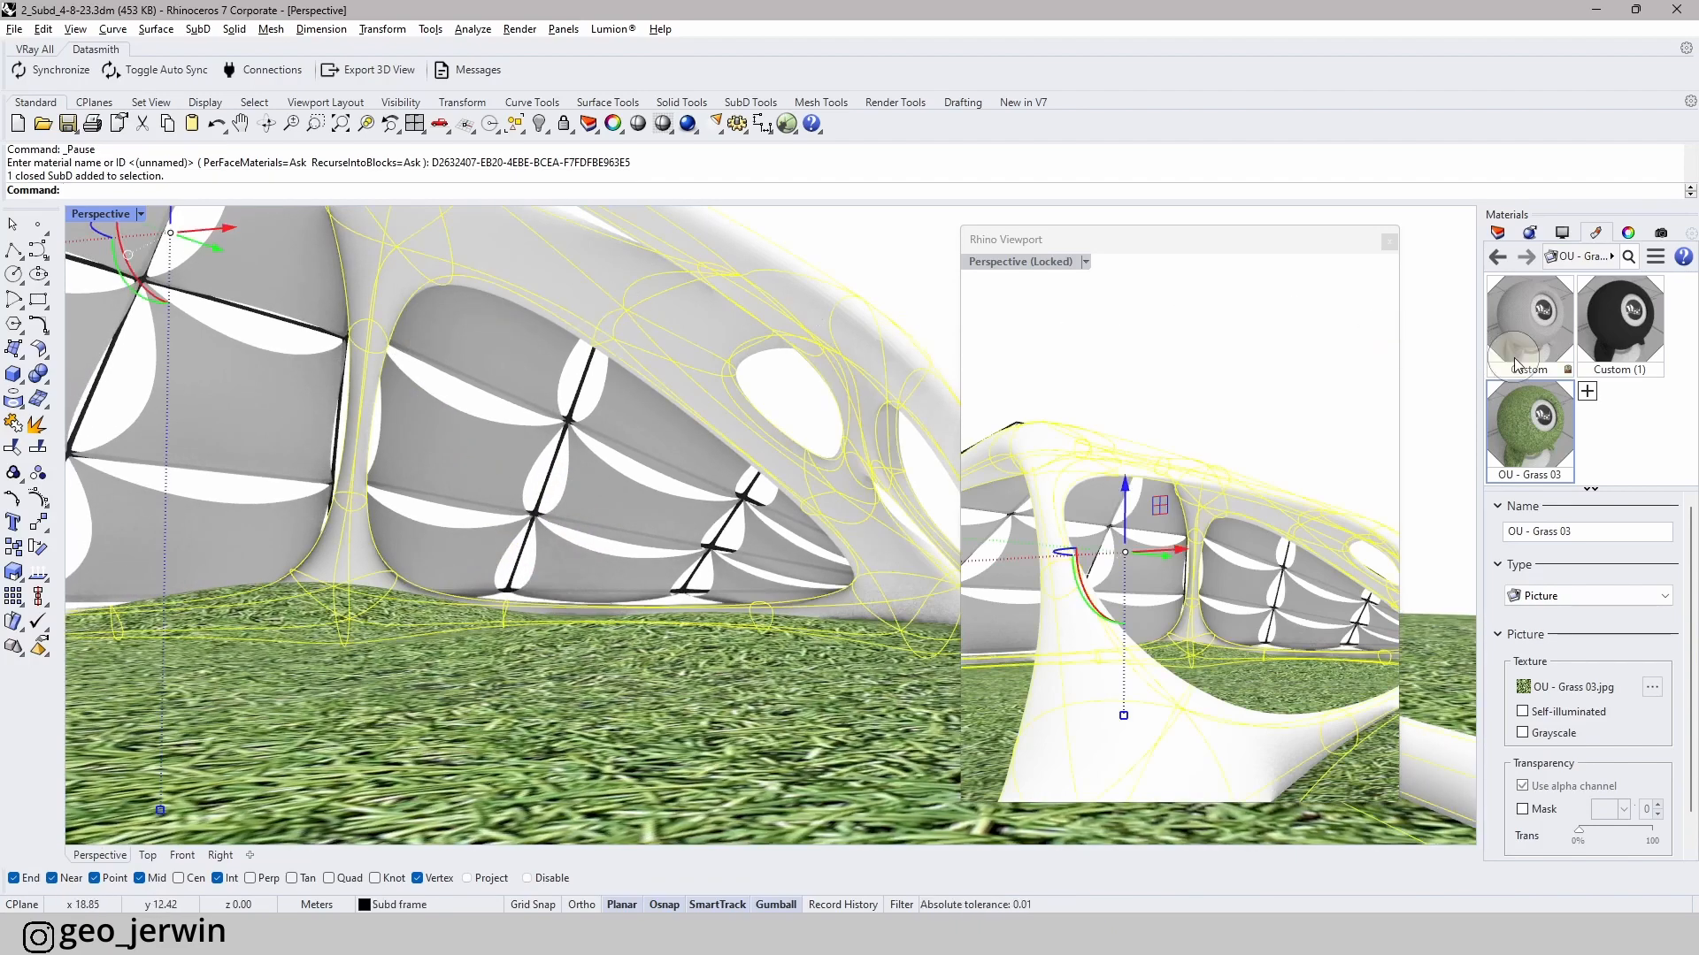
{"action": "right_click", "coordinate": [1593, 400]}
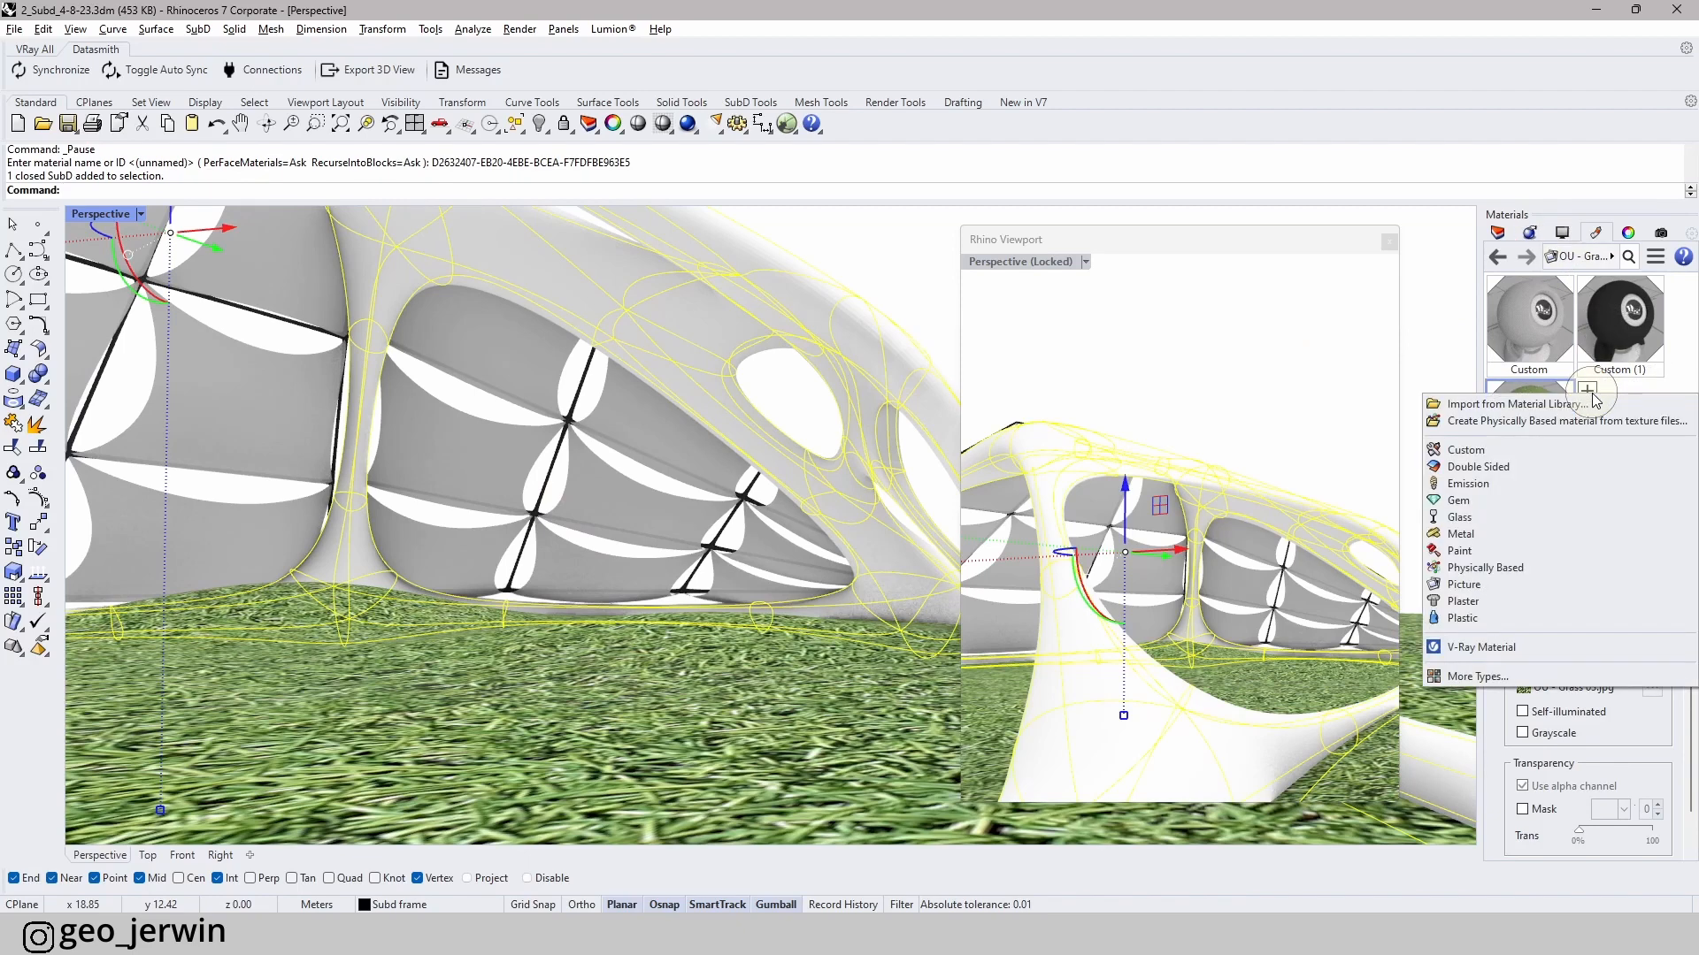
{"action": "left_click", "coordinate": [1447, 536]}
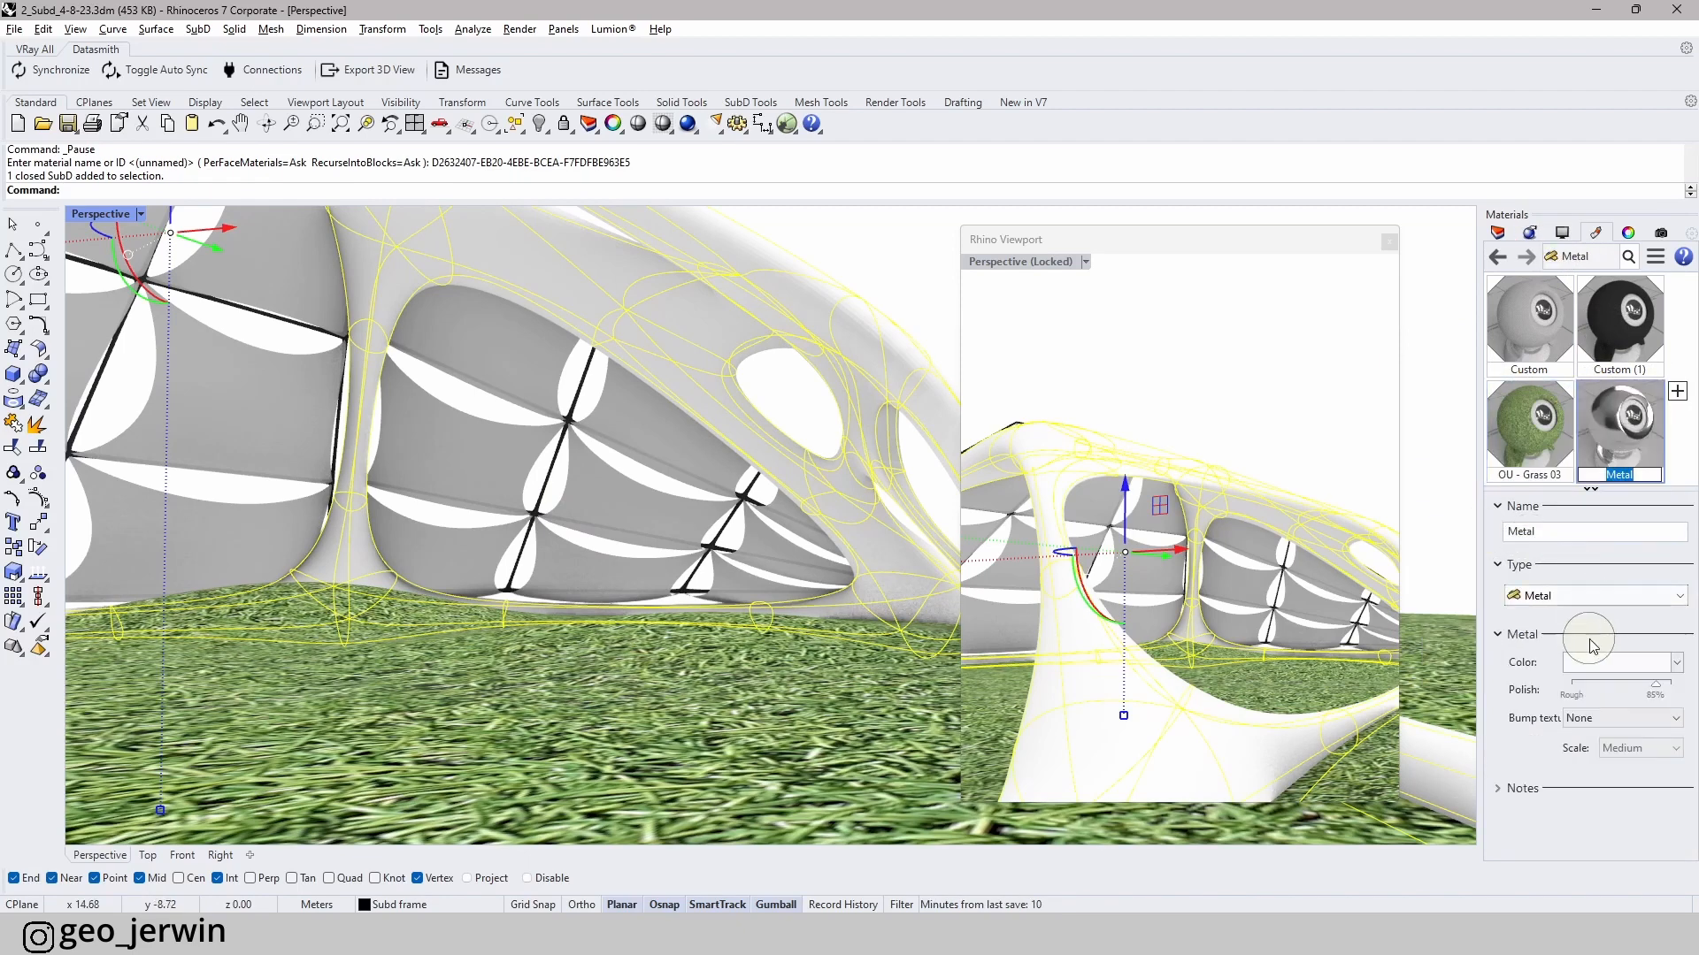
{"action": "left_click", "coordinate": [1598, 670]}
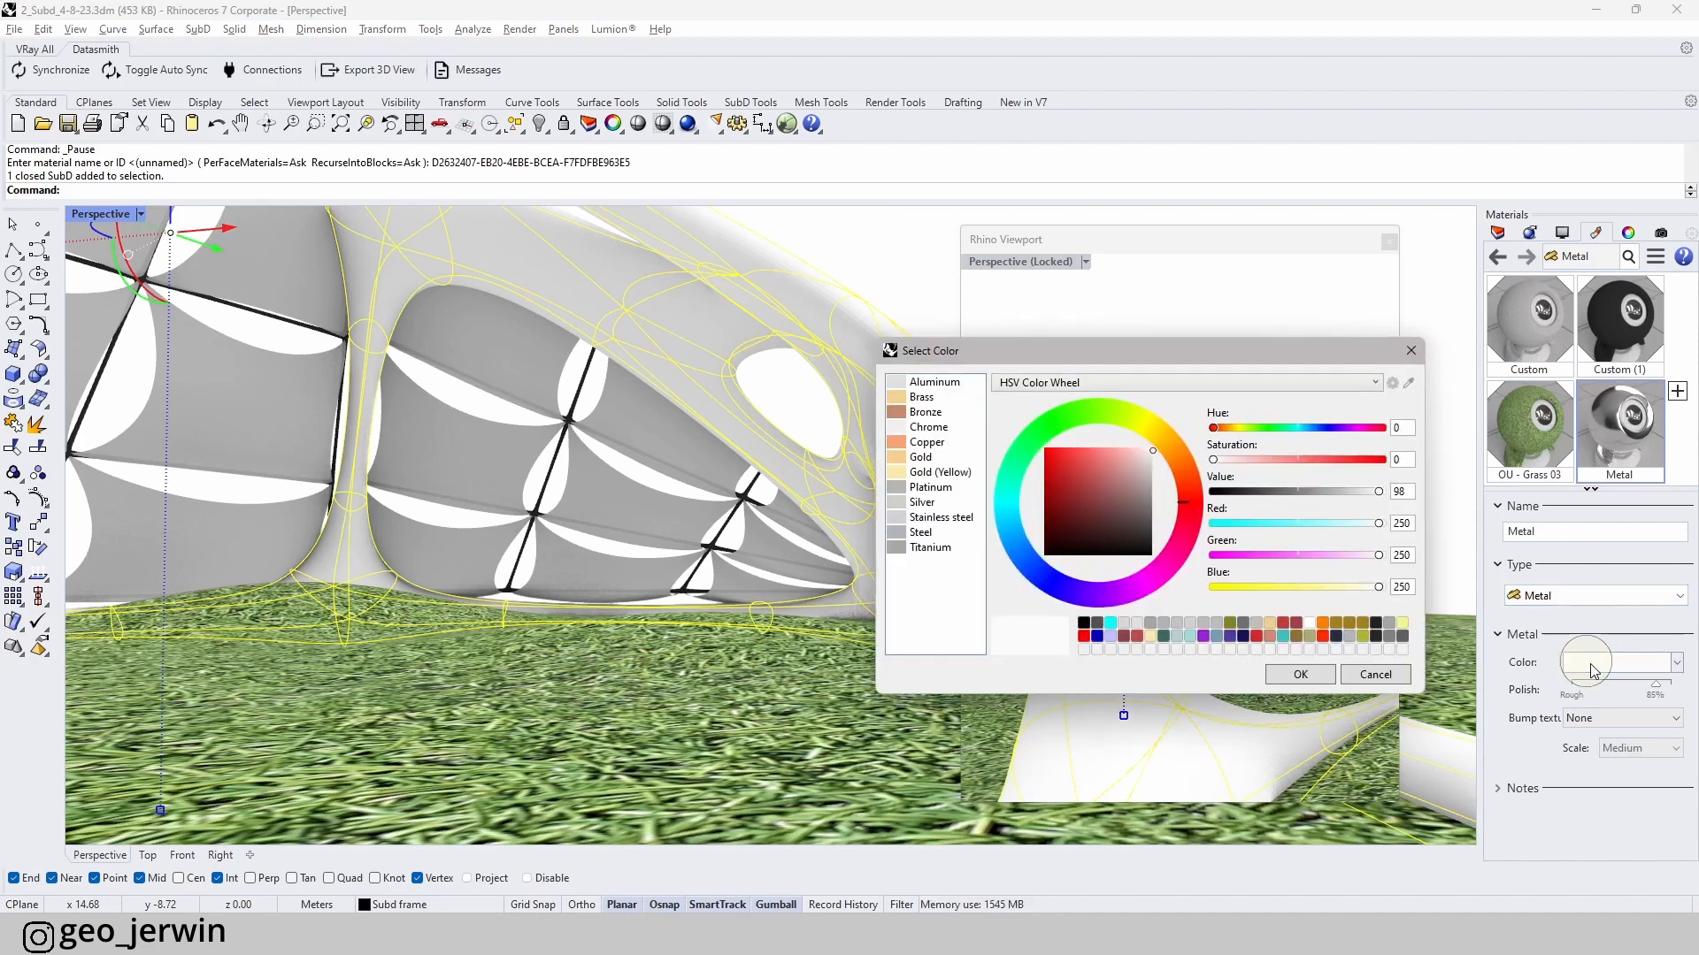
{"action": "left_click", "coordinate": [940, 506]}
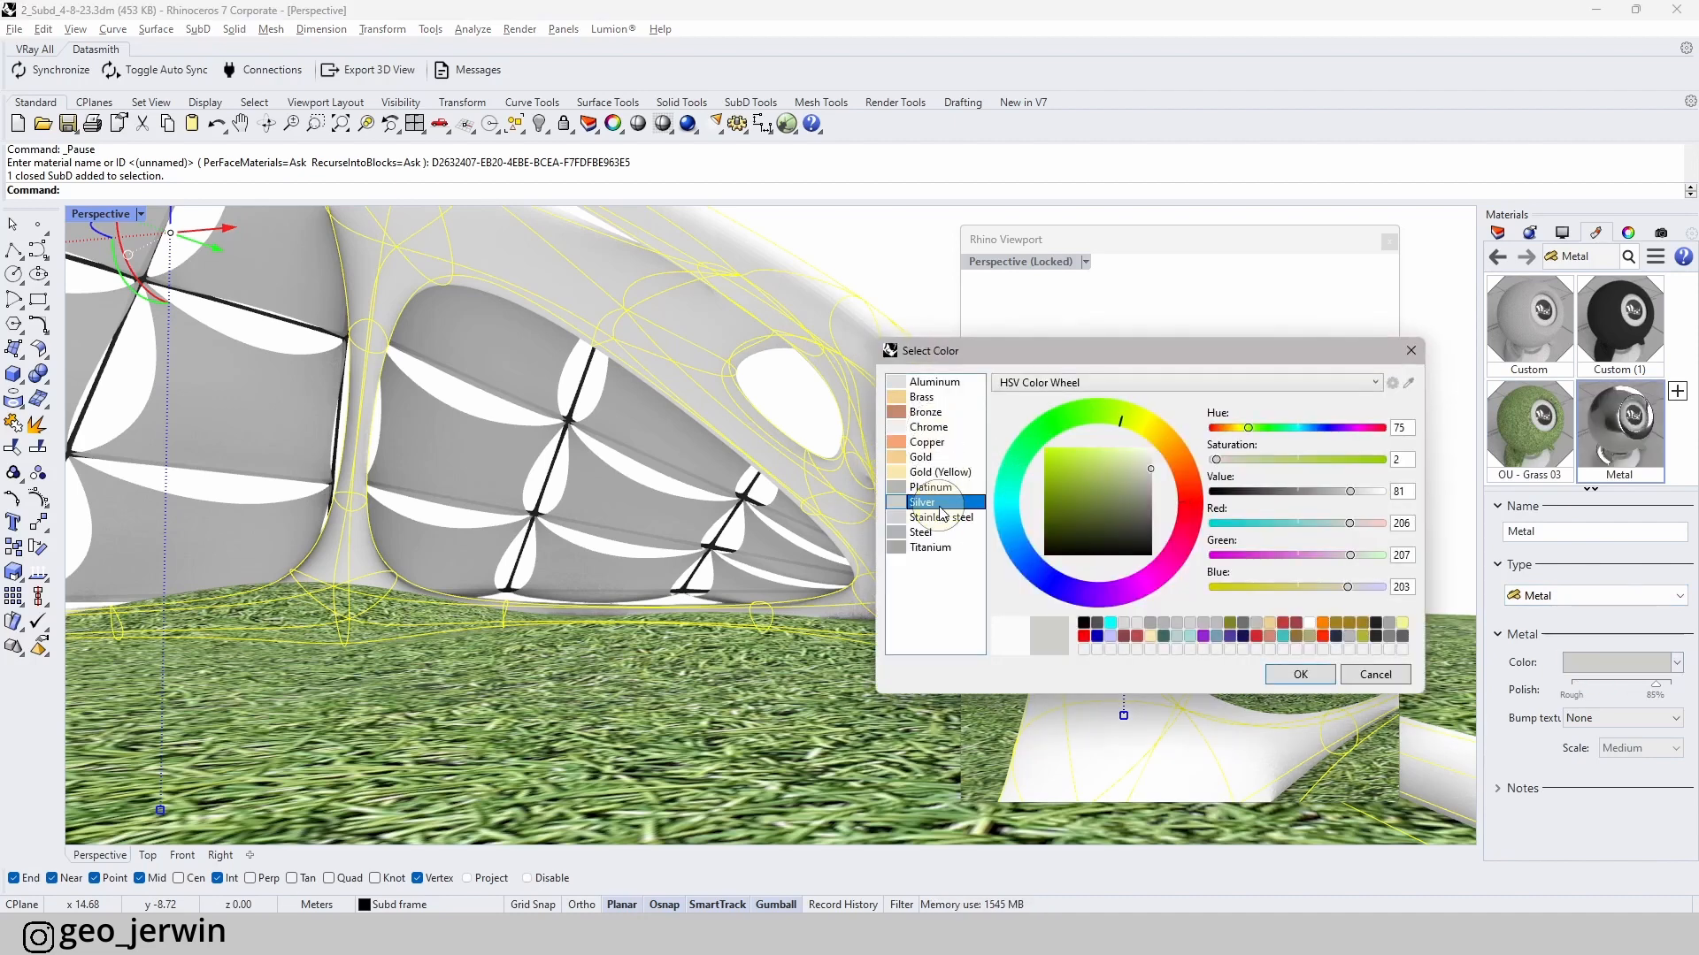
{"action": "left_click", "coordinate": [1300, 674]}
- Reselect the SubD frame and assign the Metal material to it as an object material
{"action": "left_click", "coordinate": [911, 292]}
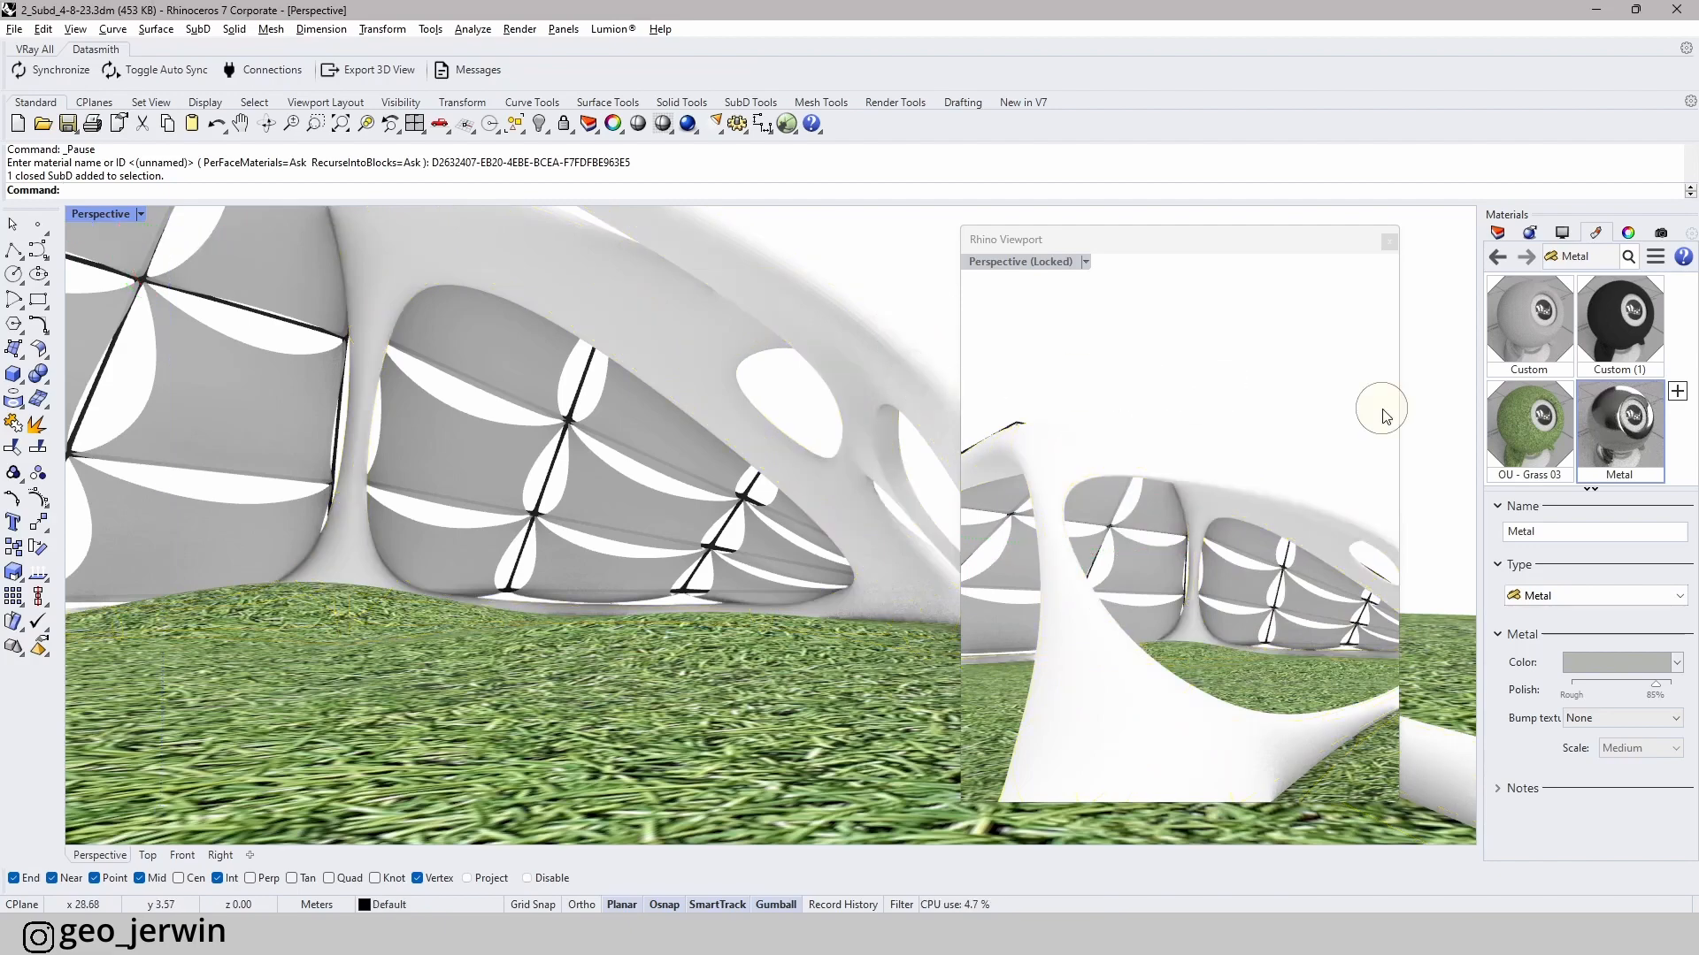
{"action": "left_click", "coordinate": [895, 345]}
{"action": "right_click", "coordinate": [1630, 440]}
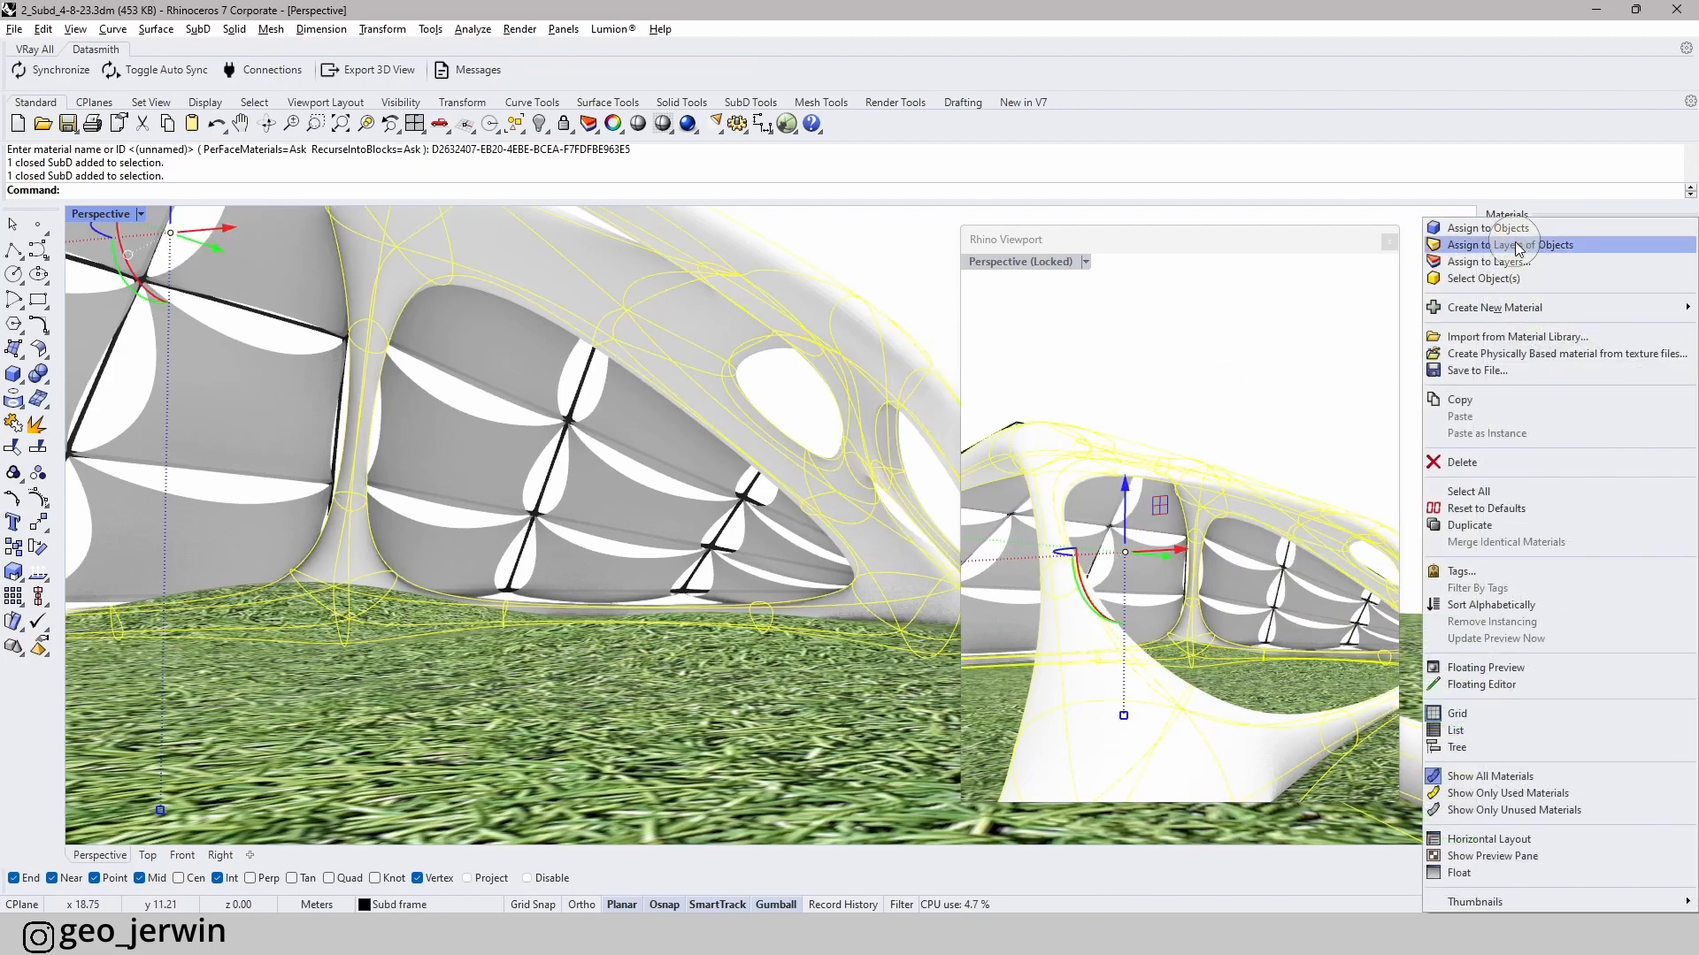
{"action": "left_click", "coordinate": [1510, 229]}
{"action": "left_click", "coordinate": [920, 376]}
{"action": "right_click_drag", "start_coordinate": [920, 376], "coordinate": [1194, 237]}
- Move the floating viewport aside and examine the metal frame around the panel openings from several angles
{"action": "left_click_drag", "start_coordinate": [1160, 243], "coordinate": [1368, 233]}
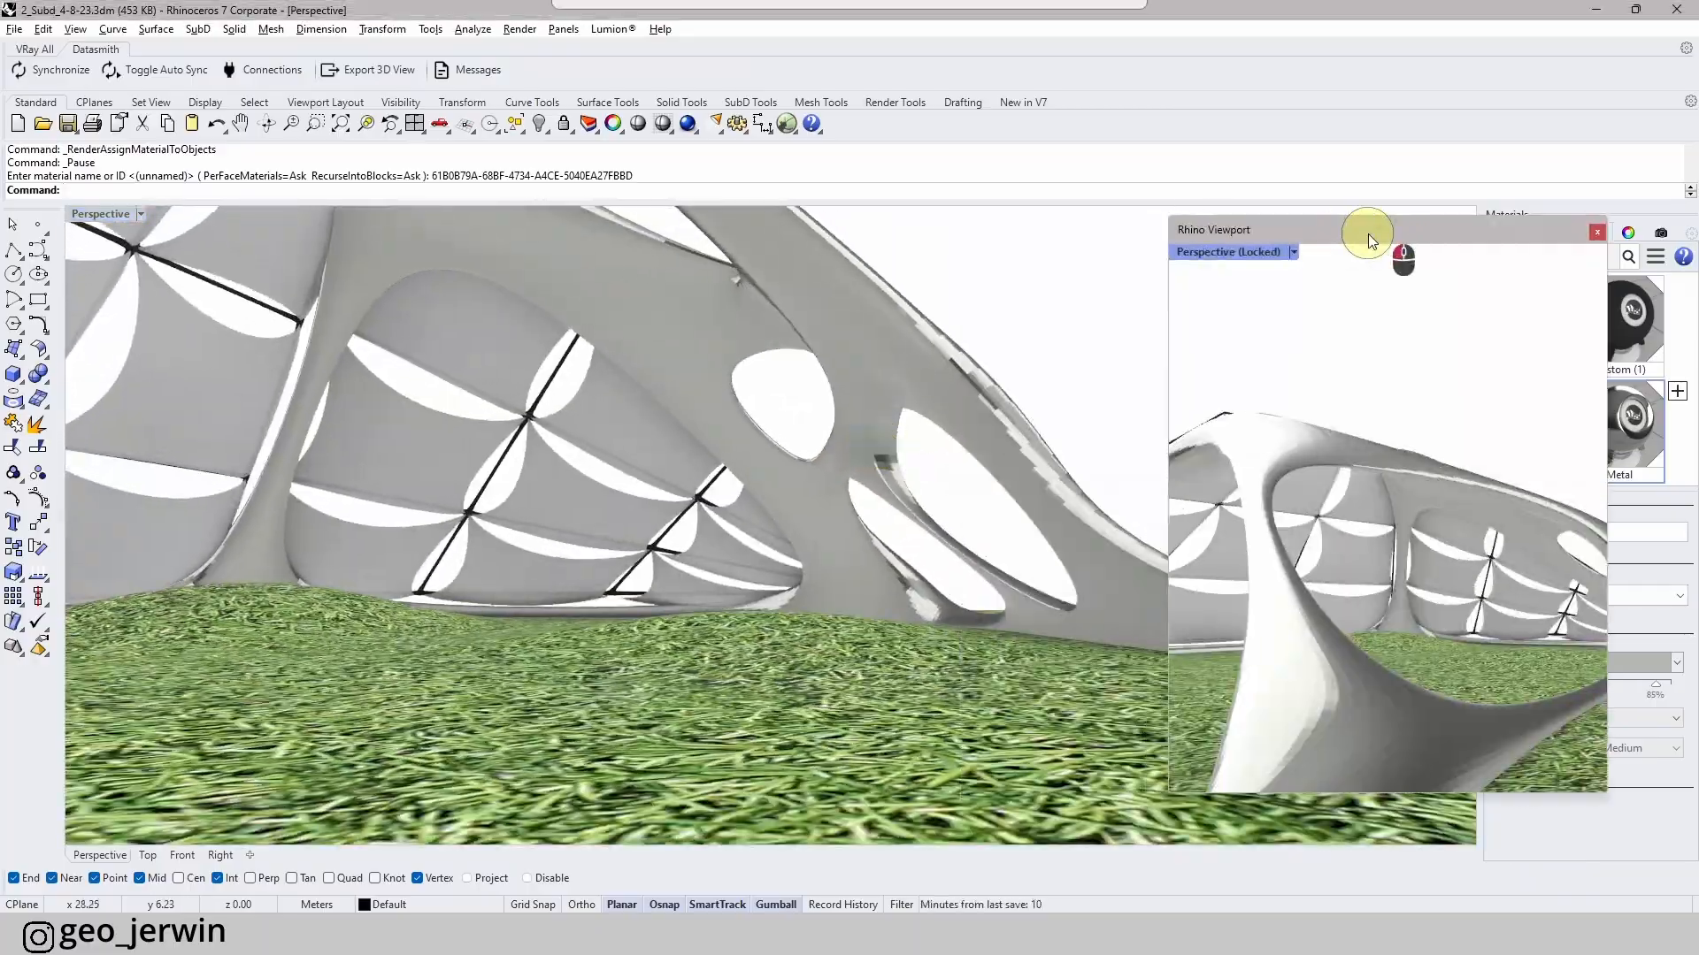
{"action": "scroll", "coordinate": [692, 484], "scroll_direction": "up", "scroll_amount": 2}
{"action": "left_click", "coordinate": [916, 356]}
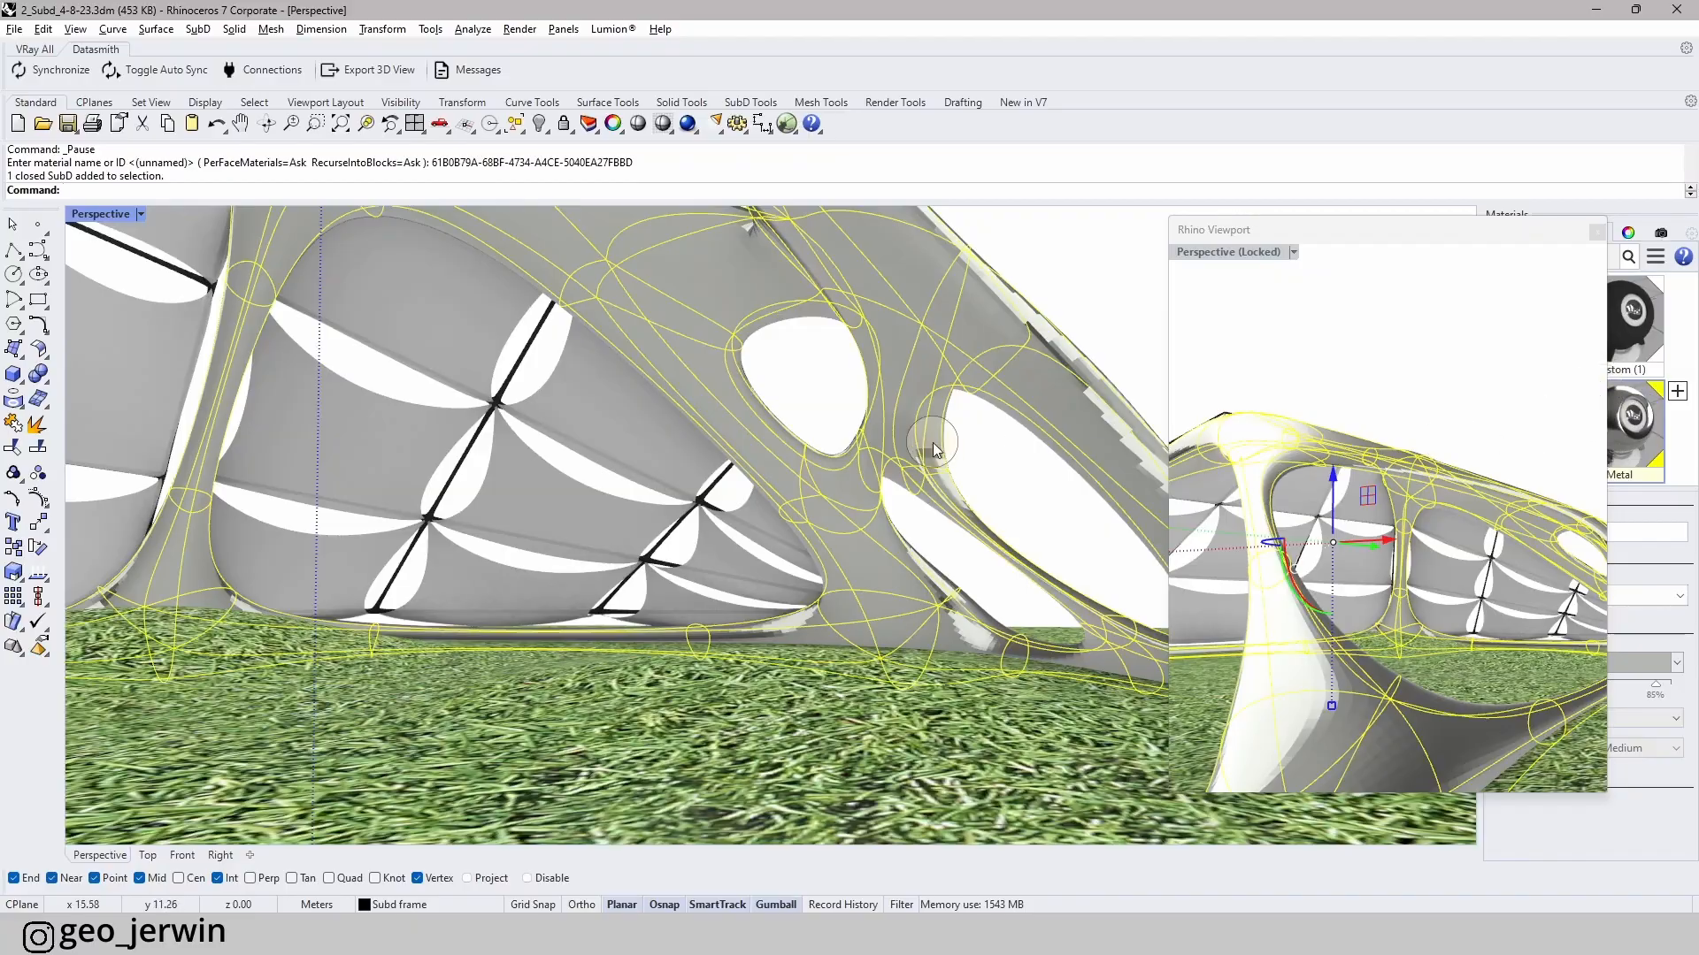
{"action": "left_click", "coordinate": [1077, 294]}
{"action": "right_click_drag", "start_coordinate": [739, 424], "coordinate": [672, 428]}
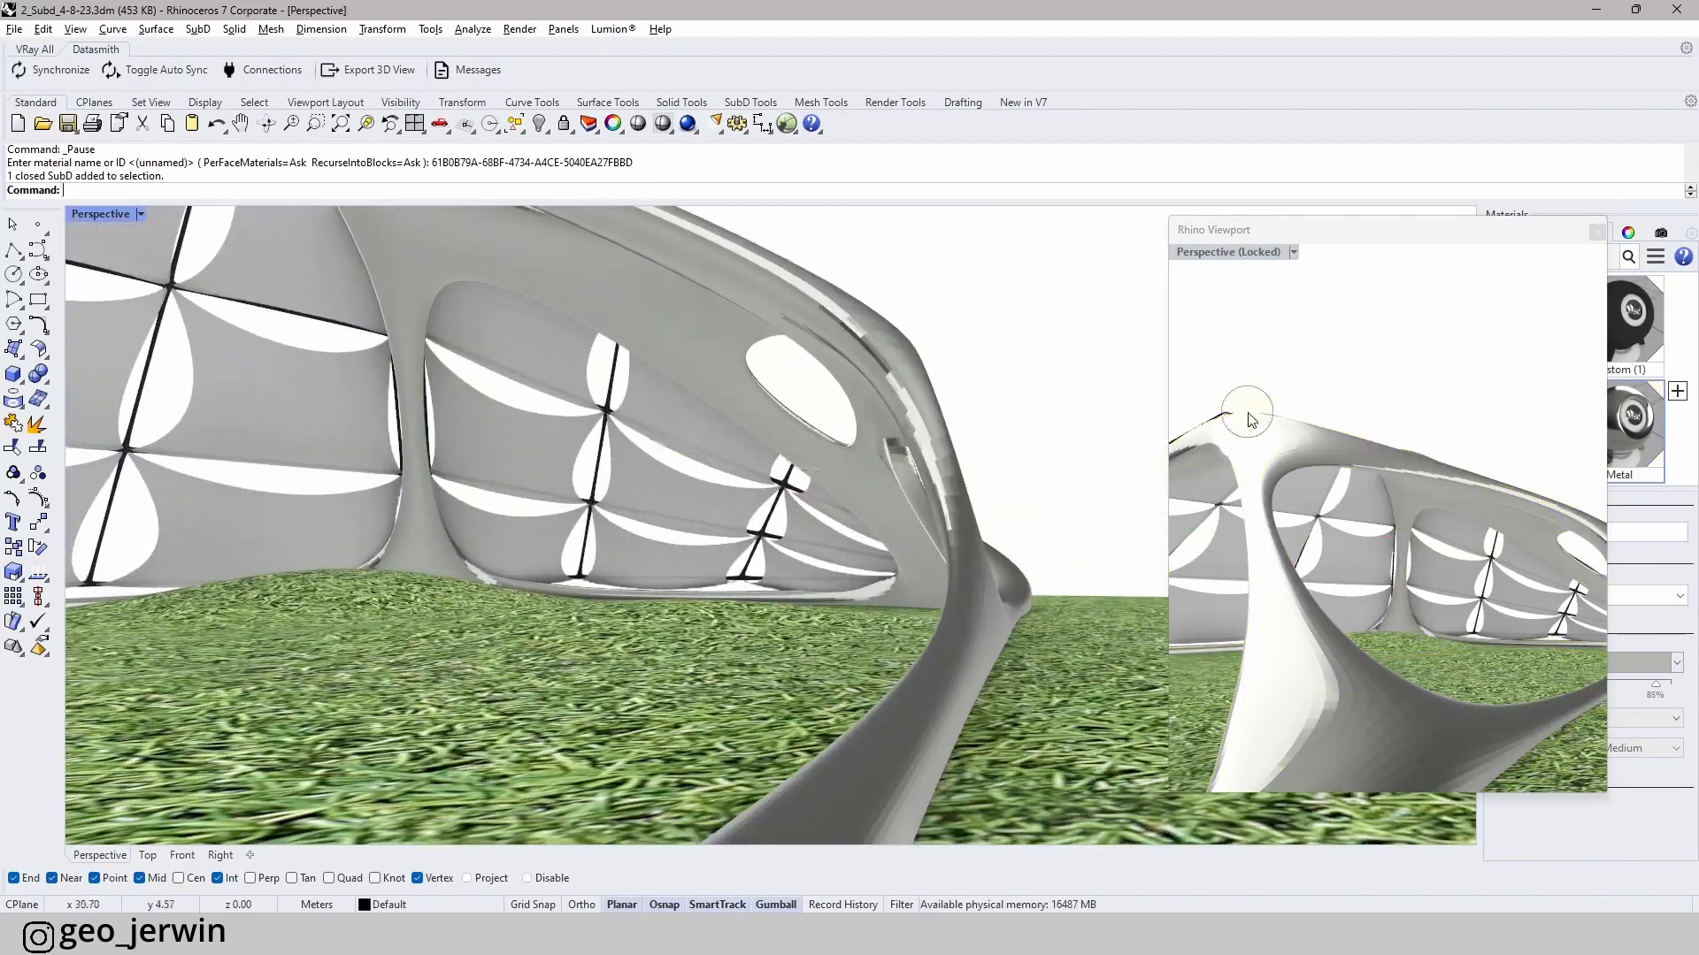
{"action": "right_click_drag", "start_coordinate": [782, 432], "coordinate": [847, 448]}
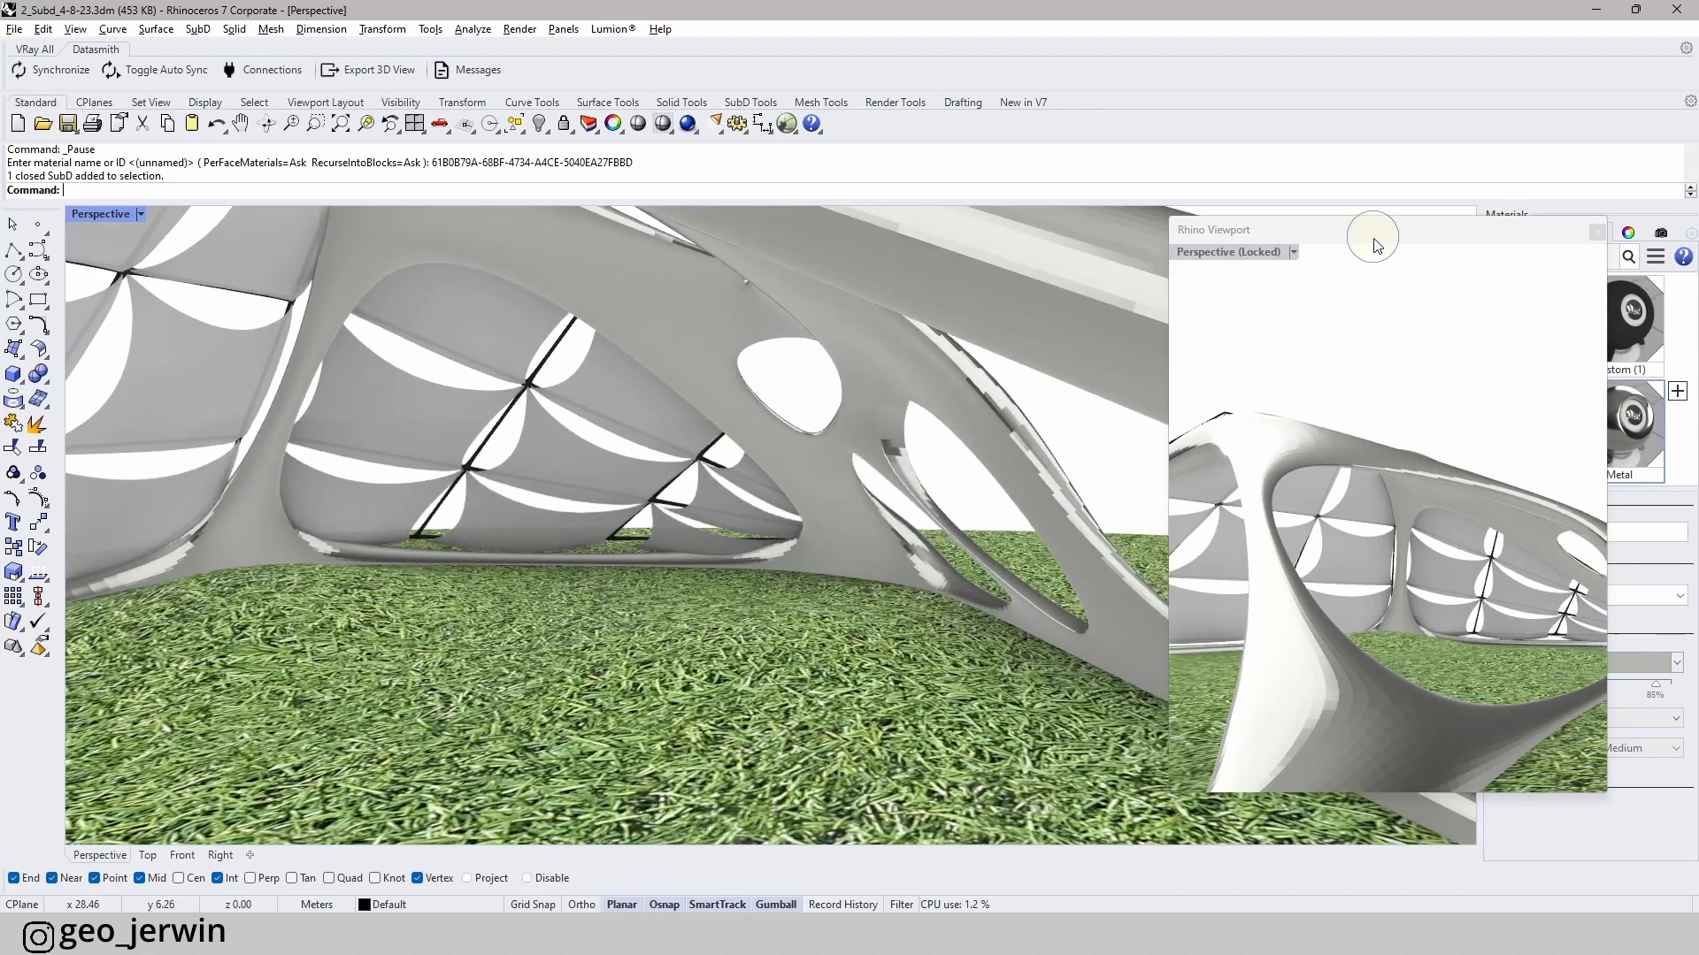
- Unlock the floating perspective viewport and reframe it closer on the wall panels above the grass
{"action": "left_click_drag", "start_coordinate": [1376, 246], "coordinate": [842, 273]}
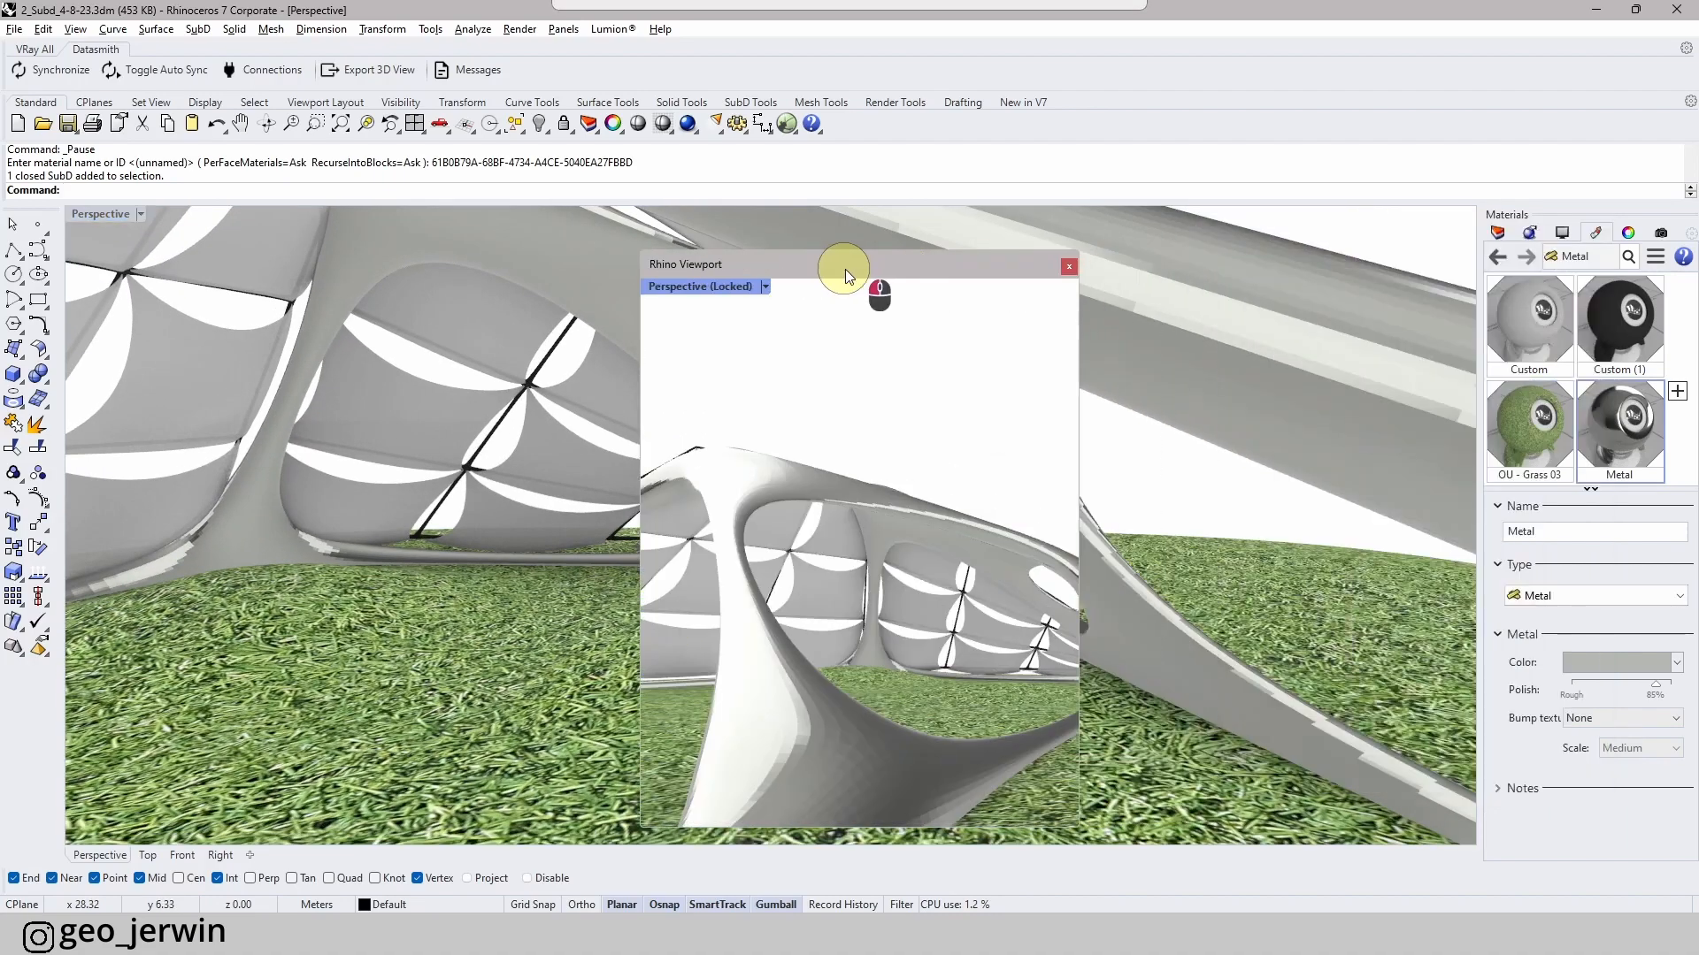
{"action": "left_click", "coordinate": [763, 287]}
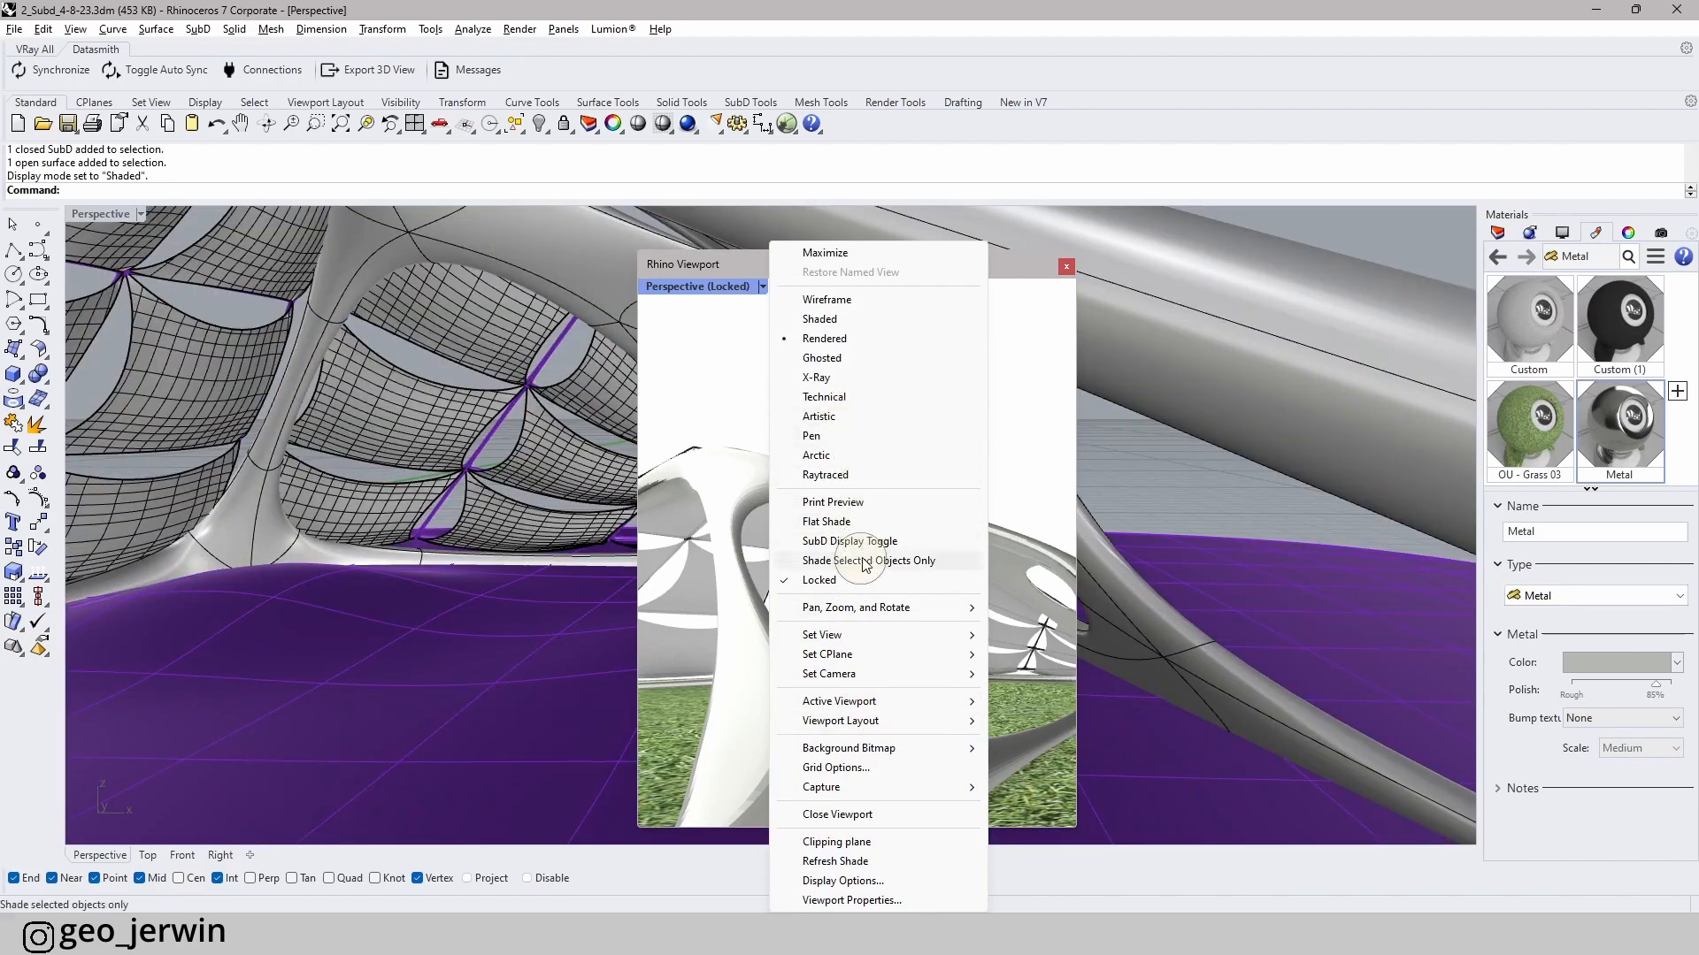
{"action": "left_click", "coordinate": [863, 580]}
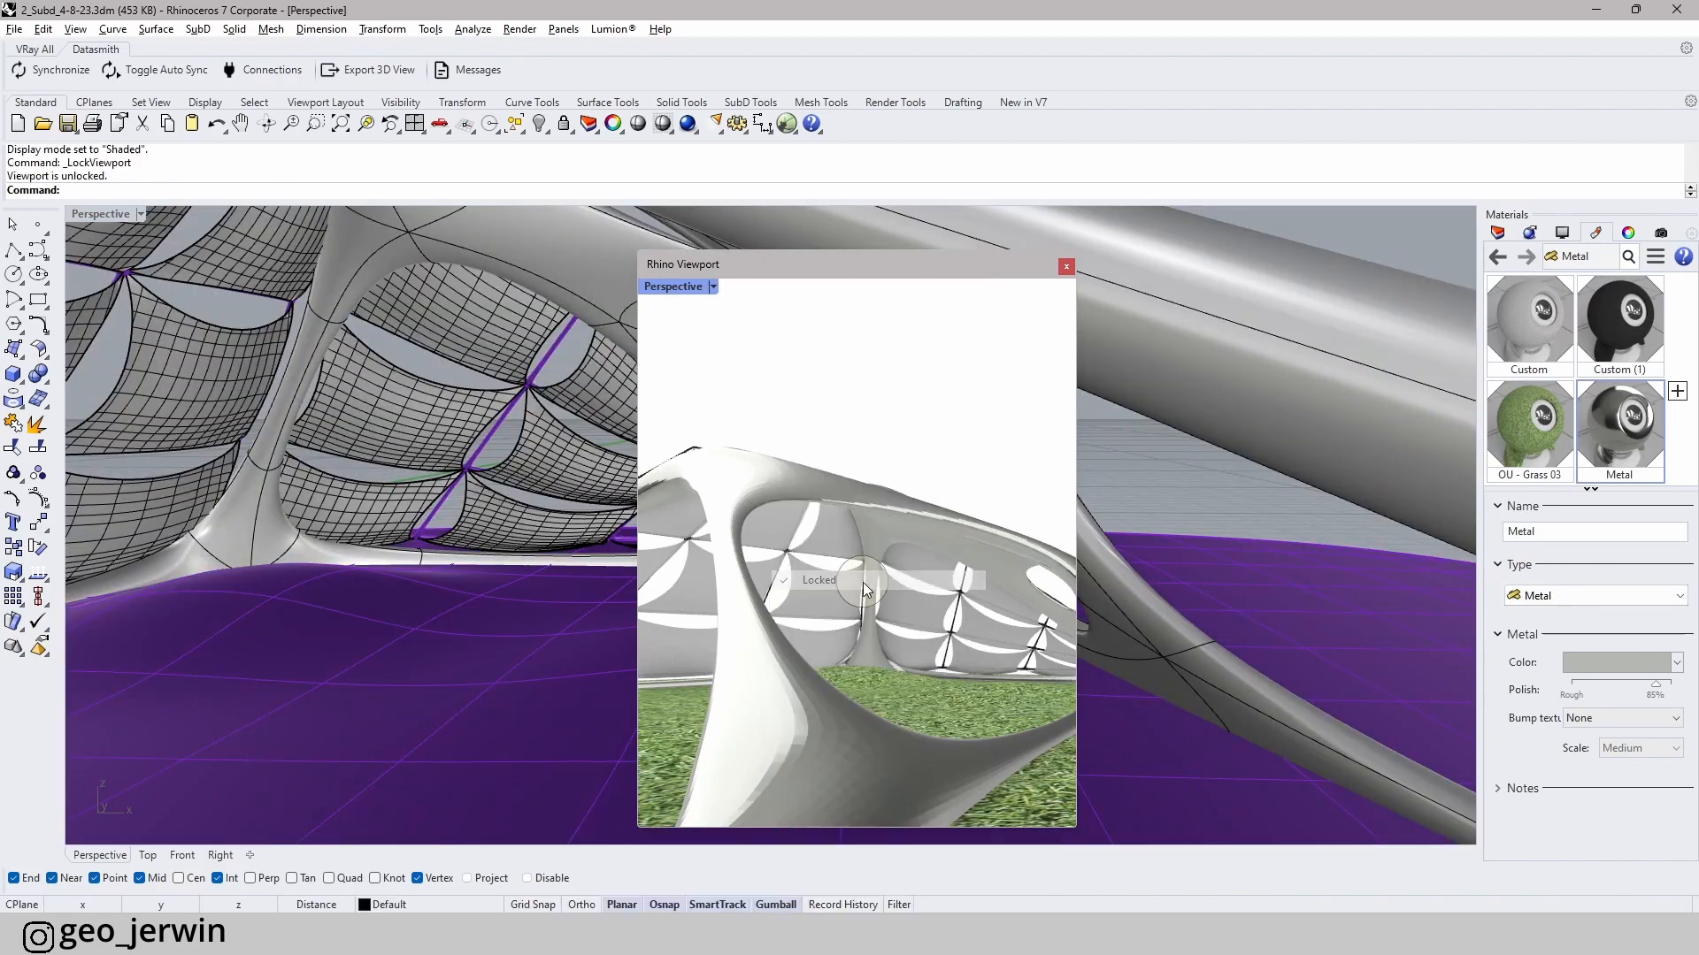
{"action": "scroll", "coordinate": [942, 596], "scroll_direction": "up", "scroll_amount": 4}
{"action": "right_click_drag", "start_coordinate": [943, 604], "coordinate": [959, 636]}
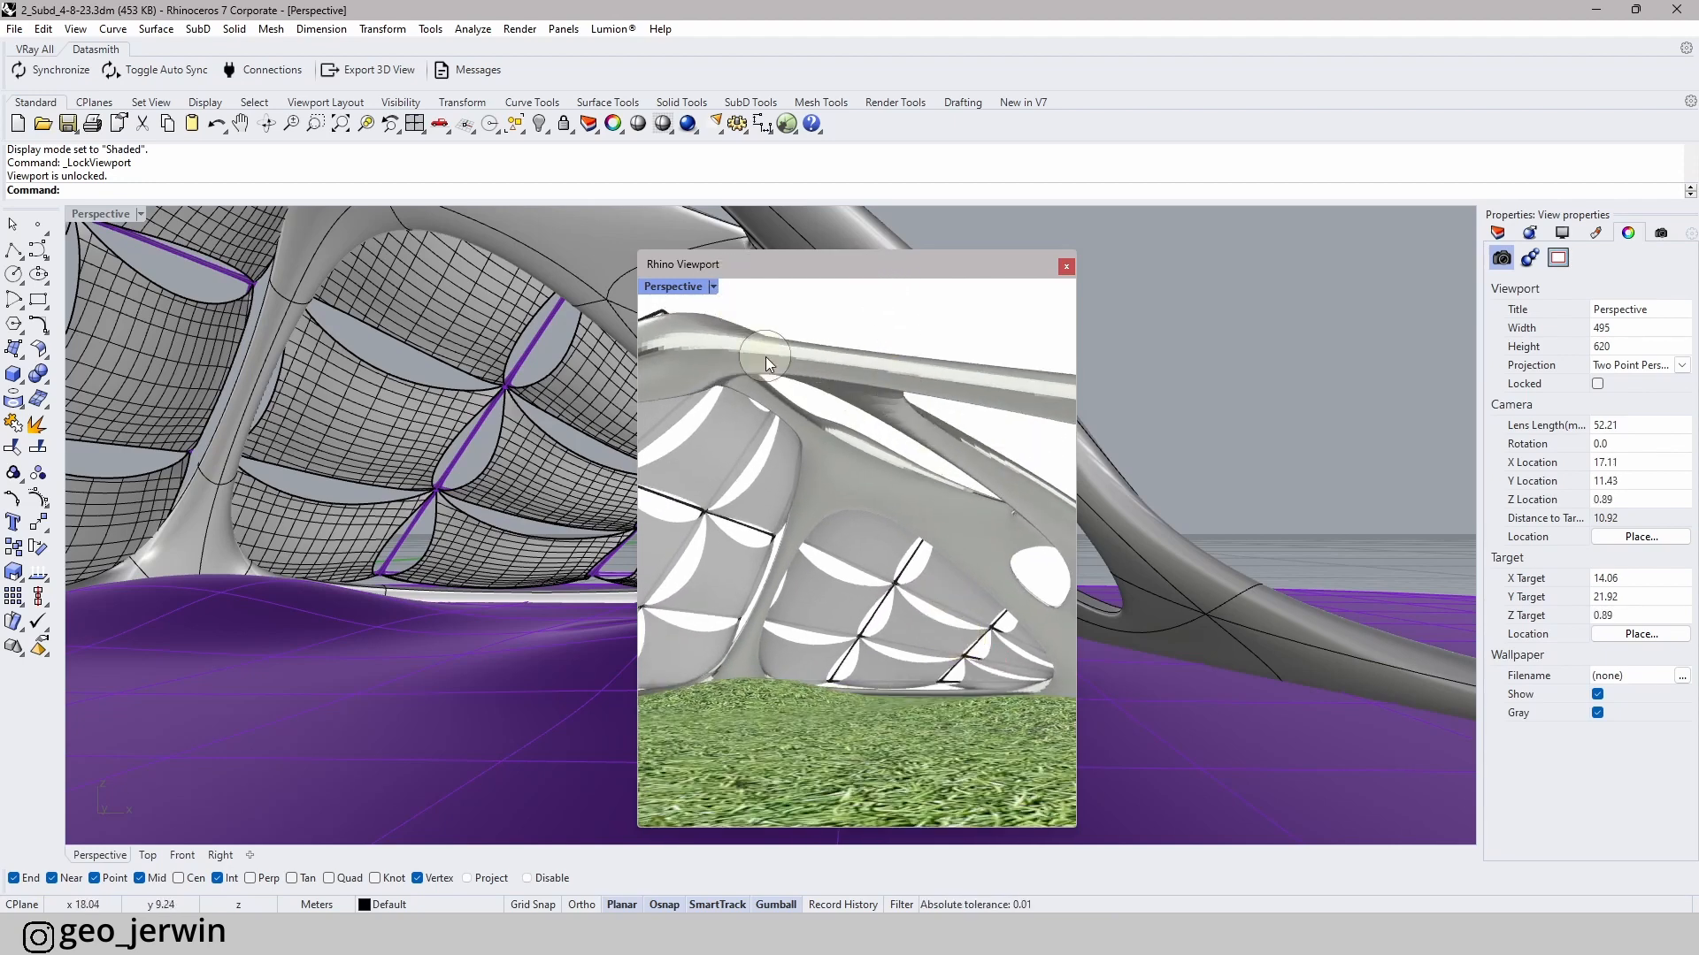
{"action": "scroll", "coordinate": [889, 641], "scroll_direction": "down", "scroll_amount": 3}
{"action": "right_click_drag", "start_coordinate": [889, 642], "coordinate": [887, 629], "text": "ctrl"}
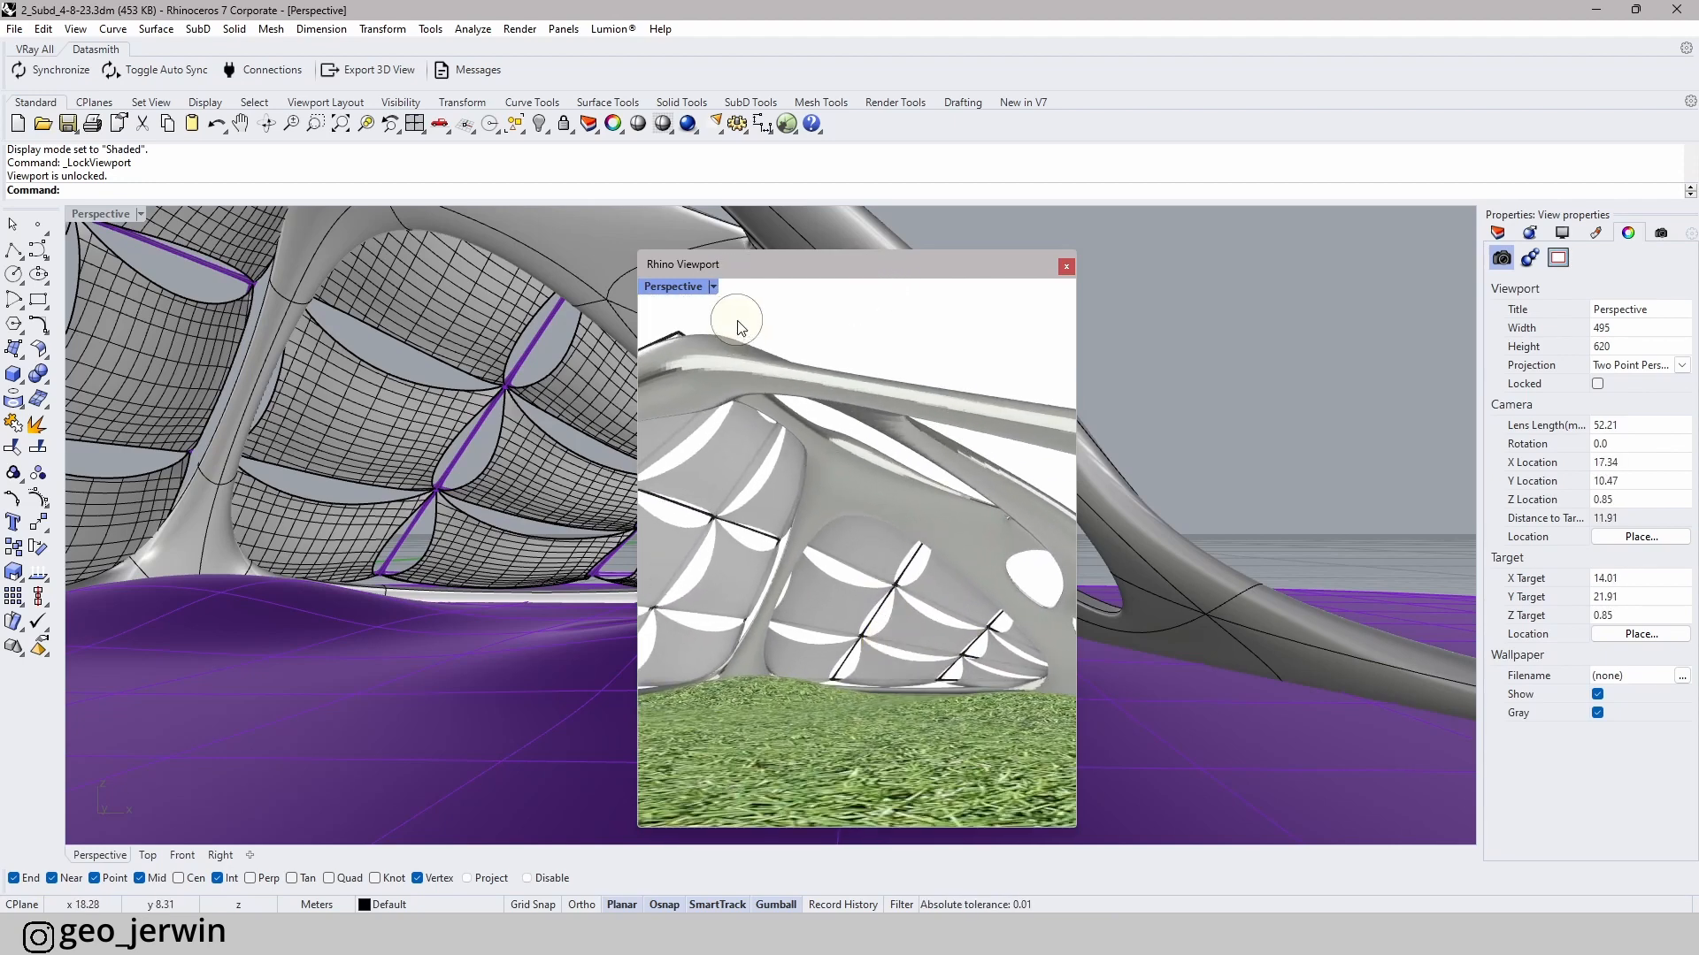
- Lock the reframed floating viewport and reposition its window over the model
{"action": "left_click", "coordinate": [712, 291]}
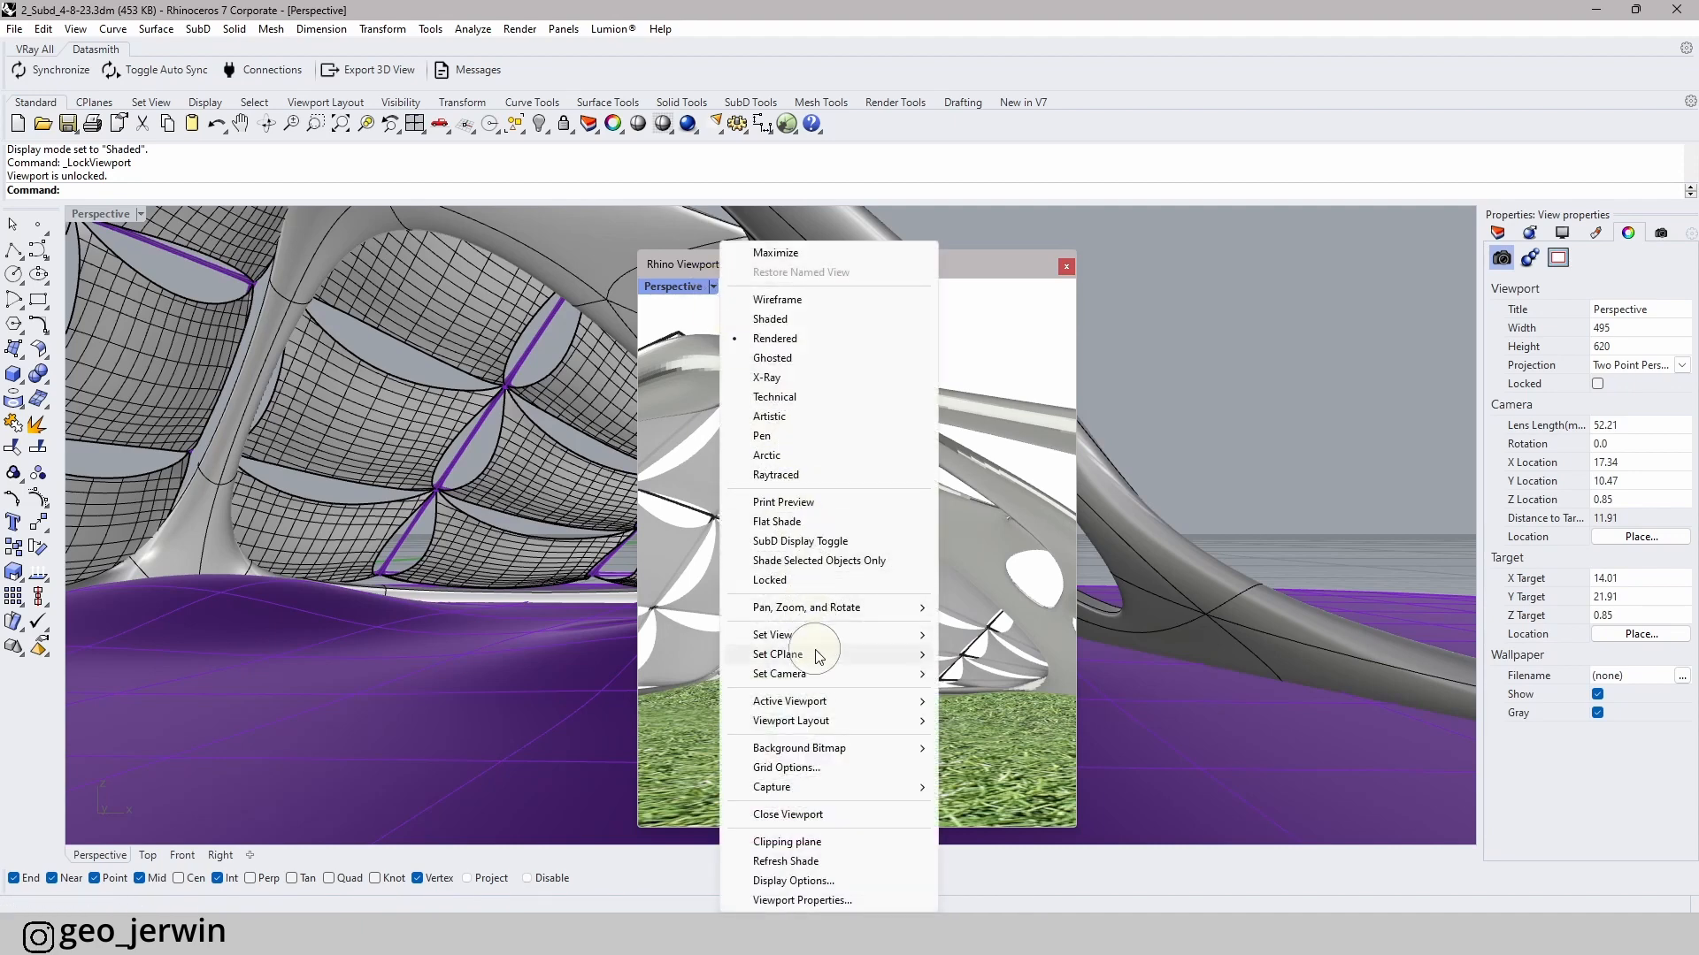
{"action": "left_click", "coordinate": [769, 579]}
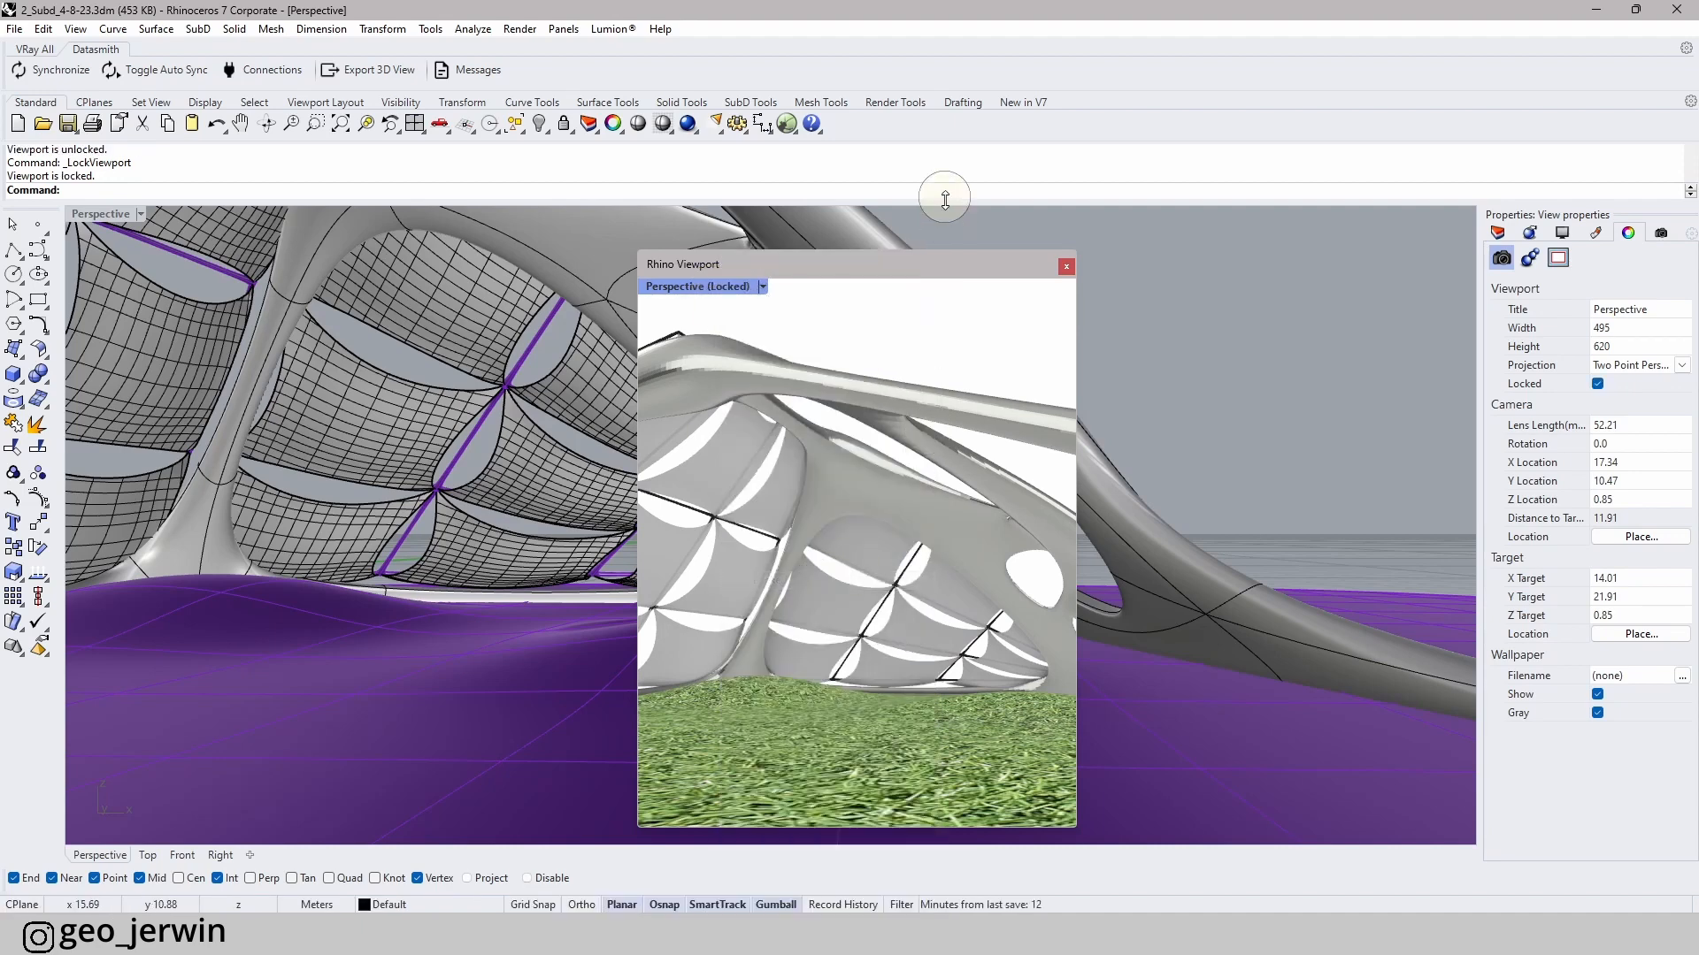
{"action": "left_click_drag", "start_coordinate": [905, 263], "coordinate": [972, 216]}
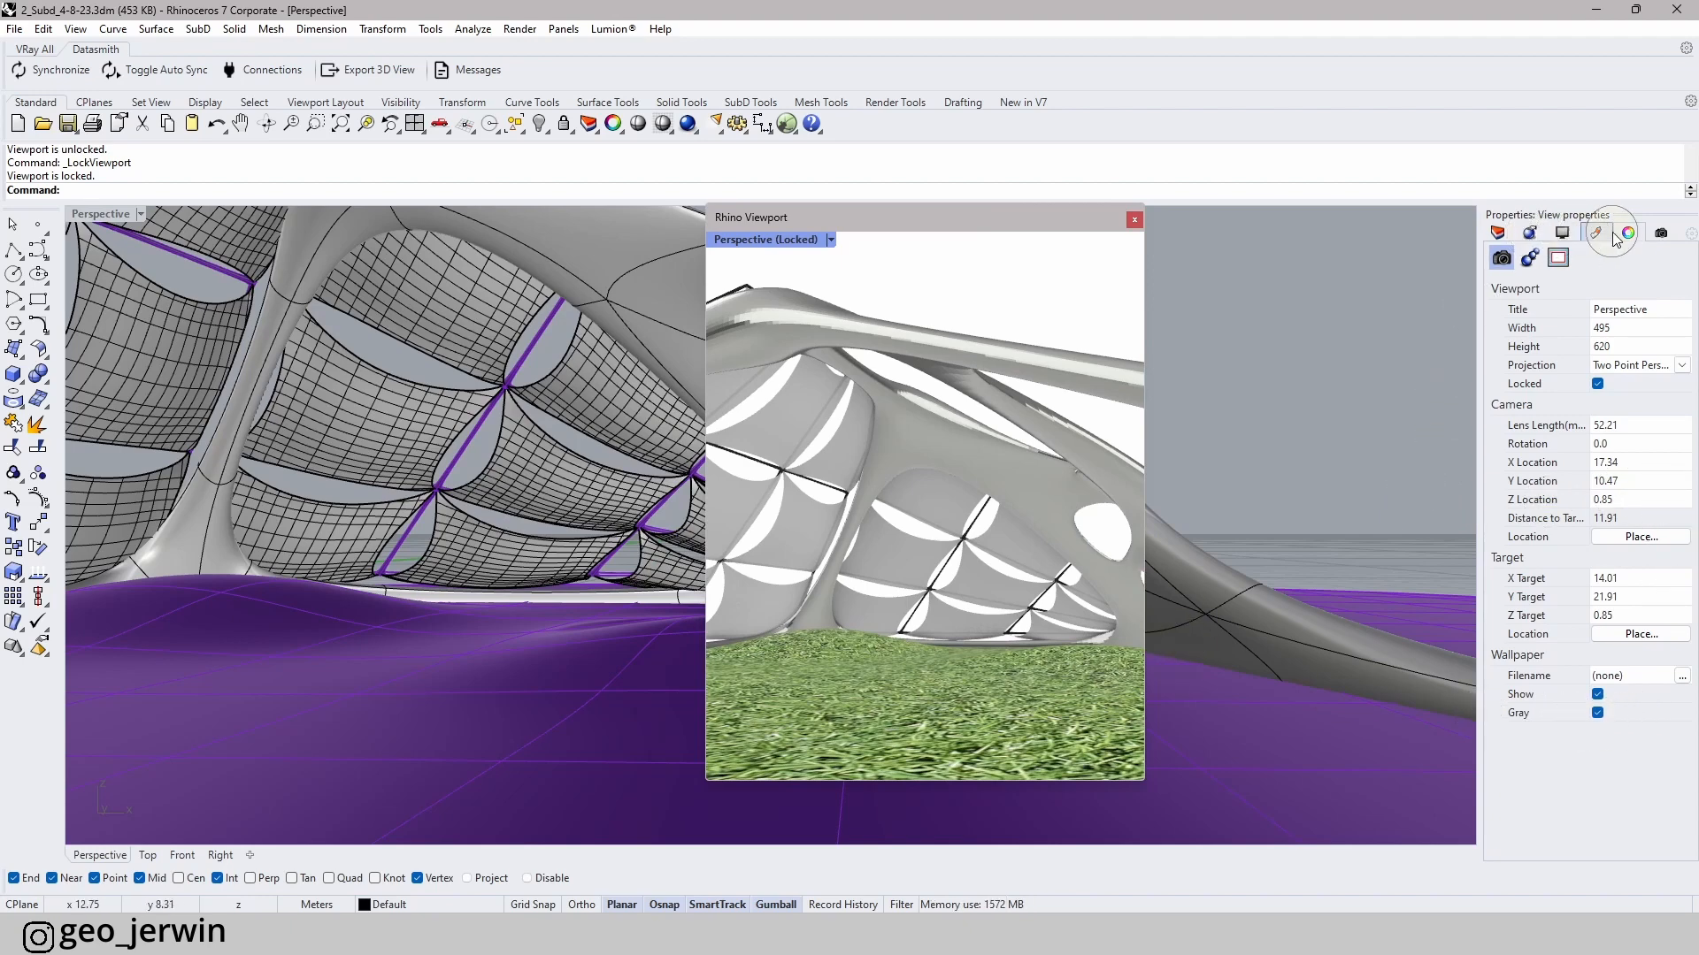
- Set the render backdrop to Gradient, render the current viewport and bring the render window to the front
{"action": "left_click", "coordinate": [1530, 233]}
{"action": "left_click", "coordinate": [1516, 618]}
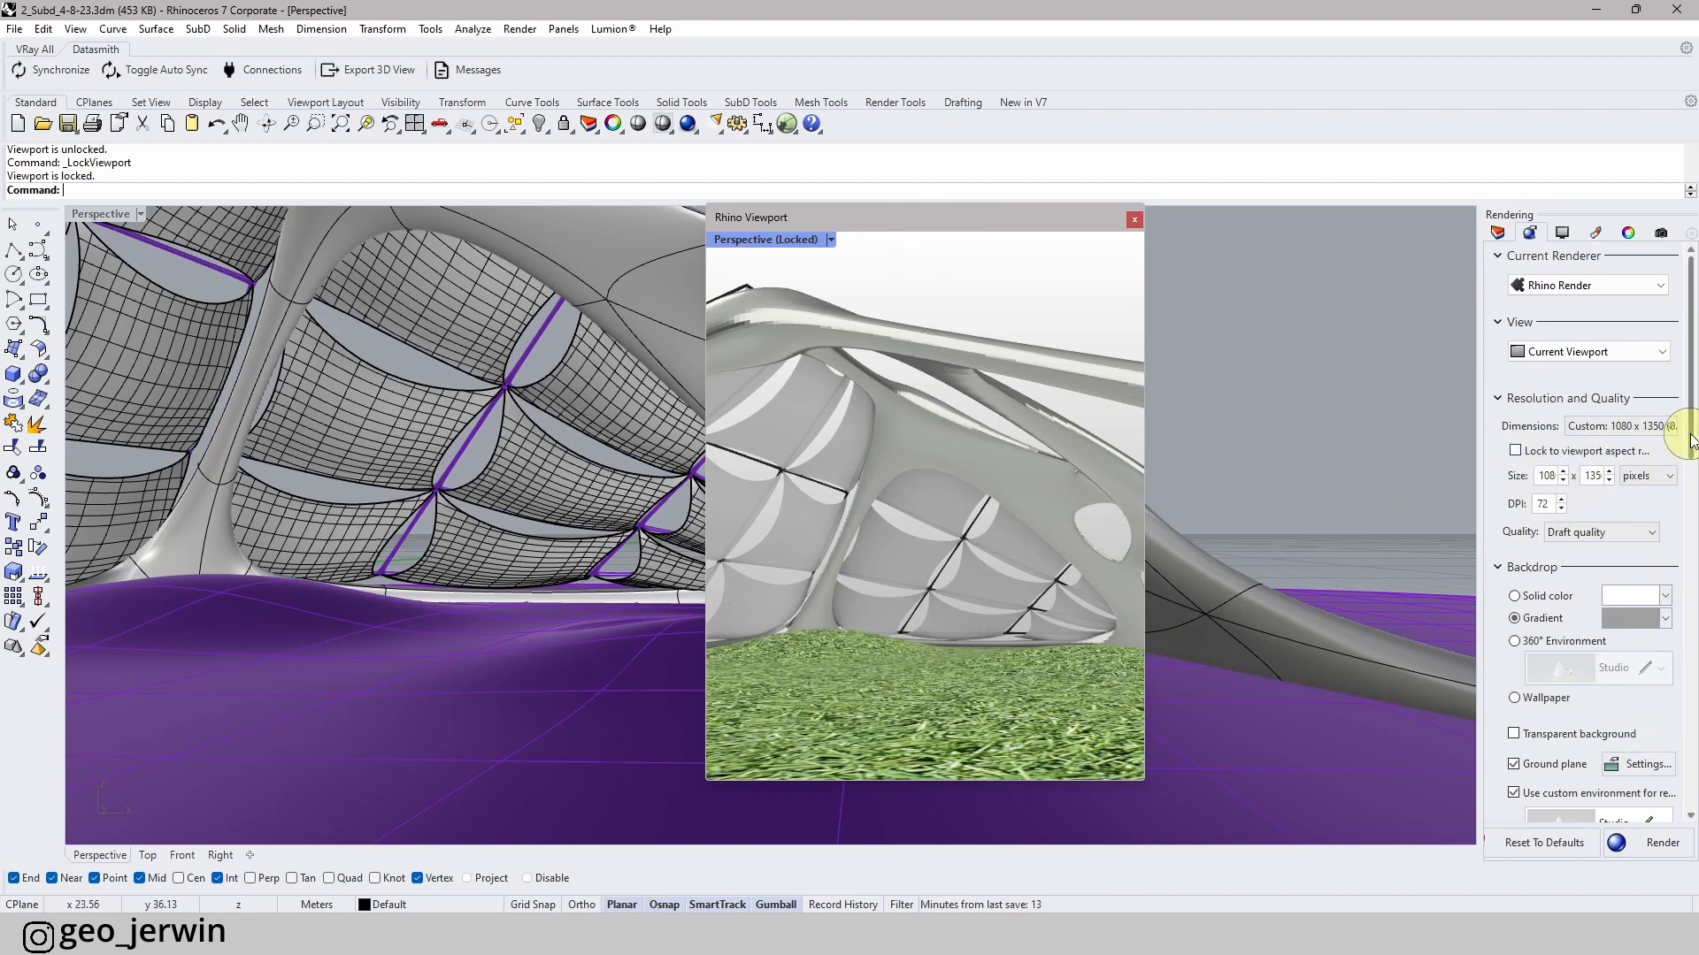
{"action": "left_click_drag", "start_coordinate": [1691, 440], "coordinate": [1692, 818]}
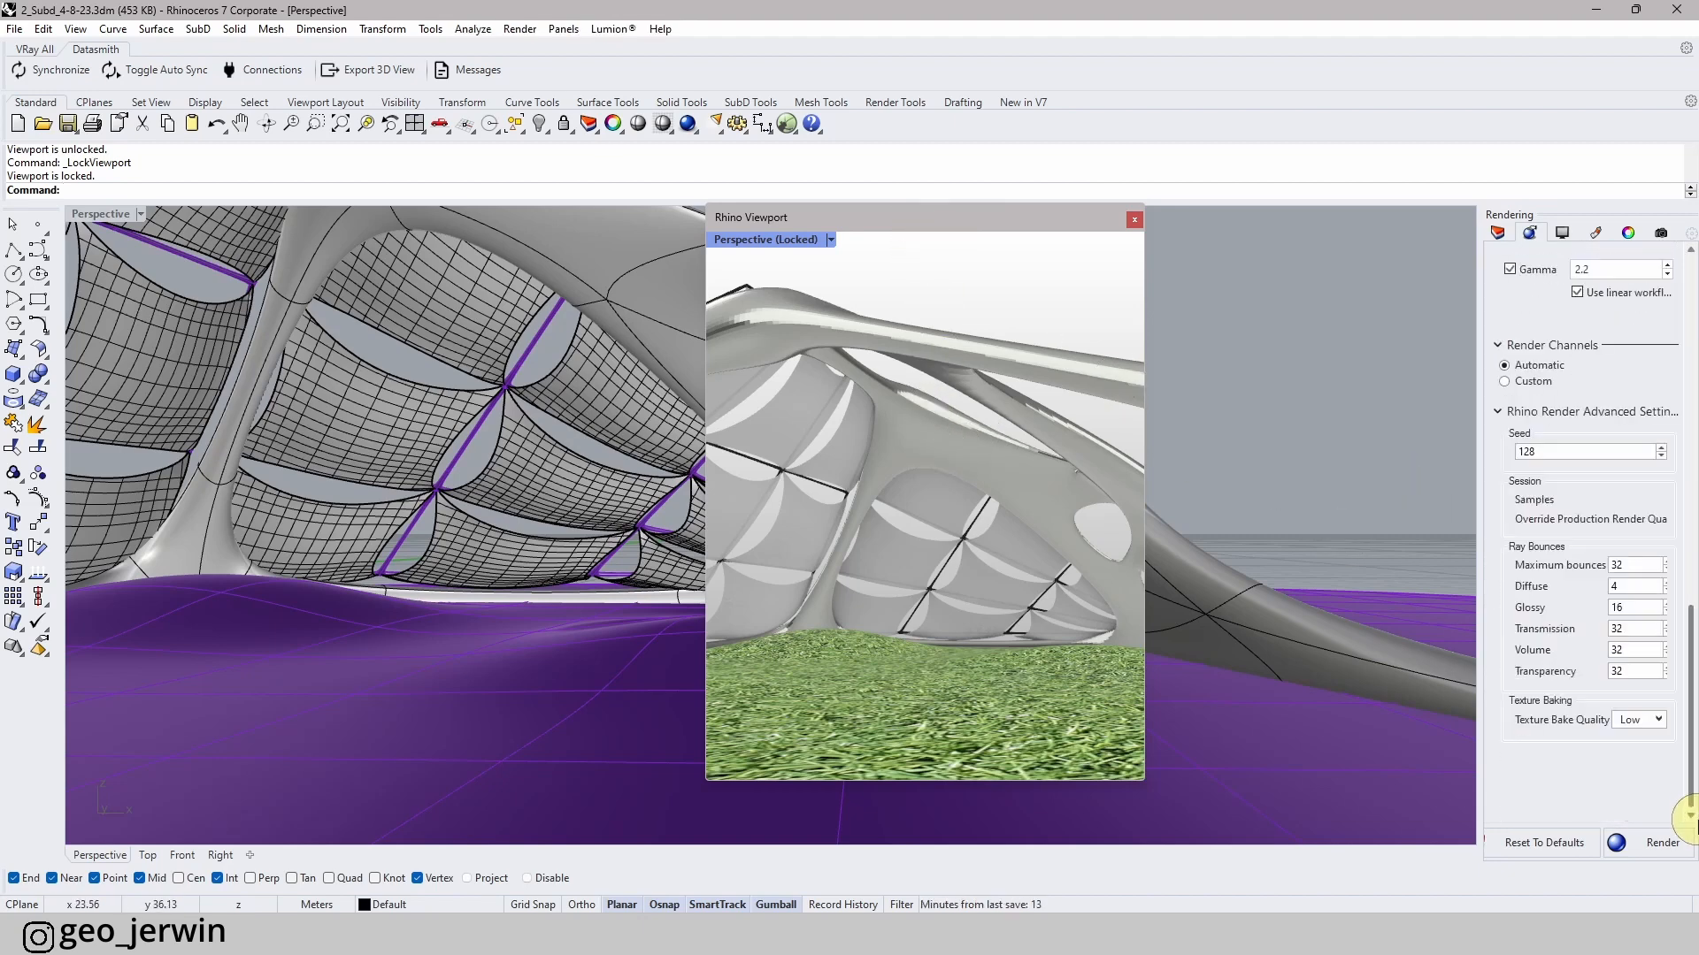
{"action": "left_click", "coordinate": [1656, 852]}
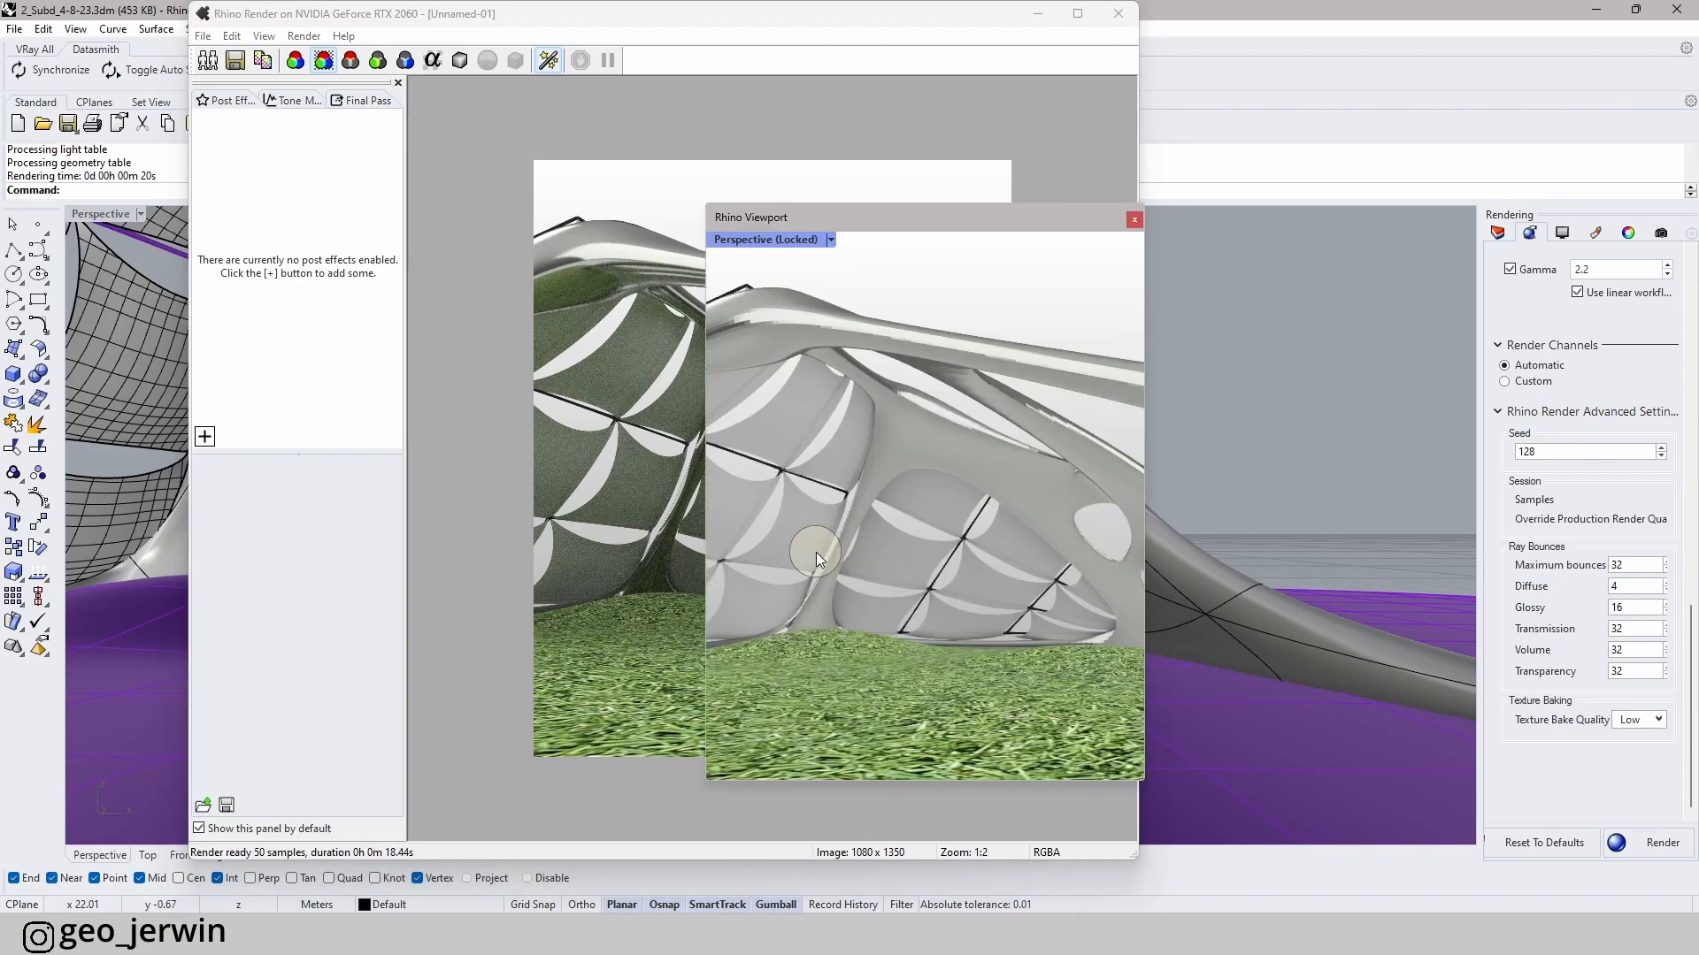
{"action": "left_click", "coordinate": [652, 198]}
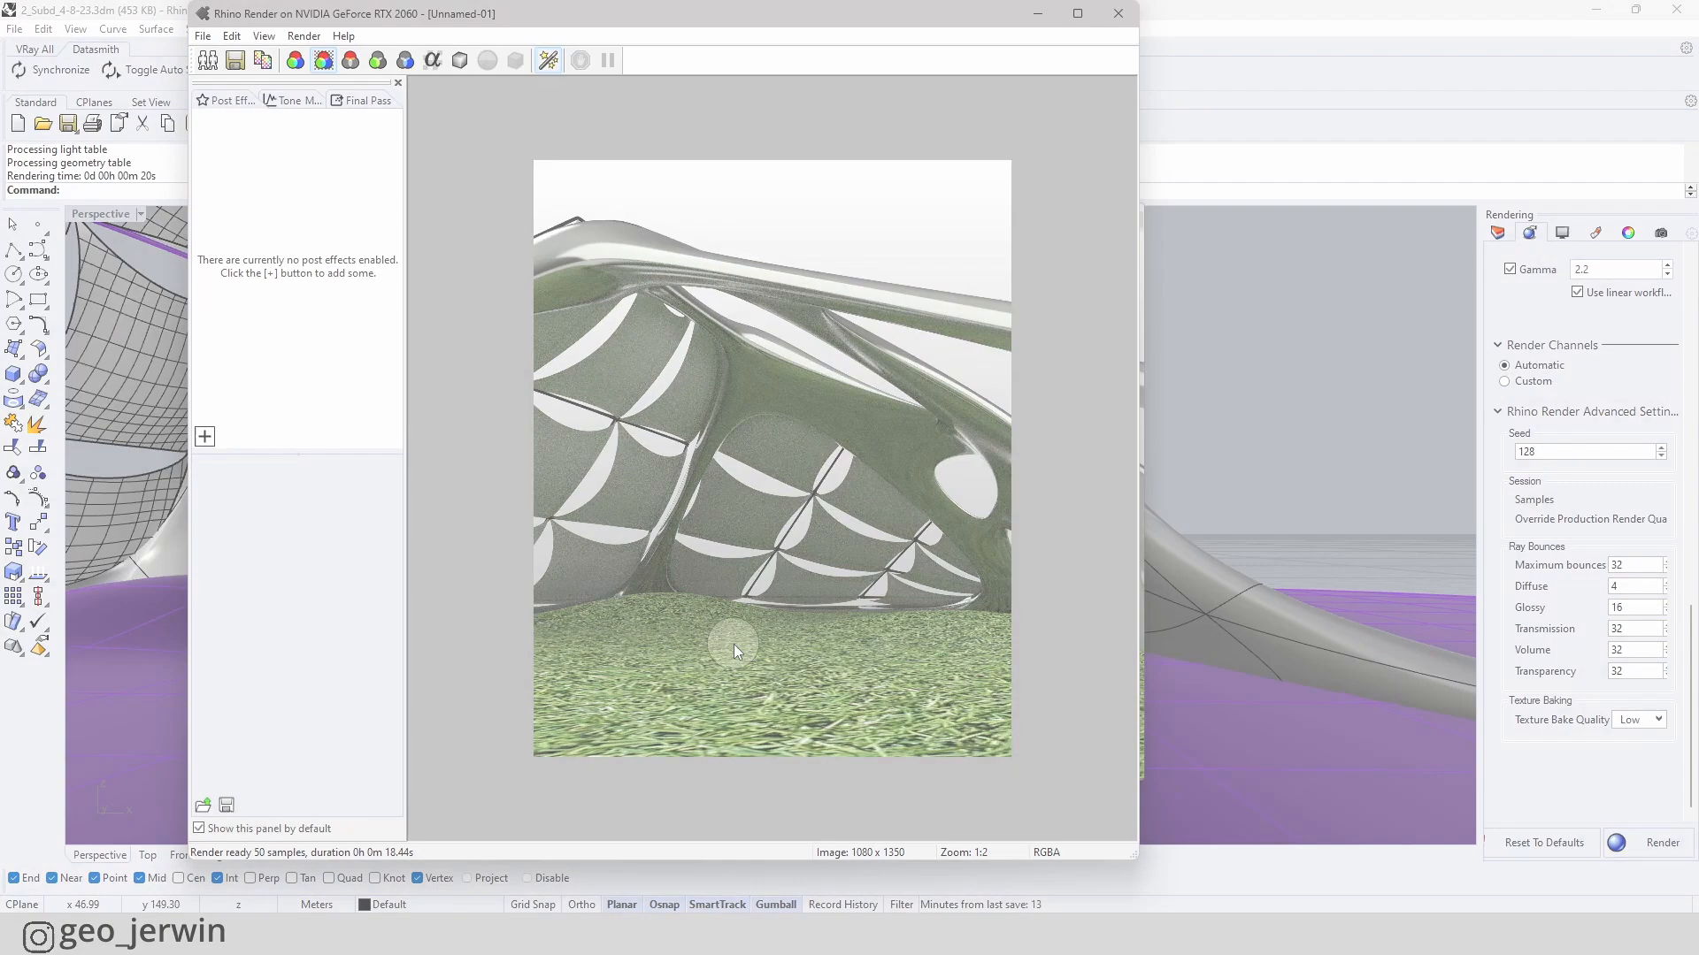